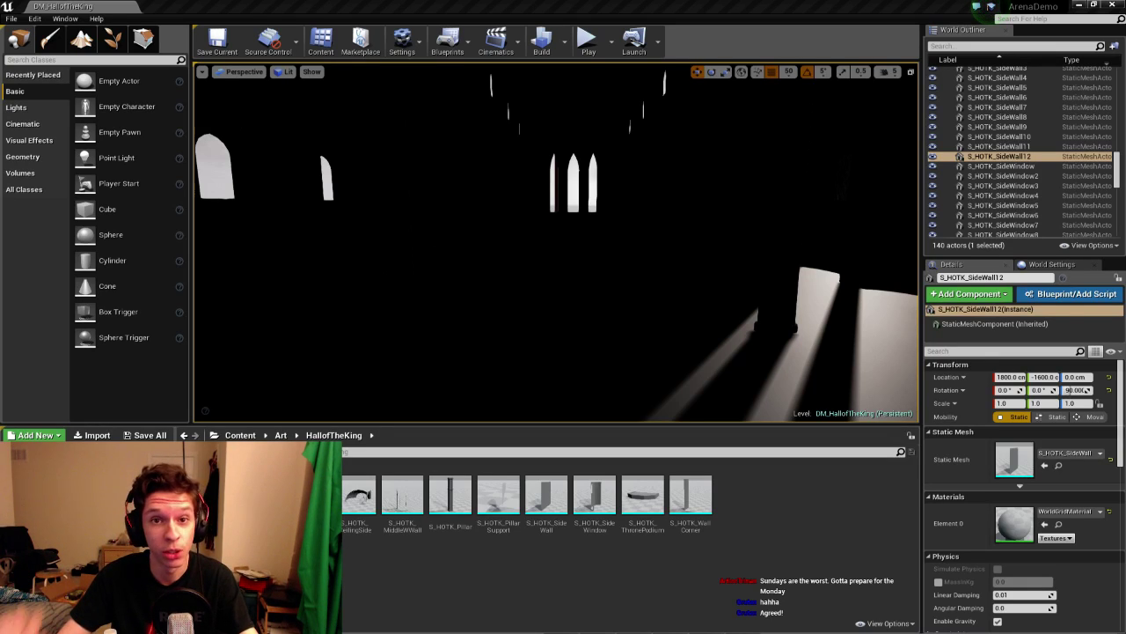
Select a pillar inside the hall and switch the viewport to the Unlit view mode
mouse_move(741, 279)
right_down()
mouse_move(796, 273)
mouse_move(748, 291)
mouse_move(765, 300)
mouse_move(742, 282)
right_up()
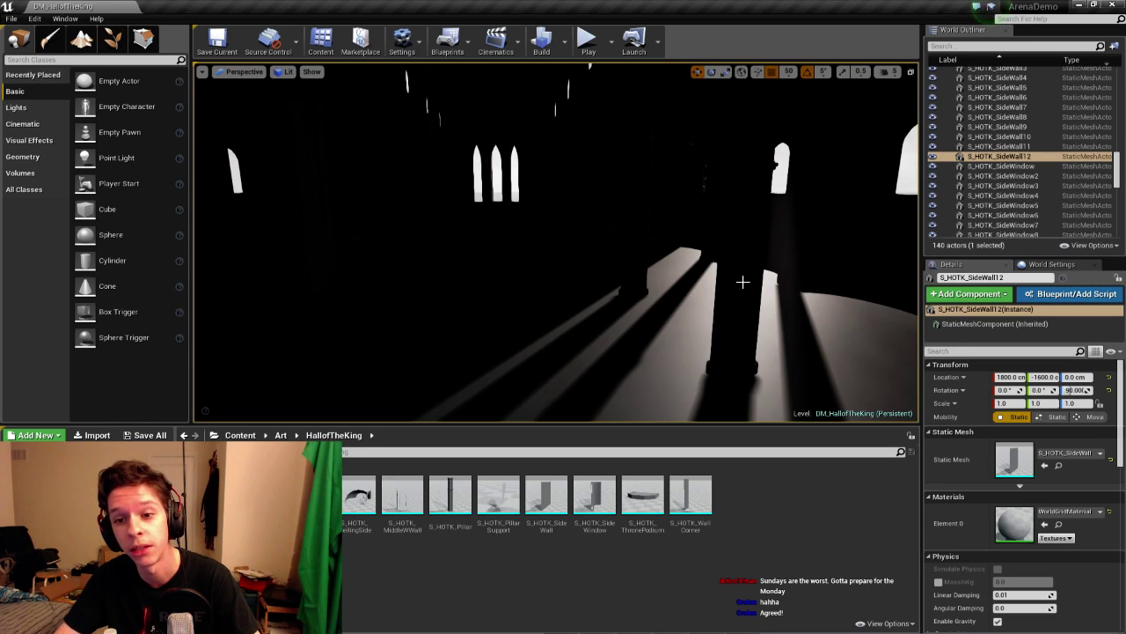
click(742, 281)
key(f)
click(285, 71)
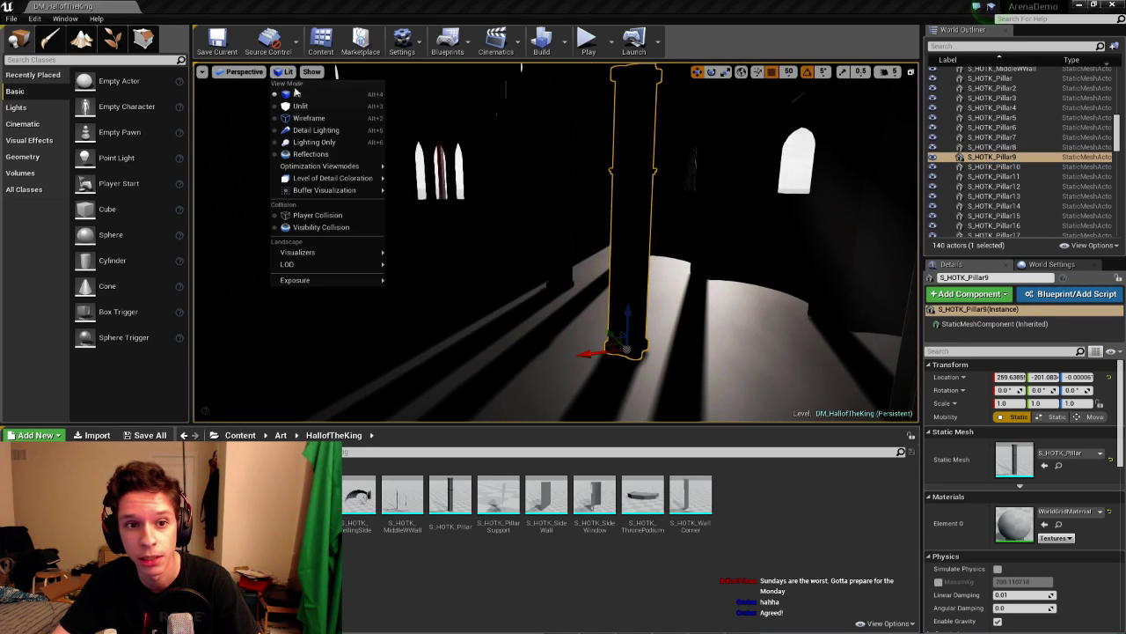
click(300, 105)
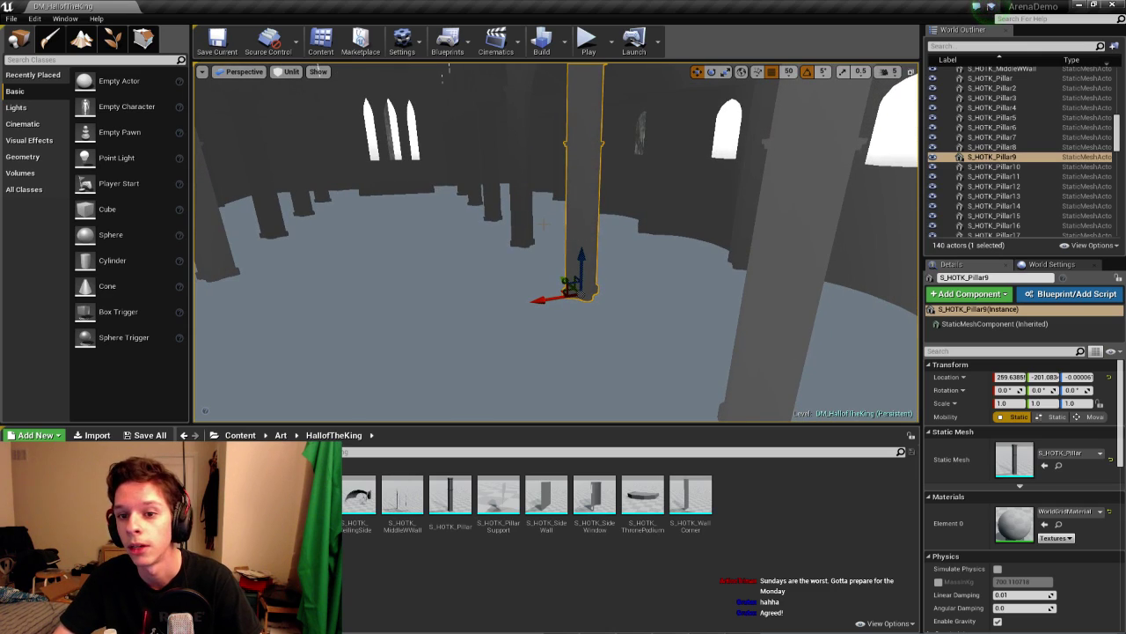
Examine the pillars, side windows and side walls along both sides of the unlit hall
click(520, 213)
click(638, 208)
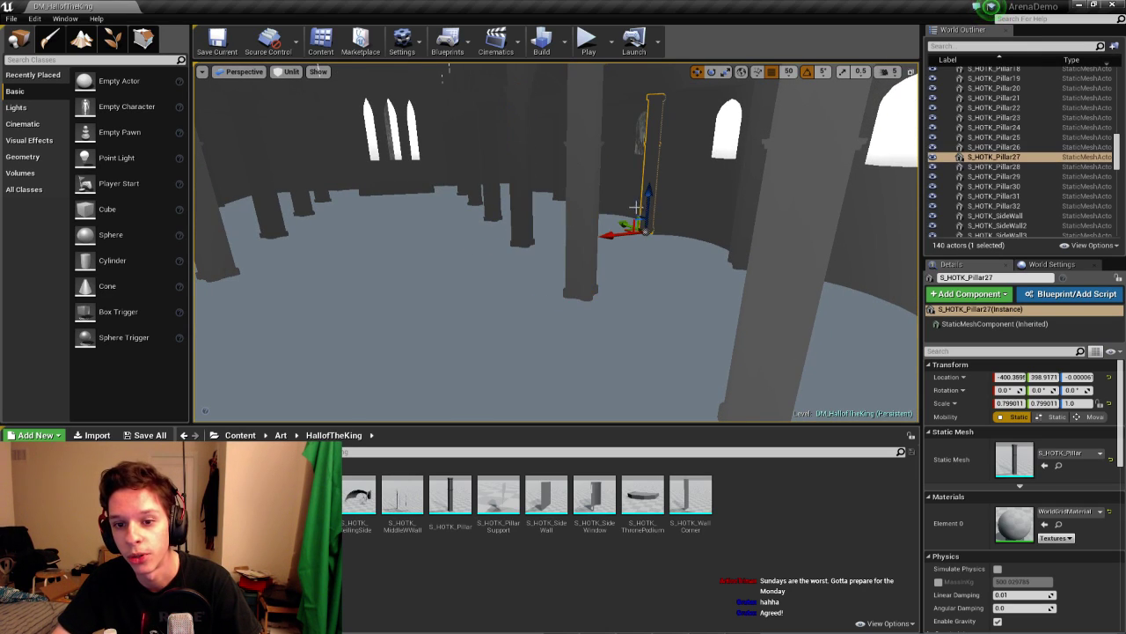
click(701, 223)
click(631, 199)
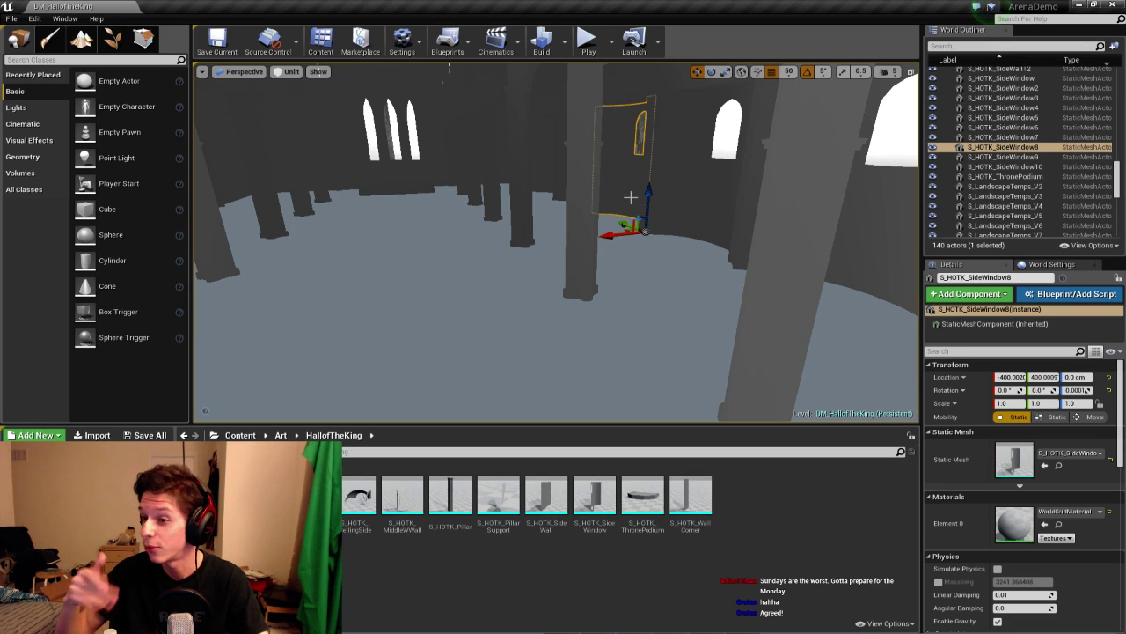
drag(584, 215, 534, 222)
right_drag(584, 214, 517, 181)
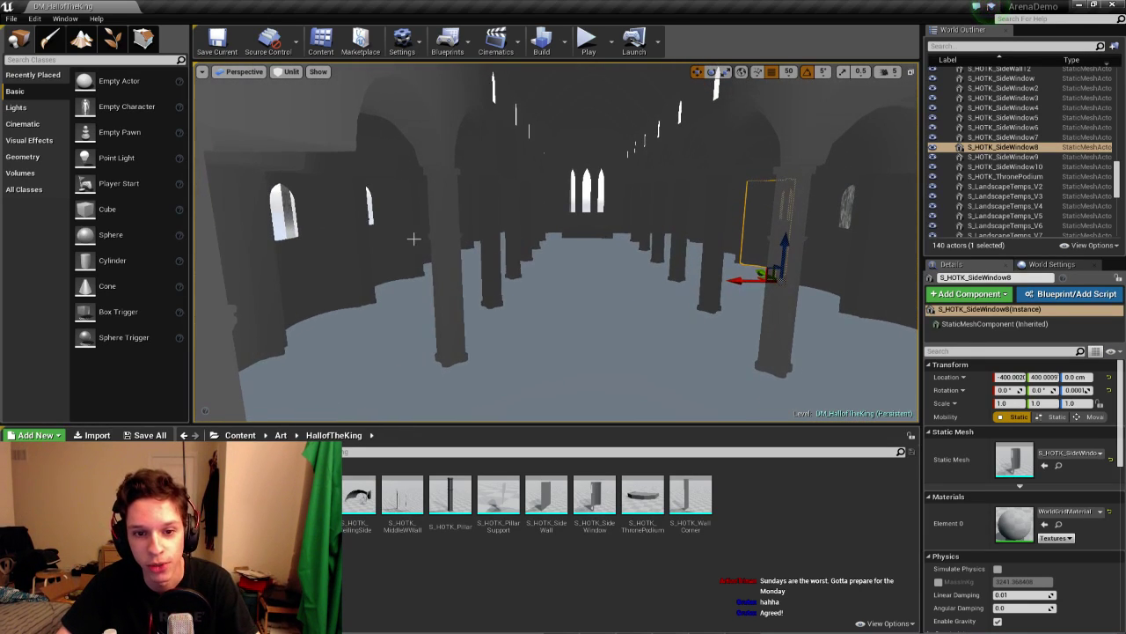
click(447, 259)
right_drag(495, 290, 496, 291)
click(329, 269)
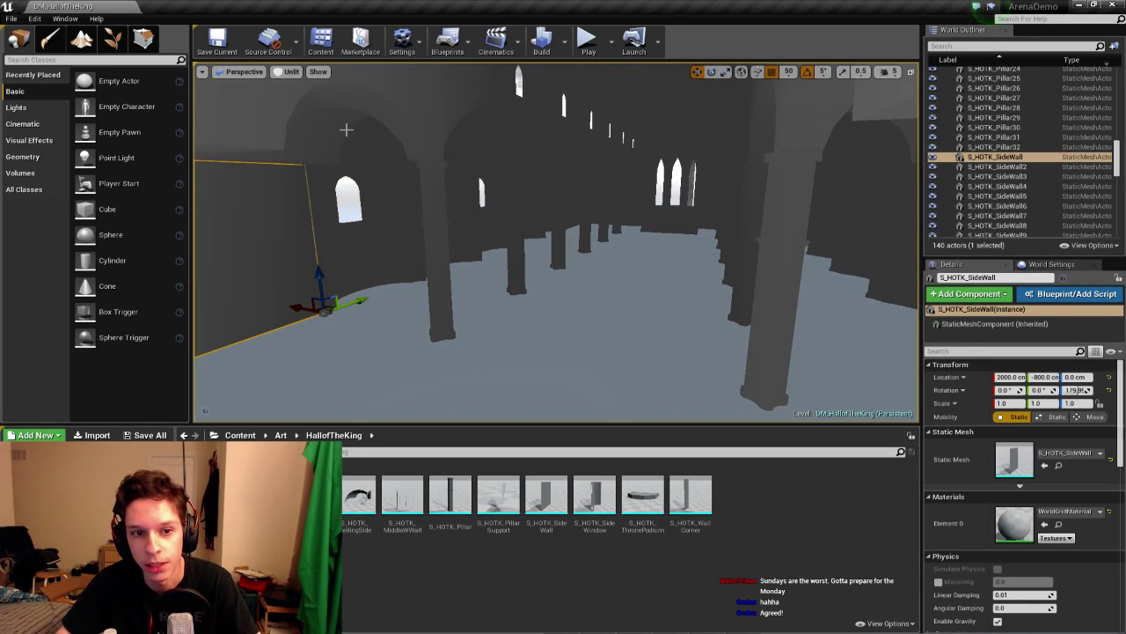
Return the viewport to the Lit view mode and check the lighting around the side pillars and windows
click(292, 71)
click(298, 94)
right_drag(432, 161, 563, 161)
right_drag(440, 229, 440, 229)
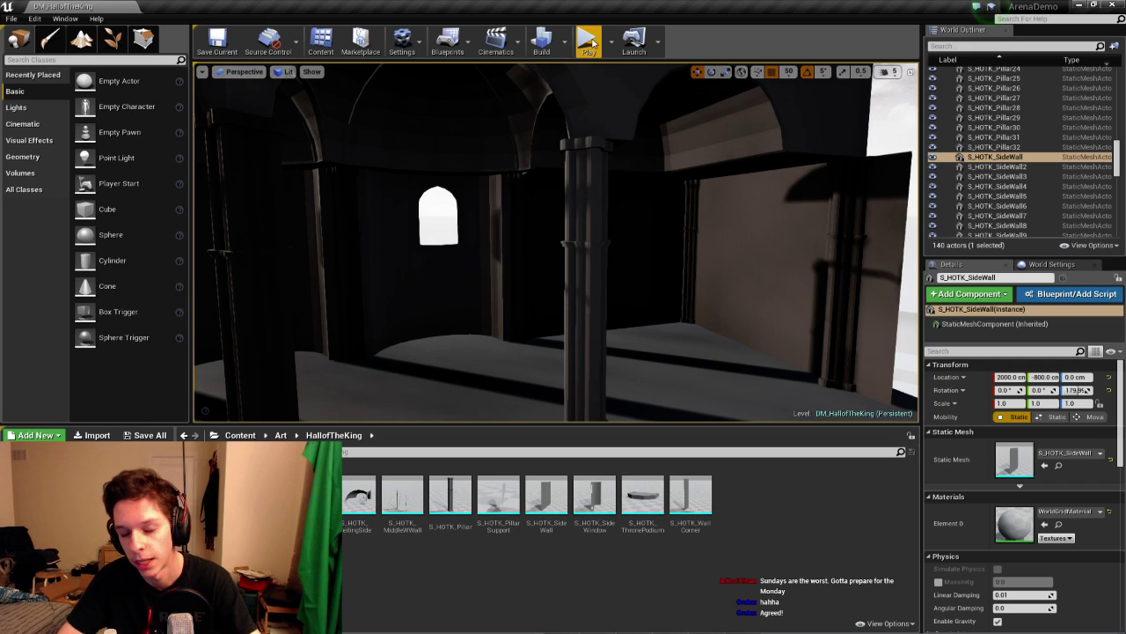
Play the level in the viewport and run the character through the hall to inspect its lighting and windows
click(592, 42)
key(w)
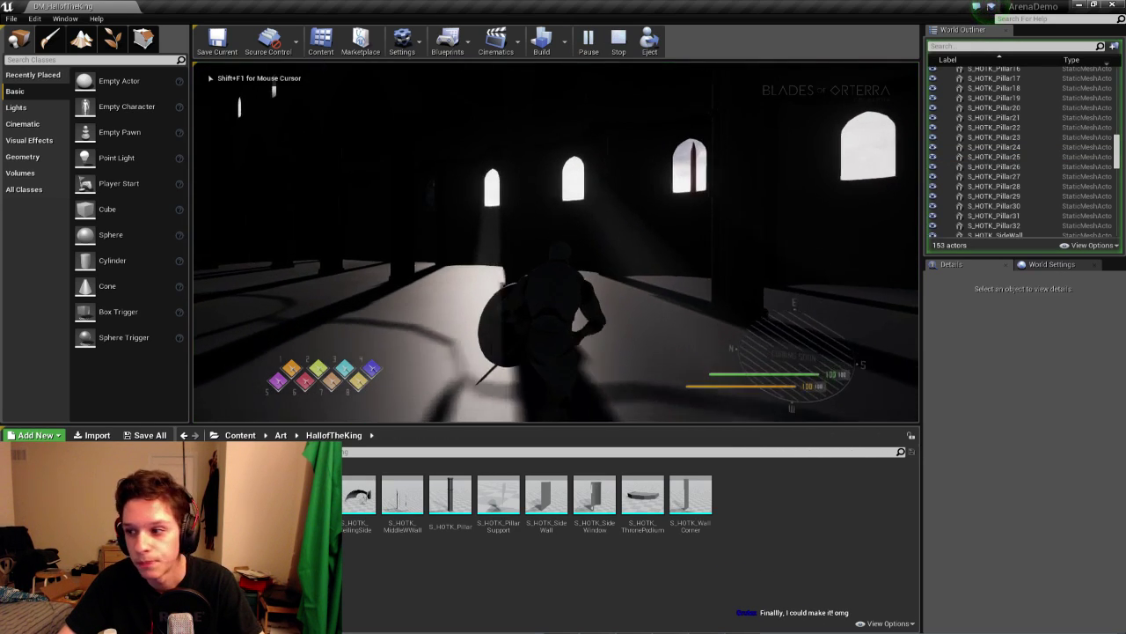
key(w)
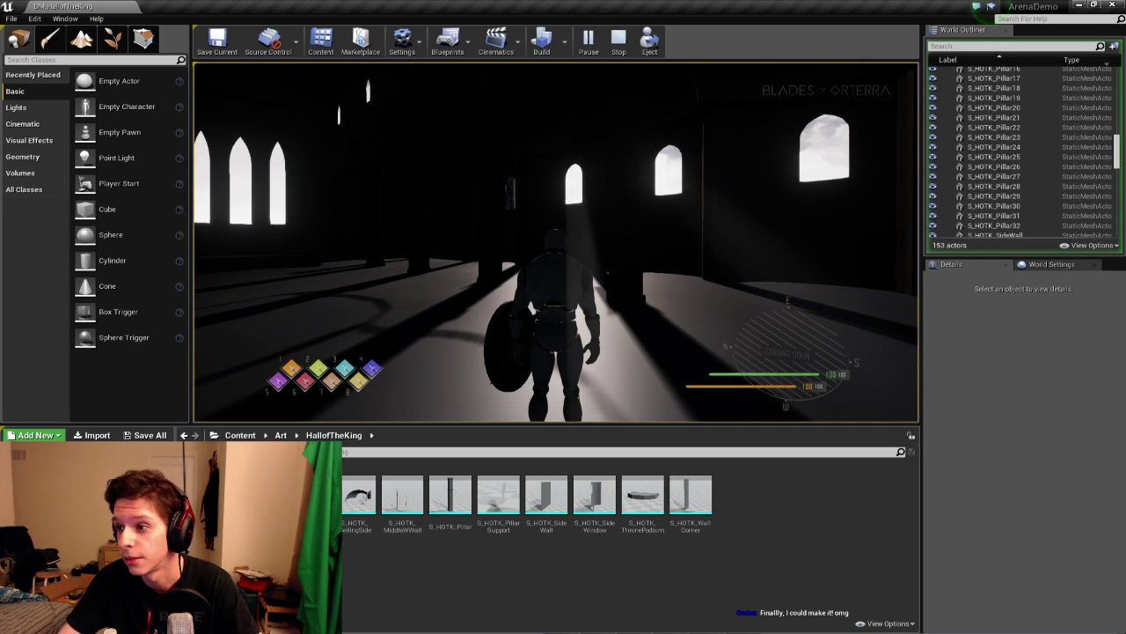
key(w)
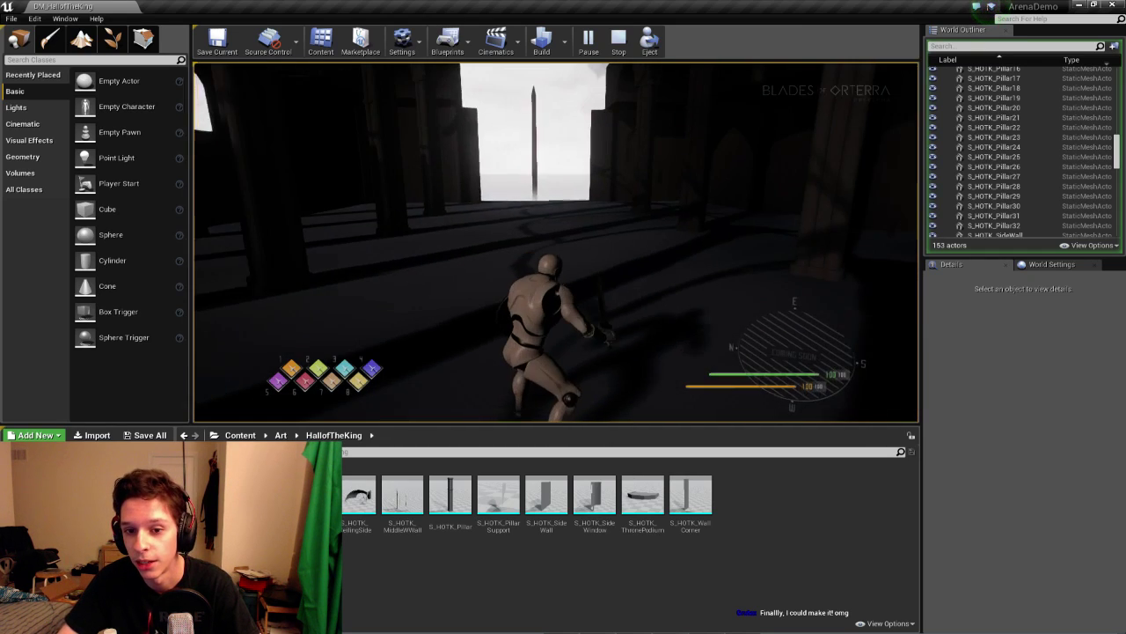
Test the character's sword attack combo at several places in the hall, and end the play session
click(556, 242)
click(556, 242)
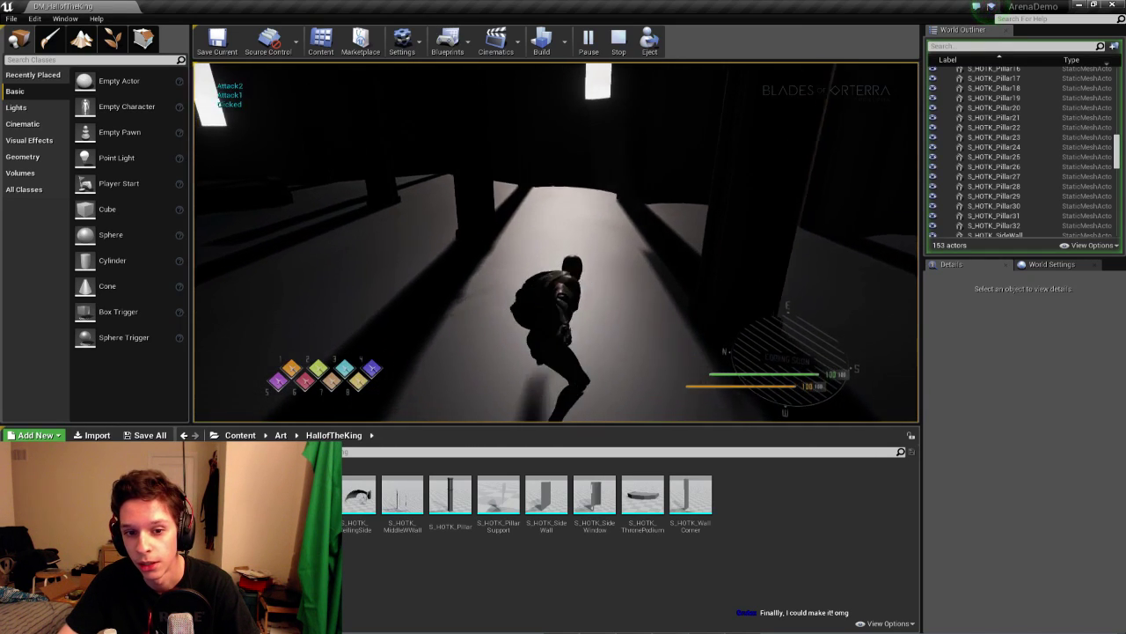
click(557, 242)
click(556, 242)
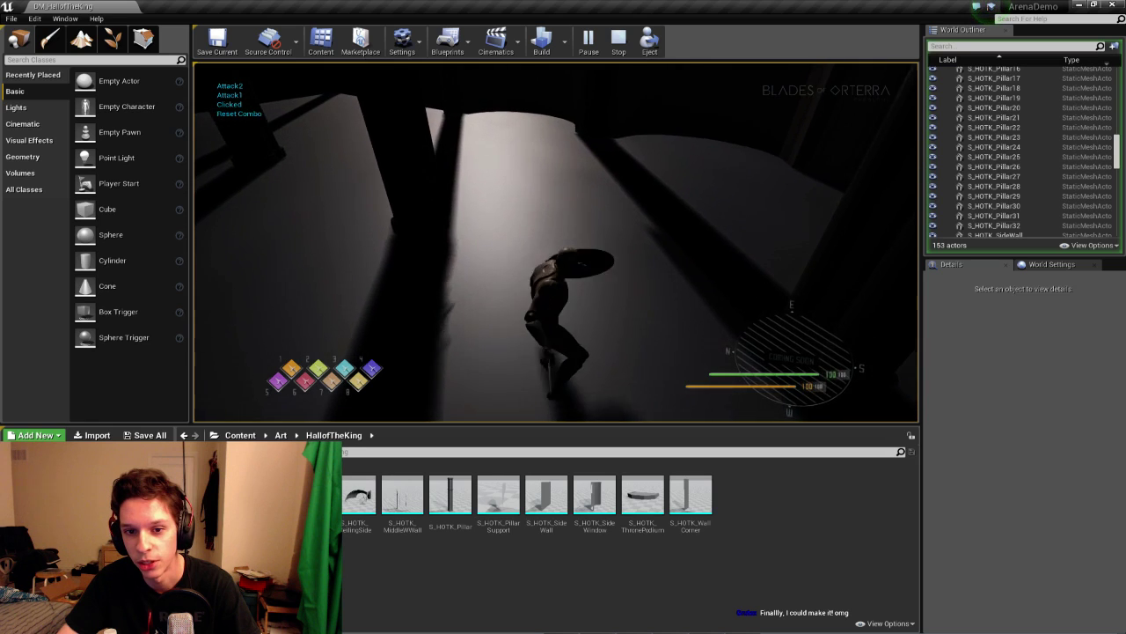
click(556, 242)
click(556, 242)
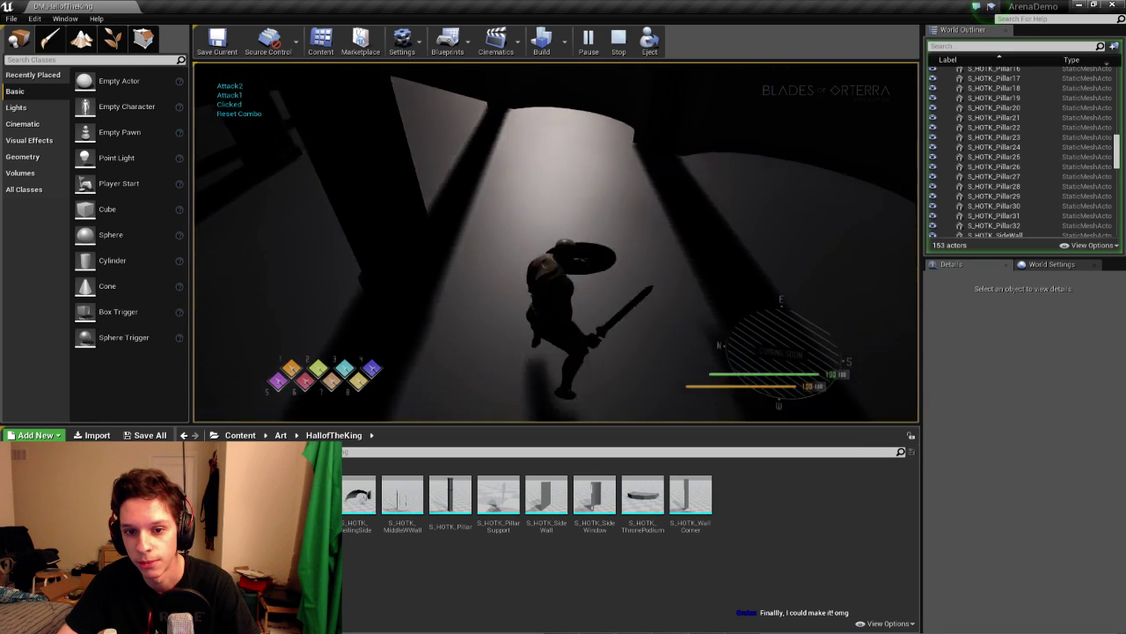
click(556, 242)
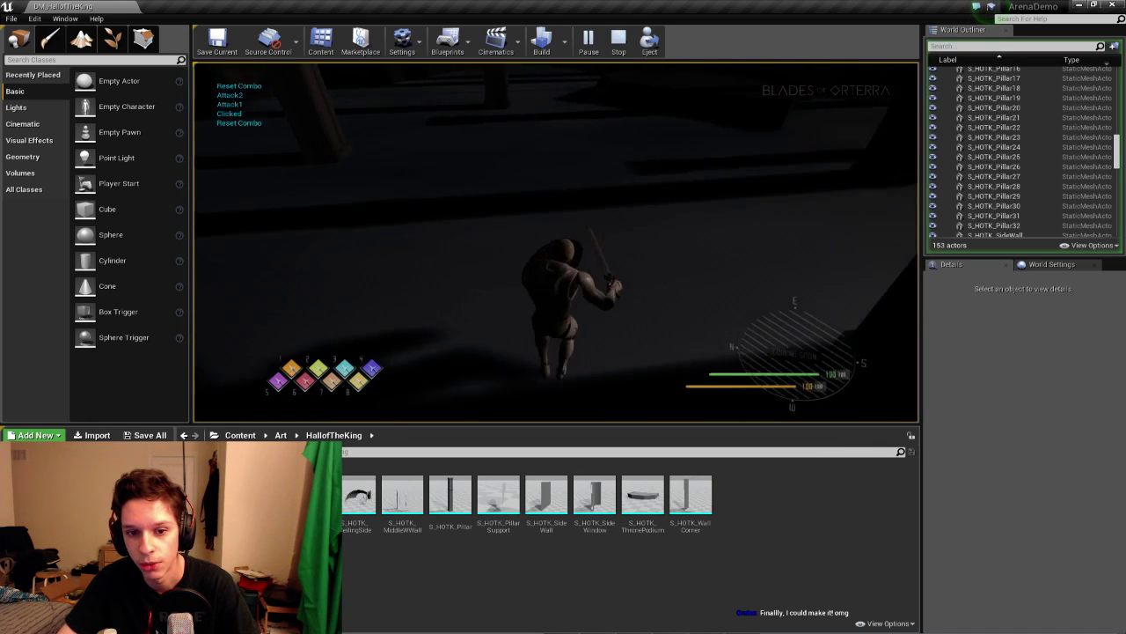
click(556, 242)
click(556, 242)
click(556, 242)
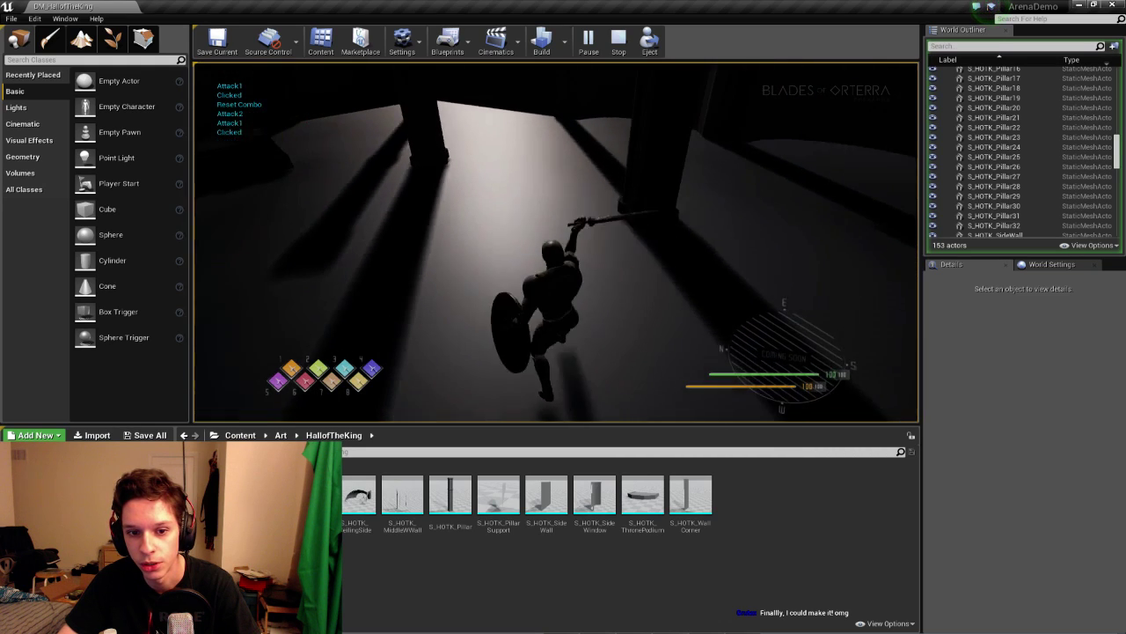
click(556, 242)
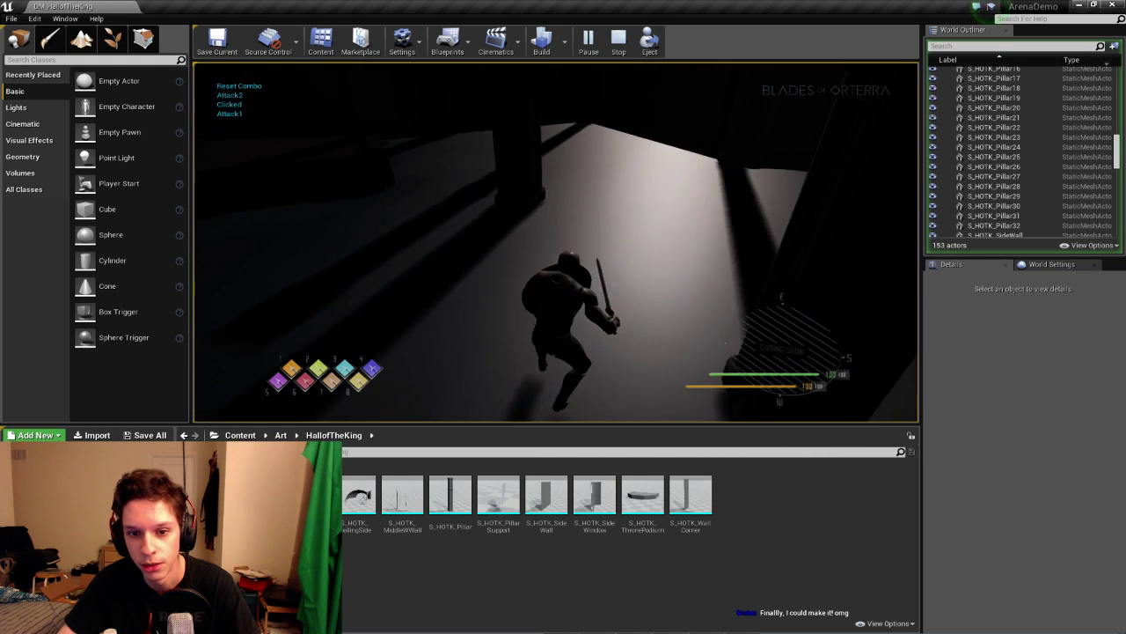
click(556, 242)
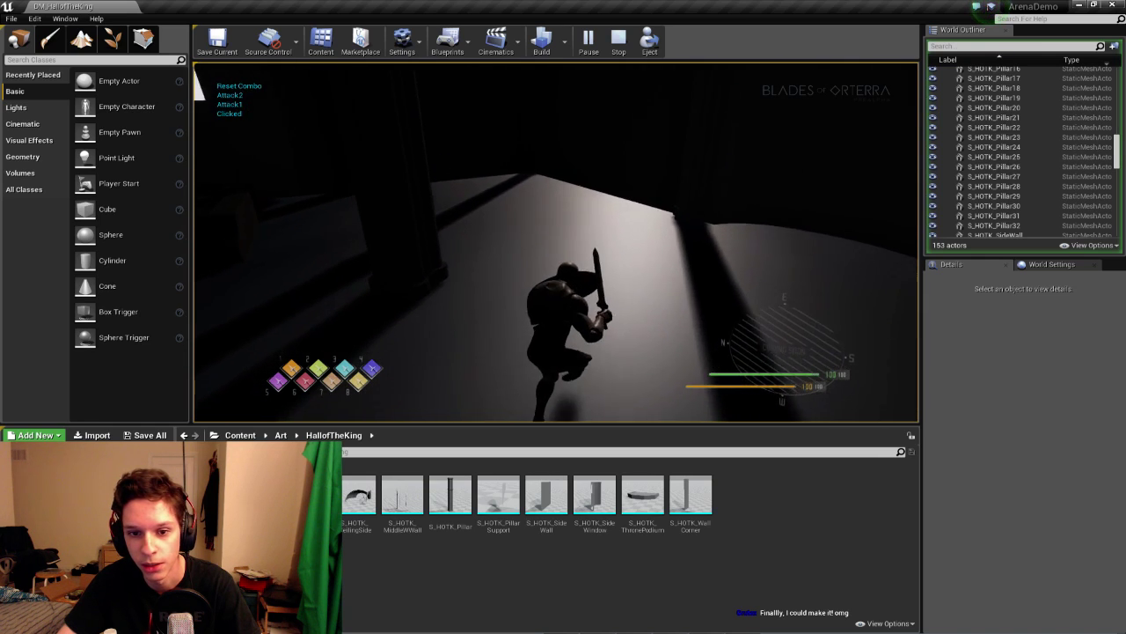
click(556, 243)
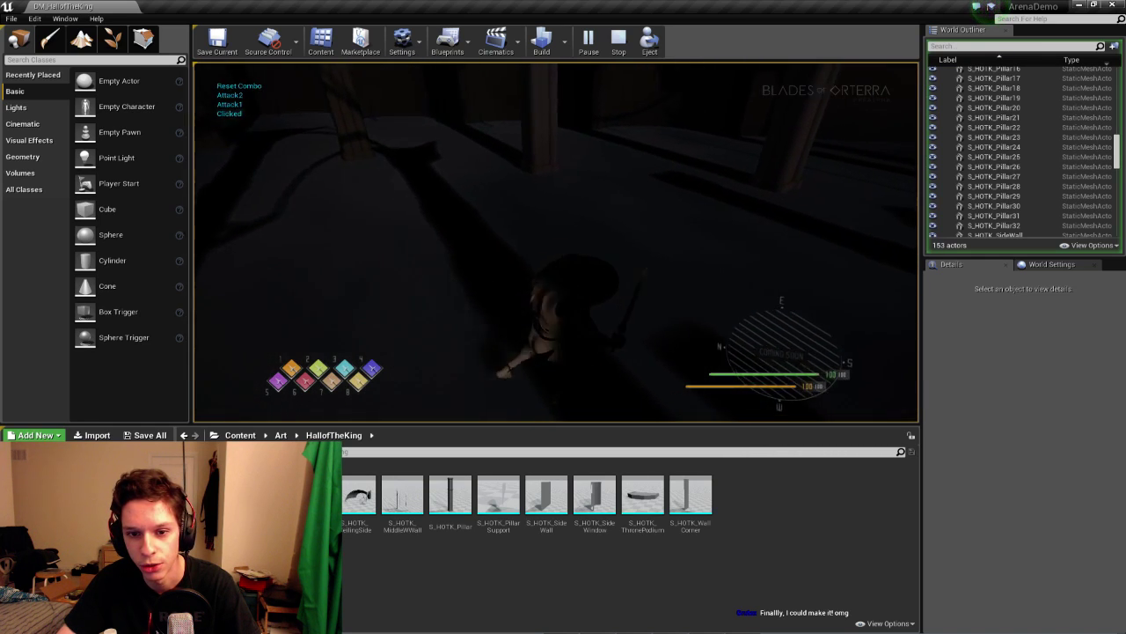
click(557, 242)
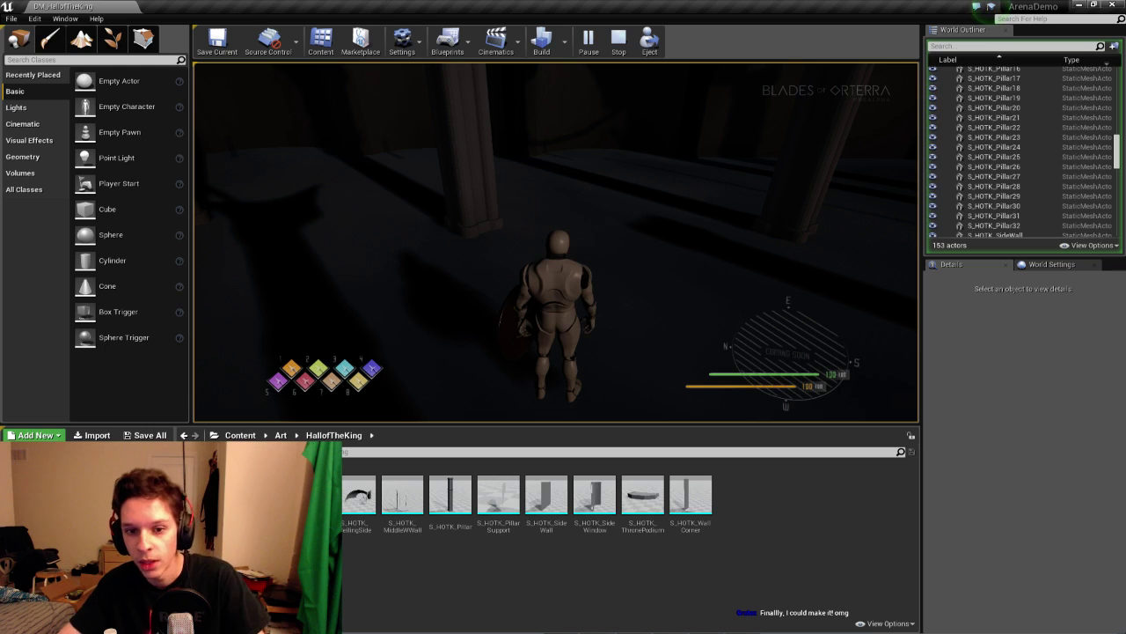
key(Escape)
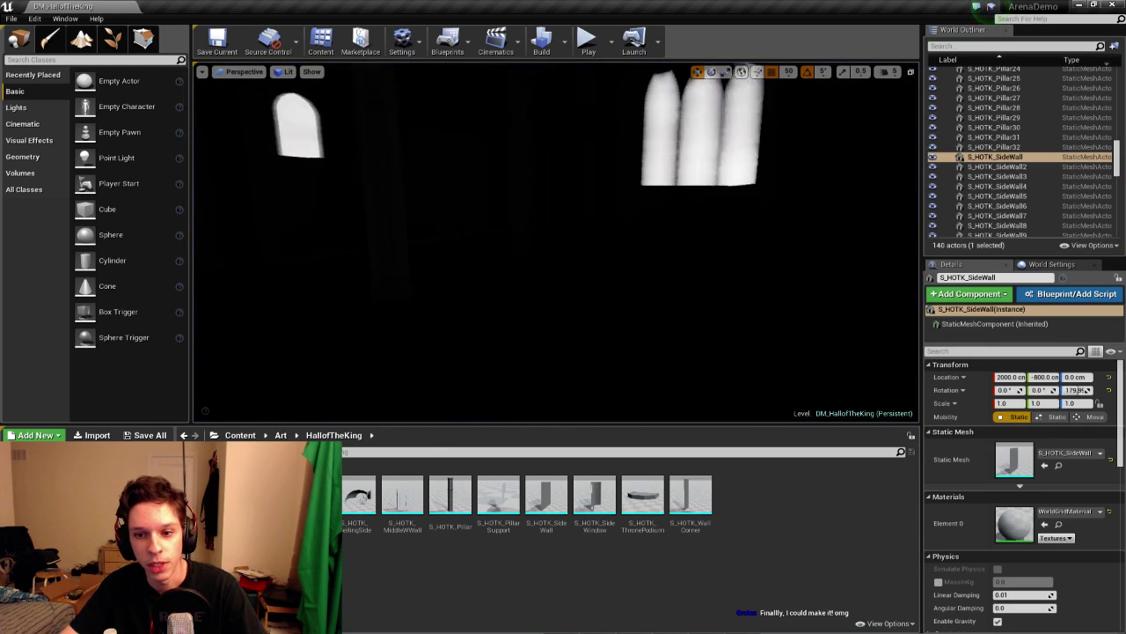
Inspect the lit hall toward its triple end windows and save the level
scroll(454, 289, down, 2)
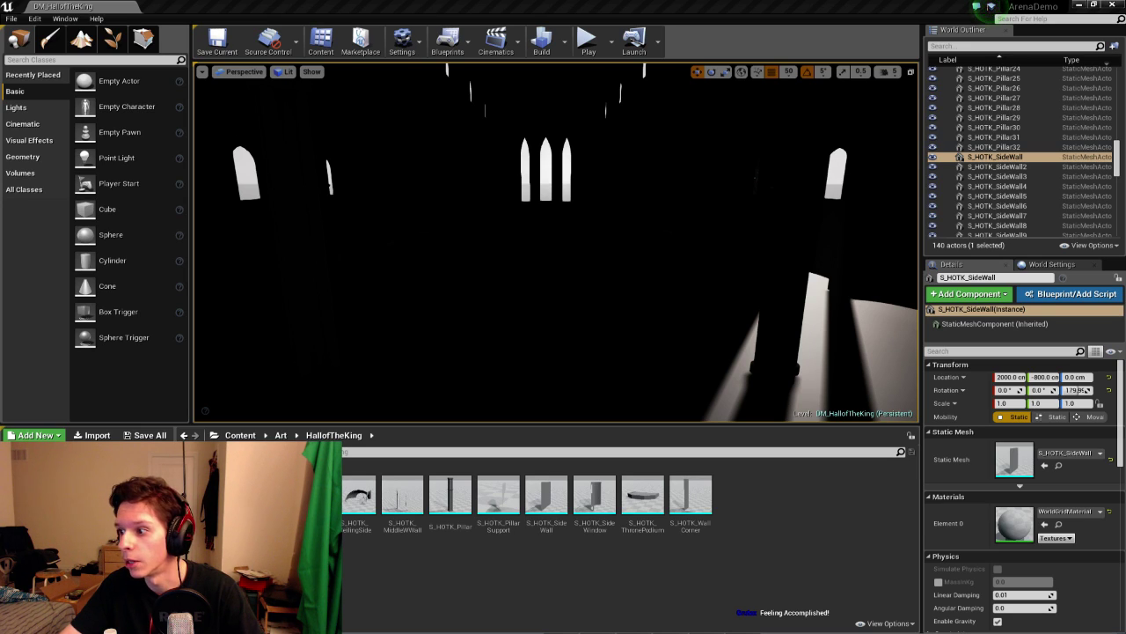
right_drag(654, 231, 643, 232)
key(ctrl+s)
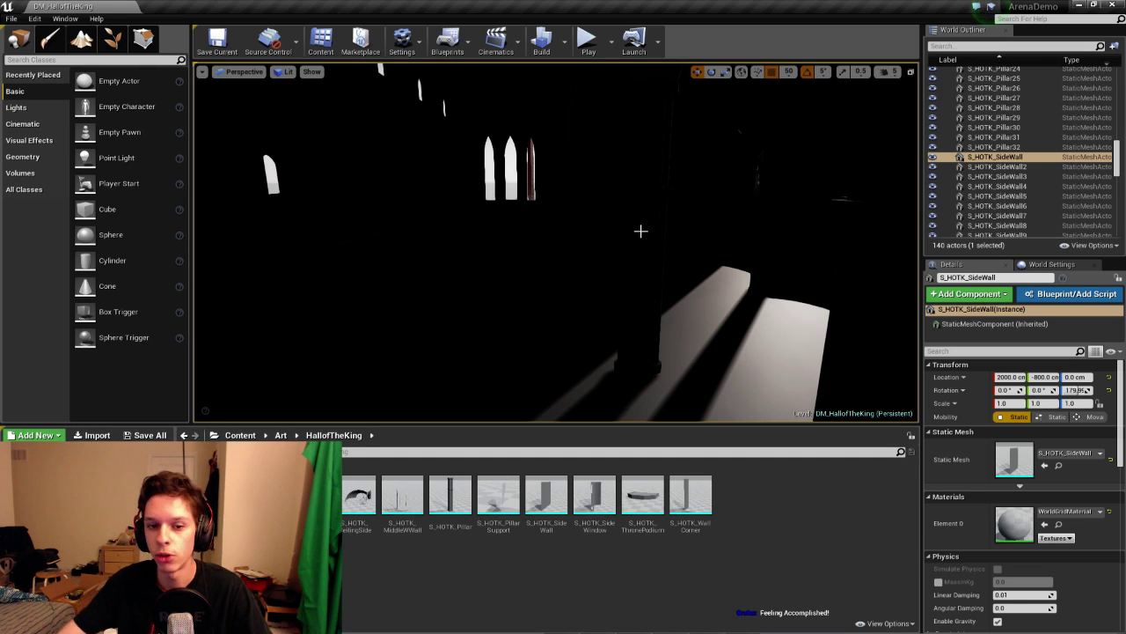
right_drag(628, 190, 571, 297)
key(ctrl+s)
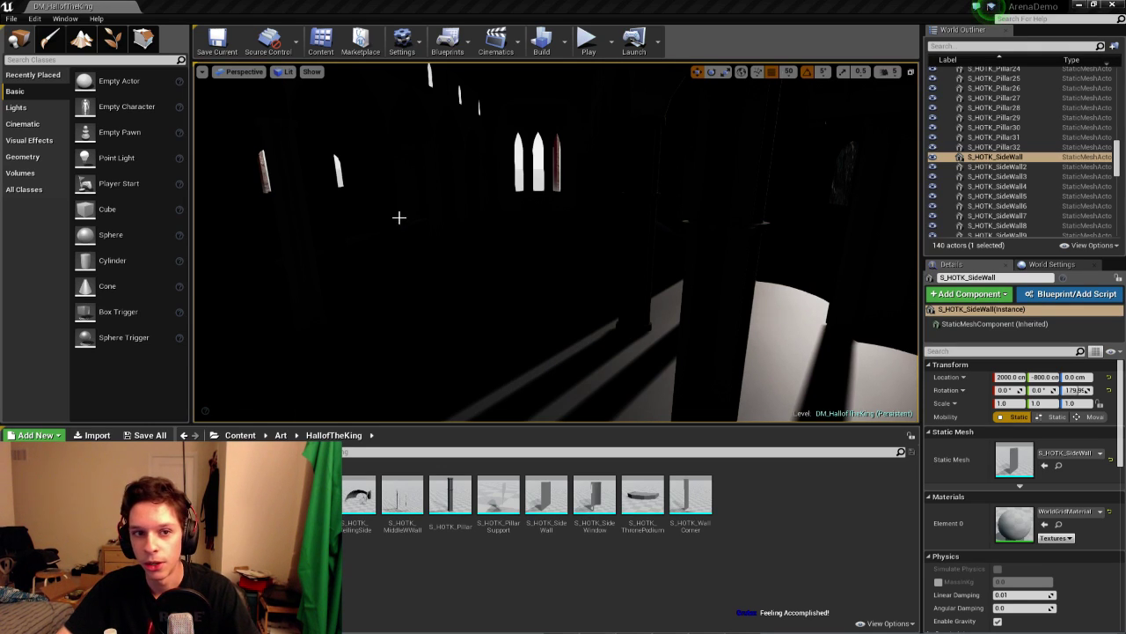
View the length of the hall, select the floor cube and save the level again
right_drag(399, 217, 396, 220)
scroll(502, 337, down, 5)
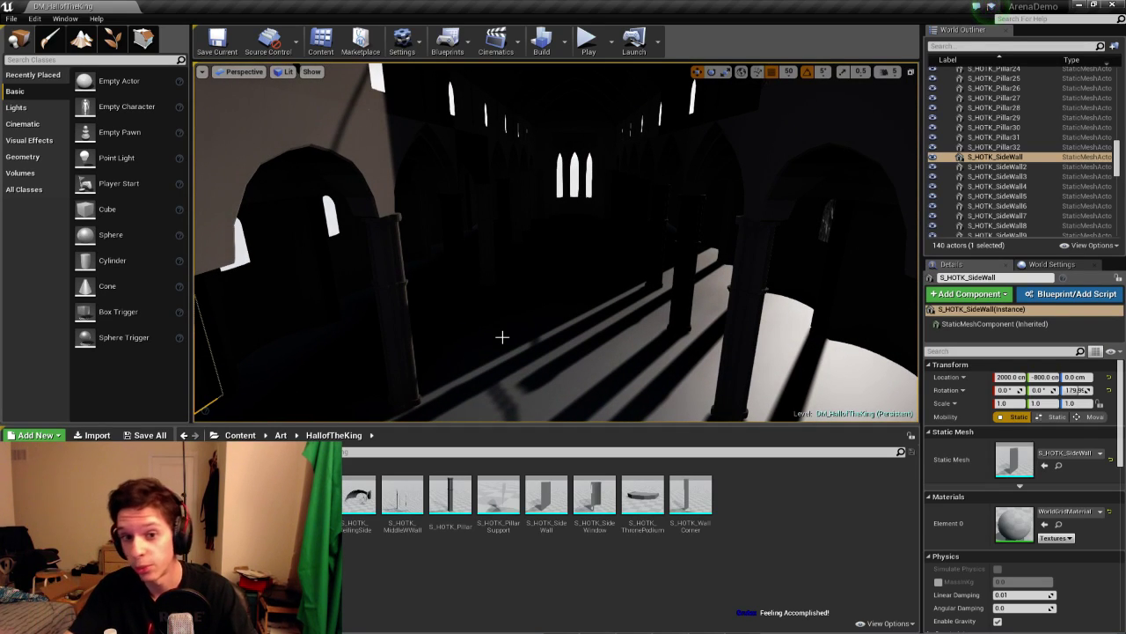
right_click(502, 337)
right_drag(520, 331, 686, 246)
right_drag(531, 266, 530, 267)
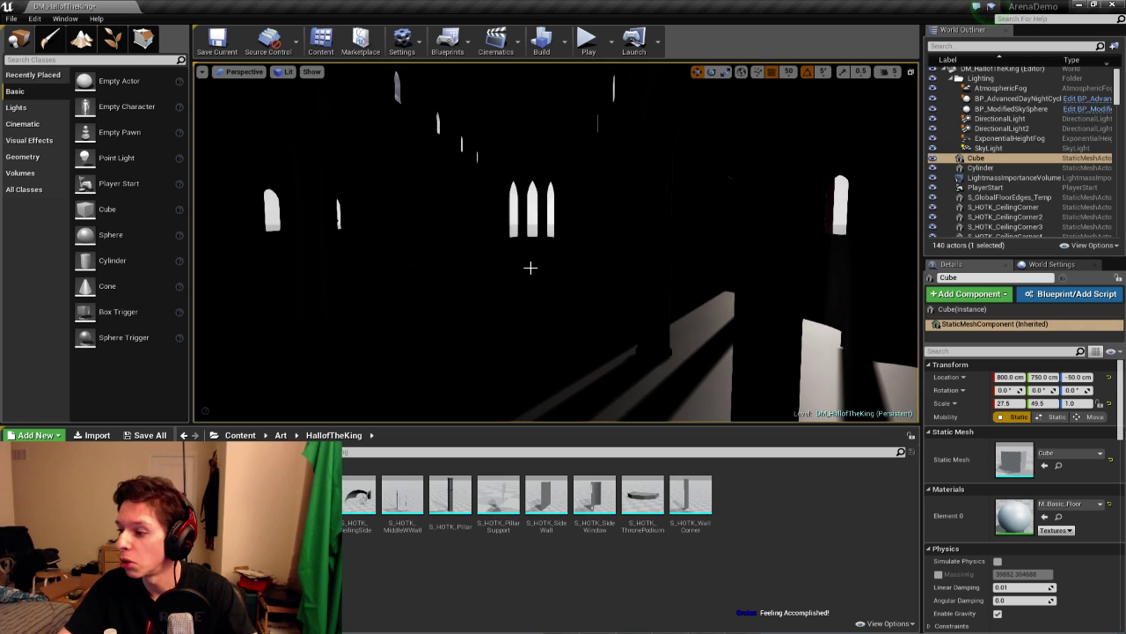
right_drag(513, 267, 500, 346)
key(ctrl+s)
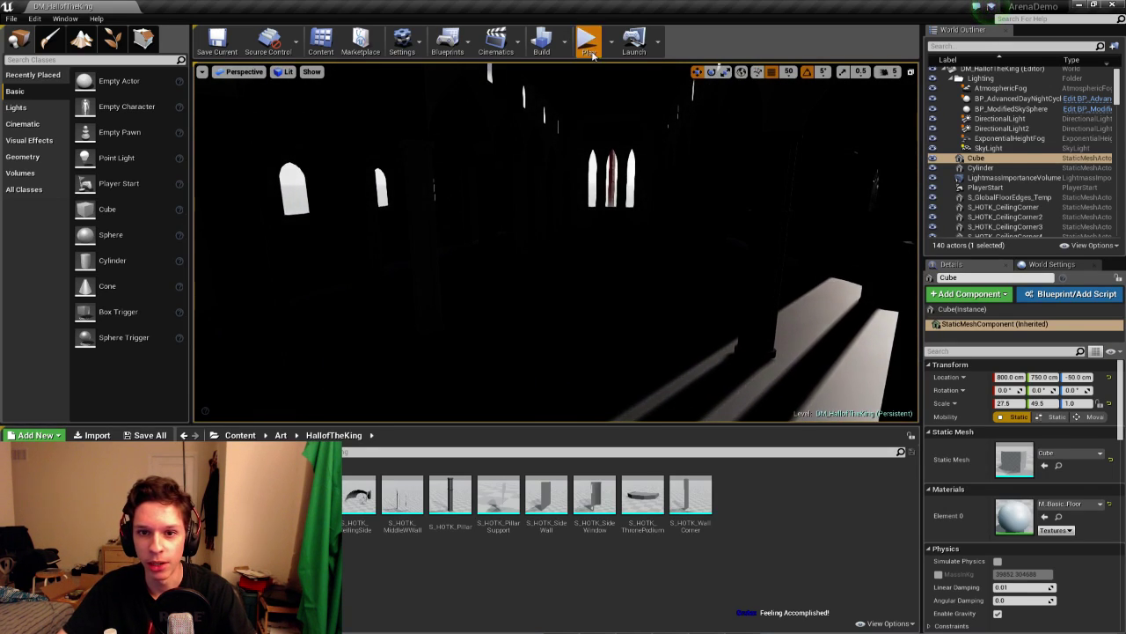
Play the level full screen and run the character through the hall toward the podium and triple end windows
click(591, 51)
key(F11)
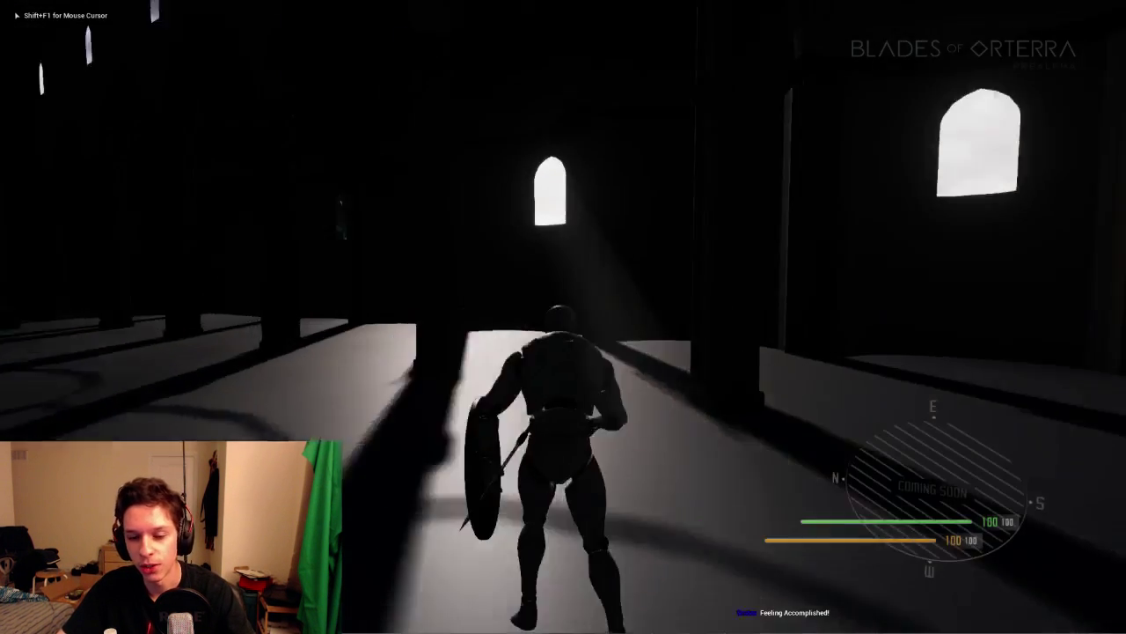
key(w)
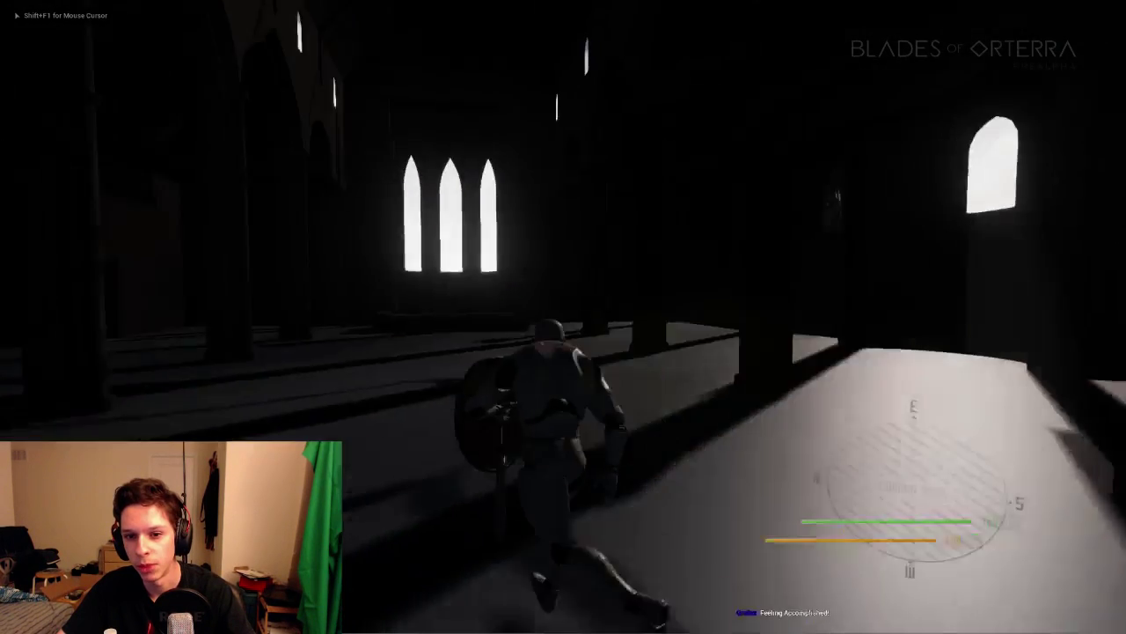
key(w)
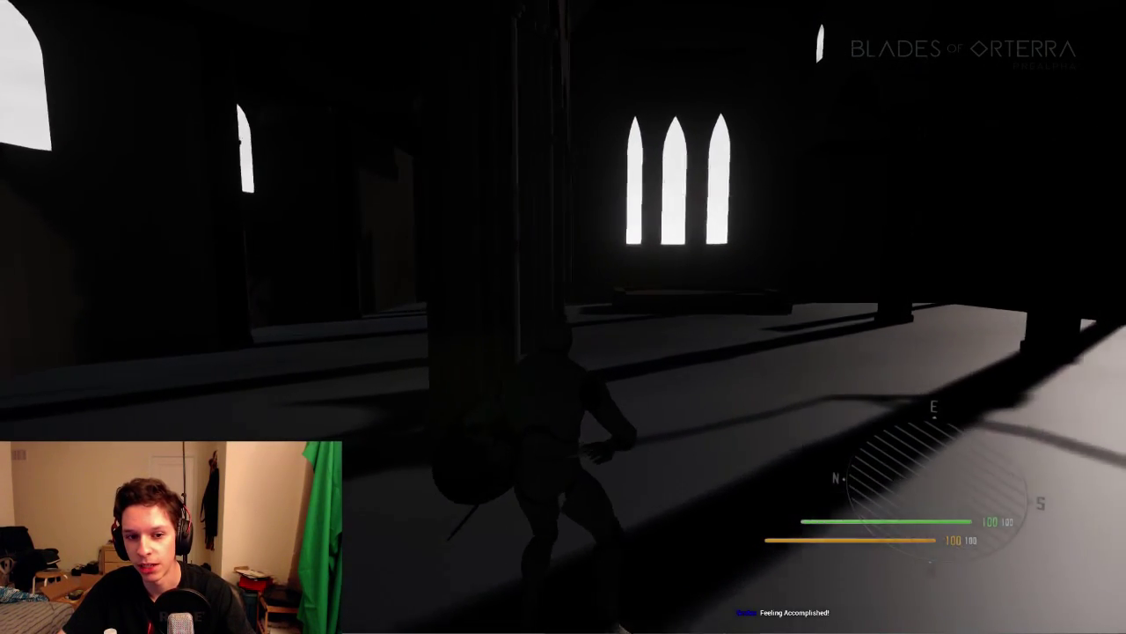
key(w)
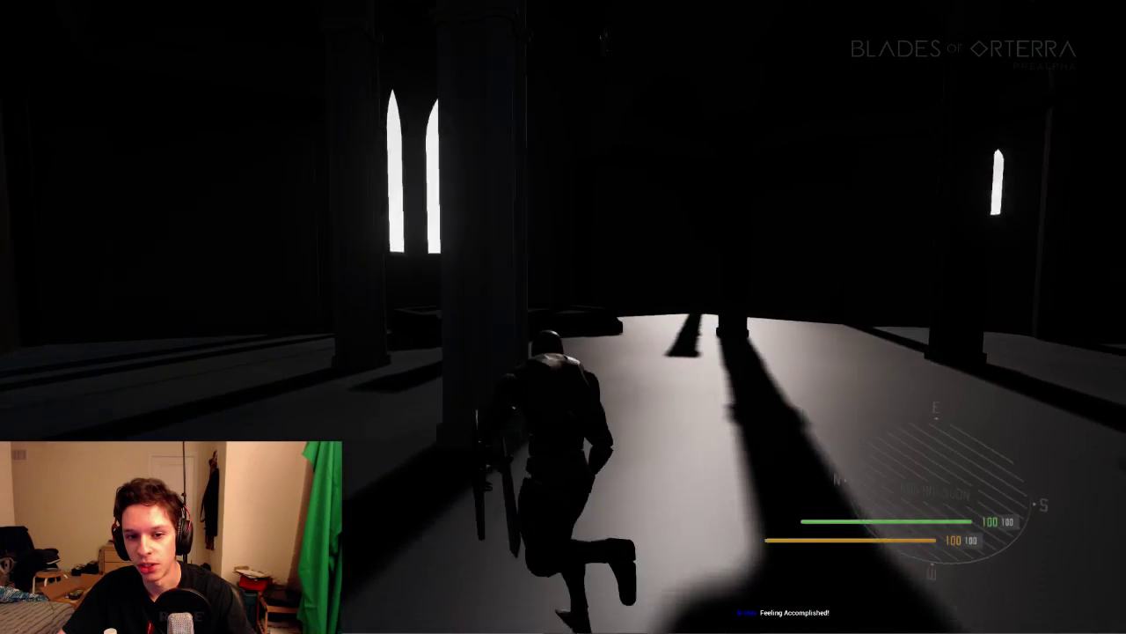
key(w)
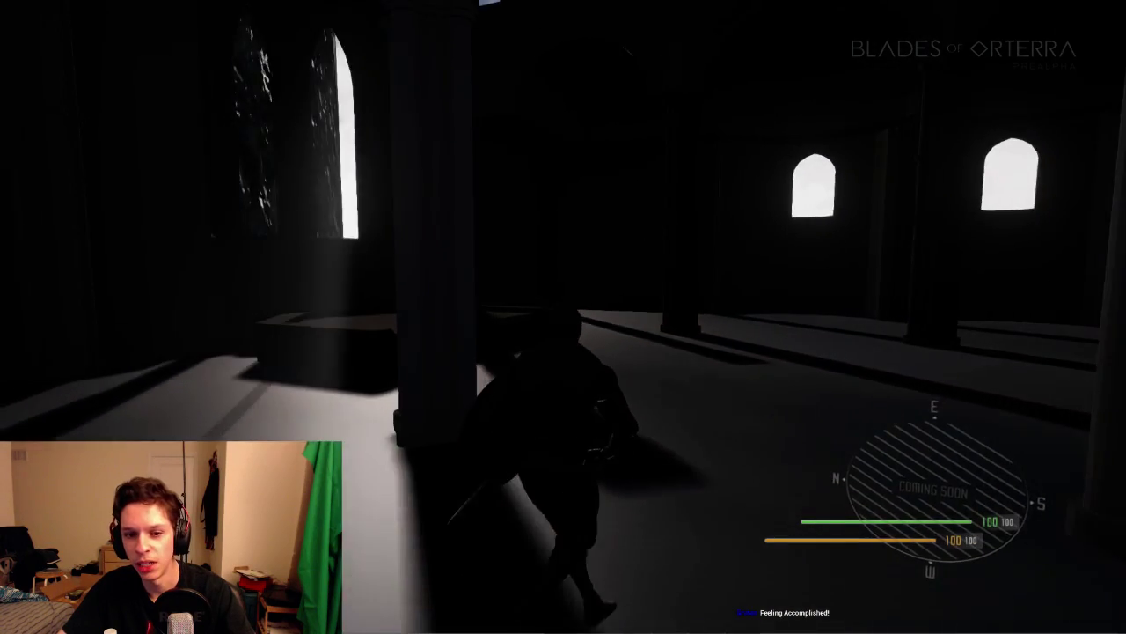
Run the character back toward the open archway and along the side windows to inspect the lighting, and end the play session
key(w)
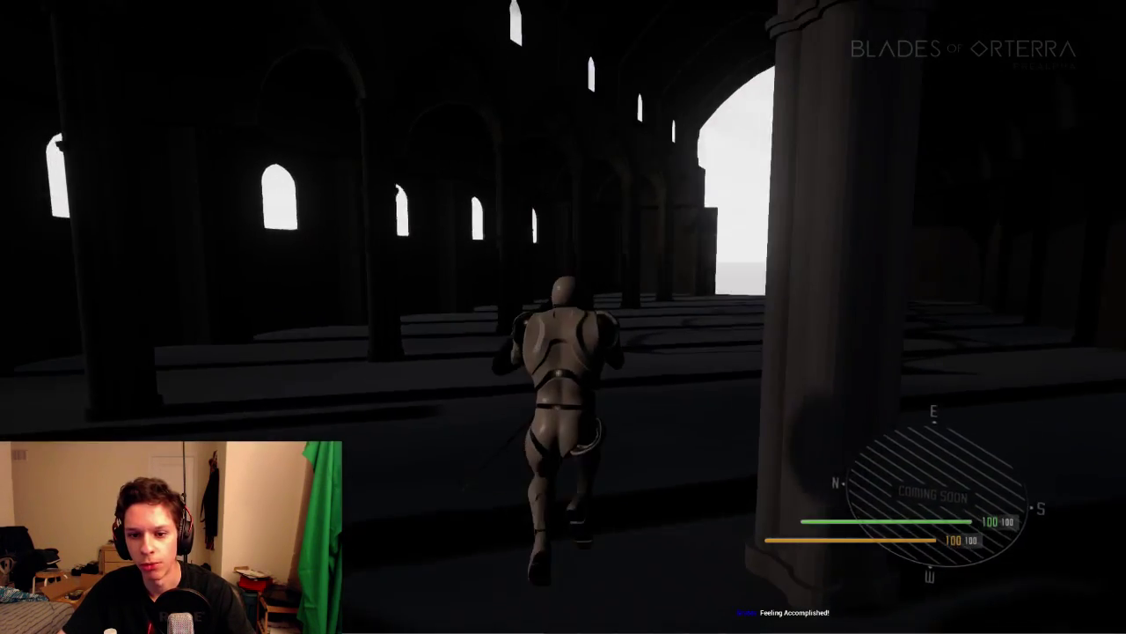
key(w)
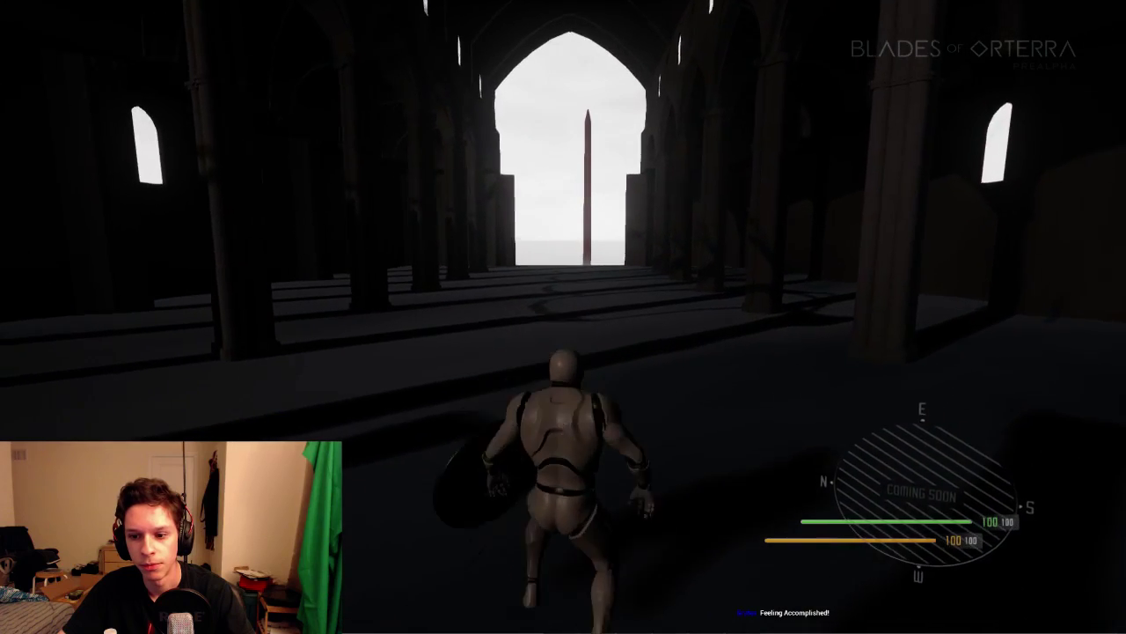
key(w)
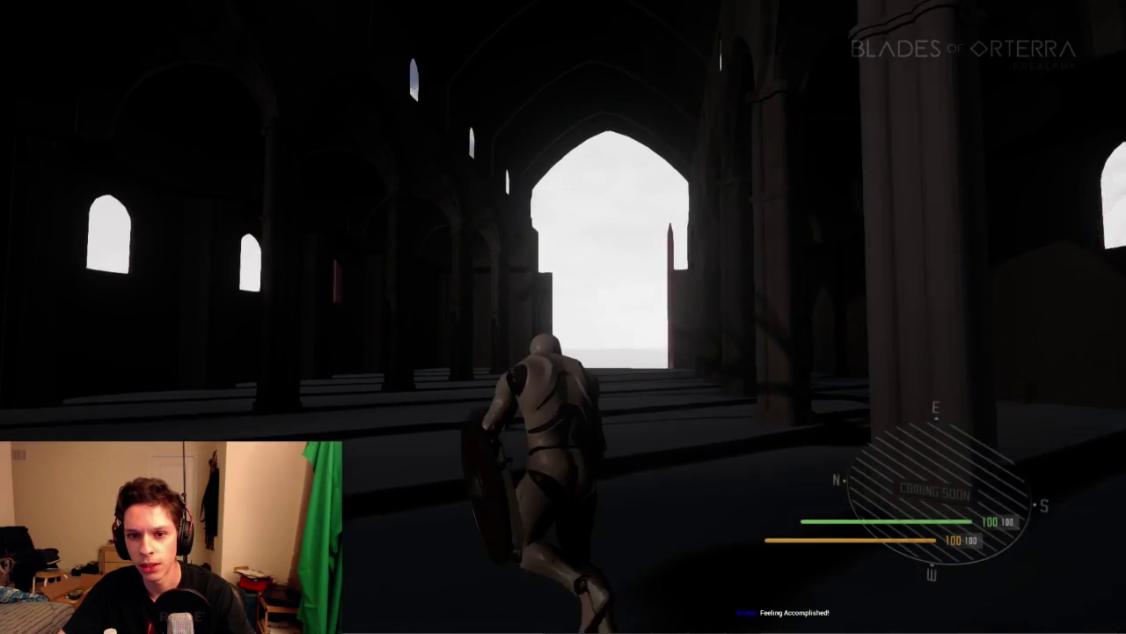
key(w)
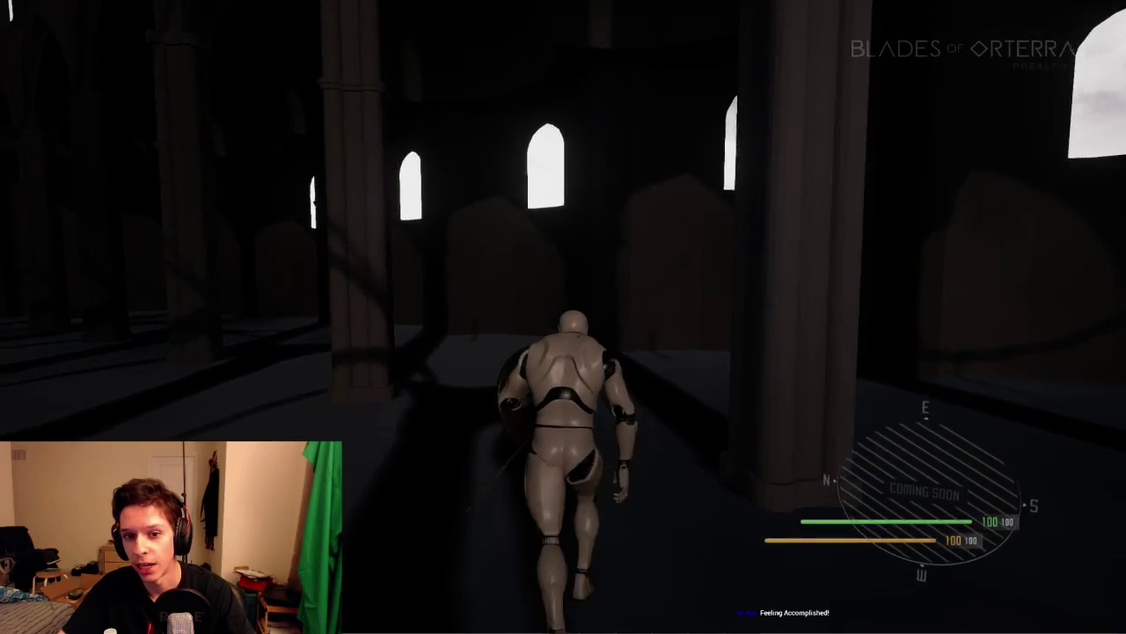
key(w)
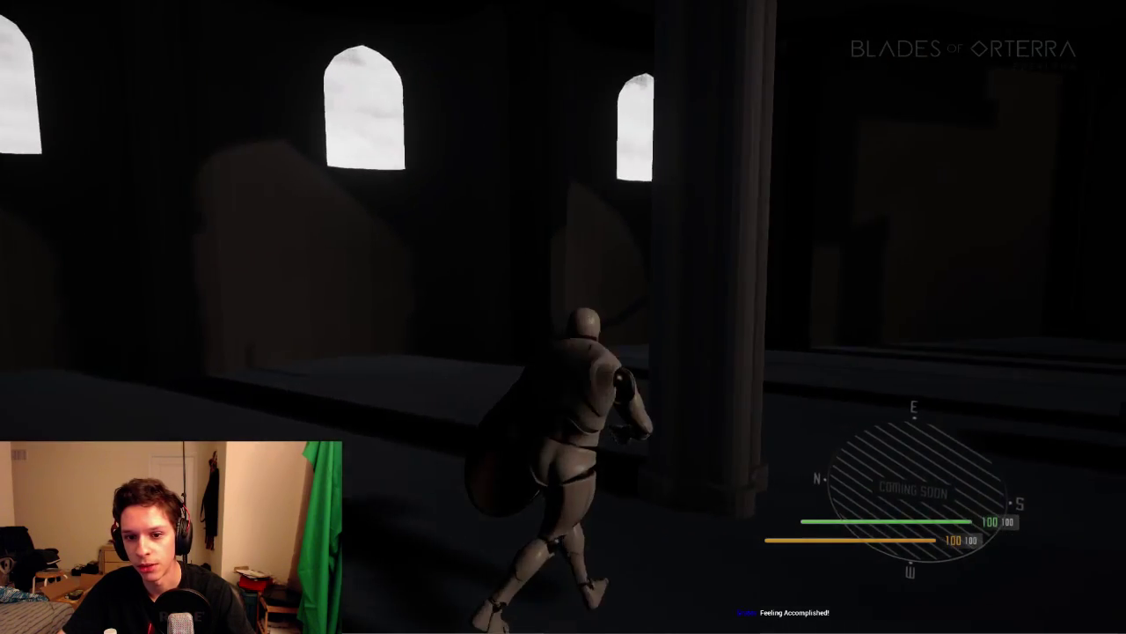
key(w)
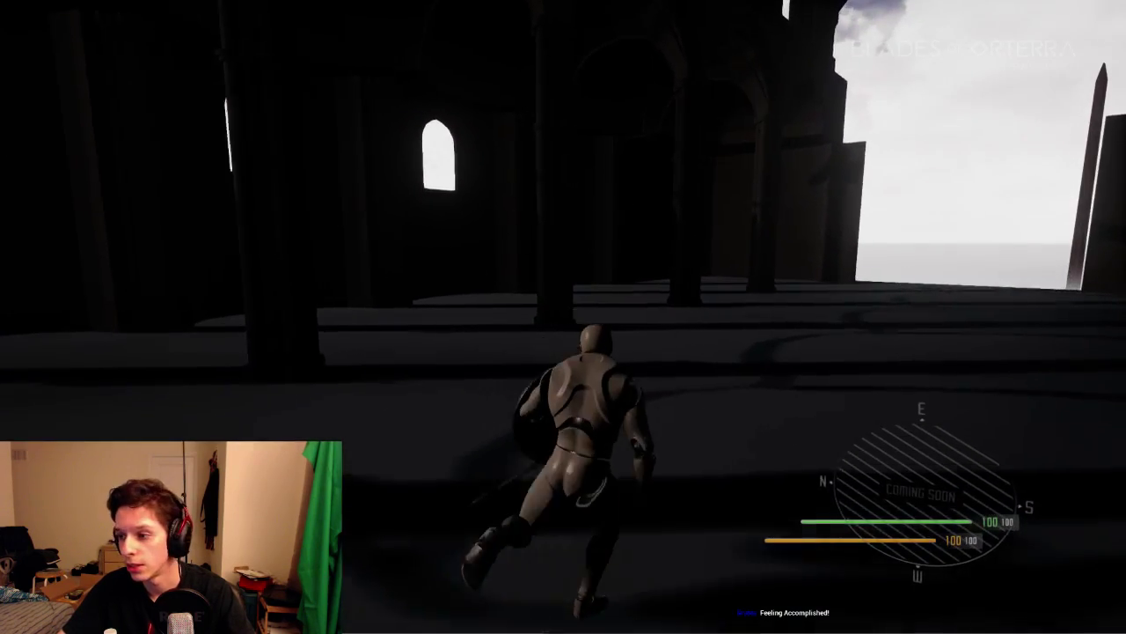
key(w)
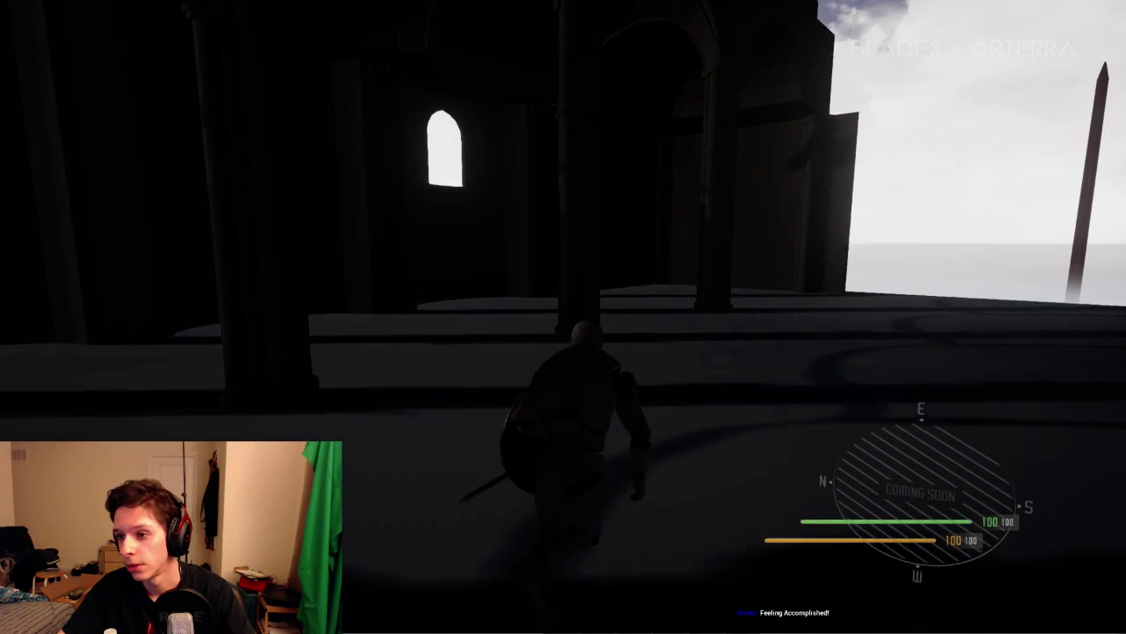
key(w)
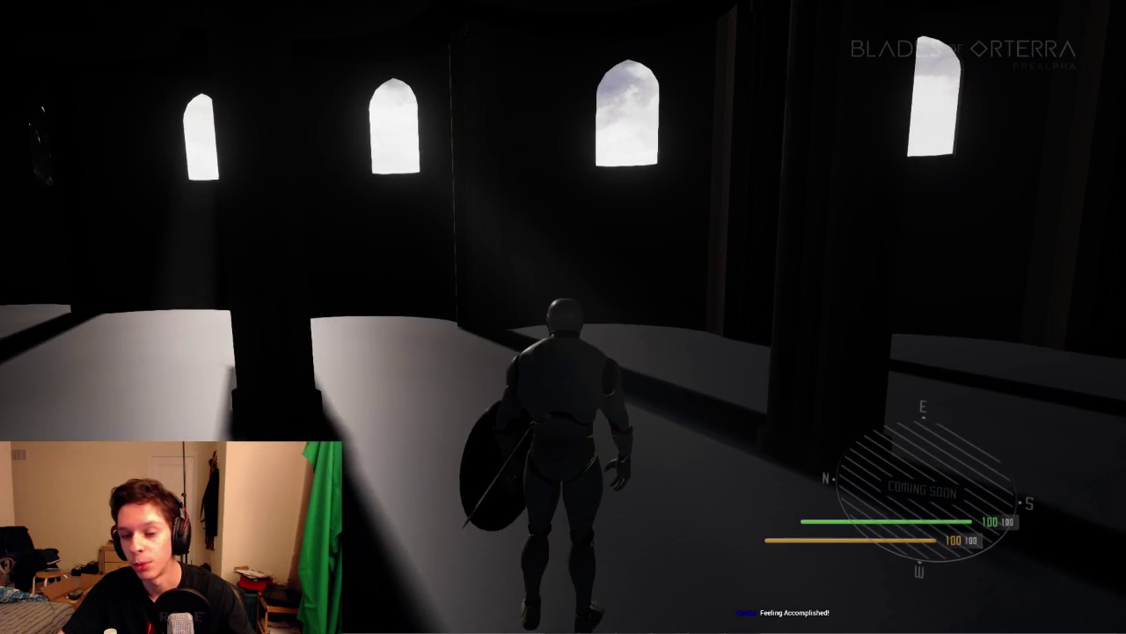
key(Escape)
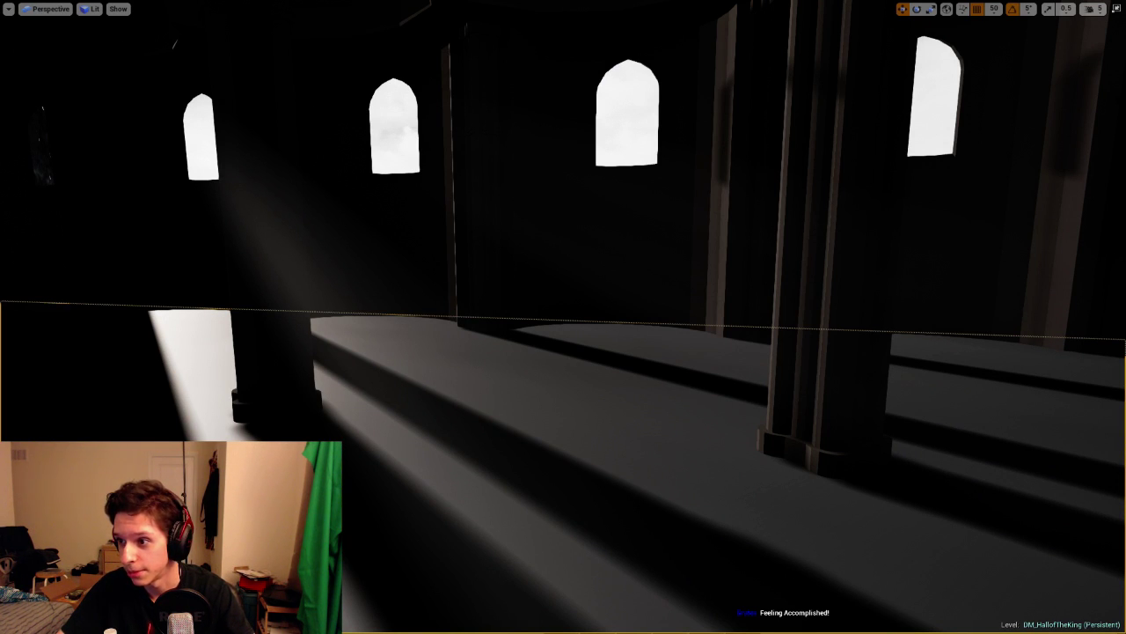
Inspect the dark hall toward its triple end windows in the full-screen editor viewport, using game view
right_drag(758, 272, 492, 269)
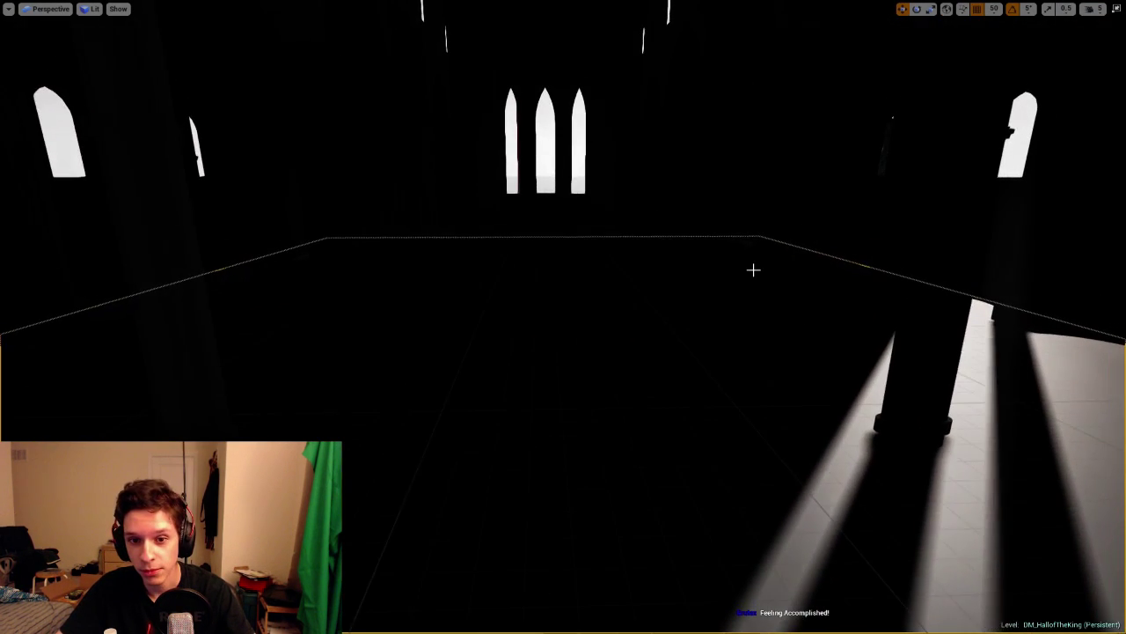
key(g)
right_drag(625, 363, 616, 334)
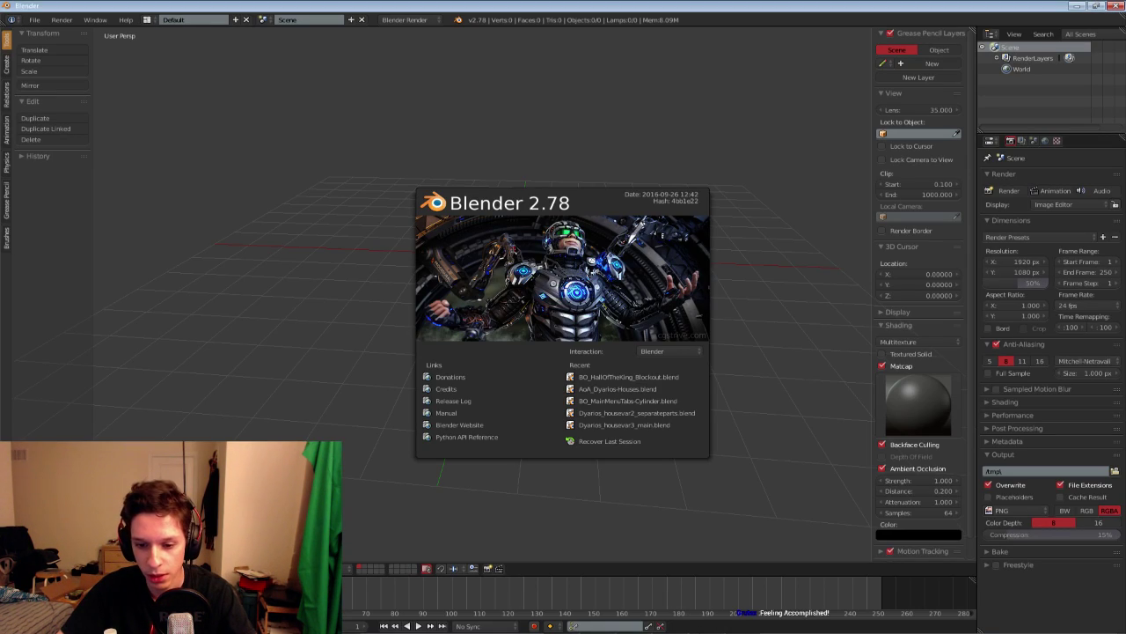
Bring up the wall torch reference photo over Blender and examine its basket, handle and wall mount
click(682, 628)
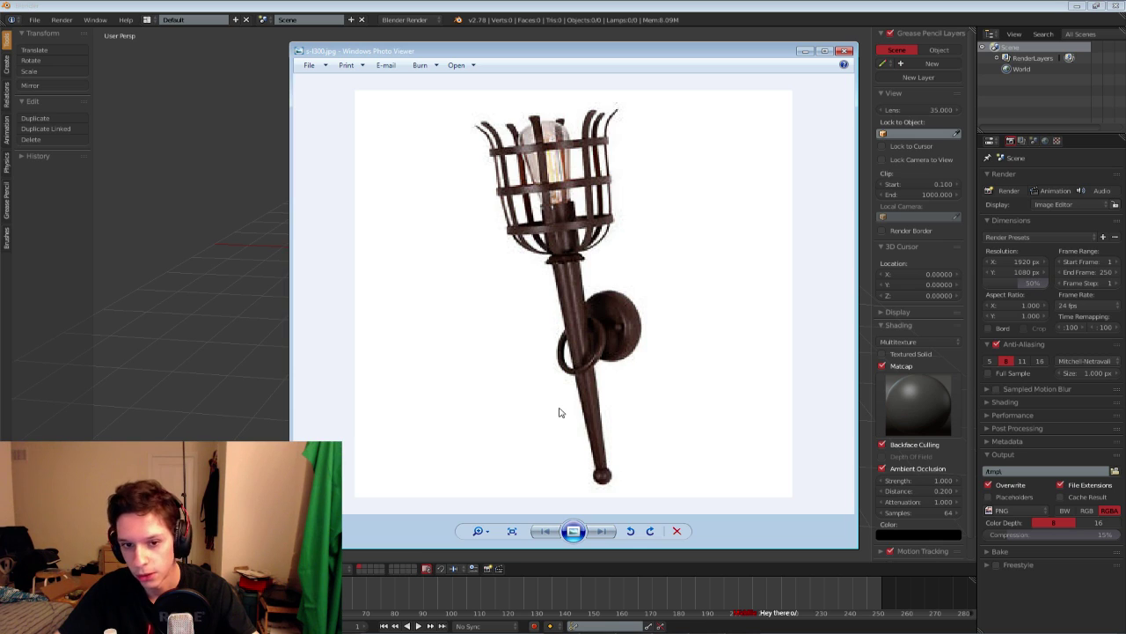
scroll(581, 264, down, 4)
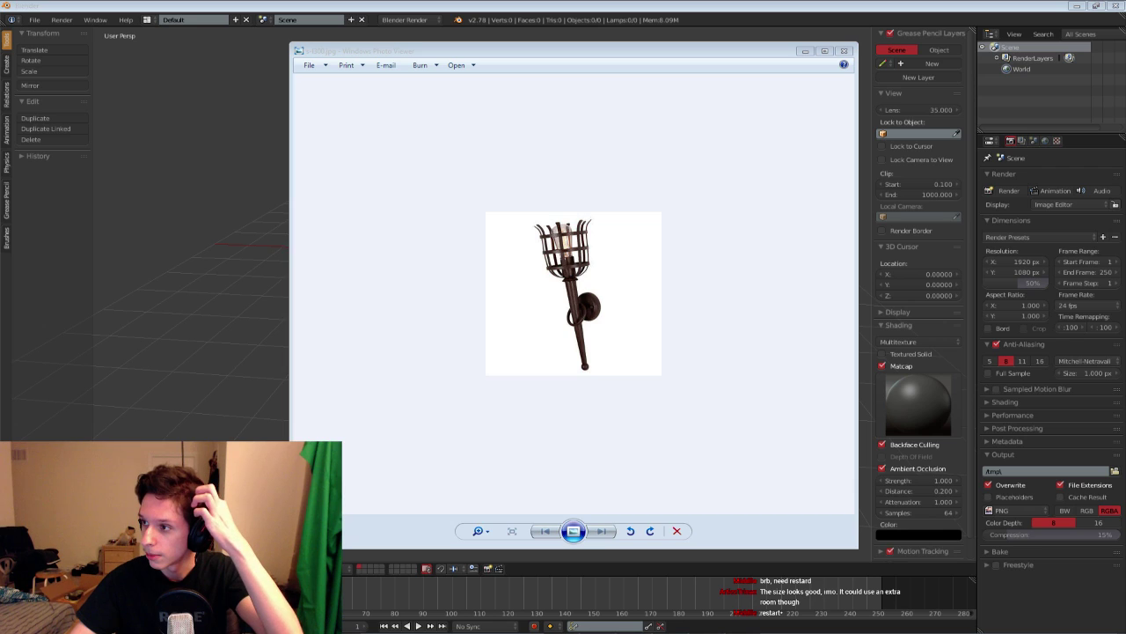
key(alt+Tab)
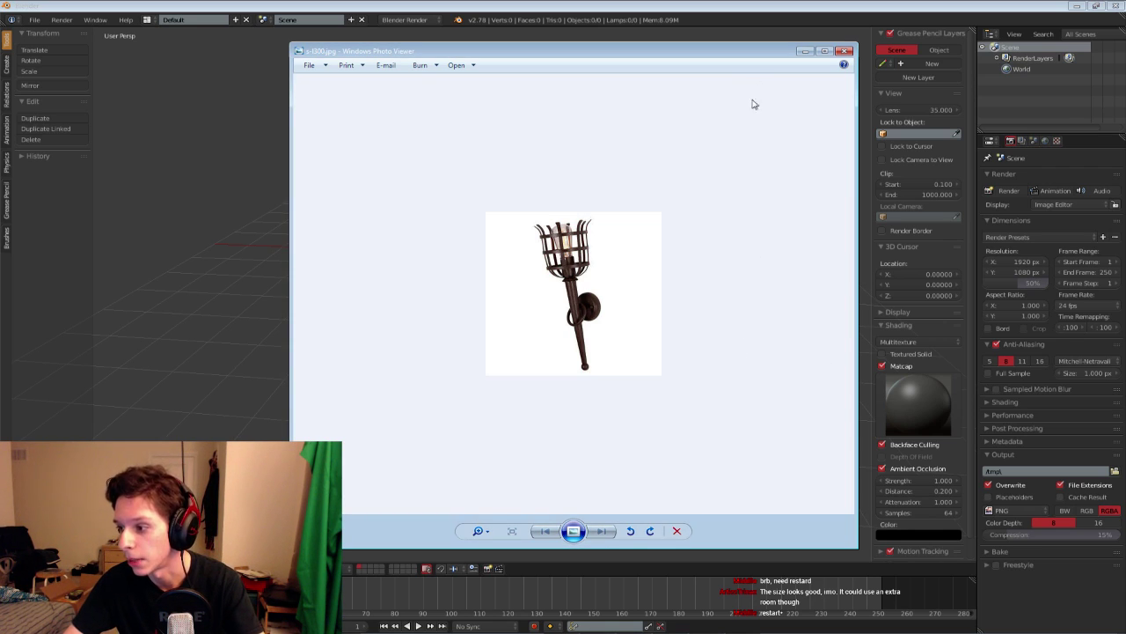
scroll(566, 294, up, 4)
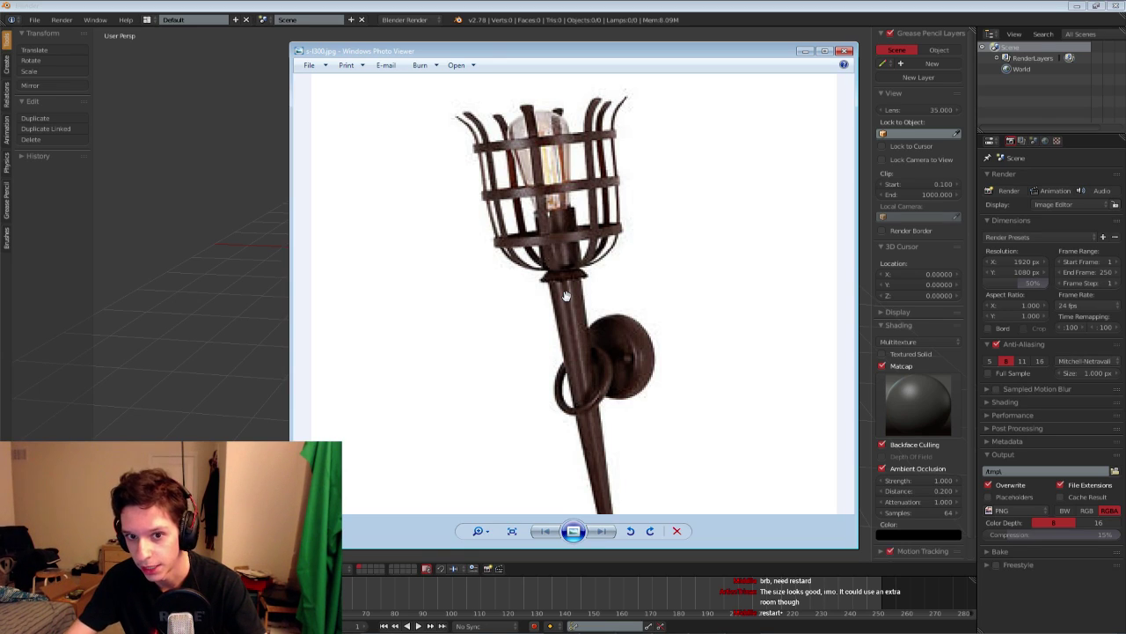
scroll(565, 295, down, 4)
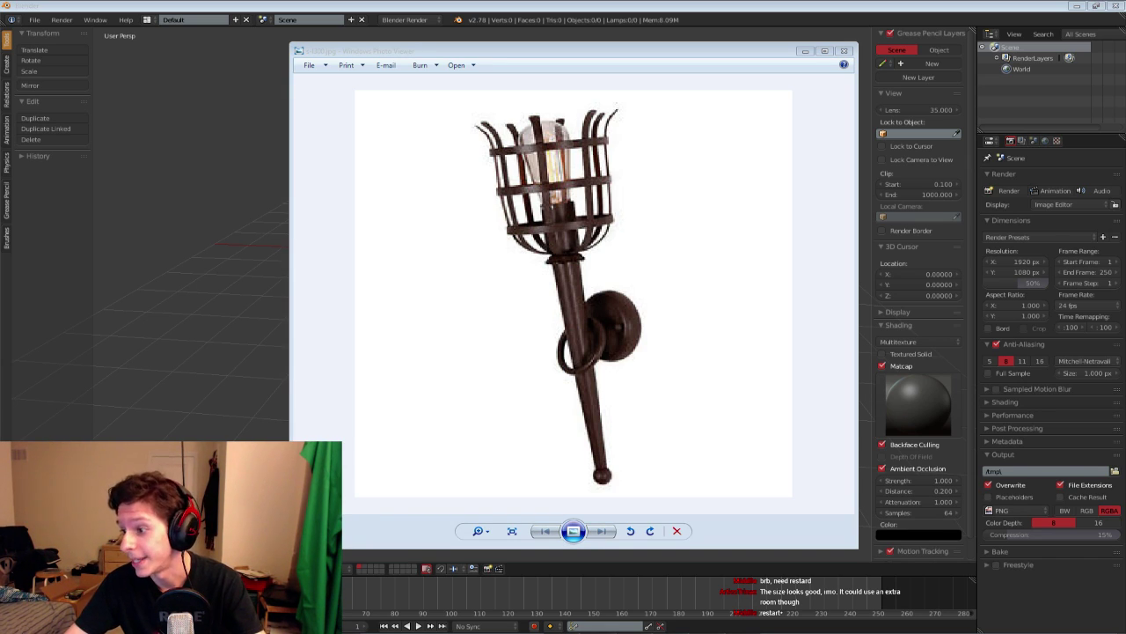
click(501, 215)
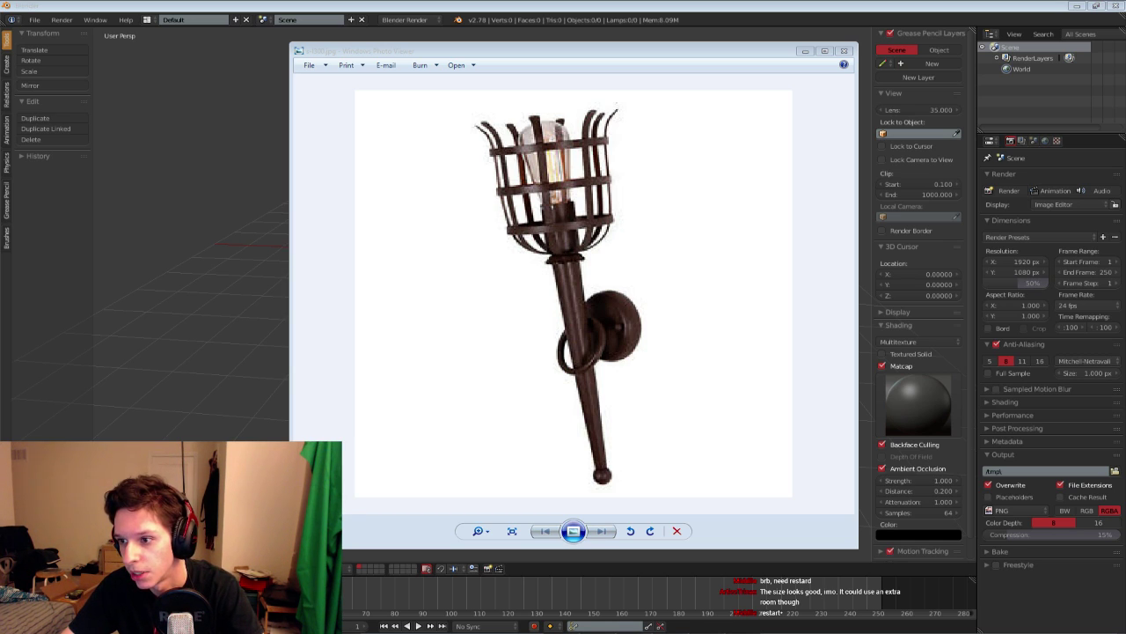
Bring the browser with the "medieval wall torch" image results on screen and look through the first rows
drag(1125, 51, 519, 0)
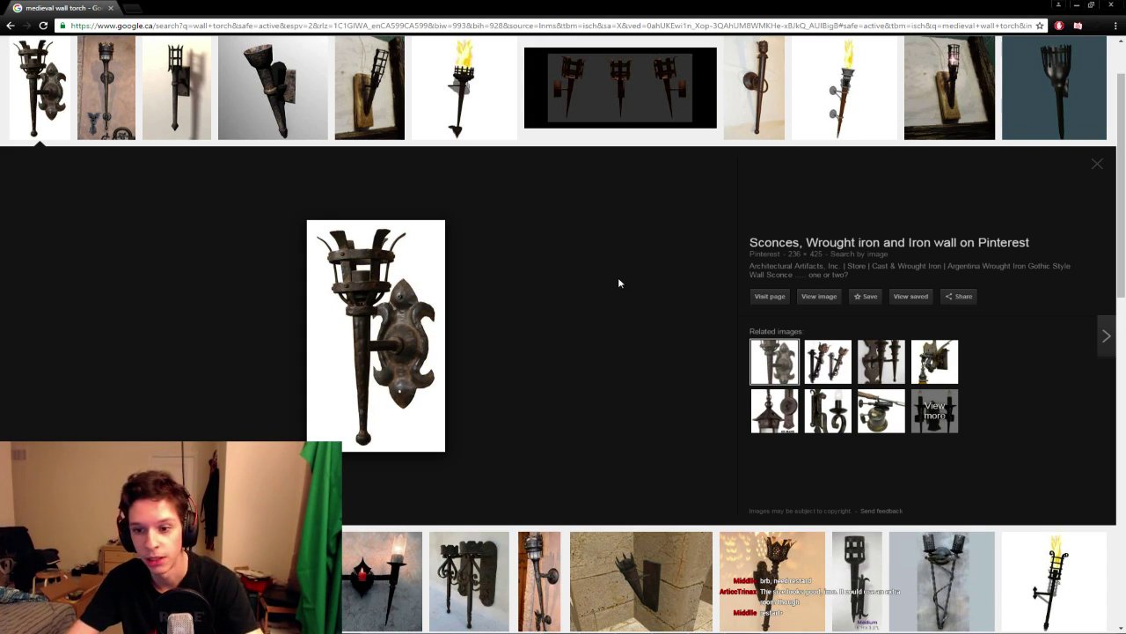
scroll(619, 284, down, 2)
scroll(619, 283, down, 1)
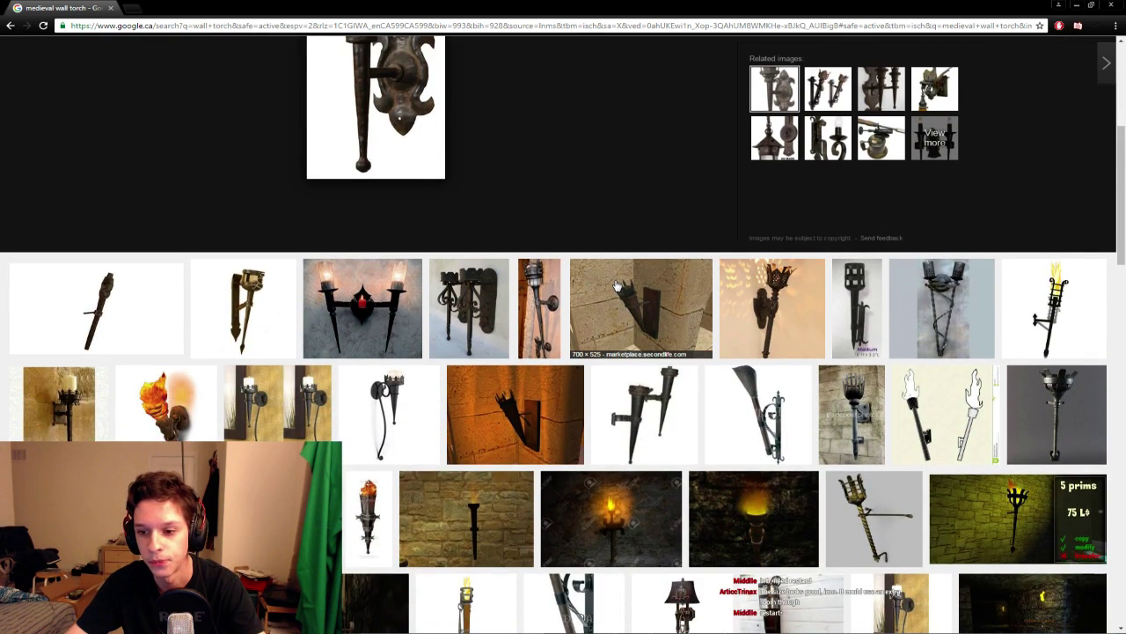
scroll(614, 285, down, 1)
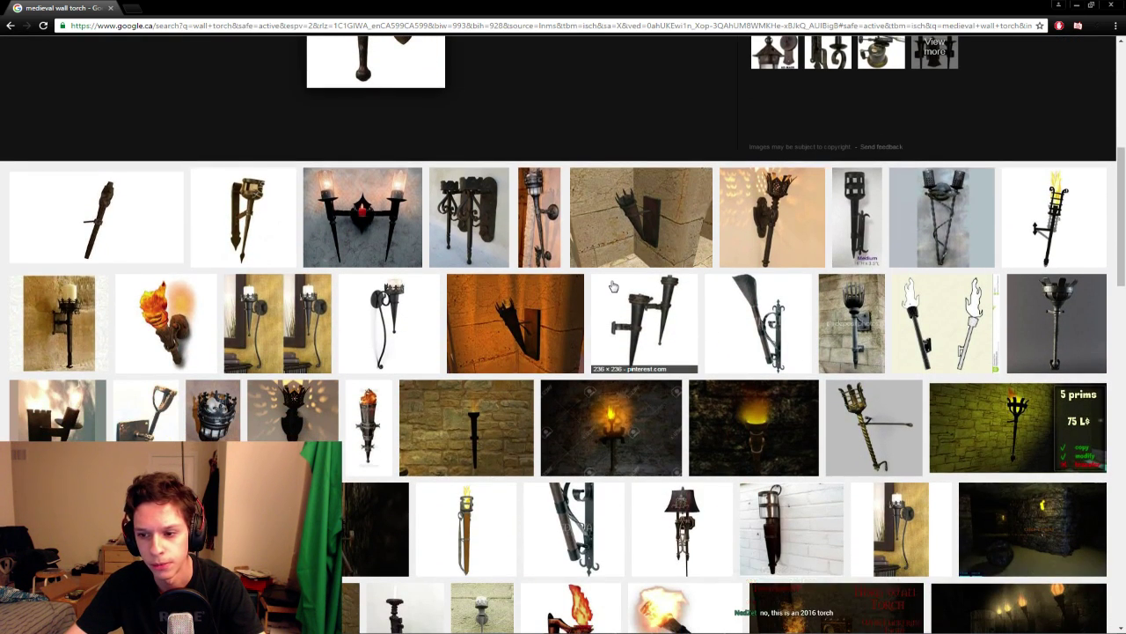
scroll(613, 286, up, 5)
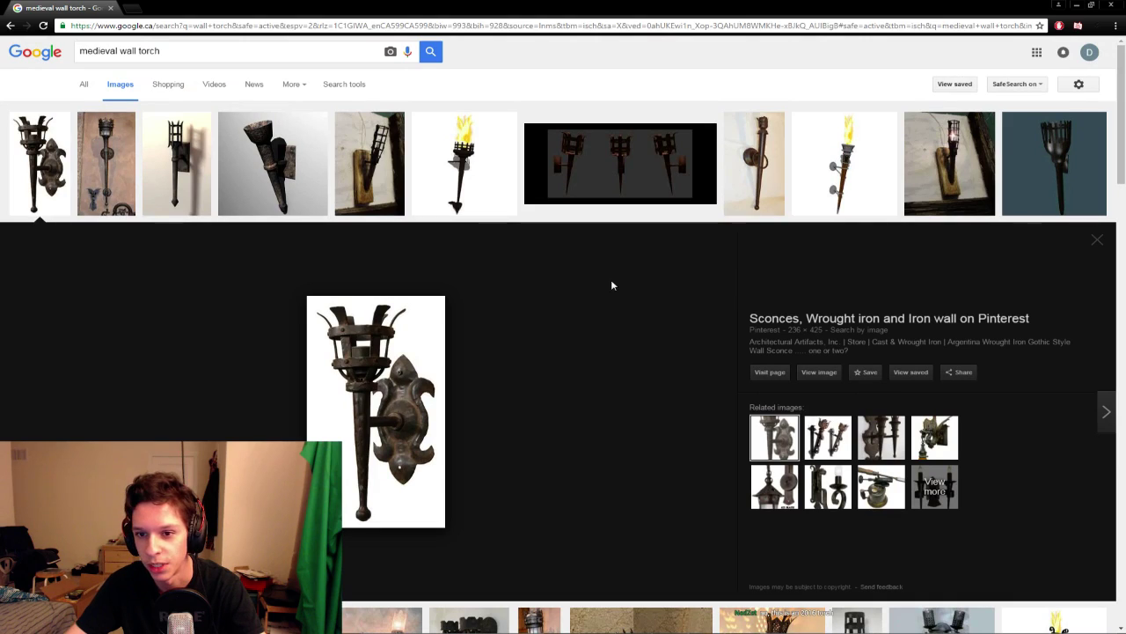
Preview the Italian wall lamp and the Blender medieval wall torch model images, and close the preview
click(727, 193)
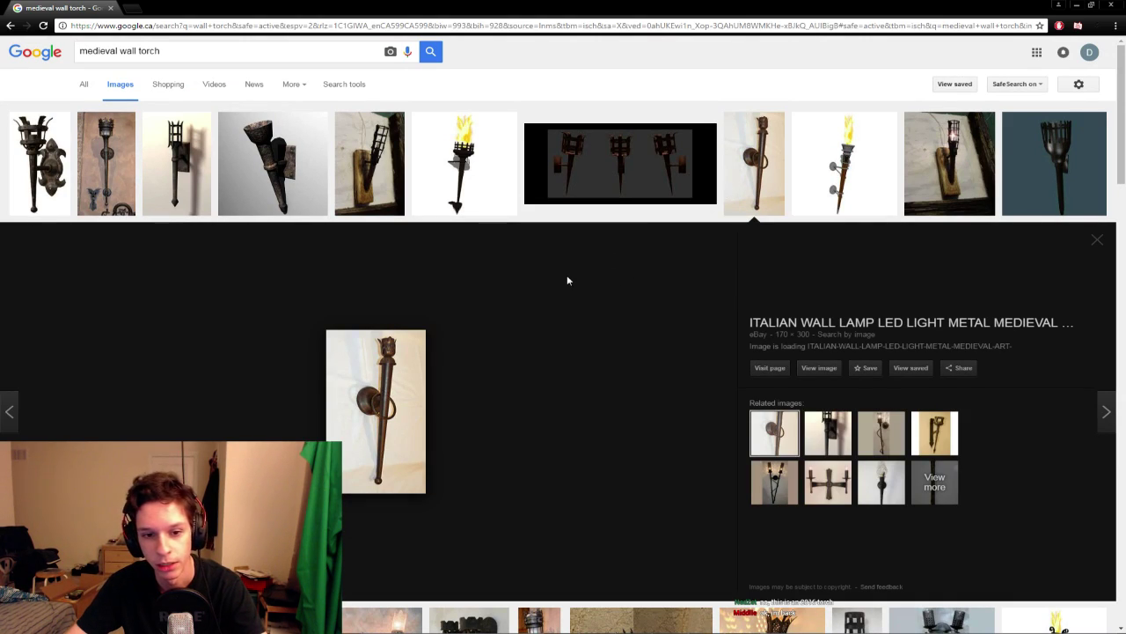
click(598, 189)
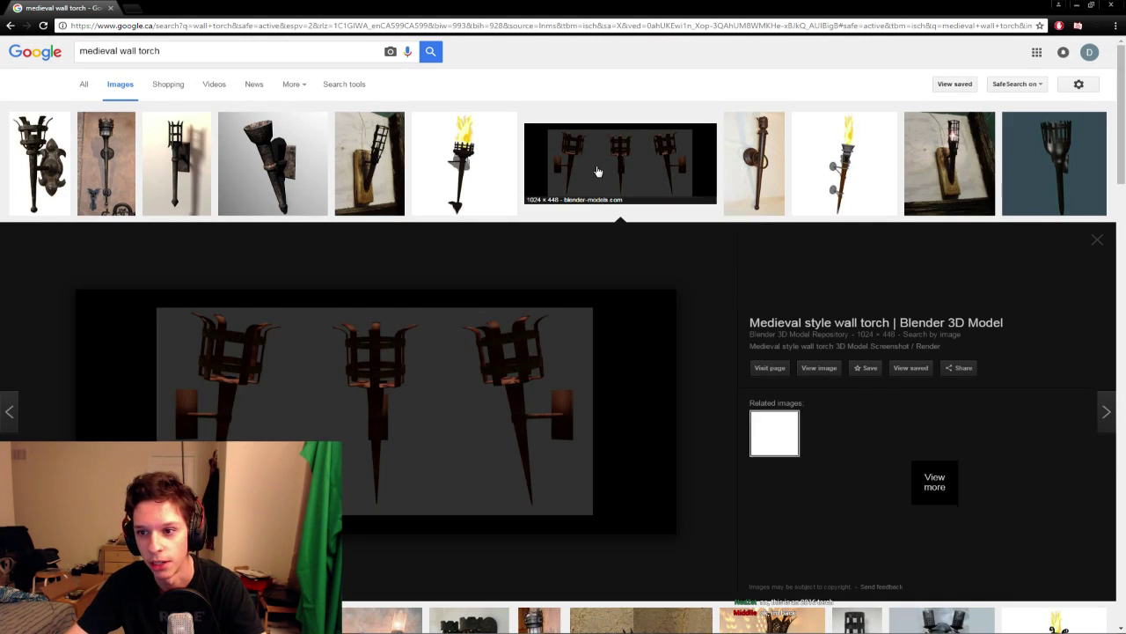
click(1038, 170)
click(1038, 167)
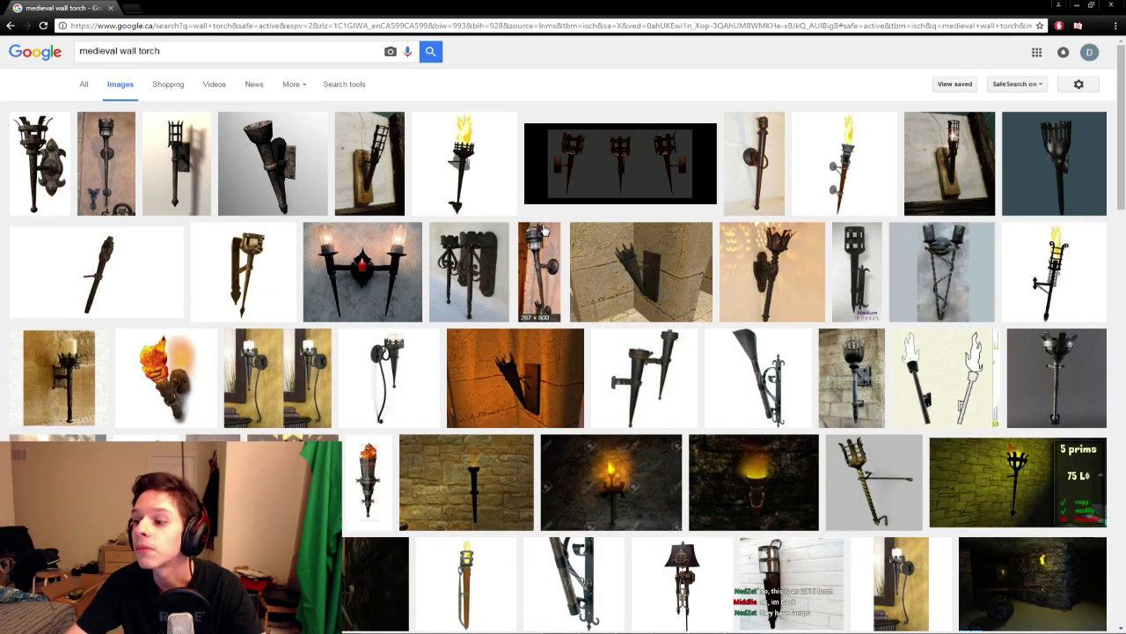
Browse further down the torch image results, preview the Medieval Pricket Wrought Iron Torch Light picture and close it
scroll(544, 230, down, 5)
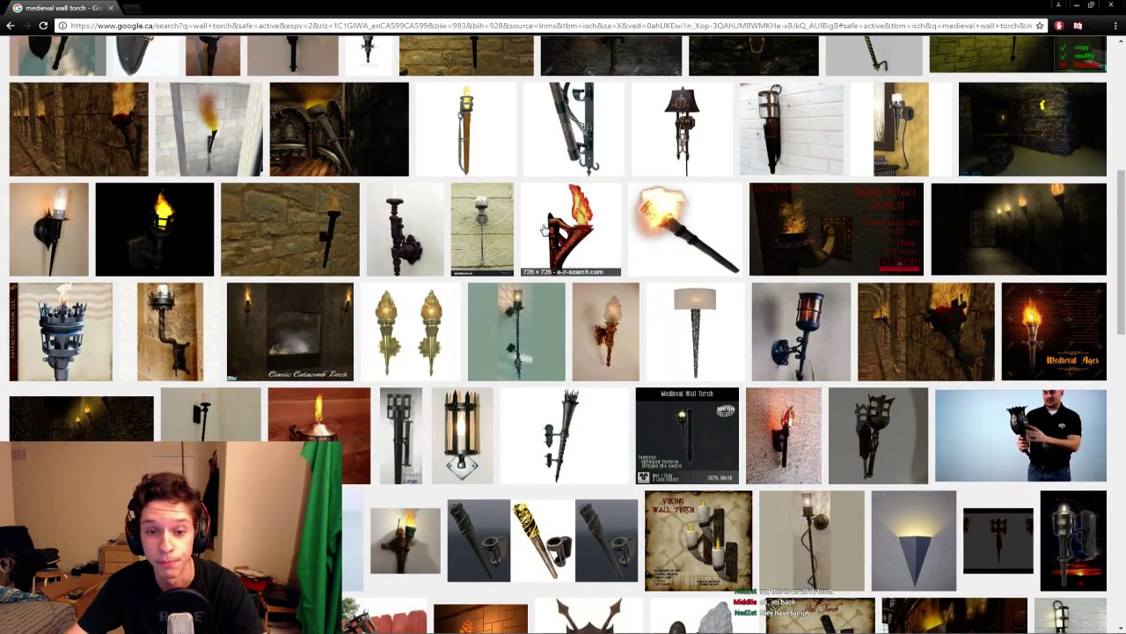
scroll(544, 230, down, 1)
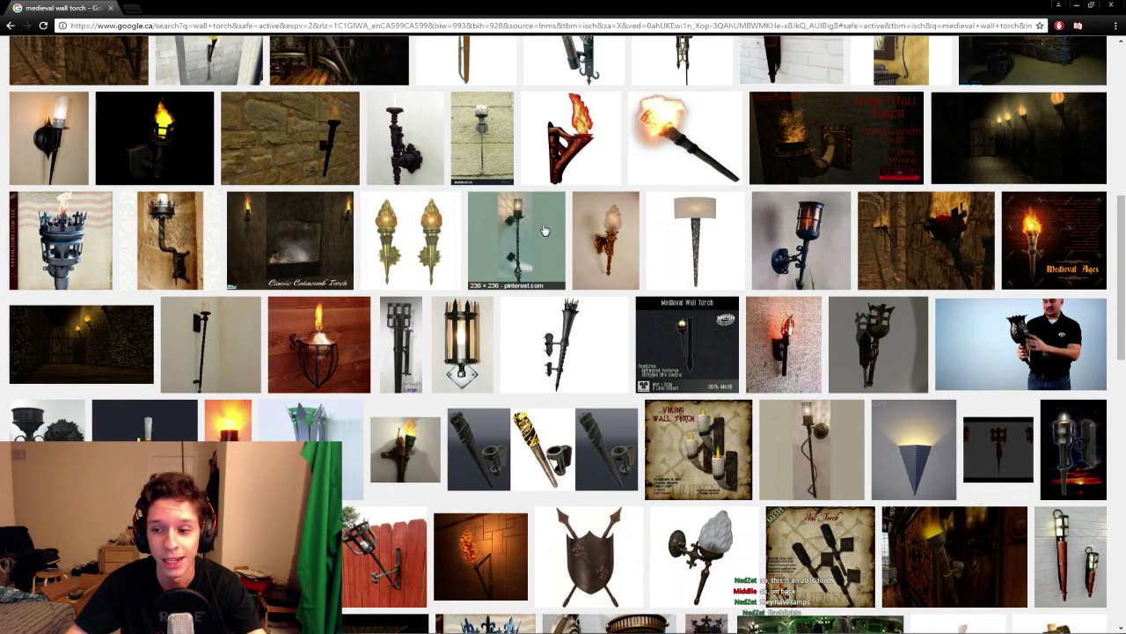
scroll(544, 230, down, 1)
scroll(544, 231, down, 1)
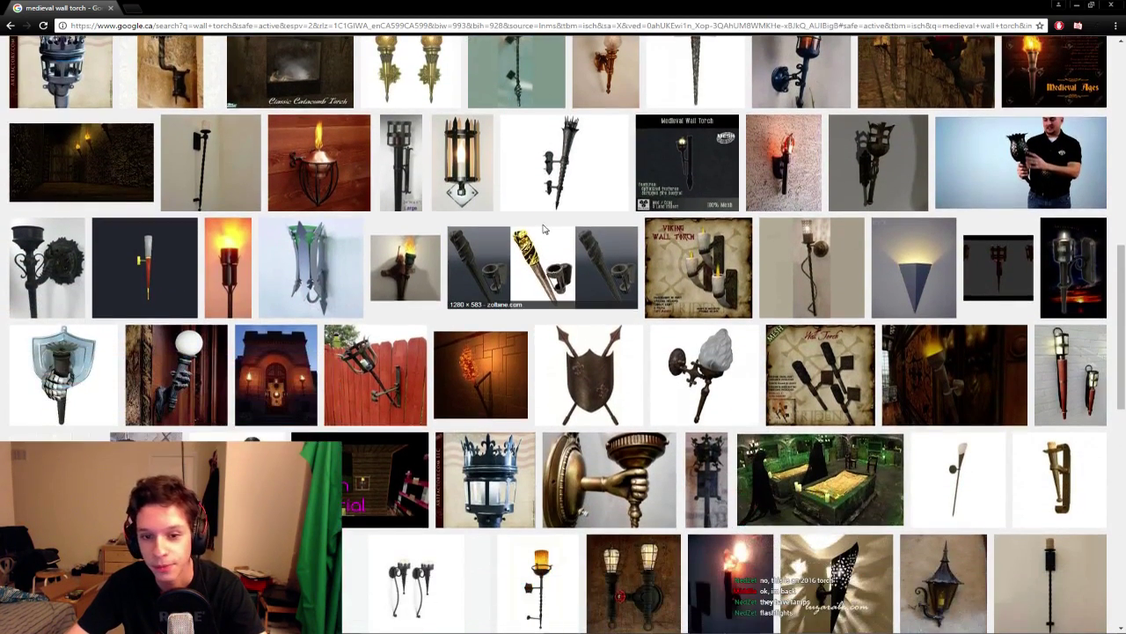
scroll(543, 231, down, 1)
scroll(533, 250, down, 1)
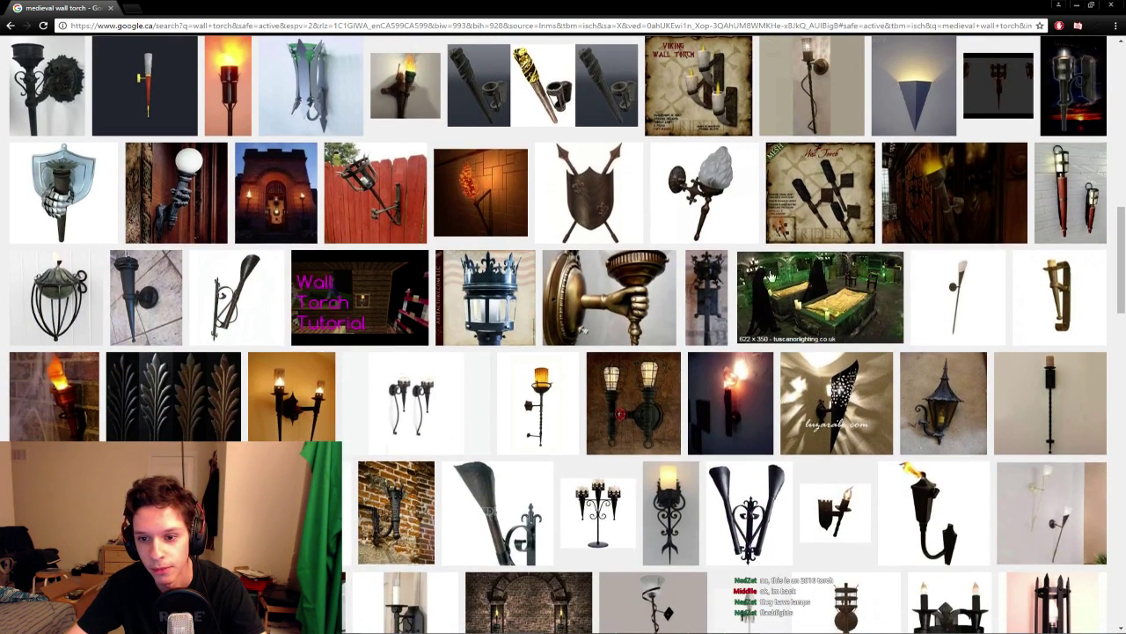
click(781, 280)
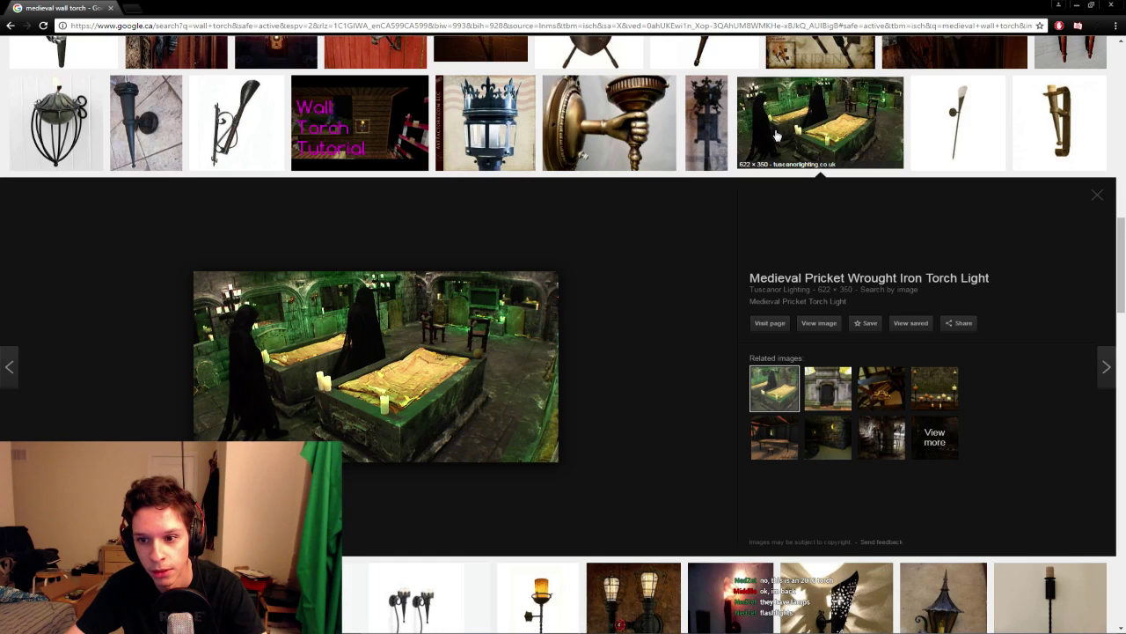
click(776, 134)
scroll(440, 264, up, 2)
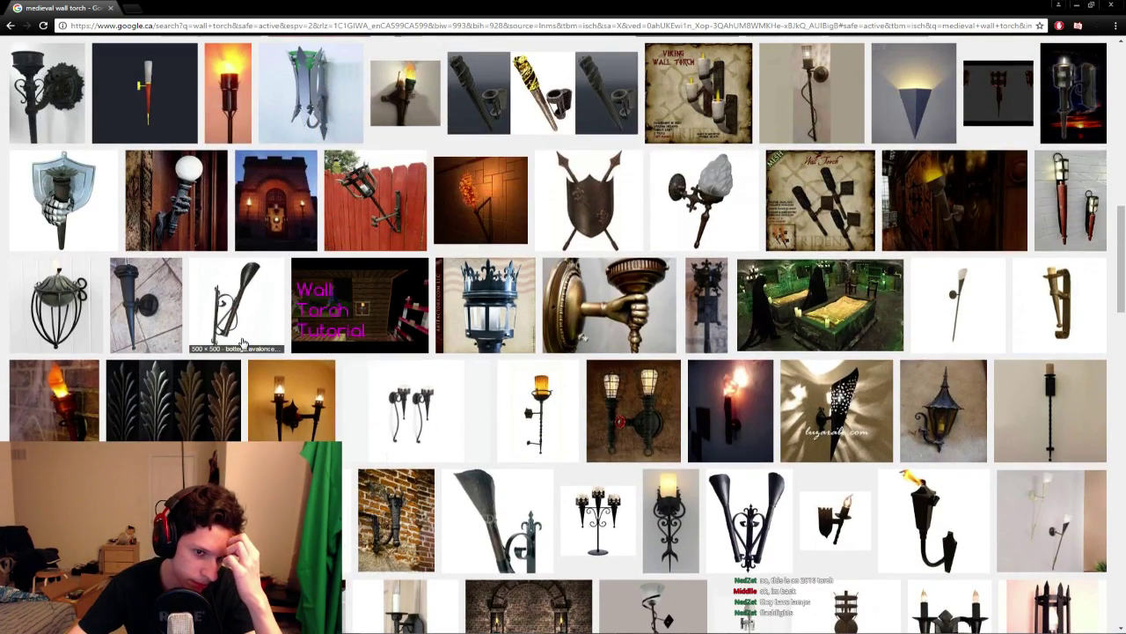
Return to the first torch image results and preview the Miniature Scene wall torch, the Pinterest torches reference and the wrought iron sconce
scroll(243, 342, up, 3)
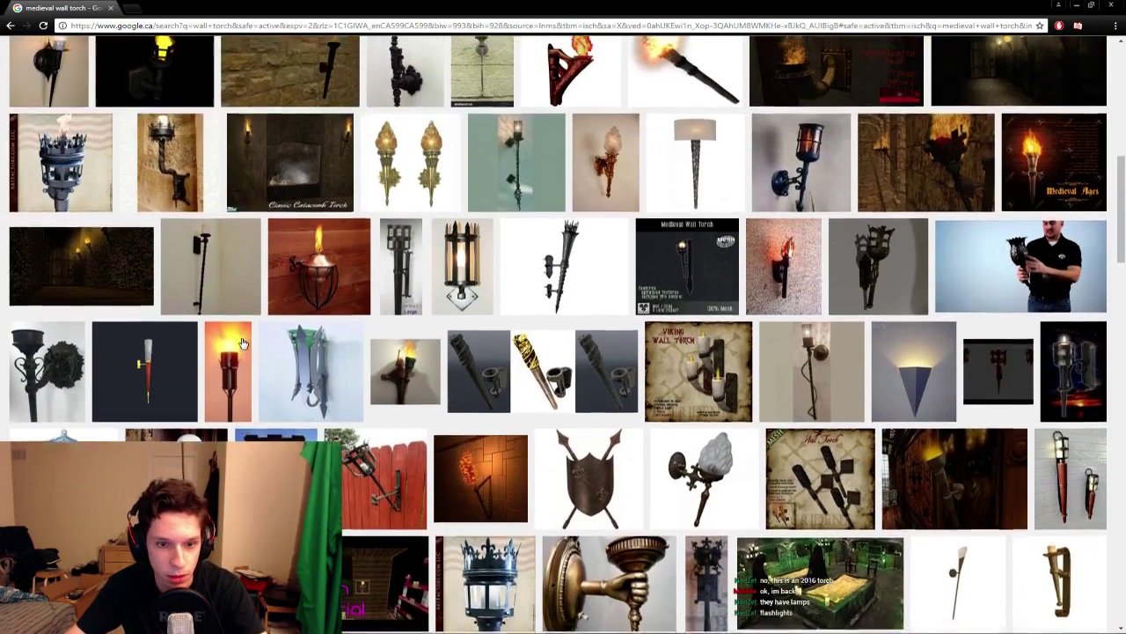
scroll(243, 341, up, 3)
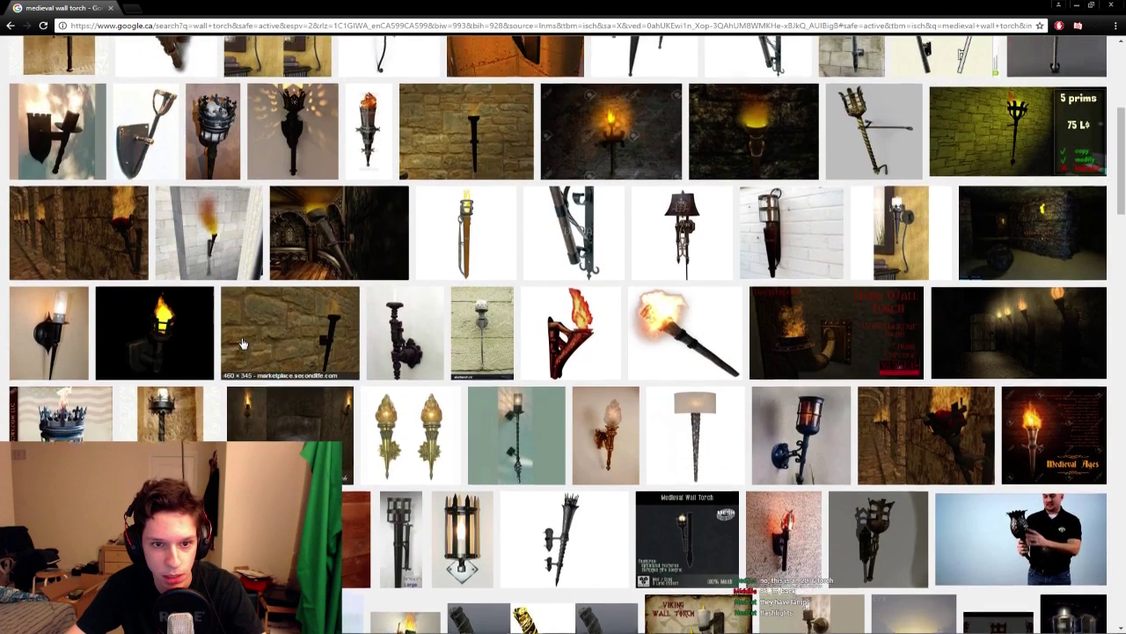
scroll(244, 343, up, 3)
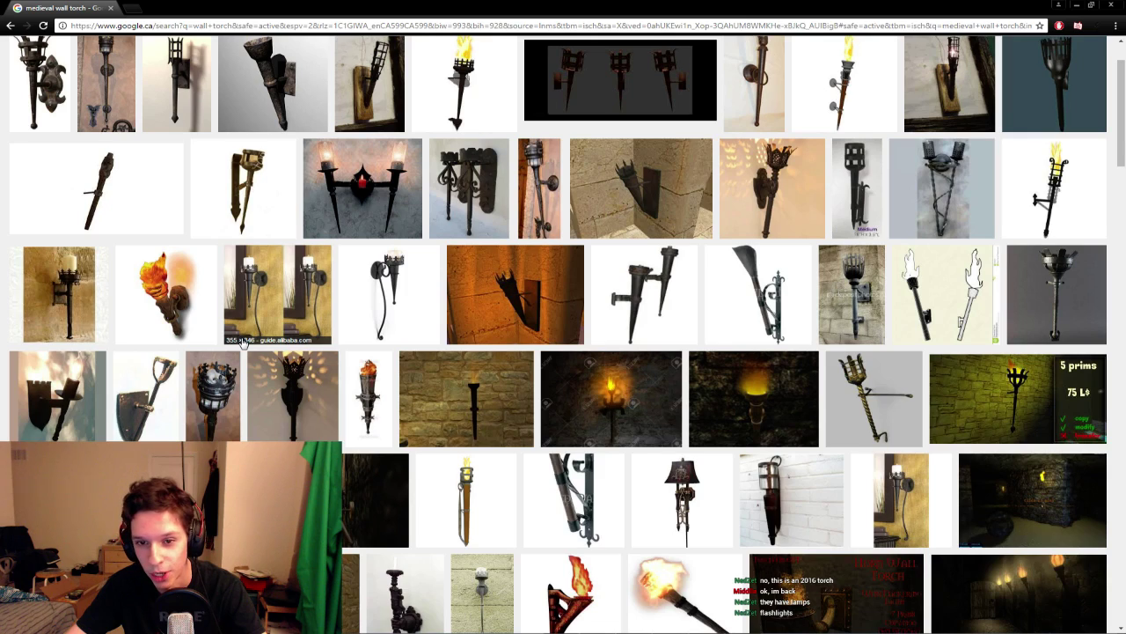
scroll(244, 341, up, 1)
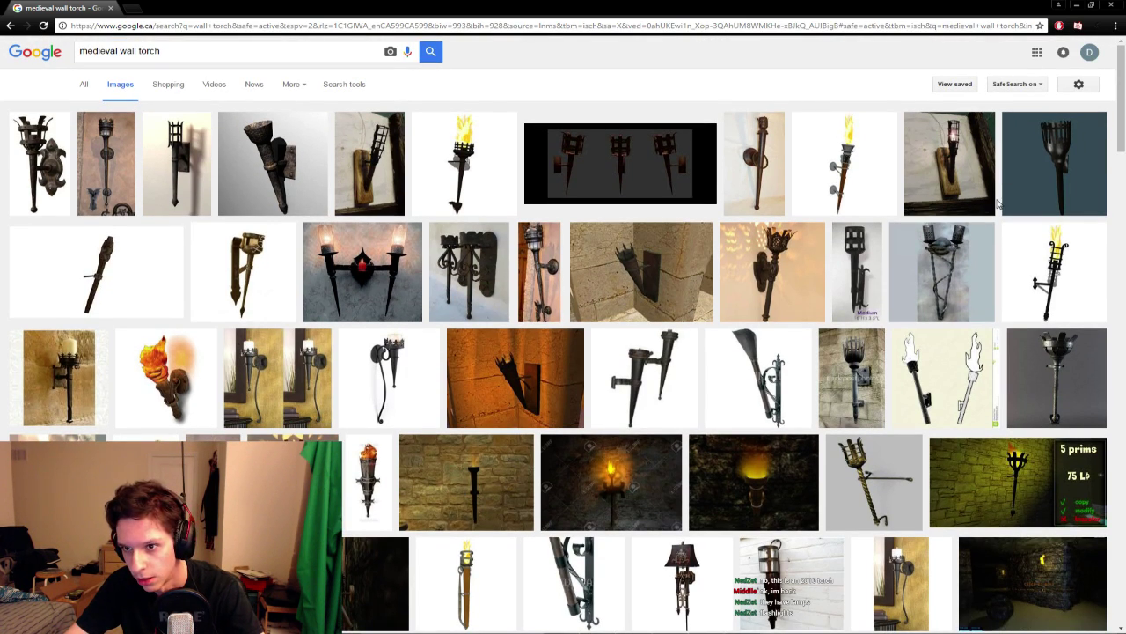
click(974, 148)
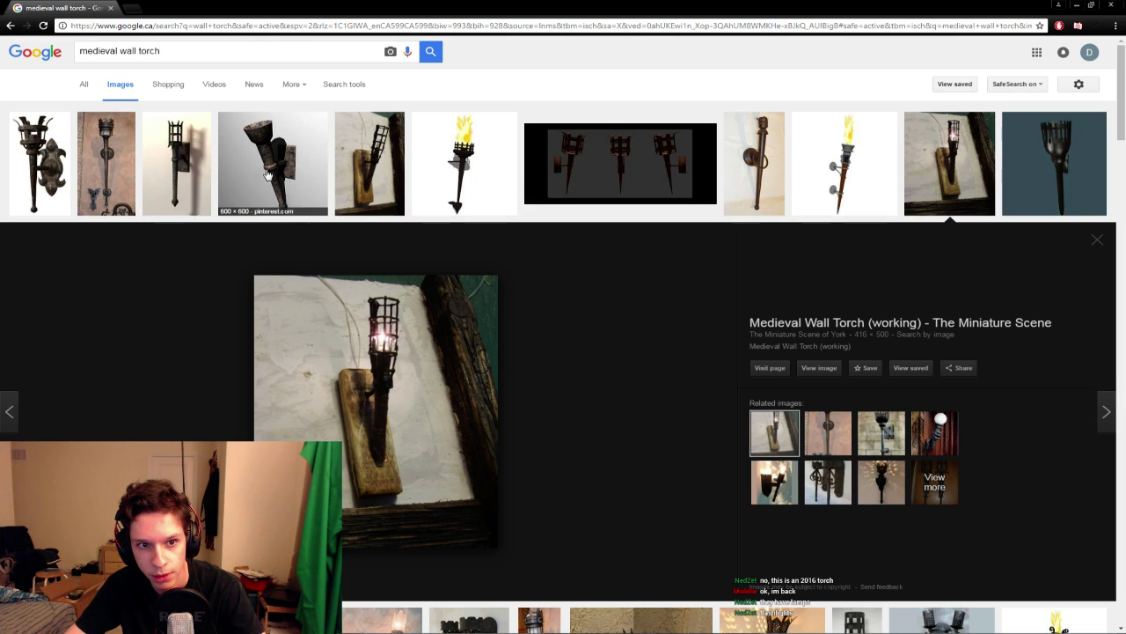
click(189, 174)
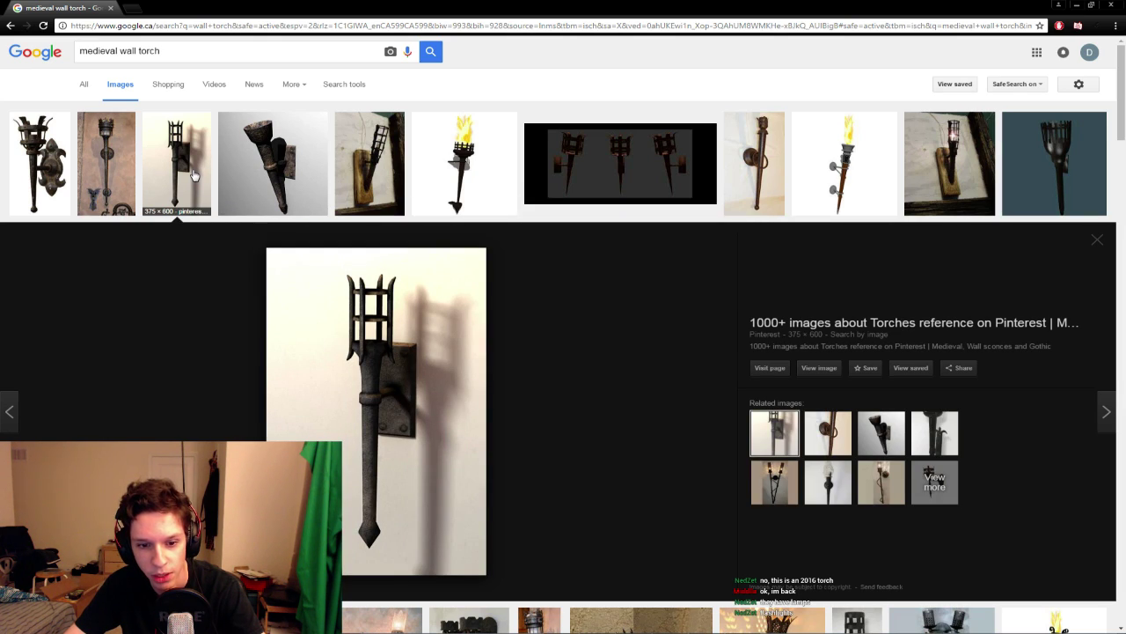
click(51, 169)
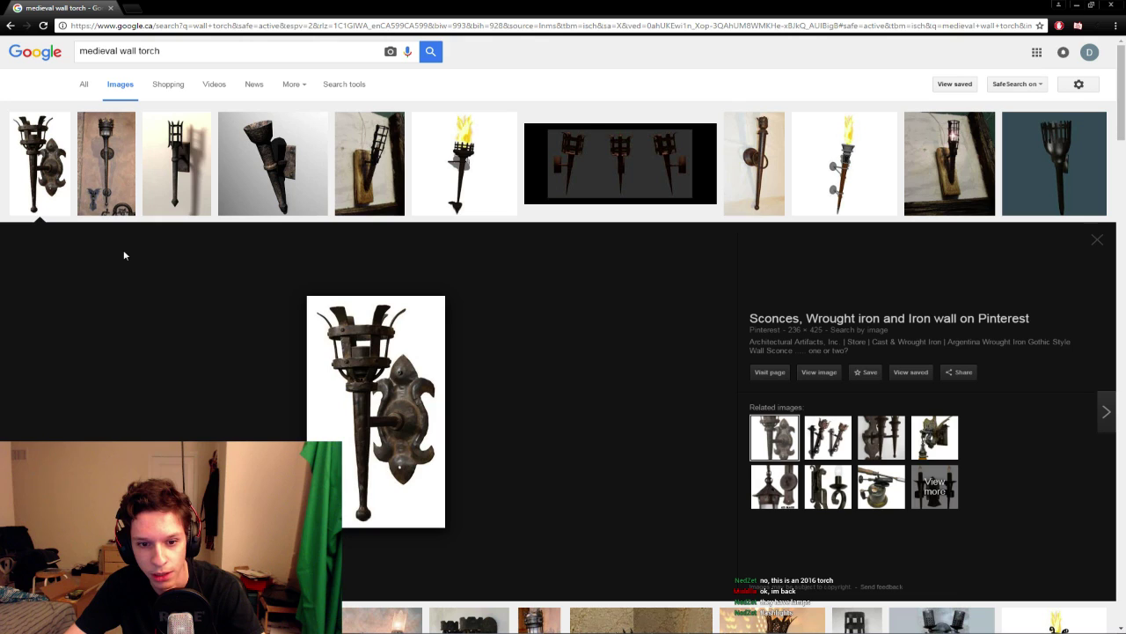
Browse down through the torch image results, preview the "Fire material" torch and holder model, and close the preview
scroll(124, 255, down, 2)
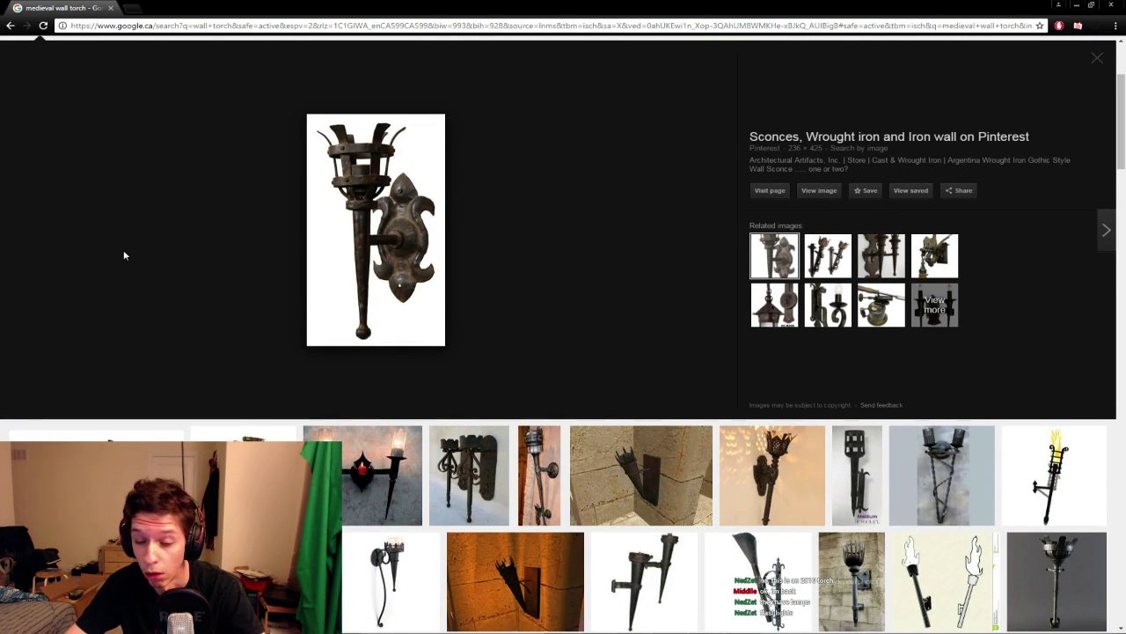
scroll(124, 255, down, 1)
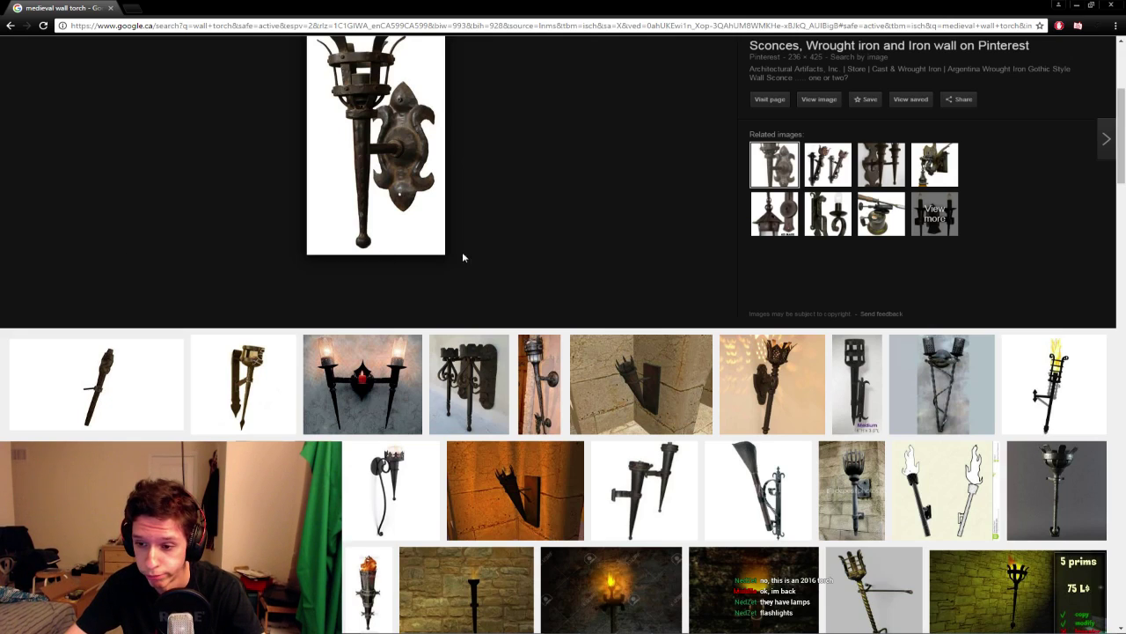
scroll(536, 255, down, 2)
scroll(538, 256, down, 1)
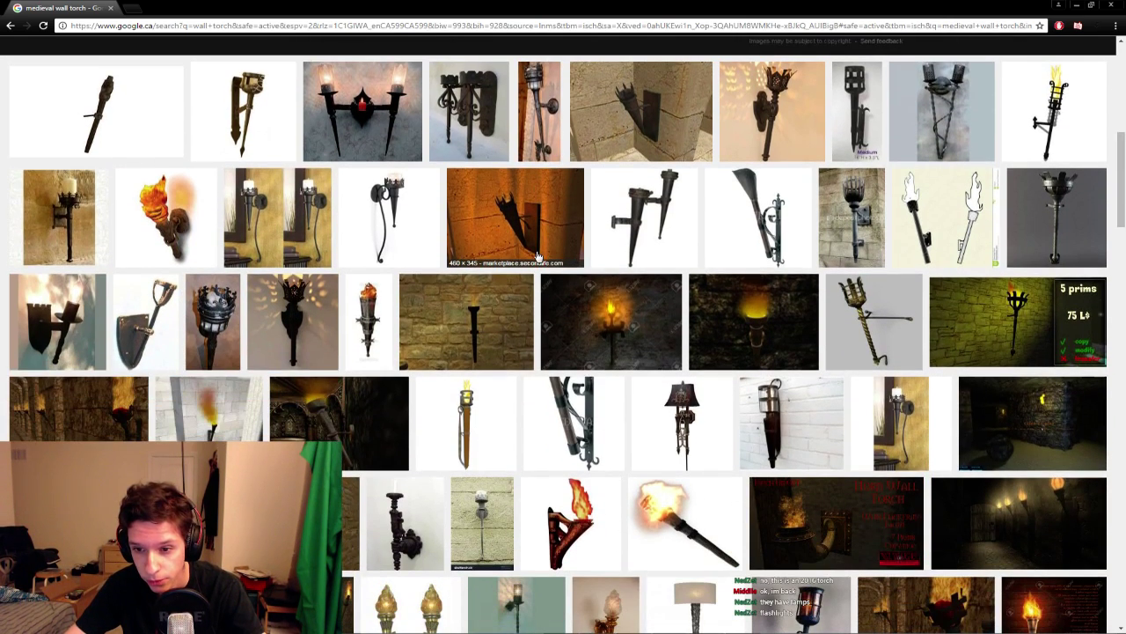
scroll(538, 256, down, 1)
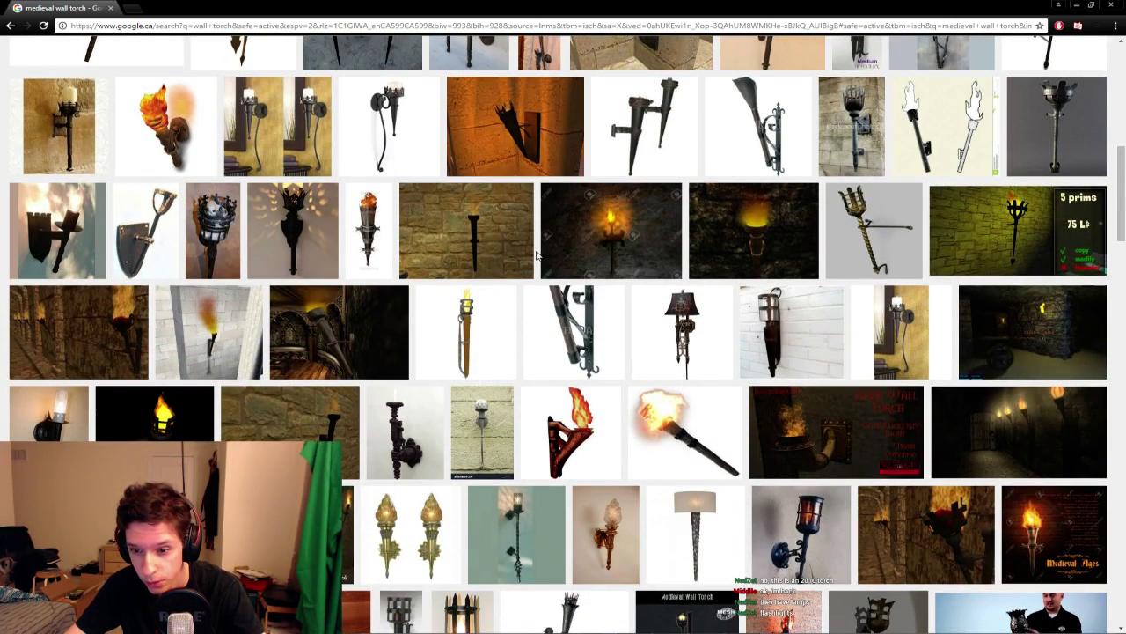
scroll(537, 255, down, 1)
scroll(537, 256, down, 1)
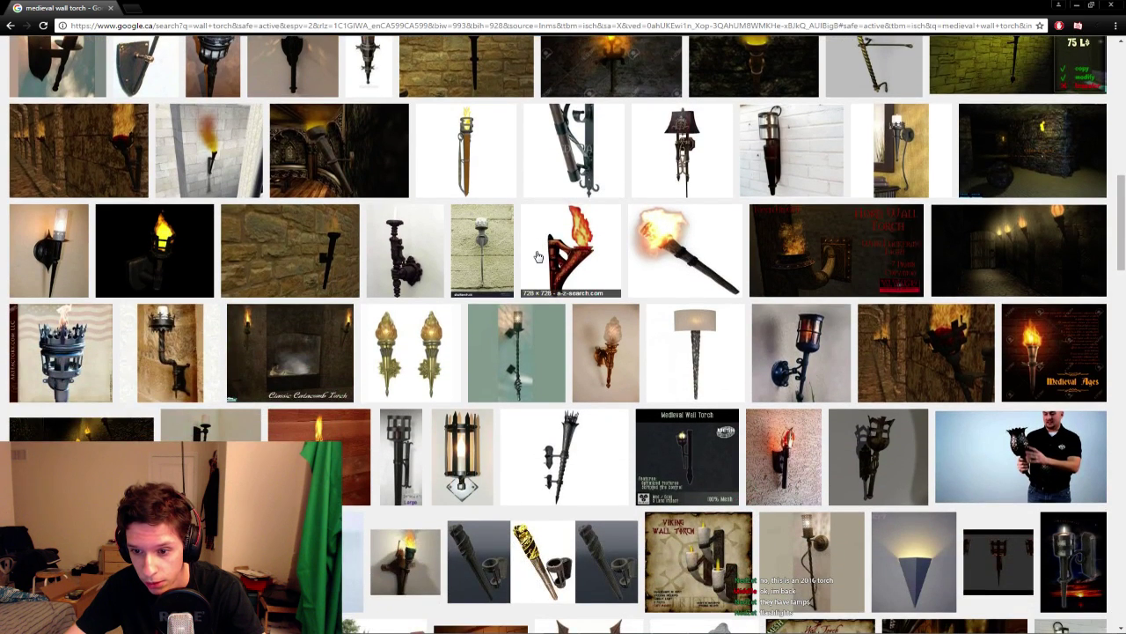
scroll(538, 256, down, 1)
scroll(538, 256, down, 1)
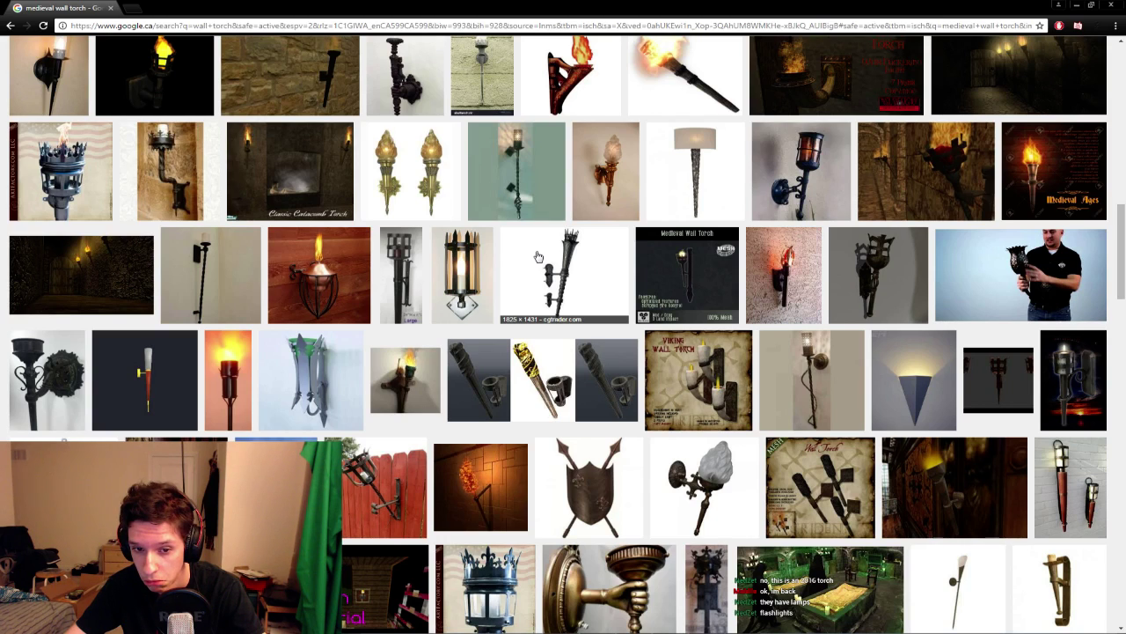
click(493, 366)
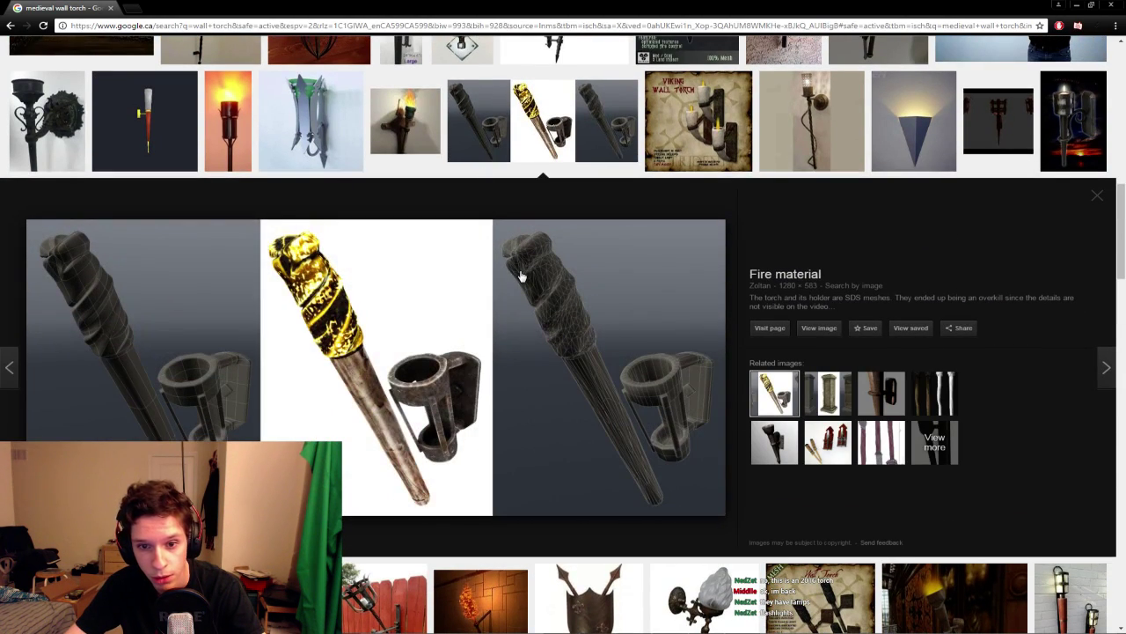
click(513, 136)
scroll(4, 214, down, 1)
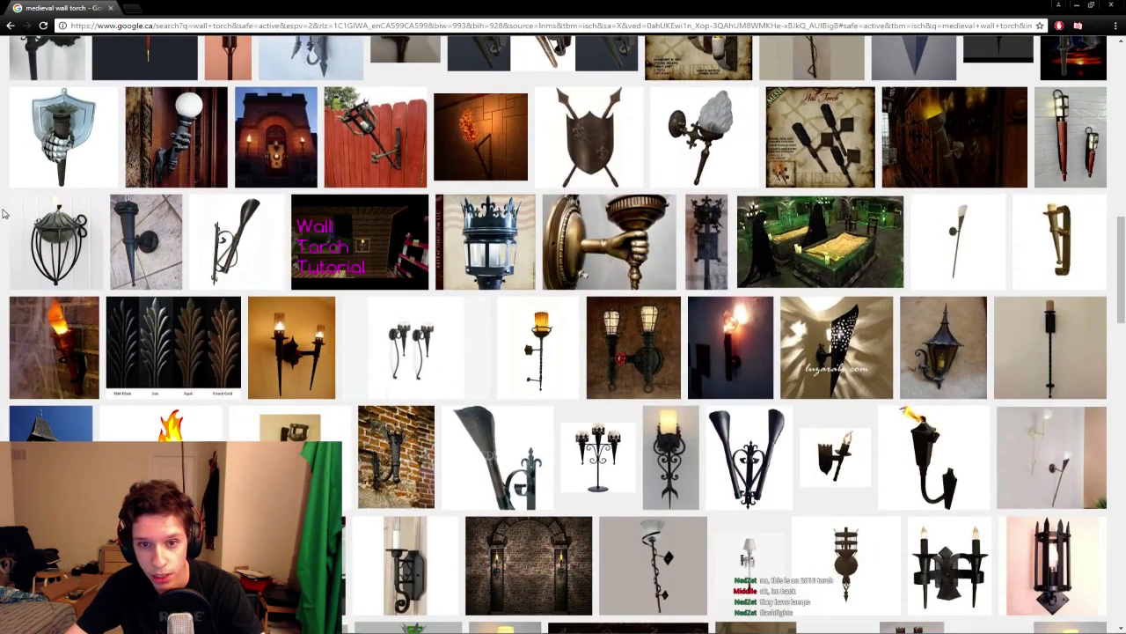
Switch to Blender, minimize the torch reference photo and dismiss the splash screen
drag(90, 4, 0, 62)
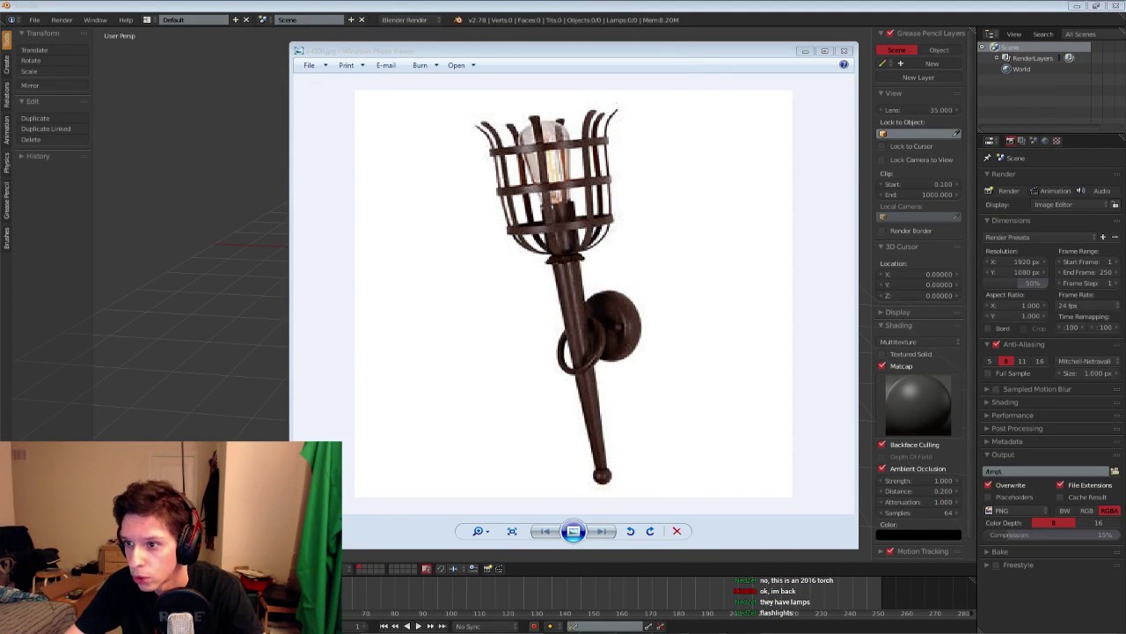
click(709, 190)
click(804, 51)
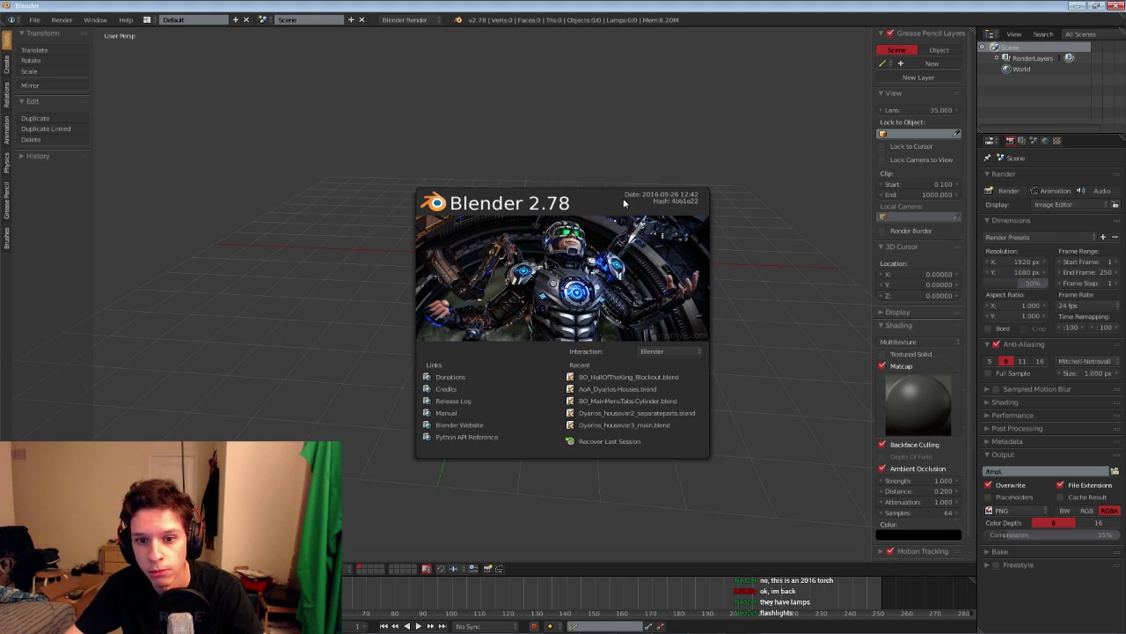
click(312, 231)
Save the new scene as BO_HOTK-WallTorch.blend in the Wall Torch folder of Hall of The King
key(ctrl+s)
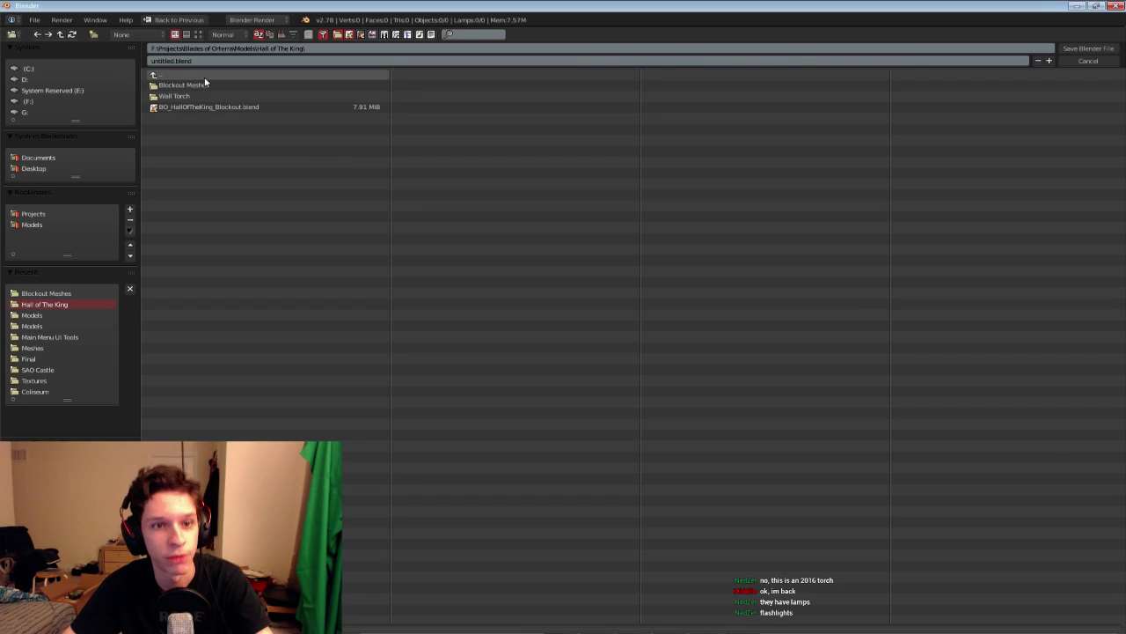
double_click(199, 95)
click(170, 61)
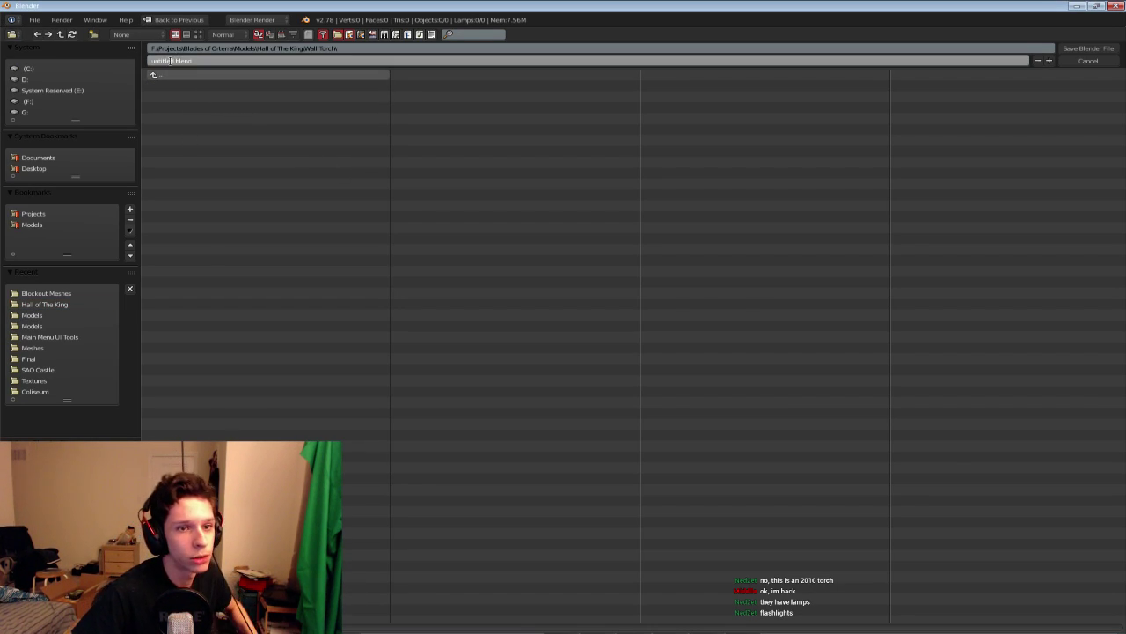
text(BO_)
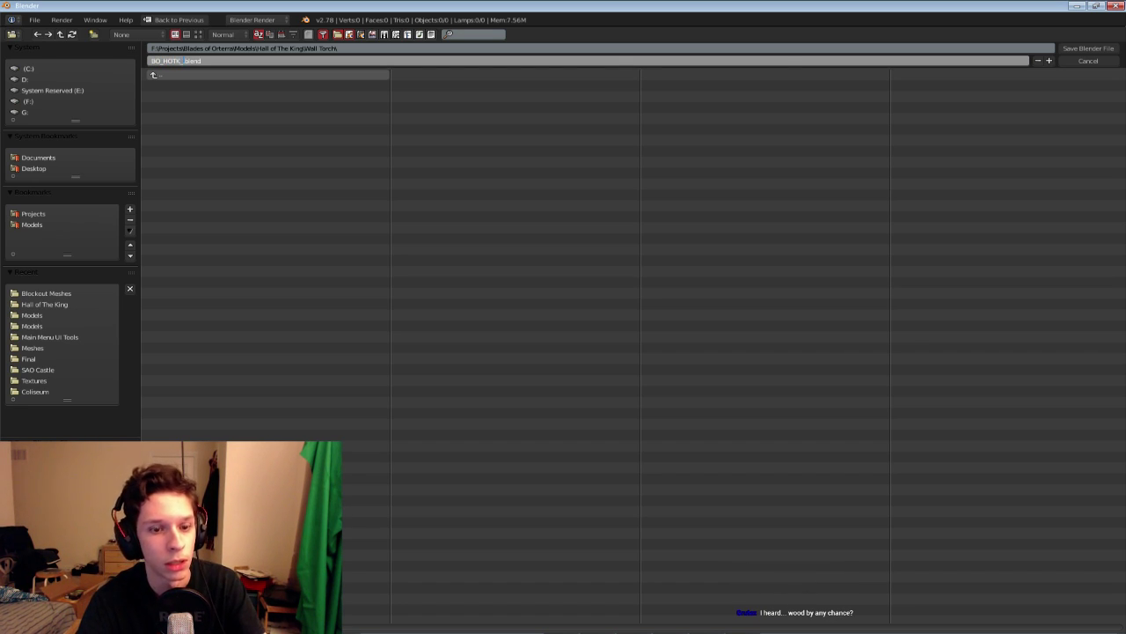
text(HOTK)
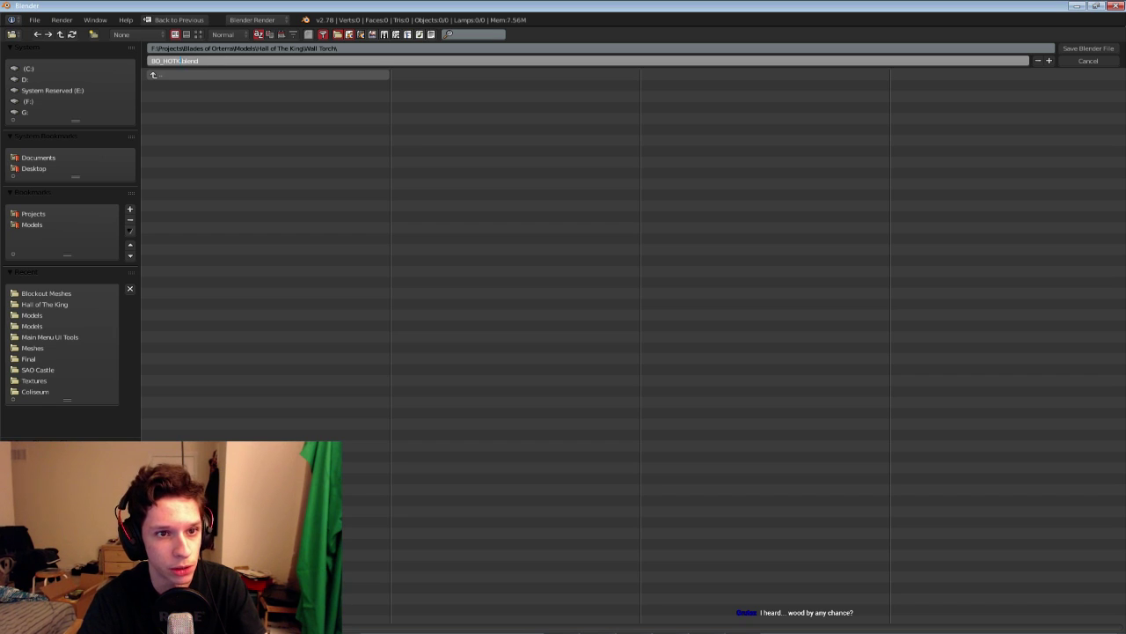
text(_Wa)
text(llTorch)
key(Return)
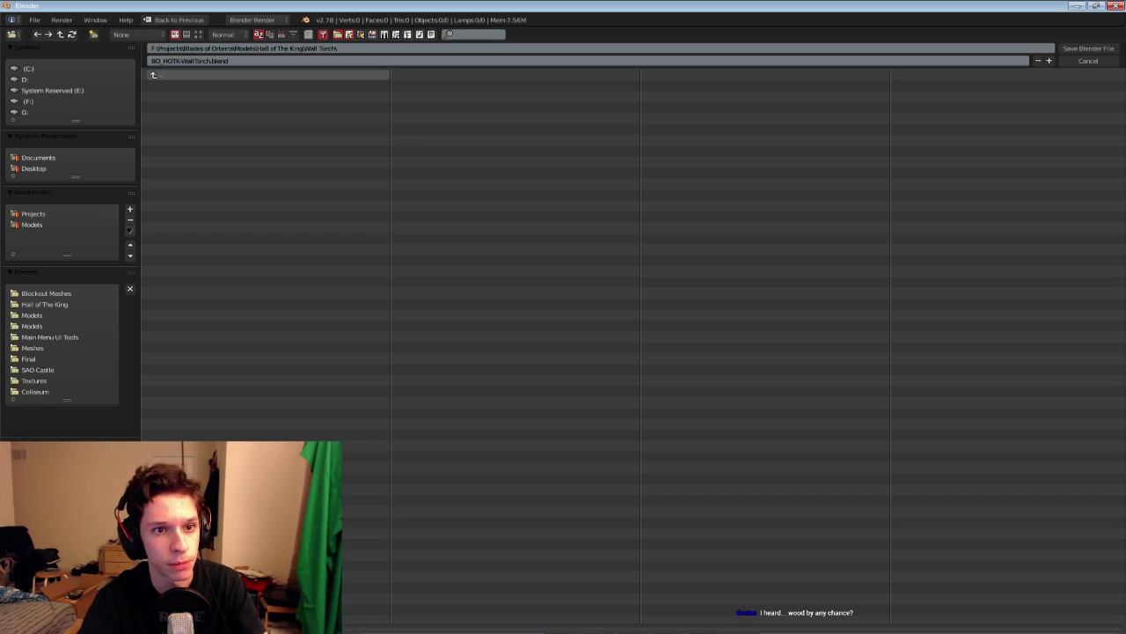
click(1085, 49)
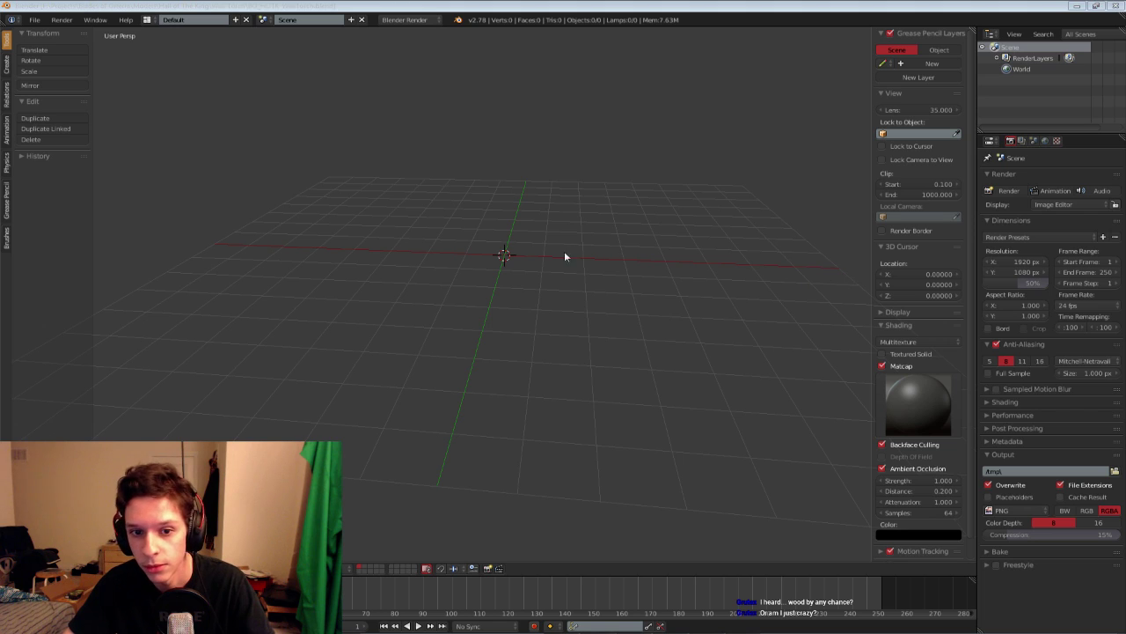
Add a mesh cylinder at the origin and scale it in X and Y to about 0.656, keeping its height
middle_drag(564, 256, 532, 334)
key(space)
text(cylinder)
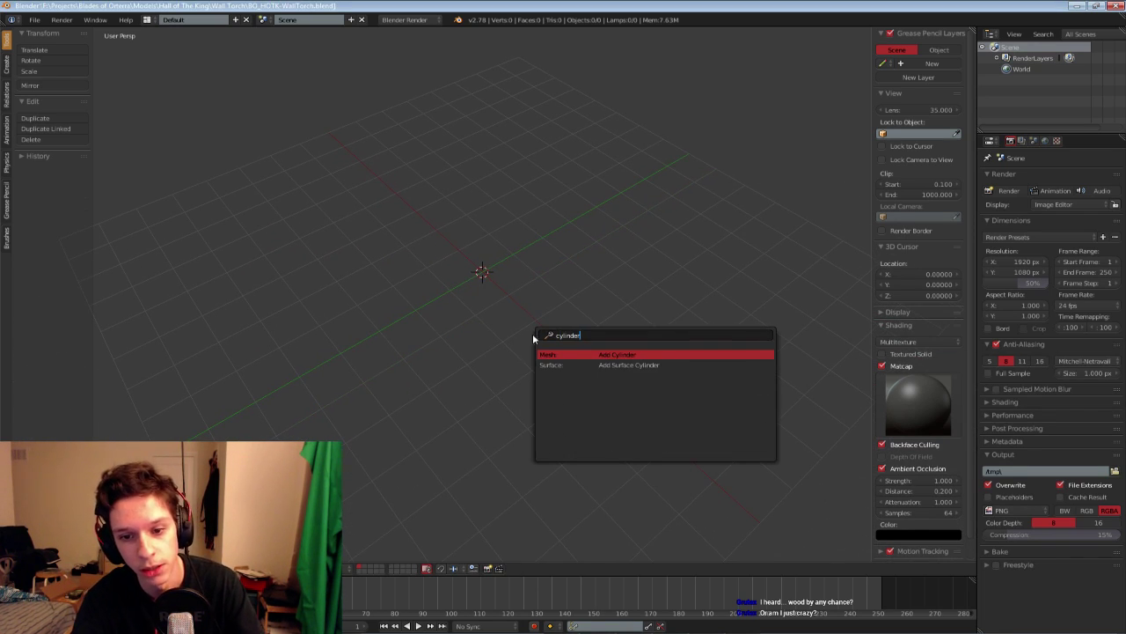
key(Return)
scroll(558, 335, up, 3)
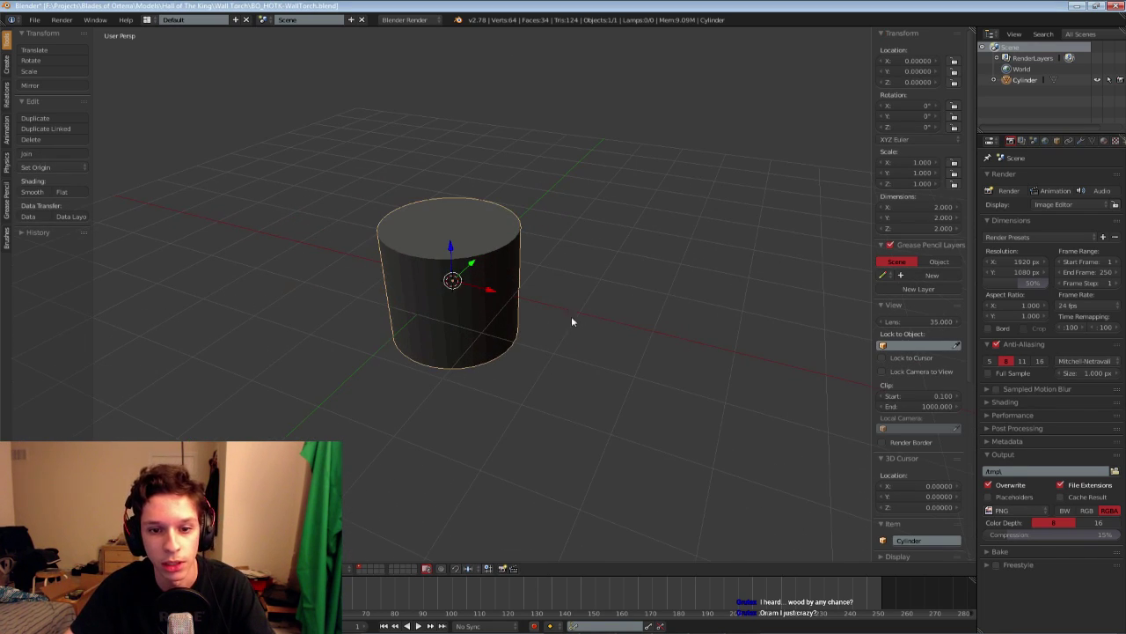
scroll(547, 411, down, 1)
key(KP_7)
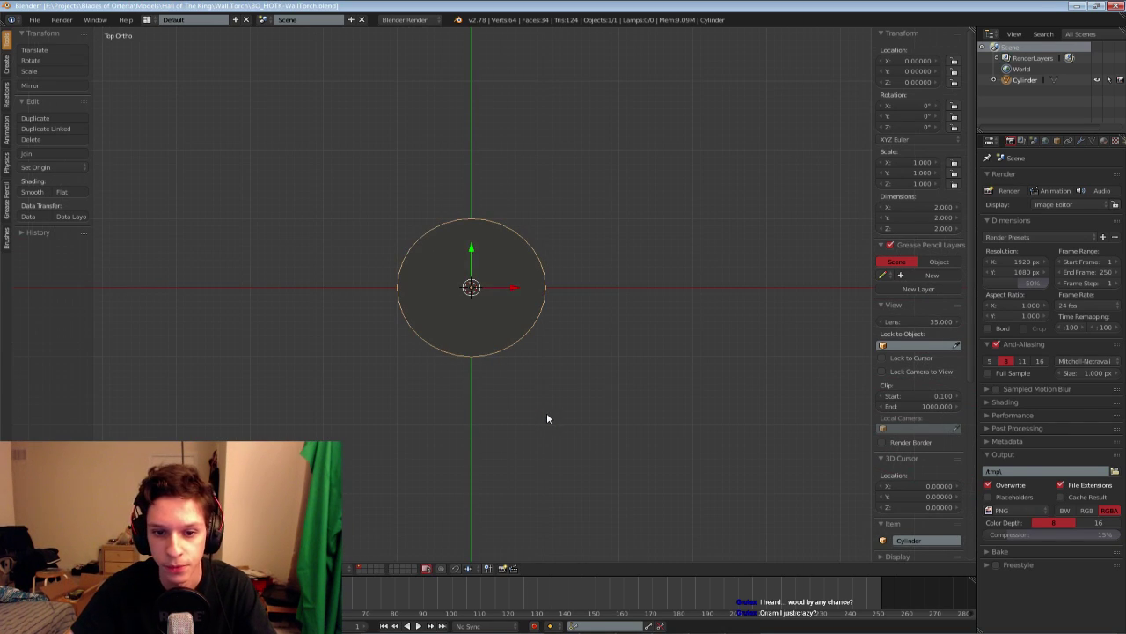
key(s)
click(579, 345)
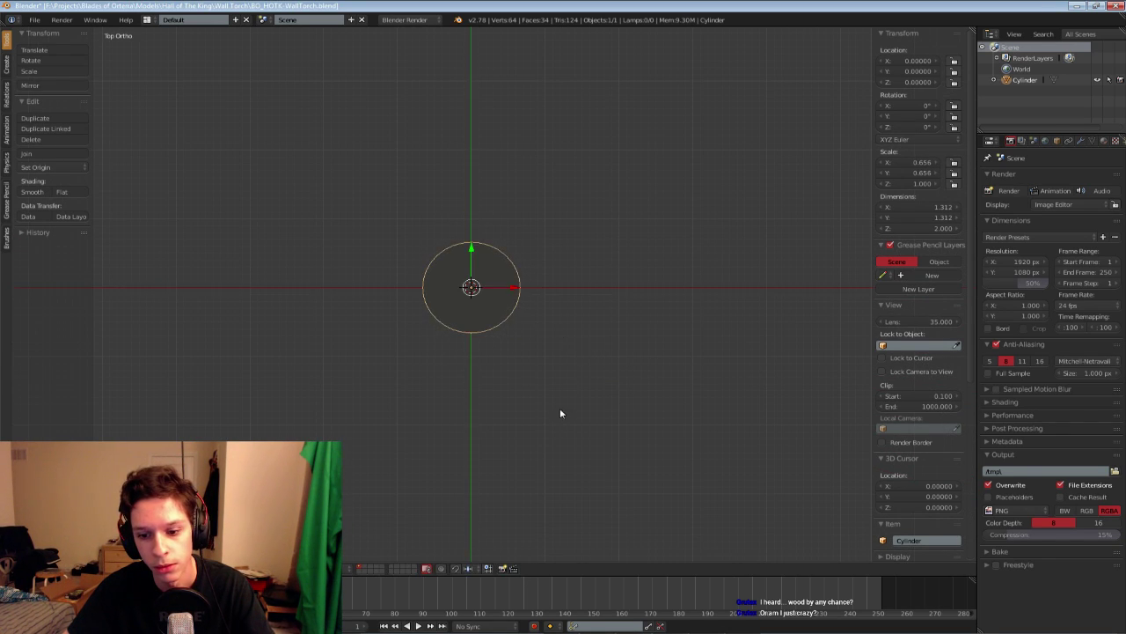
Bring up the torch reference photo to examine its basket and handle, and return to Blender
middle_drag(560, 408, 642, 603)
key(alt+Tab)
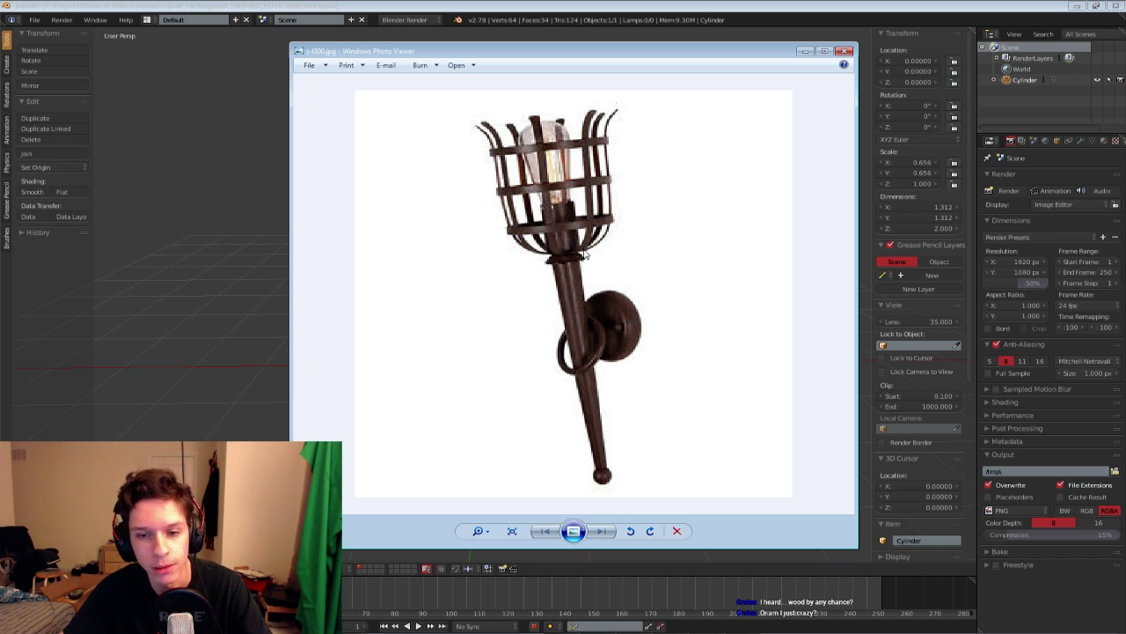
click(161, 262)
Delete the cylinder and save over the BO_HOTK-WallTorch.blend file
mouse_move(300, 293)
middle_down()
mouse_move(314, 340)
mouse_move(311, 292)
middle_up()
key(x)
click(310, 304)
key(ctrl+s)
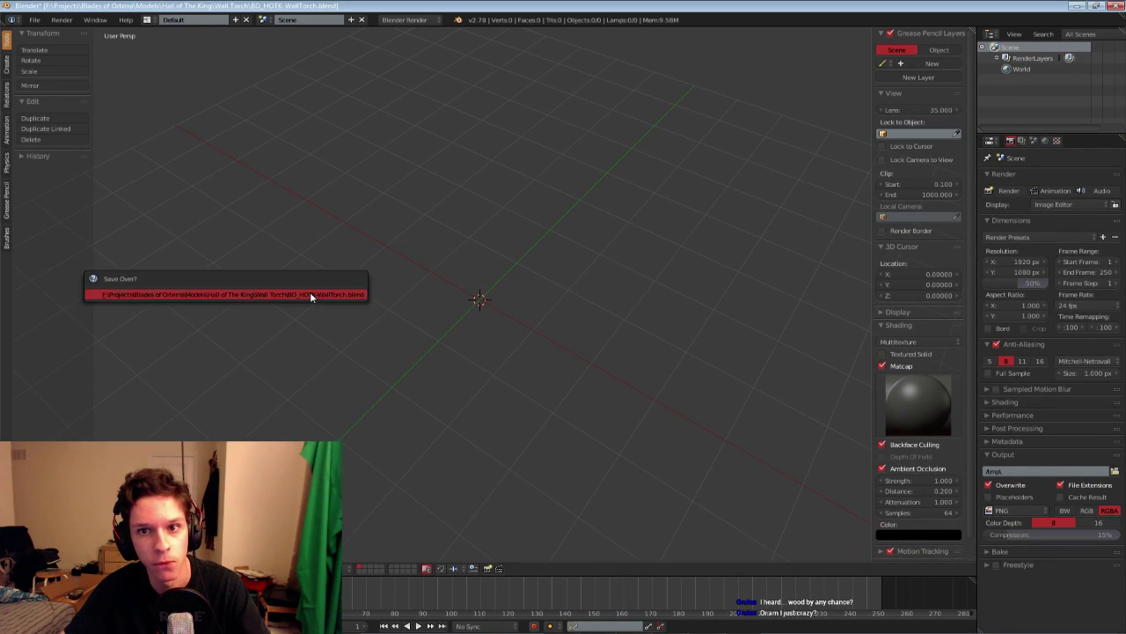
click(311, 292)
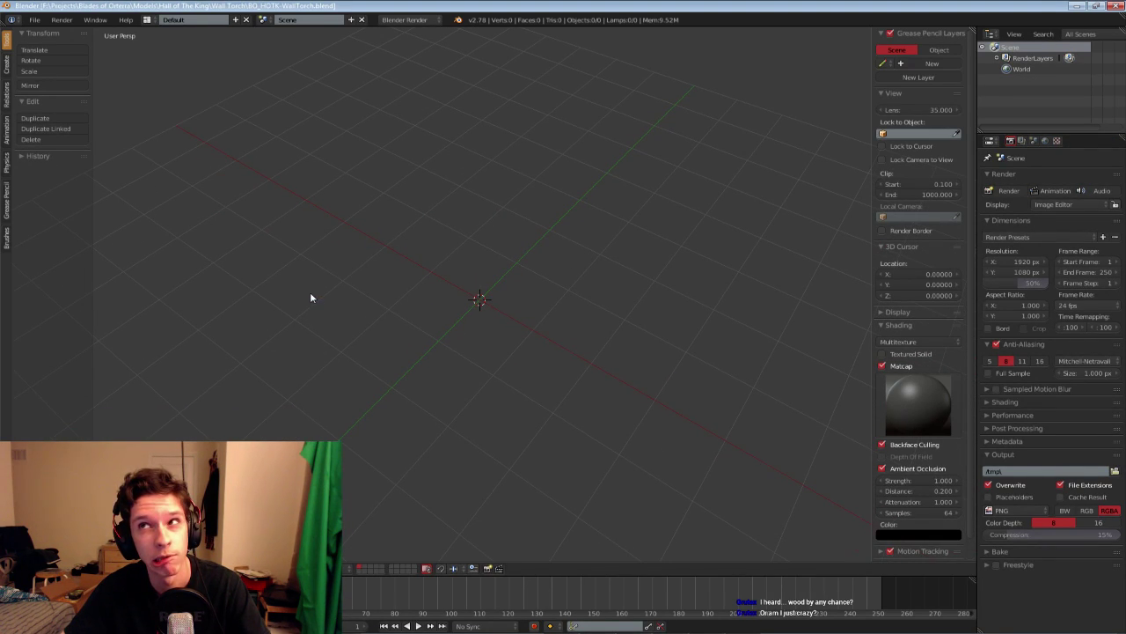
Add a mesh cube at the origin and enter Edit Mode on it
key(space)
text(cy)
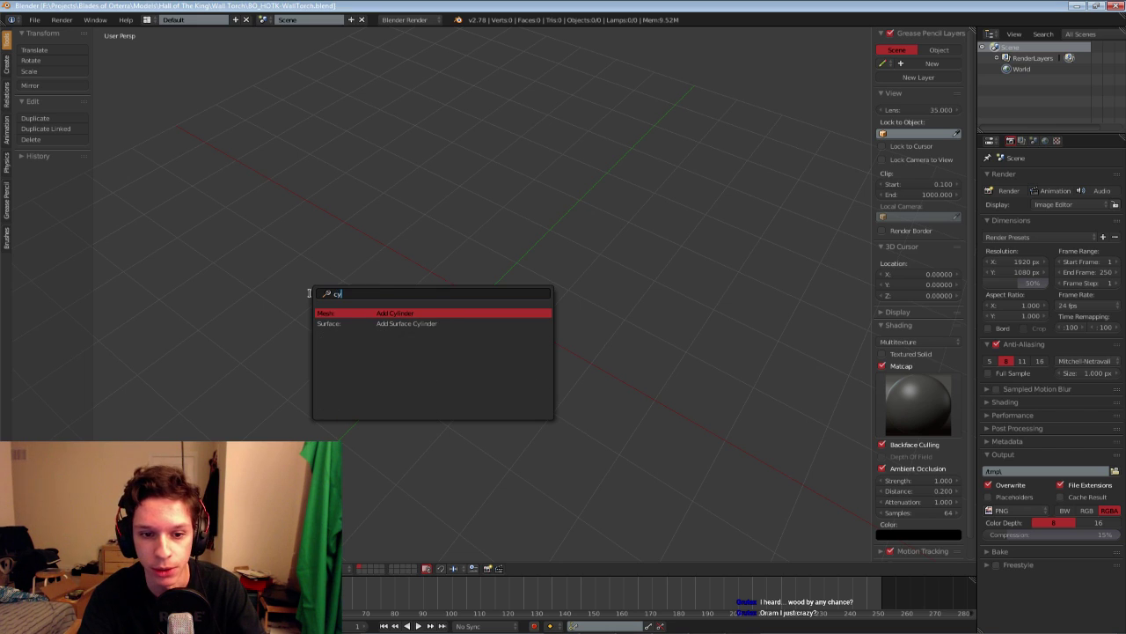
text(l)
key(BackSpace)
key(BackSpace)
text(ube)
key(Return)
key(Tab)
middle_drag(604, 287, 558, 286)
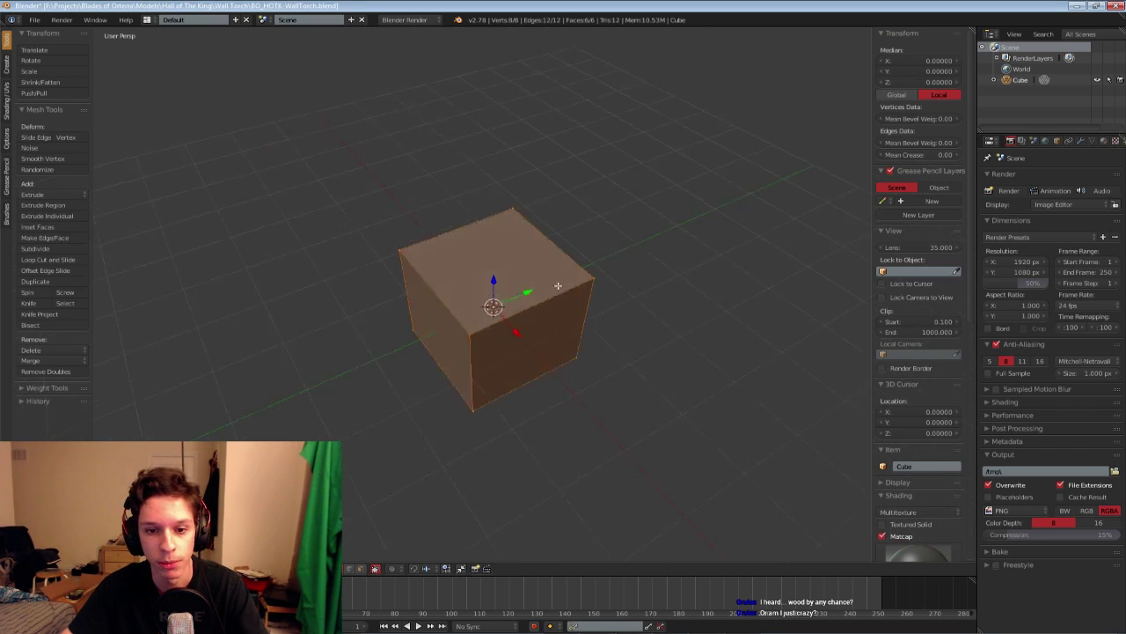
Flatten the cube along Y into a thin plate, offset to about -1.01 on the Y axis
key(s)
key(y)
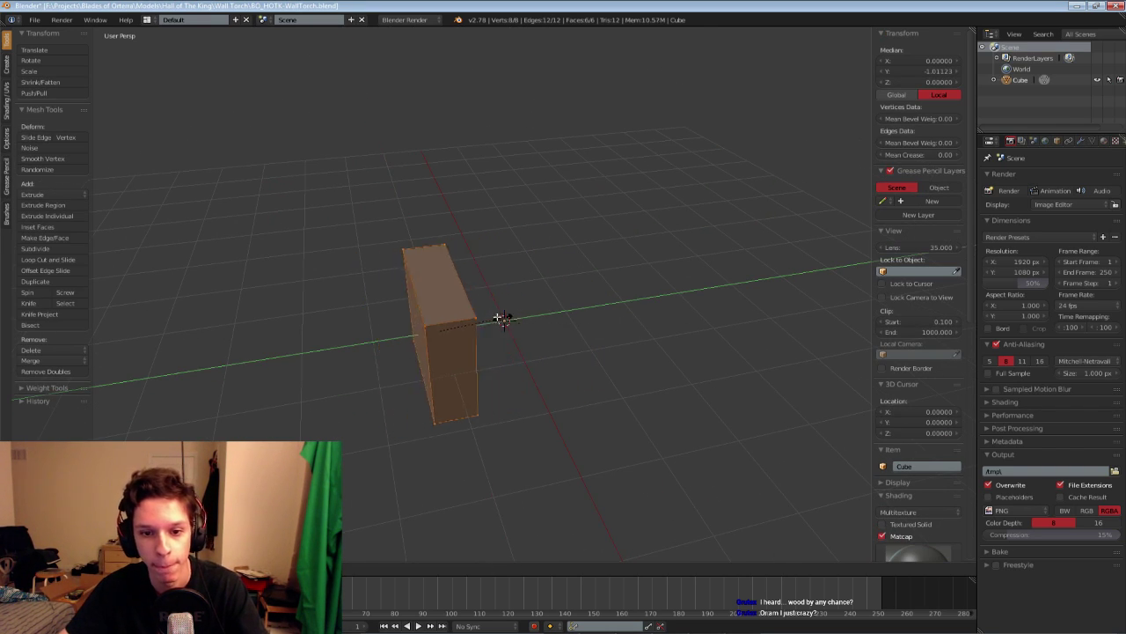
click(457, 321)
key(s)
key(y)
click(481, 326)
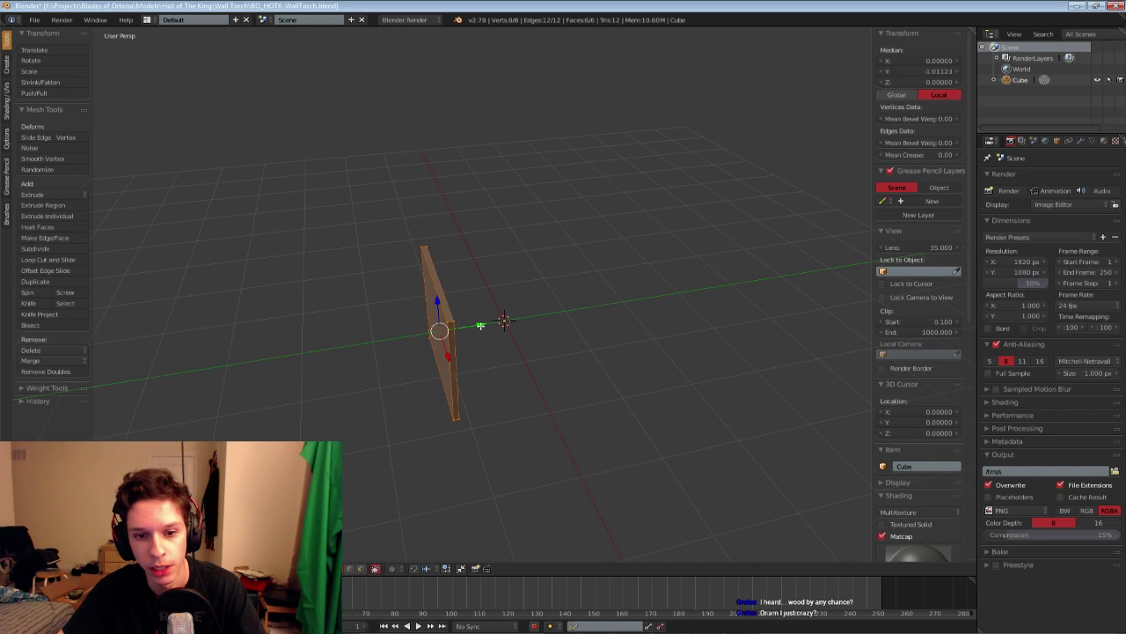
key(s)
key(y)
click(526, 314)
Scale the plate along X into a narrow upright strip
middle_drag(483, 361, 609, 381)
key(s)
key(x)
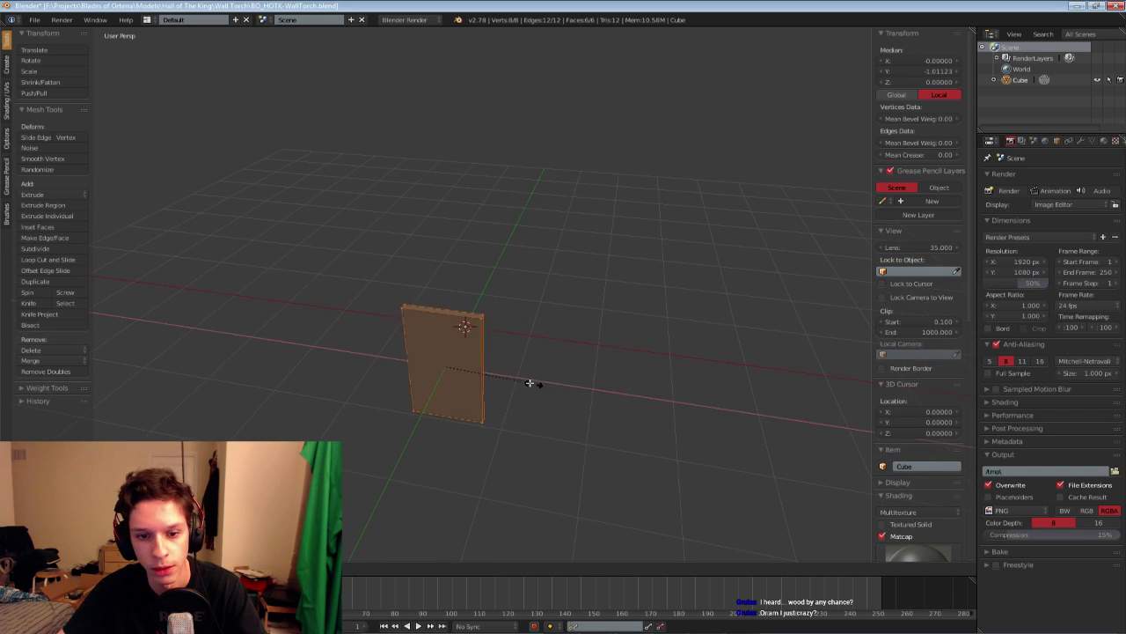
click(518, 372)
middle_drag(518, 372, 483, 306)
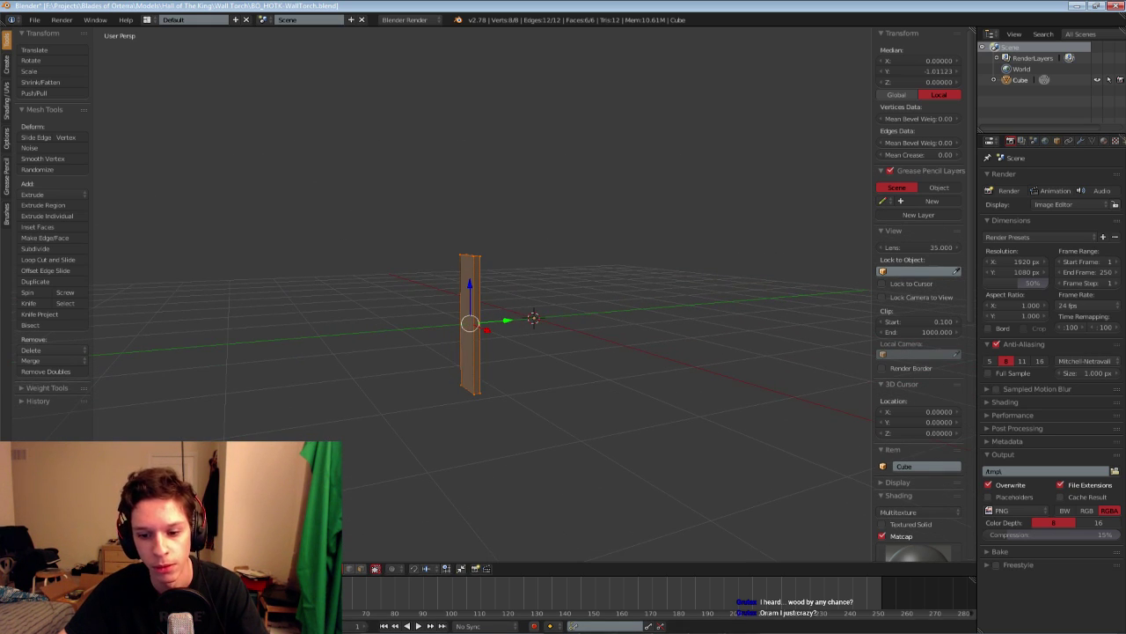
middle_drag(620, 392, 588, 414)
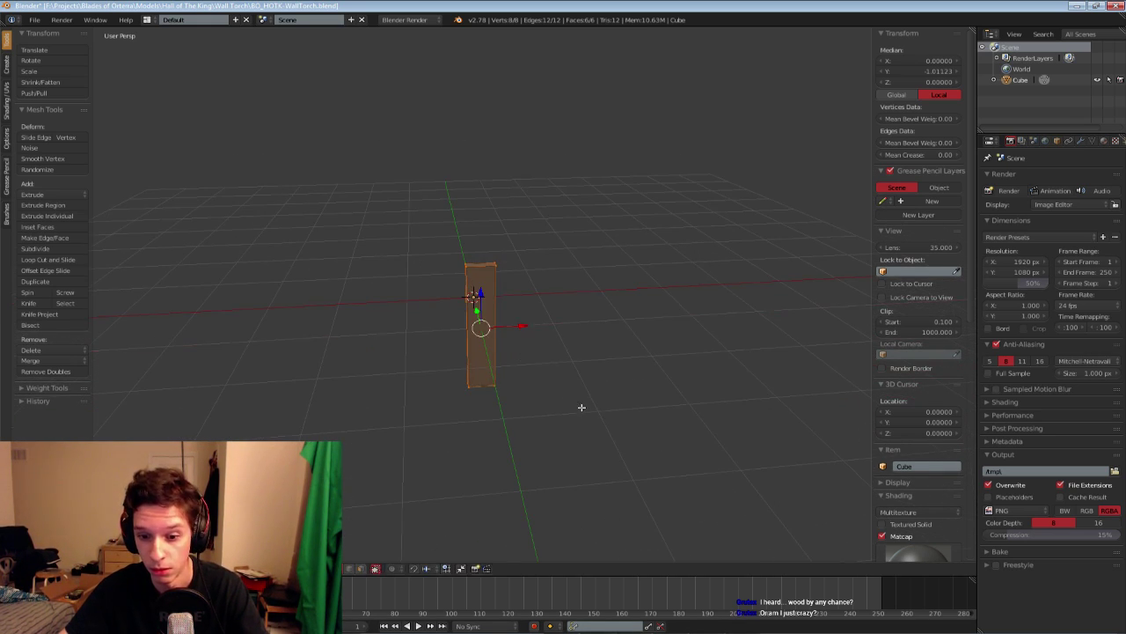
Compare the strip with the torch reference photo and save over the BO_HOTK-WallTorch.blend file
key(alt+Tab)
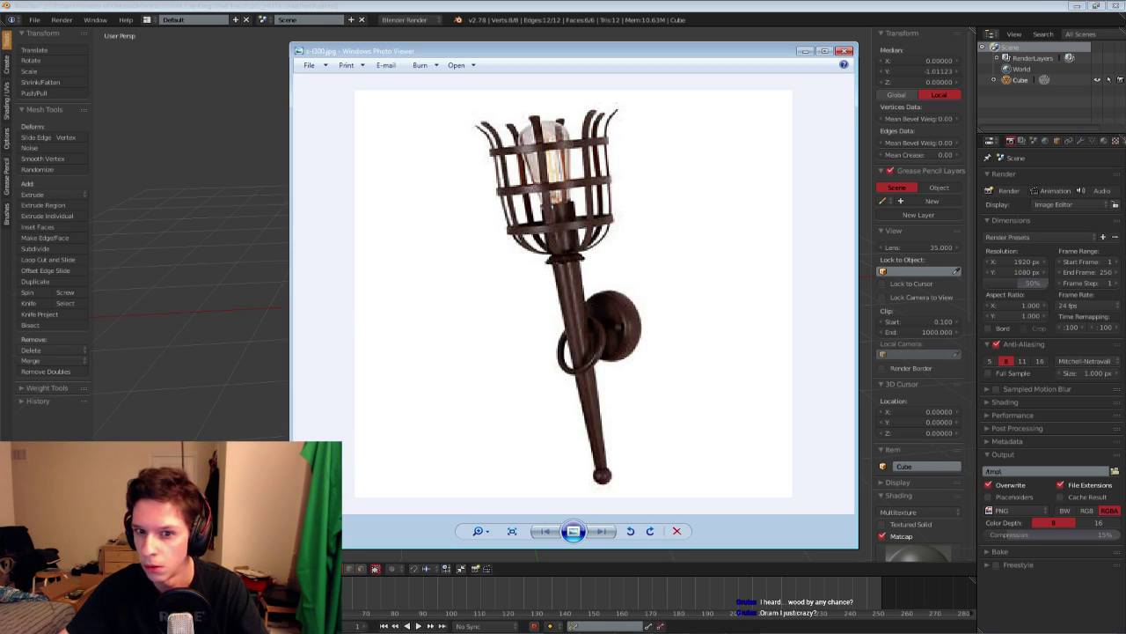
key(alt+Tab)
middle_drag(553, 445, 432, 433)
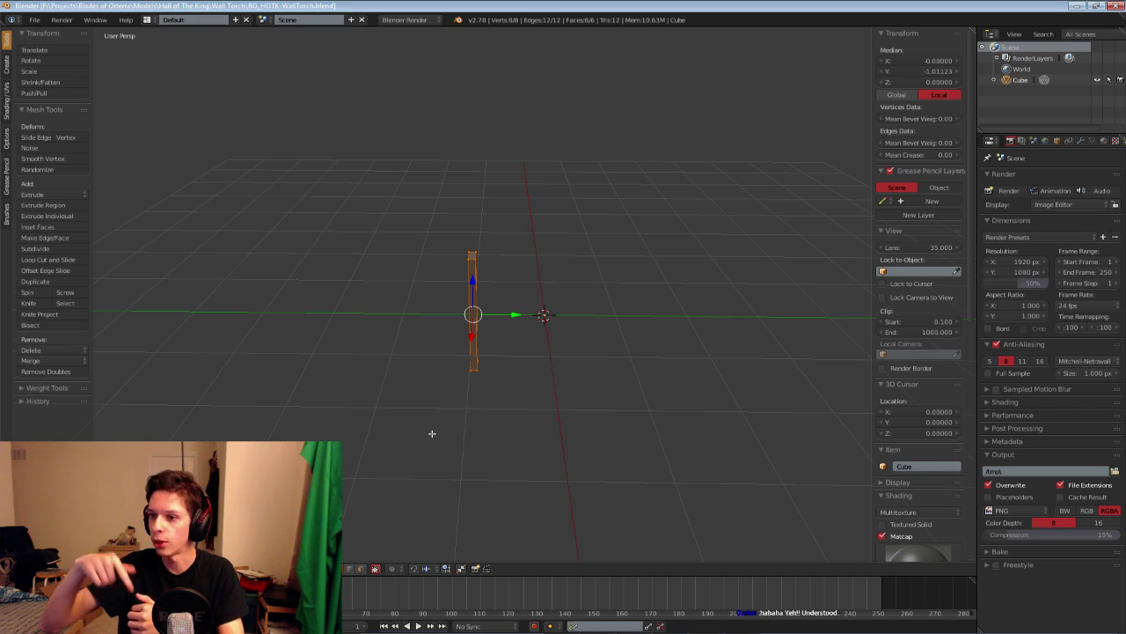
middle_drag(467, 411, 498, 402)
key(ctrl+s)
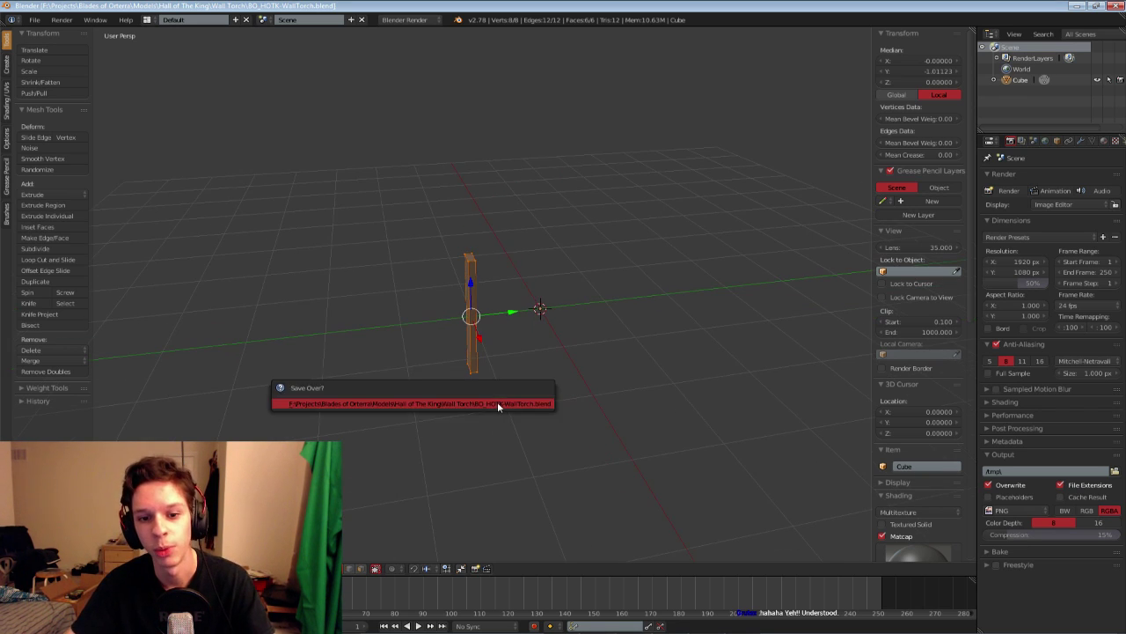
click(497, 403)
Bring up the torch reference photo to examine the basket's upright bars, and return to Blender
scroll(482, 392, up, 3)
click(695, 632)
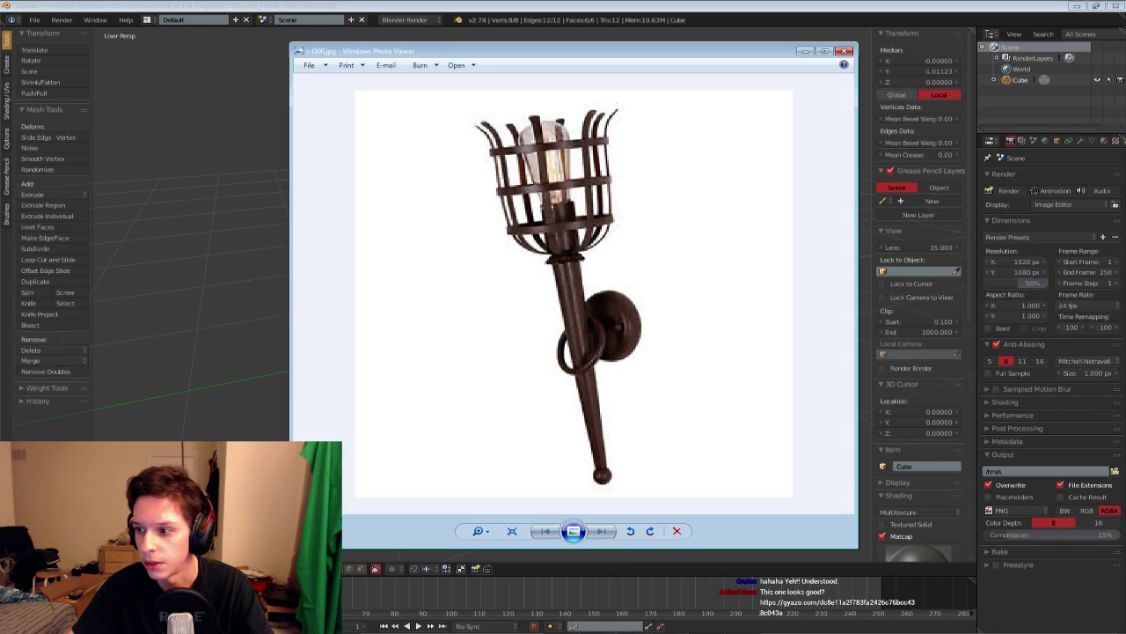
key(alt+Tab)
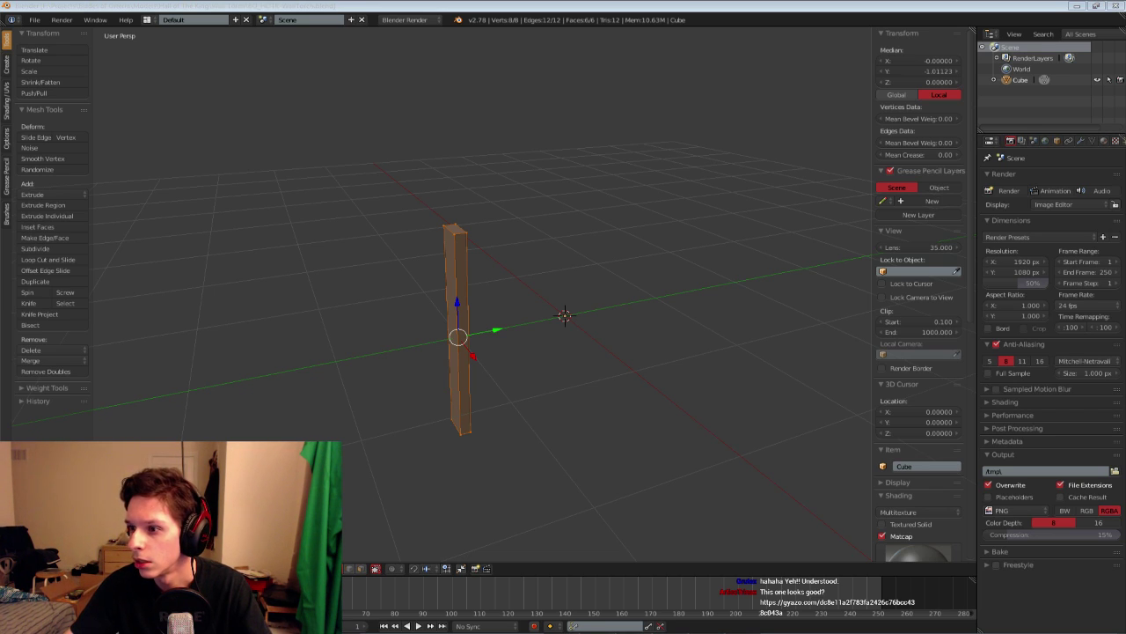
middle_drag(546, 335, 561, 336)
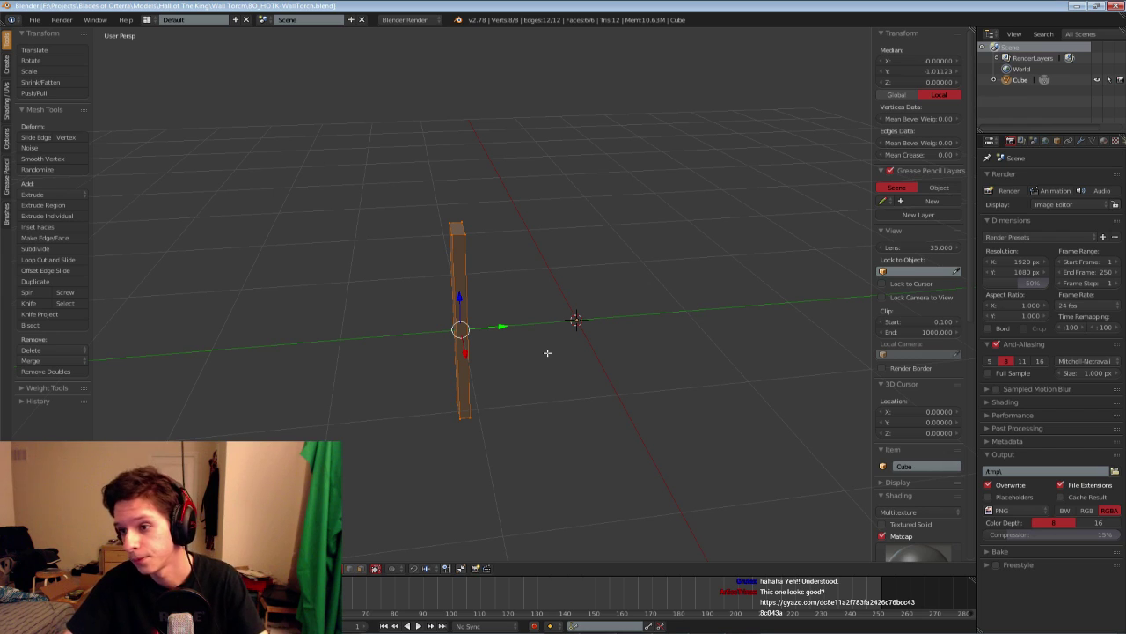
Adjust the strip's width along X and its thickness along Y
key(s)
key(x)
middle_drag(538, 349, 563, 356)
click(569, 337)
key(s)
key(y)
click(532, 336)
key(s)
key(y)
click(563, 337)
scroll(666, 351, down, 2)
key(s)
key(y)
click(611, 372)
key(s)
key(x)
click(610, 379)
Refine the strip's slim proportions by rescaling it along X and then along Y
key(alt+Tab)
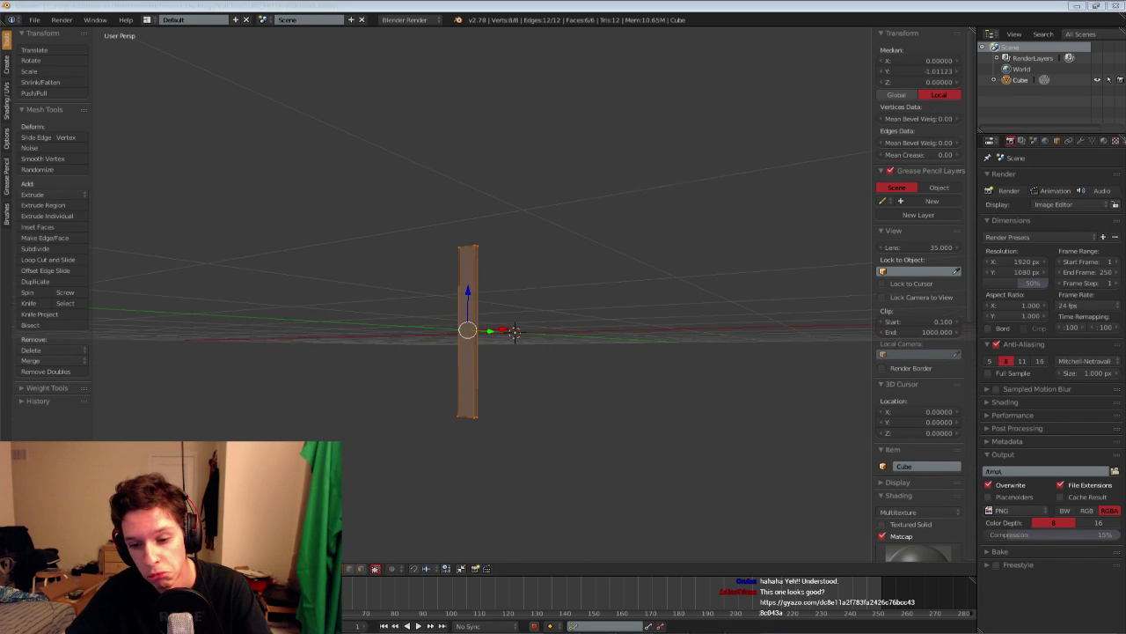
key(alt+Tab)
key(s)
key(x)
middle_drag(669, 423, 504, 420)
click(578, 433)
key(s)
key(x)
click(581, 435)
key(s)
key(y)
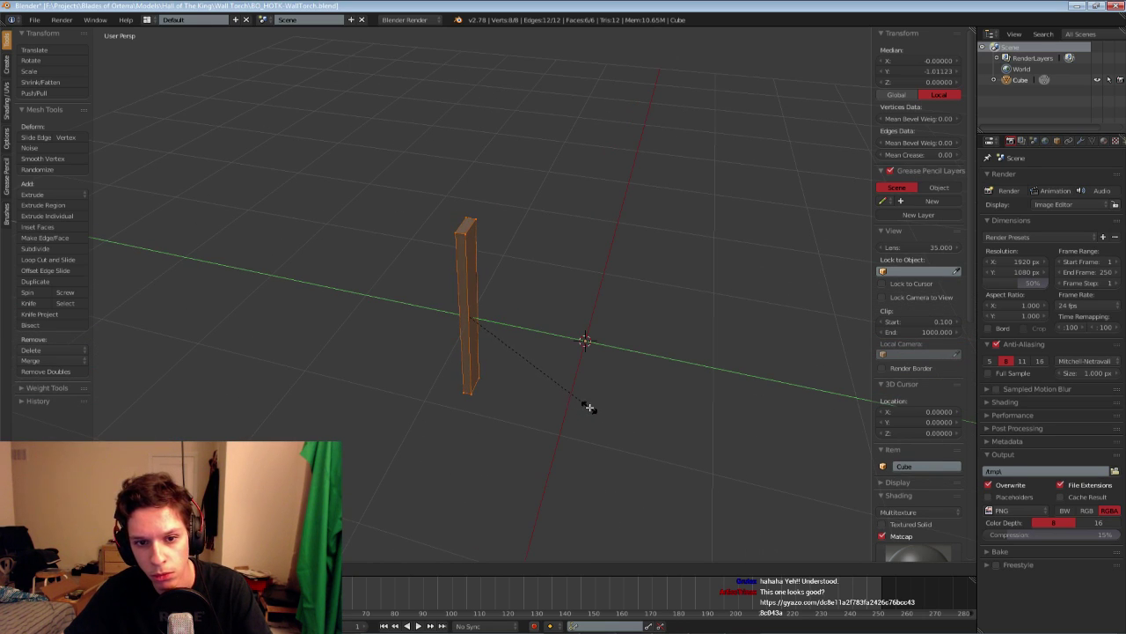
click(590, 407)
Extrude the strip's bottom face diagonally down and inward, to about Y -0.78 and Z -1.27
middle_drag(589, 407, 543, 291)
key(a)
middle_drag(412, 485, 412, 461)
key(z)
key(b)
drag(438, 432, 493, 478)
shift+middle_drag(492, 478, 516, 319)
key(e)
right_click(516, 320)
drag(468, 288, 470, 322)
drag(516, 352, 545, 352)
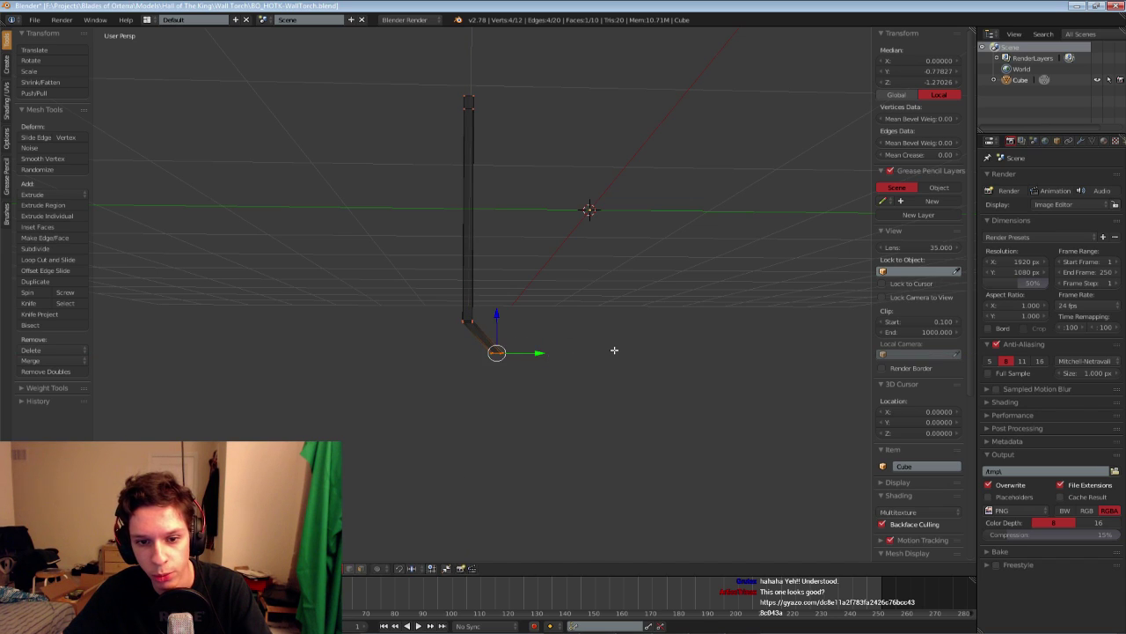
key(r)
key(y)
right_click(588, 317)
key(r)
right_click(609, 319)
Raise the four inner vertices at the bend and lower tip along Z, to a median Z of about -1.09
scroll(528, 357, up, 4)
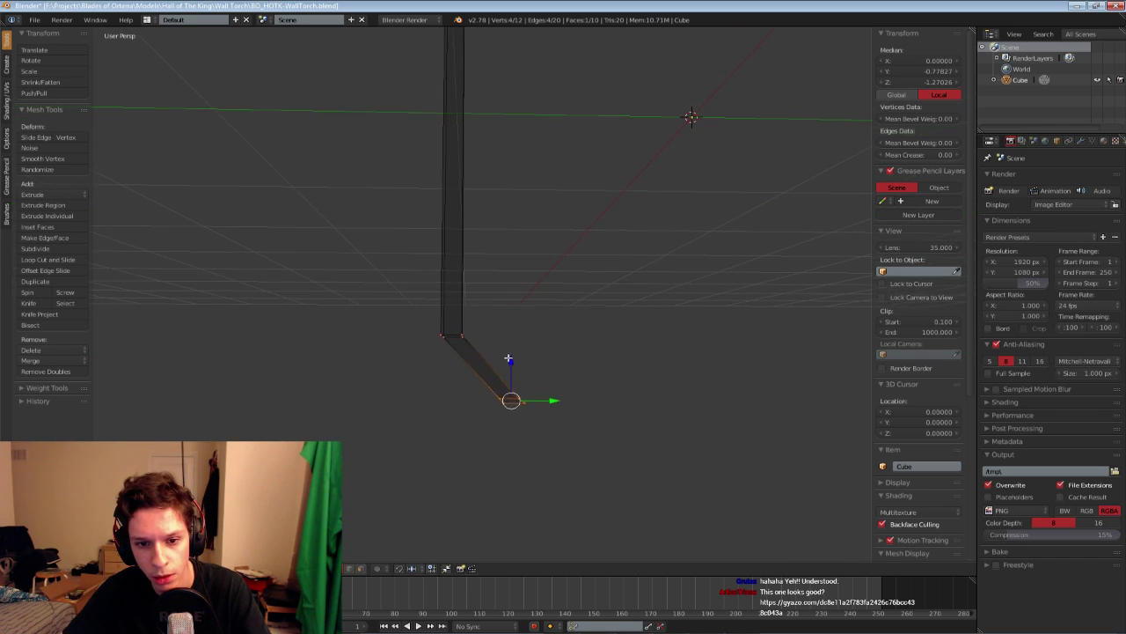
key(a)
key(z)
key(b)
mouse_move(456, 325)
mouse_down()
mouse_move(470, 348)
mouse_move(454, 345)
mouse_up()
key(z)
key(b)
key(b)
drag(521, 399, 545, 430)
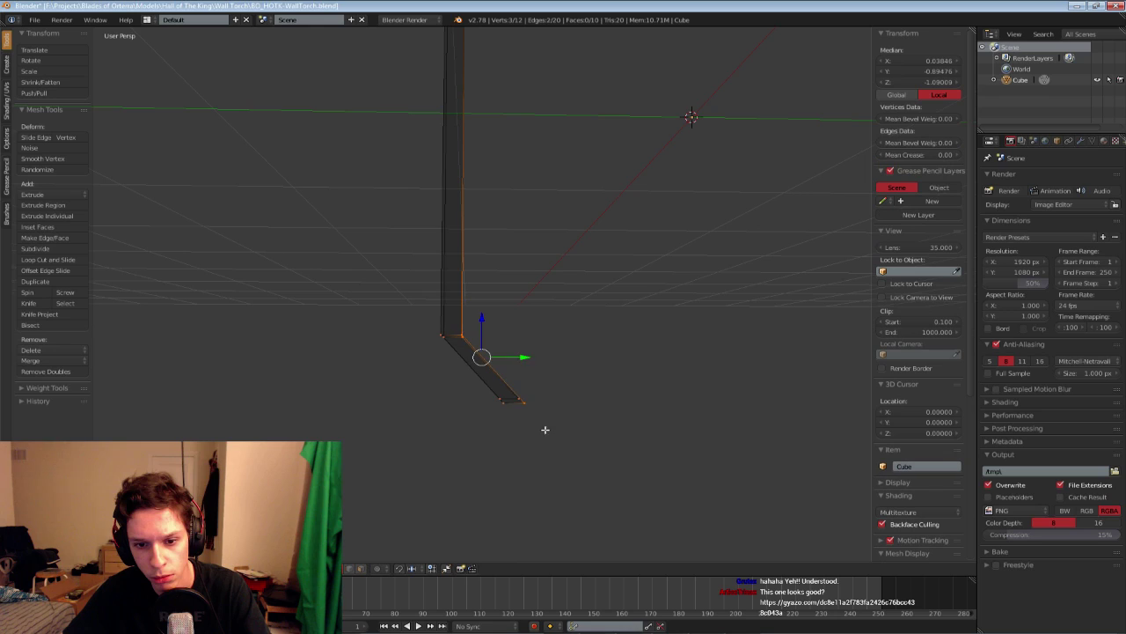
key(b)
drag(510, 375, 536, 415)
key(z)
drag(487, 327, 492, 319)
key(KP_3)
key(z)
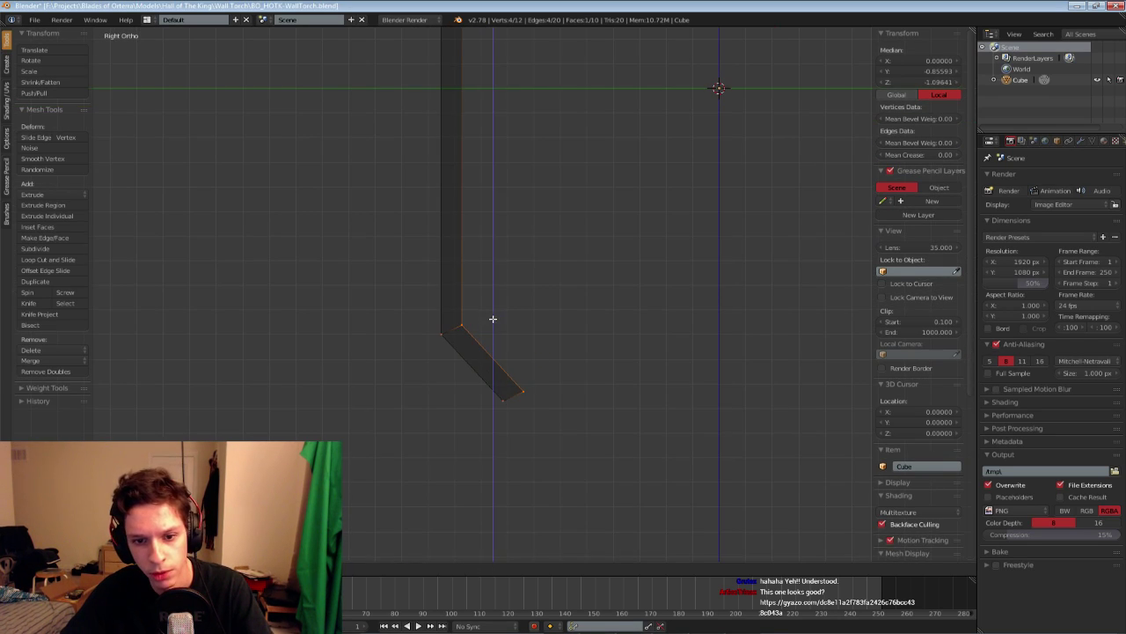
click(493, 317)
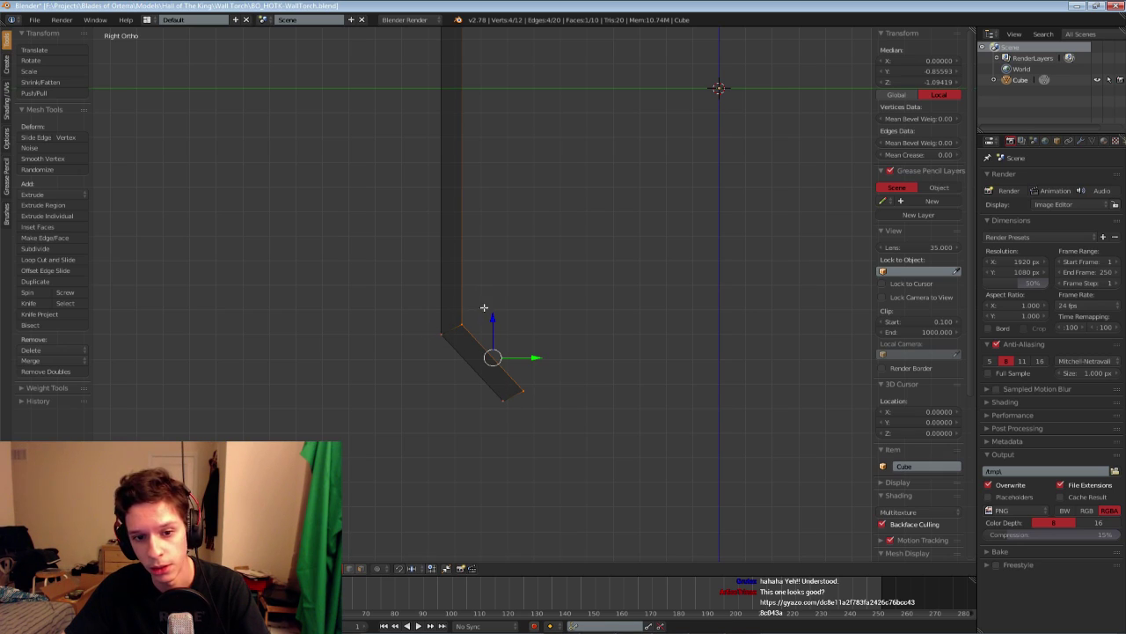
Fine-tune the height of the bend's inner vertices along Z in the right view
key(g)
key(z)
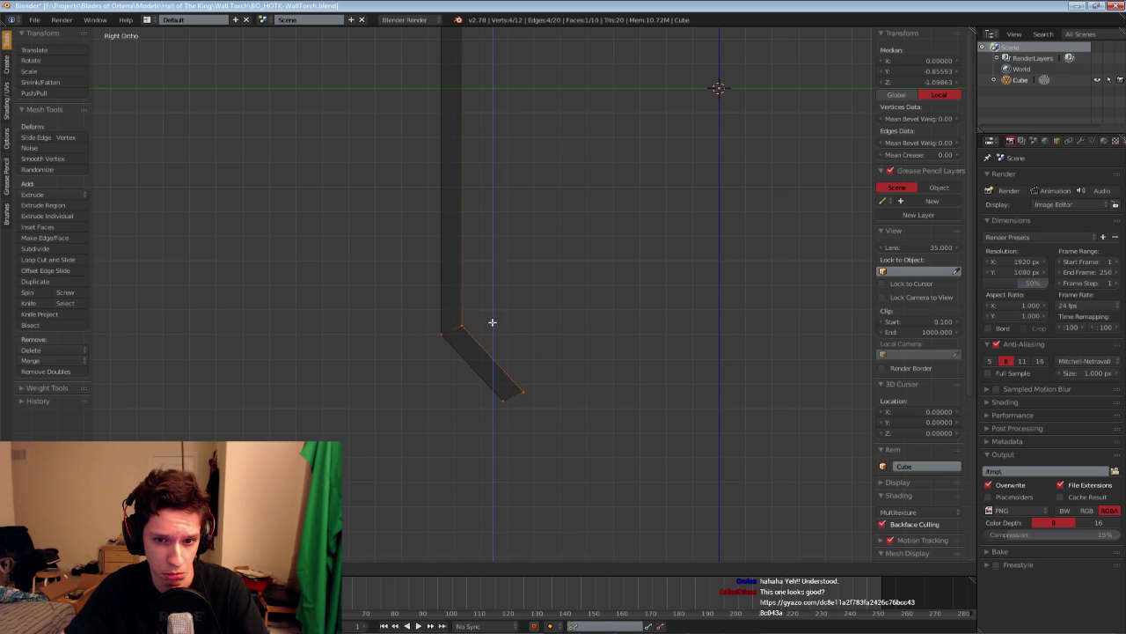
click(492, 321)
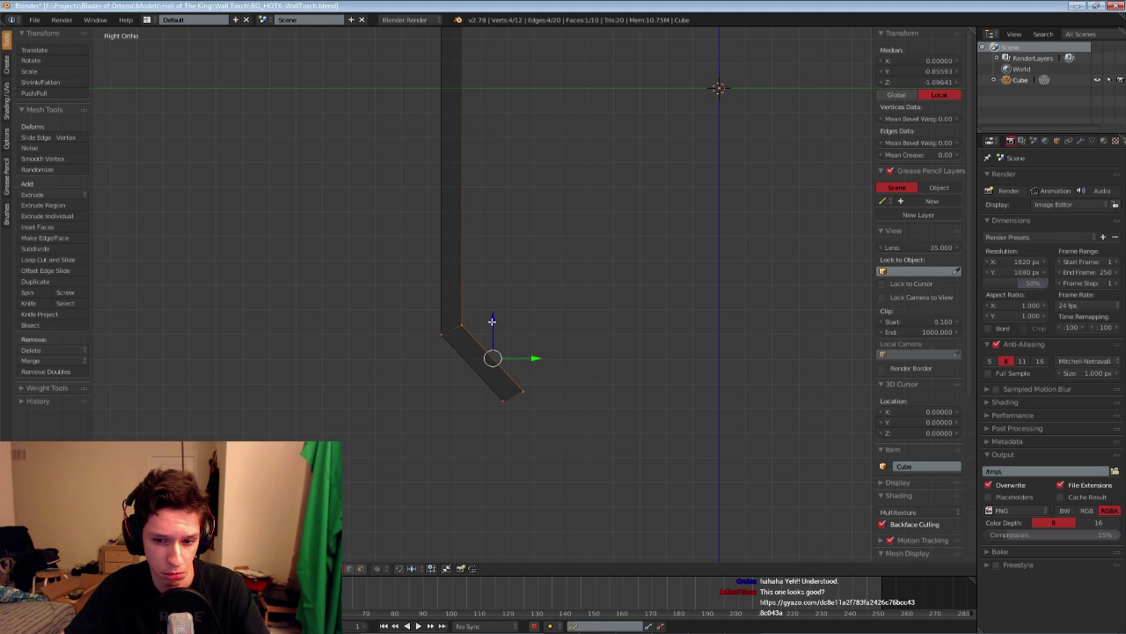
drag(492, 321, 491, 321)
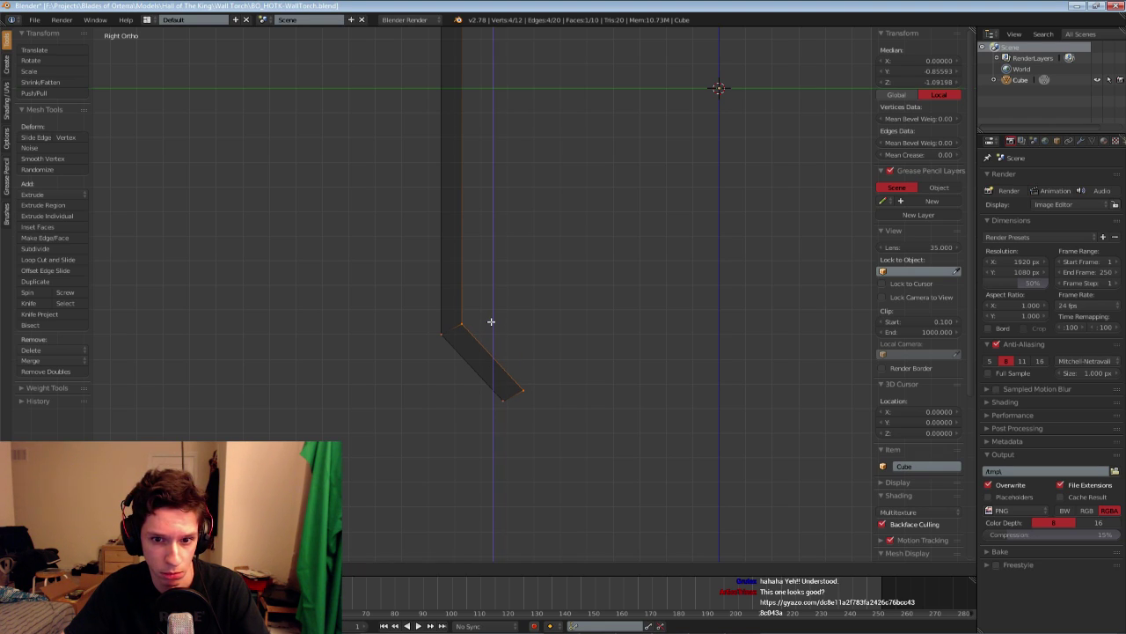
click(490, 324)
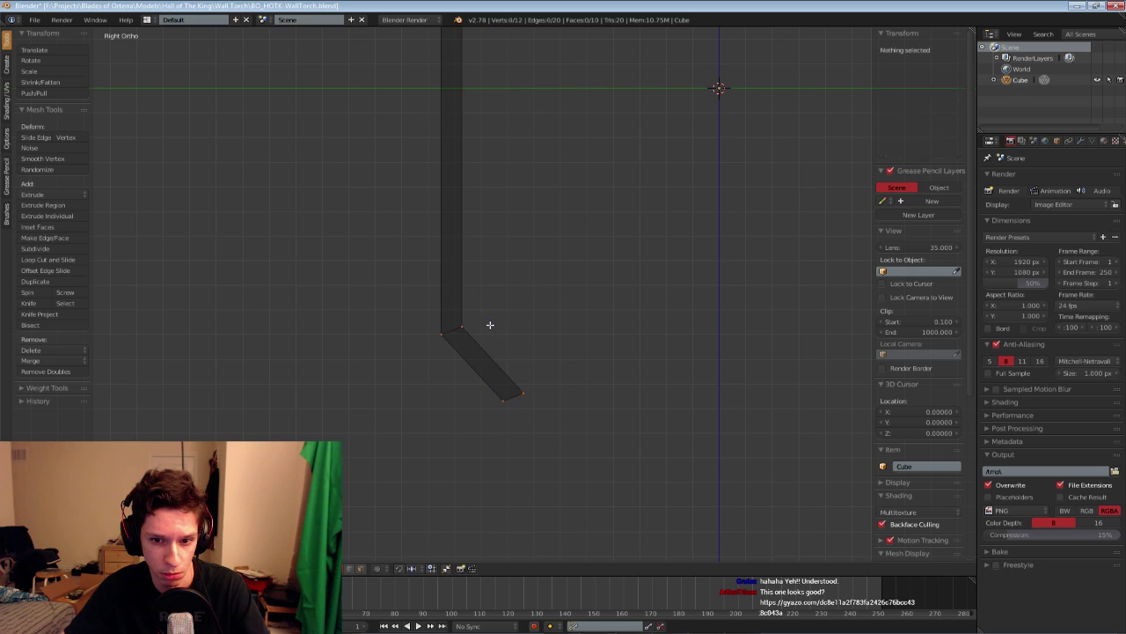
Inspect the bent strip from several angles and compare it with the torch reference photo
key(Tab)
middle_drag(483, 344, 604, 379)
middle_drag(509, 375, 426, 380)
key(Tab)
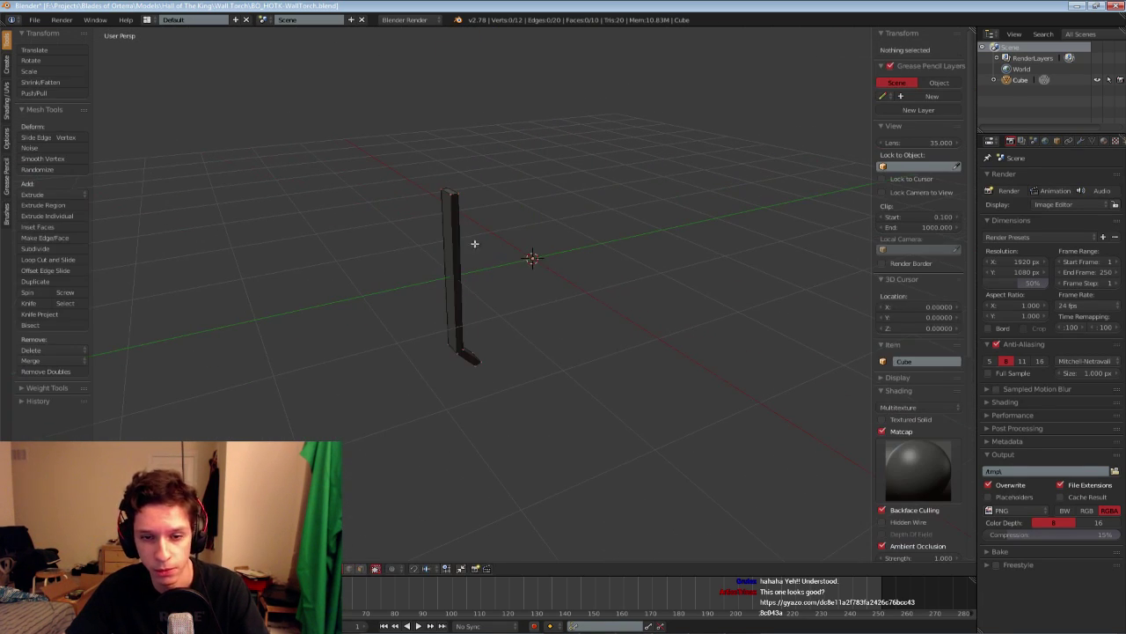
shift+middle_drag(498, 274, 530, 342)
key(alt+Tab)
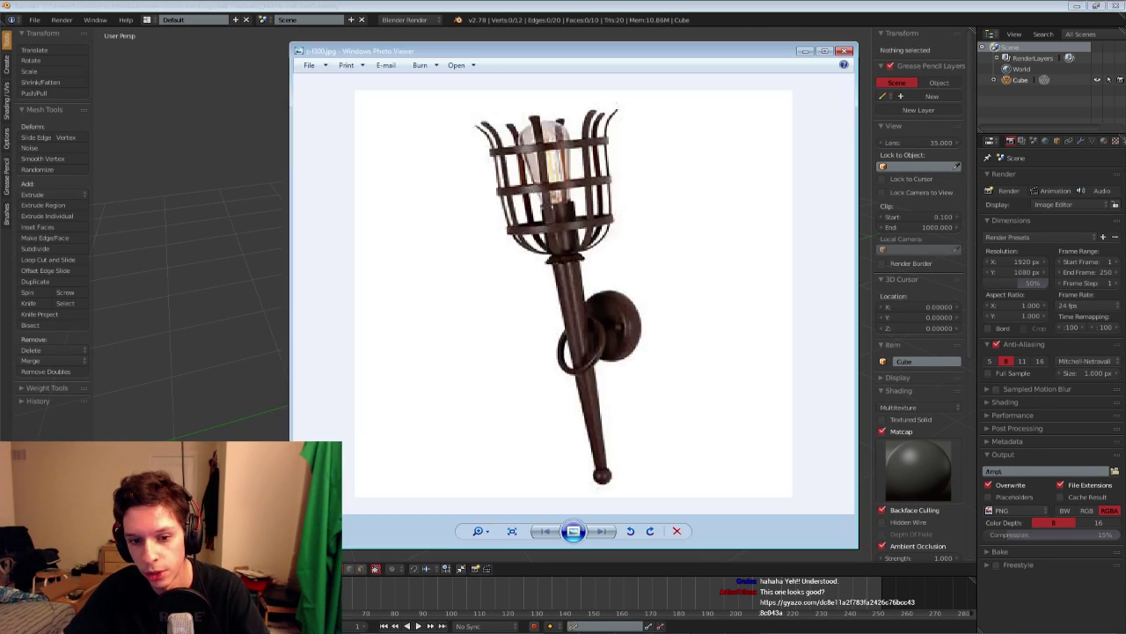
key(alt+Tab)
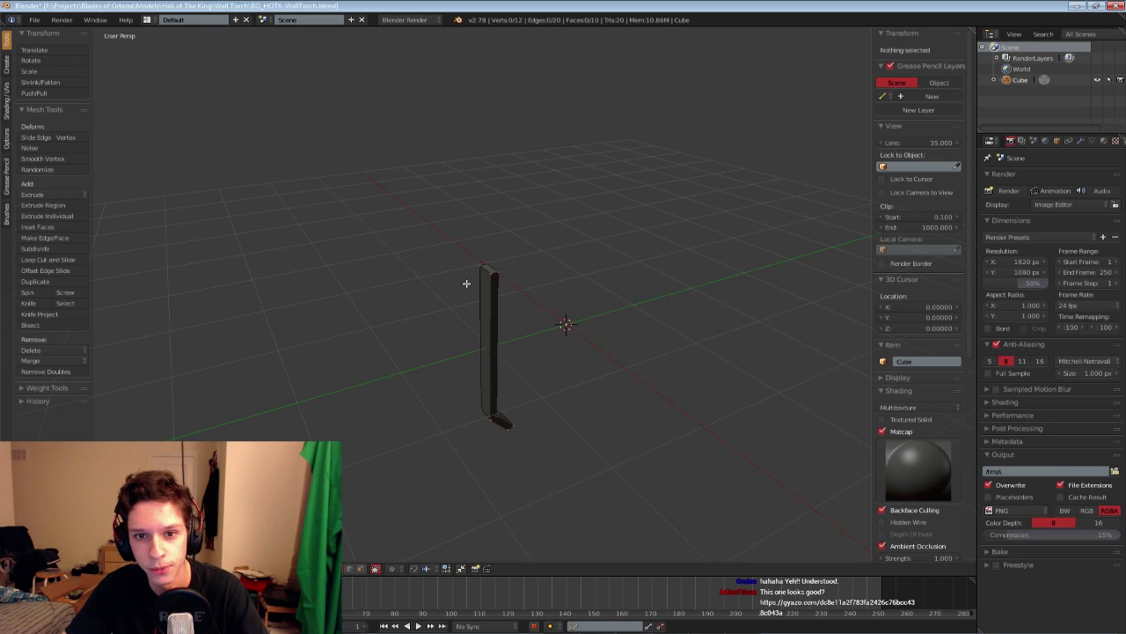
Try extruding the strip's top face upward in the right view, and undo the extrusion
middle_drag(466, 281, 408, 256)
key(KP_1)
key(KP_3)
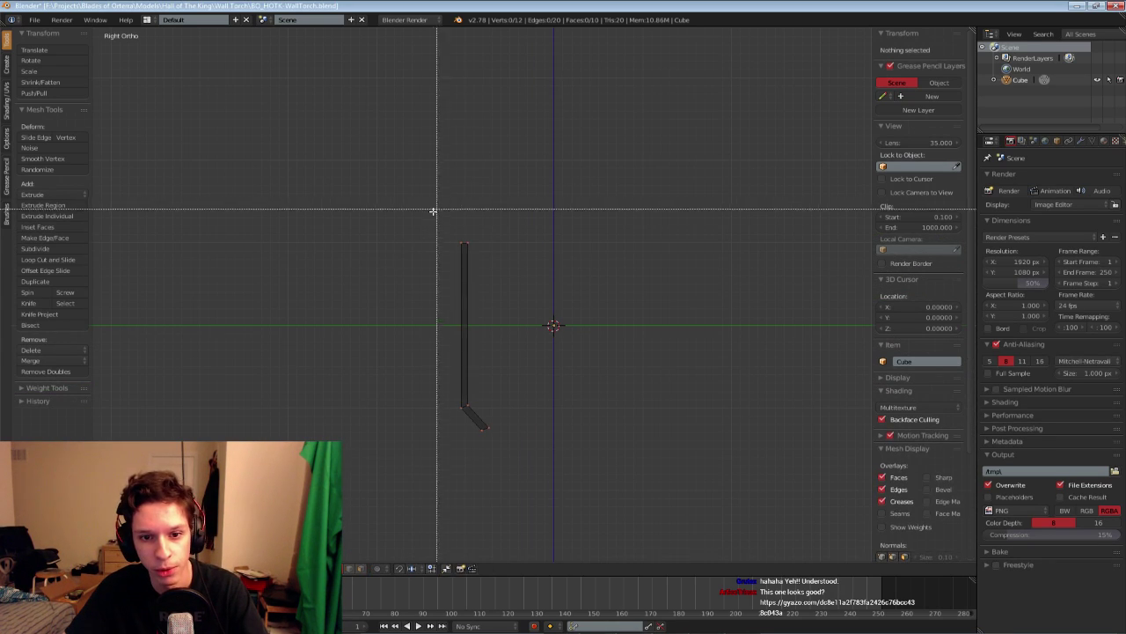
scroll(435, 211, up, 2)
right_click(465, 227)
key(e)
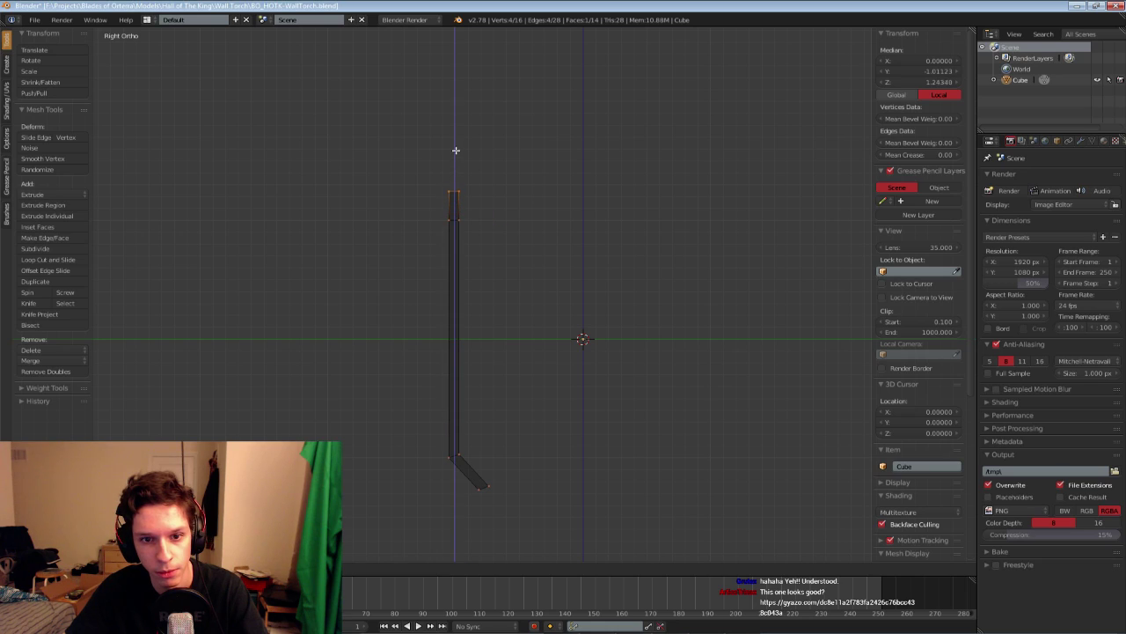
click(454, 135)
key(ctrl+z)
key(ctrl+z)
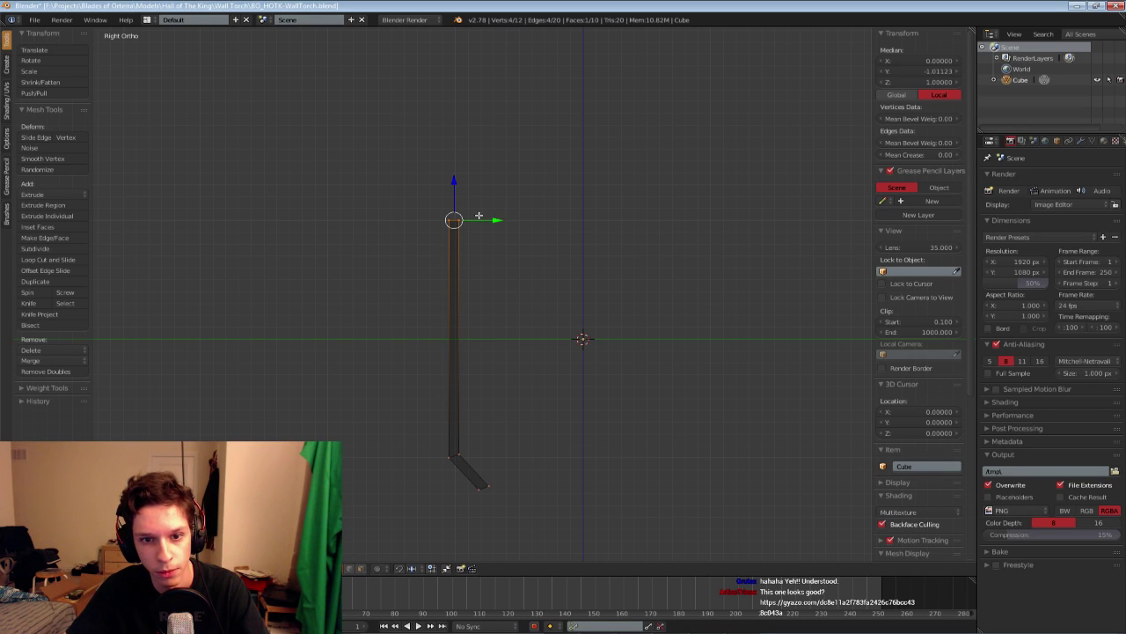
Add a centred edge loop across the strip's upright section and flatten it along Z
key(a)
key(ctrl+r)
click(459, 329)
right_click(460, 330)
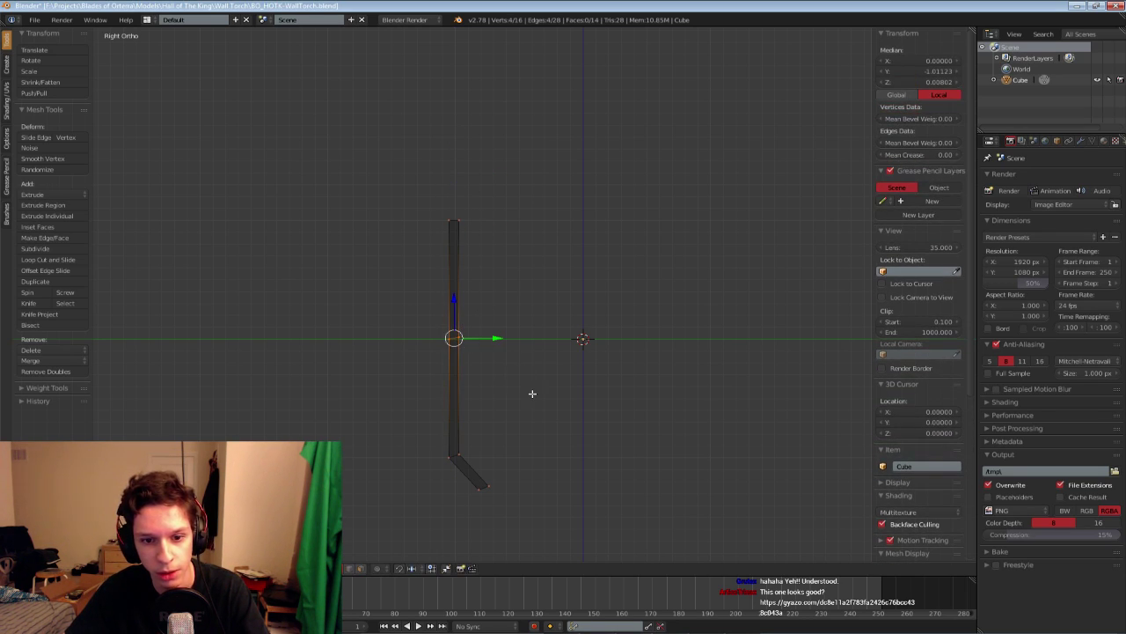
key(s)
key(z)
click(496, 359)
scroll(494, 357, up, 2)
shift+middle_drag(485, 350, 486, 293)
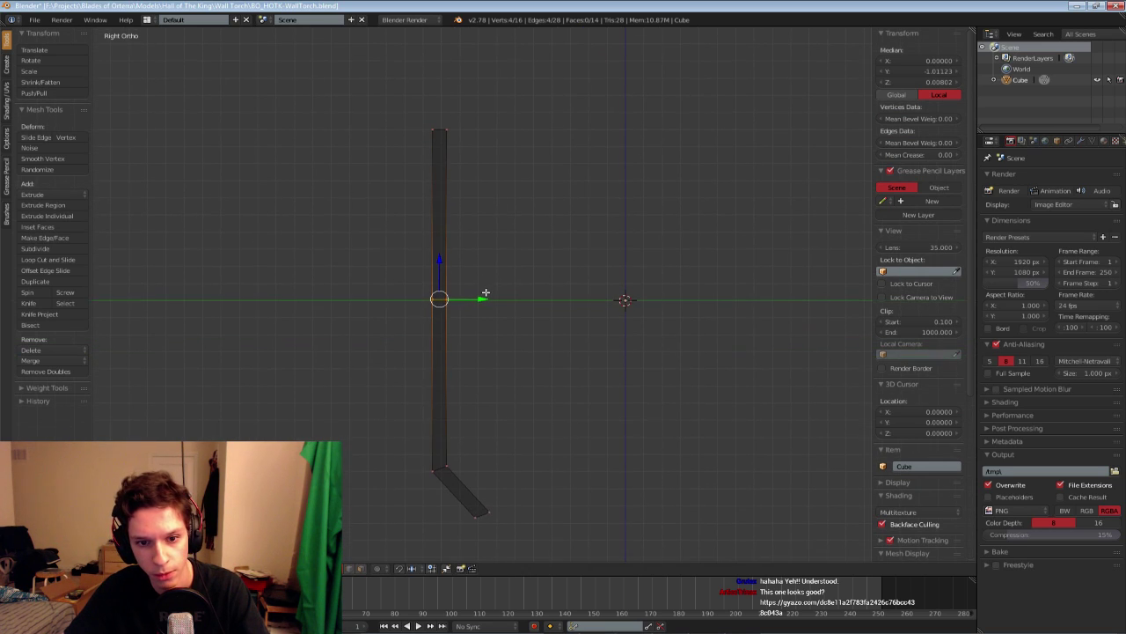
Set the edge loop's median Z to 0 and switch its coordinates to Global
click(928, 71)
click(908, 94)
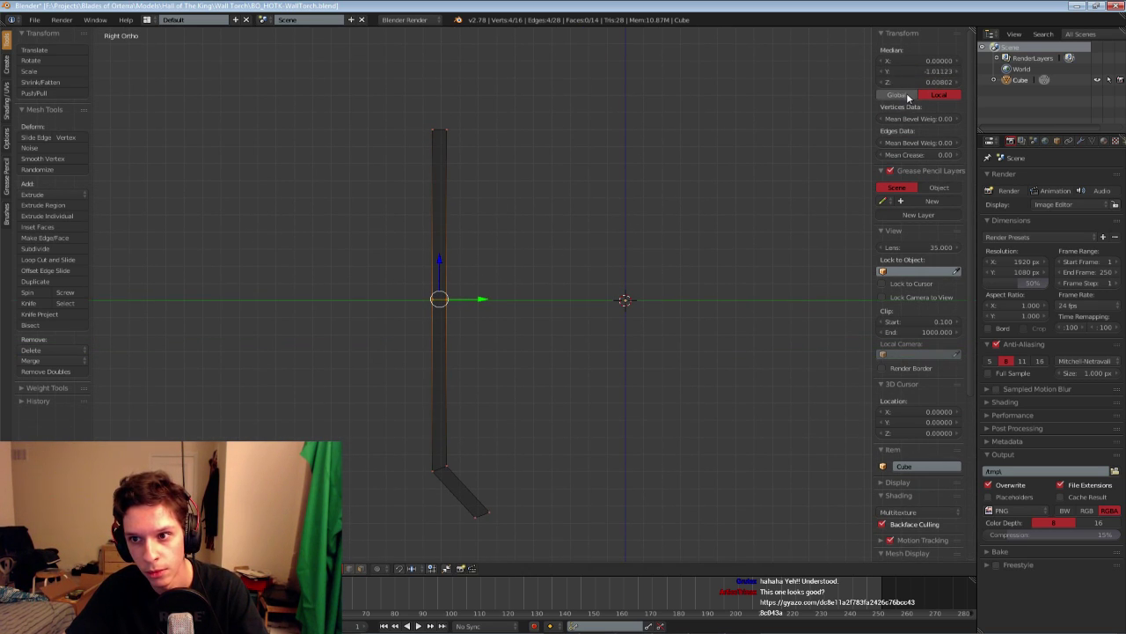
click(902, 94)
shift+middle_drag(630, 178, 661, 206)
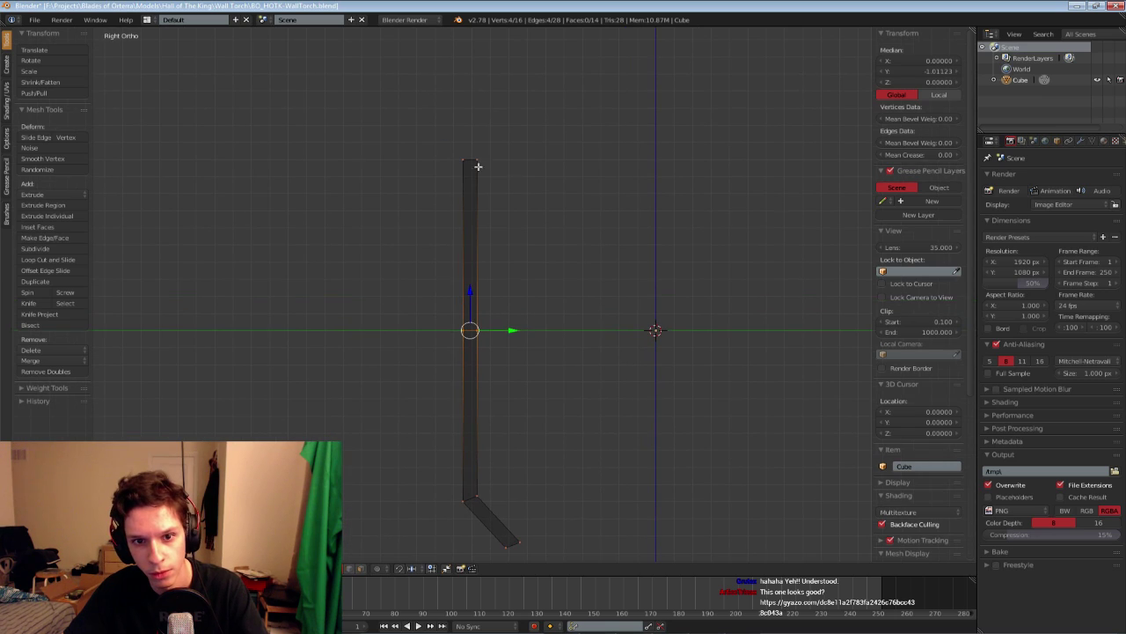
Delete the strip's top vertices to leave only the half below the centre loop
key(a)
key(b)
drag(447, 141, 536, 186)
key(x)
click(536, 187)
Try a Mirror modifier on the half strip with the Y and Z axes, and remove the modifier
key(Tab)
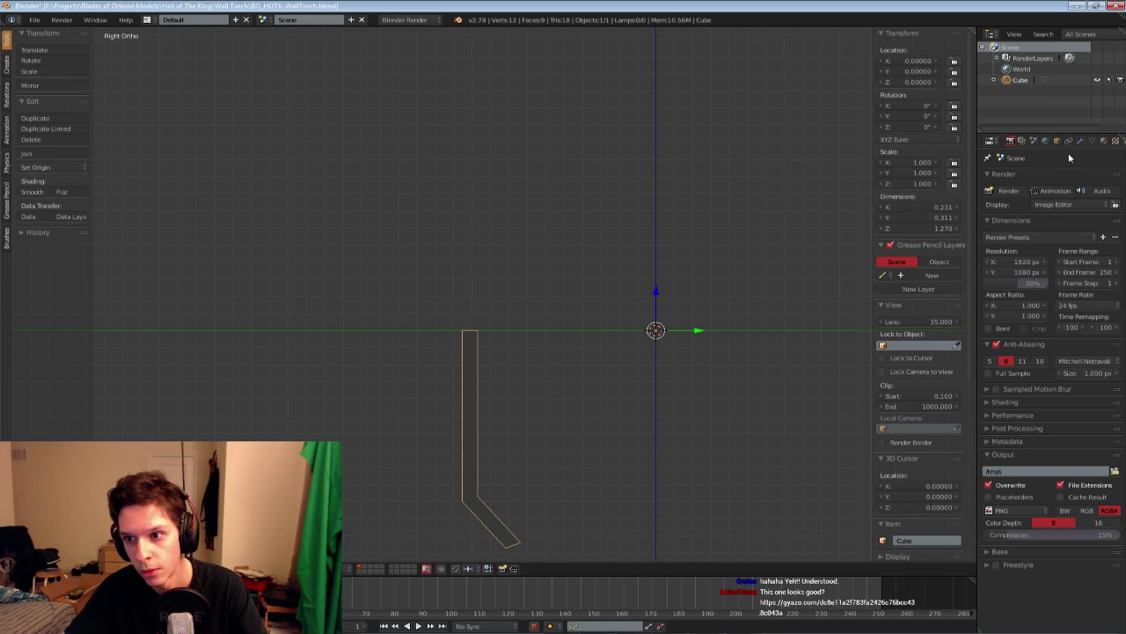
click(1082, 141)
click(1044, 180)
click(880, 285)
click(992, 241)
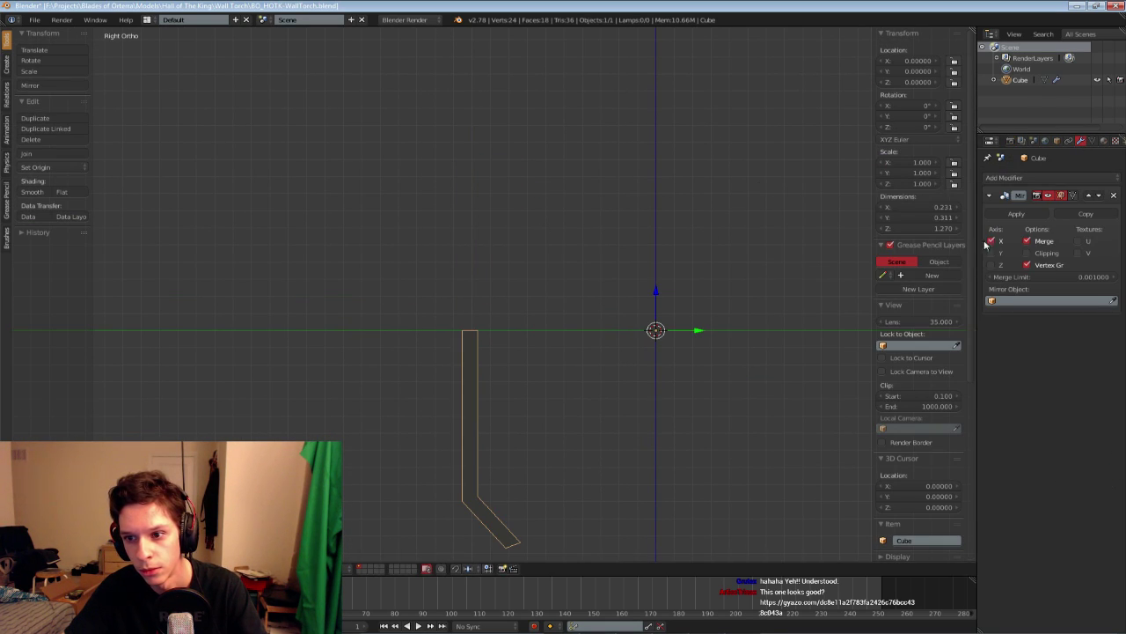
click(992, 253)
click(991, 253)
click(992, 265)
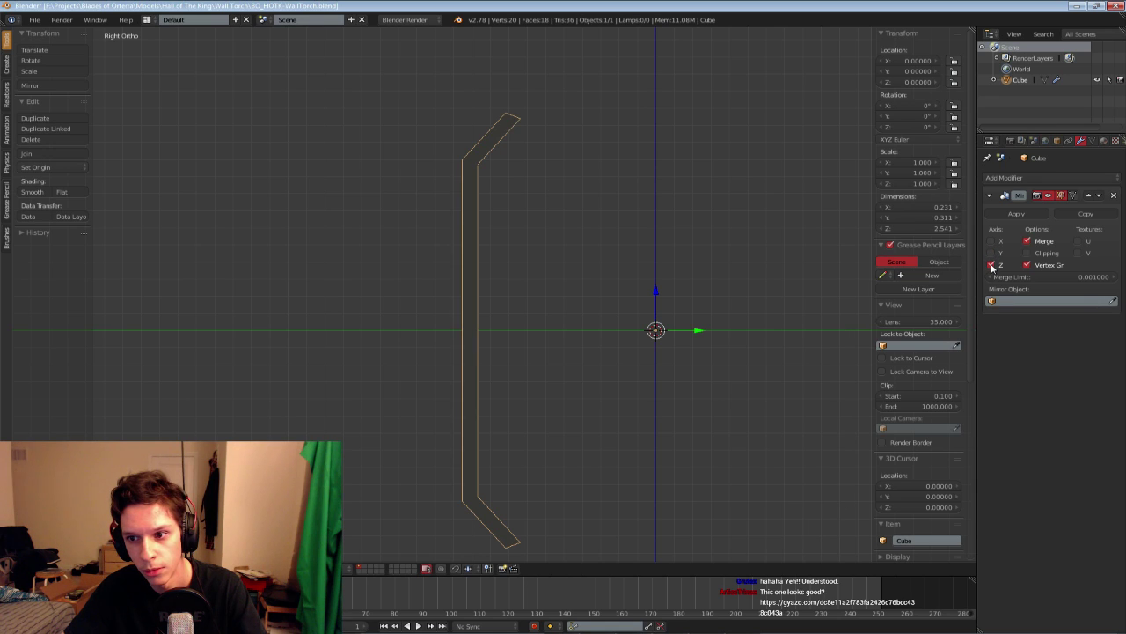
click(992, 265)
click(1113, 195)
scroll(724, 330, down, 1)
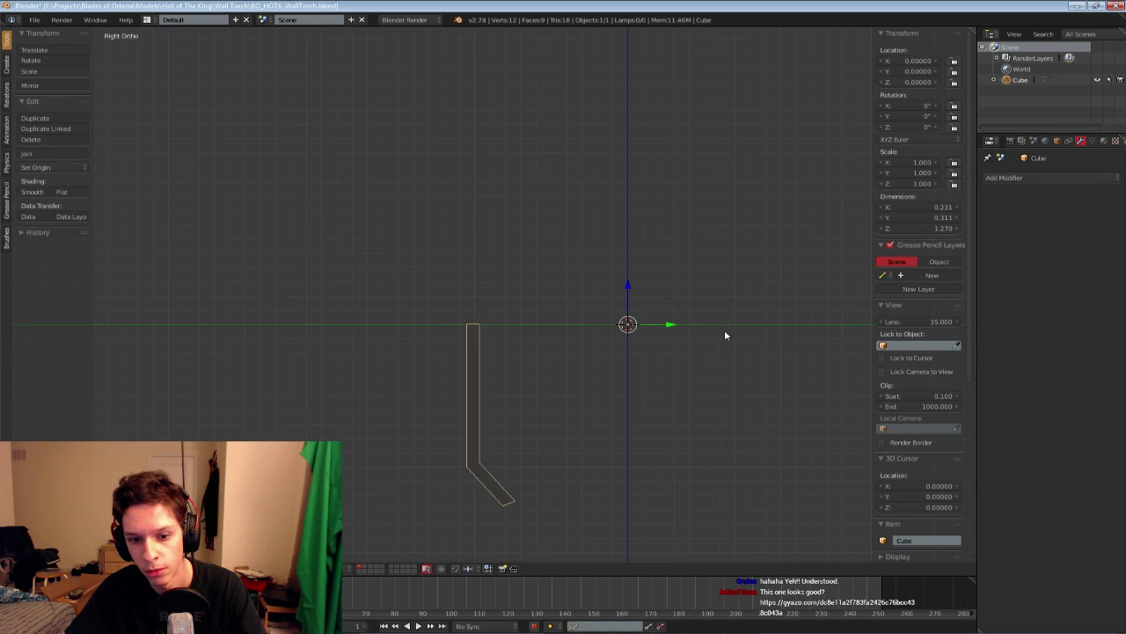
shift+middle_drag(709, 344, 702, 278)
key(Tab)
shift+middle_drag(551, 372, 555, 246)
scroll(546, 261, up, 2)
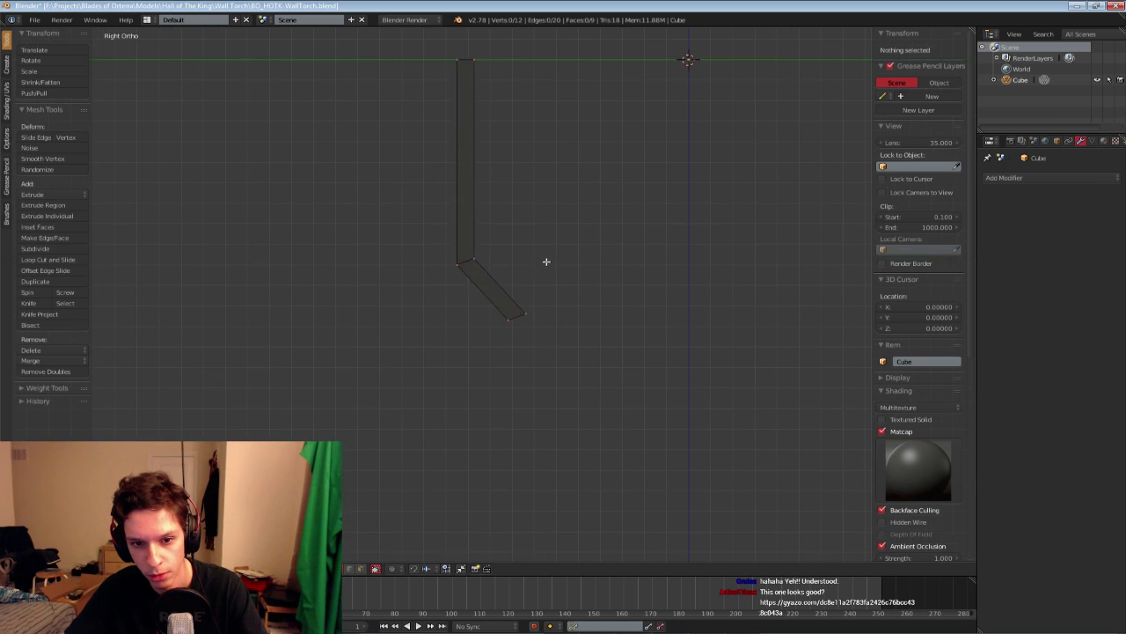
key(a)
key(a)
right_click(472, 254)
shift+right_click(474, 257)
shift+right_click(526, 307)
shift+right_click(529, 312)
key(z)
key(Tab)
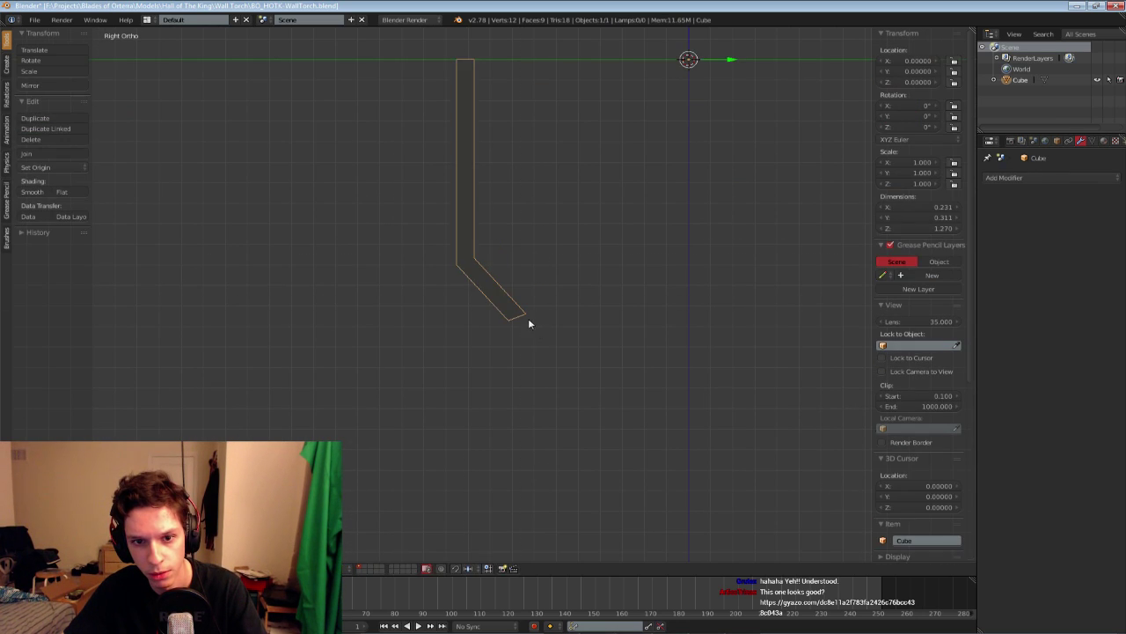
shift+middle_drag(528, 318, 521, 362)
key(Tab)
drag(499, 290, 494, 290)
key(Tab)
key(Tab)
key(Tab)
Duplicate the lower half strip in place and rotate the copy 180° about the Y axis
middle_drag(495, 289, 669, 291)
key(shift+d)
right_click(518, 294)
middle_drag(518, 294, 569, 479)
key(r)
key(z)
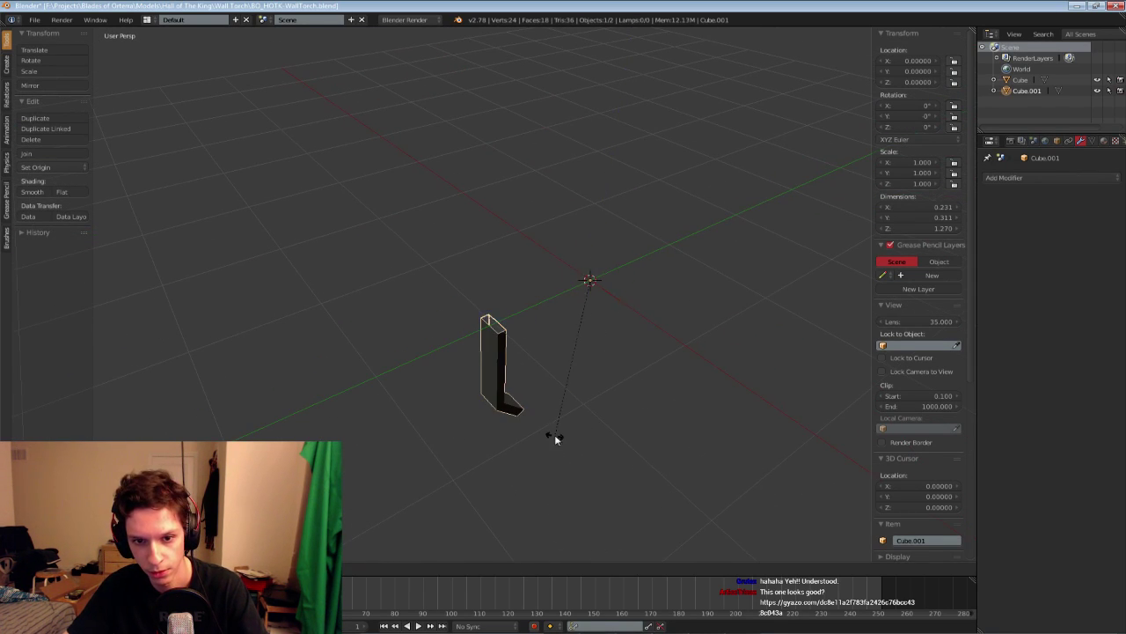
key(x)
right_click(435, 291)
text(ry)
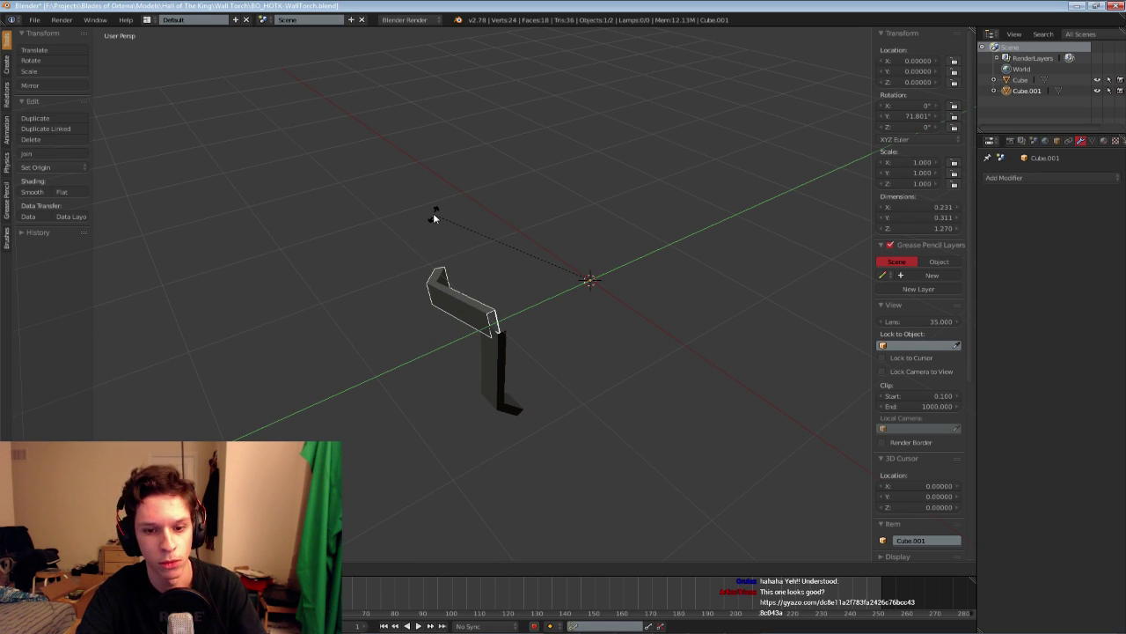
text(180)
key(Return)
Rotate the duplicated half strip 180° about the Z axis
middle_drag(517, 262, 661, 422)
text(rz)
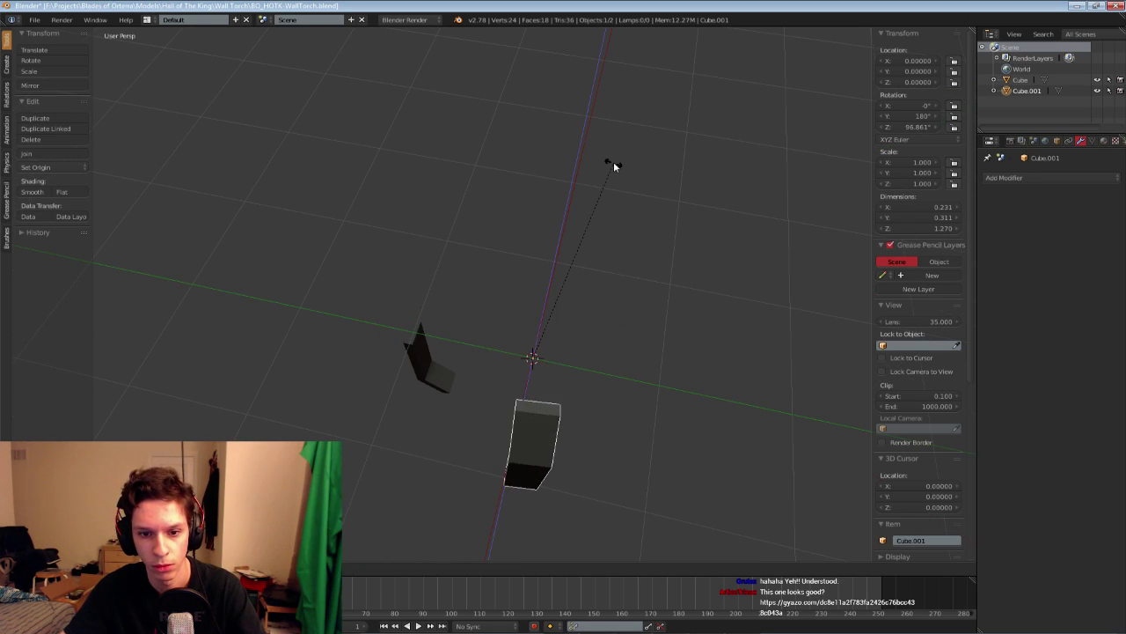
text(180)
key(Return)
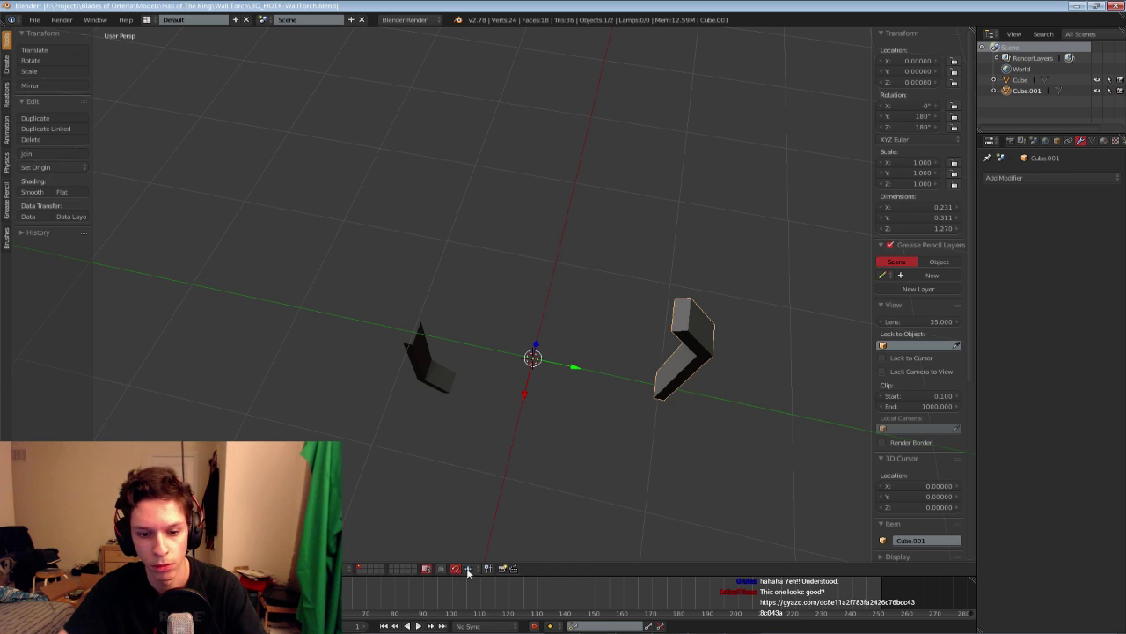
Set snapping to vertices and move the copy along Y so its cut end snaps onto the original half's top end
click(467, 571)
click(479, 545)
drag(570, 378, 335, 339)
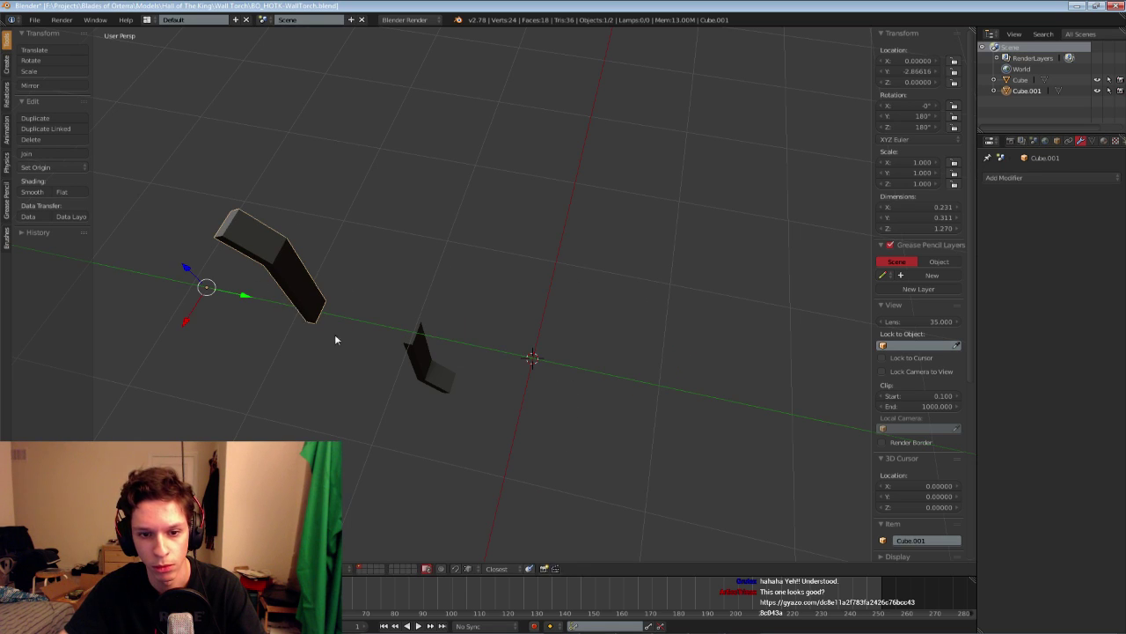
key(g)
right_click(421, 326)
key(g)
key(y)
click(421, 328)
Join the upper and lower half strips into one object
key(a)
key(KP_3)
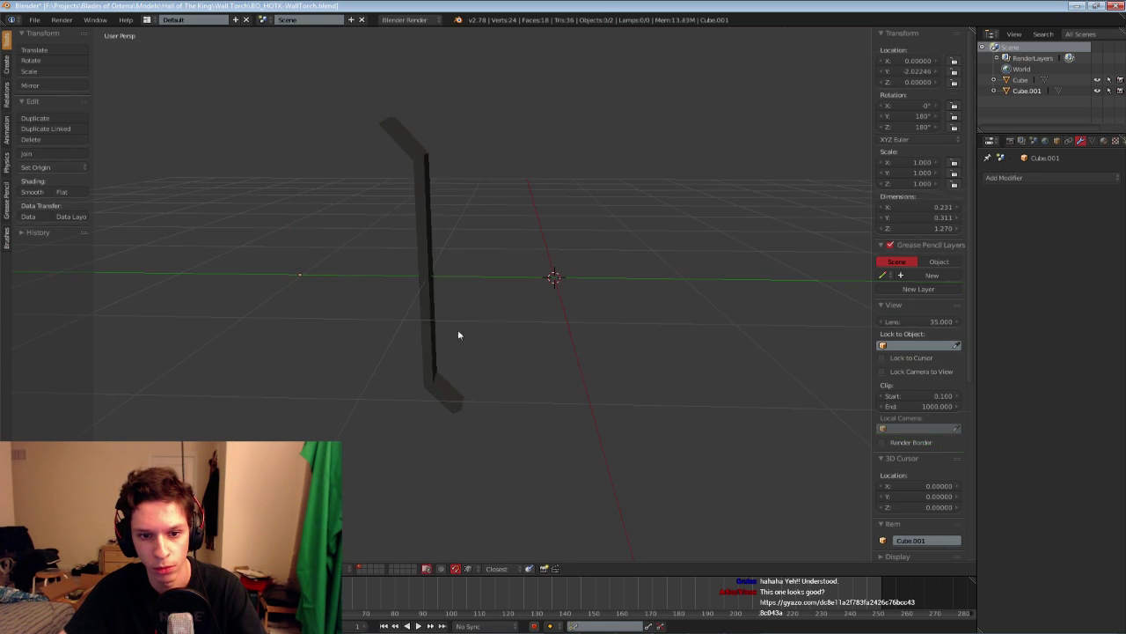
right_click(424, 262)
shift+right_click(427, 312)
click(54, 153)
Remove the doubled vertices across the whole joined strip
key(Tab)
middle_drag(425, 300, 451, 275)
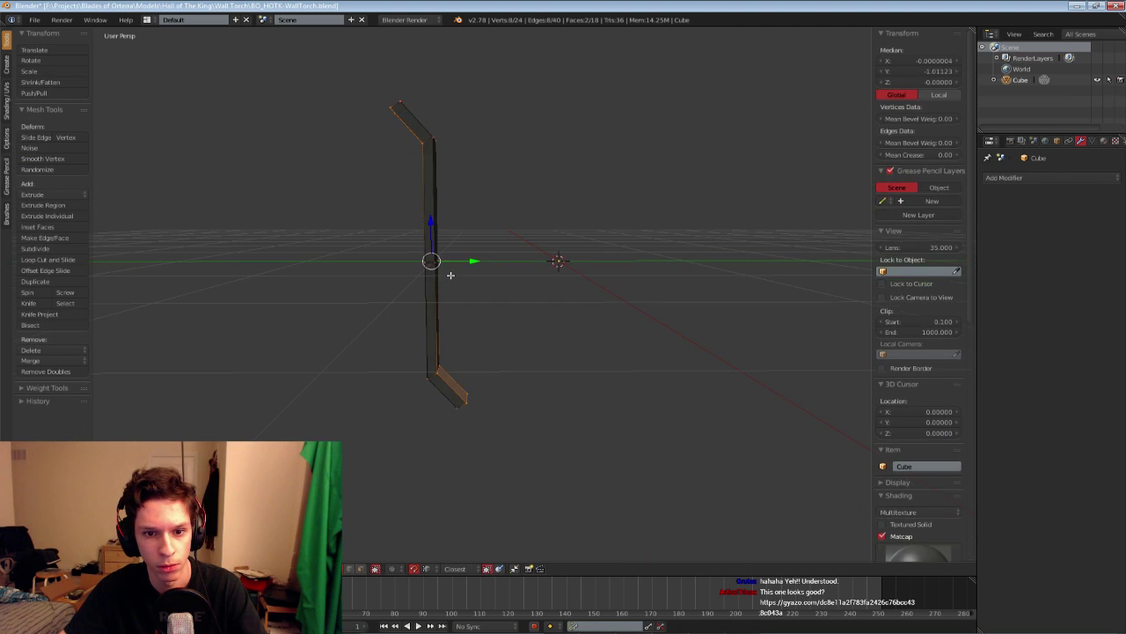
key(a)
click(46, 371)
key(KP_Decimal)
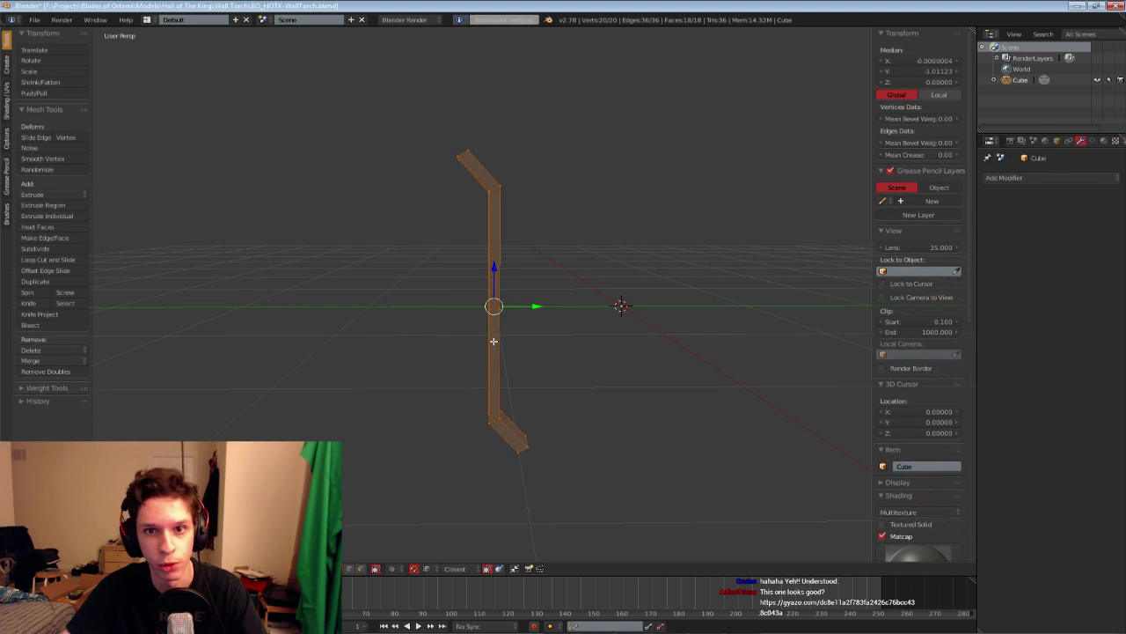
key(a)
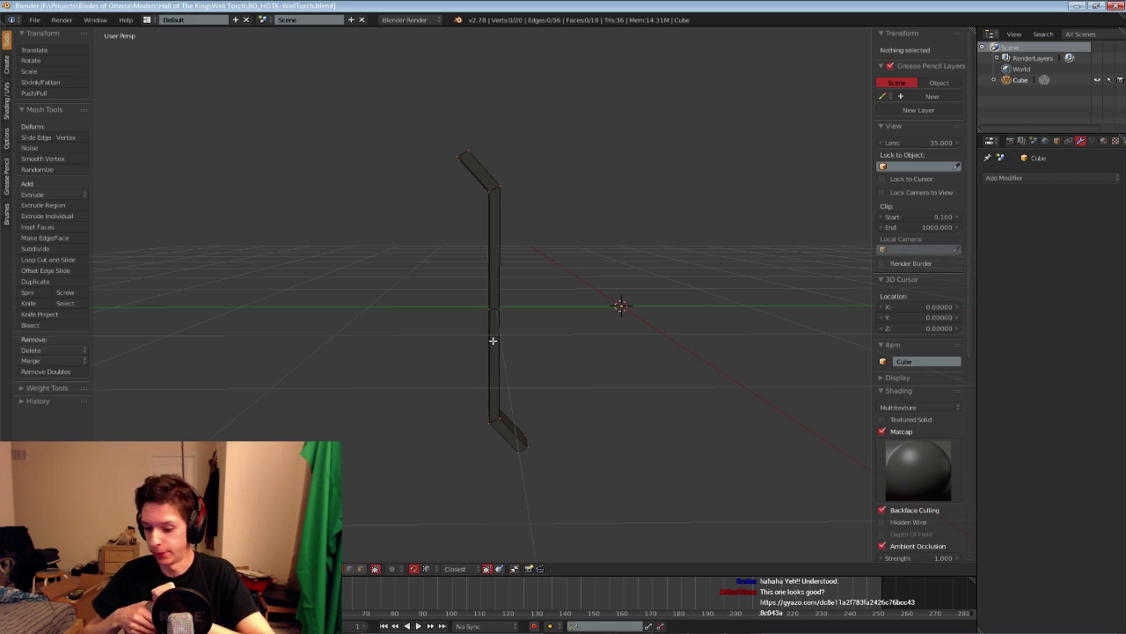
Return the joined strip to Object Mode and save the file over the existing one
middle_drag(493, 340, 490, 388)
middle_drag(493, 438, 484, 414)
key(Tab)
middle_drag(629, 309, 627, 352)
shift+middle_drag(626, 352, 489, 315)
key(Tab)
key(a)
key(Tab)
key(a)
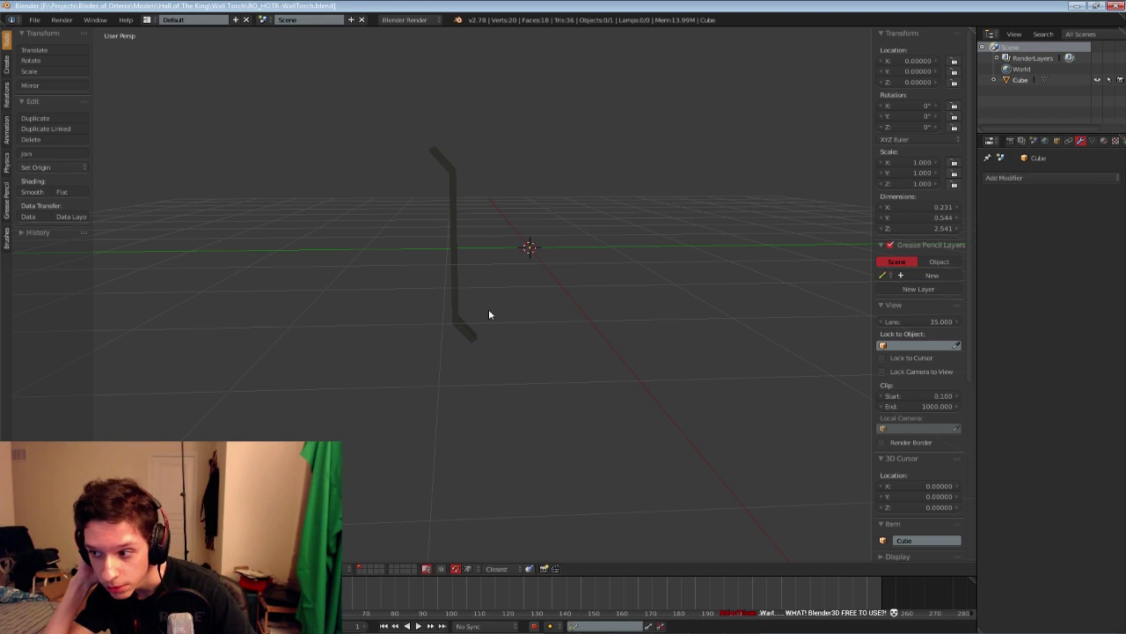
key(ctrl+s)
click(488, 310)
Add an Empty at the world origin as the pivot for the bar array
middle_drag(489, 310, 484, 350)
key(a)
click(1036, 177)
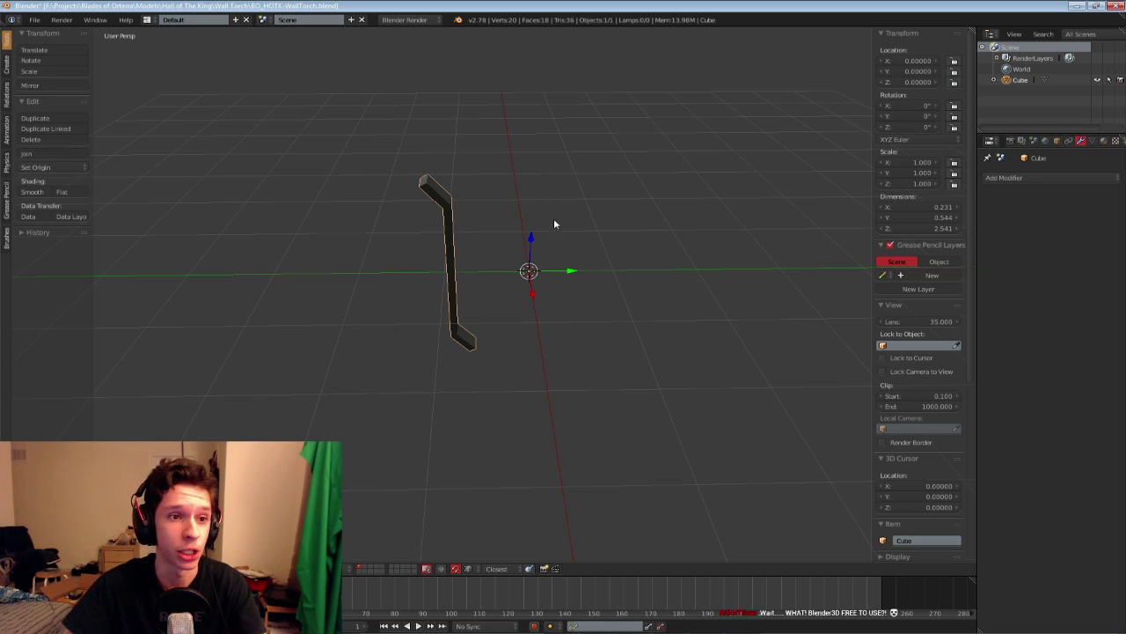
click(7, 65)
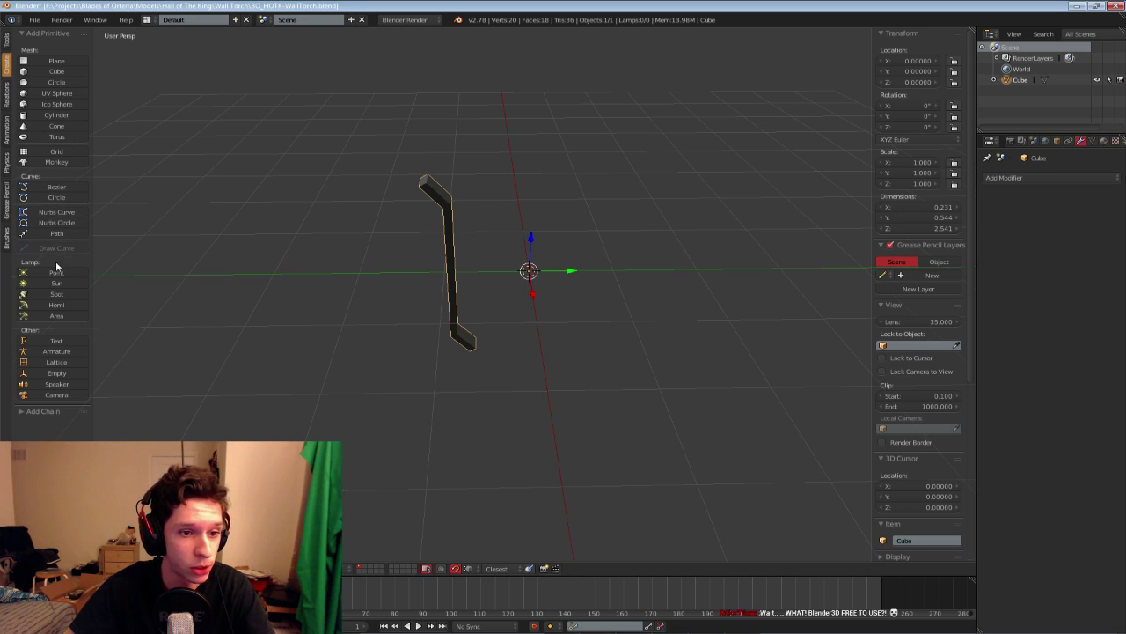
click(53, 373)
middle_drag(478, 343, 634, 367)
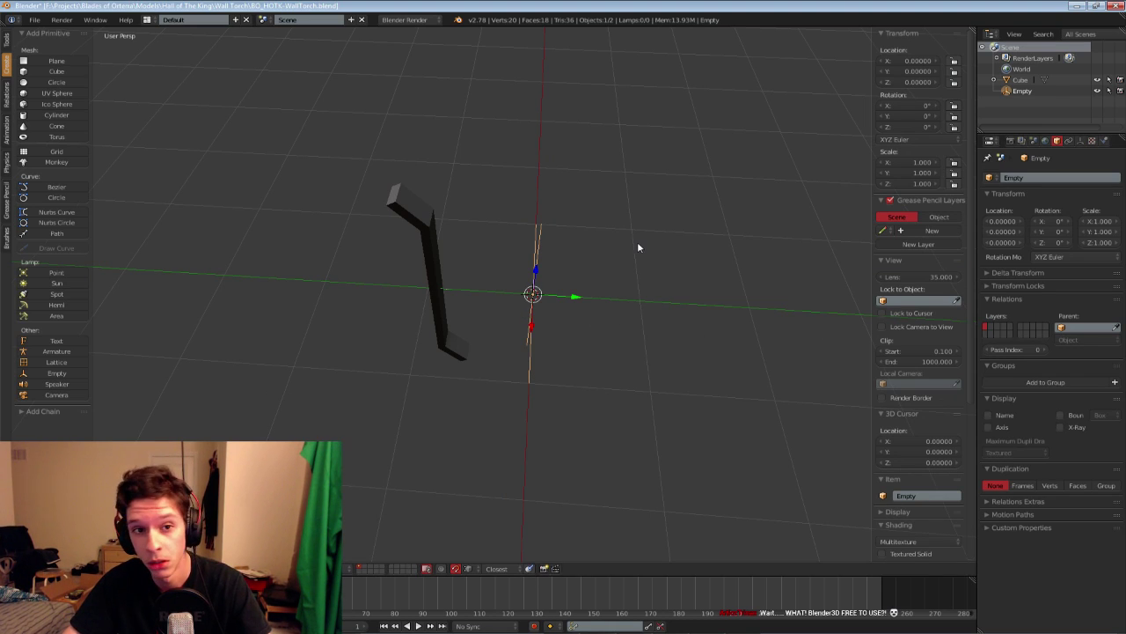
Open the Windows Calculator
key(super)
text(calc)
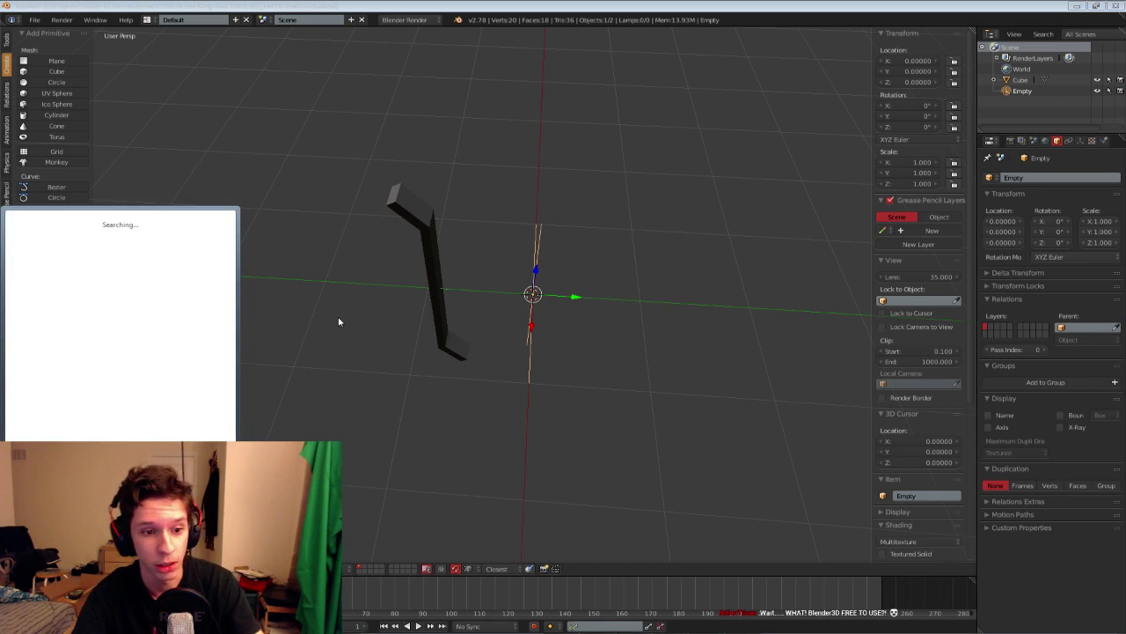
key(Return)
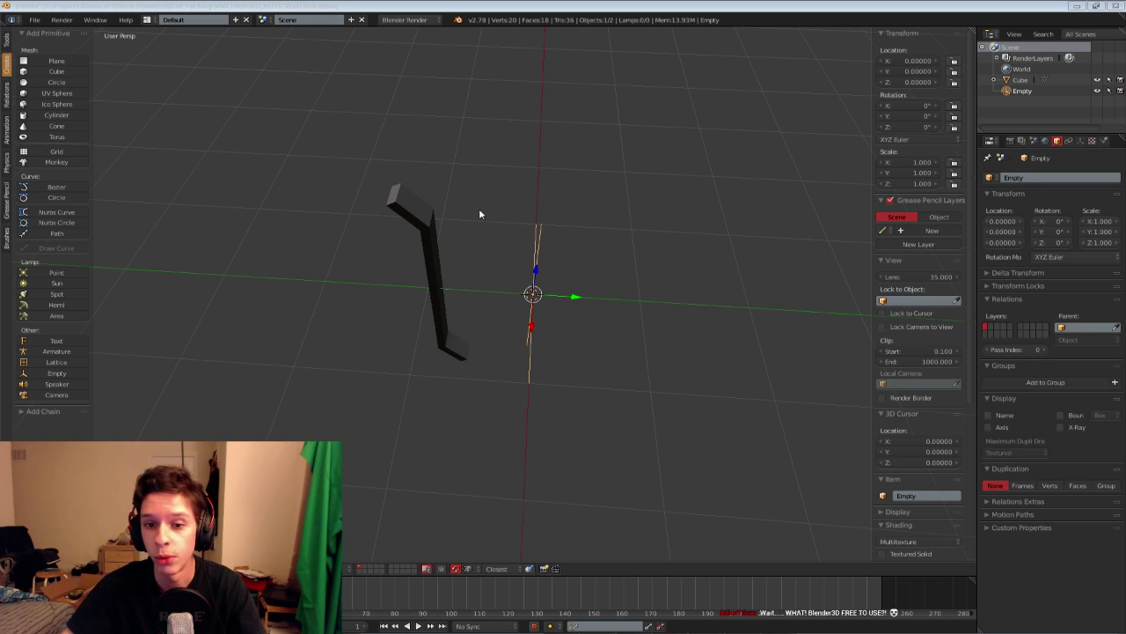
Set the Empty's Z rotation to 11.25°
middle_drag(478, 211, 490, 214)
click(908, 126)
text(11)
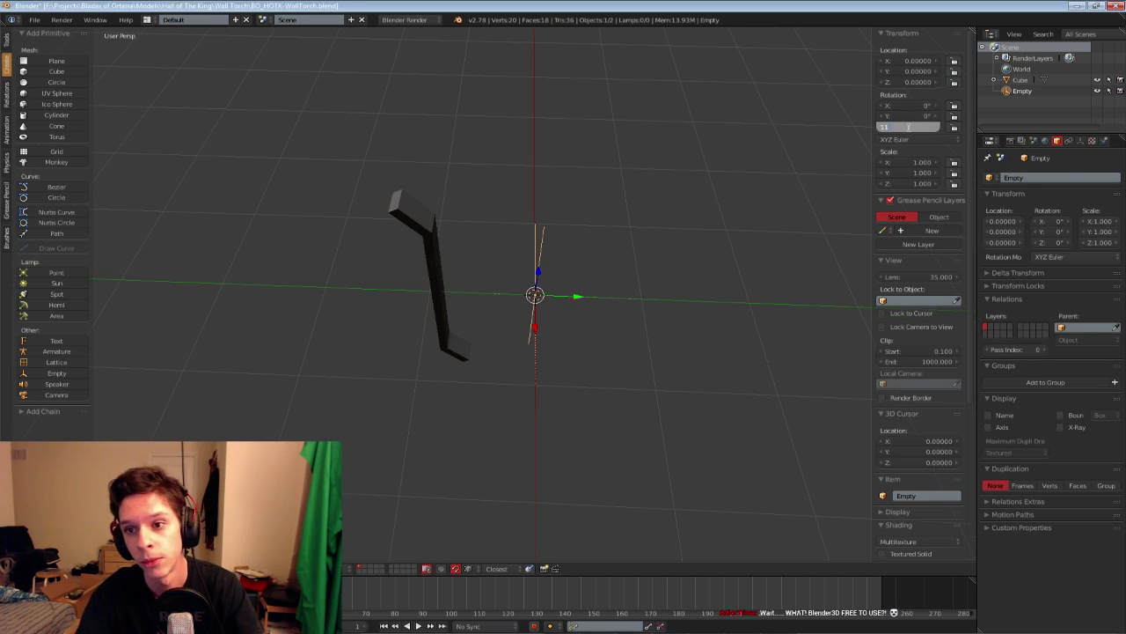
text(.25)
key(Return)
middle_drag(519, 256, 486, 253)
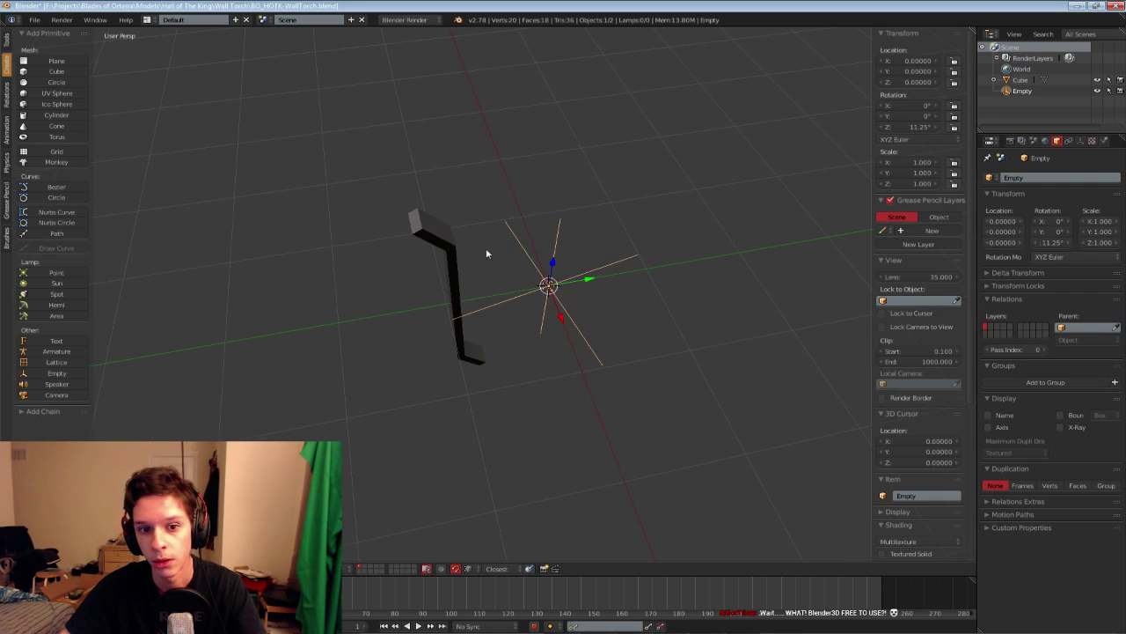
Add an Array modifier to the joined strip
right_click(445, 260)
click(1003, 177)
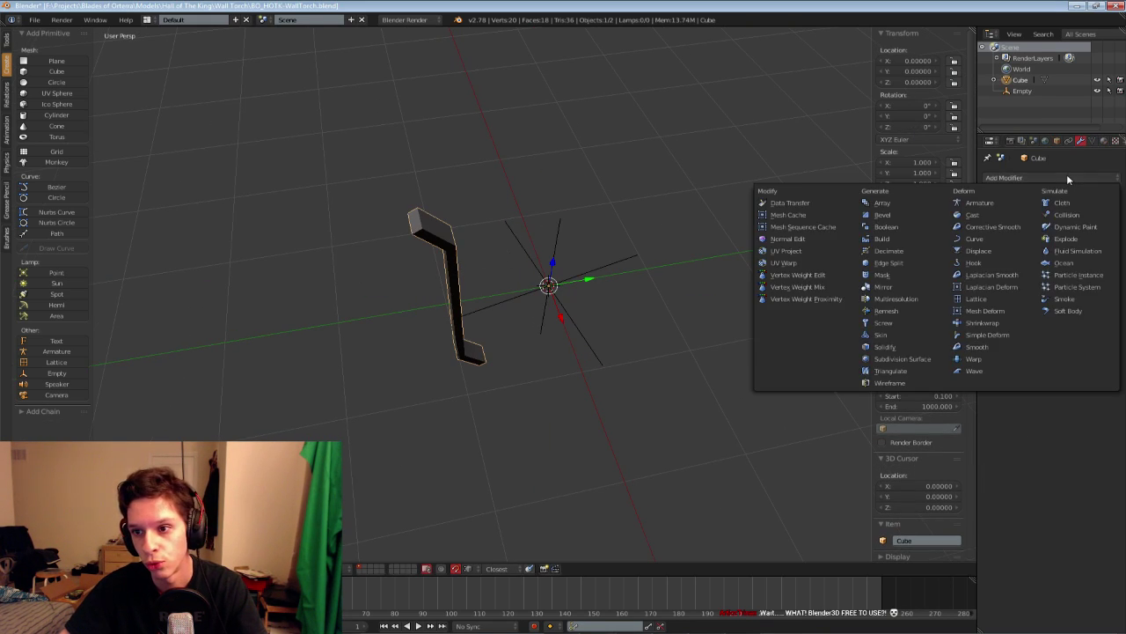
click(467, 139)
key(shift+s)
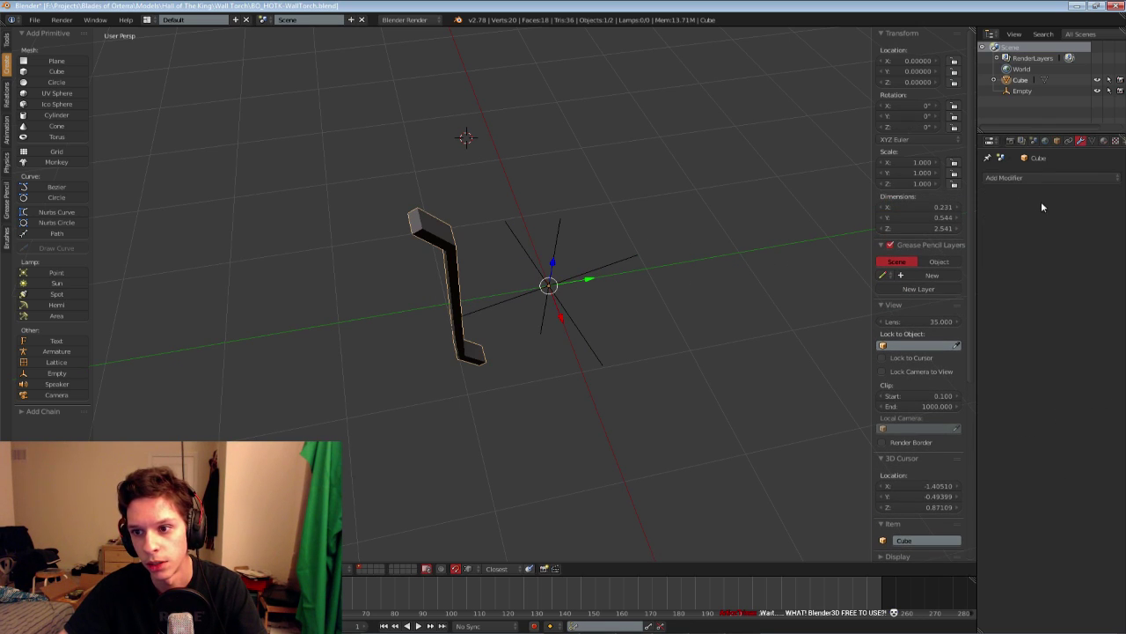
click(1041, 178)
click(902, 202)
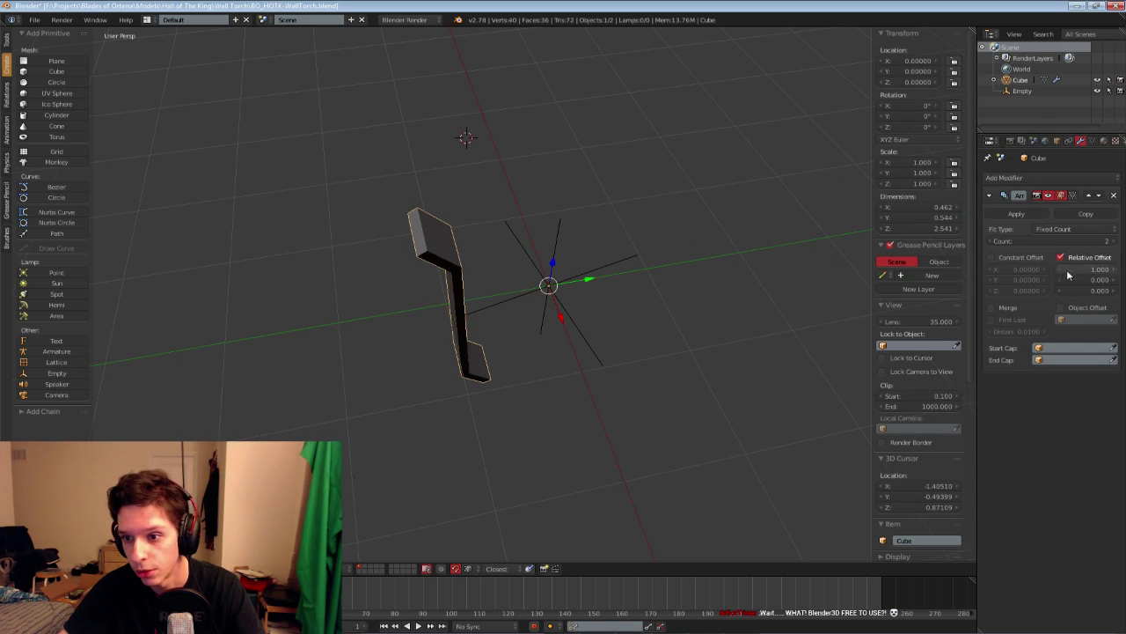
Replace the array's relative offset with an object offset driven by the Empty, and set the count to 3
click(1090, 257)
click(1063, 308)
click(1078, 319)
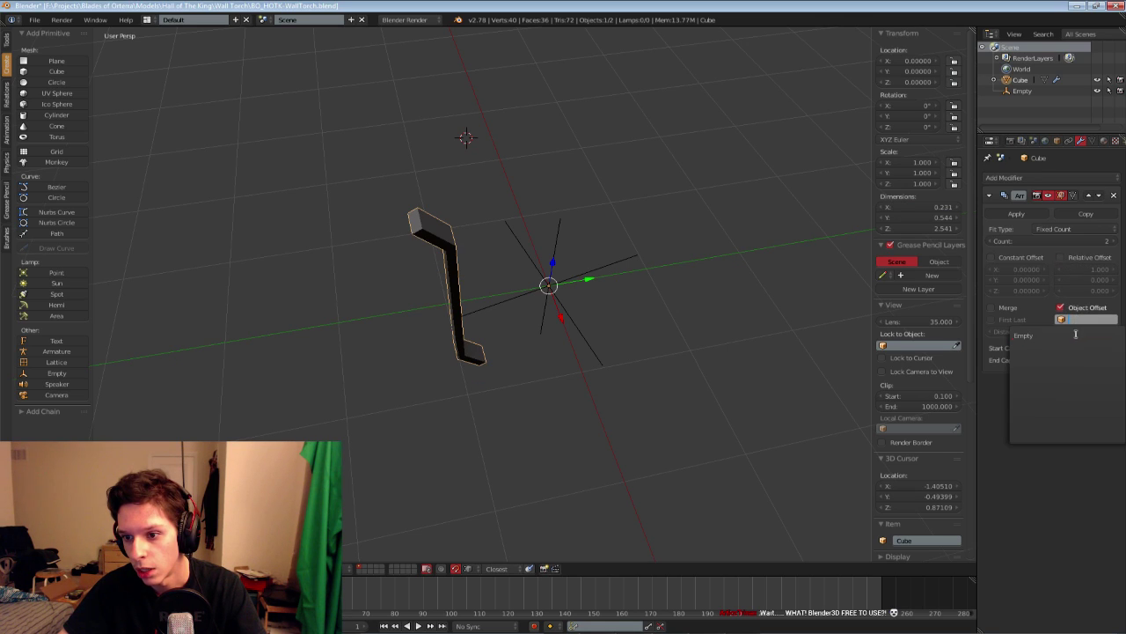
click(1069, 335)
middle_drag(605, 282, 638, 287)
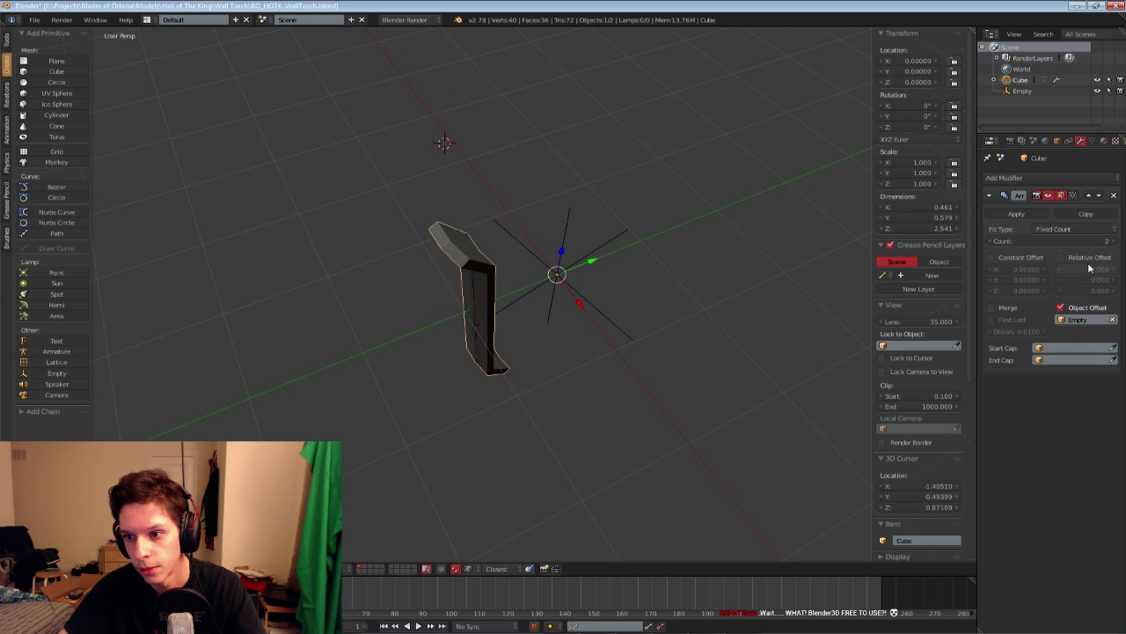
click(1113, 241)
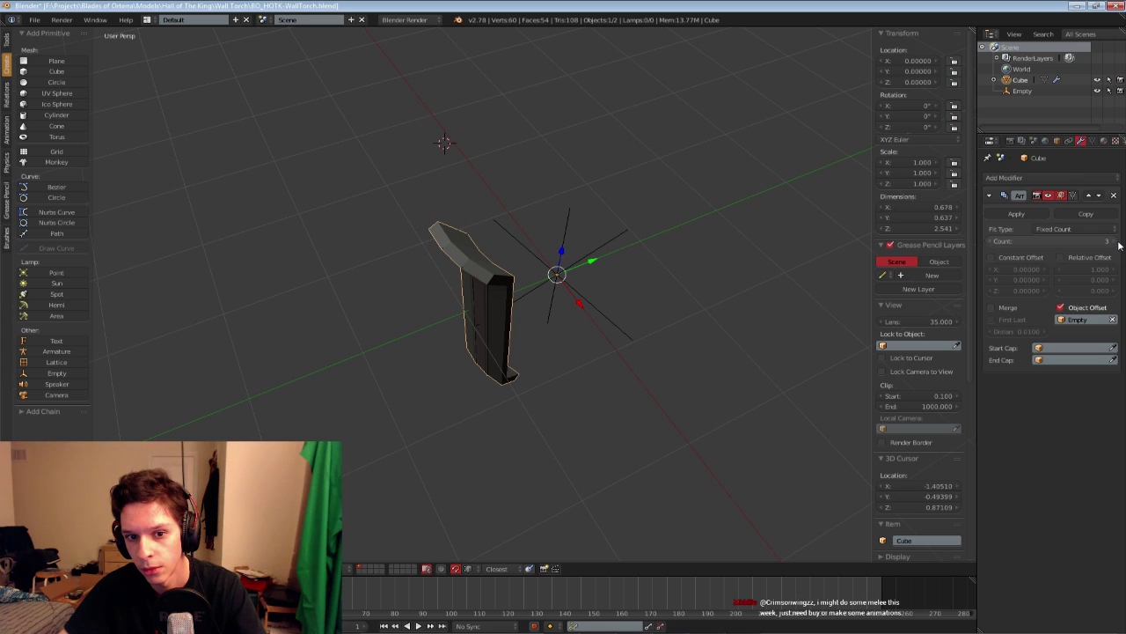
Set the Empty's Z rotation to 22.5° and save the file
right_click(578, 267)
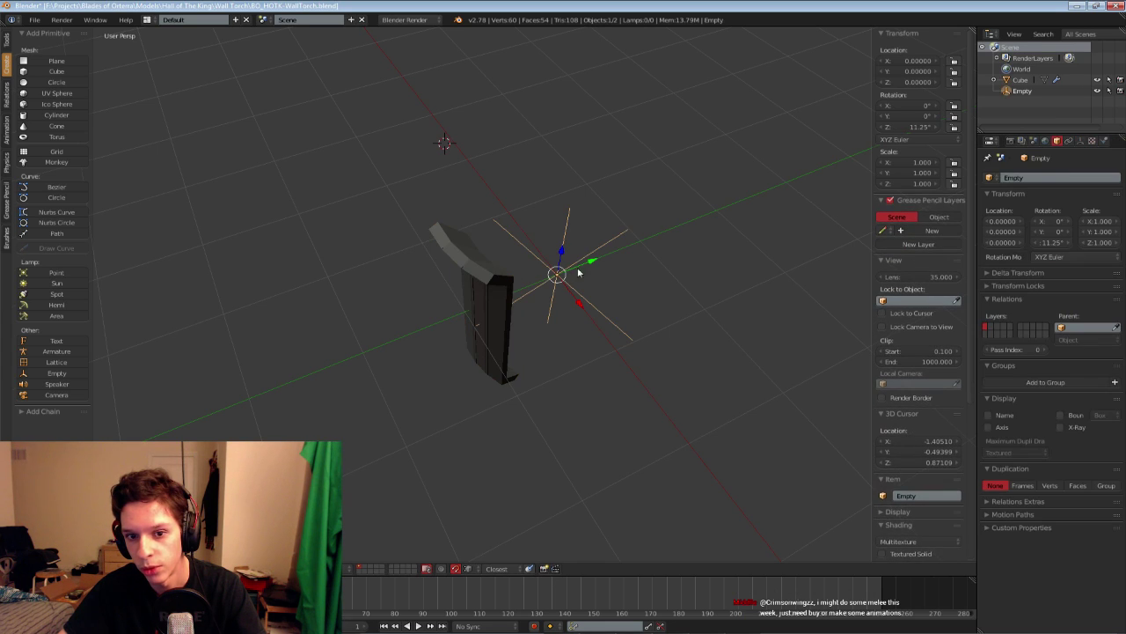
click(915, 126)
text(22.)
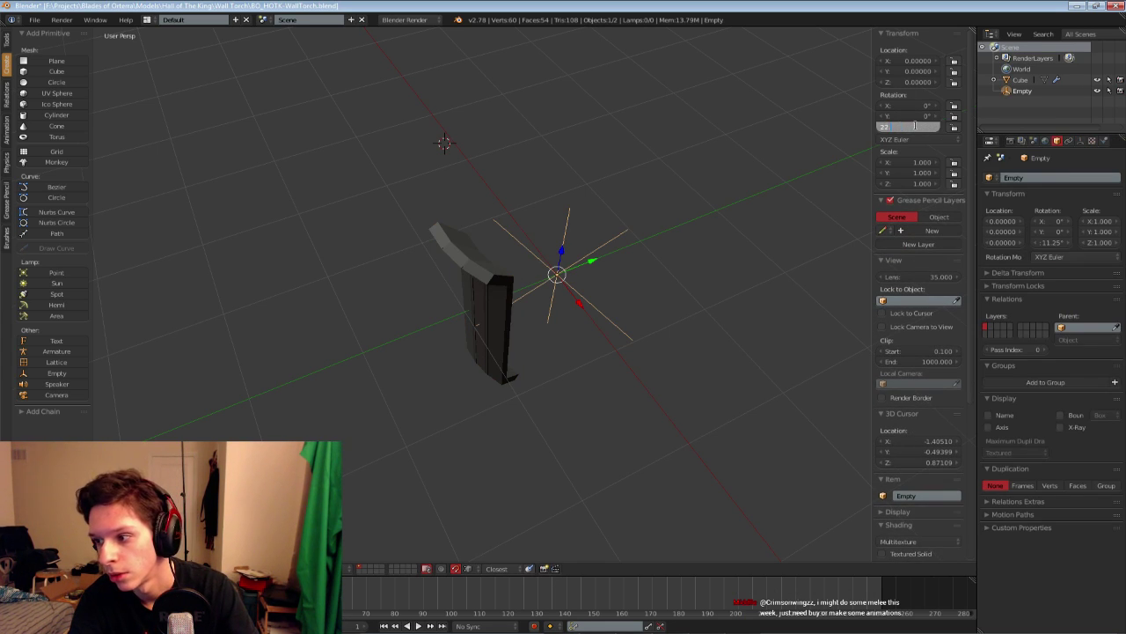
text(5)
key(Return)
key(ctrl+s)
middle_drag(629, 198, 560, 361)
click(610, 190)
key(alt+Tab)
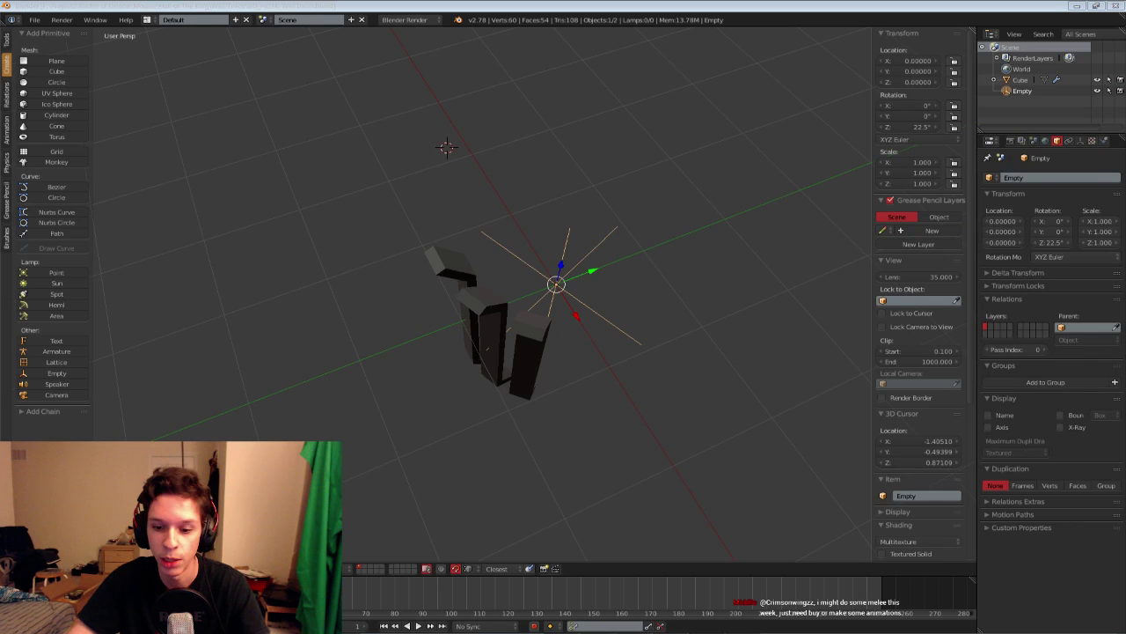
Set the Empty's Z rotation to 45°
key(alt+Tab)
right_click(527, 361)
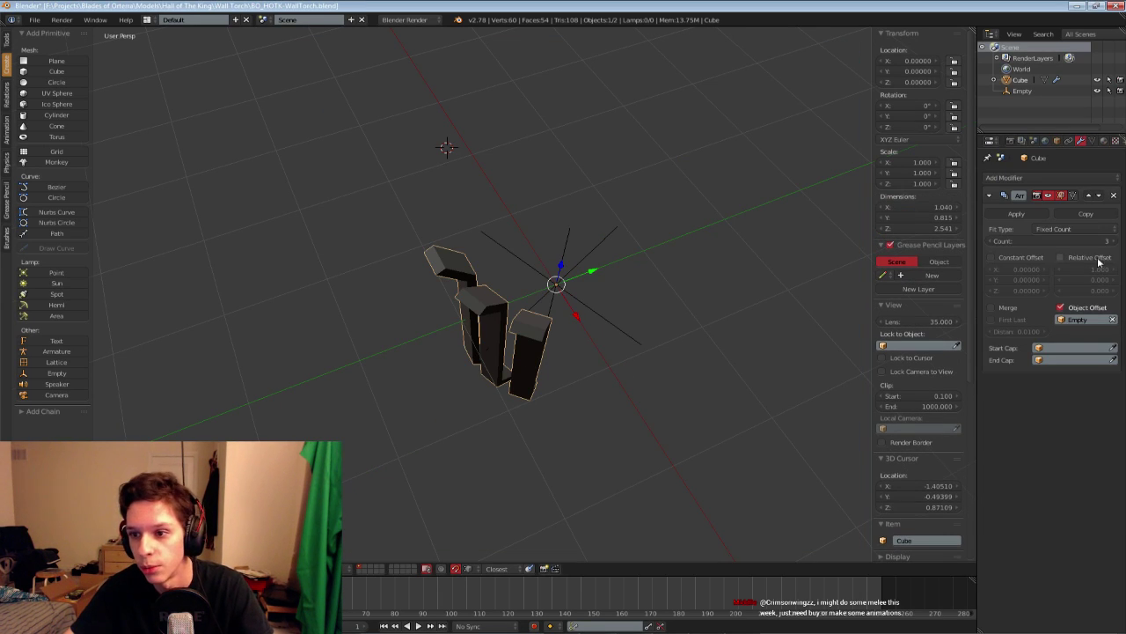
right_click(643, 244)
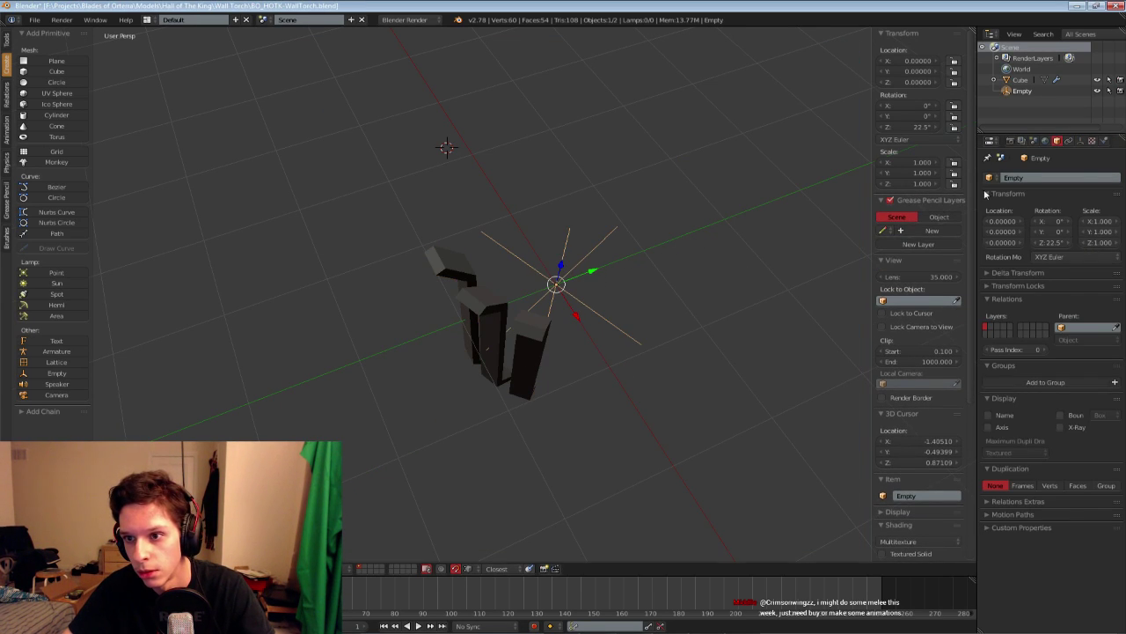
click(919, 127)
text(45)
key(Return)
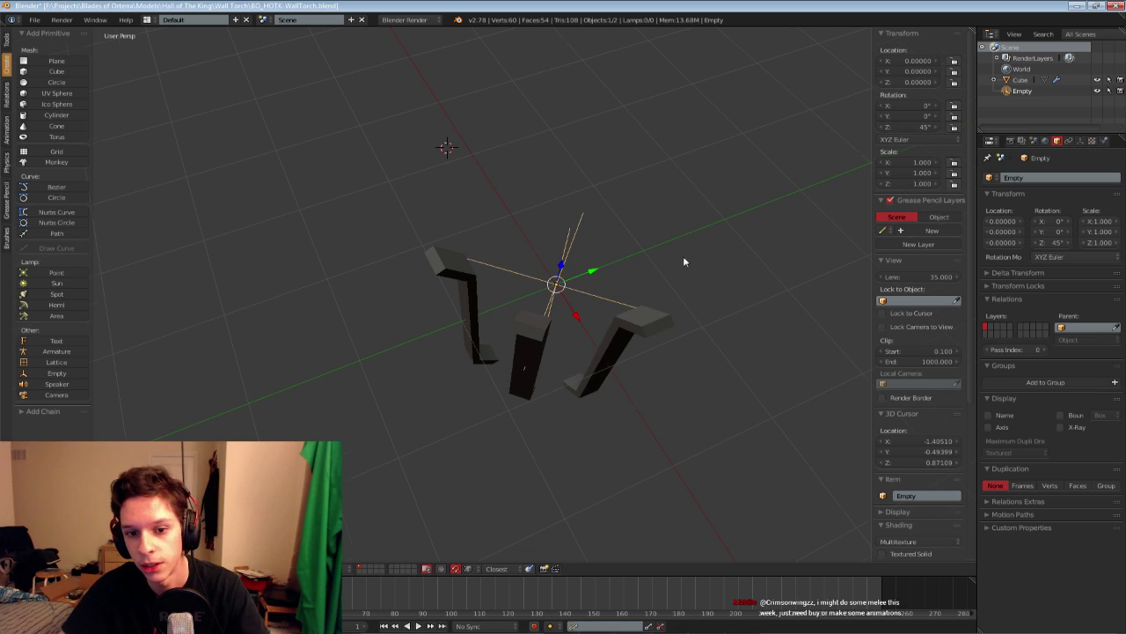
middle_drag(684, 259, 429, 272)
Raise the strip's array count to 8 to complete the ring of bars
right_click(429, 269)
middle_drag(516, 181, 389, 372)
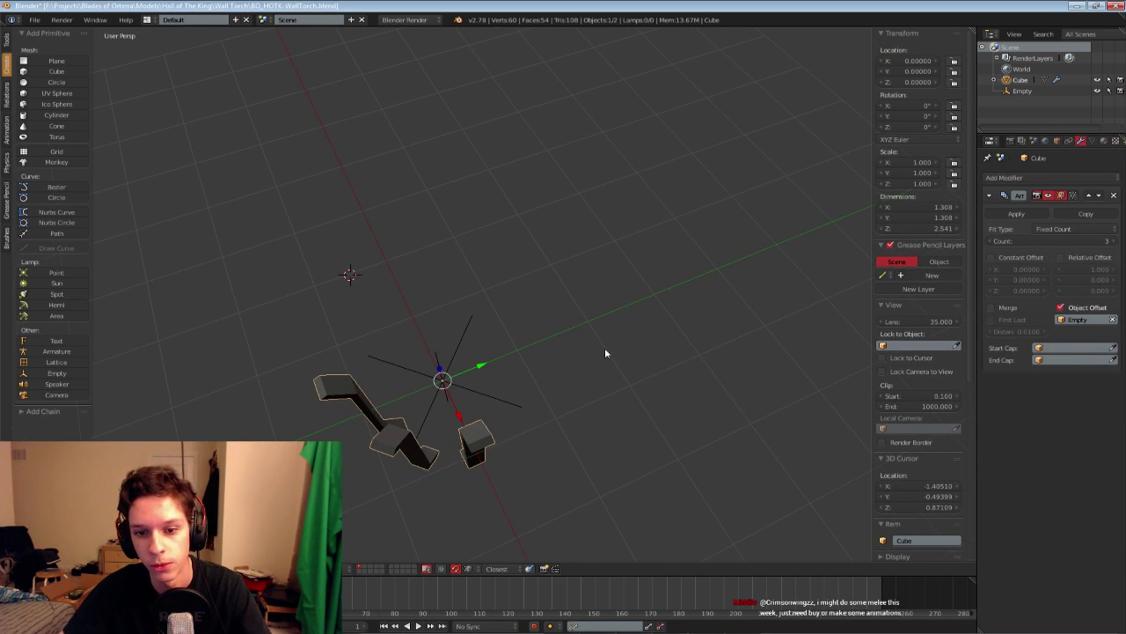
click(1114, 241)
click(1114, 241)
click(1114, 241)
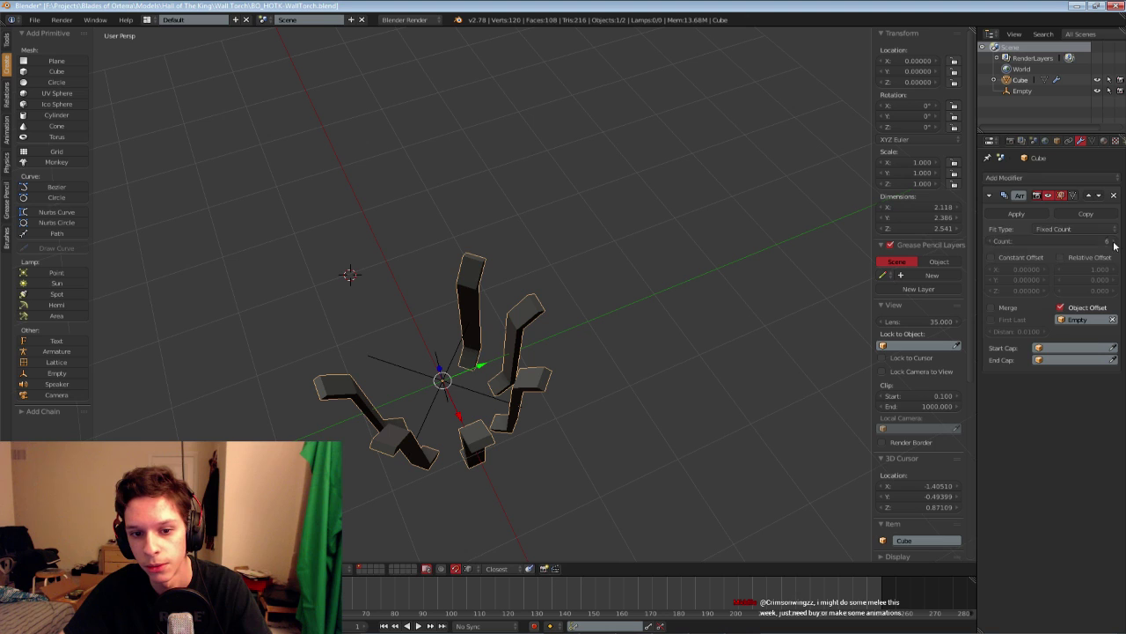
click(1114, 242)
click(1114, 241)
middle_drag(505, 340, 452, 296)
Lengthen the source bar by moving the vertices of its bottom bend down along Z
right_click(430, 298)
key(Tab)
key(z)
key(a)
key(b)
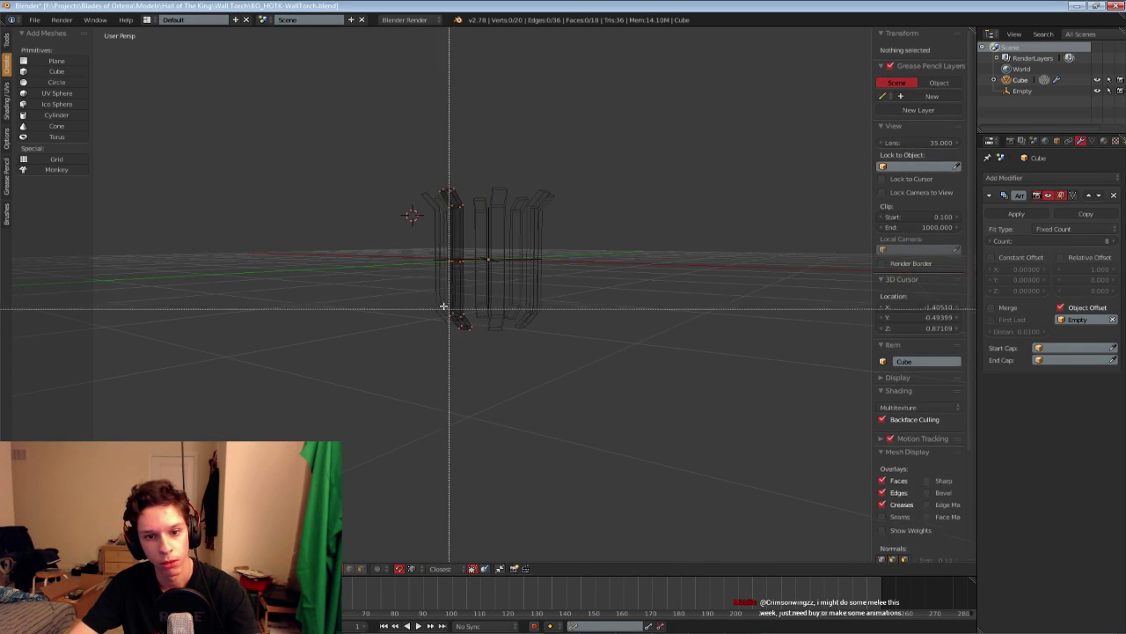
drag(443, 307, 481, 338)
scroll(481, 338, up, 2)
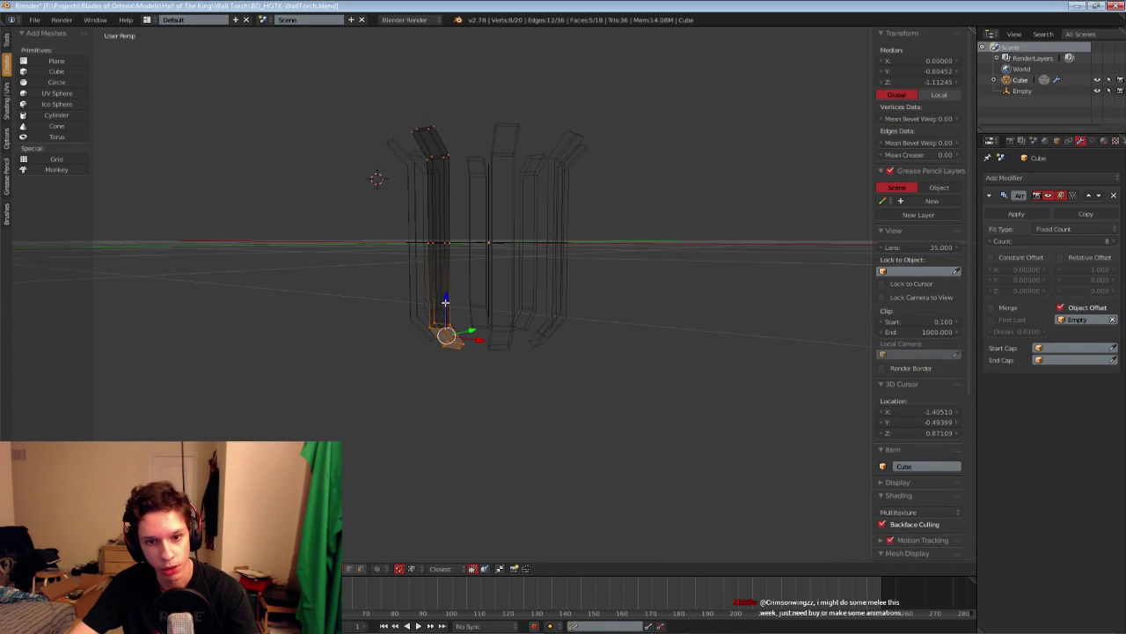
drag(445, 302, 448, 328)
key(Tab)
Save the file and check the wall torch reference photo for the basket's bands
scroll(482, 357, down, 4)
mouse_move(450, 332)
middle_down()
mouse_move(481, 356)
mouse_move(417, 328)
mouse_move(477, 432)
mouse_move(482, 464)
mouse_move(481, 387)
middle_up()
key(a)
key(z)
key(ctrl+s)
scroll(422, 340, down, 6)
scroll(482, 463, up, 5)
key(alt+Tab)
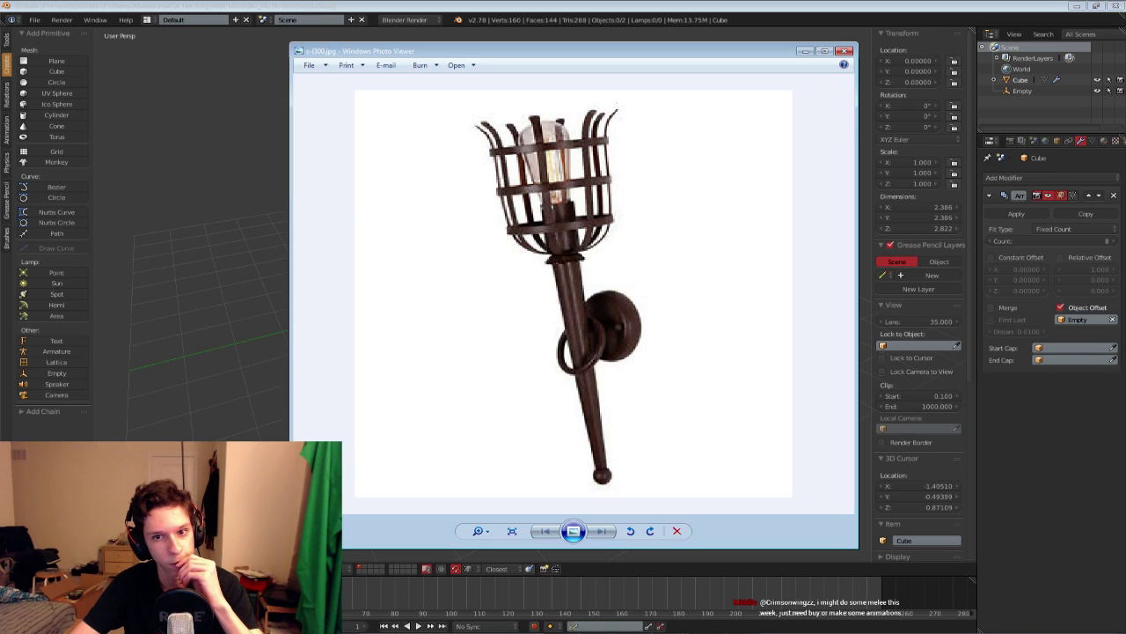
key(alt+Tab)
Replace the source bar's middle edge loop with two loop cuts along its straight section
scroll(432, 310, up, 4)
right_click(487, 309)
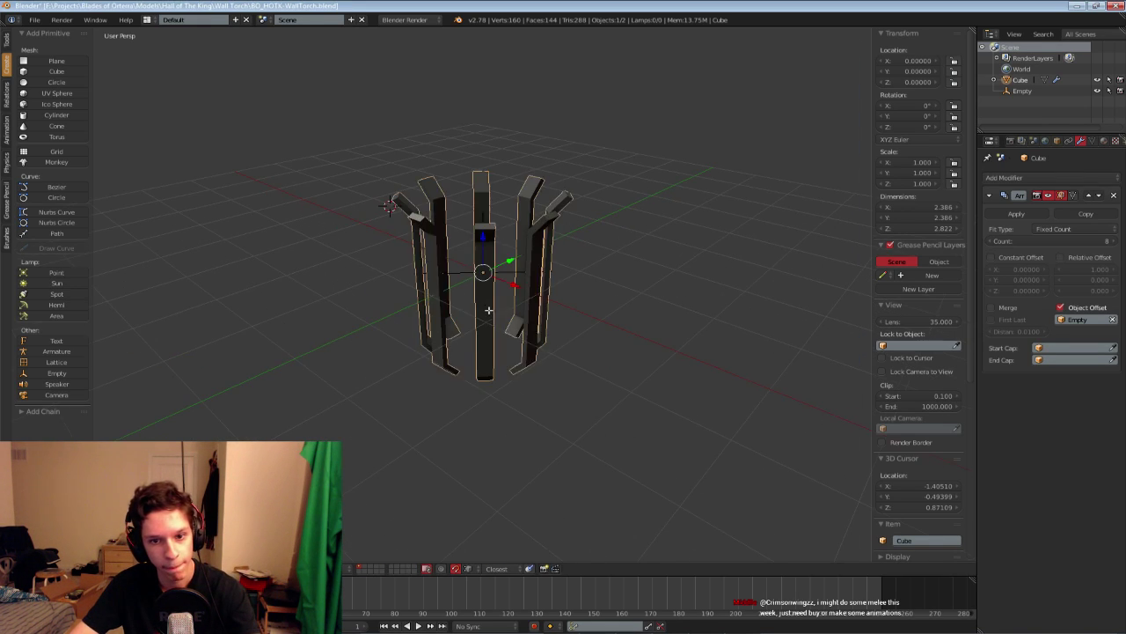
key(Tab)
scroll(459, 333, up, 2)
mouse_move(487, 309)
middle_down()
mouse_move(460, 332)
mouse_move(455, 311)
mouse_move(452, 369)
mouse_move(466, 344)
middle_up()
key(a)
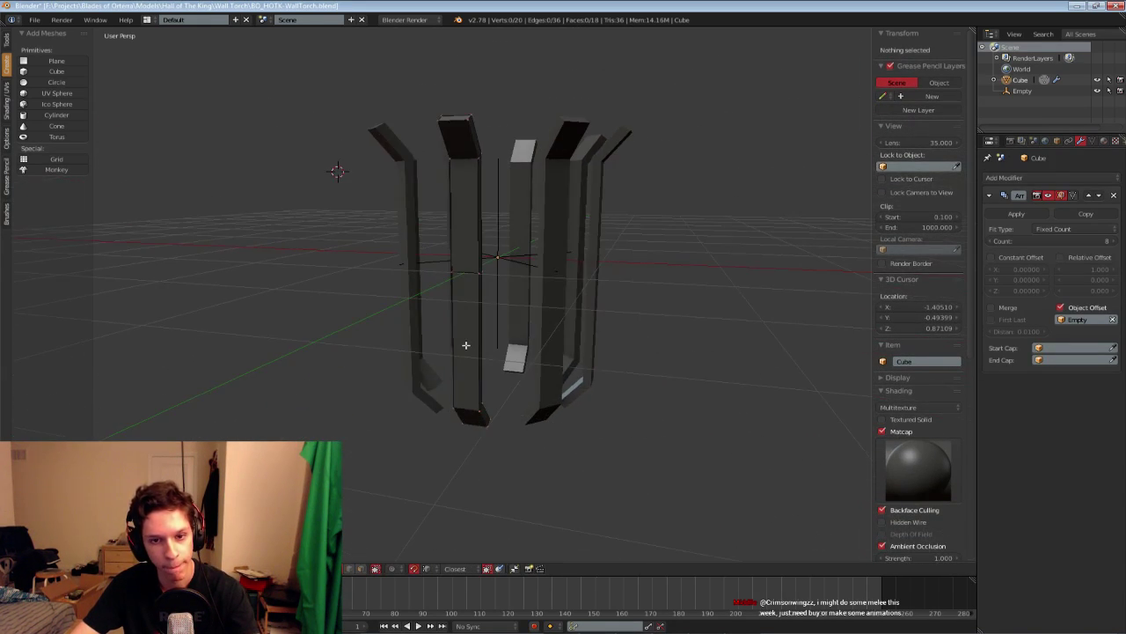
key(z)
key(b)
drag(433, 254, 508, 301)
key(x)
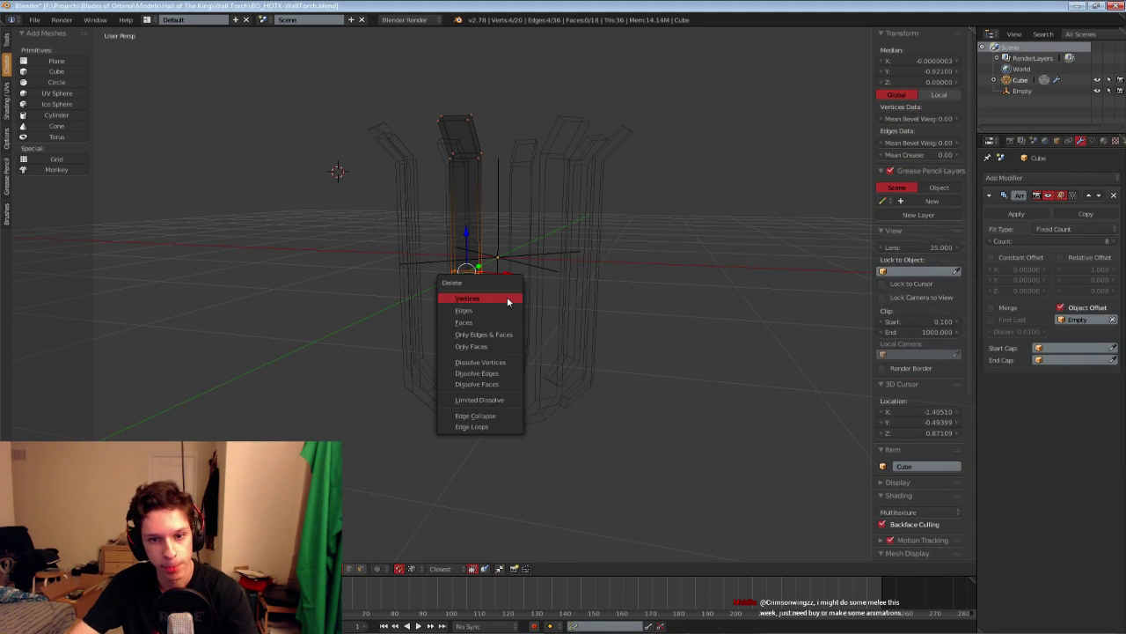
click(486, 426)
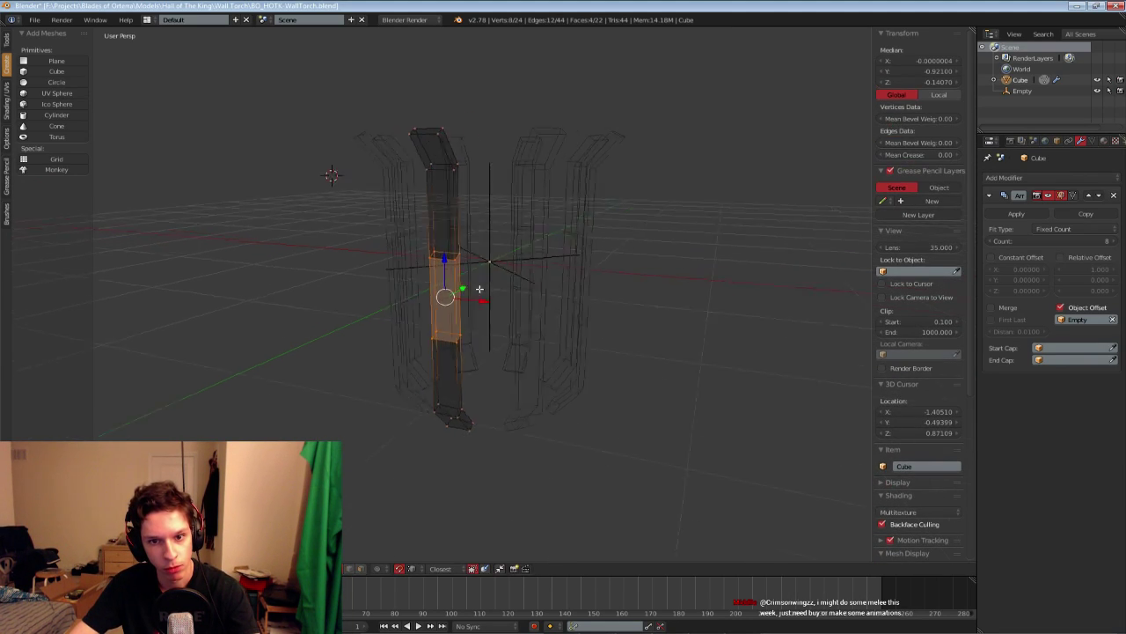
alt+right_click(513, 274)
key(0)
key(Return)
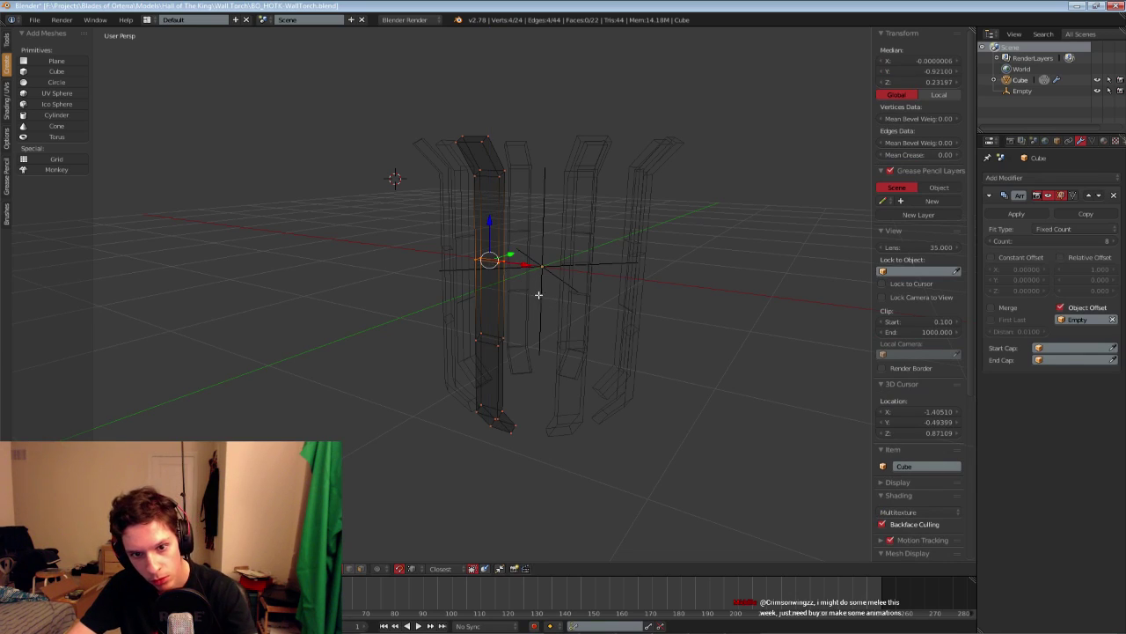
Bevel the two new edge loops on the source bar into narrow bands
key(a)
key(a)
key(a)
alt+right_click(489, 342)
key(s)
key(z)
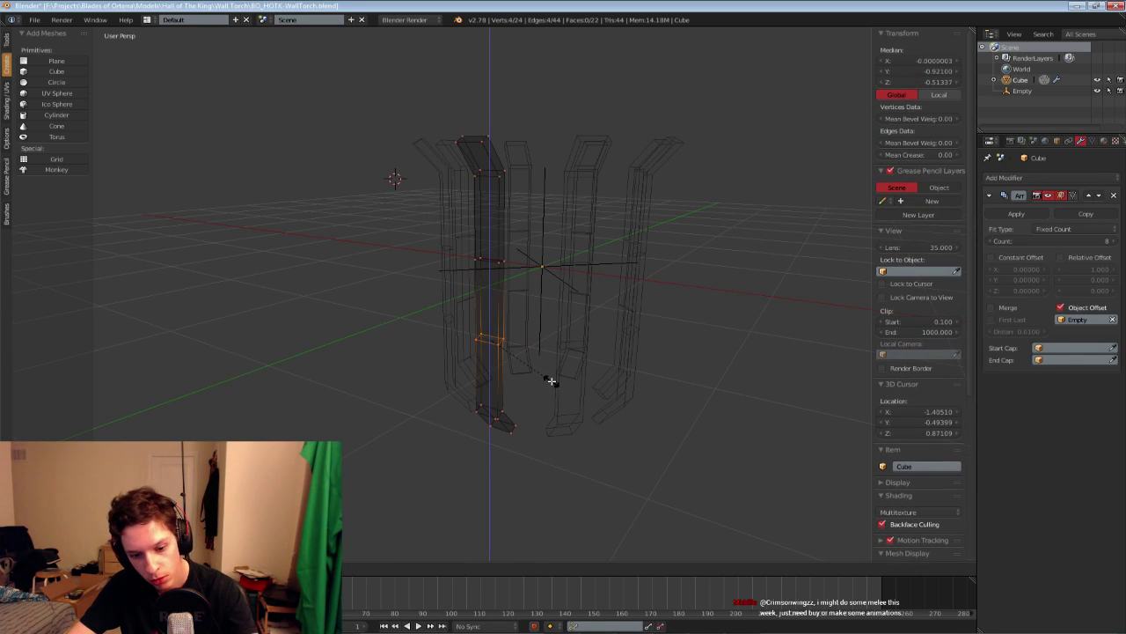
click(552, 380)
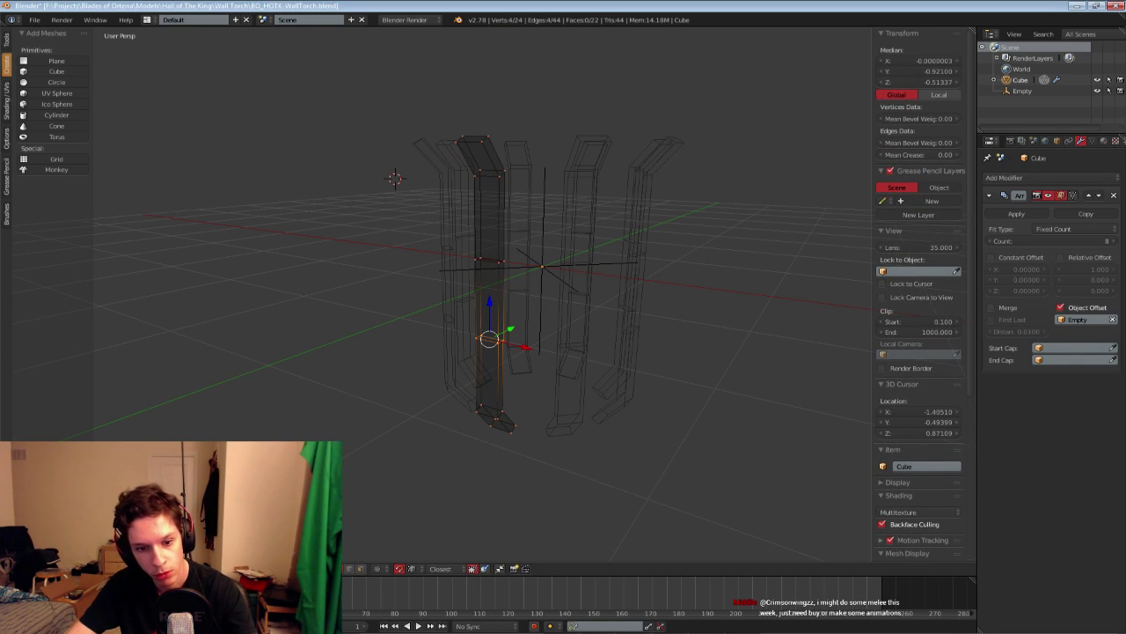
scroll(490, 258, up, 3)
key(ctrl+b)
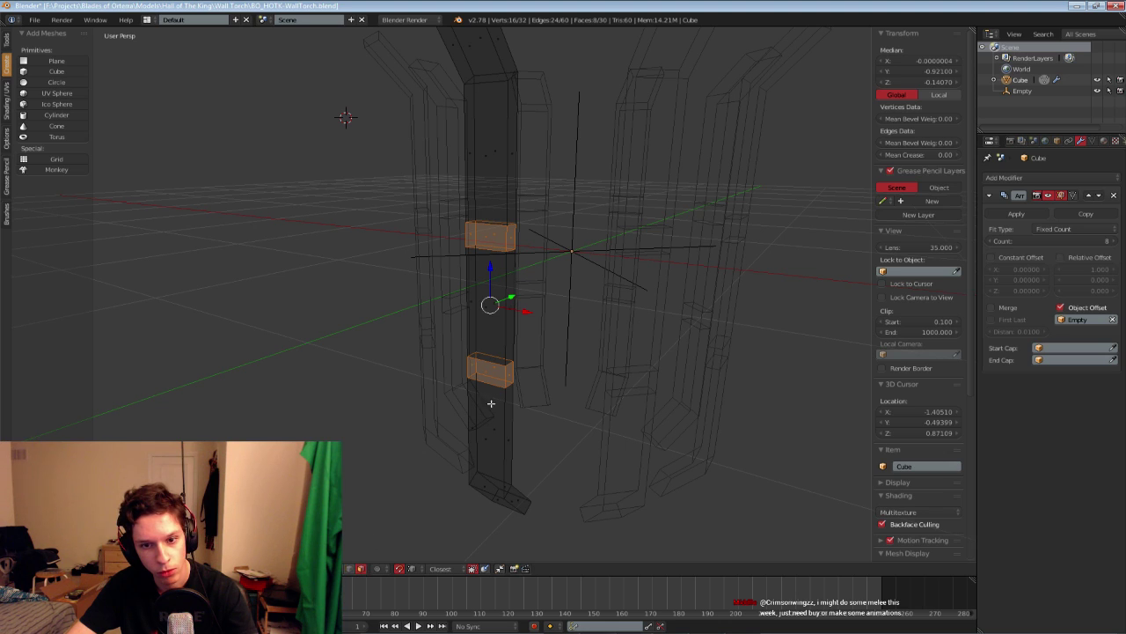
Extrude the side faces of both bands outward along X so the arms reach those of the neighbouring bars
right_click(511, 373)
mouse_move(511, 243)
middle_down()
mouse_move(554, 305)
mouse_move(641, 281)
middle_up()
key(z)
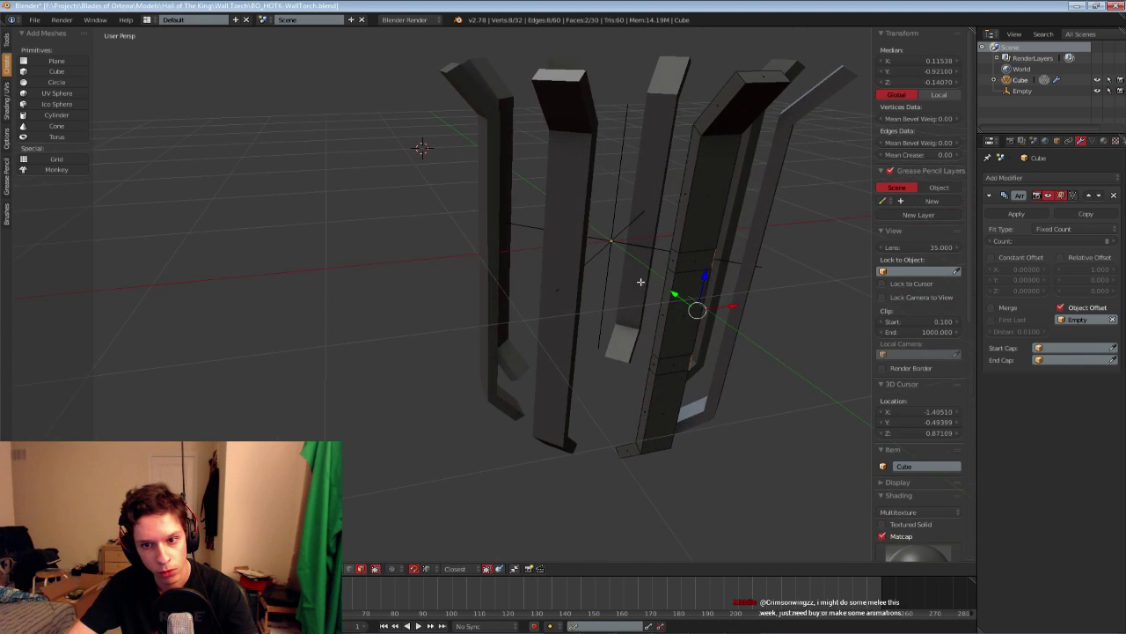
shift+right_click(652, 360)
middle_drag(652, 360, 531, 317)
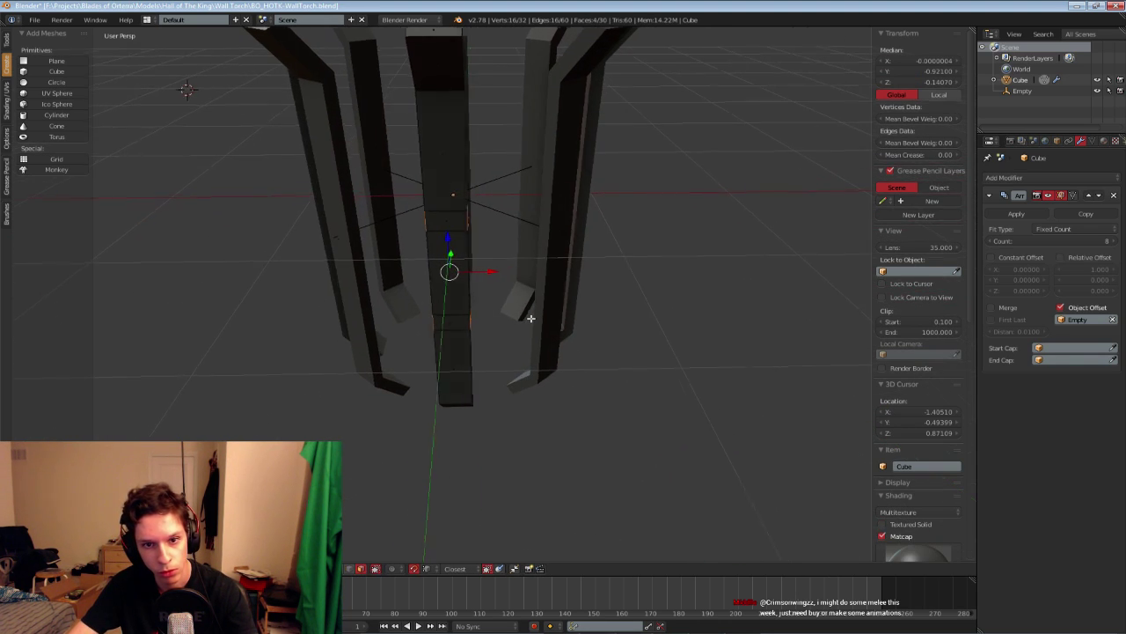
key(e)
key(s)
key(x)
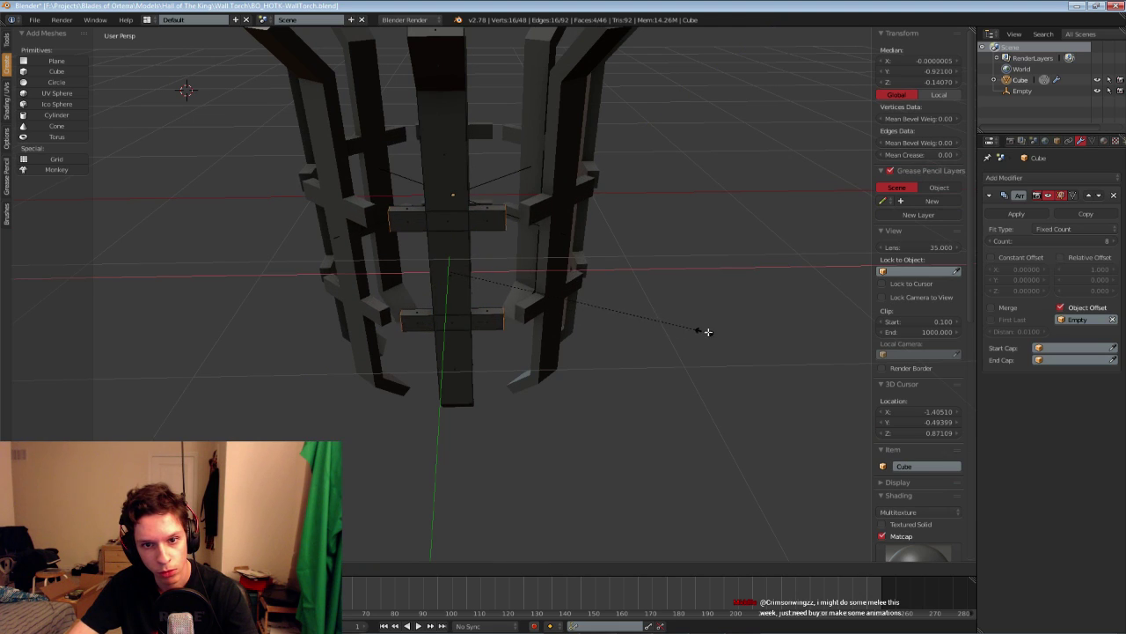
click(767, 340)
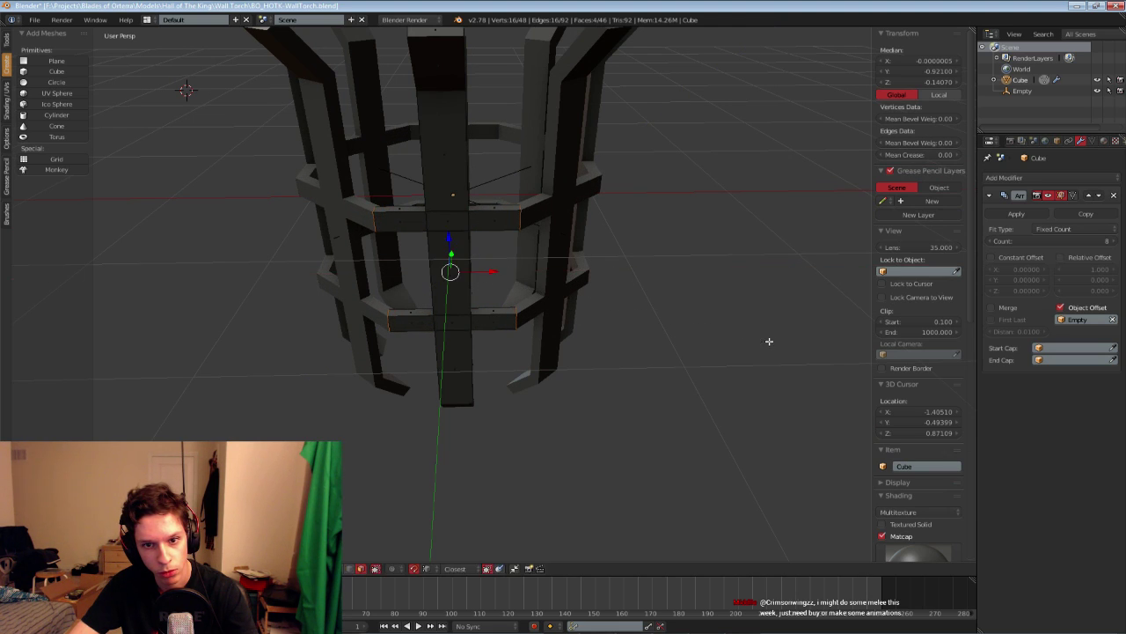
Fine-tune the extruded arm ends in top view so their outer corners meet the neighbouring arms exactly
key(z)
key(KP_7)
shift+middle_drag(530, 344, 511, 230)
scroll(511, 229, up, 6)
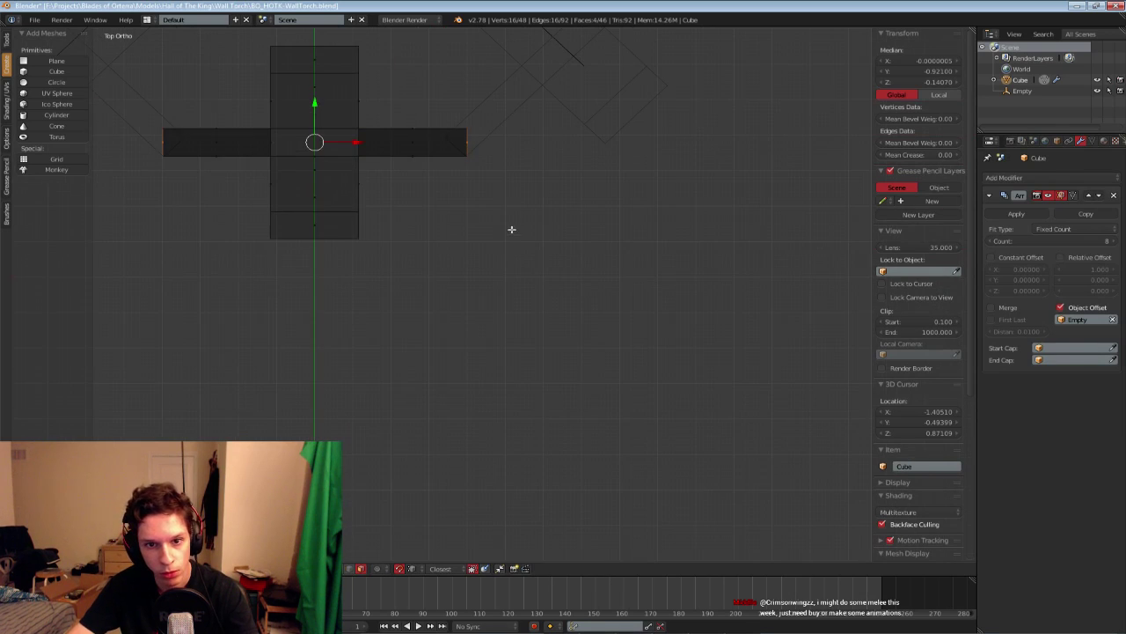
scroll(511, 329, up, 10)
shift+middle_drag(503, 175, 585, 269)
scroll(538, 359, up, 1)
scroll(584, 269, up, 2)
shift+middle_drag(514, 342, 589, 229)
scroll(589, 226, up, 9)
key(s)
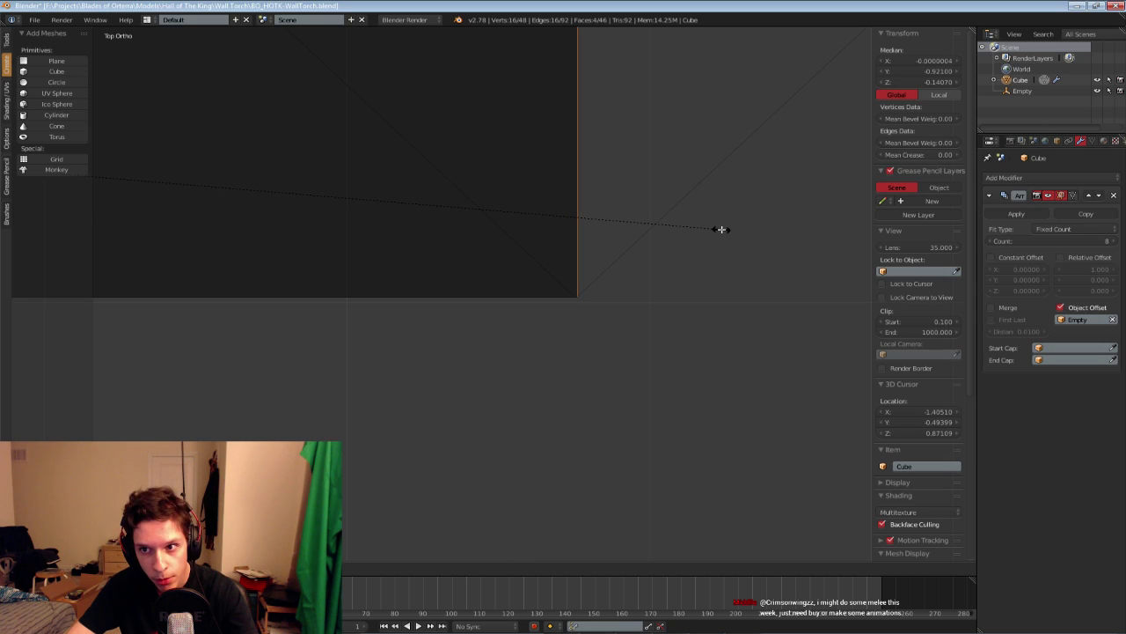
key(s)
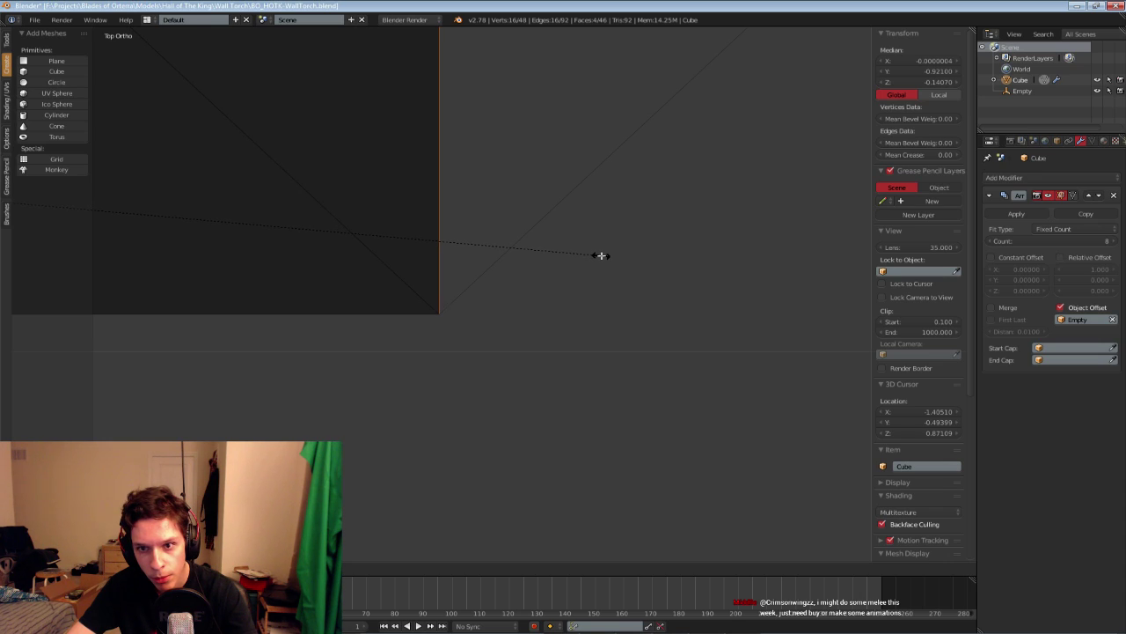
key(Escape)
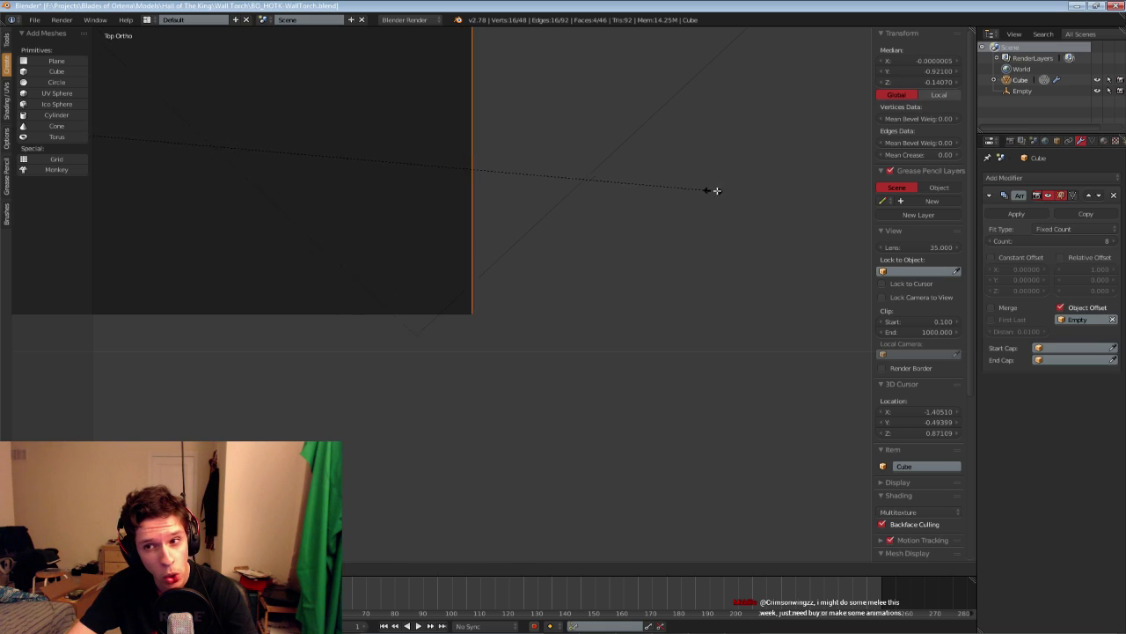
key(Escape)
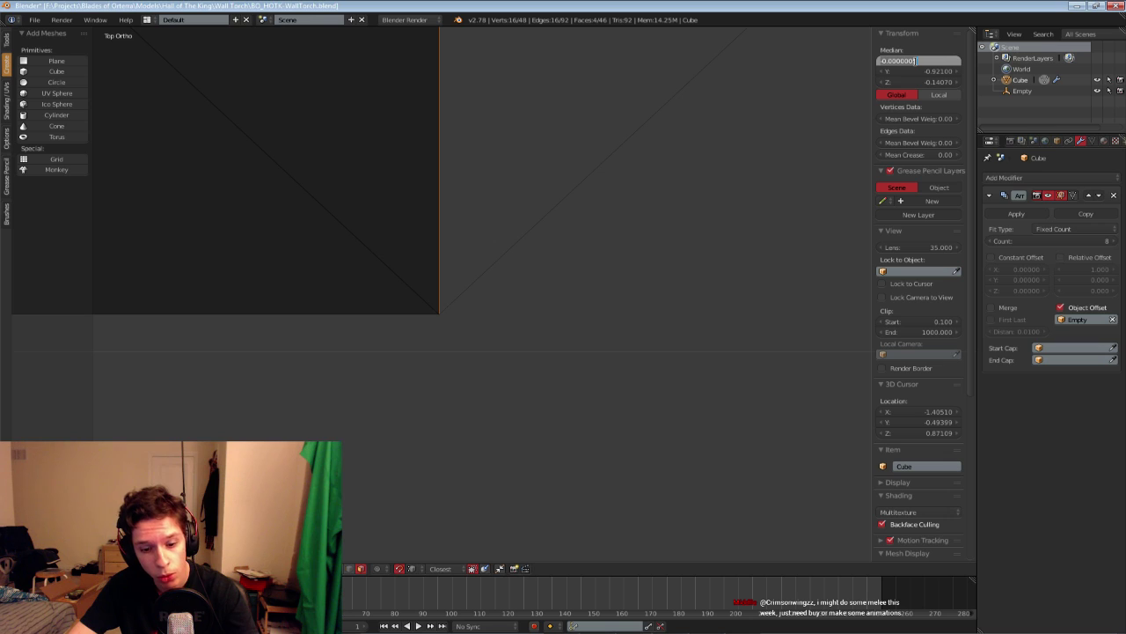
key(Return)
Delete the four end faces of the horizontal arms
middle_drag(614, 189, 459, 232)
scroll(459, 231, down, 10)
key(z)
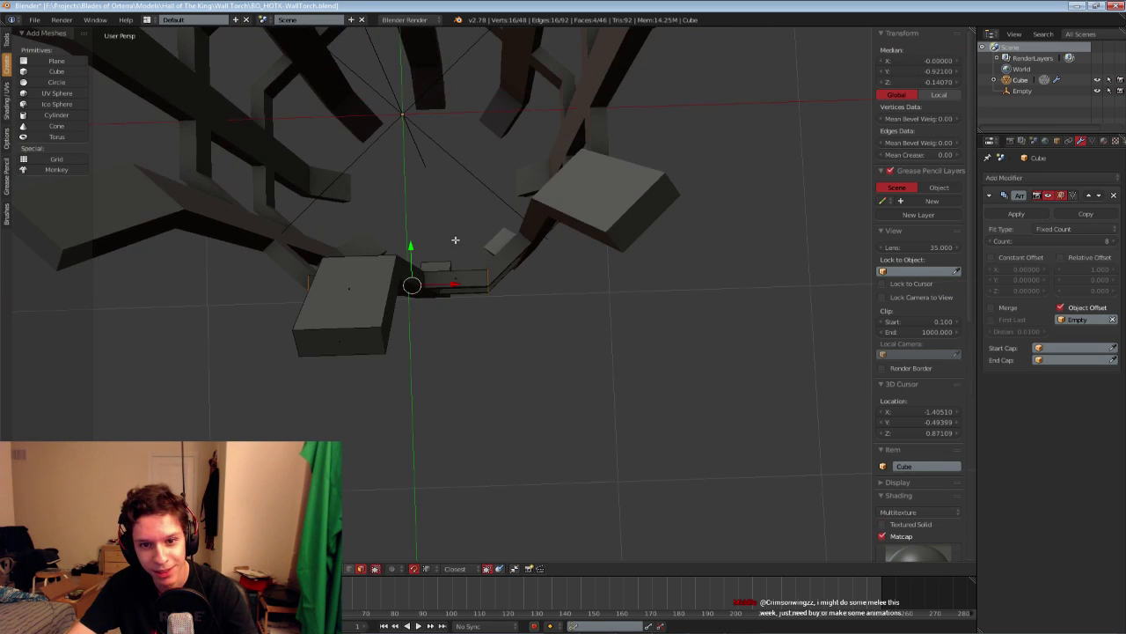
middle_drag(456, 321, 465, 236)
key(KP_7)
key(alt+z)
scroll(464, 237, up, 10)
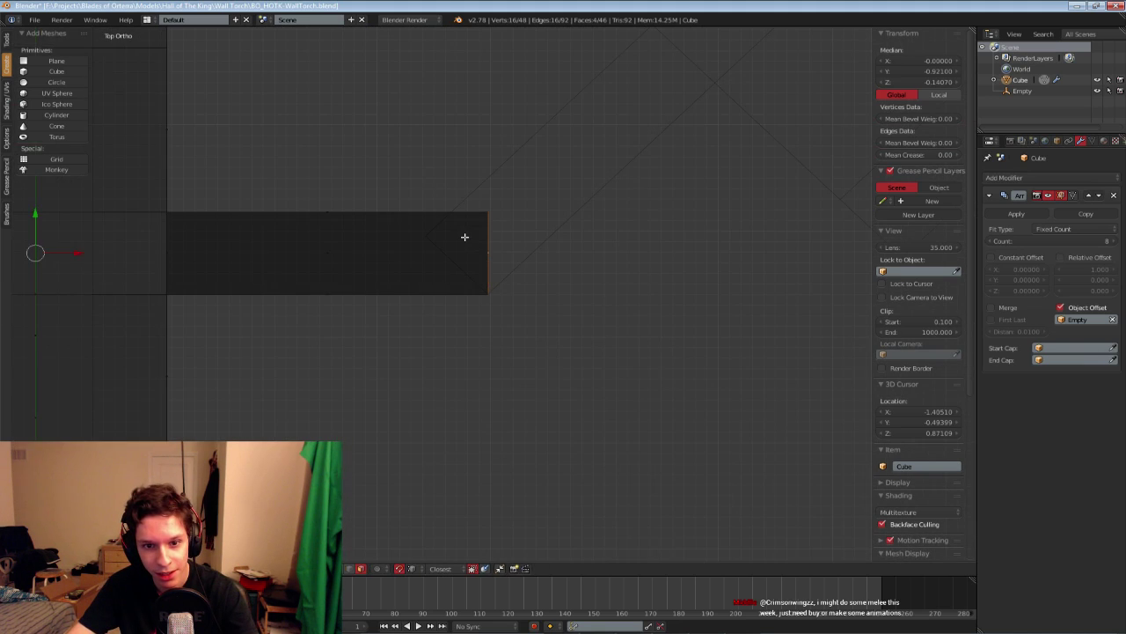
key(x)
click(440, 130)
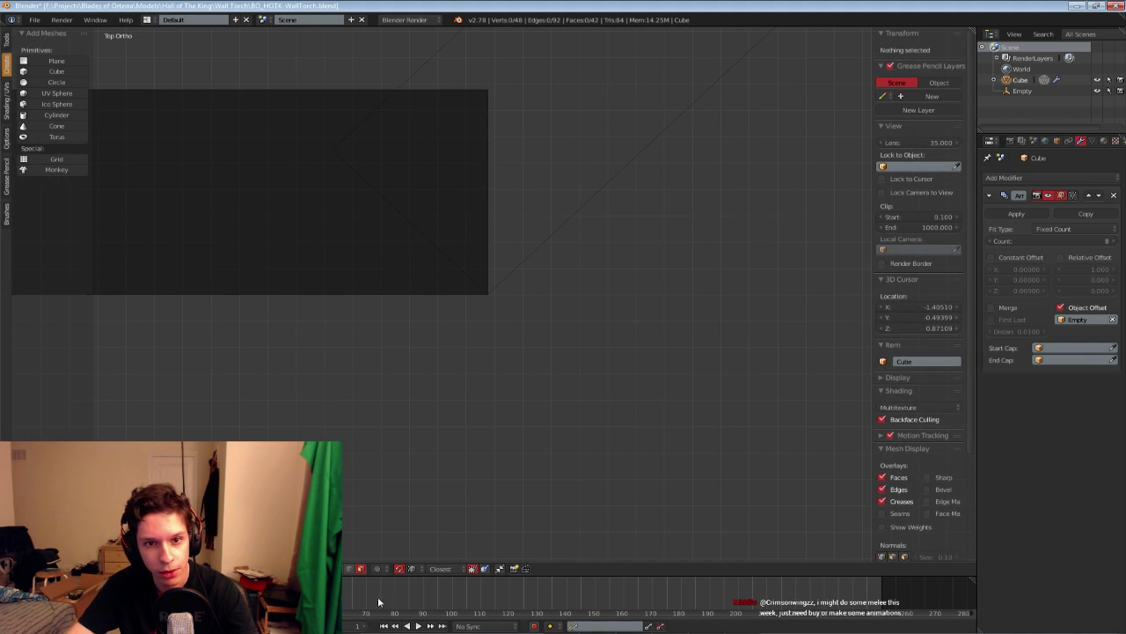
Cut the +X arm ends diagonally from the outer corner with an angle-constrained, cut-through Knife and delete the inner corner vertices
key(k)
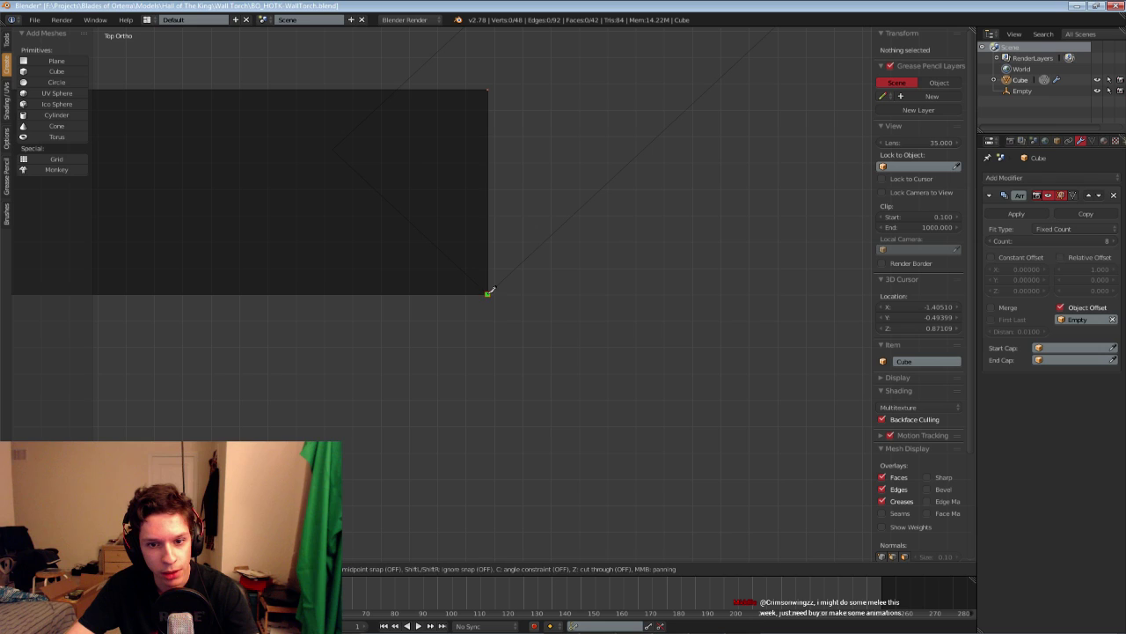
click(488, 294)
key(c)
key(z)
click(293, 65)
key(Return)
key(a)
shift+middle_drag(382, 101, 393, 132)
key(b)
drag(466, 107, 520, 152)
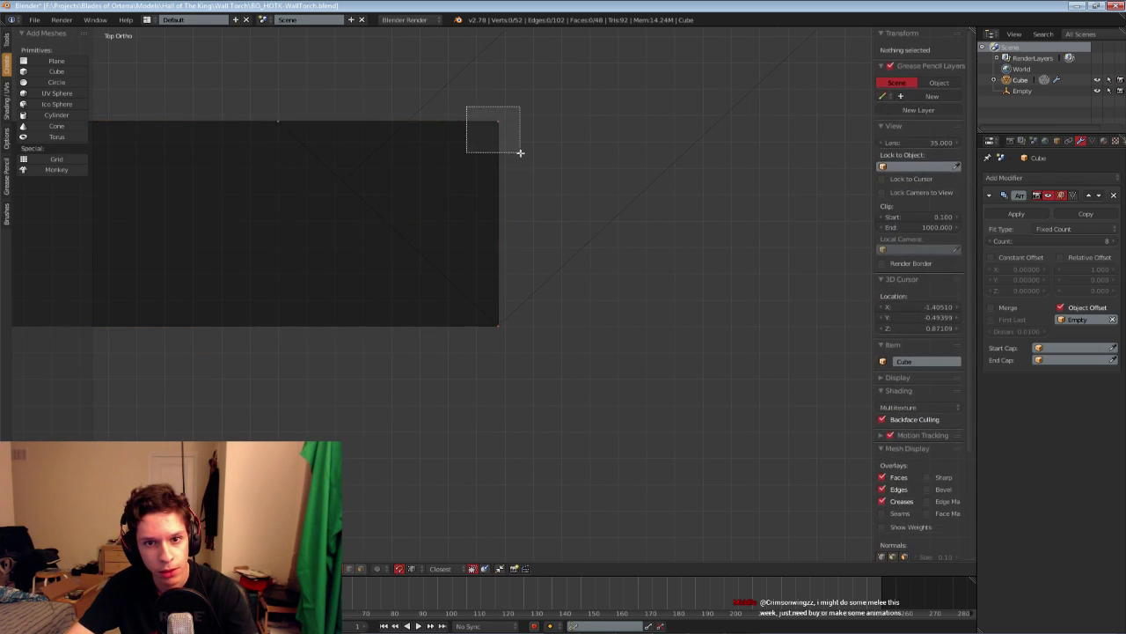
key(x)
click(523, 150)
key(alt+z)
scroll(498, 151, down, 4)
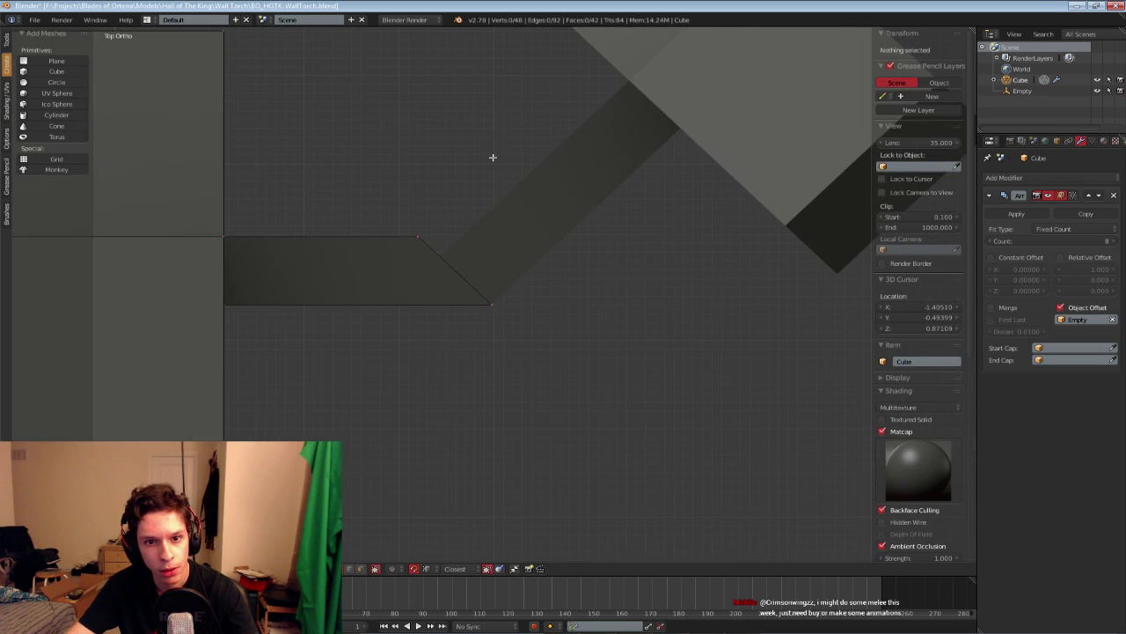
Mitre the -X arm ends likewise with an angle-constrained Knife cut through from the outer corner, deleting the inner corner vertices
scroll(493, 158, down, 5)
shift+middle_drag(345, 222, 575, 193)
scroll(502, 214, up, 3)
key(z)
key(b)
drag(349, 186, 396, 219)
click(396, 219)
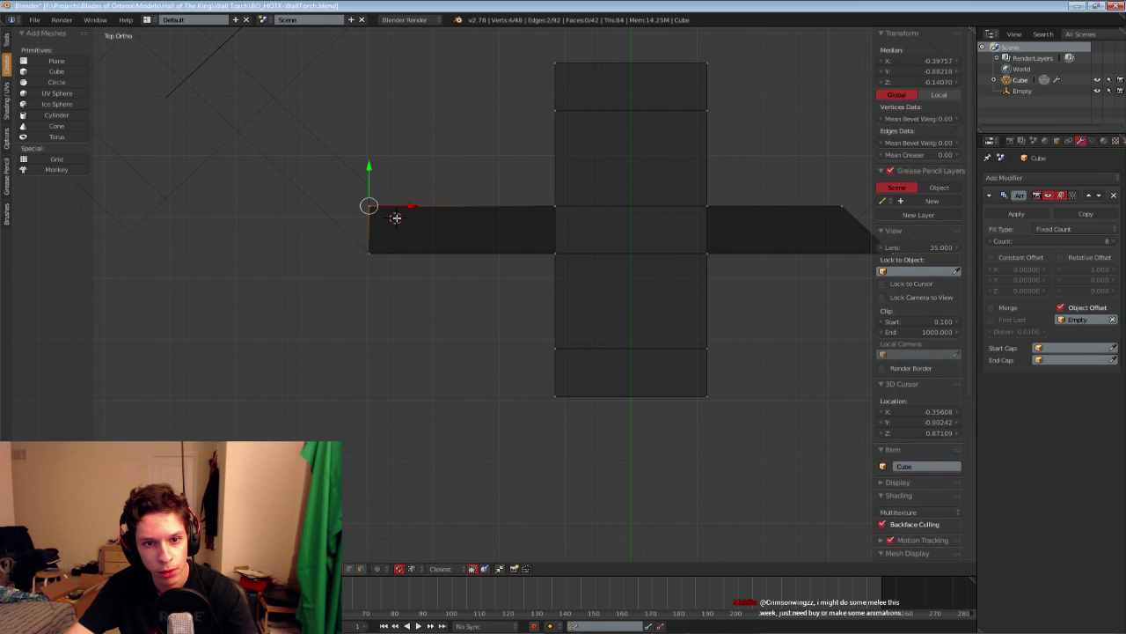
scroll(388, 216, up, 1)
key(a)
key(k)
click(346, 244)
key(c)
key(z)
click(415, 174)
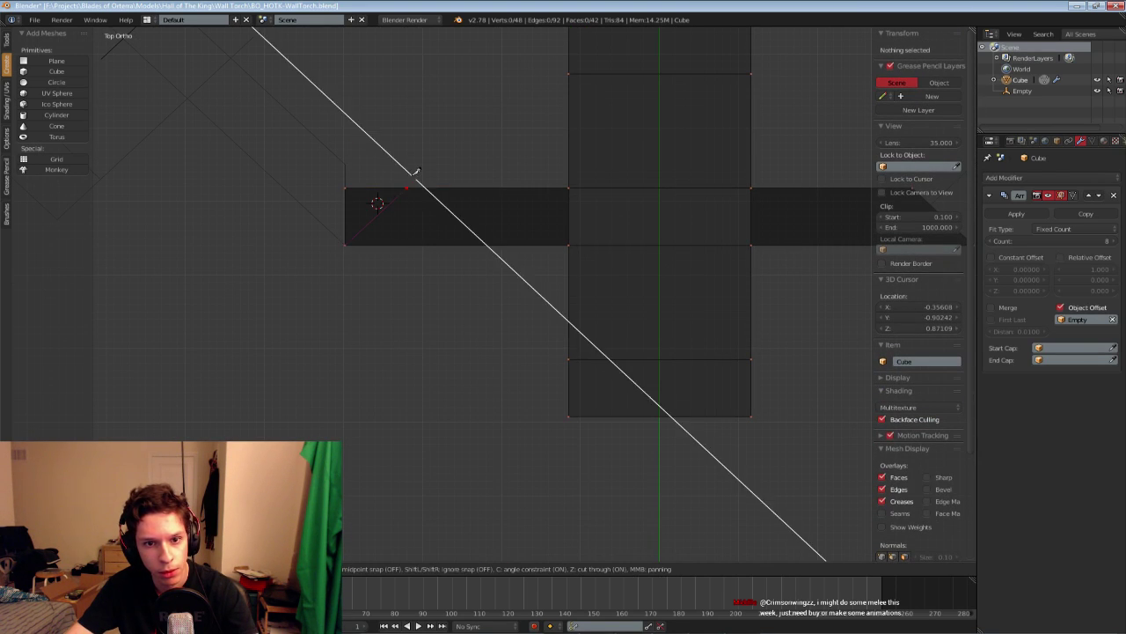
key(Return)
key(a)
key(b)
drag(341, 183, 367, 205)
key(x)
click(367, 205)
key(z)
scroll(385, 245, down, 4)
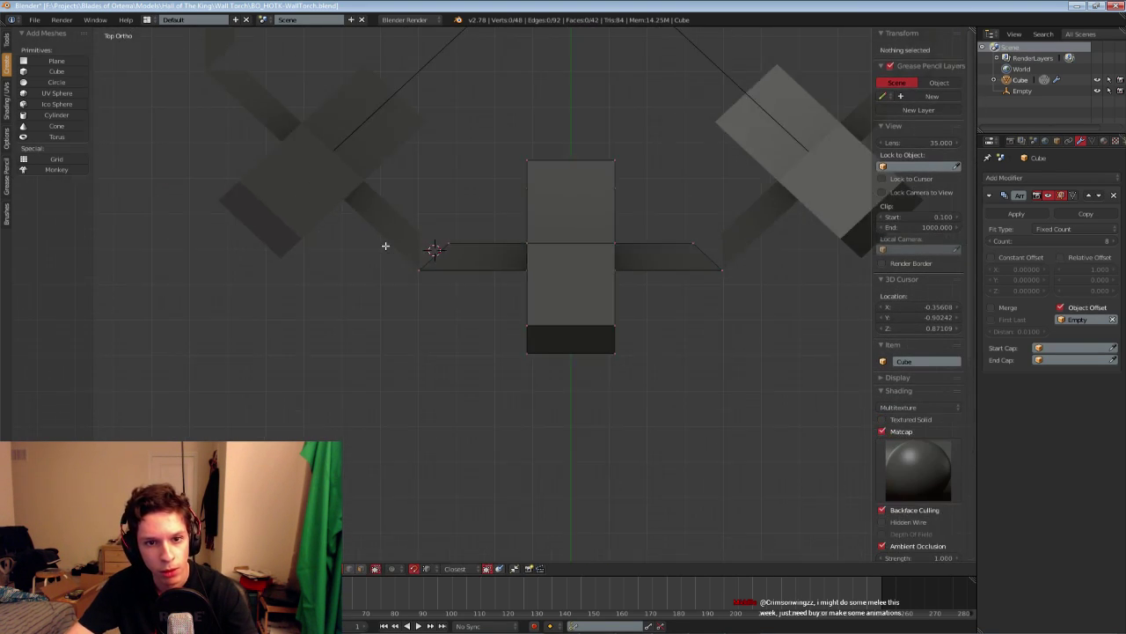
Check the mitred arm ends in top view and undo the diagonal cuts on both sides
key(Tab)
key(Tab)
shift+middle_drag(699, 256, 555, 268)
scroll(555, 268, up, 3)
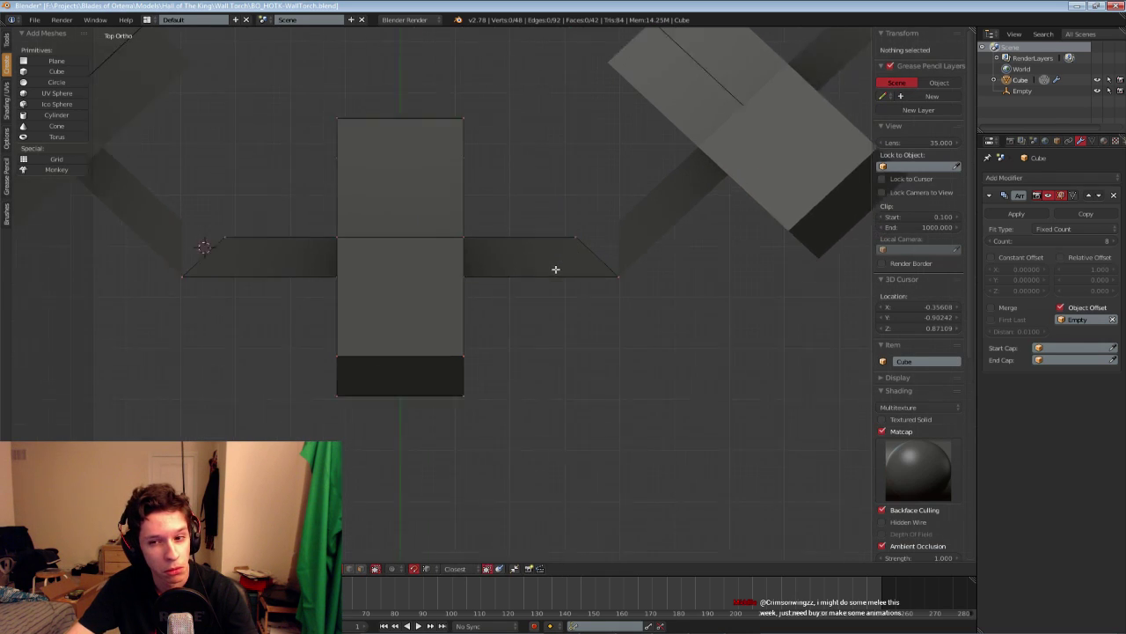
scroll(555, 266, down, 3)
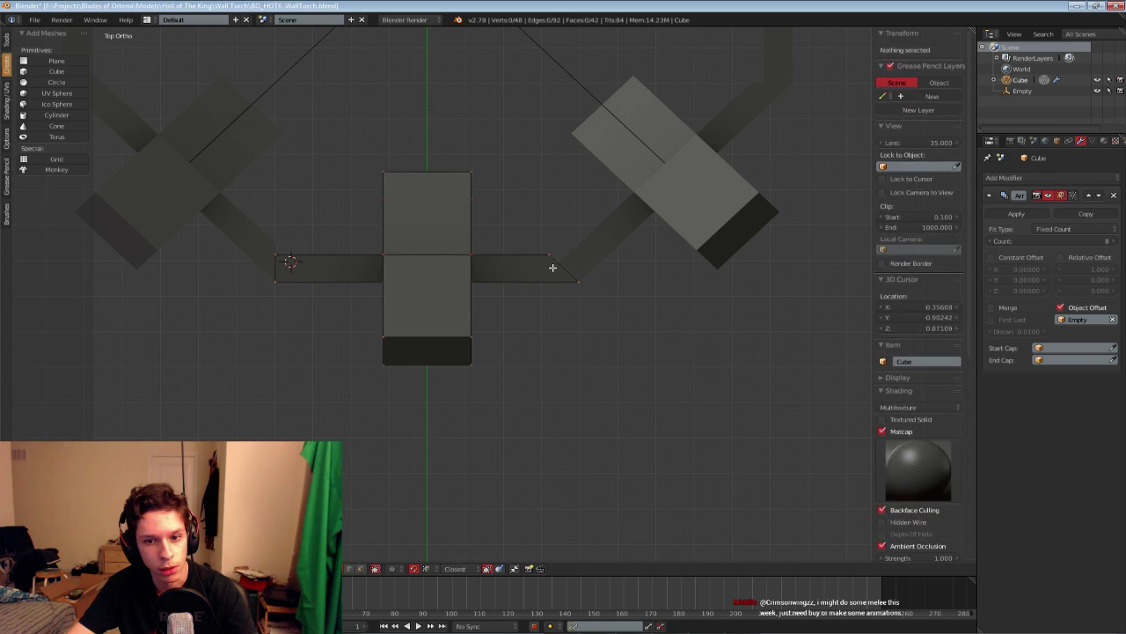
right_click(553, 266)
key(a)
scroll(528, 266, up, 3)
Knife-cut the +X arm ends diagonally with angle constraint, from the inner corner to the outer side
key(z)
key(k)
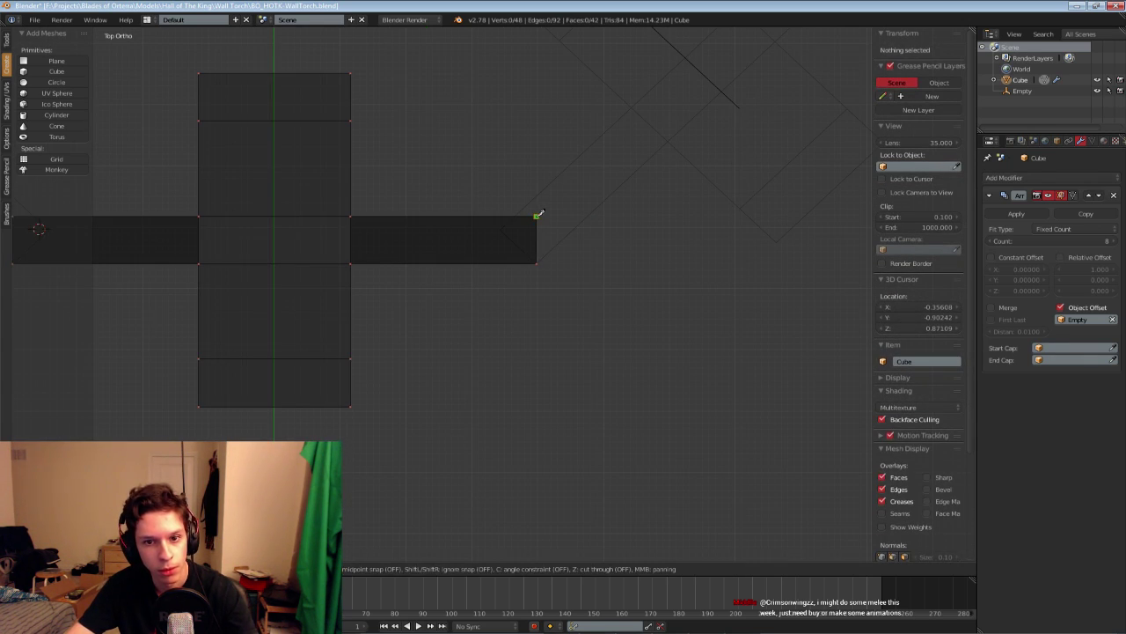
click(537, 216)
key(c)
click(446, 312)
key(Return)
Delete the outer corner vertices beyond the diagonal cut on the +X arm ends
key(a)
key(b)
drag(528, 252, 570, 300)
key(x)
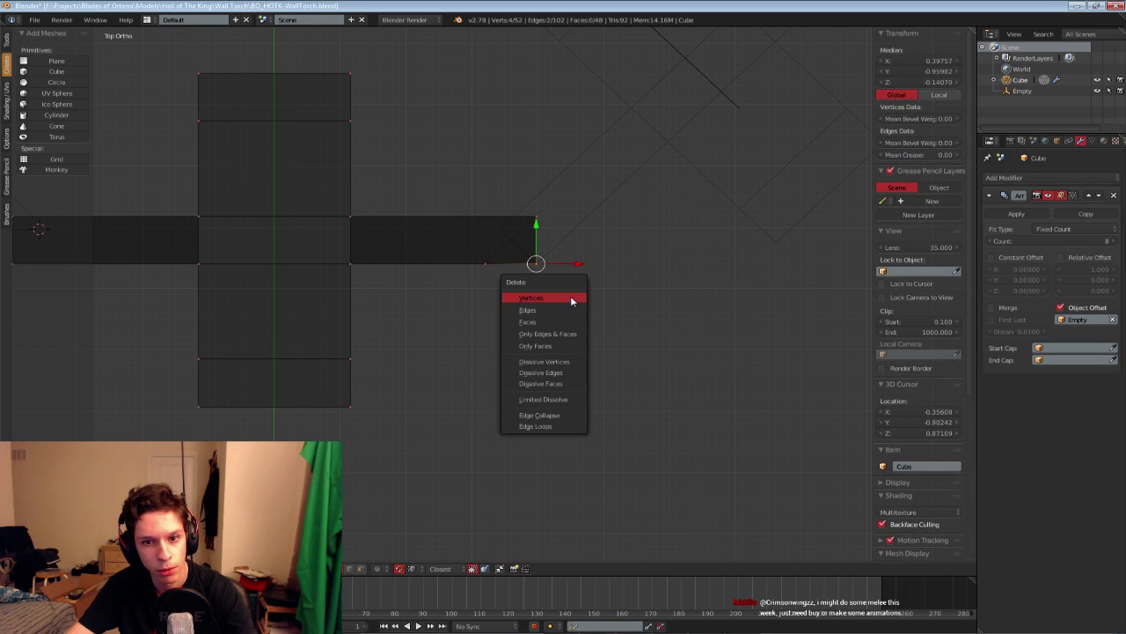
click(572, 300)
Cancel the knife cut started on the -X arm and undo the deletion of the +X outer corner vertices
key(Home)
key(k)
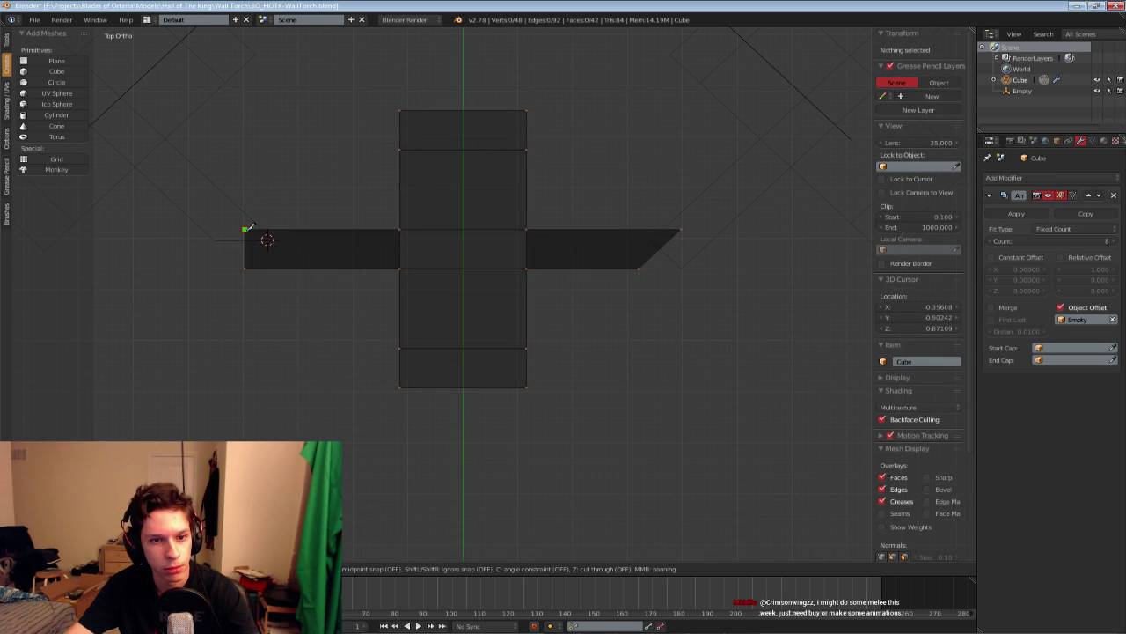
key(Escape)
key(ctrl+z)
key(ctrl+z)
shift+middle_drag(600, 284, 484, 280)
scroll(484, 280, up, 2)
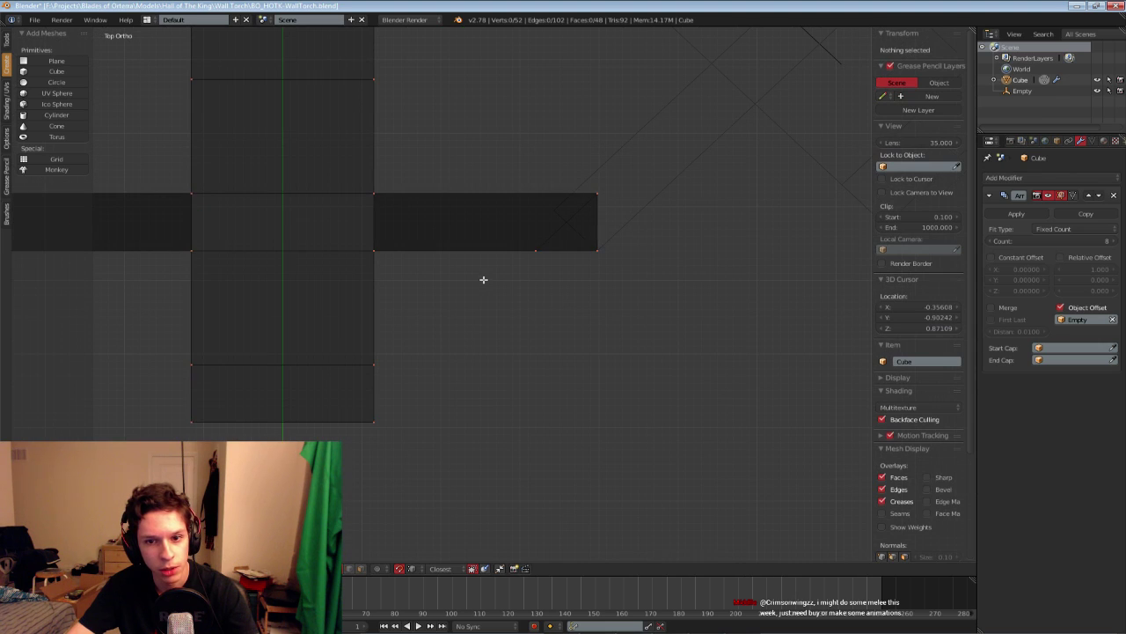
Undo the diagonal cut on the +X arm ends and enable Merge and First Last on the Array modifier
key(ctrl+z)
scroll(483, 279, down, 4)
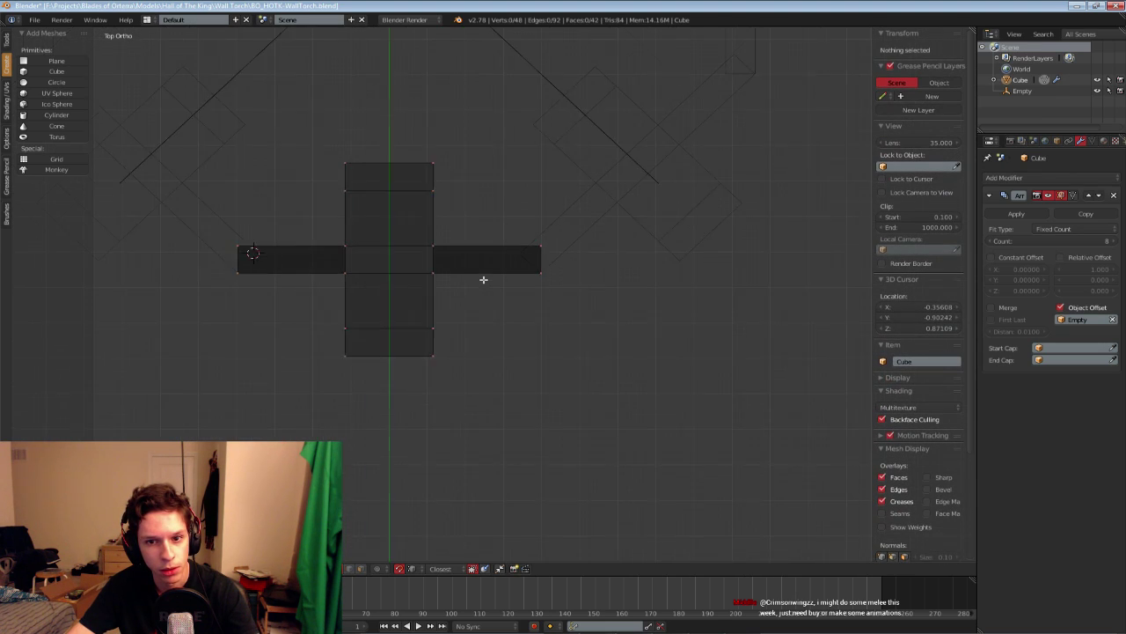
scroll(483, 279, up, 1)
scroll(483, 279, down, 6)
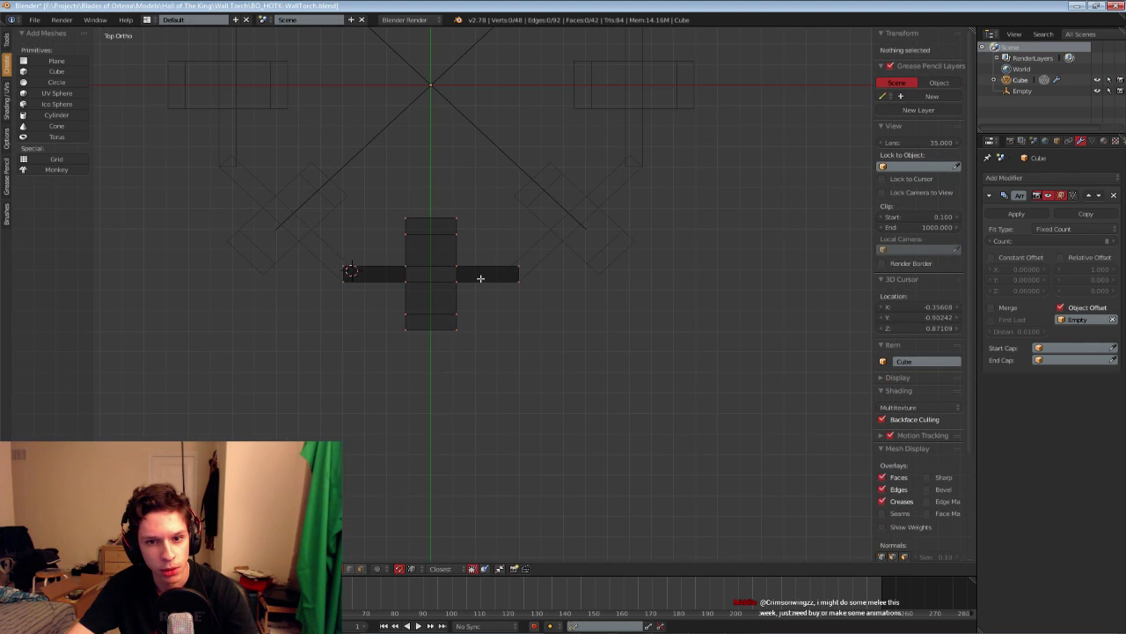
scroll(481, 278, up, 8)
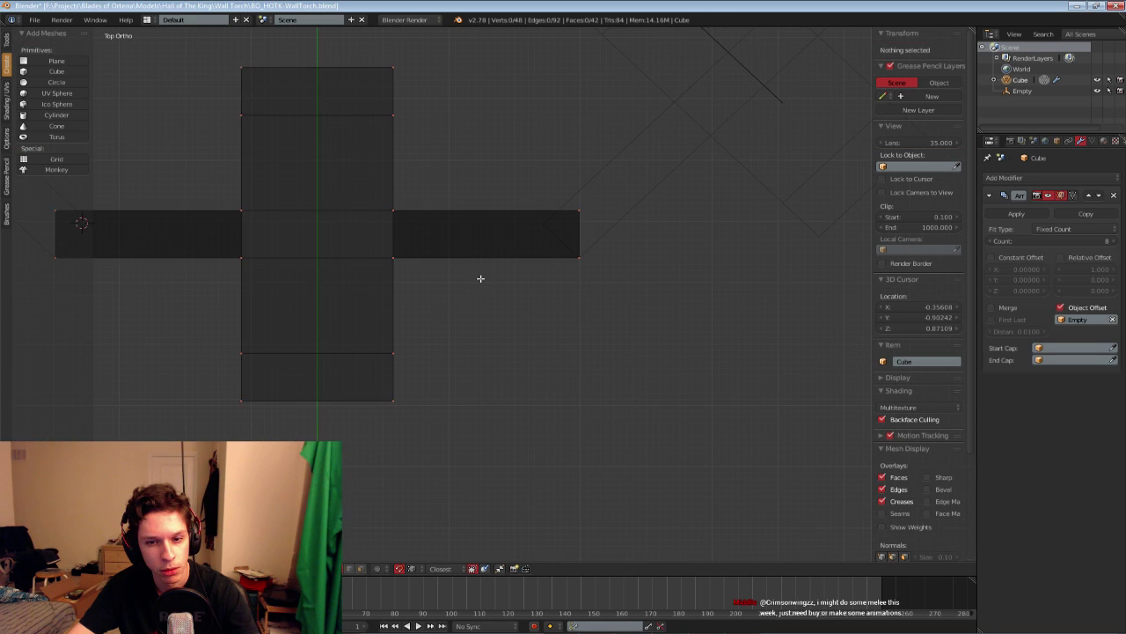
click(992, 307)
click(992, 320)
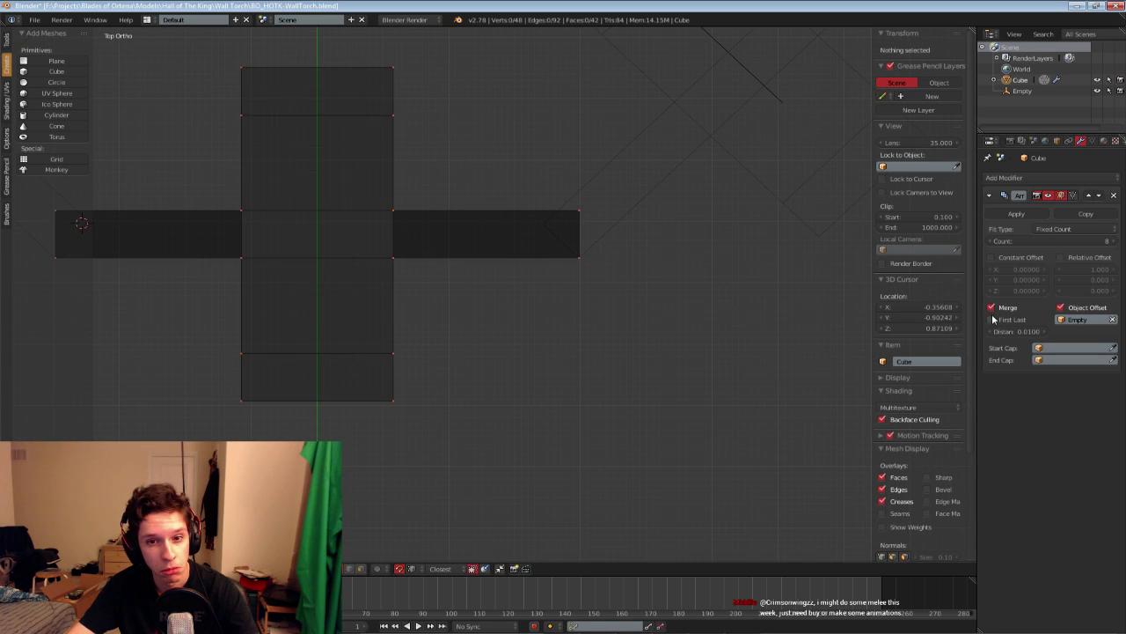
scroll(486, 285, down, 2)
scroll(480, 295, up, 6)
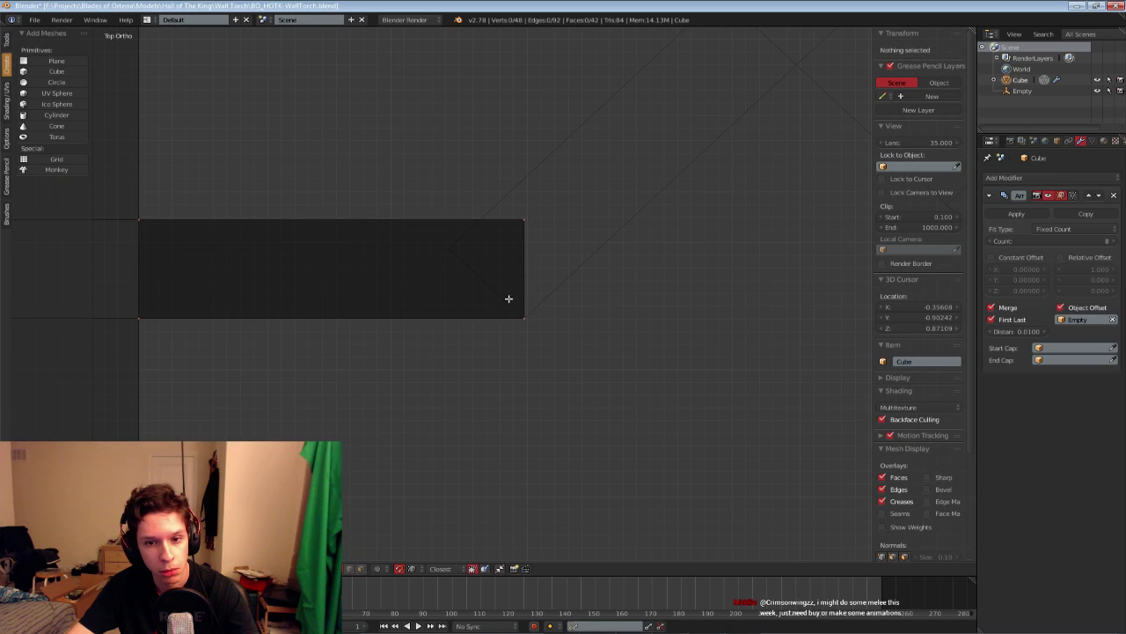
key(k)
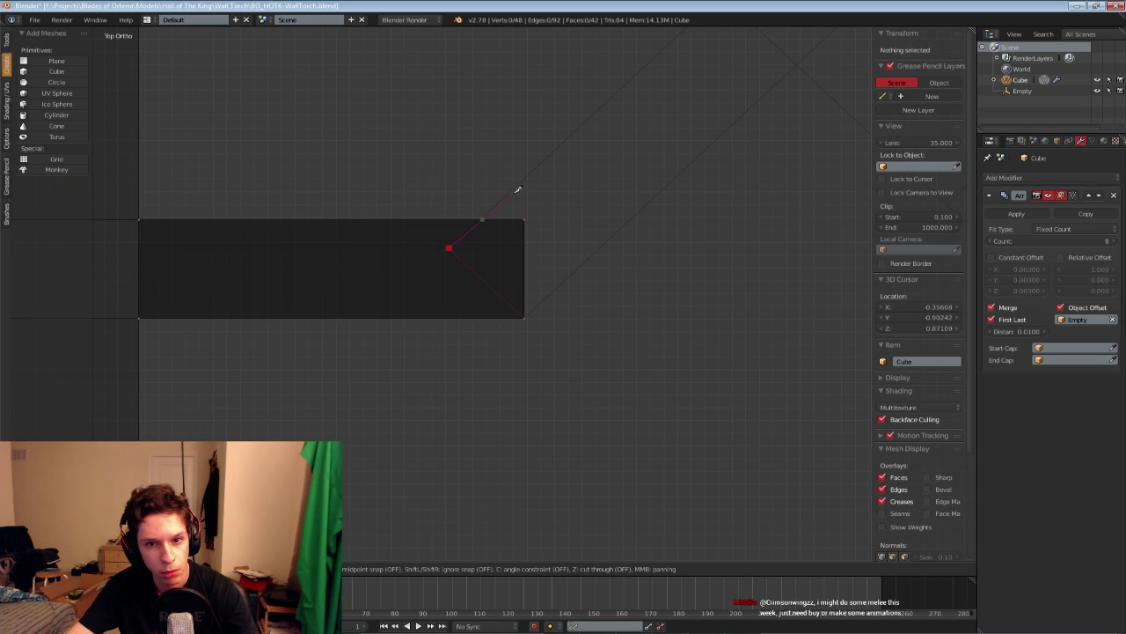
key(Escape)
Add a centred loop cut through the bar and its arms, and delete the vertices of the +X half
scroll(372, 231, down, 6)
shift+middle_drag(372, 231, 510, 202)
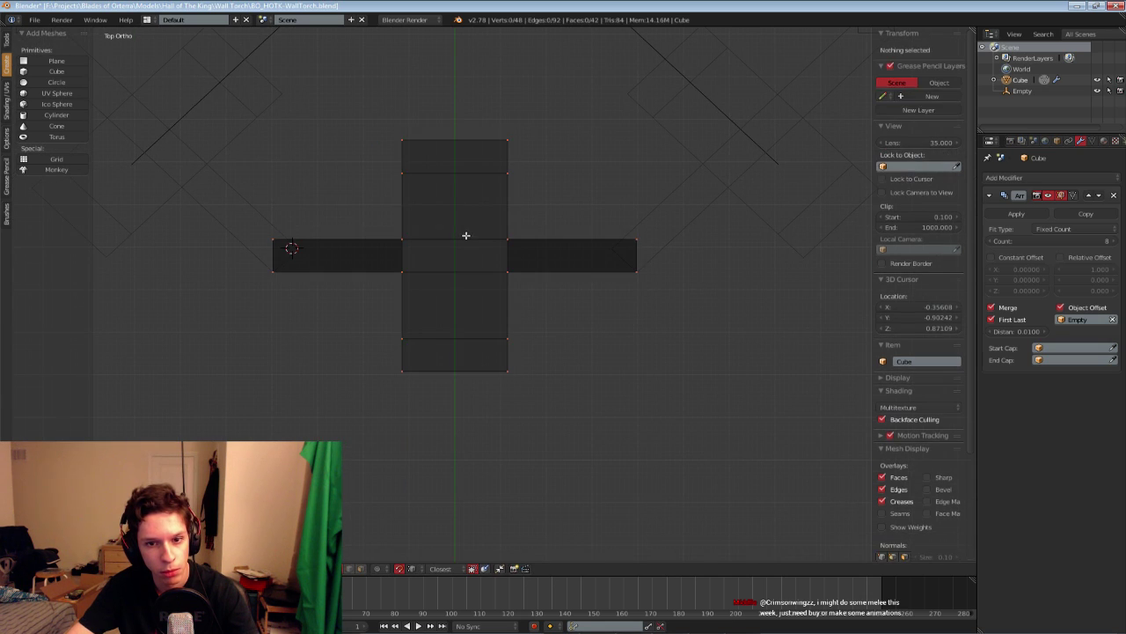
key(ctrl+r)
click(475, 243)
right_click(480, 247)
key(a)
key(b)
drag(483, 110, 664, 435)
key(x)
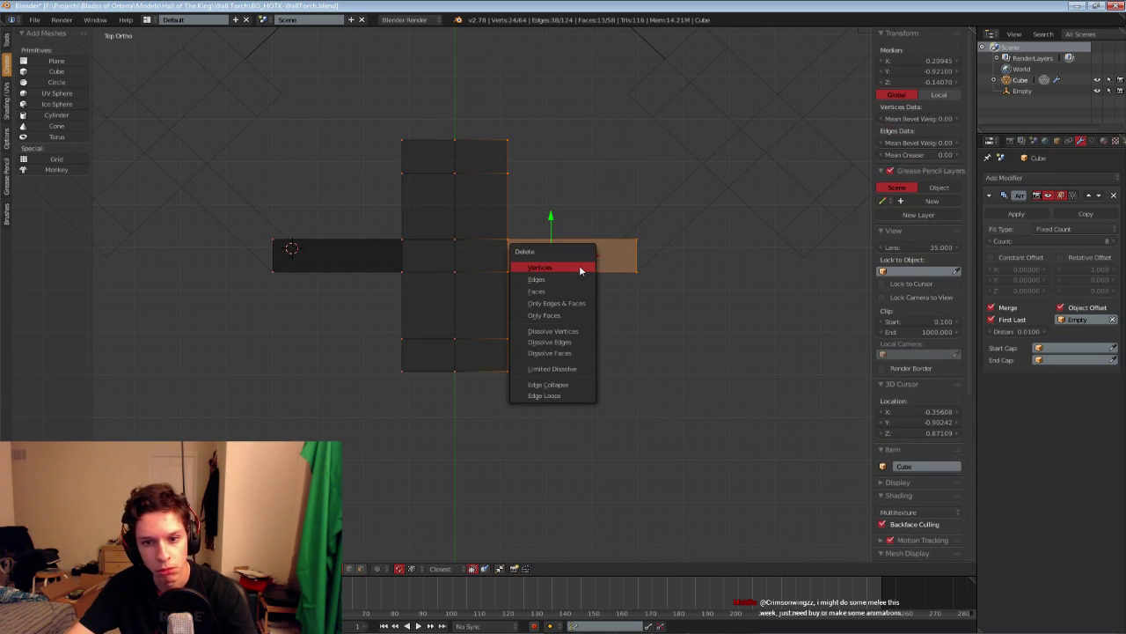
click(579, 265)
Add a Mirror modifier on X above the Array modifier and enable its Clipping option
shift+middle_drag(348, 271, 496, 291)
key(z)
key(Tab)
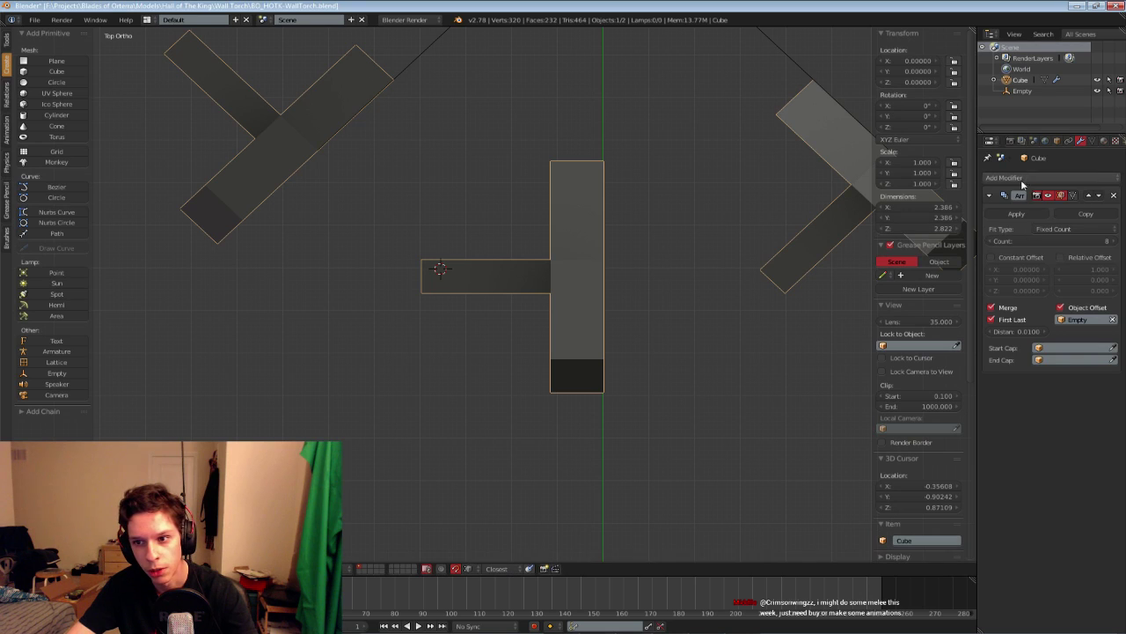
click(1021, 179)
click(850, 284)
shift+middle_drag(750, 313, 671, 311)
click(1089, 385)
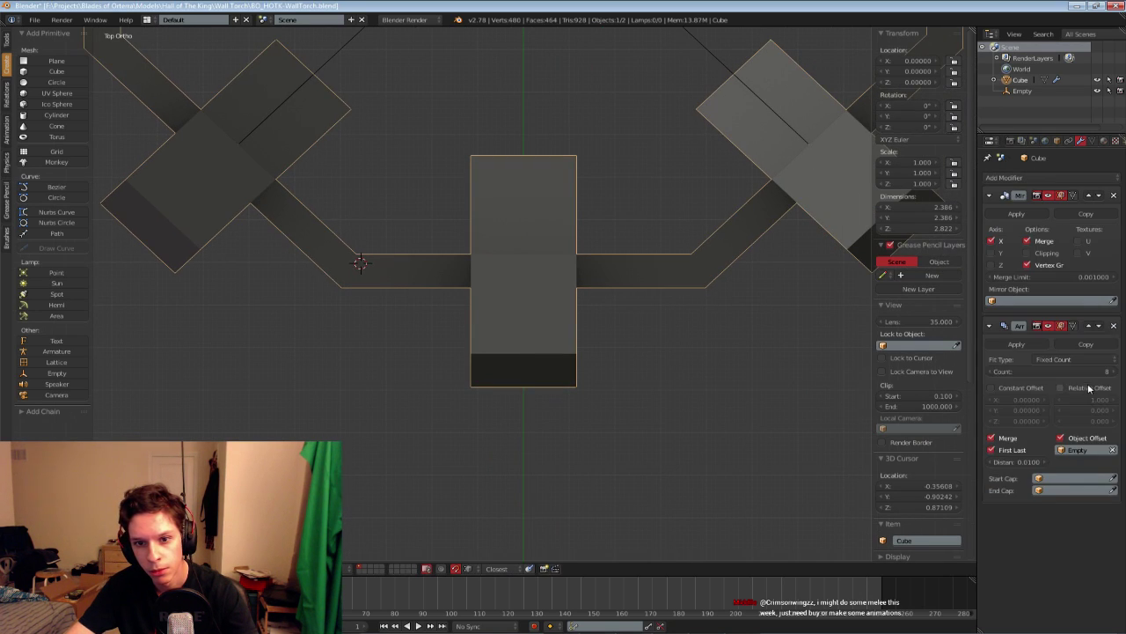
click(1026, 253)
Return to editing the half mesh in wireframe and save the file over the existing version
shift+middle_drag(742, 315, 587, 349)
key(Tab)
scroll(578, 329, up, 1)
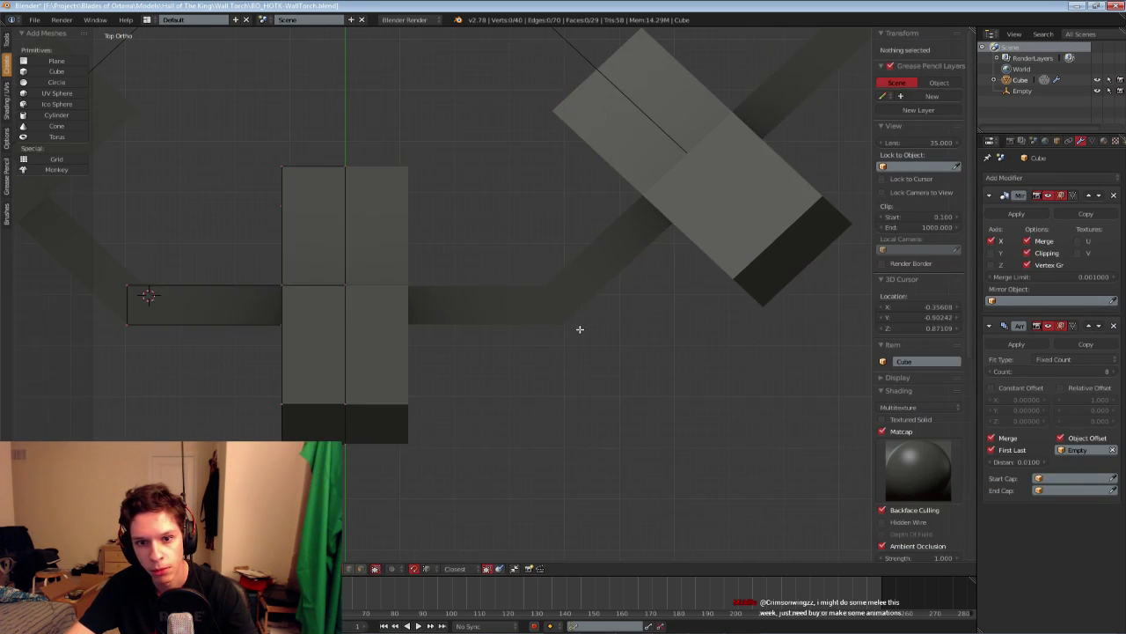
key(z)
shift+middle_drag(354, 325, 668, 331)
scroll(378, 335, up, 5)
scroll(440, 335, down, 6)
shift+middle_drag(488, 337, 484, 310)
key(ctrl+s)
click(370, 337)
Knife-cut the -X arm end from its outer corner to the neighbouring arm's corner and back to the inner edge
scroll(484, 310, up, 5)
scroll(484, 310, up, 2)
key(k)
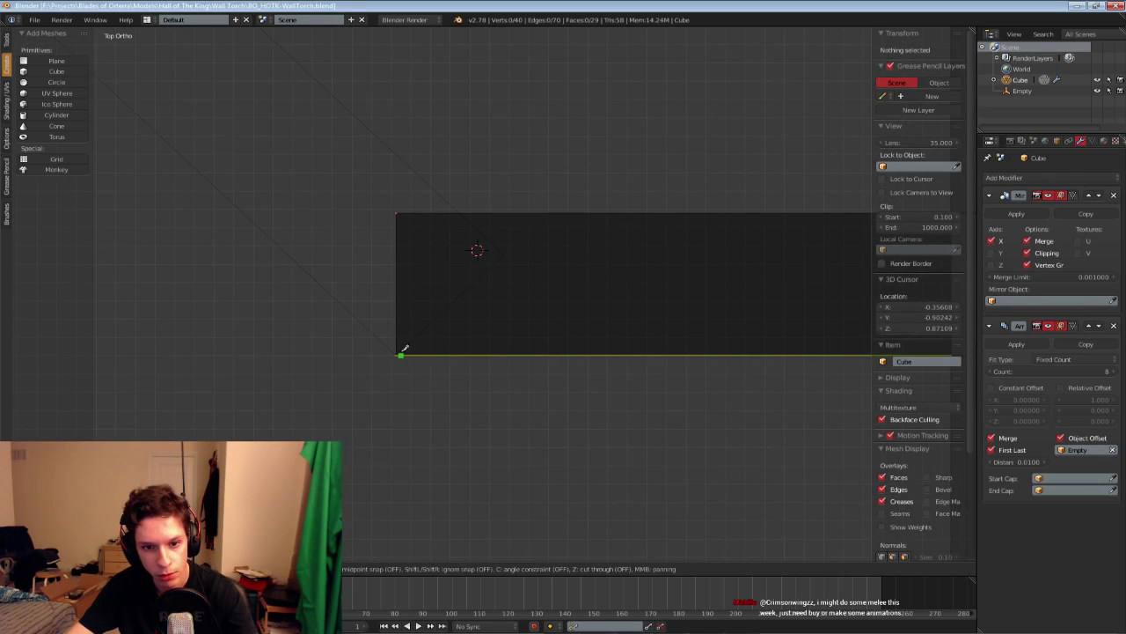
click(396, 356)
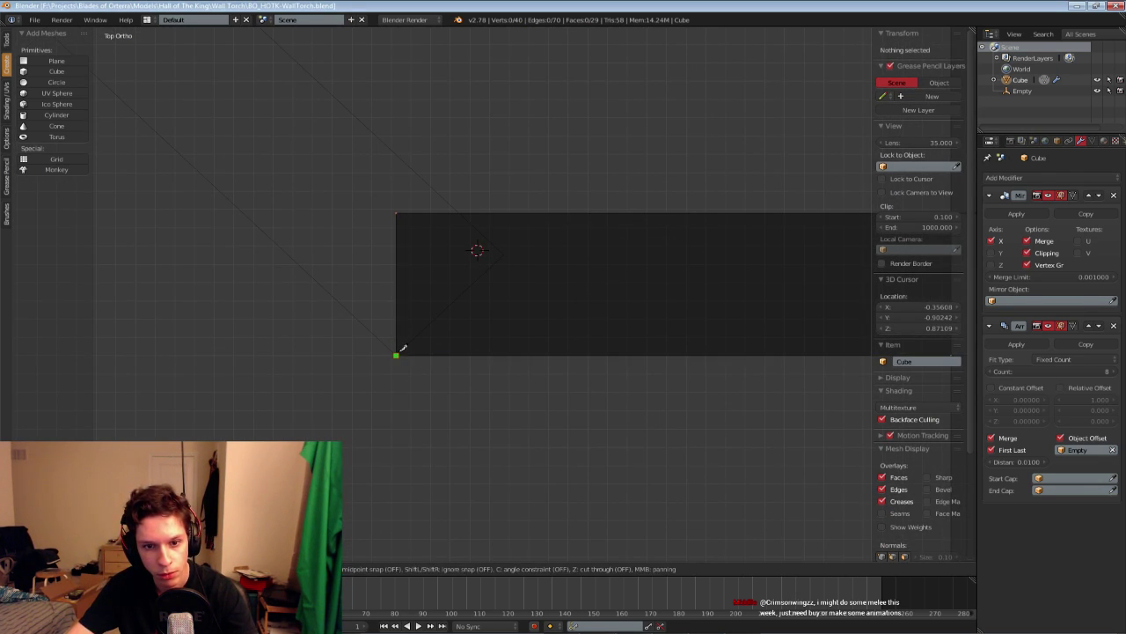
click(507, 253)
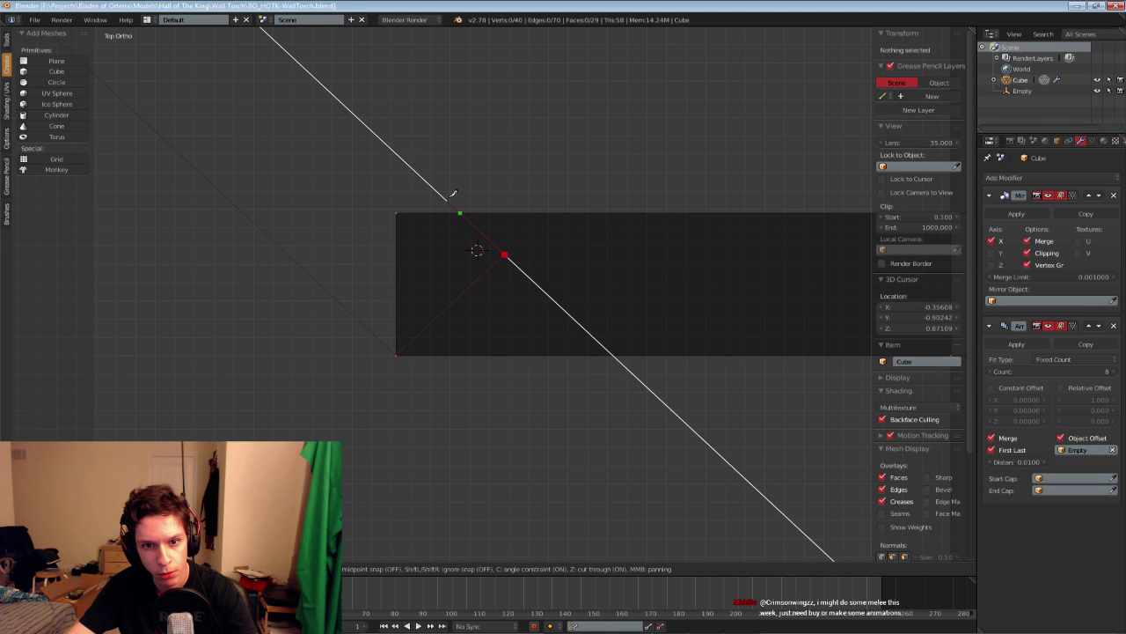
click(452, 196)
key(Return)
Delete the end corner vertices outside the V-shaped cut on the -X arm and check the joint in solid shading
scroll(390, 209, up, 2)
right_click(372, 194)
key(x)
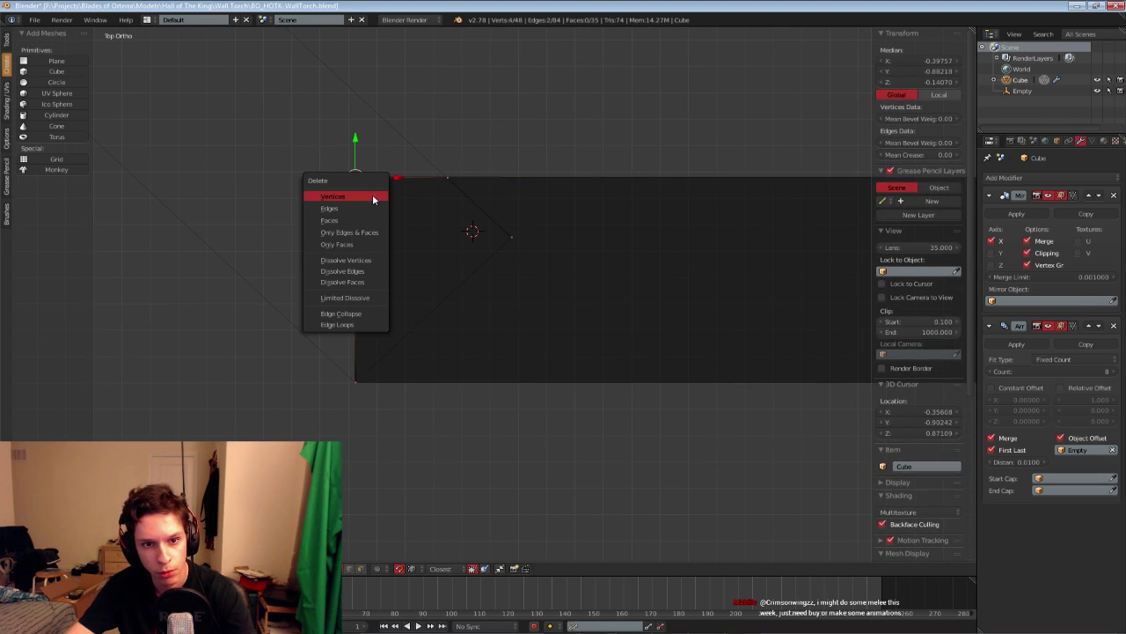
click(372, 194)
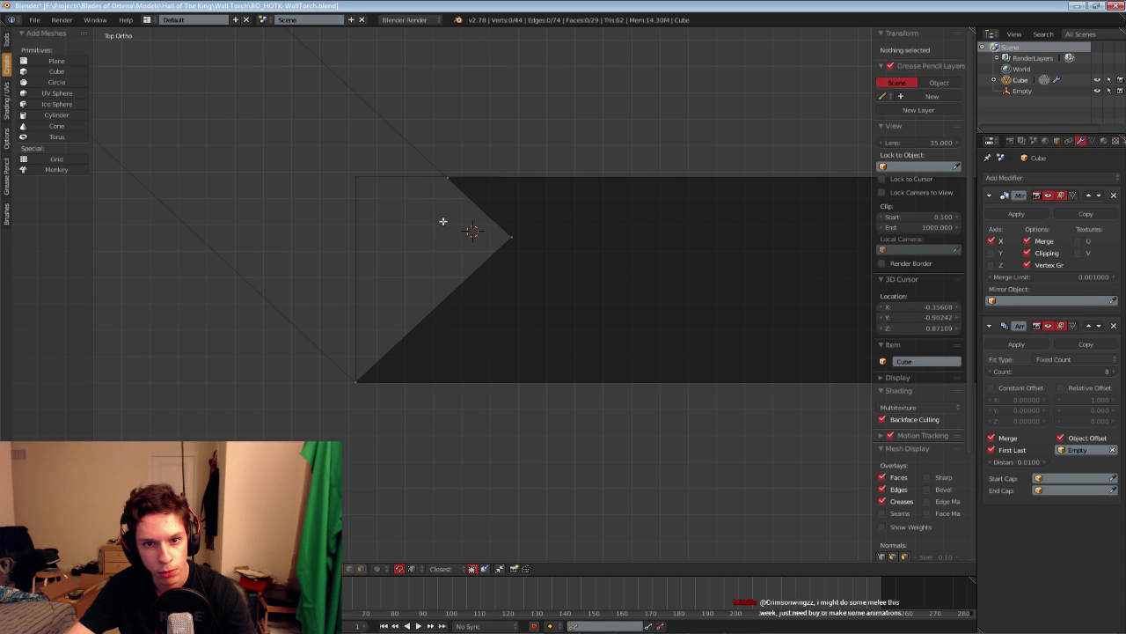
shift+middle_drag(443, 221, 488, 312)
key(z)
scroll(490, 311, down, 4)
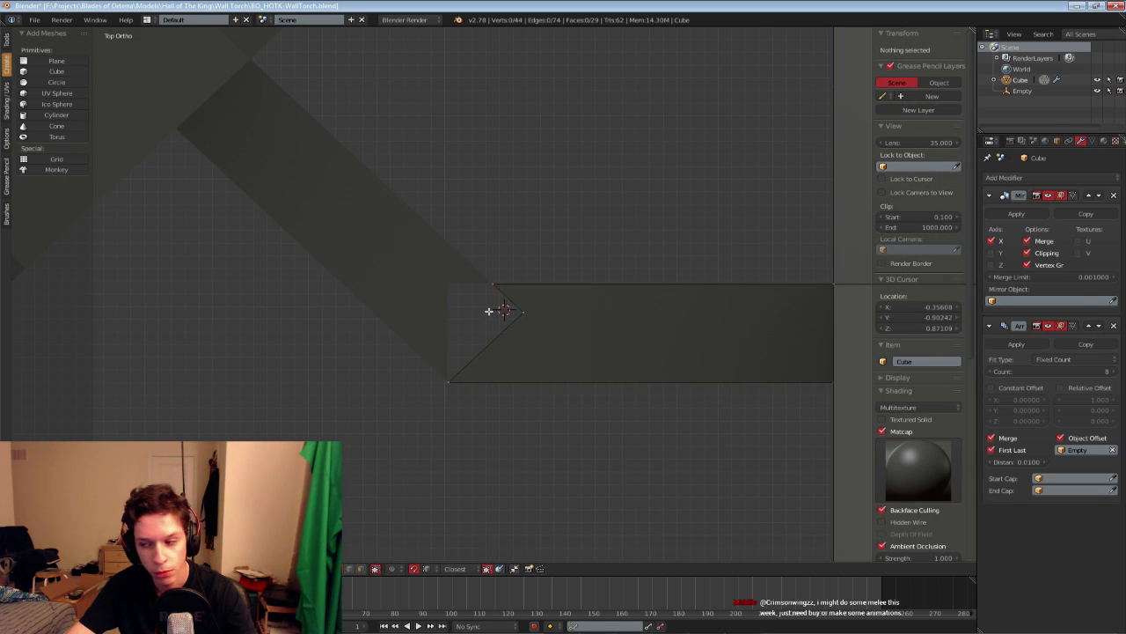
Undo the corner deletion and the V-shaped knife cut on the -X arm
key(ctrl+z)
key(ctrl+z)
key(ctrl+z)
key(ctrl+z)
key(ctrl+z)
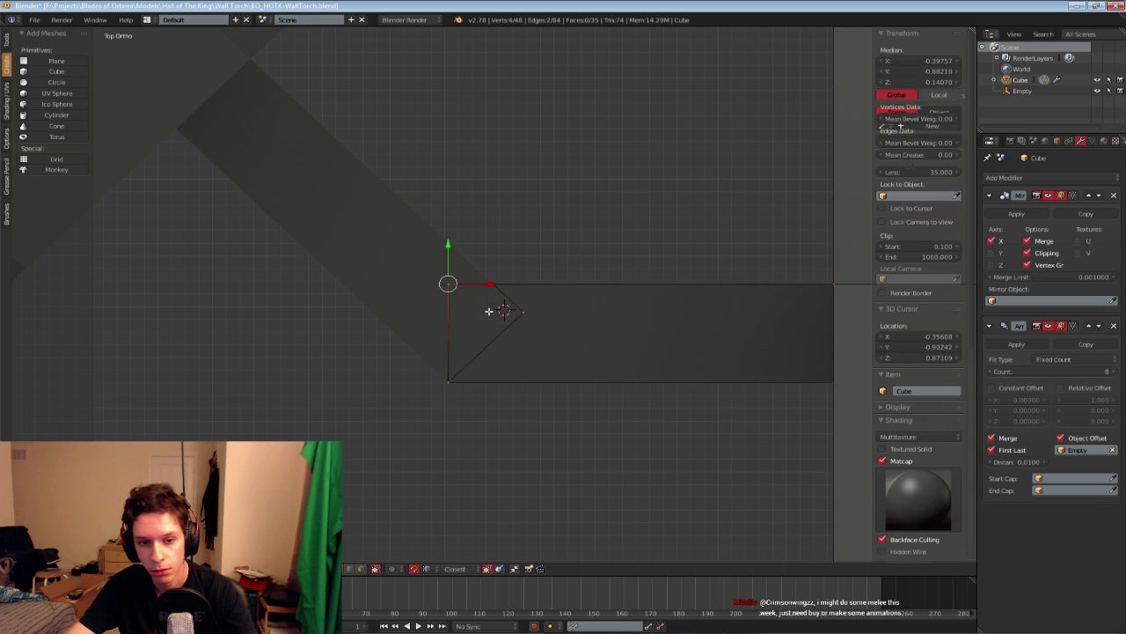
shift+middle_drag(489, 311, 332, 207)
scroll(315, 219, down, 4)
key(z)
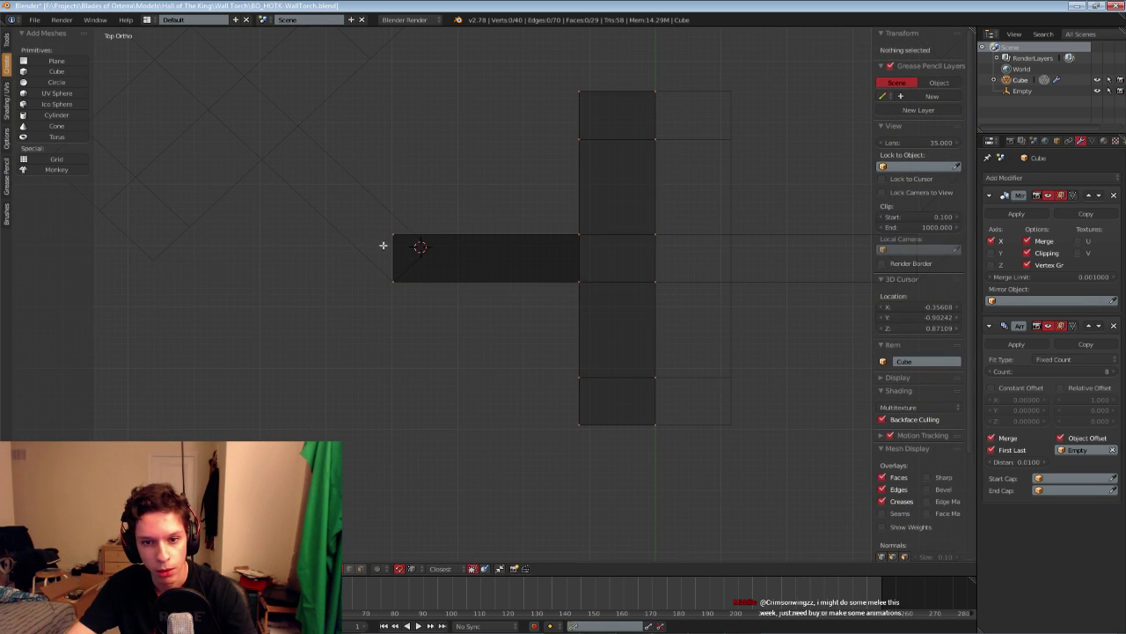
Knife-cut the -X arm ends diagonally from the outer corner to the inner side, using angle constraint and cut through
scroll(467, 255, down, 6)
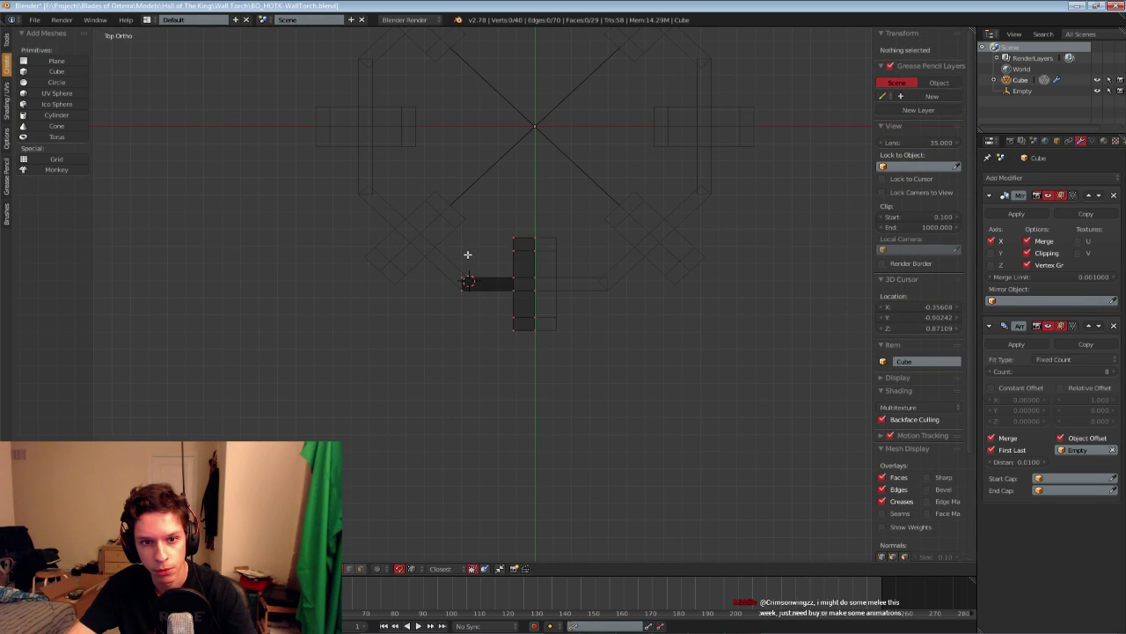
scroll(467, 254, up, 12)
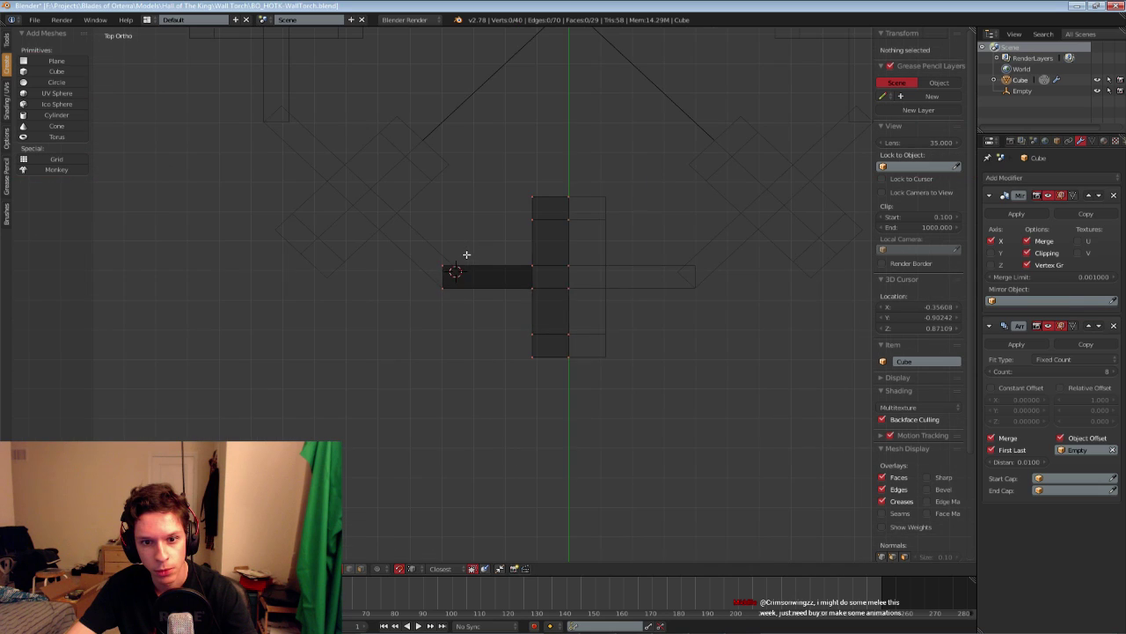
key(k)
click(325, 272)
key(c)
key(z)
click(432, 165)
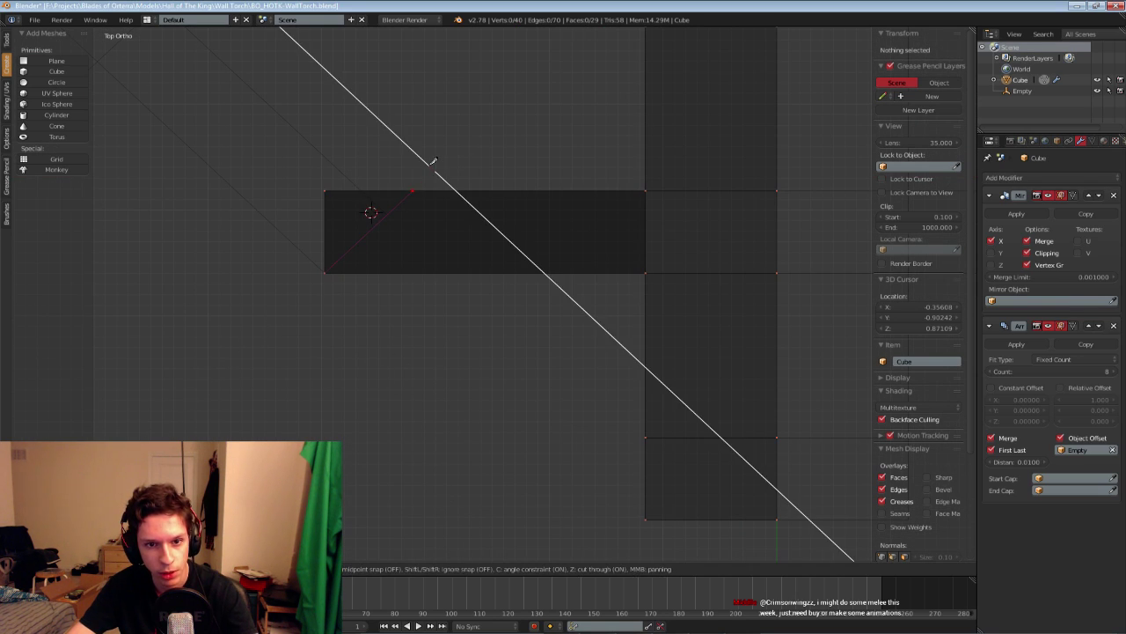
key(space)
Delete the corner vertices beyond the diagonal cut on the -X arm ends
key(a)
key(b)
drag(308, 174, 346, 201)
key(x)
click(347, 203)
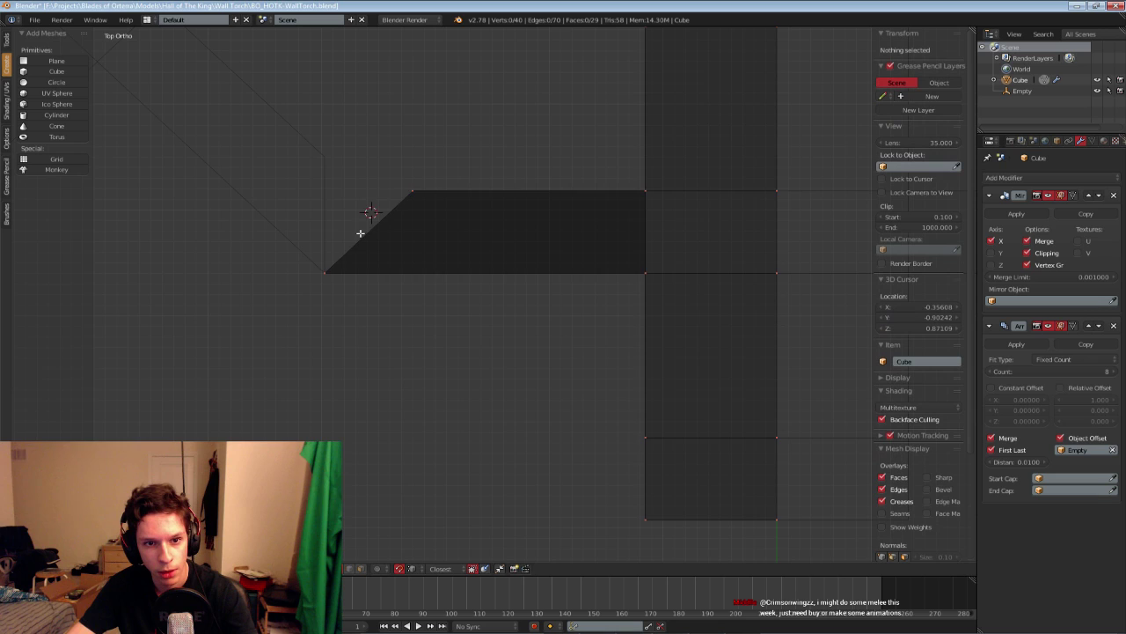
Examine the mitred band joints around the whole basket in perspective view
scroll(365, 220, down, 3)
key(Tab)
middle_drag(498, 284, 437, 266)
key(Tab)
scroll(437, 266, down, 3)
key(Tab)
key(Tab)
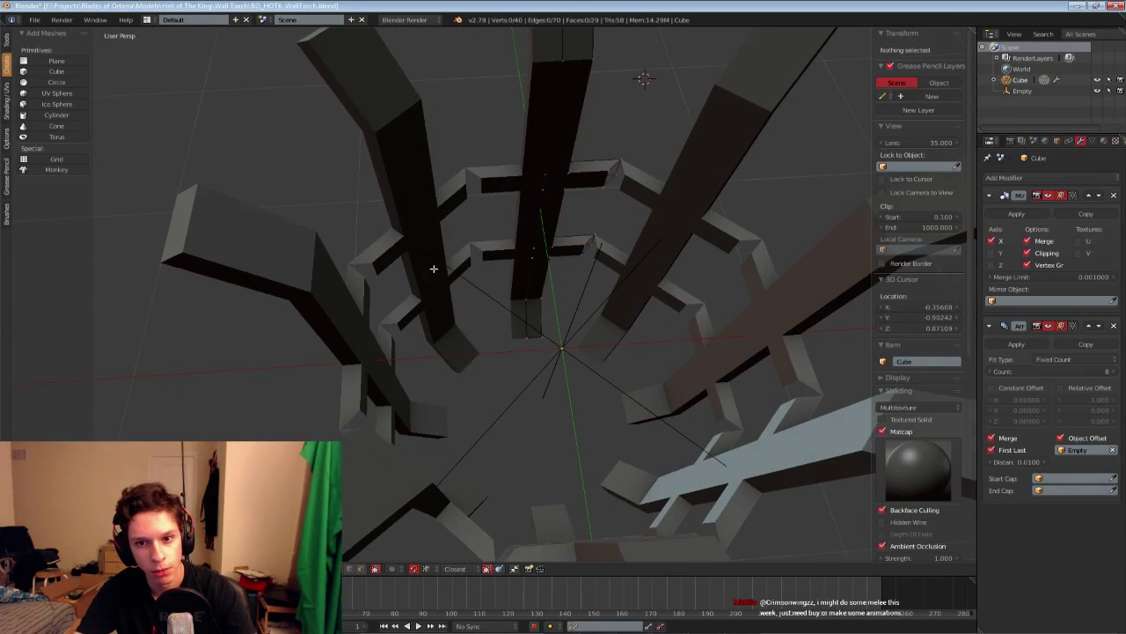
In top view, move the inner mitre corner vertices of the -X arm along X towards the neighbouring arm's corner
key(KP_7)
scroll(435, 269, up, 4)
shift+middle_drag(302, 346, 505, 317)
scroll(505, 318, up, 7)
key(a)
key(a)
key(b)
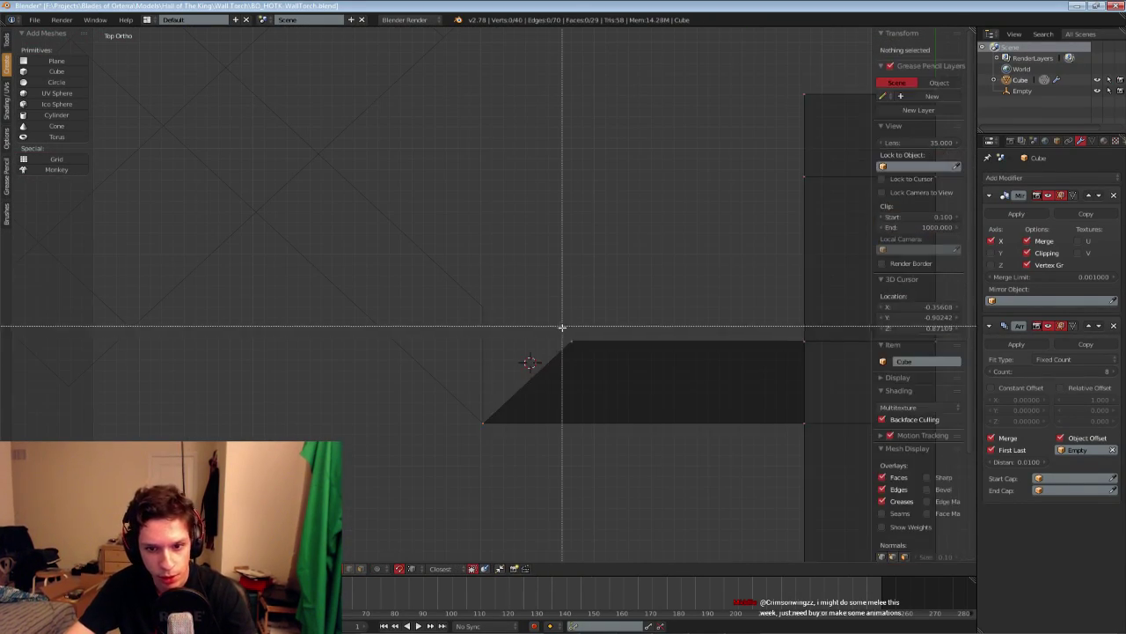
mouse_move(561, 327)
mouse_down()
mouse_move(592, 354)
mouse_move(598, 344)
mouse_move(565, 338)
mouse_up()
scroll(566, 337, up, 4)
shift+middle_drag(603, 337, 571, 206)
scroll(571, 206, up, 7)
drag(660, 221, 648, 221)
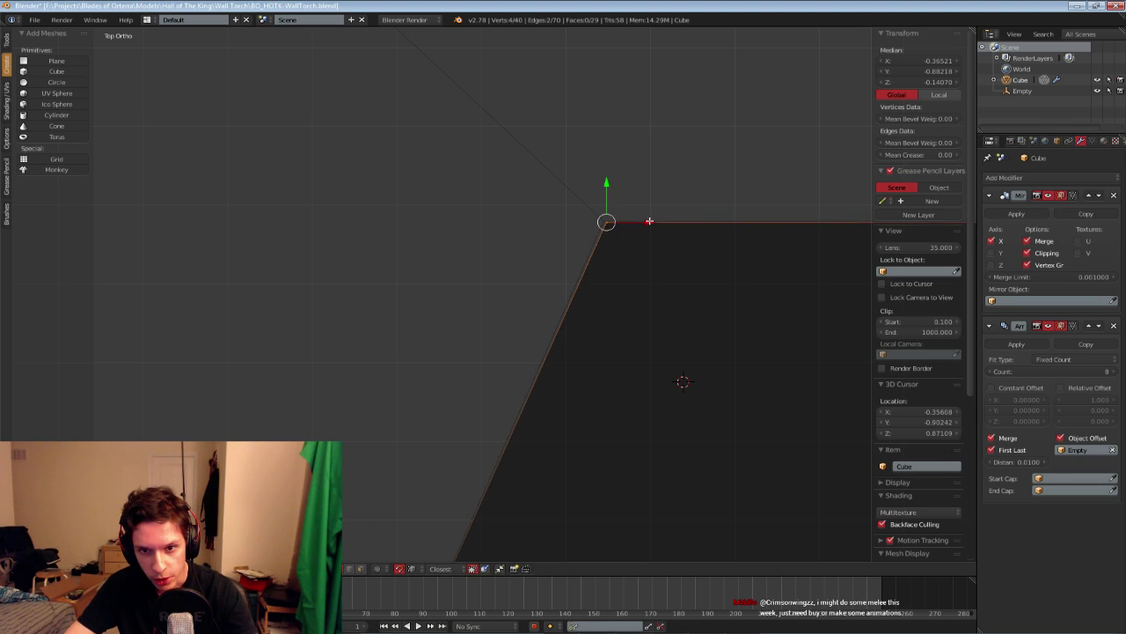
Fine-tune the inner mitre corner vertices along X to about -0.3654 so they meet the neighbouring arm
scroll(649, 220, up, 6)
shift+middle_drag(851, 100, 498, 322)
scroll(547, 322, up, 10)
scroll(538, 331, up, 3)
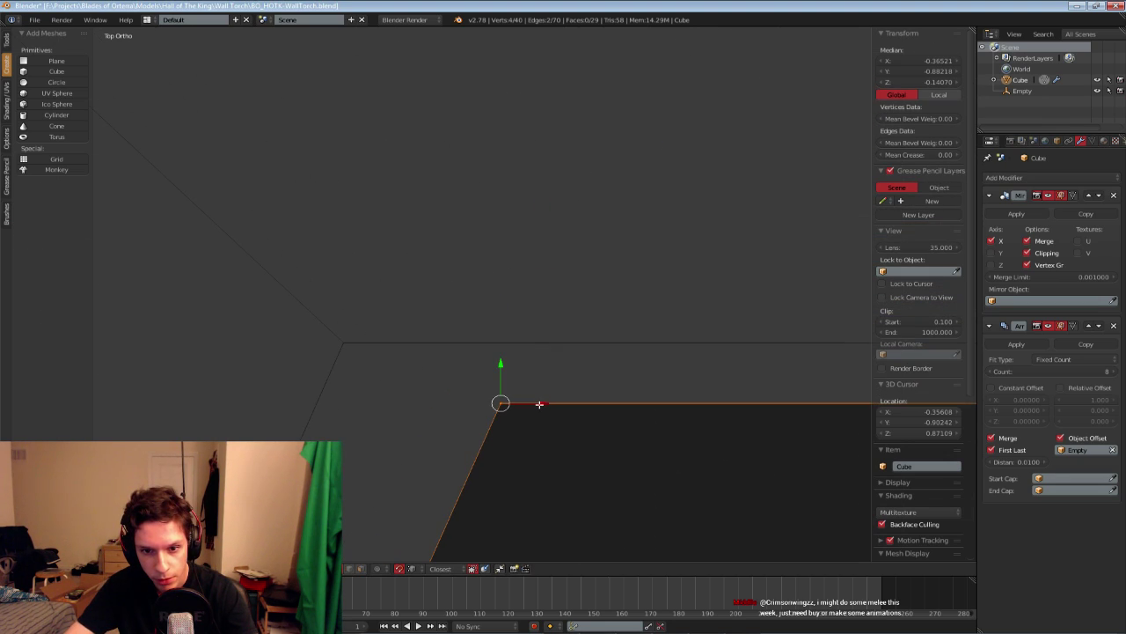
drag(538, 404, 450, 396)
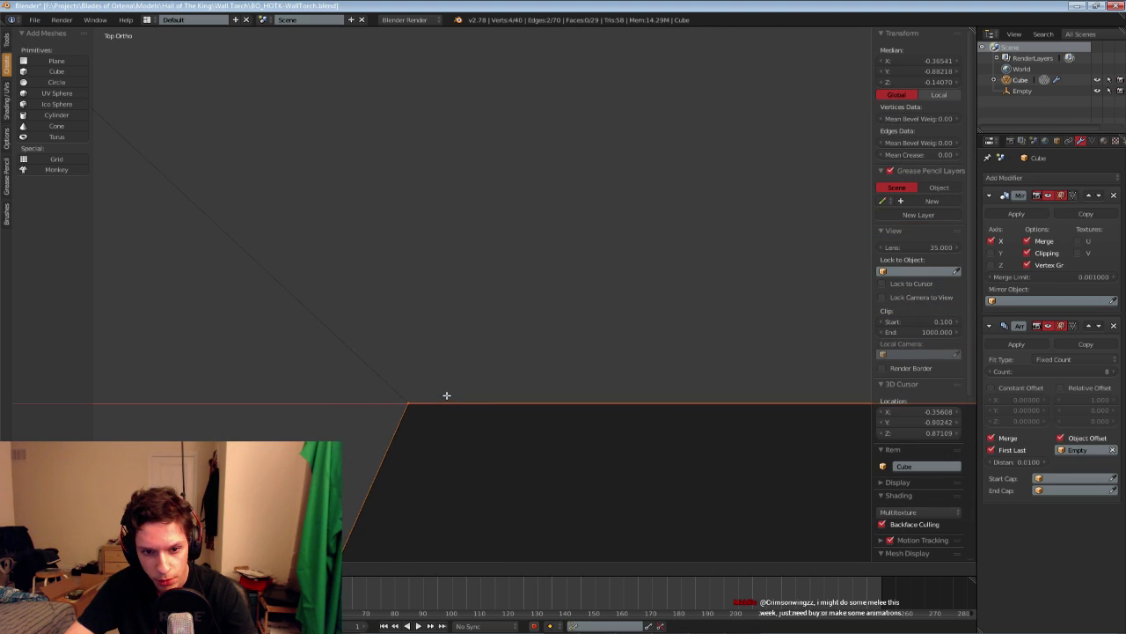
click(447, 395)
Examine the band joints and the whole basket in wireframe and solid shading from several angles
key(Tab)
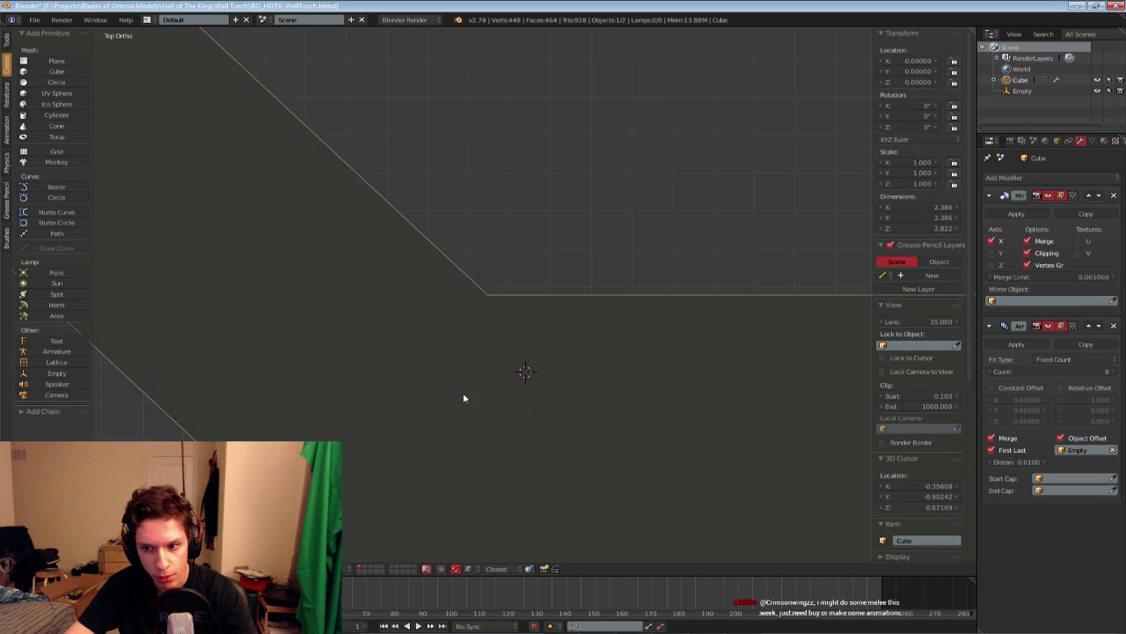
scroll(628, 398, down, 1)
mouse_move(673, 435)
middle_down()
mouse_move(551, 389)
mouse_move(622, 387)
mouse_move(431, 379)
middle_up()
key(z)
right_click(525, 138)
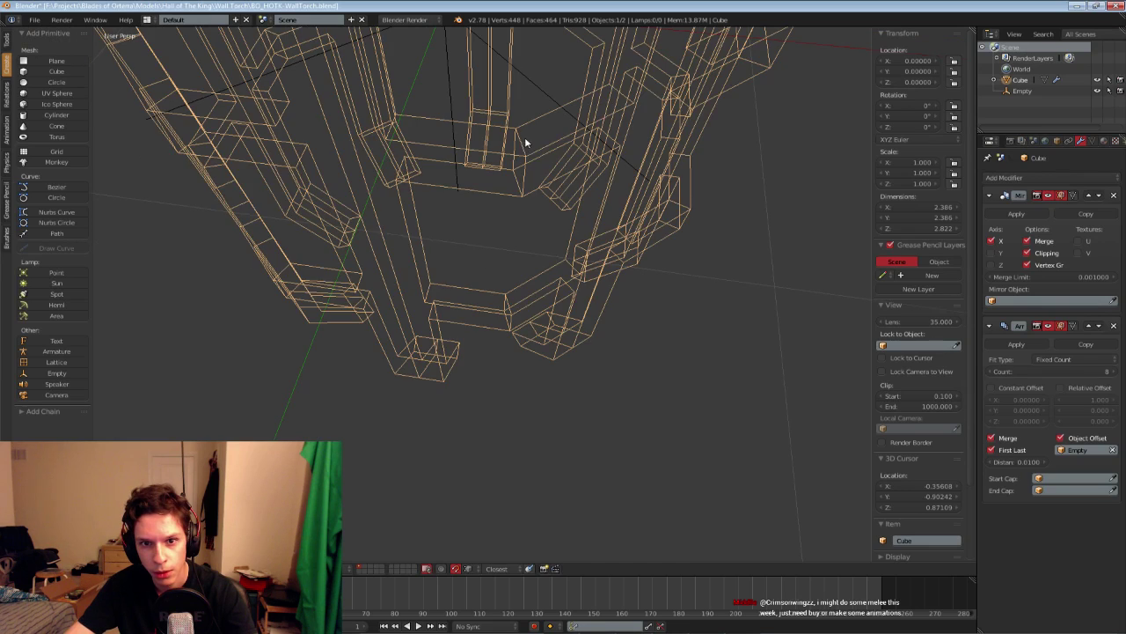
scroll(524, 138, down, 2)
key(z)
middle_drag(518, 219, 473, 307)
scroll(505, 357, down, 4)
key(a)
scroll(513, 310, up, 5)
key(Tab)
scroll(488, 358, up, 2)
key(a)
scroll(473, 308, up, 1)
key(Tab)
scroll(473, 307, down, 2)
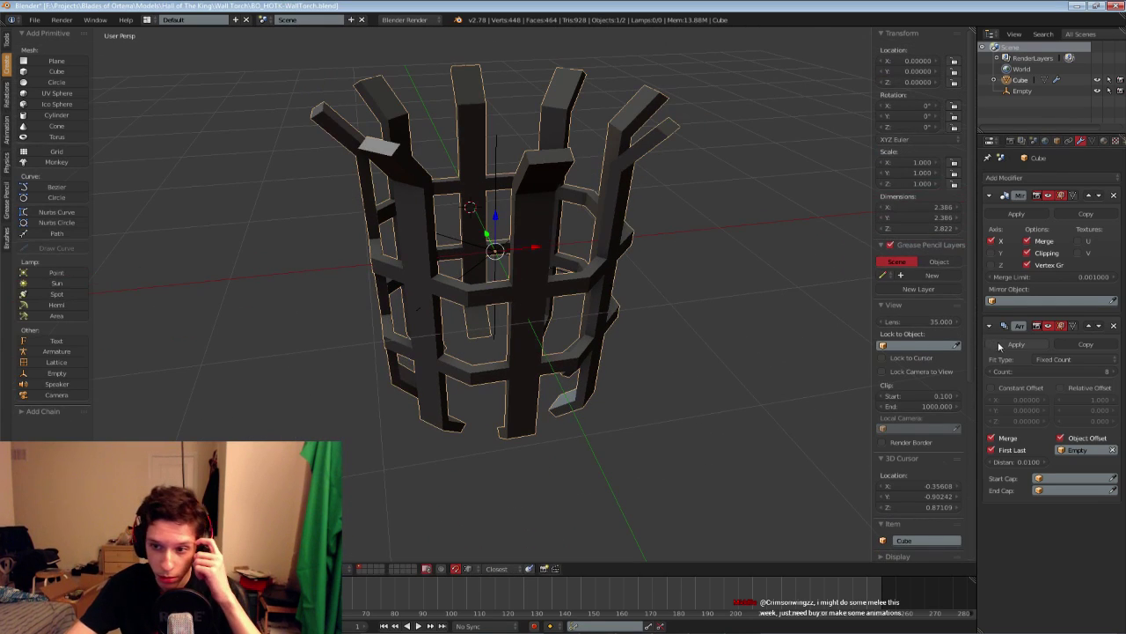
Try applying the Array modifier ahead of the Mirror modifier and inspect the resulting mesh
click(1000, 347)
middle_drag(572, 327, 490, 354)
key(Tab)
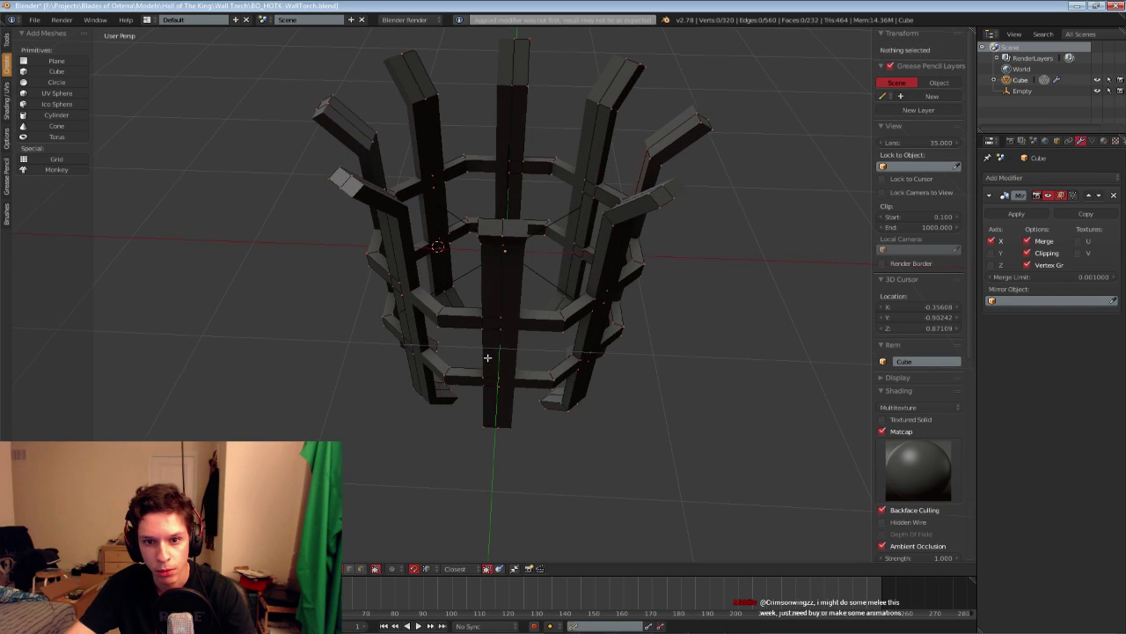
key(Tab)
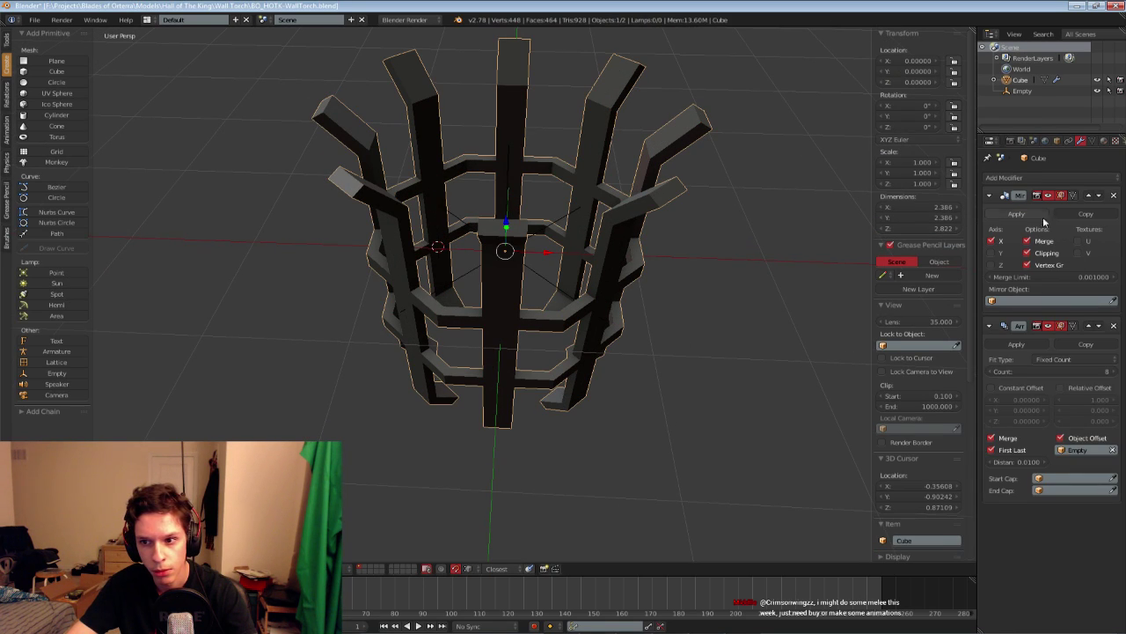
Apply the Mirror modifier and the Array modifier to the basket, and save the file over the existing version
click(1029, 216)
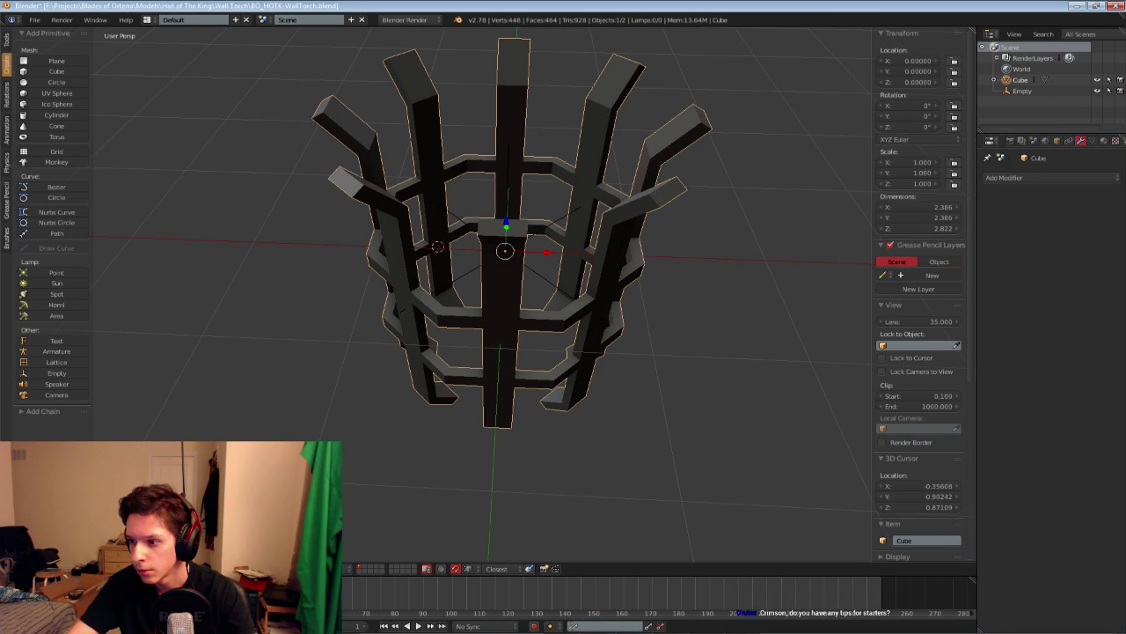
middle_drag(620, 378, 621, 408)
key(ctrl+s)
click(622, 407)
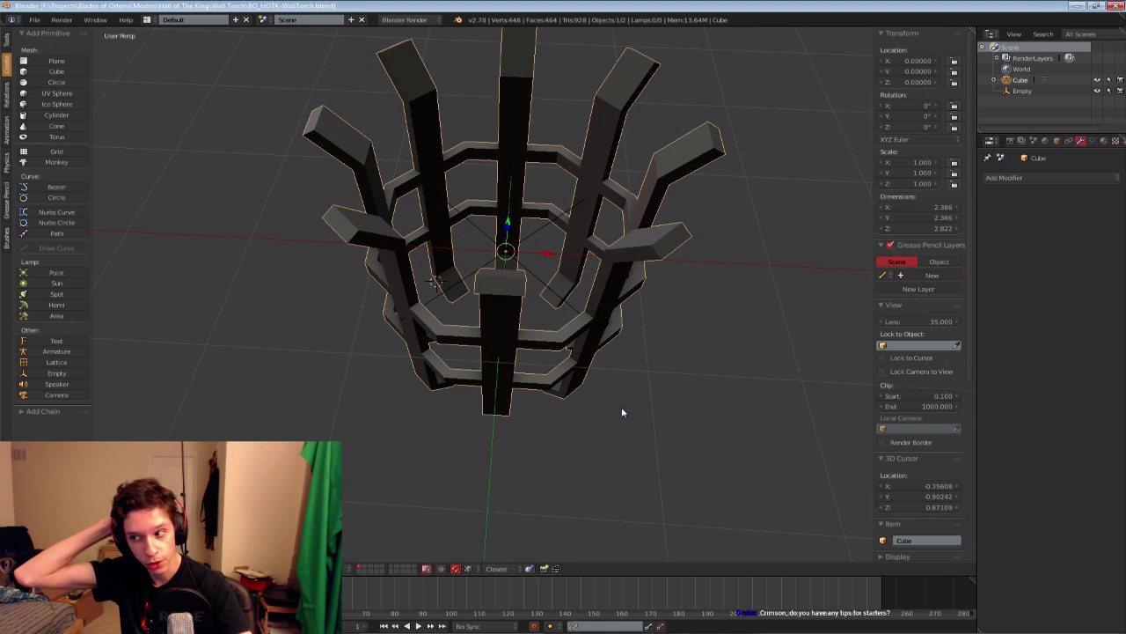
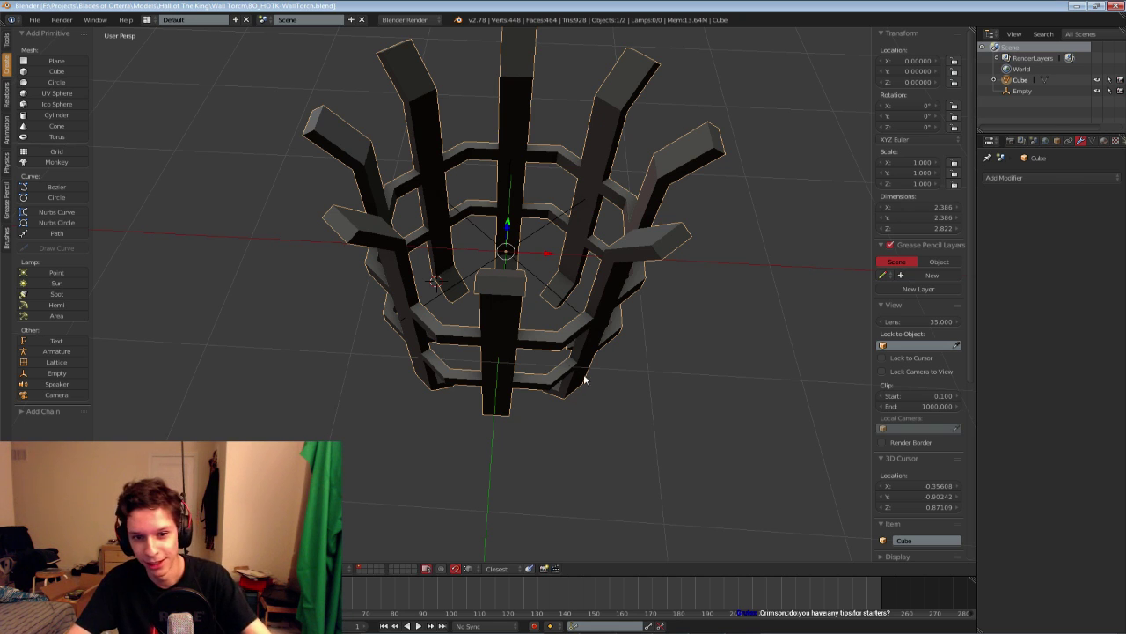
Bevel the band corner edges on both sides of the front bar with two segments and an offset of about 0.14
key(Tab)
key(KP_7)
scroll(503, 358, up, 4)
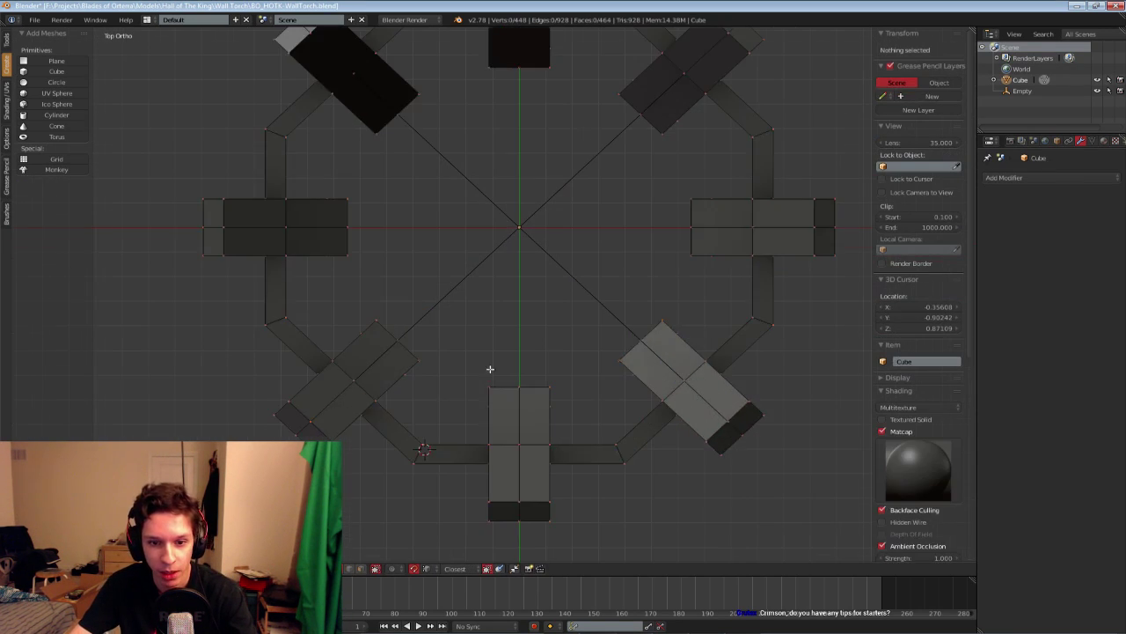
key(z)
key(b)
drag(394, 437, 434, 493)
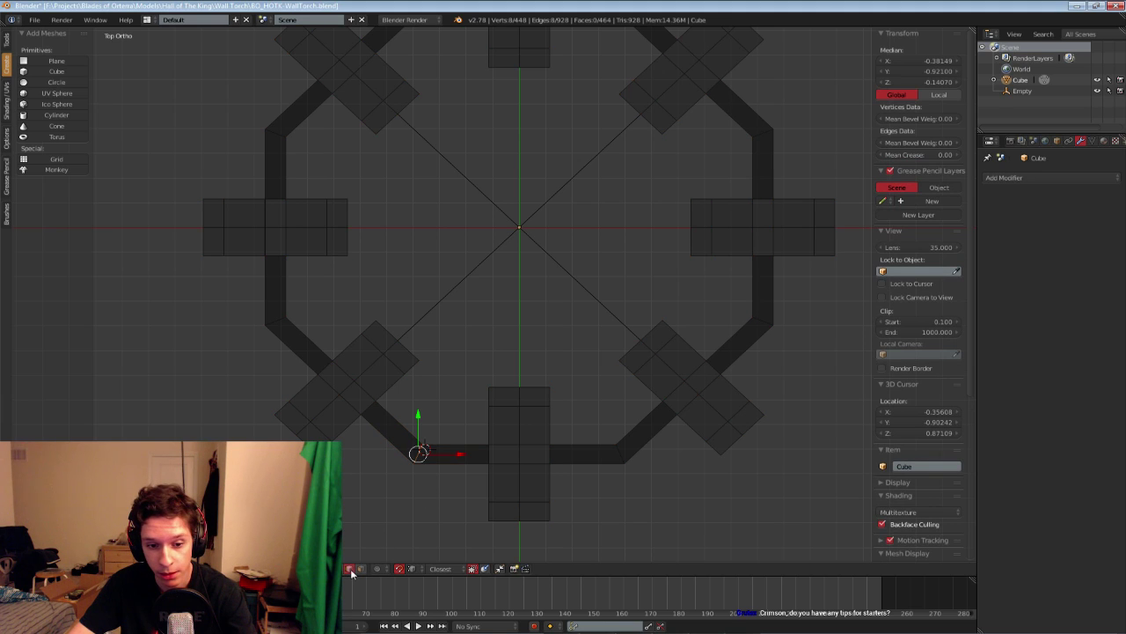
drag(631, 477, 632, 477)
mouse_move(636, 490)
middle_down()
mouse_move(633, 432)
mouse_move(607, 416)
mouse_move(641, 395)
middle_up()
key(z)
scroll(641, 395, up, 3)
key(ctrl+b)
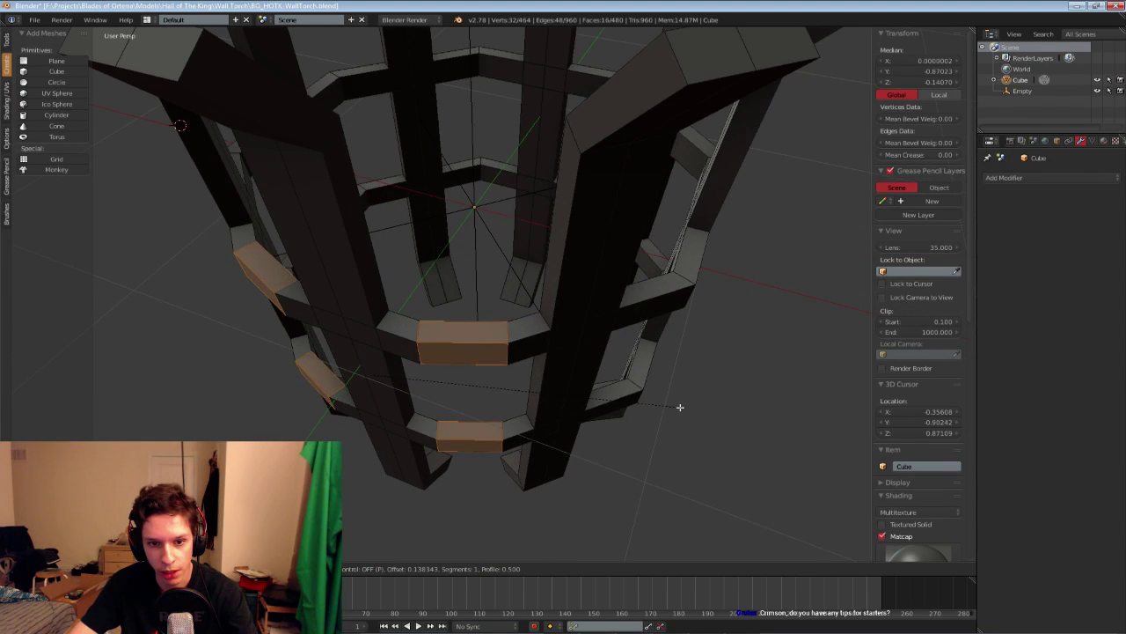
scroll(681, 406, up, 1)
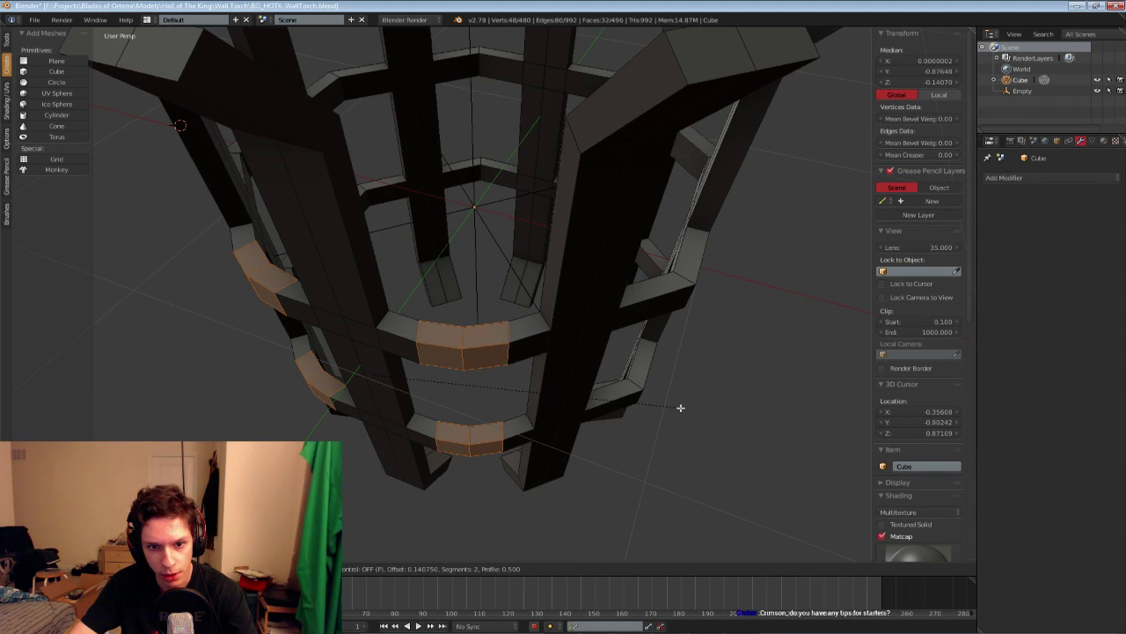
click(681, 407)
key(Tab)
scroll(550, 407, down, 6)
middle_drag(550, 407, 516, 385)
key(Tab)
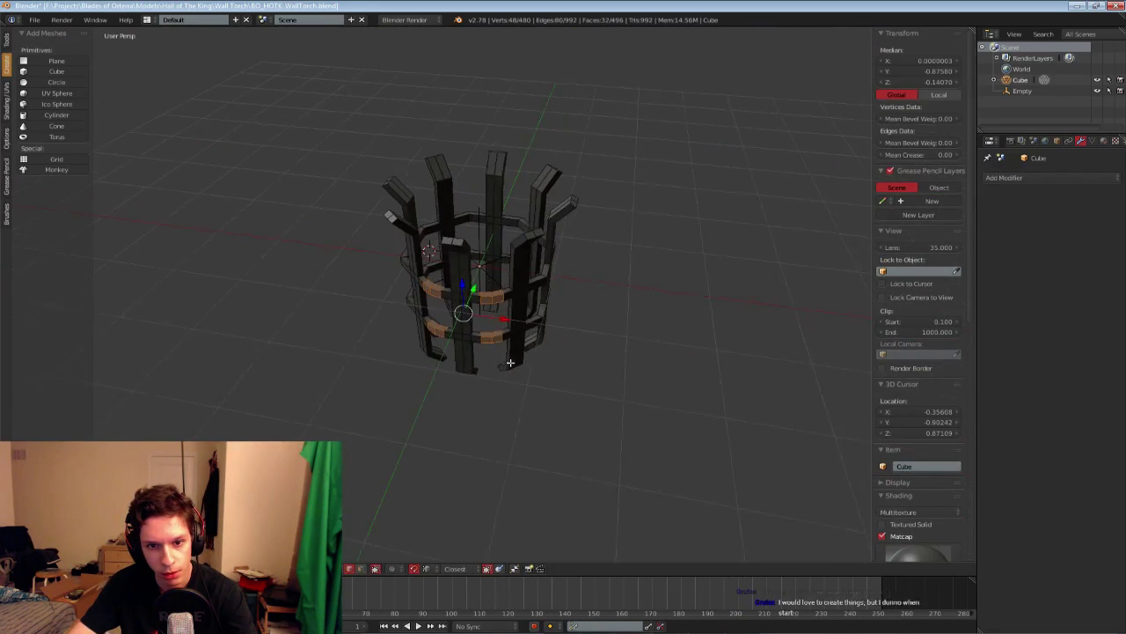
scroll(510, 362, up, 3)
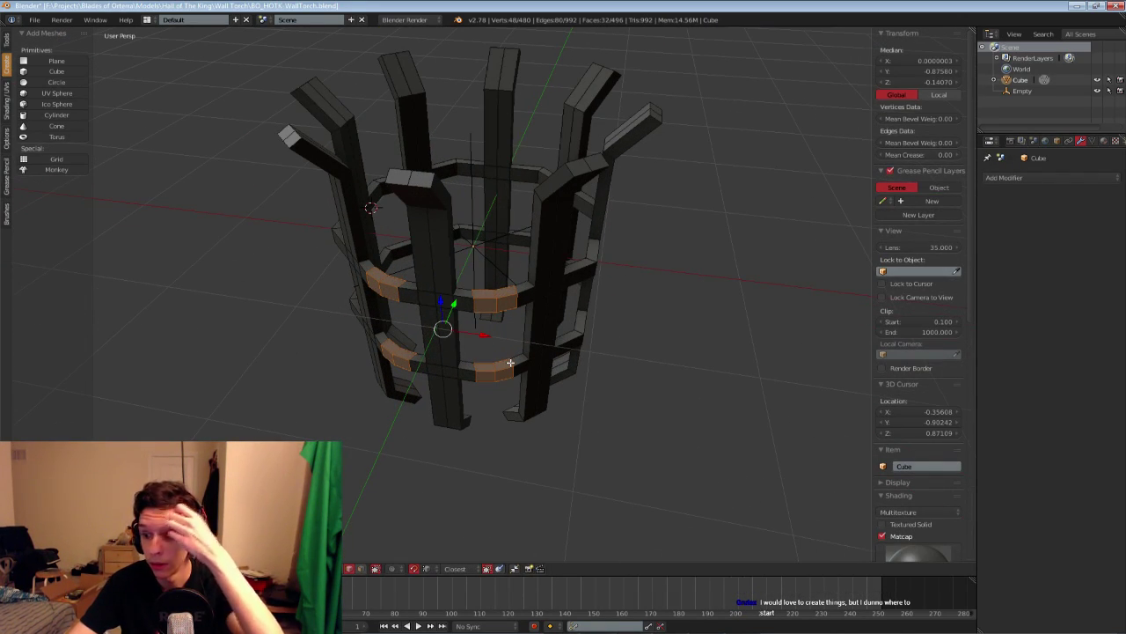
Delete all of the basket mesh except the front bar and its band arms up to the middle of each beveled corner
key(KP_7)
scroll(510, 363, up, 2)
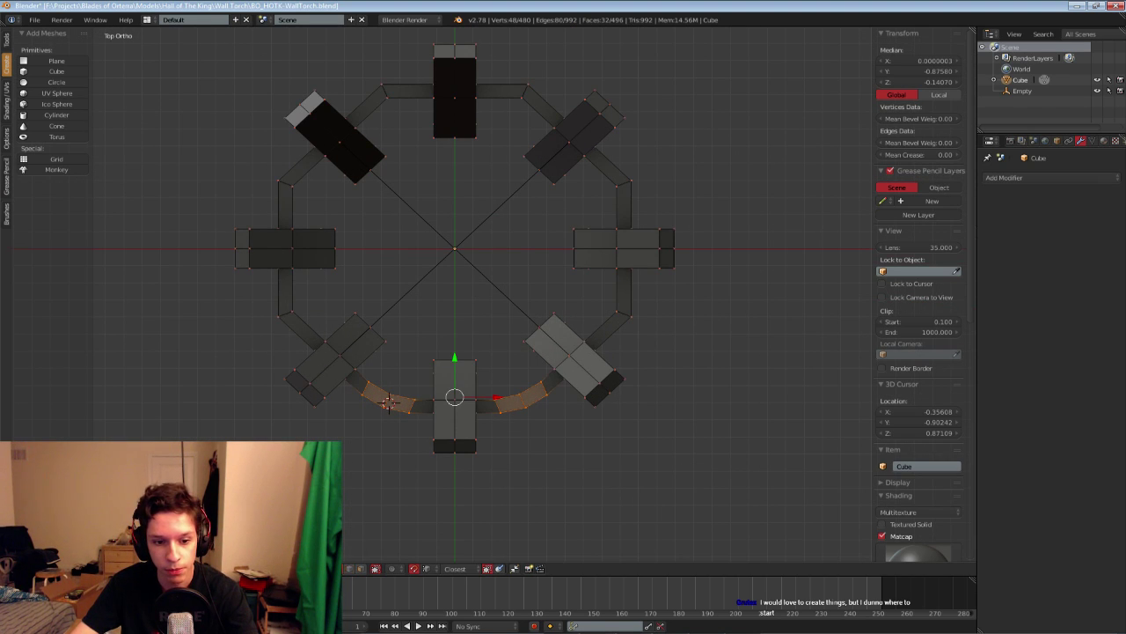
key(a)
key(z)
key(c)
drag(546, 382, 581, 395)
click(581, 396)
right_click(568, 380)
key(a)
key(c)
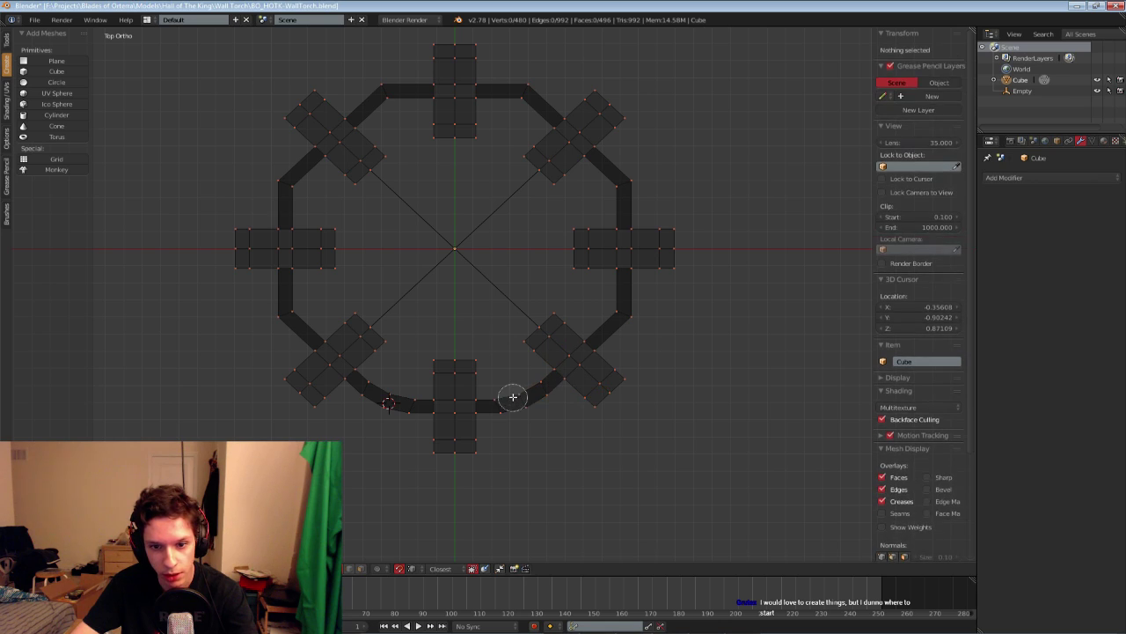
mouse_move(513, 397)
mouse_down()
mouse_move(523, 412)
mouse_move(478, 403)
mouse_move(468, 455)
mouse_move(448, 372)
mouse_move(476, 375)
mouse_move(393, 405)
mouse_up()
key(ctrl+i)
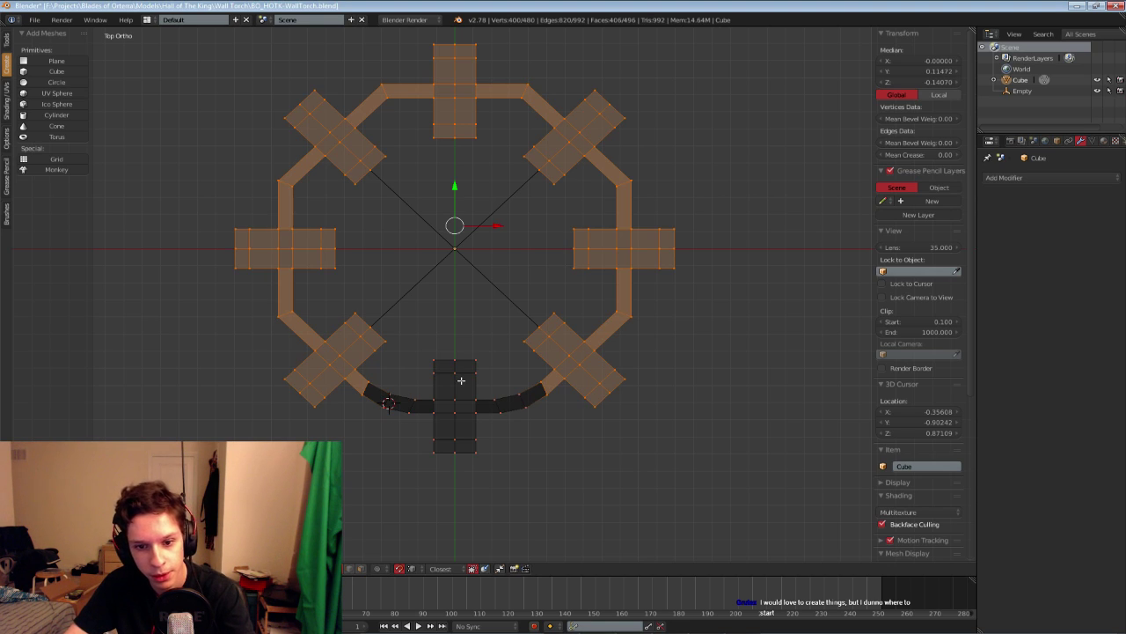
key(x)
click(461, 381)
key(Tab)
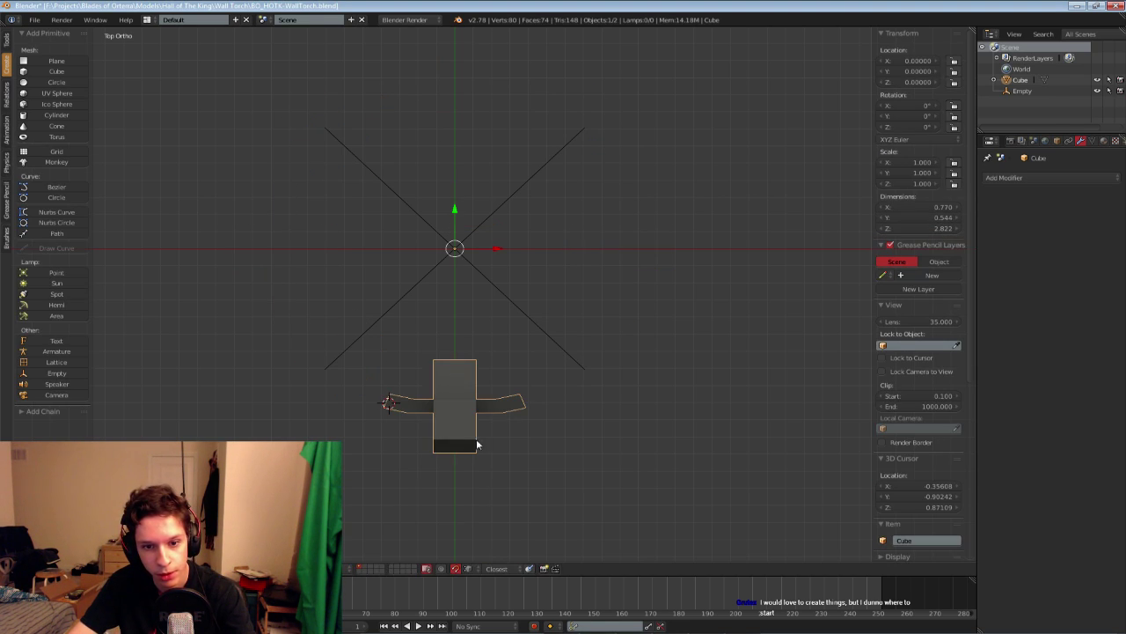
middle_drag(564, 264, 503, 295)
click(1042, 177)
click(891, 287)
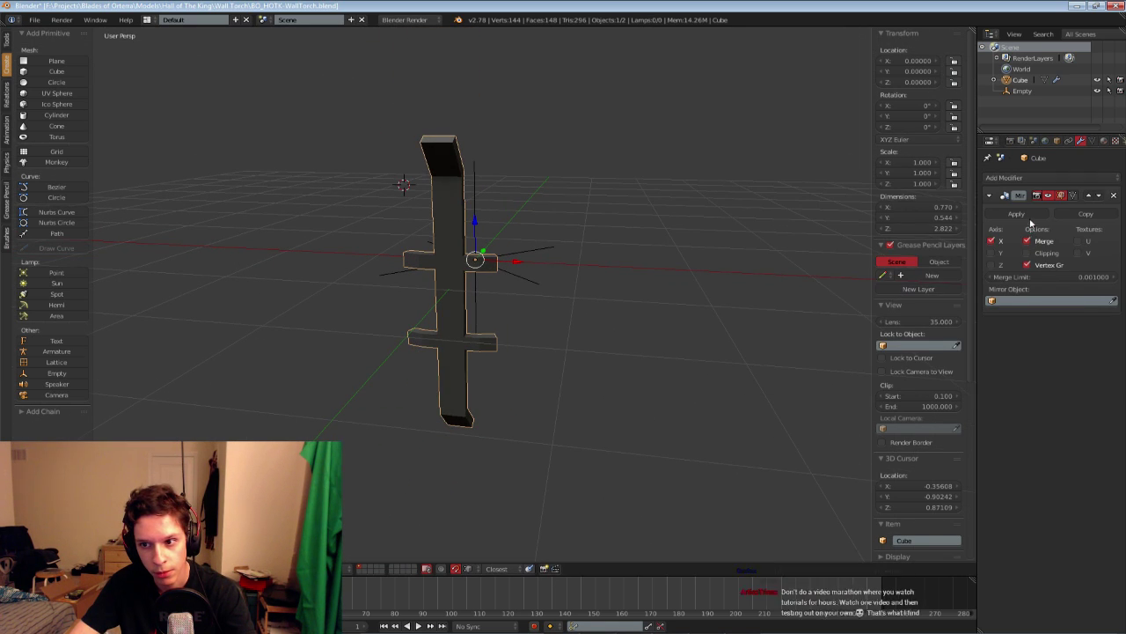
click(1114, 194)
Add an Array modifier with a count of 8, using only an object offset driven by the Empty
click(1050, 178)
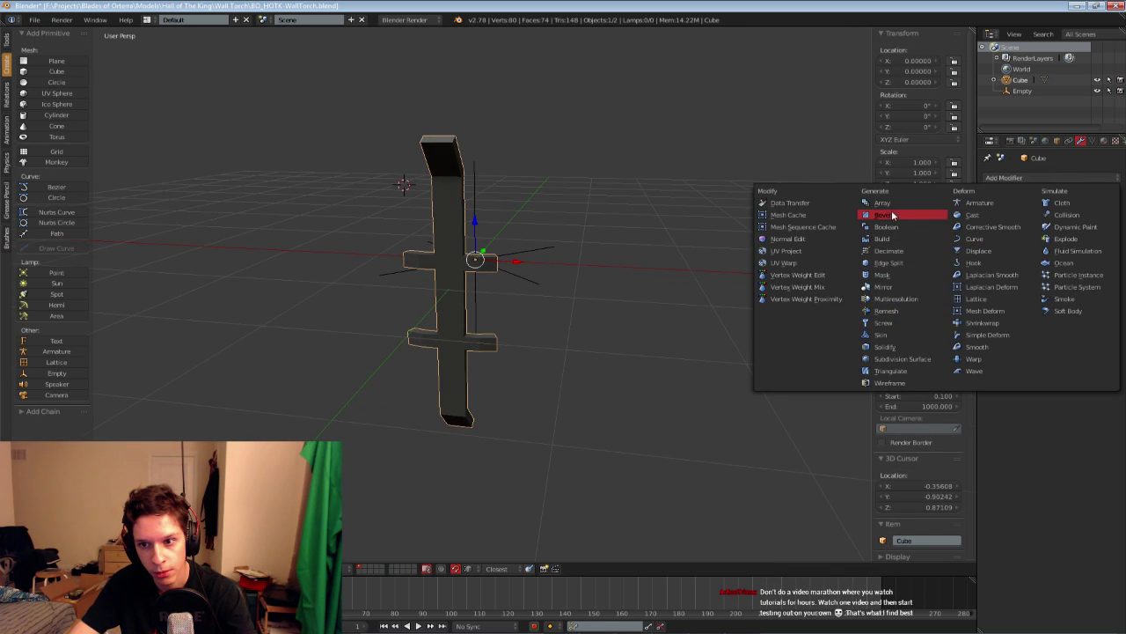
click(882, 203)
click(1059, 257)
click(1069, 321)
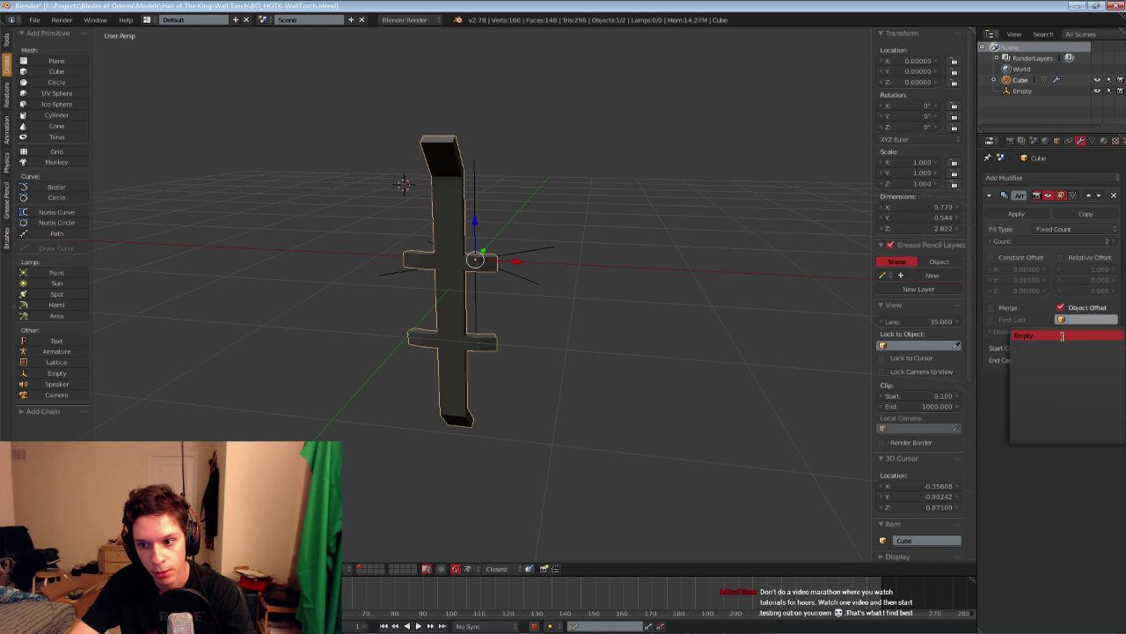
click(1065, 335)
click(1114, 241)
click(1114, 241)
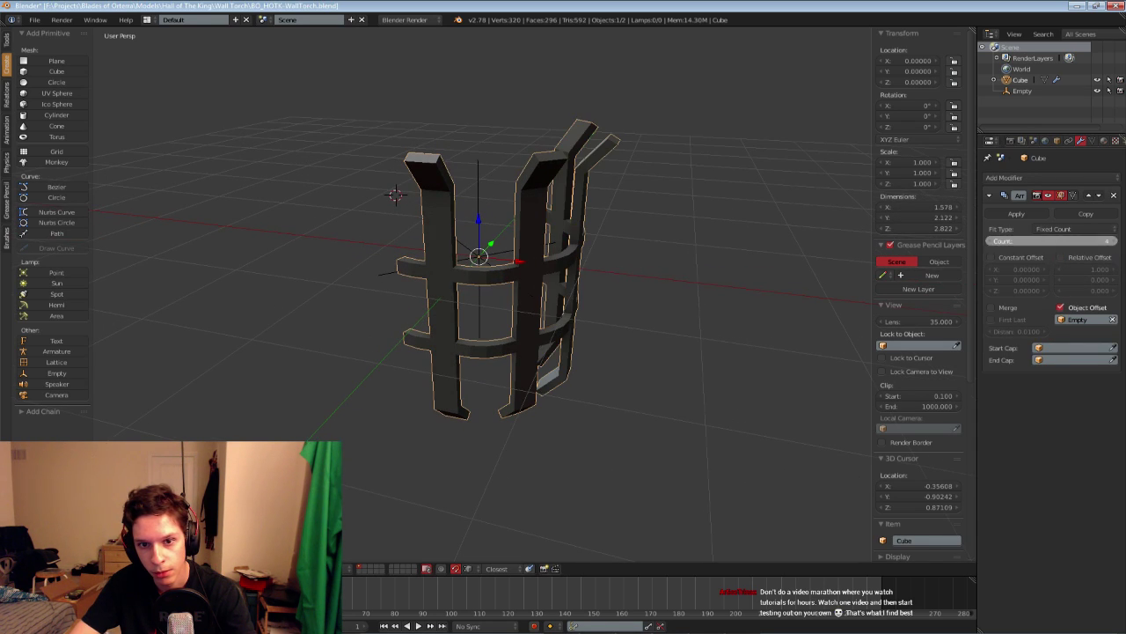
click(1115, 241)
click(1114, 241)
click(1114, 241)
click(1114, 241)
Enable Merge and First Last on the Array modifier so the band segments weld into a closed ring
key(z)
scroll(657, 290, up, 3)
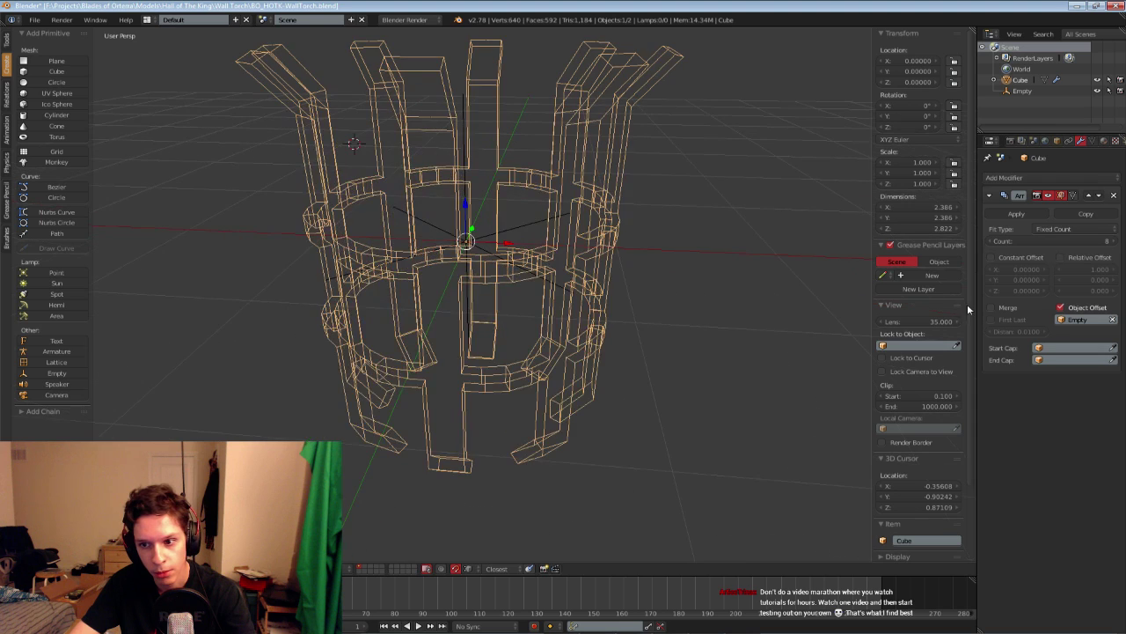
click(991, 307)
click(992, 319)
key(z)
scroll(621, 331, down, 3)
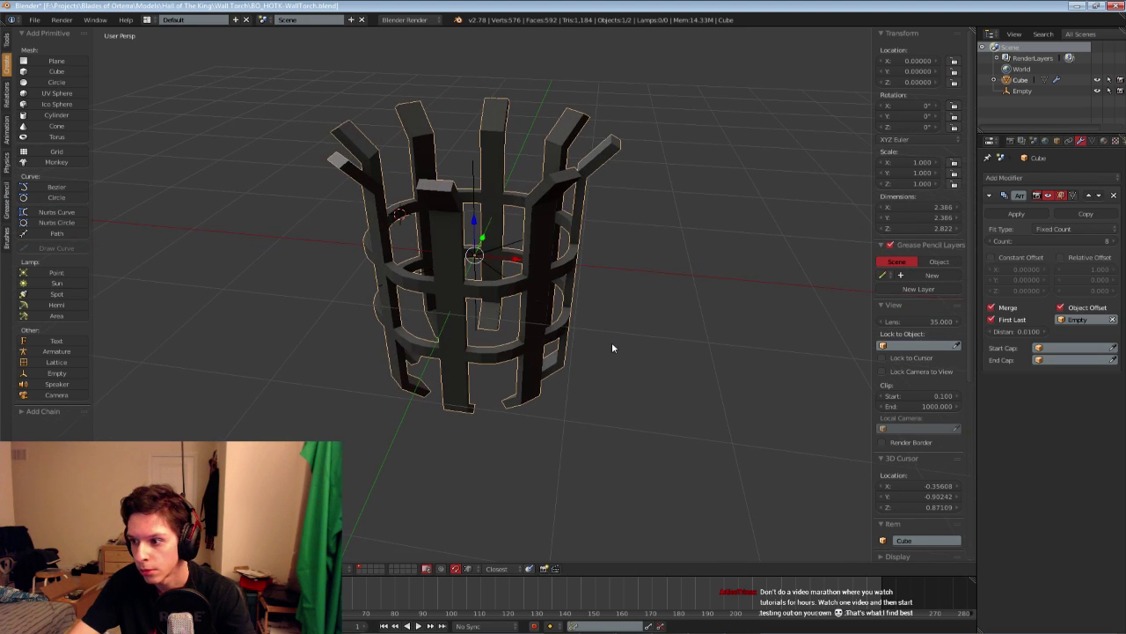
middle_drag(590, 359, 589, 347)
key(a)
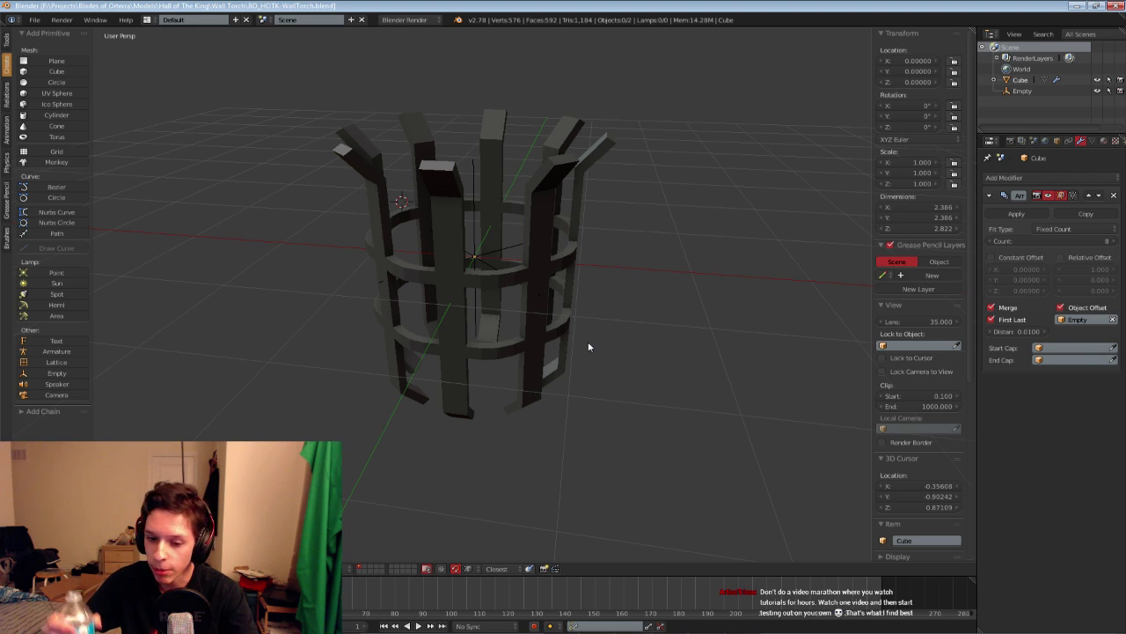
middle_drag(589, 347, 580, 374)
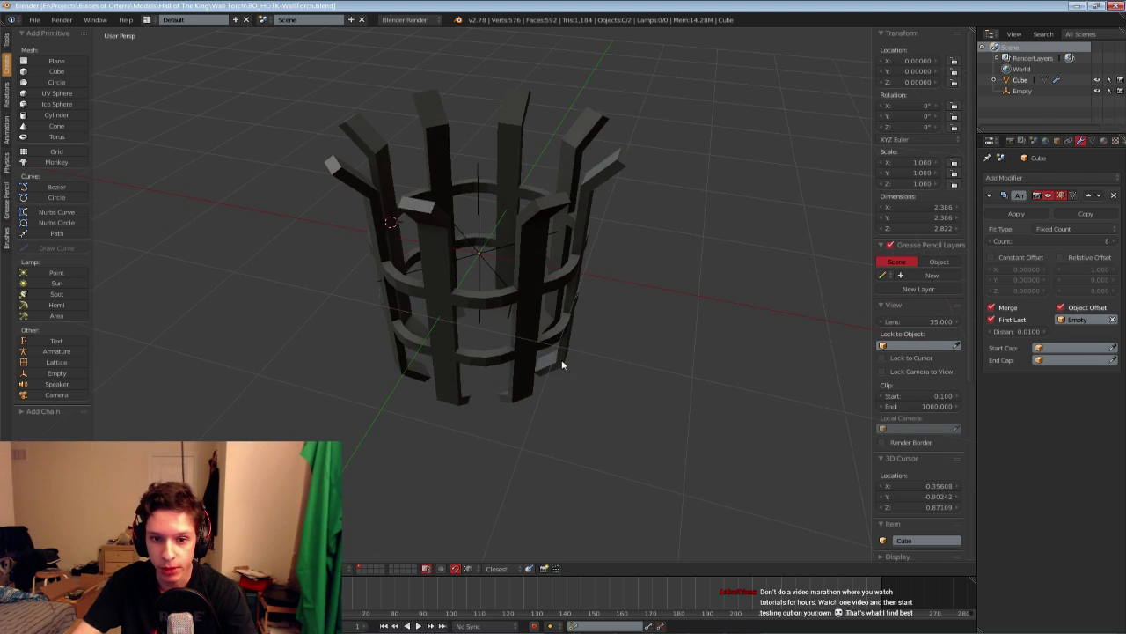
Scale the inner bend vertices of both band arms slightly inward along X towards the front bar
scroll(564, 365, up, 4)
right_click(569, 262)
middle_drag(569, 263, 555, 301)
key(KP_7)
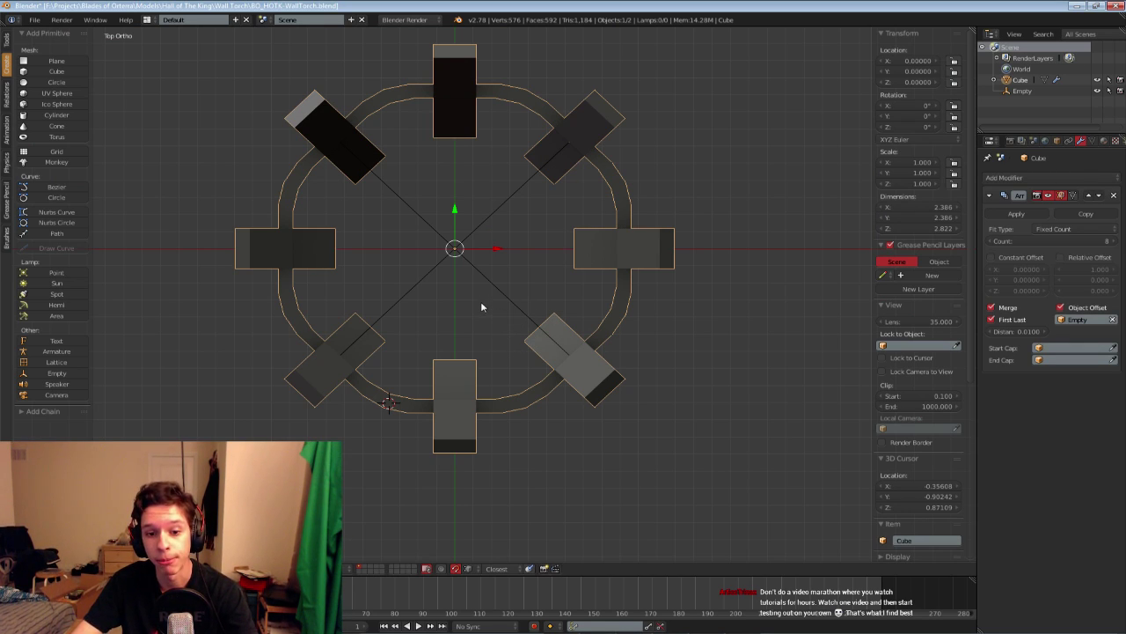
key(Tab)
scroll(493, 357, up, 3)
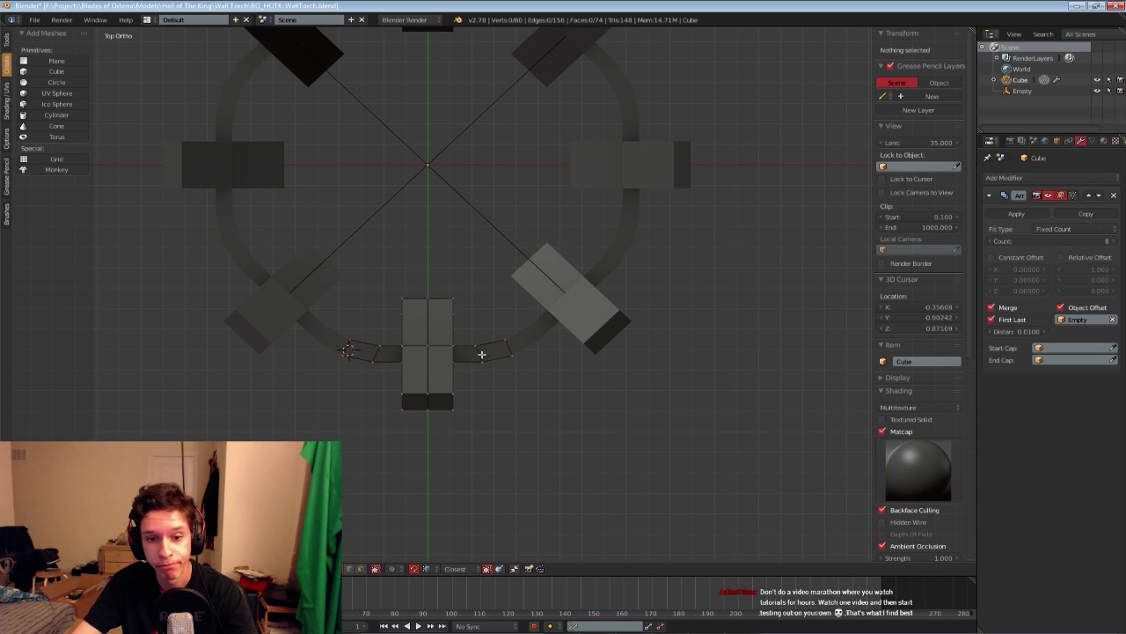
scroll(482, 355, up, 1)
key(z)
key(b)
drag(466, 347, 488, 367)
key(b)
drag(366, 367, 350, 348)
key(s)
key(x)
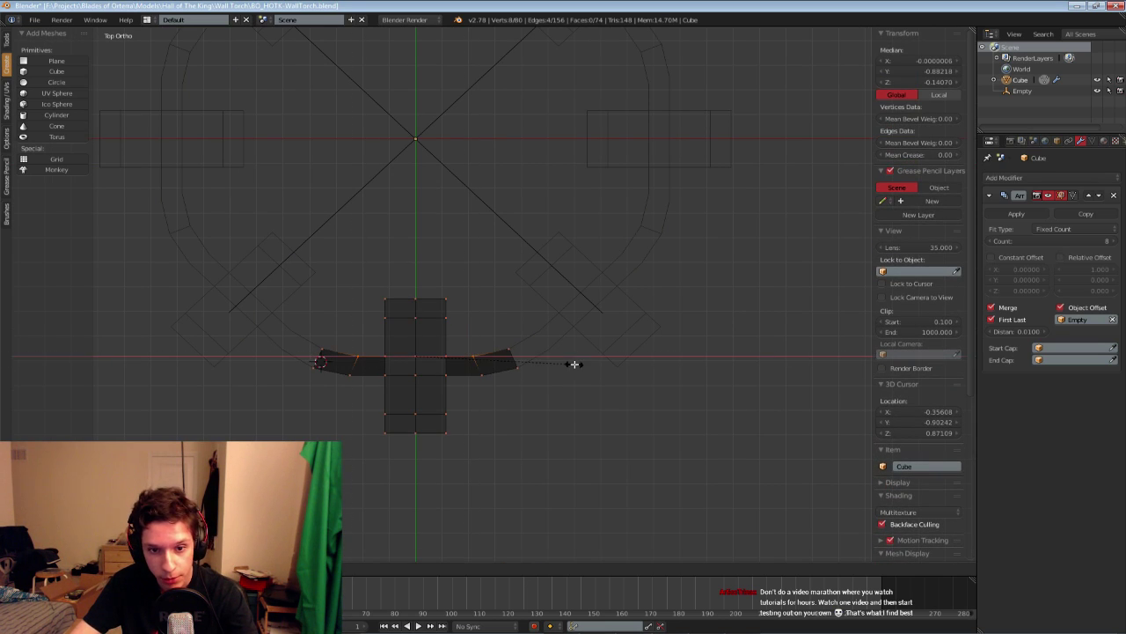
click(587, 364)
key(z)
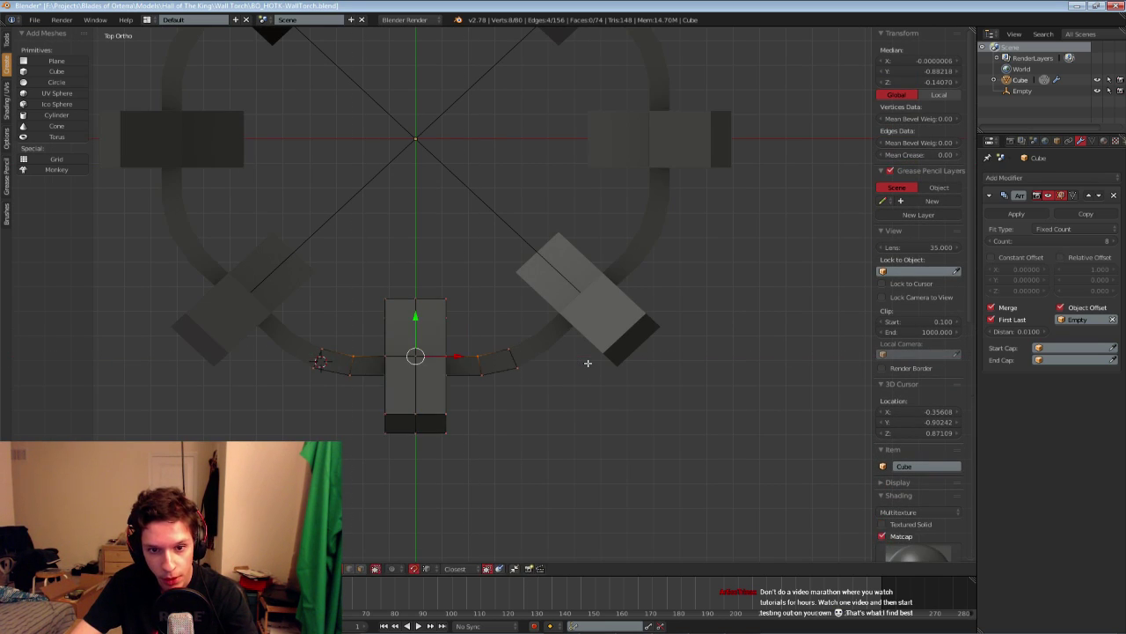
Examine the roundness of the band ring around the whole arrayed basket
key(Tab)
scroll(587, 362, down, 4)
scroll(564, 385, up, 2)
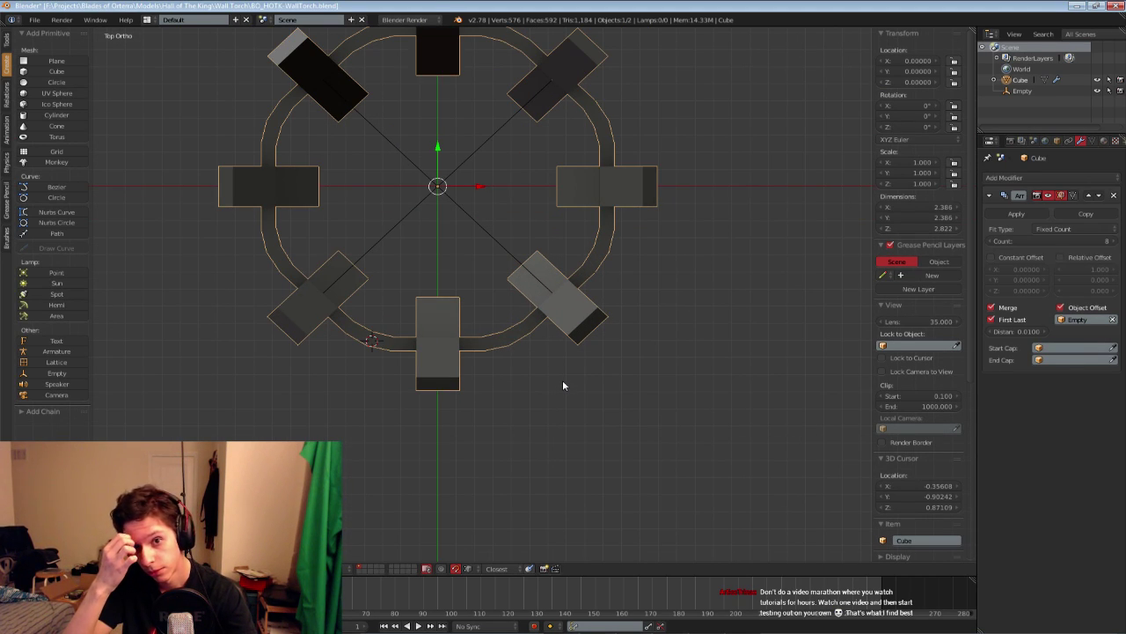
scroll(500, 334, down, 4)
key(a)
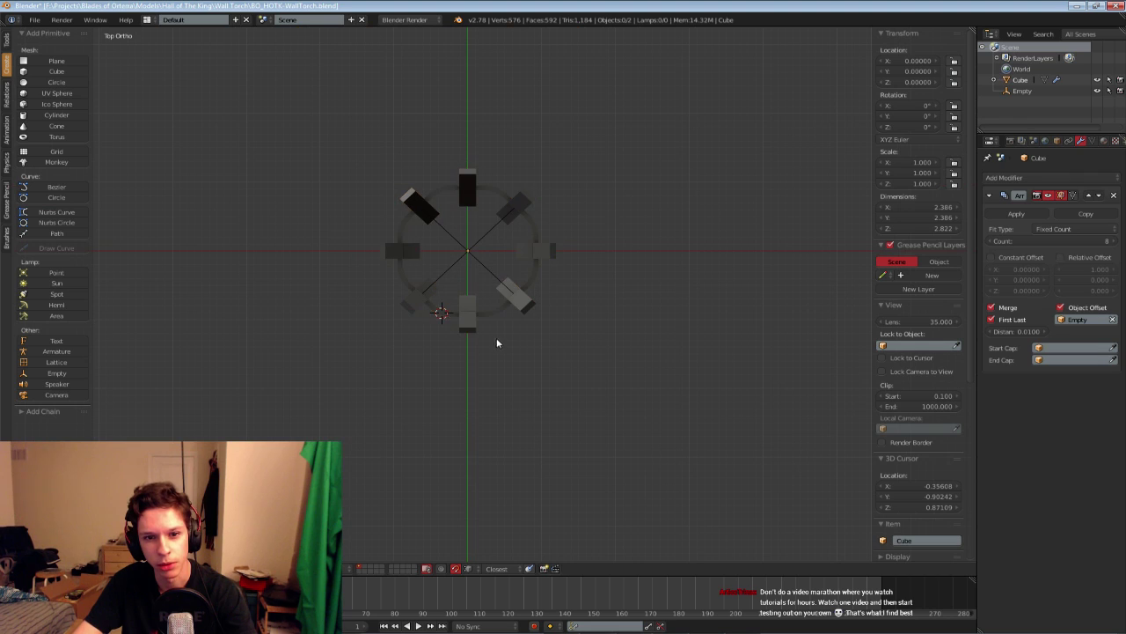
scroll(498, 405, up, 3)
shift+middle_drag(496, 339, 461, 316)
scroll(458, 401, down, 3)
scroll(461, 315, up, 3)
Bevel the upper and lower bends of the vertical bar with two segments and an offset of about 0.19
key(Tab)
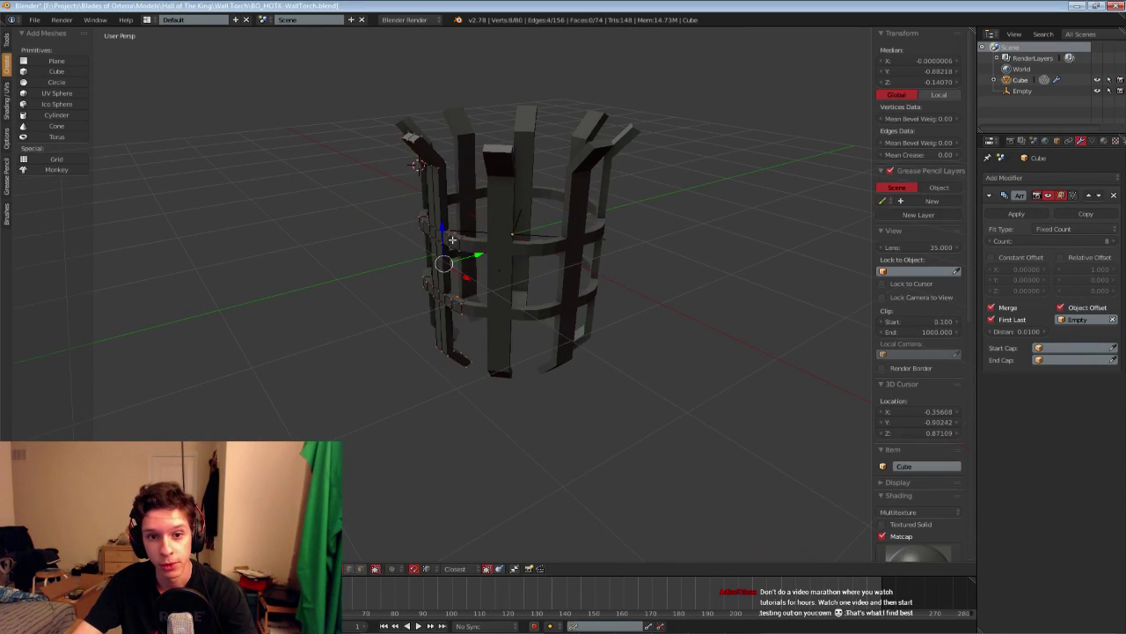
scroll(452, 239, up, 2)
shift+middle_drag(453, 239, 483, 384)
key(a)
key(z)
middle_drag(442, 268, 476, 226)
alt+right_click(476, 226)
shift+middle_drag(491, 449, 503, 293)
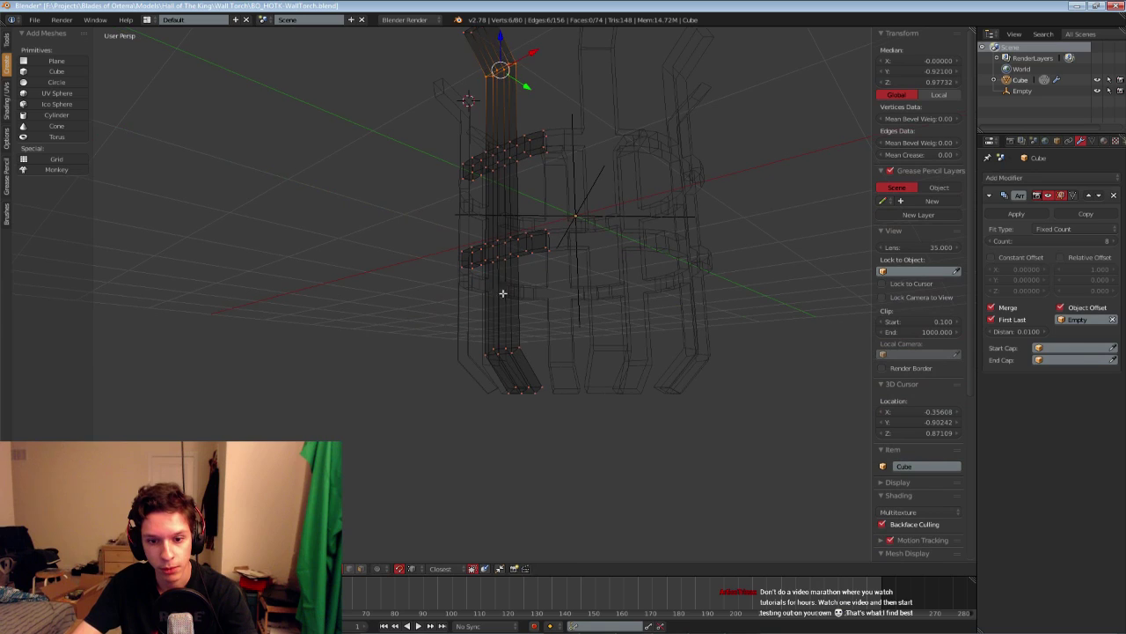
key(b)
drag(478, 342, 556, 374)
key(z)
middle_drag(577, 359, 537, 358)
key(ctrl+b)
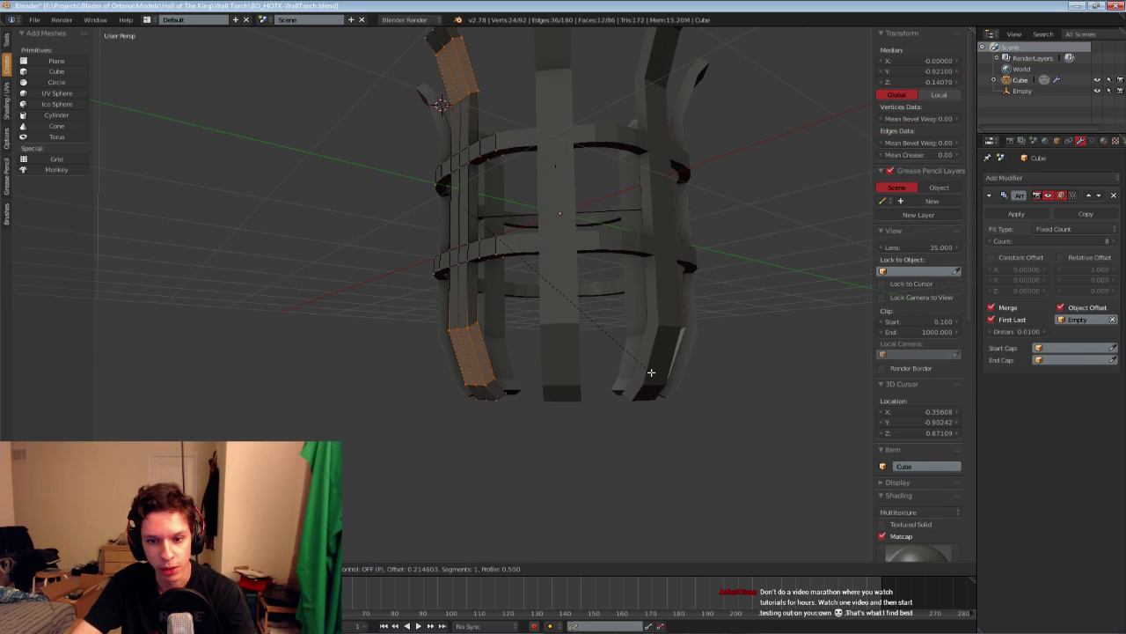
scroll(651, 372, up, 1)
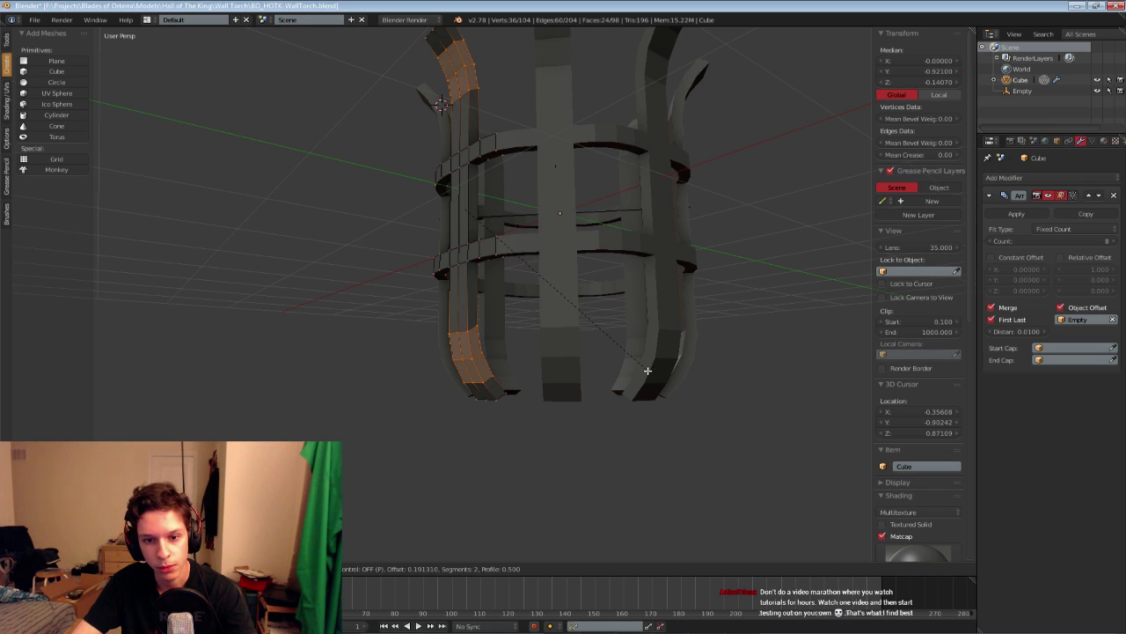
click(647, 371)
Leave mesh editing and save the file over the existing version
key(Tab)
key(a)
scroll(529, 341, down, 5)
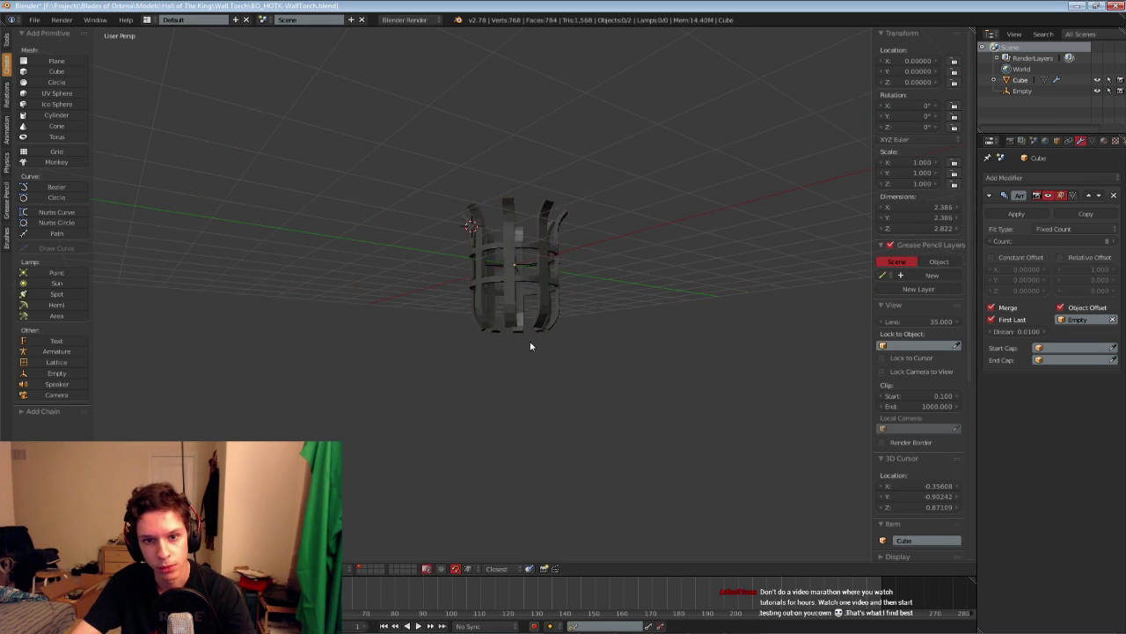
key(ctrl+s)
middle_drag(530, 341, 484, 401)
click(510, 366)
Check the torch reference photo in Windows Photo Viewer, and lower the bottom band slightly along Z in Blender
key(alt+Tab)
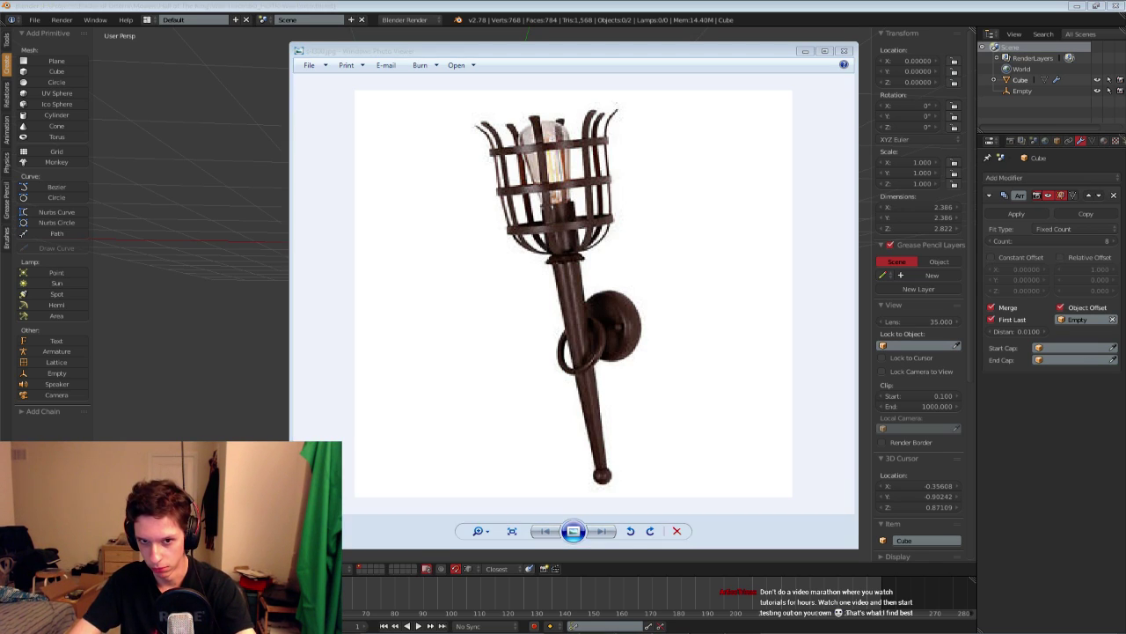
key(alt+Tab)
scroll(476, 405, up, 6)
right_click(451, 287)
shift+middle_drag(424, 270, 344, 257)
key(Tab)
key(a)
key(z)
key(b)
drag(344, 256, 528, 305)
key(z)
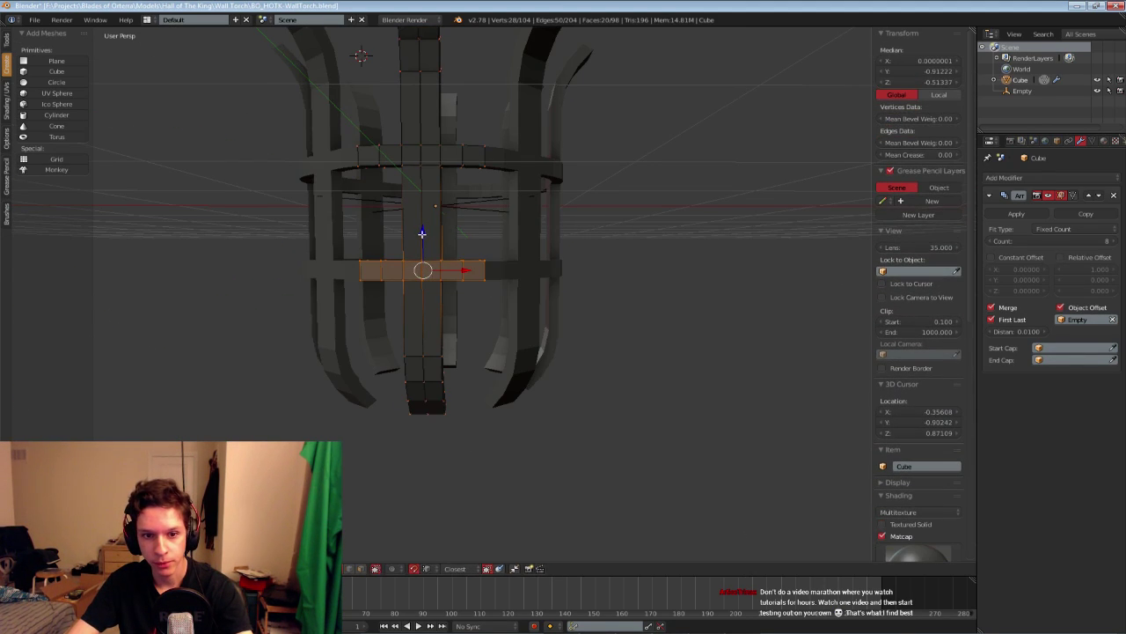
drag(423, 234, 424, 279)
key(Tab)
Try to raise the upper band slightly along Z
key(Tab)
scroll(437, 205, down, 2)
shift+middle_drag(436, 205, 459, 228)
key(a)
key(z)
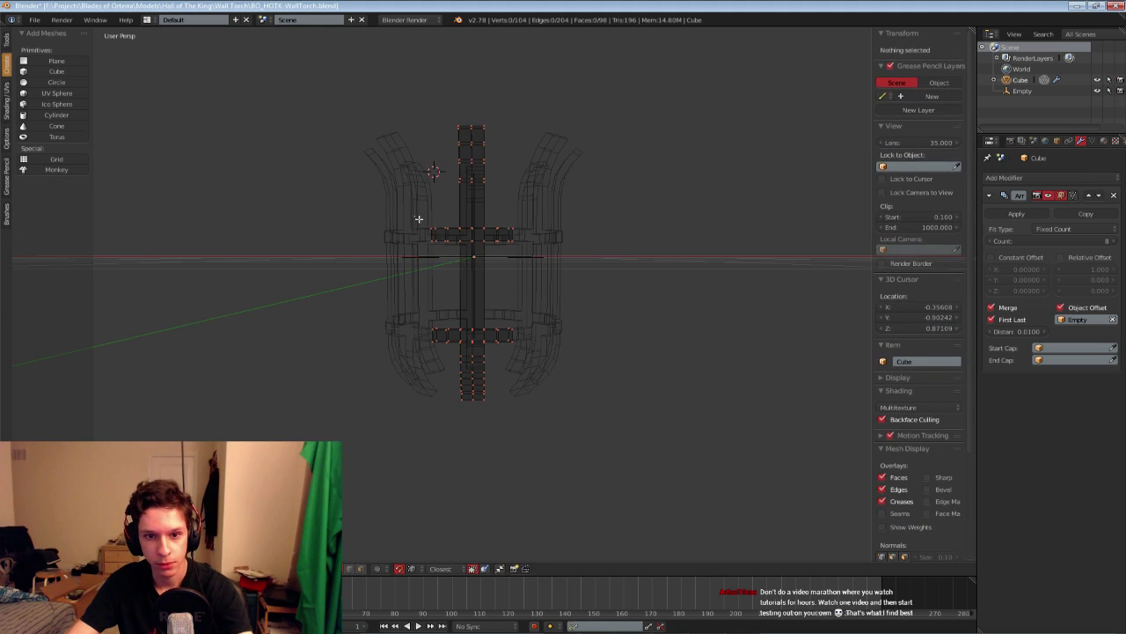
key(b)
drag(417, 219, 528, 253)
key(z)
drag(472, 201, 475, 194)
right_click(475, 195)
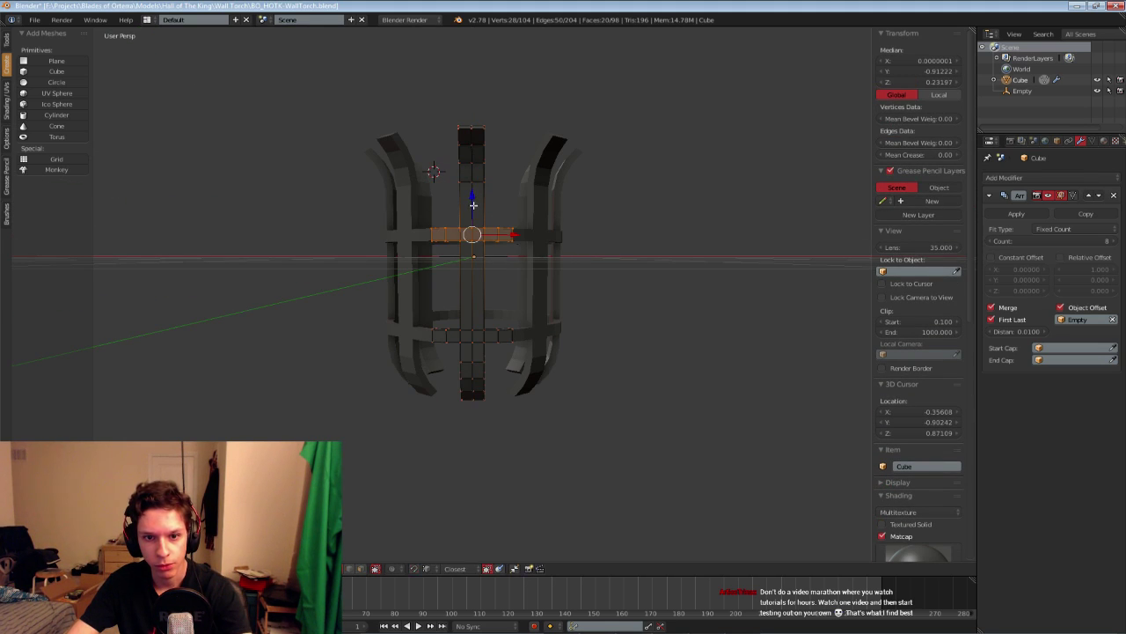
Review the whole basket and compare it with the torch reference photo in Windows Photo Viewer
key(Tab)
scroll(458, 296, down, 5)
middle_drag(458, 296, 459, 341)
scroll(459, 342, up, 4)
key(alt+Tab)
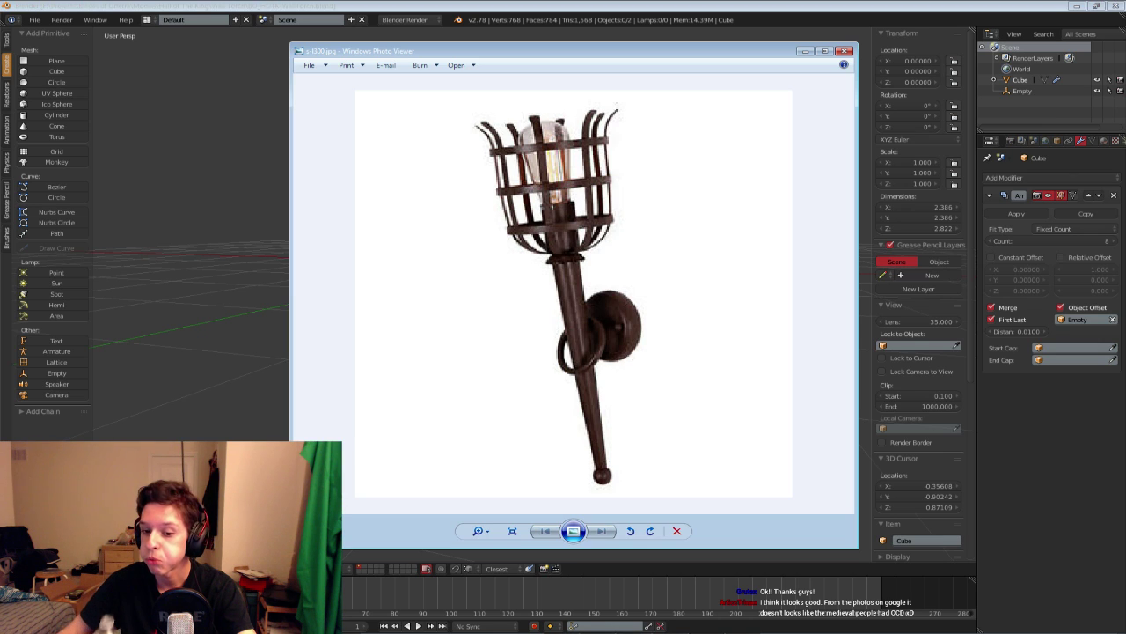
Switch back to Blender and set the 3D cursor location to 0 on X, Y and Z
key(alt+Tab)
middle_drag(520, 273, 492, 317)
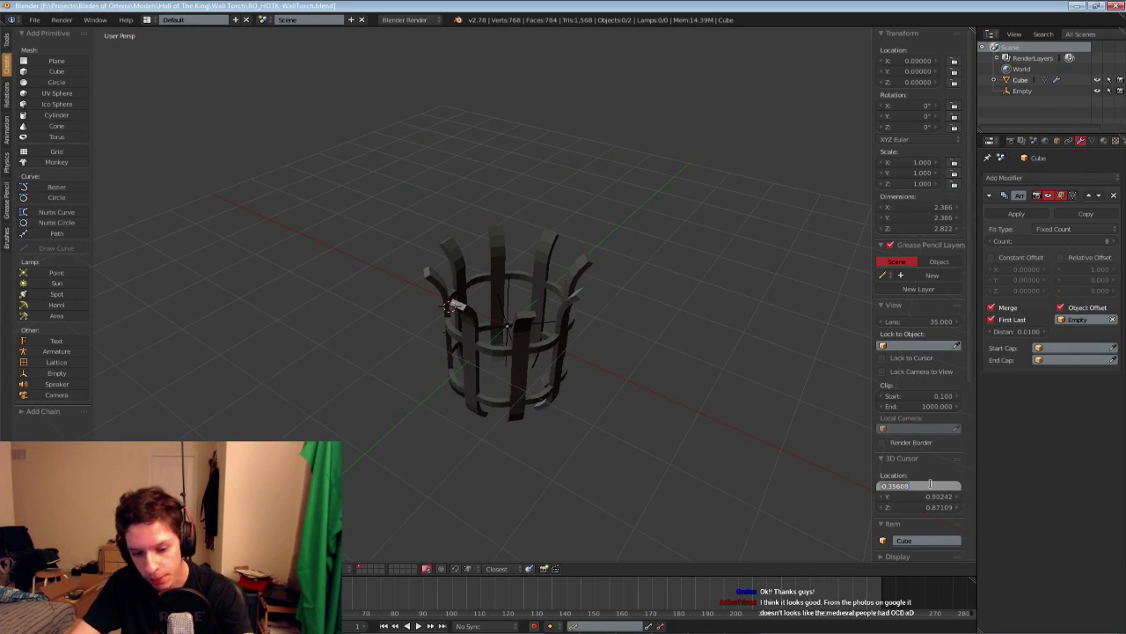
text(0)
key(Tab)
text(0)
key(Tab)
text(0)
key(Return)
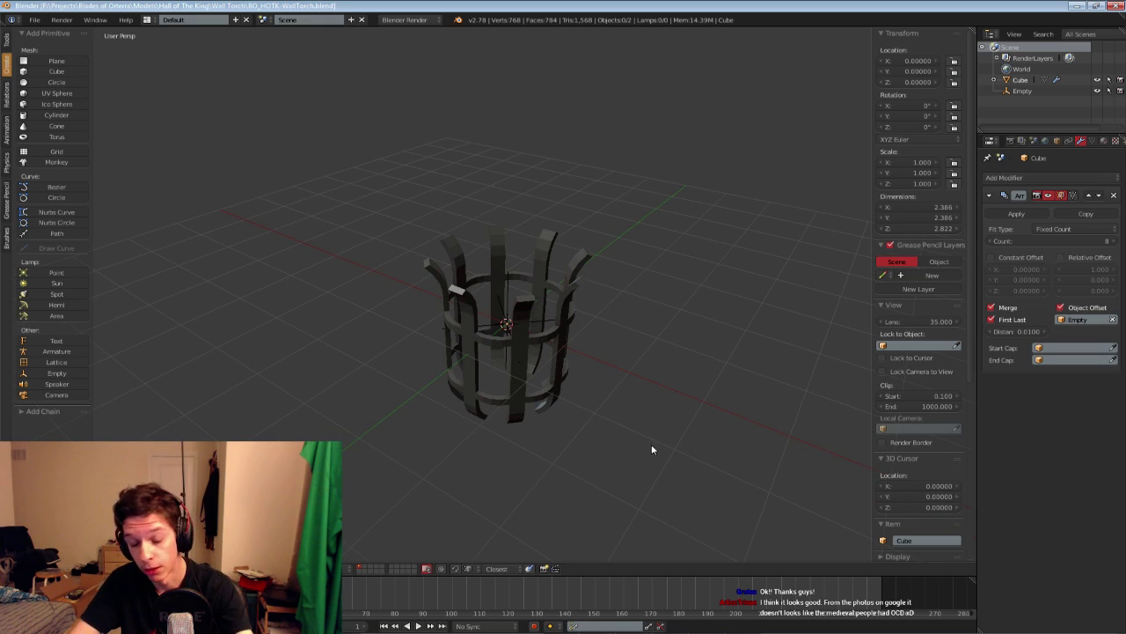
Add a mesh cylinder at the 3D cursor in the centre of the basket
key(space)
text(cylin)
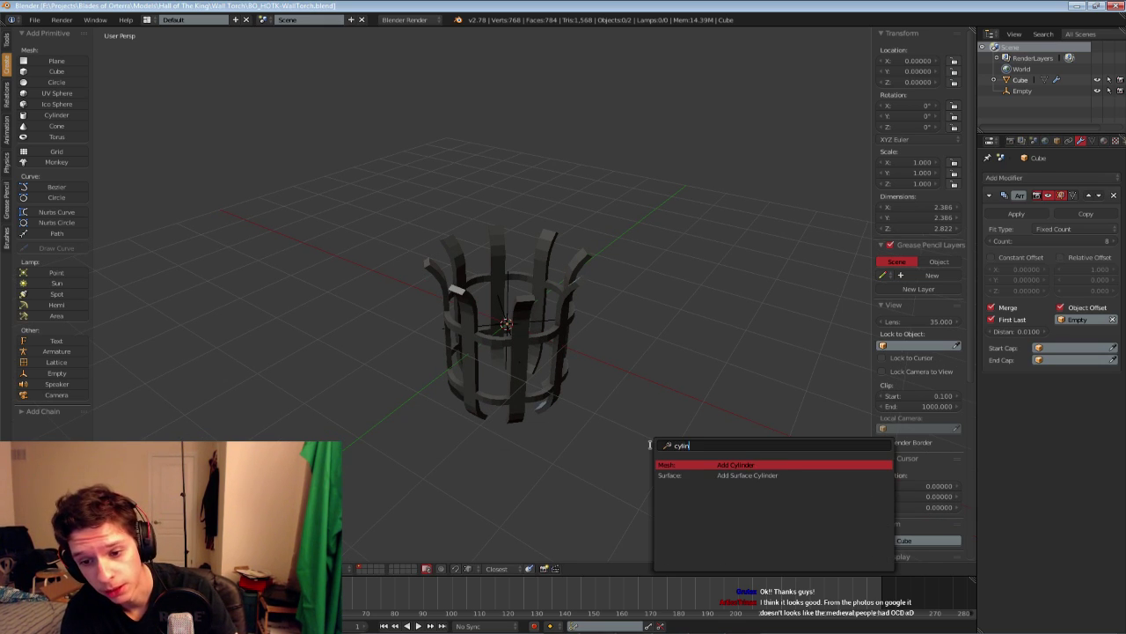
key(Return)
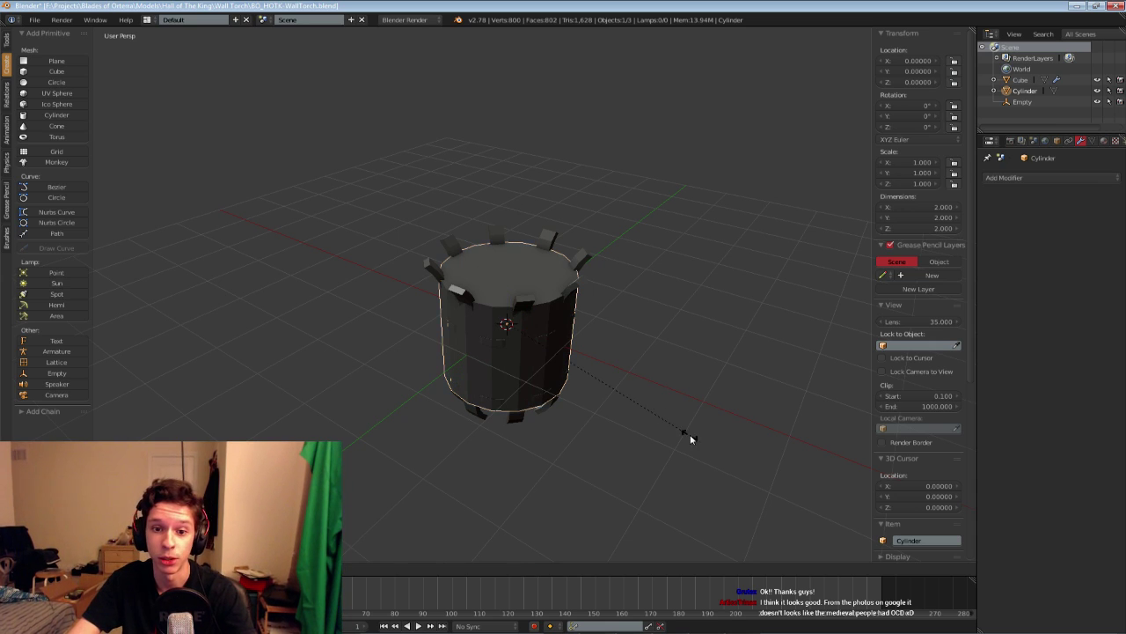
Scale the cylinder in X and Y only to about 0.559 so it fits inside the ring of bars
key(s)
key(shift+z)
click(636, 397)
key(KP_7)
key(z)
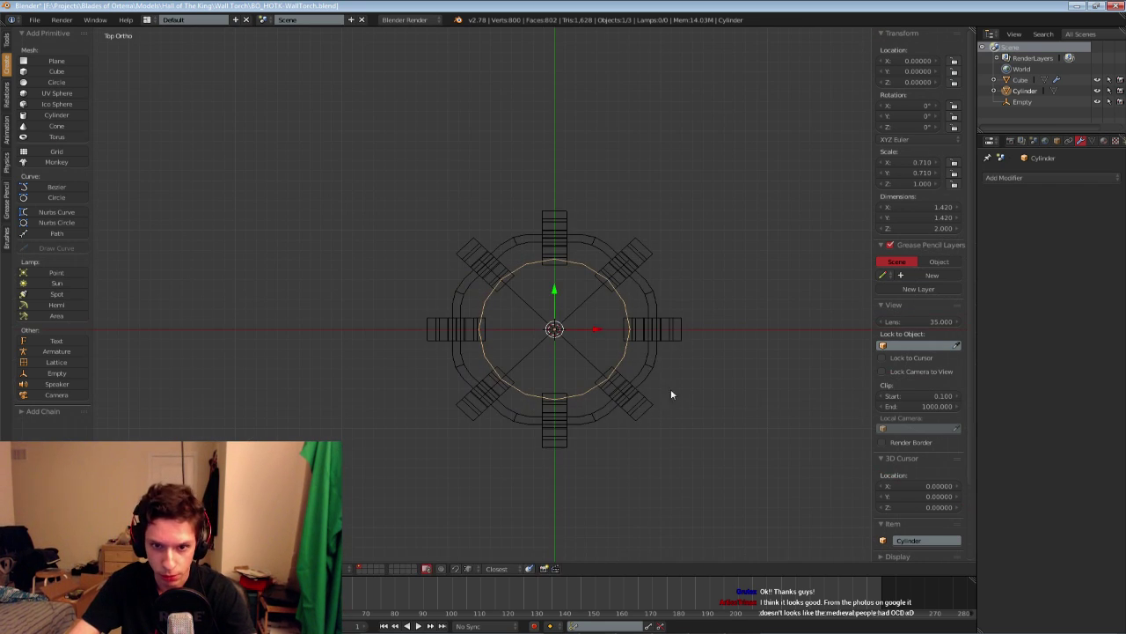
scroll(670, 388, up, 6)
key(s)
key(shift+z)
click(729, 373)
key(z)
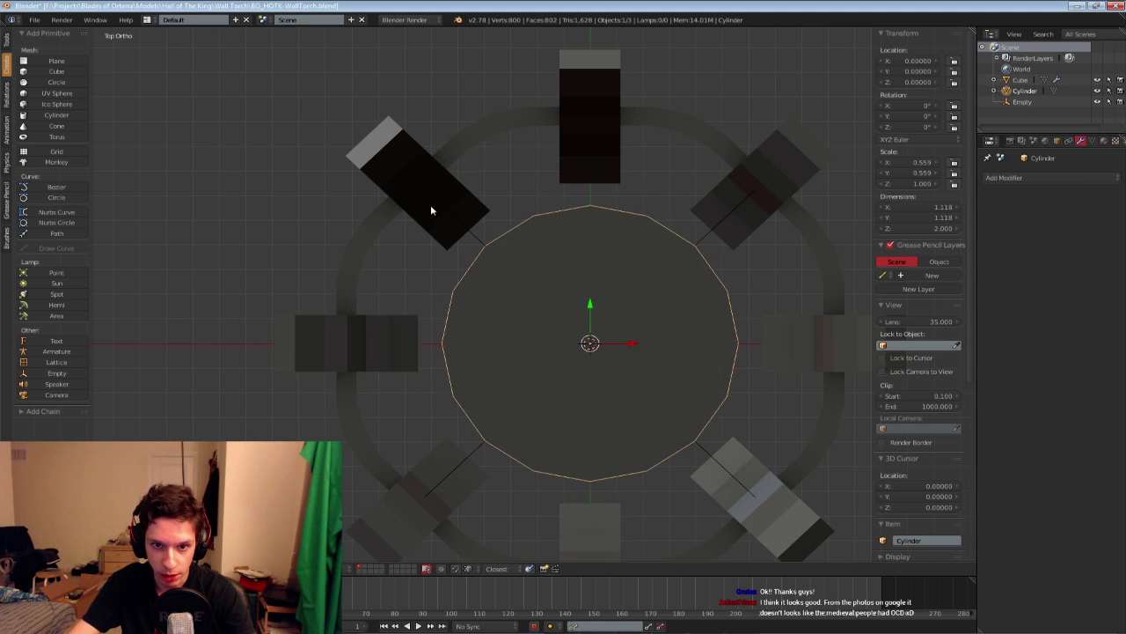
In mesh editing, select the cylinder's bottom ring of vertices and lower it to about Z -6.33 to form the handle
scroll(491, 286, down, 9)
middle_drag(476, 410, 510, 357)
key(Tab)
key(a)
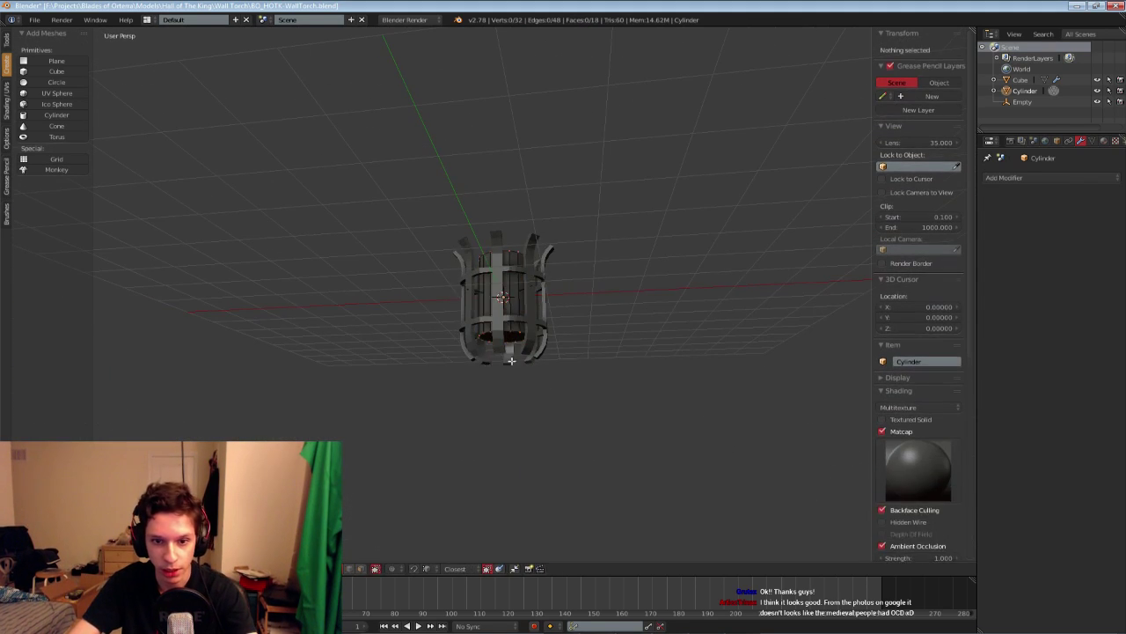
key(z)
key(b)
drag(446, 314, 608, 397)
key(z)
drag(503, 296, 503, 444)
shift+middle_drag(498, 443, 419, 303)
scroll(416, 304, down, 4)
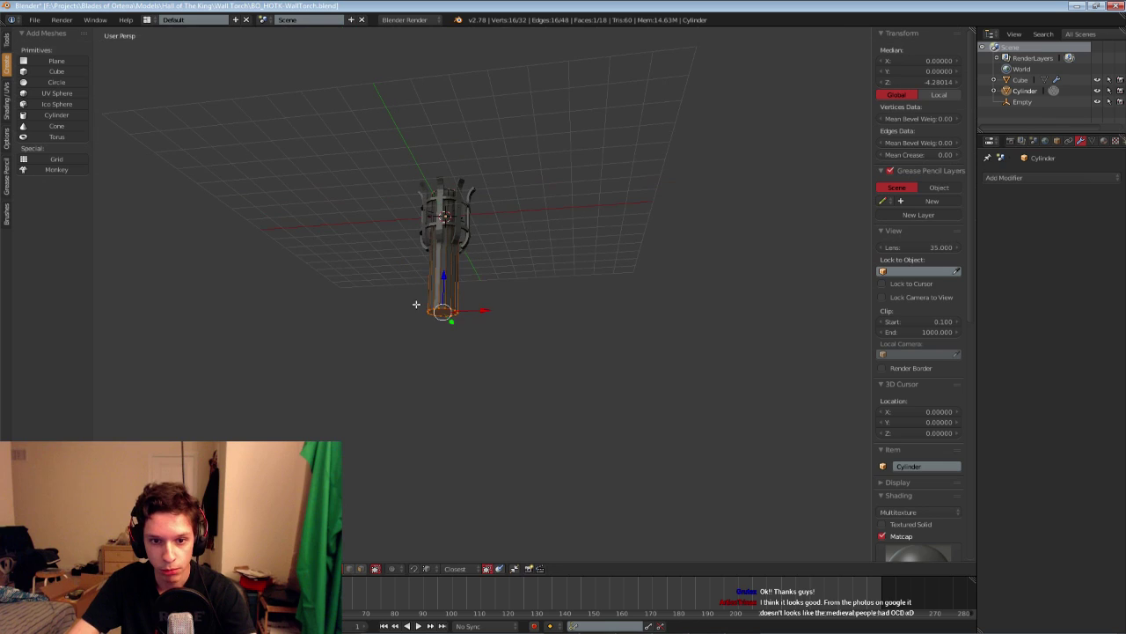
drag(445, 275, 445, 325)
middle_drag(445, 325, 598, 438)
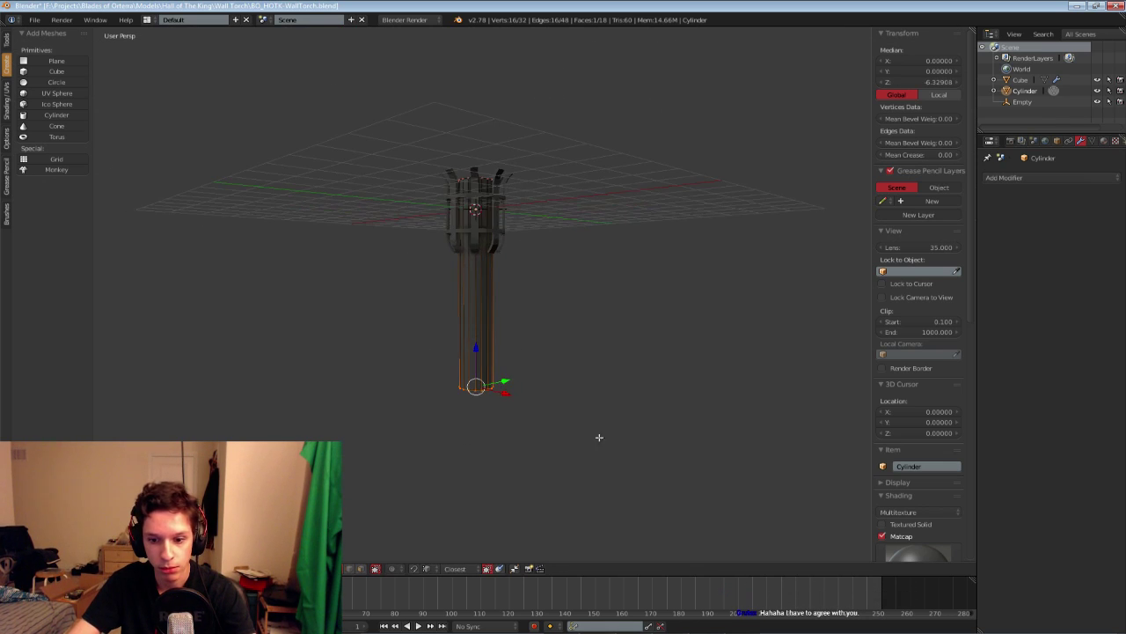
Check the torch reference photo in Windows Photo Viewer, and lower the handle's bottom ring to about Z -6.73 in Blender
key(alt+Tab)
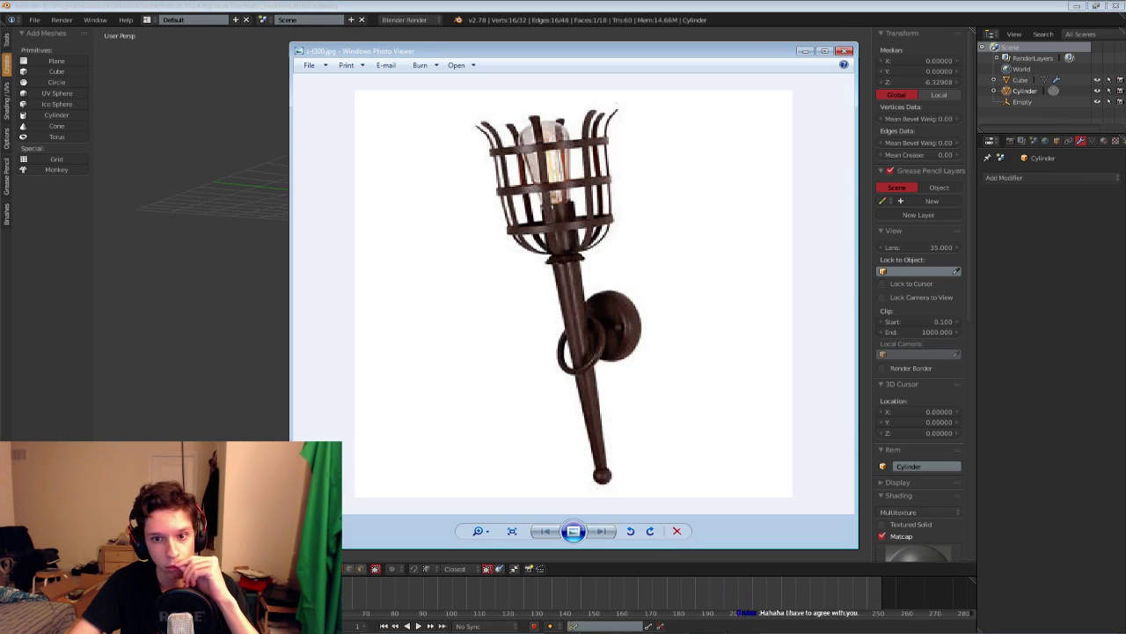
key(alt+Tab)
middle_drag(500, 339, 476, 338)
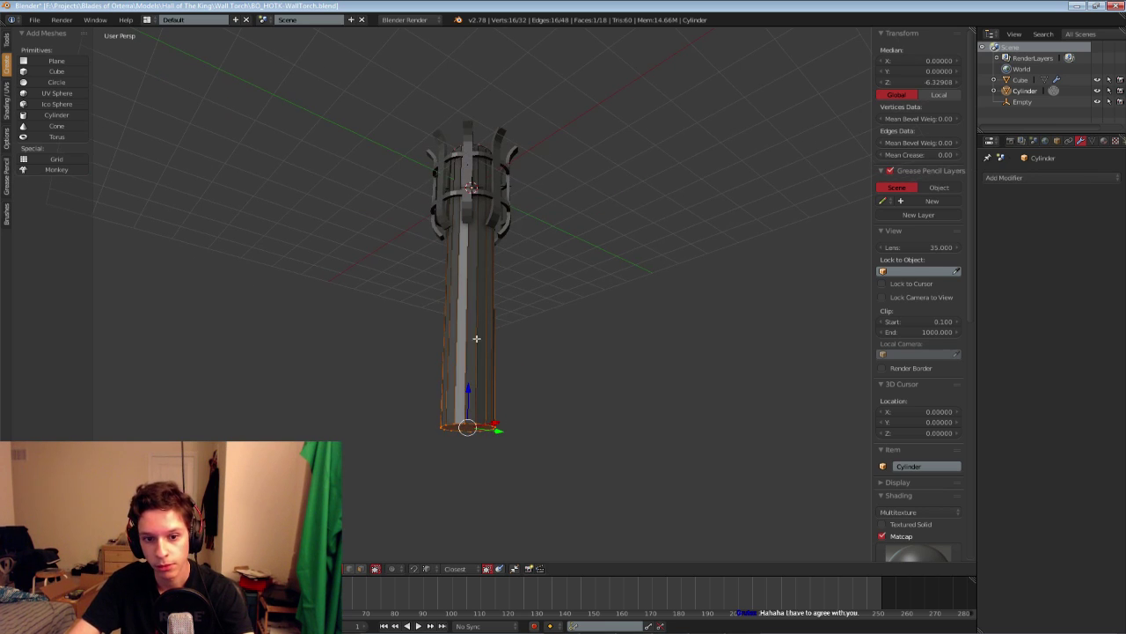
drag(466, 387, 466, 406)
scroll(478, 378, down, 3)
middle_drag(458, 352, 483, 372)
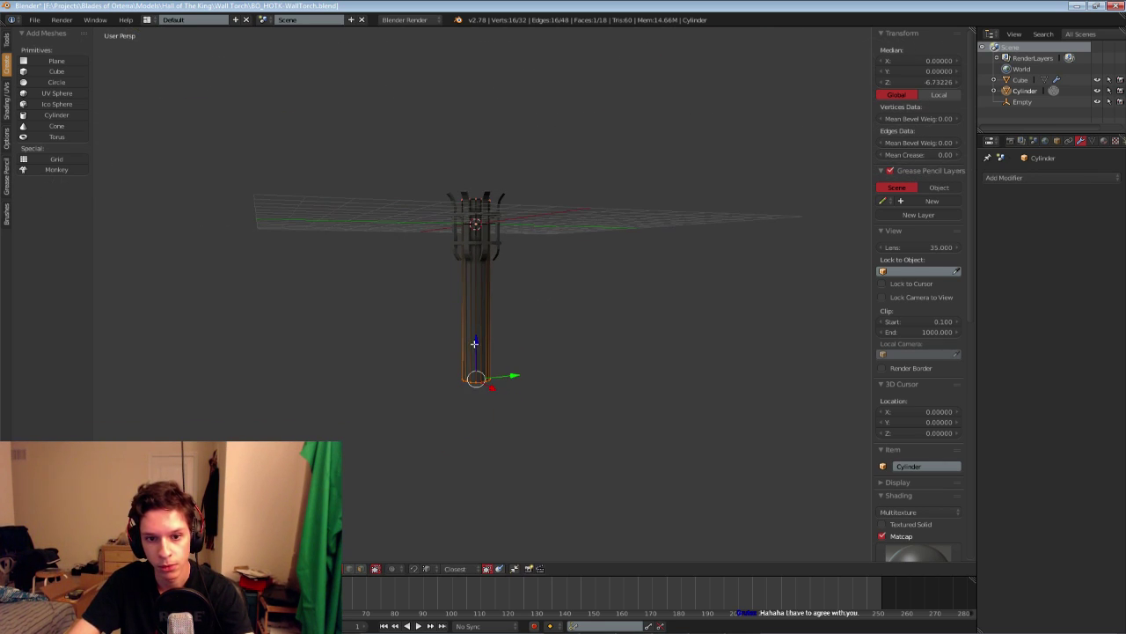
Lower the handle's bottom ring to about Z -7.12 and scale it slightly inward
key(e)
click(475, 357)
key(z)
key(s)
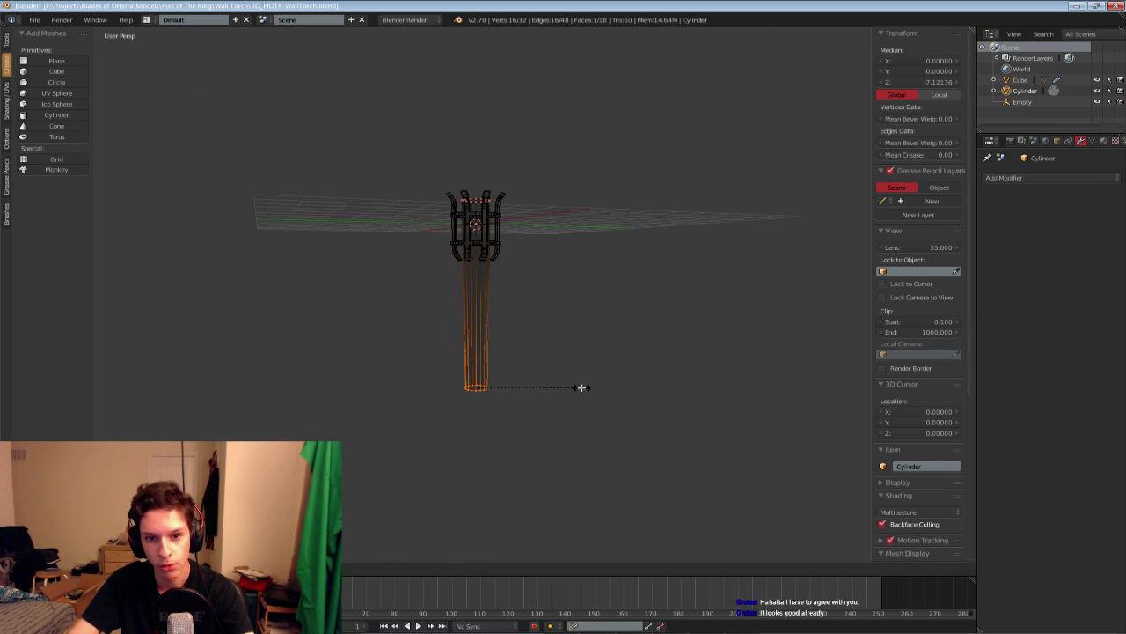
click(582, 387)
Select the handle's top ring and lower it to about Z -1.03, near the basket's bottom band
key(a)
alt+right_click(476, 200)
key(z)
drag(475, 161, 472, 216)
scroll(472, 214, up, 6)
middle_drag(470, 211, 460, 167)
key(ctrl+s)
drag(451, 141, 451, 116)
scroll(452, 201, down, 3)
mouse_move(453, 201)
middle_down()
mouse_move(467, 276)
mouse_move(468, 189)
middle_up()
key(a)
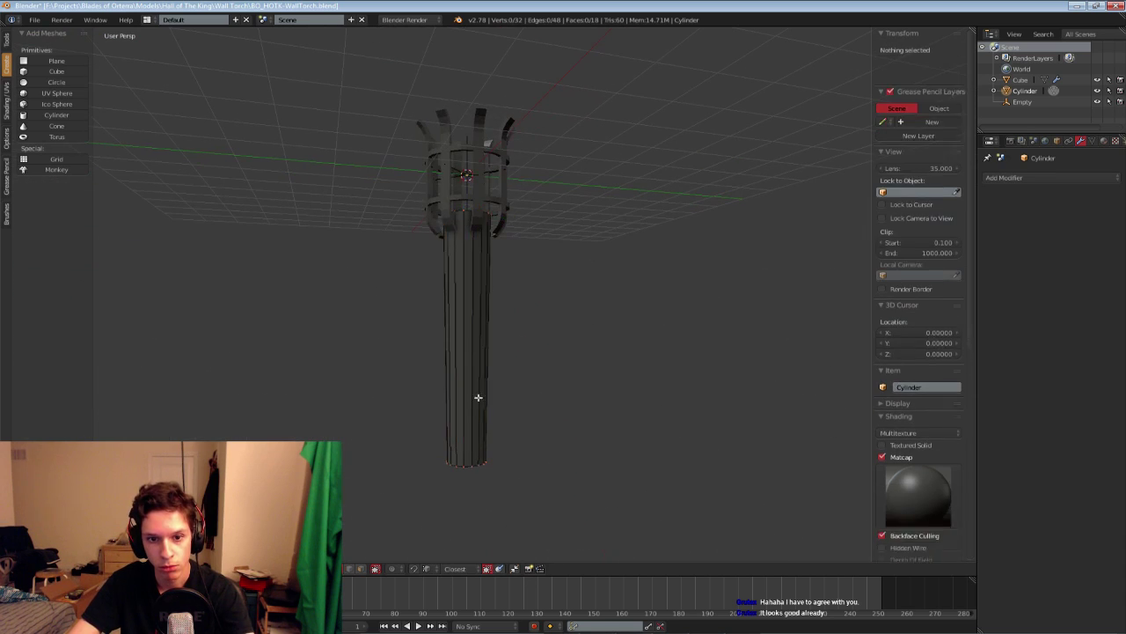
Select the handle's bottom ring and scale it further inward to strengthen the taper
key(z)
key(b)
drag(415, 431, 548, 513)
key(s)
click(588, 475)
key(z)
scroll(536, 415, down, 1)
middle_drag(536, 415, 516, 418)
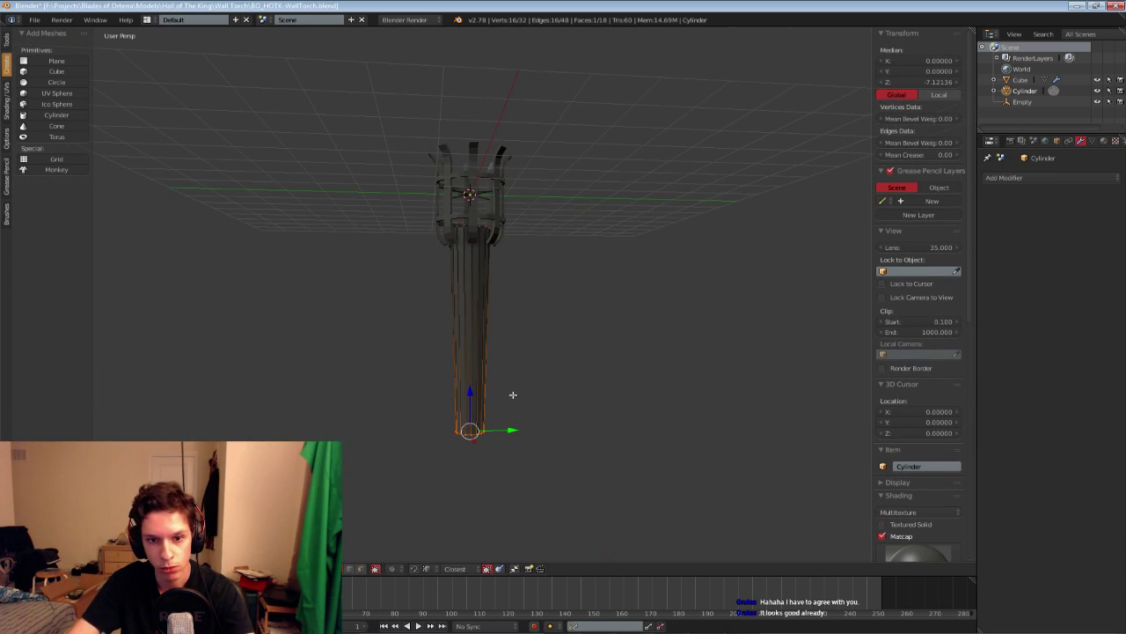
Try to curve the handle by shifting its bottom ring along Y and offsetting a new mid-height loop cut
drag(513, 431, 525, 430)
key(a)
key(ctrl+r)
click(478, 330)
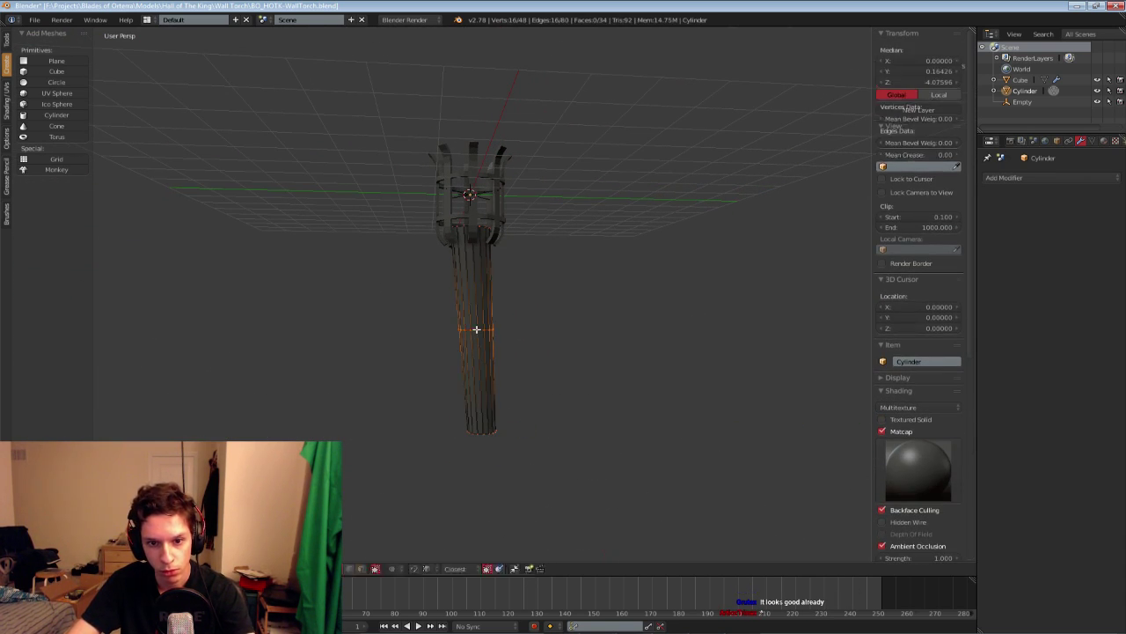
right_click(477, 329)
drag(522, 330, 518, 330)
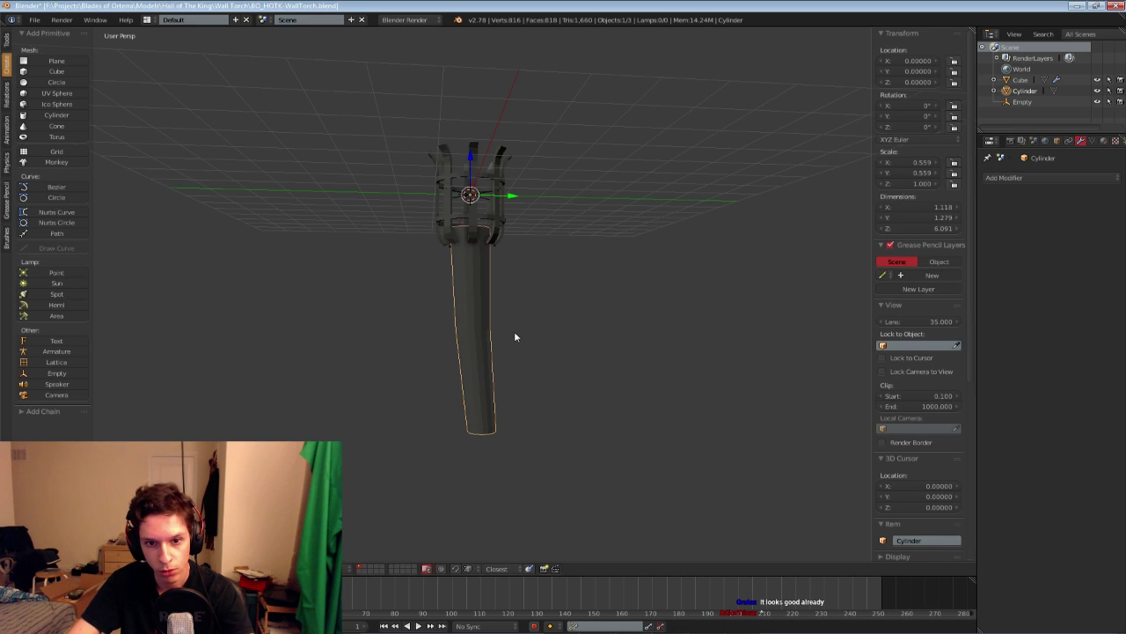
Try to smooth the handle's bend by beveling the middle loop with one segment, and inspect the curved shape
scroll(500, 331, up, 1)
key(ctrl+b)
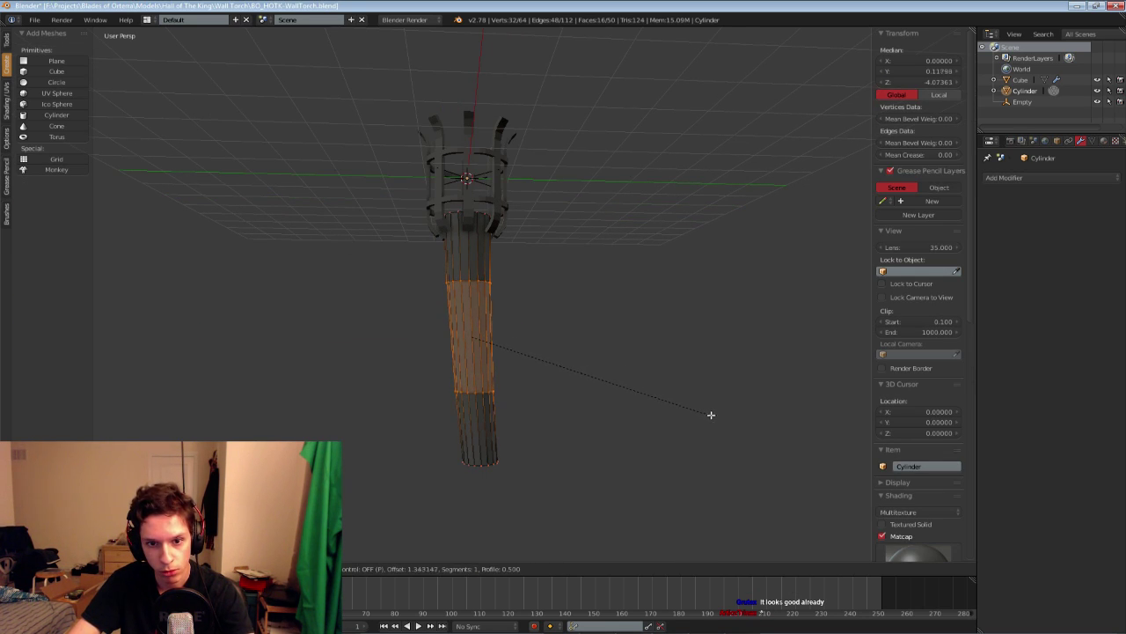
click(704, 408)
key(Tab)
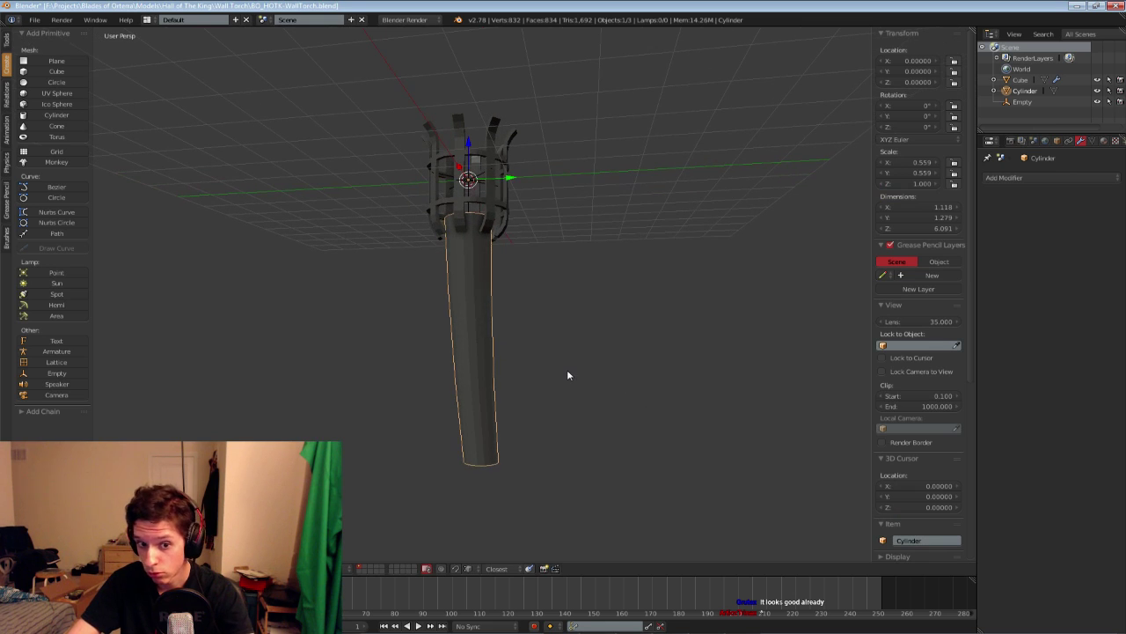
middle_drag(566, 374, 624, 370)
scroll(491, 356, down, 3)
right_click(481, 320)
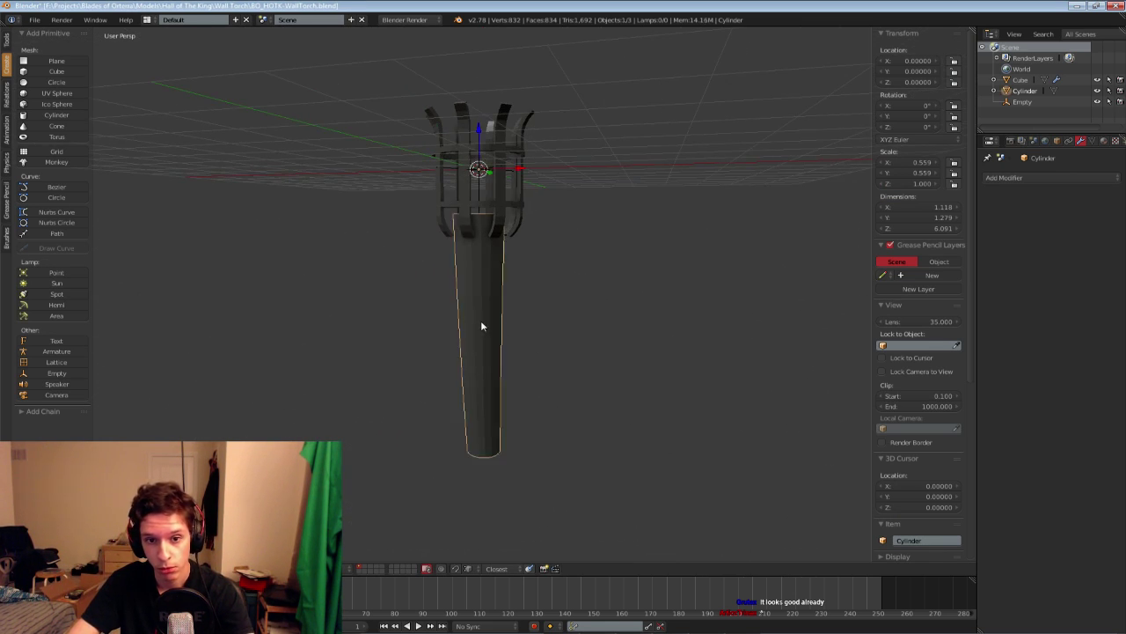
key(Tab)
middle_drag(480, 324, 458, 365)
Undo the handle's bevel, middle loop cut and sideways shift
key(ctrl+z)
key(ctrl+z)
key(ctrl+z)
key(z)
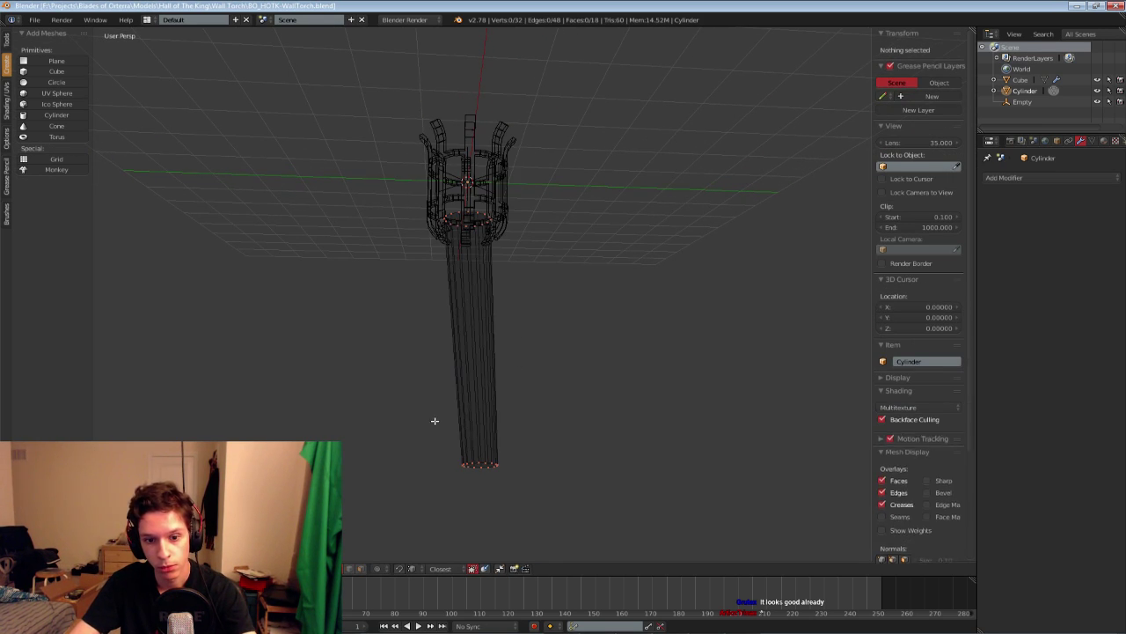
key(ctrl+z)
key(ctrl+z)
key(ctrl+z)
key(ctrl+z)
Clear the selection and save the torch file over the existing version
key(a)
middle_drag(433, 420, 421, 403)
key(ctrl+s)
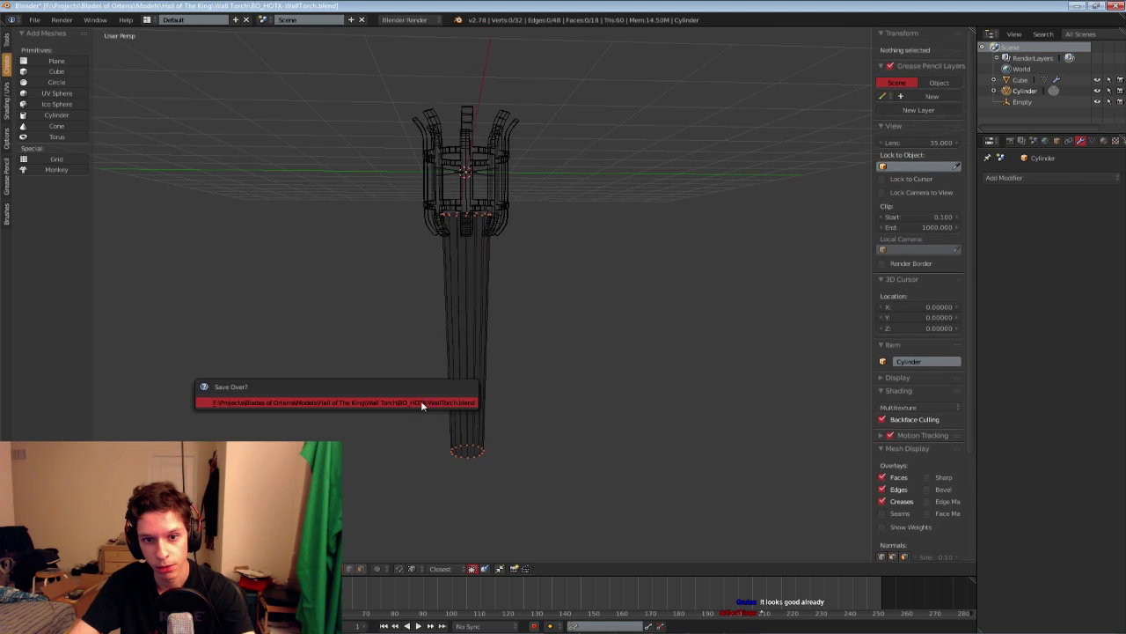
click(421, 404)
Inspect the handle inside the basket from above and compare it with the torch reference photo in Windows Photo Viewer
key(z)
middle_drag(450, 364, 452, 402)
scroll(452, 402, up, 4)
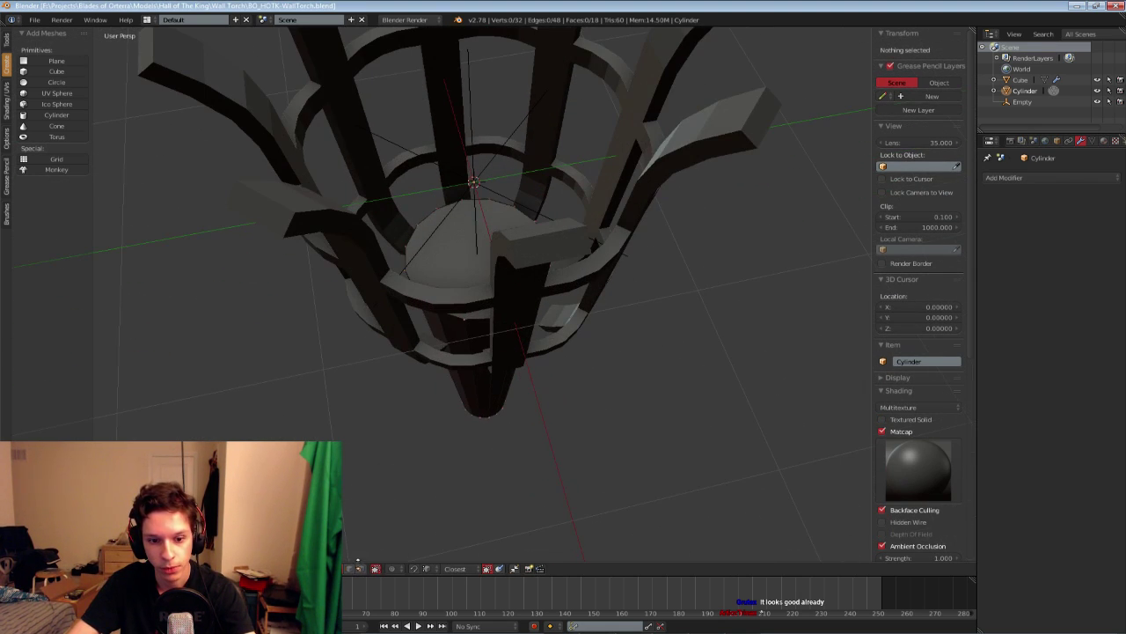
key(alt+Tab)
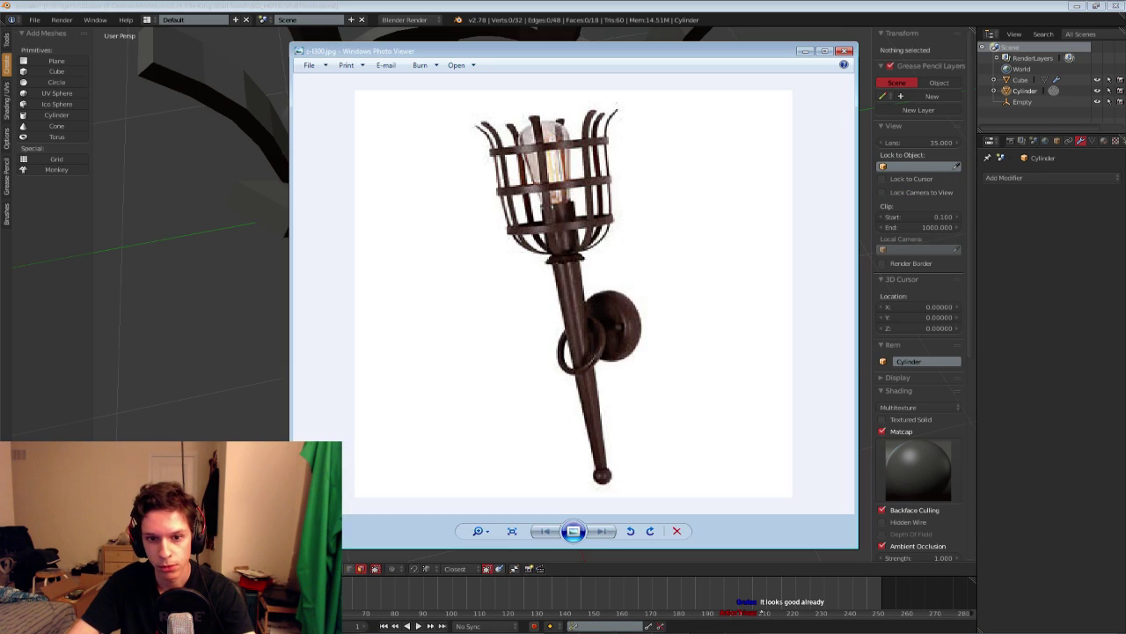
key(alt+Tab)
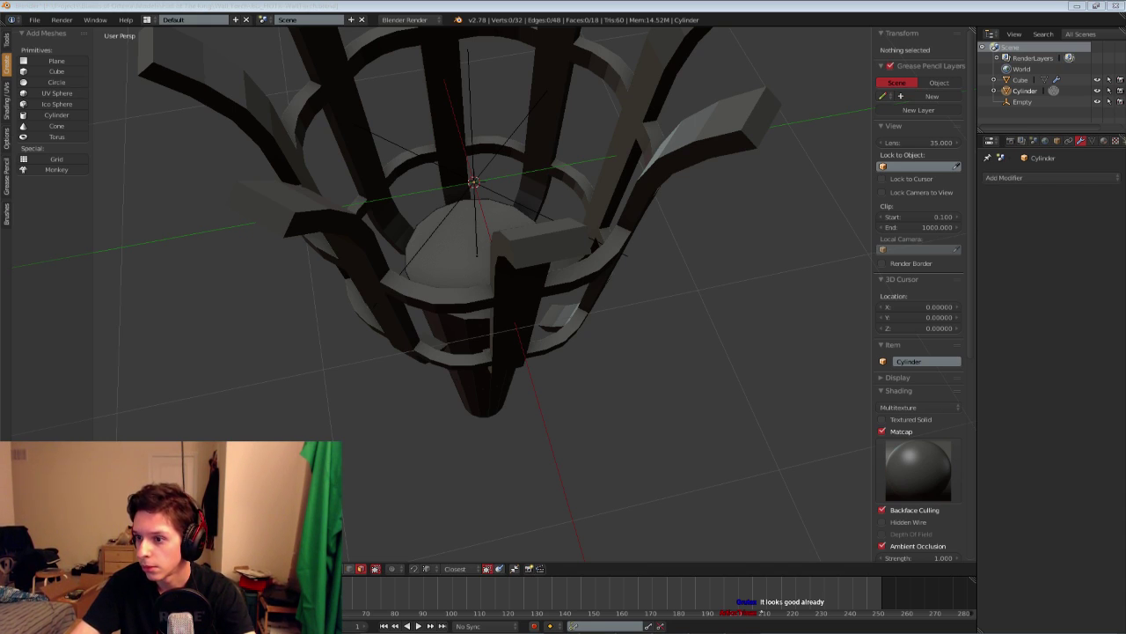
Raise the handle's top face inside the basket to about Z -0.27, and save the file over the existing version
middle_drag(402, 282, 404, 226)
right_click(482, 144)
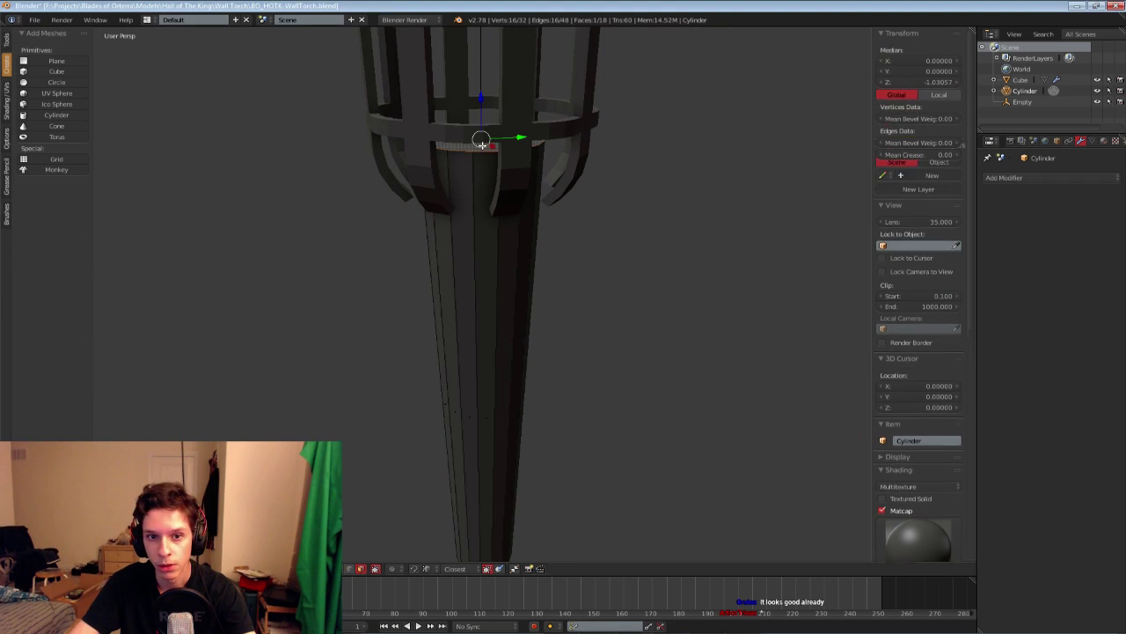
key(KP_1)
shift+middle_drag(519, 135, 515, 200)
scroll(516, 201, up, 1)
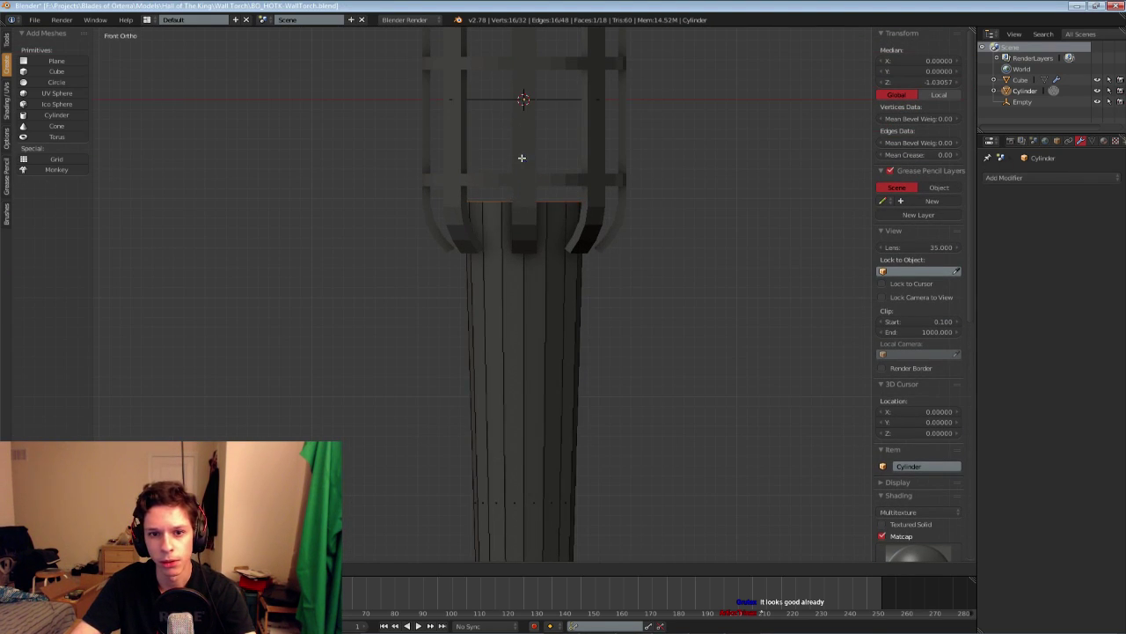
key(g)
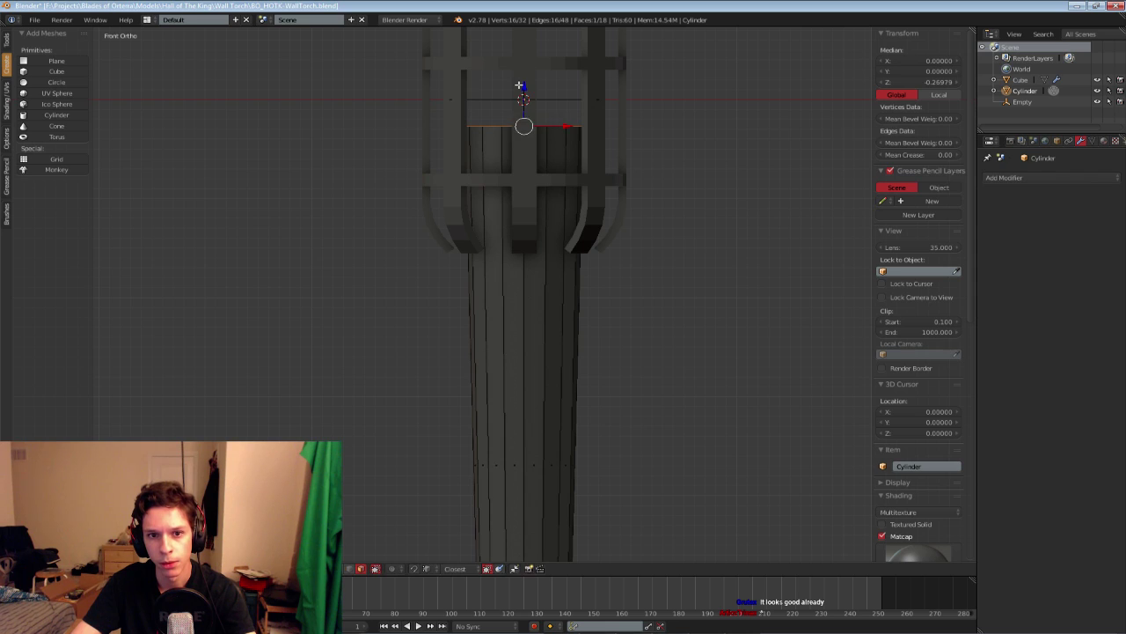
scroll(519, 86, down, 3)
shift+middle_drag(514, 240, 445, 156)
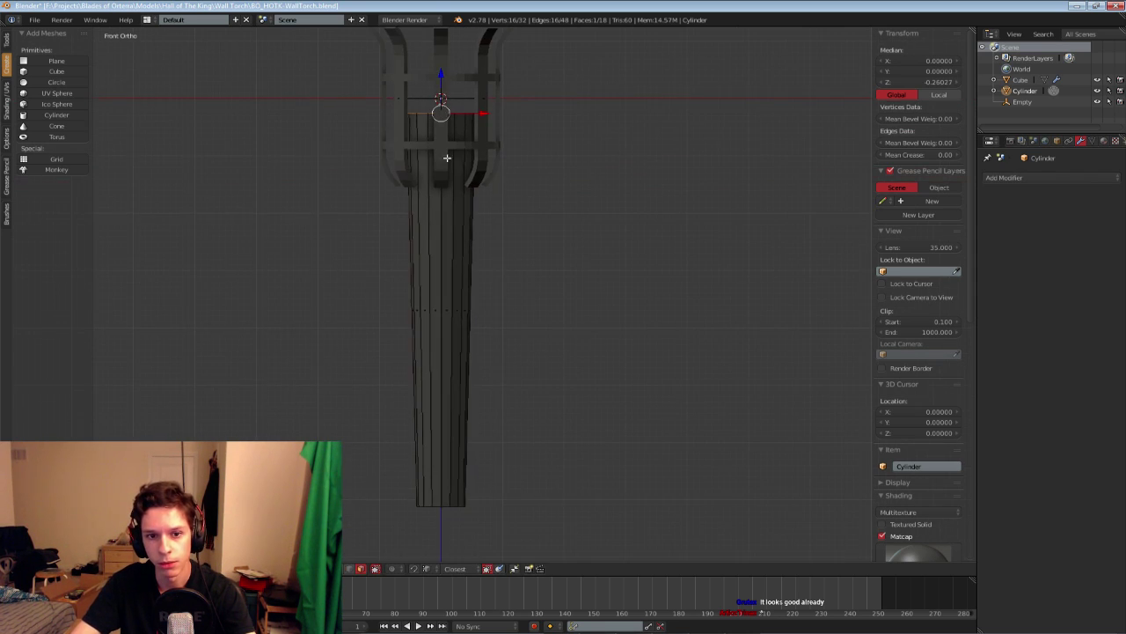
scroll(445, 158, down, 1)
key(a)
key(ctrl+s)
click(440, 201)
Add a loop cut around the handle at the basket's base and bevel it into a band centred at about Z -1.60
scroll(440, 202, up, 2)
key(ctrl+r)
click(443, 203)
key(g)
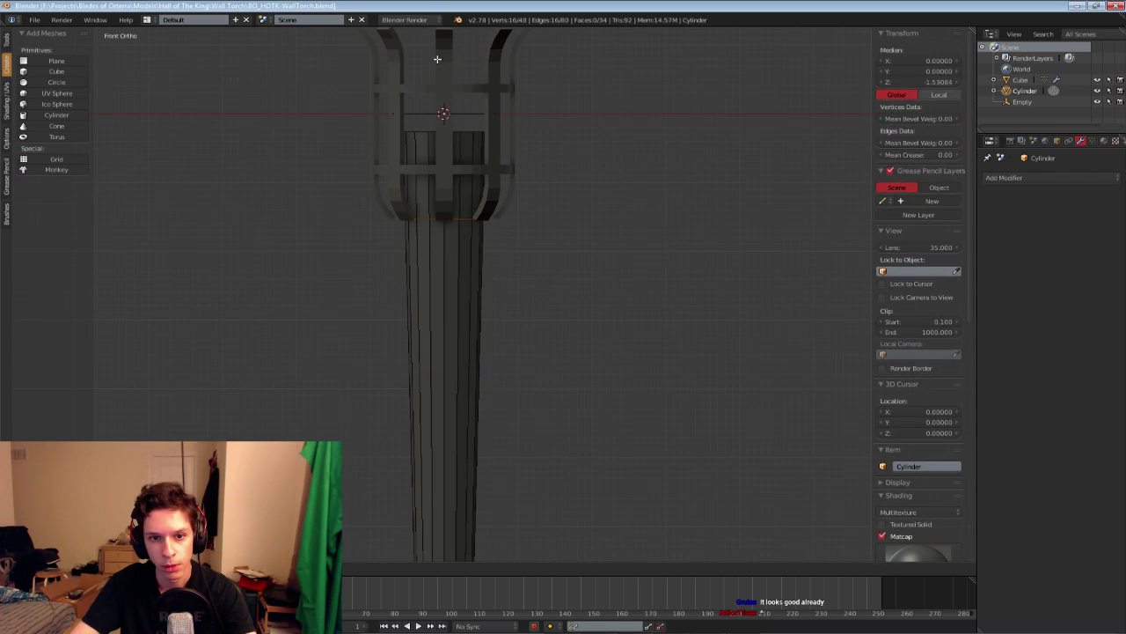
middle_drag(435, 60, 572, 207)
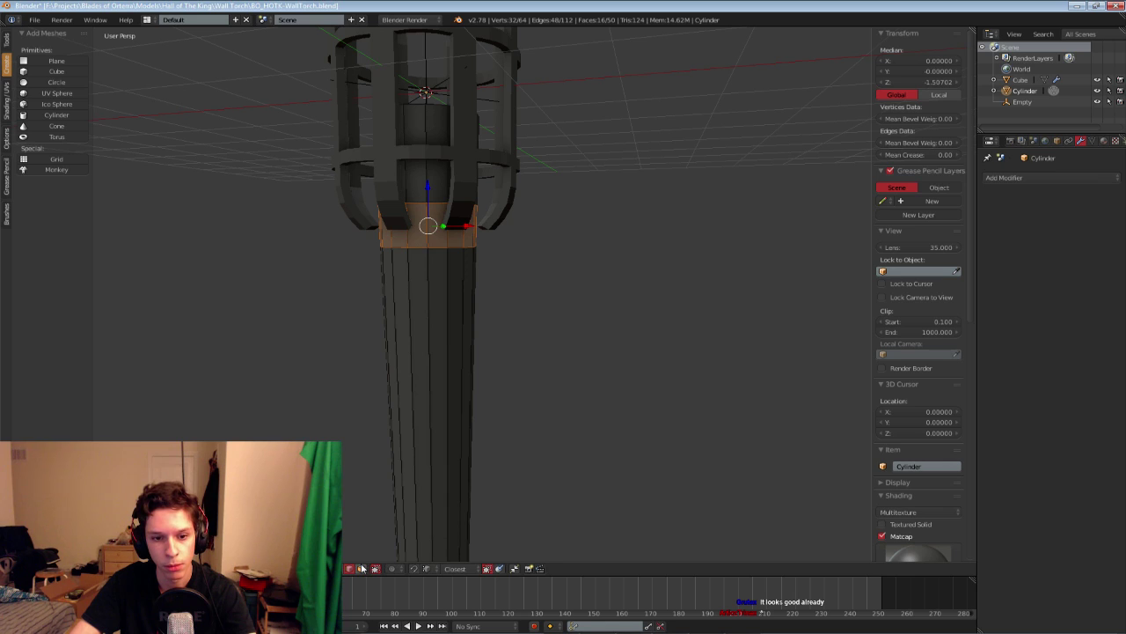
Extrude the handle's band at the basket's base and scale it outward in X and Y to form a collar
middle_drag(445, 176, 505, 238)
key(e)
right_click(607, 232)
key(s)
key(shift+z)
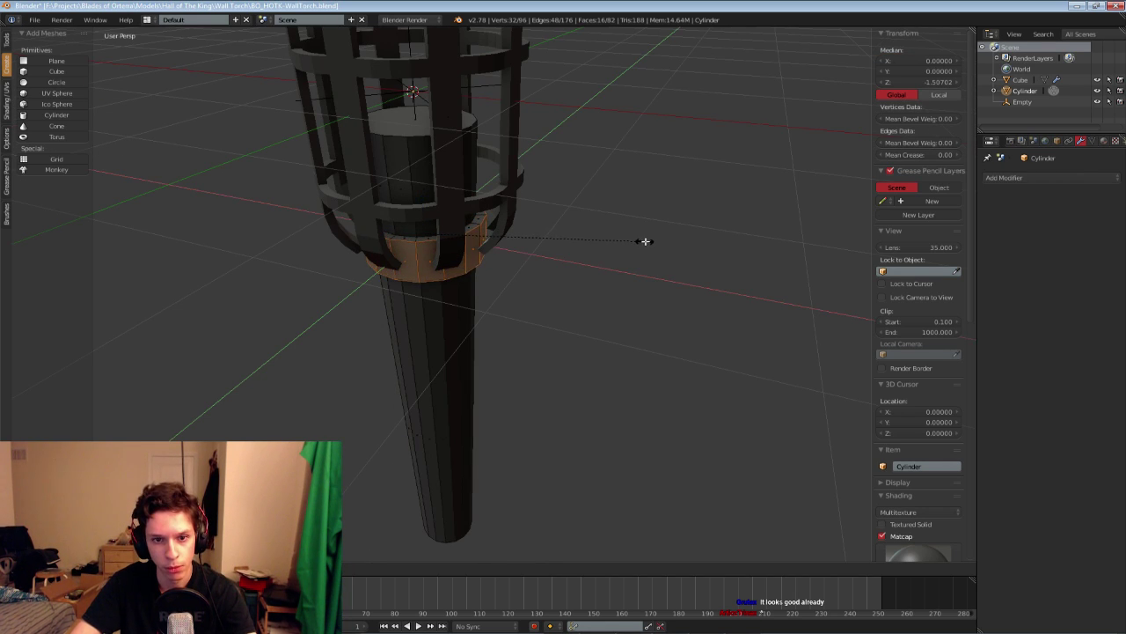
click(644, 244)
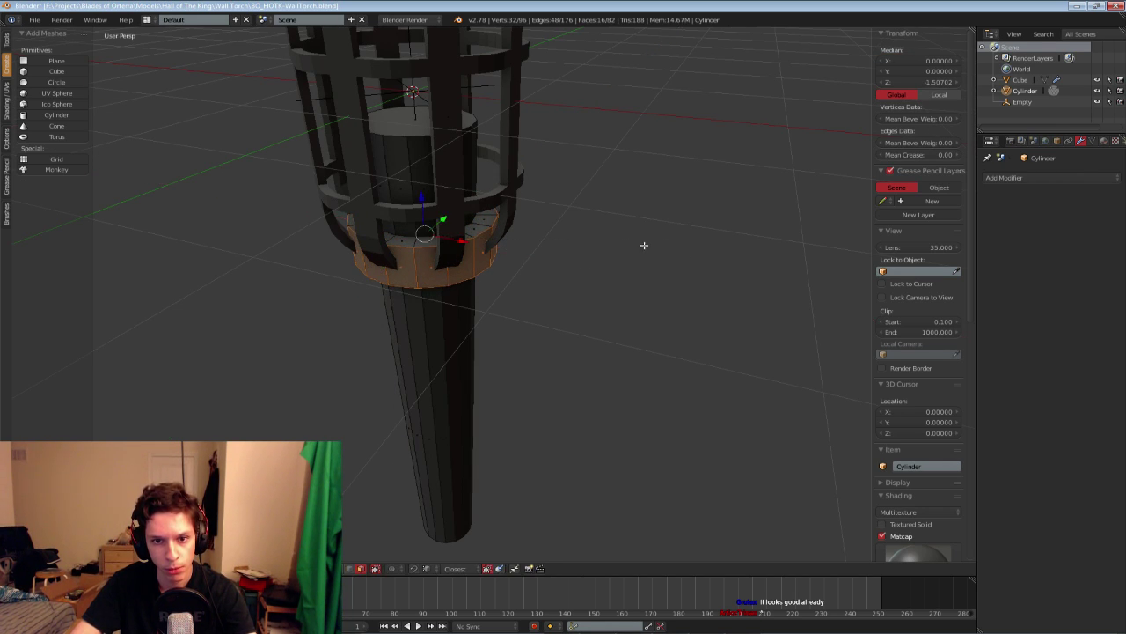
middle_drag(643, 244, 641, 185)
scroll(642, 186, up, 4)
scroll(639, 189, down, 5)
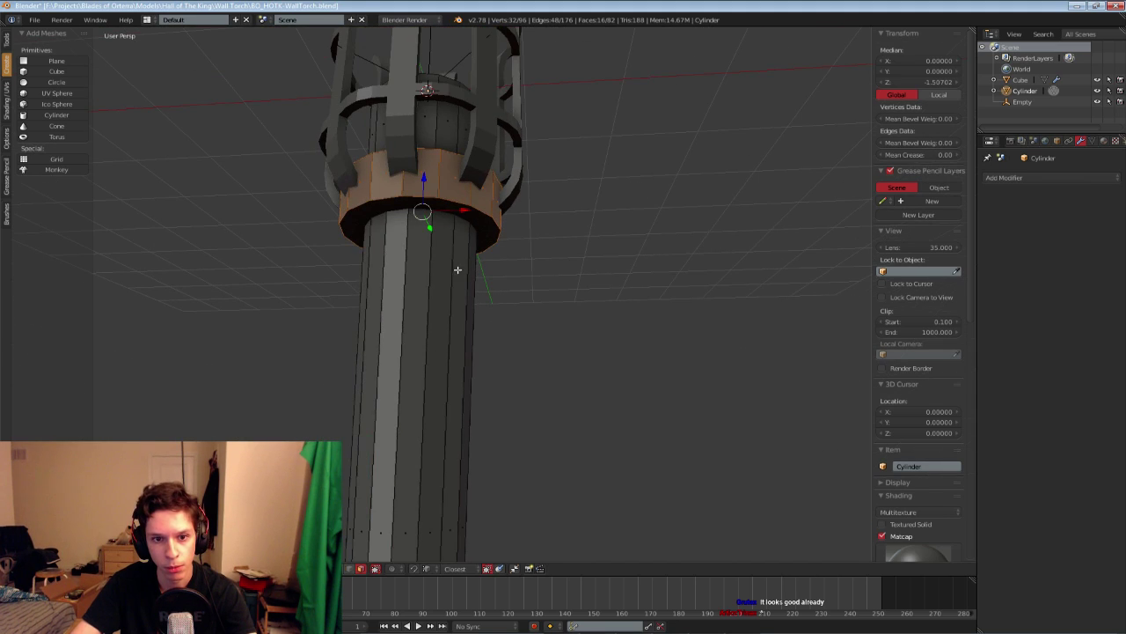
key(a)
scroll(458, 269, down, 2)
scroll(441, 352, up, 2)
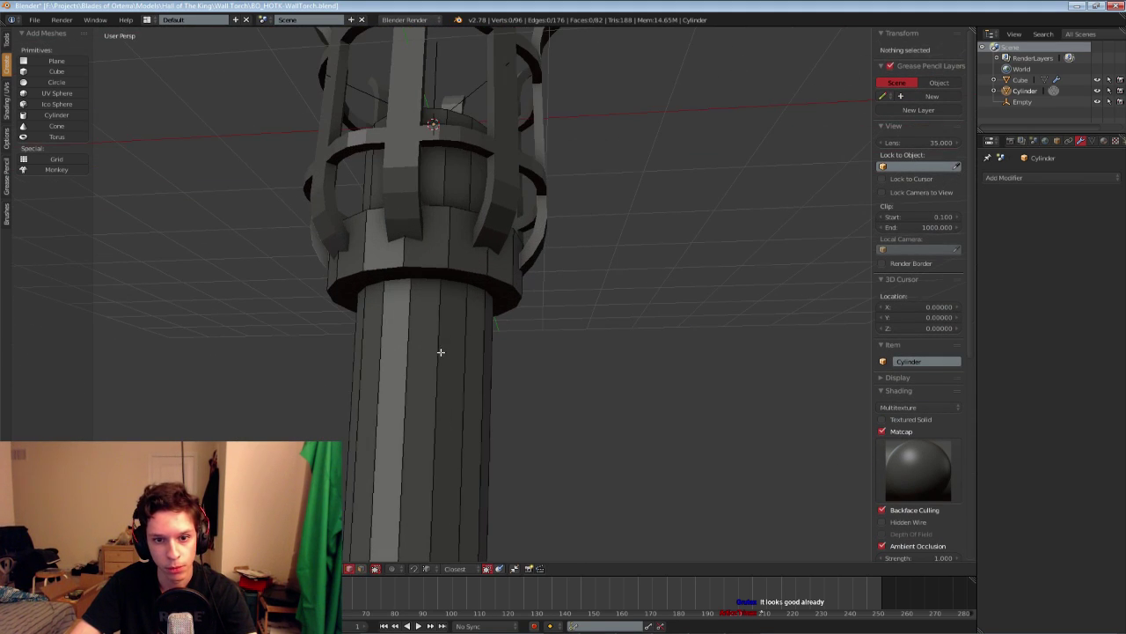
Bevel the edge loop where the handle meets the collar's underside, with an offset of about 0.14
alt+right_click(429, 276)
key(ctrl+b)
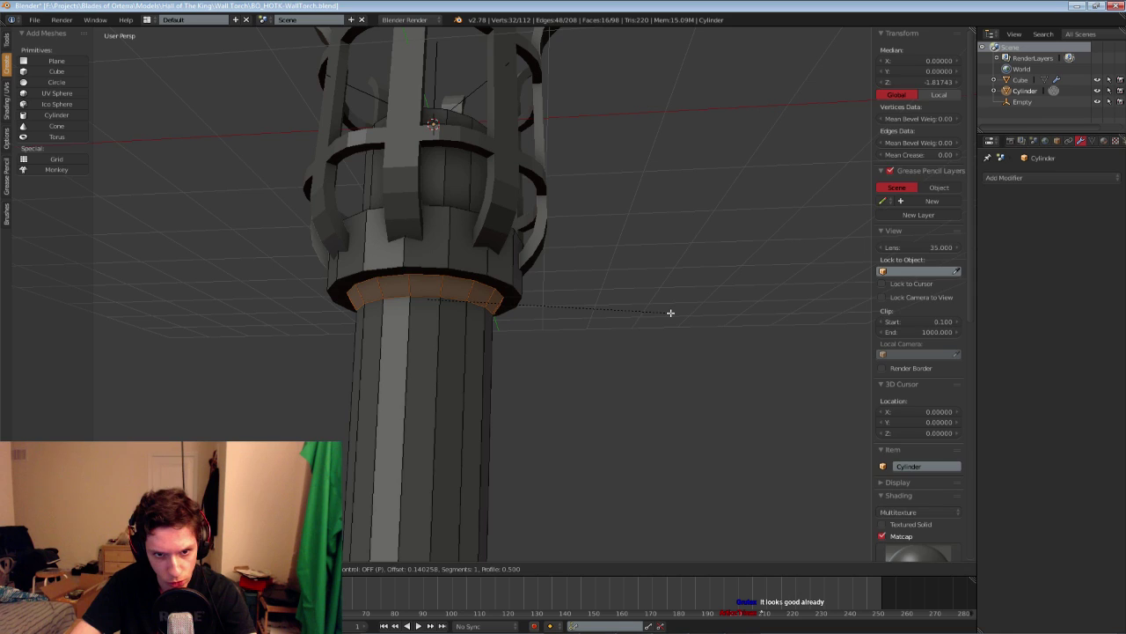
click(670, 313)
key(Tab)
scroll(562, 305, down, 6)
middle_drag(563, 305, 528, 368)
scroll(493, 319, up, 5)
Bevel the edge loop where the handle meets the collar's upper side inside the basket
key(Tab)
middle_drag(493, 319, 483, 293)
key(a)
alt+right_click(479, 299)
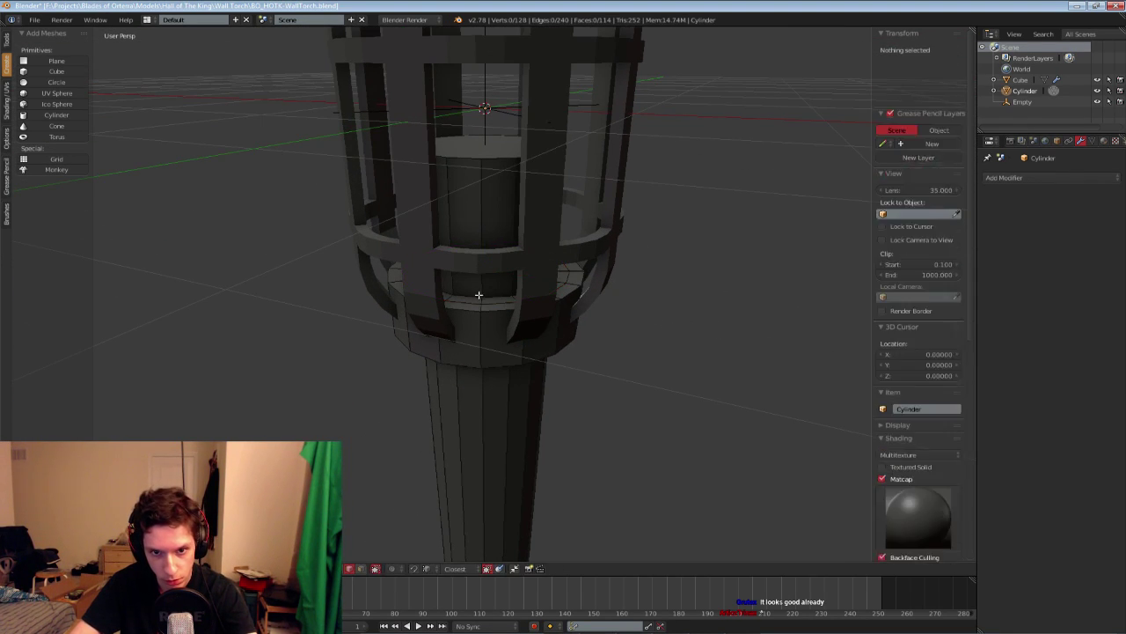
key(a)
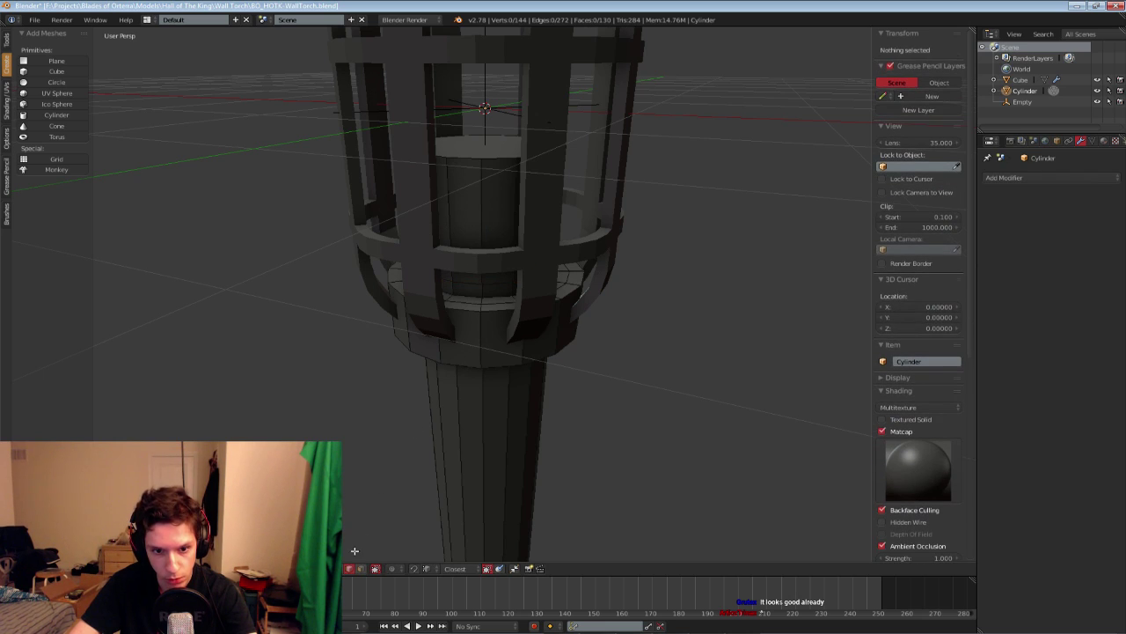
Delete the ring of faces between the handle and the collar's upper side
scroll(485, 284, up, 4)
alt+right_click(476, 306)
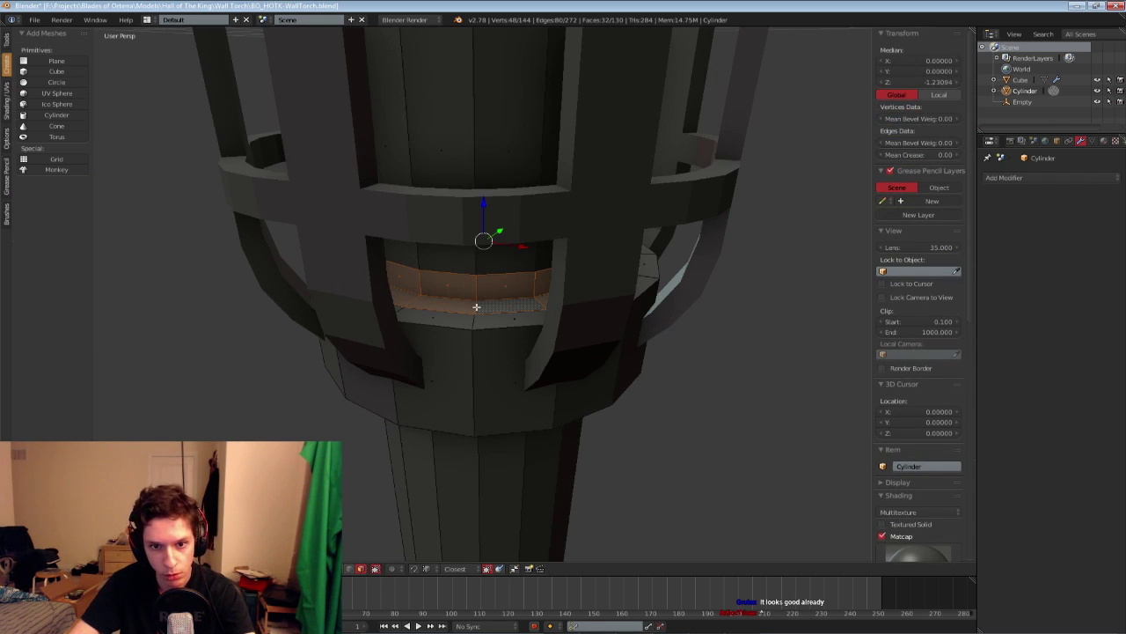
key(x)
click(454, 316)
key(a)
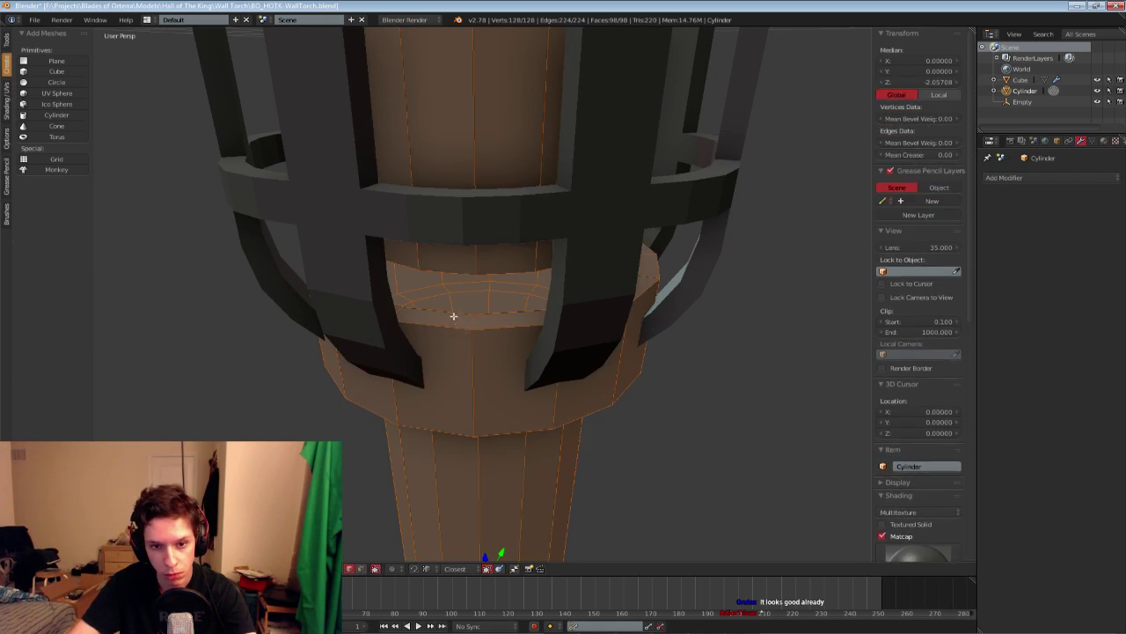
Extrude the collar's open inner edge upward with snapping, level with the handle's open edge at about Z -1.16
alt+right_click(454, 316)
middle_drag(470, 322, 459, 268)
key(e)
right_click(459, 269)
key(shift+Tab)
drag(488, 218, 454, 238)
key(a)
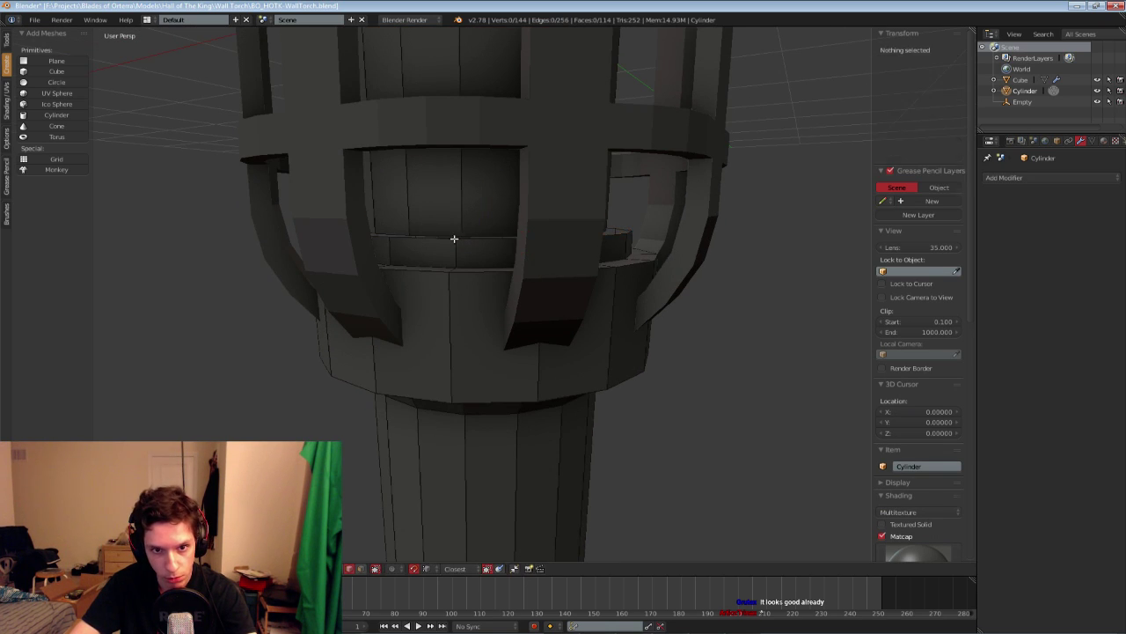
Bridge the extruded rim's edge loop to the handle's open edge loop, and adjust the rim edge's position
alt+right_click(454, 238)
mouse_move(454, 238)
middle_down()
mouse_move(432, 259)
mouse_move(438, 251)
middle_up()
key(ctrl+e)
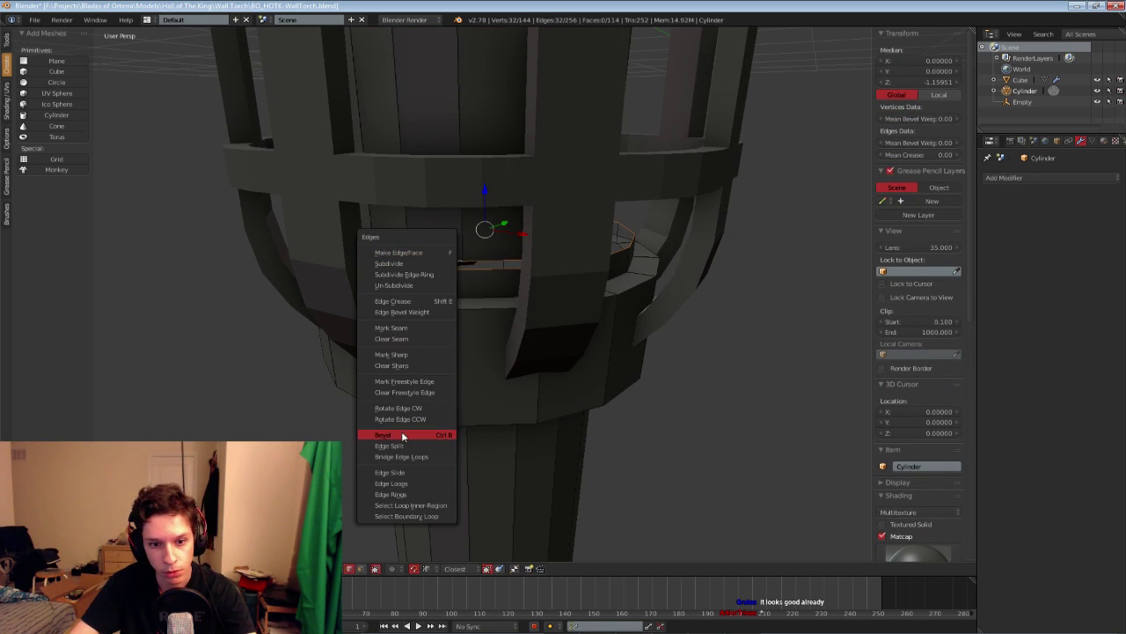
click(405, 458)
middle_drag(428, 296, 432, 297)
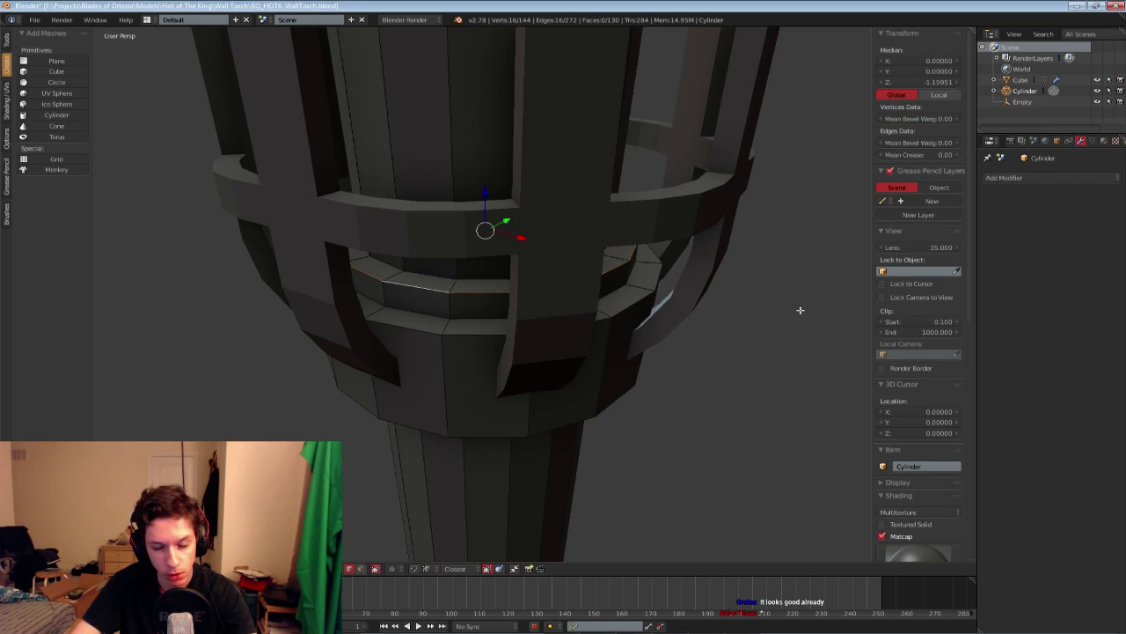
middle_drag(543, 224, 485, 192)
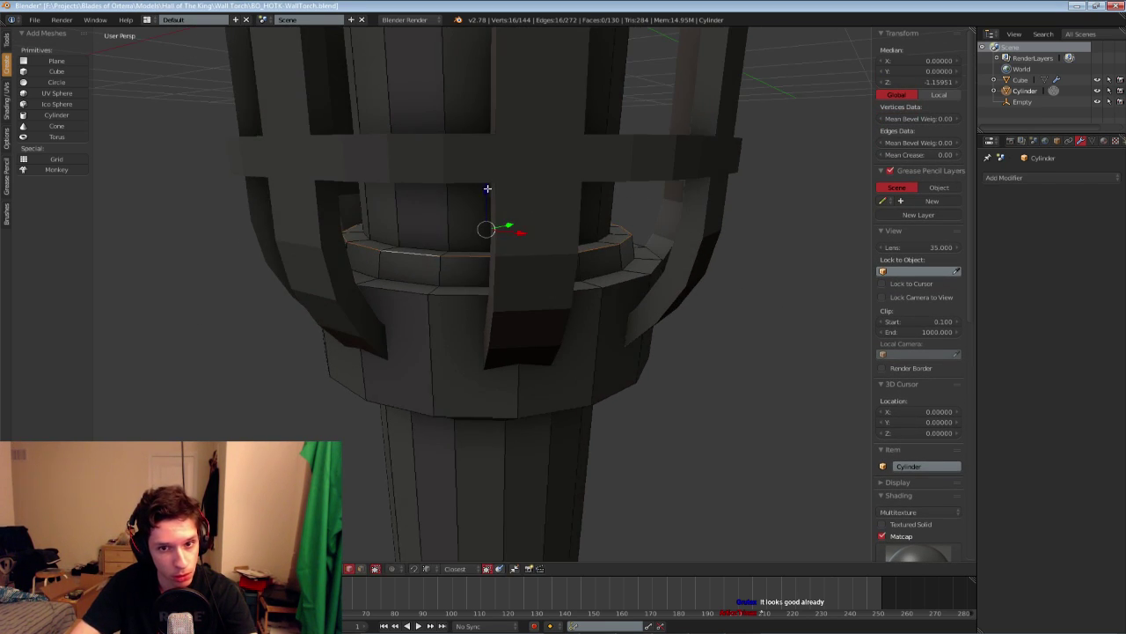
key(g)
click(484, 192)
key(Tab)
scroll(437, 250, down, 8)
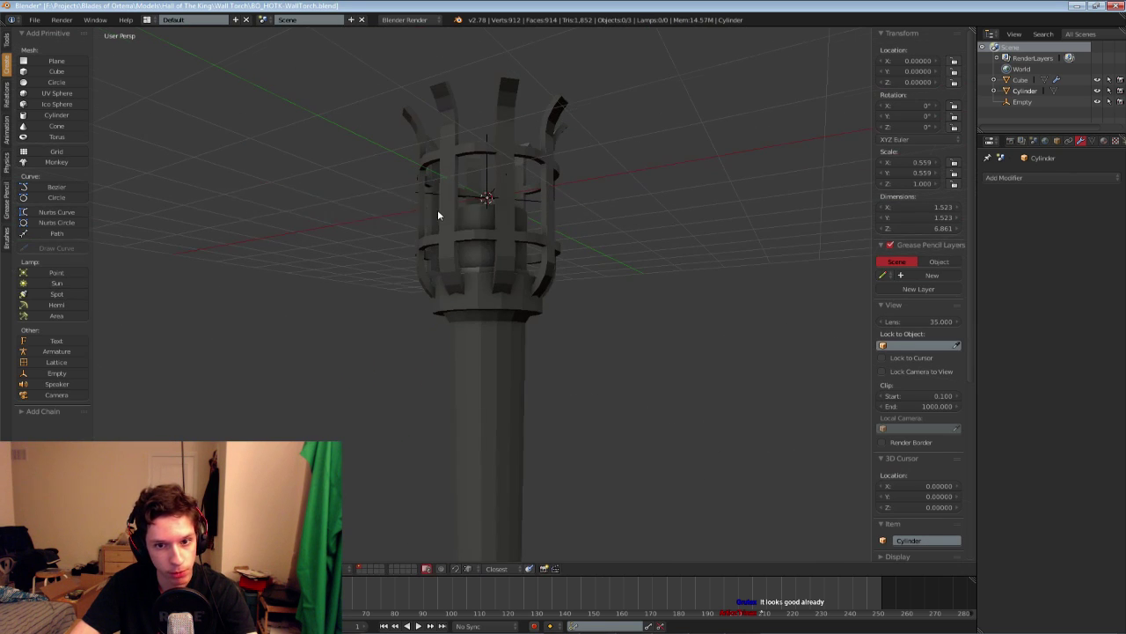
Inspect the whole torch and save the file over the existing version
middle_drag(565, 241, 537, 317)
middle_drag(557, 257, 551, 255)
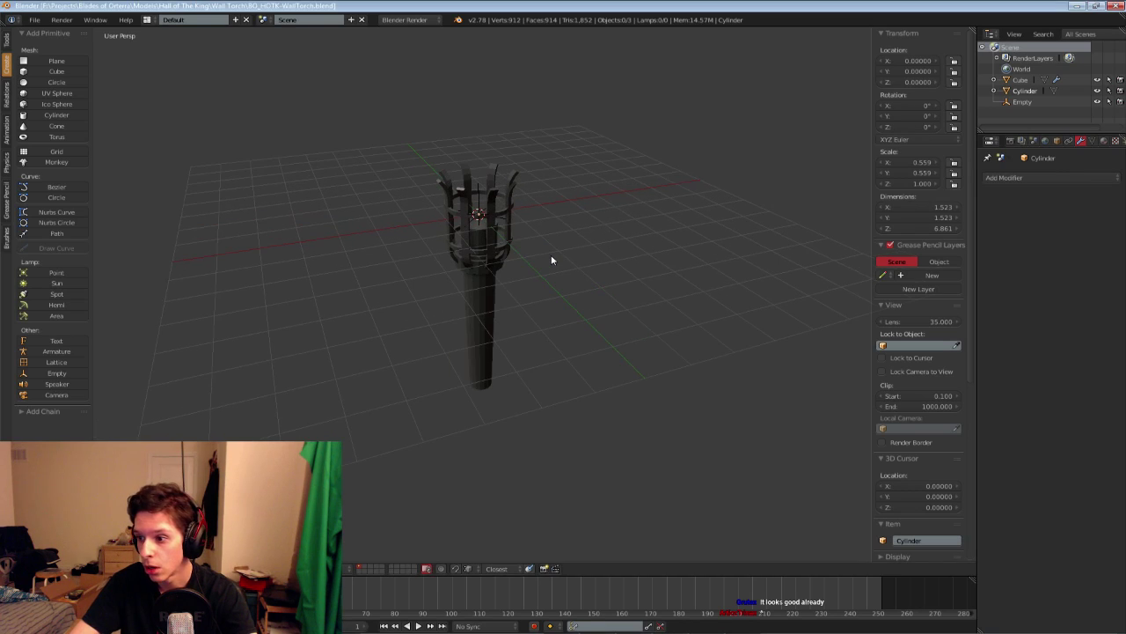
scroll(551, 254, up, 1)
key(ctrl+s)
click(551, 253)
scroll(522, 255, up, 1)
middle_drag(551, 326, 525, 409)
scroll(522, 251, up, 2)
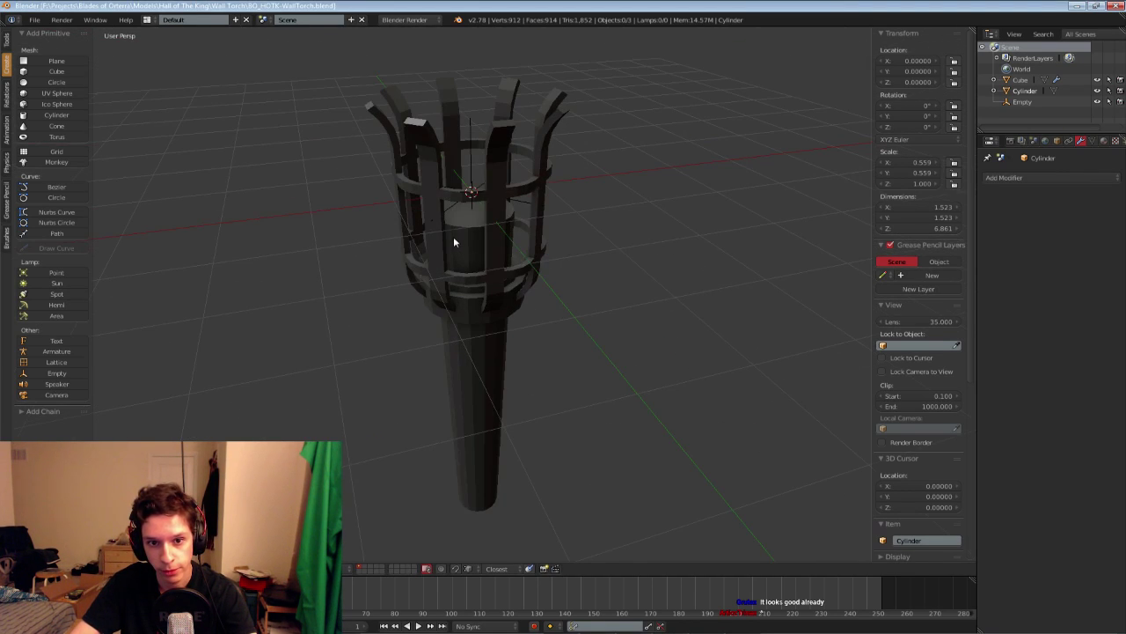
Select the handle's top face inside the basket, and save the file over the existing version
right_click(453, 238)
key(Tab)
middle_drag(453, 239, 456, 302)
key(a)
key(Tab)
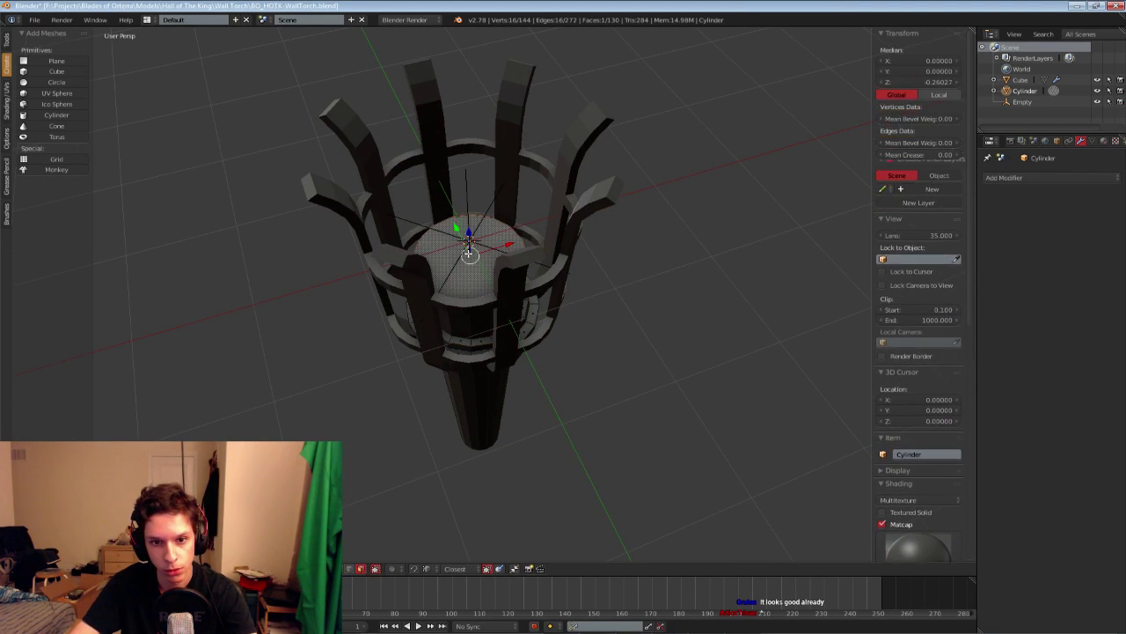
key(Tab)
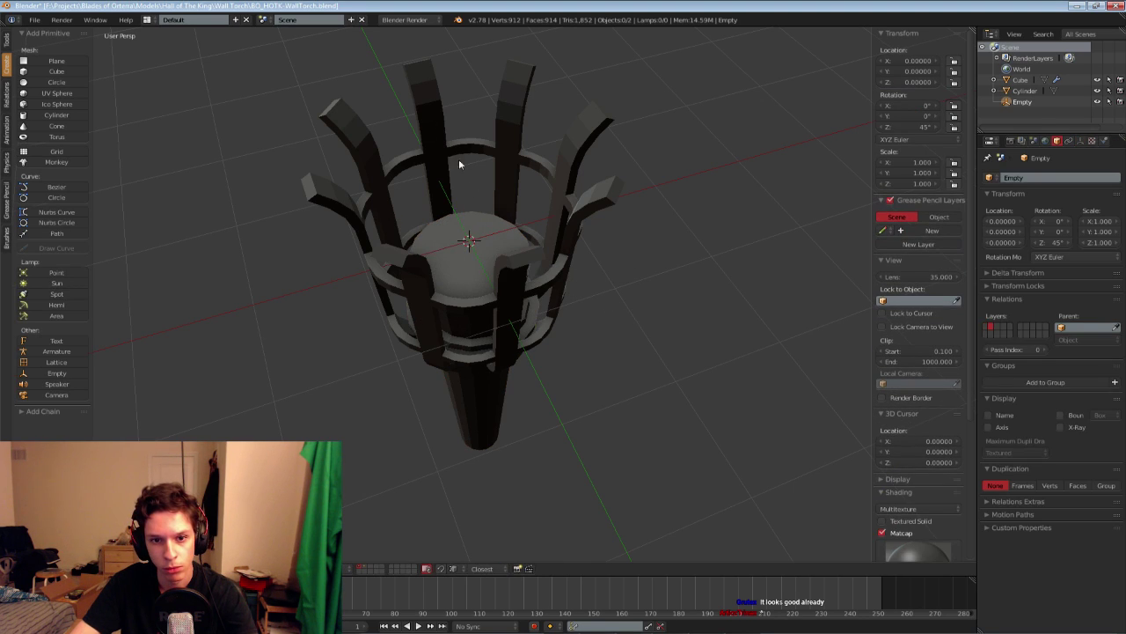
right_click(472, 245)
middle_drag(472, 244, 604, 302)
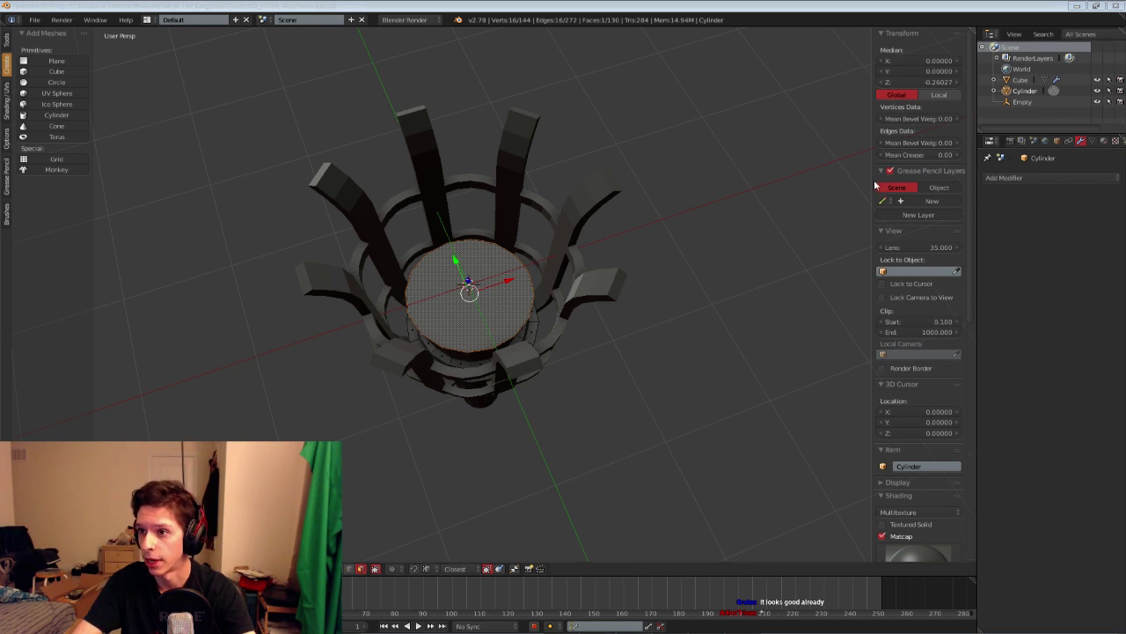
middle_drag(607, 377, 517, 318)
key(ctrl+s)
click(560, 350)
Lower the handle's top face until the handle's Z dimension is about 6.55, and save the file over the existing version
scroll(517, 317, up, 4)
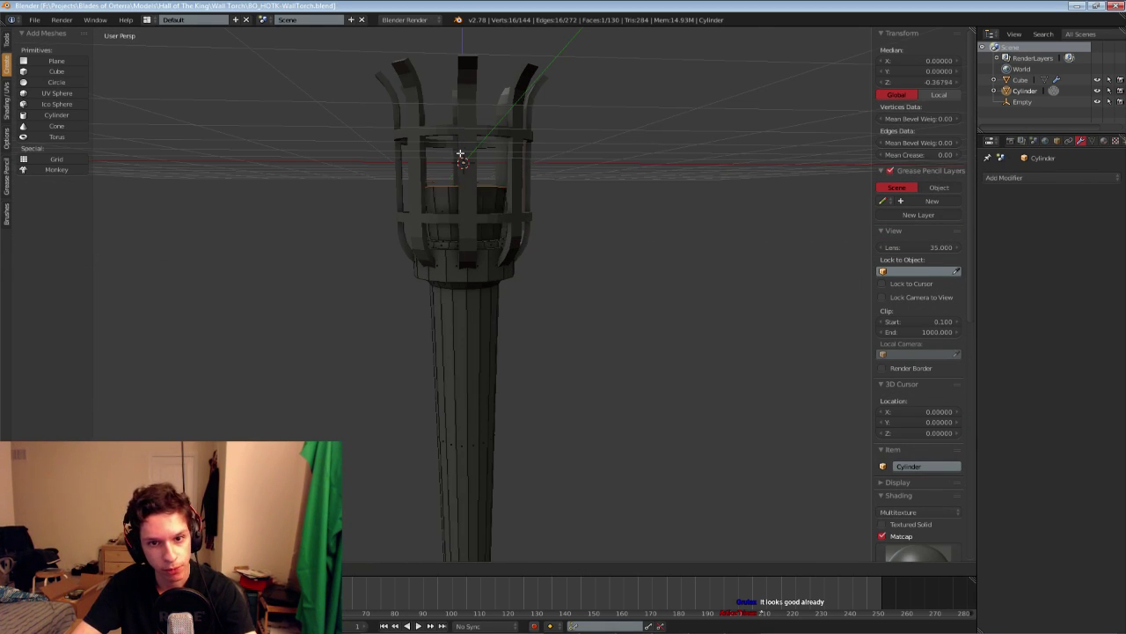
key(Tab)
scroll(496, 255, down, 8)
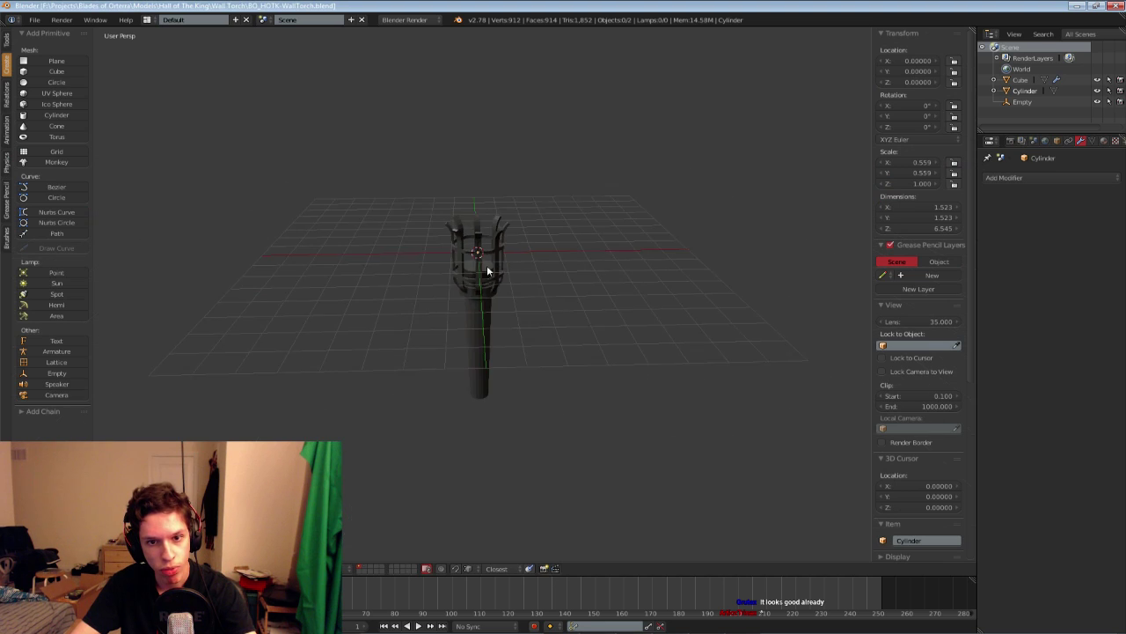
key(ctrl+s)
click(481, 297)
scroll(487, 334, up, 5)
middle_drag(488, 342, 537, 248)
key(ctrl+s)
click(537, 251)
Scale down the handle's bottom face and lower it to about Z -7.45
scroll(520, 317, down, 5)
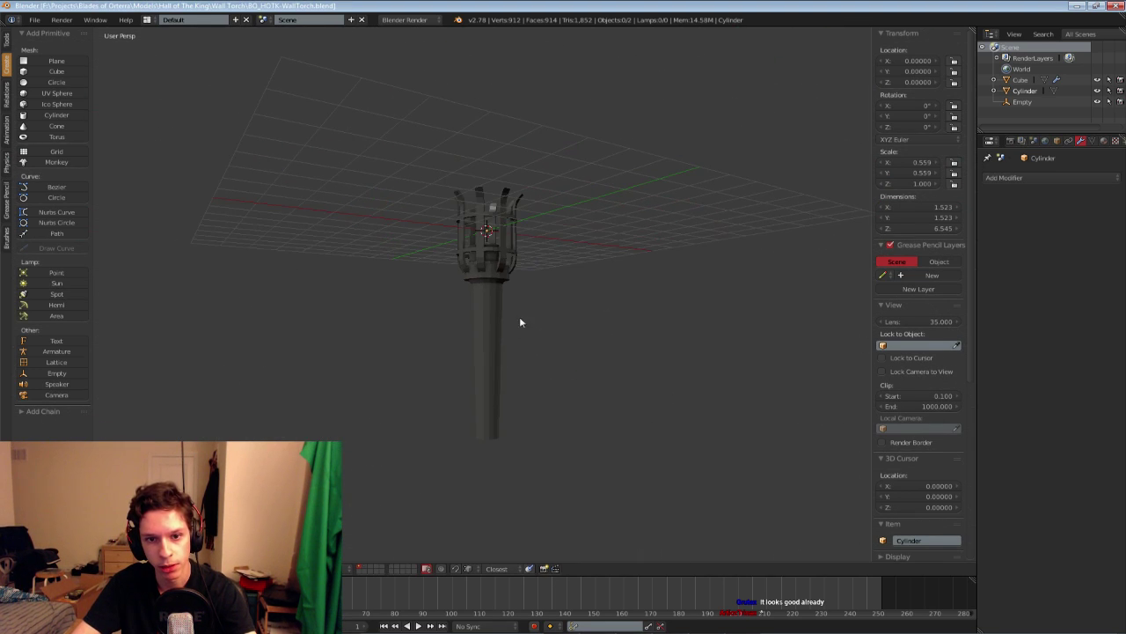
middle_drag(520, 322, 491, 274)
key(Tab)
scroll(477, 331, up, 1)
key(a)
right_click(481, 339)
middle_drag(478, 390, 526, 323)
right_click(483, 345)
key(s)
click(594, 360)
key(g)
key(z)
click(547, 377)
click(543, 376)
Check the torch reference photo, and extrude the handle's bottom face into an outward flare ending at about Z -7.66
key(alt+Tab)
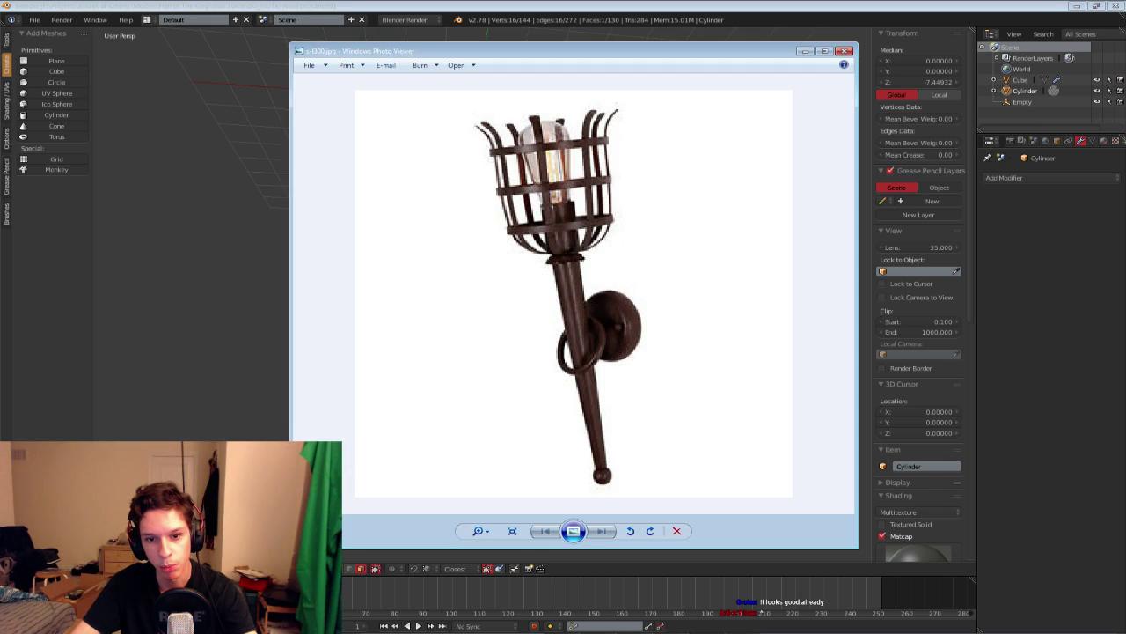
key(alt+Tab)
middle_drag(608, 332, 608, 234)
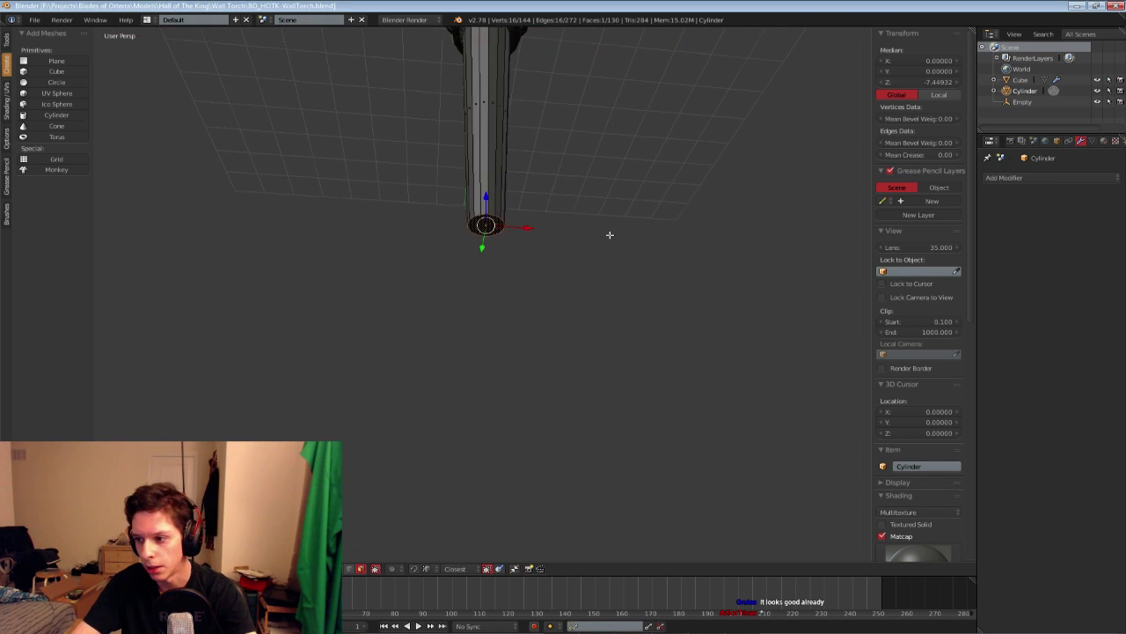
scroll(538, 236, up, 3)
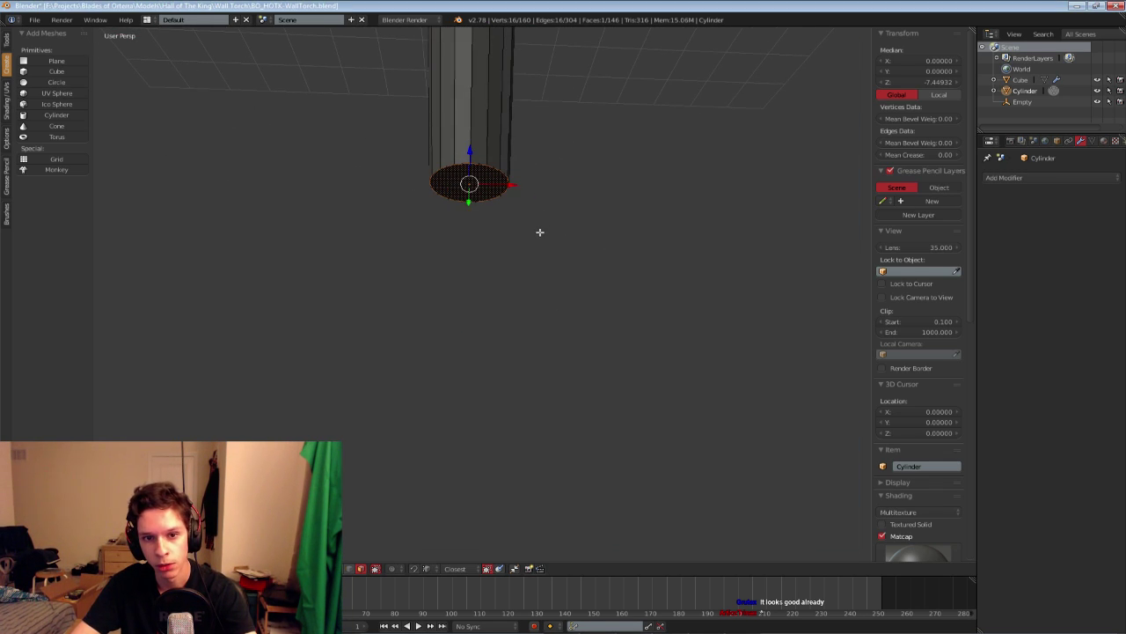
click(567, 244)
middle_drag(537, 183, 480, 236)
key(g)
key(z)
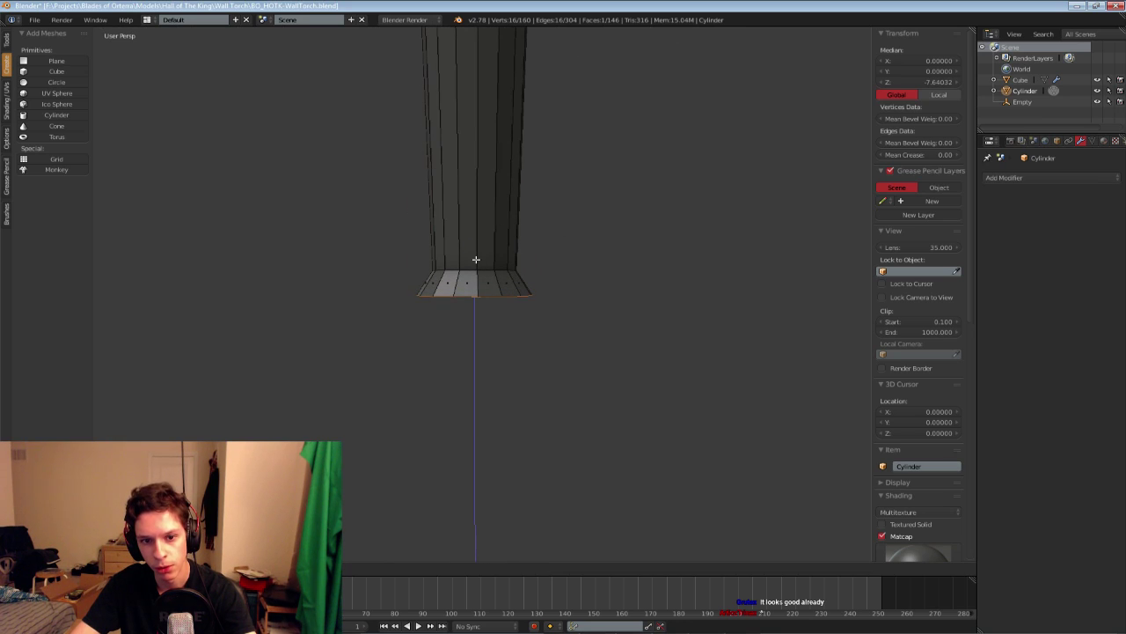
Extrude the flared bottom face downward and scale it in to form a long spike ending at about Z -8.82
key(e)
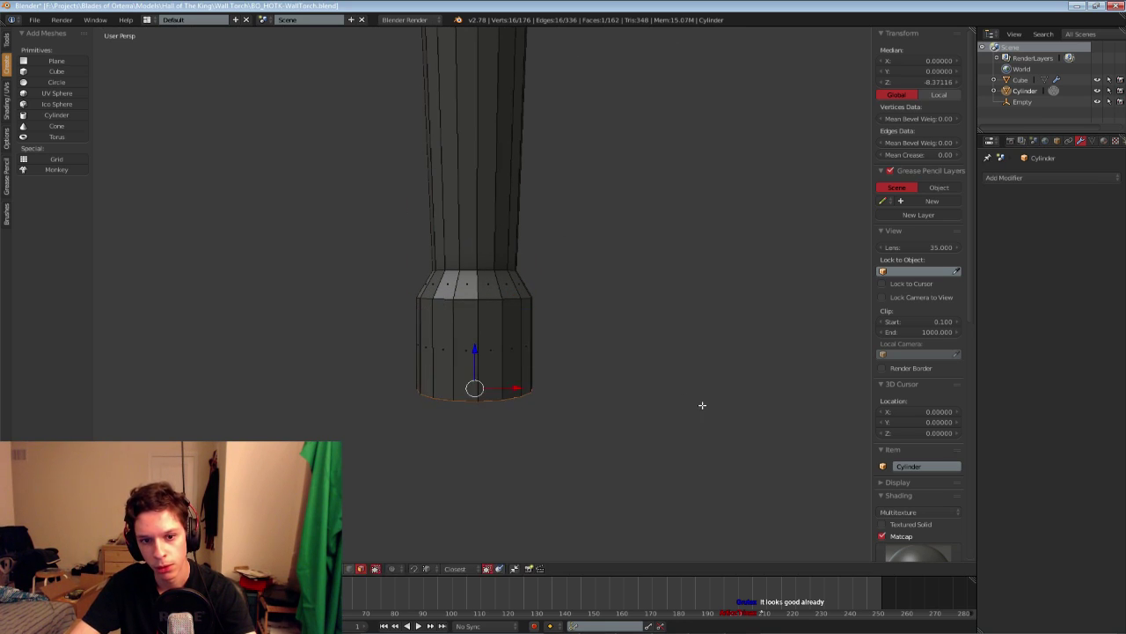
key(s)
key(g)
key(z)
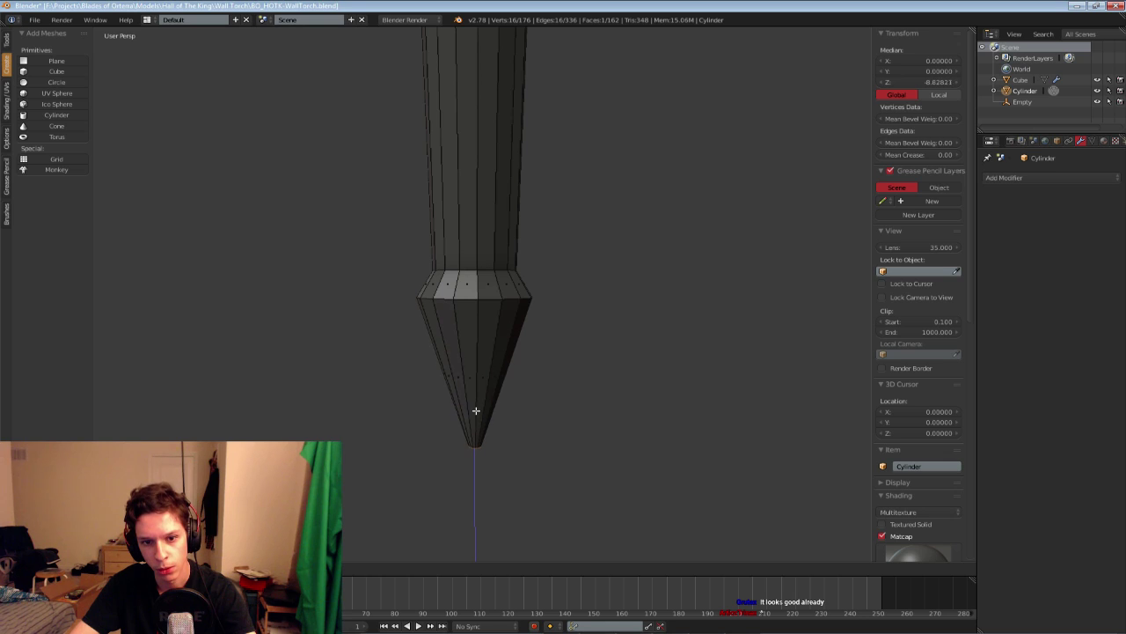
Extrude the spike's end face, merge it at centre into one vertex, and pull that tip down to about Z -8.86
middle_drag(474, 409, 553, 325)
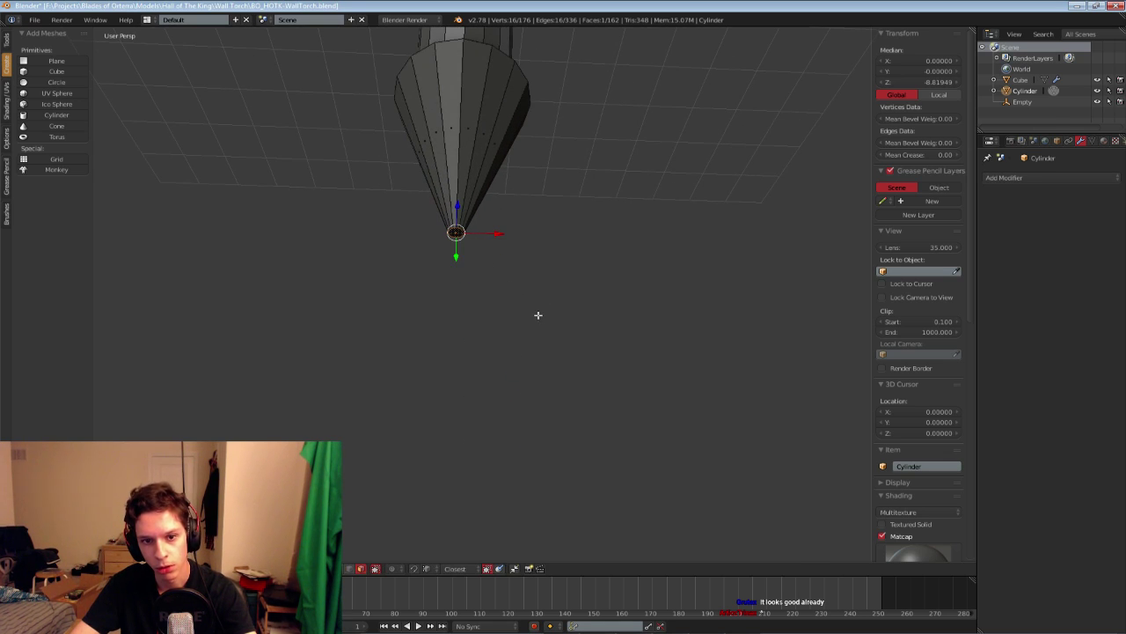
click(515, 293)
key(alt+m)
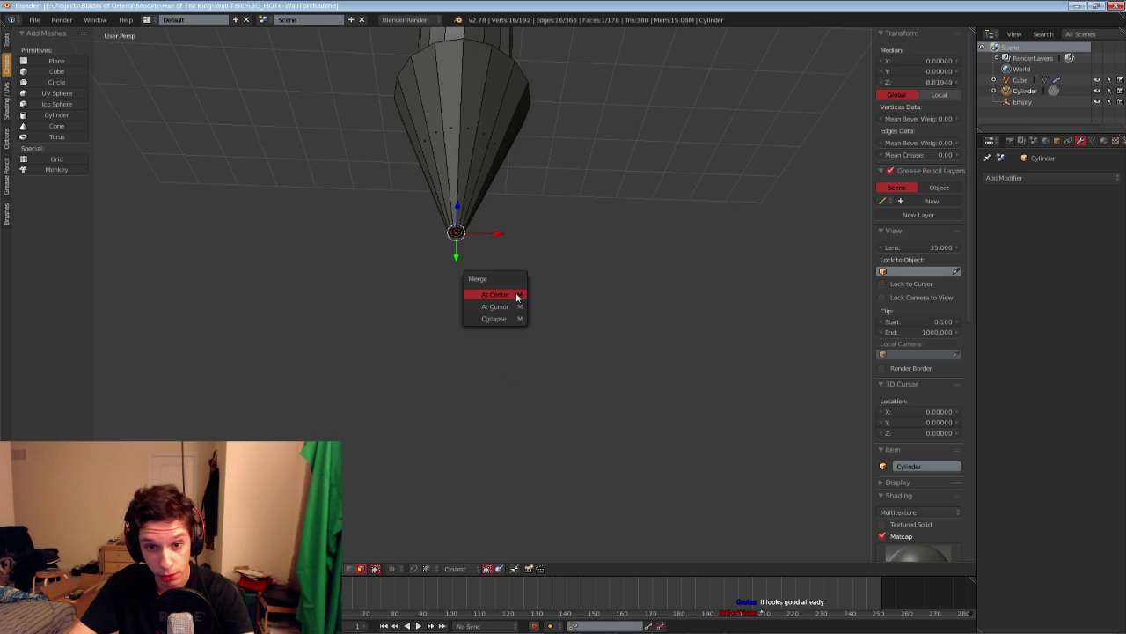
click(516, 293)
middle_drag(514, 293, 419, 507)
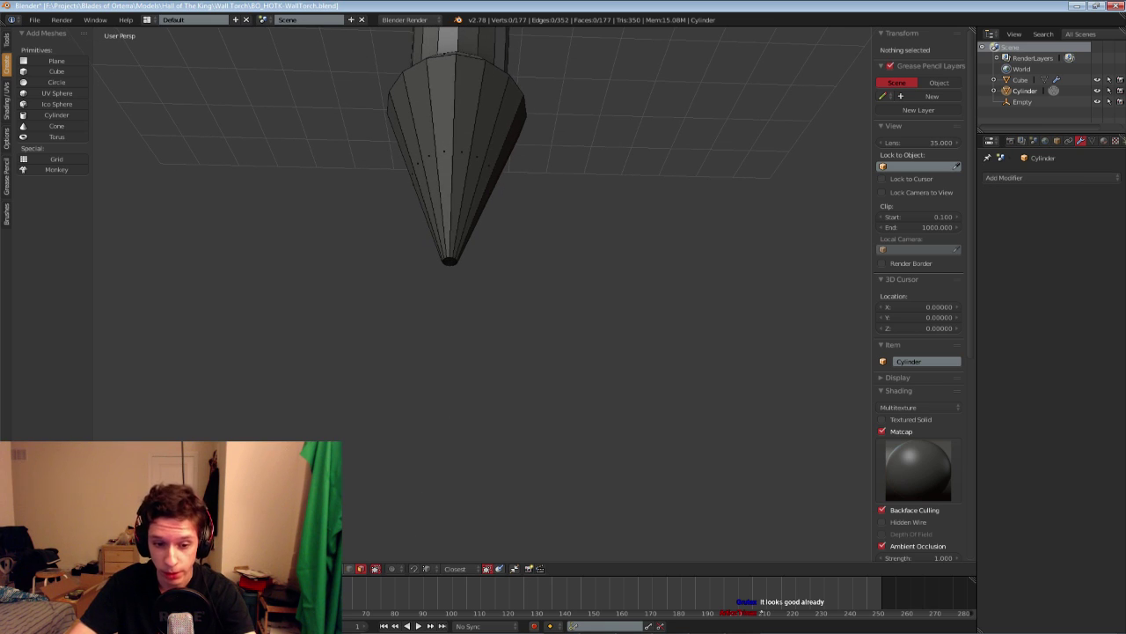
right_click(448, 260)
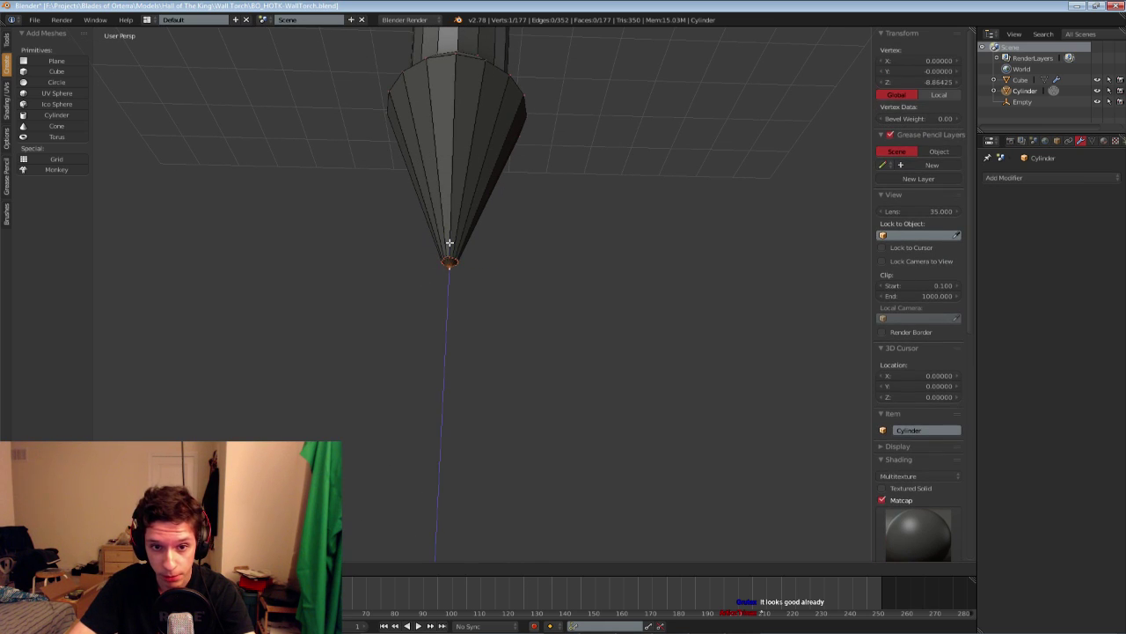
key(Tab)
scroll(461, 260, down, 5)
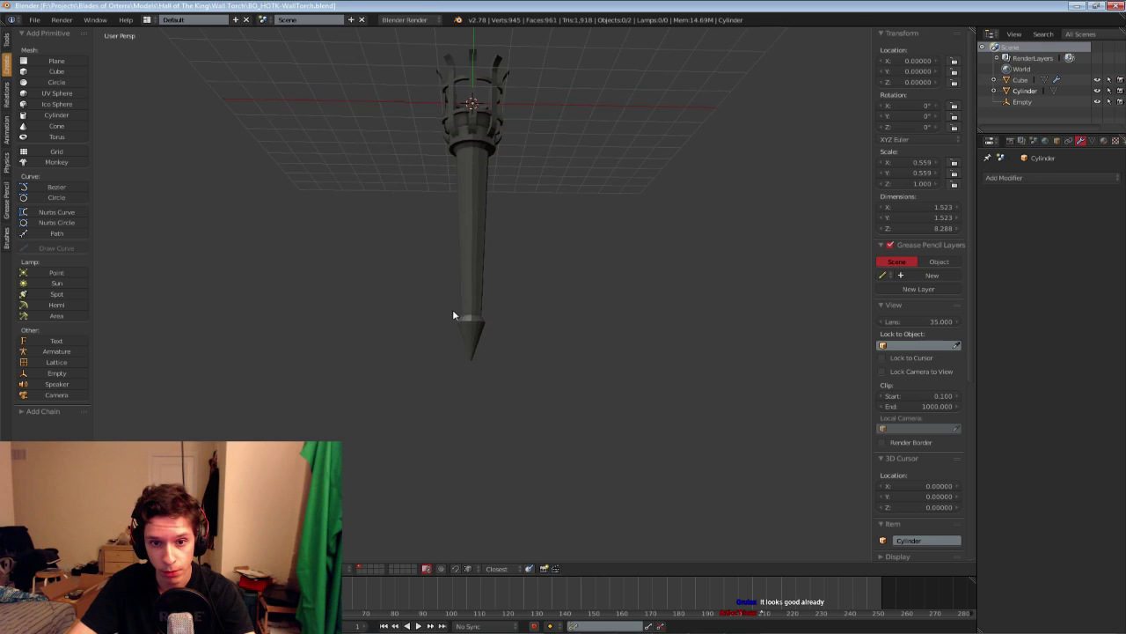
Scale in the spike's widest edge loop to make the flare narrower
middle_drag(453, 315, 488, 309)
scroll(494, 327, down, 4)
scroll(472, 333, up, 5)
right_click(491, 340)
key(Tab)
scroll(488, 309, up, 4)
key(a)
alt+right_click(483, 378)
key(s)
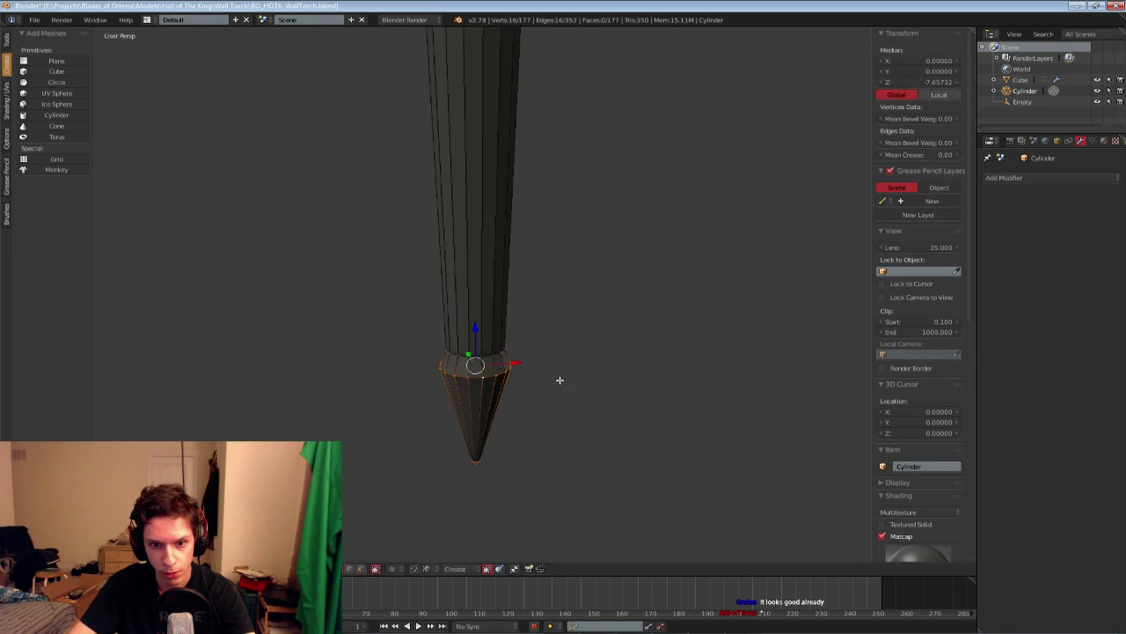
key(Tab)
scroll(528, 361, down, 4)
middle_drag(505, 325, 526, 384)
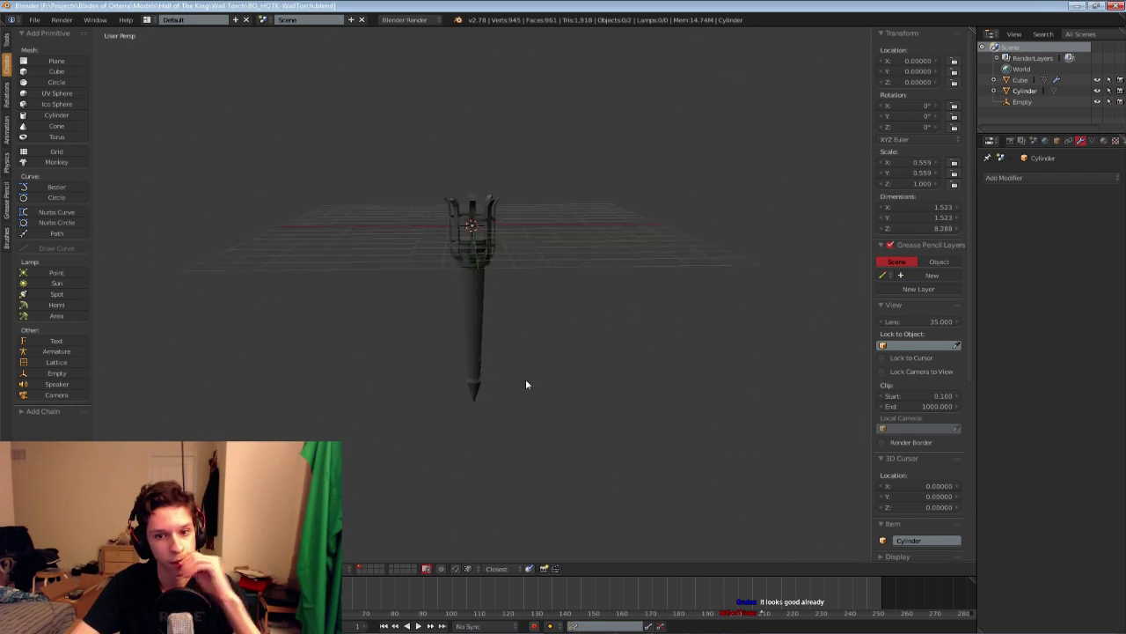
Try to rotate the basket and handle together about the X and Y axes
scroll(526, 381, up, 1)
key(z)
key(b)
drag(397, 153, 553, 424)
click(555, 429)
key(z)
key(r)
key(x)
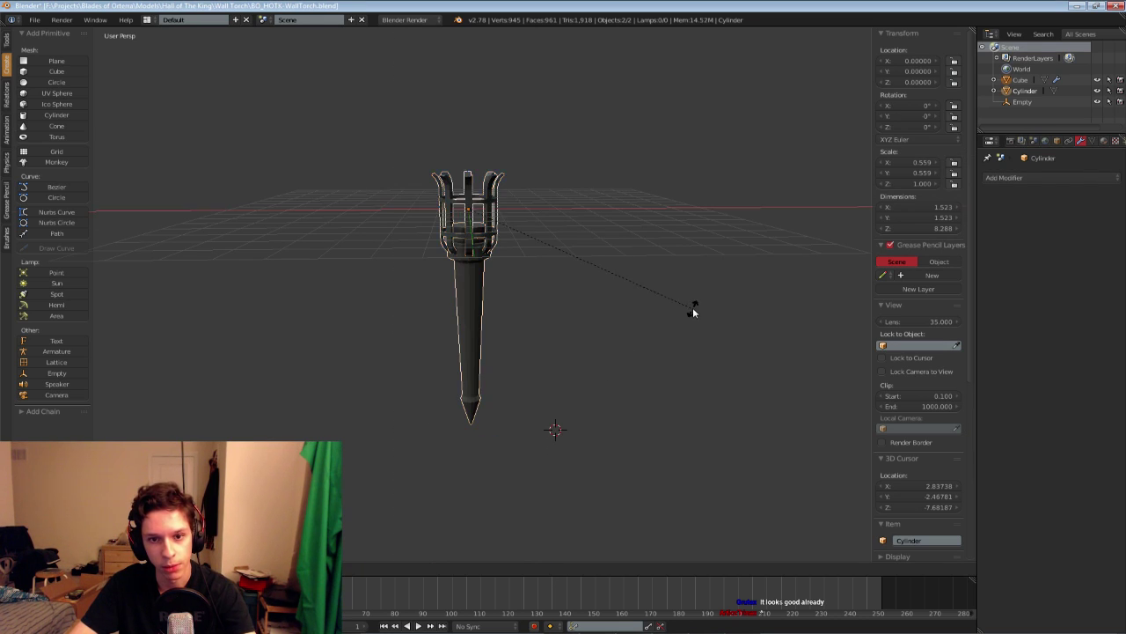
key(r)
key(y)
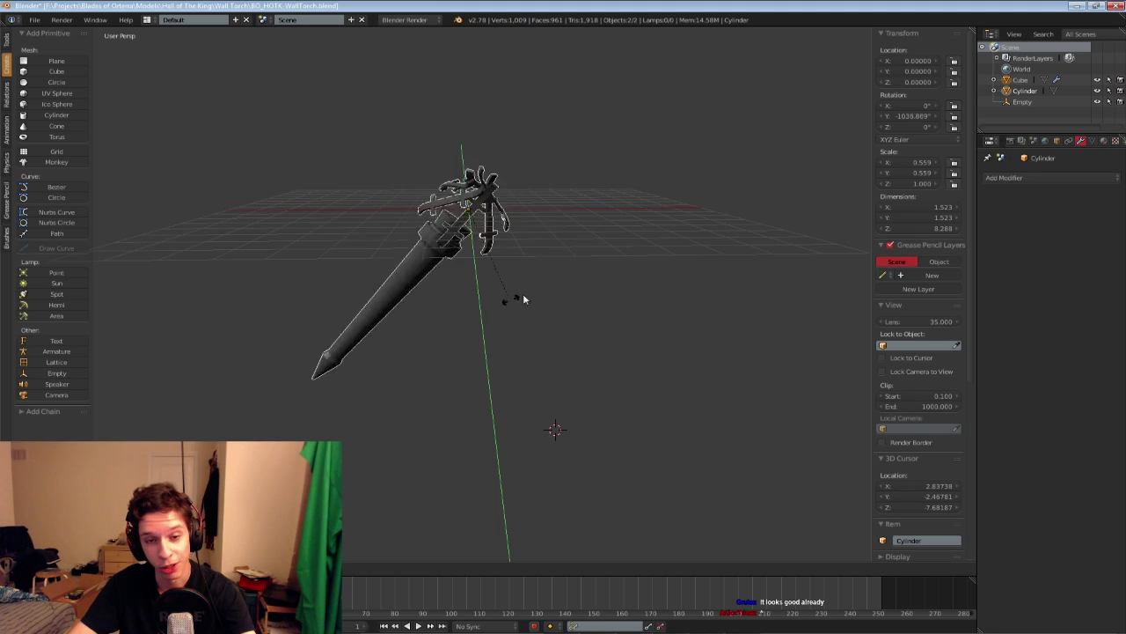
right_click(523, 293)
Deselect all objects and save the torch file over the existing version
middle_drag(564, 211, 558, 242)
key(a)
key(ctrl+s)
middle_drag(548, 288, 570, 327)
click(546, 261)
scroll(553, 289, up, 4)
key(ctrl+s)
click(495, 293)
Try to rotate all of the torch's objects together about the Y axis
right_click(445, 191)
right_click(445, 191)
right_click(538, 315)
right_click(497, 202)
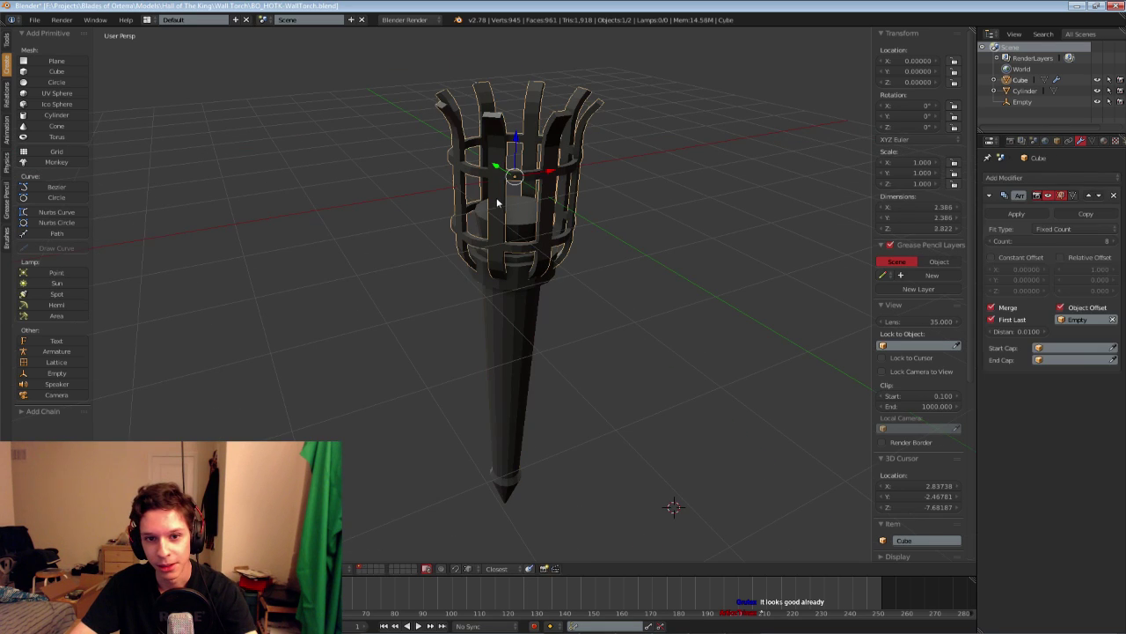
shift+right_click(509, 302)
middle_drag(510, 303, 447, 293)
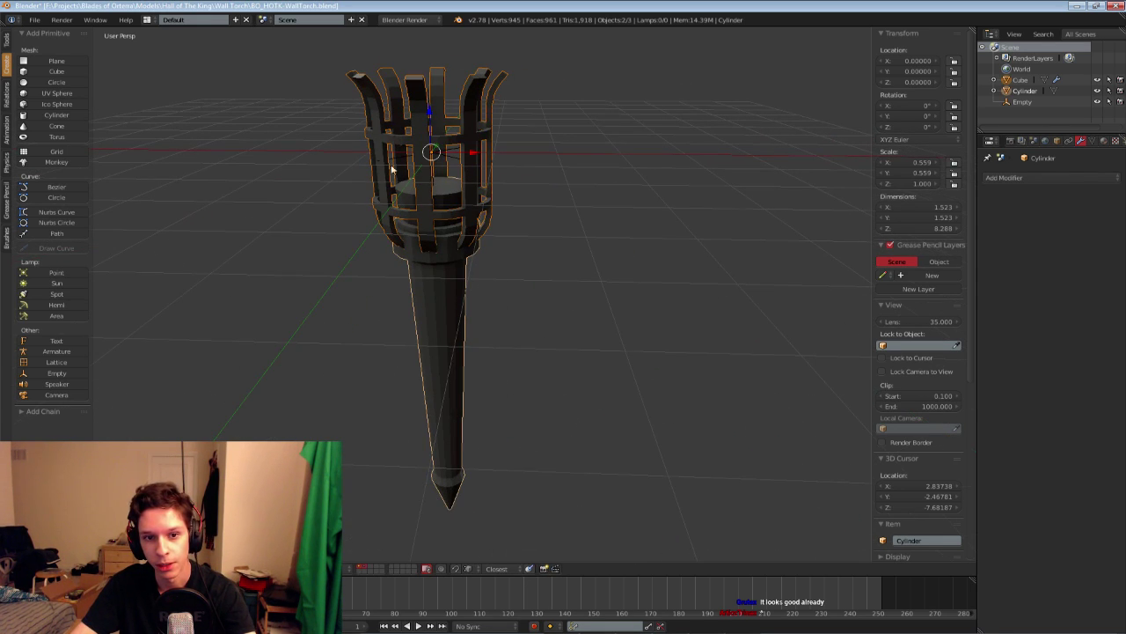
key(a)
key(a)
key(r)
key(y)
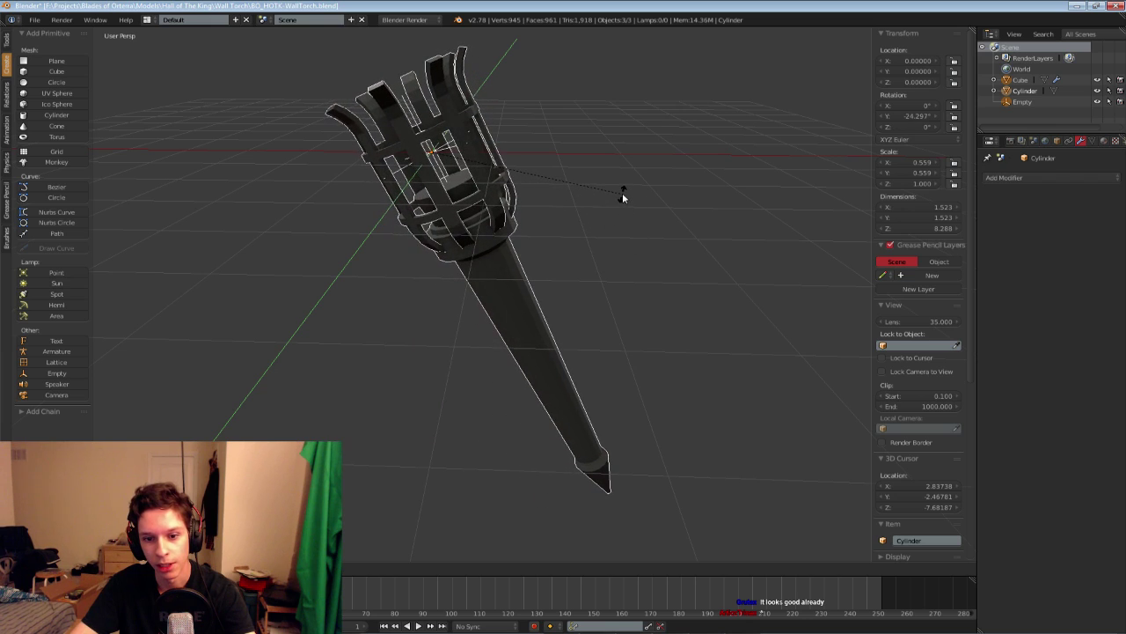
key(z)
key(x)
right_click(621, 220)
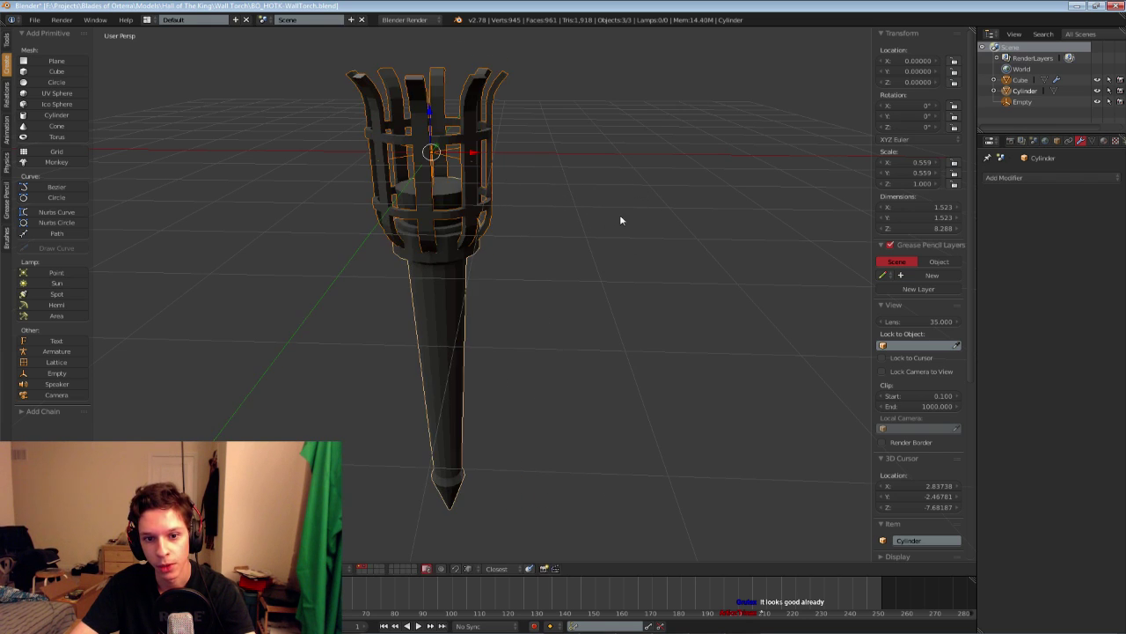
Deselect everything, save over the torch file and check the wall torch reference photo
key(a)
middle_drag(528, 321, 526, 288)
key(ctrl+s)
click(528, 286)
key(alt+Tab)
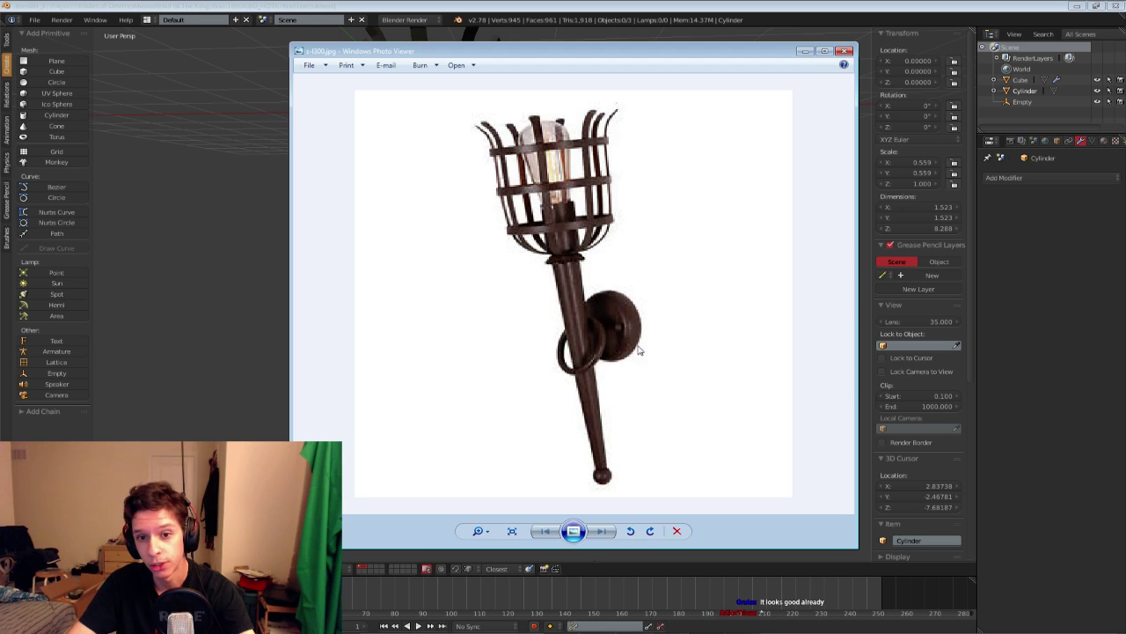
key(alt+Tab)
Select the torch handle and save over the existing file
scroll(486, 332, down, 3)
mouse_move(487, 295)
middle_down()
mouse_move(486, 332)
mouse_move(487, 314)
middle_up()
scroll(488, 330, up, 2)
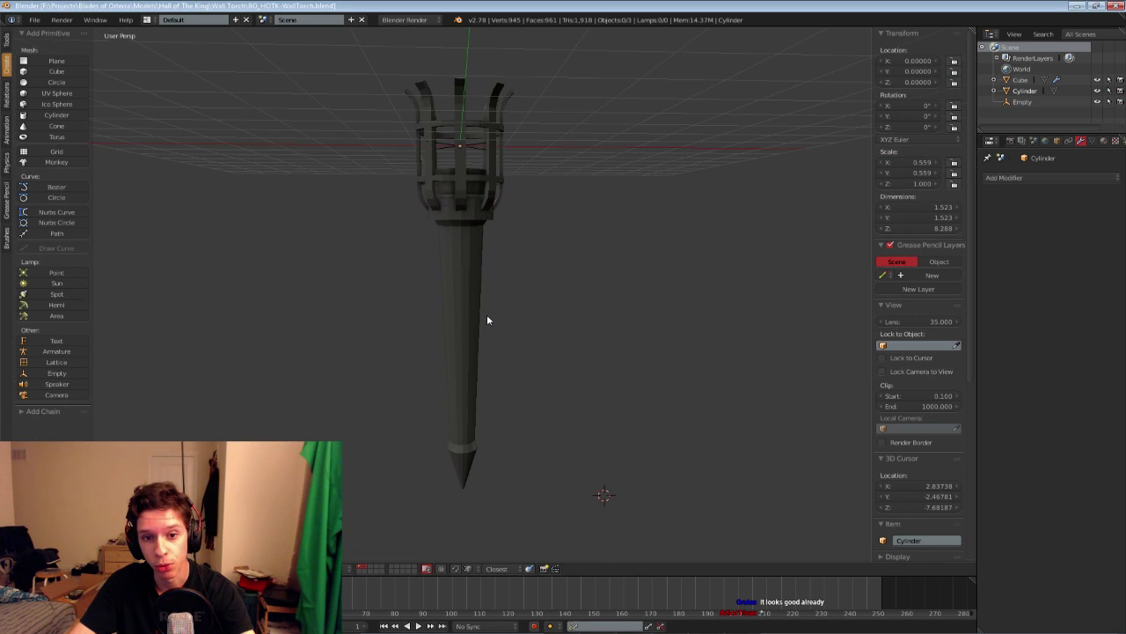
right_click(466, 328)
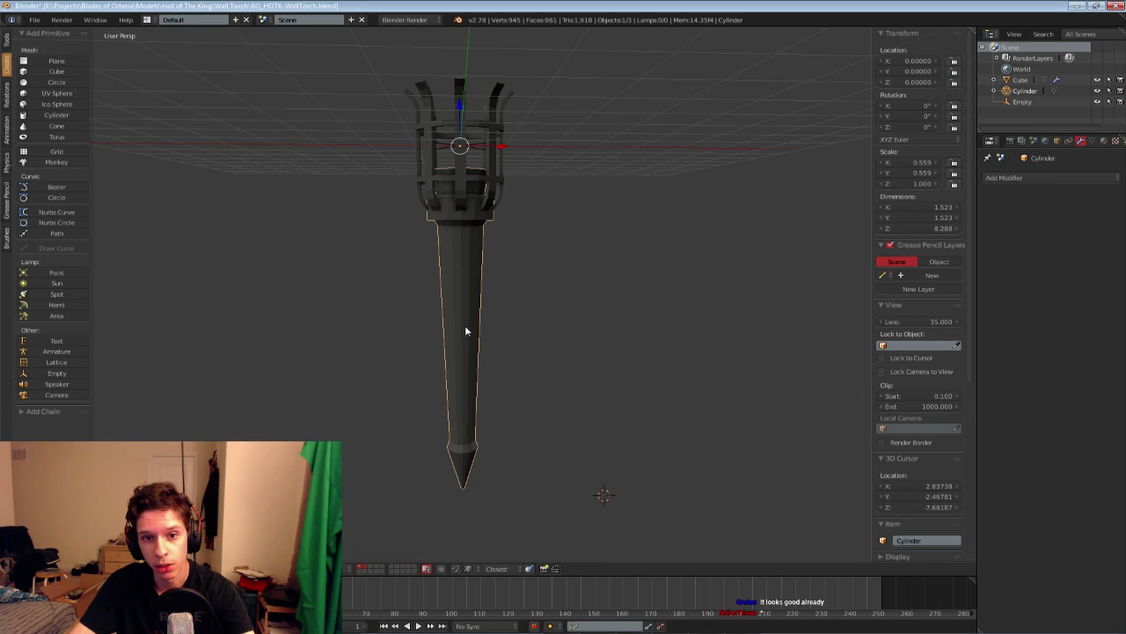
middle_drag(459, 230, 459, 240)
key(ctrl+s)
click(459, 239)
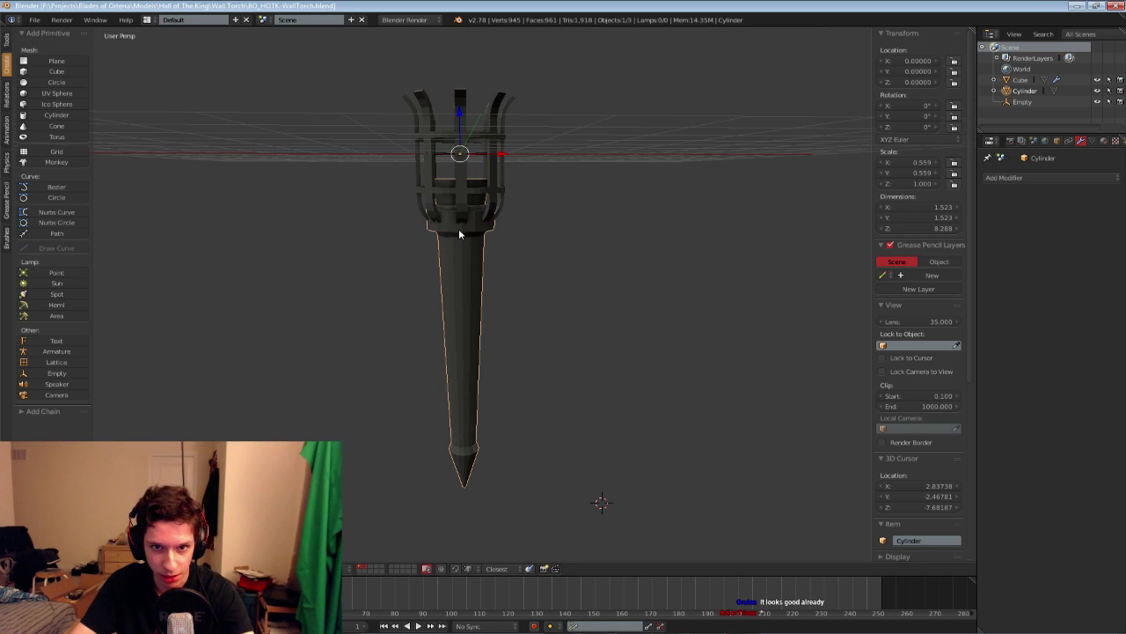
Try to scale all of the torch's objects narrower in X and Y, leaving Z unscaled
key(a)
key(a)
key(s)
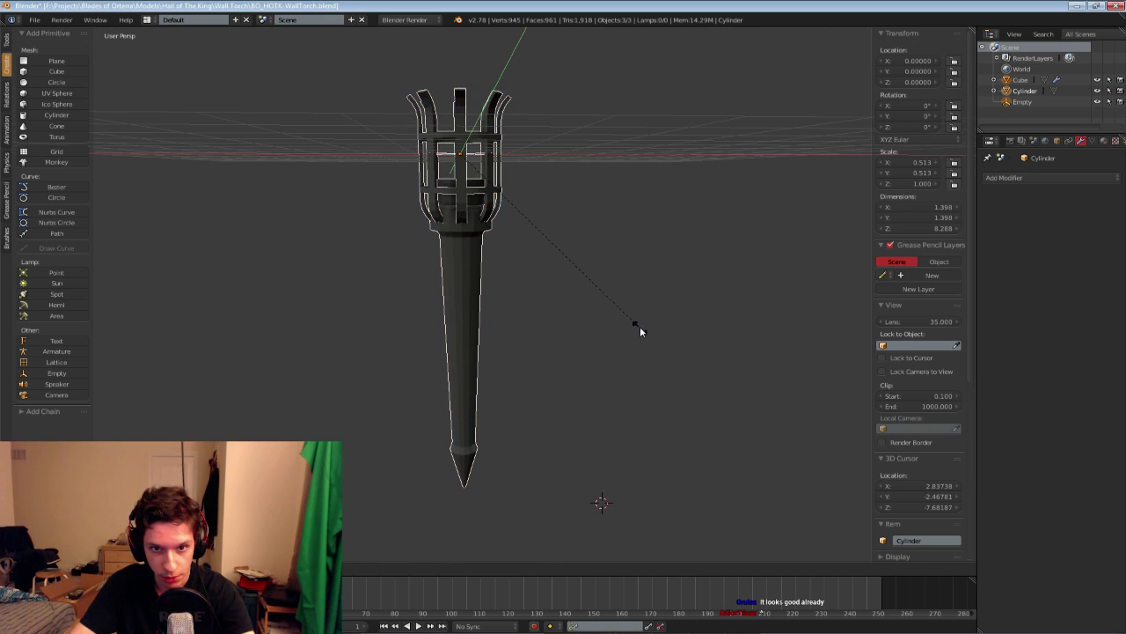
right_click(637, 325)
key(a)
middle_drag(646, 337, 591, 349)
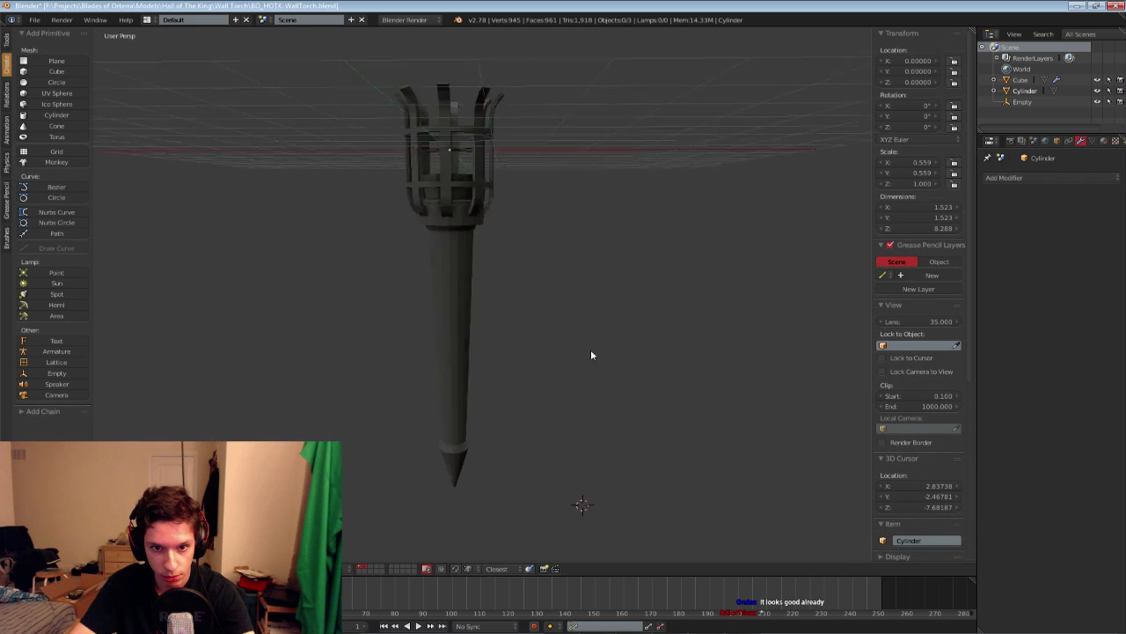
Box-select the handle's spike end in its mesh and move it down along Z, lengthening the handle to about 9.43
scroll(592, 350, down, 6)
middle_drag(495, 333, 484, 361)
right_click(481, 316)
scroll(480, 317, up, 2)
click(689, 631)
key(alt+Tab)
key(Tab)
key(a)
key(z)
key(b)
drag(422, 343, 526, 439)
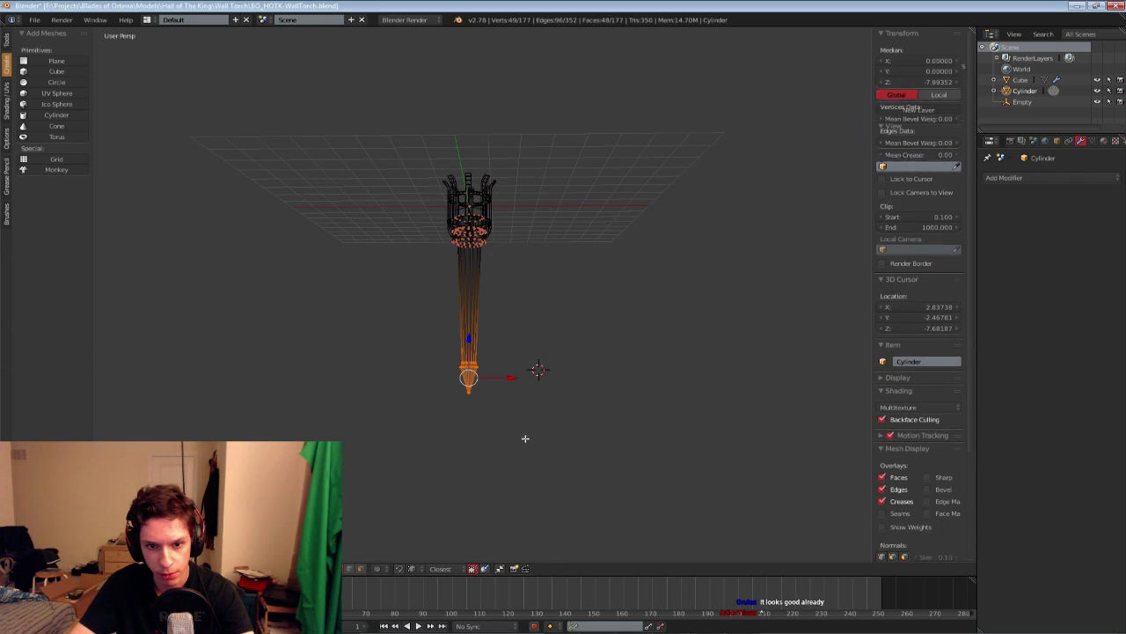
key(z)
drag(469, 342, 471, 373)
Leave mesh editing, deselect the handle and save the torch file
key(Tab)
key(a)
mouse_move(484, 377)
middle_down()
mouse_move(542, 388)
mouse_move(524, 407)
mouse_move(528, 432)
mouse_move(571, 407)
mouse_move(574, 382)
middle_up()
key(ctrl+s)
click(542, 385)
scroll(542, 384, down, 5)
scroll(529, 432, up, 5)
Scale the handle's selected spike end in X and Y only
key(Tab)
key(s)
key(shift+z)
click(631, 450)
key(Tab)
scroll(589, 461, down, 2)
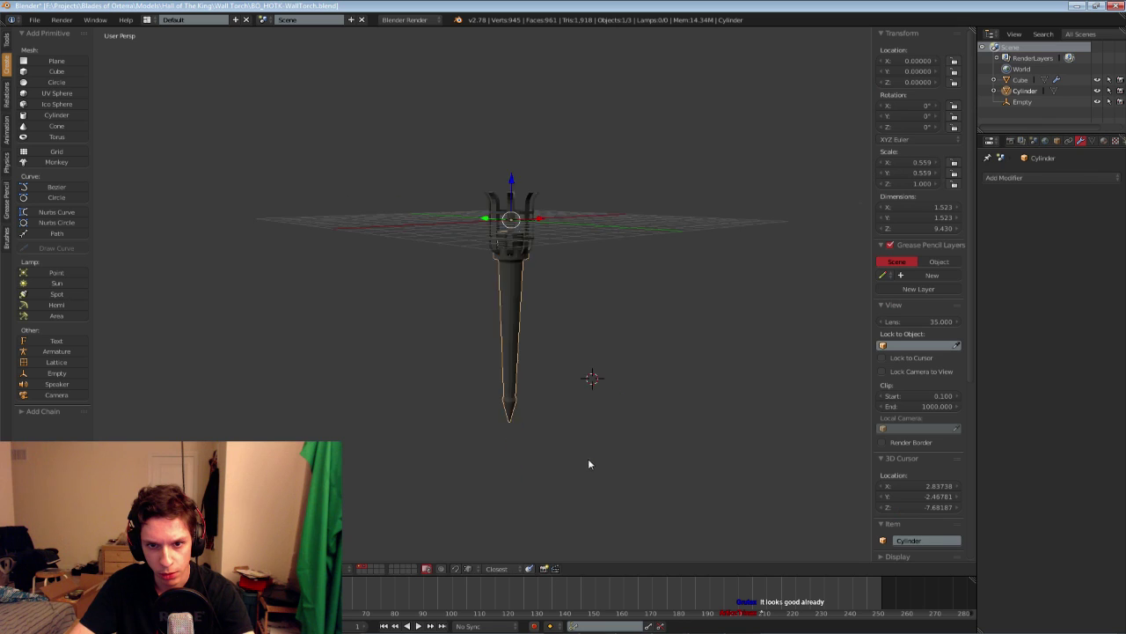
Deselect the handle, save over the torch file and inspect the lengthened torch
key(a)
key(ctrl+s)
middle_drag(588, 460, 467, 433)
click(559, 400)
scroll(559, 401, down, 4)
scroll(467, 433, up, 4)
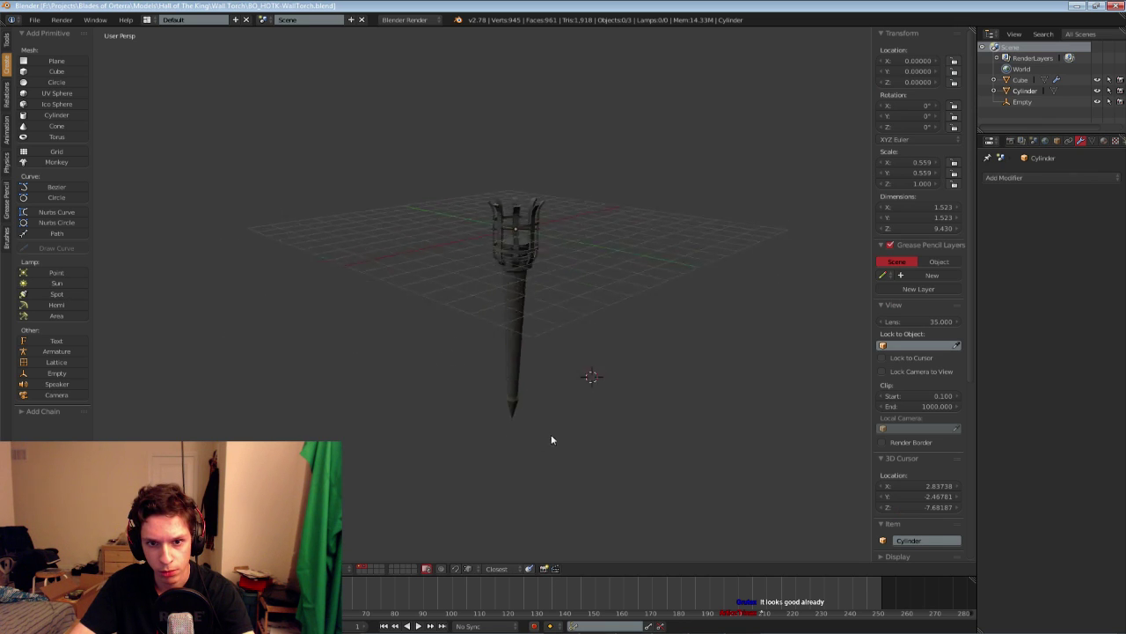
middle_drag(551, 437, 491, 366)
scroll(490, 366, up, 3)
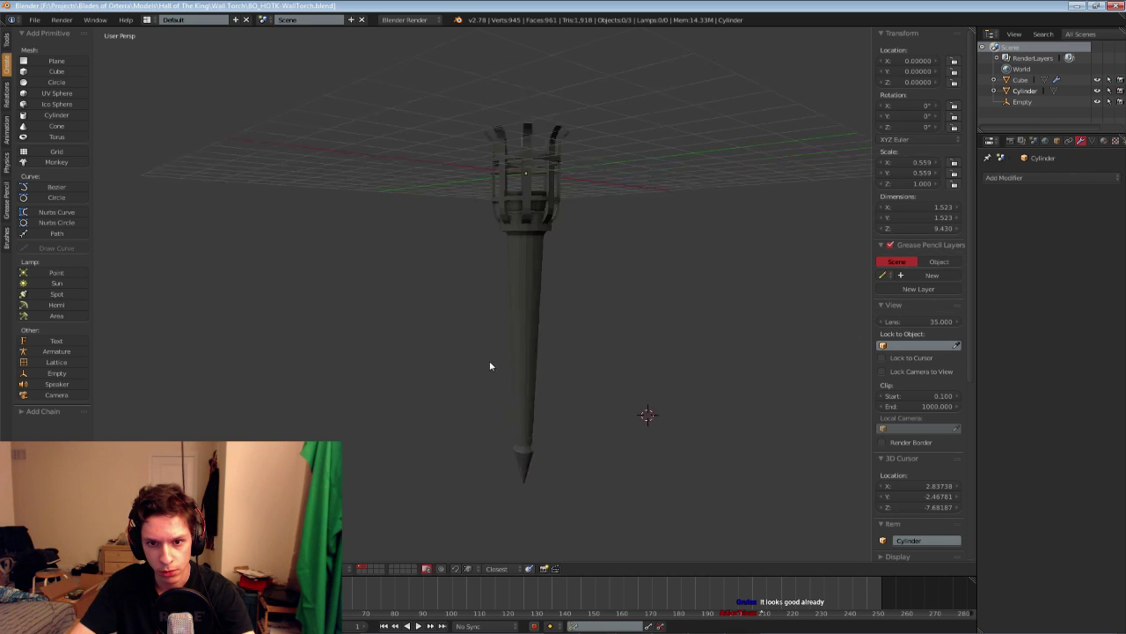
Open the handle mesh for editing, clear its vertex selection and save over the torch file
scroll(491, 366, up, 1)
right_click(559, 328)
key(Tab)
scroll(478, 360, up, 3)
middle_drag(559, 327, 464, 351)
key(a)
scroll(473, 362, down, 2)
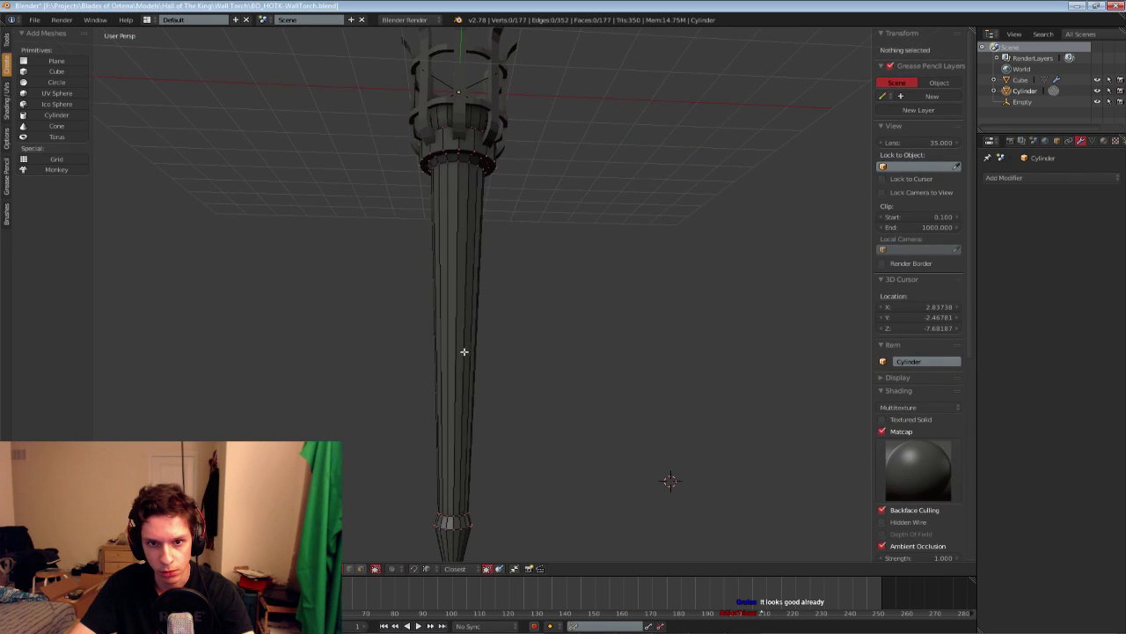
key(ctrl+s)
click(464, 352)
Add a centred edge loop around the handle's shaft and scale it in slightly
key(ctrl+r)
click(463, 311)
right_click(463, 312)
key(s)
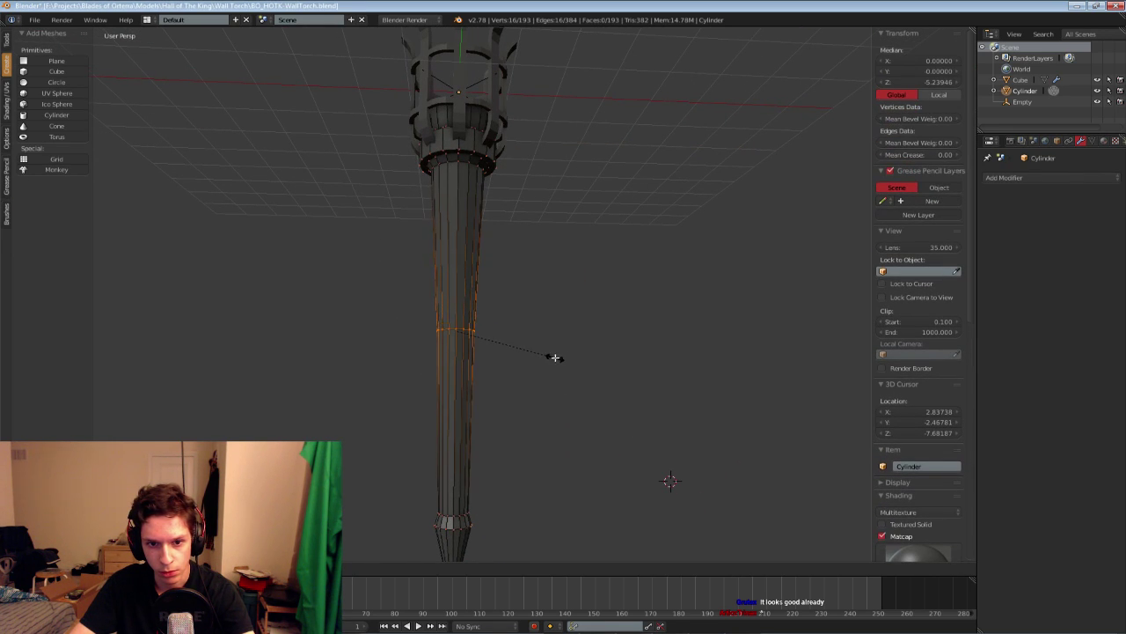
click(551, 356)
key(Tab)
key(Tab)
key(Tab)
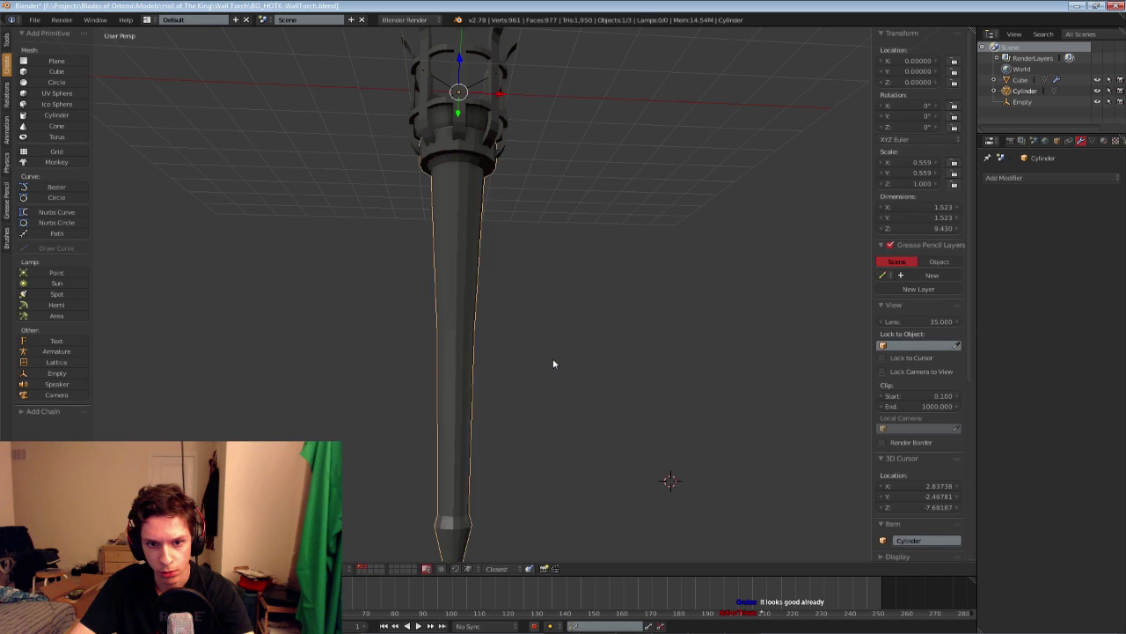
Try to bevel the handle's middle edge loop into a band with an offset of about 1.34
scroll(552, 358, down, 5)
key(a)
scroll(505, 369, up, 2)
middle_drag(485, 349, 383, 358)
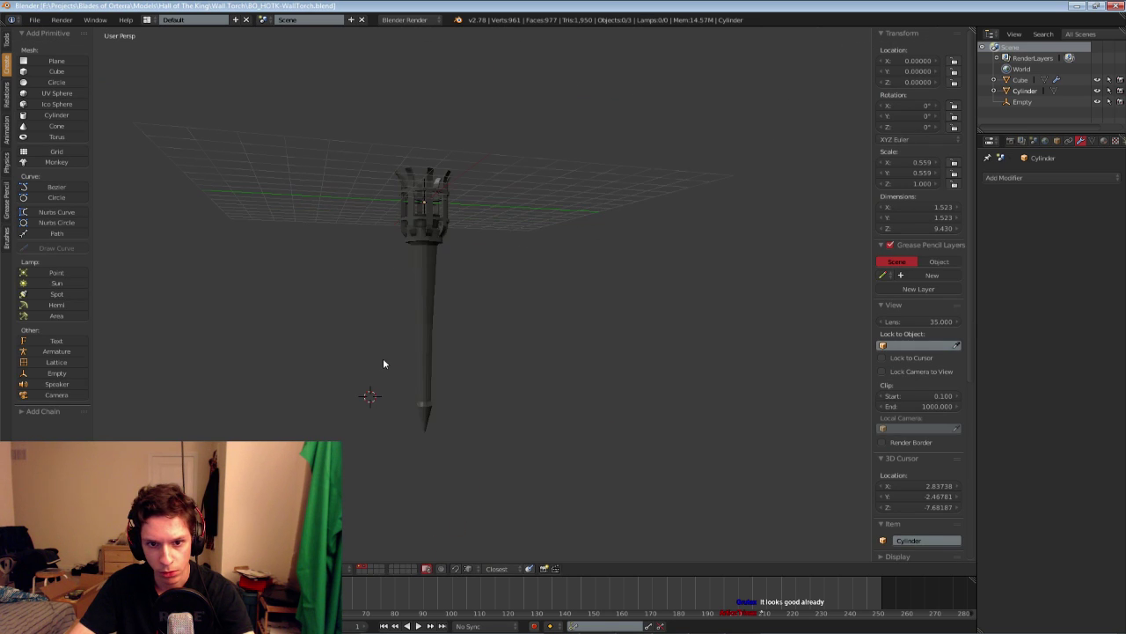
key(Tab)
scroll(412, 312, up, 2)
middle_drag(412, 312, 514, 341)
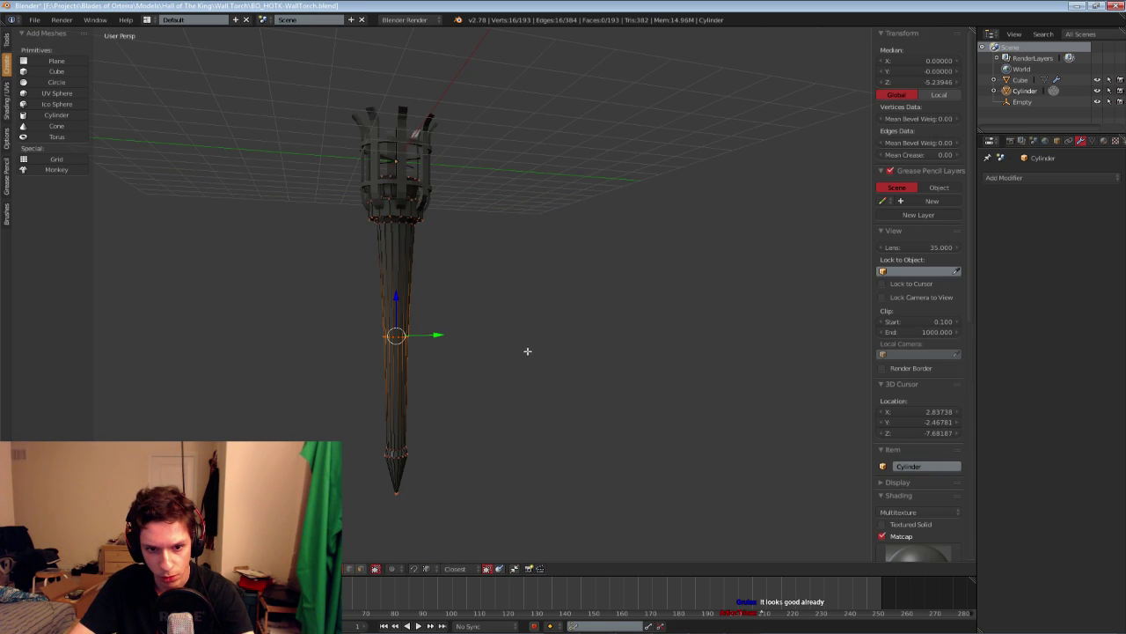
key(ctrl+b)
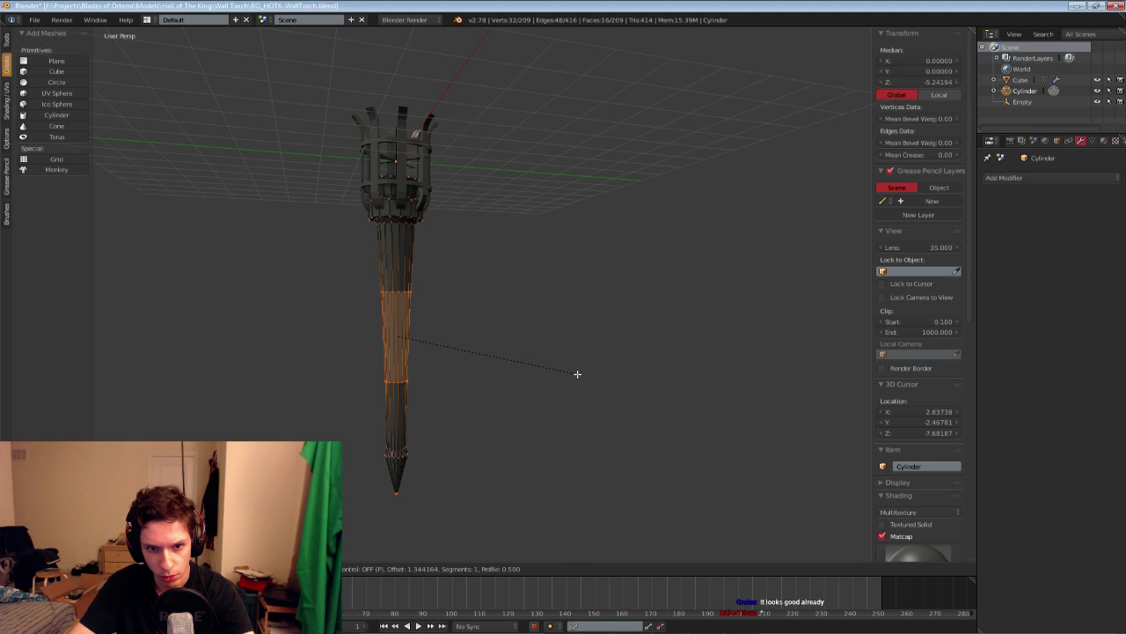
key(Tab)
scroll(528, 373, down, 2)
middle_drag(485, 372, 452, 320)
scroll(457, 325, up, 3)
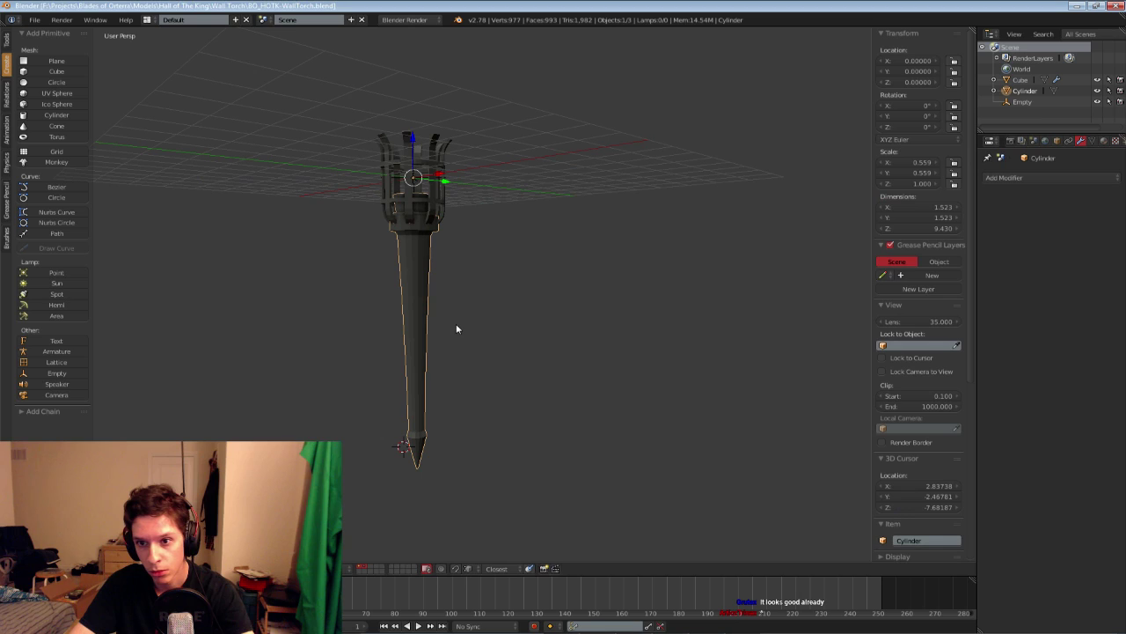
key(Tab)
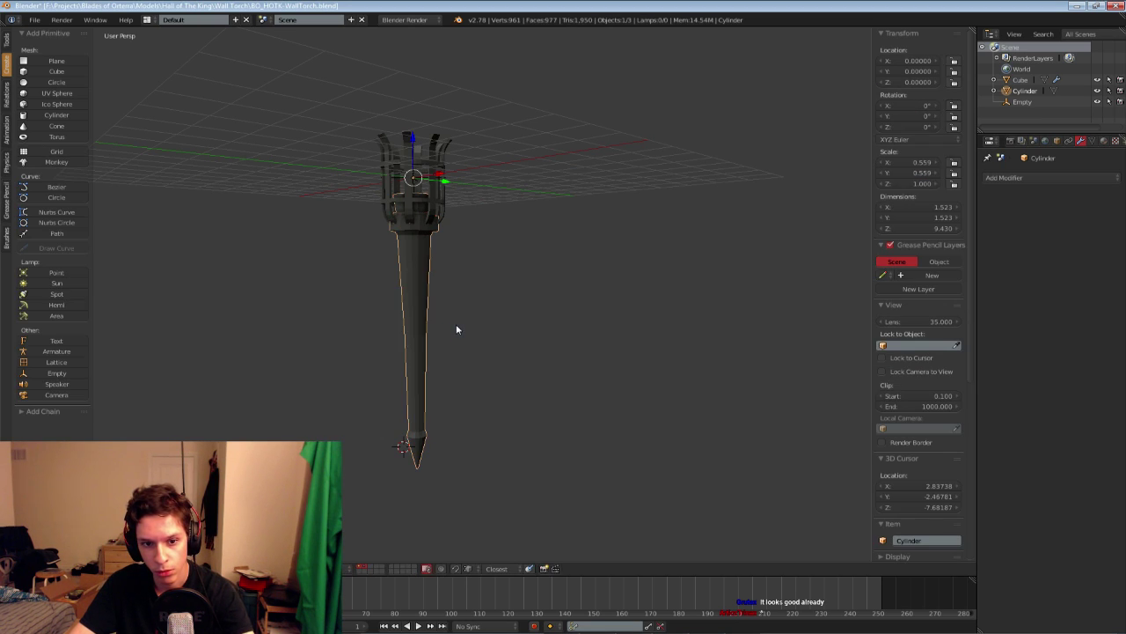
Bevel the handle's middle edge loop with one segment and an offset of about 1.38, and save over the file
key(ctrl+b)
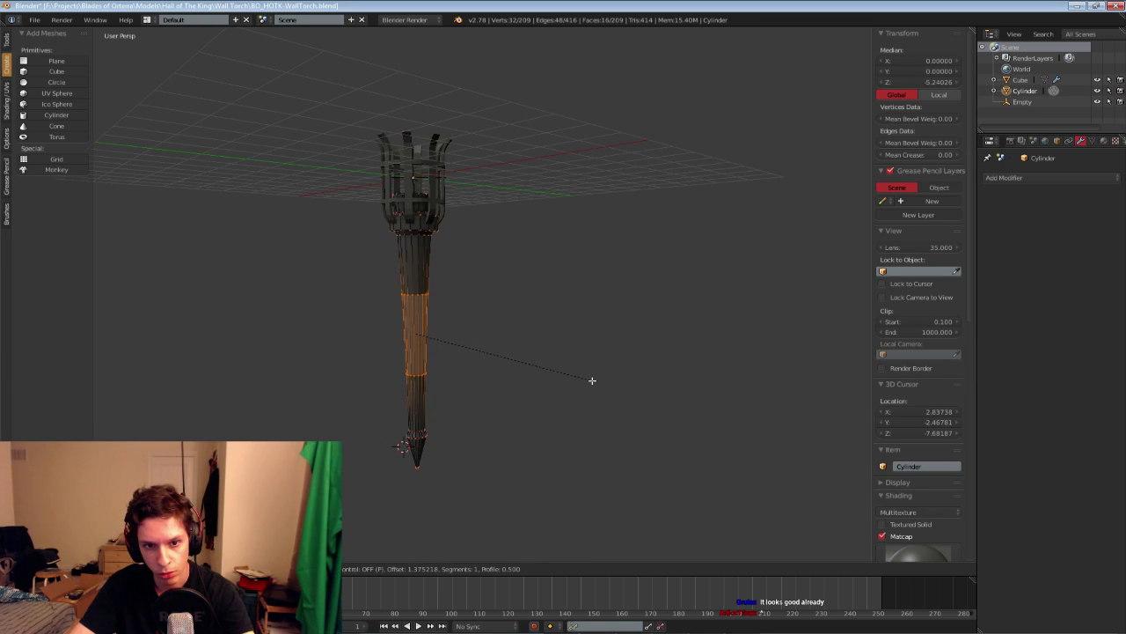
key(Tab)
key(ctrl+s)
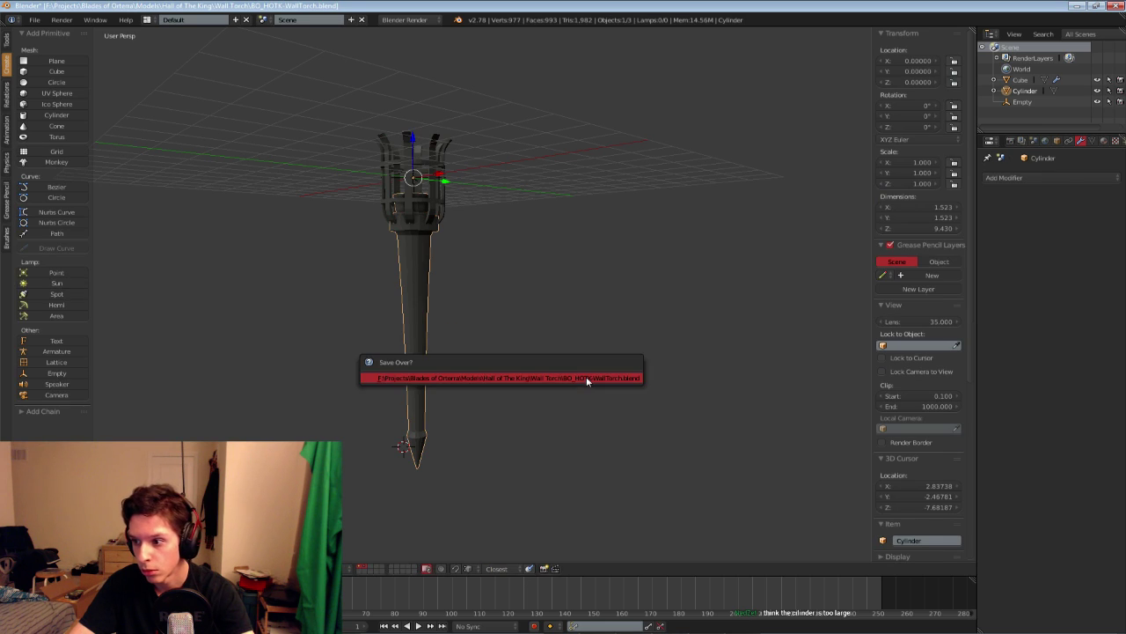
click(586, 377)
middle_drag(586, 377, 515, 346)
scroll(515, 347, down, 4)
scroll(506, 383, up, 4)
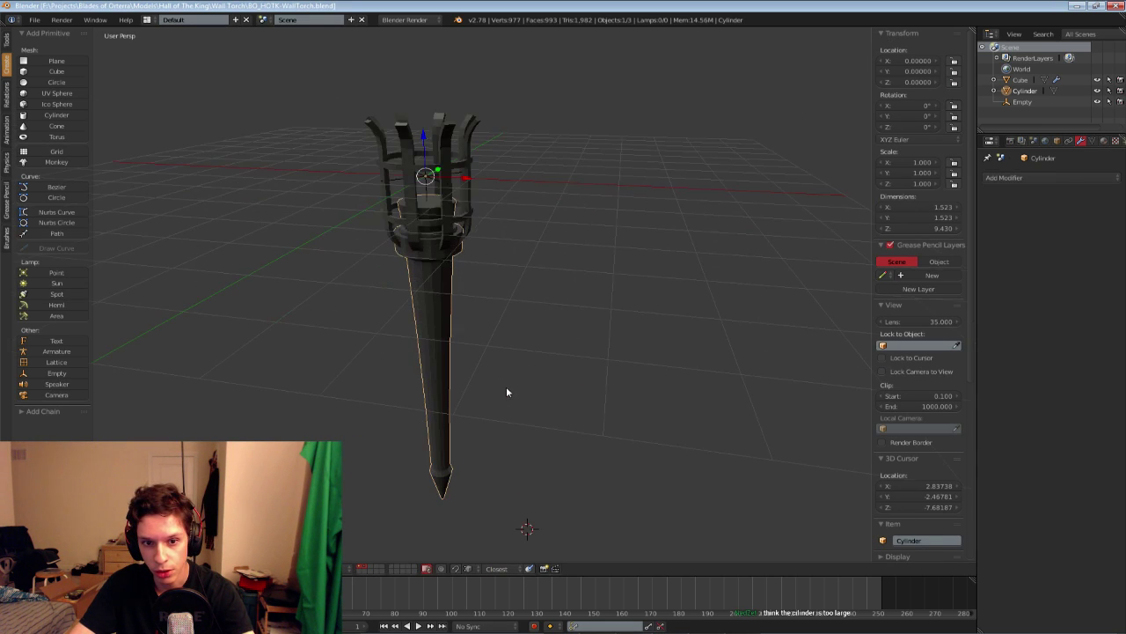
Scale the handle's bevelled middle band in slightly in X and Y, and clear the selection
key(Tab)
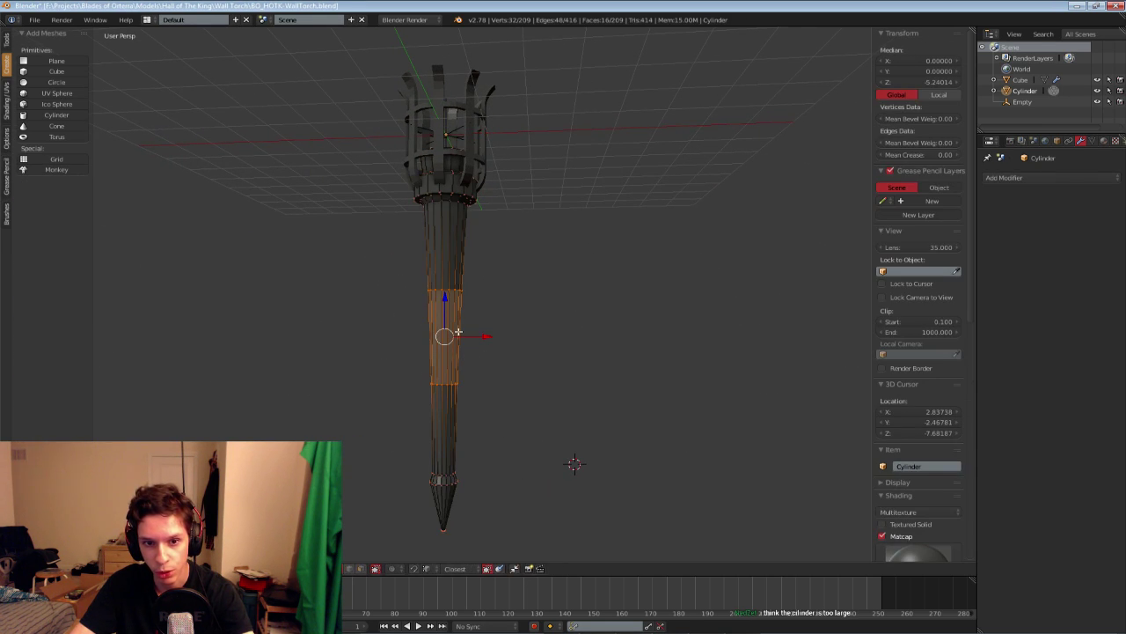
key(s)
key(shift+z)
click(567, 353)
key(a)
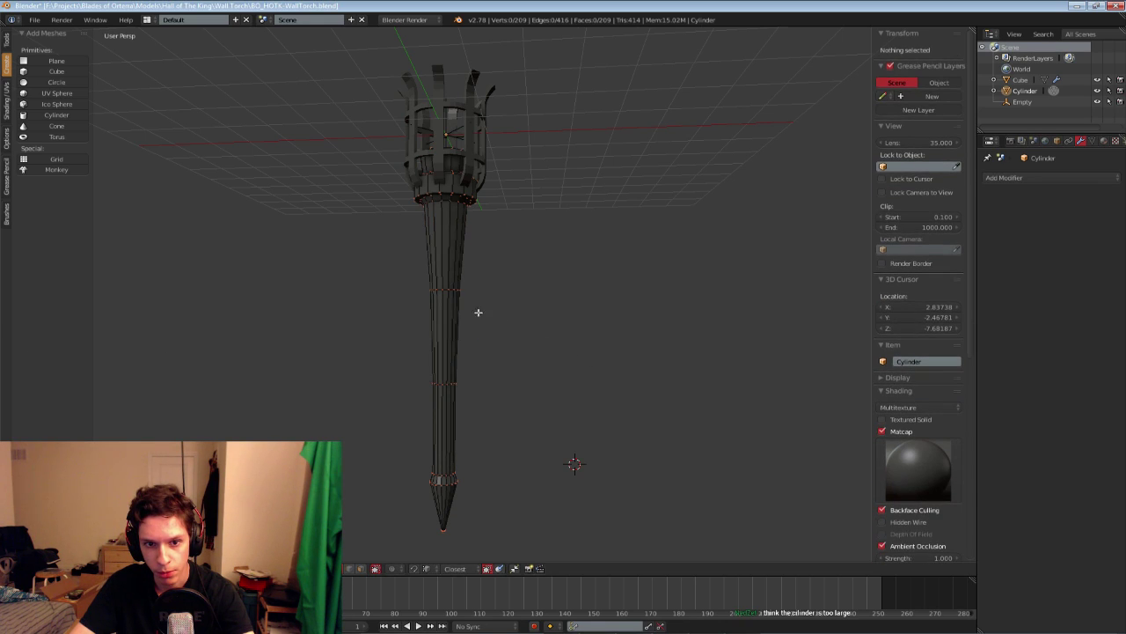
Box-select the handle's collar and cup vertices and scale them in X and Y only
middle_drag(440, 235, 442, 243)
key(z)
key(b)
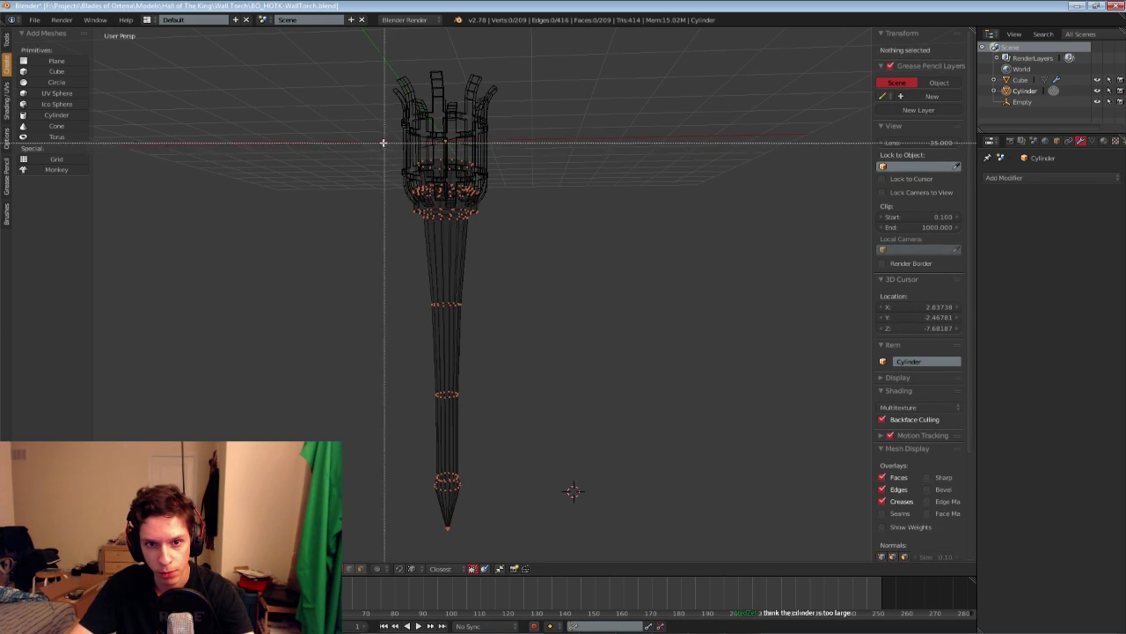
drag(382, 143, 538, 256)
key(z)
key(s)
key(shift+z)
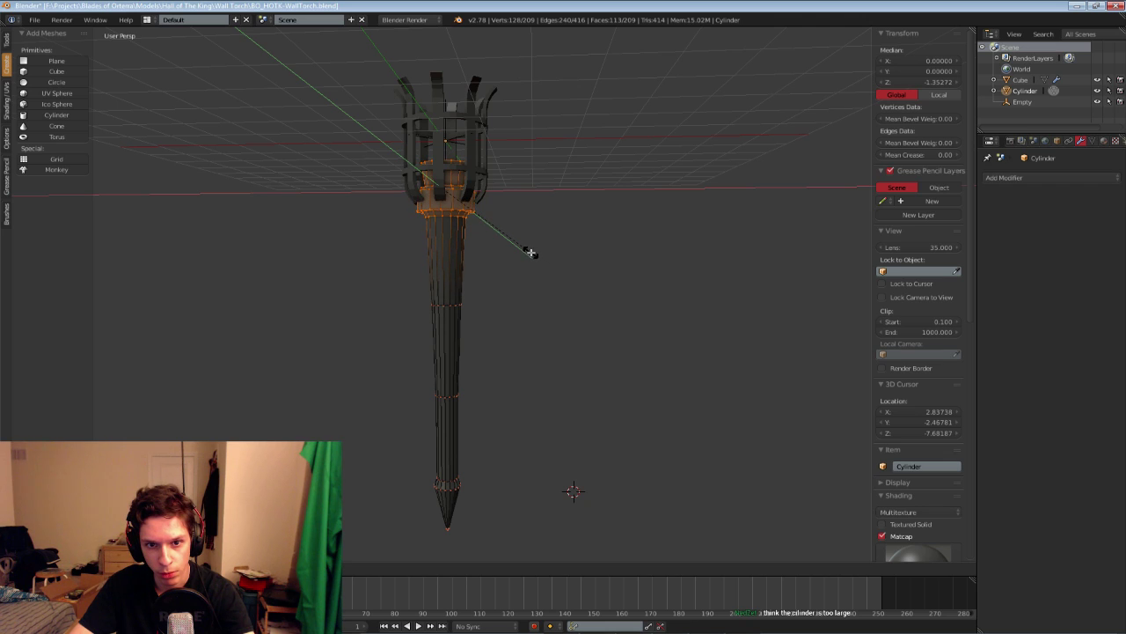
click(531, 252)
Examine how the basket bars meet the handle's collar, checking the basket mesh up close
shift+middle_drag(511, 237, 539, 299)
scroll(537, 287, up, 8)
key(Tab)
right_click(590, 173)
key(Tab)
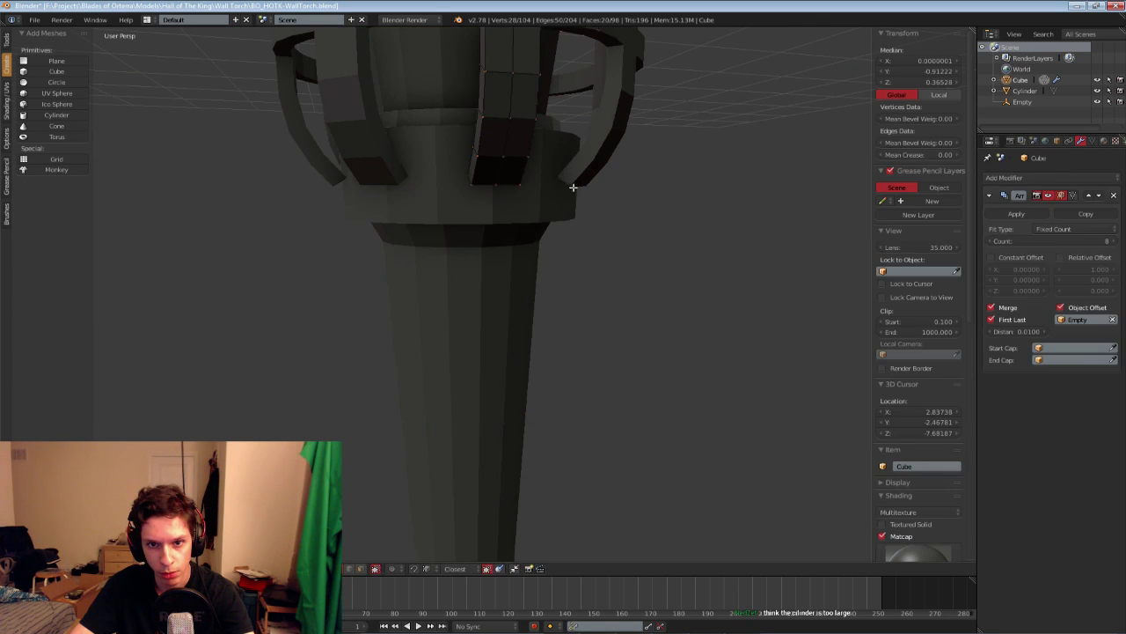
key(a)
key(a)
middle_drag(447, 189, 565, 365)
key(a)
scroll(652, 221, down, 4)
key(Tab)
scroll(586, 278, down, 3)
key(a)
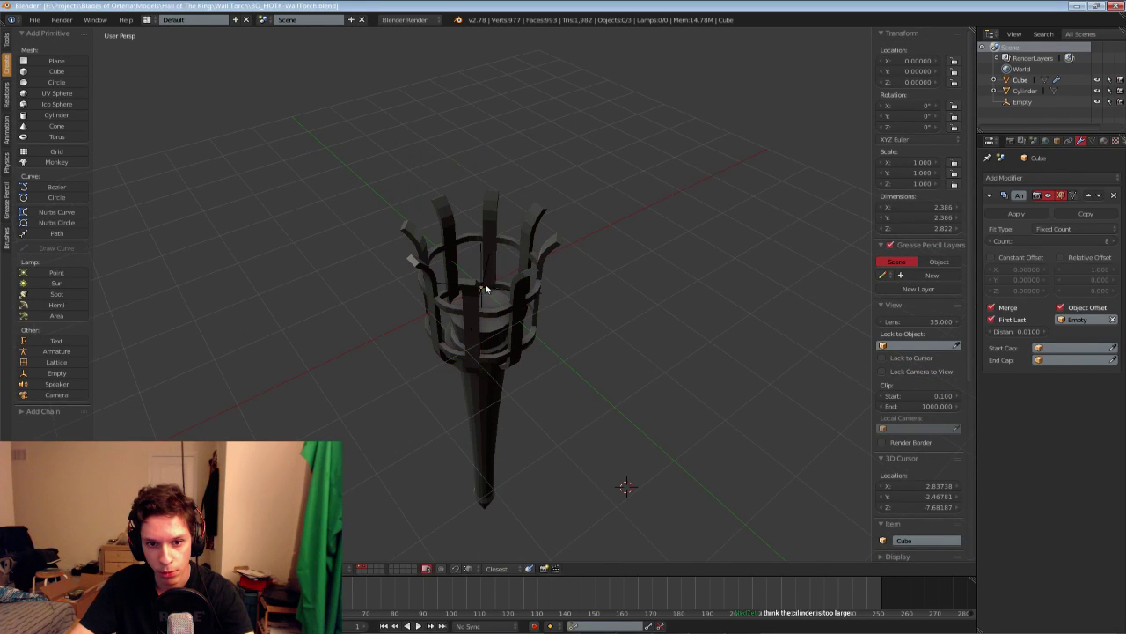
Select the basket and its array empty together and scale both to about 0.898 in X and Y
right_click(489, 280)
shift+right_click(490, 278)
key(s)
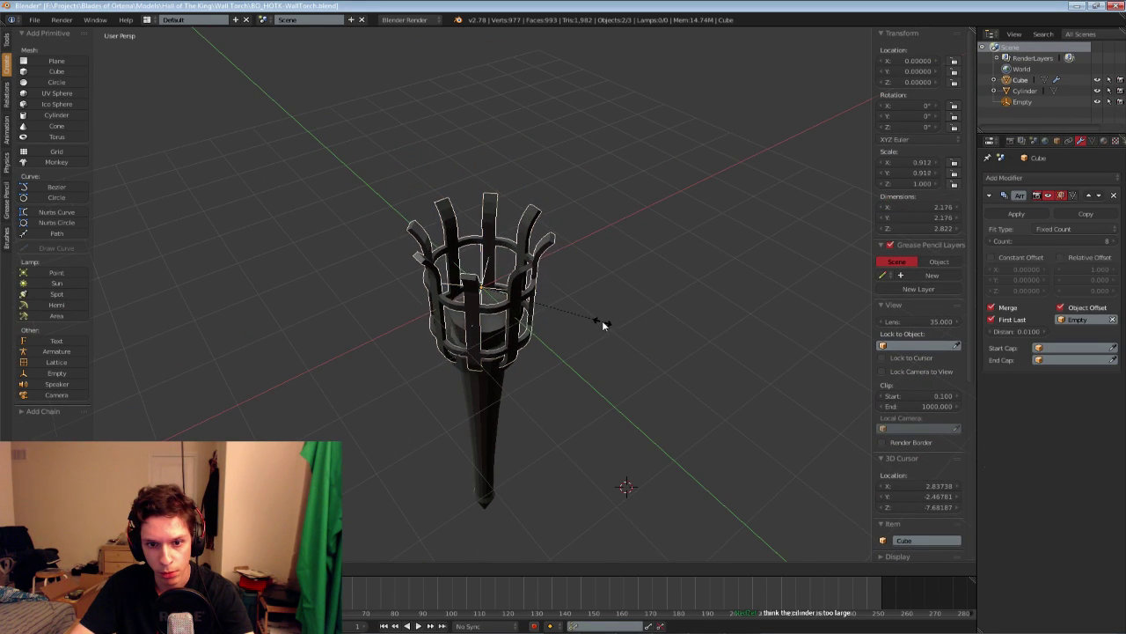
click(601, 319)
middle_drag(601, 320, 669, 253)
scroll(671, 252, up, 3)
key(s)
key(shift+z)
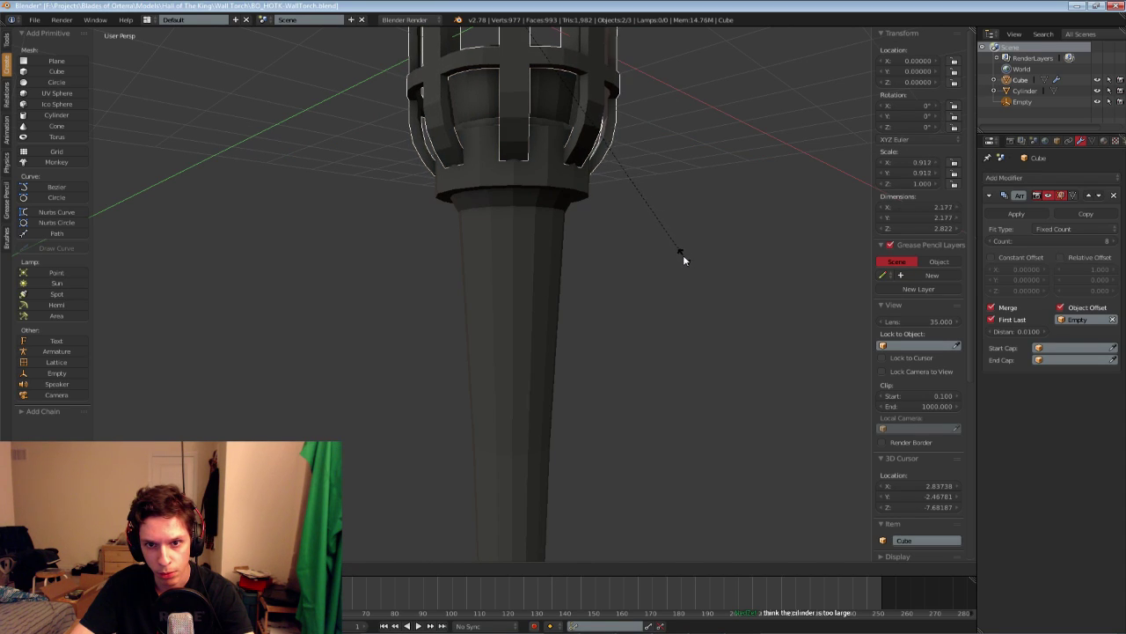
click(676, 259)
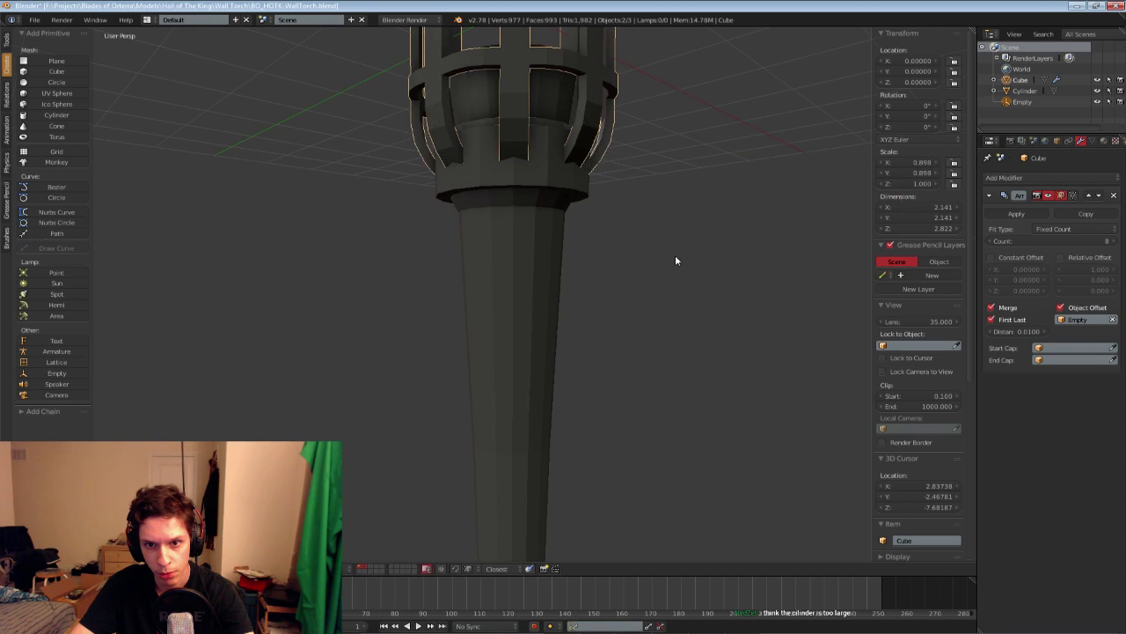
Select only the basket and apply its scale
key(a)
scroll(603, 263, down, 5)
middle_drag(561, 271, 454, 306)
scroll(495, 278, up, 3)
right_click(475, 296)
key(ctrl+a)
click(475, 297)
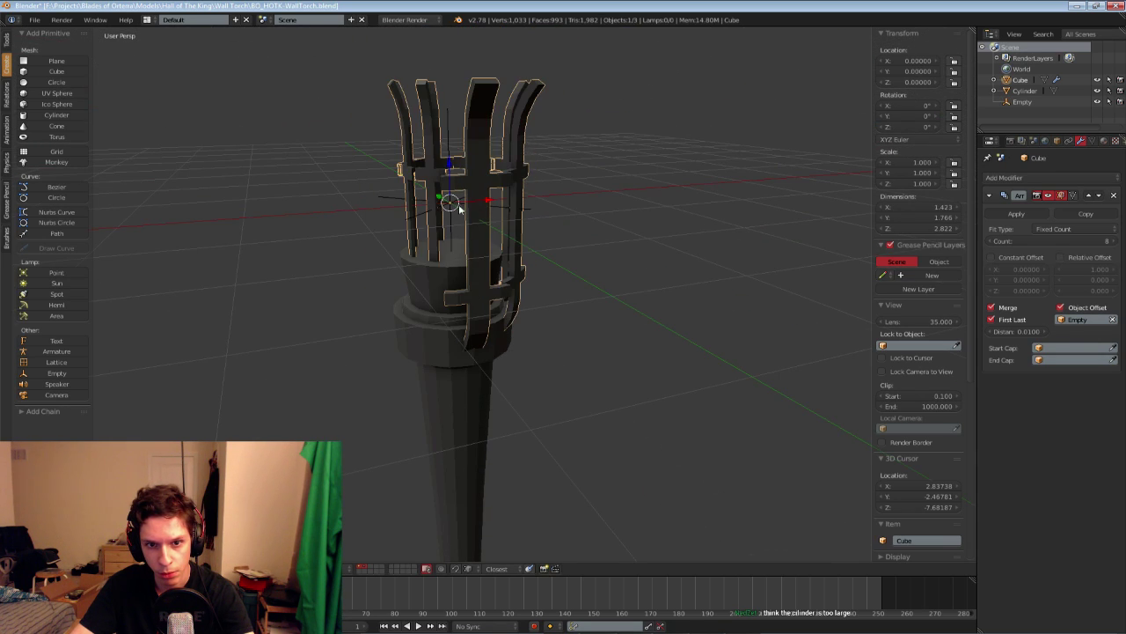
Try to apply the array empty's rotation and scale, and undo it
right_click(449, 201)
key(ctrl+a)
click(448, 199)
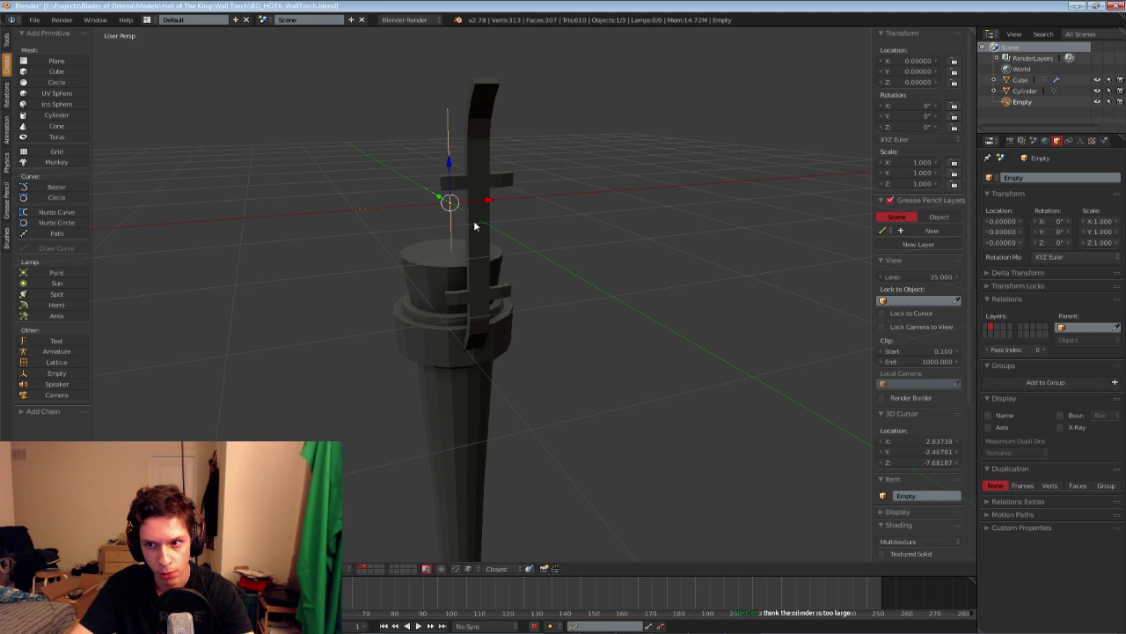
right_click(475, 226)
key(ctrl+z)
key(ctrl+z)
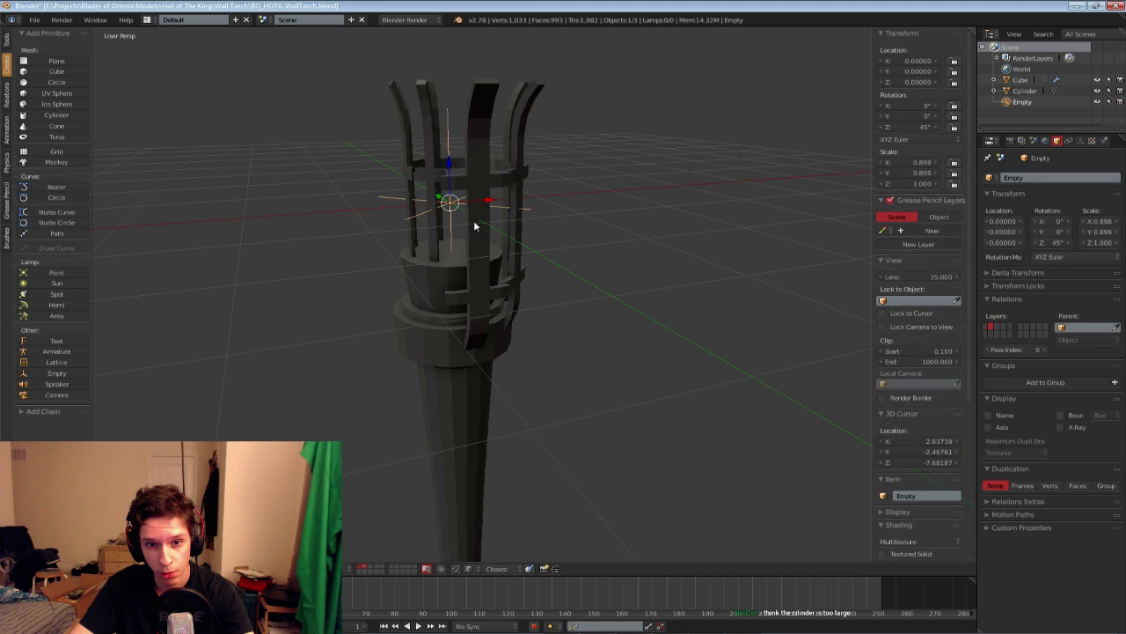
Select the basket and undo the last changes back to before its scale was applied
right_click(475, 226)
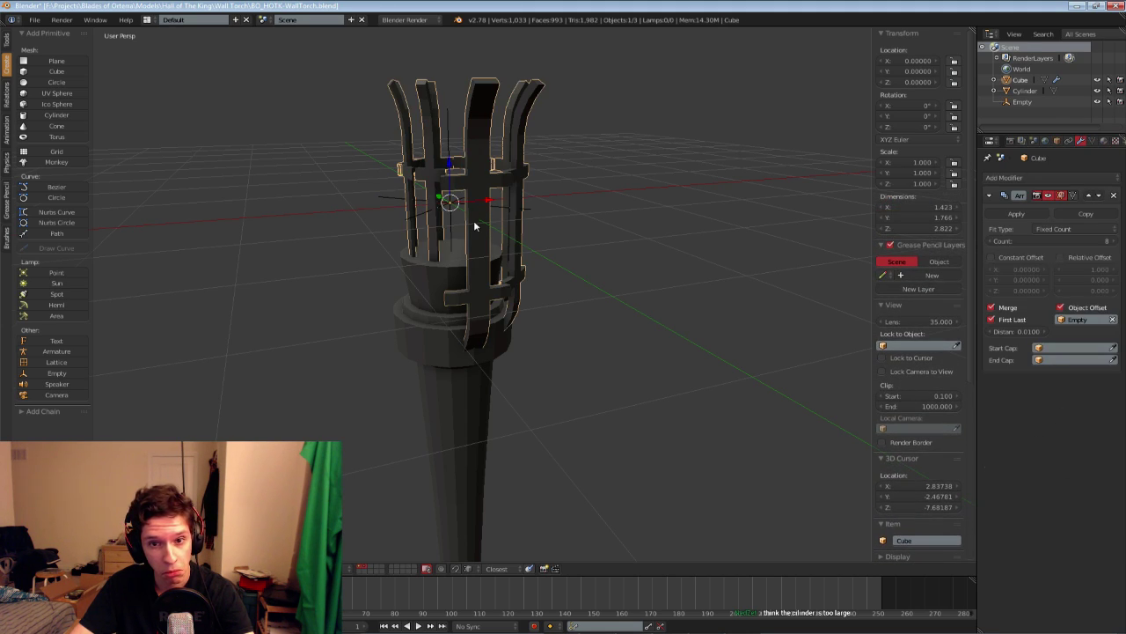
key(ctrl+z)
key(ctrl+z)
key(ctrl+z)
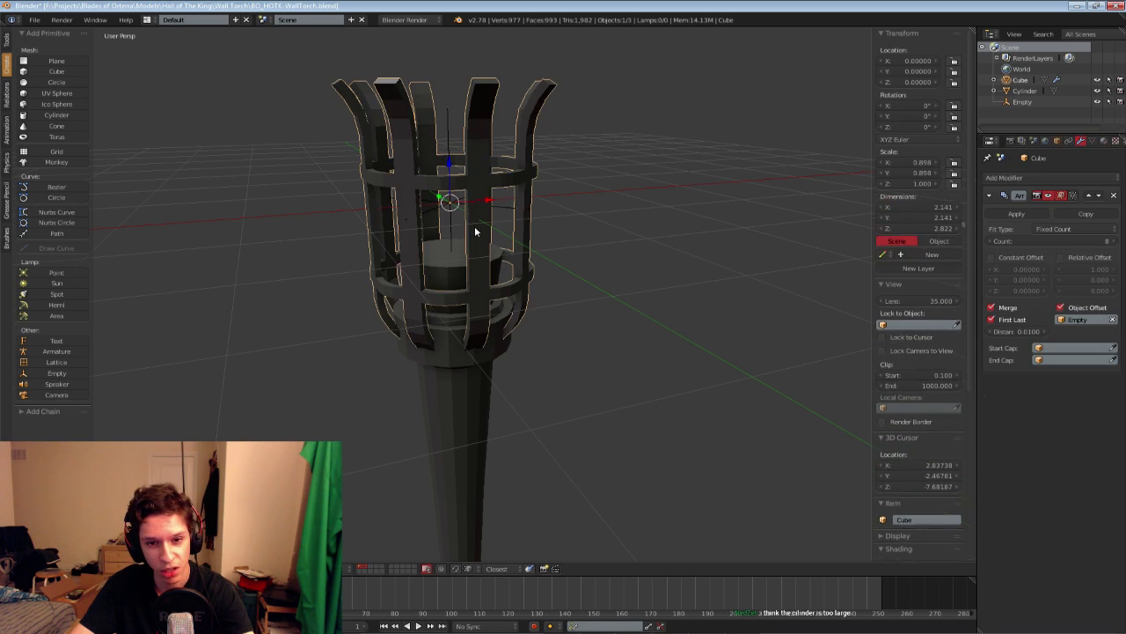
Apply the basket's scale again and clear the array empty's scale and rotation
key(ctrl+a)
click(474, 230)
right_click(452, 211)
key(alt+s)
key(alt+r)
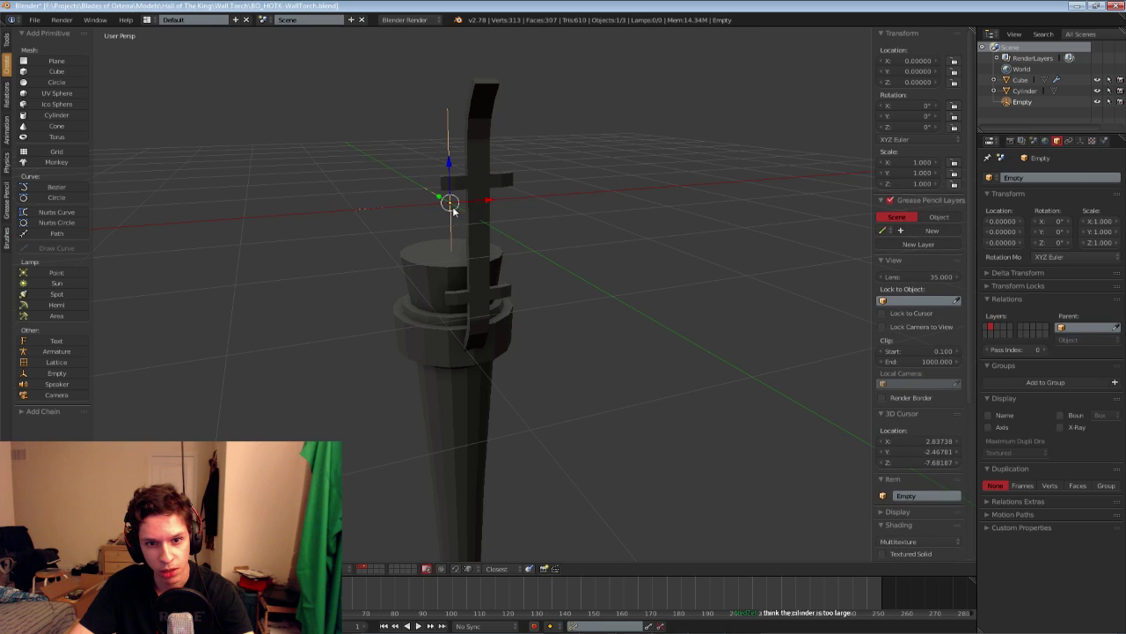
Undo the recent edits back to the full eight-bar torch cage with its array modifier
key(ctrl+z)
key(ctrl+z)
key(ctrl+z)
key(ctrl+z)
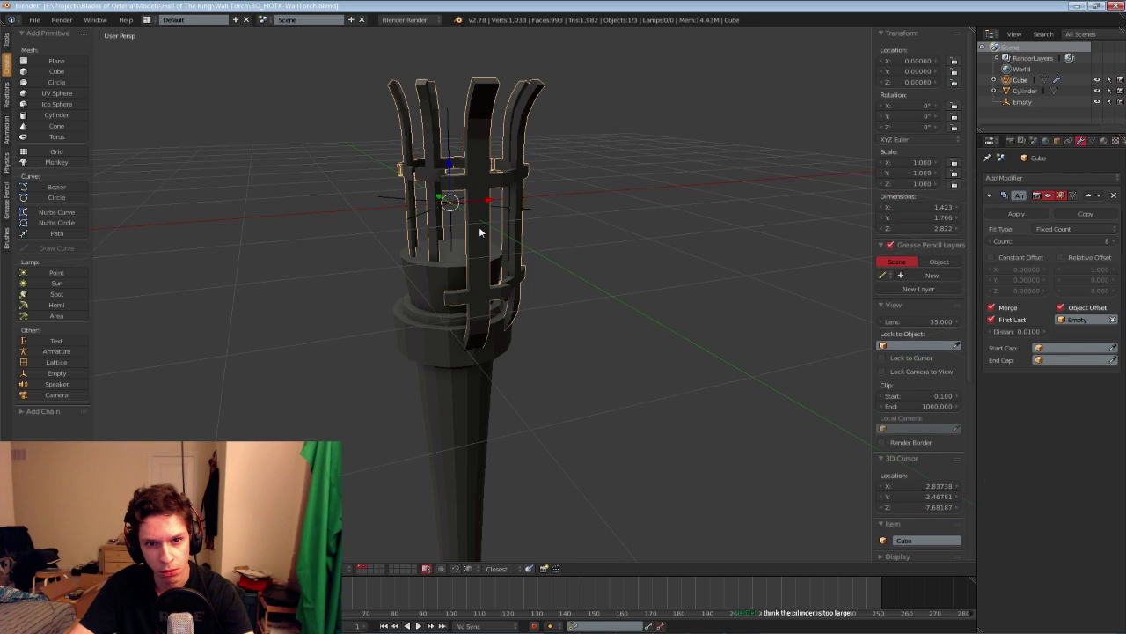
right_click(457, 209)
right_click(475, 221)
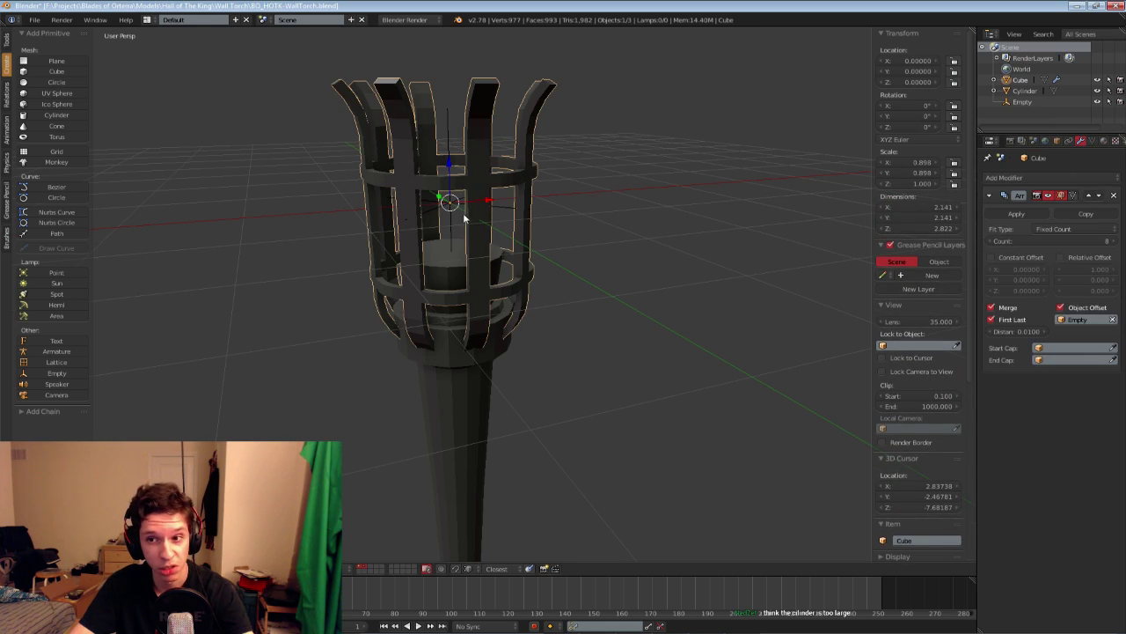
right_click(464, 216)
key(ctrl+z)
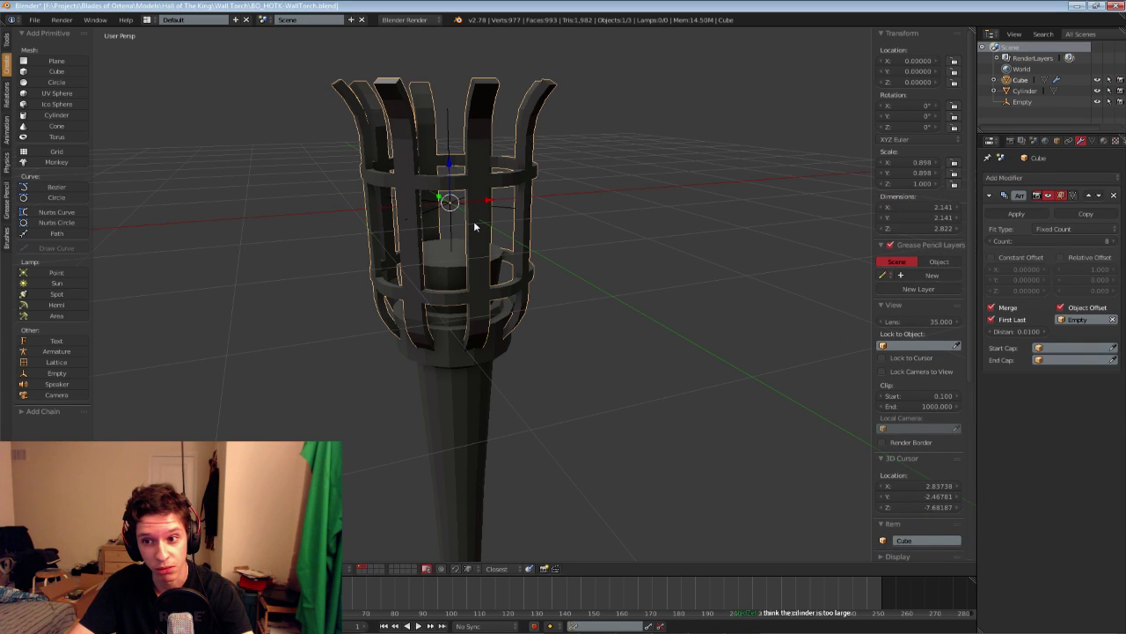
Deselect everything and save the wall torch file over the existing version
key(a)
scroll(493, 292, down, 2)
middle_drag(493, 290, 510, 386)
scroll(491, 241, down, 2)
scroll(506, 330, up, 4)
key(ctrl+s)
click(510, 386)
Examine in wireframe how the cage's lower bar ends meet the head of the torch handle
right_click(554, 496)
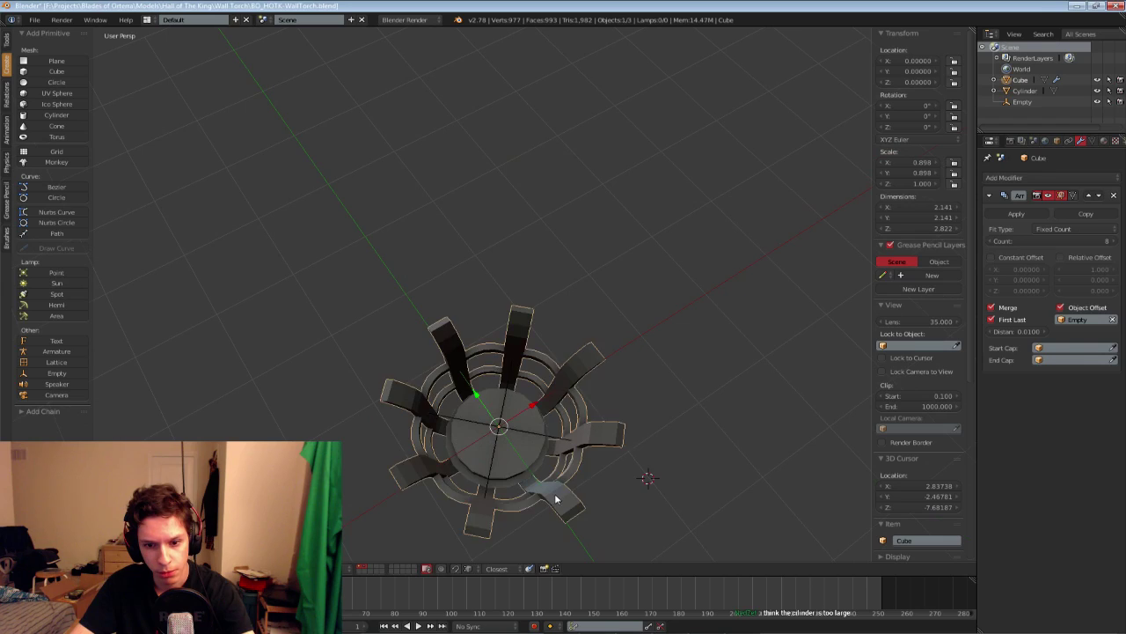
key(z)
middle_drag(554, 496, 534, 377)
scroll(534, 377, up, 4)
scroll(533, 373, up, 2)
key(z)
key(z)
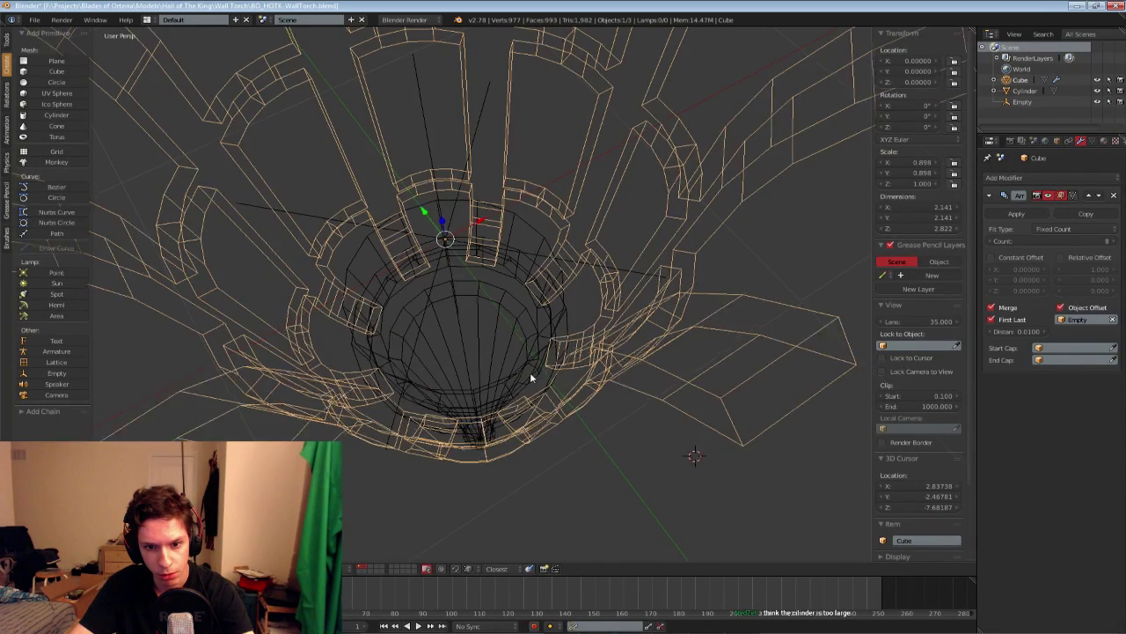
scroll(521, 368, down, 1)
key(z)
scroll(521, 372, down, 6)
Clear the cage selection and save over the existing BO_HOTK-WallTorch.blend file
key(a)
middle_drag(505, 397, 503, 284)
key(ctrl+s)
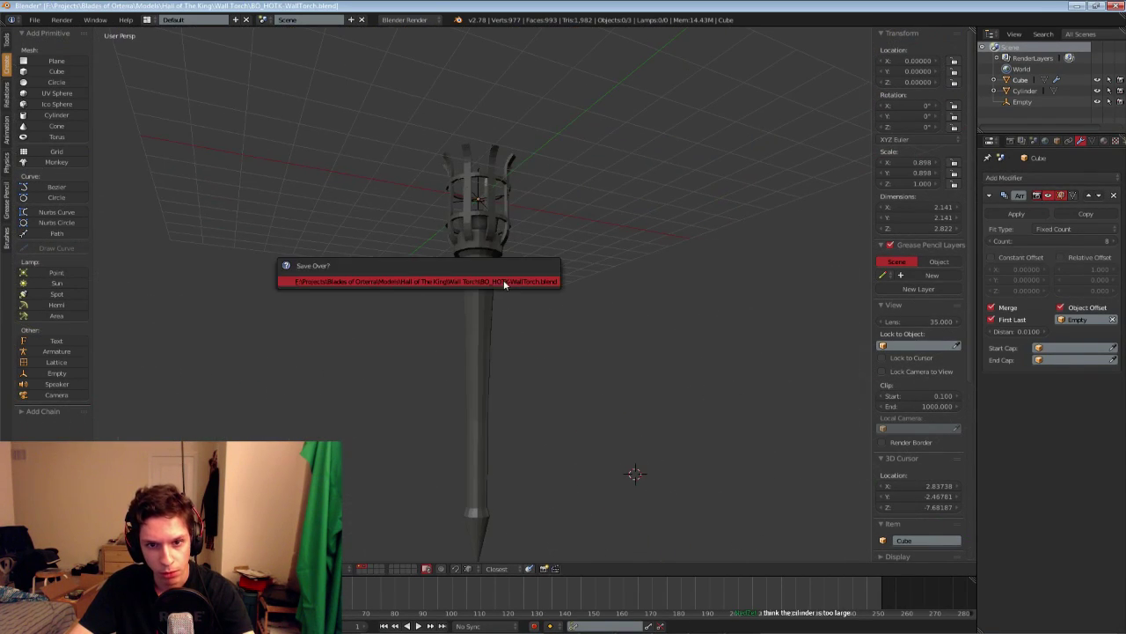
click(503, 283)
Scale the horizontal edge loop on the lower-middle part of the torch handle in edit mode
scroll(491, 321, down, 4)
middle_drag(490, 321, 434, 332)
scroll(439, 336, up, 3)
right_click(457, 350)
key(Tab)
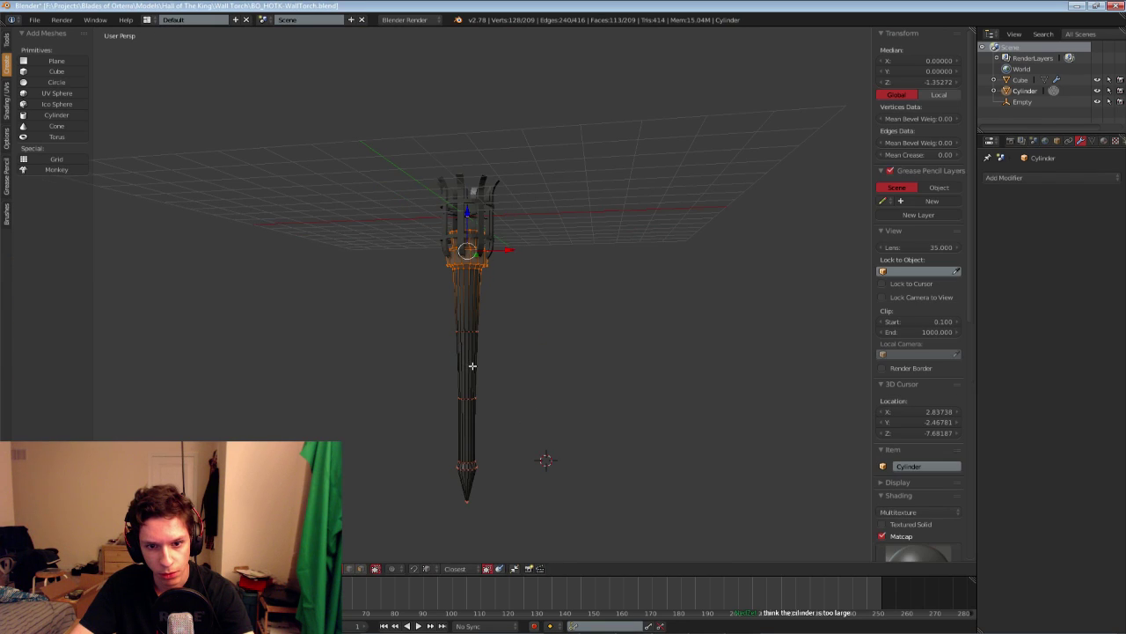
middle_drag(473, 364, 495, 352)
key(a)
key(z)
key(b)
drag(450, 355, 520, 382)
key(z)
key(s)
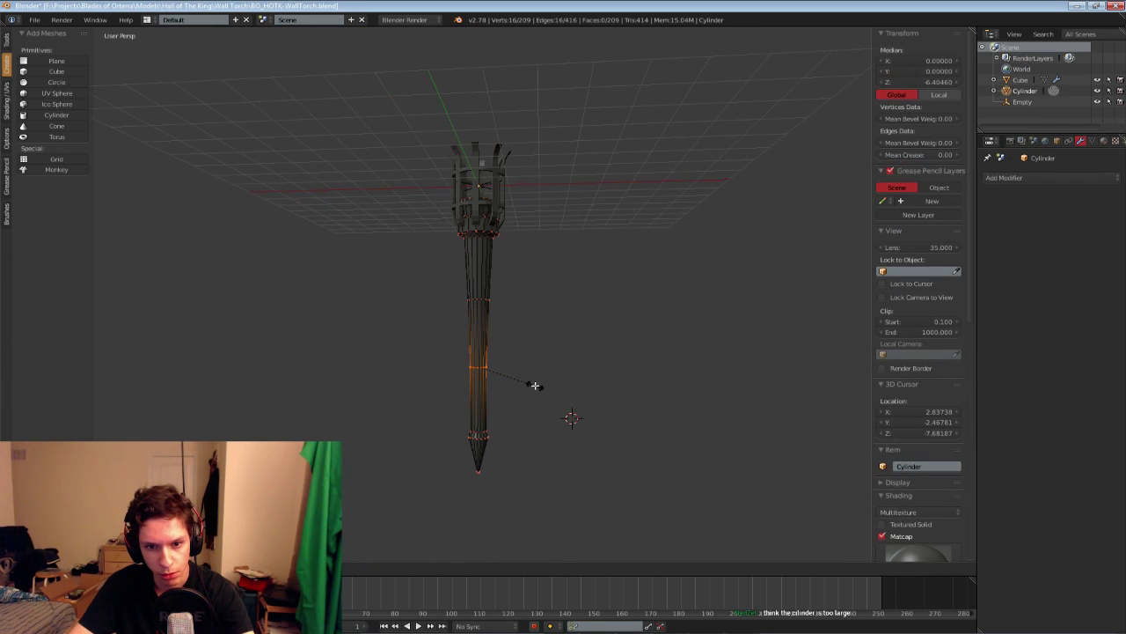
click(537, 385)
Finish adjusting the handle's lower-middle edge loop and return to object mode with nothing selected
key(Tab)
key(z)
key(Tab)
scroll(540, 371, down, 1)
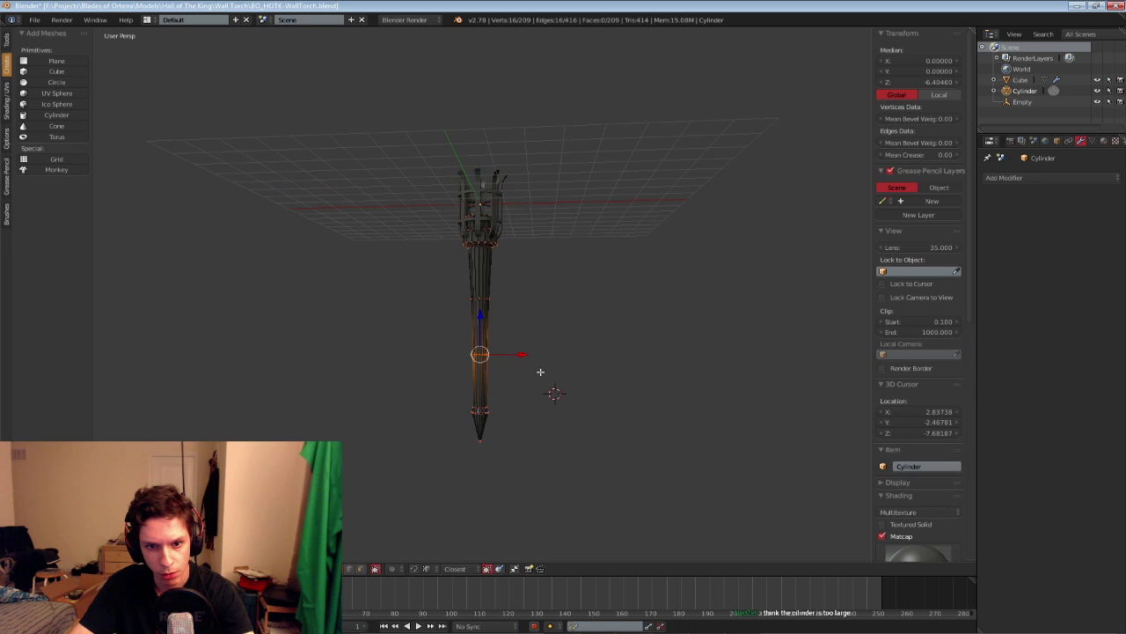
click(539, 370)
key(z)
key(Tab)
key(a)
Save the file with the reshaped torch handle
scroll(518, 325, down, 4)
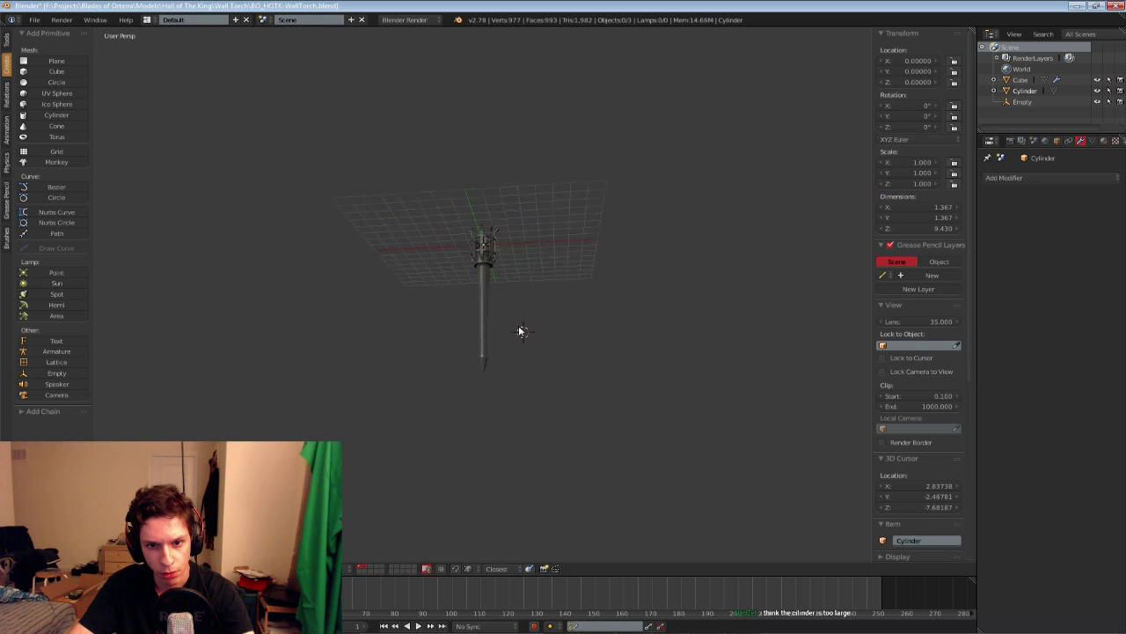
middle_drag(519, 325, 539, 417)
key(ctrl+s)
Examine the torch's overall proportions and the inside of the cage around the handle's head
scroll(450, 360, down, 2)
scroll(565, 385, up, 6)
scroll(570, 338, up, 3)
scroll(542, 317, down, 4)
scroll(498, 325, up, 2)
right_click(494, 326)
key(alt+Tab)
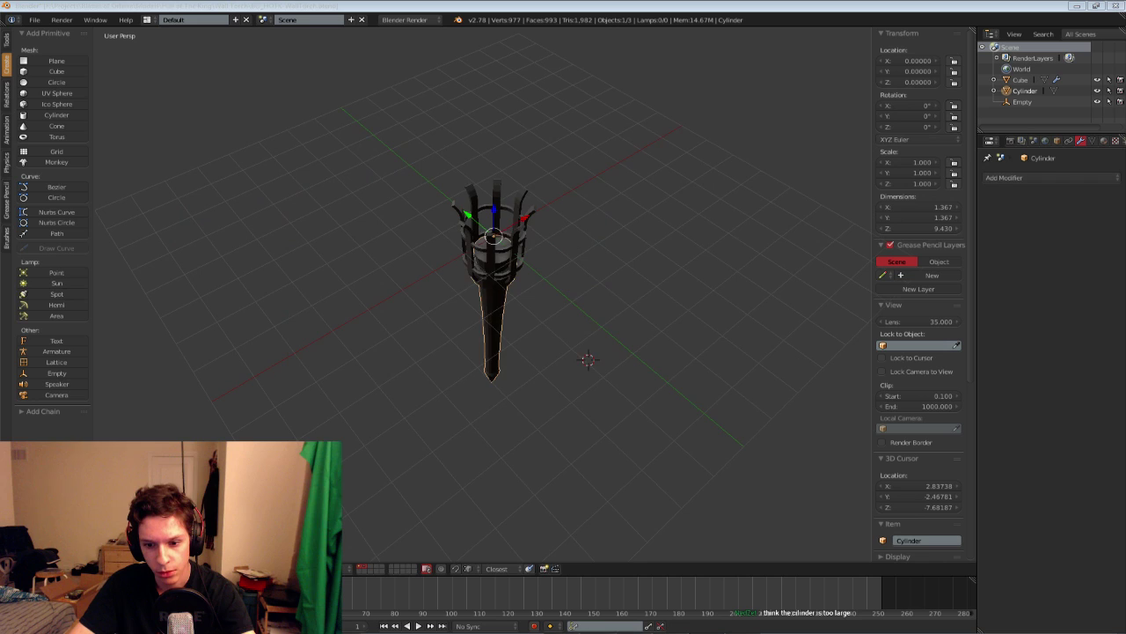
key(alt+Tab)
scroll(488, 352, up, 6)
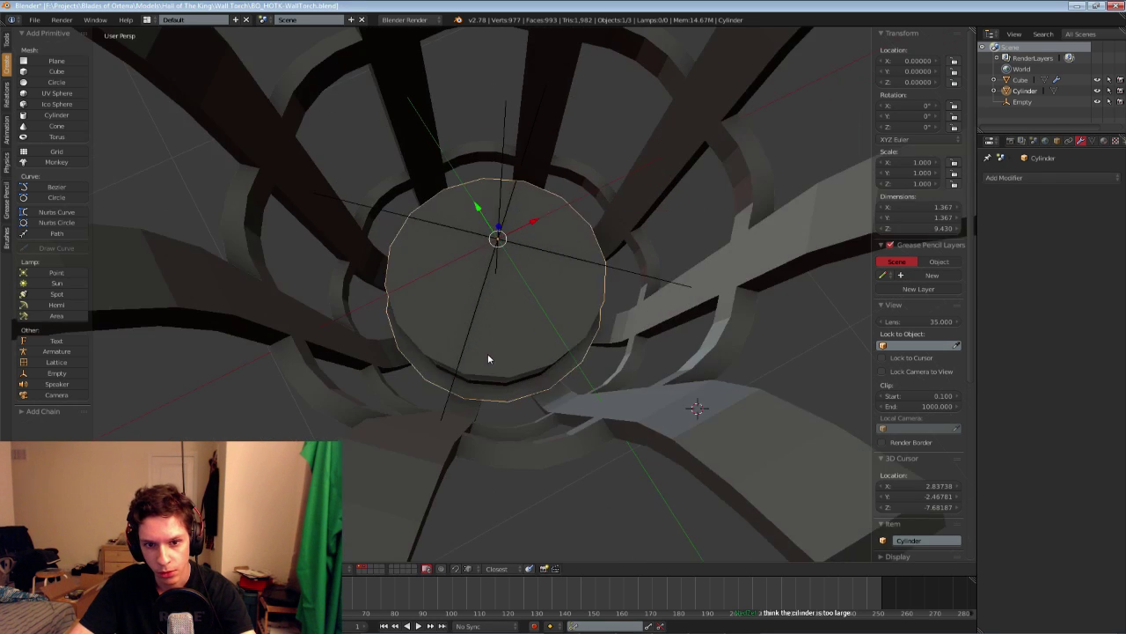
Deselect the handle and save the torch file again
key(a)
scroll(488, 353, down, 4)
middle_drag(487, 353, 456, 275)
scroll(469, 342, down, 3)
key(ctrl+s)
click(456, 275)
scroll(484, 308, down, 2)
middle_drag(493, 330, 487, 300)
scroll(486, 314, up, 2)
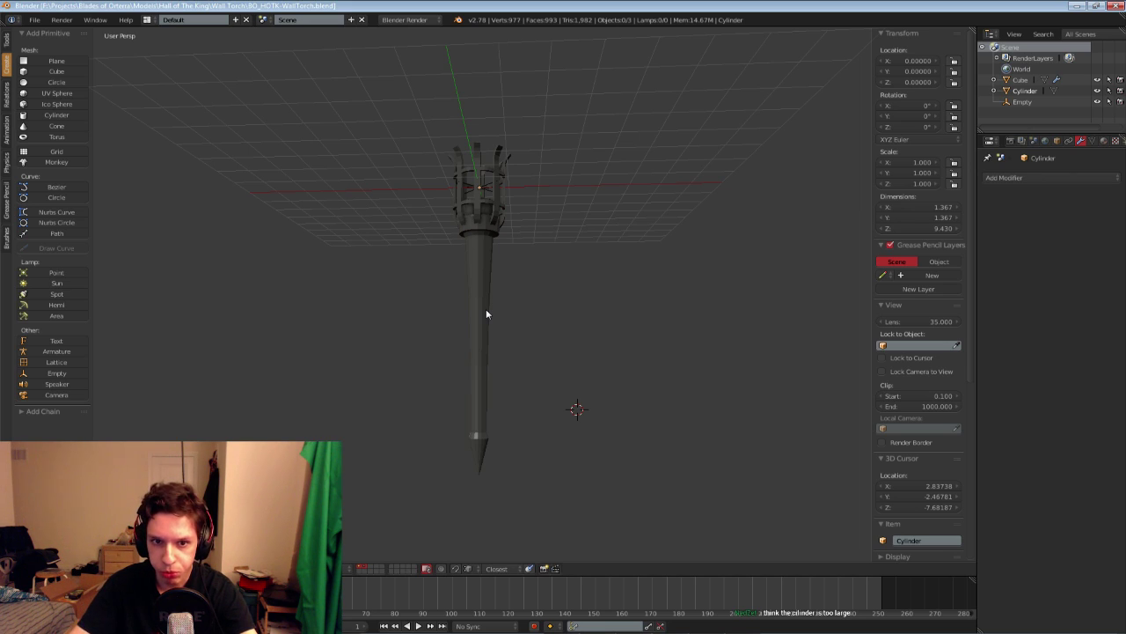
right_click(485, 314)
key(s)
key(shift+z)
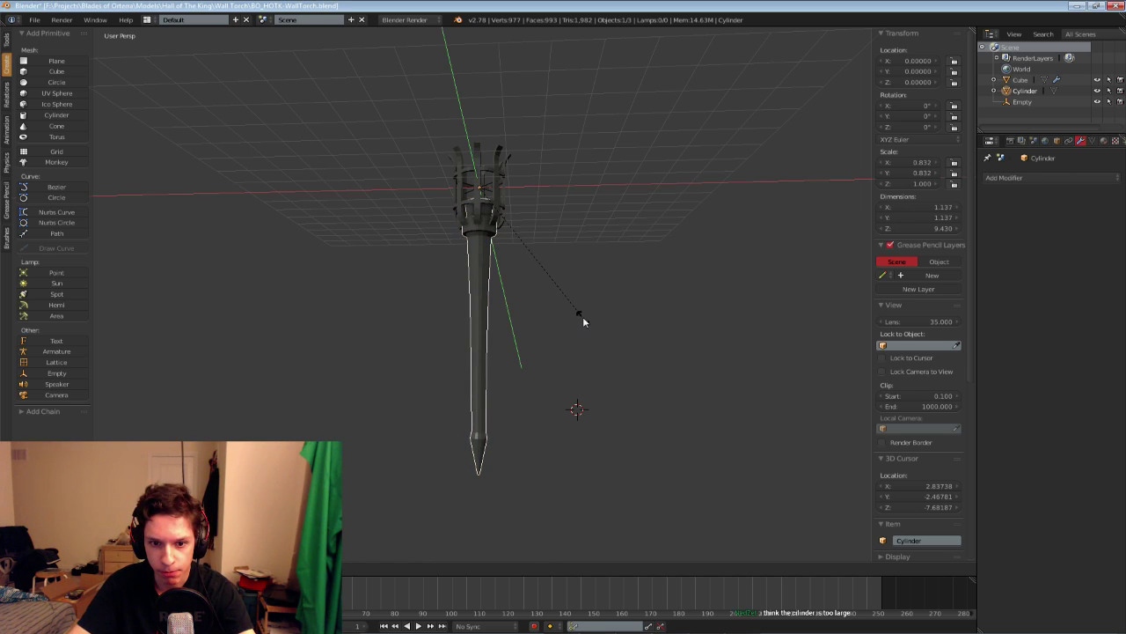
right_click(582, 316)
Clear the selection and save over the existing torch file
middle_drag(533, 339, 507, 378)
scroll(565, 351, down, 3)
key(a)
scroll(583, 382, up, 3)
key(ctrl+s)
click(583, 382)
Switch to Windows Photo Viewer to study the wall torch reference image, and return to Blender
scroll(554, 389, down, 3)
scroll(528, 396, up, 6)
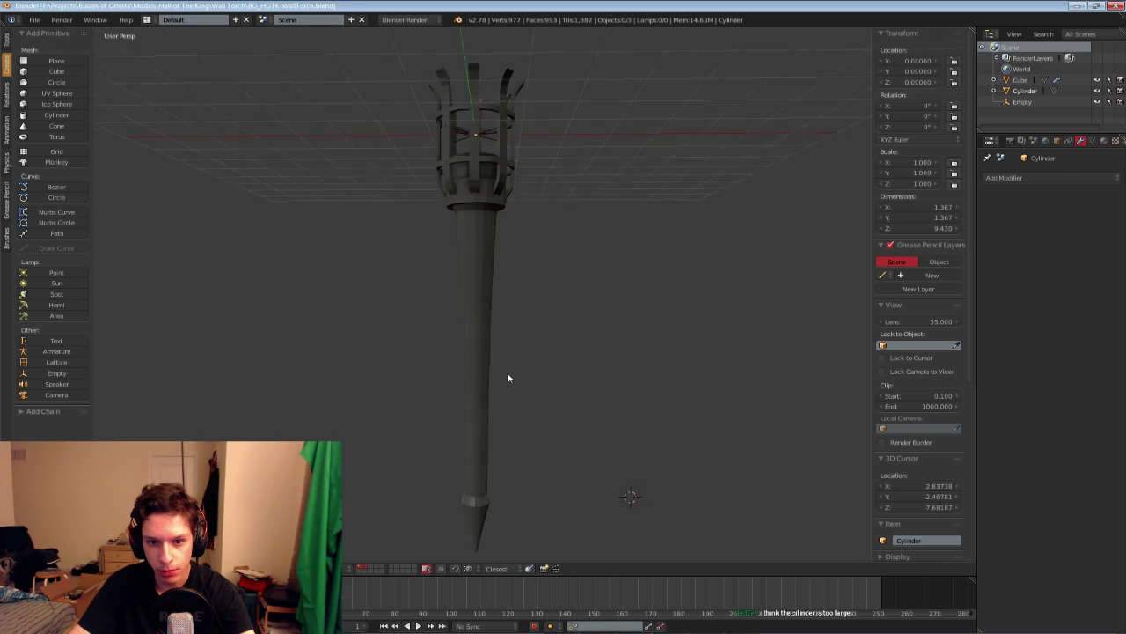
right_click(485, 352)
key(alt+Tab)
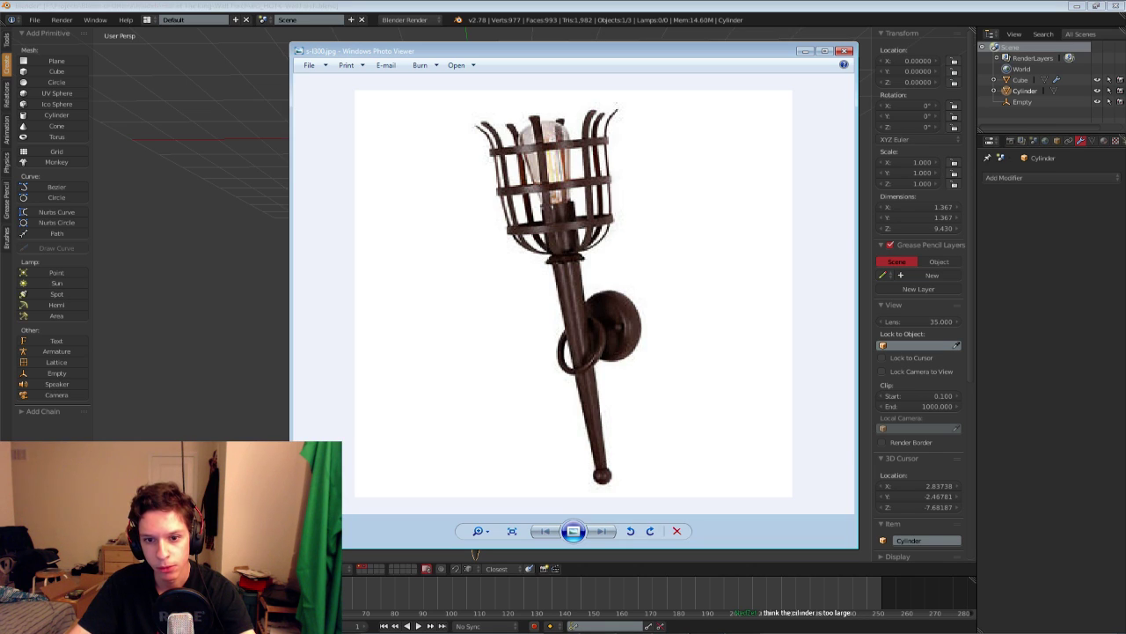
key(alt+Tab)
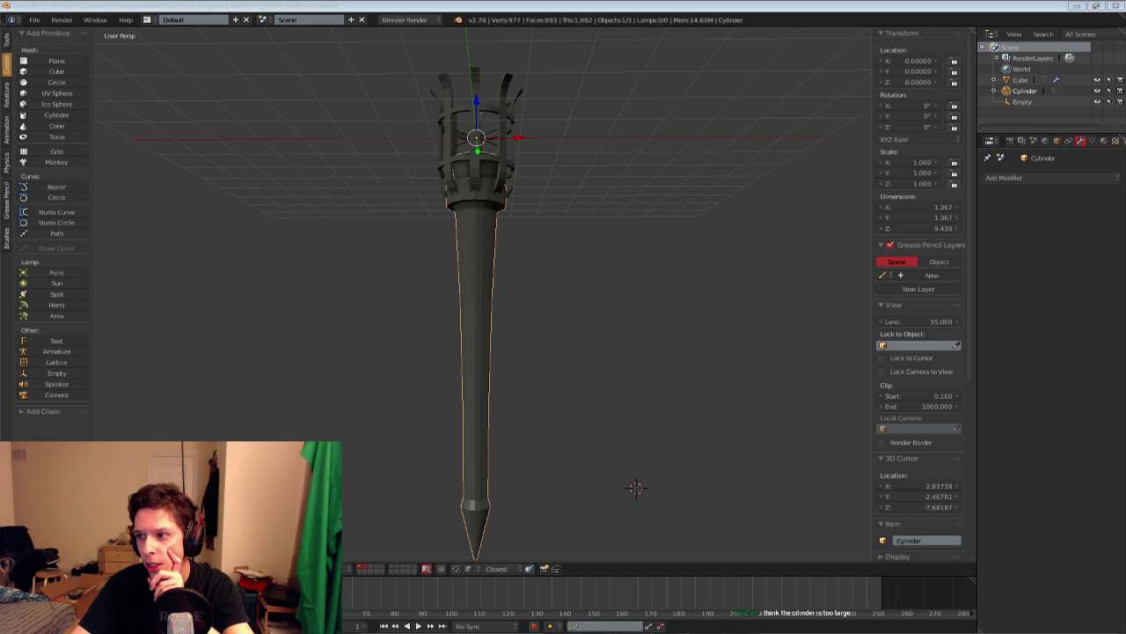
Try adding an edge loop between the two existing loops on the torch handle, and undo it
key(Tab)
key(a)
key(ctrl+r)
click(480, 353)
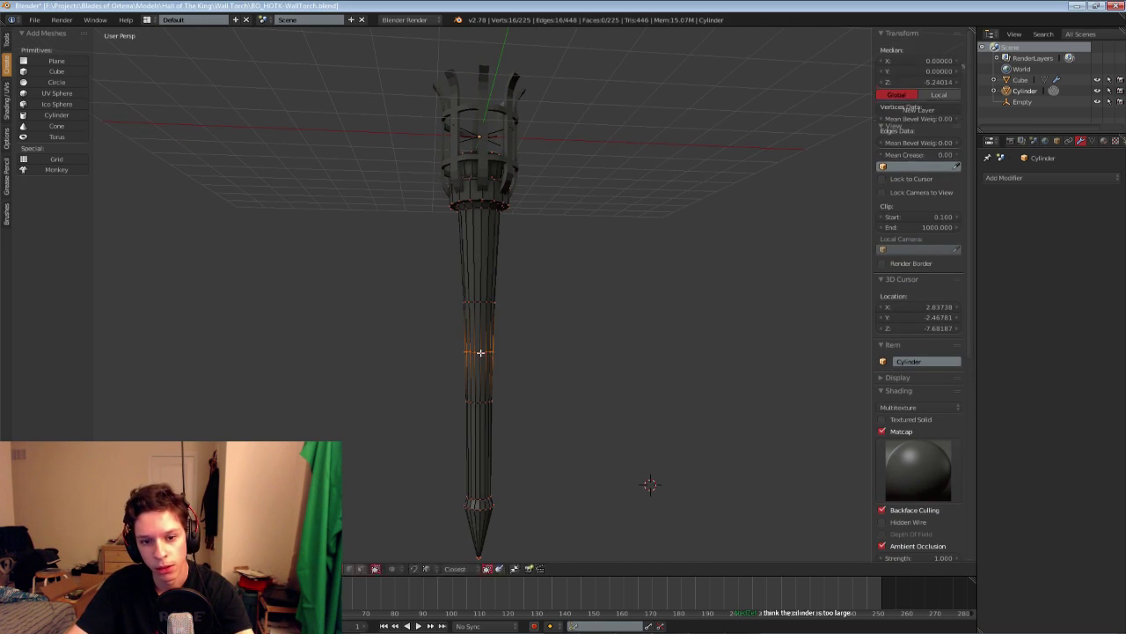
right_click(480, 353)
shift+middle_drag(515, 380, 498, 332)
scroll(502, 336, up, 2)
key(ctrl+z)
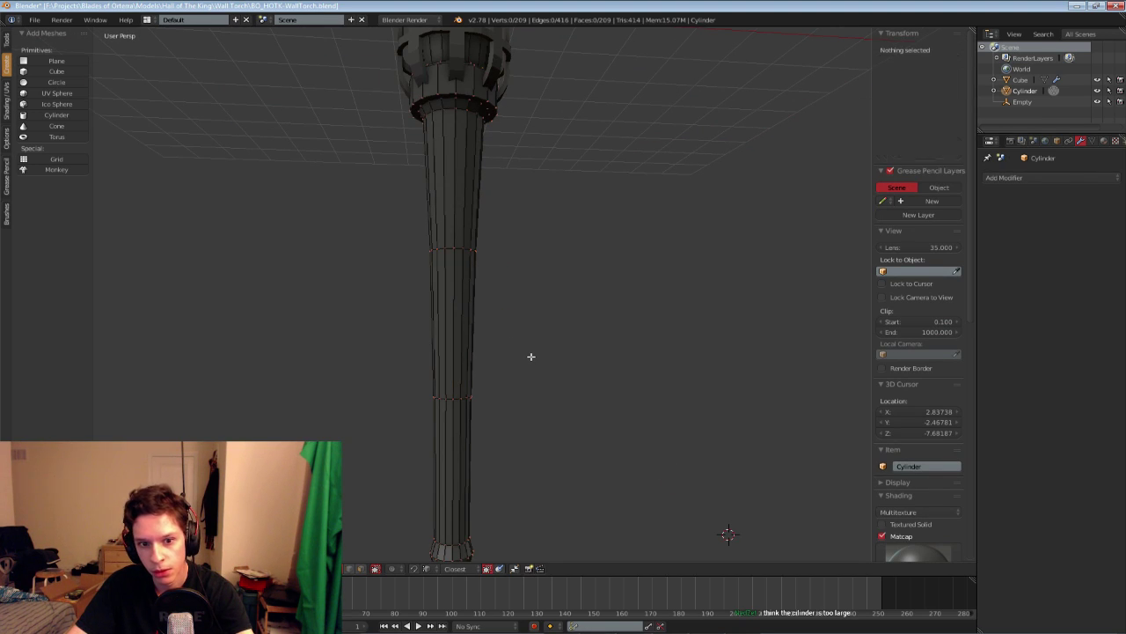
Cut an edge loop midway between the handle's two existing loops and bevel it into a narrow band
alt+right_click(448, 399)
key(a)
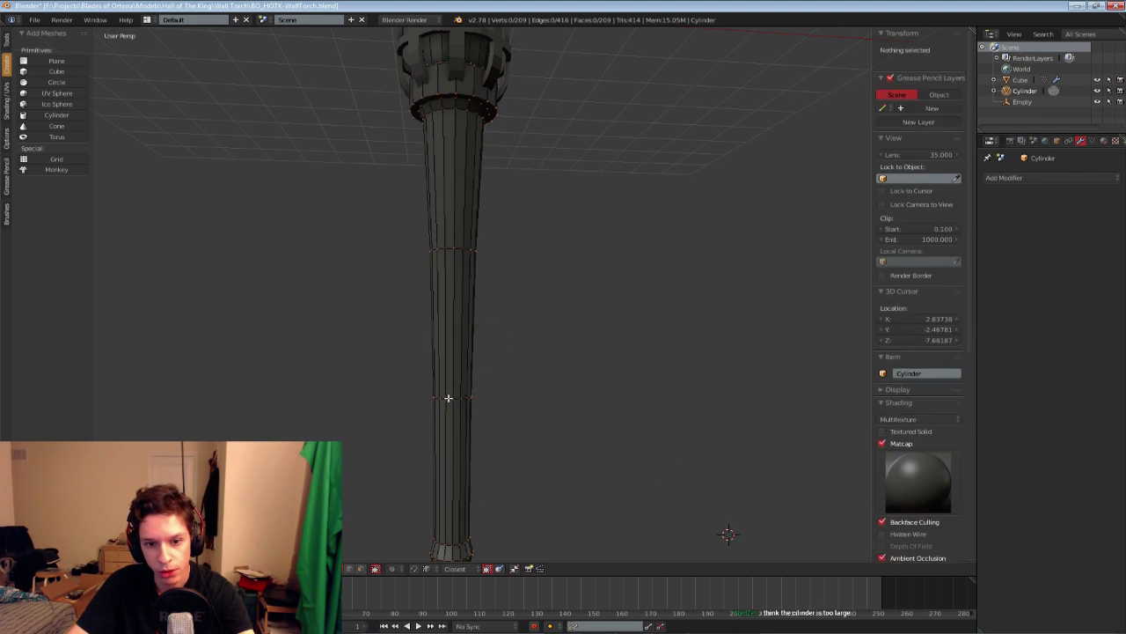
alt+right_click(452, 397)
key(a)
key(ctrl+r)
alt+right_click(460, 324)
key(ctrl+b)
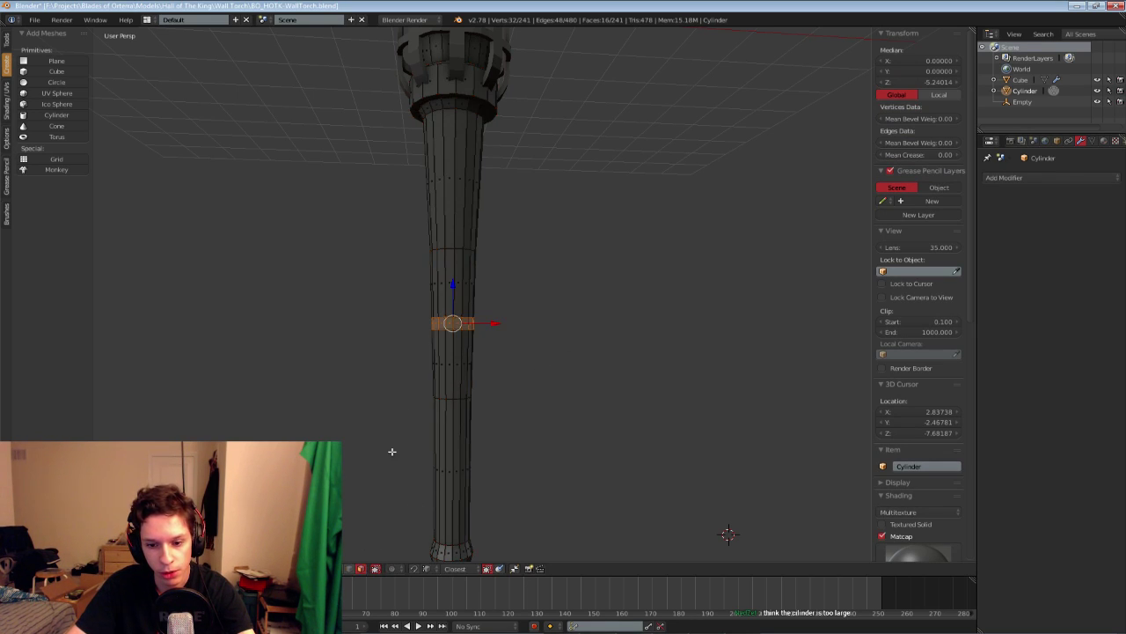
Extrude the narrow band's faces and scale them outward into a raised collar around the handle
middle_drag(392, 451, 595, 277)
key(ctrl+b)
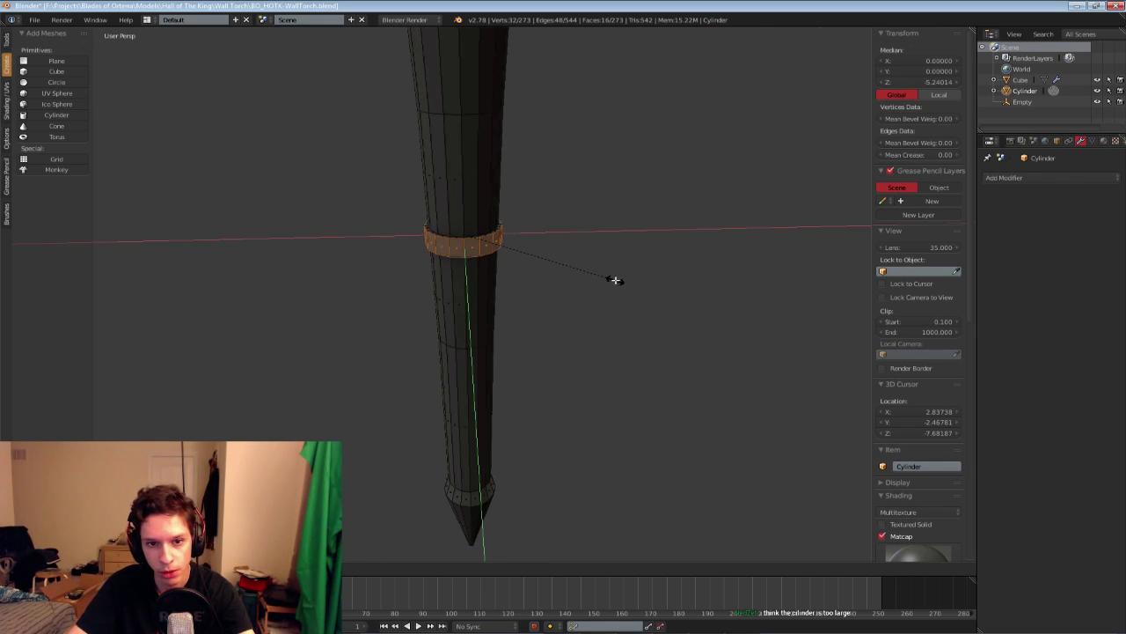
click(625, 282)
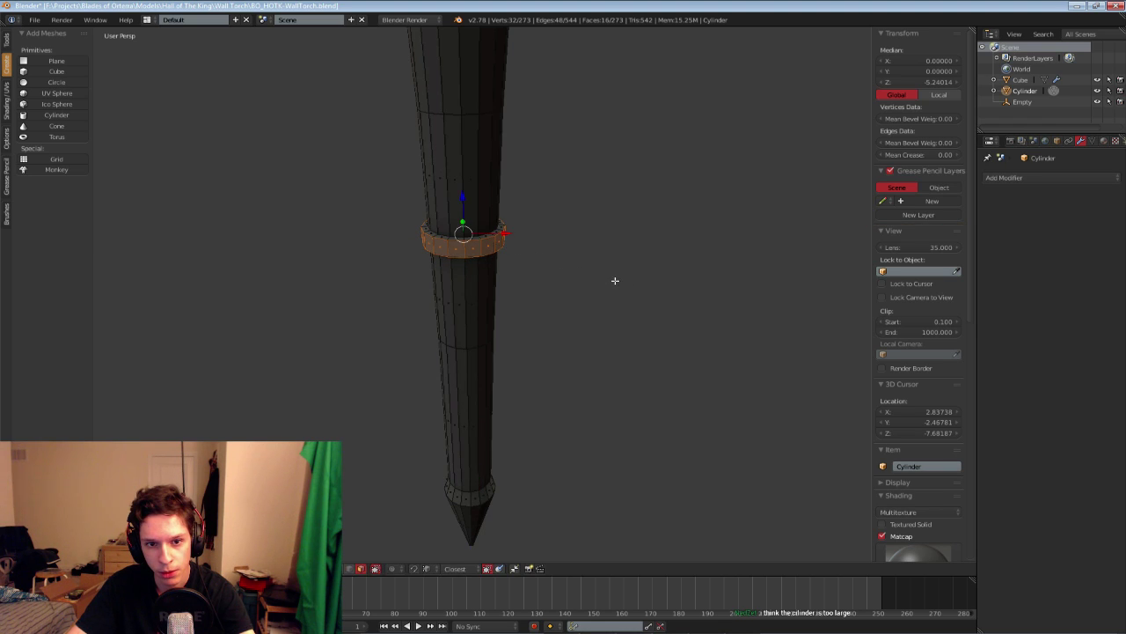
middle_drag(621, 285, 442, 305)
key(Tab)
scroll(573, 271, down, 3)
key(Tab)
scroll(432, 264, up, 2)
key(a)
Extrude the two collar faces on the positive X side about 0.35 units along X into a bracket arm
key(KP_7)
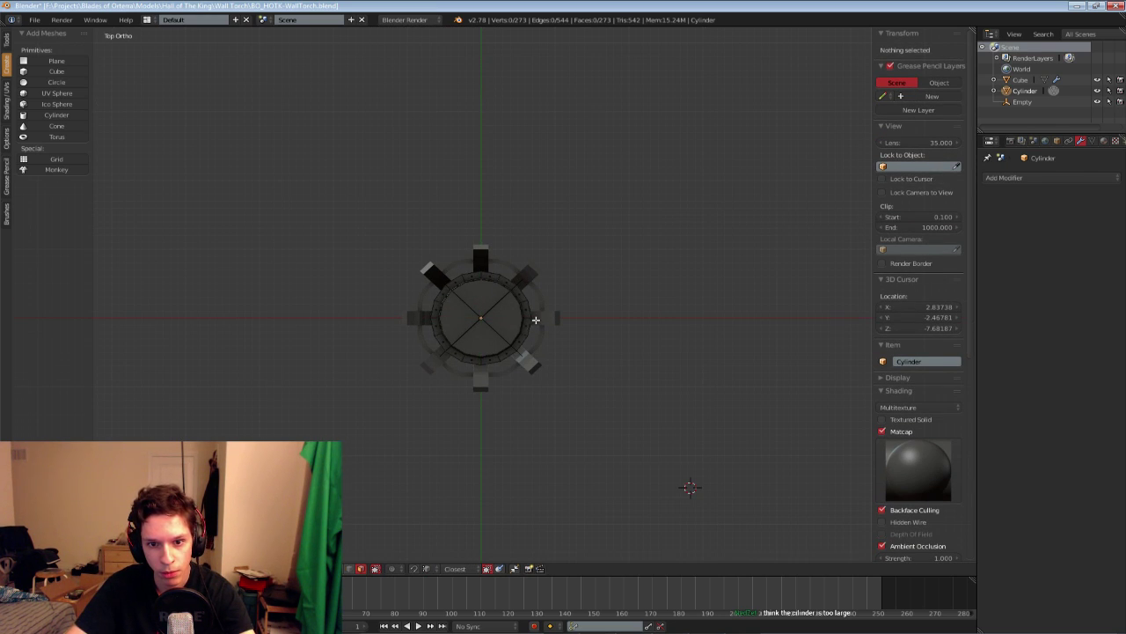
key(z)
middle_drag(558, 330, 456, 261)
key(z)
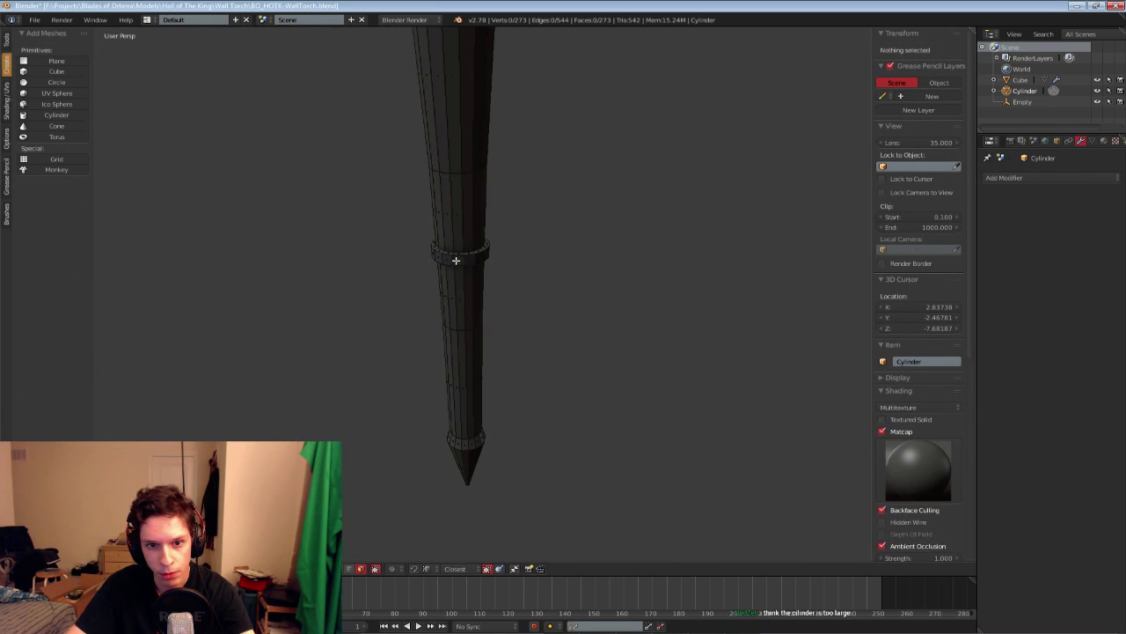
right_click(456, 261)
key(KP_7)
key(z)
scroll(511, 314, up, 5)
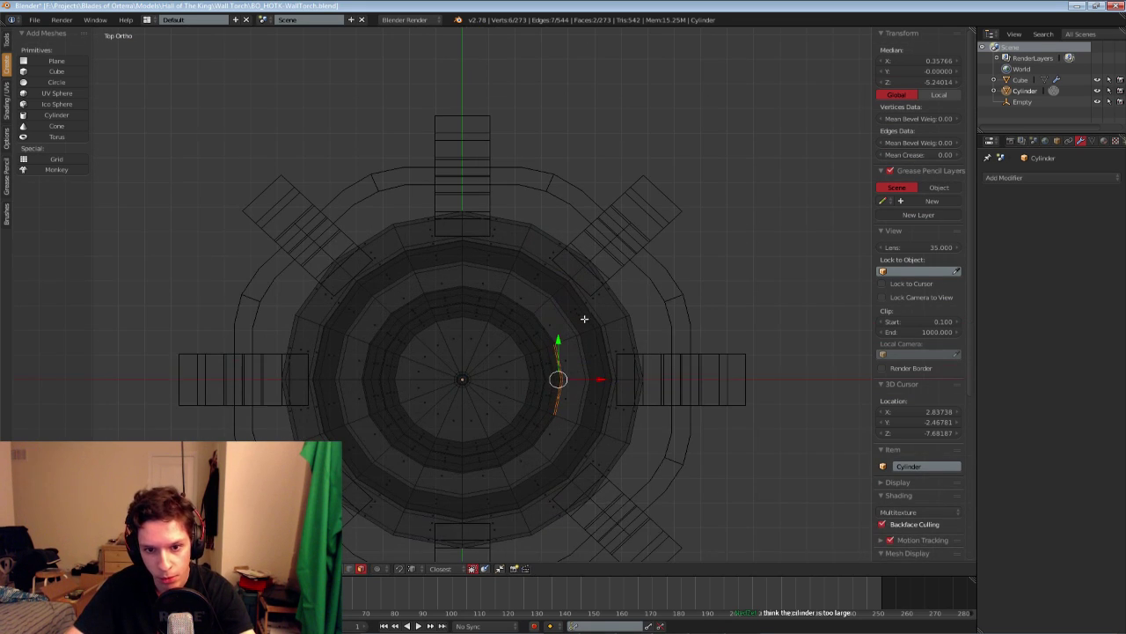
scroll(585, 319, down, 4)
key(z)
middle_drag(607, 355, 519, 284)
scroll(546, 261, up, 2)
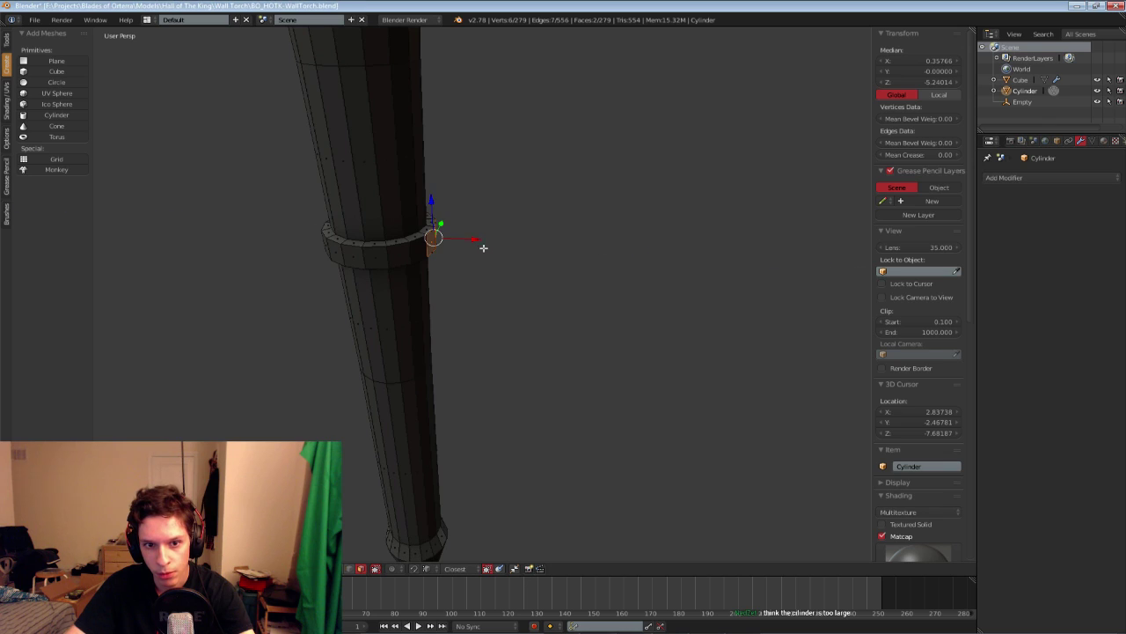
key(g)
key(x)
click(567, 254)
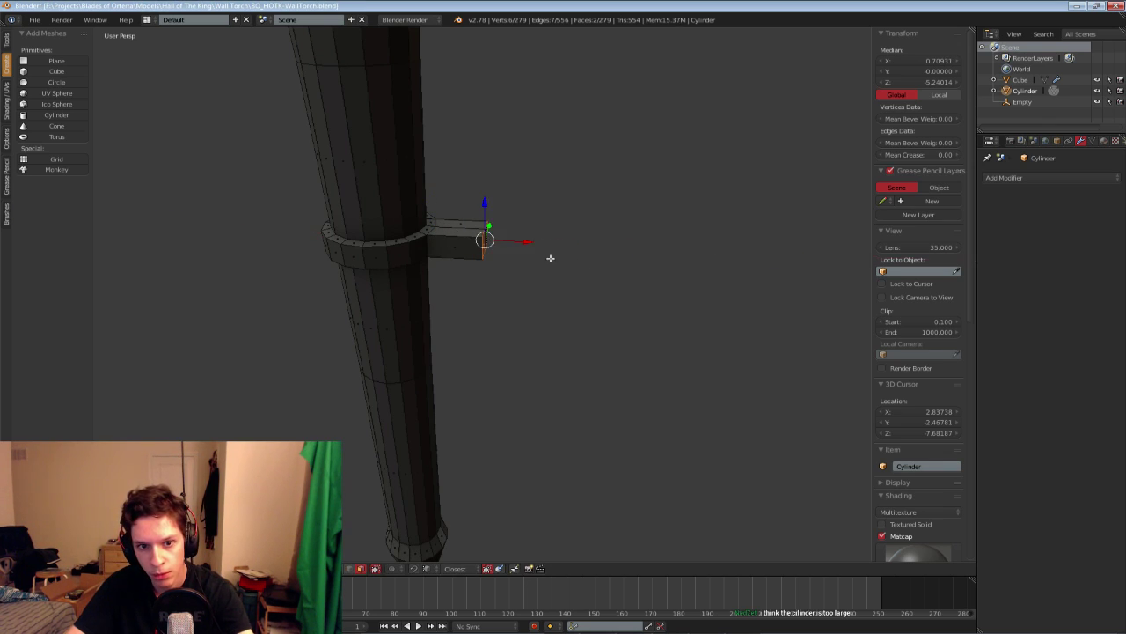
Scale the end faces of the bracket arm along the Y axis
middle_drag(567, 255, 446, 298)
key(g)
key(y)
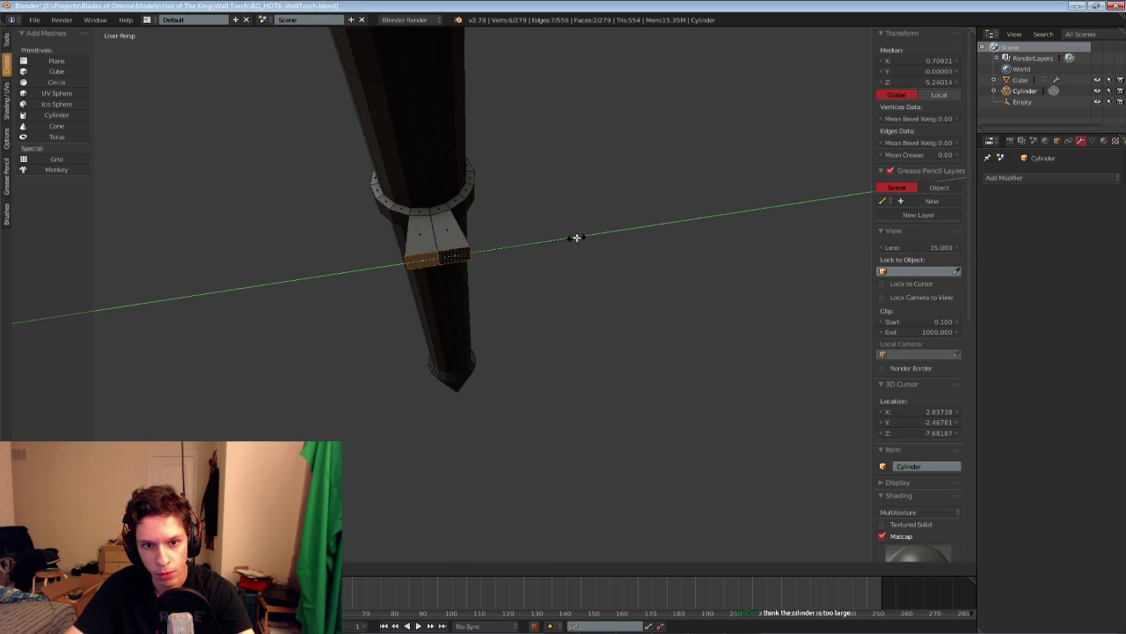
click(572, 237)
key(s)
key(y)
click(531, 240)
Scale the bracket arm's end faces uniformly and check the arm's shape in object mode
middle_drag(508, 259, 595, 278)
scroll(501, 281, up, 2)
scroll(470, 272, up, 2)
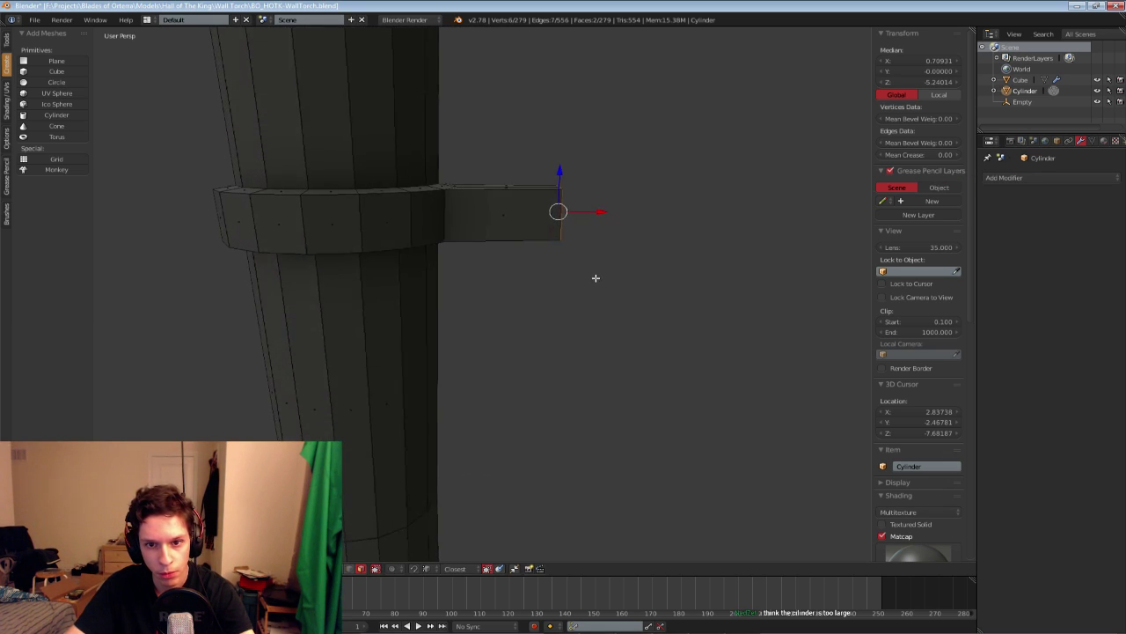
key(s)
drag(605, 213, 659, 214)
key(Tab)
scroll(646, 224, down, 12)
middle_drag(592, 251, 571, 296)
scroll(535, 276, up, 3)
scroll(570, 296, down, 5)
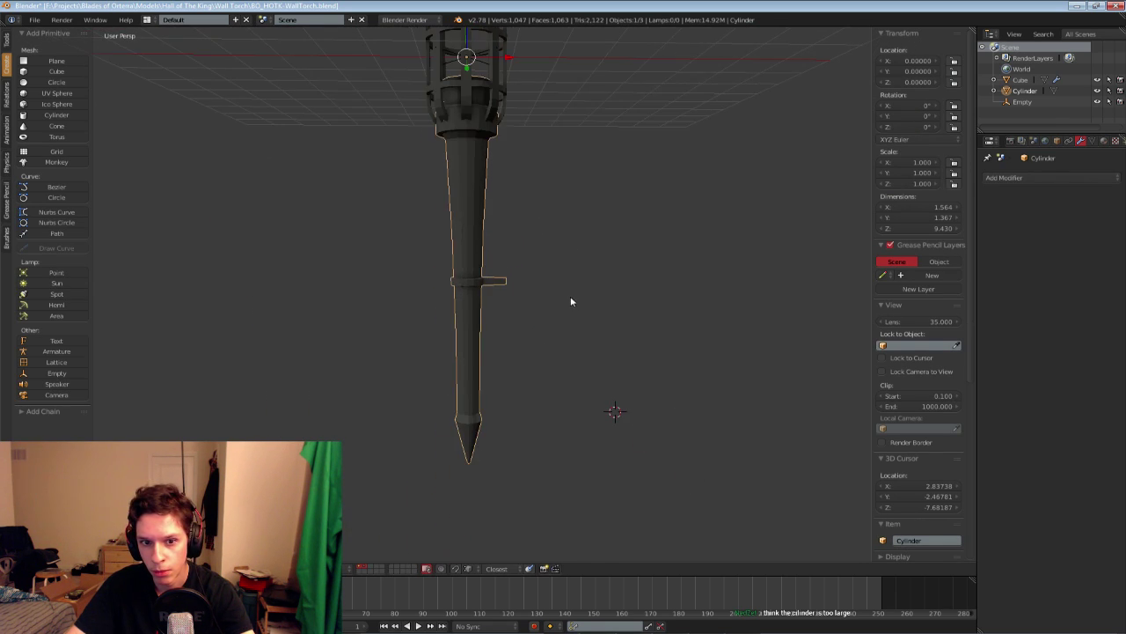
key(Tab)
scroll(530, 296, up, 4)
key(Tab)
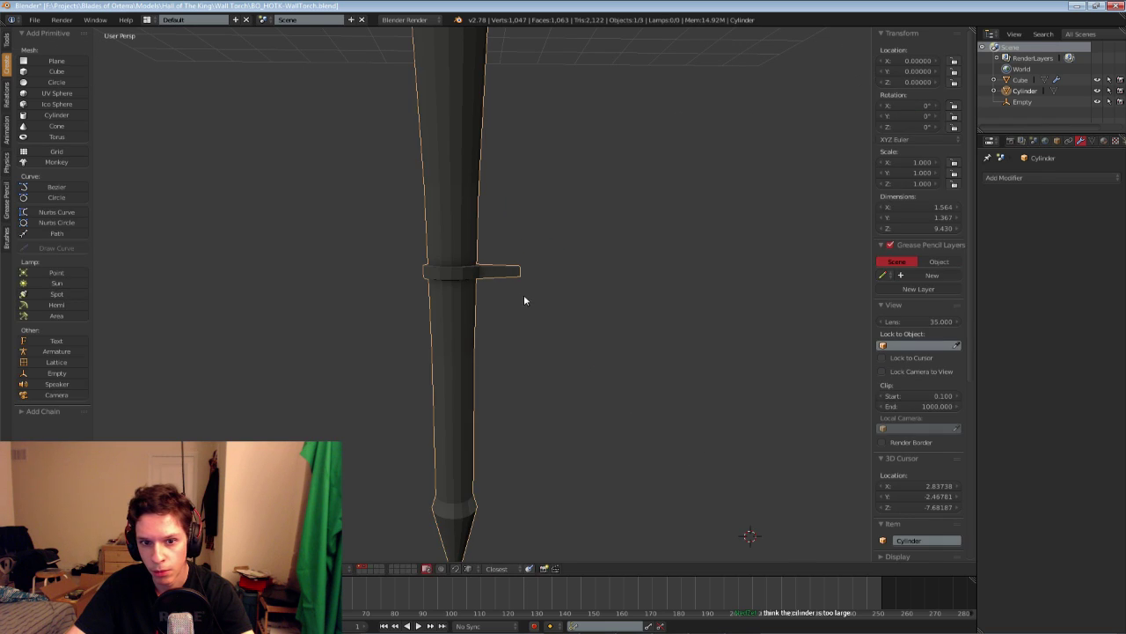
Select the whole collar with its bracket arm and scale it up along Z to make it taller
key(Tab)
scroll(498, 291, up, 3)
scroll(450, 297, up, 1)
middle_drag(474, 287, 515, 238)
scroll(432, 294, up, 1)
key(a)
key(l)
key(l)
key(l)
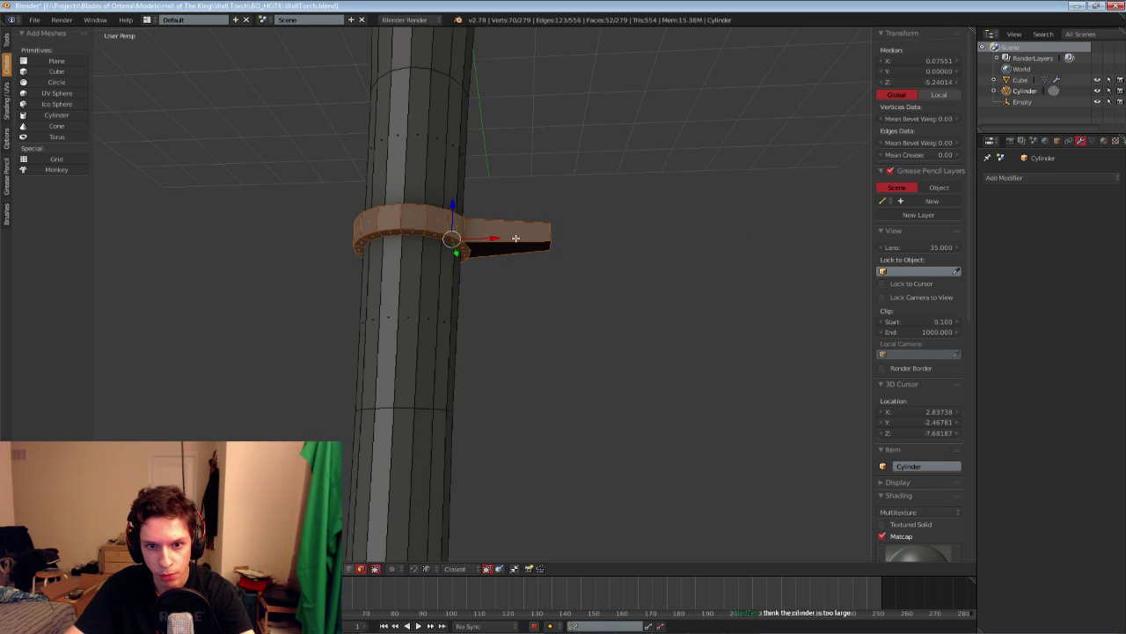
key(s)
key(z)
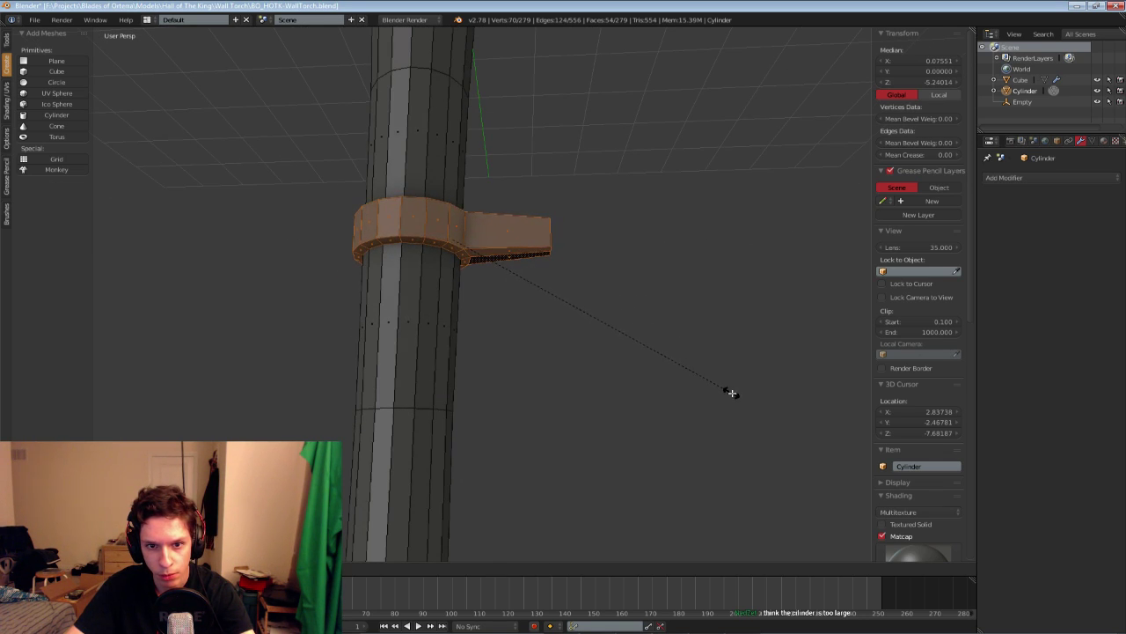
click(731, 392)
Scale the selected collar with its bracket arm and check the torch's proportions in object mode
middle_drag(577, 300, 551, 338)
key(s)
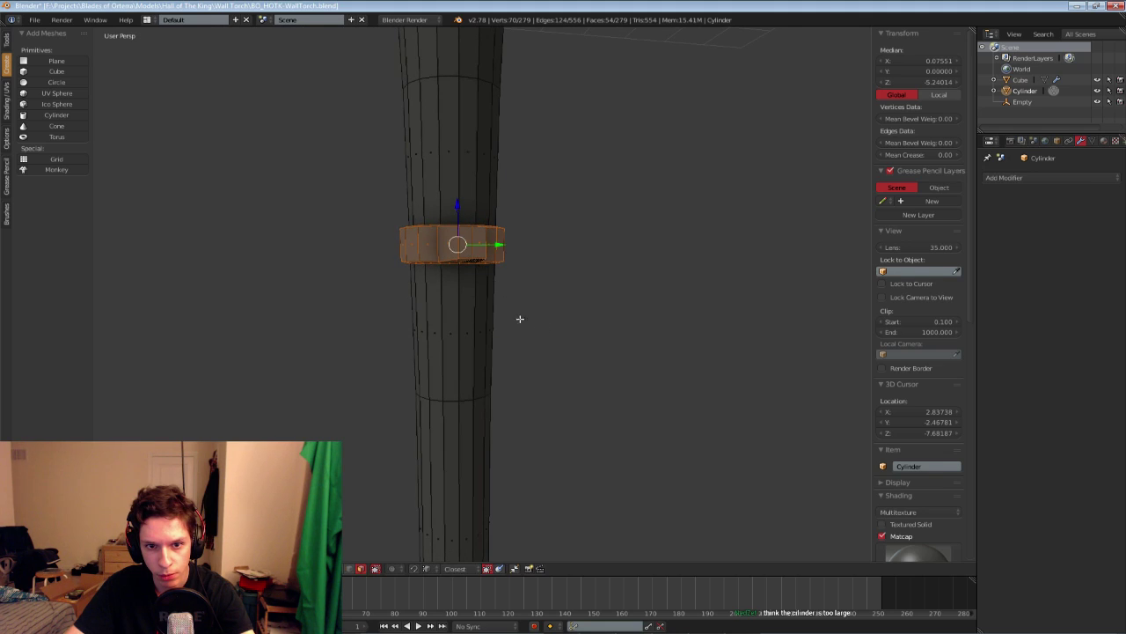
key(Tab)
scroll(519, 319, down, 8)
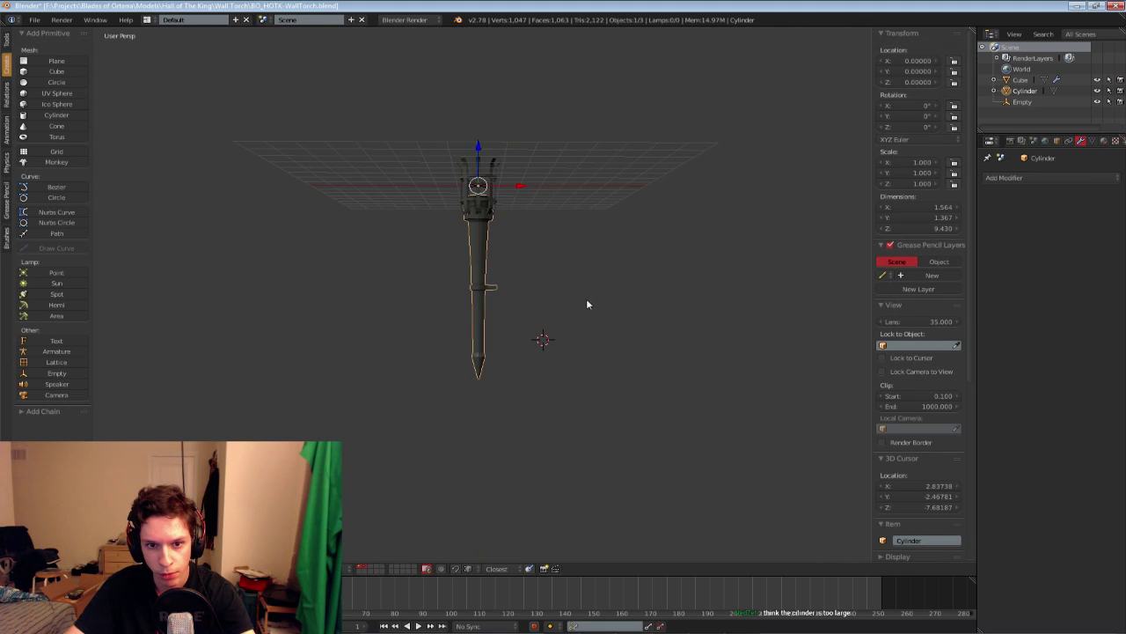
scroll(588, 305, up, 5)
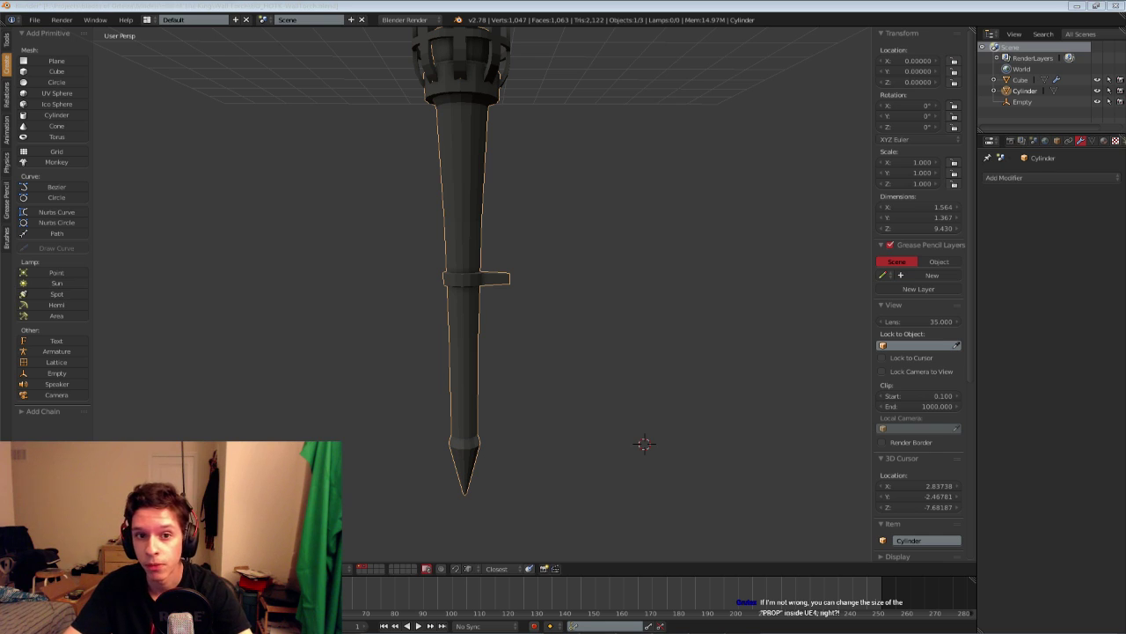
View the whole torch from an angle and save the file
scroll(674, 308, down, 6)
middle_drag(599, 275, 528, 338)
scroll(464, 321, up, 4)
key(ctrl+s)
click(466, 322)
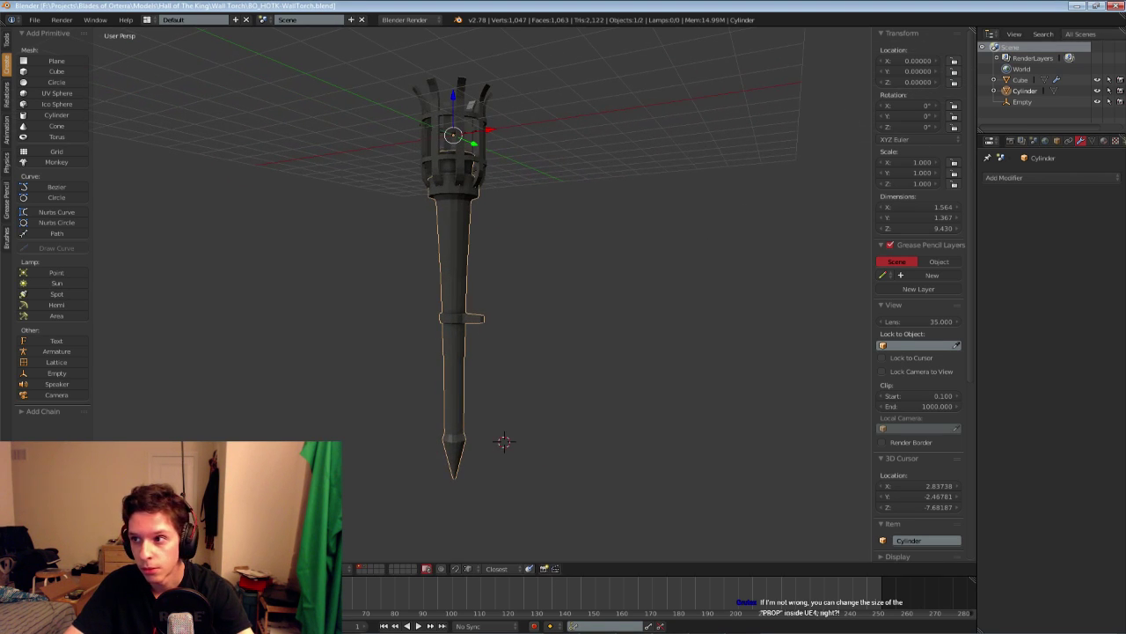
scroll(543, 343, up, 3)
scroll(551, 352, down, 2)
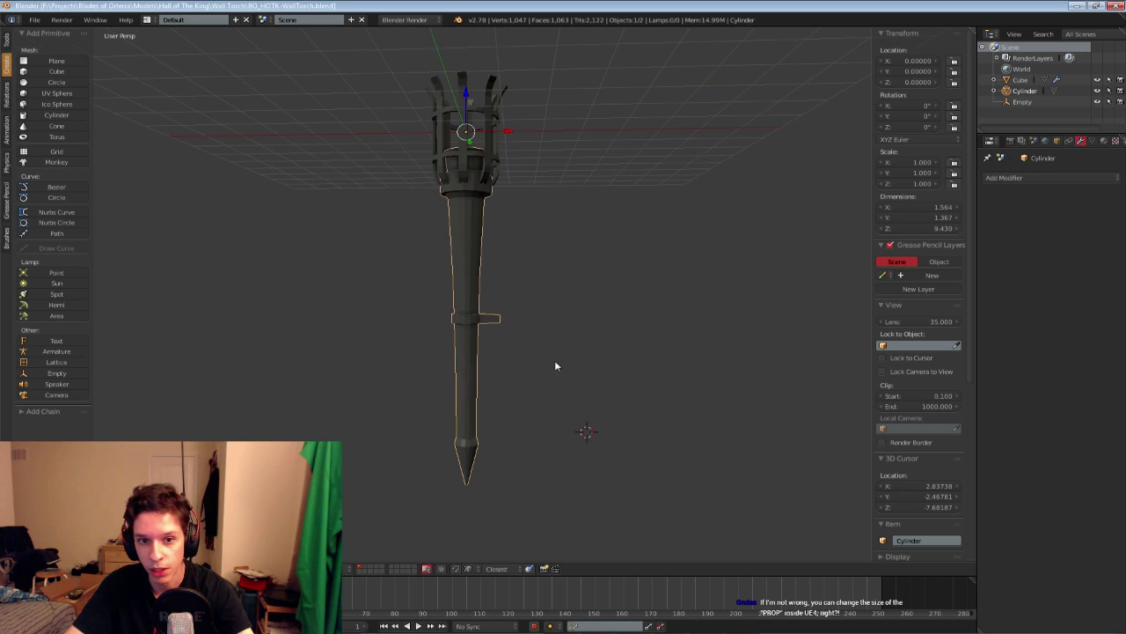
Add an edge loop around the lower handle, between the collar and the pointed tip, and bevel it into a band with an offset of about 0.11
key(Tab)
scroll(525, 294, up, 3)
key(a)
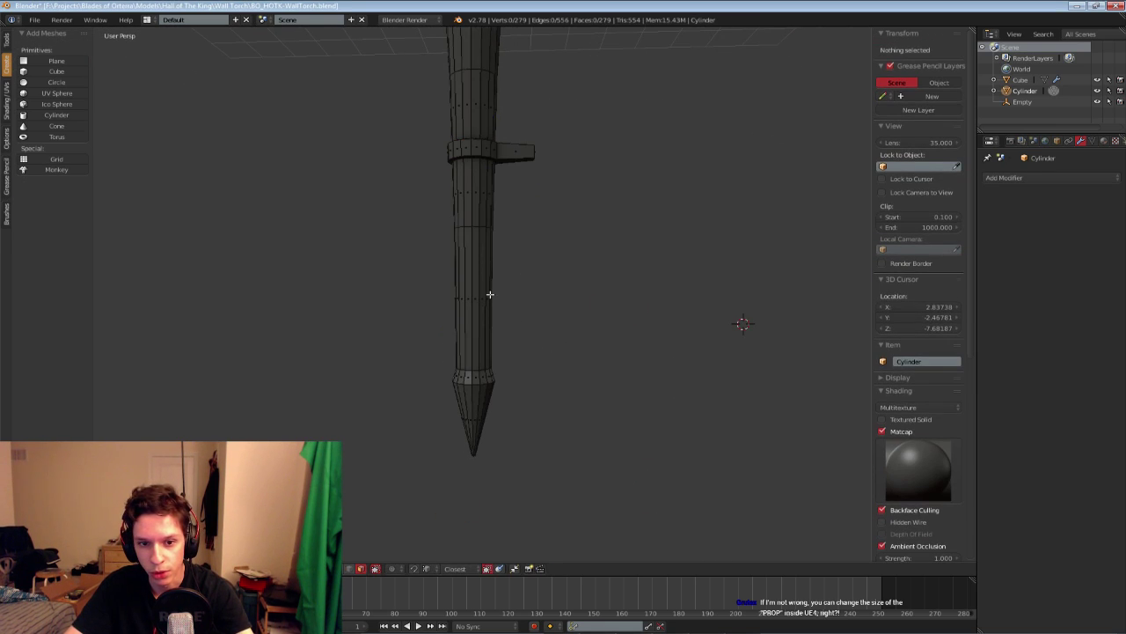
middle_drag(472, 289, 461, 319)
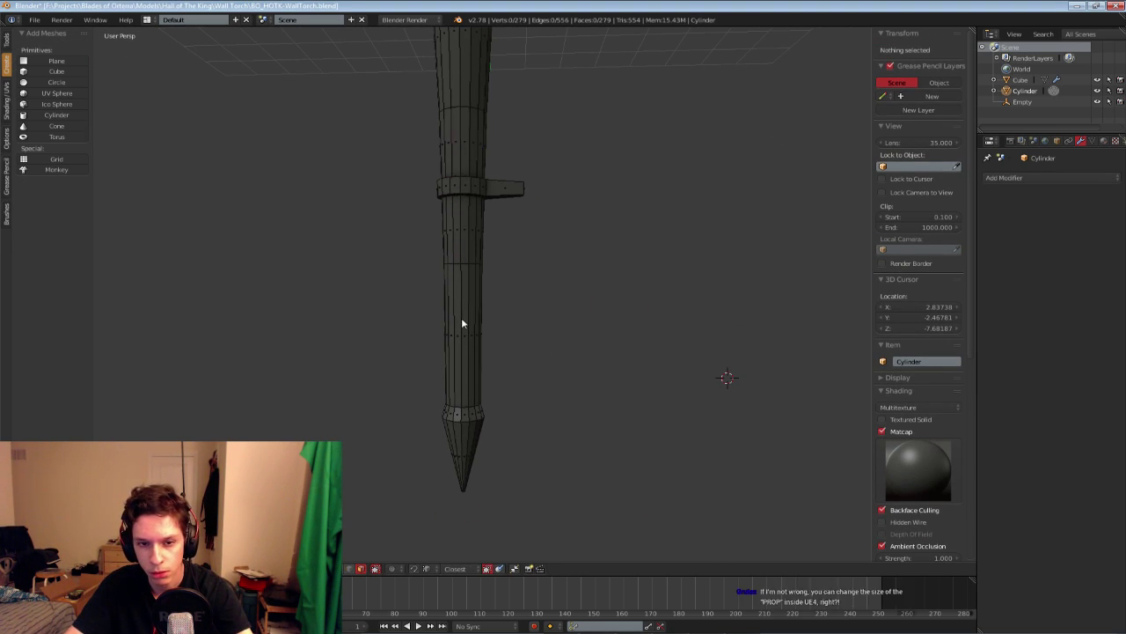
key(ctrl+r)
click(470, 320)
right_click(470, 319)
scroll(509, 343, up, 1)
key(ctrl+b)
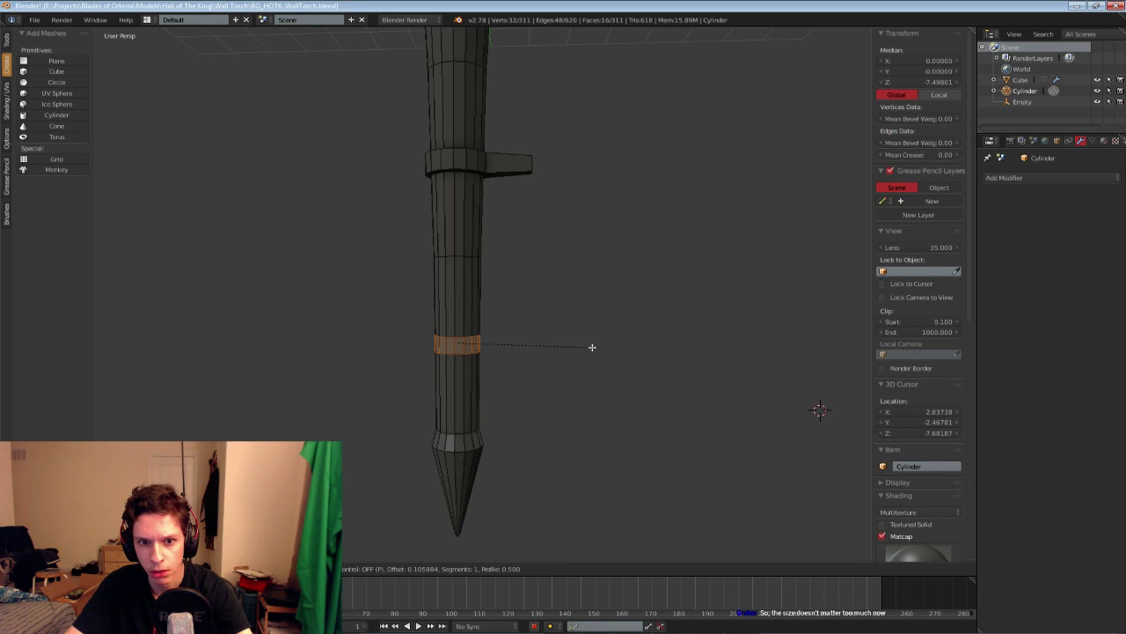
Extrude the band outward into a second collar on the lower handle and scale it together with its edge faces
scroll(488, 407, up, 3)
key(e)
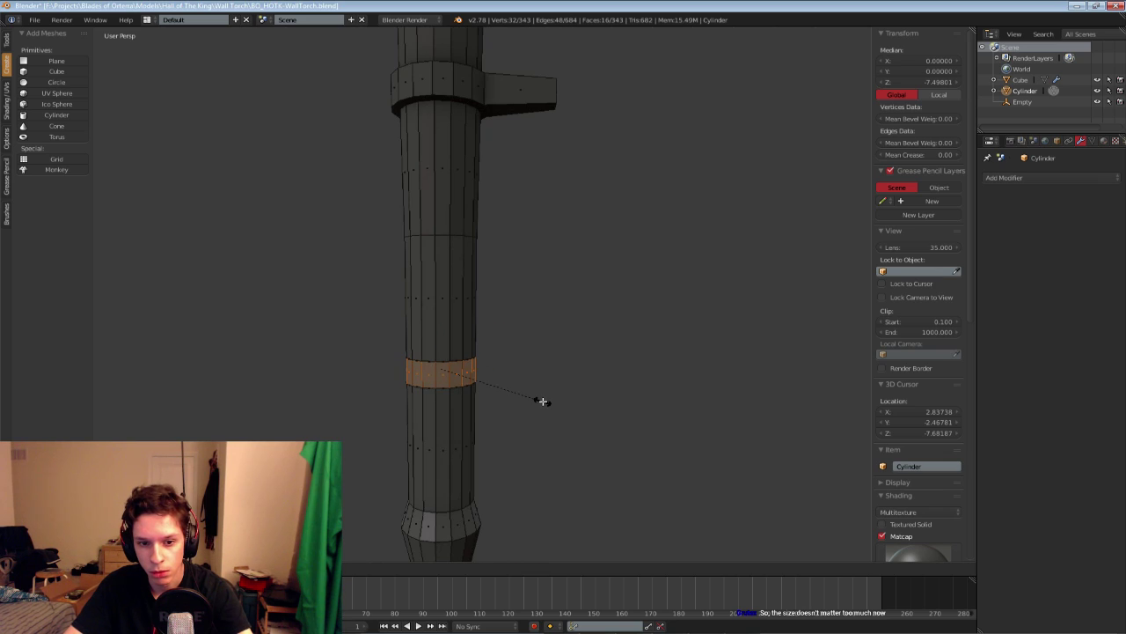
click(566, 410)
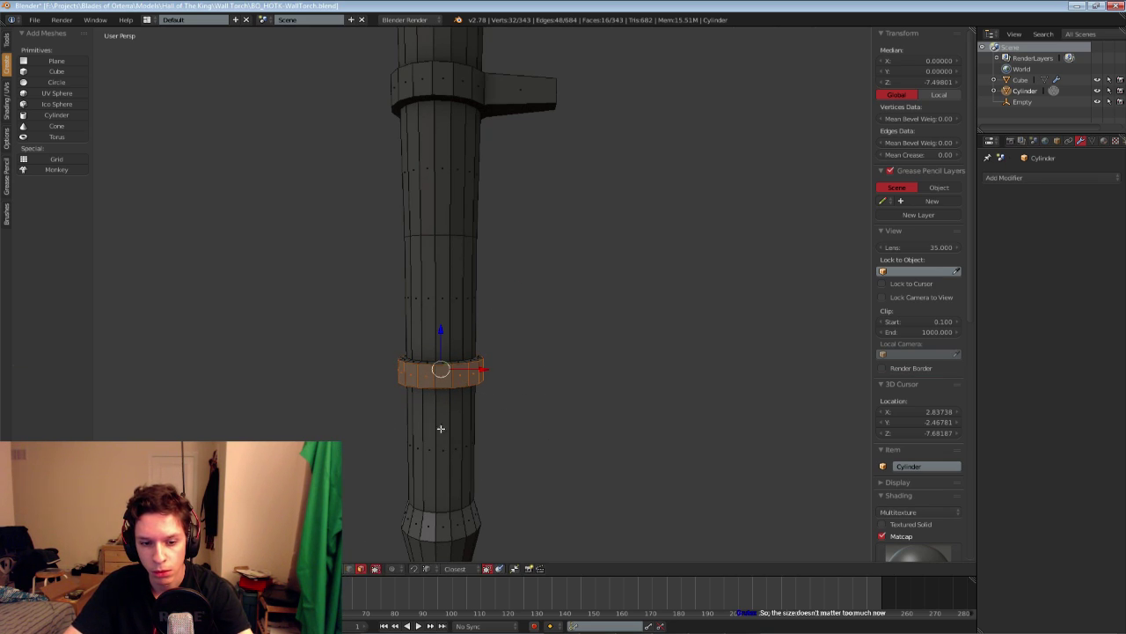
middle_drag(441, 428, 469, 301)
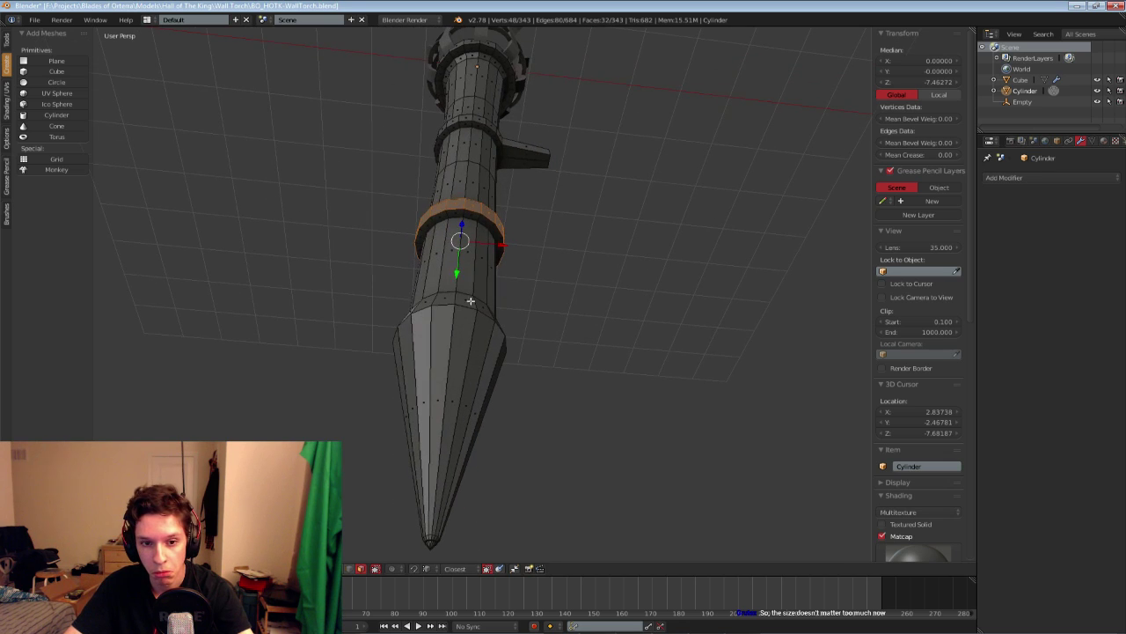
alt+shift+right_click(464, 215)
key(s)
Pull the lower collar's two positive X side faces out along X into a bracket arm and flatten its end faces along X
middle_drag(525, 254, 437, 392)
right_click(390, 356)
shift+right_click(403, 357)
middle_drag(403, 357, 560, 389)
key(g)
key(x)
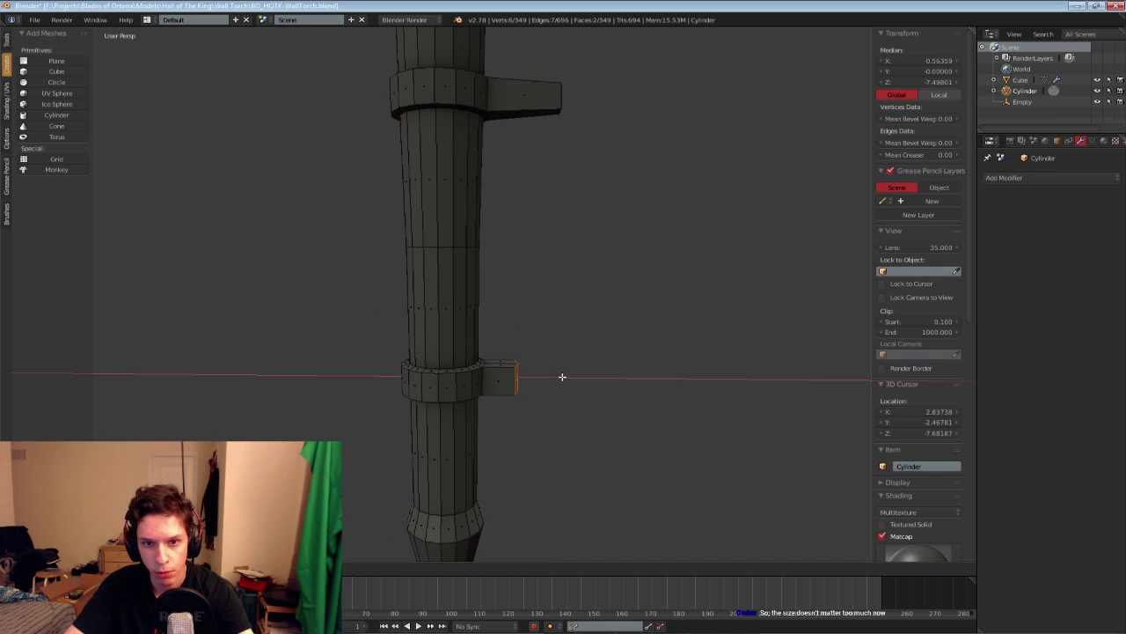
click(563, 377)
key(s)
key(x)
click(571, 376)
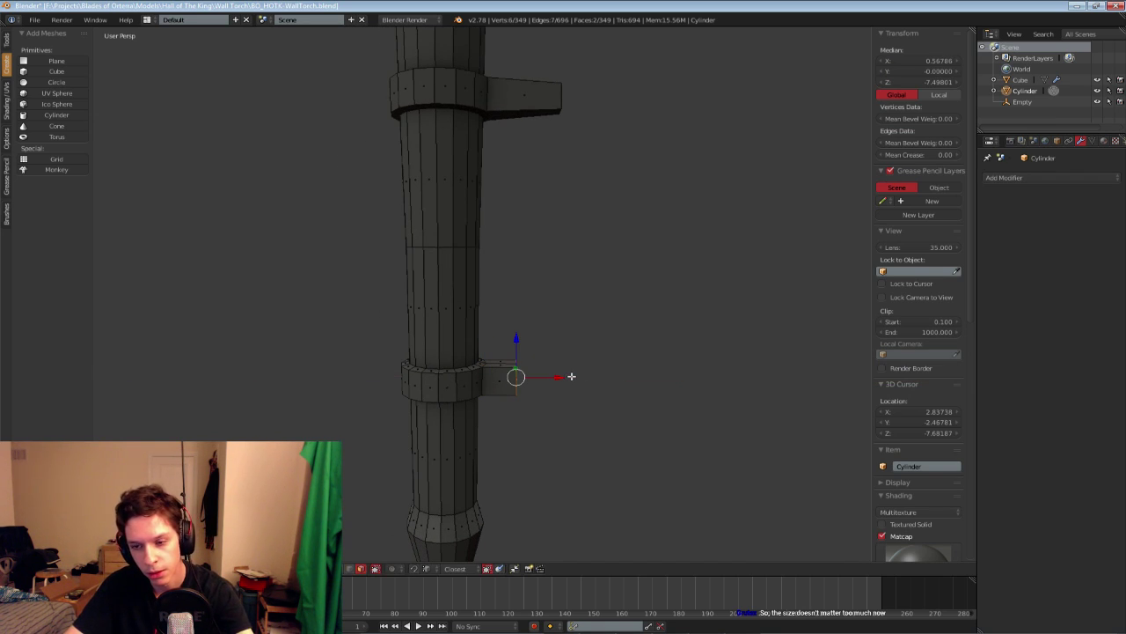
Move the lower bracket arm's end faces about 0.11 units further out along X and scale them down
scroll(571, 367, down, 5)
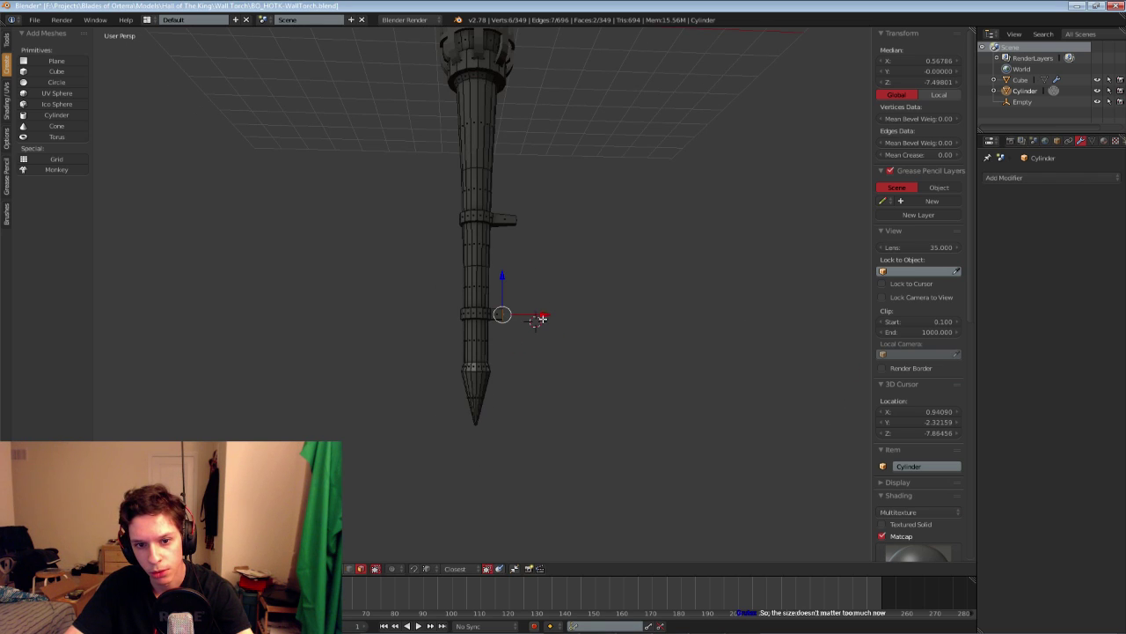
drag(542, 318, 548, 315)
scroll(525, 292, up, 5)
key(s)
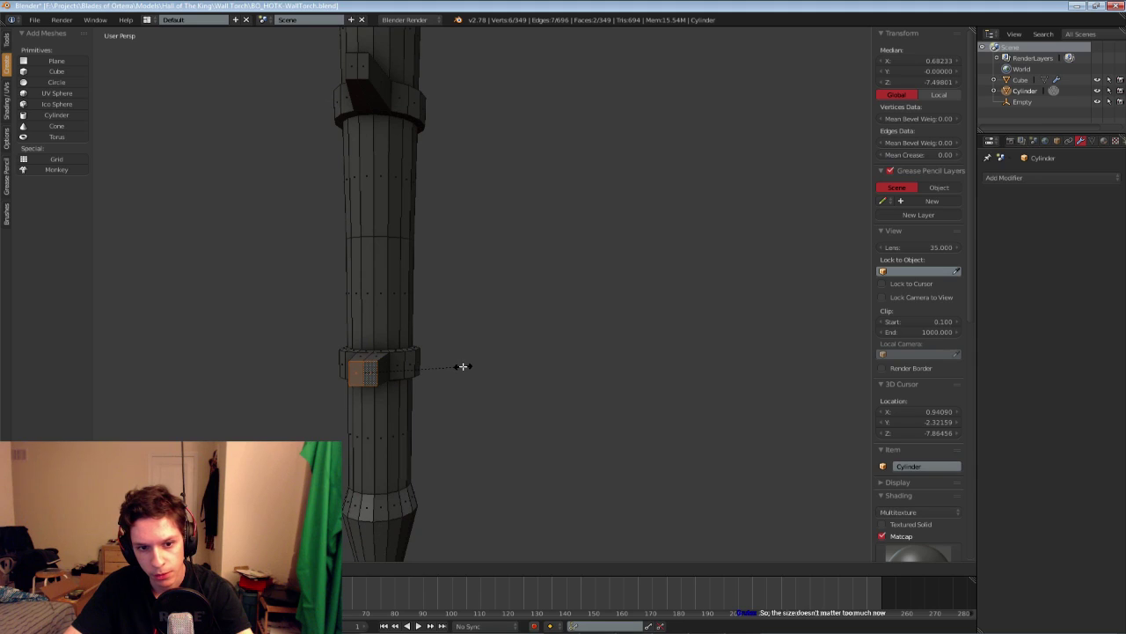
click(462, 366)
key(s)
click(453, 367)
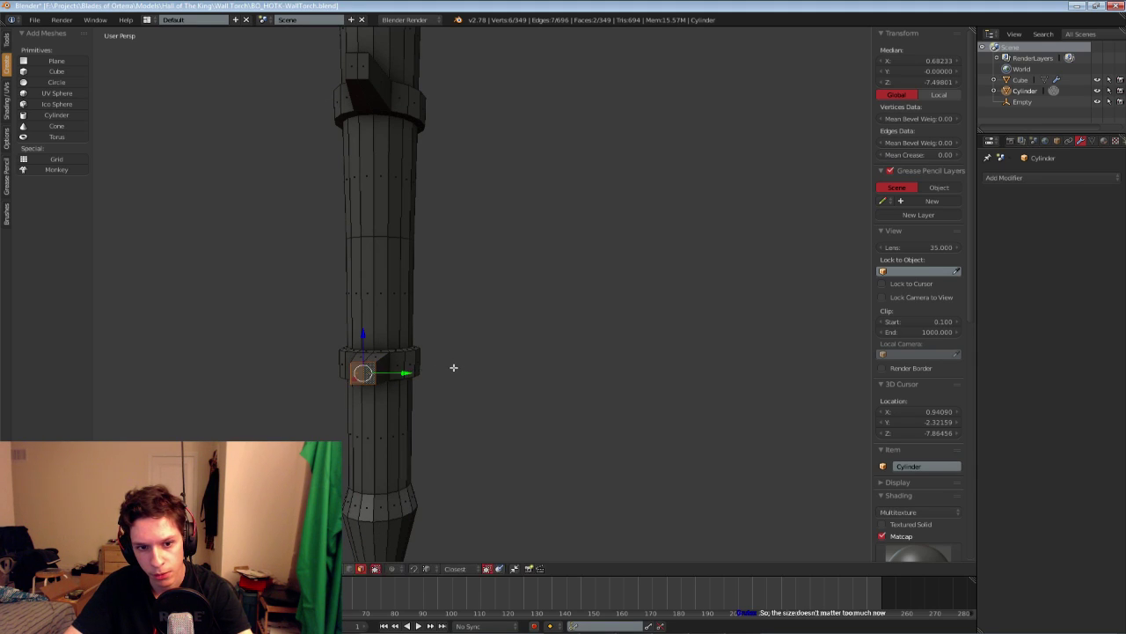
Return to object mode, deselect everything and save the torch file with both bracket arms
key(Tab)
scroll(436, 364, down, 5)
middle_drag(426, 362, 542, 361)
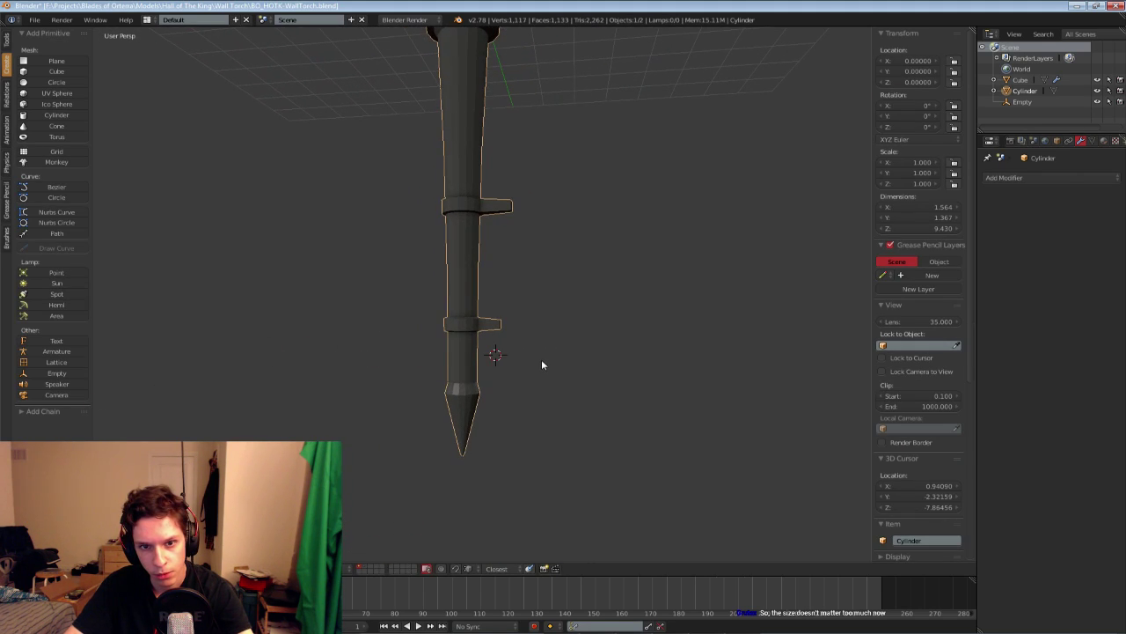
scroll(541, 360, down, 5)
key(a)
key(ctrl+s)
mouse_move(486, 339)
middle_down()
mouse_move(497, 348)
mouse_move(510, 307)
mouse_move(598, 326)
mouse_move(487, 322)
mouse_move(492, 343)
middle_up()
click(497, 350)
scroll(489, 327, up, 3)
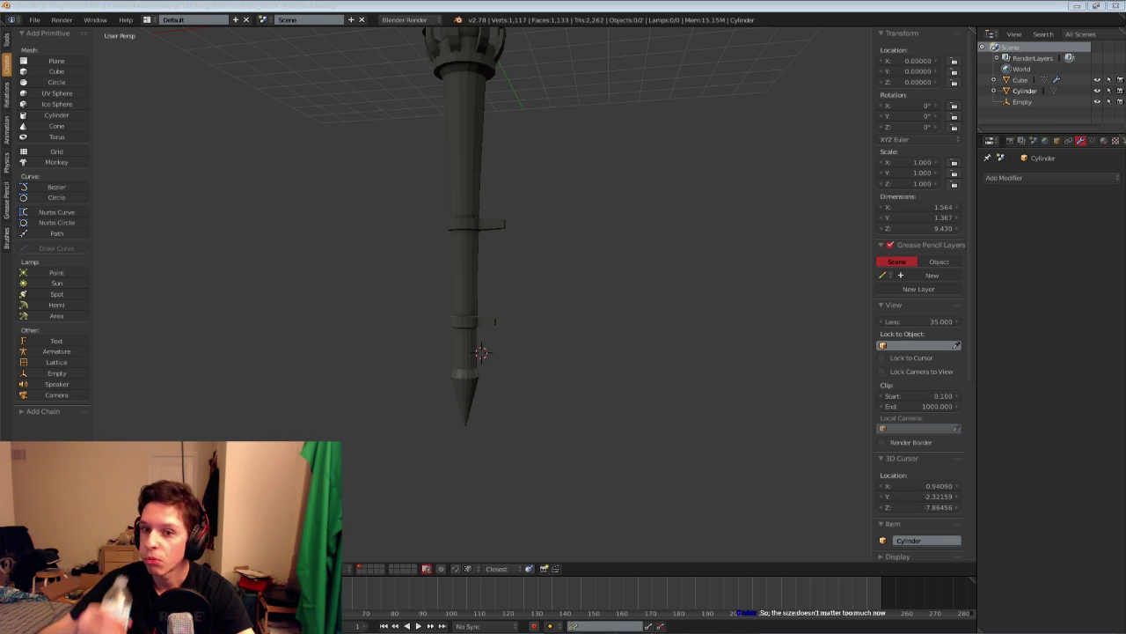
Open BO_HallOfTheKing_Blockout.blend in a second Blender window and examine the hall's walls and columns
scroll(517, 206, down, 5)
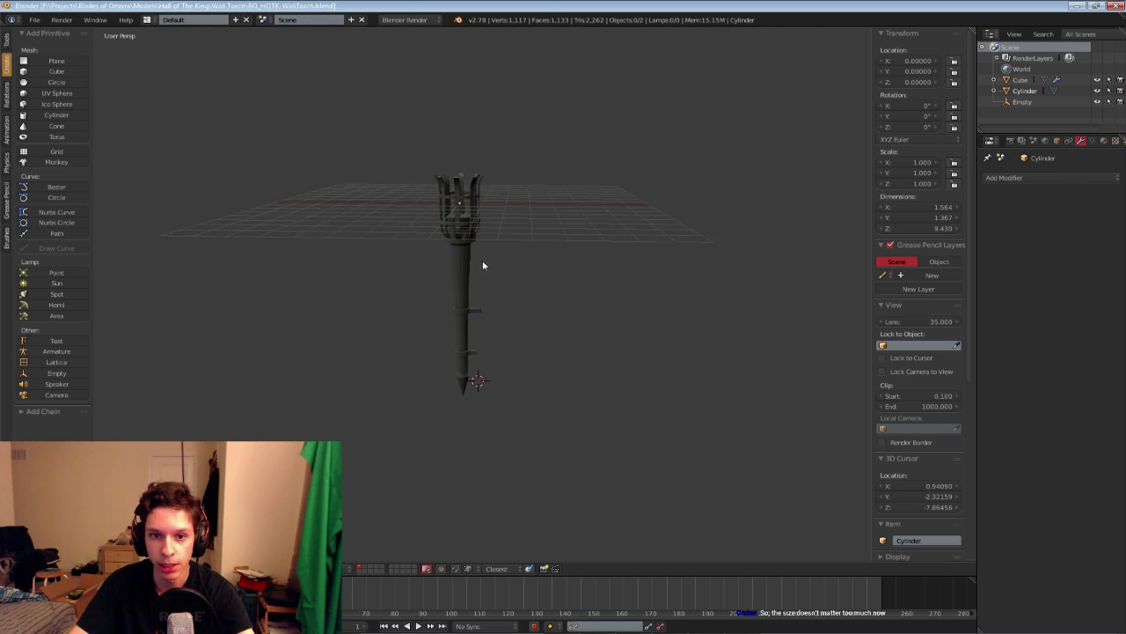
shift+middle_drag(484, 280, 486, 313)
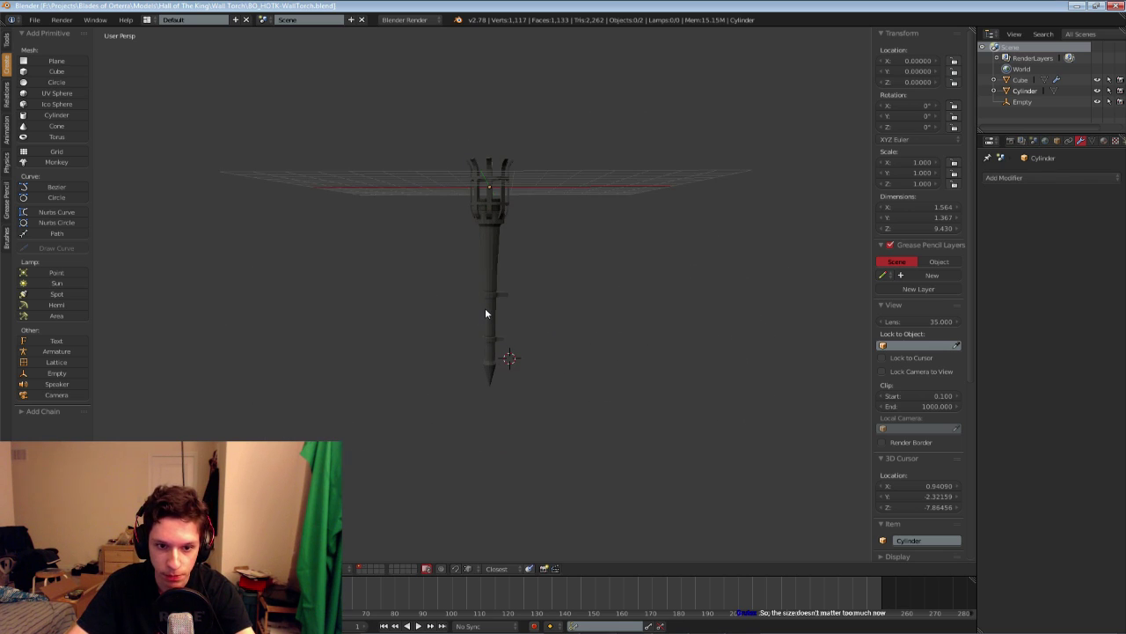
click(34, 20)
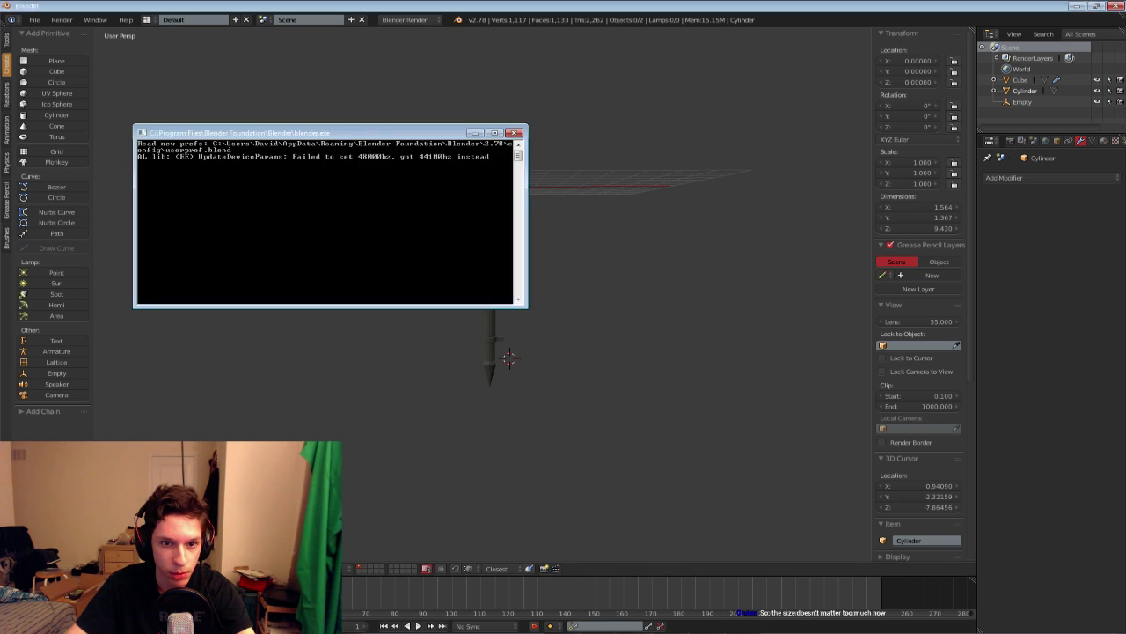
scroll(554, 374, down, 10)
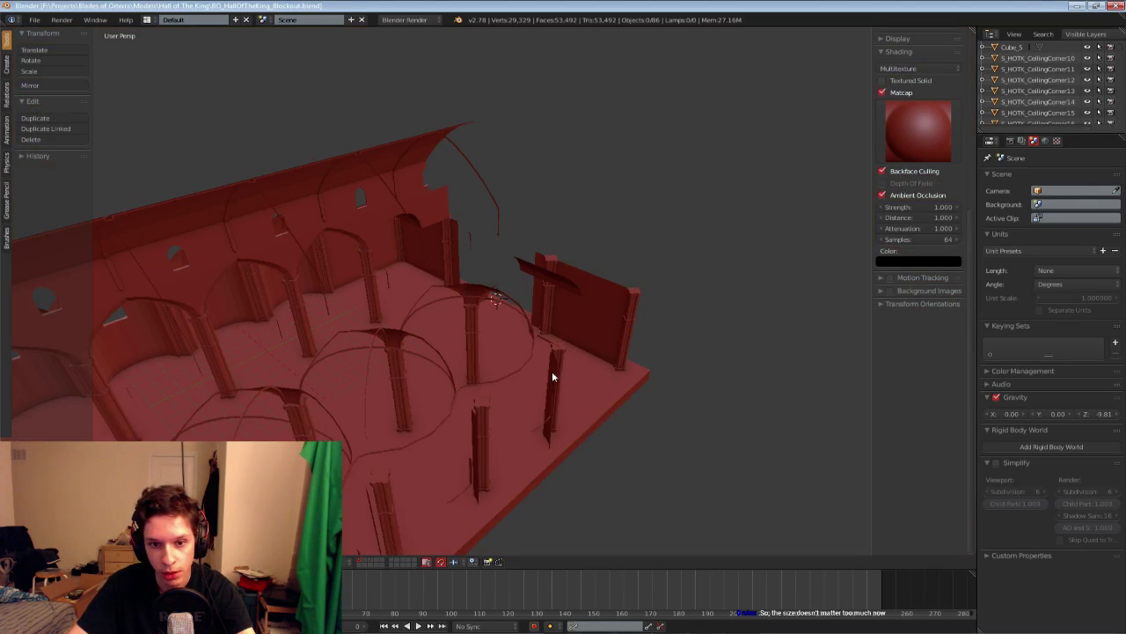
scroll(398, 384, up, 4)
middle_drag(380, 388, 519, 362)
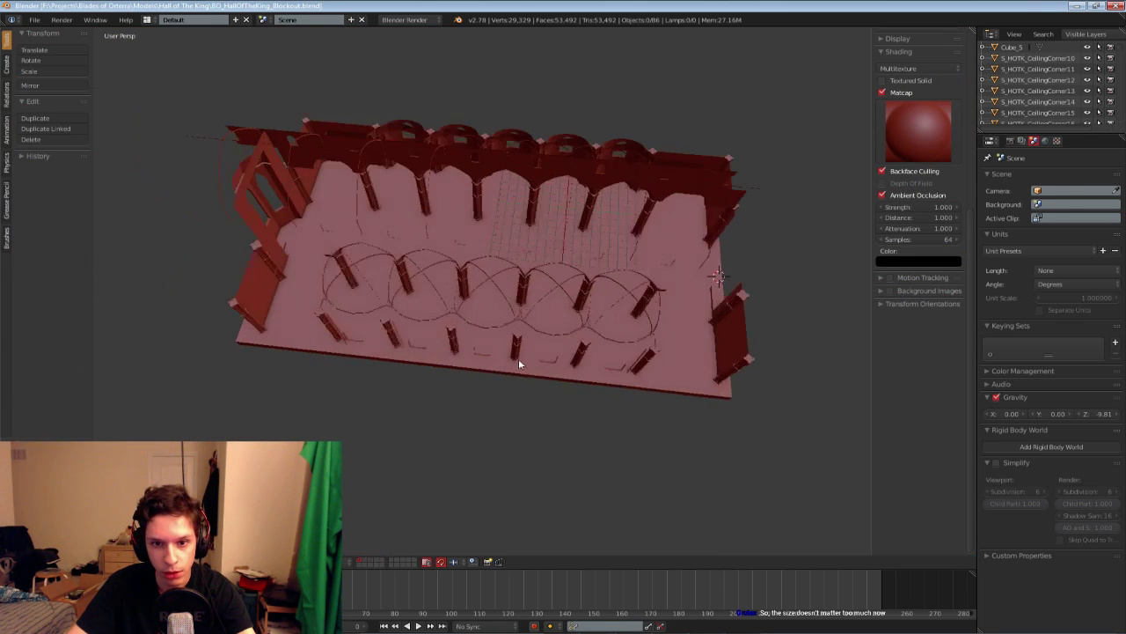
scroll(569, 192, up, 1)
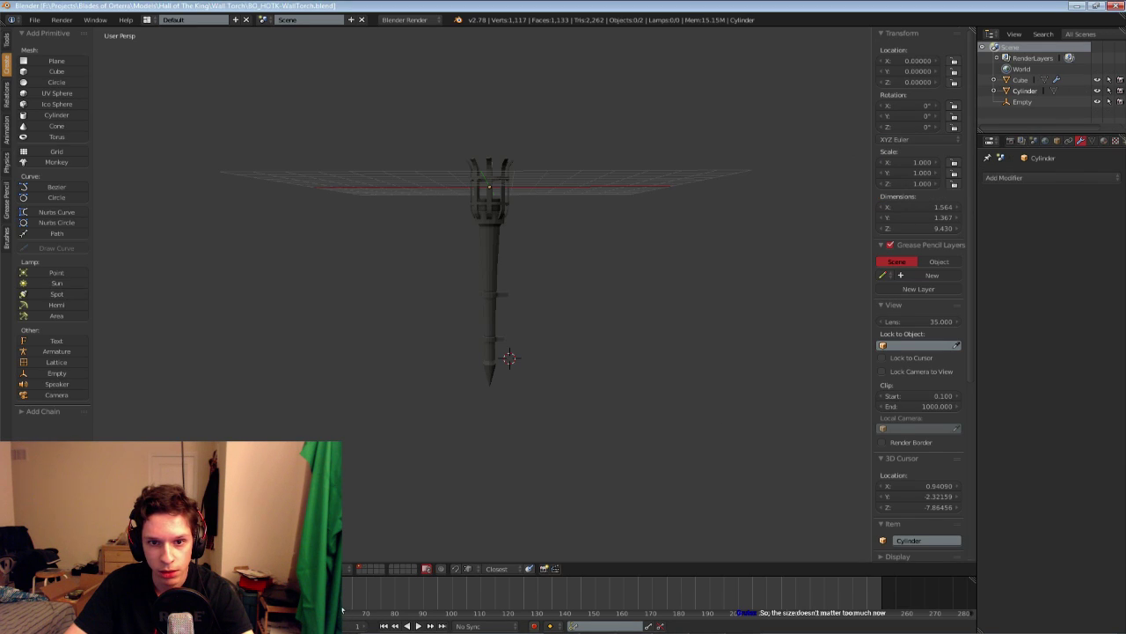
middle_drag(528, 378, 475, 422)
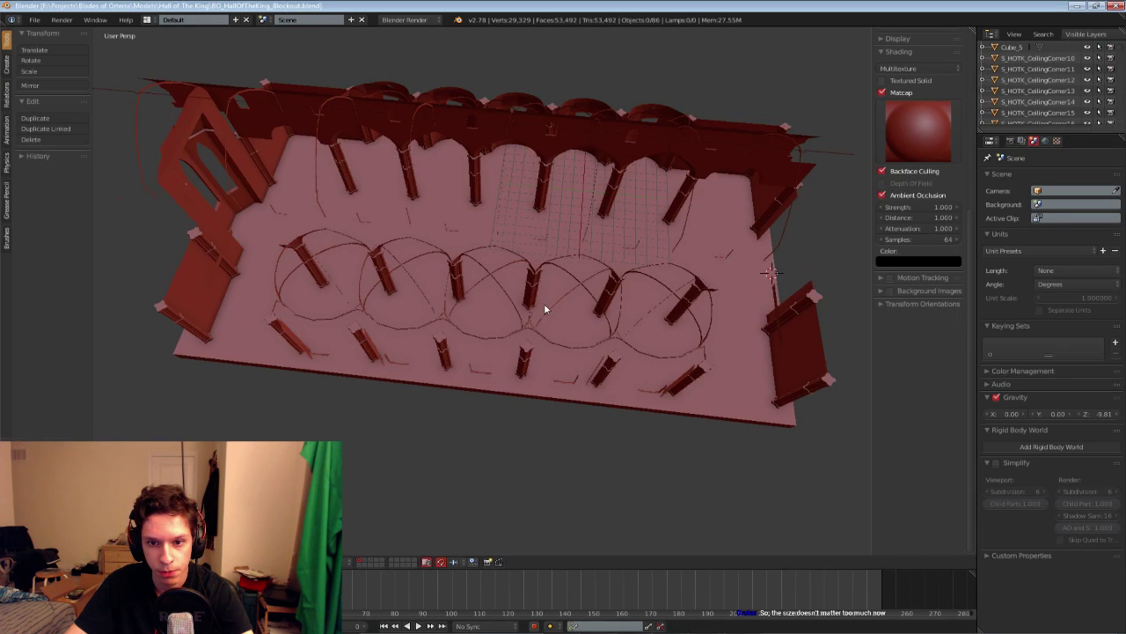
middle_drag(544, 303, 476, 437)
Switch back to the wall torch file, save it and view the torch from the side
scroll(505, 378, up, 8)
scroll(463, 406, down, 5)
key(ctrl+s)
click(476, 436)
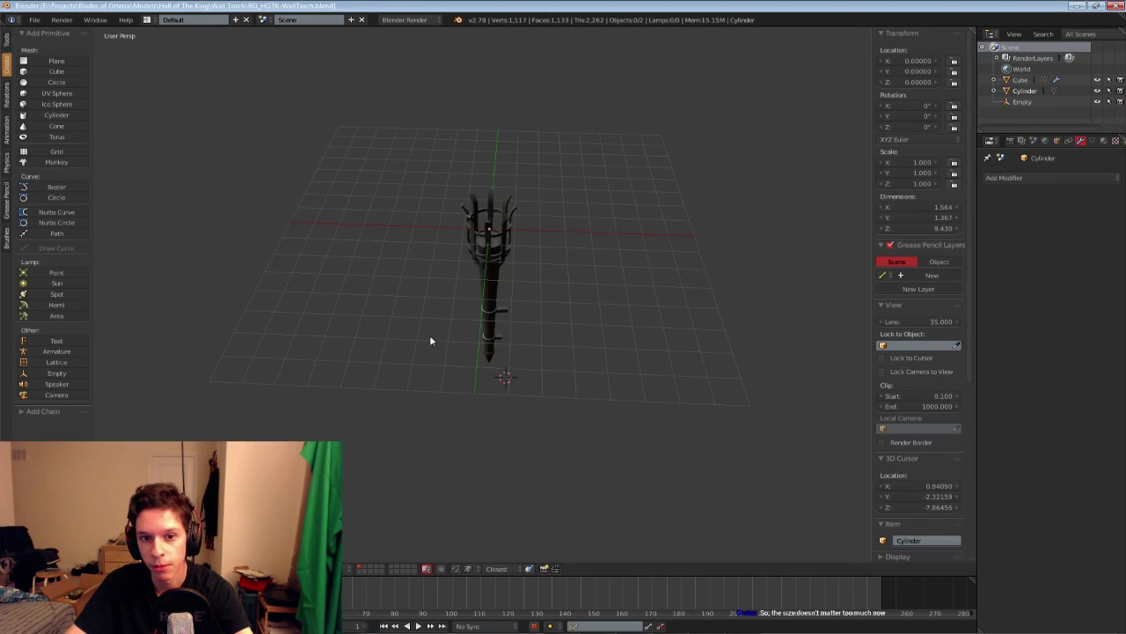
mouse_move(430, 335)
middle_down()
mouse_move(465, 333)
mouse_move(449, 368)
mouse_move(491, 335)
mouse_move(488, 318)
middle_up()
scroll(449, 369, up, 4)
scroll(491, 339, down, 3)
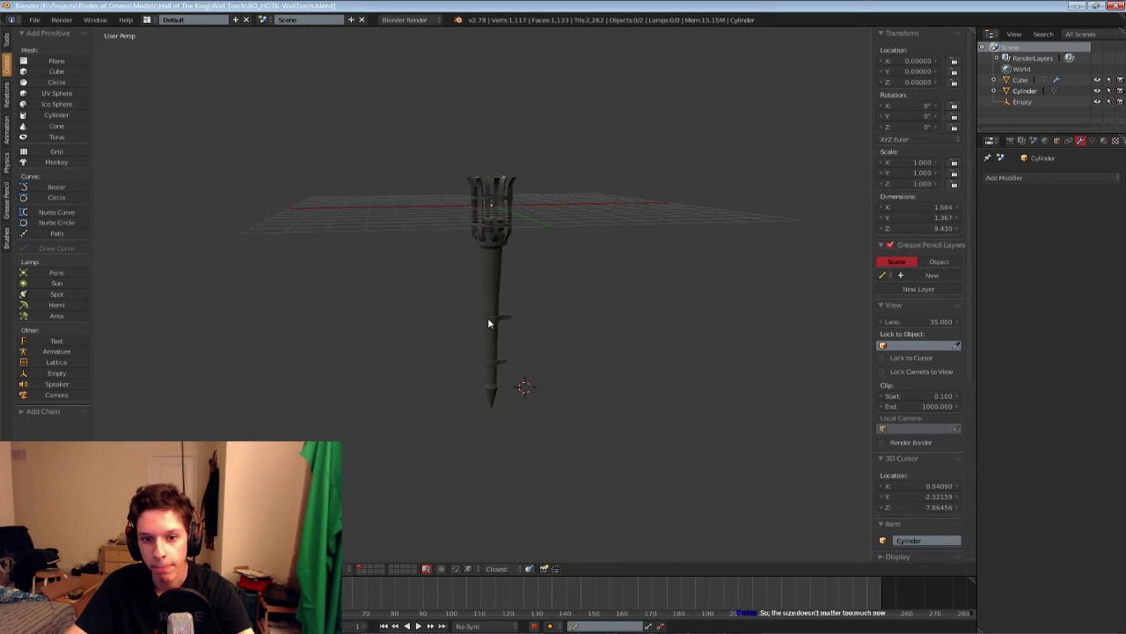
Box-select the torch's cage and handle together in wireframe, returning to solid shading
key(z)
key(b)
drag(412, 149, 576, 440)
key(z)
key(a)
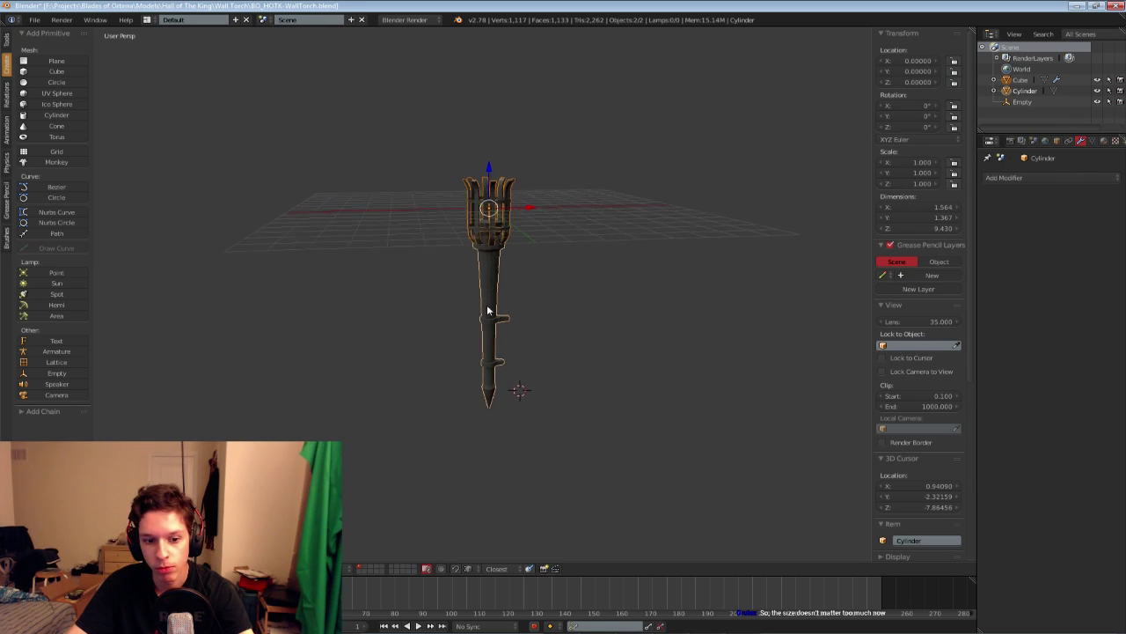
middle_drag(488, 309, 488, 275)
Select only the torch's cage object and save the file
right_click(447, 313)
scroll(488, 275, up, 2)
middle_drag(476, 163, 462, 241)
right_click(462, 185)
key(ctrl+s)
mouse_move(463, 284)
middle_down()
mouse_move(490, 278)
mouse_move(488, 326)
mouse_move(481, 252)
mouse_move(473, 280)
middle_up()
click(490, 278)
Examine the whole torch at several distances and angles with nothing selected
scroll(488, 326, up, 3)
scroll(491, 322, down, 5)
scroll(483, 264, up, 5)
scroll(483, 264, down, 6)
scroll(478, 310, up, 5)
scroll(477, 310, down, 5)
scroll(481, 249, up, 4)
key(a)
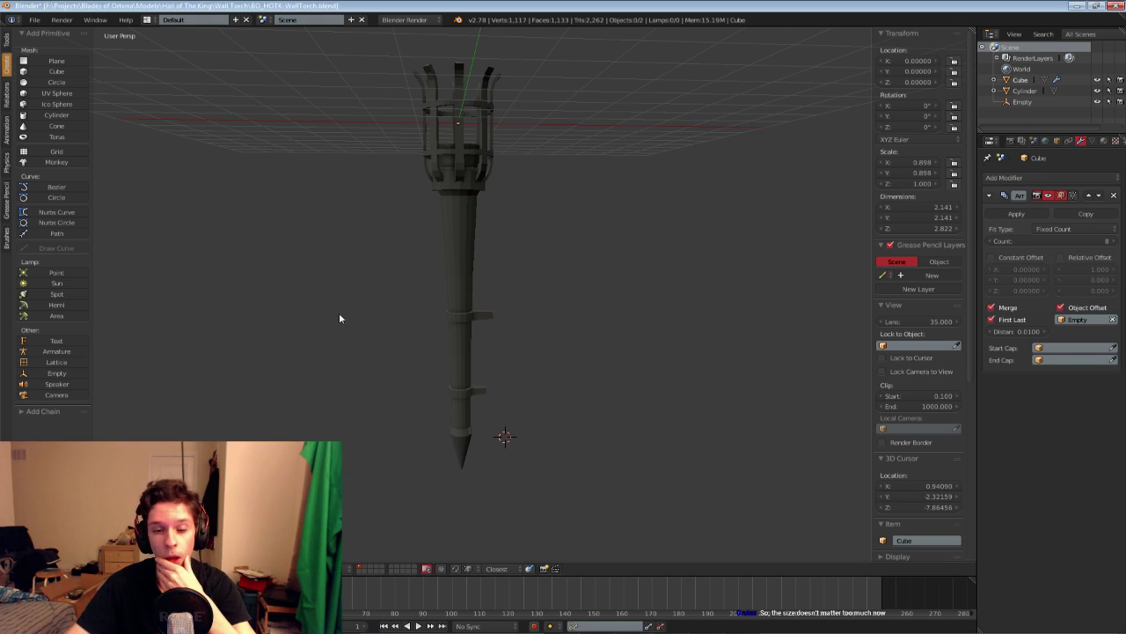
middle_drag(442, 310, 445, 304)
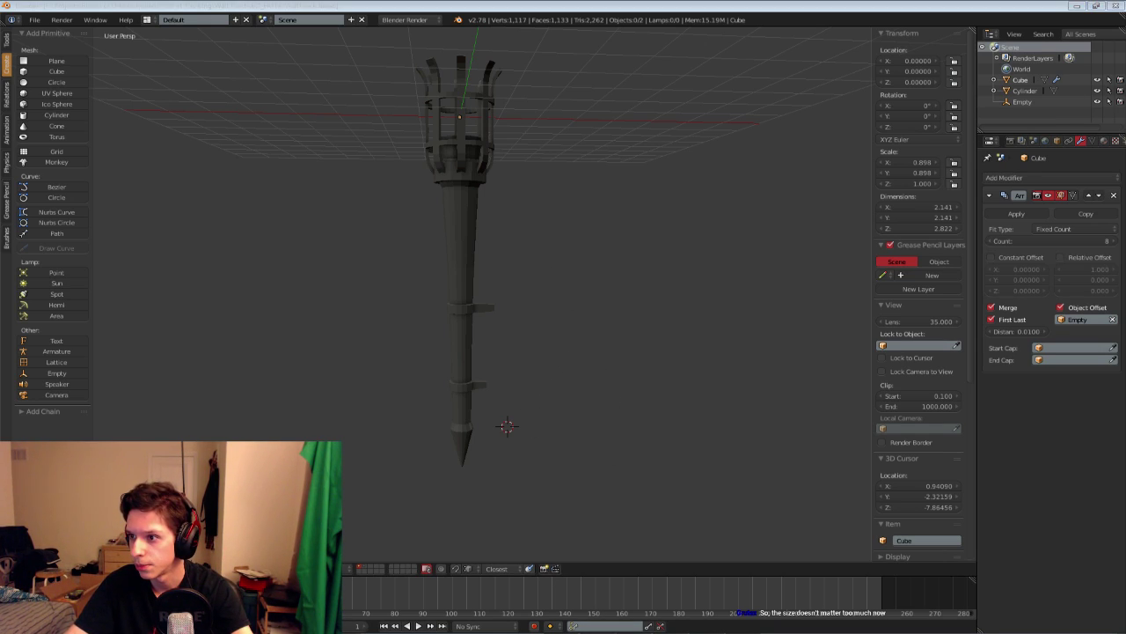
middle_drag(563, 370, 453, 347)
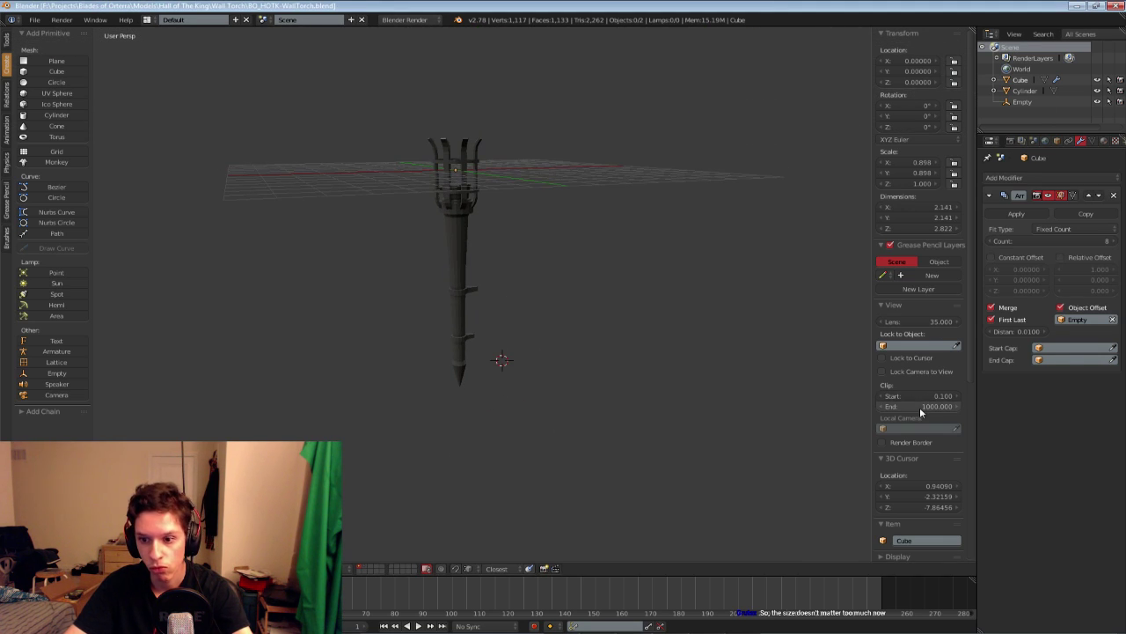
Set the 3D cursor's X, Y and Z location to 0 and save the file
scroll(920, 406, down, 2)
text(0)
key(Tab)
text(0)
key(Tab)
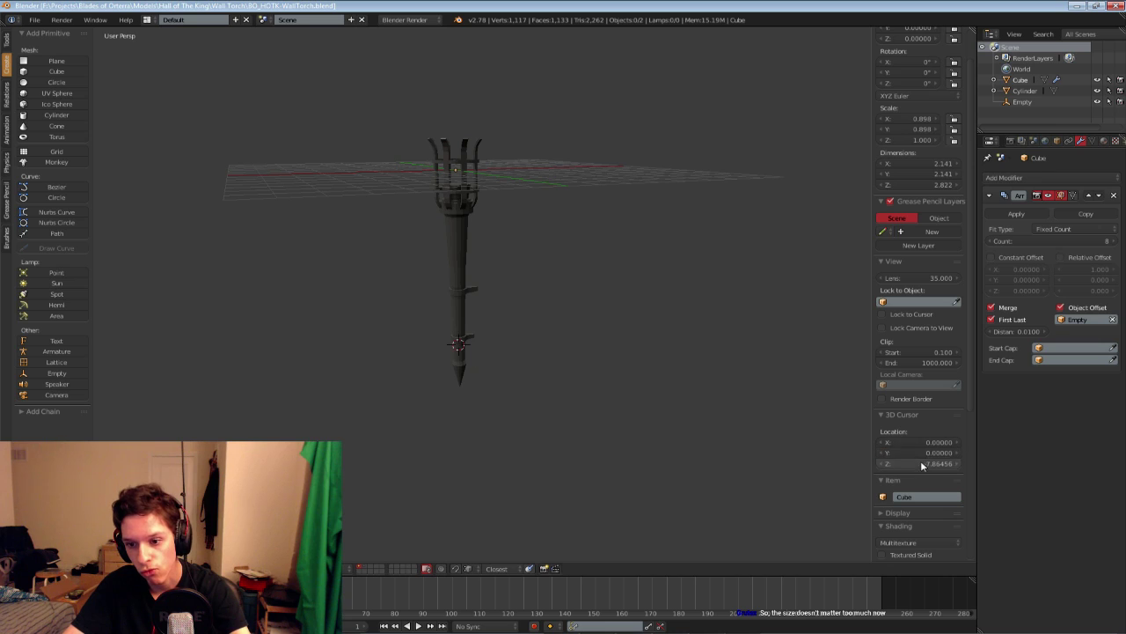
key(ctrl+s)
click(484, 328)
Add a cube at the world origin and narrow it along X to about 0.39 units
middle_drag(484, 331, 478, 333)
scroll(479, 334, up, 1)
key(space)
text(cube)
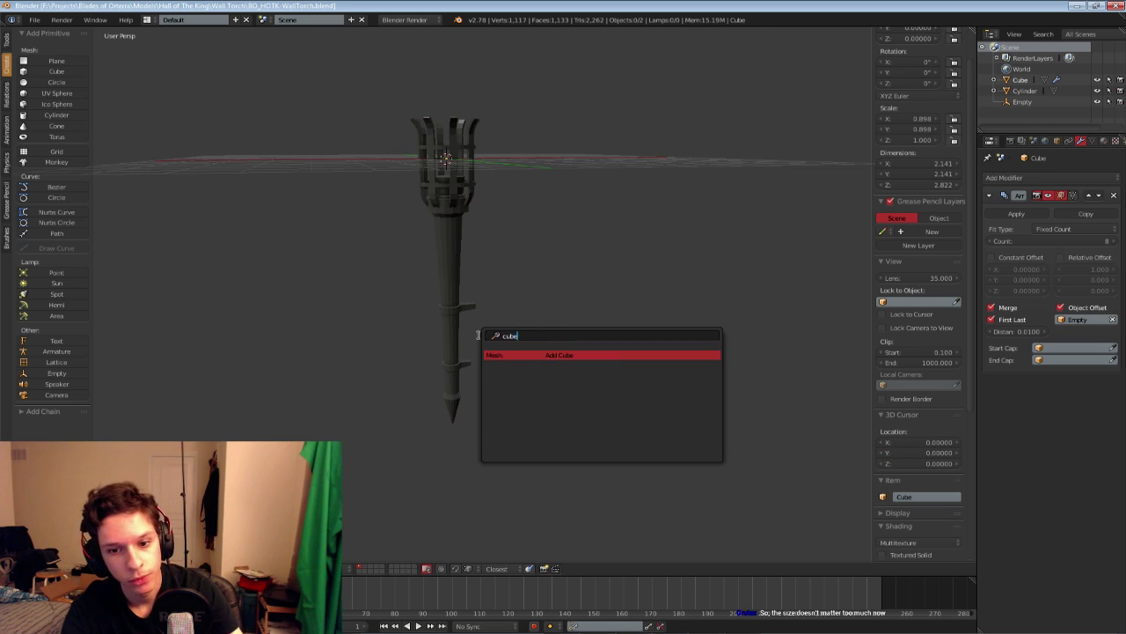
key(Return)
key(s)
key(x)
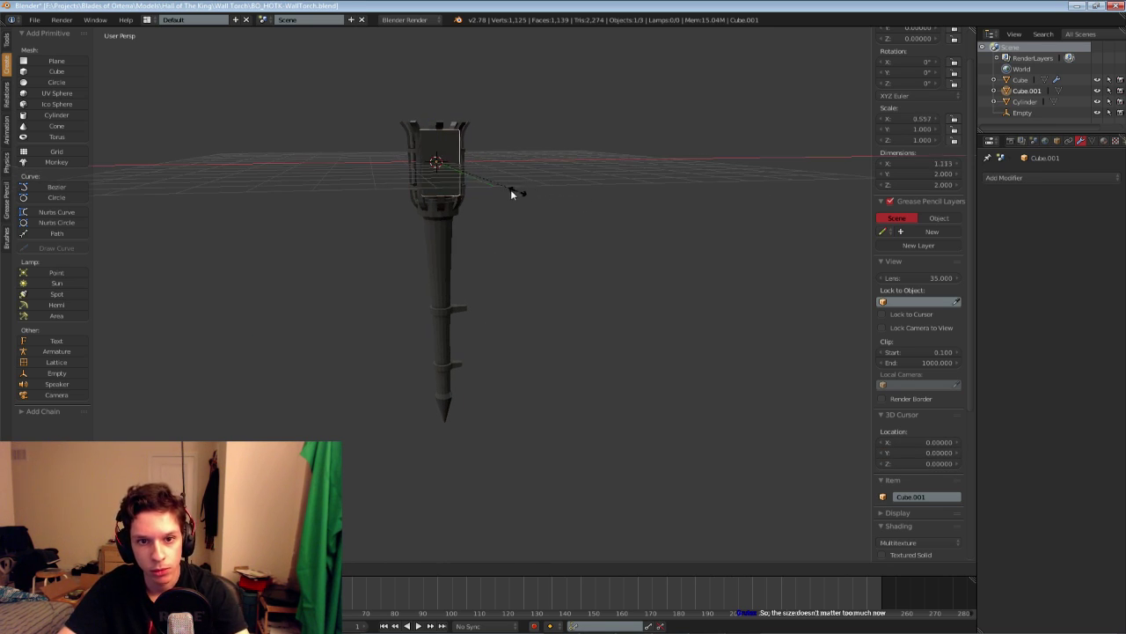
click(462, 184)
key(s)
key(x)
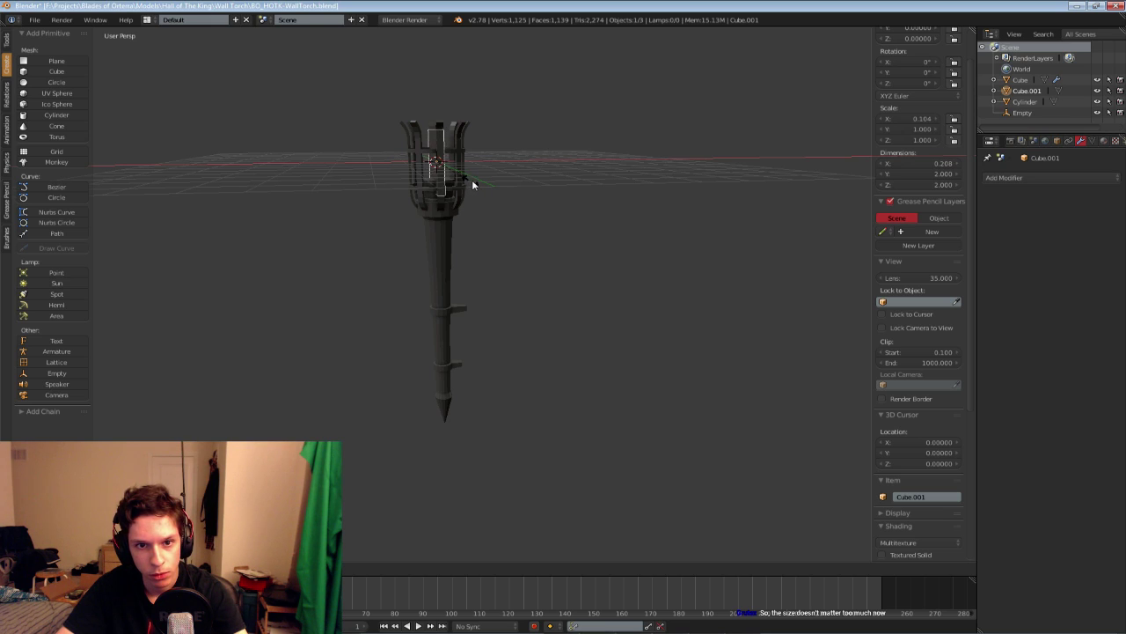
click(492, 182)
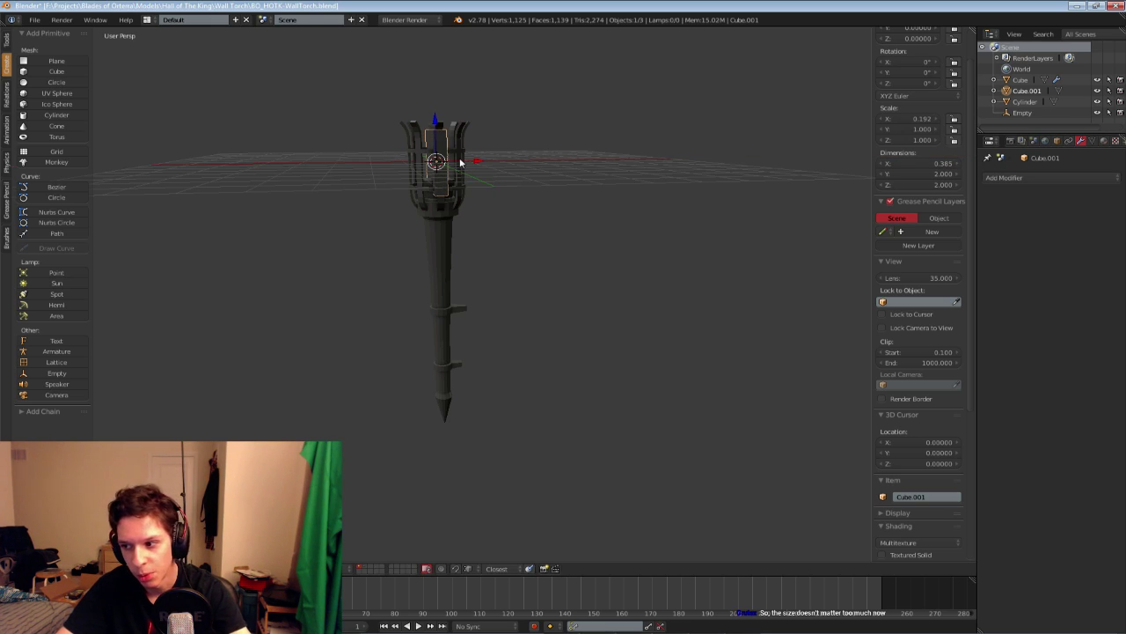
Scale the new cube along Z to about 3.87 units and along X to about 0.59 units
middle_drag(459, 162, 483, 231)
key(s)
key(z)
click(654, 326)
key(s)
key(x)
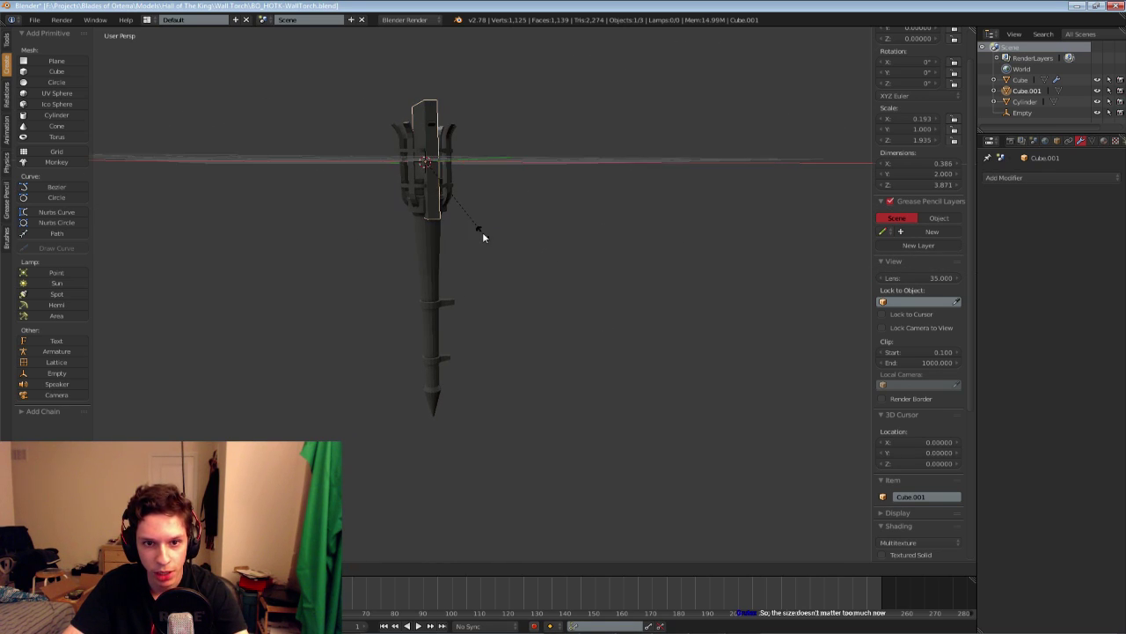
click(559, 239)
key(s)
key(x)
click(521, 223)
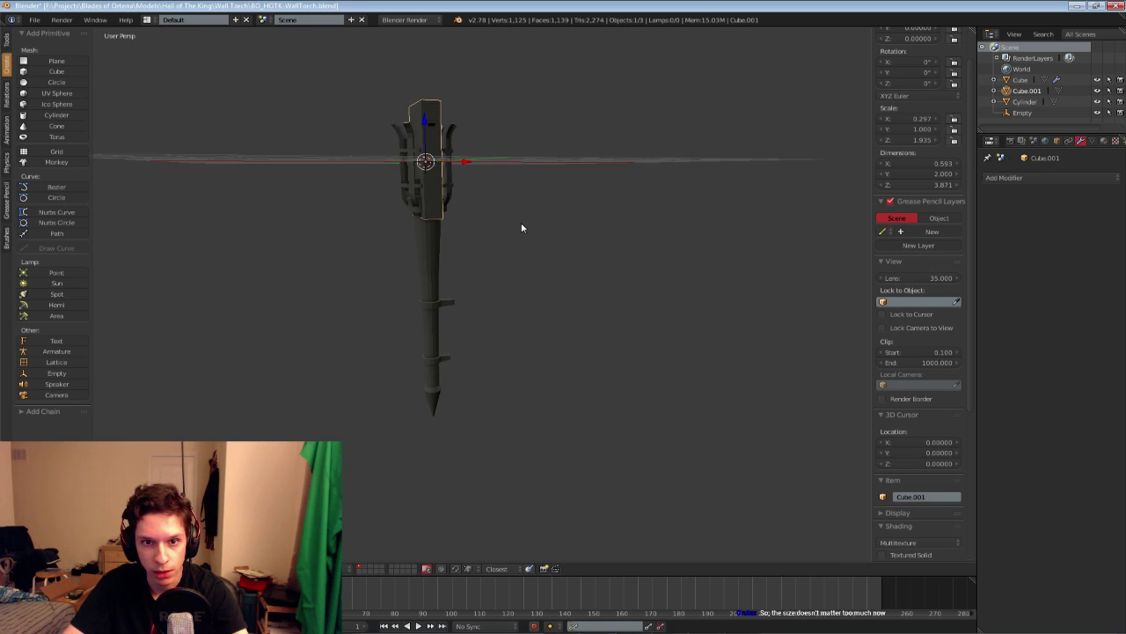
Move the block down to about Z -6.08 and behind the handle, level with the bracket arms
drag(427, 122, 523, 313)
middle_drag(523, 313, 514, 308)
drag(514, 308, 509, 307)
middle_drag(509, 307, 565, 292)
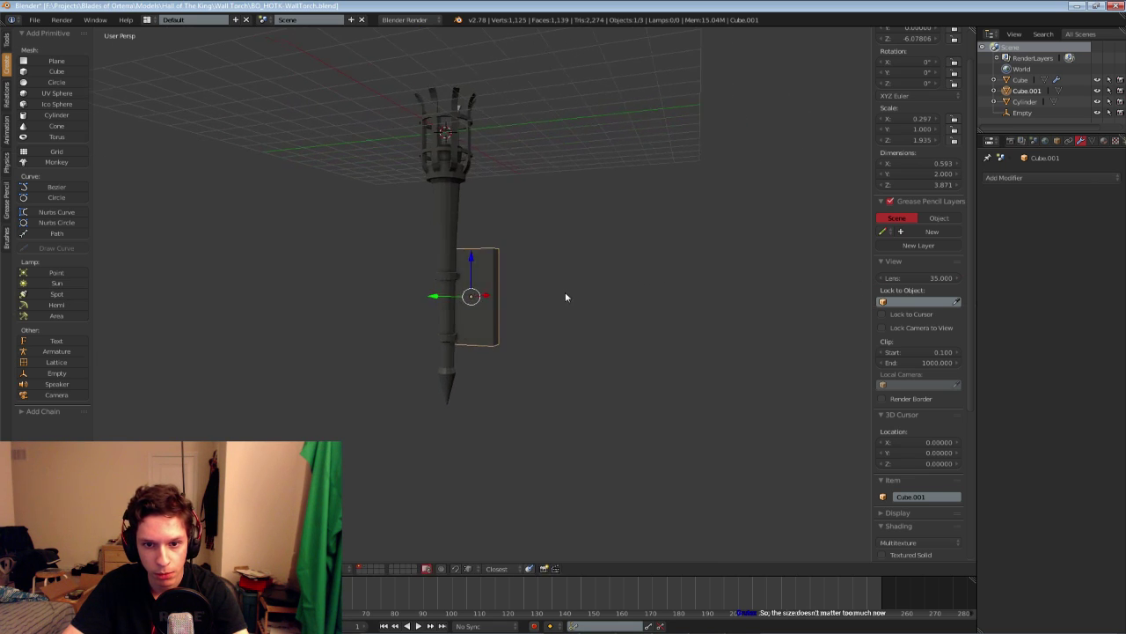
Enlarge the wall plate block to about 0.66 by 2.51 by 5.48 units with axis-constrained scaling
key(s)
key(z)
click(598, 292)
key(s)
key(x)
key(Escape)
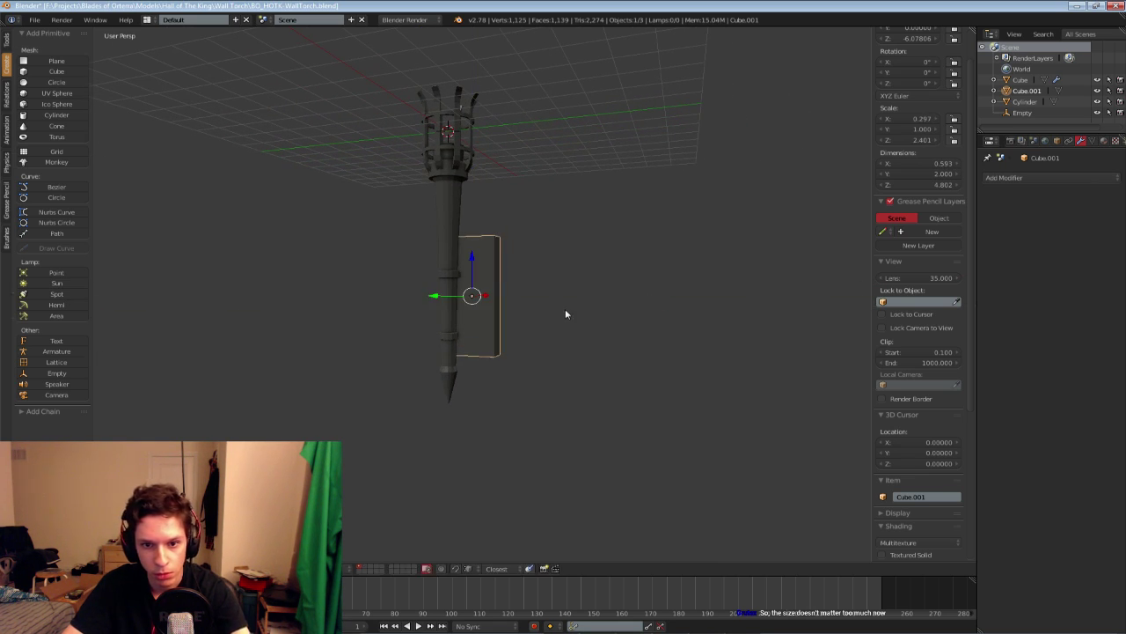
key(s)
key(y)
click(588, 314)
key(s)
key(y)
click(603, 315)
key(s)
key(z)
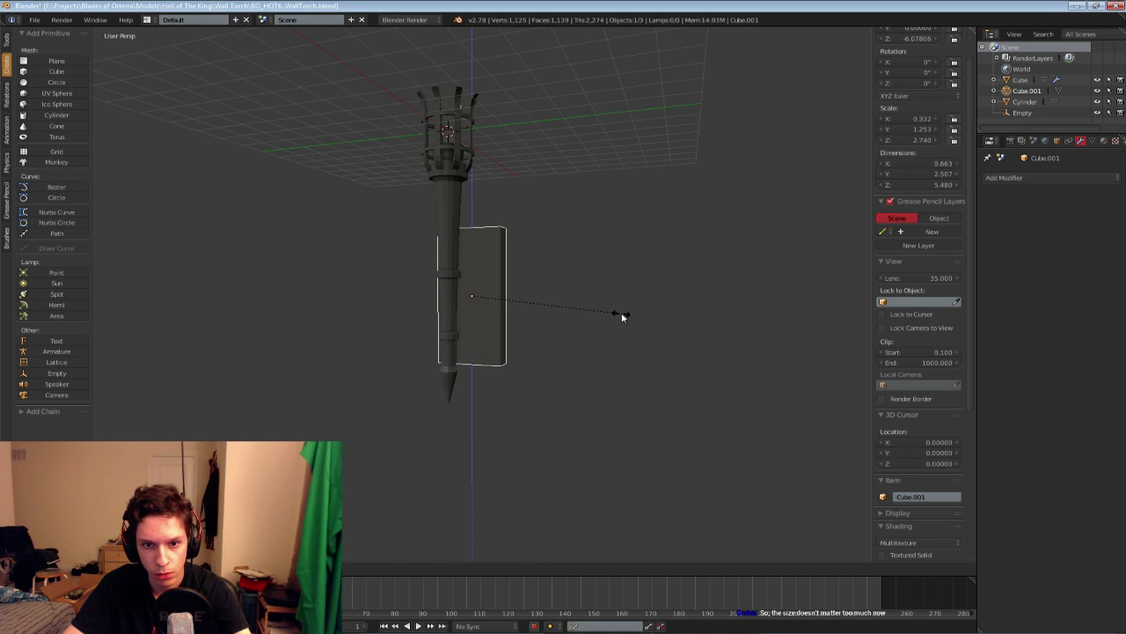
click(622, 316)
Apply the wall plate's scale and open its mesh for editing with nothing selected
key(Tab)
middle_drag(546, 310, 432, 364)
scroll(432, 364, up, 2)
key(a)
key(Tab)
middle_drag(435, 316, 448, 372)
key(ctrl+a)
click(433, 334)
key(Tab)
key(a)
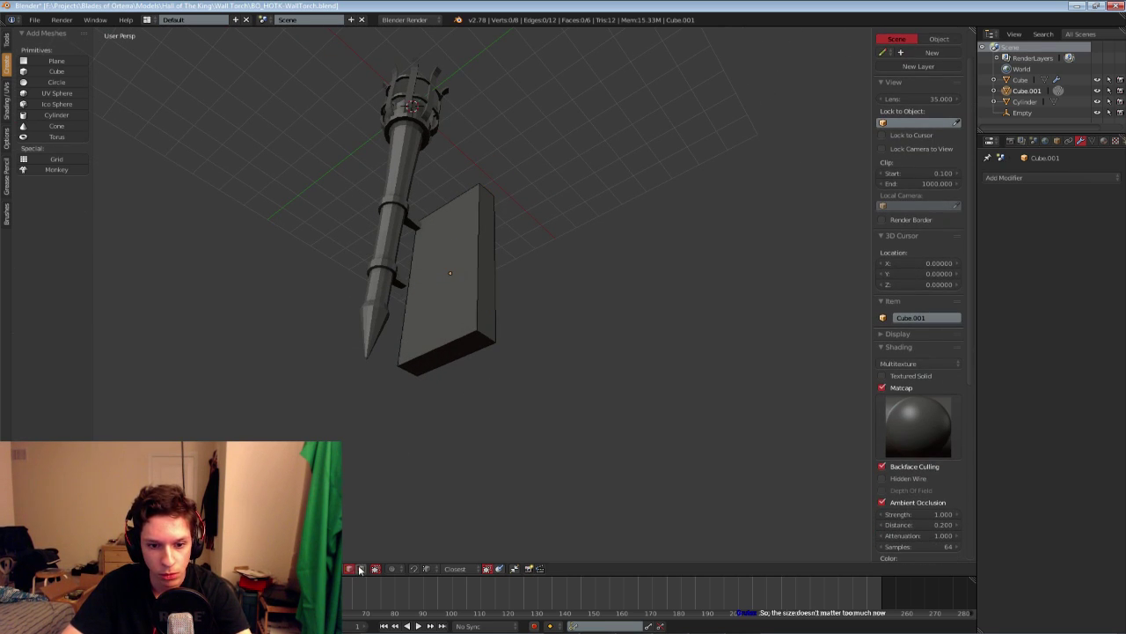
Add one centred horizontal and one centred vertical loop cut to the wall plate
middle_drag(485, 329, 489, 366)
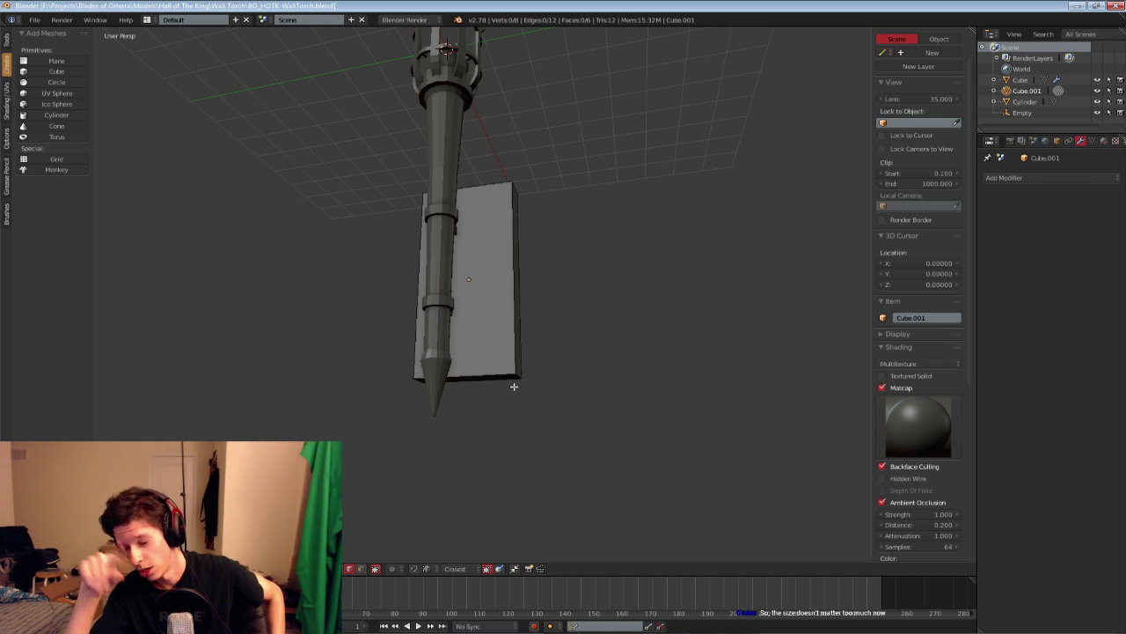
middle_drag(513, 384, 445, 345)
key(ctrl+r)
click(448, 319)
right_click(448, 320)
key(a)
key(ctrl+r)
click(440, 276)
right_click(440, 276)
key(a)
right_click(448, 196)
middle_drag(448, 197, 481, 204)
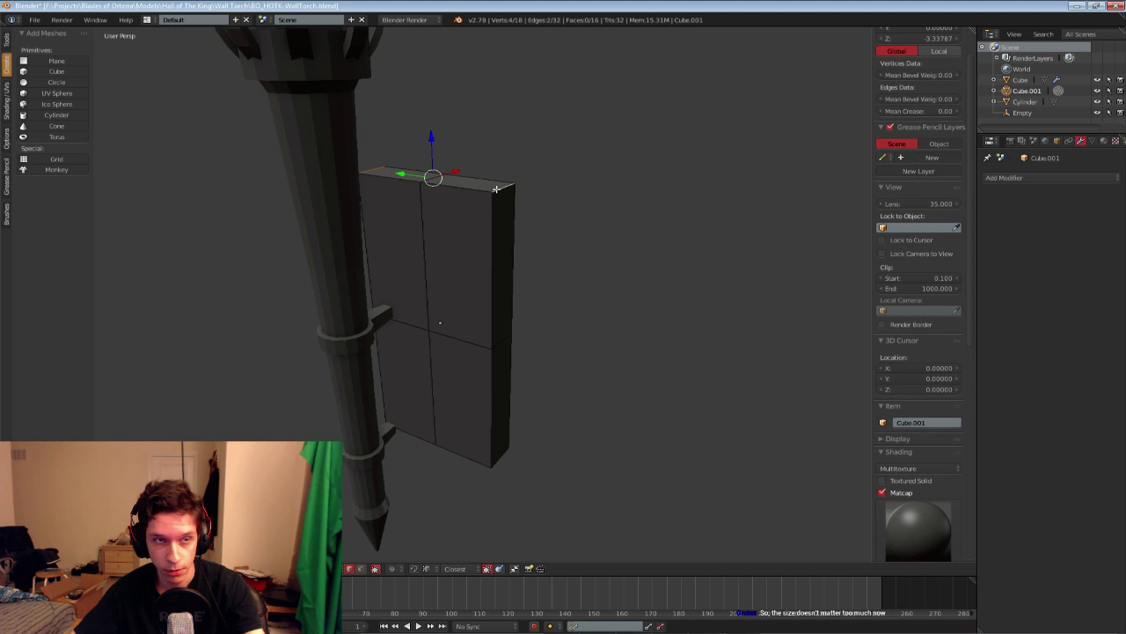
mouse_move(502, 320)
middle_down()
mouse_move(510, 327)
mouse_move(513, 300)
middle_up()
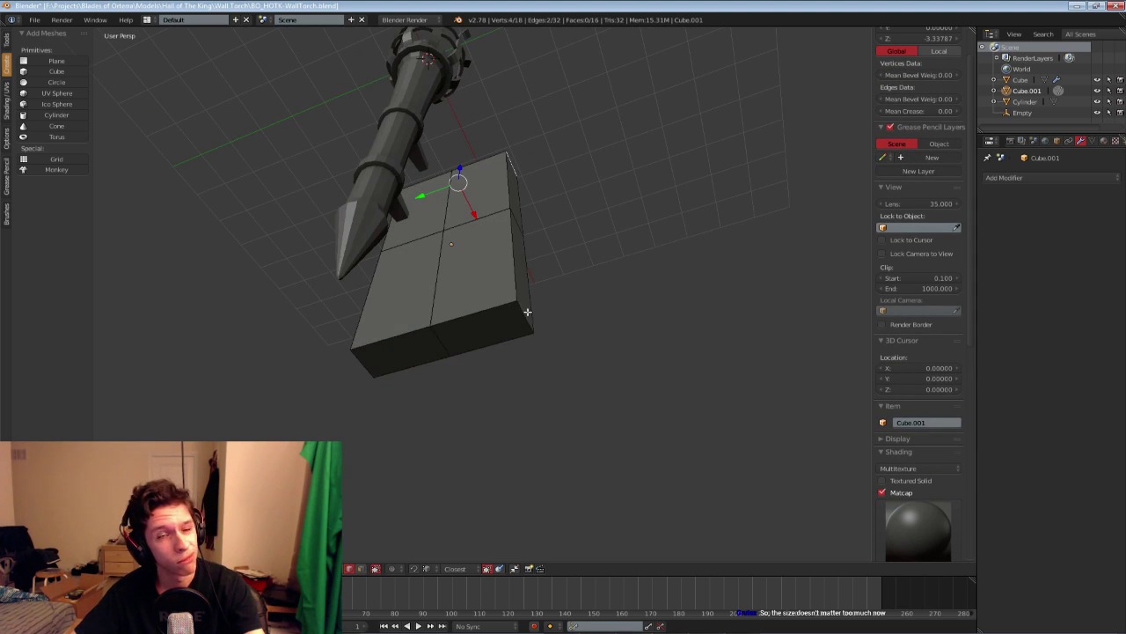
key(s)
key(x)
right_click(672, 274)
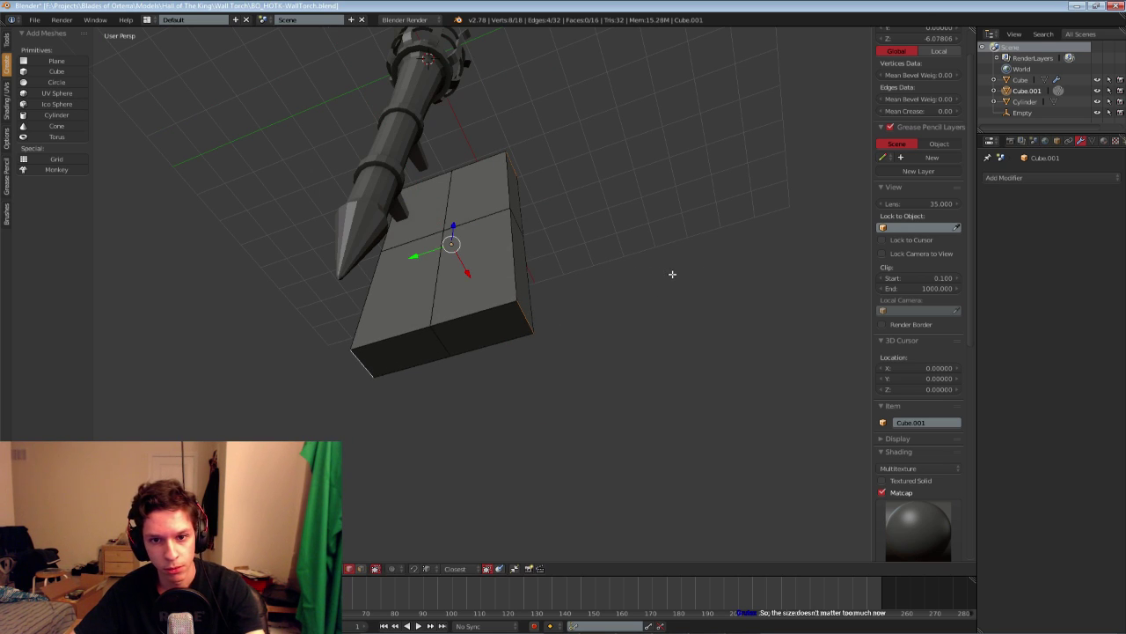
Add a centred horizontal loop cut in both the upper and the lower half of the wall plate
middle_drag(673, 273, 641, 348)
key(a)
key(ctrl+r)
click(513, 201)
right_click(513, 202)
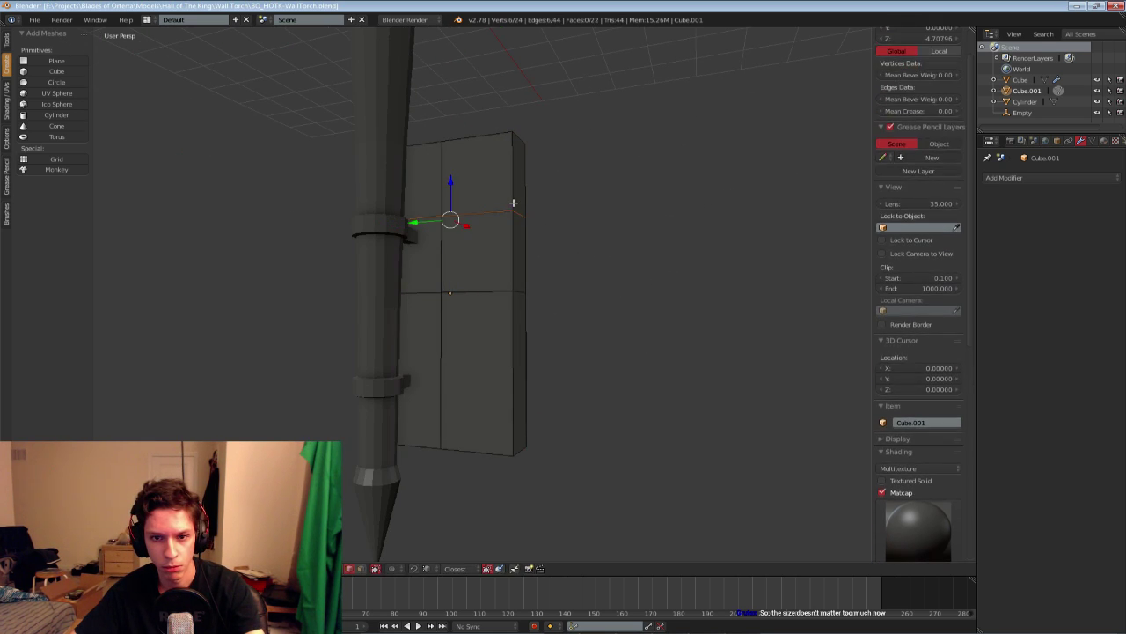
key(a)
key(ctrl+r)
click(507, 396)
right_click(508, 397)
Spread the upper and lower horizontal loops along Z towards the ends of the wall plate
alt+shift+right_click(485, 211)
key(s)
key(z)
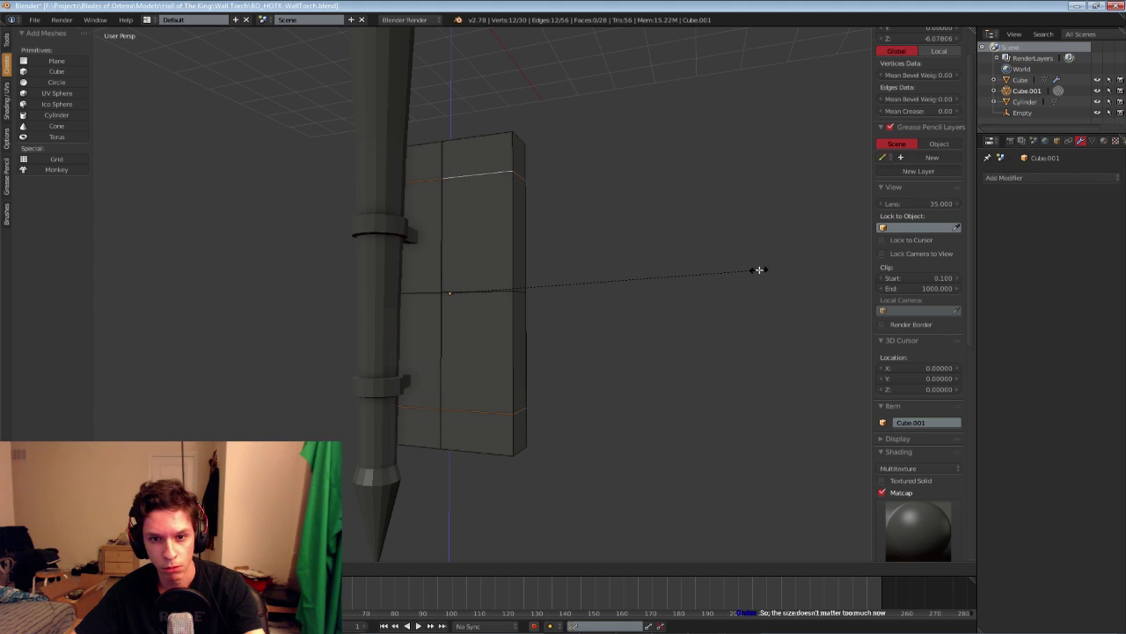
click(760, 270)
key(a)
Pull both mid-height side edges of the wall plate inward along Y to form a waist
right_click(534, 291)
middle_drag(423, 342, 528, 324)
shift+right_click(537, 289)
middle_drag(727, 308, 568, 329)
key(s)
key(x)
right_click(619, 329)
key(s)
key(y)
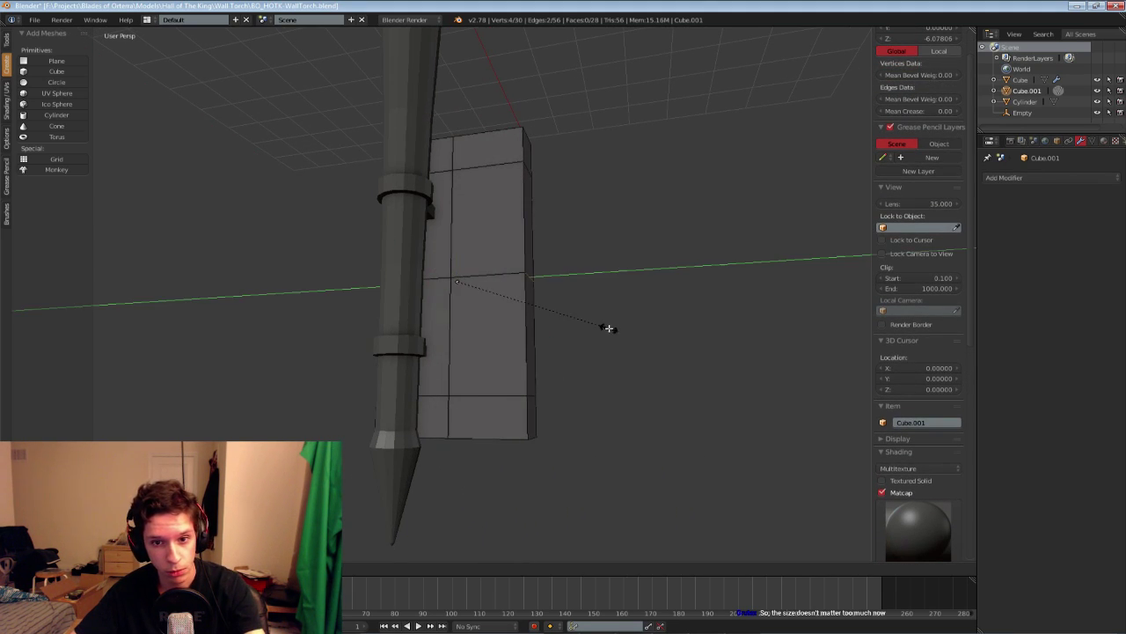
click(552, 317)
Pull the side edges at the upper and lower loops inward along Y so the plate's corners flare out
middle_drag(553, 317, 465, 165)
right_click(465, 165)
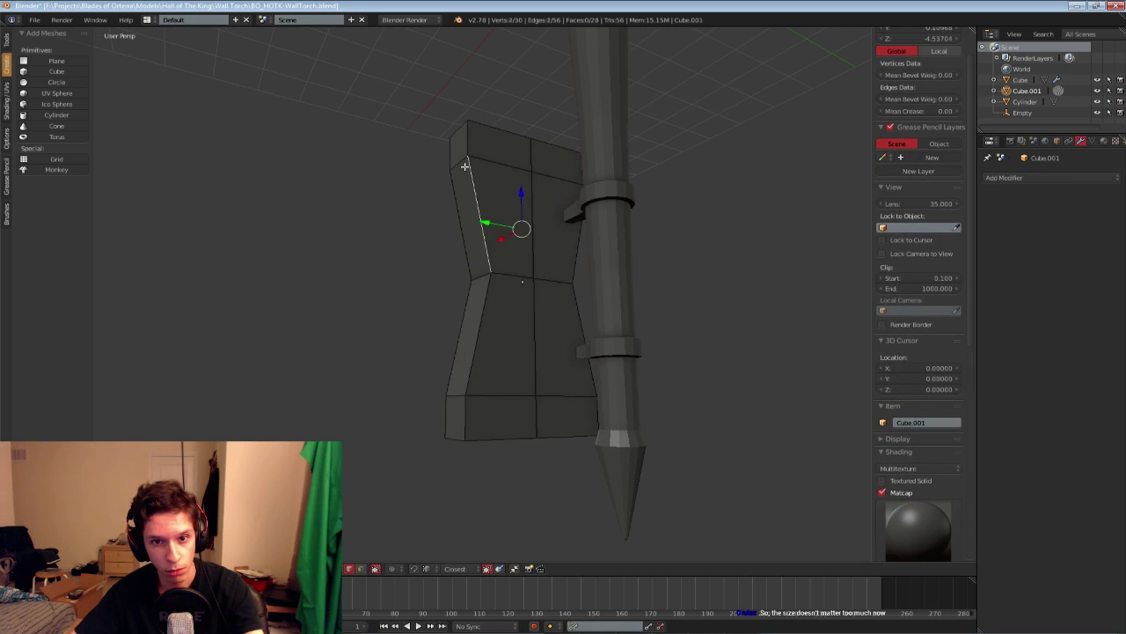
middle_drag(454, 393, 672, 332)
key(s)
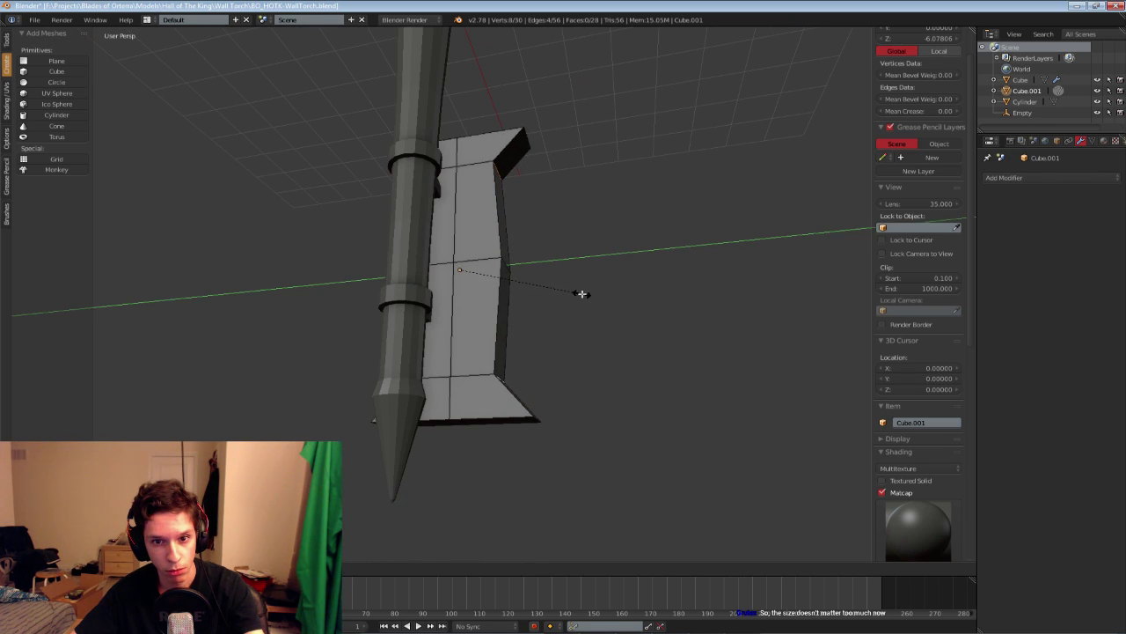
click(636, 295)
key(a)
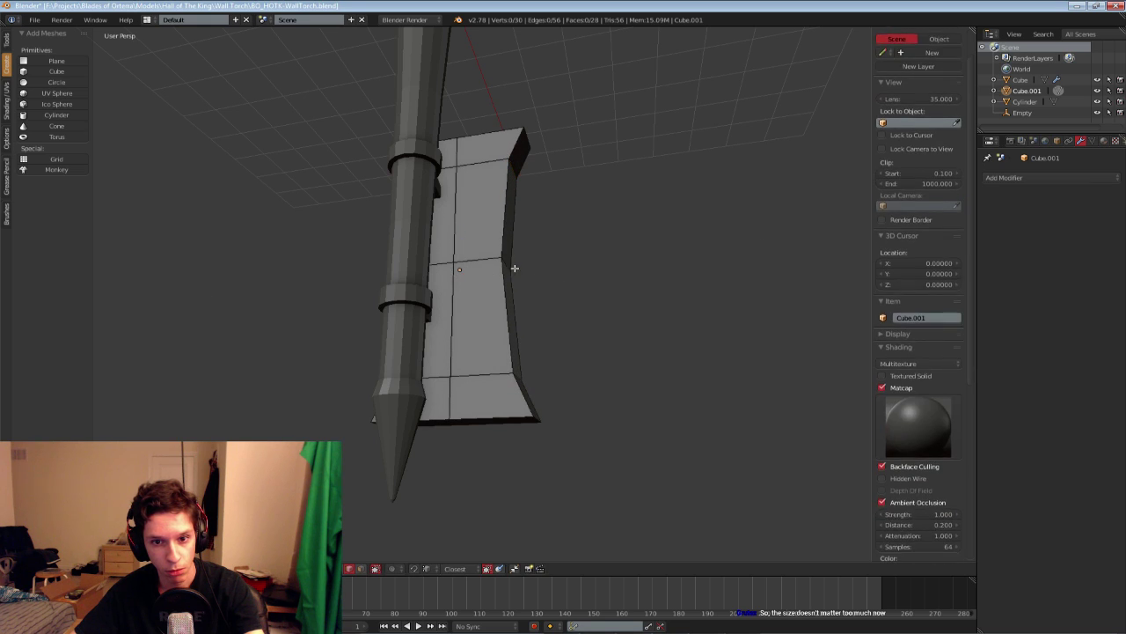
Narrow the wall plate's waist further by scaling its two mid-height side edges along Y
right_click(515, 269)
middle_drag(516, 296, 598, 298)
shift+right_click(522, 258)
middle_drag(664, 322, 537, 216)
key(s)
key(y)
click(634, 324)
key(a)
Add a vertical loop cut on each side of the plate's centre line and adjust their spacing along Y
key(ctrl+r)
double_click(503, 183)
key(ctrl+r)
double_click(452, 191)
alt+shift+right_click(503, 209)
key(s)
key(y)
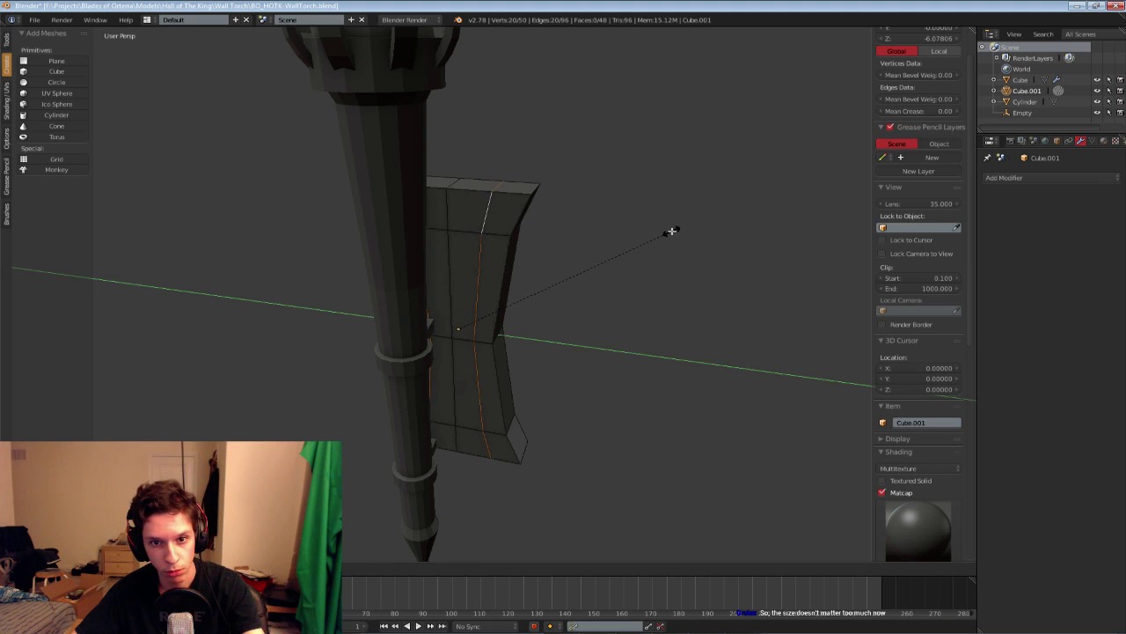
click(682, 234)
Scale the top and bottom centre edges inward to notch both ends of the wall plate
right_click(462, 182)
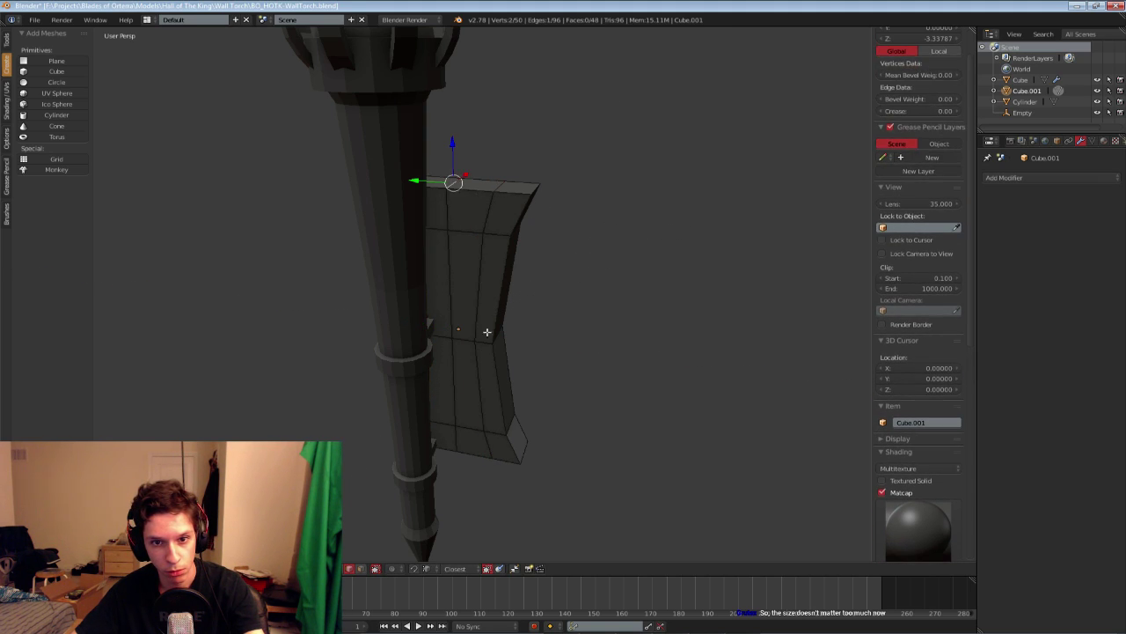
middle_drag(477, 324, 614, 372)
key(s)
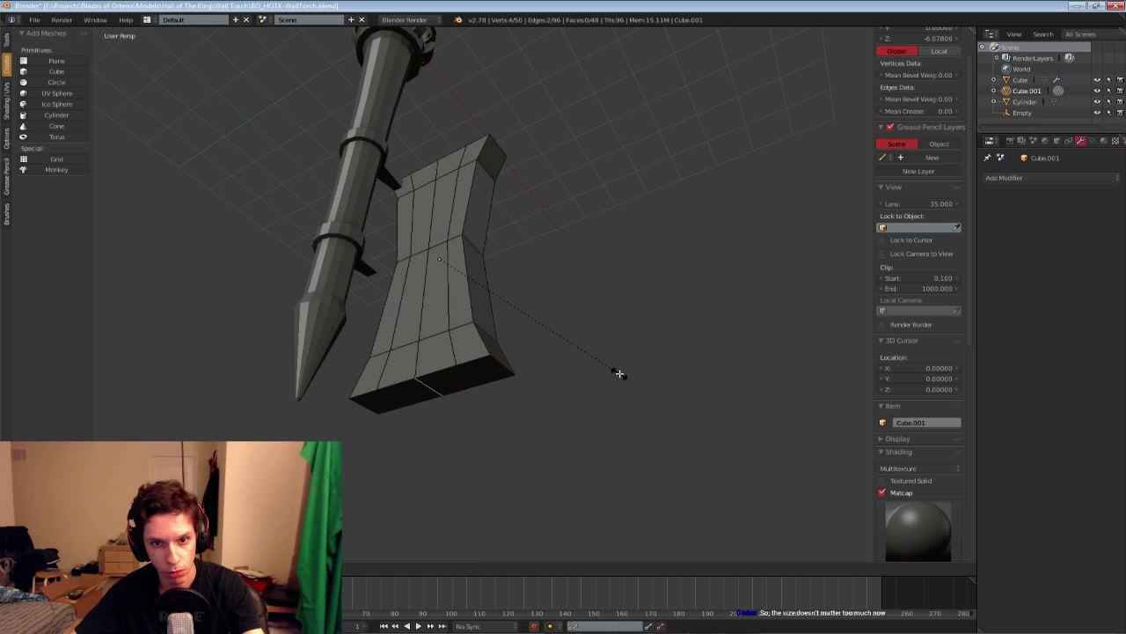
click(593, 350)
key(a)
Scale the end edges on either side of the centre notches along Z to shape the plate's curved ends
right_click(470, 373)
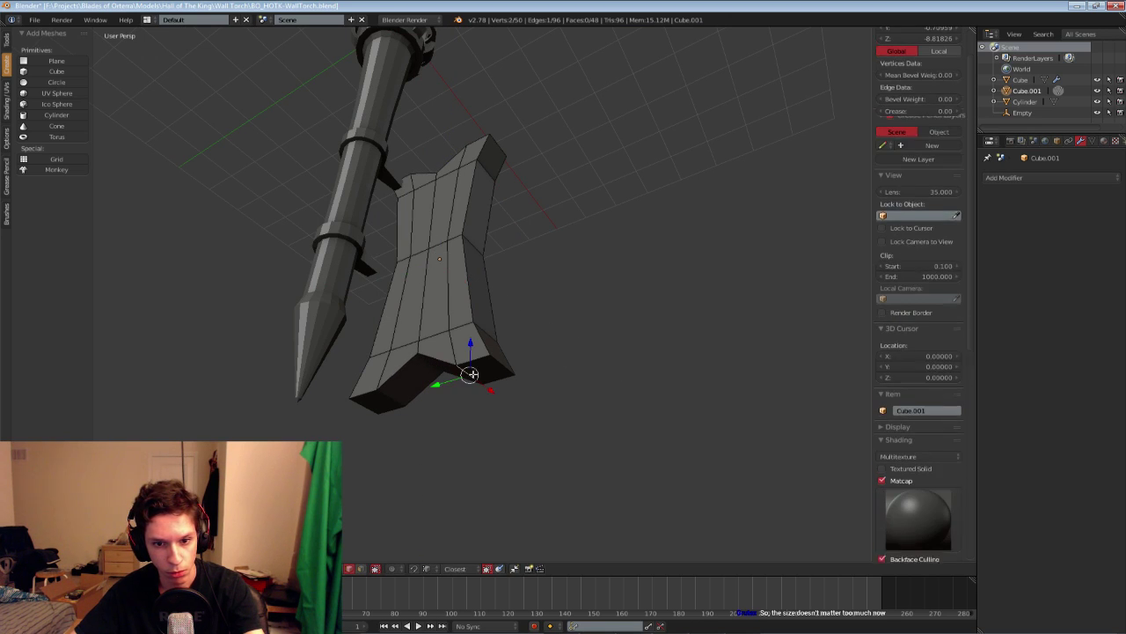
shift+right_click(384, 397)
middle_drag(392, 150, 411, 289)
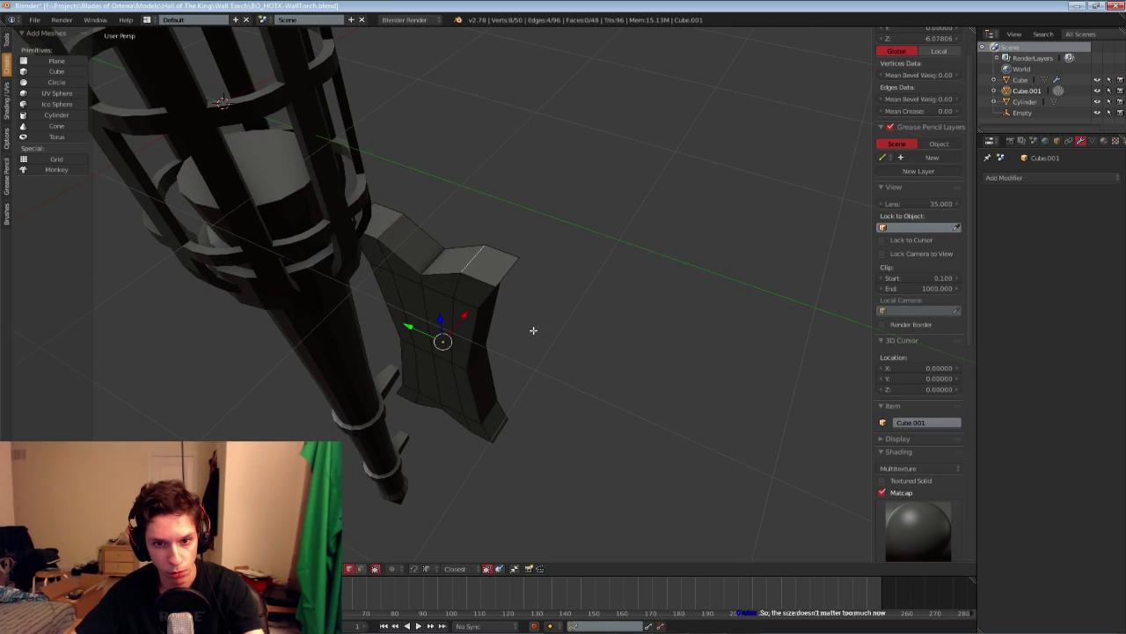
middle_drag(534, 330, 679, 264)
key(s)
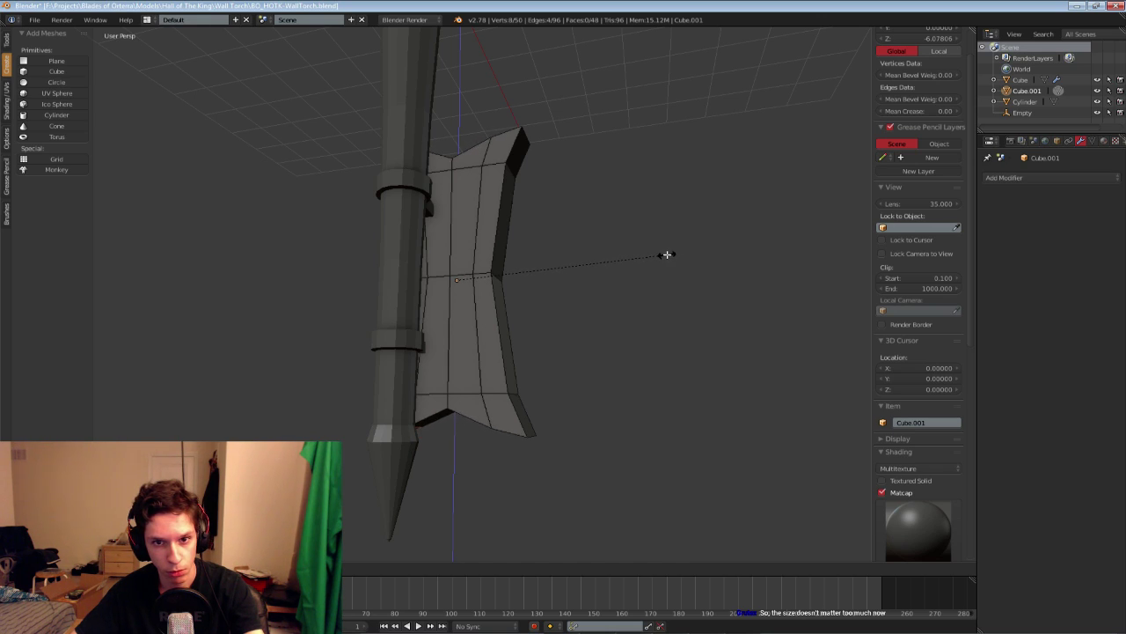
click(667, 254)
Refine the depth of the wall plate's top and bottom centre notches by scaling their edges along Z
key(Tab)
scroll(654, 260, down, 3)
middle_drag(520, 264, 479, 321)
key(Tab)
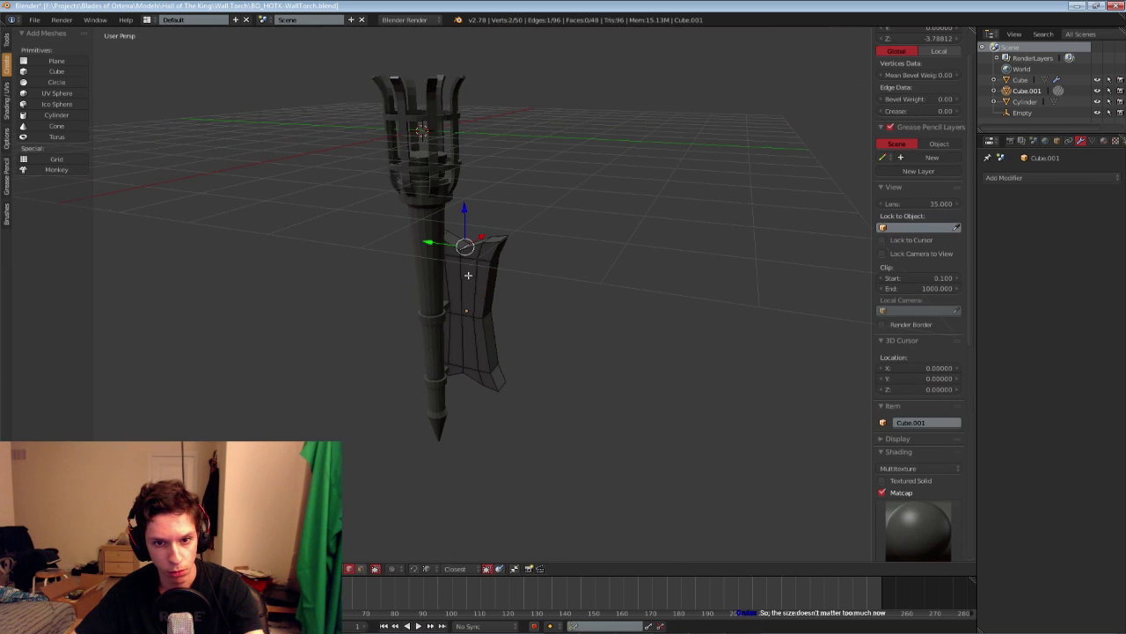
middle_drag(468, 276, 477, 327)
key(s)
key(z)
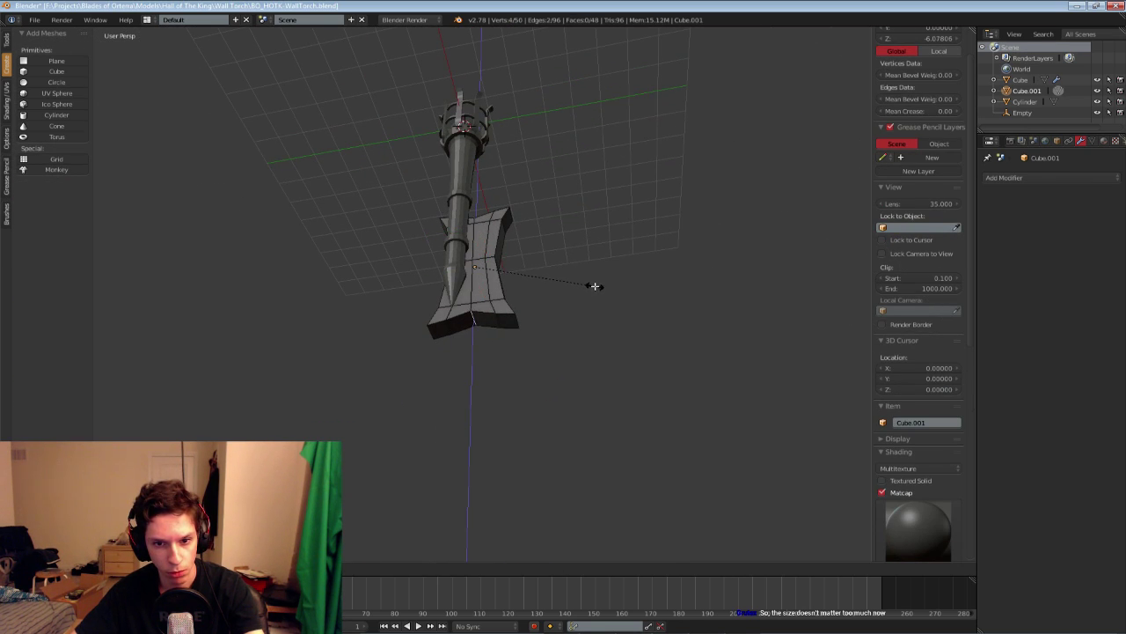
click(594, 286)
middle_drag(595, 286, 618, 352)
key(s)
key(z)
click(597, 323)
Bevel the plate's inner vertical and horizontal edge loops with one segment and an offset of about 0.025, and leave mesh editing
key(Tab)
scroll(602, 352, up, 4)
key(Tab)
scroll(619, 352, up, 3)
key(a)
alt+right_click(483, 294)
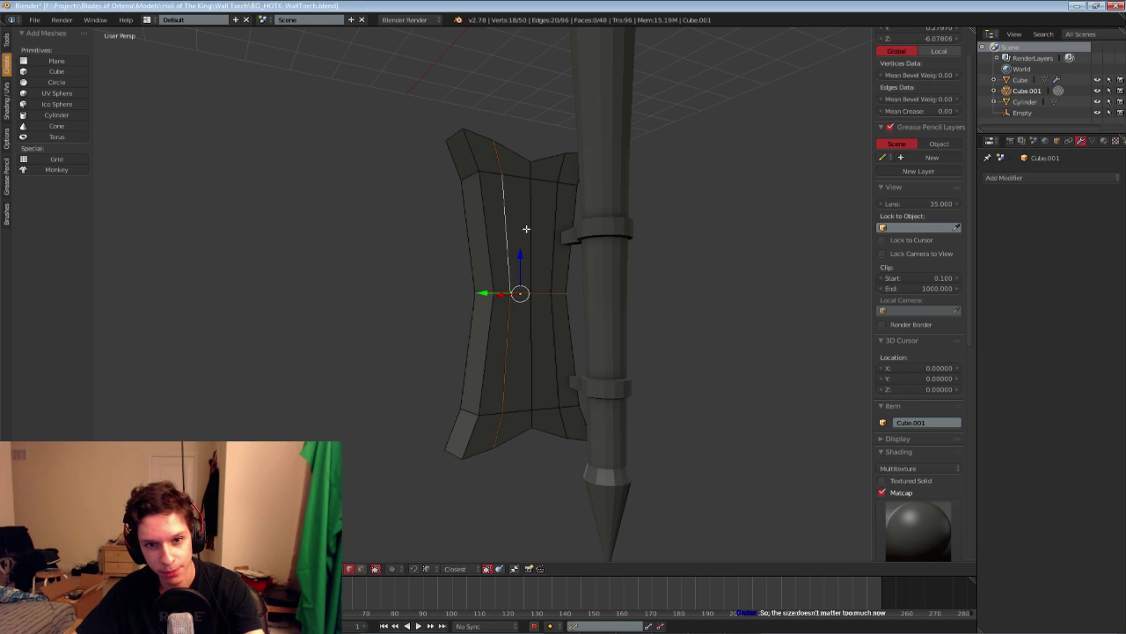
middle_drag(526, 229, 460, 206)
alt+shift+right_click(504, 269)
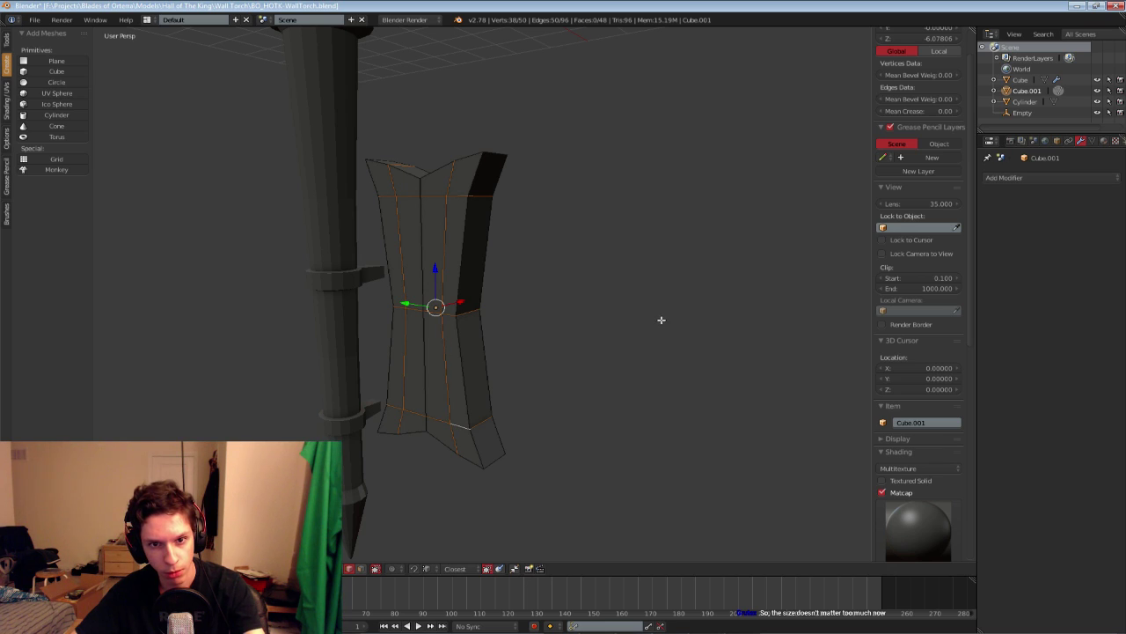
alt+shift+click(435, 254)
key(ctrl+b)
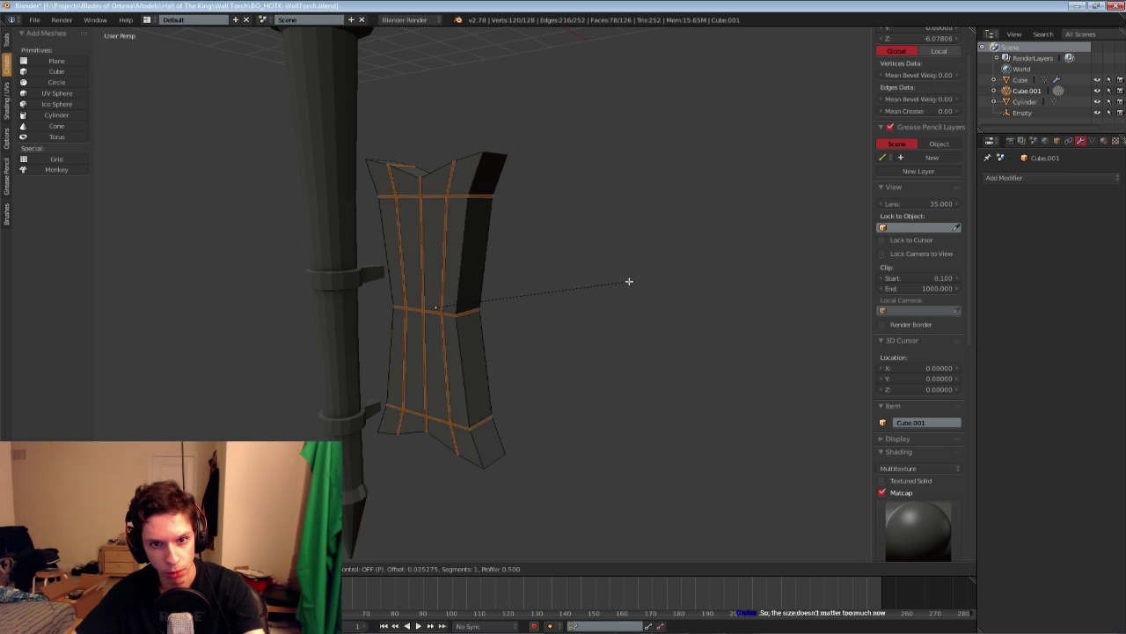
click(633, 281)
key(Tab)
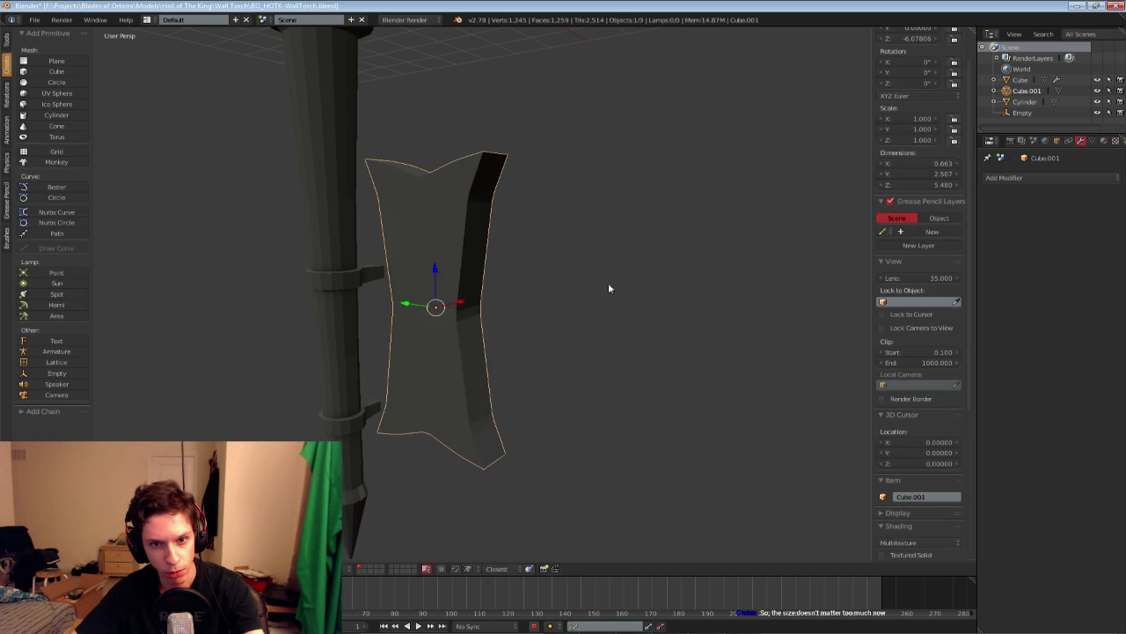
Bevel the edge loop outlining the wall plate's front face, on the side facing the handle, and leave mesh editing
middle_drag(609, 283, 426, 261)
scroll(583, 338, down, 4)
key(Tab)
scroll(536, 276, up, 4)
key(Tab)
scroll(562, 284, down, 3)
scroll(300, 295, up, 4)
key(Tab)
key(a)
alt+right_click(414, 240)
middle_drag(411, 217, 503, 363)
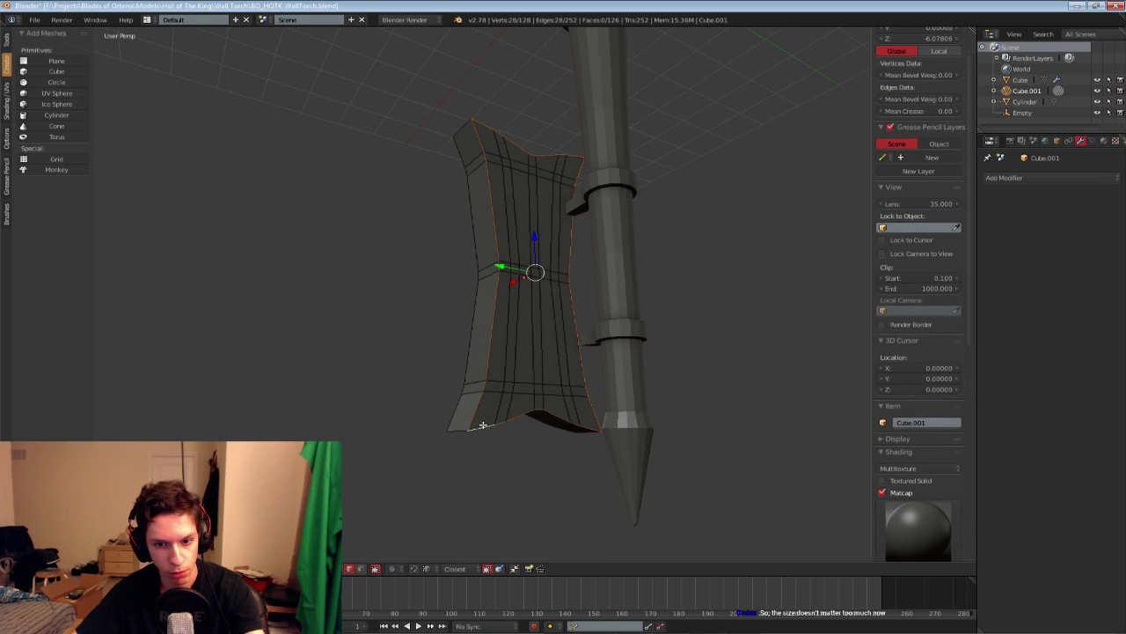
middle_drag(482, 425, 533, 423)
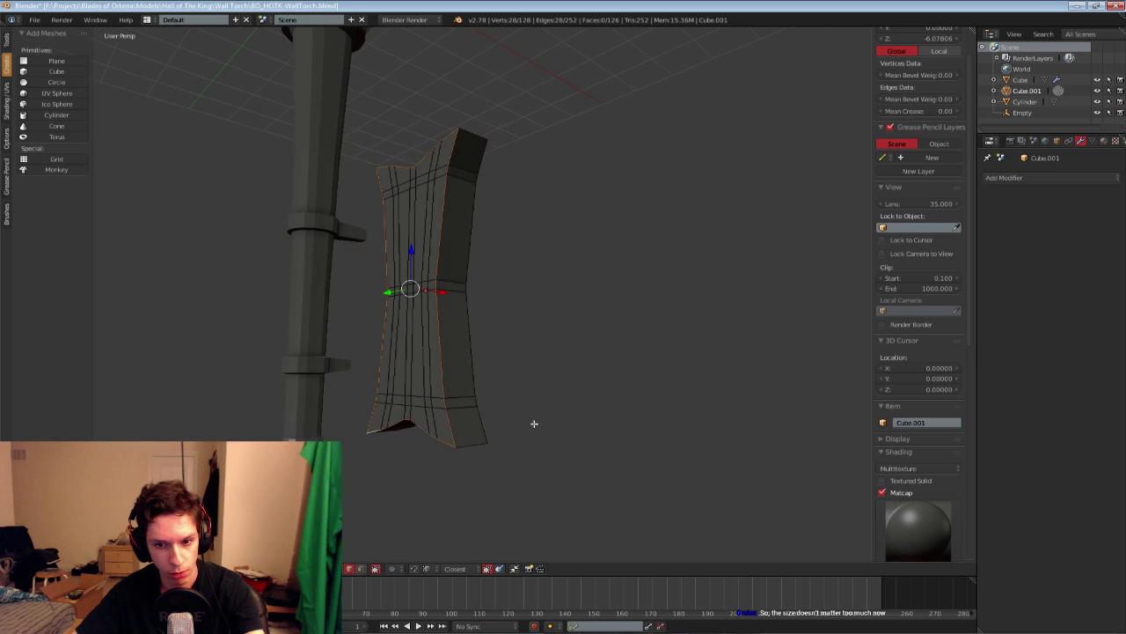
click(661, 415)
key(Tab)
Widen the whole wall plate by scaling it along Y to about 1.165
middle_drag(562, 338, 590, 328)
scroll(520, 364, down, 5)
key(a)
scroll(528, 299, up, 3)
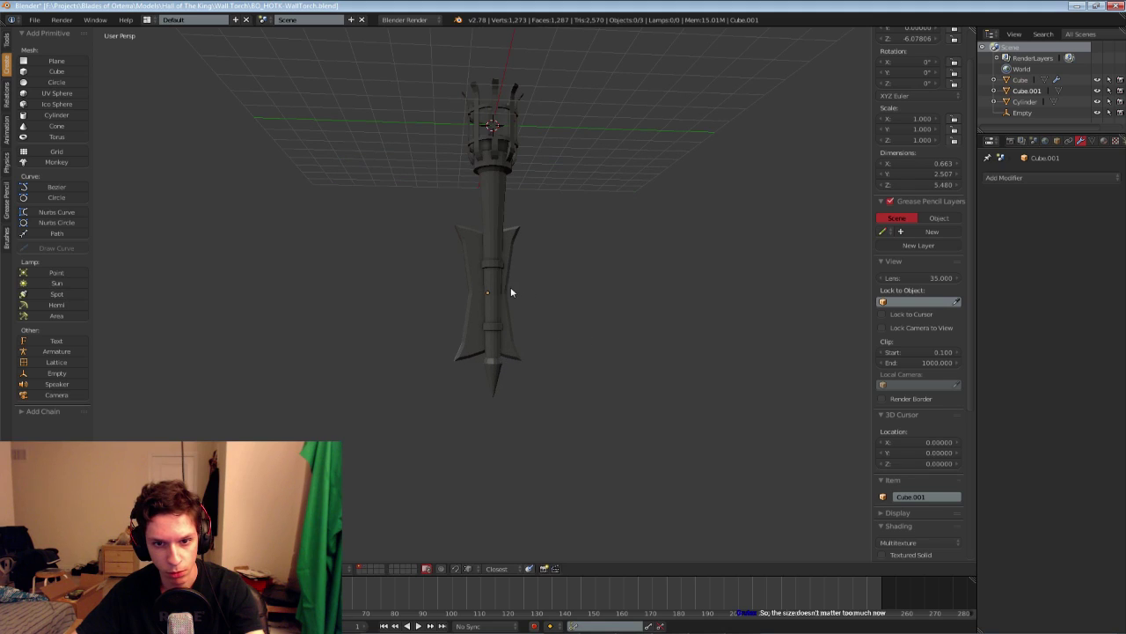
right_click(512, 293)
key(s)
key(y)
click(591, 302)
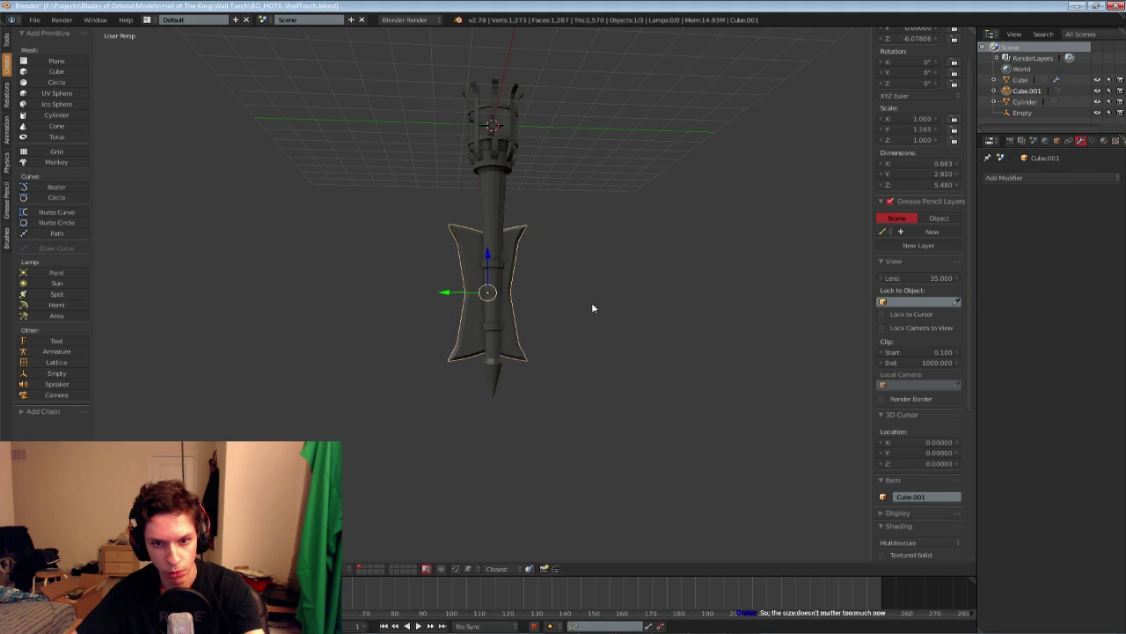
Bevel the plate's outer corner edges at its top and bottom tips with one segment and an offset of about 0.06
middle_drag(591, 302, 514, 341)
key(Tab)
scroll(509, 315, up, 5)
key(a)
middle_drag(493, 232, 505, 201)
right_click(514, 167)
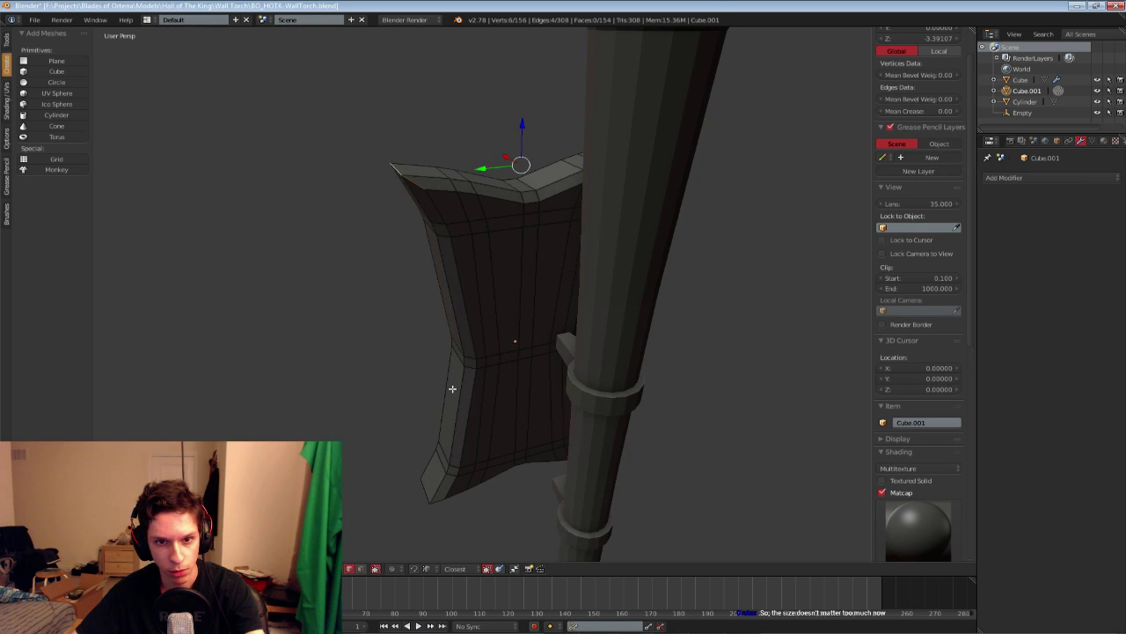
middle_drag(452, 388, 479, 379)
middle_drag(634, 449, 697, 279)
shift+right_click(614, 355)
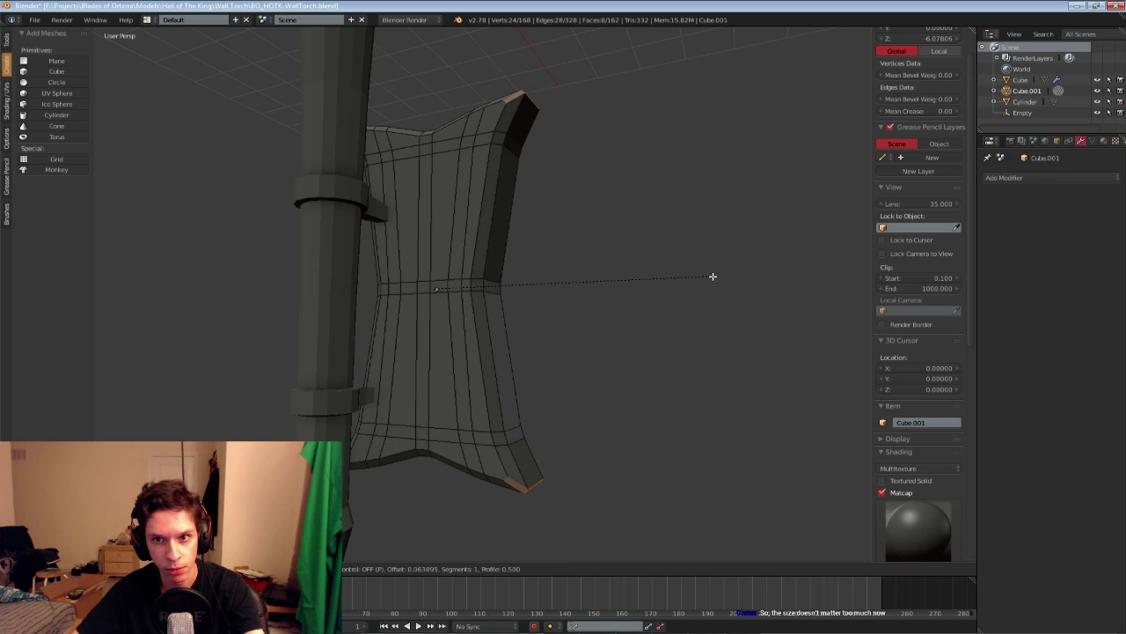
scroll(558, 255, down, 8)
key(Tab)
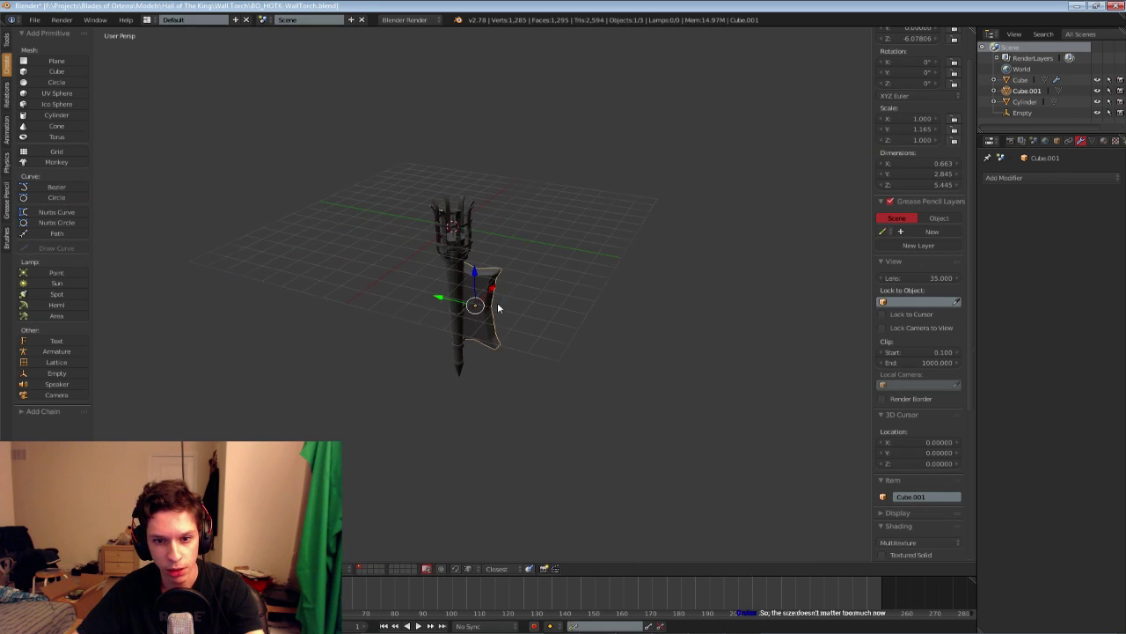
Delete the wall plate's back faces on the side away from the handle, selecting them through the mesh in front view
middle_drag(558, 255, 406, 358)
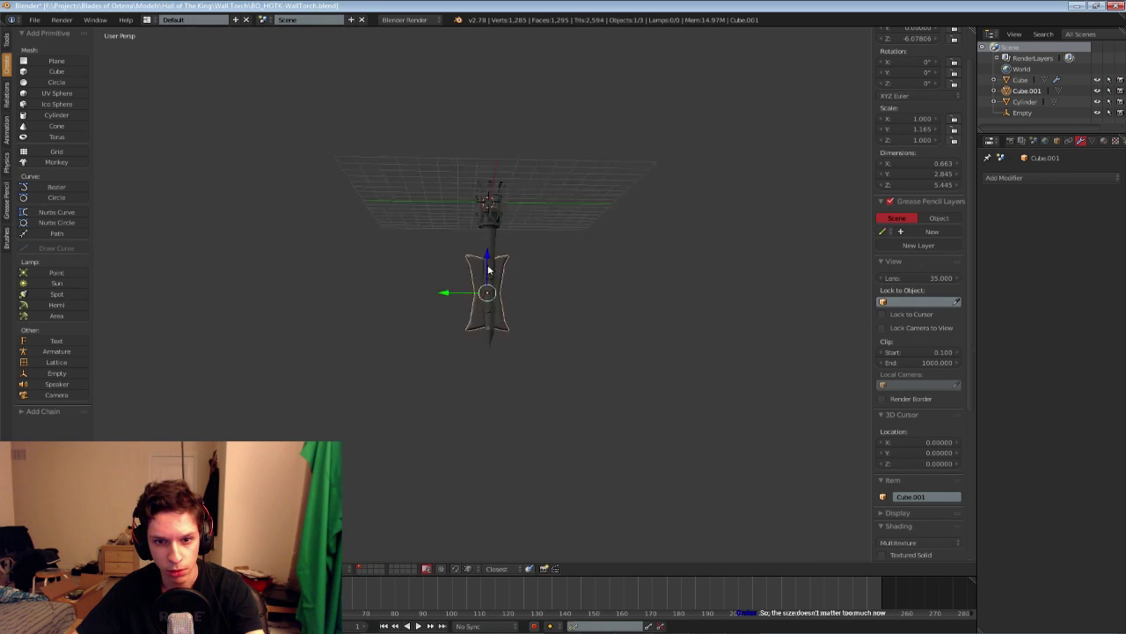
key(Tab)
scroll(405, 358, up, 5)
click(338, 569)
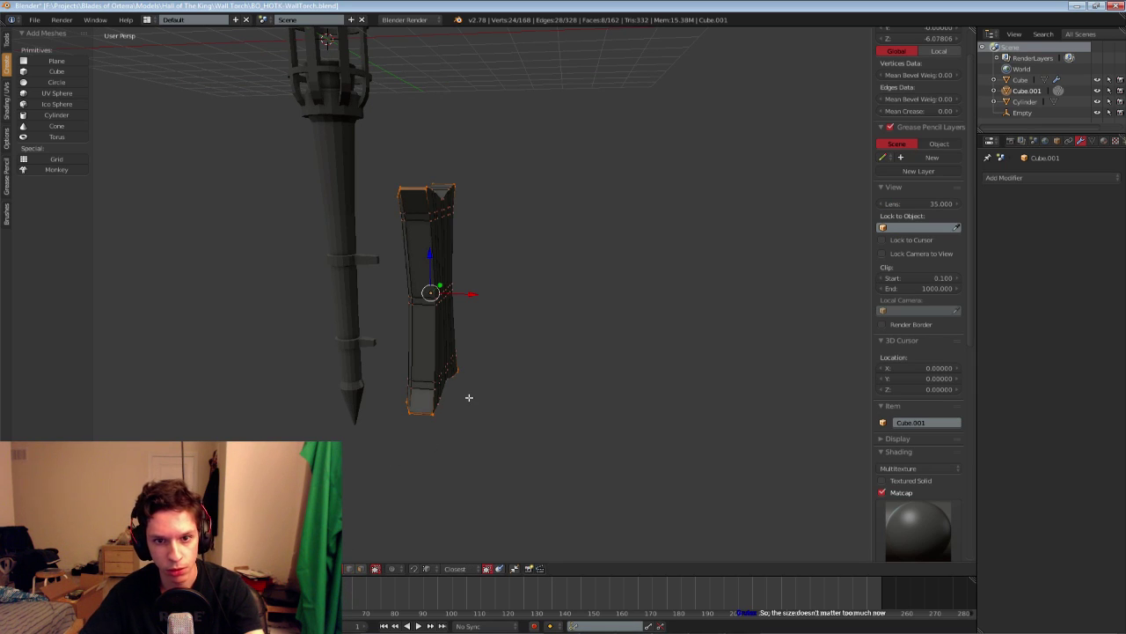
key(KP_1)
key(z)
key(b)
drag(435, 173, 513, 473)
key(x)
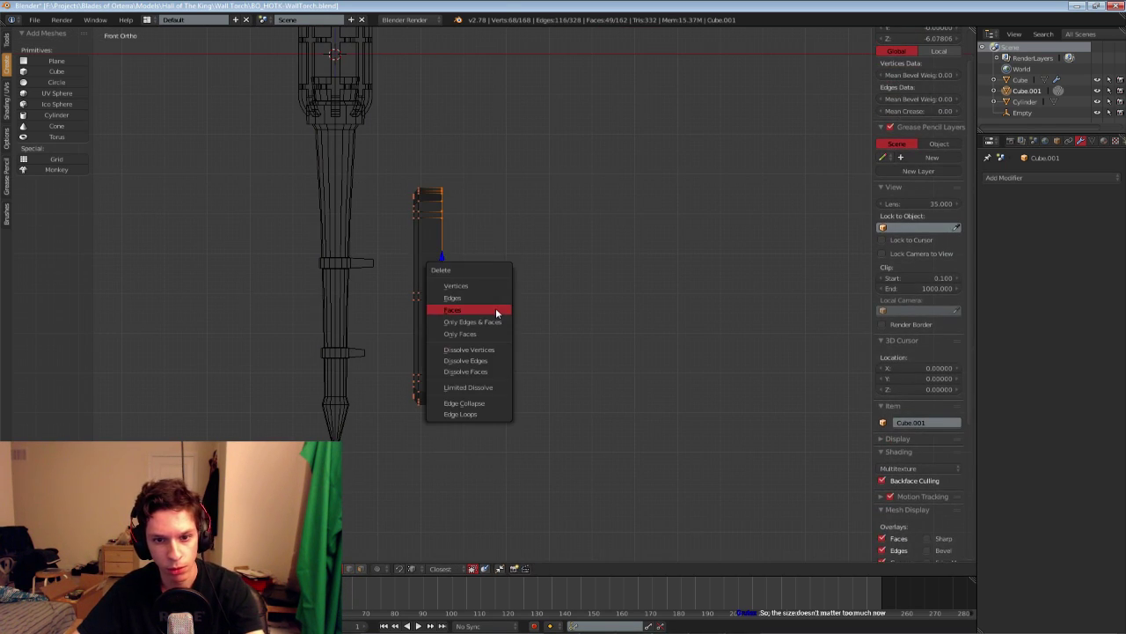
click(496, 311)
key(z)
mouse_move(496, 310)
middle_down()
mouse_move(533, 322)
mouse_move(483, 334)
mouse_move(445, 311)
mouse_move(518, 316)
mouse_move(510, 291)
mouse_move(452, 296)
mouse_move(558, 326)
mouse_move(580, 396)
mouse_move(477, 327)
mouse_move(461, 274)
mouse_move(473, 300)
middle_up()
Leave mesh editing, deselect the wall plate and save the torch file over the existing version
key(Tab)
scroll(446, 312, down, 3)
key(a)
key(ctrl+s)
click(460, 273)
Delete the pair of horizontal edge loops across the plate's middle, leave mesh editing and save the file
scroll(460, 274, up, 4)
key(Tab)
scroll(474, 299, up, 2)
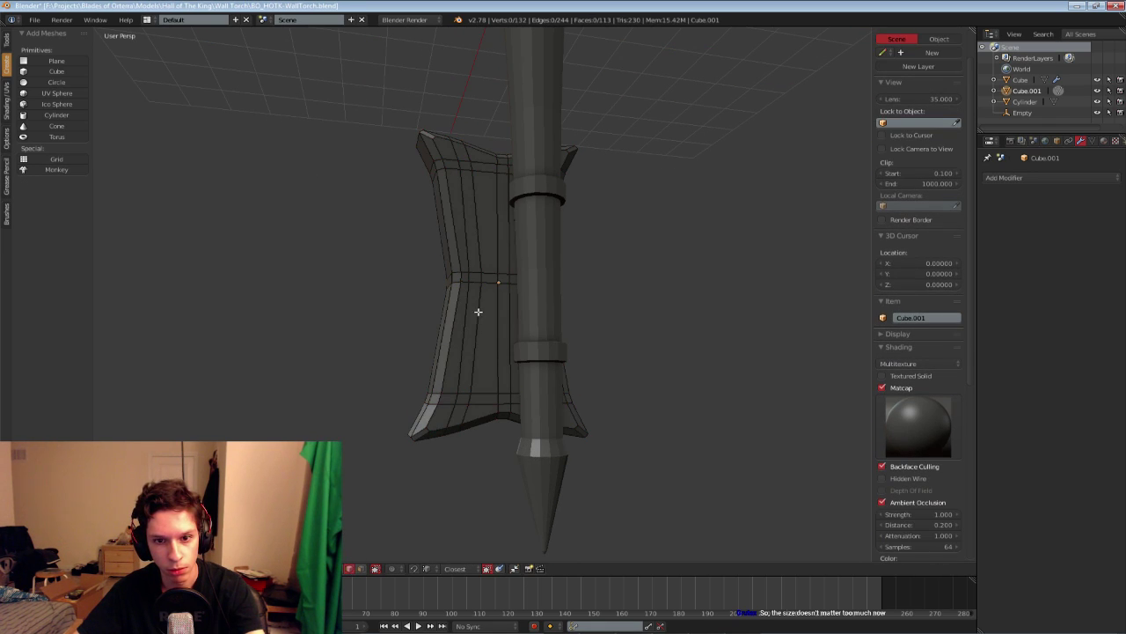
right_click(496, 281)
key(x)
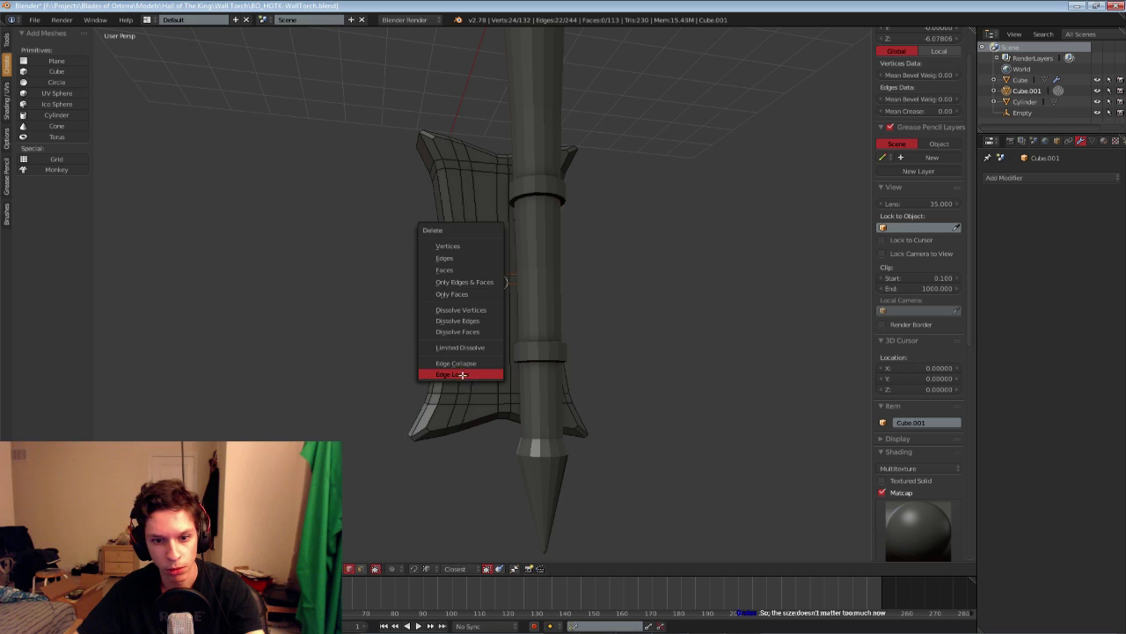
click(463, 375)
key(Tab)
scroll(460, 371, down, 5)
middle_drag(459, 372, 423, 389)
key(ctrl+s)
click(423, 390)
Delete the outer edge loop of each horizontal pair near the plate's top and bottom ends
scroll(459, 363, up, 5)
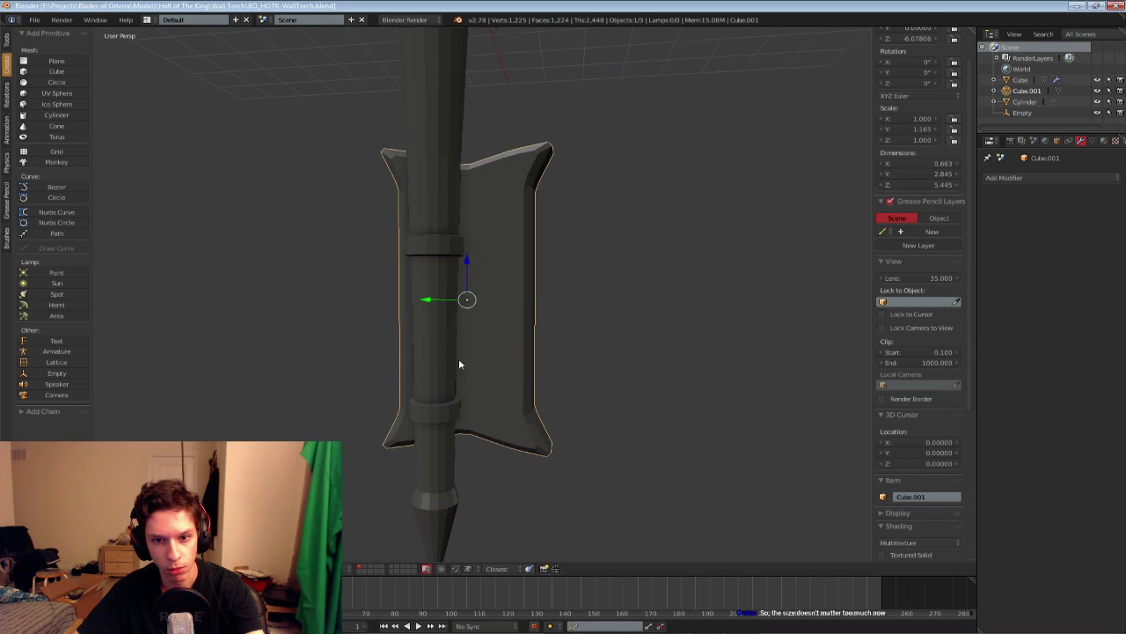
middle_drag(534, 259, 532, 265)
key(Tab)
key(a)
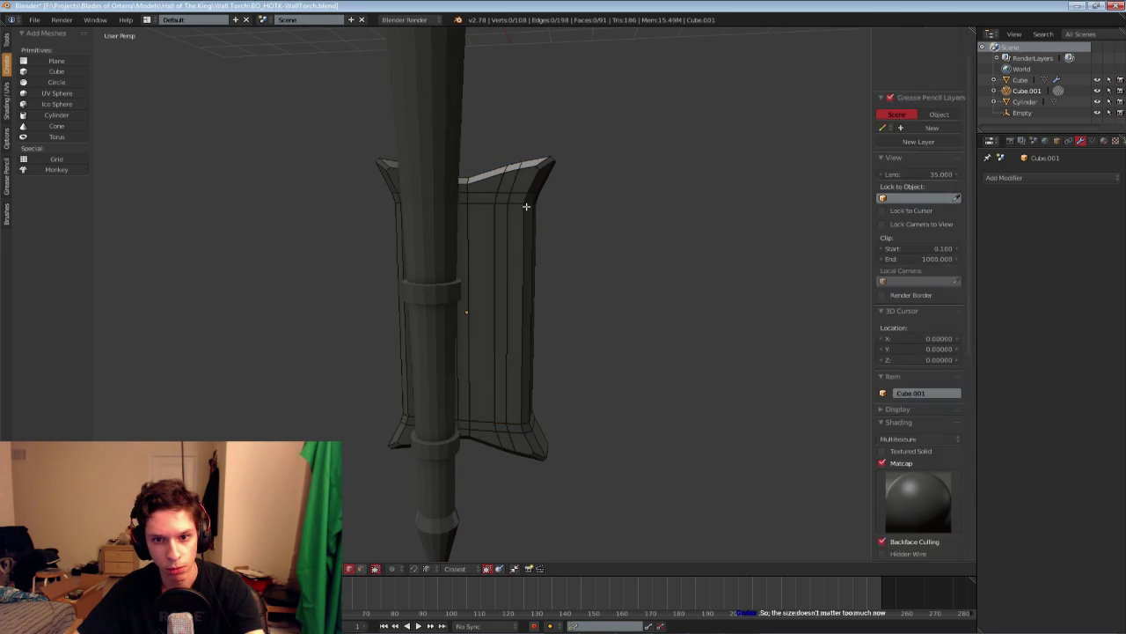
alt+right_click(517, 195)
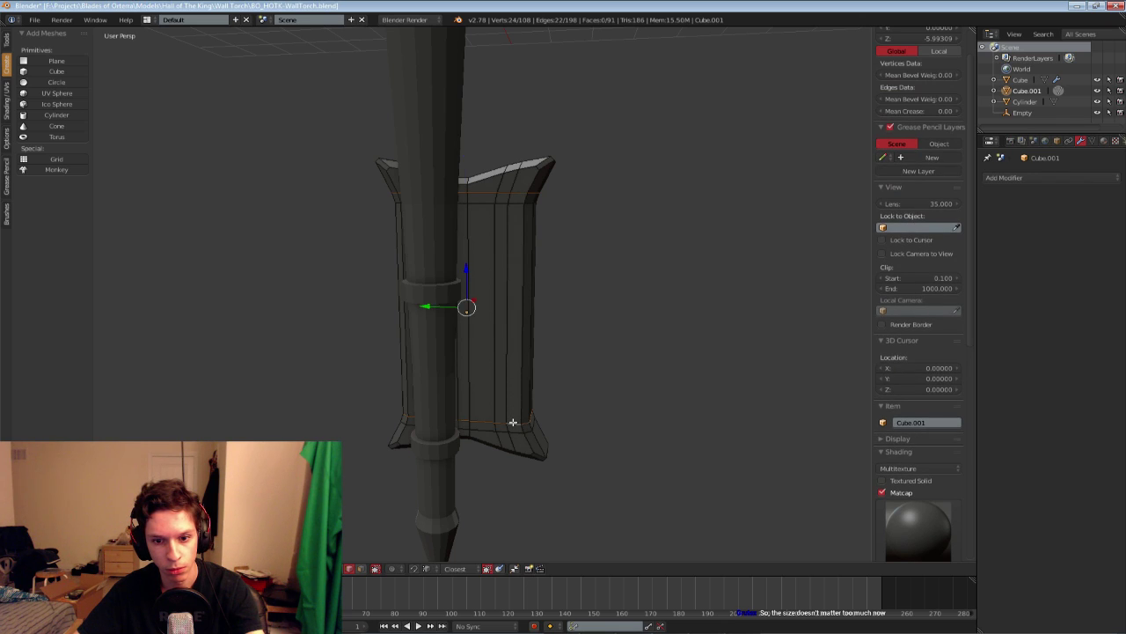
key(x)
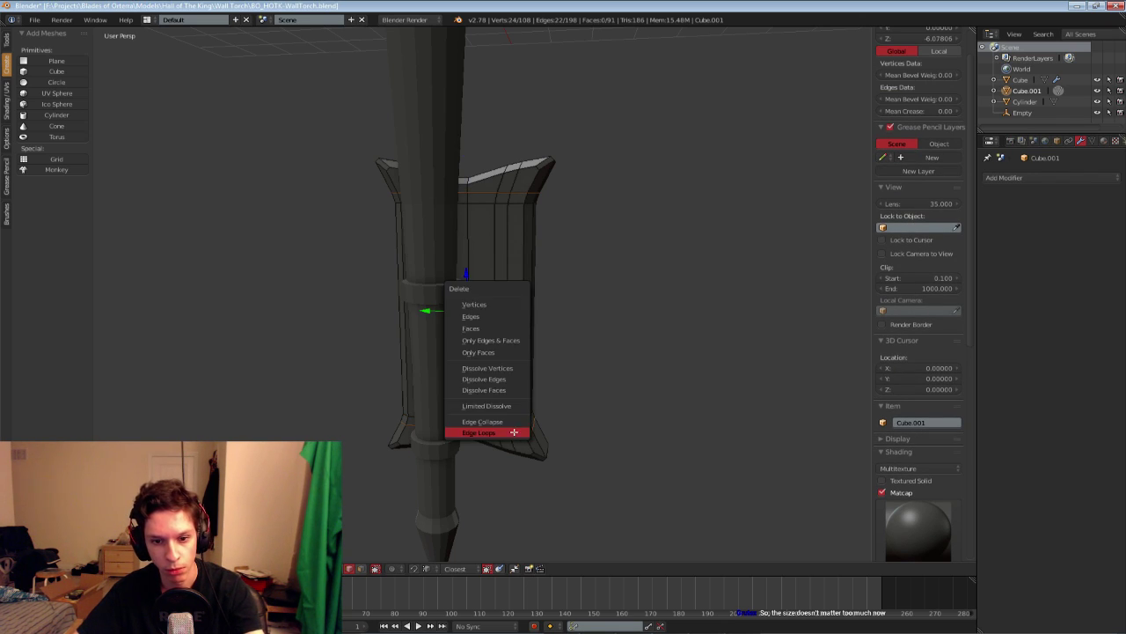
click(513, 430)
key(a)
key(a)
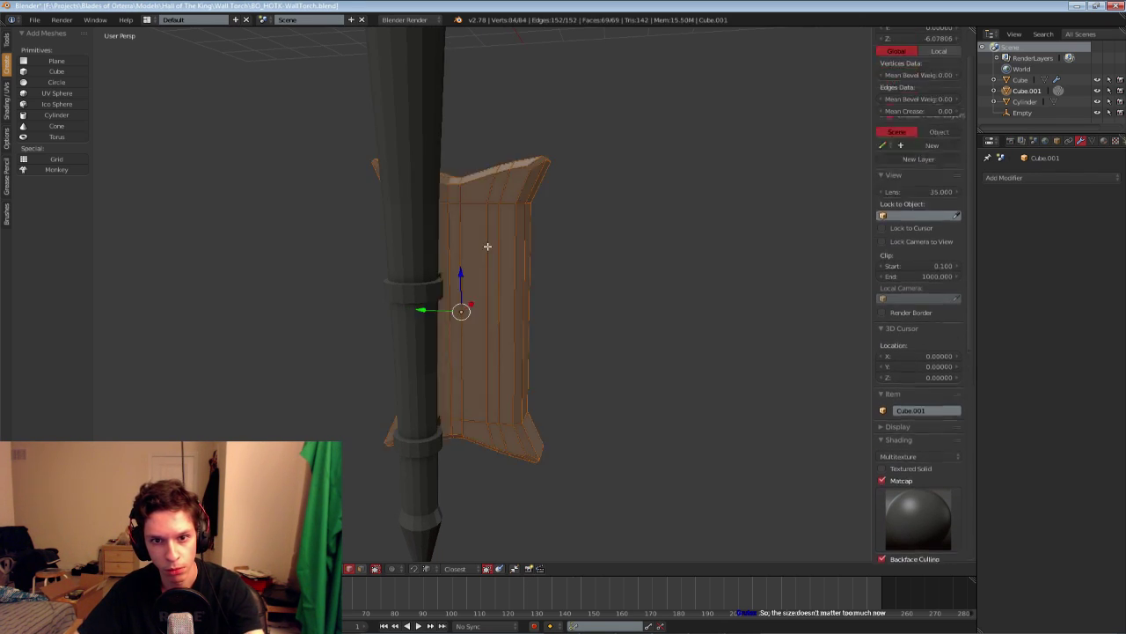
Try deleting the two vertical edge loops at the plate's centre, and undo the deletion
middle_drag(483, 247, 514, 249)
alt+right_click(443, 267)
key(x)
click(436, 267)
key(ctrl+z)
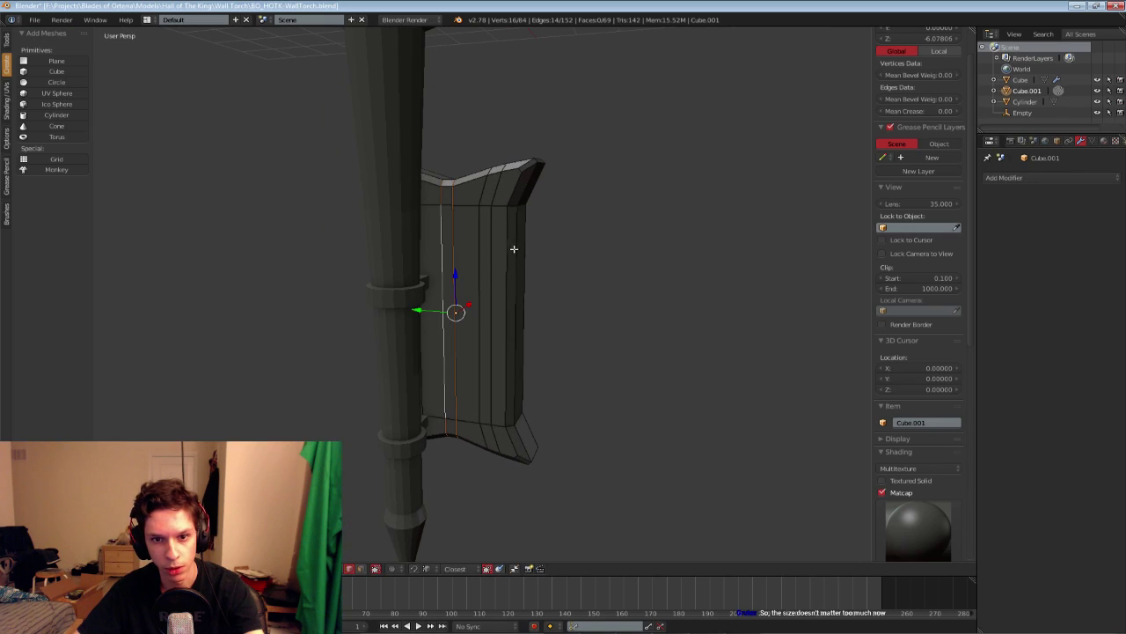
Delete the outer edge loop of each vertical pair on either side of the plate's centre, and leave mesh editing
key(a)
alt+right_click(491, 244)
middle_drag(379, 246, 479, 260)
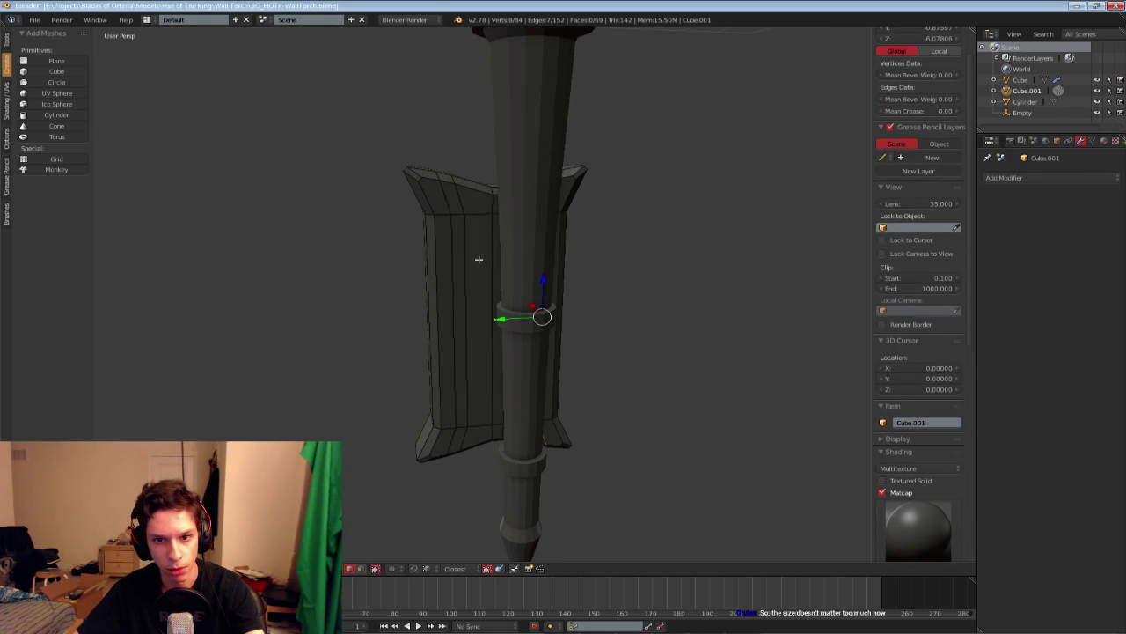
key(x)
click(450, 244)
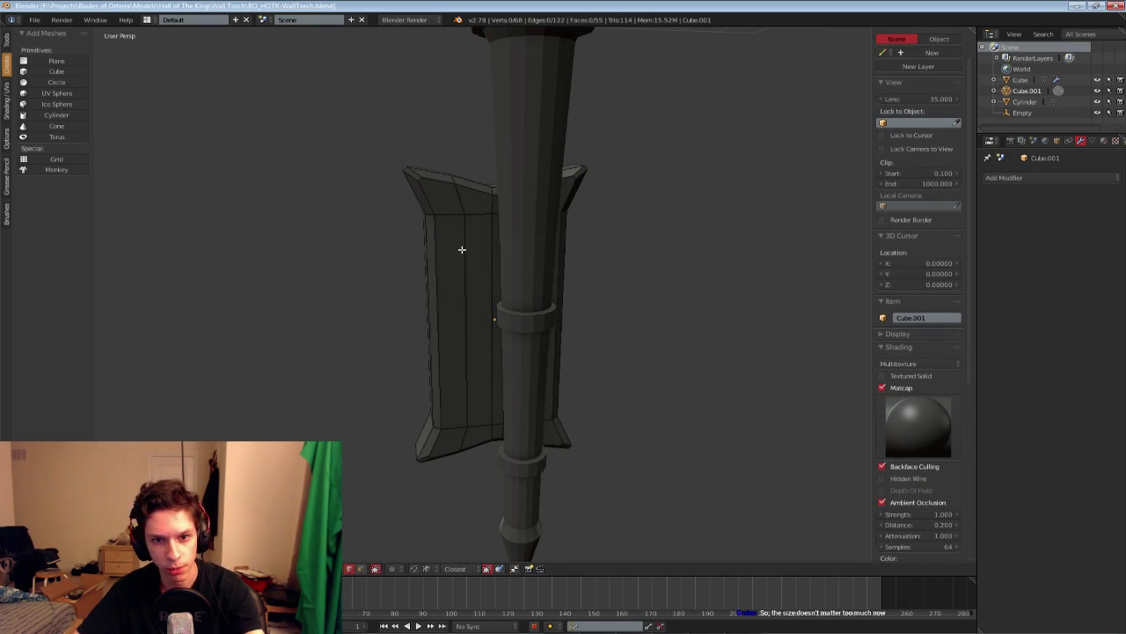
key(Tab)
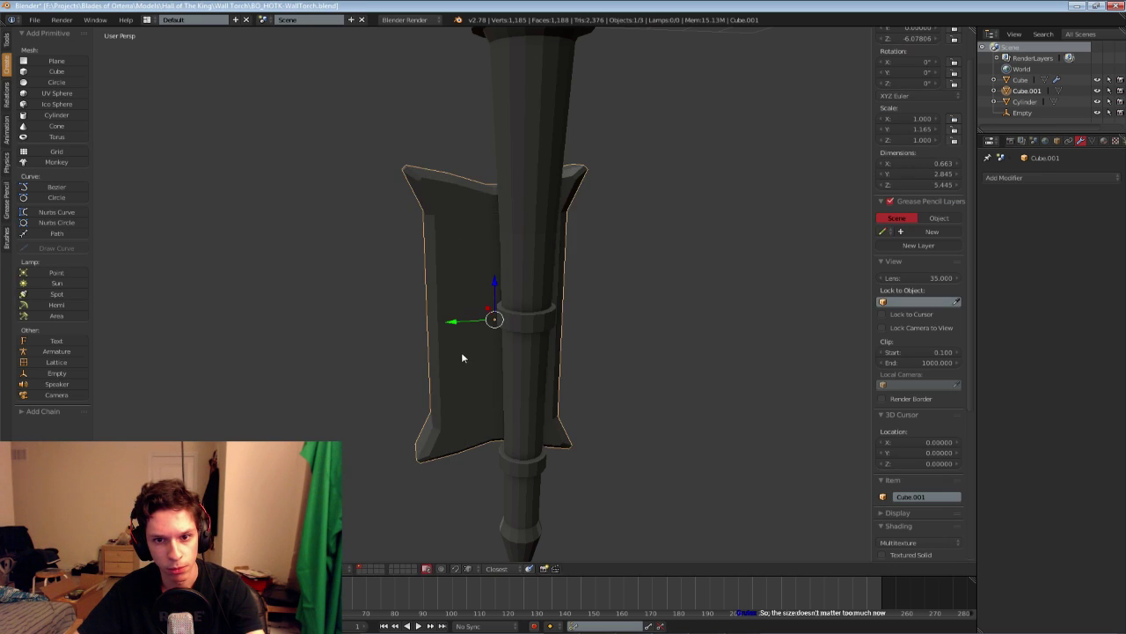
Isolate the wall plate in local view and open its mesh for vertex editing
middle_drag(461, 352, 400, 370)
key(Tab)
key(KP_Divide)
scroll(381, 245, up, 3)
shift+middle_drag(380, 176, 402, 246)
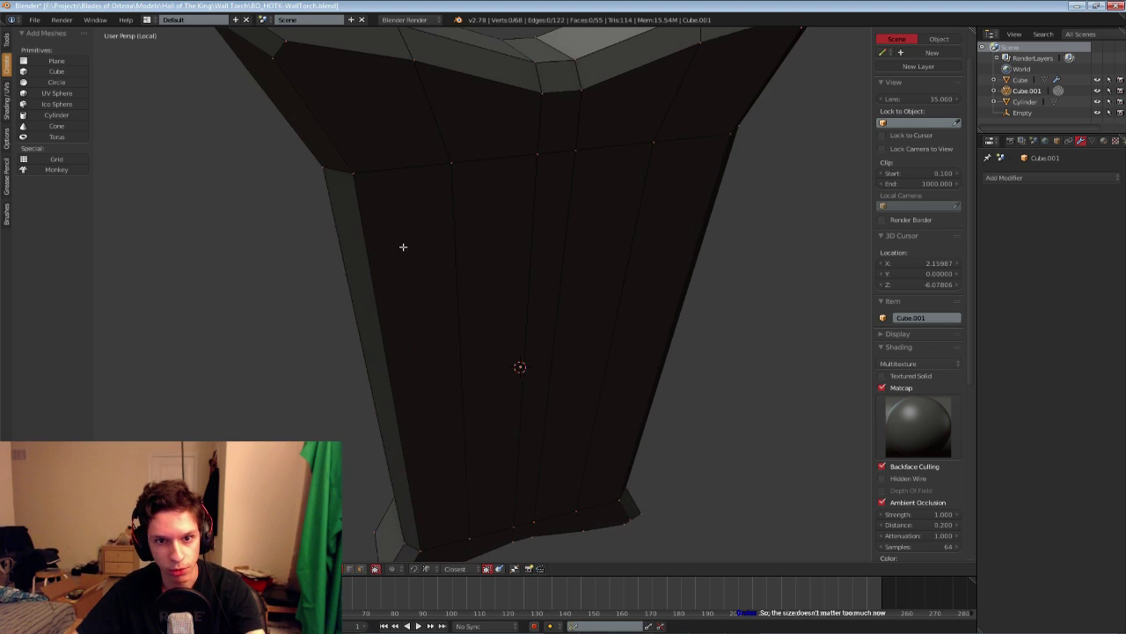
scroll(329, 119, down, 1)
key(ctrl+Tab)
click(318, 97)
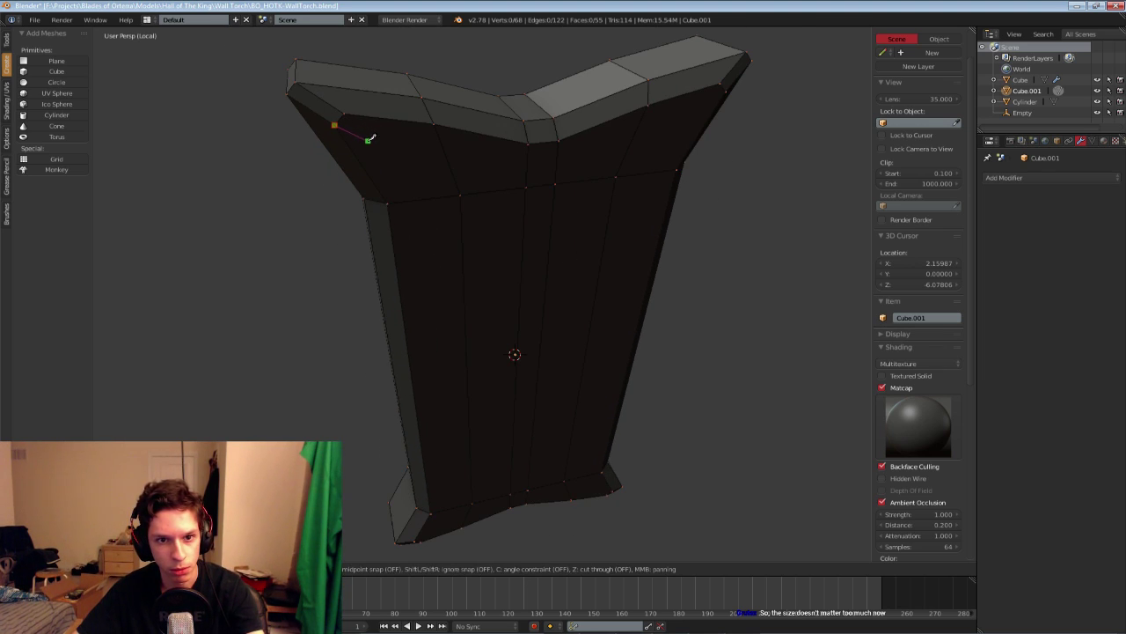
Try a knife cut from a top corner vertex into the adjacent front face, and undo it
key(Return)
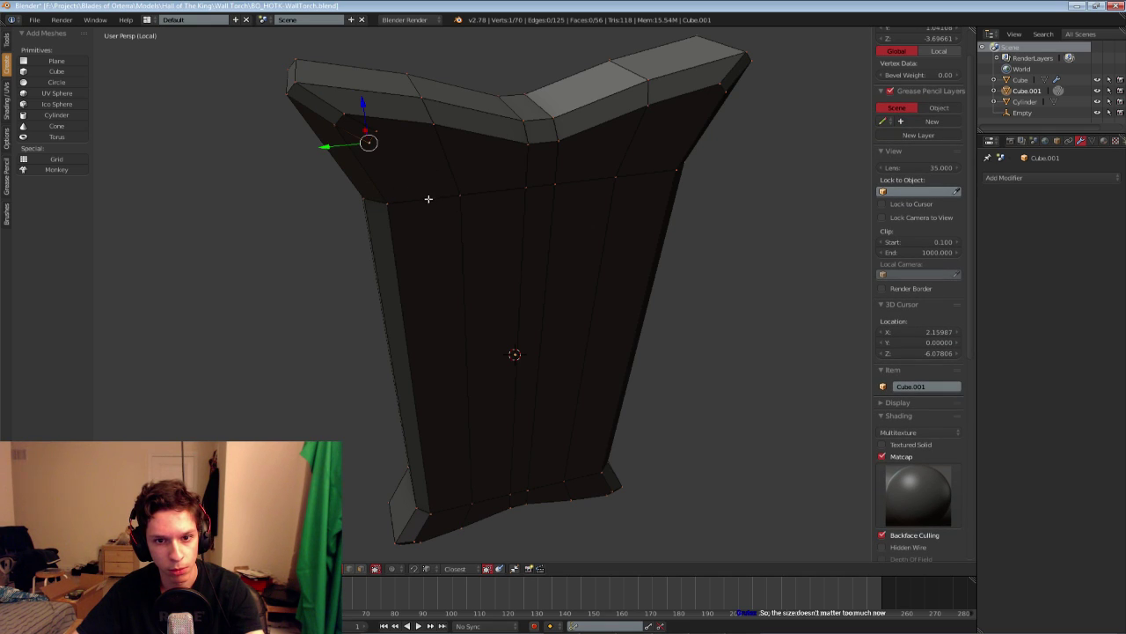
key(ctrl+z)
key(ctrl+z)
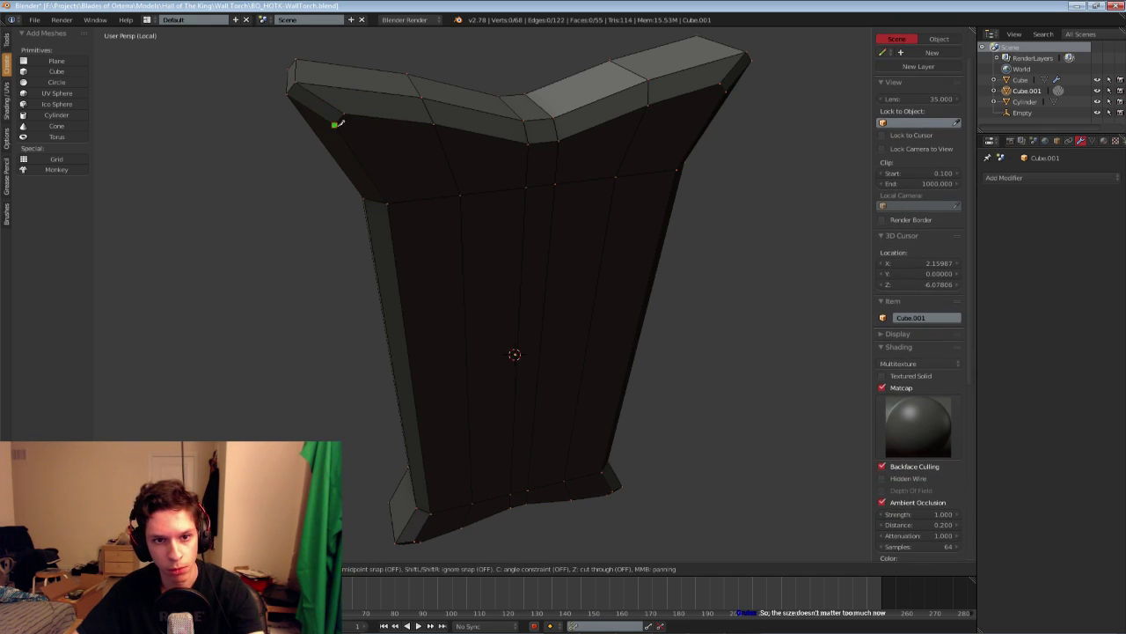
Connect the bevelled vertices at both top corners of the plate to the nearest inner loop vertices with new edges
key(Return)
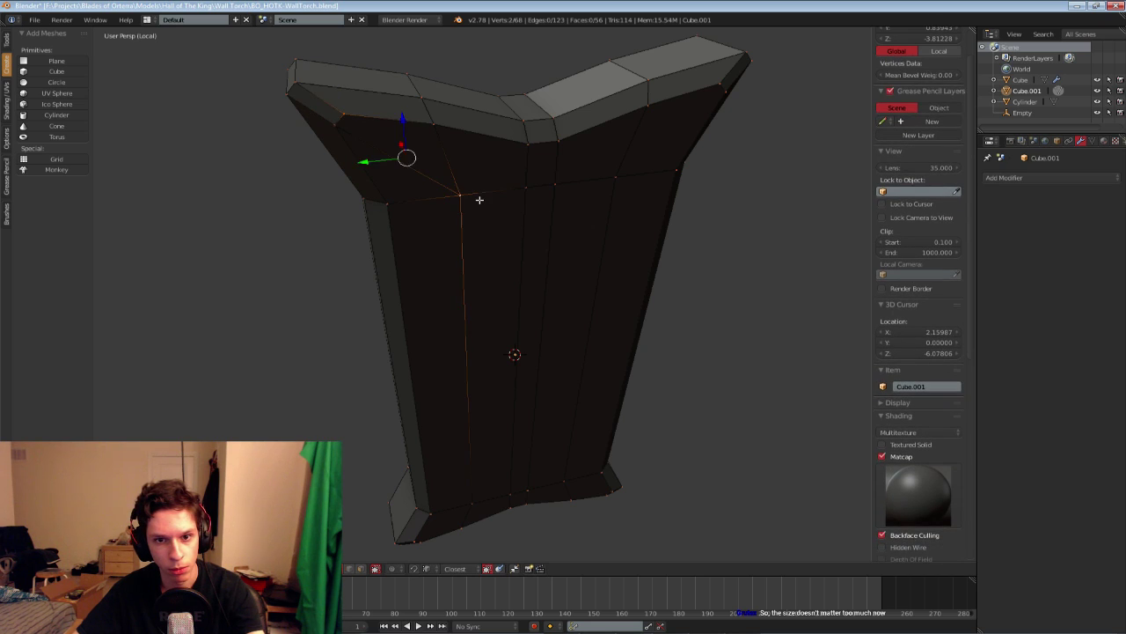
right_click(719, 84)
shift+right_click(617, 176)
key(j)
key(a)
right_click(725, 91)
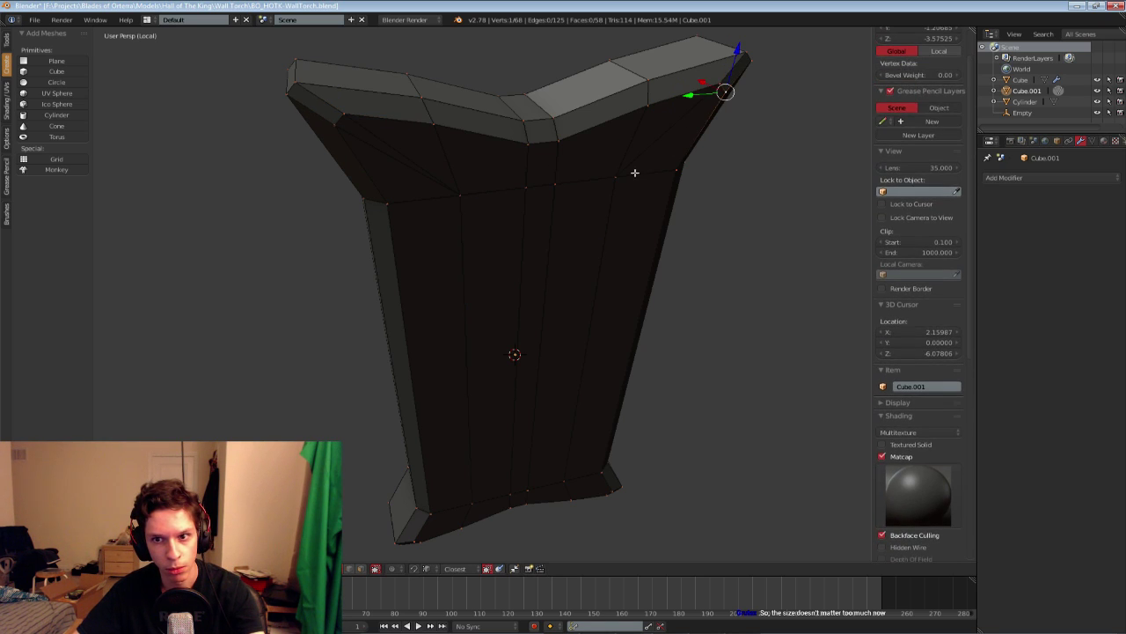
shift+right_click(617, 176)
key(j)
key(a)
Connect both bevelled vertices of one bottom corner of the plate to the nearest inner loop vertex with new edges
middle_drag(481, 405, 449, 240)
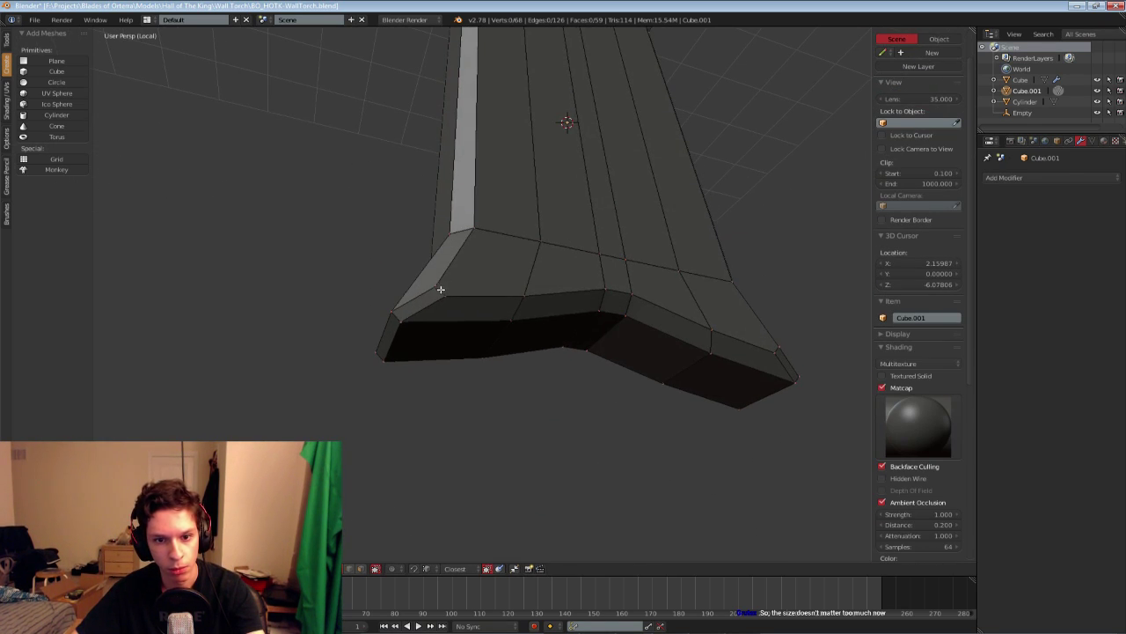
right_click(440, 289)
shift+right_click(537, 245)
key(j)
key(a)
right_click(537, 246)
shift+right_click(444, 295)
key(j)
key(a)
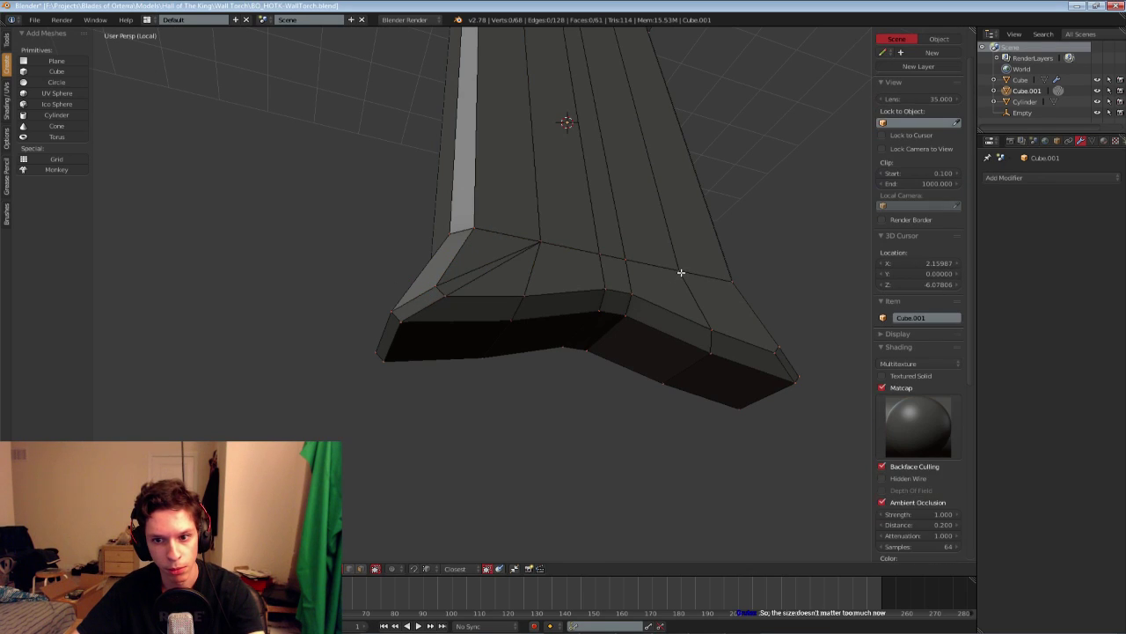
Connect both bevelled vertices of the opposite bottom corner to their nearest inner loop vertex with new edges
right_click(680, 272)
shift+right_click(775, 354)
key(j)
key(a)
right_click(774, 340)
shift+right_click(676, 270)
key(j)
key(a)
scroll(540, 216, down, 8)
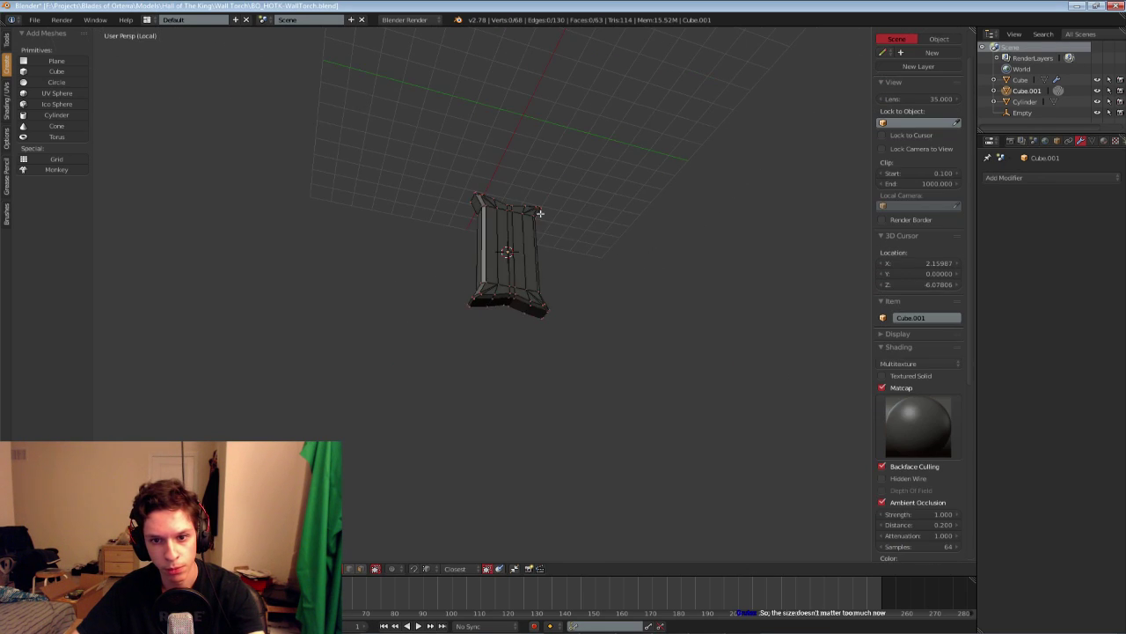
Leave the wall plate's local view to bring back the whole torch, and exit mesh editing
key(Tab)
middle_drag(541, 216, 511, 315)
key(a)
key(Tab)
scroll(511, 315, up, 3)
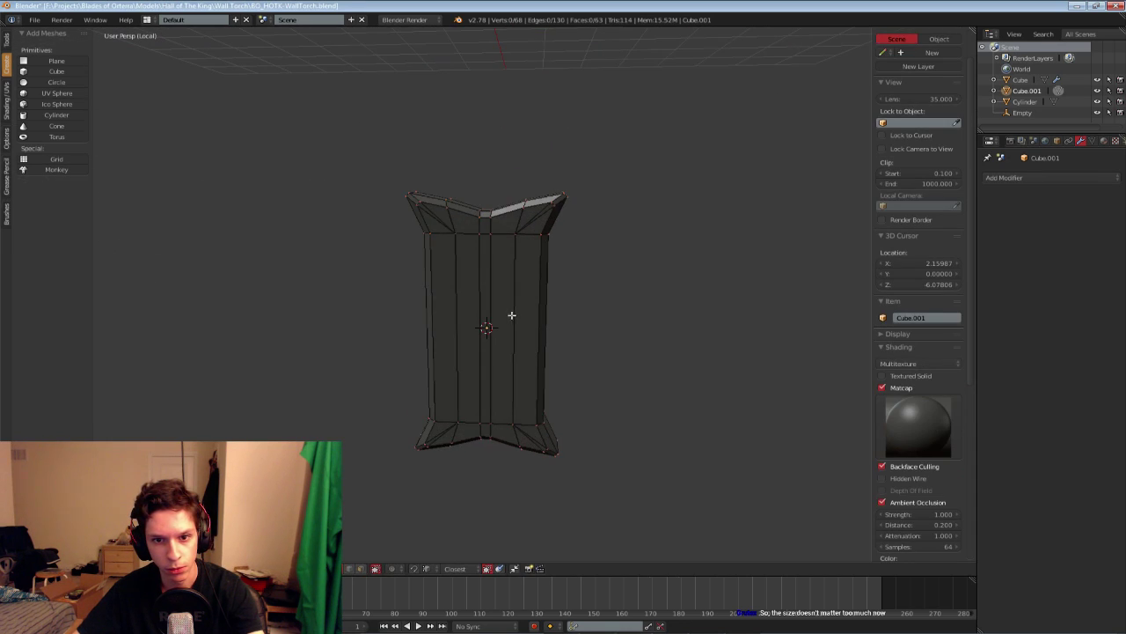
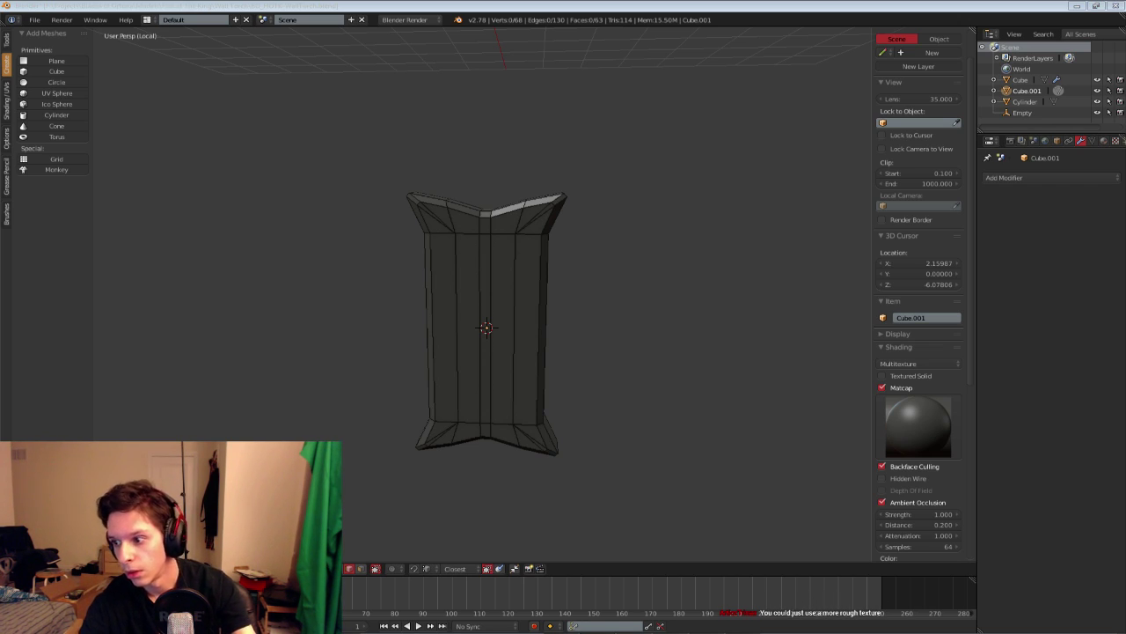
middle_drag(440, 199, 483, 260)
scroll(474, 194, up, 2)
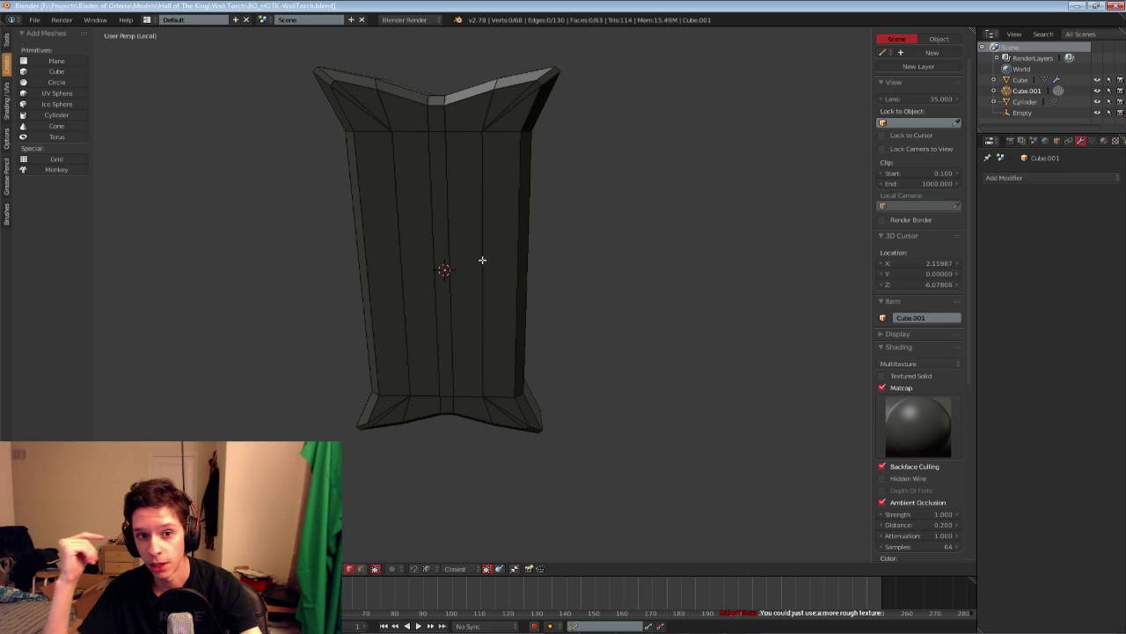
key(KP_Divide)
key(Tab)
Examine the wall plate's shape, underside and corner edges beside the torch handle
middle_drag(499, 276, 496, 312)
scroll(487, 297, down, 5)
scroll(493, 329, up, 4)
key(Tab)
key(Tab)
middle_drag(481, 355, 352, 403)
key(Tab)
middle_drag(445, 431, 444, 231)
scroll(493, 270, up, 4)
scroll(449, 279, up, 2)
middle_drag(430, 295, 491, 342)
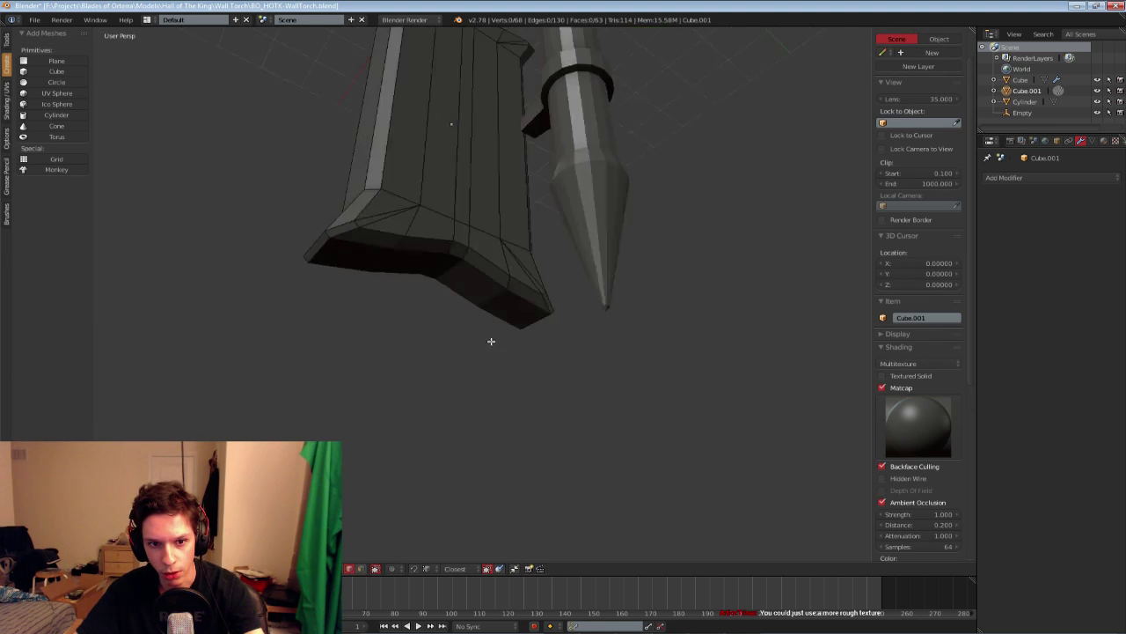
Exit the wall plate's mesh and save the torch file over the existing version
key(Tab)
scroll(443, 270, down, 6)
middle_drag(444, 268, 431, 369)
key(ctrl+s)
click(431, 368)
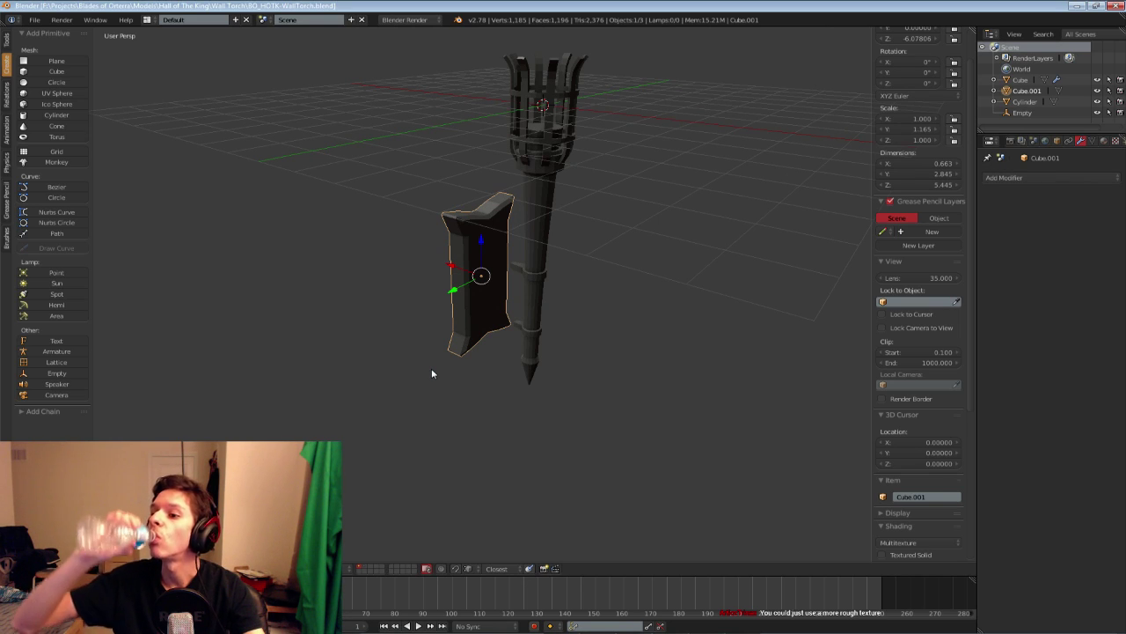
Examine the wall plate's overall shape and bevelled edges beside the torch handle
scroll(431, 369, up, 4)
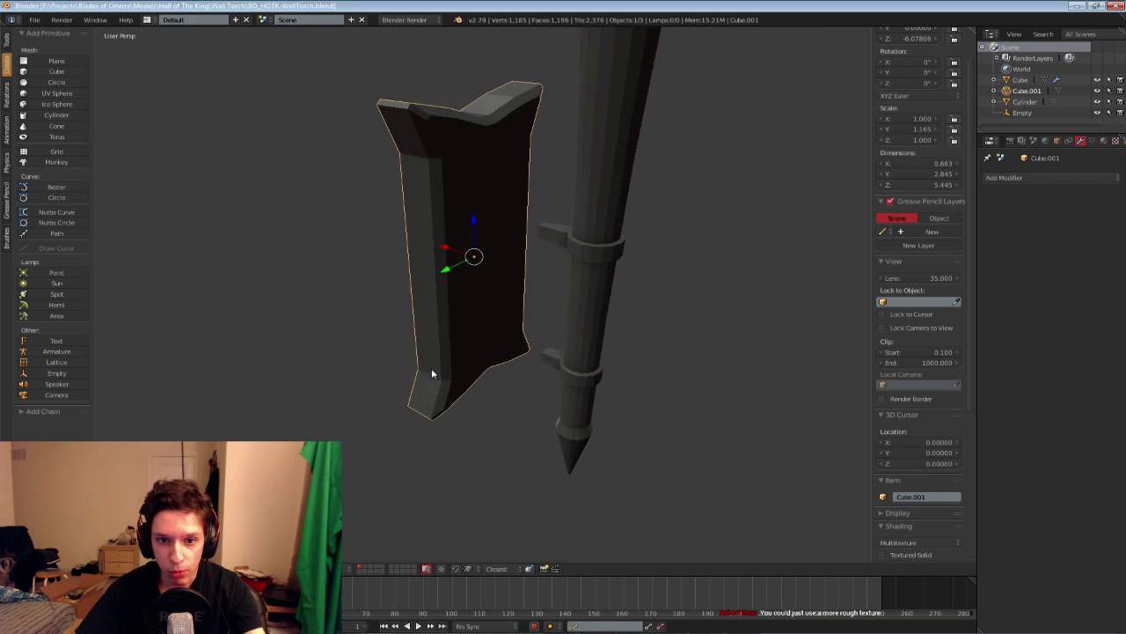
middle_drag(431, 368, 400, 334)
scroll(440, 357, down, 1)
scroll(415, 345, up, 1)
key(Tab)
key(Tab)
scroll(400, 335, down, 3)
middle_drag(430, 272, 391, 309)
scroll(511, 329, up, 1)
Switch to vertex selection in the plate's mesh and merge the two centre vertices of the top back rim at their centre
key(Tab)
scroll(511, 332, up, 3)
click(339, 567)
right_click(418, 207)
shift+right_click(421, 225)
key(alt+m)
click(447, 250)
middle_drag(447, 250, 399, 239)
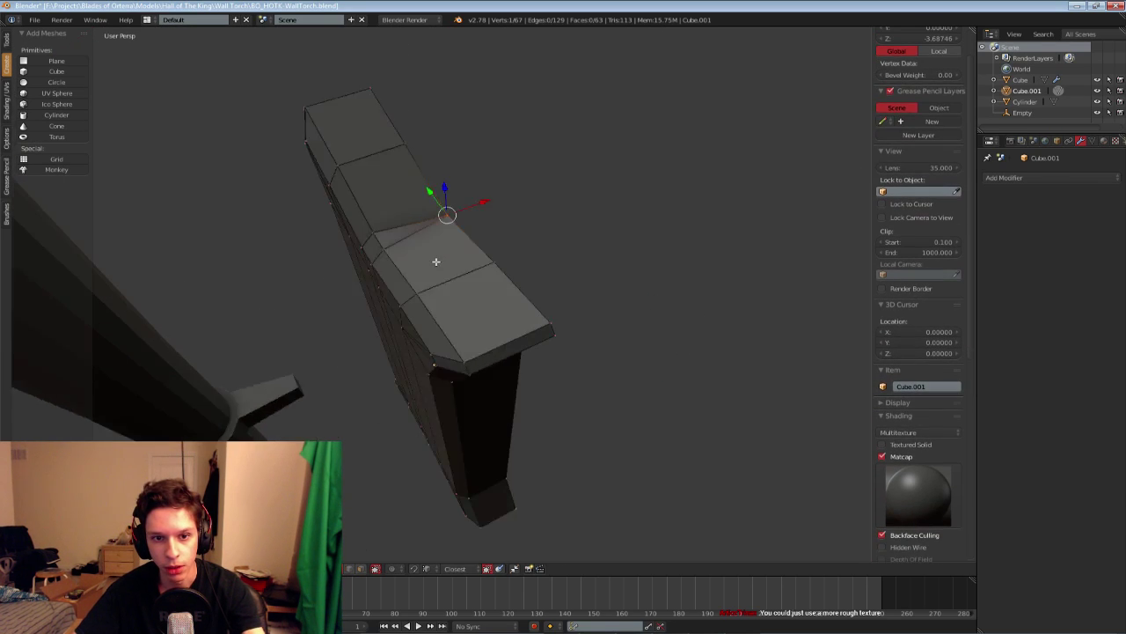
Merge the two centre vertices of the plate's top front rim at their centre
key(a)
key(b)
drag(400, 238, 435, 269)
key(alt+m)
click(437, 267)
key(a)
Merge the pair of centre vertices on the top edge's inner bevel line at their centre
middle_drag(436, 267, 480, 239)
key(b)
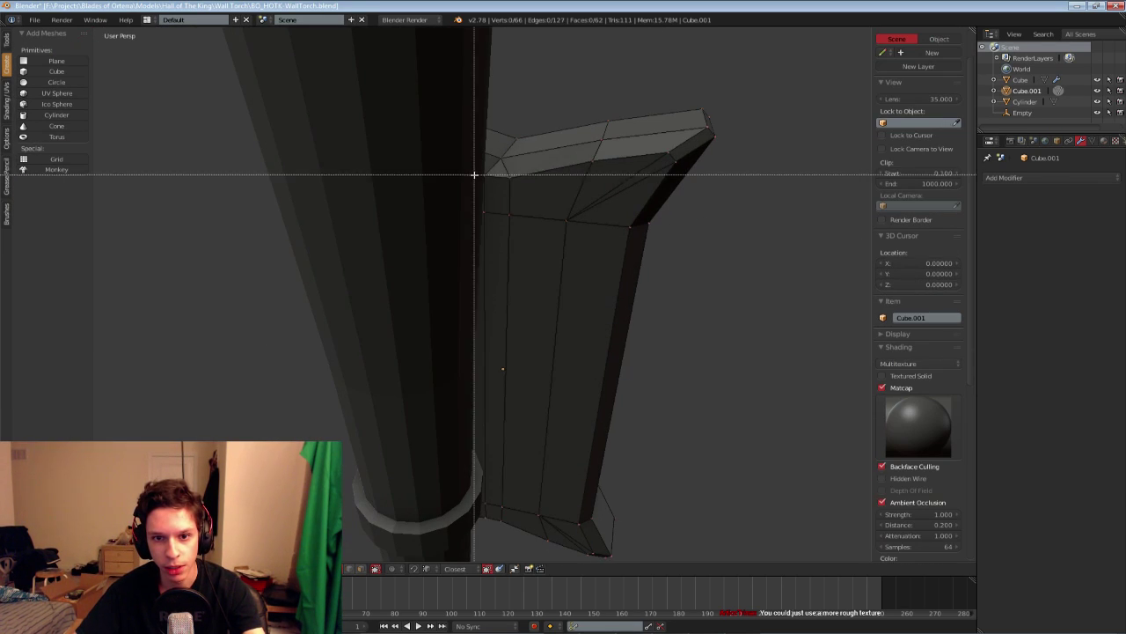
drag(473, 173, 533, 198)
key(alt+m)
click(536, 198)
Isolate the wall plate in local view and merge the front face's two centre vertices on the upper inner loop at their centre
key(KP_Divide)
key(a)
right_click(473, 164)
key(alt+m)
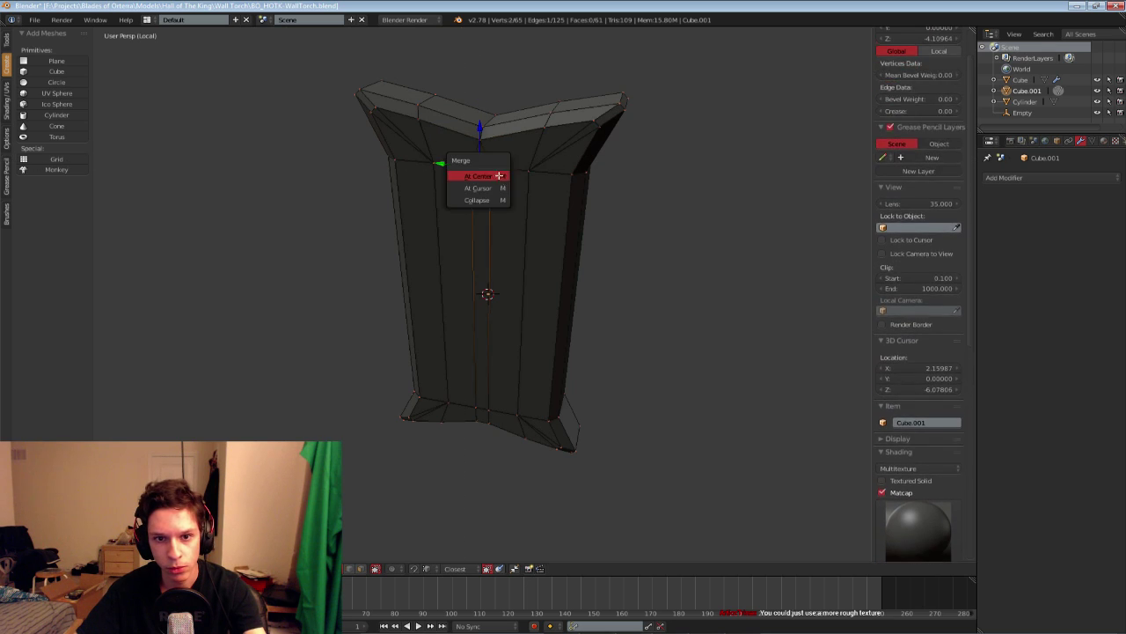
click(472, 176)
Merge the paired centre vertices on the plate's lower inner loop and bottom inner bevel line, each at their centre
middle_drag(472, 176, 470, 402)
key(b)
drag(469, 435, 508, 448)
key(alt+m)
key(c)
key(a)
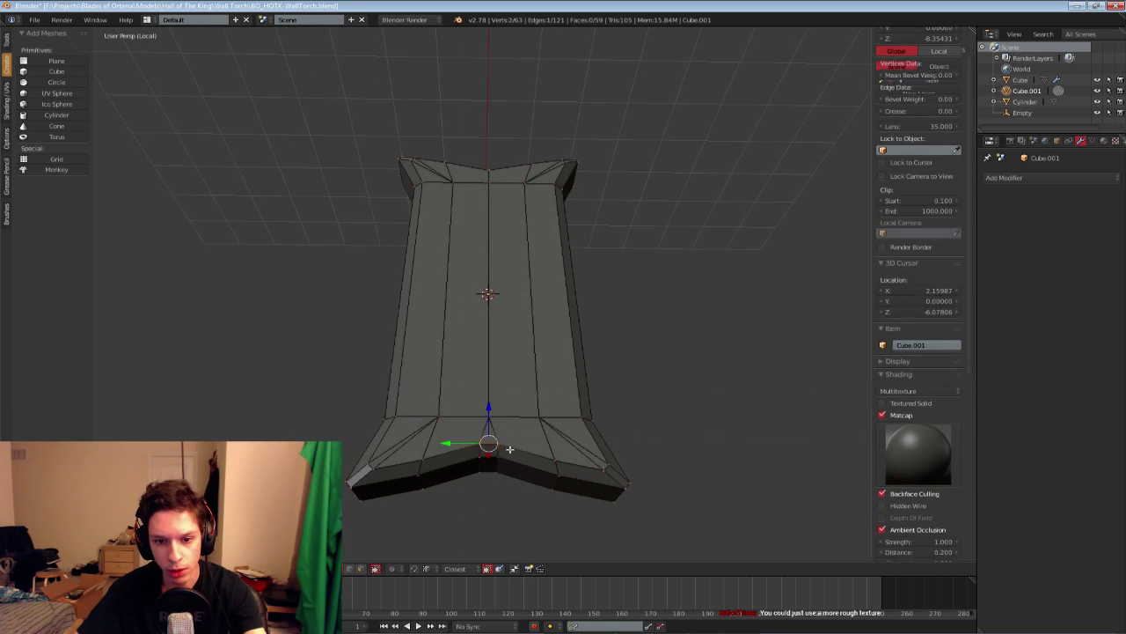
Merge the two centre vertices of the plate's bottom front rim at their centre
right_click(497, 457)
shift+right_click(480, 458)
key(alt+m)
key(c)
Merge the two centre vertices of the plate's bottom back rim at their centre
middle_drag(516, 463, 465, 396)
key(a)
key(b)
drag(465, 396, 512, 425)
key(alt+m)
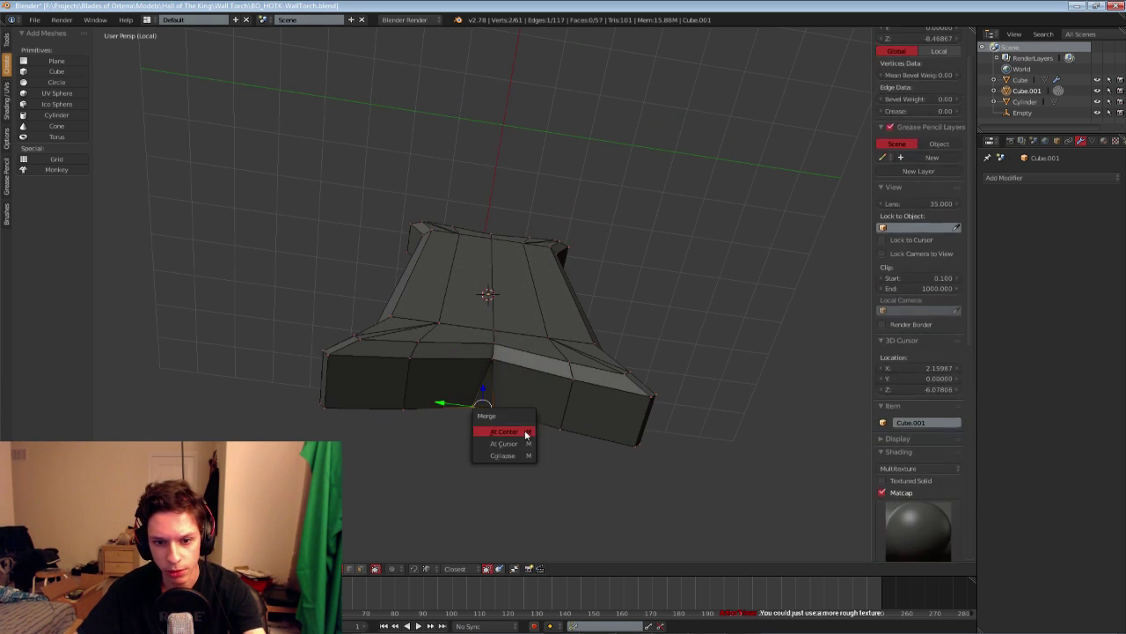
click(526, 432)
key(a)
Exit the wall plate's mesh editing and save over the existing torch file
key(Tab)
middle_drag(526, 433, 464, 257)
scroll(465, 423, down, 2)
key(a)
key(ctrl+s)
click(490, 410)
In side wireframe view, scale the vertices midway between centre and corners on the top and bottom edges slightly inward to curve both edges
key(Tab)
right_click(467, 214)
shift+right_click(443, 214)
key(a)
middle_drag(465, 257, 470, 265)
key(KP_1)
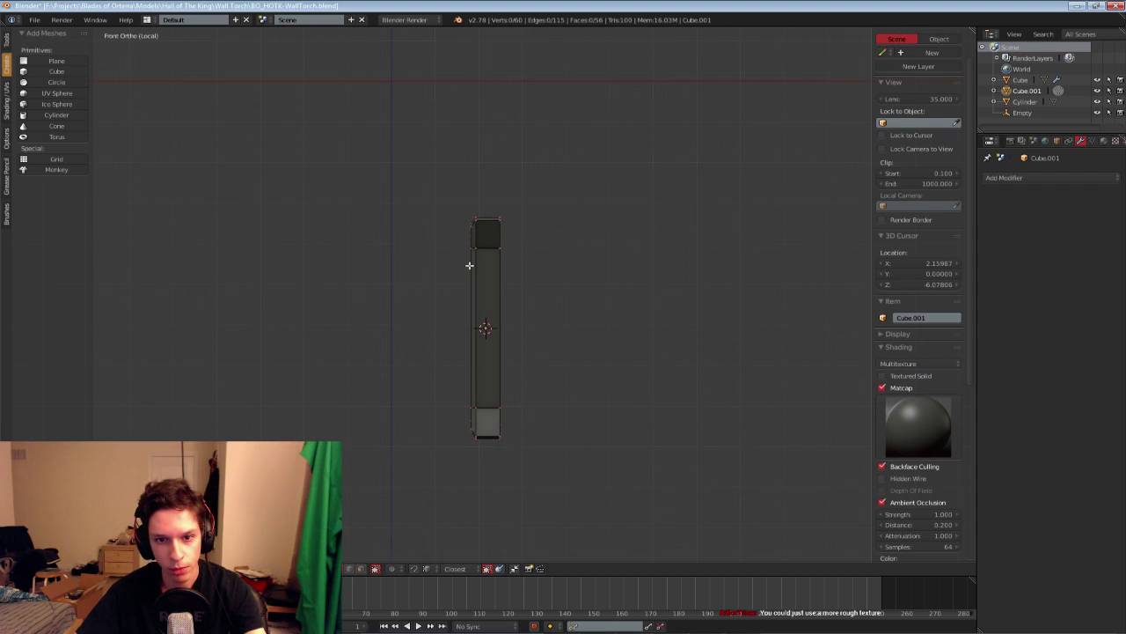
key(KP_3)
key(z)
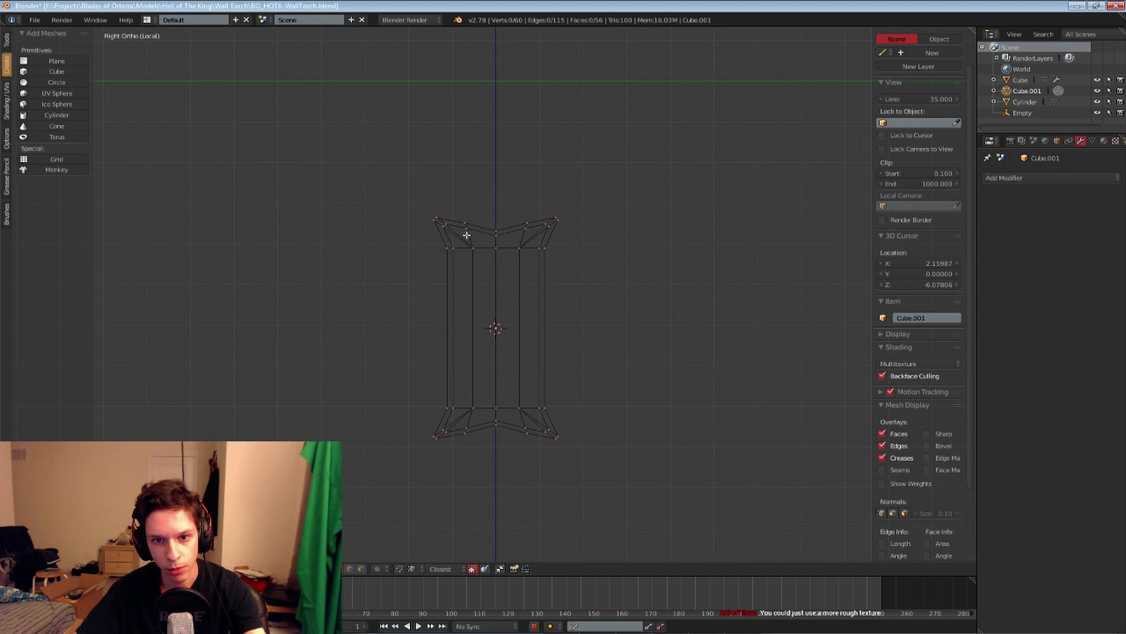
scroll(463, 230, up, 1)
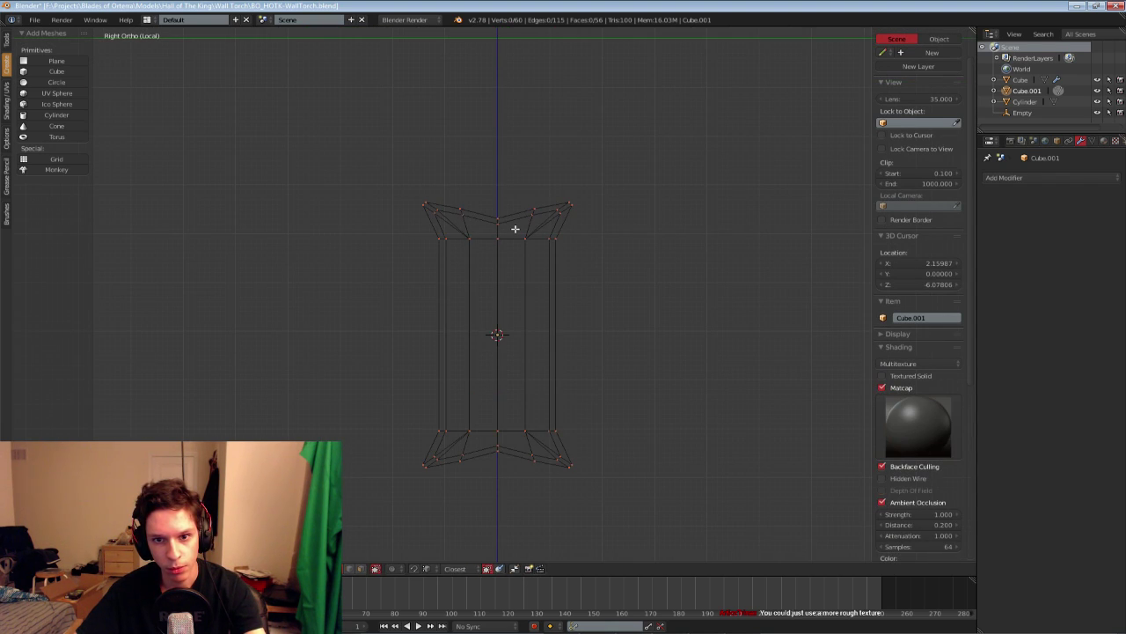
key(z)
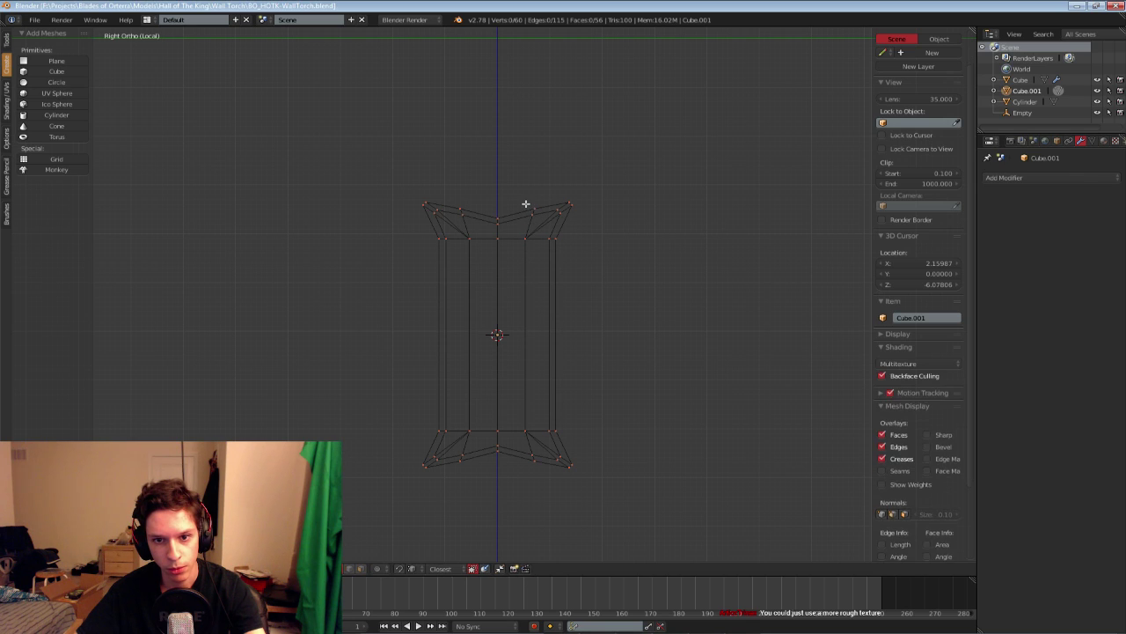
right_click(534, 213)
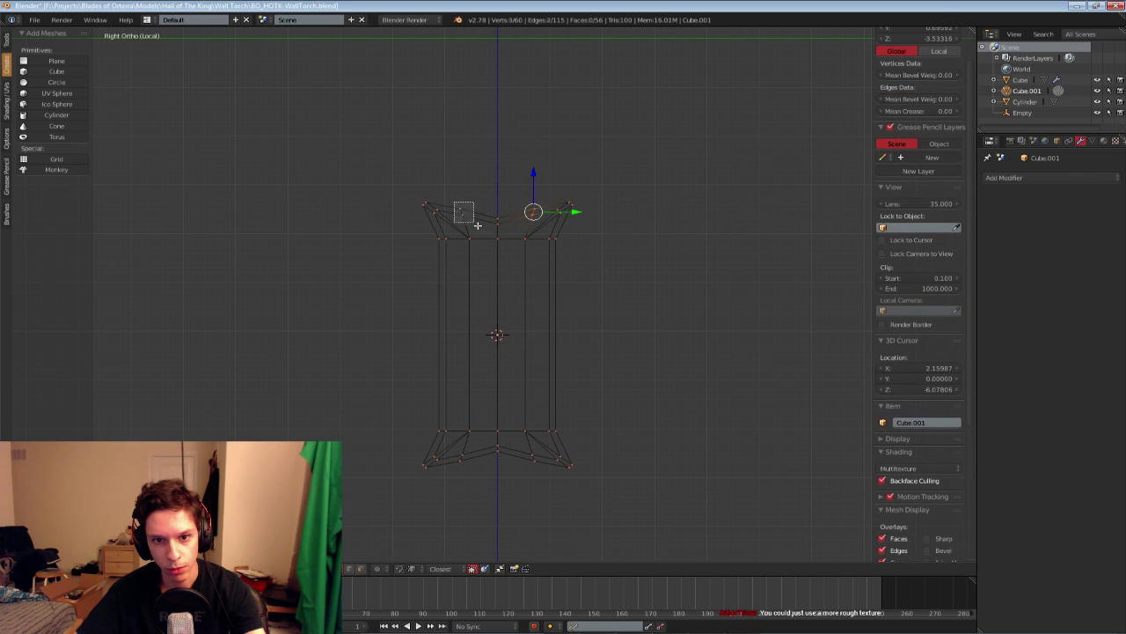
key(s)
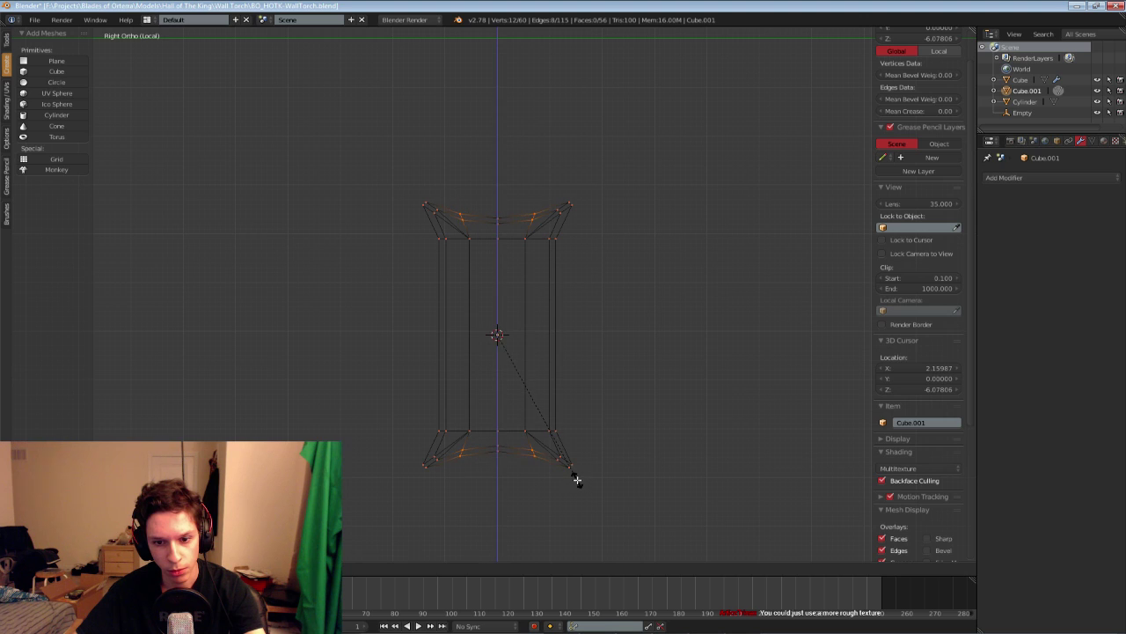
click(577, 478)
key(z)
Exit mesh editing and examine the curvature of the plate's top and bottom edges
key(Tab)
mouse_move(448, 382)
middle_down()
mouse_move(671, 393)
mouse_move(597, 359)
mouse_move(588, 429)
middle_up()
scroll(588, 382, down, 5)
scroll(587, 423, up, 7)
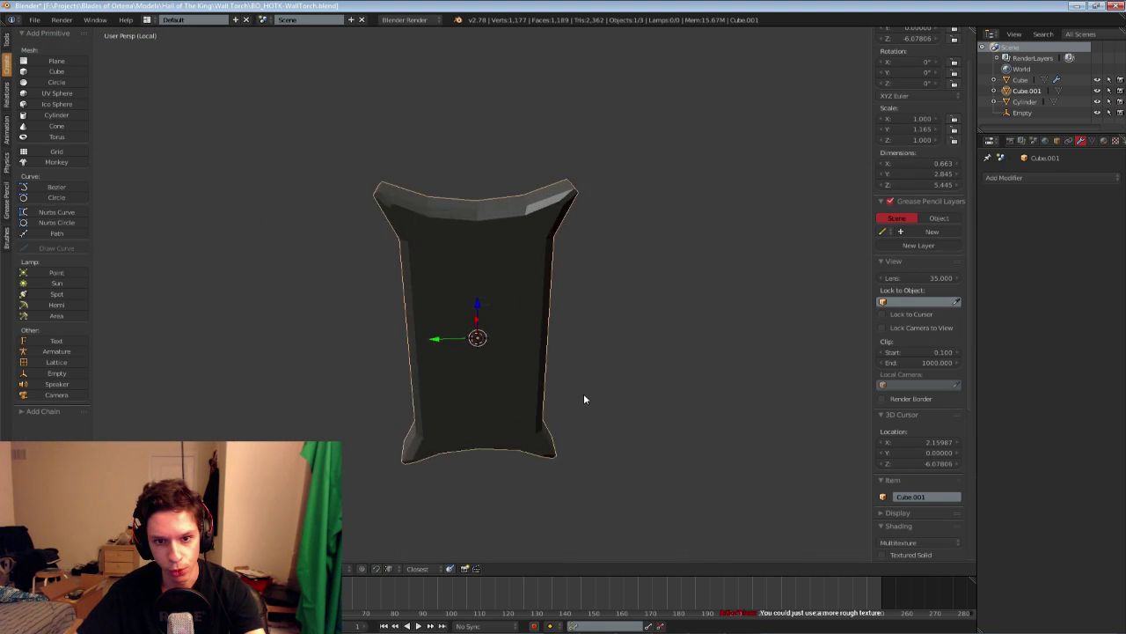
In side wireframe view, scale the four inner bevel vertices midway along the top and bottom curves slightly closer together along Y
key(Tab)
key(KP_5)
key(z)
key(KP_3)
scroll(476, 128, up, 3)
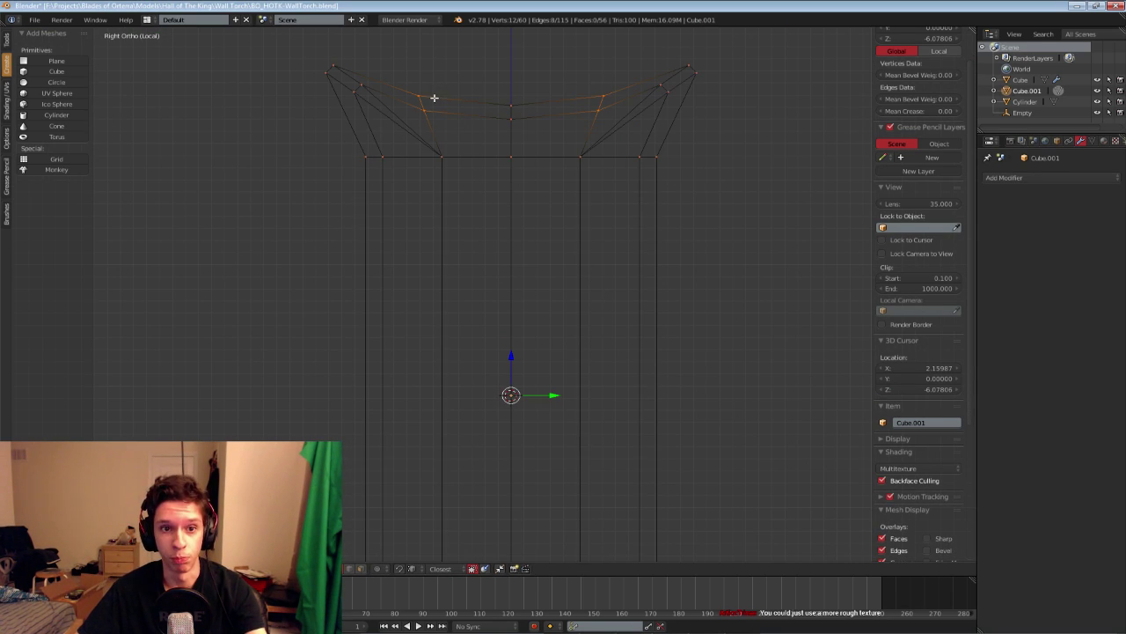
key(a)
key(b)
drag(418, 105, 445, 121)
shift+right_click(598, 111)
scroll(556, 317, down, 3)
shift+middle_drag(501, 469, 543, 234)
scroll(533, 242, up, 1)
key(b)
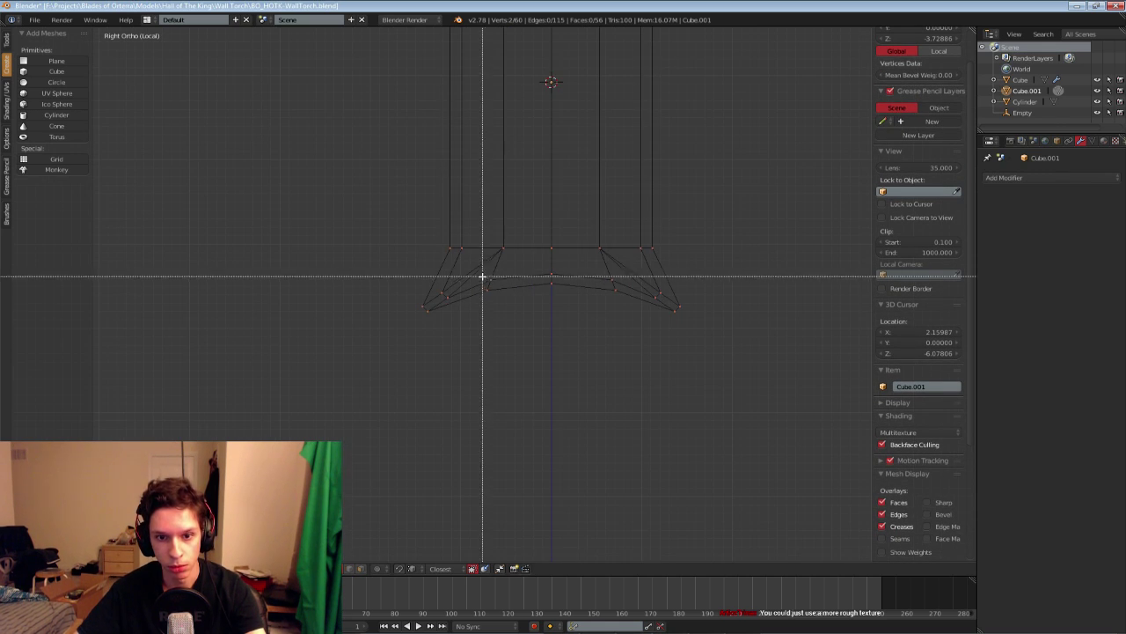
drag(483, 276, 500, 284)
key(b)
drag(603, 274, 621, 285)
key(y)
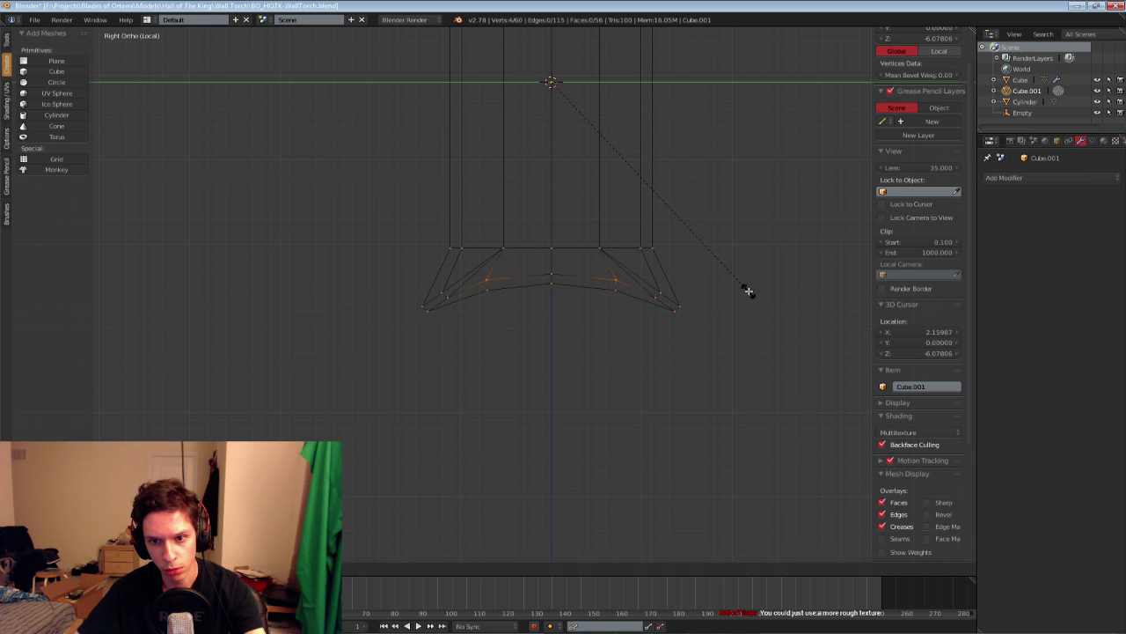
click(747, 291)
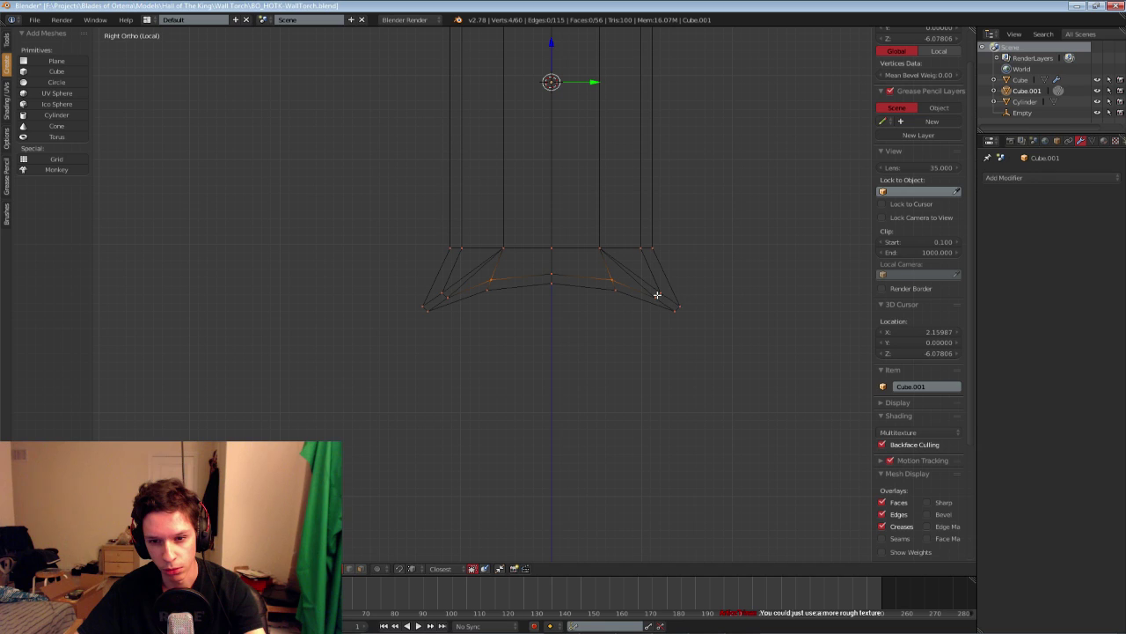
Return to solid shading, check the curved bottom bevel, and save over the existing torch file
key(a)
key(z)
middle_drag(501, 283, 255, 276)
key(Tab)
middle_drag(603, 295, 572, 268)
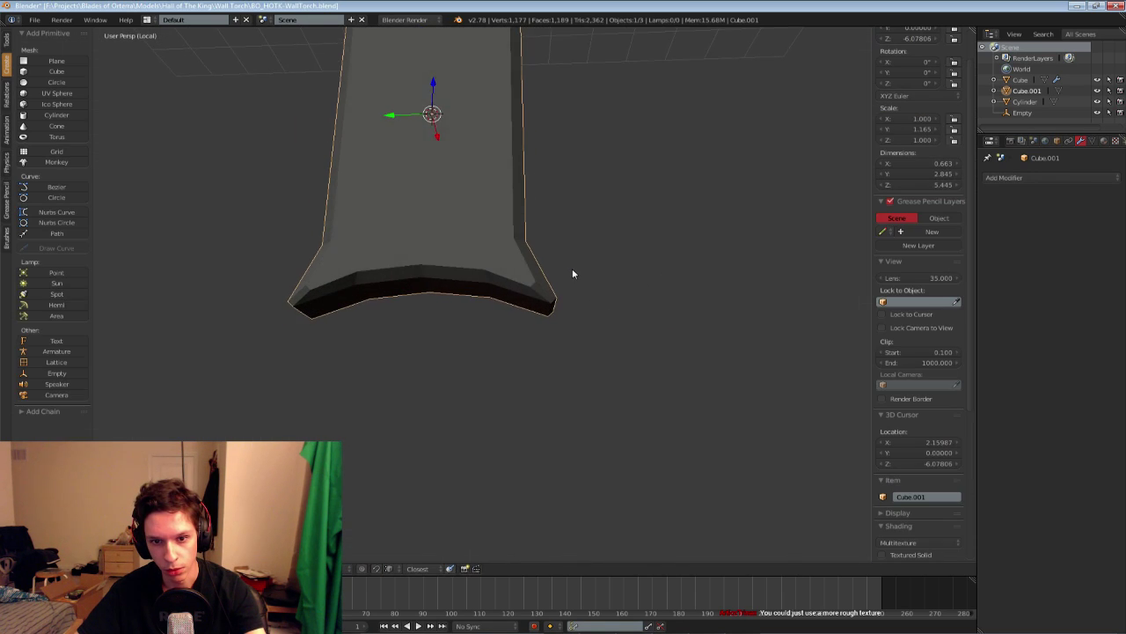
scroll(572, 267, up, 1)
key(Tab)
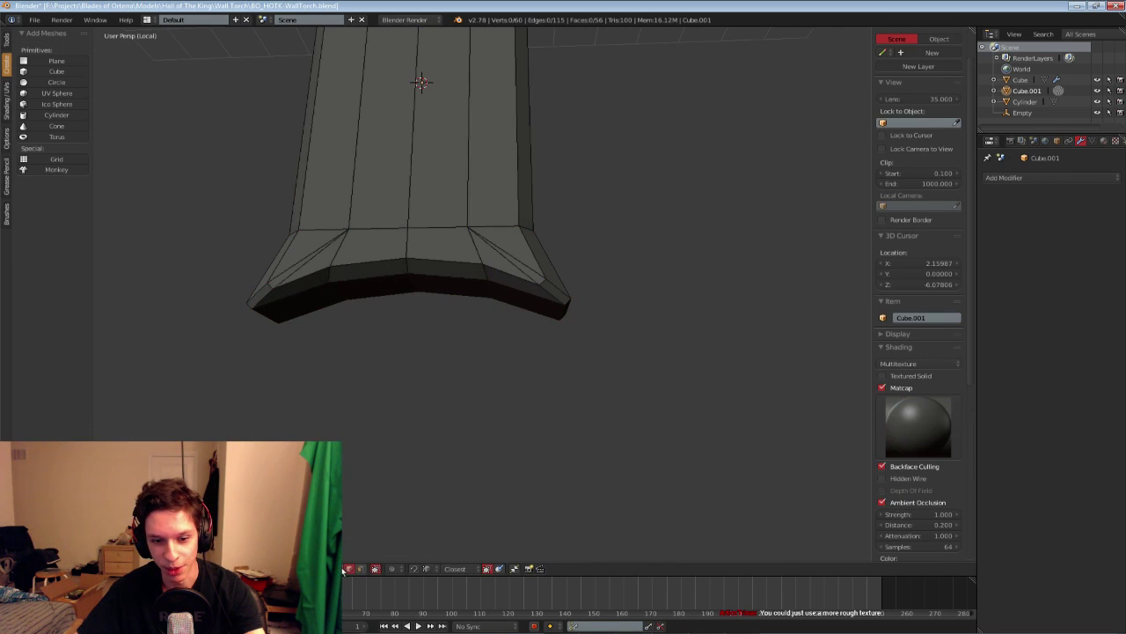
key(ctrl+s)
click(395, 369)
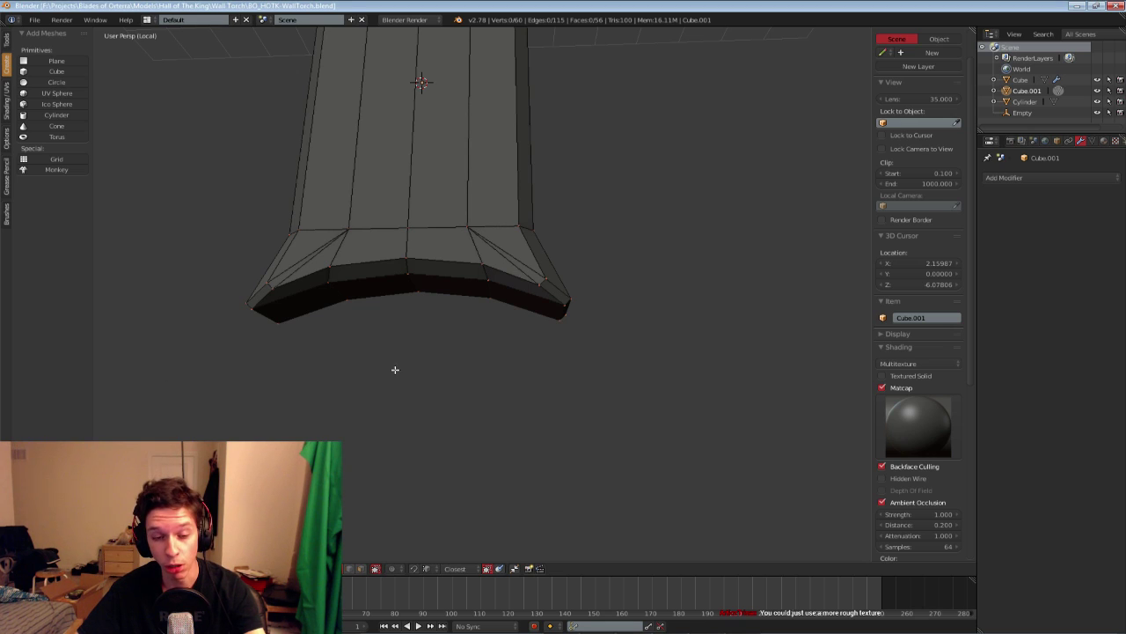
Select the edge loop around the plate's outer front rim and fine-tune its scale
alt+right_click(460, 280)
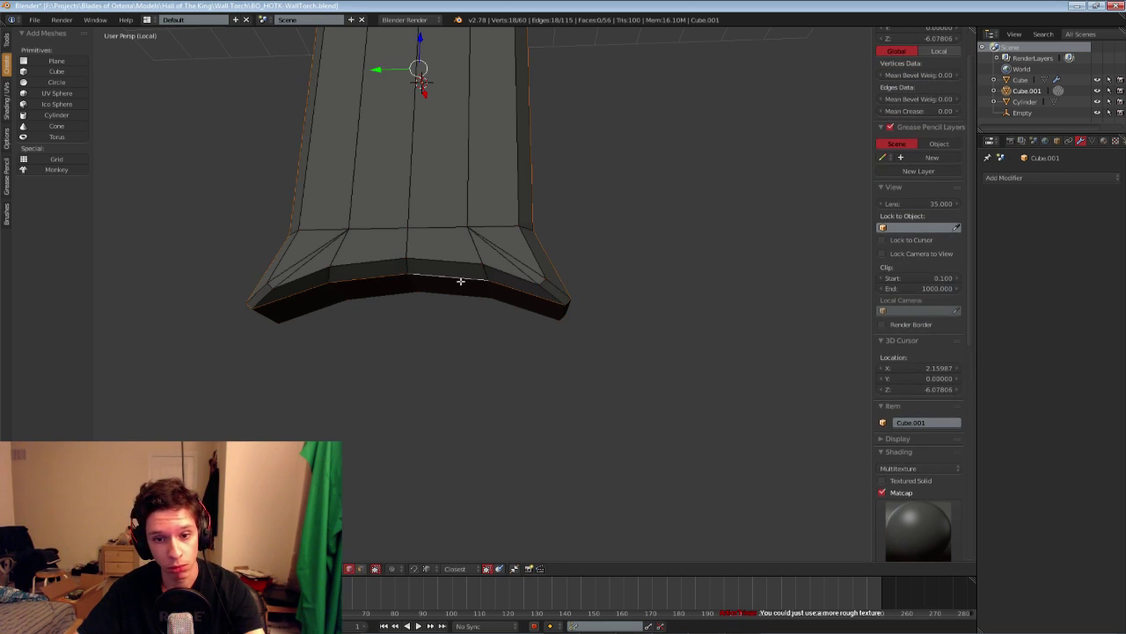
middle_drag(705, 298, 723, 317)
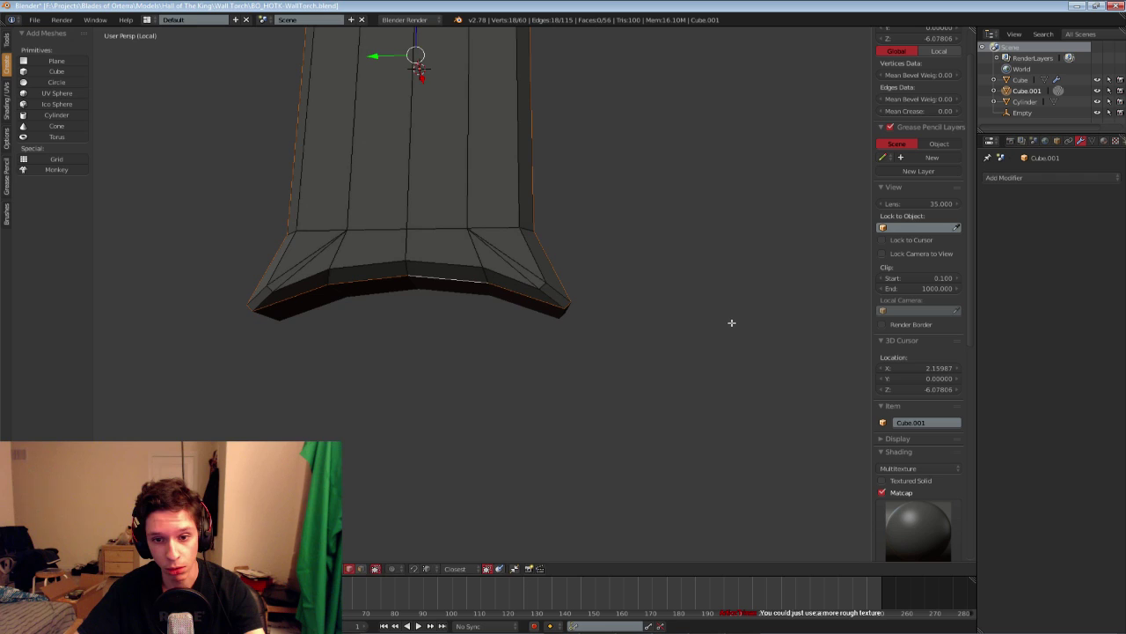
key(s)
key(shift+z)
right_click(732, 322)
key(s)
right_click(727, 321)
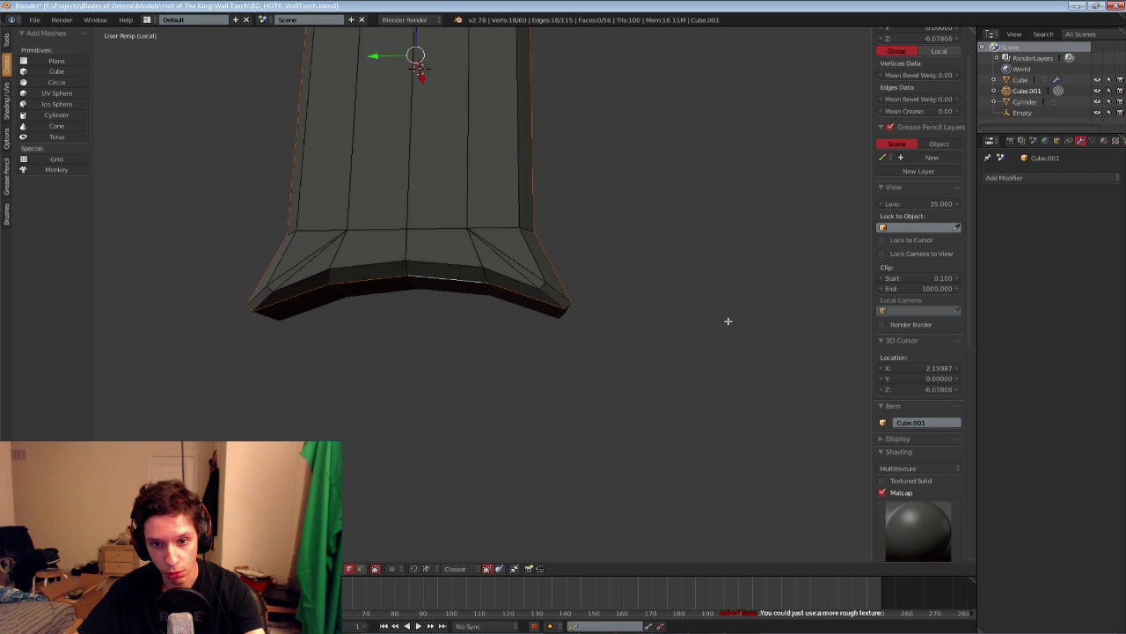
key(s)
click(724, 320)
Exit the plate's mesh after the rim adjustment and save the torch file over the existing version
key(Tab)
scroll(533, 208, down, 4)
middle_drag(501, 206, 619, 246)
key(ctrl+s)
click(538, 242)
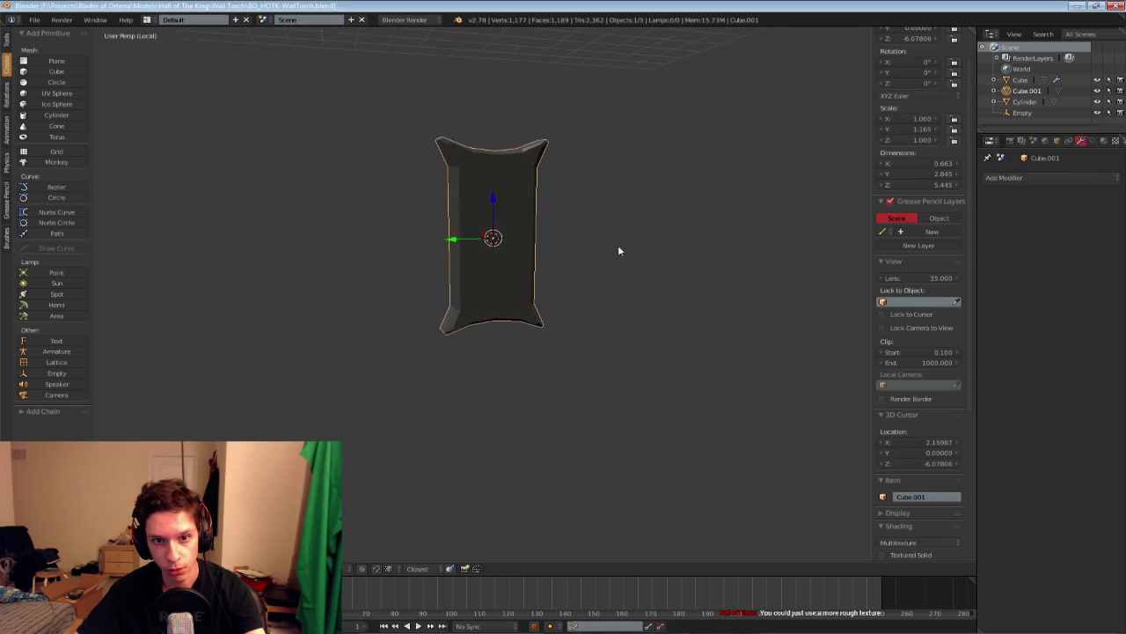
Leave the wall plate's local view to bring back the whole torch, and save the file again
key(Tab)
key(Tab)
scroll(530, 219, down, 3)
middle_drag(556, 224, 504, 272)
key(KP_Divide)
scroll(499, 257, down, 3)
key(ctrl+s)
click(503, 272)
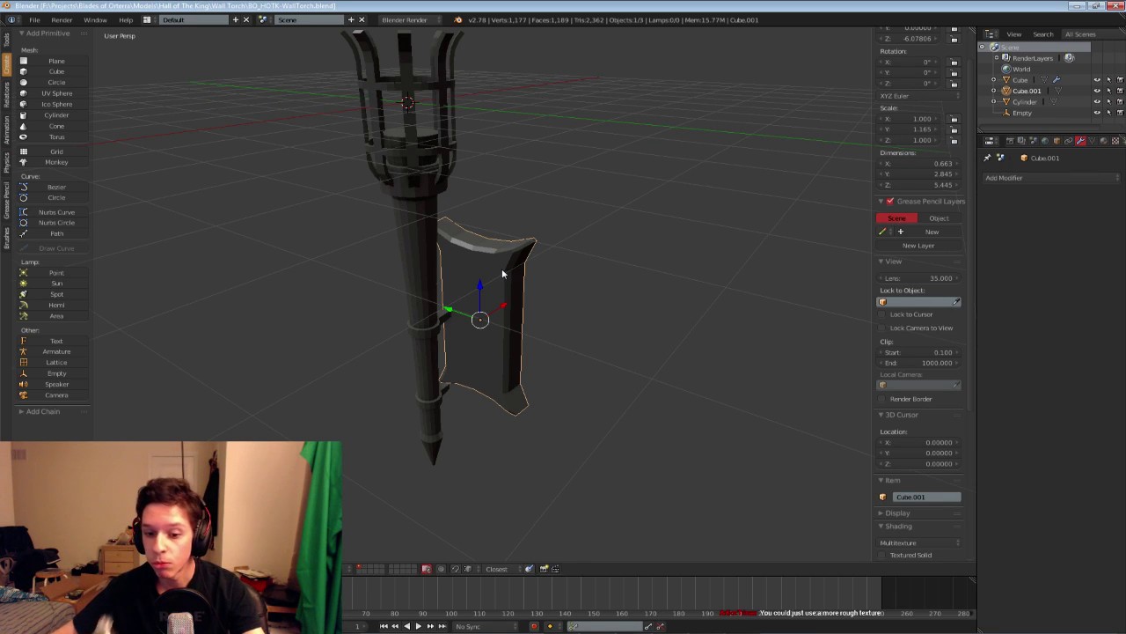
Examine the complete torch from several angles and check the handle's mesh
middle_drag(502, 274, 475, 158)
scroll(487, 227, down, 2)
right_click(472, 263)
key(a)
scroll(473, 263, up, 1)
scroll(475, 231, up, 2)
shift+middle_drag(477, 314, 479, 291)
right_click(420, 135)
key(Tab)
key(Tab)
key(a)
Save the checked torch model over the existing file
key(ctrl+s)
click(475, 226)
scroll(480, 291, down, 2)
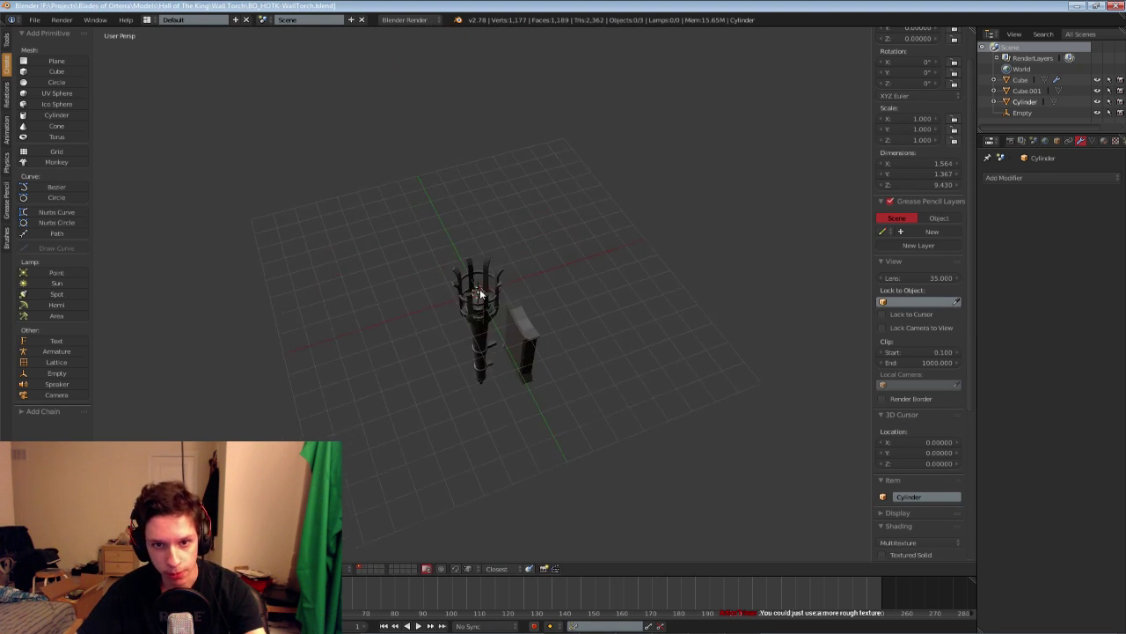
scroll(480, 291, up, 5)
right_click(440, 297)
middle_drag(449, 343, 469, 263)
scroll(469, 263, down, 3)
Duplicate the cage, handle and wall plate in place onto layer 2, and switch to that layer
key(a)
key(z)
key(b)
drag(379, 125, 534, 323)
key(z)
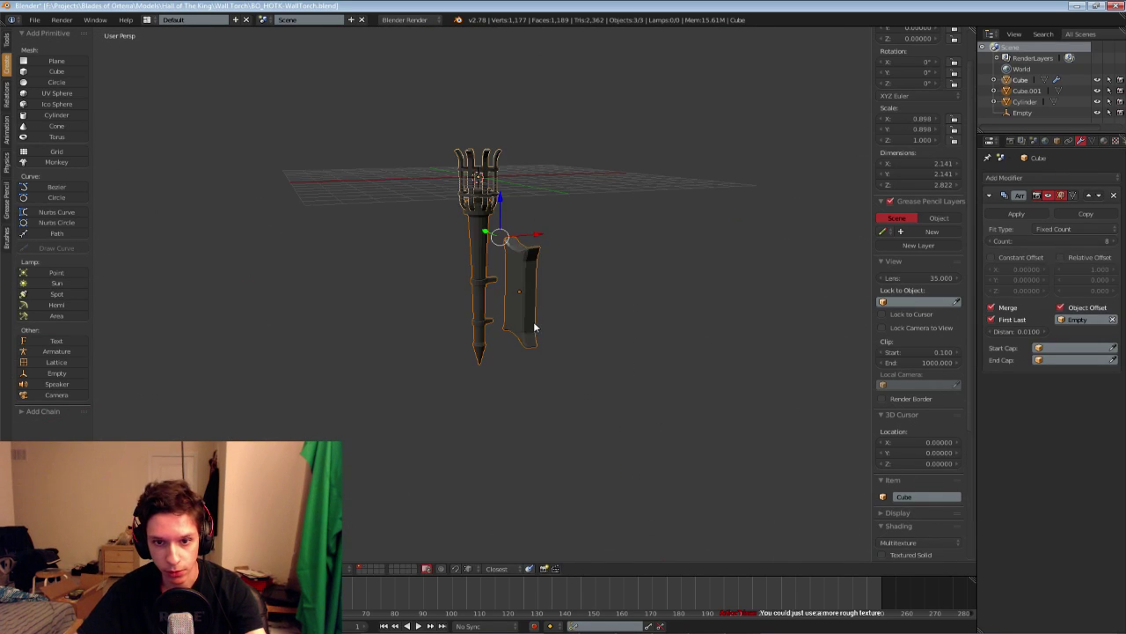
scroll(513, 329, up, 3)
middle_drag(534, 327, 559, 341)
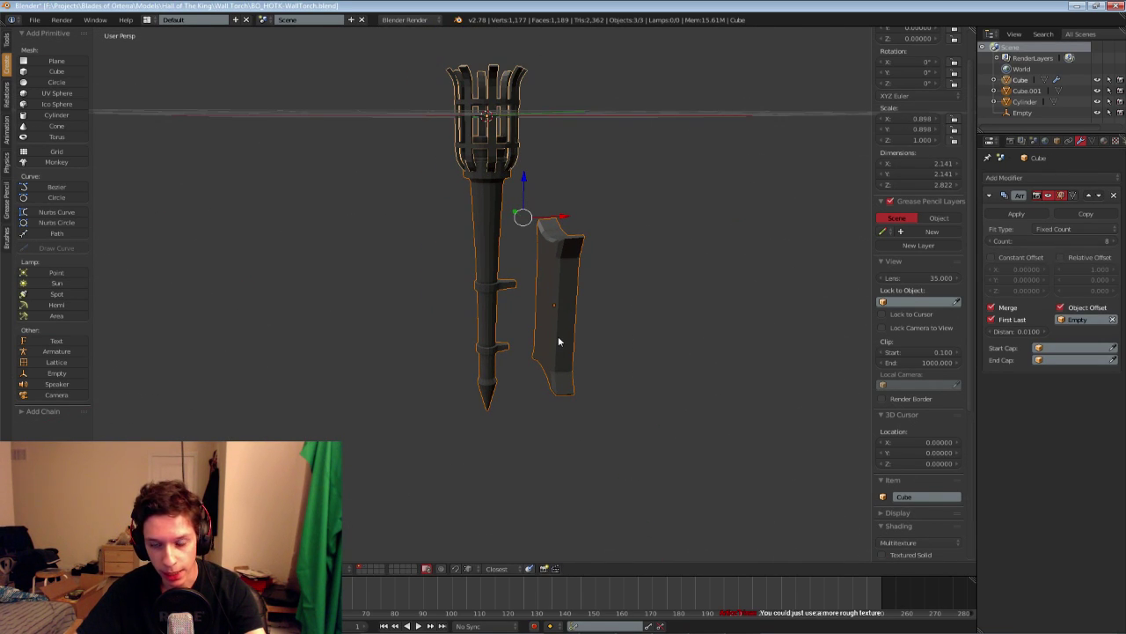
middle_drag(558, 342, 532, 327)
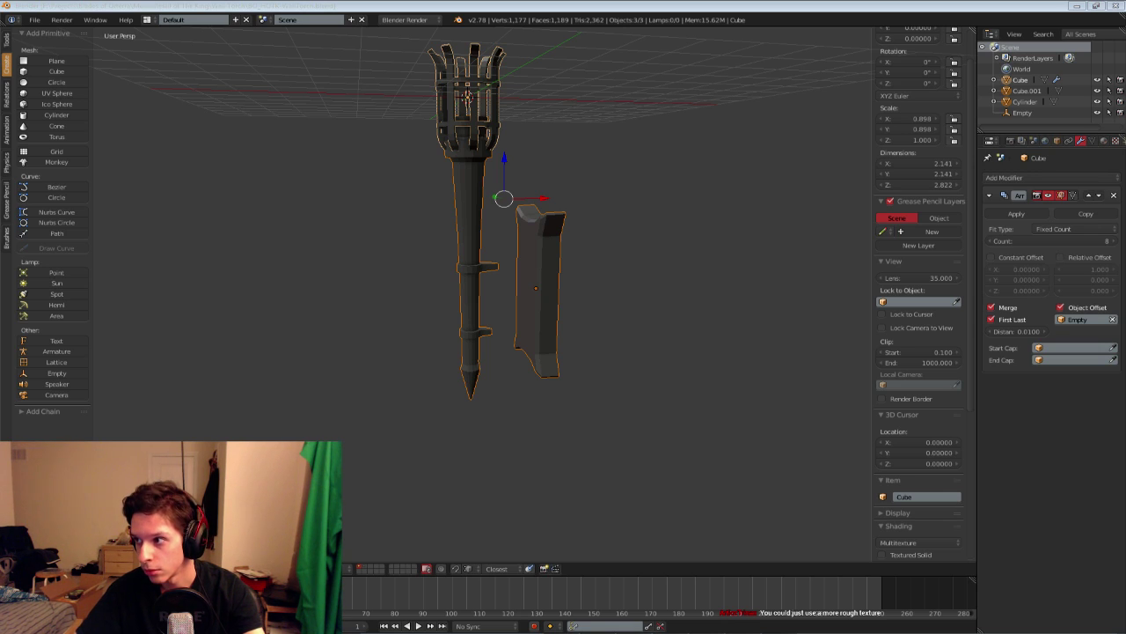
middle_drag(681, 255, 543, 301)
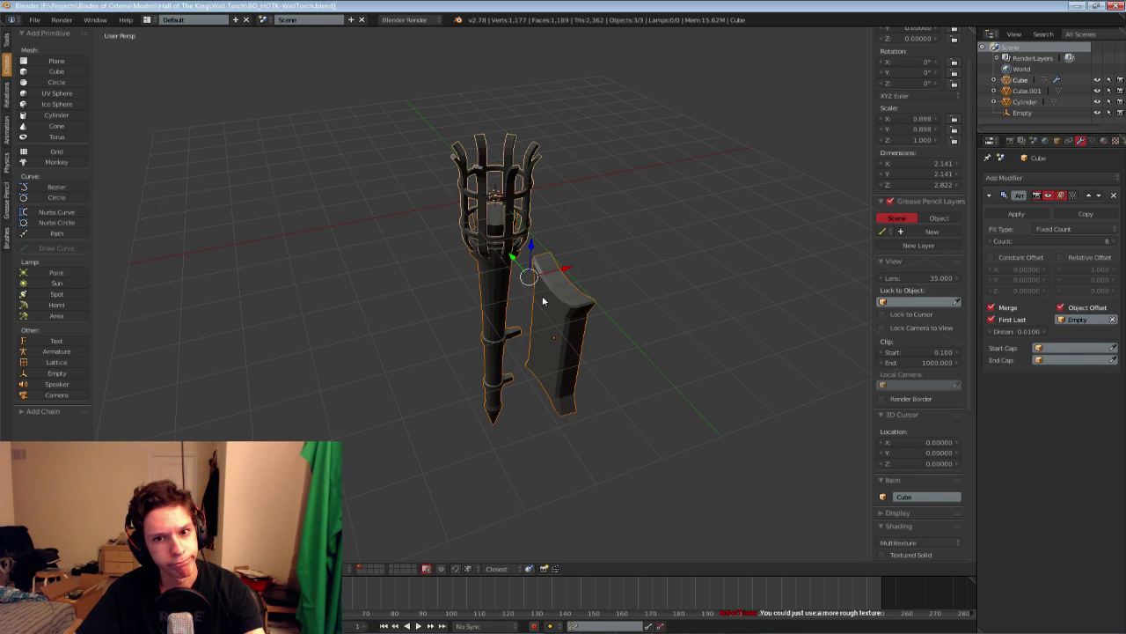
key(shift+d)
right_click(555, 211)
key(m)
key(2)
key(2)
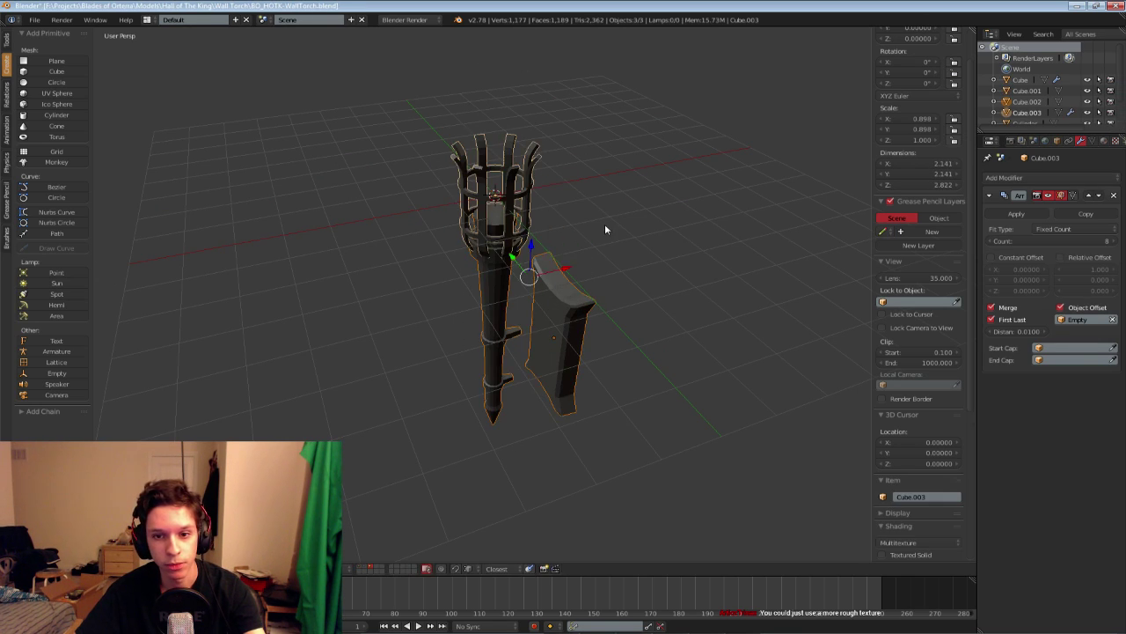
Select only the duplicated cage and center the view on its lower part
middle_drag(604, 224, 523, 238)
key(a)
right_click(471, 202)
scroll(471, 202, up, 3)
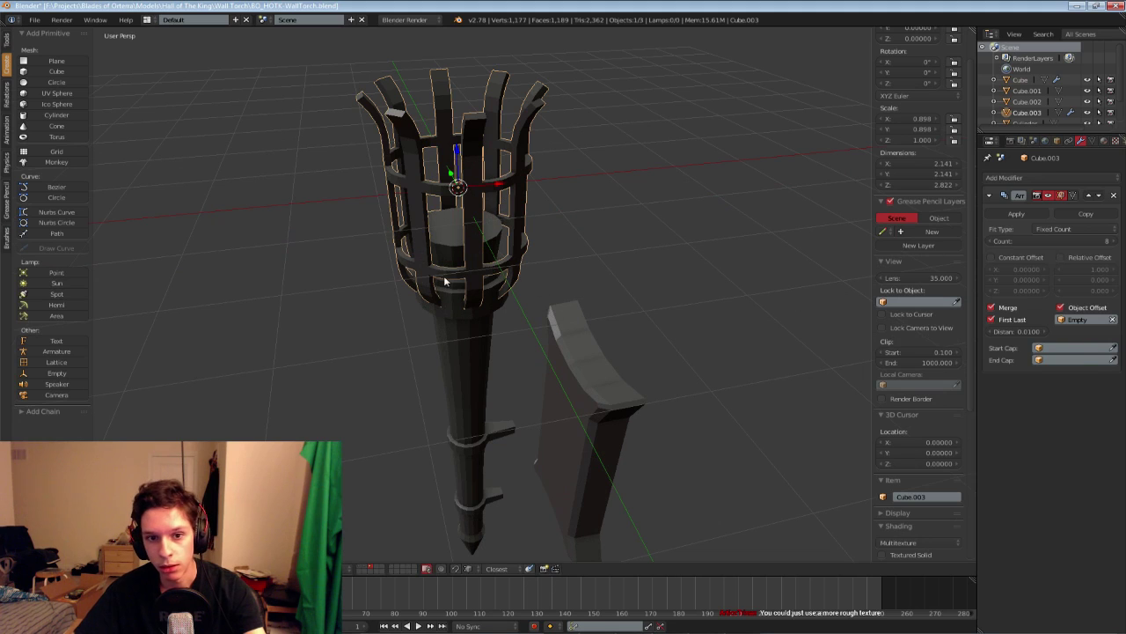
click(447, 267)
key(space)
text(cewnte)
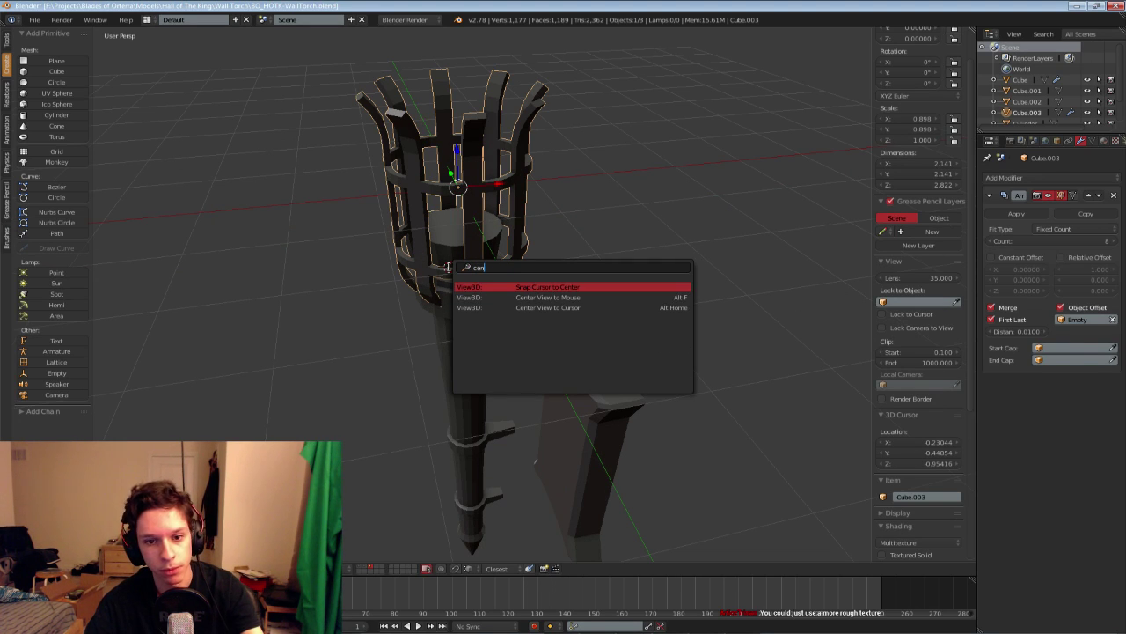
key(Down)
key(Return)
Add a Subdivision Surface modifier with 2 view subdivisions to the cage and shade it smooth
scroll(451, 271, up, 4)
shift+middle_drag(451, 271, 496, 297)
click(1052, 180)
click(901, 360)
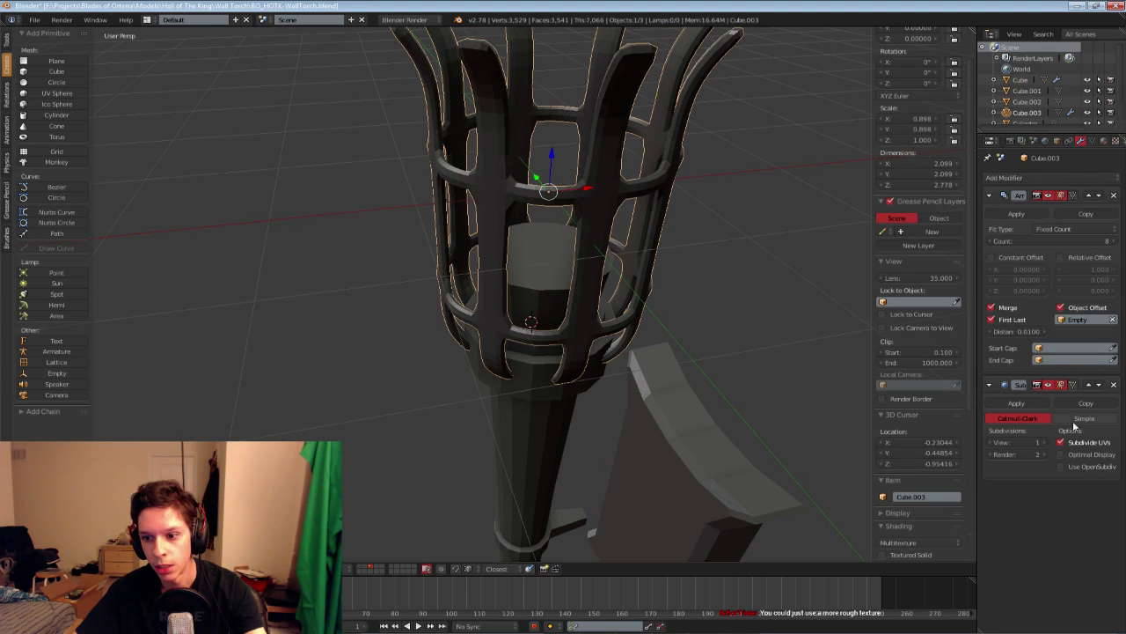
click(1039, 443)
middle_drag(564, 308, 616, 318)
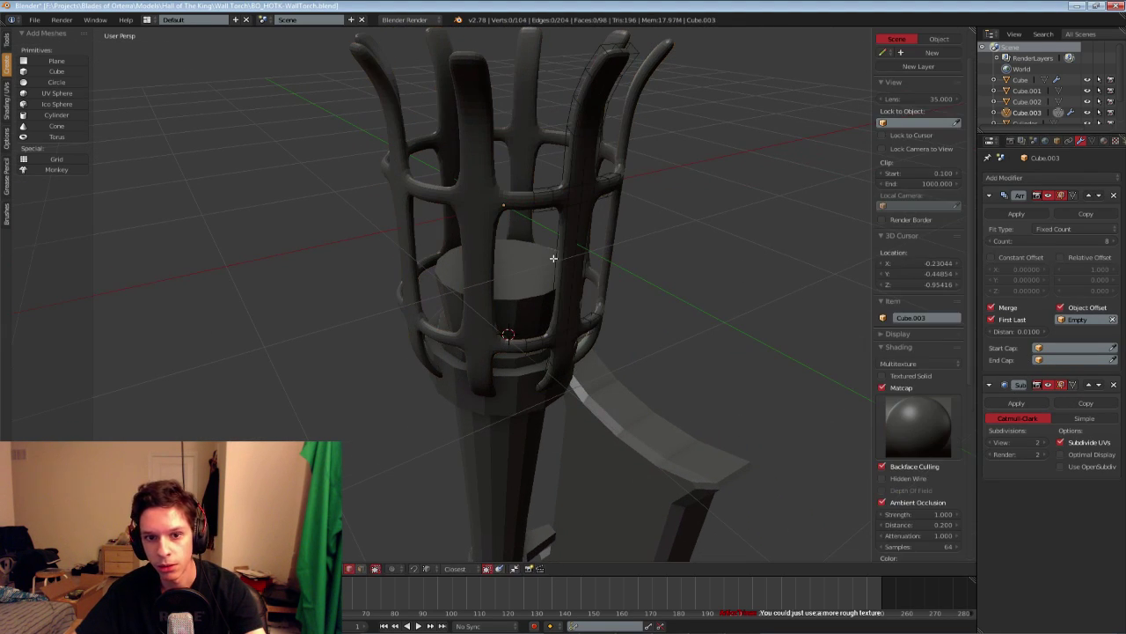
click(7, 44)
click(39, 192)
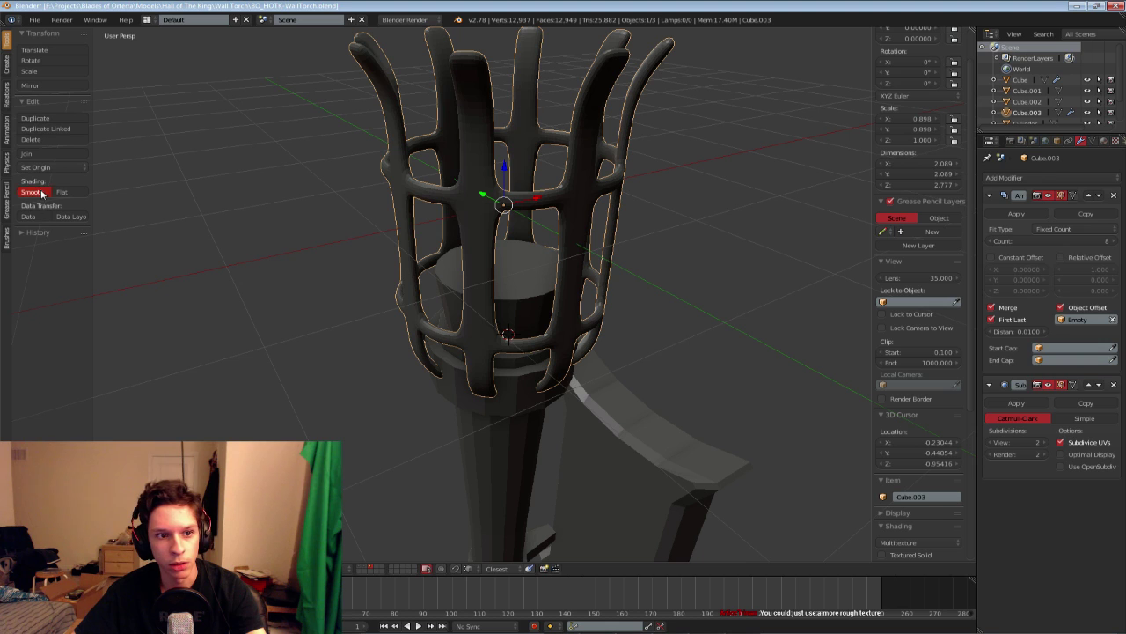
Add a lengthwise edge loop midway between the editable cage bar's midline and one long edge
key(Tab)
mouse_move(443, 196)
middle_down()
mouse_move(463, 224)
mouse_move(502, 213)
mouse_move(501, 194)
middle_up()
key(a)
key(a)
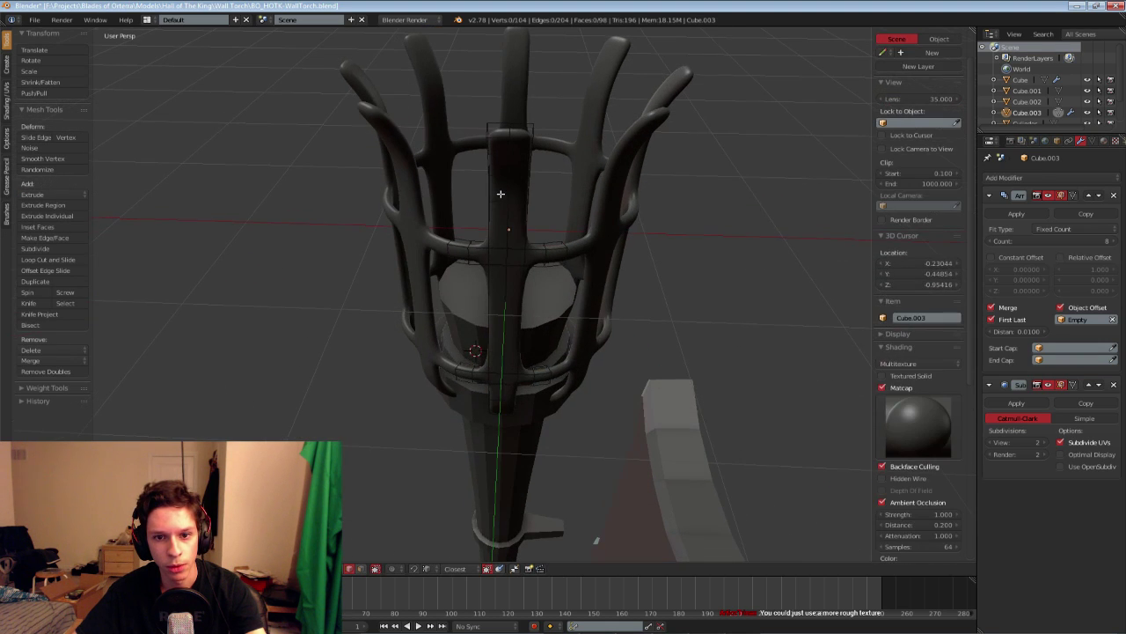
key(ctrl+r)
click(496, 196)
right_click(514, 187)
Add a matching lengthwise loop on the bar's other half and scale both loops apart along X
key(a)
key(ctrl+r)
click(520, 146)
right_click(513, 162)
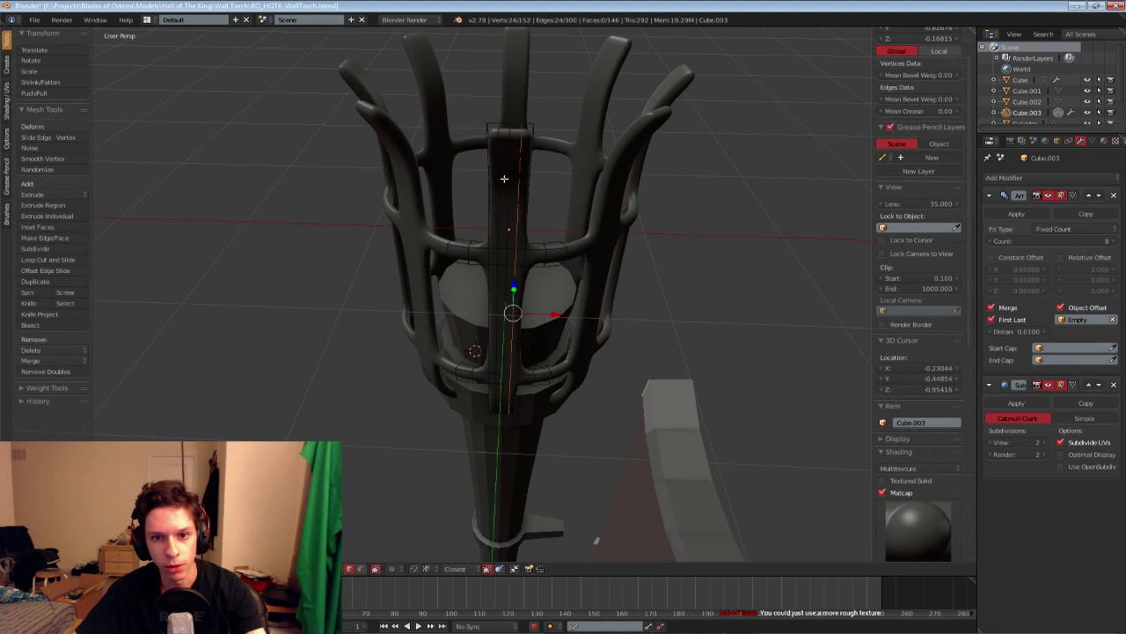
alt+shift+right_click(498, 202)
middle_drag(498, 203, 576, 309)
scroll(575, 309, up, 3)
key(s)
key(x)
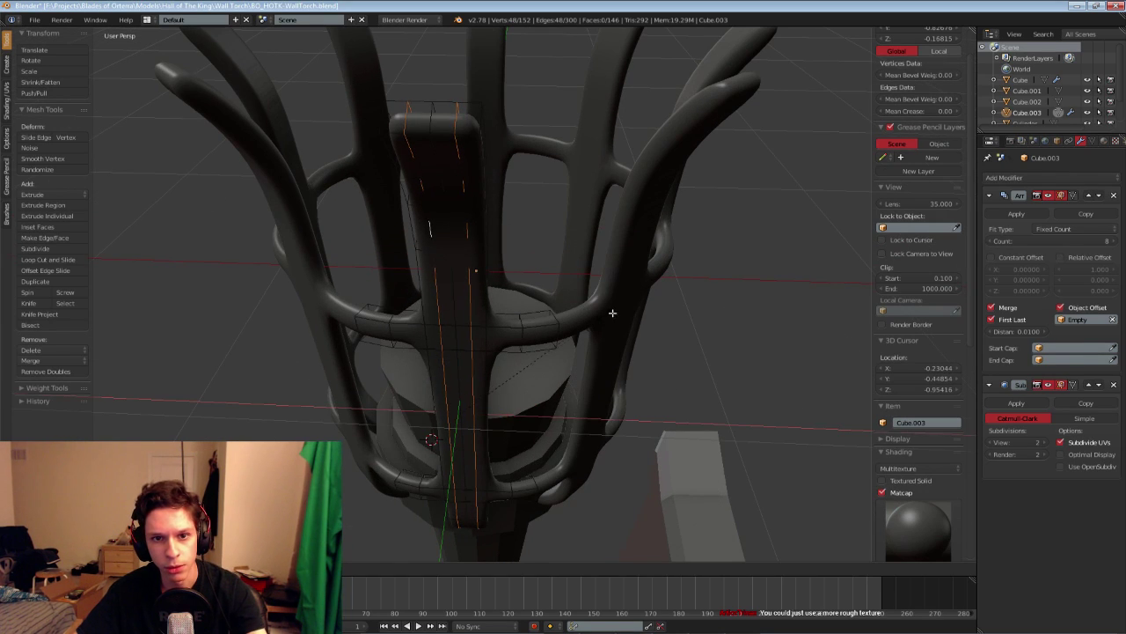
click(679, 301)
key(Tab)
Examine the smoothed cage and its editable bar from several angles
scroll(480, 314, down, 5)
middle_drag(481, 314, 347, 270)
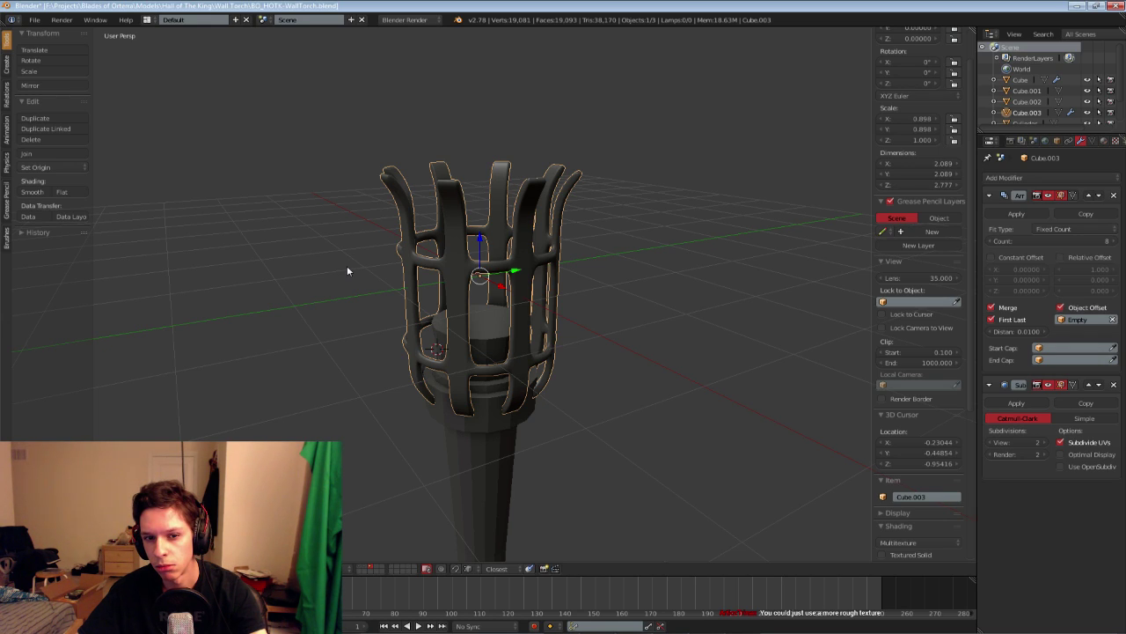
key(Tab)
scroll(372, 276, up, 3)
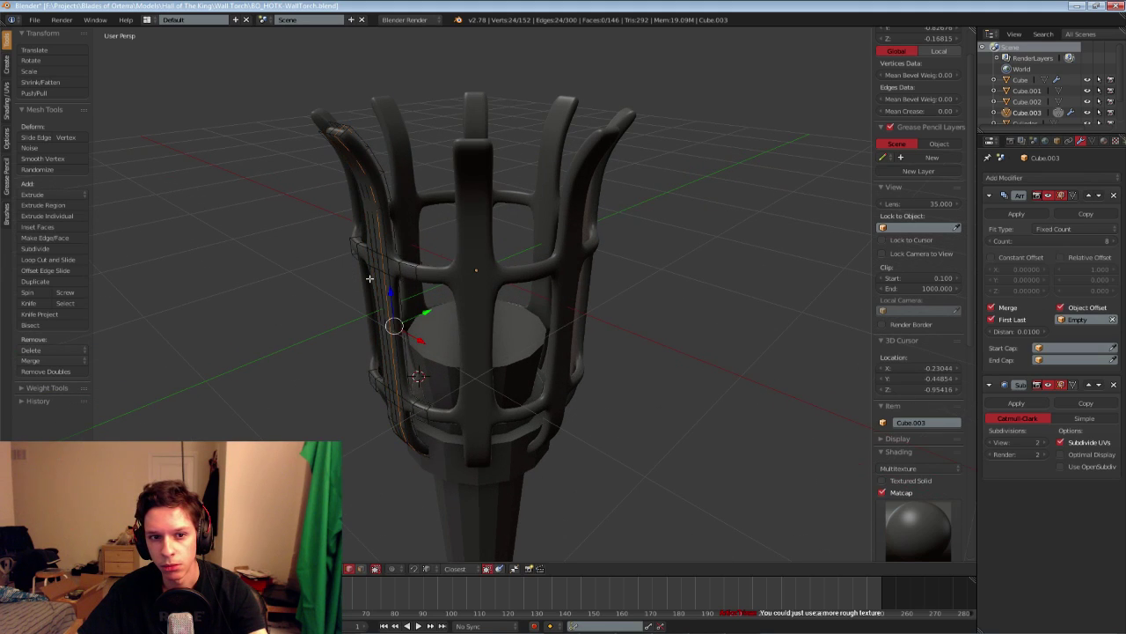
key(a)
middle_drag(370, 278, 410, 272)
key(Tab)
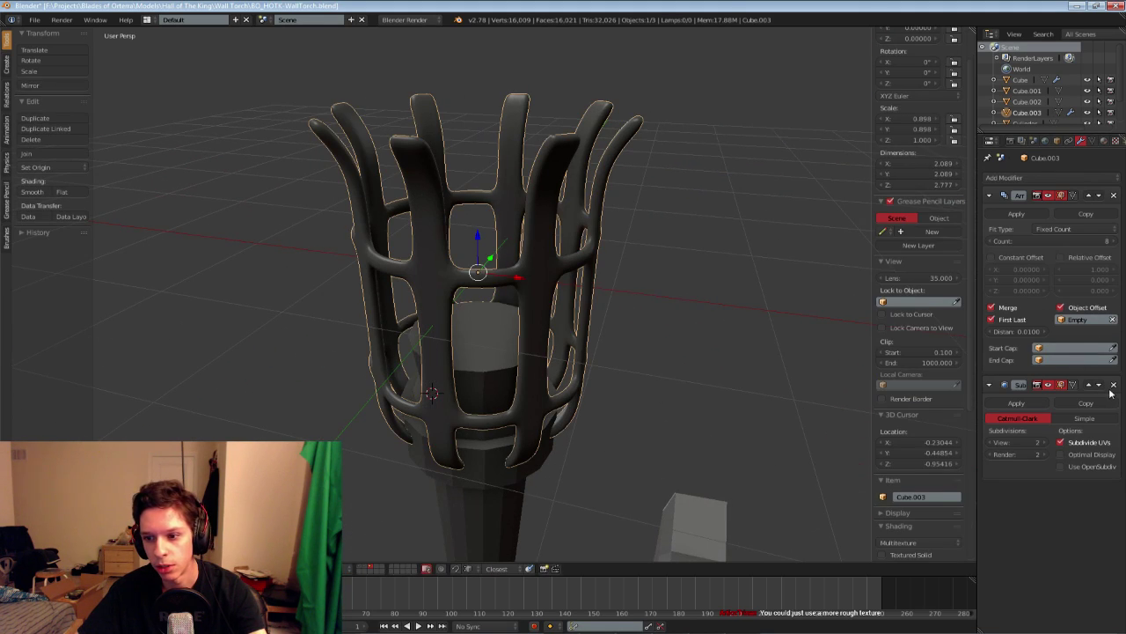
Replace the cage's Subdivision Surface modifier with a Multiresolution modifier
click(1112, 386)
click(1023, 177)
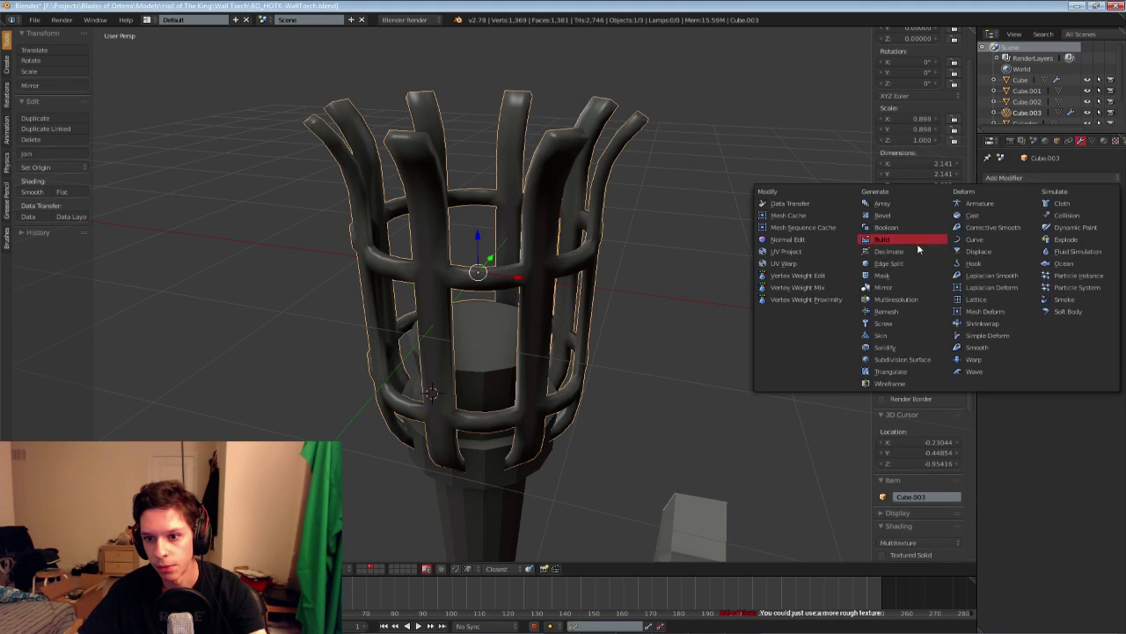
click(907, 302)
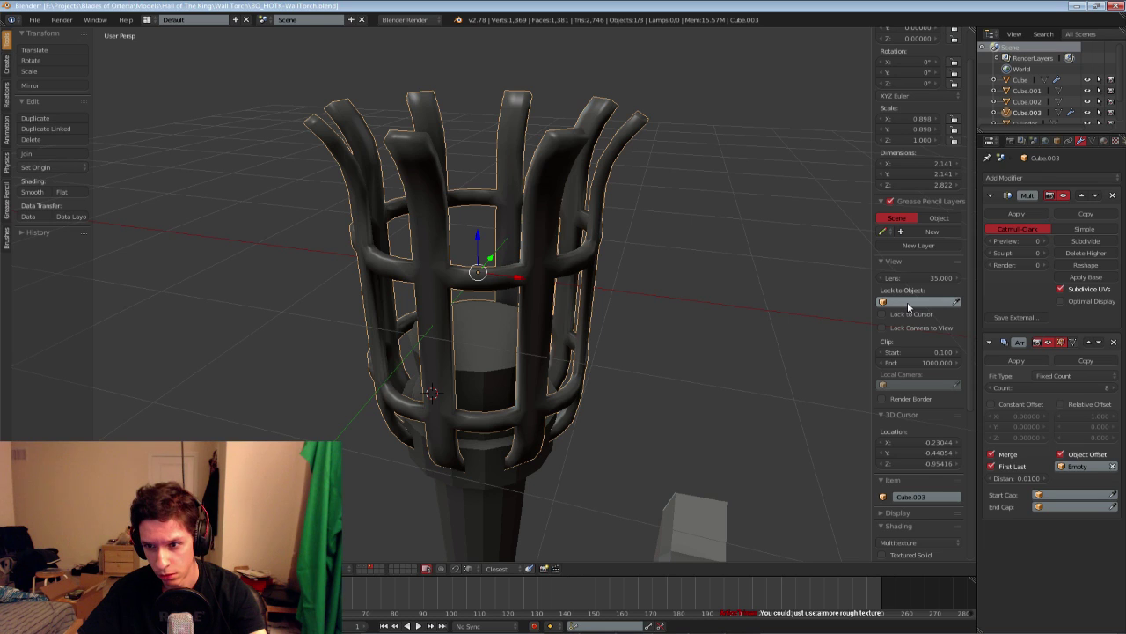
Switch the cage to Sculpt Mode and try a brush stroke on the top of a front bar
middle_drag(383, 339, 379, 365)
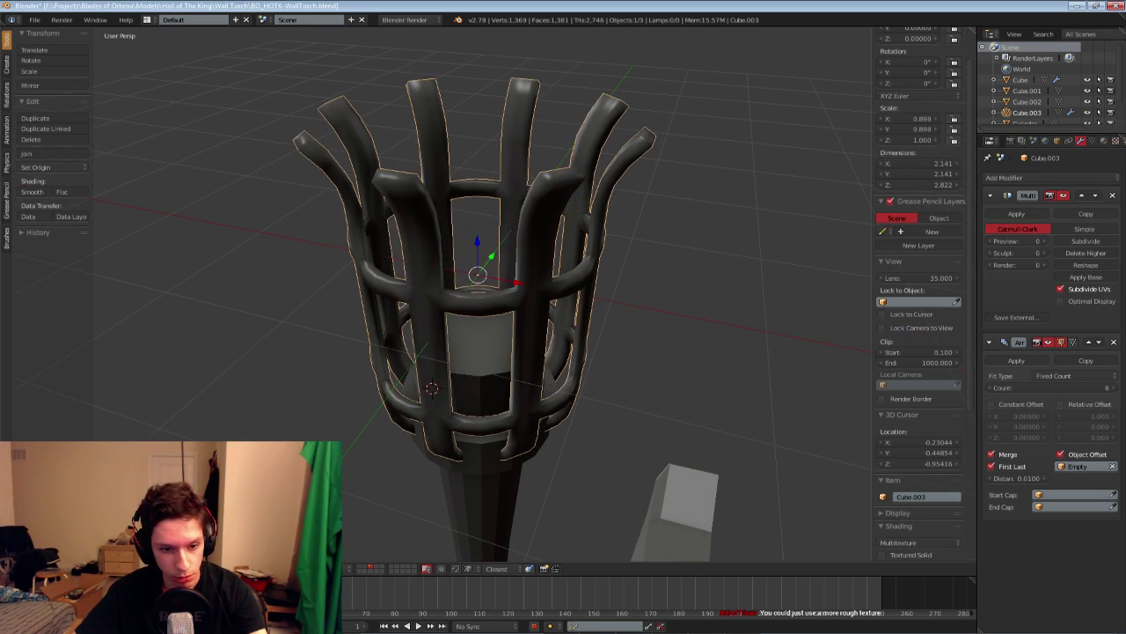
click(186, 519)
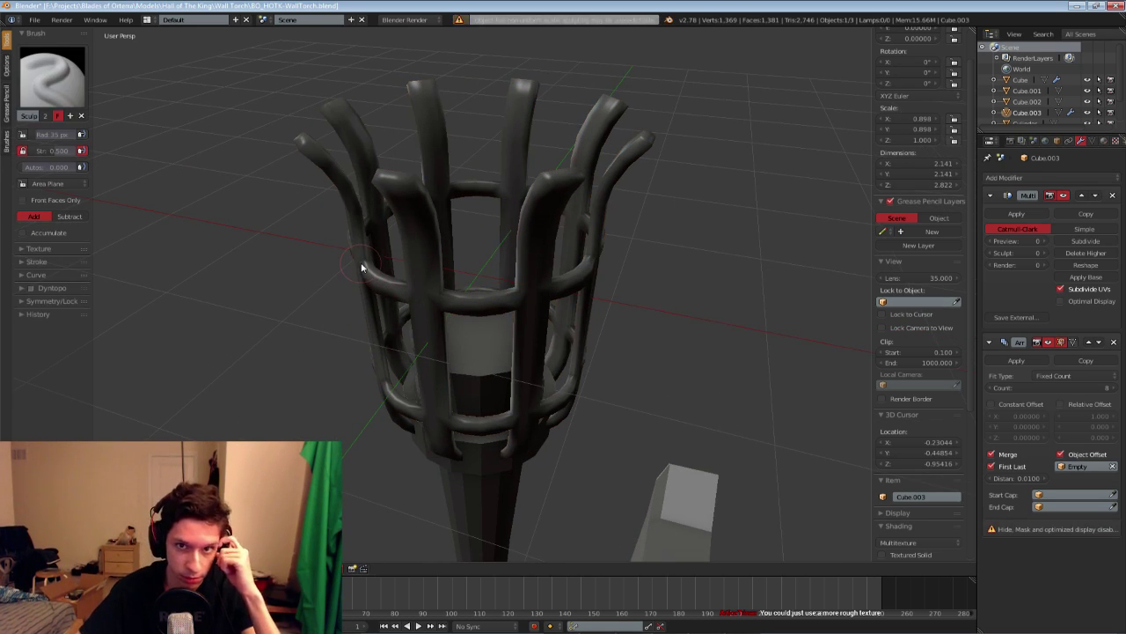
middle_drag(360, 267, 377, 314)
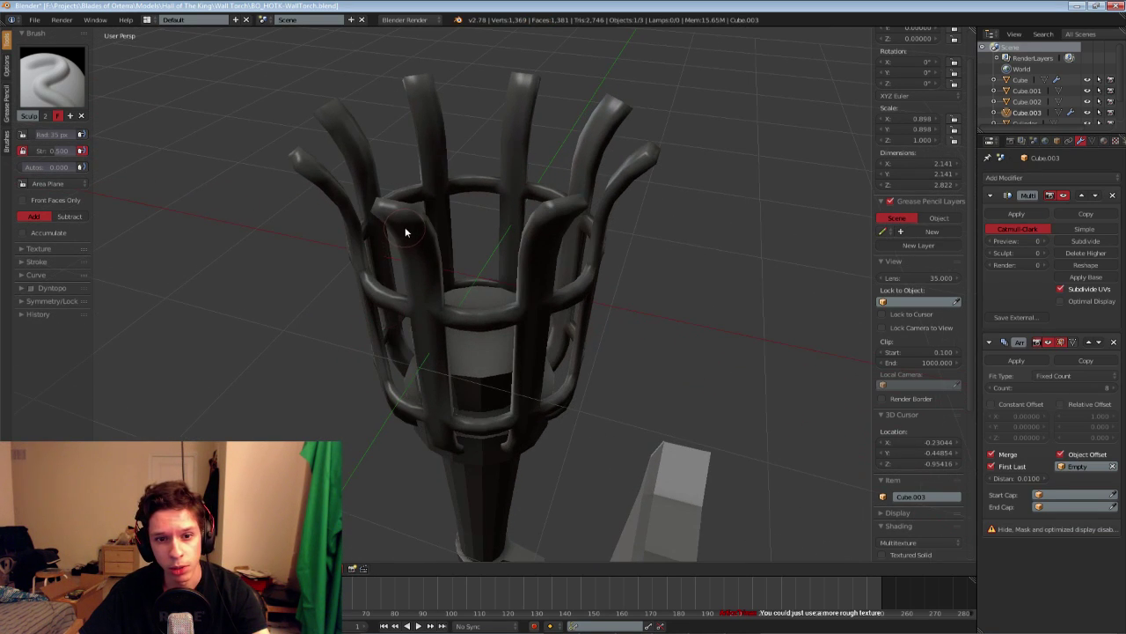
drag(411, 235, 394, 216)
shift+middle_drag(405, 252, 425, 297)
scroll(436, 301, up, 2)
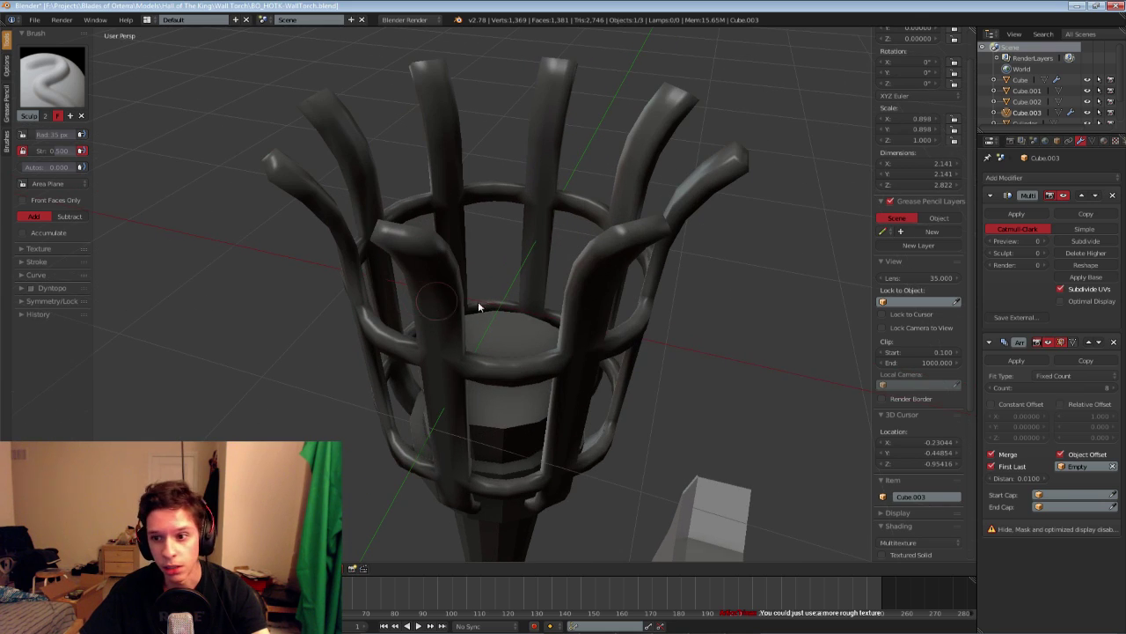
Subdivide the cage's Multiresolution modifier four times and set its preview level to 4
click(1083, 242)
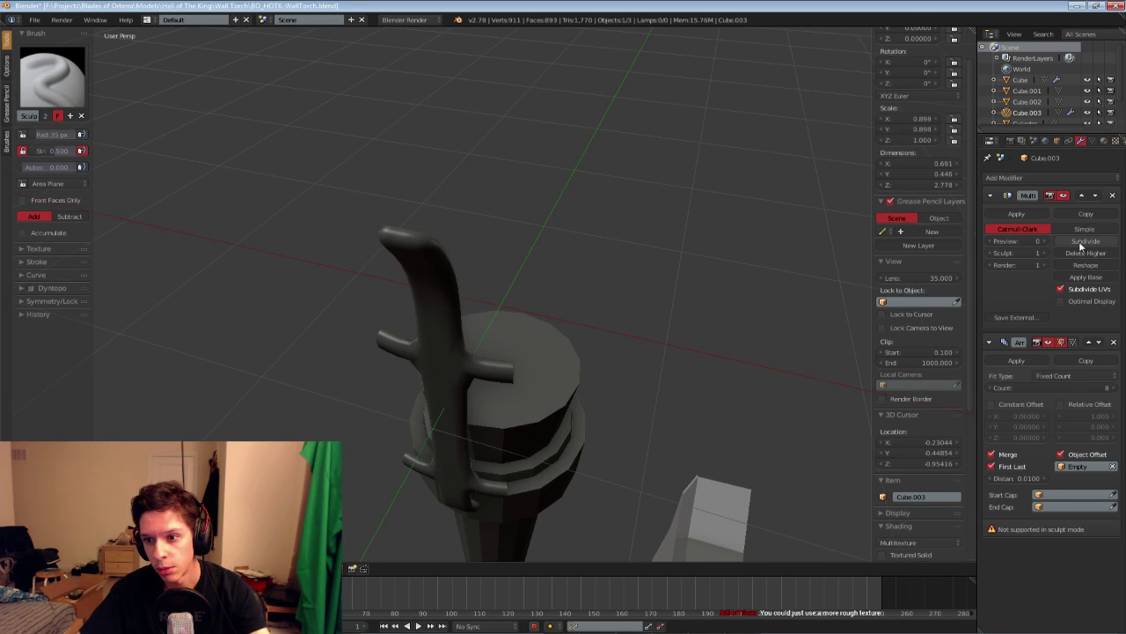
click(1081, 243)
click(1082, 244)
click(1083, 244)
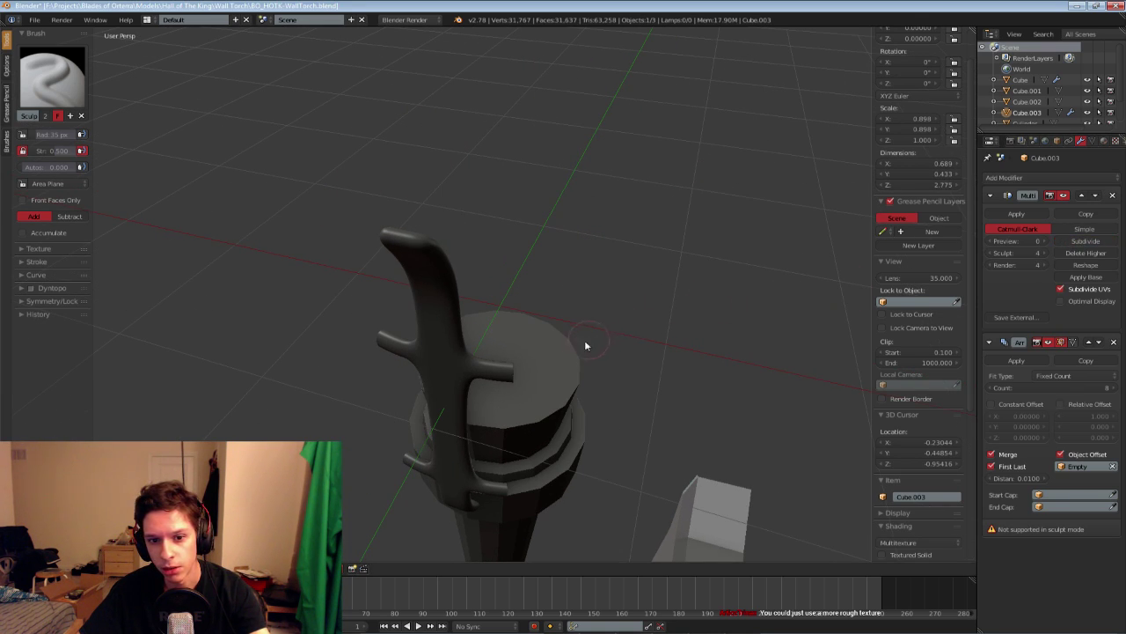
key(Tab)
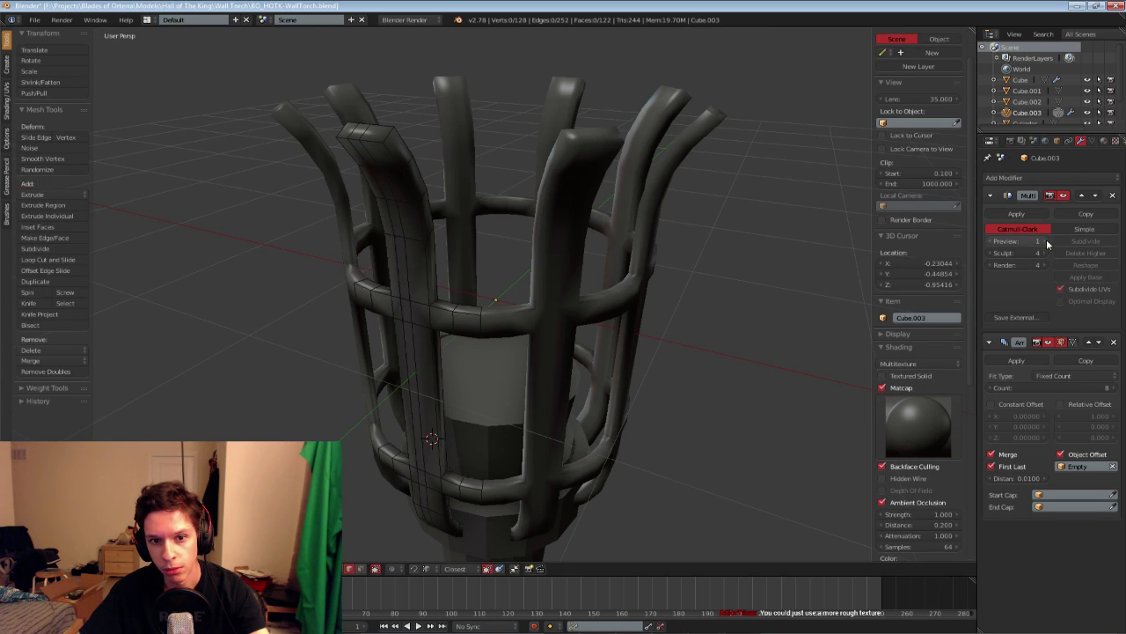
drag(1047, 242, 1082, 242)
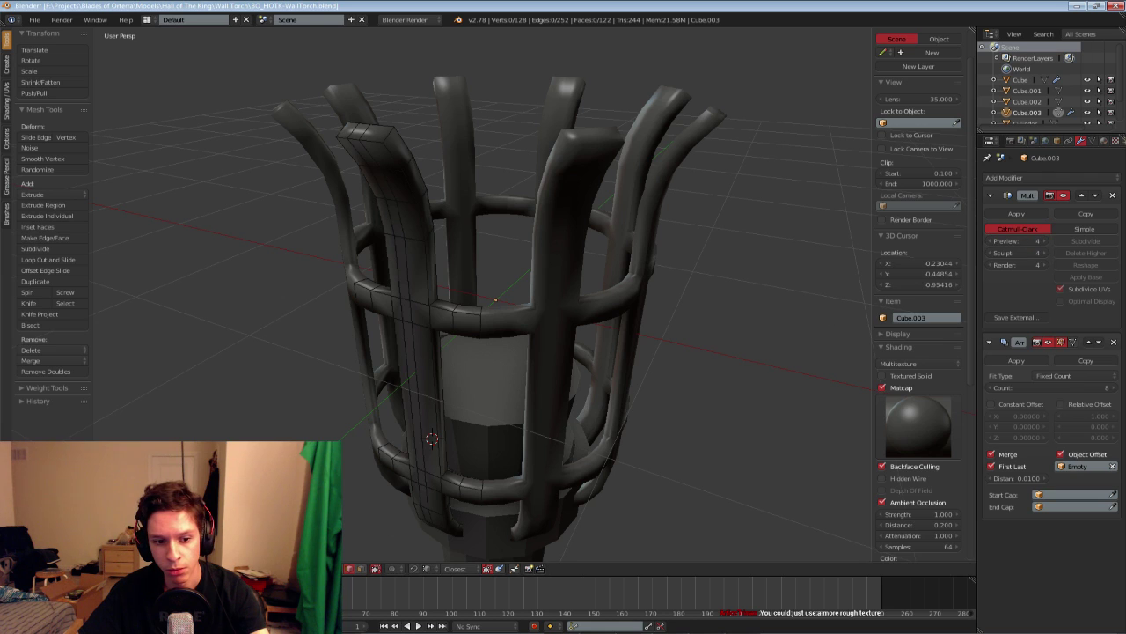
Inspect the subdivided cage in Object Mode and try to move its Array modifier above the Multiresolution modifier
key(Tab)
middle_drag(432, 395, 431, 380)
scroll(427, 397, down, 1)
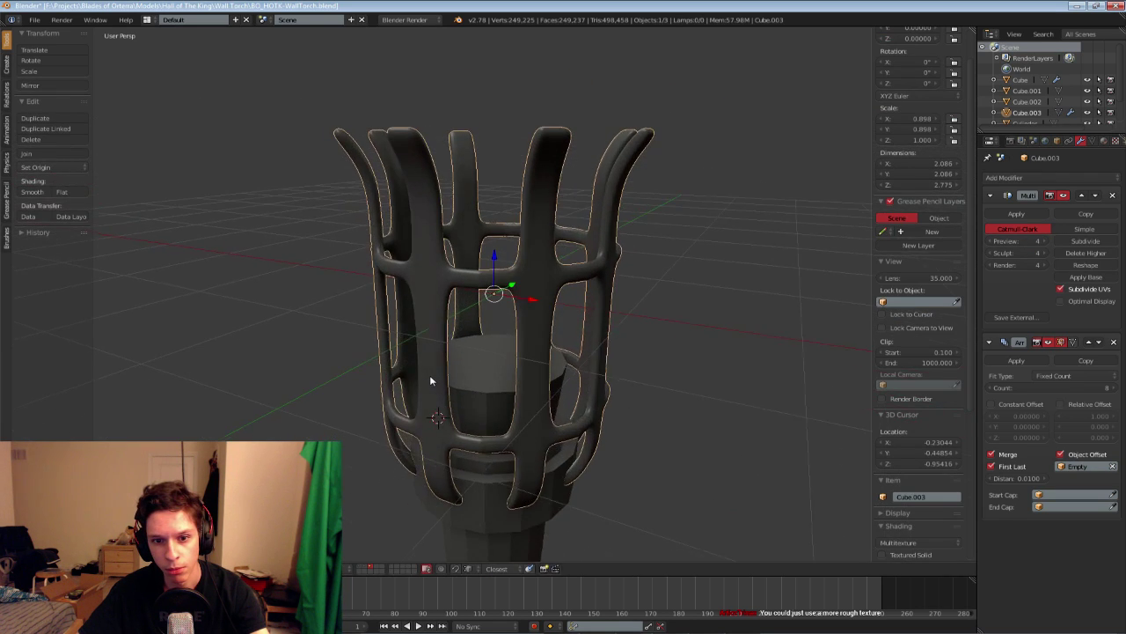
scroll(431, 379, up, 2)
scroll(430, 388, up, 3)
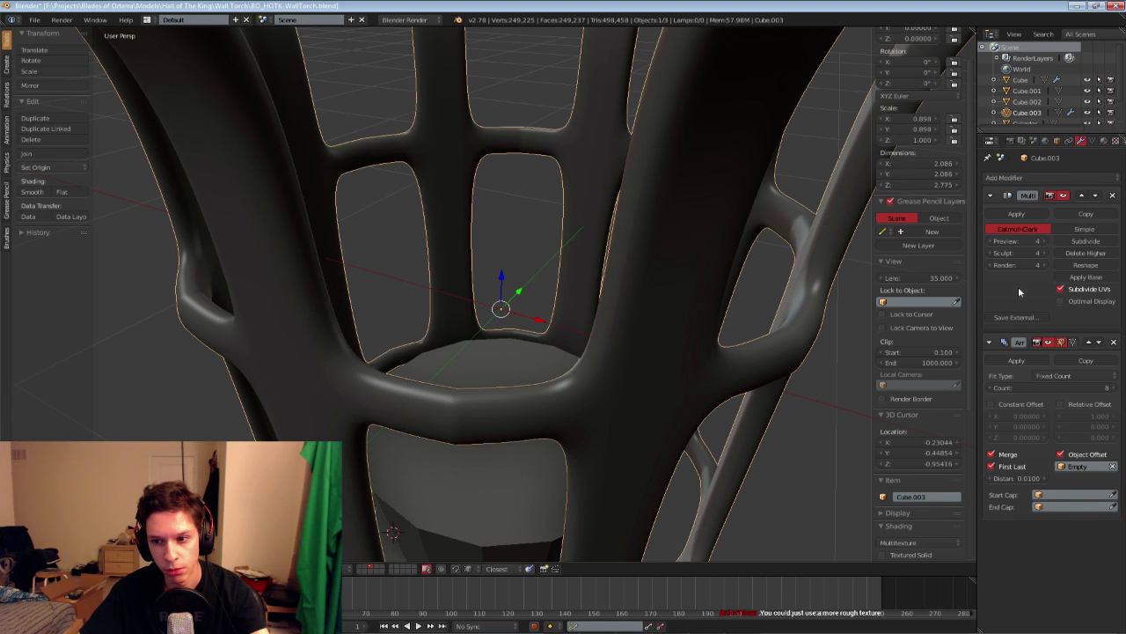
click(1091, 342)
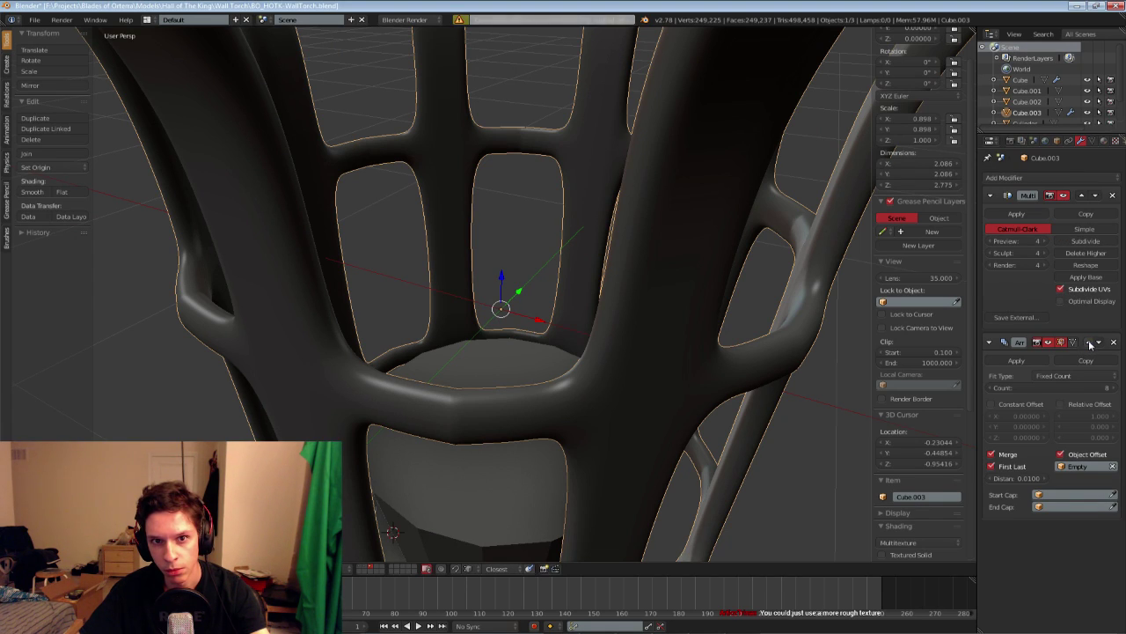
Examine the cage's subdivided mesh up close in wireframe and solid shading
scroll(528, 360, down, 5)
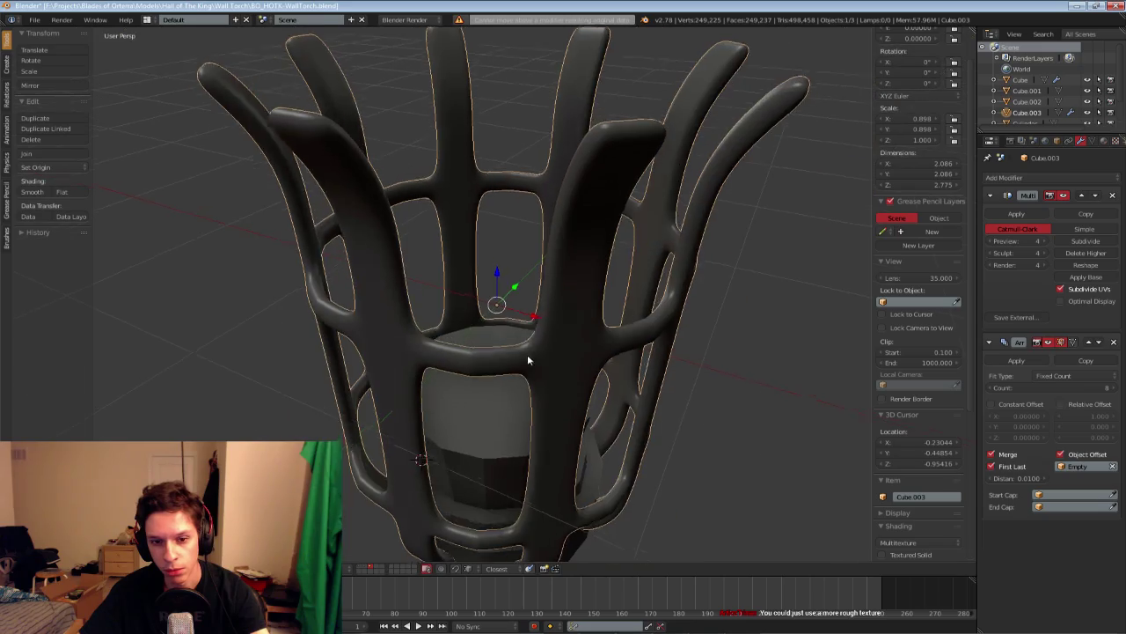
scroll(440, 448, up, 5)
key(Tab)
key(Tab)
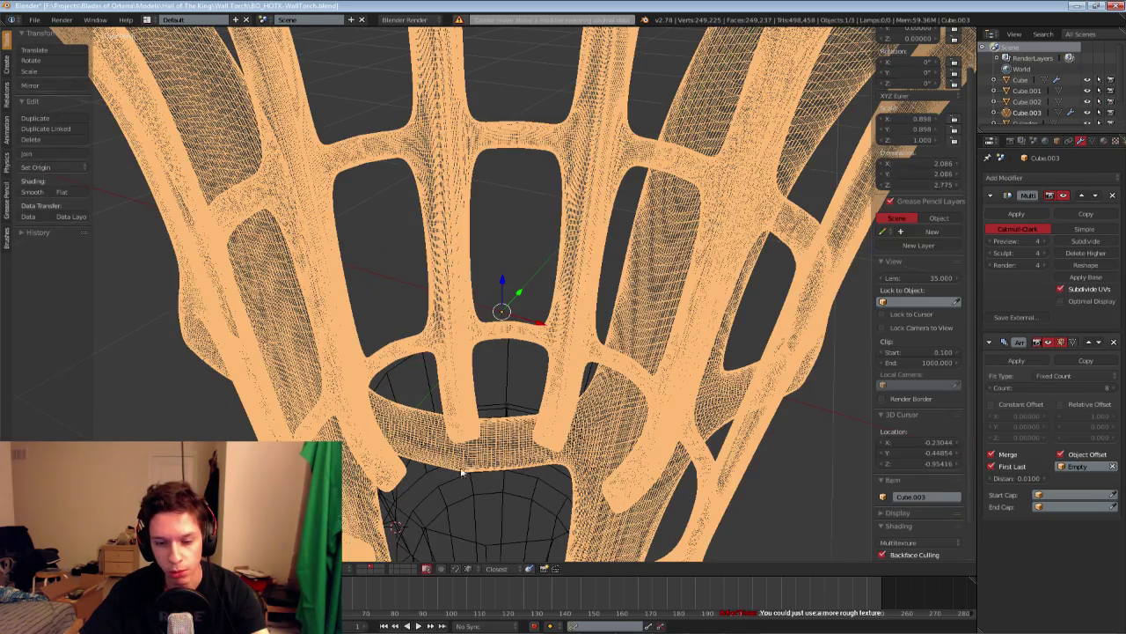
scroll(508, 442, up, 2)
key(z)
mouse_move(573, 354)
middle_down()
mouse_move(558, 339)
mouse_move(557, 304)
middle_up()
middle_drag(535, 198, 527, 346)
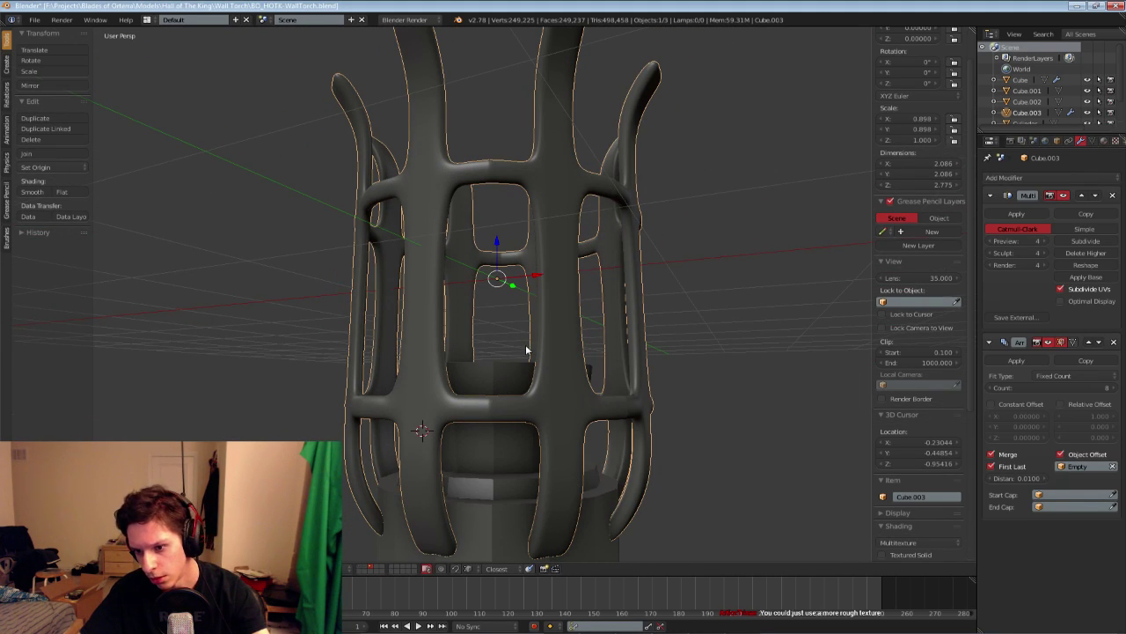
Try the Optimal Display and Subdivide UVs options, restore both, and set the Multiresolution preview level to 2
click(1060, 301)
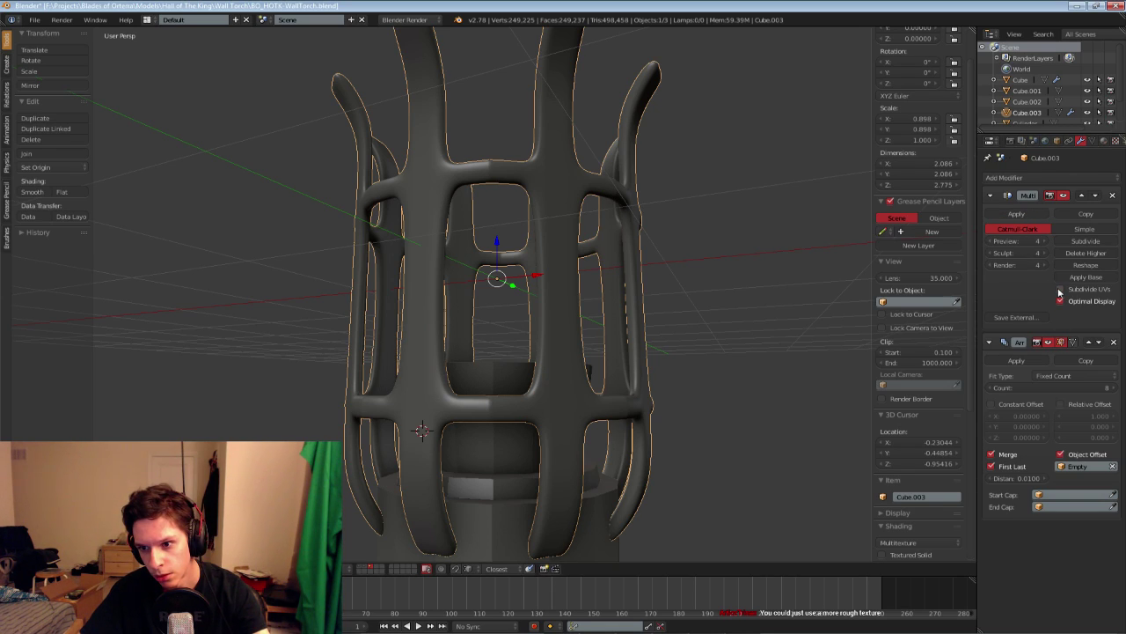
click(1061, 288)
click(1059, 301)
click(991, 241)
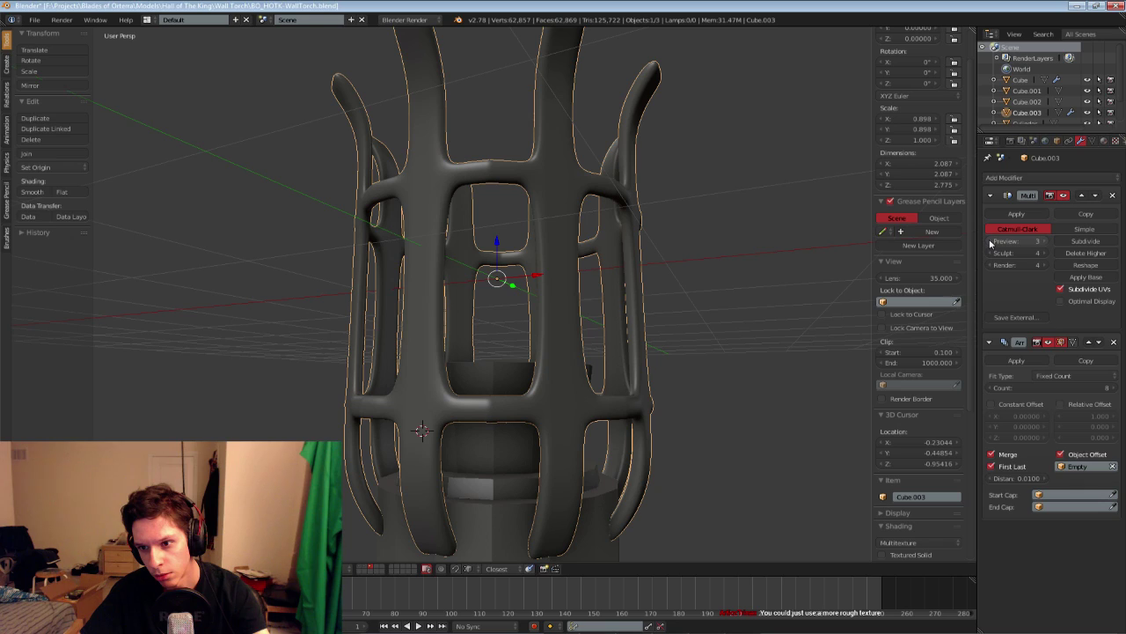
click(991, 241)
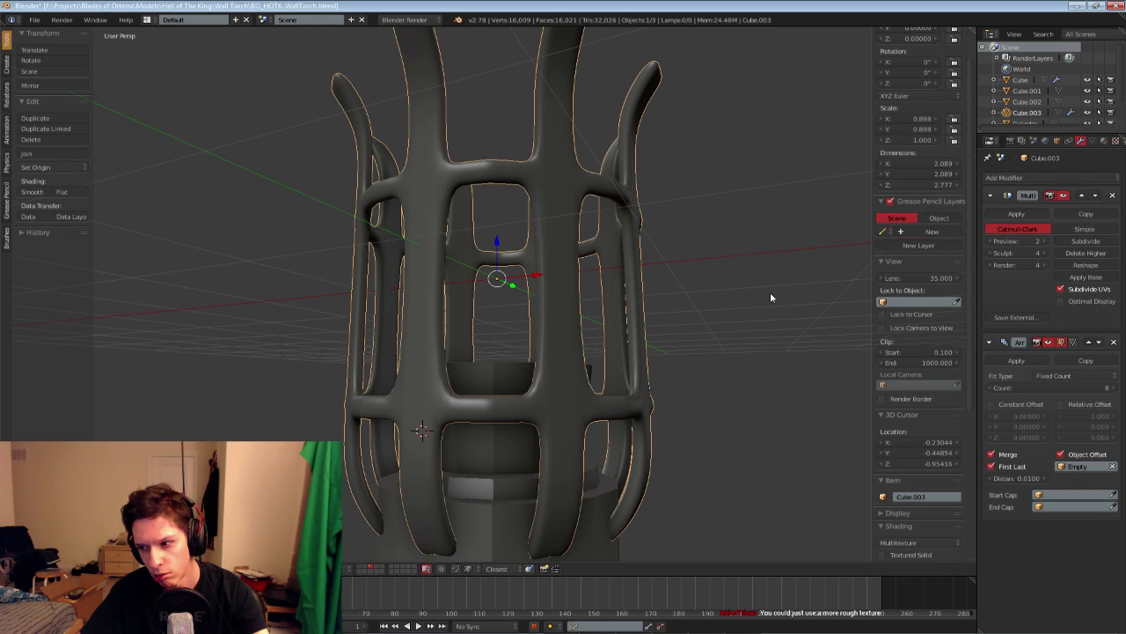
Toggle the Array modifier's viewport display off and on, and examine the joints between the cage bars
click(1048, 343)
click(1047, 342)
middle_drag(730, 327, 548, 363)
scroll(591, 426, up, 5)
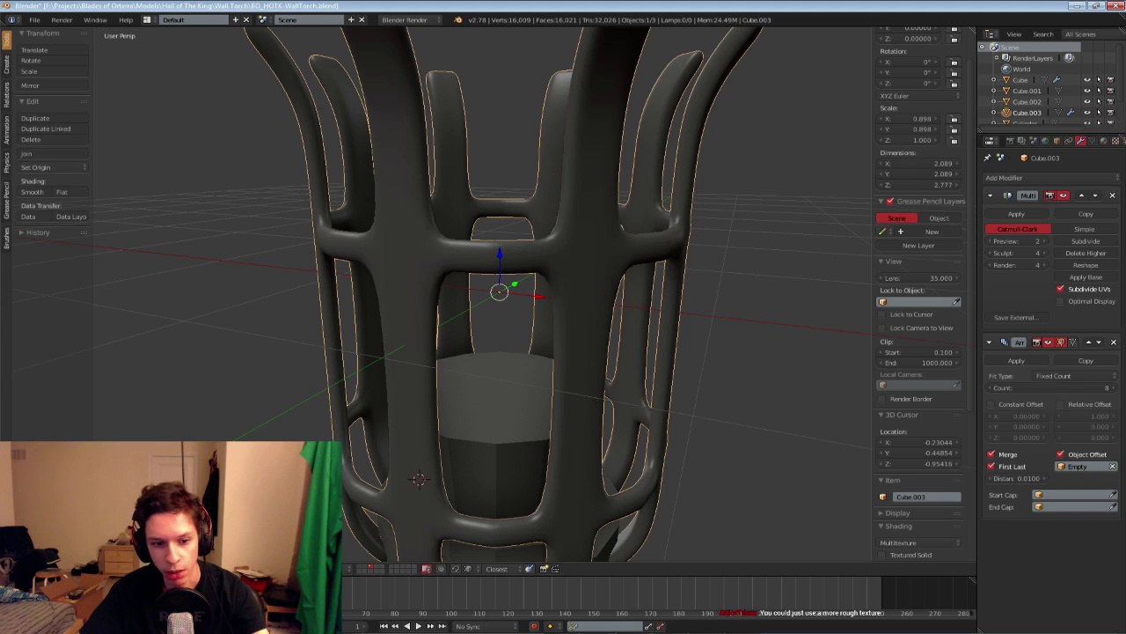
Add a second lengthwise edge loop on the other side of the editable bar's midline
key(ctrl+Tab)
mouse_move(458, 244)
middle_down()
mouse_move(476, 300)
mouse_move(445, 270)
middle_up()
key(Tab)
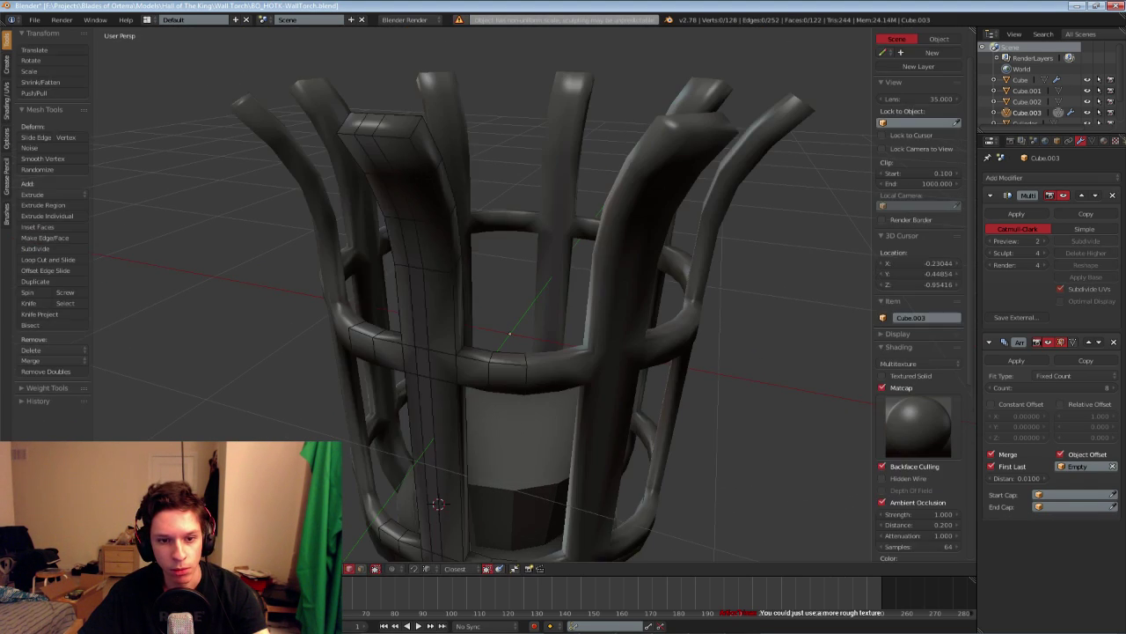
middle_drag(445, 182, 493, 195)
key(a)
key(a)
key(ctrl+r)
click(503, 199)
right_click(504, 199)
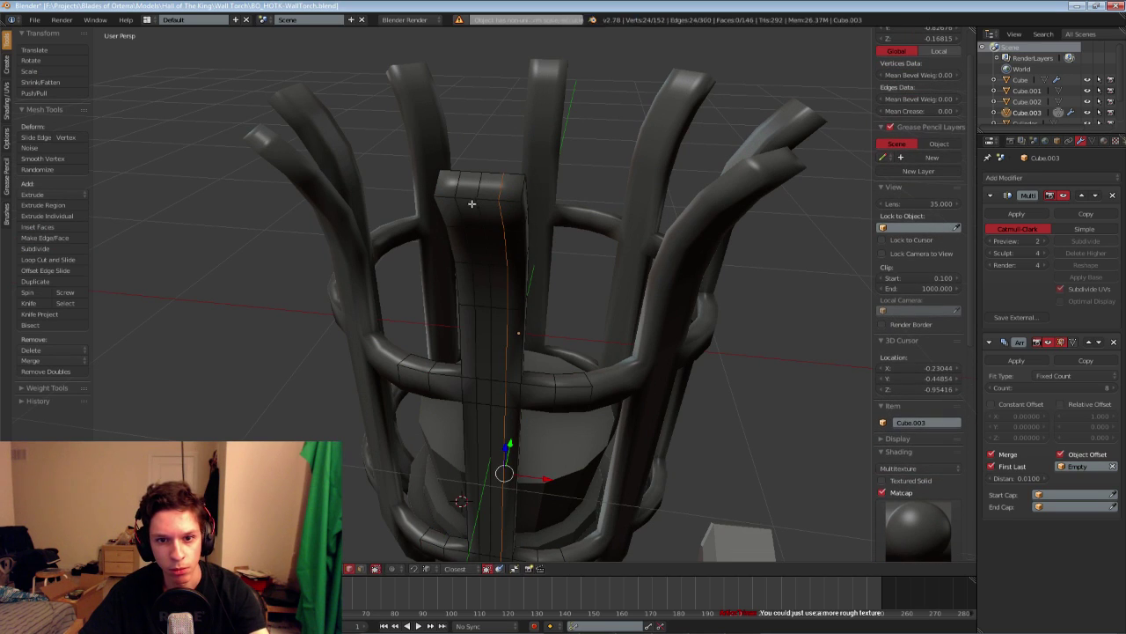
Scale the bar's two side loops apart along X towards its long edges and return to Sculpt Mode
alt+shift+right_click(461, 203)
key(s)
key(x)
right_click(642, 251)
key(s)
key(x)
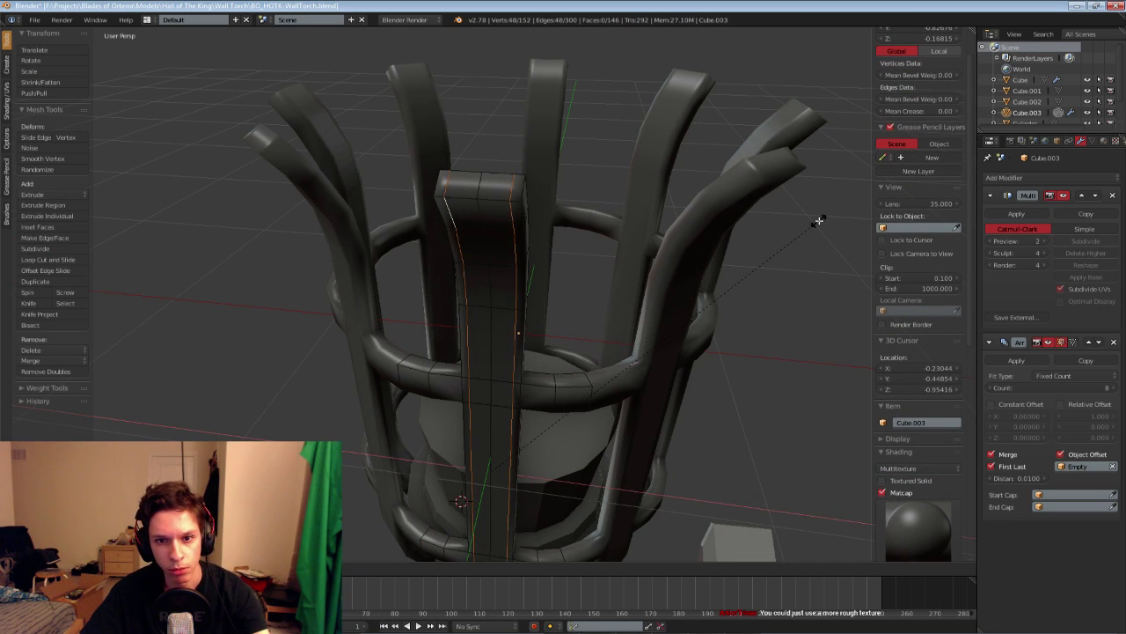
click(818, 221)
key(Tab)
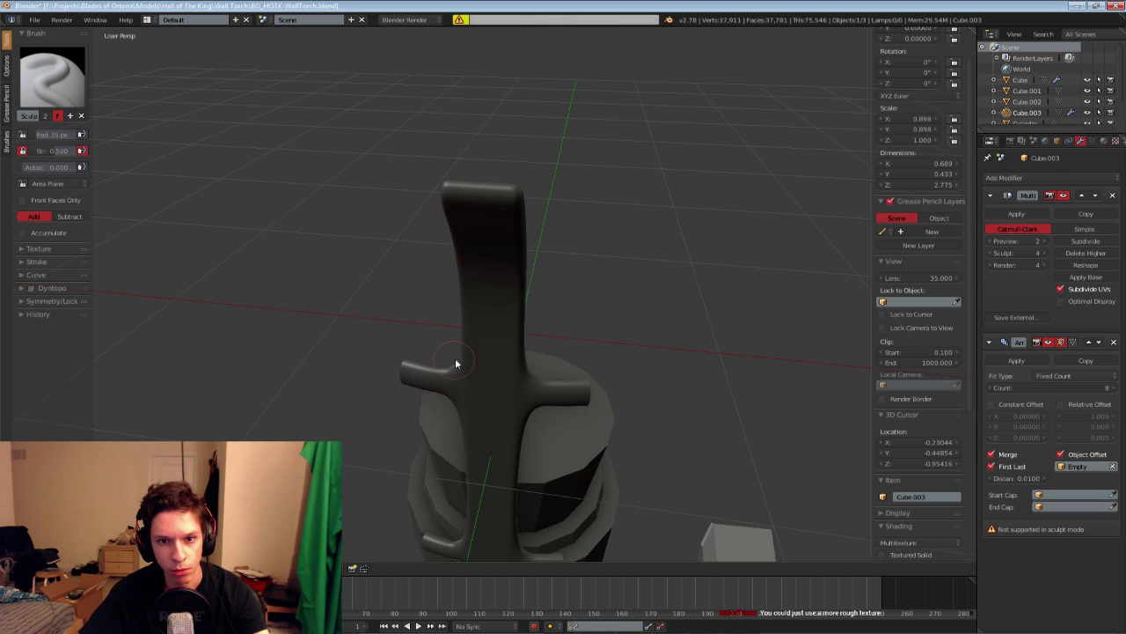
Leave Sculpt Mode and remove the Multiresolution modifier from the cage
mouse_move(455, 357)
middle_down()
mouse_move(414, 346)
mouse_move(493, 366)
mouse_move(474, 375)
middle_up()
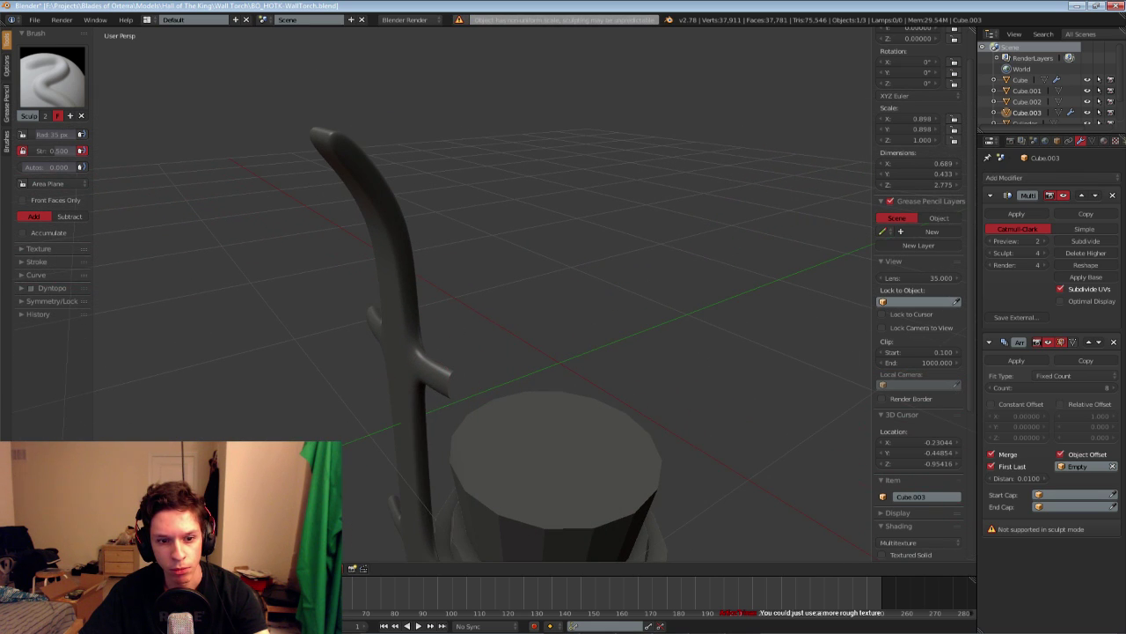
key(ctrl+tab)
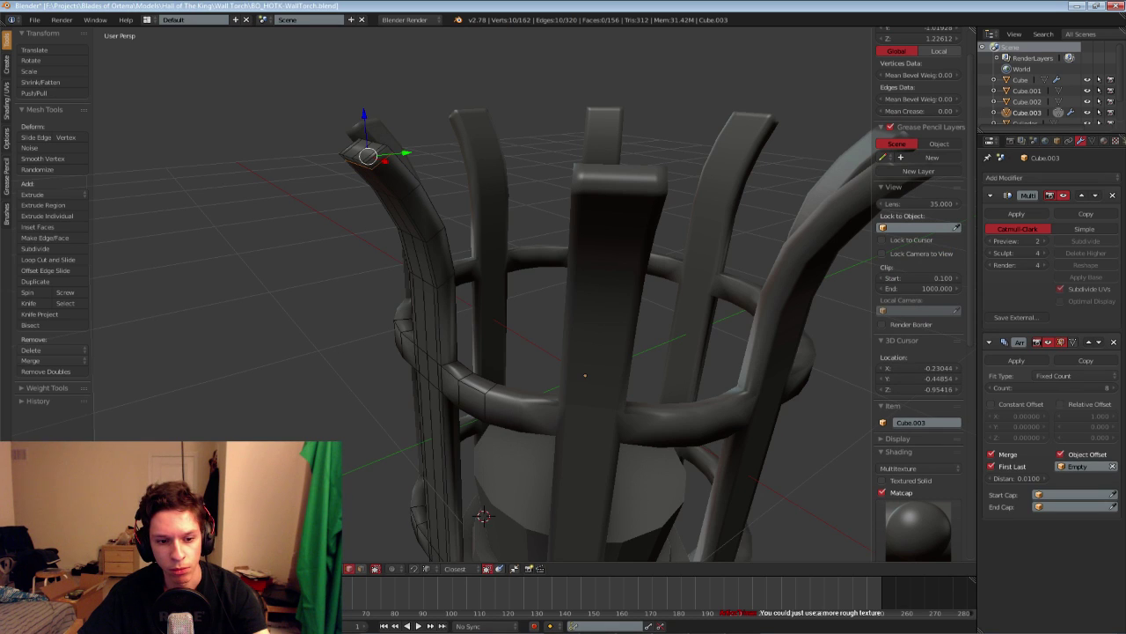
key(ctrl+Tab)
mouse_move(585, 376)
middle_down()
mouse_move(380, 364)
mouse_move(432, 329)
mouse_move(488, 322)
mouse_move(490, 400)
mouse_move(493, 383)
middle_up()
key(Tab)
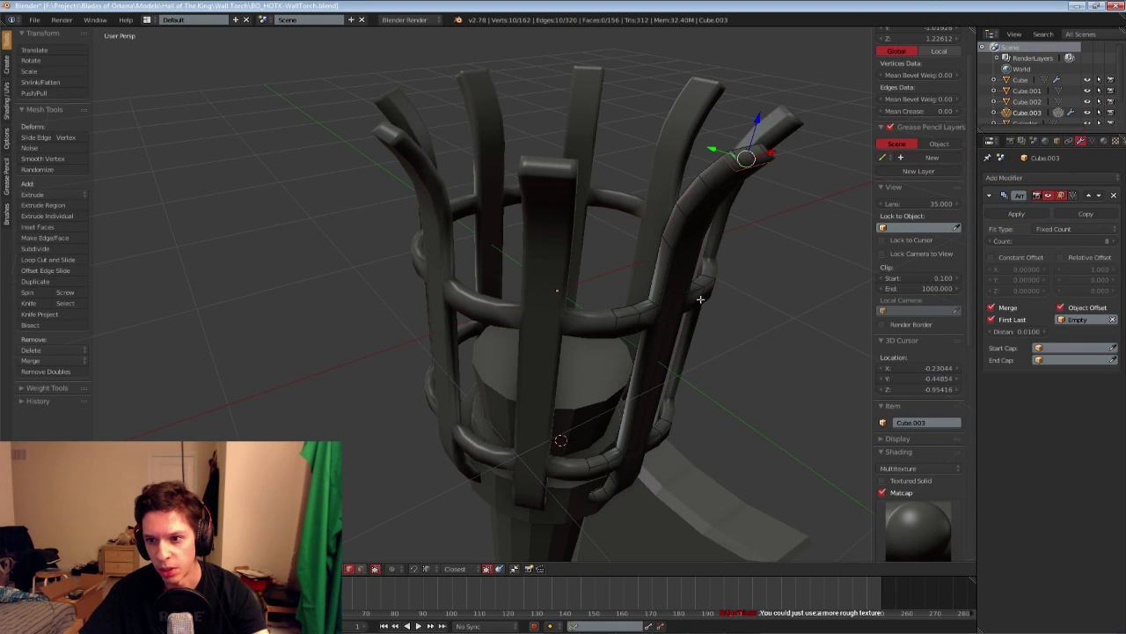
Add a Subdivision Surface modifier to the cage with its view subdivisions set to 2
middle_drag(733, 295, 740, 273)
key(Tab)
click(1005, 177)
click(908, 358)
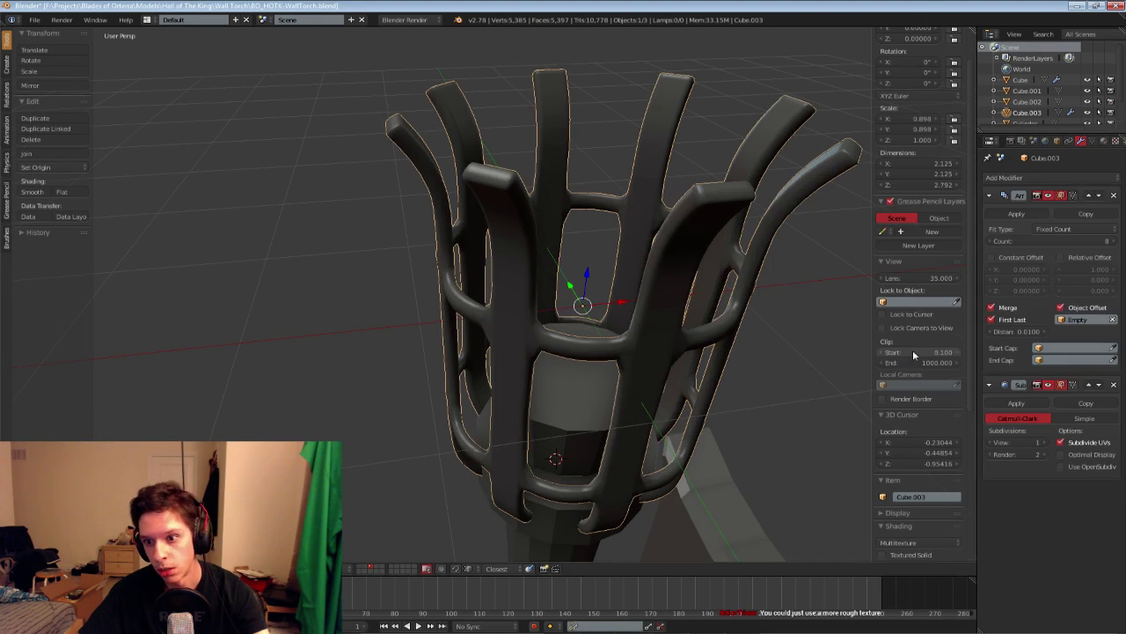
click(1044, 442)
shift+middle_drag(766, 377, 700, 343)
scroll(700, 347, up, 4)
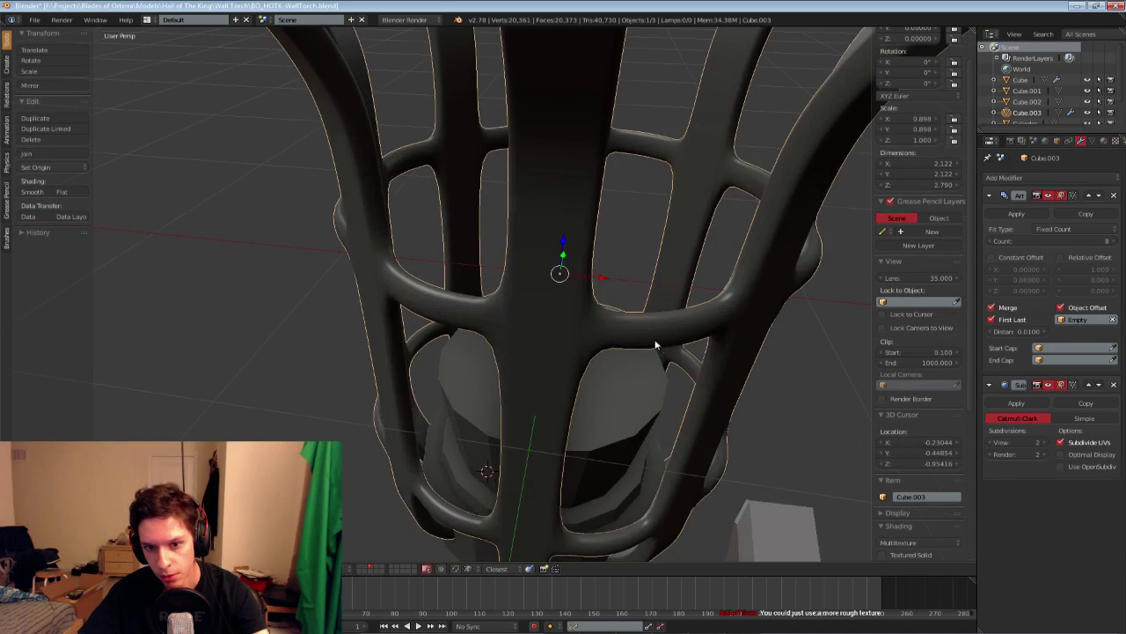
Try the Subdivision Surface modifier above the Array modifier, and restore its place below it
click(1089, 384)
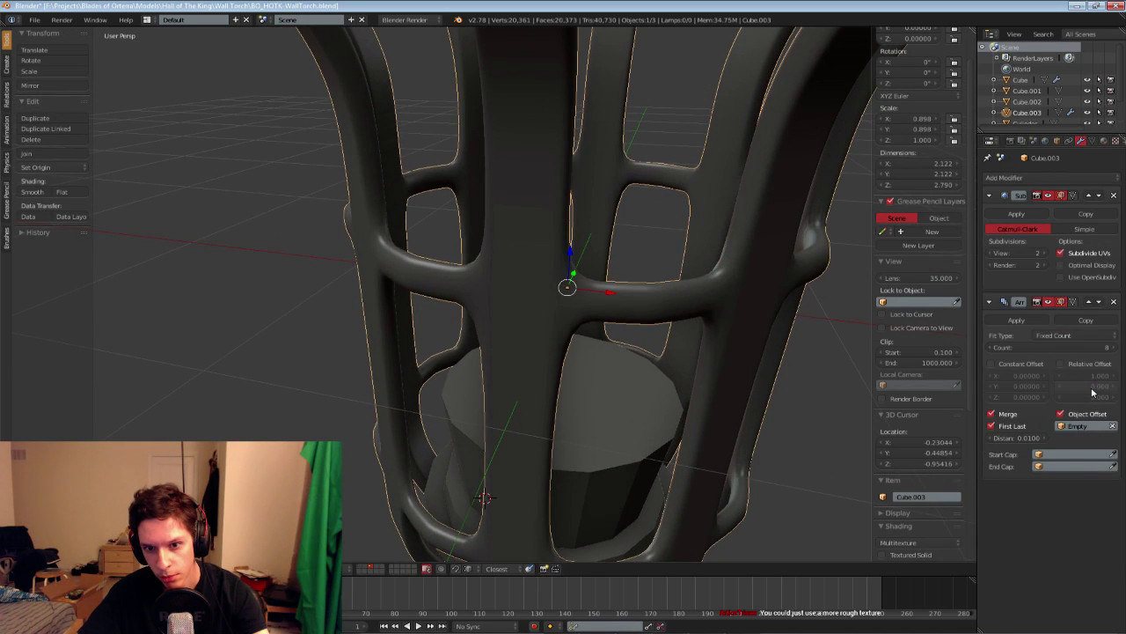
click(1099, 195)
middle_drag(616, 281, 570, 300)
scroll(571, 300, down, 5)
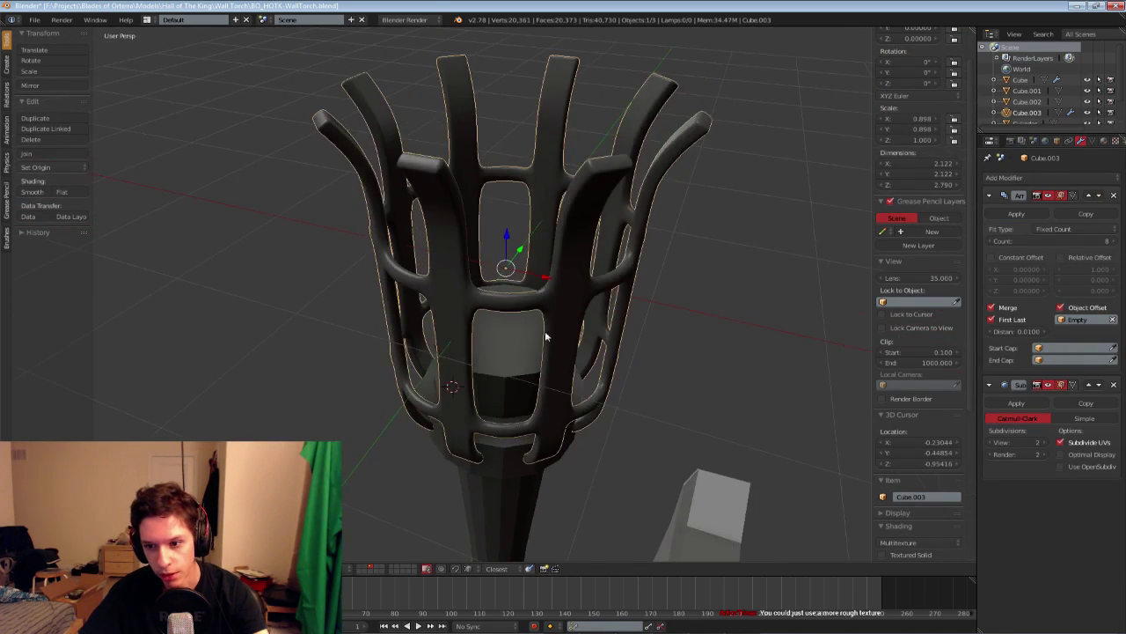
middle_drag(550, 247, 530, 217)
Add two lengthwise edge loops to the outer face of the editable segment's upper crossbar, near its upper and lower edges
key(Tab)
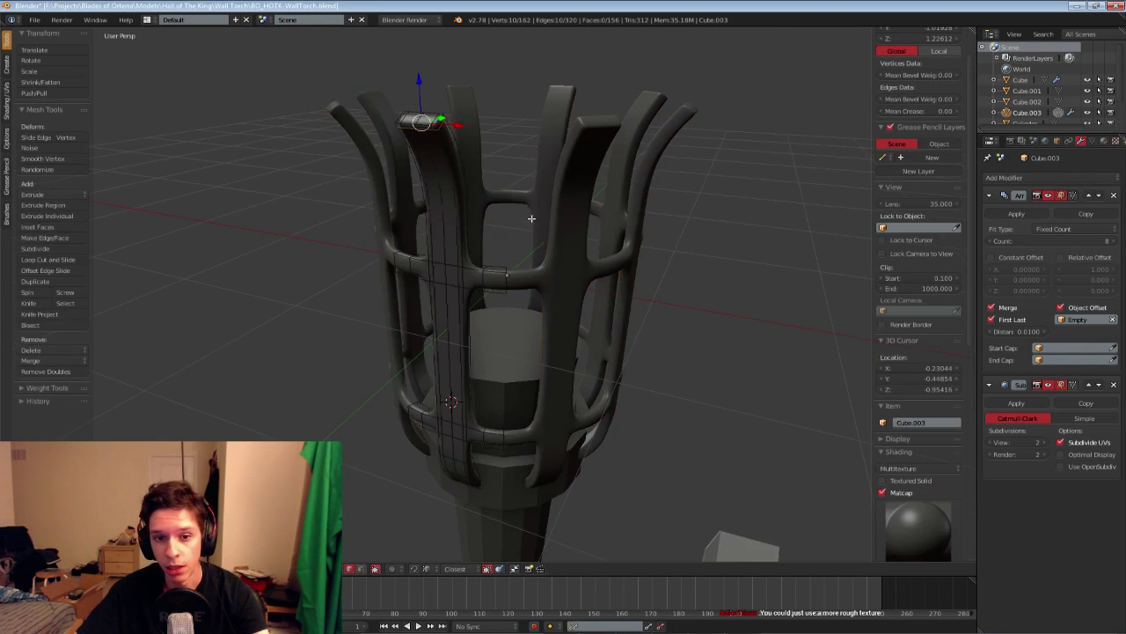
scroll(508, 327, up, 5)
shift+middle_drag(520, 273, 607, 305)
key(a)
key(ctrl+r)
click(508, 263)
click(507, 244)
key(a)
key(ctrl+r)
click(498, 269)
key(a)
Add two lengthwise edge loops to the inner face of the upper crossbar, near its upper and lower edges
key(ctrl+r)
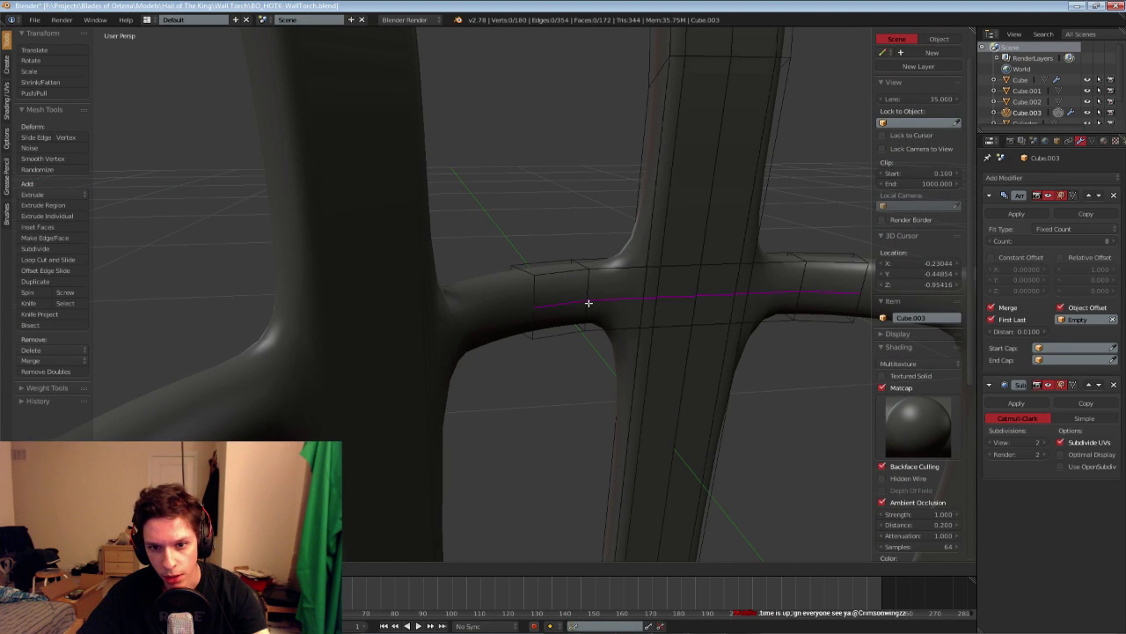
click(588, 302)
click(591, 286)
key(a)
key(ctrl+r)
click(592, 313)
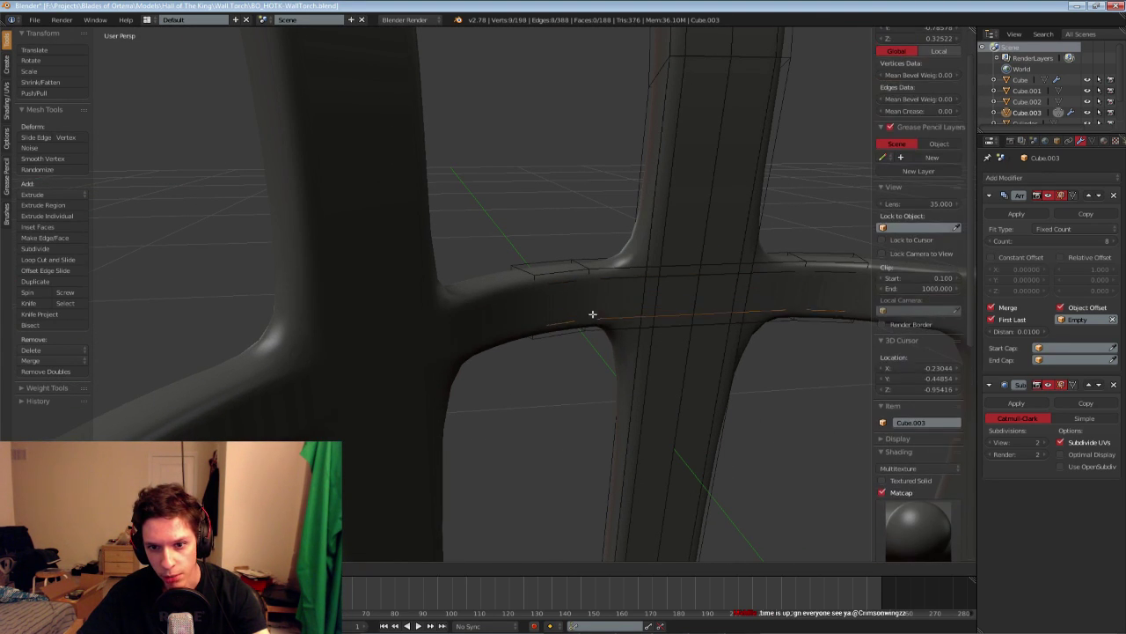
click(592, 315)
key(a)
Add an edge loop around the upper crossbar on each side of the vertical bar, slid close to the joint
scroll(591, 314, down, 1)
middle_drag(575, 290, 528, 299)
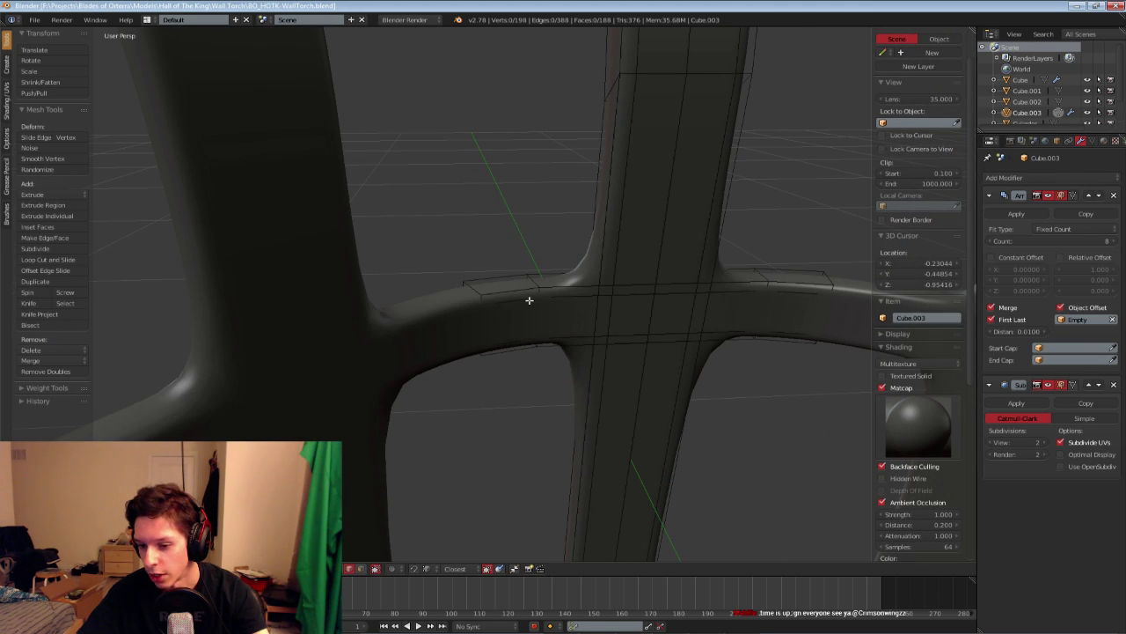
key(ctrl+r)
click(581, 295)
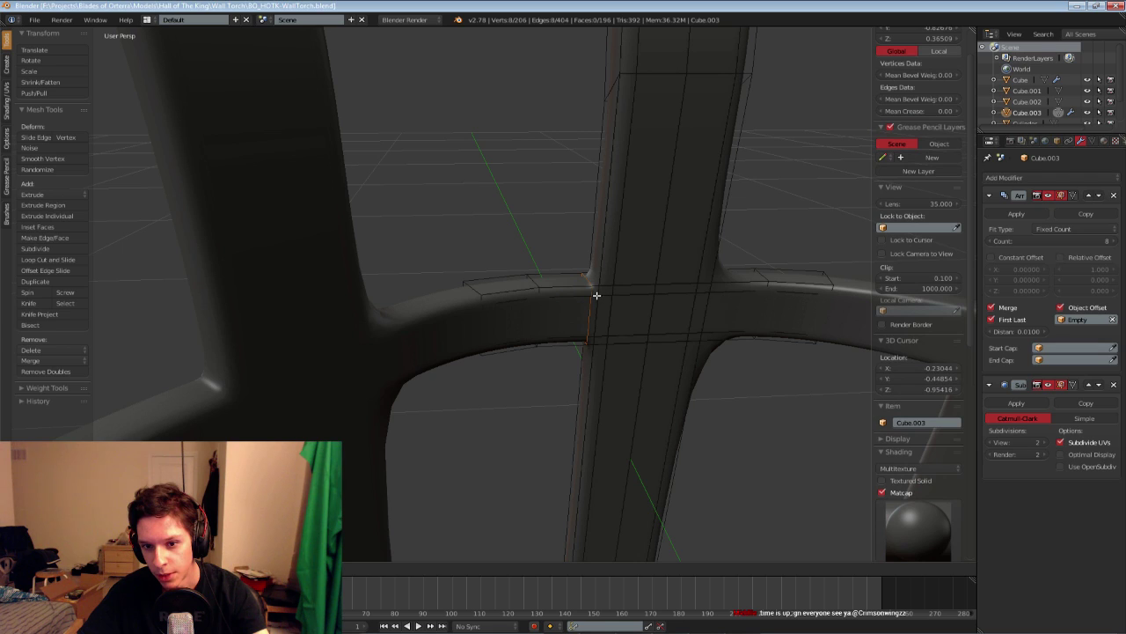
click(595, 296)
key(a)
key(ctrl+r)
click(725, 293)
click(712, 298)
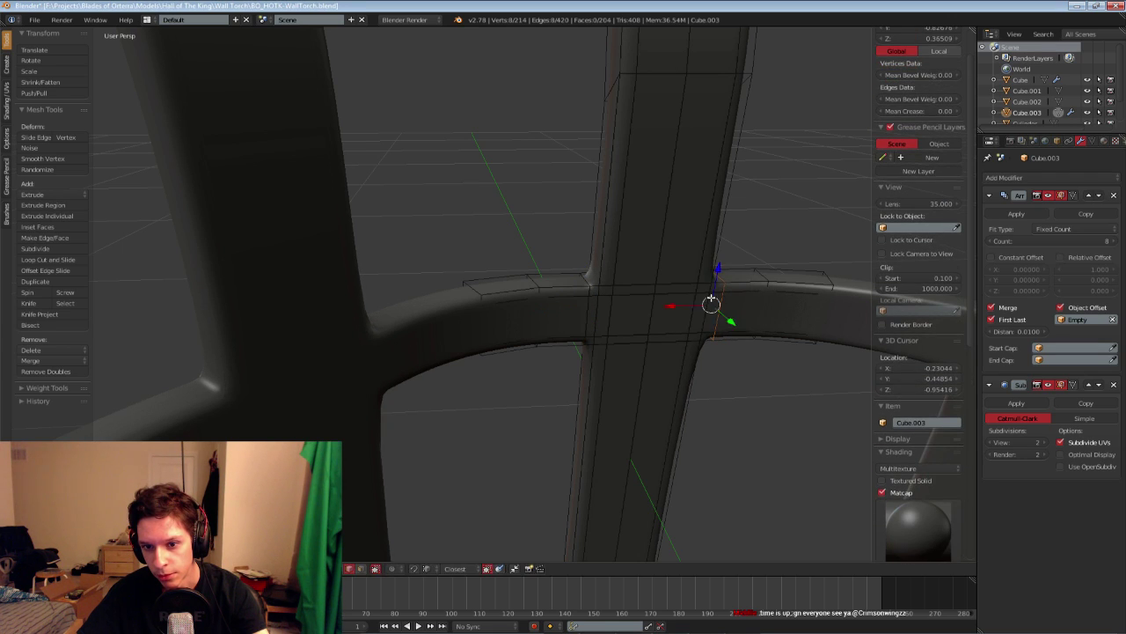
Add edge loops around the vertical bar just above and just below the upper crossbar
key(a)
key(ctrl+r)
click(714, 268)
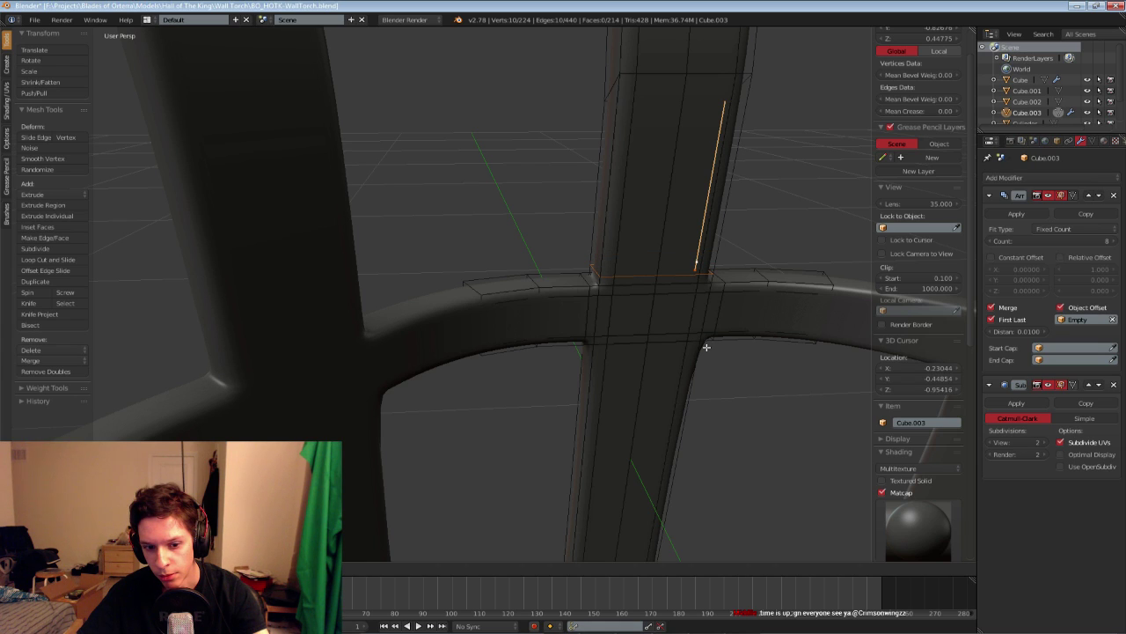
key(a)
key(ctrl+r)
click(598, 381)
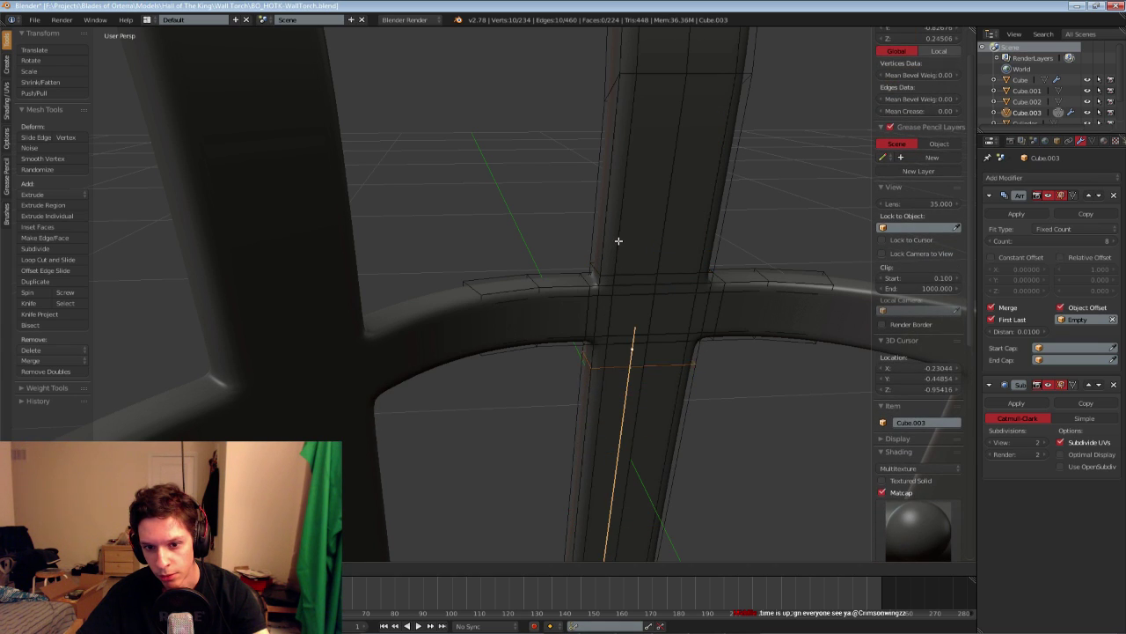
key(a)
Return to Object Mode, check the sharpened cage joints, and save the file
scroll(684, 287, down, 7)
key(Tab)
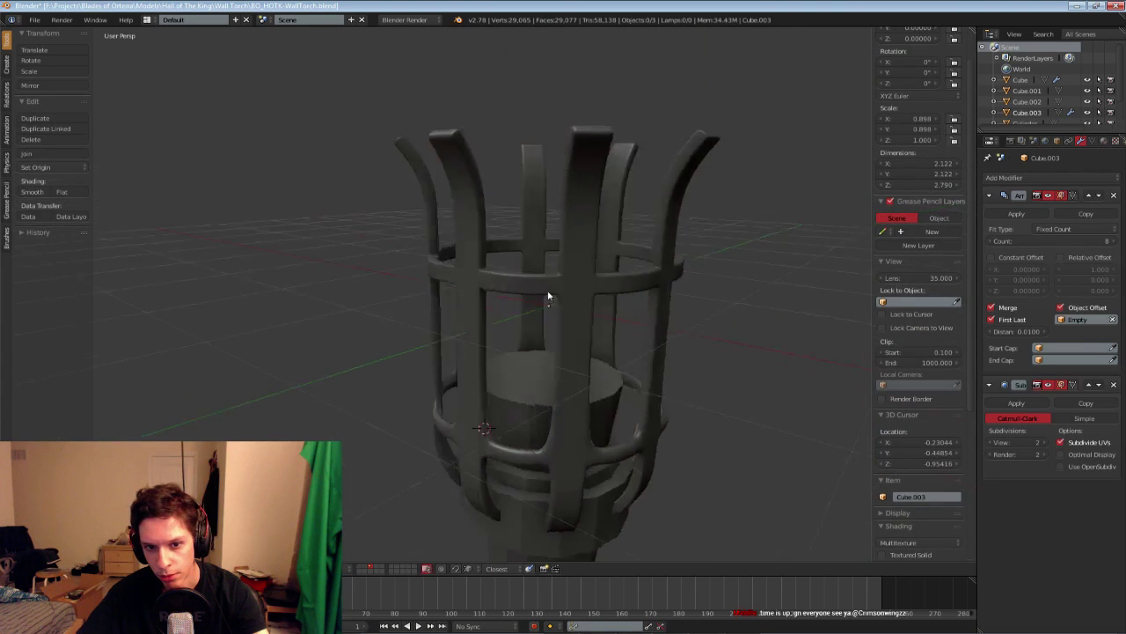
middle_drag(548, 294, 576, 272)
scroll(576, 272, down, 4)
key(ctrl+s)
middle_drag(524, 310, 477, 313)
Add two lengthwise edge loops to the outer face of the lower crossbar, near its upper and lower edges
key(Tab)
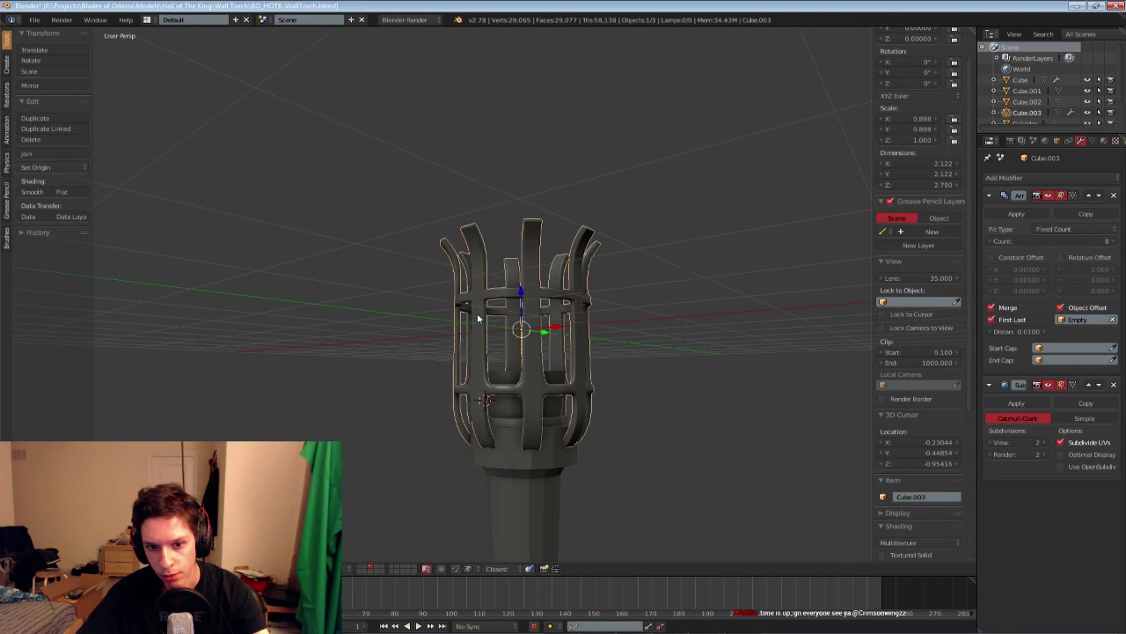
scroll(523, 273, up, 5)
middle_drag(523, 273, 488, 384)
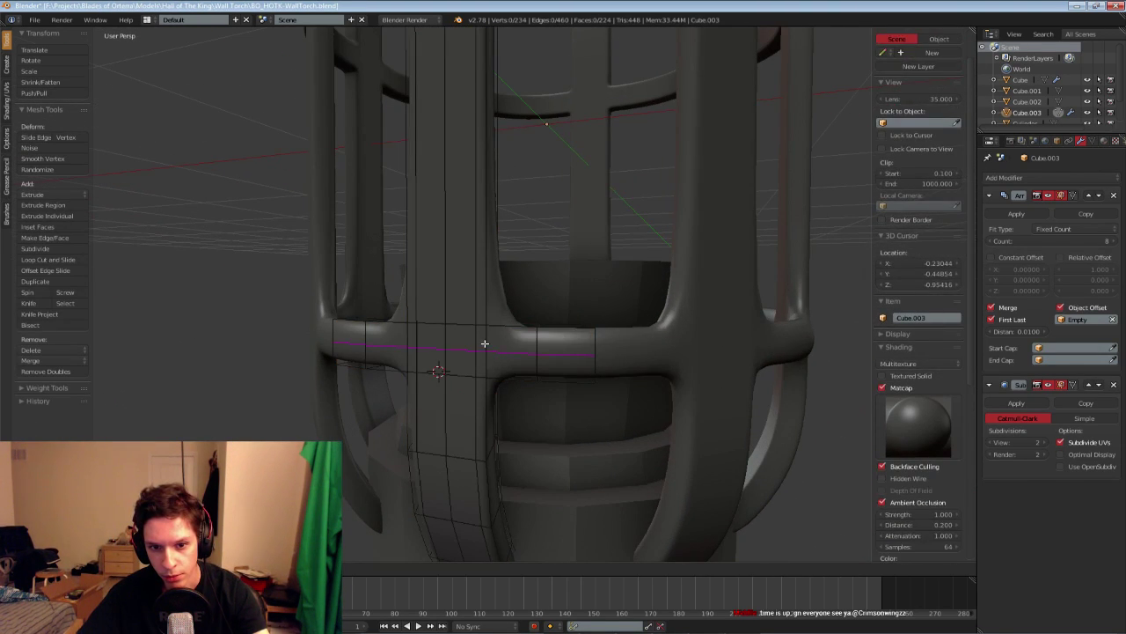
click(485, 343)
click(480, 325)
key(ctrl+r)
click(486, 357)
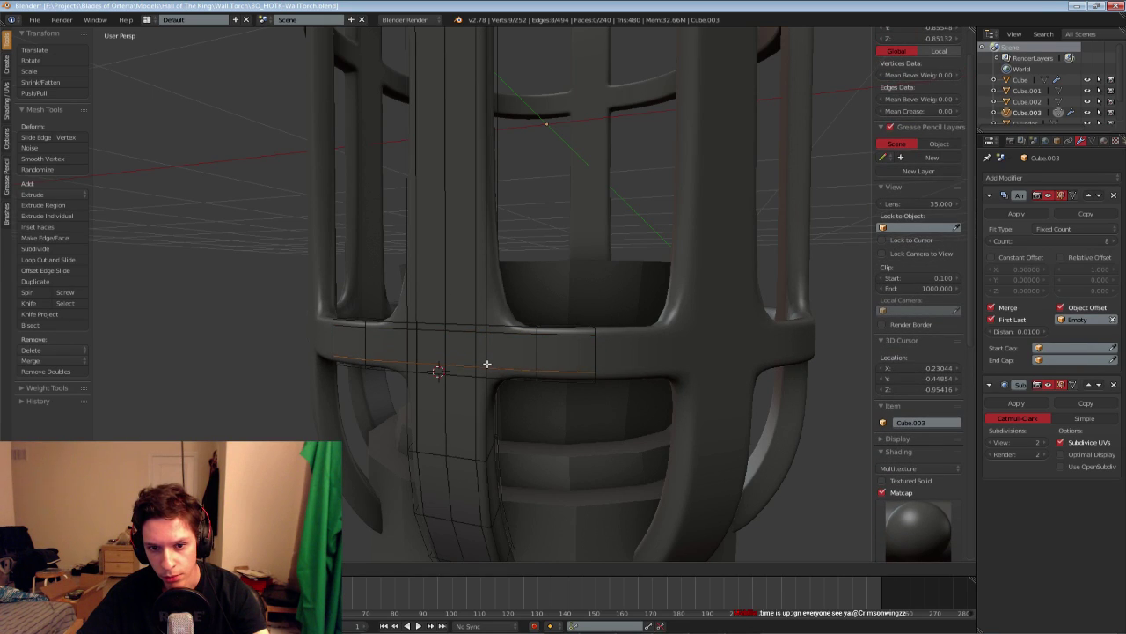
click(487, 362)
middle_drag(489, 359, 511, 374)
Add an edge loop around the lower crossbar on each side of the vertical bar, close to the joint
key(ctrl+r)
click(505, 330)
click(492, 327)
middle_drag(493, 328, 457, 336)
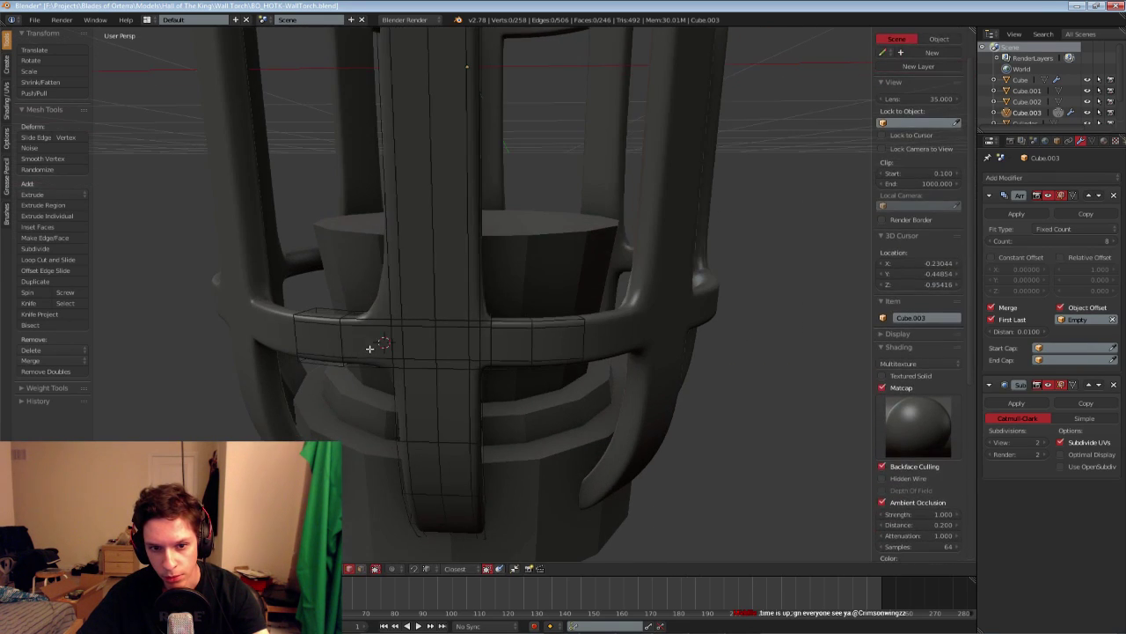
key(ctrl+r)
click(370, 346)
Add edge loops around the vertical bar just above and just below the lower crossbar
key(ctrl+r)
click(389, 316)
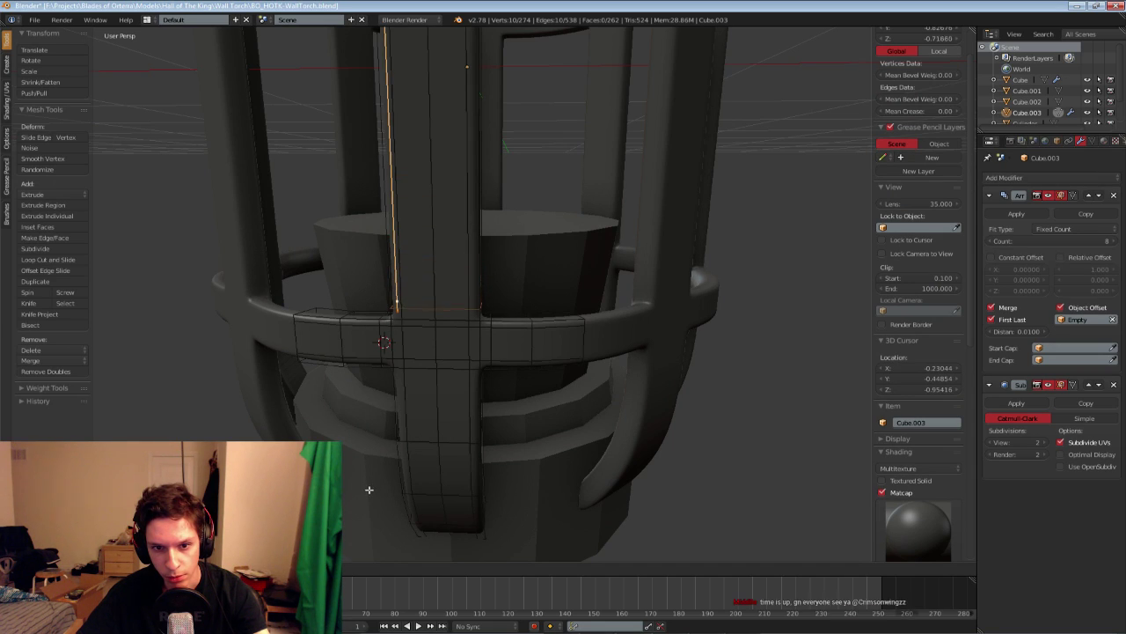
key(ctrl+r)
click(397, 392)
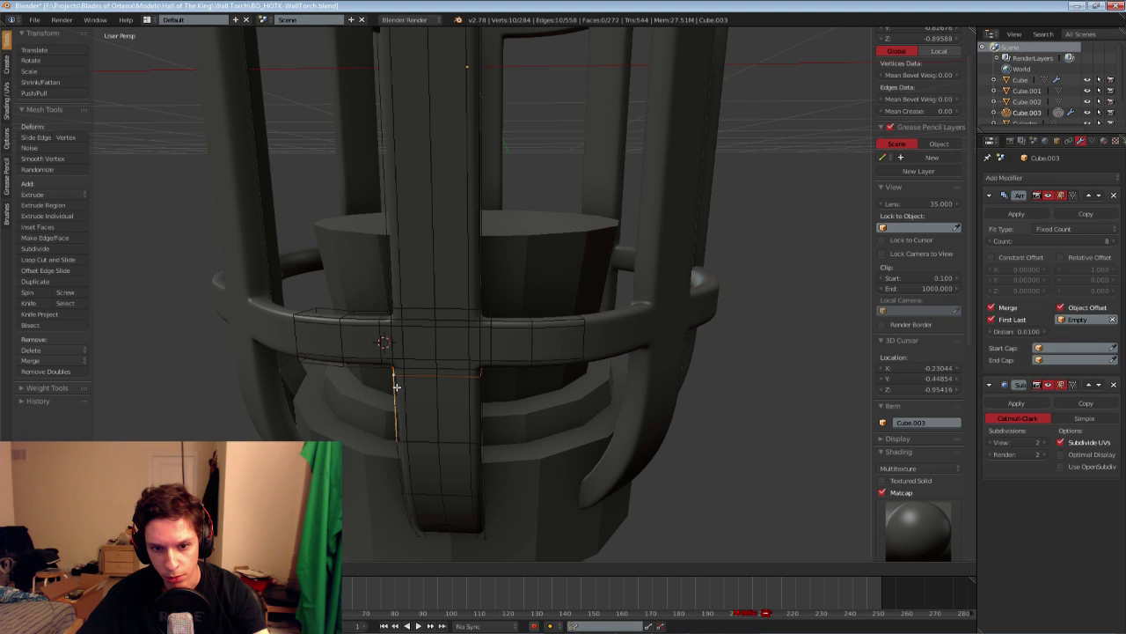
key(ctrl+space)
Add two lengthwise edge loops to the inner face of the lower crossbar, near its upper and lower edges
middle_drag(397, 387, 448, 360)
key(Tab)
scroll(483, 410, down, 3)
scroll(420, 476, up, 4)
key(Tab)
scroll(485, 372, up, 4)
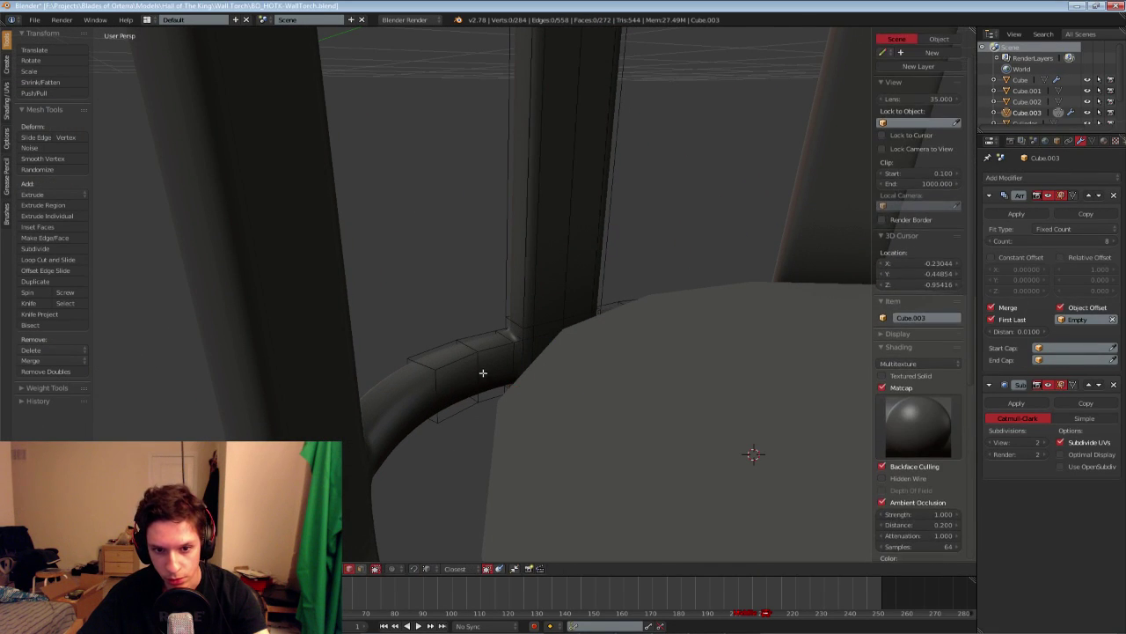
key(ctrl+z)
key(ctrl+z)
key(ctrl+z)
key(ctrl+z)
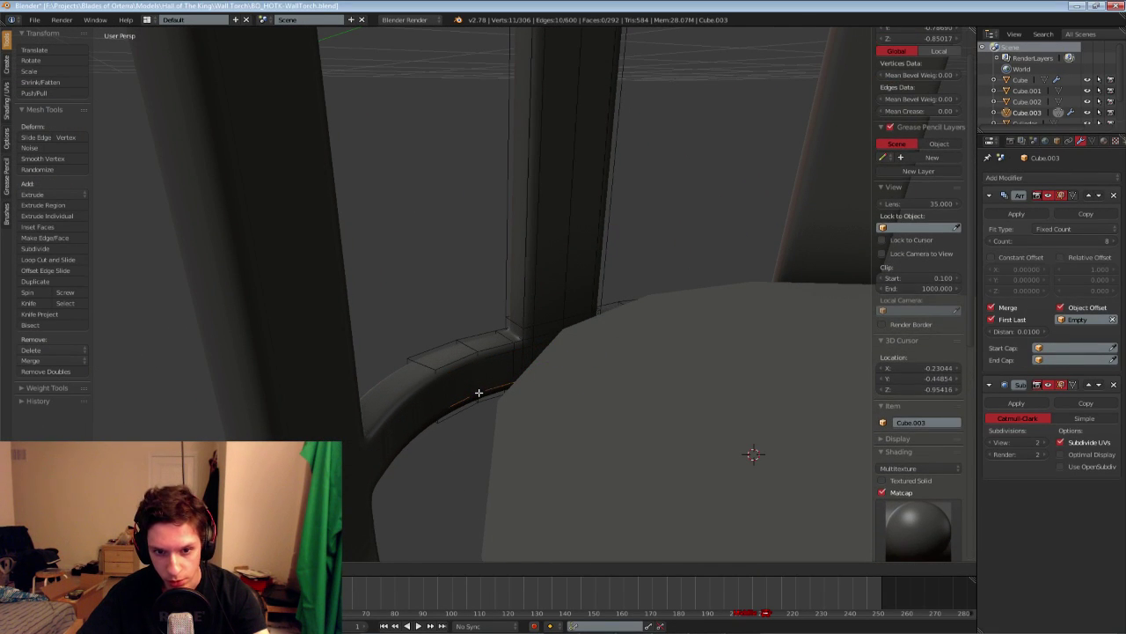
Add two edge loops along the lower crossbar's top face and up one side of the vertical bar, near the edges
middle_drag(478, 393, 438, 391)
click(437, 380)
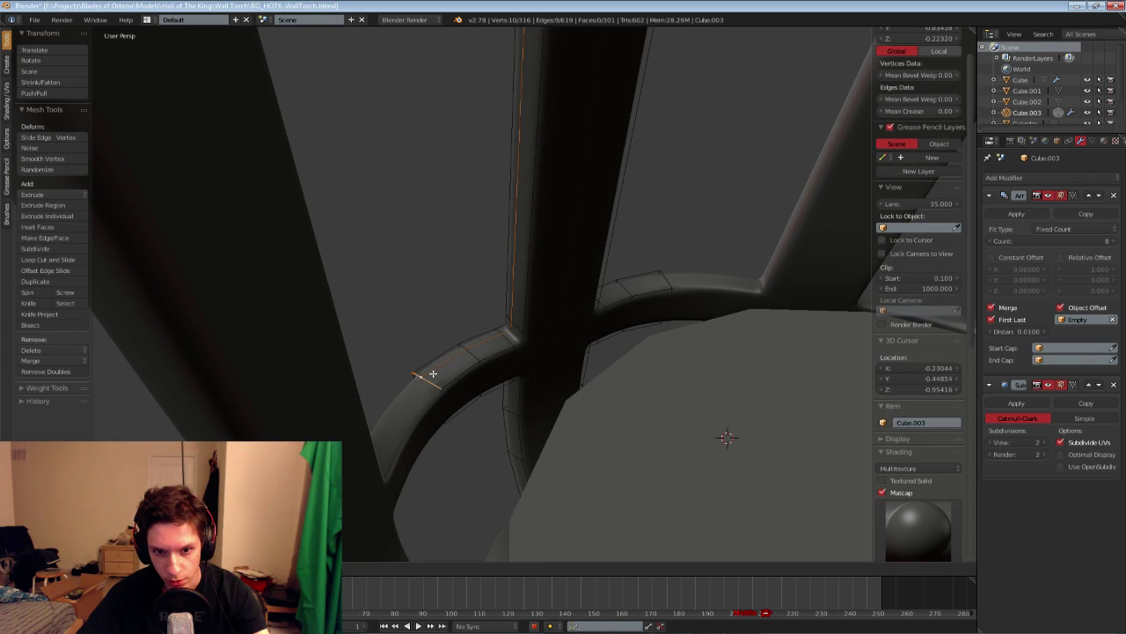
click(432, 371)
key(a)
key(ctrl+r)
click(433, 379)
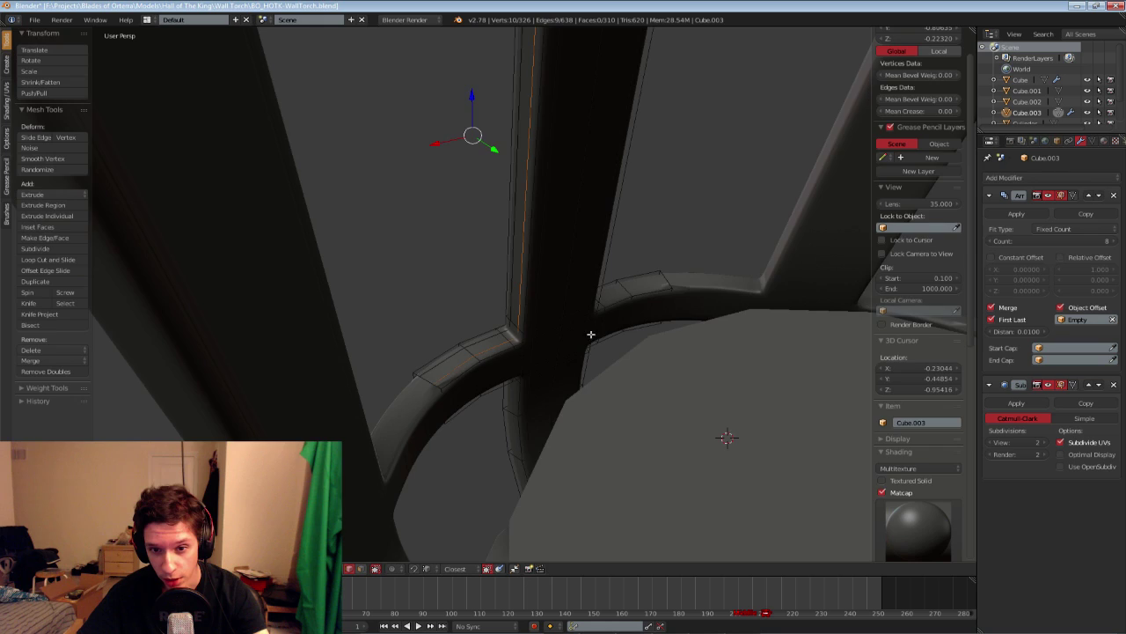
Add two matching edge loops along the crossbar's top face and up the opposite side of the vertical bar
middle_drag(591, 335, 490, 370)
key(ctrl+r)
click(486, 401)
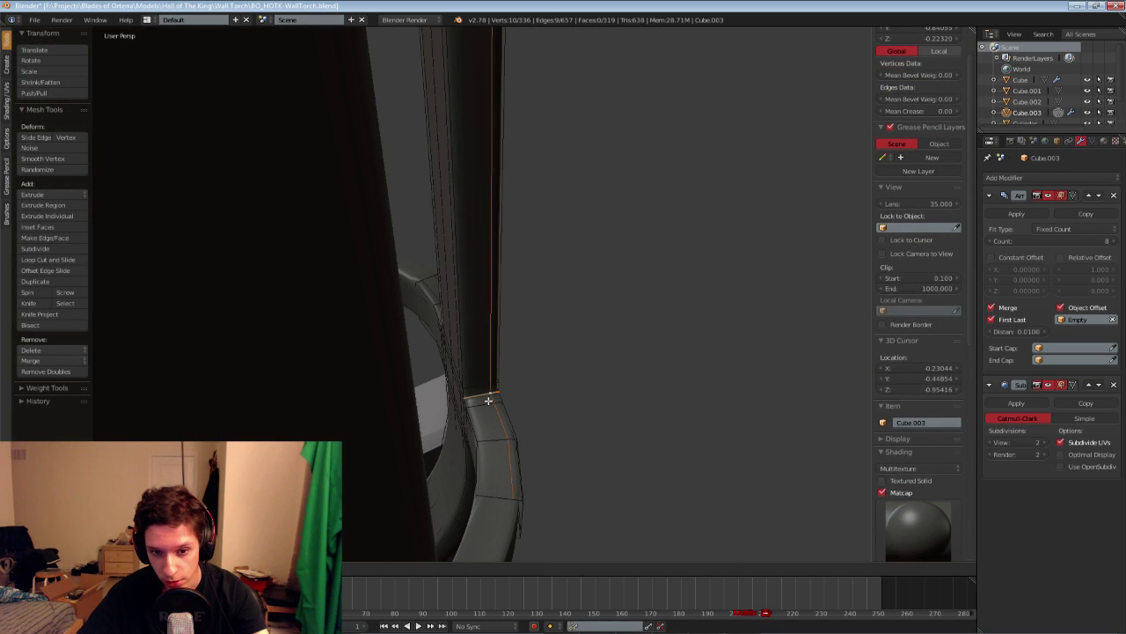
key(ctrl+r)
click(479, 403)
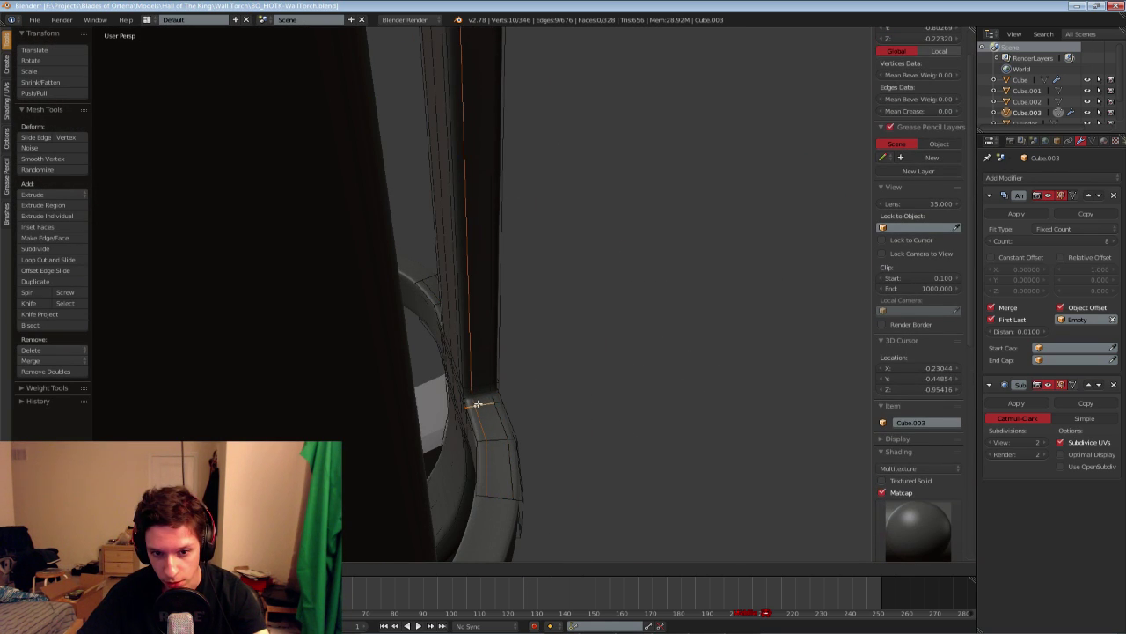
click(479, 404)
key(a)
Return to Object Mode, deselect the cage, and save the file
key(Tab)
scroll(481, 407, down, 3)
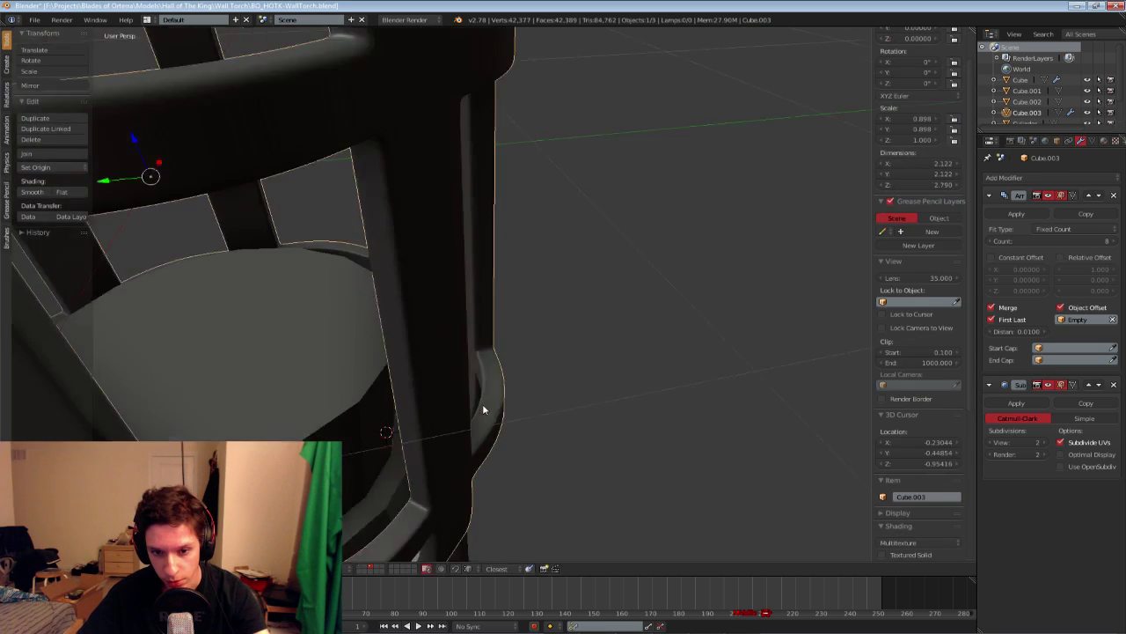
scroll(396, 379, down, 6)
middle_drag(482, 407, 596, 447)
key(a)
key(ctrl+s)
click(393, 331)
Select the torch's central cylinder and open its mesh for editing with nothing selected
scroll(420, 353, down, 3)
scroll(446, 399, up, 2)
right_click(438, 401)
key(Tab)
scroll(435, 390, up, 2)
key(a)
key(Tab)
scroll(448, 404, down, 4)
scroll(485, 406, down, 3)
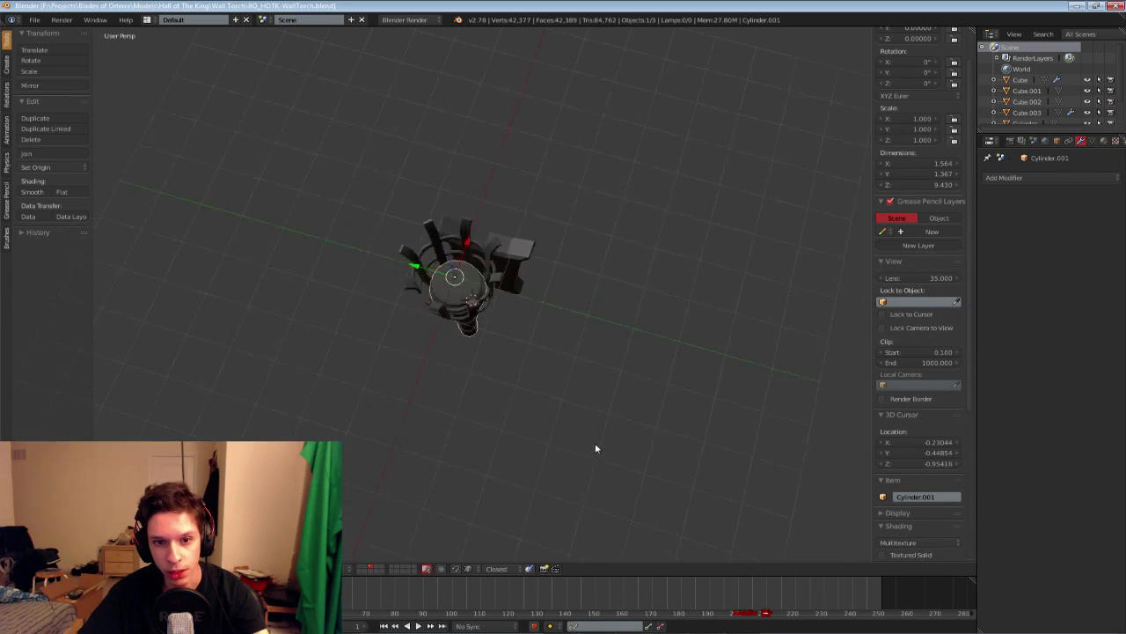
scroll(581, 467, up, 5)
middle_drag(554, 390, 493, 458)
key(Tab)
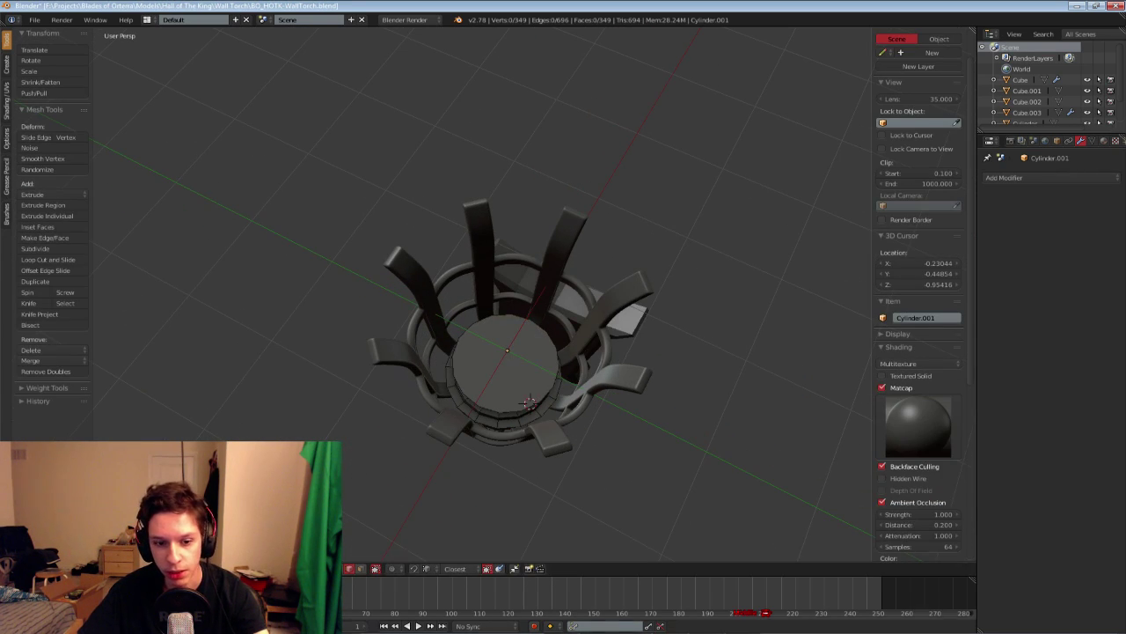
Extrude the cylinder's top cap face without moving it, merge the extruded vertices at the center, and leave Edit Mode
right_click(521, 366)
key(e)
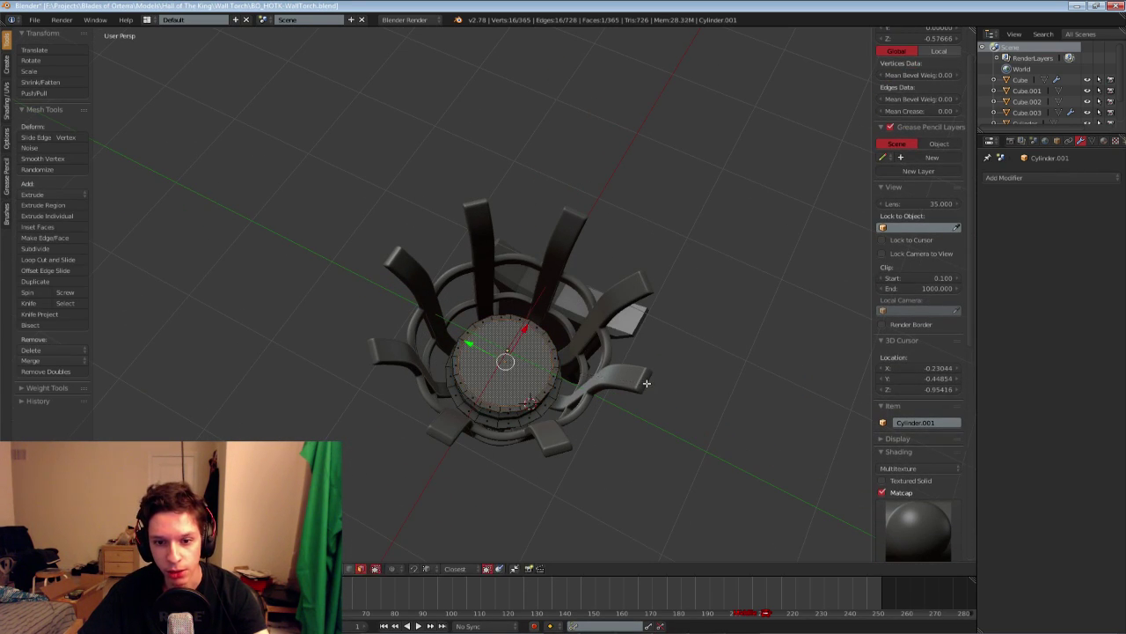
right_click(648, 365)
key(alt+m)
click(616, 352)
key(Tab)
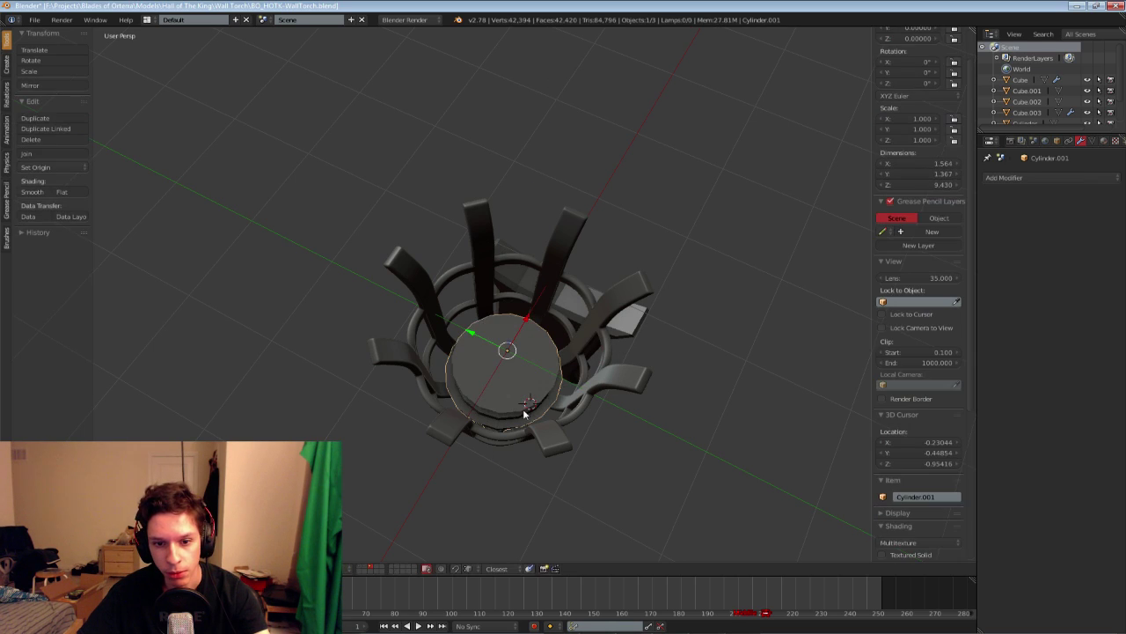
Merge the extruded top cap of the low-poly layer's cylinder at the center, and select the cap's surrounding edge loop
right_click(524, 414)
key(Tab)
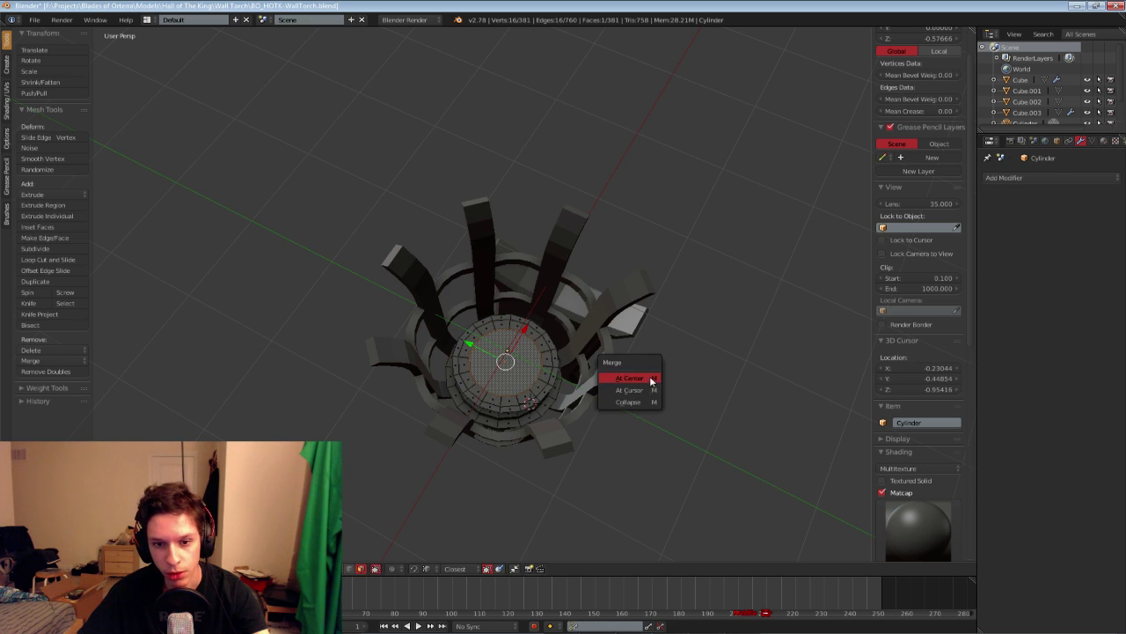
click(651, 378)
alt+right_click(518, 324)
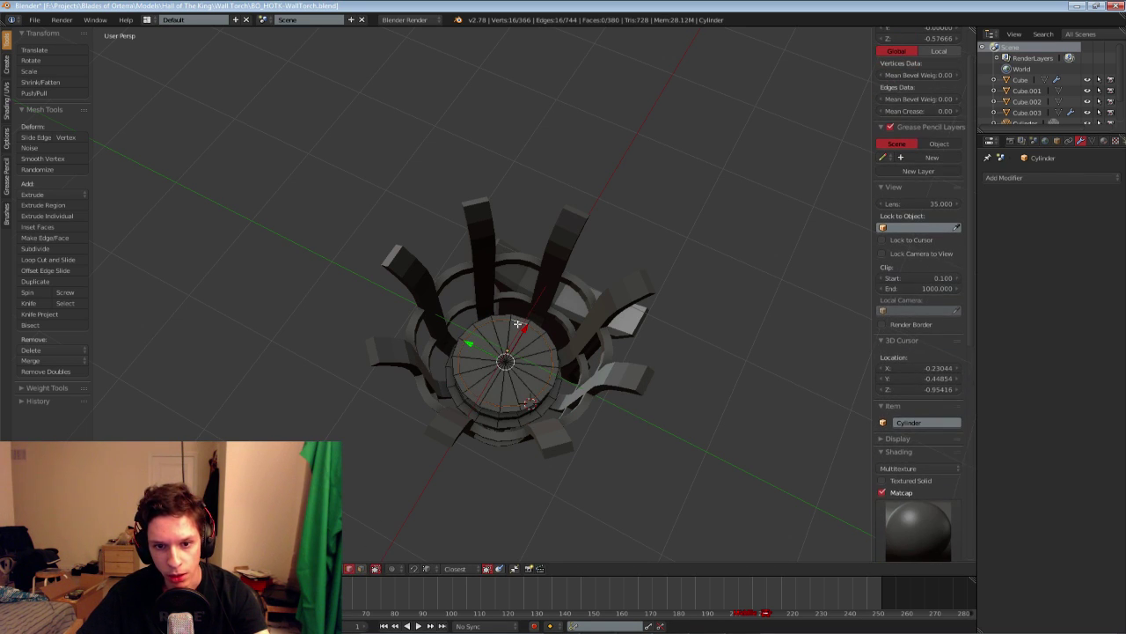
Delete the selected edge loop on the low-poly cylinder, clear the selection, save over the file, and return to Object Mode
key(x)
click(503, 329)
scroll(502, 334, down, 2)
middle_drag(503, 370, 482, 295)
key(a)
key(ctrl+s)
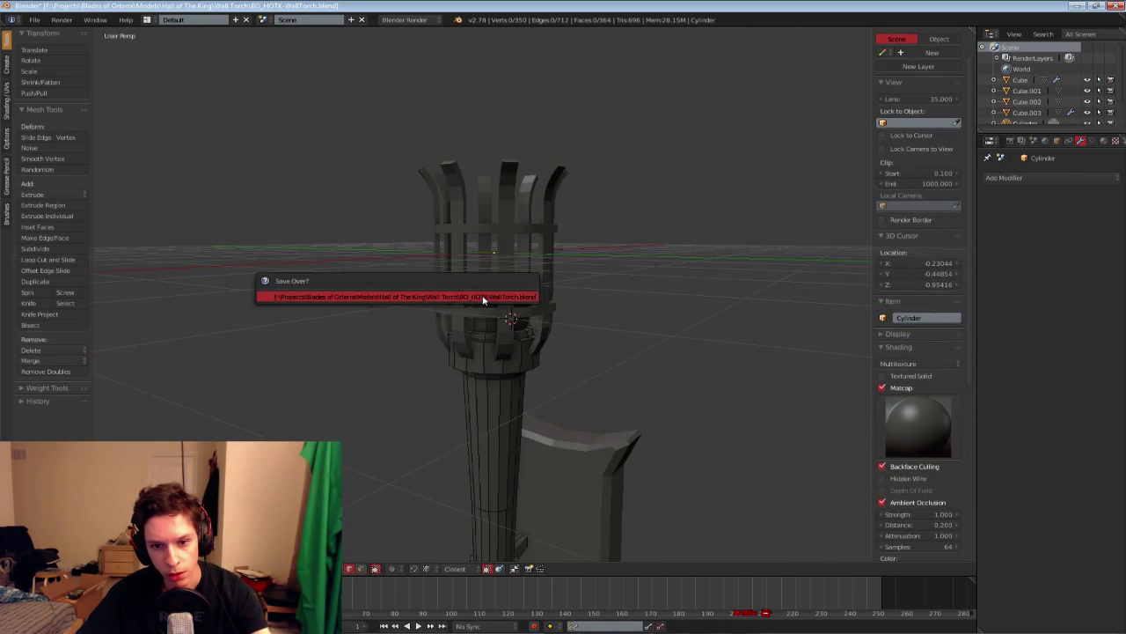
click(482, 298)
scroll(481, 341, down, 3)
key(Tab)
Compare the low-poly torch on layer 1 with the high-poly version on layer 2
middle_drag(480, 340, 449, 378)
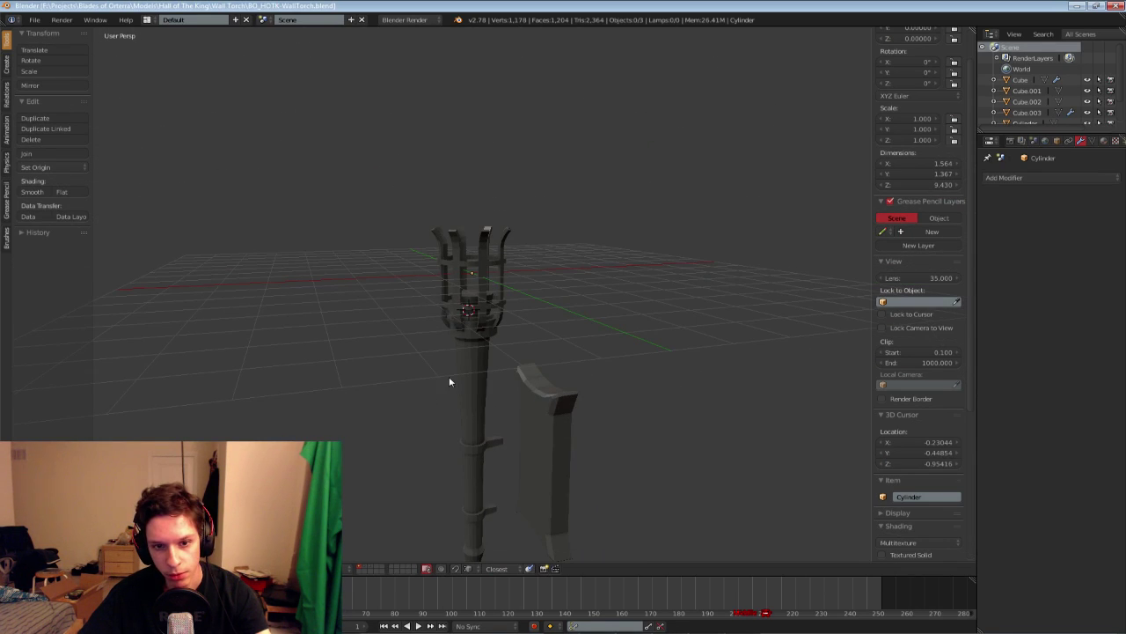
key(2)
key(1)
key(2)
key(1)
scroll(450, 382, up, 4)
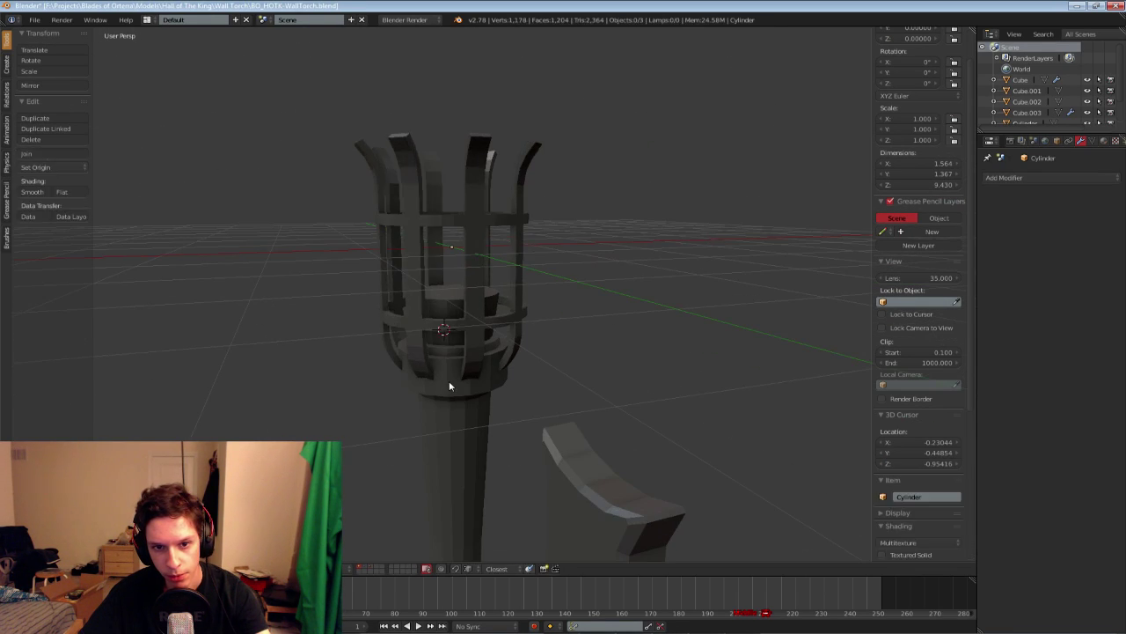
key(2)
key(1)
Show layer 2, select the high-poly torch's central cylinder, and save over the file
key(2)
middle_drag(447, 384, 449, 408)
shift+middle_drag(449, 408, 477, 330)
right_click(478, 330)
key(ctrl+s)
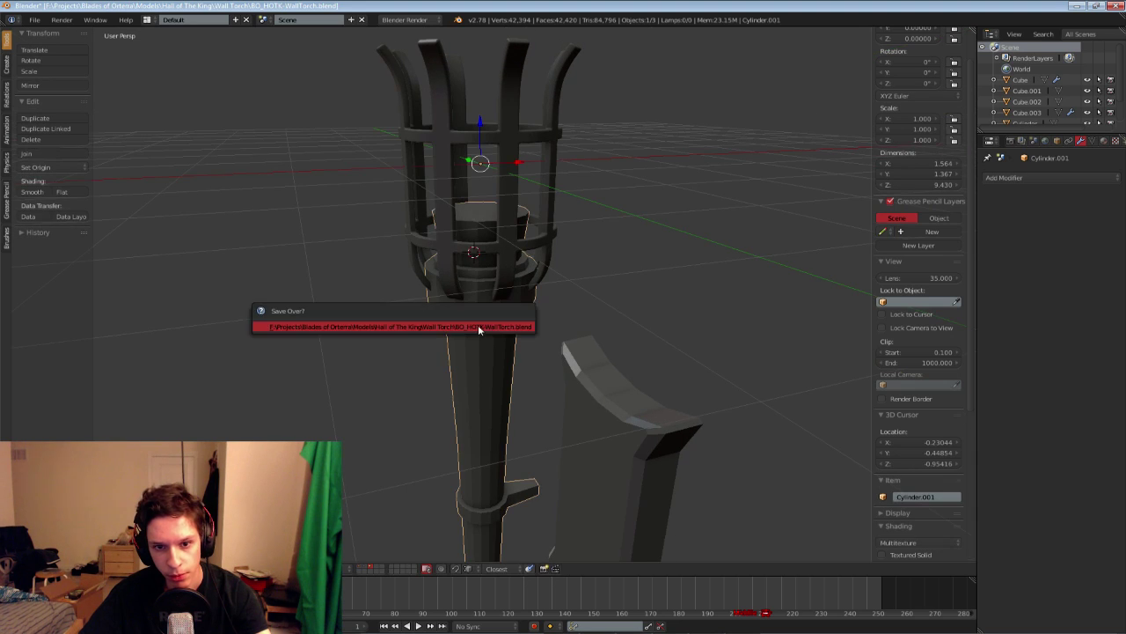
click(478, 330)
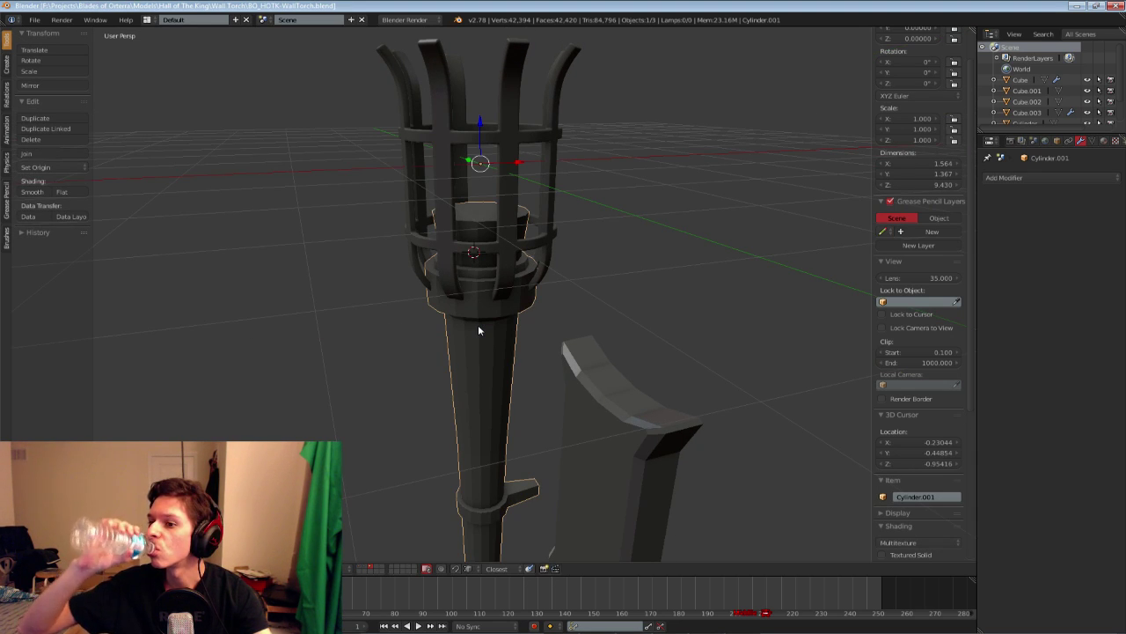
Add a Subdivision Surface modifier to the central cylinder and set its view subdivisions to 2
key(Tab)
middle_drag(478, 294, 482, 313)
scroll(482, 313, up, 1)
key(a)
key(Tab)
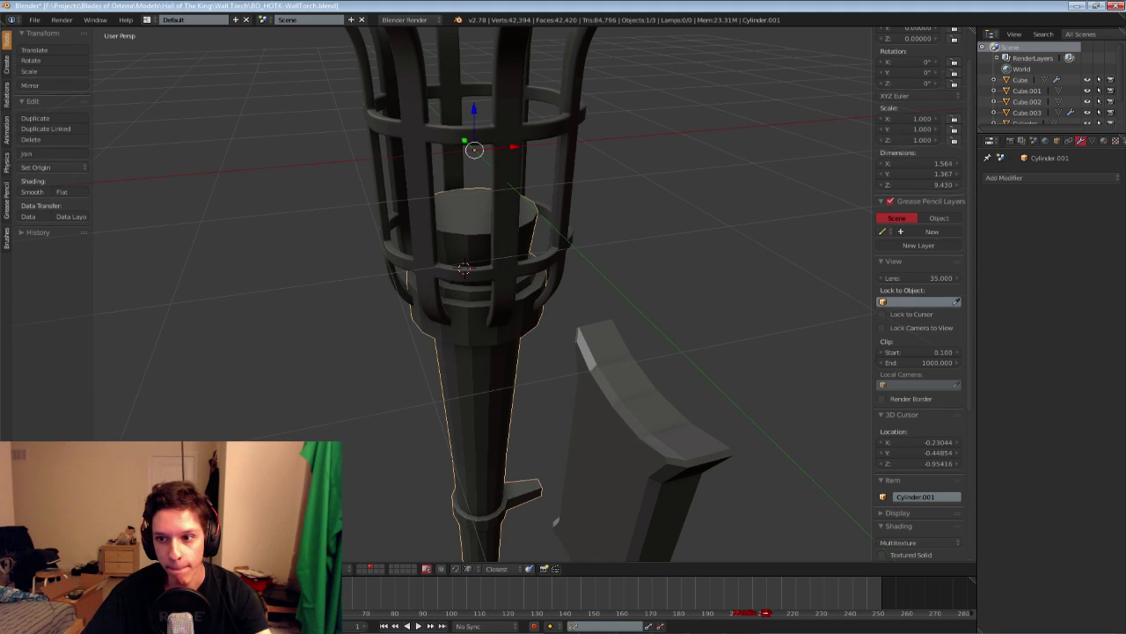
click(1004, 176)
click(897, 363)
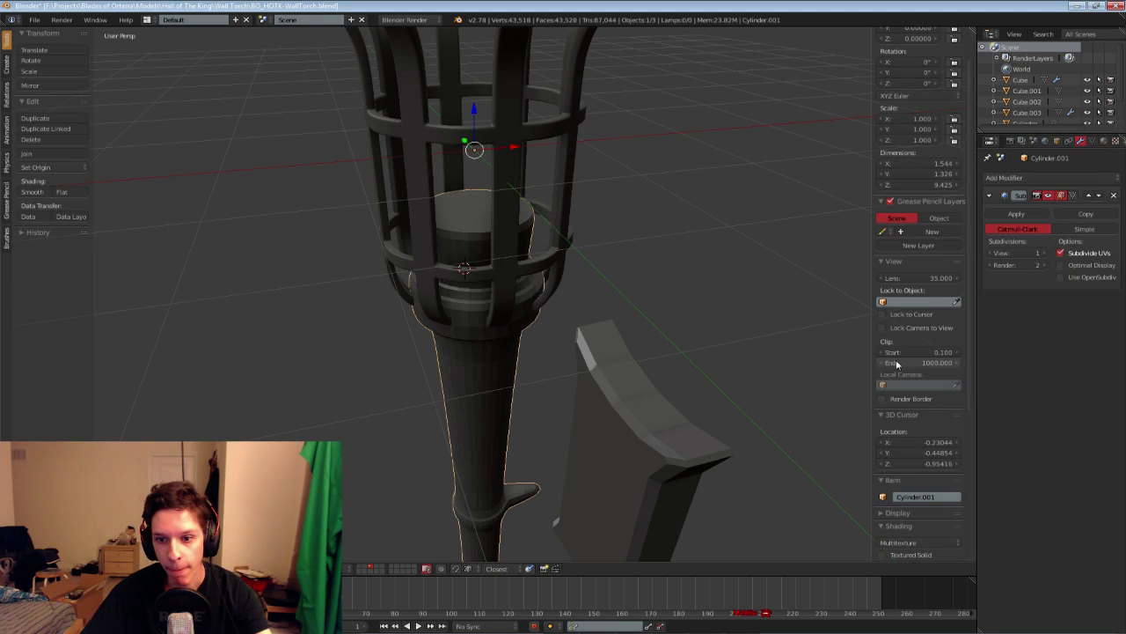
click(1045, 256)
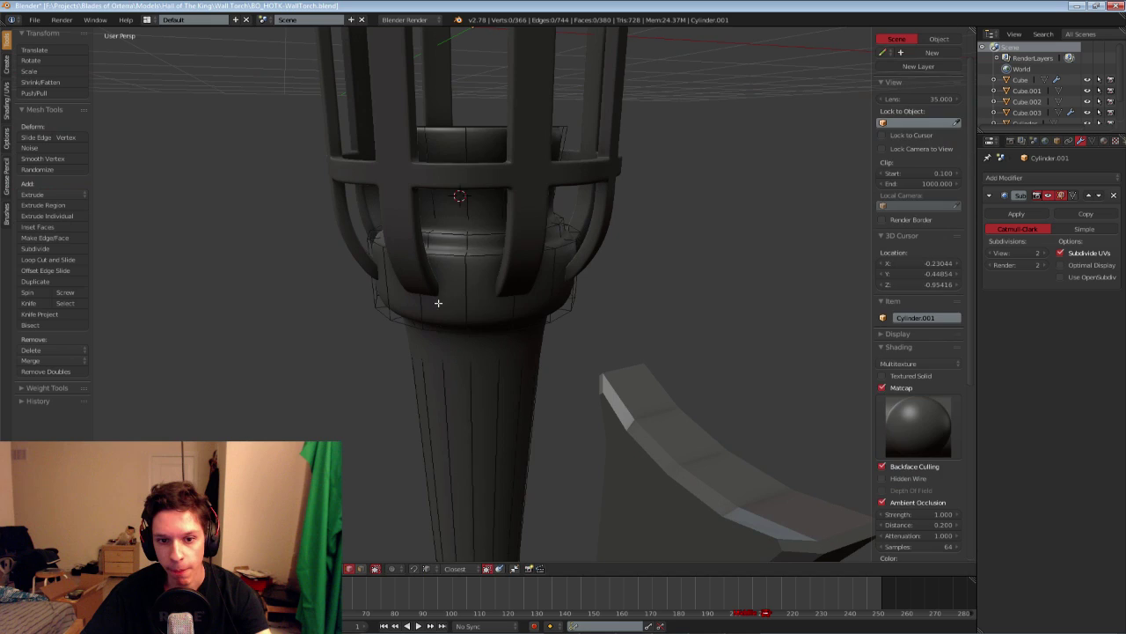
Add supporting edge loops near the top and bottom of the collar below the basket and on the handle just beneath it
middle_drag(432, 299, 460, 261)
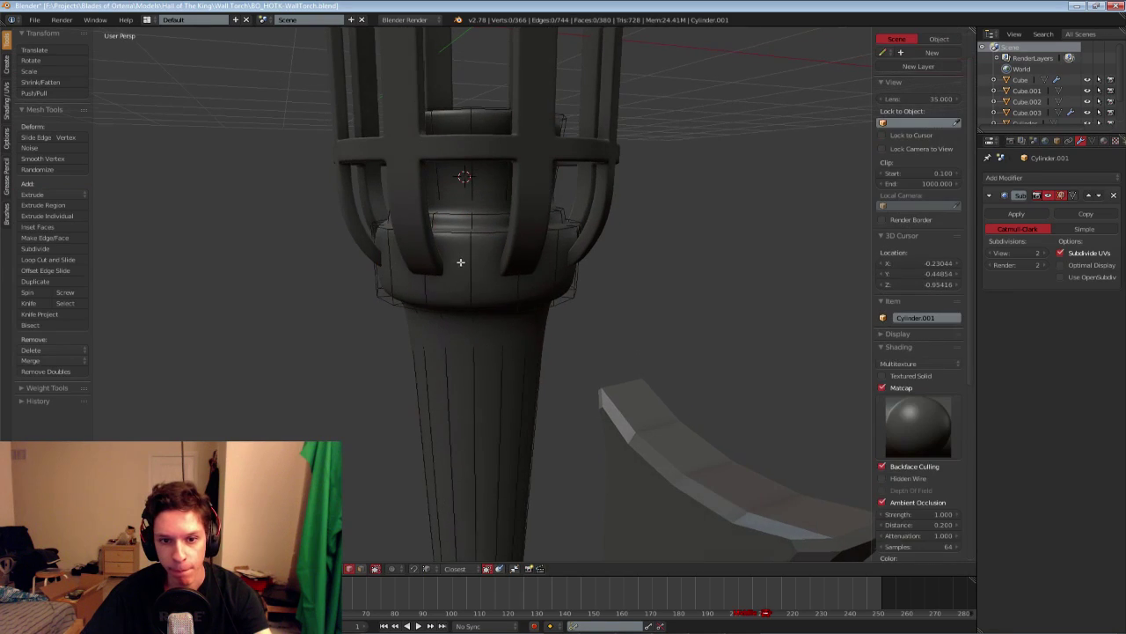
click(476, 231)
key(ctrl+r)
click(471, 274)
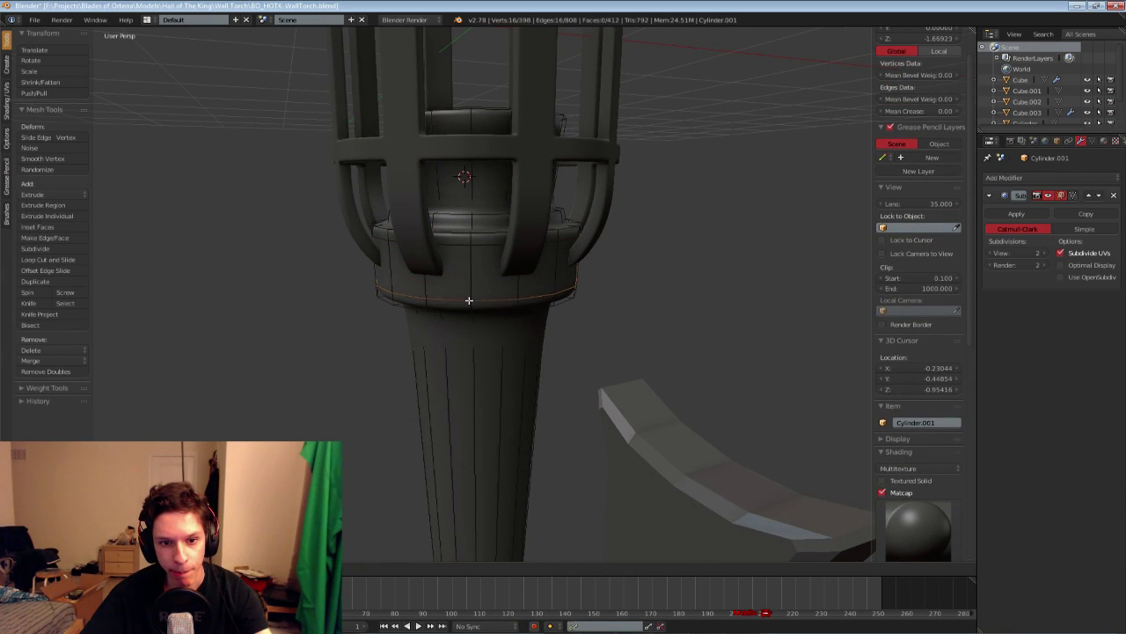
click(469, 302)
key(ctrl+r)
click(478, 425)
click(475, 295)
key(a)
Add supporting edge loops around the collar's underside where it meets the handle, and clear the selection
middle_drag(473, 361, 469, 293)
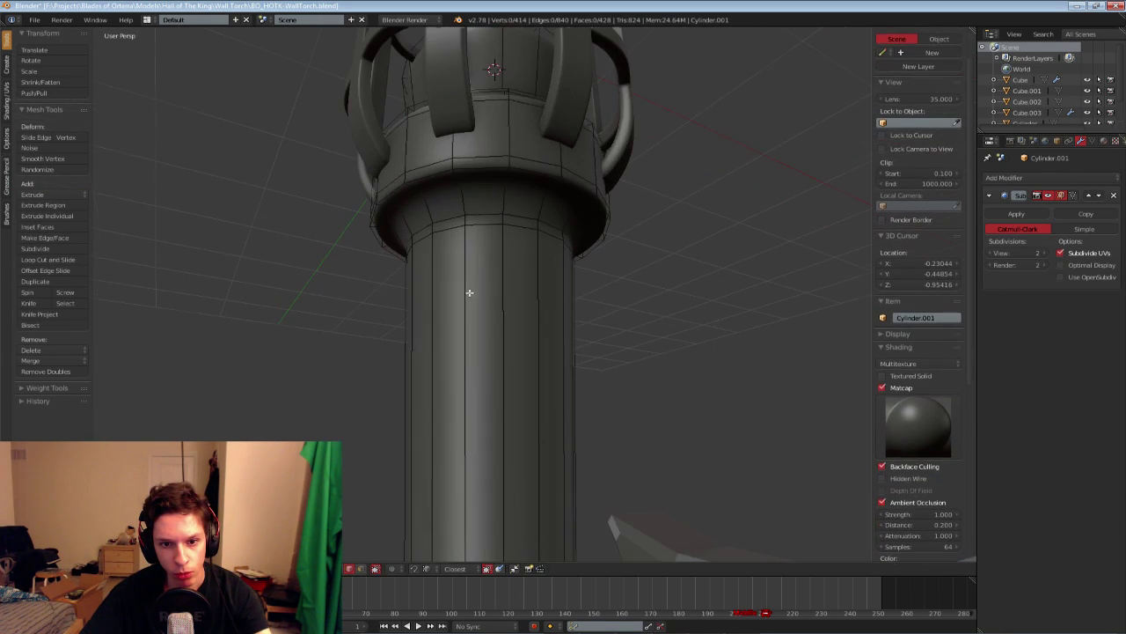
key(ctrl+r)
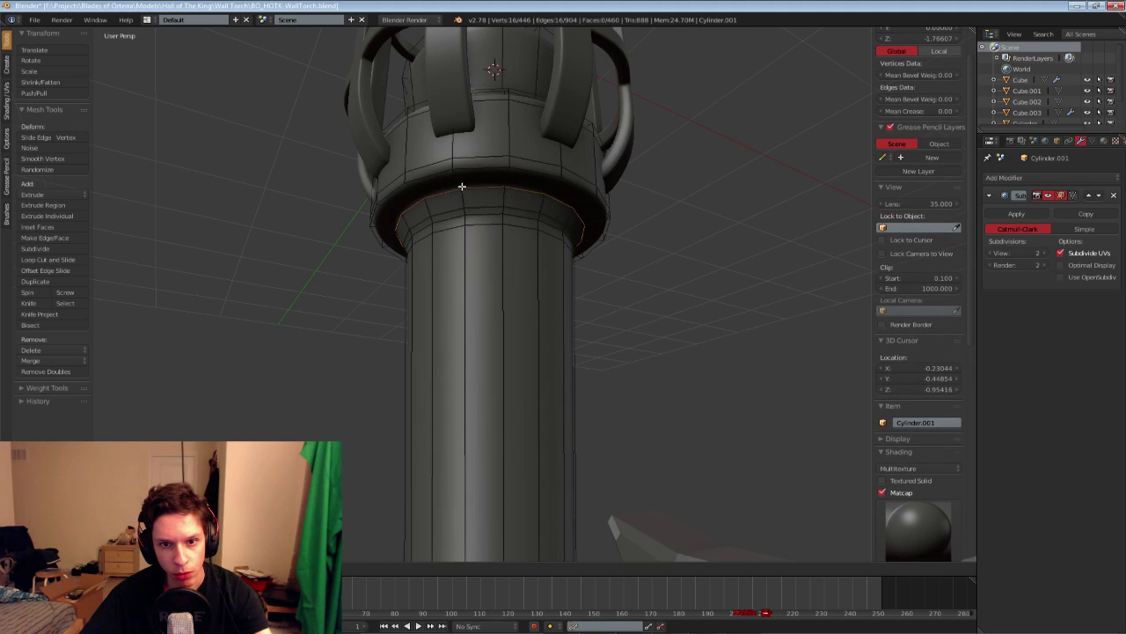
click(457, 182)
key(ctrl+r)
click(457, 180)
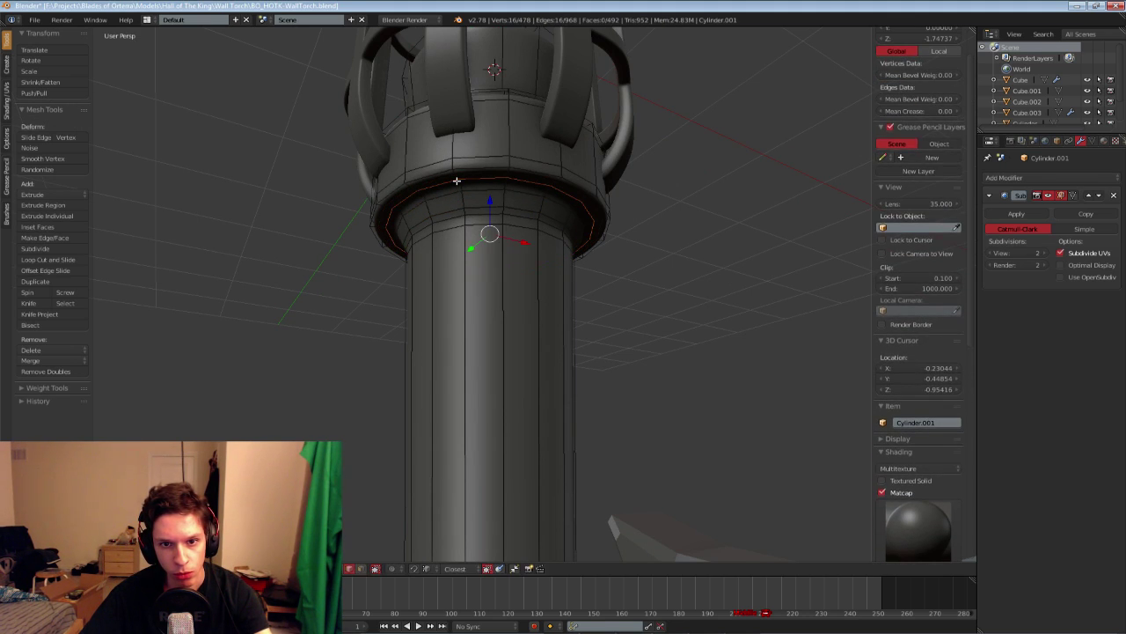
scroll(454, 259, down, 4)
key(a)
Add a supporting edge loop on the handle just above the upper bracket ring
shift+middle_drag(482, 444, 481, 291)
scroll(489, 317, up, 3)
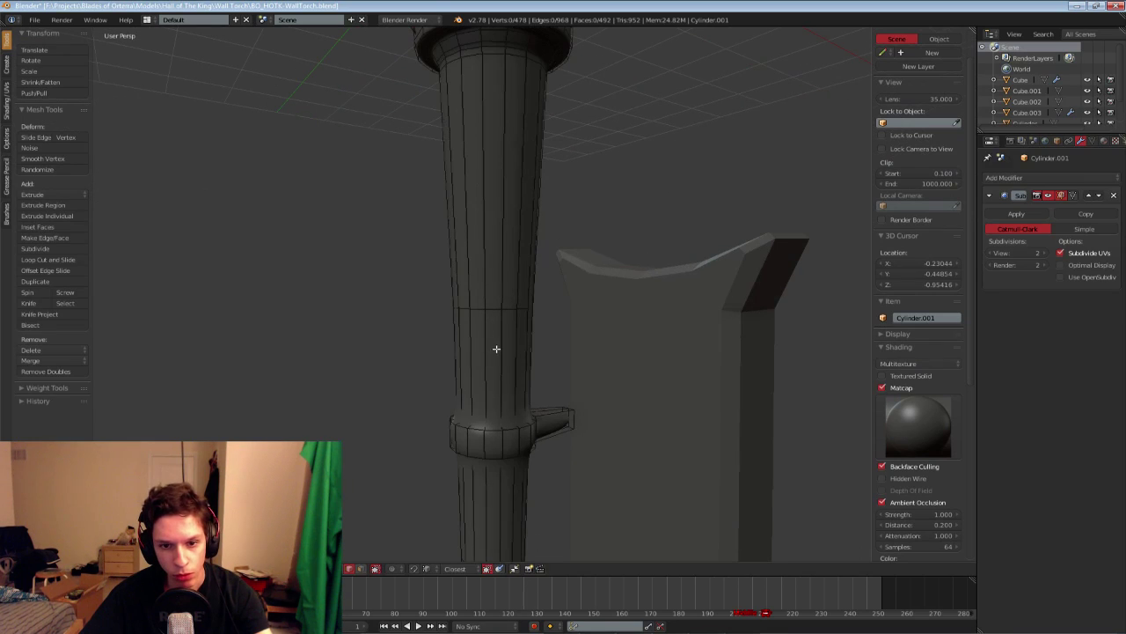
key(ctrl+r)
click(495, 349)
scroll(492, 402, down, 2)
scroll(491, 339, up, 4)
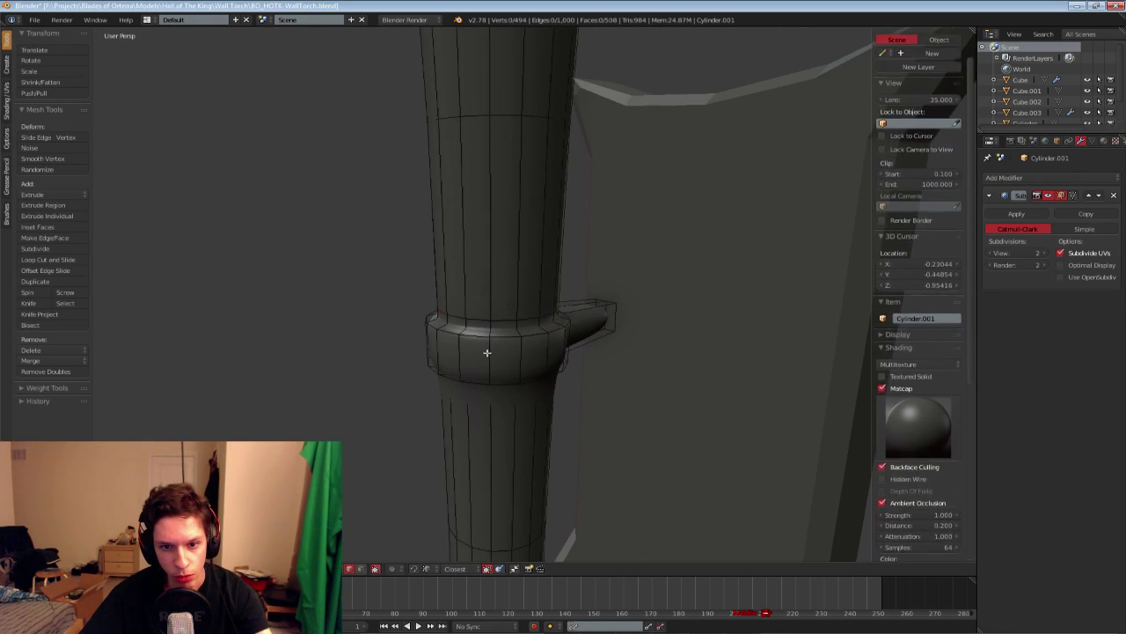
Add supporting edge loops near the top and bottom edges of the upper bracket ring, running through its arm
key(ctrl+r)
click(488, 339)
scroll(487, 338, down, 5)
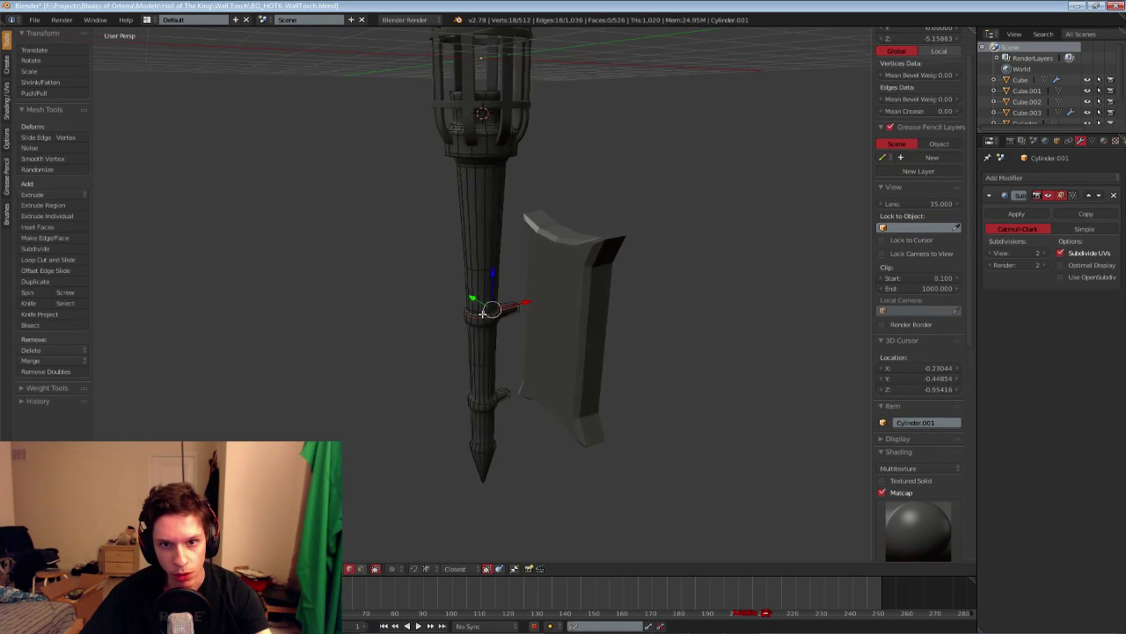
scroll(509, 209, up, 5)
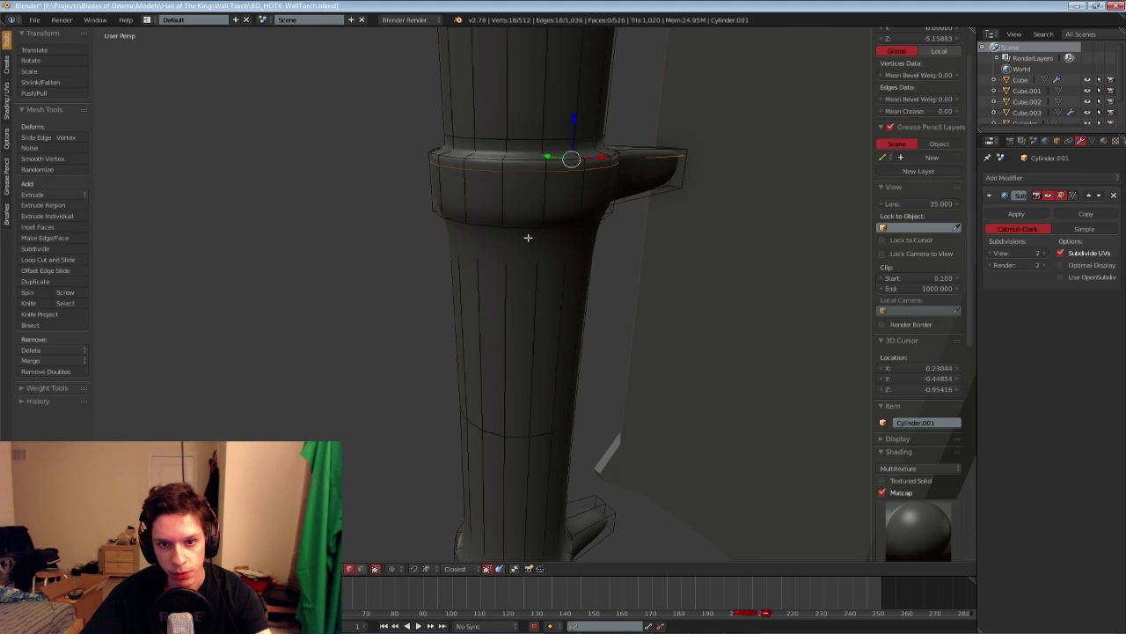
key(ctrl+r)
click(503, 198)
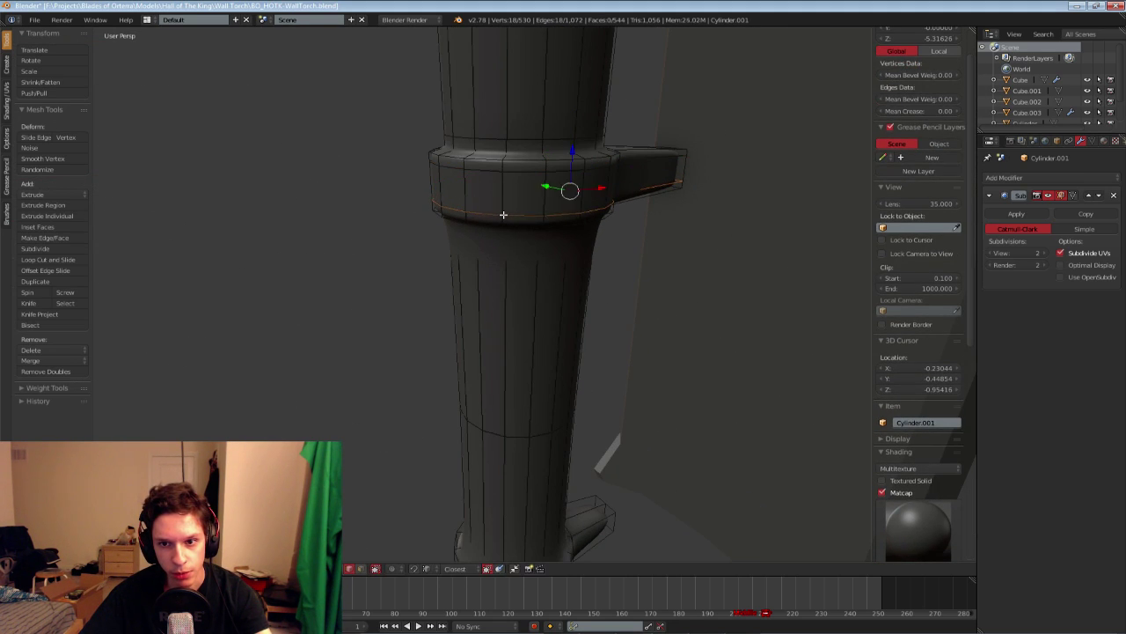
Add an edge loop around the upper arm's base and supporting loops along the upper ring's sloped top
middle_drag(503, 214, 555, 243)
key(ctrl+r)
click(484, 235)
key(ctrl+r)
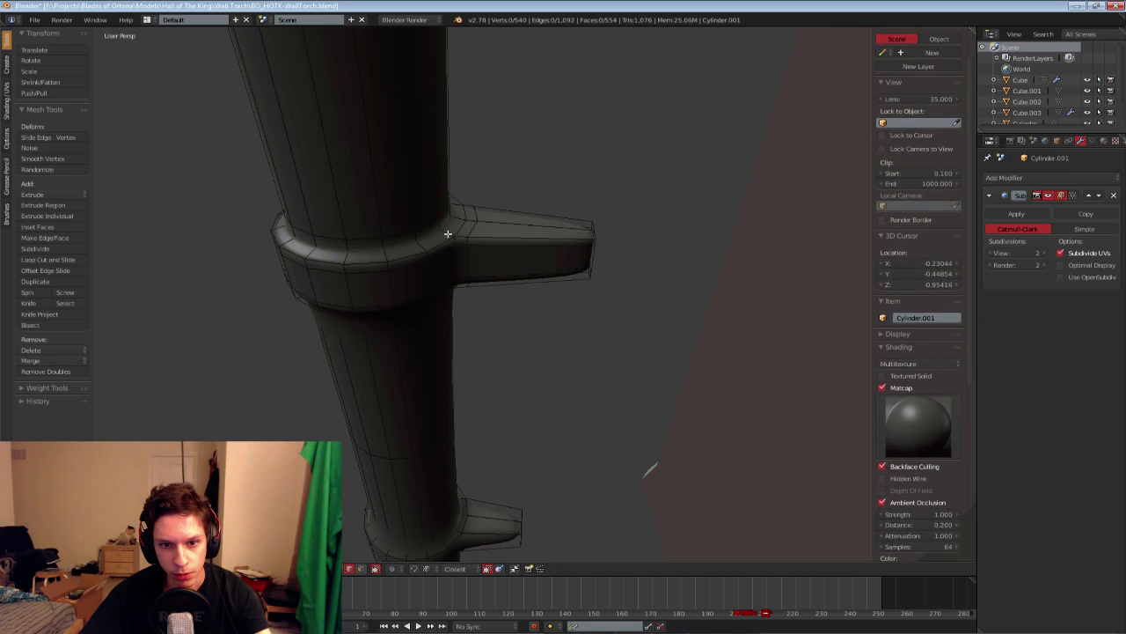
click(424, 246)
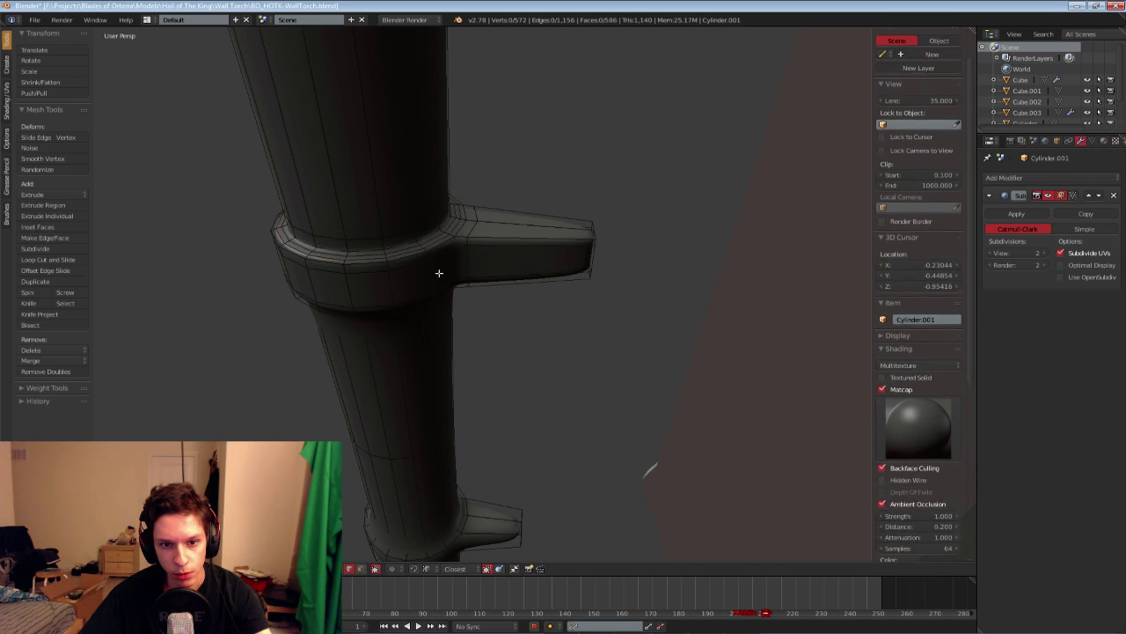
Add a supporting edge loop on the handle directly beneath the upper bracket ring
middle_drag(437, 269, 382, 176)
key(ctrl+r)
click(382, 176)
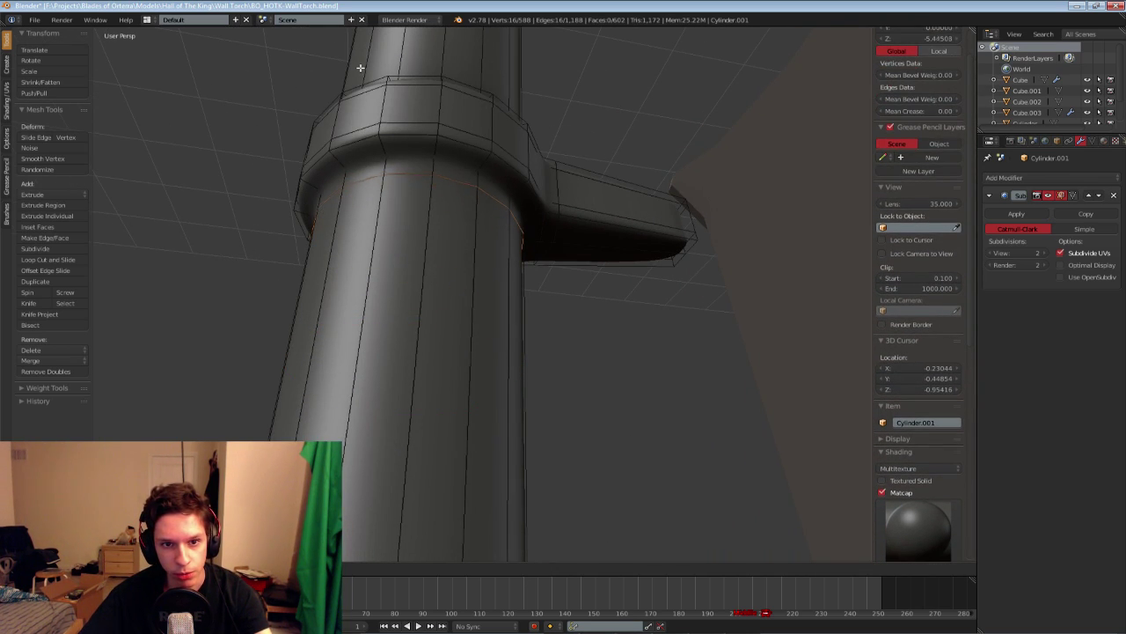
click(377, 153)
key(a)
Add two supporting edge loops around the underside of the upper bracket ring
key(ctrl+r)
click(379, 147)
click(377, 140)
key(a)
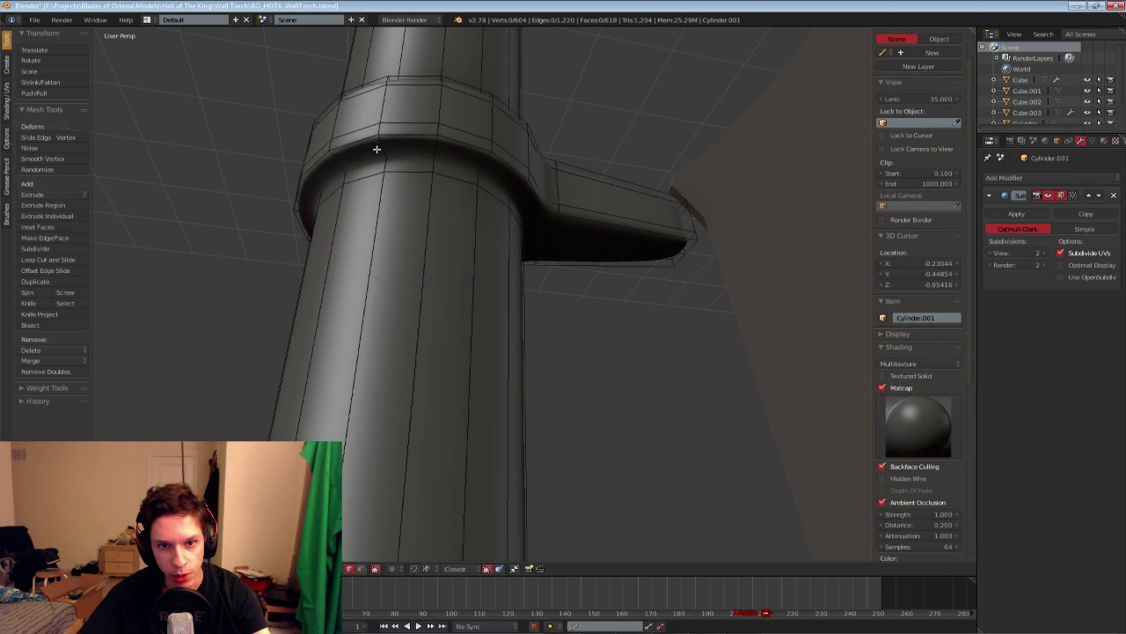
key(ctrl+r)
click(377, 150)
click(377, 151)
key(a)
scroll(378, 151, down, 5)
Add supporting edge loops near the top and bottom edges of the lower bracket ring
middle_drag(424, 171, 485, 378)
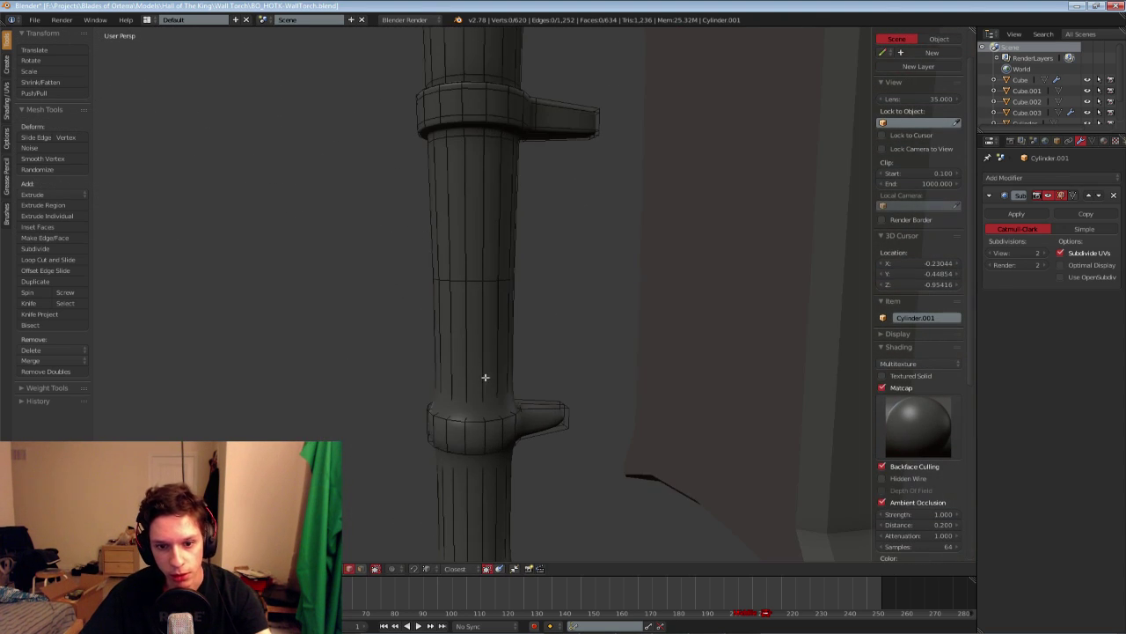
scroll(485, 378, up, 5)
key(ctrl+r)
click(432, 515)
click(425, 485)
key(a)
key(ctrl+r)
click(416, 505)
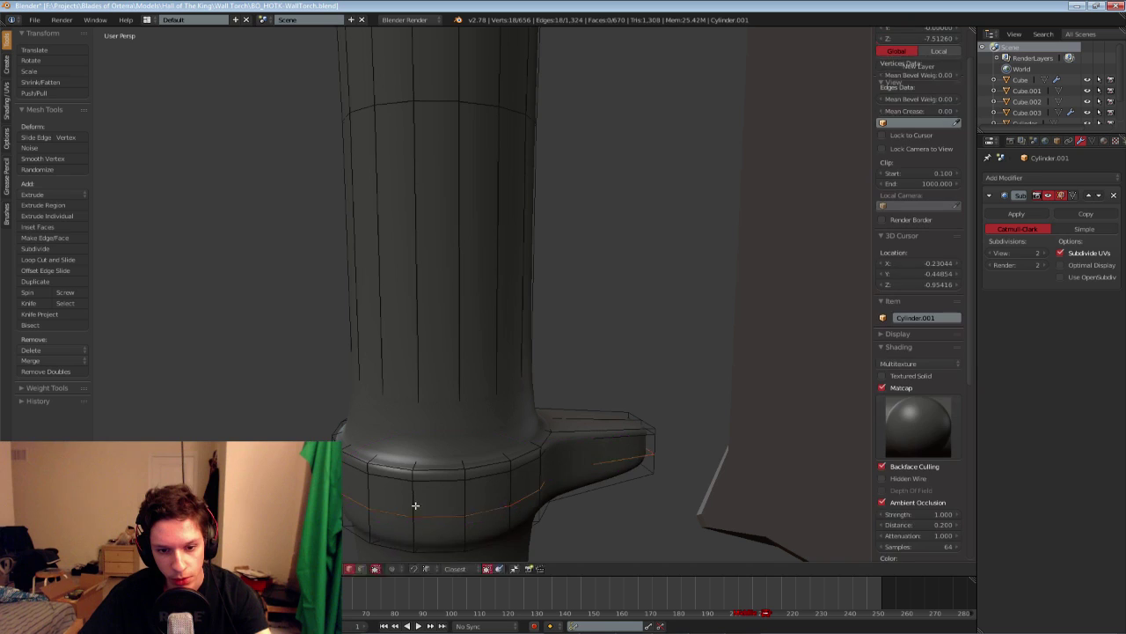
click(416, 522)
key(a)
Add supporting edge loops on the handle just above the lower ring and along the ring's sloped top
key(ctrl+r)
click(420, 337)
click(421, 451)
key(a)
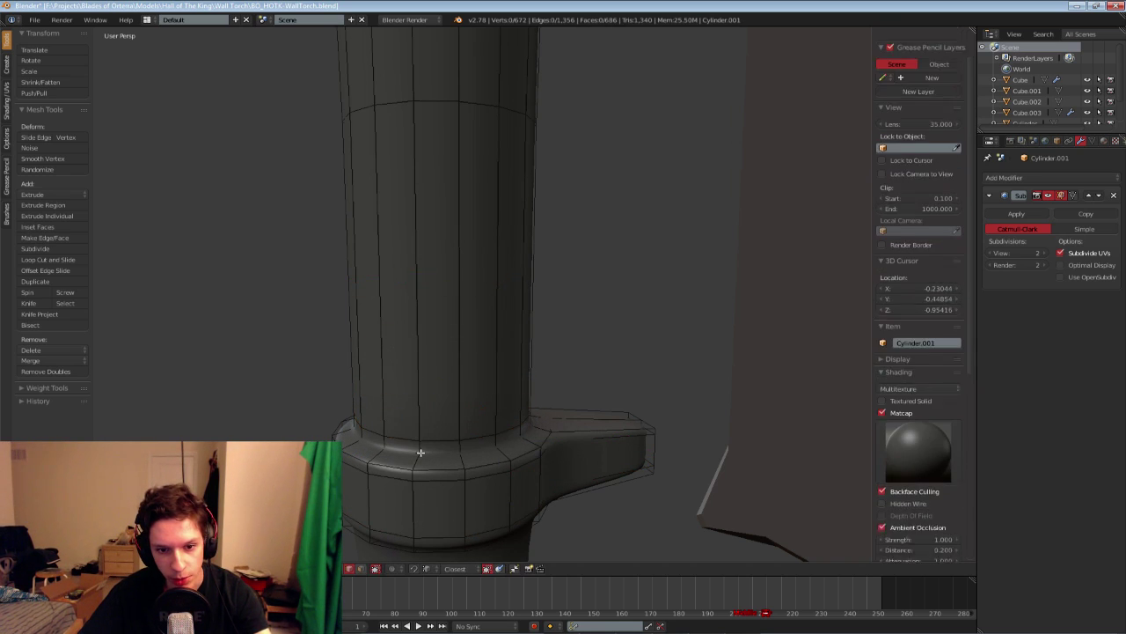
key(ctrl+r)
click(418, 456)
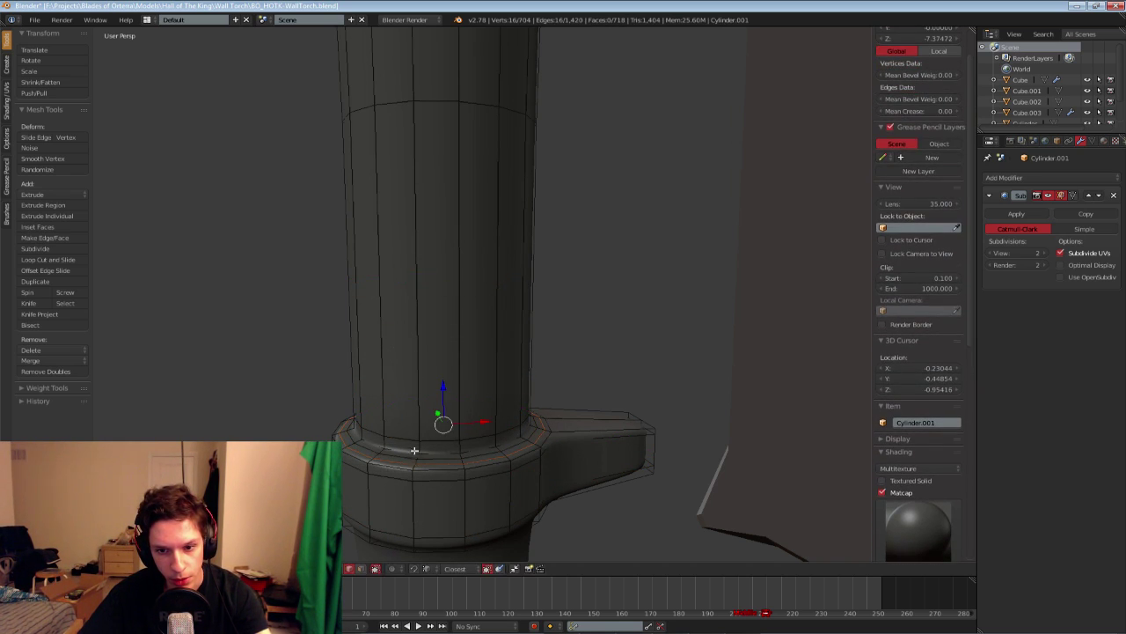
Box-select the end of the lower bracket arm in wireframe view and delete its end faces
key(Tab)
scroll(415, 450, down, 4)
middle_drag(415, 450, 395, 452)
key(Tab)
scroll(513, 369, up, 3)
mouse_move(513, 369)
middle_down()
mouse_move(455, 392)
mouse_move(510, 384)
middle_up()
key(a)
key(z)
key(b)
drag(489, 336, 538, 443)
key(x)
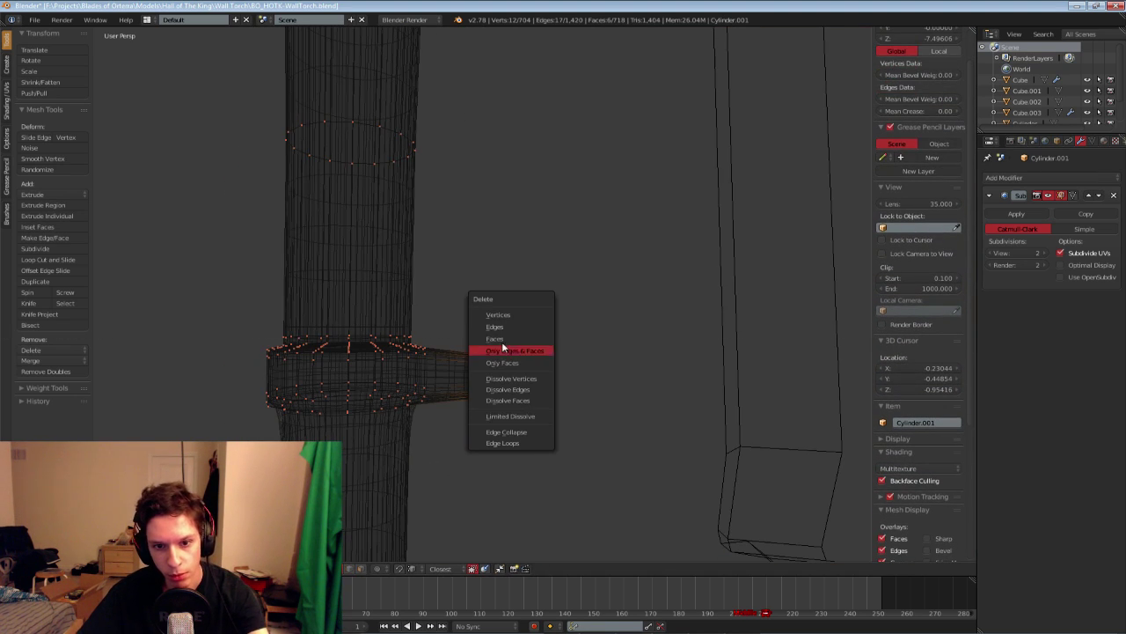
click(501, 340)
Delete the end faces of the upper bracket arm, restore solid shading, and return to Object Mode
scroll(506, 280, down, 4)
middle_drag(498, 351, 472, 332)
scroll(472, 333, up, 4)
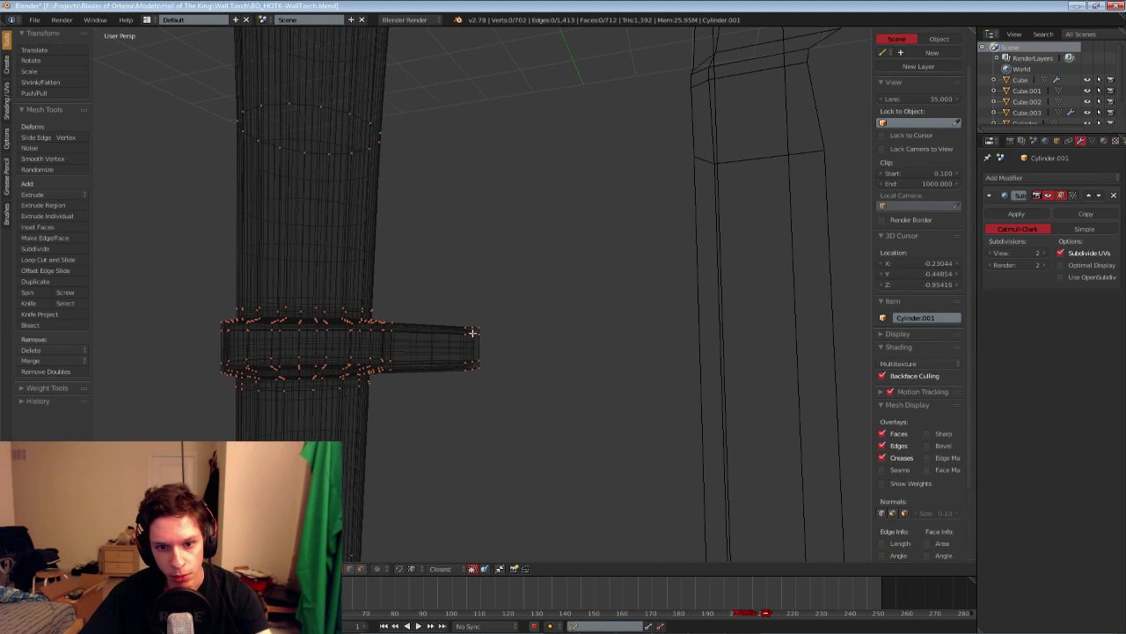
drag(508, 397, 519, 410)
key(x)
click(518, 408)
middle_drag(519, 408, 554, 284)
key(z)
key(Tab)
scroll(508, 341, down, 4)
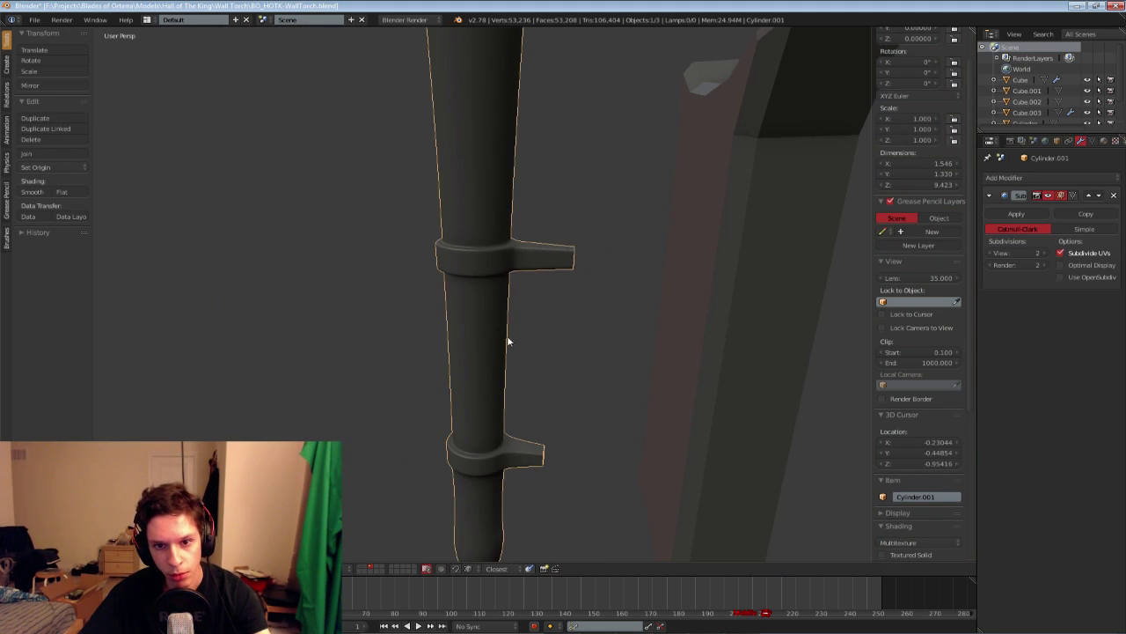
Add an edge loop around the base of the lower bracket arm beside the ring, and return to Object Mode
shift+middle_drag(517, 207, 522, 262)
scroll(522, 262, up, 4)
key(Tab)
middle_drag(558, 297, 591, 360)
scroll(590, 360, up, 1)
key(a)
key(a)
key(ctrl+r)
click(590, 356)
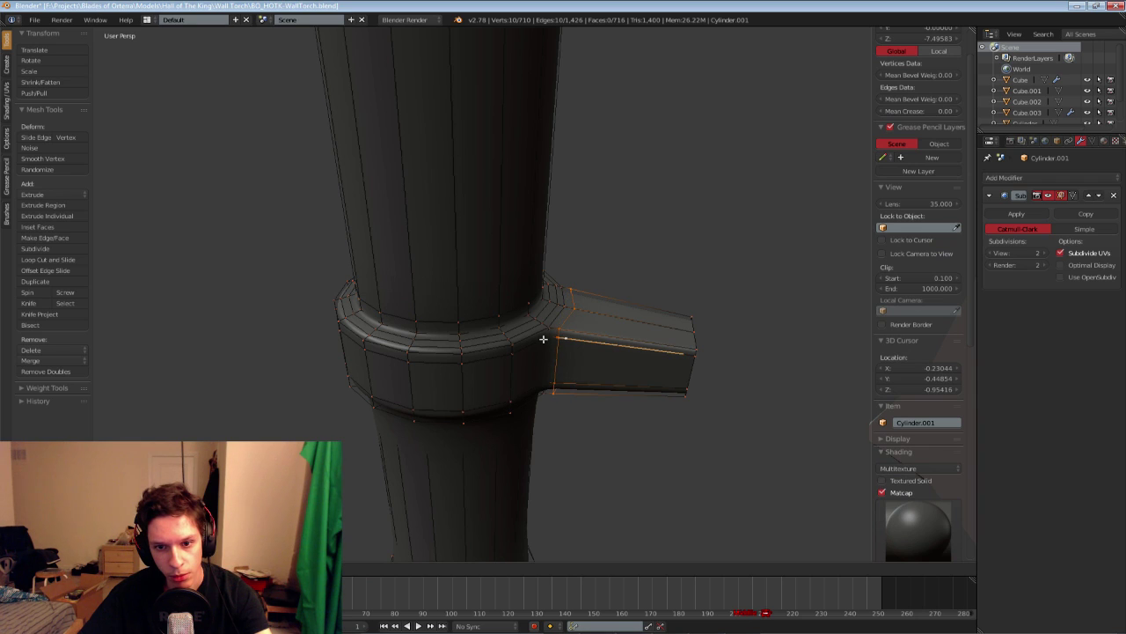
scroll(528, 338, down, 4)
scroll(514, 338, up, 4)
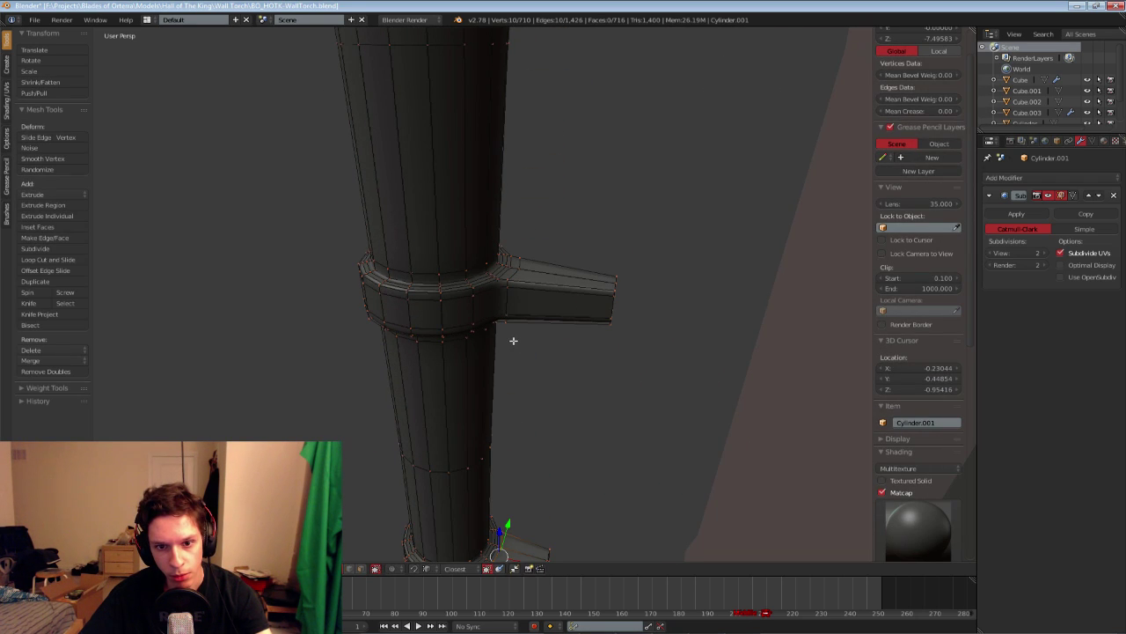
key(Tab)
scroll(500, 321, down, 3)
scroll(515, 311, up, 1)
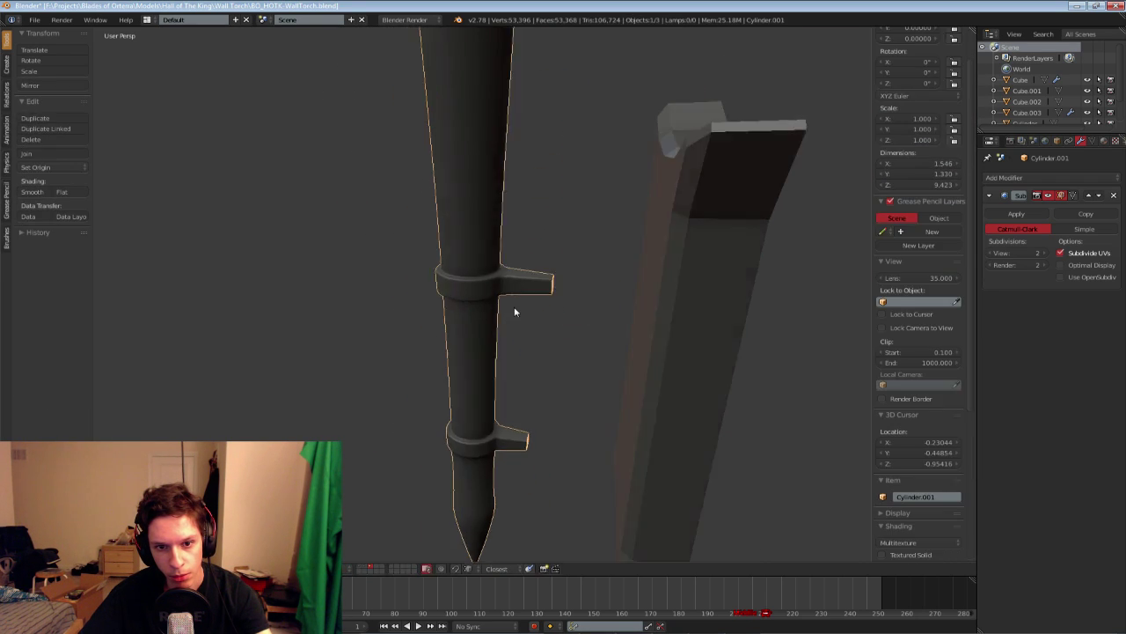
Add supporting edge loops around the lower ring's bottom edge and underside and on the handle just below it
middle_drag(515, 312, 528, 226)
scroll(563, 375, up, 3)
key(Tab)
key(a)
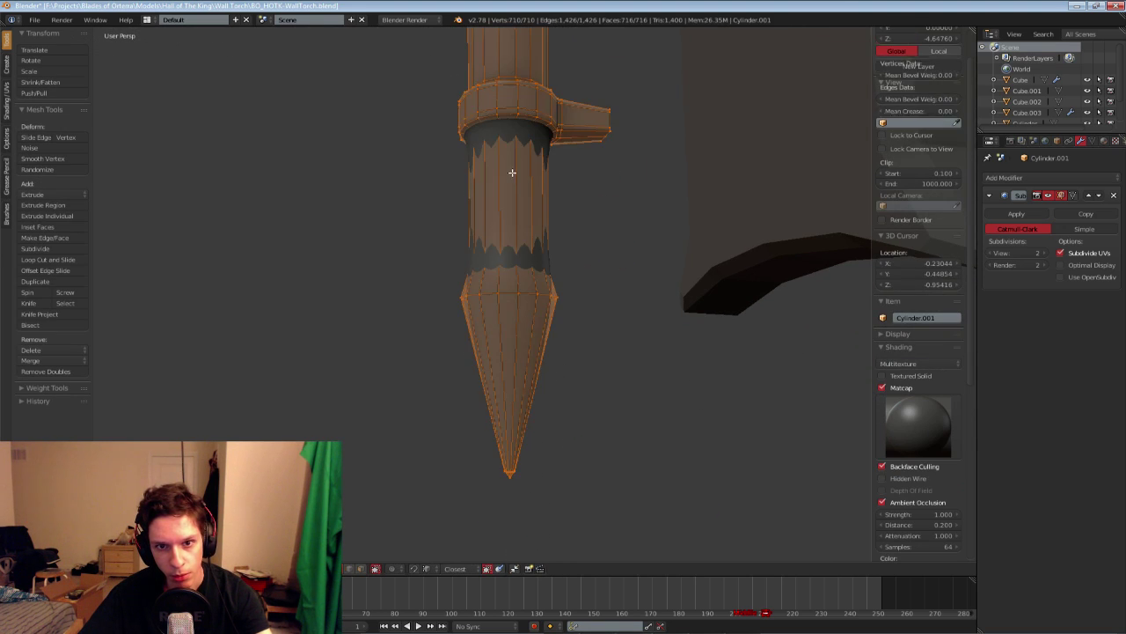
alt+right_click(512, 174)
key(a)
scroll(420, 105, up, 7)
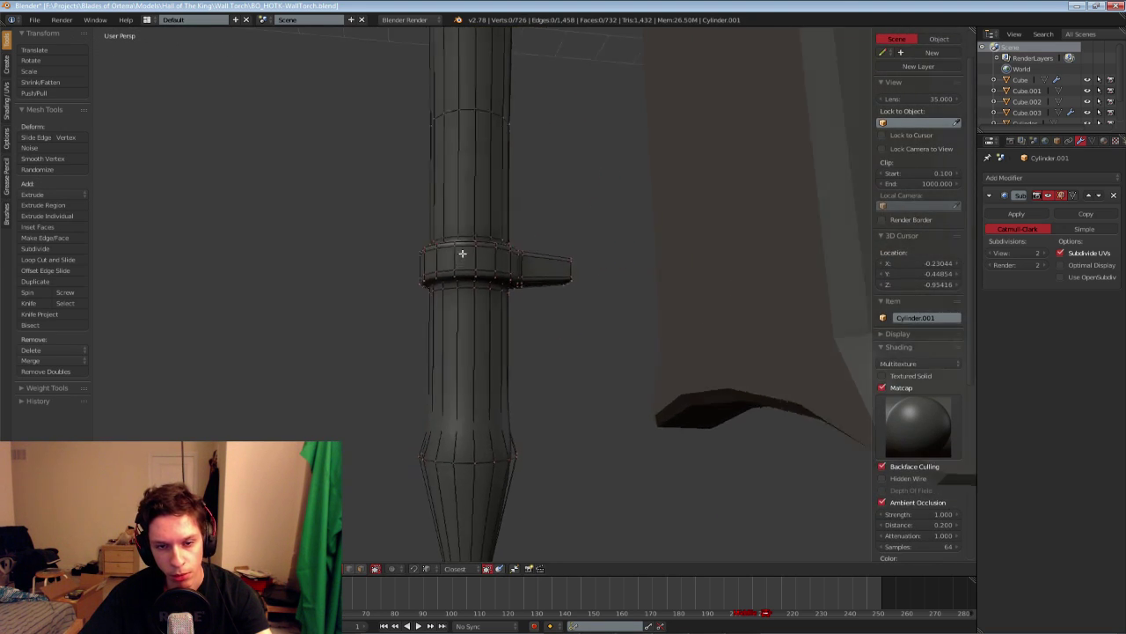
click(370, 78)
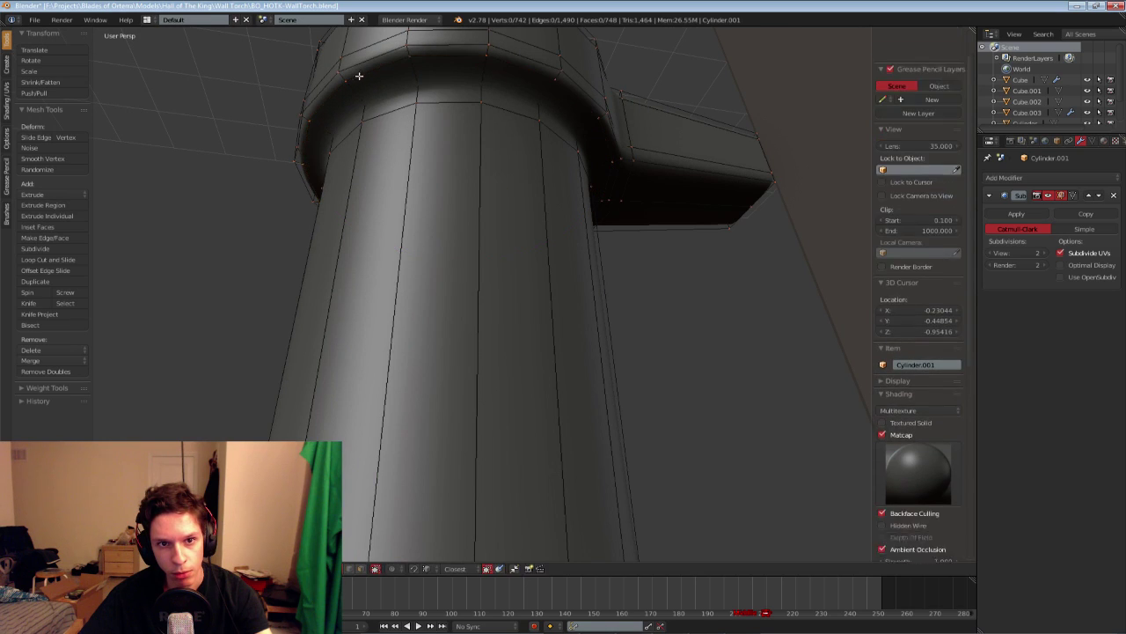
right_click(361, 93)
scroll(399, 179, down, 7)
middle_drag(410, 218, 466, 217)
scroll(466, 216, up, 4)
key(a)
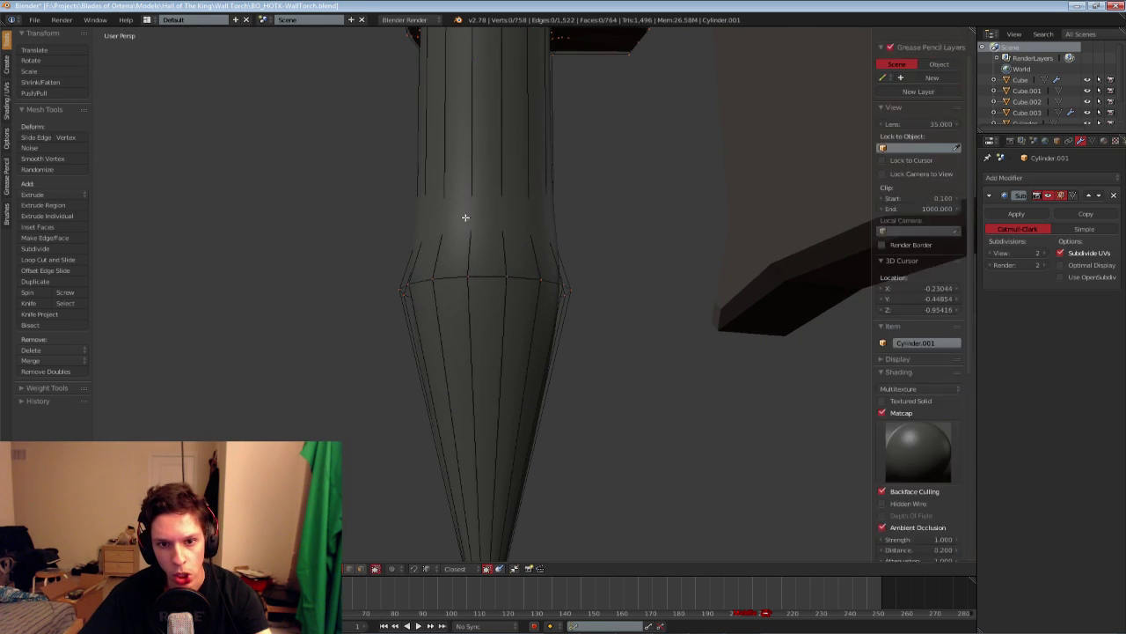
Add two supporting edge loops around the crease where the handle flares into the bottom spike, one on each side
key(ctrl+r)
click(451, 213)
click(447, 259)
key(a)
key(ctrl+r)
click(446, 256)
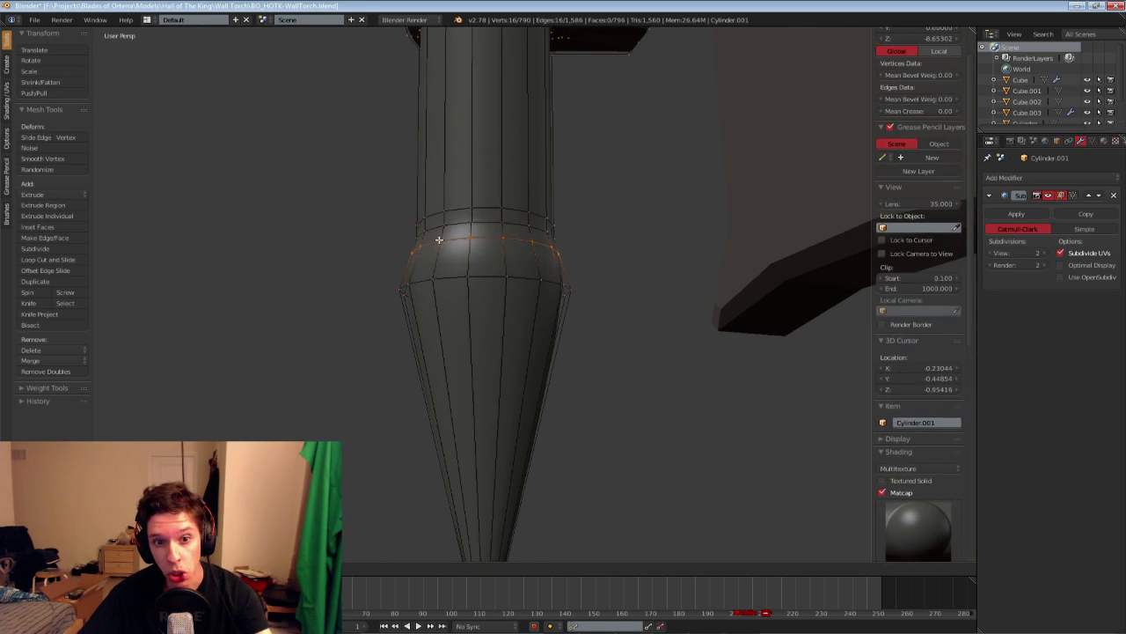
click(438, 238)
key(a)
Add supporting edge loops just above and just below the widest edge of the bottom spike
key(ctrl+r)
click(438, 256)
key(ctrl+r)
click(440, 340)
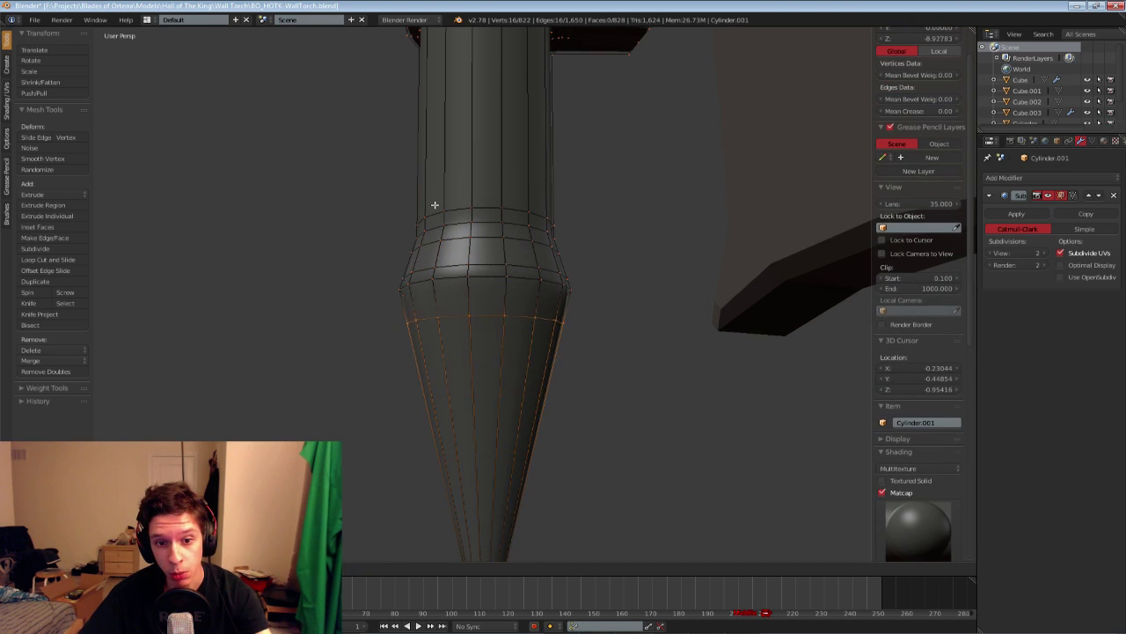
click(432, 183)
scroll(432, 184, down, 5)
key(a)
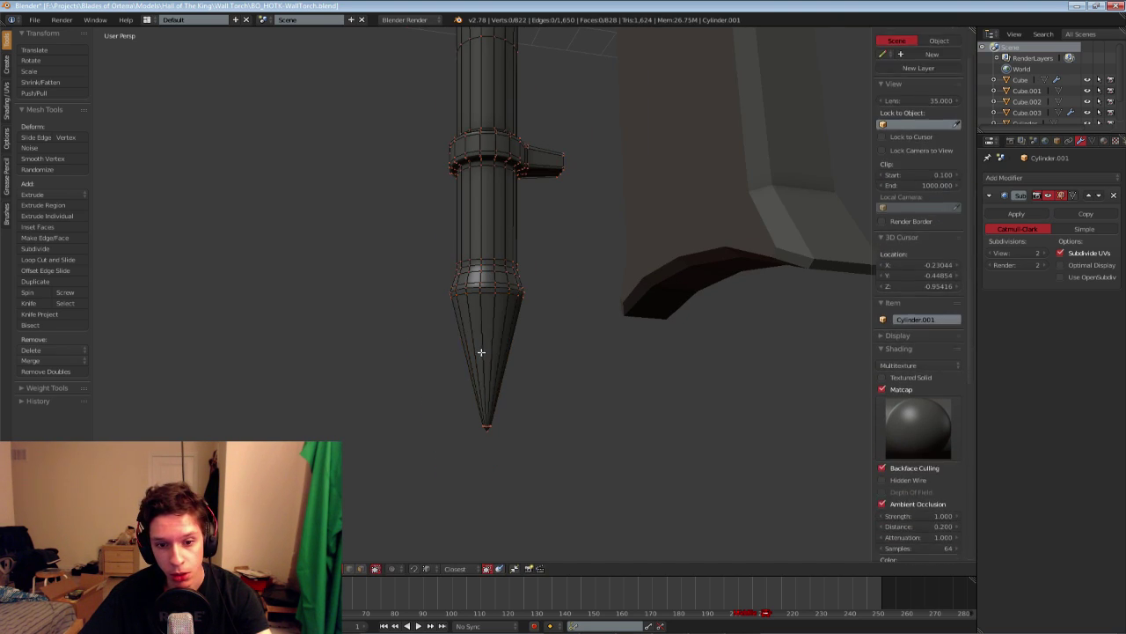
Try an edge loop near the spike's point, check it in Object Mode, and undo it
key(ctrl+r)
click(481, 353)
click(483, 409)
key(Tab)
middle_drag(483, 410, 481, 356)
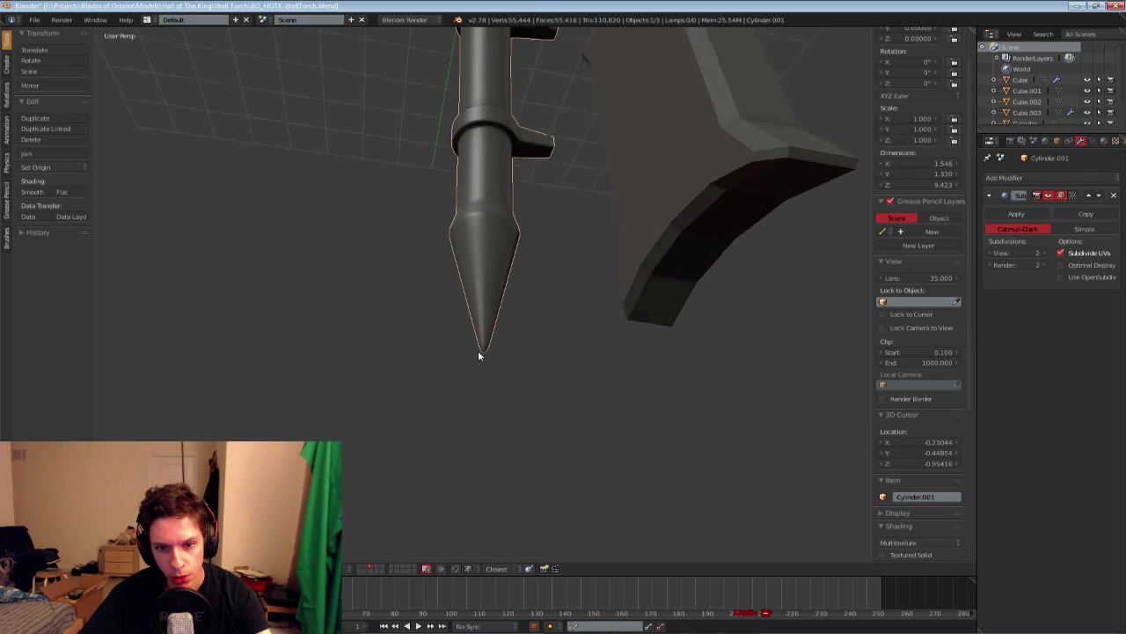
scroll(551, 313, up, 4)
key(Tab)
key(ctrl+z)
key(Tab)
scroll(552, 313, down, 6)
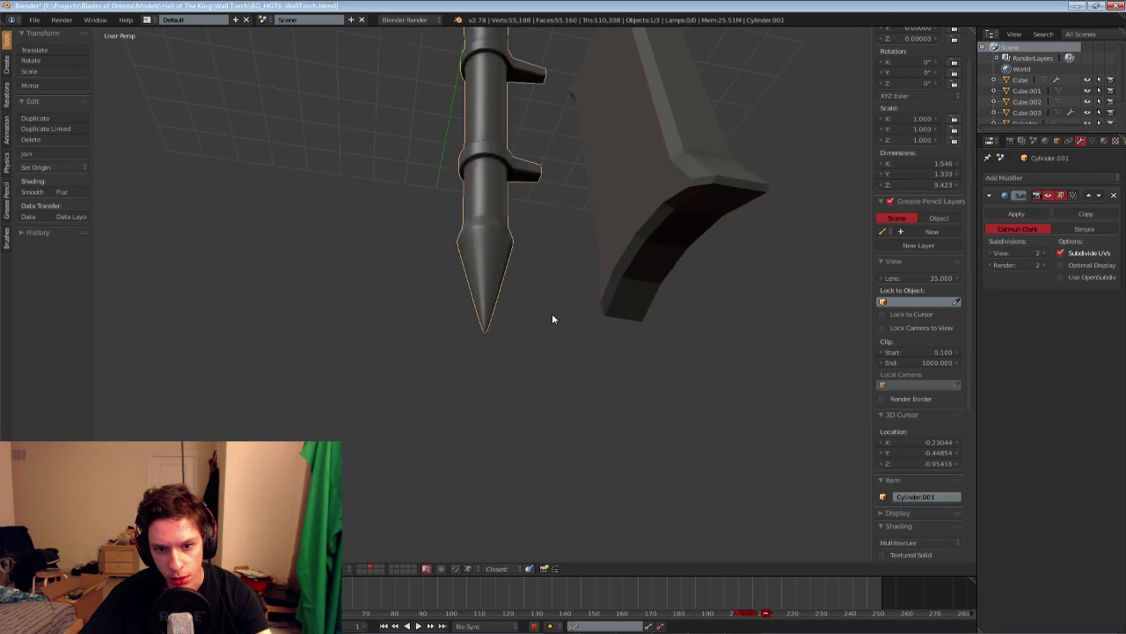
Add an edge loop around the spike in Edit Mode, slid down close to the last ring above its point
scroll(552, 314, up, 4)
key(Tab)
scroll(549, 318, up, 4)
key(a)
key(a)
key(ctrl+r)
click(456, 382)
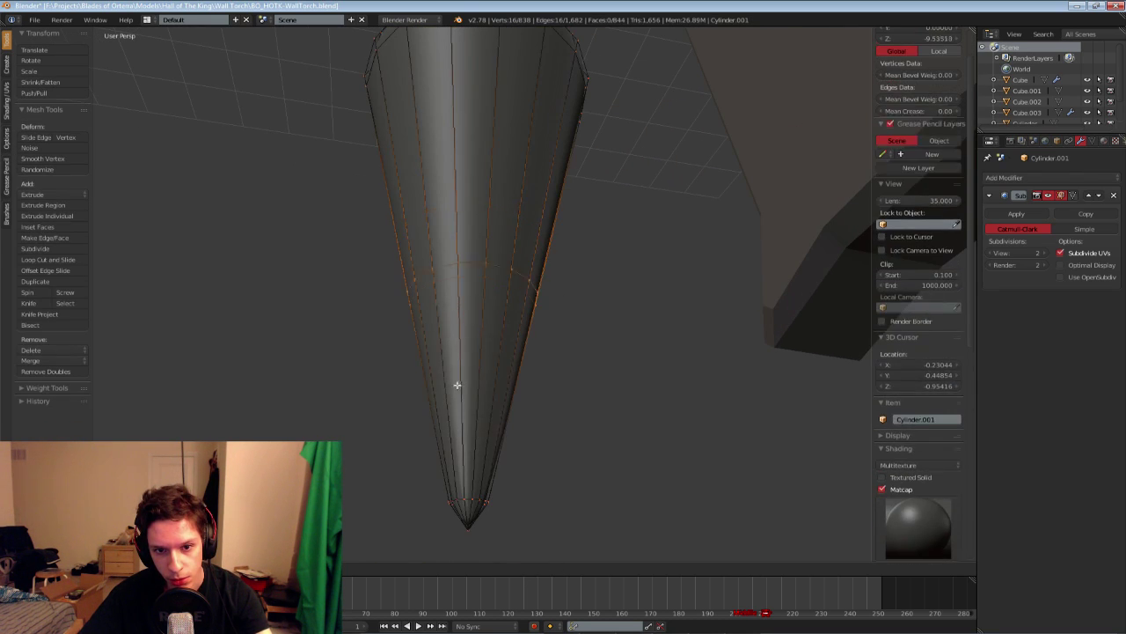
key(a)
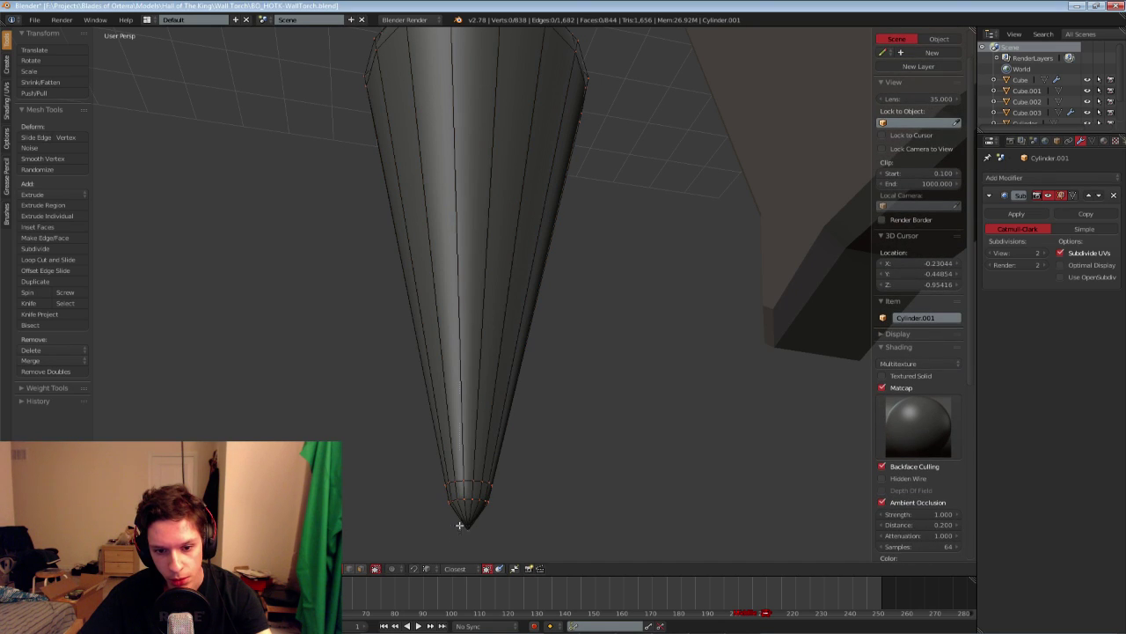
Delete the vertex at the spike's point and select the open edge loop left at its end
right_click(466, 523)
key(x)
click(468, 491)
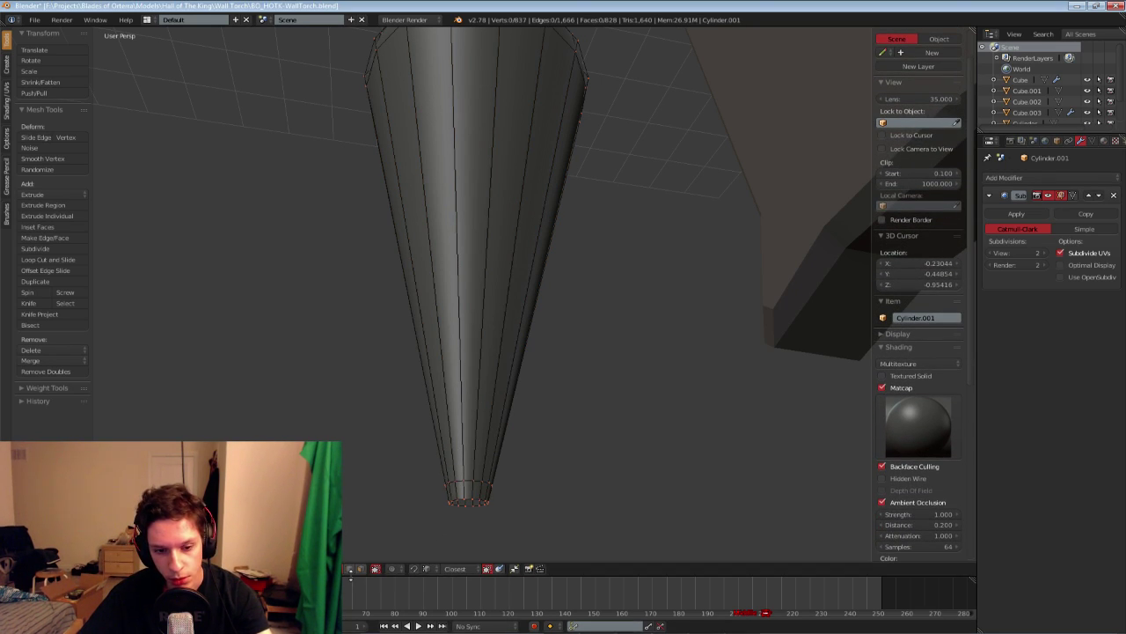
click(351, 569)
key(a)
key(a)
alt+right_click(456, 502)
shift+middle_drag(528, 510, 520, 438)
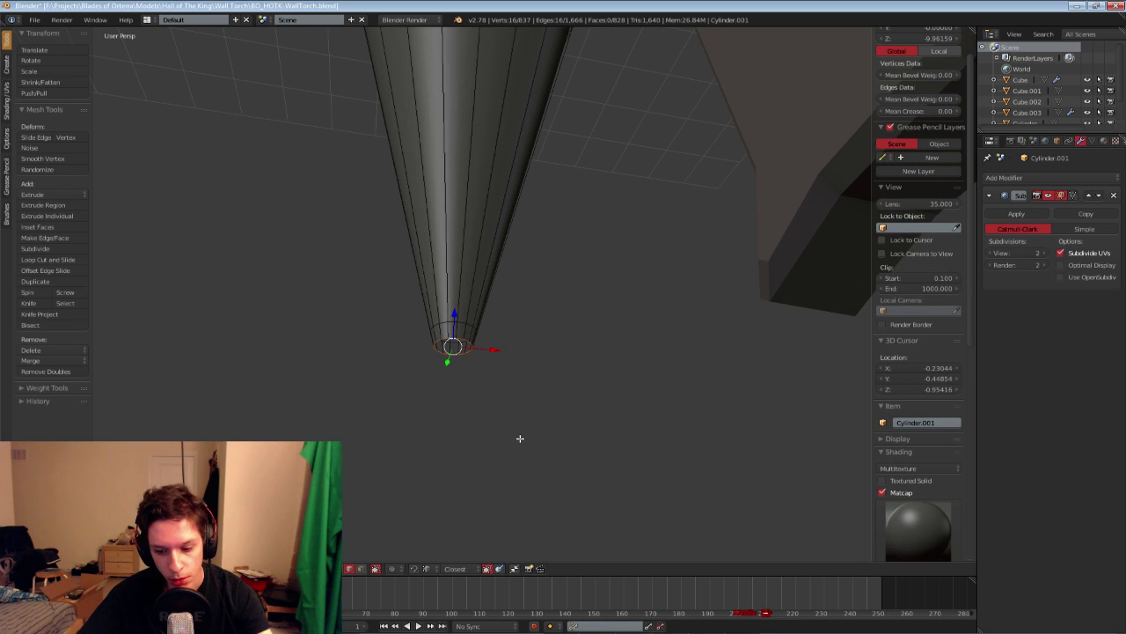
Extrude and narrow the spike's open end loop downward into a closed, blunter tip, and return to Object Mode
key(KP_Divide)
key(KP_Divide)
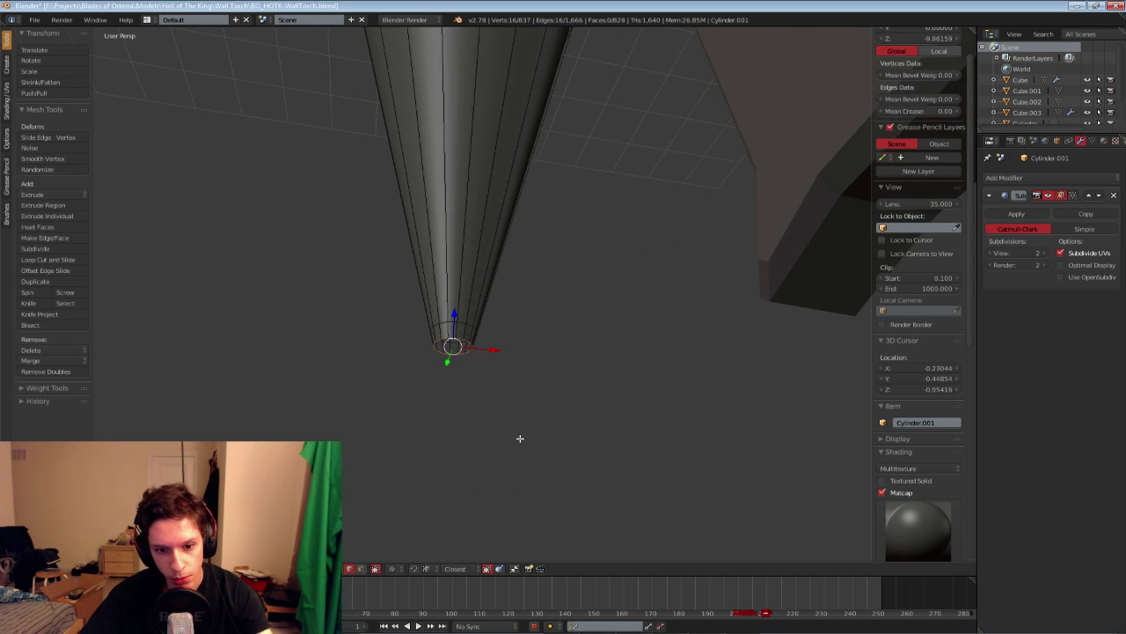
middle_drag(520, 438, 528, 368)
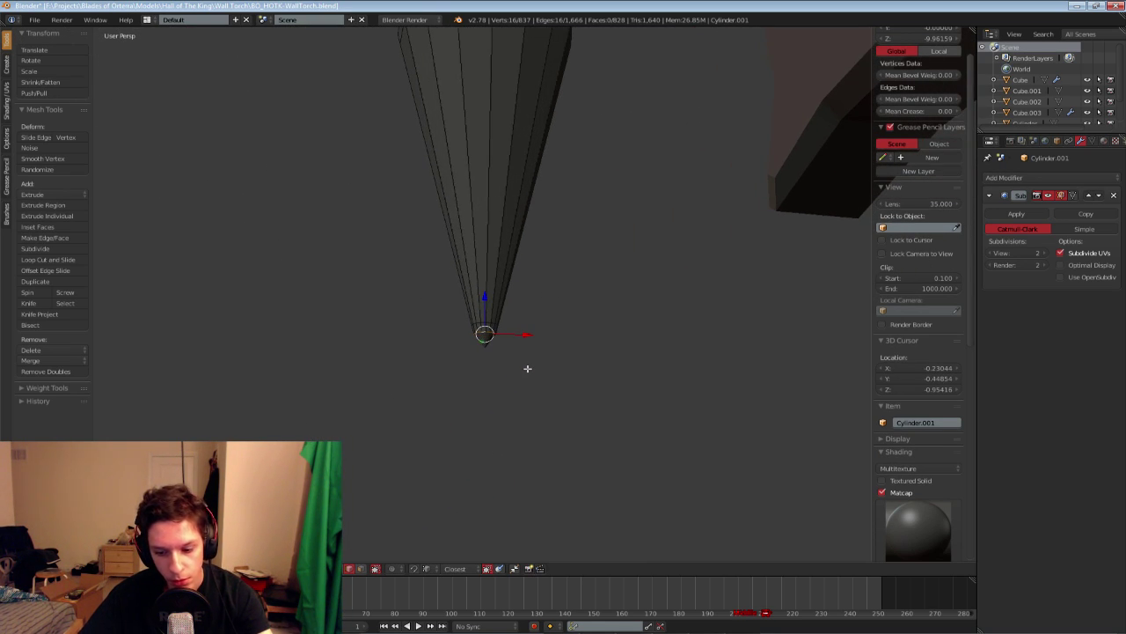
key(KP_1)
key(z)
scroll(485, 389, up, 5)
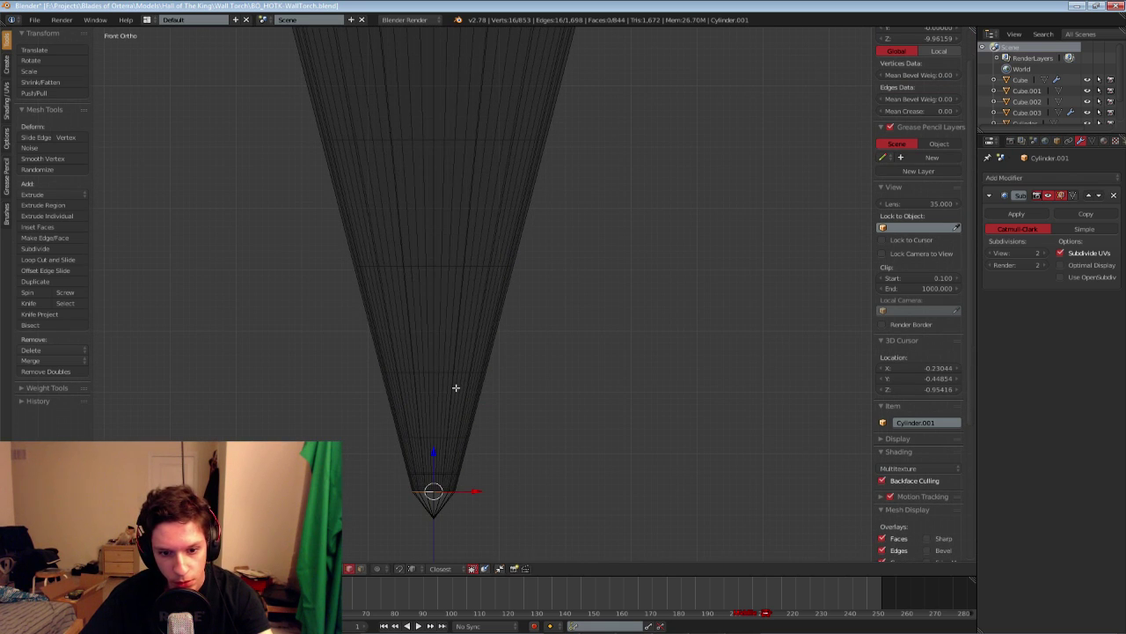
scroll(456, 387, down, 2)
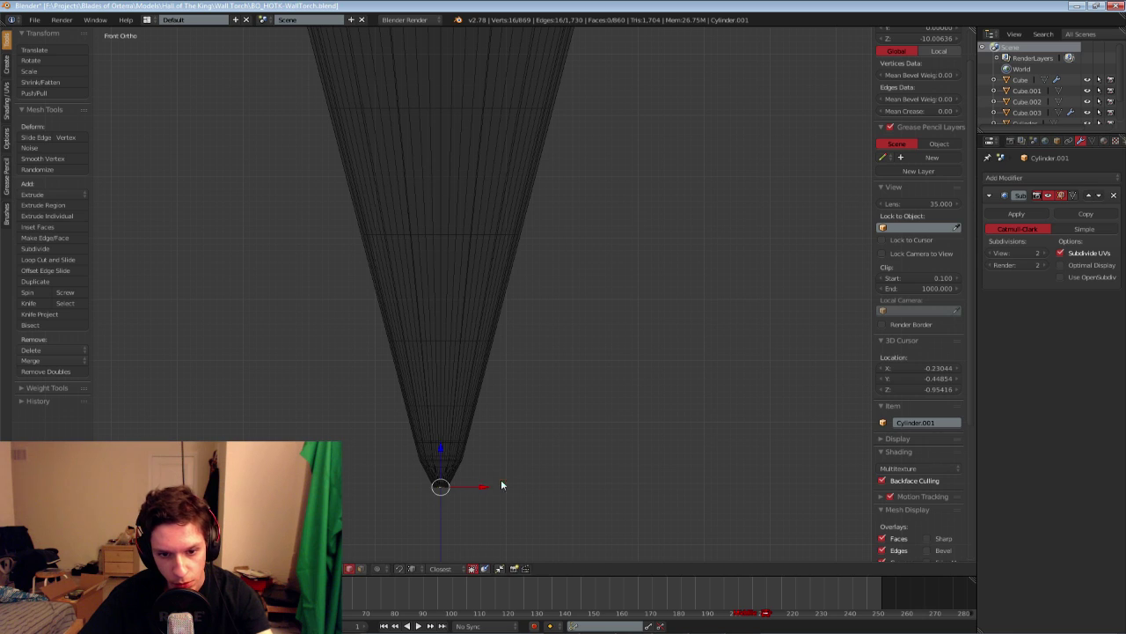
key(z)
key(Tab)
middle_drag(501, 479, 481, 419)
scroll(480, 405, up, 2)
key(2)
scroll(481, 399, up, 3)
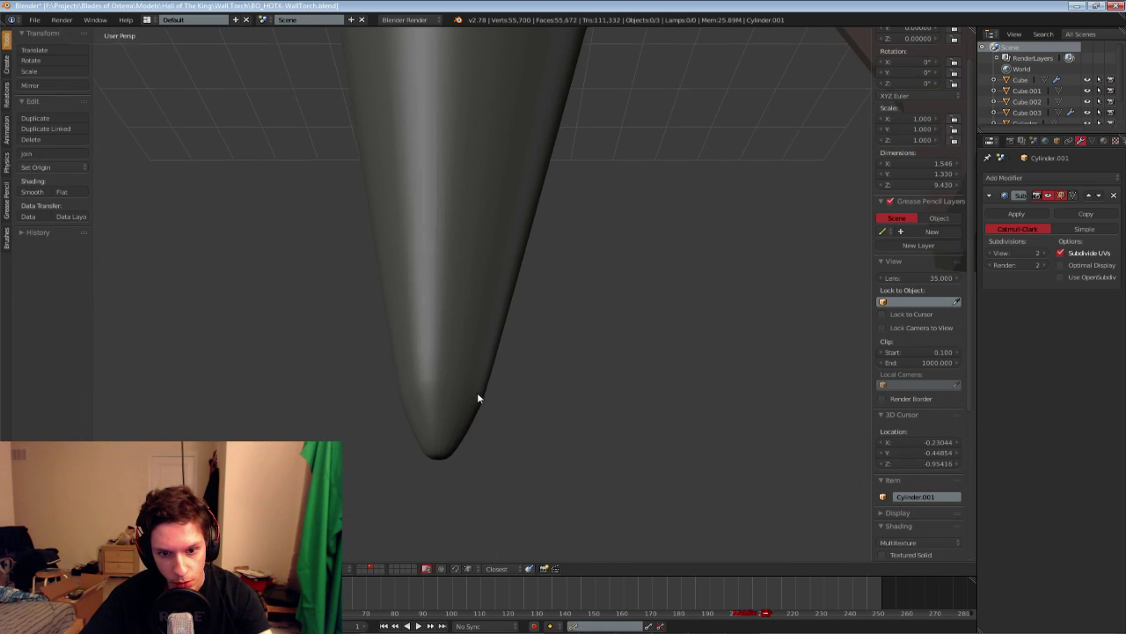
Place the 3D cursor on the spike's tip in Edit Mode and center the view on it
key(Tab)
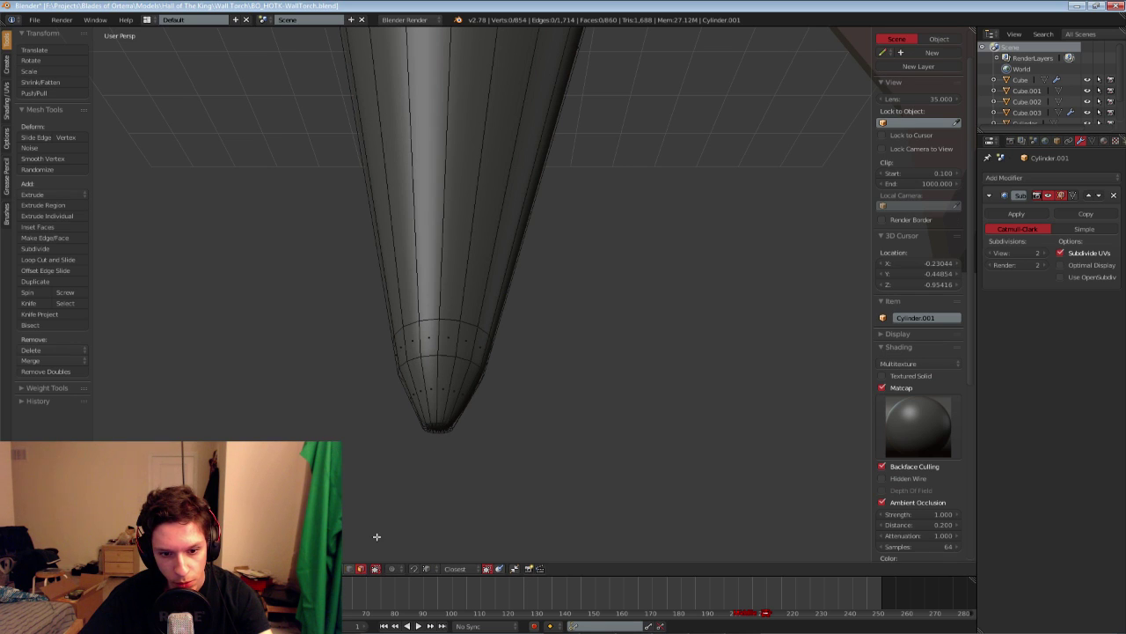
click(439, 411)
key(space)
text(center)
key(Down)
key(Down)
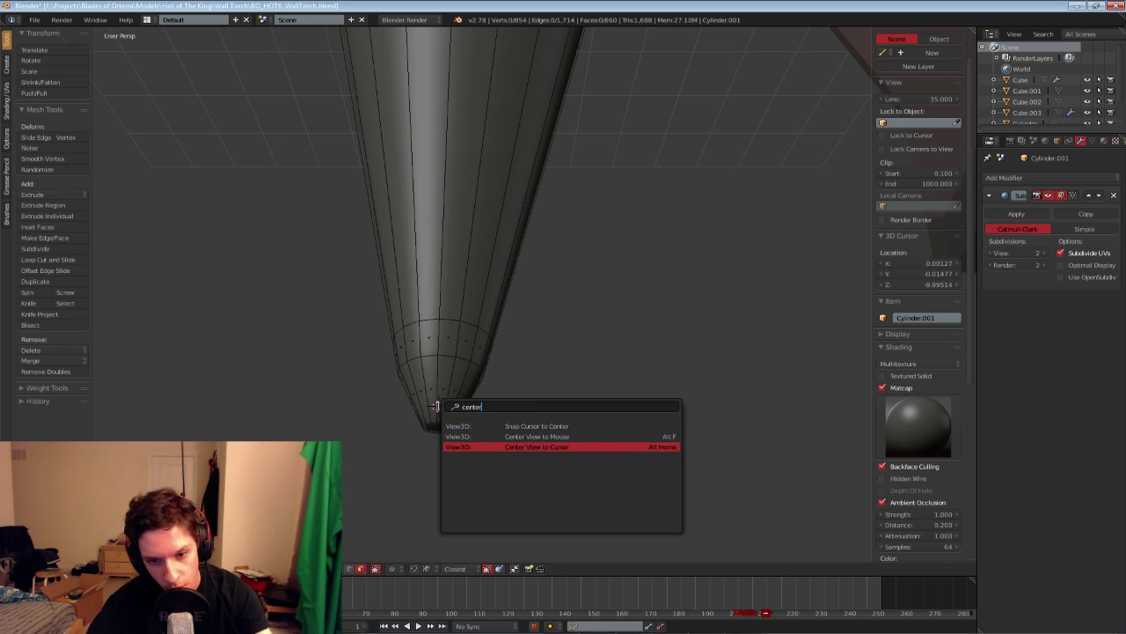
key(Return)
Circle-select the faces closing the spike's tip and inset them
scroll(445, 396, up, 6)
mouse_move(448, 388)
middle_down()
mouse_move(488, 322)
mouse_move(532, 331)
mouse_move(484, 378)
mouse_move(487, 392)
middle_up()
key(c)
click(480, 354)
key(Tab)
key(Tab)
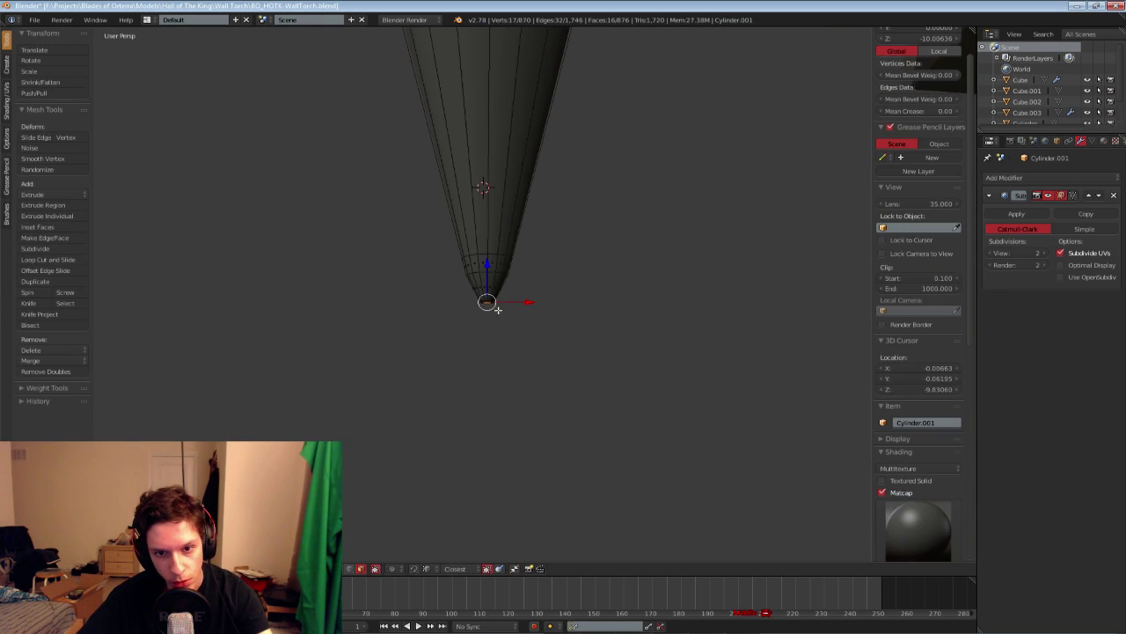
Delete the upper of the closely spaced edge loops near the spike's tip, and return to Object Mode
key(a)
alt+right_click(481, 259)
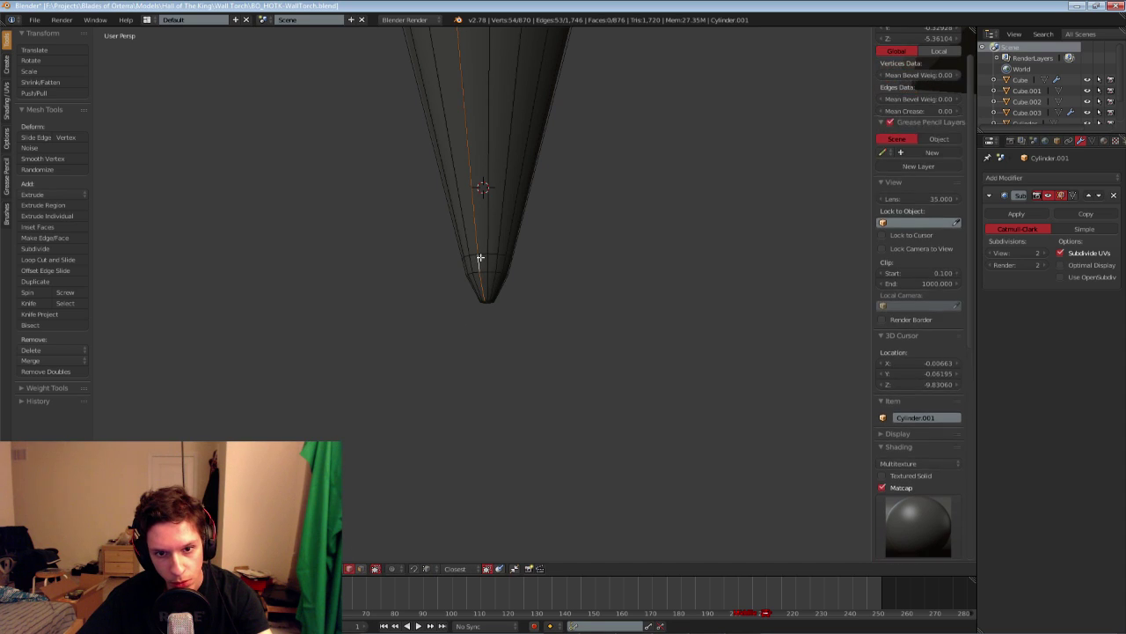
key(a)
alt+right_click(484, 256)
key(a)
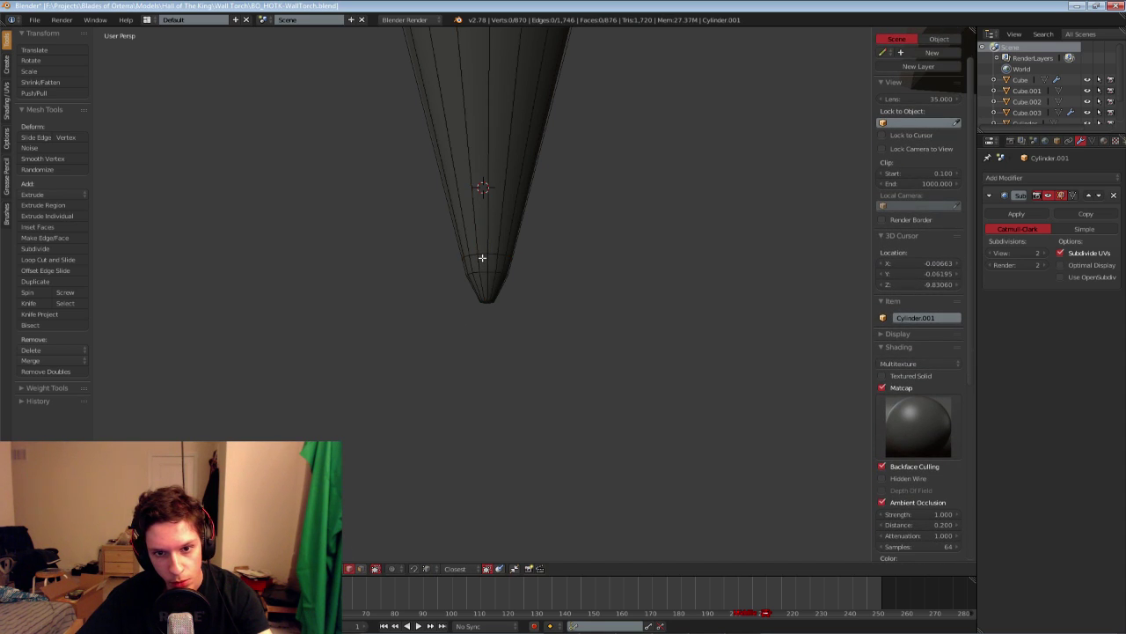
right_click(482, 257)
key(x)
click(483, 258)
key(Tab)
key(a)
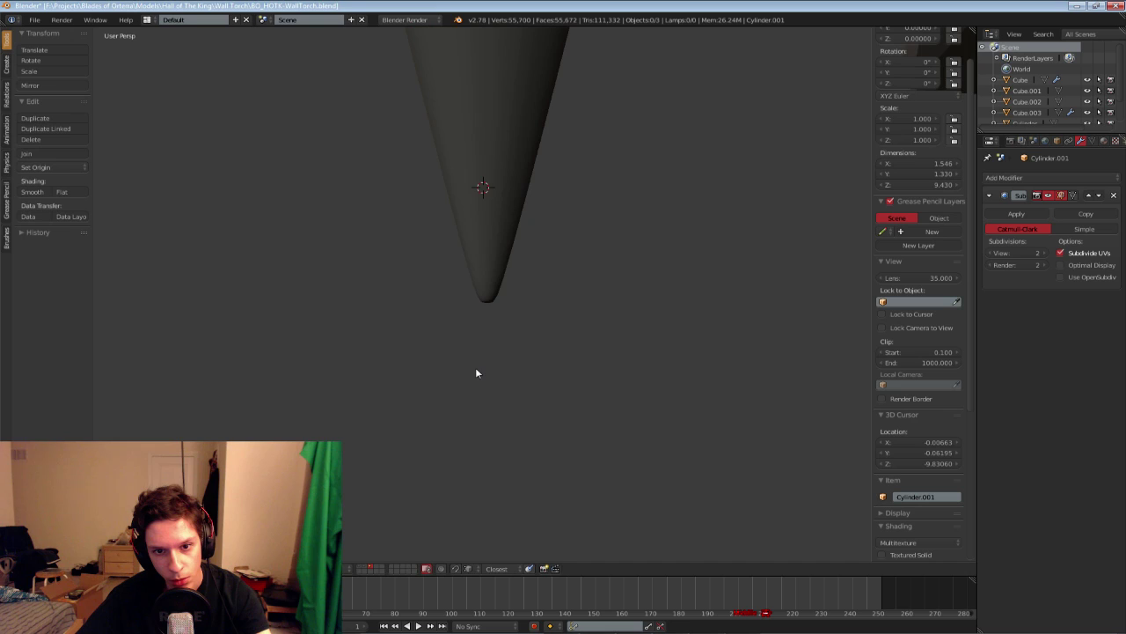
Select the torch handle, isolate it in local view, and enter Edit Mode
scroll(475, 373, down, 3)
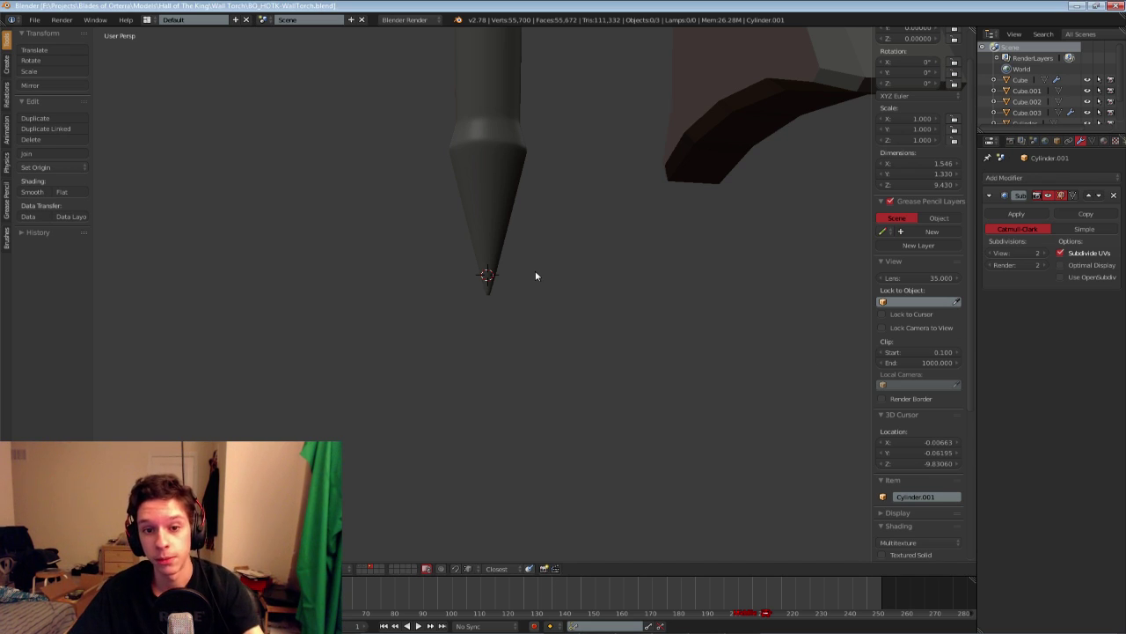
mouse_move(488, 277)
shift+middle_down()
mouse_move(474, 353)
mouse_move(482, 273)
shift+middle_up()
middle_drag(497, 374, 523, 399)
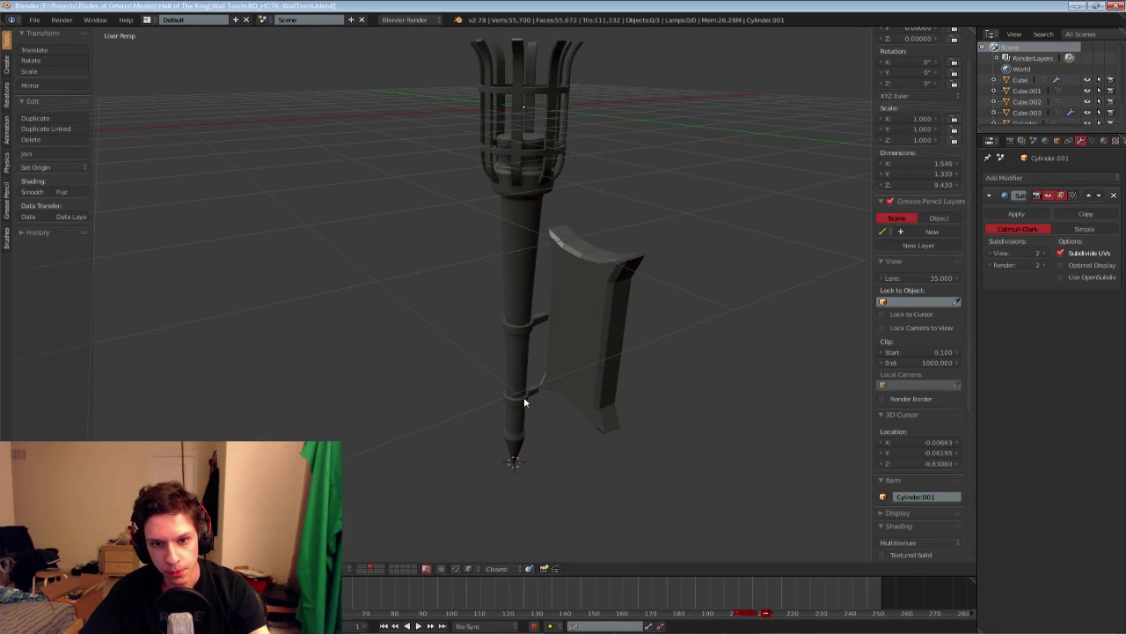
shift+middle_drag(524, 340, 452, 437)
right_click(541, 425)
shift+middle_drag(542, 425, 545, 357)
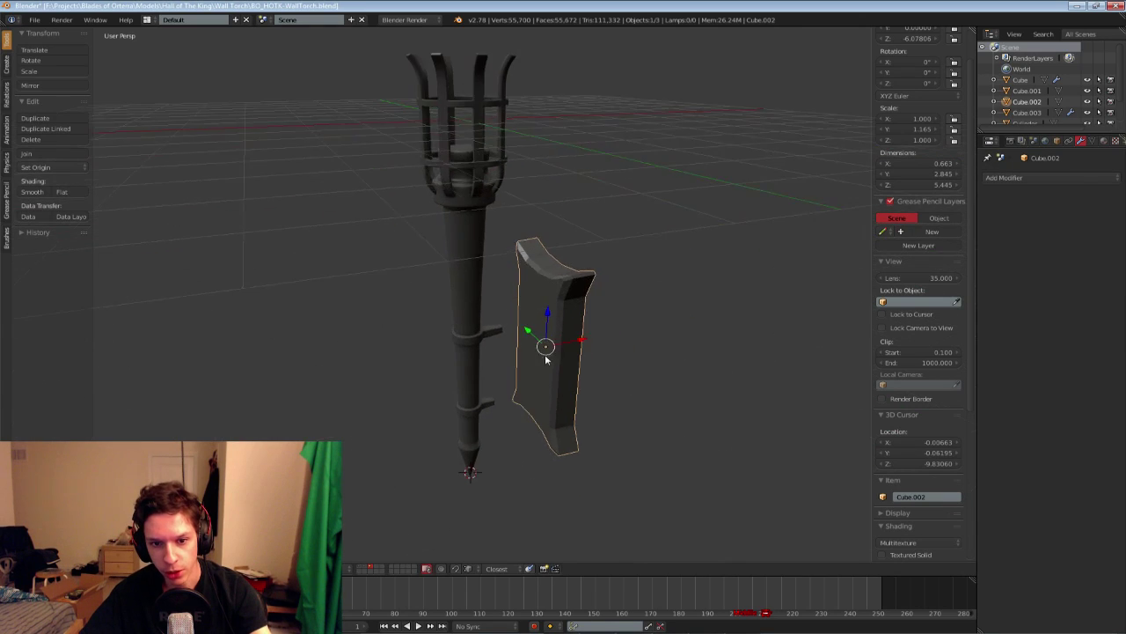
scroll(493, 280, up, 4)
right_click(408, 220)
shift+middle_drag(408, 220, 405, 284)
key(KP_Divide)
key(Tab)
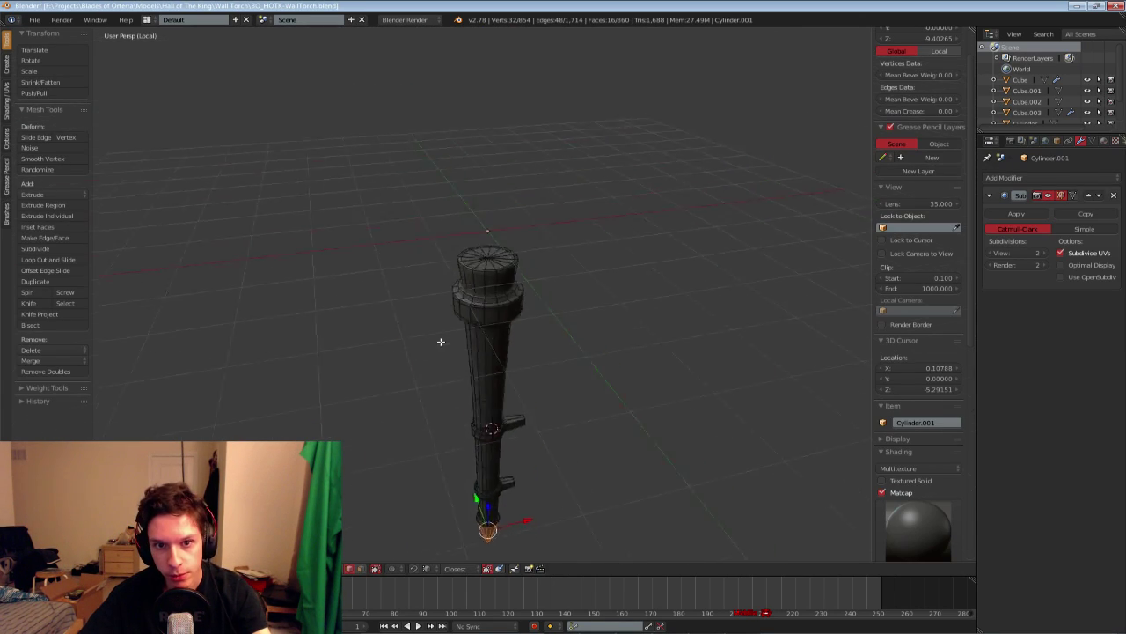
Add supporting edge loops on the handle's top section, one below the rim and one just above the collar
scroll(444, 216, up, 6)
key(ctrl+r)
click(430, 203)
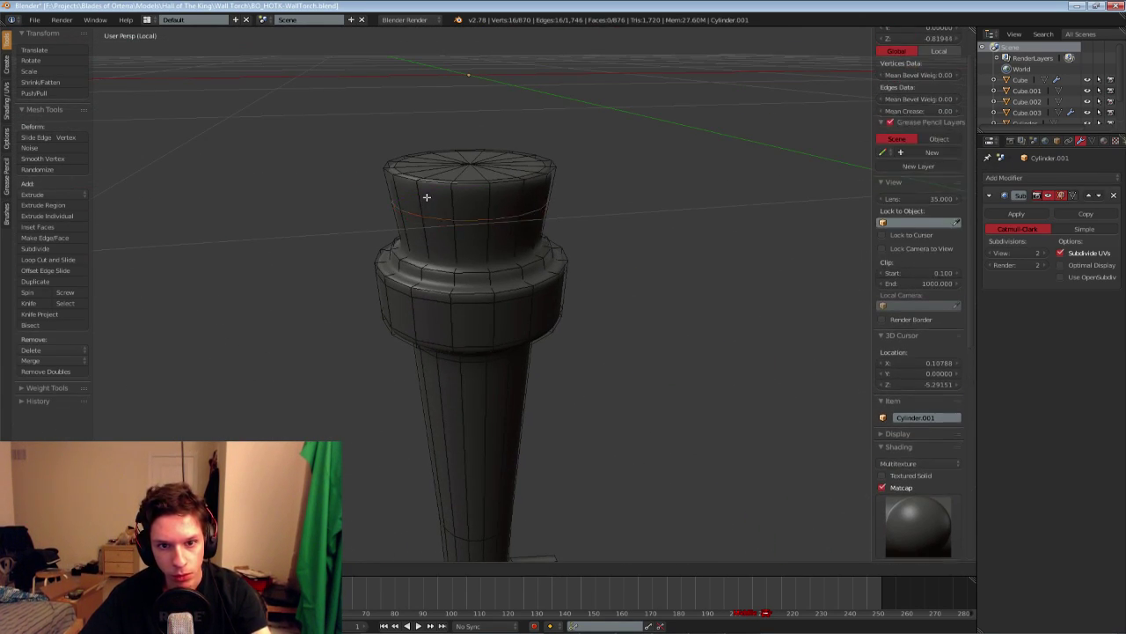
click(419, 178)
key(a)
key(ctrl+r)
click(425, 211)
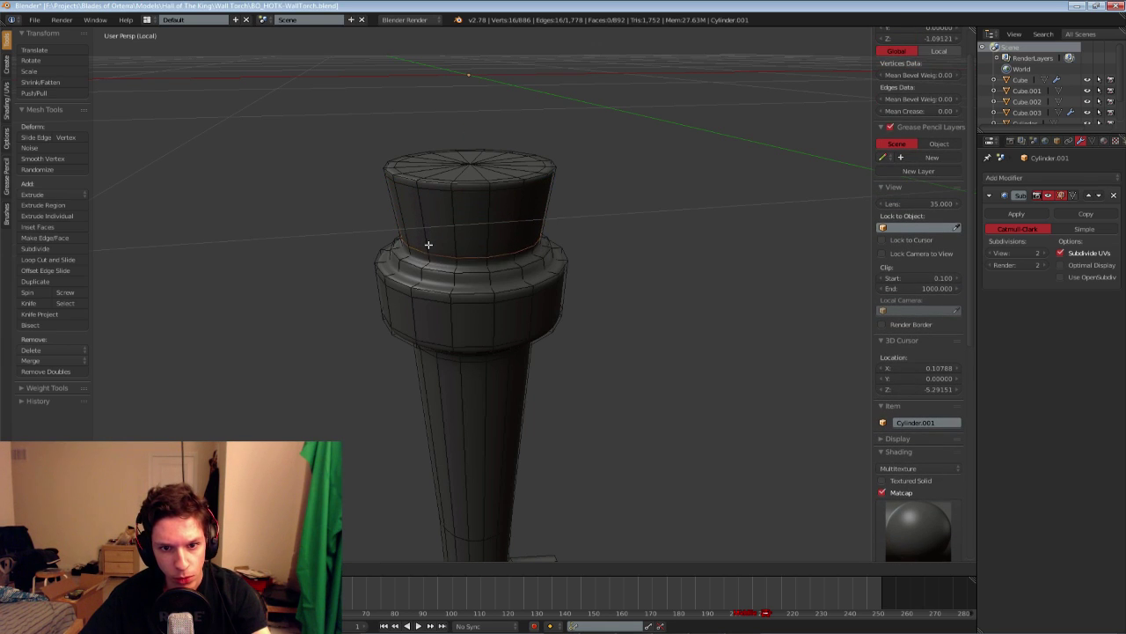
click(427, 244)
key(a)
Add two supporting edge loops on the collar's upper ledge, along its inner and outer edges
shift+middle_drag(428, 272, 448, 314)
scroll(448, 314, up, 4)
key(ctrl+r)
click(404, 336)
click(406, 337)
key(a)
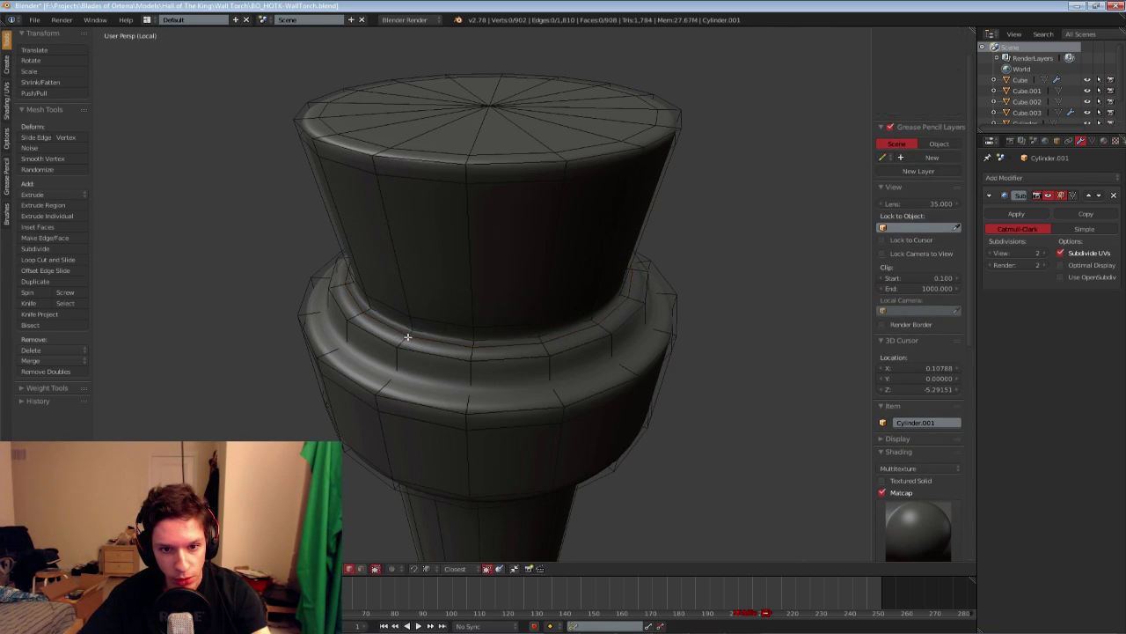
key(ctrl+r)
click(408, 339)
click(406, 344)
key(a)
Add two supporting edge loops on the side wall of the collar's small step, near its upper and lower edges
key(ctrl+r)
click(401, 358)
key(a)
key(ctrl+r)
click(399, 362)
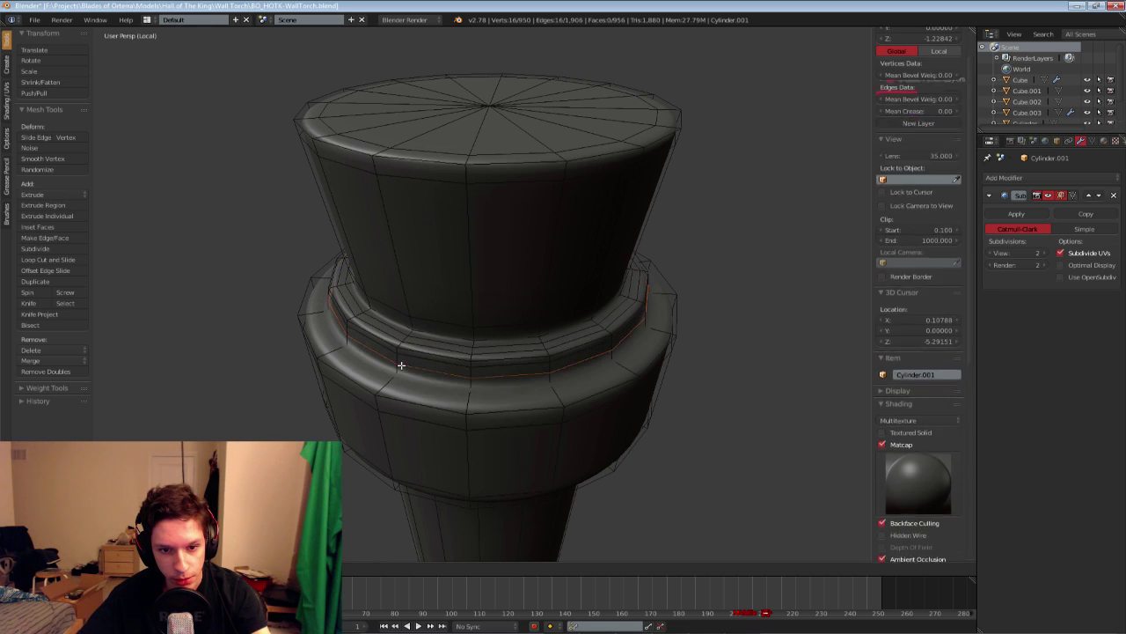
click(400, 370)
key(a)
Add two supporting edge loops on the collar's lower ledge, along its inner and outer edges
key(ctrl+r)
click(393, 381)
click(396, 380)
key(a)
key(ctrl+r)
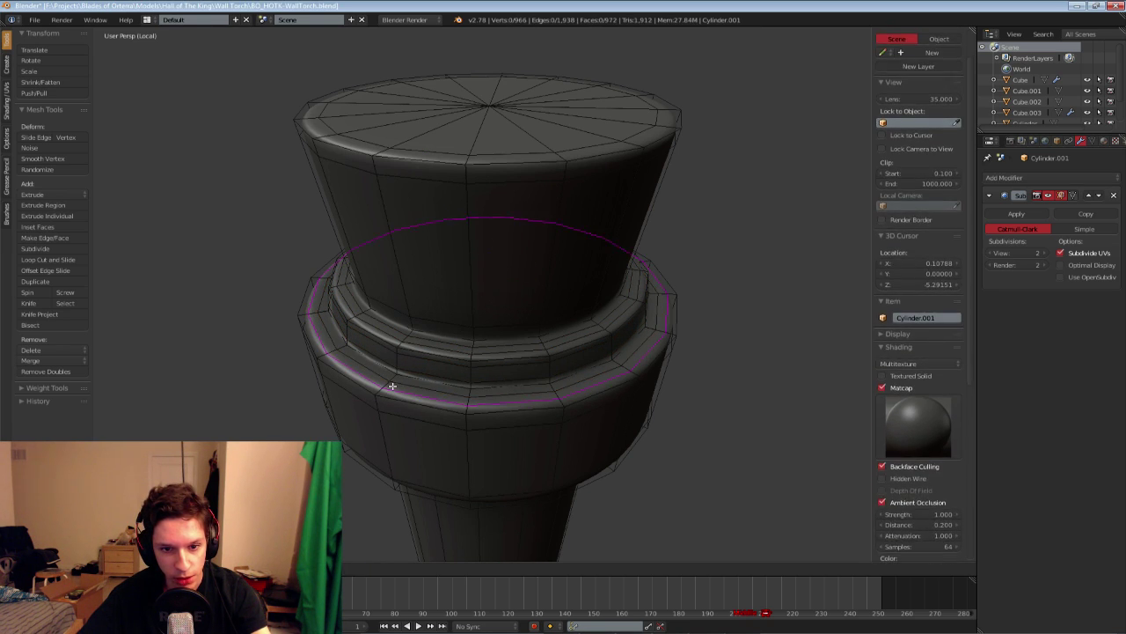
click(391, 383)
click(391, 384)
key(a)
Examine the collar's smoothed ledges in Object Mode and return to Edit Mode to view its underside
key(Tab)
scroll(482, 421, down, 3)
middle_drag(482, 421, 480, 363)
key(Tab)
scroll(471, 317, down, 4)
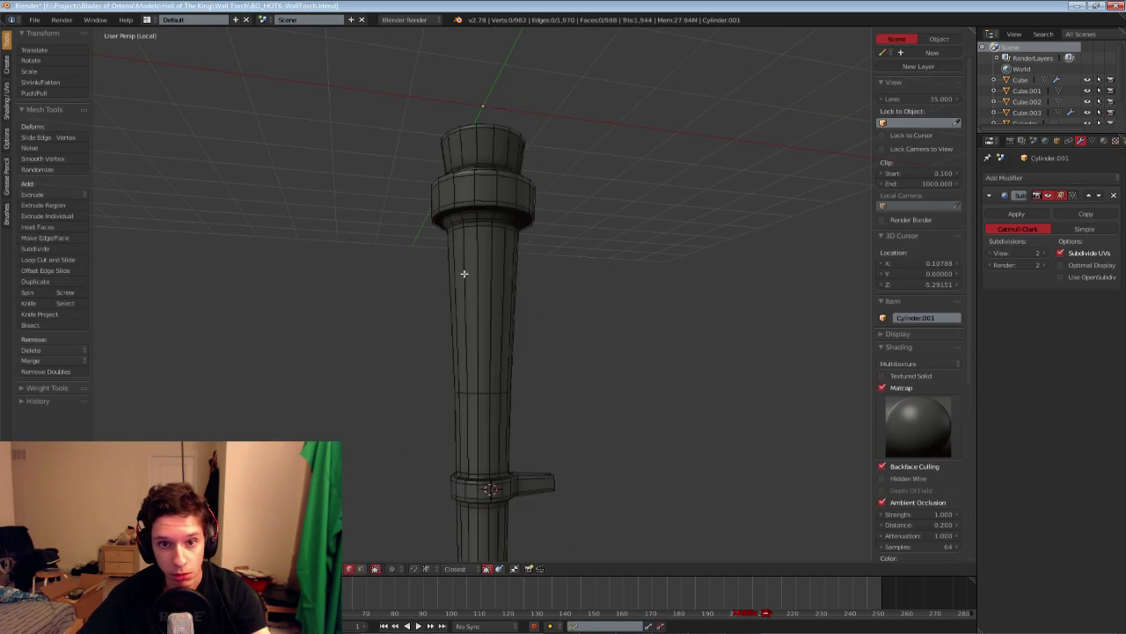
scroll(463, 269, up, 2)
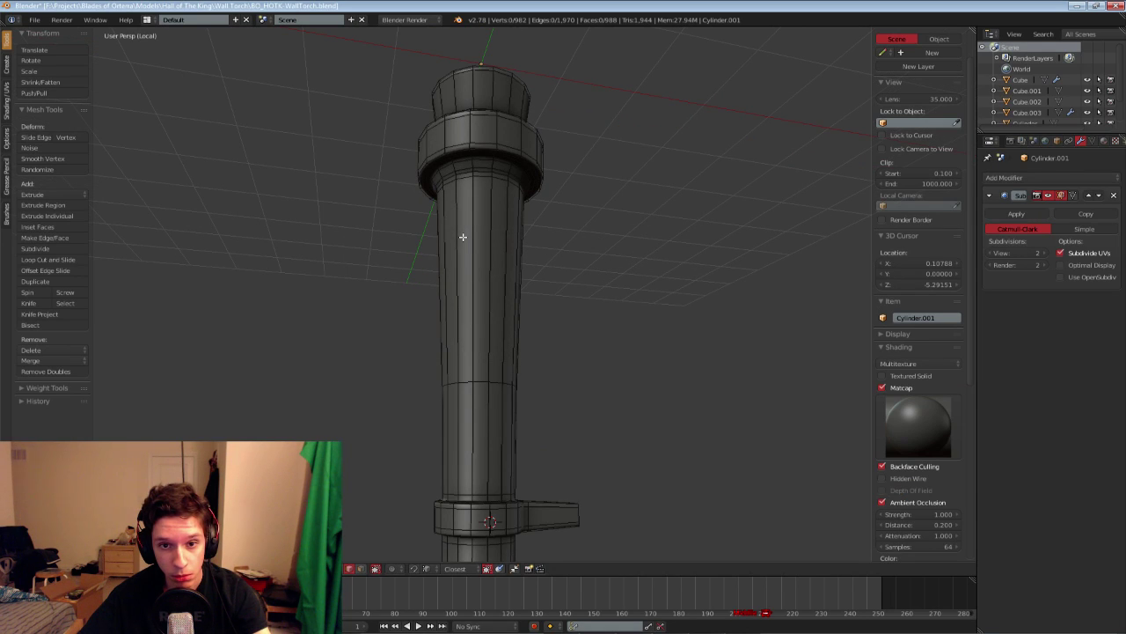
Leave Edit Mode and local view, and replace the torch handle's Subdivision Surface modifier with a Multiresolution modifier
key(Tab)
scroll(459, 268, down, 3)
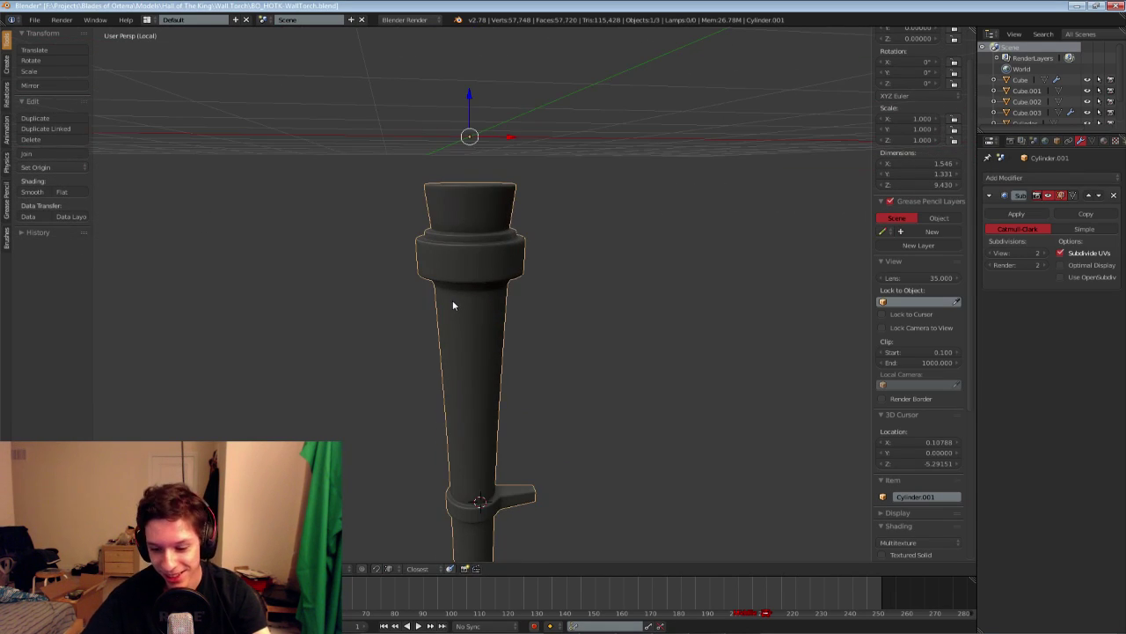
key(KP_Divide)
scroll(453, 305, down, 5)
click(1115, 200)
click(1004, 177)
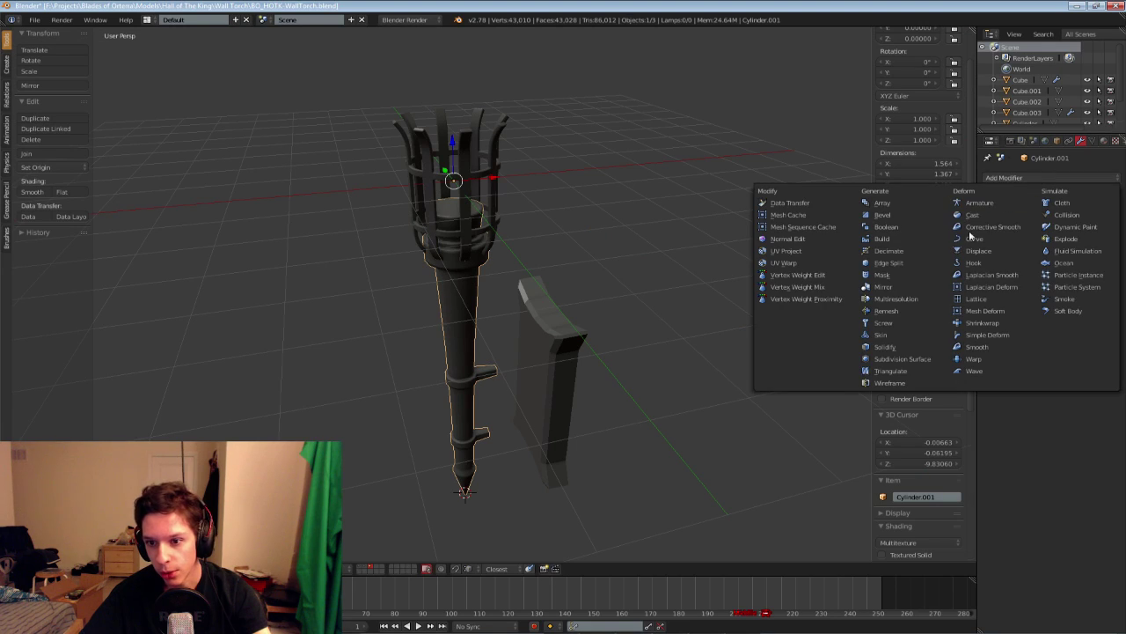
click(907, 289)
Switch the torch handle to Sculpt Mode and subdivide its Multiresolution modifier to level 2
scroll(579, 279, up, 4)
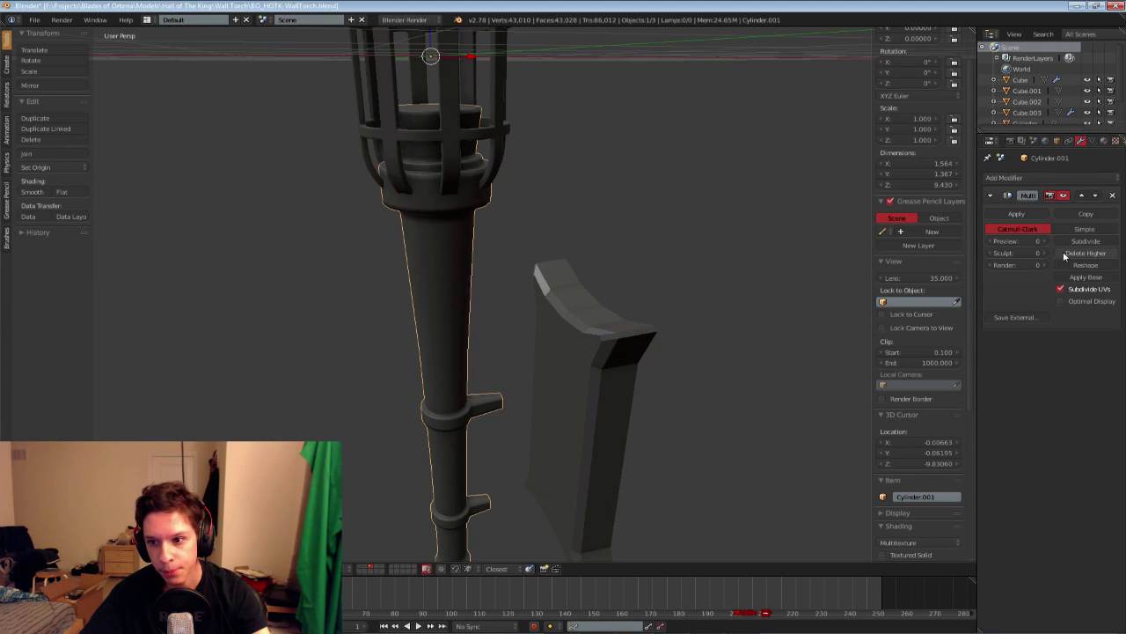
click(160, 535)
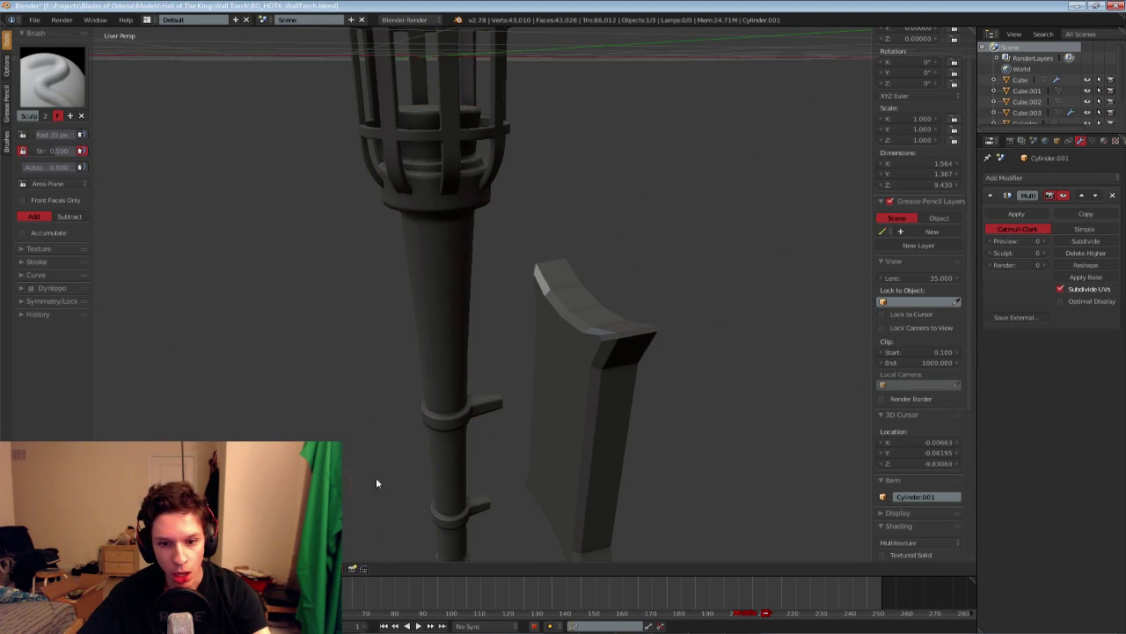
scroll(422, 405, up, 5)
middle_drag(467, 405, 483, 385)
scroll(482, 385, up, 1)
scroll(482, 385, up, 2)
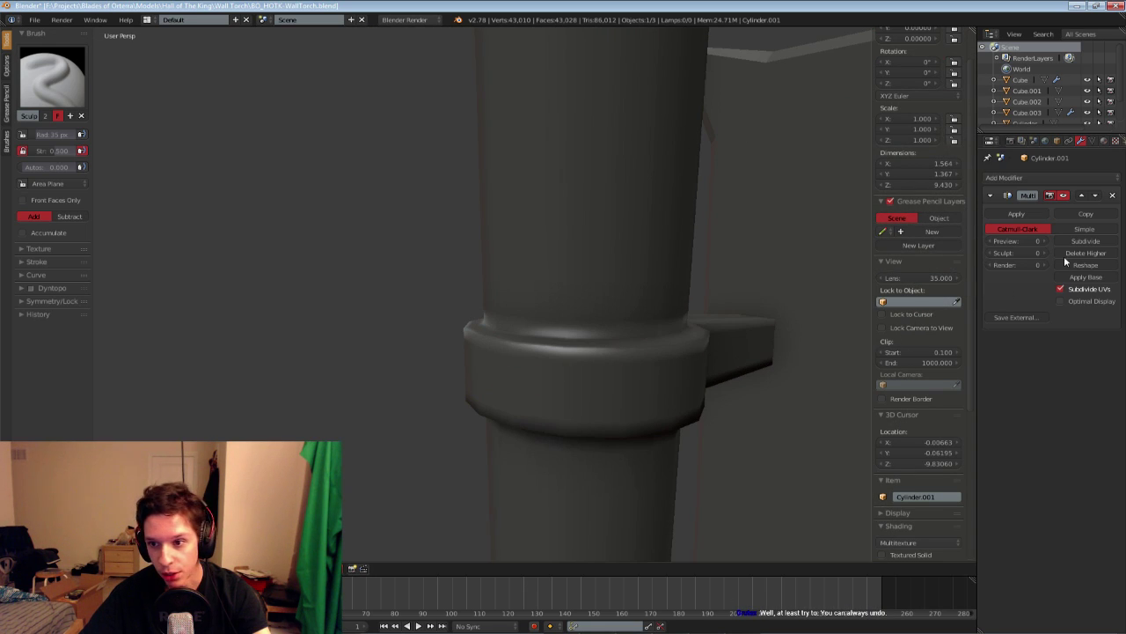
click(1066, 241)
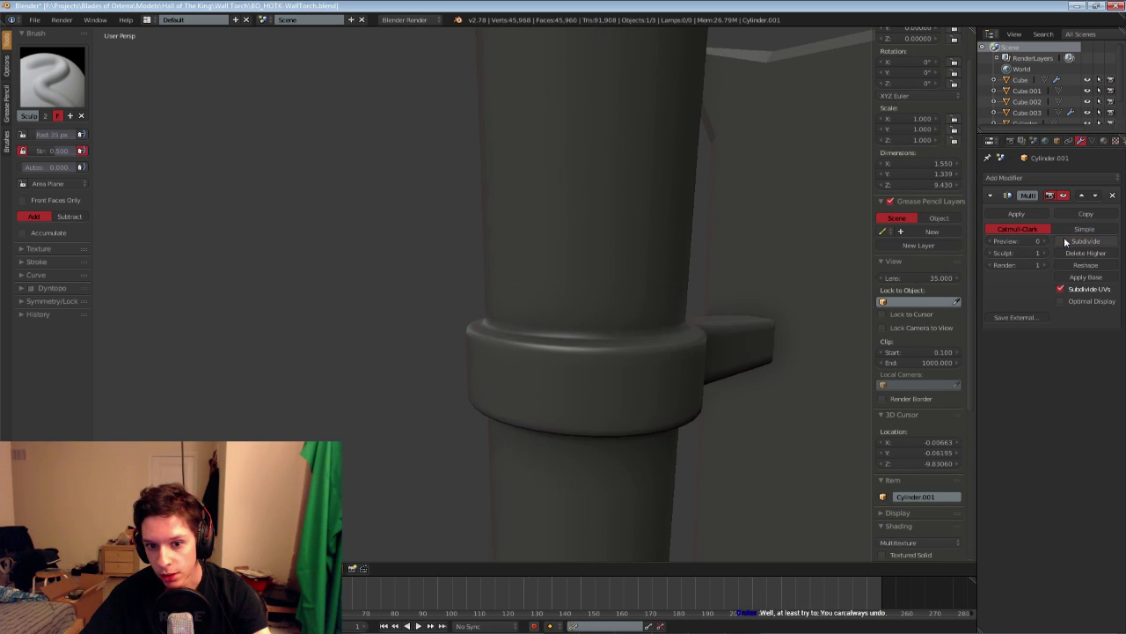
click(1066, 241)
Look through the available sculpt brushes and brush settings for a suitable scraping brush
mouse_move(736, 359)
middle_down()
mouse_move(552, 403)
mouse_move(491, 350)
mouse_move(507, 370)
middle_up()
click(55, 78)
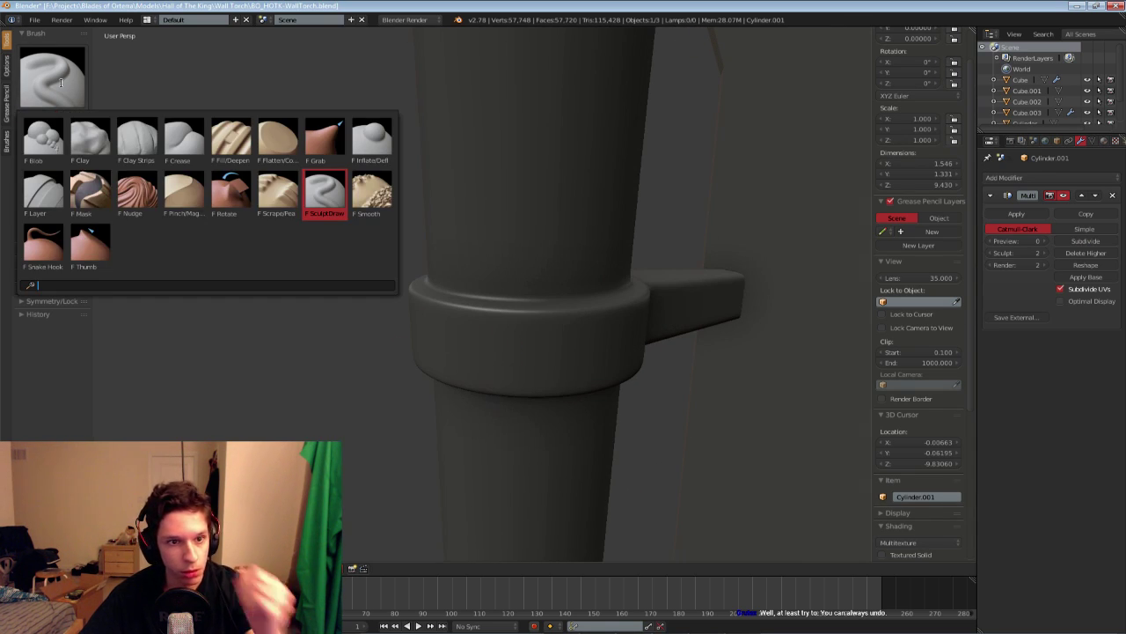
click(56, 78)
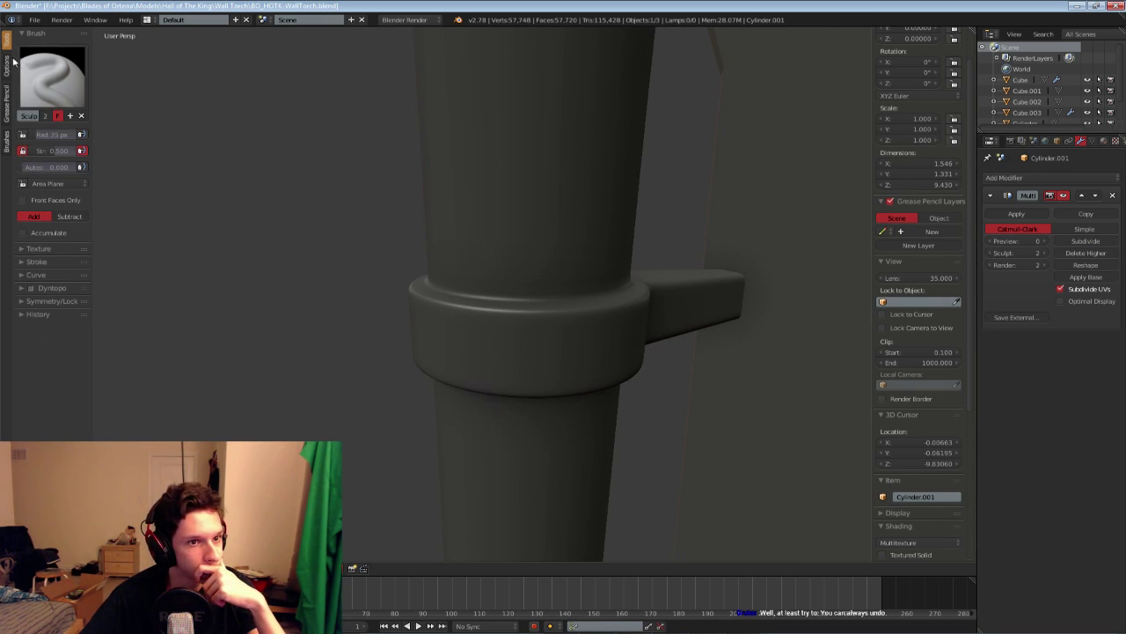
ctrl+scroll(14, 183, down, 3)
click(38, 52)
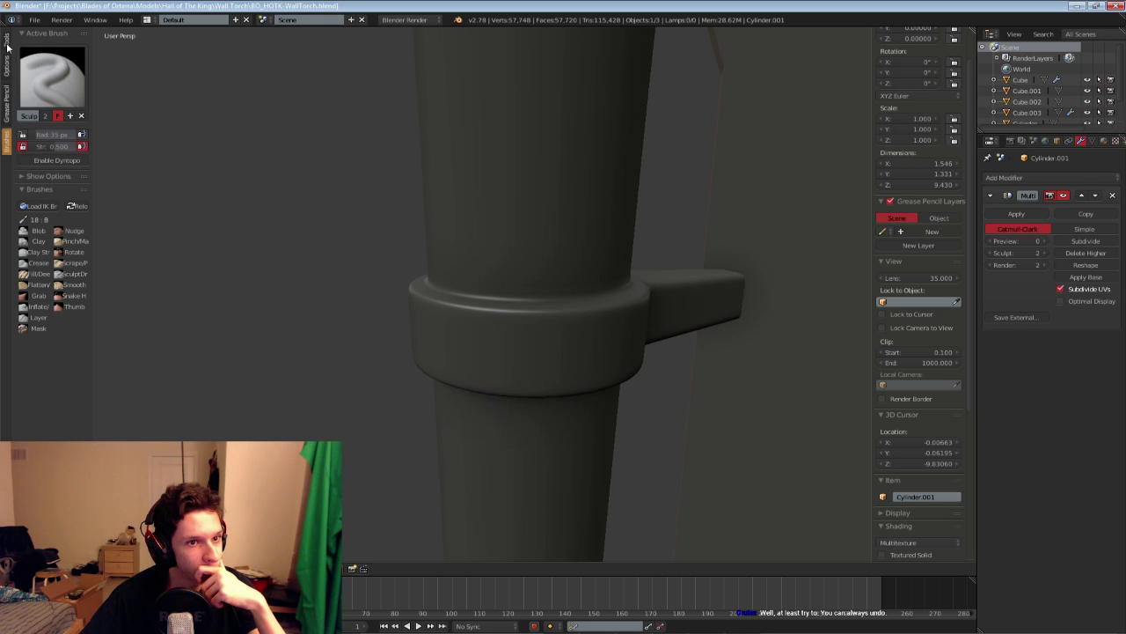
ctrl+scroll(18, 74, up, 3)
click(39, 77)
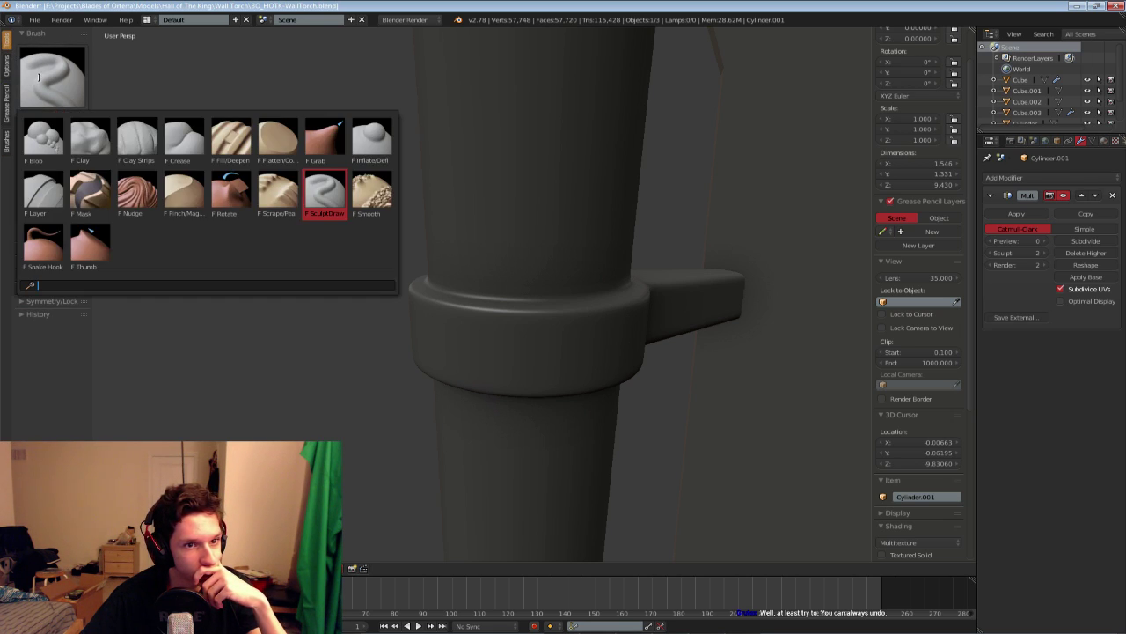
click(8, 149)
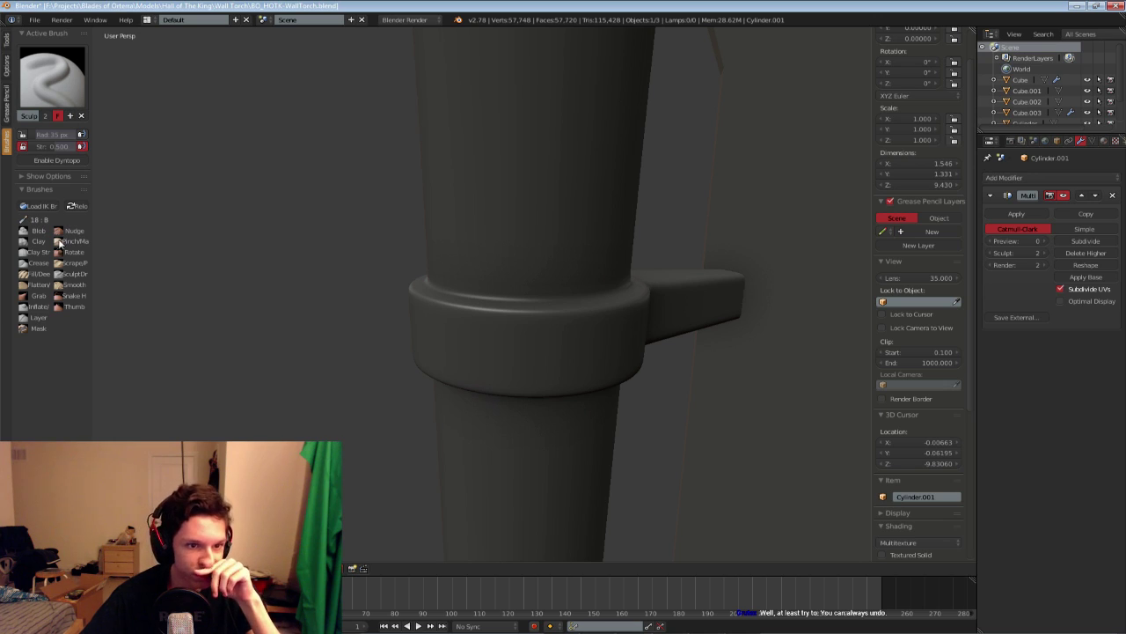
click(57, 84)
click(57, 388)
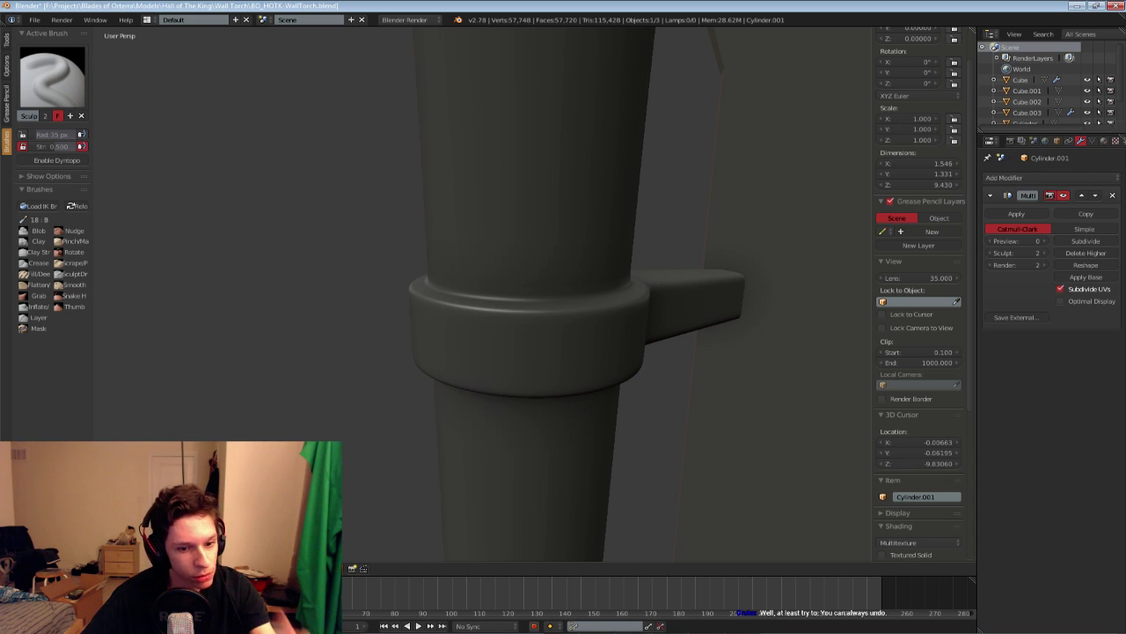
Re-enter Sculpt Mode, load the IK brushes and choose the Scrape IK brush
key(Tab)
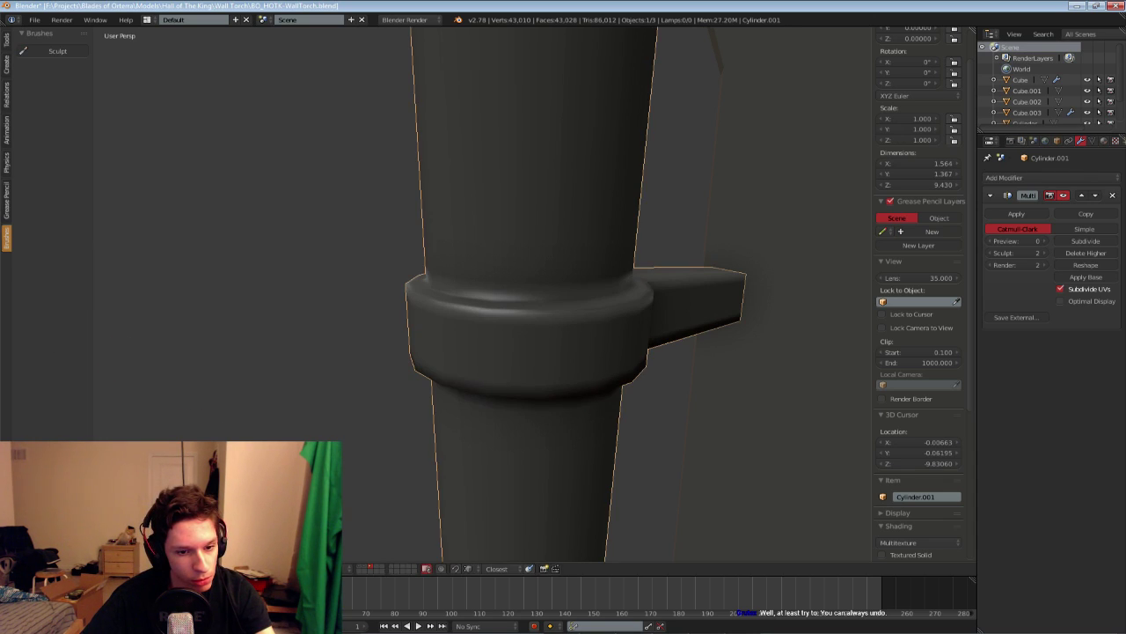
key(ctrl+Tab)
click(53, 78)
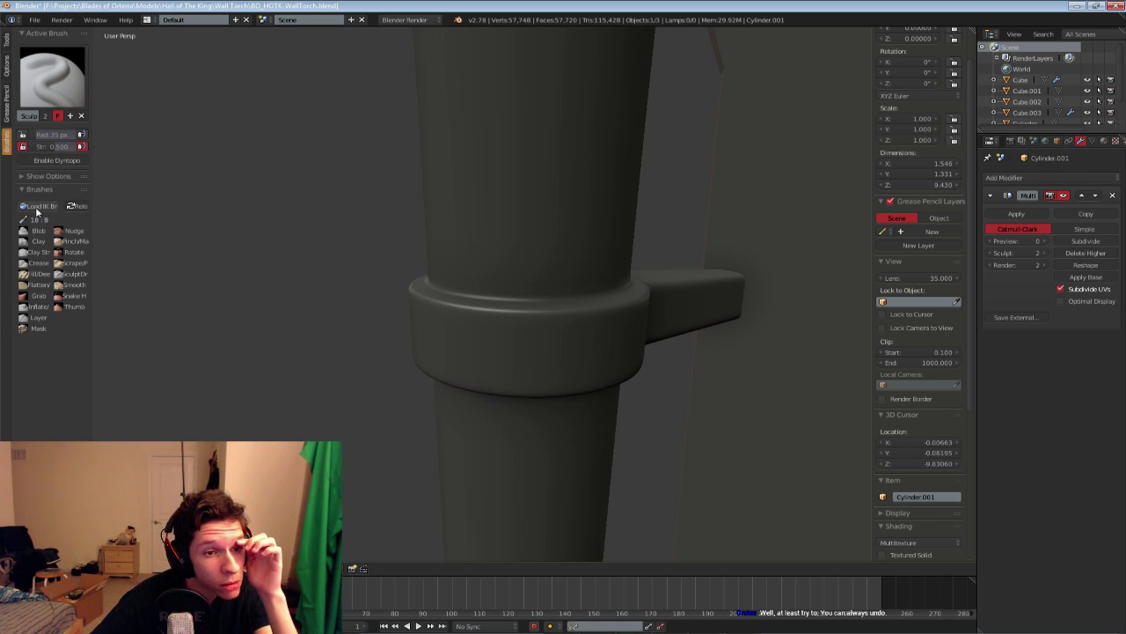
click(8, 40)
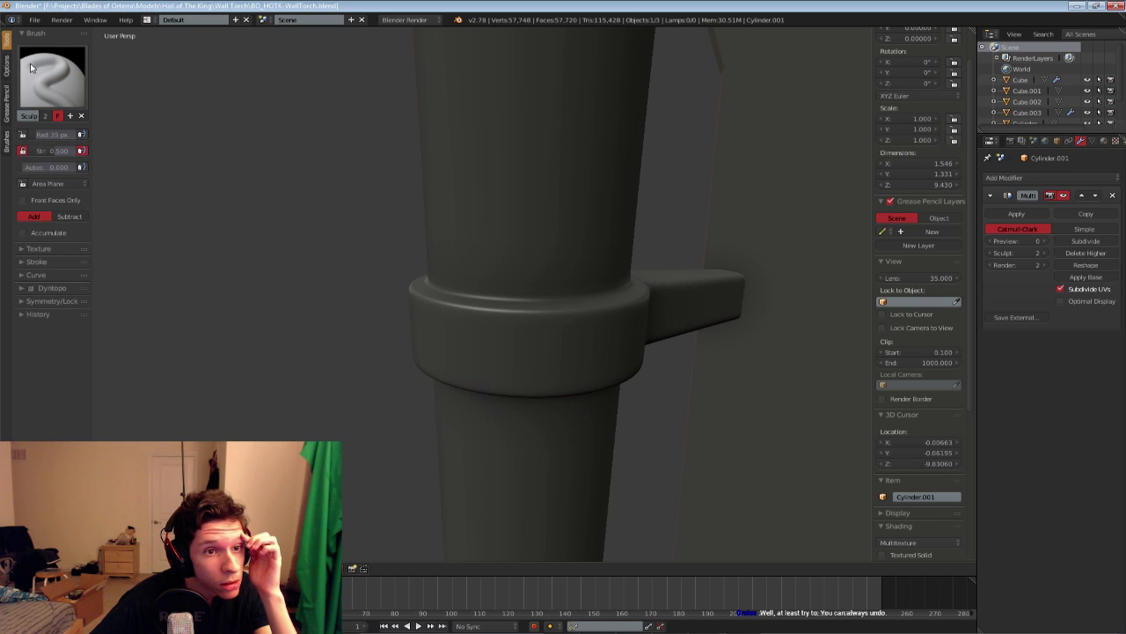
click(31, 67)
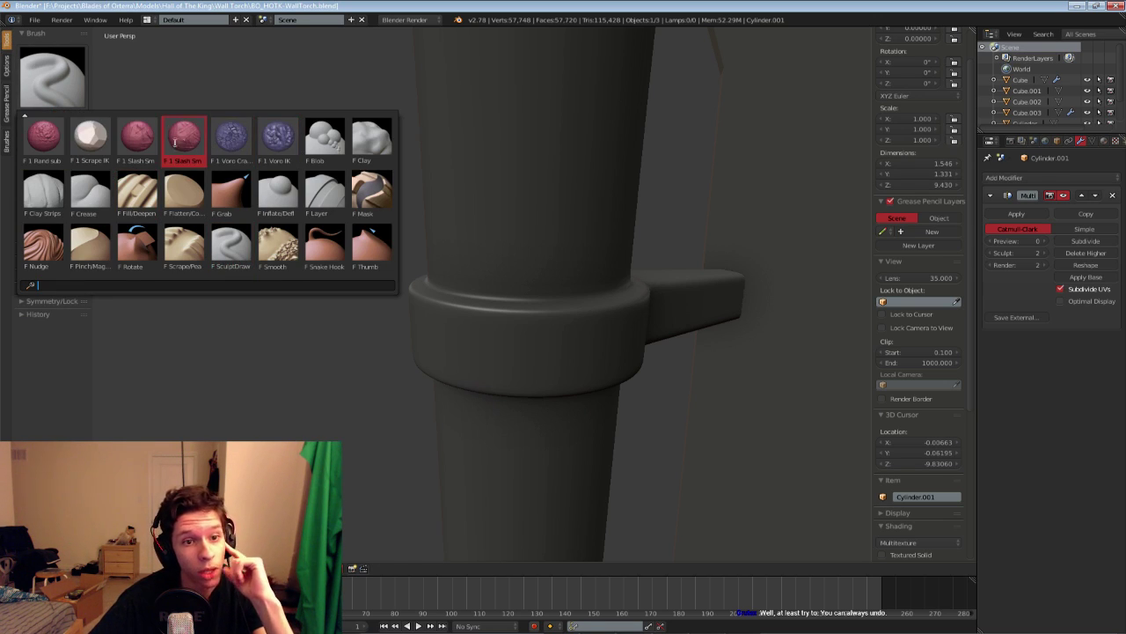
click(89, 136)
Scrape along the top edge of the upper bracket ring and expand the brush symmetry settings
mouse_move(494, 313)
middle_down()
mouse_move(464, 447)
mouse_move(465, 220)
middle_up()
scroll(465, 299, up, 3)
drag(447, 129, 522, 132)
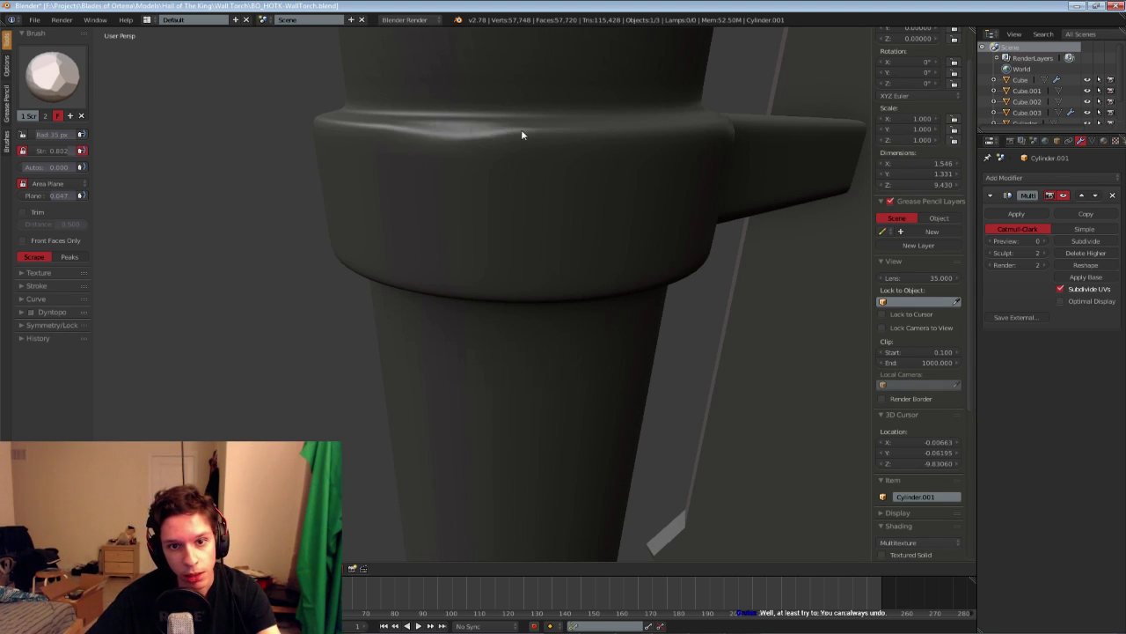
scroll(534, 145, down, 4)
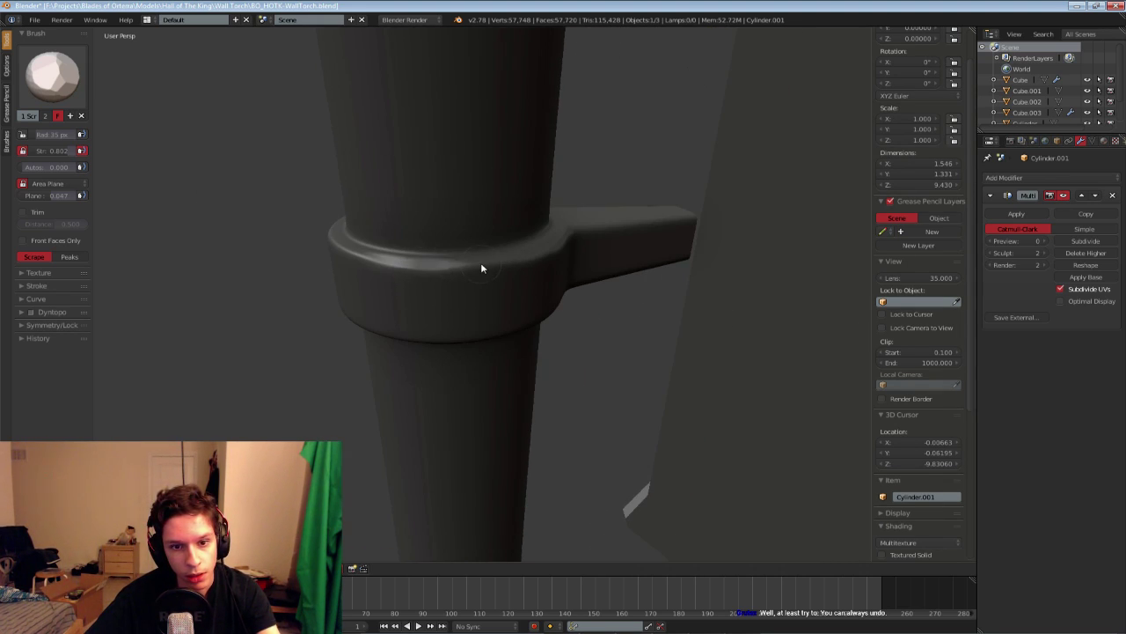
click(31, 326)
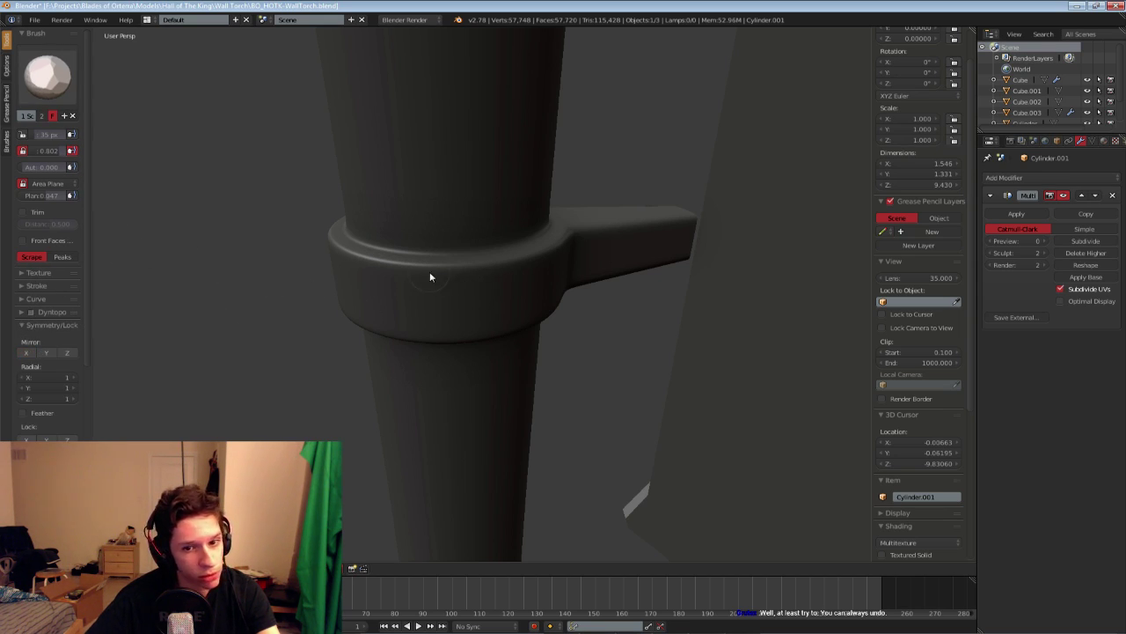
Continue scraping the upper bracket ring's top rim around its visible sides
middle_drag(421, 294, 455, 268)
scroll(470, 299, down, 2)
scroll(455, 268, up, 5)
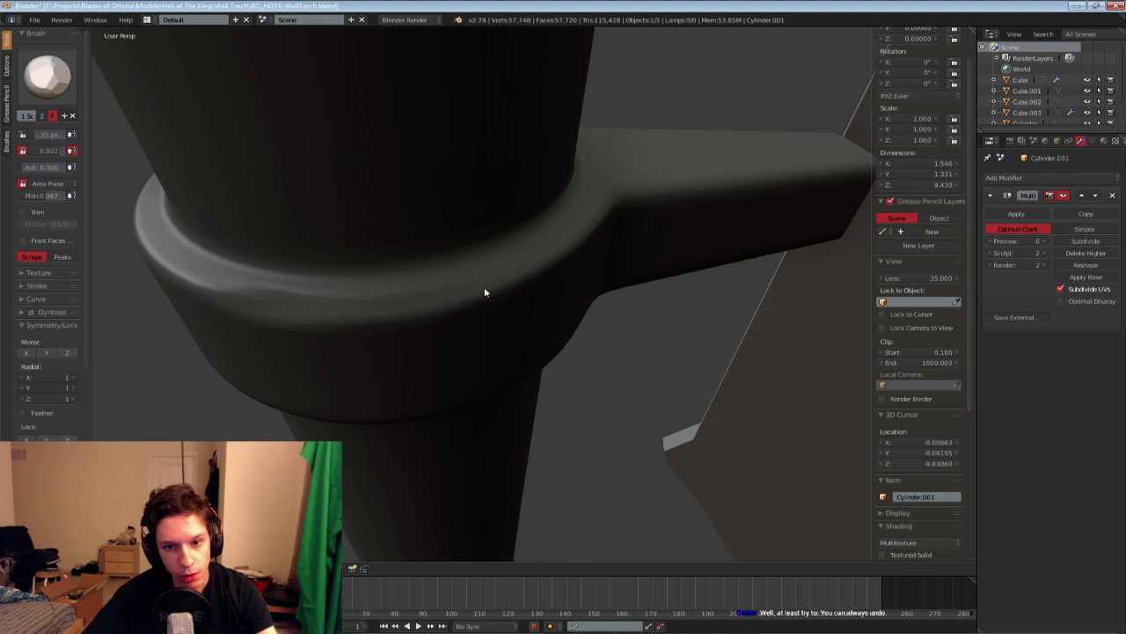
scroll(259, 326, down, 8)
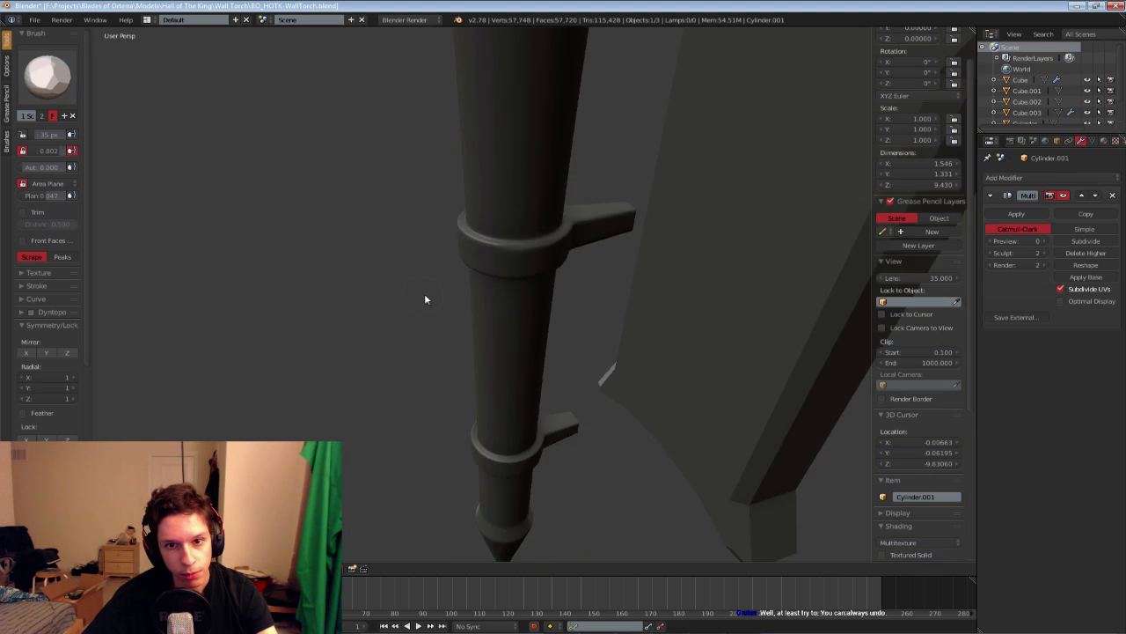
middle_drag(449, 268, 548, 214)
scroll(495, 340, up, 5)
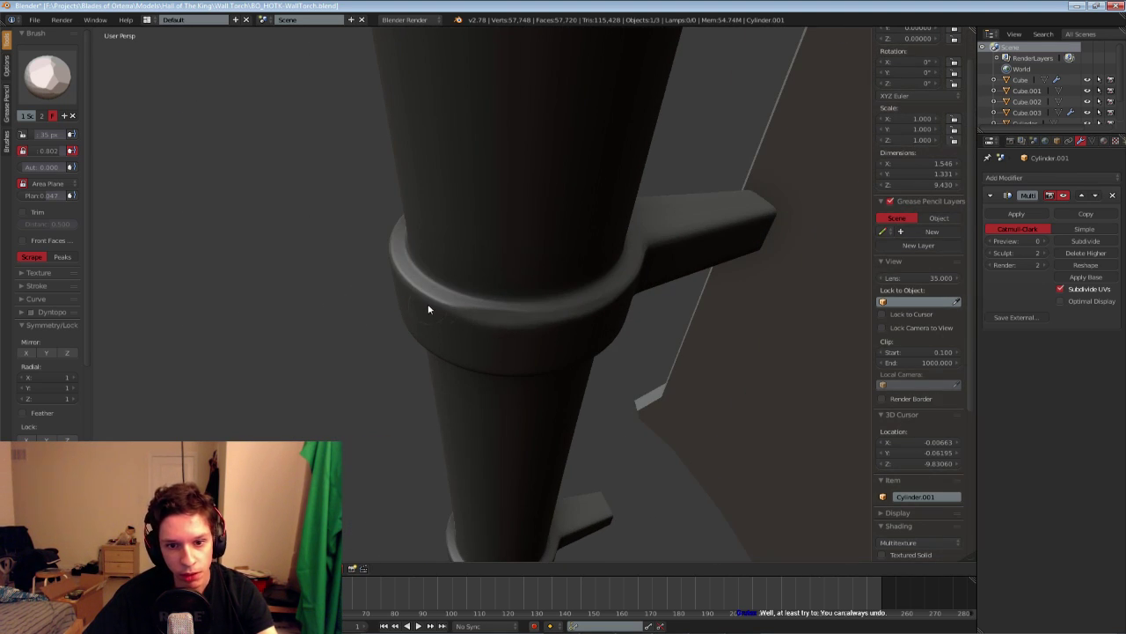
middle_drag(429, 309, 519, 322)
middle_drag(726, 316, 644, 291)
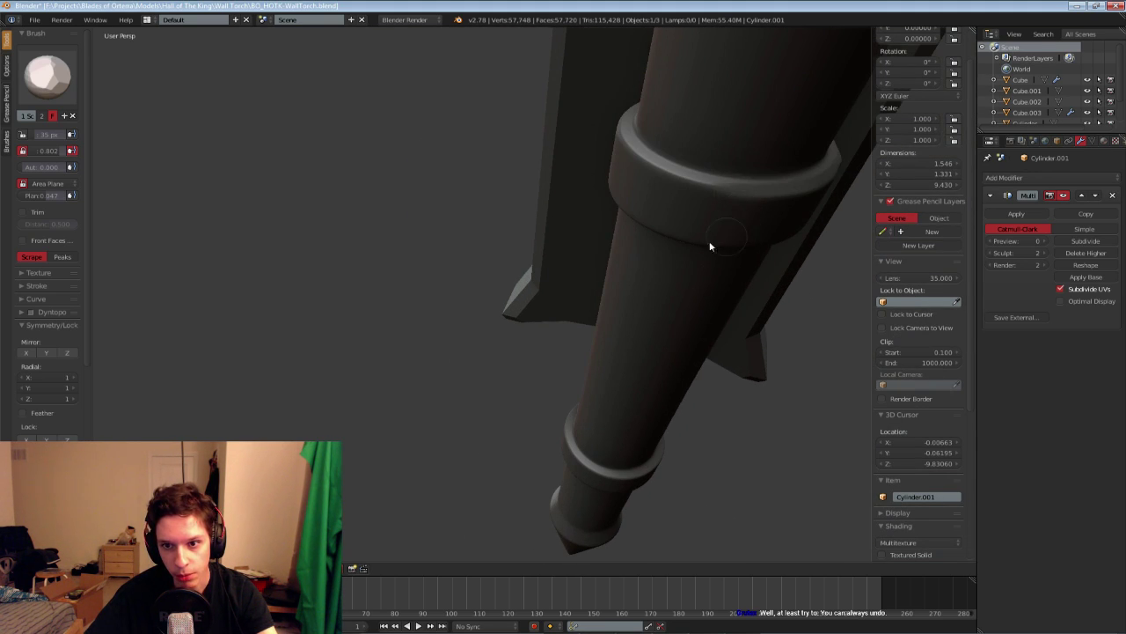
Reduce the brush radius to 21 px and scrape the lower edge of the upper bracket ring
middle_drag(710, 246, 519, 294)
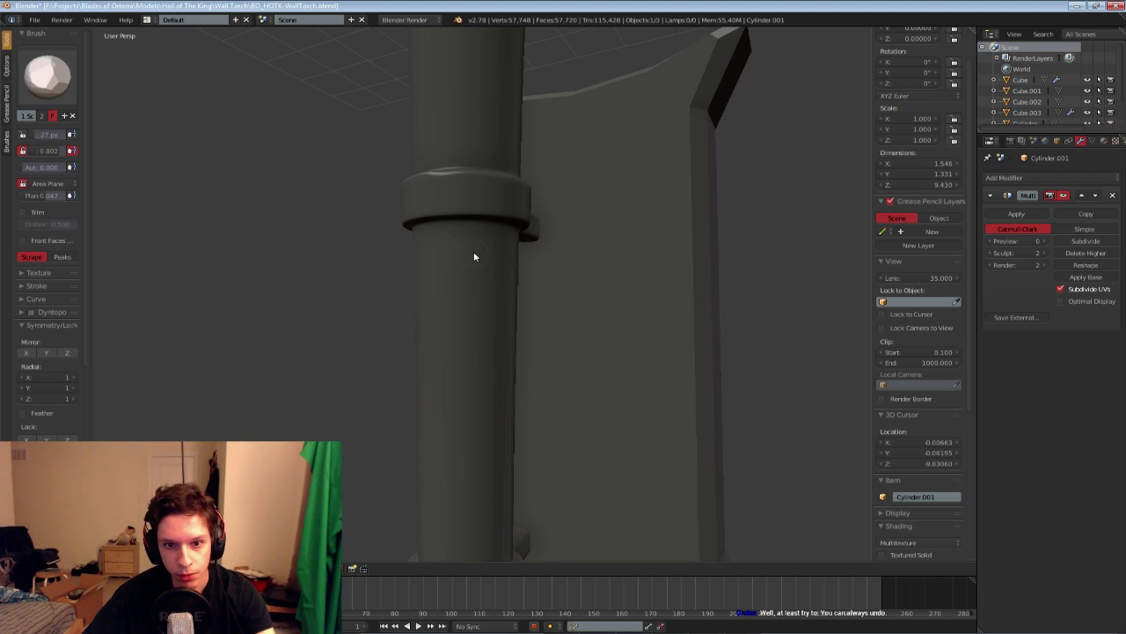
middle_drag(461, 219, 361, 169)
middle_drag(435, 184, 423, 229)
scroll(344, 159, down, 5)
scroll(467, 273, up, 5)
scroll(468, 273, up, 2)
middle_drag(467, 273, 461, 212)
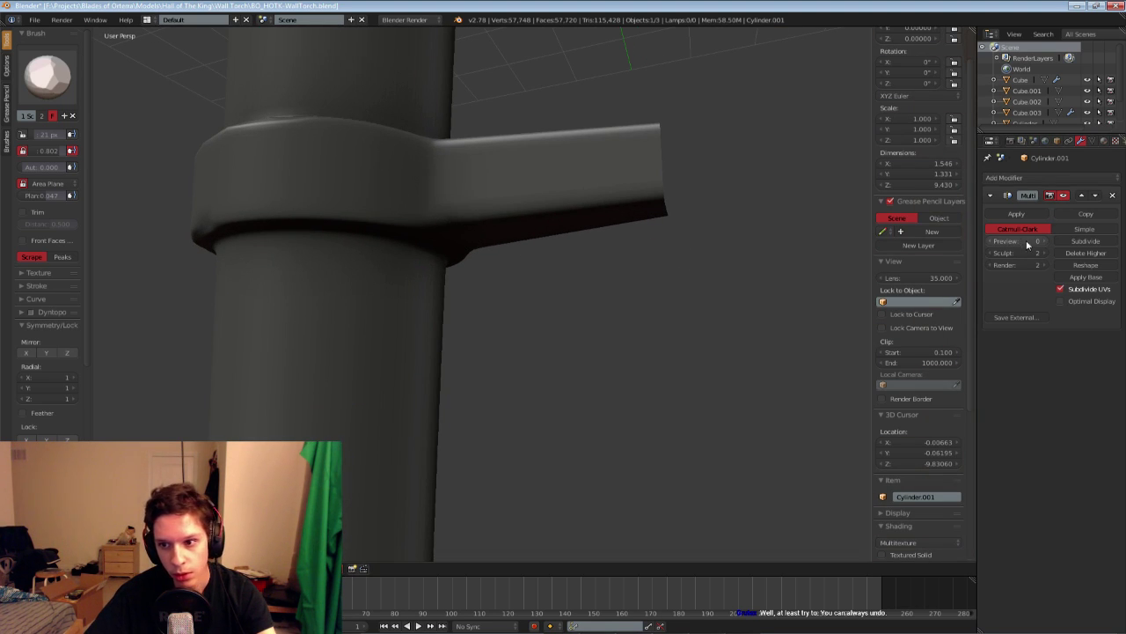
Subdivide the Multiresolution modifier to level 3 and try the Reshape operation
click(1086, 240)
middle_drag(473, 249, 458, 179)
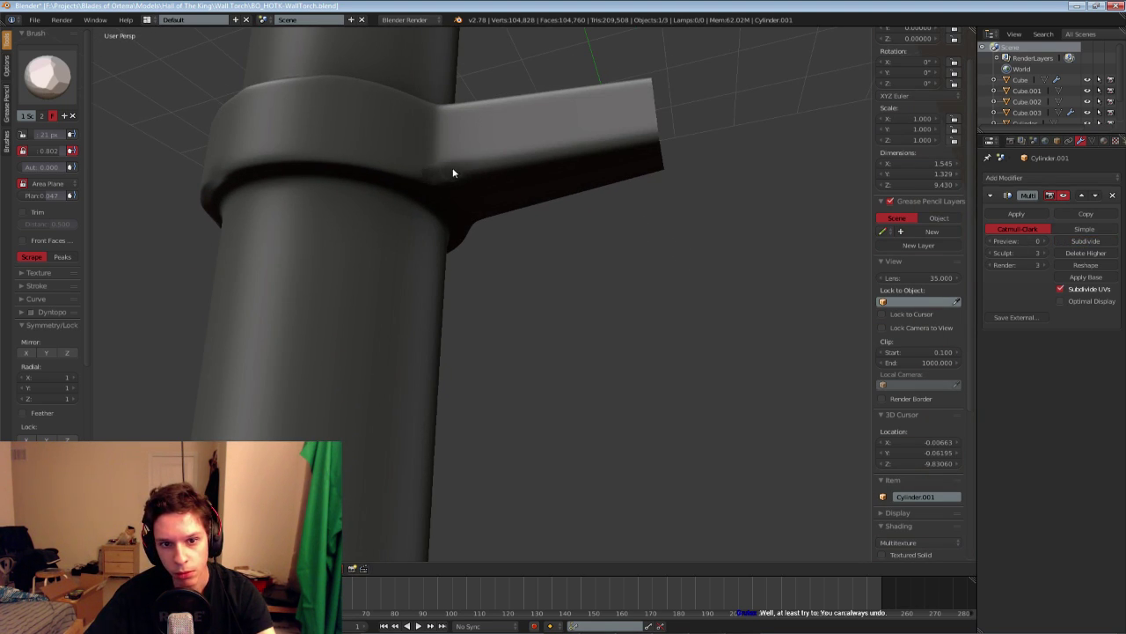
click(1075, 265)
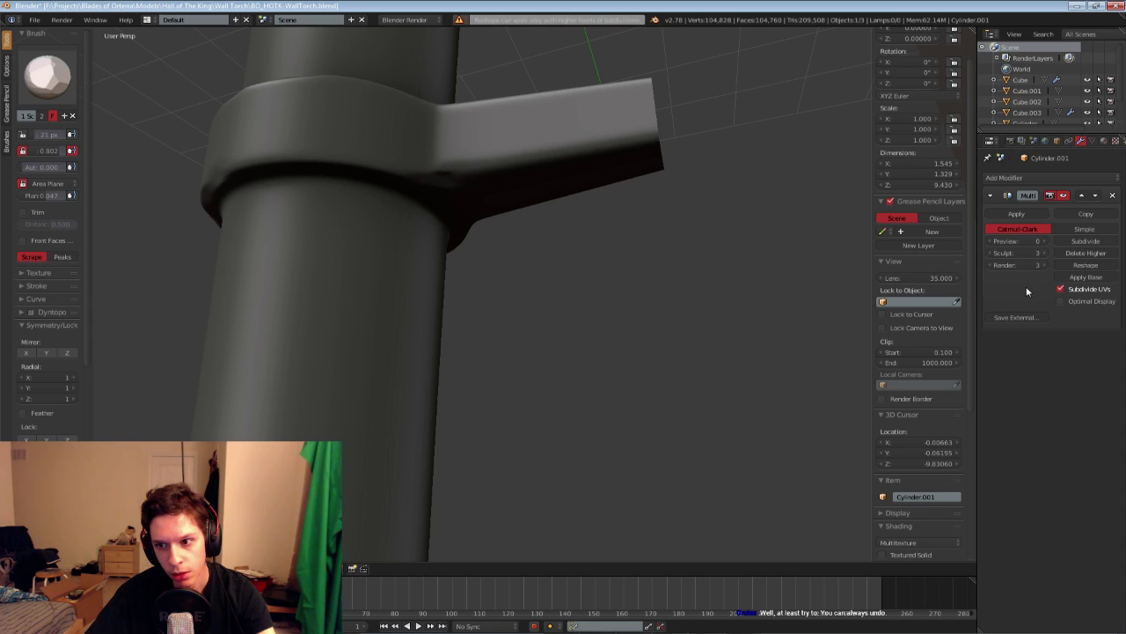
Try scraping the lower edge where the upper ring meets its bracket arm, and undo the strokes
mouse_move(447, 180)
mouse_down()
mouse_move(496, 188)
mouse_move(504, 163)
mouse_move(523, 166)
mouse_up()
key(ctrl+z)
key(ctrl+z)
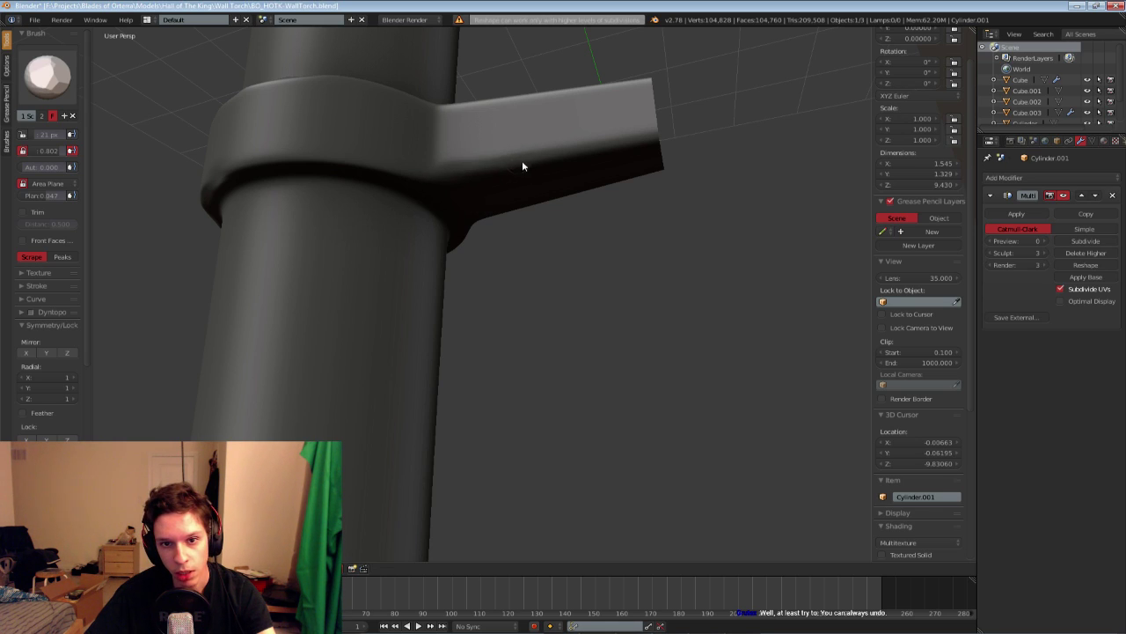
key(ctrl+z)
scroll(339, 211, down, 8)
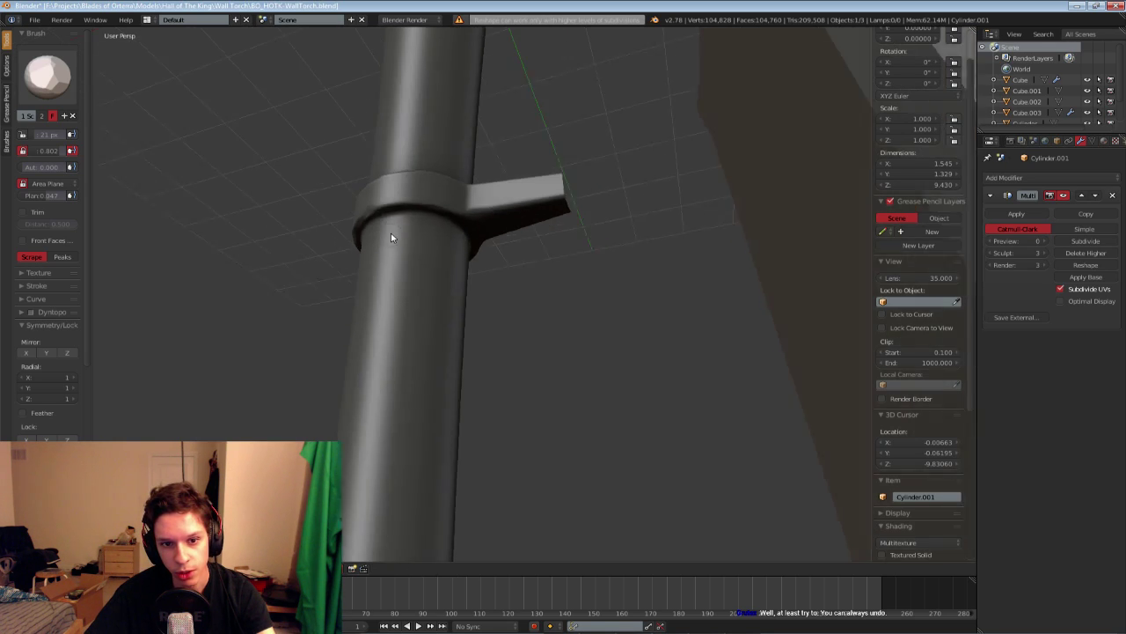
Scrape uneven wear into the top edge of the lower bracket ring above the pointed tip
middle_drag(440, 300, 536, 357)
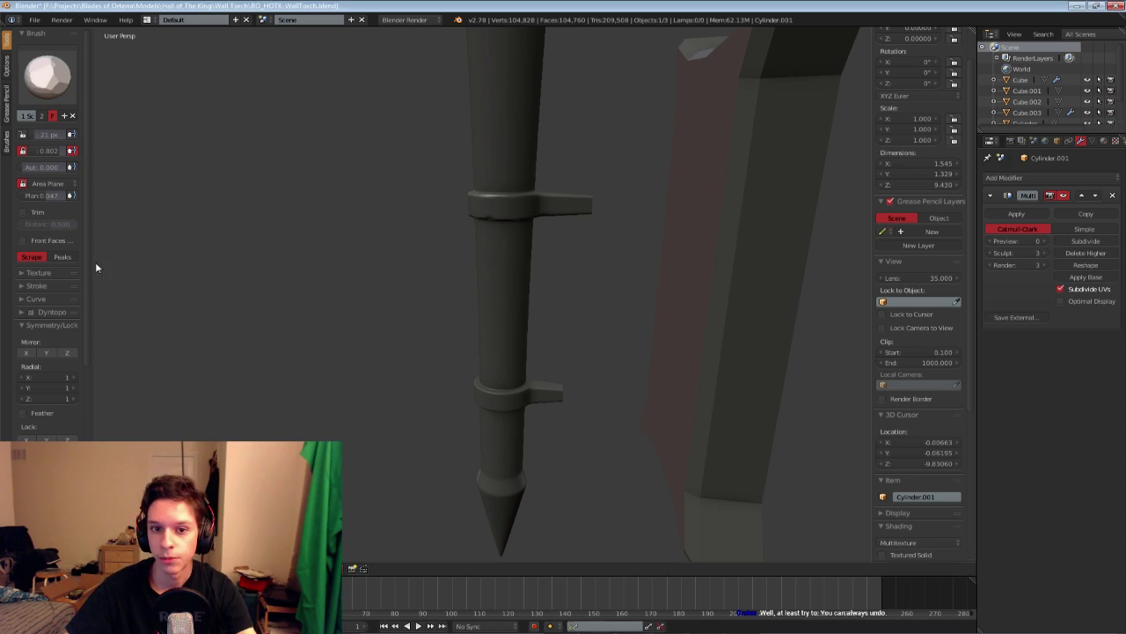
middle_drag(386, 310, 470, 257)
scroll(467, 264, up, 1)
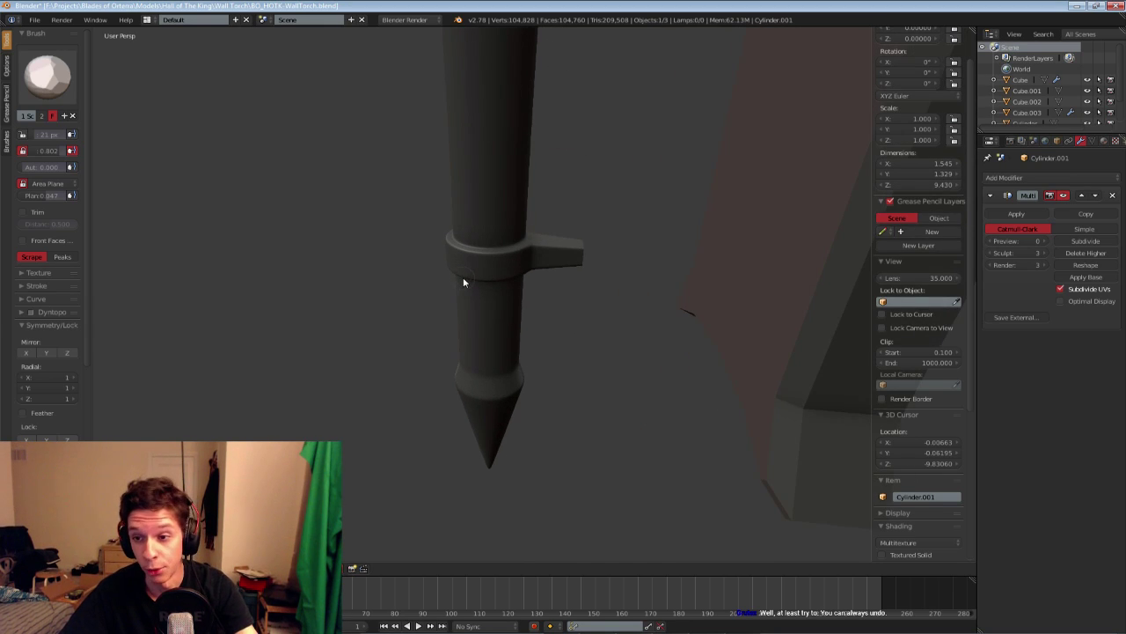
scroll(463, 277, up, 1)
scroll(474, 250, up, 2)
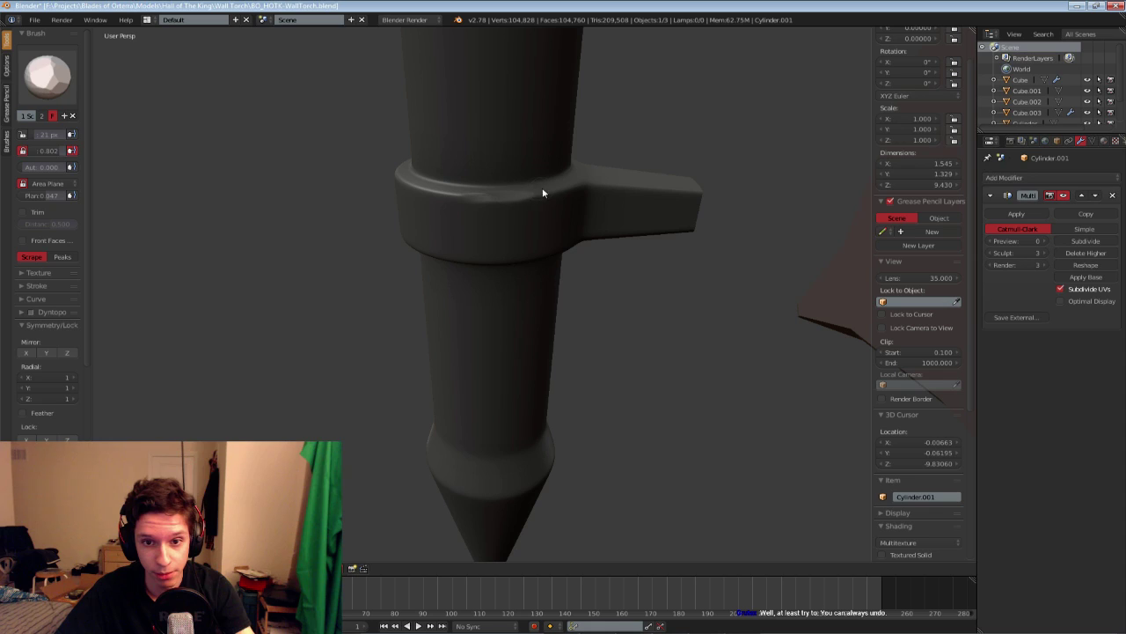
drag(543, 192, 561, 192)
drag(426, 198, 452, 203)
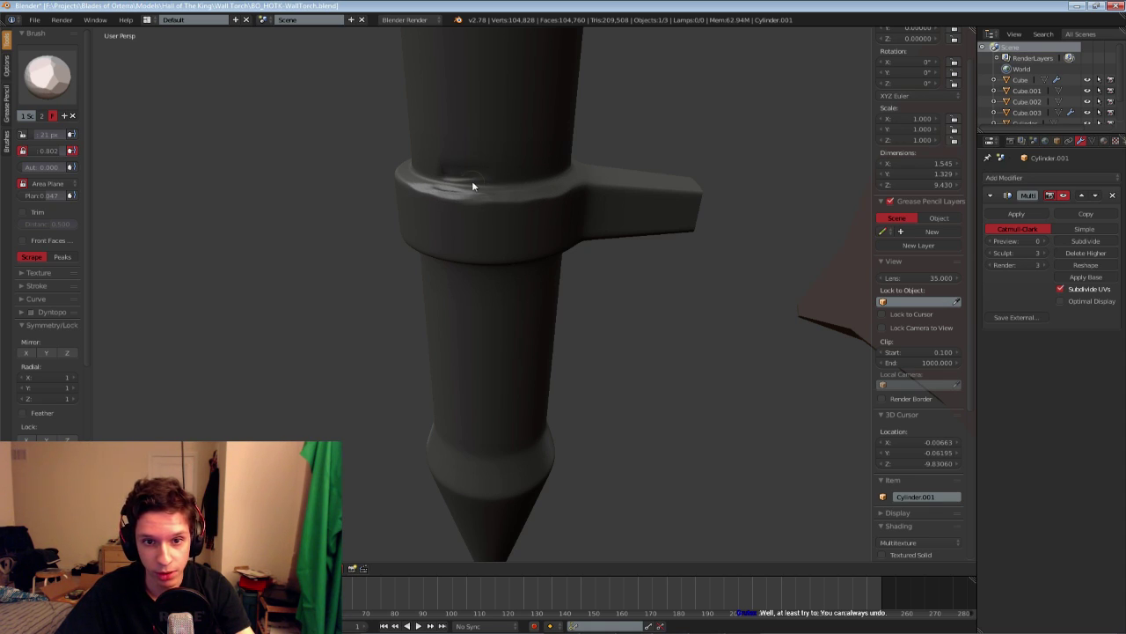
Subdivide the Multiresolution modifier to level 4 and try Reshape on the denser mesh
middle_drag(500, 222, 435, 232)
click(1064, 245)
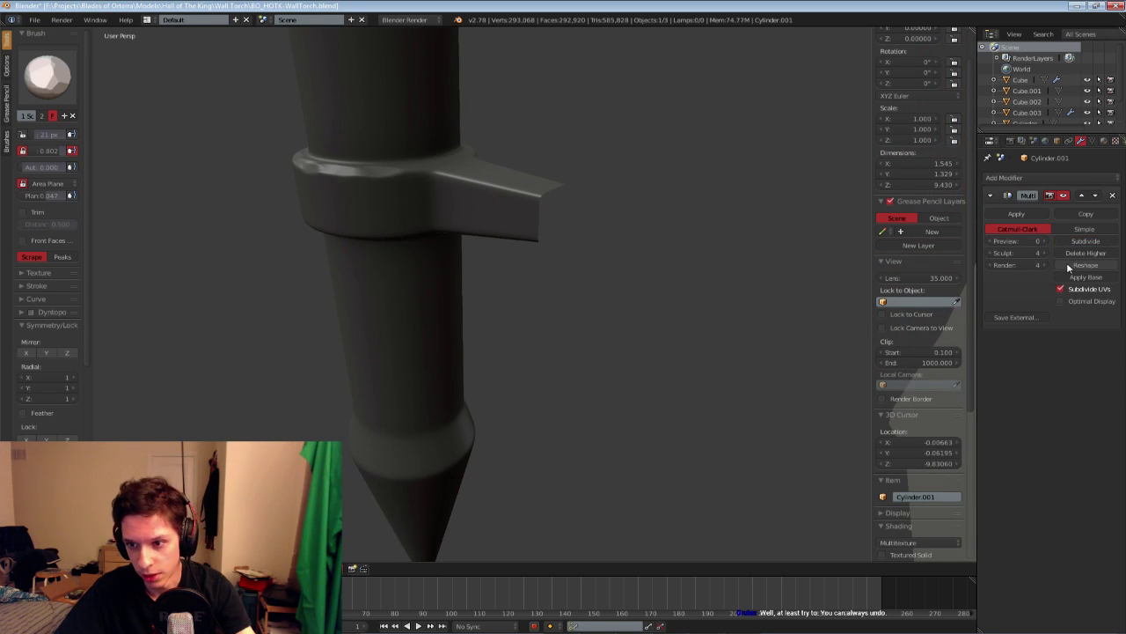
click(1070, 265)
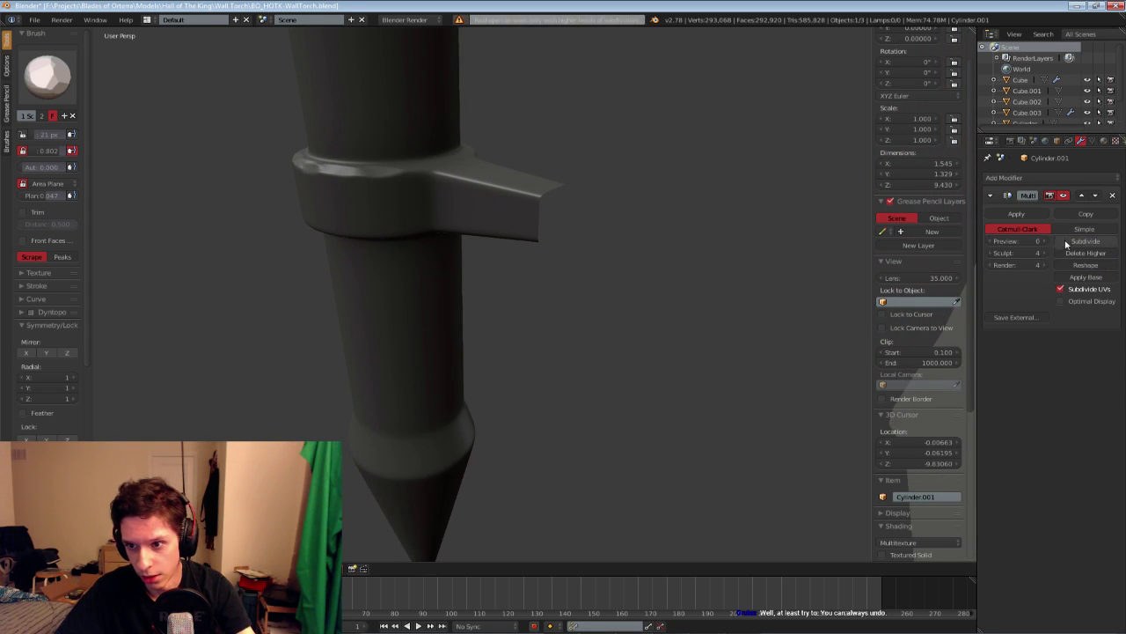
Subdivide the Multiresolution modifier to level 6 and retry Reshape at the higher levels
click(1064, 266)
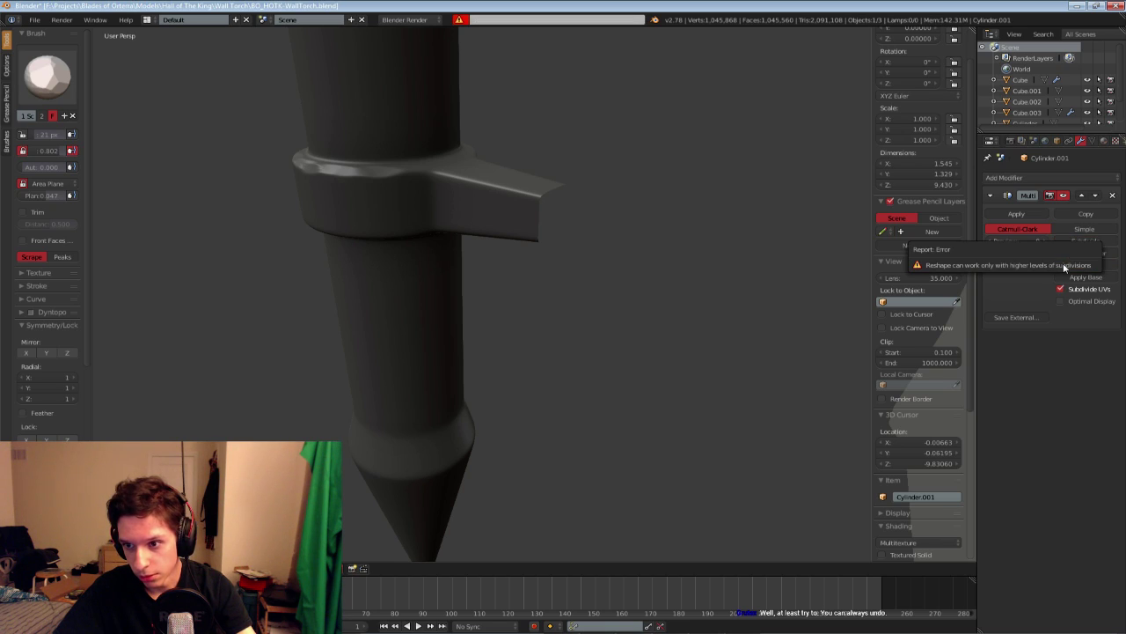
click(1062, 241)
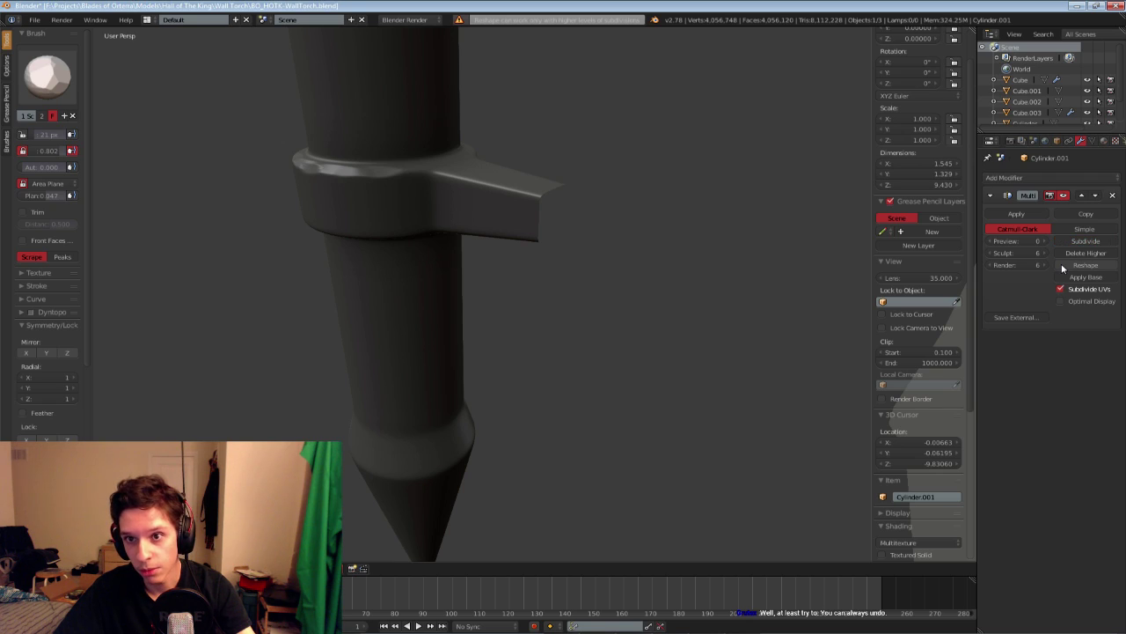
click(1067, 265)
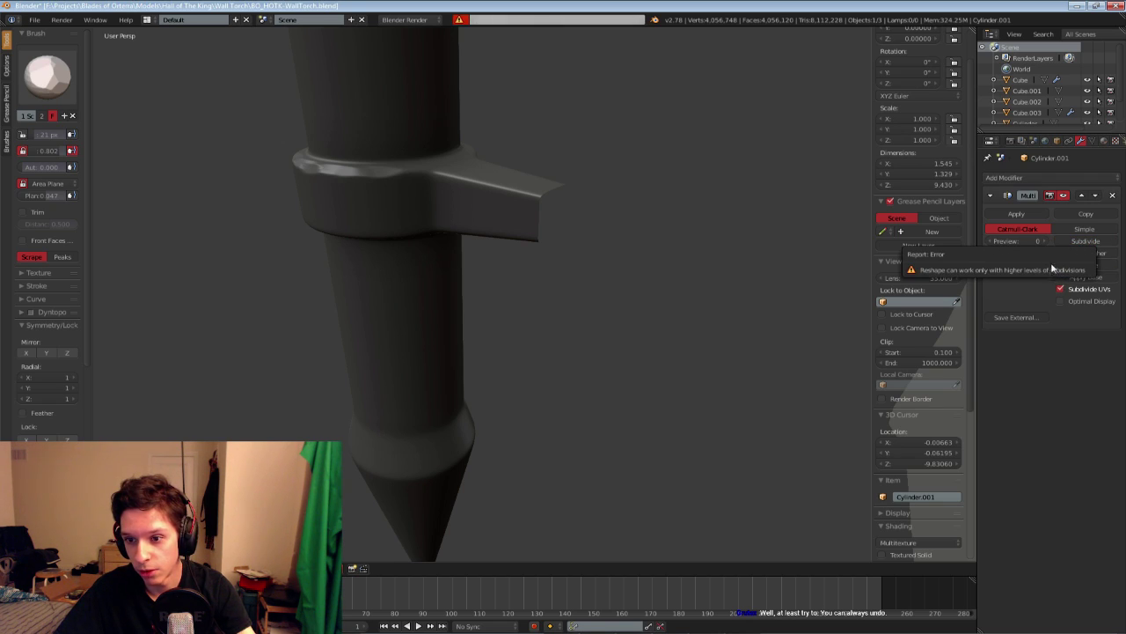
click(1081, 255)
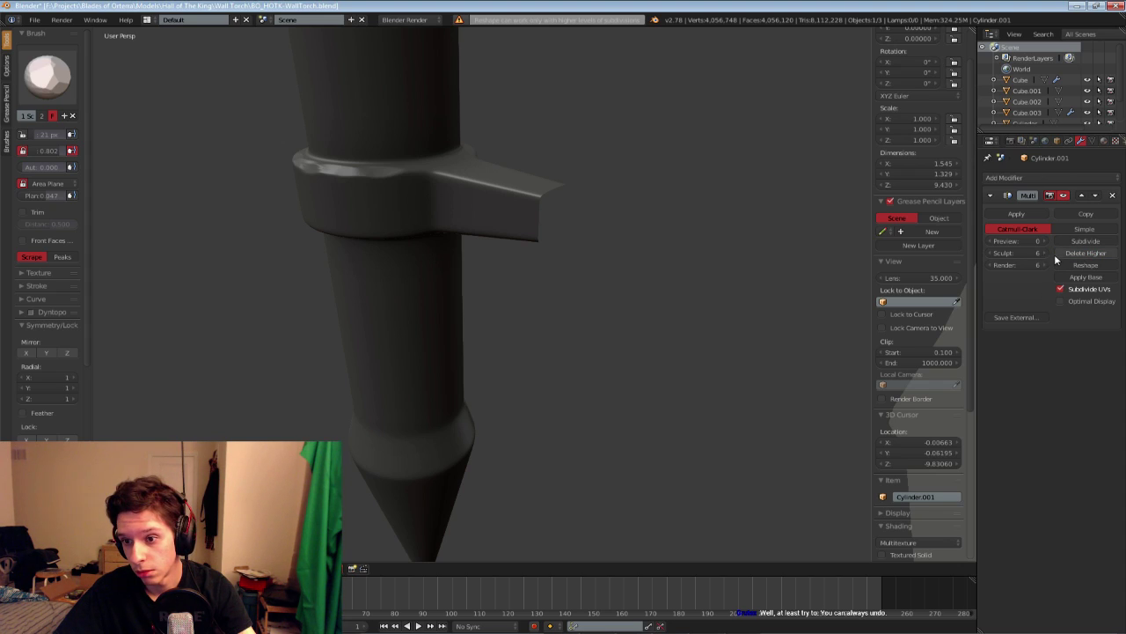
Lower the Multiresolution sculpt level to 4 and delete the higher subdivision levels
click(990, 253)
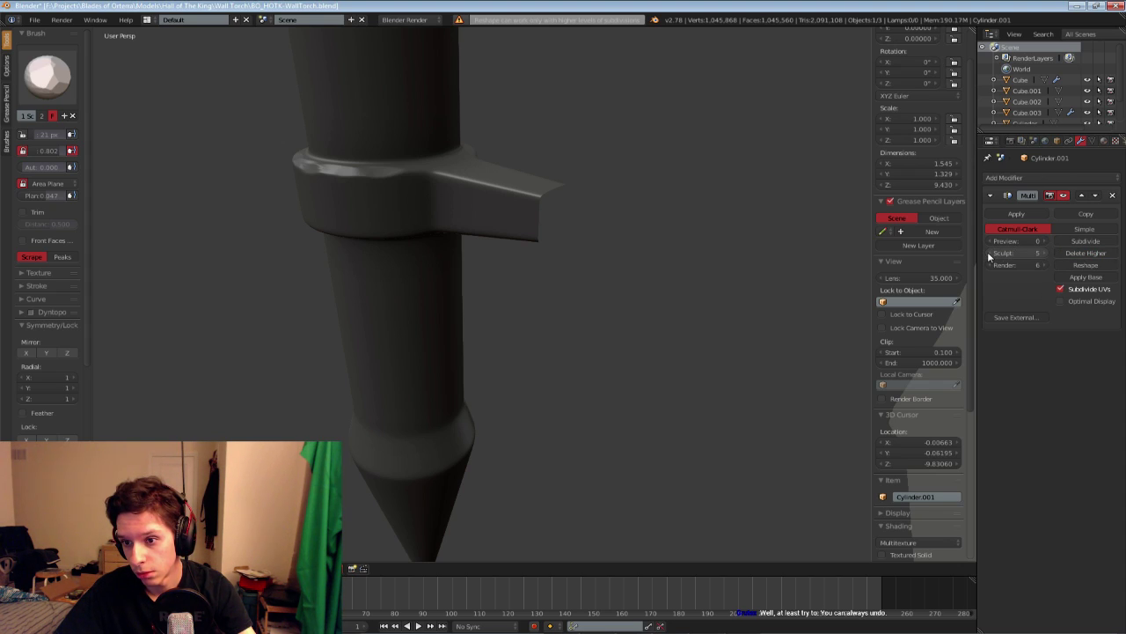
click(990, 254)
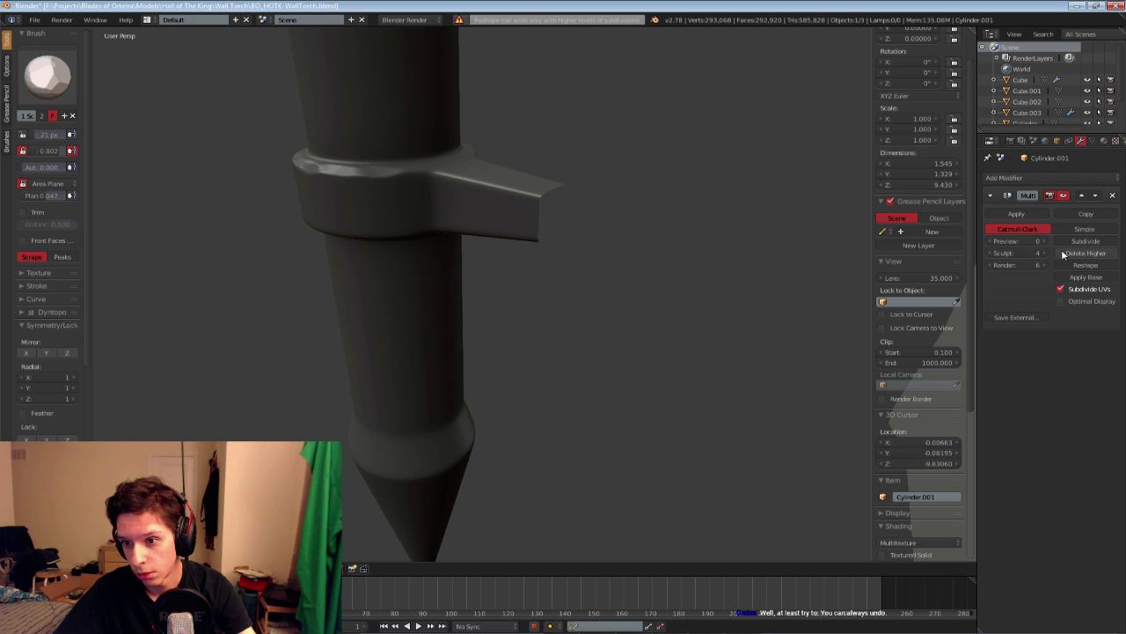
click(1070, 253)
Smooth the scraped wear along the top edge of the lower bracket ring, around to the bracket arm side
middle_drag(546, 264, 586, 265)
scroll(472, 255, down, 1)
middle_drag(499, 251, 501, 266)
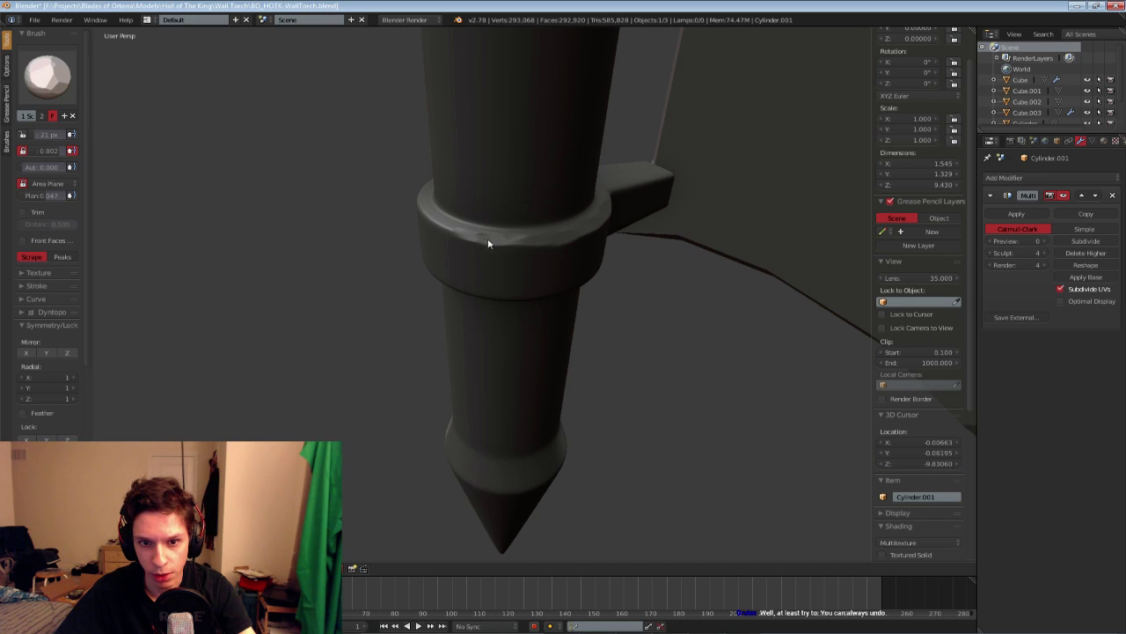
scroll(508, 244, up, 3)
scroll(475, 207, down, 2)
key(s)
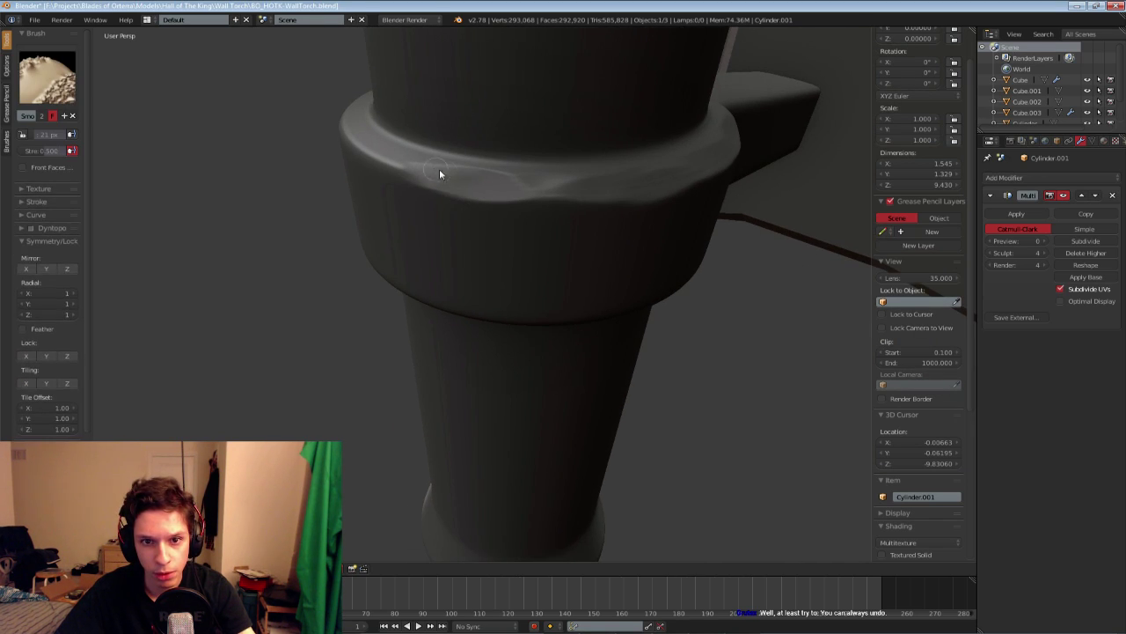
mouse_move(555, 178)
middle_down()
mouse_move(589, 194)
mouse_move(523, 202)
middle_up()
shift+drag(479, 200, 468, 204)
middle_drag(468, 204, 329, 230)
shift+drag(264, 205, 228, 201)
shift+middle_drag(227, 201, 308, 202)
click(1027, 176)
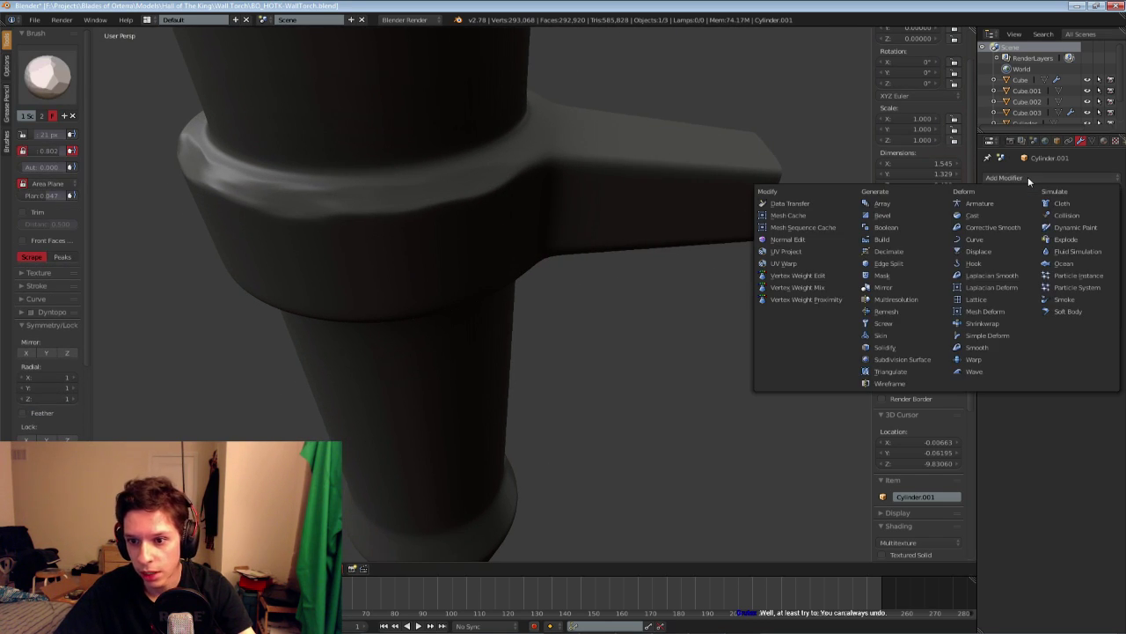
key(Escape)
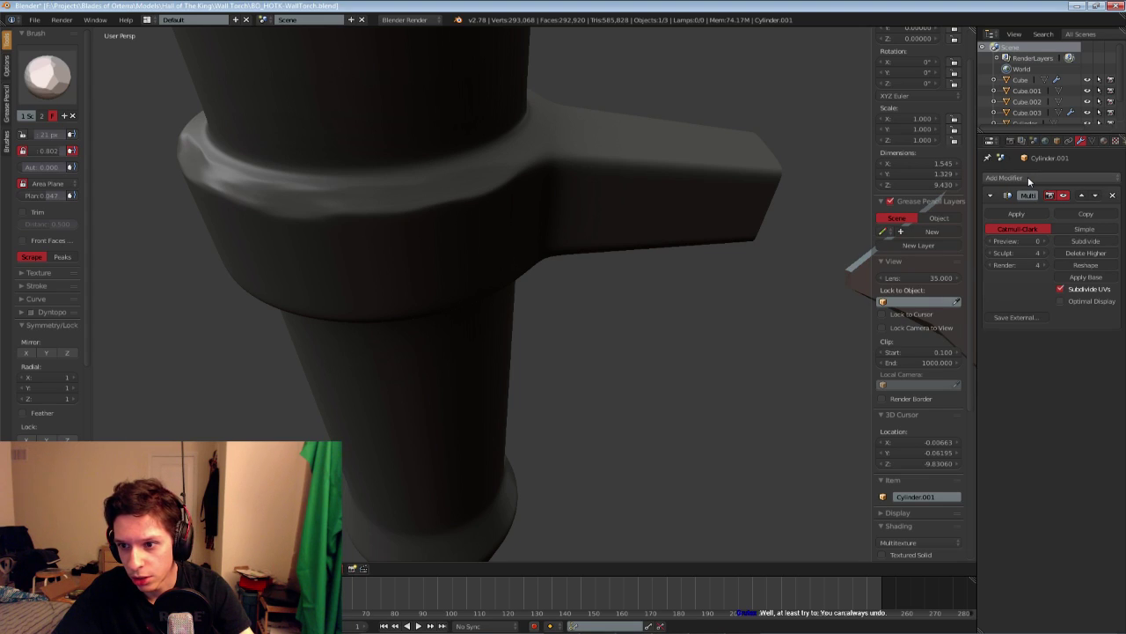
click(1070, 230)
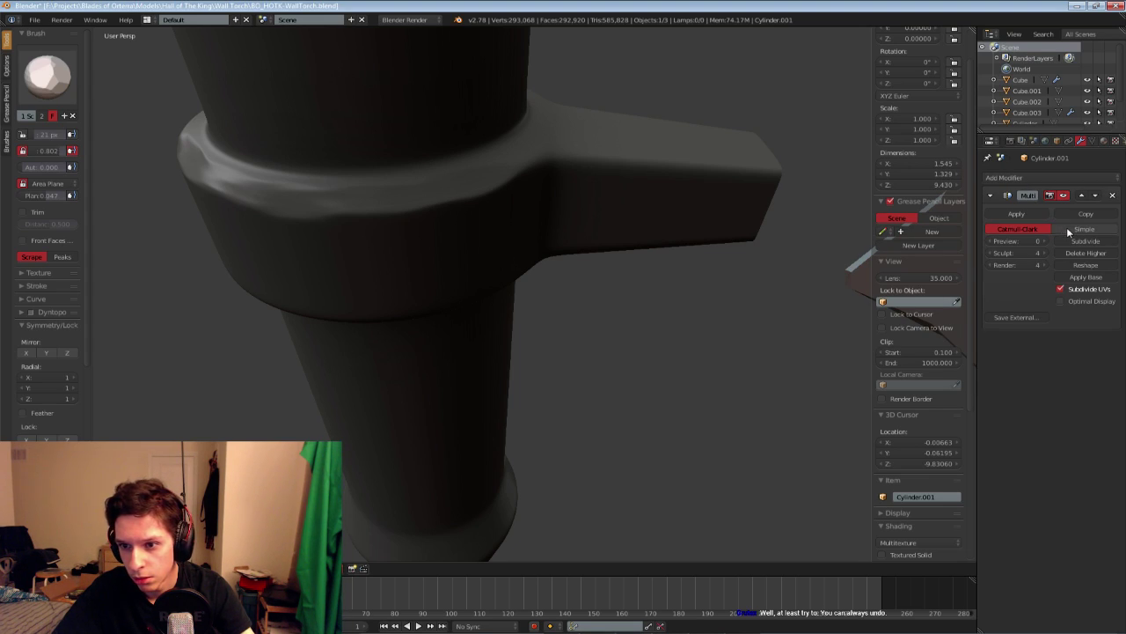
click(1034, 227)
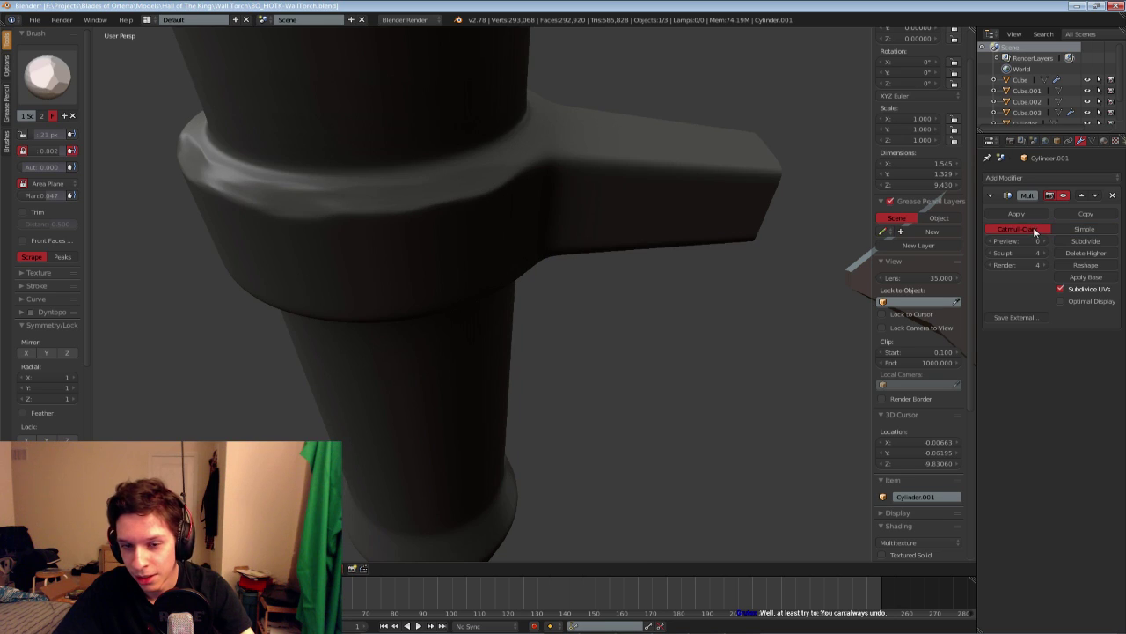
Soften the remaining rough scrape marks across the front of the lower bracket ring's top edge with the Smooth brush
middle_drag(402, 211, 442, 228)
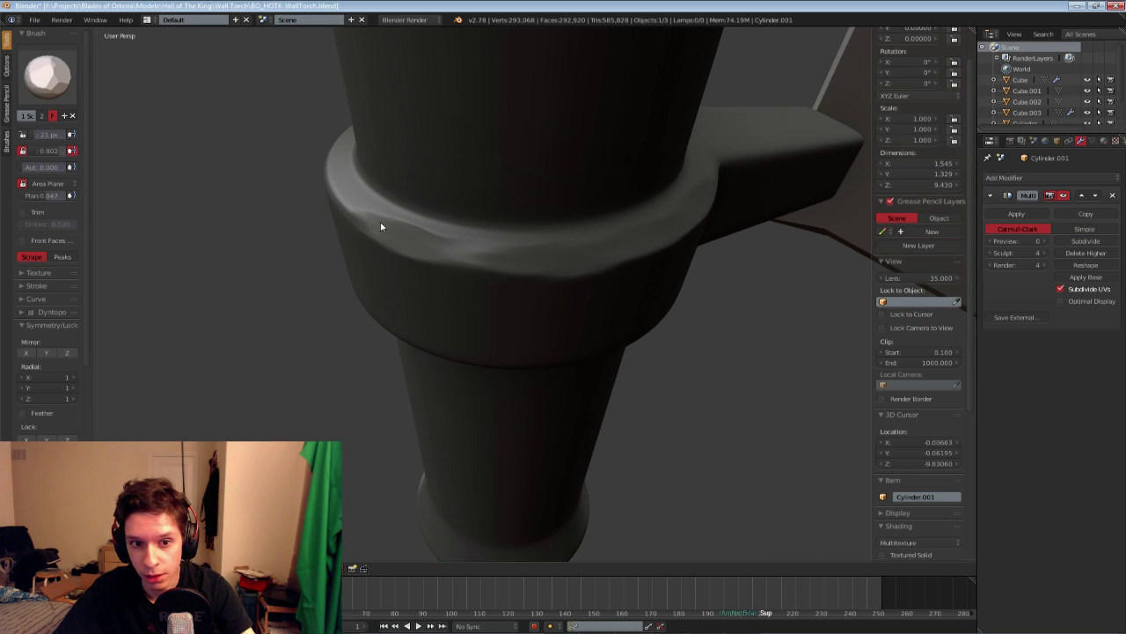
key(s)
shift+drag(450, 230, 393, 224)
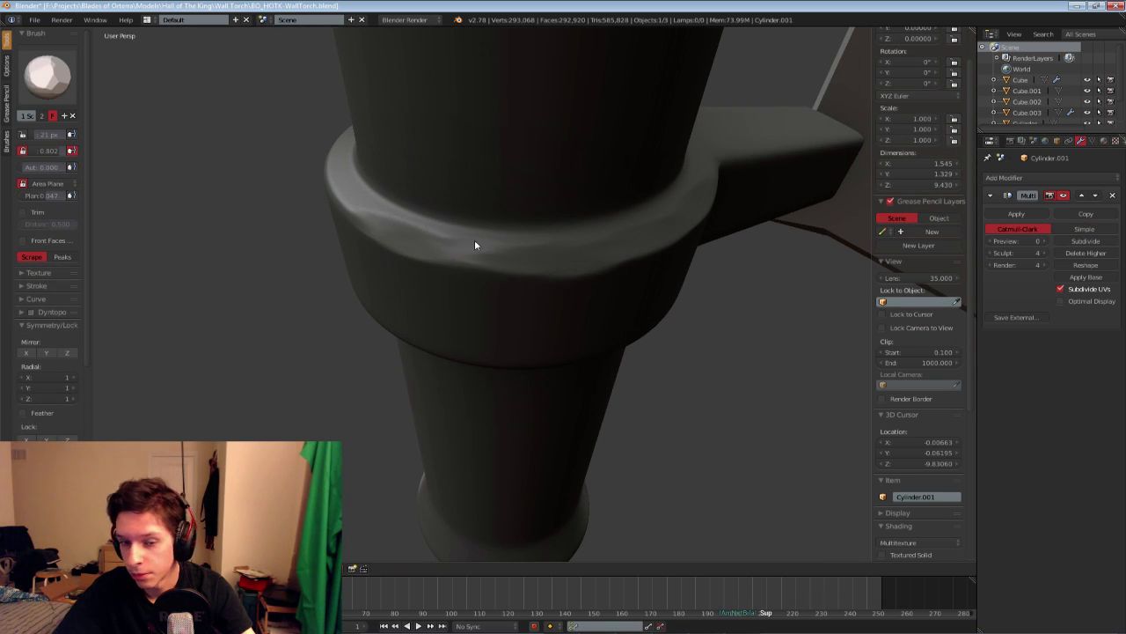
key(s)
mouse_move(456, 250)
shift+mouse_down()
mouse_move(491, 244)
mouse_move(554, 264)
mouse_move(633, 258)
shift+mouse_up()
Smooth the top edge of the upper bracket ring on the side facing away from its arm
scroll(582, 243, down, 9)
scroll(581, 248, up, 8)
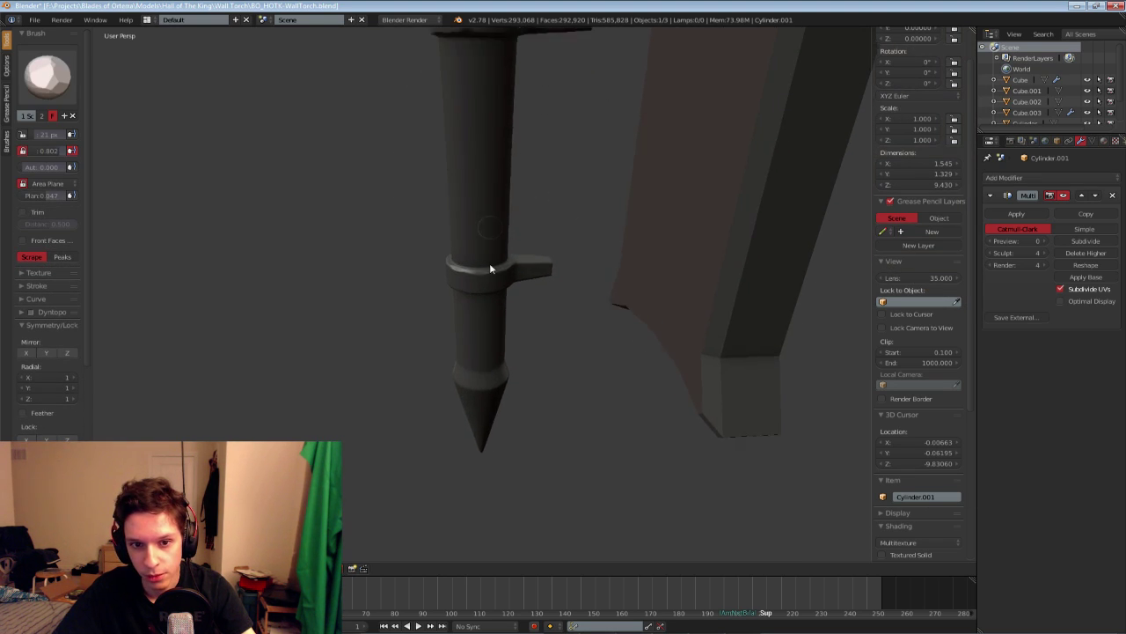
scroll(508, 295, up, 5)
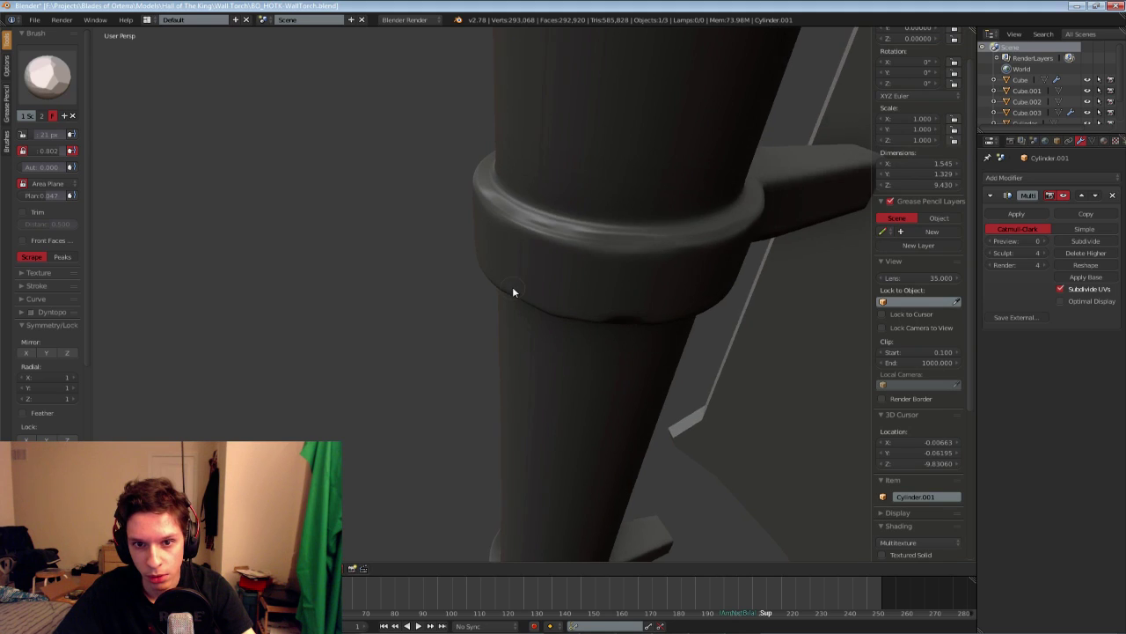
key(s)
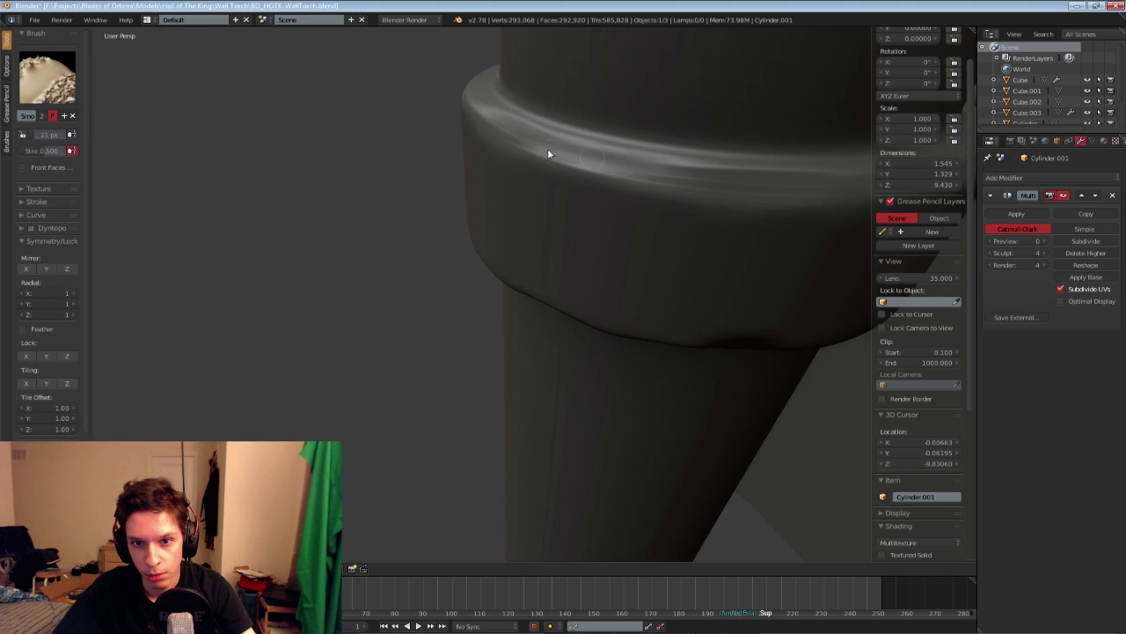
shift+drag(549, 149, 519, 141)
mouse_move(520, 141)
middle_down()
mouse_move(548, 162)
mouse_move(563, 211)
middle_up()
shift+drag(563, 220, 714, 303)
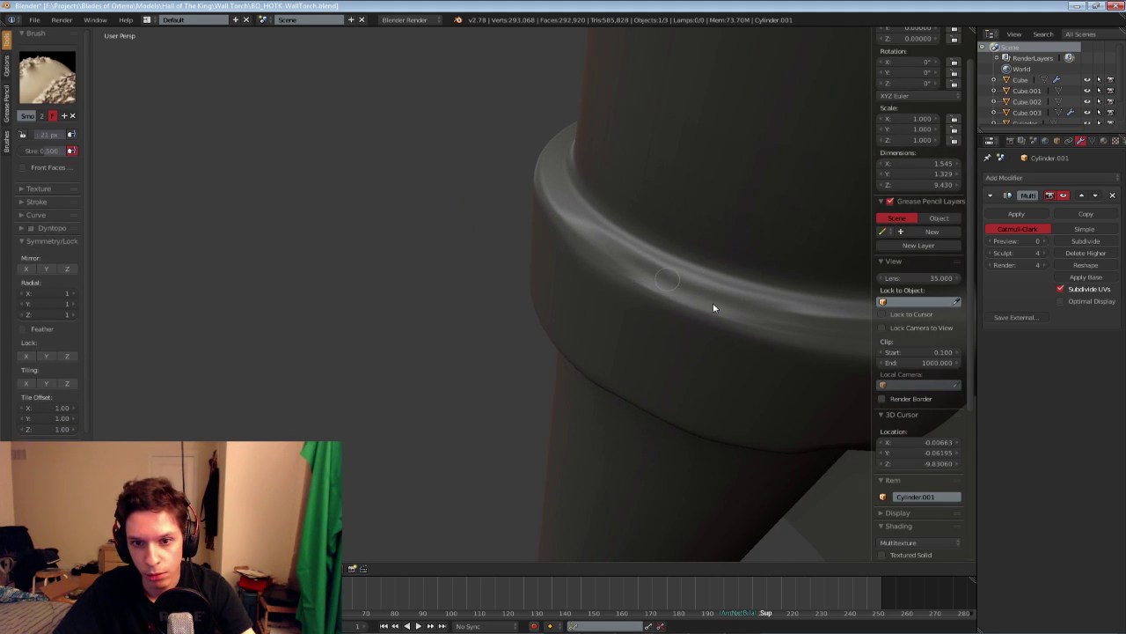
key(s)
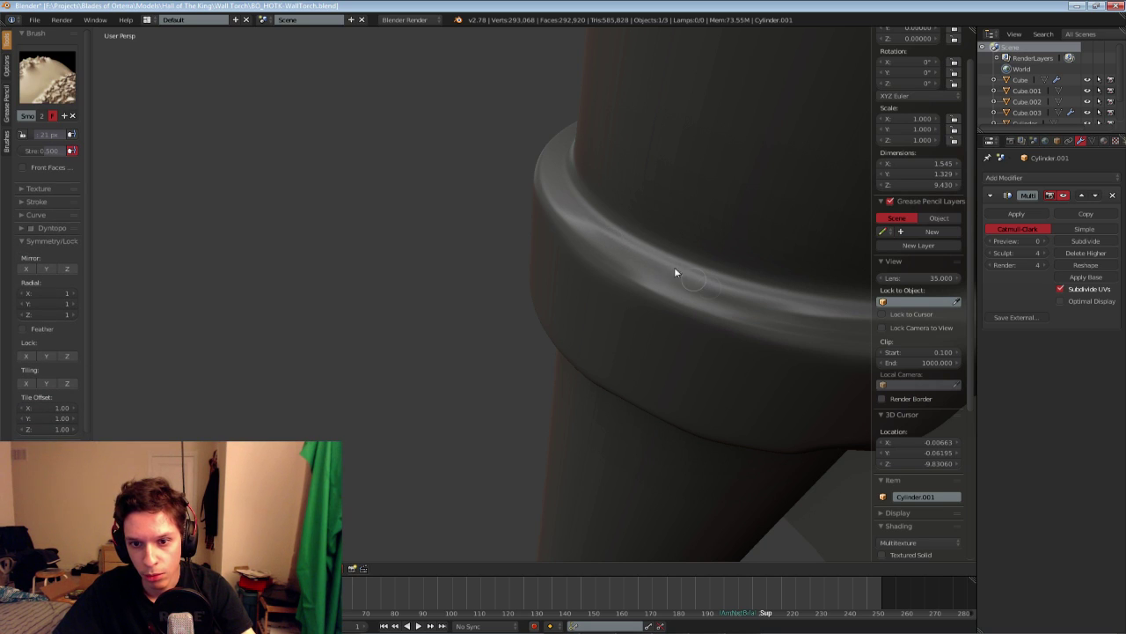
mouse_move(600, 264)
shift+mouse_down()
mouse_move(641, 294)
mouse_move(736, 321)
shift+mouse_up()
Continue smoothing the upper bracket ring's top edge across the front toward the bracket arm
scroll(739, 324, down, 6)
middle_drag(738, 323, 681, 306)
scroll(680, 308, up, 3)
key(s)
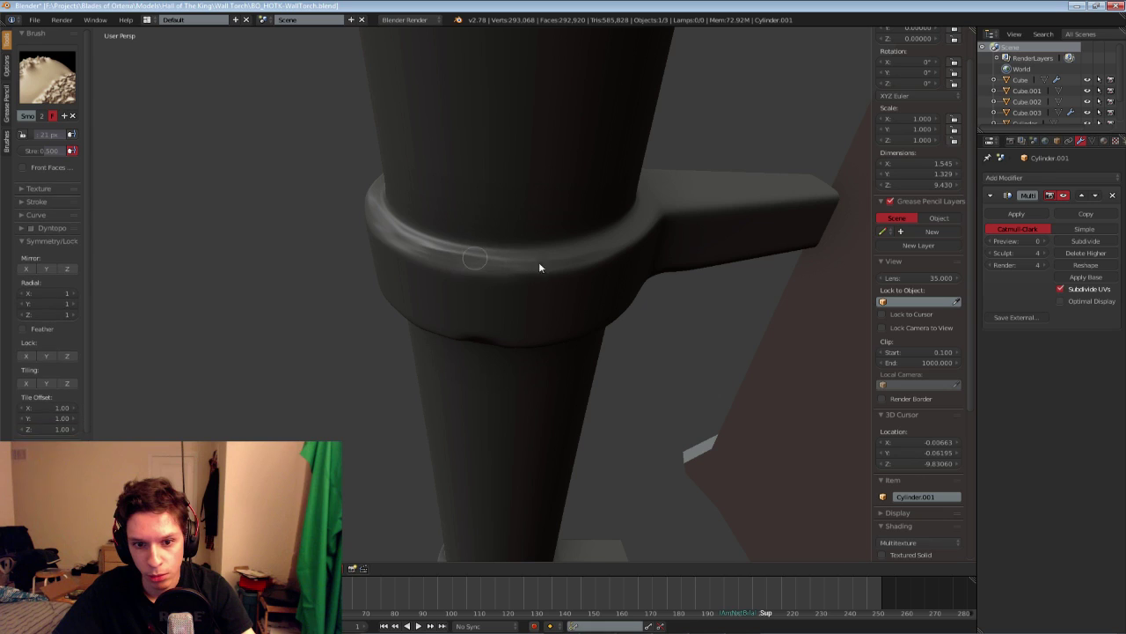
mouse_move(401, 227)
shift+mouse_down()
mouse_move(455, 247)
mouse_move(446, 262)
shift+mouse_up()
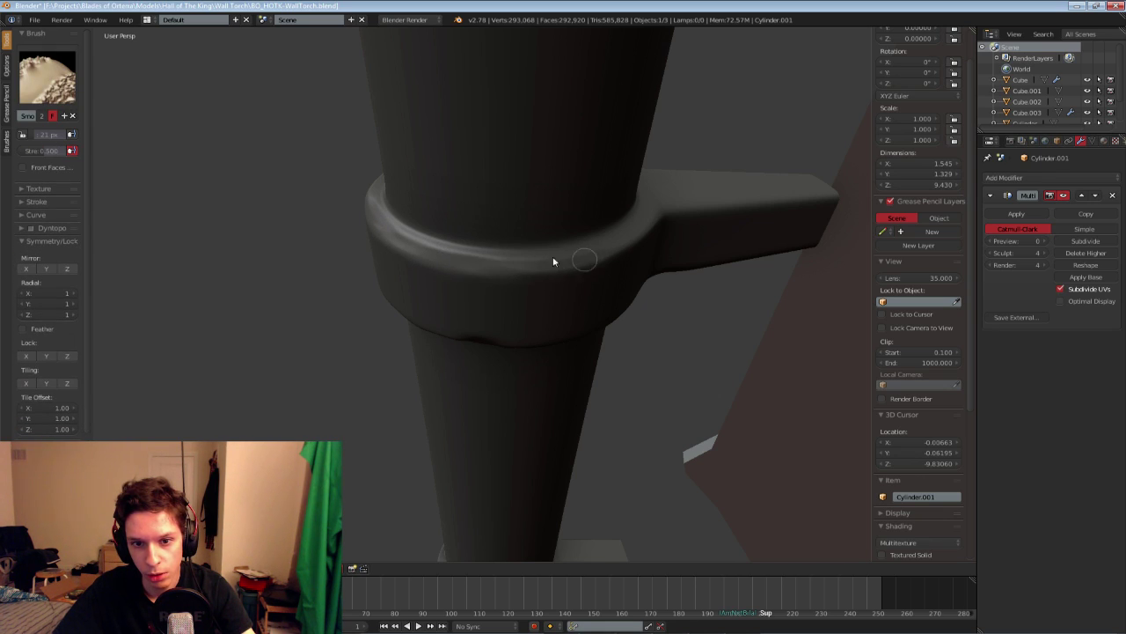
shift+drag(552, 257, 534, 287)
Smooth the dented lower edge on the underside of the upper bracket ring
scroll(533, 287, down, 2)
mouse_move(534, 287)
middle_down()
mouse_move(534, 249)
mouse_move(543, 257)
middle_up()
scroll(533, 267, up, 2)
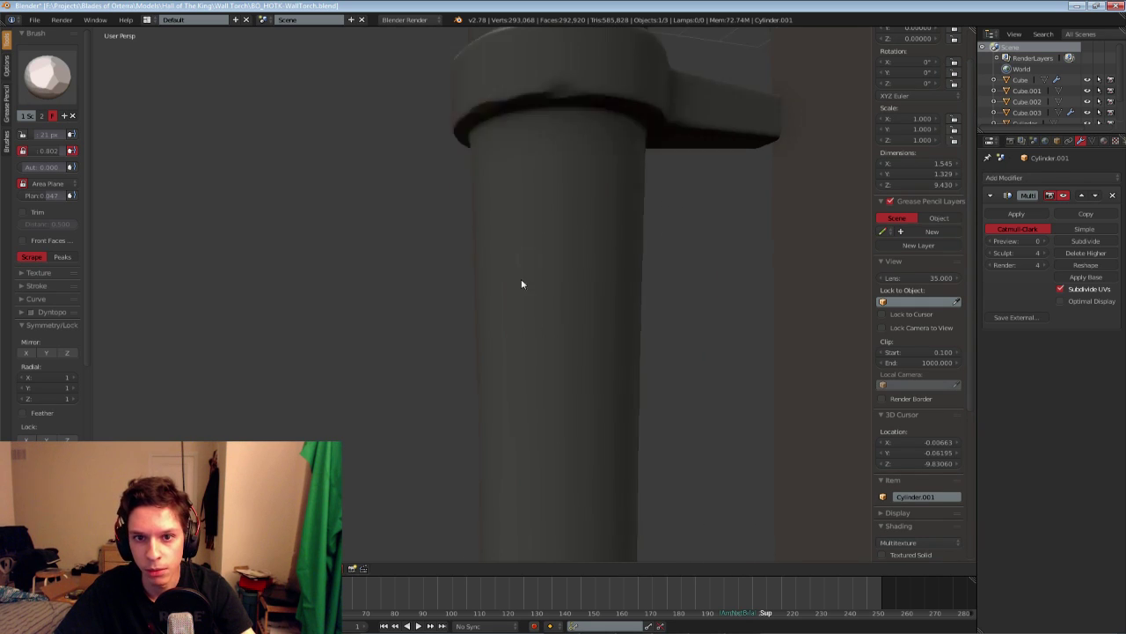
shift+middle_drag(554, 146, 516, 225)
scroll(516, 226, up, 2)
key(s)
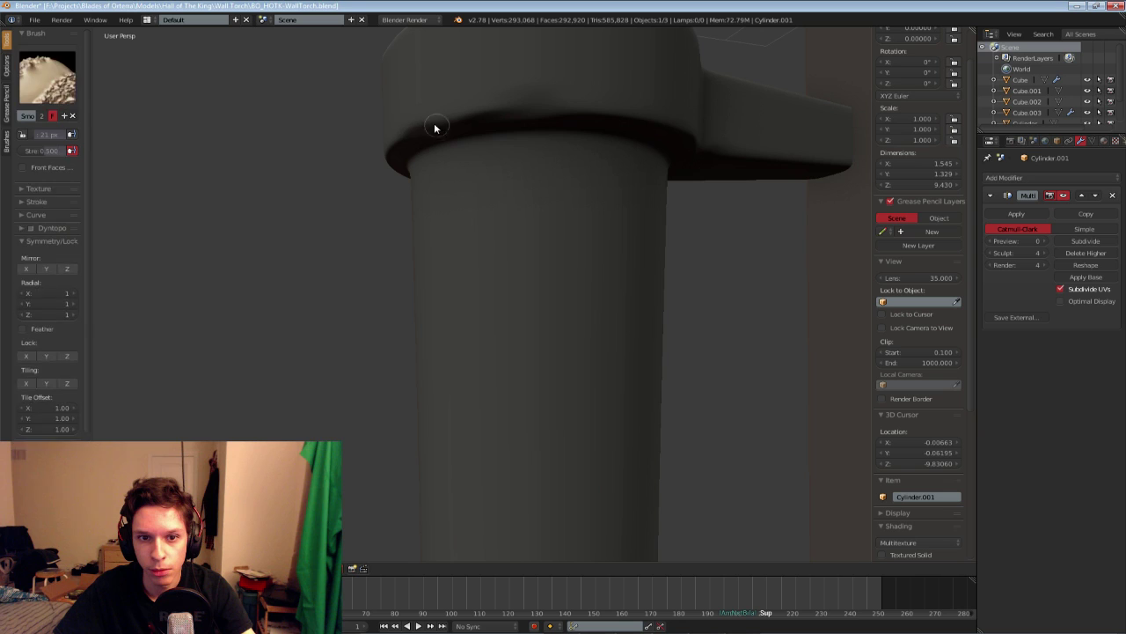
key(1)
middle_drag(434, 128, 590, 168)
shift+drag(311, 139, 320, 166)
Sculpt slightly uneven wear into the lower edge of the collar beneath the torch cage, using Scrape and Smooth
scroll(322, 171, down, 7)
mouse_move(322, 171)
shift+middle_down()
mouse_move(342, 235)
mouse_move(389, 205)
mouse_move(392, 232)
mouse_move(411, 183)
mouse_move(433, 296)
mouse_move(456, 196)
mouse_move(464, 226)
shift+middle_up()
scroll(342, 235, down, 3)
scroll(433, 296, up, 4)
scroll(457, 196, down, 2)
scroll(464, 216, up, 2)
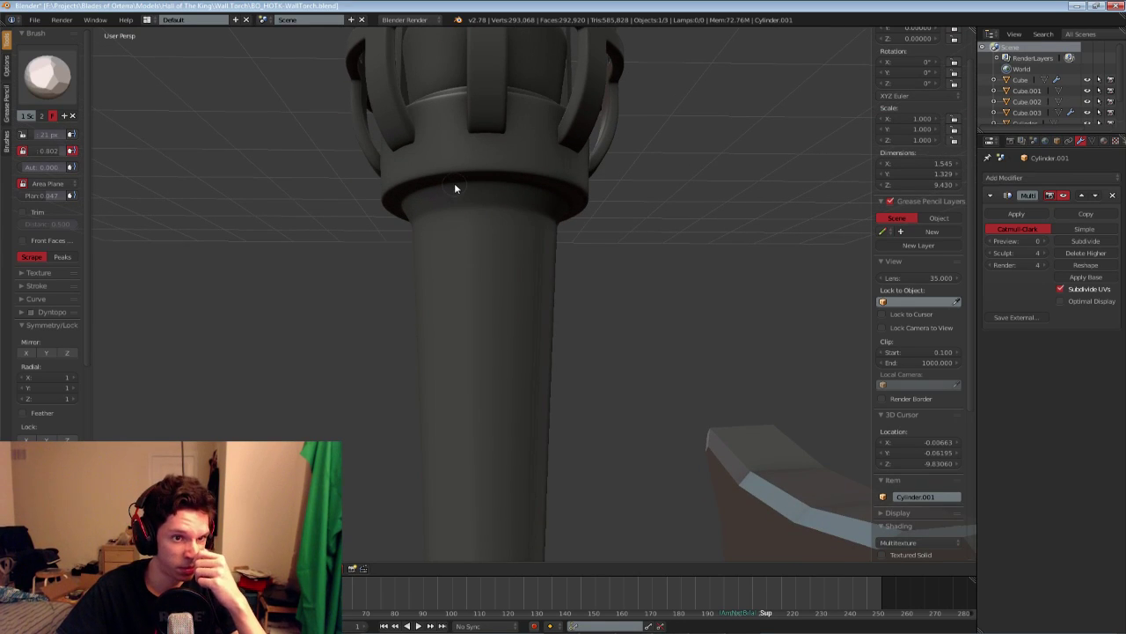
scroll(458, 176, up, 1)
scroll(471, 158, up, 1)
scroll(467, 141, down, 1)
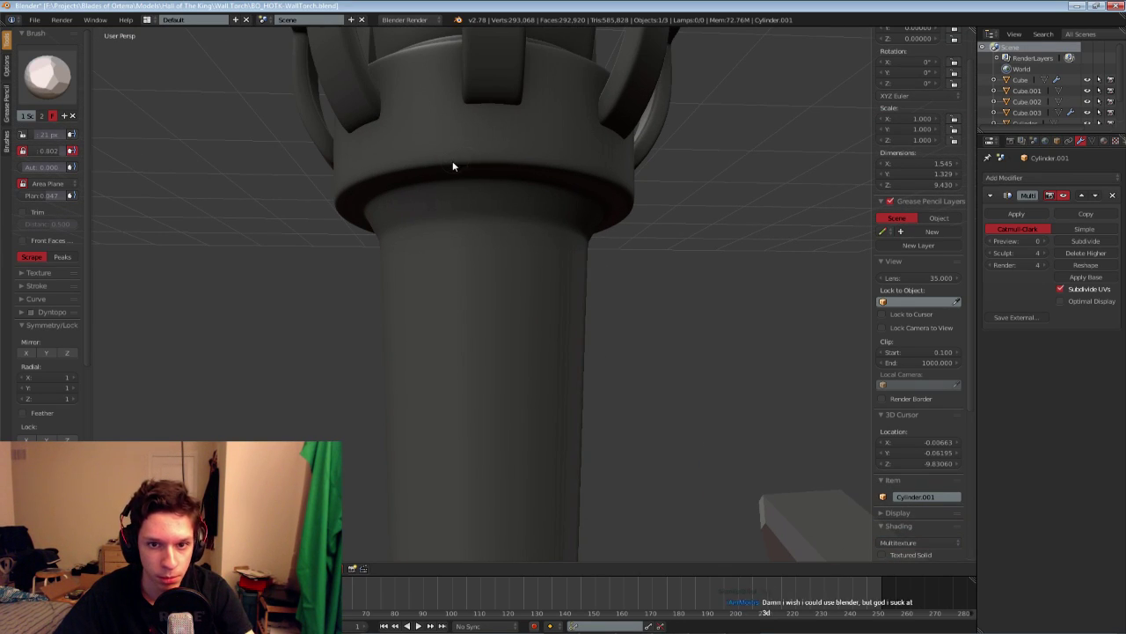
shift+drag(452, 162, 490, 154)
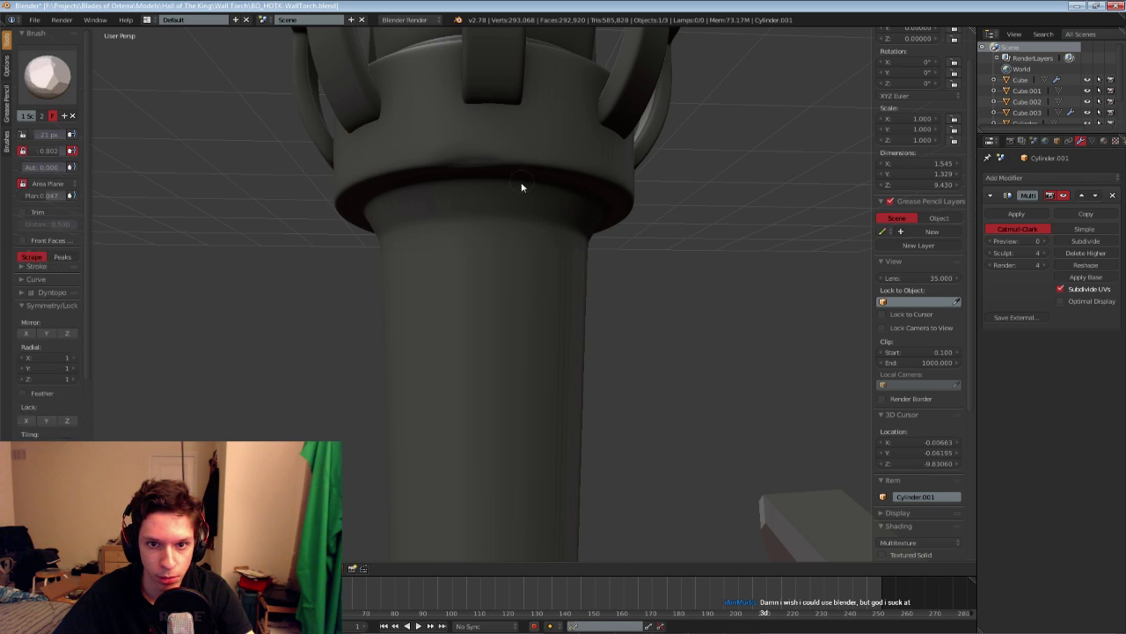
mouse_move(520, 183)
middle_down()
mouse_move(475, 177)
mouse_move(476, 203)
middle_up()
shift+middle_drag(408, 163, 469, 176)
scroll(468, 175, up, 3)
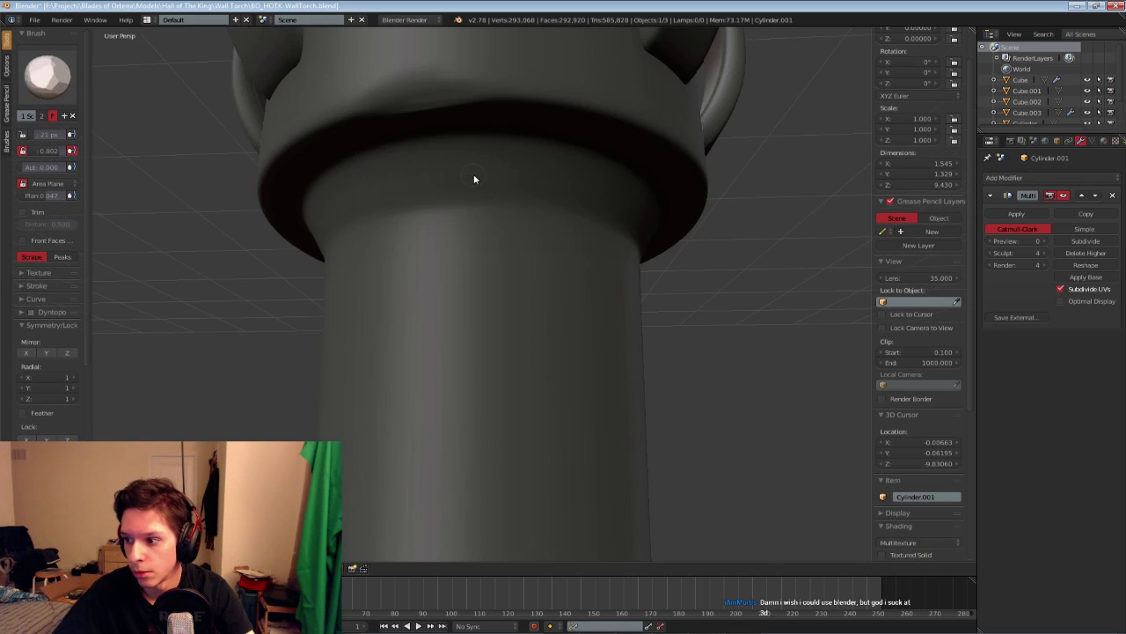
mouse_move(417, 94)
shift+mouse_down()
mouse_move(402, 96)
mouse_move(419, 119)
shift+mouse_up()
key(shift+t)
scroll(457, 119, down, 3)
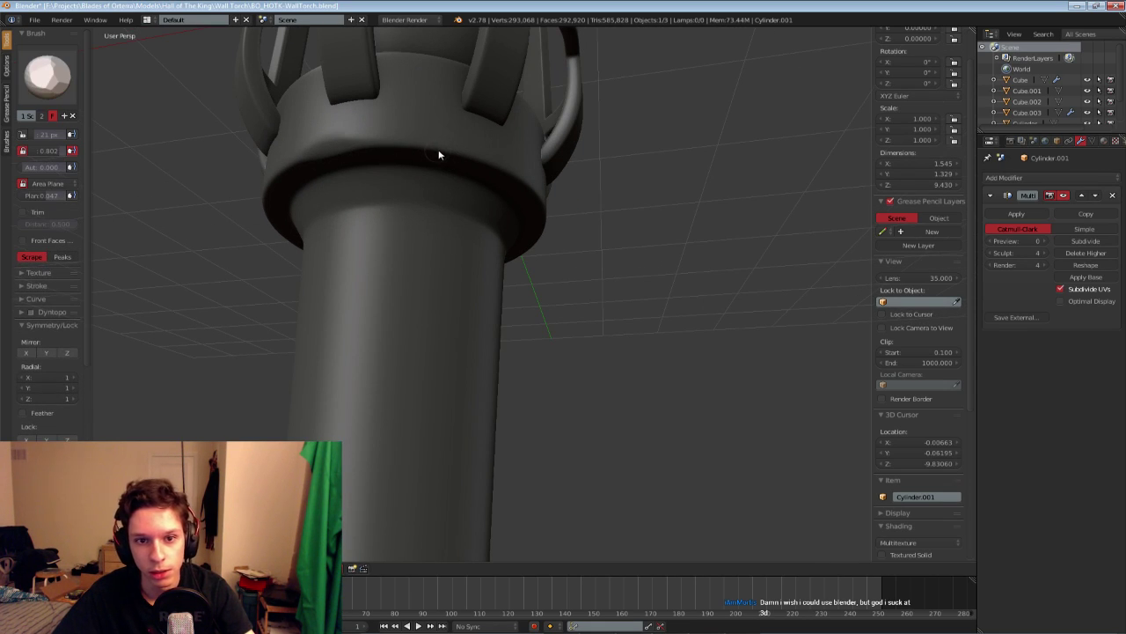
mouse_move(438, 154)
middle_down()
mouse_move(281, 189)
mouse_move(356, 222)
middle_up()
Switch to the first Slash Sm brush for the handle surface below the collar
click(58, 71)
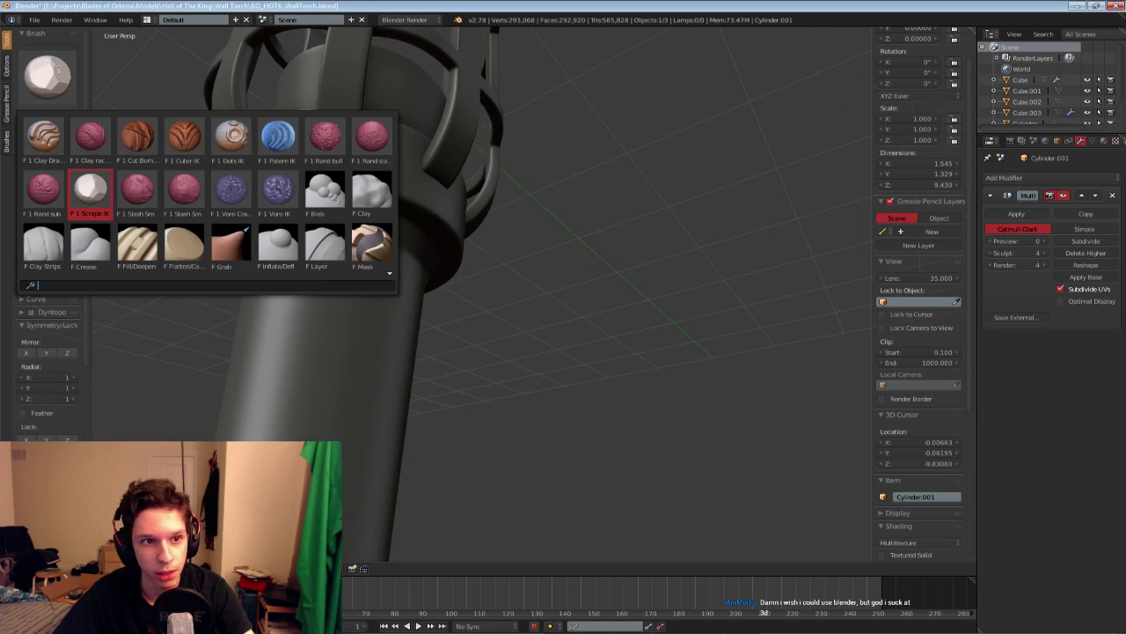
click(137, 187)
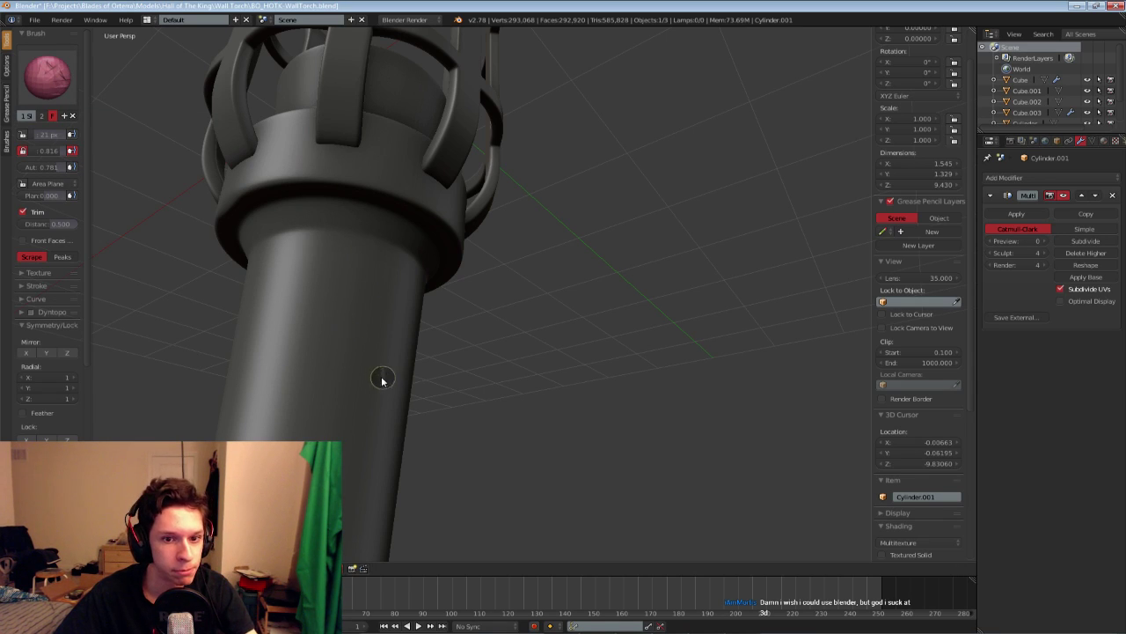
scroll(387, 414, down, 5)
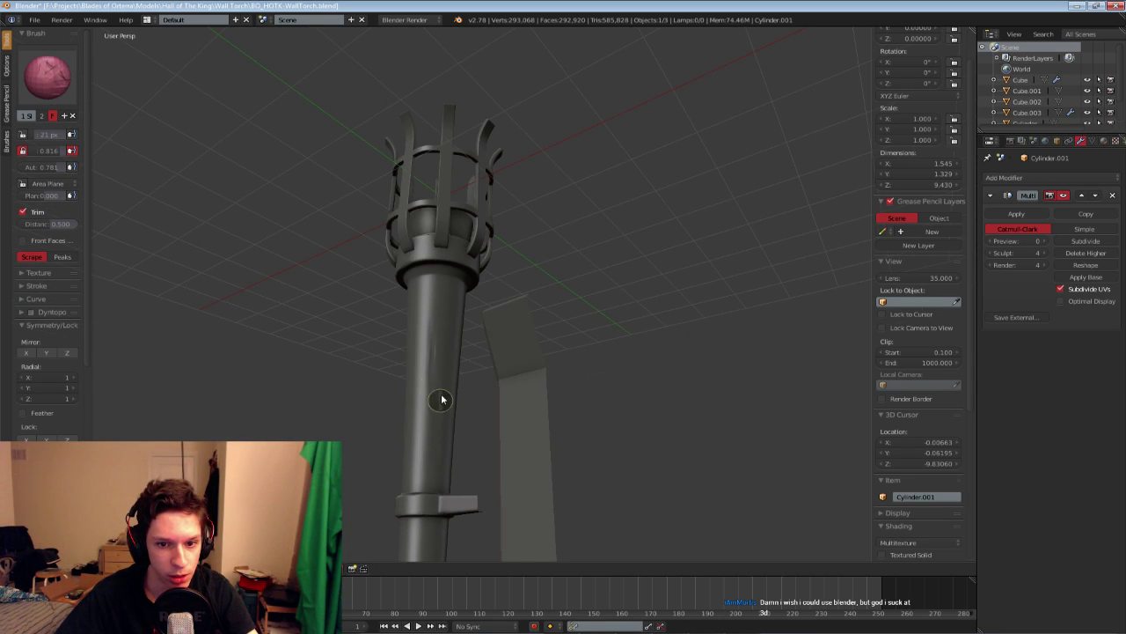
scroll(487, 342, up, 4)
middle_drag(491, 246, 490, 176)
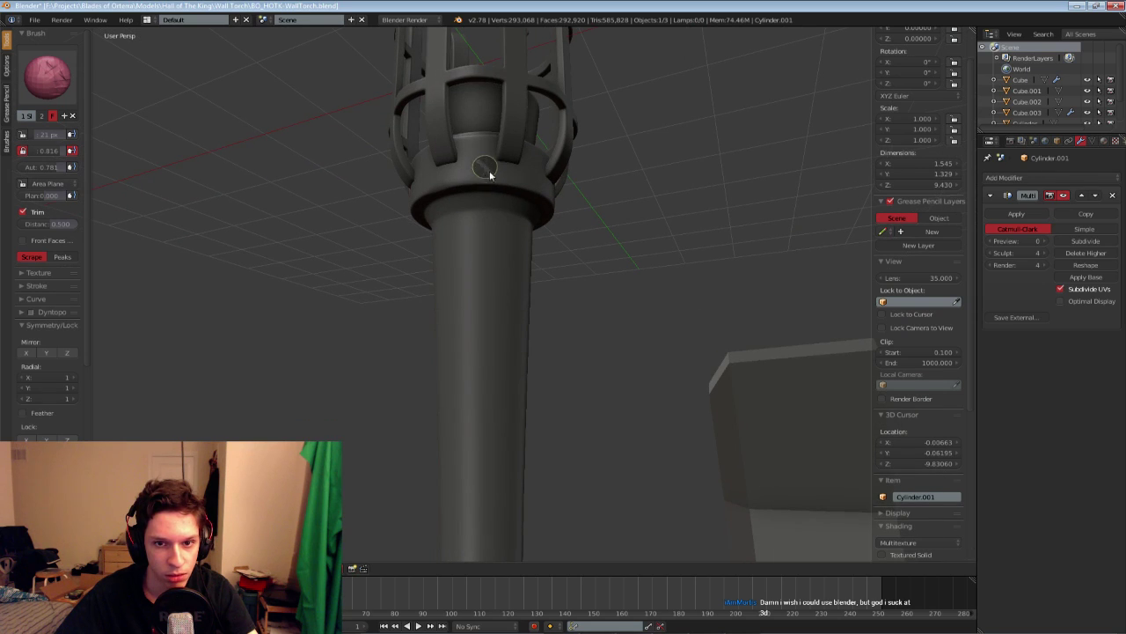
Switch to the Voro IK brush and try a vertical stroke down the handle below the collar
click(47, 53)
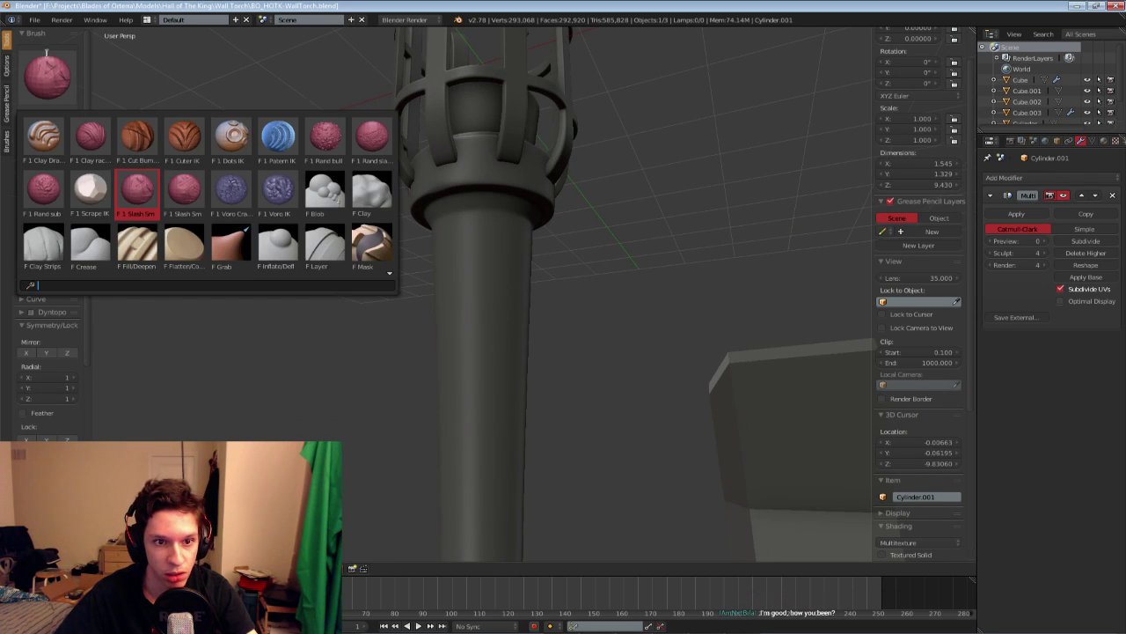
click(278, 189)
drag(469, 239, 475, 329)
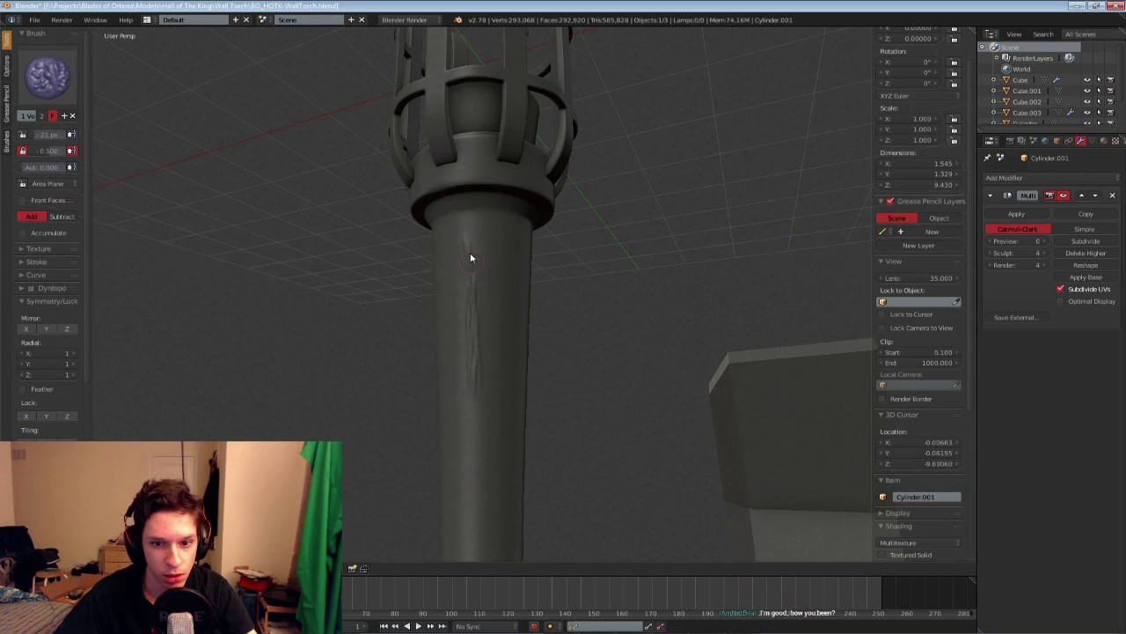
Select the striped Clay rac brush and try a long vertical stroke down the upper handle
click(49, 79)
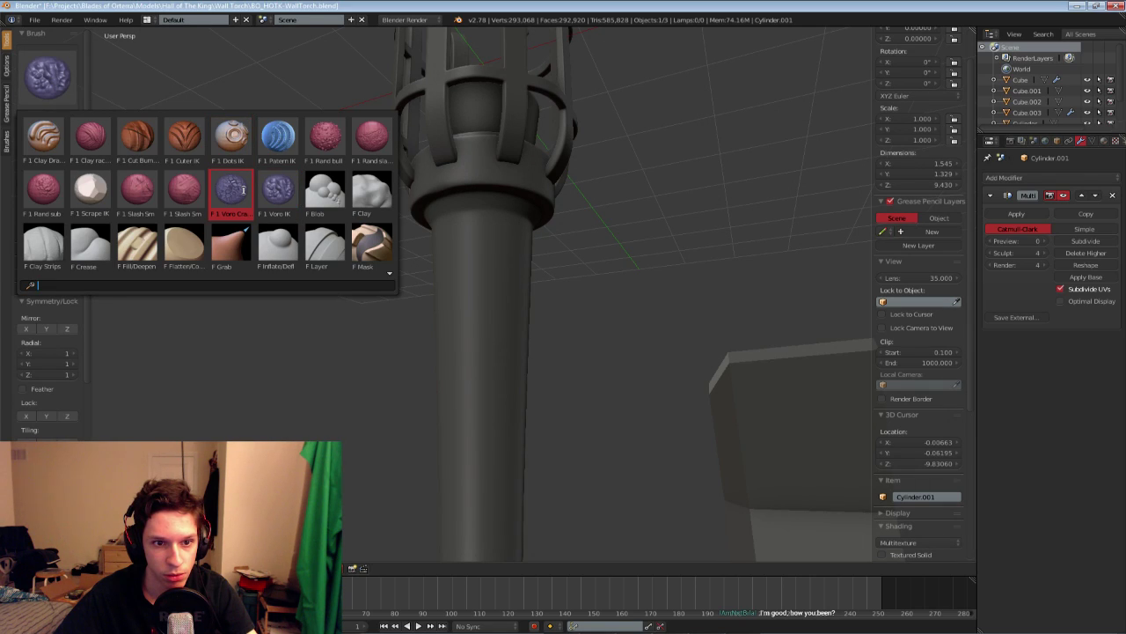
key(Right)
key(Right)
key(Right)
key(Right)
key(Right)
key(Right)
key(Right)
key(Right)
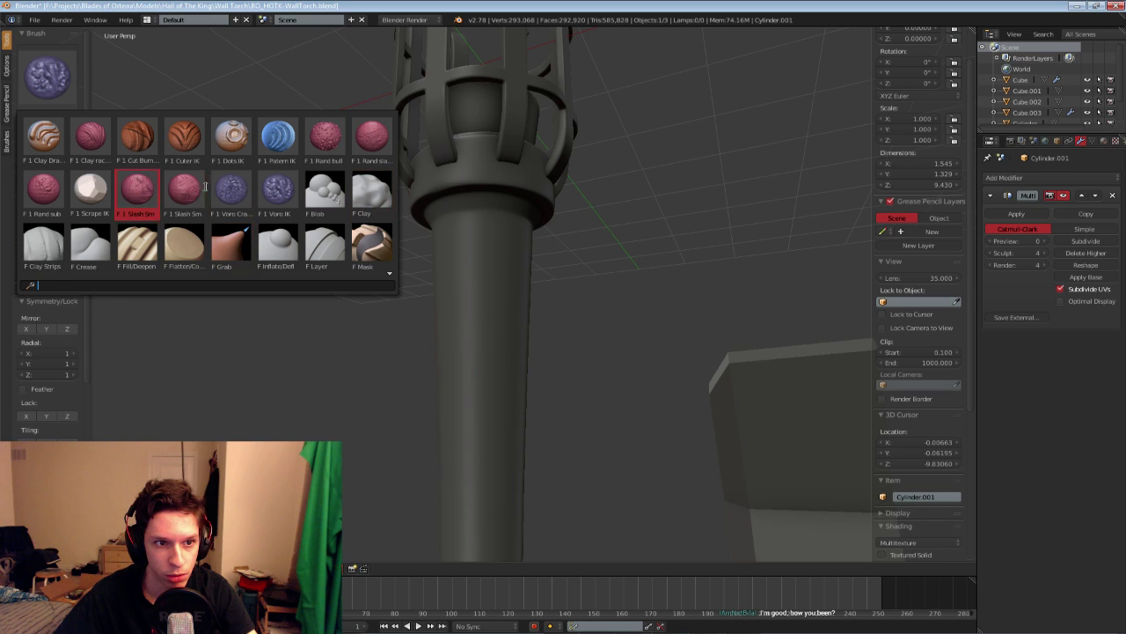
click(90, 152)
drag(465, 259, 481, 397)
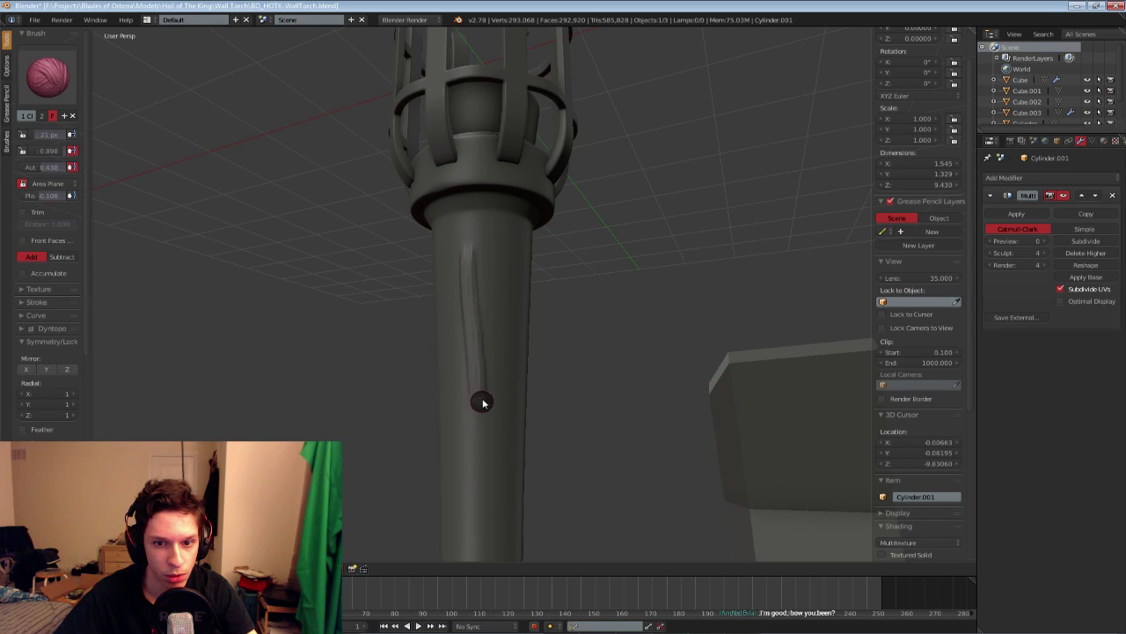
Set the brush radius to 40 px and sculpt vertical grain grooves into the handle between the collar and upper ring
mouse_move(456, 289)
middle_down()
mouse_move(433, 220)
mouse_move(442, 226)
mouse_move(442, 206)
mouse_move(503, 208)
middle_up()
key(])
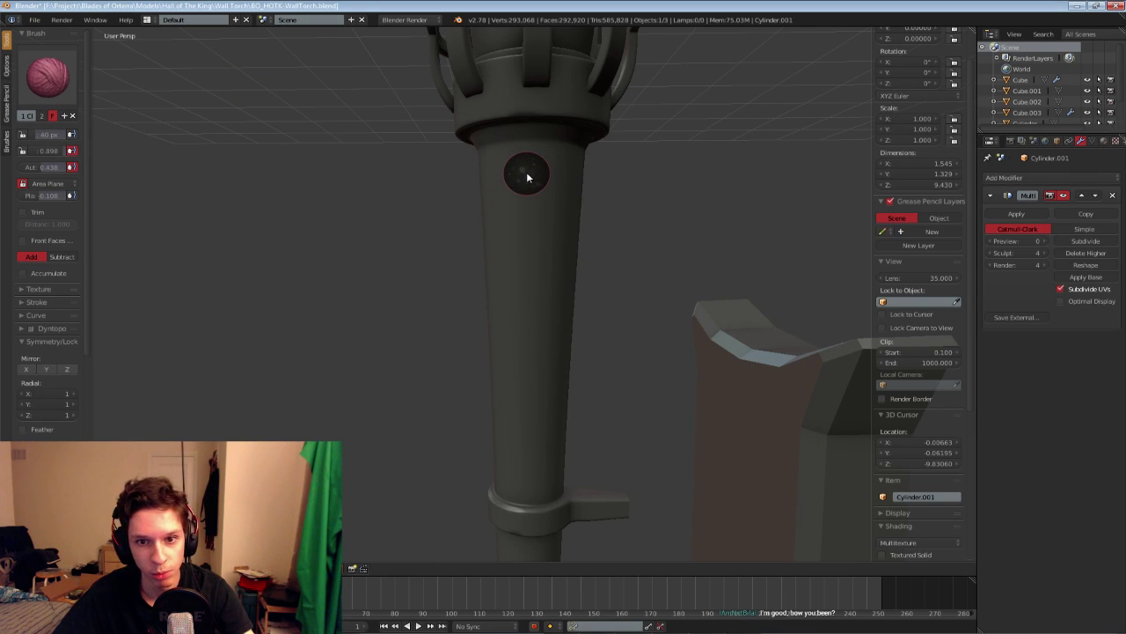
drag(530, 169, 532, 335)
key(ctrl+z)
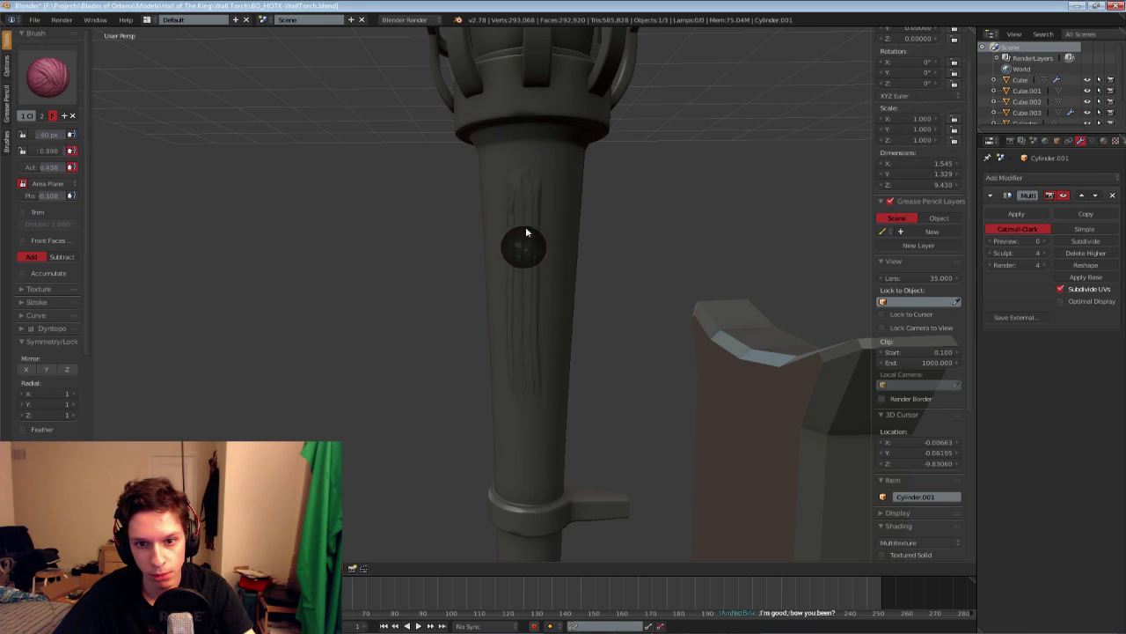
mouse_move(523, 244)
middle_down()
mouse_move(498, 344)
mouse_move(458, 243)
middle_up()
key(s)
shift+drag(458, 330, 466, 282)
middle_drag(466, 282, 532, 253)
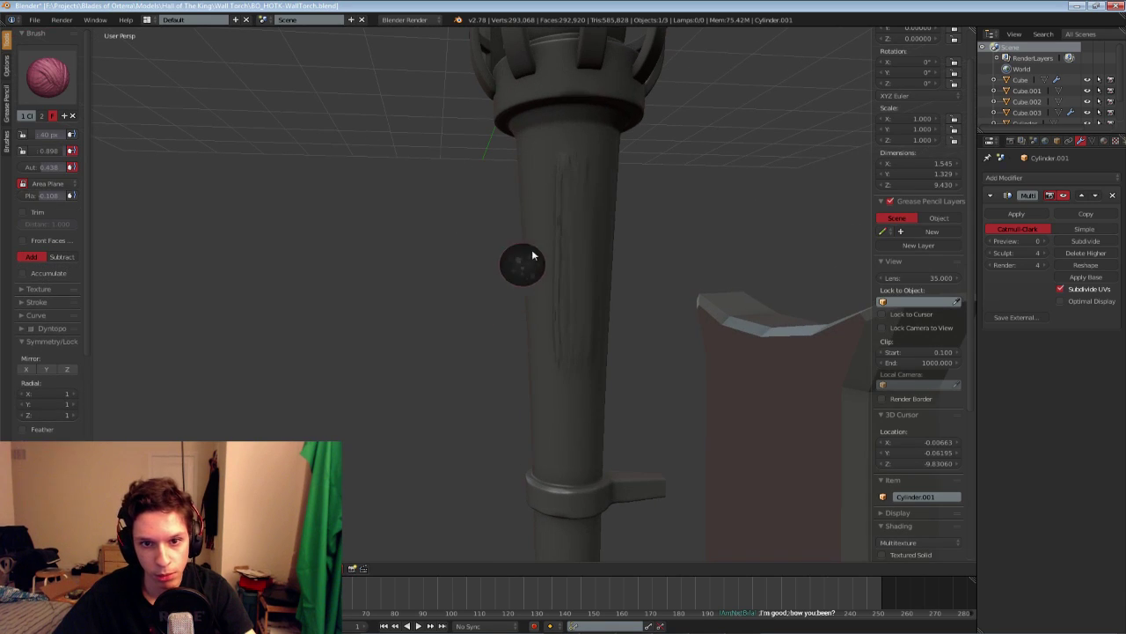
Sculpt clay streaks on the torch handle just above the upper ring and soften them with smoothing strokes
mouse_move(532, 253)
shift+mouse_down()
mouse_move(558, 357)
mouse_move(577, 368)
shift+mouse_up()
drag(557, 450, 560, 398)
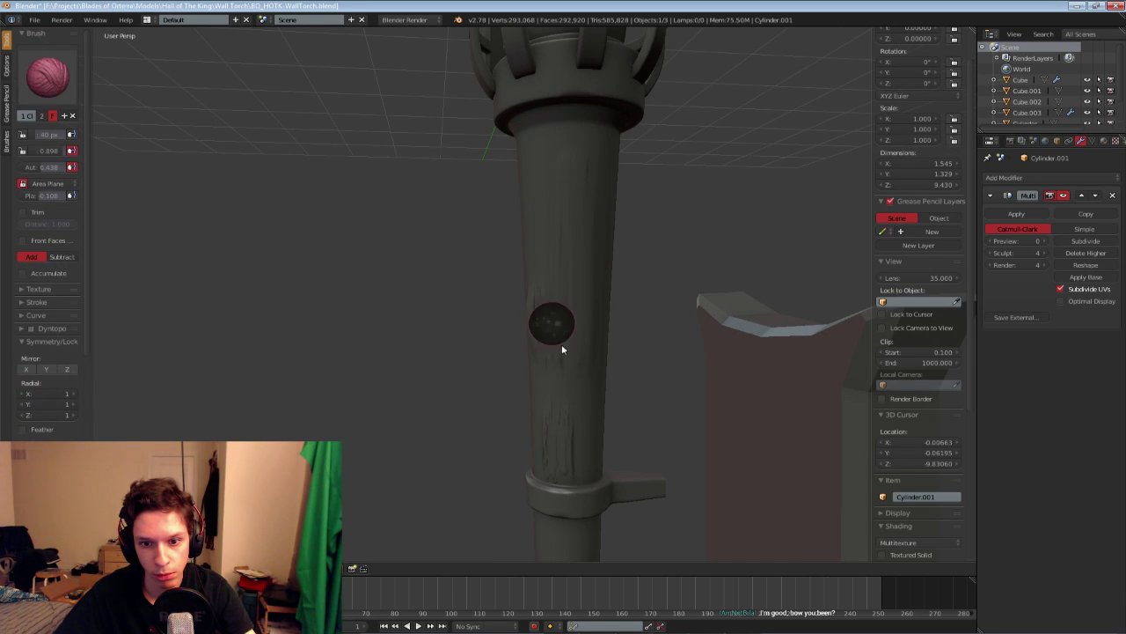
middle_drag(551, 325, 546, 333)
key(s)
mouse_move(560, 239)
shift+mouse_down()
mouse_move(606, 375)
mouse_move(577, 360)
shift+mouse_up()
shift+middle_drag(578, 359, 473, 339)
mouse_move(473, 347)
shift+mouse_down()
mouse_move(422, 357)
mouse_move(478, 342)
shift+mouse_up()
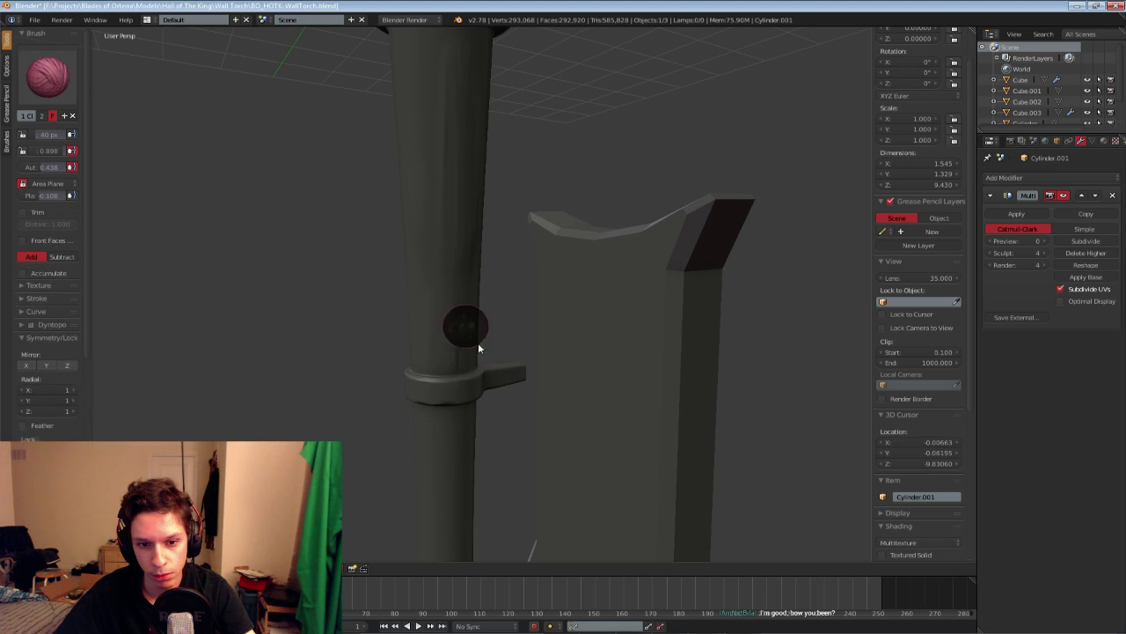
Add clay streaks to the front of the handle above the upper ring and smooth them into the surface
mouse_move(478, 342)
middle_down()
mouse_move(592, 352)
mouse_move(580, 345)
mouse_move(571, 175)
middle_up()
drag(572, 175, 555, 277)
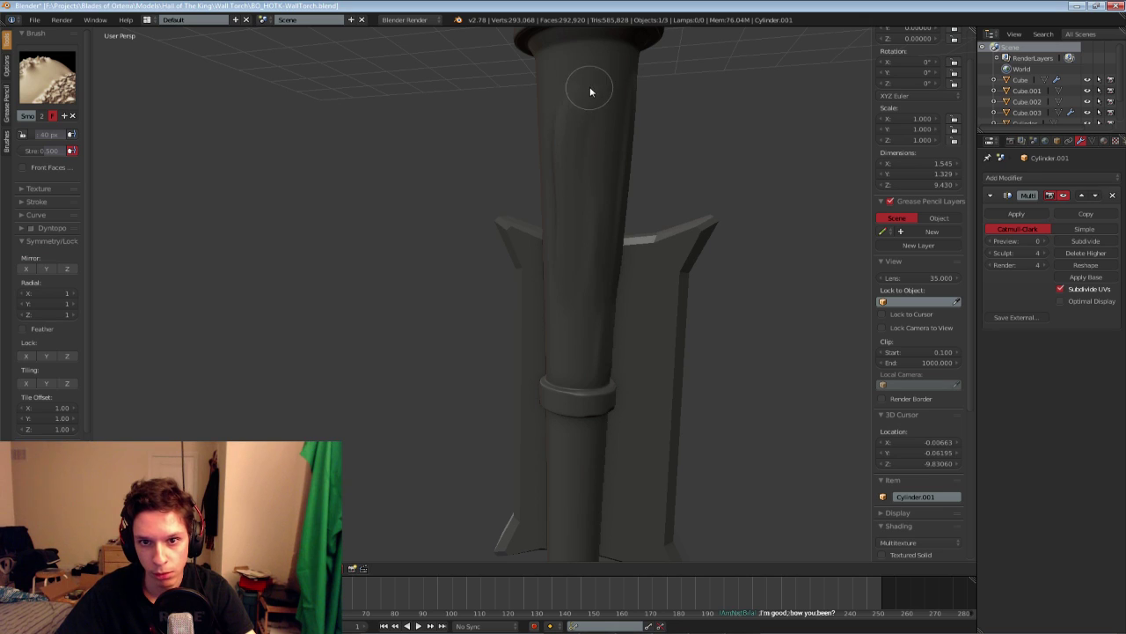
drag(560, 117, 566, 284)
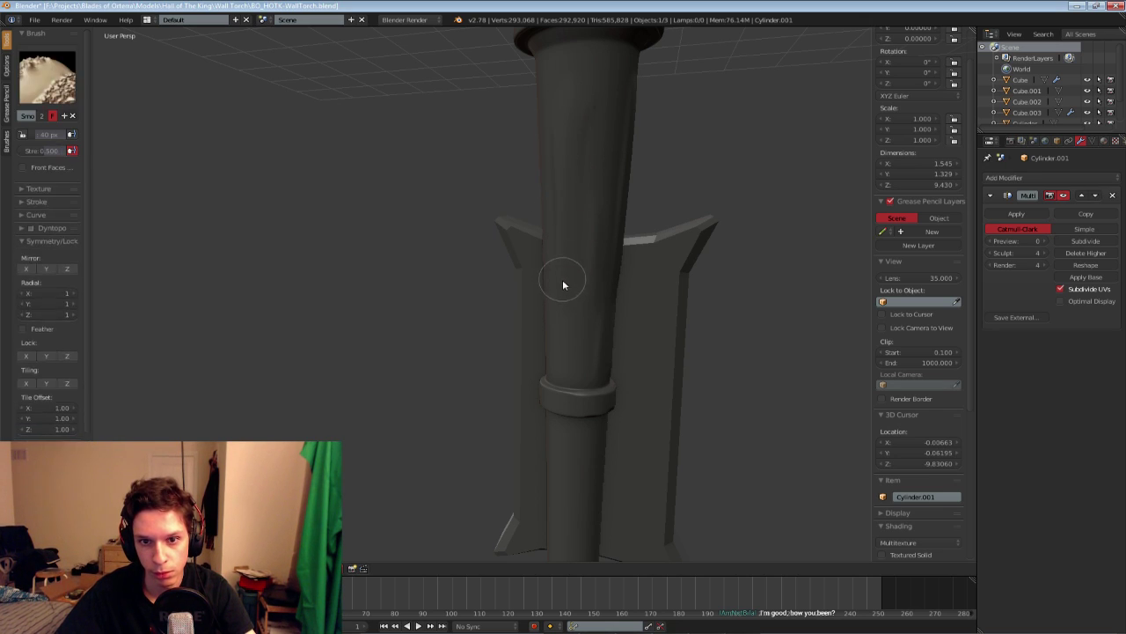
middle_drag(566, 284, 533, 219)
mouse_move(533, 219)
mouse_down()
mouse_move(543, 269)
mouse_move(546, 221)
mouse_up()
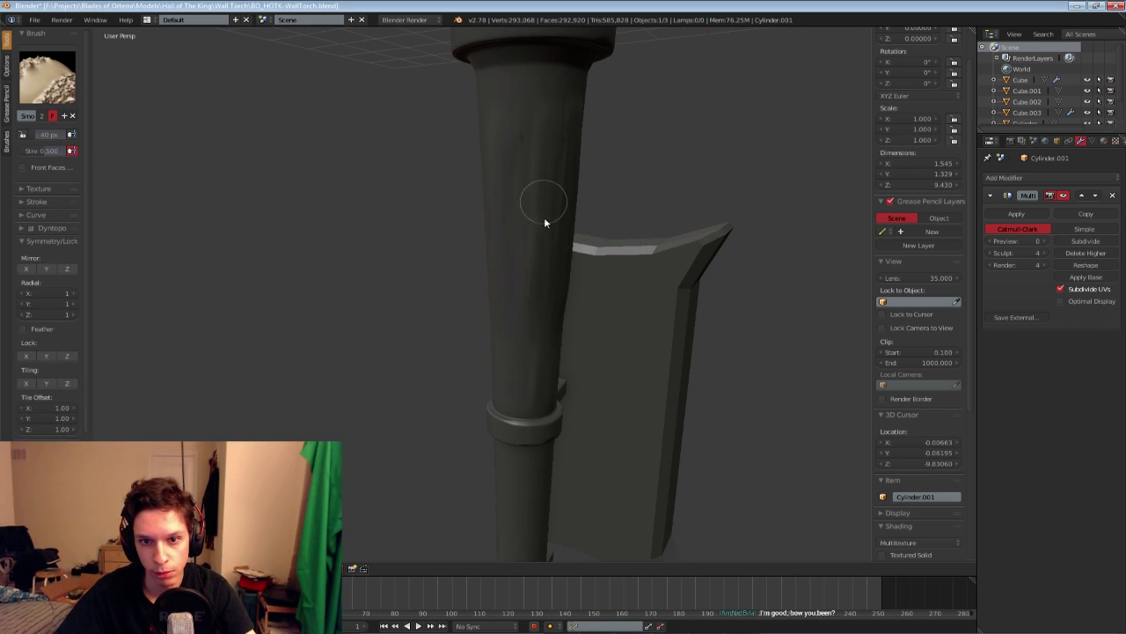
Continue the smoothed clay streaks around the next side of the handle, down to the upper ring
mouse_move(546, 221)
middle_down()
mouse_move(523, 244)
mouse_move(509, 150)
middle_up()
shift+drag(507, 118, 490, 205)
mouse_move(490, 204)
middle_down()
mouse_move(422, 239)
mouse_move(424, 224)
middle_up()
shift+drag(447, 132, 459, 198)
middle_drag(458, 198, 390, 234)
drag(390, 234, 344, 327)
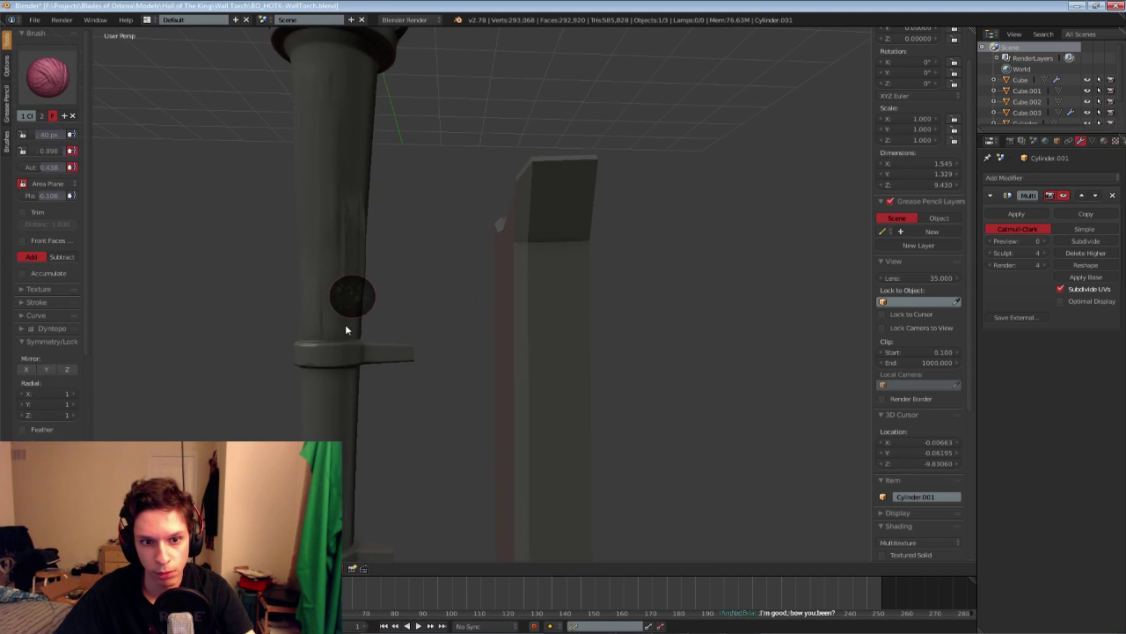
mouse_move(344, 326)
middle_down()
mouse_move(452, 307)
mouse_move(424, 300)
middle_up()
shift+drag(423, 300, 411, 215)
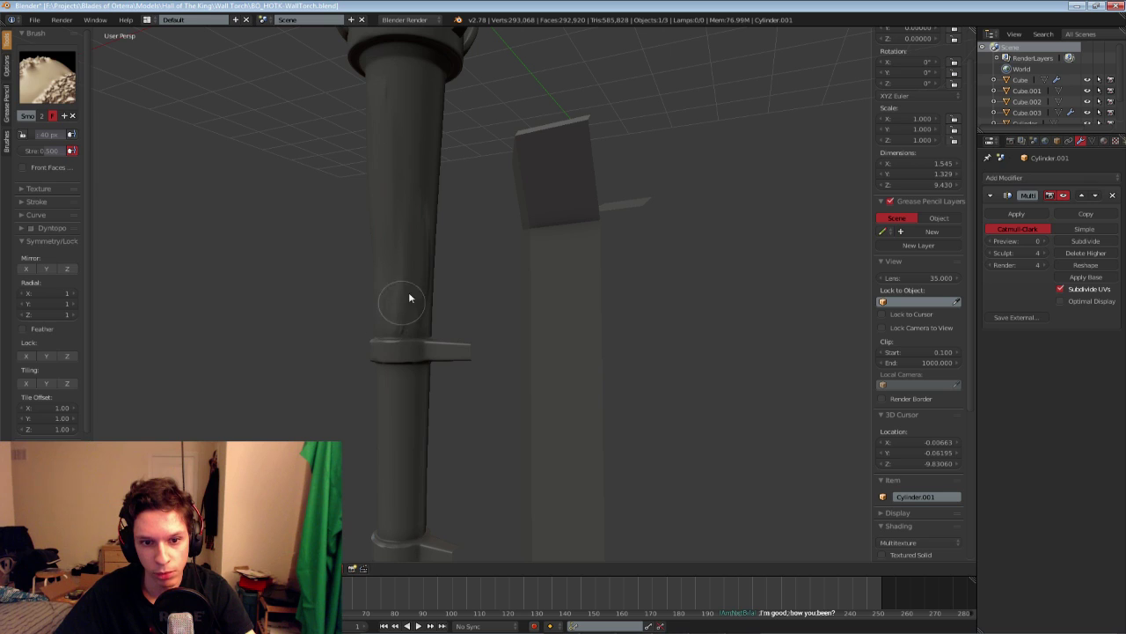
Sculpt and soften long clay streaks on the opposite side of the upper handle, and save the file
mouse_move(402, 290)
middle_down()
mouse_move(403, 307)
mouse_move(482, 315)
mouse_move(516, 285)
middle_up()
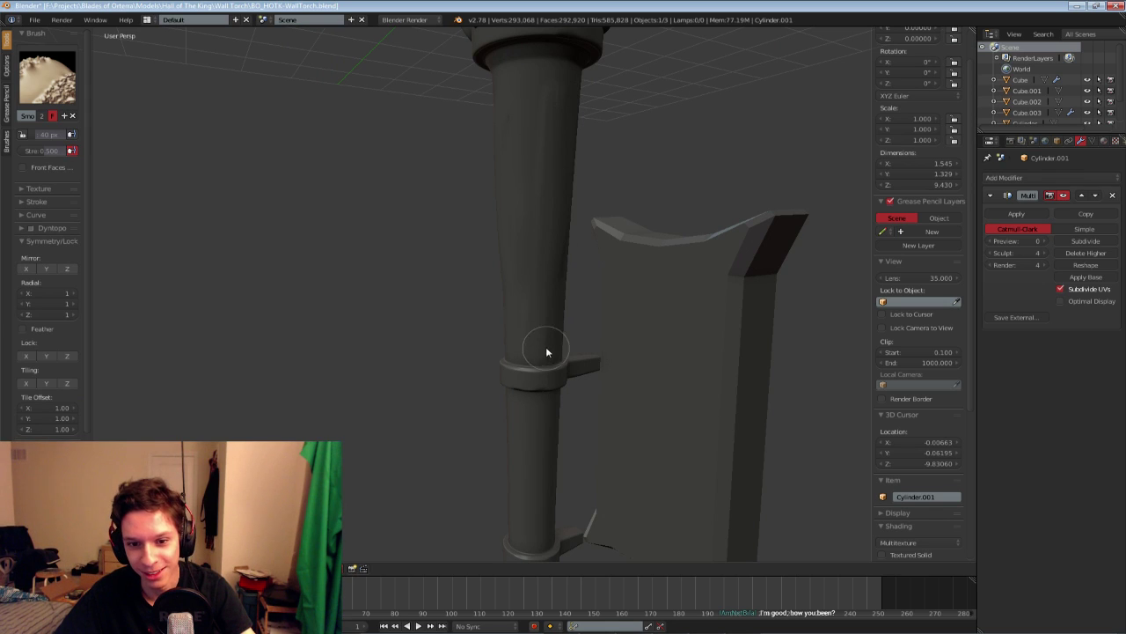
mouse_move(556, 137)
middle_down()
mouse_move(470, 181)
mouse_move(548, 266)
mouse_move(642, 247)
mouse_move(528, 296)
mouse_move(475, 164)
middle_up()
drag(467, 160, 438, 313)
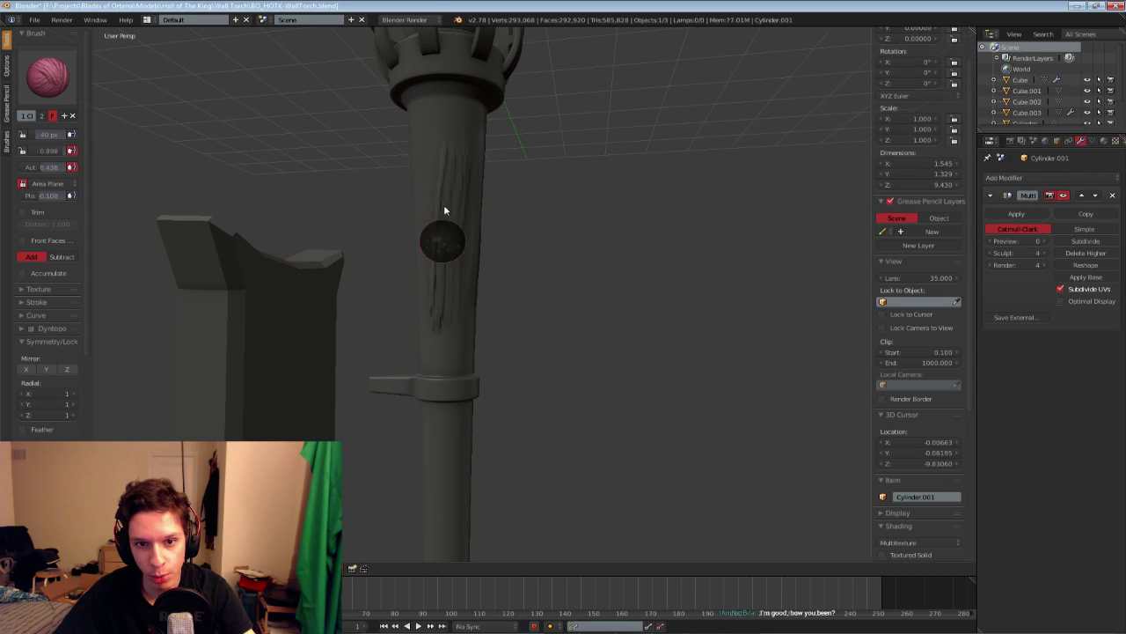
mouse_move(445, 208)
shift+mouse_down()
mouse_move(436, 244)
mouse_move(460, 149)
mouse_move(440, 268)
mouse_move(448, 231)
shift+mouse_up()
middle_drag(448, 231, 400, 253)
key(ctrl+s)
click(435, 237)
middle_drag(488, 256, 461, 275)
mouse_move(462, 274)
shift+mouse_down()
mouse_move(495, 250)
mouse_move(456, 281)
shift+mouse_up()
Try cutting a groove into the handle above the upper ring with the F 1 Cuter IK brush
mouse_move(456, 280)
middle_down()
mouse_move(340, 311)
mouse_move(422, 269)
mouse_move(460, 296)
mouse_move(380, 307)
middle_up()
scroll(396, 326, down, 5)
scroll(410, 343, up, 2)
scroll(410, 343, up, 3)
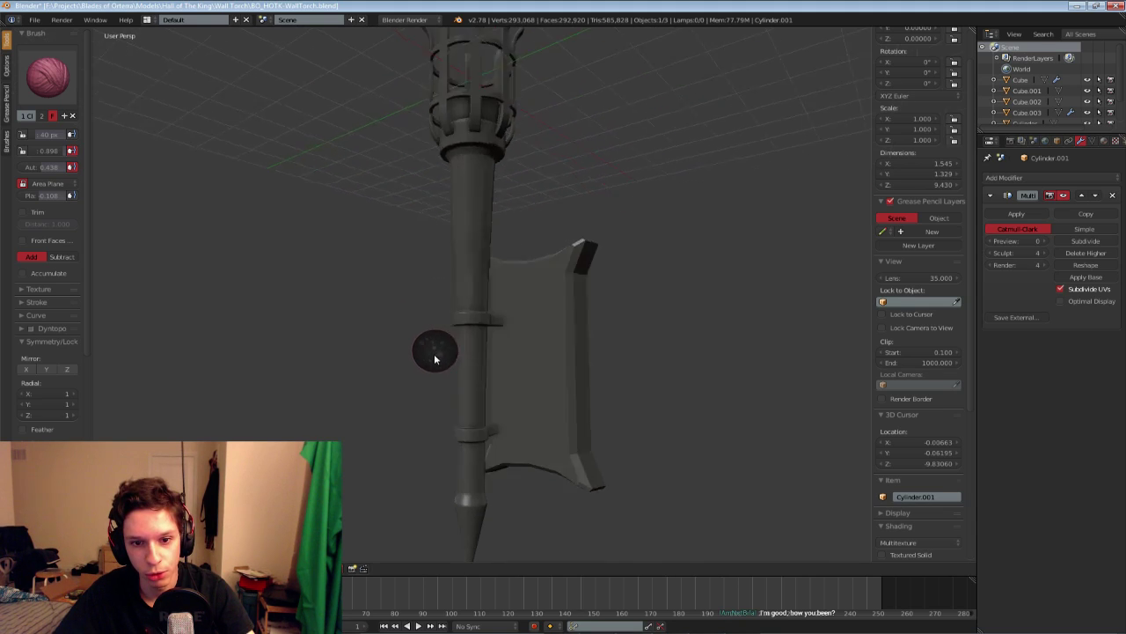
click(47, 77)
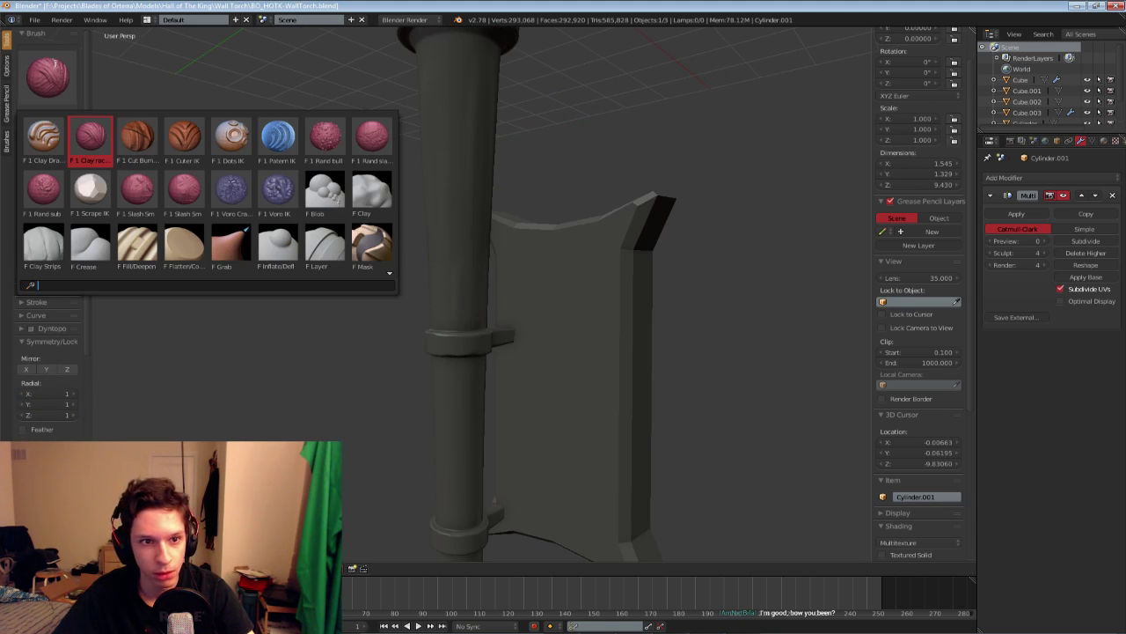
click(184, 137)
mouse_move(445, 260)
mouse_down()
mouse_move(453, 272)
mouse_move(455, 242)
mouse_up()
middle_drag(515, 208, 473, 194)
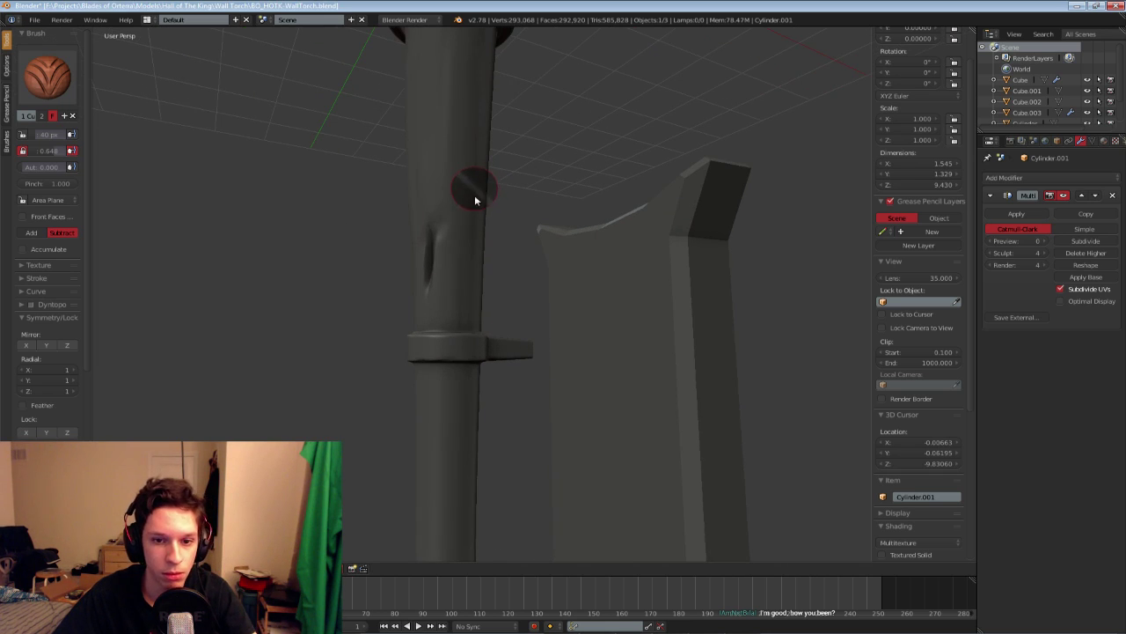
key(ctrl+z)
Try cutting long vertical grooves into the handle section between the two rings
middle_drag(440, 446, 498, 294)
drag(478, 290, 529, 473)
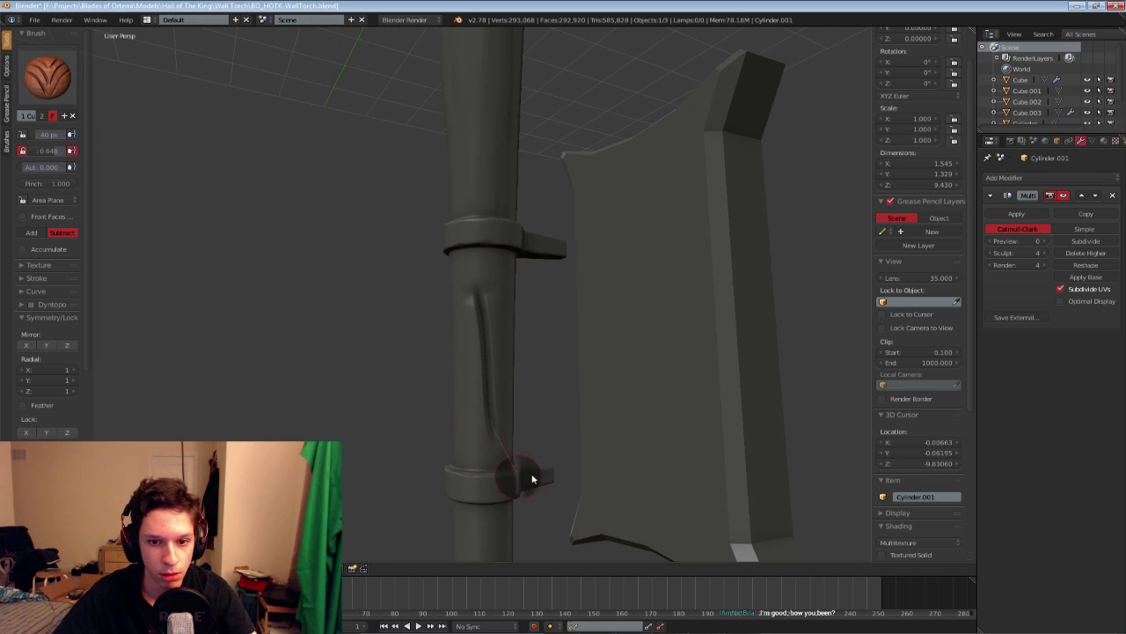
key(ctrl+z)
drag(486, 441, 491, 477)
key(ctrl+z)
Flatten the upper edges of the lower ring and its bracket arm with the Flatten/Contrast brush
shift+middle_drag(406, 250, 412, 179)
click(32, 64)
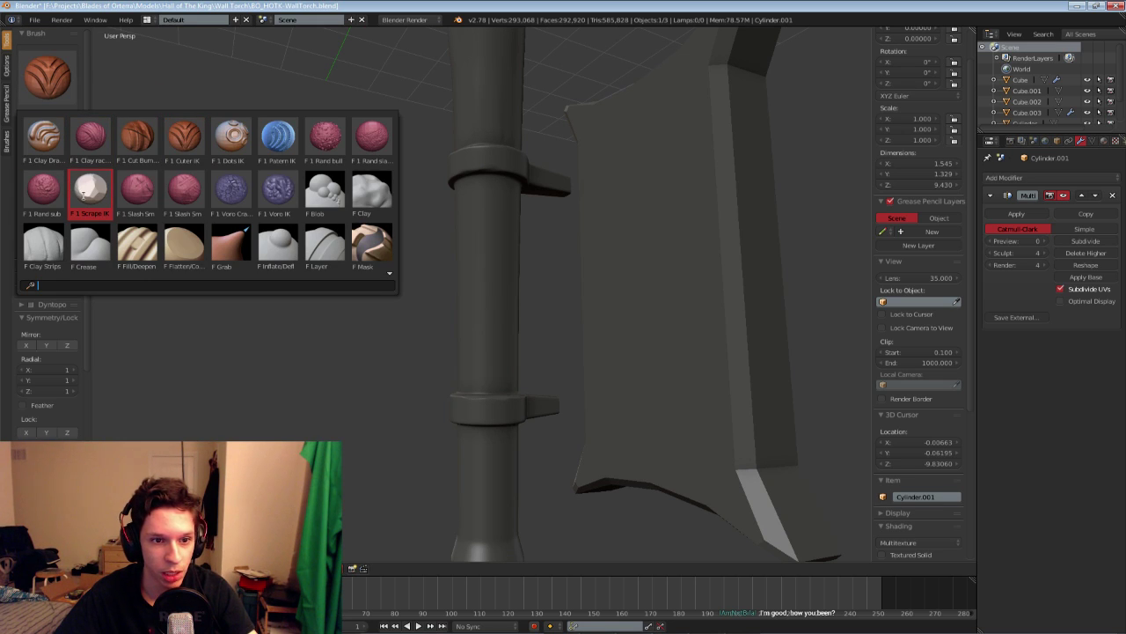
click(176, 253)
middle_drag(448, 290, 439, 262)
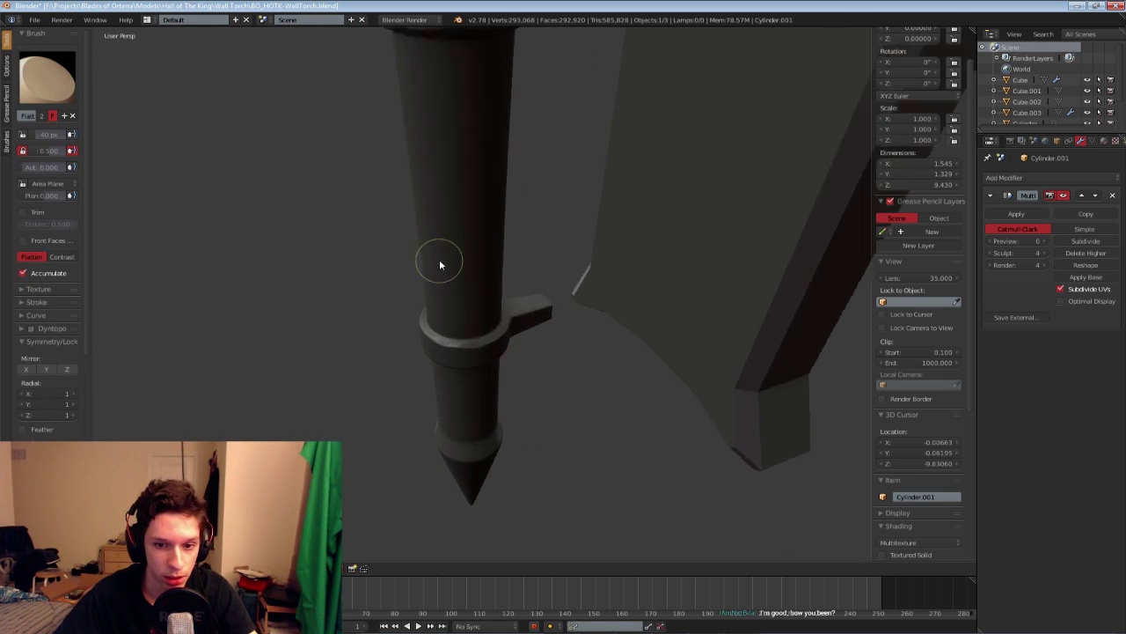
scroll(439, 262, up, 5)
mouse_move(437, 443)
middle_down()
mouse_move(425, 307)
mouse_move(442, 401)
mouse_move(493, 395)
middle_up()
mouse_move(593, 396)
middle_down()
mouse_move(360, 352)
mouse_move(417, 340)
middle_up()
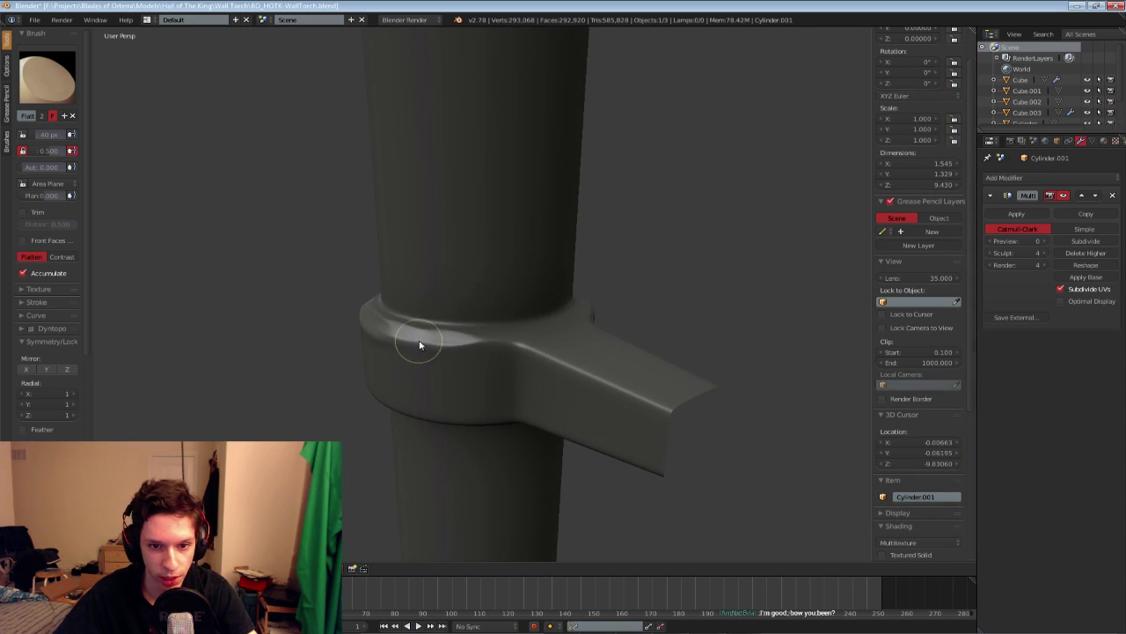
drag(506, 342, 588, 366)
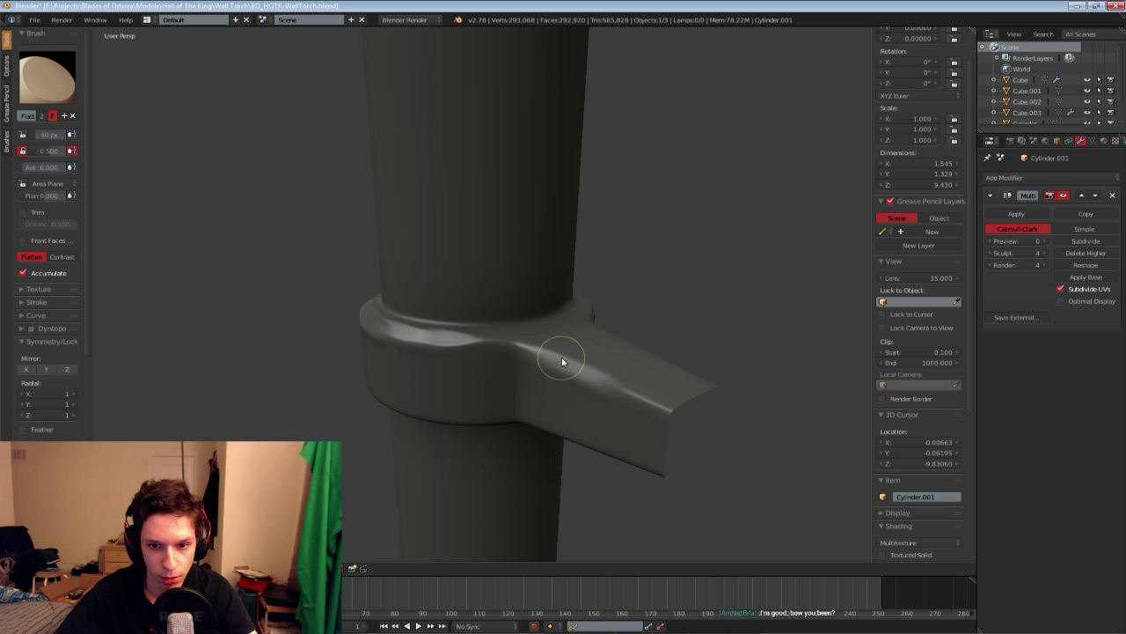
mouse_move(647, 403)
middle_down()
mouse_move(538, 365)
mouse_move(475, 370)
middle_up()
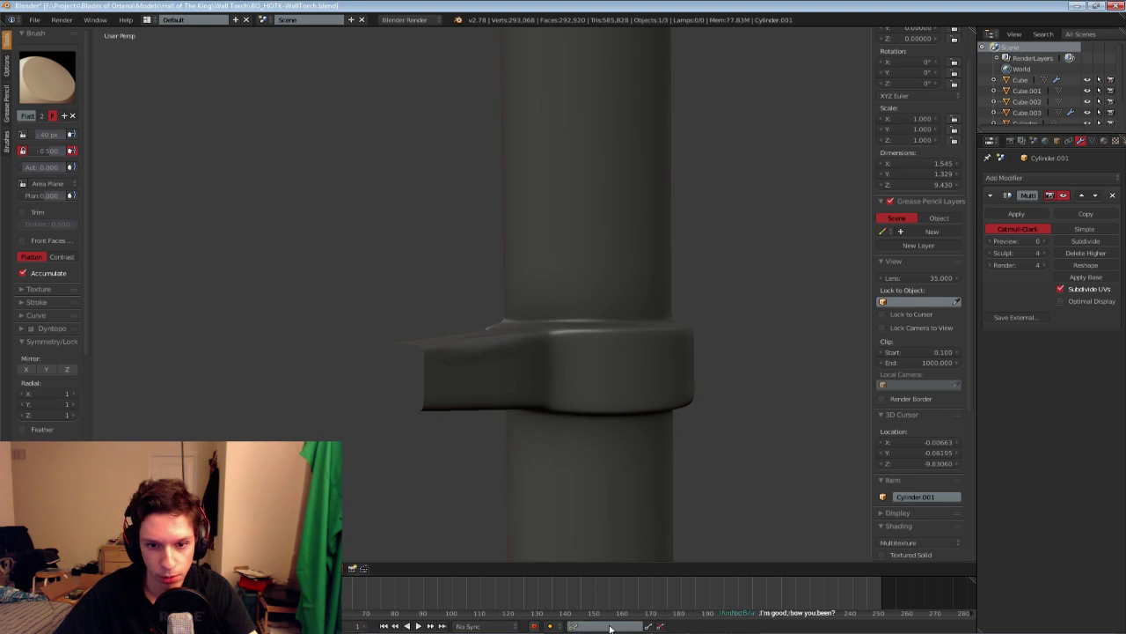
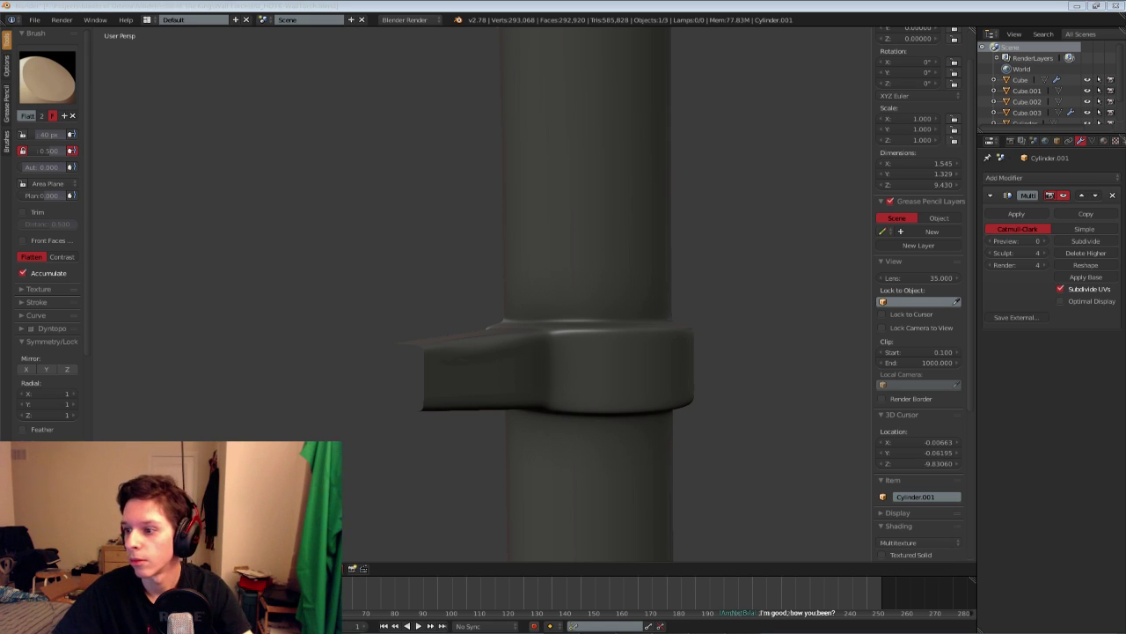
Switch to the F 1 Scrape IK brush, undo a trial stroke on the lower ring and turn off Trim
middle_drag(525, 310, 280, 211)
click(44, 66)
click(90, 192)
mouse_move(388, 264)
middle_down()
mouse_move(467, 317)
mouse_move(494, 313)
middle_up()
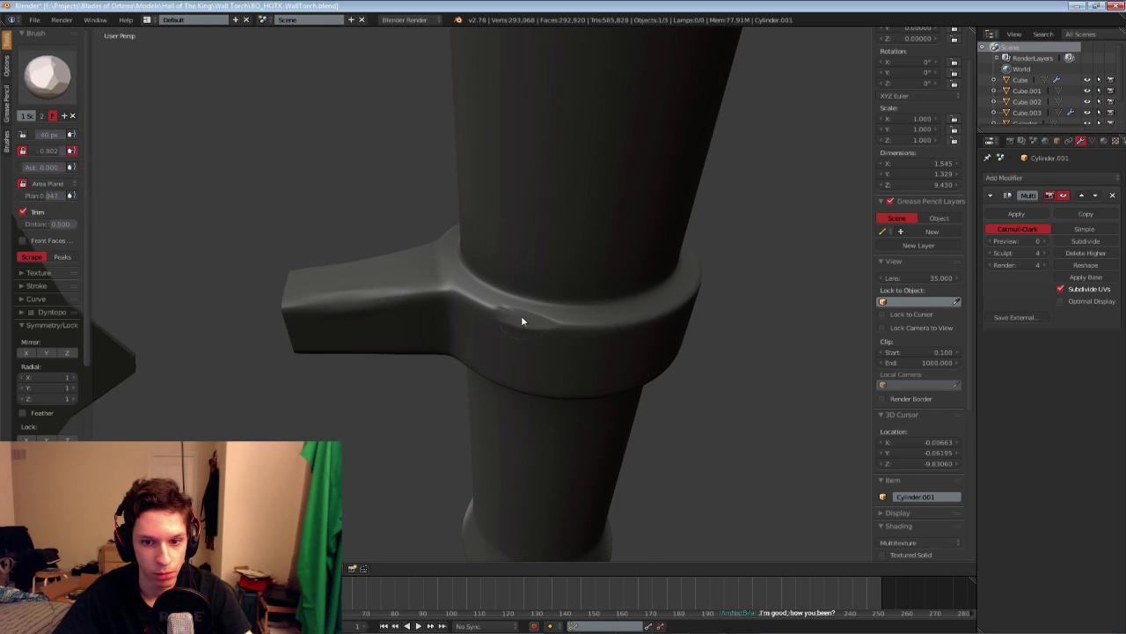
drag(536, 323, 588, 322)
key(ctrl+z)
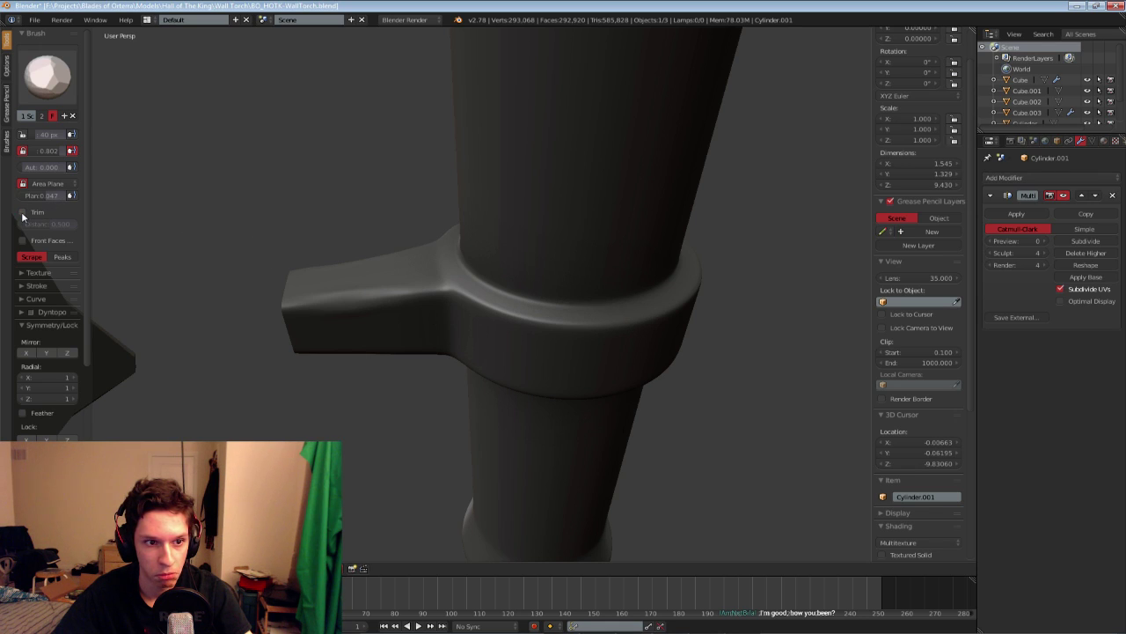
middle_drag(209, 284, 204, 267)
Try scraping the lower ring's upper edge with Dyntopo enabled
click(20, 313)
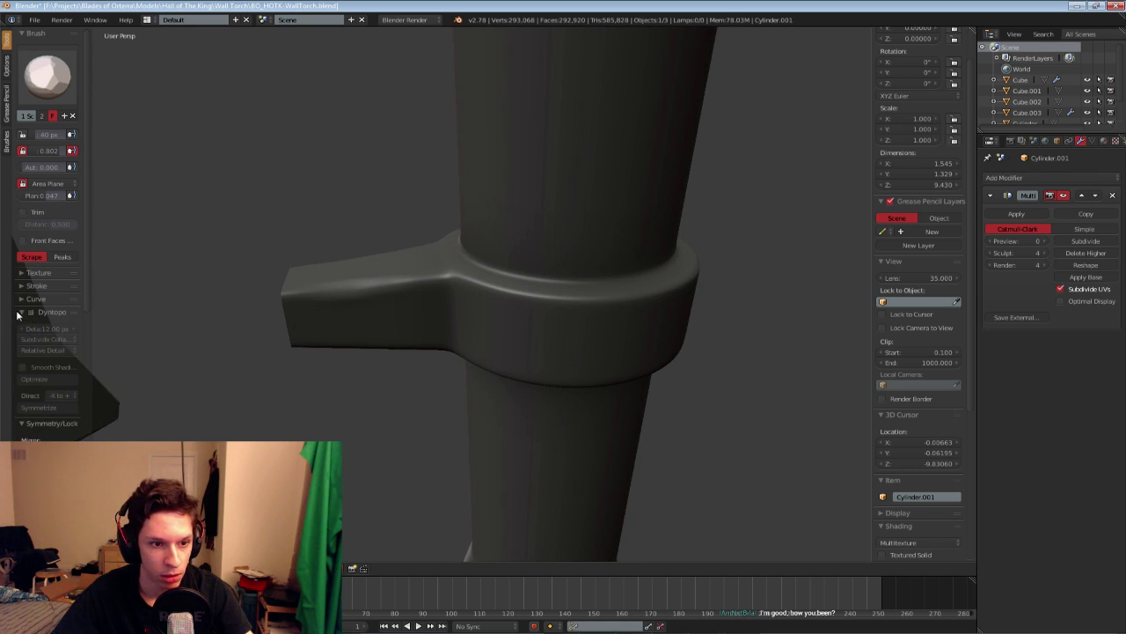
click(30, 314)
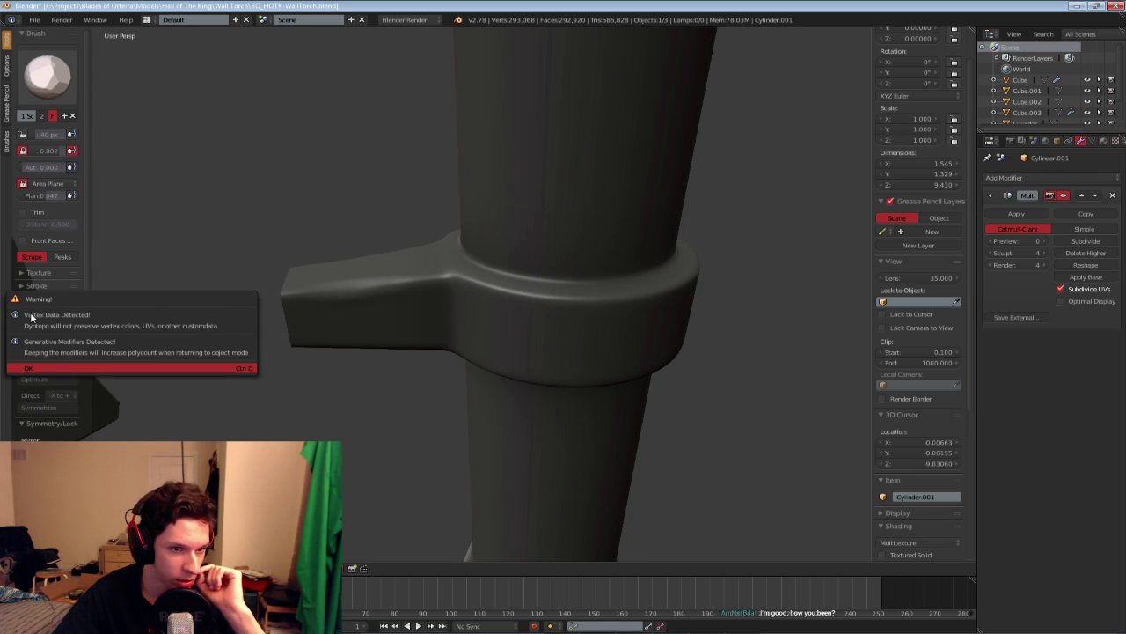
click(53, 368)
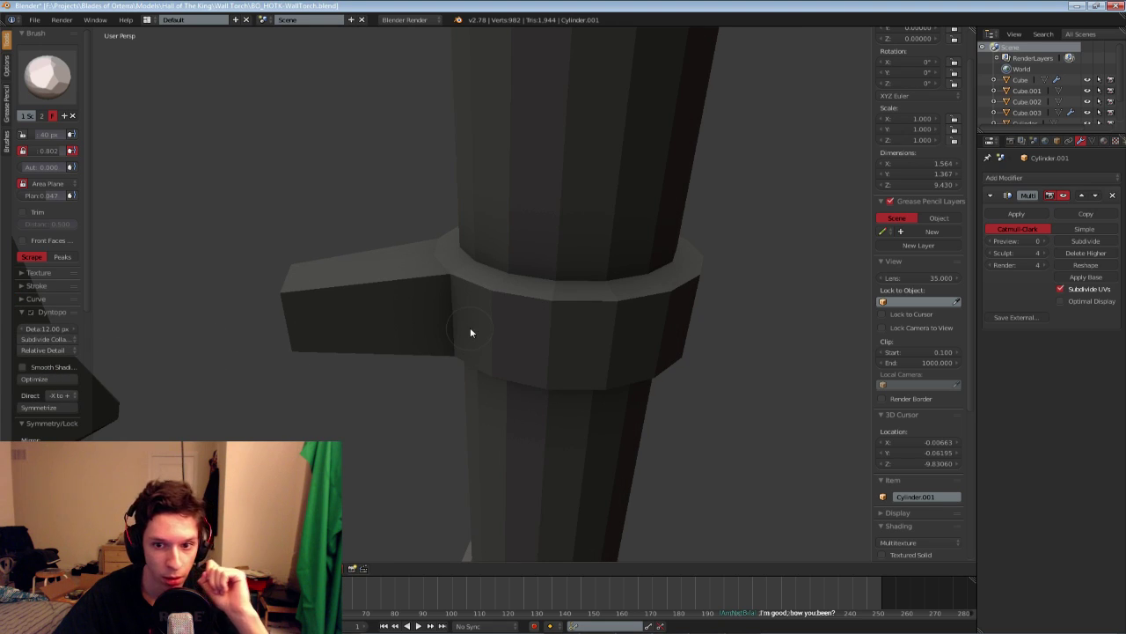
key(ctrl+z)
drag(488, 287, 591, 303)
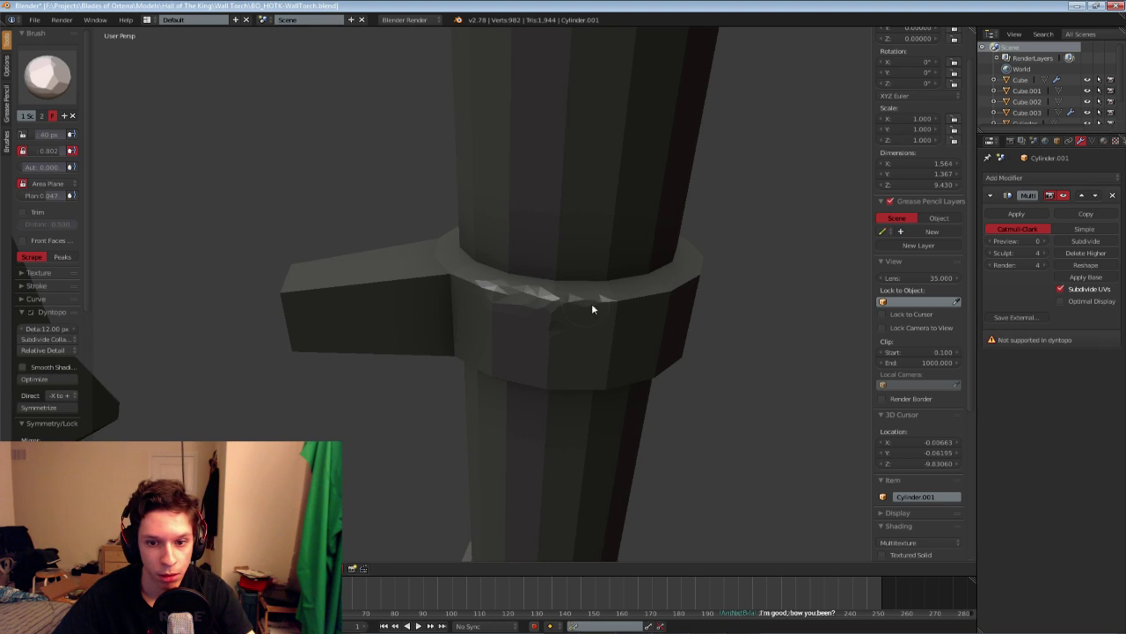
key(ctrl+z)
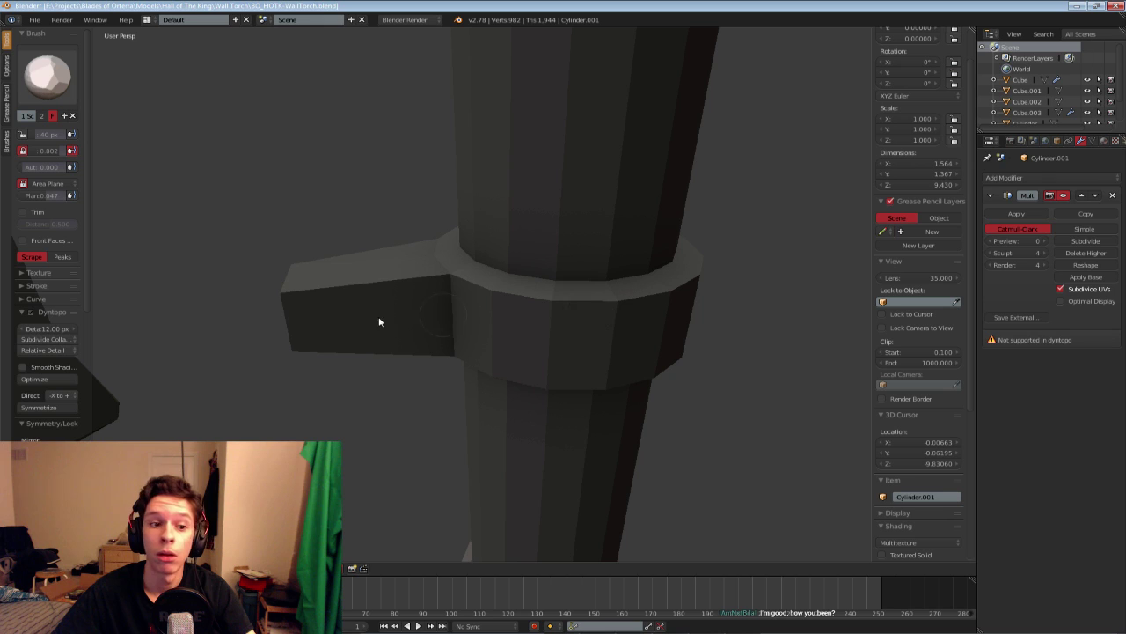
click(30, 311)
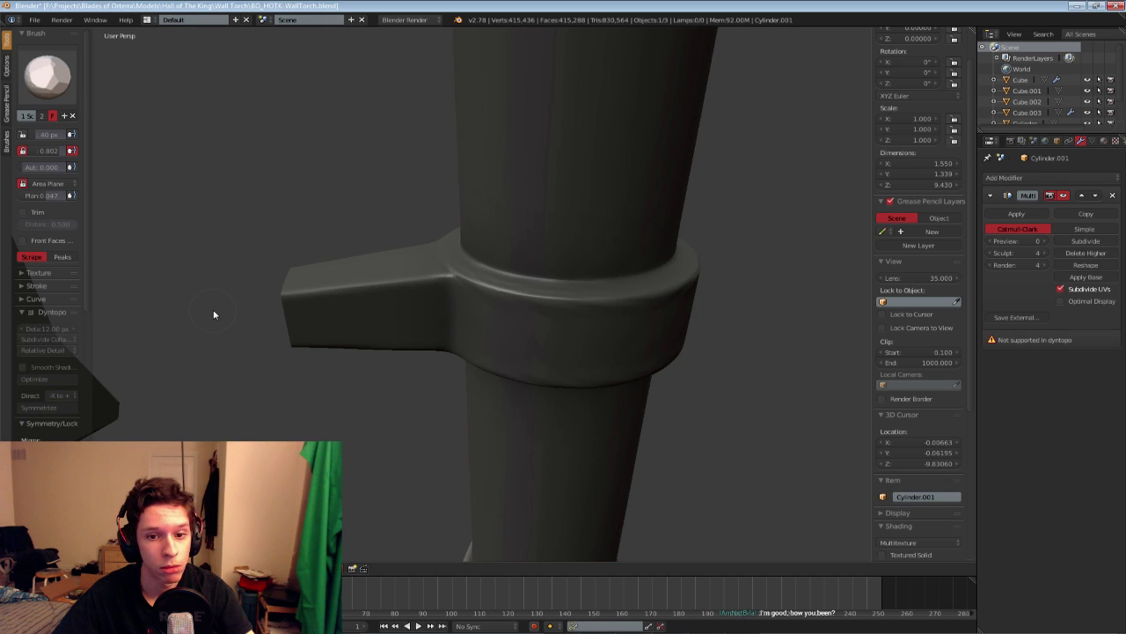
Scrape worn facets into the lower ring's upper edge beside the bracket arm
middle_drag(389, 350, 415, 345)
scroll(463, 314, down, 4)
scroll(413, 325, up, 5)
scroll(414, 325, down, 5)
scroll(415, 345, up, 5)
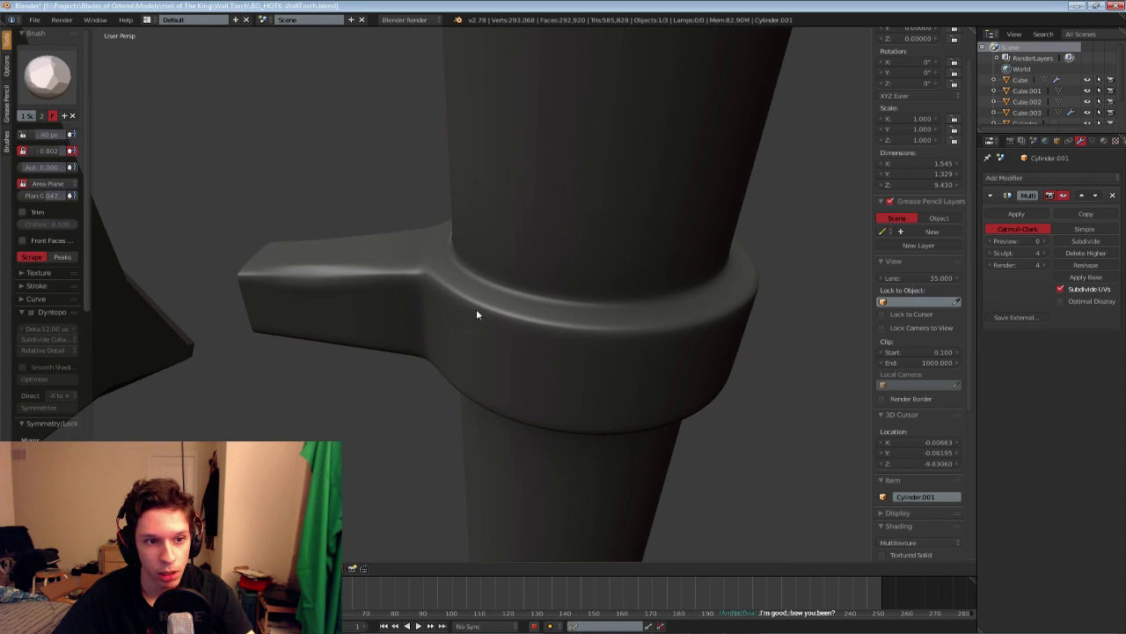
drag(620, 334, 594, 331)
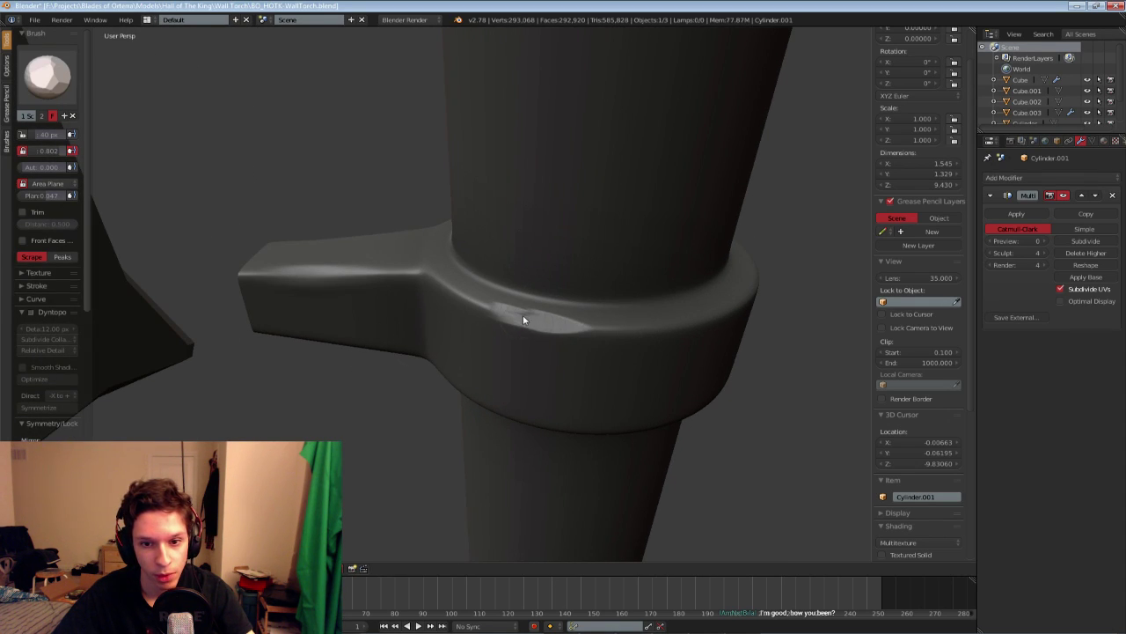
key(s)
mouse_move(525, 312)
mouse_down()
mouse_move(544, 331)
mouse_move(579, 331)
mouse_up()
middle_drag(576, 330, 496, 321)
scroll(517, 328, down, 4)
scroll(514, 322, up, 3)
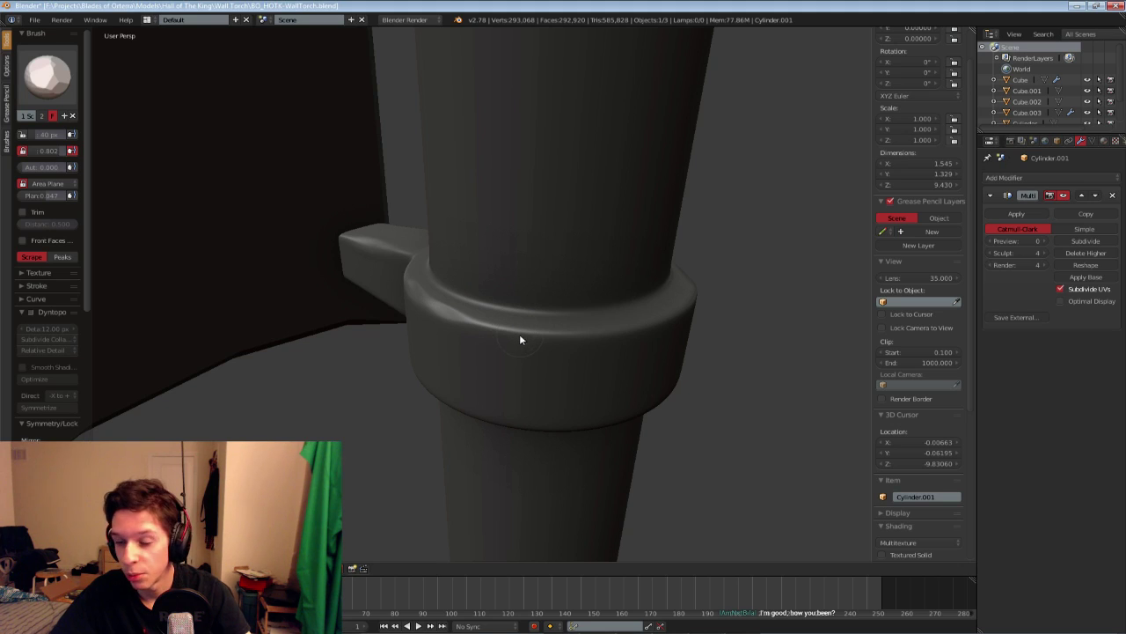
Scrape the front of the lower ring along its upper and lower edges
middle_drag(519, 334, 521, 339)
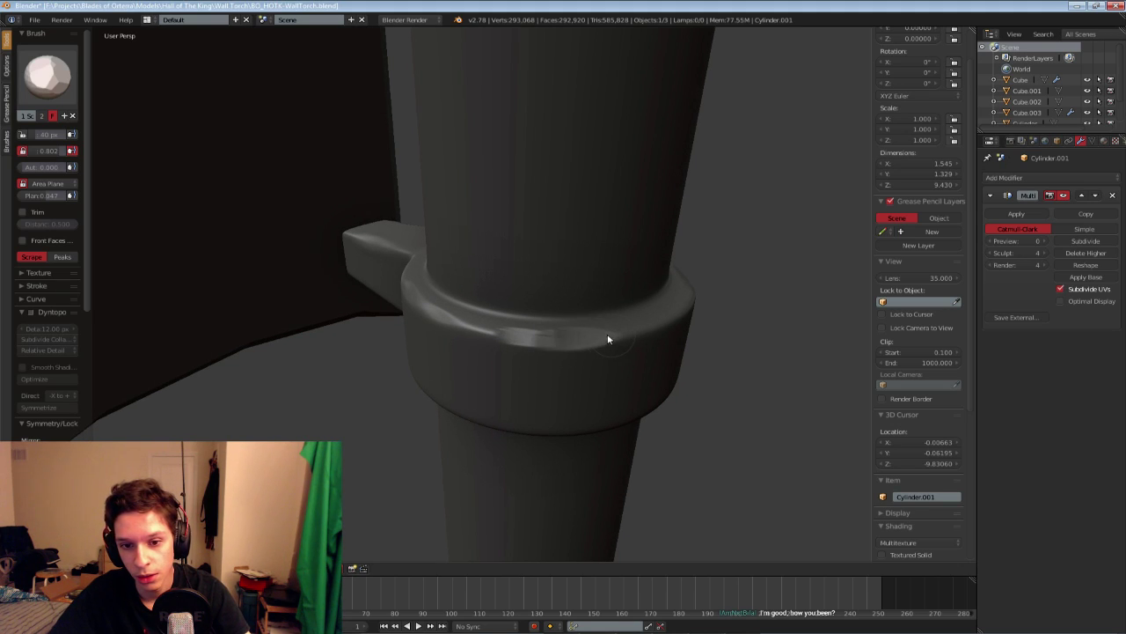
key(s)
drag(607, 339, 571, 339)
key(shift+t)
mouse_move(667, 341)
middle_down()
mouse_move(579, 314)
mouse_move(558, 269)
mouse_move(489, 277)
middle_up()
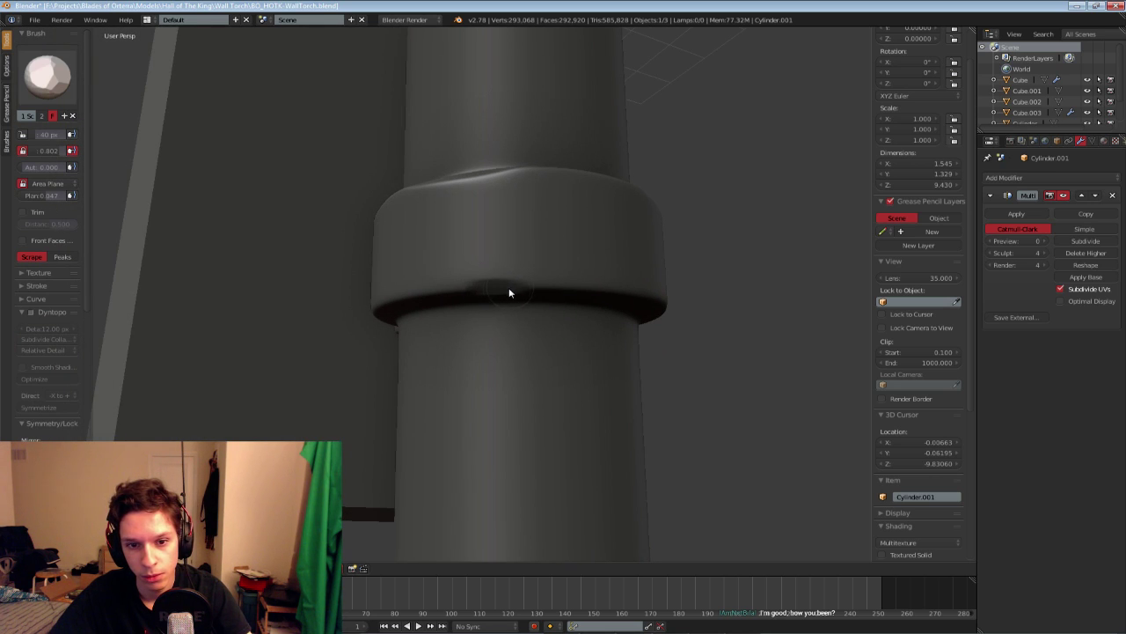
Scrape dents into the wide rim above the handle's pointed tip and soften them with smoothing strokes
scroll(450, 337, down, 6)
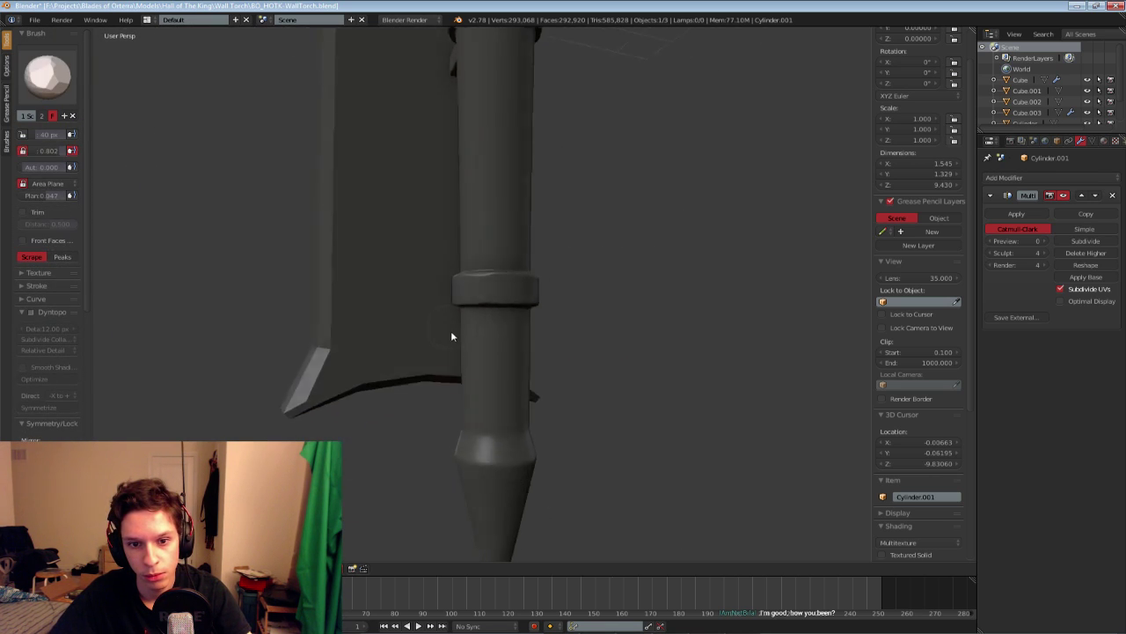
mouse_move(451, 337)
middle_down()
mouse_move(396, 355)
mouse_move(440, 344)
mouse_move(390, 317)
mouse_move(408, 271)
mouse_move(447, 334)
middle_up()
scroll(458, 329, up, 6)
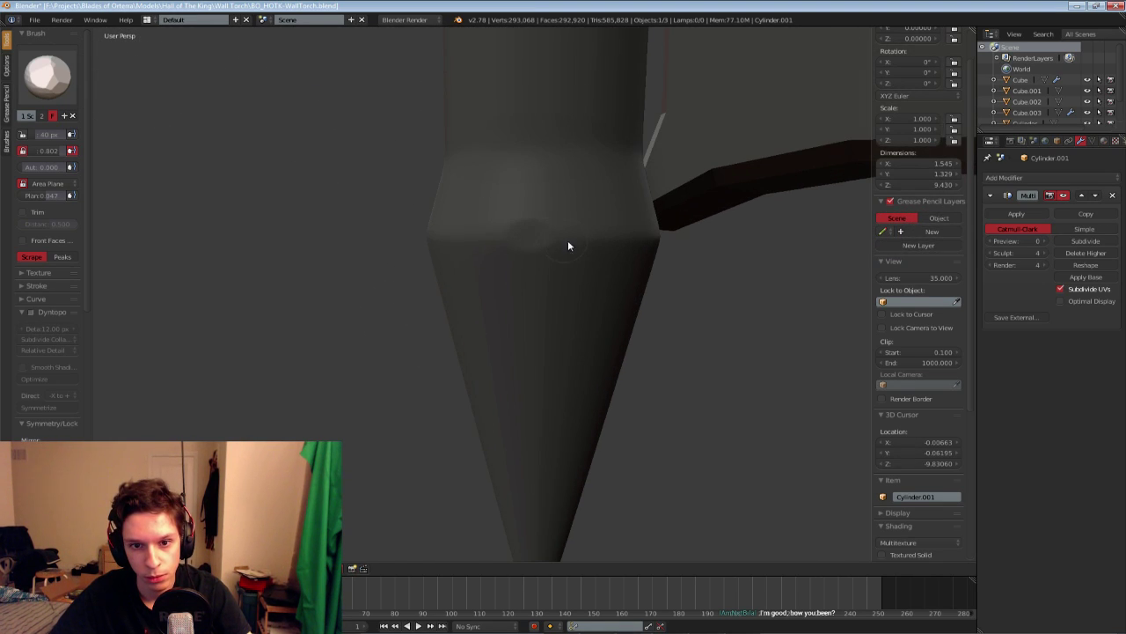
scroll(543, 256, down, 4)
mouse_move(514, 225)
middle_down()
mouse_move(463, 308)
mouse_move(463, 252)
mouse_move(425, 243)
mouse_move(446, 264)
middle_up()
mouse_move(445, 264)
shift+mouse_down()
mouse_move(455, 355)
mouse_move(463, 253)
shift+mouse_up()
middle_drag(463, 253, 436, 234)
shift+drag(437, 234, 442, 254)
shift+middle_drag(442, 259, 492, 293)
mouse_move(463, 372)
middle_down()
mouse_move(455, 296)
mouse_move(459, 320)
mouse_move(528, 313)
middle_up()
shift+click(455, 297)
scroll(528, 312, up, 2)
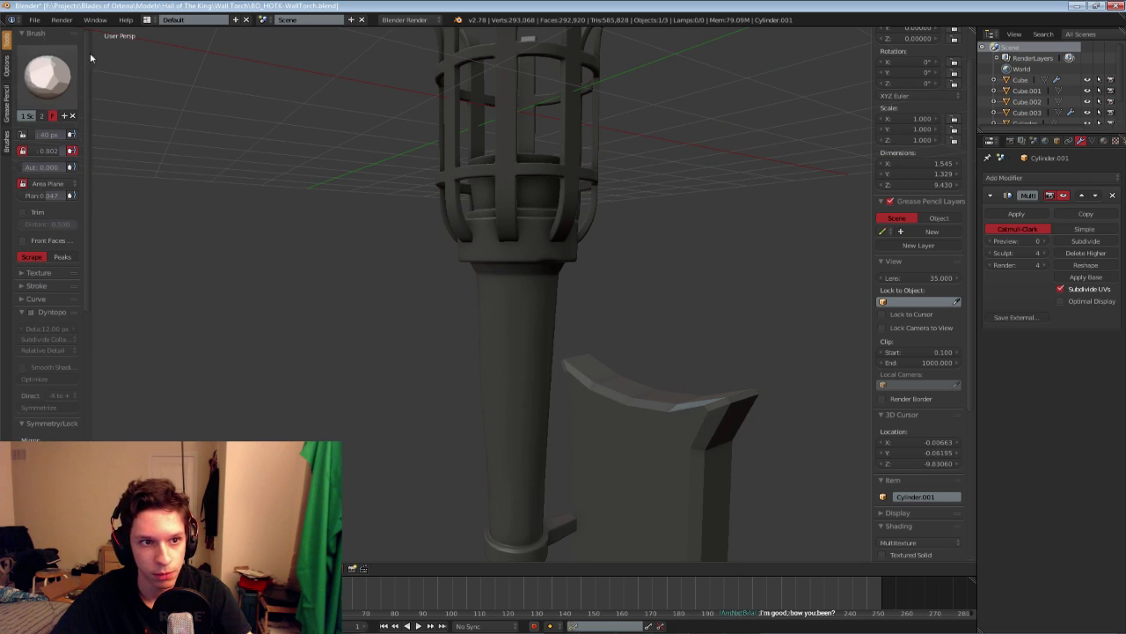
Try the Dots IK brush on the handle just below the basket collar
click(49, 75)
click(230, 136)
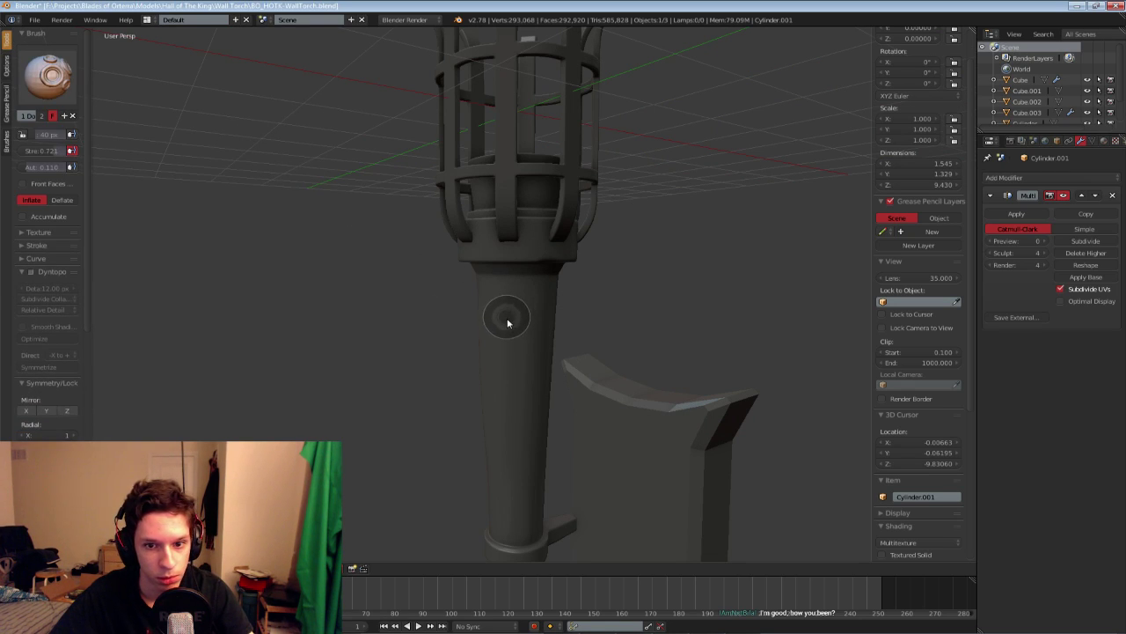
click(519, 315)
key(ctrl+z)
scroll(444, 382, up, 1)
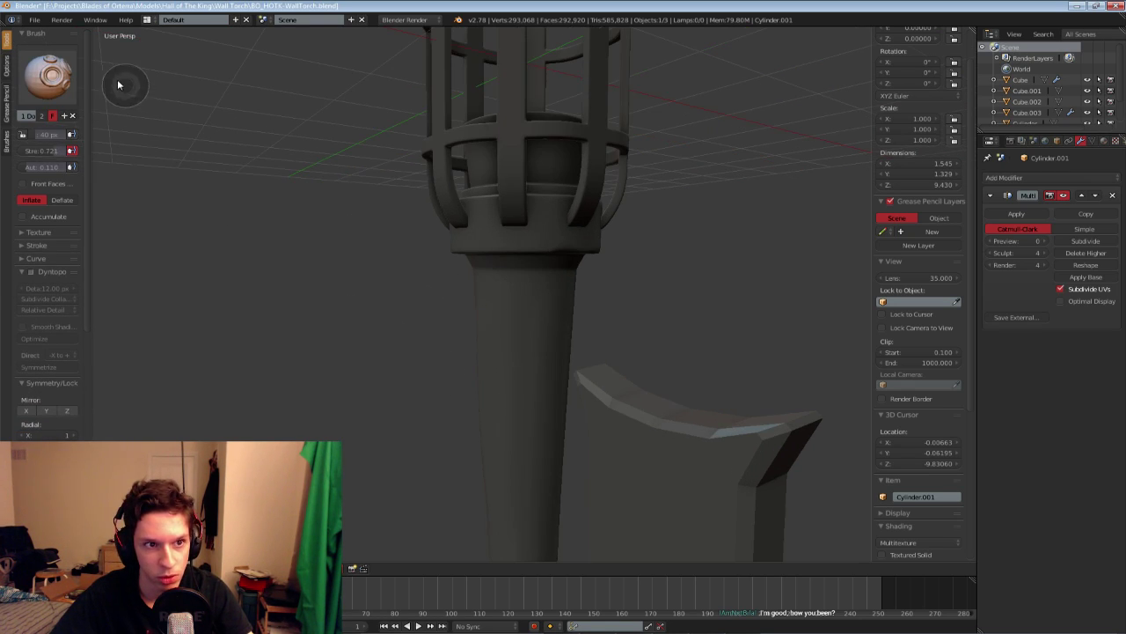
Select the Blob brush for sculpting and reduce its size to 11 px
click(51, 76)
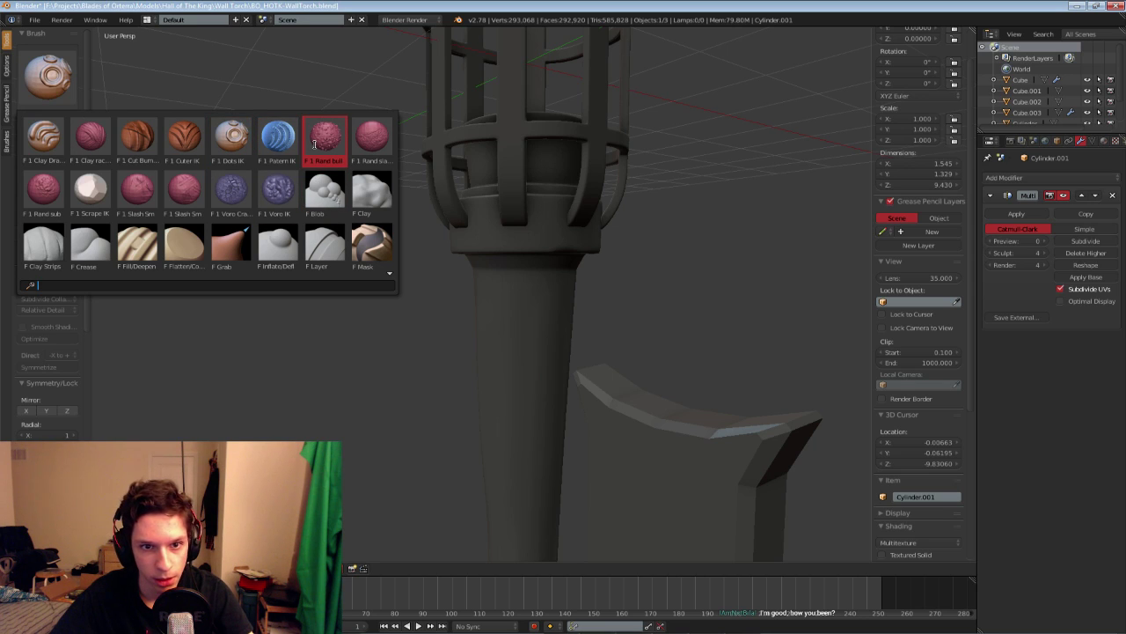
click(325, 190)
middle_drag(449, 280, 571, 309)
scroll(571, 309, up, 4)
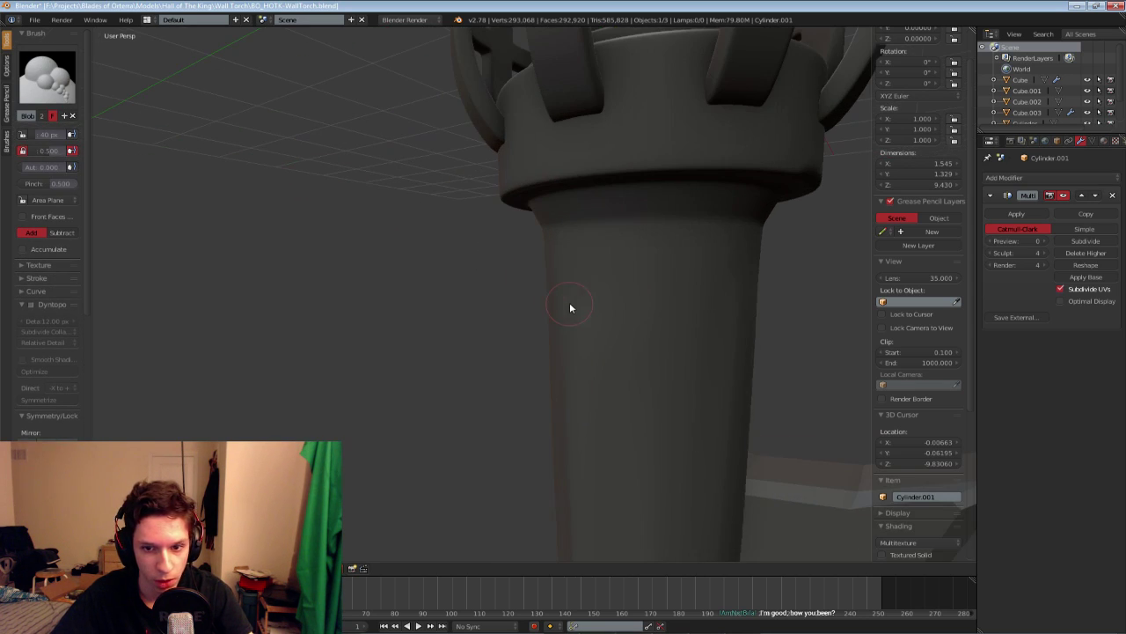
key(f)
click(581, 291)
scroll(589, 231, down, 6)
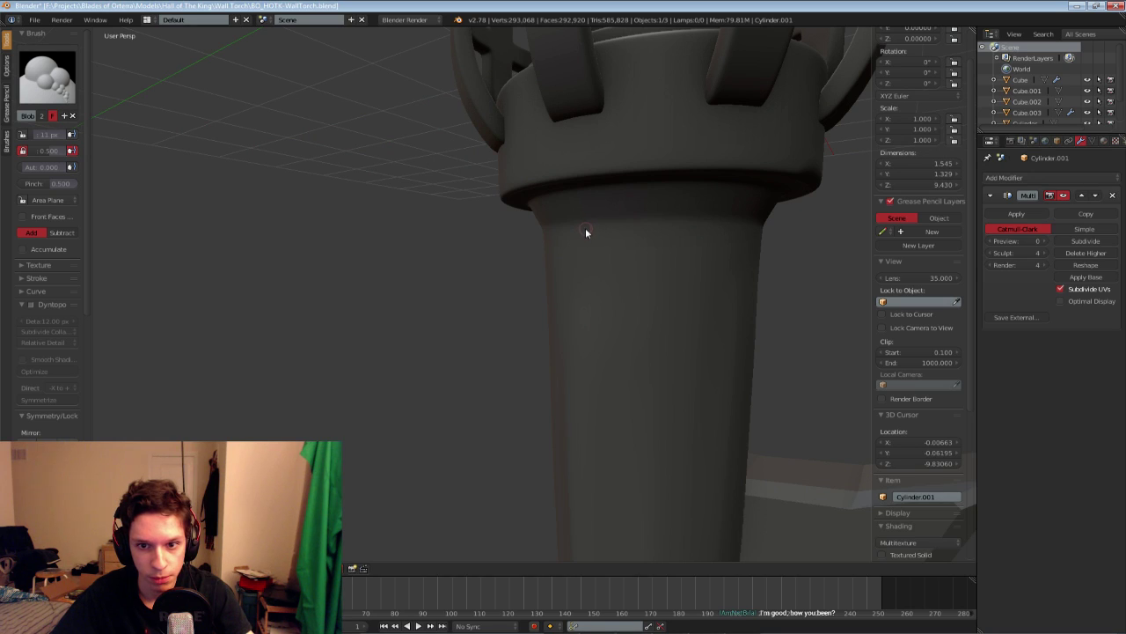
scroll(510, 245, up, 1)
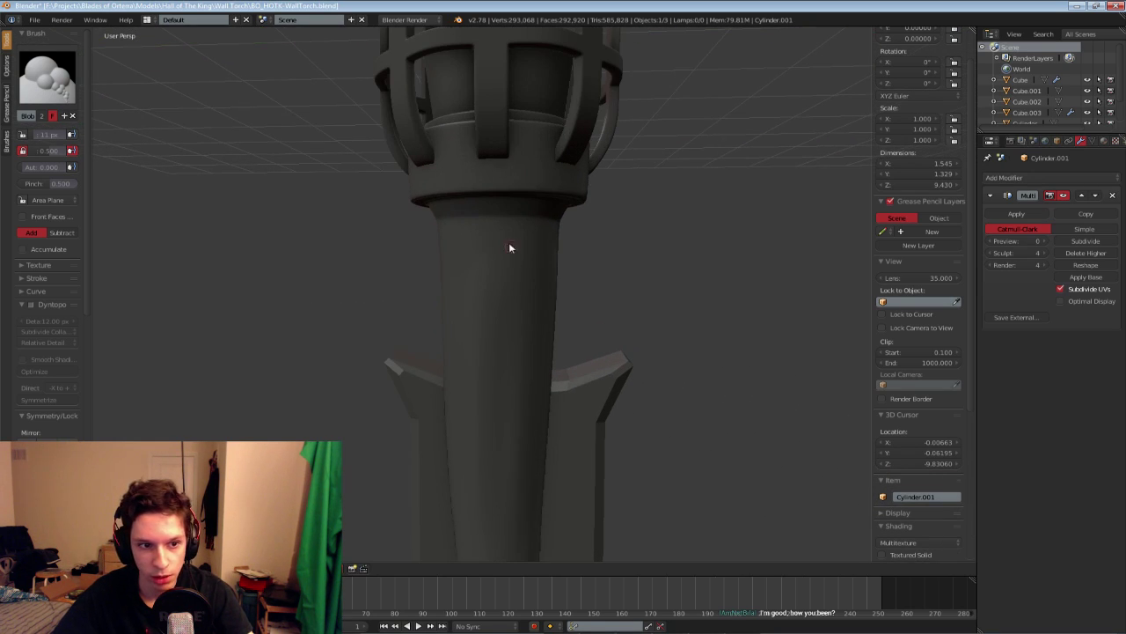
Enable sculpt mirroring on the X and Y axes
scroll(36, 423, down, 1)
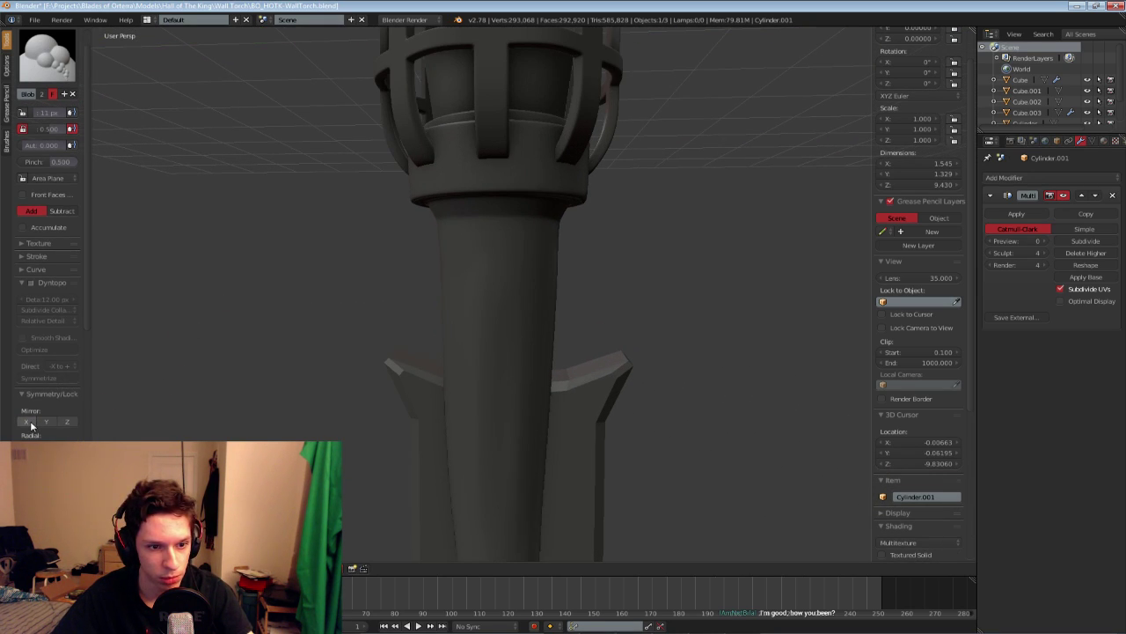
click(33, 424)
click(45, 422)
middle_drag(487, 304, 434, 296)
click(67, 421)
scroll(49, 264, down, 2)
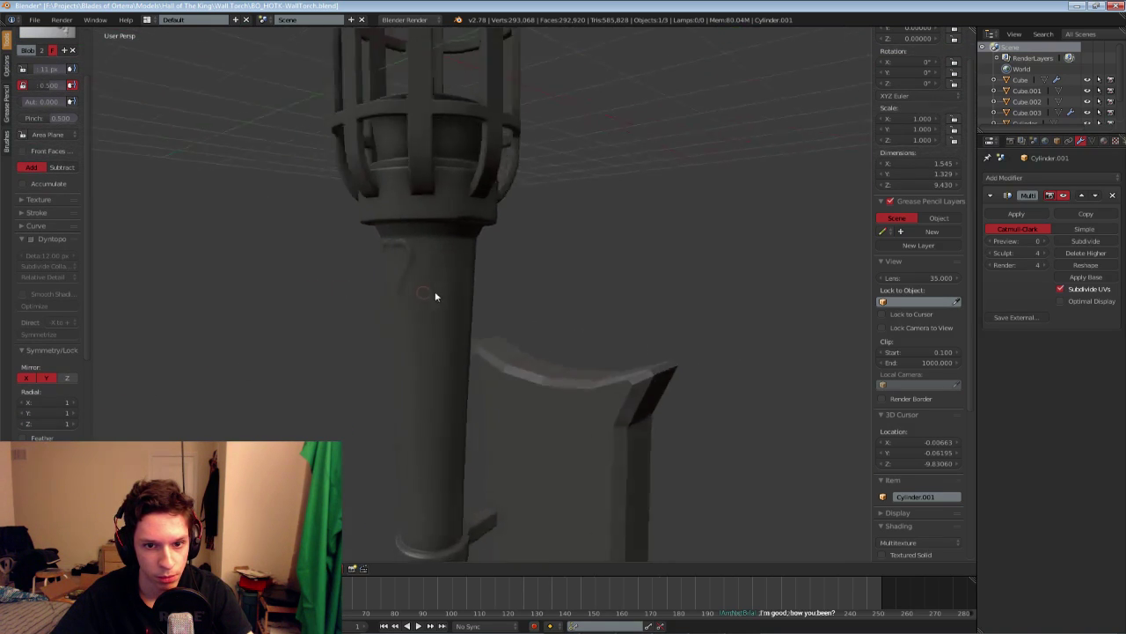
Undo the test strokes below the basket collar and subdivide the Multiresolution modifier to level 5
scroll(461, 257, up, 2)
key(ctrl+z)
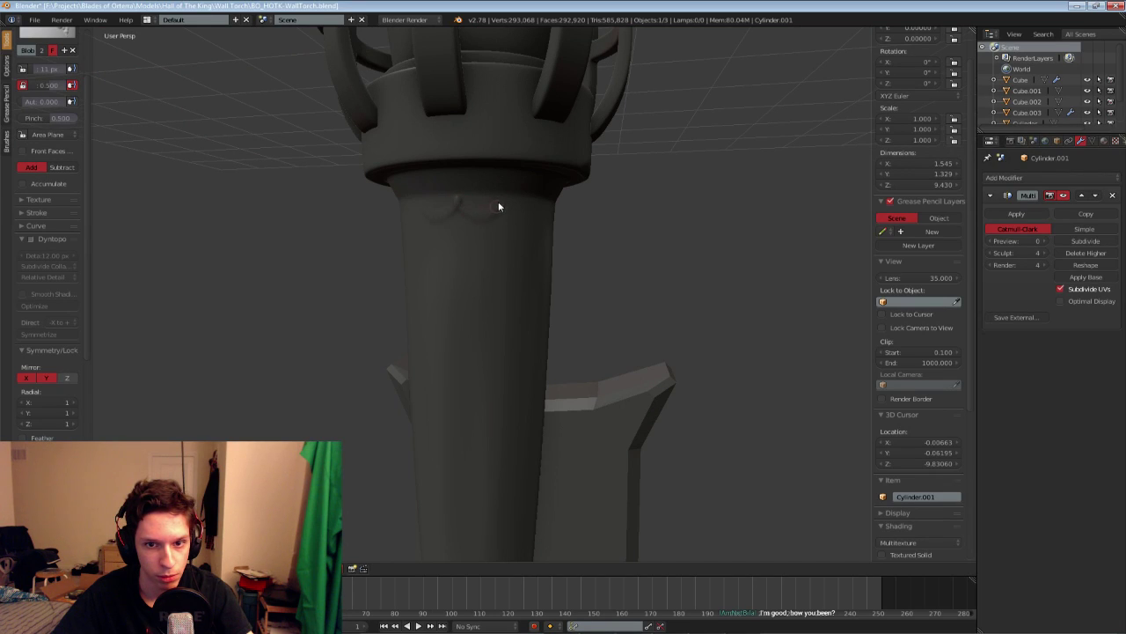
key(ctrl+z)
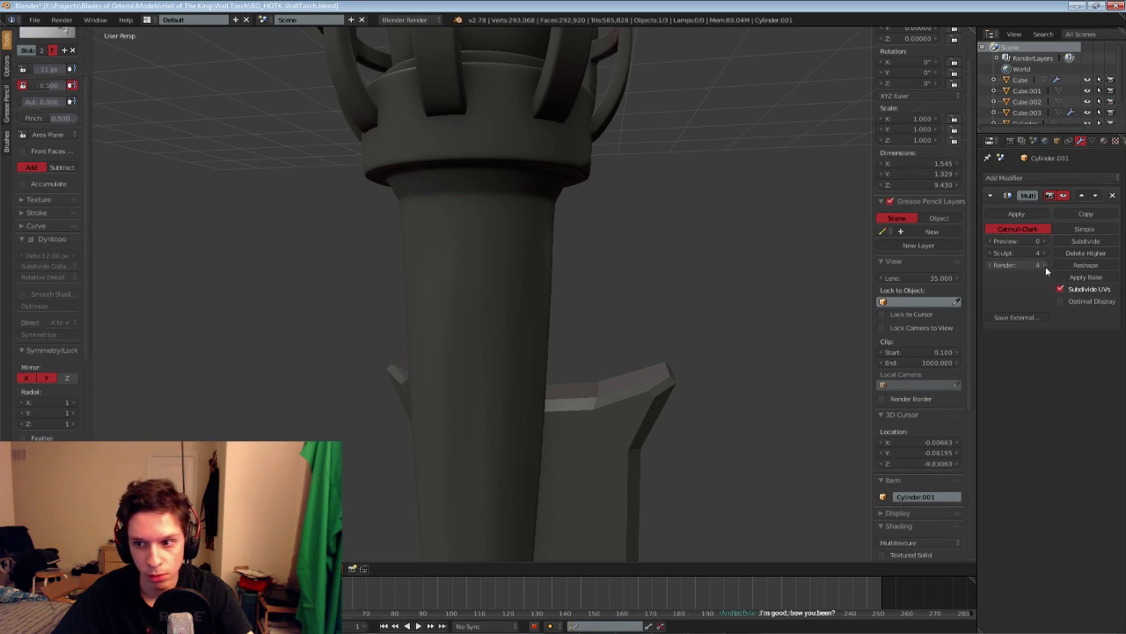
click(1066, 242)
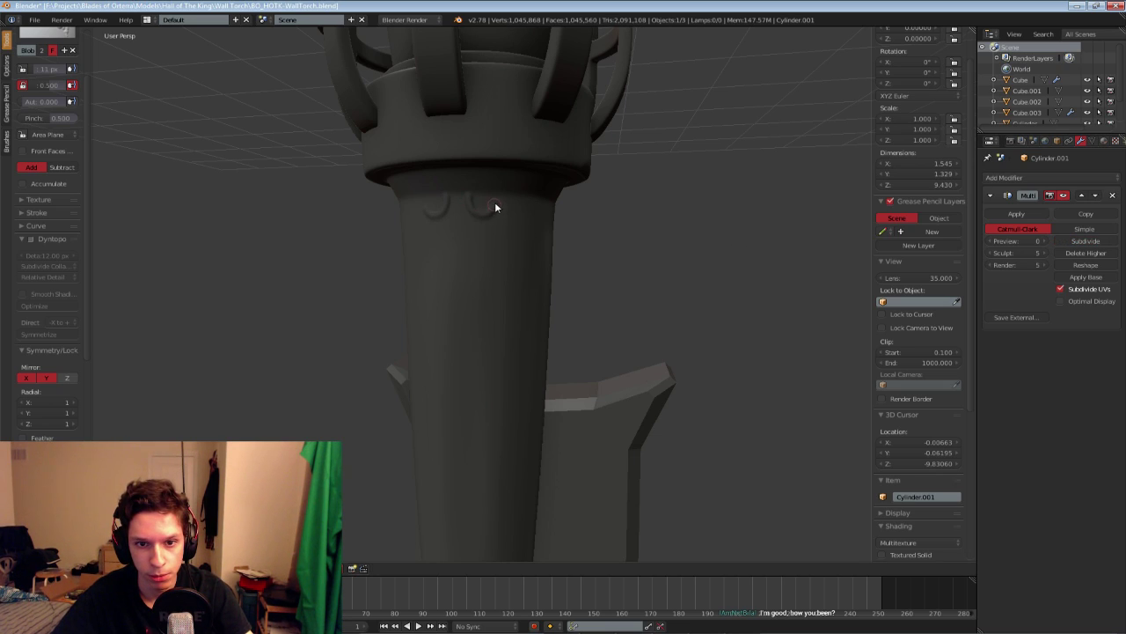
key(ctrl+z)
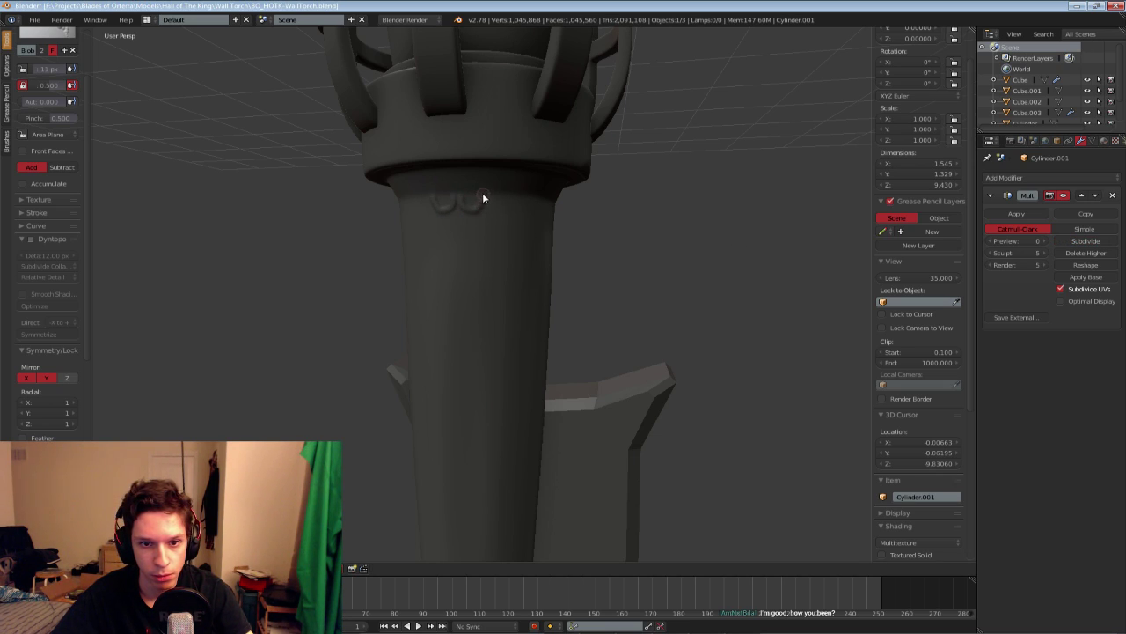
Sculpt a row of small raised U-shaped scallops around the top of the handle, just below the basket collar
scroll(480, 203, up, 6)
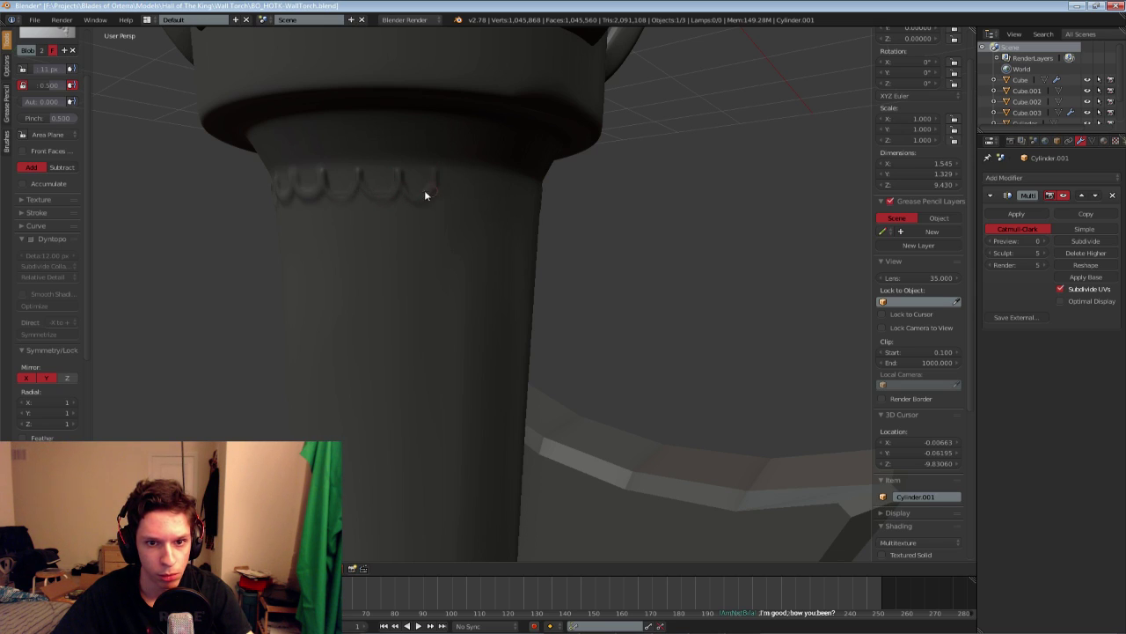
middle_drag(425, 195, 287, 190)
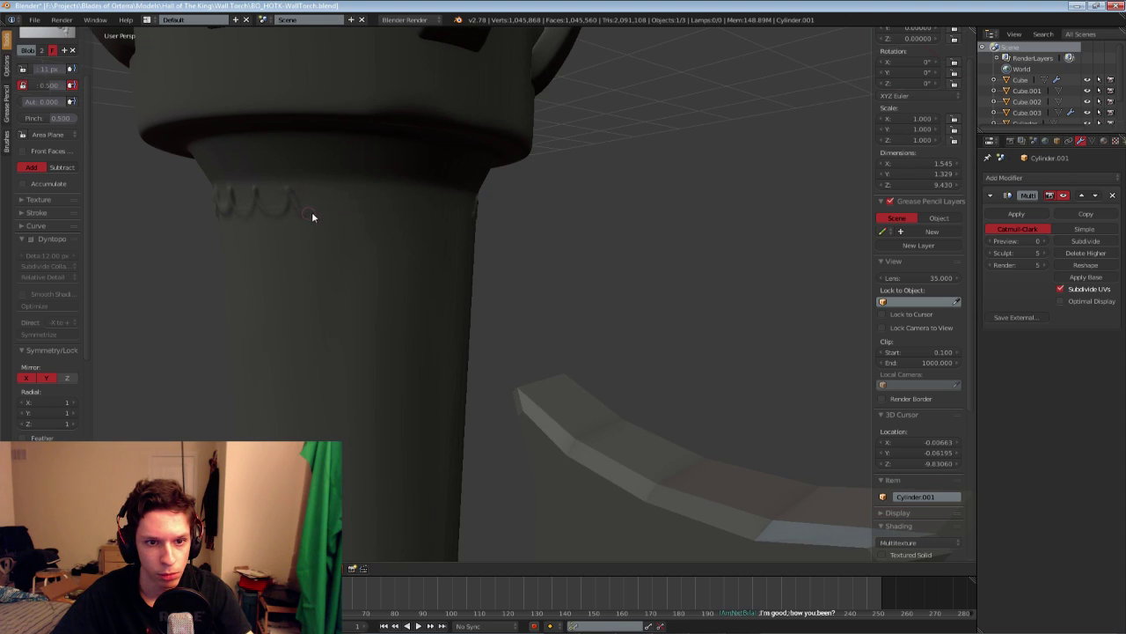
key(ctrl+z)
mouse_move(291, 189)
mouse_down()
mouse_move(292, 200)
mouse_move(327, 191)
mouse_up()
mouse_move(359, 194)
middle_down()
mouse_move(460, 221)
mouse_move(346, 186)
middle_up()
click(388, 188)
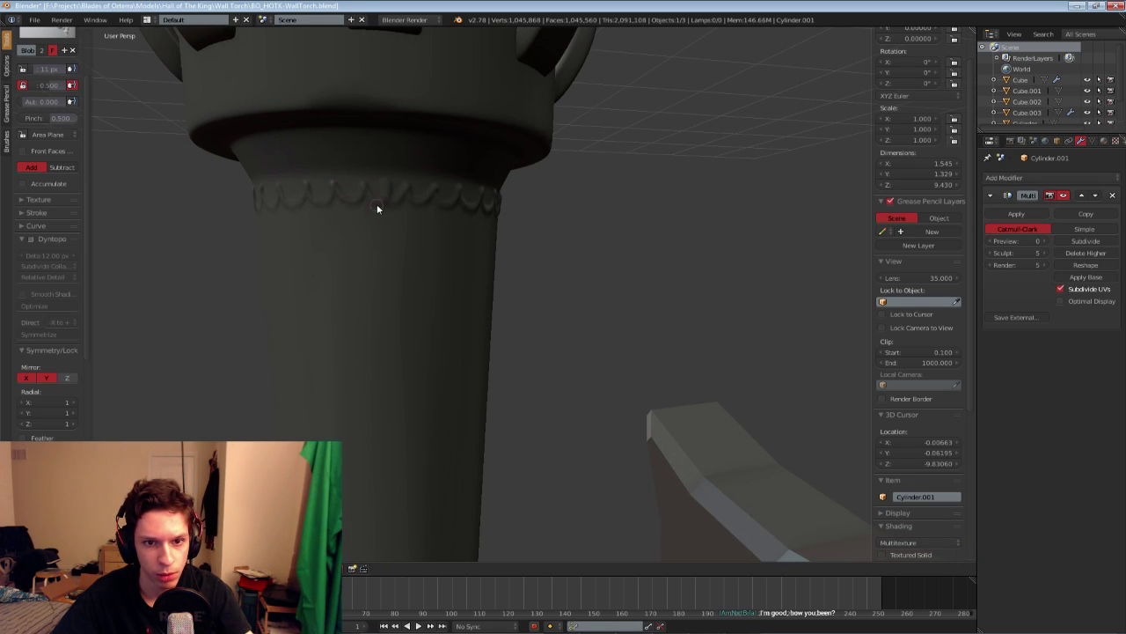
key(ctrl+z)
drag(336, 182, 356, 201)
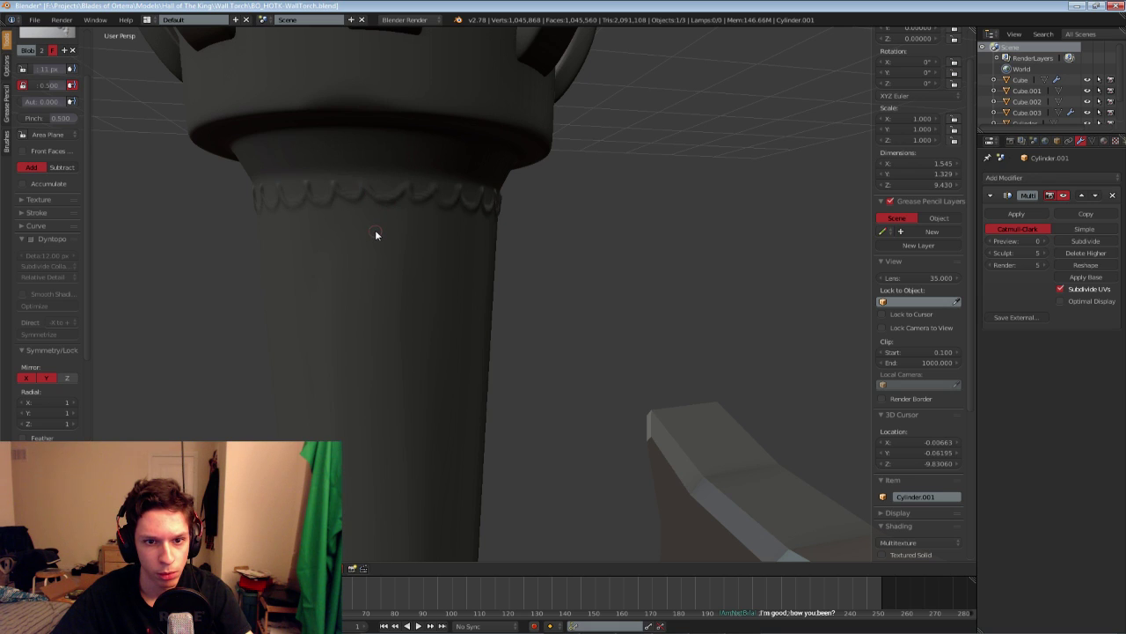
Complete the scalloped trim below the basket collar by filling the remaining gap with evenly spaced U shapes
scroll(374, 230, down, 10)
middle_drag(384, 252, 543, 290)
scroll(527, 284, up, 3)
scroll(543, 289, up, 6)
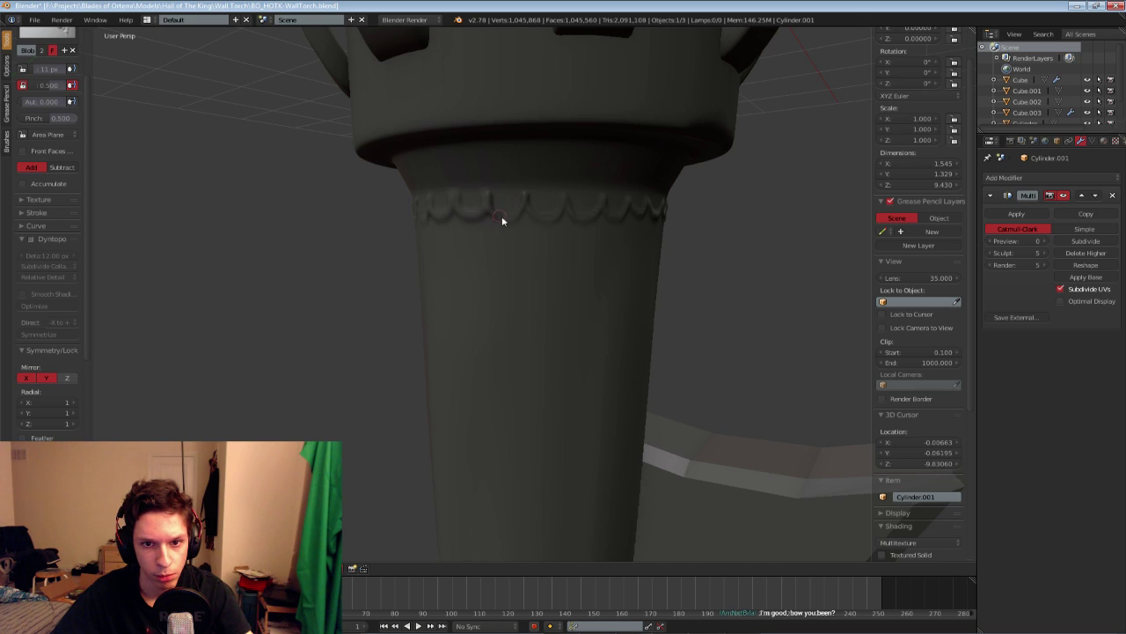
middle_drag(525, 200, 426, 173)
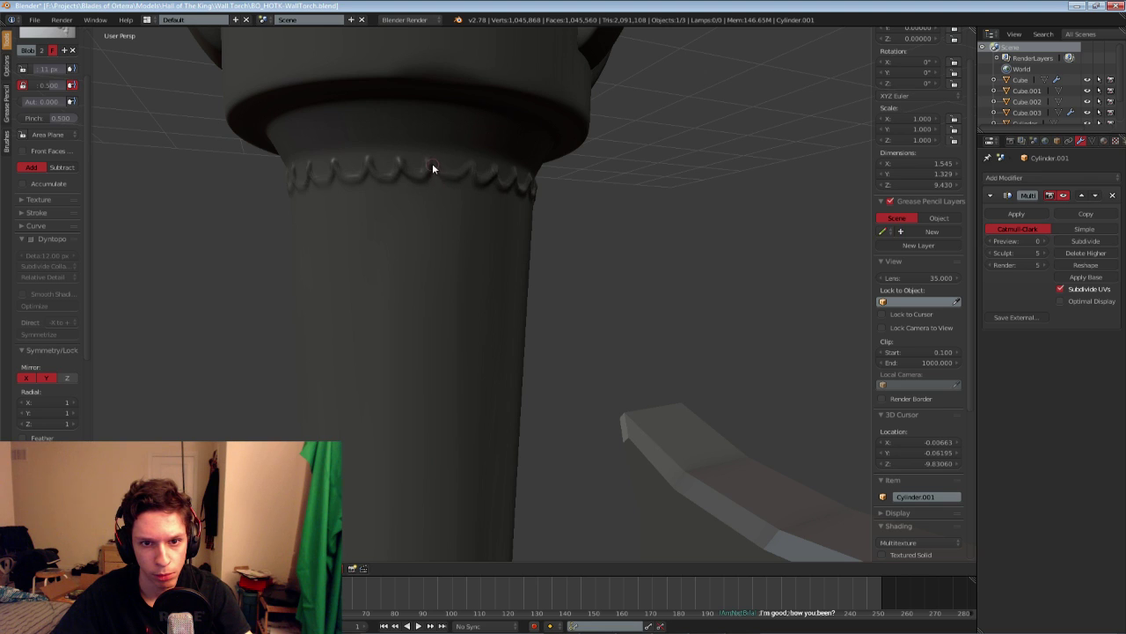
Save the torch model over the existing file
scroll(398, 234, down, 10)
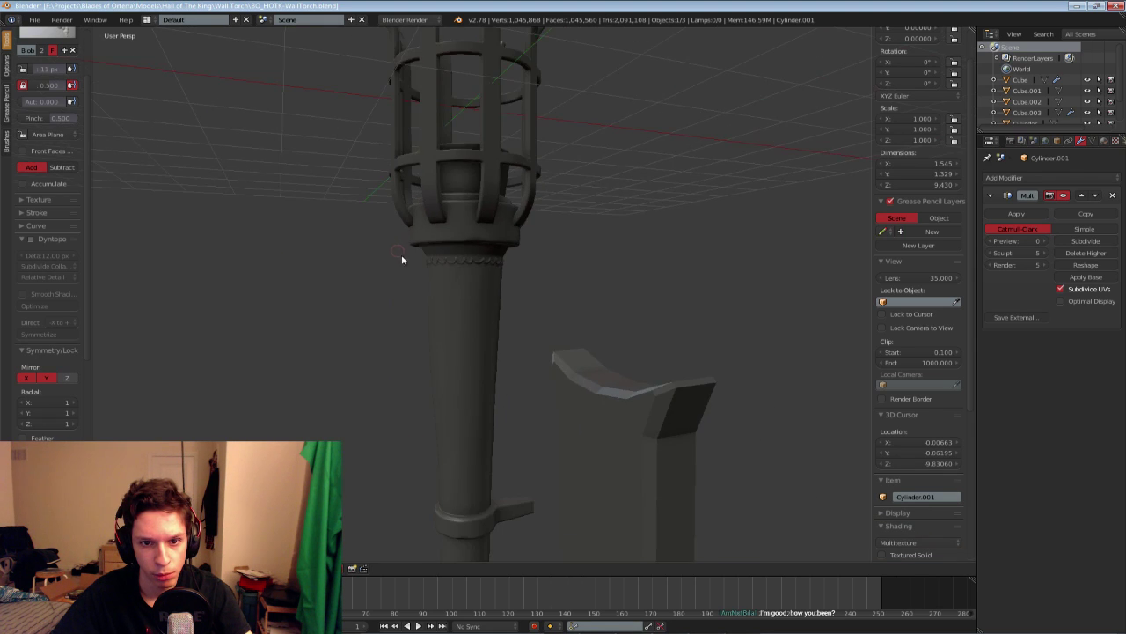
middle_drag(335, 269, 478, 284)
scroll(478, 284, up, 6)
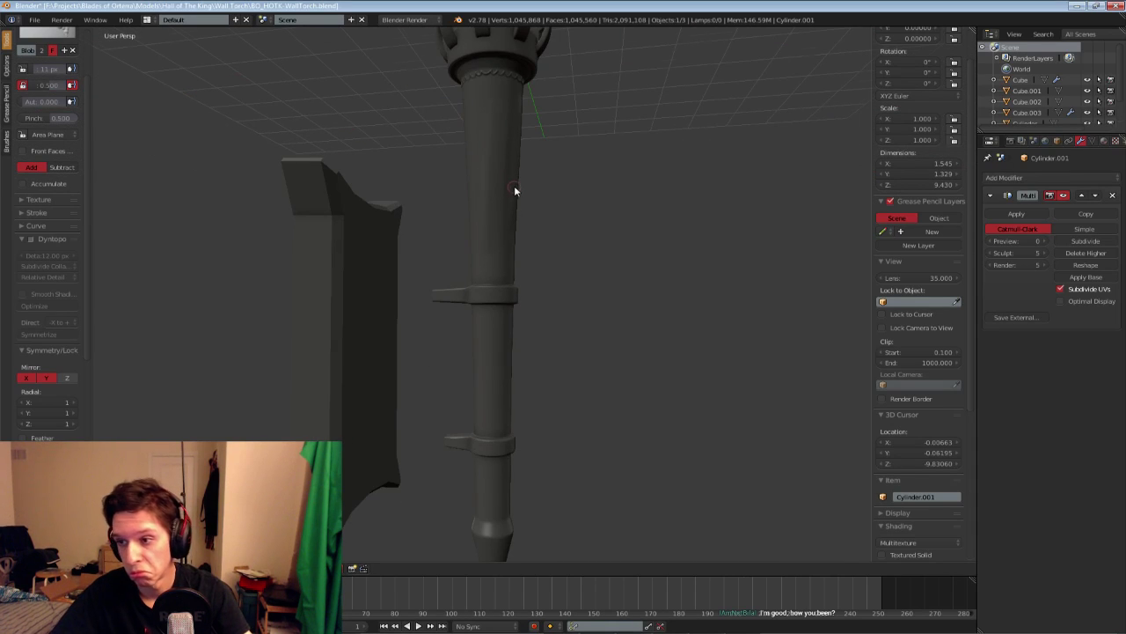
middle_drag(538, 236, 475, 267)
key(ctrl+s)
click(511, 242)
Sculpt a row of small raised arches on the handle along the upper edge of the upper bracket ring
scroll(489, 251, up, 3)
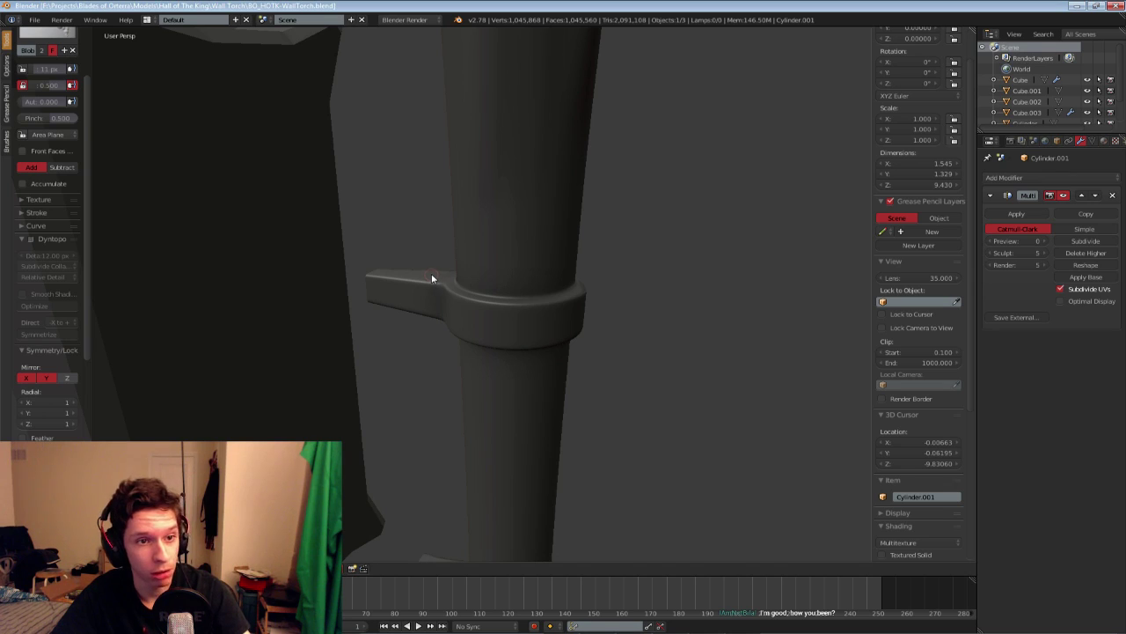
scroll(505, 294, up, 2)
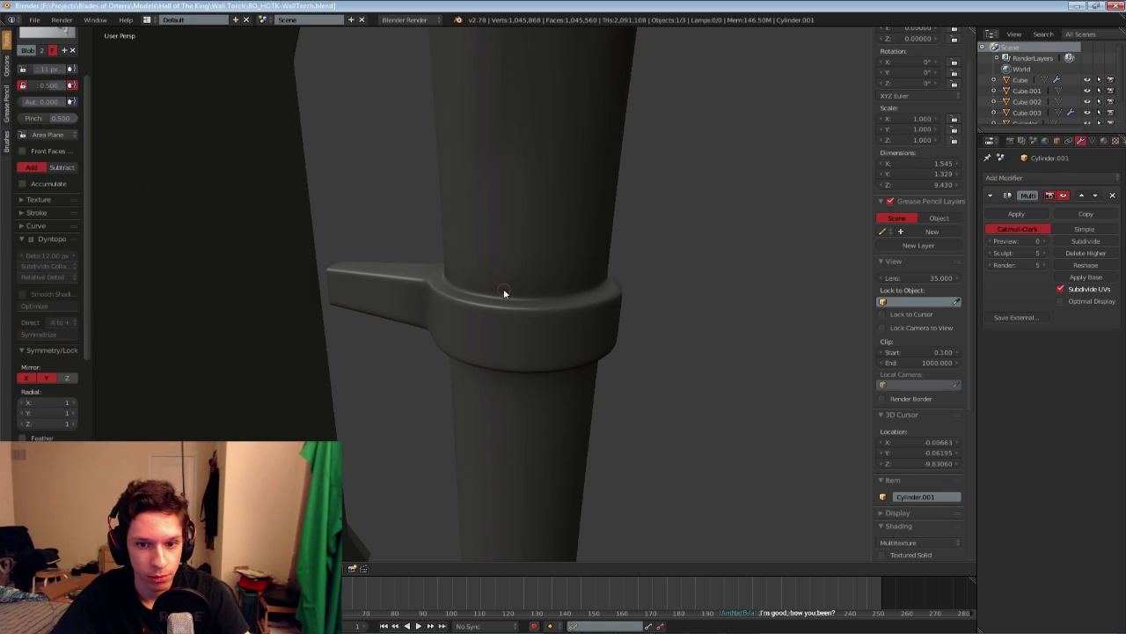
scroll(514, 291, up, 1)
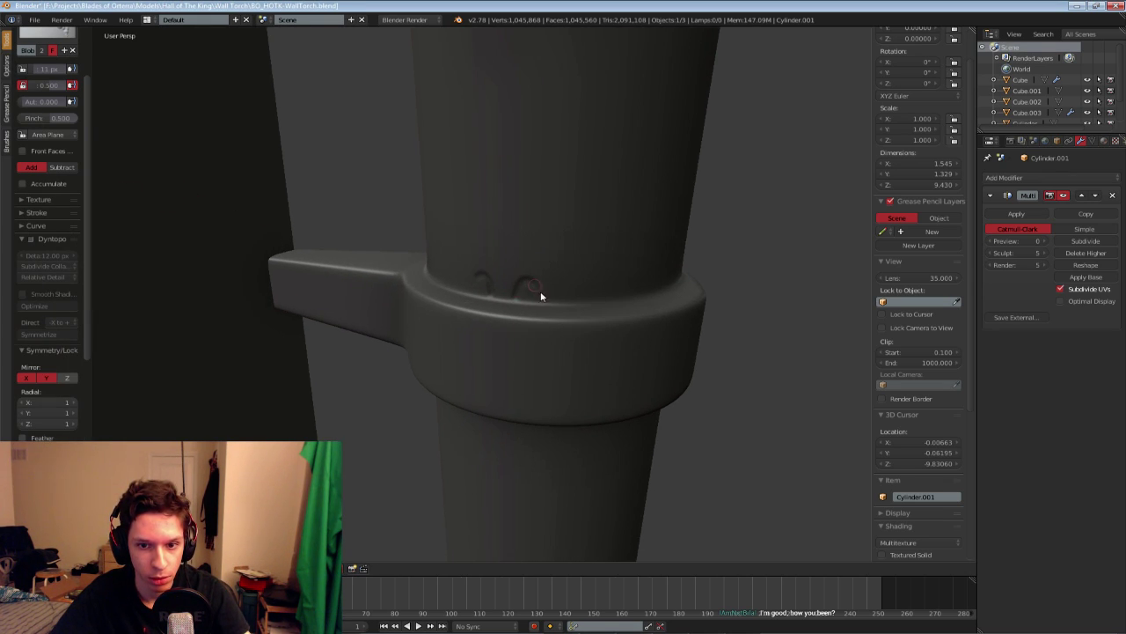
mouse_move(541, 293)
mouse_down()
mouse_move(544, 304)
mouse_move(524, 283)
mouse_move(532, 307)
mouse_move(588, 306)
mouse_up()
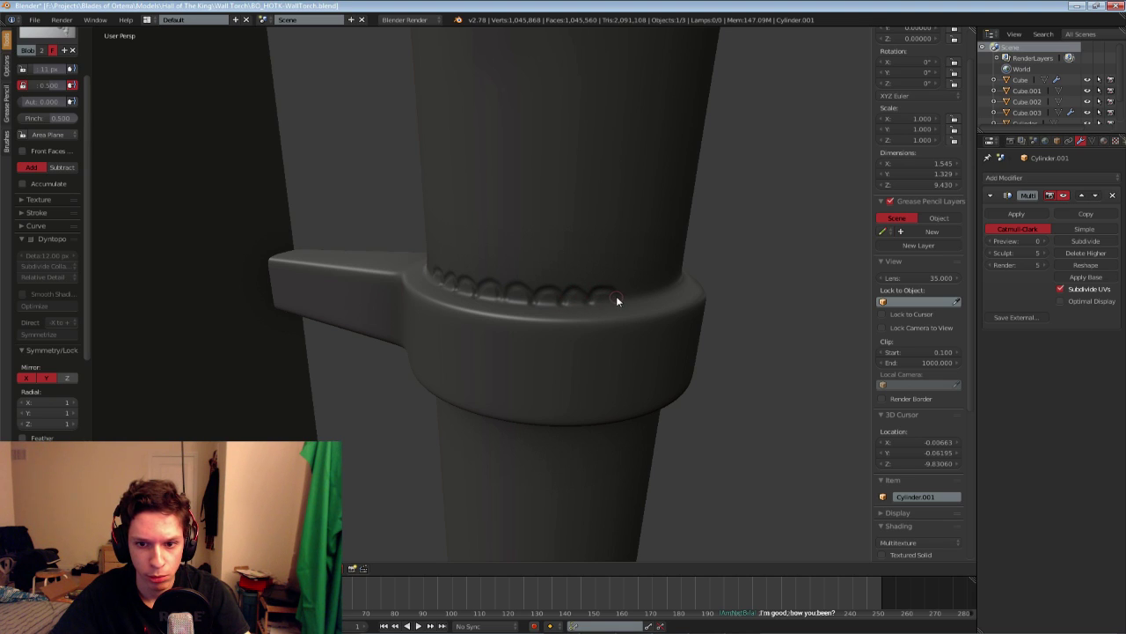
Continue the arches around the front above the upper bracket ring, undoing and redrawing the last ones with more even spacing
middle_drag(649, 301, 456, 281)
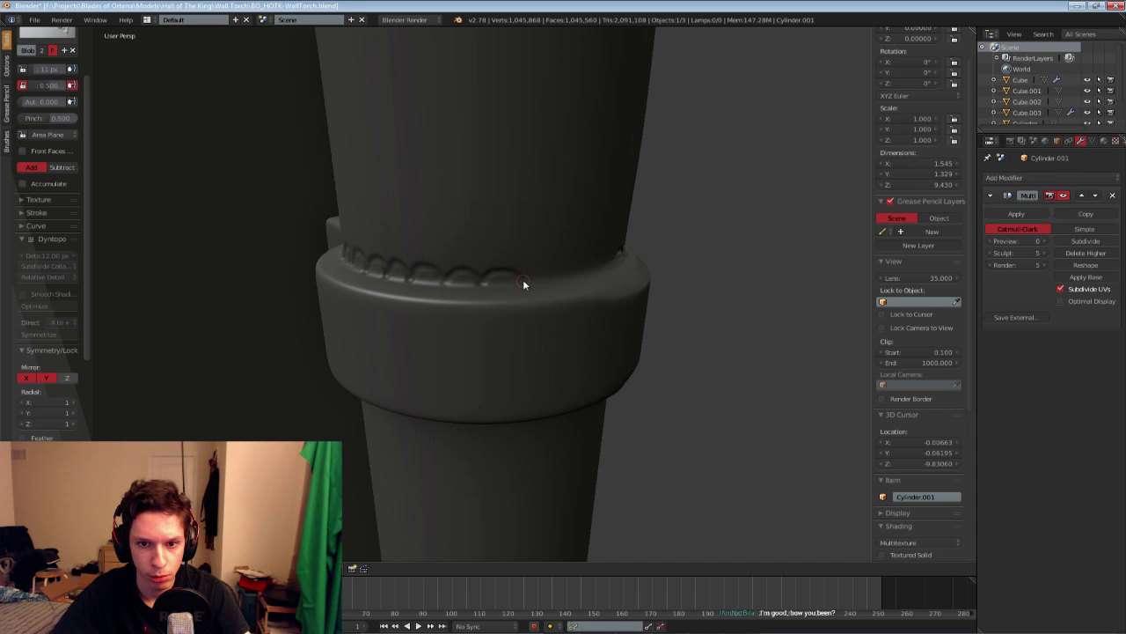
mouse_move(523, 284)
mouse_down()
mouse_move(568, 261)
mouse_move(582, 269)
mouse_up()
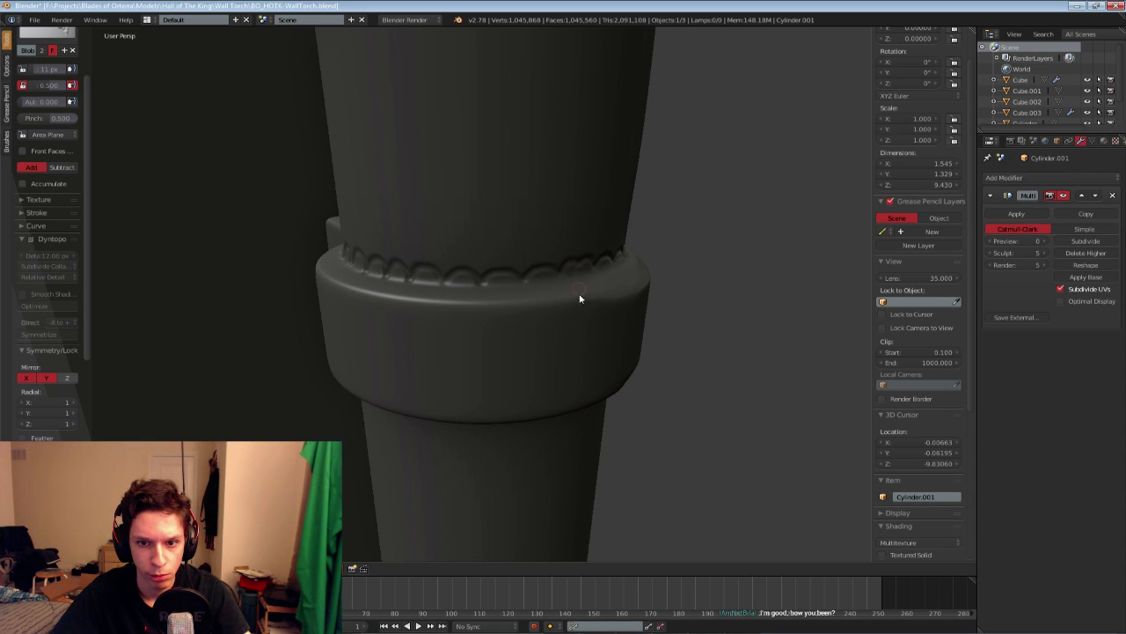
key(ctrl+z)
key(ctrl+z)
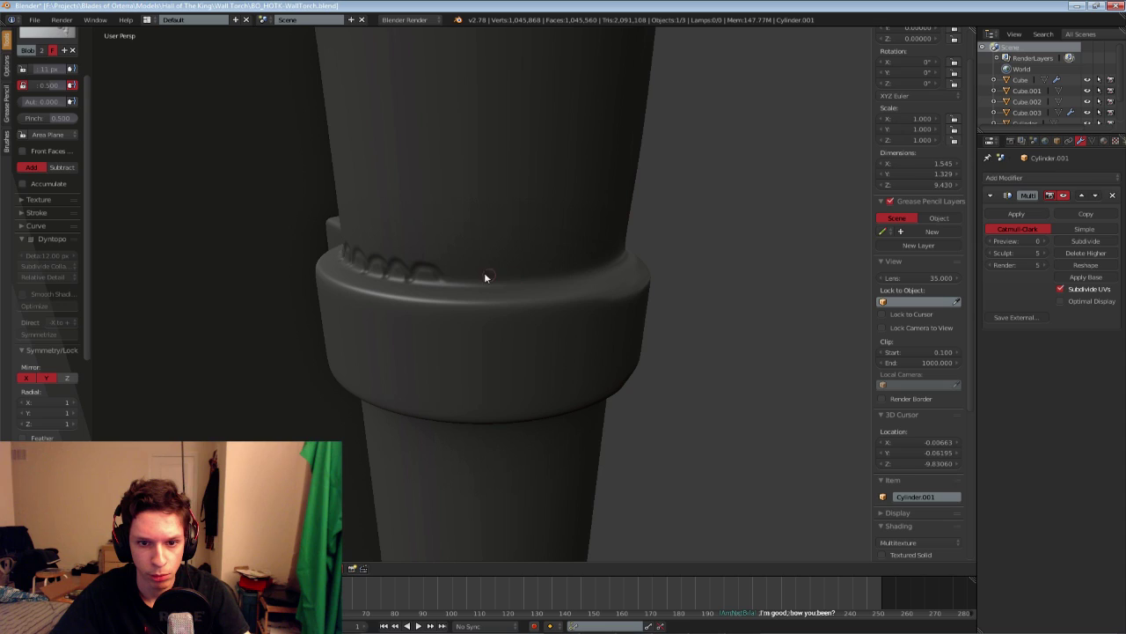
drag(445, 284, 533, 266)
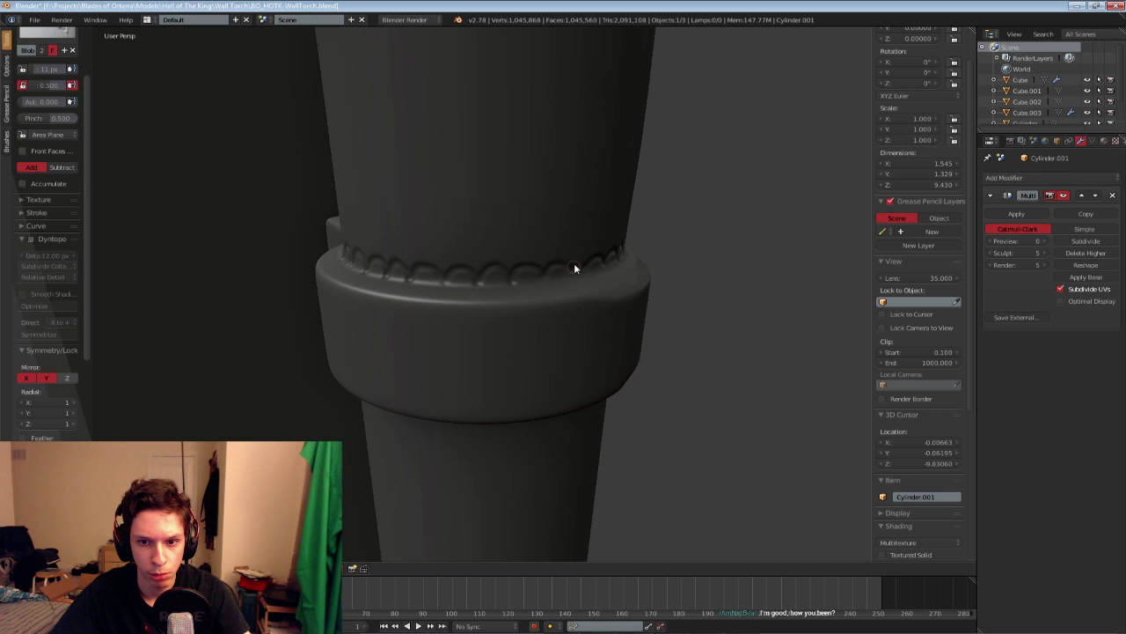
Try a raised vertical line down the side of the handle from the scalloped trim towards the upper bracket ring
scroll(549, 304, down, 6)
middle_drag(510, 312, 303, 283)
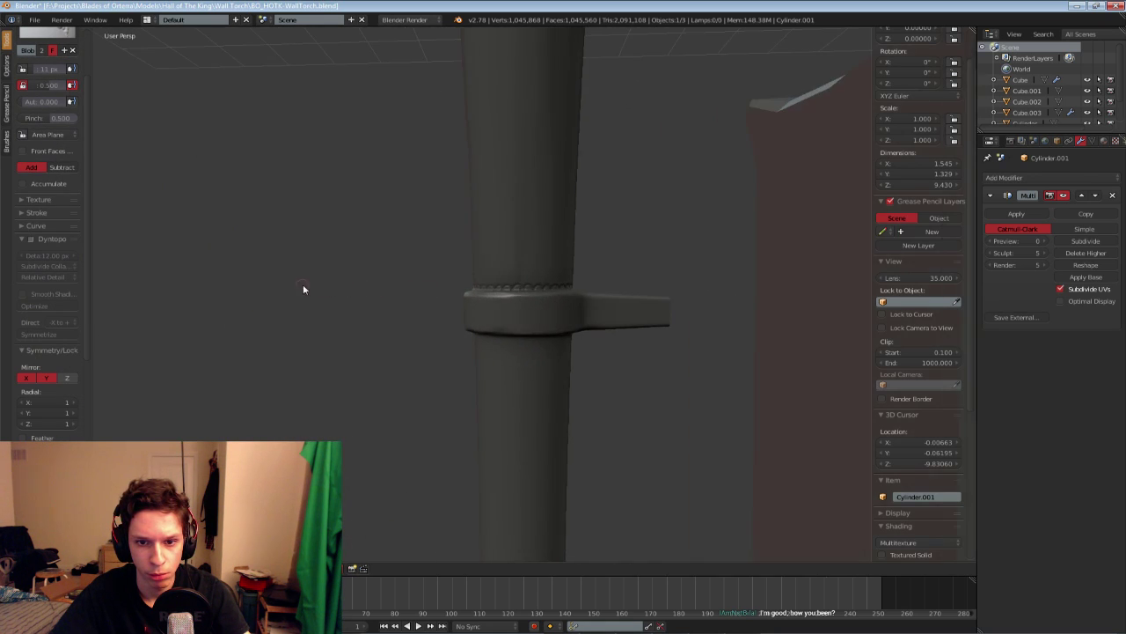
scroll(400, 303, down, 5)
middle_drag(399, 307, 446, 270)
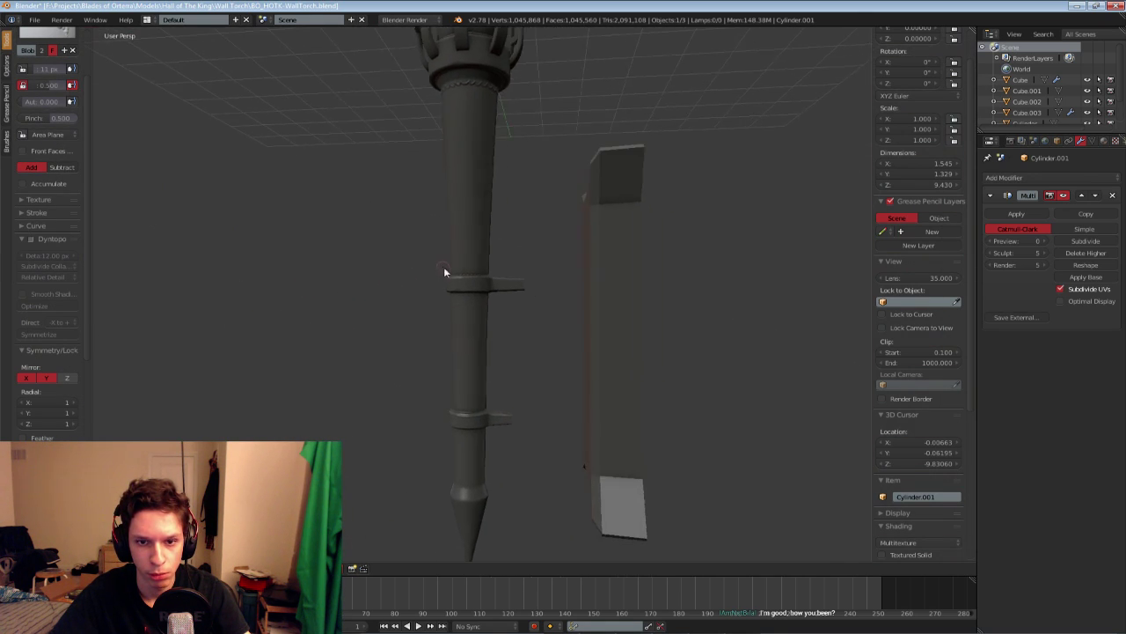
scroll(457, 290, up, 3)
scroll(454, 299, down, 5)
scroll(473, 135, up, 5)
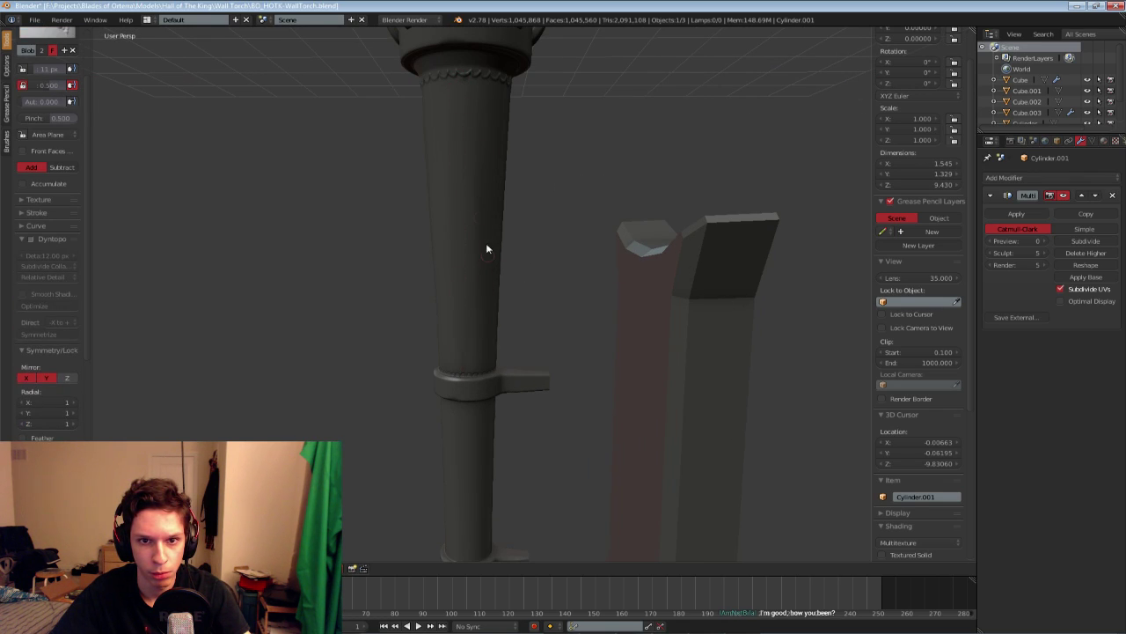
drag(463, 80, 468, 209)
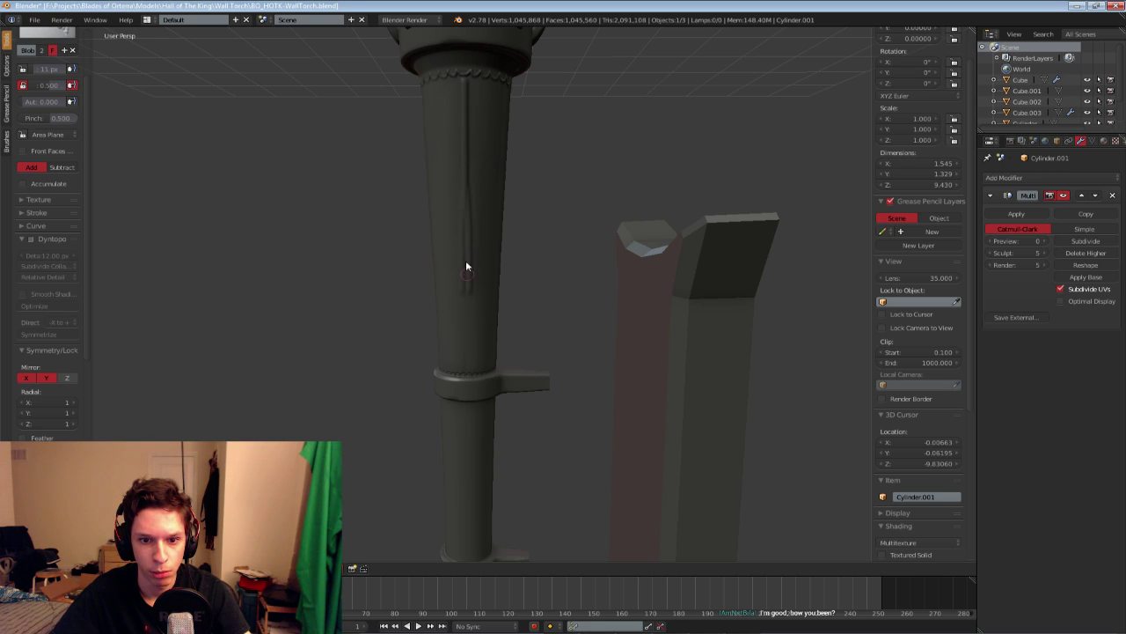
middle_drag(466, 266, 547, 243)
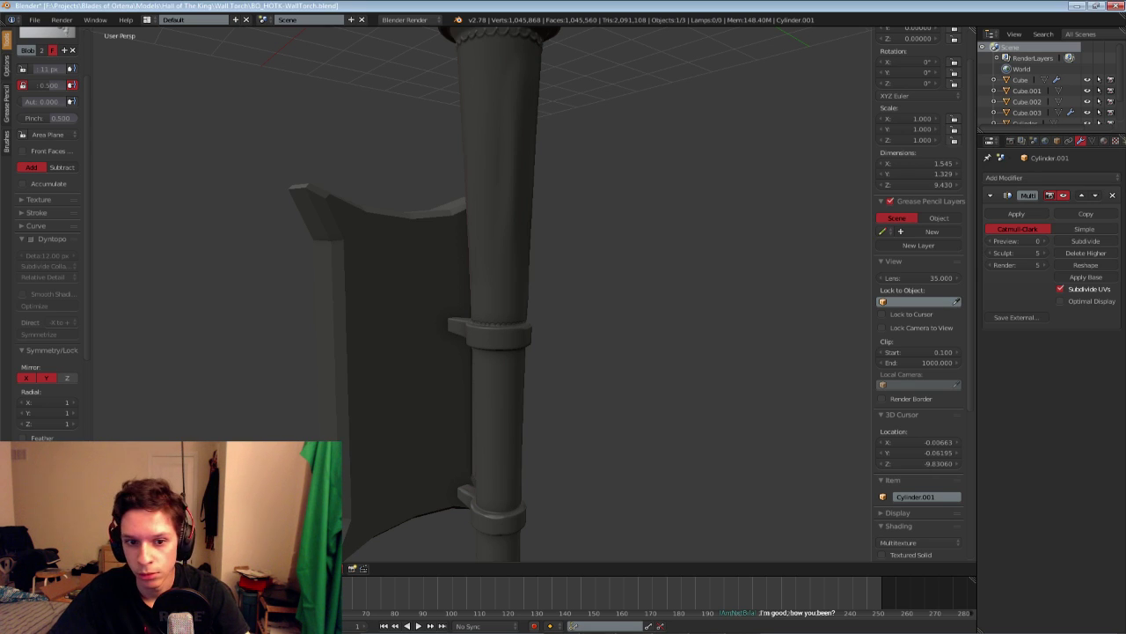
scroll(502, 214, down, 5)
scroll(438, 219, up, 5)
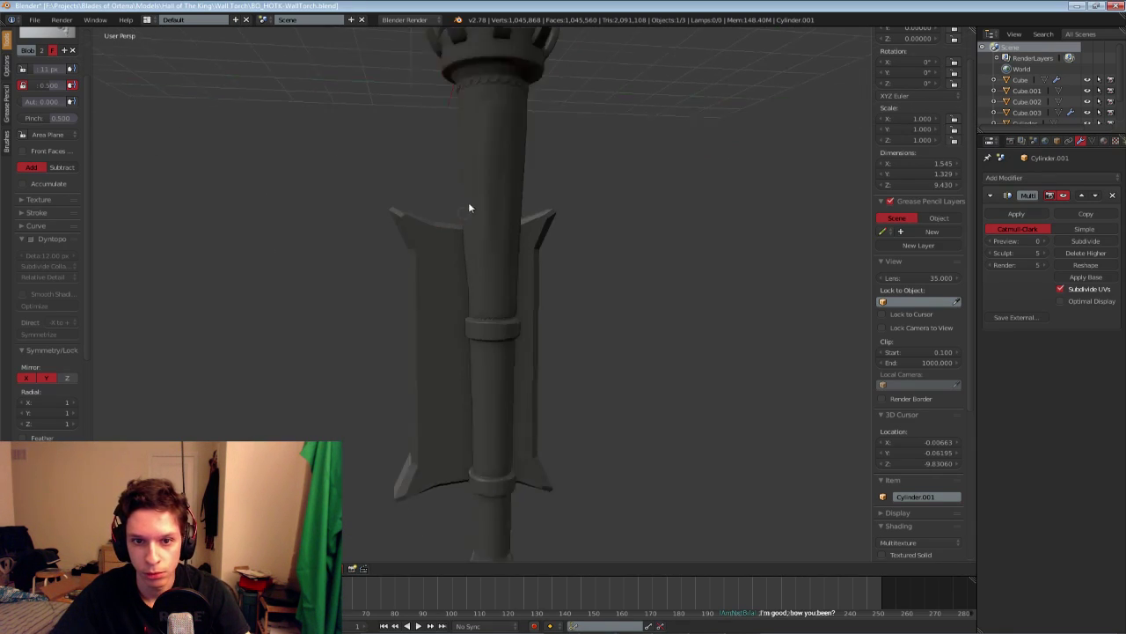
middle_drag(468, 202, 455, 314)
scroll(458, 321, up, 3)
scroll(460, 317, down, 8)
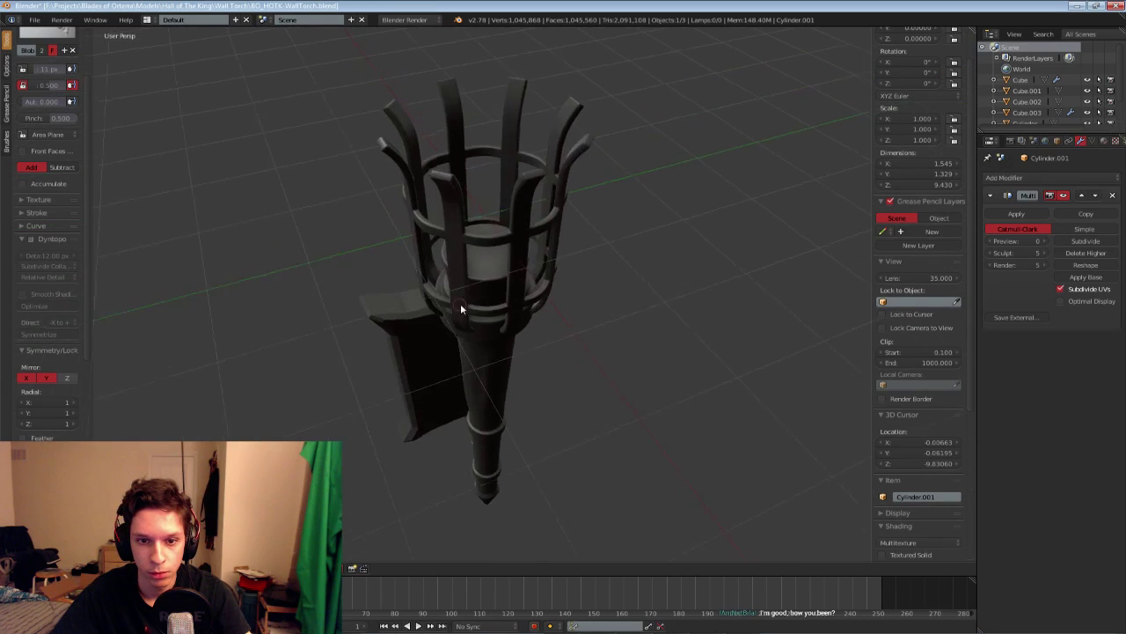
Save the torch model over the existing file
scroll(462, 302, up, 9)
scroll(475, 264, down, 5)
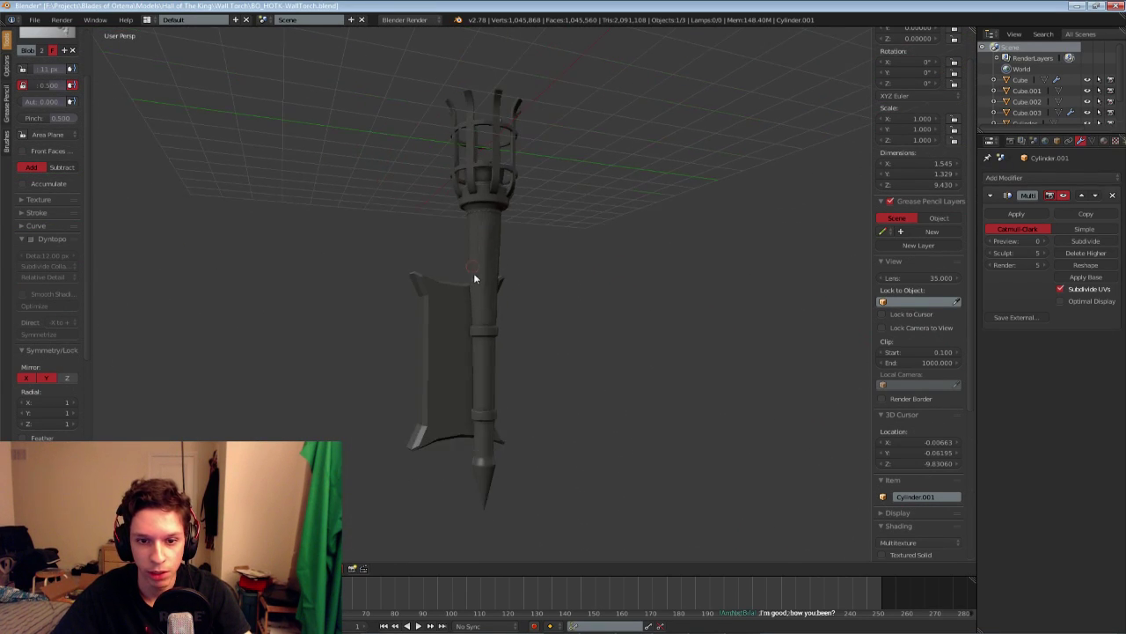
scroll(468, 228, up, 6)
key(ctrl+s)
click(461, 226)
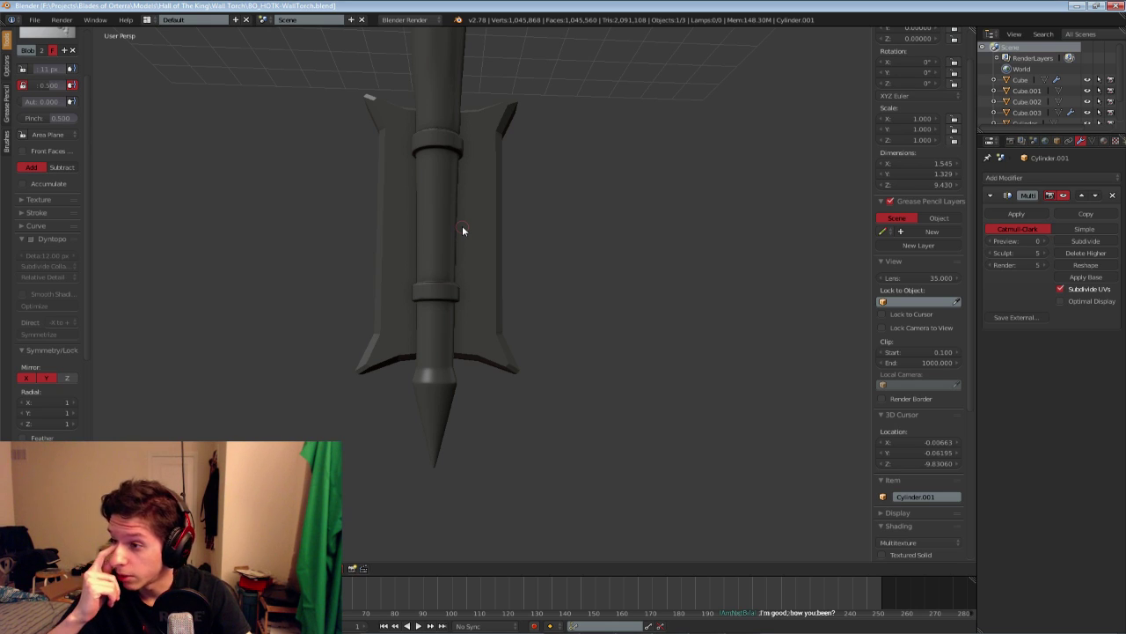
Sculpt a row of small raised arches on the handle along the upper edge of the lower bracket ring, undoing the first strokes
middle_drag(462, 228, 518, 215)
scroll(496, 249, up, 6)
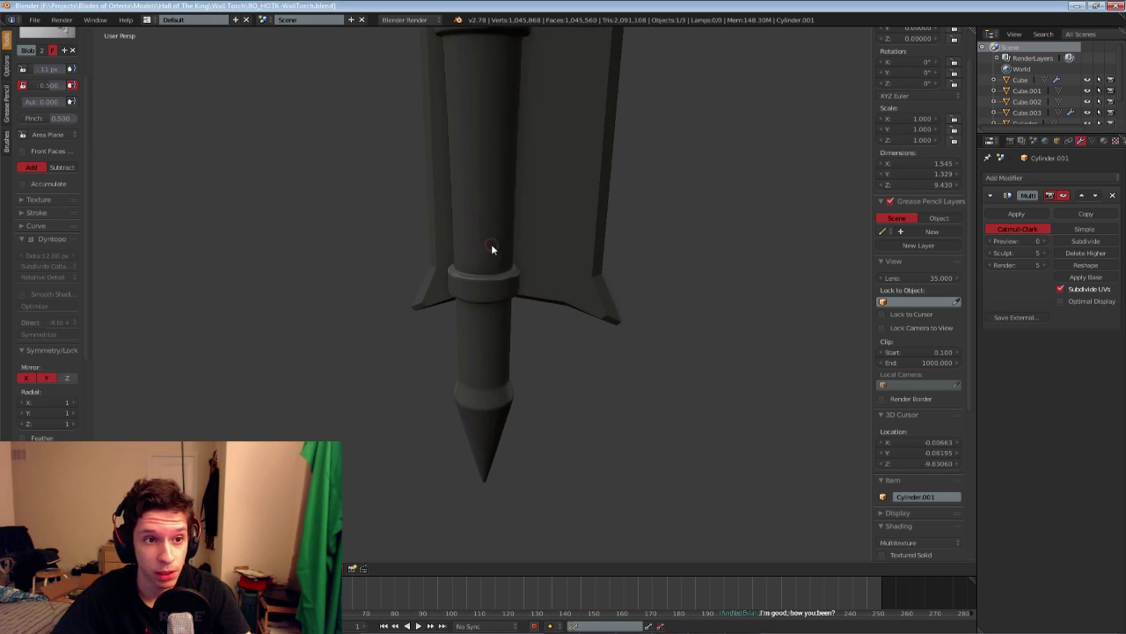
scroll(430, 244, up, 2)
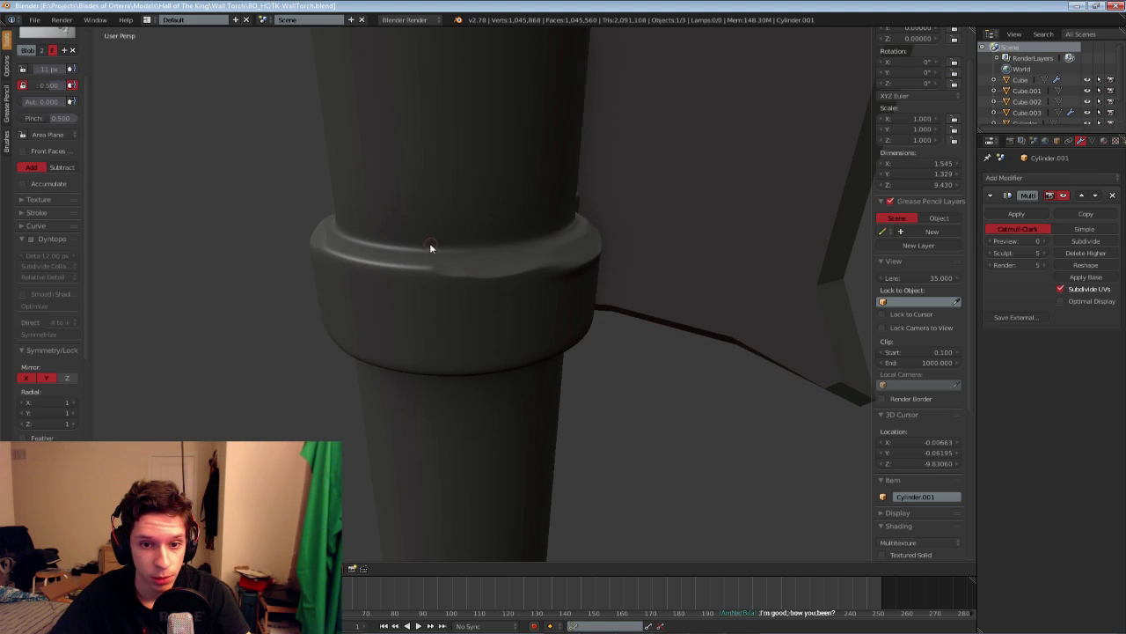
key(ctrl+z)
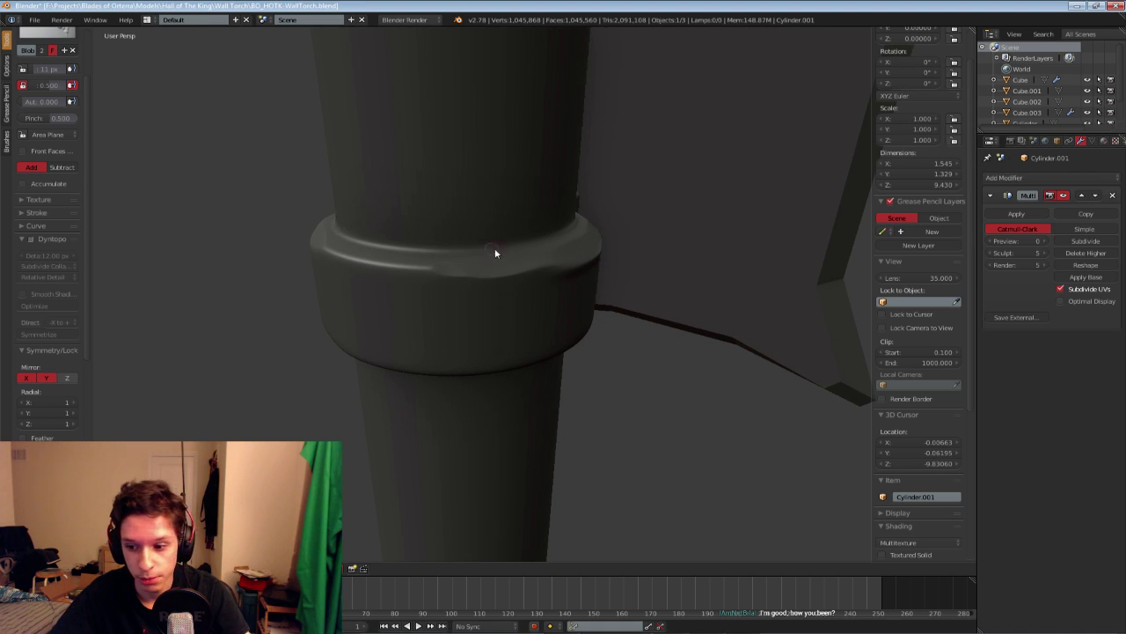
middle_drag(496, 251, 506, 254)
scroll(505, 254, up, 2)
scroll(506, 255, down, 2)
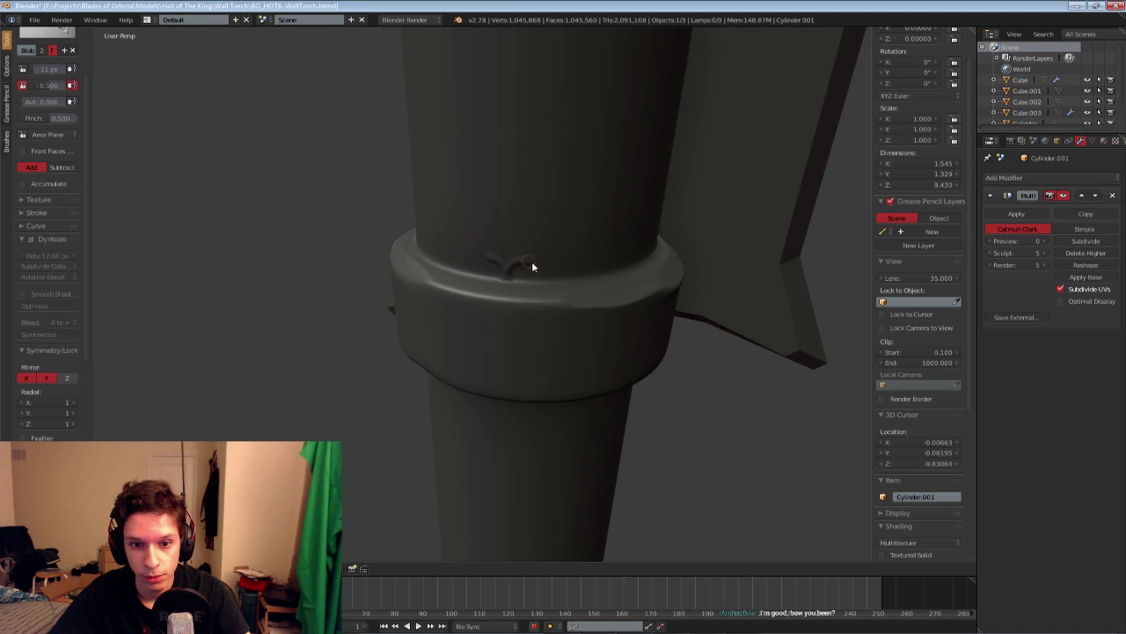
key(ctrl+z)
drag(539, 272, 560, 273)
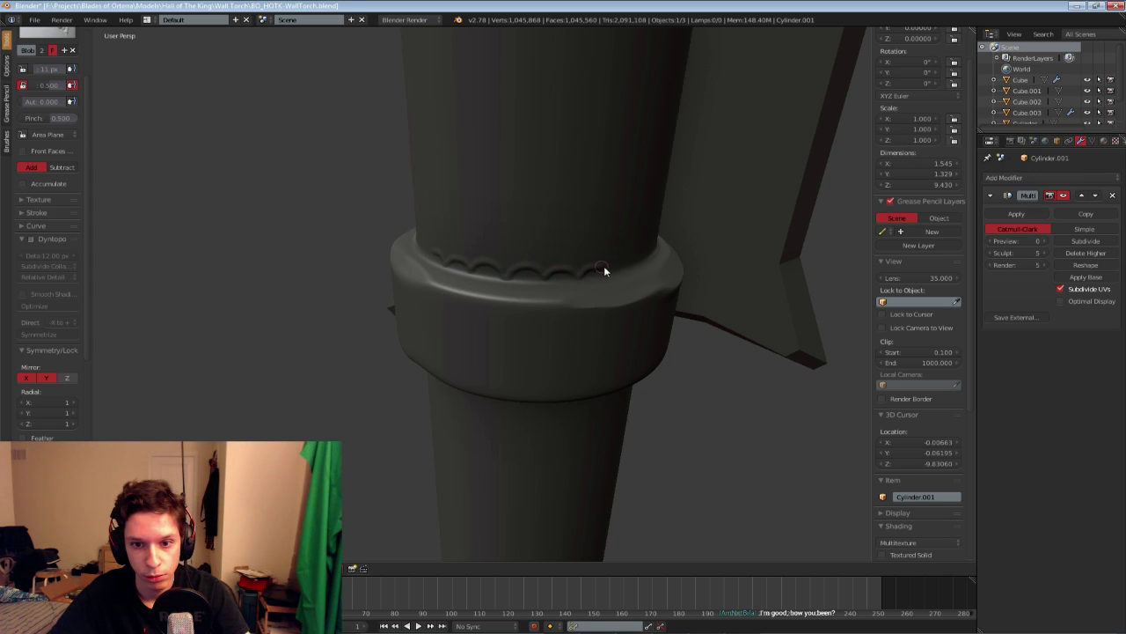
middle_drag(604, 266, 344, 284)
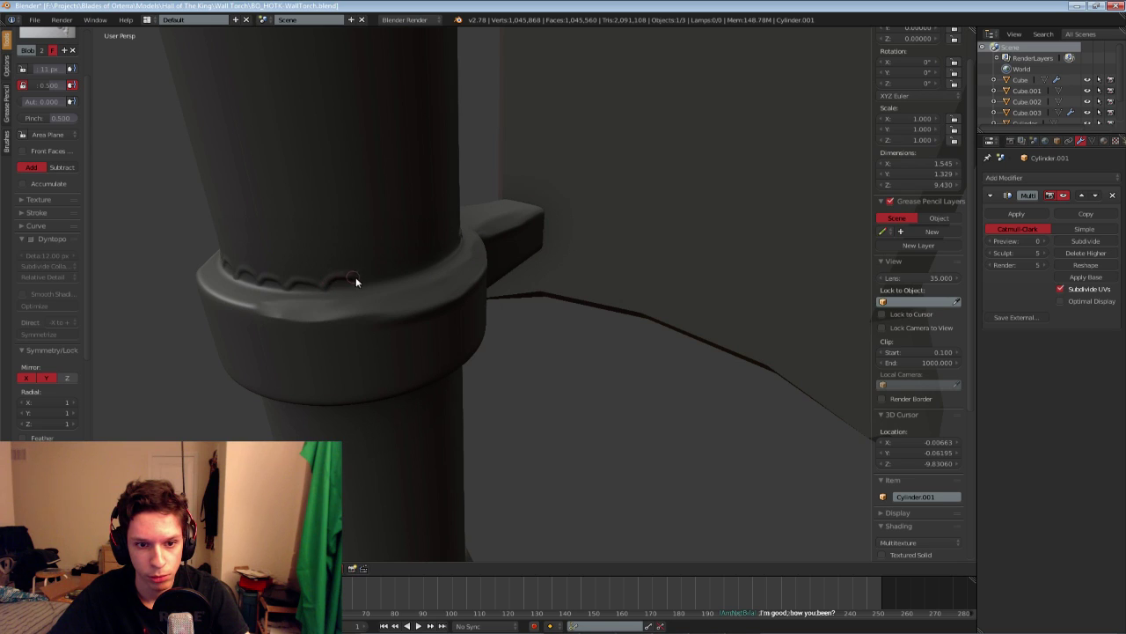
mouse_move(363, 287)
mouse_down()
mouse_move(379, 271)
mouse_move(400, 281)
mouse_up()
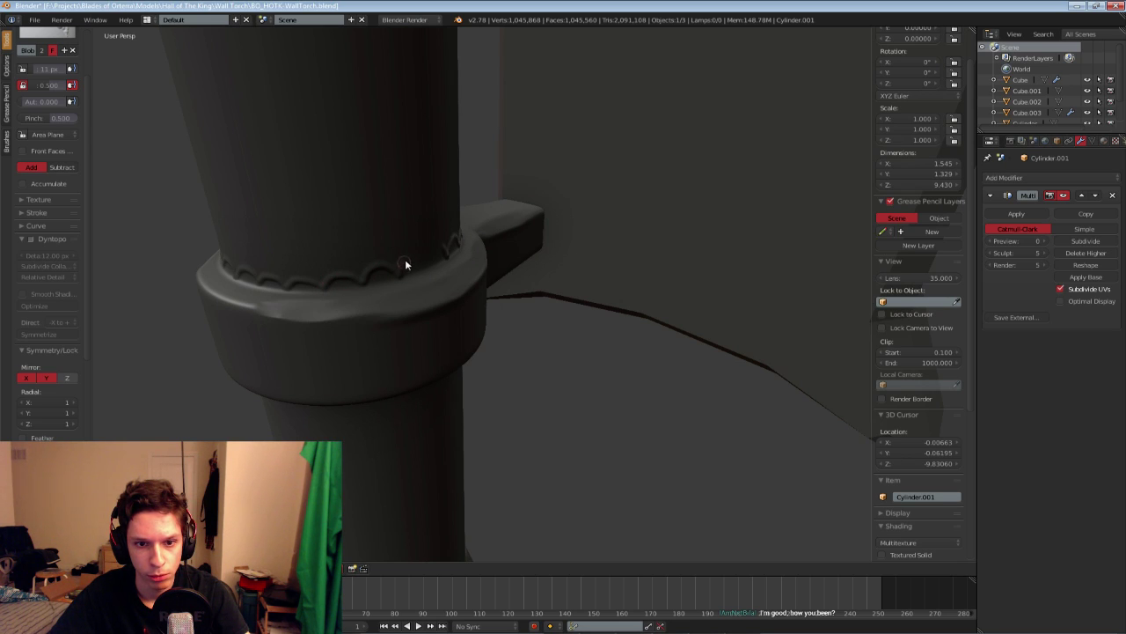
Sculpt a second row of raised arches over the first row above the lower bracket ring, continuing it around the handle
middle_drag(426, 269, 479, 292)
scroll(444, 292, down, 4)
scroll(466, 296, up, 6)
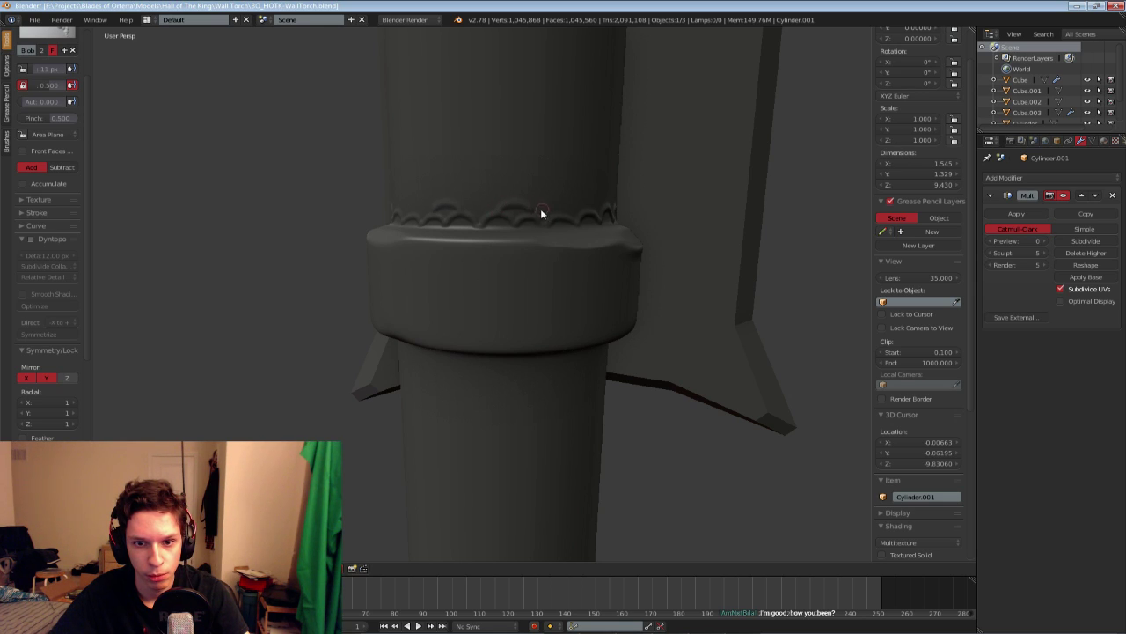
middle_drag(543, 216, 352, 256)
middle_drag(277, 244, 346, 247)
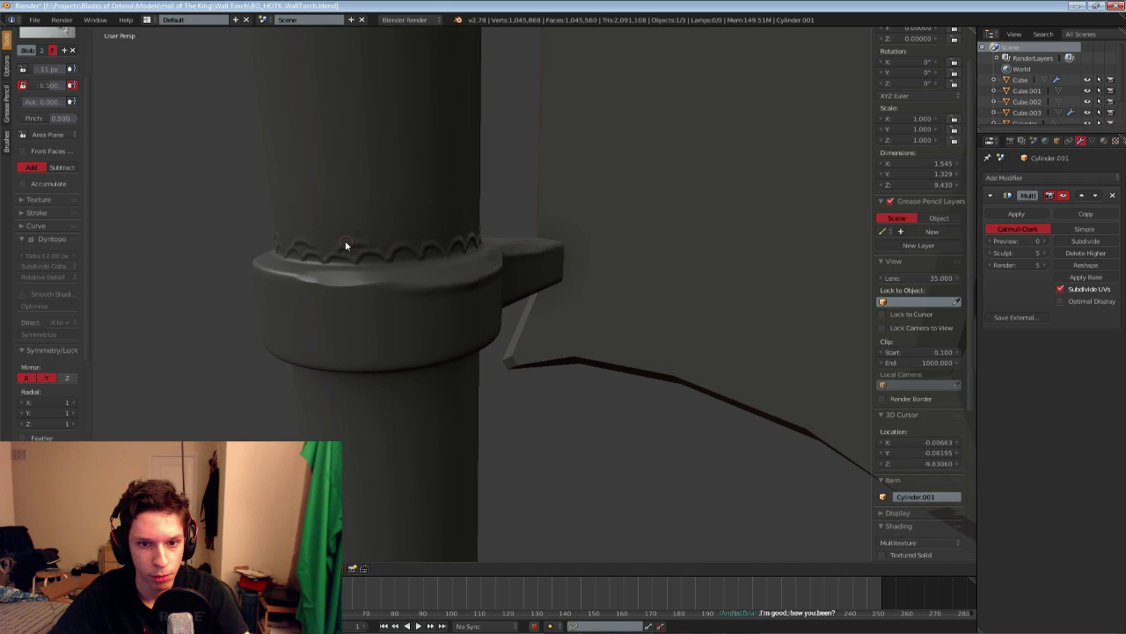
Save the sculpted lower trim over the existing torch file
middle_drag(420, 247, 531, 326)
scroll(549, 264, down, 2)
scroll(508, 284, down, 4)
scroll(477, 293, up, 4)
key(ctrl+s)
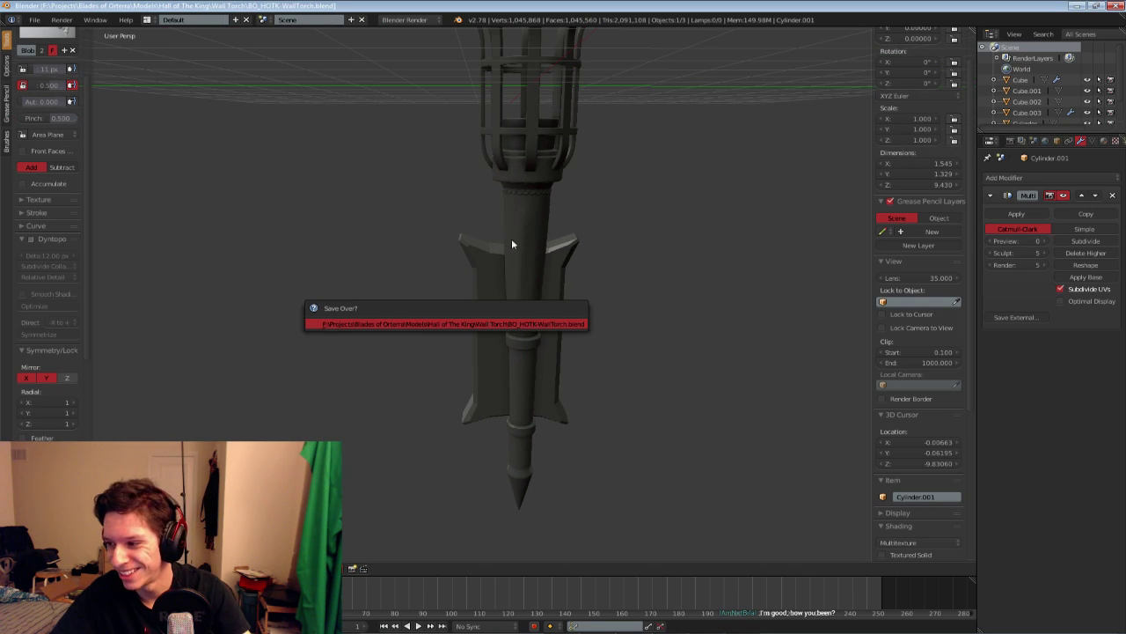
scroll(52, 181, up, 3)
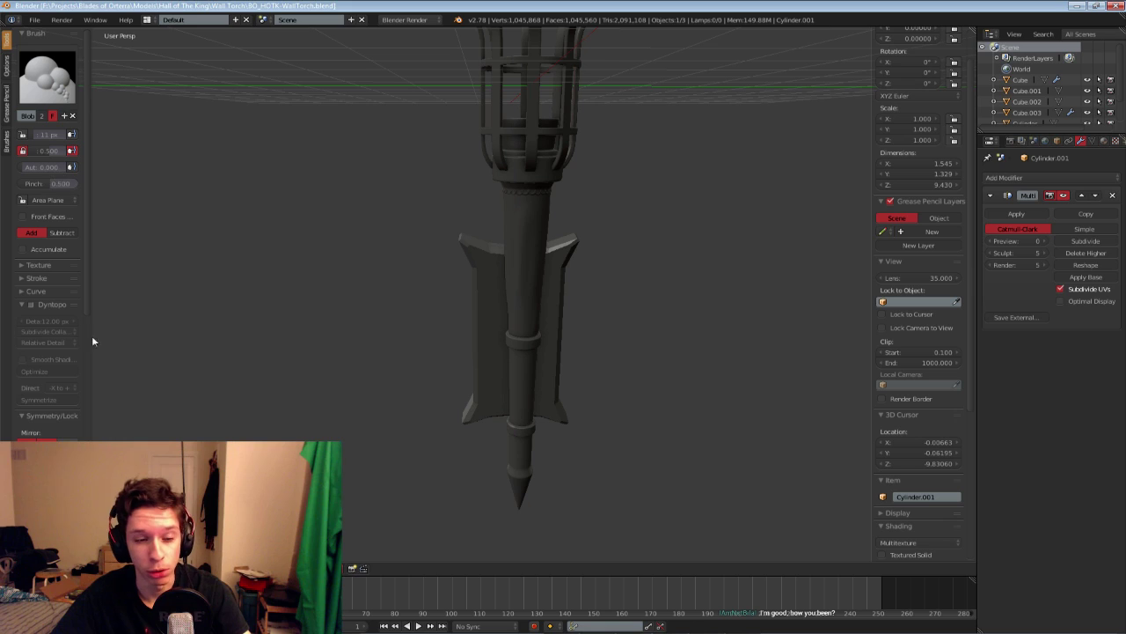
Leave Sculpt Mode and set the handle's Multiresolution preview level to 3
key(Tab)
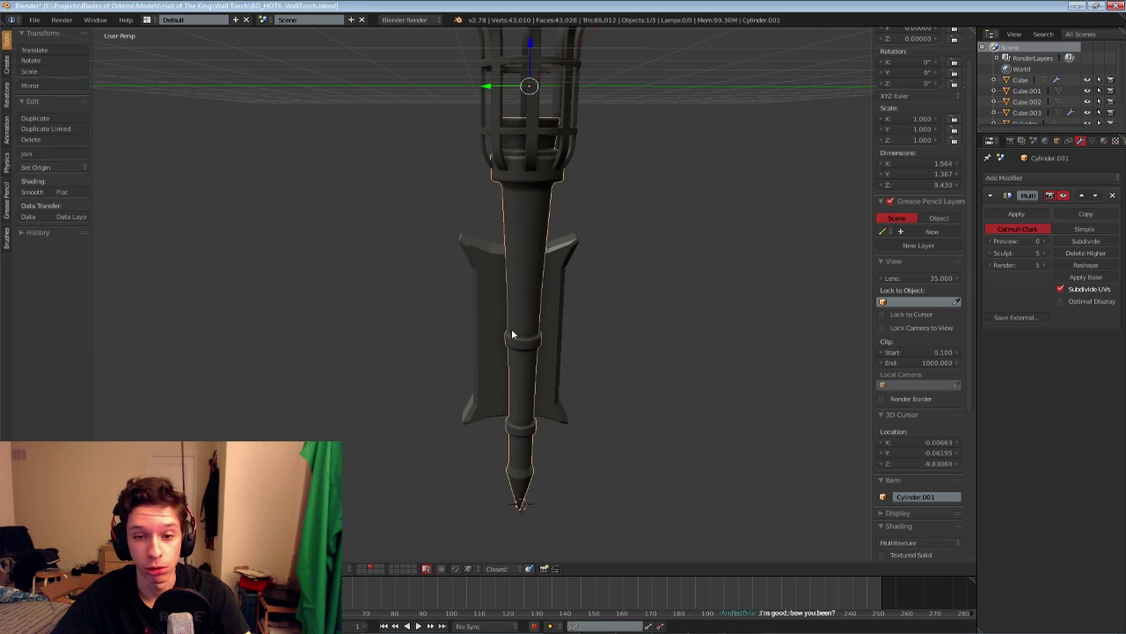
middle_drag(513, 331, 500, 346)
click(1043, 241)
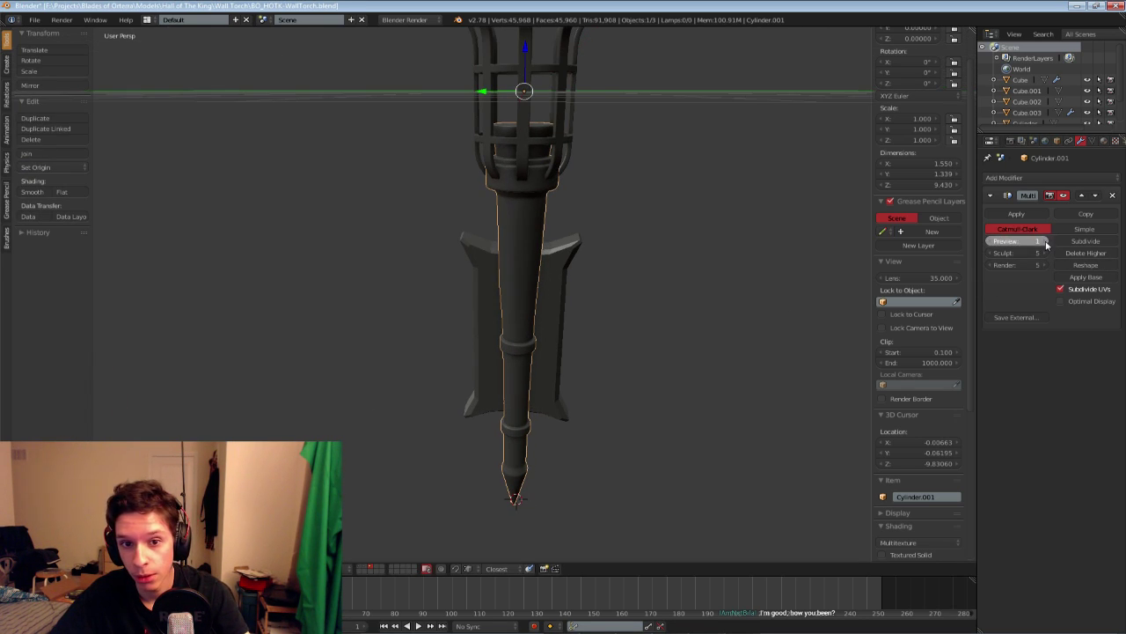
click(1044, 242)
click(1043, 241)
middle_drag(671, 362, 640, 345)
scroll(627, 339, up, 5)
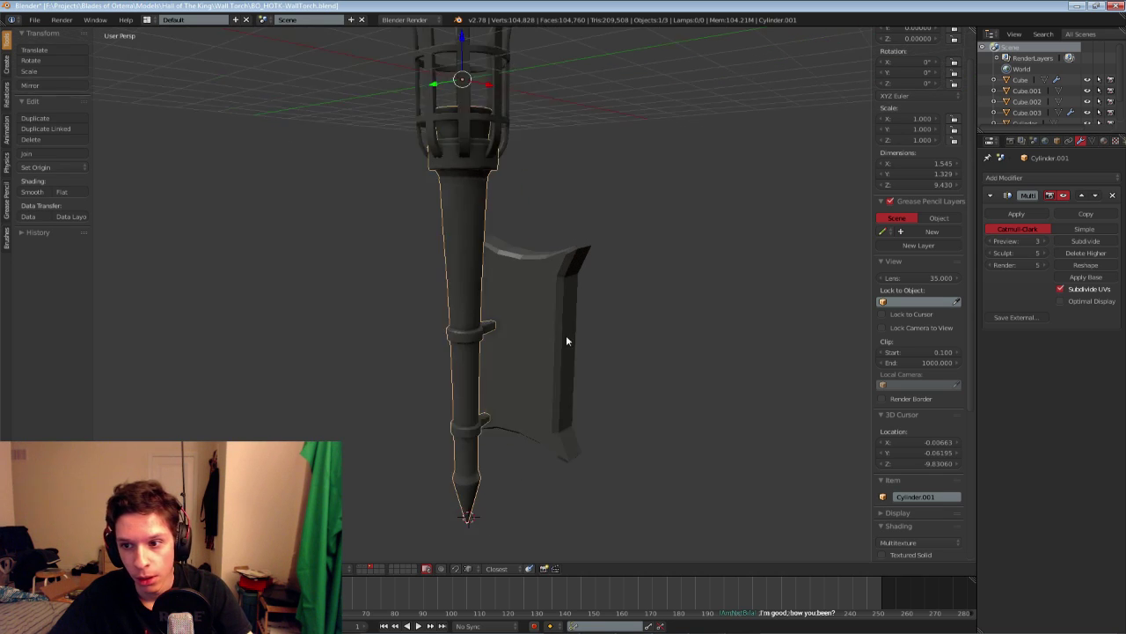
Try a Multiresolution preview level of 4 on the handle, returning it to 3
click(1046, 242)
click(1047, 242)
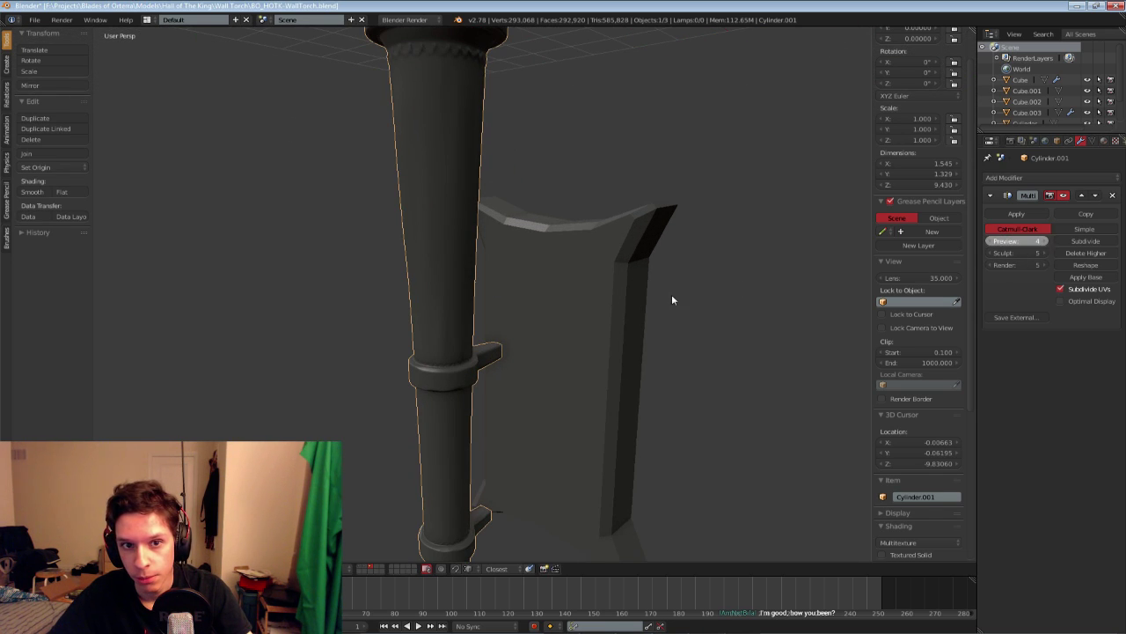
click(992, 241)
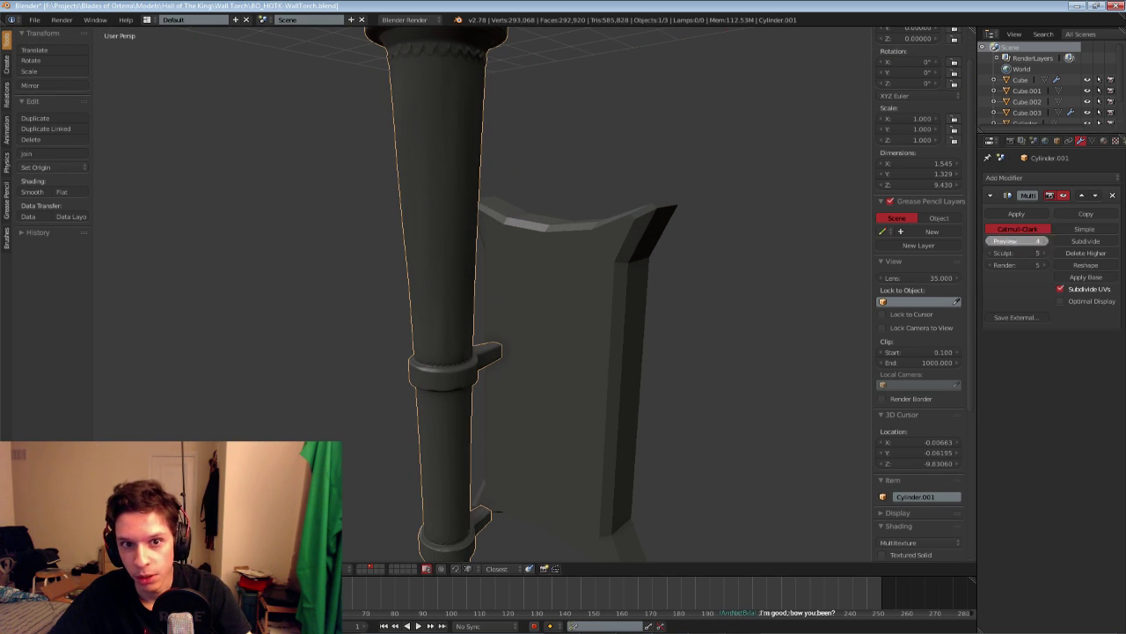
click(992, 241)
scroll(522, 299, down, 2)
middle_drag(669, 285, 572, 313)
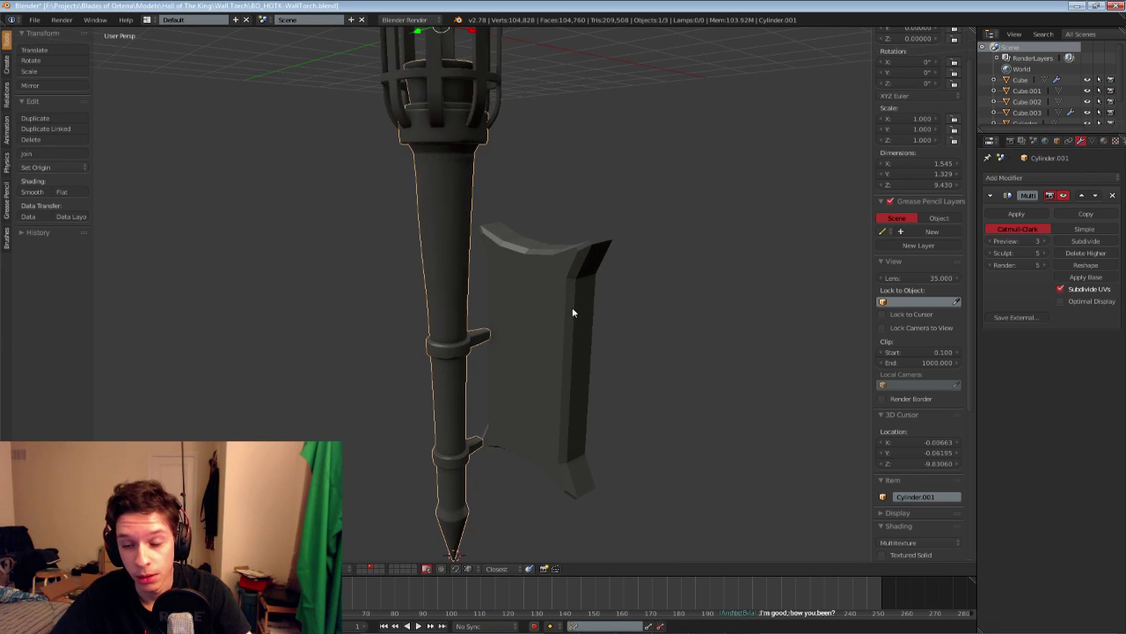
middle_drag(489, 258, 529, 315)
scroll(521, 348, up, 2)
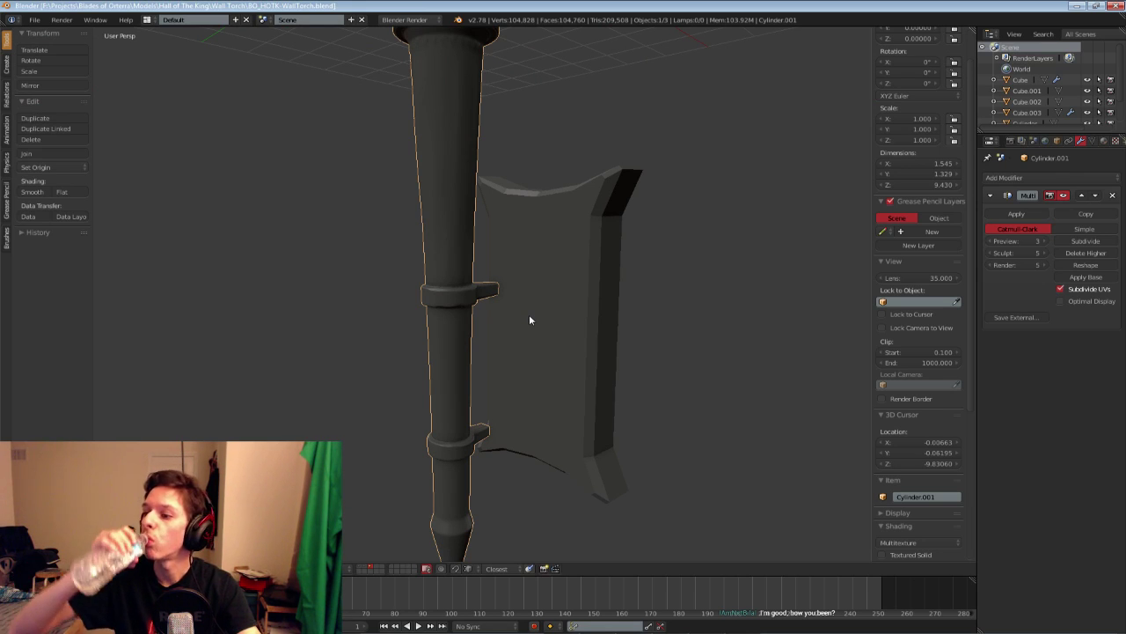
scroll(528, 319, down, 3)
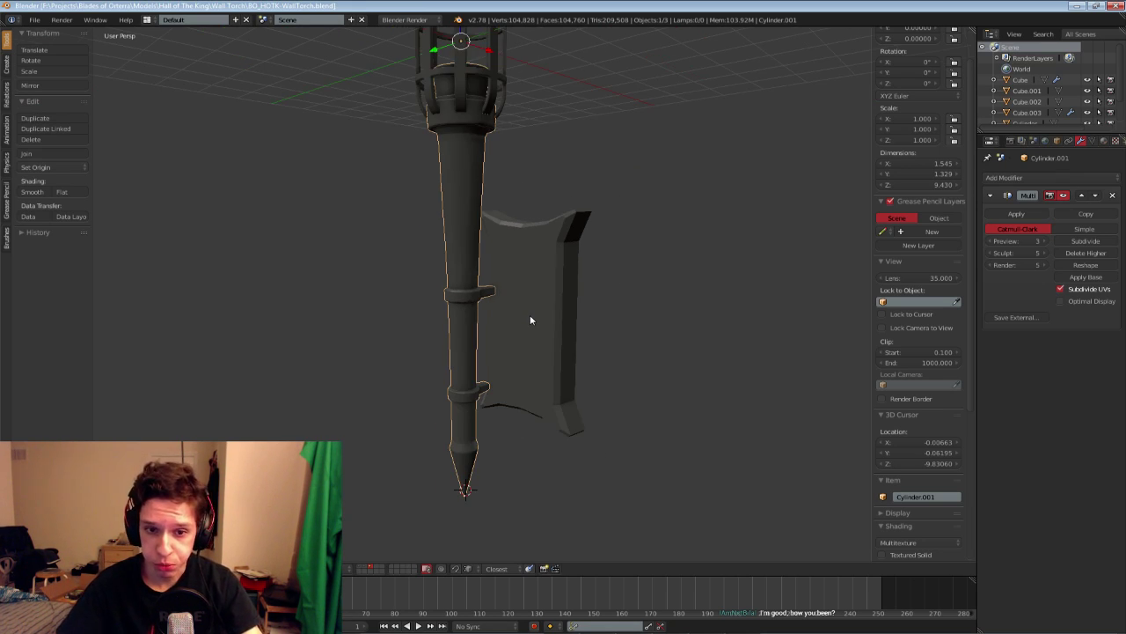
Add a Subdivision Surface modifier to the wall plate and set its view subdivisions to 2
middle_drag(529, 320, 490, 365)
right_click(523, 378)
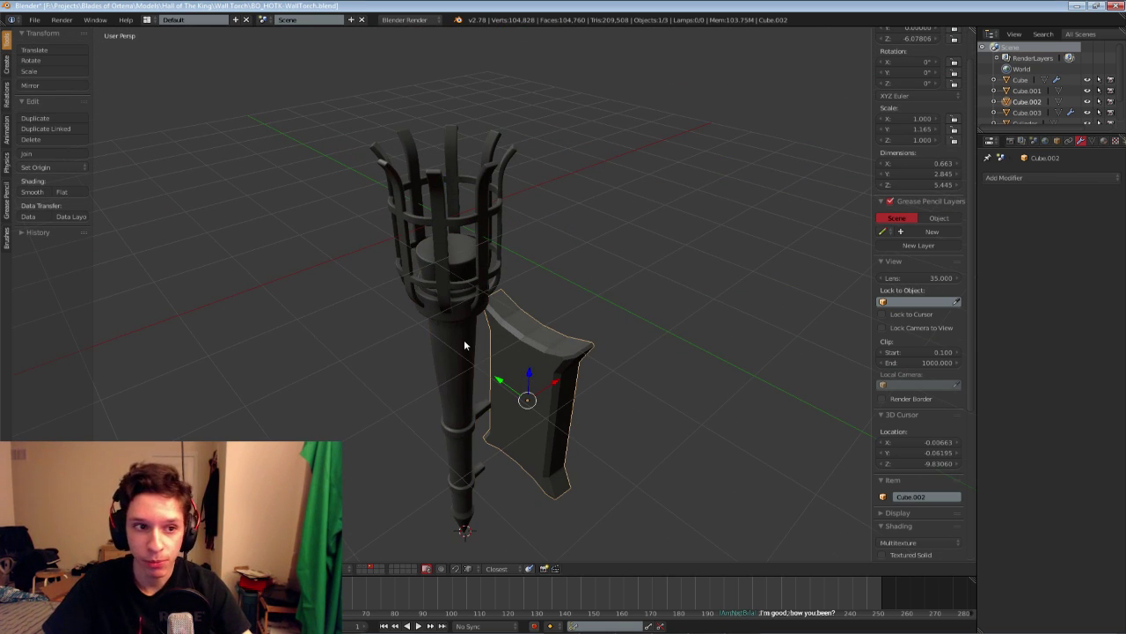
key(Tab)
key(Tab)
click(1028, 178)
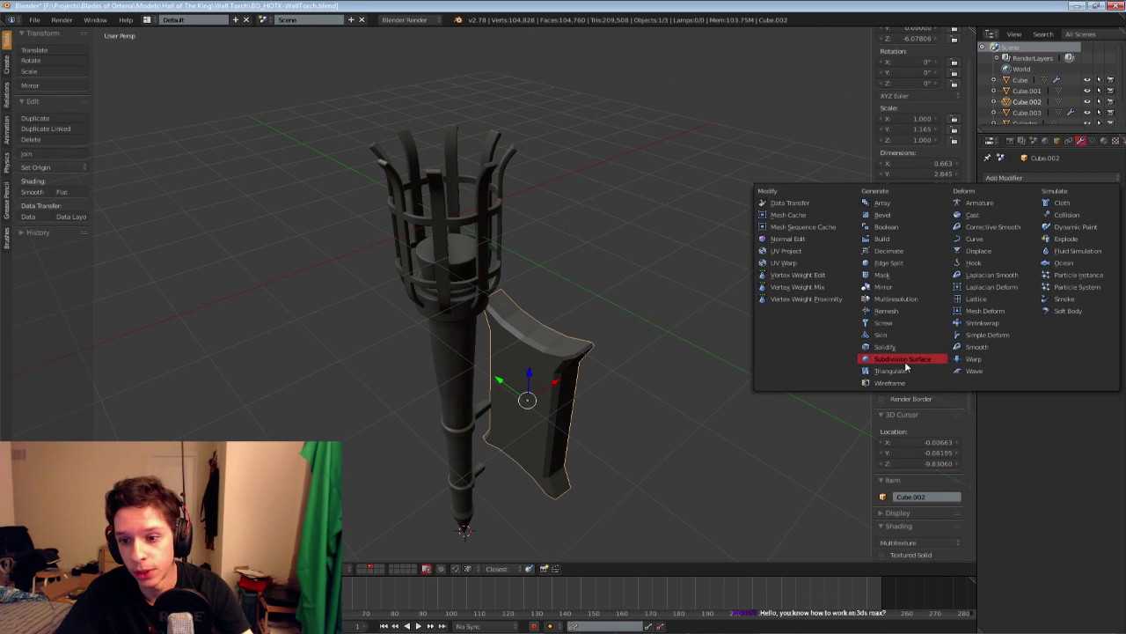
click(904, 361)
middle_drag(669, 317, 606, 280)
scroll(606, 280, up, 2)
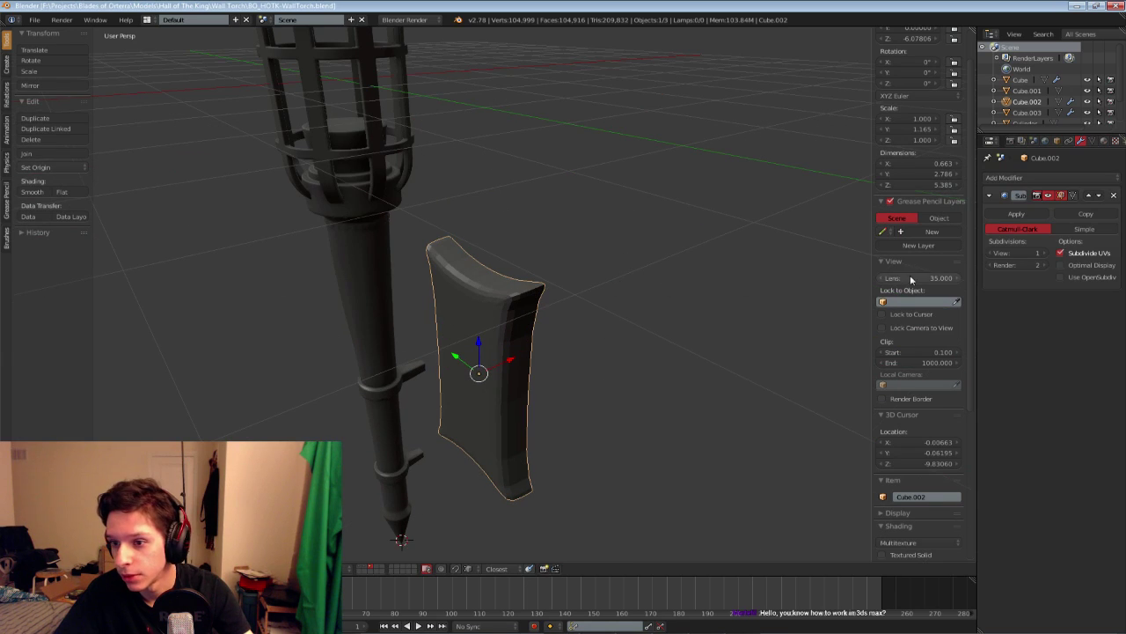
click(1045, 253)
Add supporting edge loops around the wall plate's sides close to its rim
shift+middle_drag(565, 313, 546, 253)
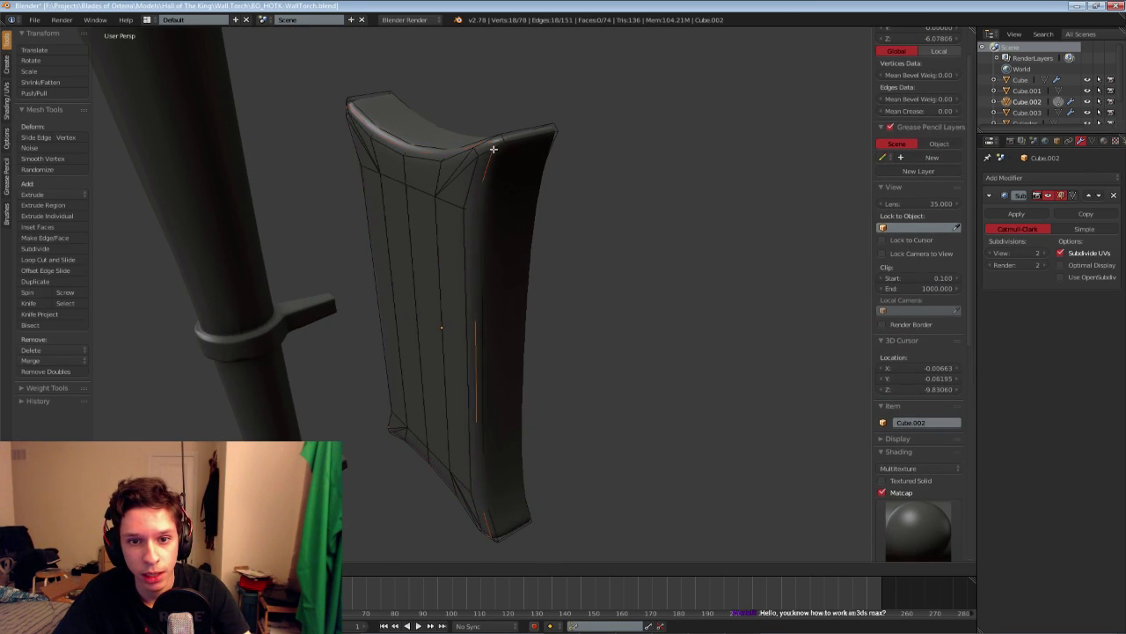
alt+right_click(499, 145)
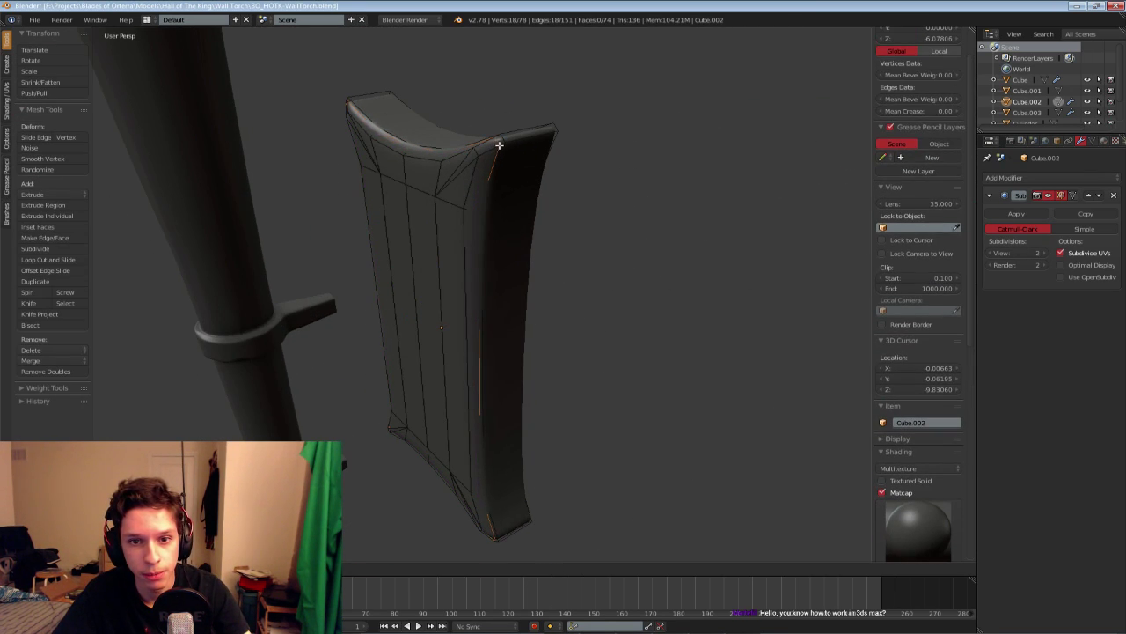
key(a)
middle_drag(453, 176, 463, 235)
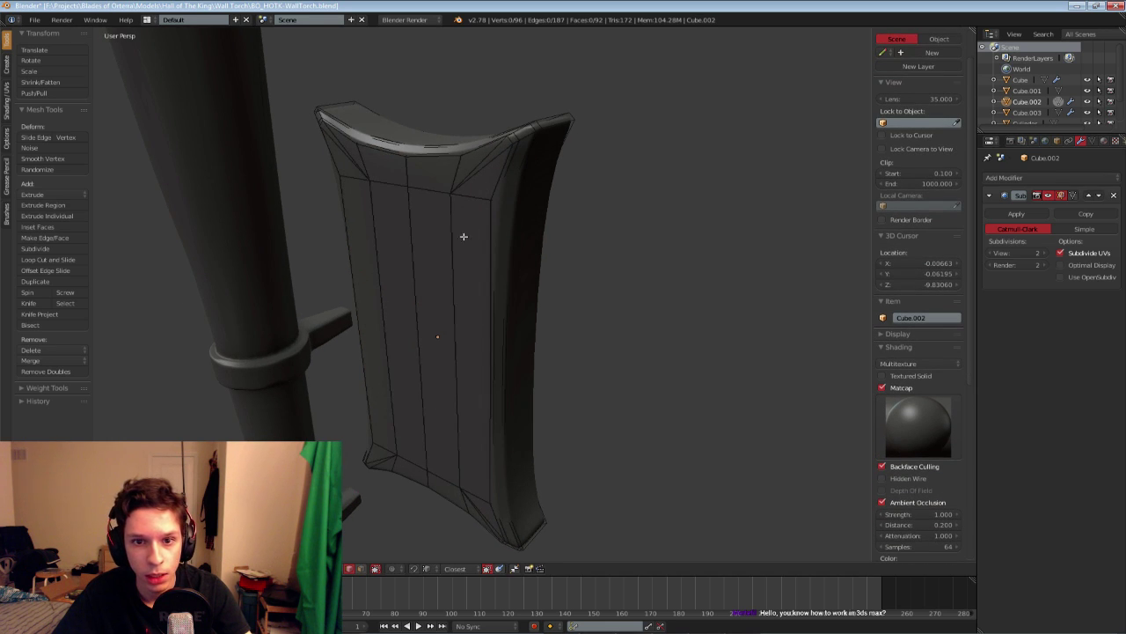
Isolate the wall plate in local view and inset all of its front faces
mouse_move(372, 272)
middle_down()
mouse_move(412, 264)
mouse_move(428, 217)
middle_up()
key(KP_Divide)
scroll(428, 216, up, 1)
key(c)
mouse_move(391, 84)
mouse_down()
mouse_move(563, 101)
mouse_move(463, 155)
mouse_move(428, 326)
mouse_move(433, 440)
mouse_move(541, 455)
mouse_up()
right_click(541, 455)
key(i)
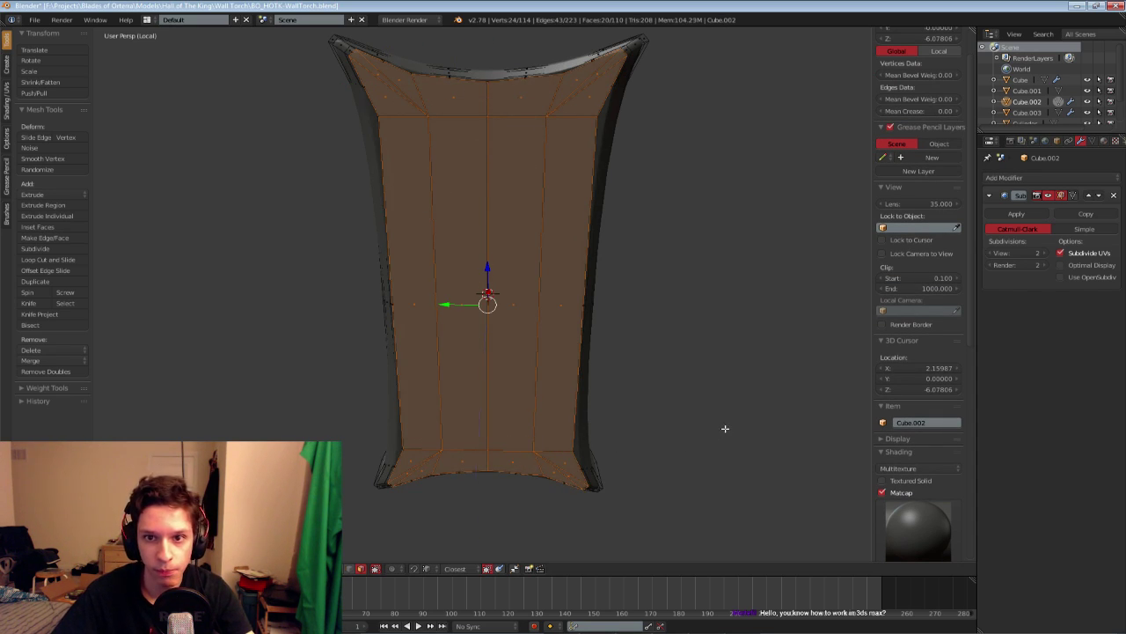
right_click(719, 422)
Scale the inset front faces slightly smaller and adjust their width along the Y axis
key(s)
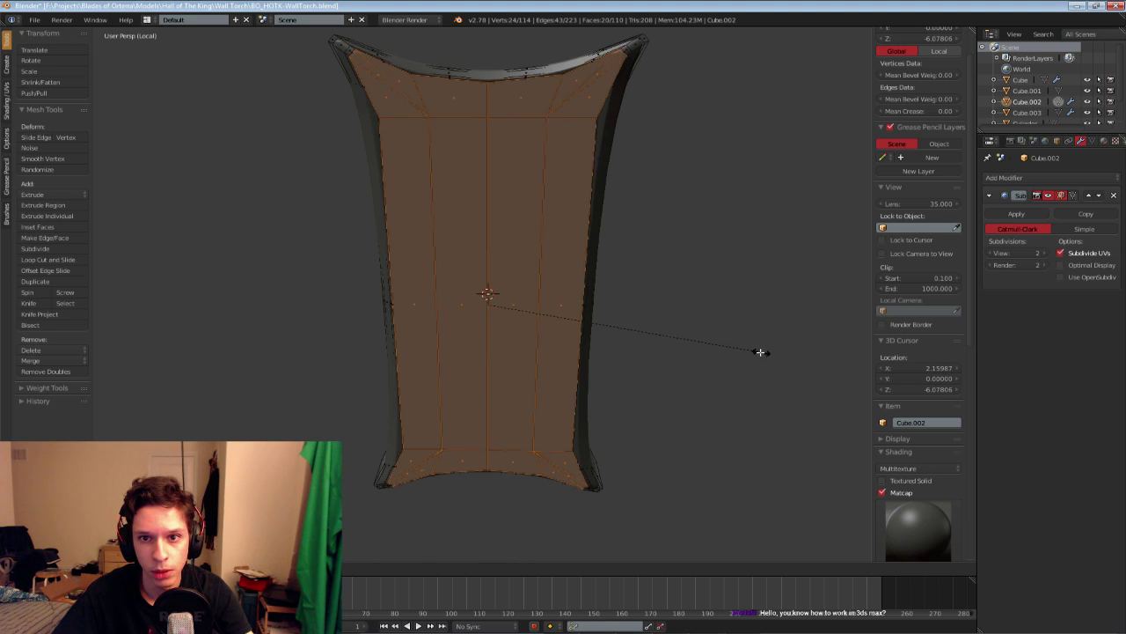
click(754, 350)
key(s)
right_click(747, 348)
key(s)
key(y)
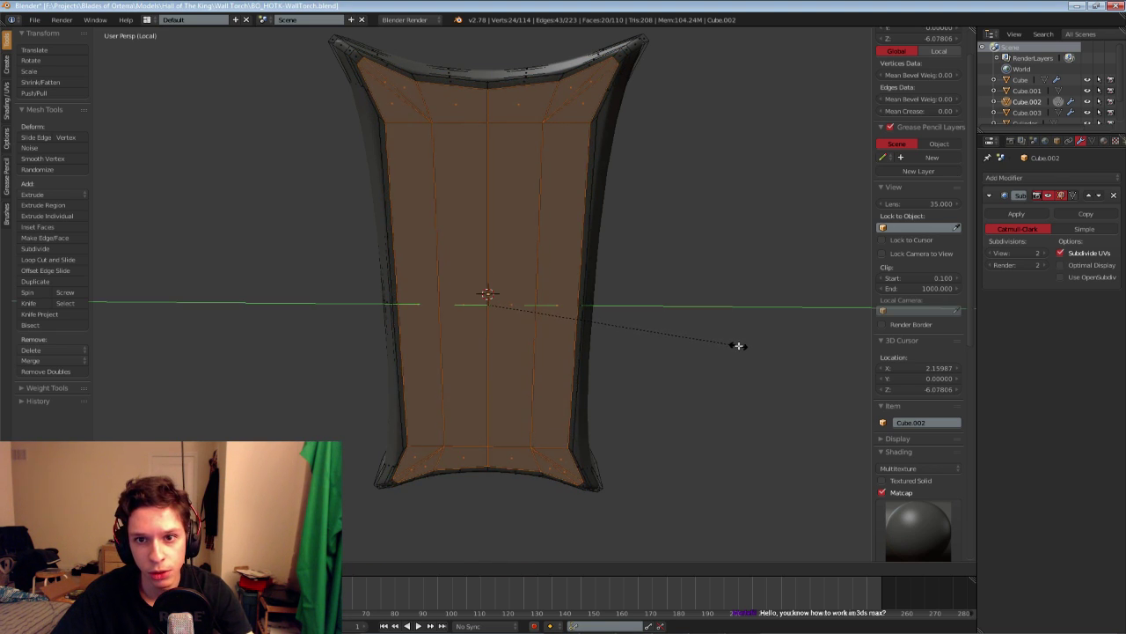
click(737, 344)
scroll(619, 321, up, 3)
shift+middle_drag(660, 181, 450, 337)
key(s)
right_click(746, 291)
Cut another edge loop around the outer sides of the wall plate and slide it into place
key(Tab)
scroll(746, 290, down, 6)
key(Tab)
scroll(484, 335, up, 4)
key(ctrl+r)
click(489, 282)
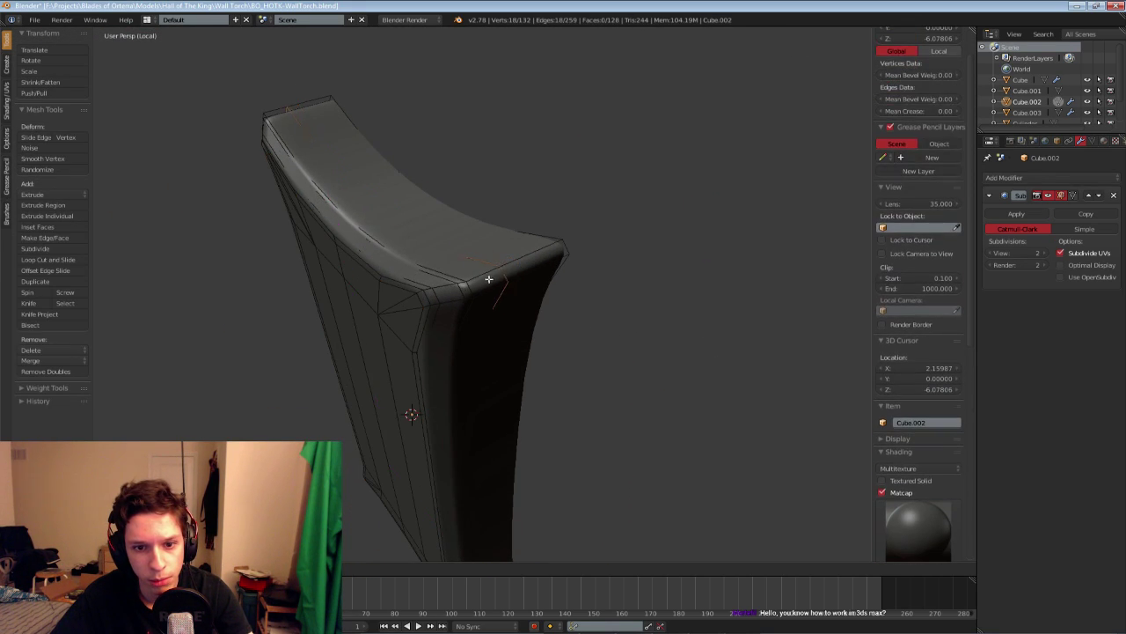
click(472, 292)
key(a)
Cut edge loops across the wall plate's upper edge, sliding one close to each upper corner
middle_drag(446, 288, 635, 283)
key(ctrl+r)
click(546, 287)
click(584, 283)
key(a)
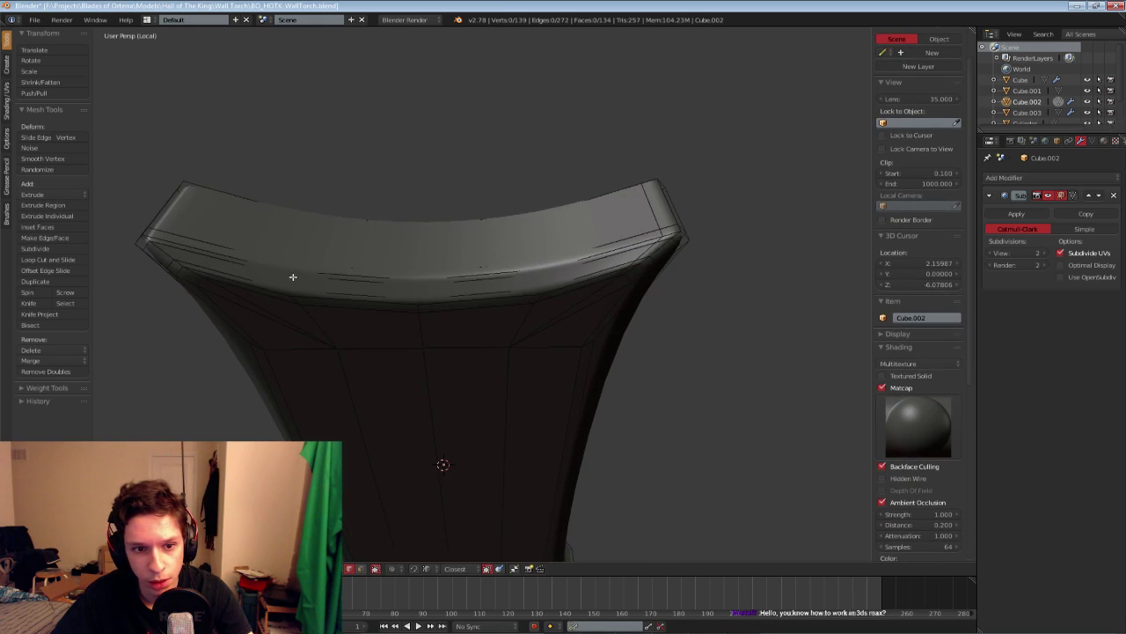
key(ctrl+r)
click(264, 272)
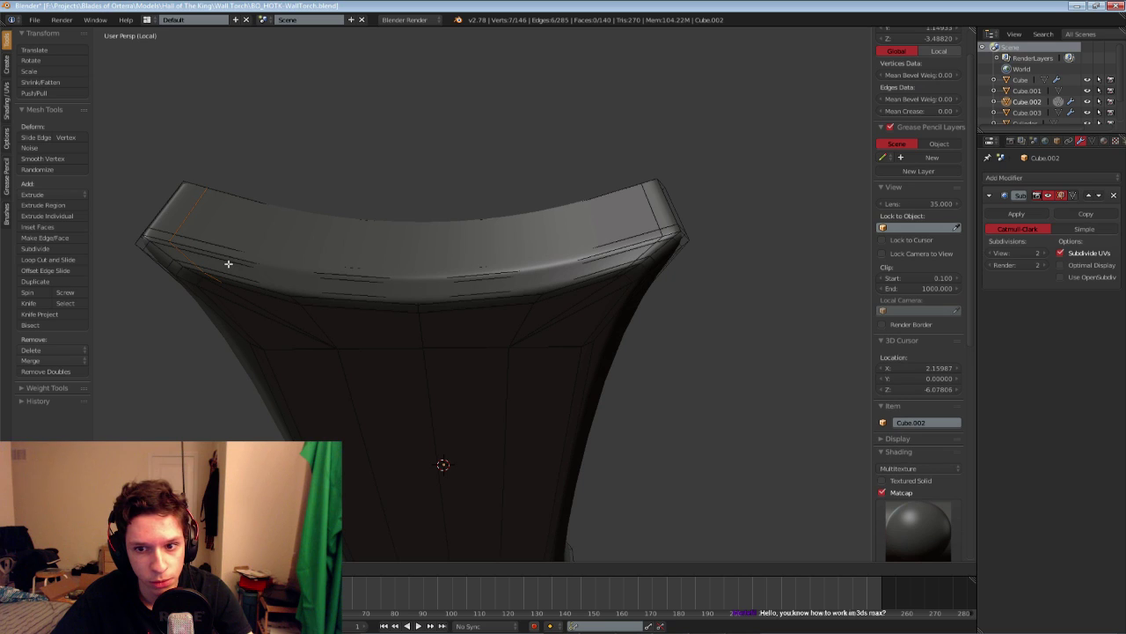
click(228, 263)
Cut edge loops across the wall plate's lower edge, sliding one close to each lower corner
key(Tab)
scroll(324, 329, down, 6)
middle_drag(324, 330, 456, 65)
scroll(475, 226, up, 2)
key(Tab)
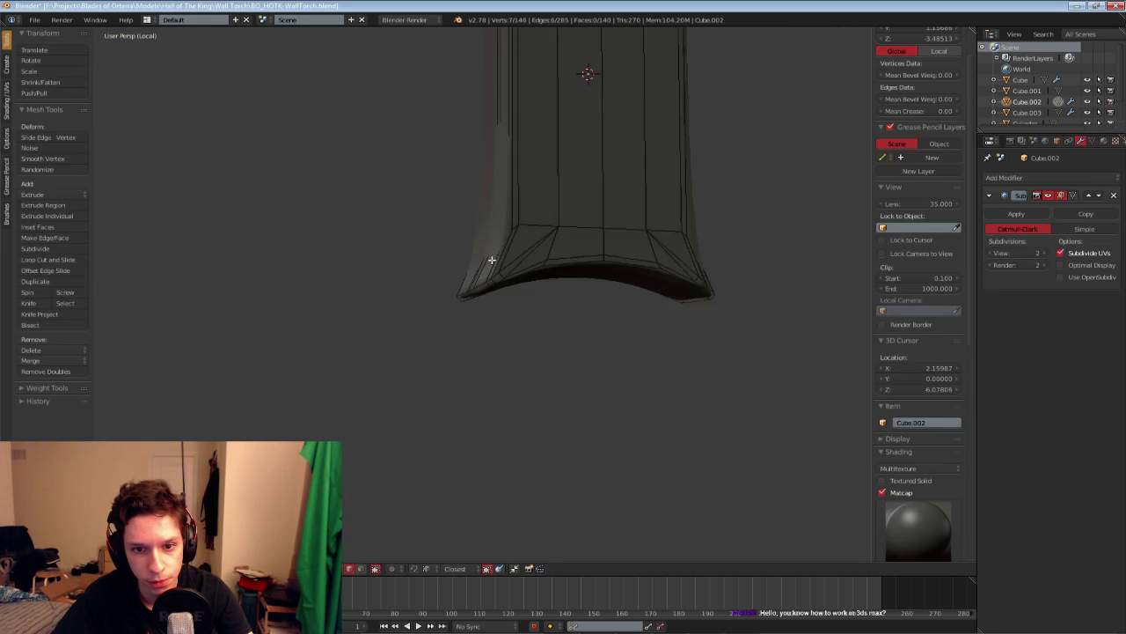
shift+middle_drag(491, 259, 470, 223)
scroll(477, 223, up, 2)
key(a)
key(a)
key(ctrl+r)
click(470, 239)
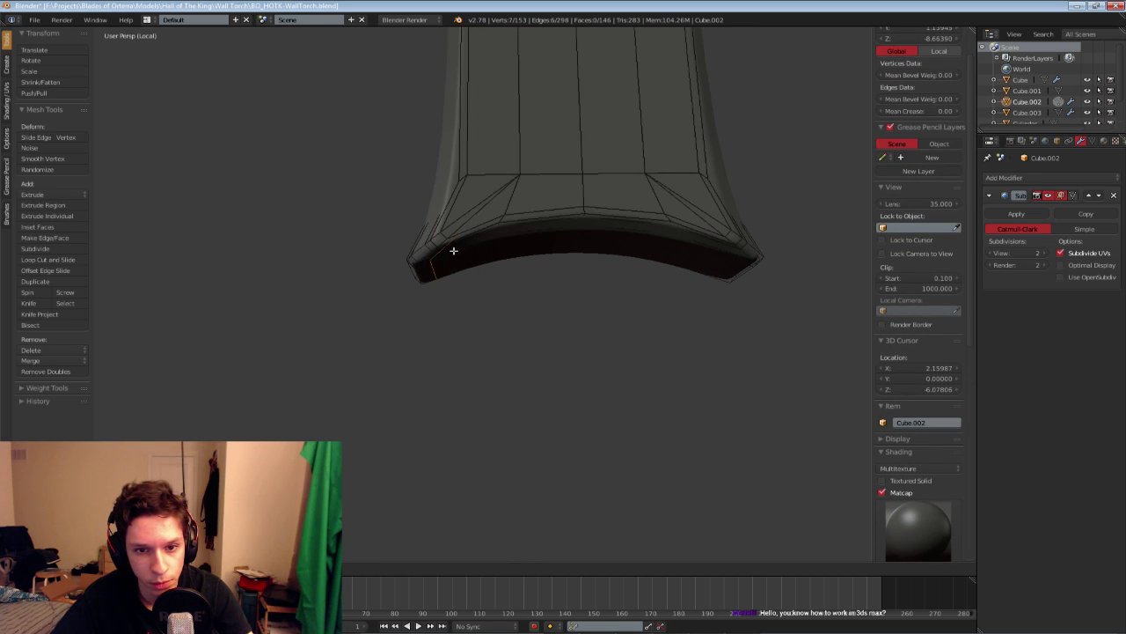
click(457, 249)
key(a)
key(ctrl+r)
click(704, 245)
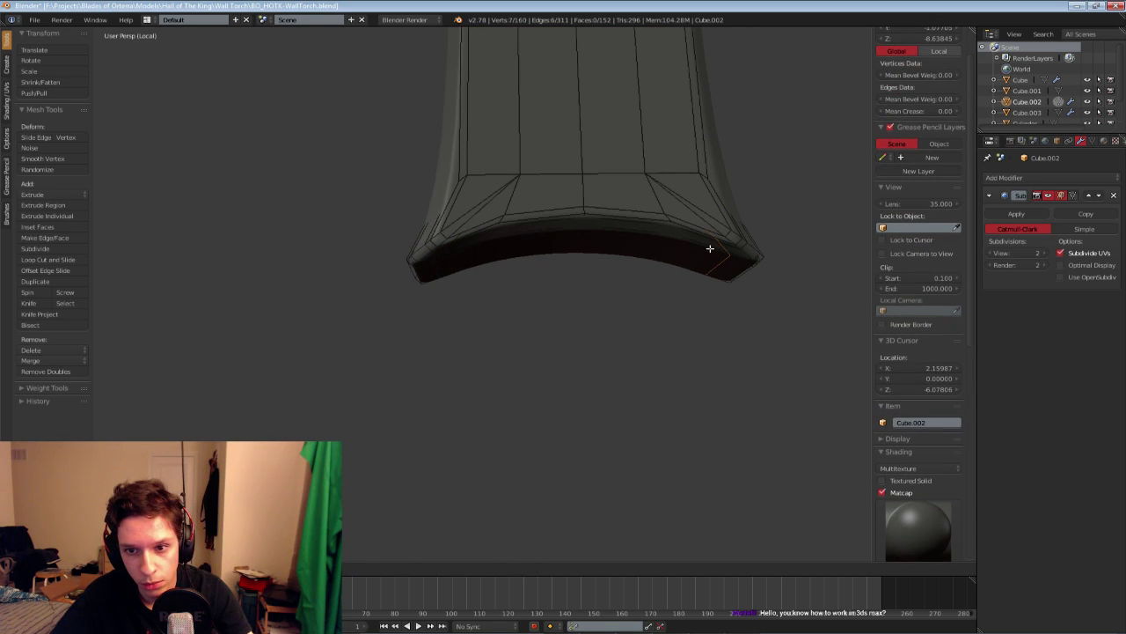
Examine the smoothed wall plate's edges and corners, comparing the subdivided shape with its edge loops
key(Tab)
scroll(552, 250, down, 5)
middle_drag(553, 250, 432, 348)
scroll(392, 274, up, 4)
right_click(437, 274)
key(Tab)
key(Tab)
scroll(488, 271, down, 2)
scroll(401, 282, up, 3)
key(Tab)
scroll(513, 252, down, 2)
key(Tab)
Leave local view, deselect everything and save over the existing BO_HOTK-WallTorch.blend file
key(KP_Divide)
scroll(451, 344, down, 4)
key(a)
key(ctrl+s)
click(362, 312)
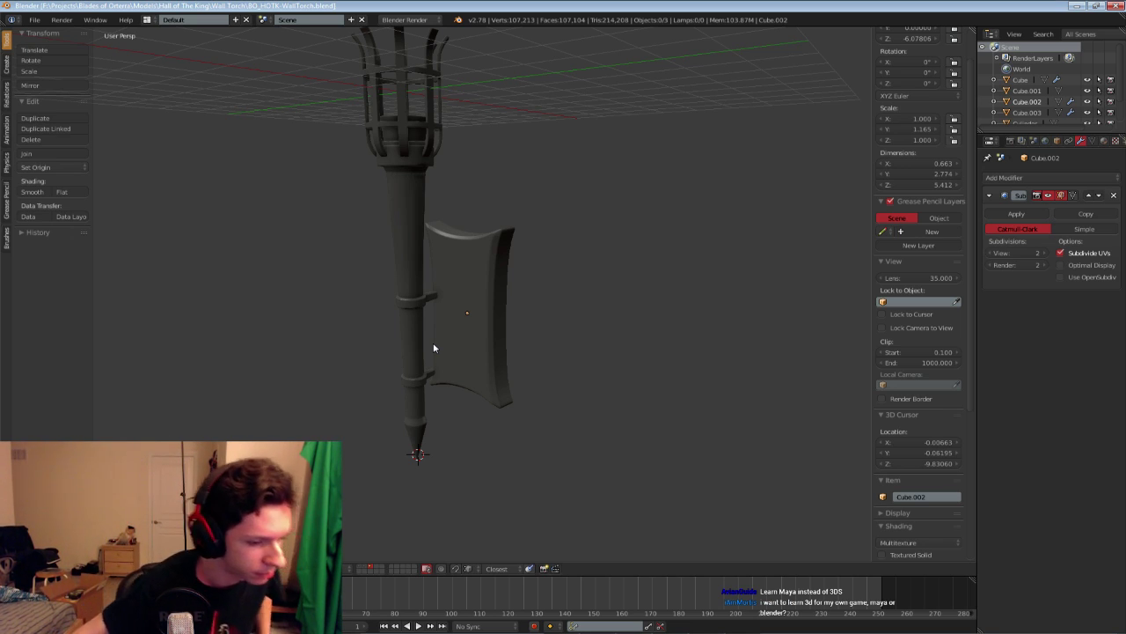
Select the wall plate behind the torch handle in the full scene
middle_drag(437, 345, 444, 351)
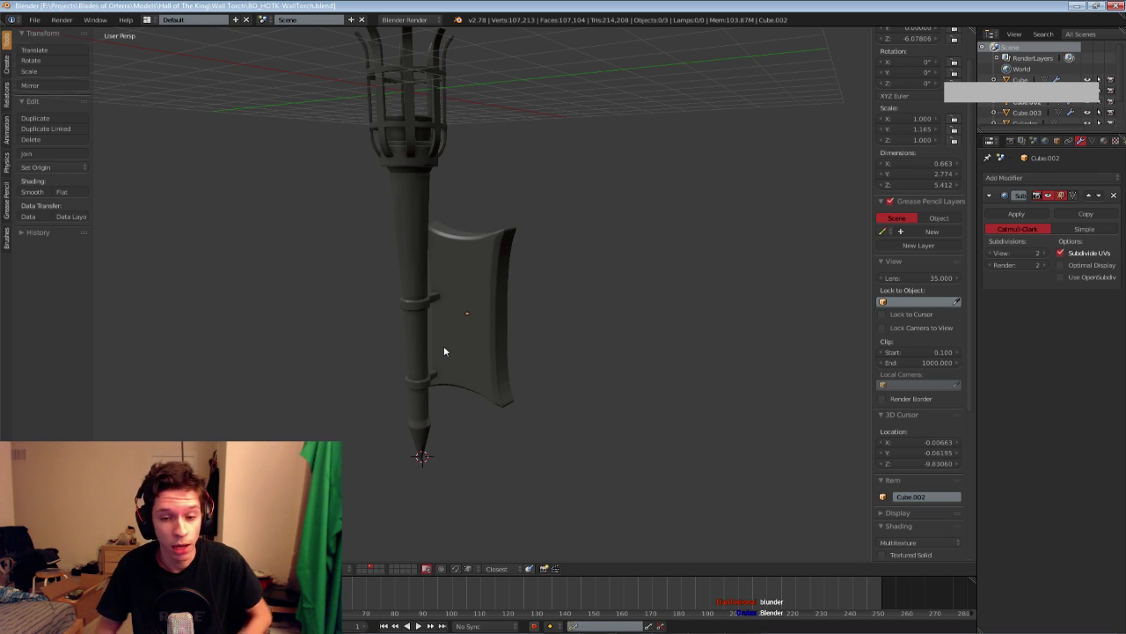
middle_drag(444, 345, 451, 326)
scroll(451, 327, up, 3)
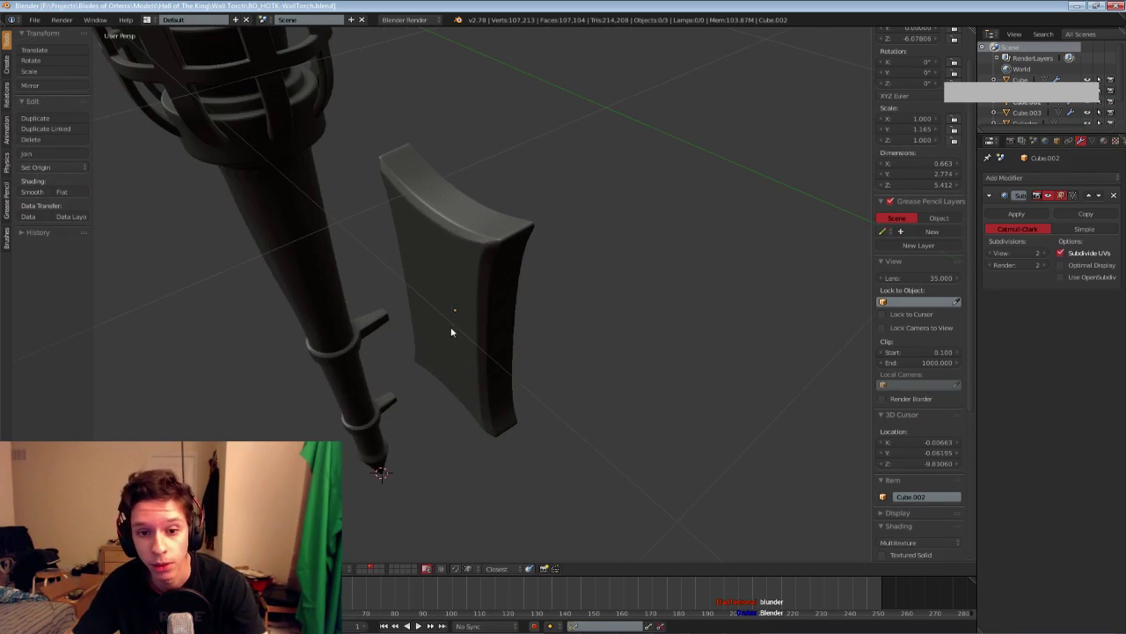
right_click(447, 355)
scroll(467, 356, up, 5)
key(Tab)
key(Tab)
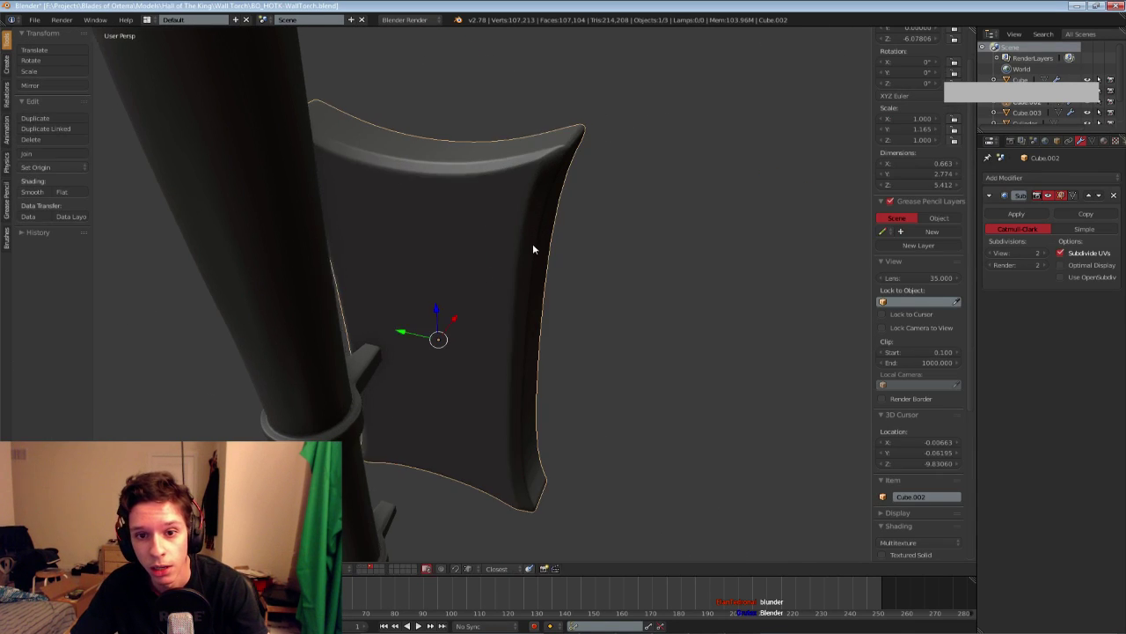
Try an extra edge loop near the wall plate's upper corner, check the smoothed shape and undo the cut
key(Tab)
middle_drag(531, 247, 551, 199)
key(a)
key(ctrl+r)
scroll(528, 168, up, 1)
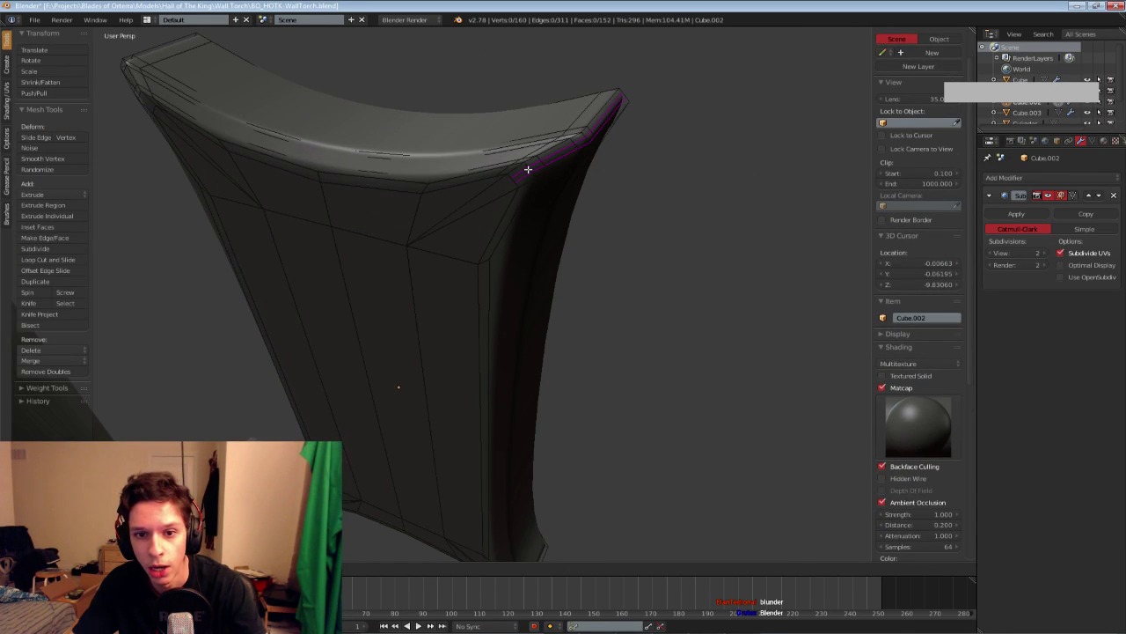
click(528, 168)
right_click(520, 184)
key(Tab)
scroll(520, 184, down, 4)
middle_drag(460, 212, 426, 211)
key(Tab)
key(ctrl+z)
Save the torch file over its existing version and return the wall plate to object mode
key(ctrl+s)
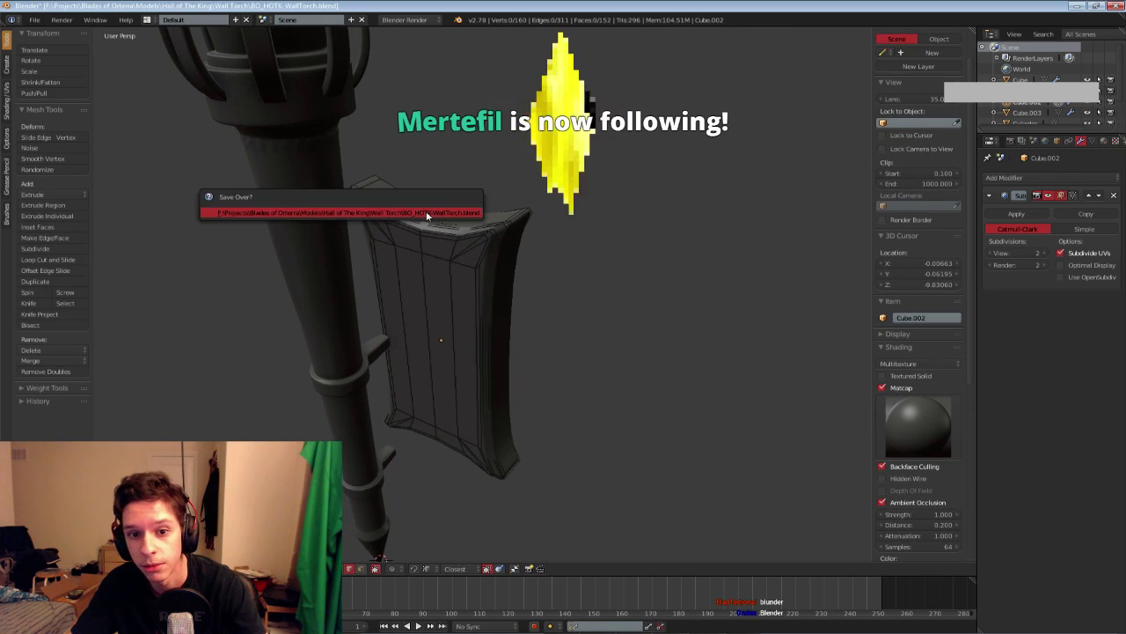
click(426, 212)
key(Tab)
middle_drag(416, 361, 684, 361)
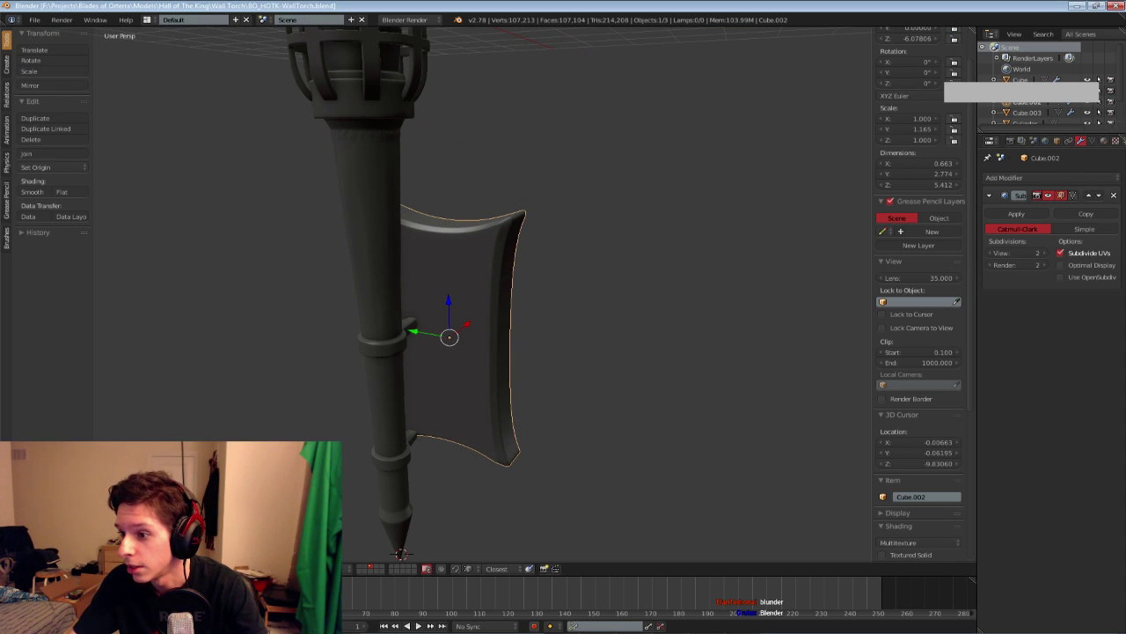
middle_drag(701, 347, 686, 342)
key(ctrl+s)
click(686, 343)
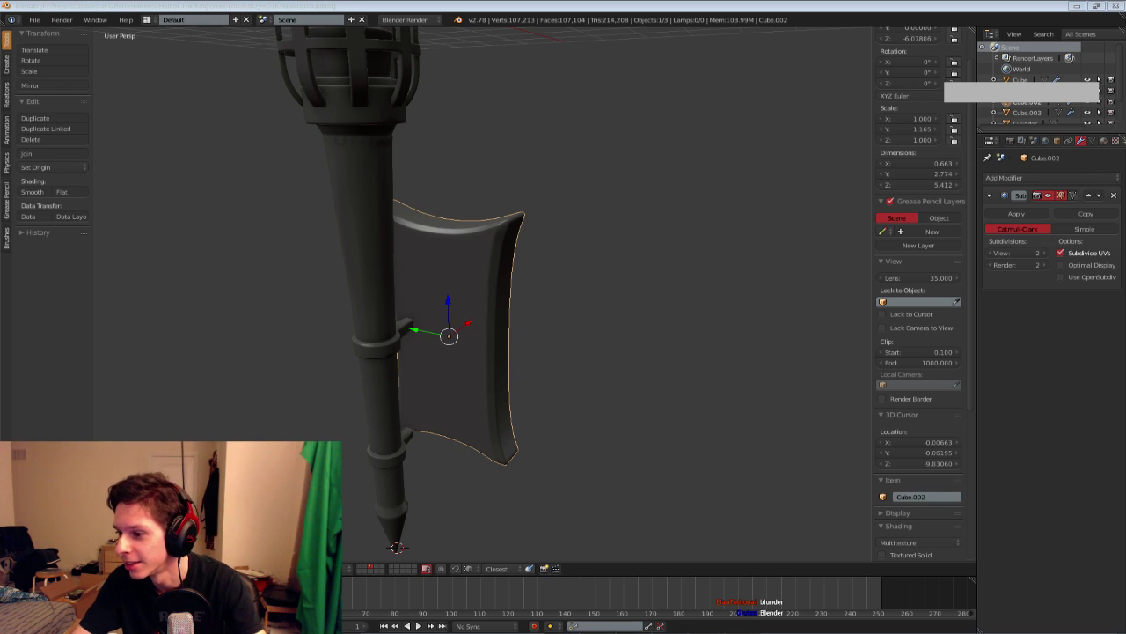
Select the two middle front faces of the wall plate and extrude them slightly outward
middle_drag(549, 250, 523, 320)
scroll(448, 326, up, 2)
key(Tab)
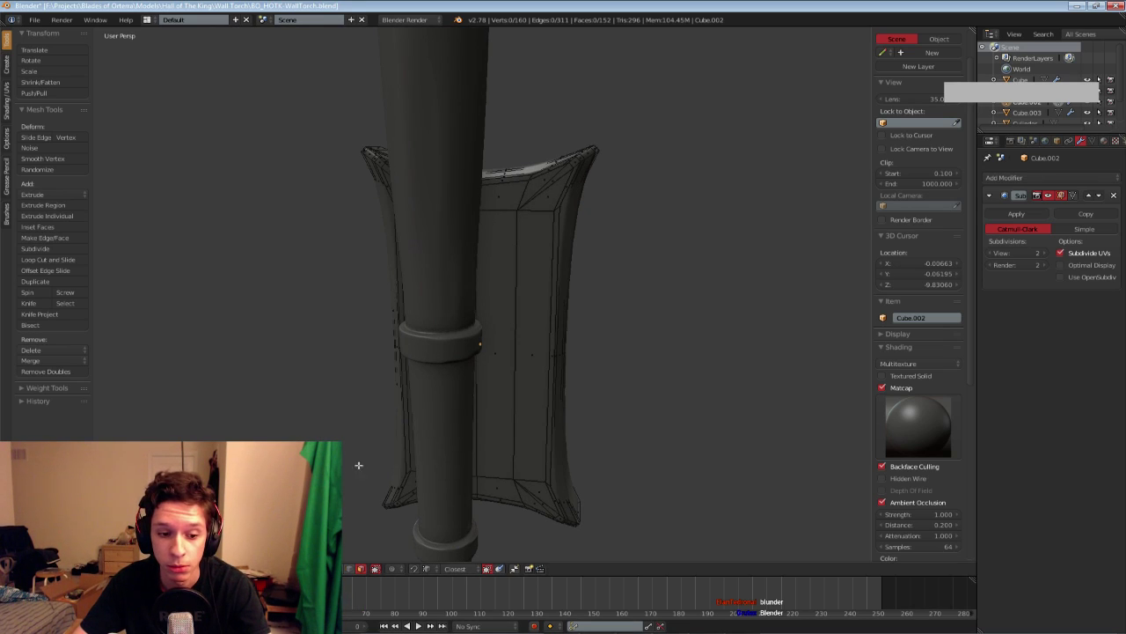
middle_drag(360, 463, 571, 350)
right_click(496, 332)
shift+right_click(516, 325)
scroll(531, 341, up, 2)
key(e)
right_click(506, 340)
drag(472, 334, 483, 336)
Scale the extruded middle faces along the Y axis
middle_drag(654, 359, 498, 365)
key(s)
right_click(667, 361)
key(s)
key(y)
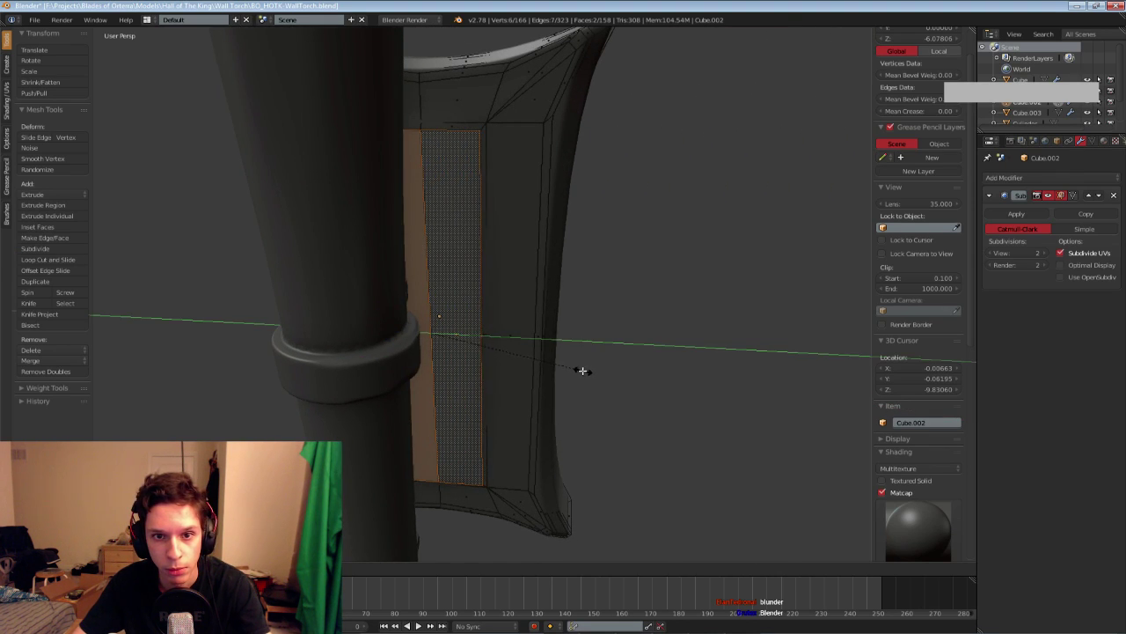
click(581, 370)
Cut two edge loops around the sides of the raised panel
middle_drag(581, 370, 448, 96)
key(Tab)
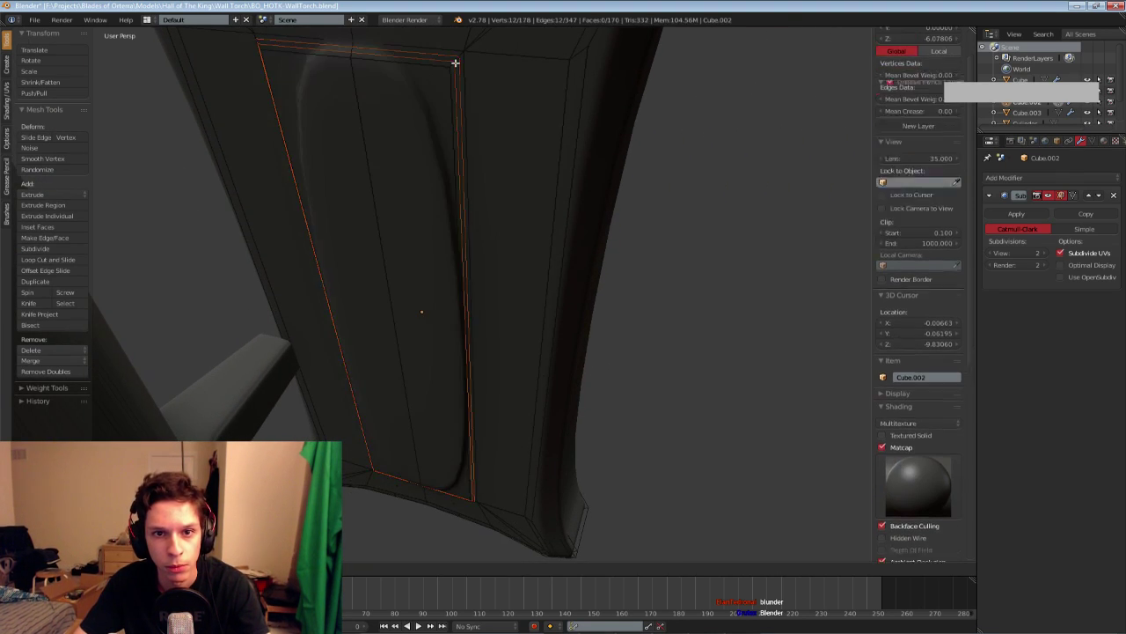
key(Tab)
middle_drag(457, 198, 433, 270)
key(a)
key(ctrl+r)
right_click(448, 137)
scroll(429, 160, up, 3)
Inset the raised panel's two front faces and adjust their width along the Y axis
click(360, 569)
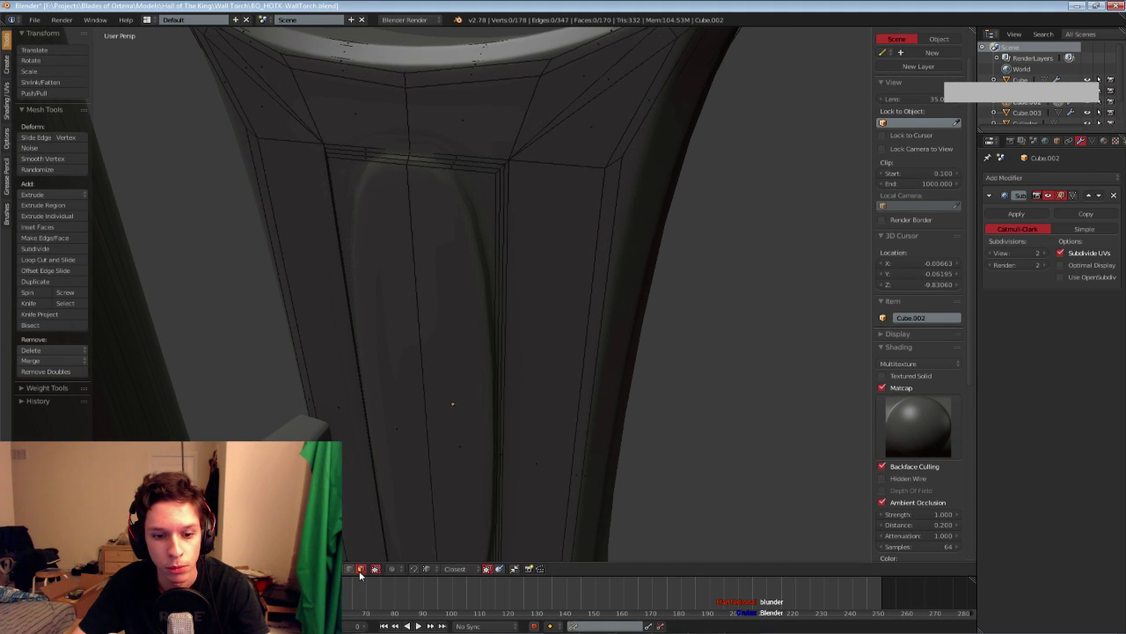
right_click(445, 361)
shift+right_click(392, 347)
key(s)
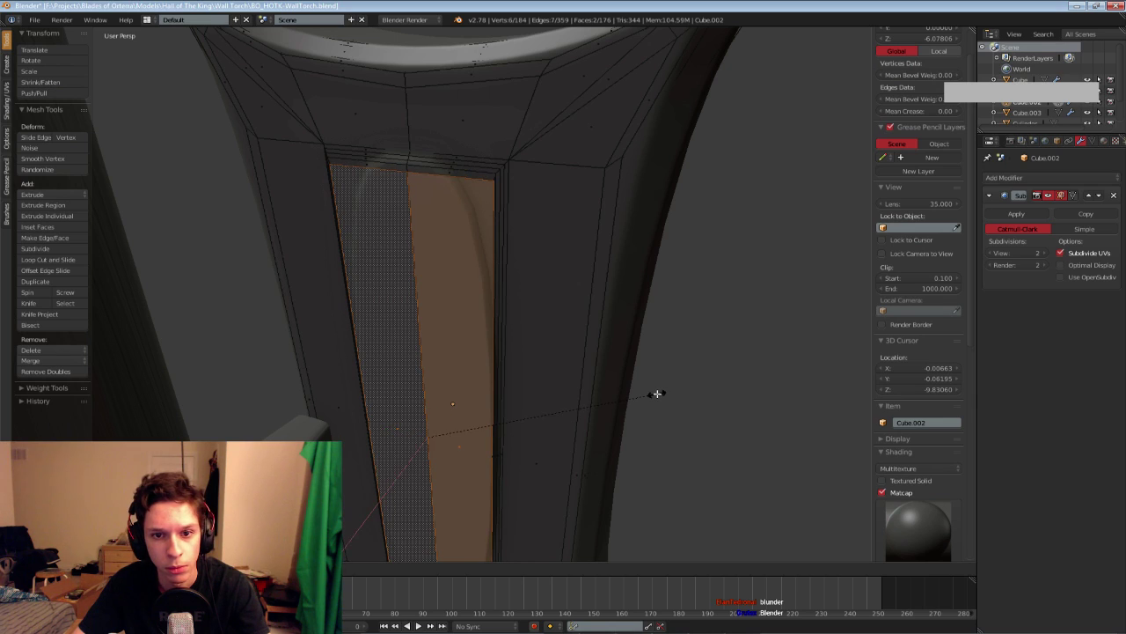
key(y)
click(641, 388)
key(a)
Select the diagonal edges at all corners of the raised panel and bevel them with one segment, offset about 0.017
middle_drag(534, 300, 557, 332)
scroll(556, 333, up, 1)
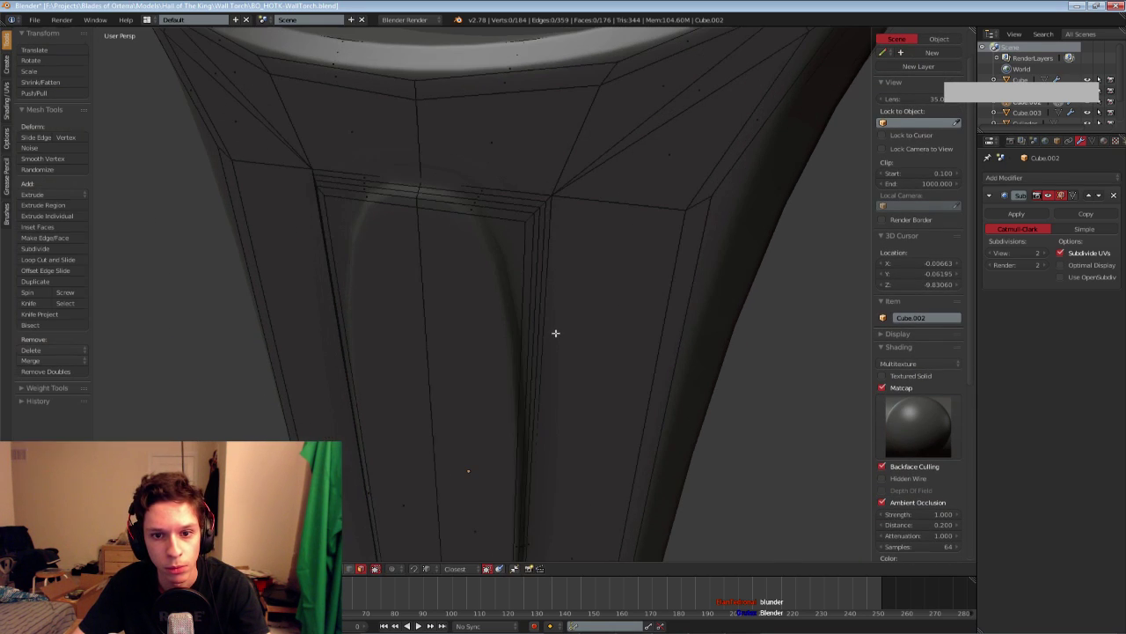
scroll(524, 264, down, 2)
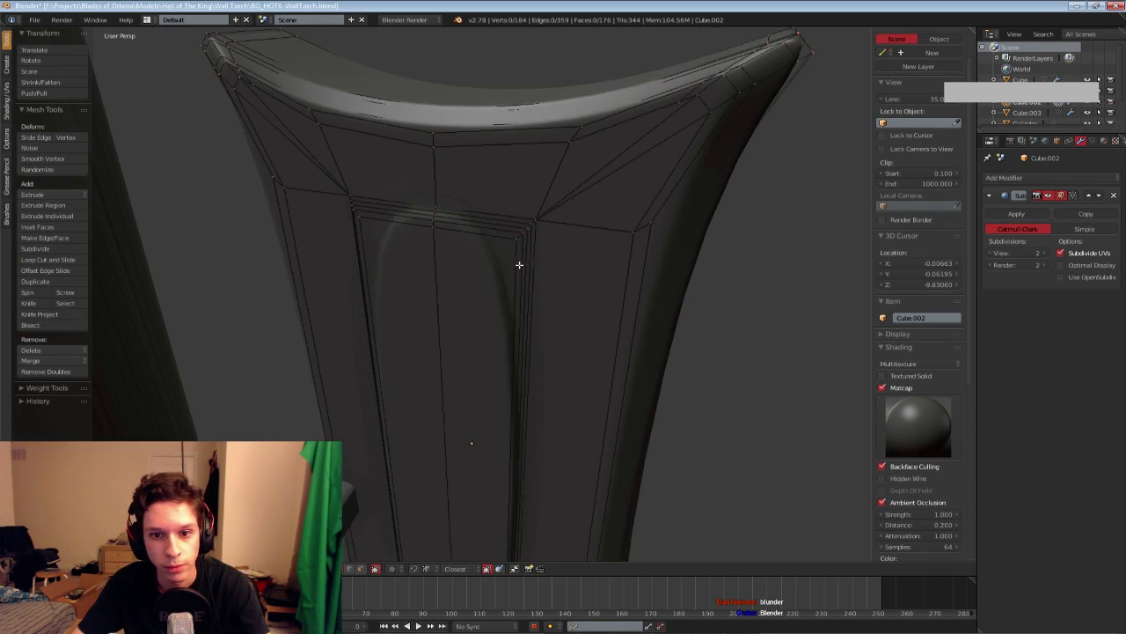
scroll(408, 258, up, 2)
mouse_move(494, 243)
middle_down()
mouse_move(409, 258)
mouse_move(498, 241)
middle_up()
alt+right_click(368, 249)
alt+shift+right_click(478, 193)
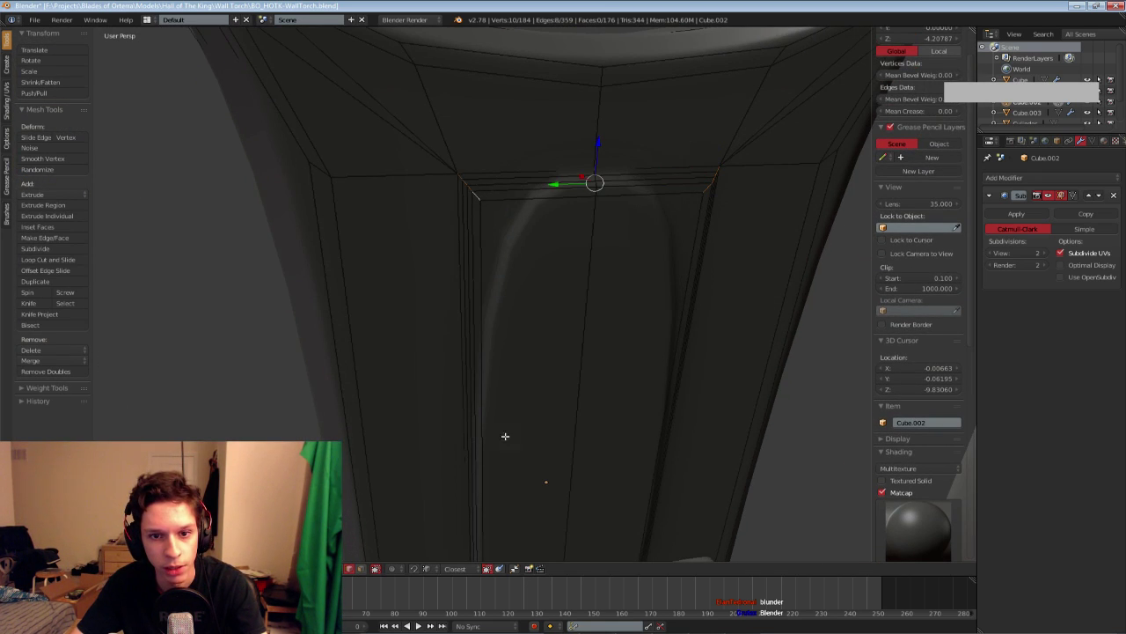
middle_drag(505, 437, 496, 395)
scroll(498, 398, down, 2)
alt+shift+right_click(487, 506)
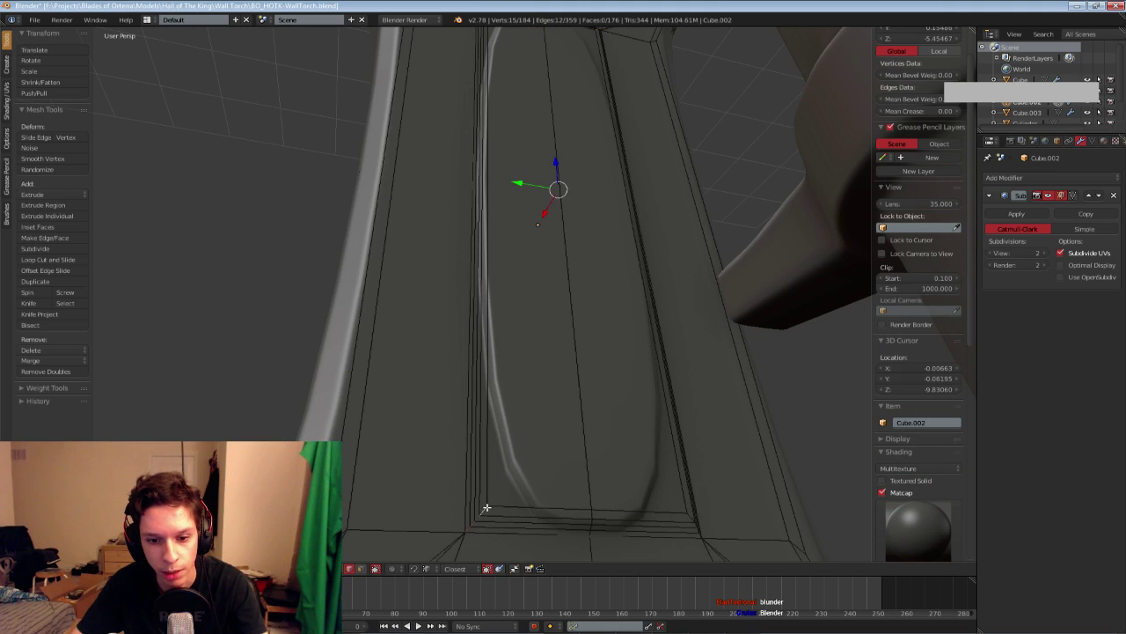
middle_drag(486, 507, 428, 434)
key(ctrl+b)
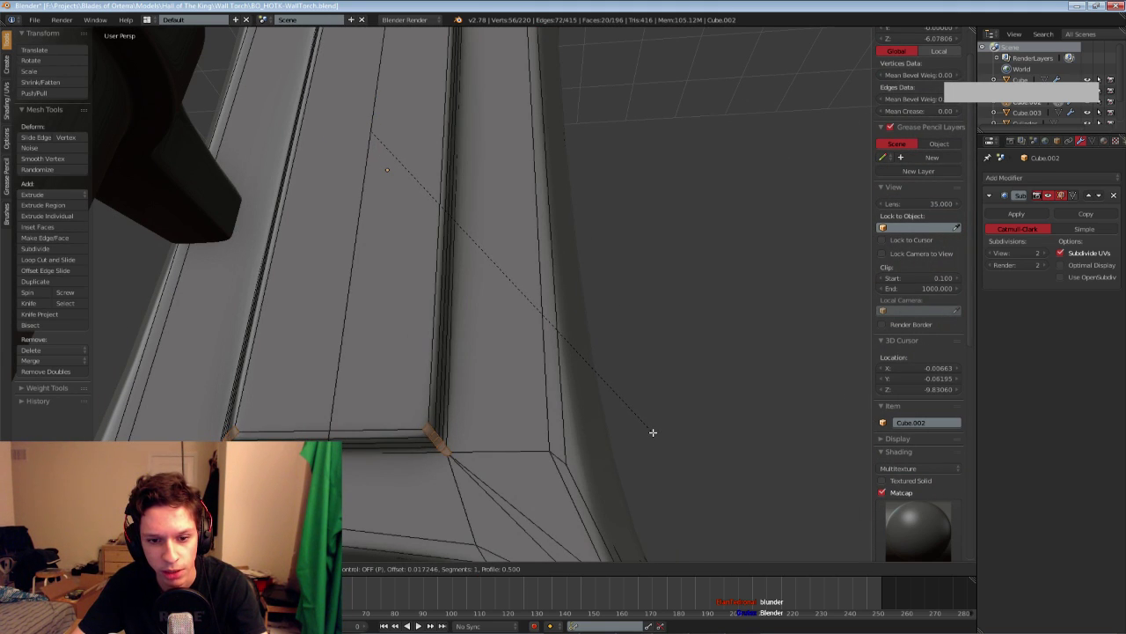
click(653, 432)
Connect the two inner corner vertices across the lower end of the raised panel's front
key(Tab)
scroll(643, 429, down, 4)
middle_drag(581, 429, 528, 420)
key(Tab)
scroll(449, 381, up, 5)
shift+middle_drag(432, 407, 463, 375)
key(a)
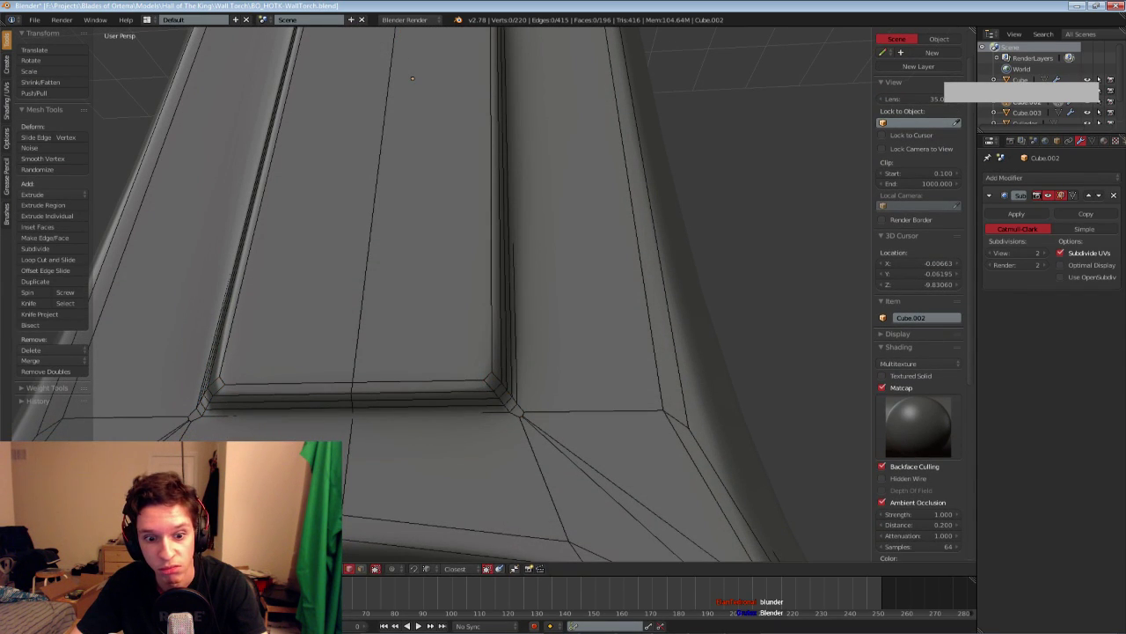
right_click(490, 373)
shift+right_click(220, 377)
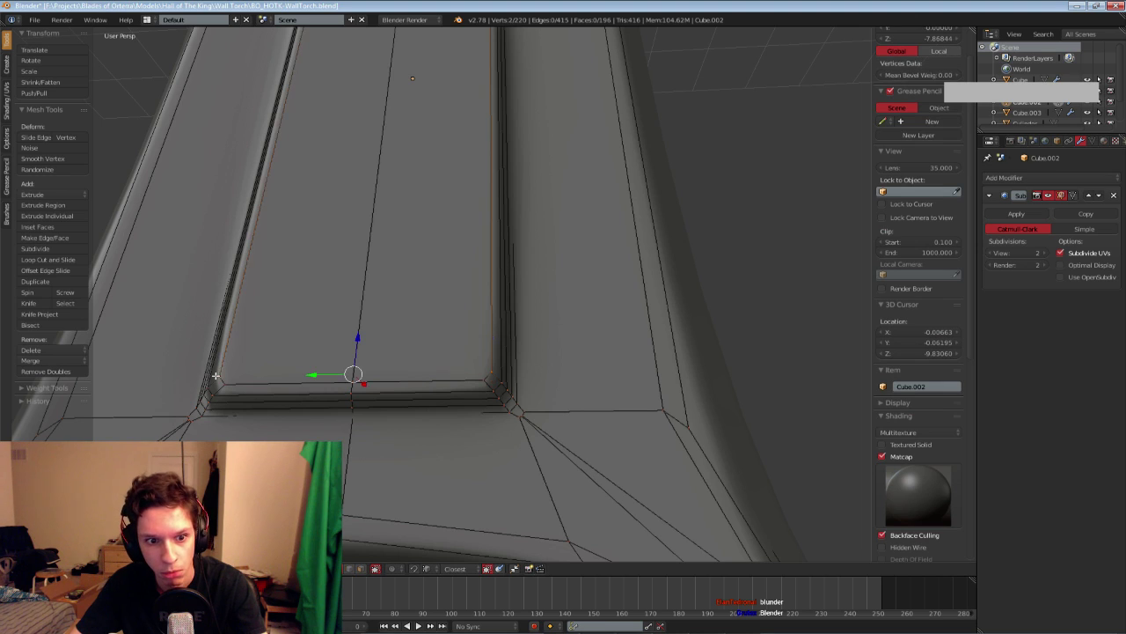
key(j)
key(a)
Connect the matching inner corner vertices across the upper end of the raised panel's front
scroll(377, 309, down, 5)
middle_drag(377, 310, 492, 244)
scroll(493, 243, up, 3)
right_click(493, 244)
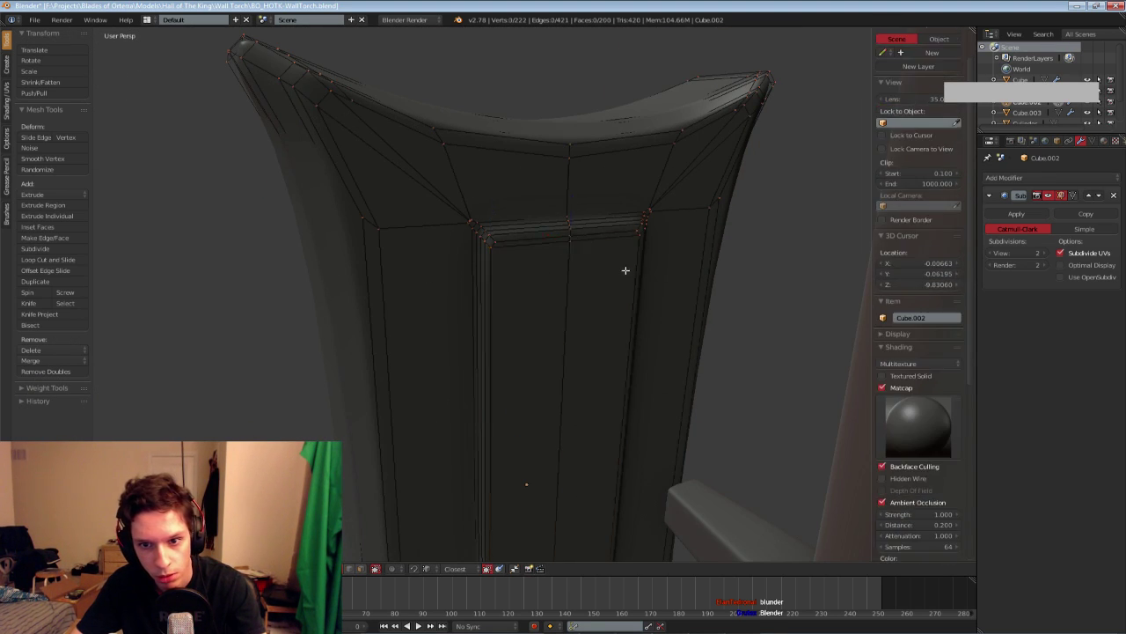
Merge two neighbouring vertices at one upper corner of the raised panel's border
scroll(539, 179, up, 4)
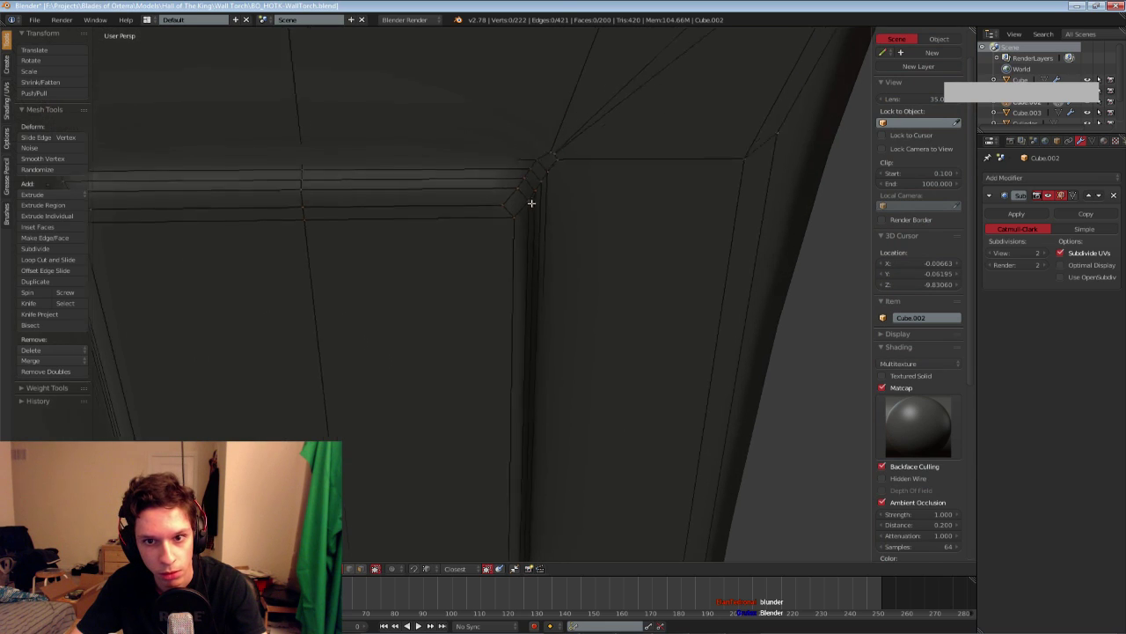
key(b)
click(628, 130)
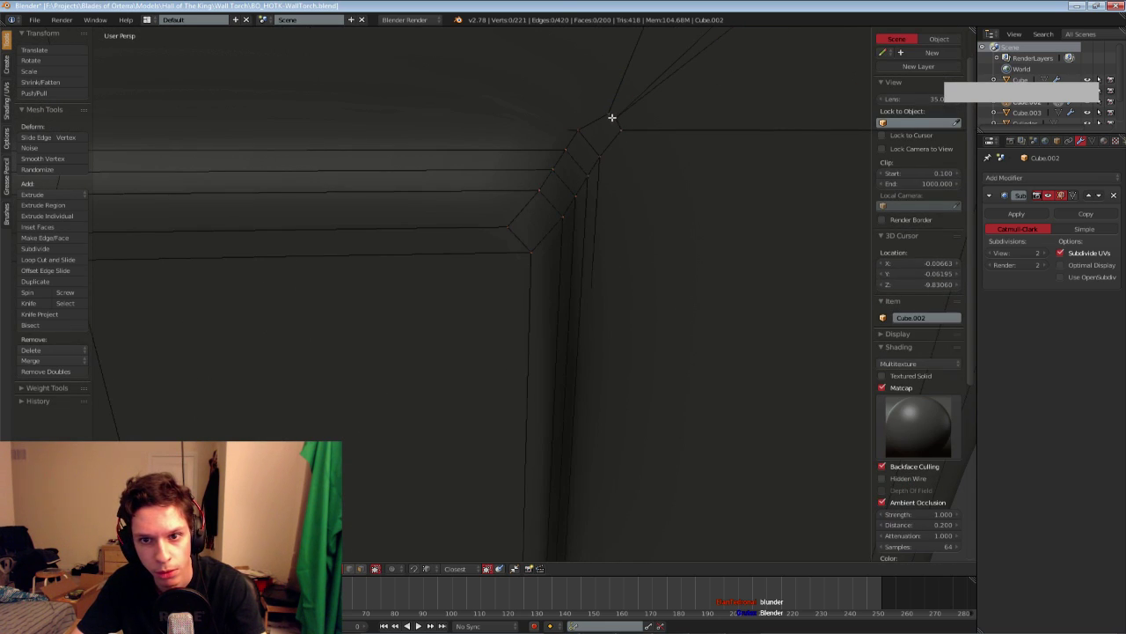
Try to merge the doubled outer vertices at the raised panel's upper corners and check the smoothed result
right_click(610, 117)
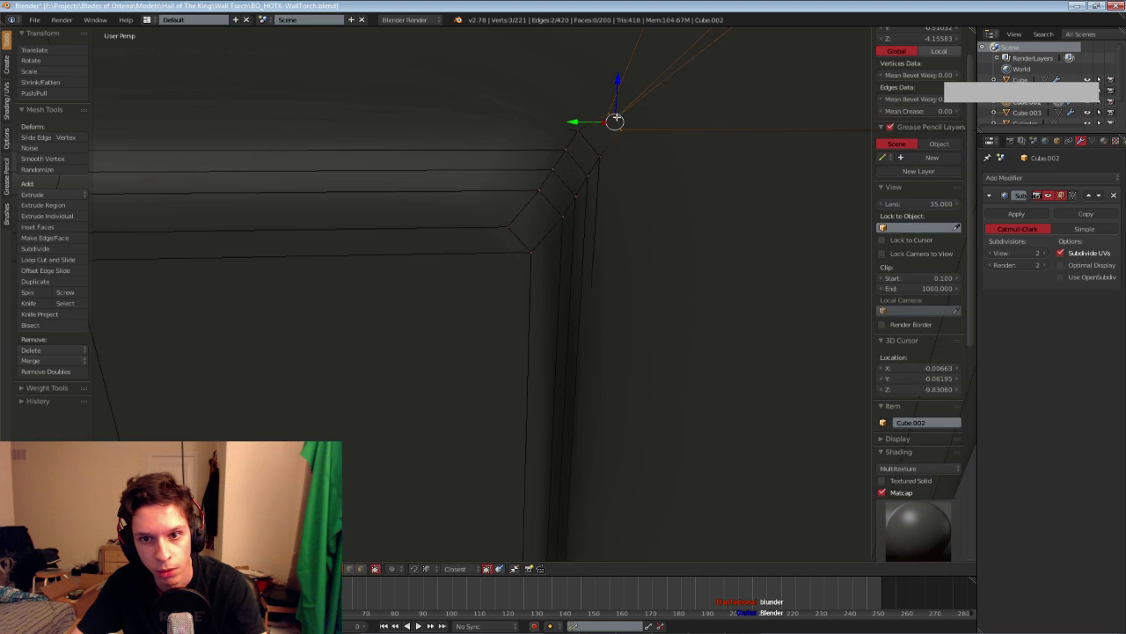
click(609, 106)
middle_drag(623, 166, 400, 222)
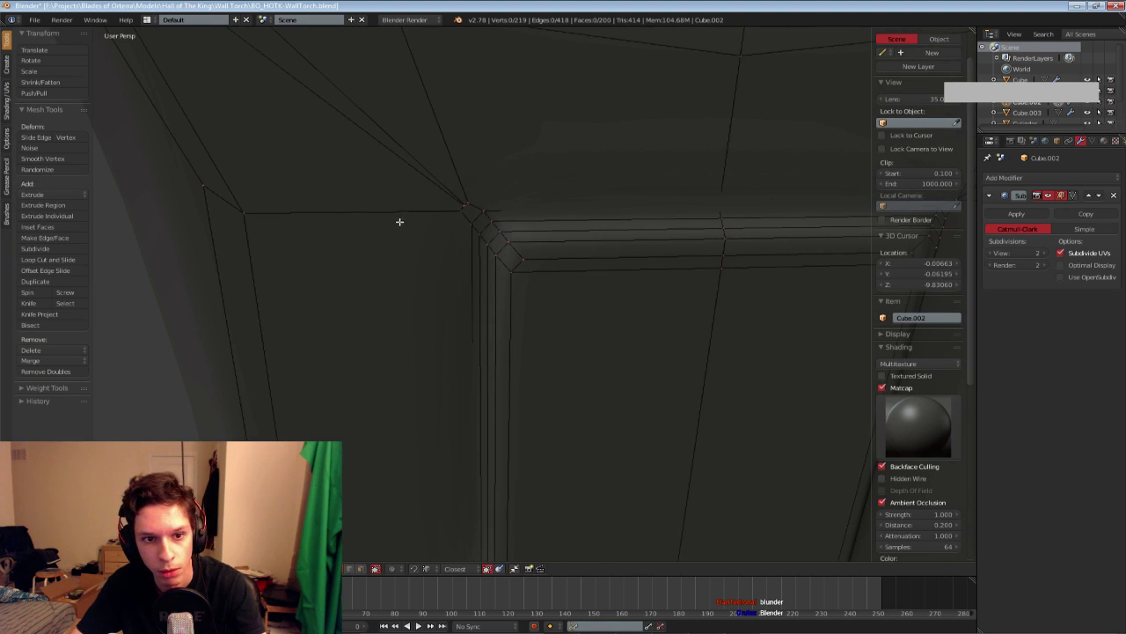
drag(465, 216, 471, 220)
key(alt+m)
click(473, 221)
key(Tab)
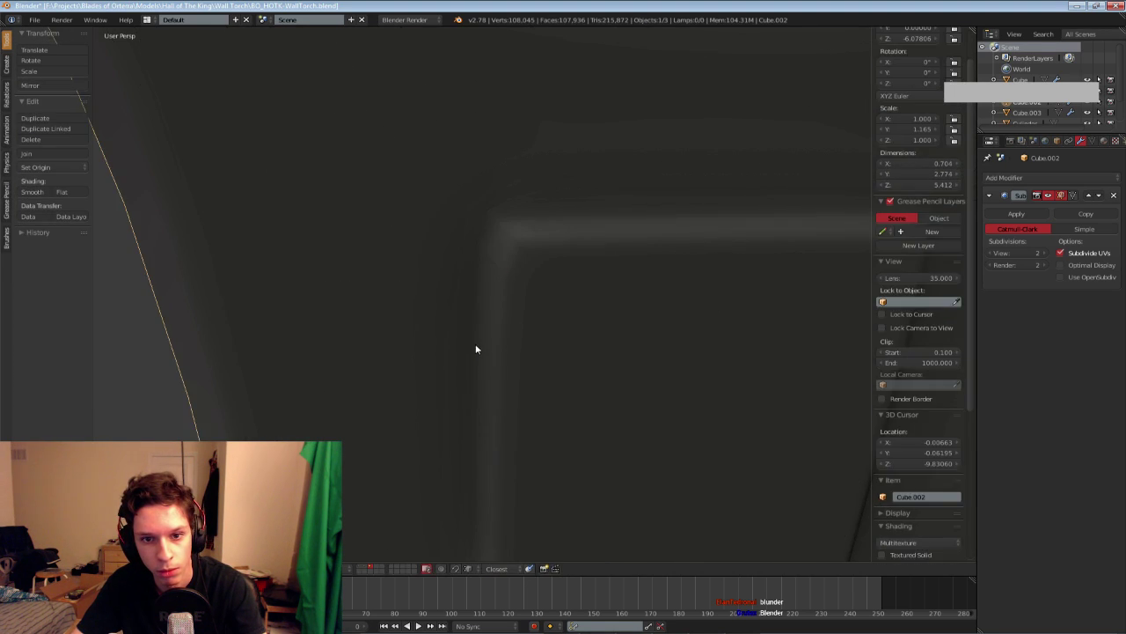
scroll(475, 347, down, 6)
middle_drag(475, 348, 434, 312)
key(Tab)
right_click(470, 287)
Undo the last vertex merges at the raised panel's upper corners
key(a)
key(ctrl+z)
key(ctrl+z)
key(Tab)
scroll(433, 311, up, 1)
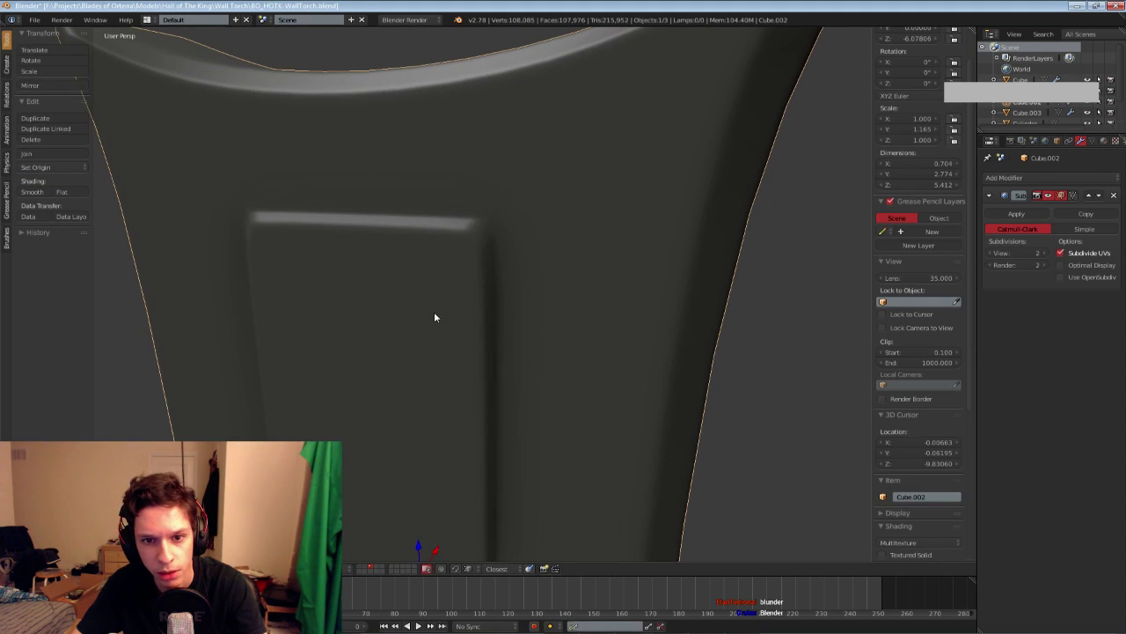
Connect the outermost upper corner vertices with an edge running across the plate just above the raised panel
scroll(434, 312, up, 2)
key(Tab)
key(a)
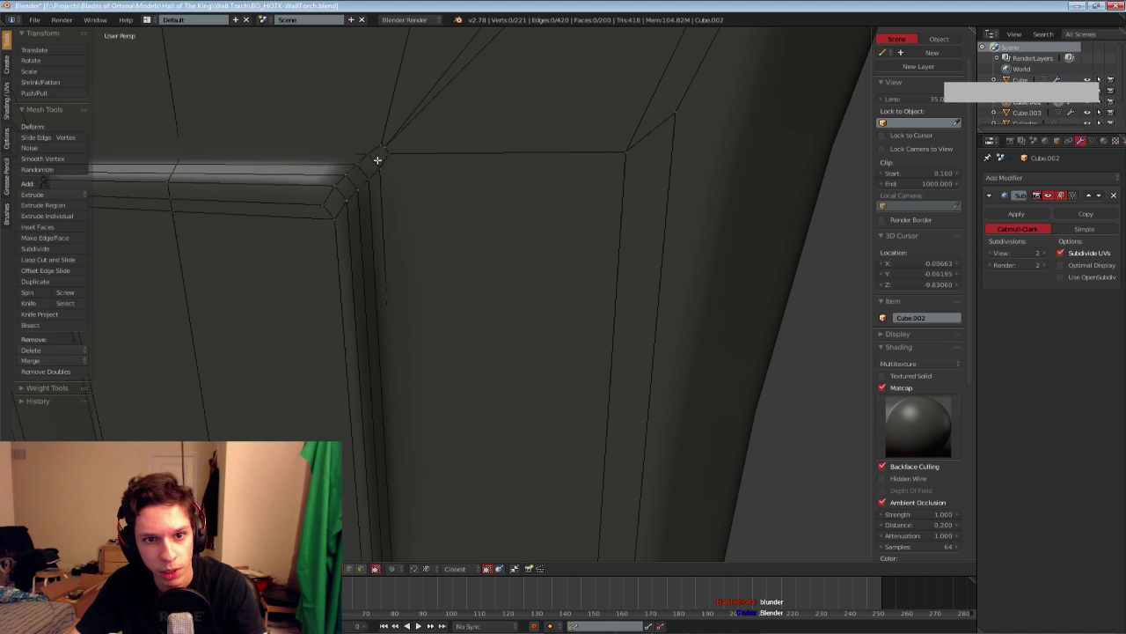
right_click(380, 147)
middle_drag(380, 146, 358, 171)
key(j)
key(a)
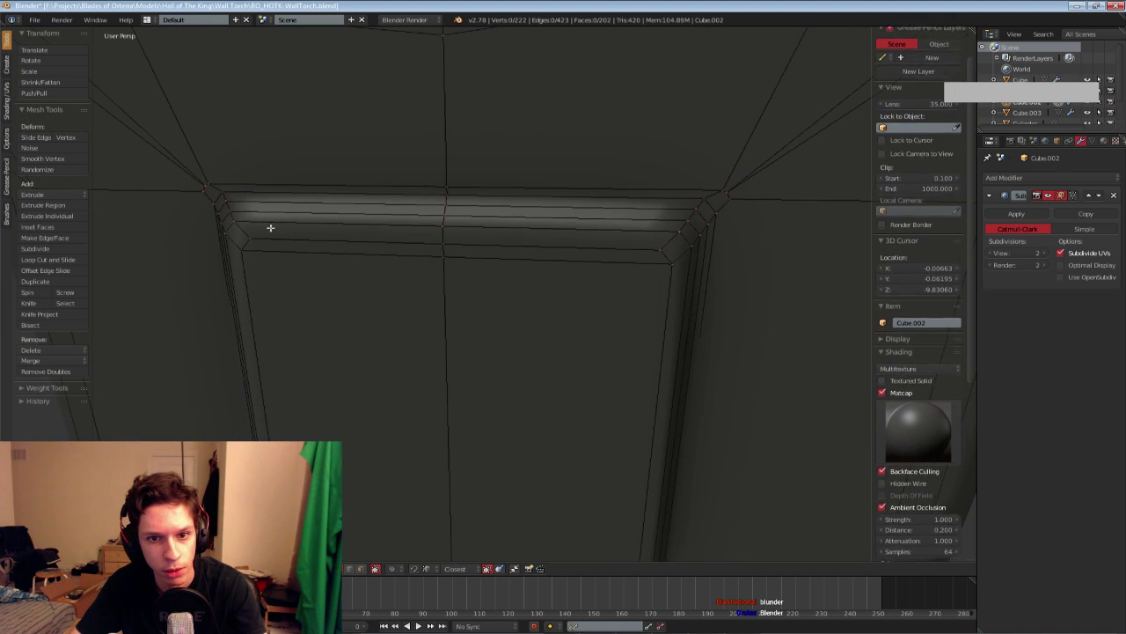
Connect the outer upper and lower corner vertices with an edge along one side of the raised panel
middle_drag(270, 226, 400, 277)
scroll(400, 276, down, 5)
scroll(419, 178, up, 2)
right_click(406, 91)
middle_drag(405, 90, 506, 247)
scroll(527, 250, up, 7)
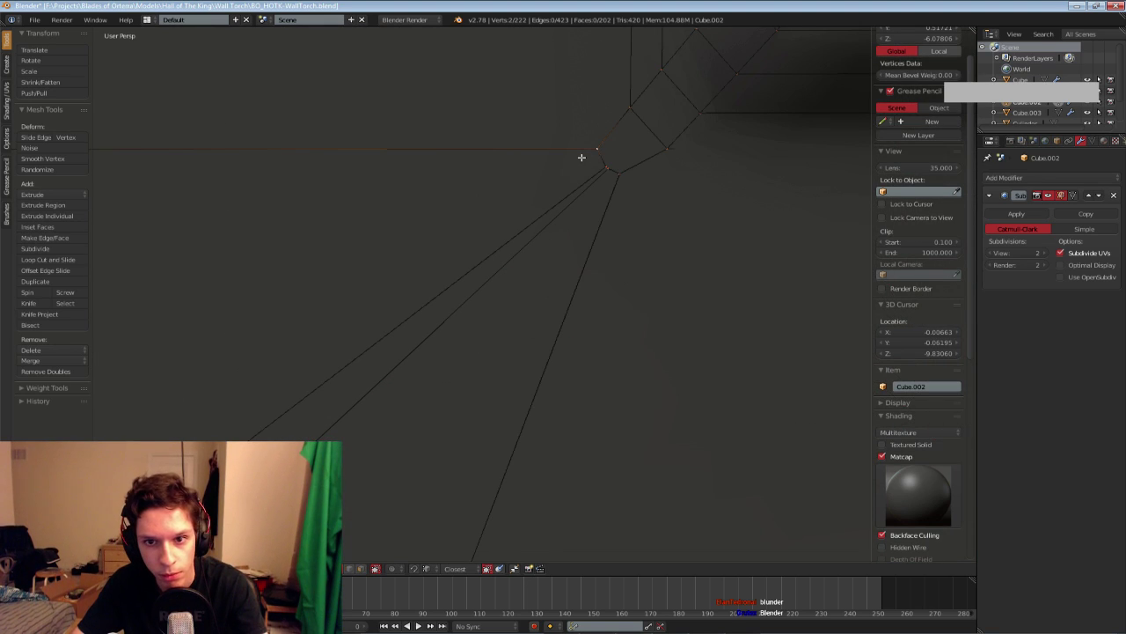
key(j)
key(a)
Connect the outer lower corner vertices with an edge running across the plate just below the raised panel
right_click(621, 174)
scroll(624, 173, down, 7)
shift+middle_drag(624, 174, 493, 221)
shift+middle_drag(692, 282, 545, 290)
scroll(408, 304, up, 3)
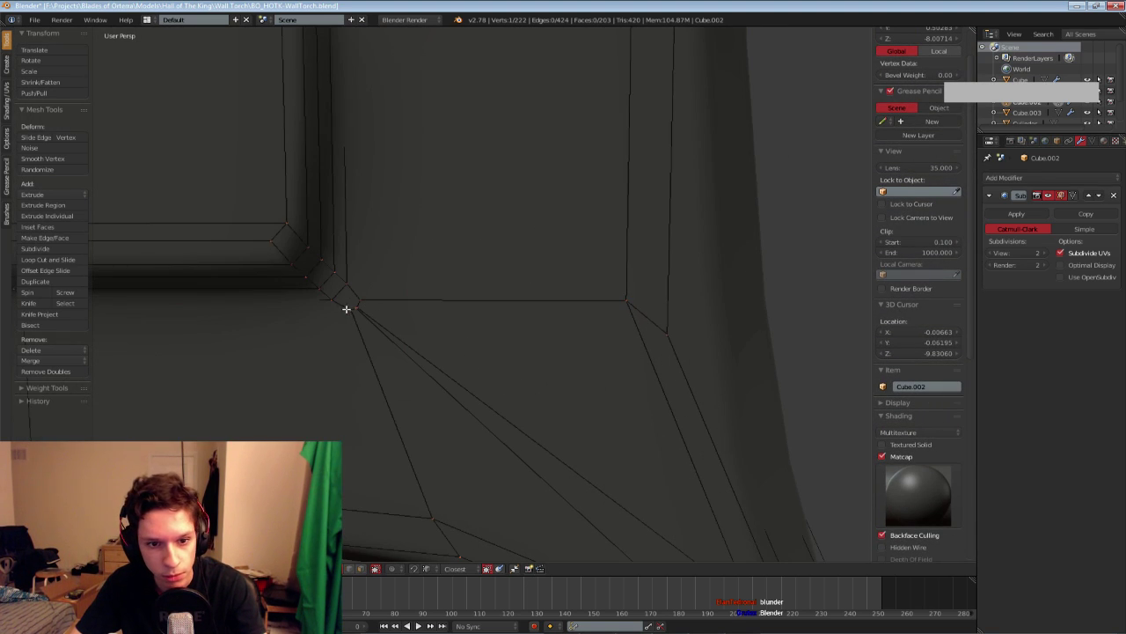
shift+right_click(347, 309)
key(j)
Connect the outer lower and upper corner vertices along the raised panel's remaining side and check the smoothed plate
key(a)
right_click(364, 292)
shift+middle_drag(364, 292, 463, 171)
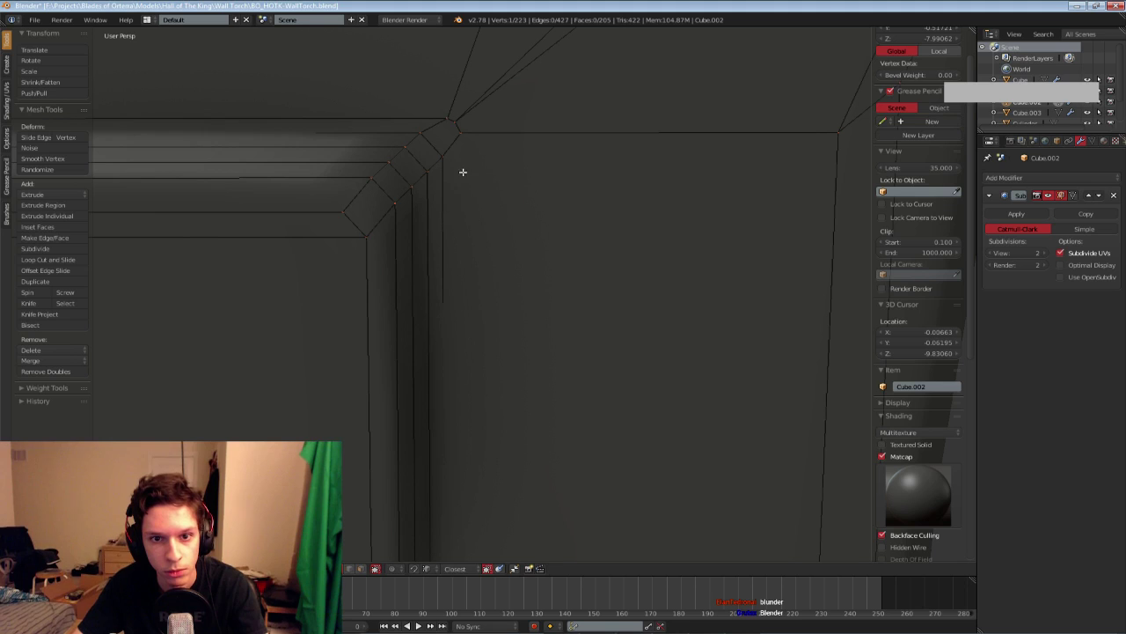
key(Tab)
scroll(461, 290, down, 5)
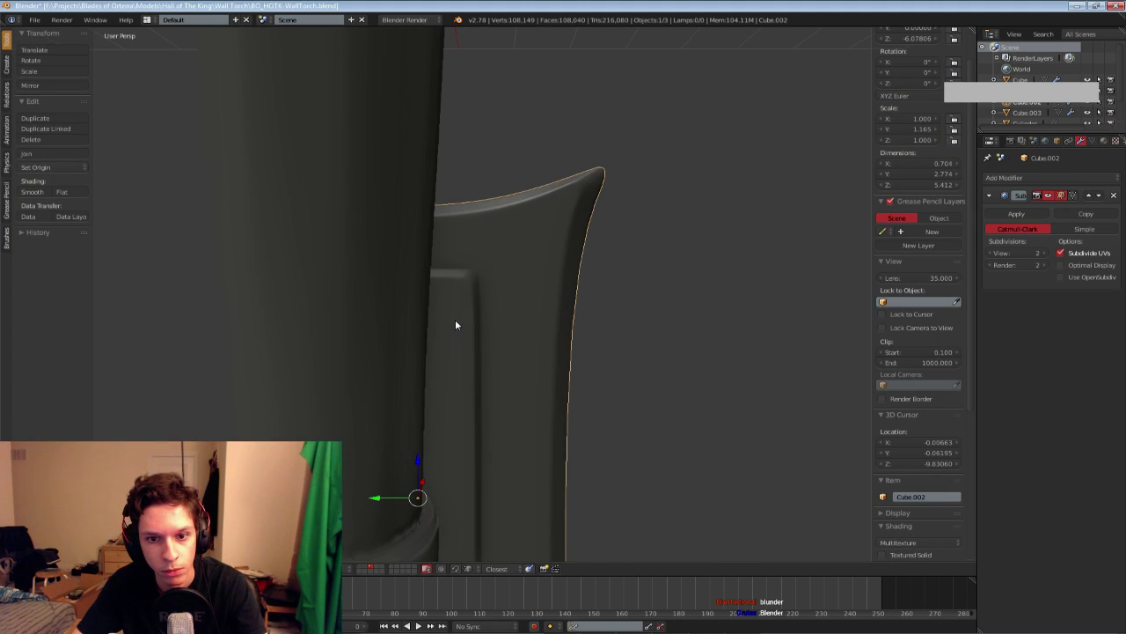
middle_drag(455, 318, 432, 325)
Merge the doubled outer vertices at the raised panel's upper left corner into one vertex and check the smoothed corner
key(Tab)
scroll(452, 309, up, 6)
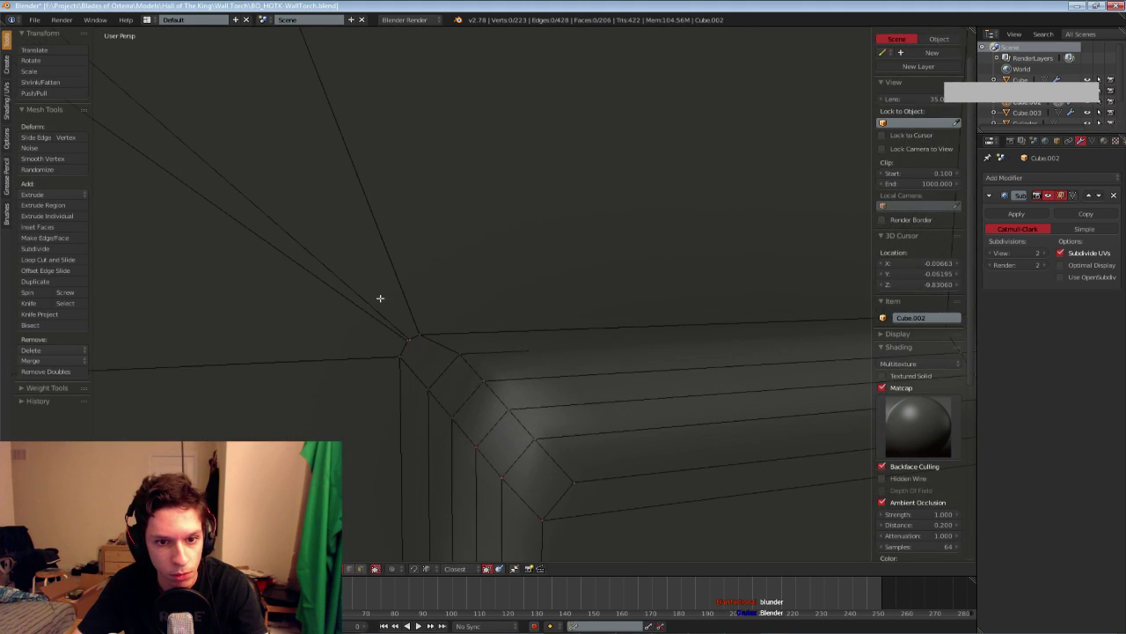
key(a)
key(b)
right_click(403, 342)
key(ctrl+z)
key(ctrl+z)
key(ctrl+z)
key(ctrl+z)
key(ctrl+z)
key(ctrl+z)
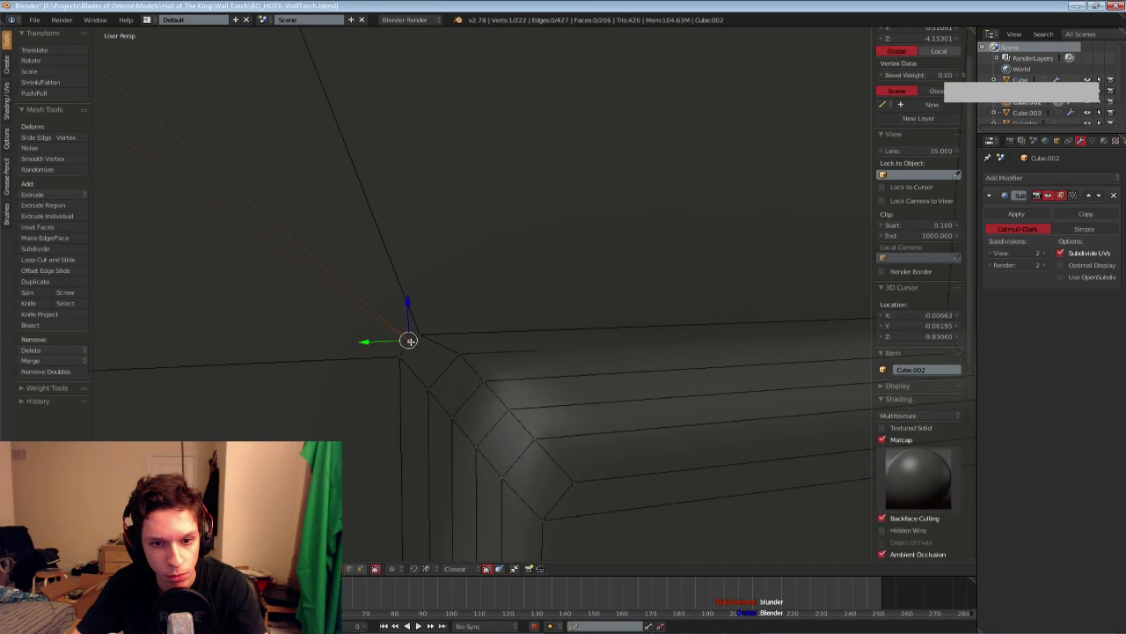
right_click(410, 343)
key(a)
key(Tab)
scroll(452, 390, down, 8)
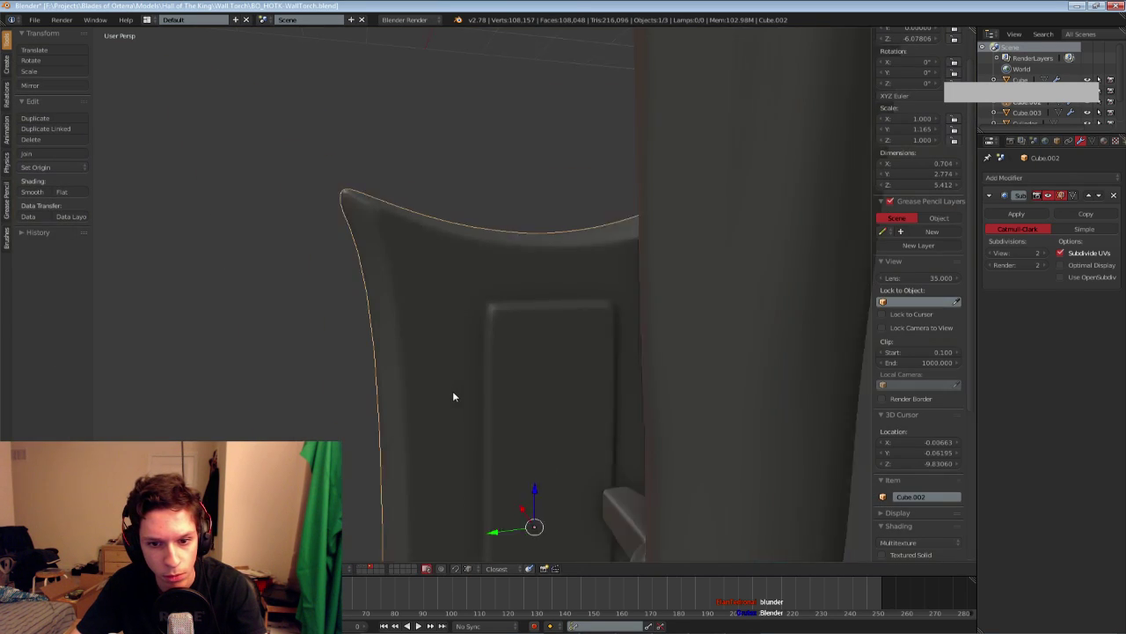
middle_drag(453, 391, 619, 249)
Merge the doubled outer vertices at the raised panel's lower left corner into one vertex
scroll(490, 263, up, 8)
scroll(493, 262, down, 3)
key(Tab)
scroll(519, 277, up, 3)
right_click(519, 269)
key(a)
key(b)
drag(399, 332, 417, 347)
key(alt+m)
click(417, 347)
Connect the merged vertex at the panel's lower left corner to the neighbouring bevel corner vertices with two edges
shift+right_click(430, 291)
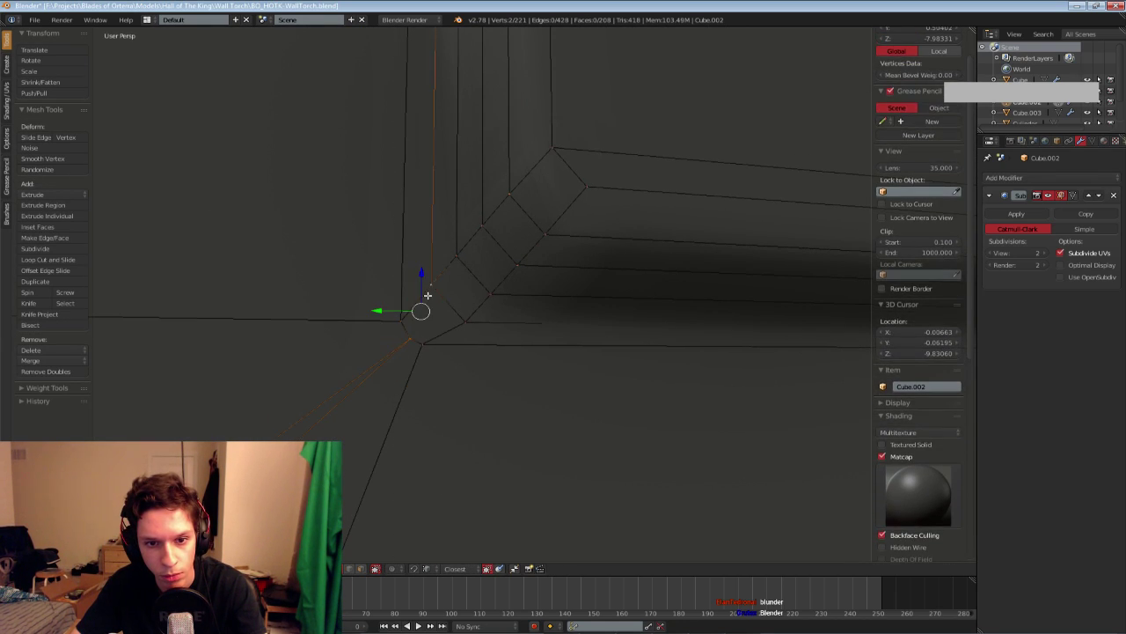
key(j)
key(a)
right_click(469, 322)
shift+right_click(413, 337)
key(j)
key(a)
Merge the doubled outer vertices at the raised panel's lower right corner at their center
scroll(469, 372, down, 7)
middle_drag(498, 372, 443, 372)
scroll(444, 372, up, 3)
scroll(370, 306, up, 5)
shift+middle_drag(370, 307, 463, 328)
key(b)
drag(543, 333, 561, 349)
key(alt+m)
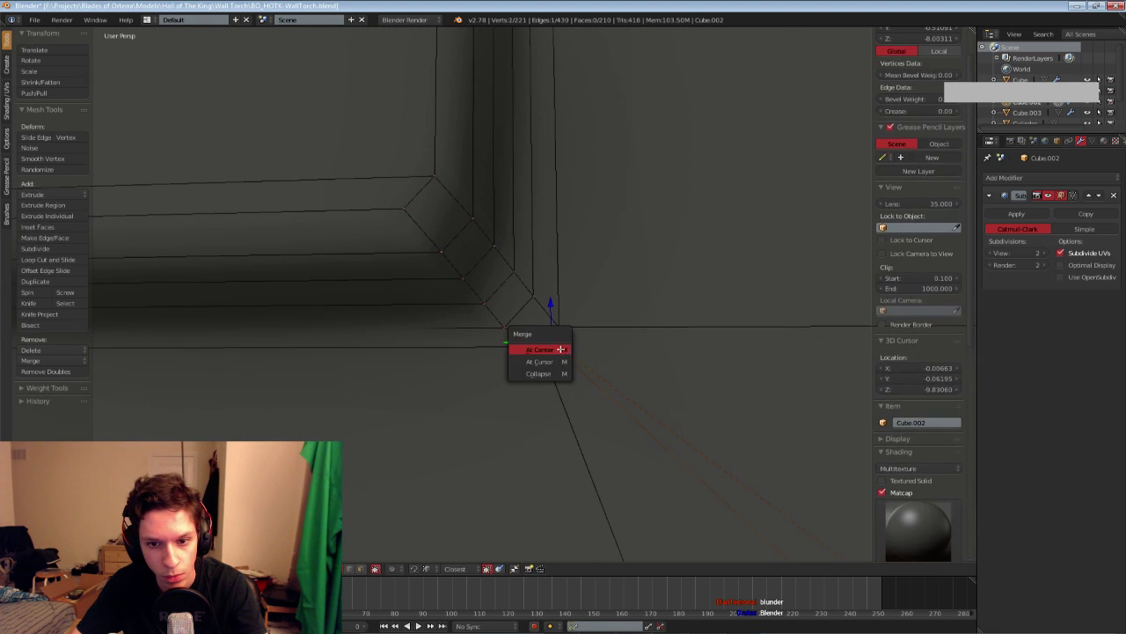
click(554, 350)
Connect the merged outer vertices to the neighbouring bevel corner vertices at the panel's lower right and upper right corners
key(f)
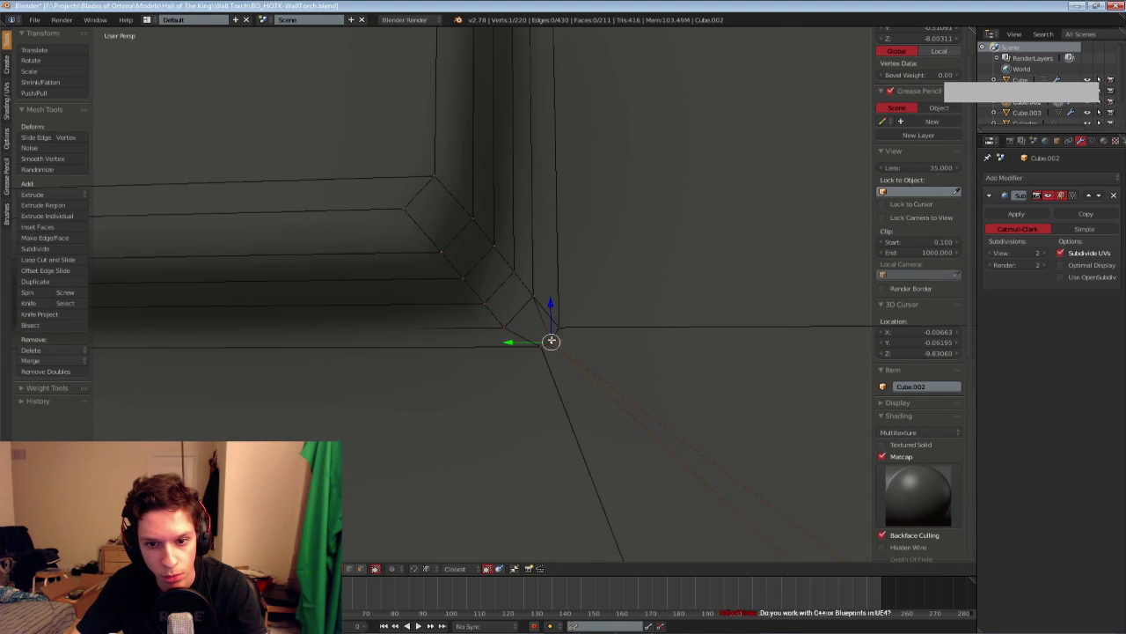
key(f)
middle_drag(511, 329, 495, 311)
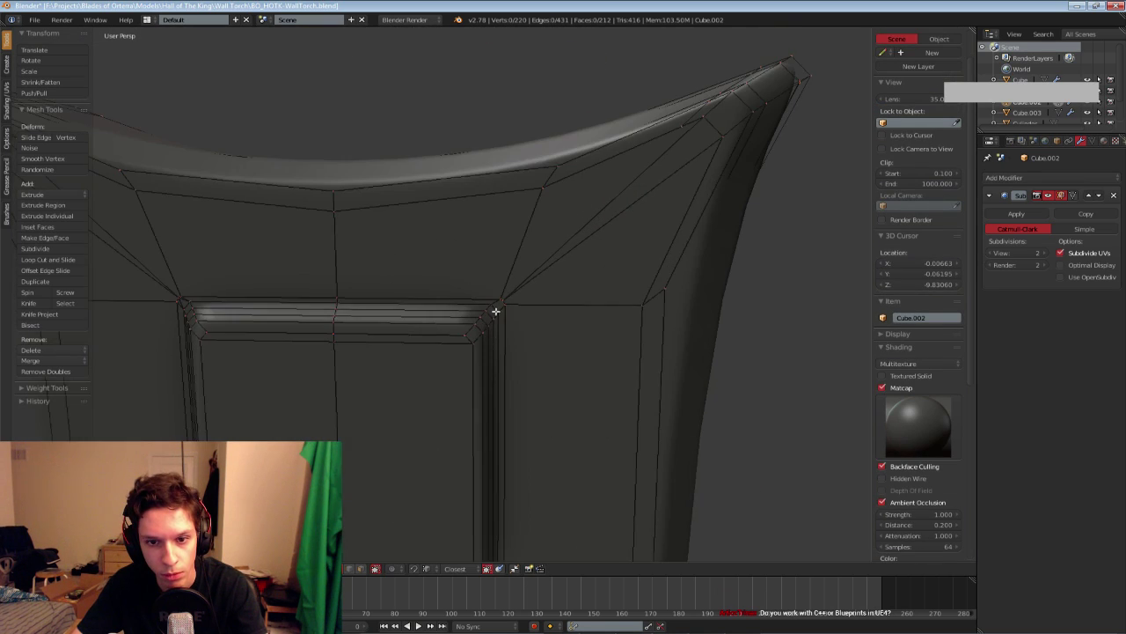
scroll(497, 312, up, 2)
scroll(557, 337, down, 1)
right_click(529, 317)
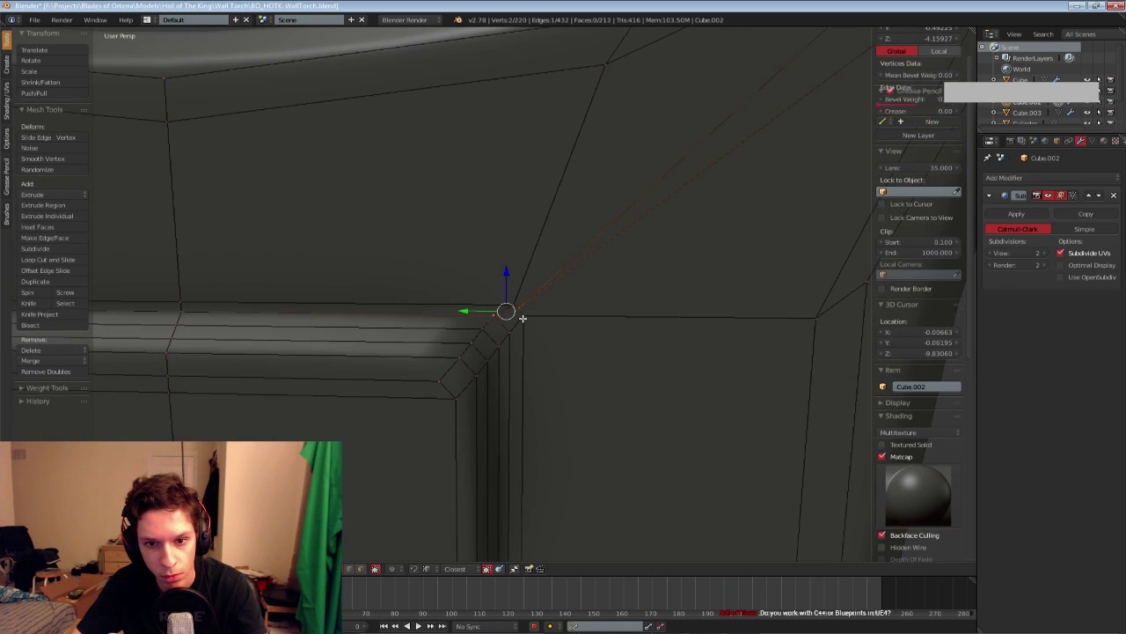
key(f)
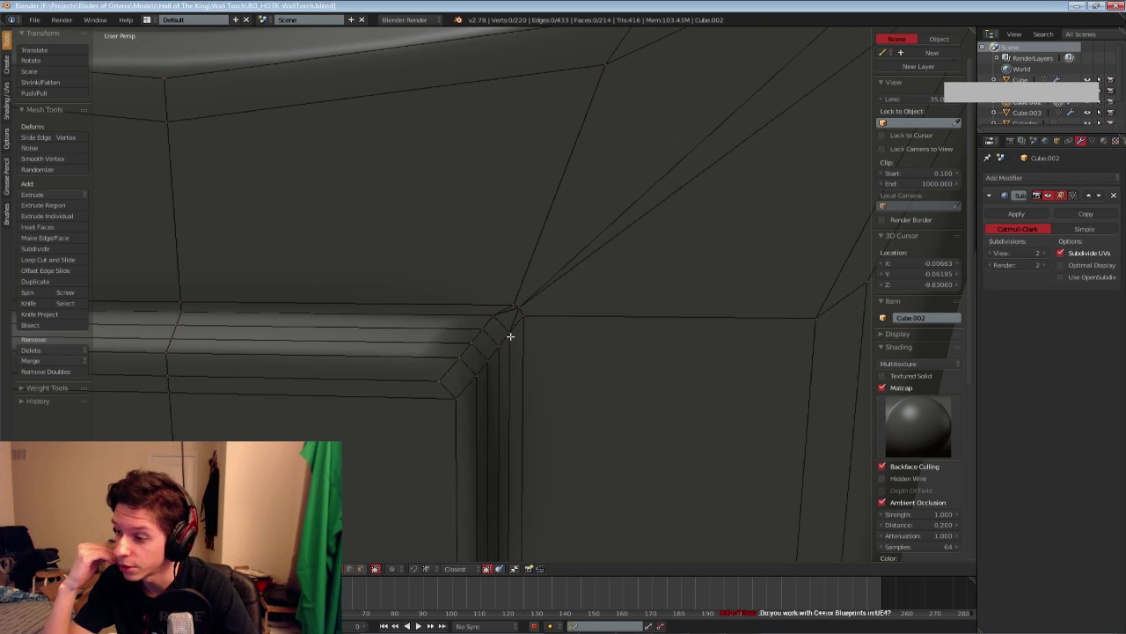
Save the wall torch file over the existing version and check the smoothed wall plate
key(Tab)
scroll(497, 313, down, 6)
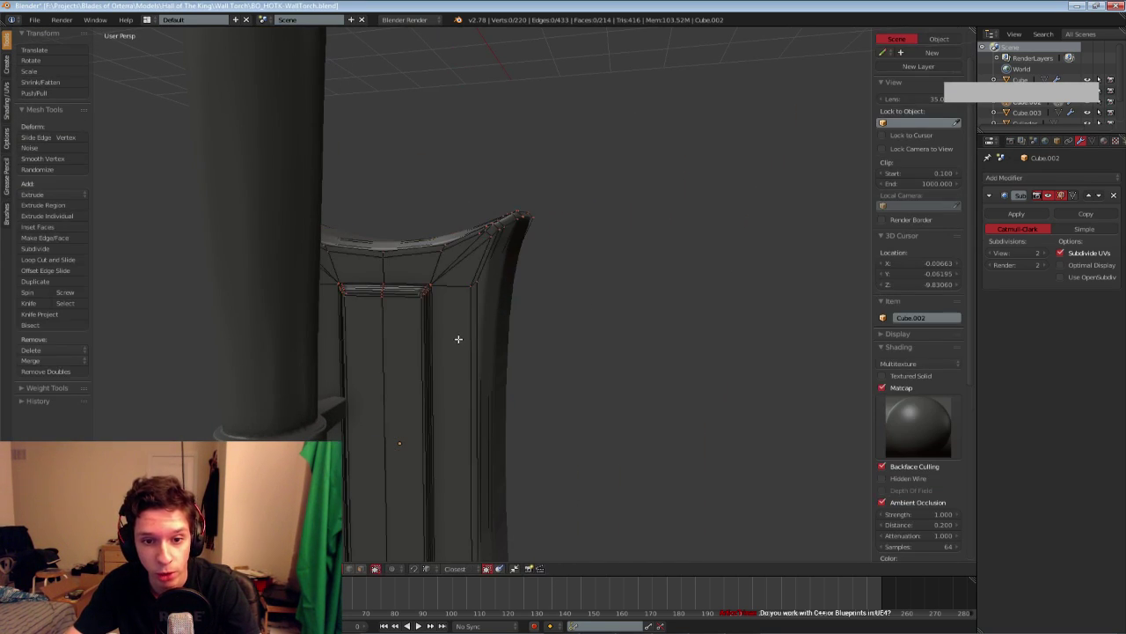
middle_drag(478, 289, 409, 304)
shift+middle_drag(322, 312, 490, 296)
key(ctrl+s)
click(380, 278)
scroll(461, 301, down, 5)
key(ctrl+s)
click(529, 339)
key(ctrl+s)
click(387, 318)
scroll(388, 317, up, 6)
key(Tab)
scroll(490, 297, up, 2)
scroll(566, 243, down, 3)
middle_drag(566, 244, 494, 299)
key(ctrl+s)
click(478, 294)
Add a centered horizontal loop cut around the middle of the wall plate
key(Tab)
scroll(495, 299, up, 2)
key(Tab)
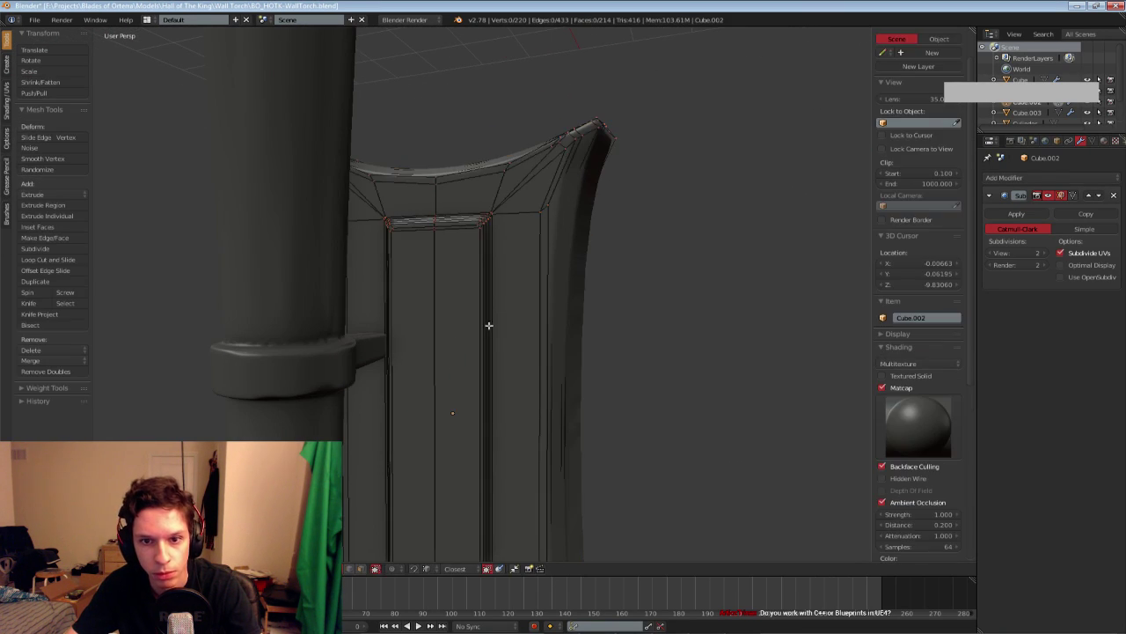
key(Tab)
key(Tab)
key(ctrl+r)
click(481, 347)
right_click(485, 284)
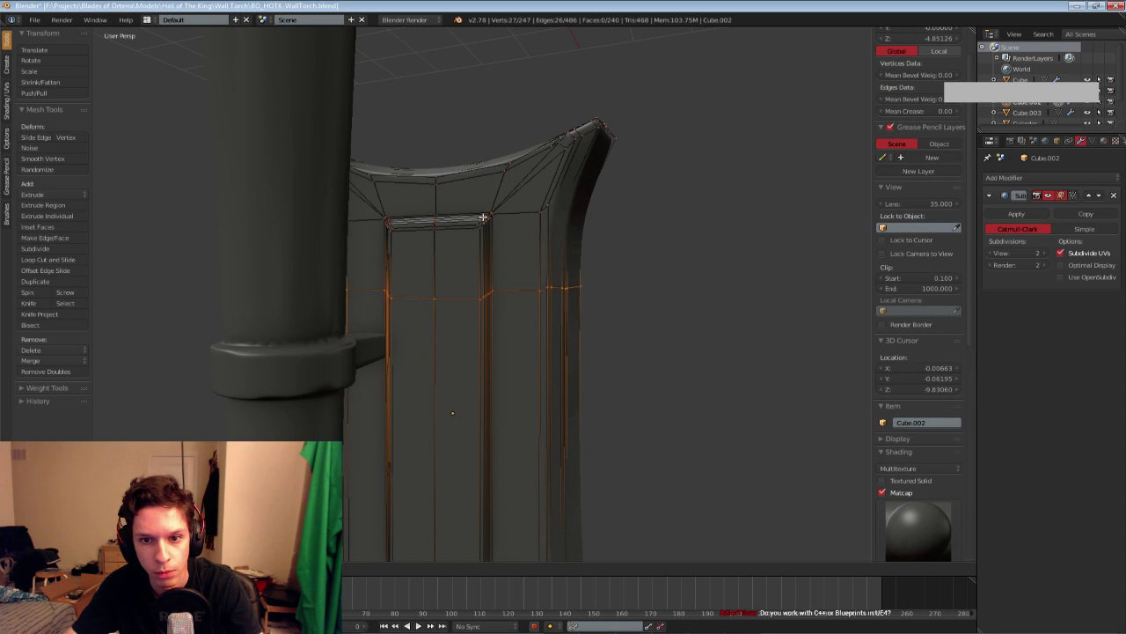
Bevel the new middle loop into two supporting loops spread toward the raised panel's upper and lower ends
middle_drag(483, 177, 489, 255)
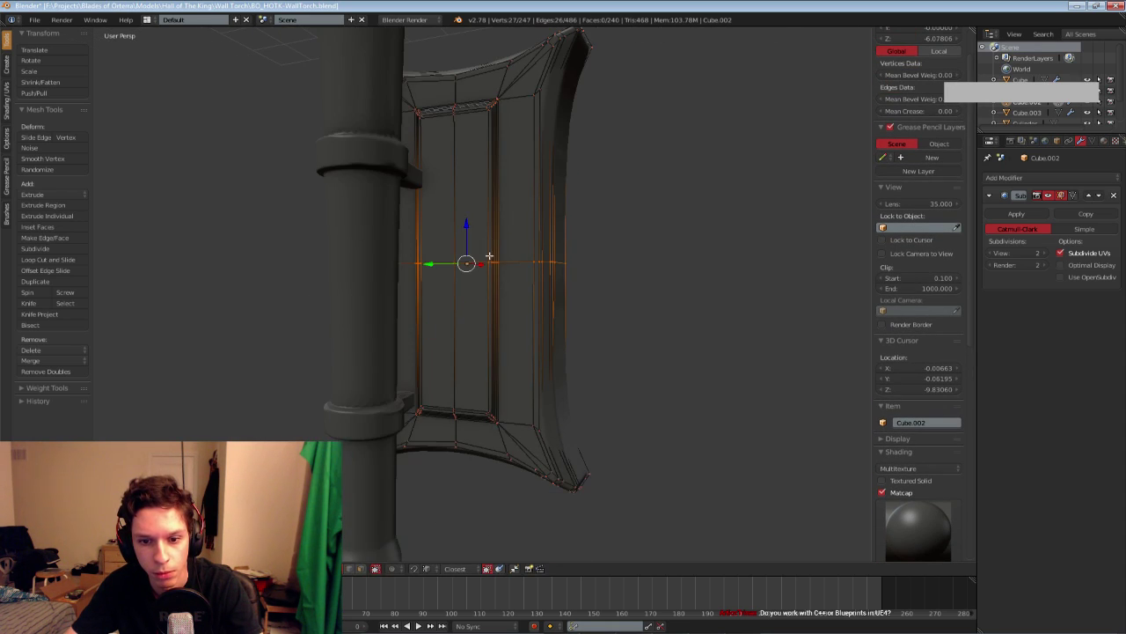
key(ctrl+b)
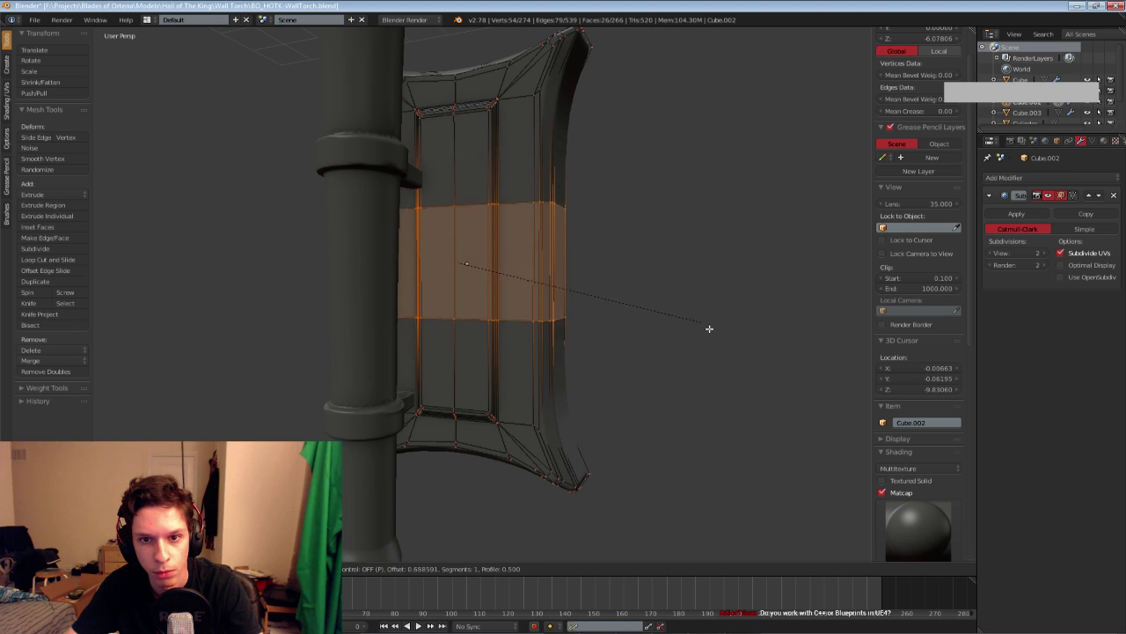
click(784, 369)
Examine the smoothed wall plate, its raised panel and its flared corners from several views
key(Tab)
scroll(525, 257, up, 1)
middle_drag(533, 232, 492, 347)
key(Tab)
key(Tab)
scroll(533, 271, down, 1)
key(Tab)
key(Tab)
scroll(550, 278, down, 4)
key(a)
key(1)
scroll(512, 315, up, 1)
key(2)
key(3)
key(1)
scroll(492, 347, up, 3)
key(3)
key(1)
key(3)
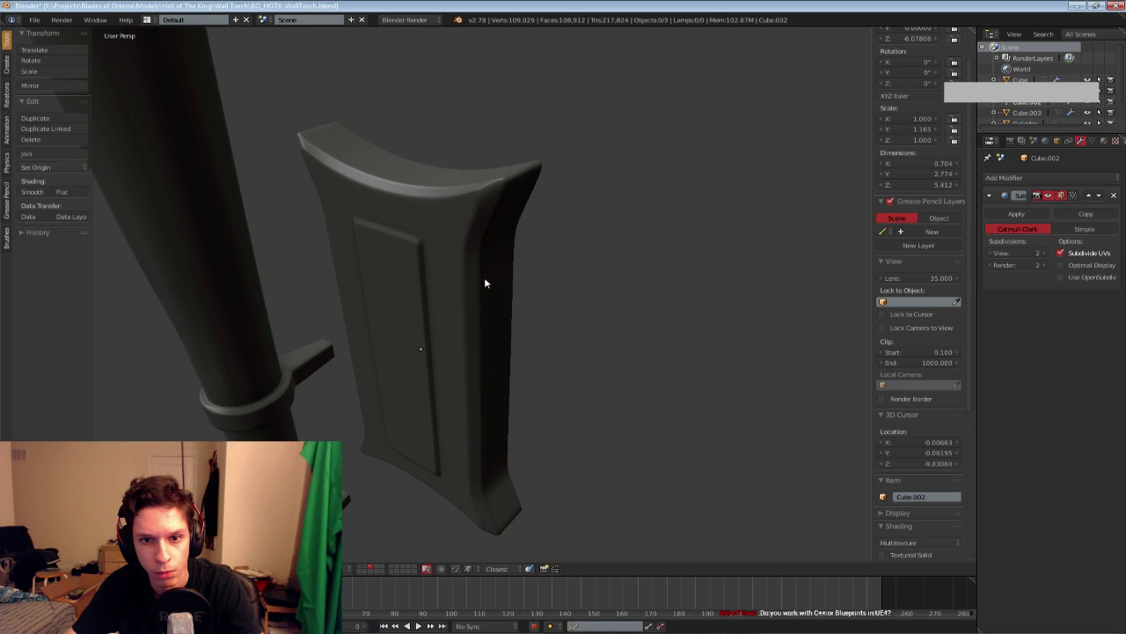
Add a centered supporting edge loop across each of the wall plate's two upper flared corners
key(Tab)
middle_drag(484, 251, 480, 271)
scroll(480, 272, up, 2)
key(a)
alt+right_click(528, 184)
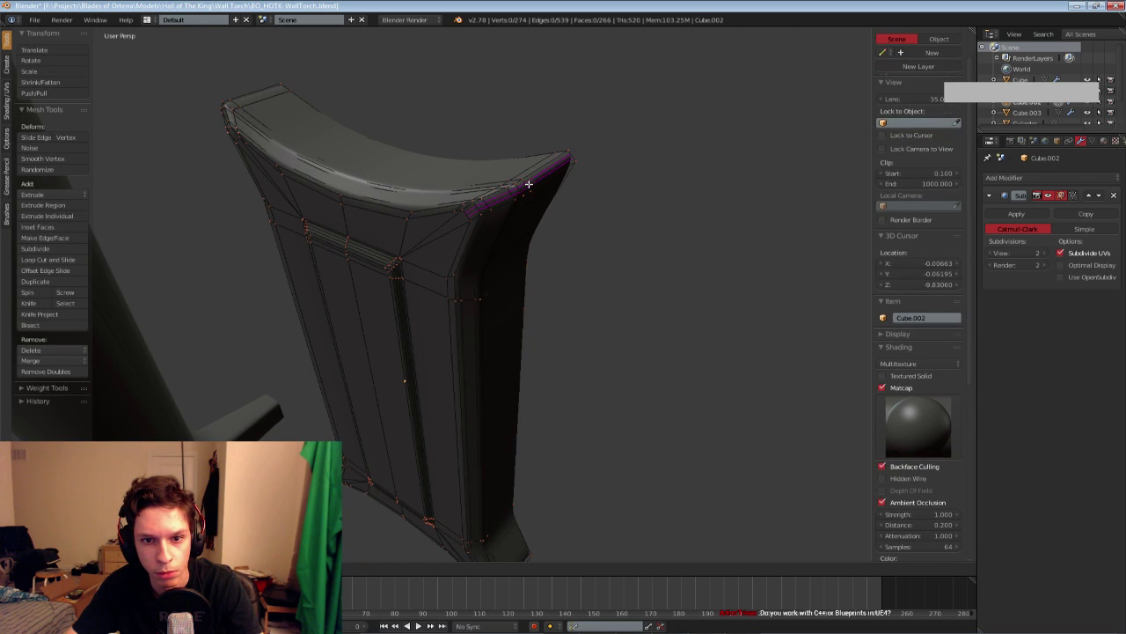
click(528, 184)
right_click(529, 184)
key(a)
middle_drag(483, 211, 425, 181)
click(356, 147)
right_click(356, 147)
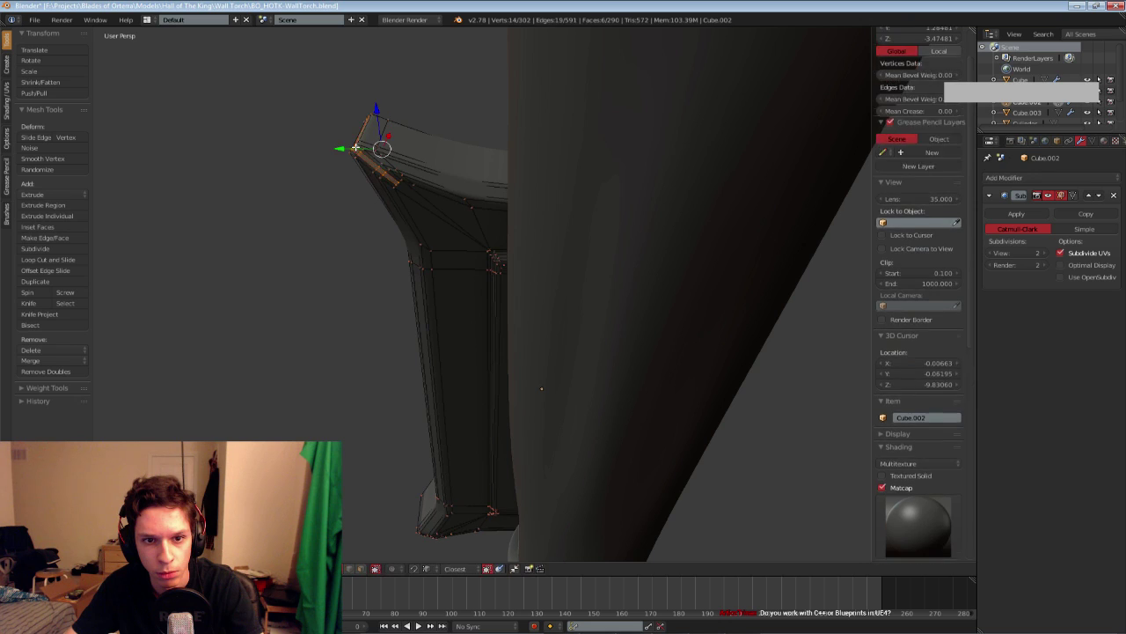
Add a centered supporting edge loop across each of the wall plate's two lower flared corners
key(a)
middle_drag(355, 146, 668, 337)
scroll(443, 362, up, 2)
click(415, 383)
click(697, 337)
right_click(697, 336)
scroll(686, 324, up, 2)
key(a)
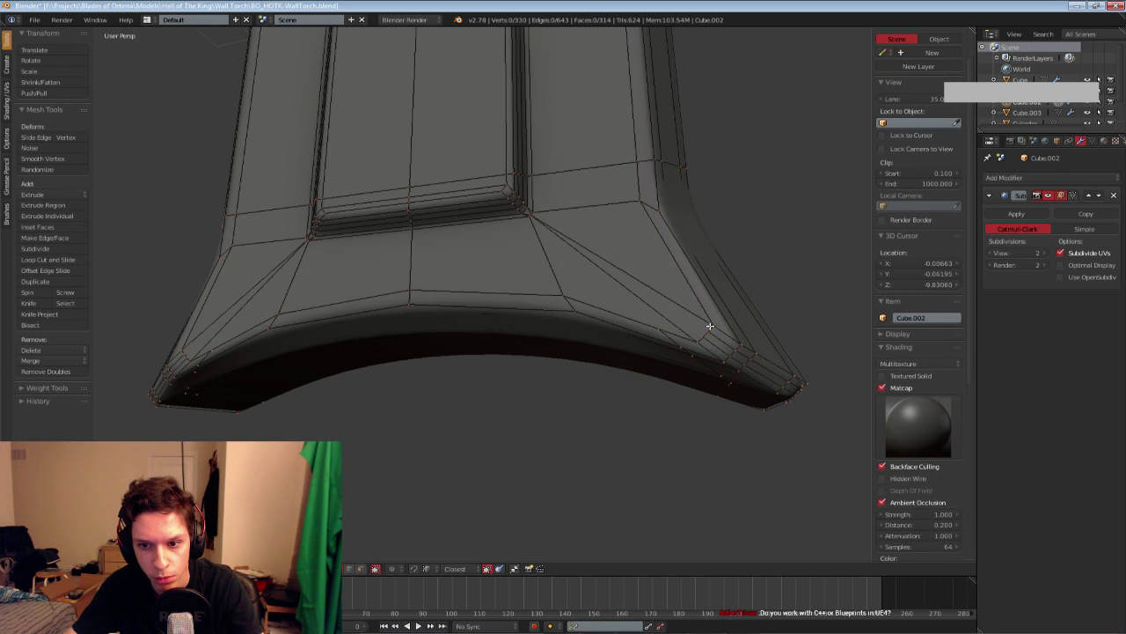
right_click(699, 332)
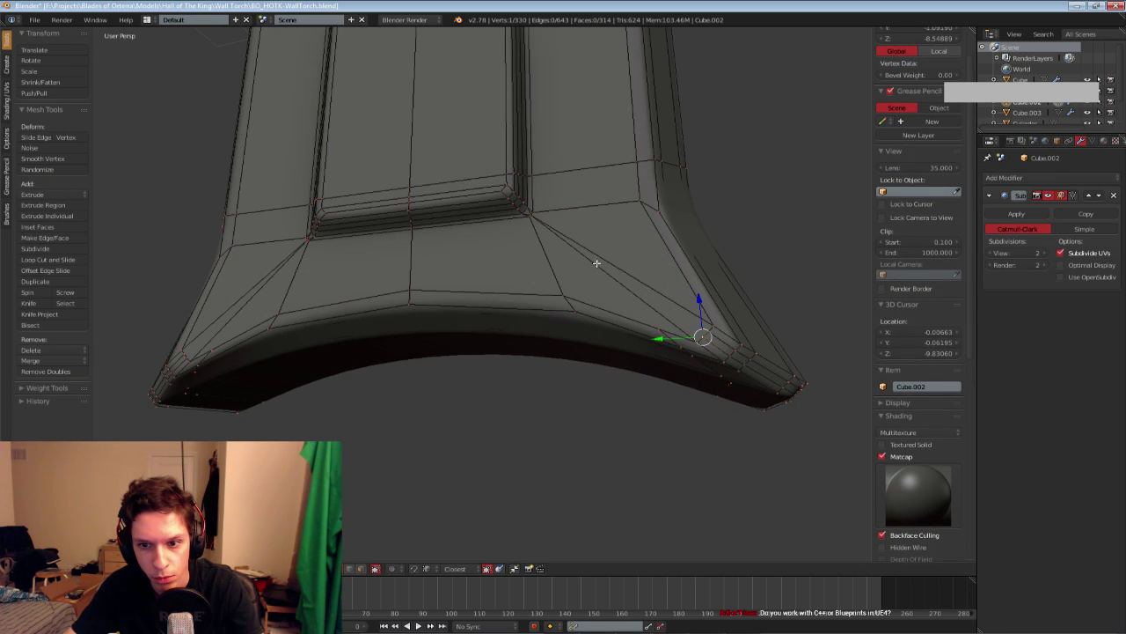
shift+right_click(712, 328)
key(a)
right_click(711, 329)
key(a)
key(a)
key(a)
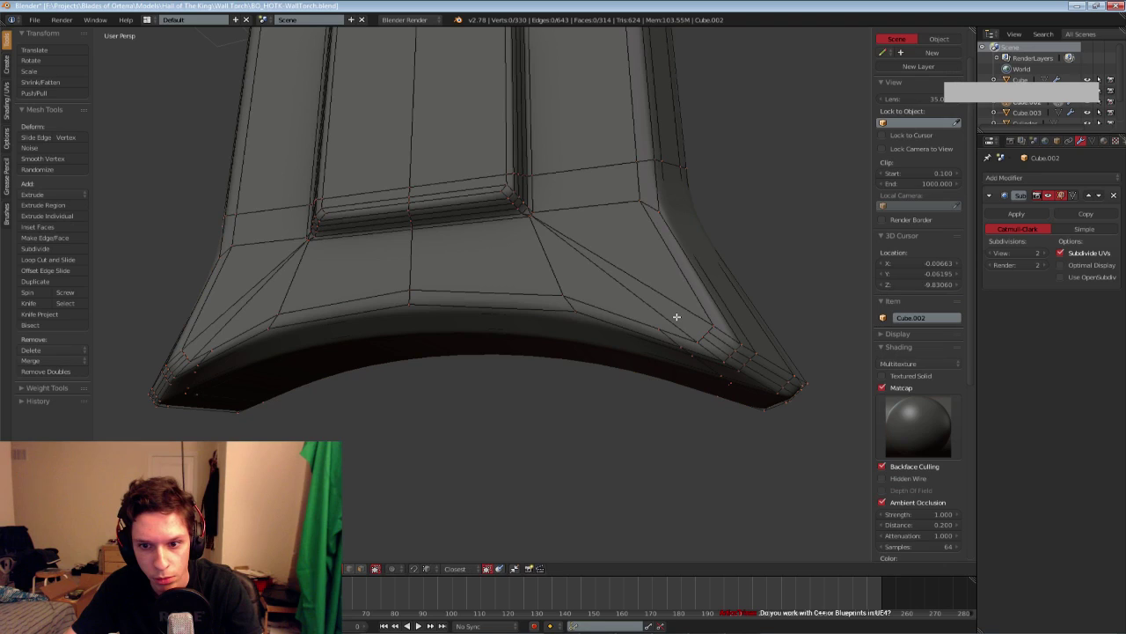
Show the torch parts on the other layers and select all of them, leaving the wall plate unselected
key(Tab)
scroll(613, 306, down, 6)
middle_drag(544, 307, 524, 337)
scroll(477, 326, down, 3)
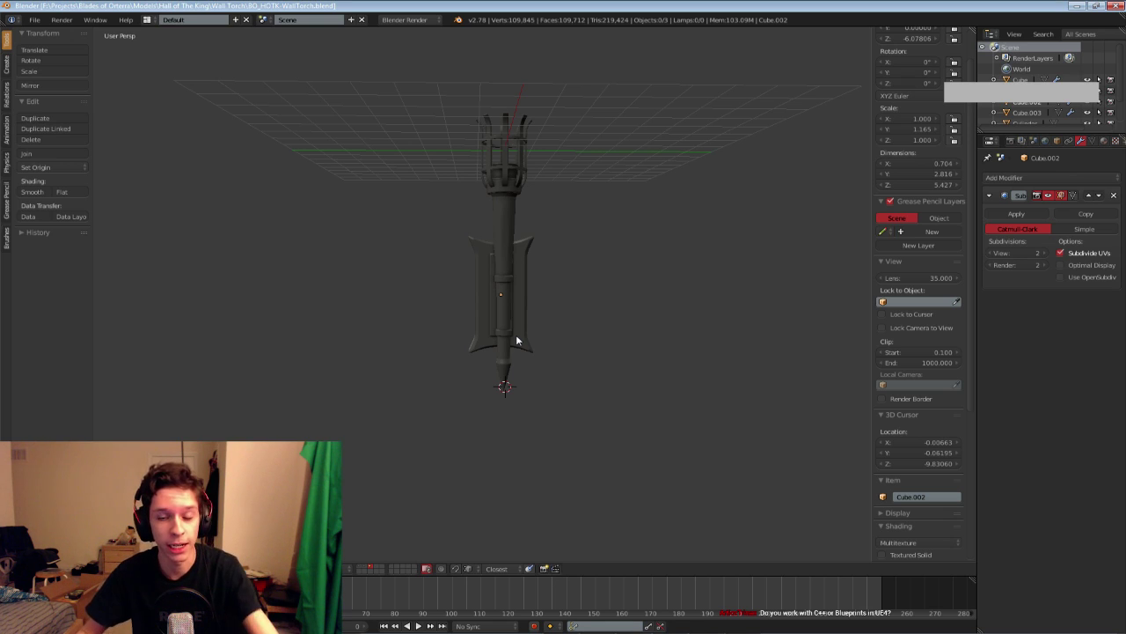
mouse_move(516, 339)
middle_down()
mouse_move(440, 382)
mouse_move(508, 327)
mouse_move(471, 325)
mouse_move(459, 303)
middle_up()
key(z)
key(b)
mouse_move(401, 87)
mouse_down()
mouse_move(508, 434)
mouse_move(500, 451)
mouse_up()
key(z)
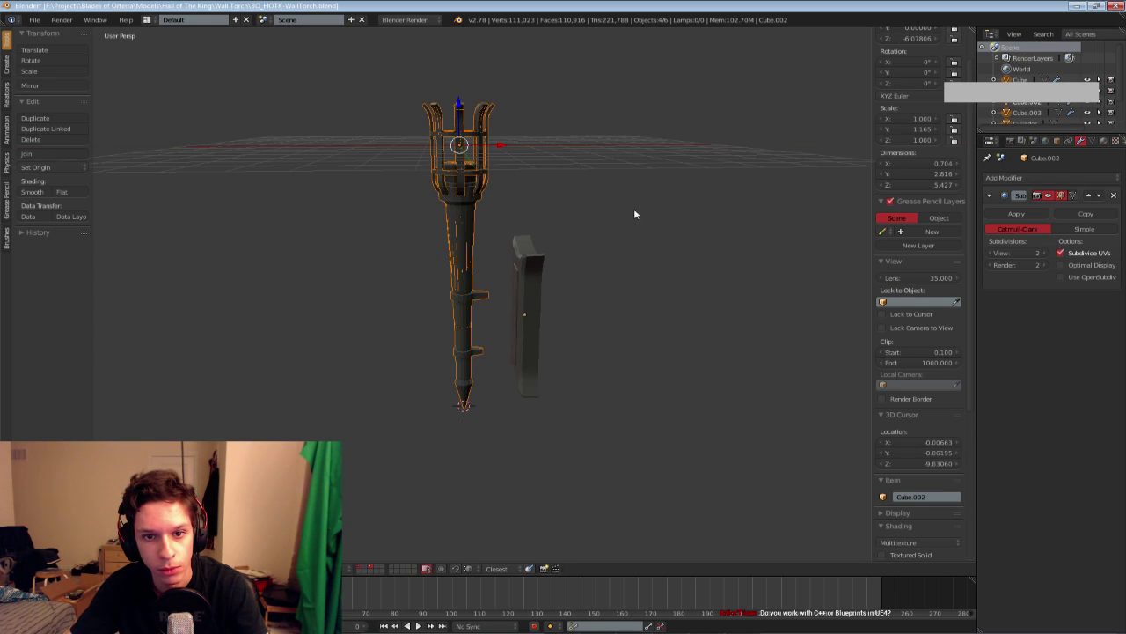
key(shift+2)
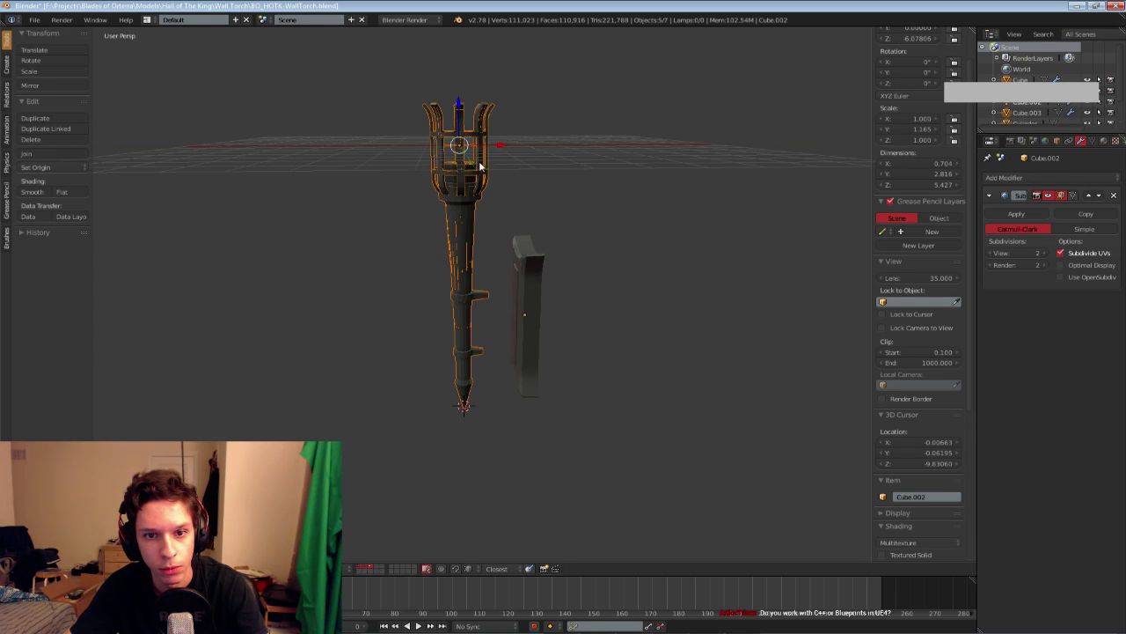
key(r)
key(y)
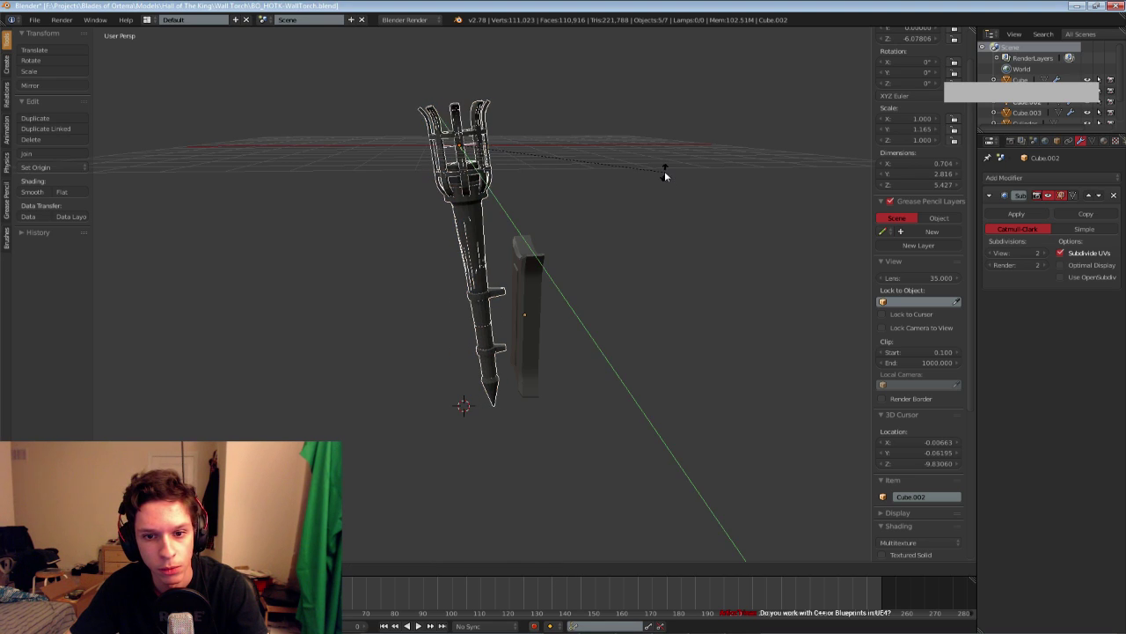
right_click(666, 174)
Rotate the selected torch parts slightly about the Y axis so the lower tip leans toward the wall plate
key(r)
key(y)
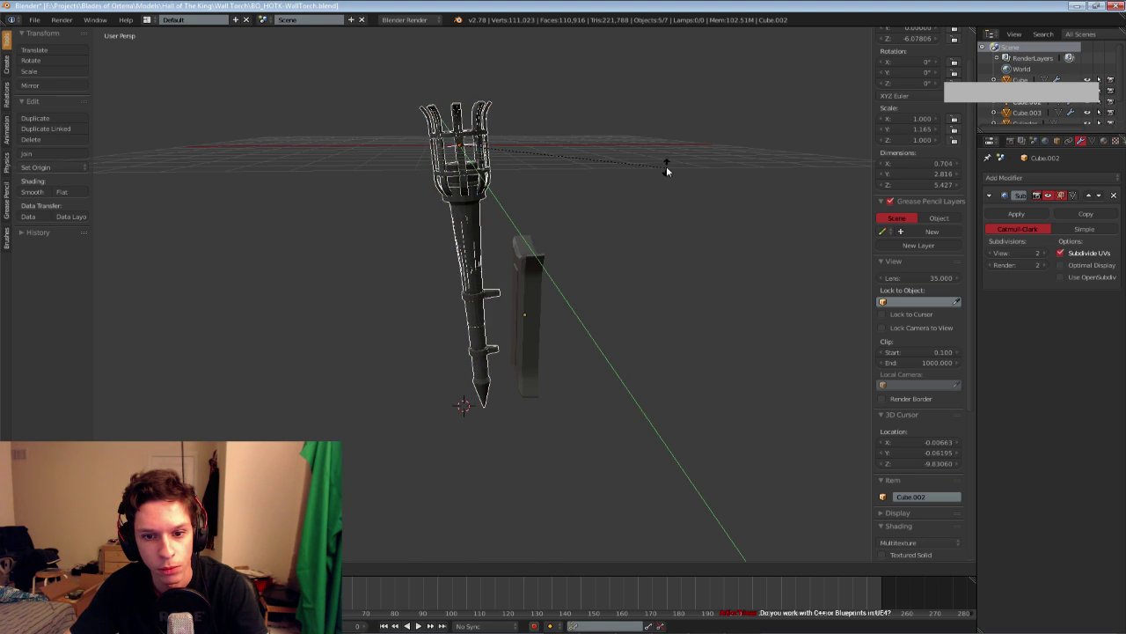
click(662, 161)
Move the selected torch parts along X until the bracket arms reach the wall plate, and raise them slightly
key(KP_1)
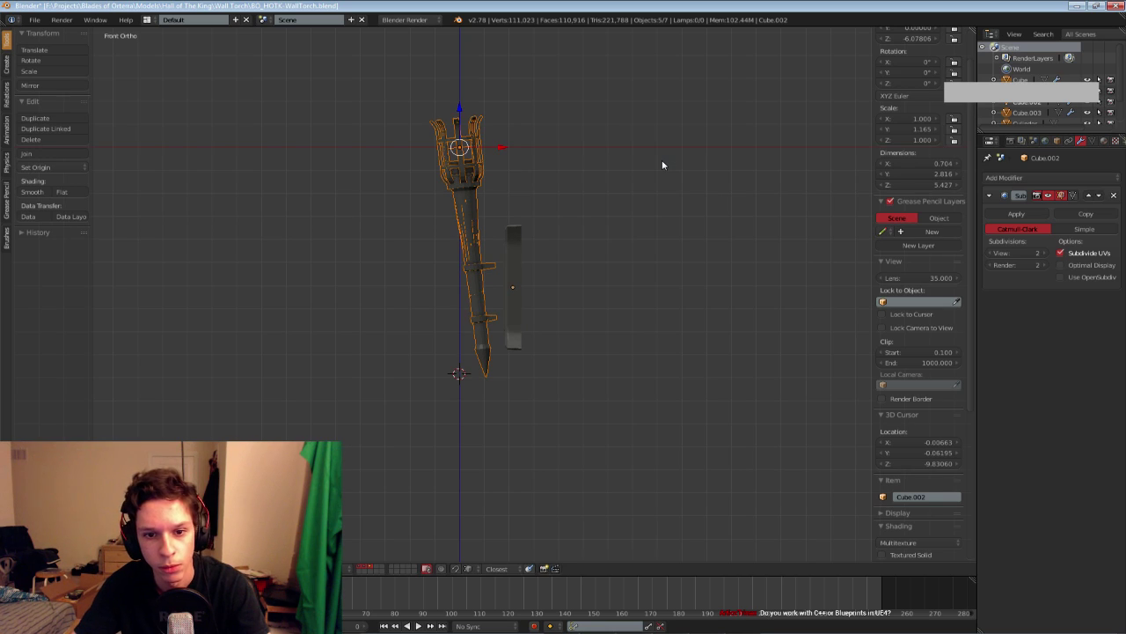
scroll(662, 159, up, 4)
shift+middle_drag(559, 120, 551, 189)
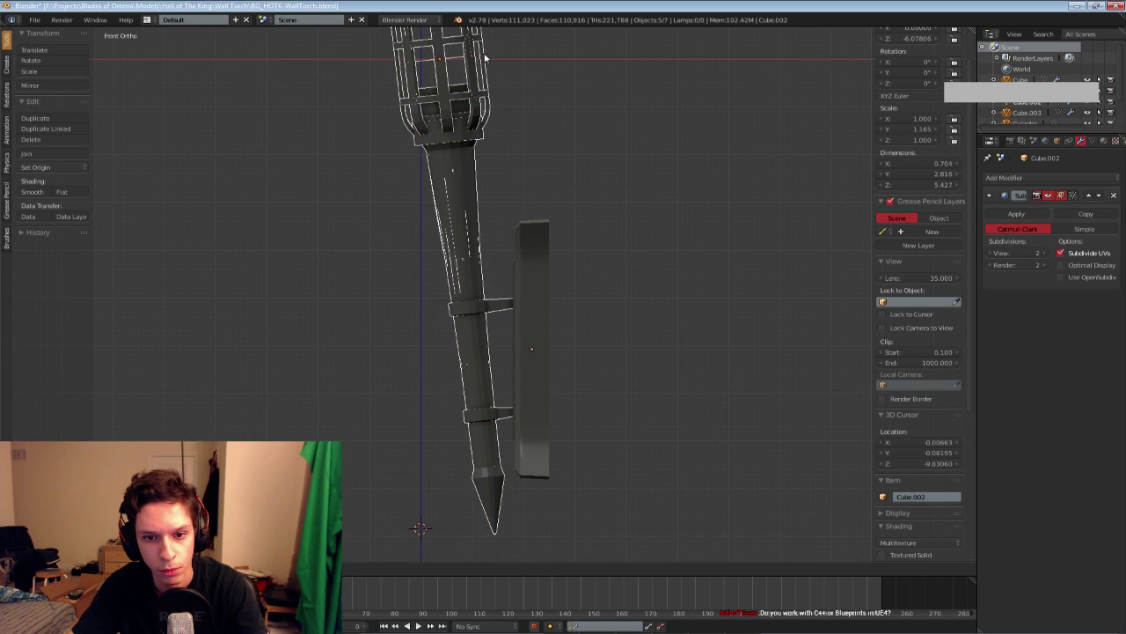
click(484, 60)
shift+middle_drag(485, 61, 481, 91)
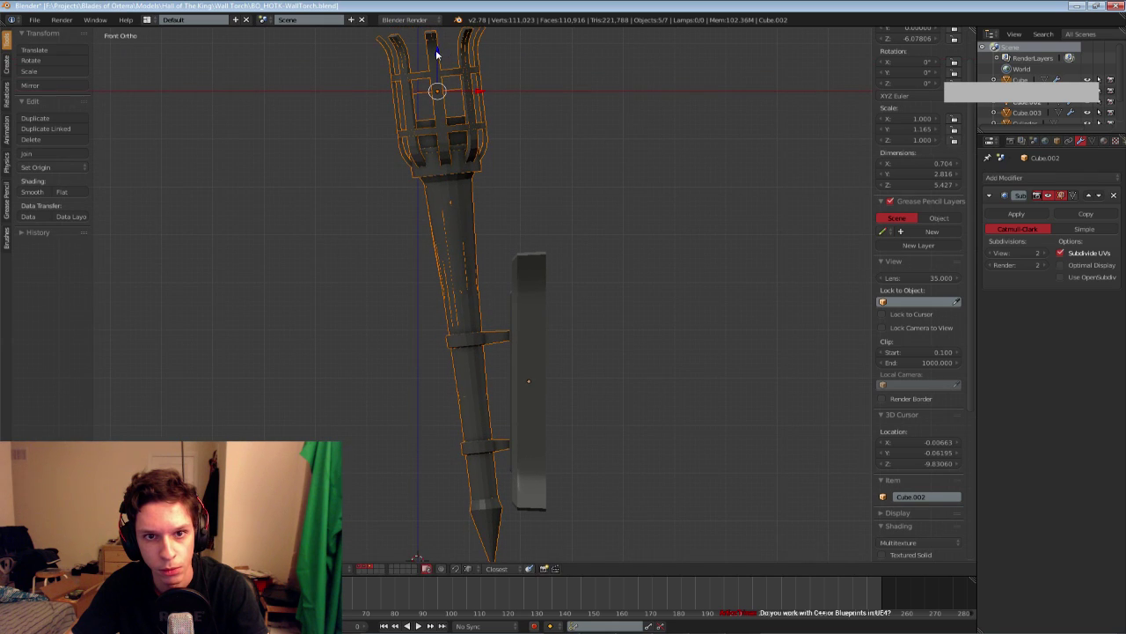
key(Tab)
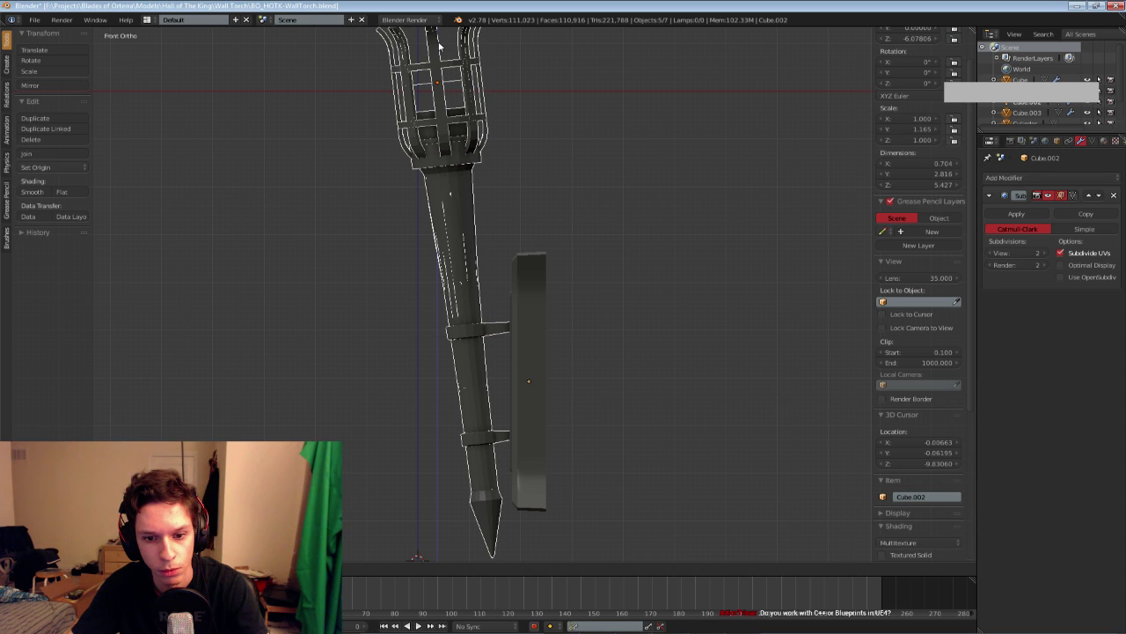
key(Tab)
Isolate the layer holding the torch handle and wall plate, and open the handle's mesh for wireframe editing with nothing selected
middle_drag(485, 120, 522, 172)
key(a)
scroll(448, 151, up, 1)
key(3)
scroll(385, 164, up, 3)
scroll(293, 187, up, 3)
right_click(293, 186)
key(Tab)
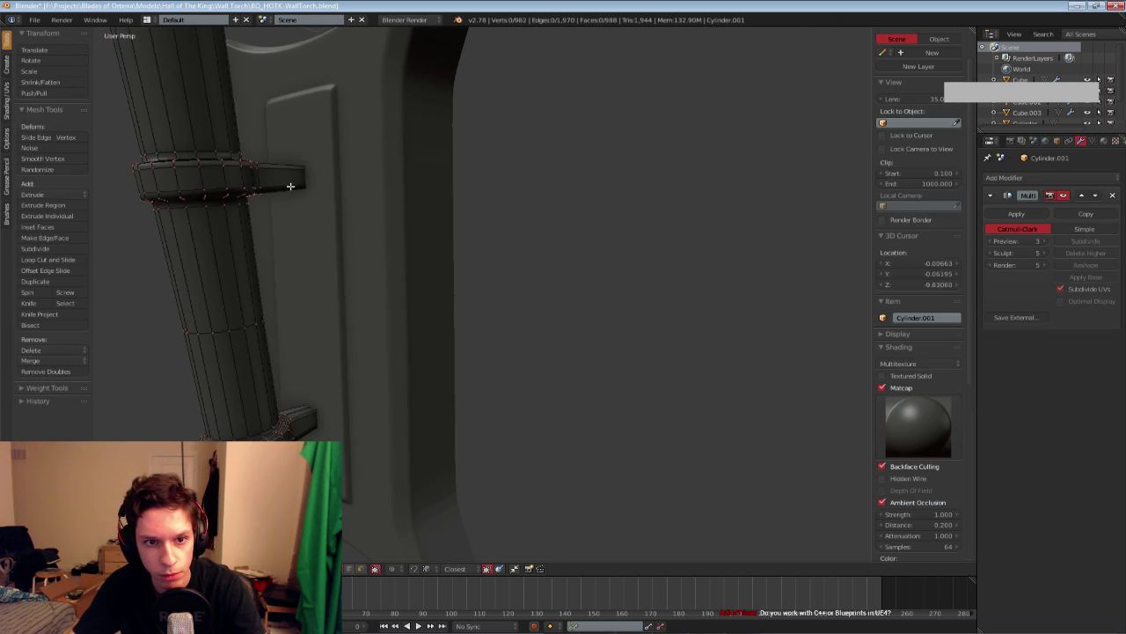
scroll(436, 223, up, 2)
key(a)
key(z)
key(a)
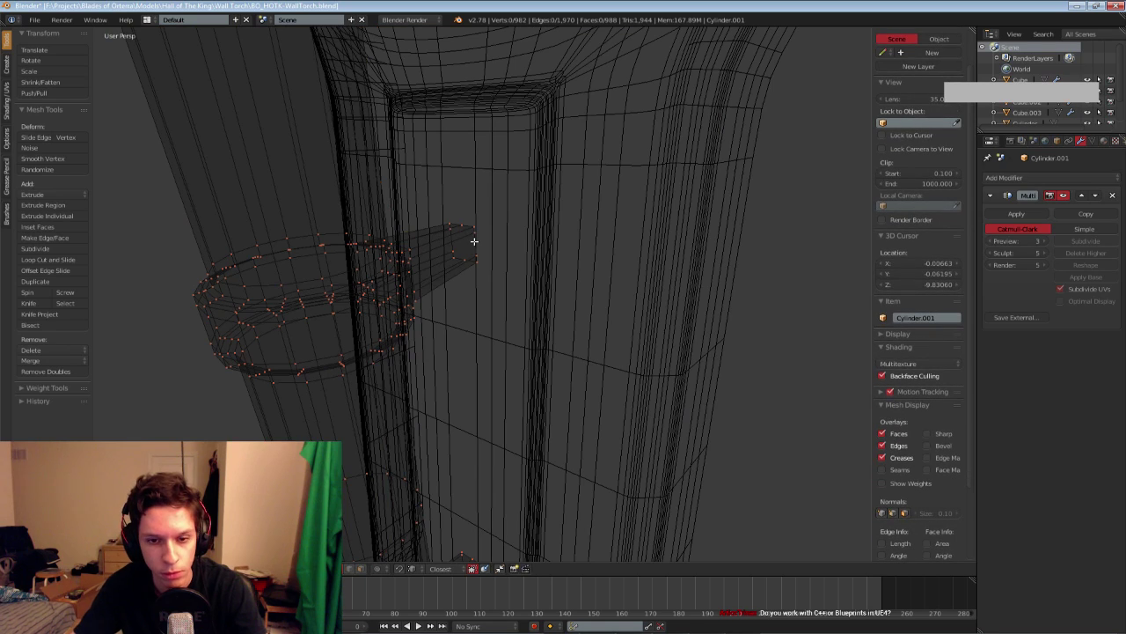
Try a vertical knife cut across both bracket arms at the wall plate's face without cutting through, and undo it
key(KP_1)
shift+middle_drag(429, 221, 570, 197)
scroll(570, 197, up, 3)
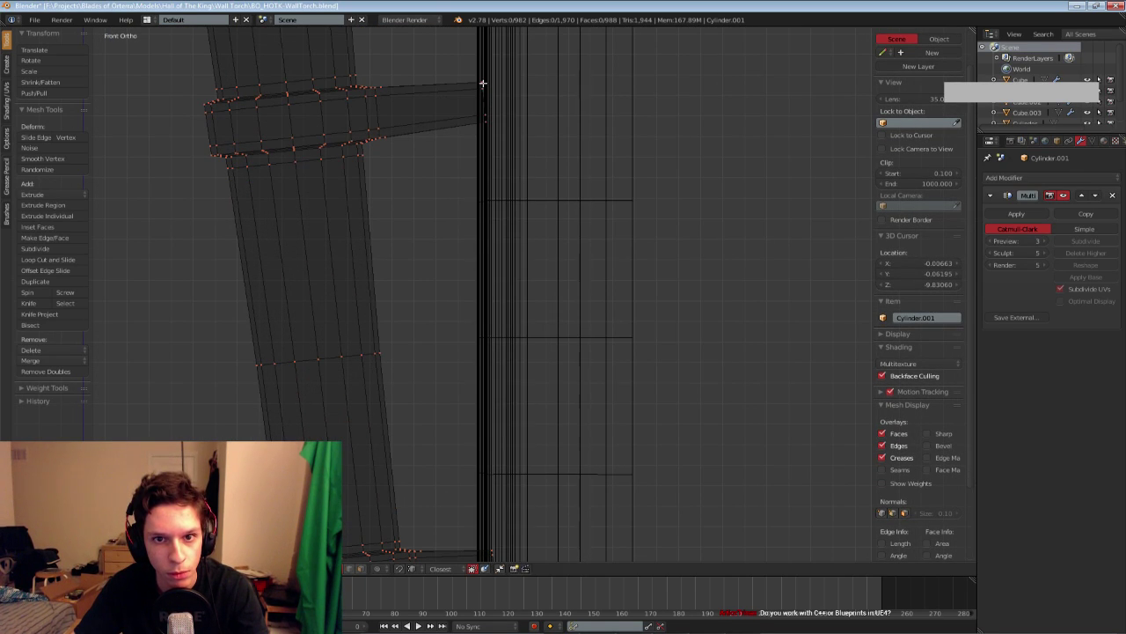
scroll(489, 79, down, 1)
key(z)
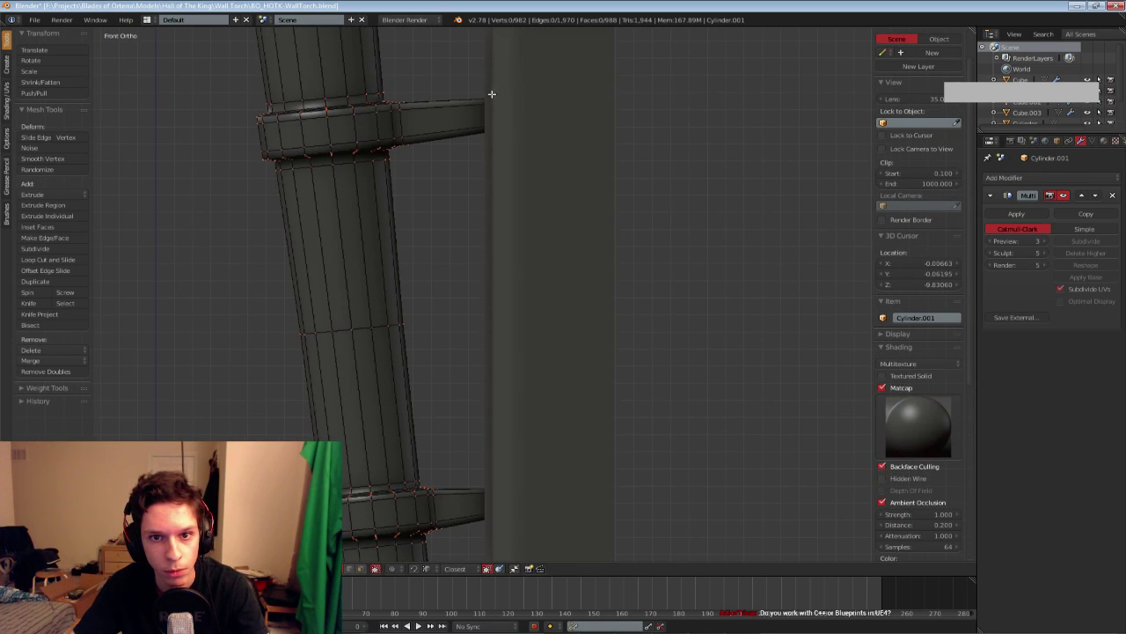
key(z)
key(k)
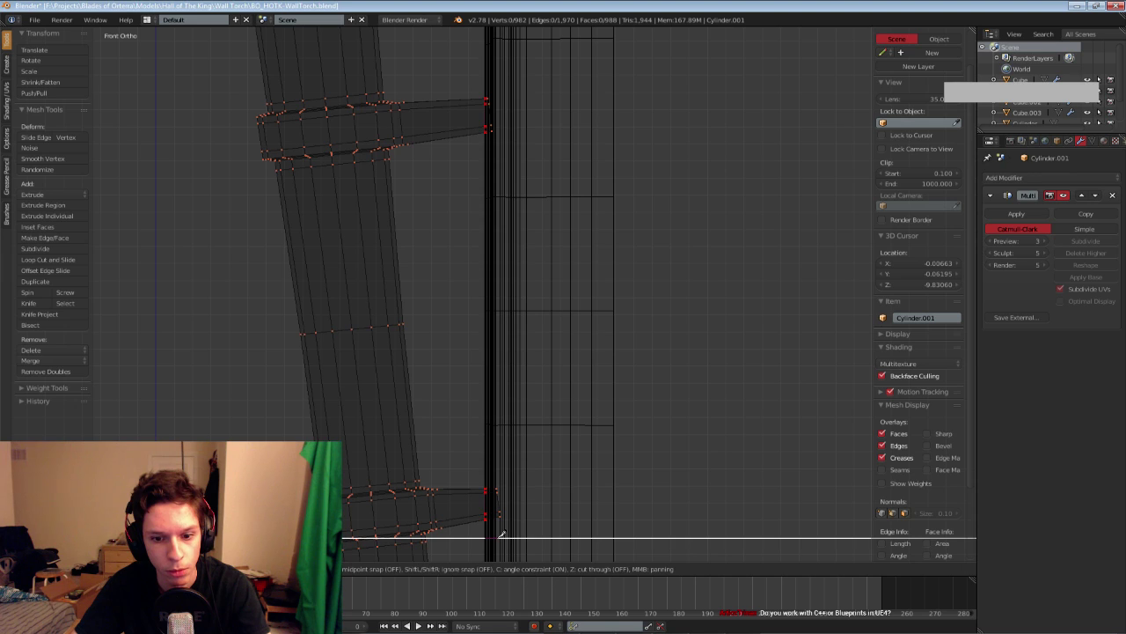
key(Return)
middle_drag(498, 538, 540, 435)
key(ctrl+z)
Knife-cut through both bracket arms vertically at the wall plate's face with cut through on, and delete the end vertices beyond the cut
key(KP_1)
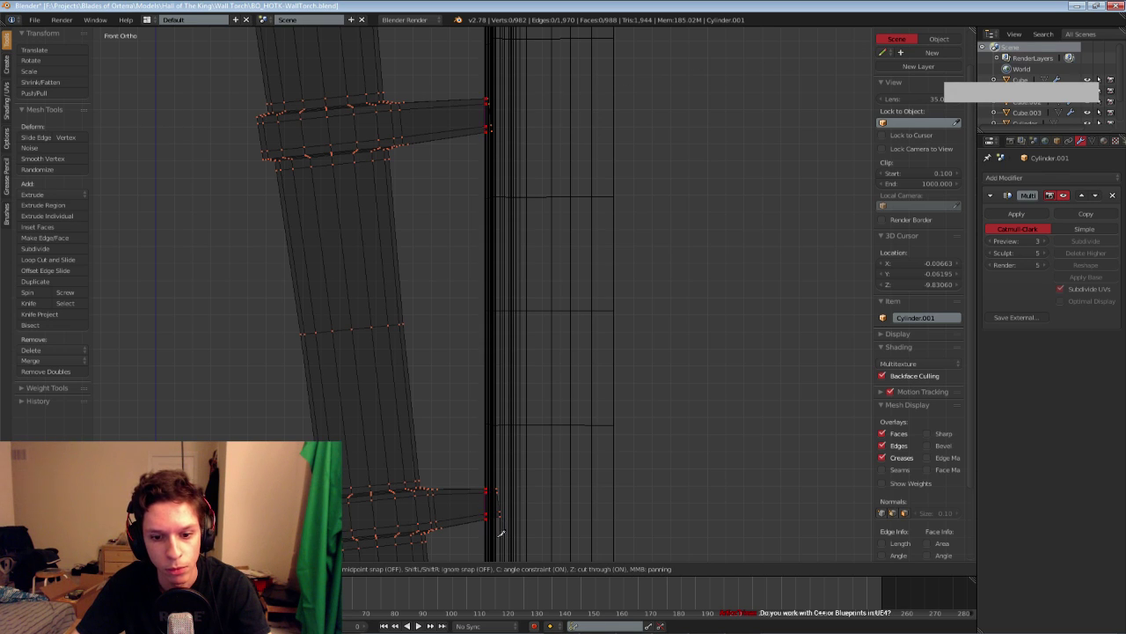
key(Return)
key(a)
key(b)
drag(514, 533, 489, 49)
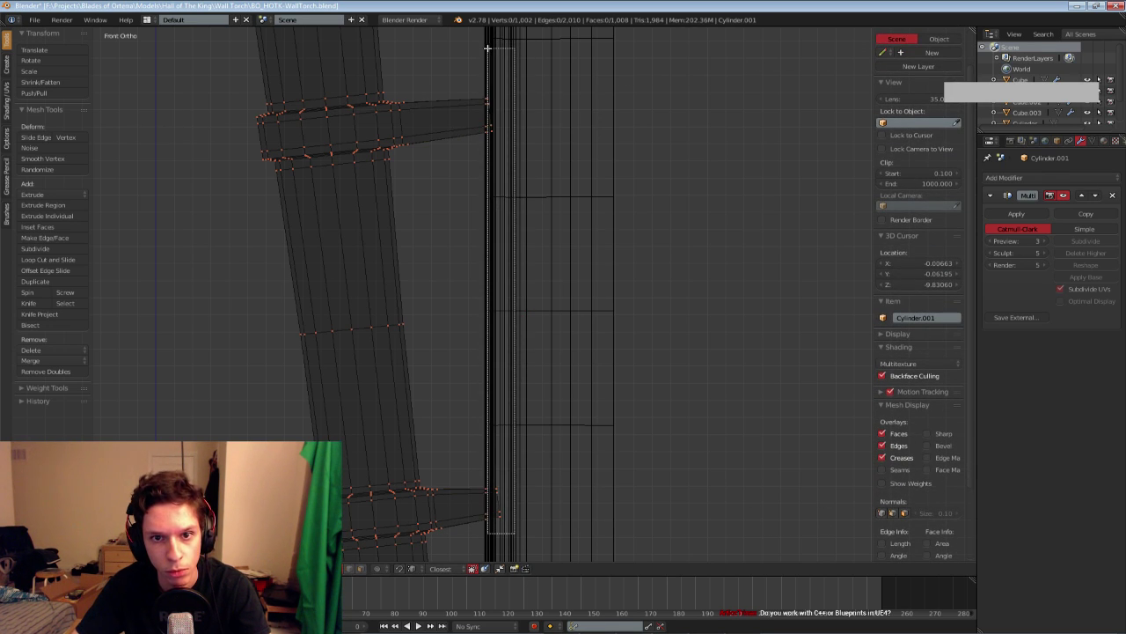
scroll(493, 282, up, 6)
key(x)
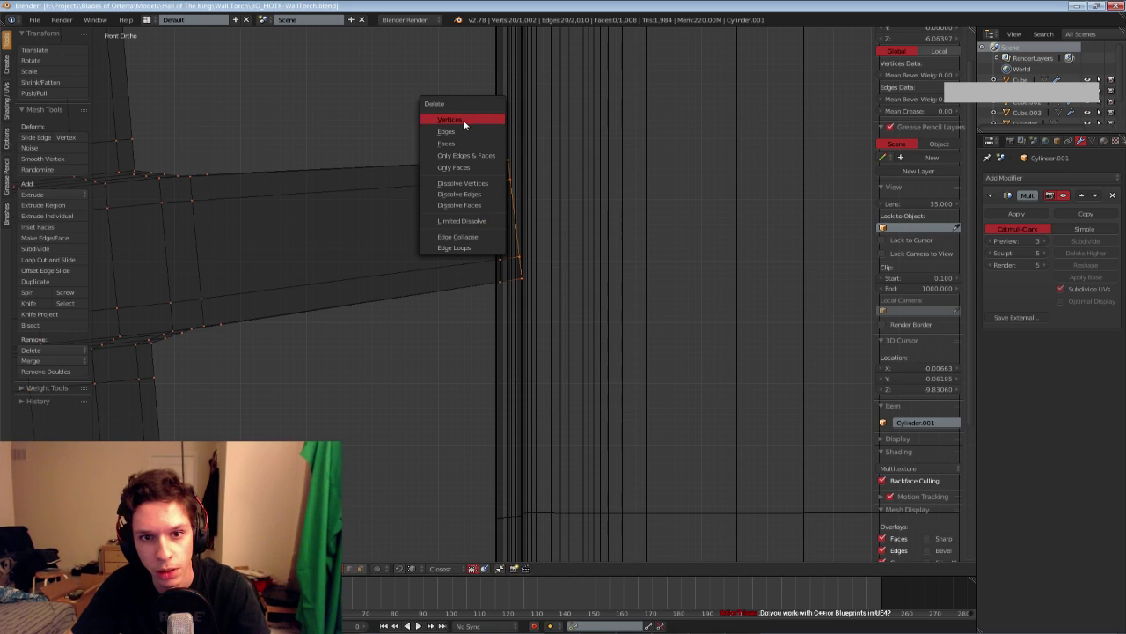
click(463, 119)
Select the open end loops of both bracket arms and extrude them
middle_drag(462, 120, 561, 163)
scroll(561, 164, down, 6)
scroll(441, 436, up, 2)
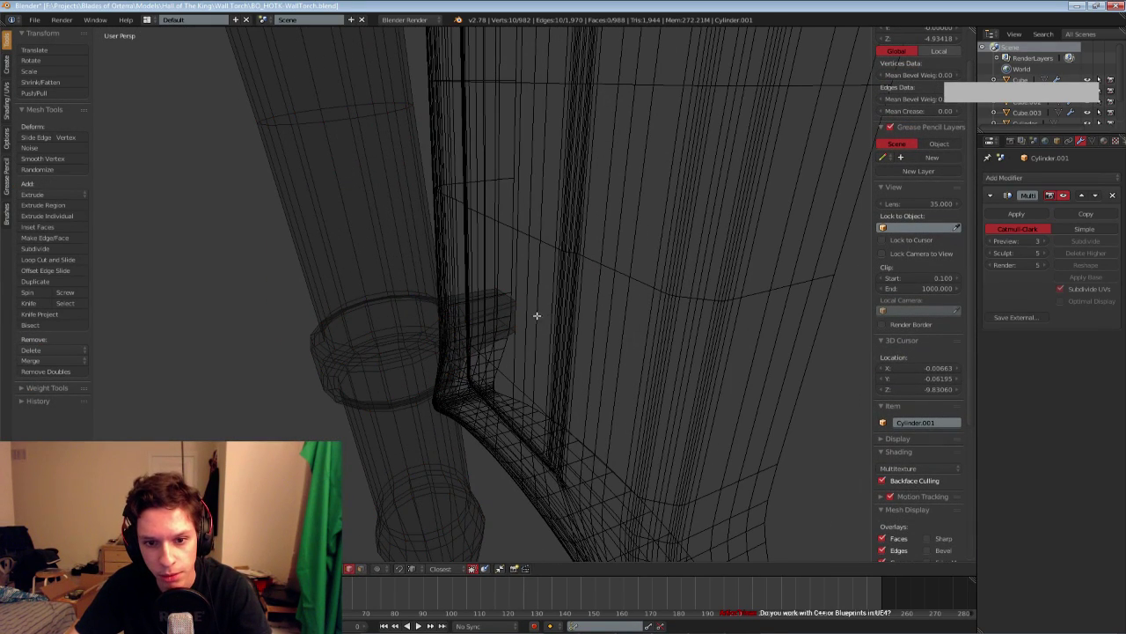
scroll(519, 272, down, 4)
middle_drag(520, 272, 528, 350)
shift+middle_drag(711, 211, 711, 314)
scroll(711, 314, up, 6)
key(z)
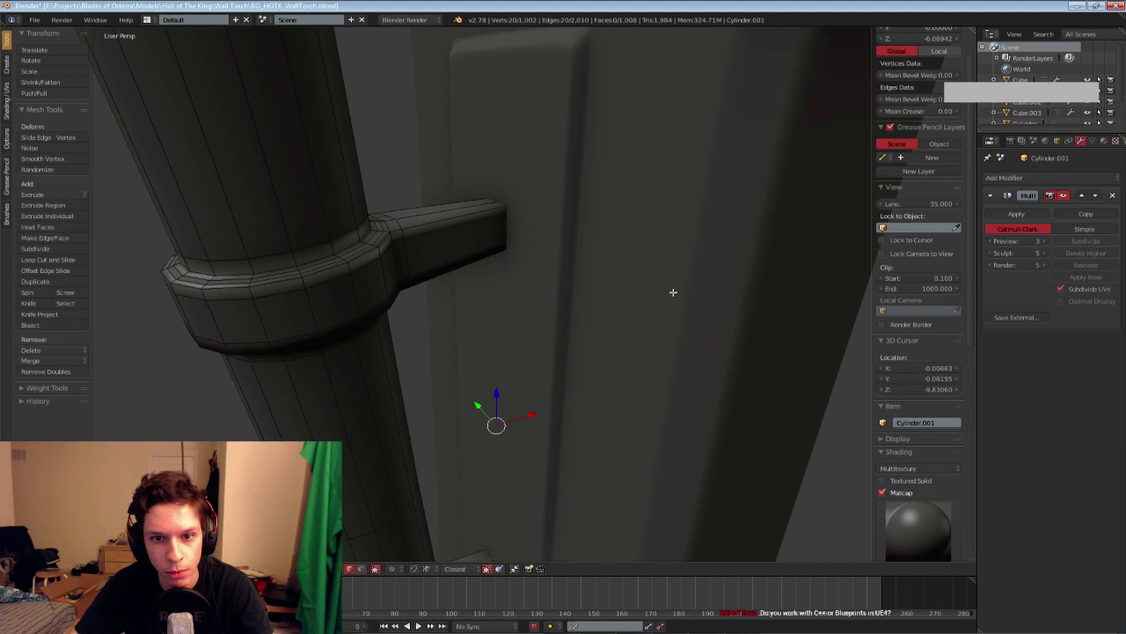
Scale up the extruded end loops so both bracket arms flare slightly where they meet the wall plate
key(z)
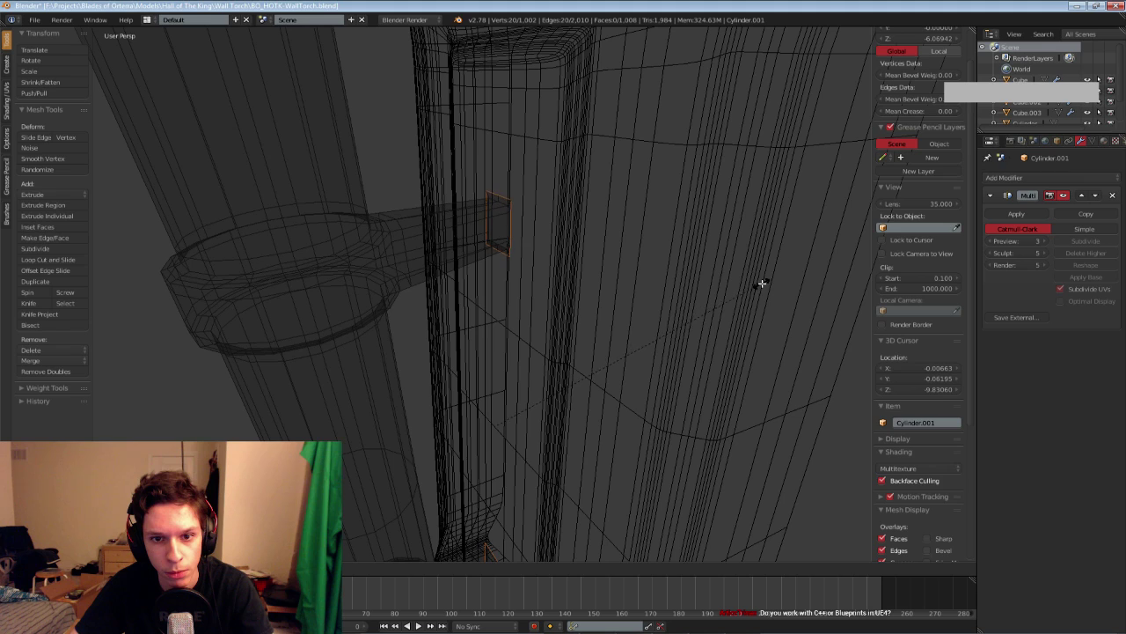
key(z)
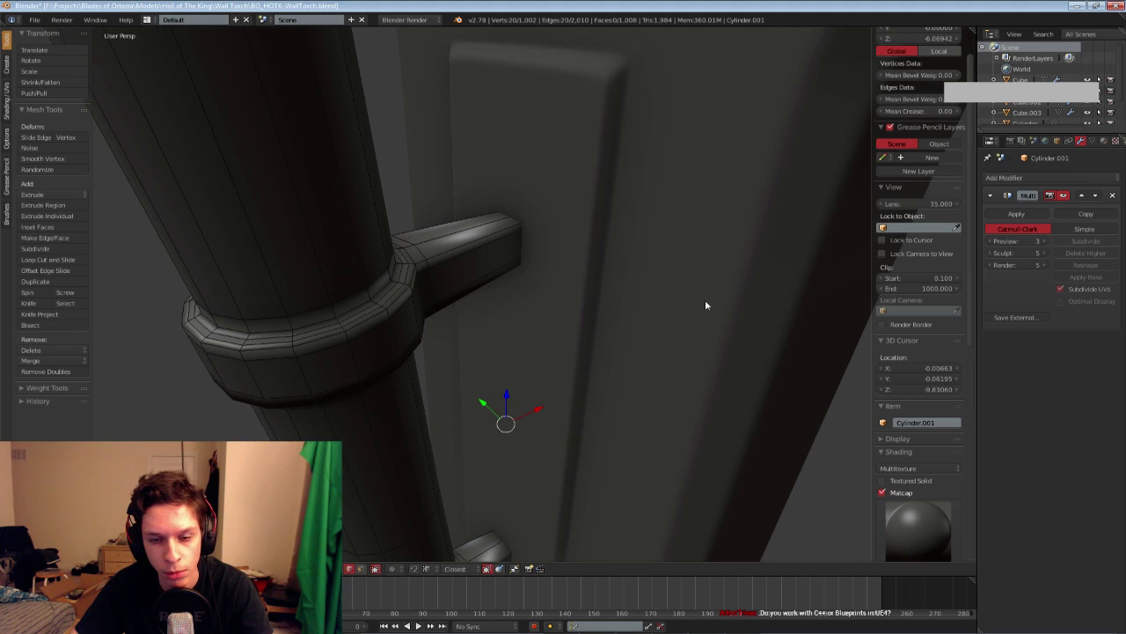
key(Tab)
scroll(586, 291, down, 7)
key(Tab)
scroll(563, 287, up, 8)
key(s)
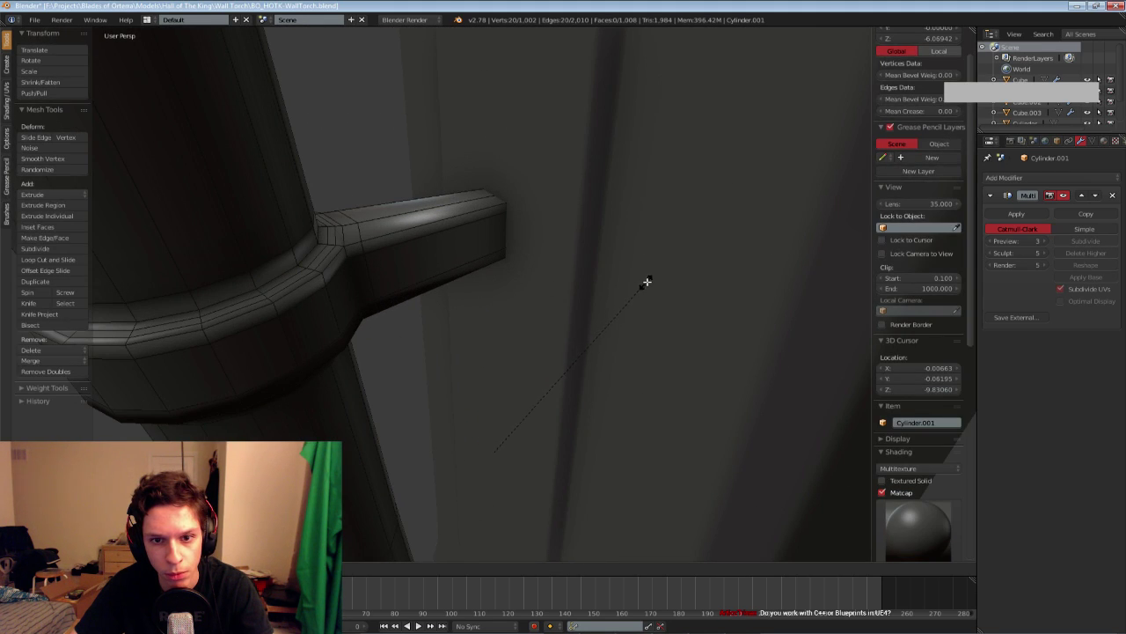
click(647, 281)
Examine how the smoothed bracket ends meet the wall plate, in Object Mode and at full detail in Sculpt Mode
key(Tab)
scroll(622, 301, down, 5)
middle_drag(622, 301, 553, 297)
scroll(470, 264, up, 6)
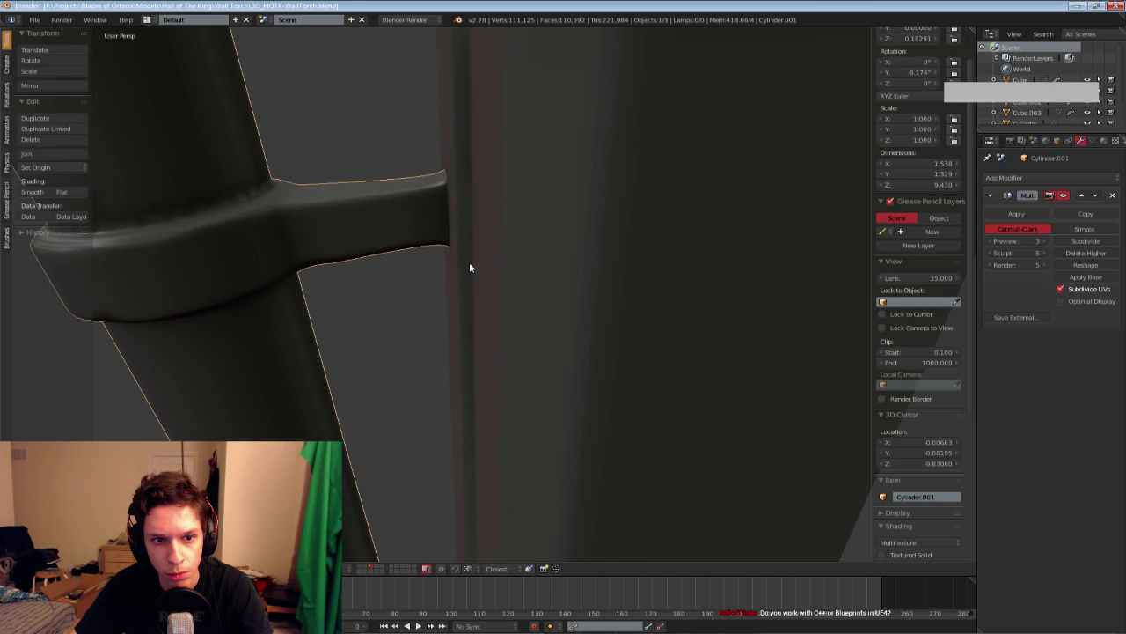
scroll(469, 262, down, 4)
scroll(437, 226, up, 5)
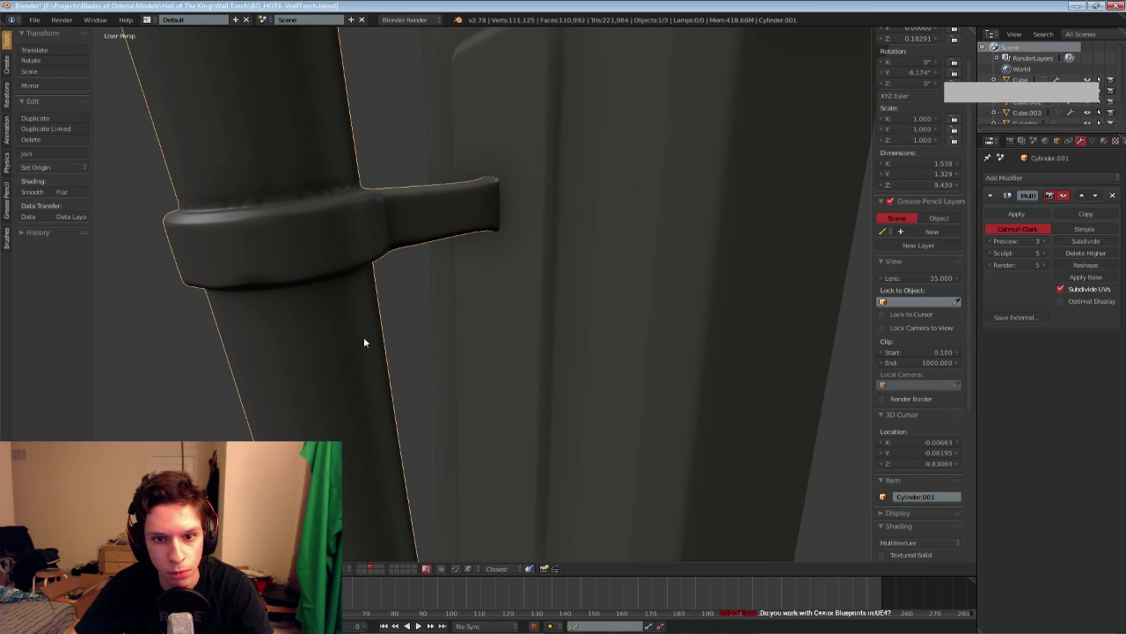
key(ctrl+Tab)
scroll(363, 347, up, 2)
scroll(362, 347, down, 7)
mouse_move(363, 347)
middle_down()
mouse_move(425, 351)
mouse_move(415, 360)
middle_up()
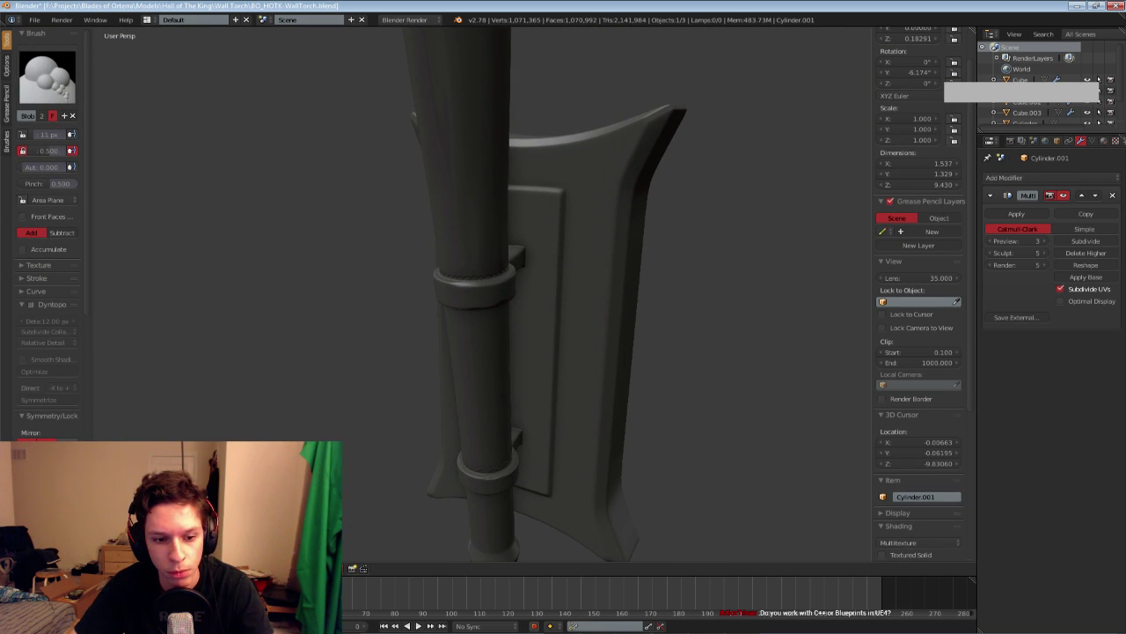
key(ctrl+Tab)
Select the end vertices of both bracket arms in the front wireframe view and shift them slightly along X
scroll(468, 317, up, 3)
middle_drag(510, 306, 437, 317)
key(Tab)
key(KP_1)
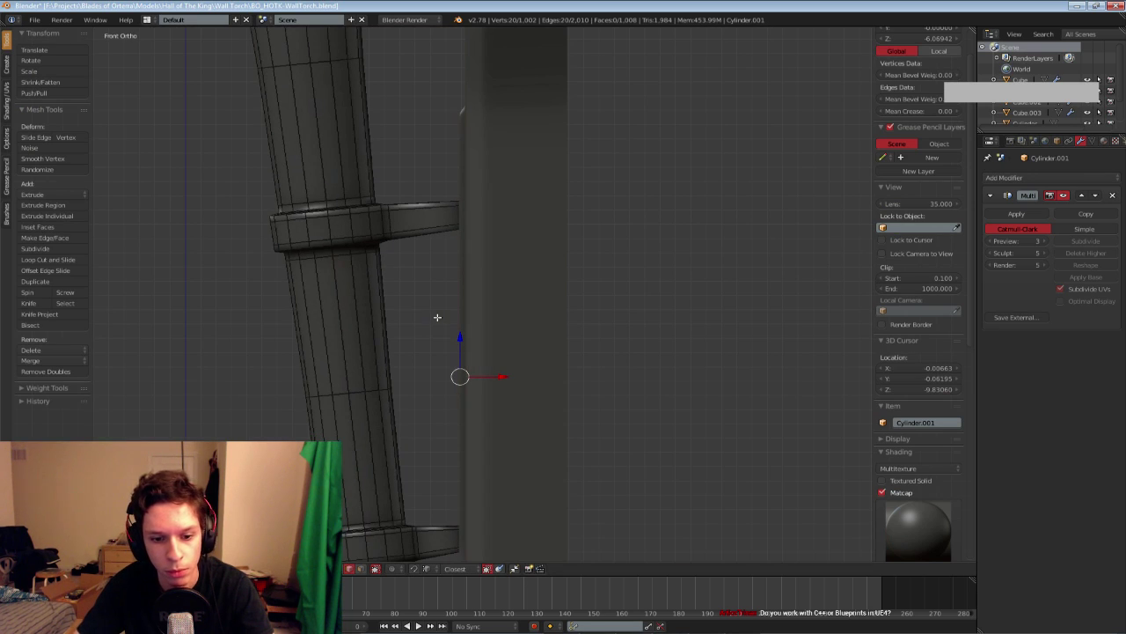
key(z)
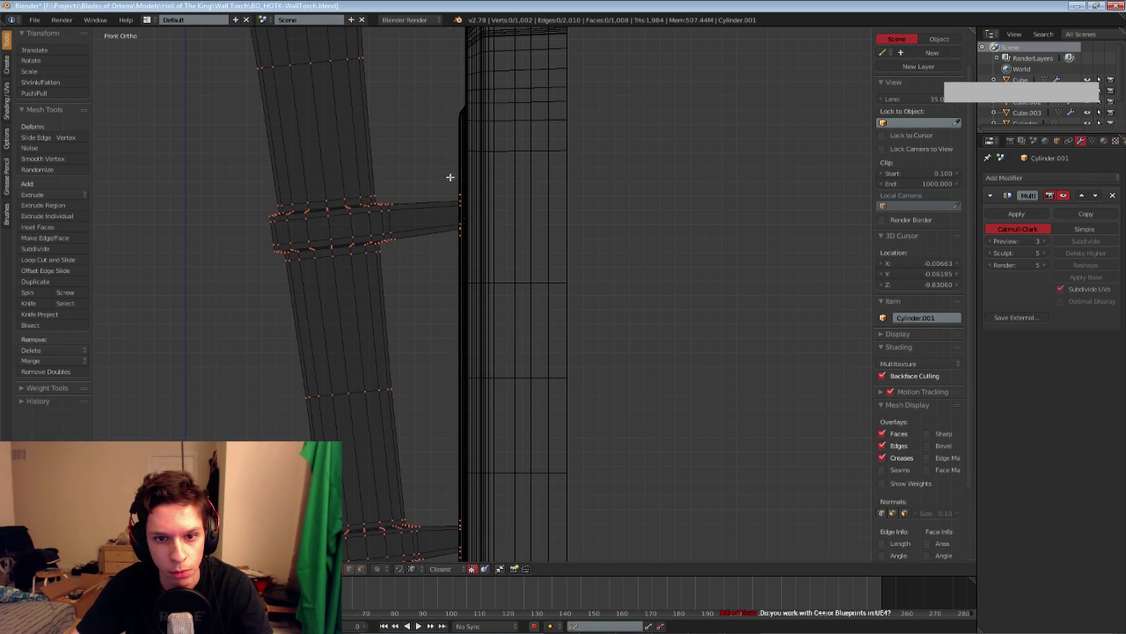
drag(450, 174, 489, 569)
key(z)
middle_drag(513, 355, 510, 371)
scroll(583, 353, up, 1)
key(g)
key(x)
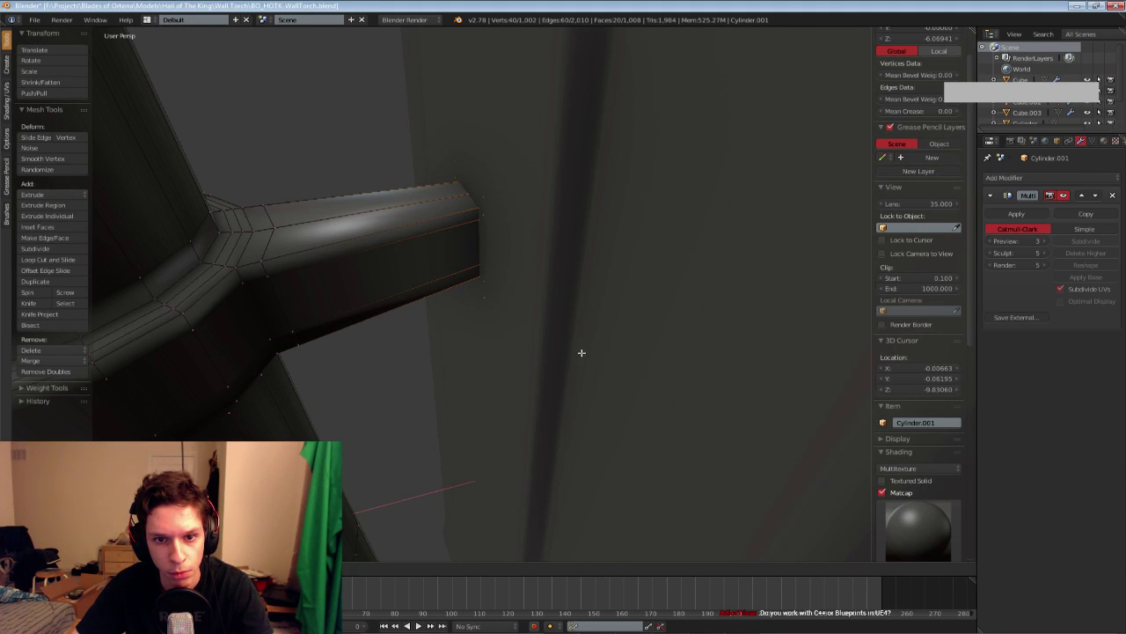
click(582, 353)
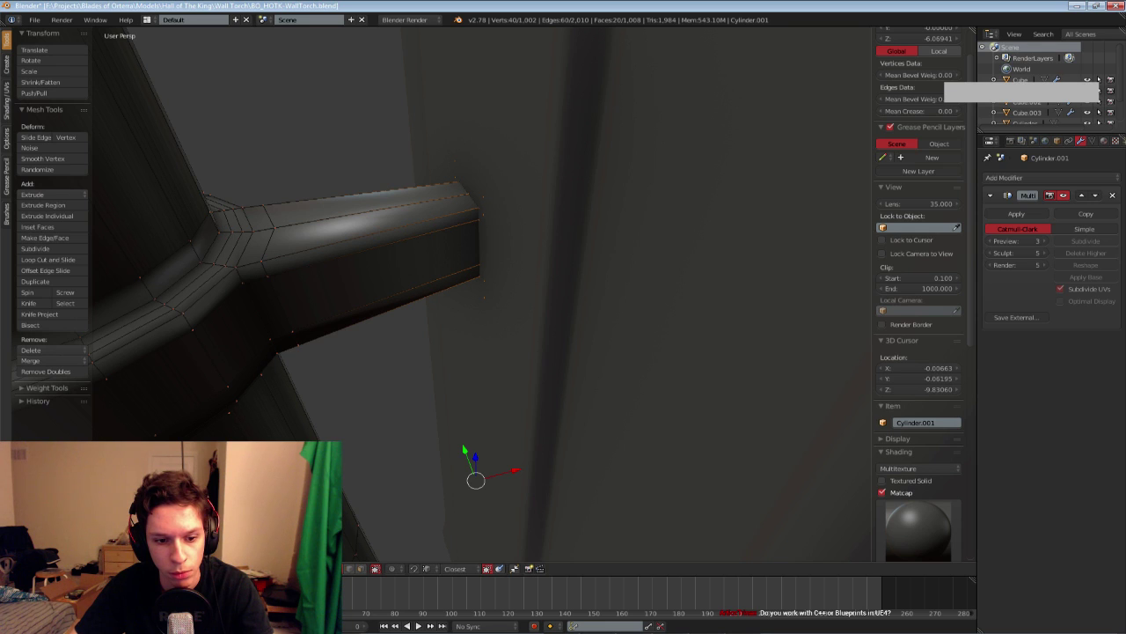
Examine the torch and its bracket ends against the wall plate, switching between the model's layers
key(Tab)
middle_drag(345, 364, 495, 386)
scroll(395, 354, down, 6)
scroll(454, 304, down, 4)
scroll(443, 295, up, 6)
key(1)
scroll(461, 307, up, 2)
key(3)
key(1)
key(3)
scroll(445, 311, down, 4)
scroll(494, 390, up, 6)
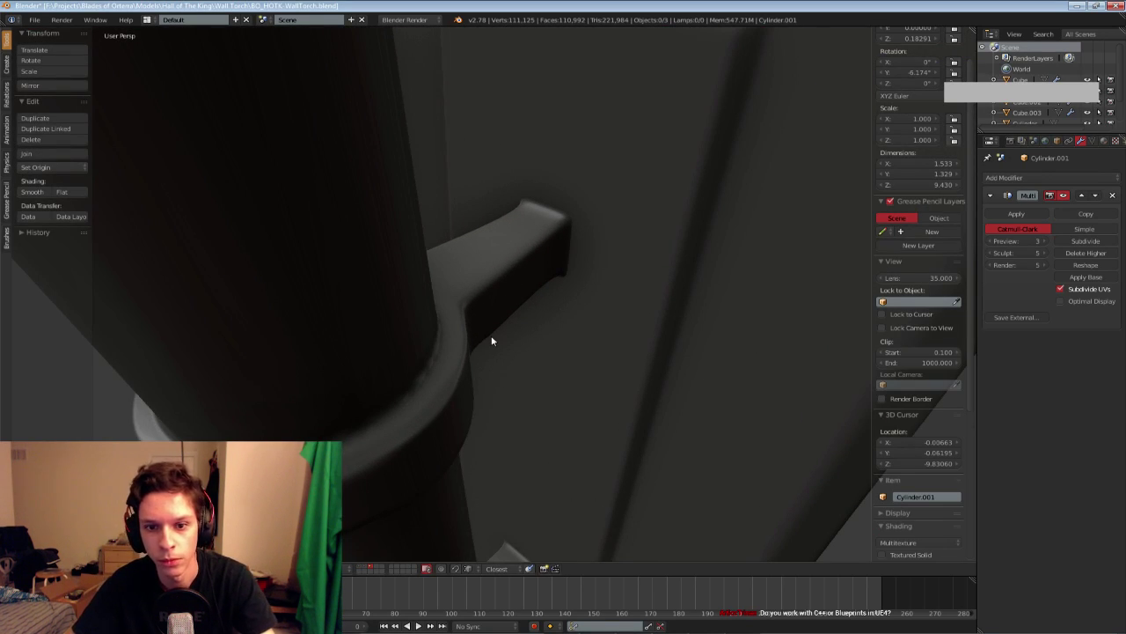
Select only the outermost end loops of both bracket arms and scale them up into wider flares against the plate
key(Tab)
key(a)
alt+right_click(571, 249)
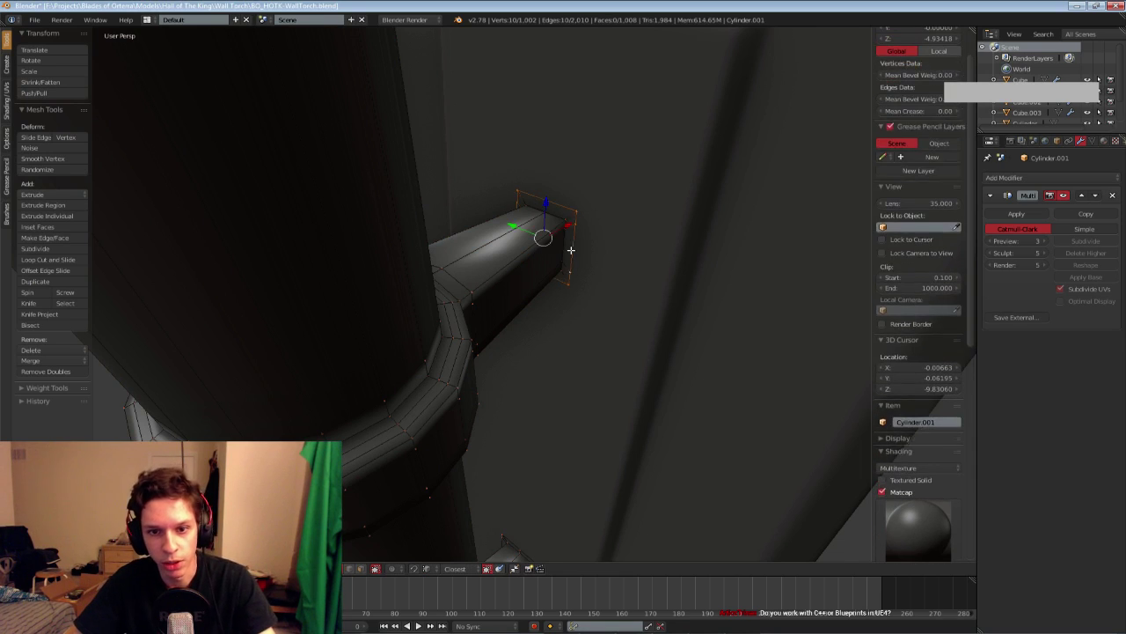
scroll(571, 249, down, 5)
shift+middle_drag(571, 249, 484, 178)
scroll(472, 223, up, 2)
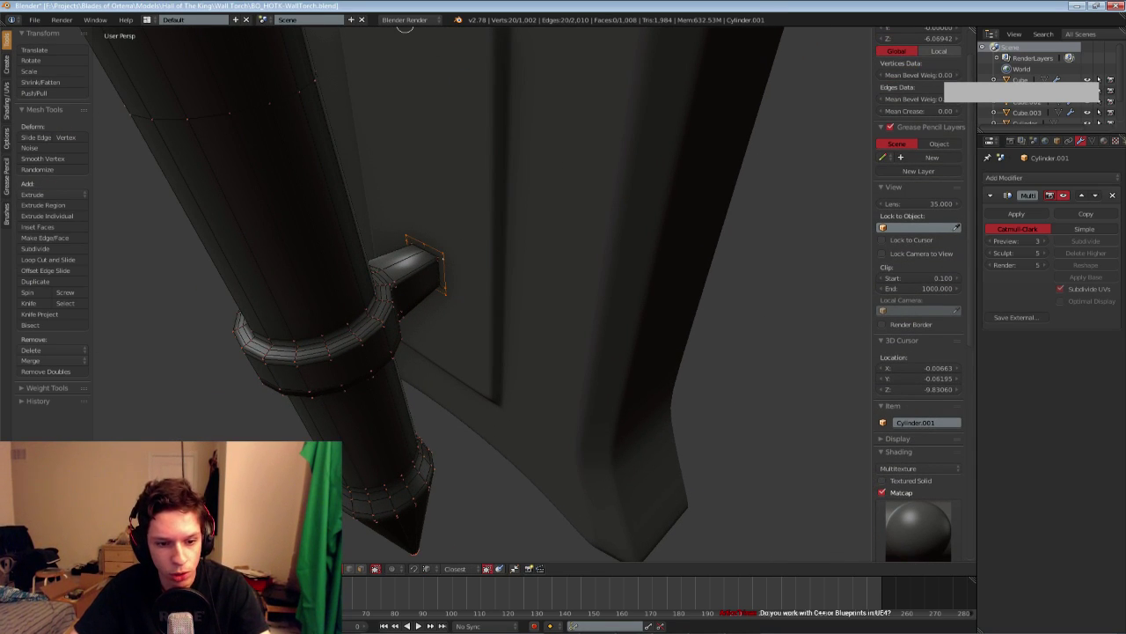
middle_drag(321, 405, 586, 369)
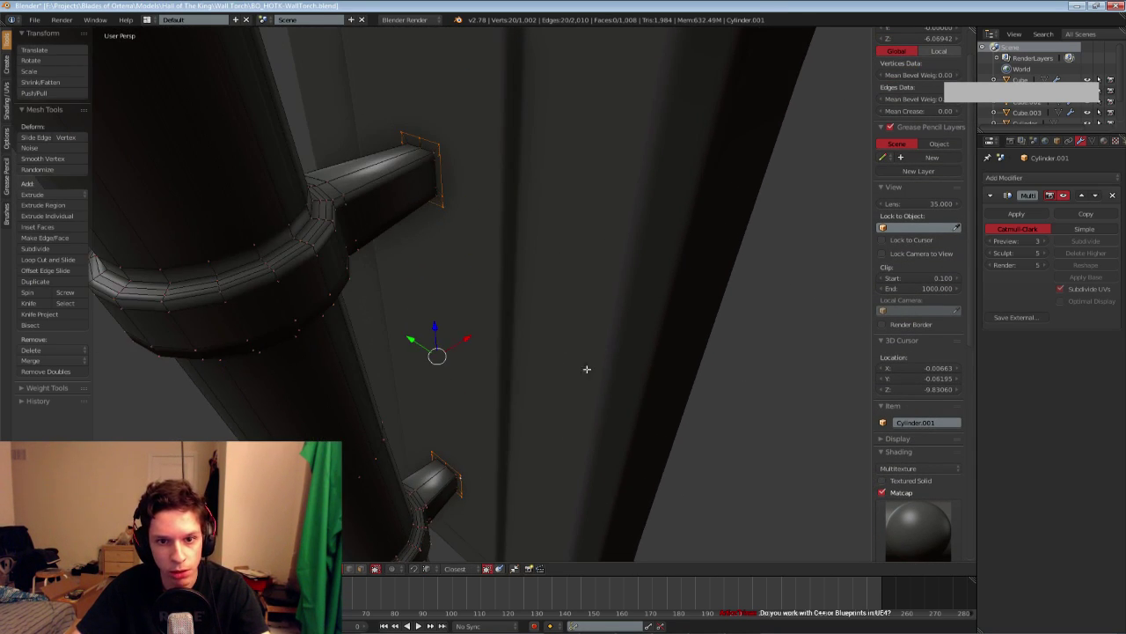
key(s)
click(692, 378)
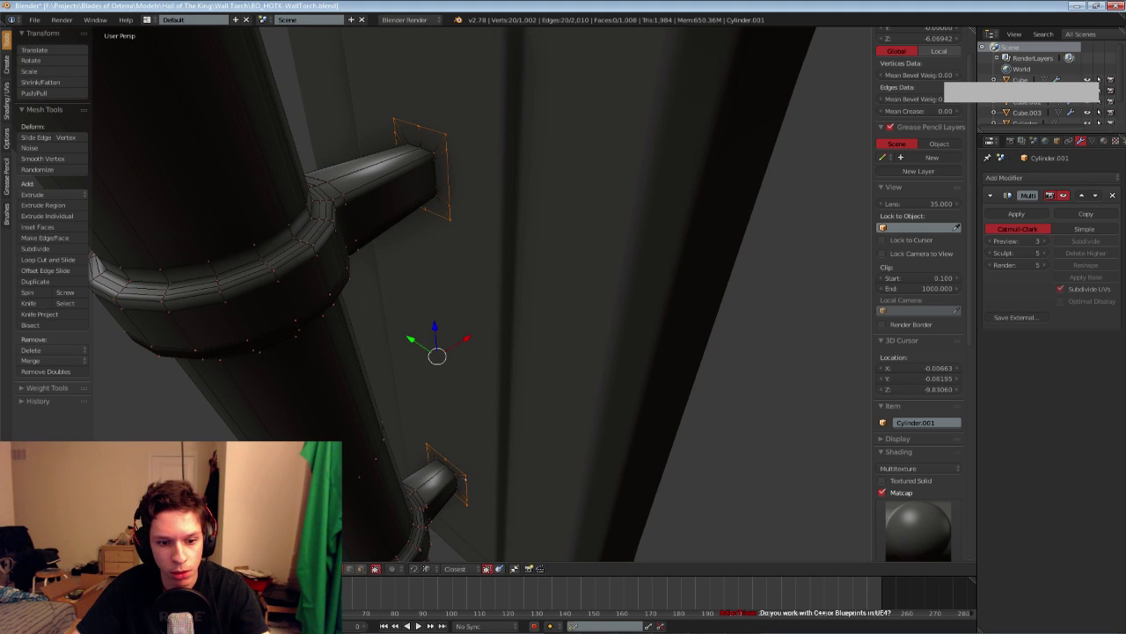
key(Tab)
scroll(322, 378, down, 5)
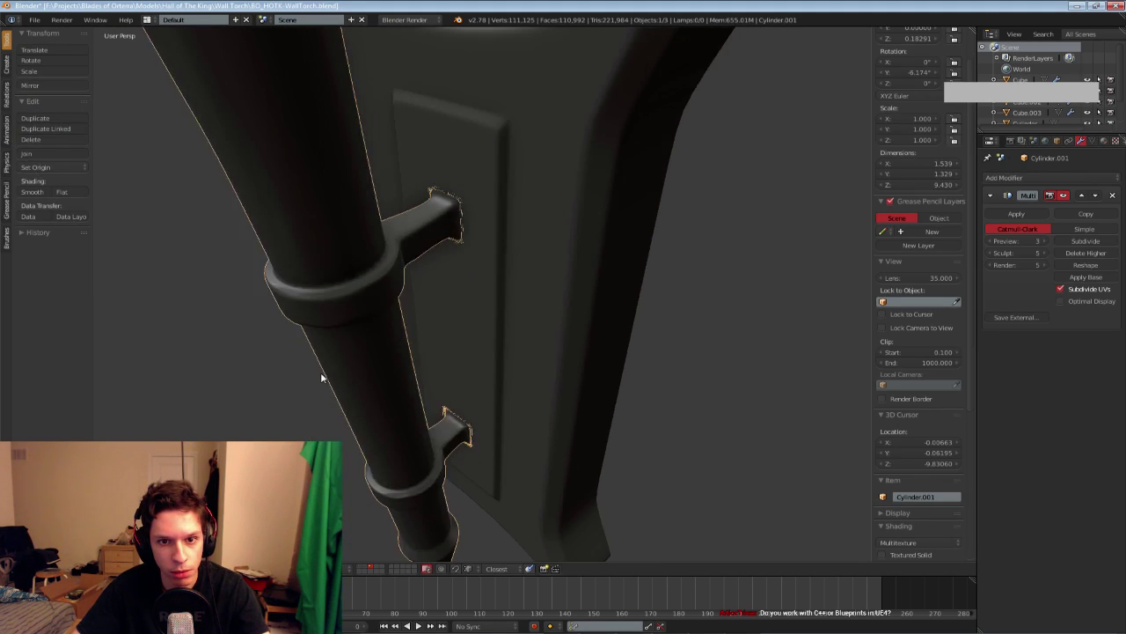
middle_drag(322, 377, 398, 306)
scroll(905, 387, down, 5)
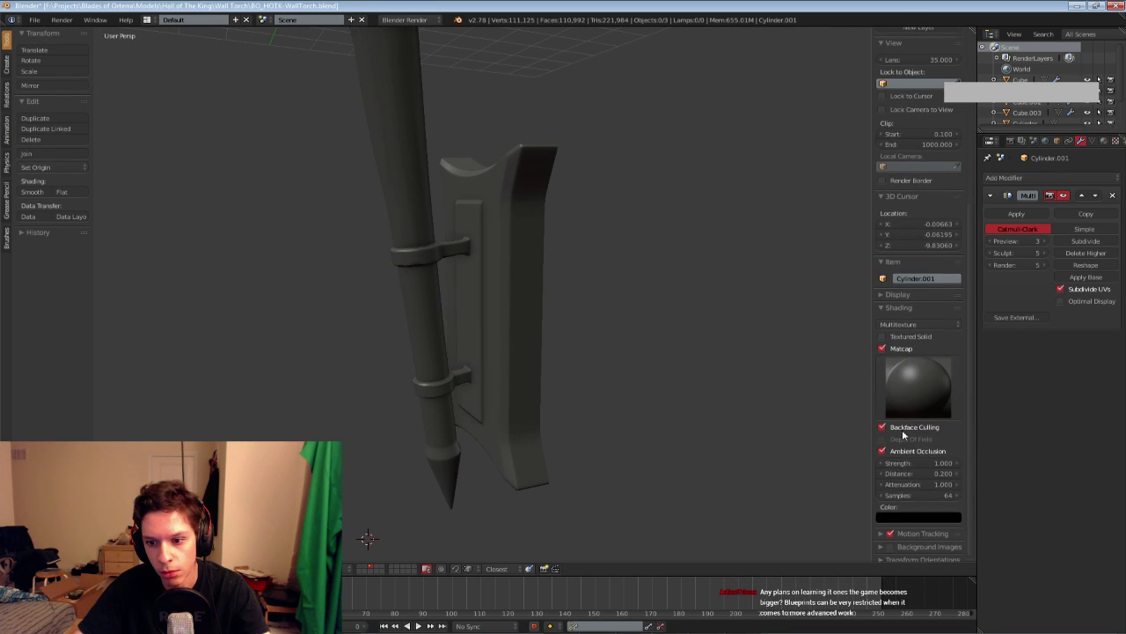
Turn Ambient Occlusion off and back on to compare the viewport shading of the torch and plate
click(883, 451)
mouse_move(615, 378)
middle_down()
mouse_move(671, 380)
mouse_move(611, 357)
mouse_move(621, 389)
middle_up()
scroll(671, 380, down, 2)
scroll(617, 388, up, 2)
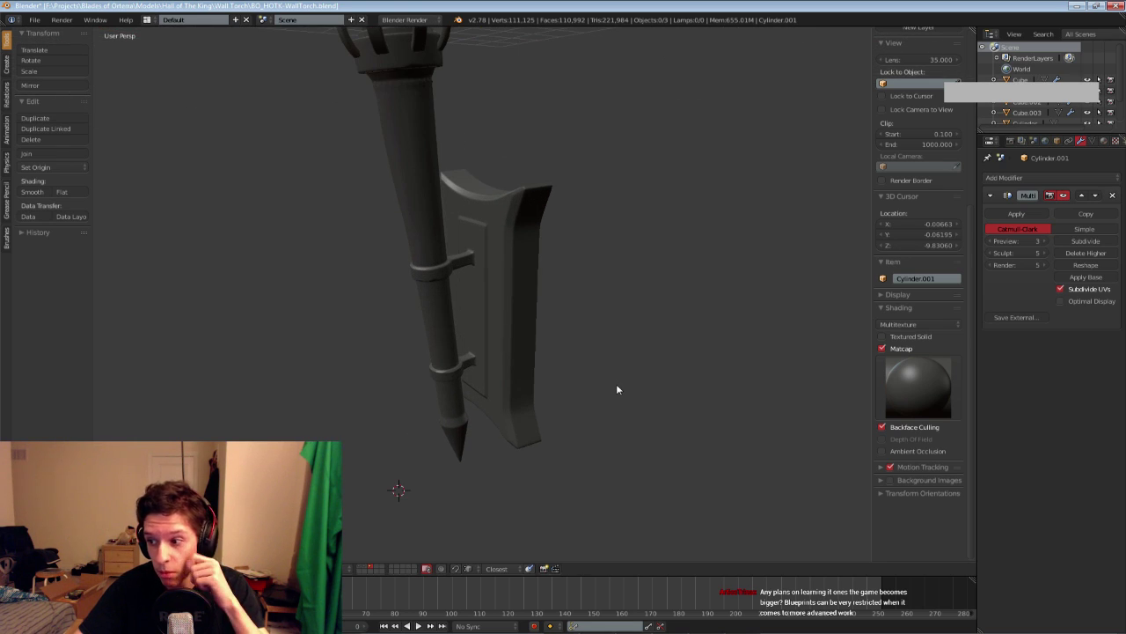
click(883, 451)
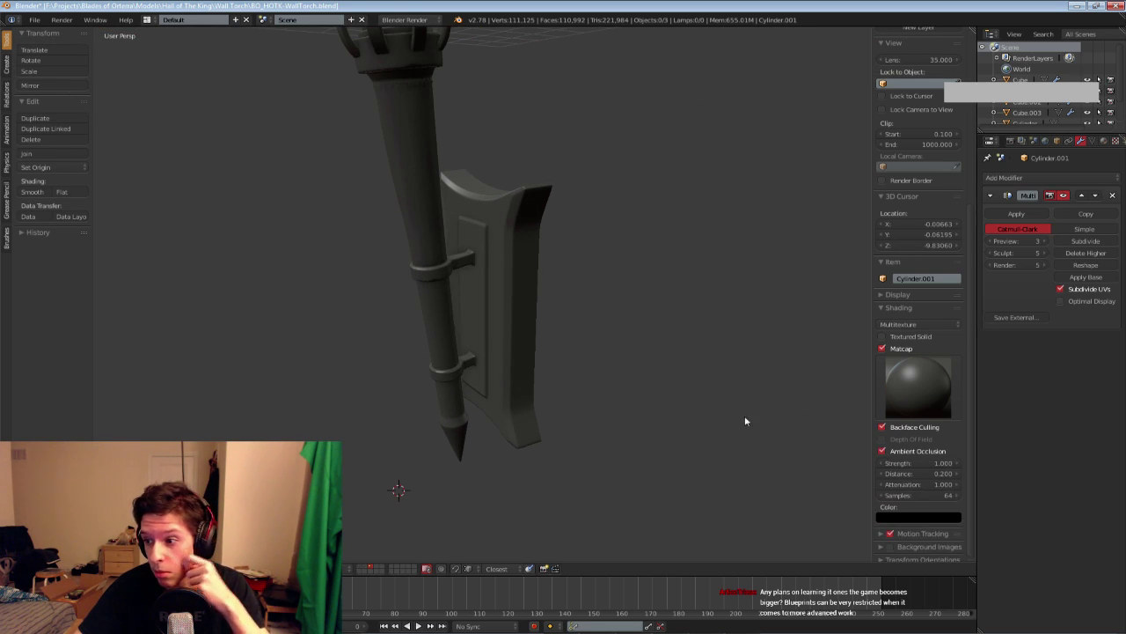
Save the wall torch file, overwriting the existing version
middle_drag(588, 347, 570, 336)
key(ctrl+s)
click(570, 335)
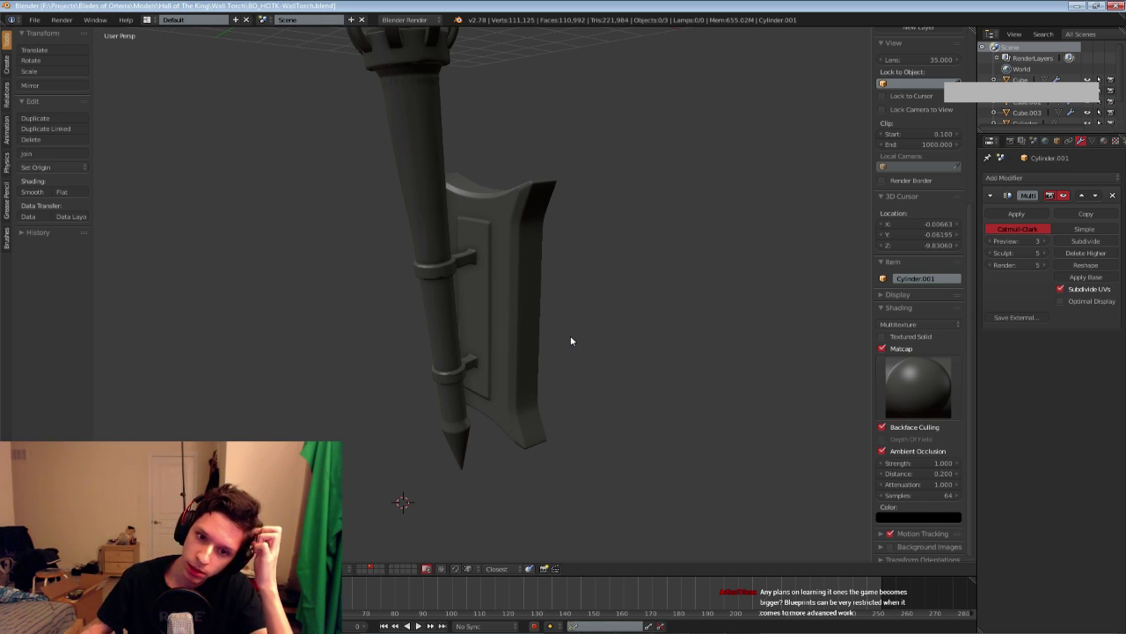
middle_drag(571, 335, 412, 260)
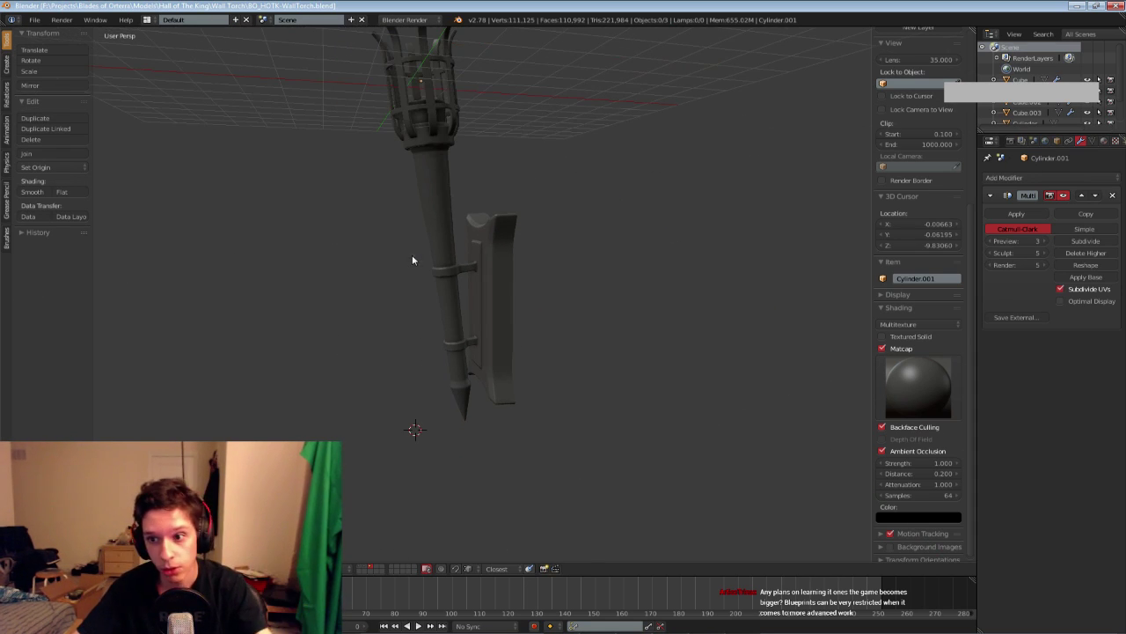
Check the bracket arms where they meet the wall plate and save the wall torch file again over the existing version
middle_drag(439, 194, 460, 293)
key(ctrl+s)
click(461, 294)
scroll(434, 255, up, 2)
middle_drag(434, 254, 468, 317)
scroll(469, 287, down, 4)
key(ctrl+s)
click(508, 345)
Raise the torch's Multires preview level to 5, check the bracket arms up close, and deselect everything
right_click(468, 317)
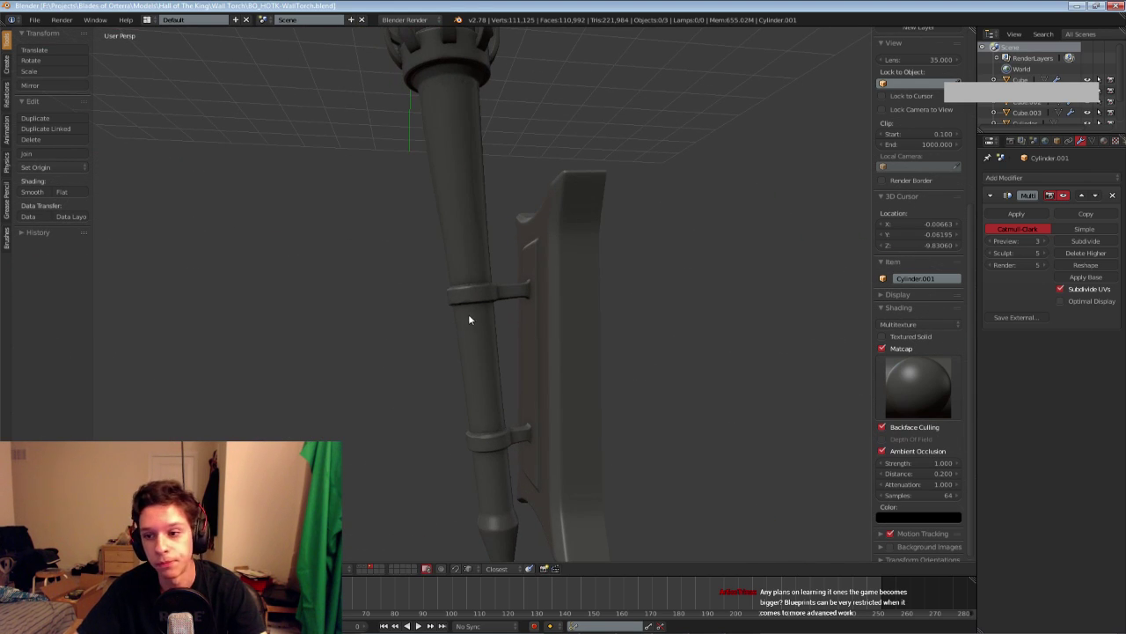
click(1046, 241)
click(1047, 241)
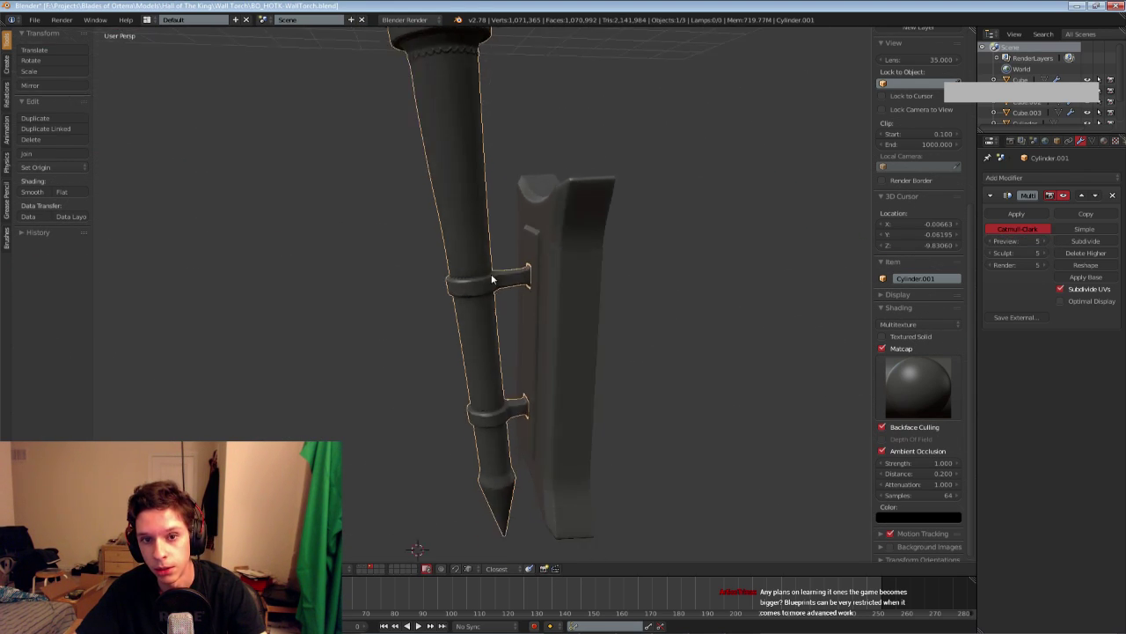
shift+middle_drag(492, 279, 513, 310)
scroll(512, 310, up, 6)
scroll(512, 310, down, 5)
key(a)
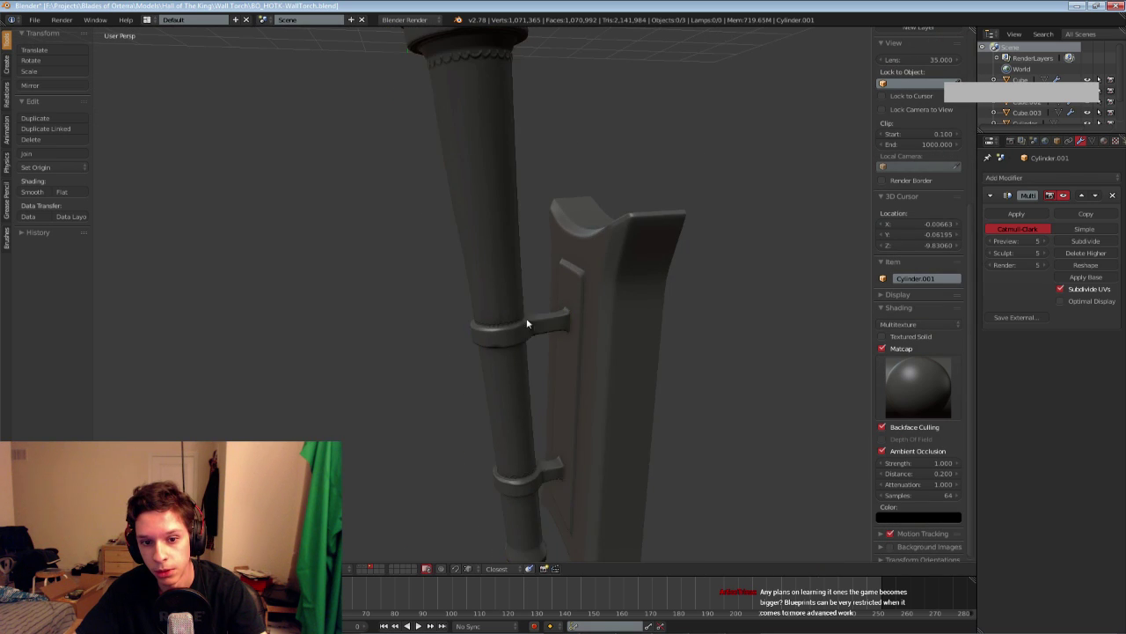
Reset the 3D cursor's location to 0 on X, Y and Z, and save the file over the existing version
scroll(527, 323, down, 8)
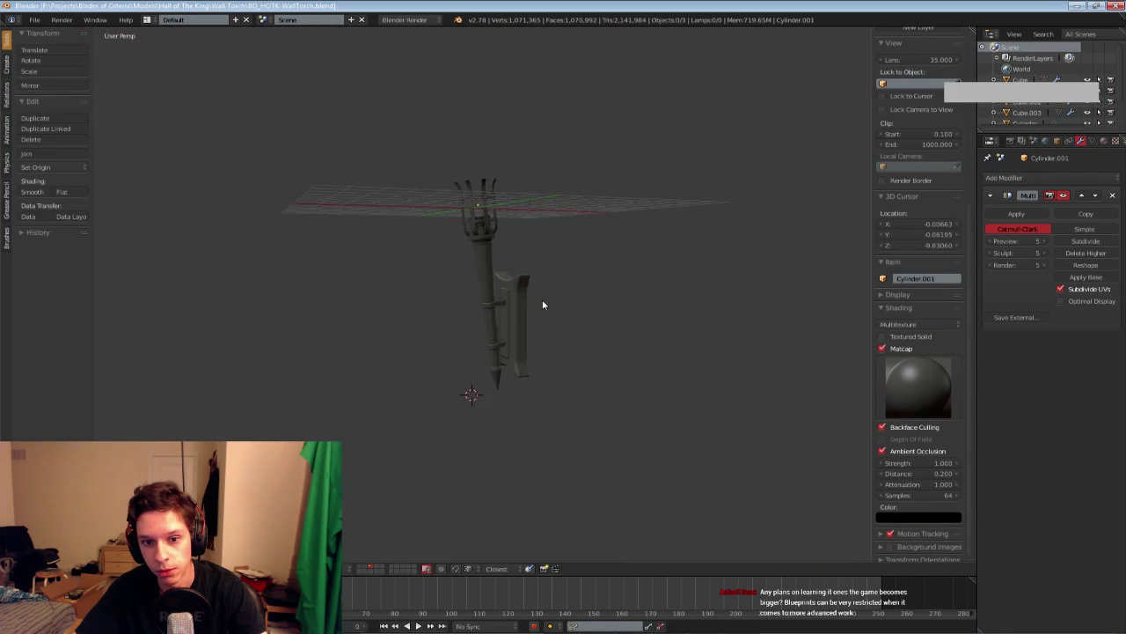
middle_drag(543, 305, 497, 316)
scroll(495, 296, up, 3)
scroll(495, 291, down, 2)
scroll(480, 339, up, 2)
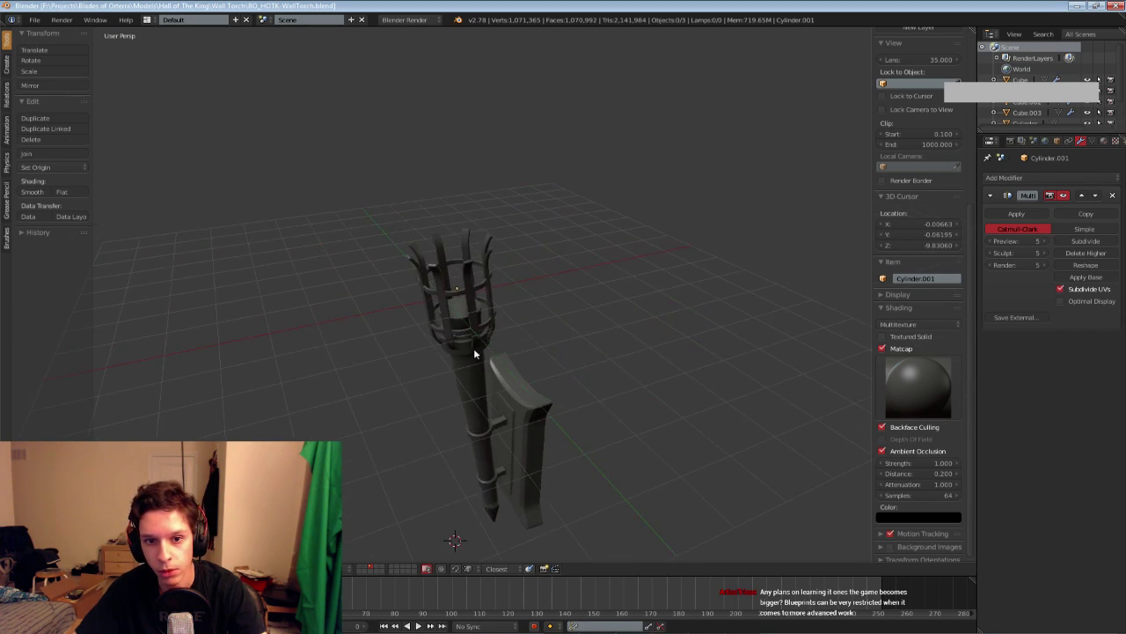
scroll(901, 349, up, 3)
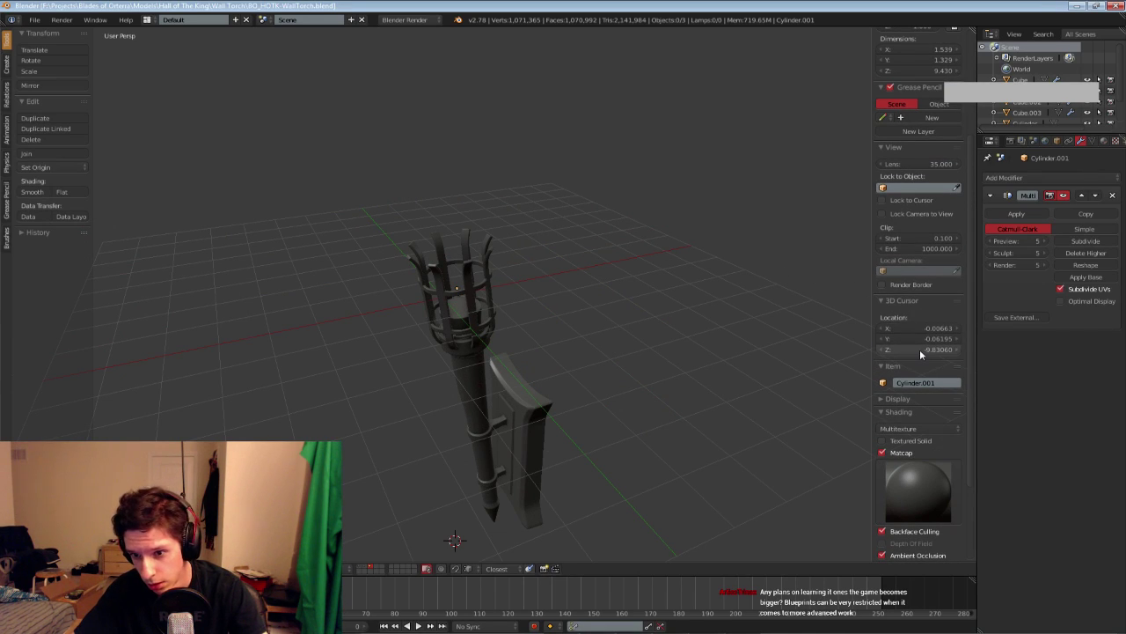
key(Tab)
text(0)
key(Tab)
text(0)
key(Return)
middle_drag(604, 352, 563, 369)
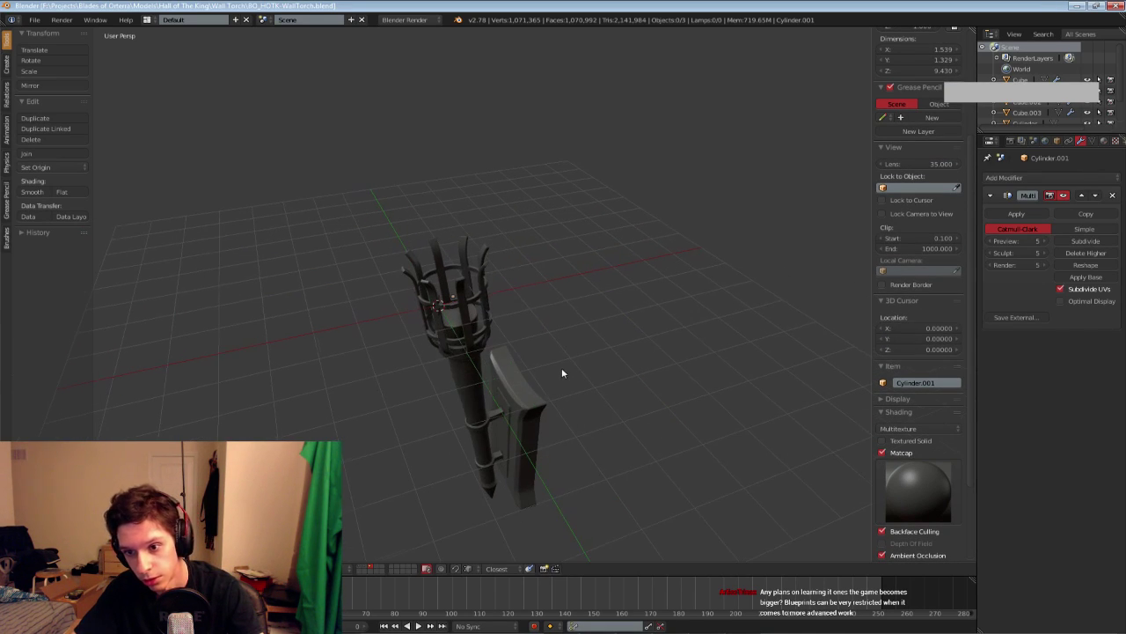
key(ctrl+s)
click(562, 369)
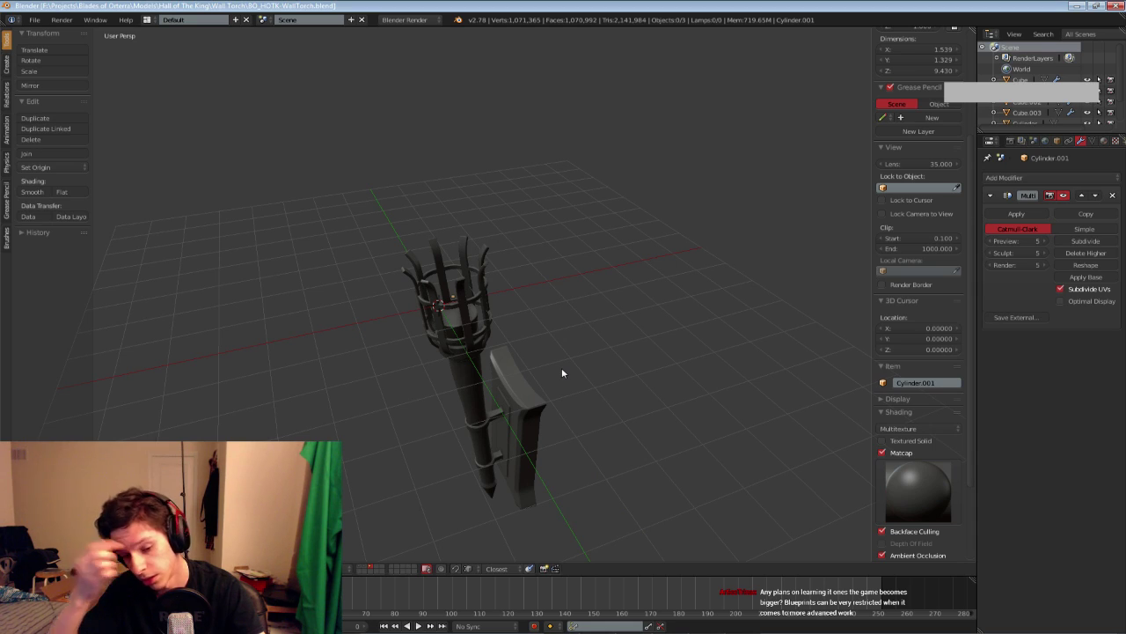
Add a cylinder mesh at the 3D cursor, inside the torch's cage
click(7, 67)
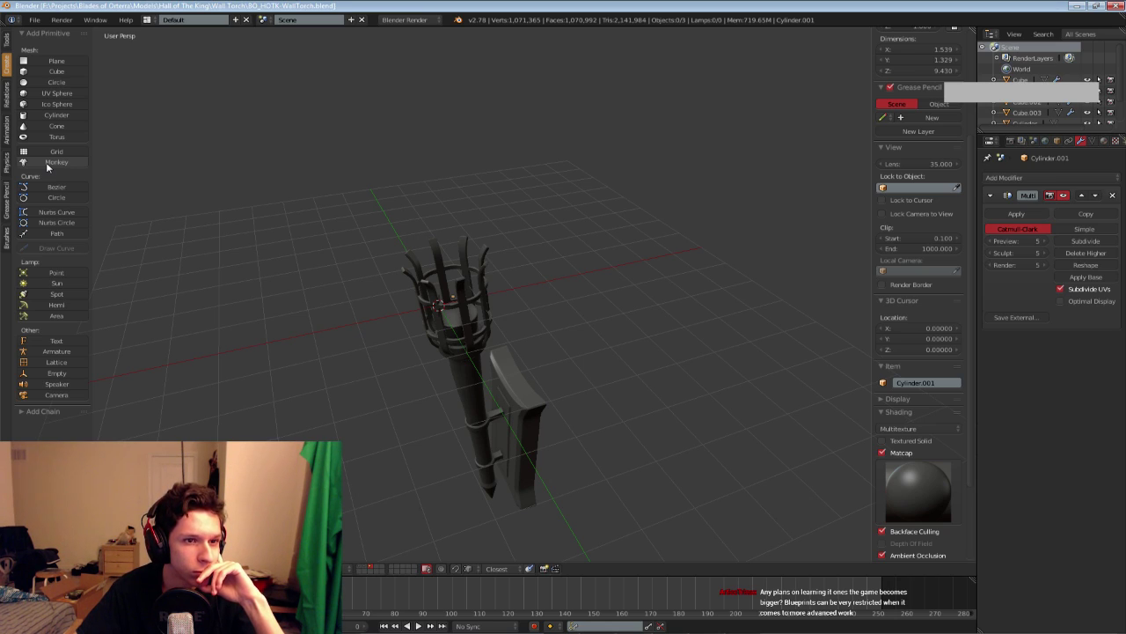
click(63, 121)
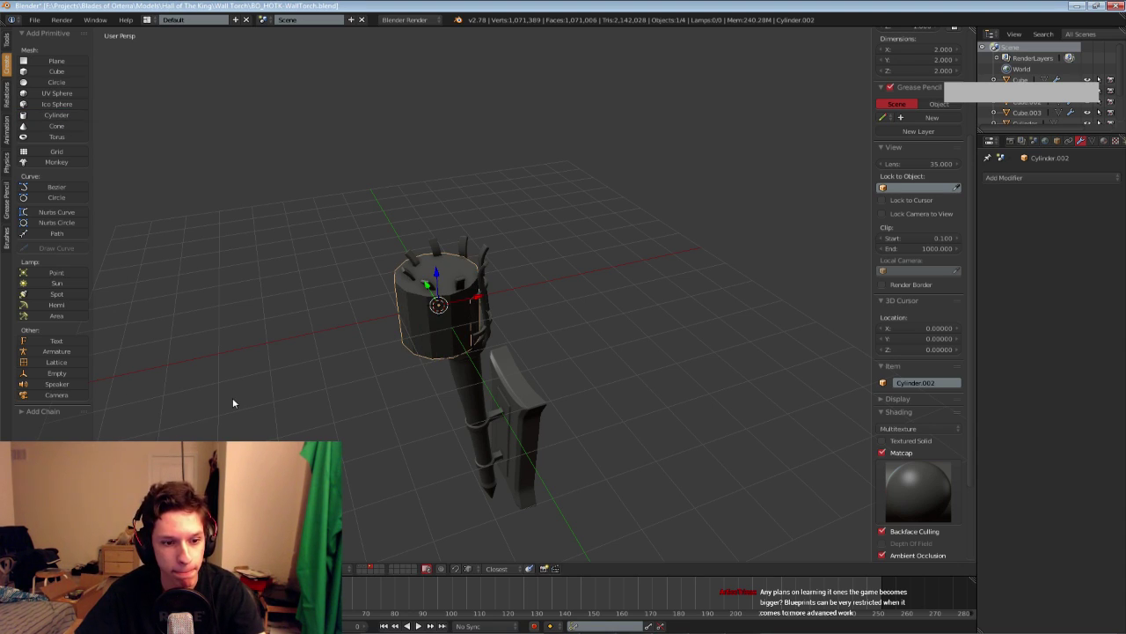
scroll(294, 395, up, 3)
scroll(435, 312, down, 3)
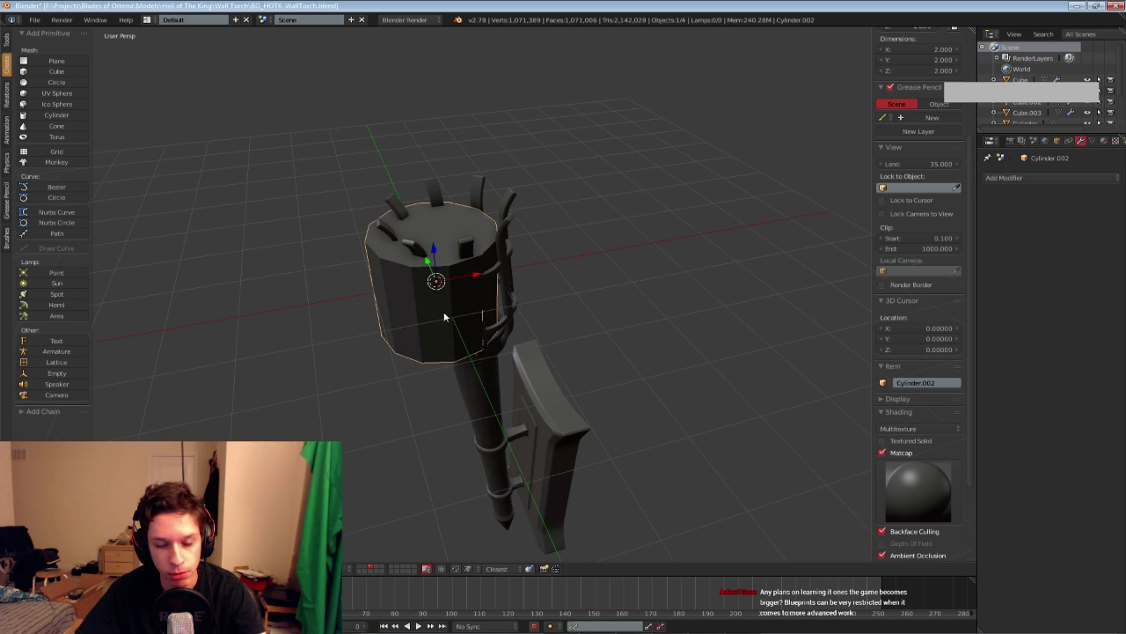
In top orthographic view, move the cylinder along X over the torch's core and scale it down to about 0.96 wide
key(KP_7)
key(KP_5)
key(z)
scroll(432, 364, up, 4)
key(z)
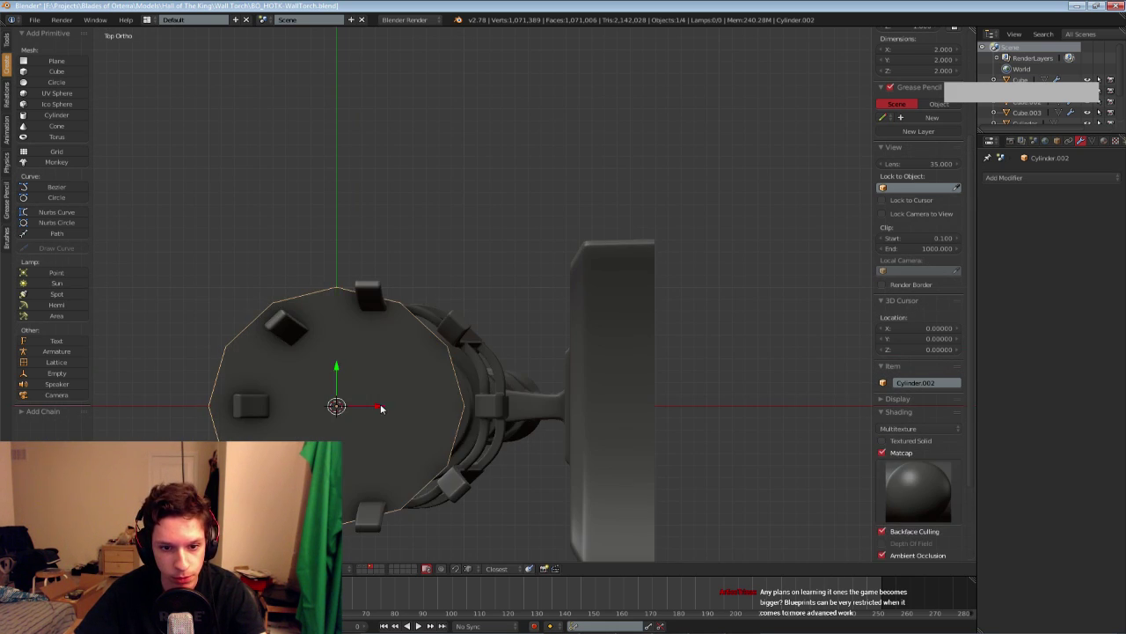
drag(382, 407, 440, 408)
key(s)
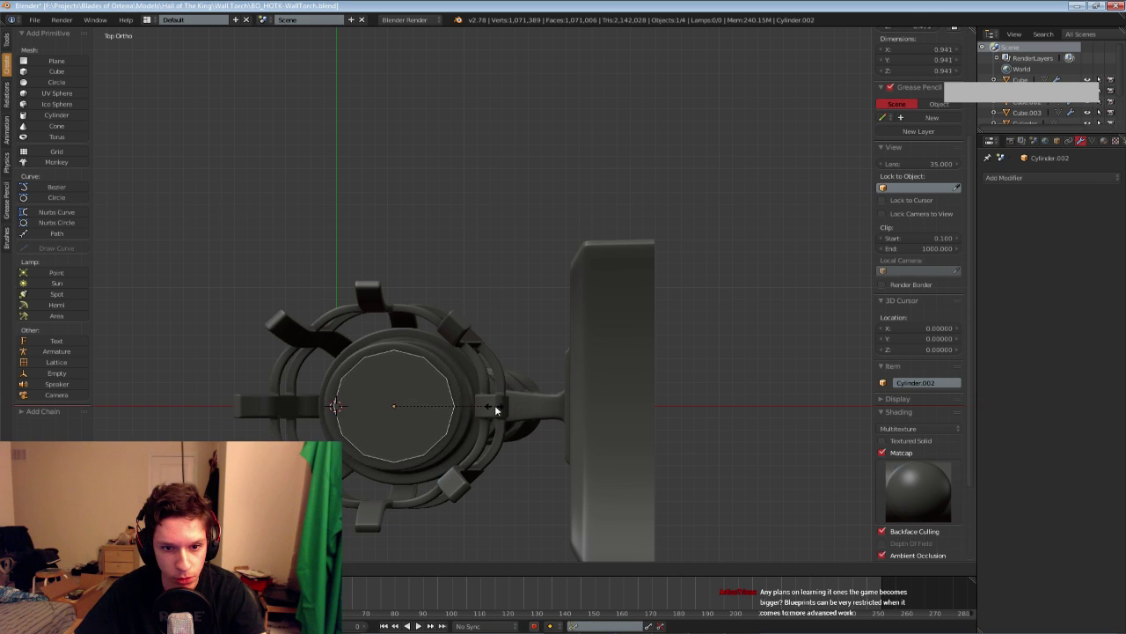
click(496, 406)
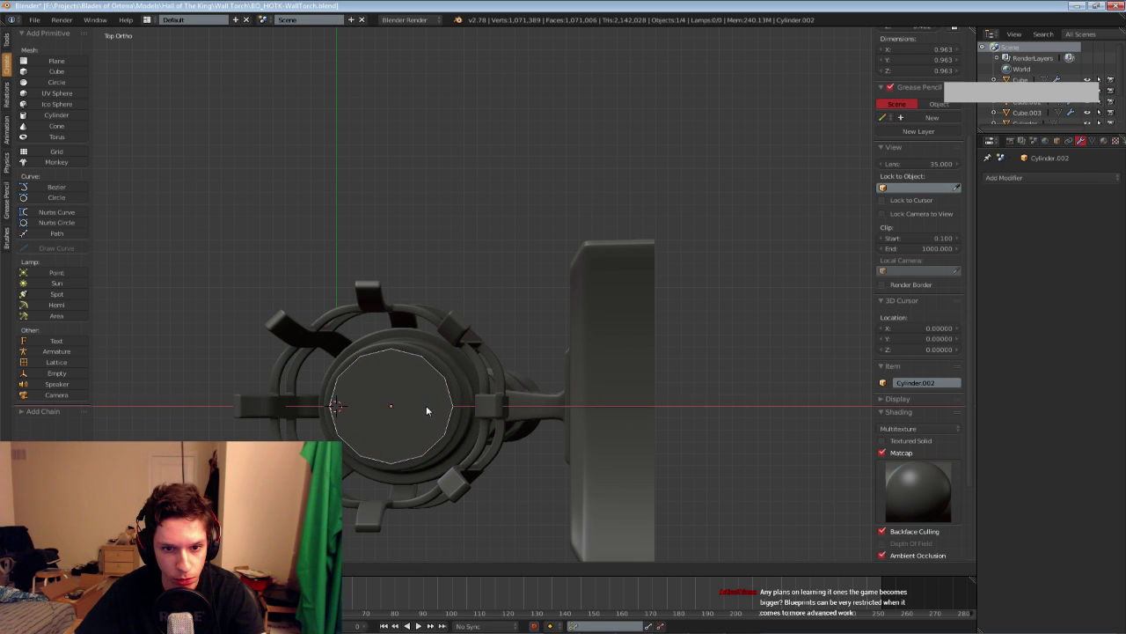
Tilt the cylinder in line with the torch by copying the cage's Y rotation of -6.174° to it
middle_drag(426, 407, 484, 230)
key(KP_1)
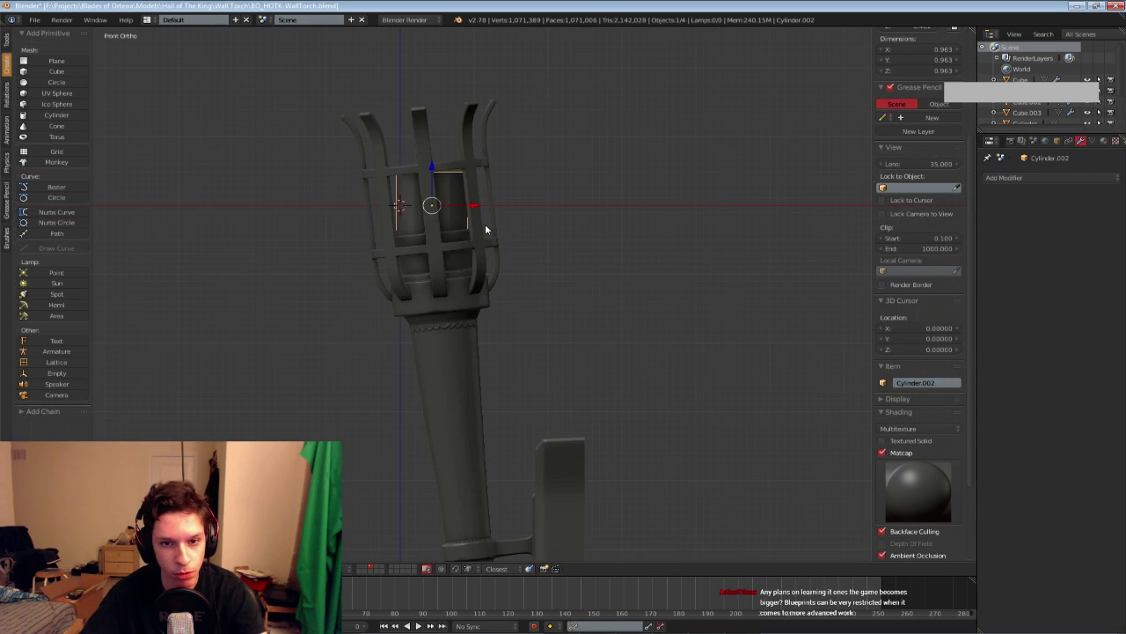
key(z)
scroll(540, 302, up, 4)
key(s)
click(615, 239)
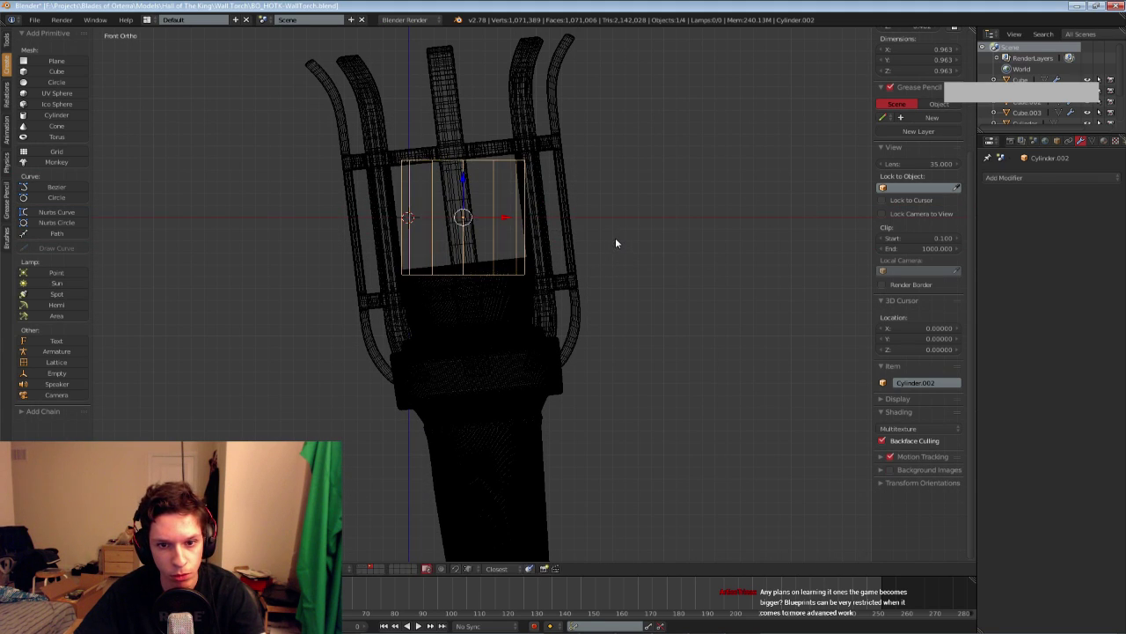
key(r)
click(610, 223)
right_click(574, 234)
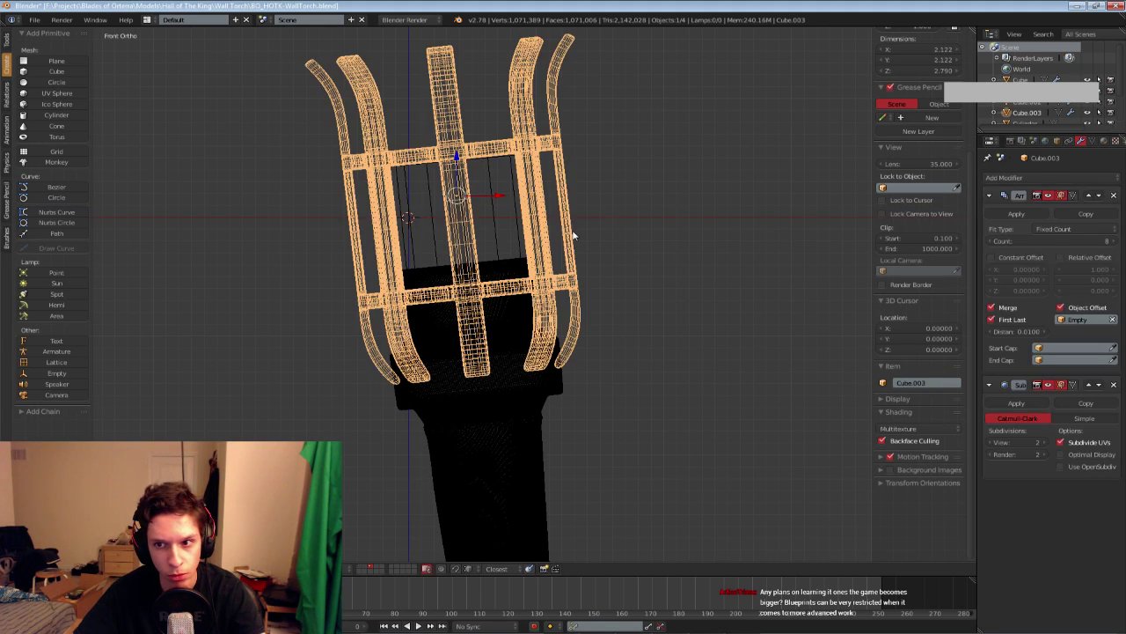
scroll(924, 159, up, 4)
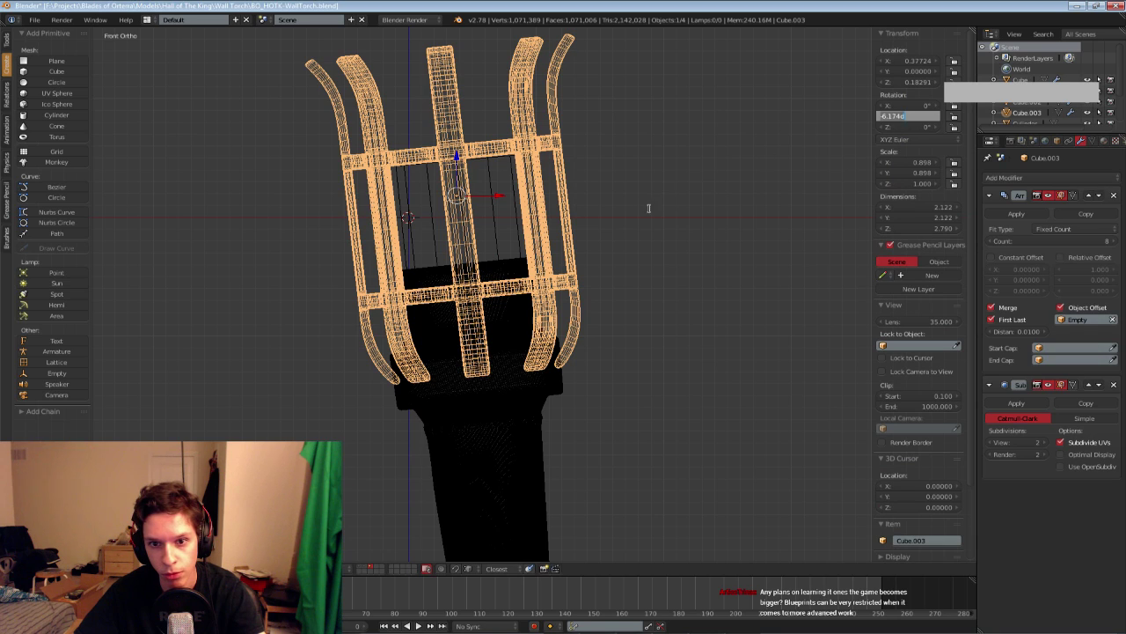
right_click(497, 221)
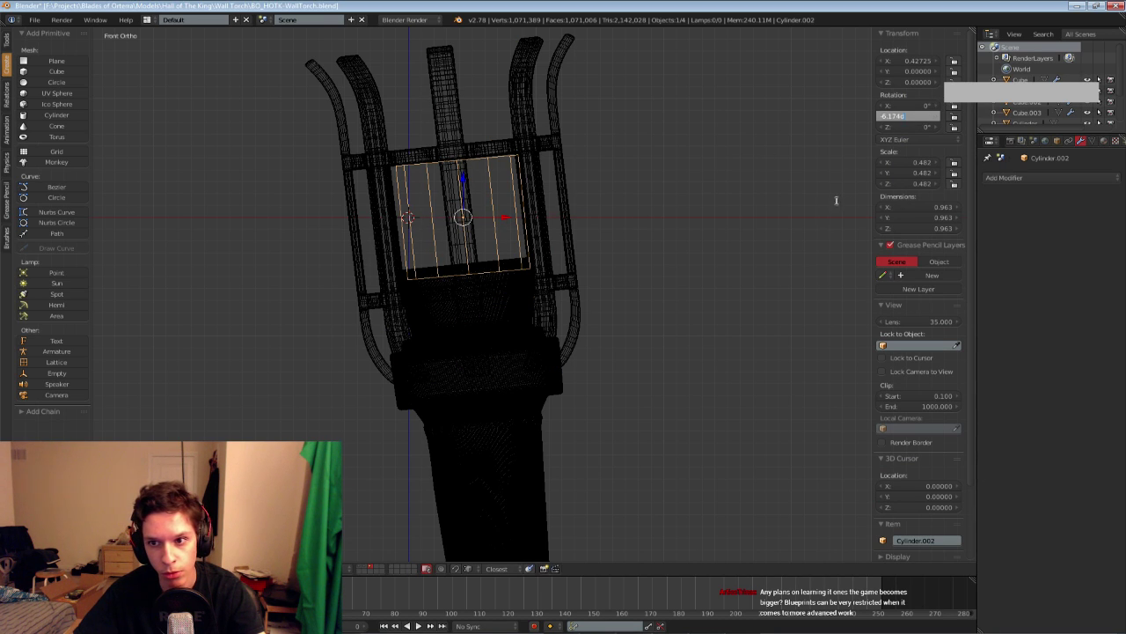
key(Return)
Return to solid shading and shift the cylinder along X to about 0.406 to centre it within the cage
key(z)
mouse_move(539, 238)
middle_down()
mouse_move(519, 236)
mouse_move(527, 304)
mouse_move(565, 331)
mouse_move(564, 344)
mouse_move(532, 351)
middle_up()
key(g)
click(560, 340)
Select only the edge loop around the cylinder's top face in edge mode and return to Object Mode
key(Tab)
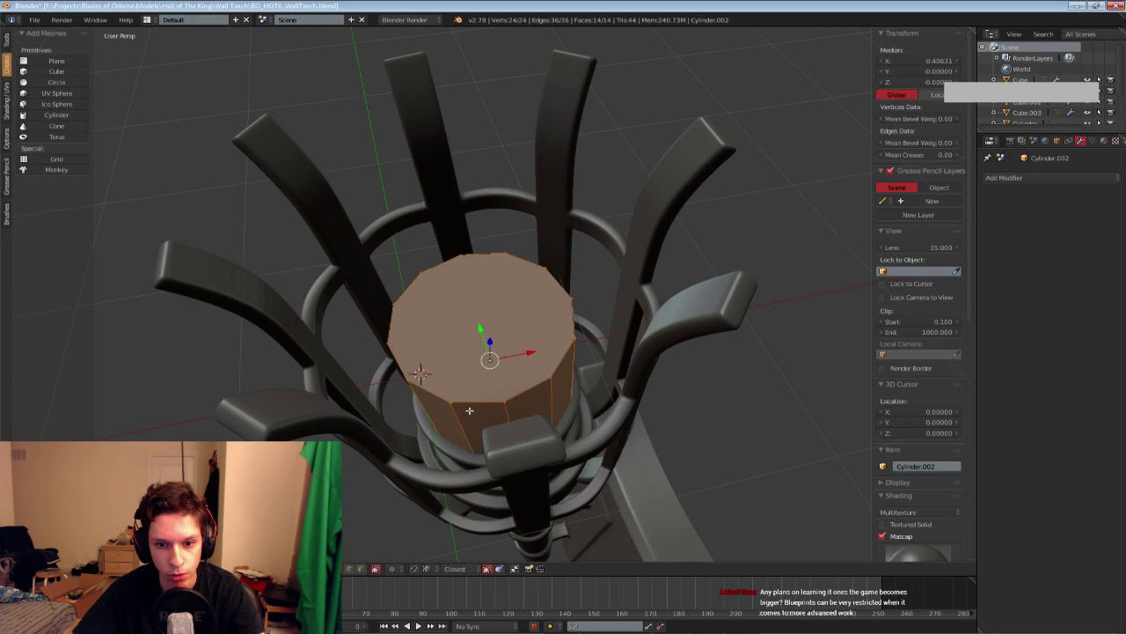
scroll(469, 410, down, 3)
key(a)
click(360, 568)
right_click(470, 343)
middle_drag(470, 343, 466, 303)
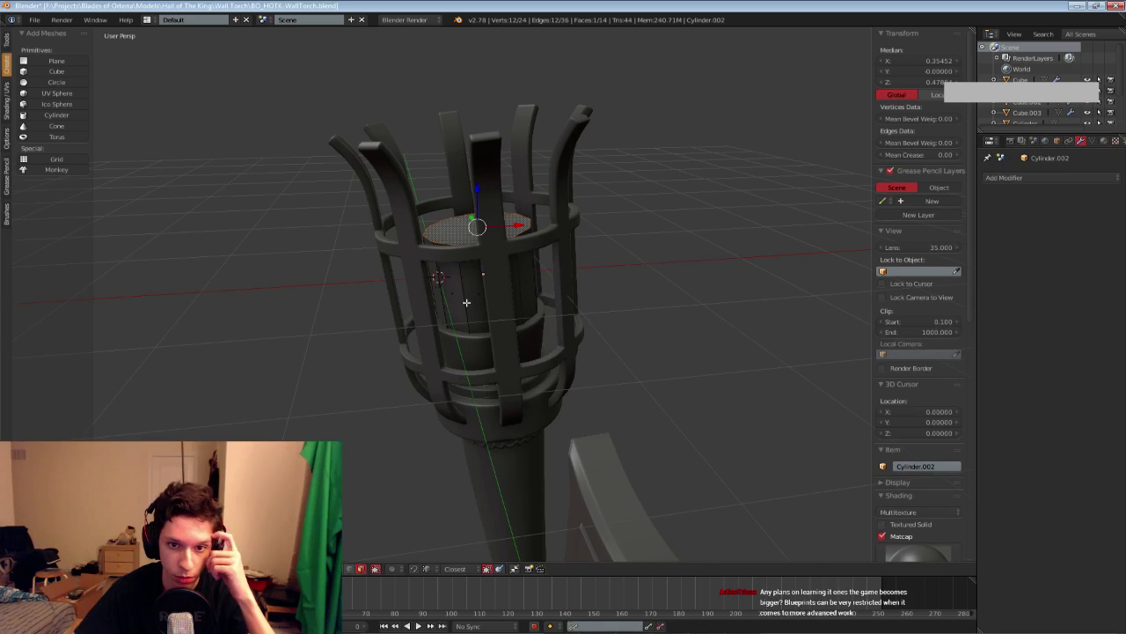
key(Tab)
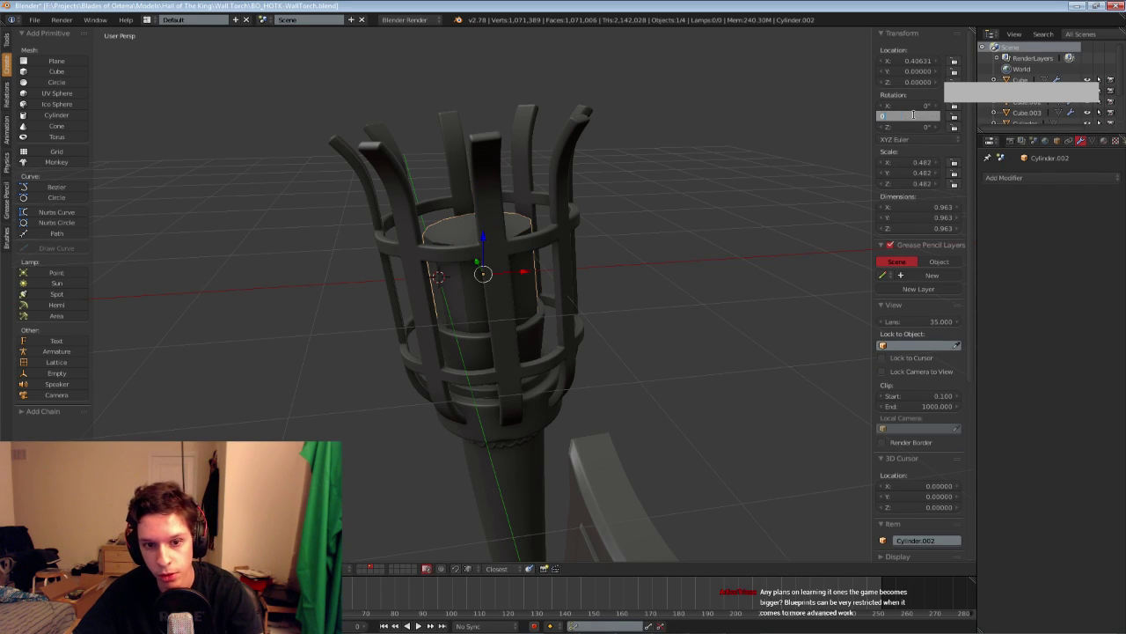
Set the cylinder's Y rotation to 0°
click(913, 115)
text(0)
key(Return)
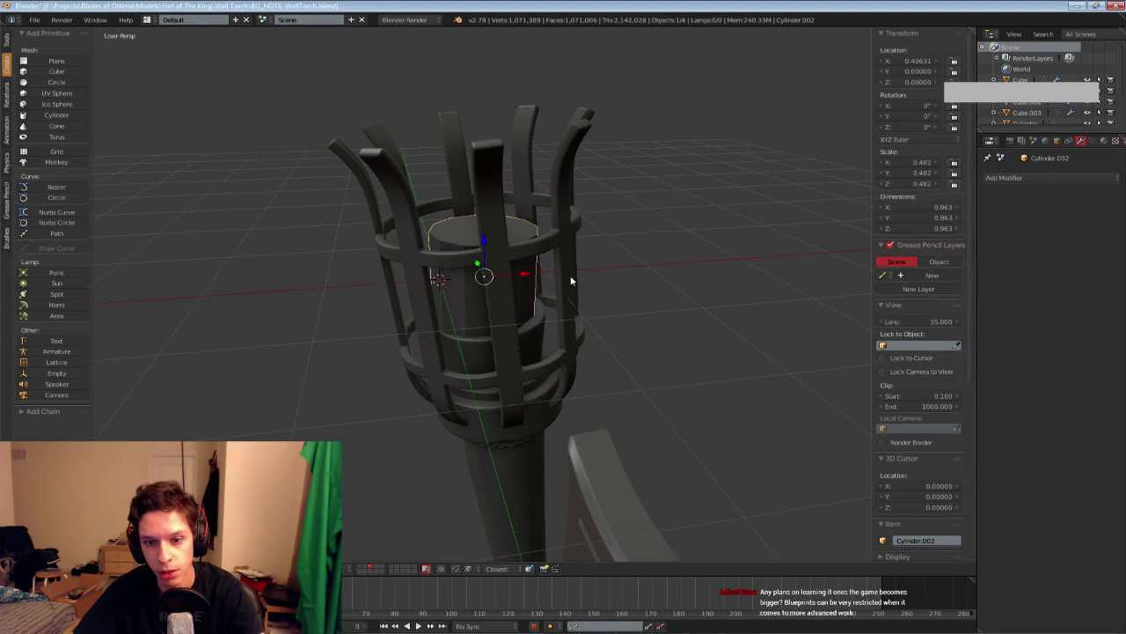
Raise the cylinder's top face until it is about 1.22 tall, checking it against the cage and isolated in local view
key(KP_Divide)
key(Tab)
scroll(568, 278, down, 3)
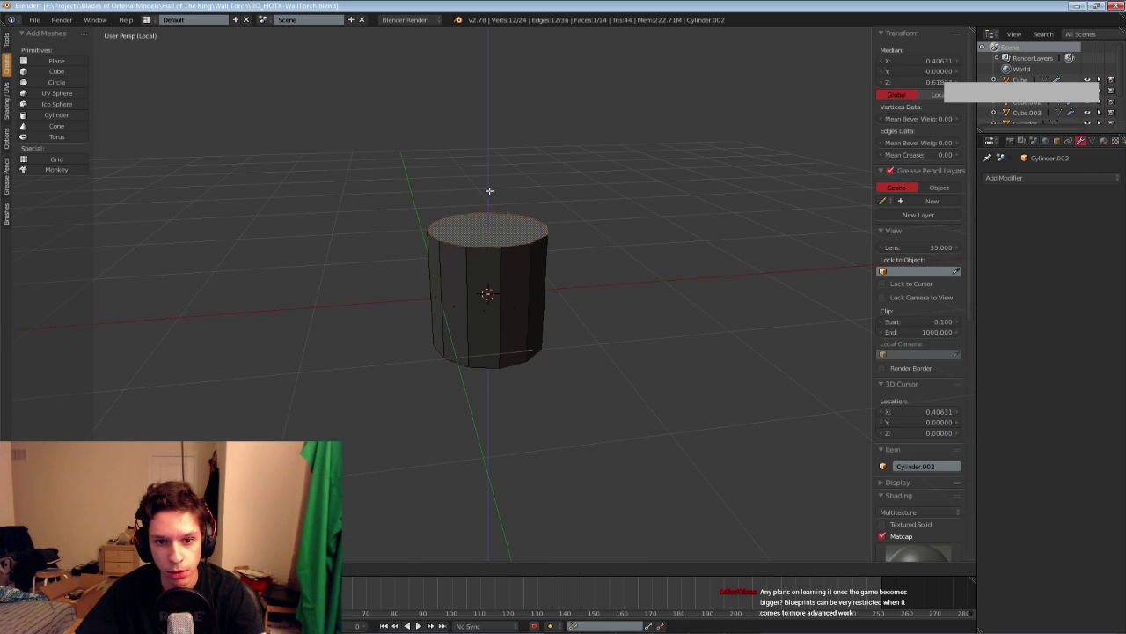
key(Tab)
key(KP_Divide)
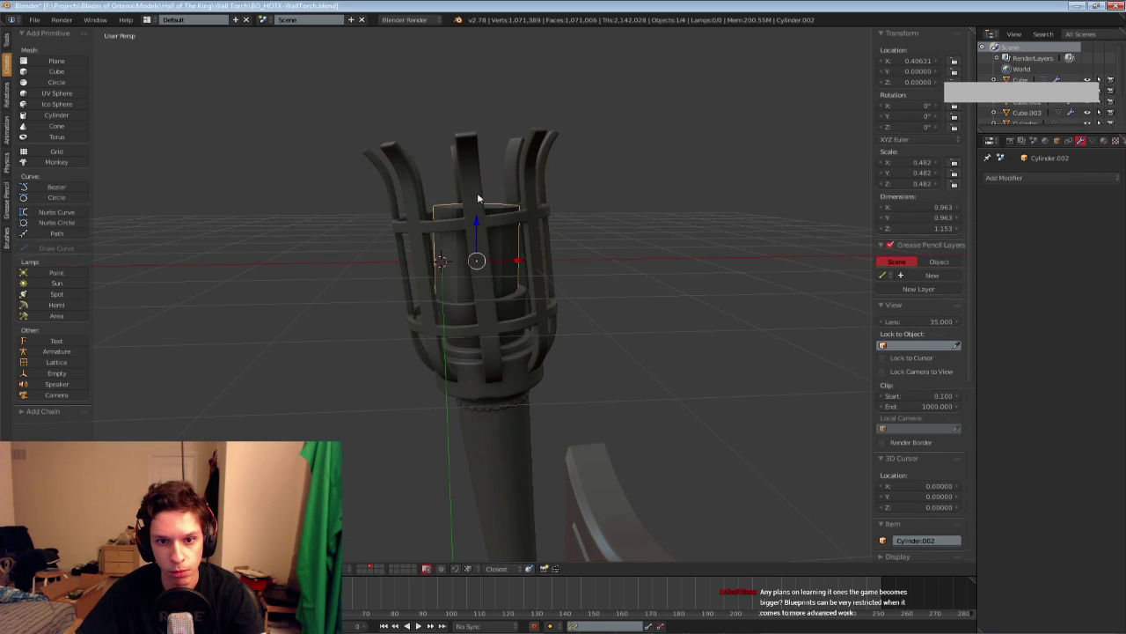
key(Tab)
drag(476, 177, 475, 170)
key(Tab)
key(KP_Divide)
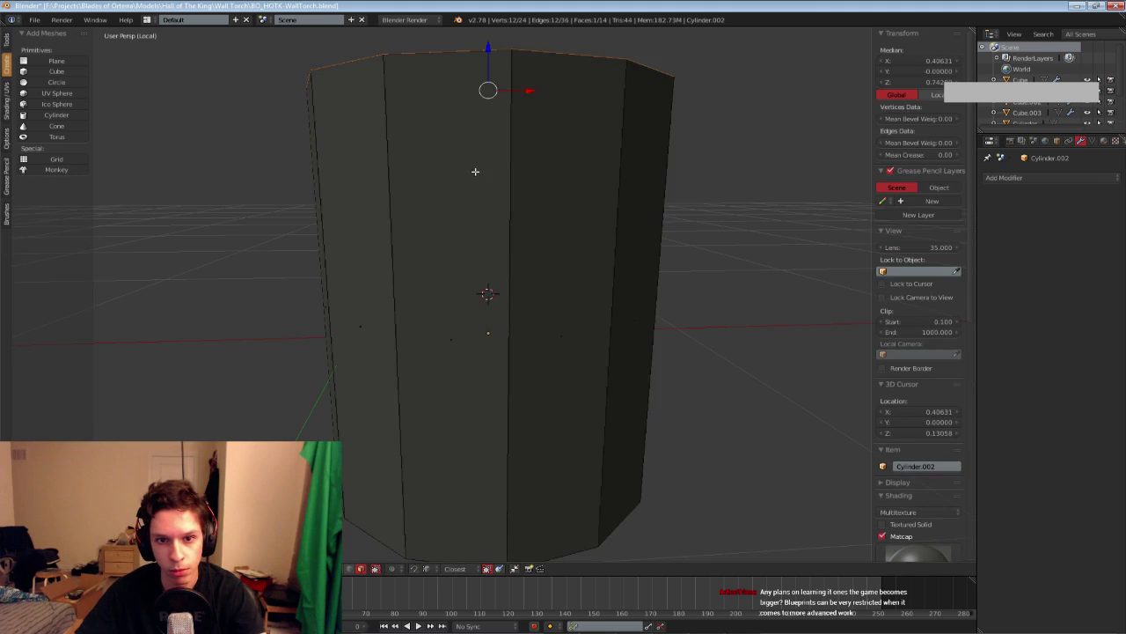
Round the cylinder's top rim with a 3-segment bevel, offset about 0.27, and inspect the dome
scroll(607, 242, down, 3)
key(Tab)
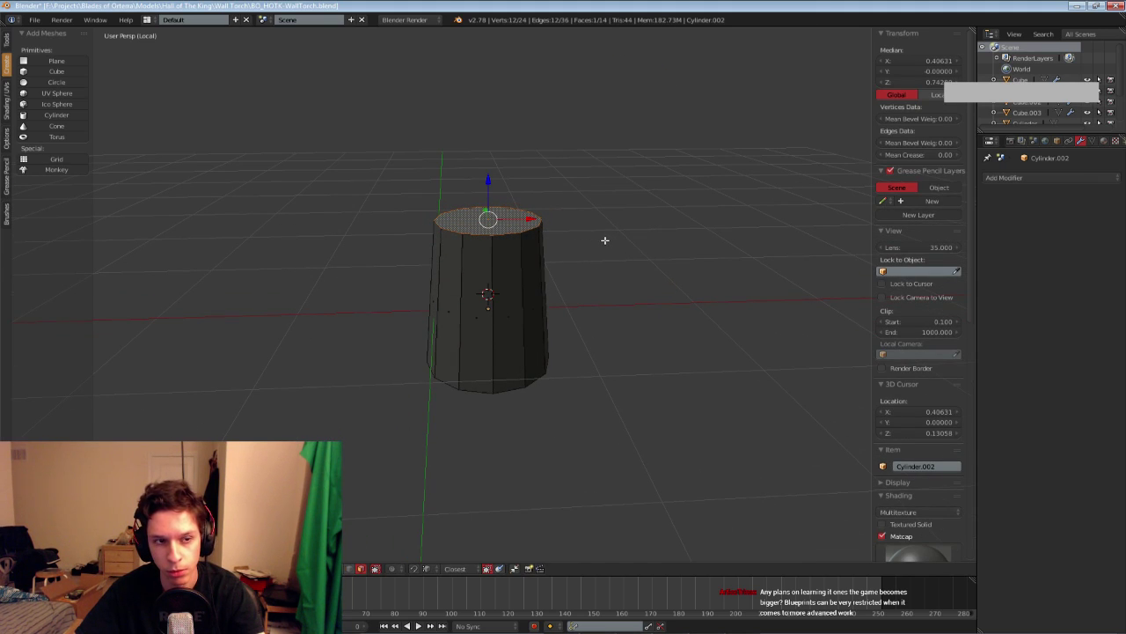
key(w)
click(605, 238)
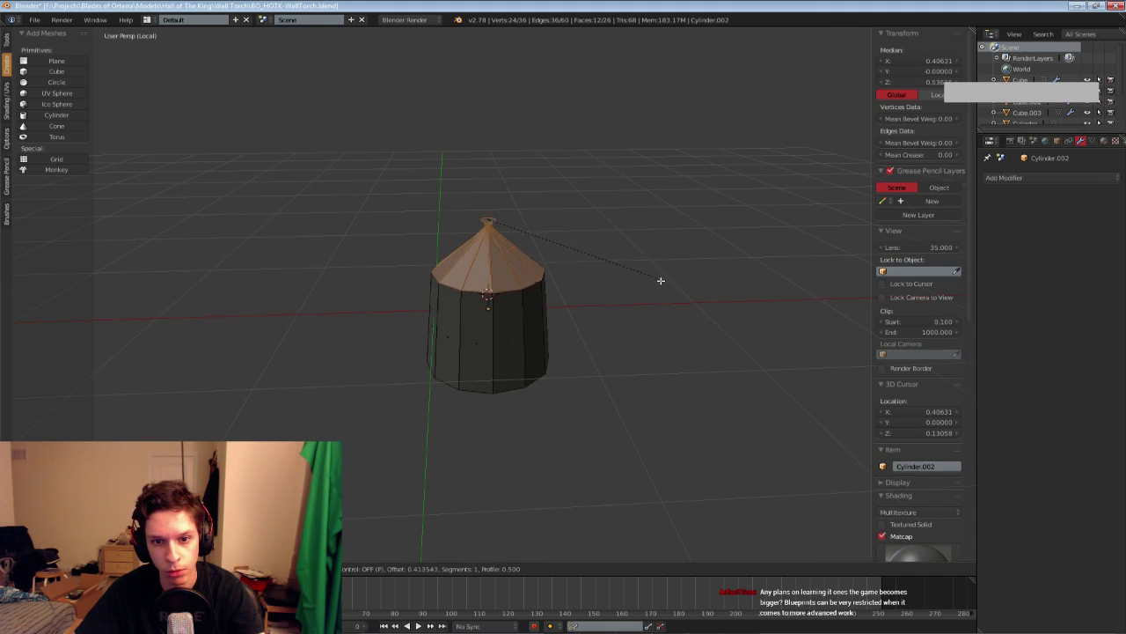
scroll(648, 266, up, 2)
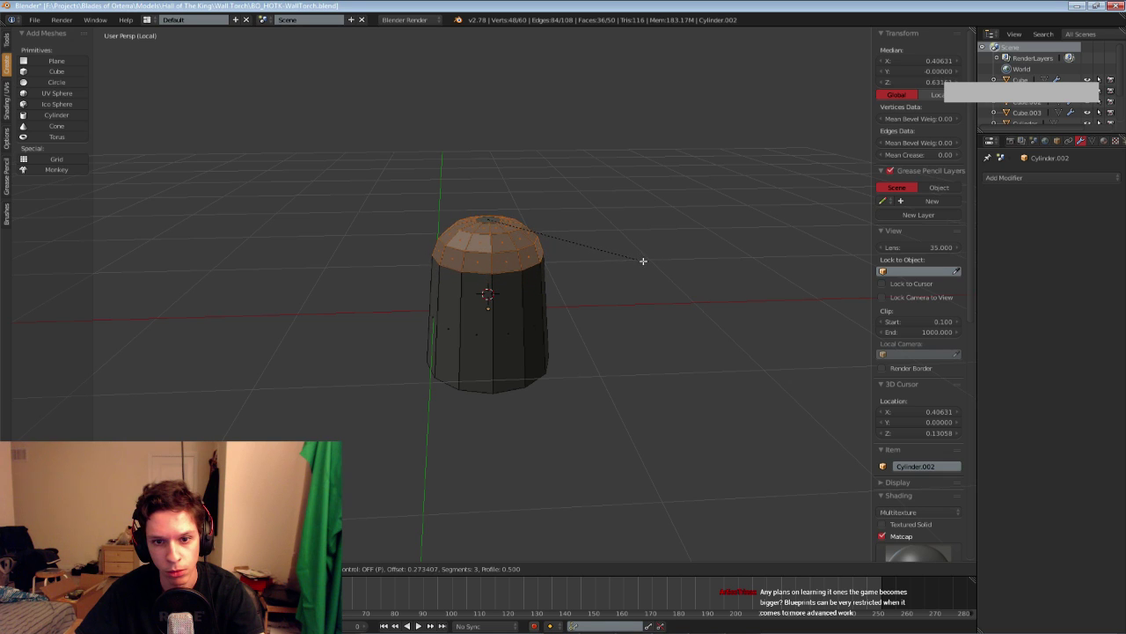
click(642, 260)
key(Tab)
scroll(643, 259, down, 2)
middle_drag(642, 260, 623, 242)
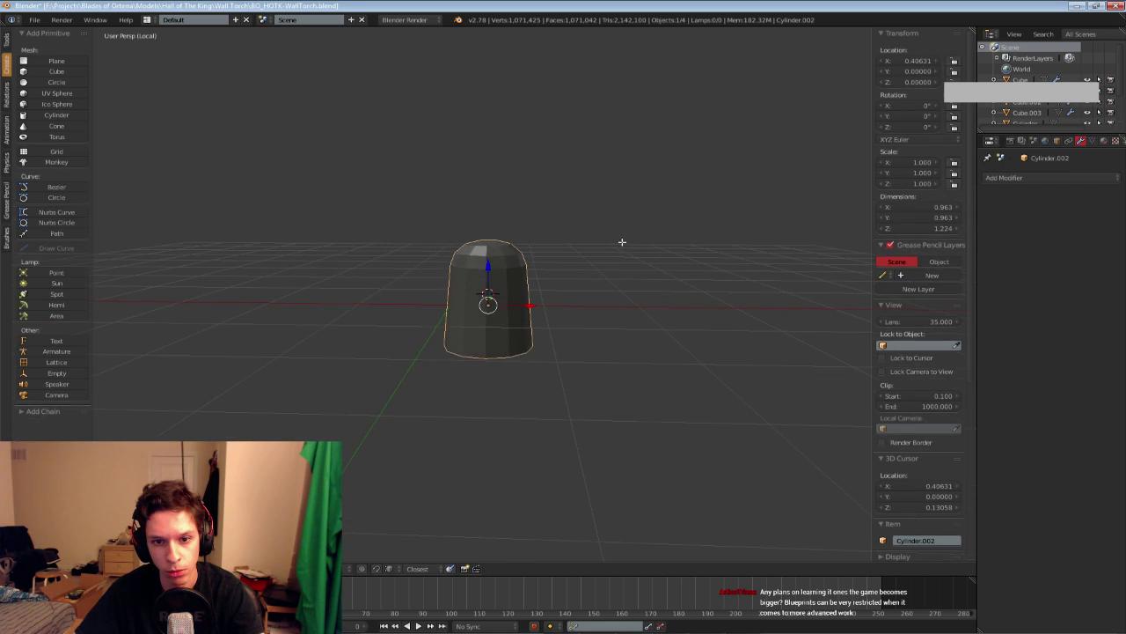
Undo the bevel on the cylinder's top rim and scale the top face up slightly
key(Tab)
key(ctrl+z)
key(s)
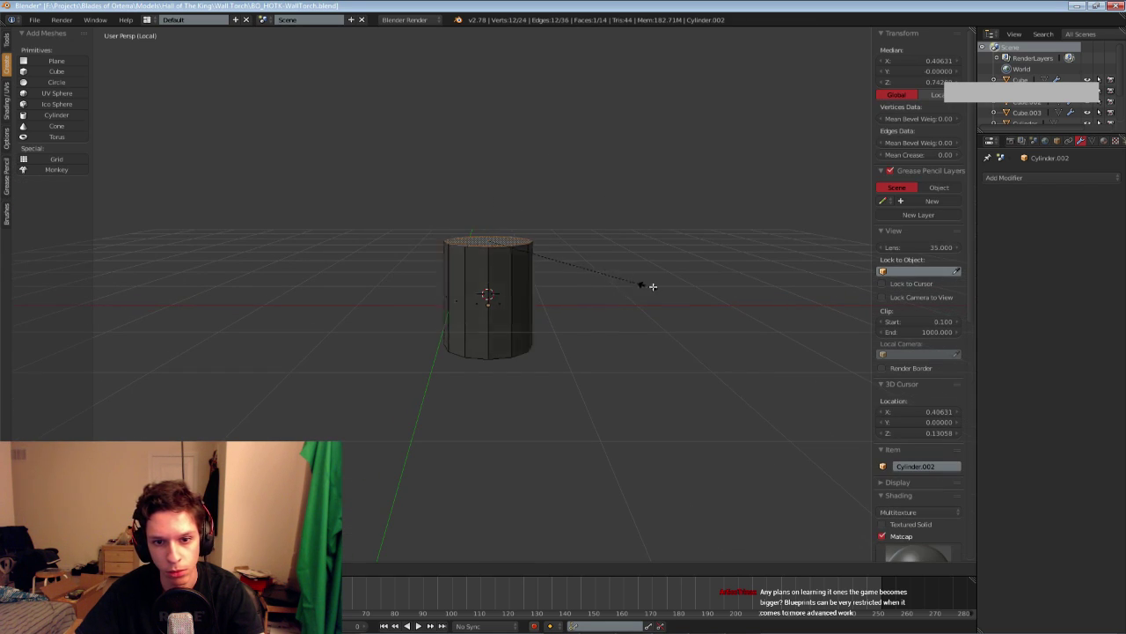
click(666, 291)
Add a centred horizontal edge loop around the cylinder and scale it outward slightly into a barrel shape
key(ctrl+r)
click(496, 294)
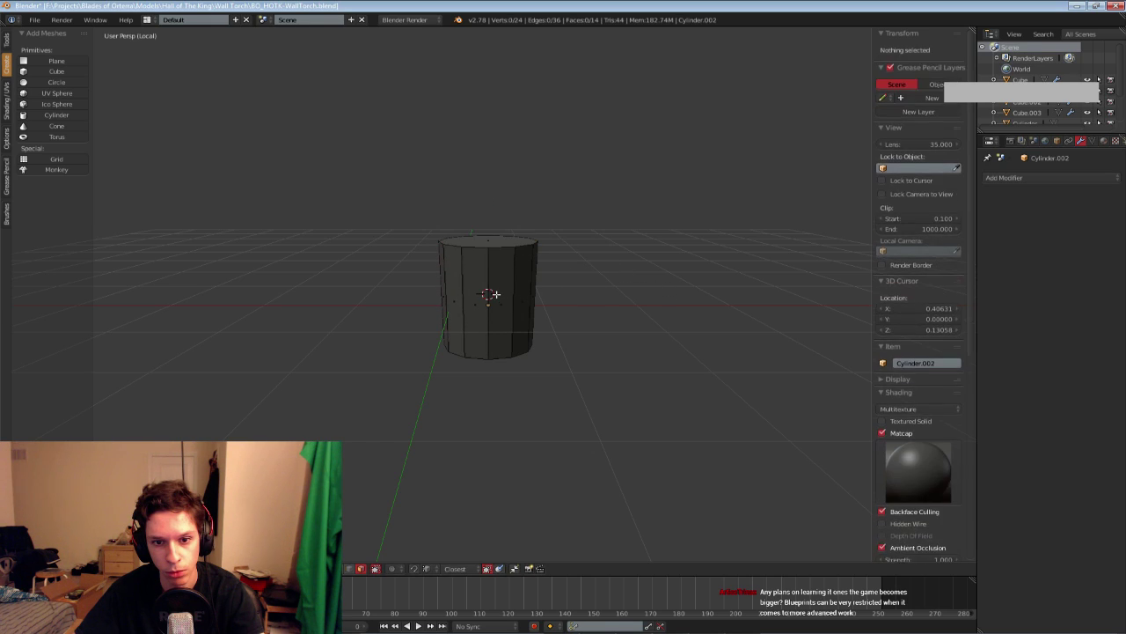
right_click(490, 294)
key(s)
click(639, 311)
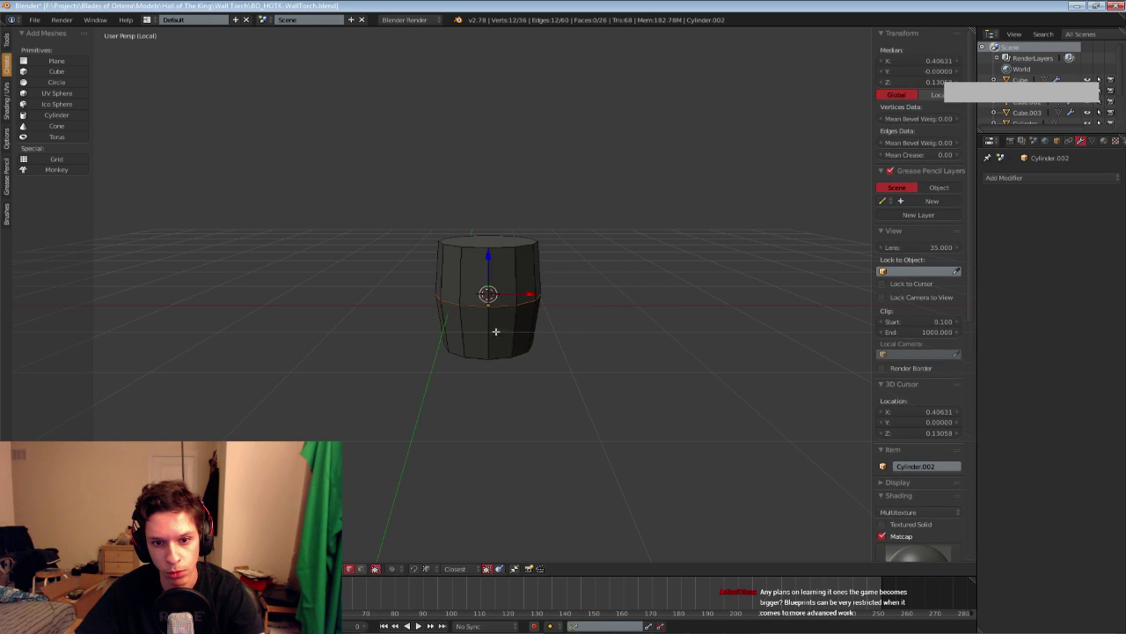
Bevel the cylinder's middle edge loop into two loops, offset about 0.24, and select only the top rim
key(ctrl+b)
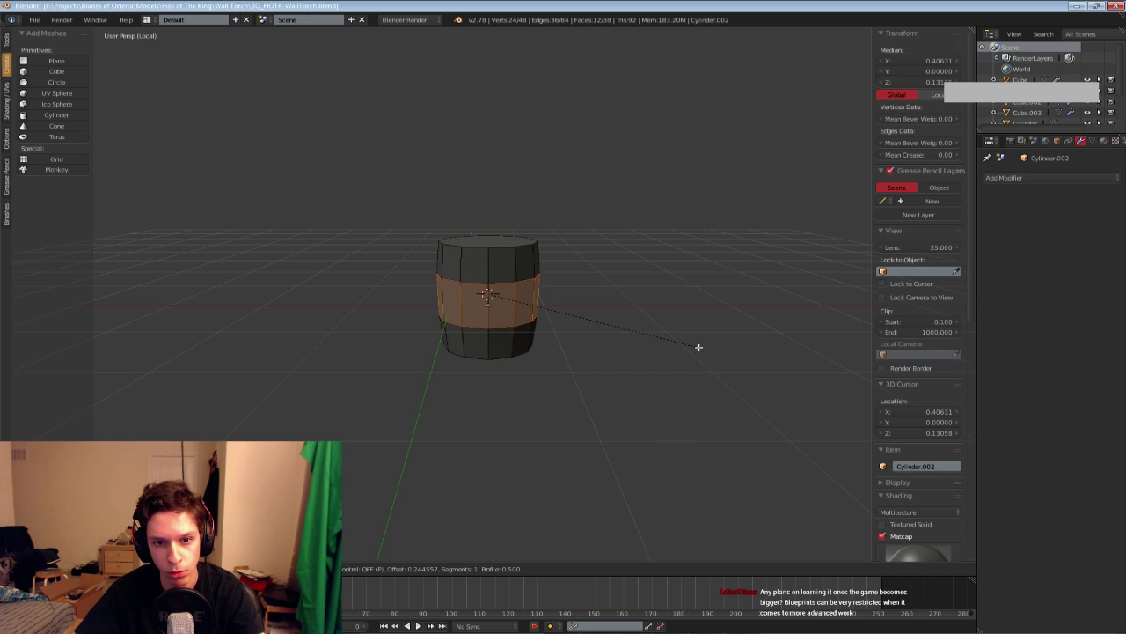
click(699, 346)
key(a)
alt+right_click(503, 246)
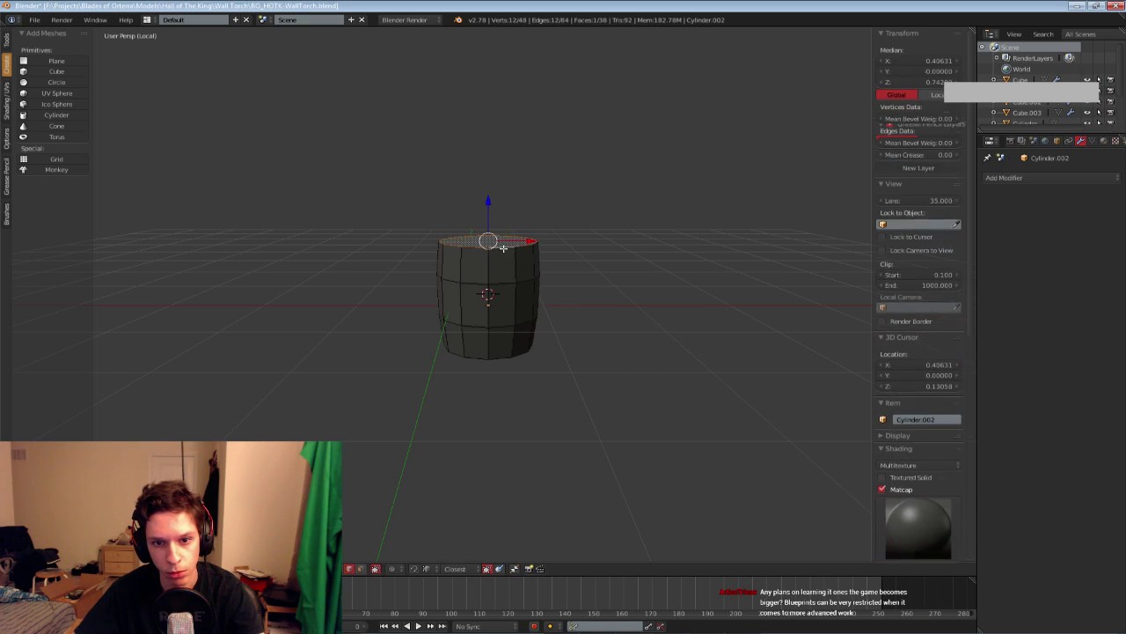
Bevel the cylinder's top rim into a wide sloped band and bring the rest of the torch back into view
key(ctrl+b)
click(638, 281)
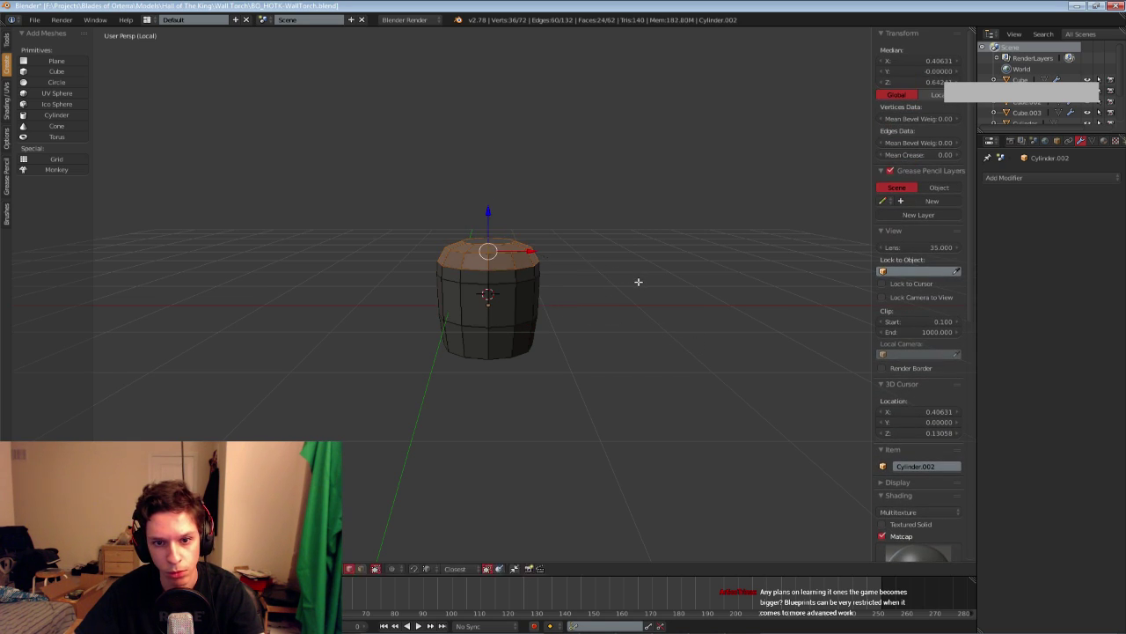
key(Tab)
middle_drag(639, 282, 584, 302)
key(KP_Divide)
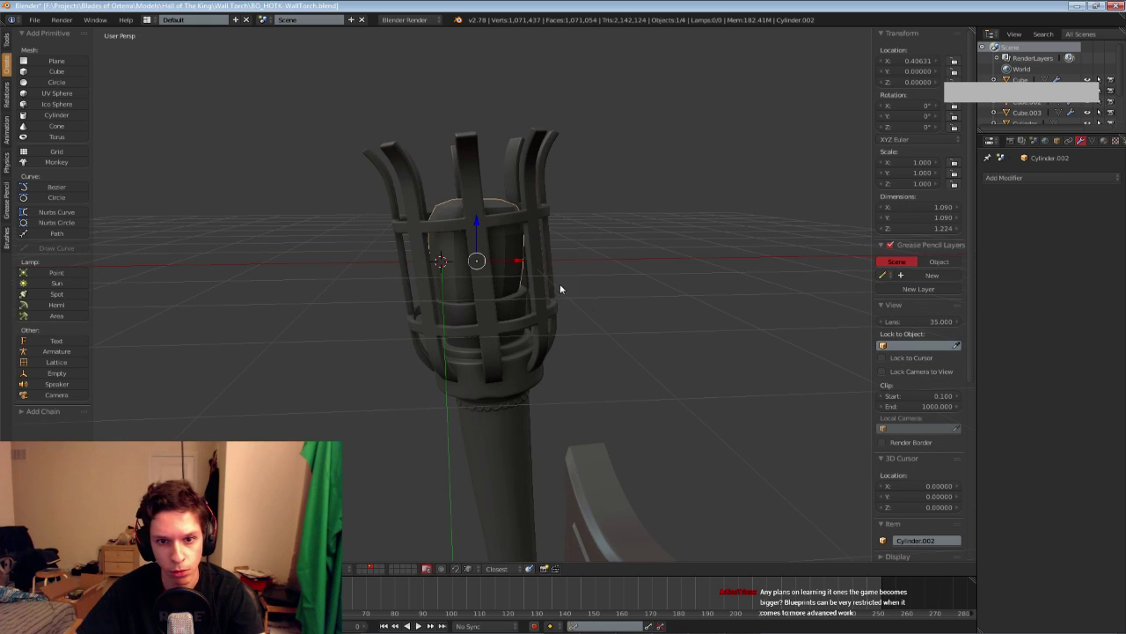
Stretch the whole core mesh vertically to about 1.567 high and raise it within the cage
key(Tab)
key(a)
key(s)
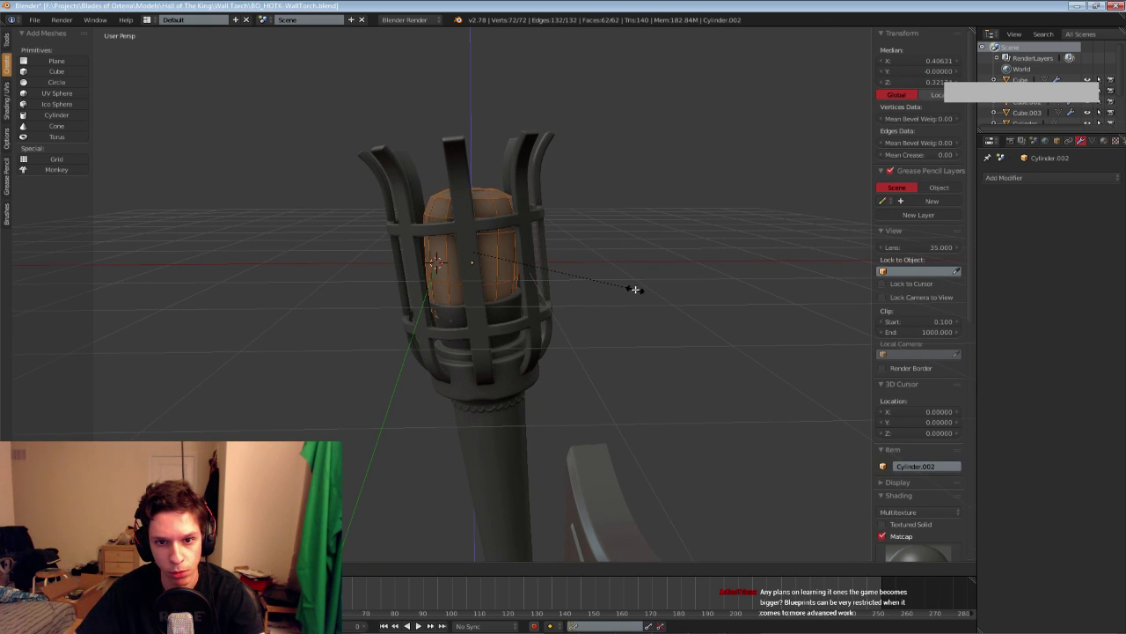
click(468, 203)
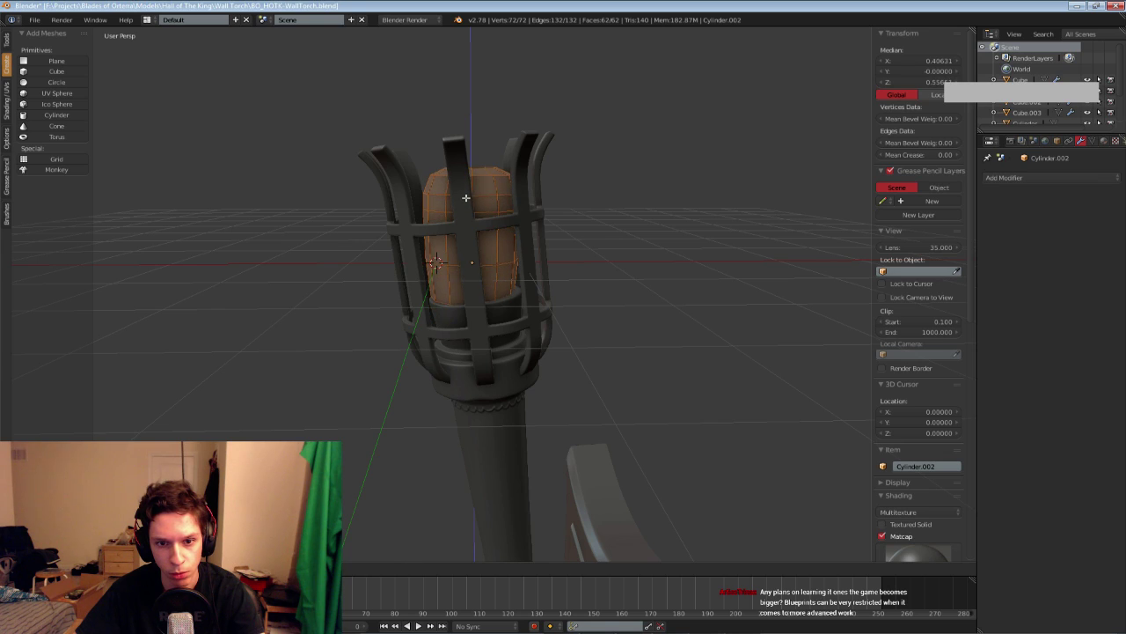
key(Tab)
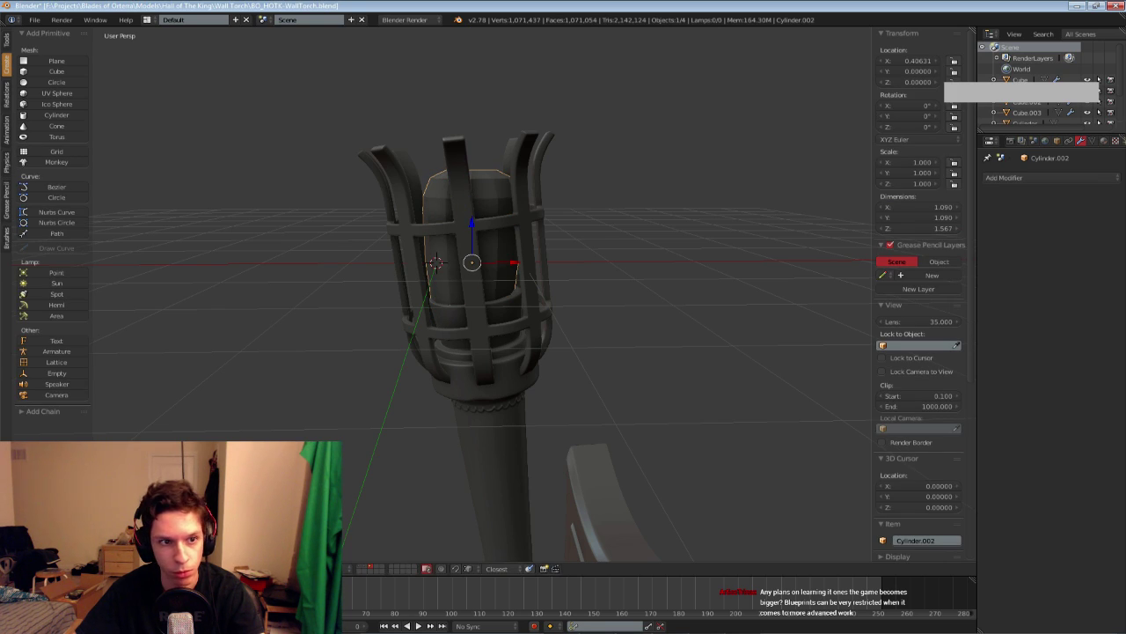
Move the core's origin to its own centre and save the file
click(6, 40)
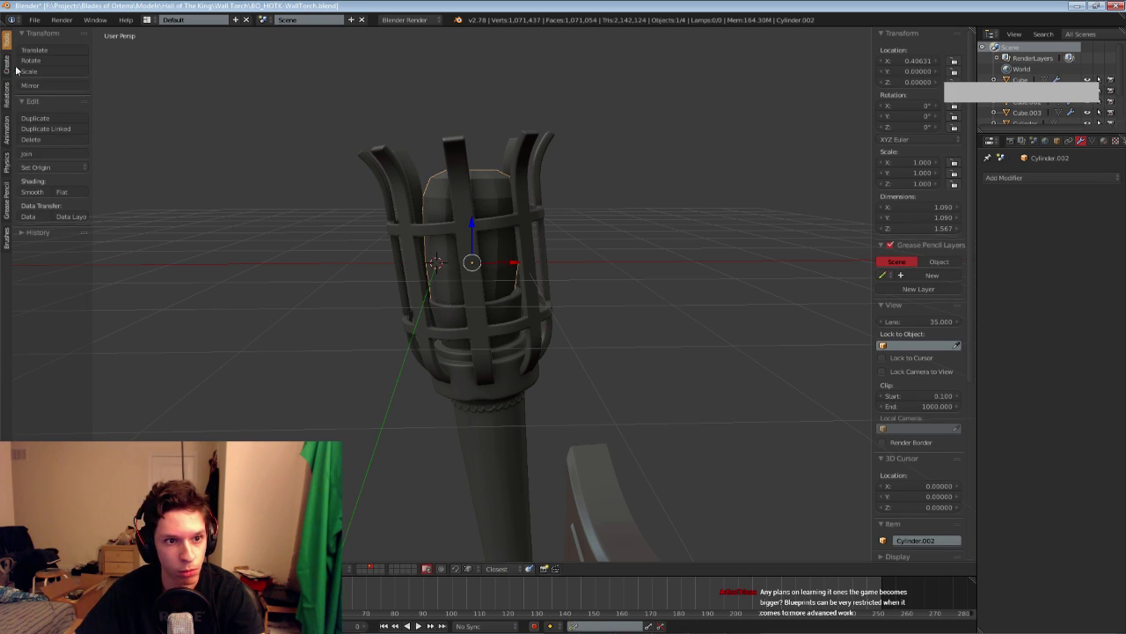
click(51, 167)
click(52, 217)
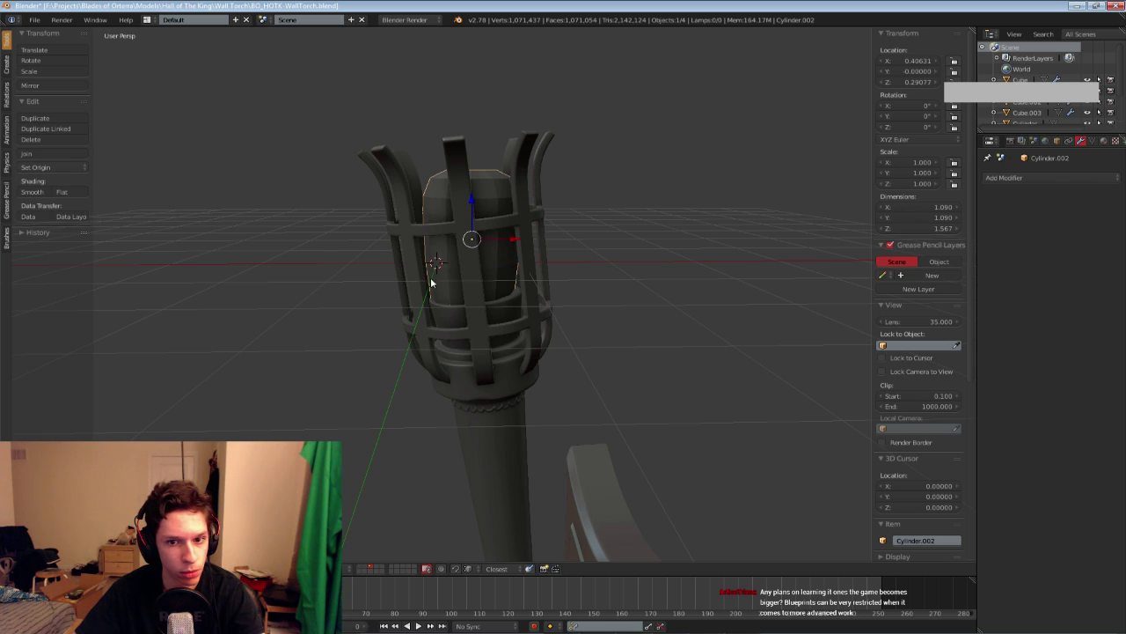
key(a)
key(ctrl+s)
click(501, 305)
Connect the two opposite vertices of the core's top face with an edge along the Y axis
scroll(494, 306, down, 1)
middle_drag(501, 291, 452, 336)
key(Tab)
scroll(480, 307, up, 2)
click(359, 569)
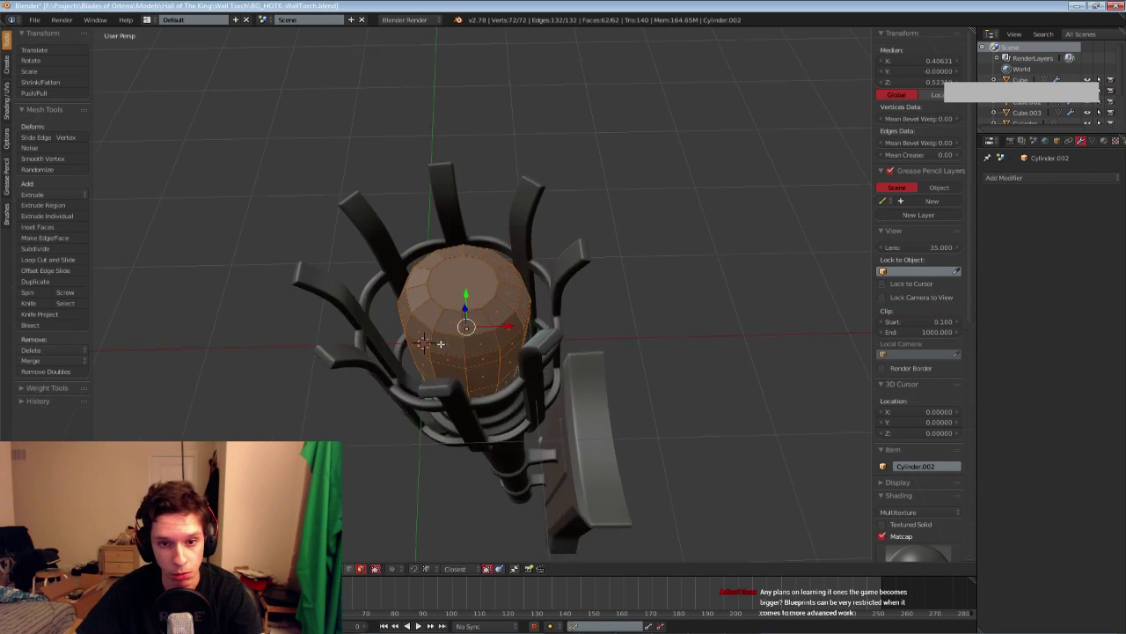
scroll(453, 336, up, 4)
click(337, 569)
key(a)
right_click(440, 329)
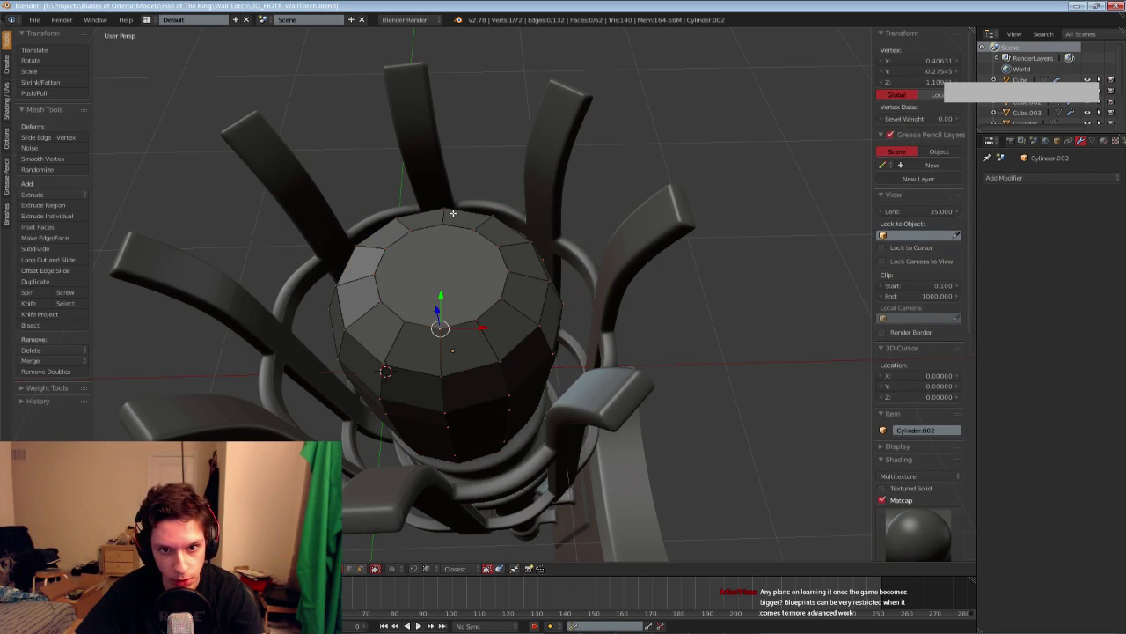
shift+right_click(444, 225)
key(j)
key(a)
Connect the top face's other two opposite vertices with a crossing edge along the X axis and save the file
right_click(504, 271)
shift+right_click(375, 275)
key(j)
key(a)
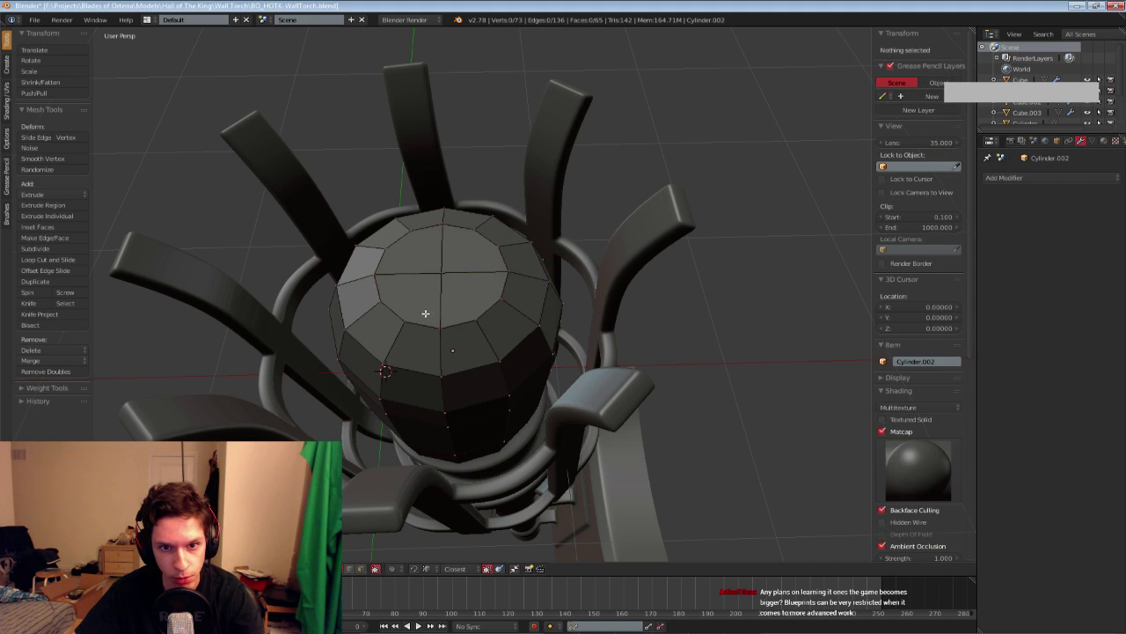
middle_drag(425, 319, 436, 305)
scroll(436, 305, down, 2)
key(ctrl+s)
click(437, 305)
right_click(421, 231)
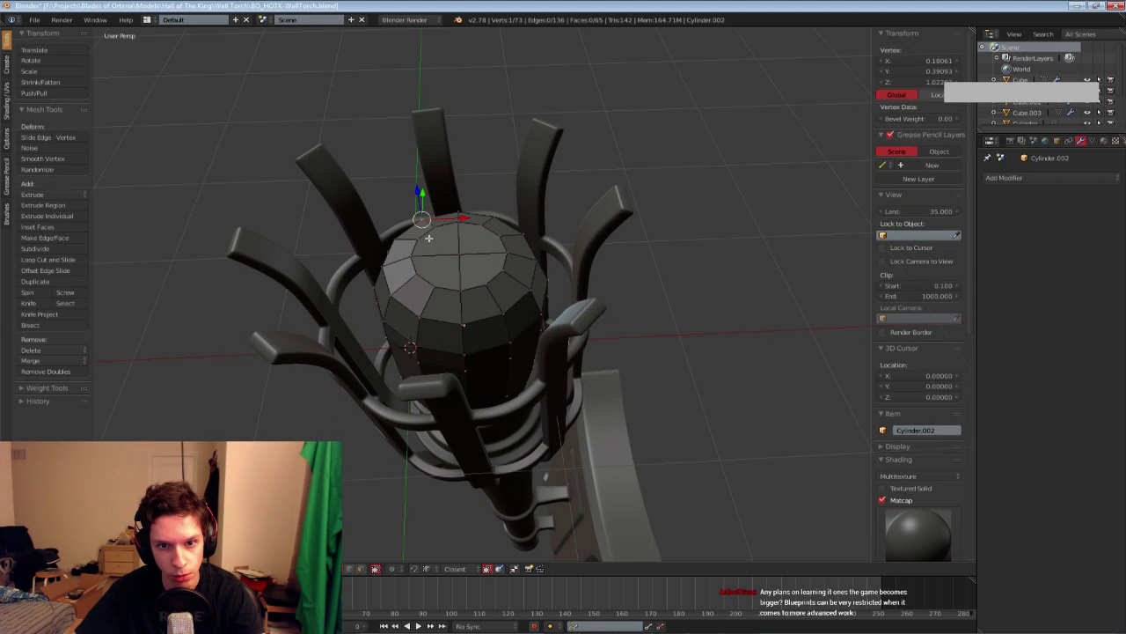
shift+right_click(502, 269)
key(j)
key(ctrl+z)
middle_drag(449, 234, 460, 255)
scroll(460, 254, up, 2)
key(ctrl+z)
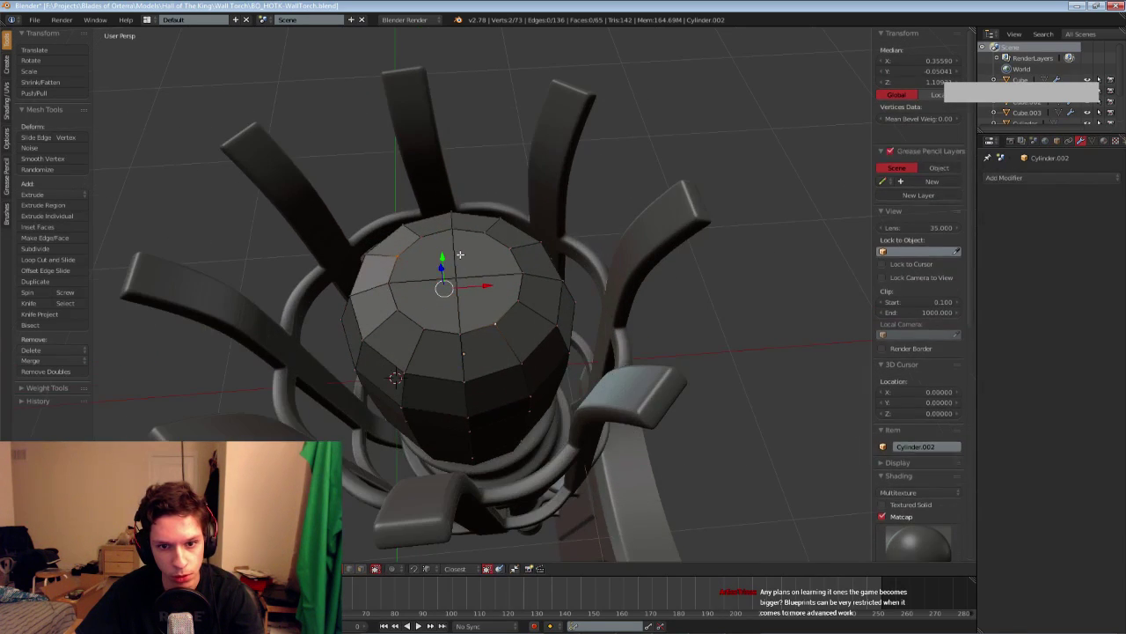
Join three pairs of rim vertices across the top face with two parallel diagonals and one perpendicular to them
key(j)
key(a)
right_click(521, 303)
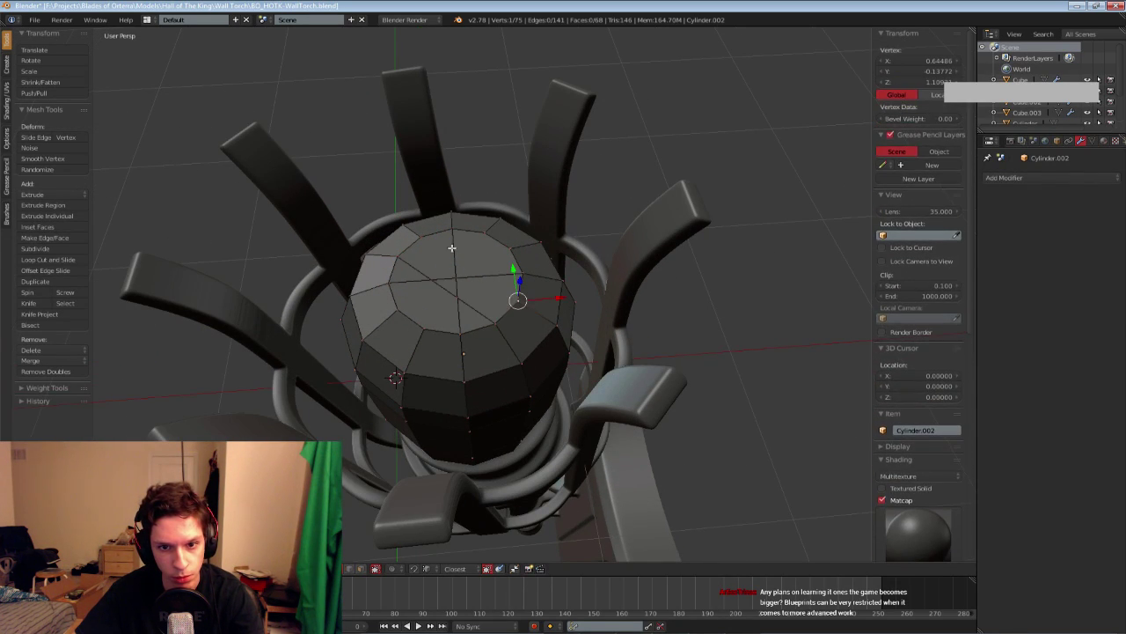
shift+right_click(422, 237)
key(j)
key(a)
right_click(487, 234)
shift+right_click(403, 307)
key(j)
right_click(423, 328)
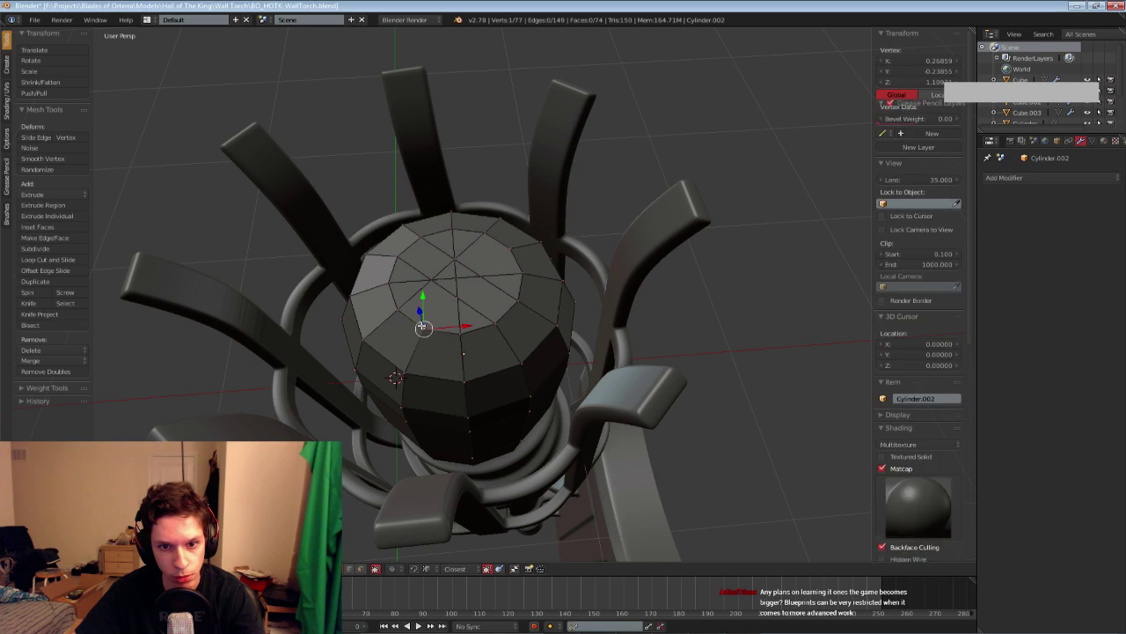
shift+right_click(513, 247)
key(j)
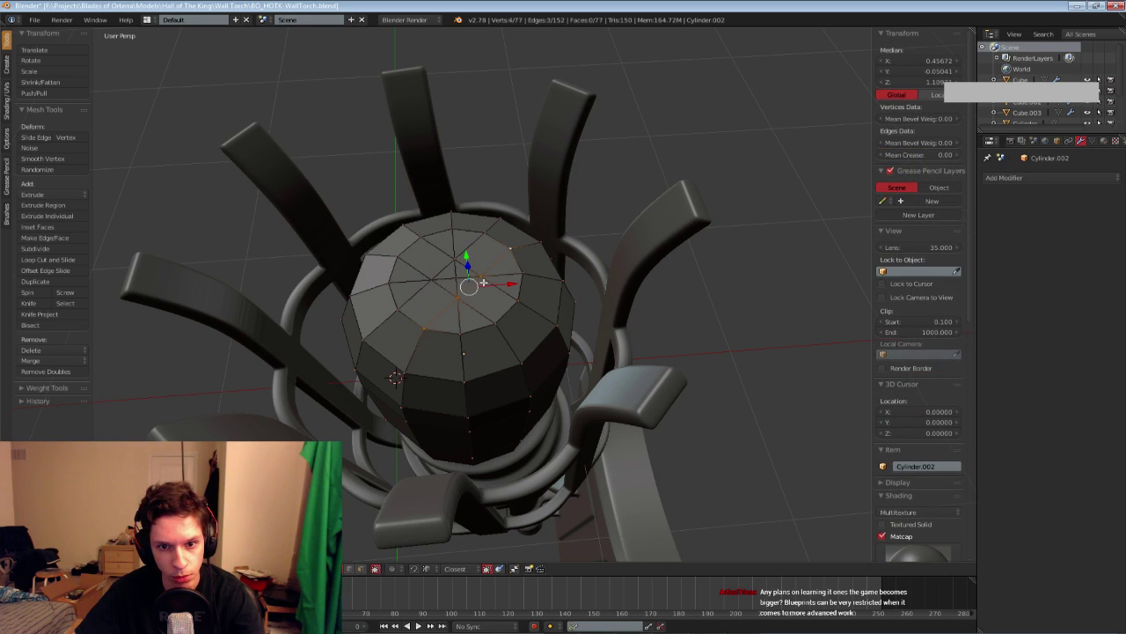
key(ctrl+z)
Complete the fourth diagonal across the top face by joining its rim vertices to the inner crossing vertices
key(a)
right_click(457, 297)
shift+right_click(422, 327)
key(j)
key(a)
right_click(483, 279)
shift+right_click(513, 247)
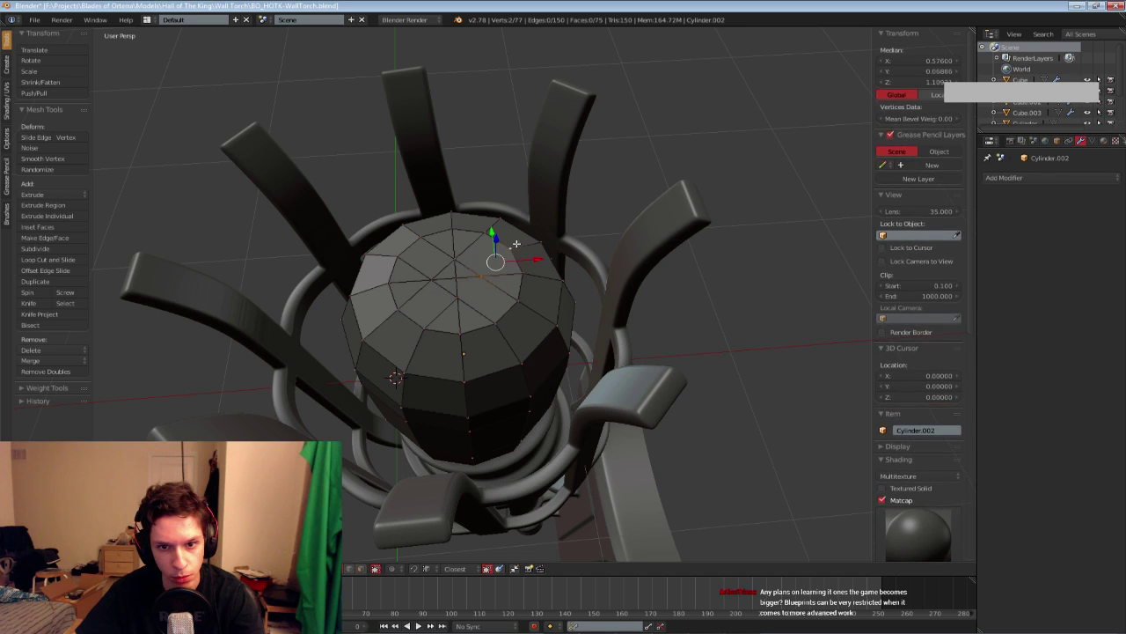
key(j)
key(a)
right_click(481, 281)
shift+right_click(512, 301)
key(j)
key(a)
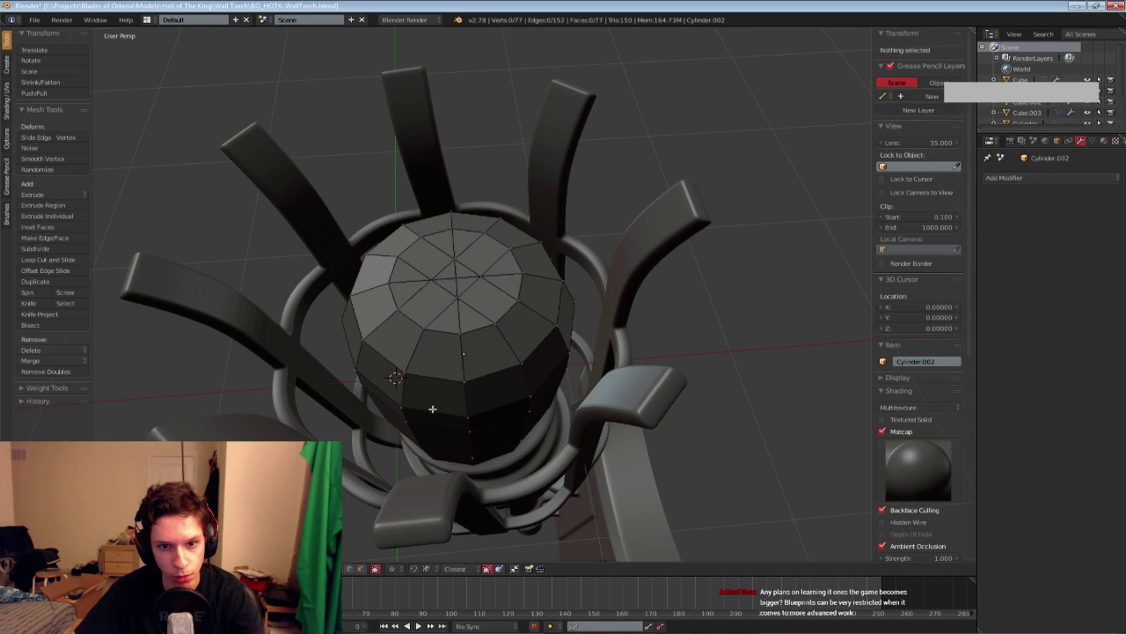
Delete the top face's centre vertex and fill the resulting four-sided hole with a single face
right_click(457, 275)
key(x)
click(453, 275)
alt+right_click(441, 268)
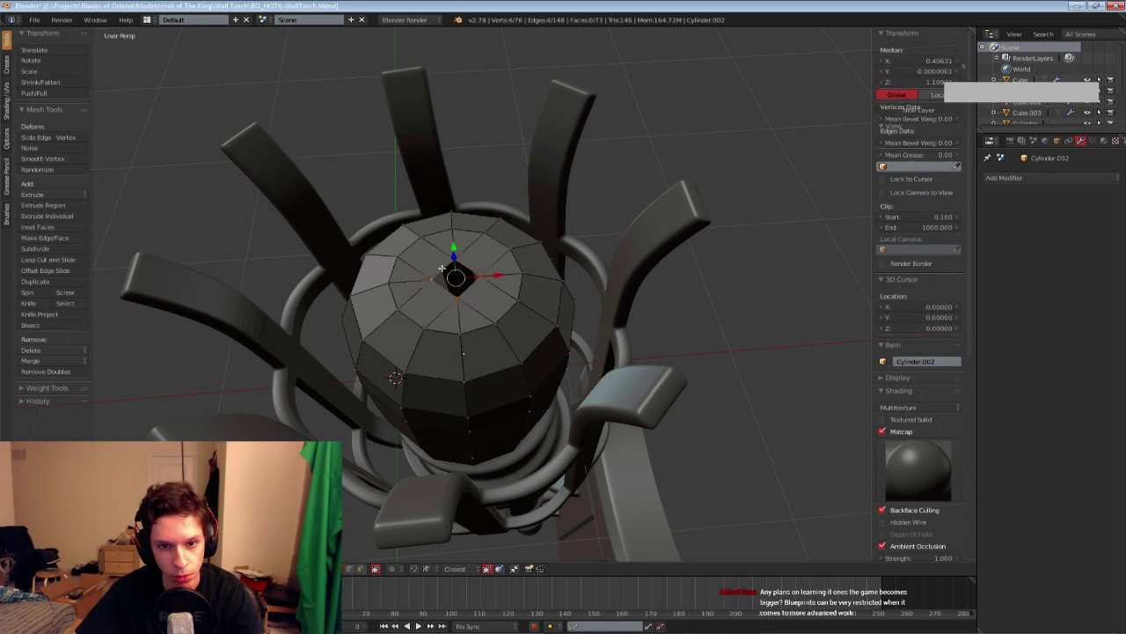
key(f)
key(a)
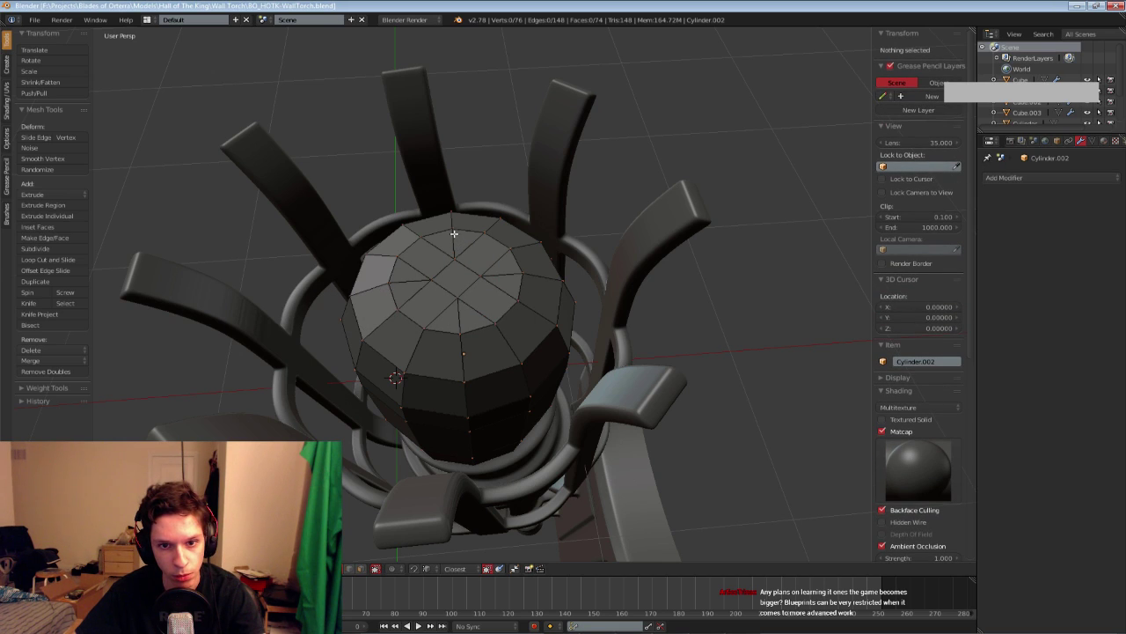
Dissolve the four axis-aligned edges between the top's central square and its rim, and save the file
key(a)
key(a)
right_click(452, 246)
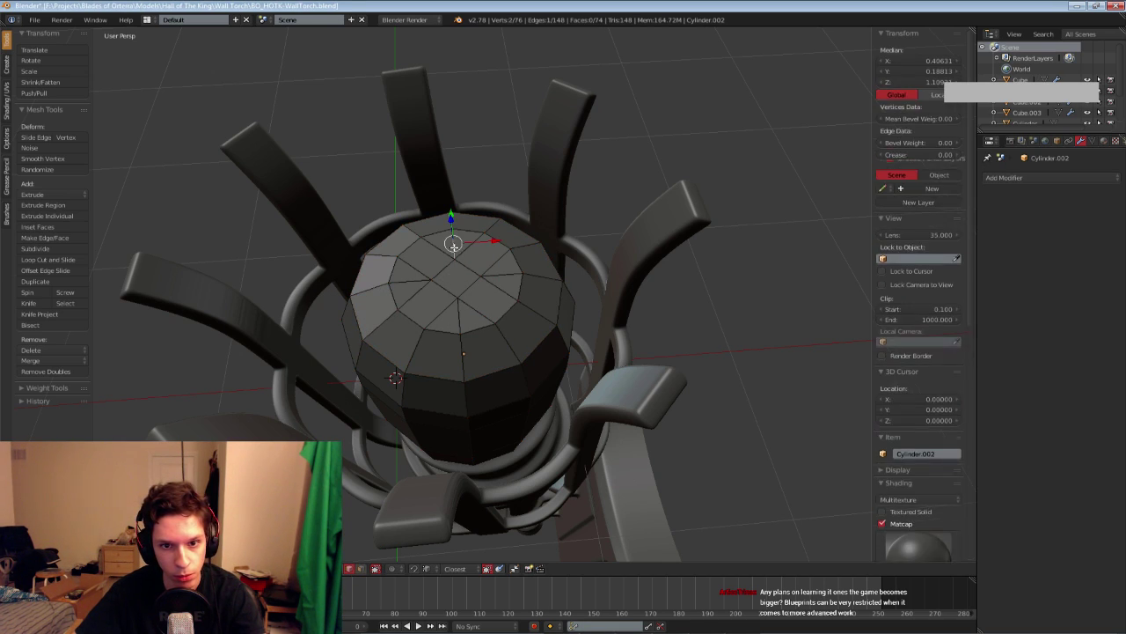
shift+right_click(407, 279)
key(w)
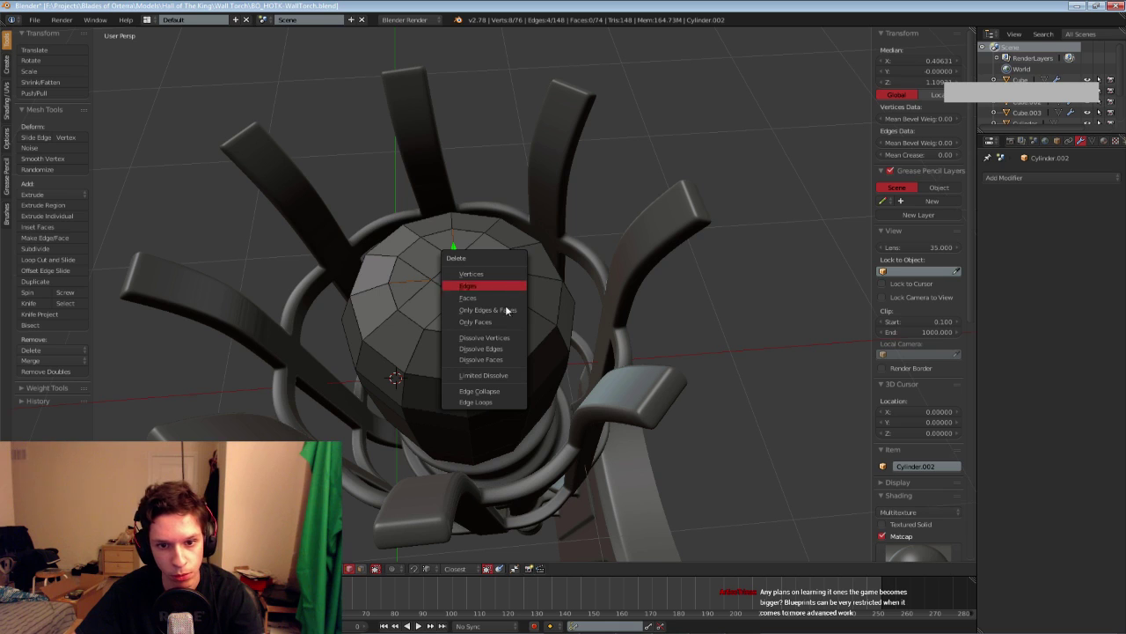
click(511, 281)
key(a)
key(ctrl+s)
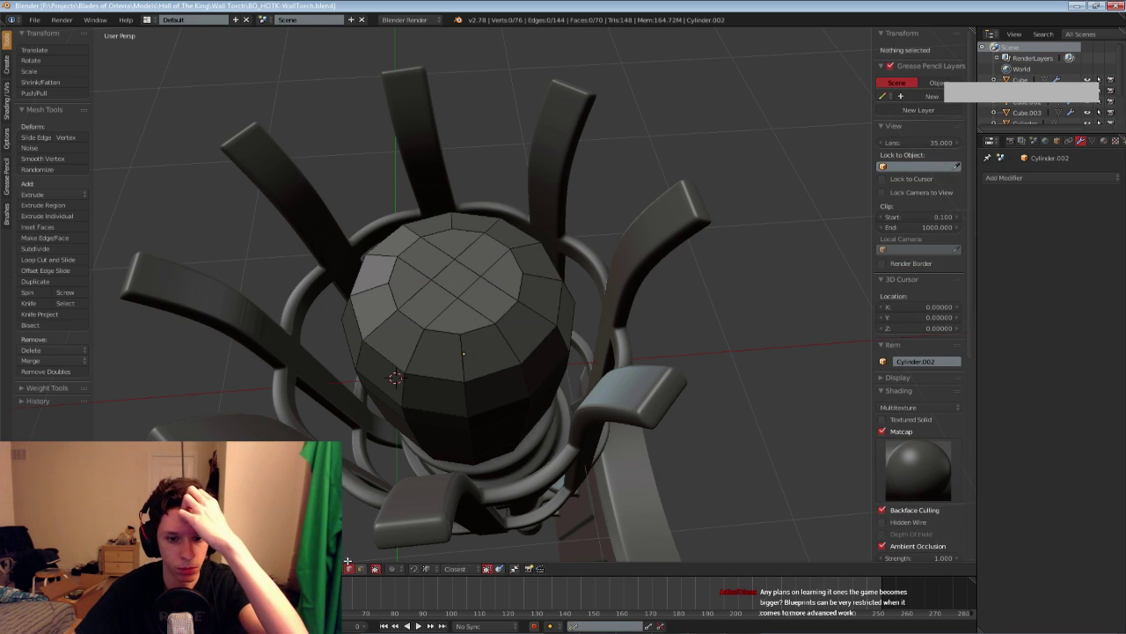
Select the core's bottom ring in wireframe view and delete the bottom cap face
scroll(400, 474, down, 4)
key(Tab)
middle_drag(435, 384, 431, 296)
scroll(426, 359, down, 2)
key(z)
scroll(407, 341, up, 2)
key(Tab)
drag(404, 277, 622, 356)
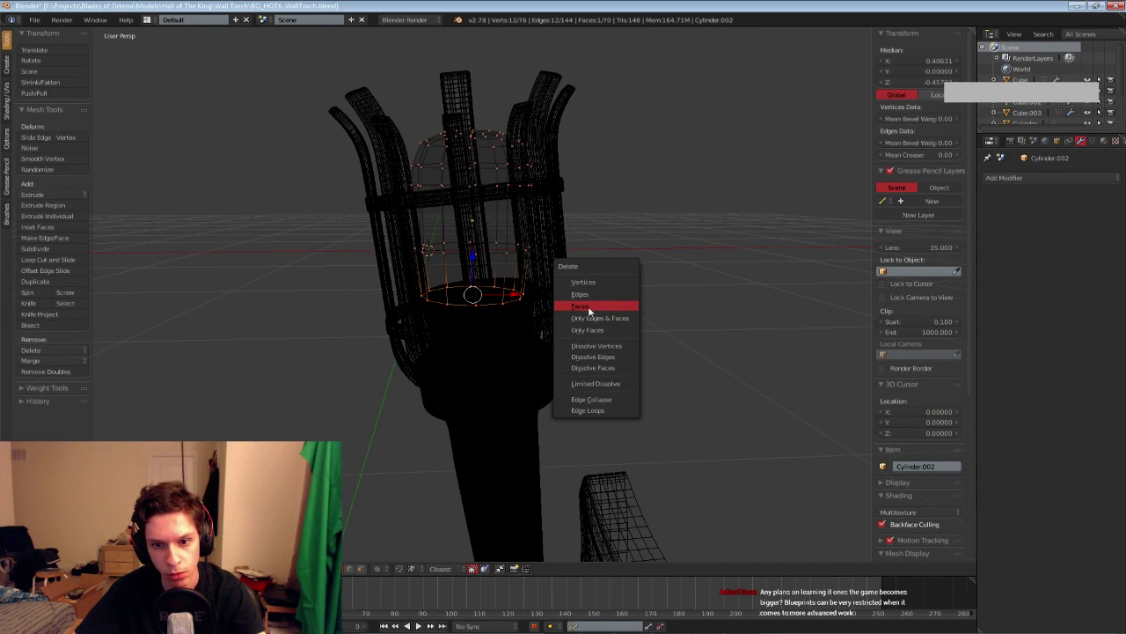
click(589, 309)
key(z)
mouse_move(493, 302)
middle_down()
mouse_move(493, 362)
mouse_move(516, 374)
mouse_move(496, 396)
middle_up()
key(Tab)
Scale the core to about 0.875 in X and Y only, keeping its height, and save the file
scroll(496, 396, up, 3)
scroll(495, 396, down, 3)
key(s)
key(shift+z)
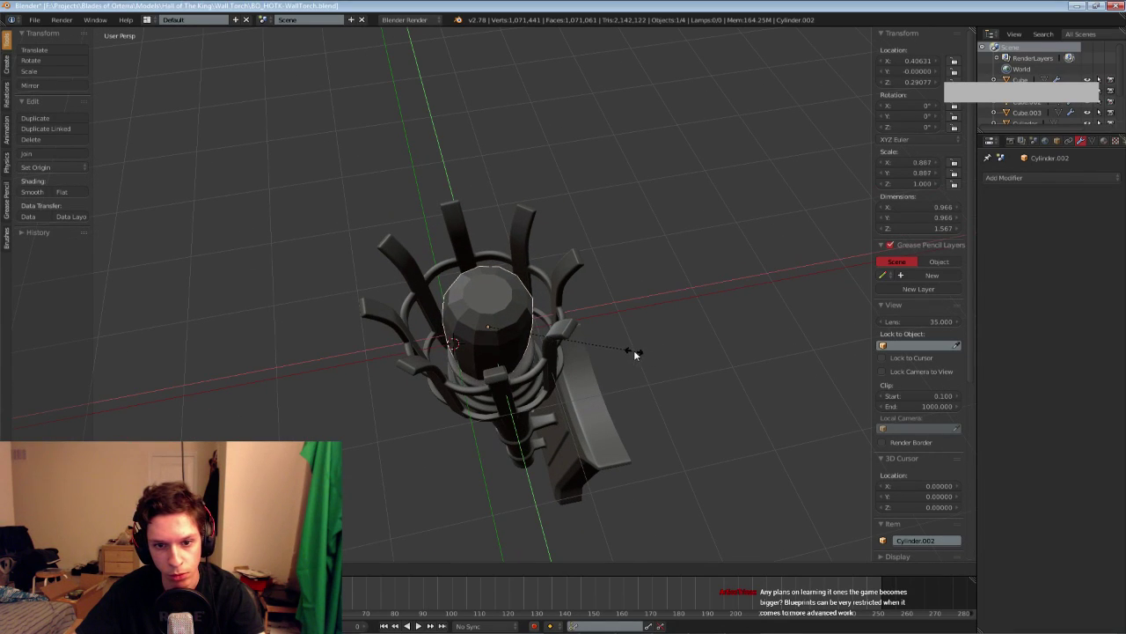
click(632, 348)
middle_drag(632, 348, 598, 332)
key(ctrl+s)
click(597, 334)
Select the core's upper vertex rings, squash them slightly along Z and lower them a little
scroll(535, 392, down, 4)
middle_drag(535, 392, 525, 314)
scroll(524, 326, up, 8)
key(Tab)
key(a)
key(a)
shift+middle_drag(437, 196, 440, 246)
key(z)
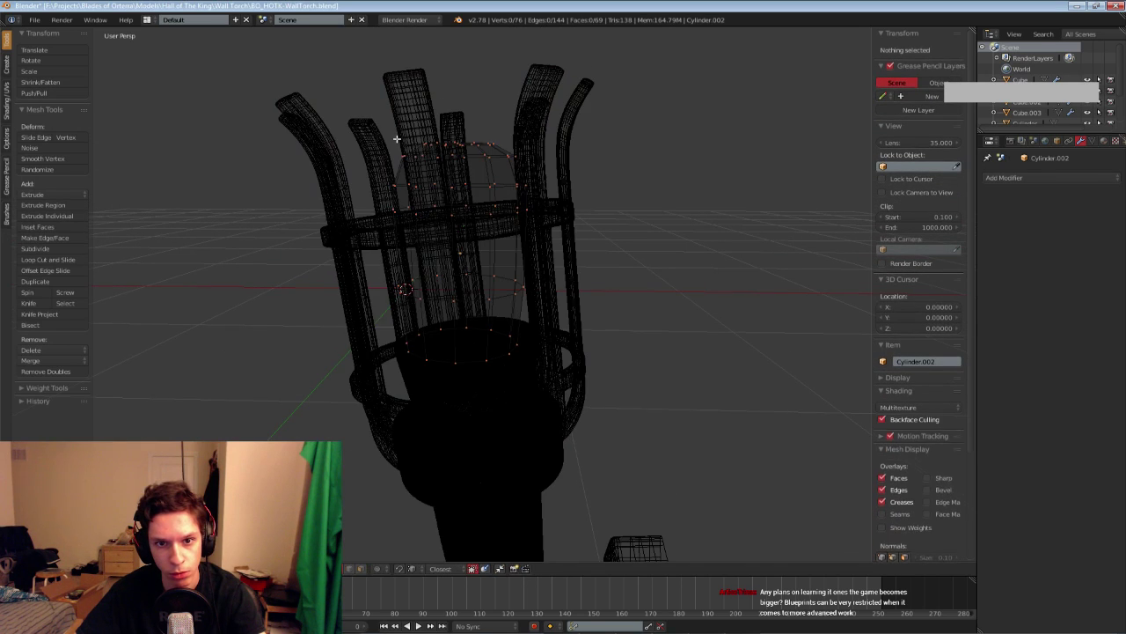
key(b)
drag(375, 129, 550, 192)
key(z)
middle_drag(550, 191, 556, 231)
key(s)
key(z)
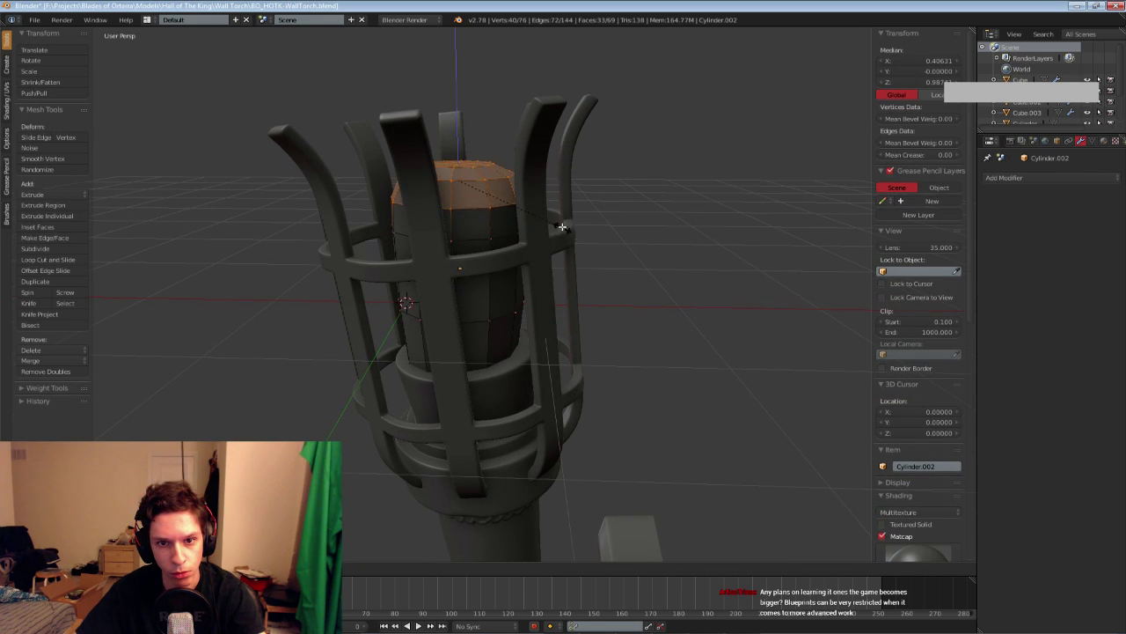
click(552, 215)
drag(455, 143, 458, 152)
Squash the core's selected top section slightly further along Z
key(Tab)
middle_drag(458, 153, 482, 236)
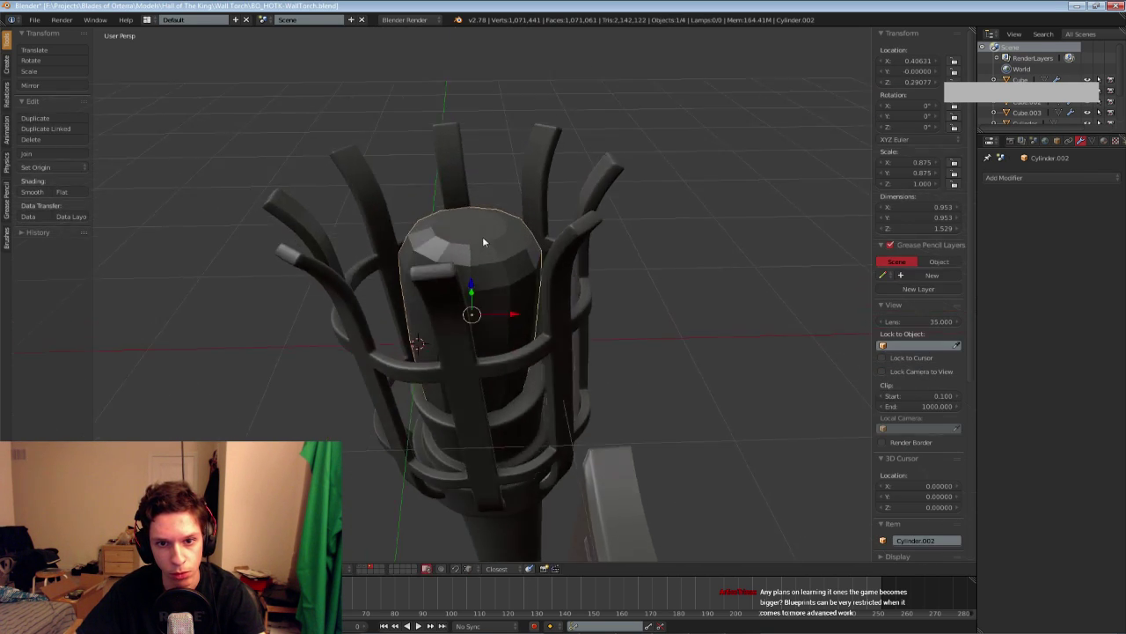
key(Tab)
key(s)
key(z)
click(621, 253)
key(Tab)
scroll(620, 255, down, 5)
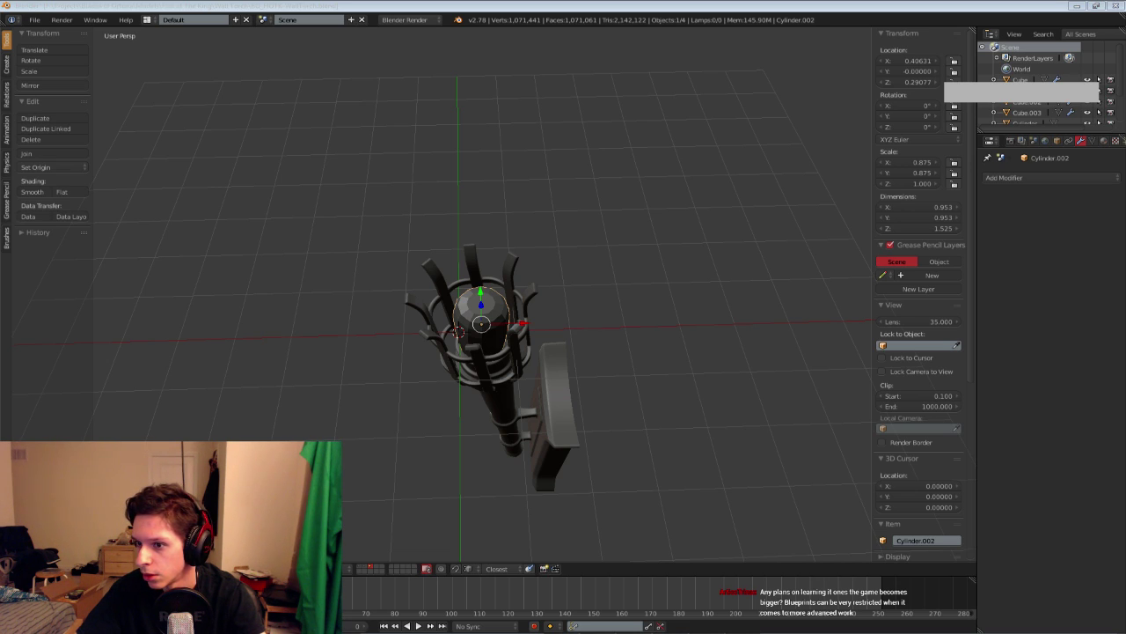
Scale the core's top section down slightly in all directions
middle_drag(556, 309, 483, 256)
scroll(554, 248, up, 2)
key(Tab)
key(s)
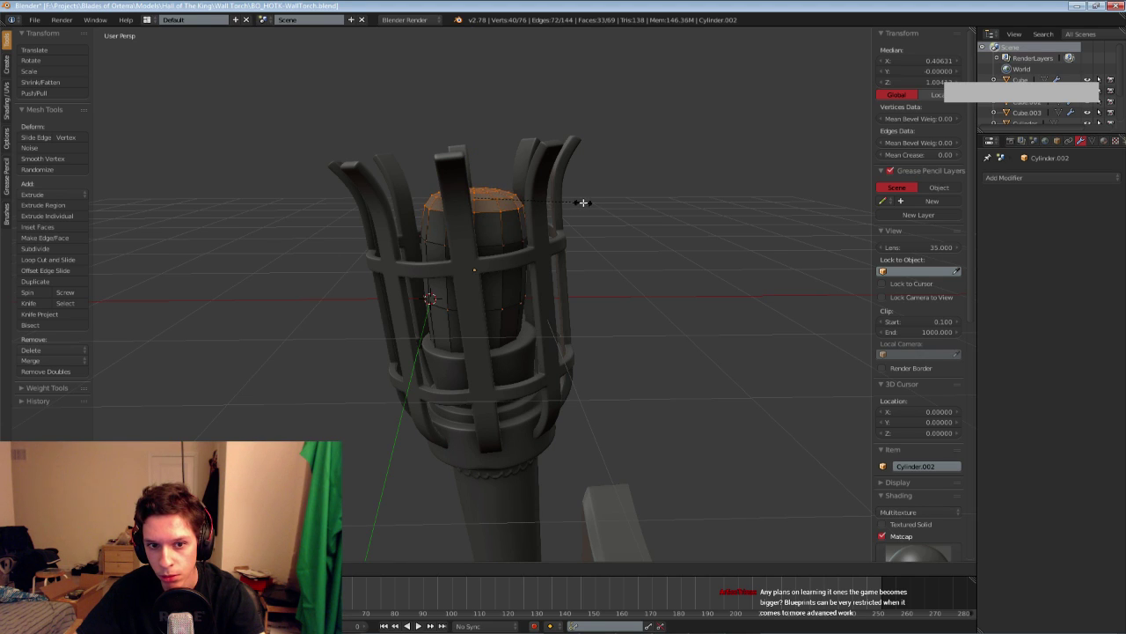
click(581, 201)
key(Tab)
scroll(519, 264, down, 6)
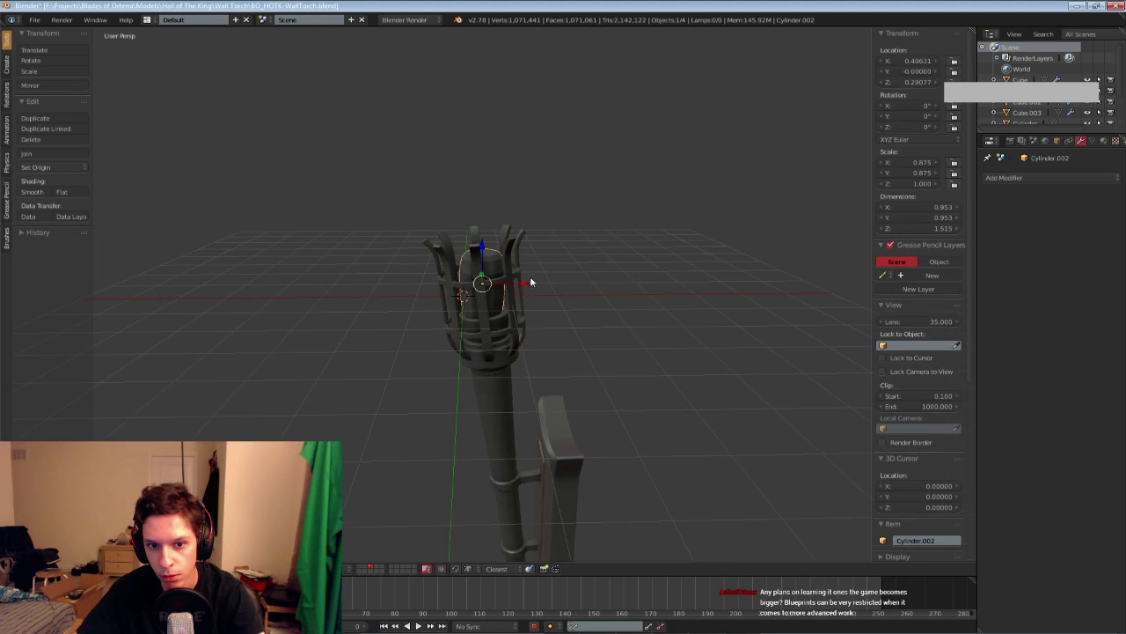
Stretch the core along Z to a scale of about 1.217 and raise it to about Z 0.506
middle_drag(532, 270, 507, 304)
scroll(507, 304, up, 5)
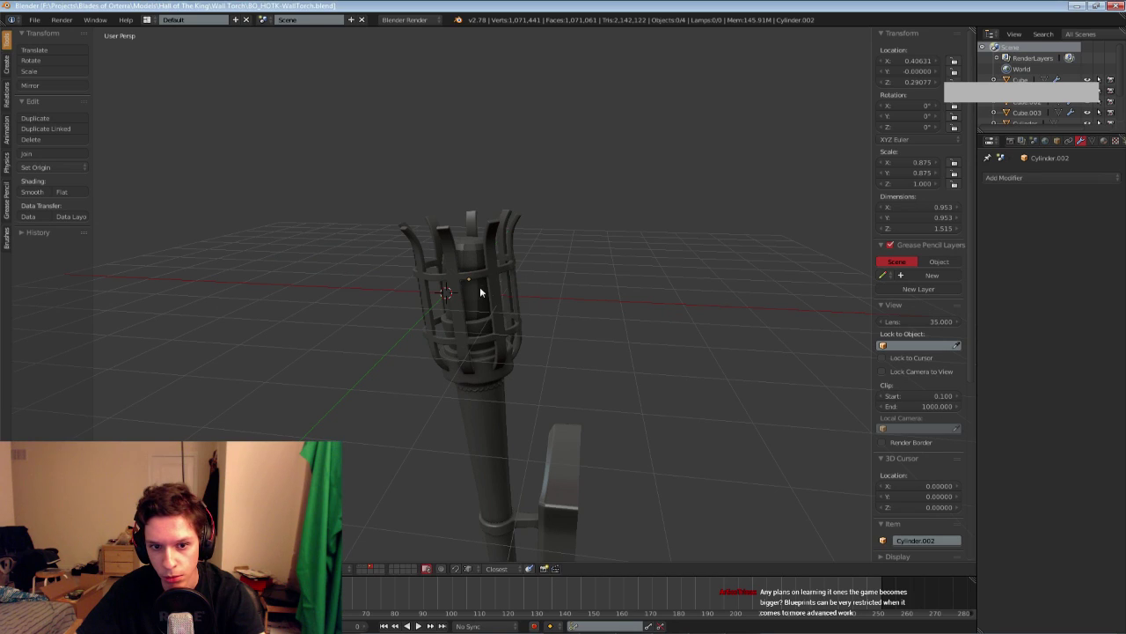
key(g)
key(s)
key(z)
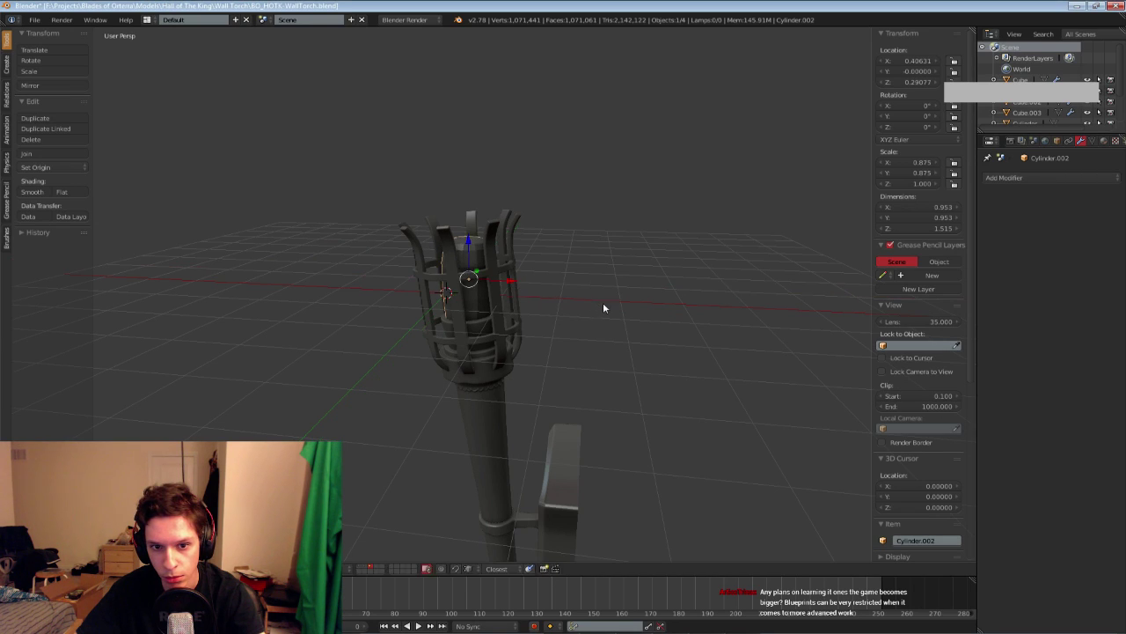
click(629, 306)
middle_drag(628, 306, 502, 220)
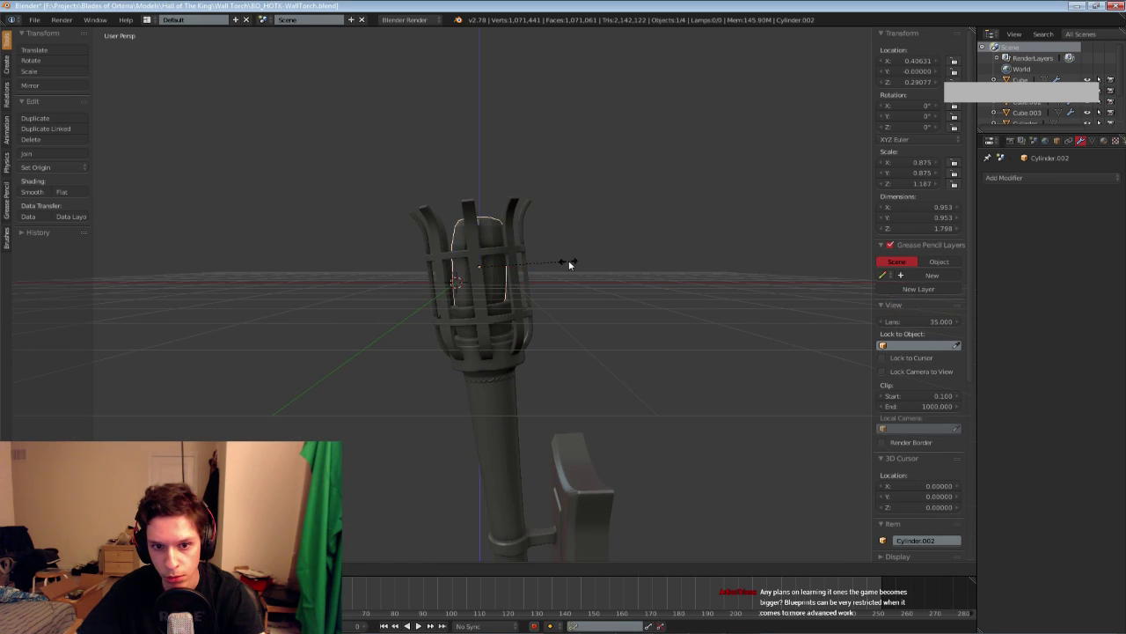
drag(482, 231, 483, 219)
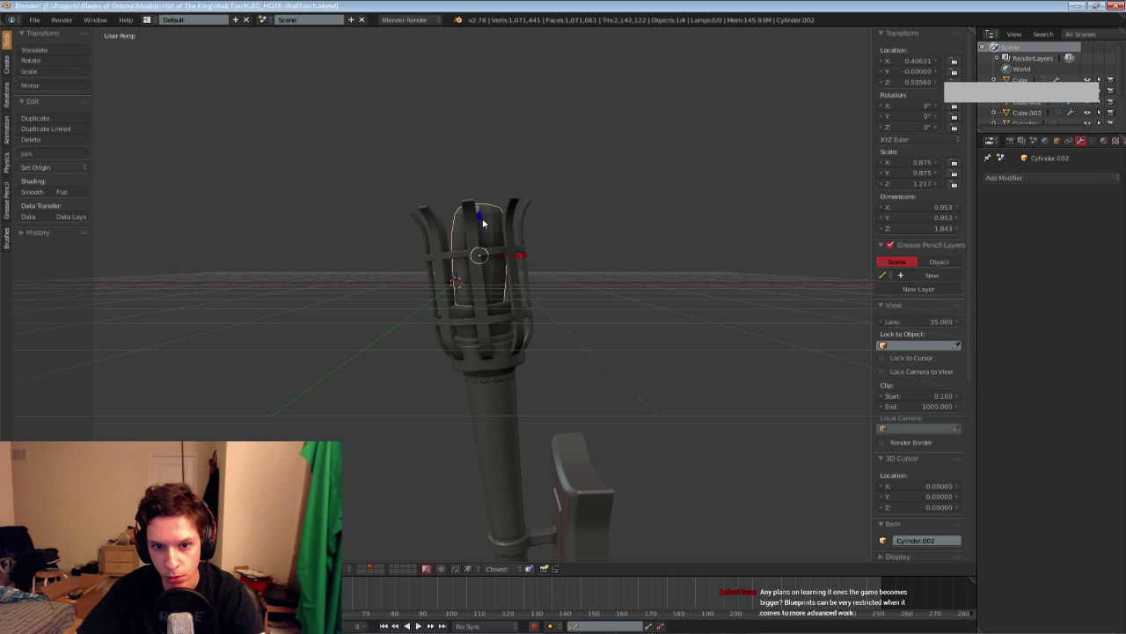
scroll(598, 248, up, 2)
Tilt the core to a Y rotation of about -6.174° and move it to about X 0.359, Z 0.492
click(915, 115)
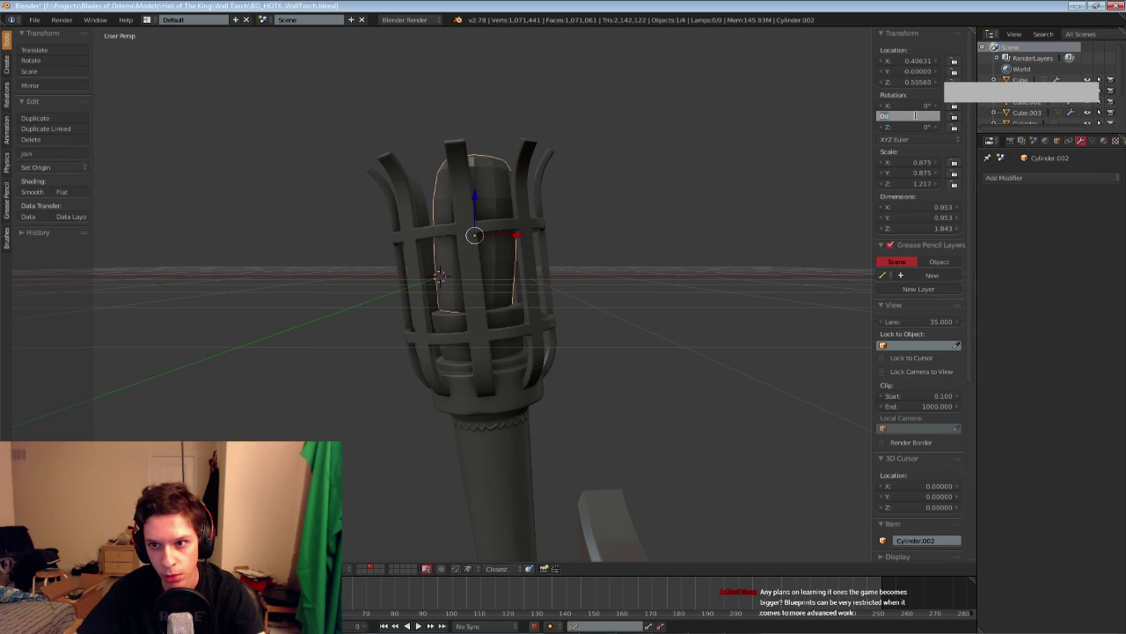
click(680, 188)
middle_drag(621, 212, 616, 216)
drag(524, 249, 520, 251)
drag(480, 209, 480, 211)
middle_drag(492, 221, 537, 227)
Deselect the core and save the torch file over the existing one
key(a)
scroll(569, 276, down, 3)
key(ctrl+s)
click(553, 303)
scroll(553, 302, down, 4)
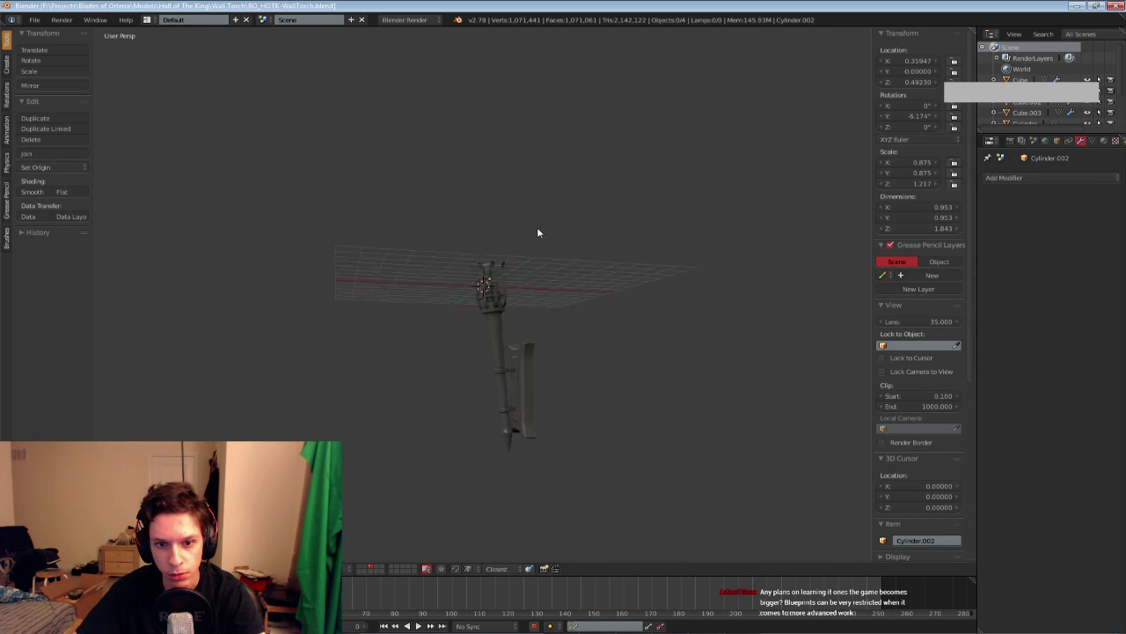
scroll(537, 232, up, 3)
scroll(528, 250, up, 2)
scroll(520, 259, up, 1)
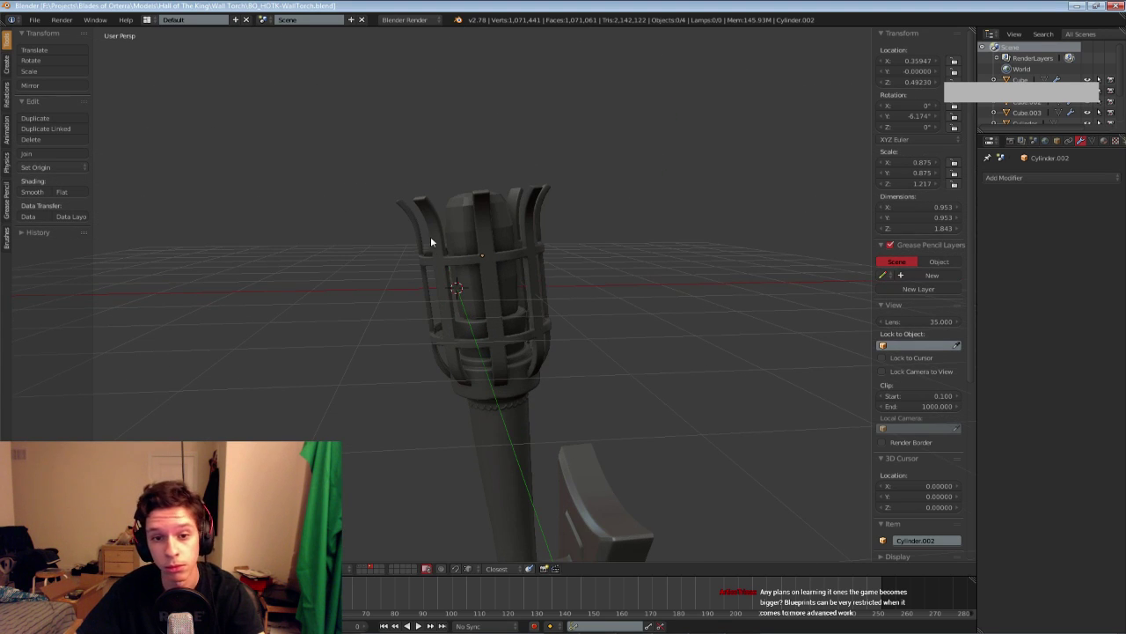
Duplicate the core in place, move the copy to layer 1 and display that layer
right_click(453, 227)
key(Tab)
key(Tab)
middle_drag(610, 257, 613, 266)
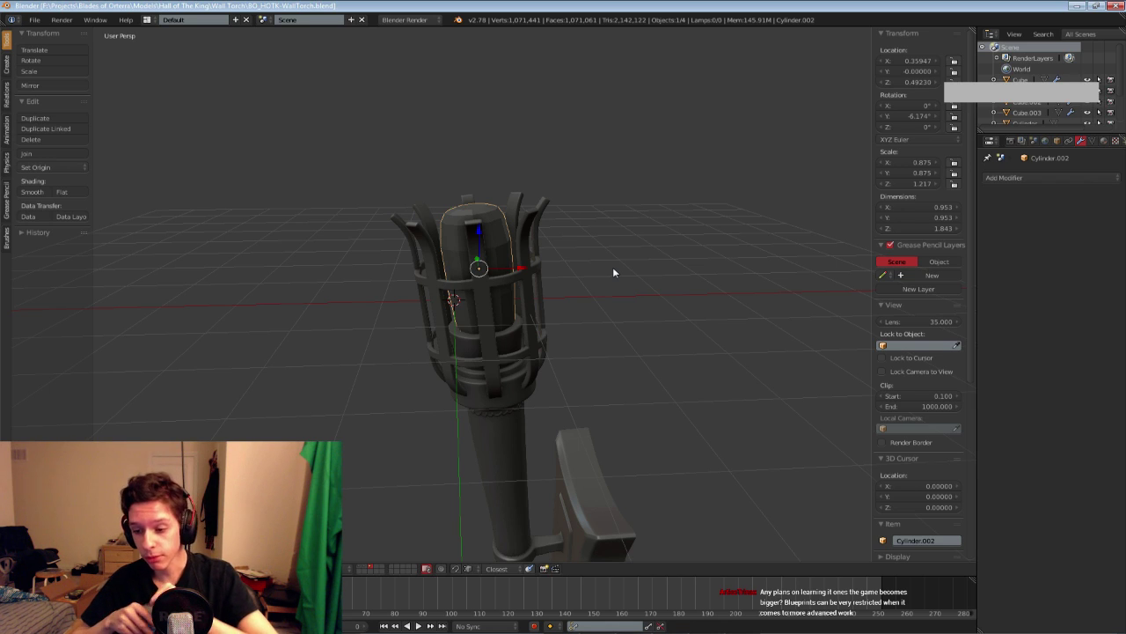
middle_drag(613, 268, 594, 278)
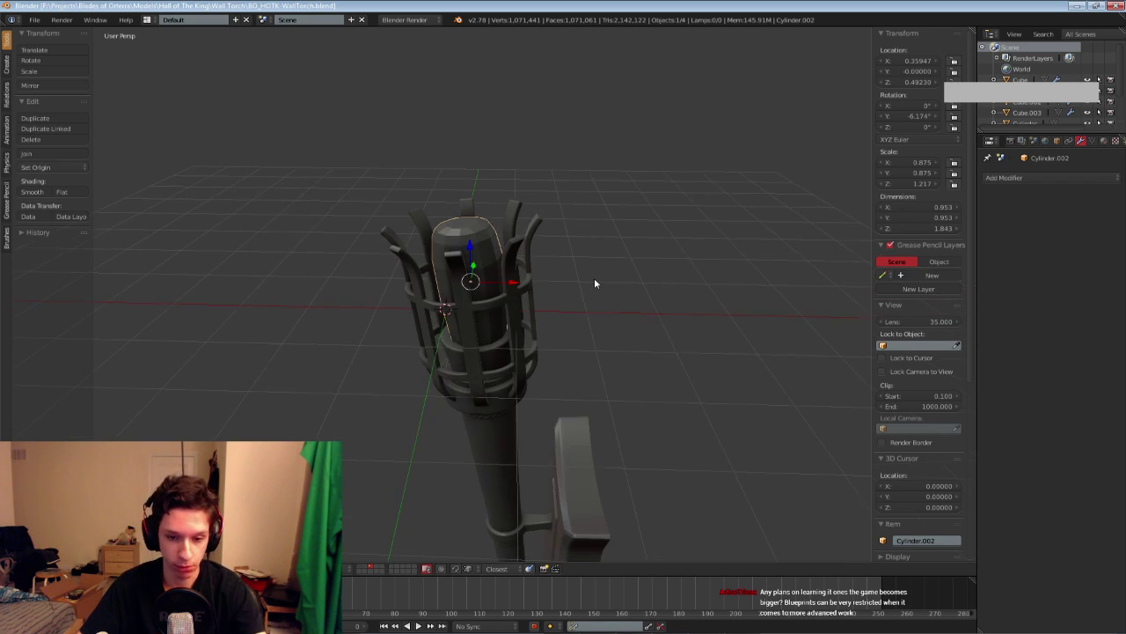
key(shift+d)
right_click(584, 277)
key(m)
key(1)
key(1)
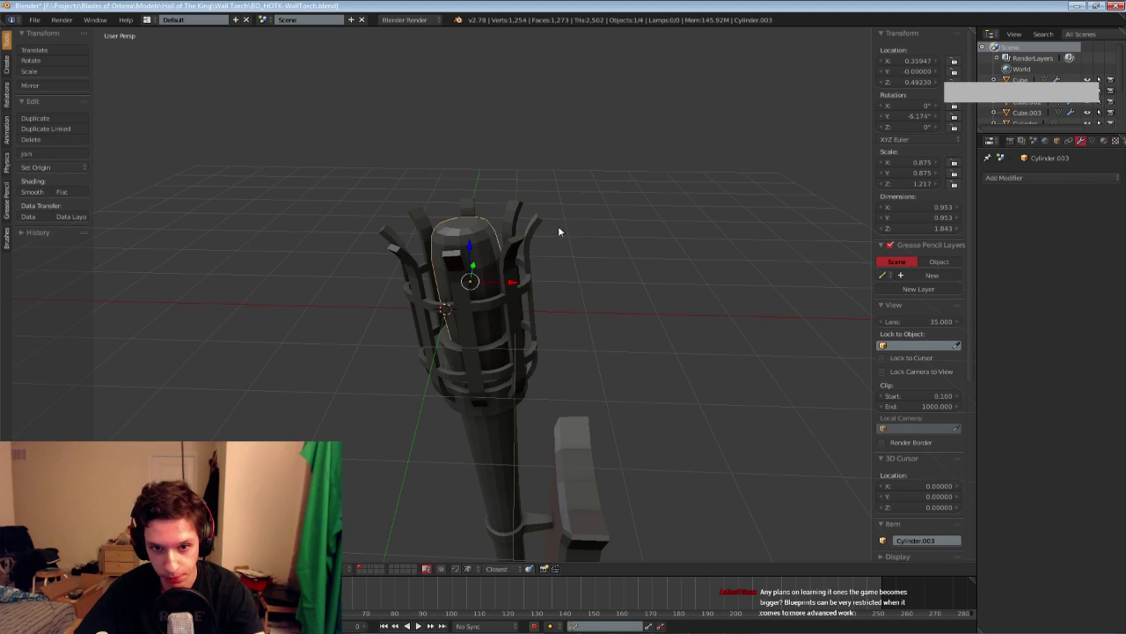
Give the copied core smooth shading and return to layer 2
middle_drag(558, 226, 545, 279)
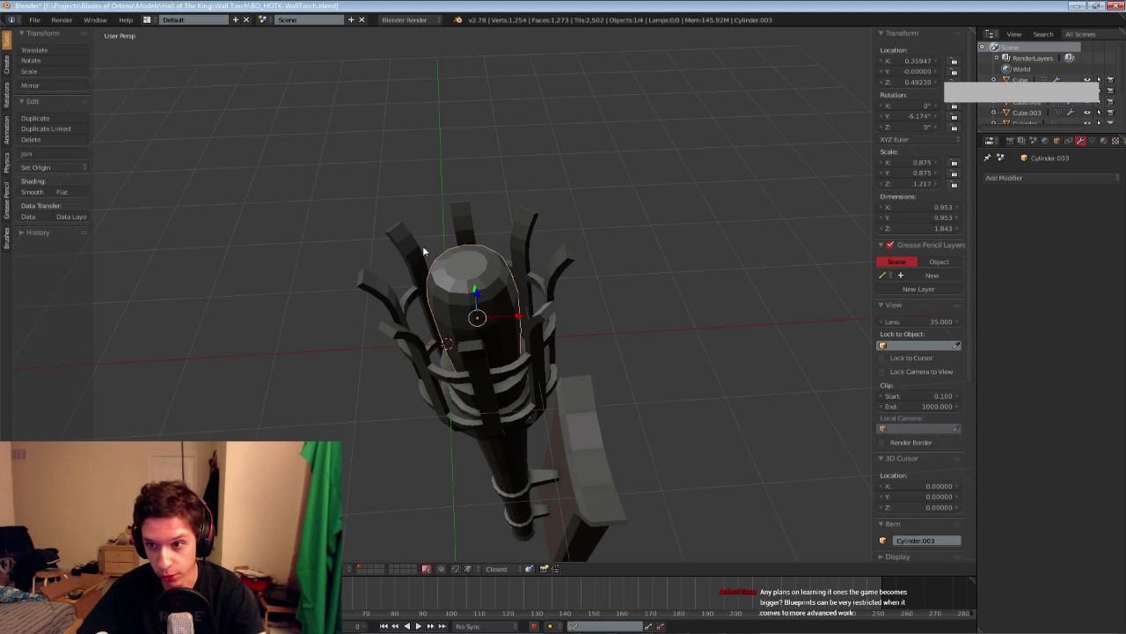
click(36, 191)
middle_drag(445, 362, 464, 308)
scroll(465, 308, down, 2)
key(2)
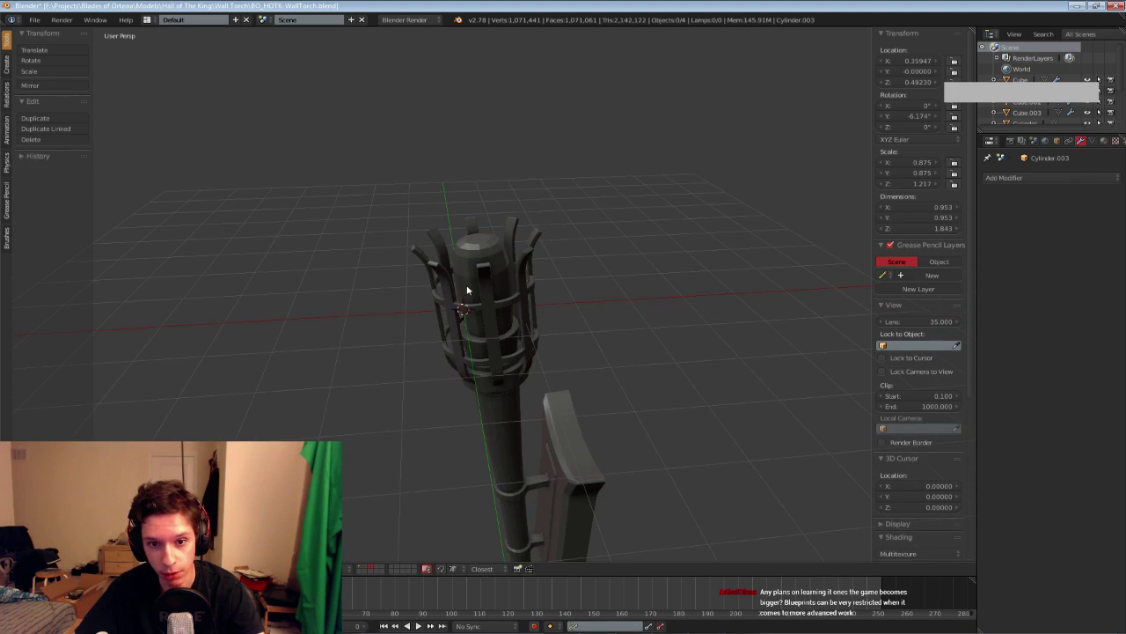
Select the original core on layer 2 and give it smooth shading
right_click(467, 292)
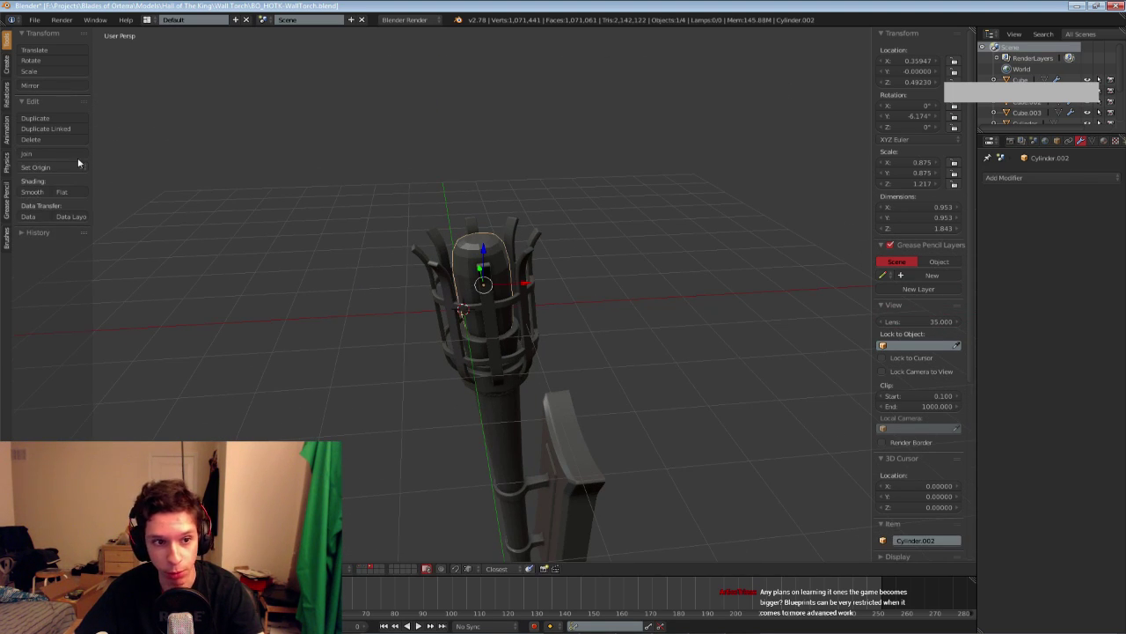
click(1063, 177)
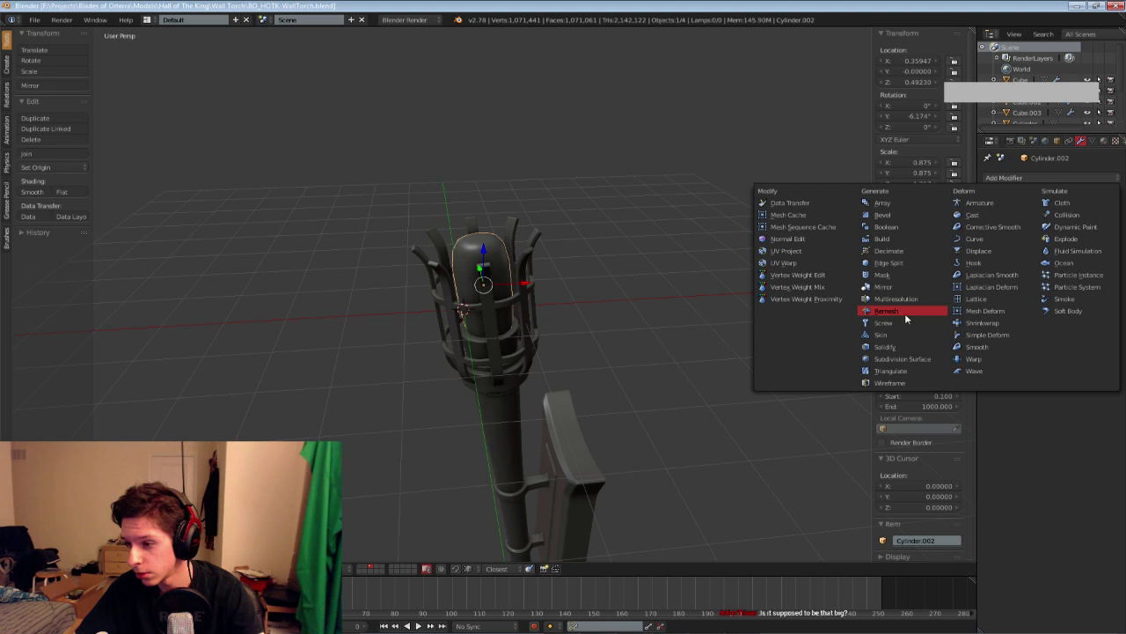
middle_drag(506, 249, 458, 248)
scroll(501, 236, down, 6)
scroll(529, 254, up, 6)
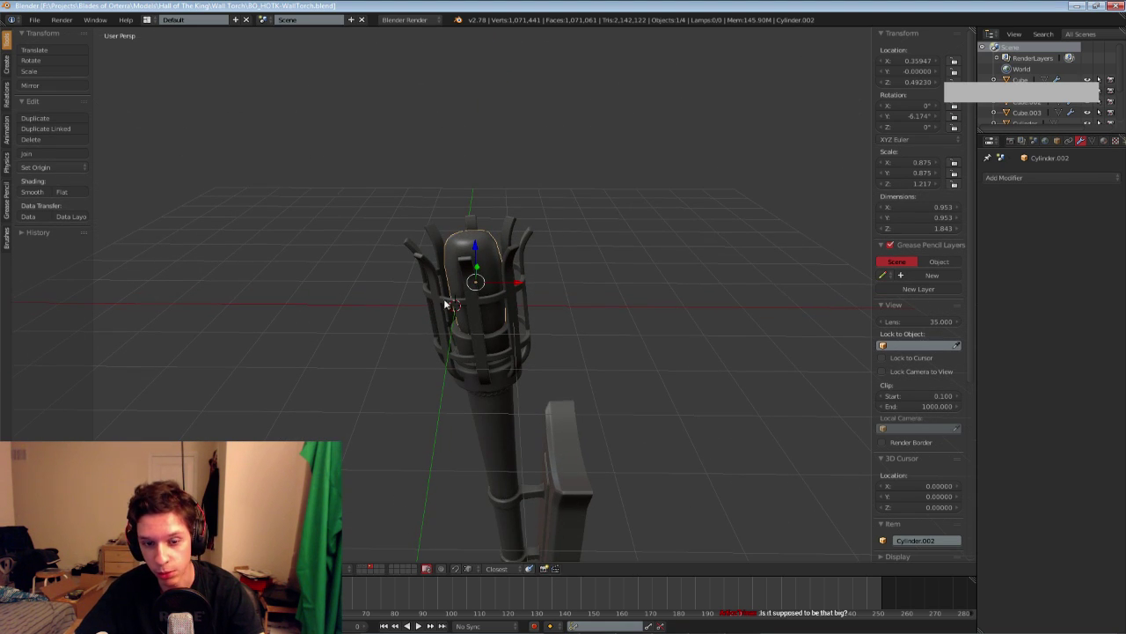
middle_drag(516, 343, 573, 333)
scroll(520, 347, up, 2)
scroll(520, 347, down, 6)
scroll(574, 332, up, 7)
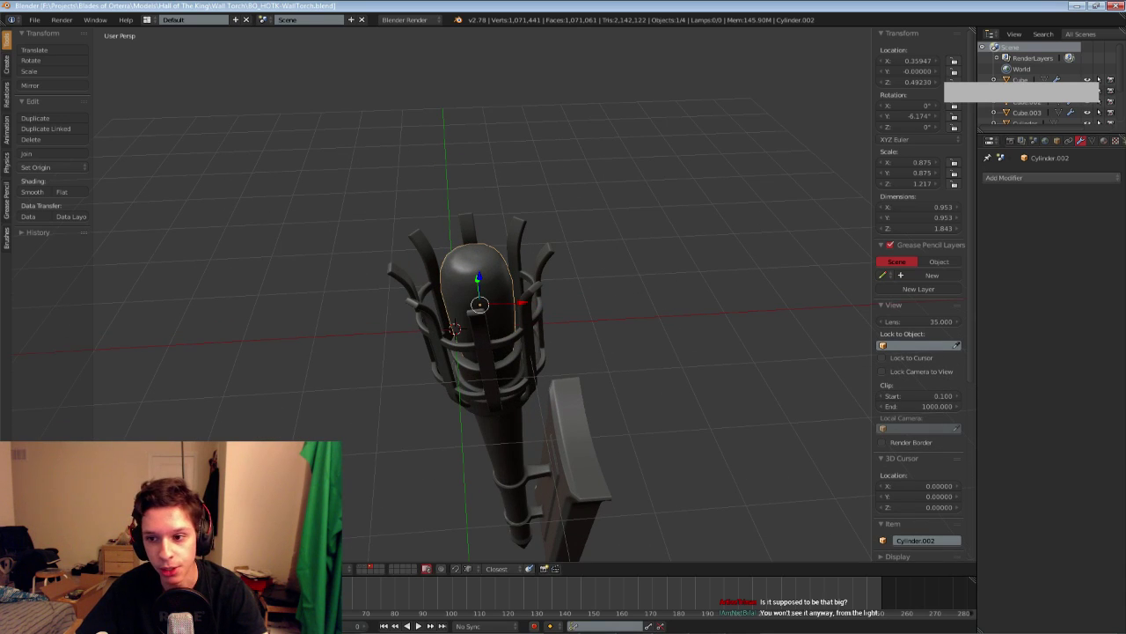
Add a Subdivision Surface modifier to the core with 2 view subdivisions
click(1034, 177)
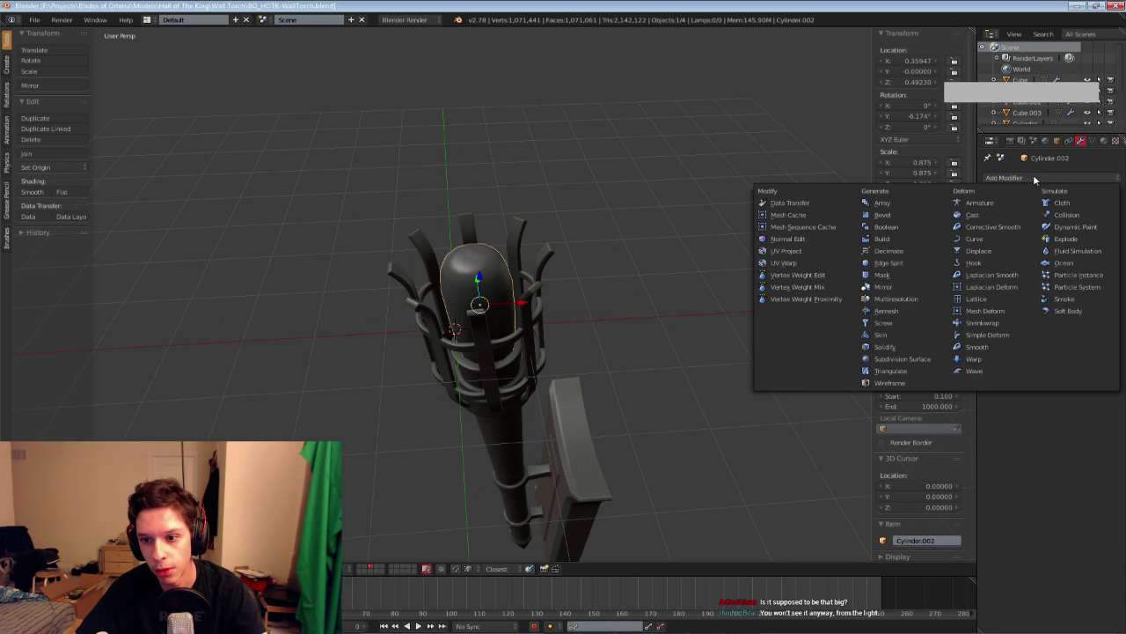
click(1008, 178)
click(898, 359)
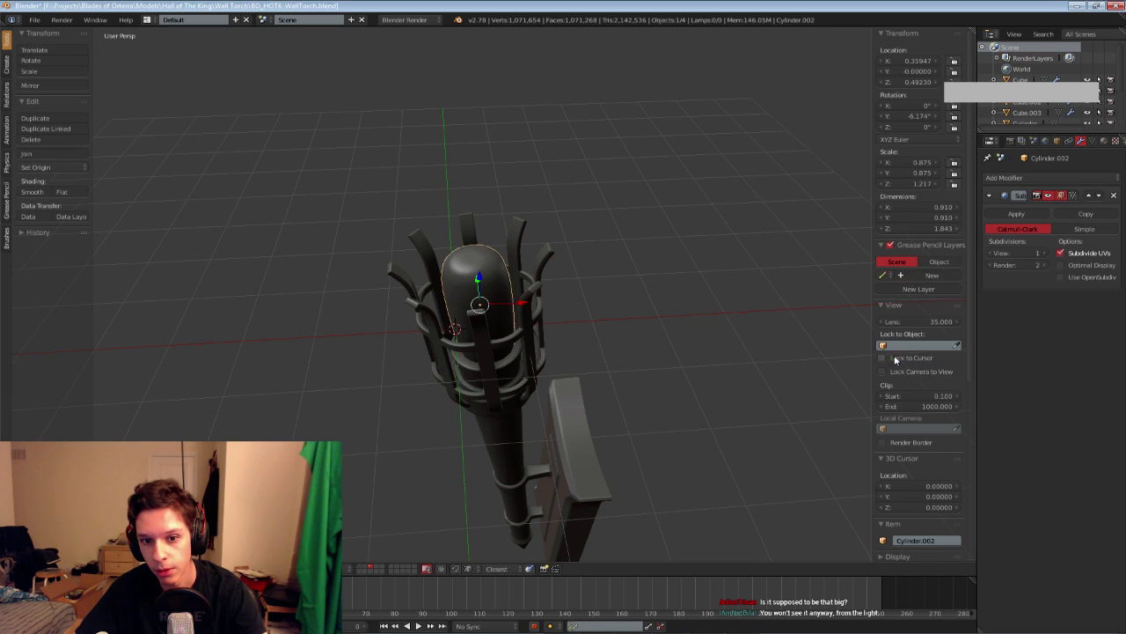
click(1043, 252)
scroll(616, 343, up, 3)
middle_drag(577, 341, 585, 332)
Save the file over the existing one and isolate the core in local view
key(Tab)
key(a)
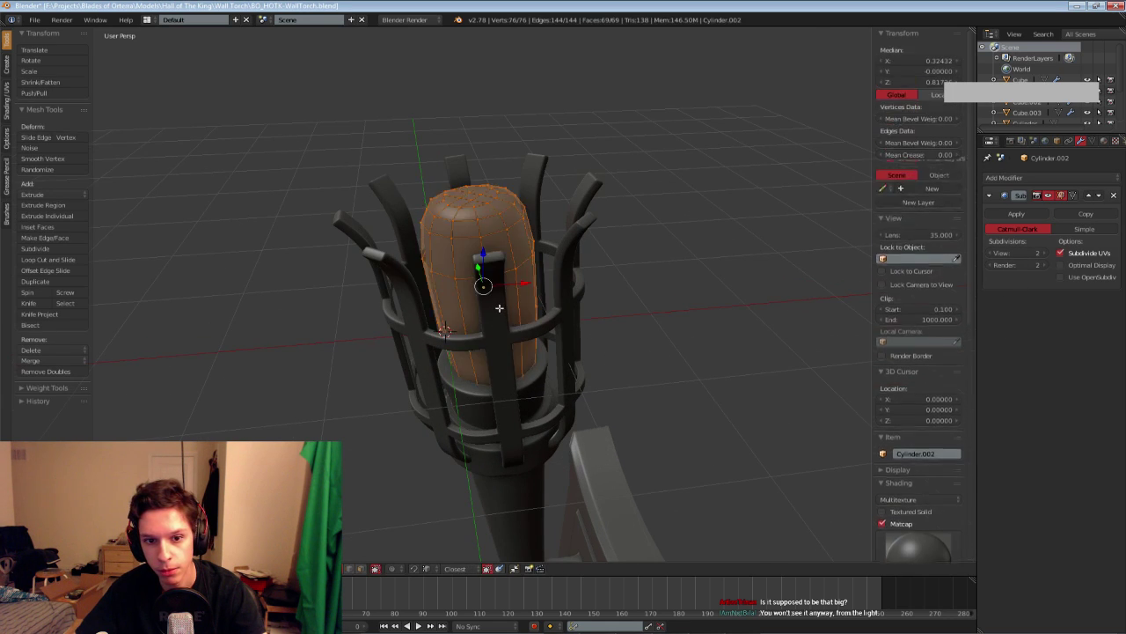
key(a)
key(ctrl+s)
click(498, 300)
key(Tab)
scroll(485, 316, down, 4)
key(KP_Divide)
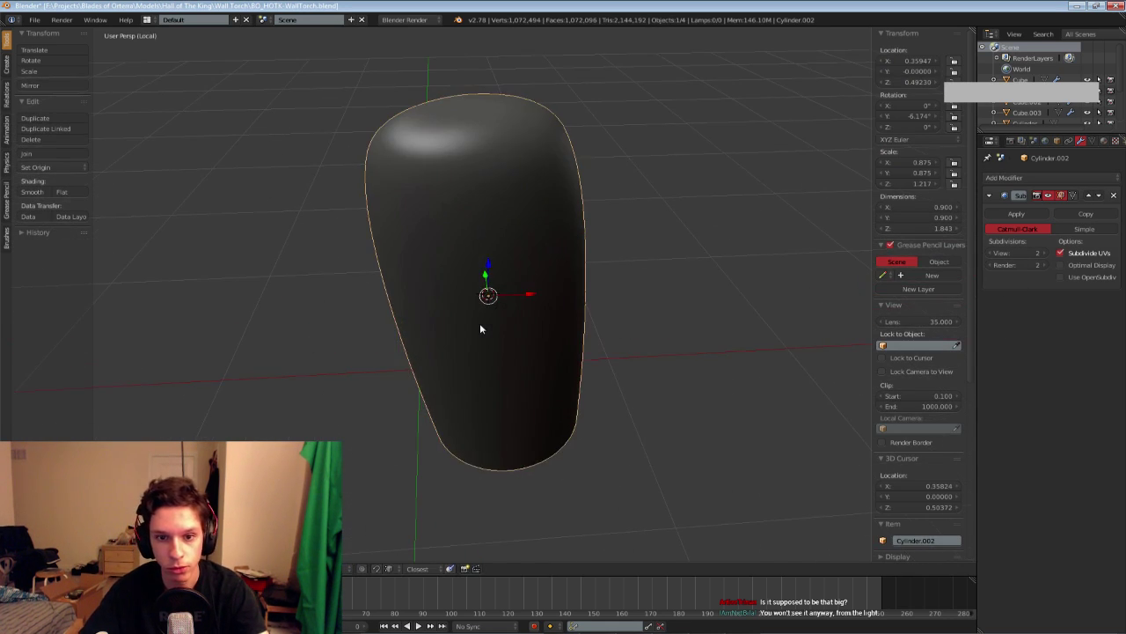
Check the isolated core's shape and mesh, and save the file again
scroll(480, 328, down, 5)
key(ctrl+s)
middle_drag(481, 328, 444, 344)
click(513, 280)
key(Tab)
scroll(478, 315, up, 2)
key(Tab)
key(ctrl+s)
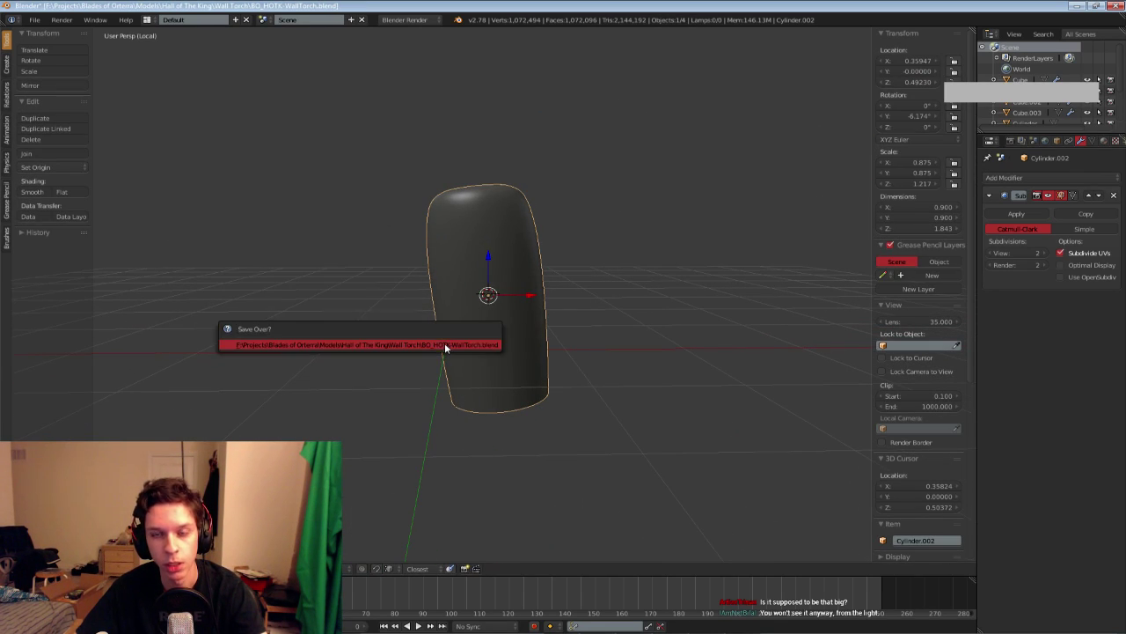
click(445, 346)
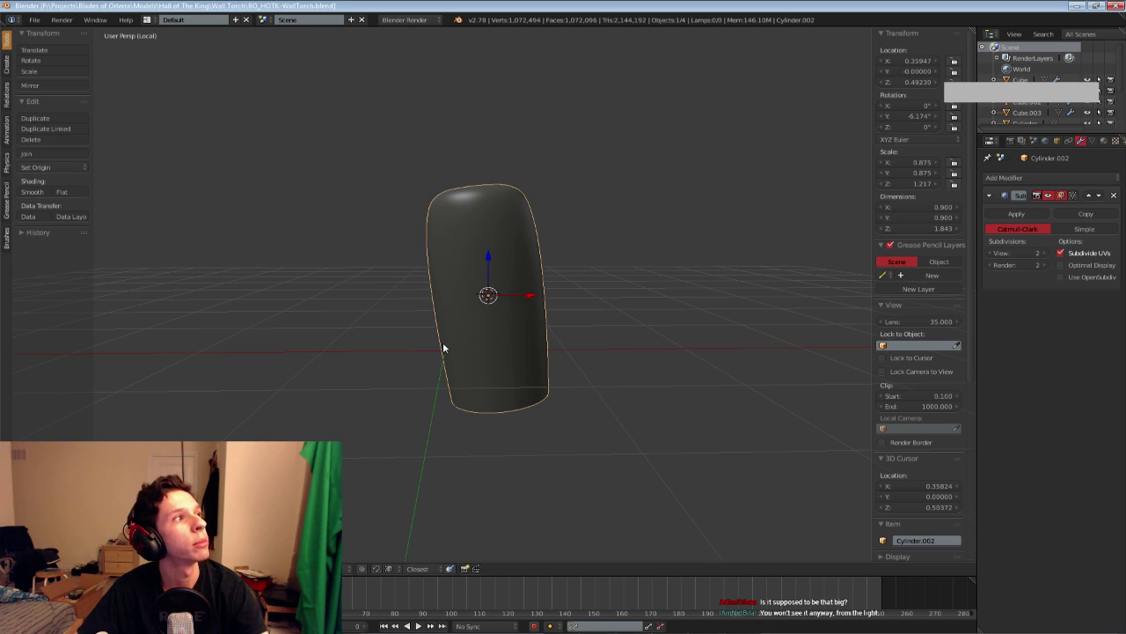
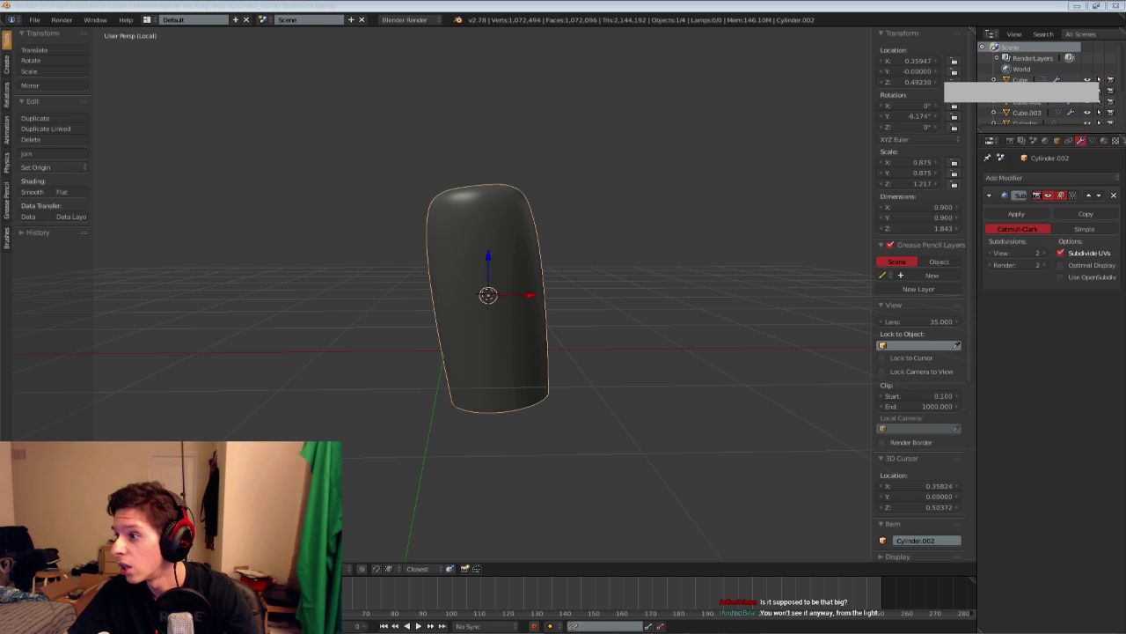
Add a cube at the 3D cursor and scale it down uniformly to about 0.680
middle_drag(547, 330, 554, 336)
key(space)
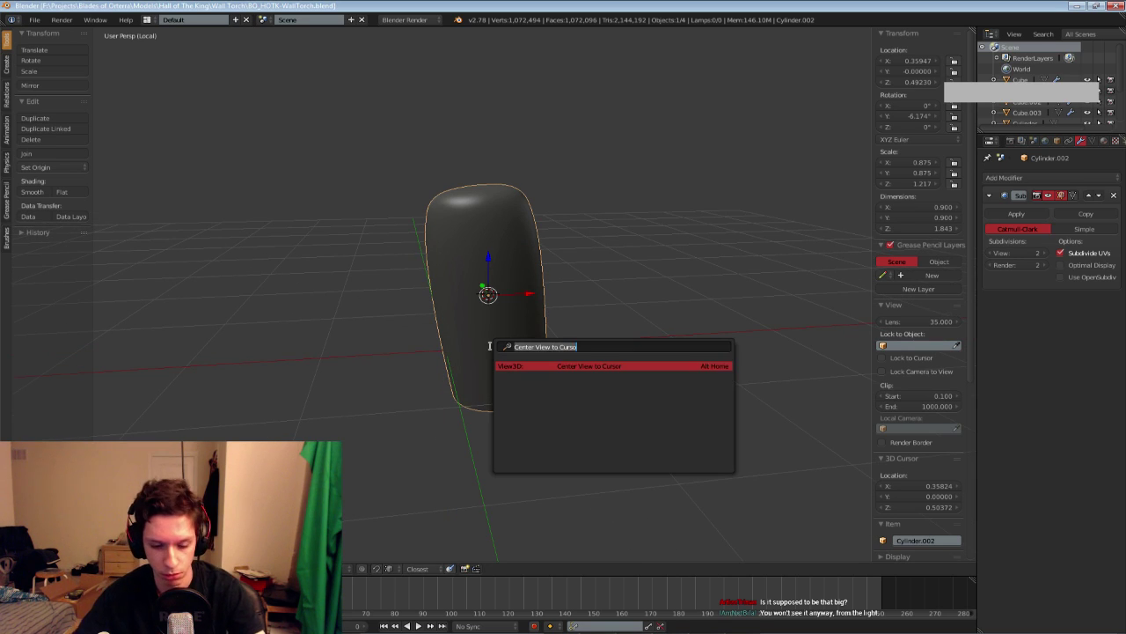
text(cube)
key(Return)
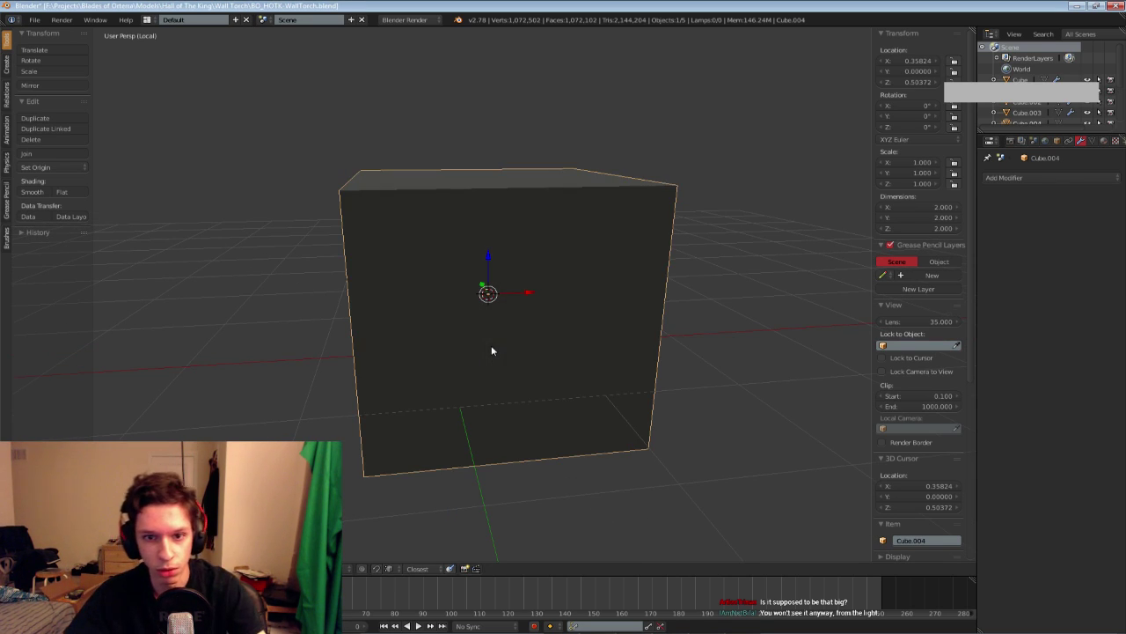
key(s)
click(642, 362)
Delete the cube's top and bottom faces to leave an open sleeve around the core
key(Tab)
key(a)
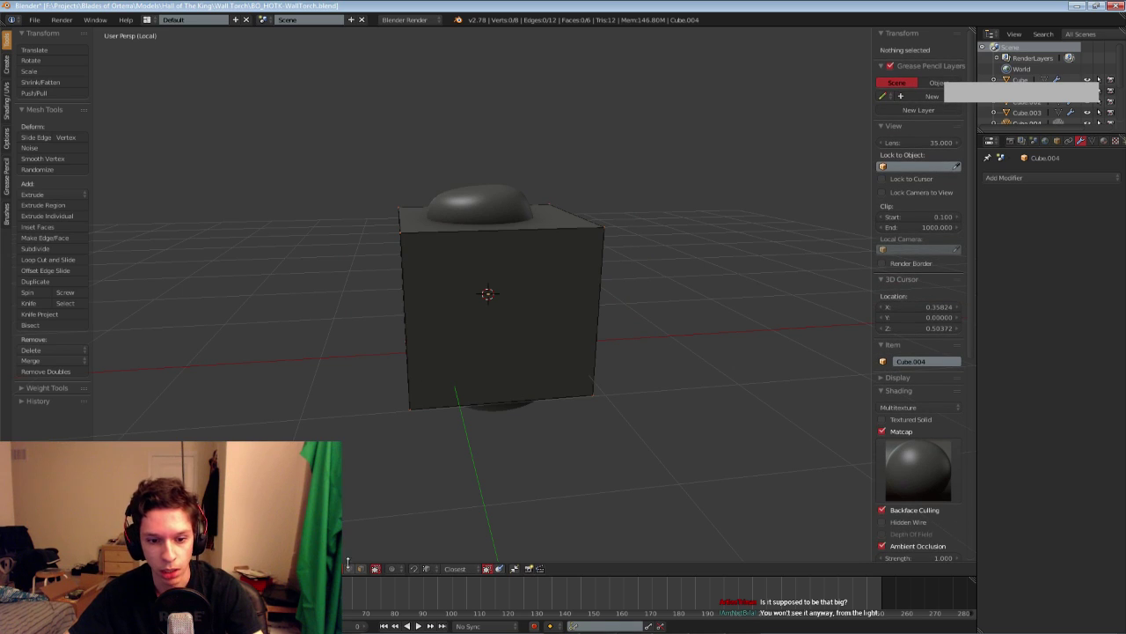
click(360, 569)
middle_drag(407, 390, 458, 291)
right_click(475, 246)
shift+right_click(465, 335)
middle_drag(465, 335, 447, 423)
key(x)
click(454, 373)
key(Tab)
Add a Subdivision Surface modifier to the open cube and apply it to round it into a sleeve
click(1049, 180)
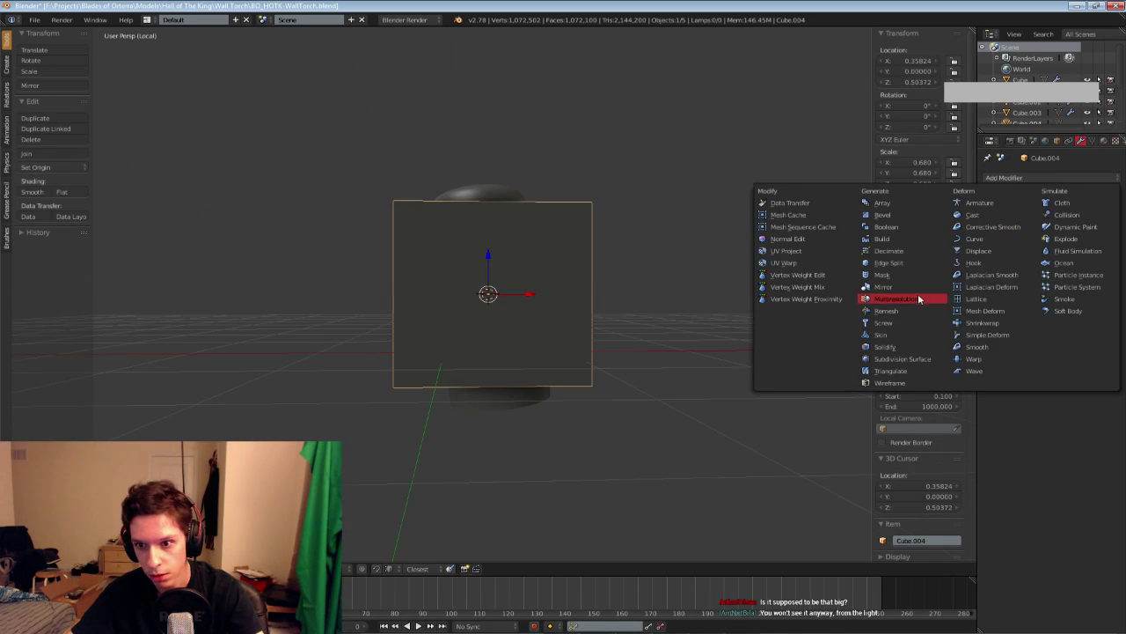
click(918, 294)
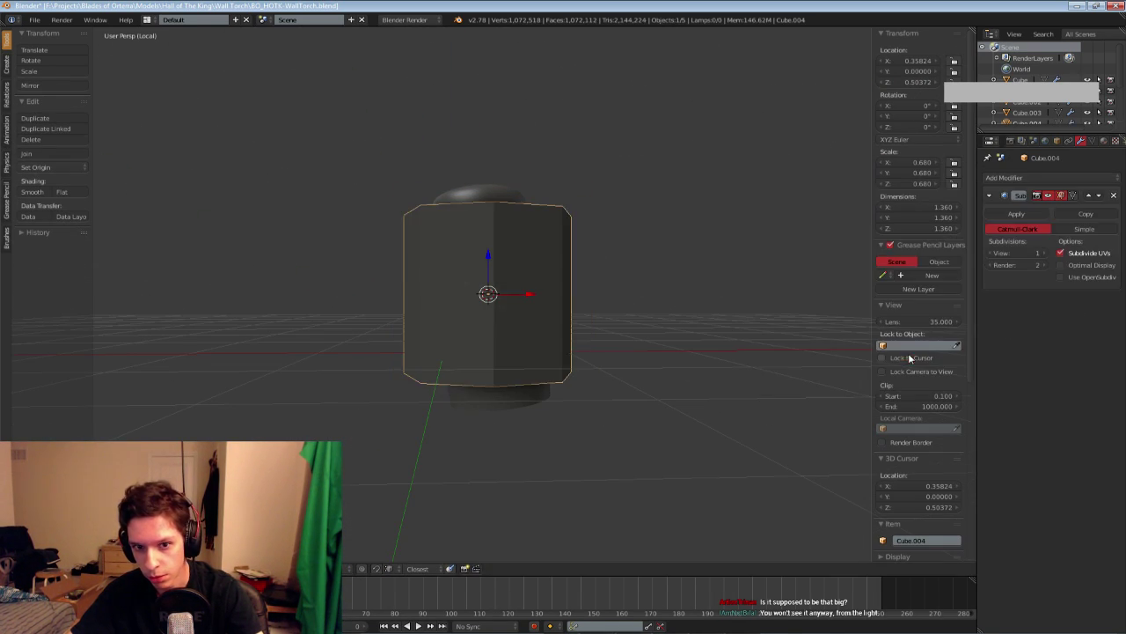
click(1016, 213)
Add a Shrinkwrap modifier to the sleeve with Cylinder.002 as target and an offset of 0.02
click(1004, 177)
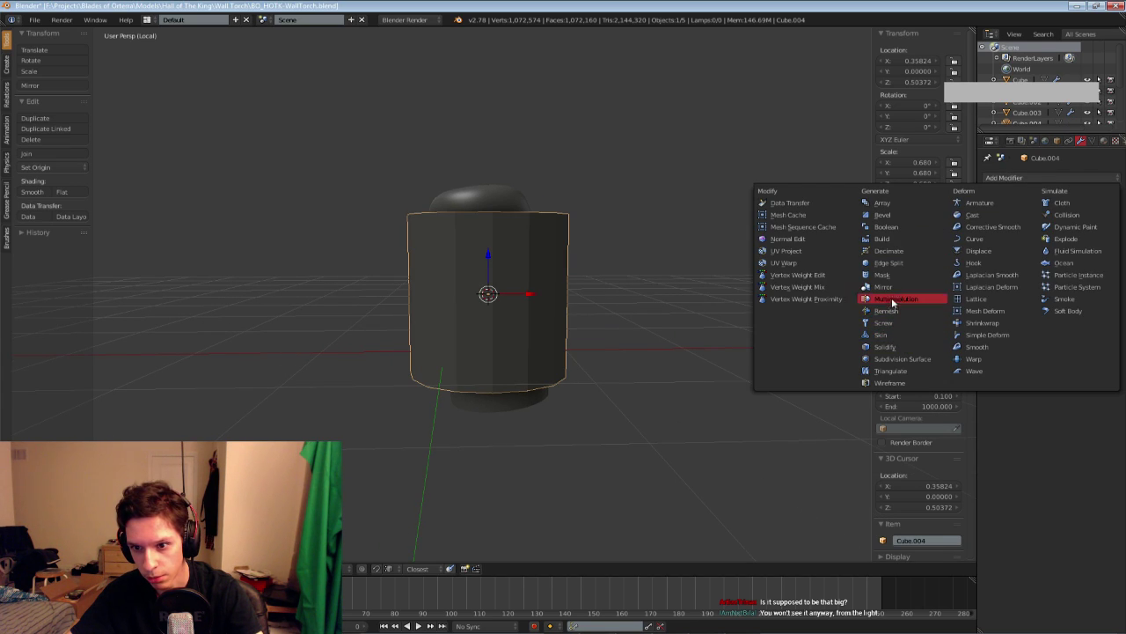
click(1015, 335)
click(1011, 240)
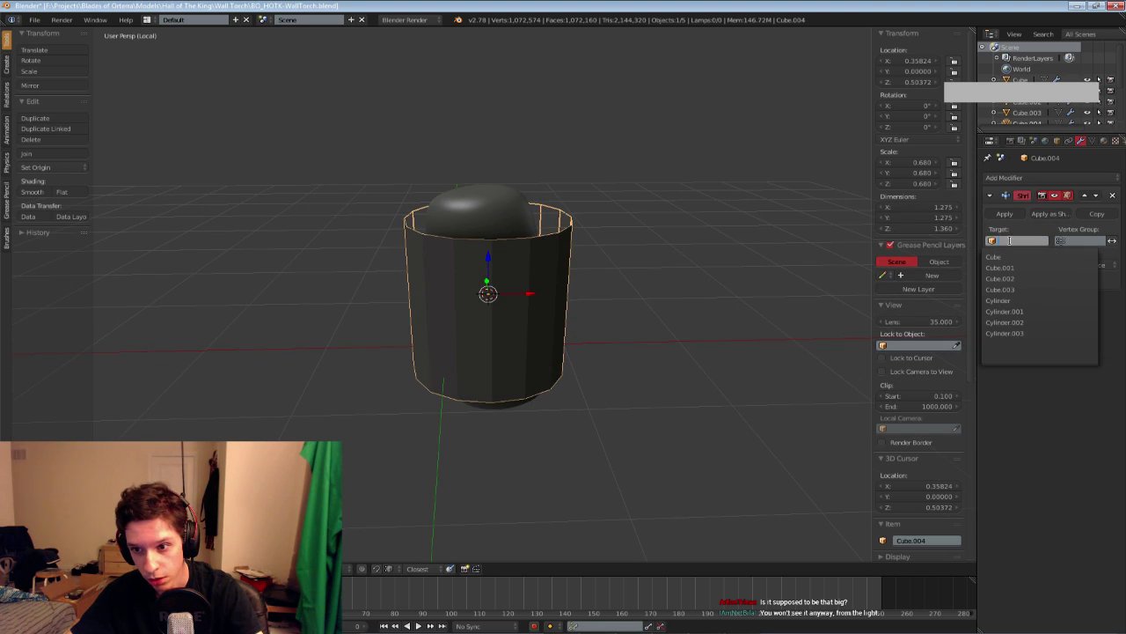
right_click(546, 221)
right_click(499, 224)
right_click(529, 285)
click(1009, 241)
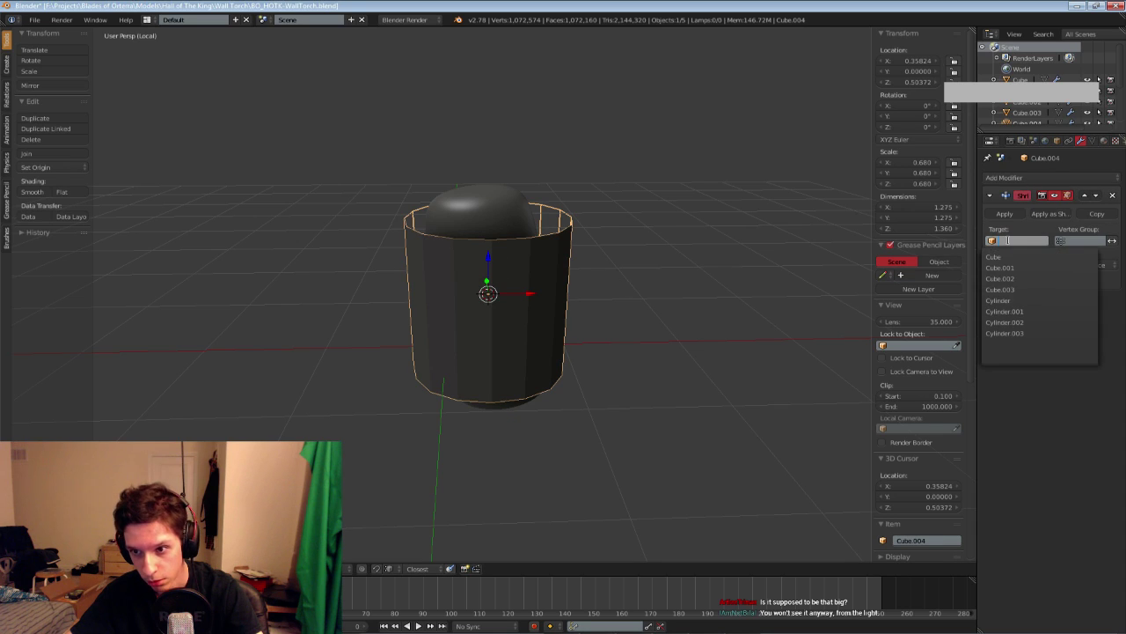
click(1005, 322)
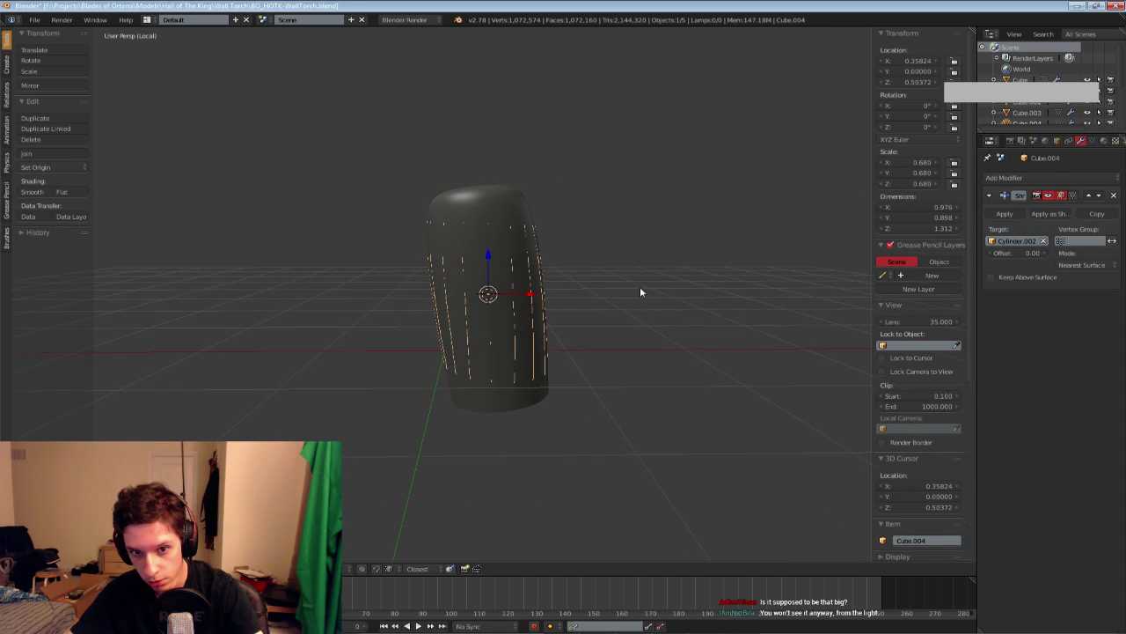
drag(1019, 253, 1033, 252)
Examine how the sleeve wraps the core, comparing its unwrapped editing mesh with the shrinkwrapped shape
key(Tab)
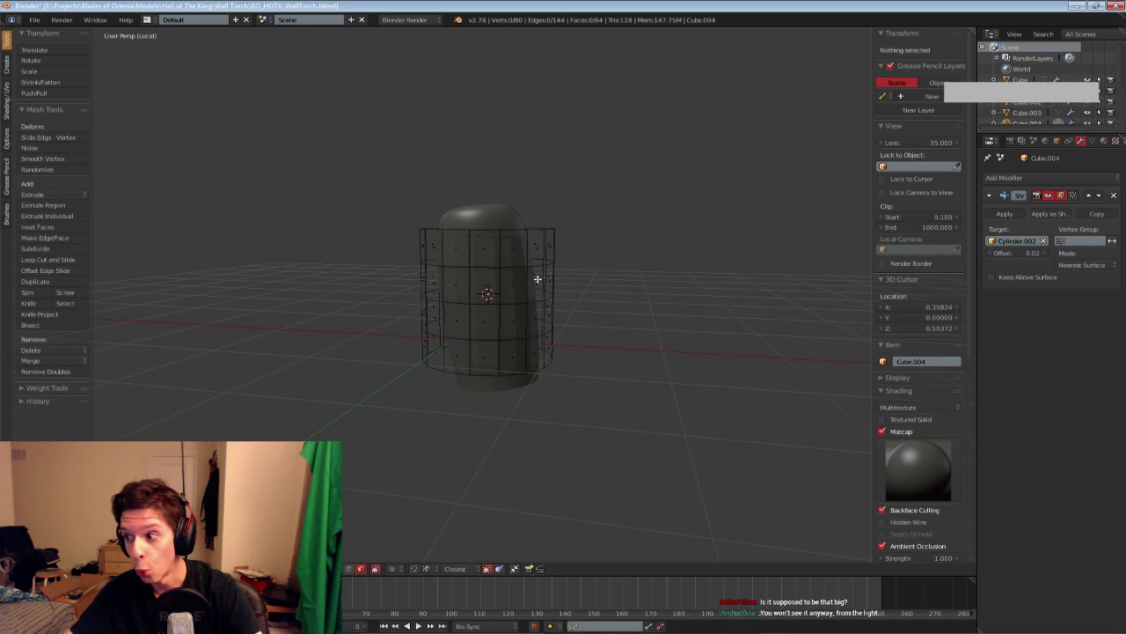
key(Tab)
middle_drag(538, 281, 475, 331)
scroll(520, 290, down, 3)
scroll(457, 304, up, 5)
key(Tab)
key(Tab)
key(Tab)
key(Tab)
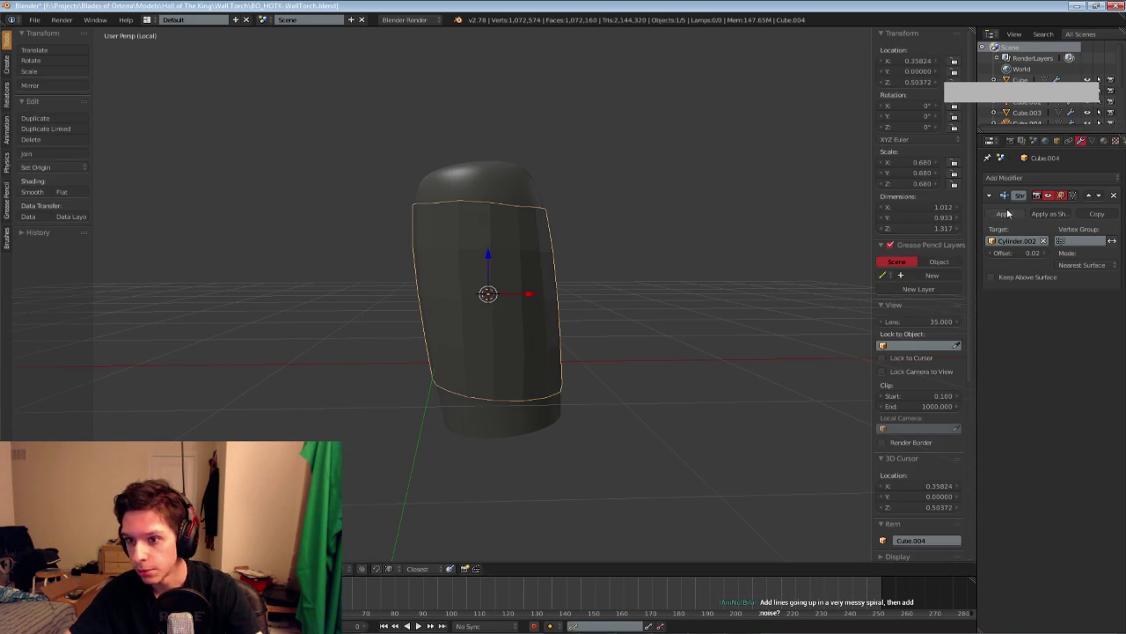
Add a Subdivision Surface modifier with 2 view subdivisions to the sleeve, apply it and enter edit mode
click(1012, 178)
click(912, 360)
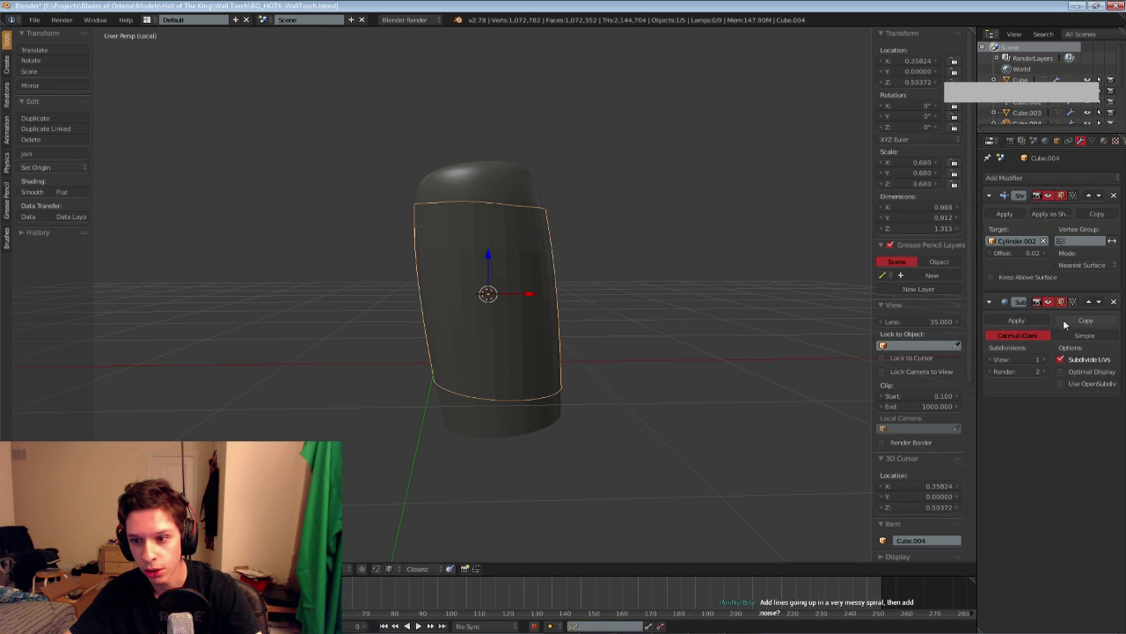
click(1027, 322)
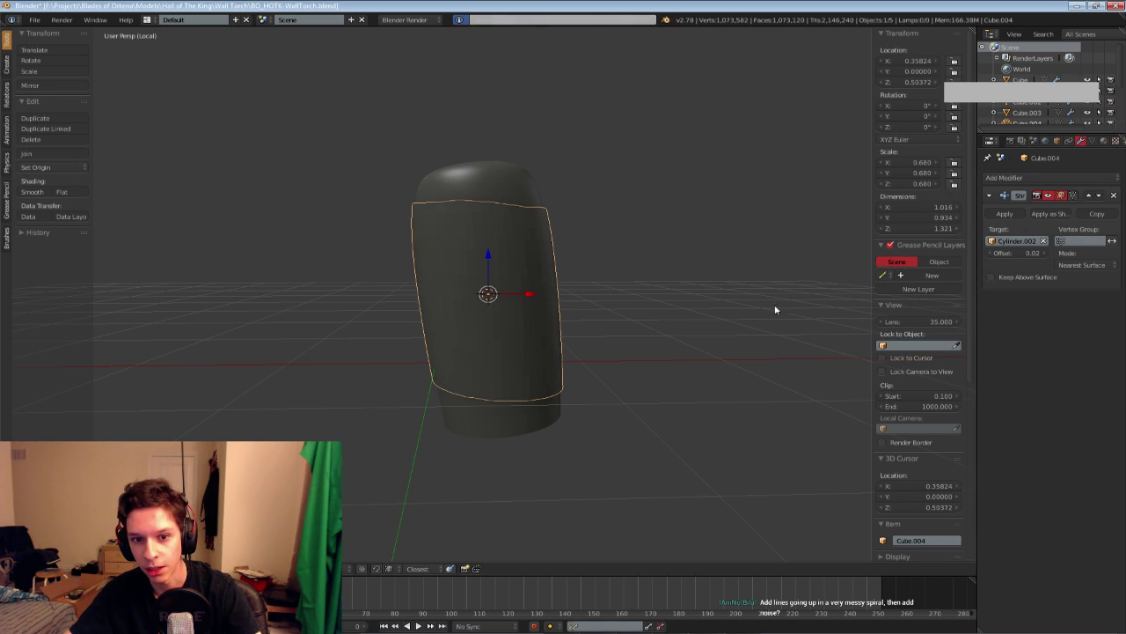
key(ctrl+z)
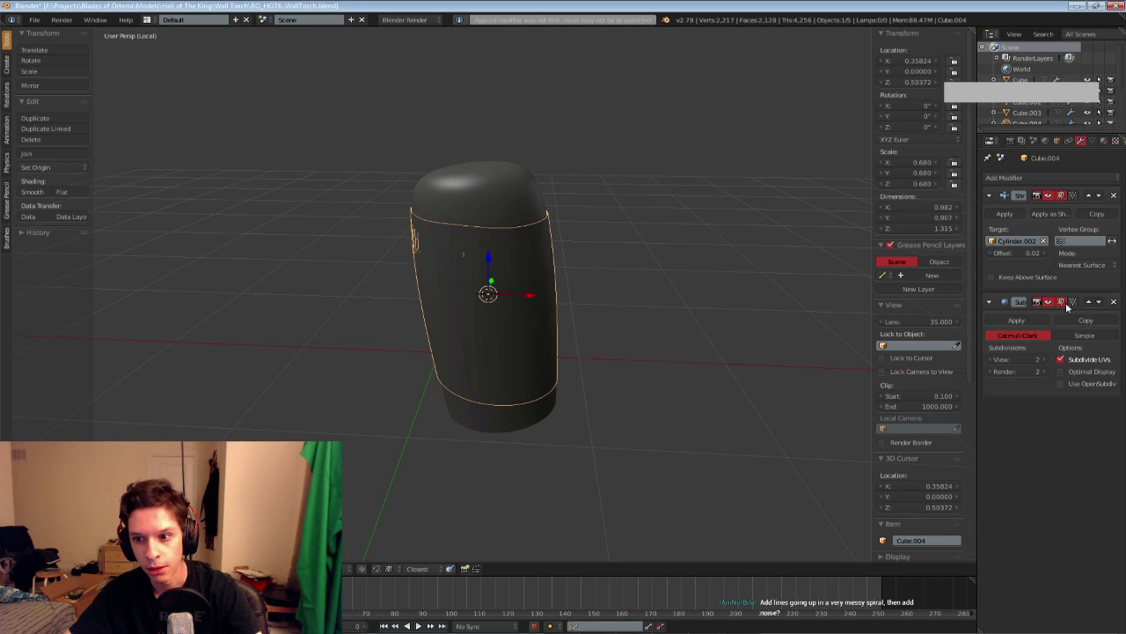
key(ctrl+z)
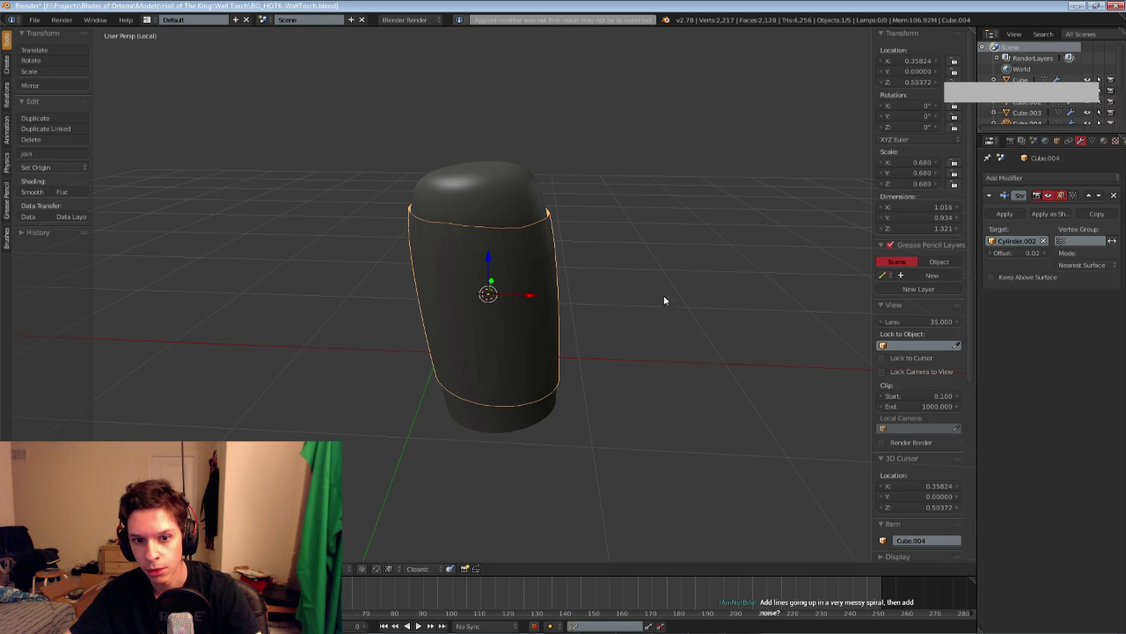
key(Tab)
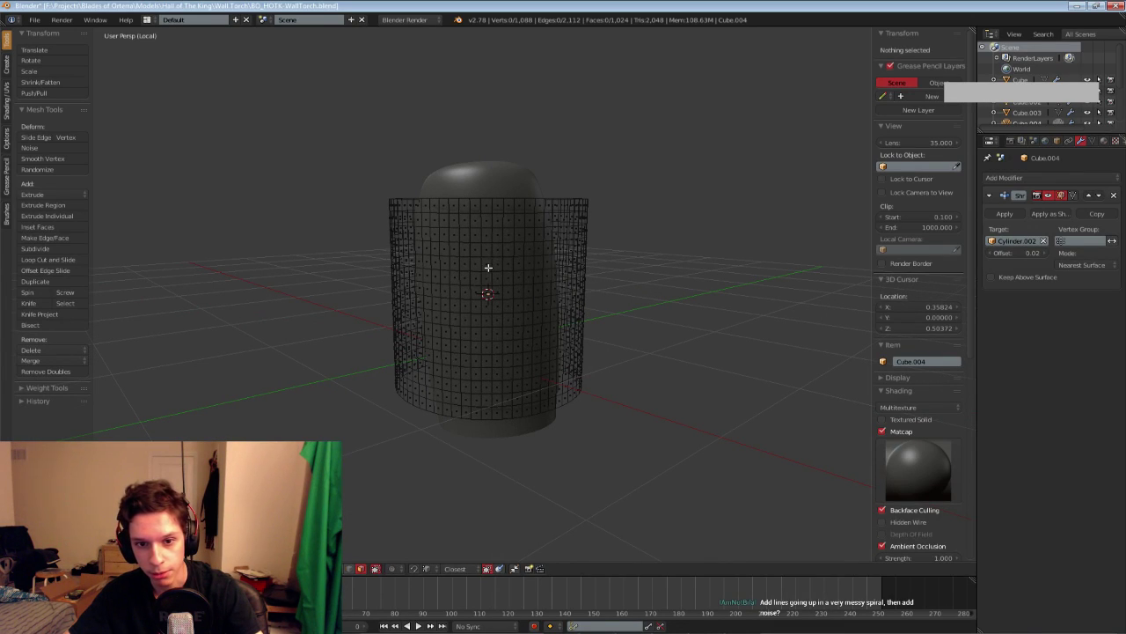
Undo applying the Subdivision Surface modifier so it stays live above the Shrinkwrap on the sleeve
key(Tab)
key(ctrl+z)
key(Tab)
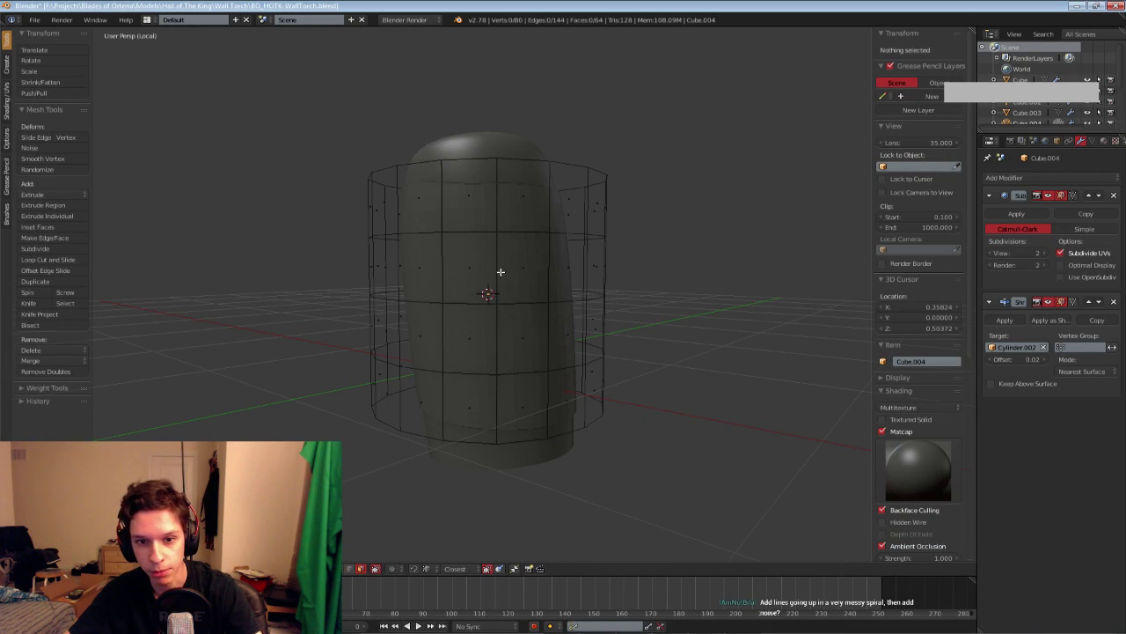
middle_drag(484, 275, 382, 321)
middle_drag(523, 187, 525, 250)
scroll(510, 258, up, 2)
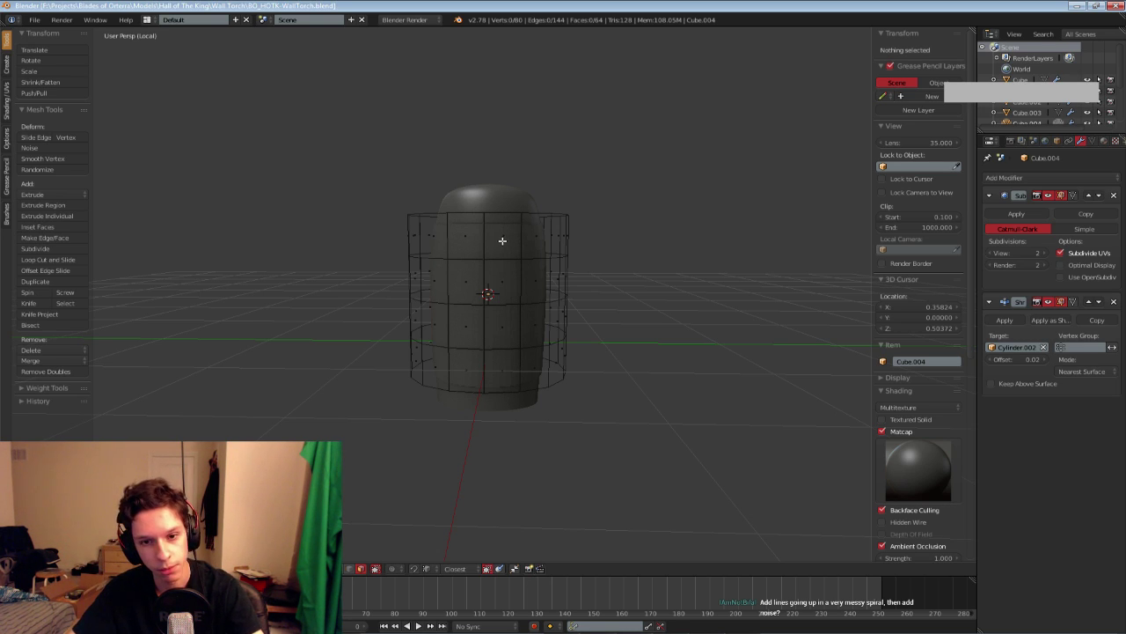
Set the sleeve's Y rotation to -6.174° in front view to match the core's tilt, and enter edit mode
middle_drag(502, 241, 400, 251)
scroll(399, 262, down, 1)
key(Tab)
key(Tab)
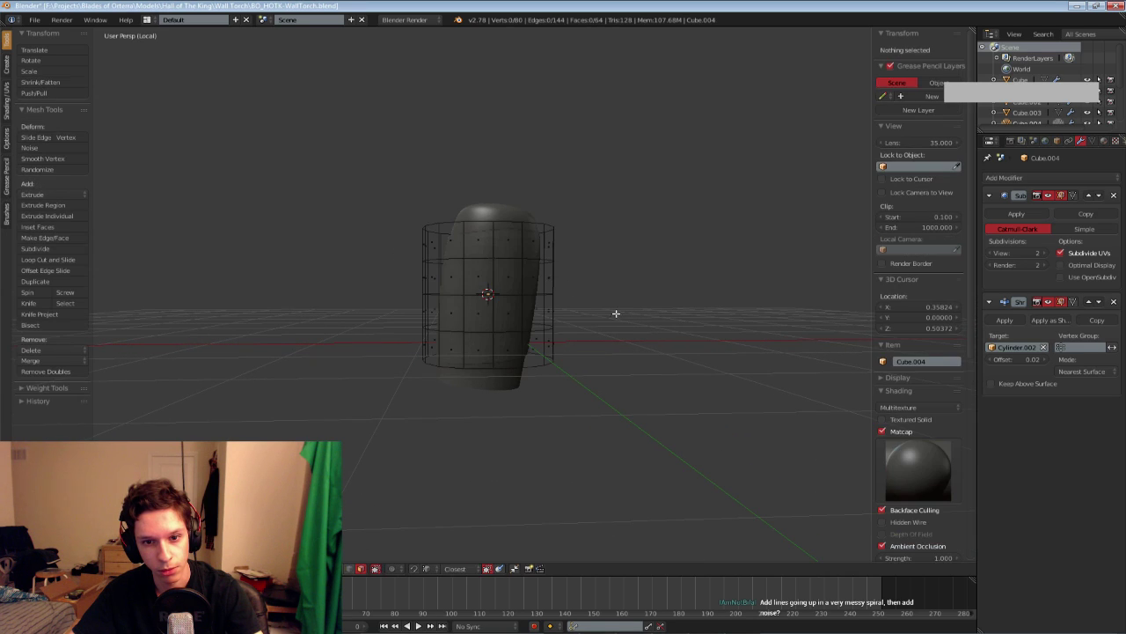
key(Tab)
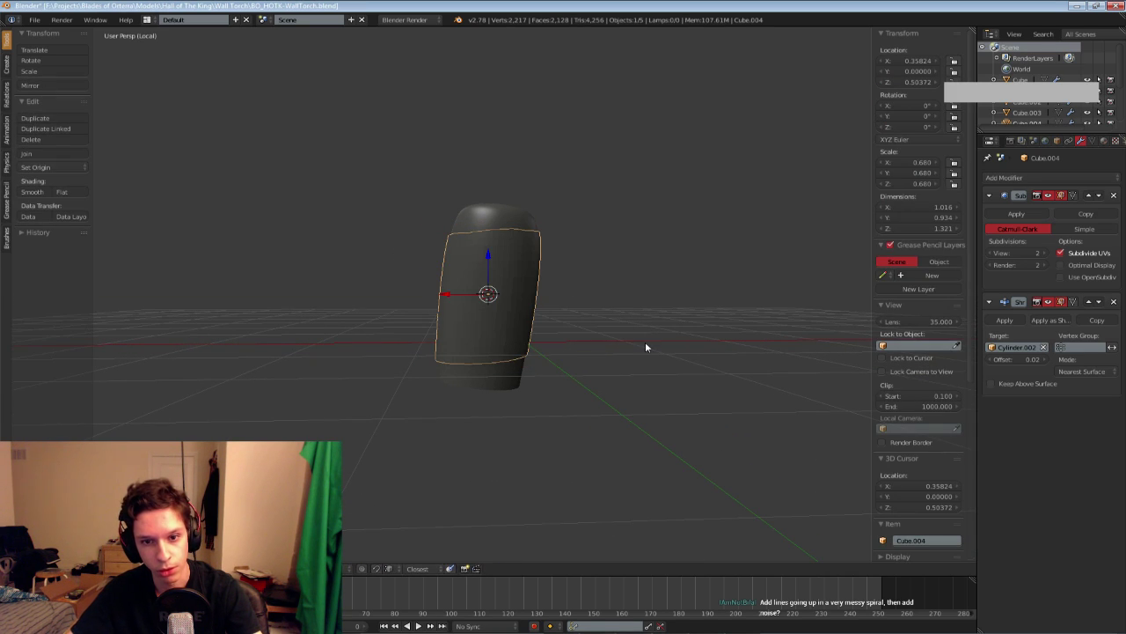
key(KP_1)
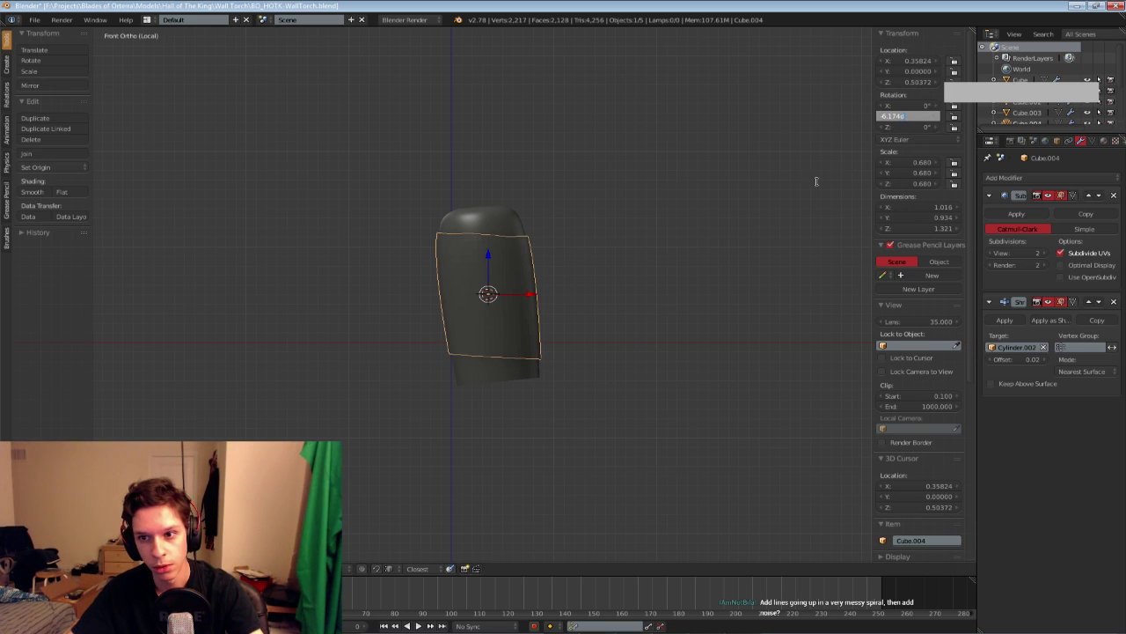
key(Return)
key(Tab)
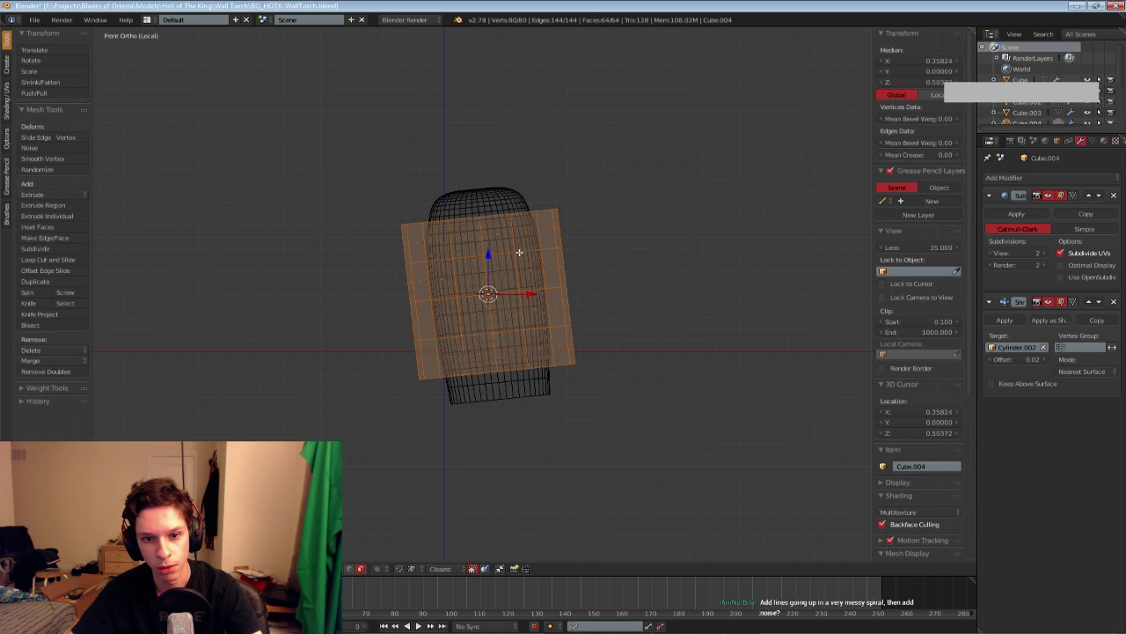
Try deleting the sleeve's second face ring except for one face, and undo the deletion
key(a)
alt+right_click(488, 274)
key(z)
mouse_move(490, 290)
middle_down()
mouse_move(415, 313)
mouse_move(578, 319)
mouse_move(491, 308)
middle_up()
shift+right_click(504, 291)
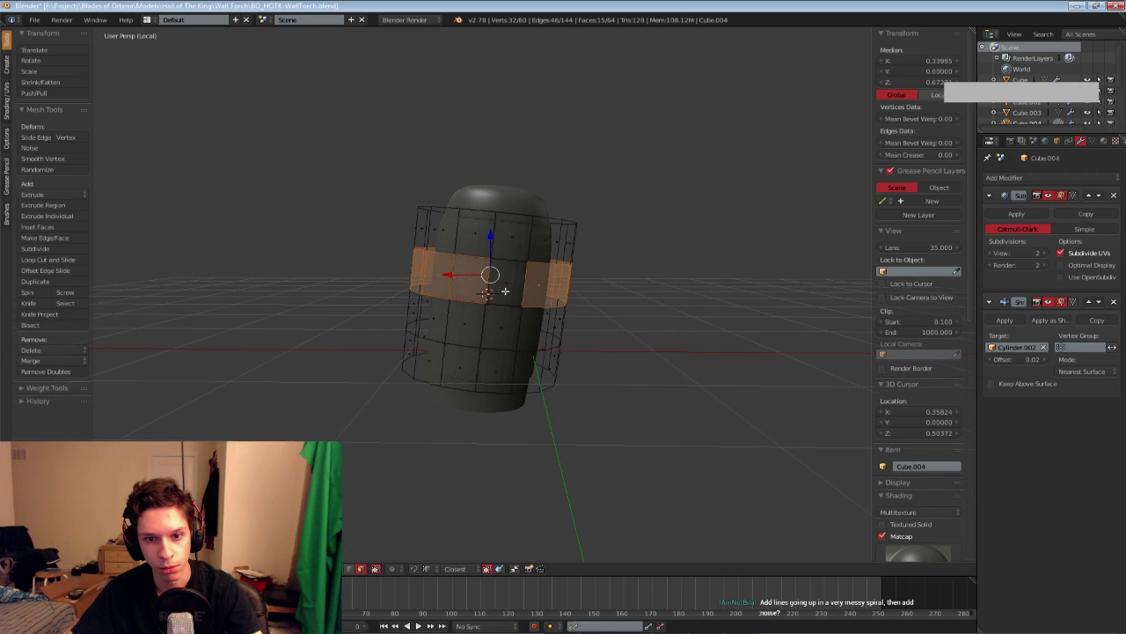
key(x)
click(480, 348)
key(Tab)
middle_drag(476, 344, 584, 337)
scroll(654, 338, up, 3)
key(Tab)
key(ctrl+z)
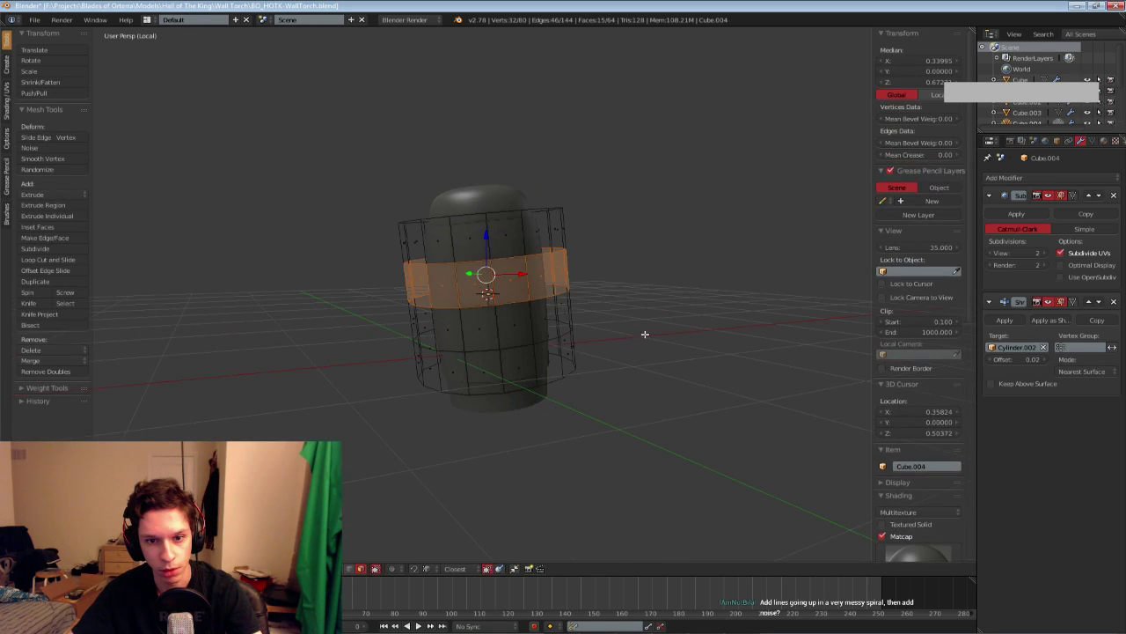
Delete the lower three face rings of the sleeve, leaving only its uppermost band around the core
key(a)
alt+right_click(478, 274)
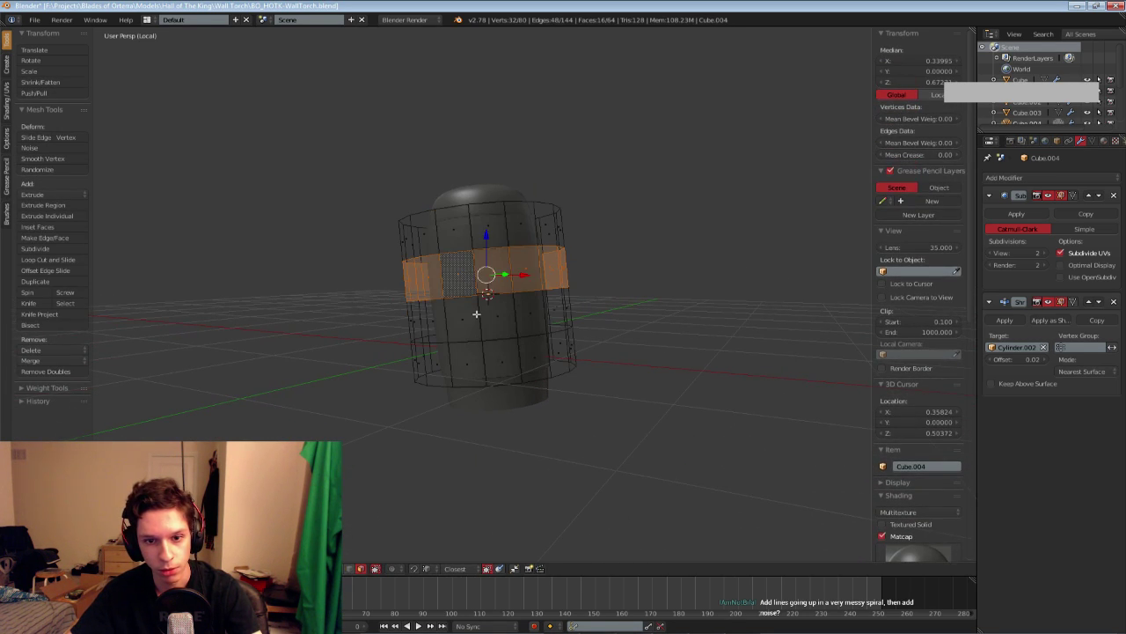
alt+shift+right_click(476, 315)
alt+shift+right_click(487, 372)
key(x)
click(488, 376)
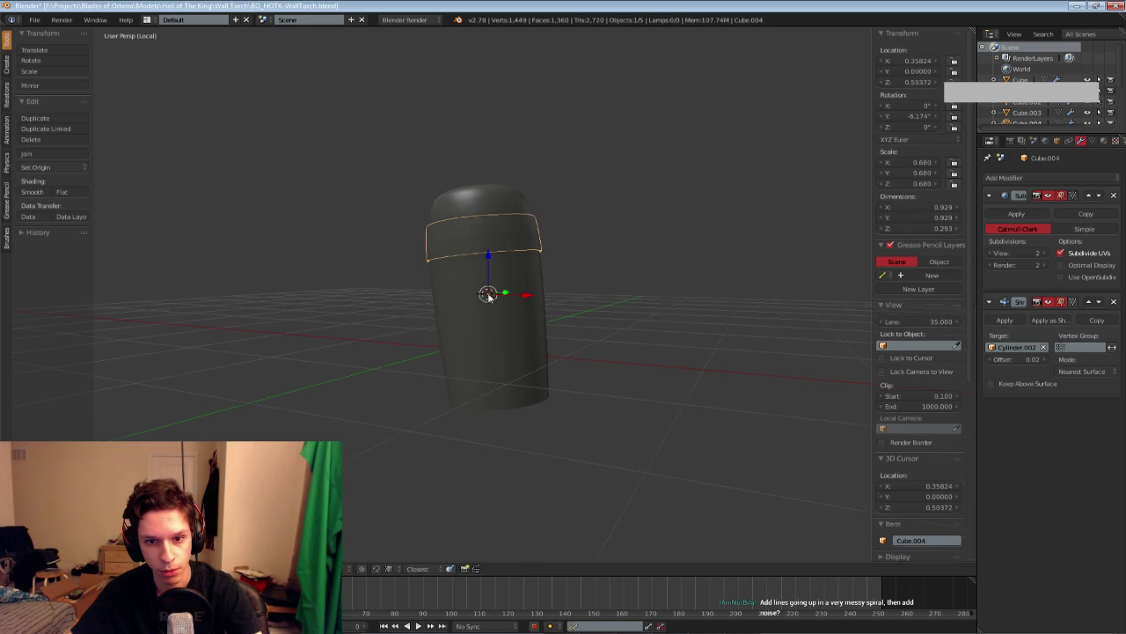
Paste a copy of the band and lower it to about Z 0.331 so it slightly overlaps the original
key(Tab)
right_click(491, 277)
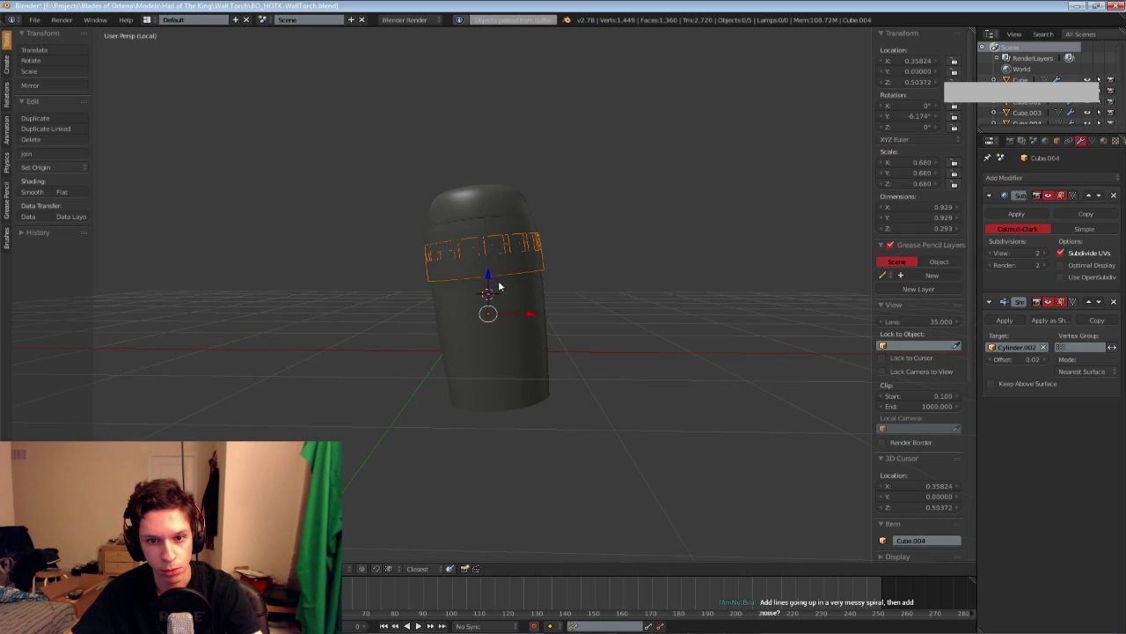
scroll(489, 281, up, 2)
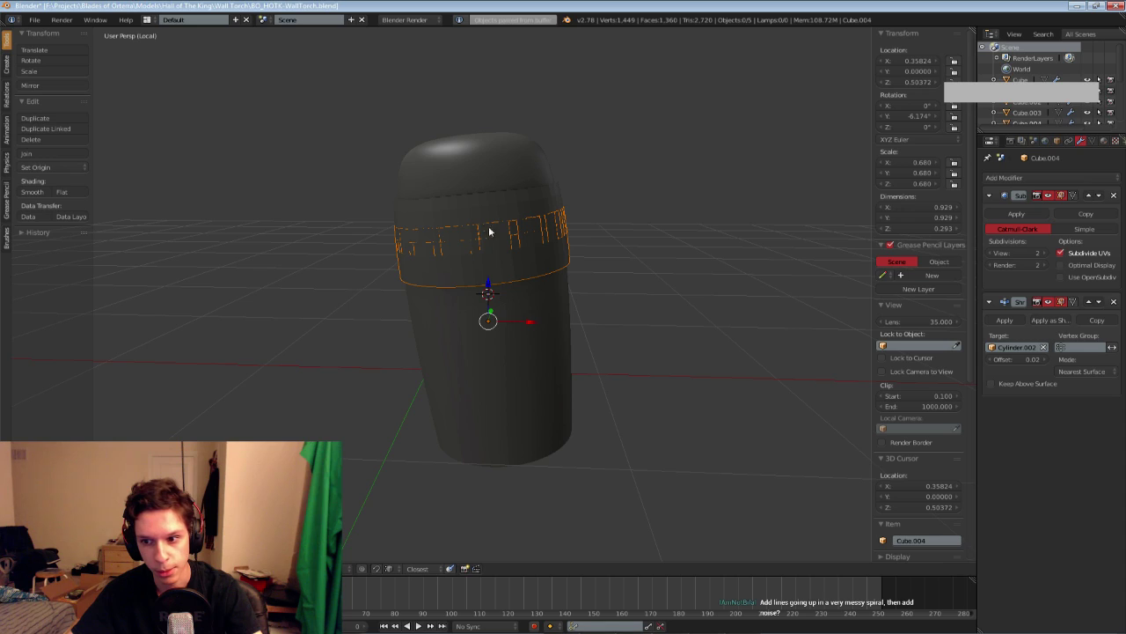
Try the Shrinkwrap's Keep Above Surface option and a scale limited to X and Y on the bands
click(1082, 372)
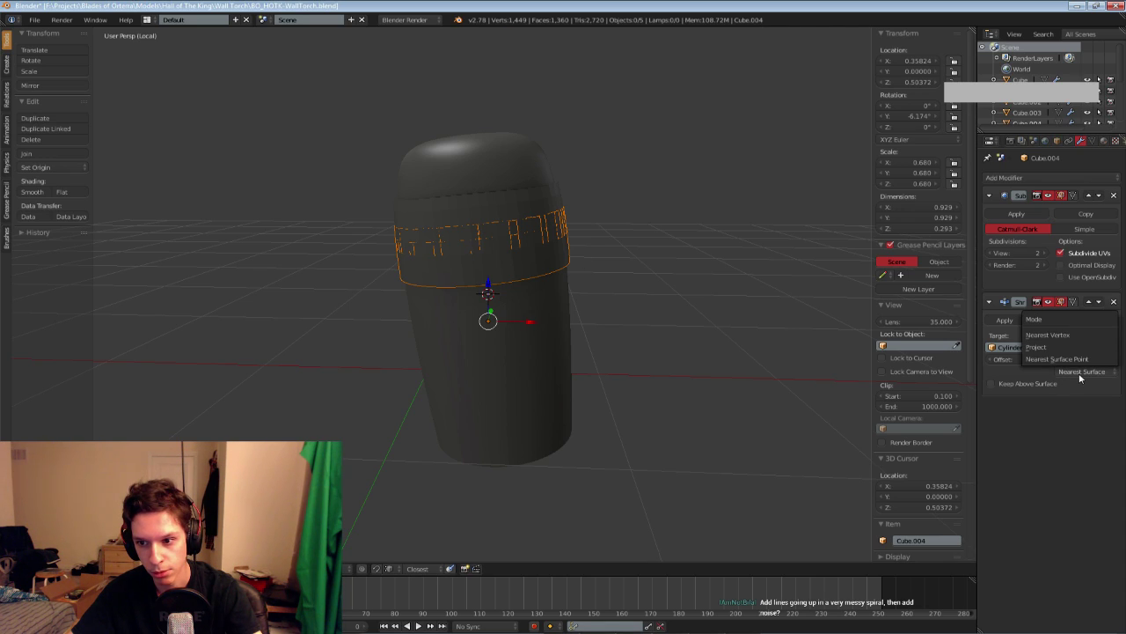
click(1080, 378)
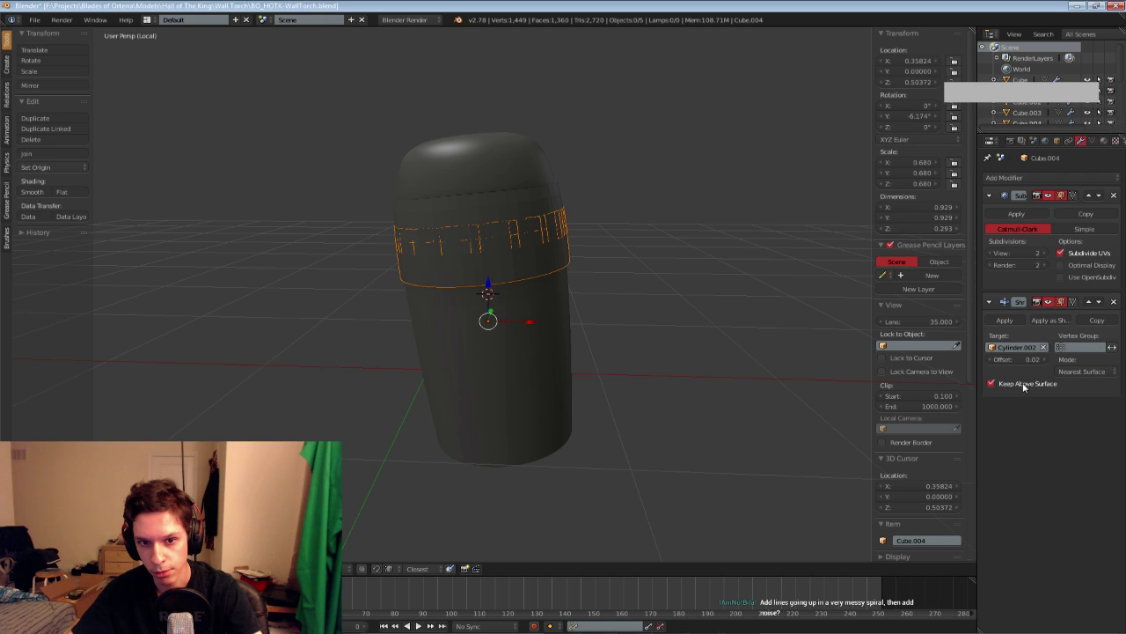
click(1023, 382)
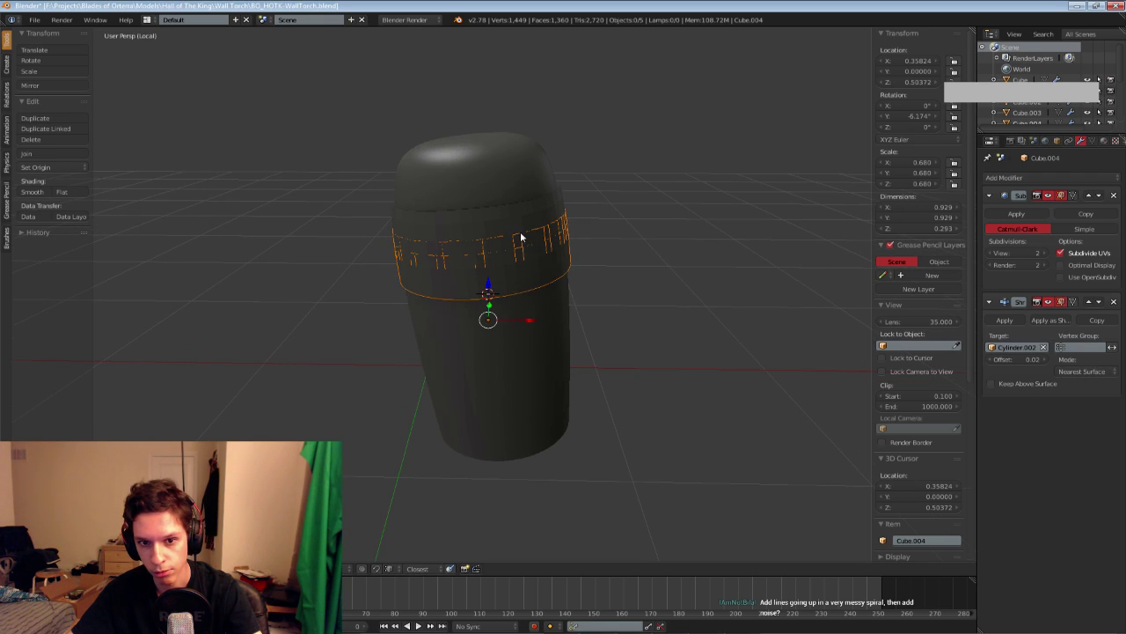
middle_drag(561, 262, 589, 248)
key(s)
key(shift+z)
right_click(693, 257)
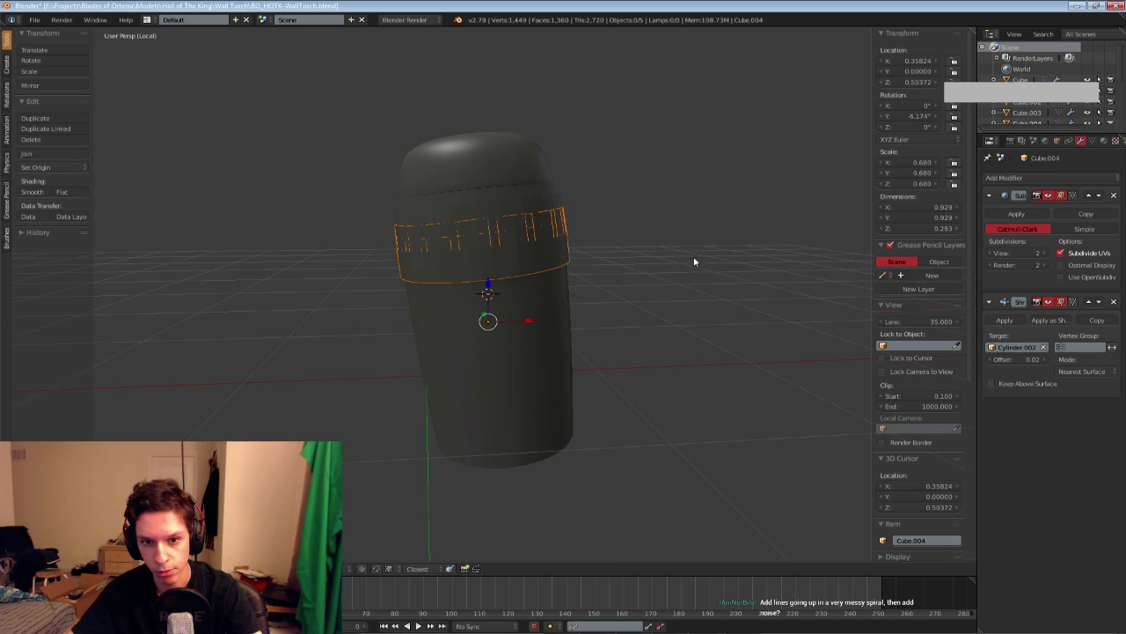
Undo the offset change on the upper band and set the lower band's Shrinkwrap offset to 0.03
drag(1017, 359, 1042, 360)
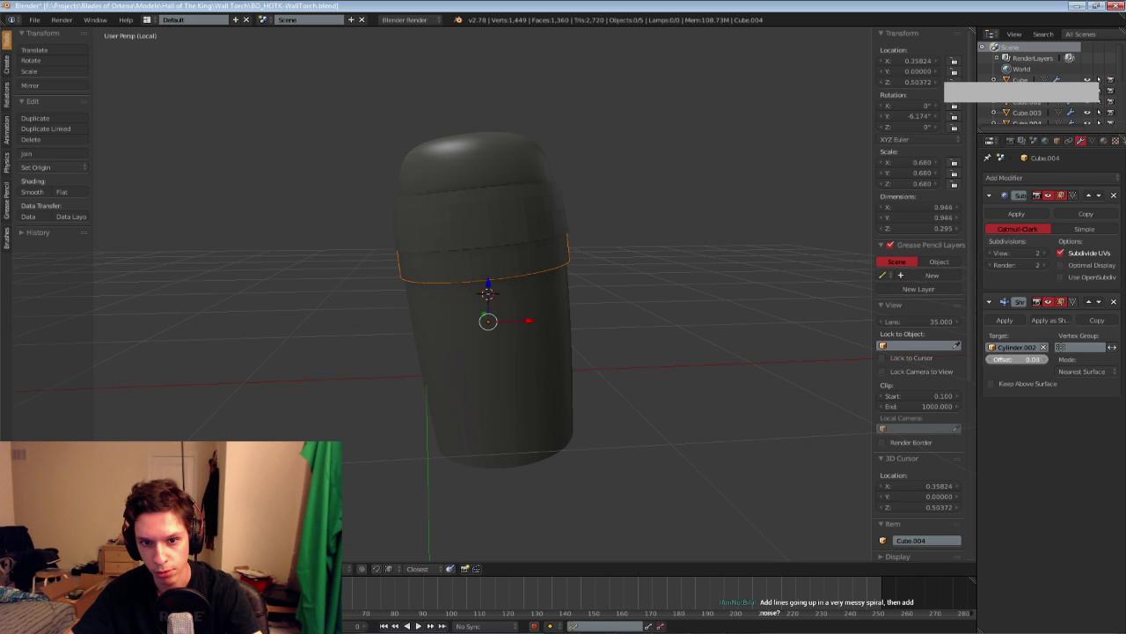
key(ctrl+z)
right_click(531, 262)
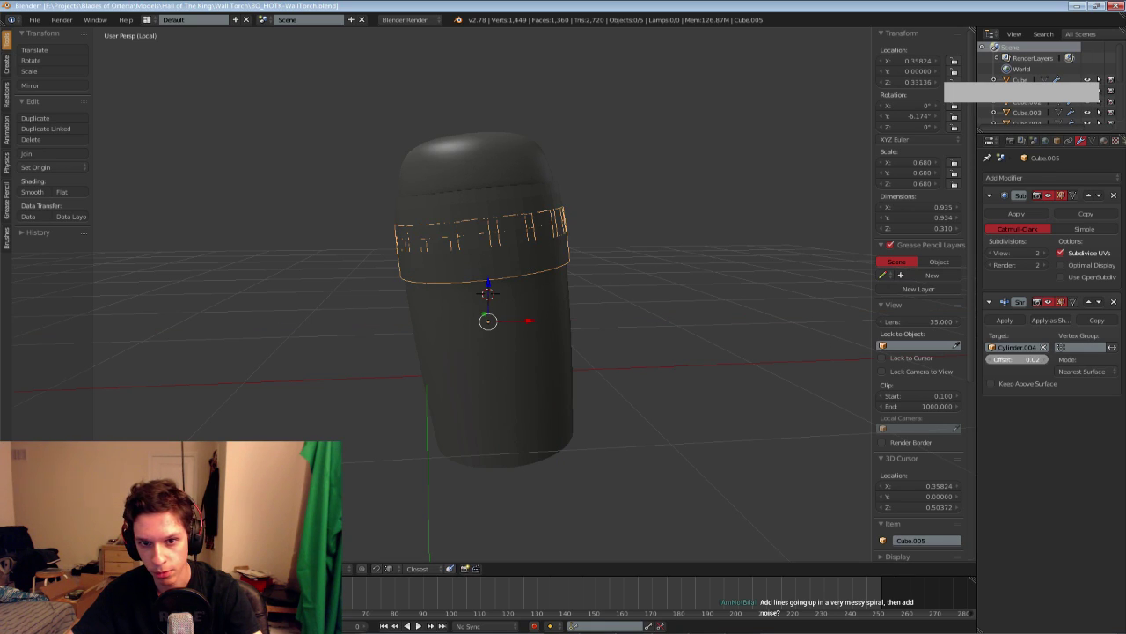
drag(1017, 359, 1026, 359)
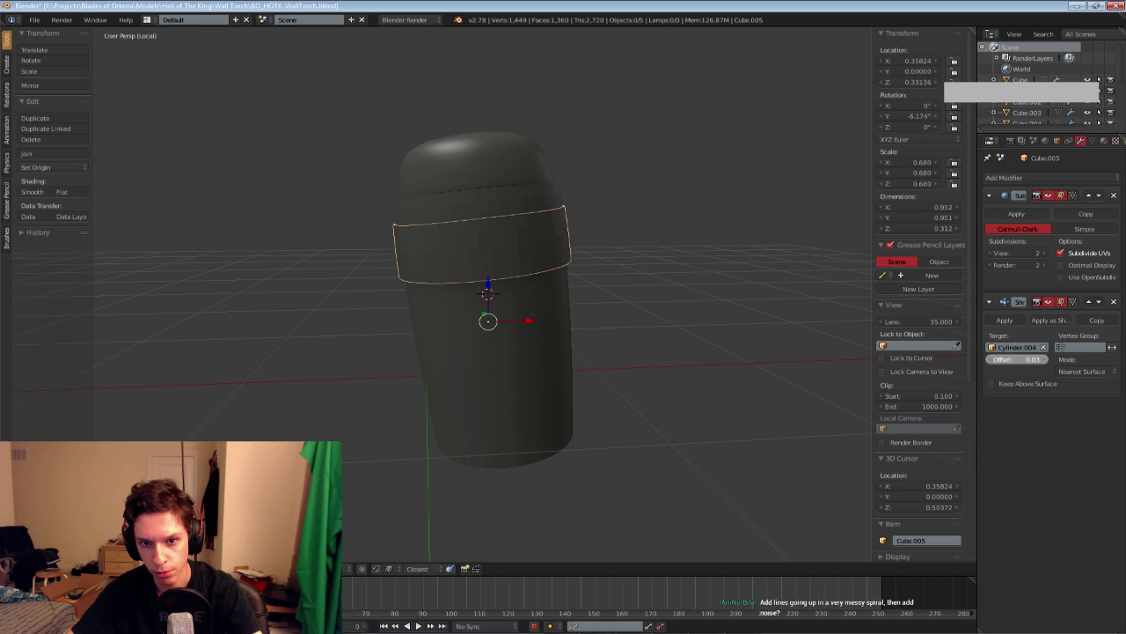
Tilt the lower band's entire mesh in edit mode so it wraps the core at a slant
key(Tab)
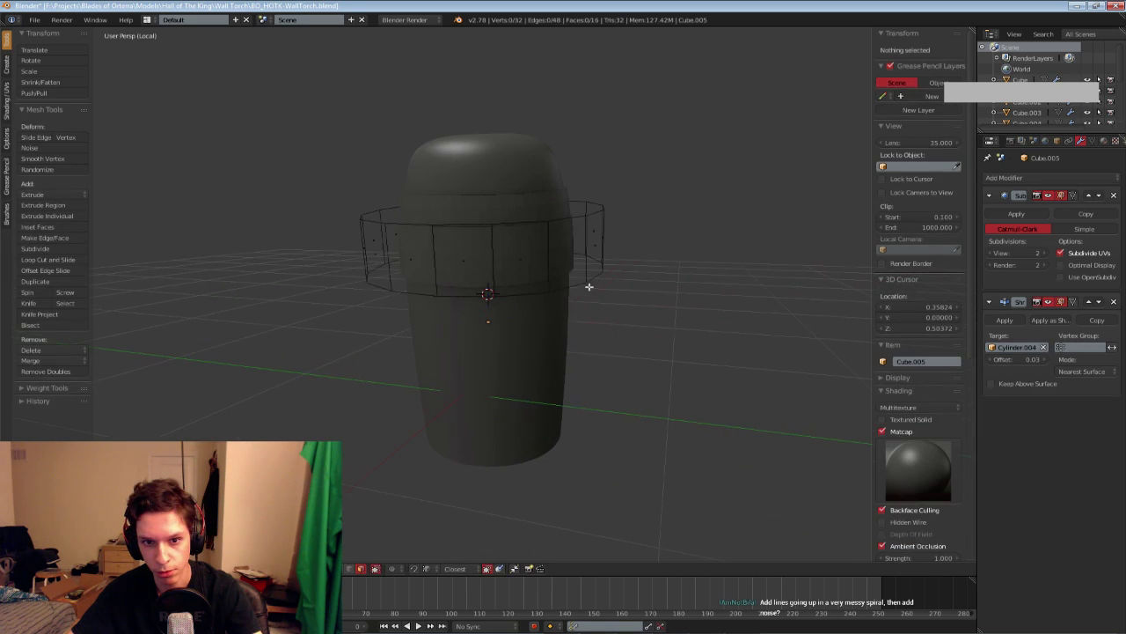
key(a)
key(s)
click(651, 319)
key(Tab)
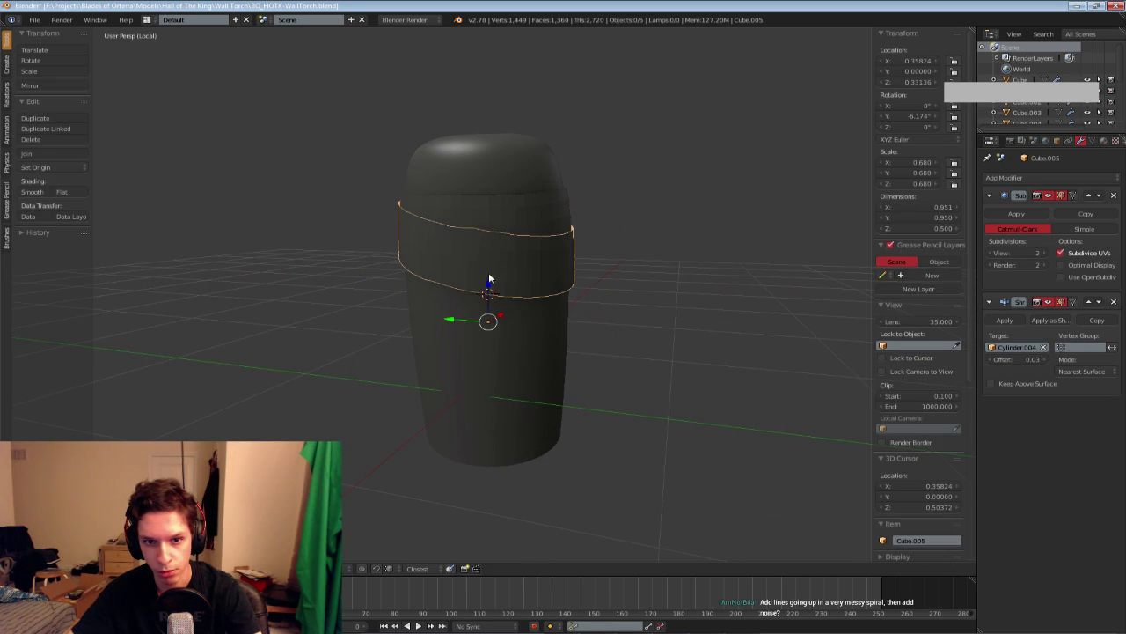
Lower the slanted band along Z to about 0.22 on the core
drag(489, 279, 490, 294)
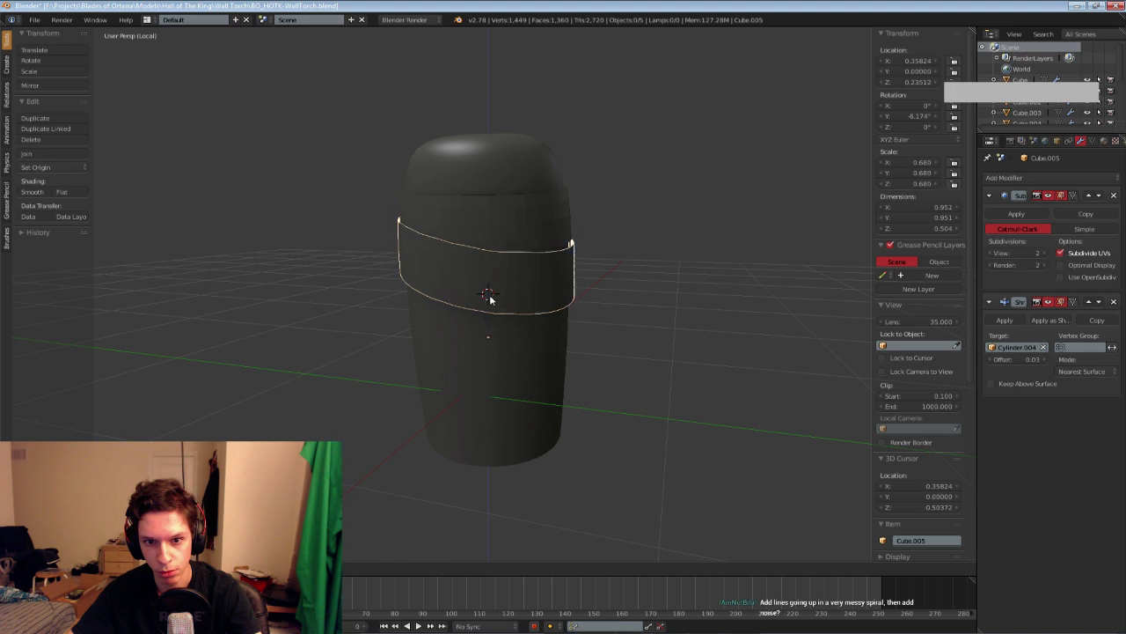
click(493, 294)
scroll(493, 294, down, 4)
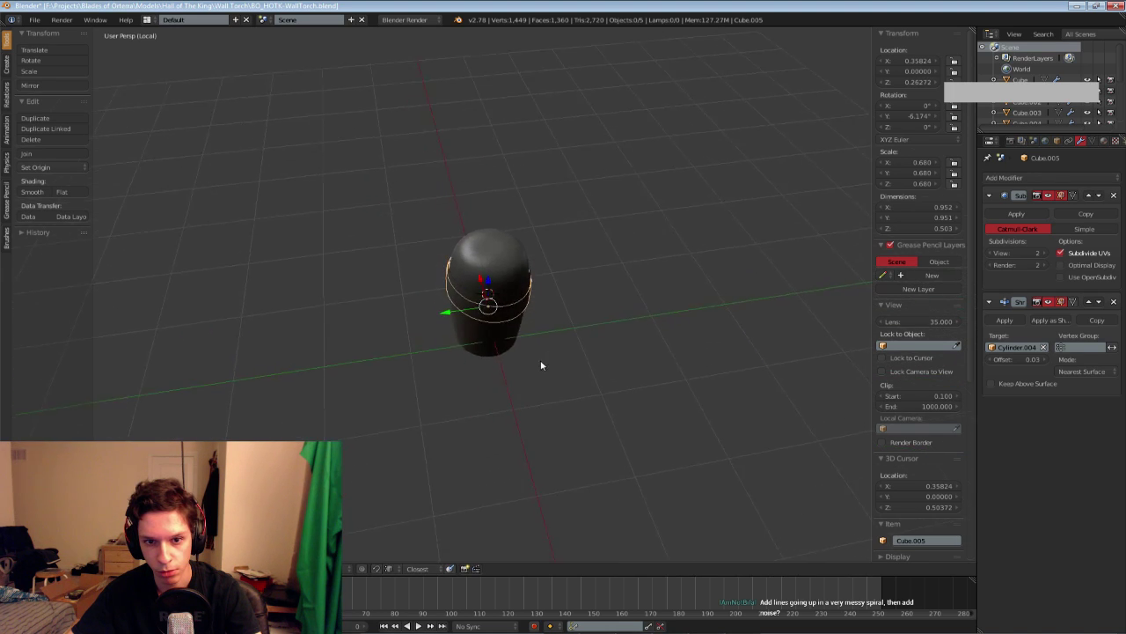
middle_drag(541, 363, 516, 300)
drag(489, 278, 491, 284)
scroll(490, 283, up, 4)
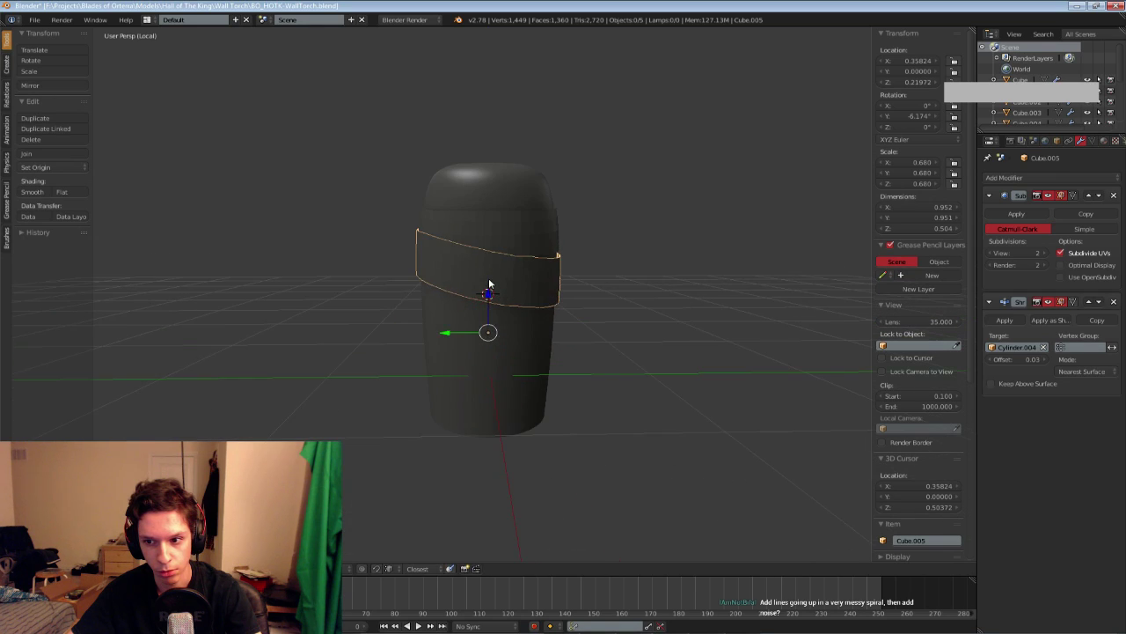
Place a copy of the uppermost band at about Z -0.04 and tilt it to about -3.75° on X
right_click(528, 205)
right_click(486, 339)
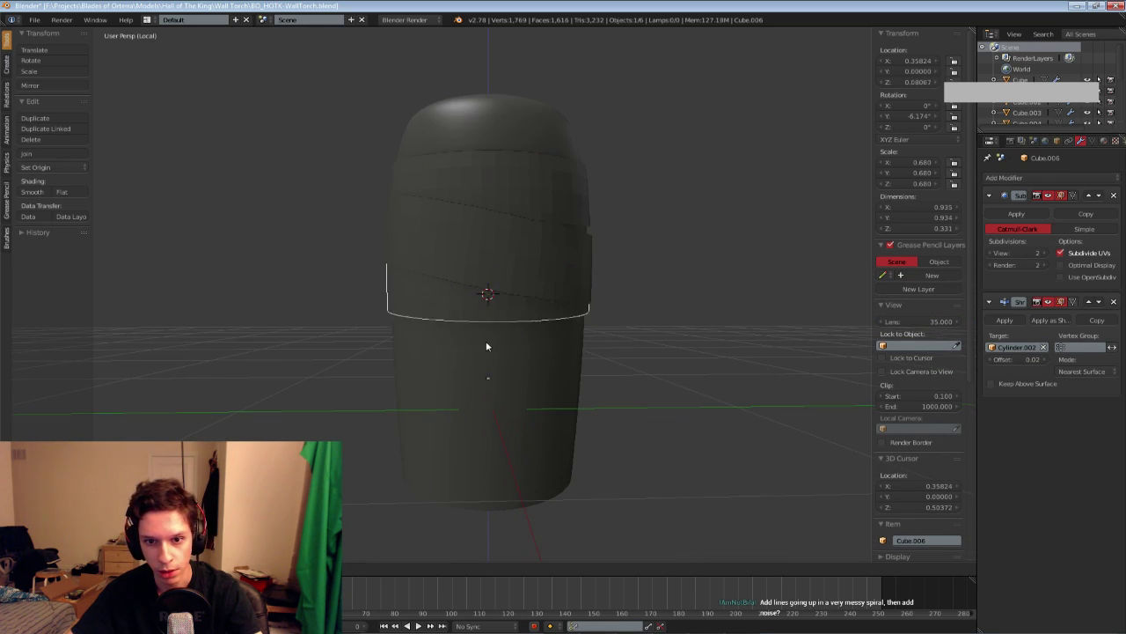
middle_drag(482, 361, 678, 346)
key(r)
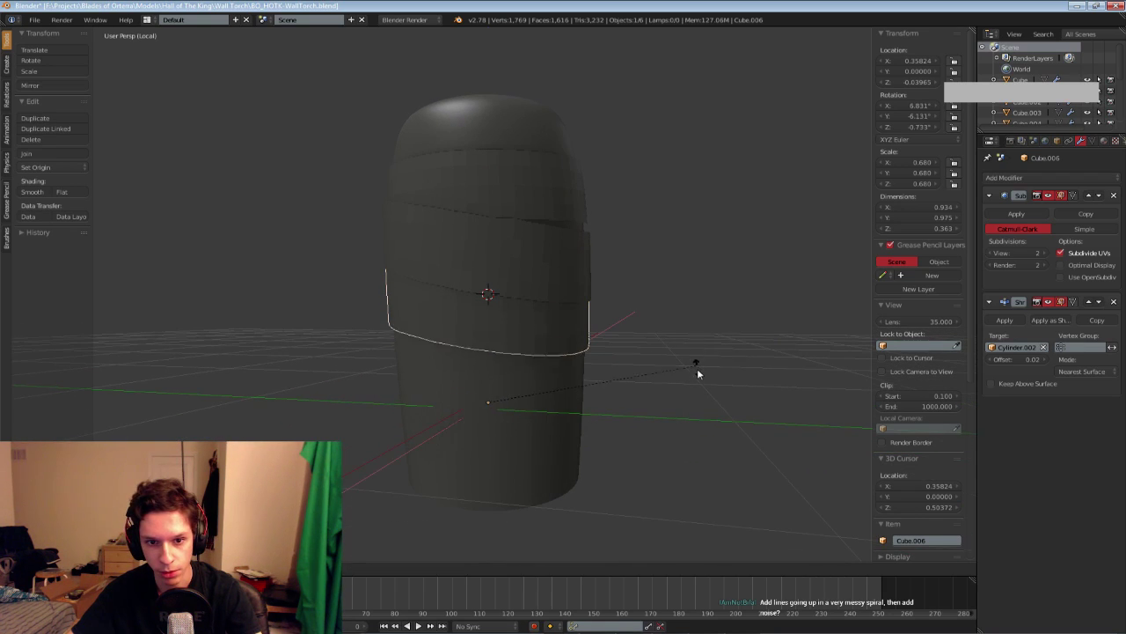
click(691, 324)
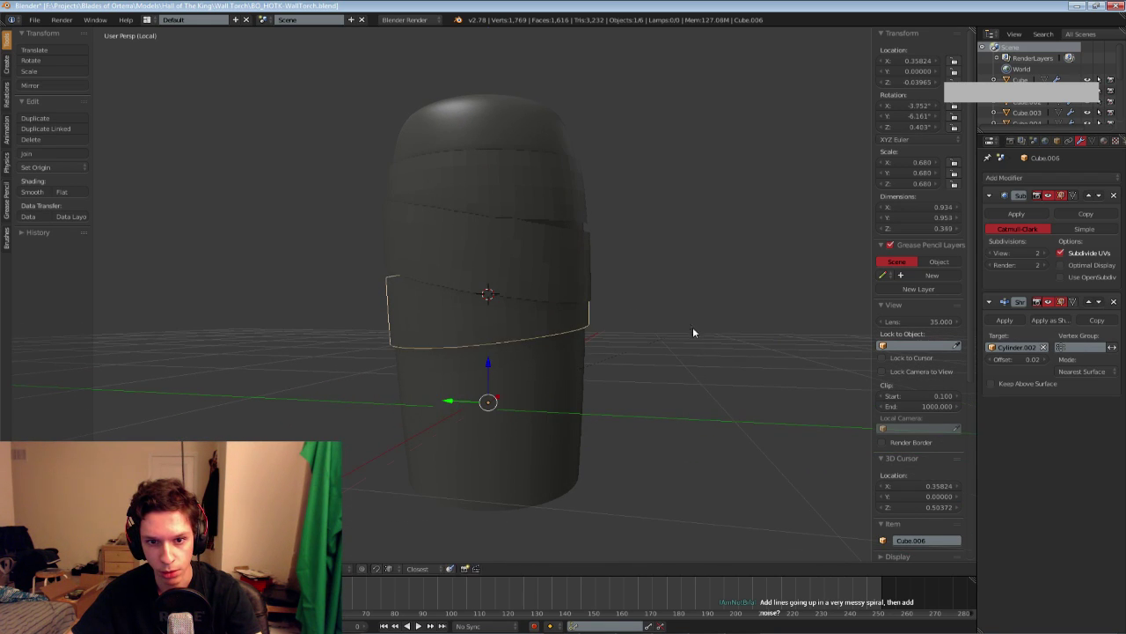
Lower the third band along Z to about -0.072, checking its overlap from several sides
middle_drag(568, 362, 442, 364)
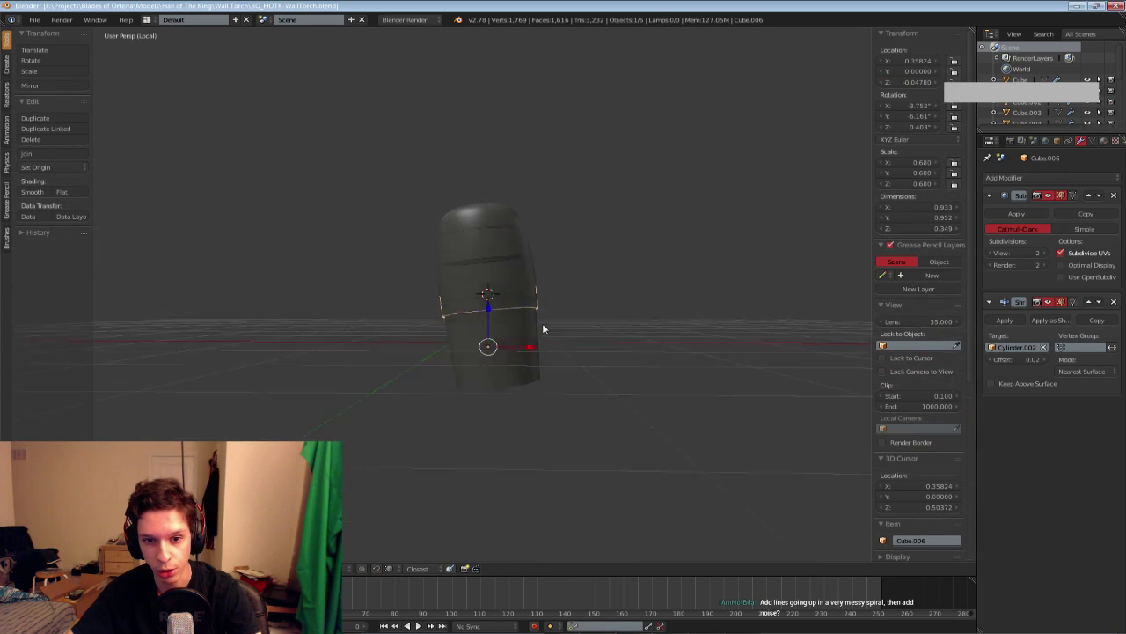
middle_drag(543, 324, 508, 331)
scroll(508, 331, up, 2)
drag(483, 327, 484, 332)
middle_drag(484, 332, 510, 339)
scroll(564, 324, down, 6)
scroll(453, 351, up, 6)
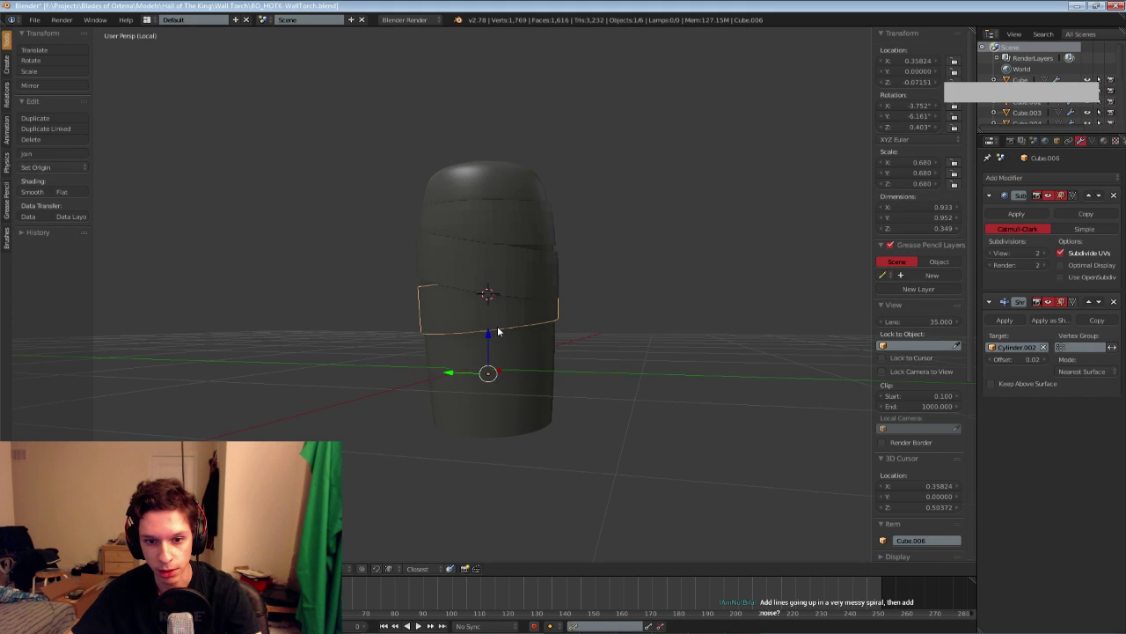
Paste a copy of the slanted second band, move it below the third band and rotate it about Y
key(ctrl+z)
key(ctrl+z)
key(ctrl+z)
key(ctrl+z)
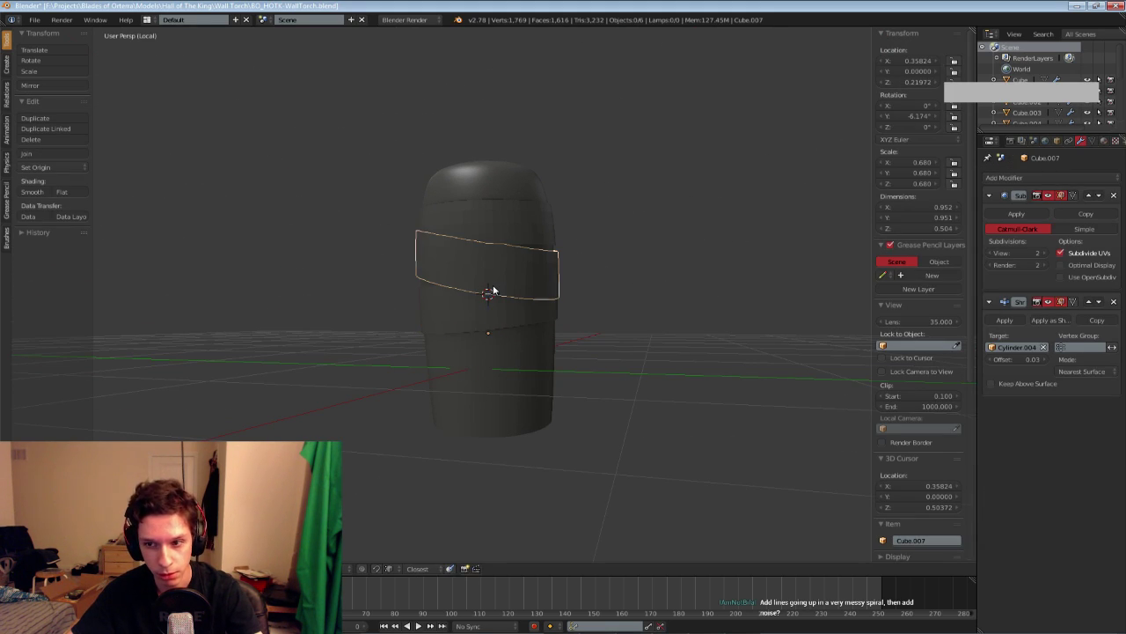
drag(487, 372, 487, 381)
middle_drag(709, 362, 598, 357)
key(r)
key(y)
click(654, 307)
Move the fourth band's whole mesh along X and Z in edit mode to centre it around the lower core
key(Tab)
key(a)
key(a)
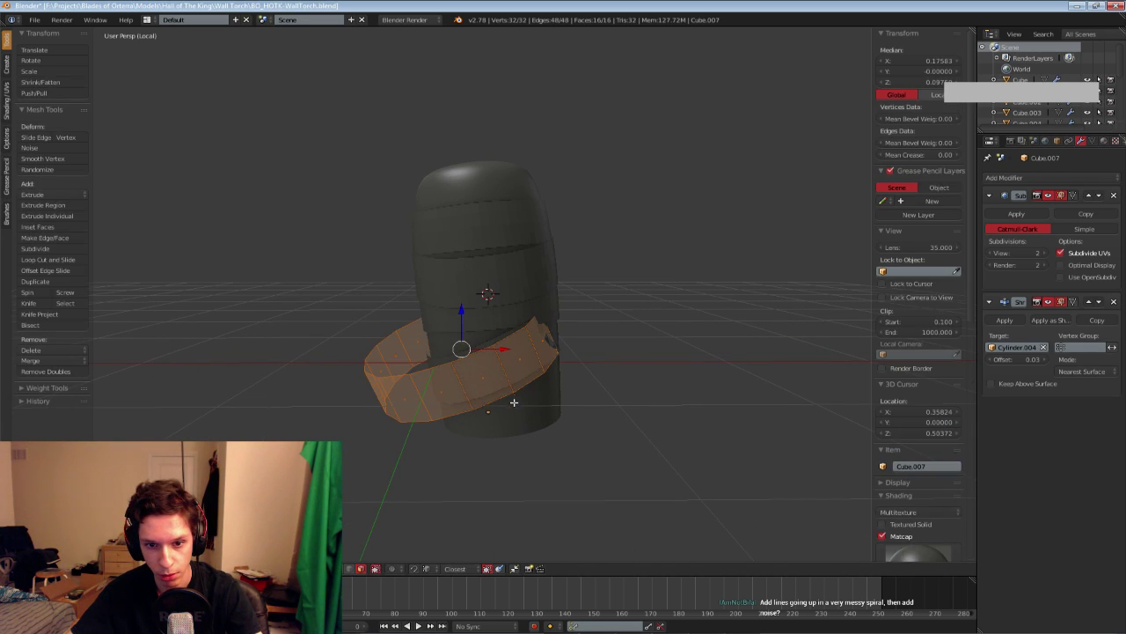
key(g)
key(x)
click(537, 345)
key(g)
key(z)
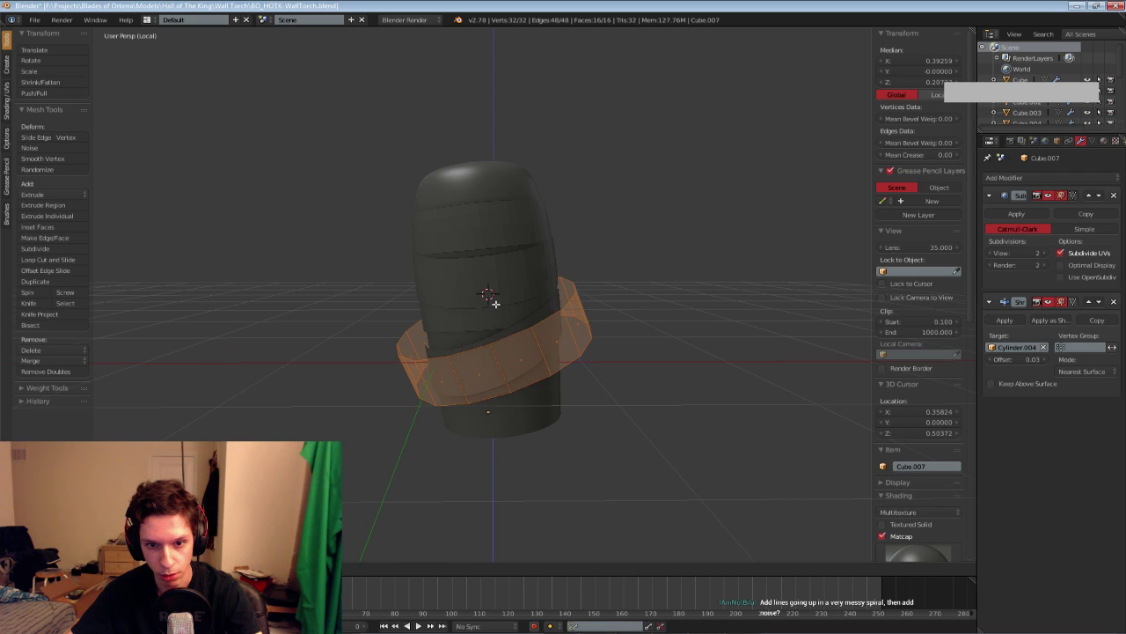
click(498, 318)
key(Tab)
Deselect everything and save the wall torch file
scroll(525, 332, down, 3)
middle_drag(526, 332, 588, 311)
scroll(437, 333, down, 2)
key(a)
key(ctrl+s)
Select all four bands around the core and give them smooth shading
scroll(535, 331, up, 4)
right_click(478, 306)
scroll(588, 311, down, 1)
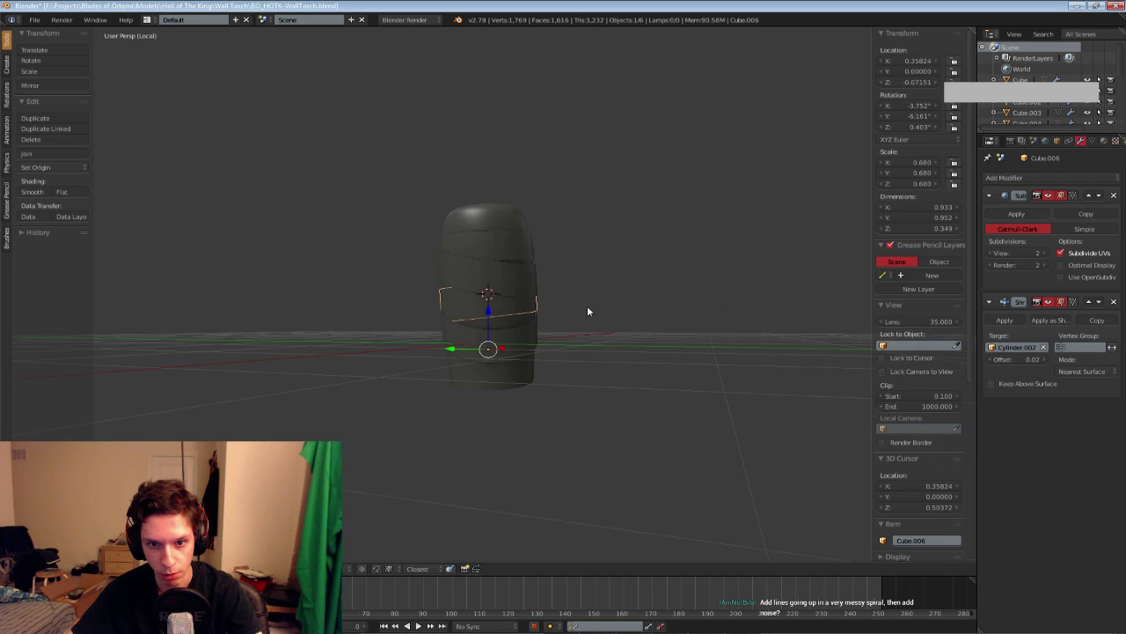
right_click(519, 344)
scroll(519, 343, up, 2)
shift+right_click(491, 320)
shift+right_click(484, 268)
shift+right_click(480, 231)
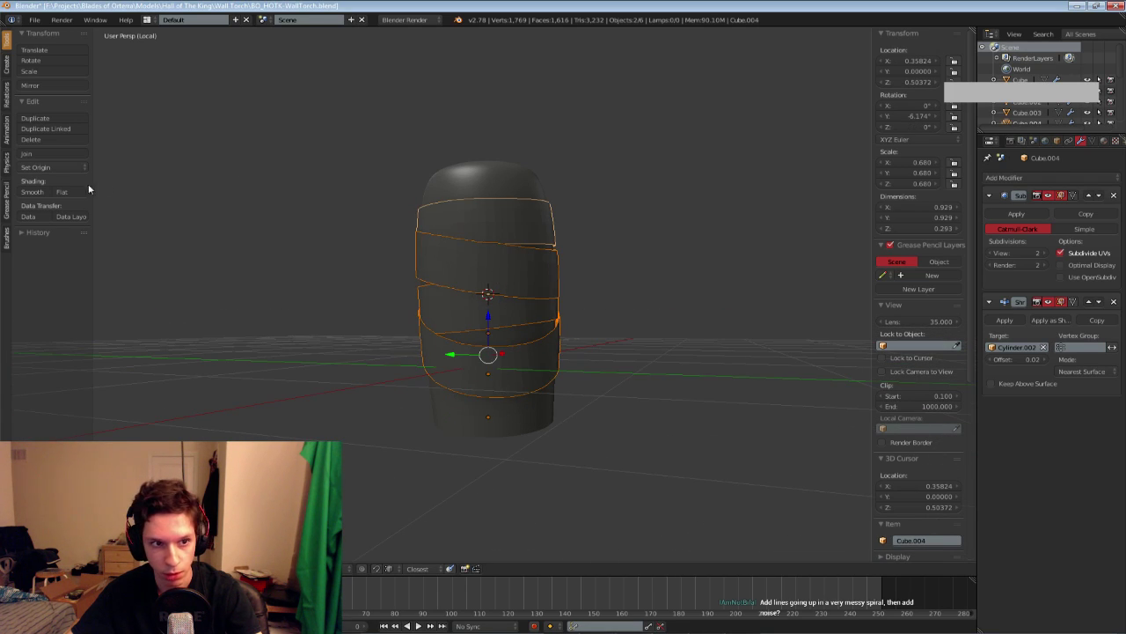
click(37, 192)
middle_drag(537, 286, 516, 302)
scroll(516, 302, up, 1)
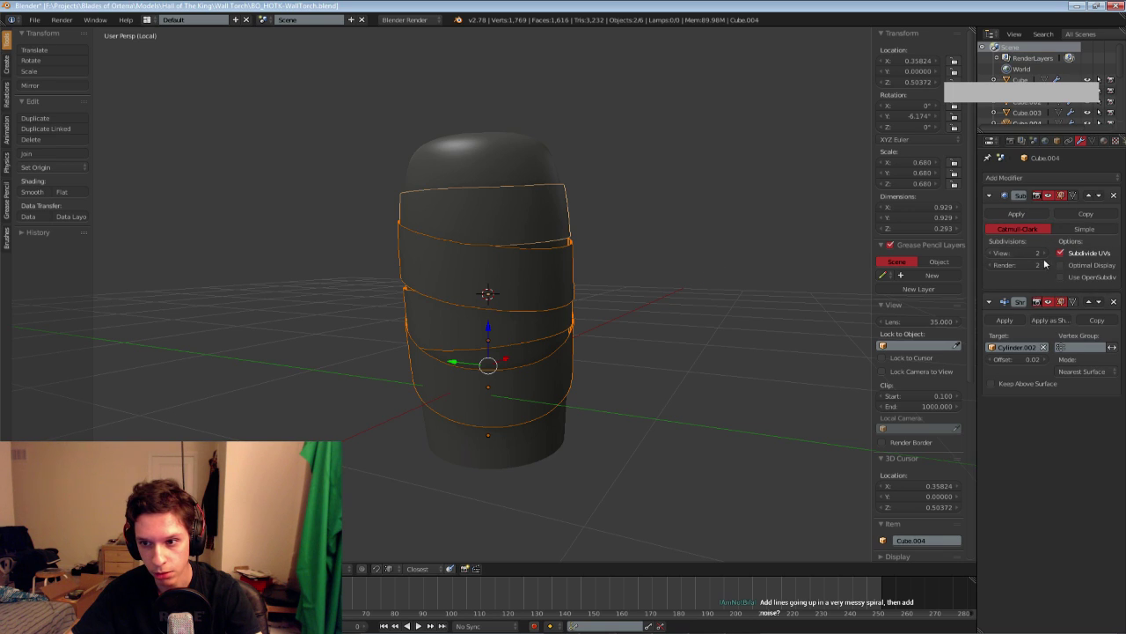
Join the four selected bands around the core into a single object
click(1006, 322)
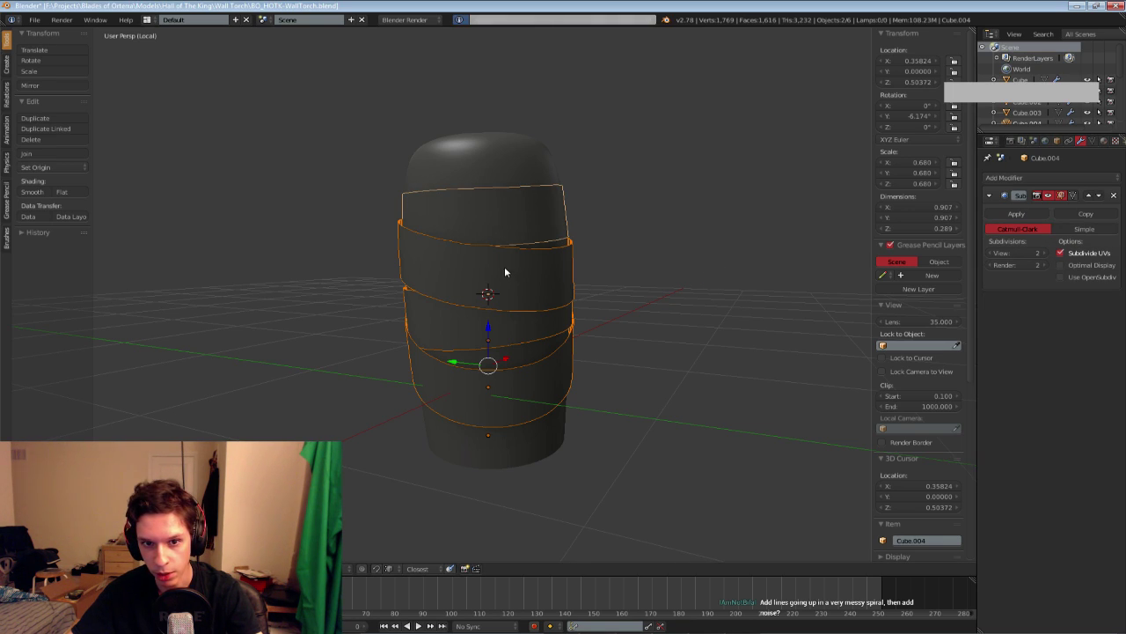
click(59, 154)
middle_drag(477, 275, 474, 324)
scroll(408, 310, up, 2)
scroll(529, 201, down, 5)
scroll(474, 325, up, 3)
In edit mode, clear the selection and select the upper and lower boundary edge loops of all four bands
key(Tab)
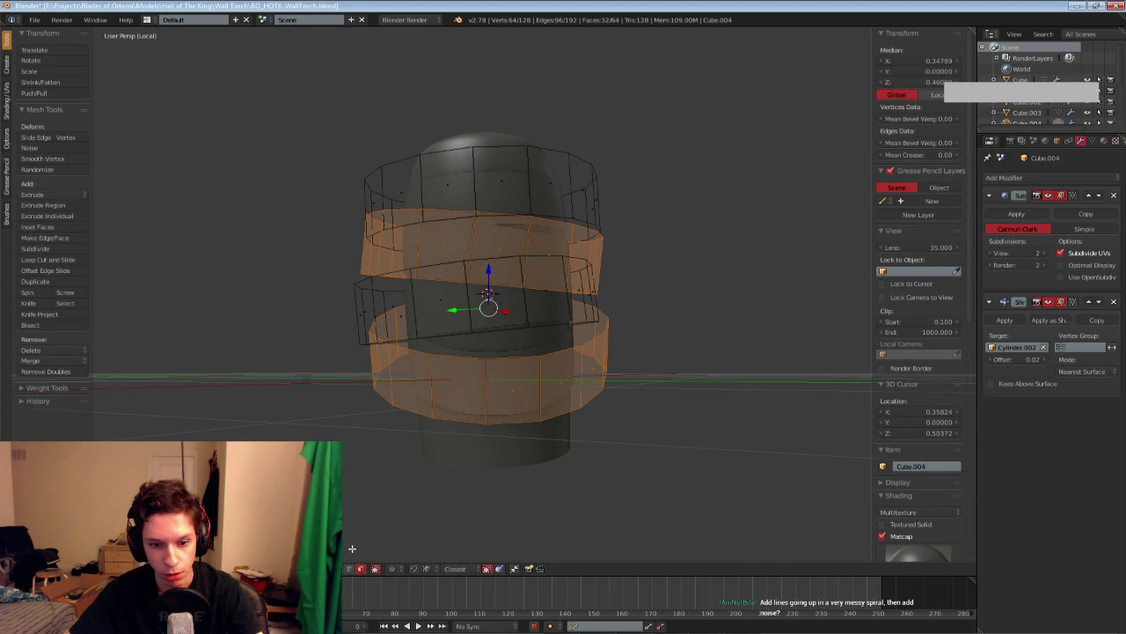
key(a)
alt+right_click(470, 354)
alt+shift+right_click(463, 414)
alt+shift+right_click(446, 331)
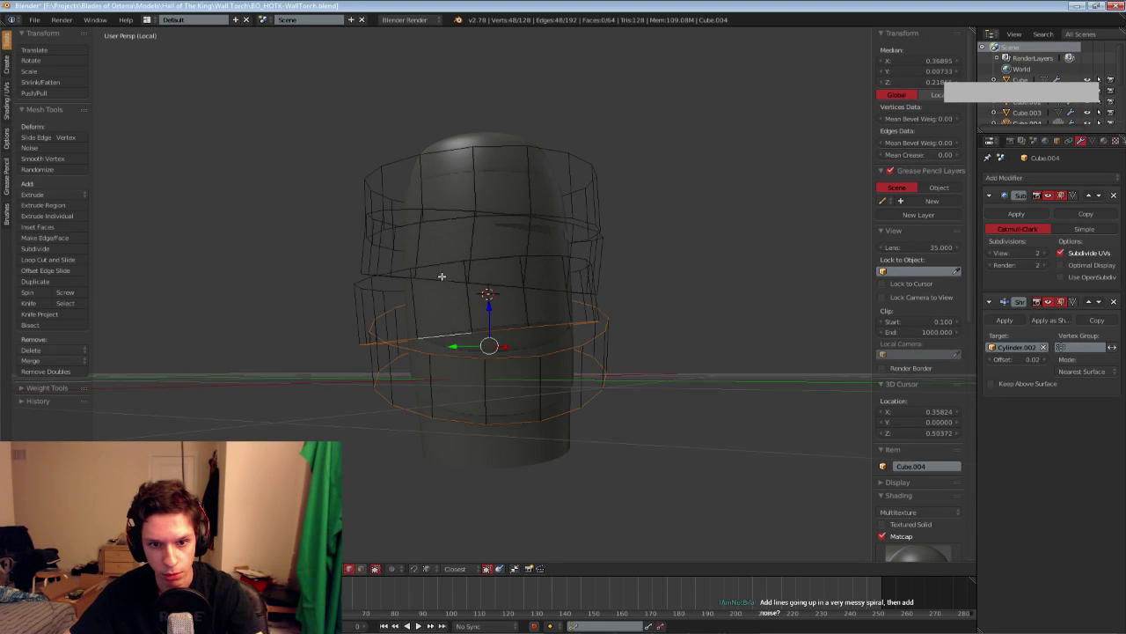
alt+shift+right_click(441, 274)
middle_drag(441, 274, 435, 291)
alt+shift+right_click(440, 250)
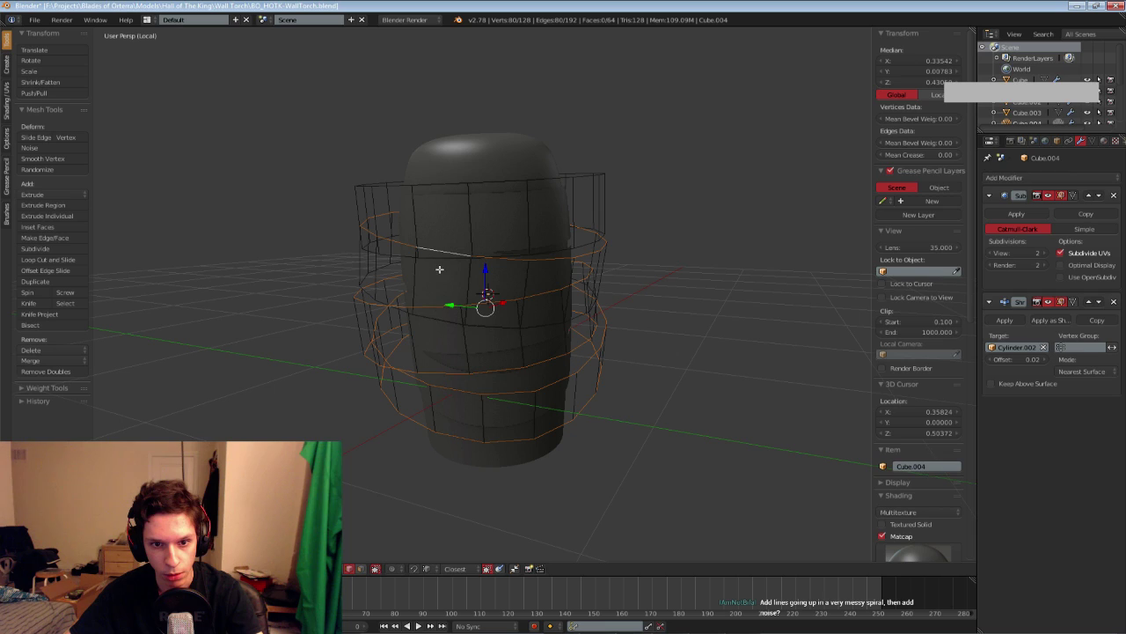
alt+shift+right_click(390, 300)
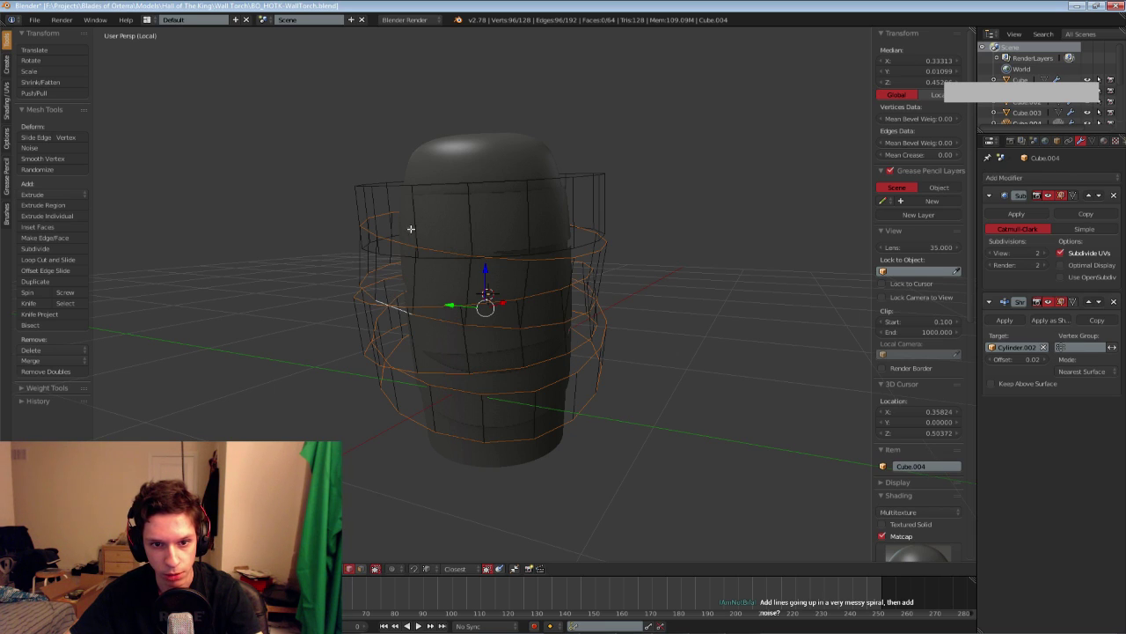
alt+shift+right_click(418, 185)
alt+shift+right_click(447, 254)
key(ctrl+z)
key(z)
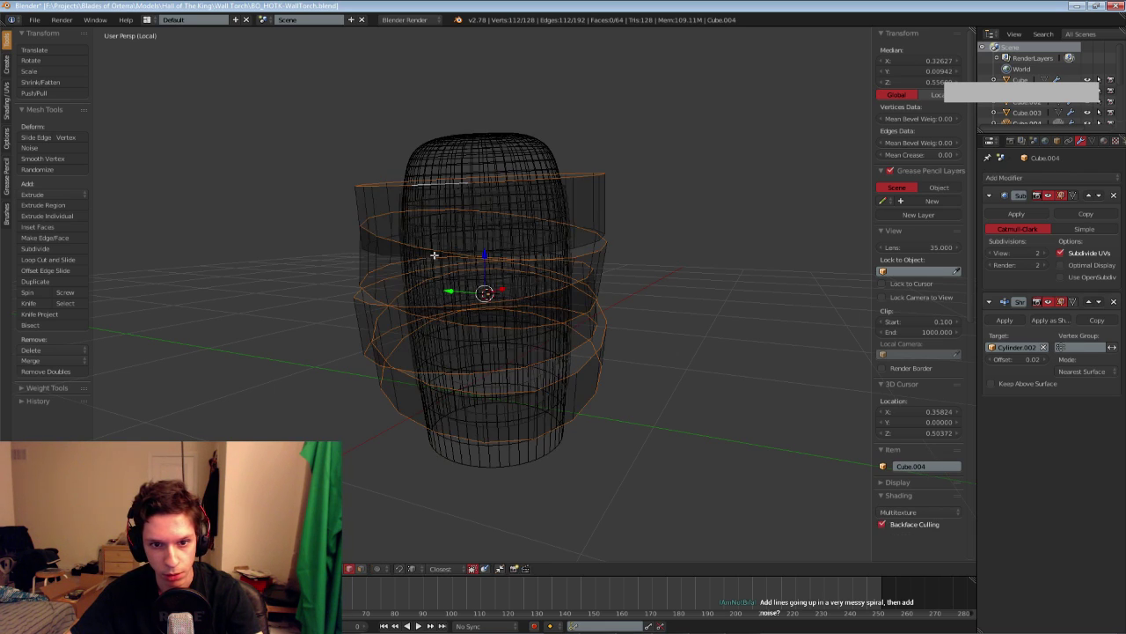
alt+shift+right_click(433, 257)
key(z)
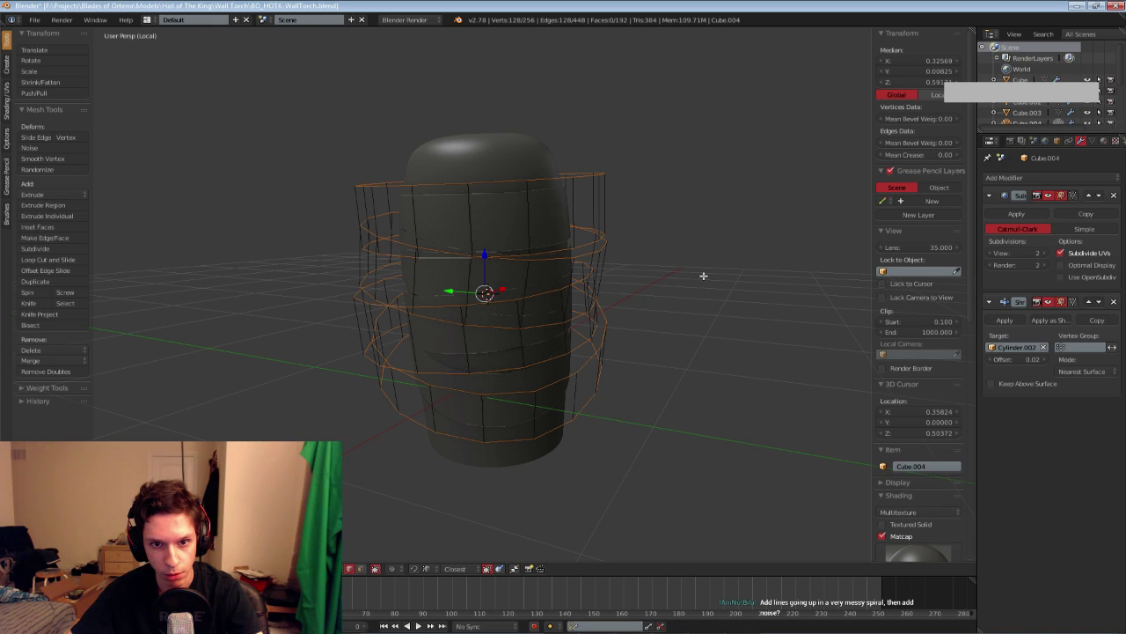
Try extruding the bands' boundary edge loops and scaling the new edges inward toward the core
key(s)
right_click(706, 272)
key(s)
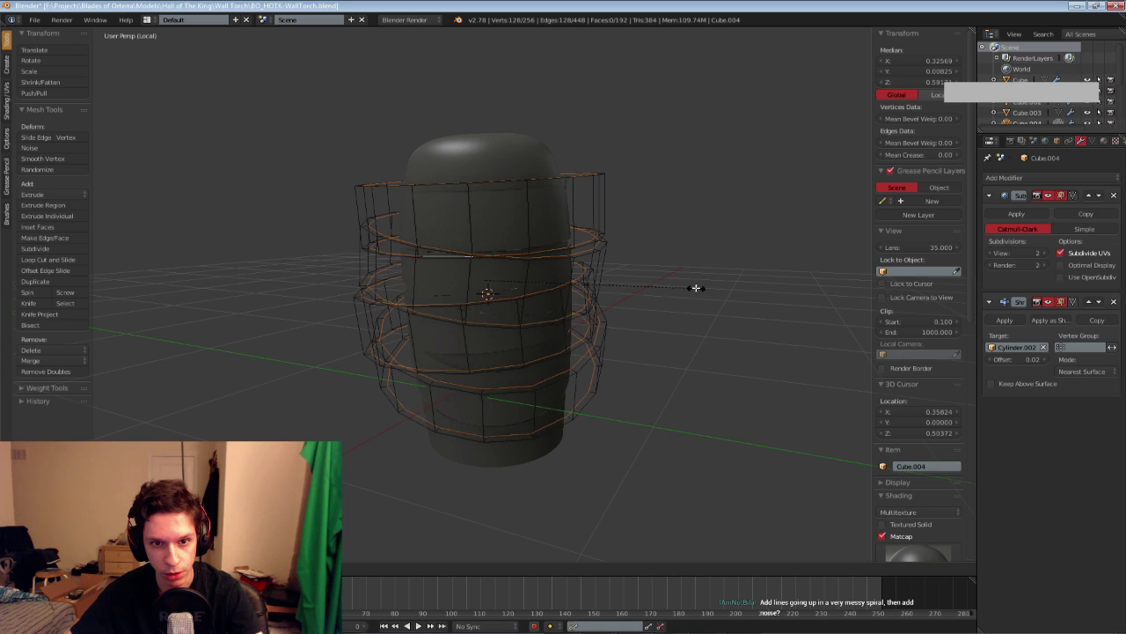
click(686, 287)
key(s)
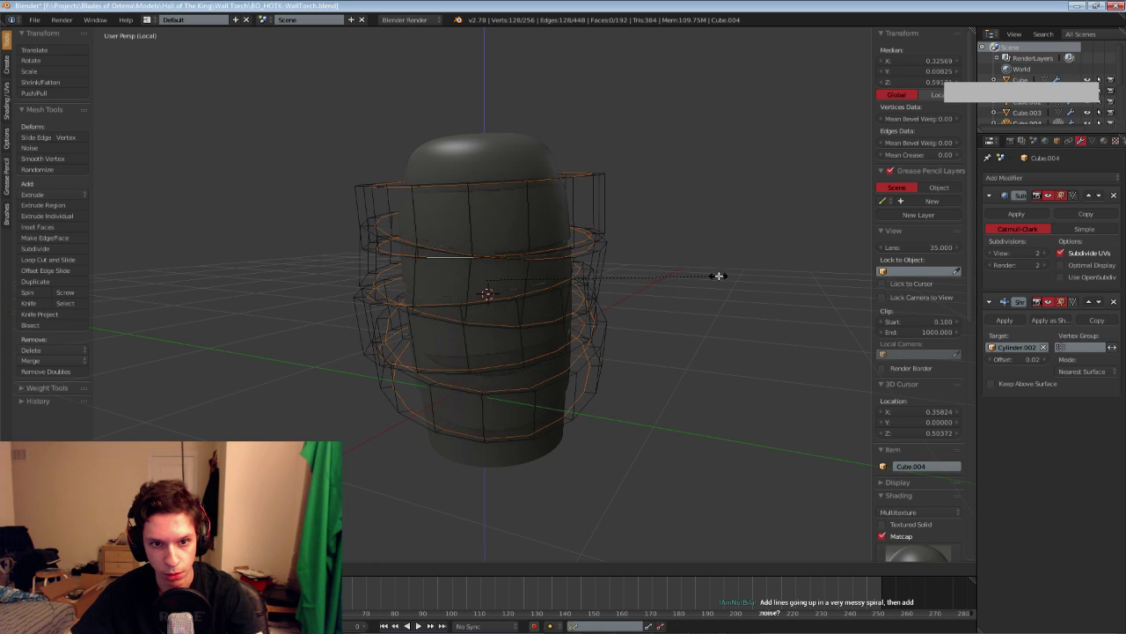
click(822, 274)
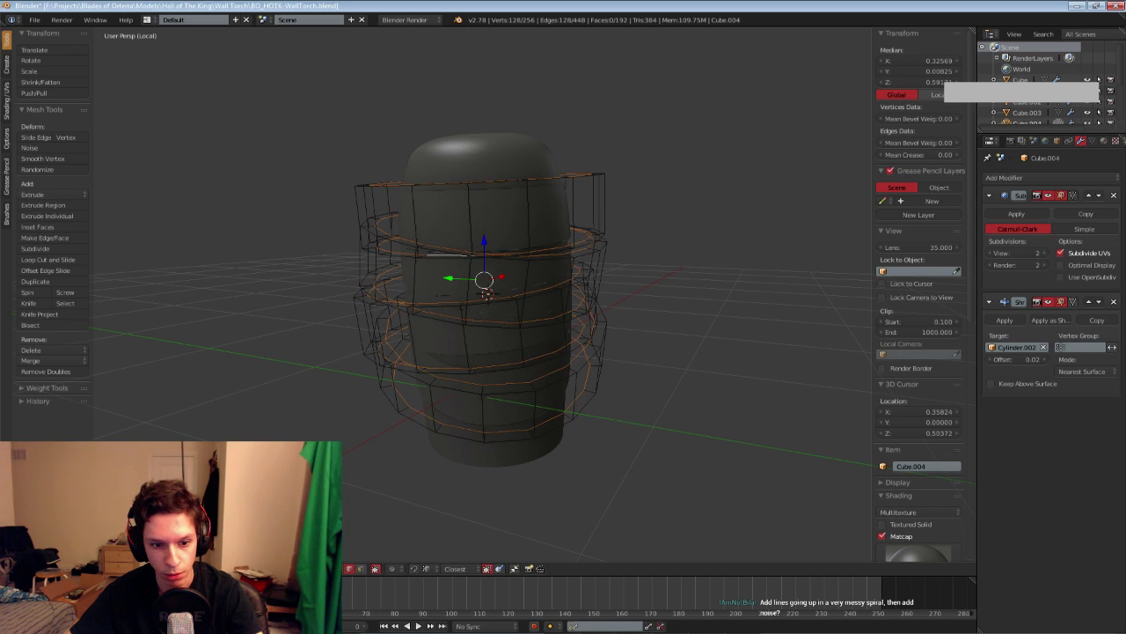
Try rescaling the extruded loops with a different transform orientation and check the bands' shape in object mode
click(299, 569)
click(308, 543)
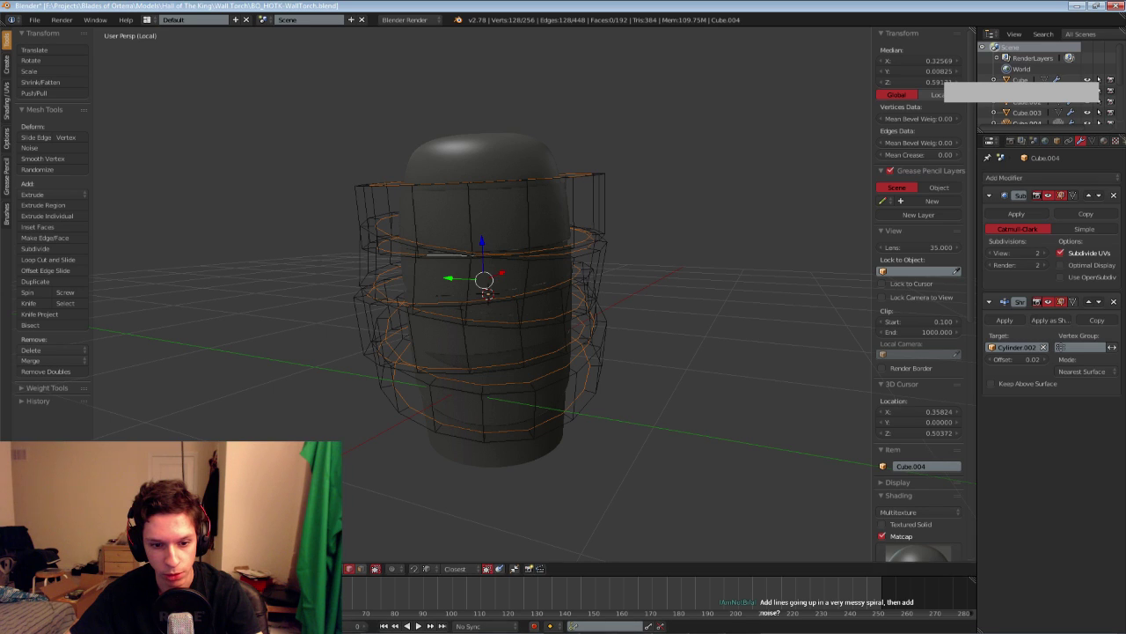
click(299, 568)
key(s)
click(655, 377)
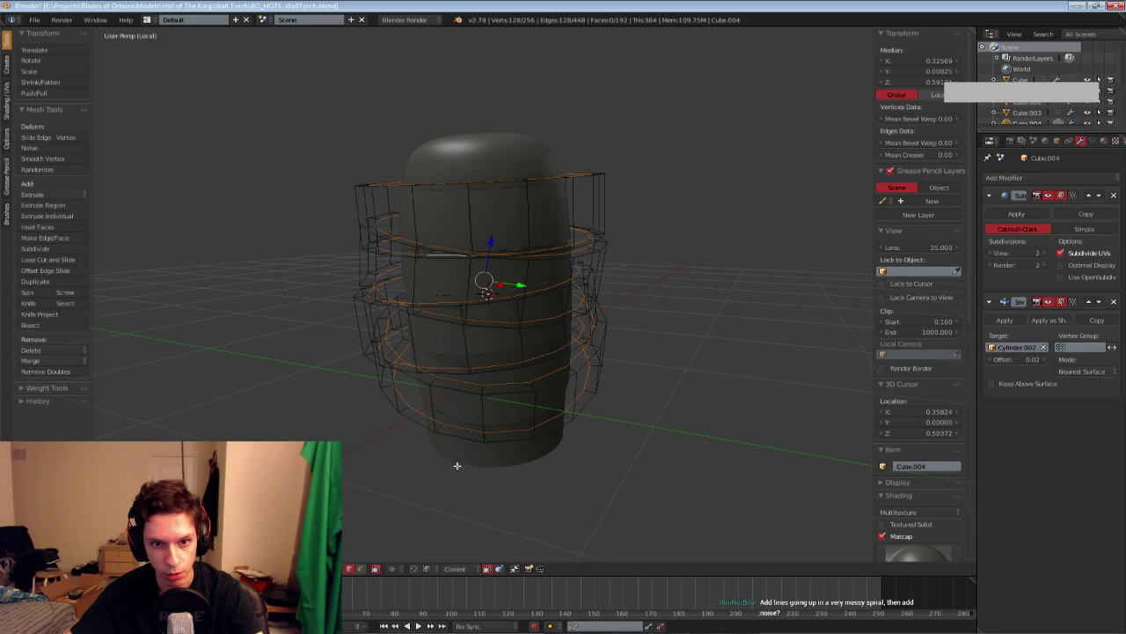
middle_drag(417, 387, 563, 305)
scroll(415, 430, down, 4)
key(Tab)
scroll(427, 378, up, 5)
key(Tab)
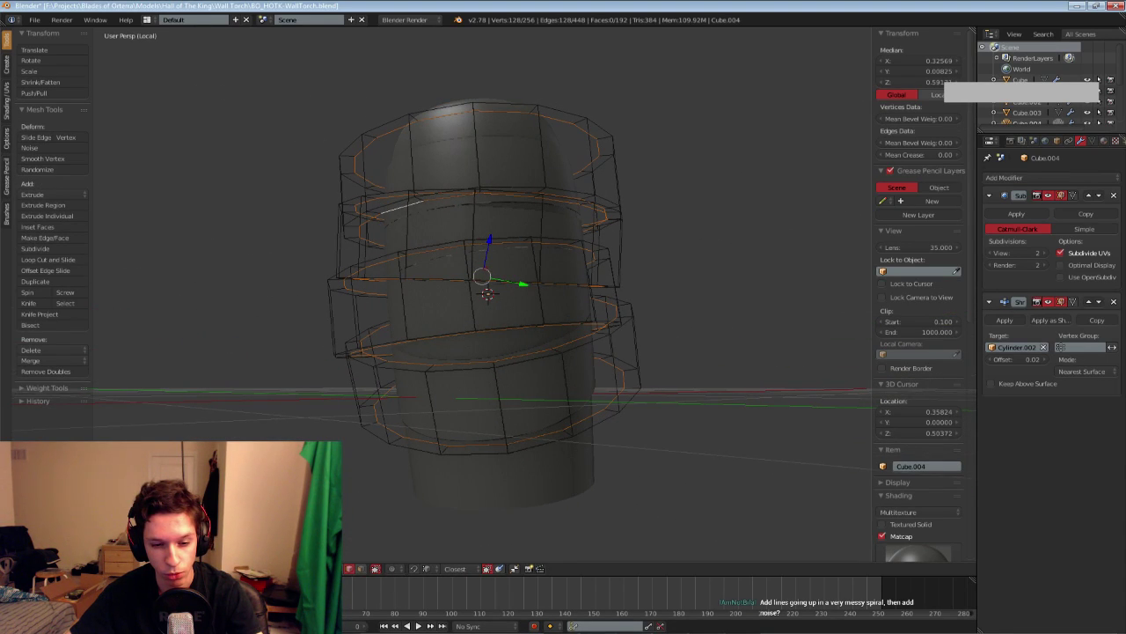
Switch the transform orientation again, rescale the extruded loops and check the bands in object mode
click(301, 568)
click(301, 536)
middle_drag(693, 322, 626, 334)
key(s)
click(684, 329)
key(Tab)
scroll(696, 398, down, 4)
scroll(626, 335, up, 3)
key(Tab)
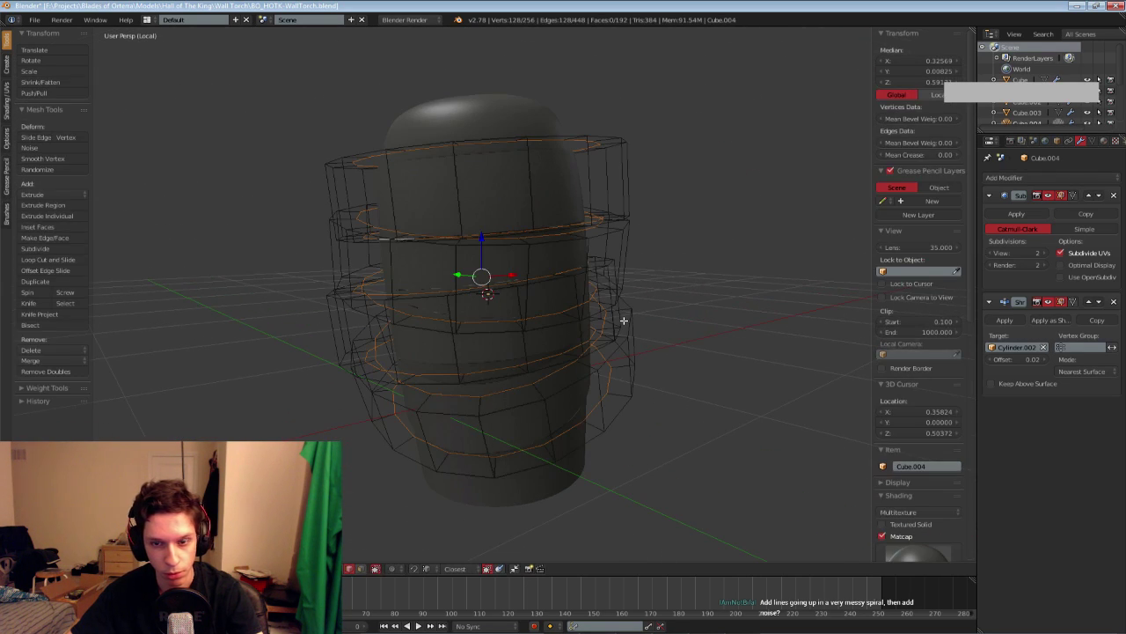
Back out the extruded edge loops and return the joined bands to object mode
key(Tab)
scroll(657, 332, down, 2)
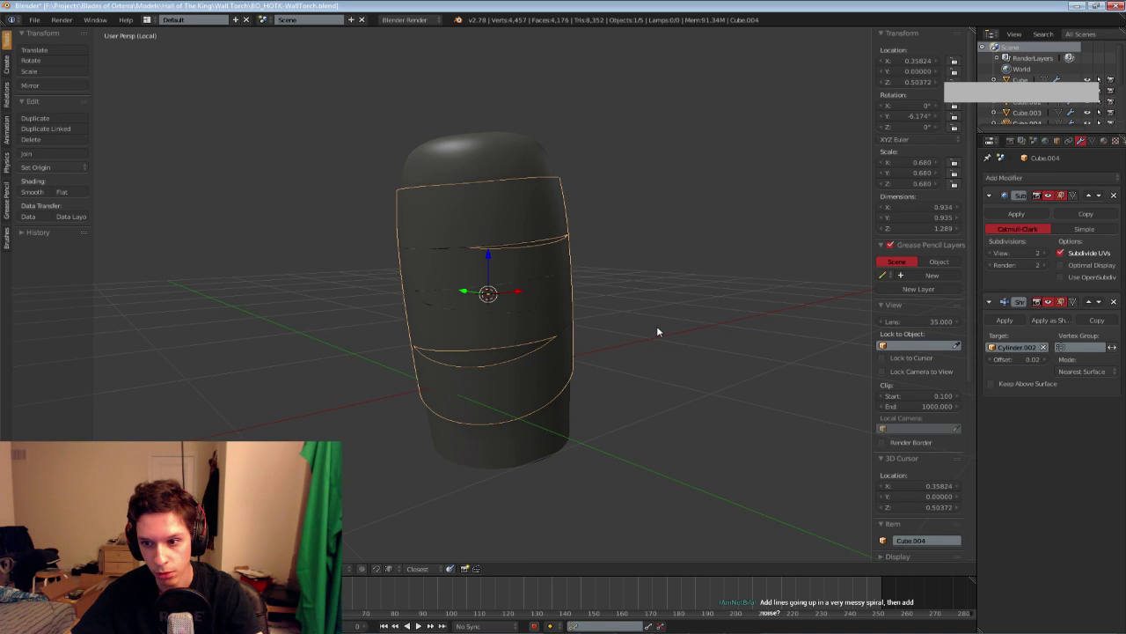
key(Tab)
middle_drag(611, 332, 595, 373)
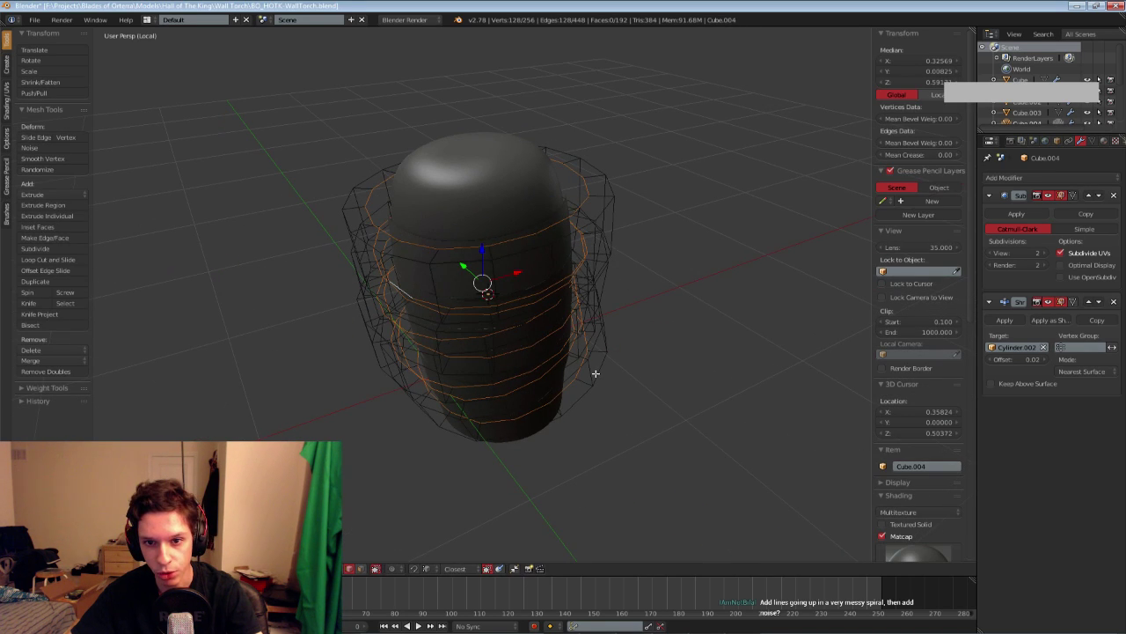
key(Tab)
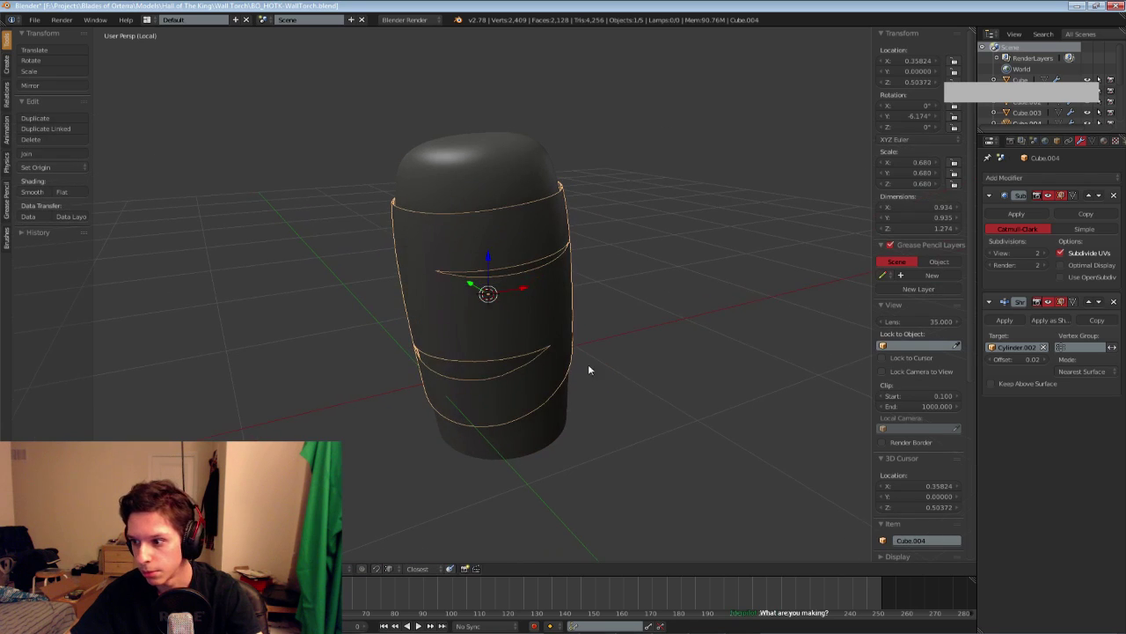
scroll(552, 325, down, 3)
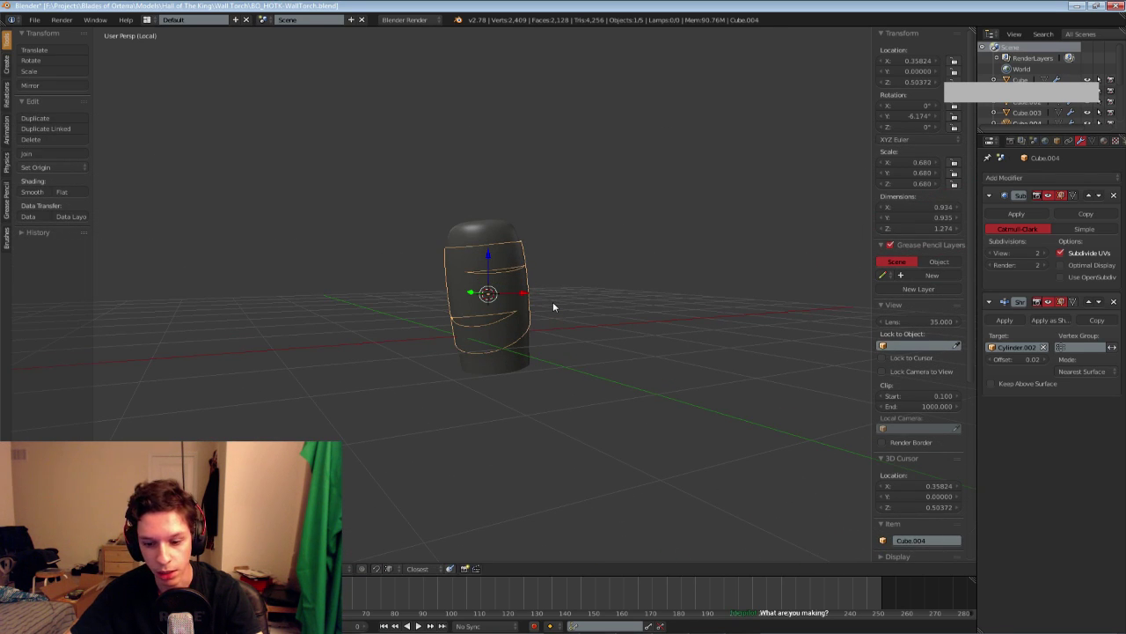
Leave local view, show layer 3 of the torch, and isolate the core and joined bands again
key(KP_Divide)
mouse_move(542, 313)
middle_down()
mouse_move(509, 275)
mouse_move(552, 288)
mouse_move(551, 329)
middle_up()
key(2)
key(3)
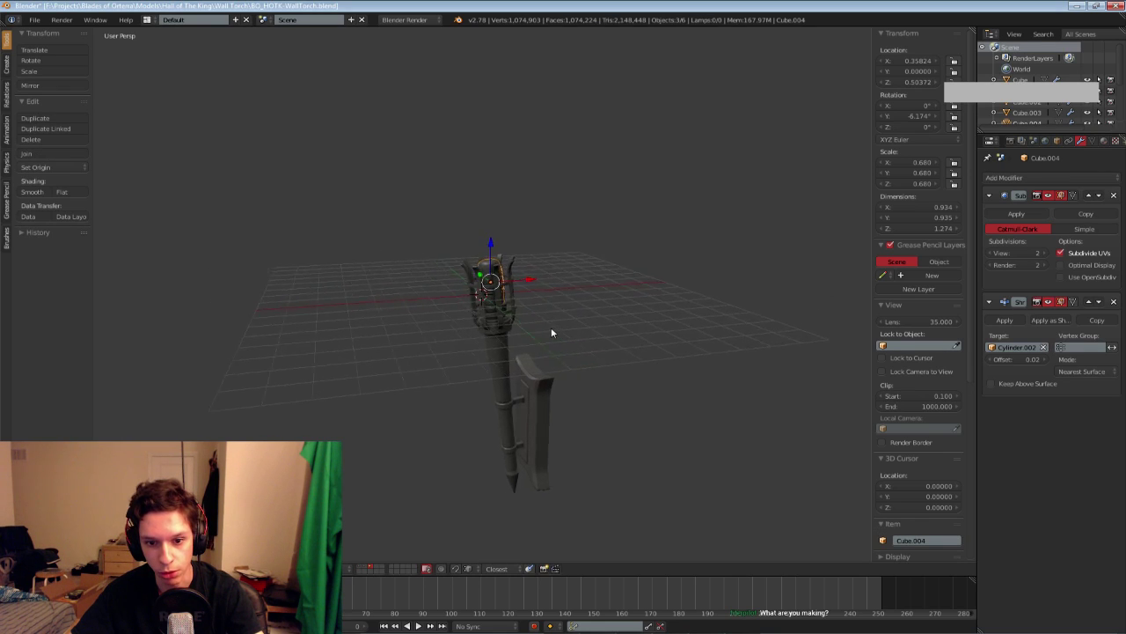
scroll(550, 328, up, 7)
key(KP_Divide)
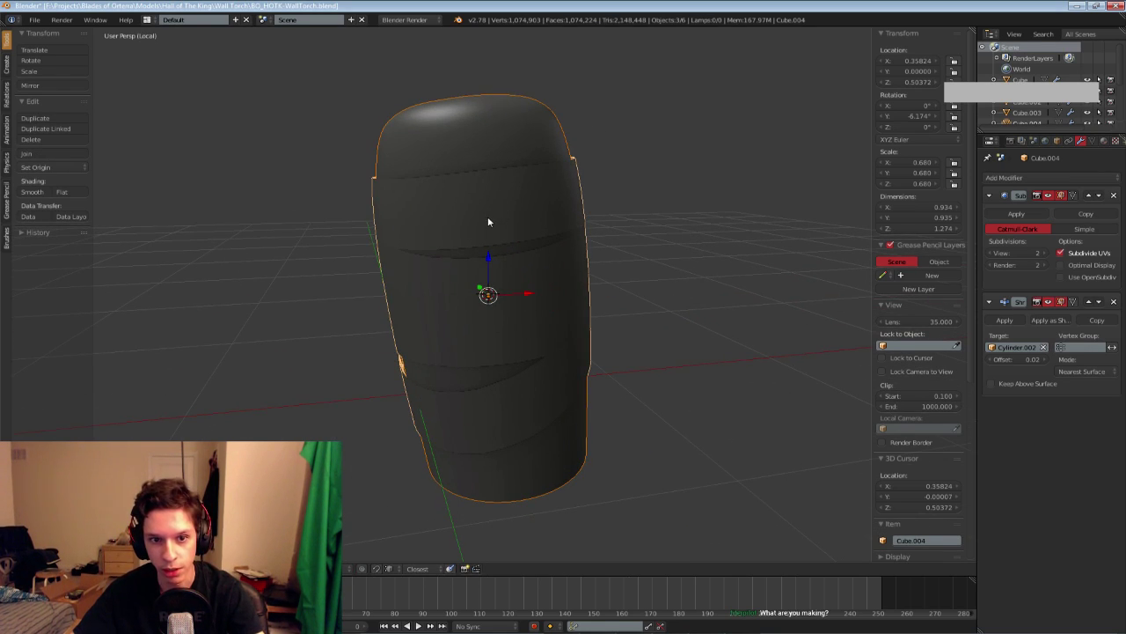
Apply the Shrinkwrap modifier on the joined bands and open their mesh in edit mode
key(Tab)
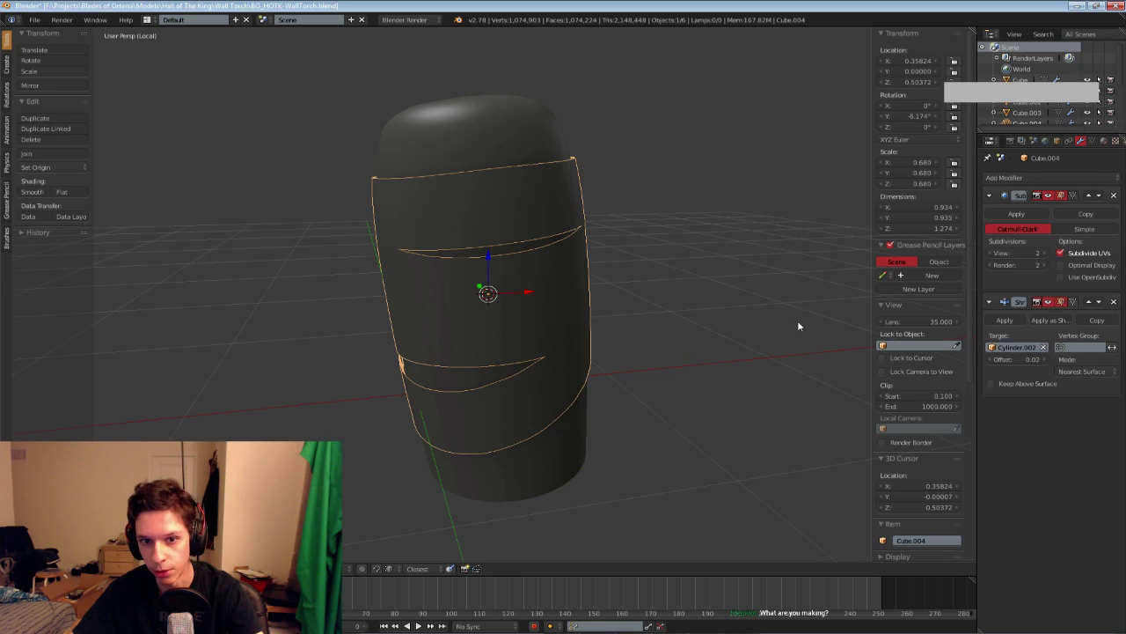
click(1004, 320)
key(Tab)
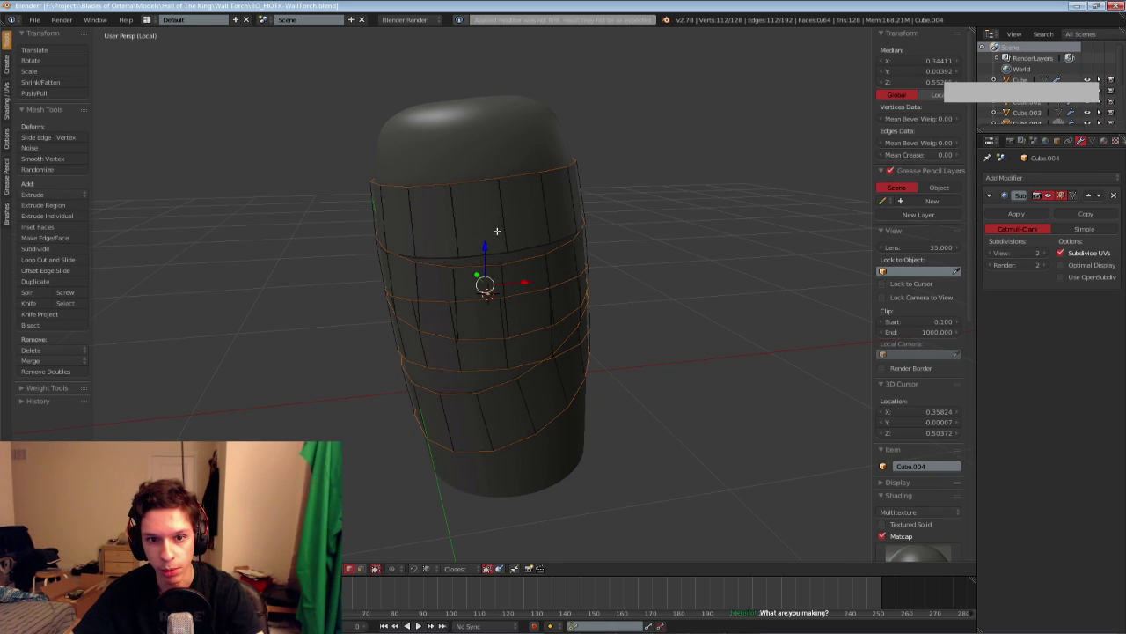
middle_drag(493, 248, 466, 268)
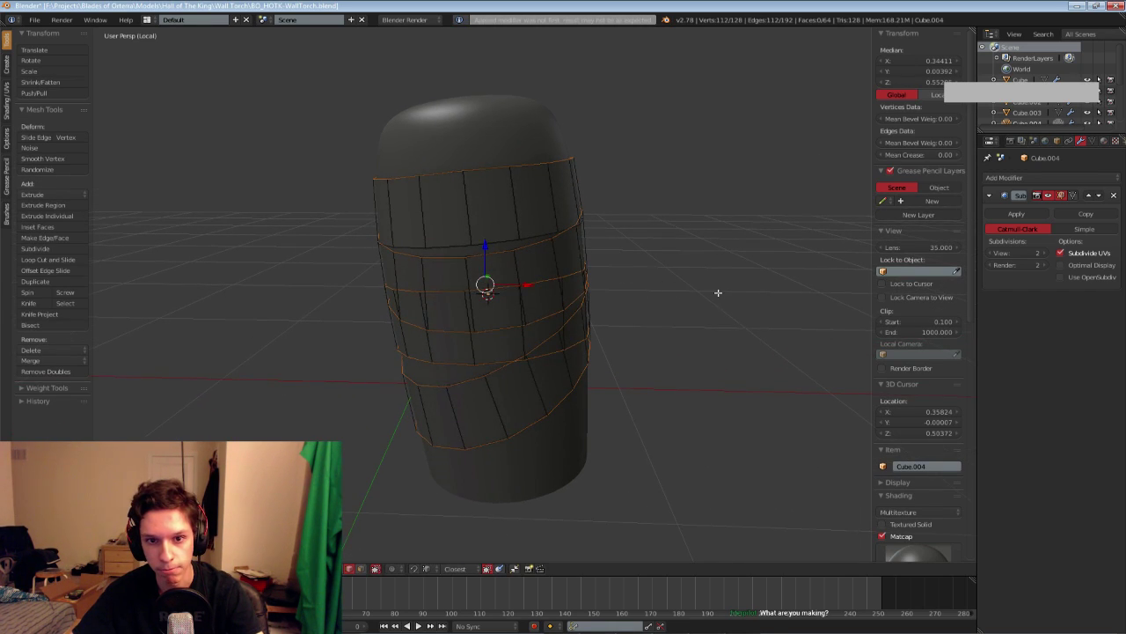
middle_drag(716, 297, 732, 311)
Try extruding and scaling the boundary loops of the conformed bands, and inspect the rims from several sides
key(e)
key(s)
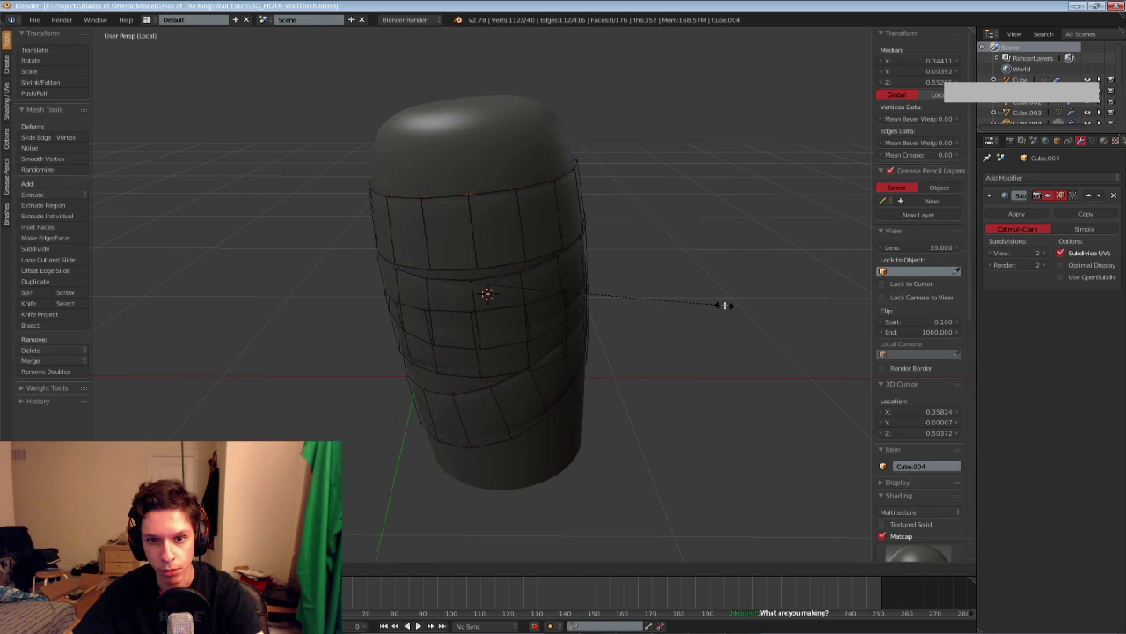
click(722, 303)
key(Tab)
middle_drag(671, 332, 630, 287)
scroll(513, 291, down, 2)
right_click(512, 291)
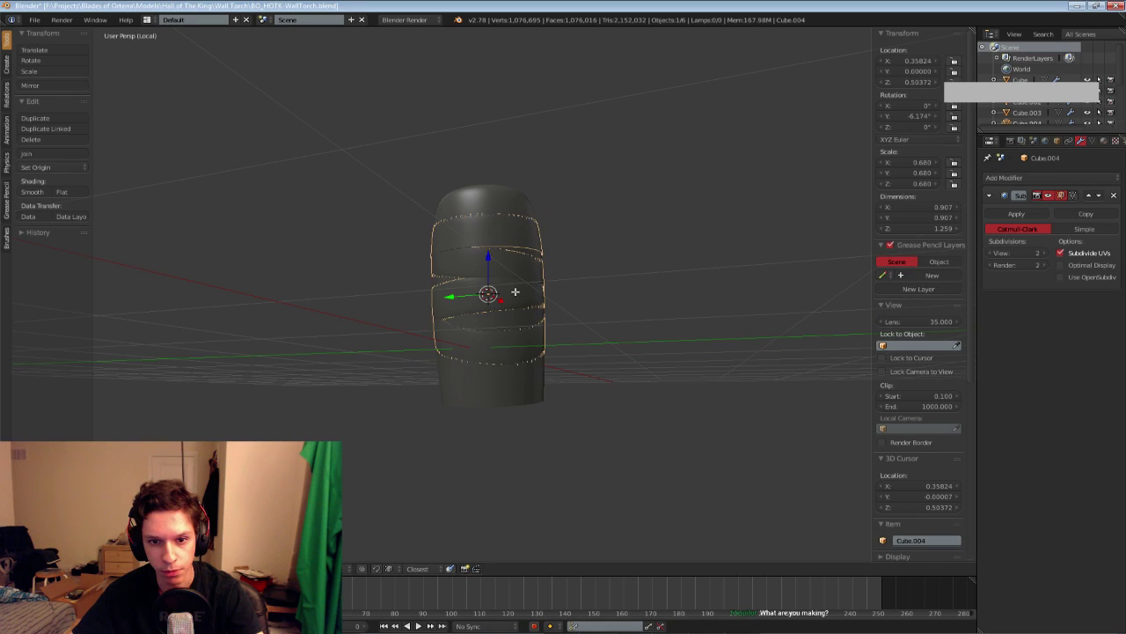
key(Tab)
middle_drag(515, 290, 498, 306)
key(Tab)
Undo the loop extrusion, the applied Shrinkwrap modifier and the preceding view isolation
key(ctrl+z)
key(ctrl+z)
key(ctrl+z)
key(ctrl+z)
key(ctrl+z)
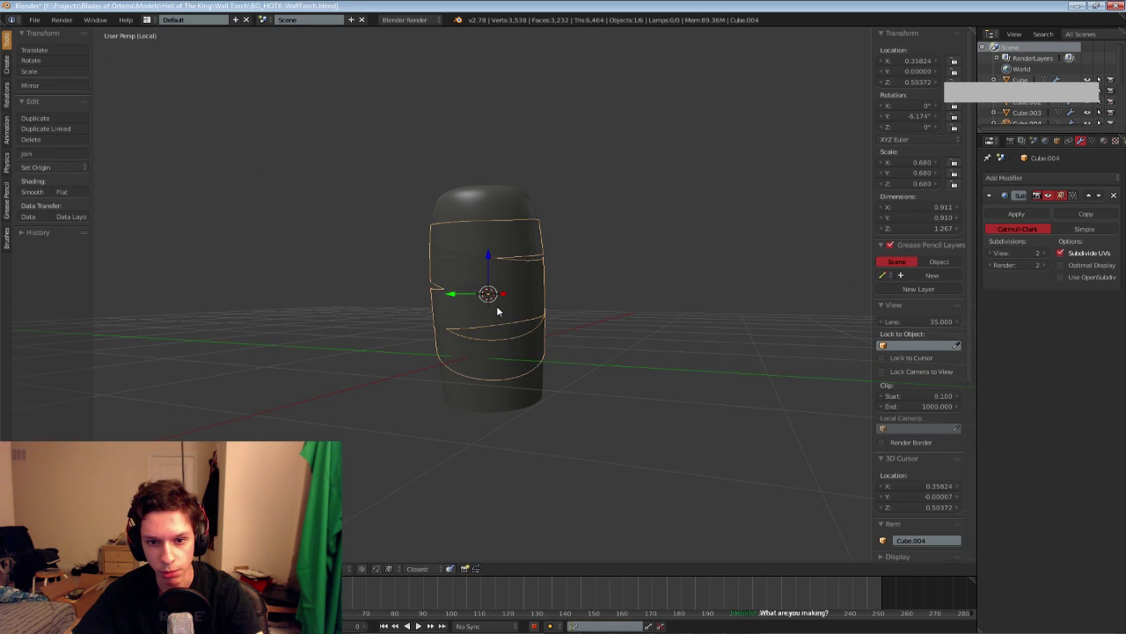
key(ctrl+z)
key(ctrl+z)
key(ctrl+z)
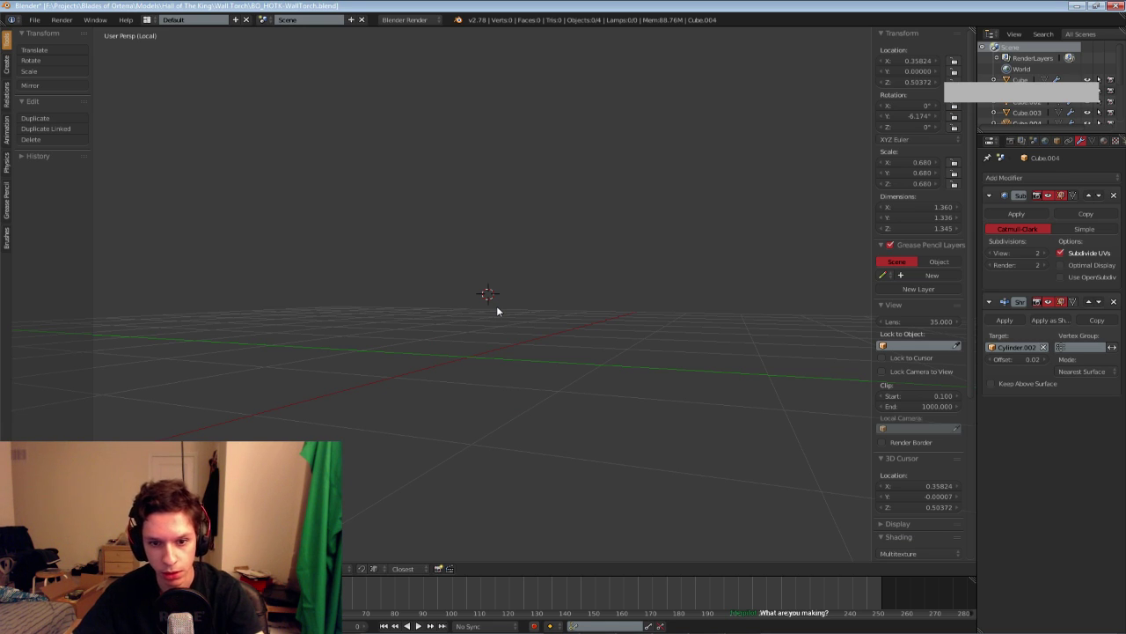
Exit local view, show layer 3 with the smooth torch, and select the joined bands around the core
key(KP_Divide)
right_click(478, 247)
middle_drag(478, 247, 481, 291)
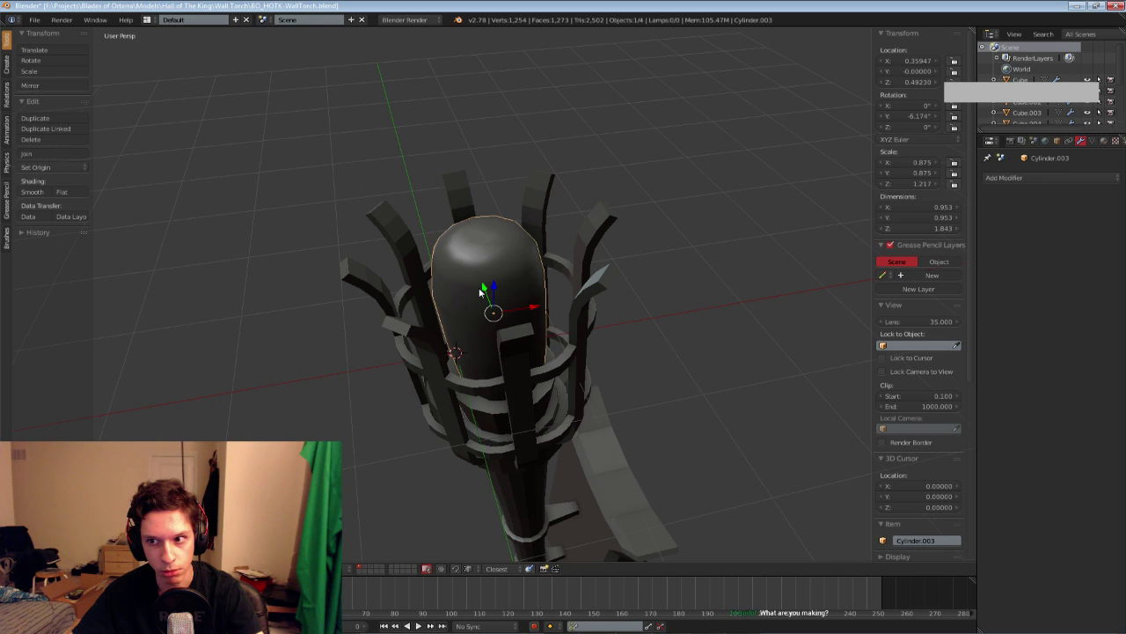
middle_drag(482, 290, 500, 325)
key(2)
key(3)
right_click(470, 250)
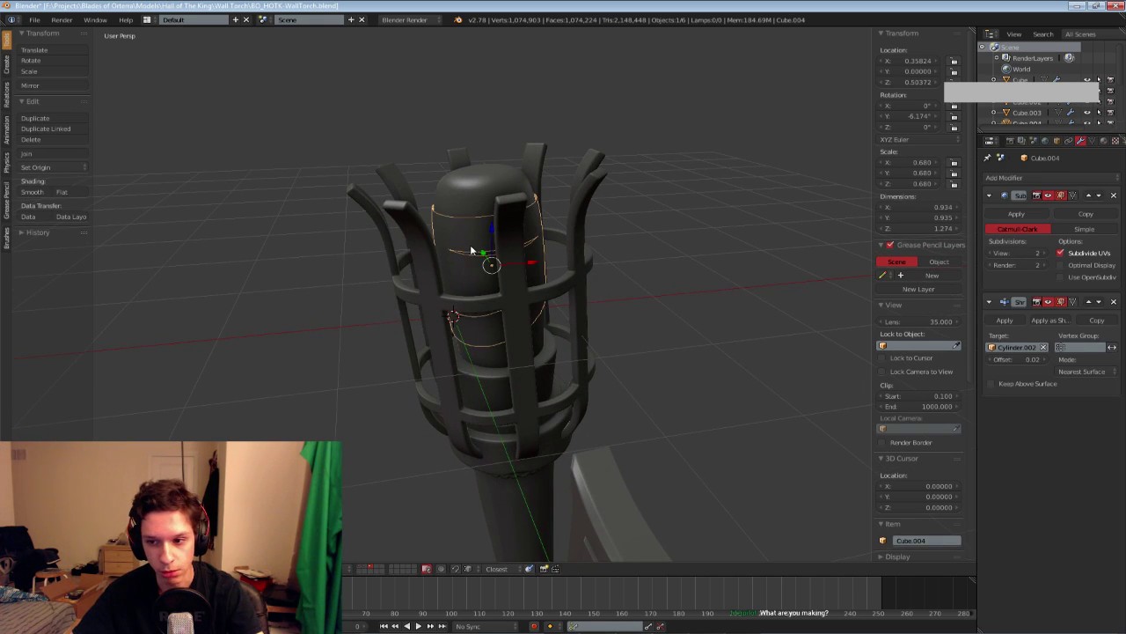
Undo several more steps, going back past the selection of the joined bands
key(ctrl+z)
key(ctrl+z)
key(ctrl+z)
key(ctrl+z)
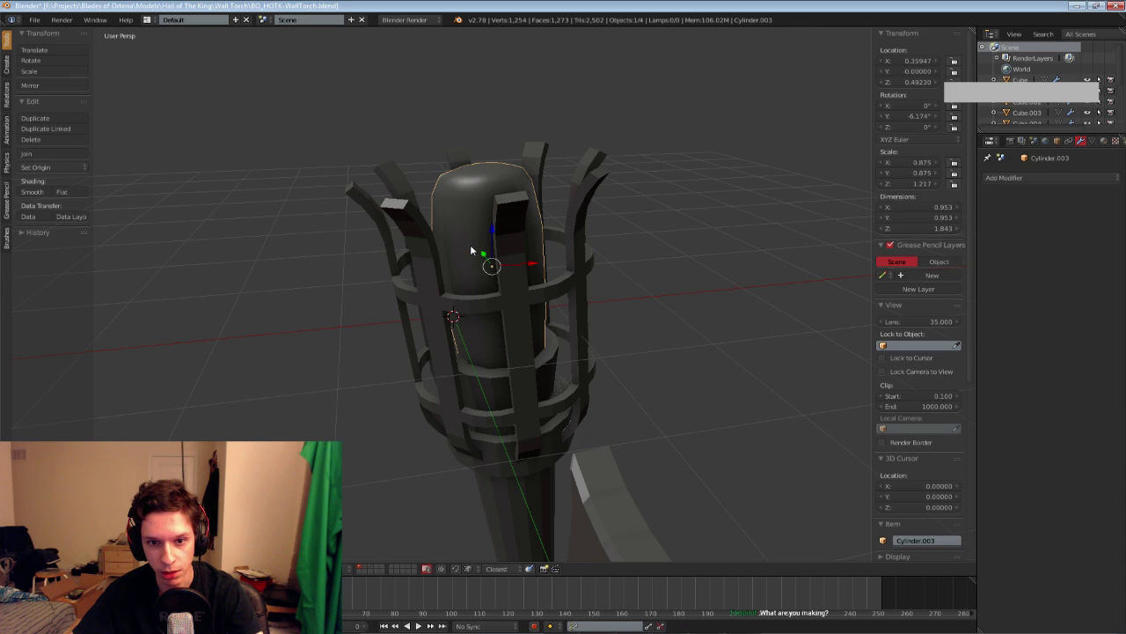
Show layer 3 again and redo the undone steps until the joined bands are in edit mode
key(3)
middle_drag(471, 246, 443, 252)
right_click(443, 251)
key(ctrl+shift+z)
key(ctrl+shift+z)
key(ctrl+shift+z)
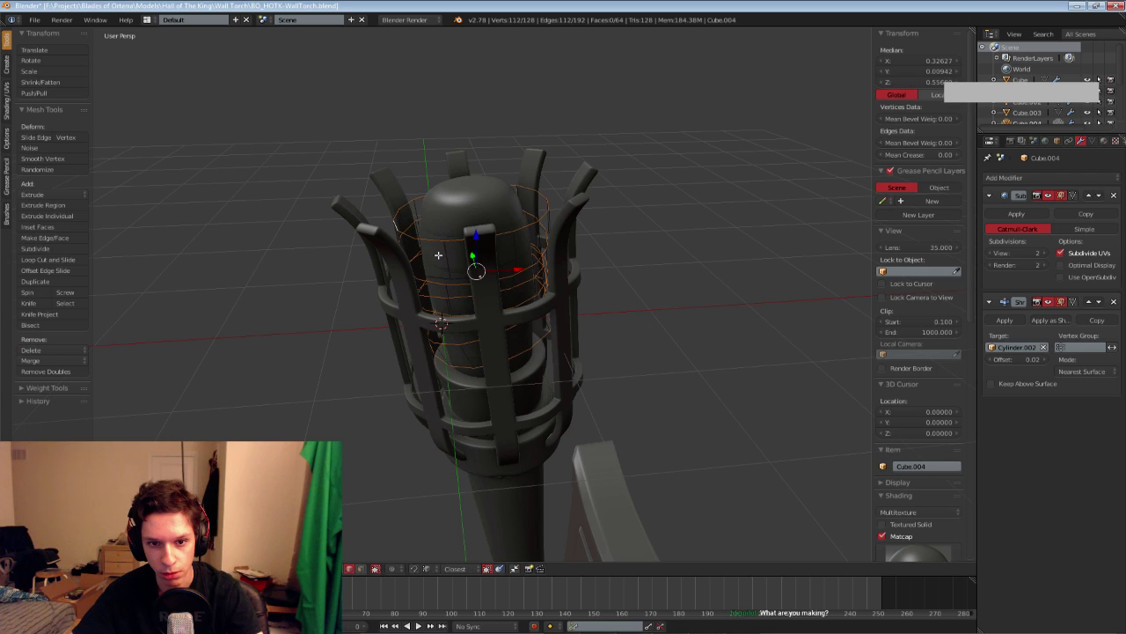
Separate the whole joined band mesh by loose parts and return to object mode
key(p)
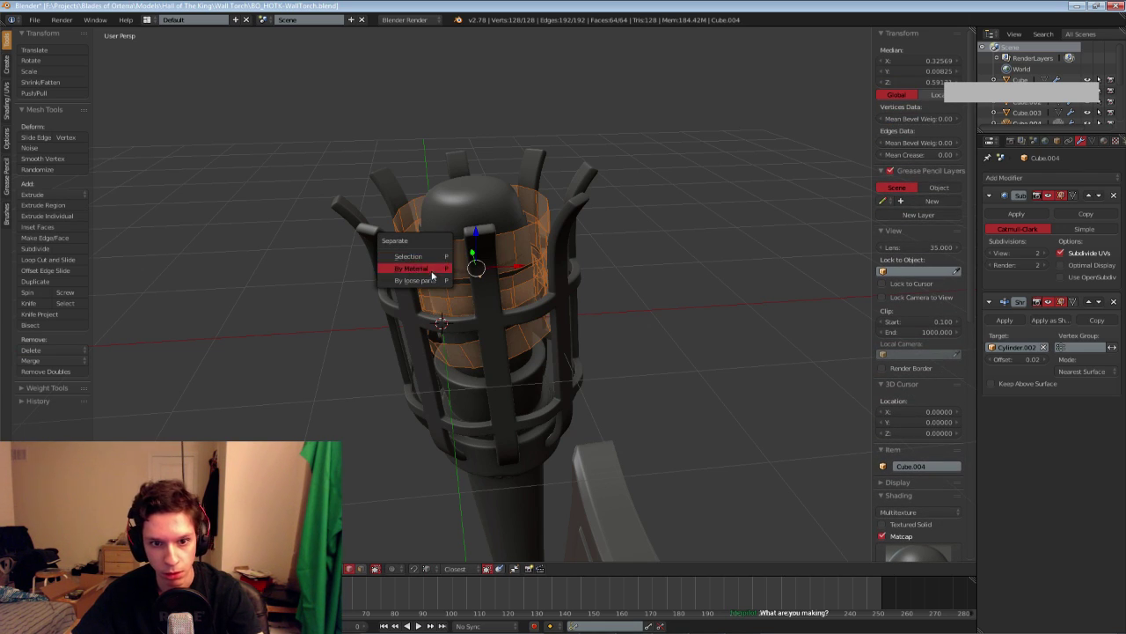
click(426, 283)
middle_drag(426, 286, 455, 261)
key(Tab)
Select the rounded core and the upper separated bands, using wireframe display to reach them inside the cage
right_click(457, 252)
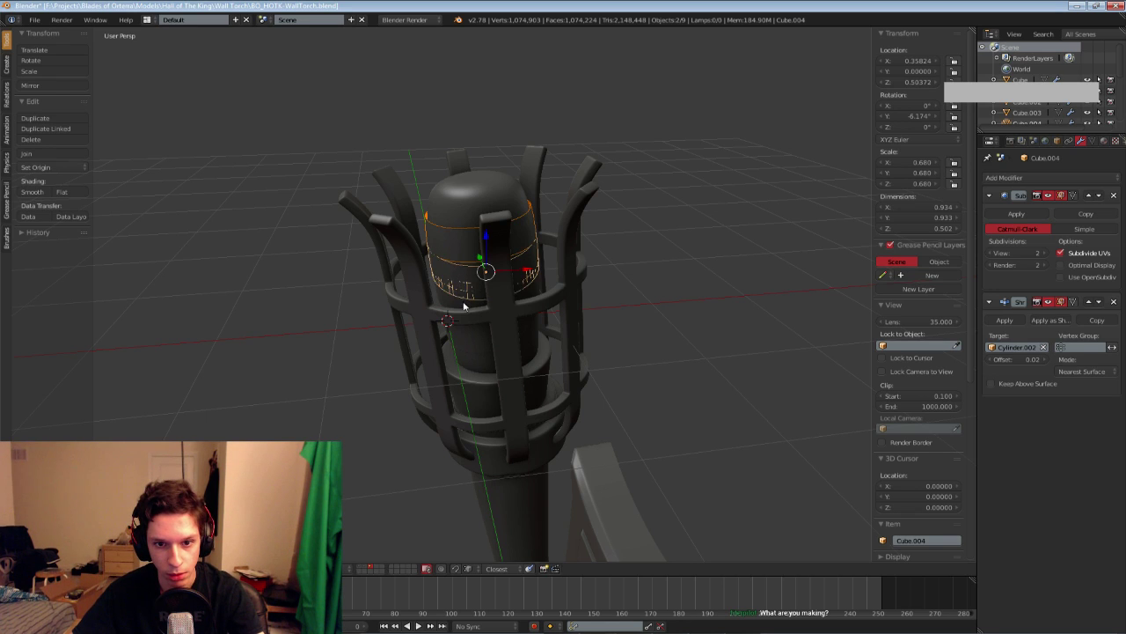
key(ctrl+shift+z)
key(z)
mouse_move(455, 297)
middle_down()
mouse_move(563, 377)
mouse_move(604, 337)
middle_up()
key(z)
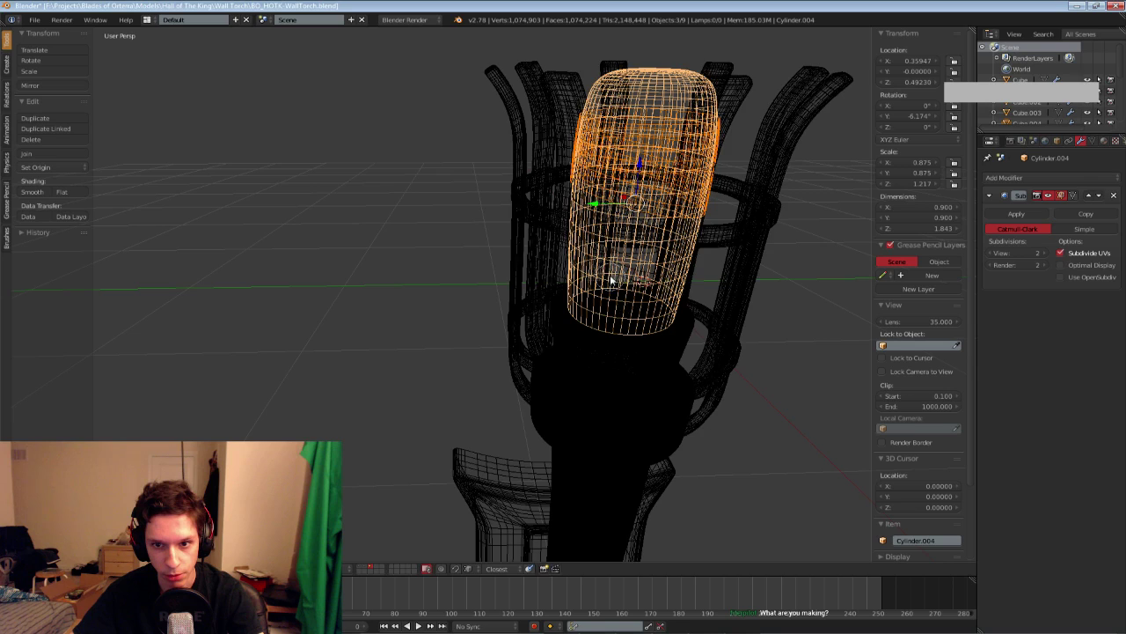
key(a)
key(a)
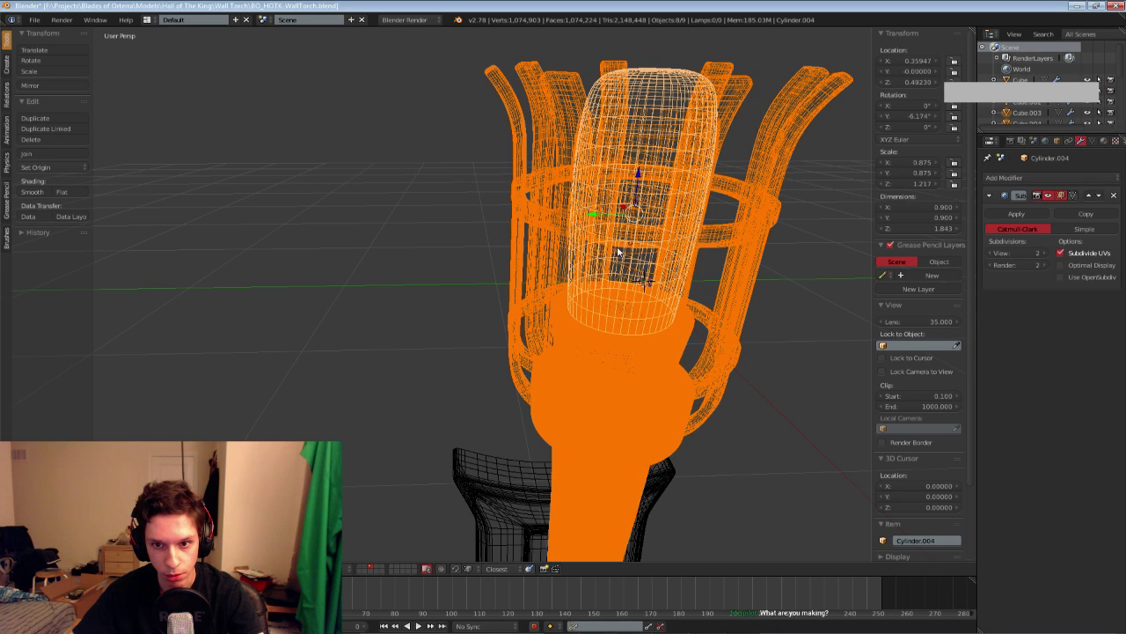
key(ctrl+z)
Add the remaining separated bands around the core to the selection, working between the cage bars
mouse_move(617, 231)
middle_down()
mouse_move(610, 222)
mouse_move(561, 310)
middle_up()
shift+right_click(627, 225)
shift+right_click(622, 252)
key(z)
scroll(560, 309, up, 3)
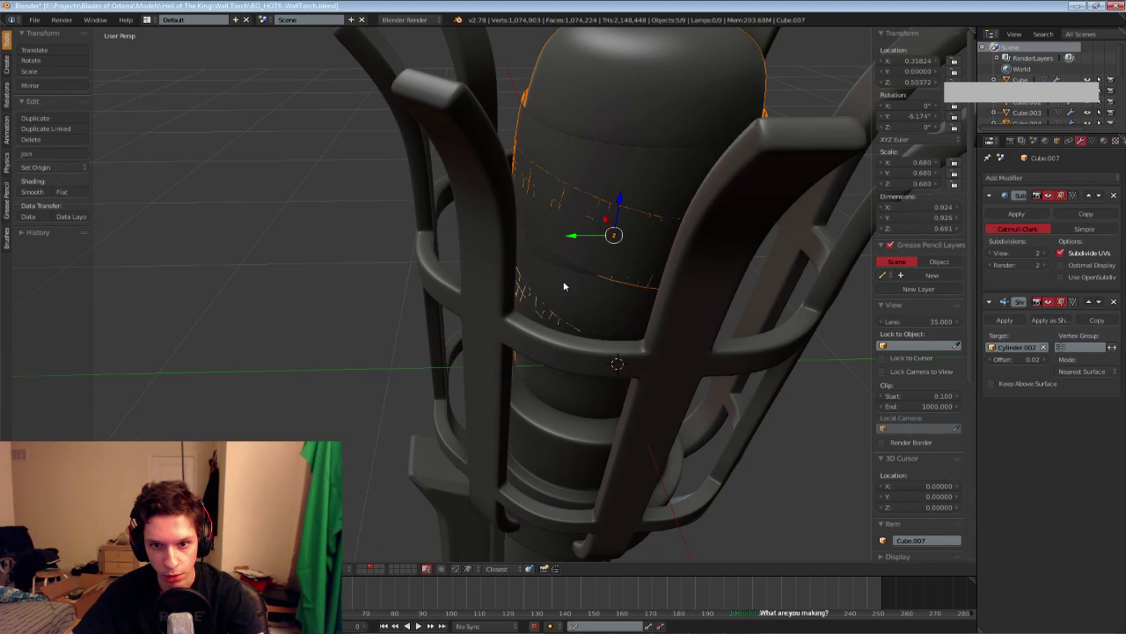
shift+right_click(552, 236)
middle_drag(552, 236, 548, 247)
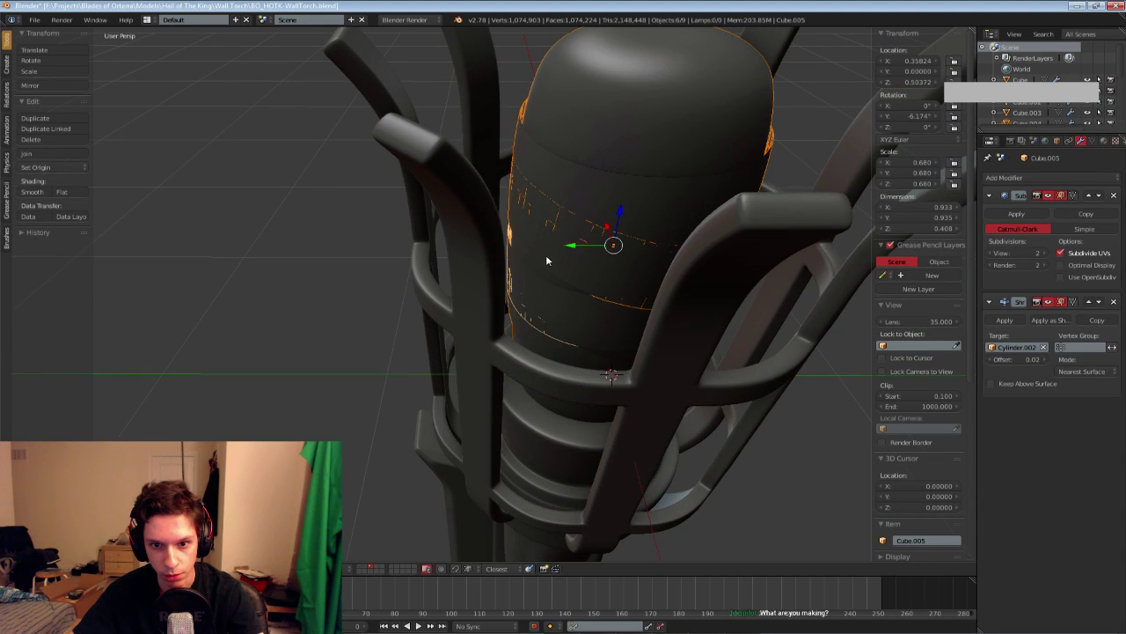
shift+right_click(550, 279)
key(z)
key(z)
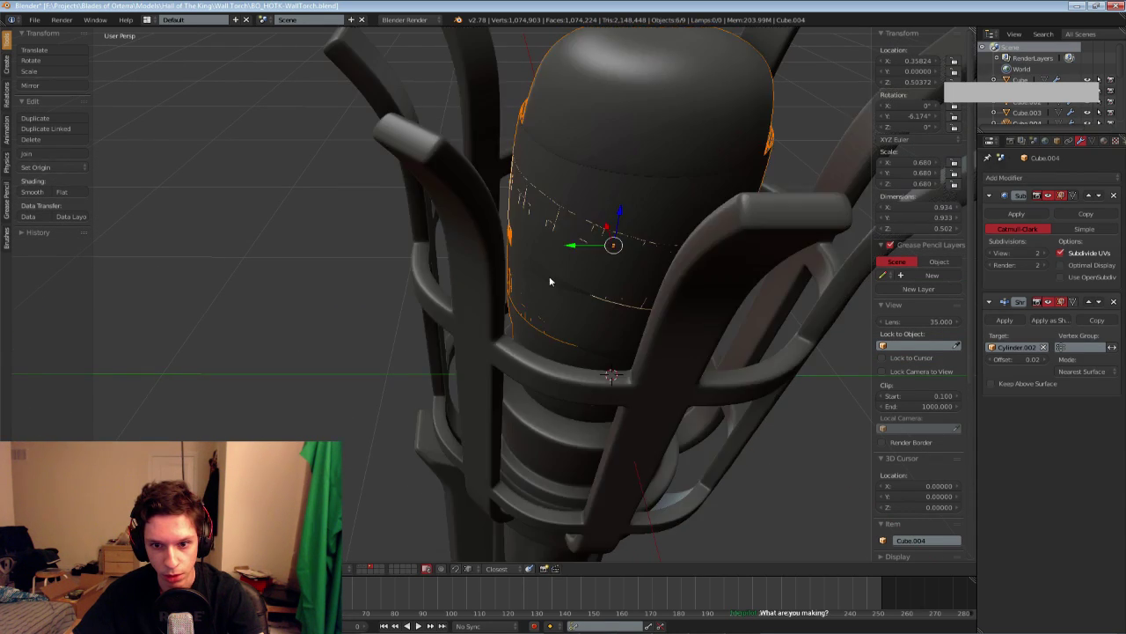
Isolate the torch head and its wrapping bands in local view and check the lowest band's mesh
key(g)
right_click(210, 291)
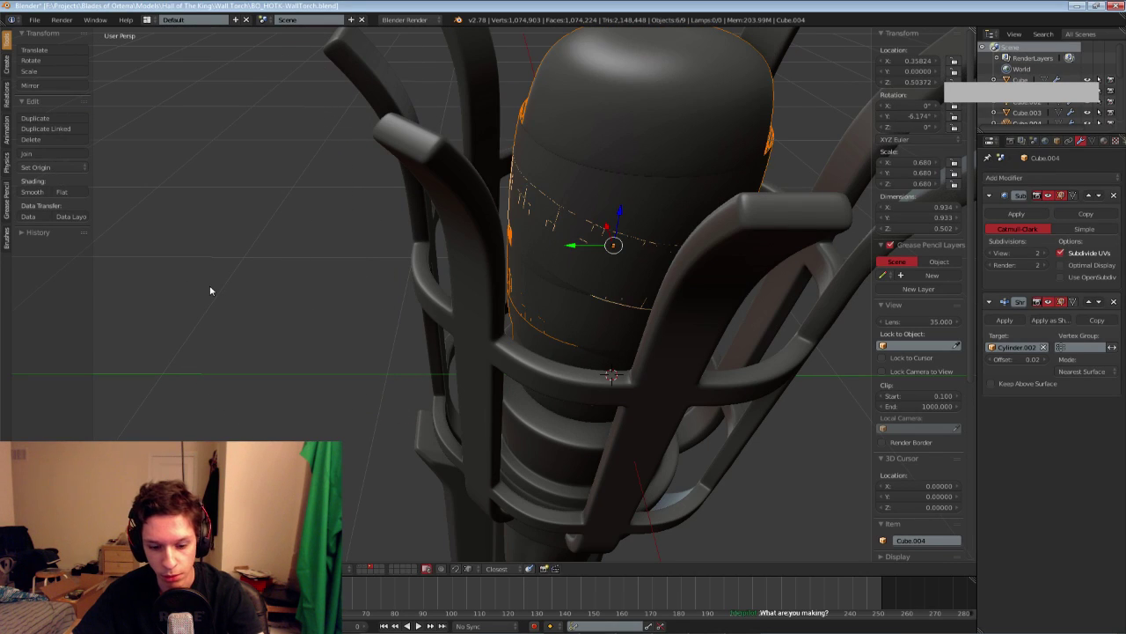
key(KP_Divide)
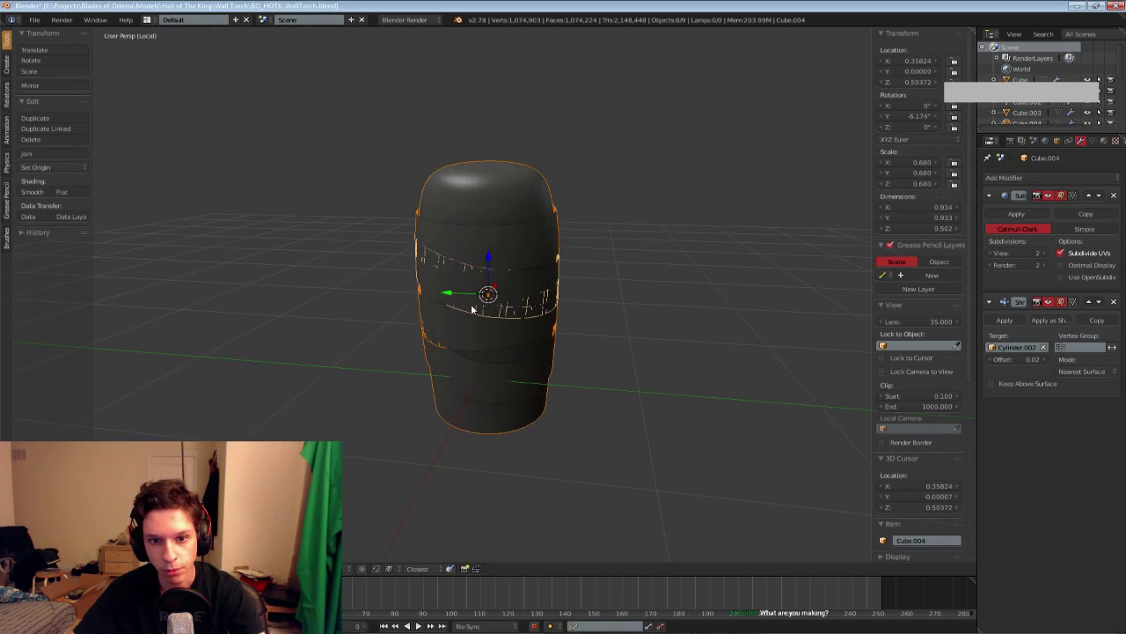
right_click(485, 383)
key(Tab)
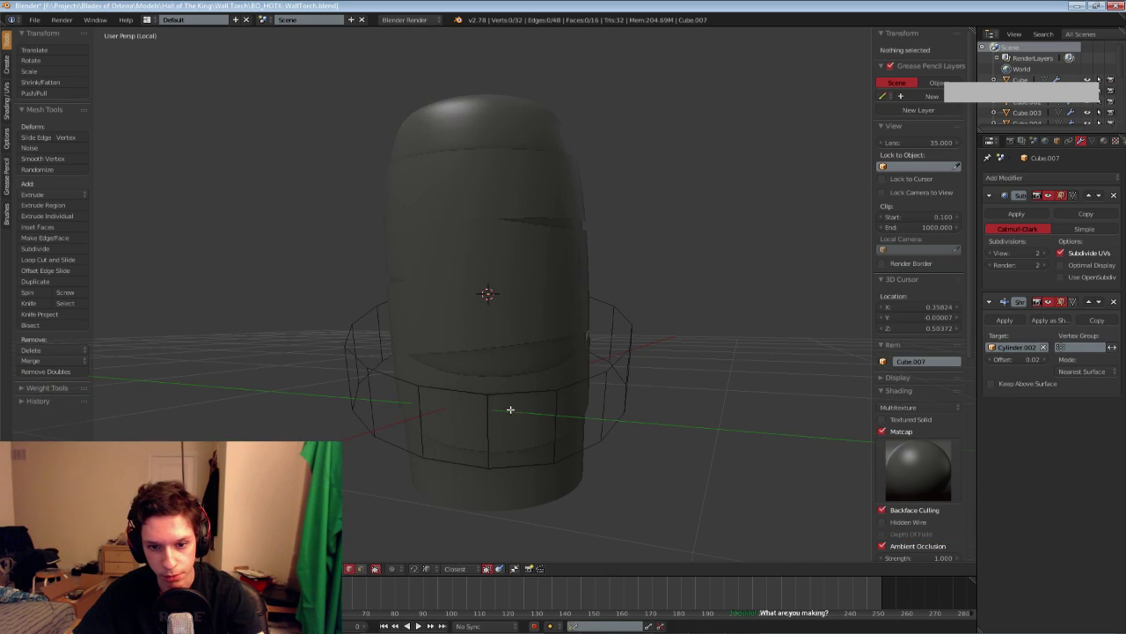
key(Tab)
Try to apply the Shrinkwrap modifier on the lower middle, upper middle and top bands
right_click(519, 325)
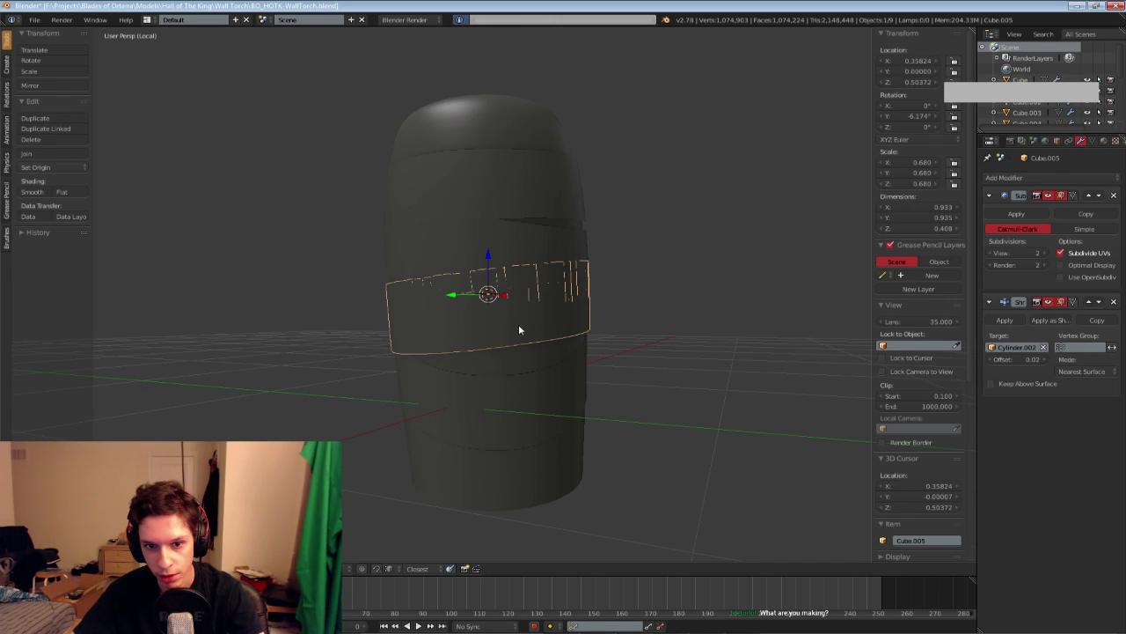
click(1015, 323)
right_click(535, 259)
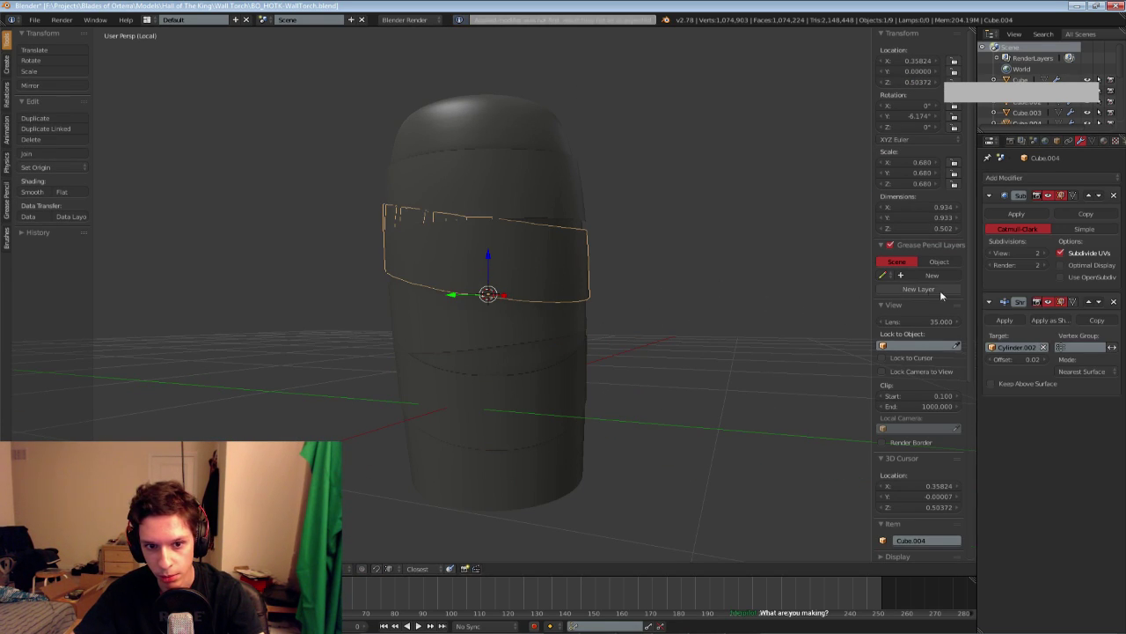
click(1003, 321)
right_click(519, 197)
click(1008, 321)
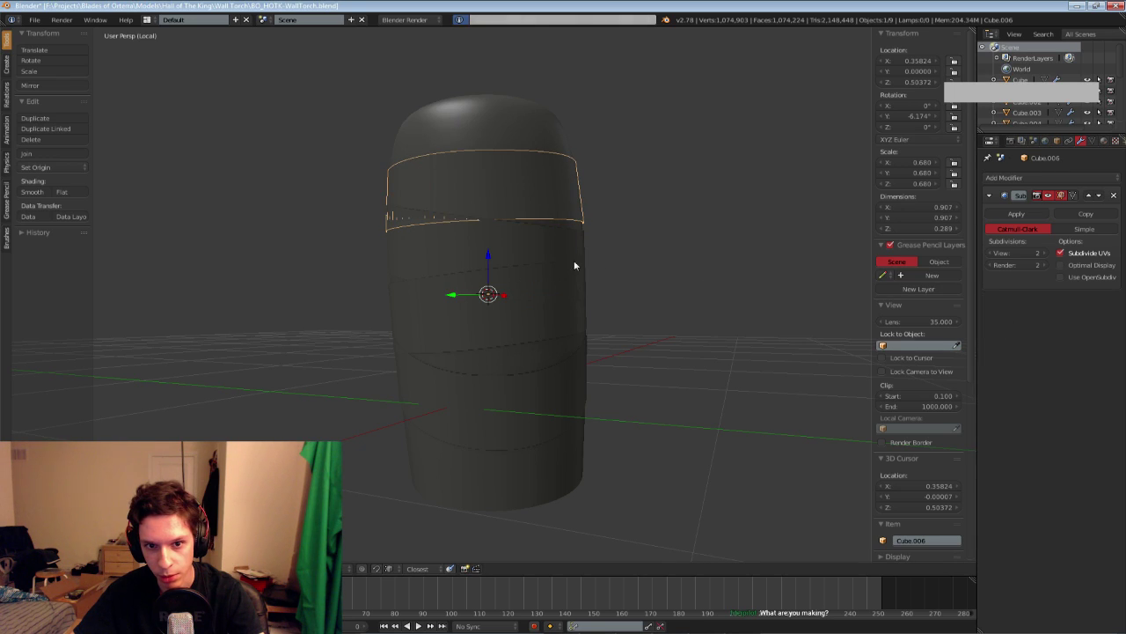
right_click(548, 248)
Undo the Shrinkwrap applications on the three bands
scroll(559, 230, down, 2)
key(ctrl+z)
key(ctrl+z)
key(ctrl+z)
key(ctrl+z)
key(ctrl+z)
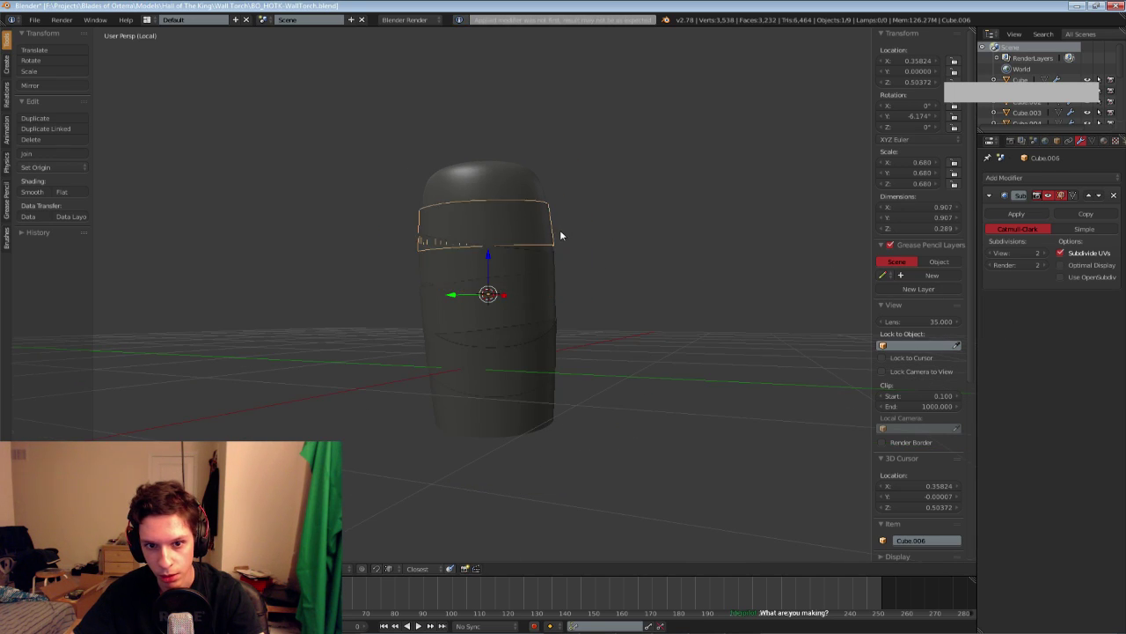
key(ctrl+z)
key(ctrl+z)
key(ctrl+z)
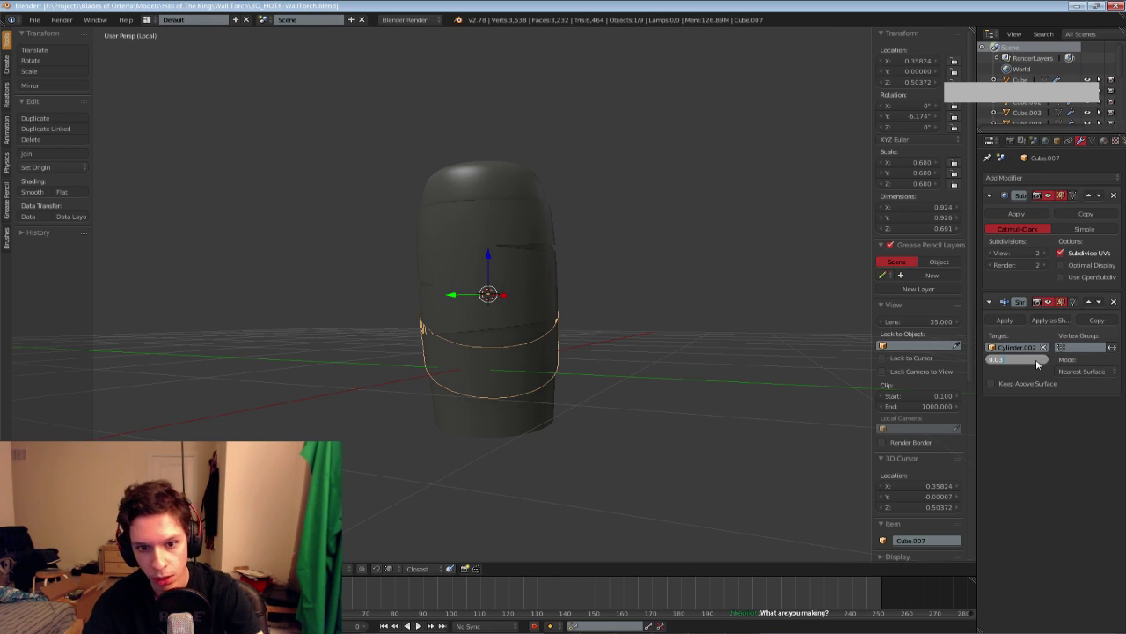
Set the Shrinkwrap offset to 0.03 on the lowest band and both middle bands
key(ctrl+z)
key(ctrl+z)
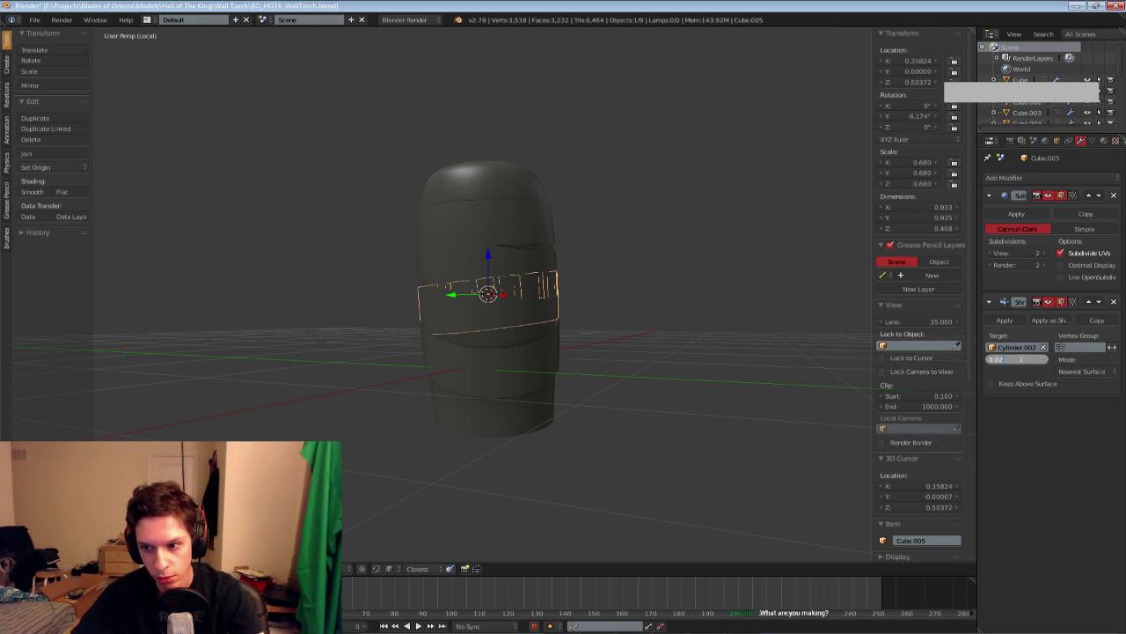
key(ctrl+z)
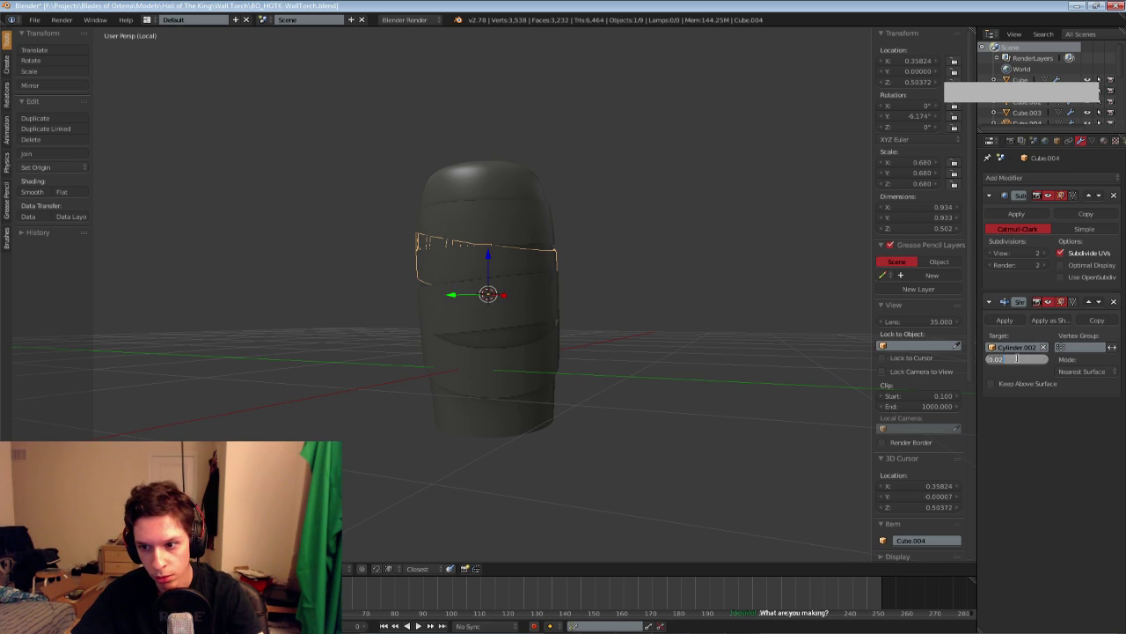
key(BackSpace)
text(3)
key(Return)
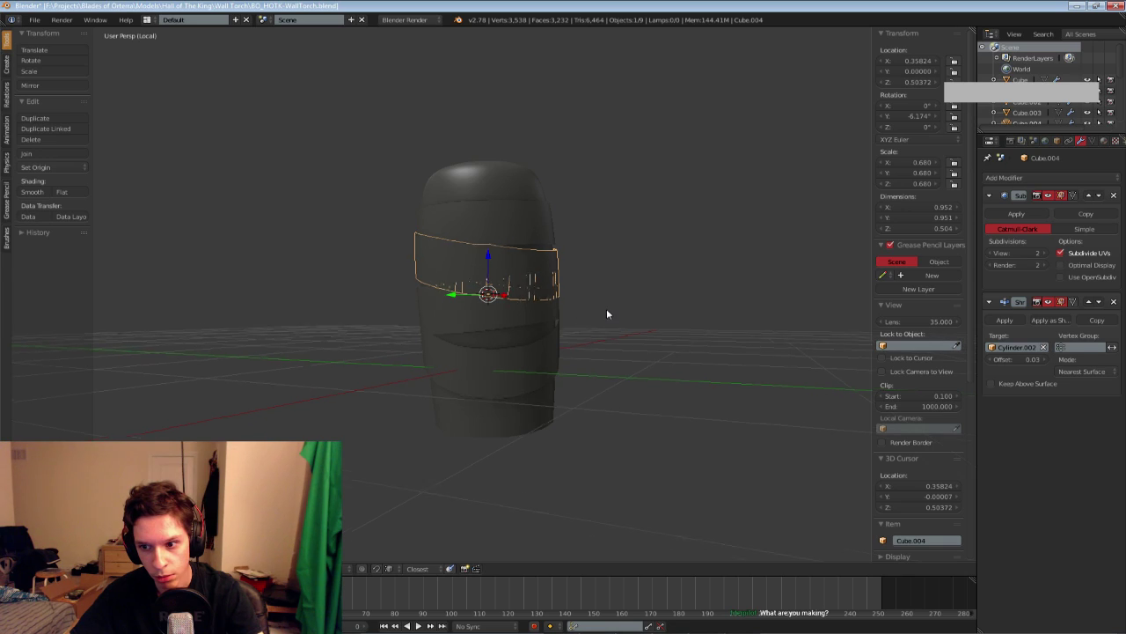
Set the Shrinkwrap offset of the lower middle band Cube.005 to 0.04 and the upper middle band Cube.004 to 0.03
right_click(530, 308)
right_click(524, 303)
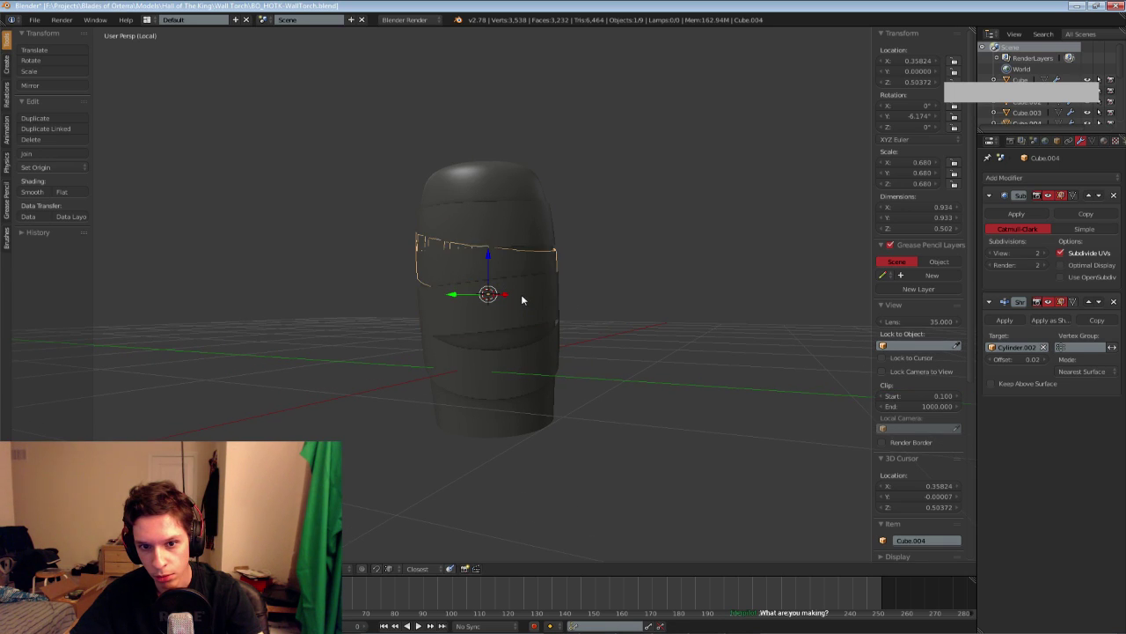
right_click(521, 301)
click(1020, 360)
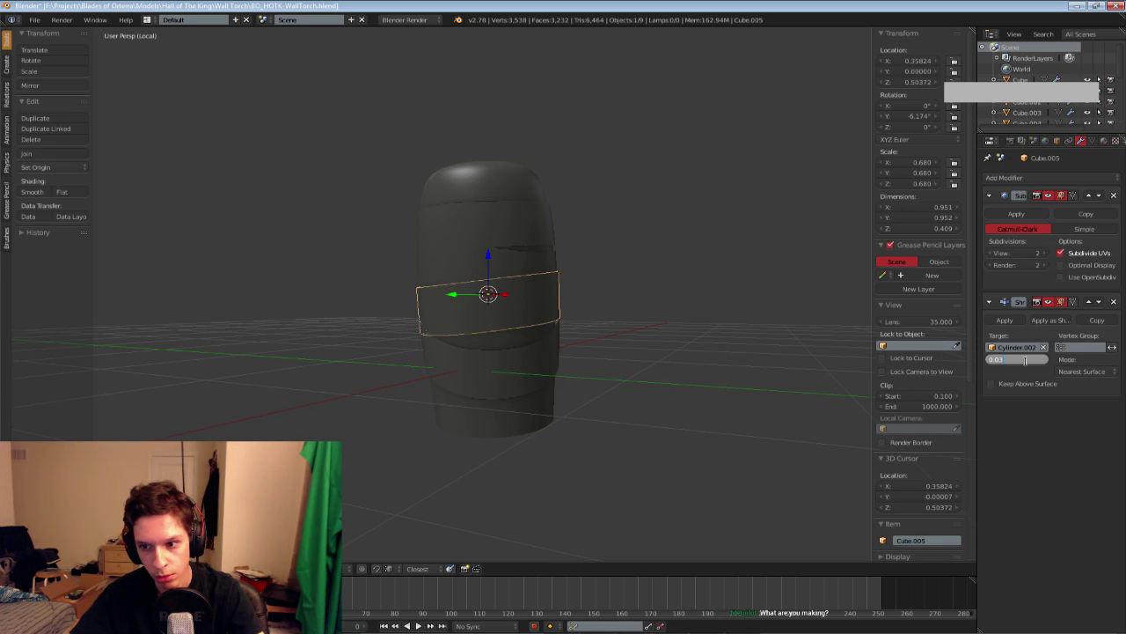
text(0.04)
key(Return)
right_click(542, 264)
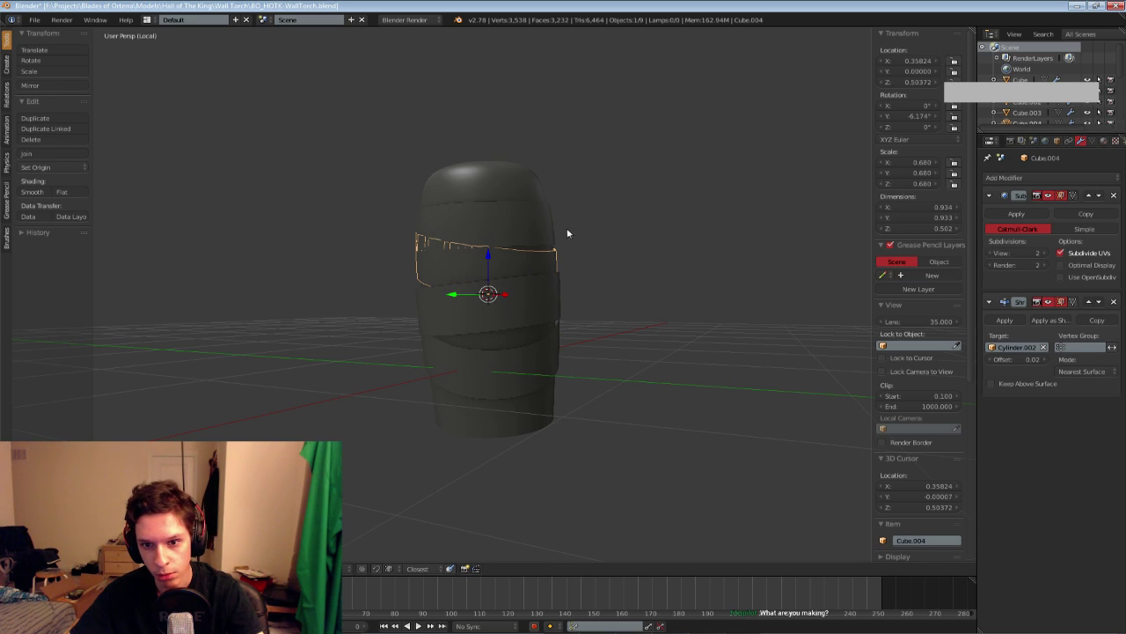
click(1007, 359)
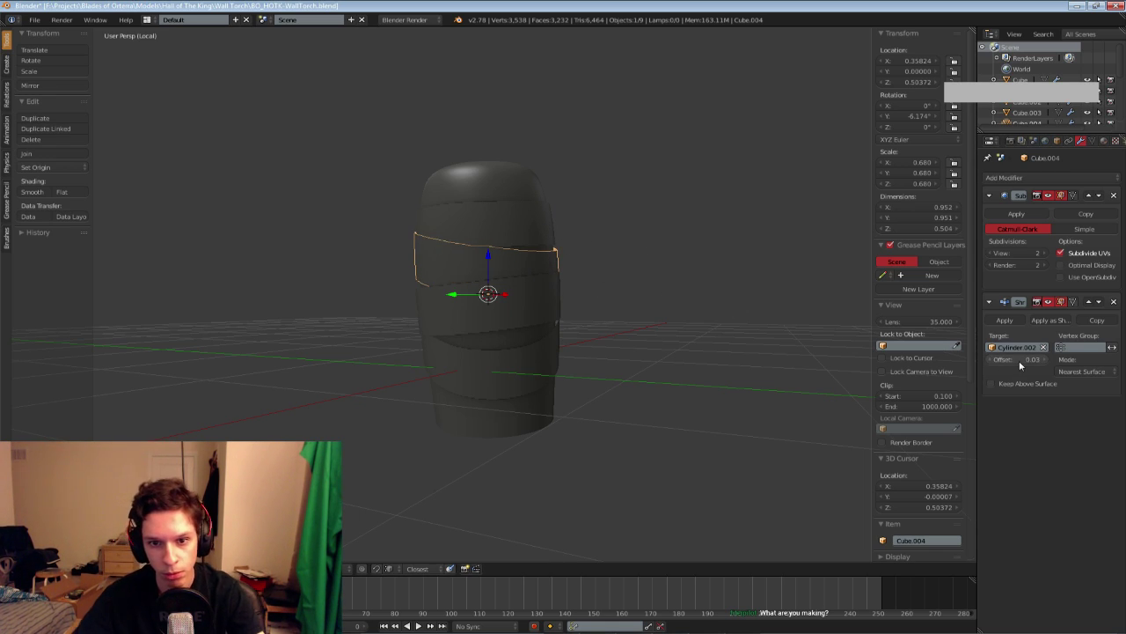
Raise the Shrinkwrap offset of the top band Cube.006 to 0.04
right_click(510, 221)
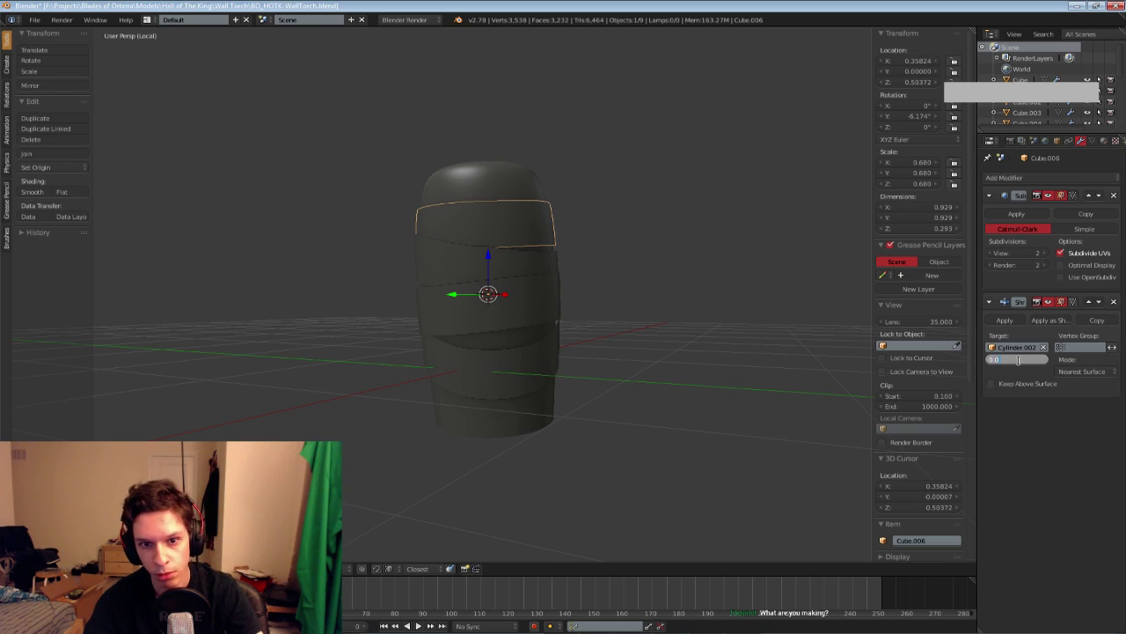
text(3)
key(Return)
click(1018, 361)
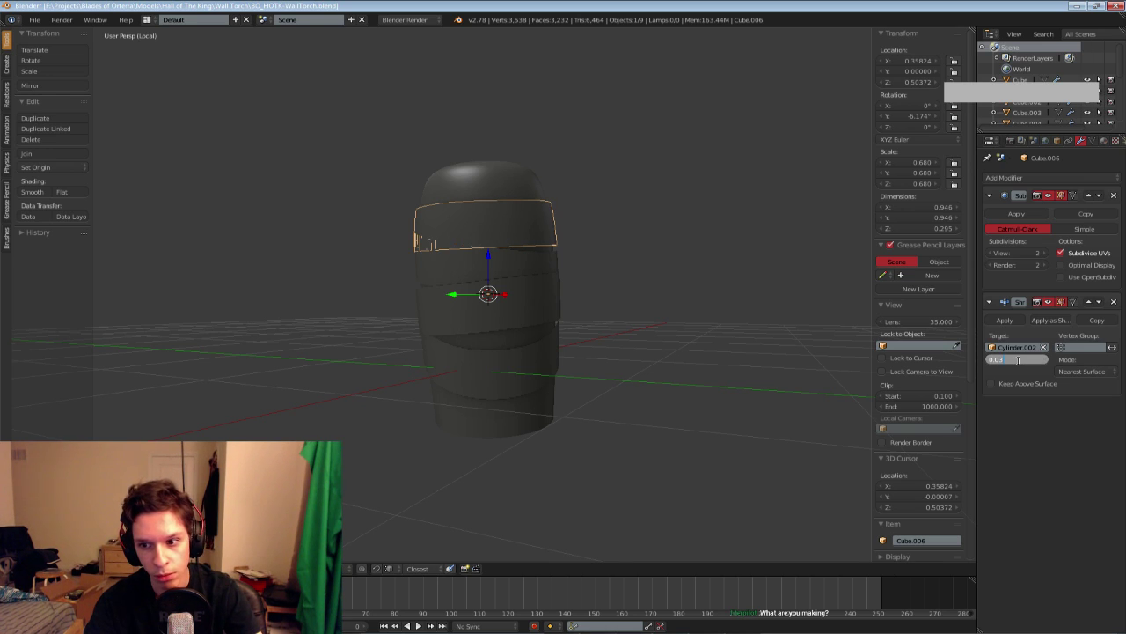
key(BackSpace)
text(4)
key(Return)
key(a)
Examine the offset bands around the head and inside the full torch model, returning to the isolated view
scroll(572, 355, down, 4)
middle_drag(571, 354, 500, 258)
scroll(435, 346, up, 2)
scroll(435, 346, up, 2)
key(KP_Divide)
scroll(365, 291, down, 5)
right_click(456, 279)
key(KP_Divide)
scroll(449, 285, down, 3)
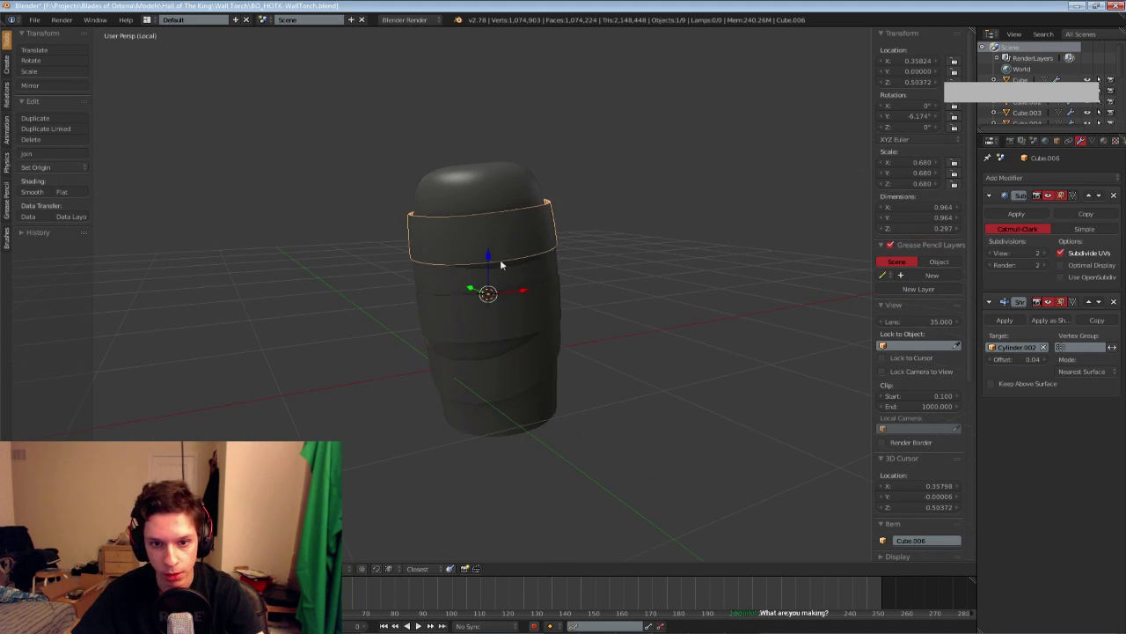
Apply the Shrinkwrap modifier on all four bands, from the top band Cube.006 to the lowest band Cube.007
click(1003, 320)
right_click(449, 281)
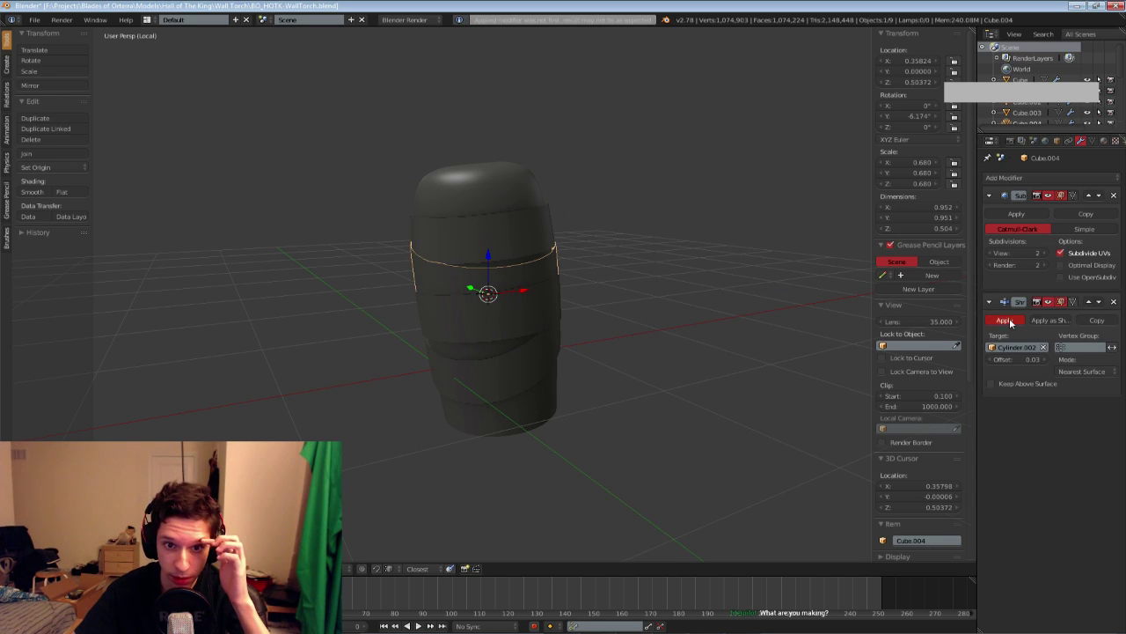
click(1004, 320)
right_click(446, 313)
click(1004, 320)
right_click(554, 342)
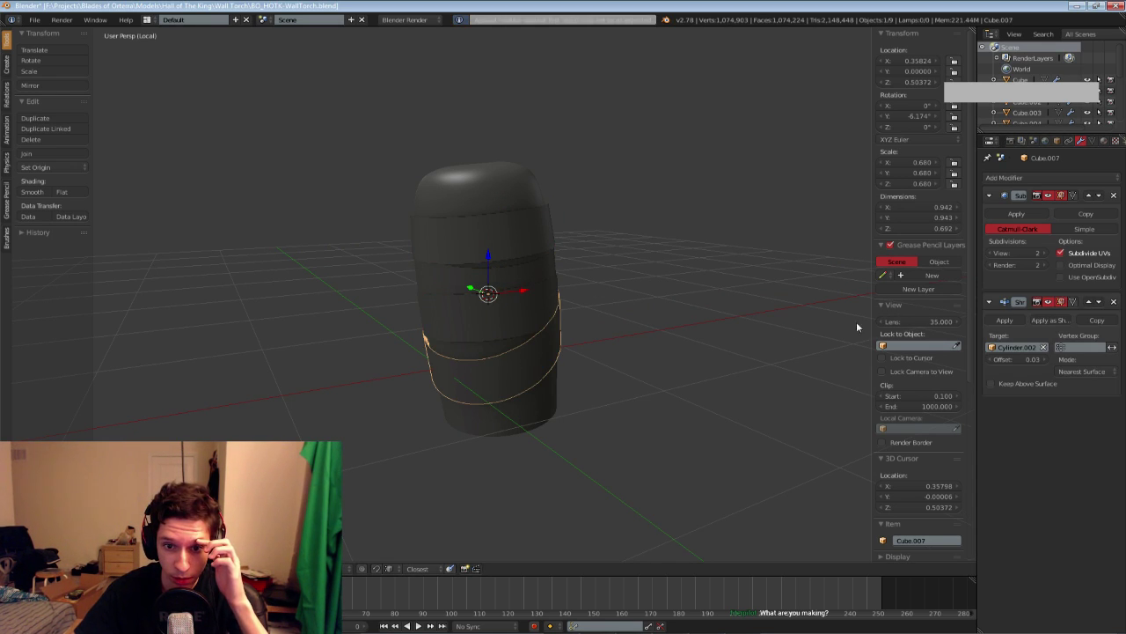
click(999, 323)
Select all four bands together and examine how they overlap around the head
scroll(521, 305, down, 2)
middle_drag(636, 308, 327, 314)
shift+right_click(499, 310)
shift+right_click(514, 282)
shift+right_click(518, 269)
scroll(334, 317, up, 1)
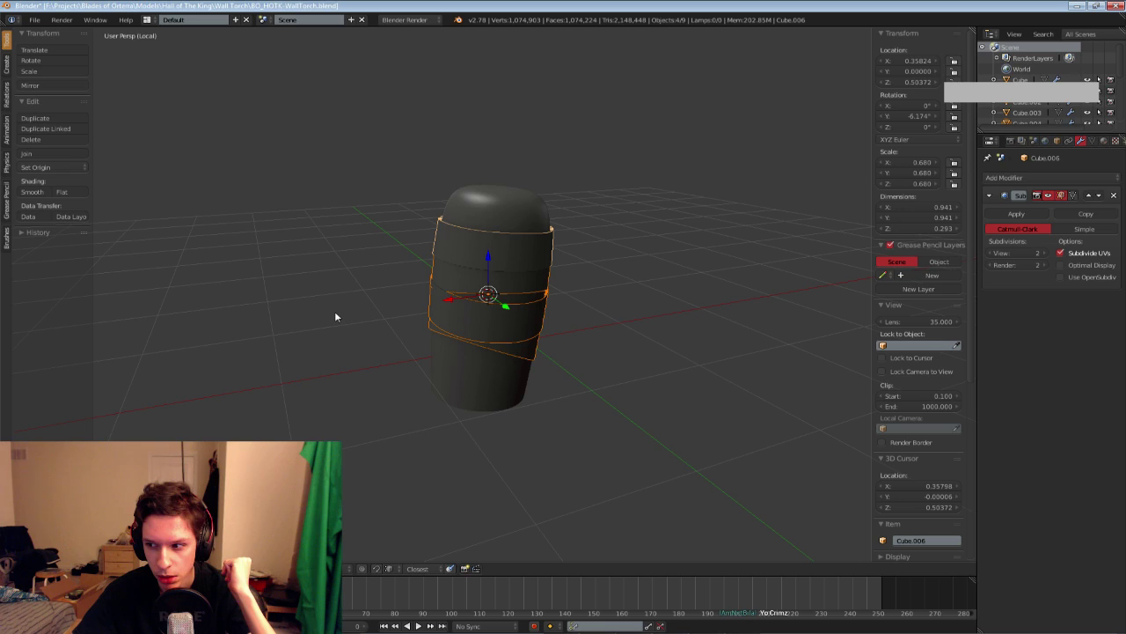
middle_drag(334, 317, 395, 322)
scroll(388, 319, up, 2)
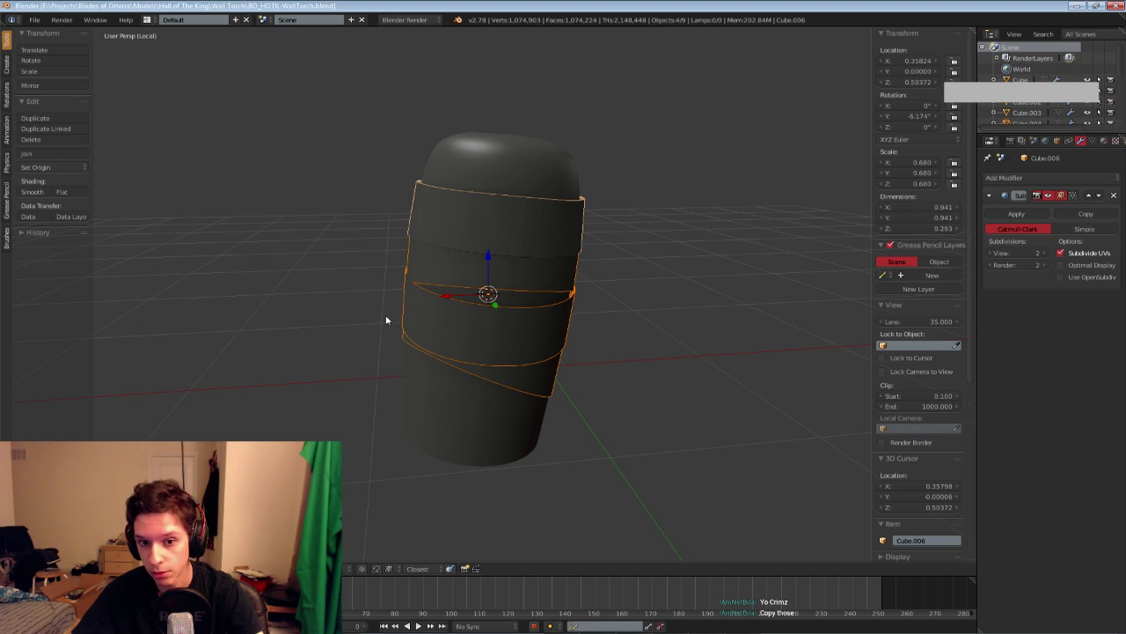
middle_drag(386, 314, 374, 294)
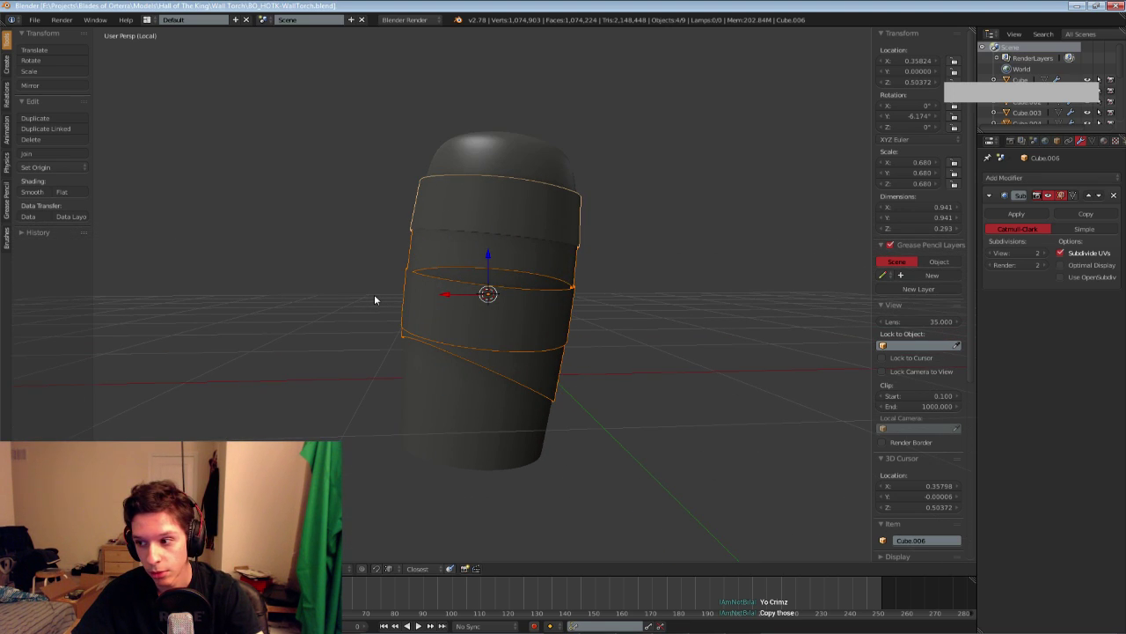
Undo the band selection and the four Shrinkwrap applications, restoring the editable offsets
key(ctrl+z)
key(ctrl+z)
key(ctrl+z)
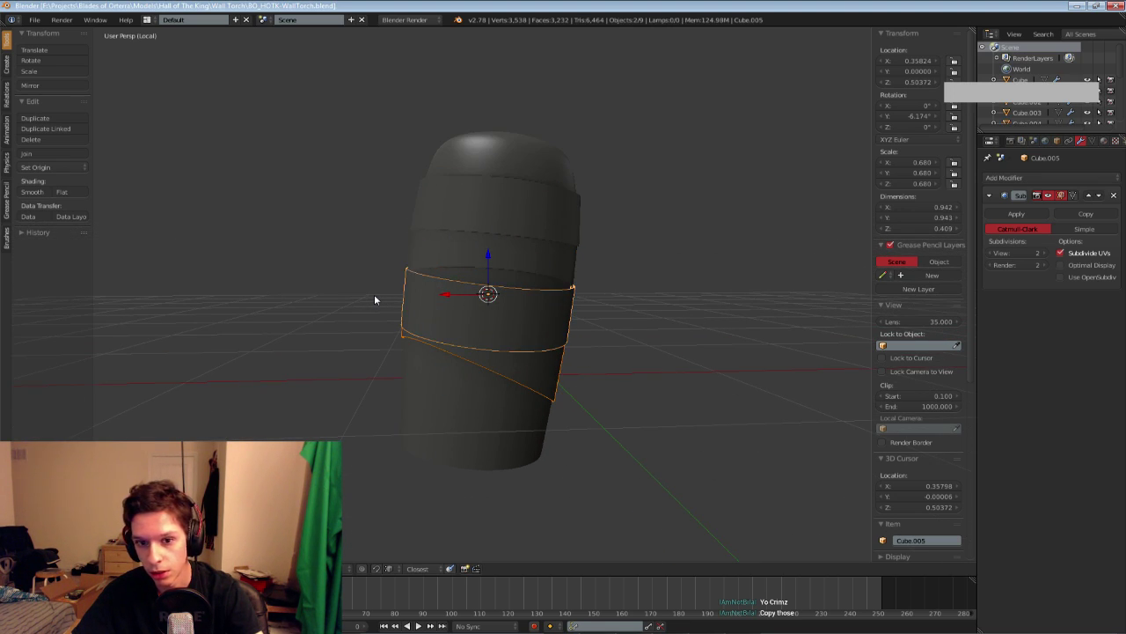
right_click(374, 297)
right_click(374, 298)
right_click(374, 297)
right_click(374, 297)
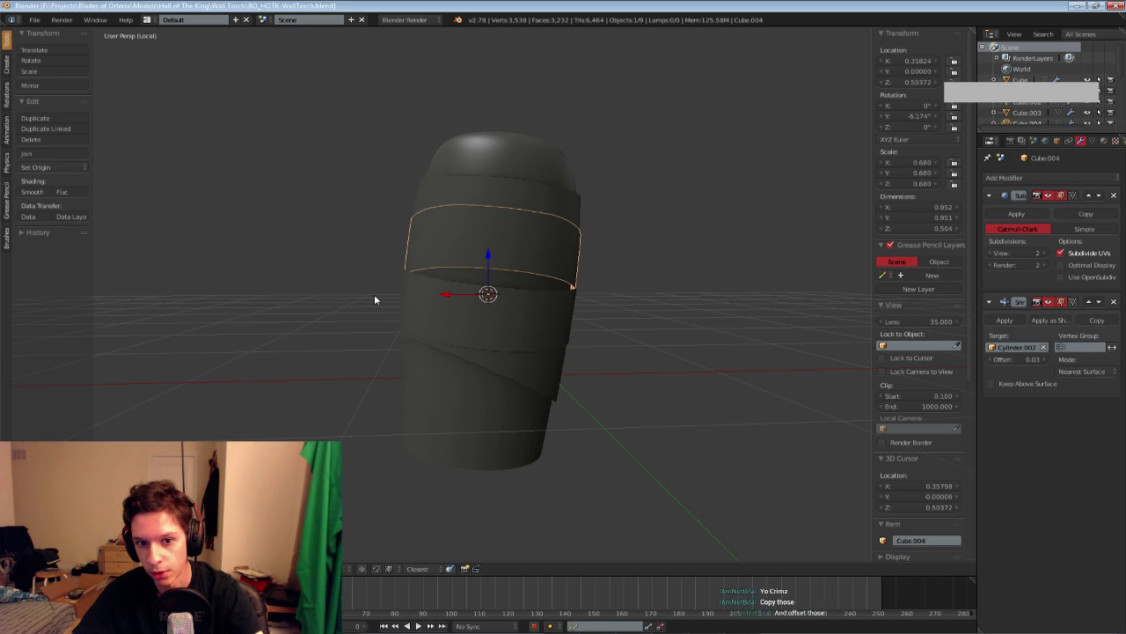
right_click(374, 298)
key(ctrl+z)
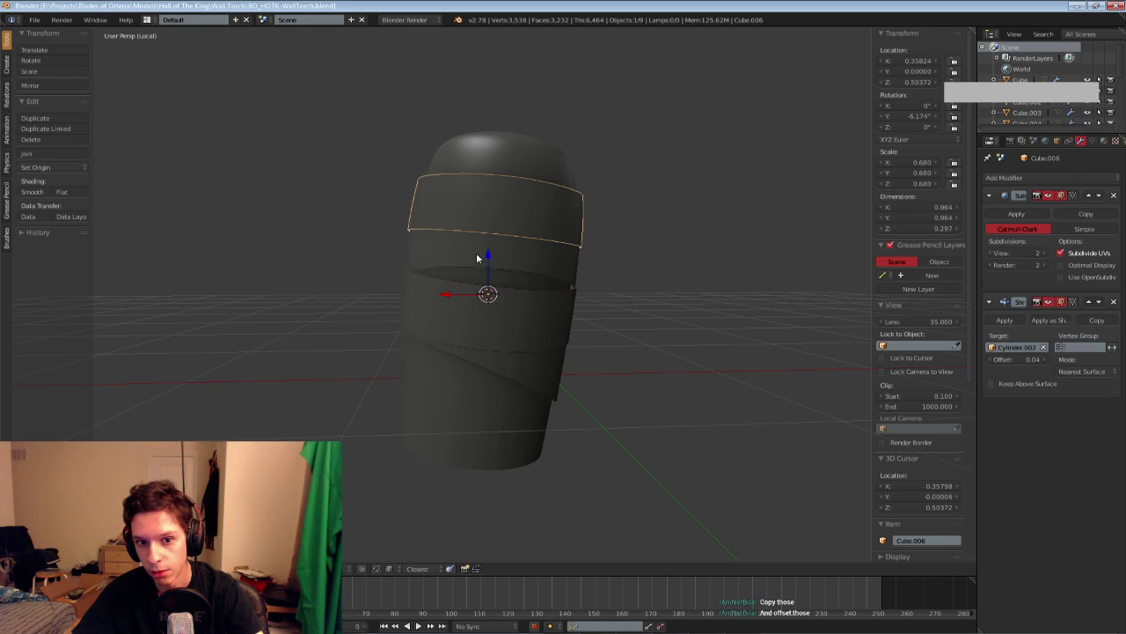
Duplicate the four bands and move the copies down the head to a Z location of about 0.294
shift+right_click(475, 258)
shift+right_click(454, 305)
shift+right_click(474, 349)
key(shift+d)
right_click(501, 289)
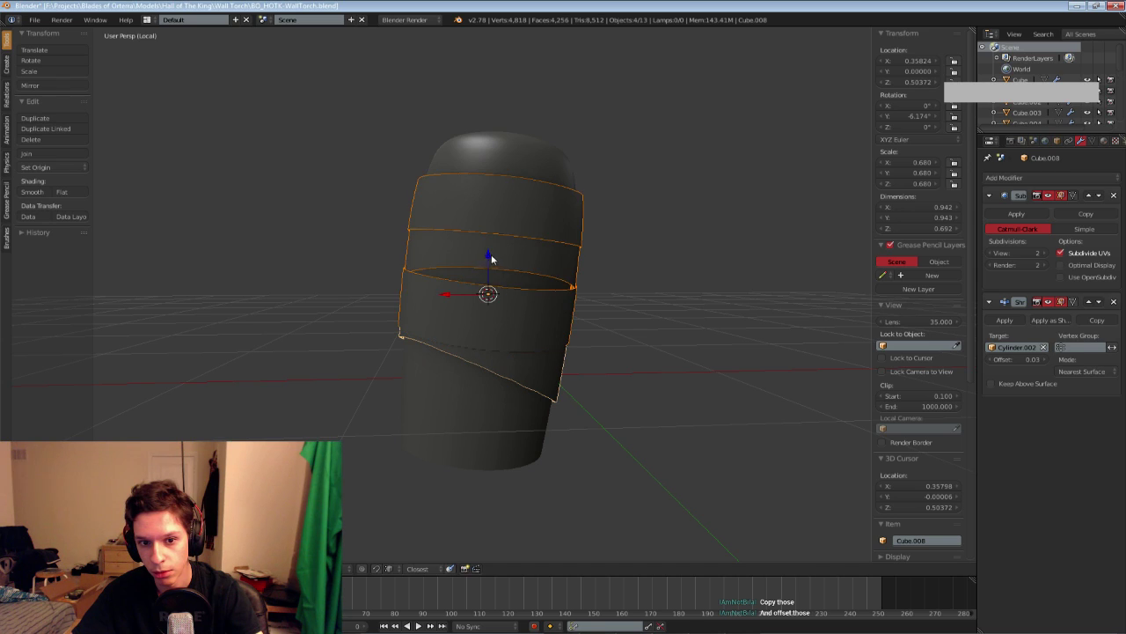
drag(490, 256, 487, 293)
click(488, 293)
Enlarge the four duplicated bands to a scale of about 0.765 in X and Y
key(Tab)
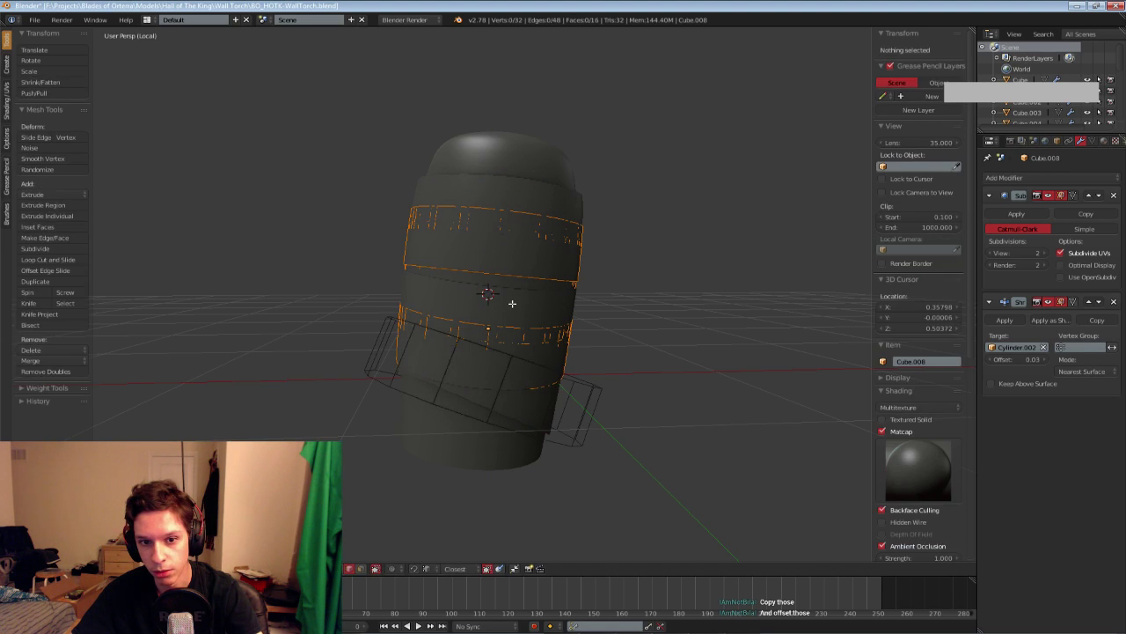
key(Tab)
key(s)
key(Escape)
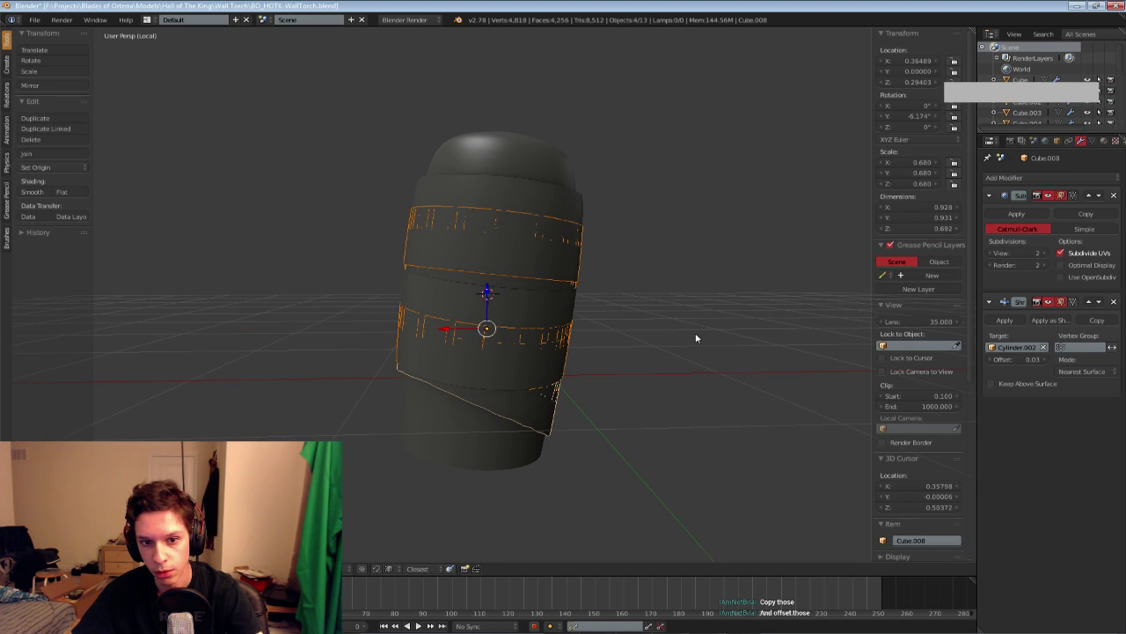
key(s)
click(712, 338)
key(s)
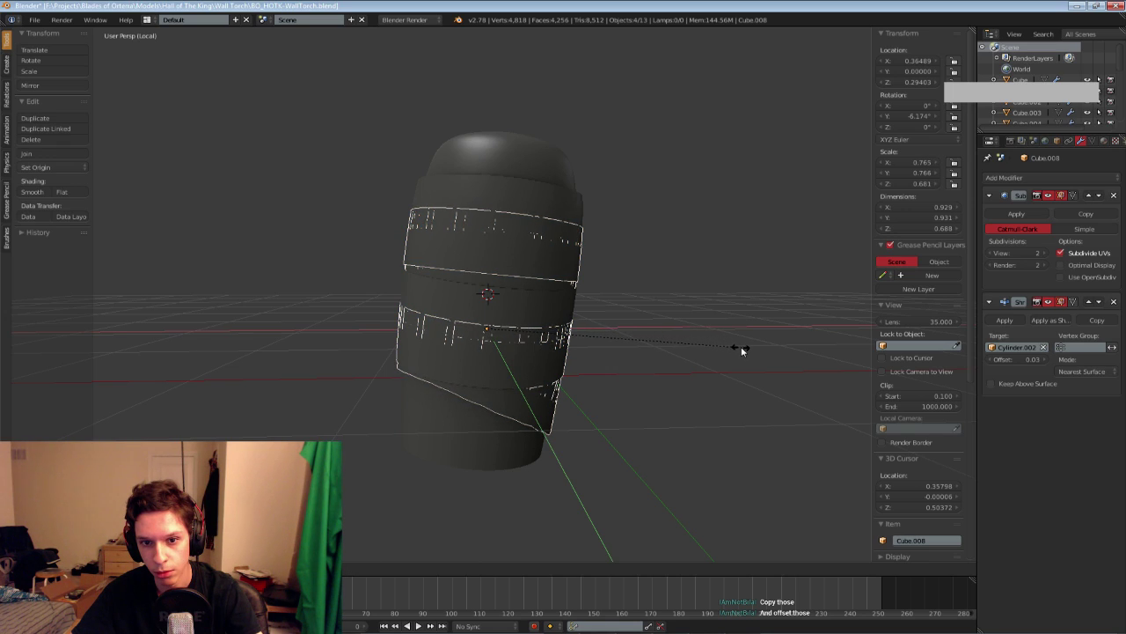
click(705, 344)
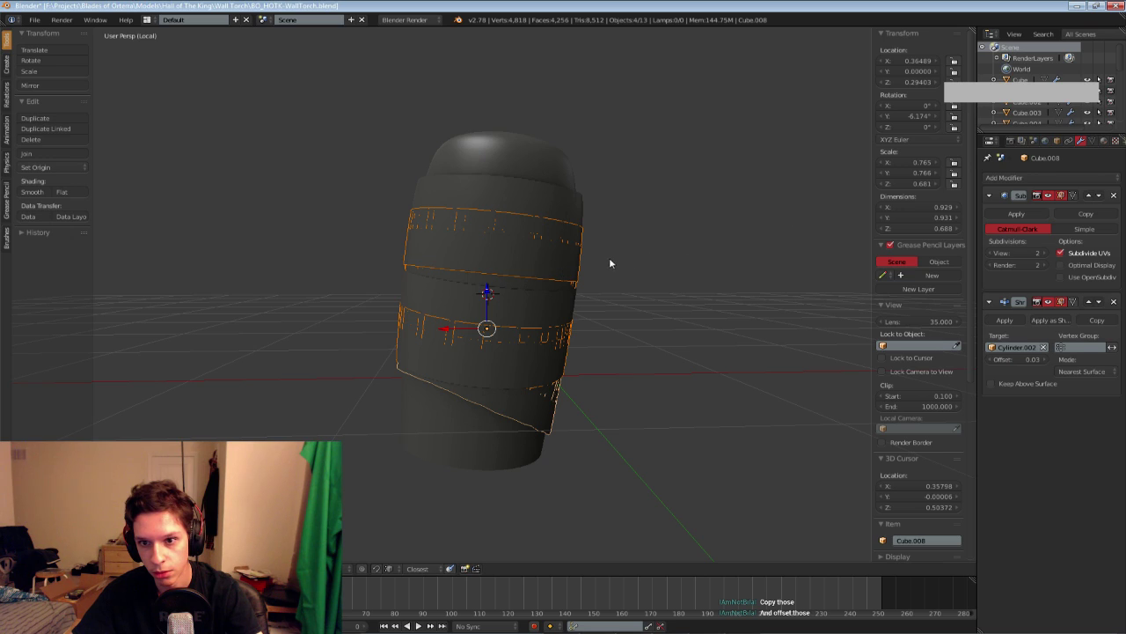
Examine the duplicated bands within the full torch and inspect the upper copy Cube.009 in wireframe
middle_drag(610, 262, 595, 284)
key(KP_Divide)
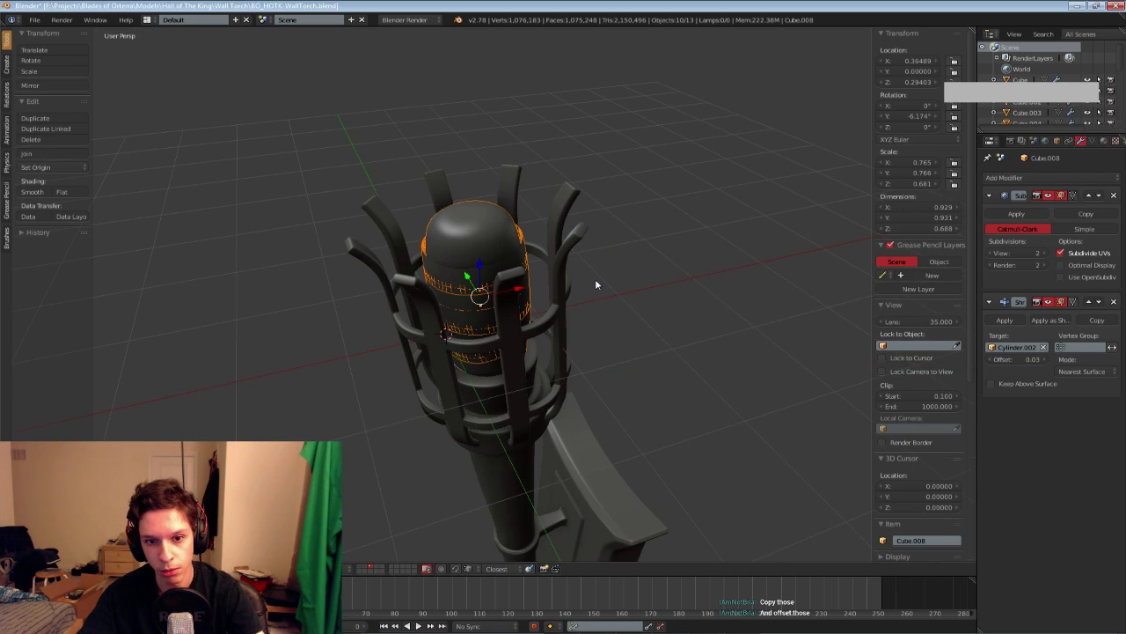
key(KP_Divide)
middle_drag(595, 278, 500, 221)
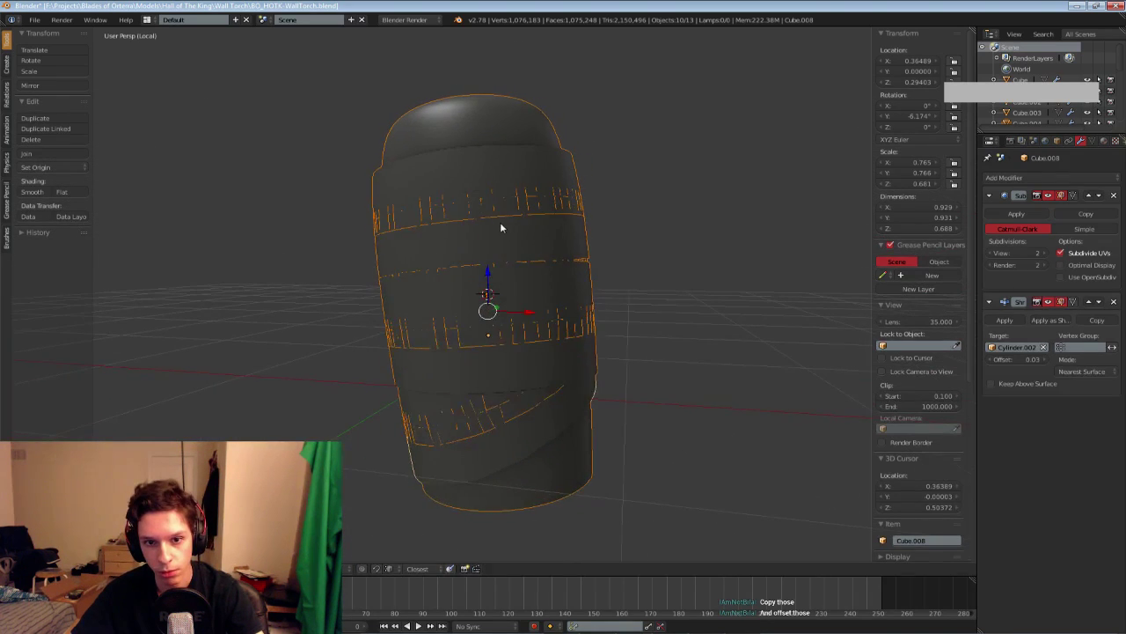
right_click(492, 219)
right_click(506, 207)
key(z)
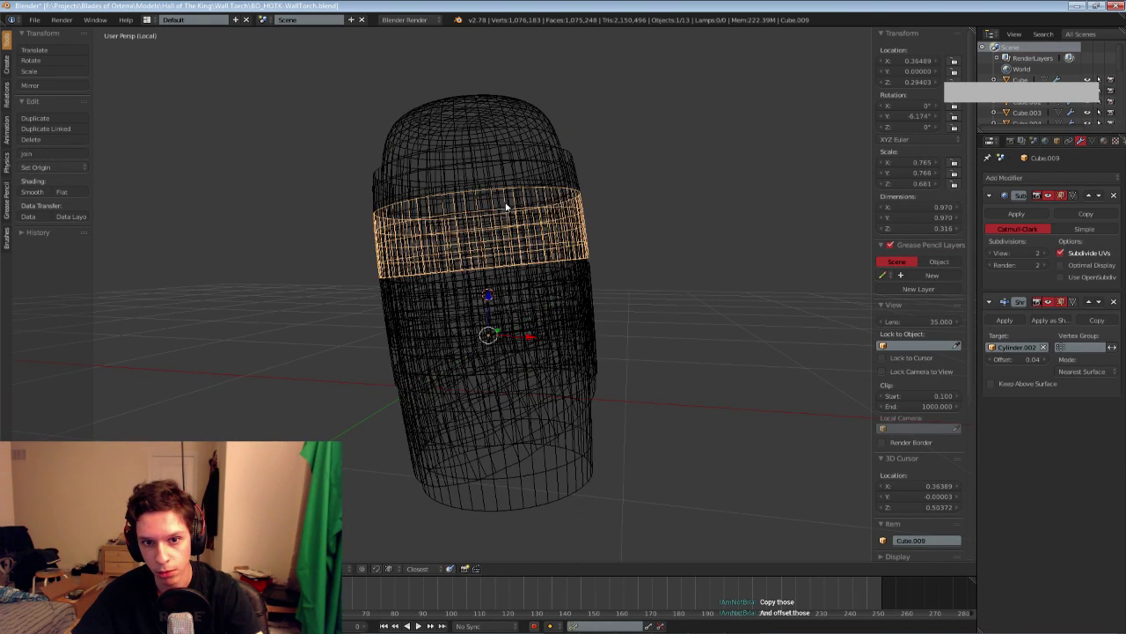
key(z)
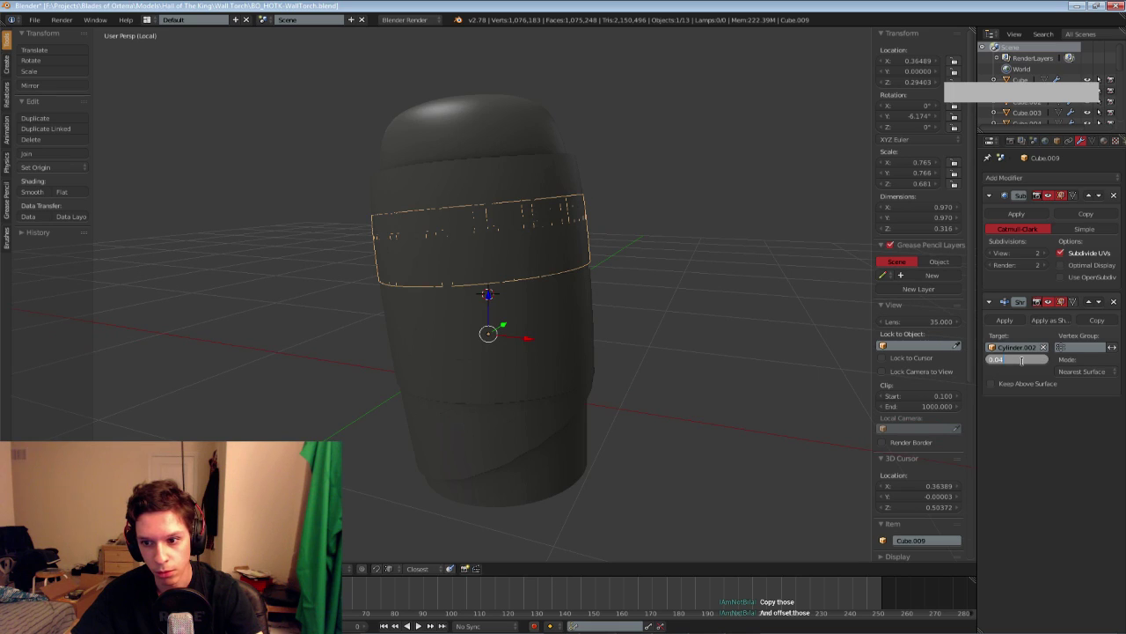
Set the Shrinkwrap offset of the upper duplicated band Cube.009 to 0.05
text(5)
key(Return)
click(1021, 361)
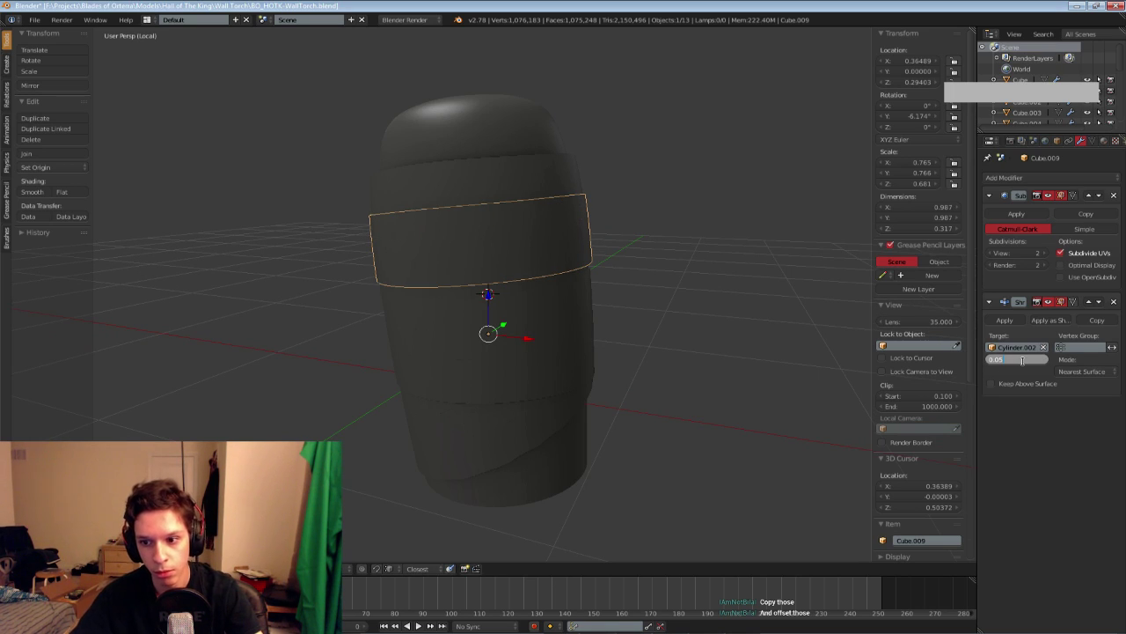
Pick out the steep diagonal band Cube.007 among the lower bands and set its Shrinkwrap offset to 0.06
right_click(541, 328)
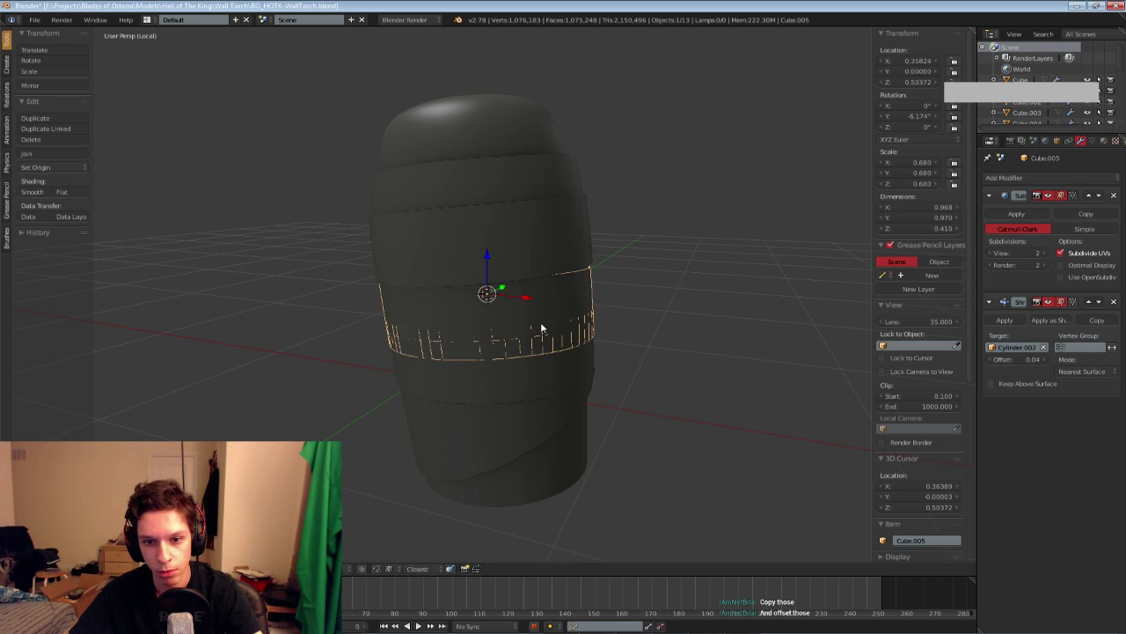
right_click(545, 347)
right_click(542, 338)
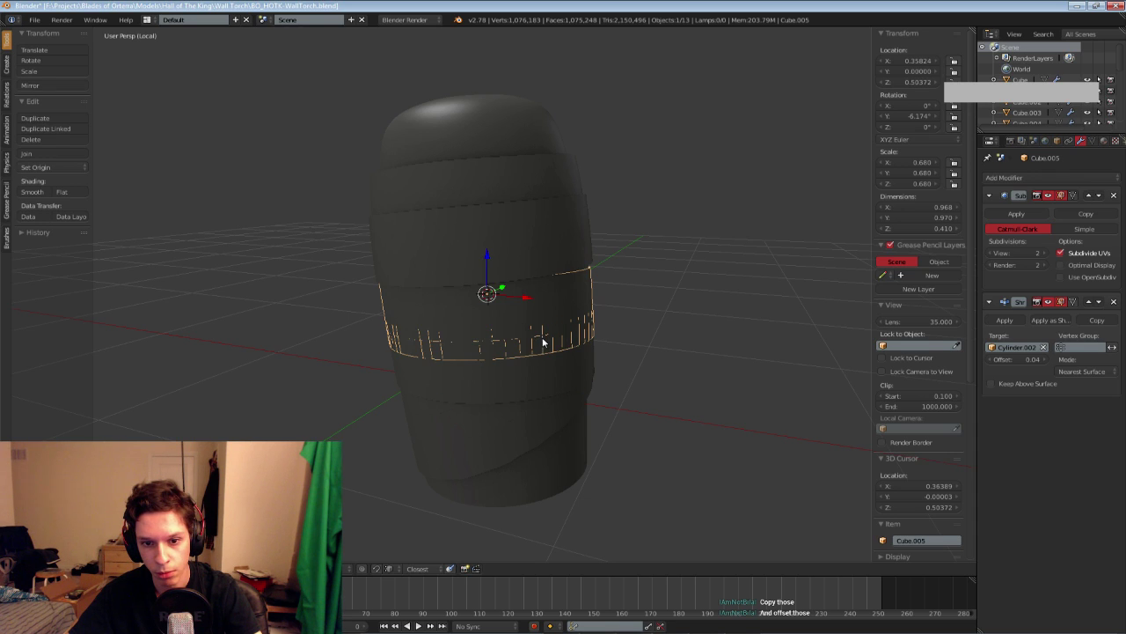
right_click(543, 342)
right_click(591, 330)
middle_drag(590, 330, 593, 308)
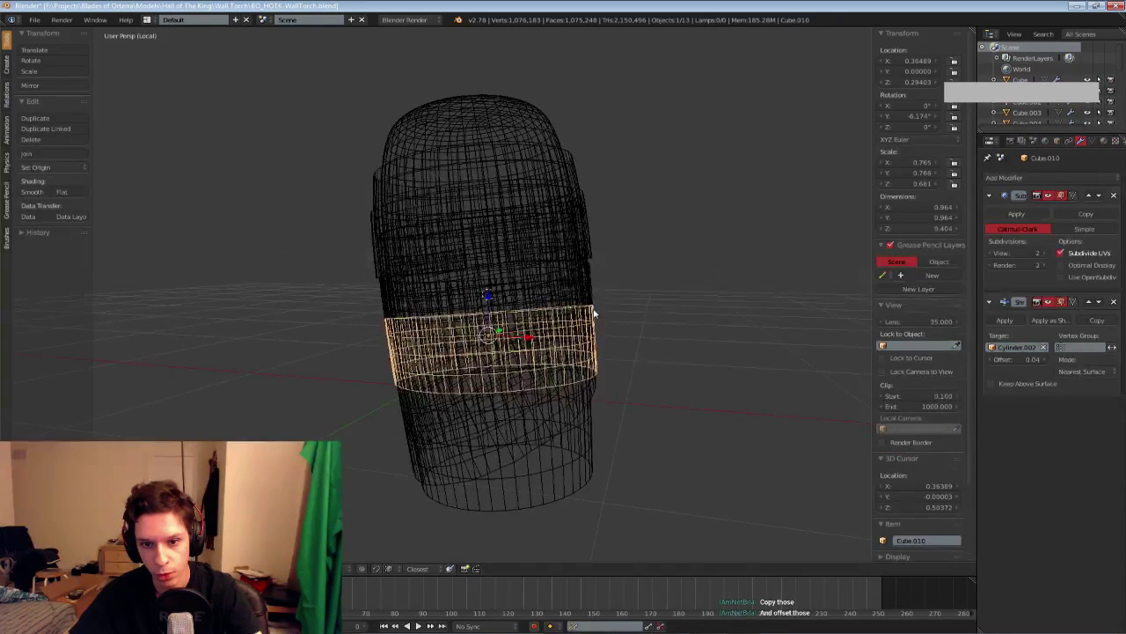
right_click(593, 310)
key(z)
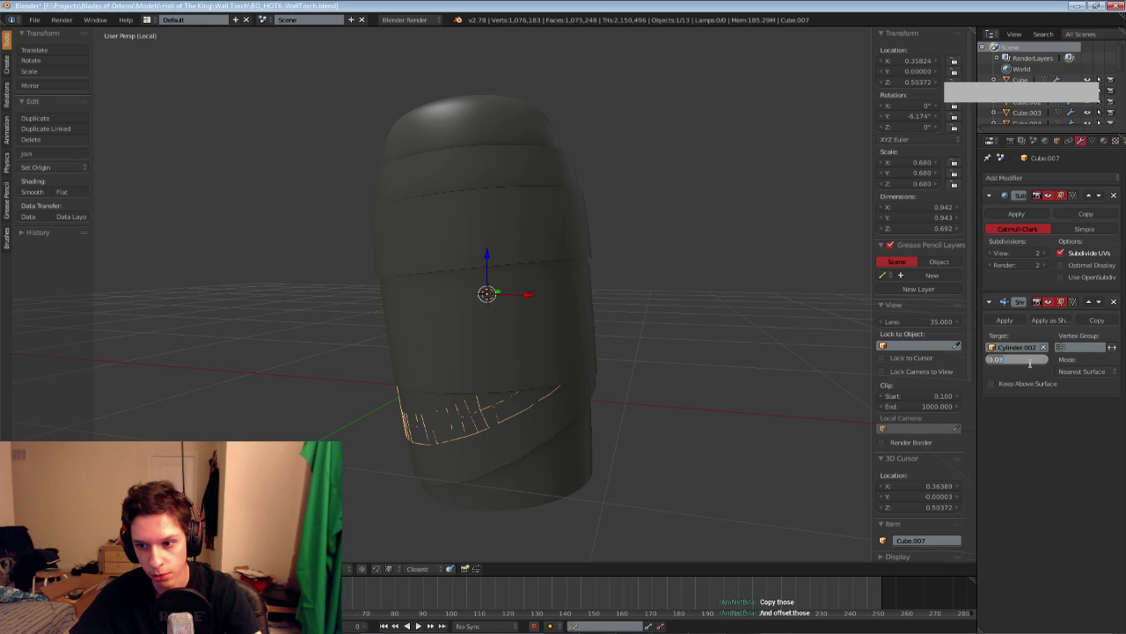
text(0.05)
key(Return)
Set the Shrinkwrap offset of the duplicated middle band Cube.010 to 0.05
right_click(504, 326)
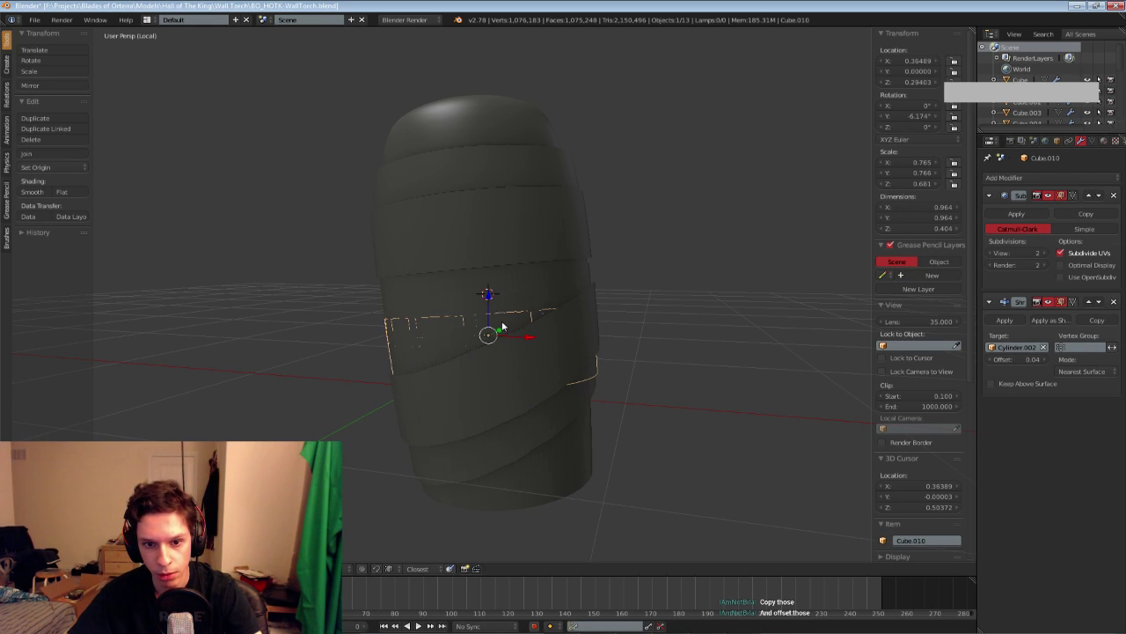
click(1010, 358)
text(0.05)
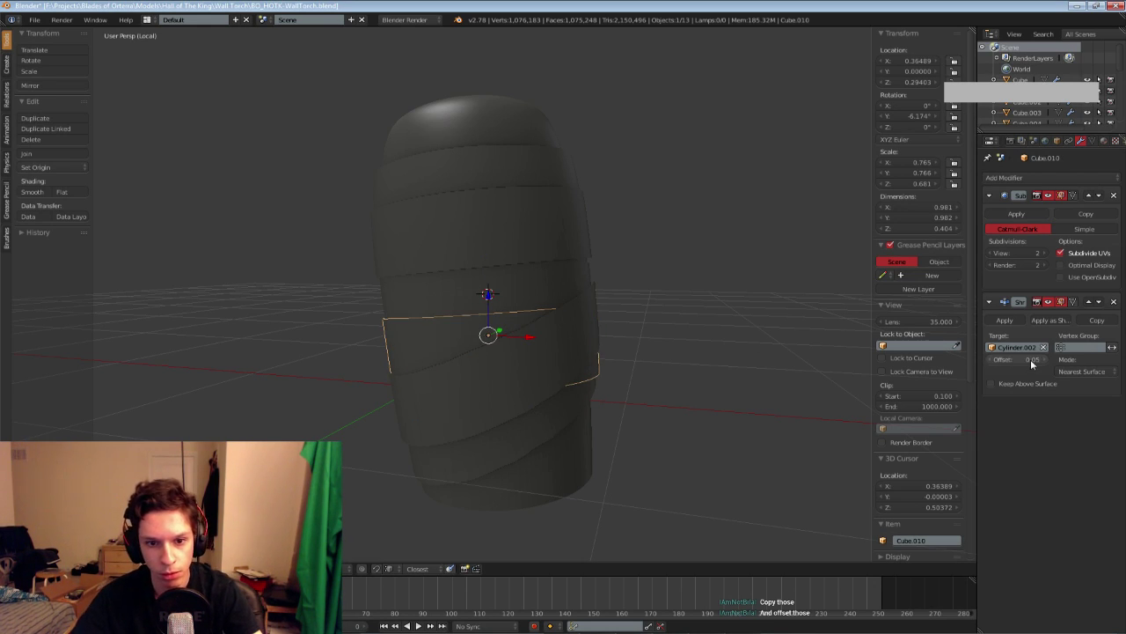
key(Return)
Lower the bottom band Cube.008 to a Z location of about 0.274 and tilt it to about 7.1° around Y
right_click(533, 446)
middle_drag(533, 445, 562, 355)
scroll(394, 398, down, 2)
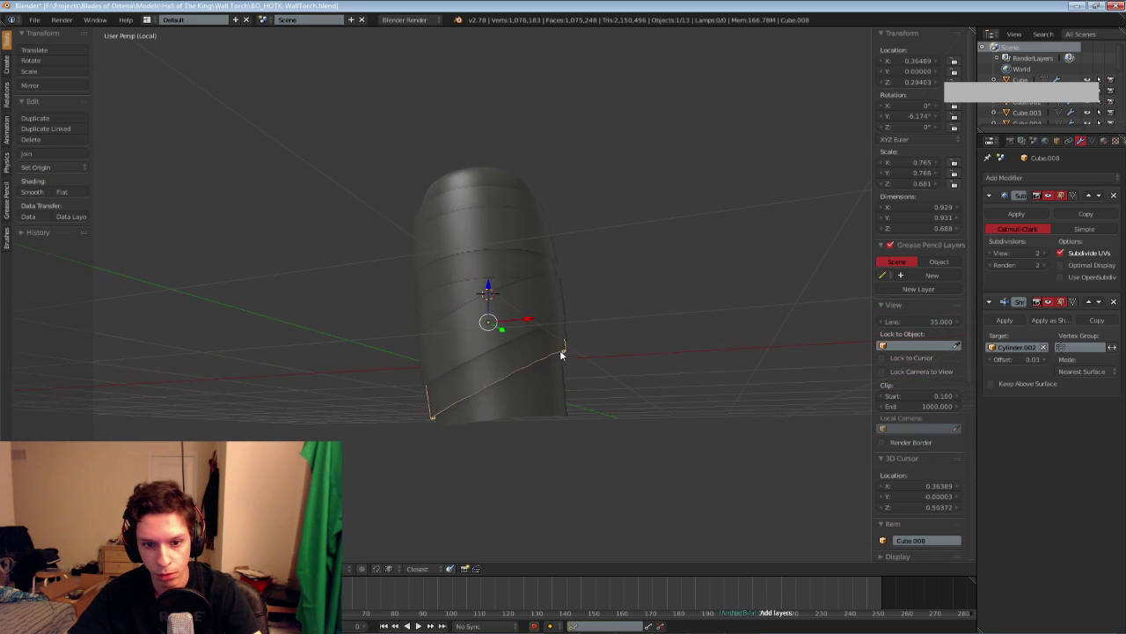
key(r)
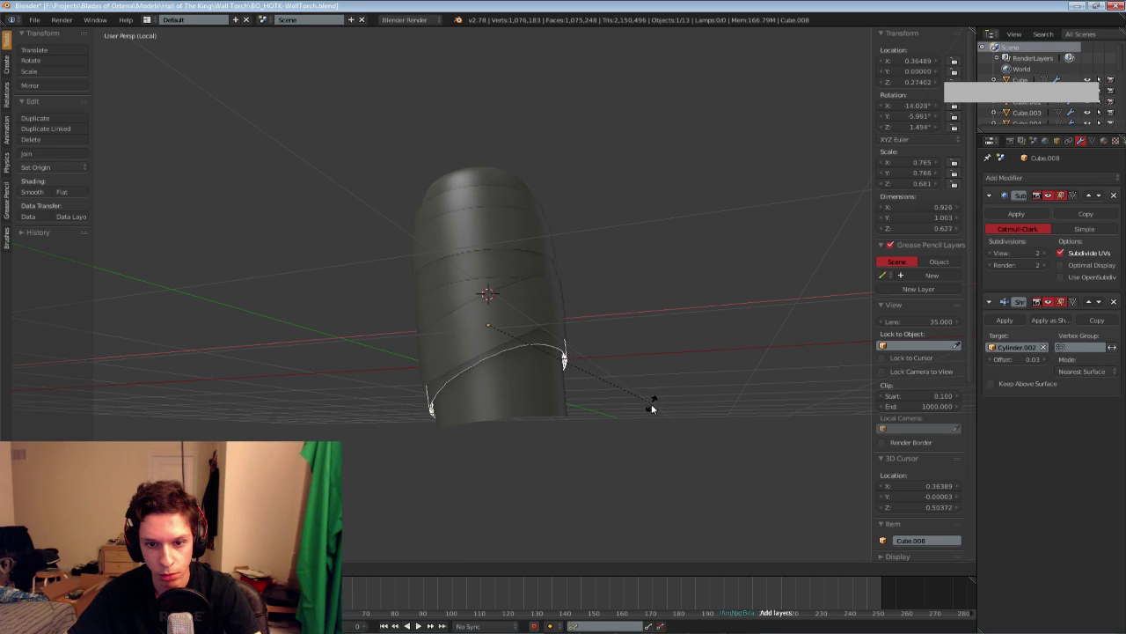
key(y)
click(630, 439)
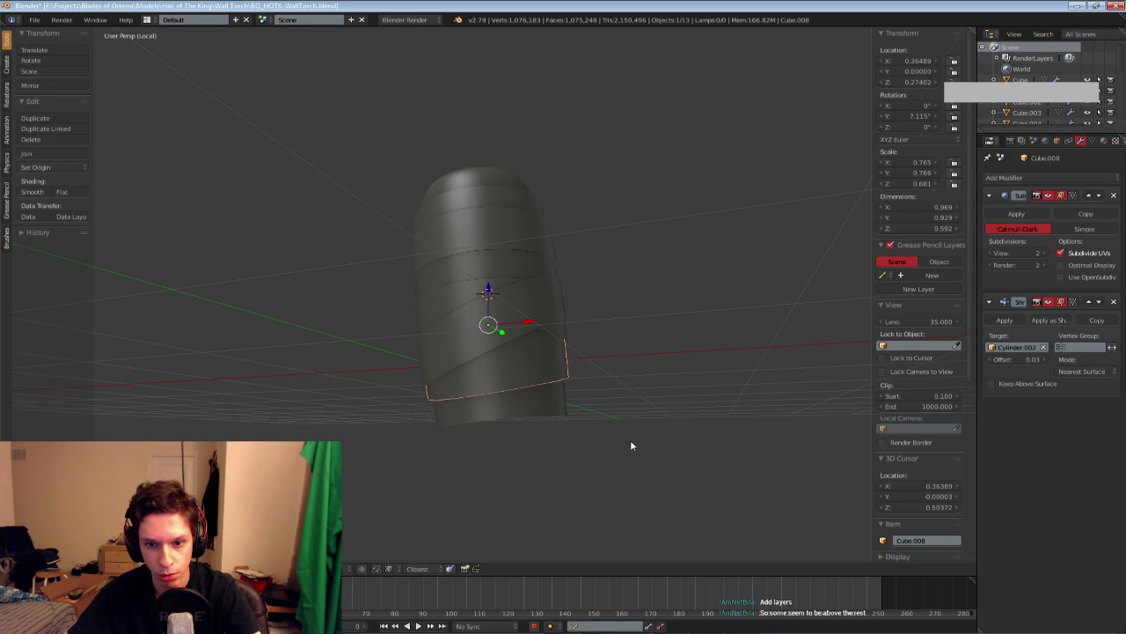
Reduce the Shrinkwrap offset of the bottom band Cube.008 to 0.02
click(992, 361)
middle_drag(607, 379, 736, 370)
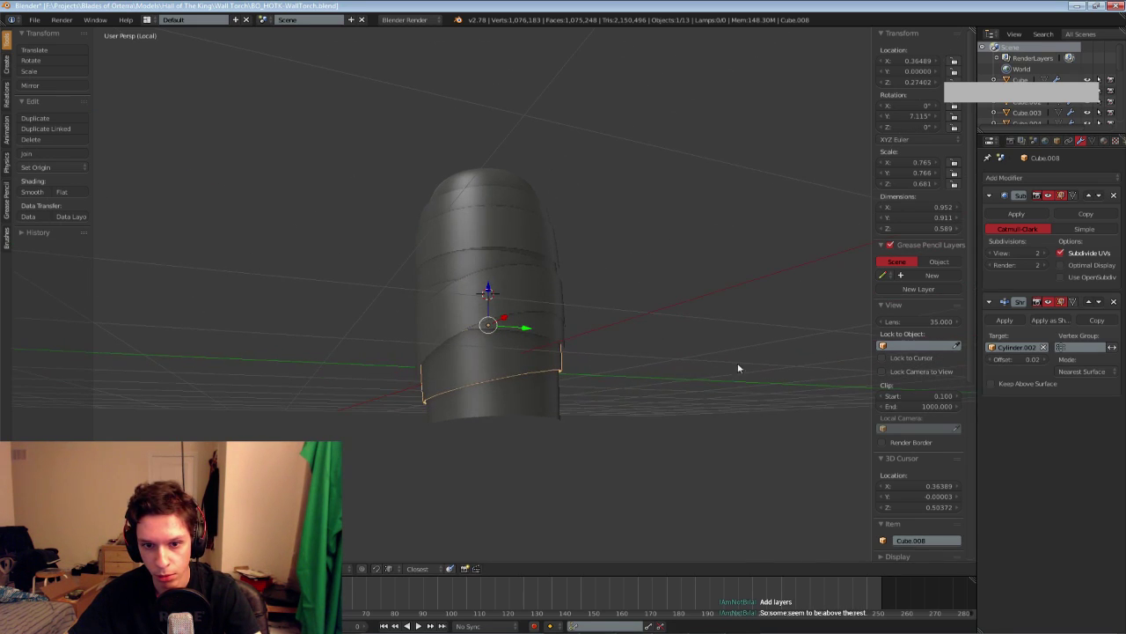
scroll(540, 352, down, 5)
middle_drag(520, 365, 511, 329)
scroll(511, 329, up, 5)
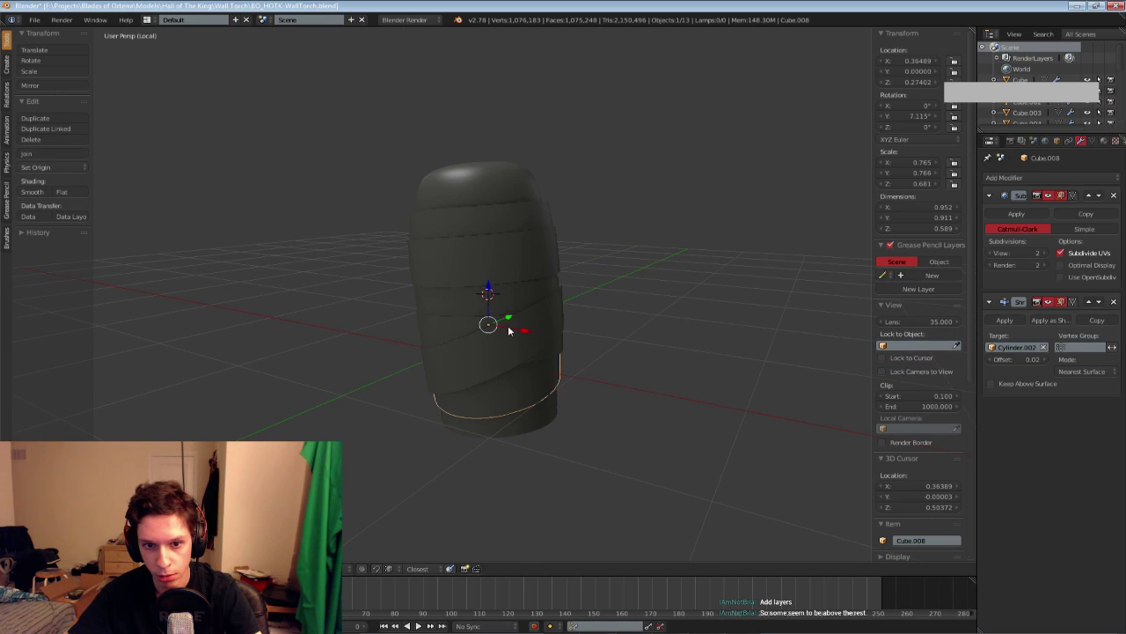
Examine how the bands overlap around the whole torch head, selecting individual bands in solid and wireframe display
key(z)
right_click(418, 340)
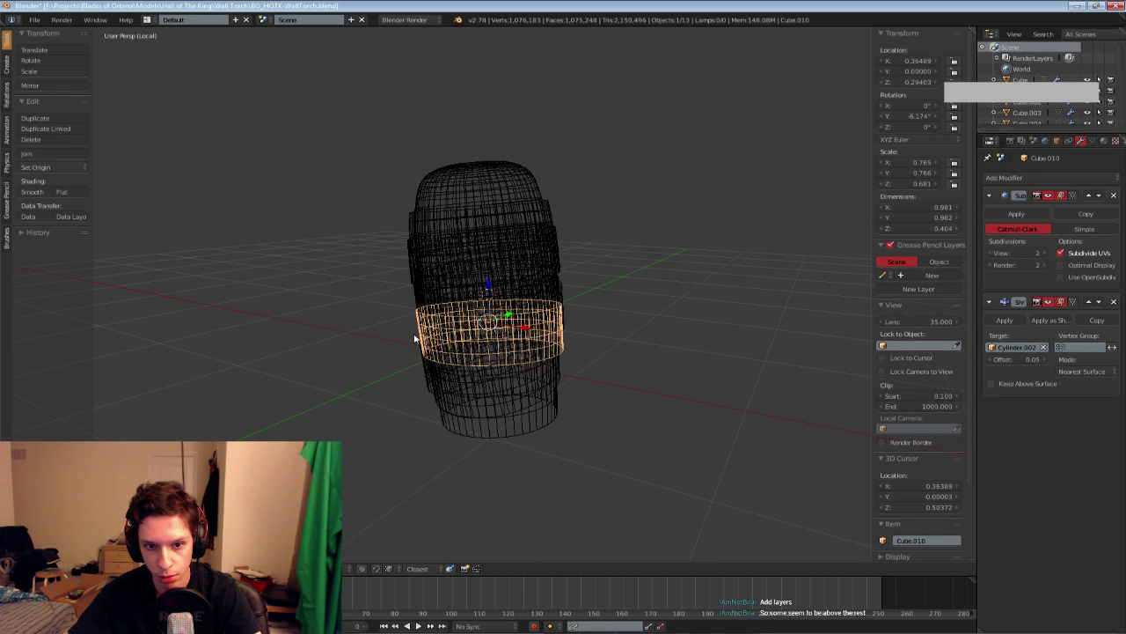
key(z)
right_click(447, 308)
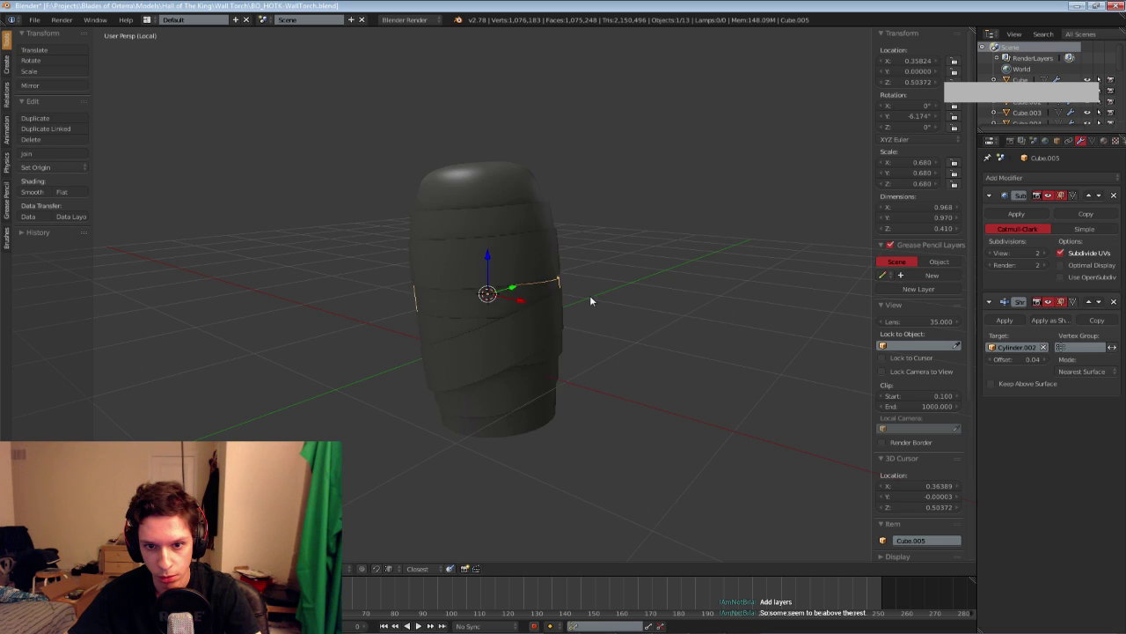
scroll(590, 295, up, 2)
right_click(587, 257)
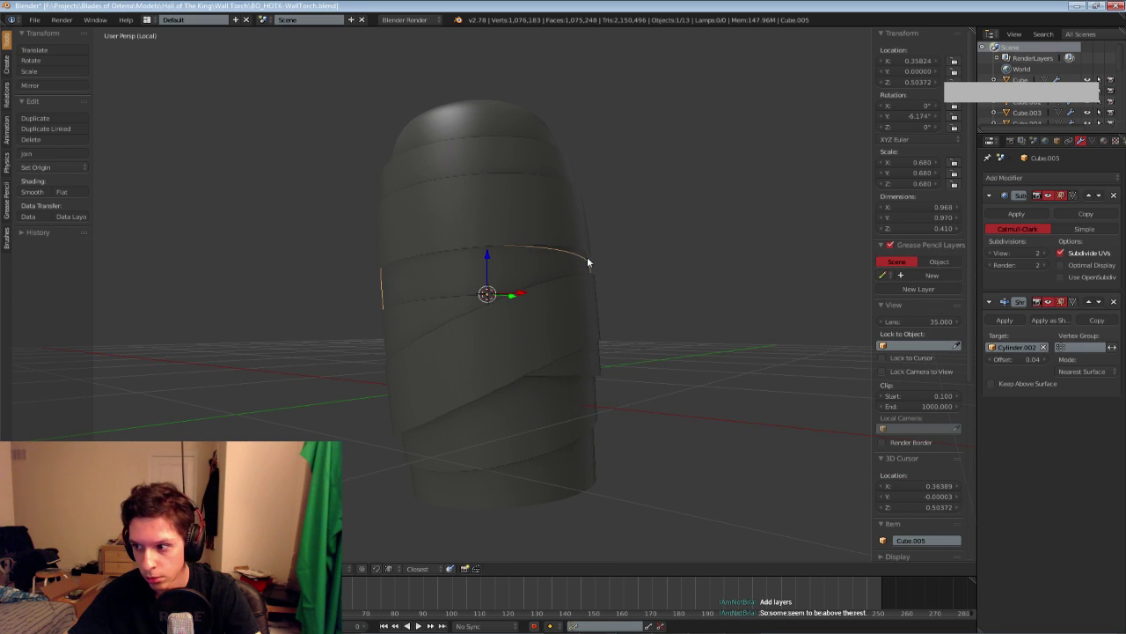
mouse_move(588, 256)
middle_down()
mouse_move(537, 257)
mouse_move(580, 261)
middle_up()
right_click(580, 258)
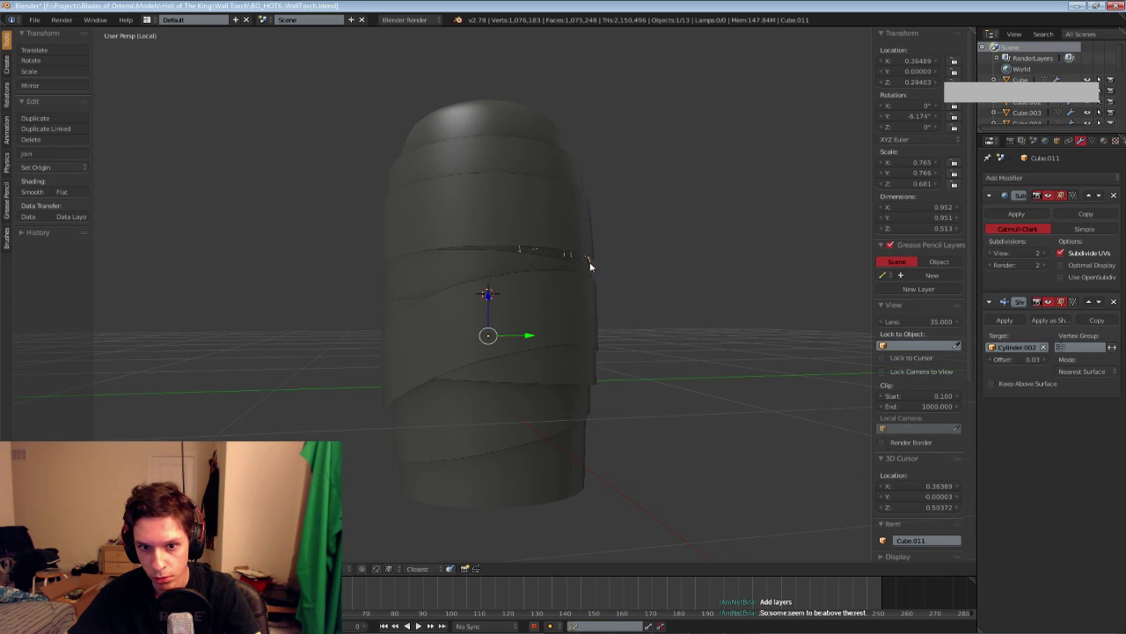
scroll(572, 299, down, 5)
middle_drag(555, 327, 427, 300)
scroll(493, 326, up, 4)
key(z)
key(z)
scroll(507, 324, down, 3)
scroll(405, 326, up, 5)
scroll(405, 326, down, 6)
scroll(431, 308, up, 4)
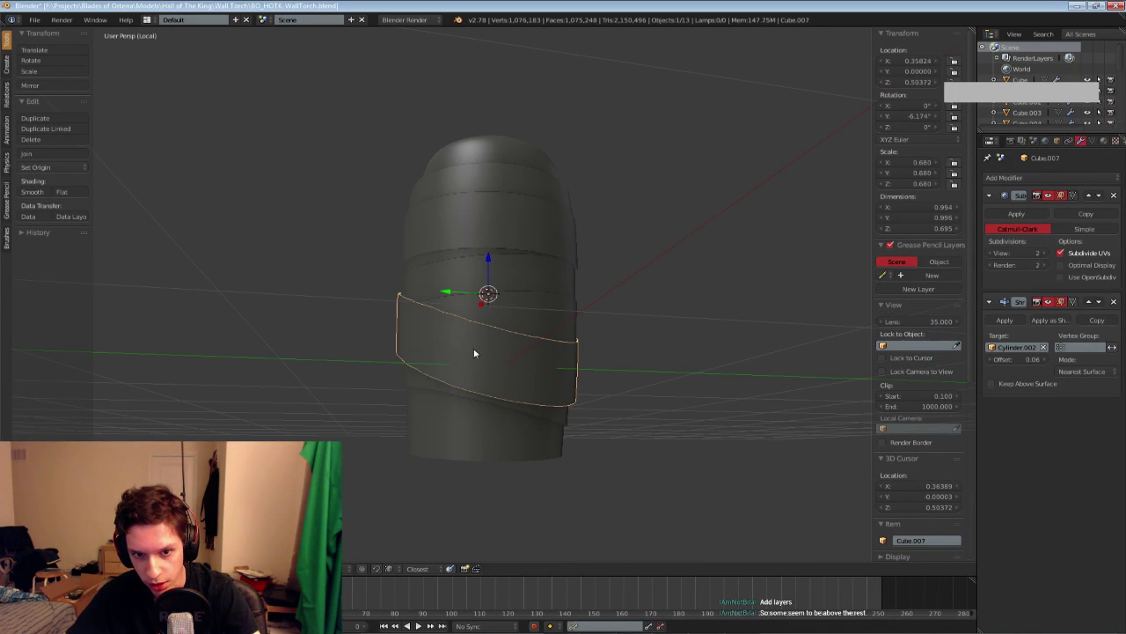
Apply the Shrinkwrap modifiers of the lower bands Cube.007, Cube.008 and Cube.010
right_click(482, 362)
right_click(451, 380)
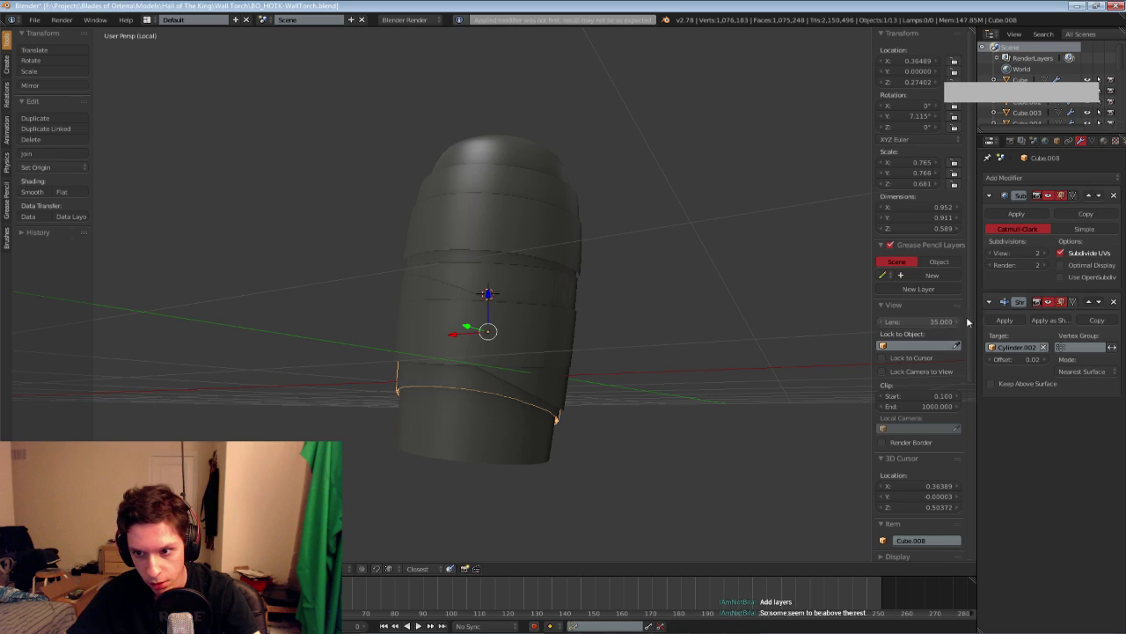
click(1004, 320)
right_click(555, 331)
click(1002, 319)
click(1003, 320)
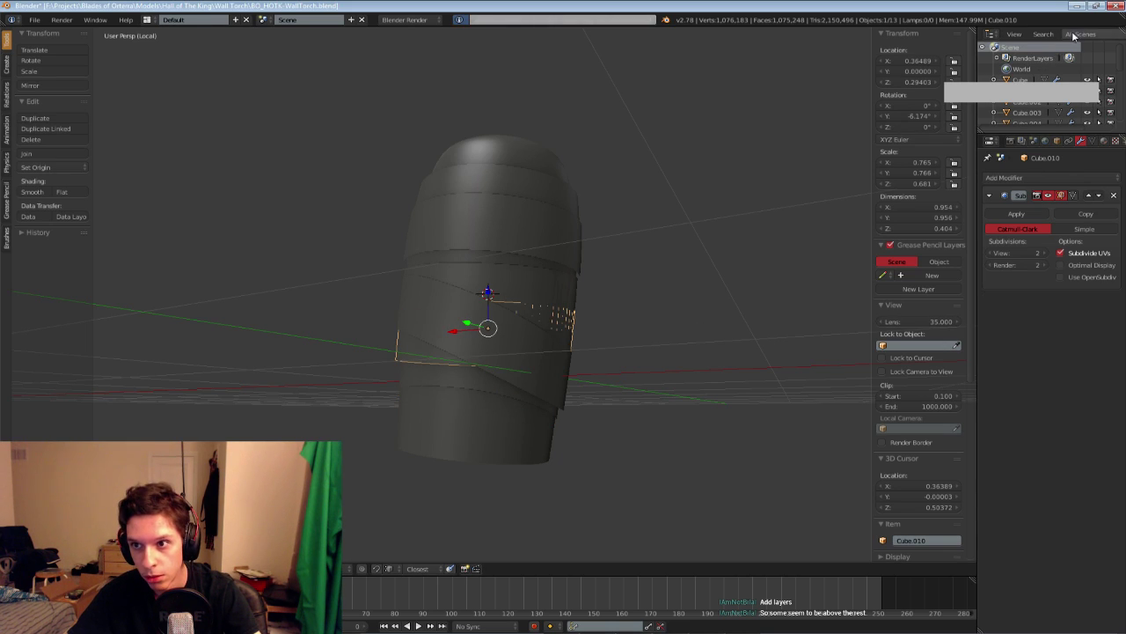
Limit the outliner to Visible Layers and apply the Shrinkwrap modifiers of bands Cube.005 and Cube.009
click(1076, 33)
click(1067, 72)
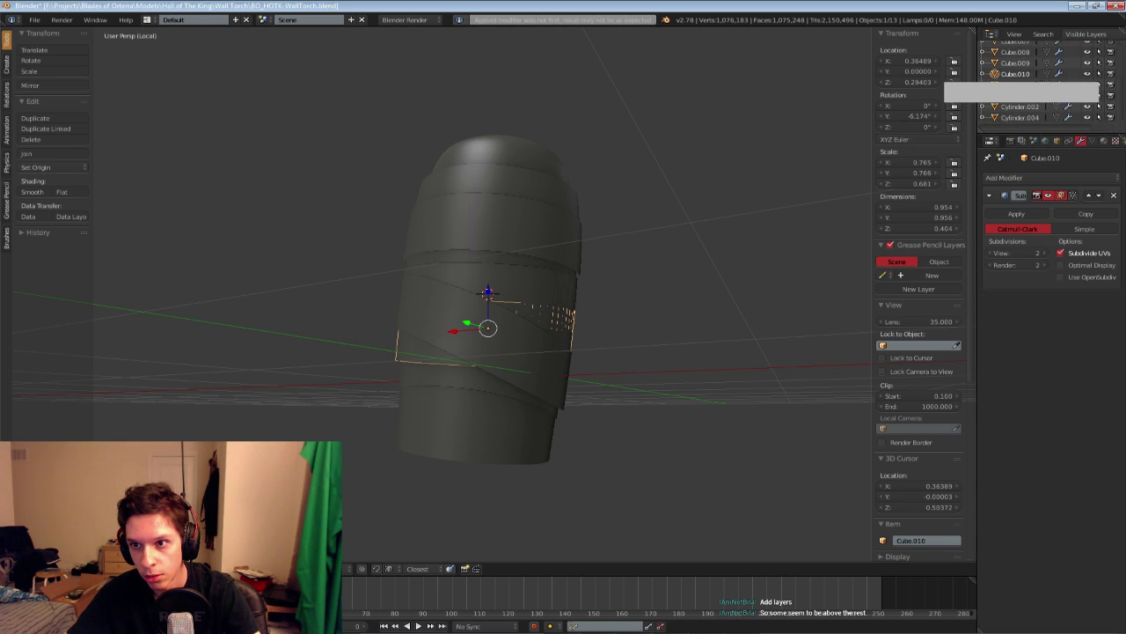
right_click(543, 274)
click(1004, 320)
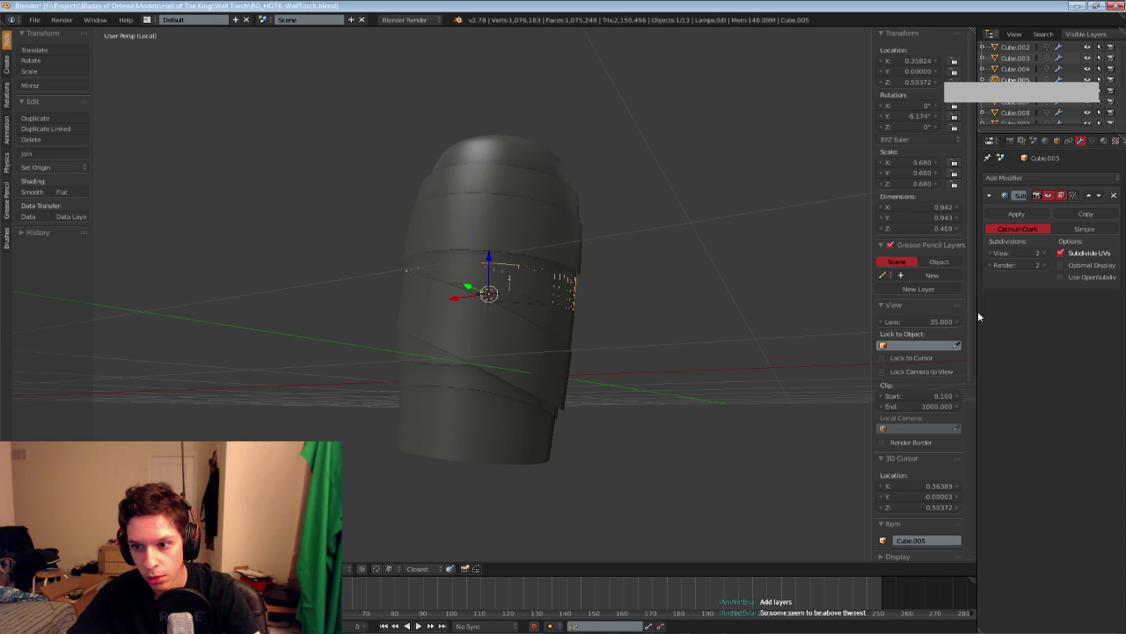
right_click(564, 242)
click(1005, 321)
Apply the Shrinkwrap modifiers of the top band Cube.006 and the duplicated band Cube.011
right_click(572, 193)
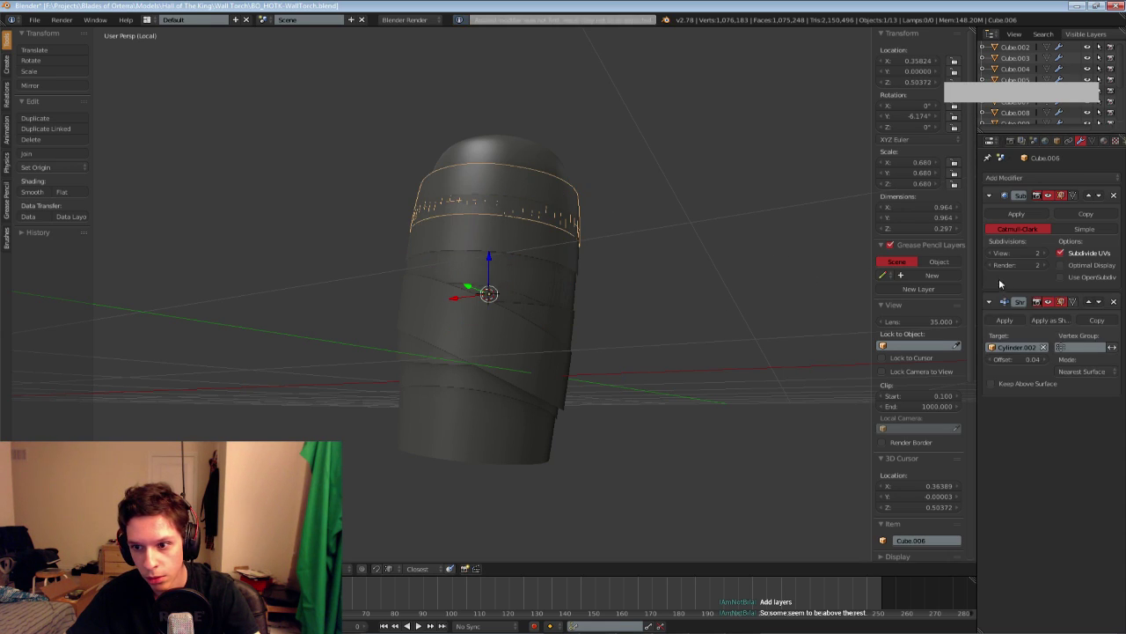
click(1002, 320)
right_click(534, 252)
right_click(541, 280)
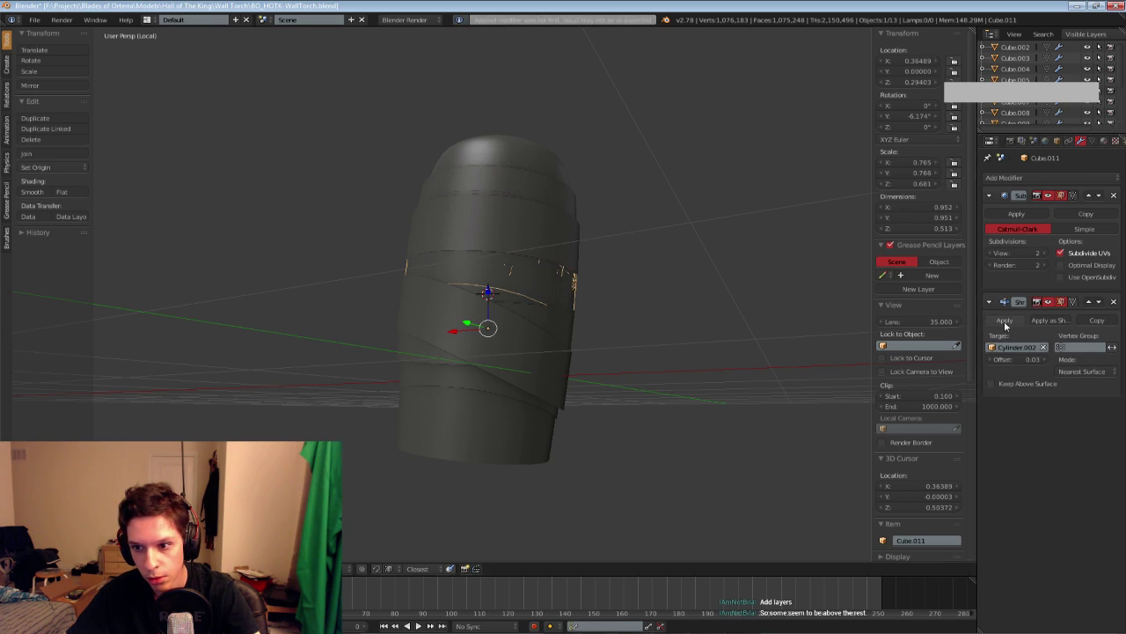
click(1004, 320)
Check the bands one by one for any Shrinkwrap modifier that still needs applying
right_click(518, 319)
right_click(526, 263)
right_click(528, 263)
right_click(553, 297)
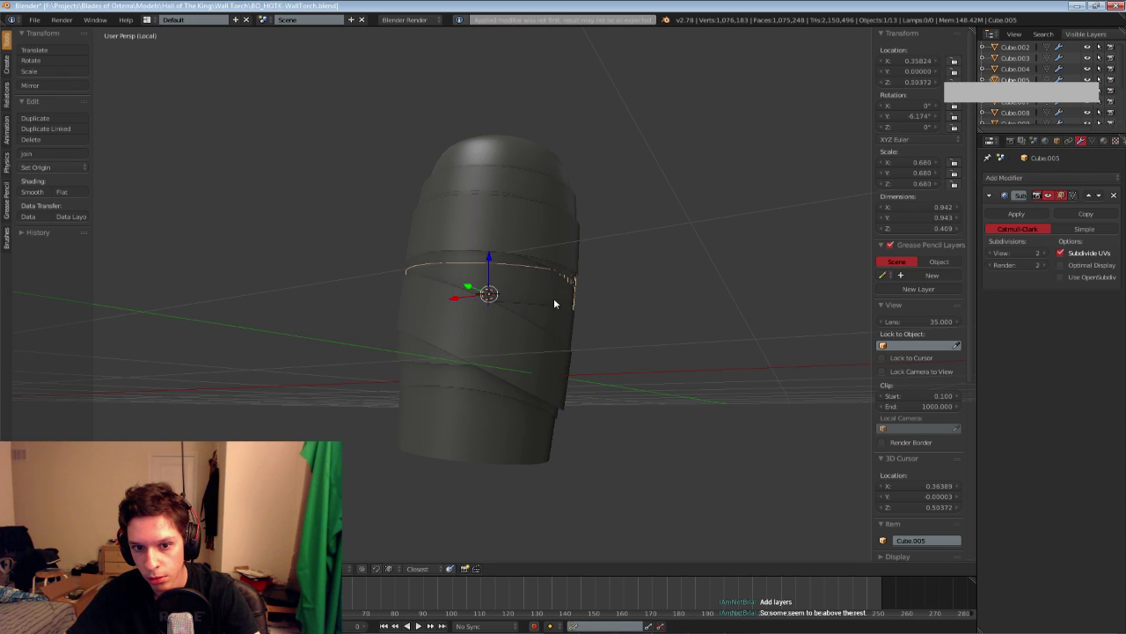
right_click(553, 356)
right_click(474, 354)
right_click(445, 387)
right_click(535, 329)
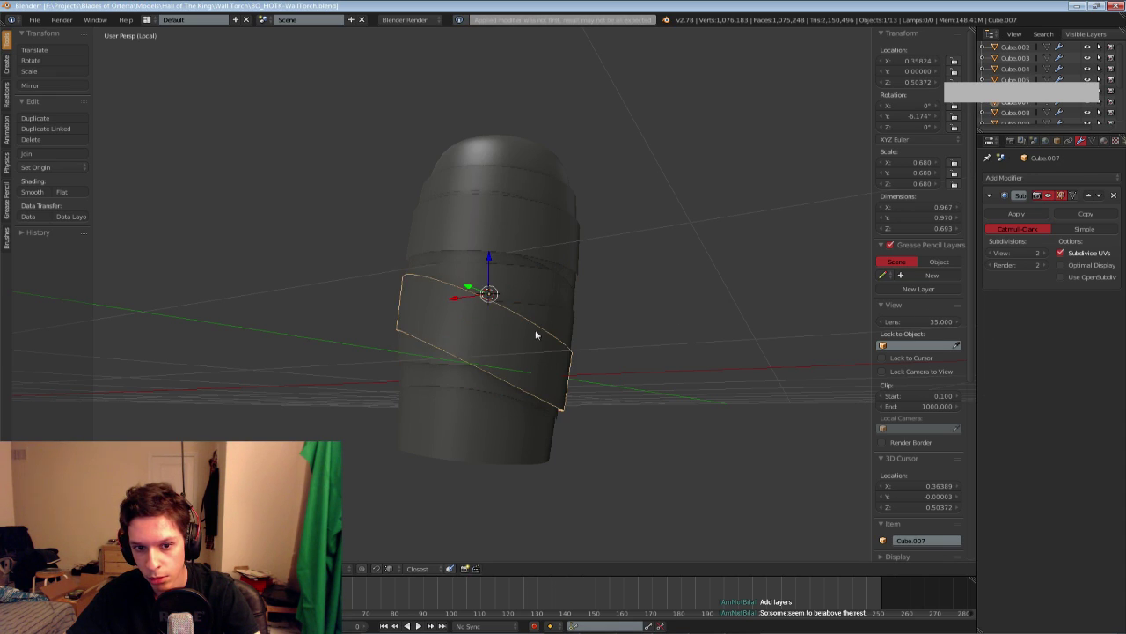
right_click(573, 280)
right_click(536, 174)
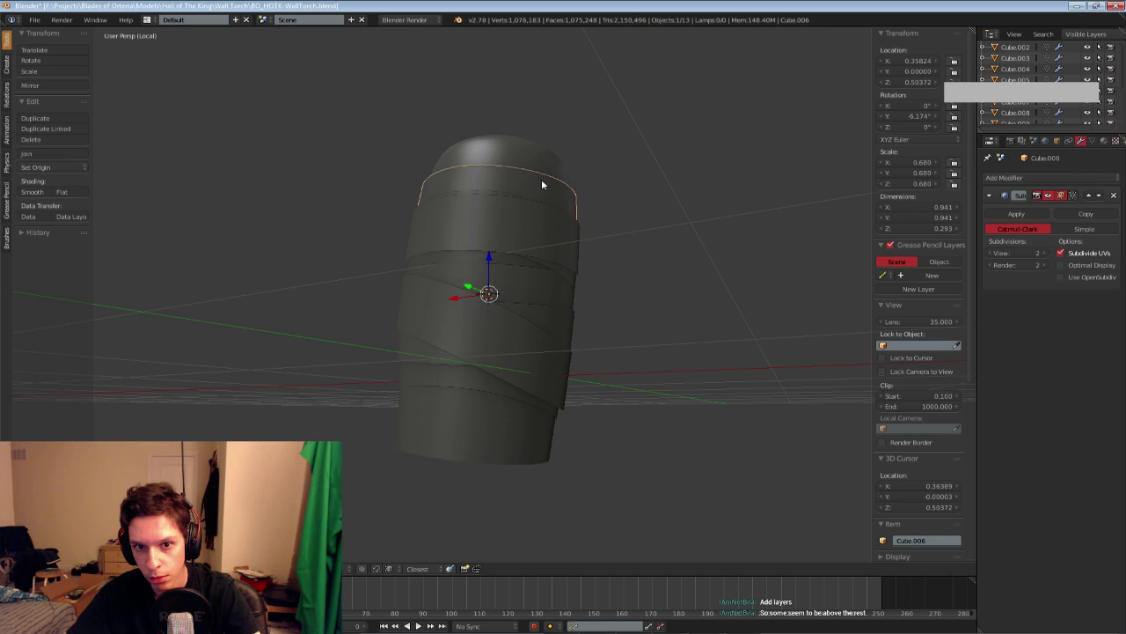
Apply the Shrinkwrap modifier of band Cube.004 and enlarge the band to a scale of about 0.692
right_click(533, 225)
click(1004, 321)
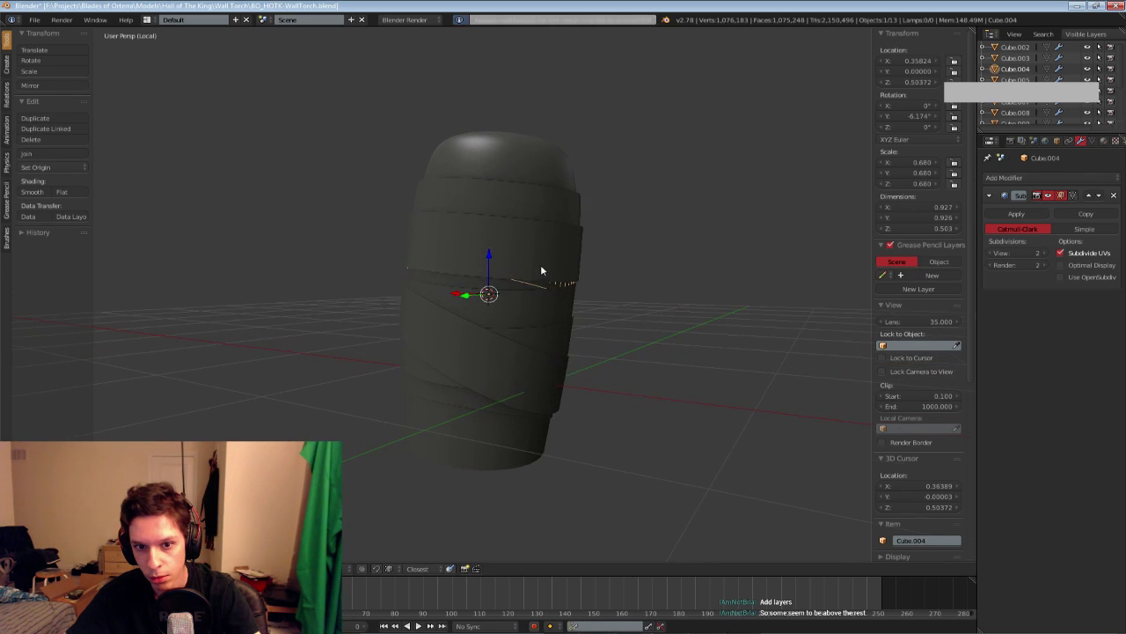
key(s)
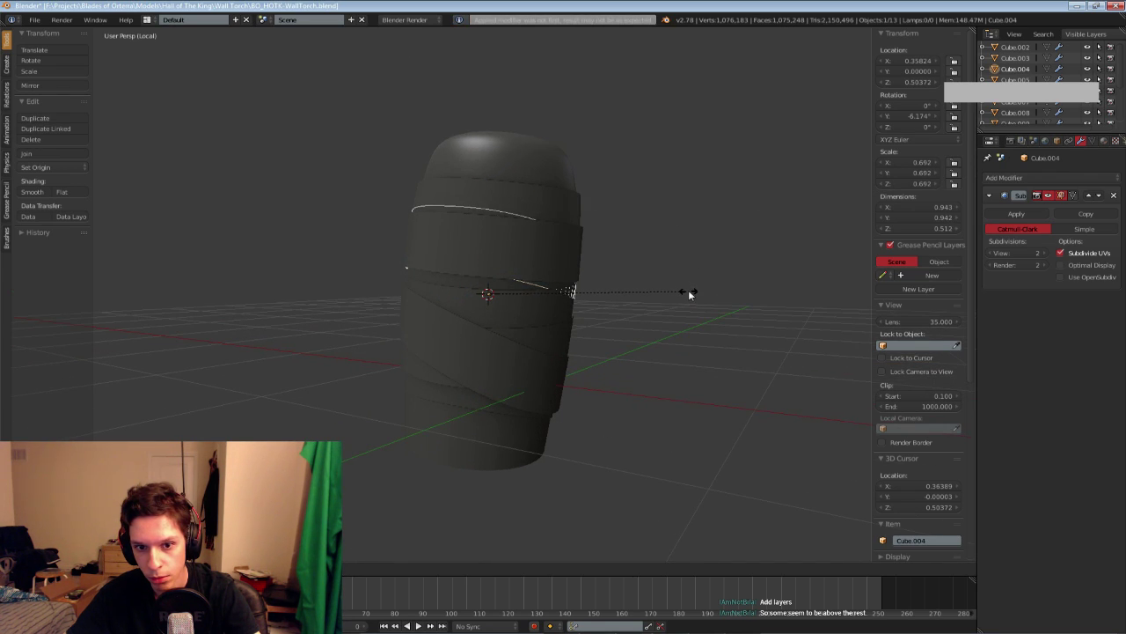
click(688, 293)
Identify the duplicate head cylinder Cylinder.002 used as the Shrinkwrap target and delete it
right_click(533, 290)
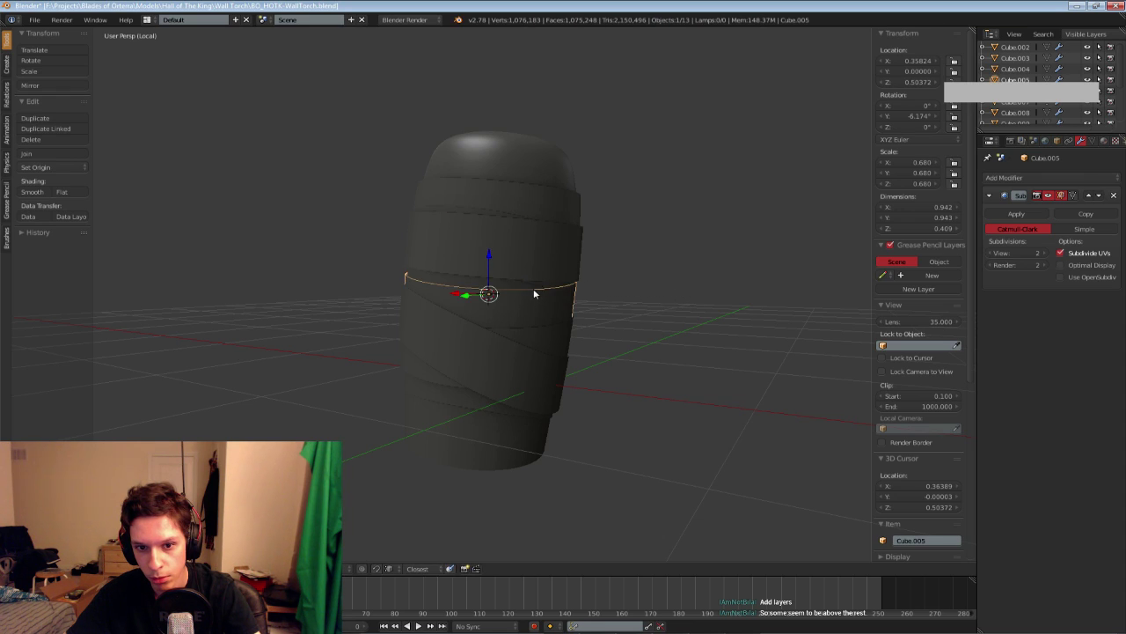
middle_drag(534, 290, 489, 293)
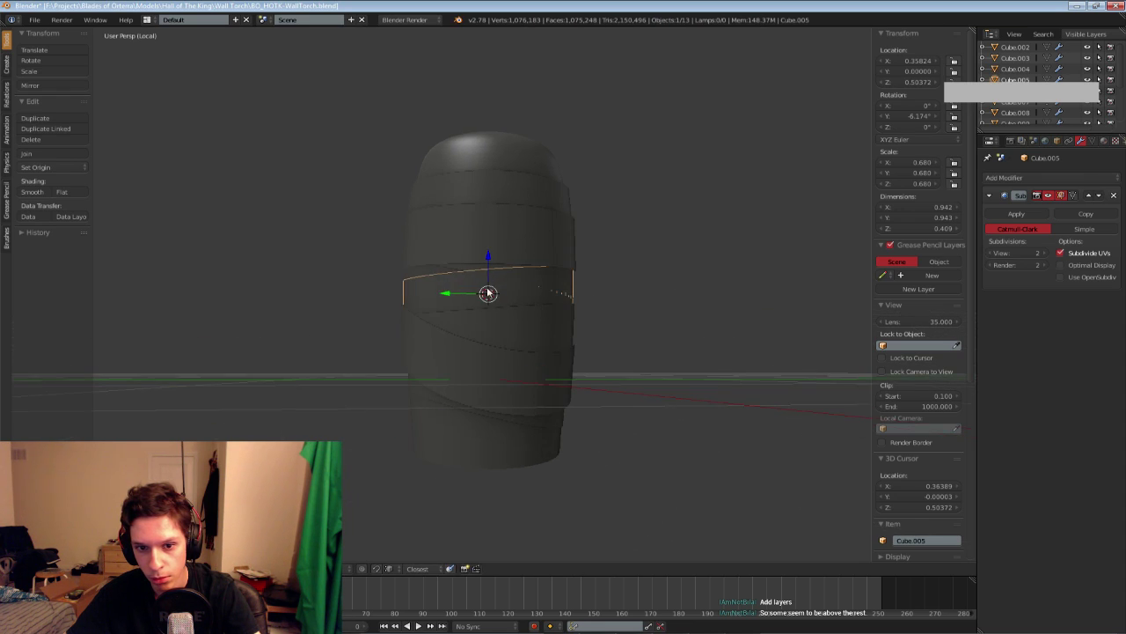
right_click(435, 270)
right_click(444, 195)
right_click(471, 148)
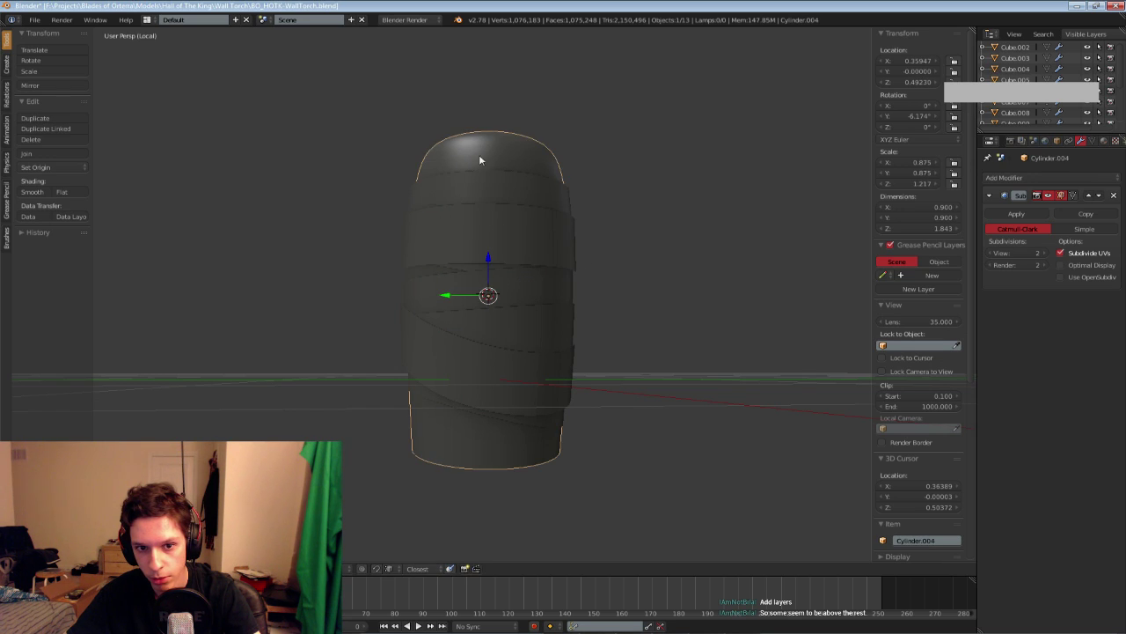
right_click(476, 155)
right_click(468, 155)
key(g)
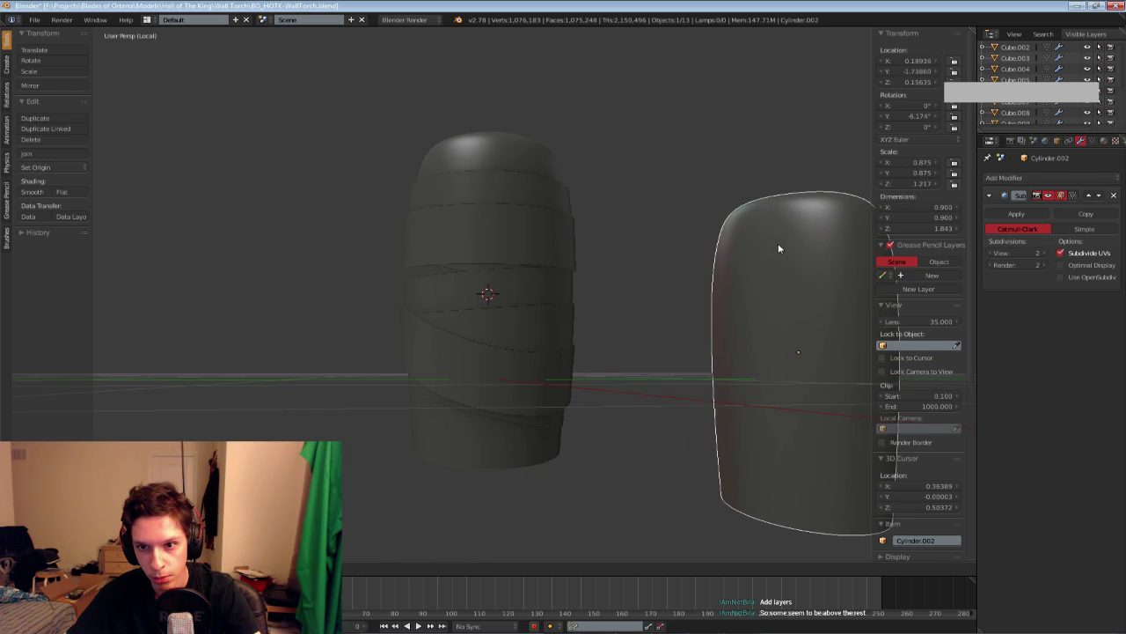
right_click(778, 242)
key(x)
click(730, 240)
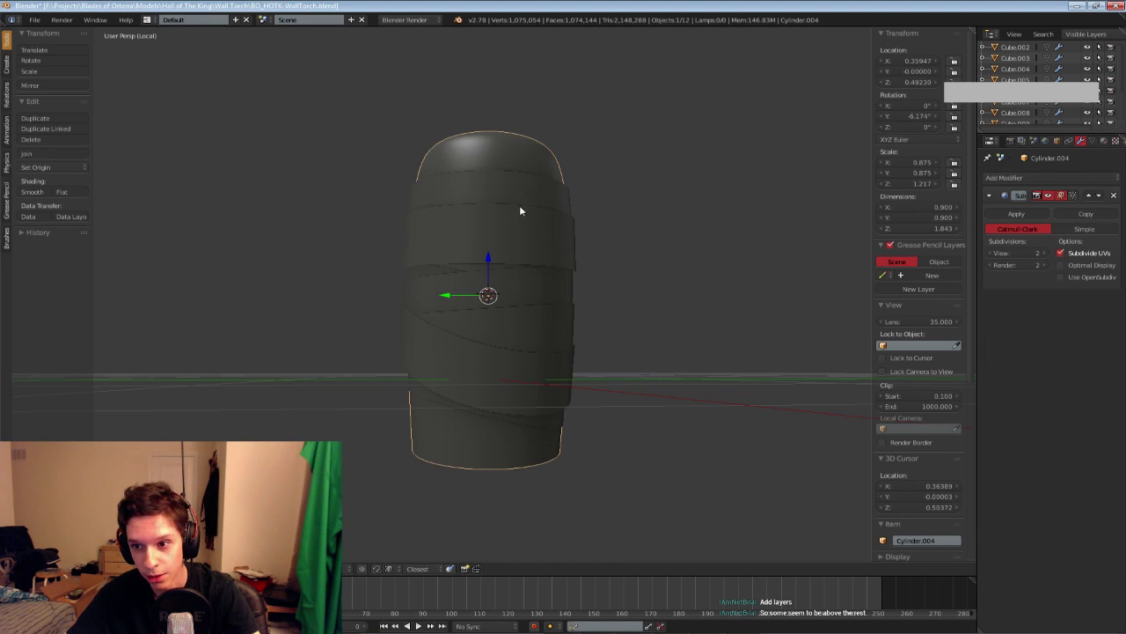
Try to move band Cube.009 off the torch head
right_click(515, 236)
key(g)
right_click(694, 245)
right_click(535, 242)
key(g)
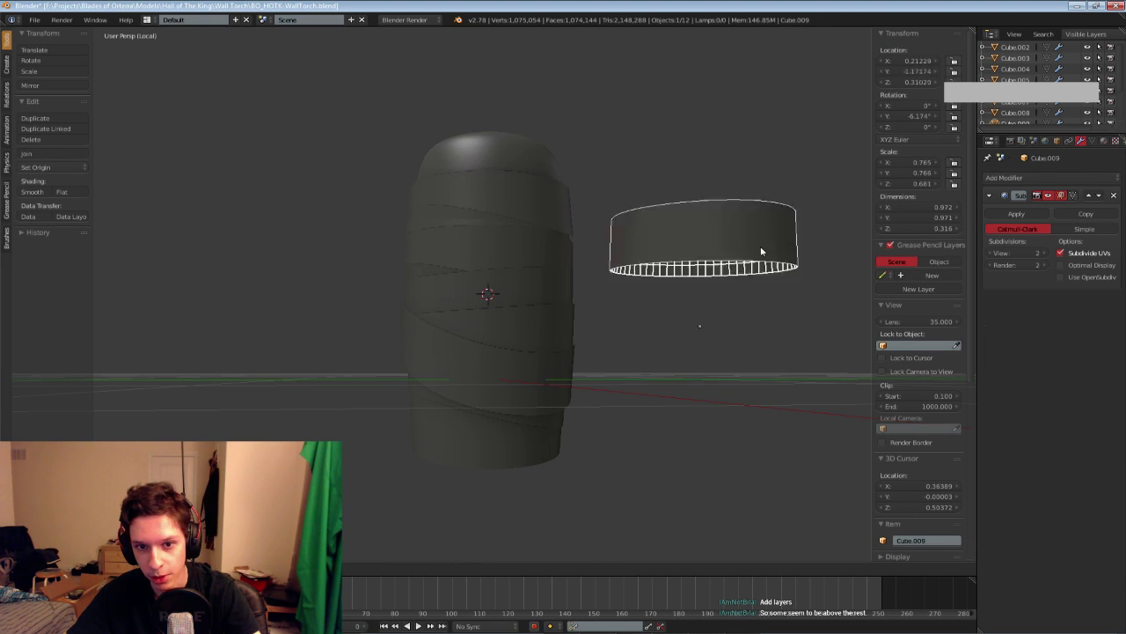
right_click(730, 312)
Check the overlapping bands one by one in wireframe for leftover modifiers
key(z)
right_click(425, 232)
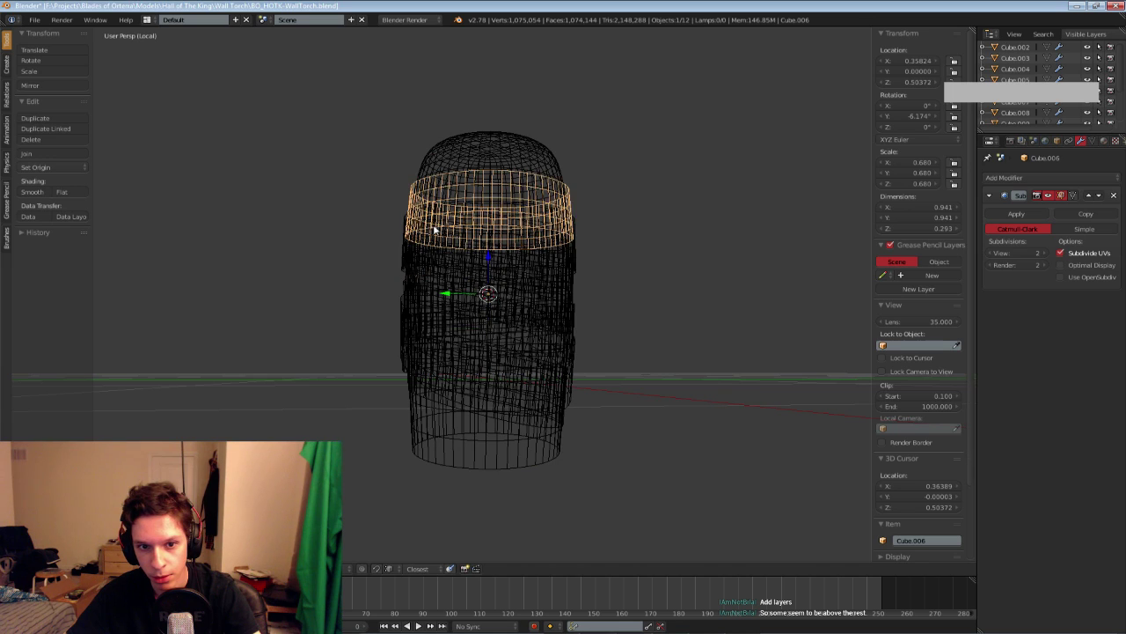
right_click(425, 232)
right_click(417, 264)
right_click(413, 286)
right_click(407, 313)
right_click(403, 335)
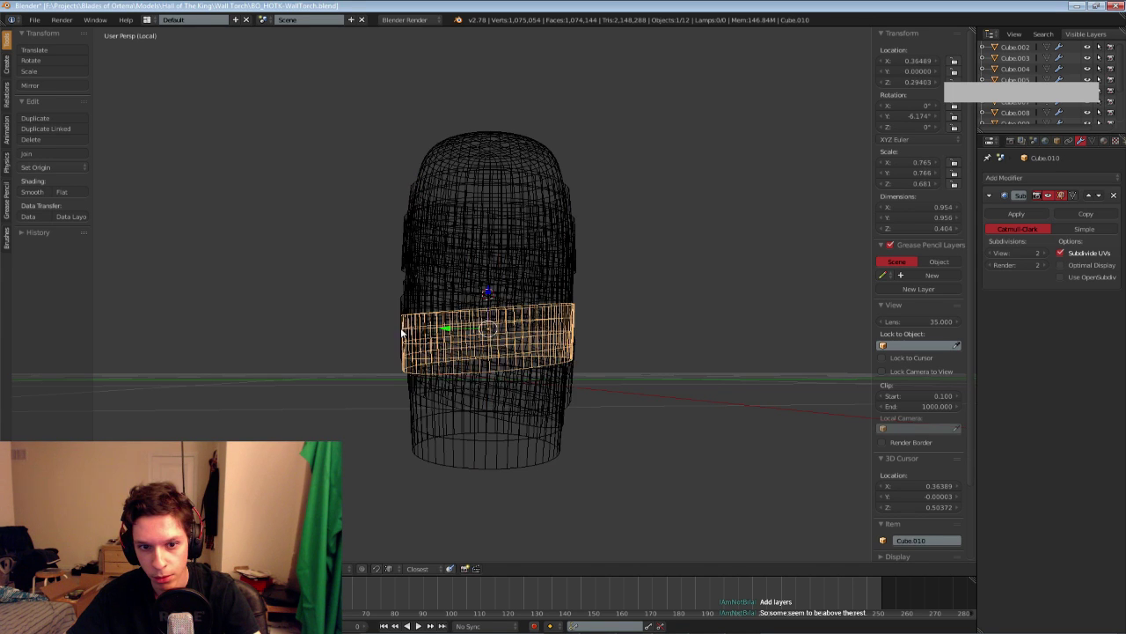
right_click(402, 356)
right_click(402, 374)
right_click(406, 378)
right_click(404, 315)
right_click(405, 264)
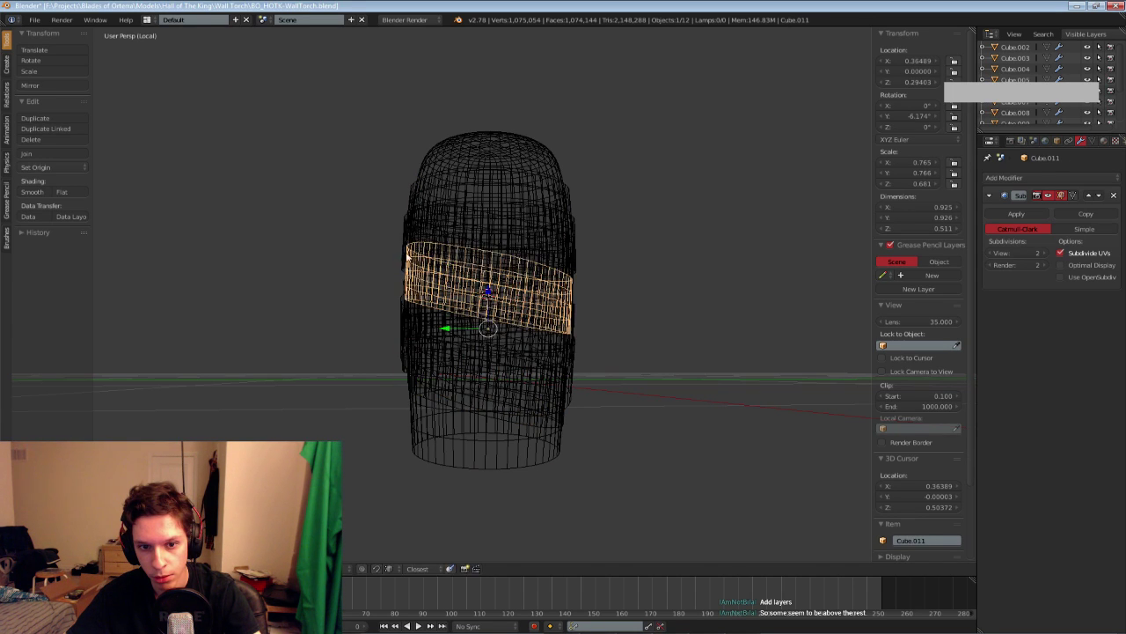
right_click(410, 186)
right_click(413, 233)
right_click(408, 264)
right_drag(408, 290, 407, 312)
right_click(406, 326)
right_click(398, 364)
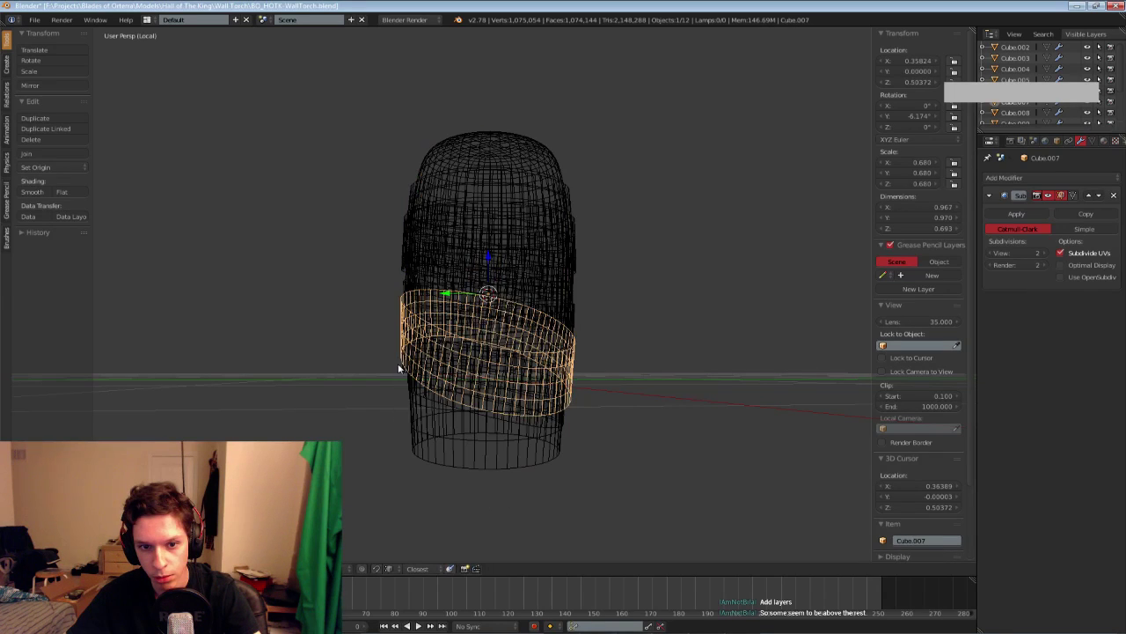
right_click(400, 369)
Check the modifiers of every listed object, from Cube.002 through Cylinder.004
click(1015, 51)
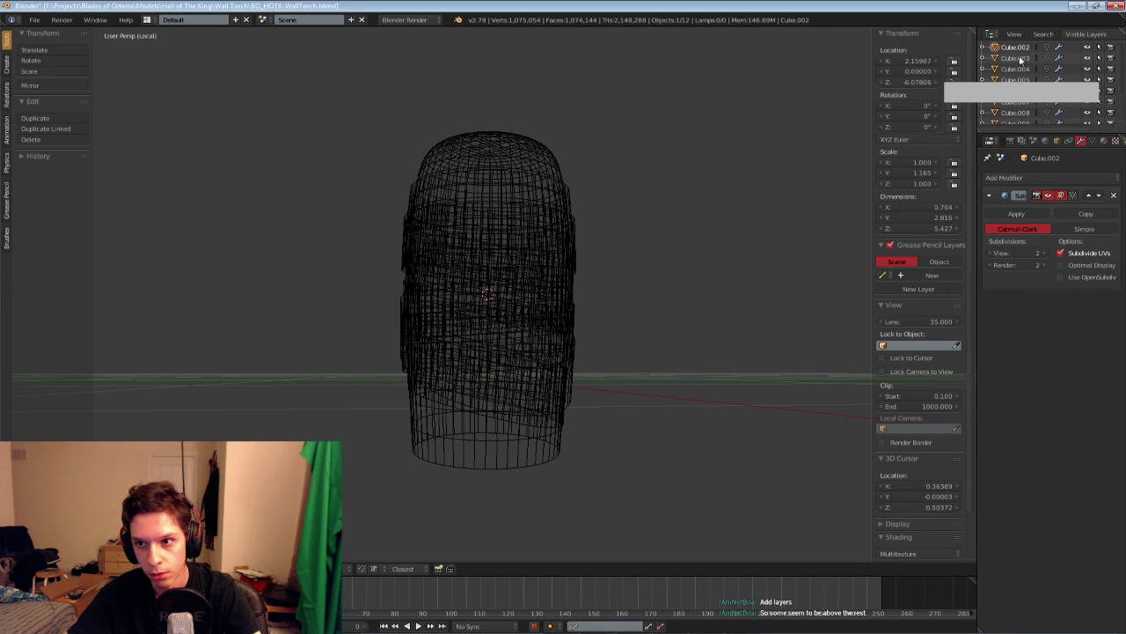
click(1017, 58)
click(1018, 66)
click(1016, 58)
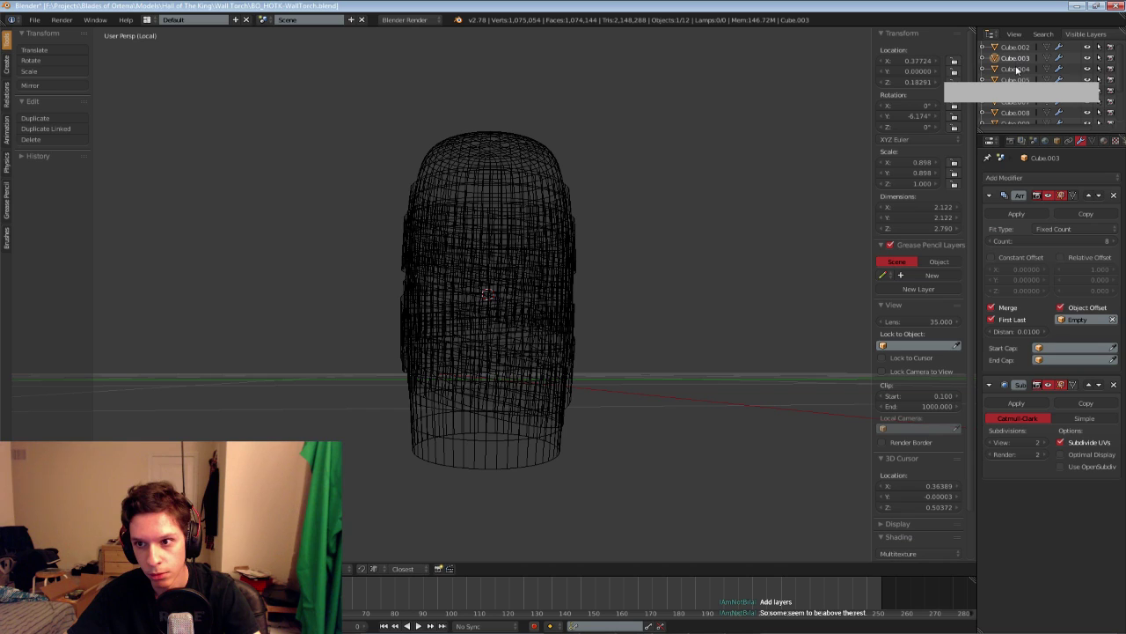
click(1016, 69)
click(1014, 79)
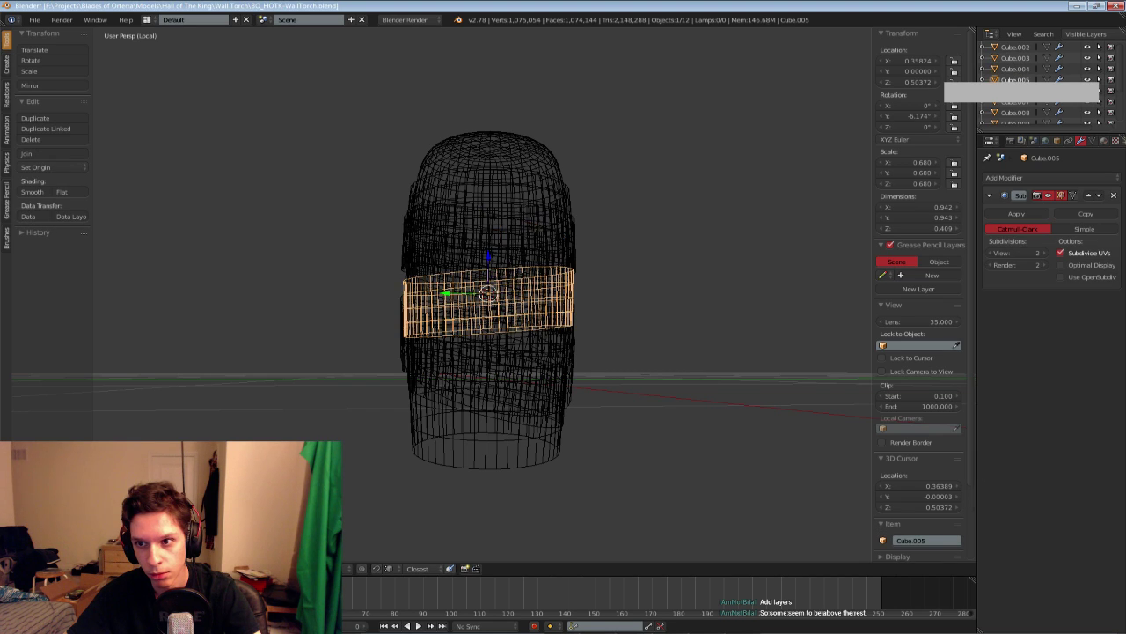
click(1015, 91)
click(1016, 102)
scroll(1015, 102, down, 1)
click(1013, 94)
click(1012, 105)
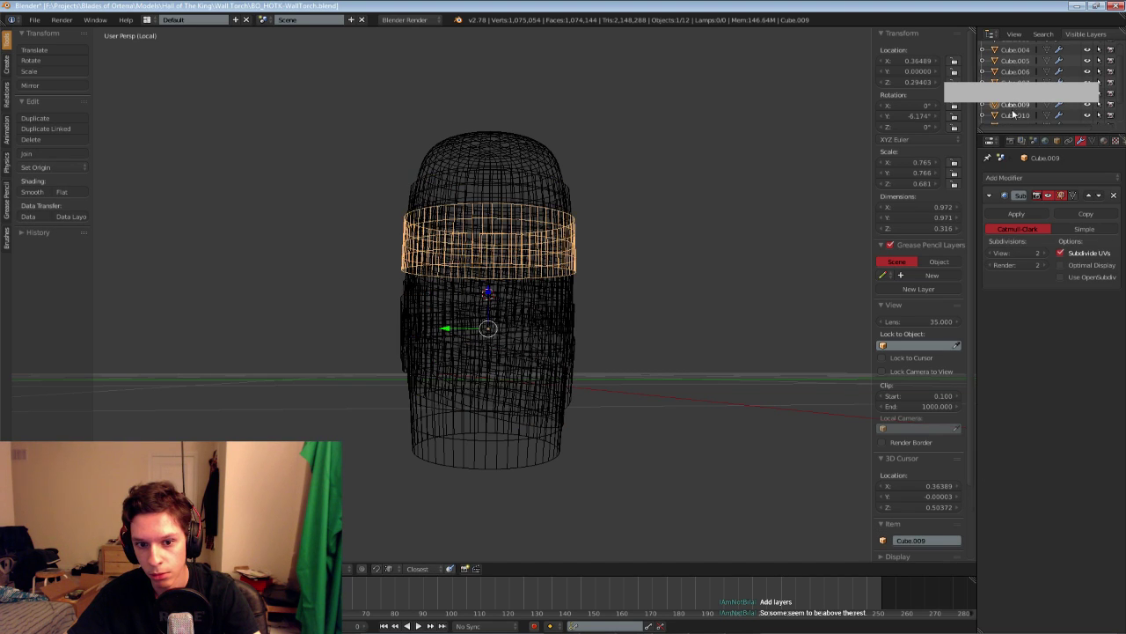
click(1013, 115)
scroll(1013, 120, down, 2)
click(1012, 110)
click(1015, 118)
scroll(1015, 118, down, 1)
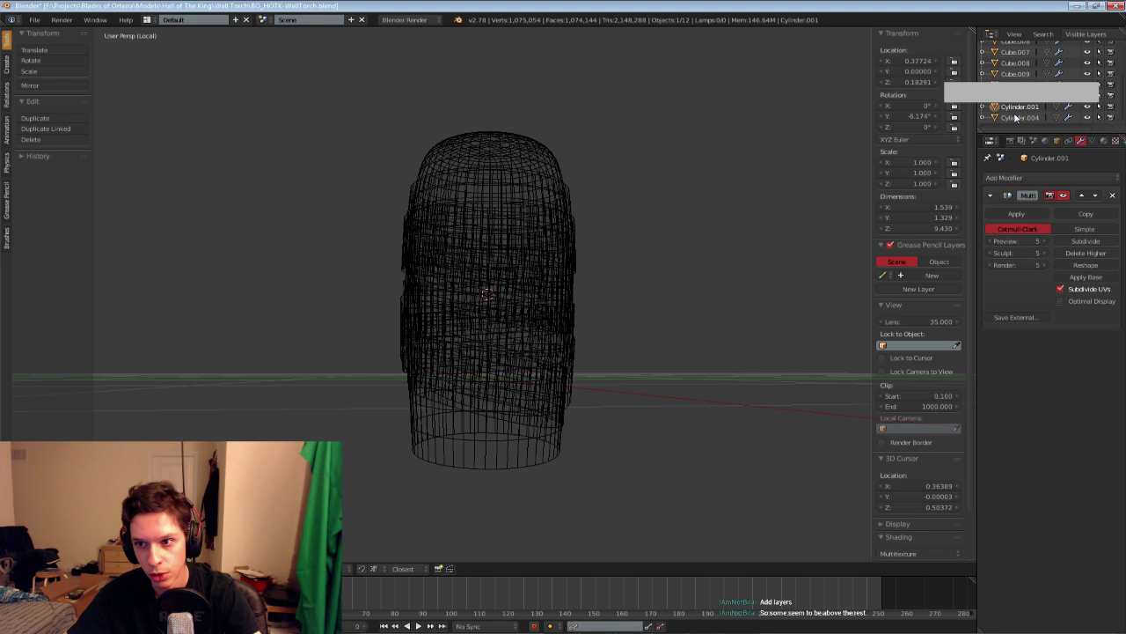
click(1018, 117)
Join all the cloth bands into one object, with Cube.009 as the active band and the head cylinder left out
middle_drag(627, 191, 626, 199)
key(z)
scroll(626, 203, up, 1)
right_click(384, 245)
scroll(469, 185, down, 2)
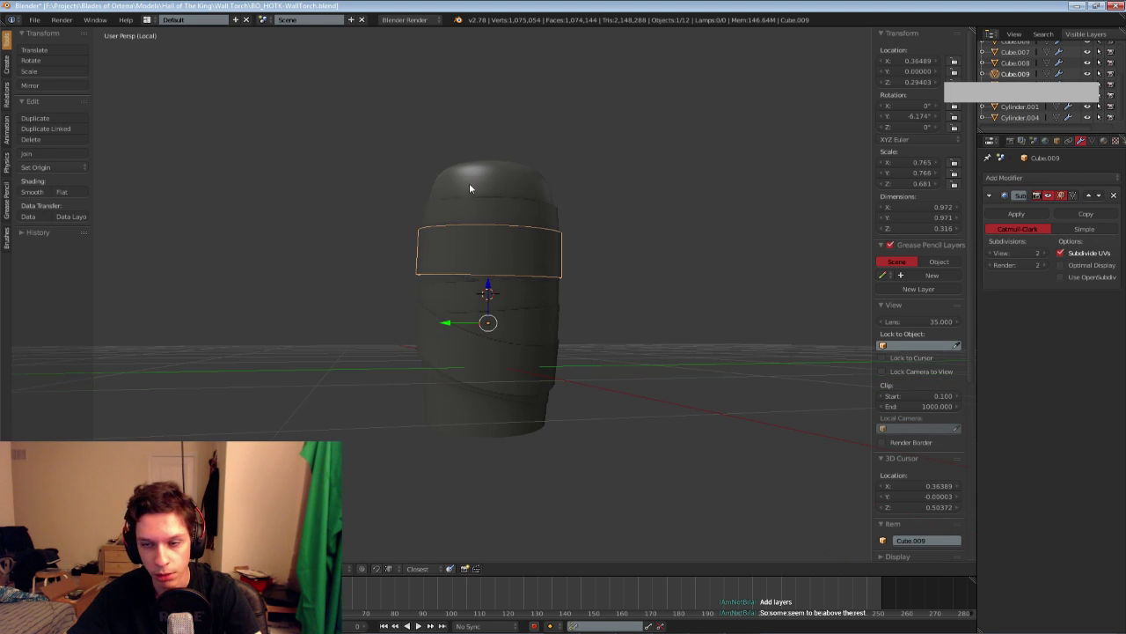
key(z)
mouse_move(480, 214)
middle_down()
mouse_move(550, 234)
mouse_move(566, 207)
middle_up()
key(b)
drag(388, 154, 664, 482)
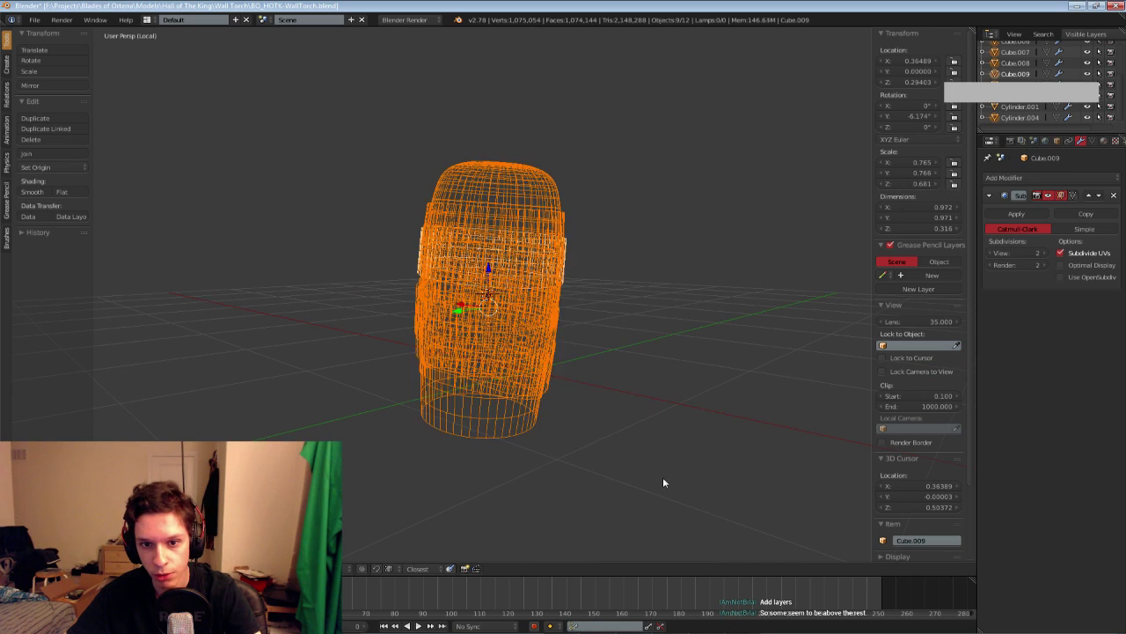
shift+right_click(501, 202)
key(z)
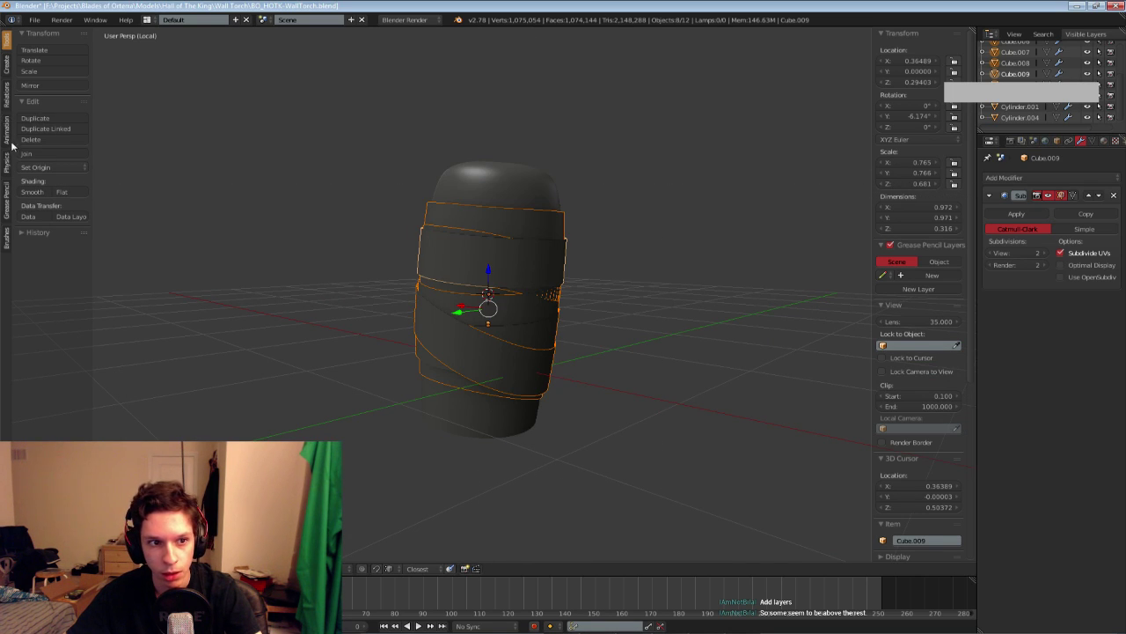
click(31, 153)
Select all open border loops of the joined bands, using the top loop and Select Similar by Amount of Faces Around an Edge
key(Tab)
key(a)
key(a)
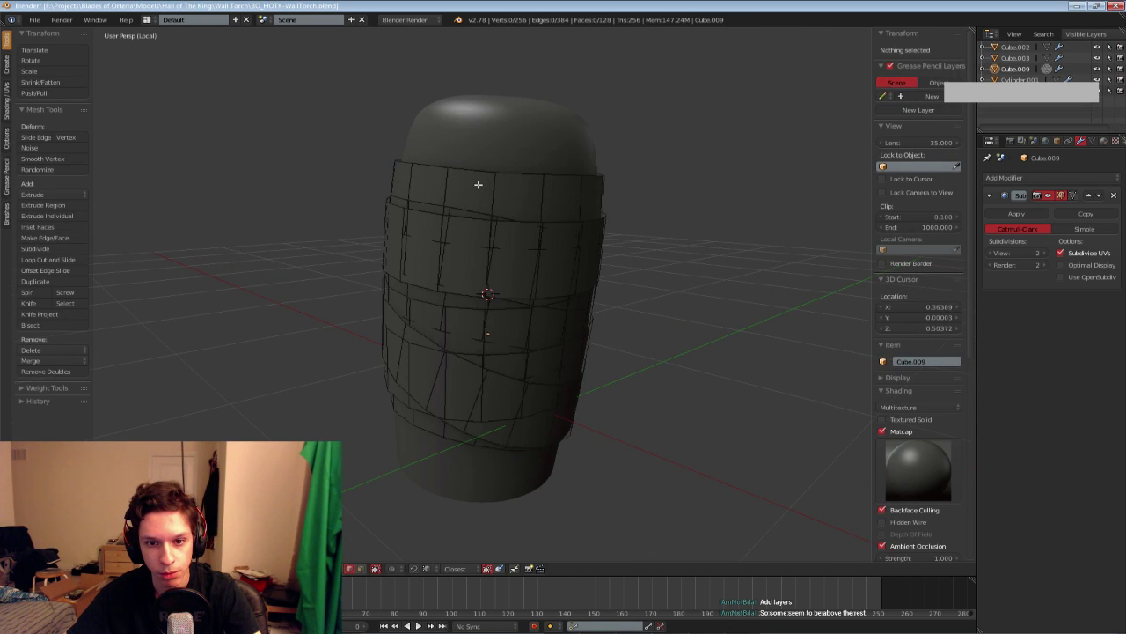
key(z)
alt+right_click(477, 176)
key(z)
key(space)
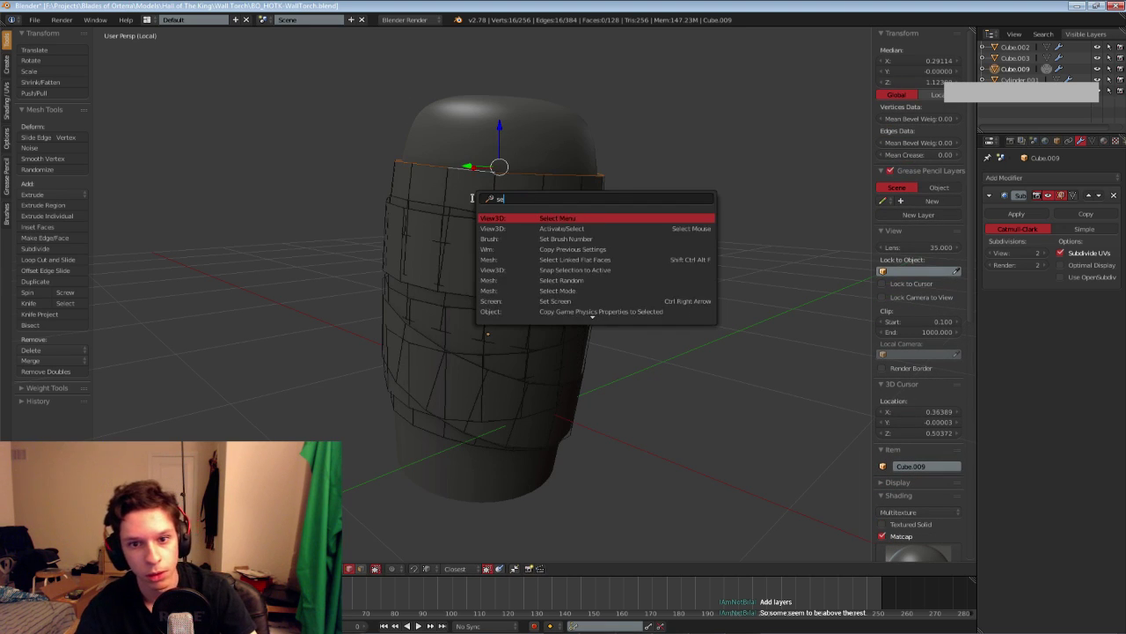
text(select similar)
key(Down)
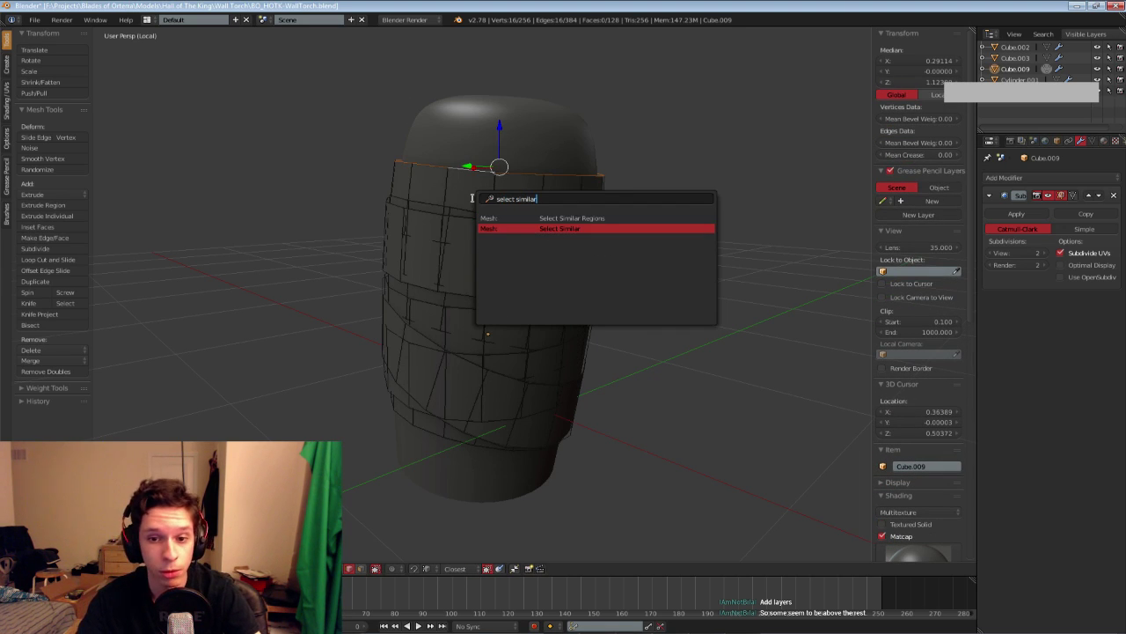
key(Return)
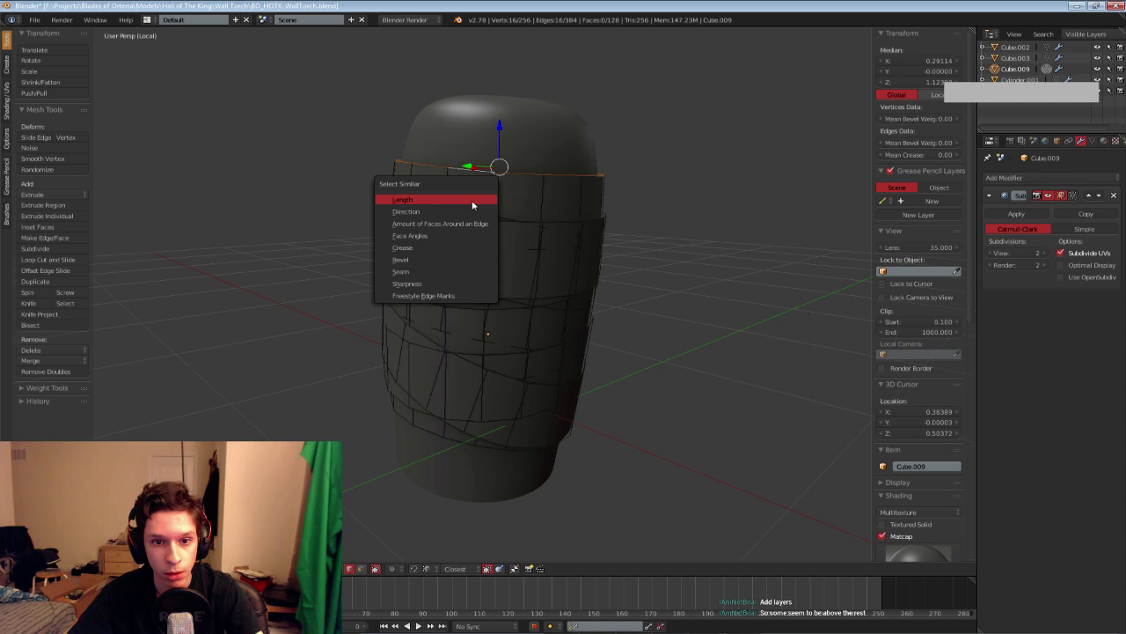
click(465, 222)
key(z)
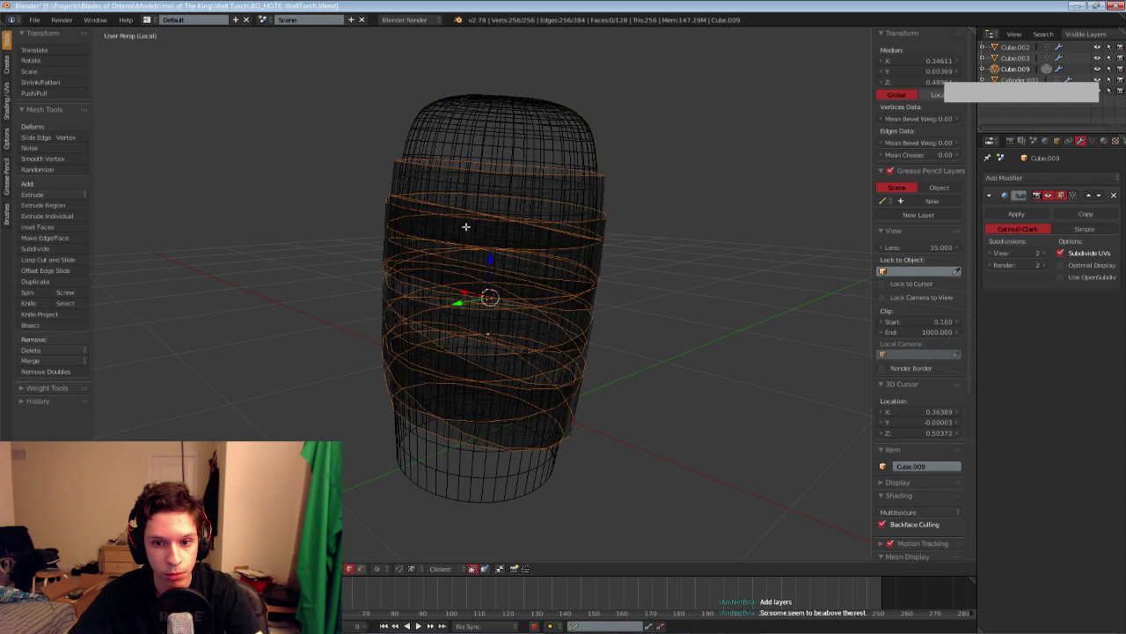
middle_drag(465, 226, 451, 244)
key(z)
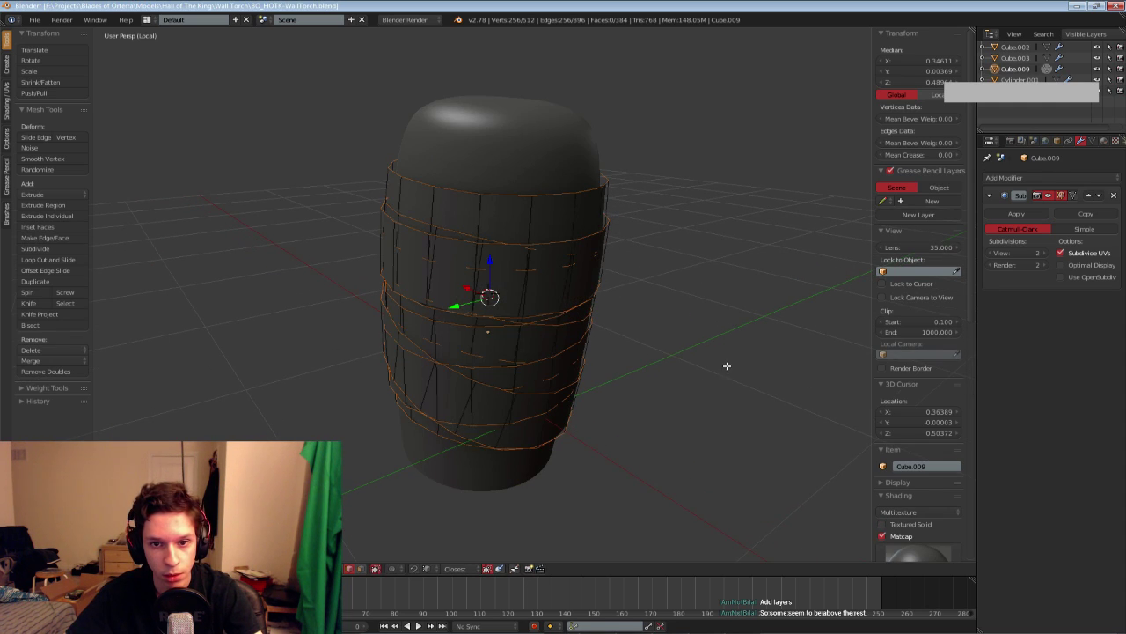
Extrude the bands' border loops twice, scaling each extrusion slightly inward, and return to Object Mode to check the rounded edges
key(e)
key(s)
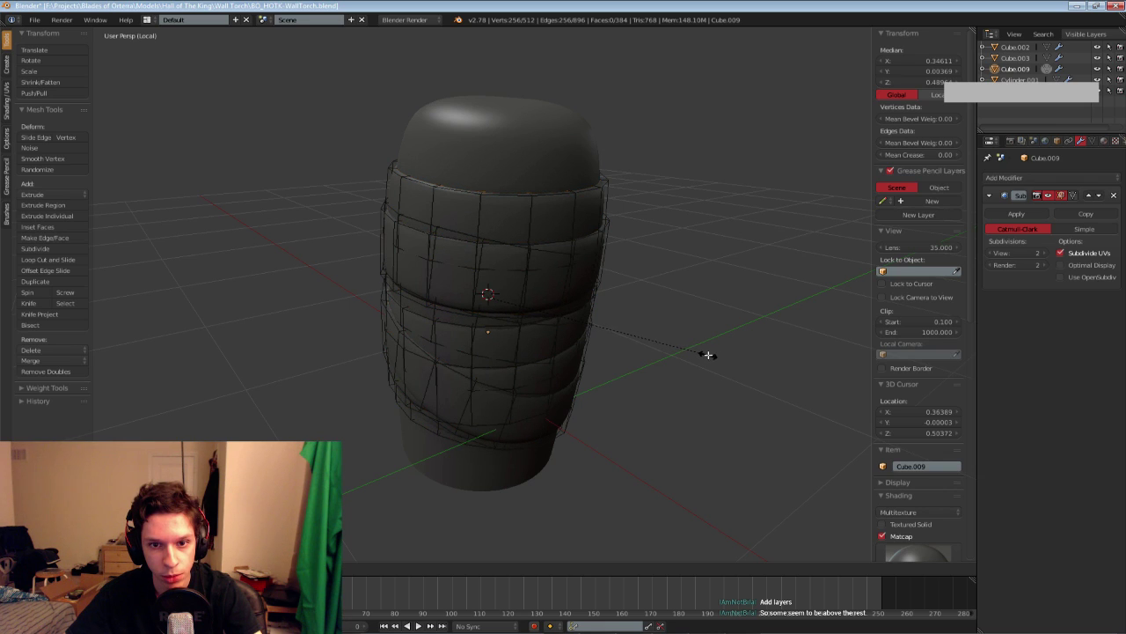
click(707, 355)
mouse_move(702, 356)
middle_down()
mouse_move(637, 301)
mouse_move(674, 320)
mouse_move(566, 327)
mouse_move(672, 323)
mouse_move(701, 352)
middle_up()
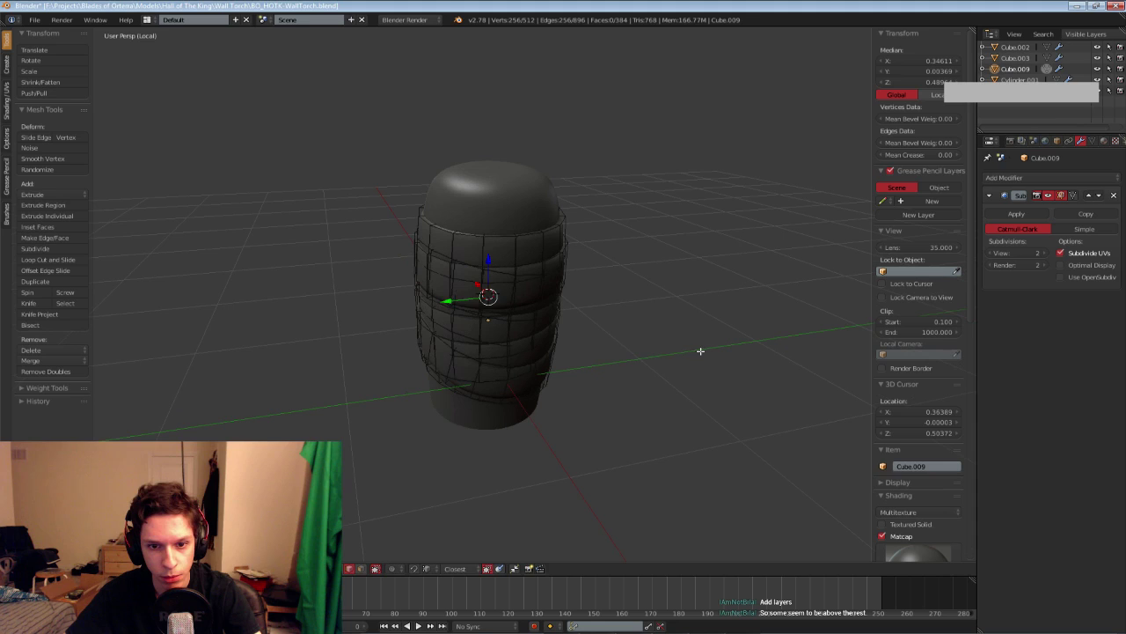
key(e)
key(s)
click(691, 346)
key(Tab)
scroll(656, 347, down, 4)
middle_drag(620, 350, 591, 310)
scroll(591, 311, up, 5)
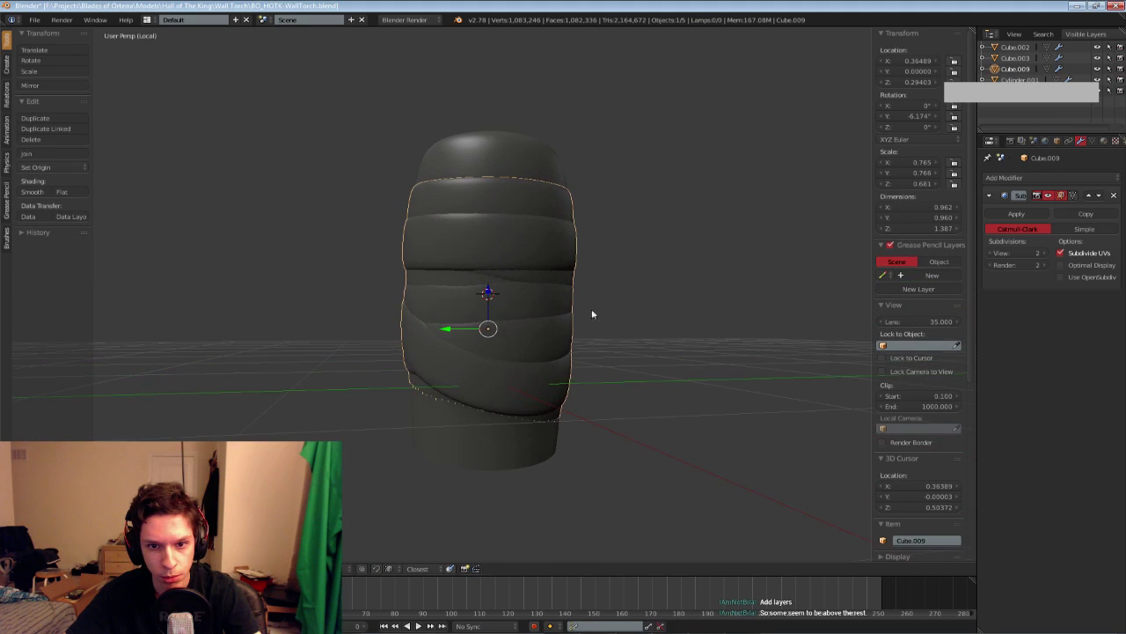
middle_drag(520, 267, 470, 258)
scroll(463, 256, down, 5)
scroll(392, 345, up, 6)
Try to select the matching inner border loops with Select Similar by Amount of Faces Around an Edge, and undo the selection
key(Tab)
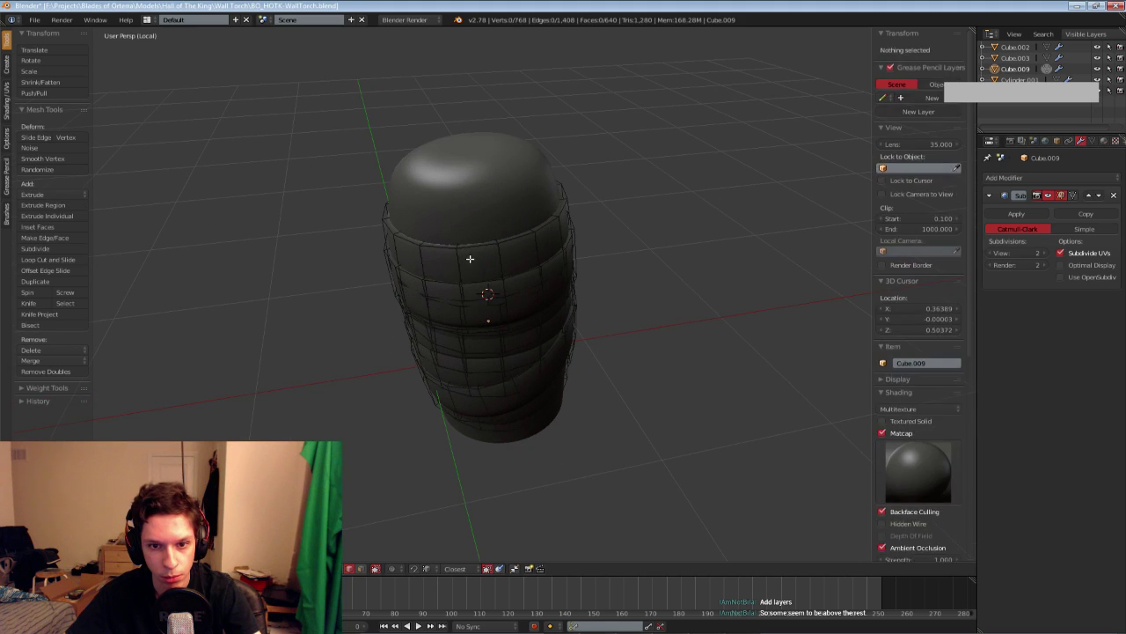
alt+right_click(476, 246)
key(space)
key(Return)
click(477, 248)
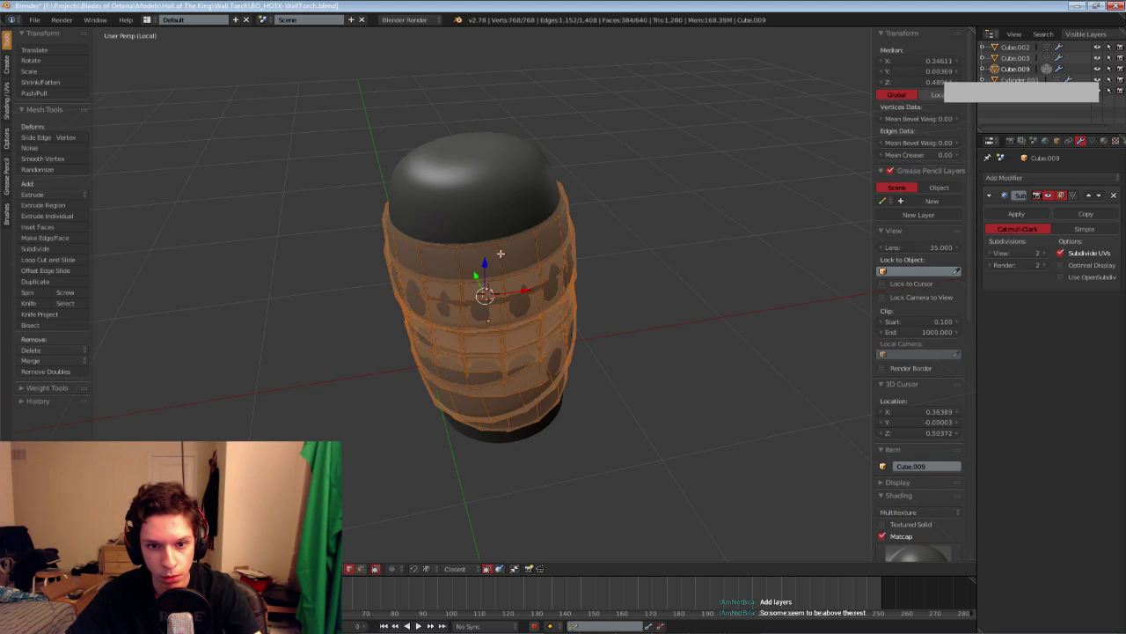
key(z)
key(z)
key(ctrl+z)
Try Select Similar by Seam from the bands' top edge loop, undo it, and leave mesh editing with nothing selected
key(space)
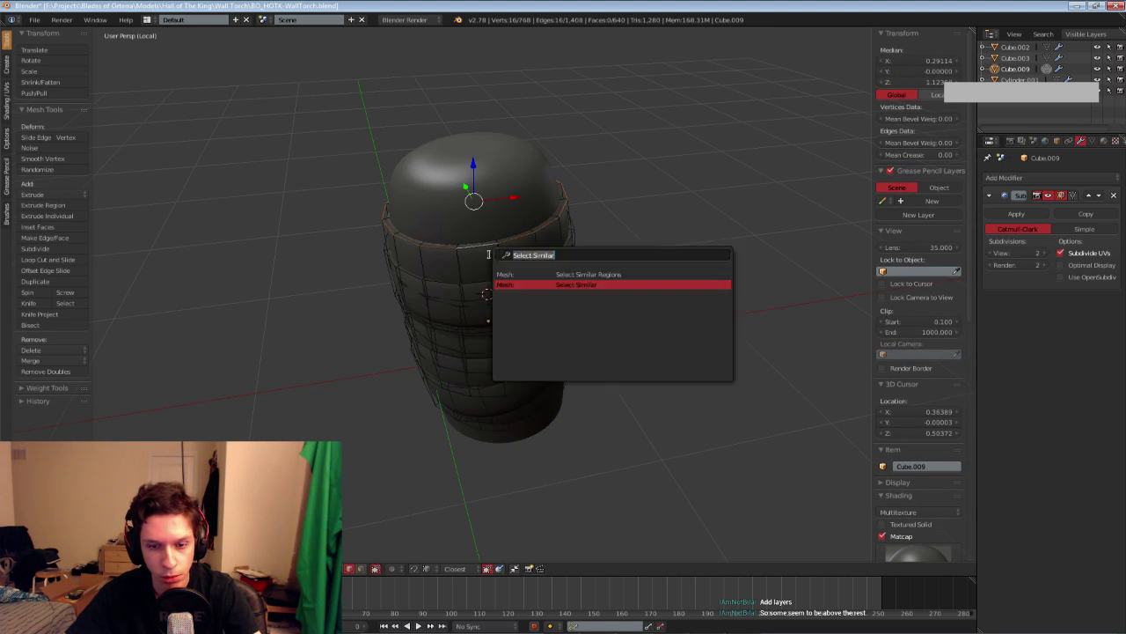
key(Return)
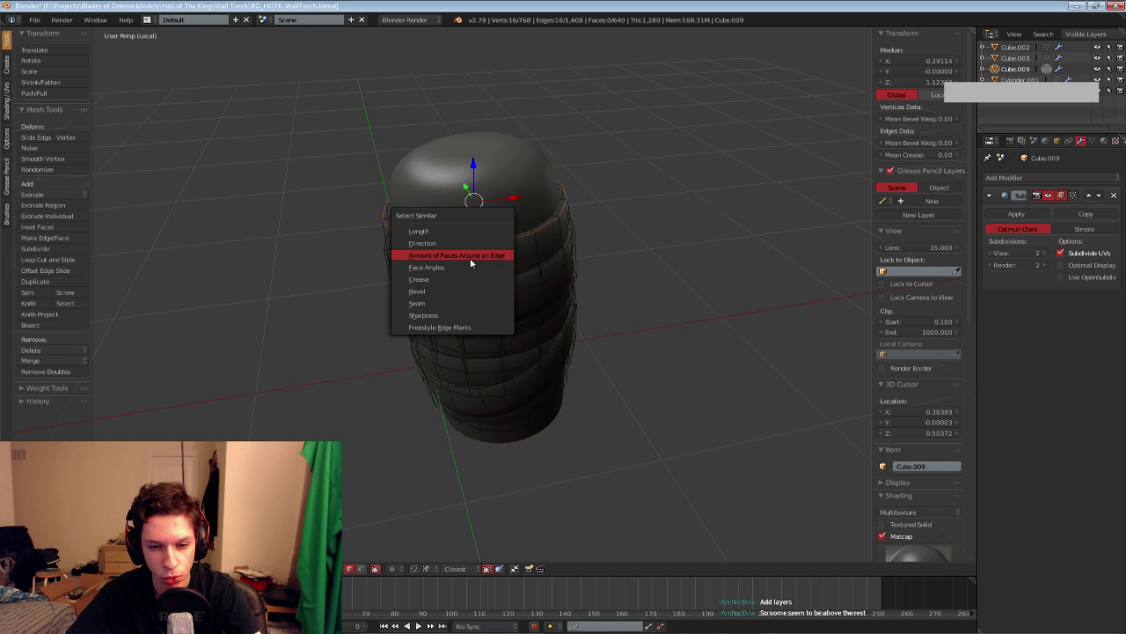
click(457, 301)
key(ctrl+z)
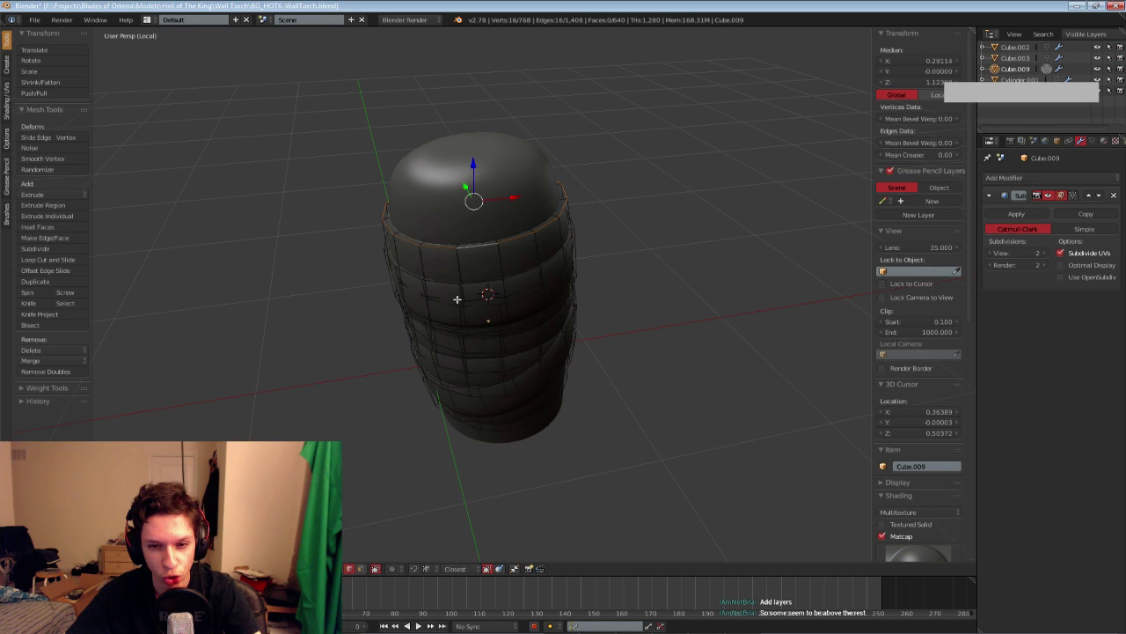
key(z)
key(z)
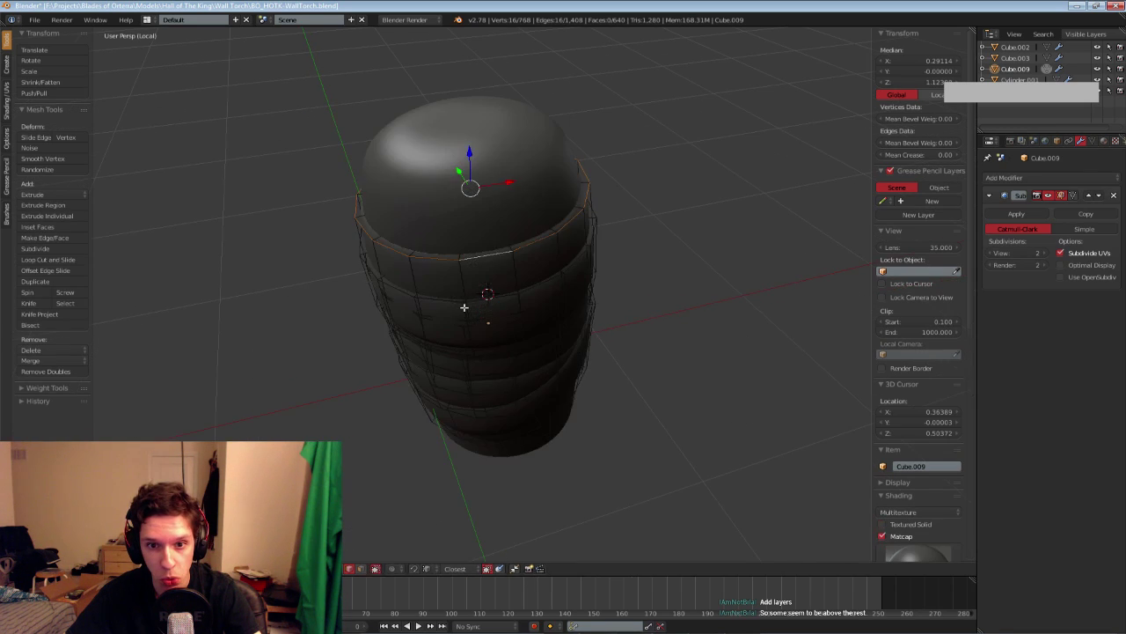
middle_drag(463, 307, 487, 294)
key(a)
key(Tab)
Save the wall torch file and leave local view to show the whole torch
key(ctrl+s)
scroll(512, 331, down, 9)
middle_drag(512, 332, 387, 374)
scroll(503, 331, down, 2)
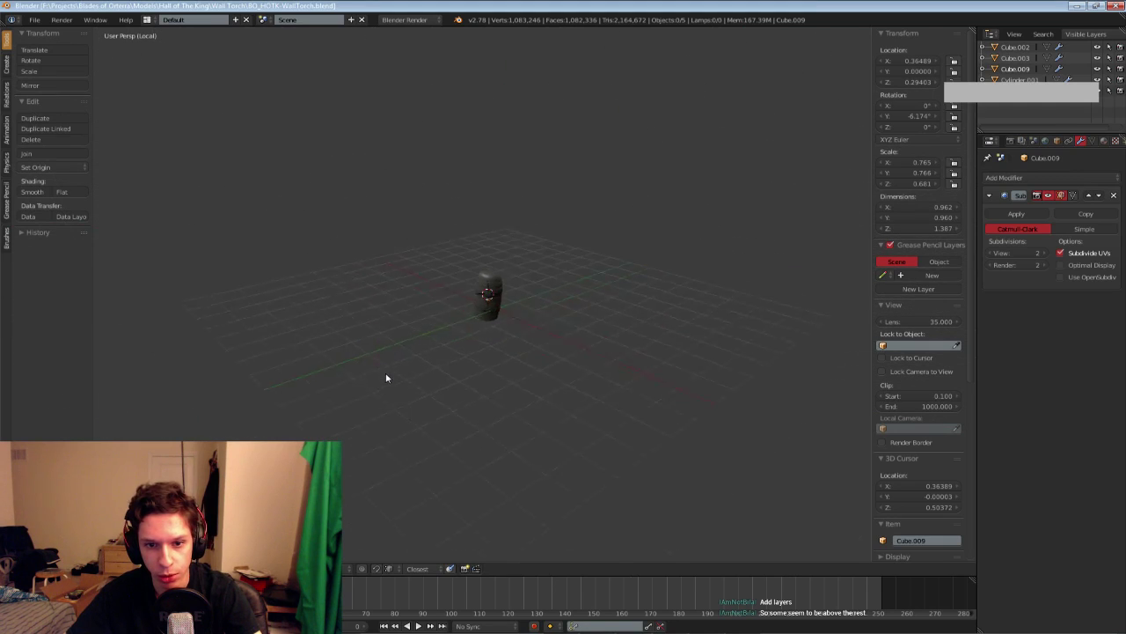
scroll(387, 374, up, 8)
middle_drag(453, 323, 778, 281)
scroll(511, 279, down, 4)
key(KP_Divide)
Examine how the wrapped head sits inside the torch's metal cage from several angles and distances
scroll(491, 329, down, 3)
scroll(617, 389, up, 5)
scroll(778, 281, down, 5)
middle_drag(690, 312, 677, 340)
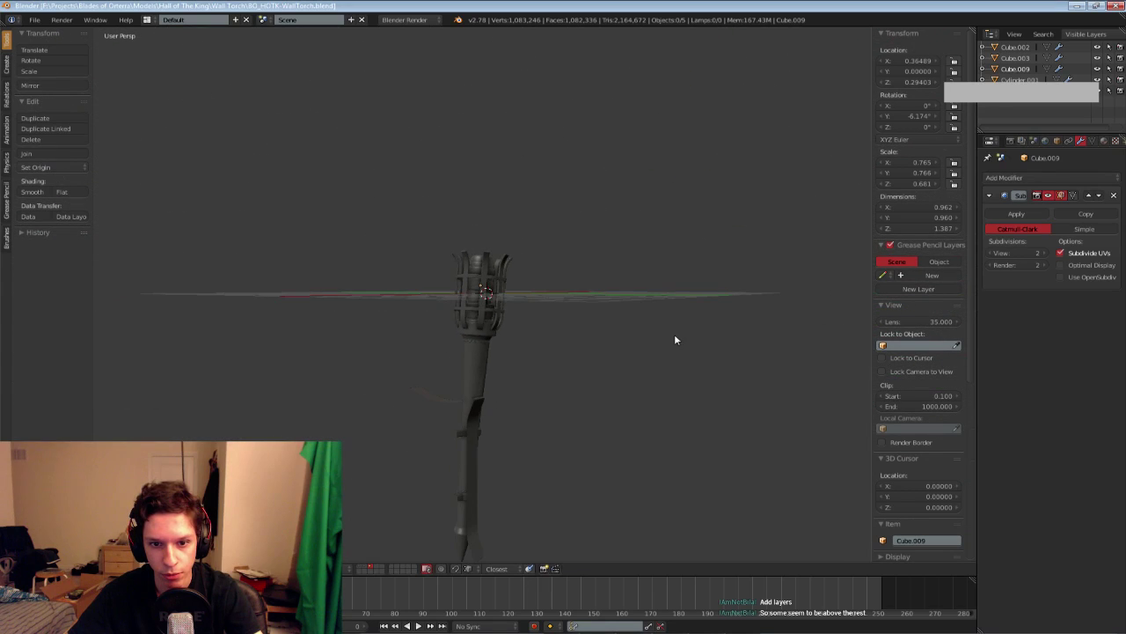
scroll(563, 304, up, 6)
middle_drag(563, 304, 446, 311)
scroll(647, 303, down, 5)
scroll(608, 322, down, 3)
scroll(554, 264, up, 5)
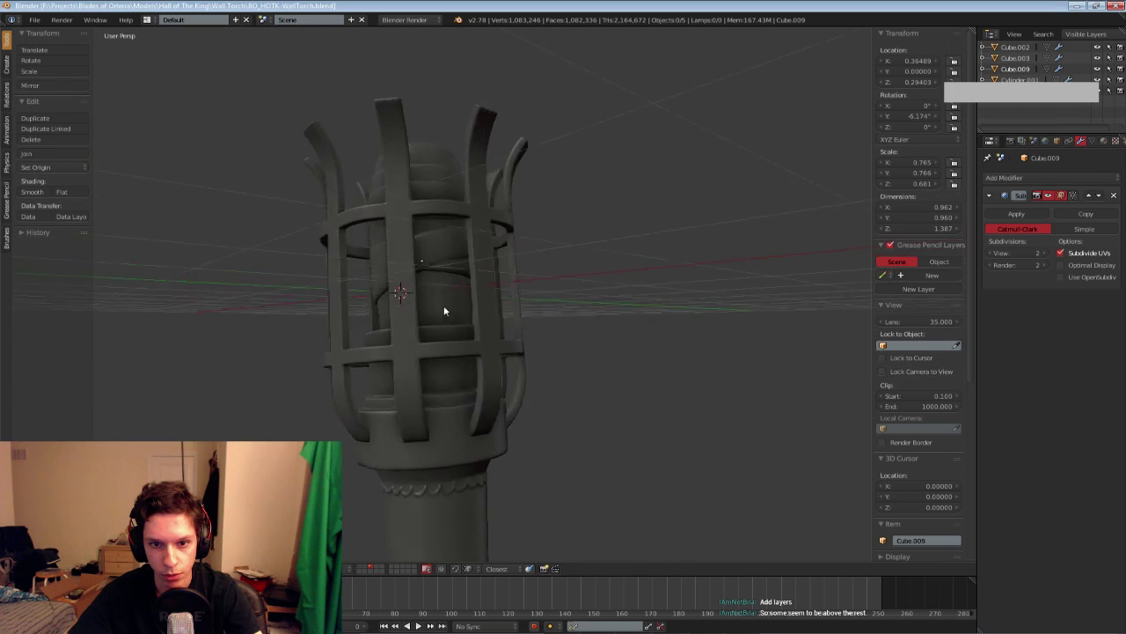
scroll(446, 312, down, 4)
scroll(384, 317, up, 4)
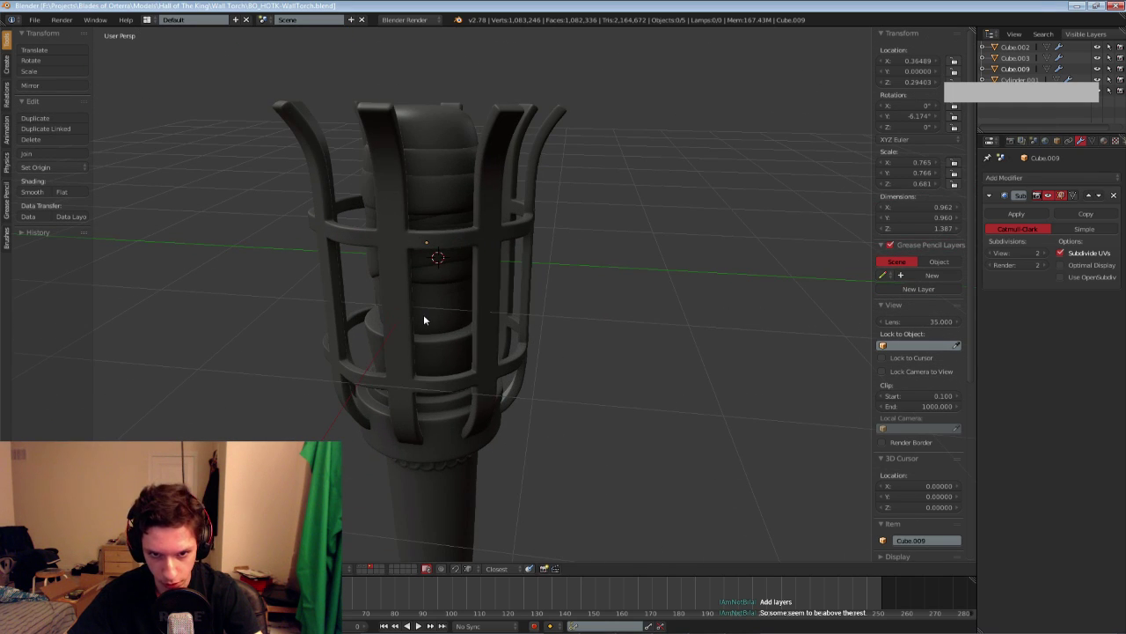
Open the inner head cylinder's mesh for editing in face select mode and select a face near its lower end
right_click(424, 319)
key(Tab)
mouse_move(425, 319)
middle_down()
mouse_move(440, 299)
mouse_move(430, 317)
middle_up()
key(z)
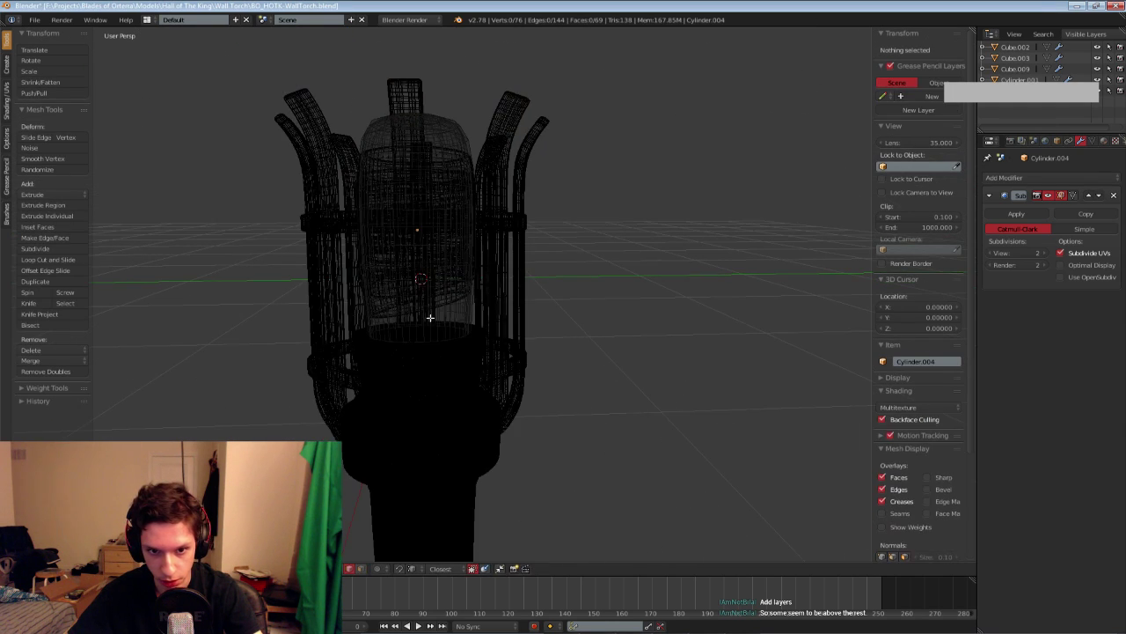
scroll(430, 319, up, 1)
click(359, 570)
key(z)
middle_drag(387, 435, 377, 414)
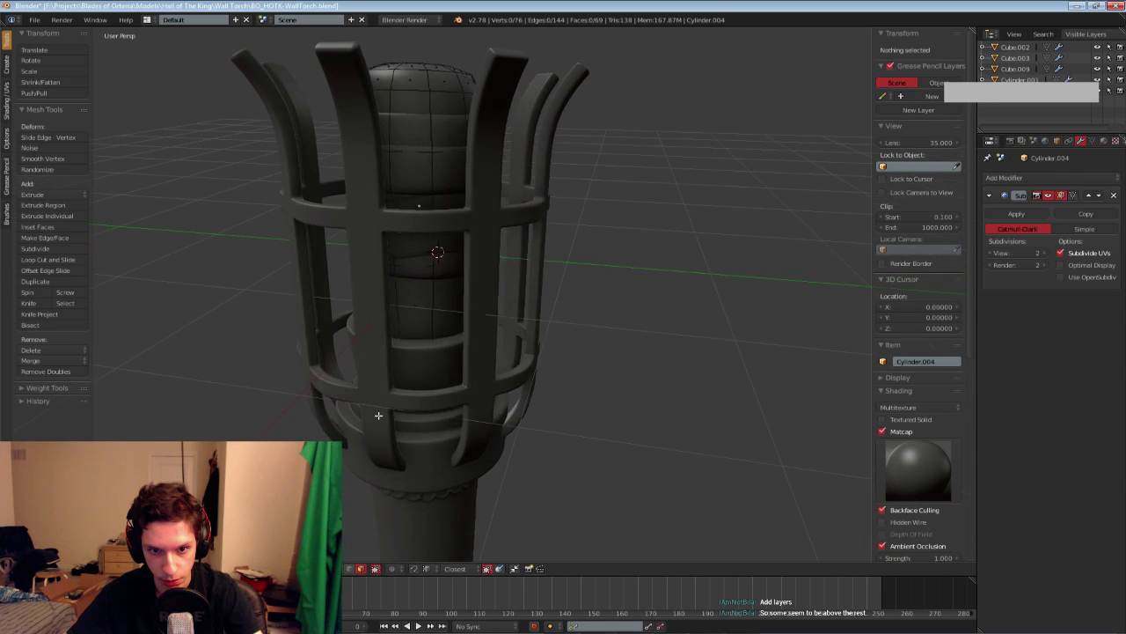
key(z)
right_click(417, 321)
key(z)
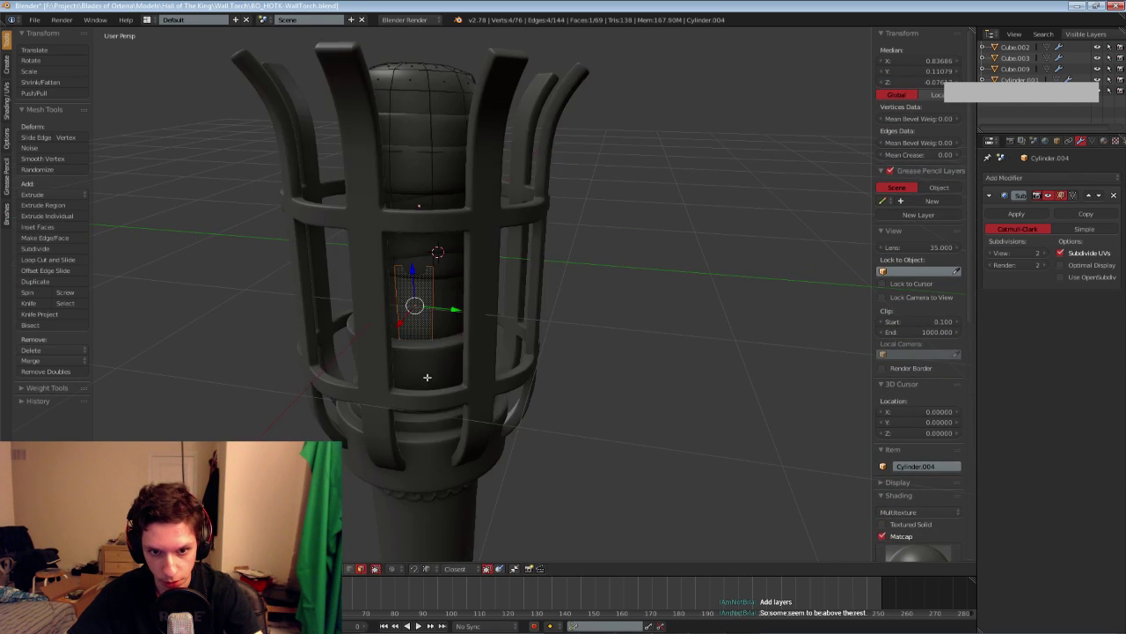
Add an edge loop around the inner head cylinder near its lower end and leave mesh editing
key(Tab)
scroll(428, 377, down, 3)
mouse_move(428, 376)
middle_down()
mouse_move(418, 338)
mouse_move(435, 337)
mouse_move(434, 350)
middle_up()
scroll(418, 338, up, 2)
key(Tab)
scroll(382, 406, up, 3)
key(a)
scroll(434, 349, up, 1)
key(ctrl+r)
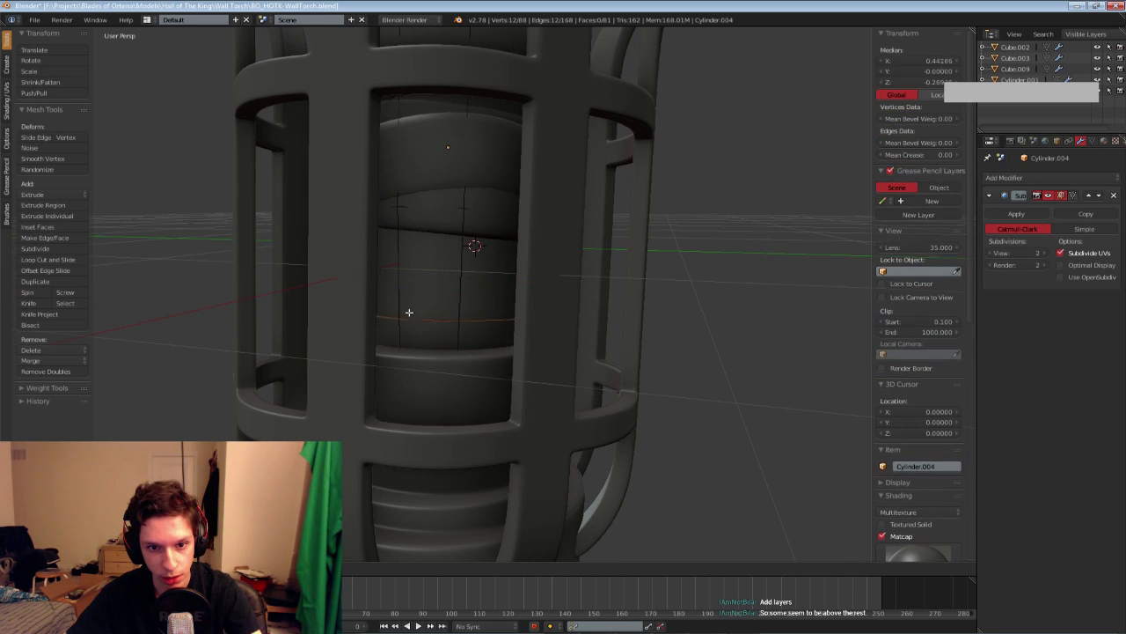
click(414, 335)
click(571, 347)
key(Tab)
scroll(527, 337, down, 8)
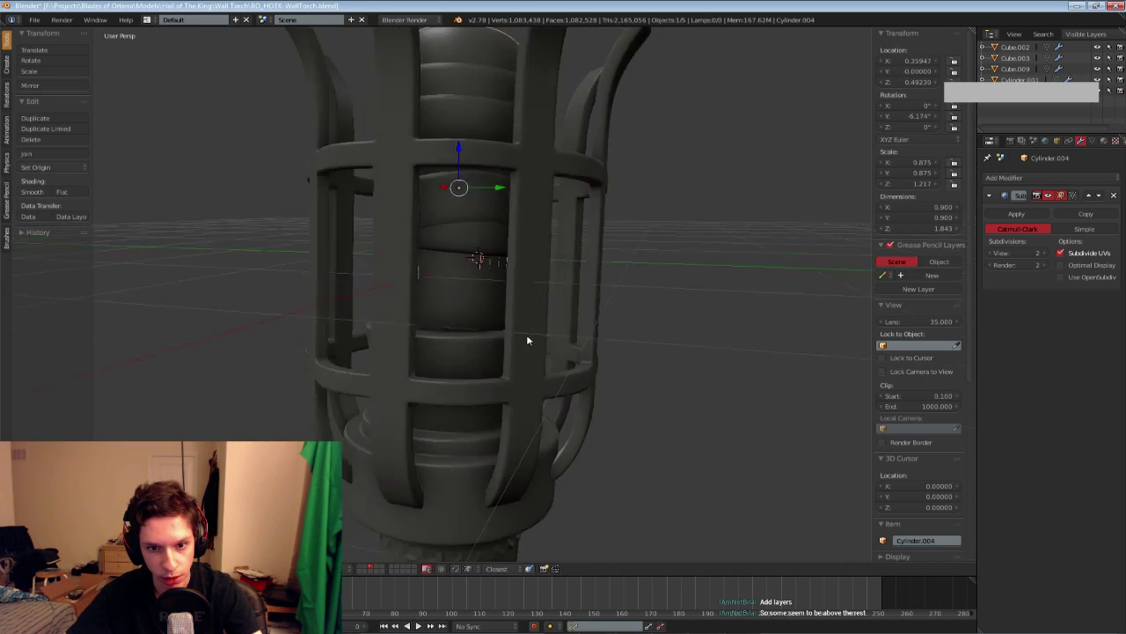
Clear the selection, examine the torch head from farther away, and compare the contents of the first three layers
key(a)
middle_drag(505, 324, 573, 297)
scroll(502, 324, down, 4)
middle_drag(502, 320, 605, 386)
scroll(605, 387, up, 6)
key(2)
key(1)
key(2)
key(3)
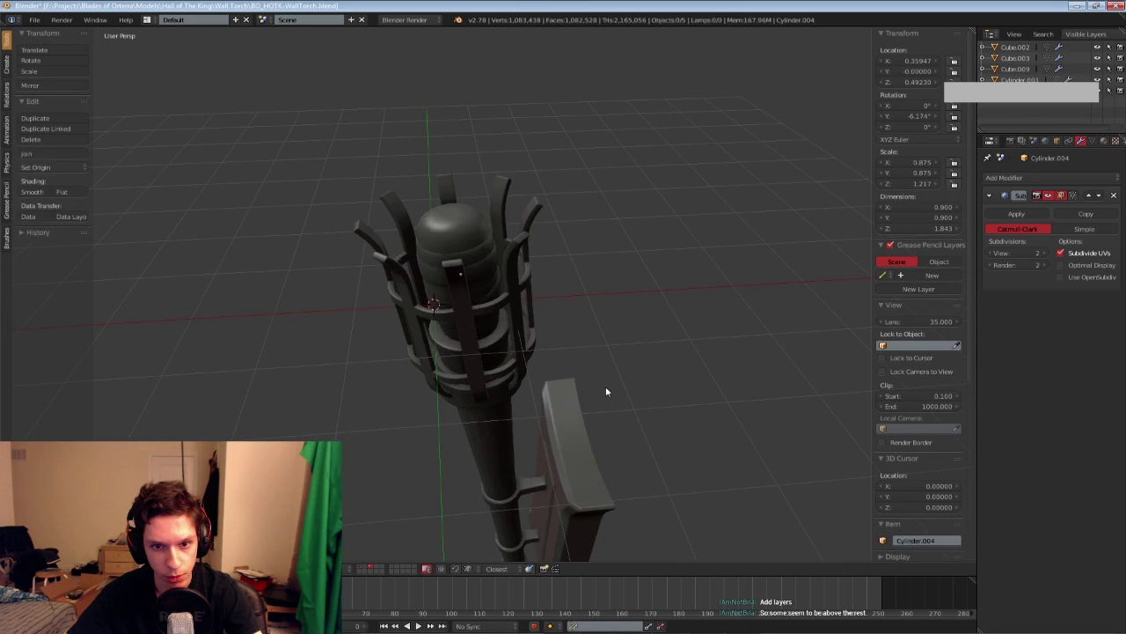
Join the cloth bands and the inner head cylinder into one object and clear the selection
right_click(460, 261)
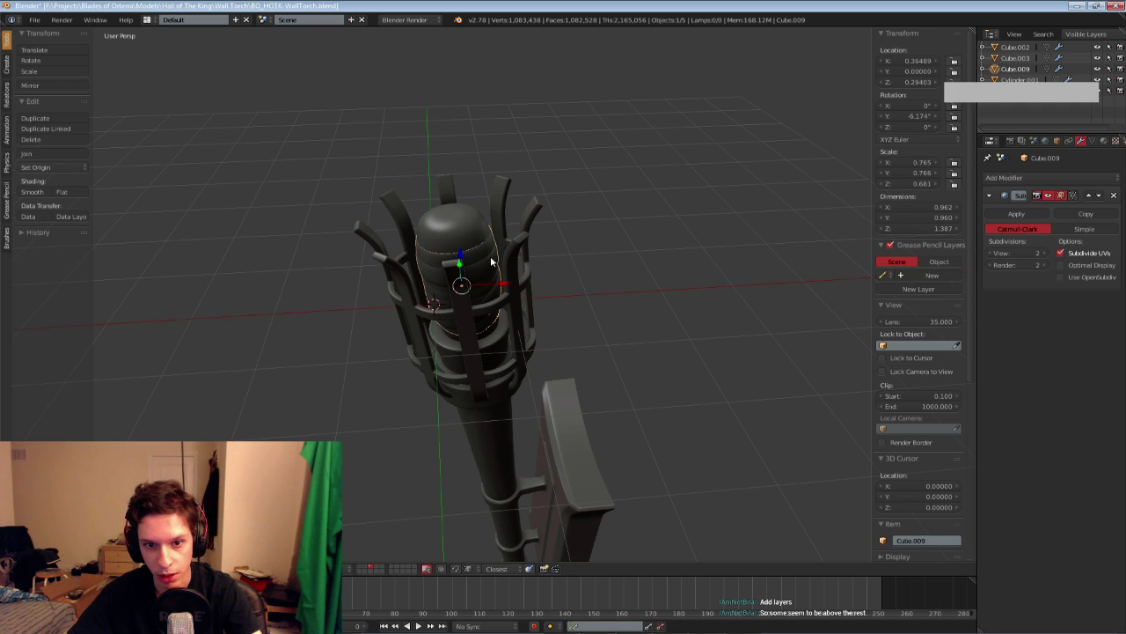
mouse_move(477, 279)
middle_down()
mouse_move(497, 319)
mouse_move(541, 268)
middle_up()
shift+right_click(447, 233)
click(59, 157)
key(a)
Select the joined wrapped head inside the cage and save the wall torch file
key(z)
right_click(493, 256)
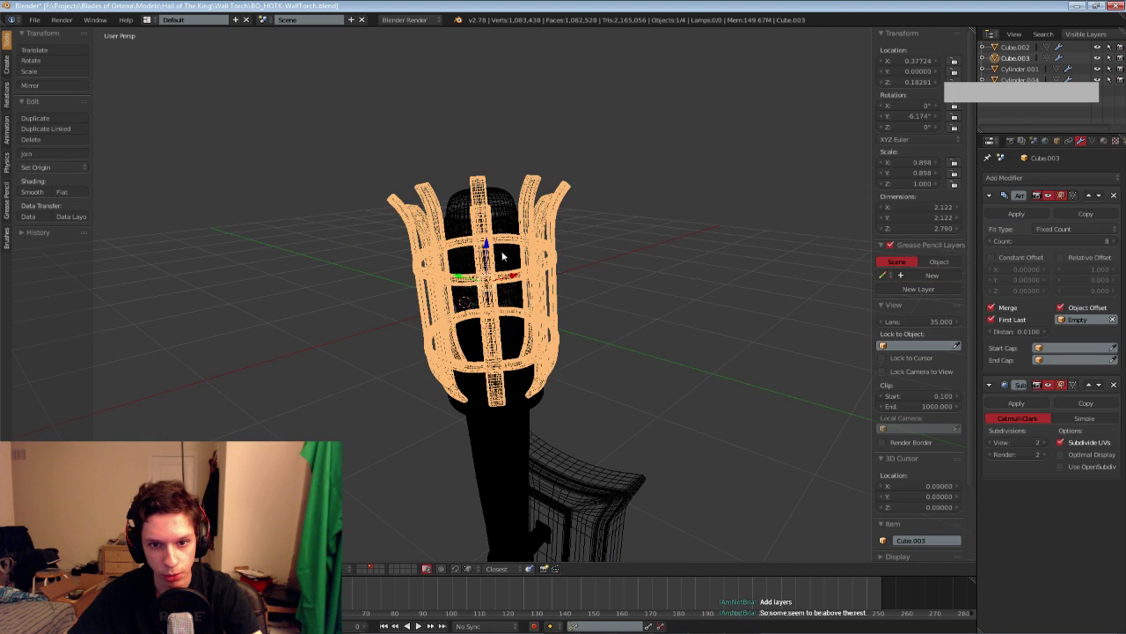
right_click(503, 224)
key(g)
right_click(472, 192)
key(z)
middle_drag(433, 289, 416, 297)
key(ctrl+s)
click(416, 298)
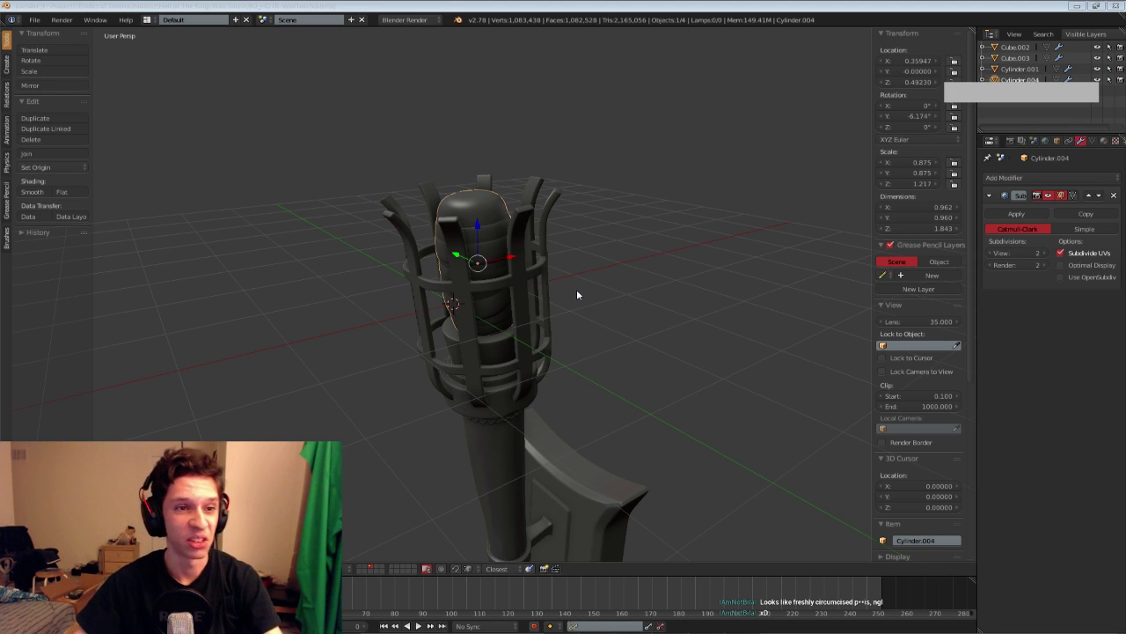
middle_drag(577, 291, 466, 245)
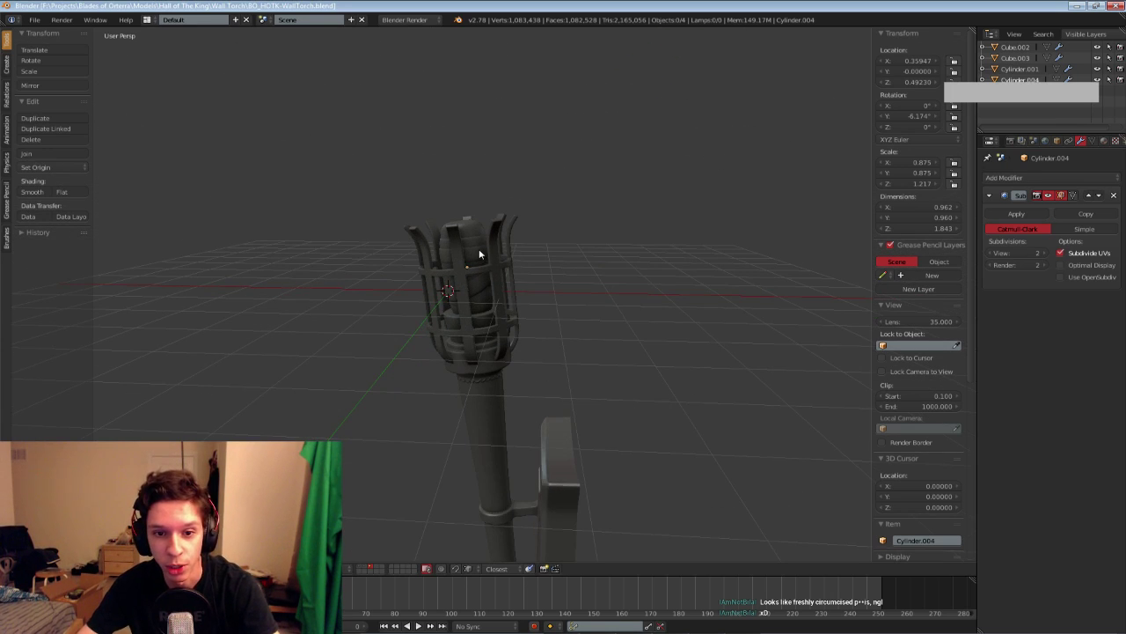
right_click(466, 244)
key(s)
key(shift+z)
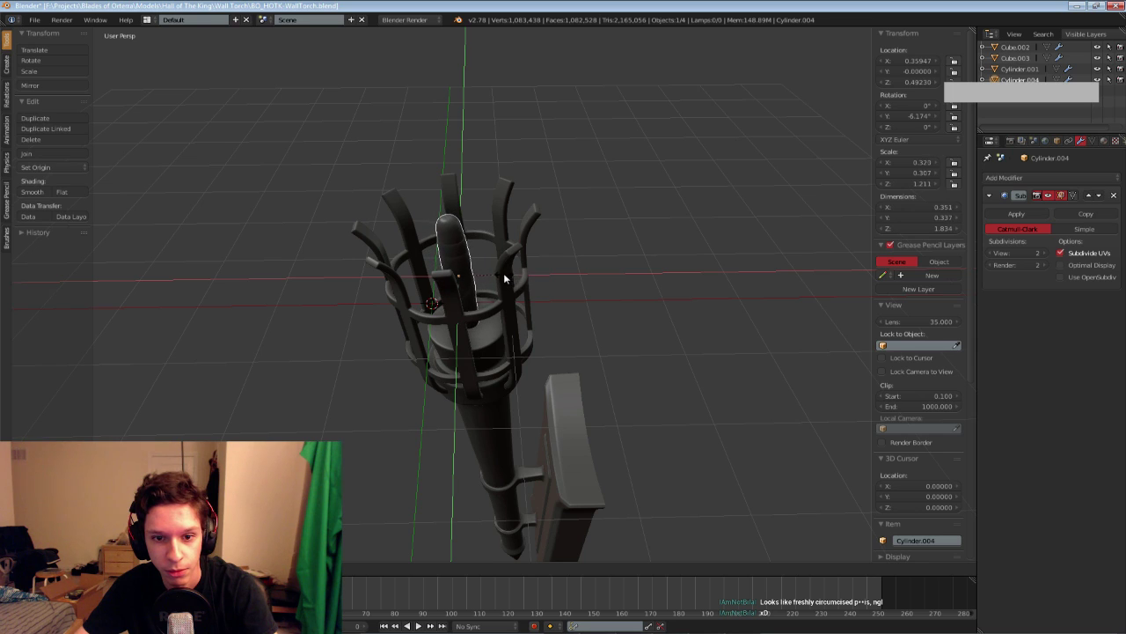
key(Escape)
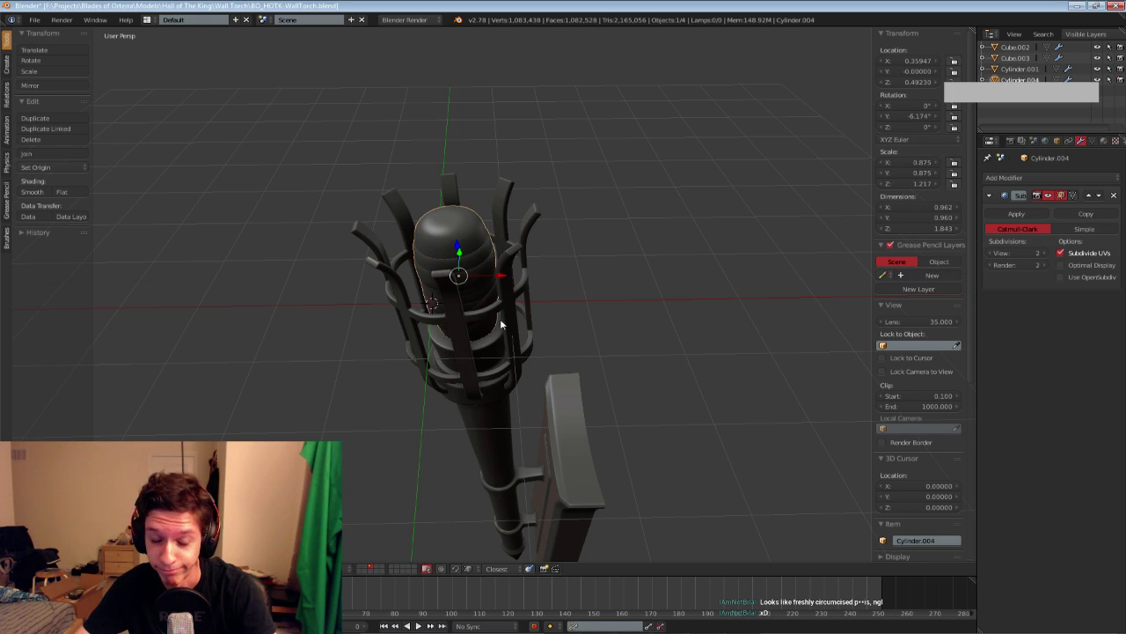
scroll(501, 324, down, 5)
scroll(475, 253, up, 3)
middle_drag(514, 314, 596, 339)
right_click(473, 251)
right_click(495, 264)
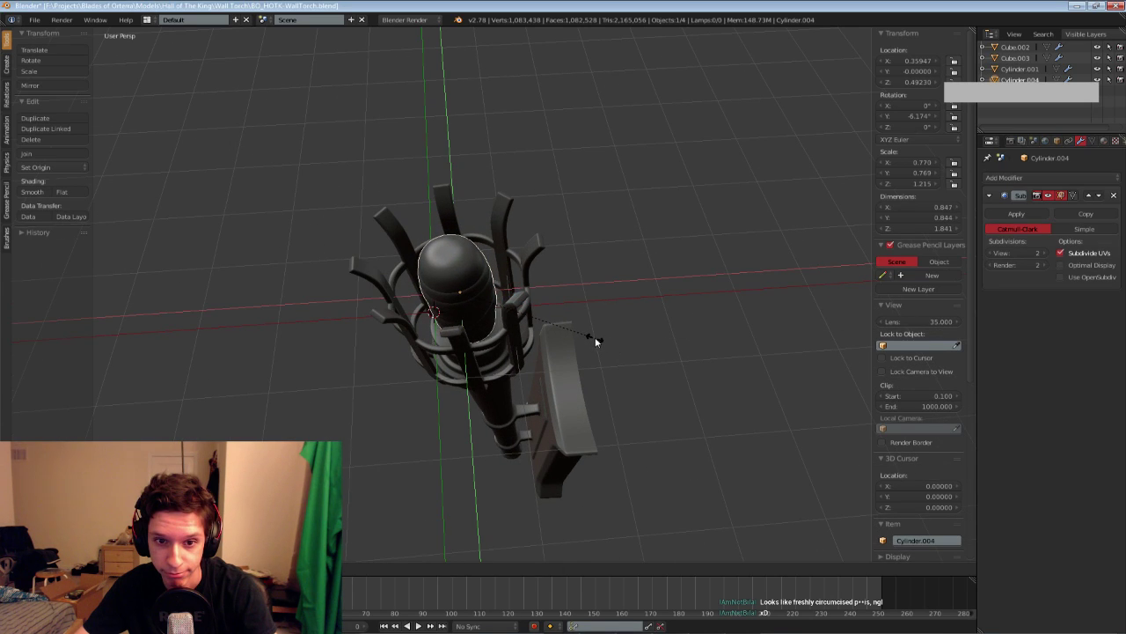
key(Escape)
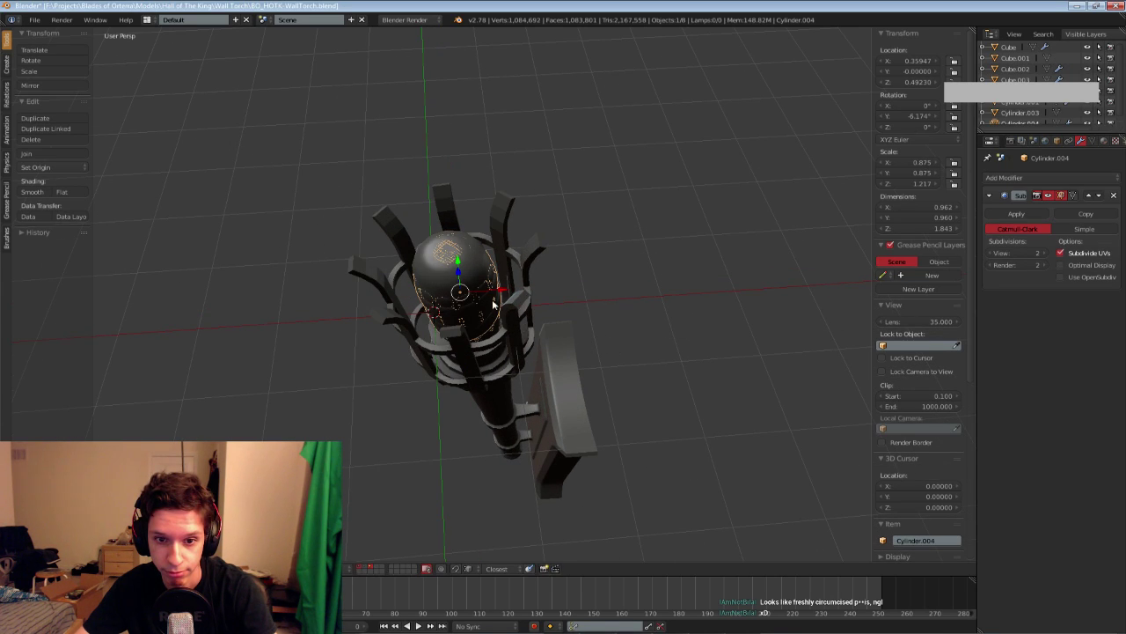
Scale the wrapped head and its low-poly counterpart together in X and Y only, to a scale of about 0.73
key(z)
shift+right_click(476, 258)
key(z)
key(s)
key(shift+z)
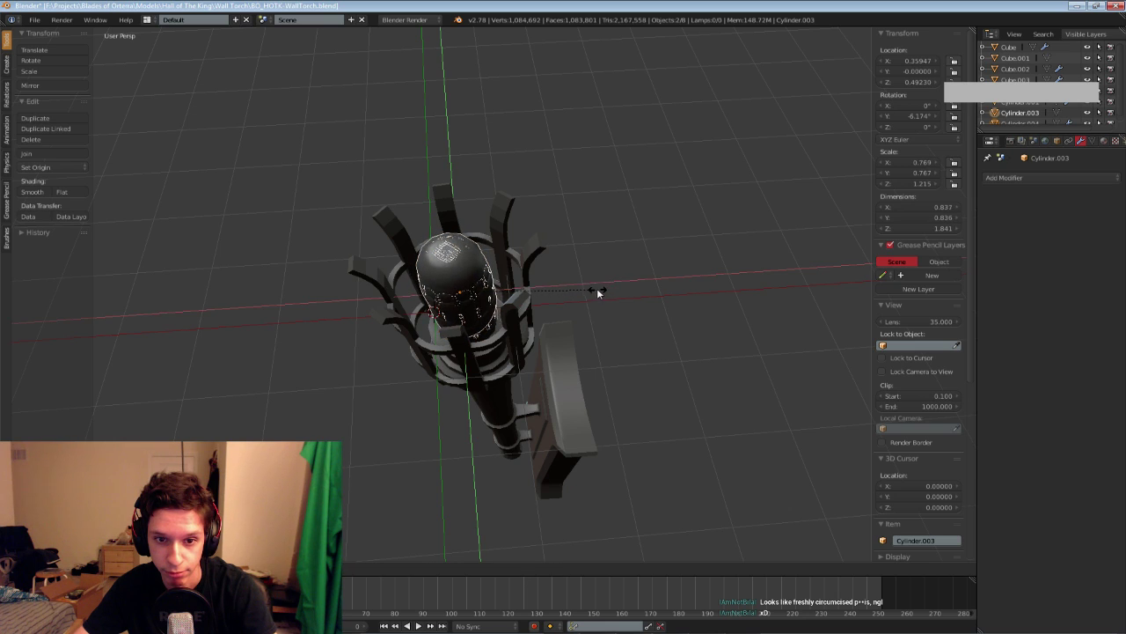
click(591, 287)
Delete all objects on the third layer
middle_drag(591, 287, 498, 407)
key(3)
key(a)
scroll(496, 320, up, 3)
key(x)
click(481, 323)
Save the wall torch file over the existing one while checking the torch at several distances
key(ctrl+s)
click(511, 361)
scroll(497, 313, down, 4)
scroll(483, 297, down, 4)
scroll(492, 408, up, 8)
scroll(492, 410, down, 4)
scroll(498, 319, down, 4)
key(ctrl+s)
click(469, 367)
Examine the narrowed head inside the cage and the whole torch's proportions from several angles and layers
scroll(498, 406, up, 5)
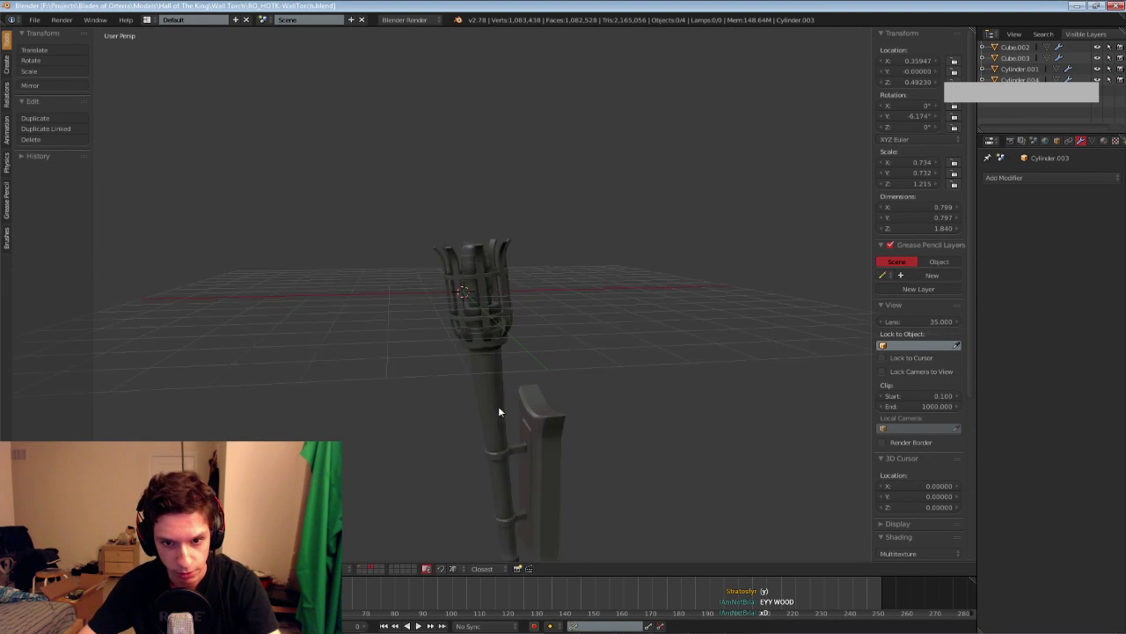
scroll(498, 410, down, 2)
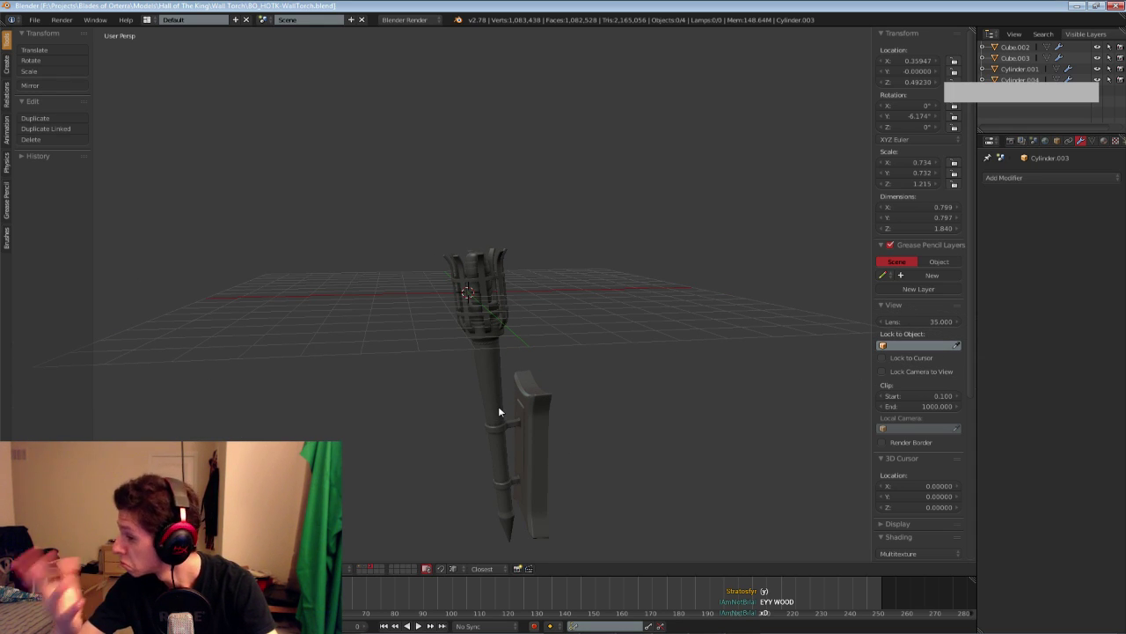
middle_drag(498, 411, 501, 506)
middle_drag(495, 333, 502, 271)
key(1)
scroll(504, 308, up, 5)
key(2)
key(3)
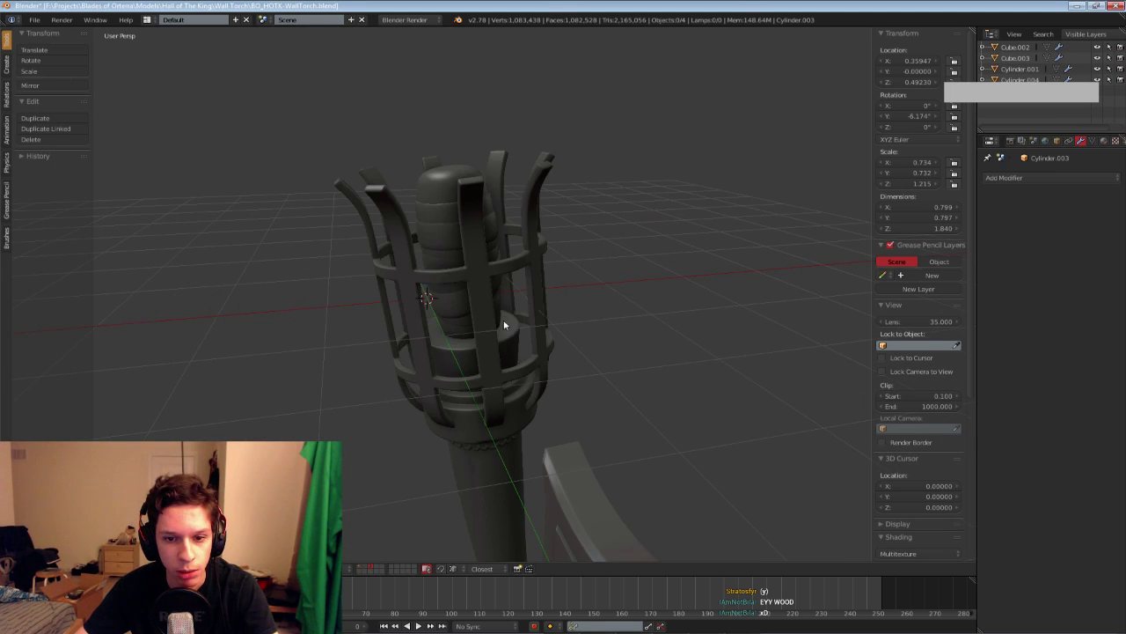
scroll(503, 322, down, 5)
shift+middle_drag(516, 405, 532, 282)
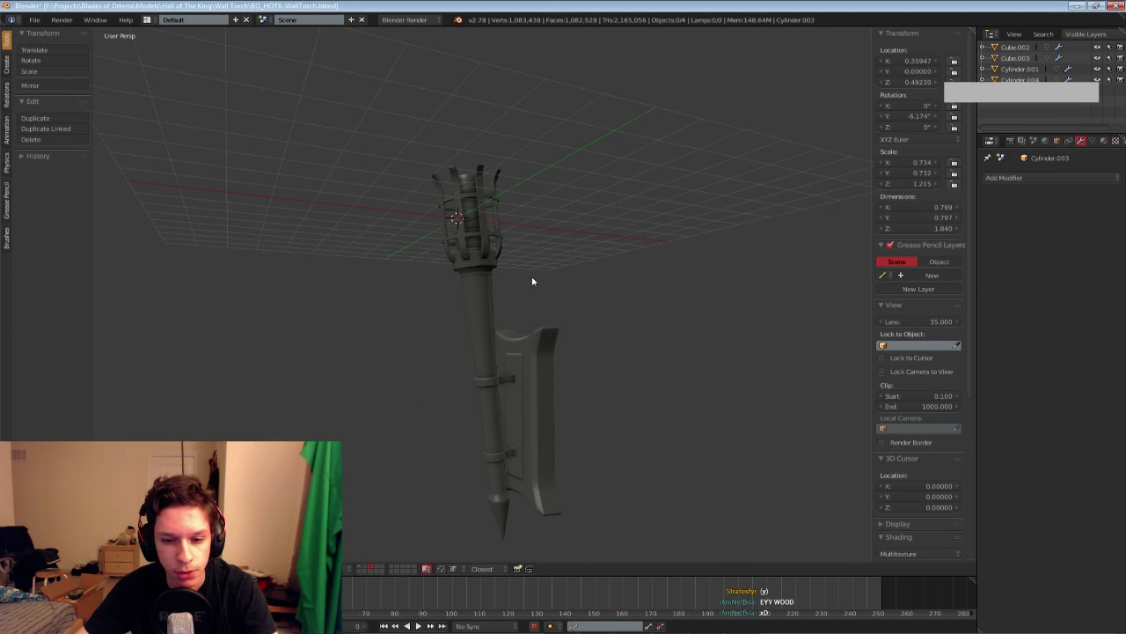
Compare the low-poly and high-poly versions of the torch by alternating between them
key(ctrl+z)
key(ctrl+z)
key(ctrl+z)
key(ctrl+z)
key(ctrl+z)
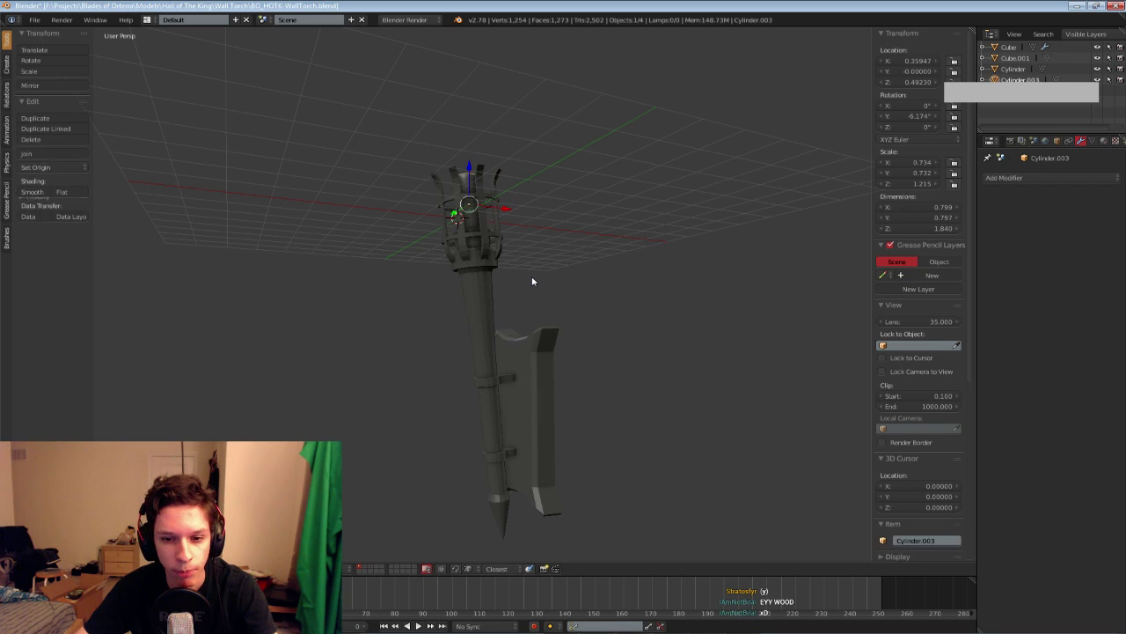
key(ctrl+shift+z)
key(ctrl+shift+z)
key(ctrl+shift+z)
key(ctrl+shift+z)
key(ctrl+shift+z)
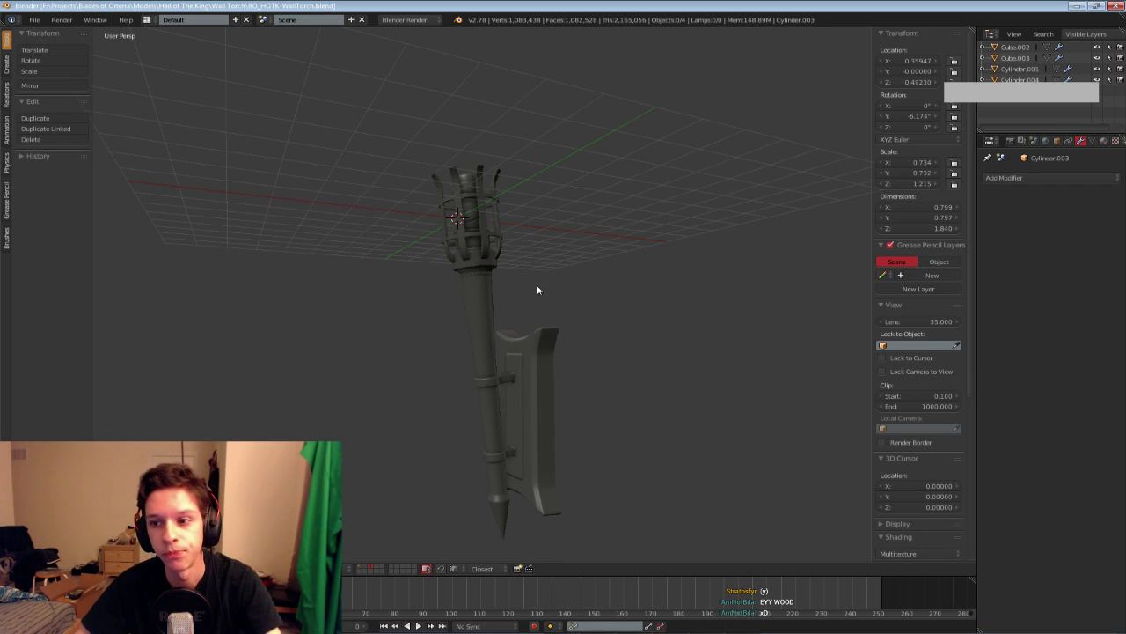
key(ctrl+z)
key(ctrl+z)
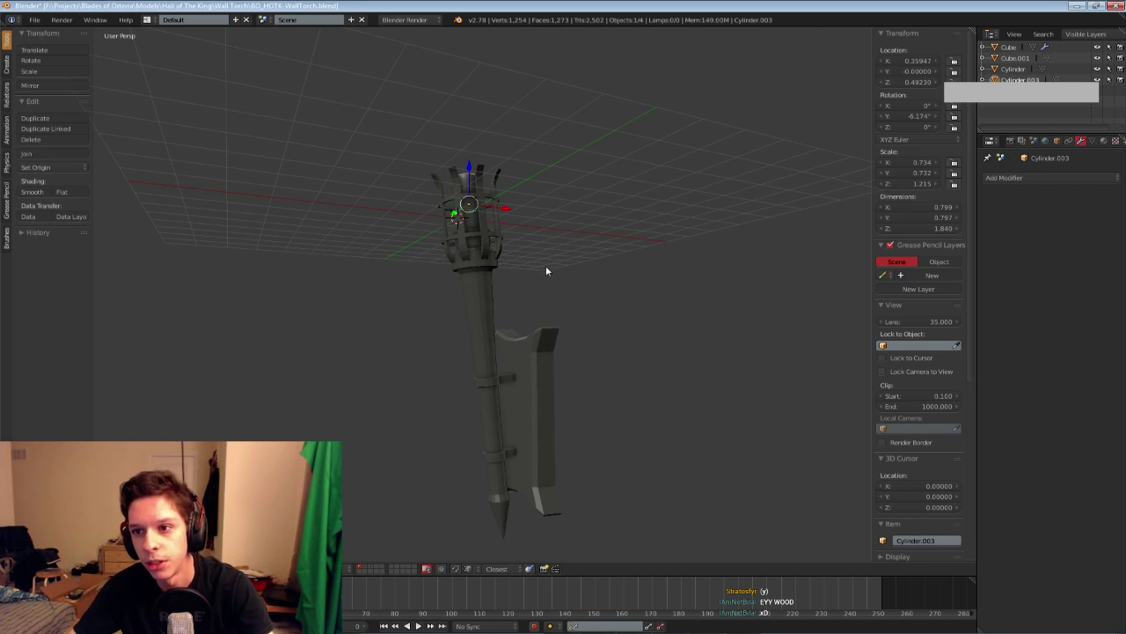
key(ctrl+shift+z)
key(ctrl+z)
key(ctrl+shift+z)
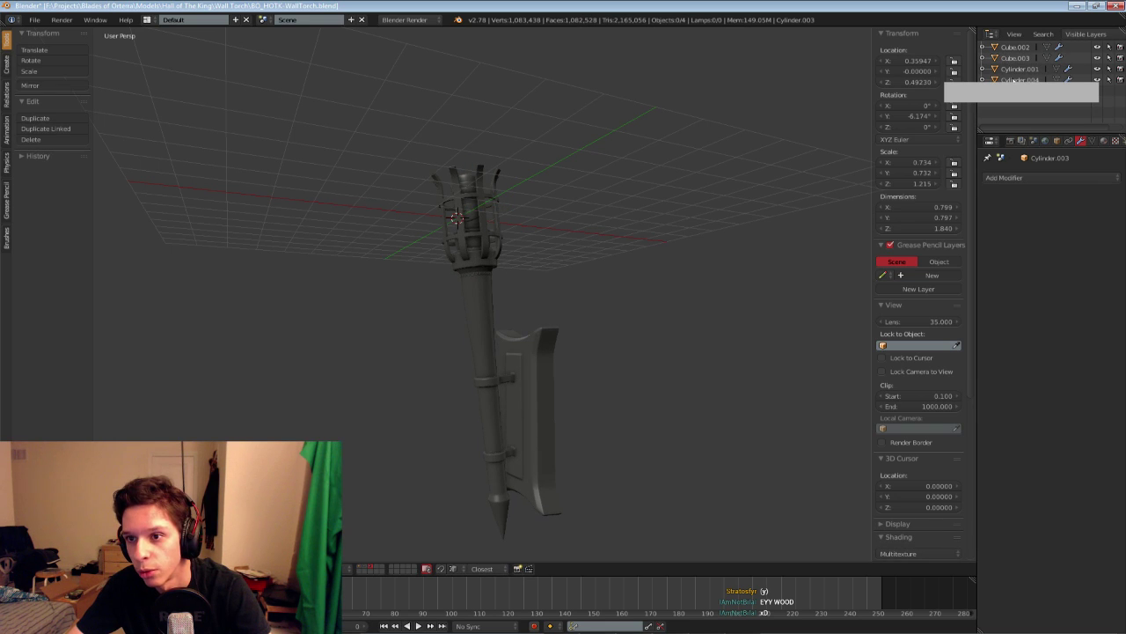
key(ctrl+z)
key(ctrl+shift+z)
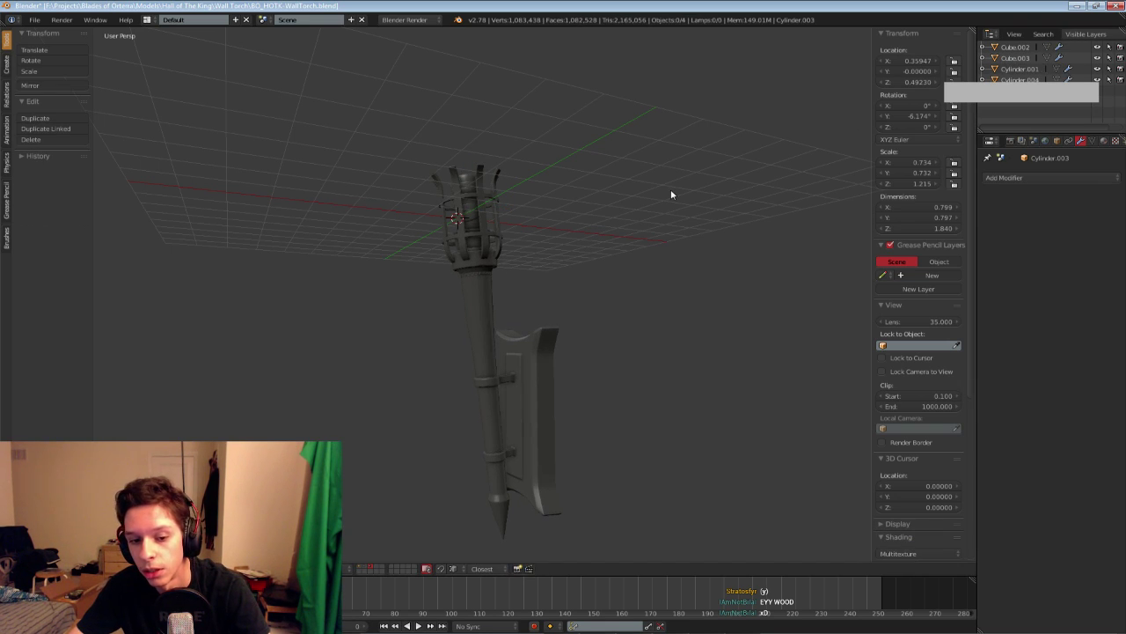
key(ctrl+z)
Rename the low-poly torch head wood_low and the high-poly wrapped head wood_high
middle_drag(430, 193, 407, 254)
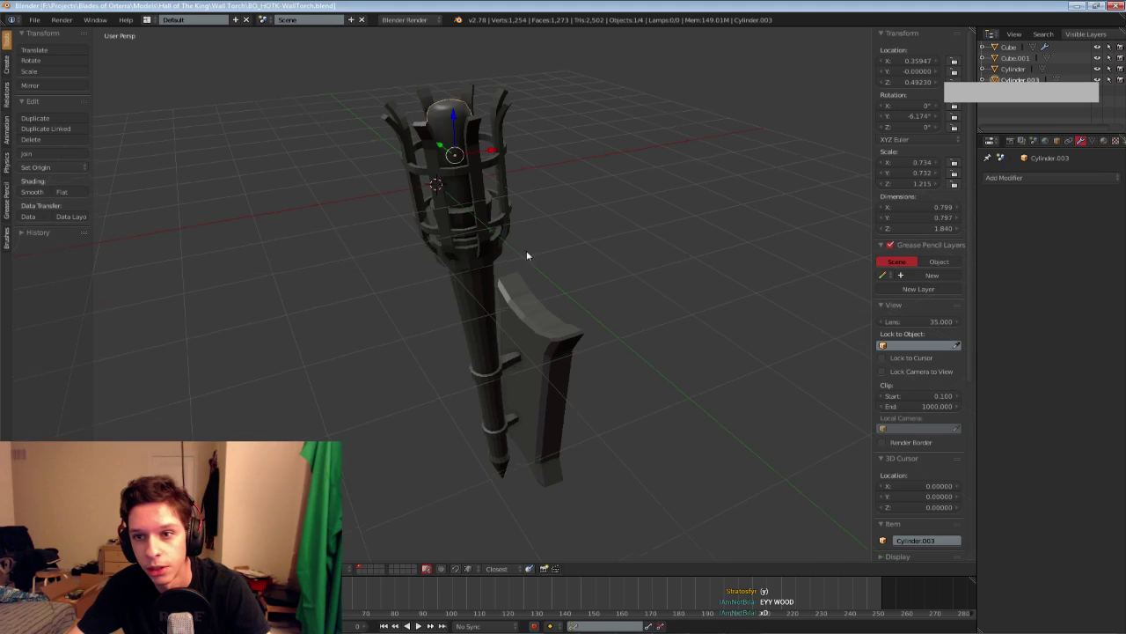
shift+middle_drag(527, 254, 488, 329)
double_click(1015, 80)
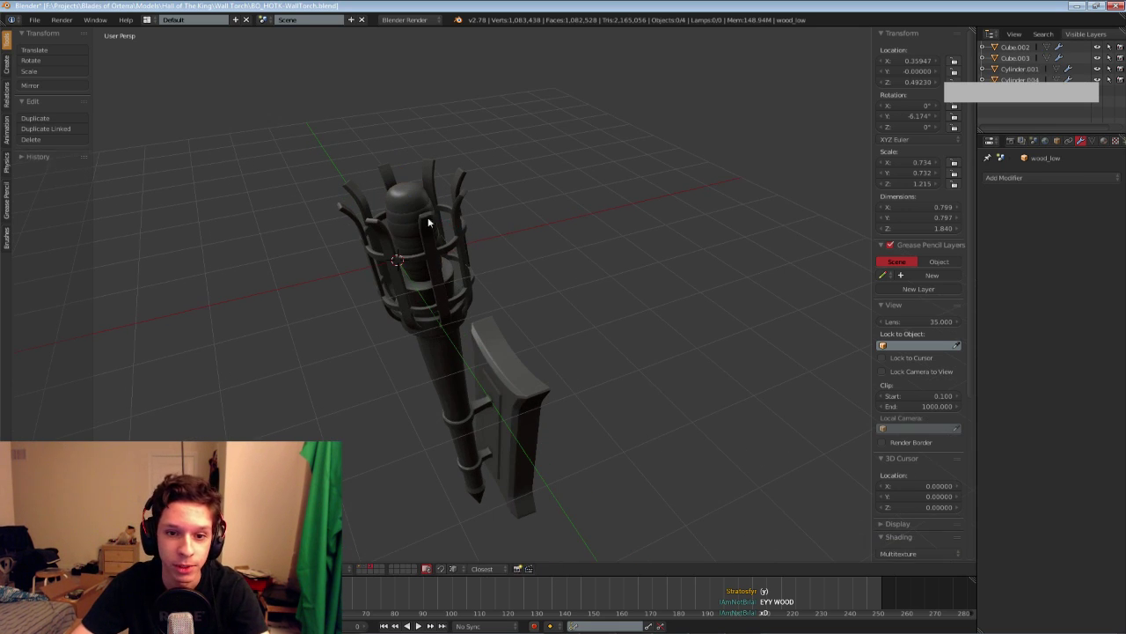
click(422, 214)
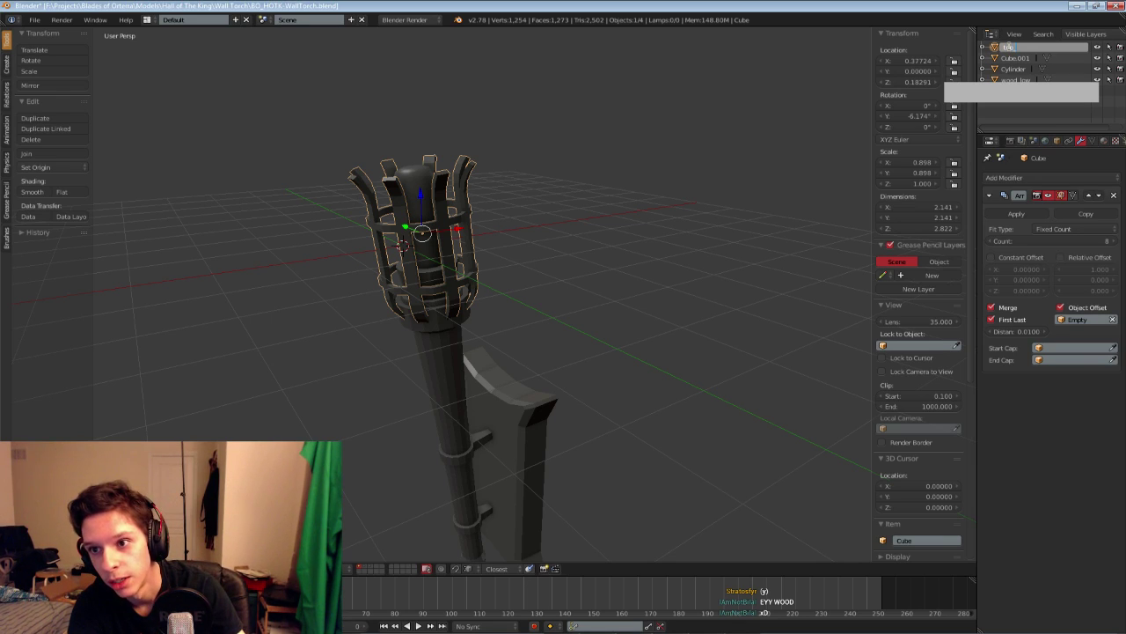
Rename the low-poly cage top_low and the high-poly cage top_high
text(top_low)
key(Return)
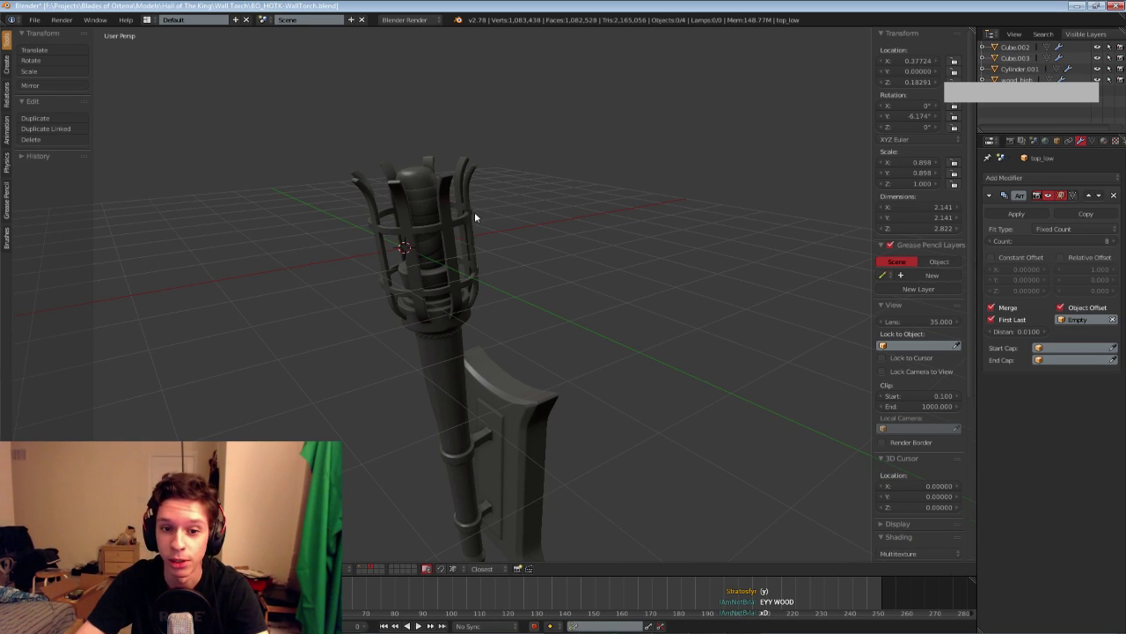
double_click(1015, 58)
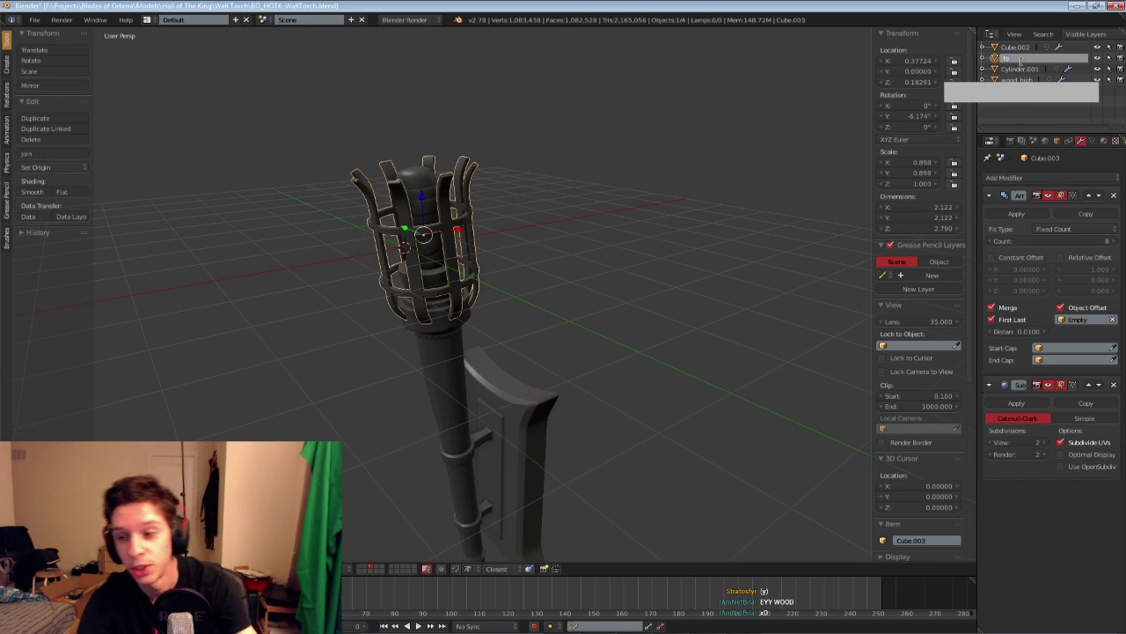
text(top_hig)
text(h)
key(Return)
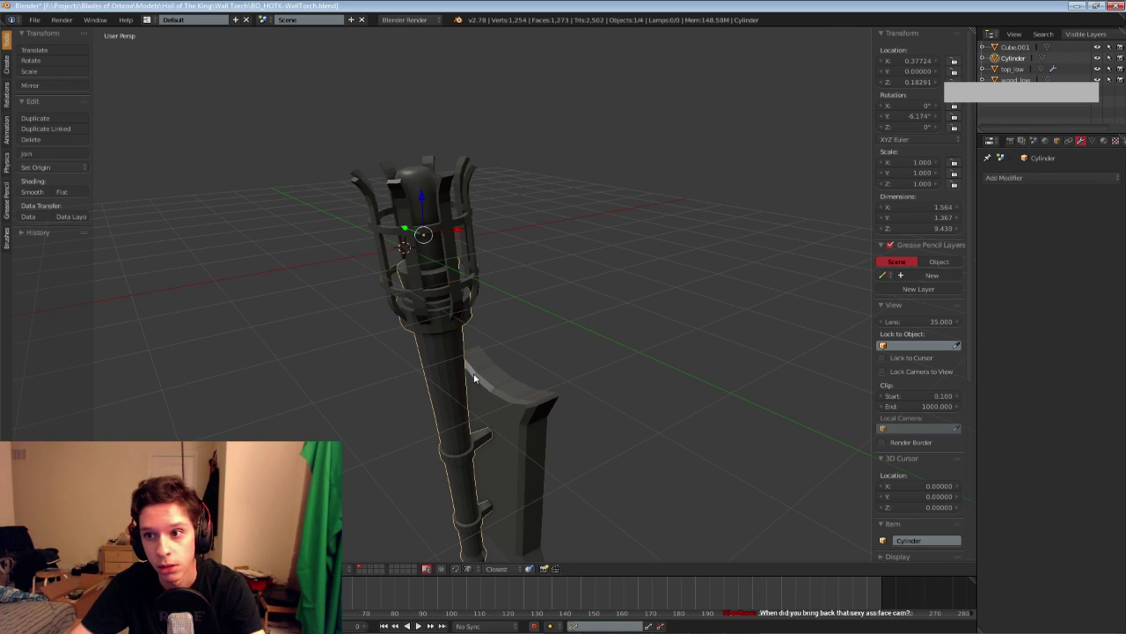
Select the low-poly torch shaft and save the wall torch file
middle_drag(448, 379, 486, 315)
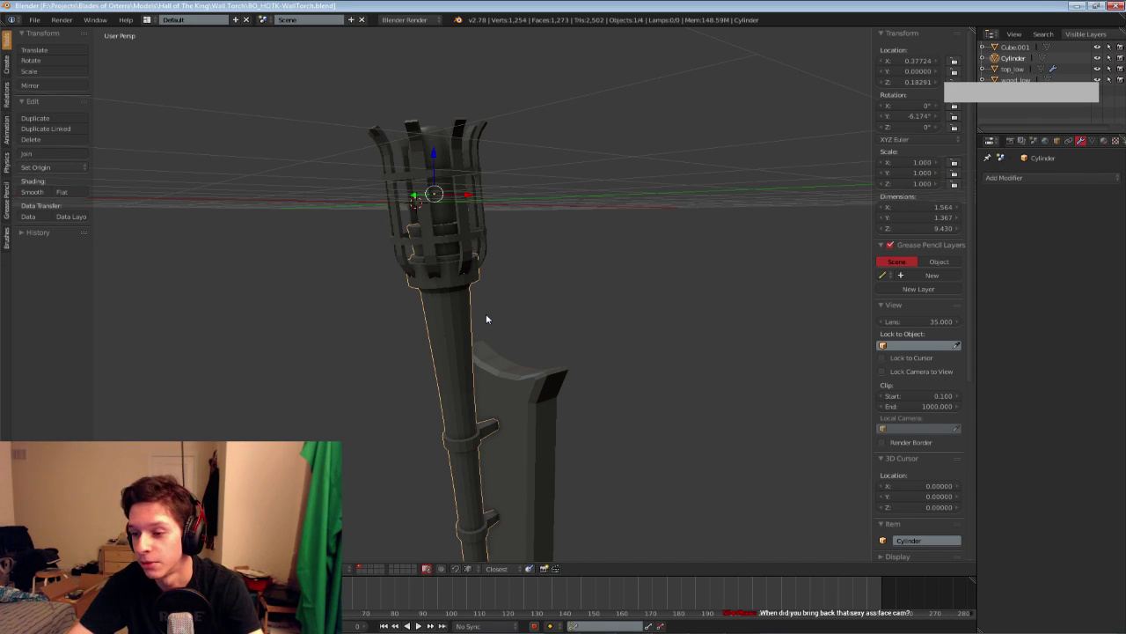
middle_drag(486, 317, 477, 331)
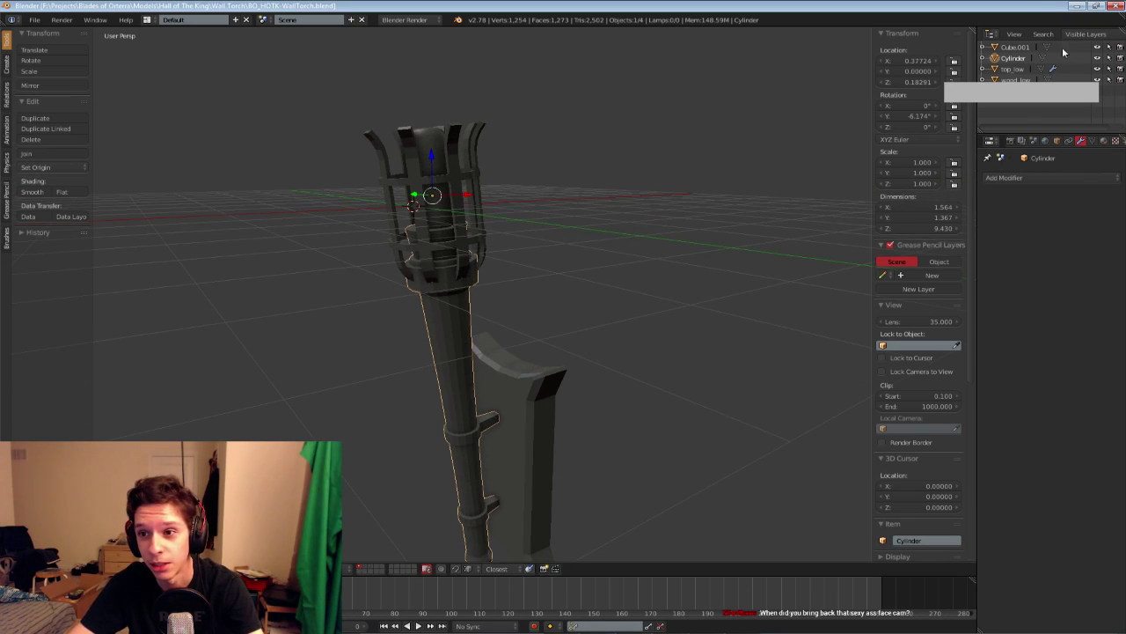
click(1014, 58)
middle_drag(644, 206, 636, 215)
key(ctrl+s)
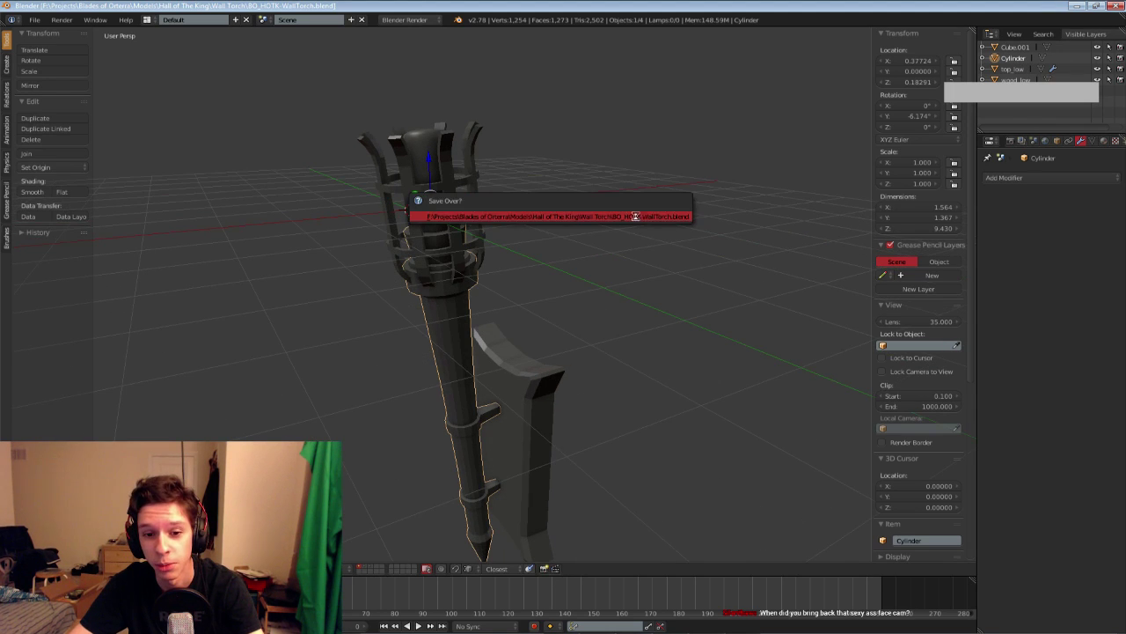
click(635, 214)
middle_drag(630, 289, 613, 289)
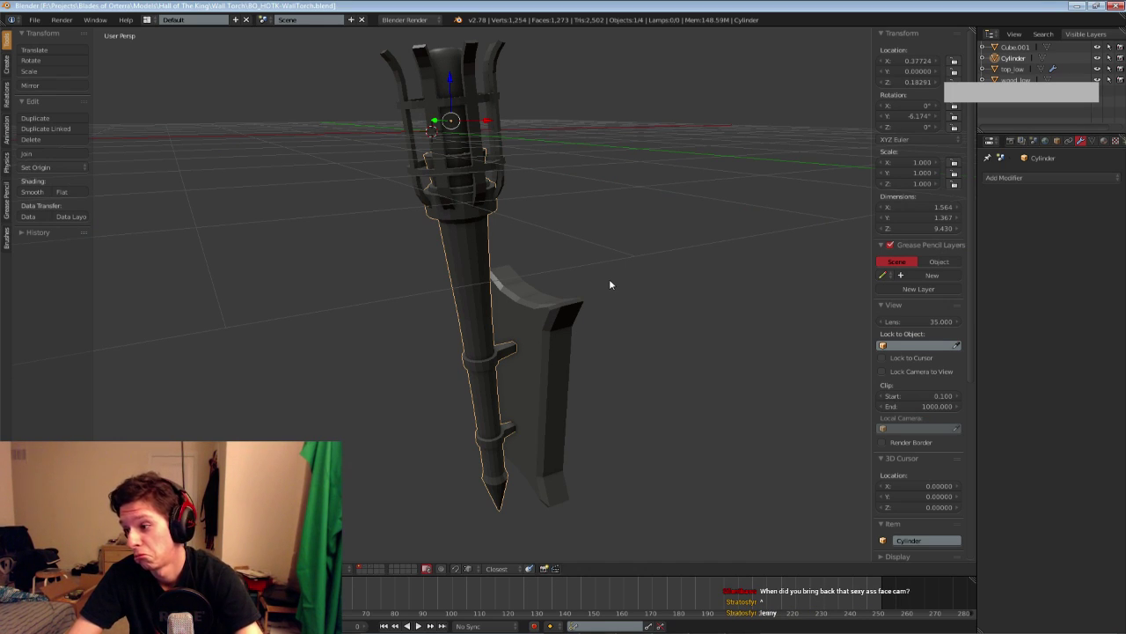
middle_drag(607, 280, 590, 294)
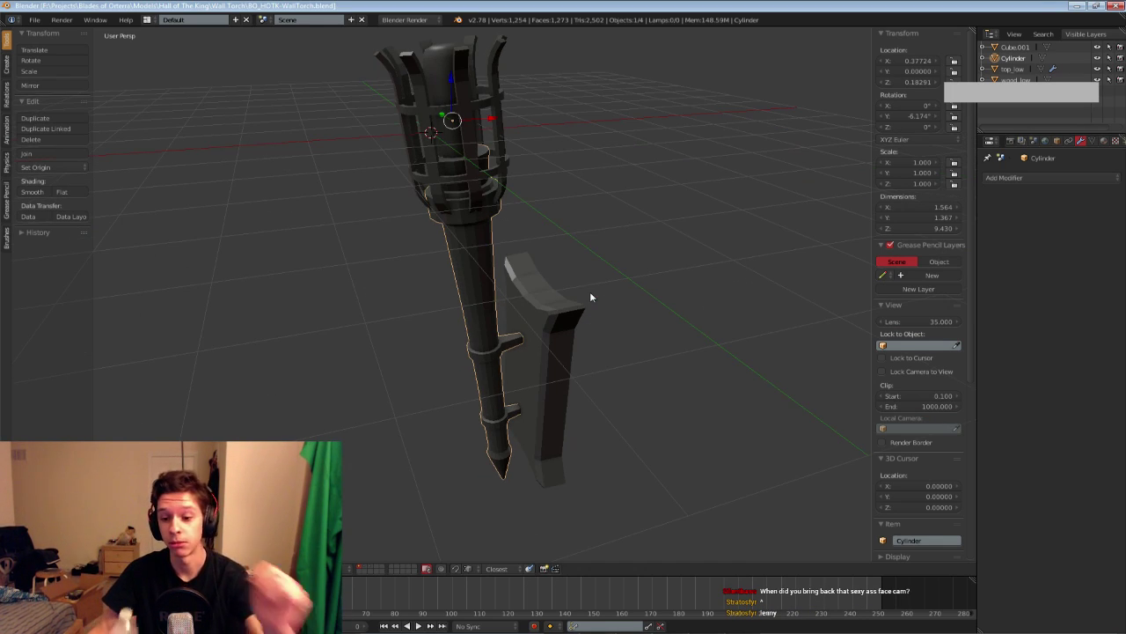
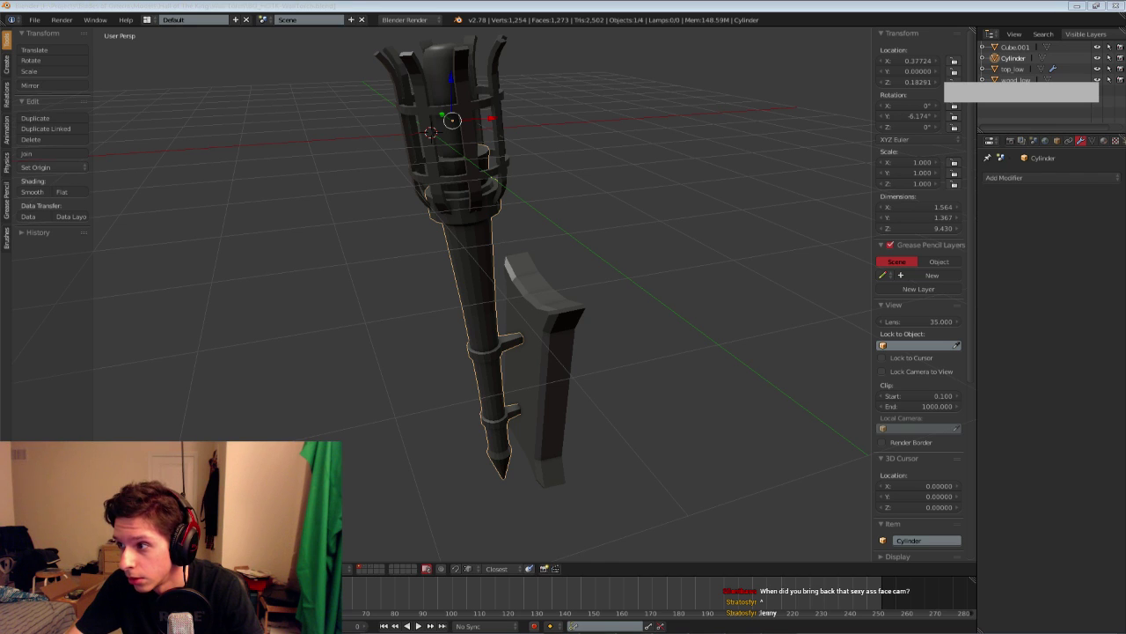
Save the wall torch file over the existing version
middle_drag(704, 283, 715, 306)
key(ctrl+s)
click(716, 306)
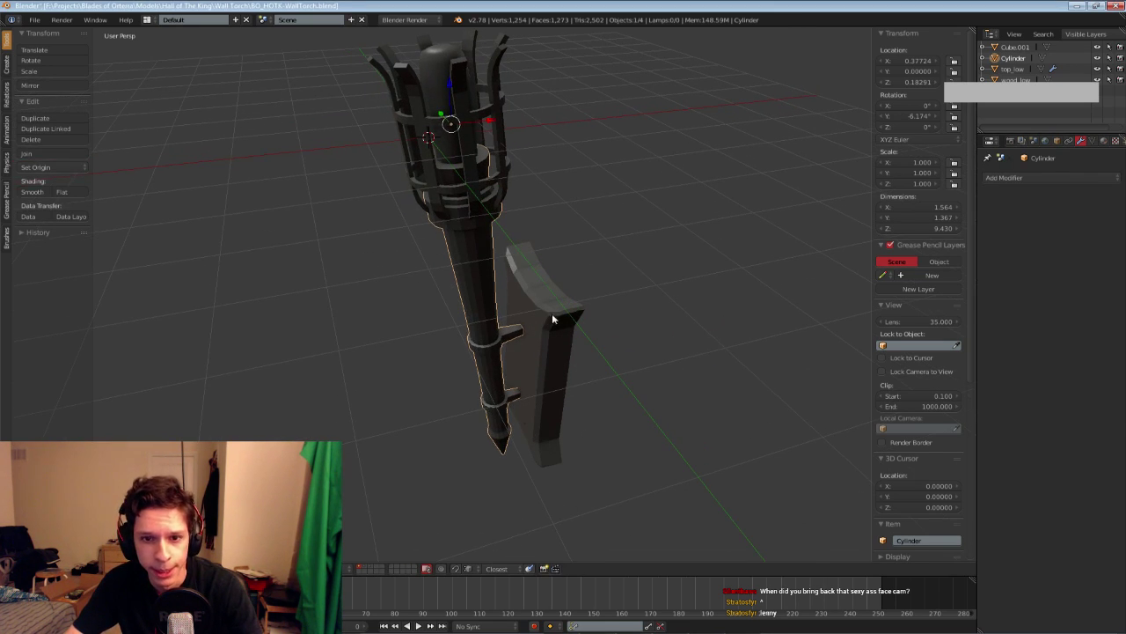
Rename the low-poly wall mounting panel wallpanel_low
key(2)
middle_drag(550, 318, 537, 291)
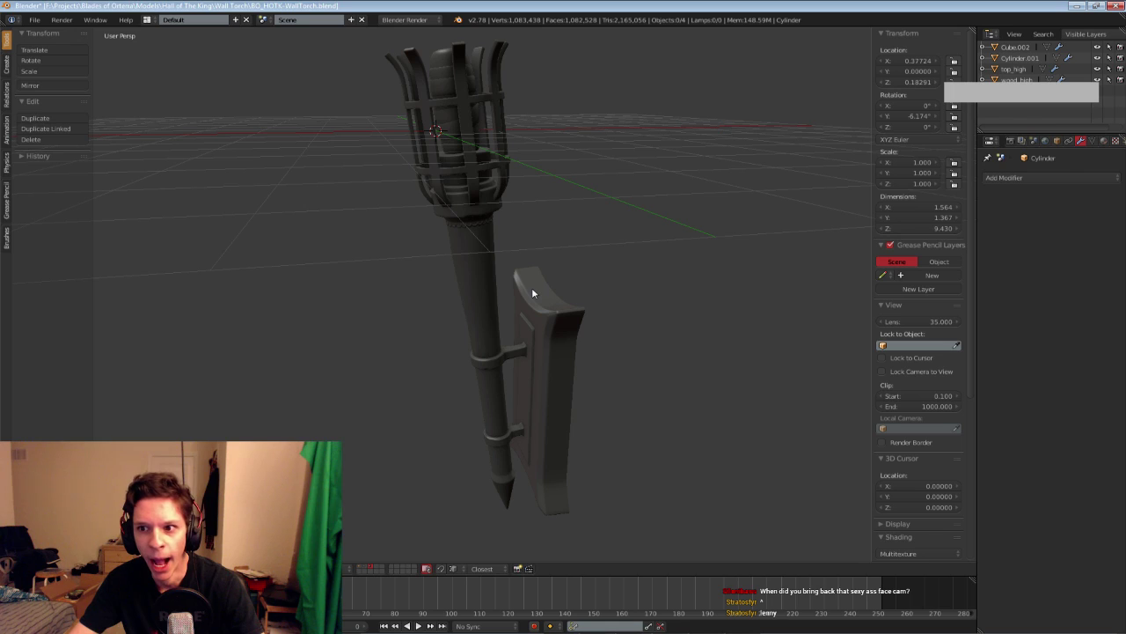
key(1)
right_click(529, 283)
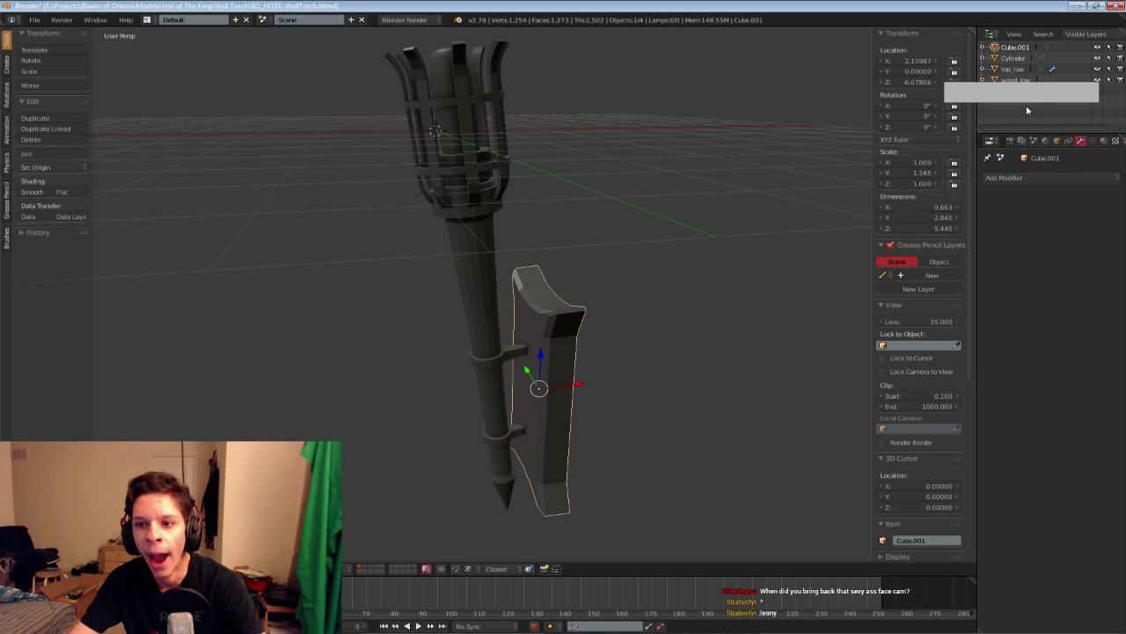
double_click(1016, 48)
text(wall)
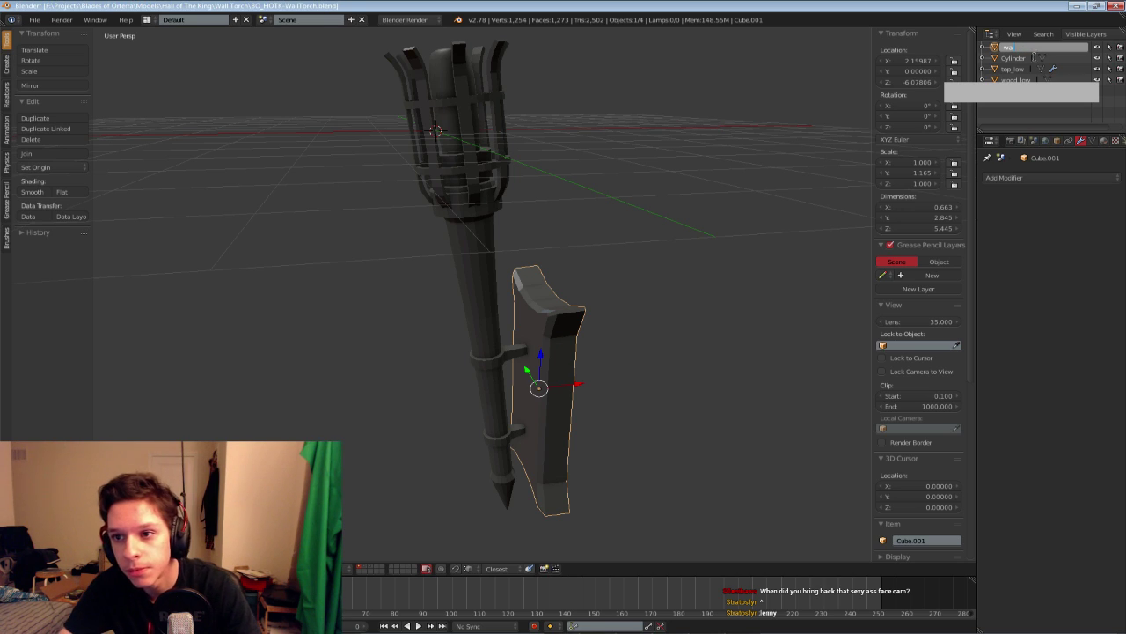
text(panel_low)
key(Return)
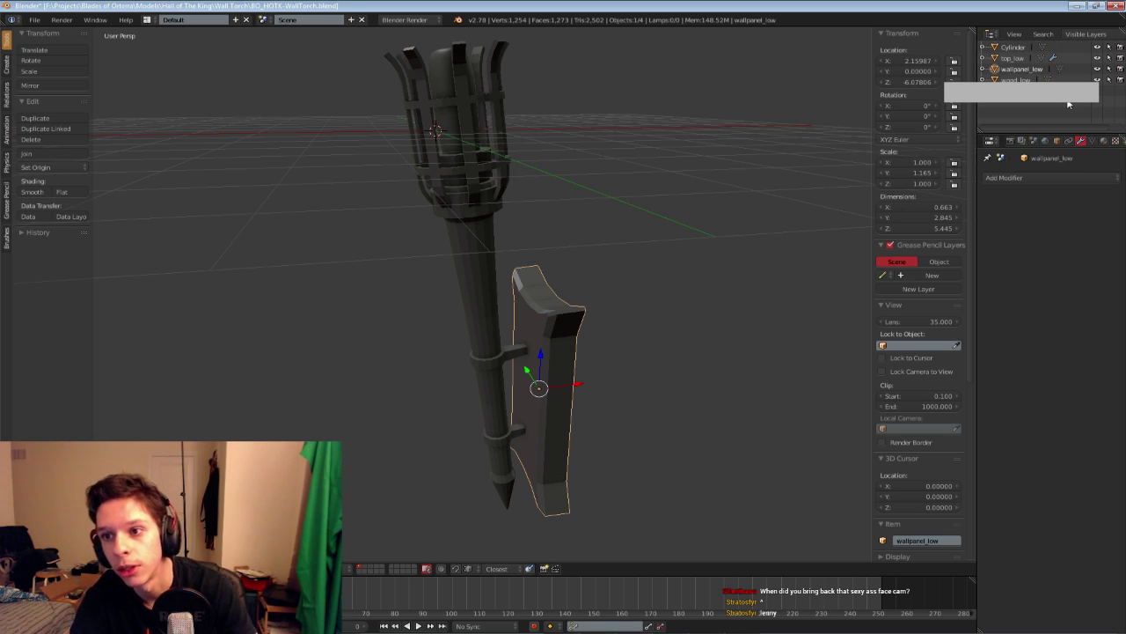
Rename the high-poly wall mounting panel wallpanel_high
key(2)
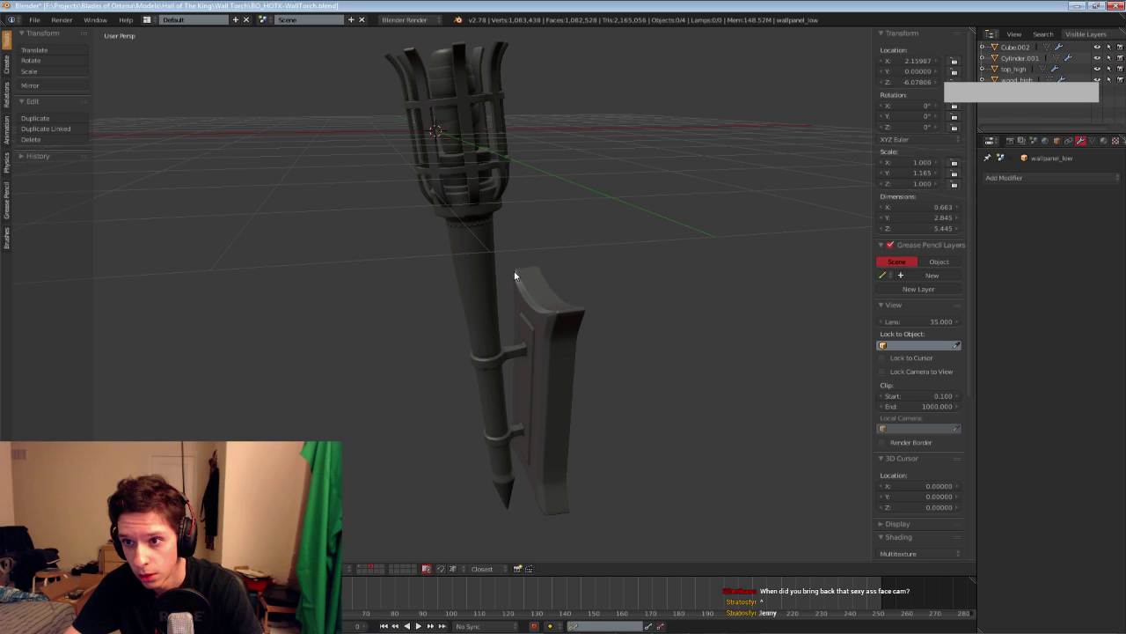
key(1)
key(2)
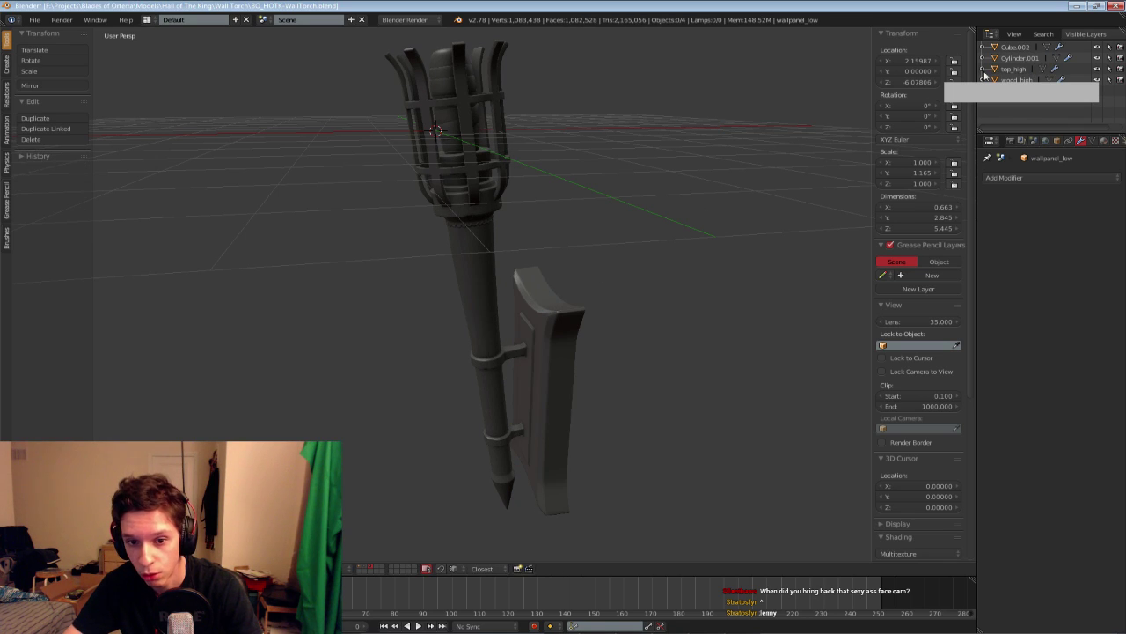
right_drag(515, 275, 47, 61)
right_click(684, 185)
double_click(1015, 46)
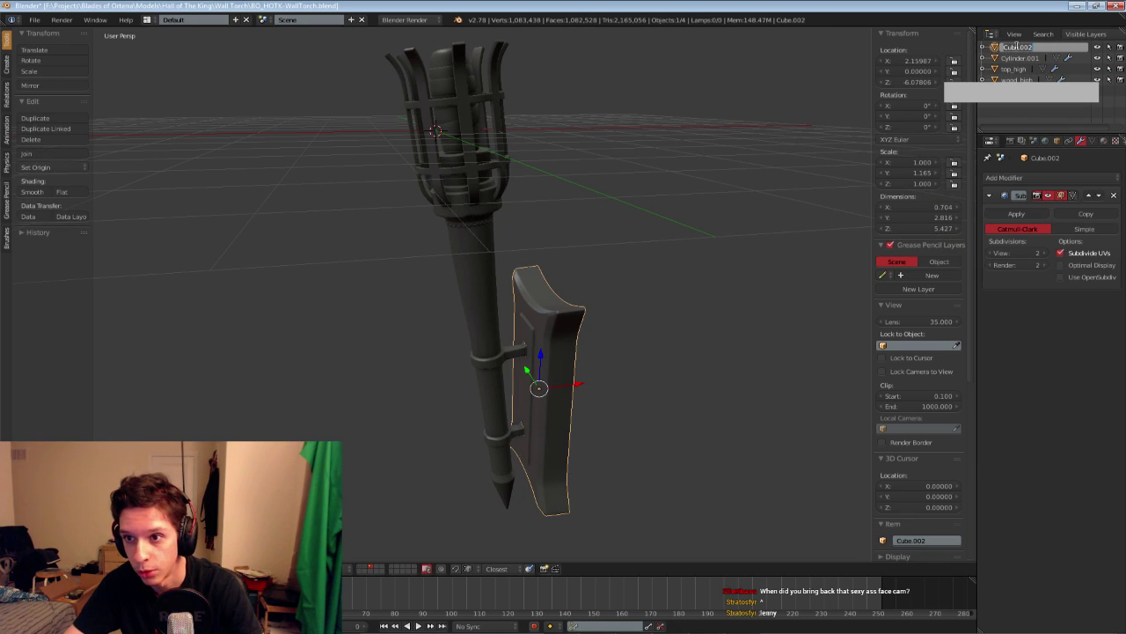
text(wall_hand)
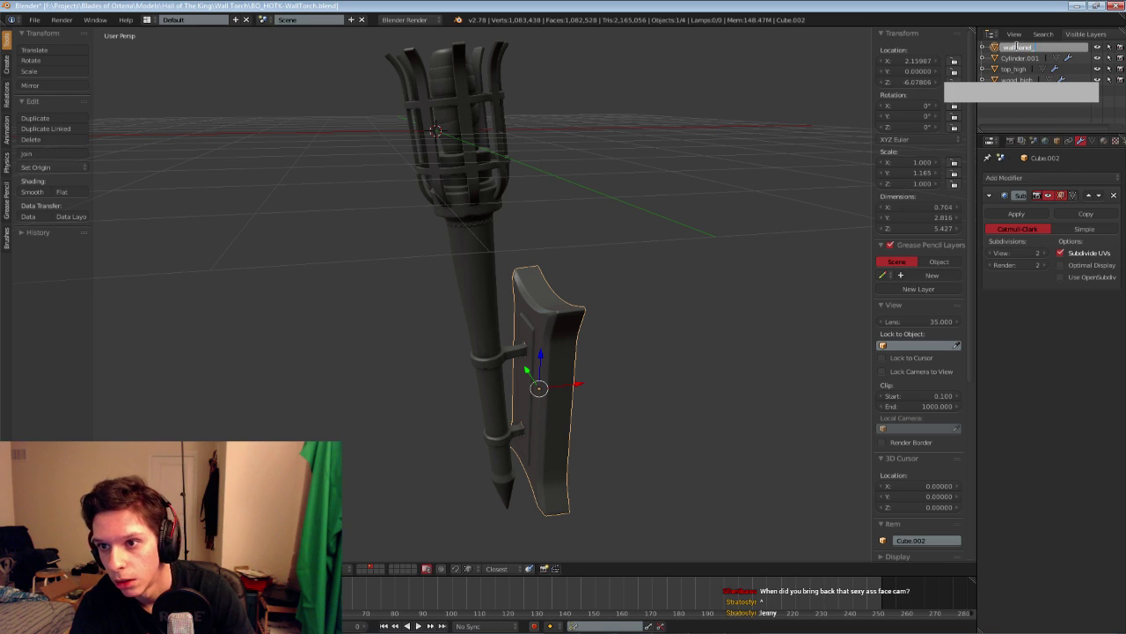
text(llpanel_high)
key(Return)
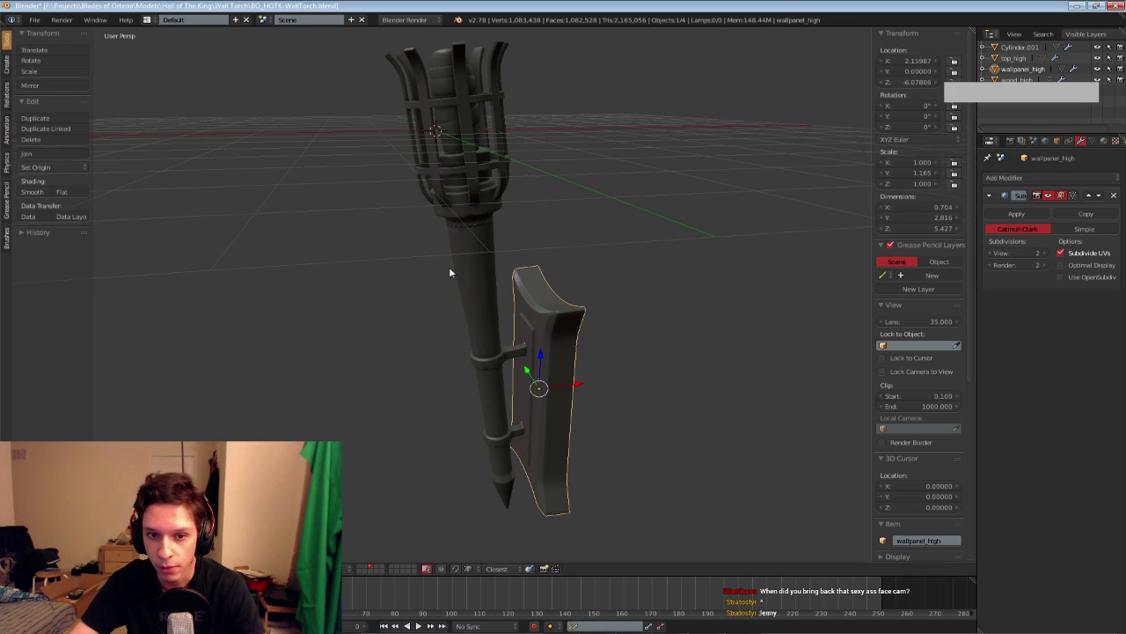
Rename the high-poly torch shaft stick_high and the low-poly shaft stick_low
right_click(449, 267)
double_click(1018, 46)
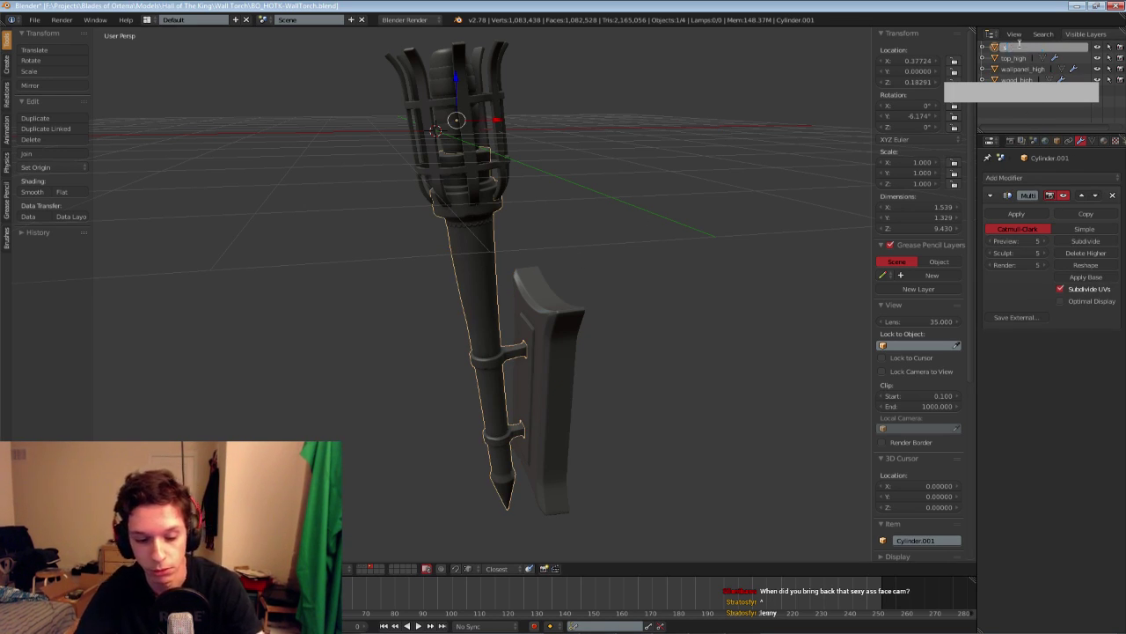
text(stick_high)
key(Return)
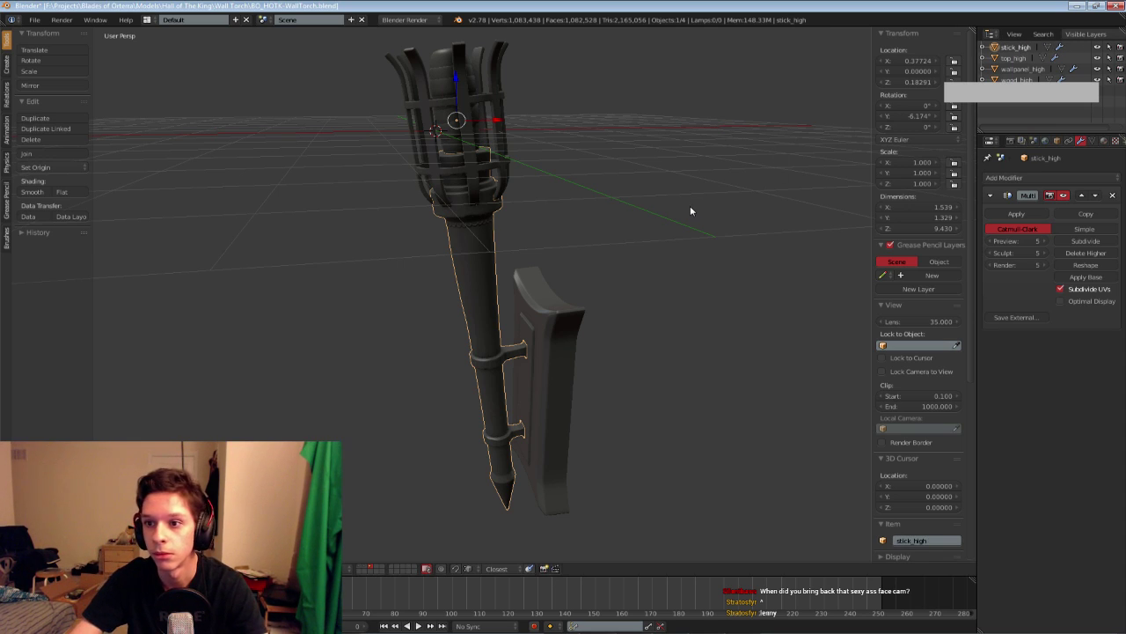
key(1)
right_click(489, 285)
double_click(1017, 47)
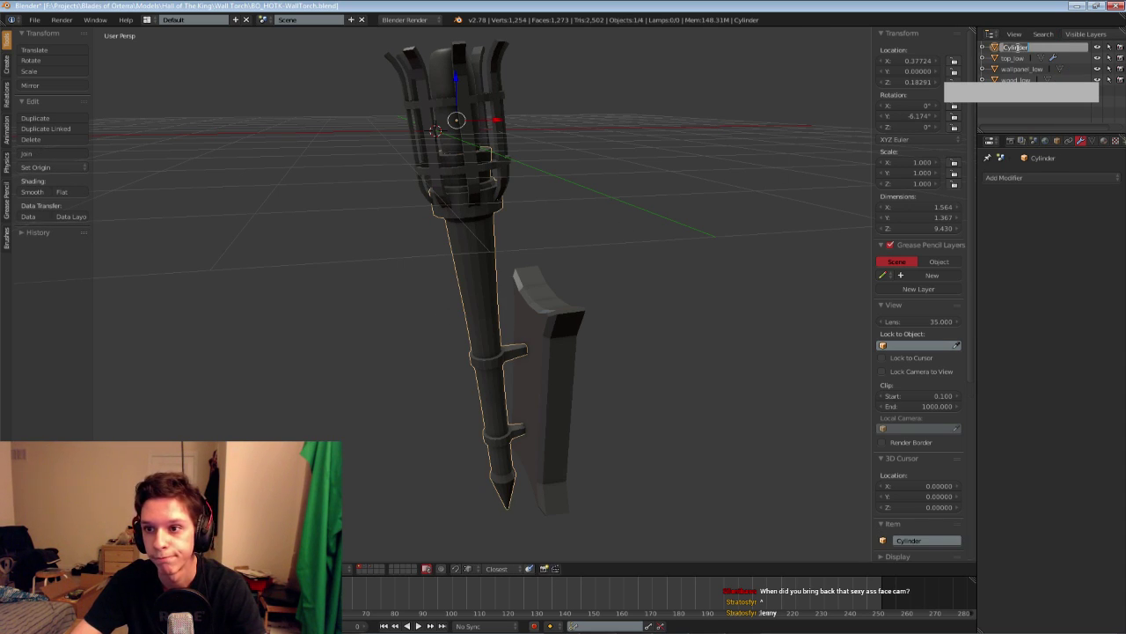
key(Return)
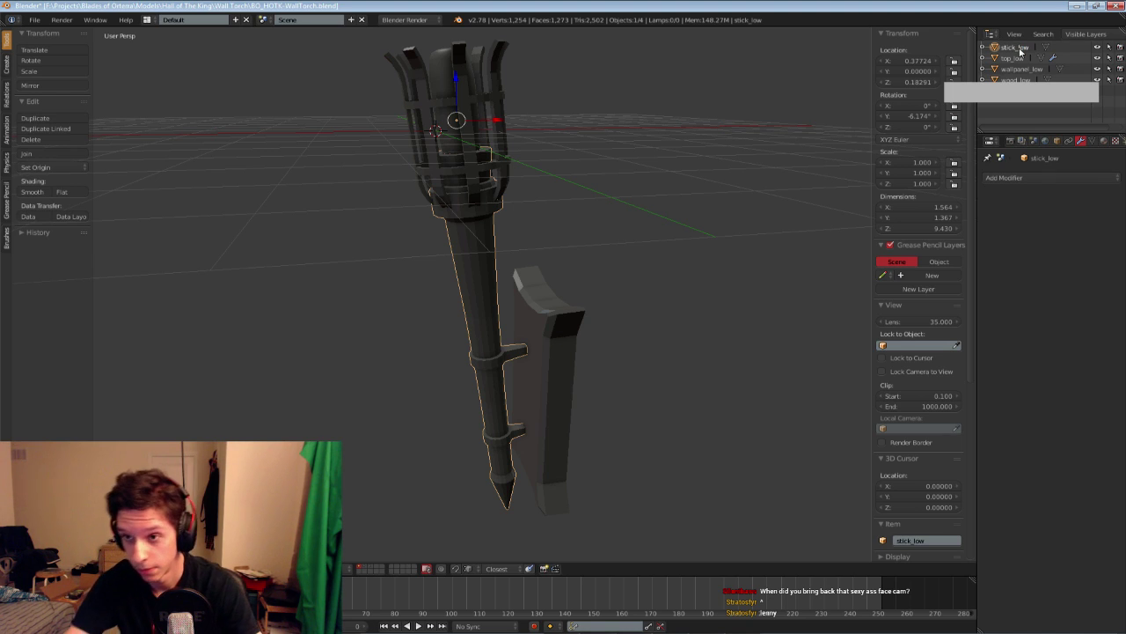
Save the wall torch file with the renamed parts
key(ctrl+s)
click(624, 217)
scroll(600, 307, down, 1)
key(ctrl+s)
click(599, 308)
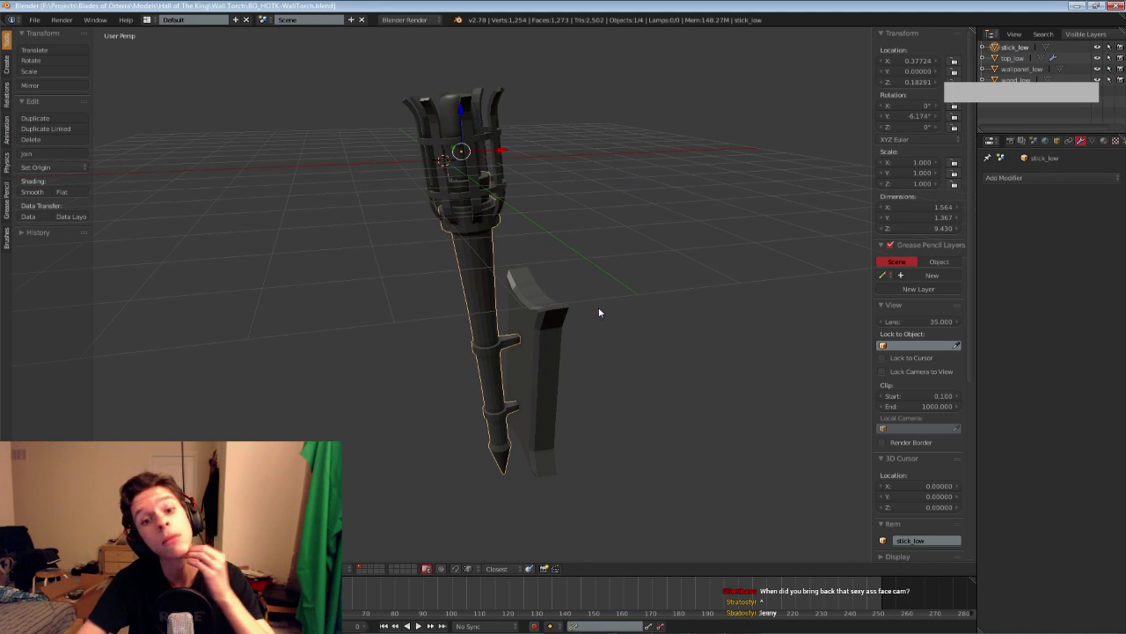
Compare the low-poly and high-poly versions of the wall panel and torch shaft by alternating between their layers
middle_drag(597, 306, 563, 358)
key(1)
key(2)
key(1)
key(2)
key(1)
scroll(575, 290, up, 6)
key(2)
right_click(573, 322)
key(1)
scroll(563, 358, down, 5)
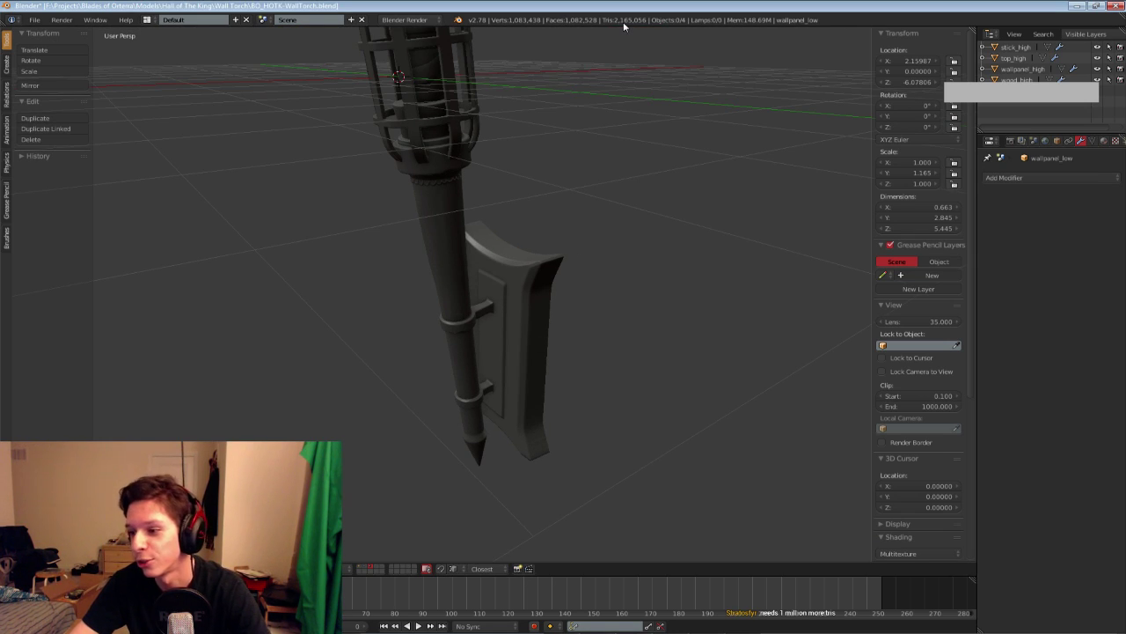
key(1)
right_click(528, 281)
scroll(527, 278, up, 3)
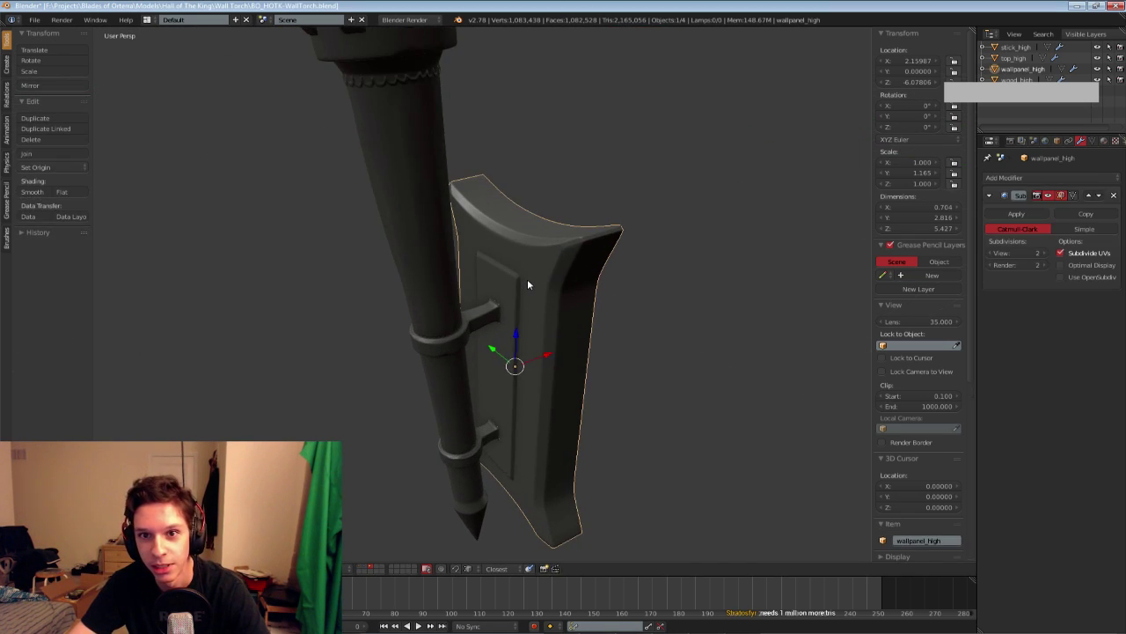
scroll(527, 279, down, 4)
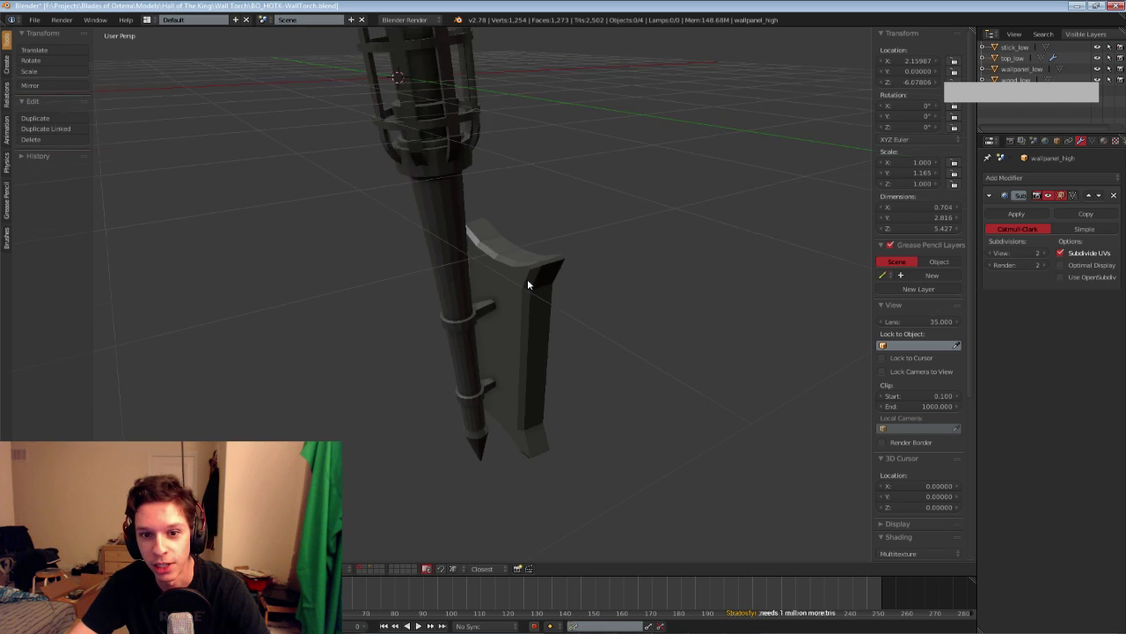
right_click(465, 284)
scroll(465, 284, up, 2)
shift+middle_drag(466, 284, 444, 336)
scroll(454, 288, down, 2)
key(2)
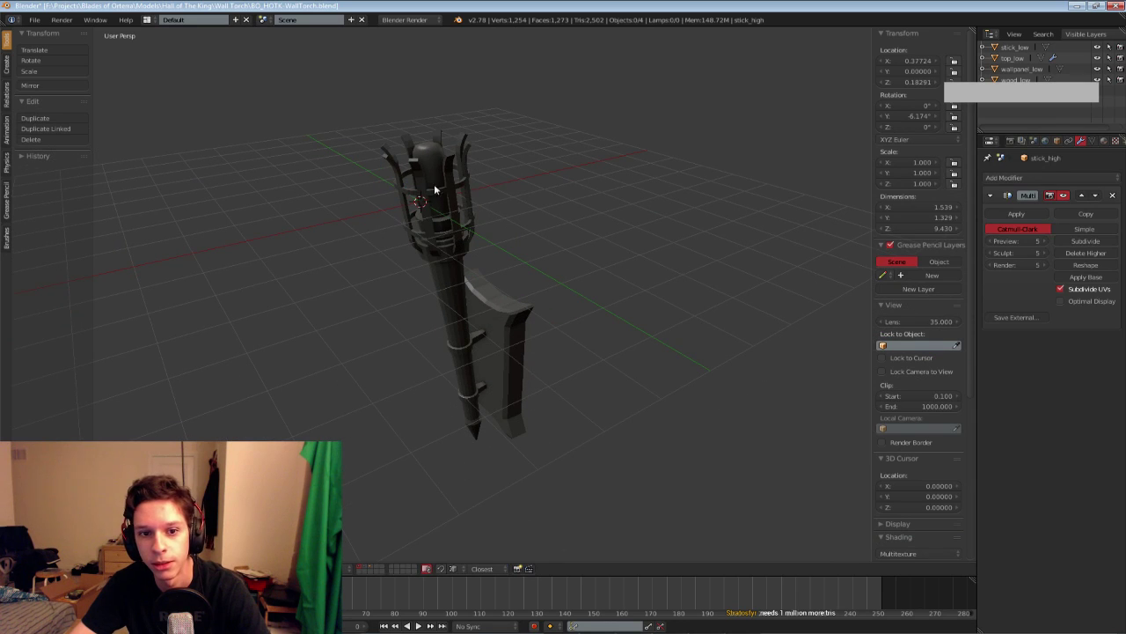
Inspect the low-poly torch head in wireframe and examine the high-poly shaft bracket against the wall panel up close
right_click(433, 183)
right_click(428, 167)
key(z)
middle_drag(440, 195, 448, 219)
scroll(462, 224, up, 1)
key(z)
scroll(458, 251, down, 2)
scroll(447, 219, up, 3)
key(3)
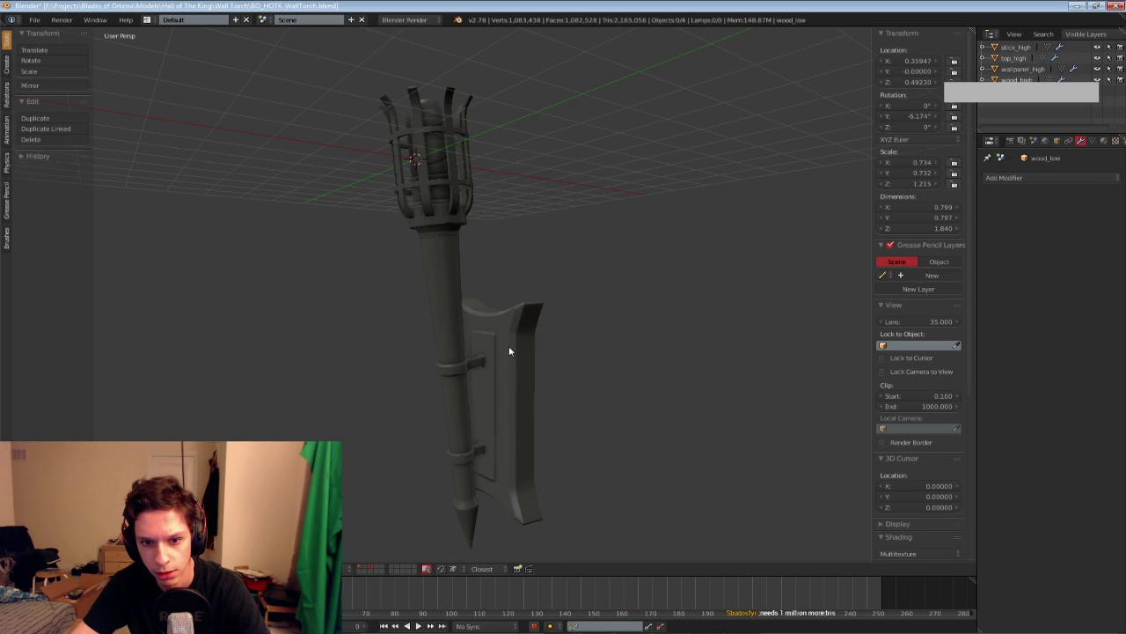
key(2)
key(3)
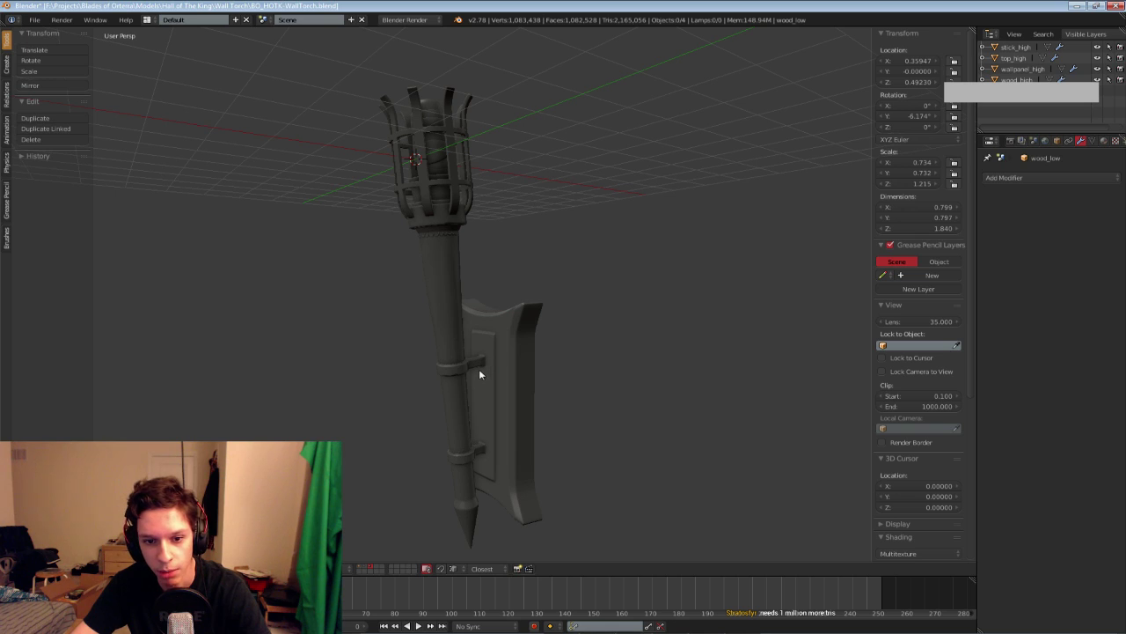
scroll(480, 374, up, 7)
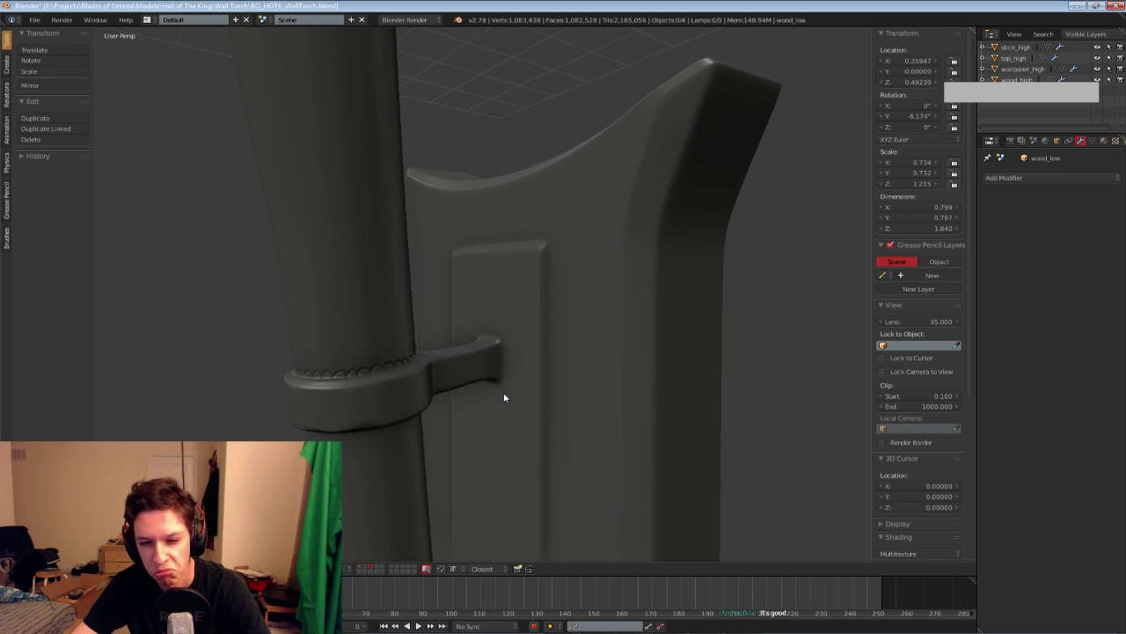
middle_drag(503, 397, 479, 382)
scroll(493, 388, down, 8)
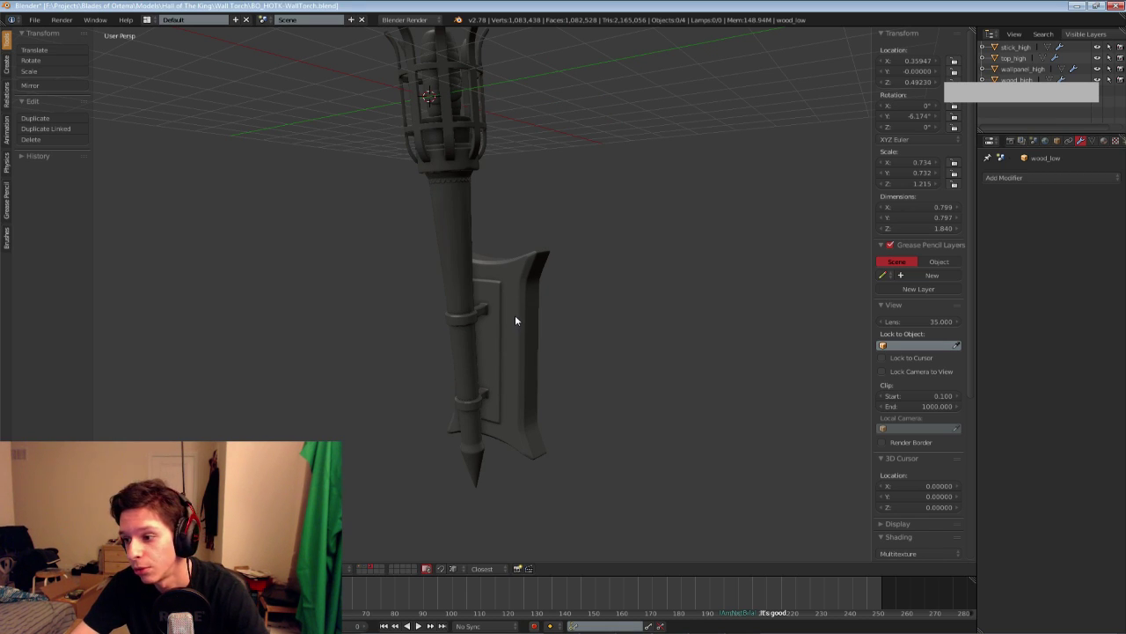
middle_drag(516, 321, 454, 361)
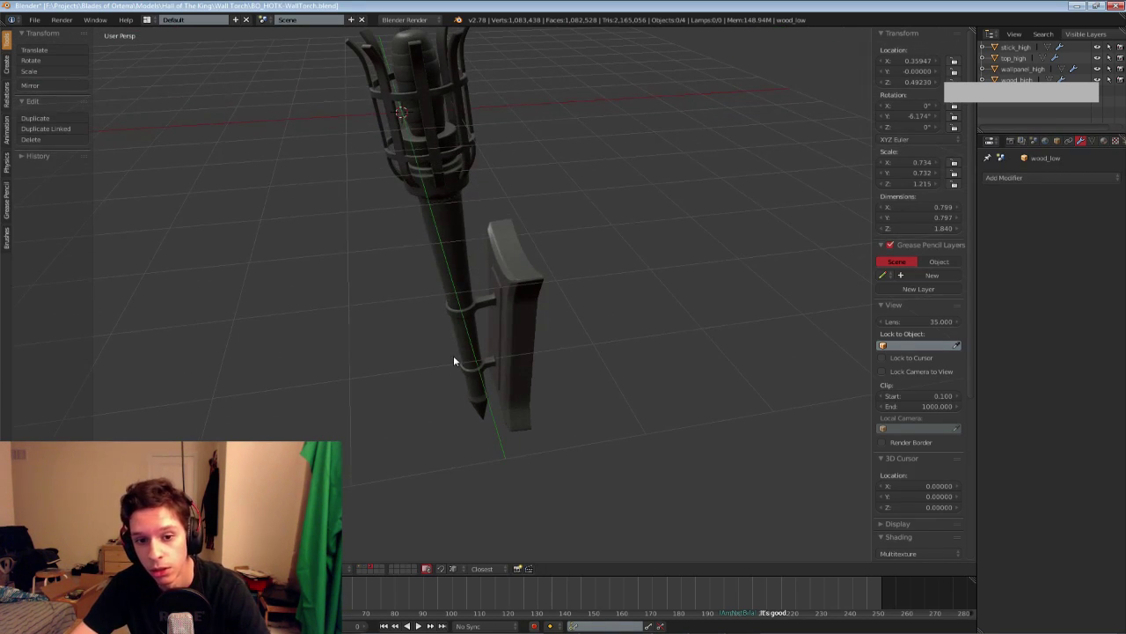
Mark the two edge loops bordering the front bevel of the low-poly wall panel as sharp
key(2)
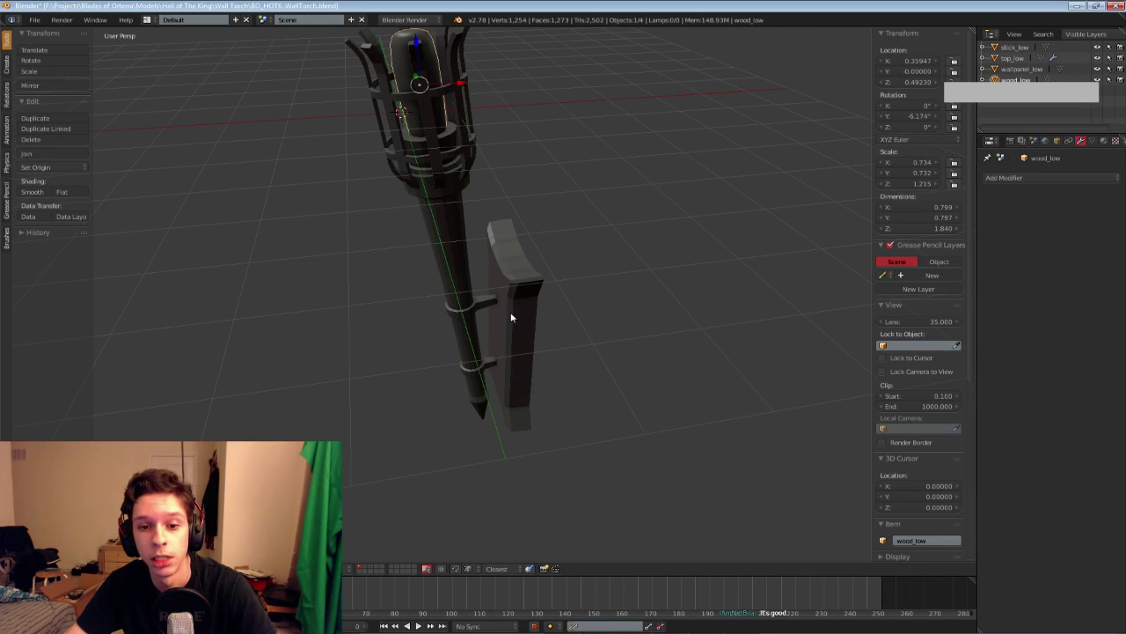
right_click(511, 312)
key(Tab)
middle_drag(512, 318, 525, 314)
scroll(534, 312, up, 2)
key(a)
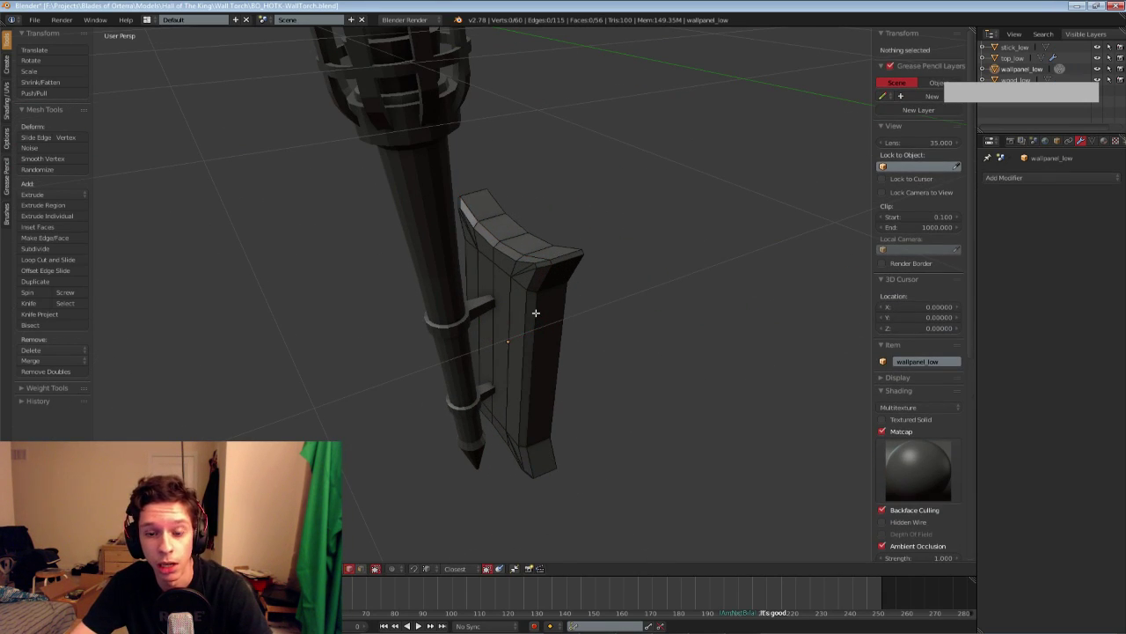
alt+right_click(531, 313)
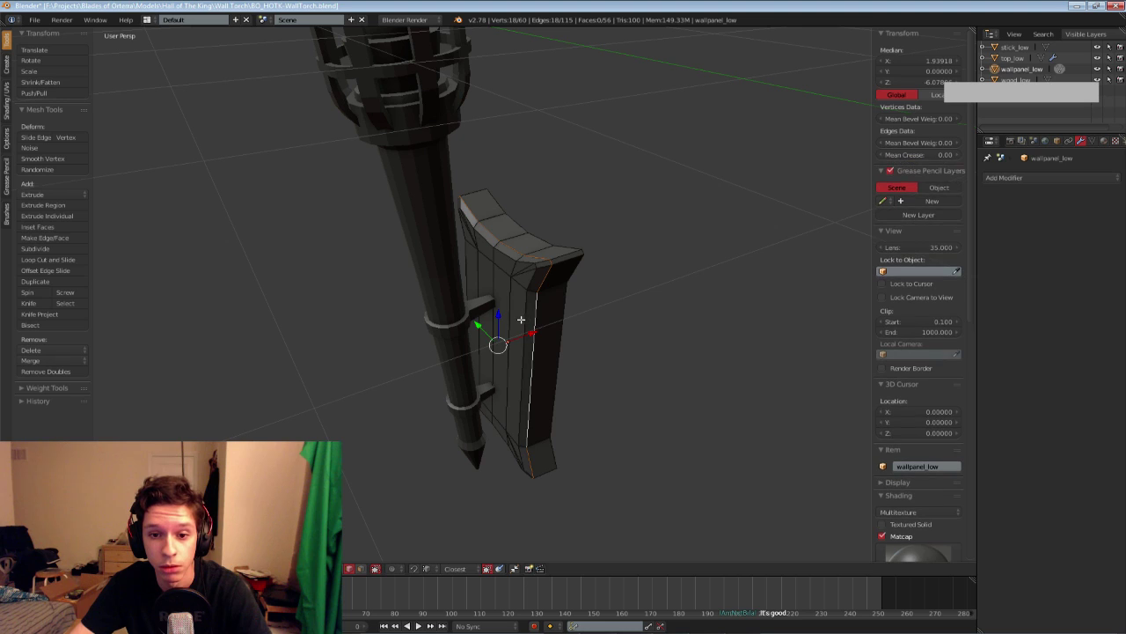
click(9, 104)
click(64, 83)
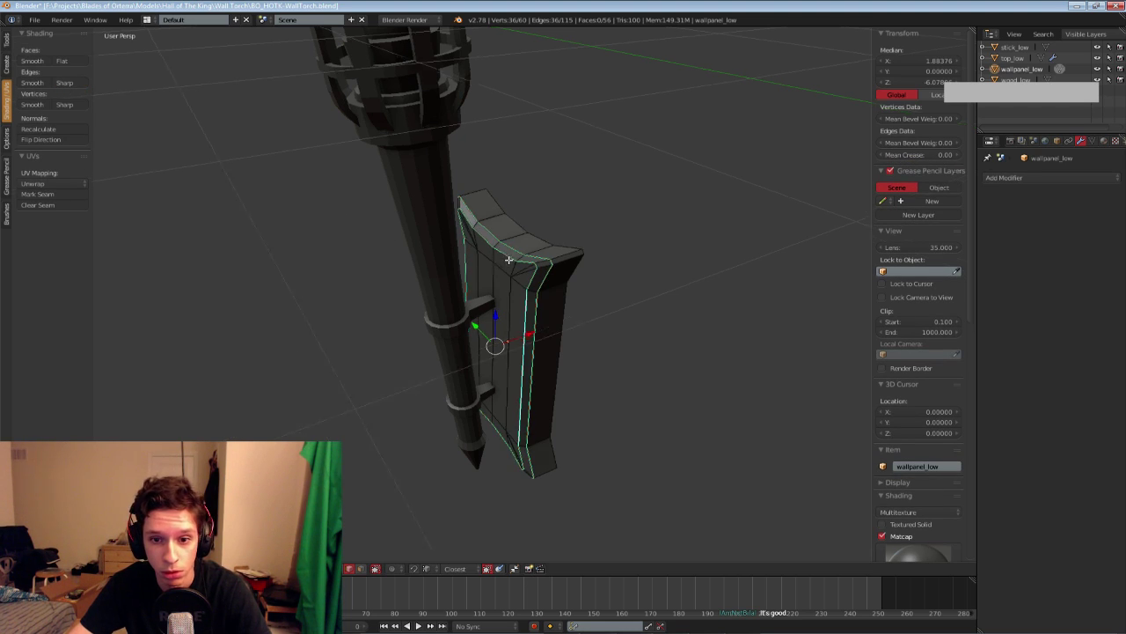
Mark the edges running from the front bevel to the back at the low-poly wall panel's corners as sharp
key(a)
scroll(604, 220, up, 3)
right_click(603, 220)
key(a)
right_click(612, 225)
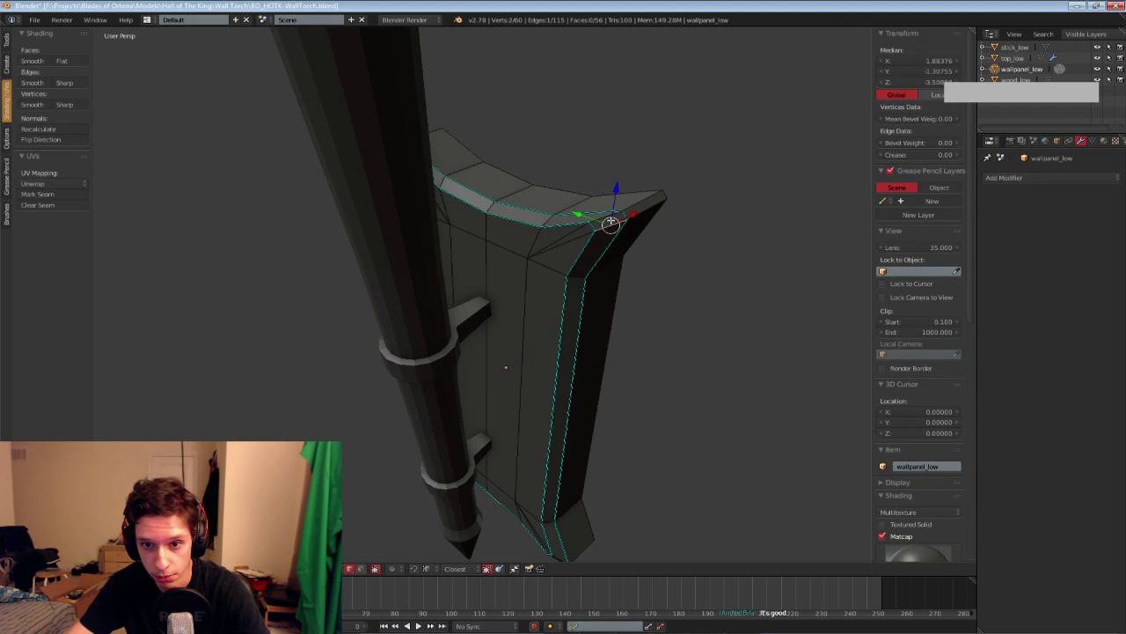
shift+right_click(608, 218)
shift+right_click(645, 200)
shift+right_click(641, 212)
middle_drag(574, 283, 725, 261)
middle_drag(319, 252, 417, 286)
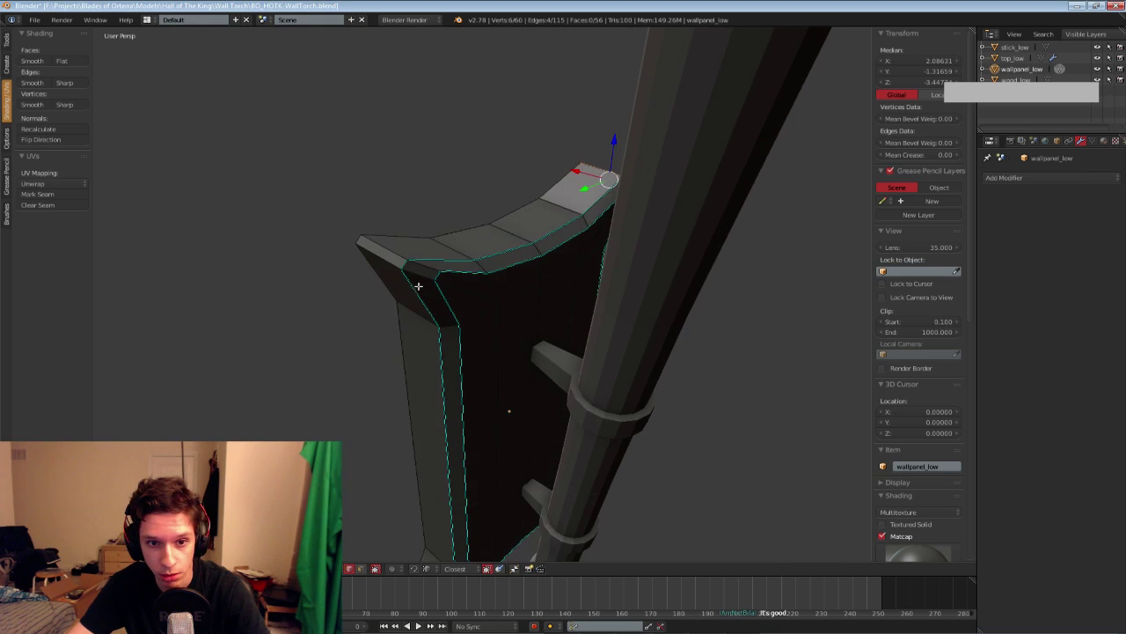
shift+right_click(396, 256)
shift+right_click(393, 261)
shift+right_click(420, 272)
shift+right_click(420, 275)
shift+middle_drag(515, 509, 506, 53)
scroll(467, 442, down, 2)
shift+right_click(455, 434)
shift+right_click(461, 436)
shift+right_click(471, 429)
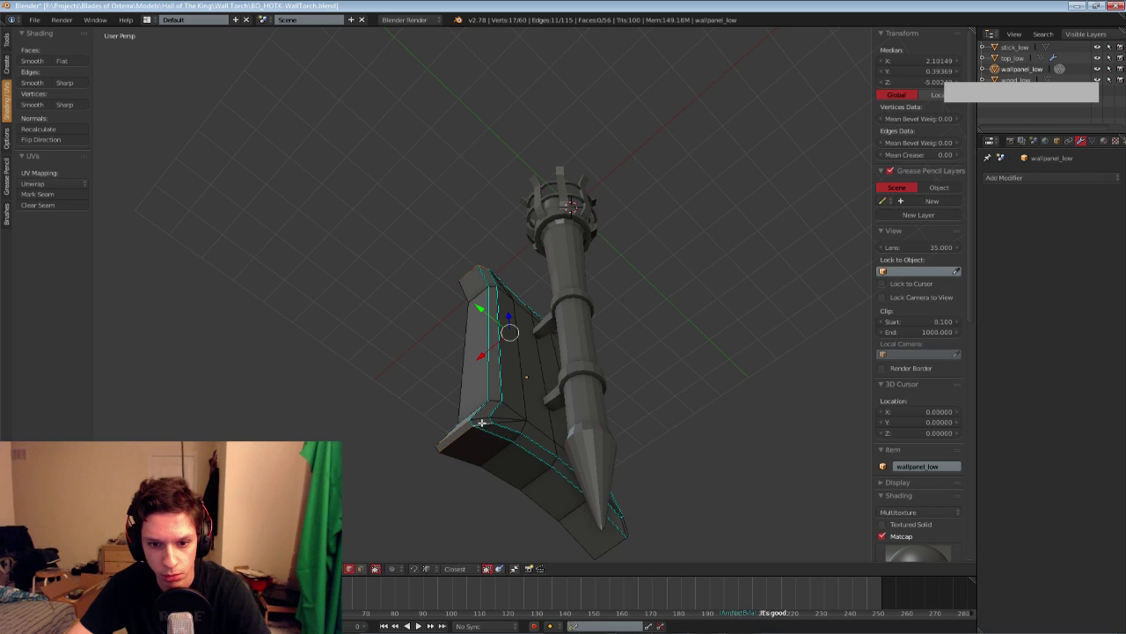
shift+right_click(481, 423)
middle_drag(482, 422, 601, 312)
shift+right_click(519, 249)
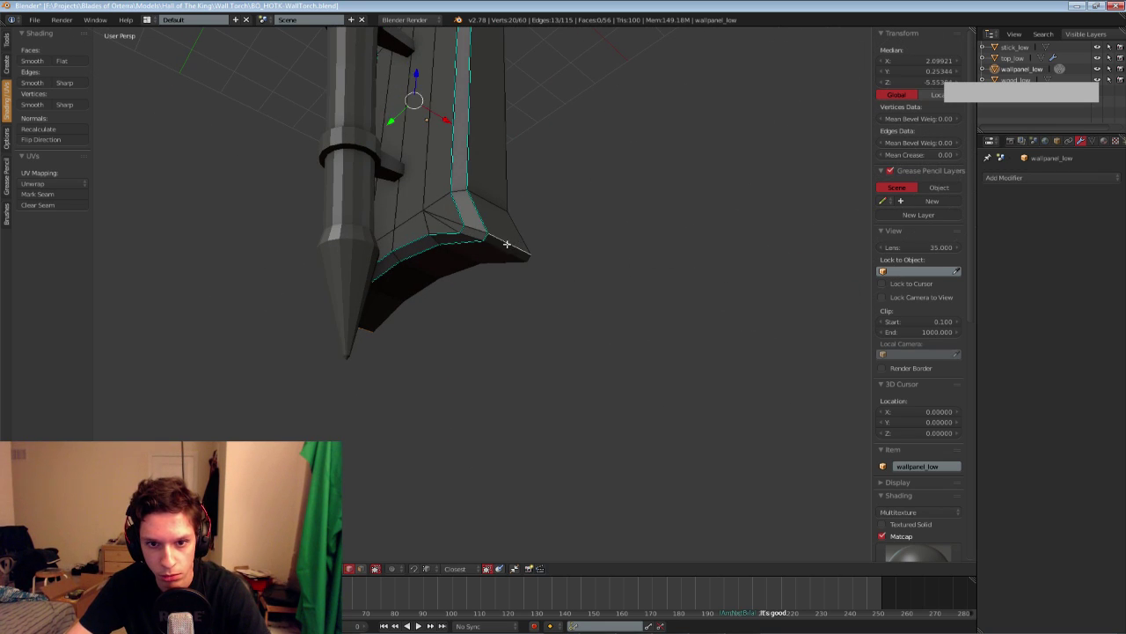
shift+right_click(503, 246)
shift+right_click(477, 234)
shift+right_click(470, 235)
click(72, 83)
key(Tab)
Look over the low-poly wall panel outside mesh editing and save over the existing wall torch file
middle_drag(458, 201, 484, 321)
scroll(499, 223, down, 2)
key(3)
key(1)
right_click(502, 321)
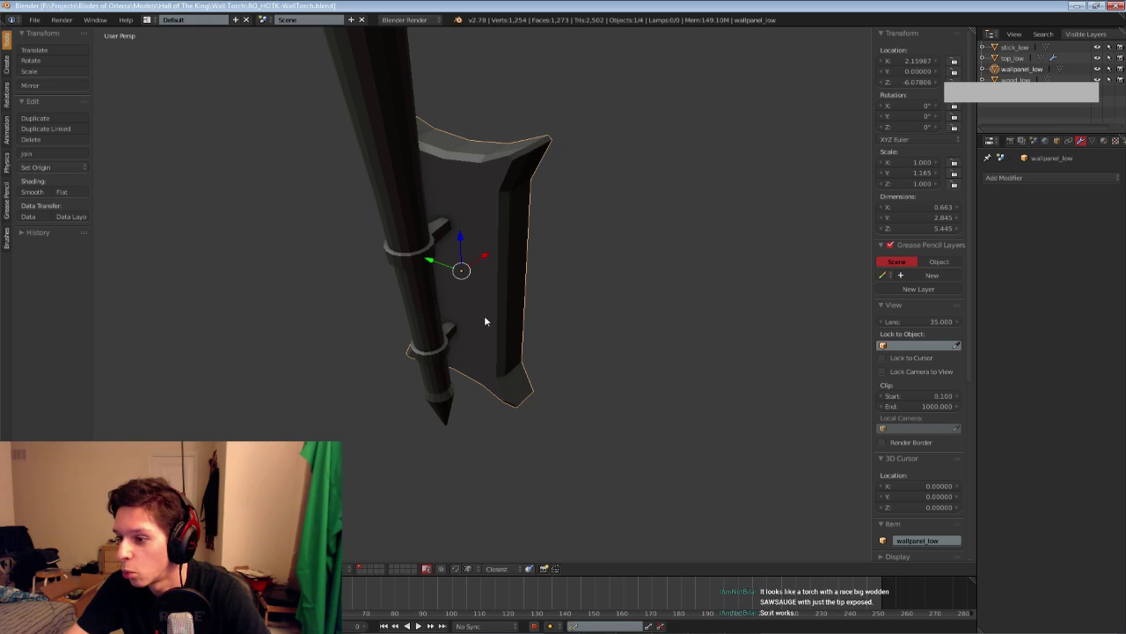
middle_drag(485, 320, 464, 372)
key(ctrl+s)
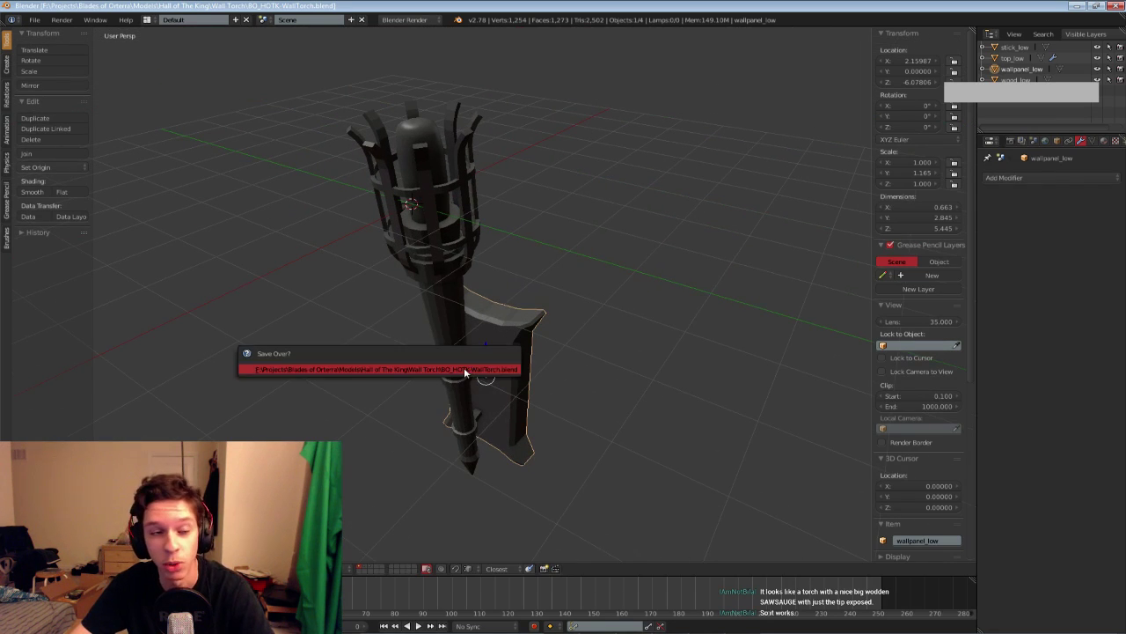
click(465, 369)
Turn on Auto Smooth with a 180° angle and apply smooth shading to the low-poly wall panel
key(2)
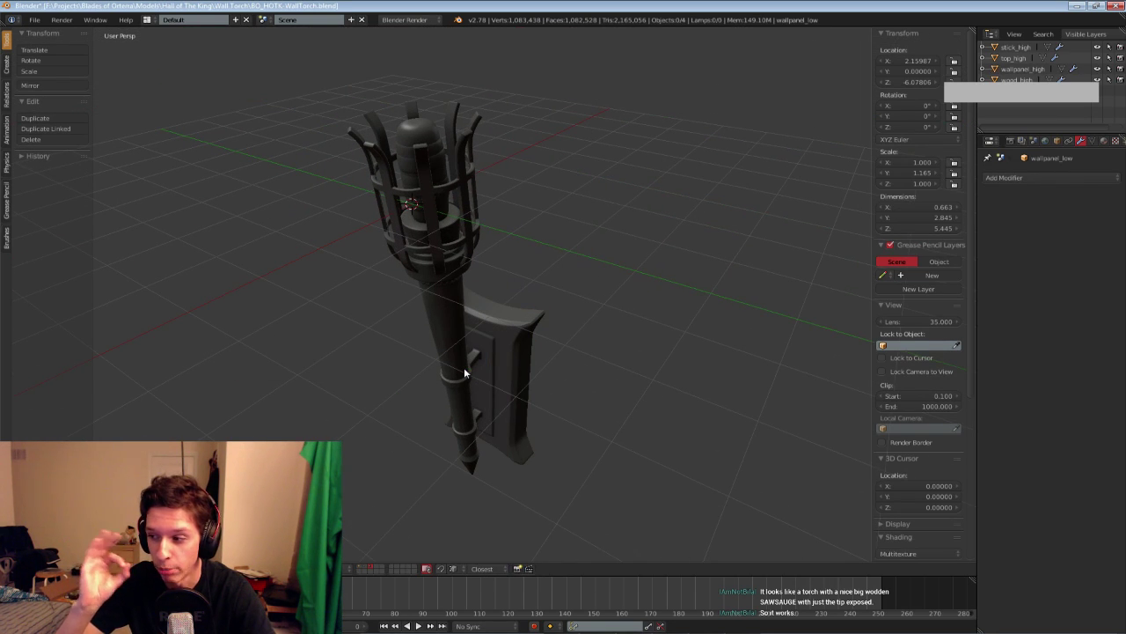
key(1)
right_click(464, 367)
click(1096, 142)
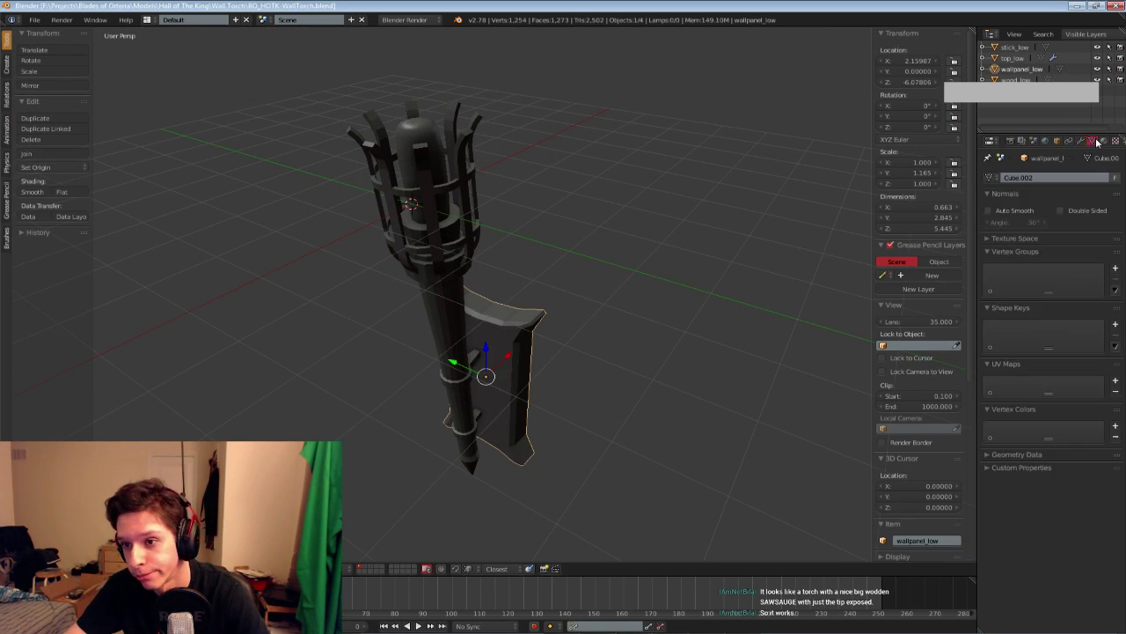
click(1015, 210)
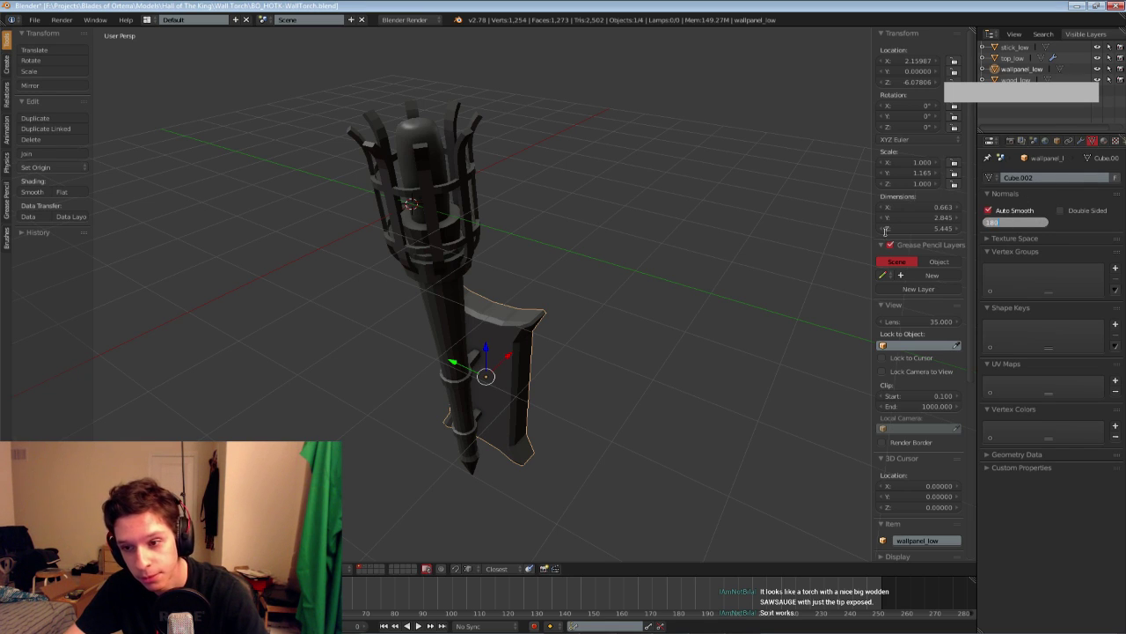
key(Return)
click(38, 193)
Deselect the smoothed wall panel and save over the existing file
middle_drag(454, 396, 478, 368)
key(a)
scroll(468, 278, up, 5)
key(ctrl+s)
click(468, 290)
scroll(465, 312, down, 5)
Isolate the low-poly torch shaft in local view, enter its mesh for editing and save the file
right_click(469, 378)
key(KP_Divide)
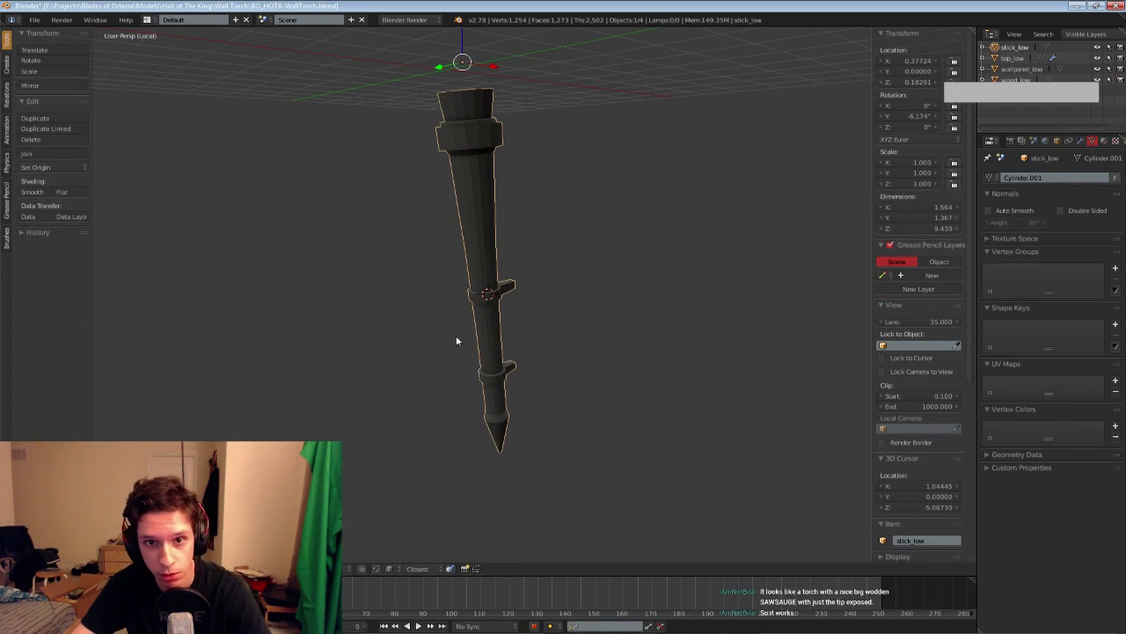
key(Tab)
middle_drag(452, 158, 440, 205)
key(ctrl+s)
click(441, 294)
Mark the edge loops around the shaft's top rim, collar, both bracket rings and pointed end as sharp
scroll(432, 204, up, 3)
alt+right_click(432, 206)
alt+shift+right_click(440, 204)
alt+shift+right_click(440, 204)
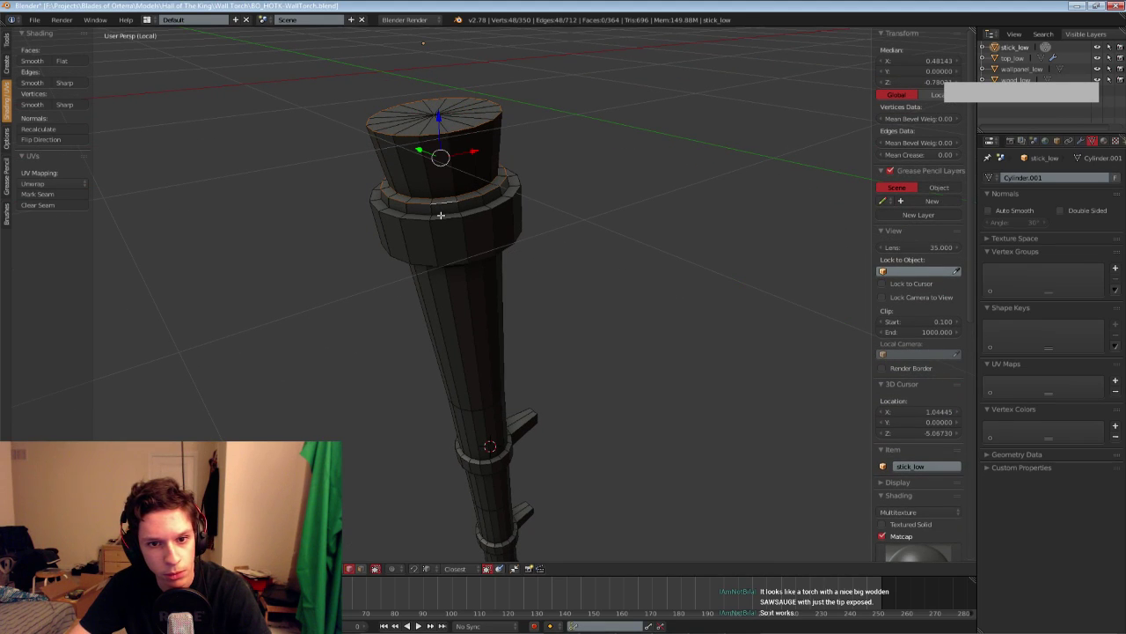
alt+shift+right_click(441, 213)
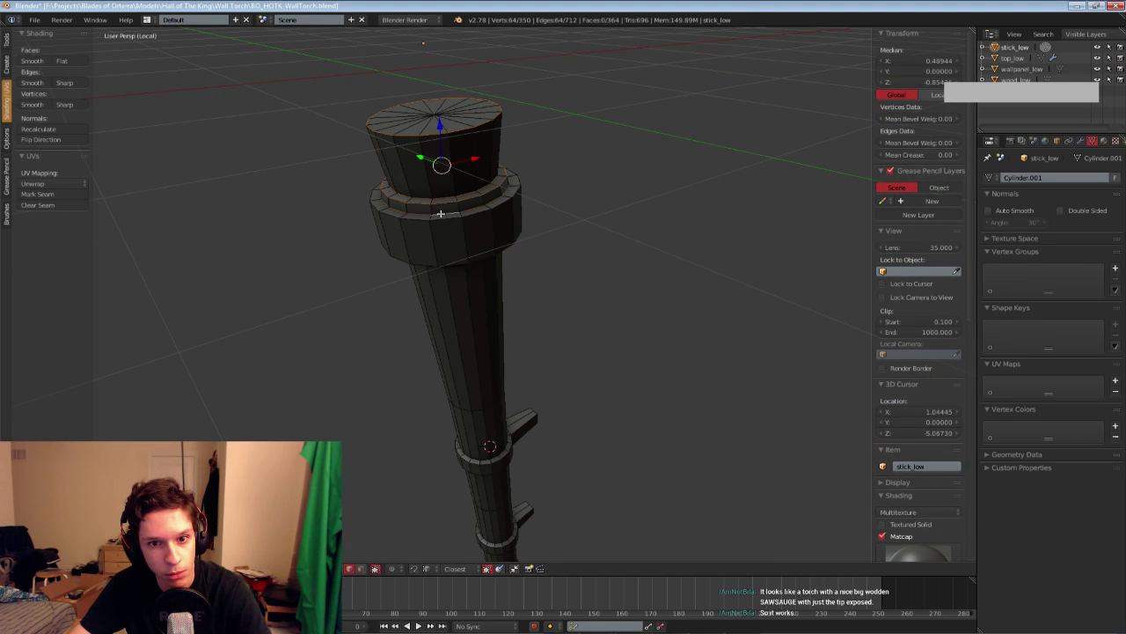
alt+shift+right_click(447, 221)
middle_drag(453, 253, 458, 129)
alt+shift+right_click(459, 125)
key(ctrl+z)
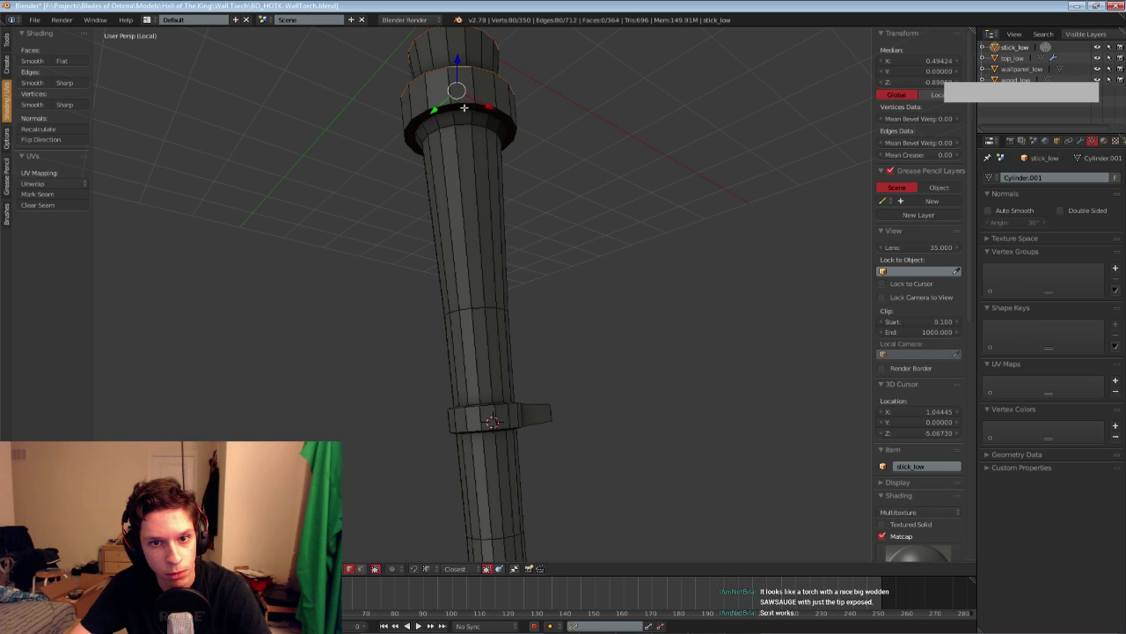
alt+shift+right_click(465, 108)
alt+shift+right_click(463, 116)
alt+shift+right_click(460, 125)
middle_drag(484, 319, 489, 444)
mouse_move(488, 444)
shift+middle_down()
mouse_move(475, 367)
mouse_move(458, 378)
mouse_move(460, 238)
mouse_move(492, 319)
mouse_move(490, 425)
shift+middle_up()
alt+shift+right_click(474, 388)
alt+shift+right_click(451, 240)
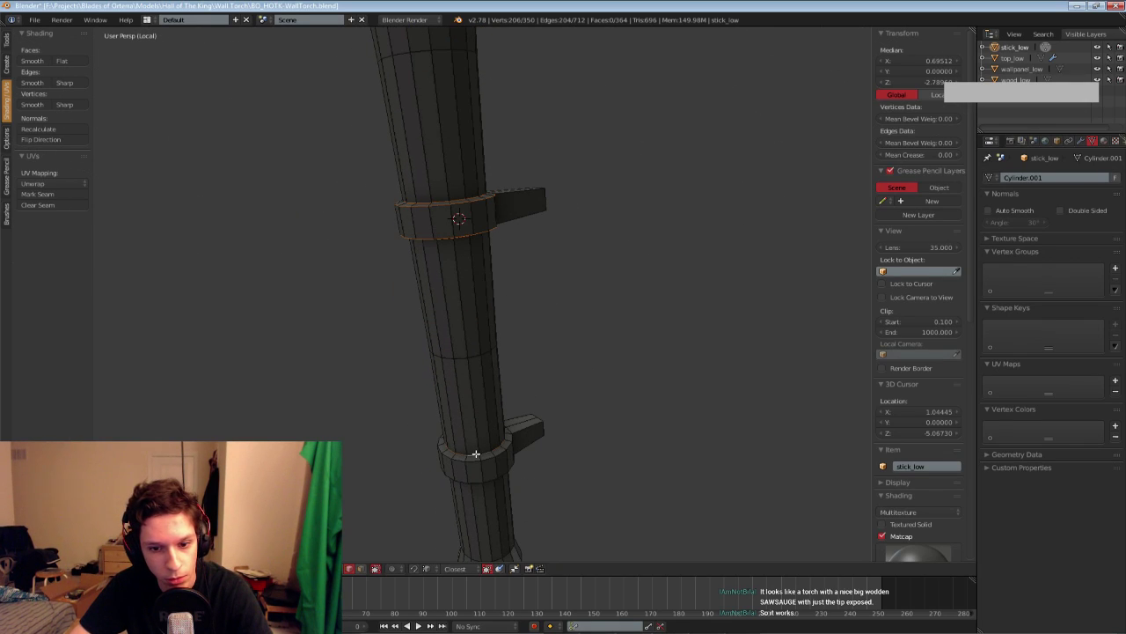
middle_drag(481, 468, 501, 304)
scroll(501, 201, up, 2)
alt+shift+right_click(502, 220)
alt+shift+right_click(502, 230)
alt+shift+right_click(524, 423)
middle_drag(534, 476, 557, 408)
alt+shift+right_click(555, 421)
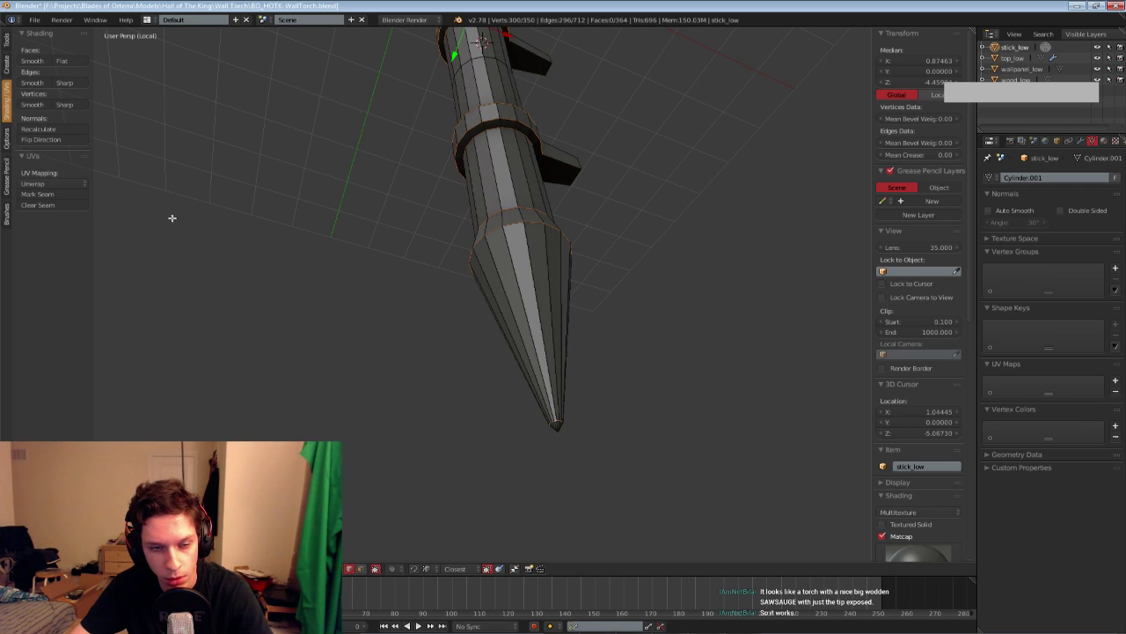
click(70, 84)
Apply smooth shading to the low-poly shaft and turn on Auto Smooth with a 180° angle
key(Tab)
click(44, 190)
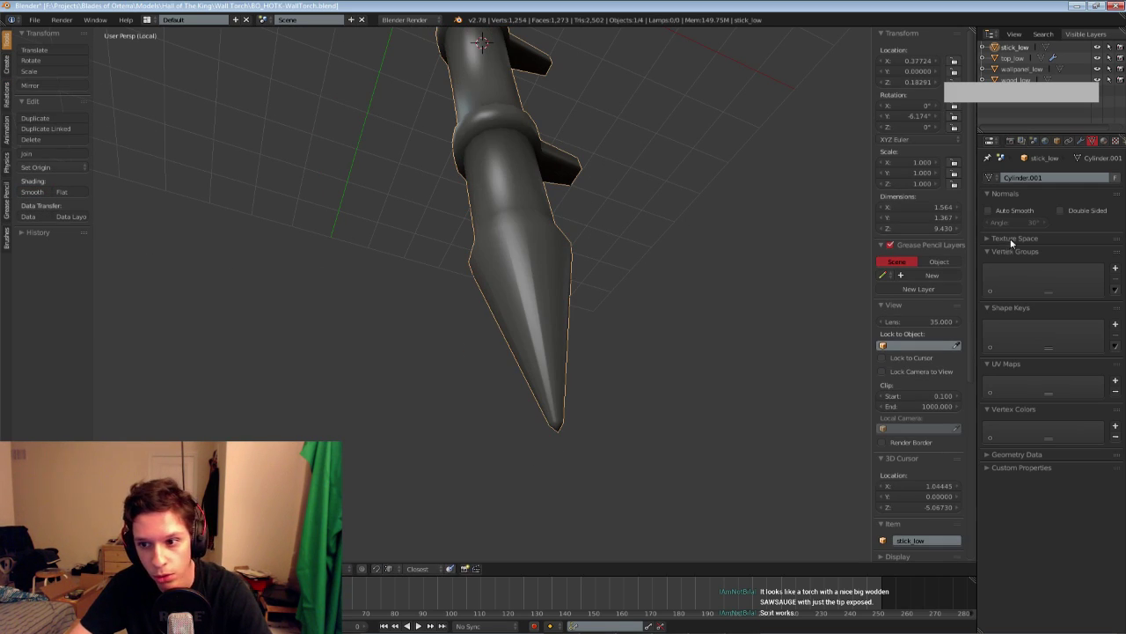
click(989, 211)
click(1009, 221)
text(180)
key(Return)
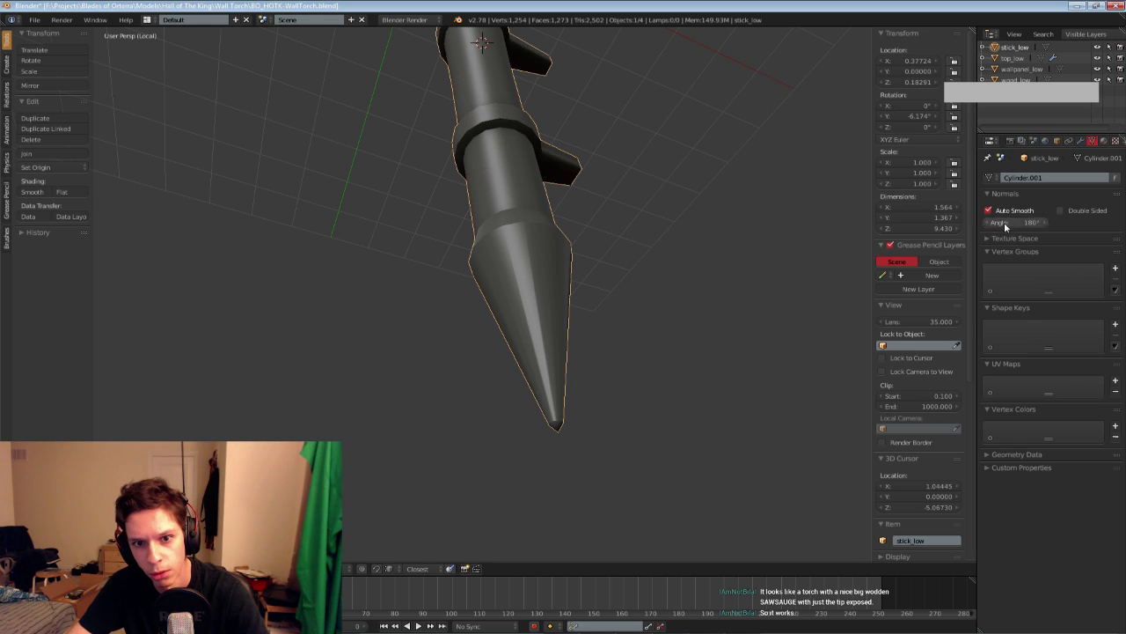
Mark the lengthwise edges of the lower bracket arm and its side joints with the ring as sharp
middle_drag(616, 236, 579, 284)
key(Tab)
middle_drag(563, 176, 450, 206)
right_click(485, 186)
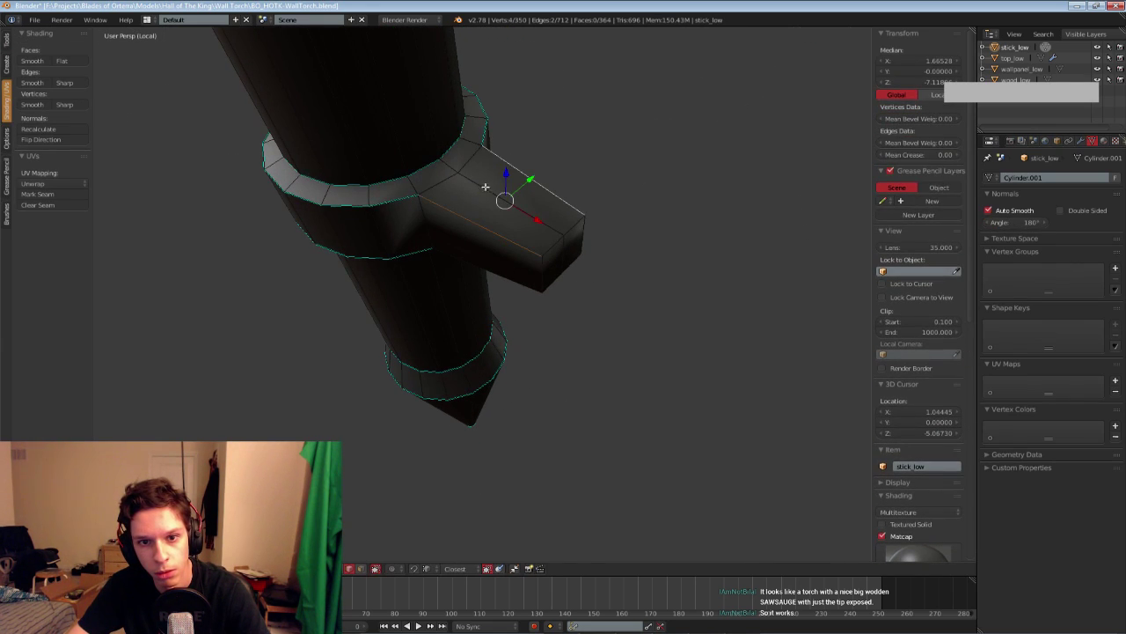
shift+right_click(460, 255)
middle_drag(460, 255, 435, 184)
shift+middle_drag(396, 119, 476, 182)
shift+right_click(413, 191)
shift+right_click(420, 198)
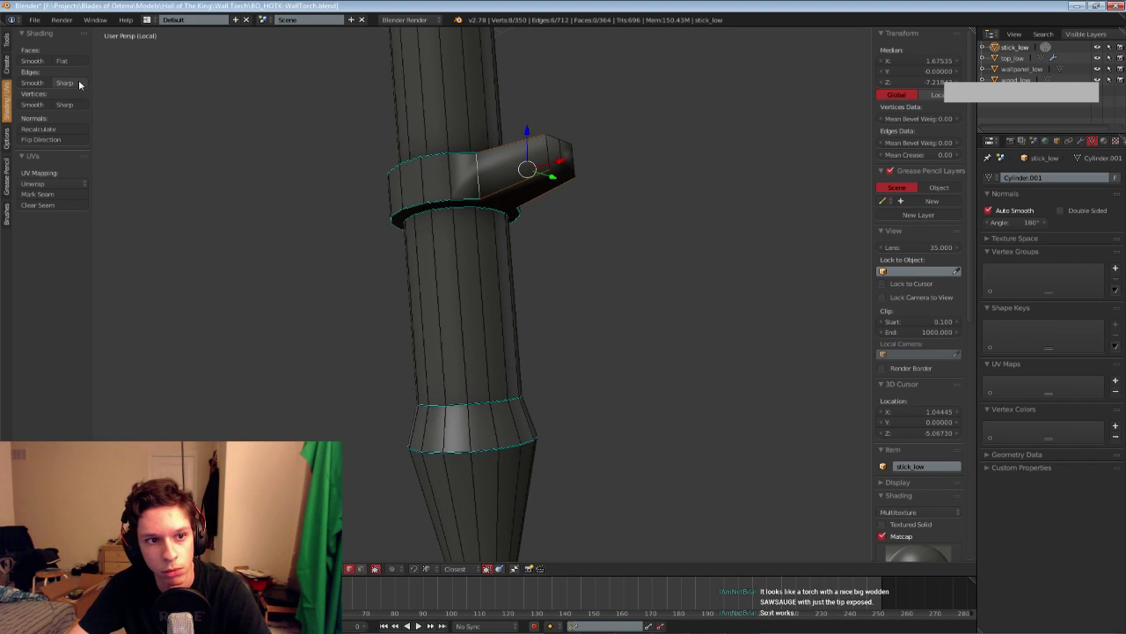
key(a)
Delete the end faces of both bracket arms on the low-poly shaft
scroll(483, 264, down, 2)
middle_drag(476, 457, 536, 372)
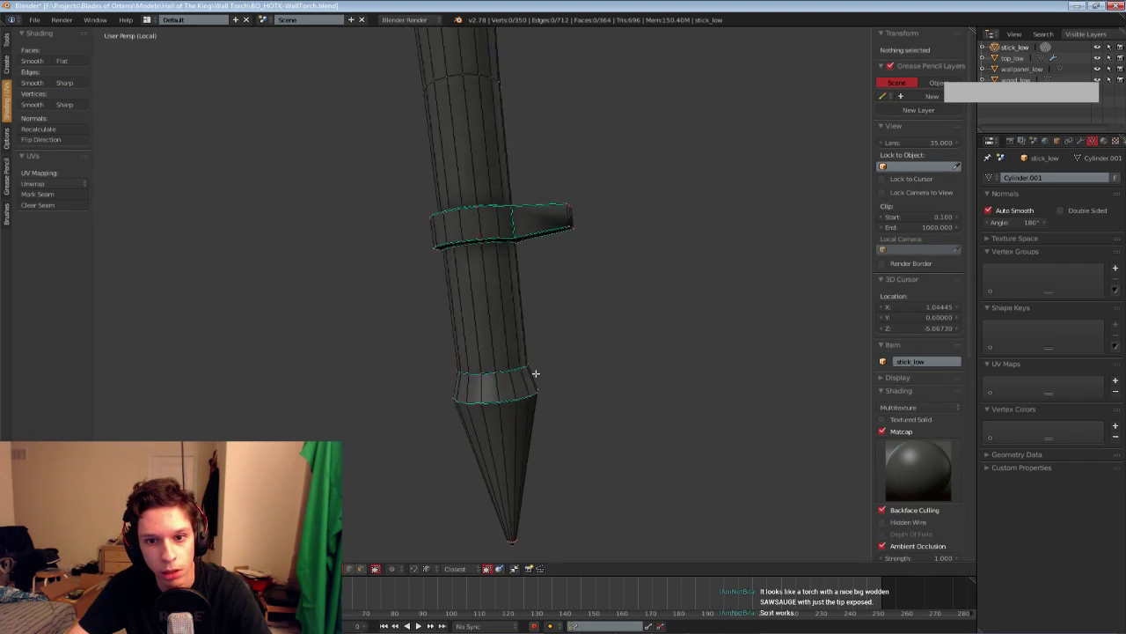
key(z)
right_click(570, 211)
key(x)
click(623, 293)
middle_drag(622, 293, 478, 314)
key(b)
drag(493, 176, 586, 355)
key(x)
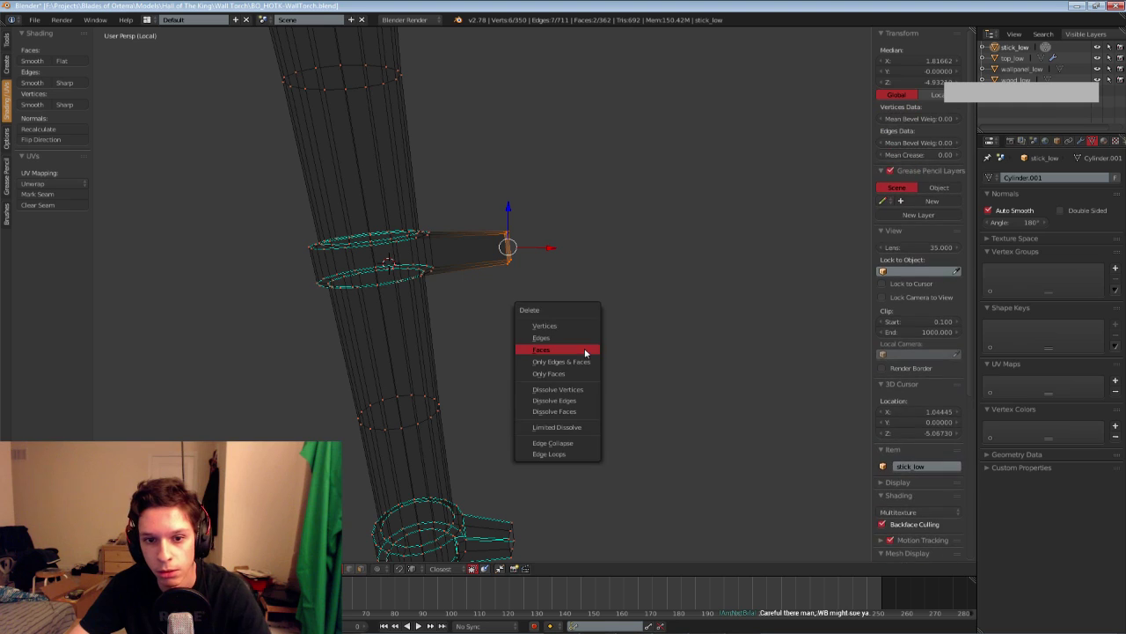
click(586, 355)
Mark the upper bracket arm's lengthwise edges and its side joints with the ring as sharp
middle_drag(445, 347, 414, 387)
key(z)
click(347, 570)
scroll(463, 298, up, 4)
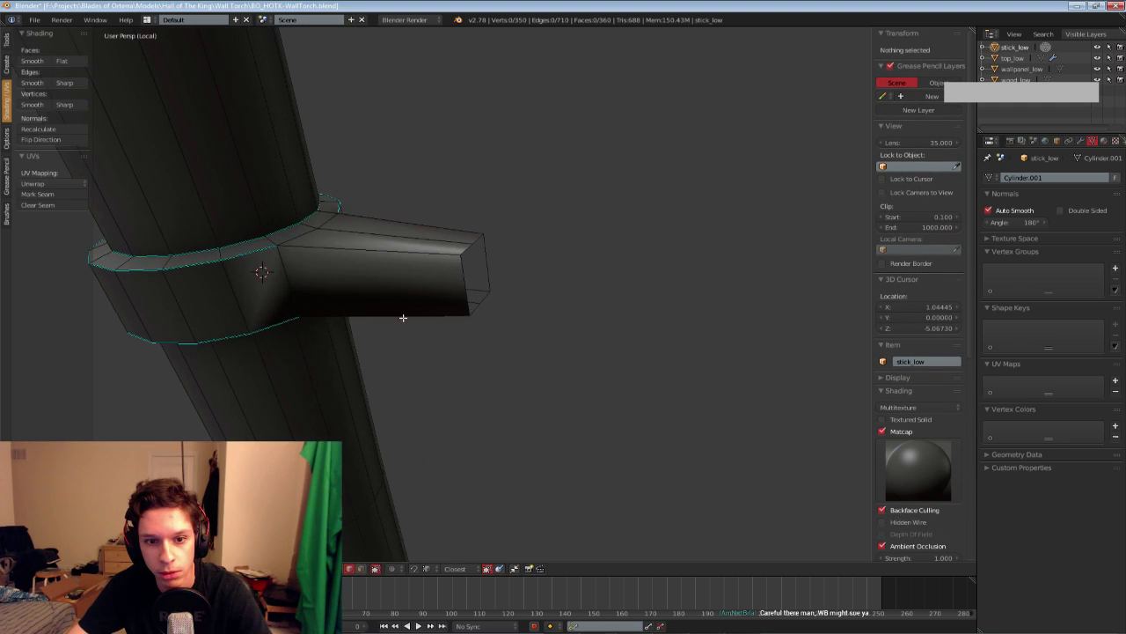
right_click(387, 260)
shift+right_click(377, 312)
shift+right_click(294, 280)
shift+middle_drag(294, 280, 372, 286)
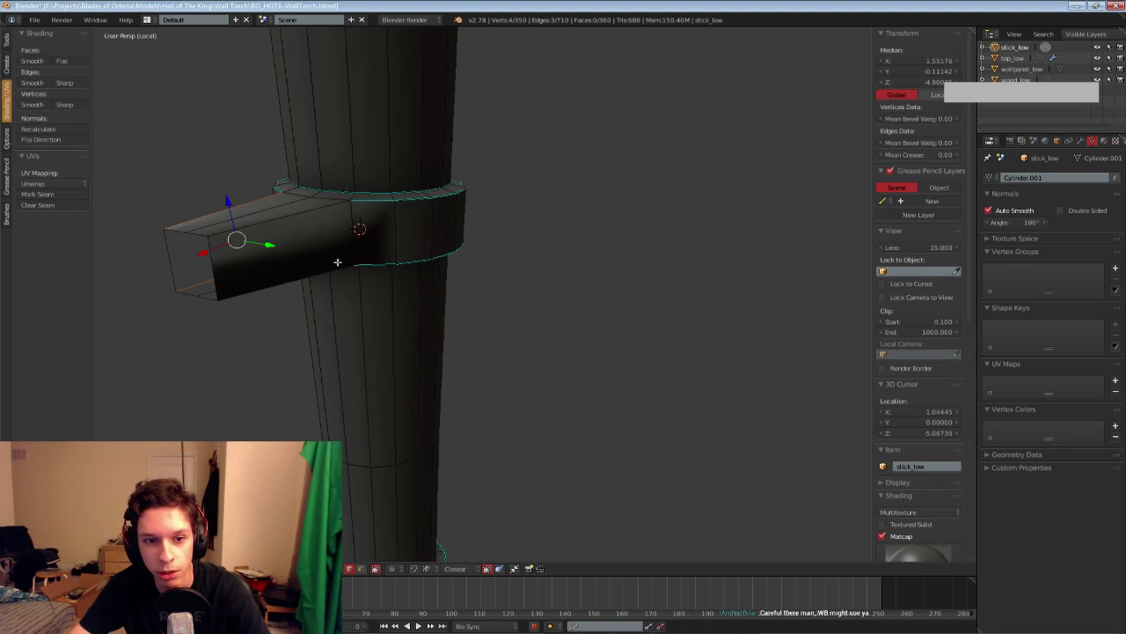
shift+right_click(308, 207)
shift+right_click(321, 262)
shift+right_click(356, 234)
click(83, 85)
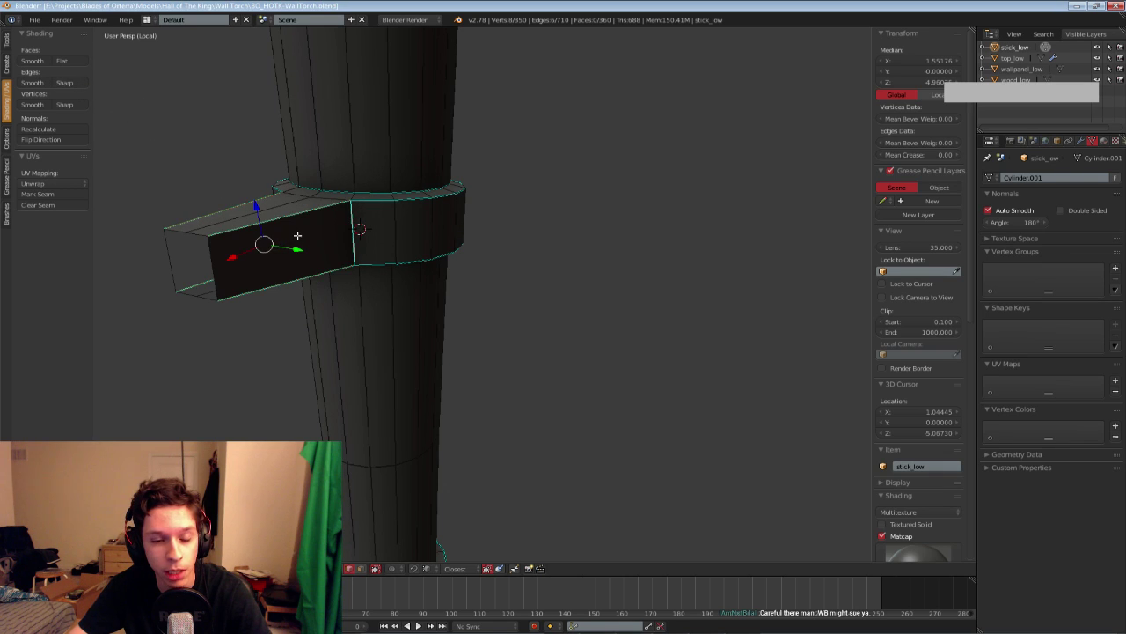
key(a)
Save the file, check the whole shaft's shading outside mesh editing and save again
key(ctrl+s)
click(299, 238)
middle_drag(299, 238, 314, 204)
key(Tab)
scroll(340, 261, down, 2)
scroll(397, 256, down, 6)
middle_drag(467, 261, 504, 291)
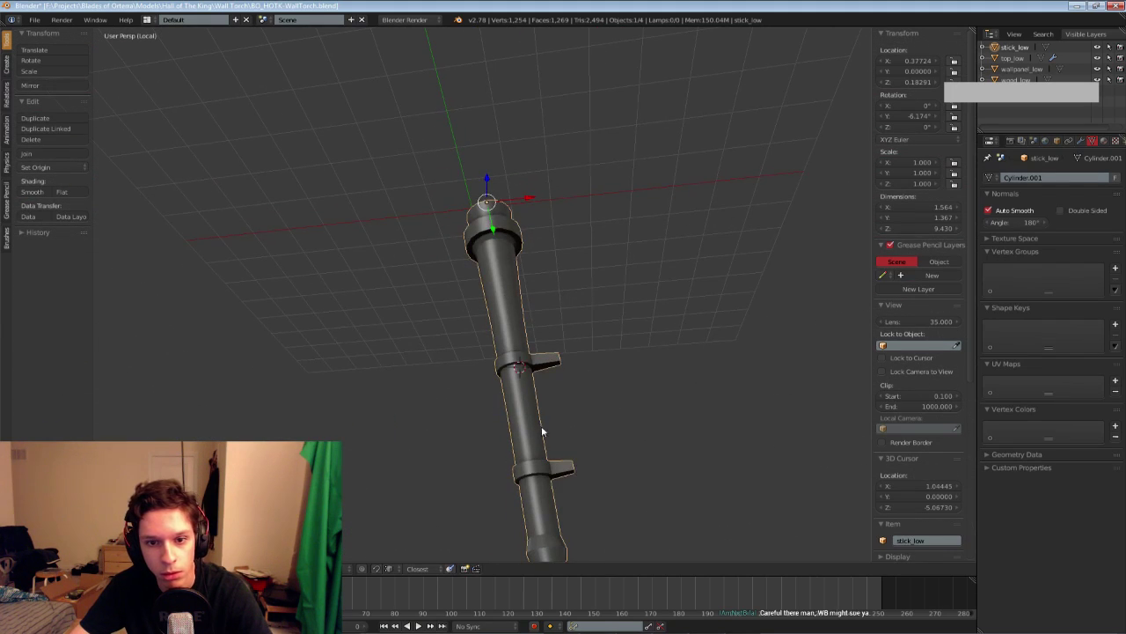
shift+middle_drag(541, 427, 511, 264)
key(ctrl+s)
click(514, 285)
Clear the sharp mark from the small edge loop at the shaft's pointed tip
scroll(511, 259, up, 3)
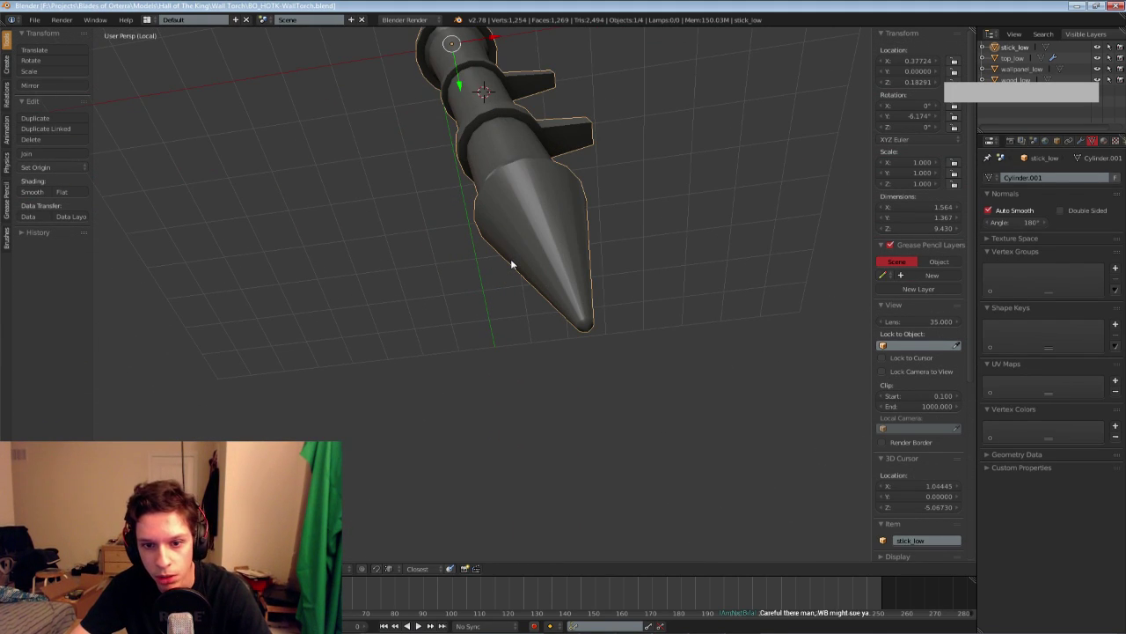
key(Tab)
scroll(534, 304, up, 3)
alt+right_click(443, 299)
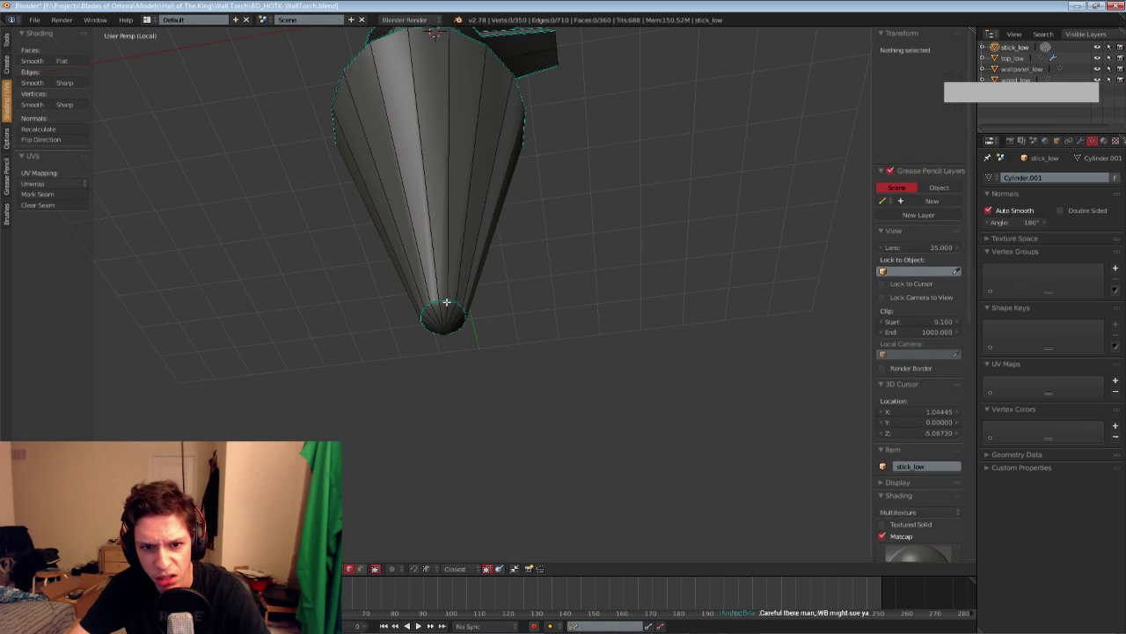
click(35, 84)
key(Tab)
Place the 3D cursor on the shaft's pointed end, center the view on it and examine the tip's shading
scroll(449, 183, down, 6)
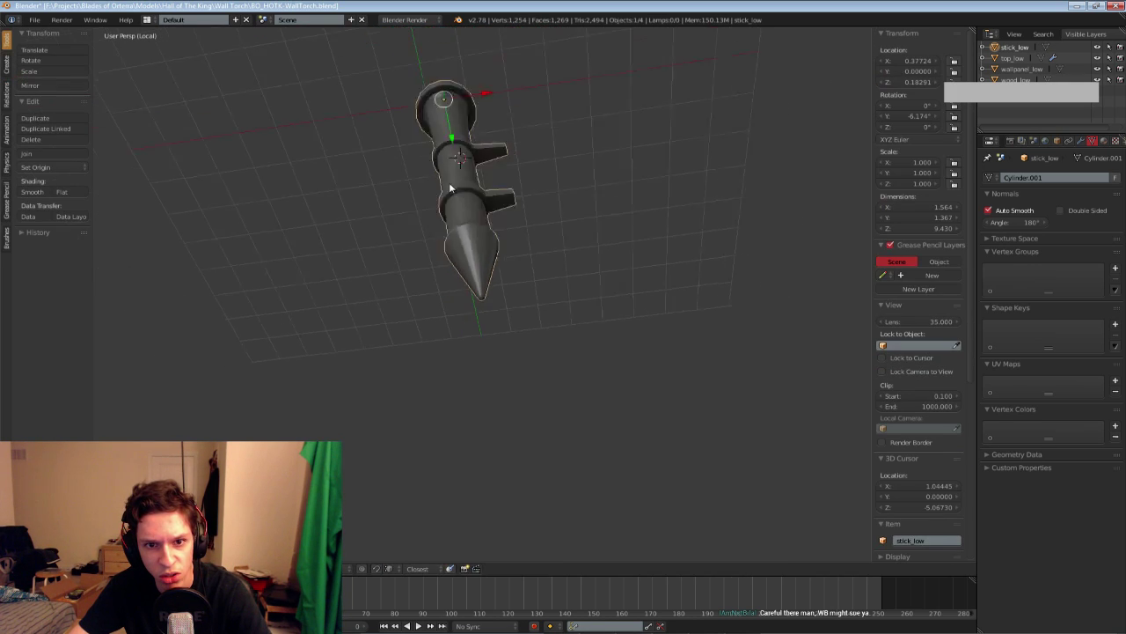
middle_drag(449, 182, 453, 206)
scroll(452, 206, up, 6)
click(492, 320)
key(space)
text(center)
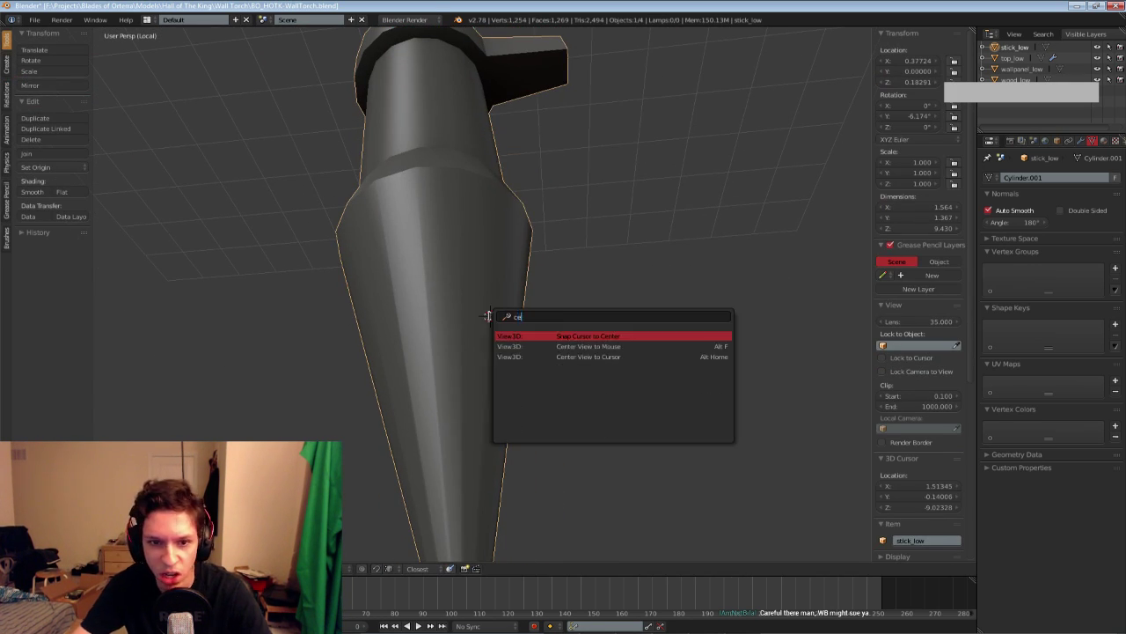
key(Down)
key(Return)
scroll(491, 322, up, 5)
middle_drag(503, 338, 484, 365)
key(Tab)
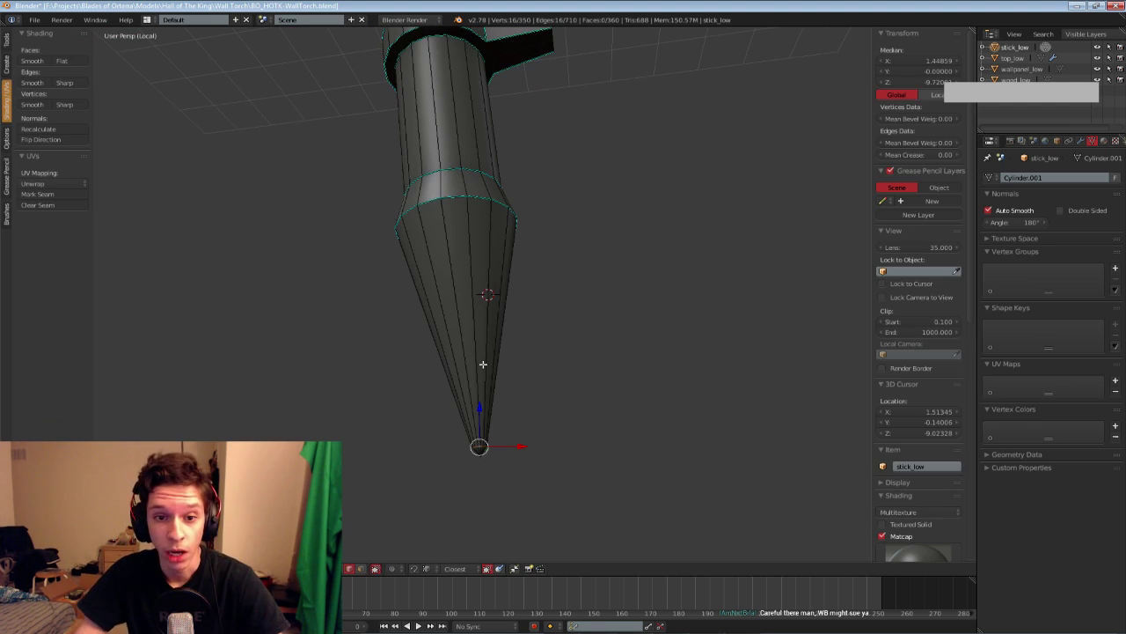
key(Tab)
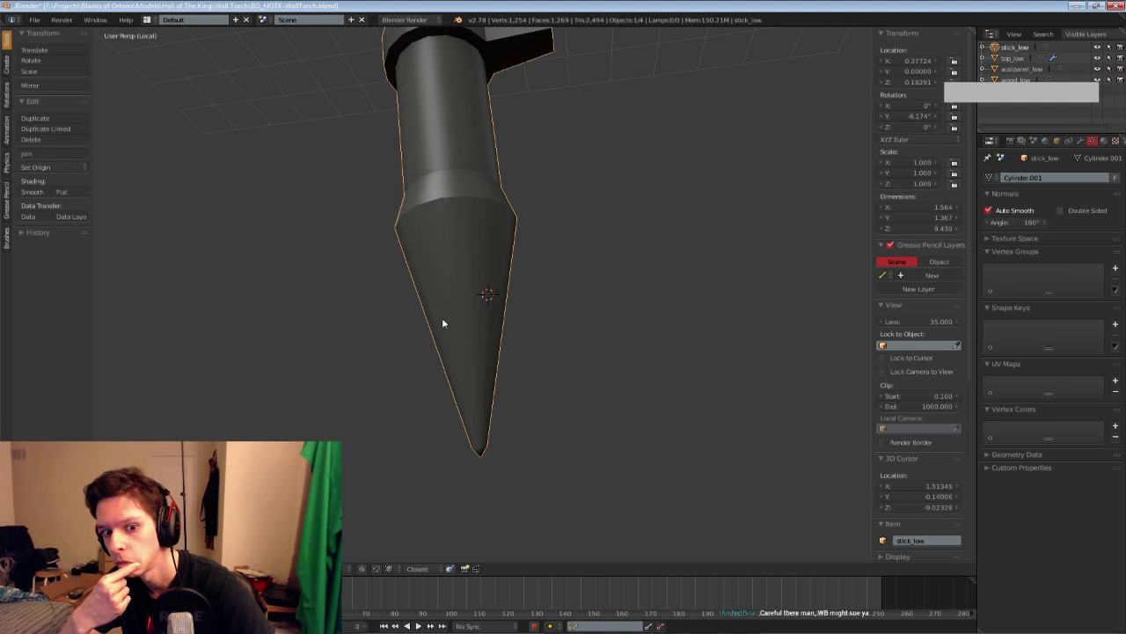
Delete the vertex at the very tip of the shaft's pointed end
key(Tab)
scroll(432, 407, up, 2)
shift+middle_drag(432, 407, 426, 317)
key(a)
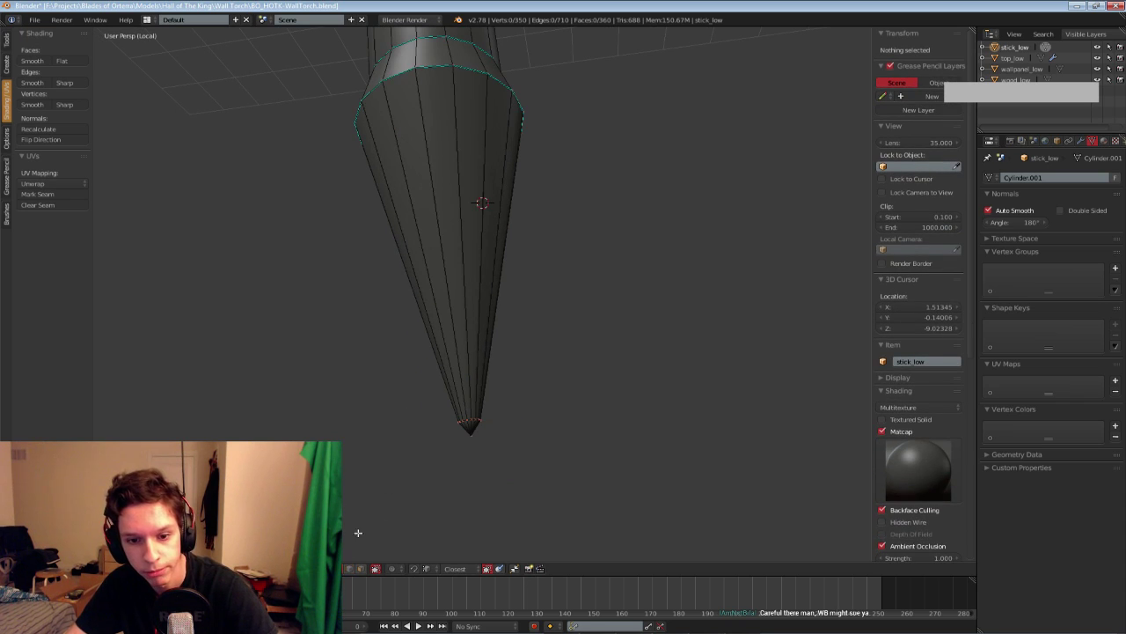
key(z)
key(b)
drag(460, 430, 490, 448)
key(x)
click(479, 425)
key(z)
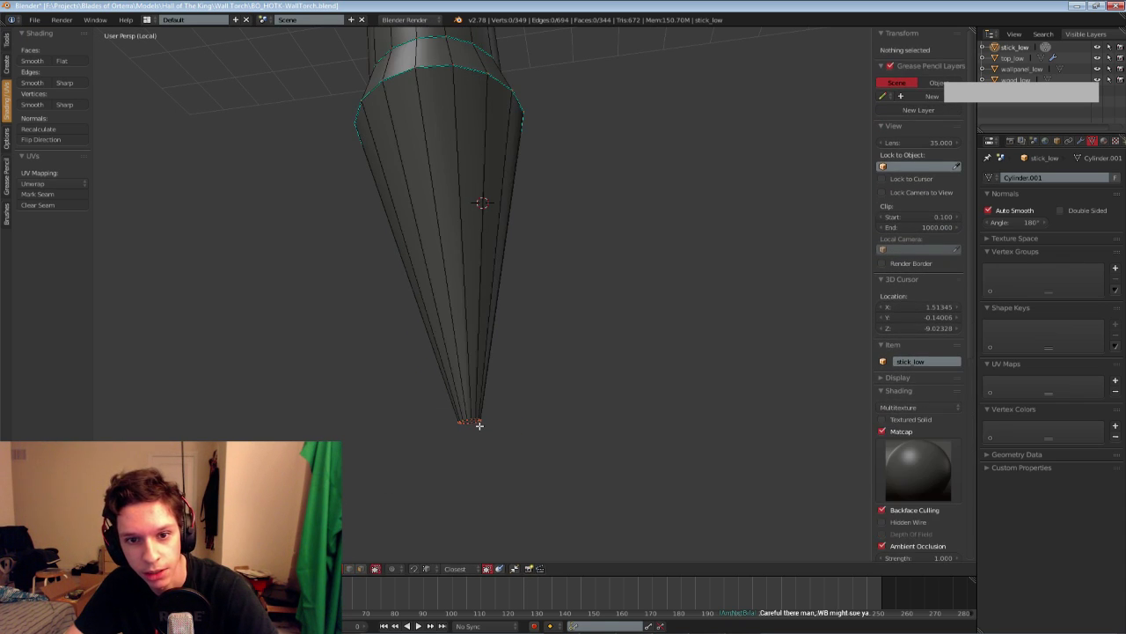
Apply the low-poly shaft's rotation and scale
key(Tab)
scroll(478, 425, down, 3)
middle_drag(479, 425, 489, 379)
key(ctrl+a)
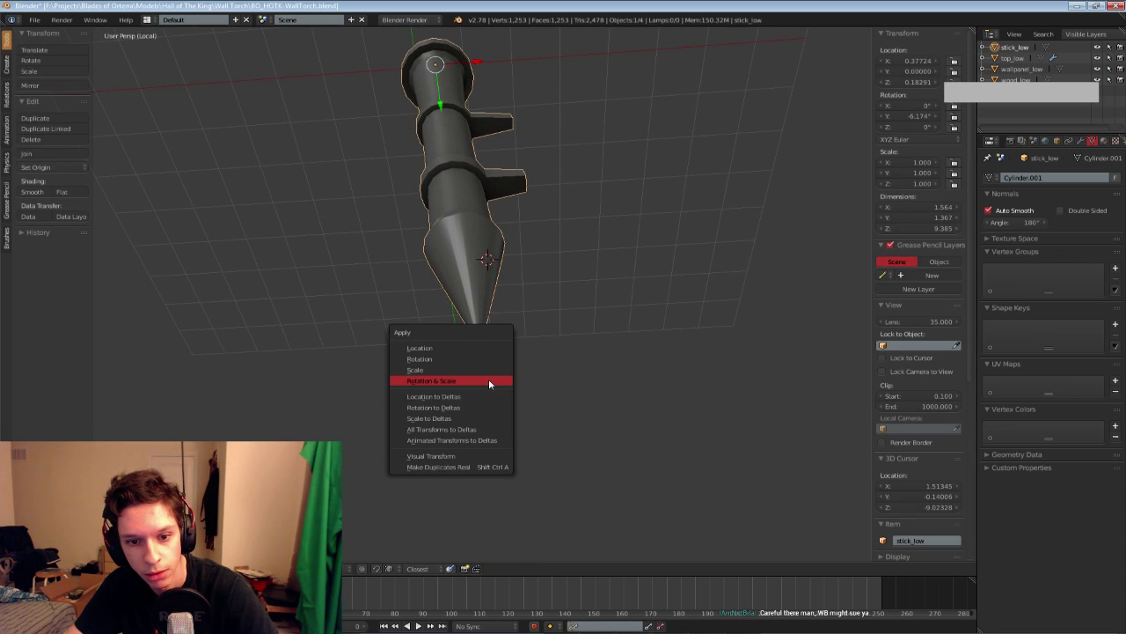
click(488, 380)
Select the open edge loop at the shaft's tip and add a level 3 Subdivision Surface modifier to the shaft
scroll(488, 379, up, 4)
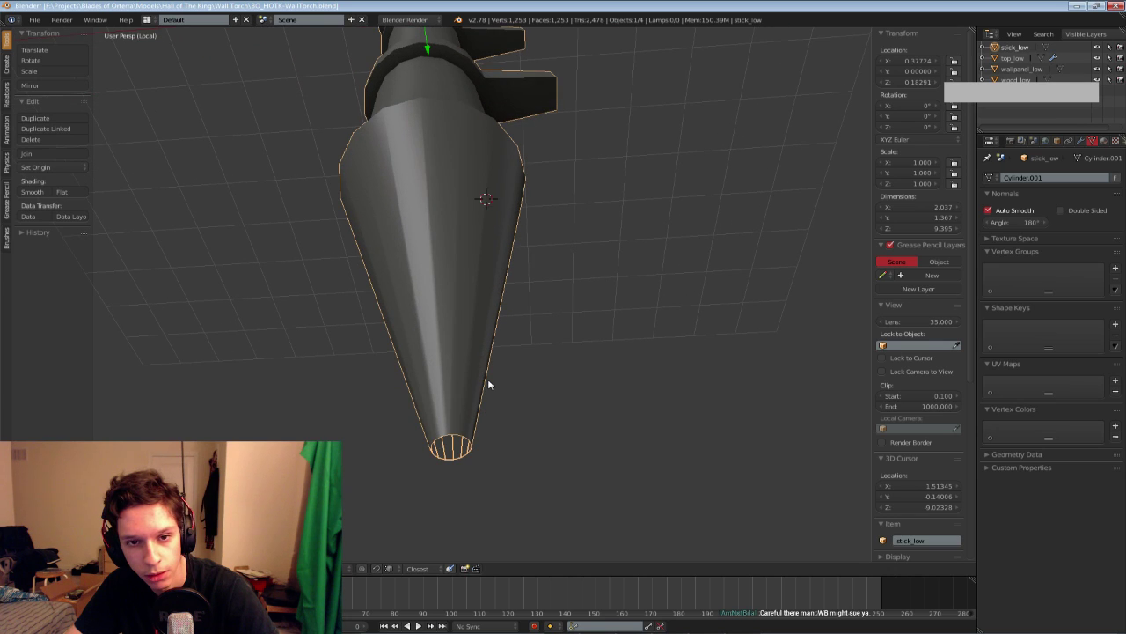
key(Tab)
key(a)
key(a)
right_click(458, 430)
alt+right_click(457, 433)
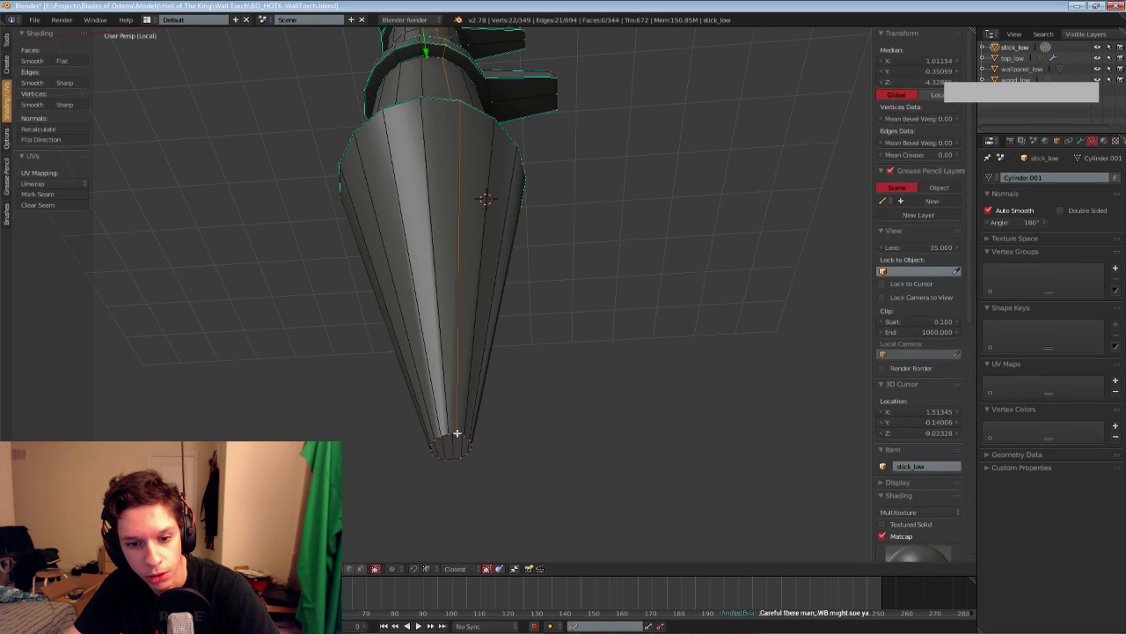
alt+right_click(454, 433)
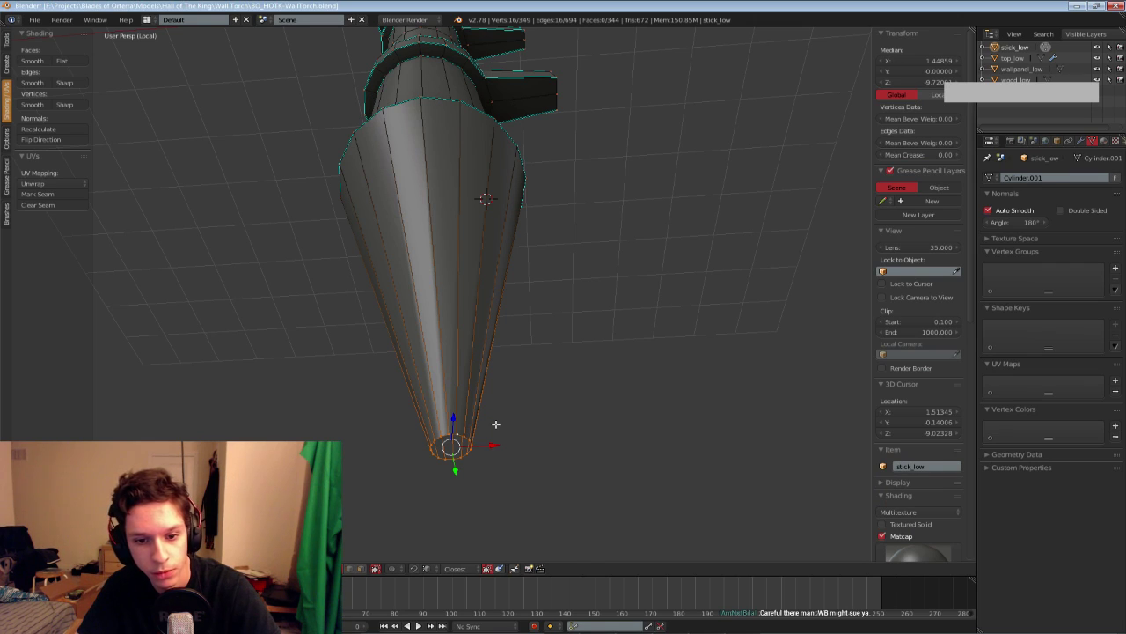
middle_drag(496, 407, 493, 337)
key(ctrl+3)
Scale down the open edge loop at the tip of the shaft's pointed end
scroll(492, 392, down, 3)
key(z)
scroll(495, 352, up, 5)
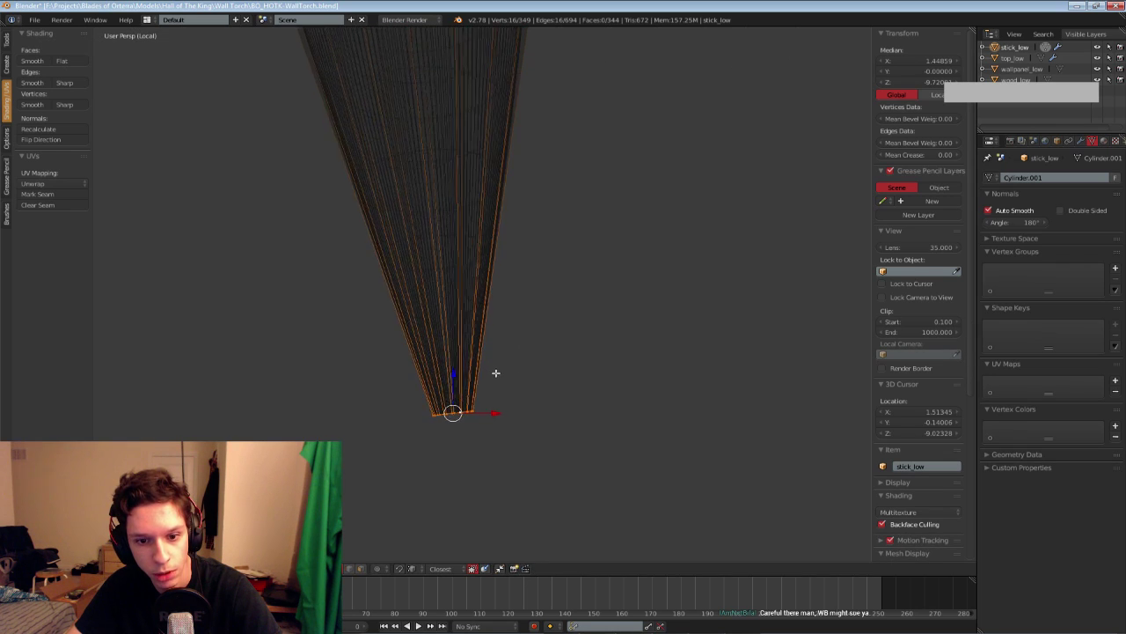
scroll(498, 387, down, 2)
key(s)
click(511, 384)
key(z)
scroll(566, 384, down, 2)
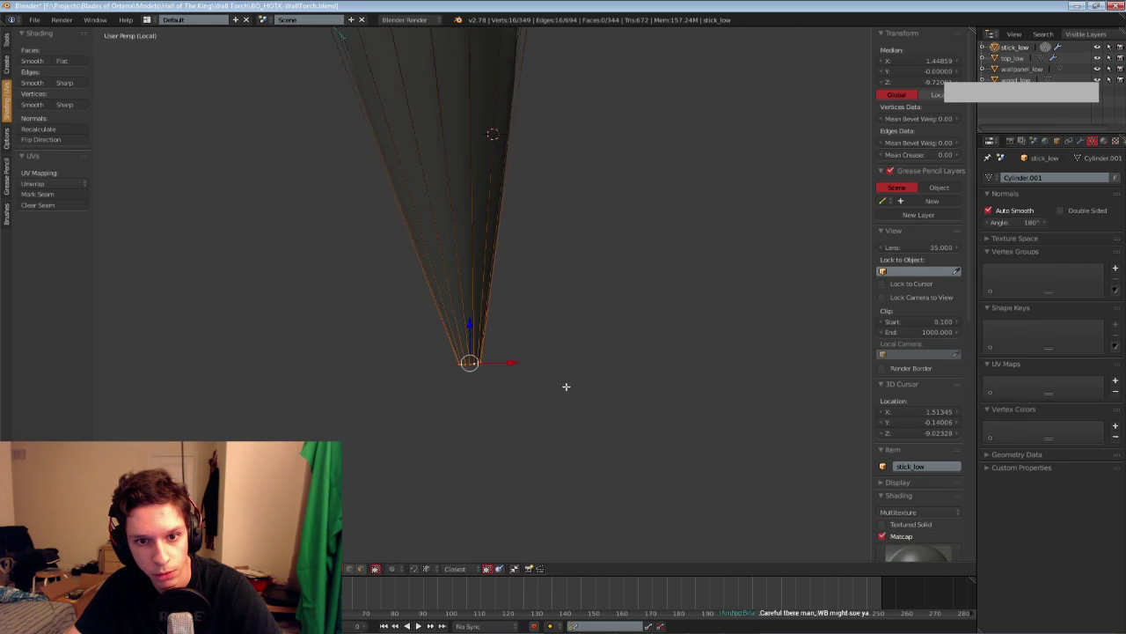
key(s)
click(496, 349)
scroll(502, 352, down, 3)
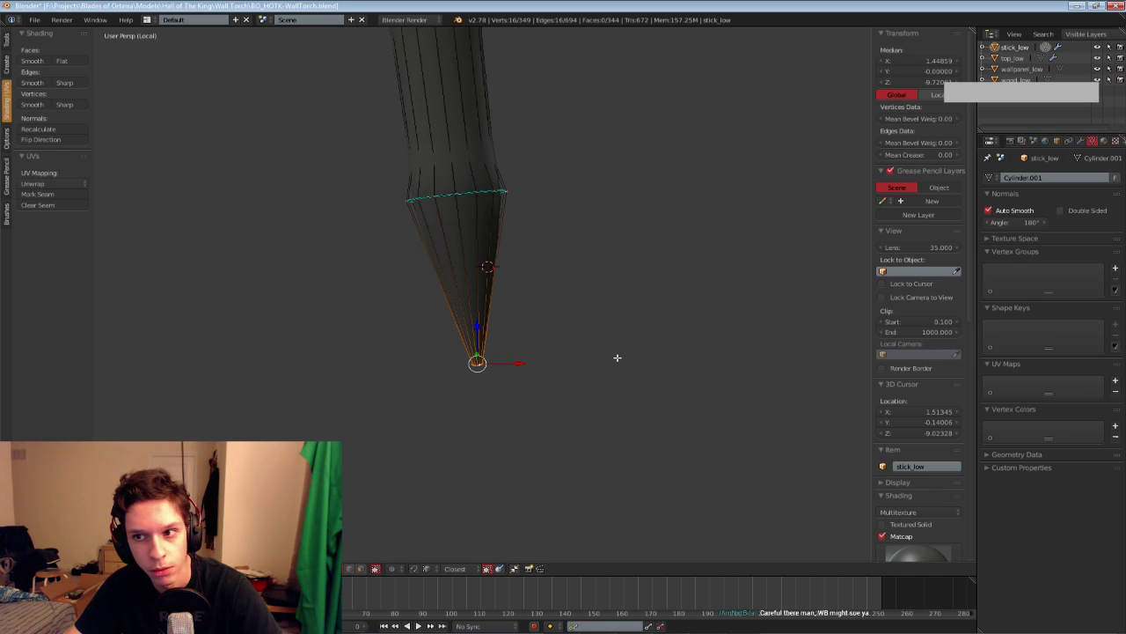
drag(476, 328, 500, 299)
right_click(500, 299)
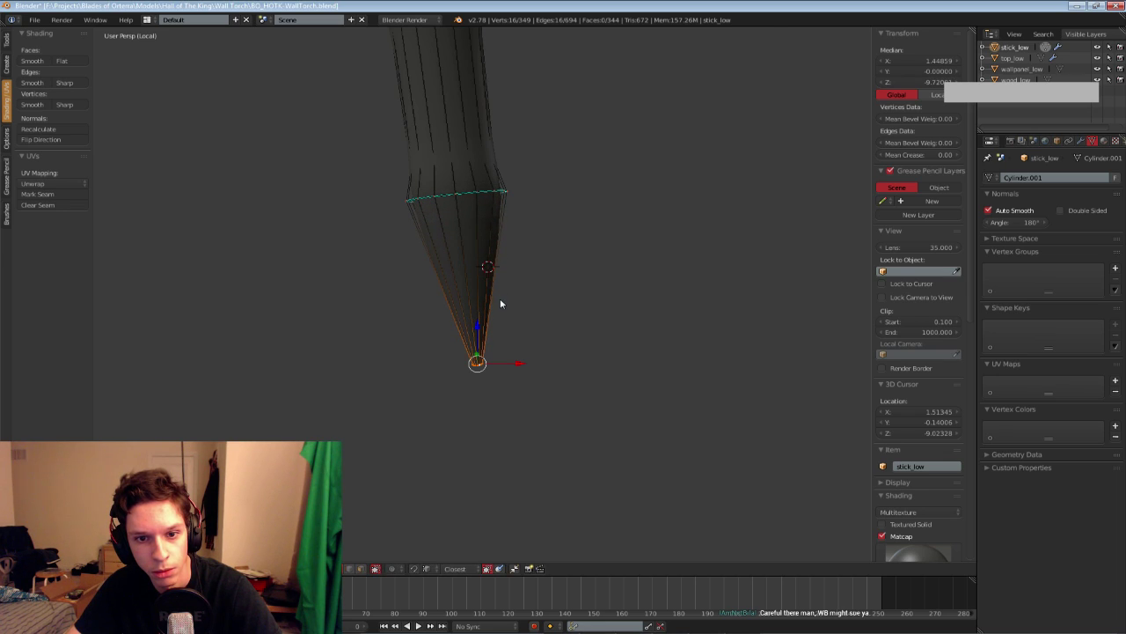
Leave mesh editing and local view, and remove the Subdivision Surface modifier from the shaft
key(Tab)
click(1081, 140)
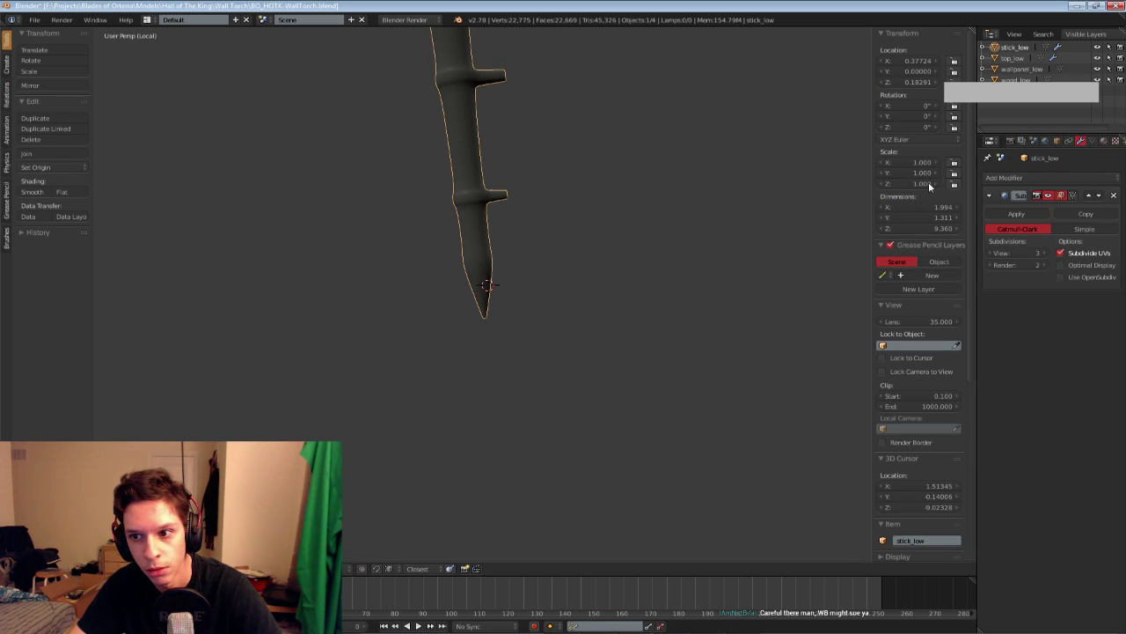
shift+middle_drag(792, 193, 789, 236)
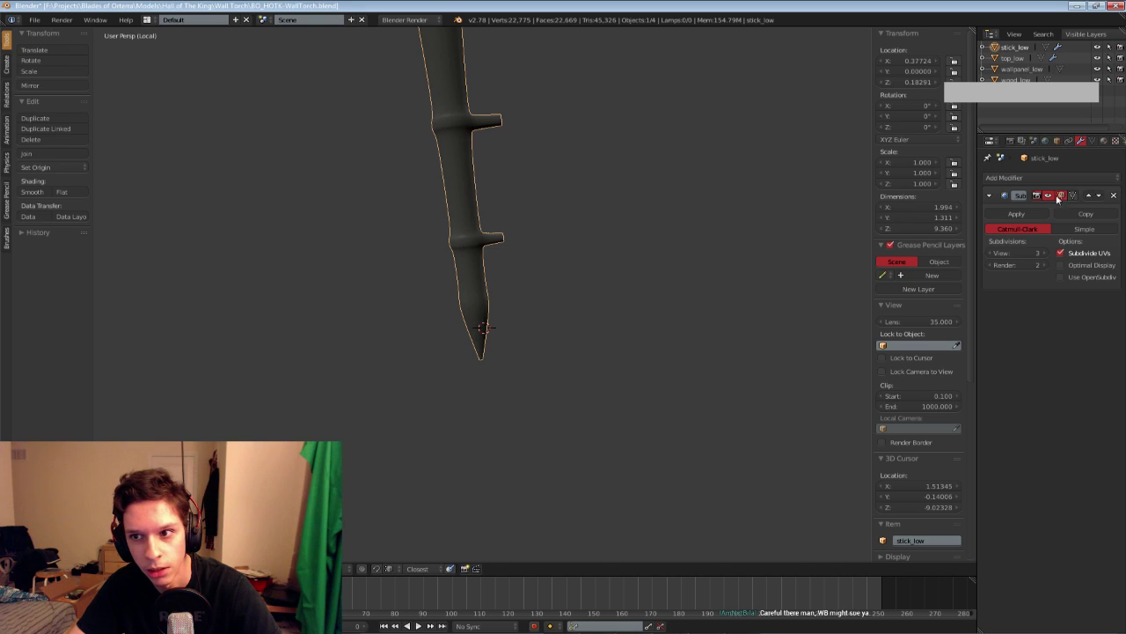
shift+middle_drag(669, 207, 692, 262)
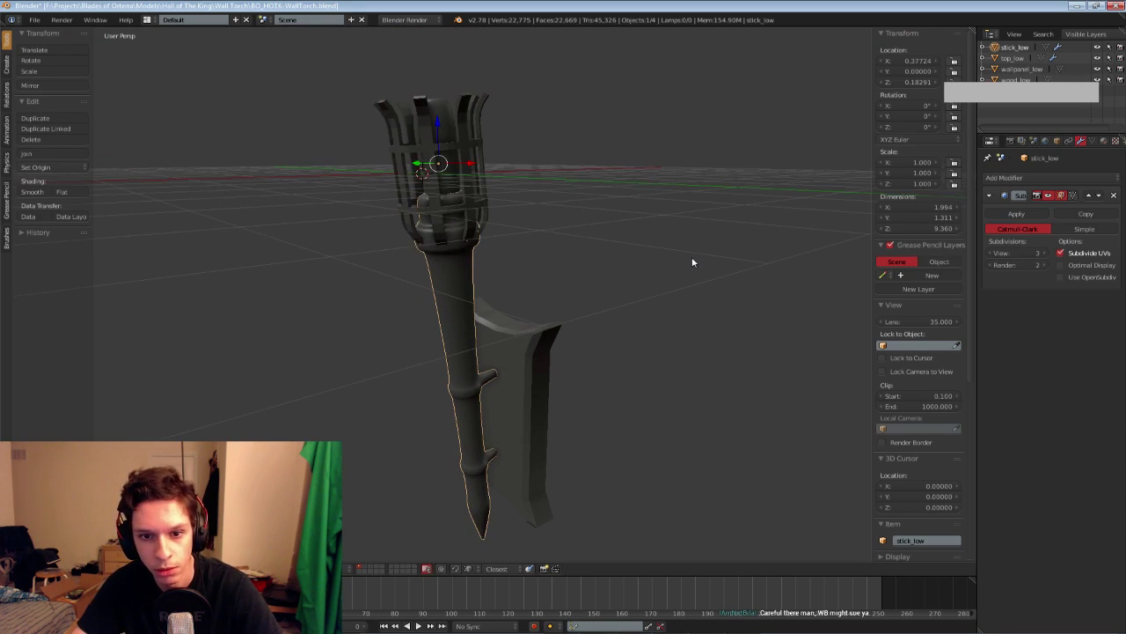
key(1)
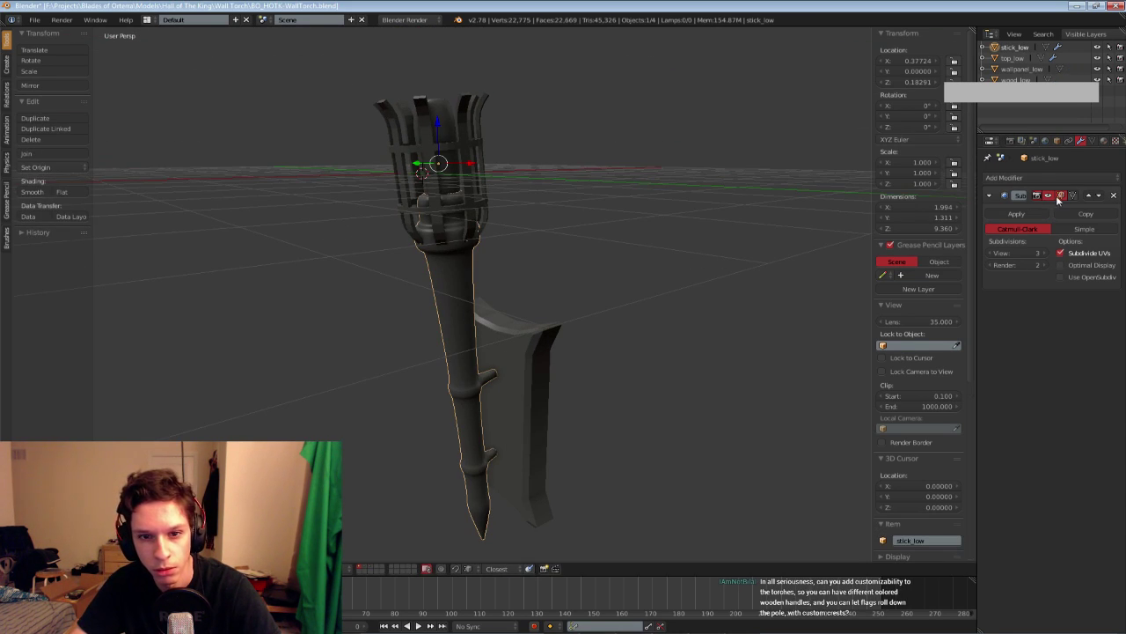
click(1113, 196)
Show the high-poly layer alongside the low-poly parts and return to editing the shaft's tip loop
middle_drag(621, 319, 580, 213)
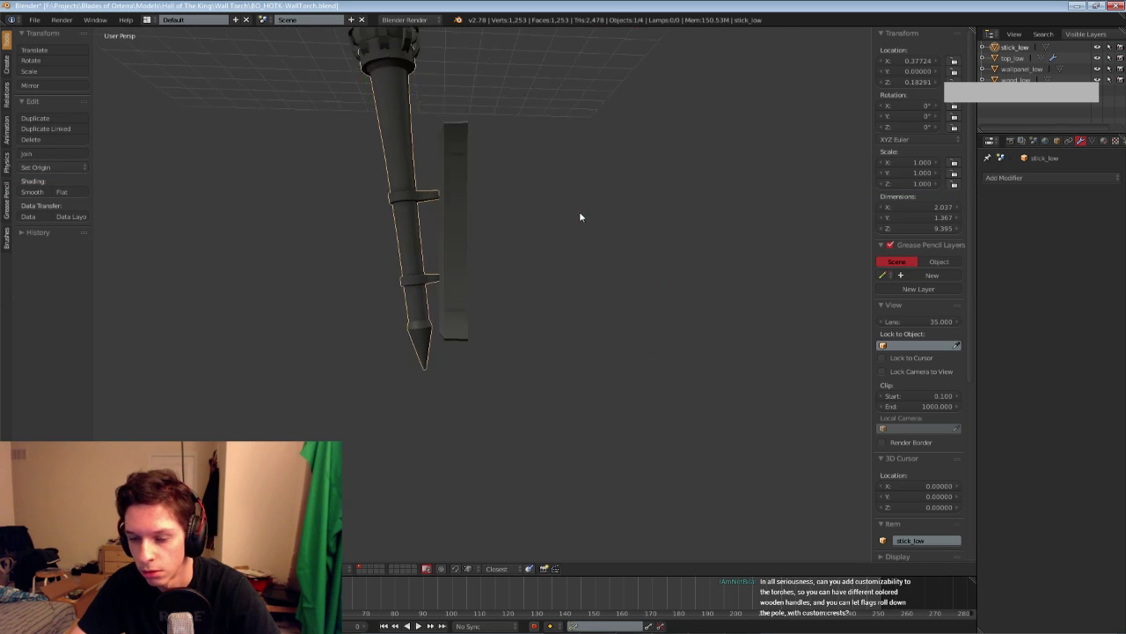
scroll(404, 294, up, 2)
key(shift+2)
shift+middle_drag(404, 298, 471, 276)
scroll(471, 275, up, 2)
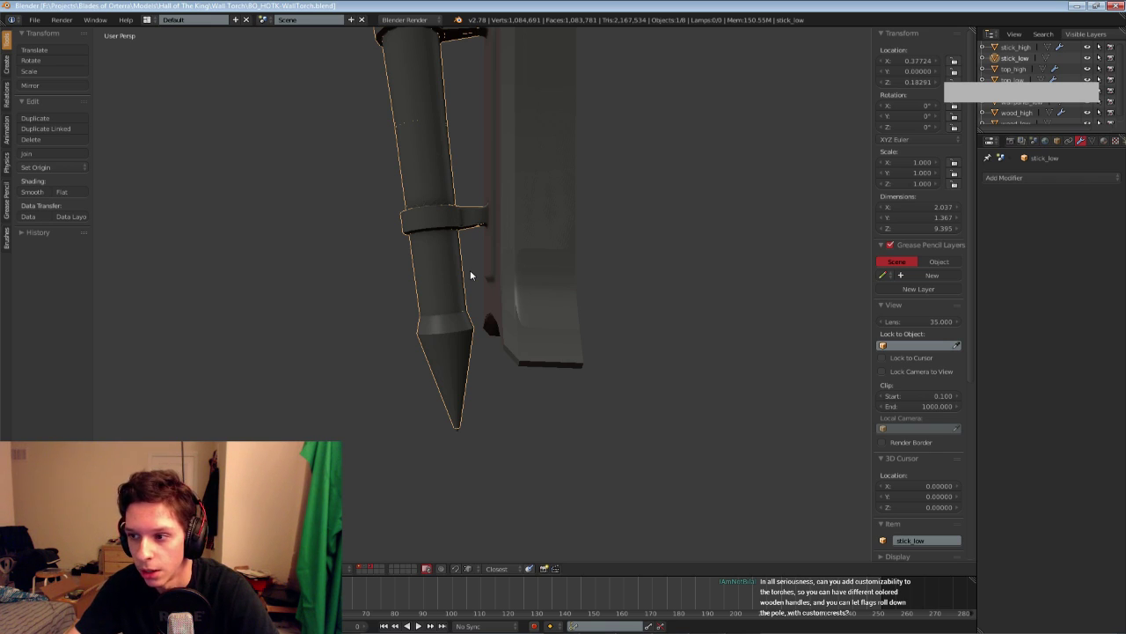
mouse_move(470, 276)
middle_down()
mouse_move(466, 261)
mouse_move(478, 293)
middle_up()
scroll(477, 291, up, 3)
key(Tab)
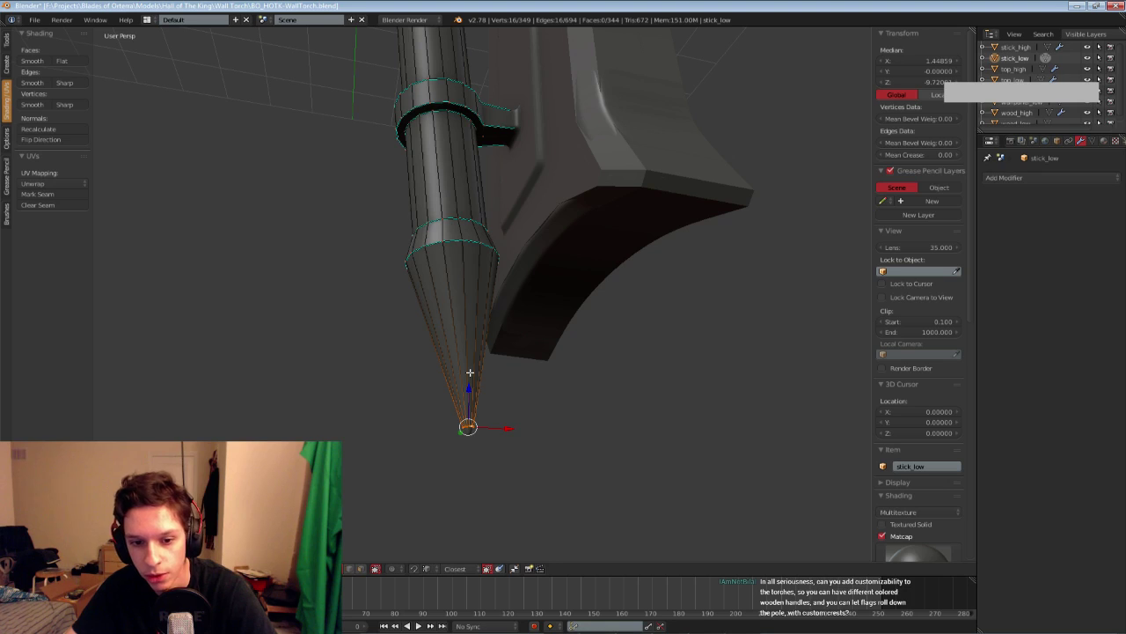
In front wireframe view, lower and narrow the shaft's tip loop to match the high-poly tip's outline
key(KP_1)
shift+middle_drag(436, 366, 432, 198)
scroll(432, 195, up, 4)
key(z)
scroll(381, 220, up, 5)
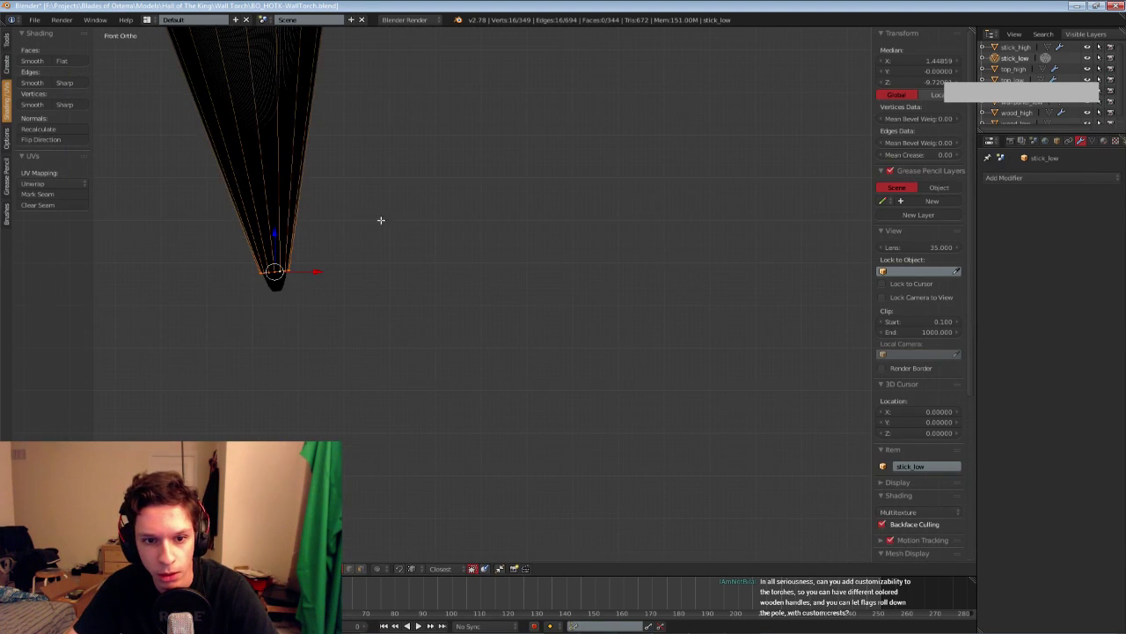
shift+middle_drag(293, 227, 446, 276)
scroll(416, 273, up, 1)
scroll(510, 295, up, 1)
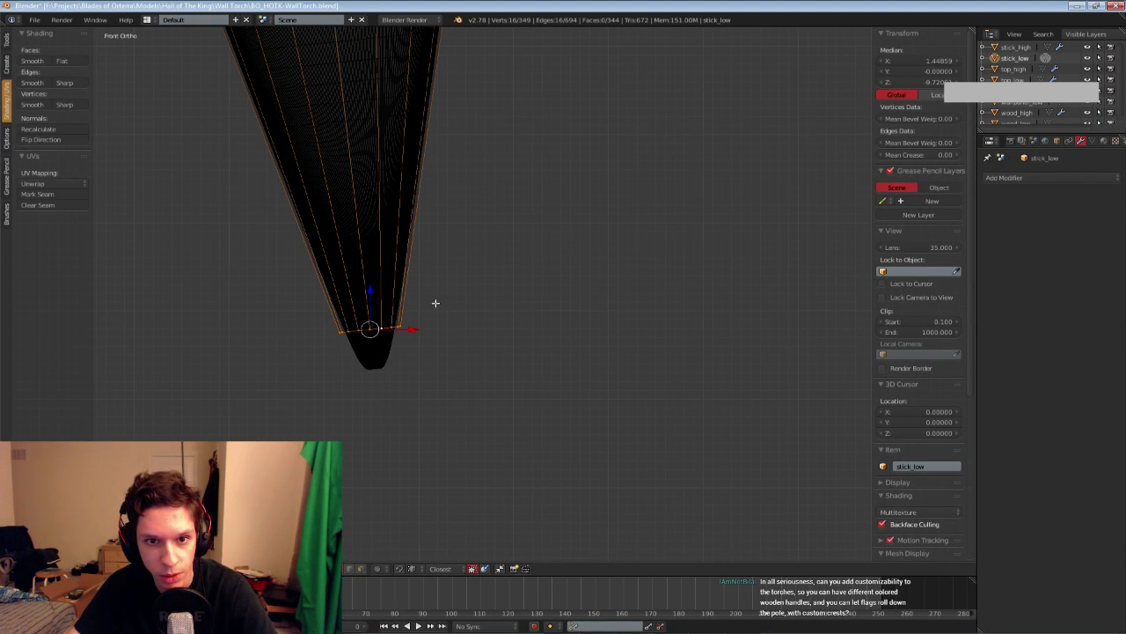
key(s)
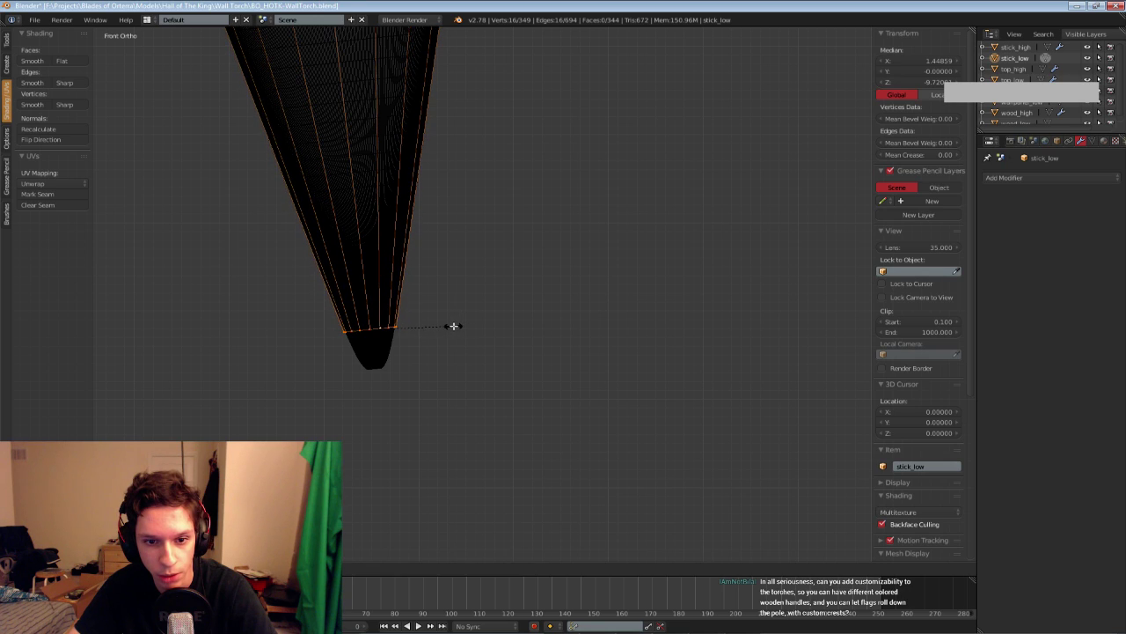
click(451, 326)
drag(366, 296, 375, 329)
key(s)
click(422, 349)
Extrude the tip loop in place and merge the new vertices at the center to close the shaft's tip
key(e)
right_click(493, 384)
key(alt+m)
click(485, 383)
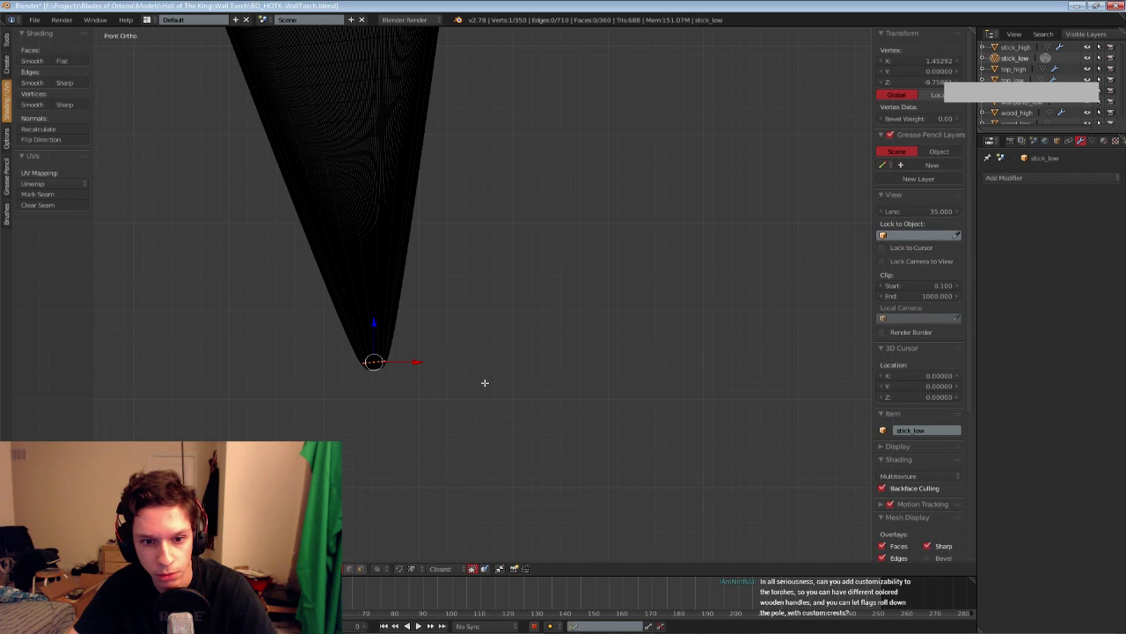
key(z)
mouse_move(485, 382)
middle_down()
mouse_move(478, 282)
mouse_move(471, 300)
middle_up()
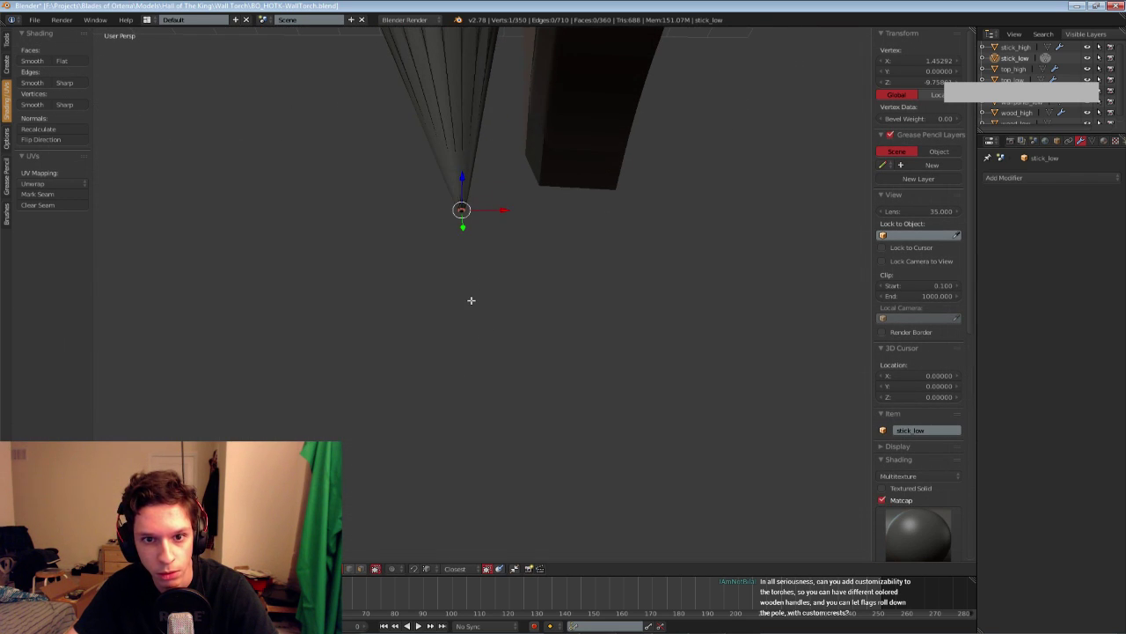
key(alt+m)
click(468, 302)
middle_drag(462, 256, 467, 322)
Mark the edge loop around the shaft's closed tip as sharp
key(a)
scroll(352, 544, up, 3)
scroll(415, 294, up, 2)
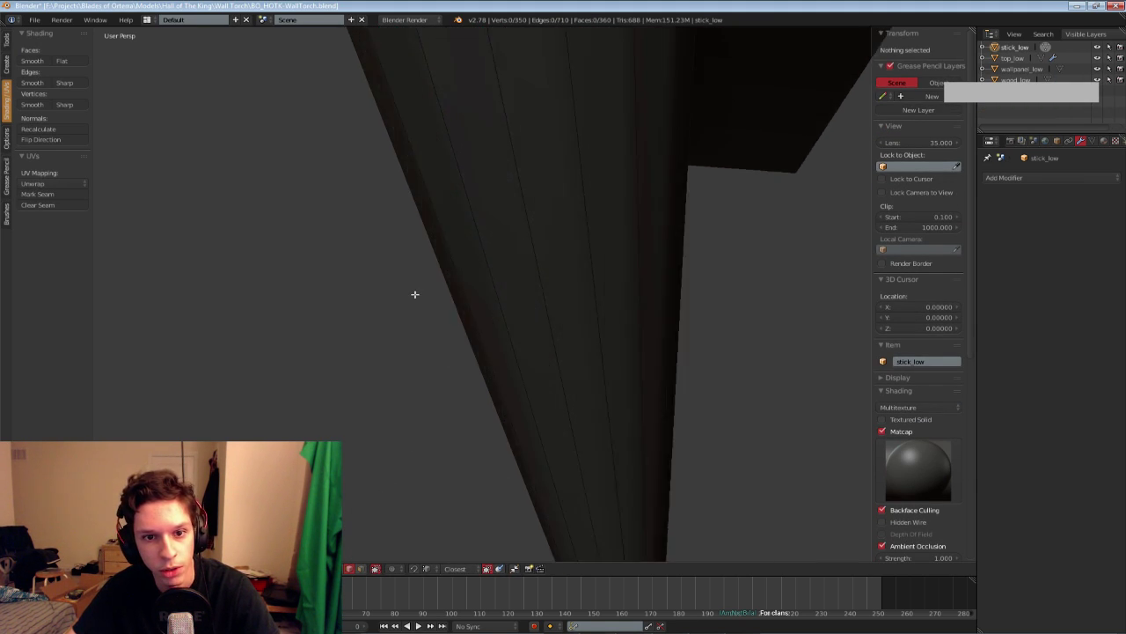
scroll(446, 312, down, 1)
scroll(478, 332, up, 1)
scroll(473, 301, down, 2)
alt+right_click(485, 198)
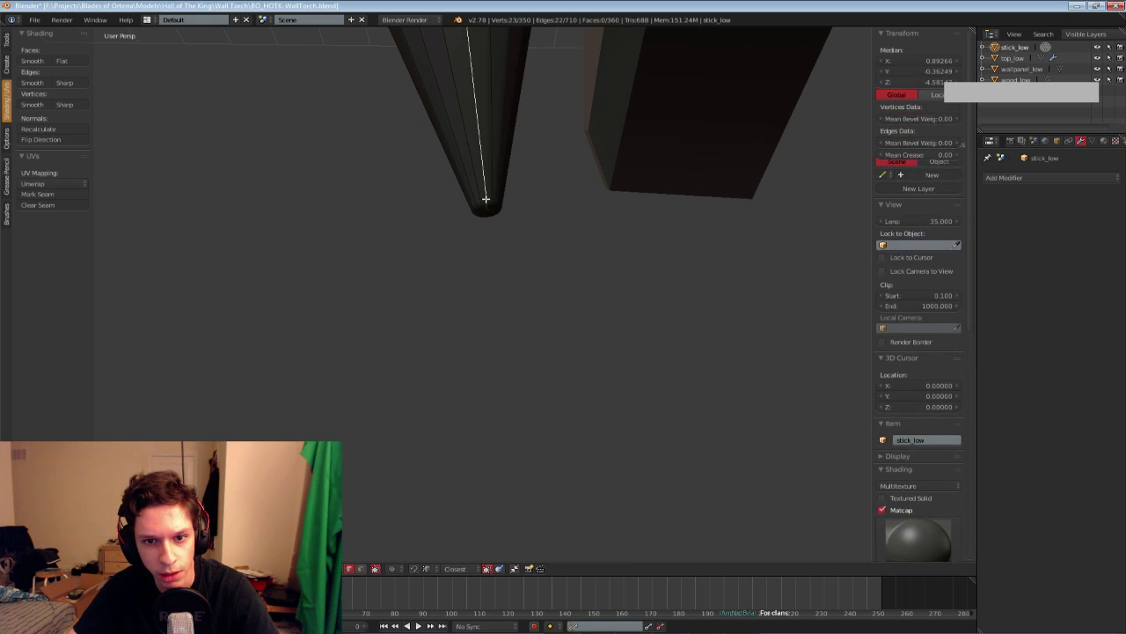
key(a)
alt+right_click(487, 203)
click(69, 82)
key(a)
Leave mesh editing and save the file over the existing version
middle_drag(374, 141, 370, 236)
key(Tab)
key(ctrl+s)
click(372, 249)
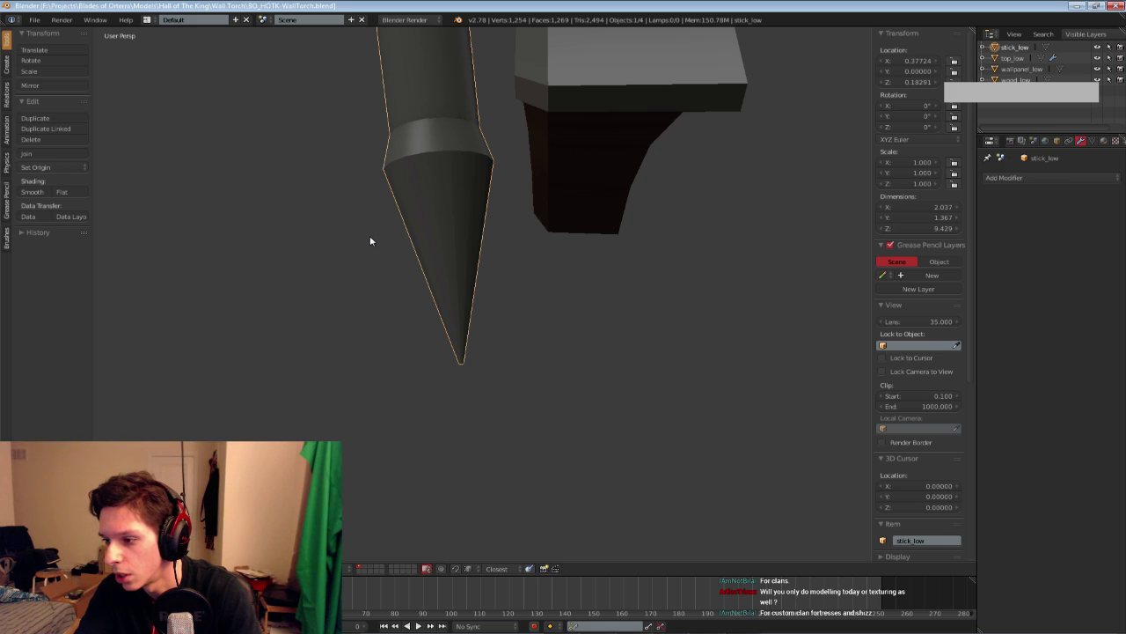
Place the 3D cursor near the end of the shaft's tip and center the view on it
middle_drag(370, 239, 428, 272)
click(428, 272)
key(space)
text(center)
key(Down)
key(Down)
key(Return)
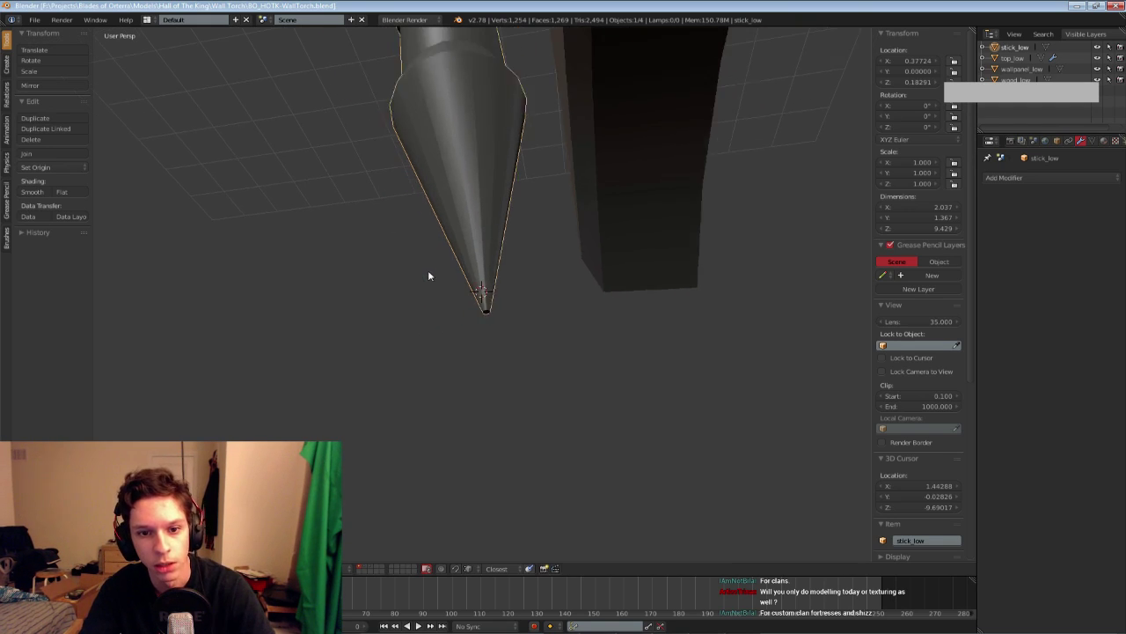
scroll(502, 302, up, 6)
Try adding a single edge loop around the shaft's pointed end
key(Tab)
key(a)
key(a)
key(ctrl+r)
click(495, 185)
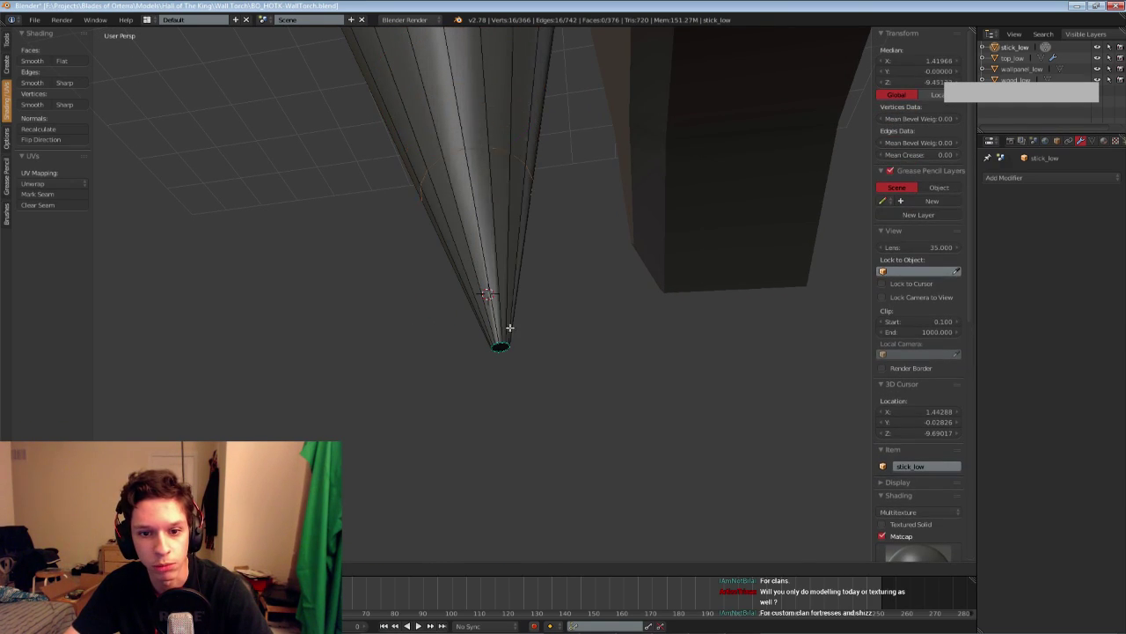
click(506, 286)
mouse_move(506, 286)
middle_down()
mouse_move(516, 319)
mouse_move(514, 288)
middle_up()
key(ctrl+z)
key(ctrl+z)
scroll(505, 312, up, 1)
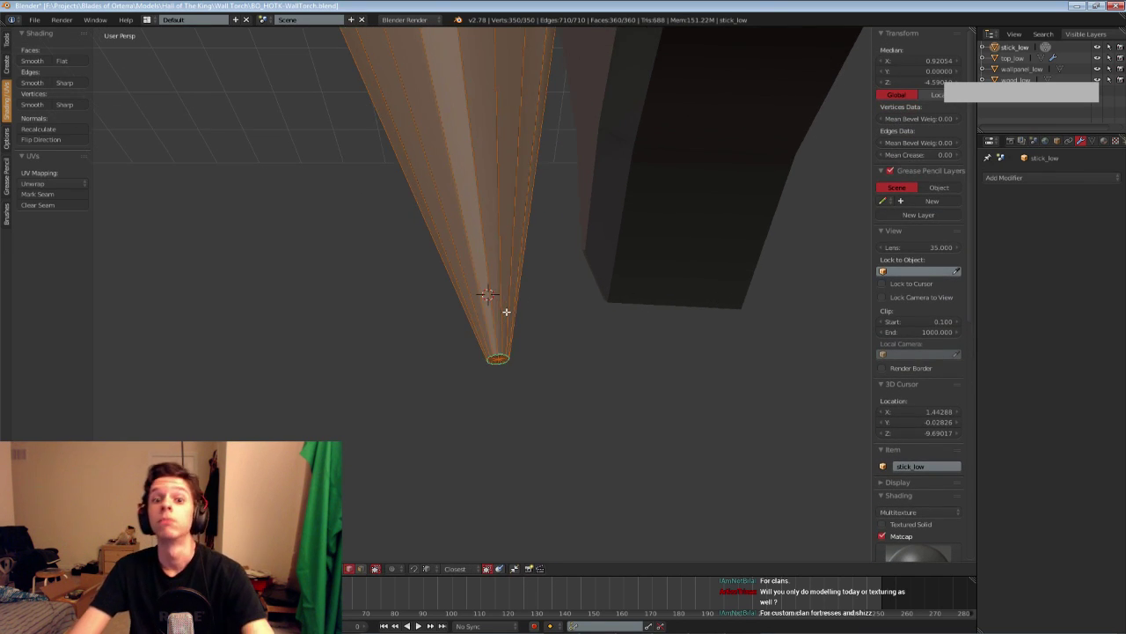
Deselect the shaft's mesh, return to object mode and save the file again
key(a)
scroll(505, 313, down, 5)
middle_drag(501, 337, 497, 362)
key(ctrl+s)
click(497, 359)
key(Tab)
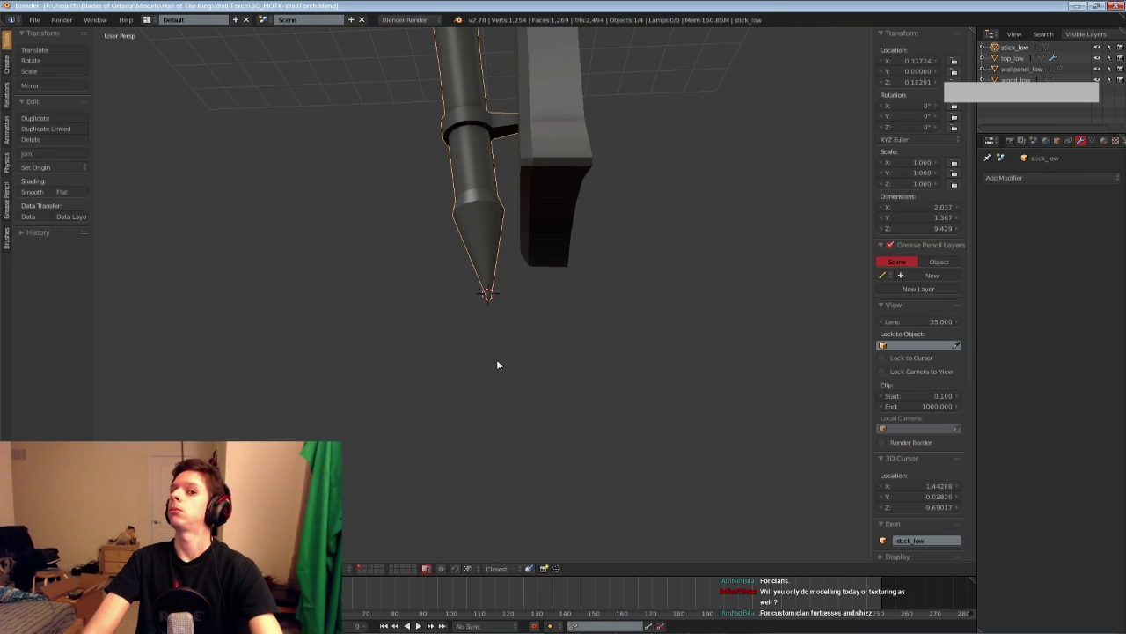
scroll(488, 374, up, 5)
key(ctrl+s)
click(490, 371)
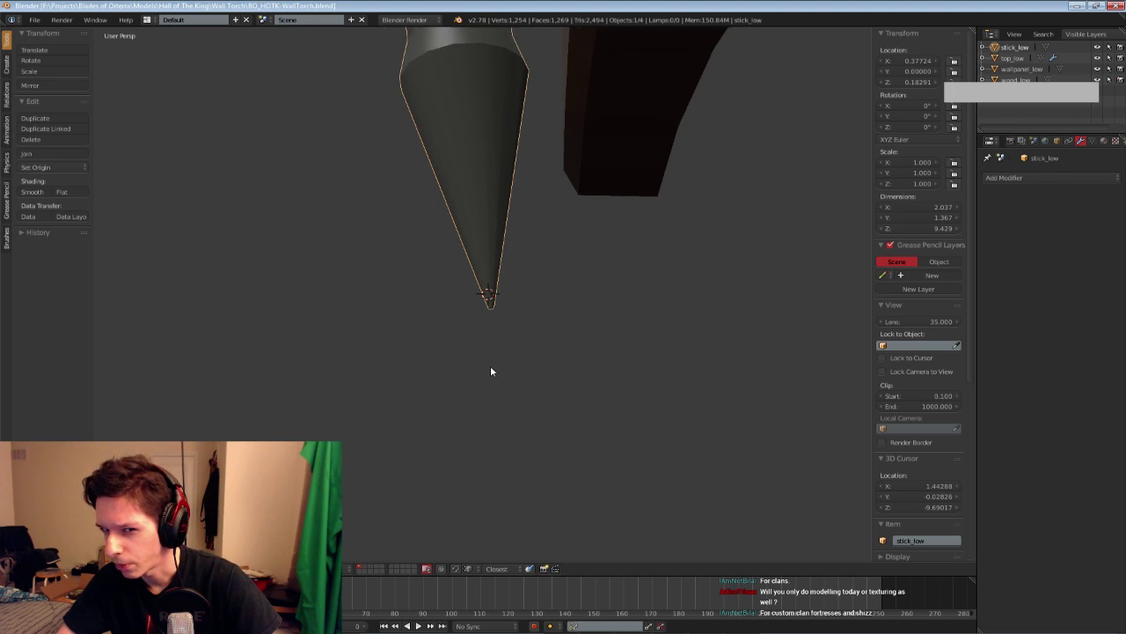
scroll(489, 366, up, 1)
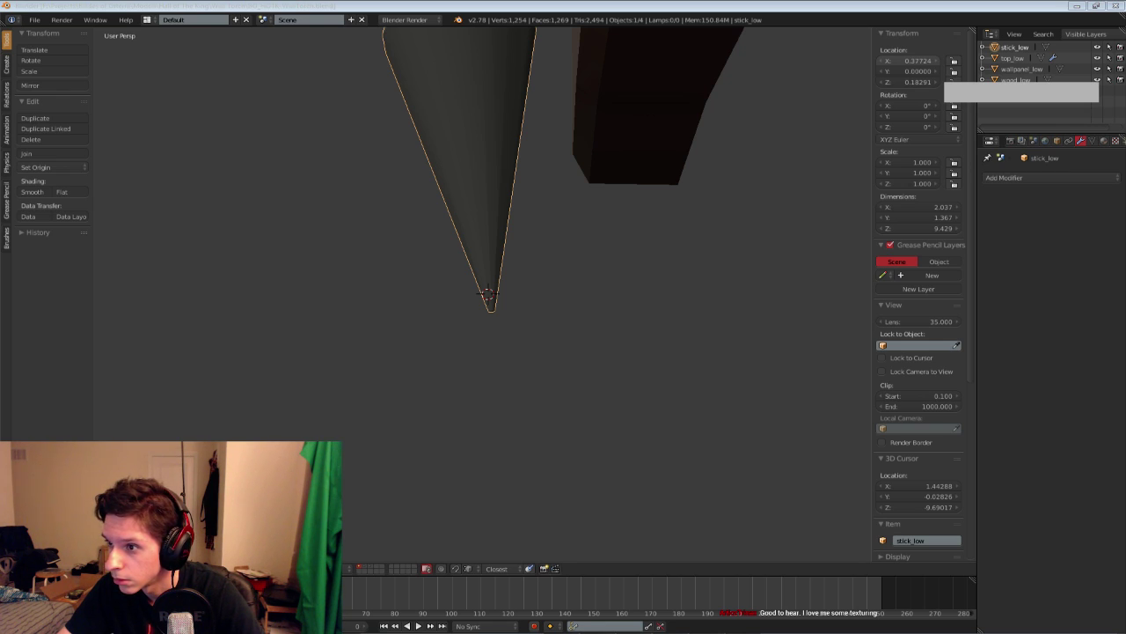
Try adding three edge loops around the shaft's pointed end and examine the shading
middle_drag(722, 251, 659, 252)
scroll(659, 252, down, 3)
key(Tab)
scroll(528, 220, up, 2)
key(a)
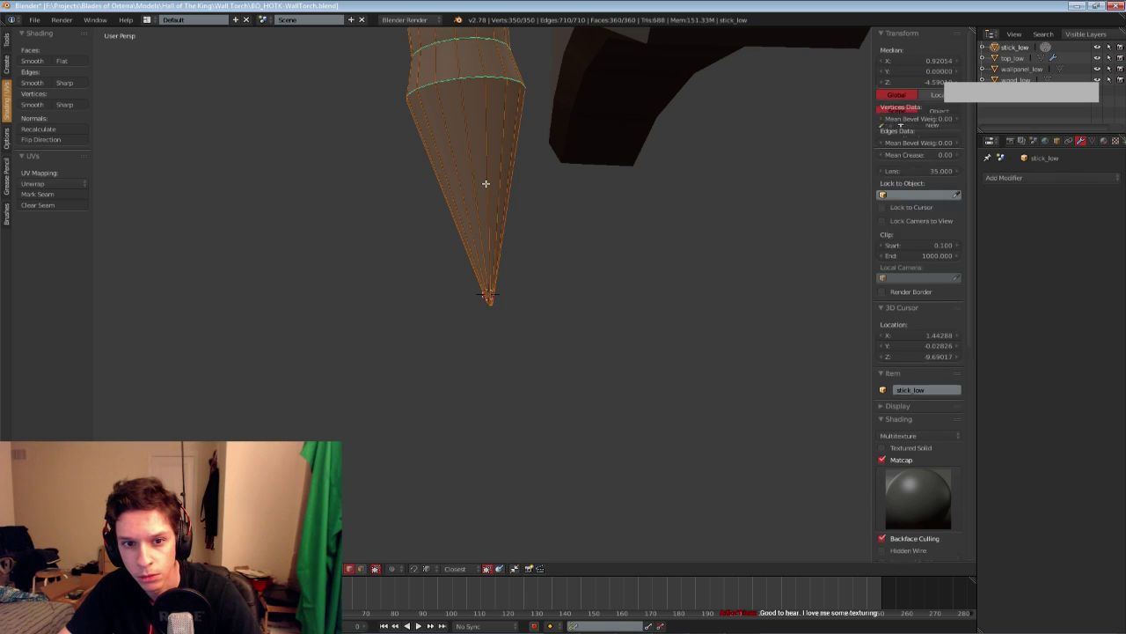
key(ctrl+r)
key(Tab)
mouse_move(496, 221)
middle_down()
mouse_move(511, 209)
mouse_move(495, 168)
mouse_move(505, 199)
middle_up()
key(Tab)
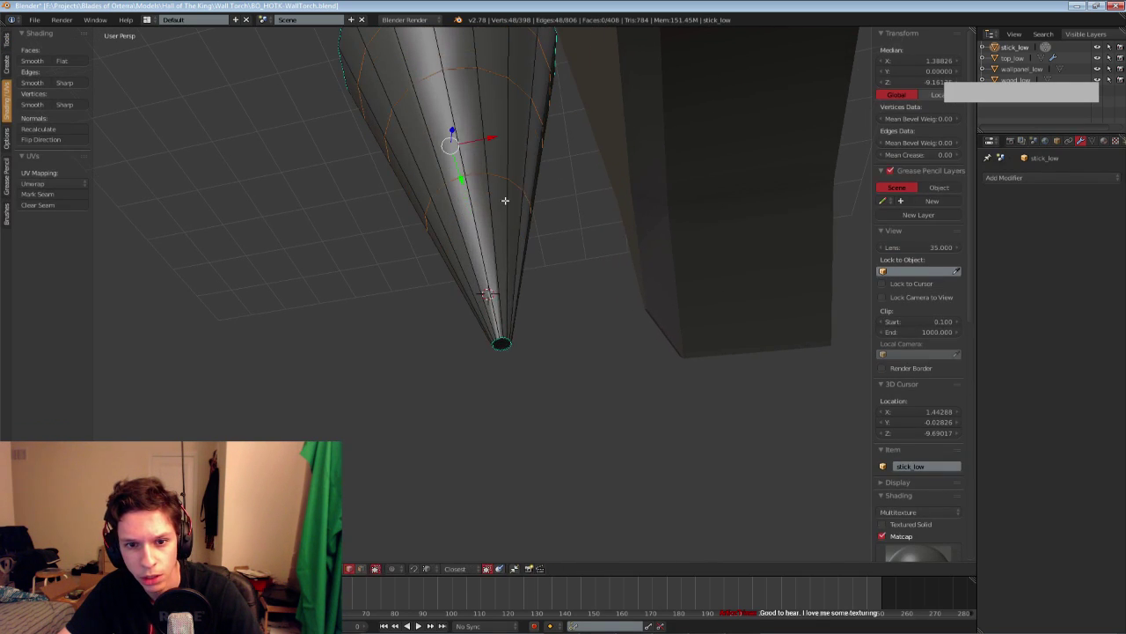
key(a)
key(a)
middle_drag(511, 318, 504, 336)
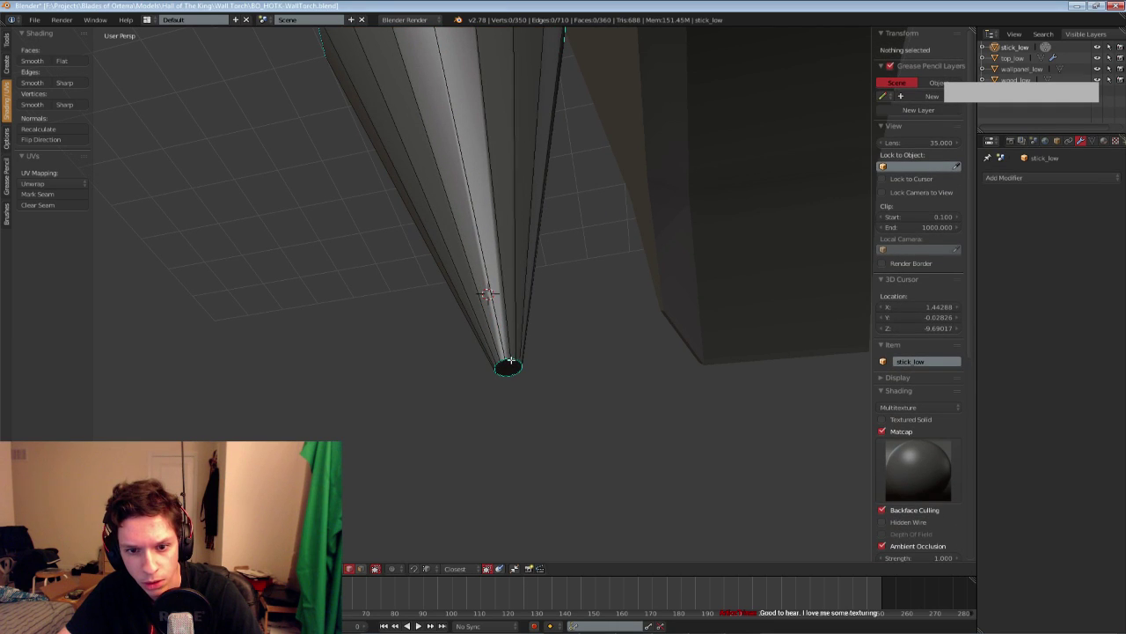
Clear the sharp marking from the edge loop around the shaft's tip and examine the shading
alt+right_click(510, 360)
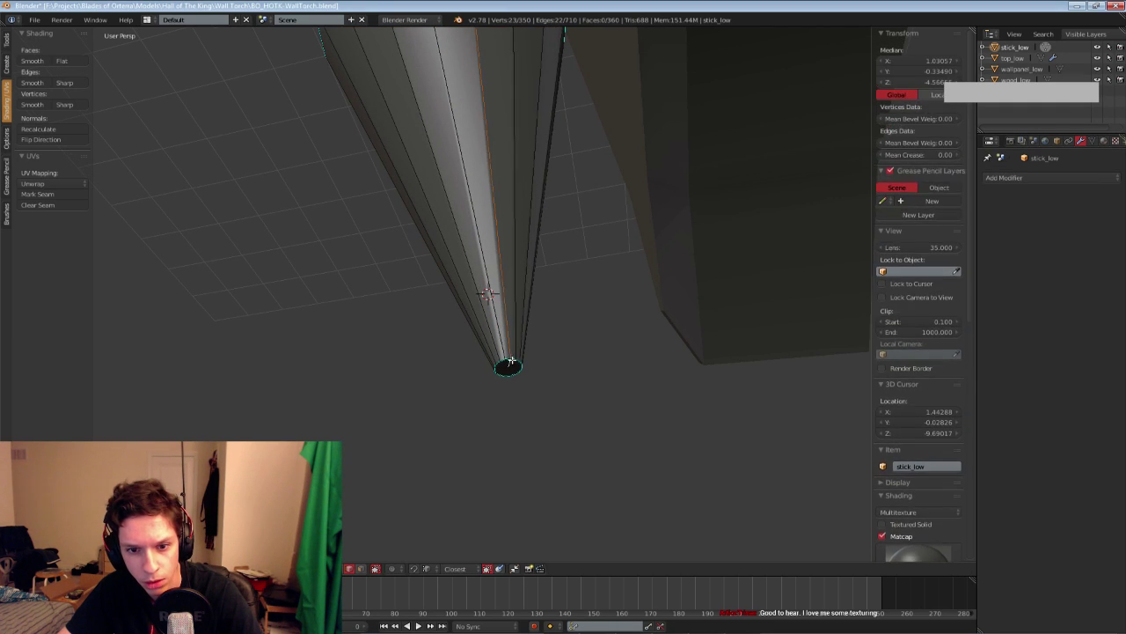
click(46, 83)
key(Tab)
scroll(409, 195, down, 6)
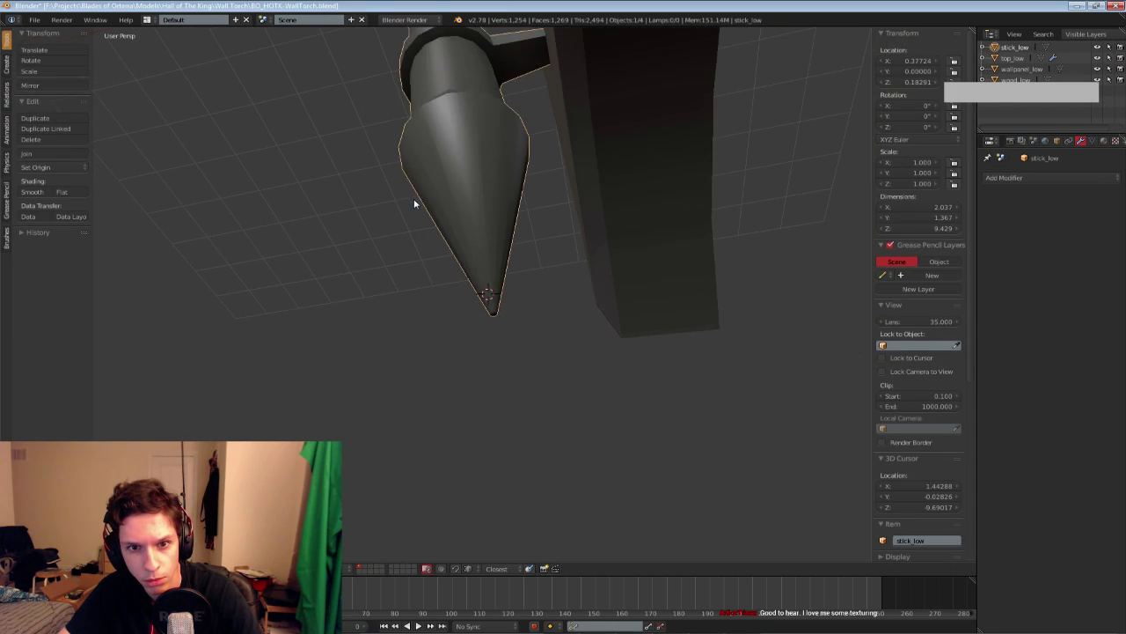
Try dissolving the edge loop around the shaft's tip
key(Tab)
middle_drag(420, 214, 509, 367)
key(ctrl+x)
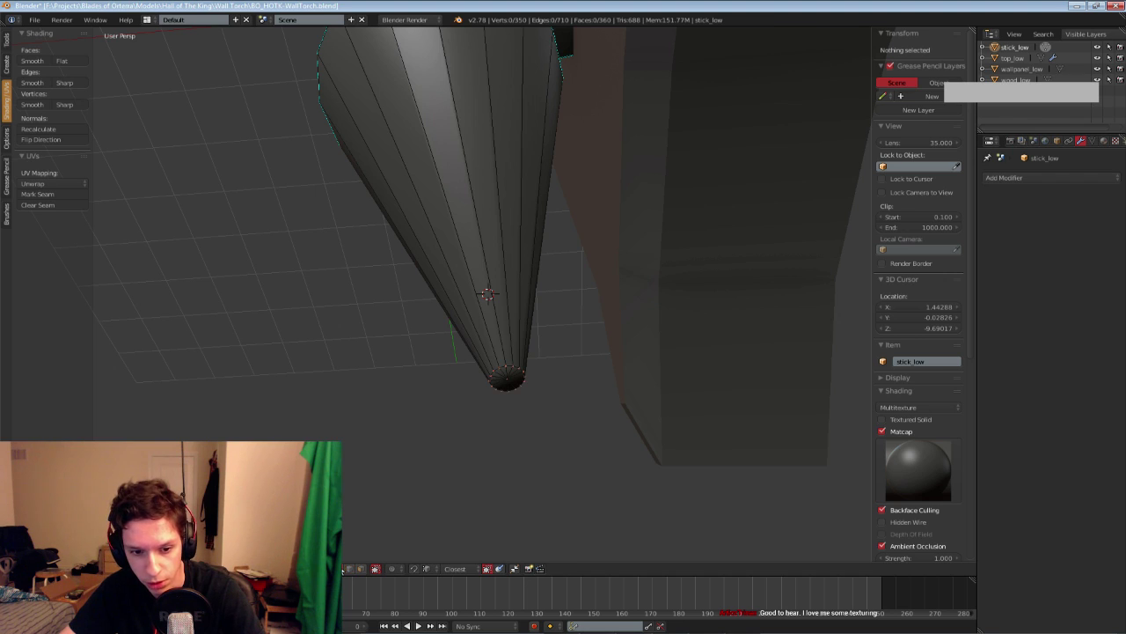
Try pulling the shaft's end vertex down along Z into a sharper point and examine the shading
right_click(507, 377)
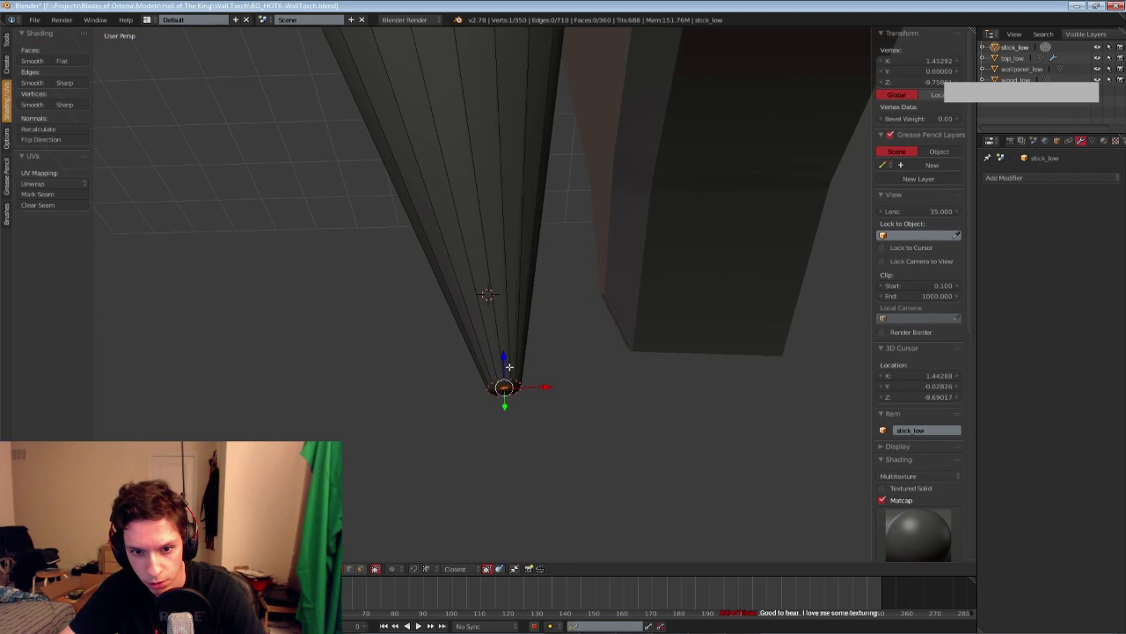
key(g)
key(z)
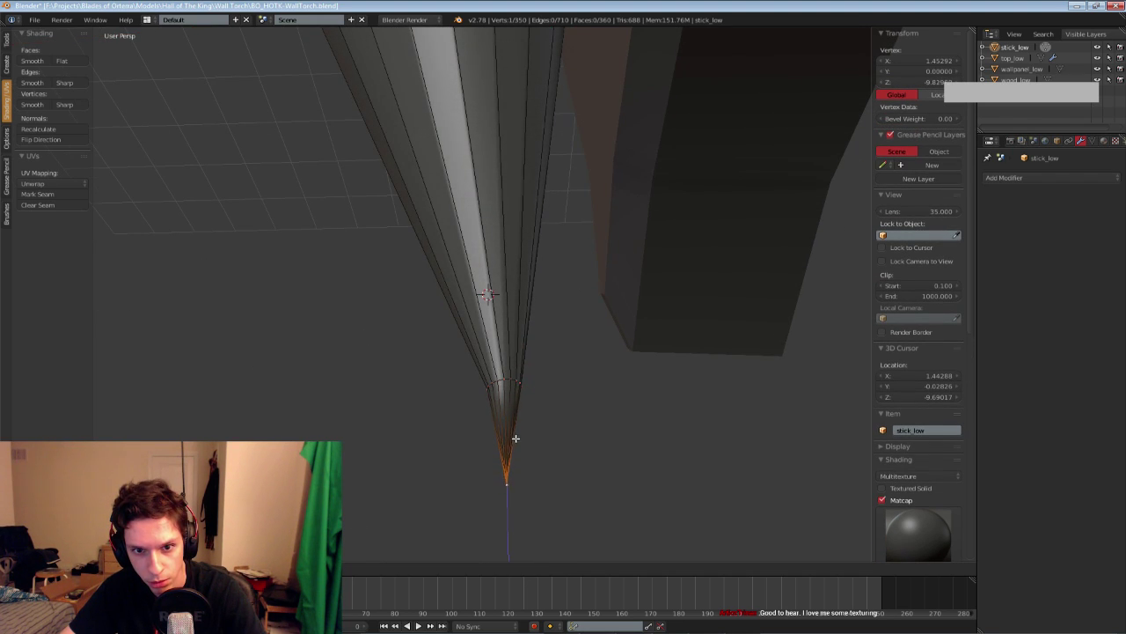
click(496, 308)
key(Tab)
scroll(495, 314, down, 5)
scroll(497, 374, down, 3)
middle_drag(495, 317, 481, 296)
key(Tab)
scroll(521, 326, up, 2)
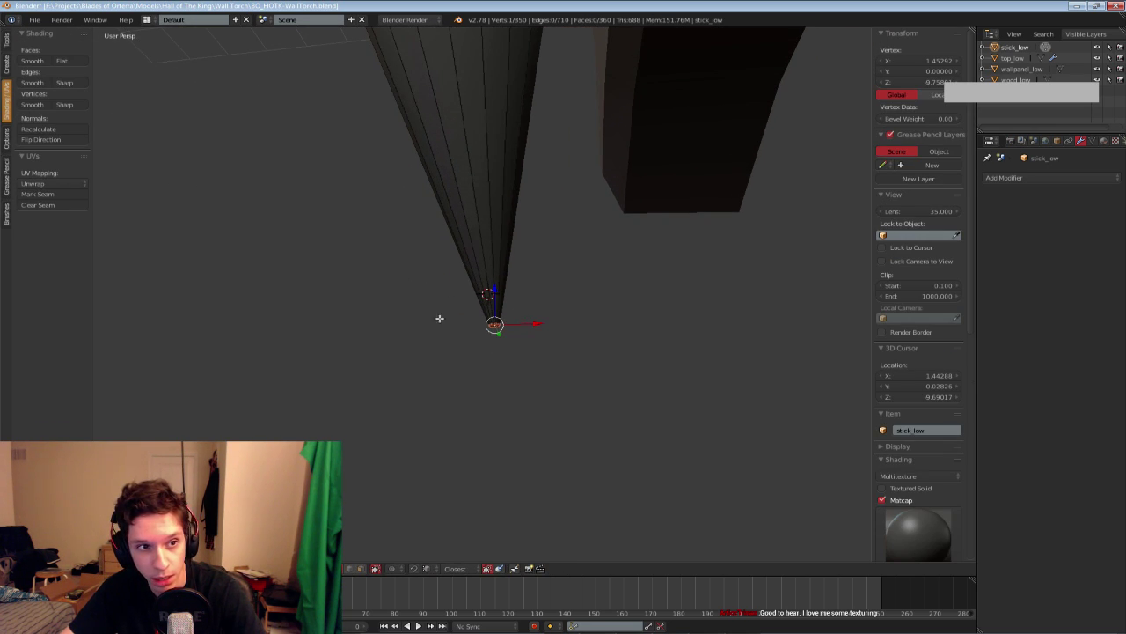
Try deleting the vertex at the center of the shaft's tip and examine the shading in object mode
scroll(533, 403, up, 1)
middle_drag(531, 395, 494, 327)
key(x)
click(528, 374)
key(Tab)
scroll(520, 360, down, 2)
scroll(484, 309, up, 2)
key(Tab)
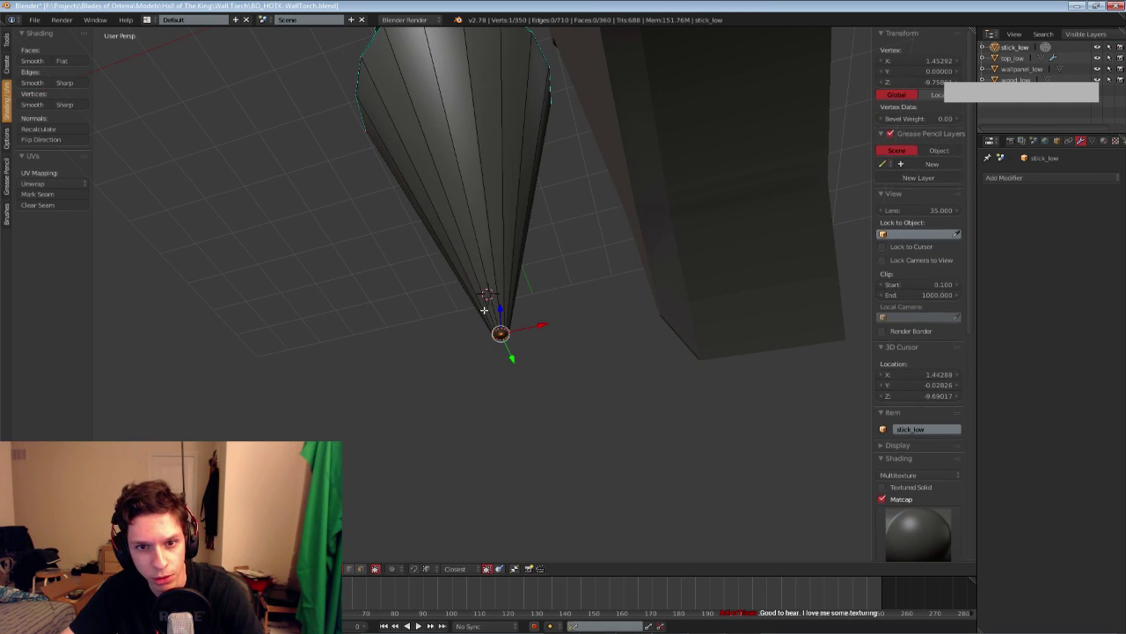
Deselect everything on the shaft mesh, switch to edge selection and save the file
middle_drag(501, 328, 508, 352)
key(a)
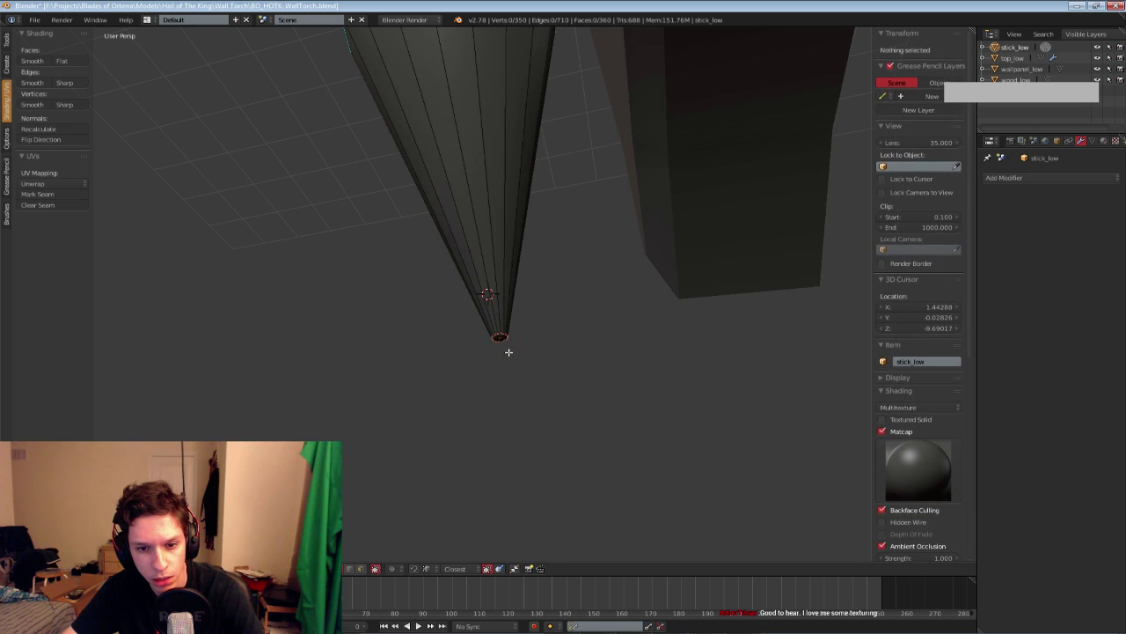
scroll(507, 352, up, 1)
click(352, 569)
scroll(391, 314, down, 2)
middle_drag(391, 314, 416, 345)
key(ctrl+s)
click(415, 347)
middle_drag(402, 301, 390, 339)
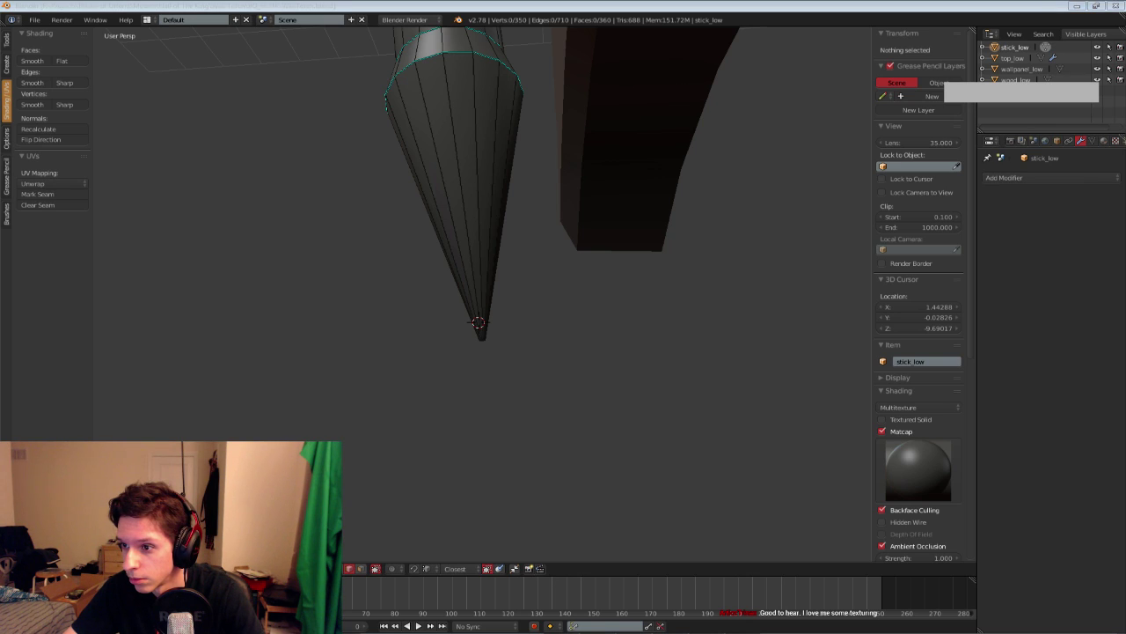
Try marking one lengthwise edge of the shaft's pointed end sharp and examine the shading in object mode
middle_drag(700, 236, 700, 251)
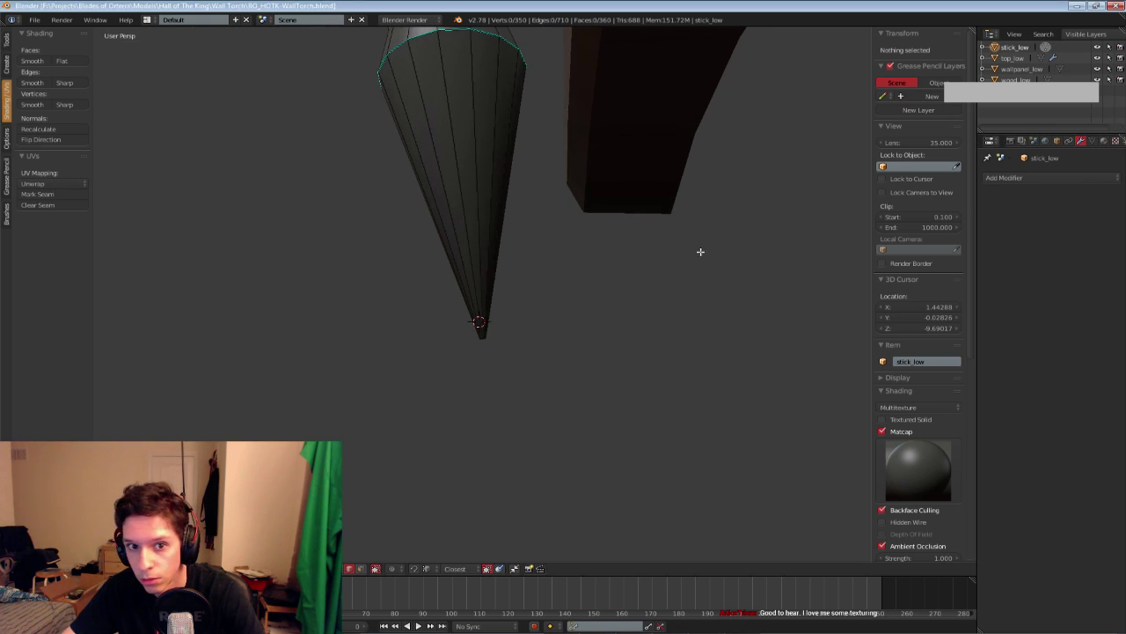
right_click(461, 179)
click(69, 82)
key(Tab)
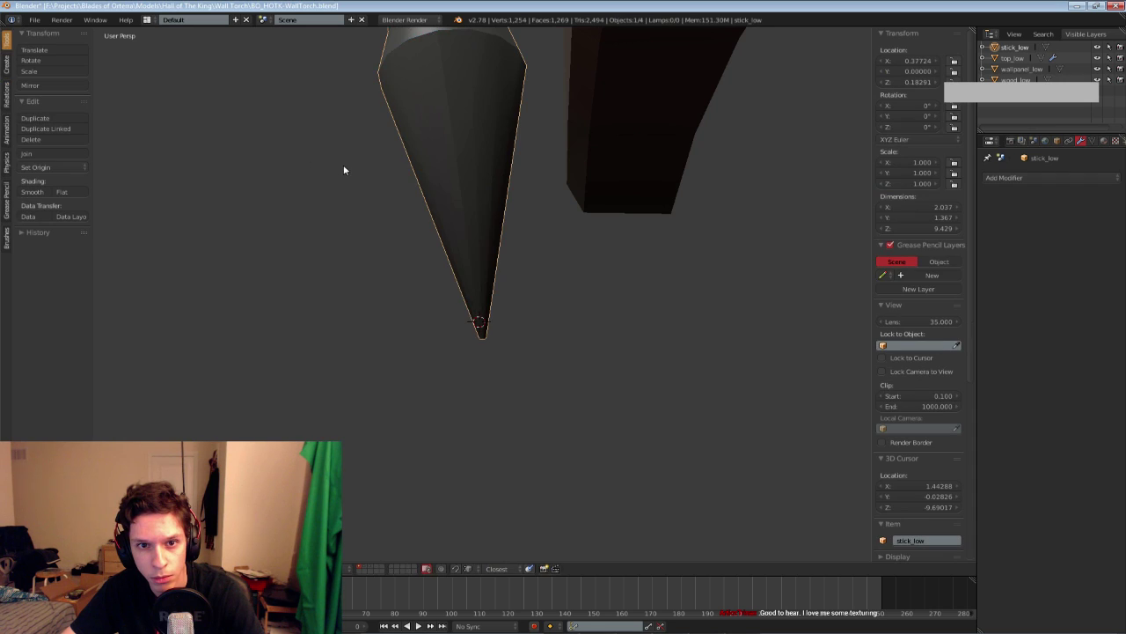
Mark the edge loop around the shaft's tip sharp and examine the shading in object mode
middle_drag(343, 167, 364, 121)
key(Tab)
scroll(470, 311, up, 6)
middle_drag(467, 426, 468, 394)
key(a)
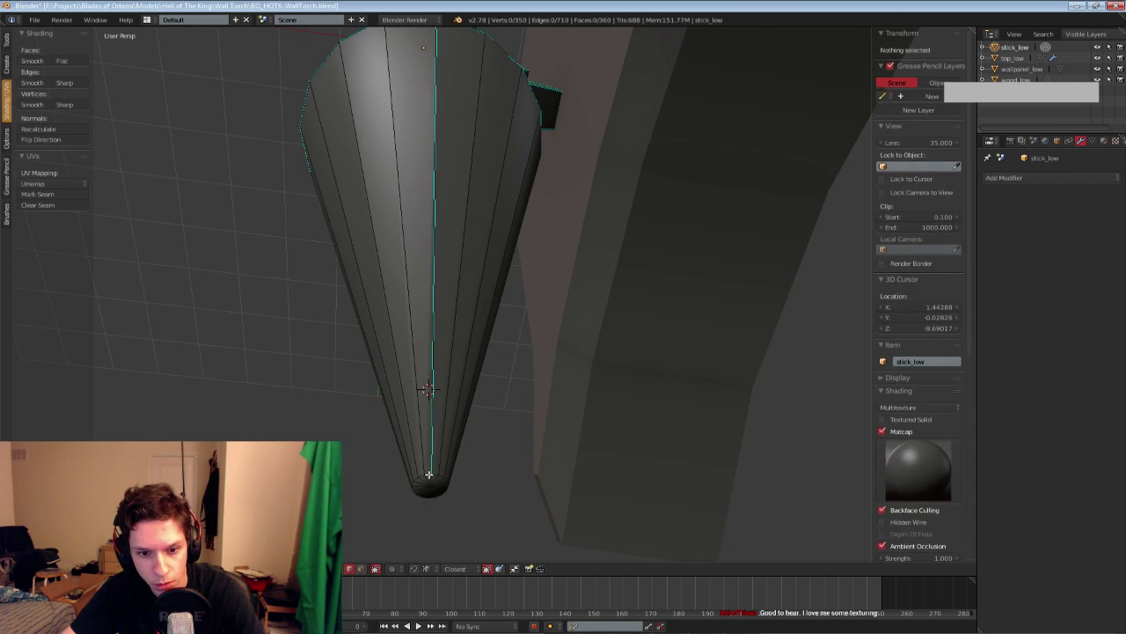
alt+right_click(430, 476)
click(69, 83)
key(Tab)
scroll(370, 211, down, 6)
middle_drag(370, 211, 454, 267)
scroll(454, 266, up, 6)
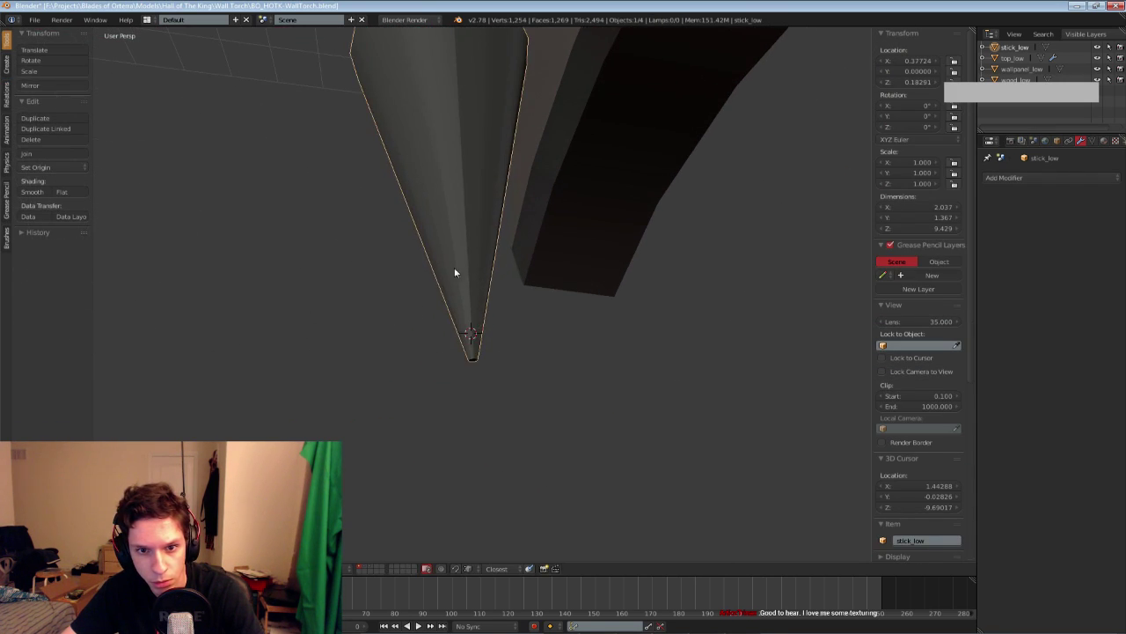
Clear the sharp marking from the lengthwise edge on the shaft's pointed end and save the file
key(Tab)
right_click(463, 264)
click(31, 83)
key(Tab)
scroll(475, 225, down, 6)
middle_drag(476, 225, 469, 268)
key(ctrl+s)
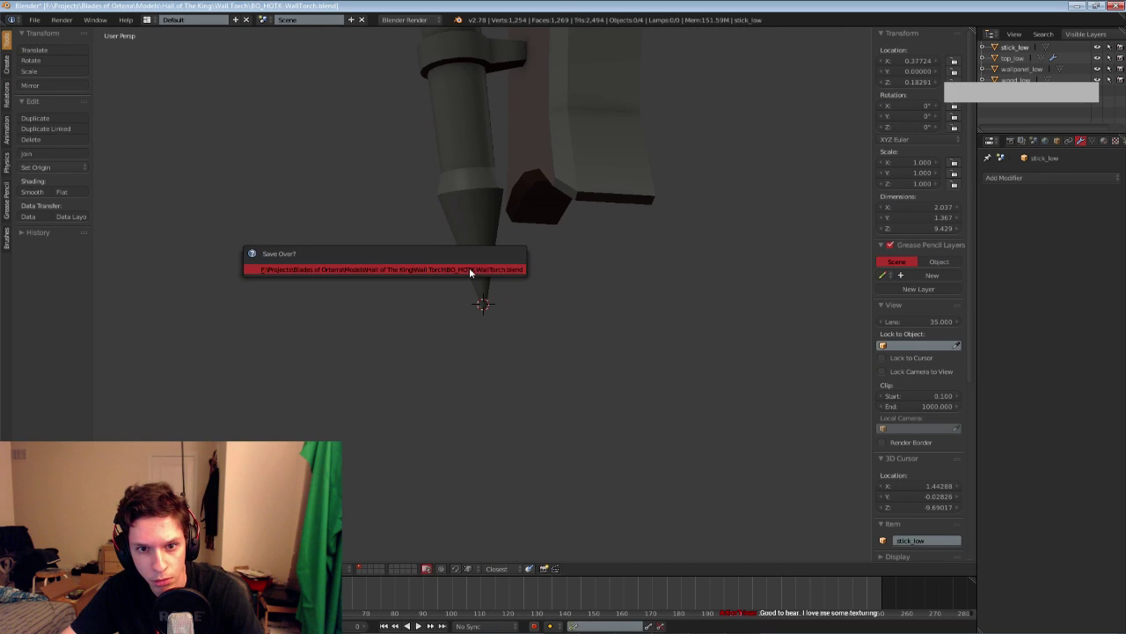
click(470, 270)
Examine the pointed end's lengthwise edges and its shading in object mode, and save the file
key(Tab)
scroll(469, 246, up, 4)
middle_drag(452, 145, 490, 146)
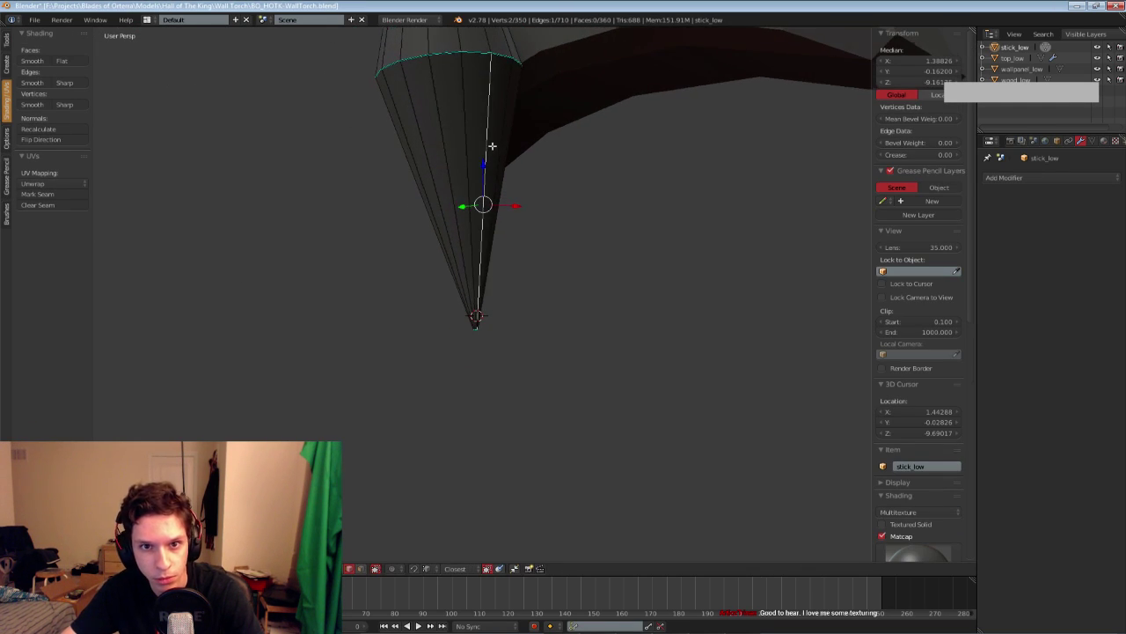
shift+right_click(435, 118)
middle_drag(435, 118, 416, 146)
shift+right_click(446, 131)
shift+right_click(486, 176)
key(Tab)
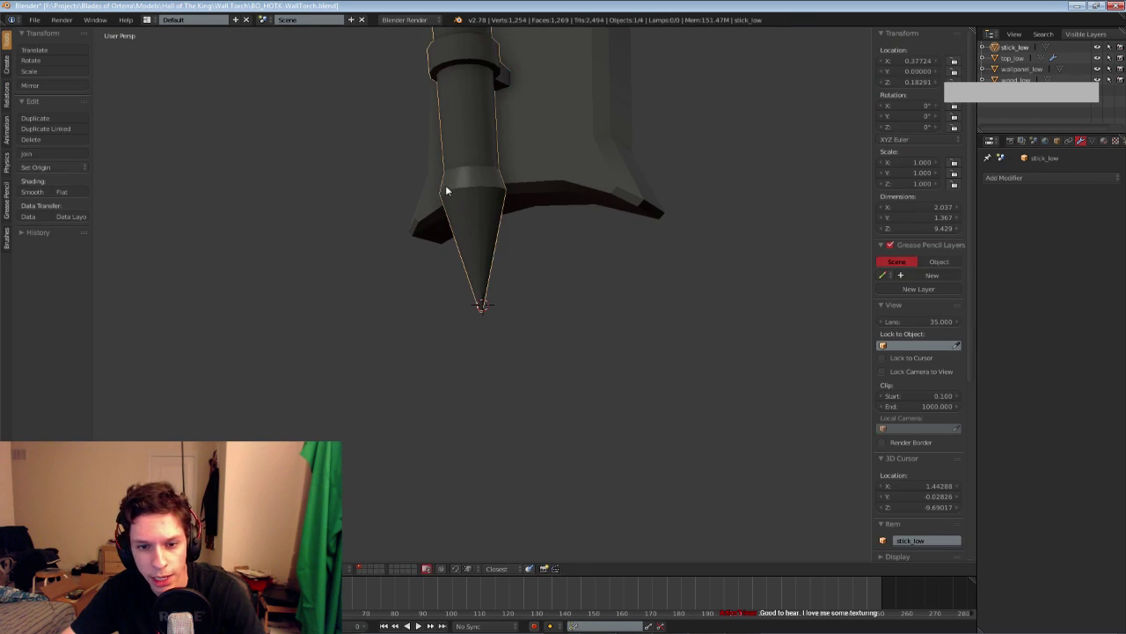
middle_drag(446, 182, 365, 190)
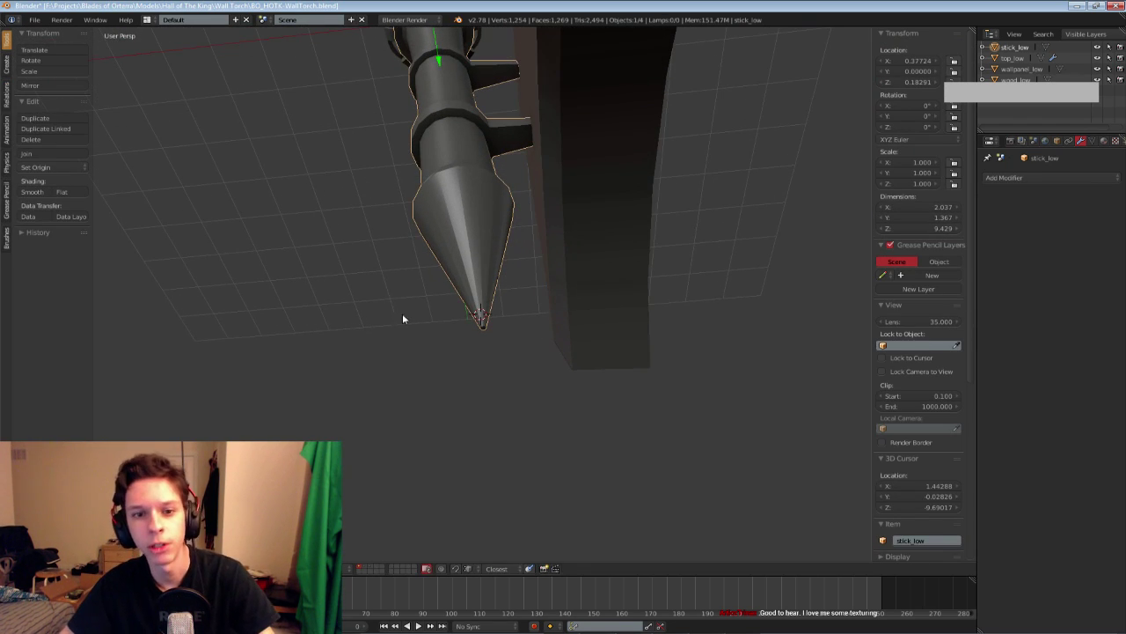
middle_drag(403, 315, 408, 330)
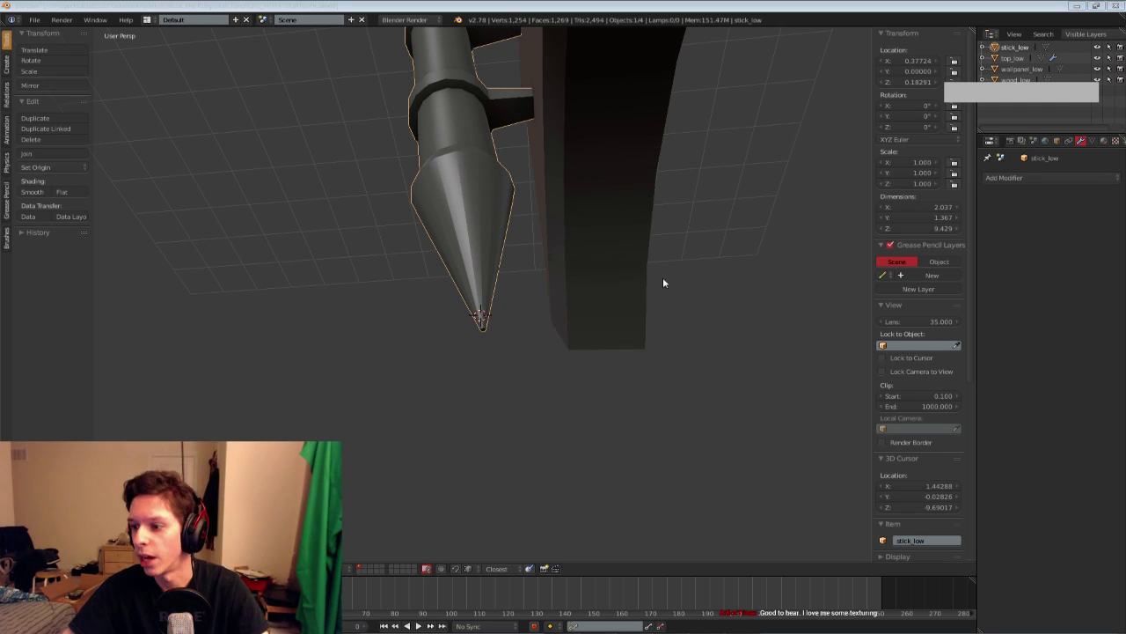
middle_drag(638, 276, 631, 292)
key(ctrl+s)
click(631, 292)
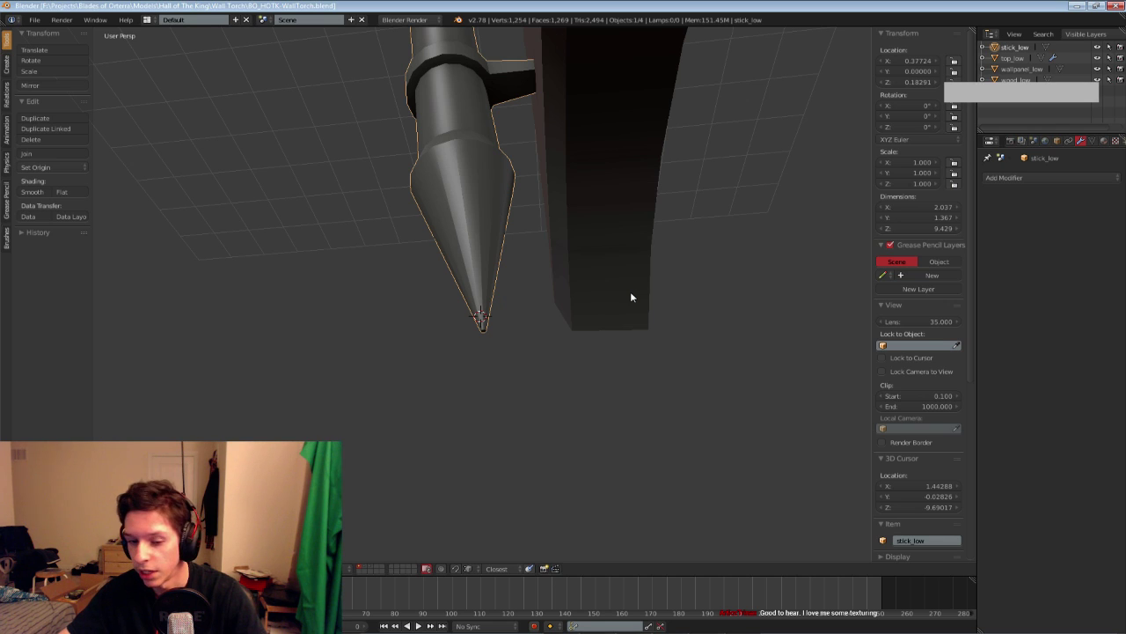
Compare the shaft's low-poly pointed end with the high-poly version by switching between layers 1 and 2
key(Tab)
middle_drag(634, 309, 442, 262)
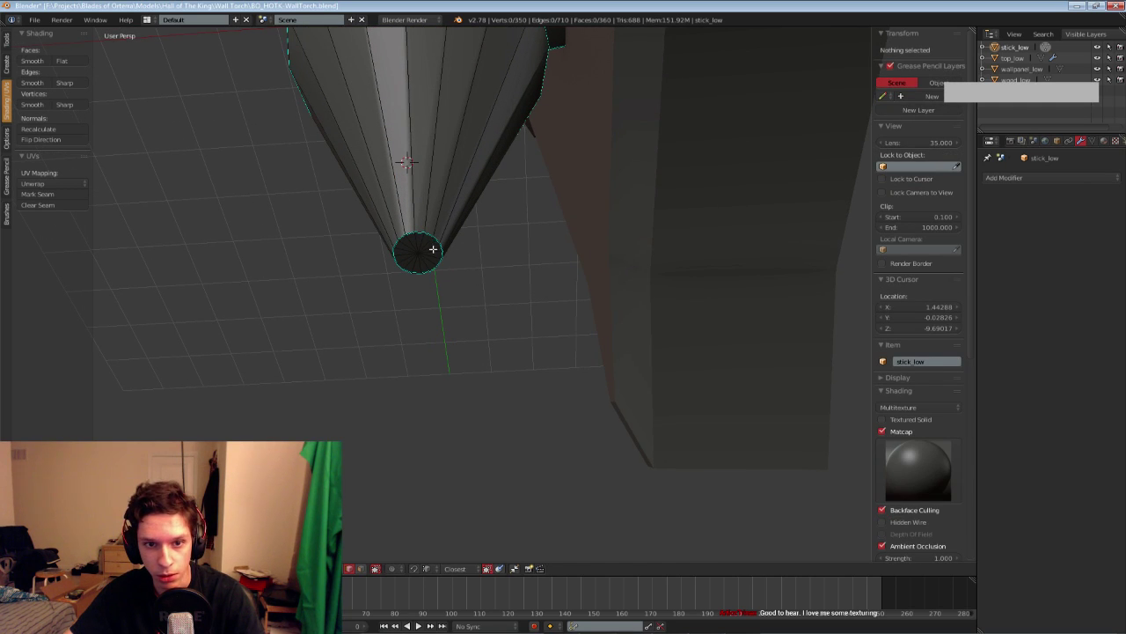
right_click(414, 193)
key(a)
scroll(415, 194, down, 5)
key(Tab)
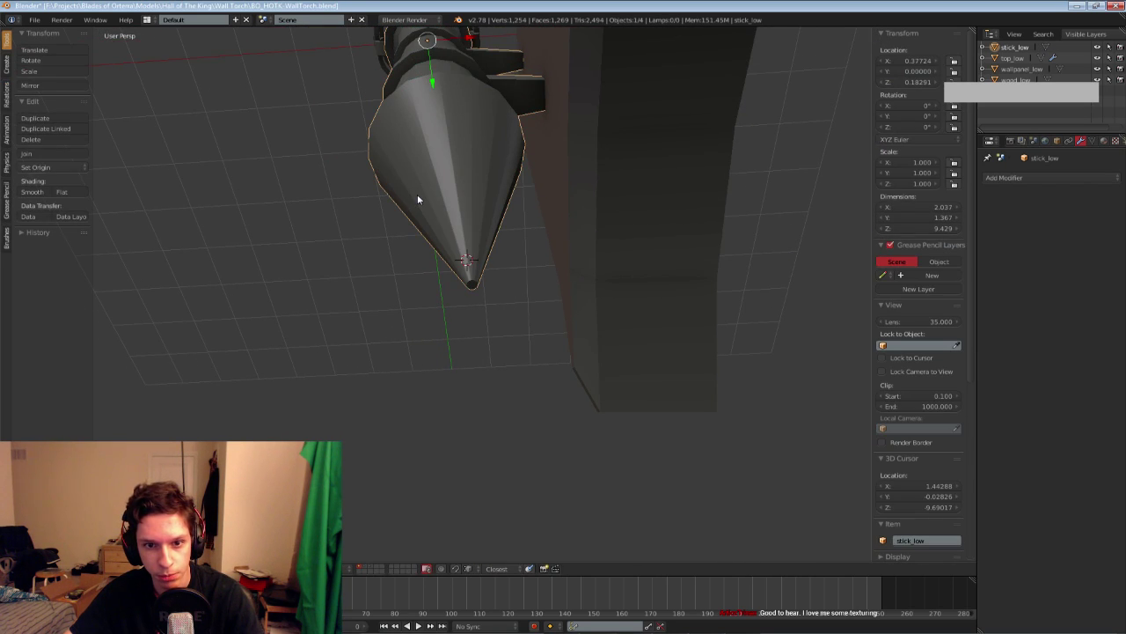
key(2)
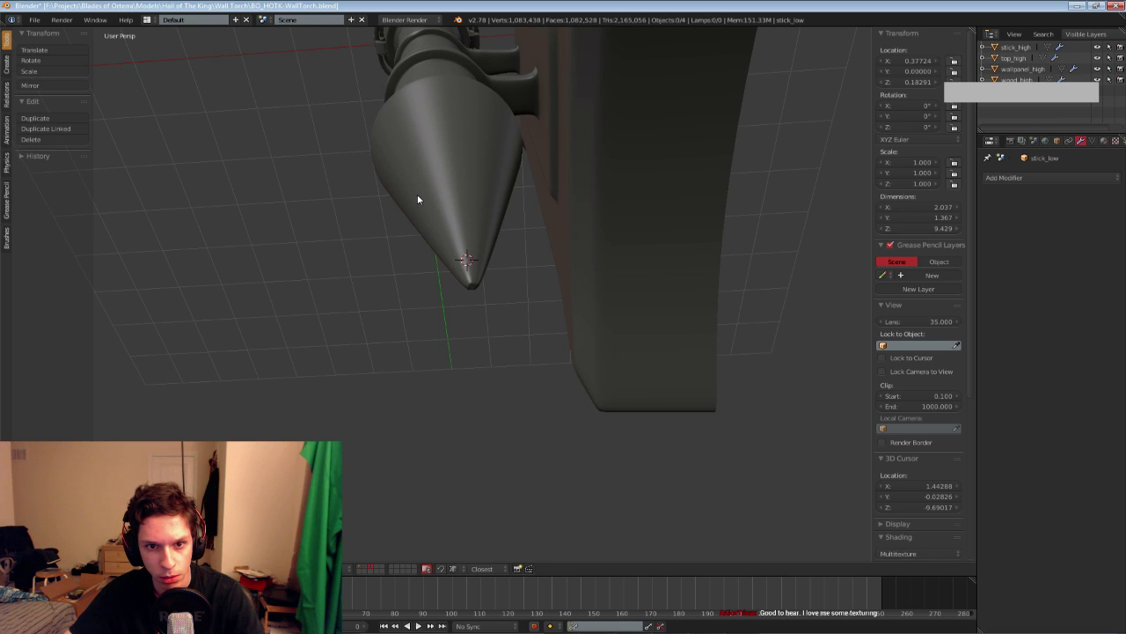
key(1)
key(2)
key(1)
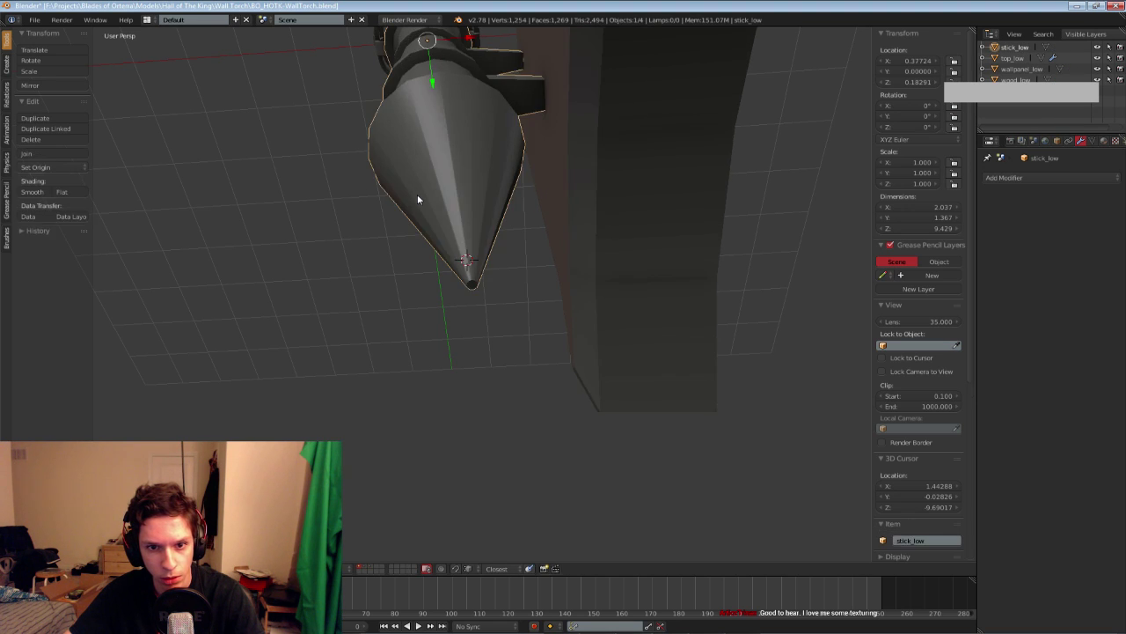
Try beveling the ring of lengthwise edges around the shaft's pointed end, check the shading and undo the bevel
middle_drag(417, 201, 375, 258)
key(Tab)
middle_drag(447, 187, 463, 248)
scroll(461, 231, up, 2)
key(z)
key(z)
key(a)
right_click(465, 242)
scroll(466, 221, up, 2)
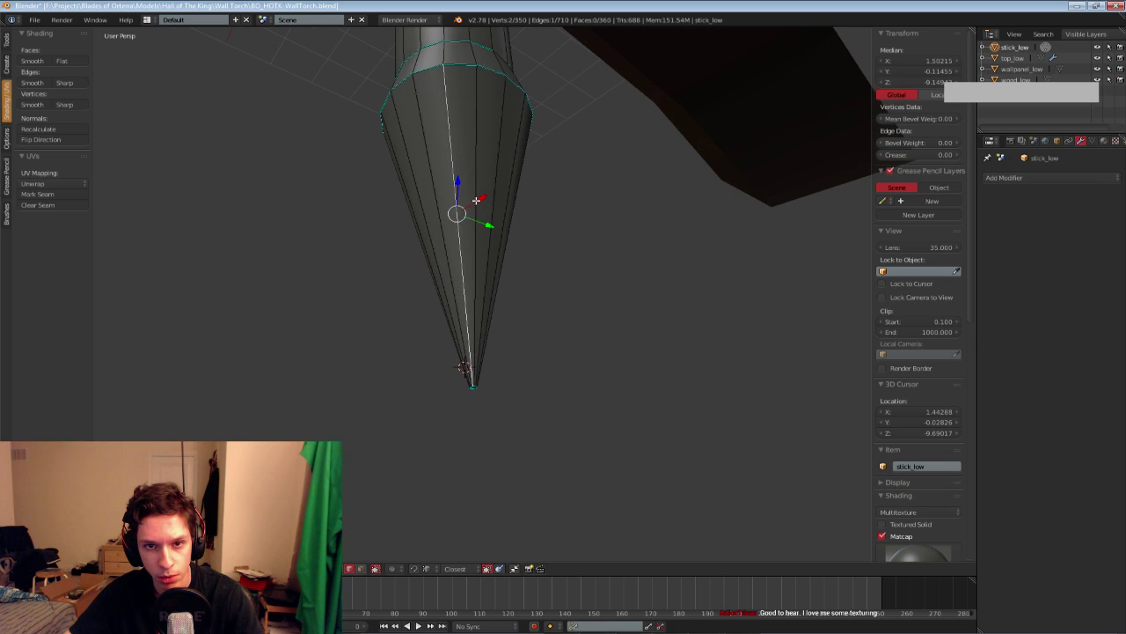
ctrl+alt+right_click(476, 201)
key(ctrl+b)
click(672, 224)
key(Tab)
middle_drag(600, 249, 608, 207)
key(Tab)
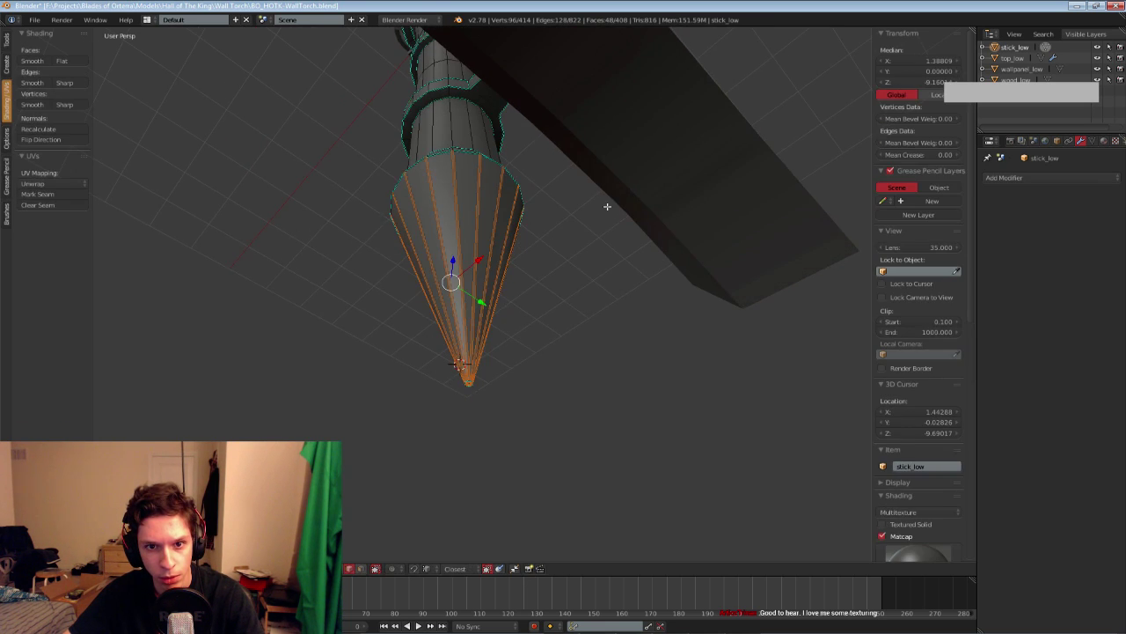
key(ctrl+z)
key(Escape)
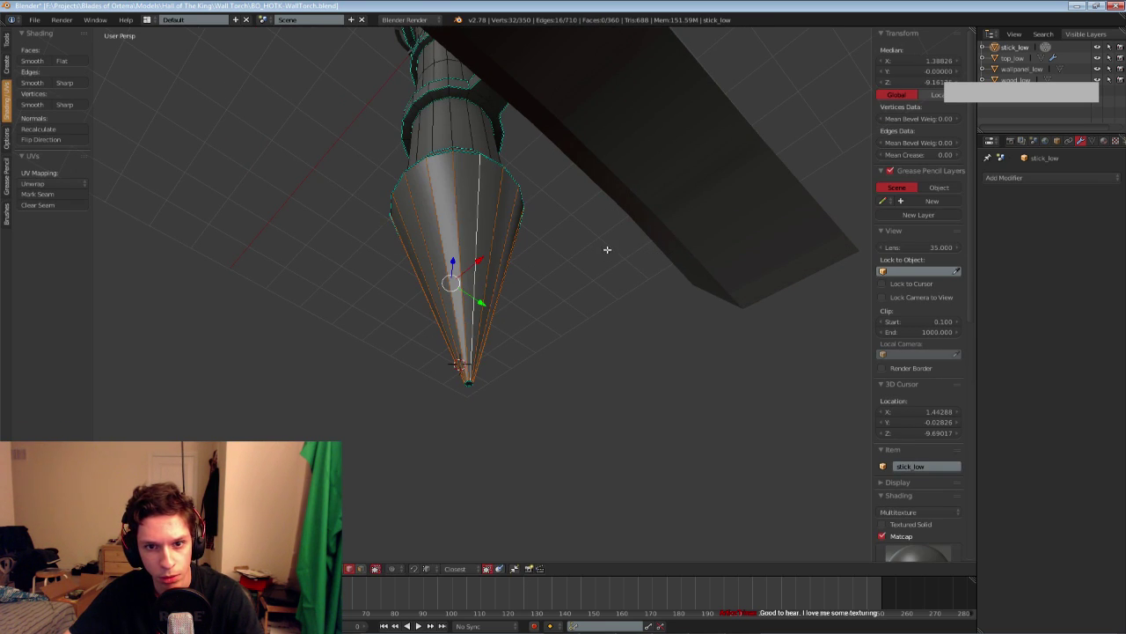
key(ctrl+z)
Examine the ring of lengthwise edges on the shaft's pointed end in object mode and wireframe
ctrl+alt+right_click(480, 215)
middle_drag(481, 215, 501, 249)
key(Tab)
key(Tab)
scroll(506, 232, up, 2)
key(z)
key(z)
Remove doubles across the whole shaft mesh and save the file
key(a)
key(a)
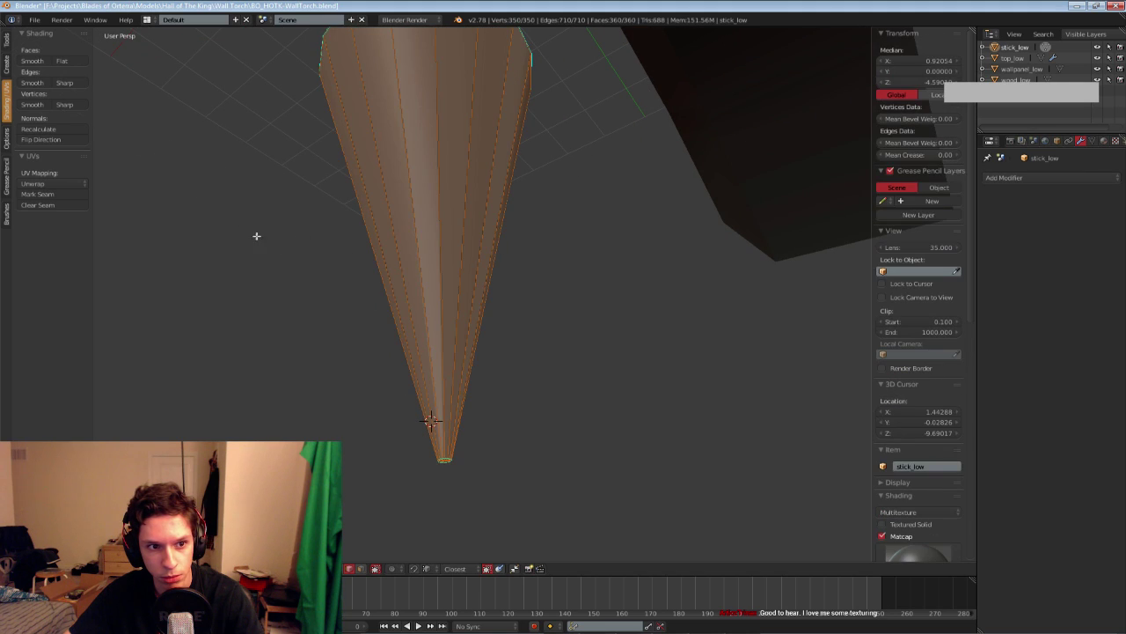
click(7, 42)
click(46, 370)
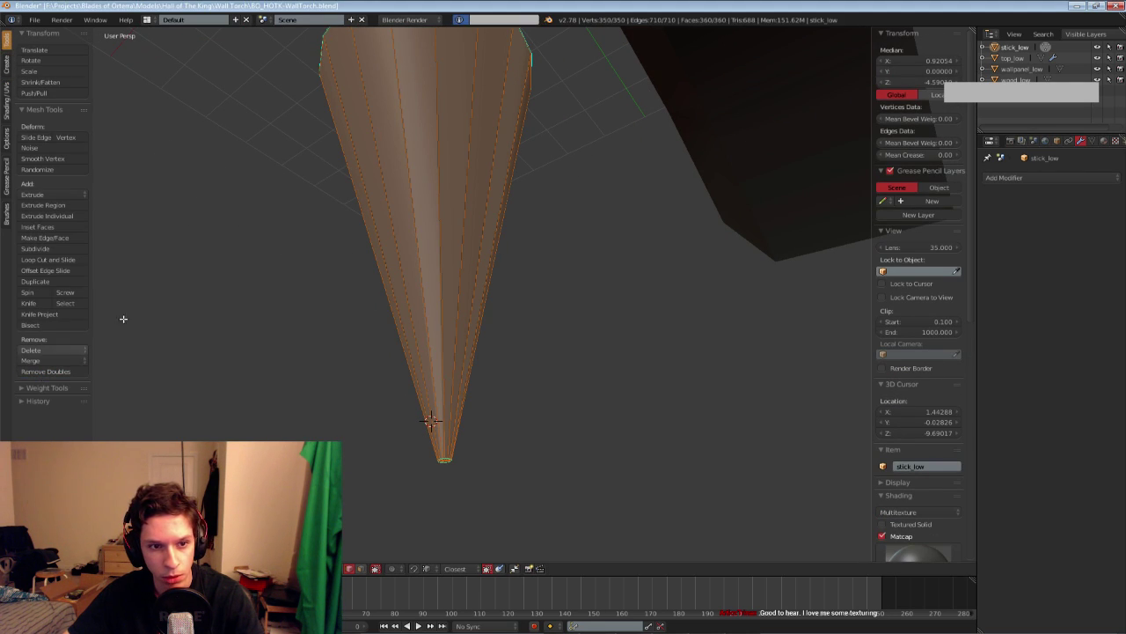
scroll(405, 231, down, 4)
key(a)
middle_drag(417, 225, 432, 405)
key(Tab)
key(a)
key(ctrl+s)
click(457, 358)
Isolate the torch's top basket in local view and open its mesh for editing
scroll(455, 356, down, 3)
middle_drag(413, 342, 482, 281)
right_click(485, 227)
key(KP_Divide)
key(Tab)
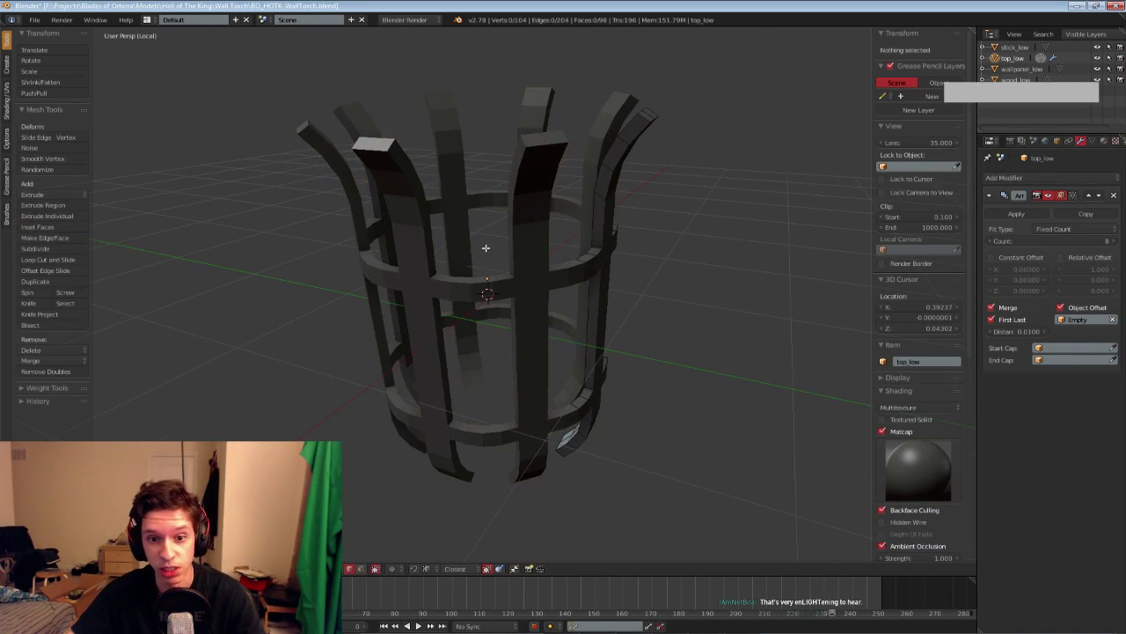
Mark the outer edges of the basket's editable bar, its end faces and the attached ring segments sharp
scroll(563, 271, up, 1)
middle_drag(566, 271, 645, 327)
alt+right_click(490, 283)
scroll(500, 328, up, 1)
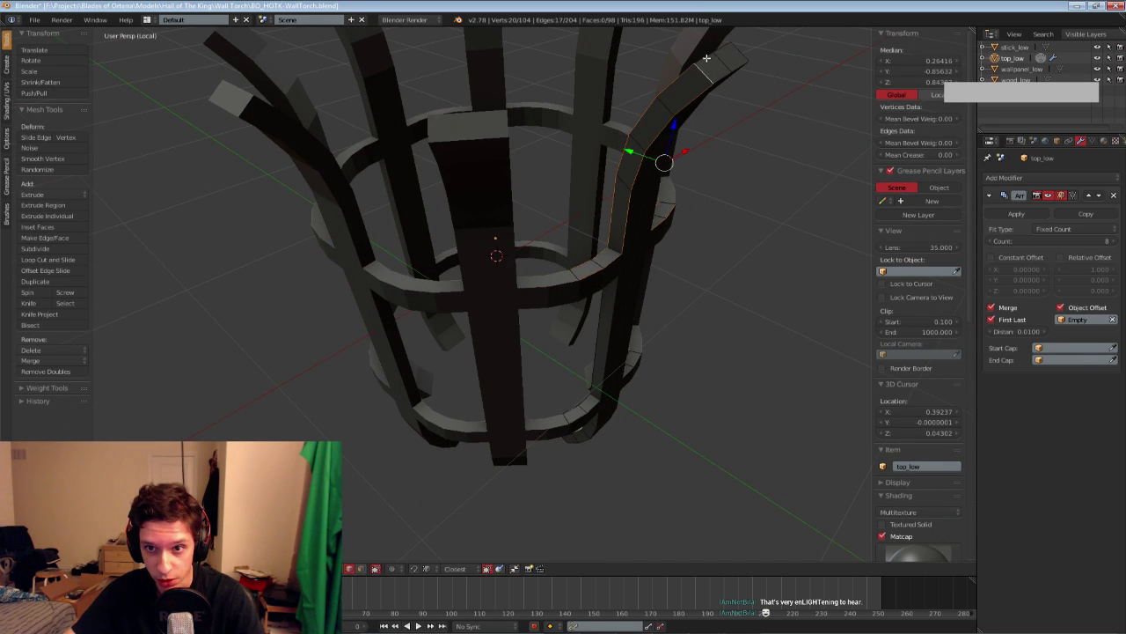
middle_drag(736, 64, 521, 216)
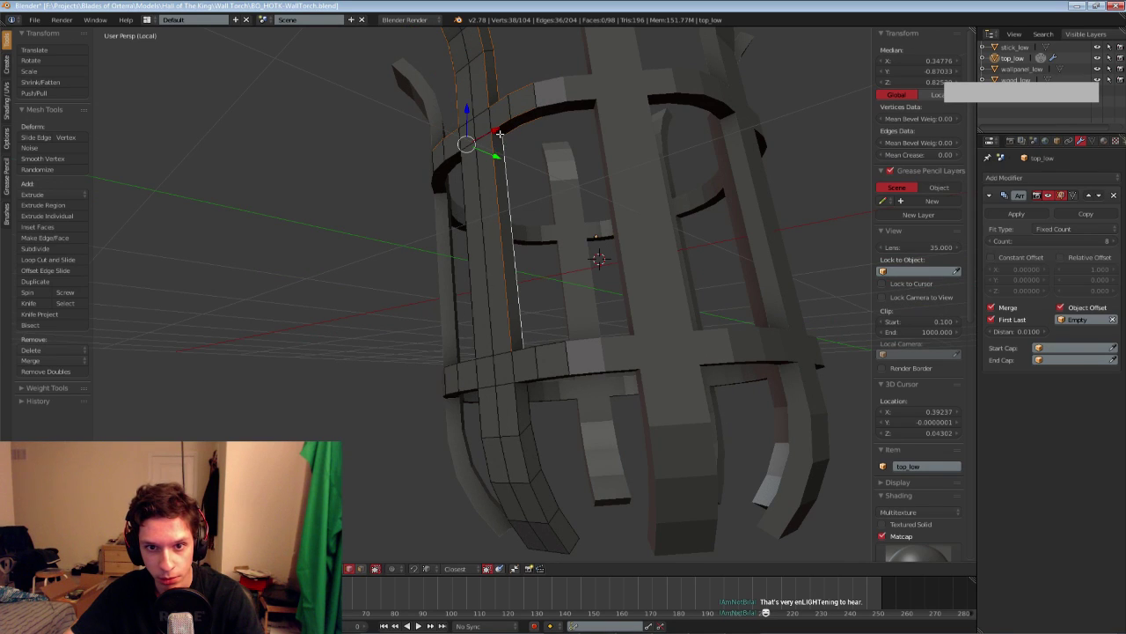
middle_drag(504, 159, 468, 410)
scroll(429, 408, up, 2)
shift+right_click(423, 419)
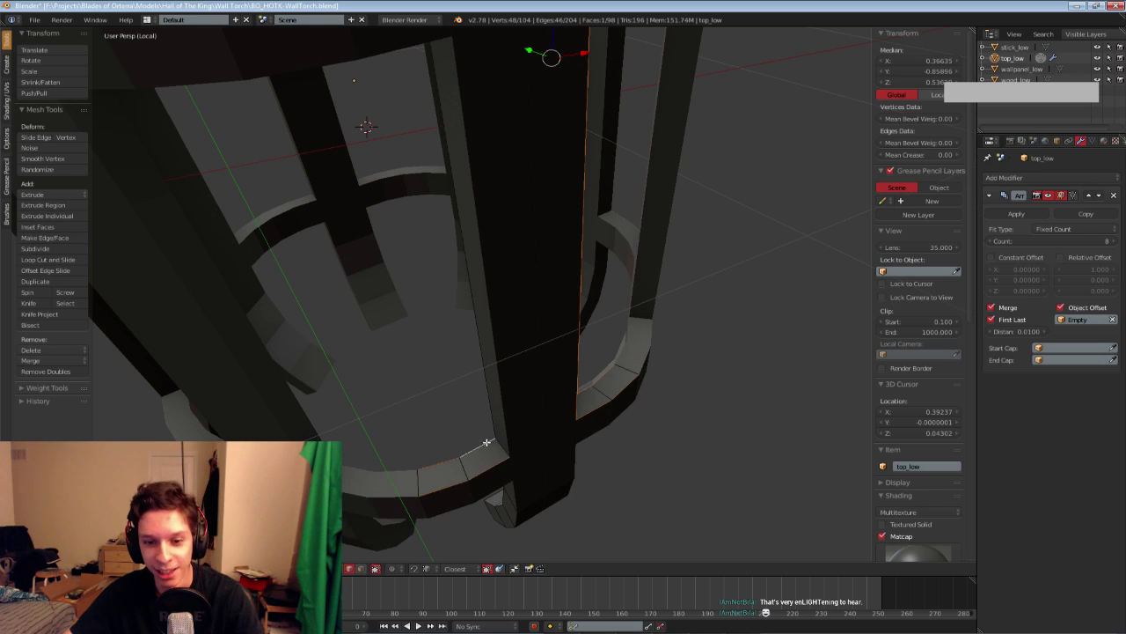
shift+right_click(492, 333)
middle_drag(492, 334, 407, 297)
shift+right_click(459, 242)
alt+shift+right_click(440, 244)
alt+shift+right_click(445, 231)
alt+shift+right_click(510, 291)
middle_drag(521, 290, 544, 247)
middle_drag(369, 279, 559, 281)
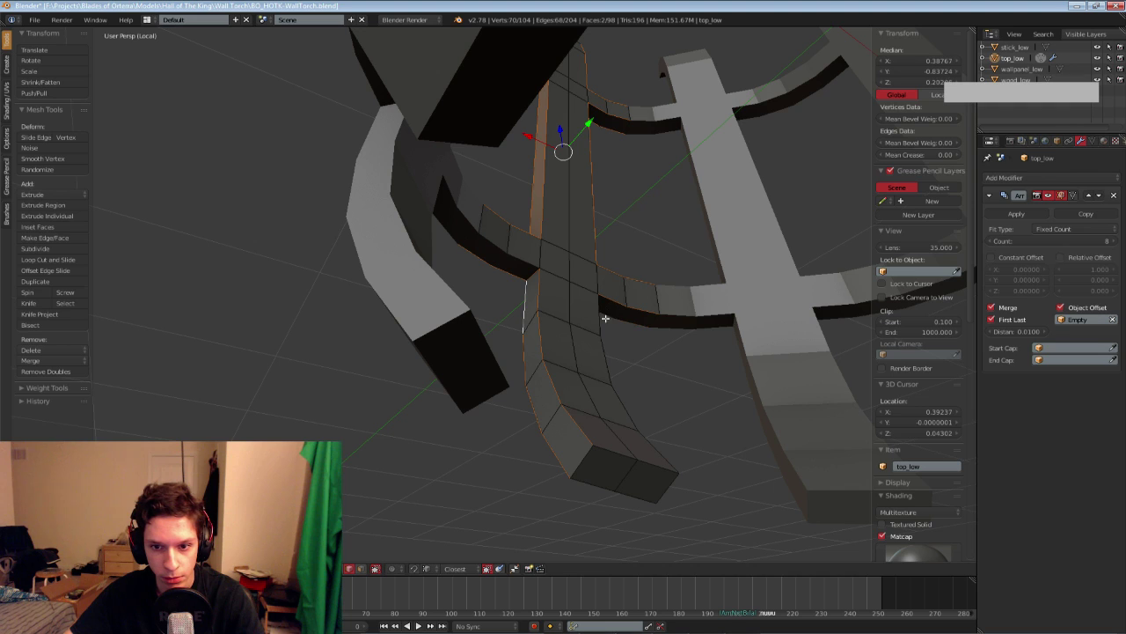
middle_drag(631, 392, 556, 388)
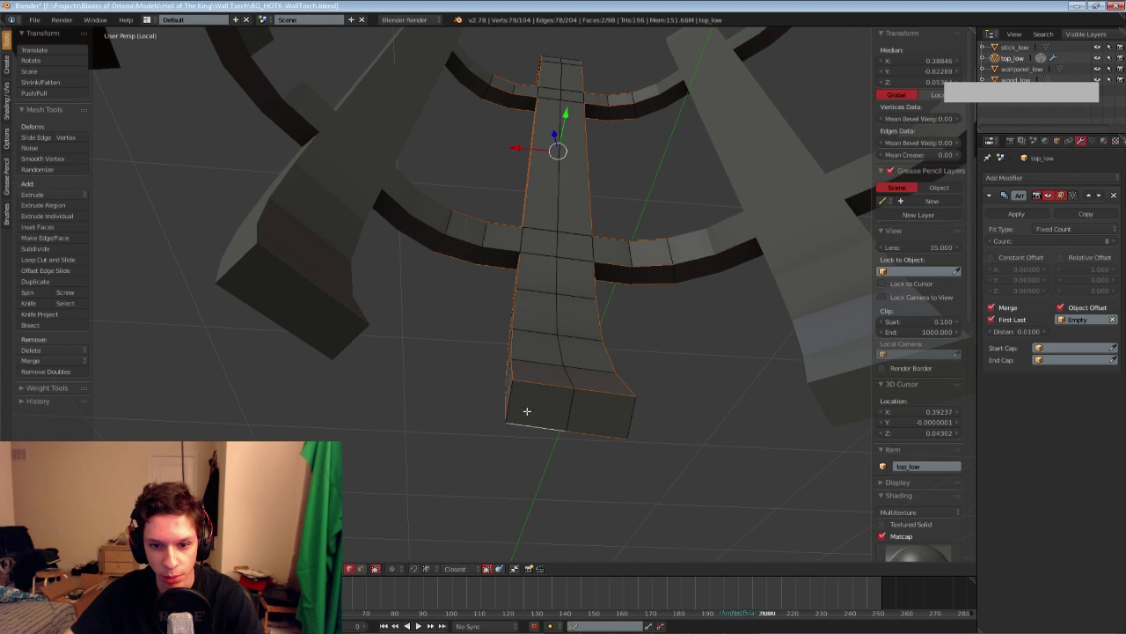
middle_drag(632, 411, 488, 415)
alt+shift+right_click(450, 322)
middle_drag(435, 343, 444, 271)
click(9, 91)
click(56, 83)
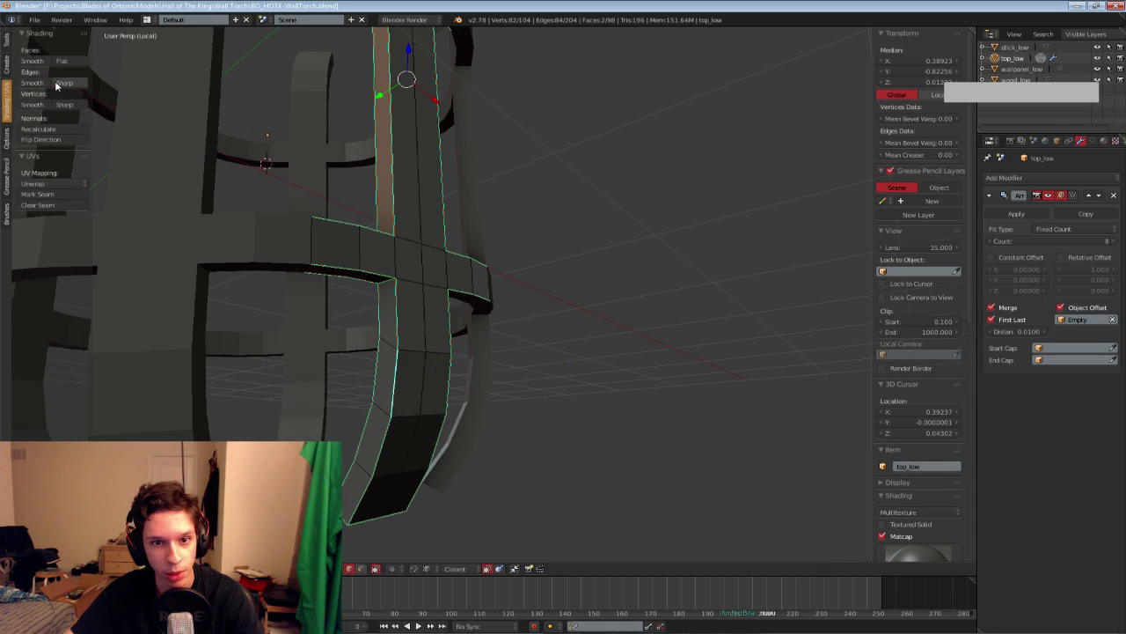
Shade the basket smooth and enable Auto Smooth with an angle of 180°
mouse_move(378, 230)
middle_down()
mouse_move(393, 299)
mouse_move(127, 230)
middle_up()
key(Tab)
scroll(389, 272, down, 3)
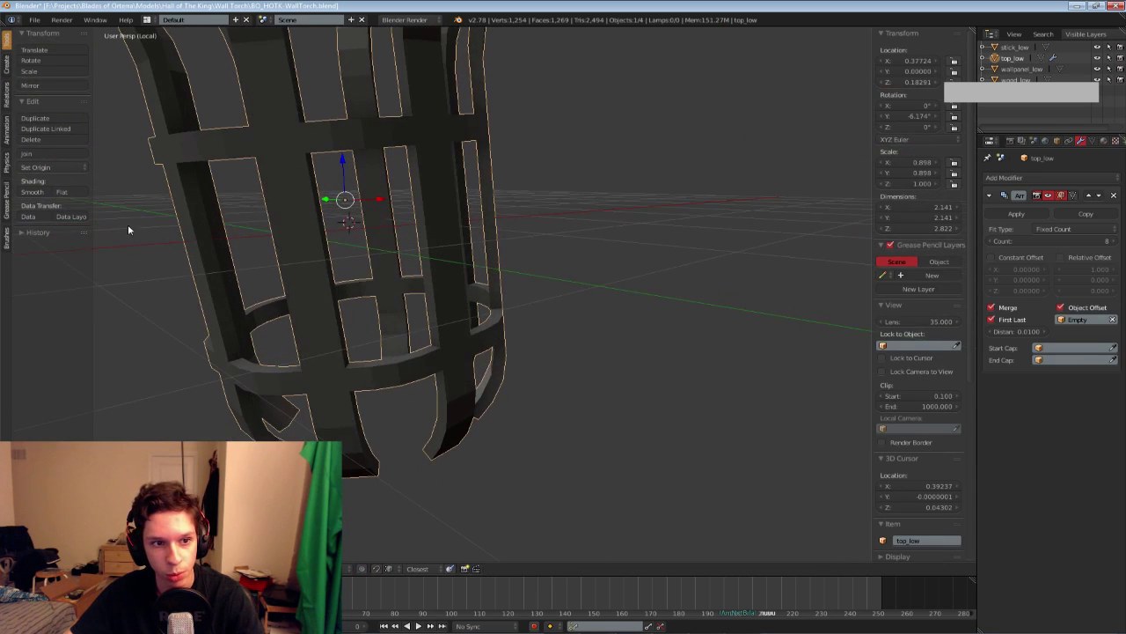
click(45, 195)
click(1091, 142)
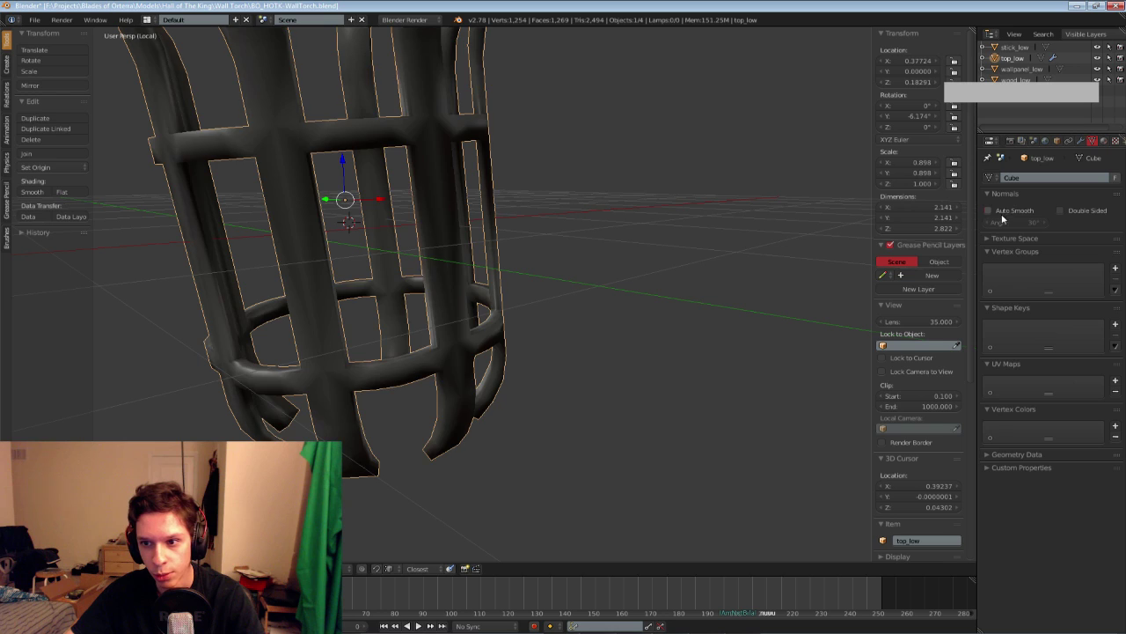
click(989, 211)
click(1004, 224)
text(180)
key(Return)
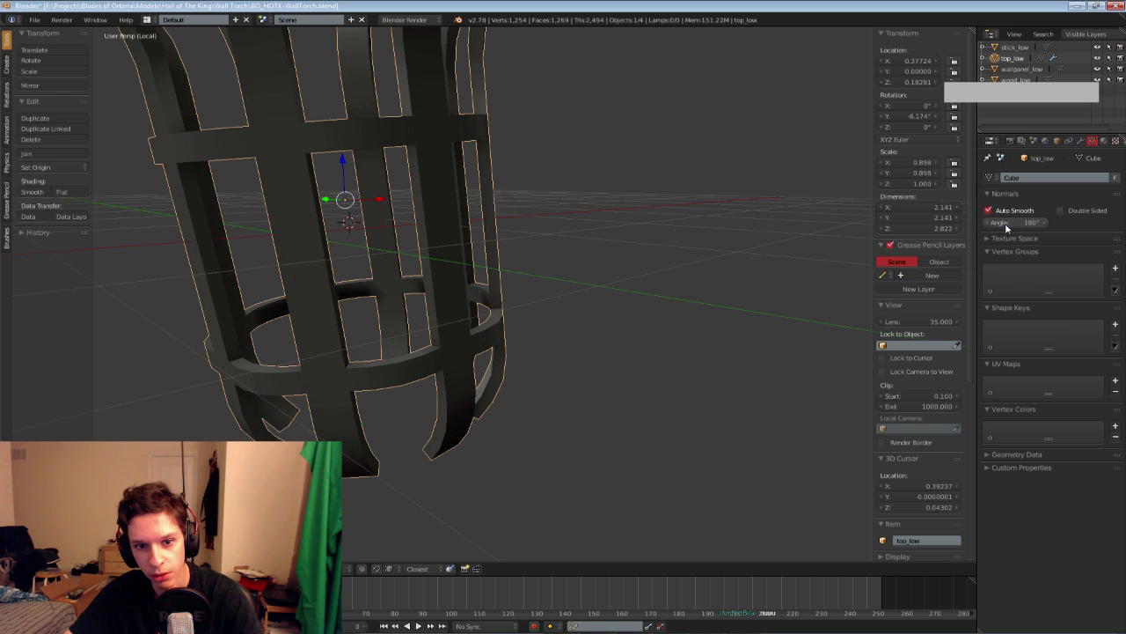
Mark the remaining unmarked edge loop along the basket's lower ring sharp and save the file
middle_drag(546, 229, 483, 351)
key(Tab)
scroll(616, 300, up, 4)
key(a)
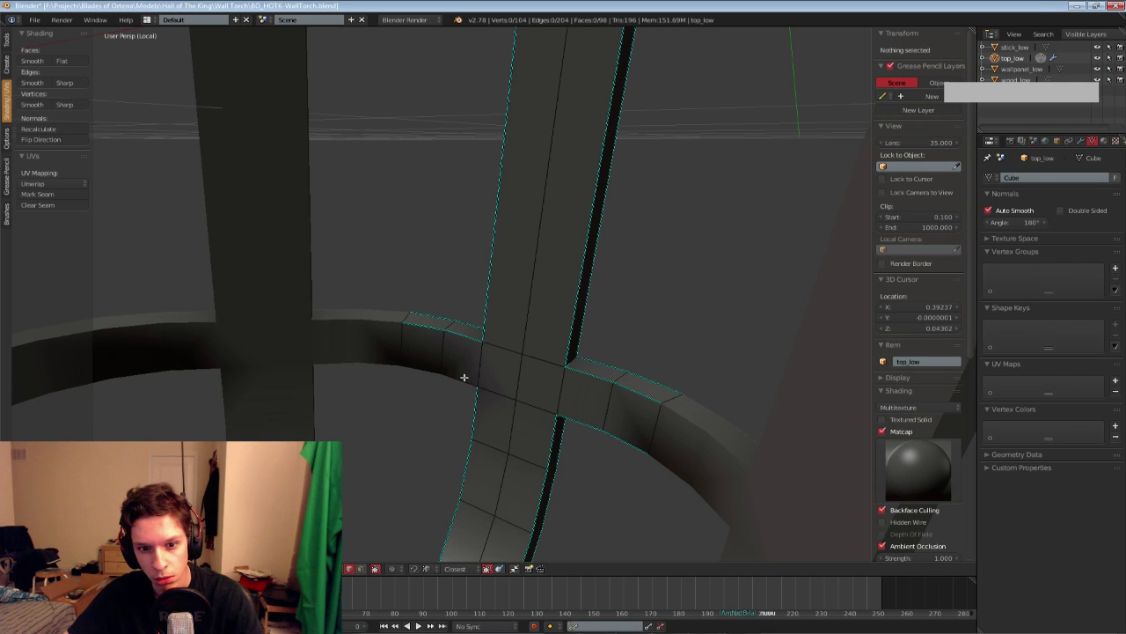
alt+right_click(464, 378)
click(67, 83)
key(a)
key(ctrl+s)
click(508, 282)
Examine the whole basket's shading in object mode and save the file
key(Tab)
scroll(499, 294, down, 6)
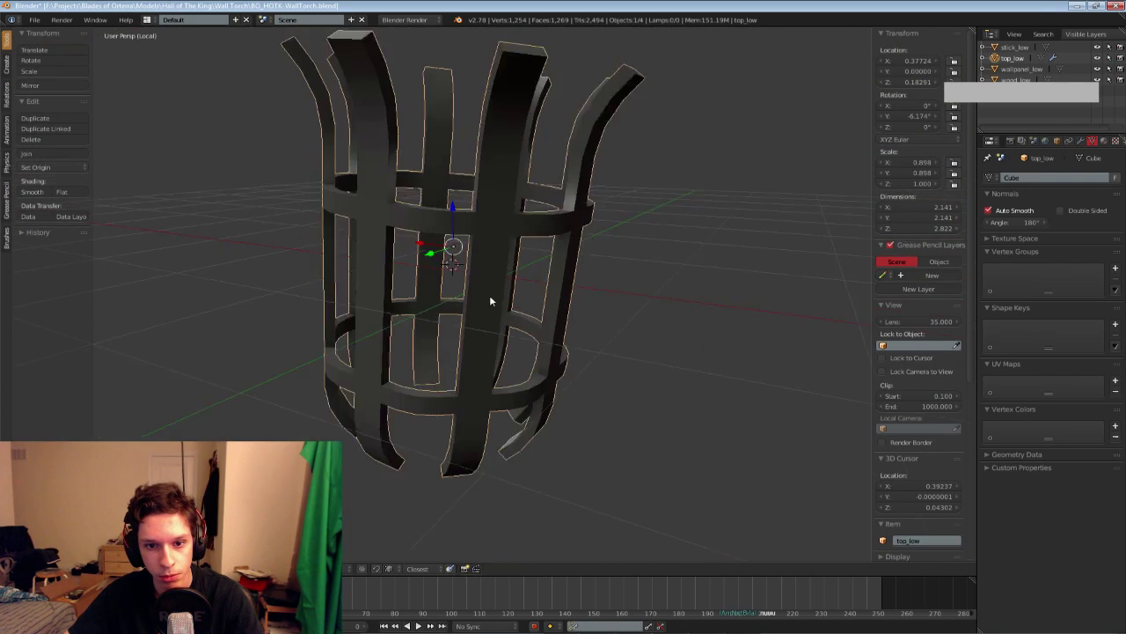
scroll(490, 301, down, 2)
middle_drag(490, 301, 430, 380)
key(ctrl+s)
click(483, 306)
Examine the basket's editable bar and ring segments in edit mode, check the whole basket from below, and save the file
scroll(493, 308, up, 1)
key(Tab)
scroll(526, 312, up, 5)
right_click(448, 327)
scroll(430, 381, up, 2)
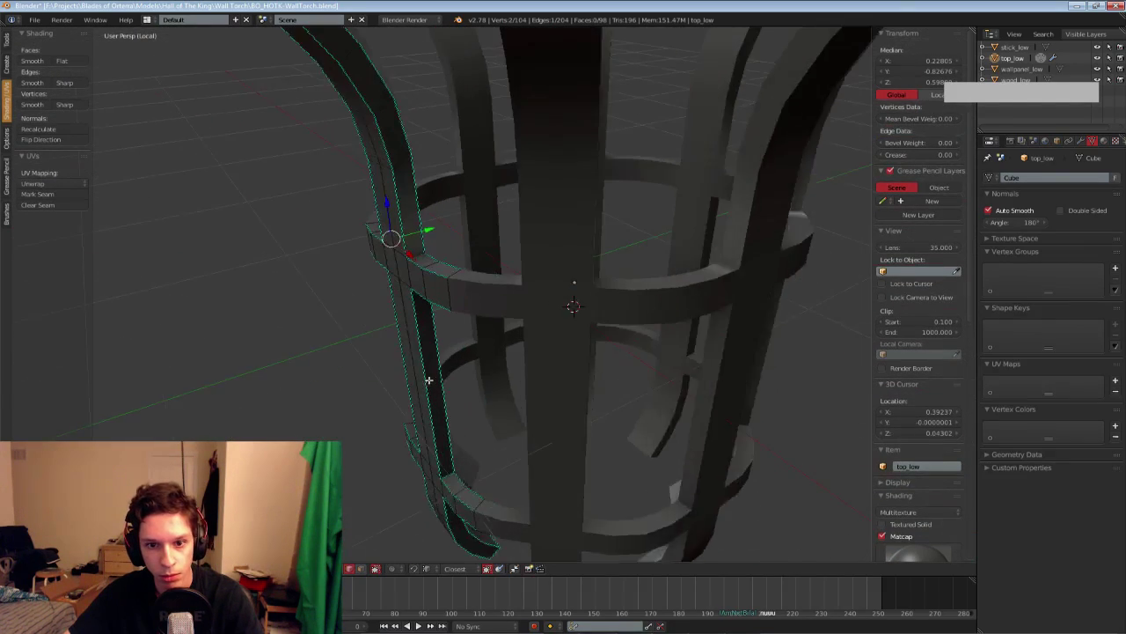
scroll(428, 380, up, 1)
key(a)
scroll(330, 225, down, 2)
key(ctrl+s)
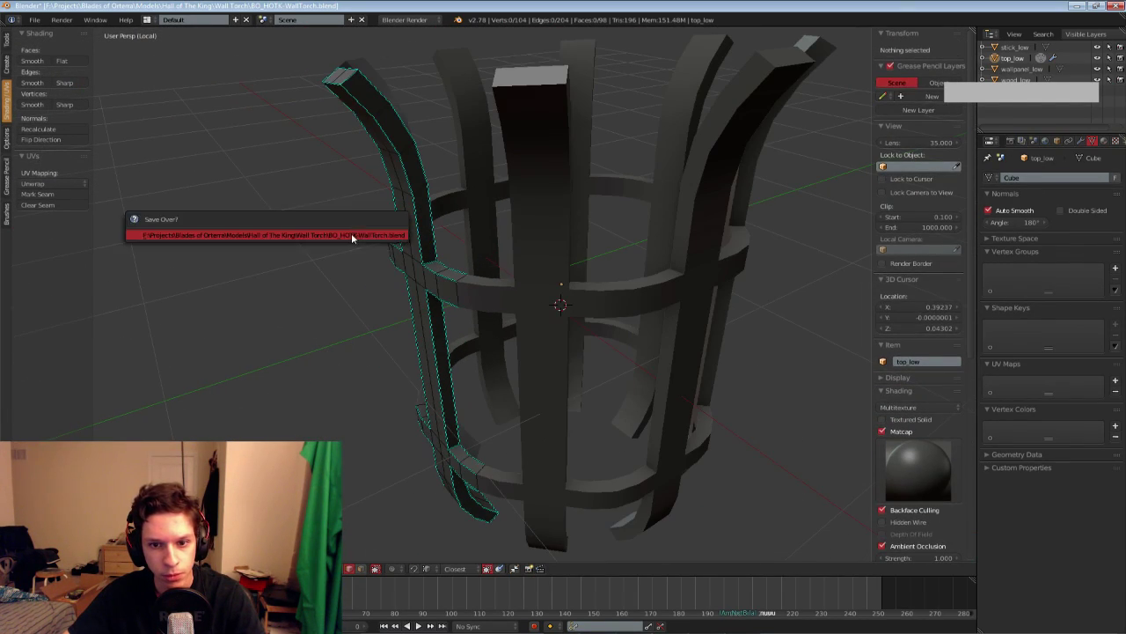
click(351, 234)
key(Tab)
middle_drag(353, 234, 616, 206)
key(a)
key(ctrl+s)
click(513, 264)
Remove the lengthwise centre edge loop from the basket's editable bar, leave the isolated view and save the file
key(Tab)
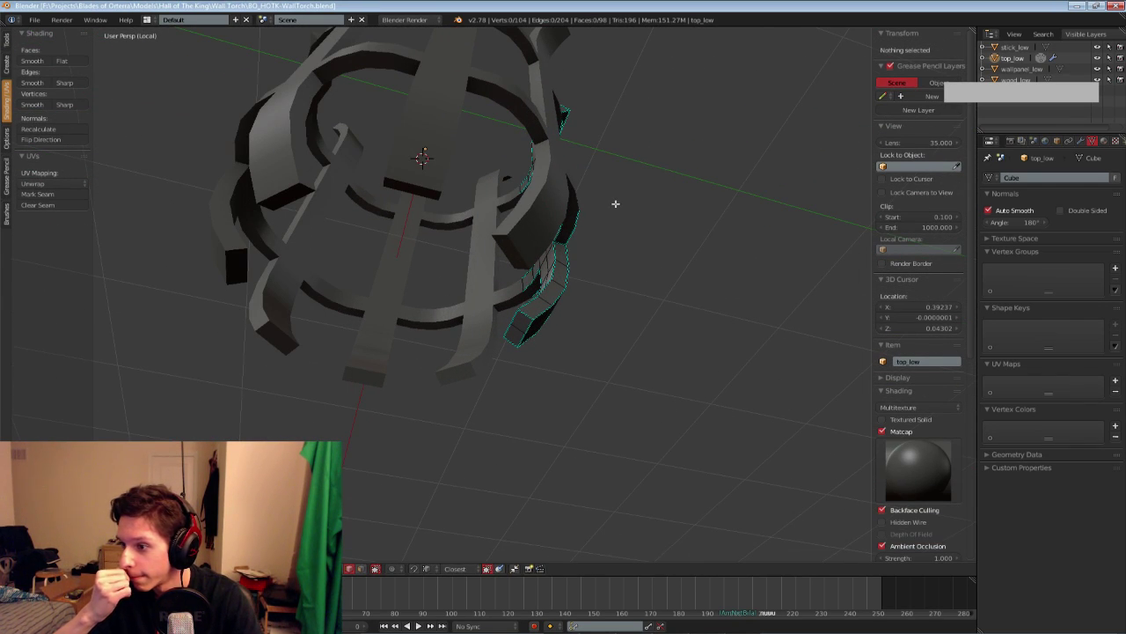
middle_drag(616, 204, 456, 237)
alt+right_click(455, 238)
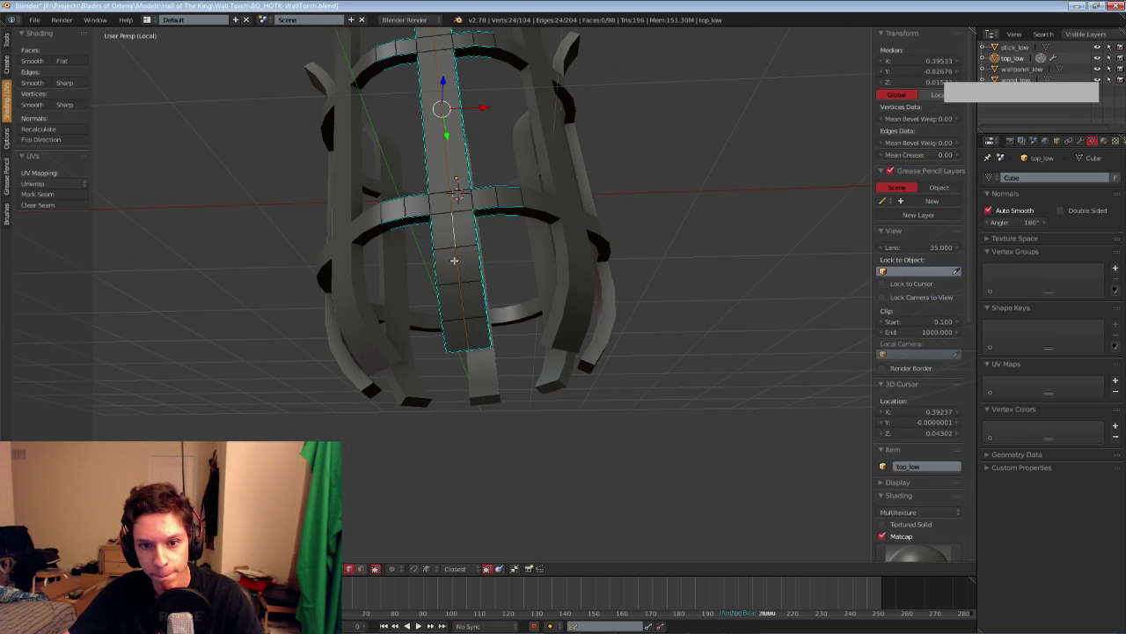
key(x)
click(440, 388)
scroll(436, 253, down, 4)
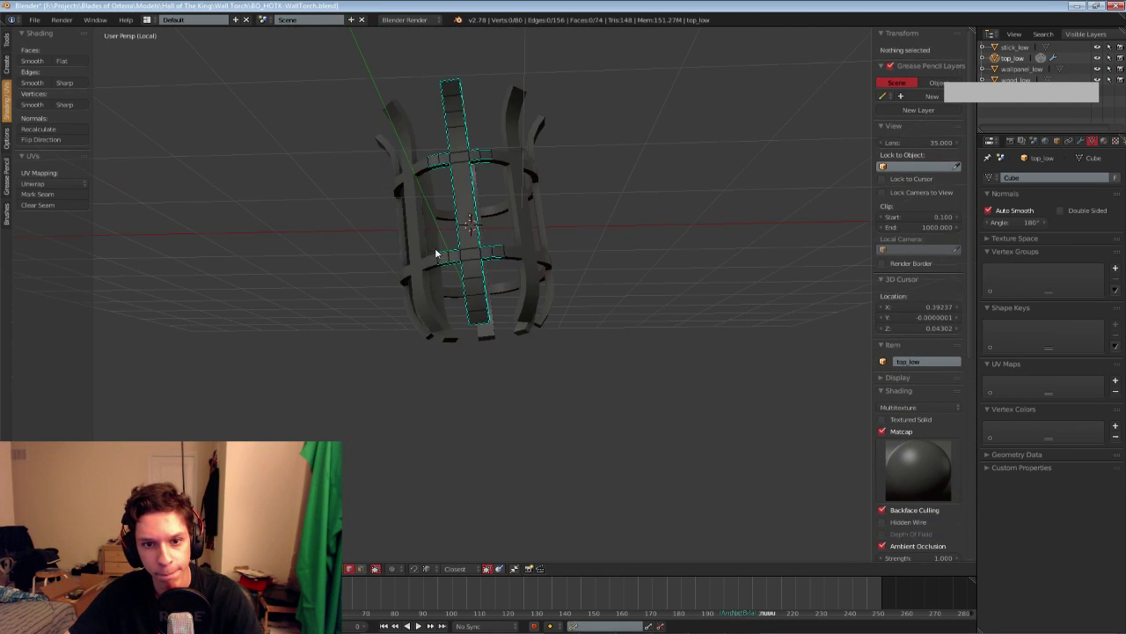
key(Tab)
middle_drag(435, 253, 460, 173)
key(KP_Divide)
scroll(429, 229, down, 2)
key(ctrl+s)
click(441, 204)
scroll(460, 173, up, 3)
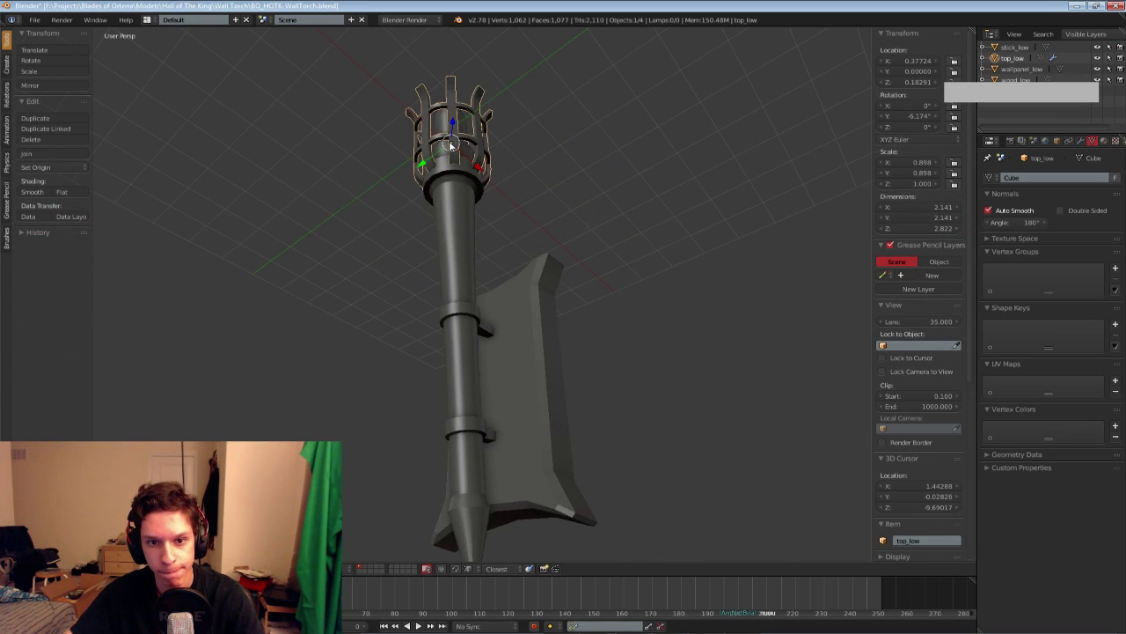
Isolate the basket, delete the bottom end face of its editable bar, return to the full view and save the file
key(KP_Divide)
key(Tab)
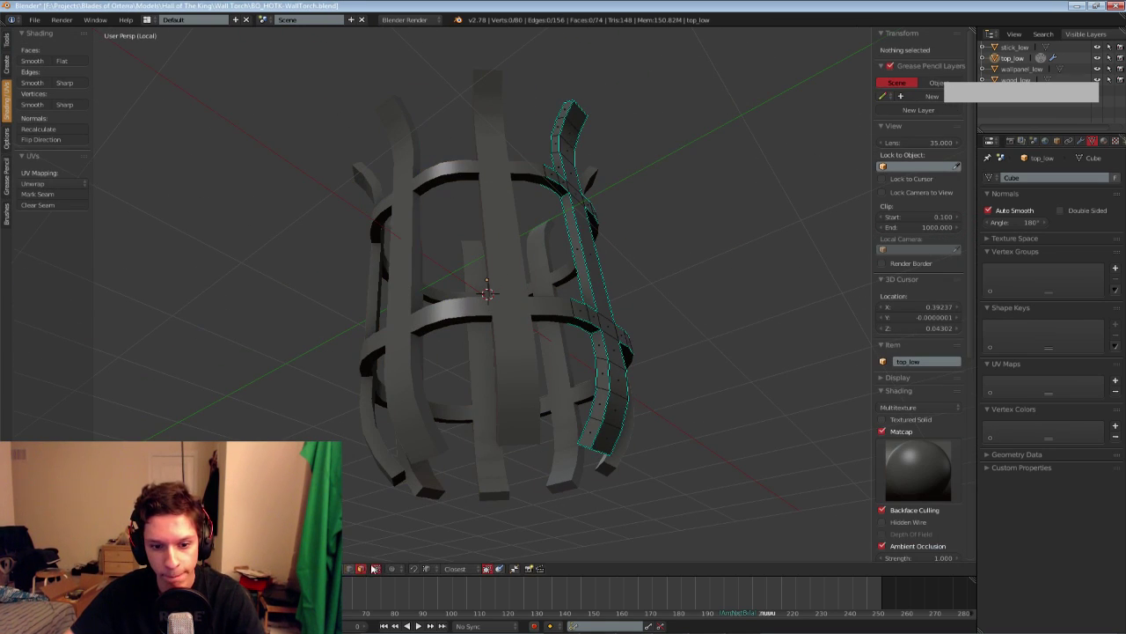
middle_drag(537, 498, 611, 414)
right_click(611, 410)
key(x)
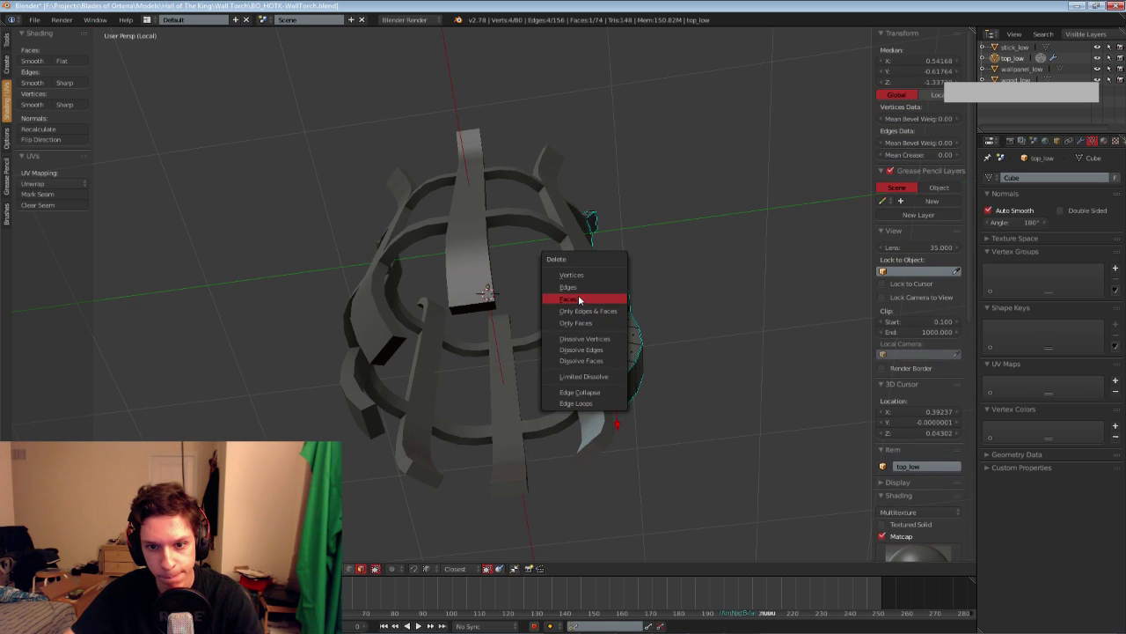
click(579, 300)
middle_drag(575, 306, 546, 342)
key(KP_Divide)
key(a)
key(ctrl+s)
click(545, 342)
key(a)
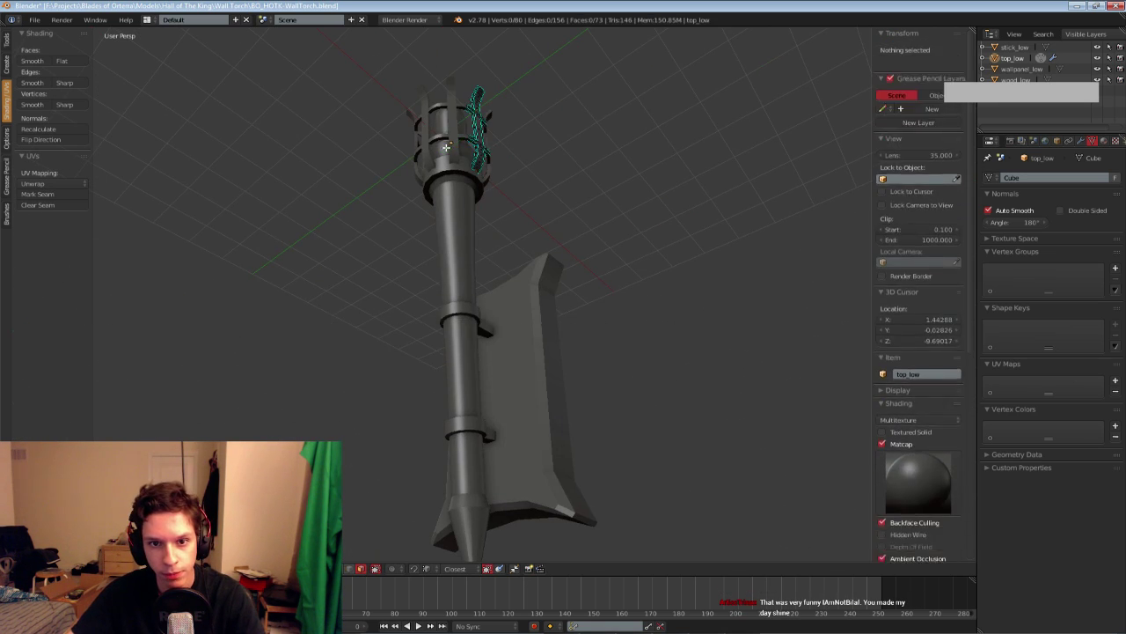
Save the file in object mode and compare the complete low-poly torch with its high-poly version
key(Tab)
scroll(440, 167, down, 3)
key(a)
middle_drag(432, 196, 380, 302)
scroll(392, 287, down, 3)
key(ctrl+s)
key(Return)
scroll(386, 324, up, 5)
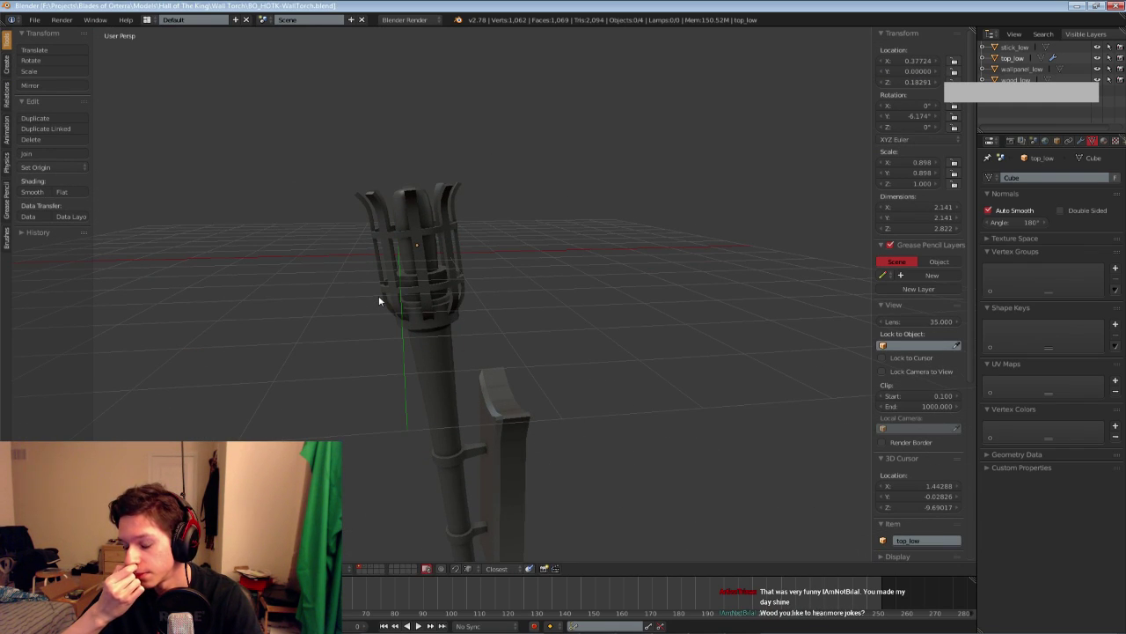
middle_drag(378, 301, 455, 239)
scroll(382, 312, down, 4)
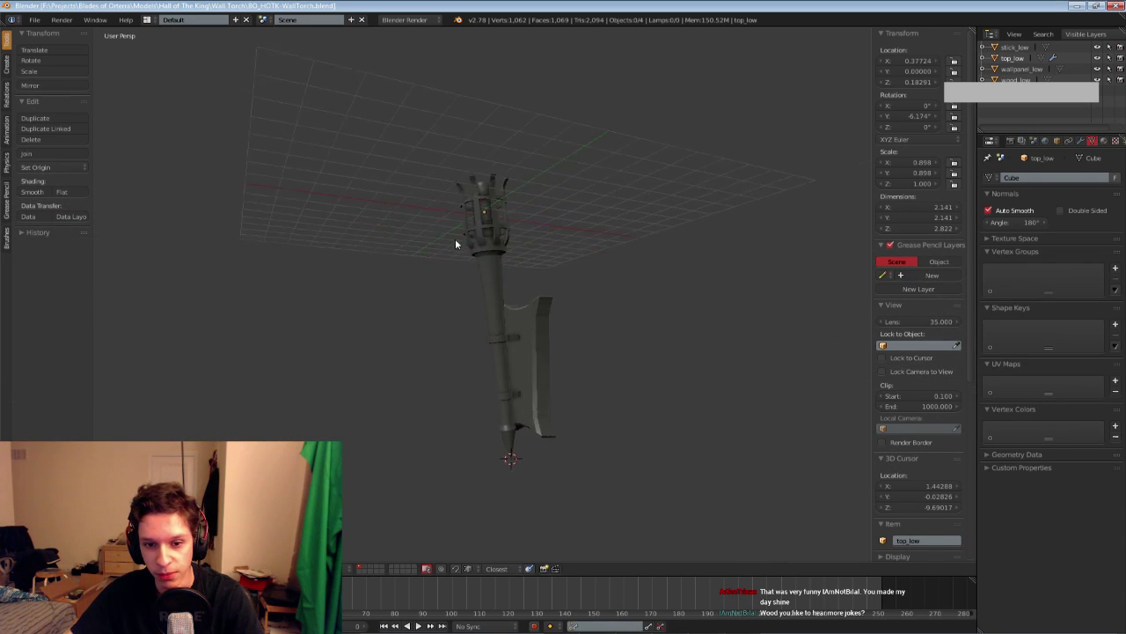
scroll(447, 252, up, 4)
shift+middle_drag(475, 342, 491, 300)
key(2)
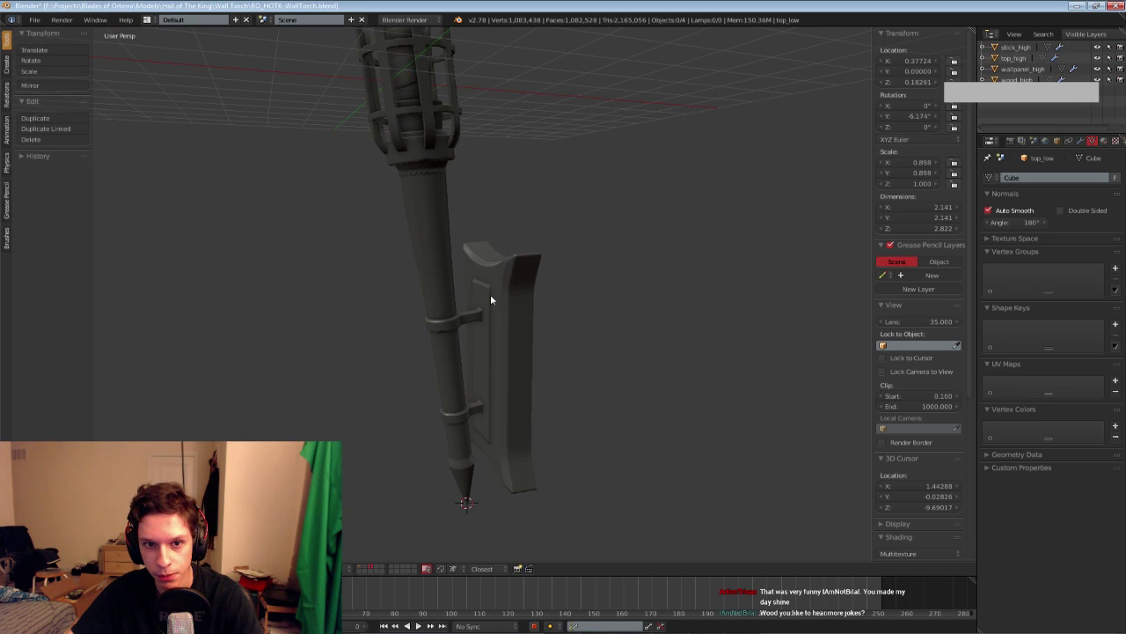
scroll(490, 300, down, 2)
middle_drag(490, 300, 478, 283)
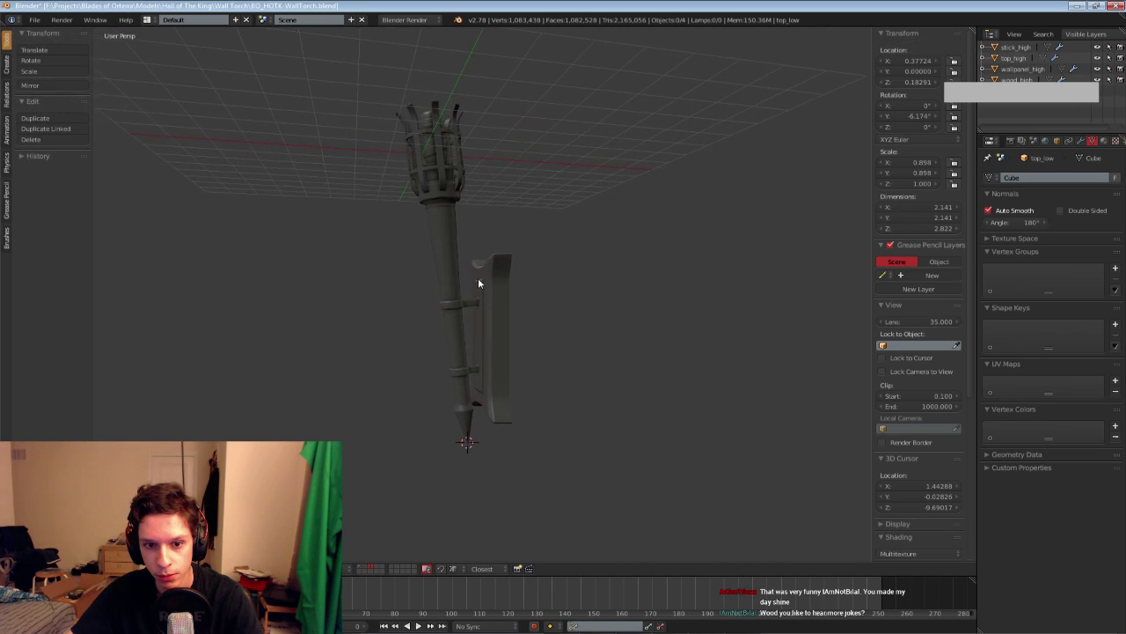
key(1)
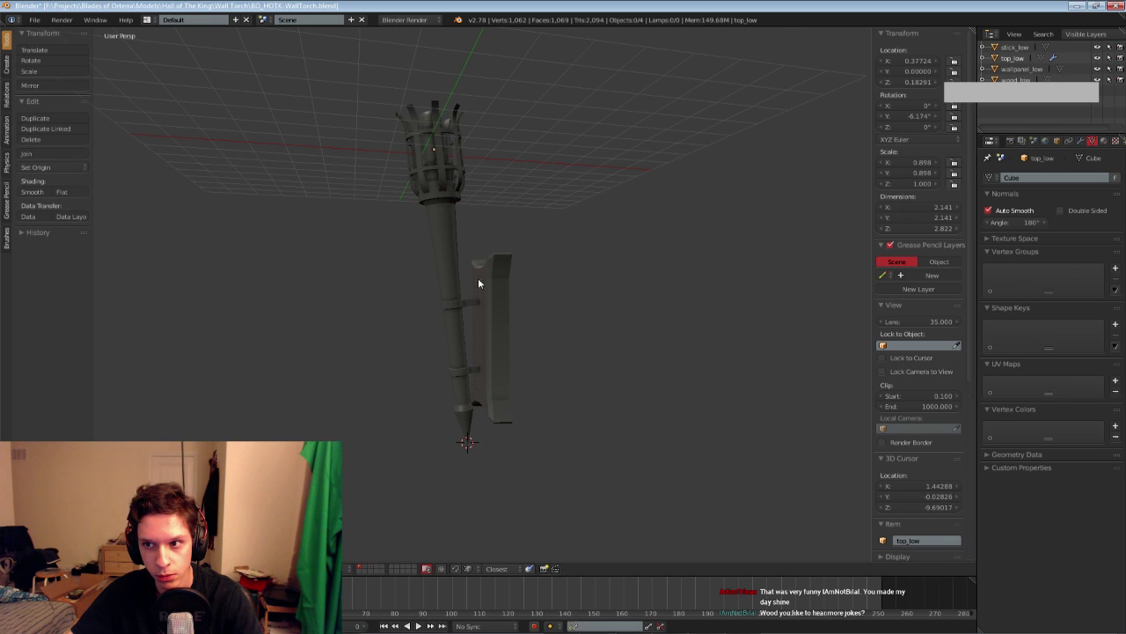
Inspect the topology of the torch's separate low-poly parts, including the shaft and the inner wood piece
middle_drag(478, 283, 536, 328)
scroll(571, 308, up, 1)
right_click(561, 317)
key(Tab)
scroll(544, 301, up, 1)
key(a)
key(Tab)
scroll(536, 327, down, 2)
right_click(487, 296)
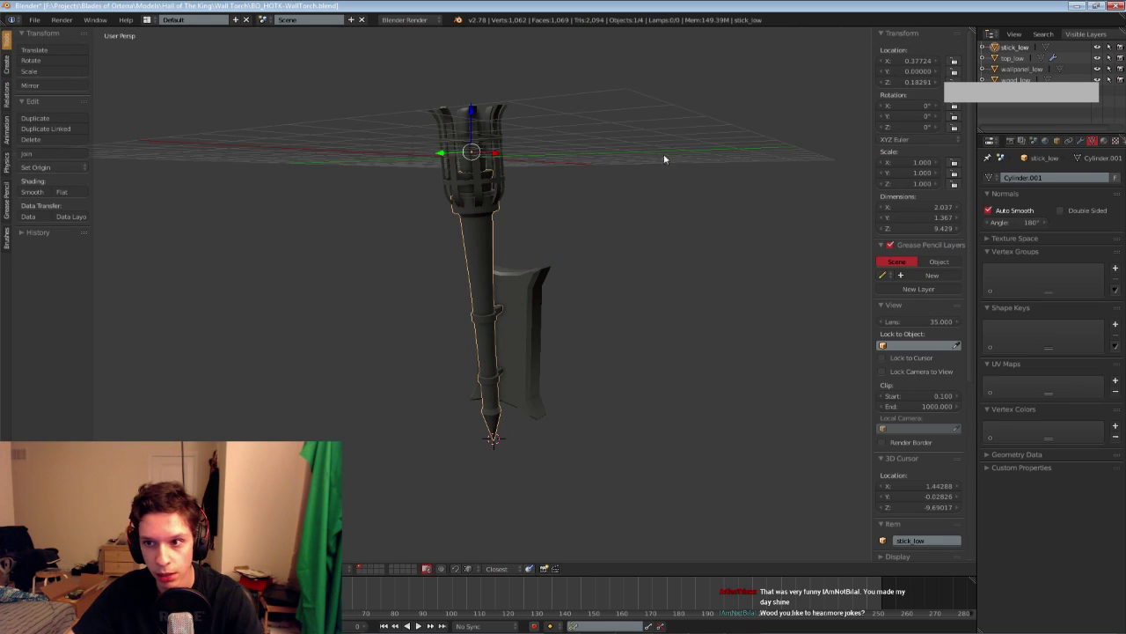
middle_drag(664, 159, 467, 223)
right_click(459, 137)
key(Tab)
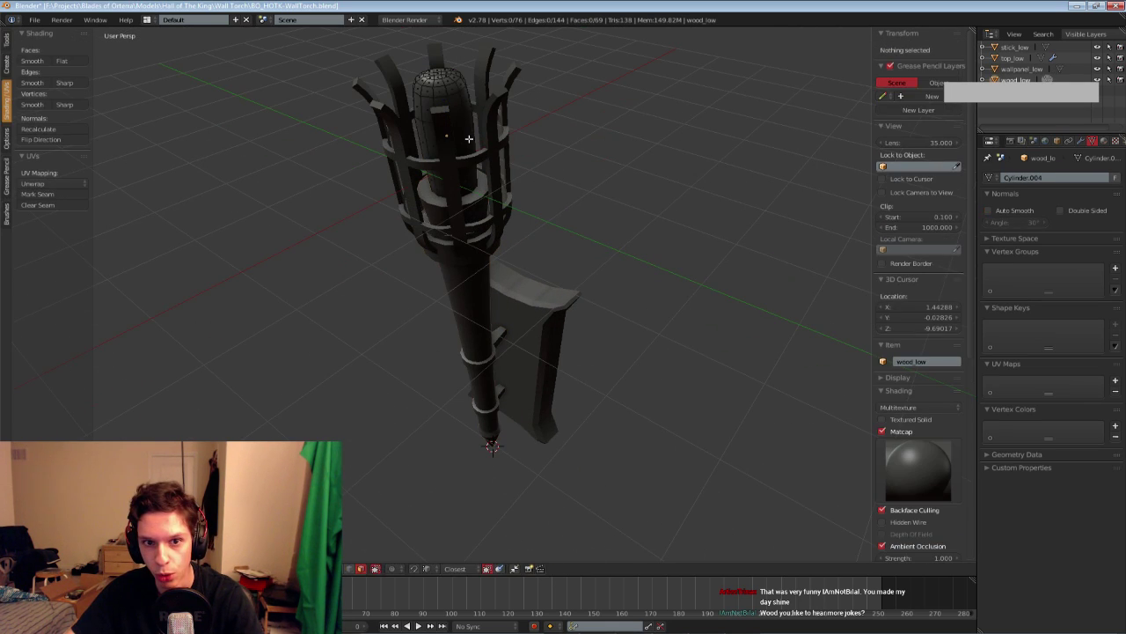
key(Tab)
middle_drag(469, 138, 468, 204)
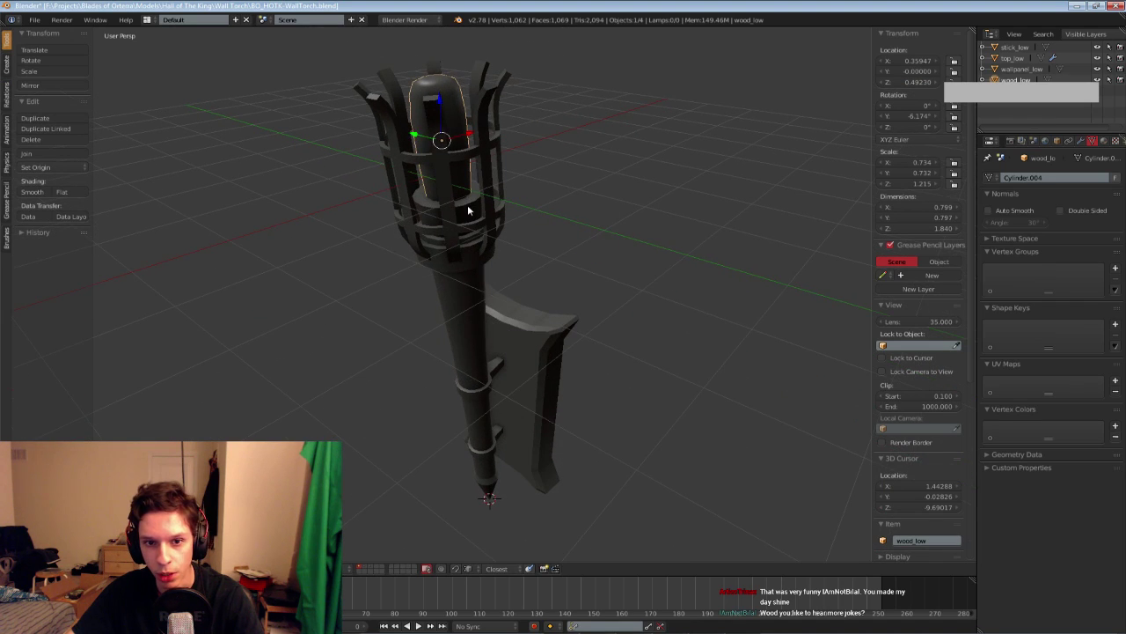
right_click(468, 204)
key(Tab)
key(Tab)
middle_drag(497, 352, 494, 308)
scroll(483, 289, down, 4)
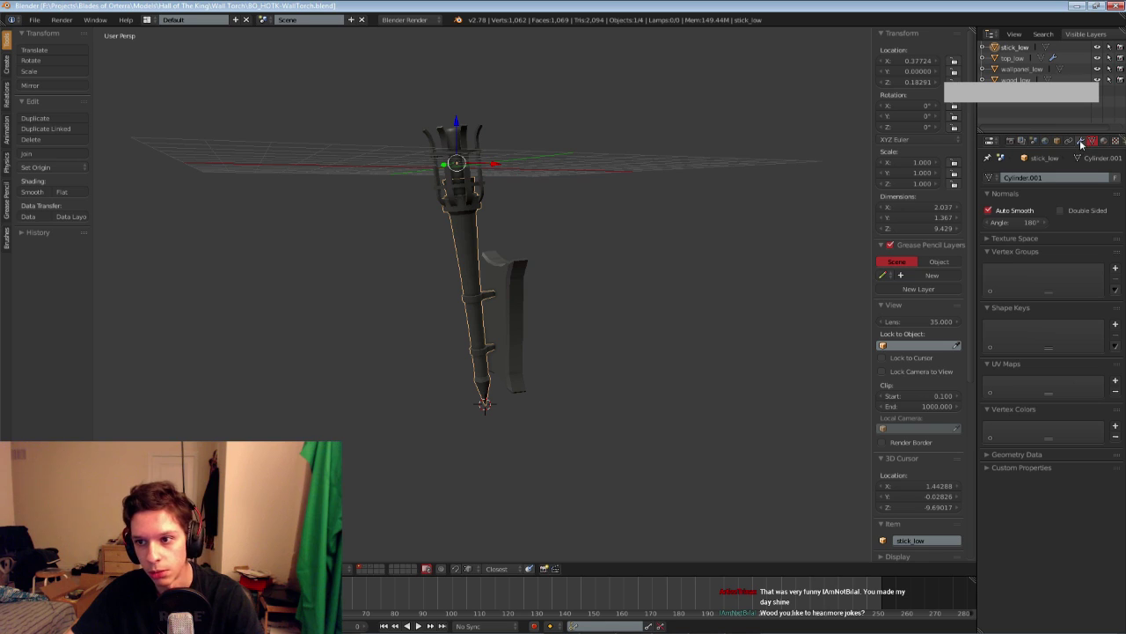
Select the top_low basket, open its modifier settings and save the file
click(1010, 141)
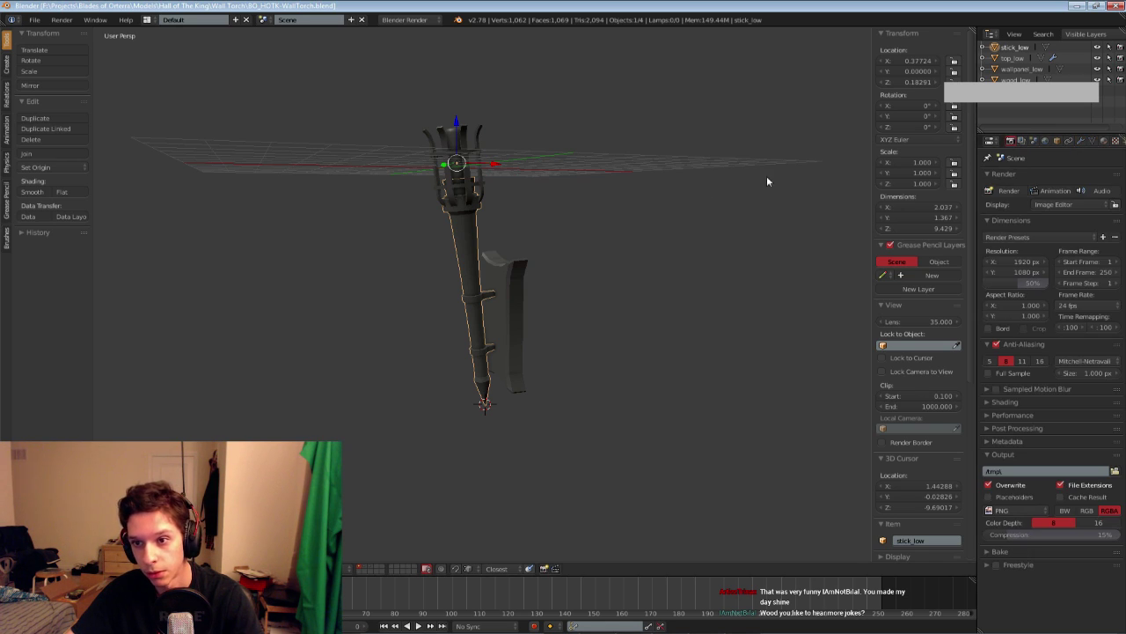
middle_drag(766, 176, 762, 220)
click(1023, 60)
click(1091, 141)
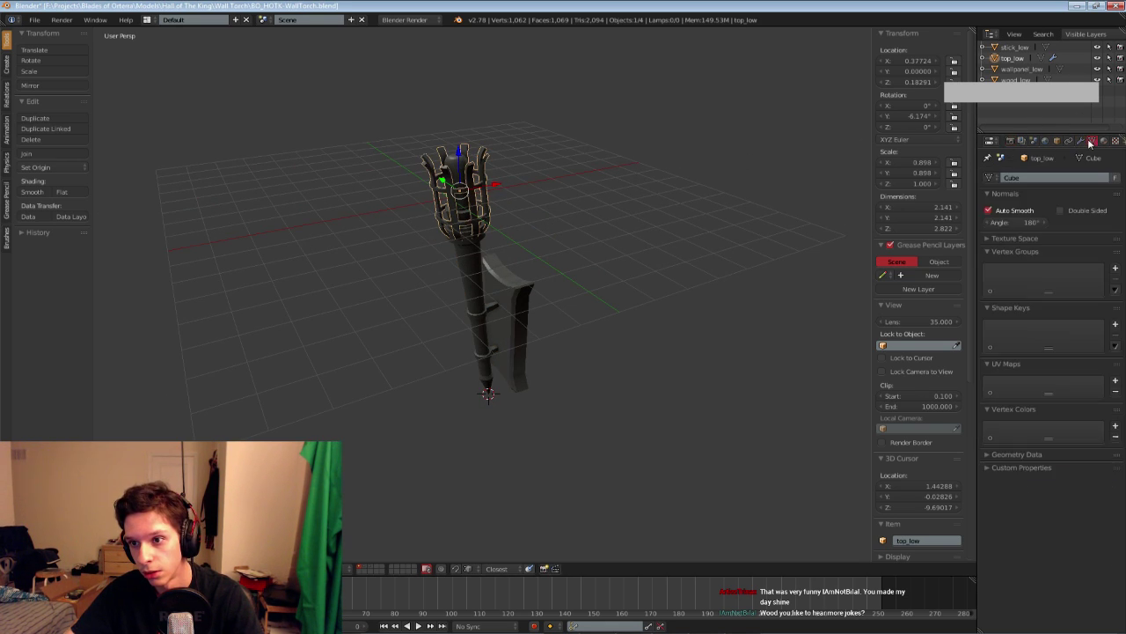
click(1081, 140)
middle_drag(642, 155, 558, 243)
key(ctrl+s)
click(557, 245)
Select all sharp edges of the basket's editable bar using Select Similar by Sharpness from its top end edge
scroll(537, 244, up, 4)
key(Tab)
key(a)
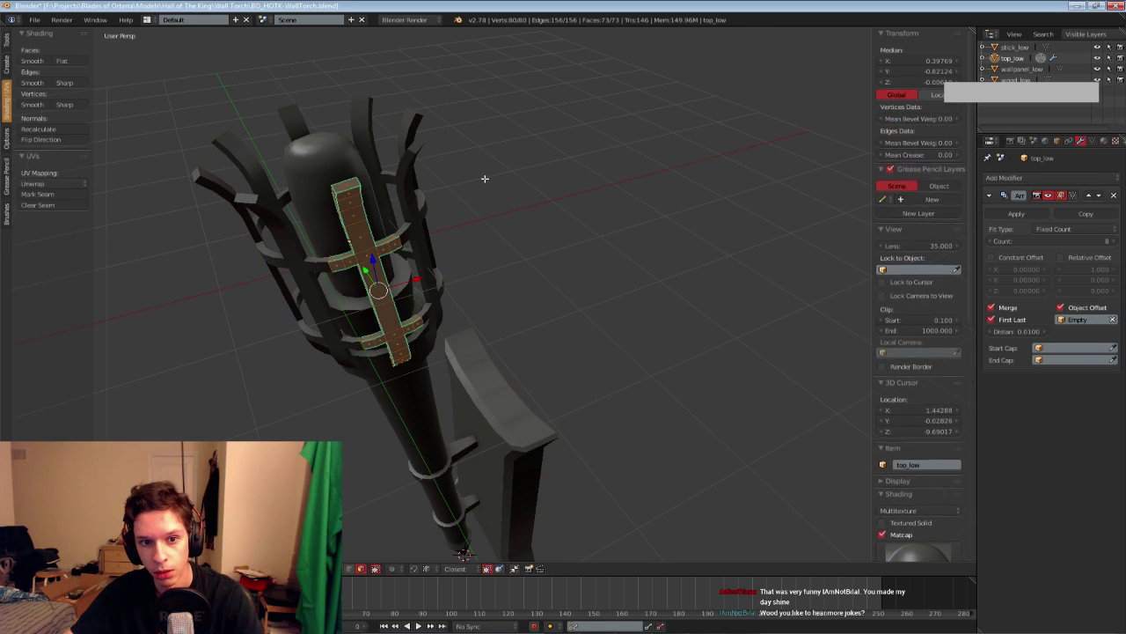
click(349, 569)
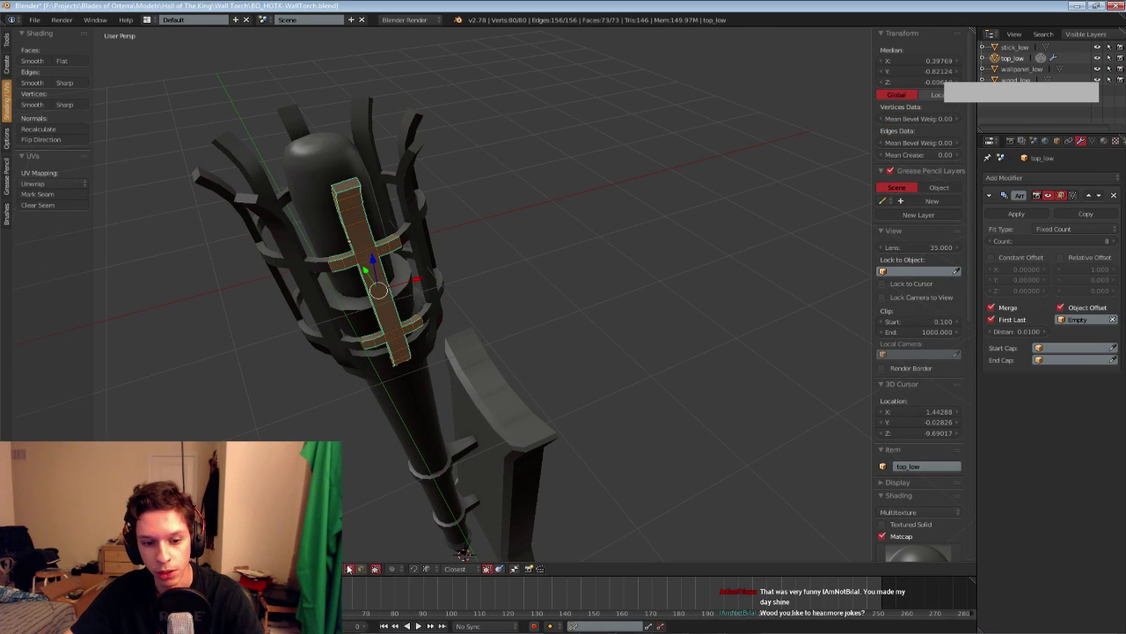
right_click(355, 188)
key(space)
text(select sim)
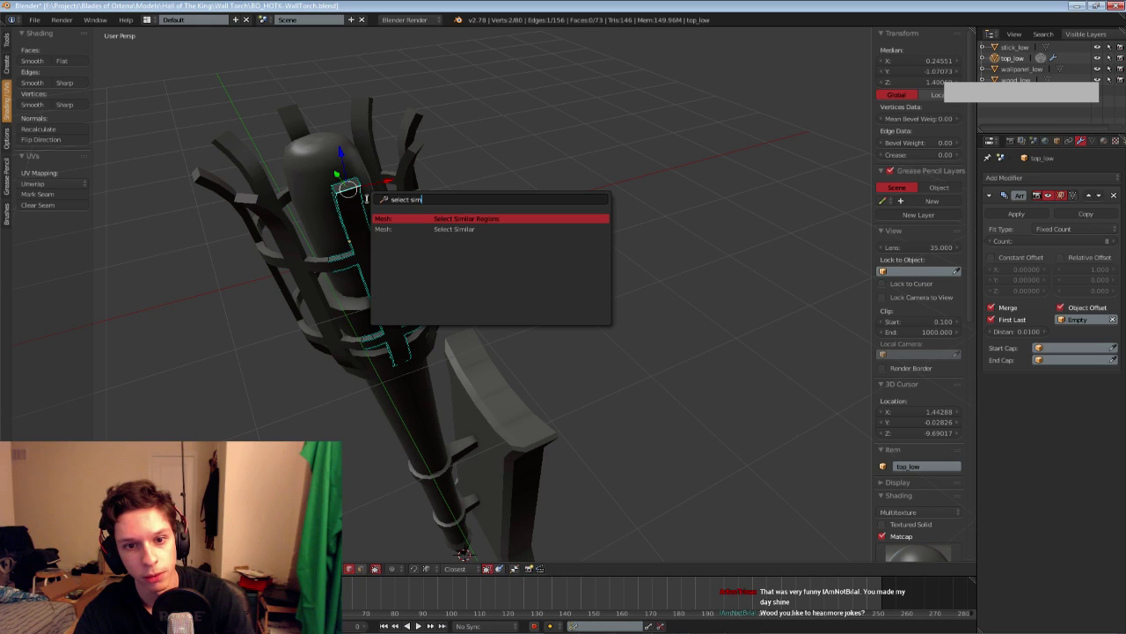
text(ilar)
key(Down)
key(Return)
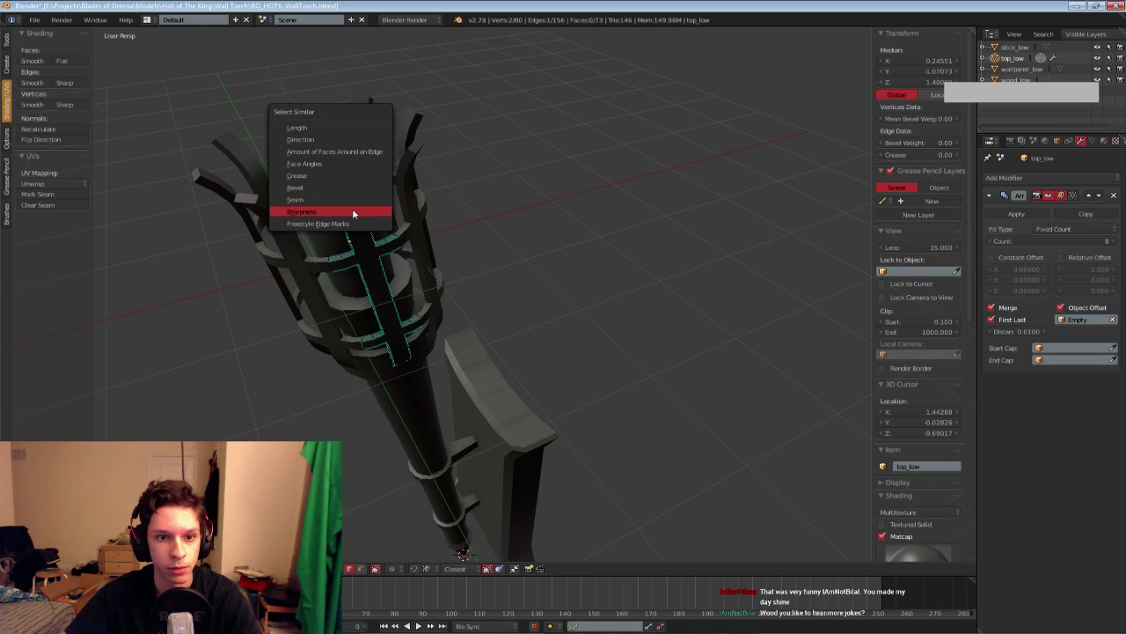
click(352, 207)
key(u)
click(165, 322)
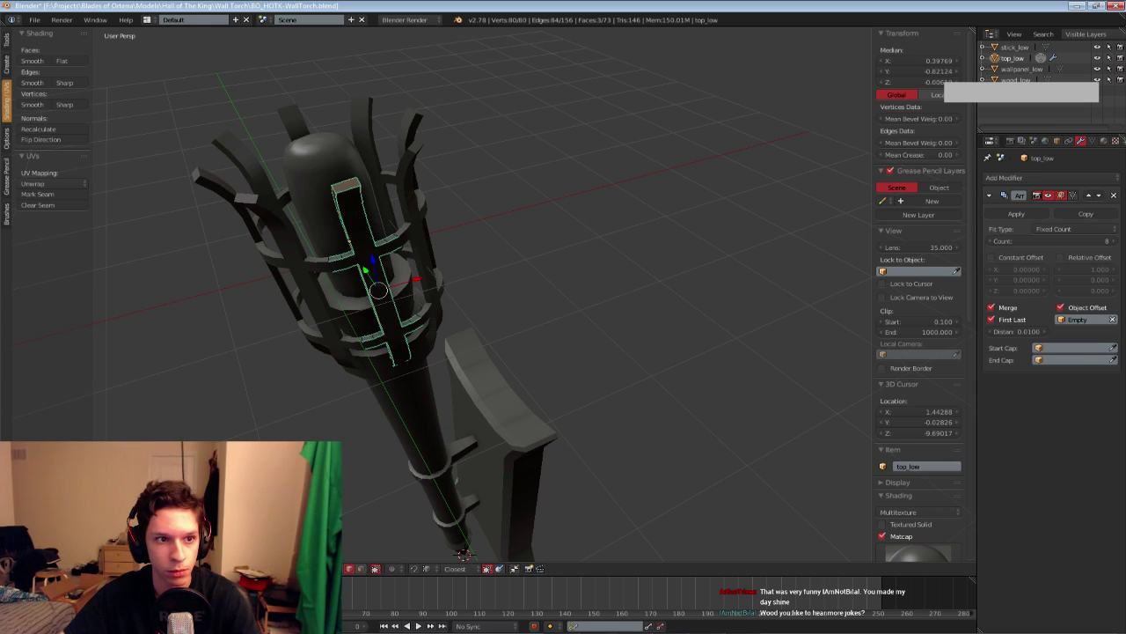
Select the entire mesh of the basket's editable bar and unwrap it
key(Tab)
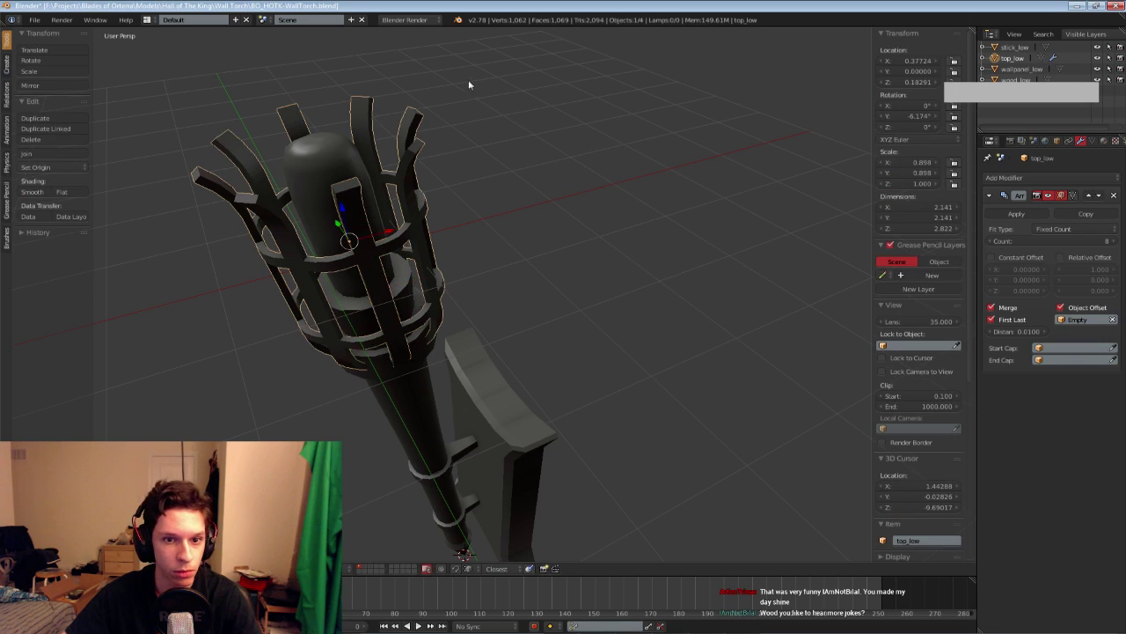
key(Tab)
key(u)
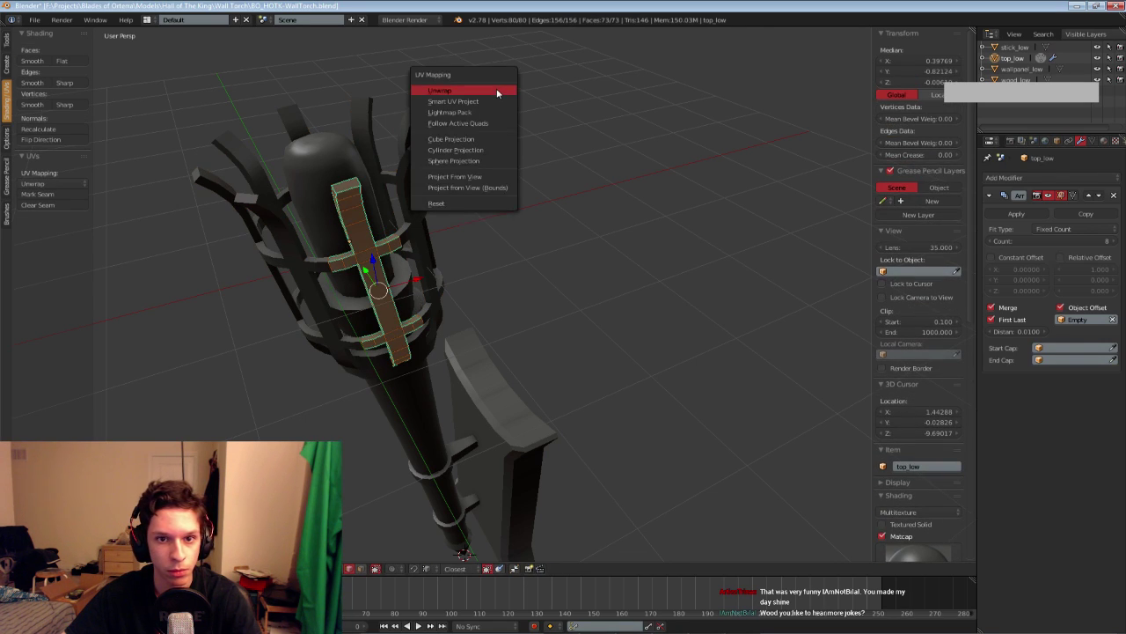
click(500, 91)
key(Tab)
Try applying rotation and scale to the basket, check the arrayed bars and undo it
key(ctrl+a)
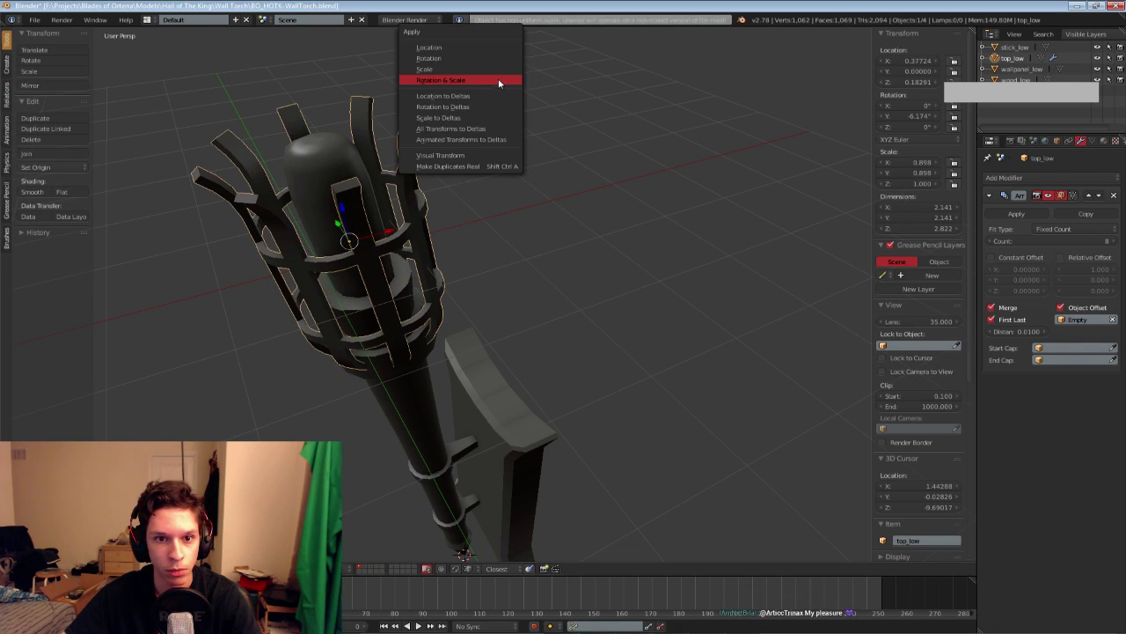
click(498, 79)
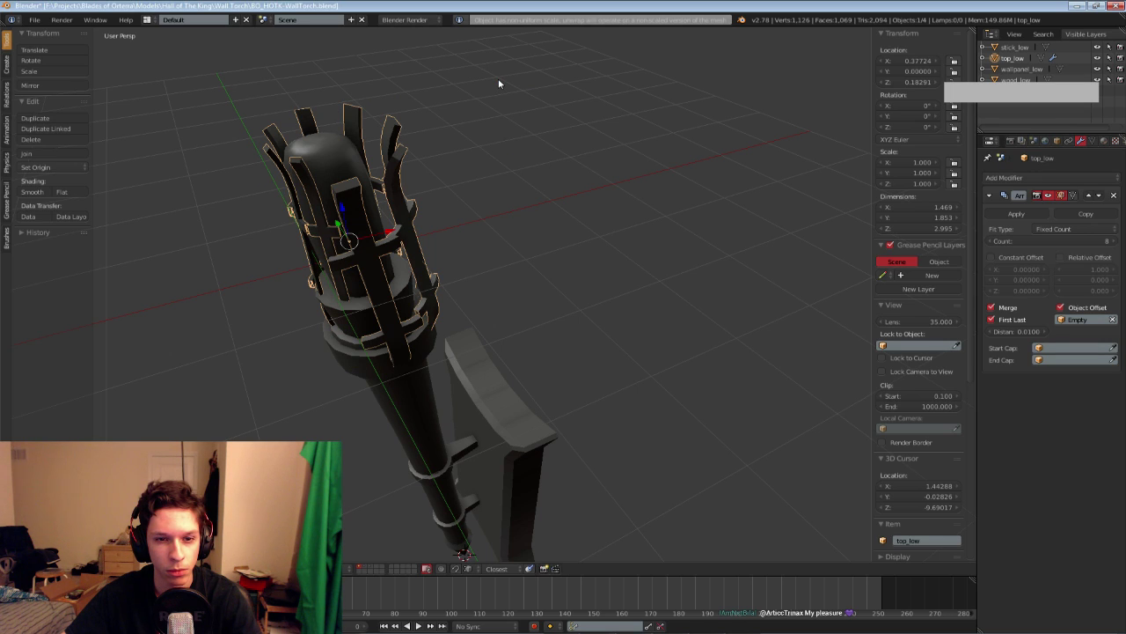
shift+middle_drag(432, 126, 465, 120)
scroll(465, 120, up, 1)
scroll(465, 120, down, 1)
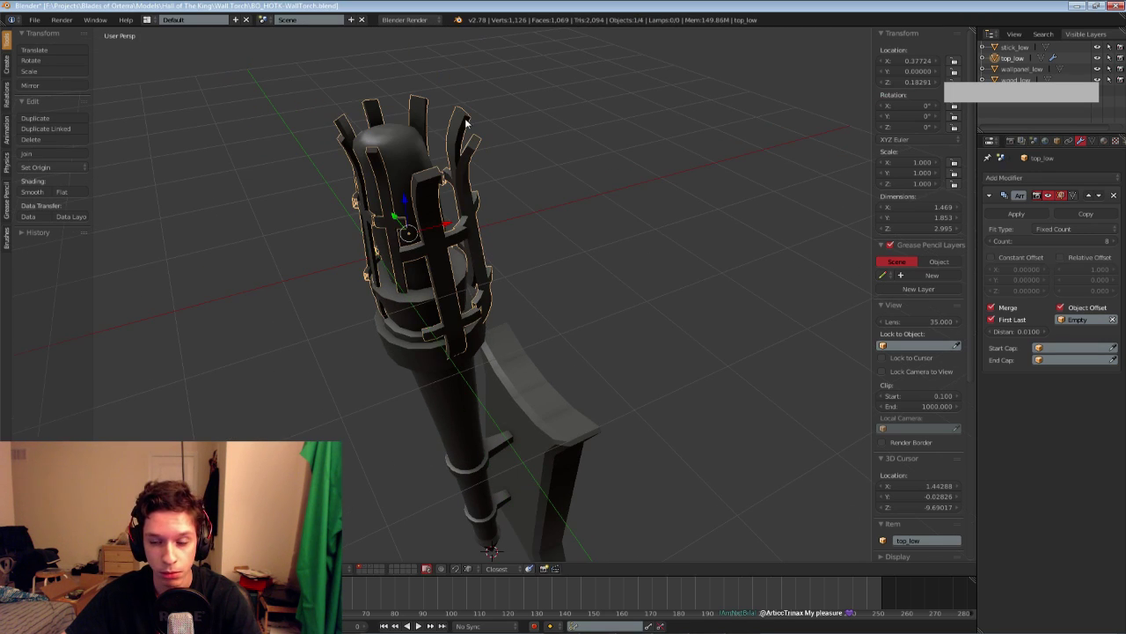
key(ctrl+z)
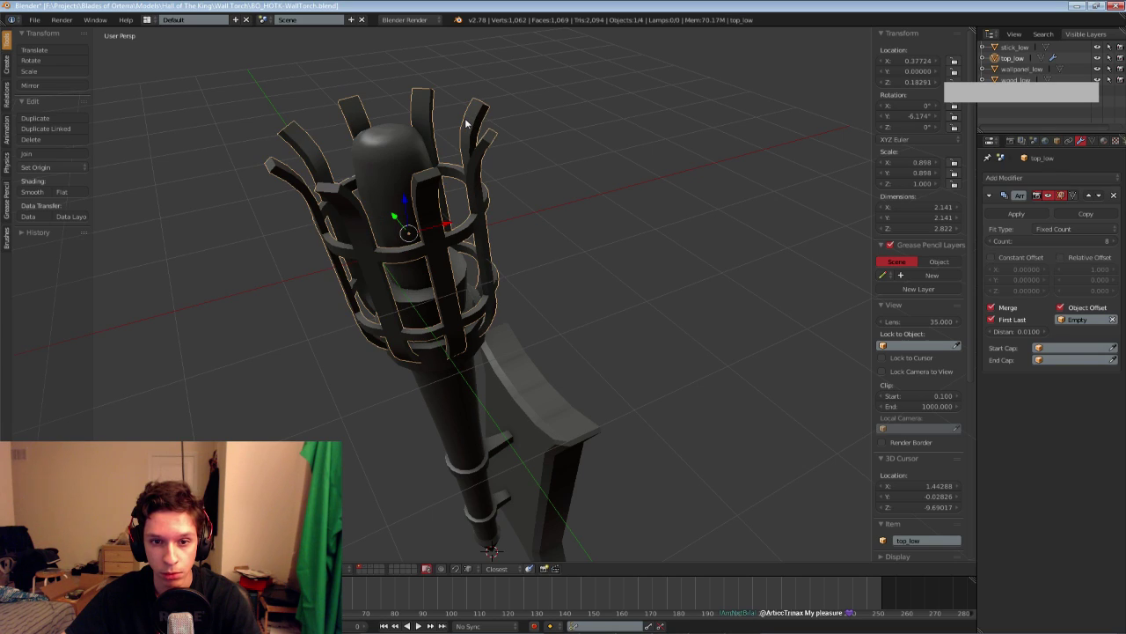
Apply rotation and scale to the basket and to the Empty that drives its array on a separate layer
key(ctrl+a)
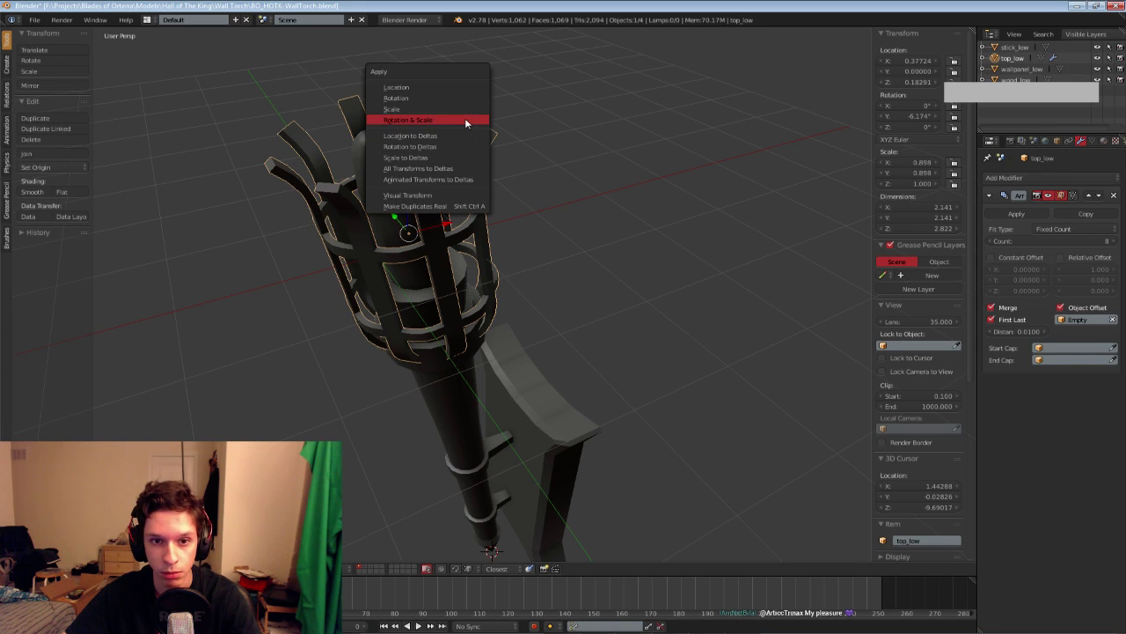
click(465, 119)
key(z)
right_click(406, 218)
right_click(408, 226)
key(z)
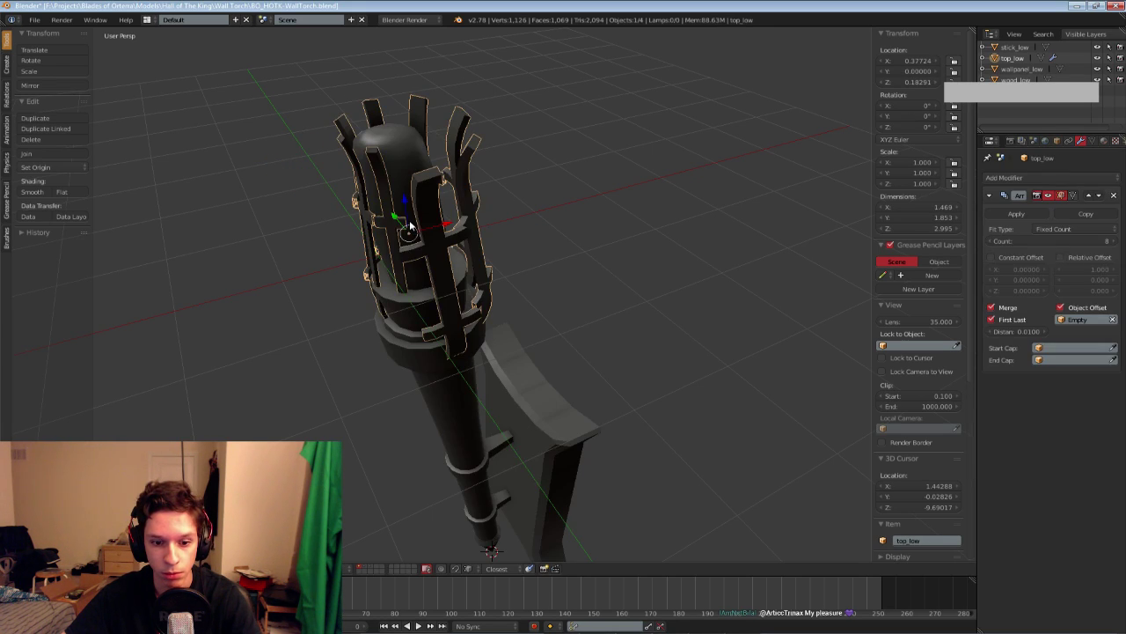
key(2)
right_click(411, 226)
key(ctrl+a)
click(518, 225)
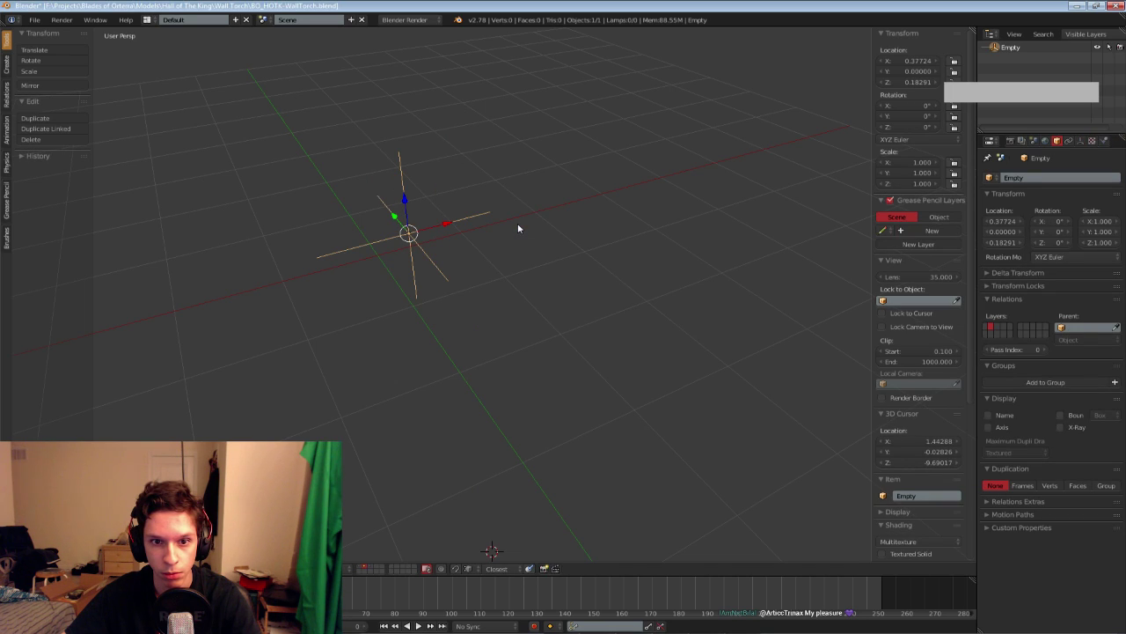
key(1)
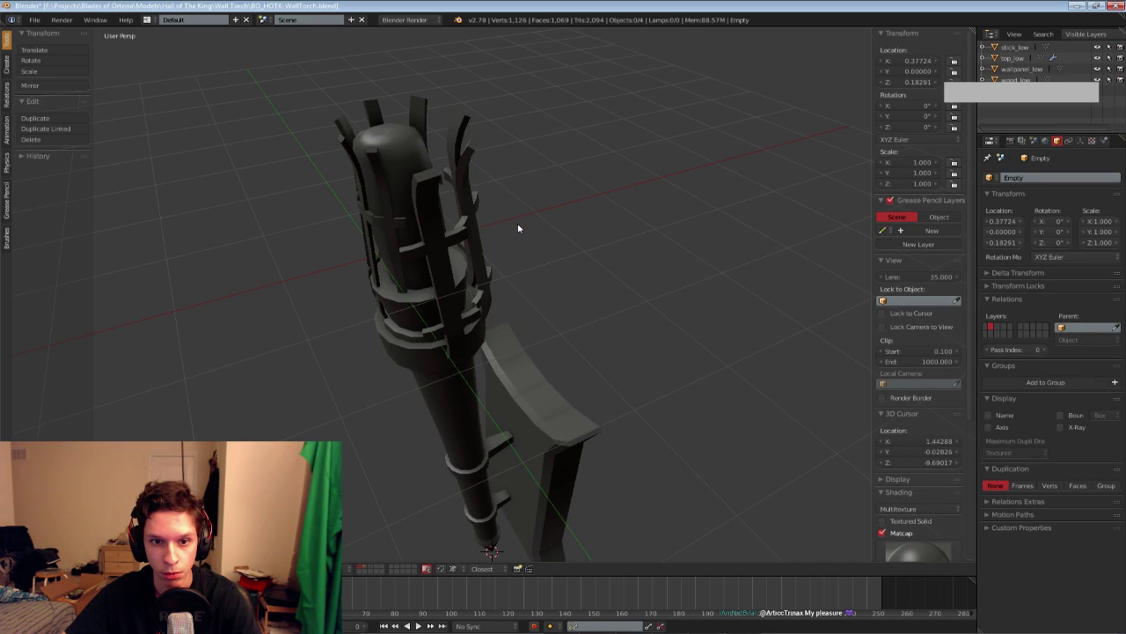
Check the basket's arrayed bars across the layers and undo the rotation and scale applied to the Empty
key(2)
key(1)
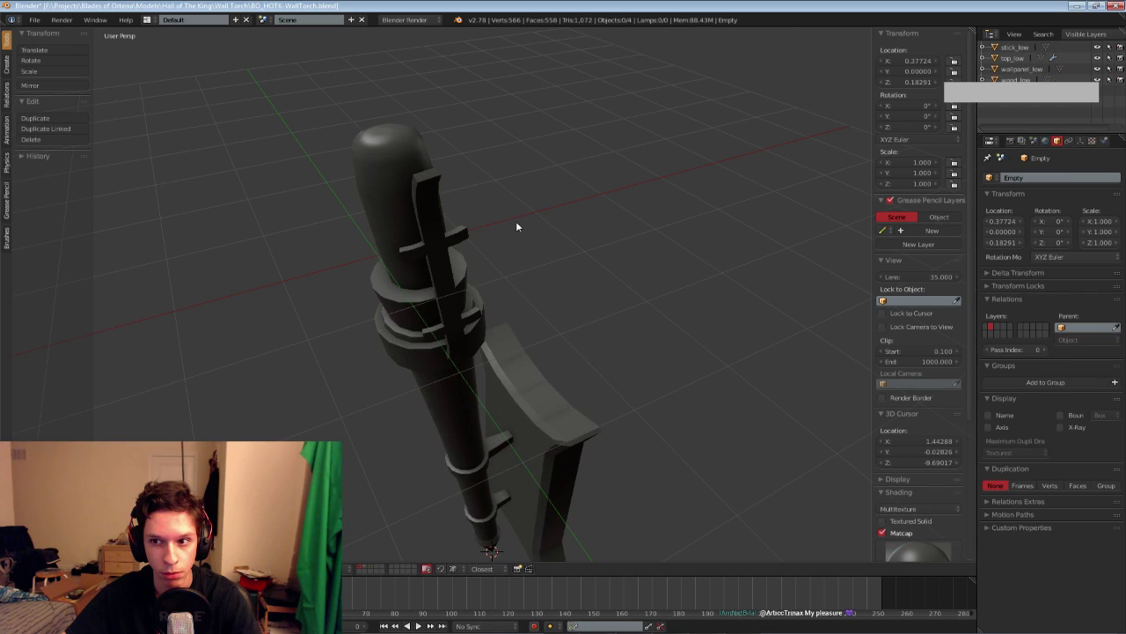
key(2)
key(ctrl+z)
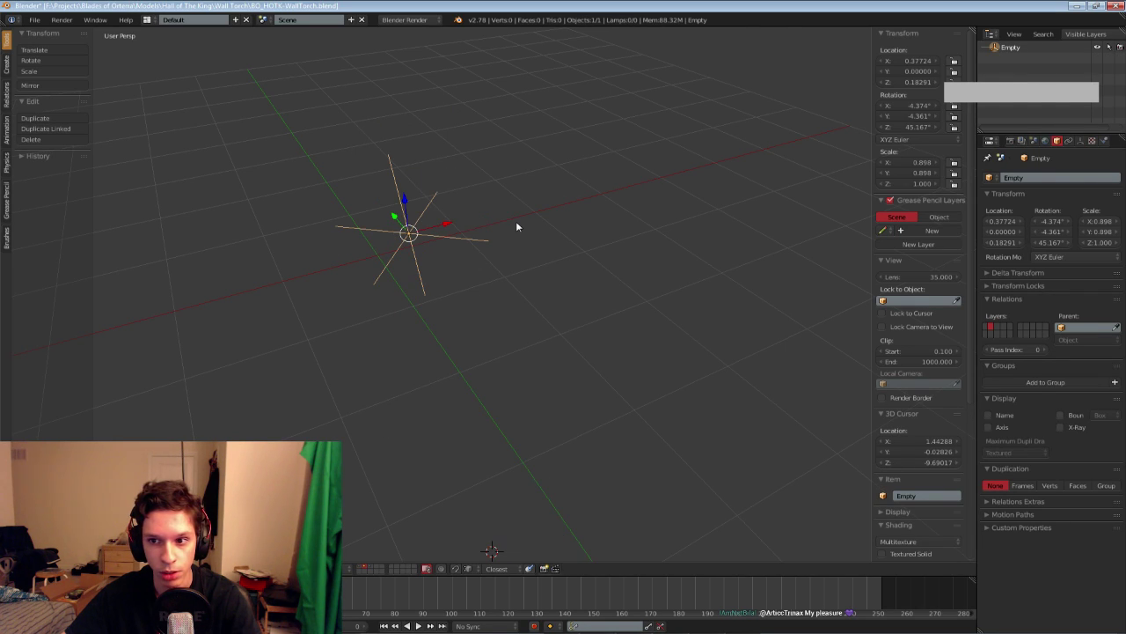
Try applying only the scale to the Empty, then undo back to before the basket's transforms were applied
key(ctrl+a)
click(509, 213)
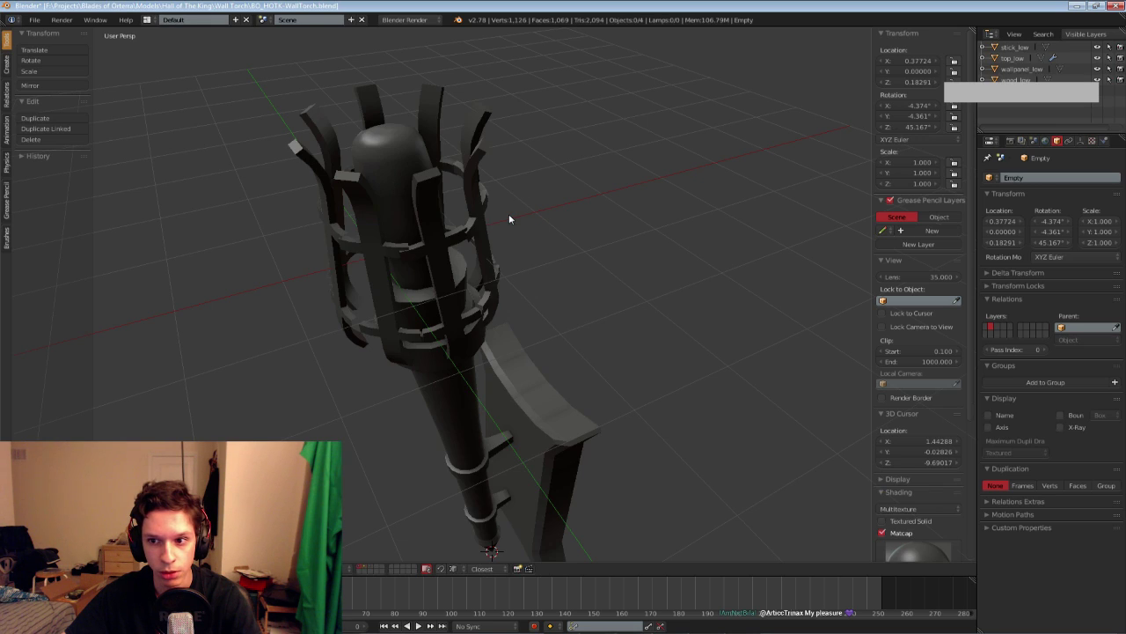
right_click(482, 225)
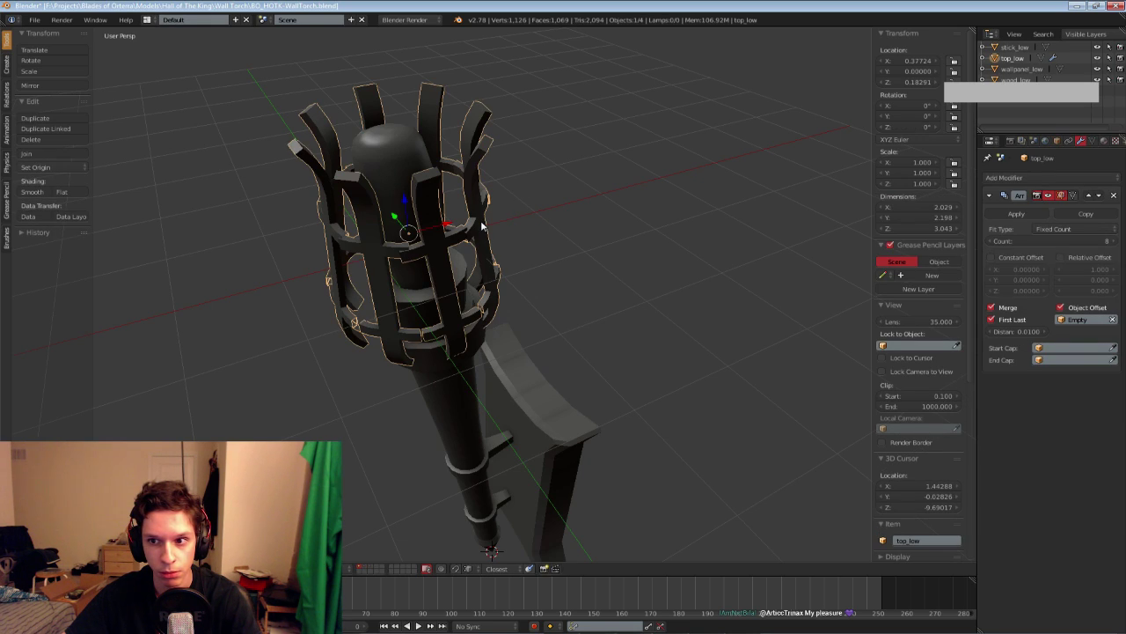
key(ctrl+z)
key(ctrl+z)
key(ctrl+z)
key(ctrl+z)
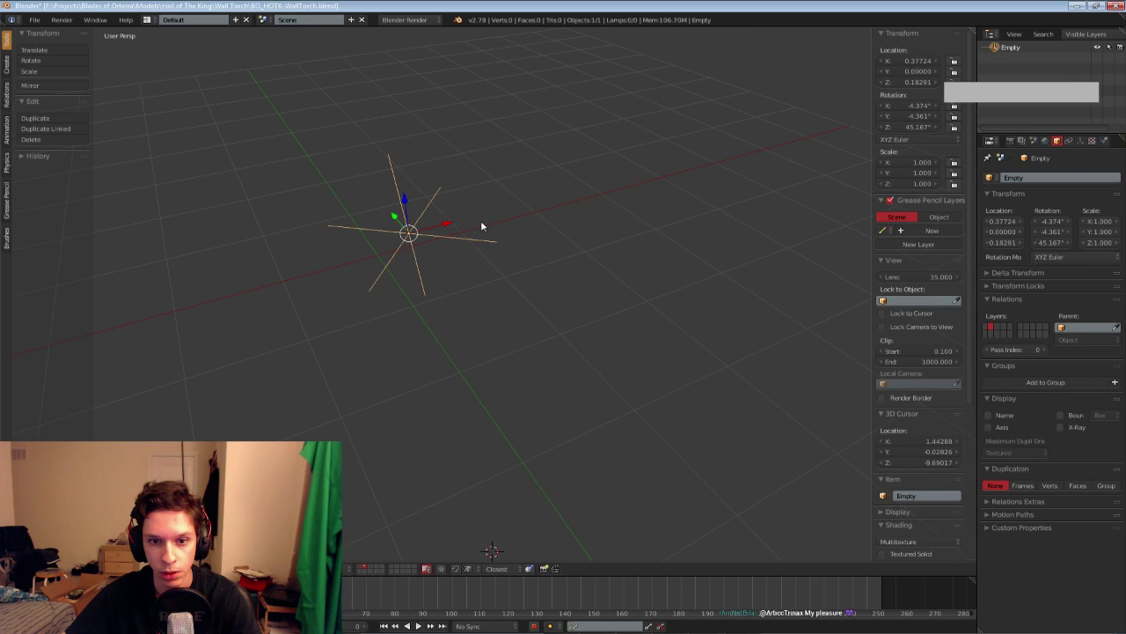
key(ctrl+z)
key(ctrl+z)
key(ctrl+z)
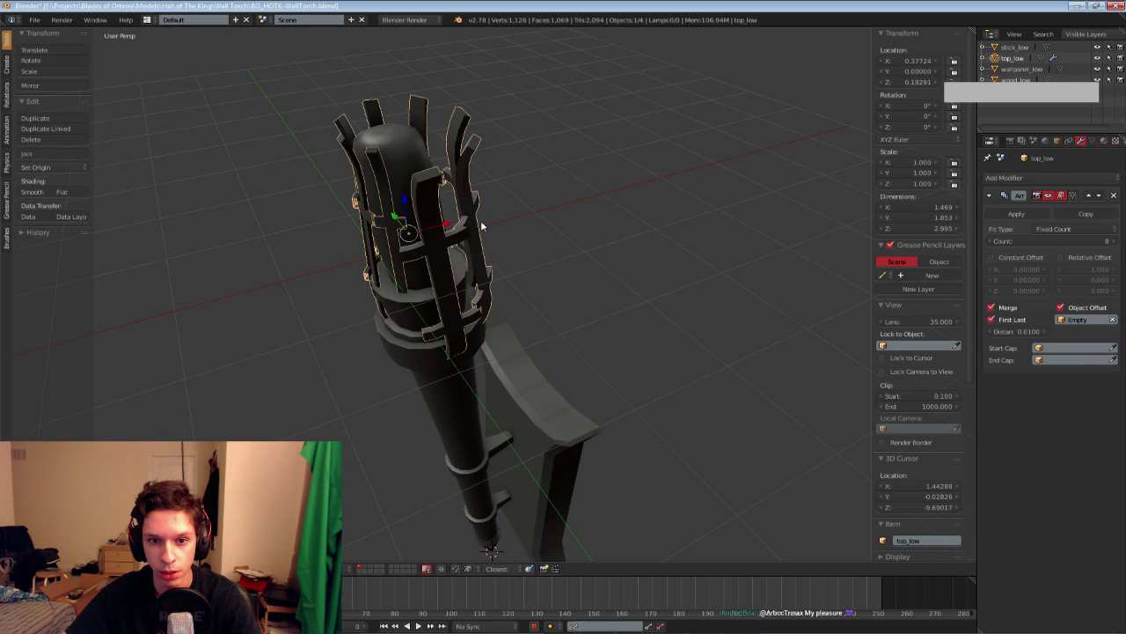
Apply only the scale to the low-poly basket and to the Empty that drives its array
key(ctrl+a)
click(480, 222)
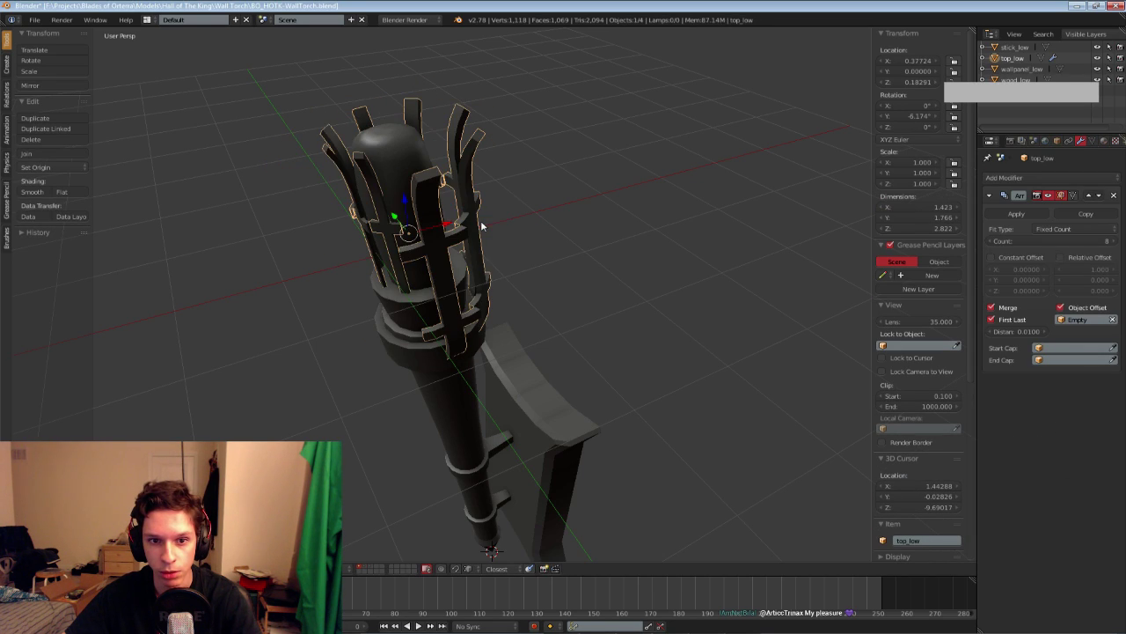
key(2)
right_click(433, 229)
key(ctrl+a)
click(431, 230)
key(1)
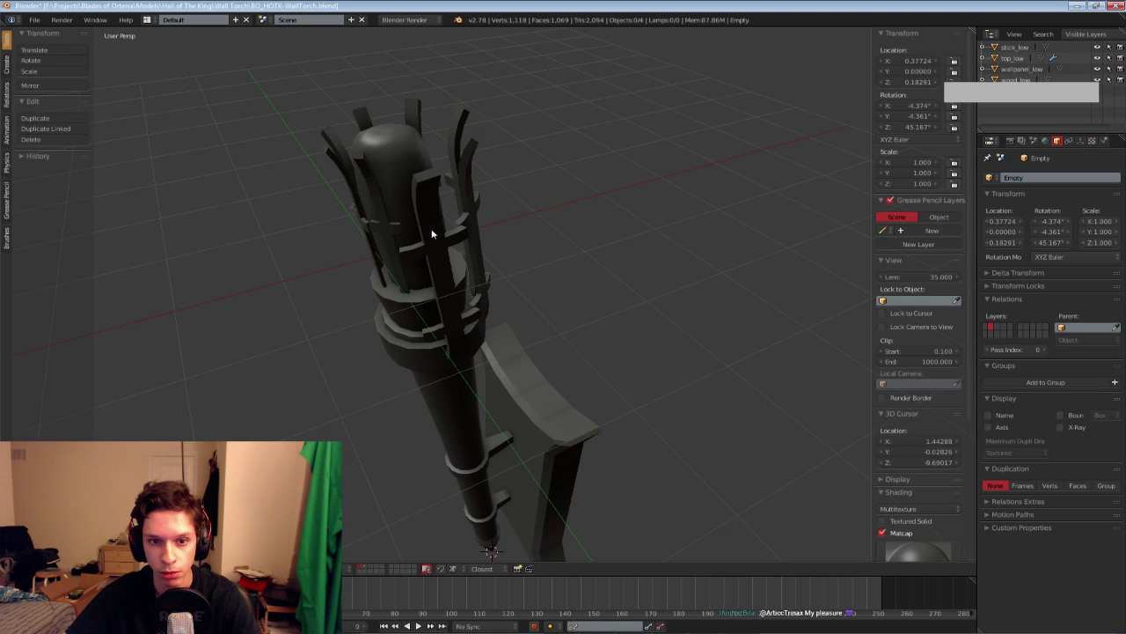
Select the low-poly basket and save over the existing wall torch file
right_click(431, 233)
middle_drag(432, 231, 417, 232)
key(ctrl+s)
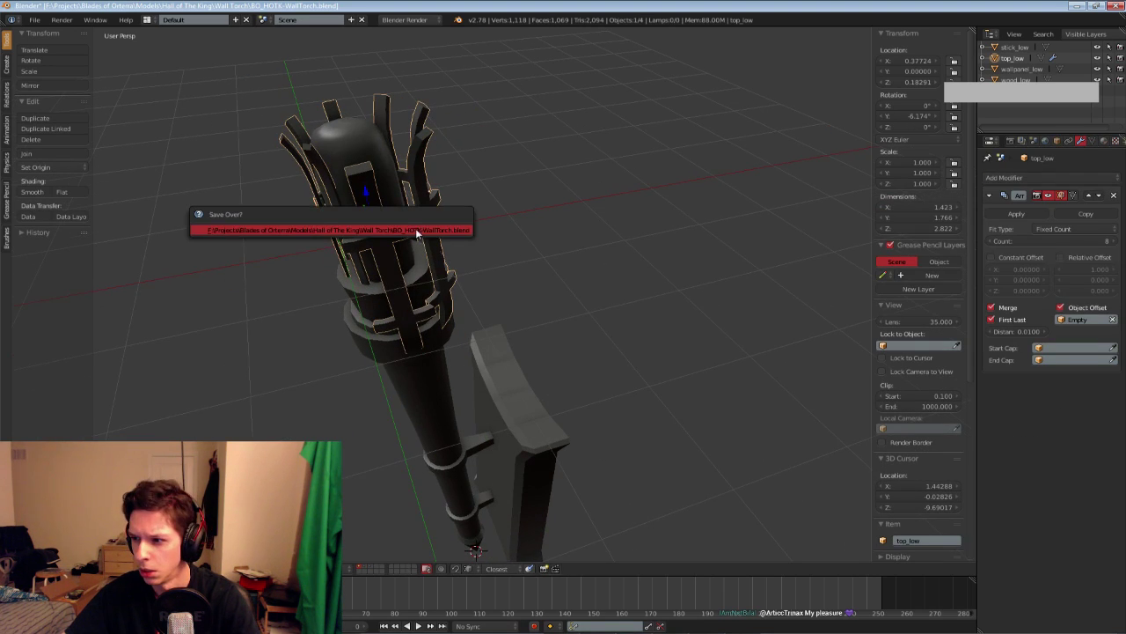
click(417, 233)
Try setting the Empty's X and Y rotation to 0, check the basket's bars and undo the change
key(2)
right_click(403, 232)
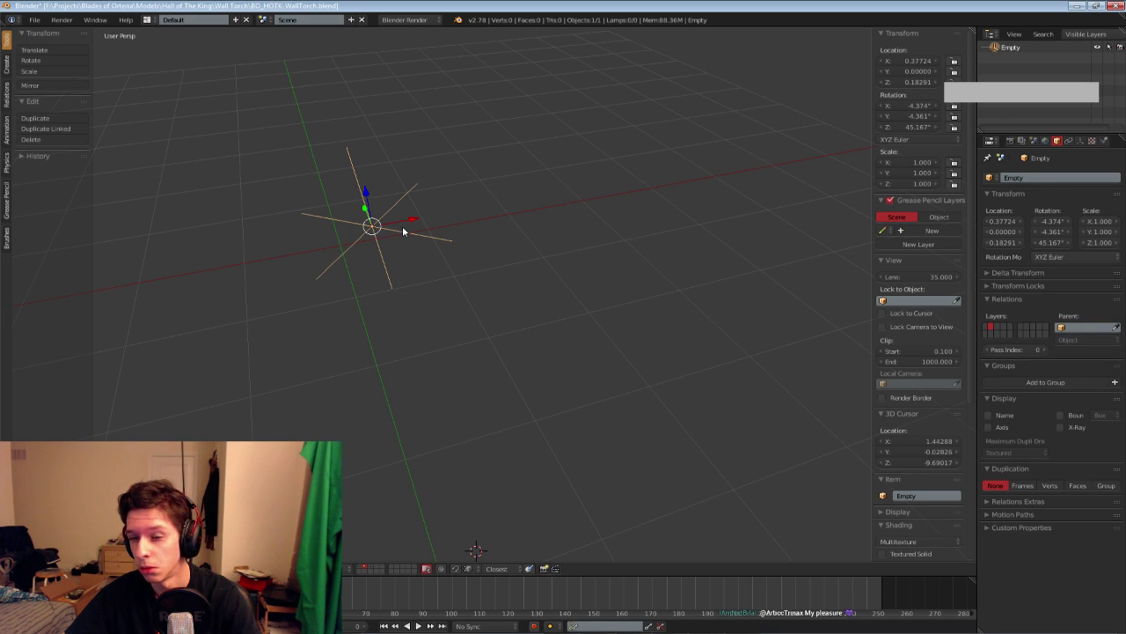
key(ctrl+z)
middle_drag(402, 226, 455, 192)
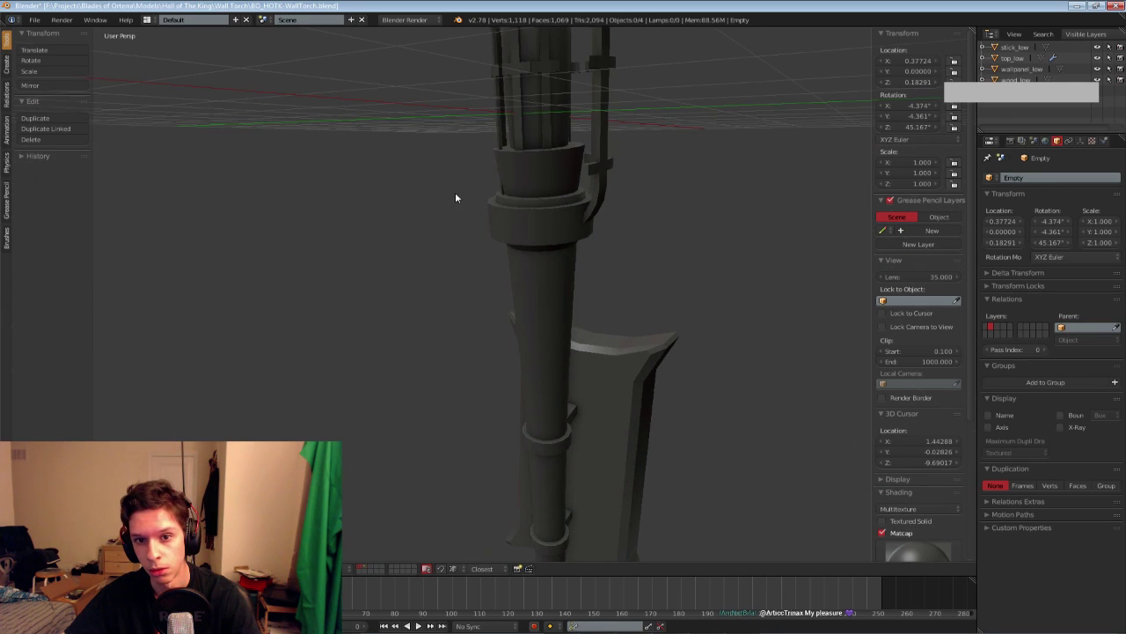
right_click(609, 100)
middle_drag(610, 101, 585, 128)
scroll(585, 127, up, 2)
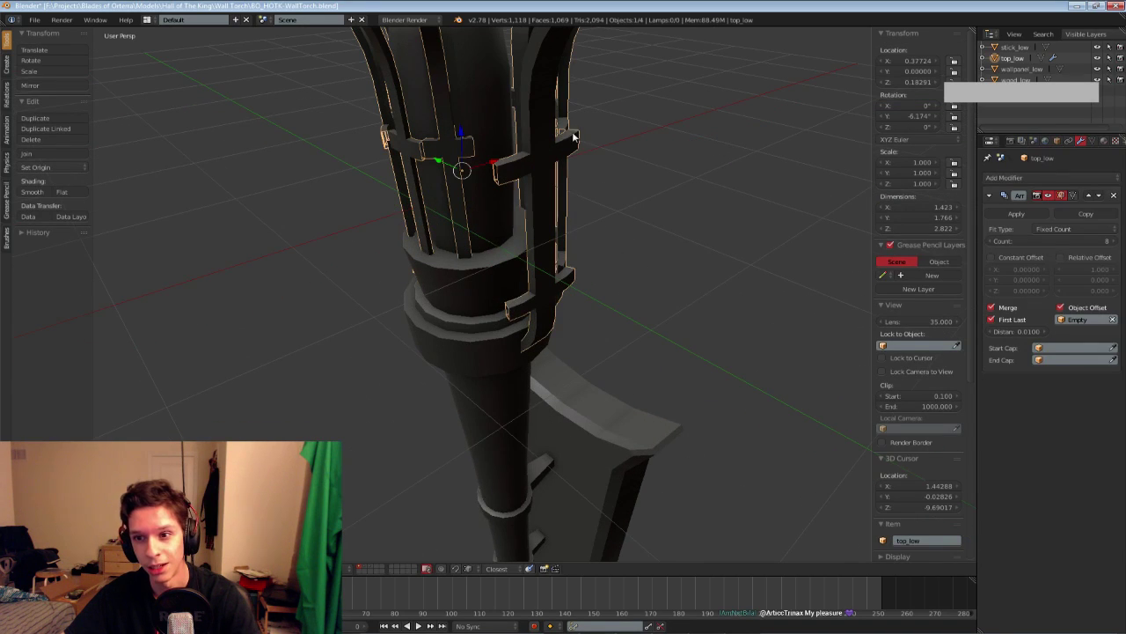
key(2)
right_click(471, 172)
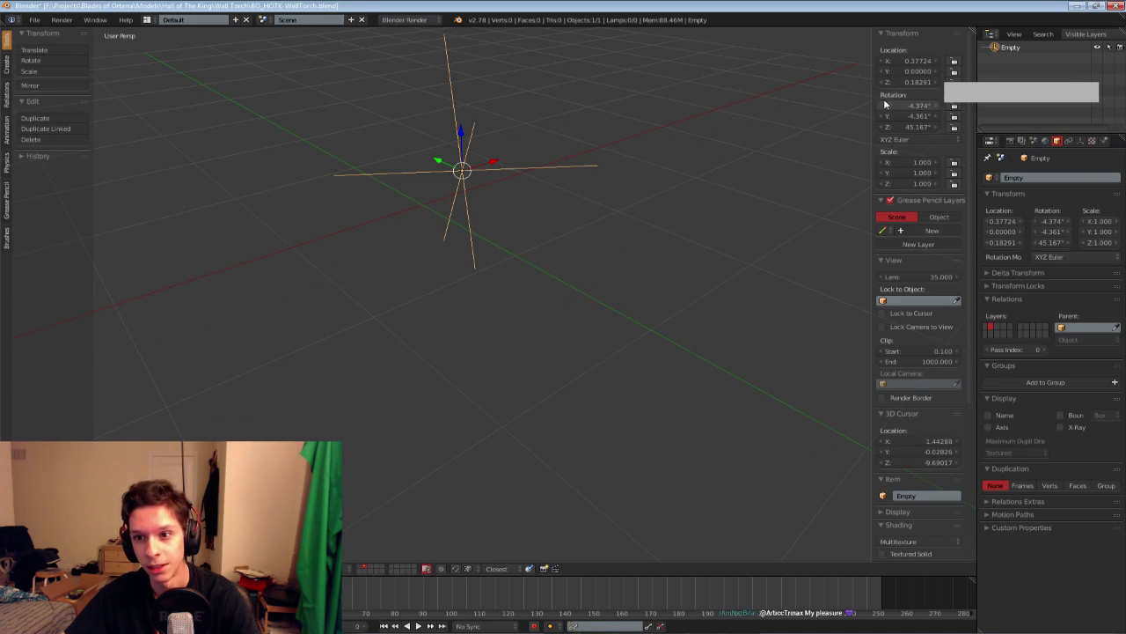
text(0)
key(Tab)
text(0)
key(Return)
key(1)
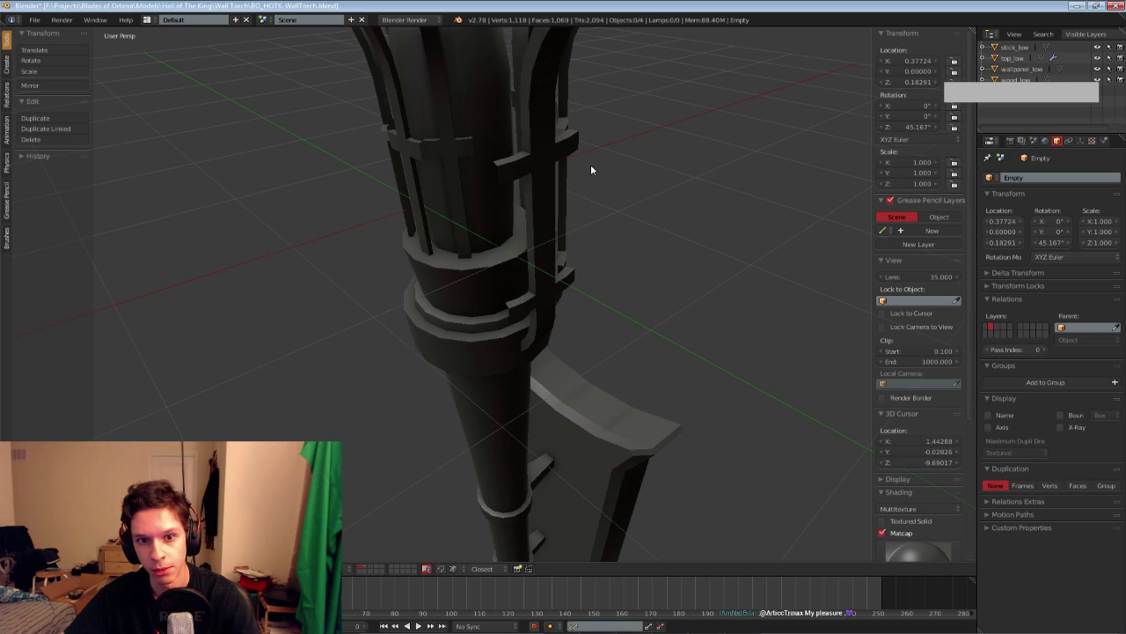
scroll(591, 167, down, 4)
key(ctrl+z)
key(ctrl+z)
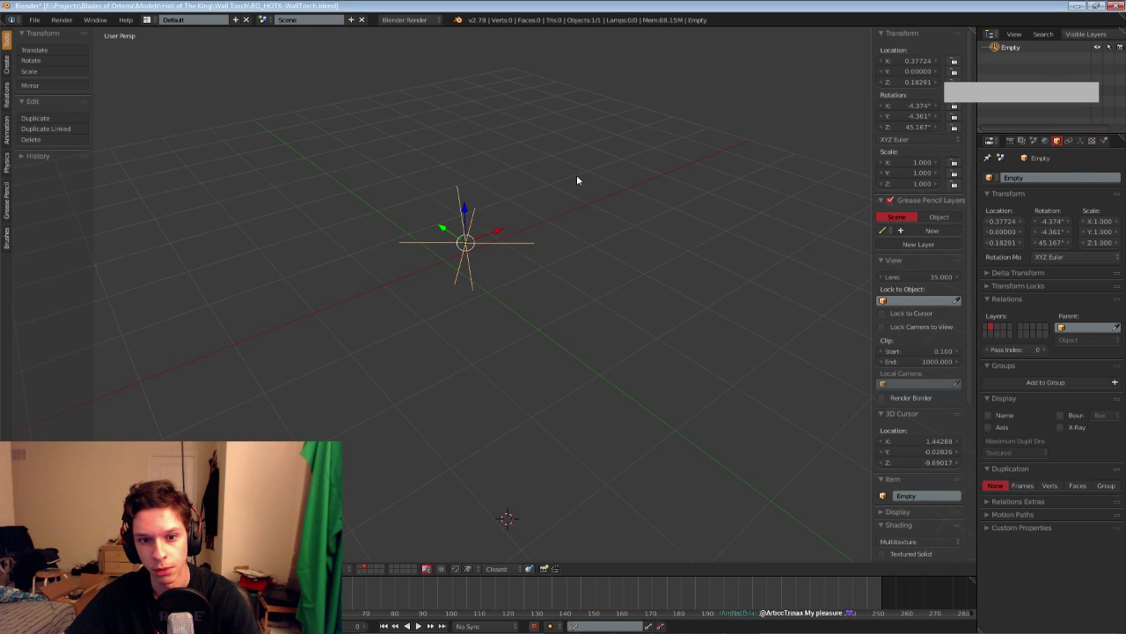
Inspect the low-poly basket's arrayed bars, stepping back and forward through the undo history to compare states
scroll(575, 187, up, 1)
middle_drag(557, 184, 515, 183)
key(1)
right_click(417, 190)
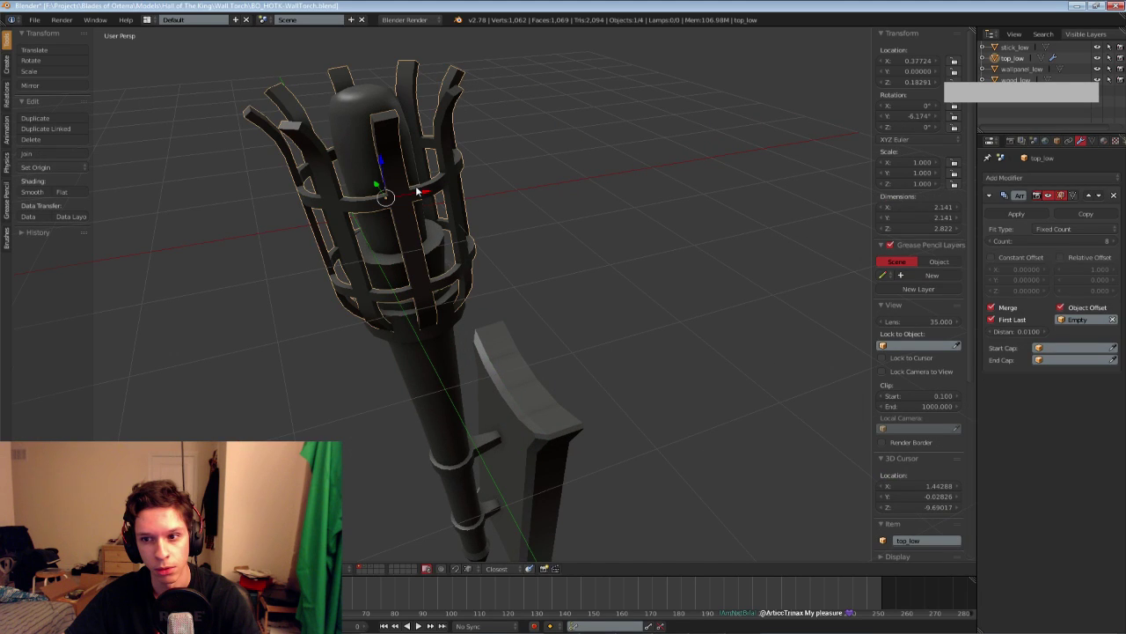
key(ctrl+z)
key(ctrl+z)
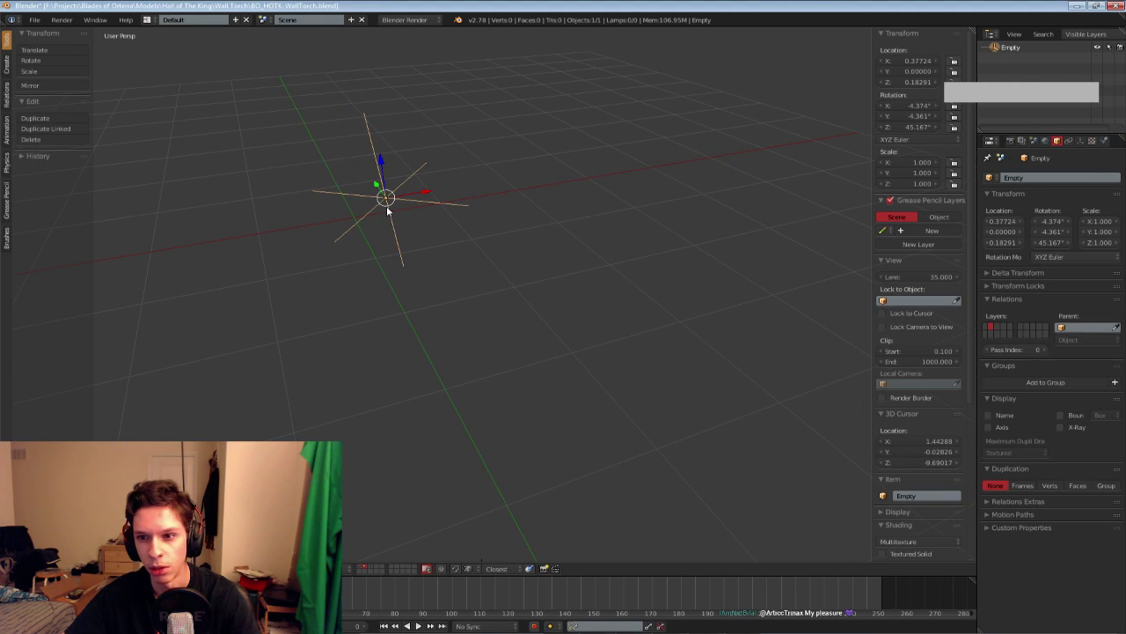
key(ctrl+shift+z)
key(ctrl+shift+z)
middle_drag(400, 211, 410, 234)
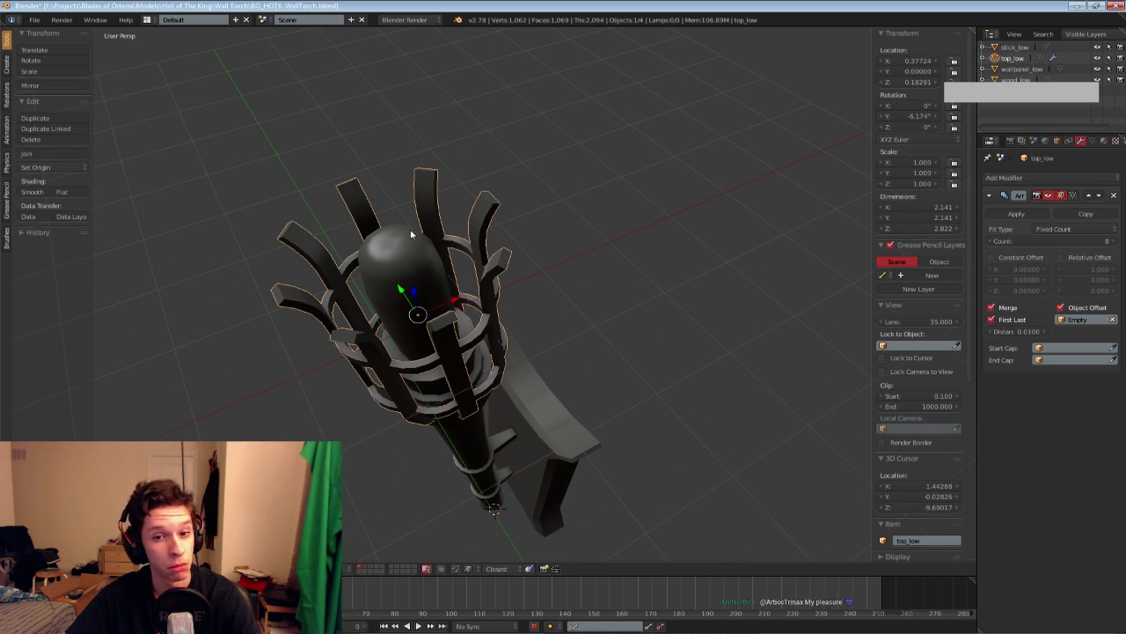
Deselect everything and save over the wall torch file with the basket's scale applied
scroll(410, 233, down, 4)
middle_drag(410, 232, 402, 193)
key(a)
key(ctrl+s)
click(430, 188)
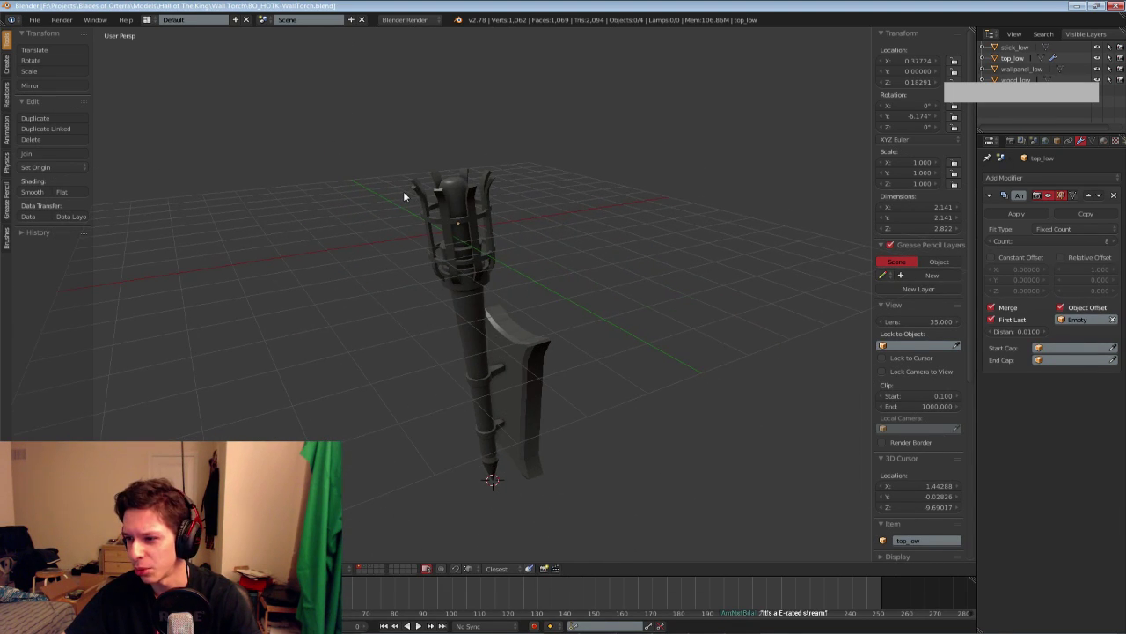
scroll(402, 193, up, 1)
key(ctrl+s)
middle_drag(604, 369, 541, 356)
click(577, 384)
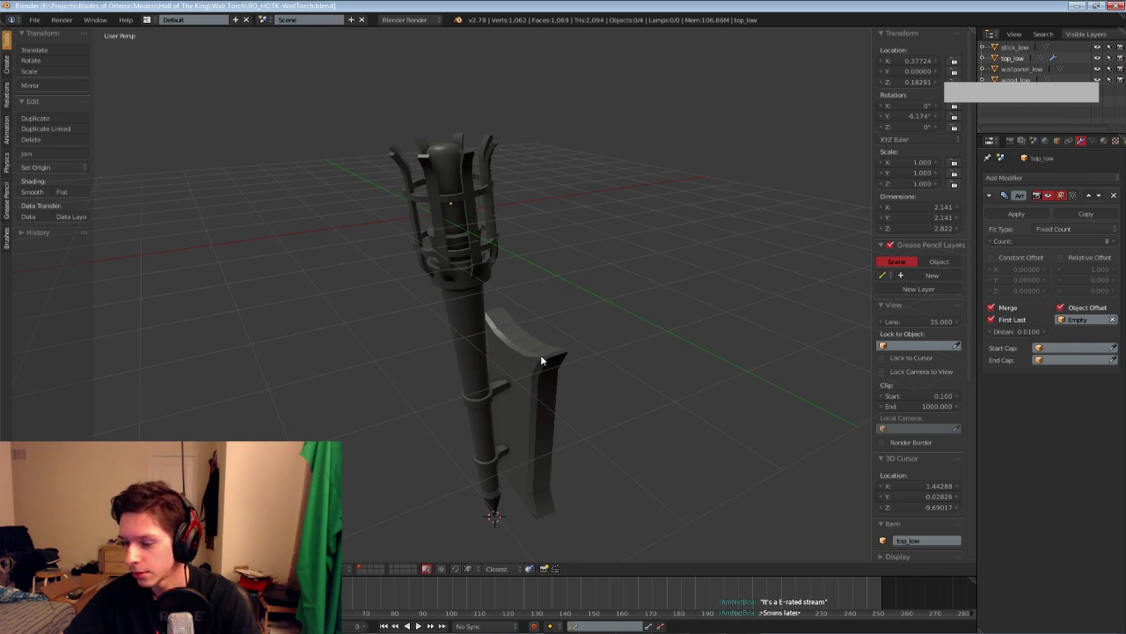
Apply the scale to the high-poly basket top_high on its own layer
middle_drag(540, 355, 510, 325)
scroll(519, 291, up, 2)
scroll(538, 351, up, 2)
key(3)
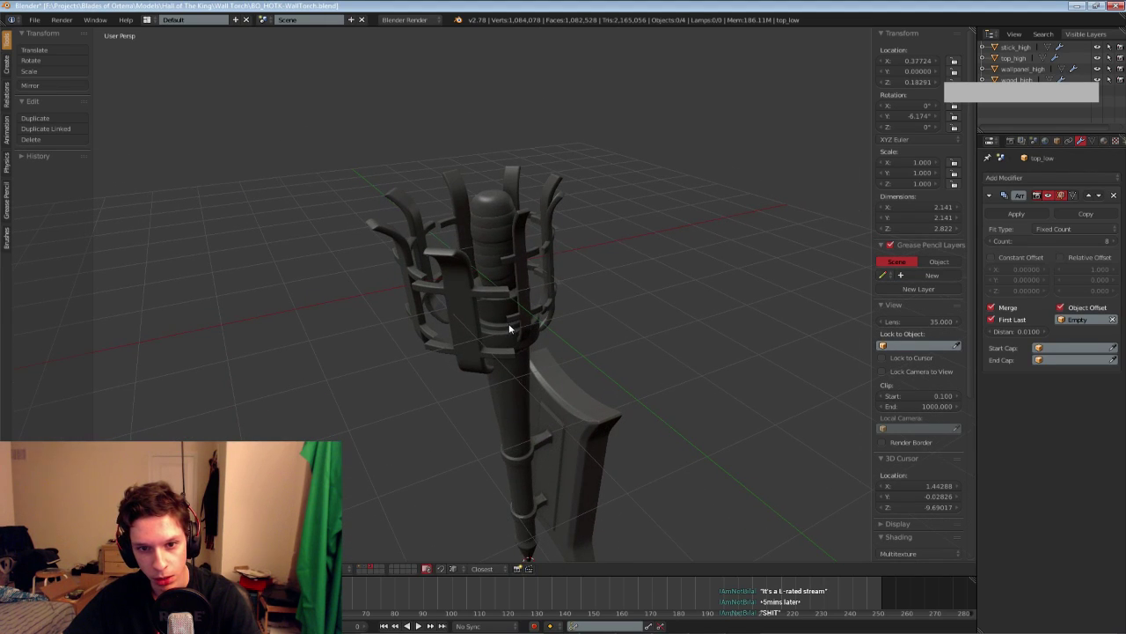
right_click(517, 279)
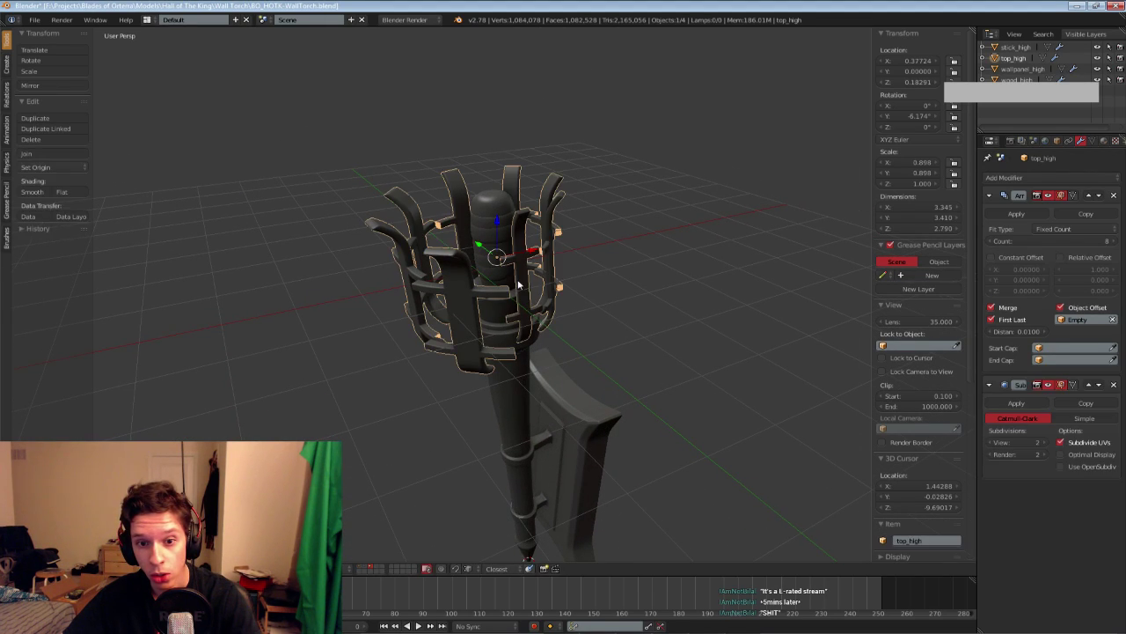
key(ctrl+a)
click(538, 288)
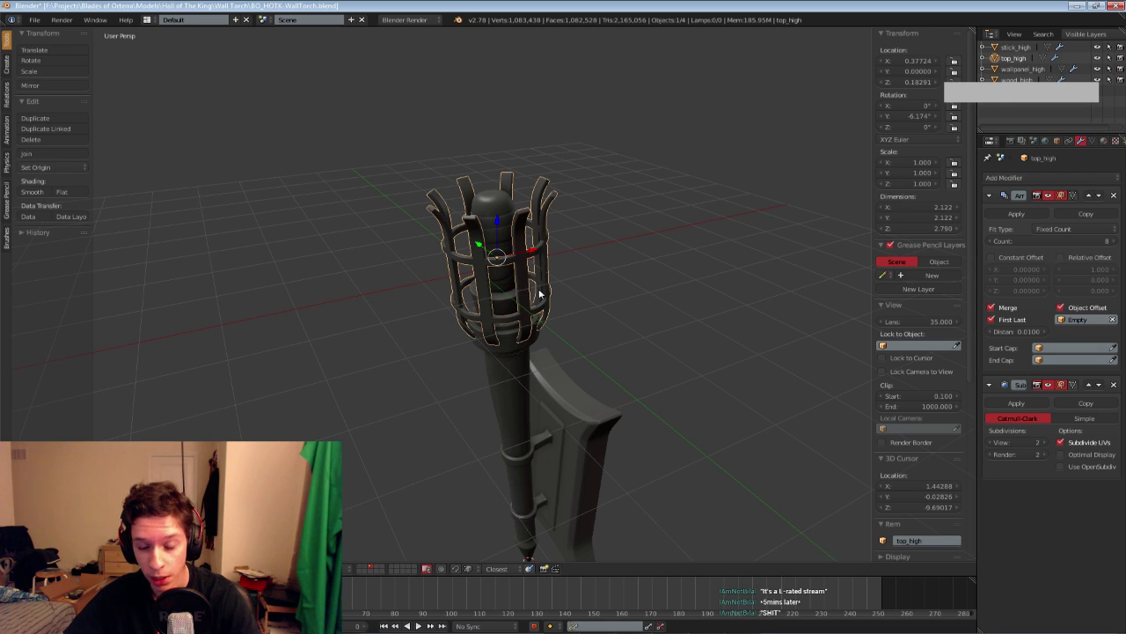
Deselect the high-poly basket, inspect its bars up close and save over the file
key(a)
scroll(532, 310, up, 6)
key(ctrl+s)
click(532, 309)
scroll(531, 310, down, 8)
middle_drag(532, 309, 516, 336)
key(ctrl+s)
click(524, 288)
Compare the low-poly and high-poly torches by switching between their layers
key(a)
key(a)
key(2)
key(3)
key(2)
key(3)
key(2)
key(1)
key(2)
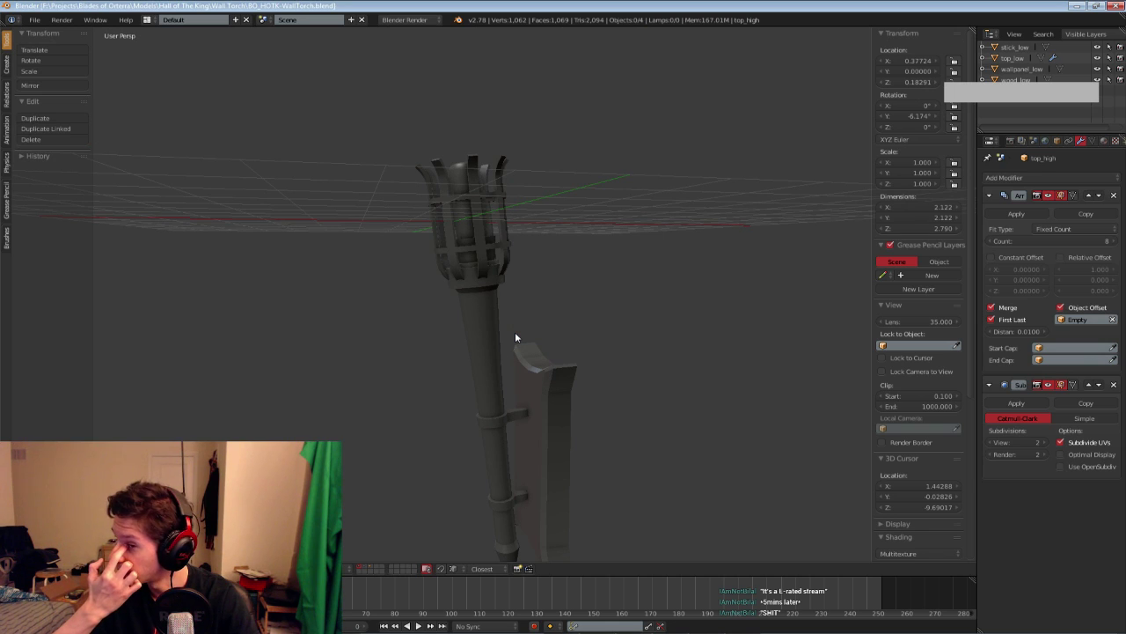
Save over the file and check the fit between the low-poly and high-poly torches up close
key(ctrl+s)
middle_drag(513, 330, 486, 353)
click(516, 365)
scroll(516, 366, up, 4)
key(1)
scroll(475, 367, up, 2)
key(2)
scroll(483, 325, down, 5)
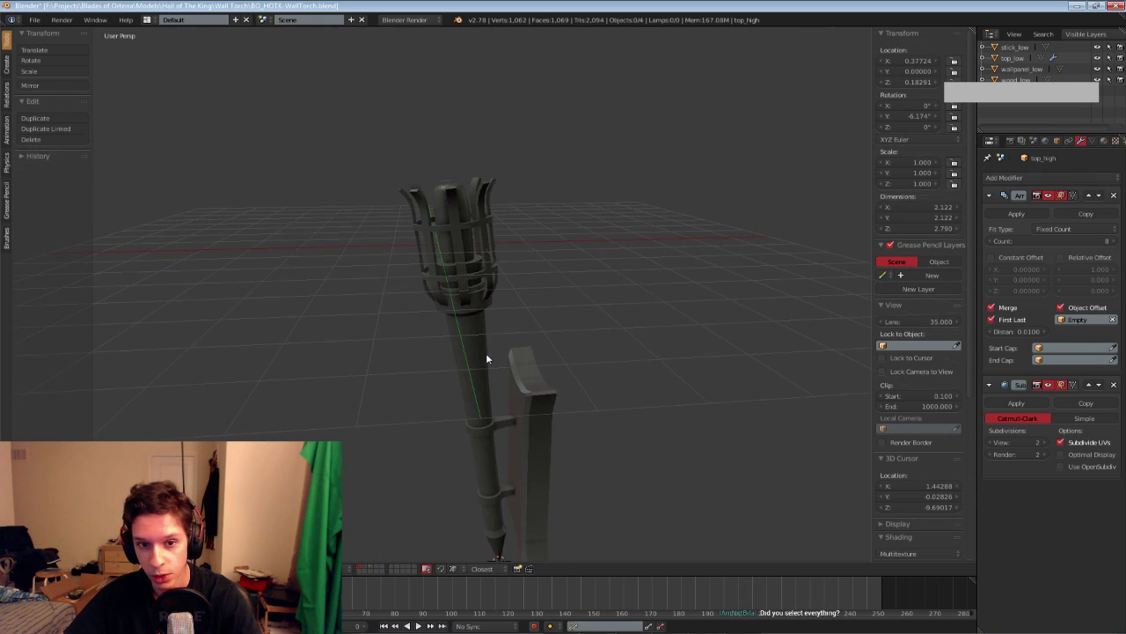
Apply the scale to the low-poly wall panel wallpanel_low
right_click(485, 354)
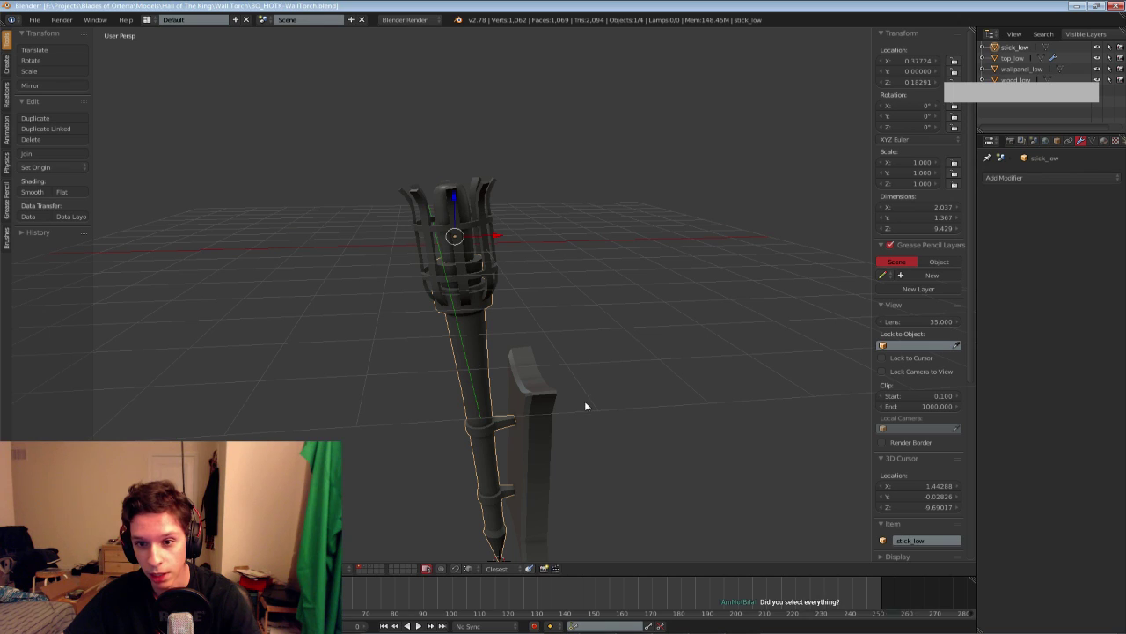
right_click(539, 411)
key(ctrl+a)
click(520, 410)
key(1)
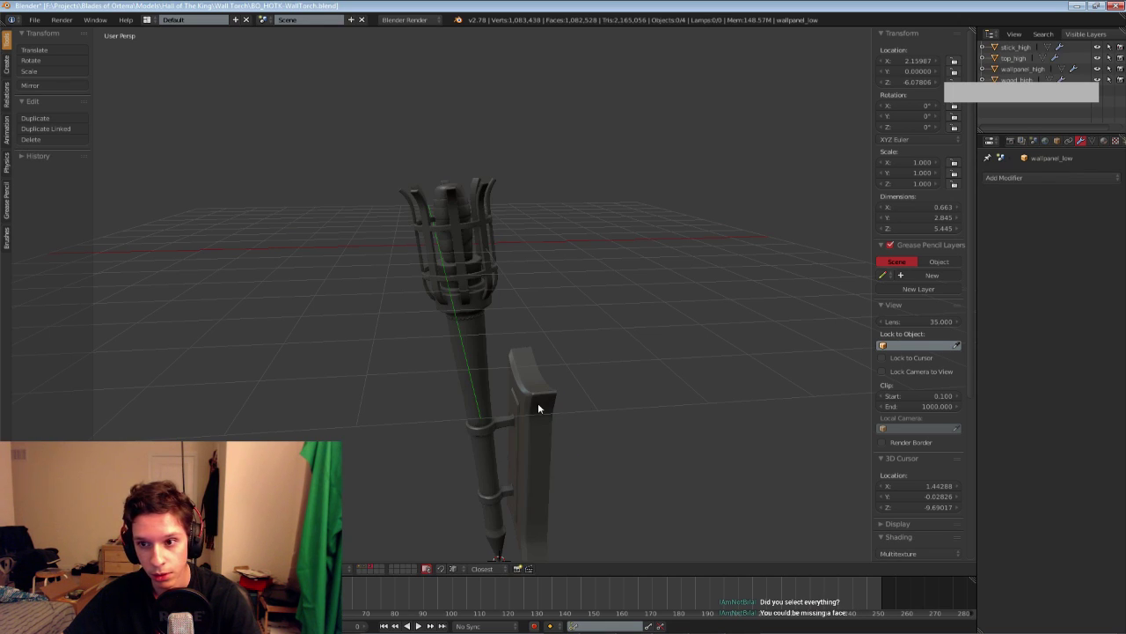
Apply the scale to the high-poly wall panel, select stick_high and save over the file
right_click(539, 408)
key(ctrl+a)
click(538, 405)
shift+middle_drag(492, 445, 489, 407)
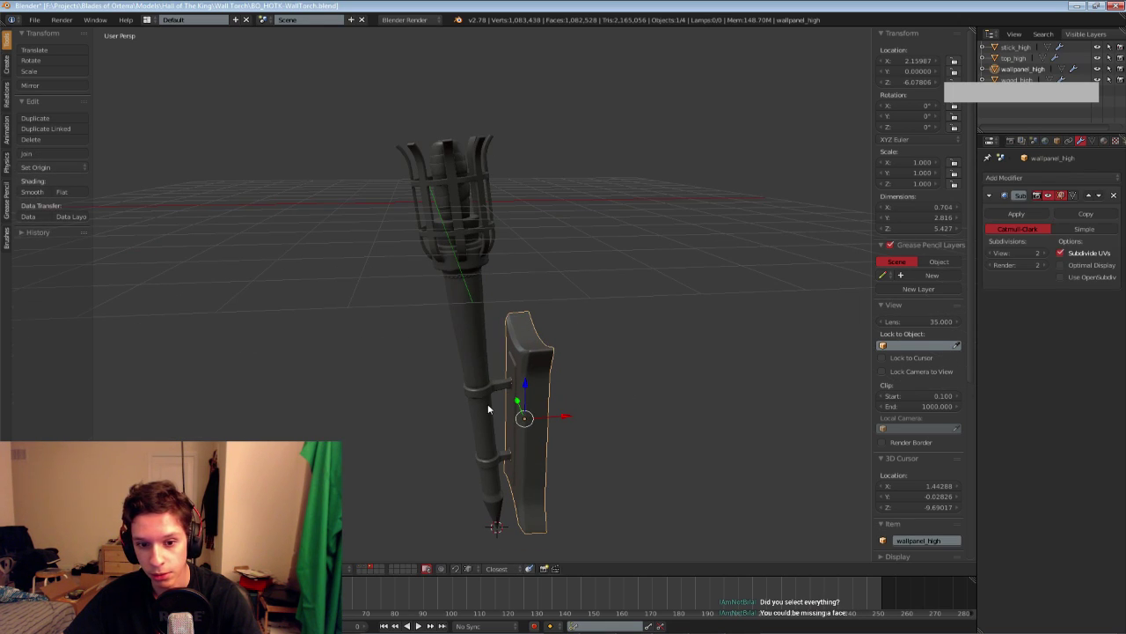
right_click(489, 408)
key(ctrl+s)
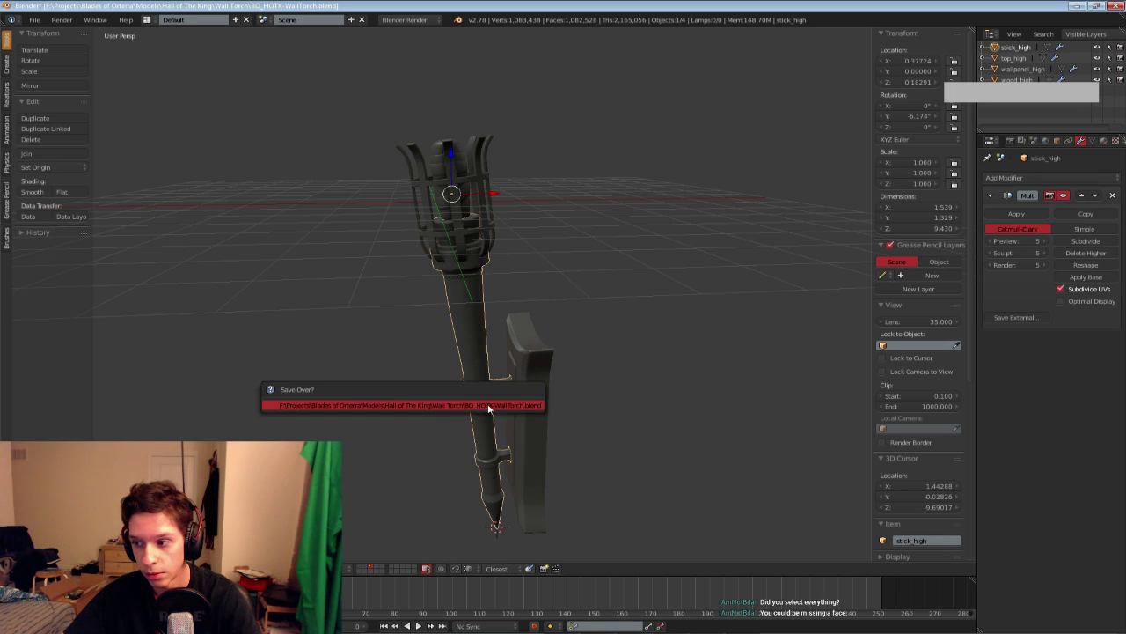
click(489, 409)
Apply rotation and scale to the high-poly wood piece wood_high inside the basket
middle_drag(469, 299, 464, 364)
right_click(443, 173)
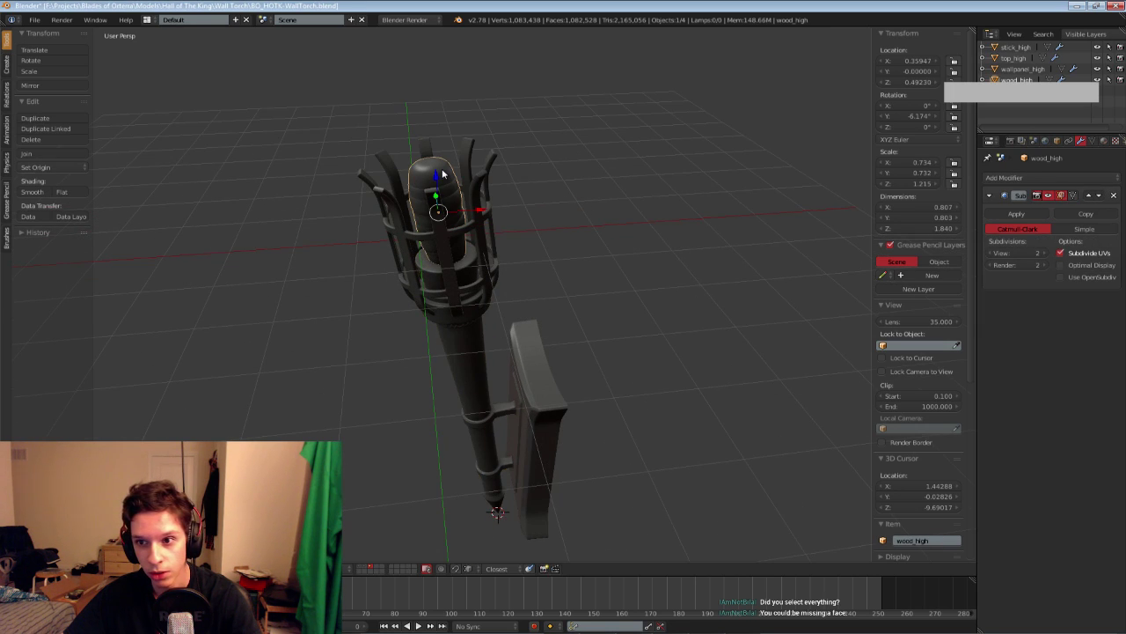
key(ctrl+a)
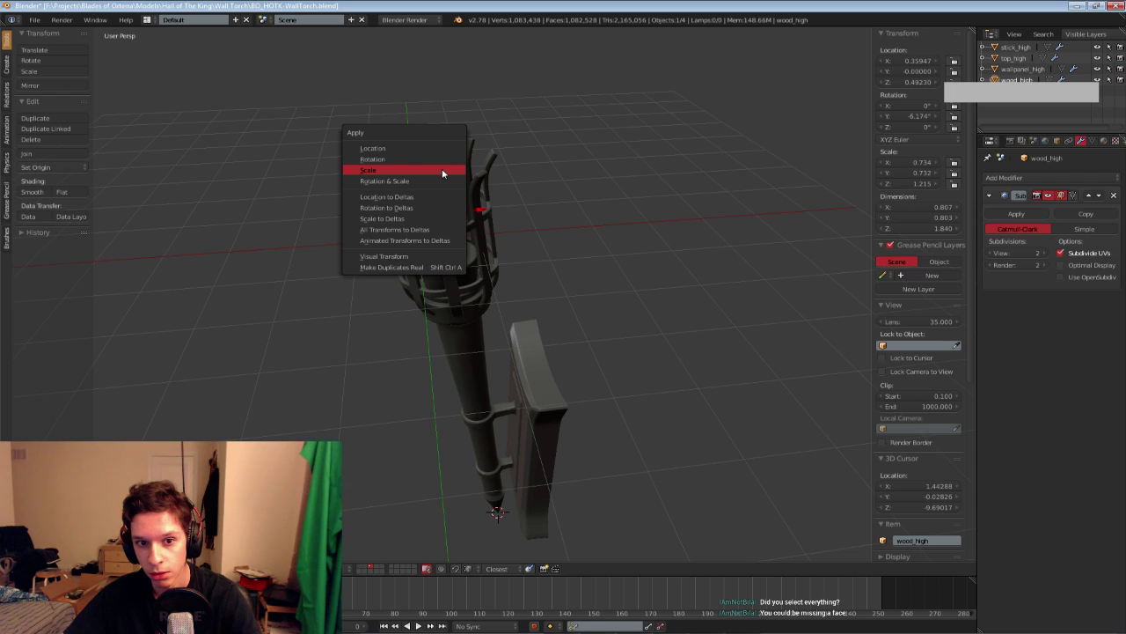
click(441, 168)
key(ctrl+a)
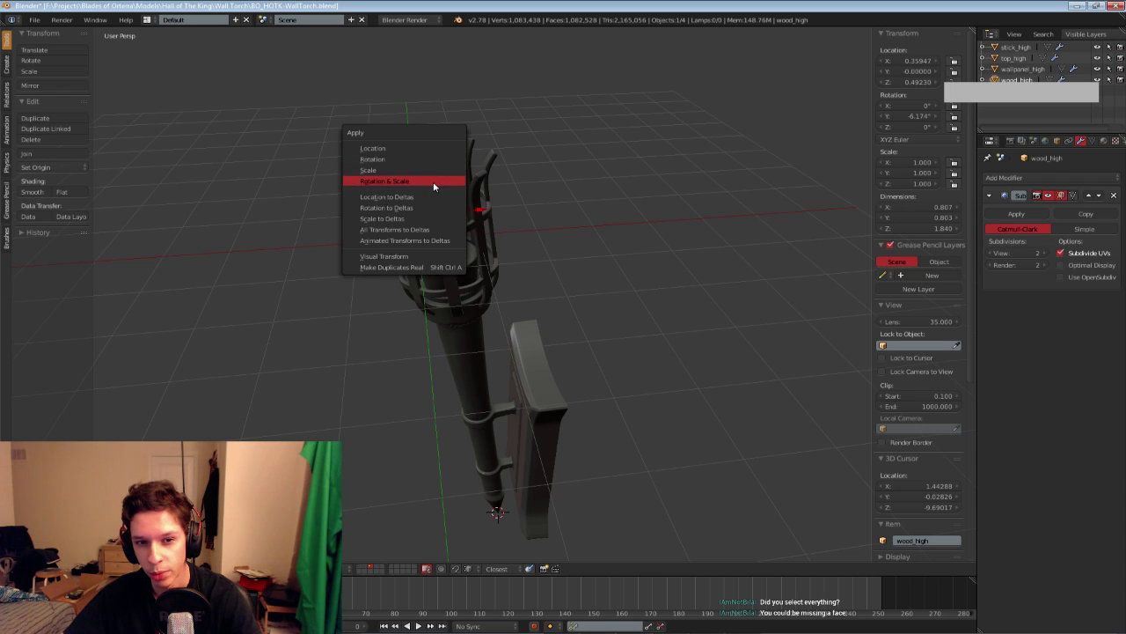
click(435, 184)
Apply rotation and scale to the matching low-poly wood piece wood_low
key(1)
right_click(442, 183)
key(ctrl+a)
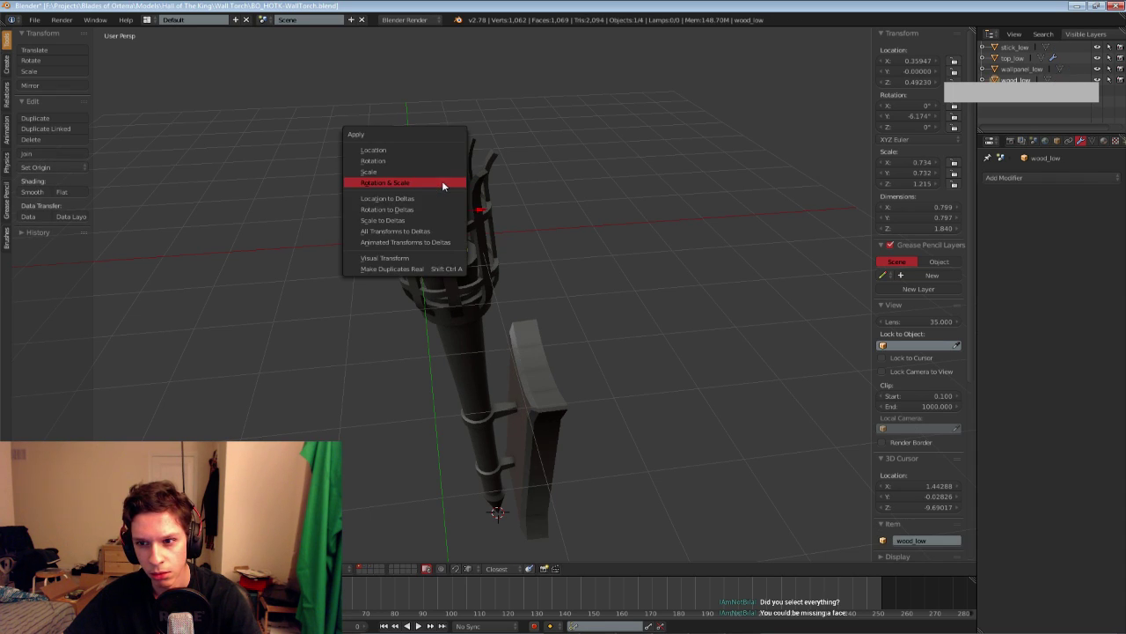
click(442, 181)
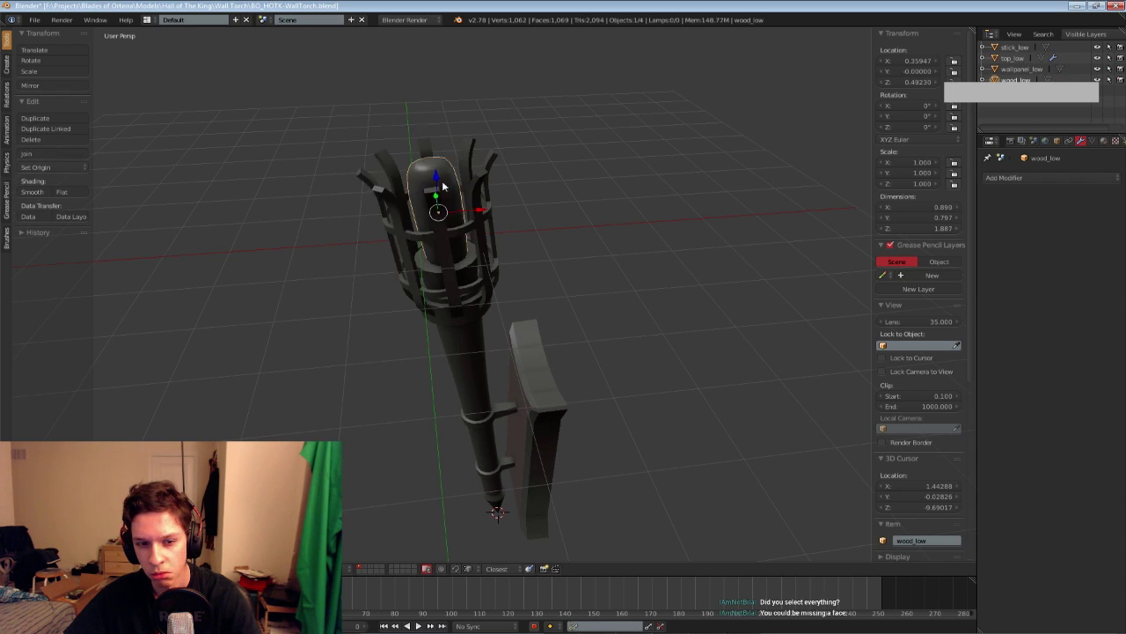
Save over the file, select the low-poly basket top_low and inspect its arrayed bars
key(ctrl+s)
click(395, 184)
middle_drag(395, 184, 485, 312)
right_click(378, 231)
scroll(452, 305, up, 6)
scroll(452, 305, down, 6)
scroll(448, 285, up, 1)
key(ctrl+s)
click(448, 286)
scroll(485, 312, up, 1)
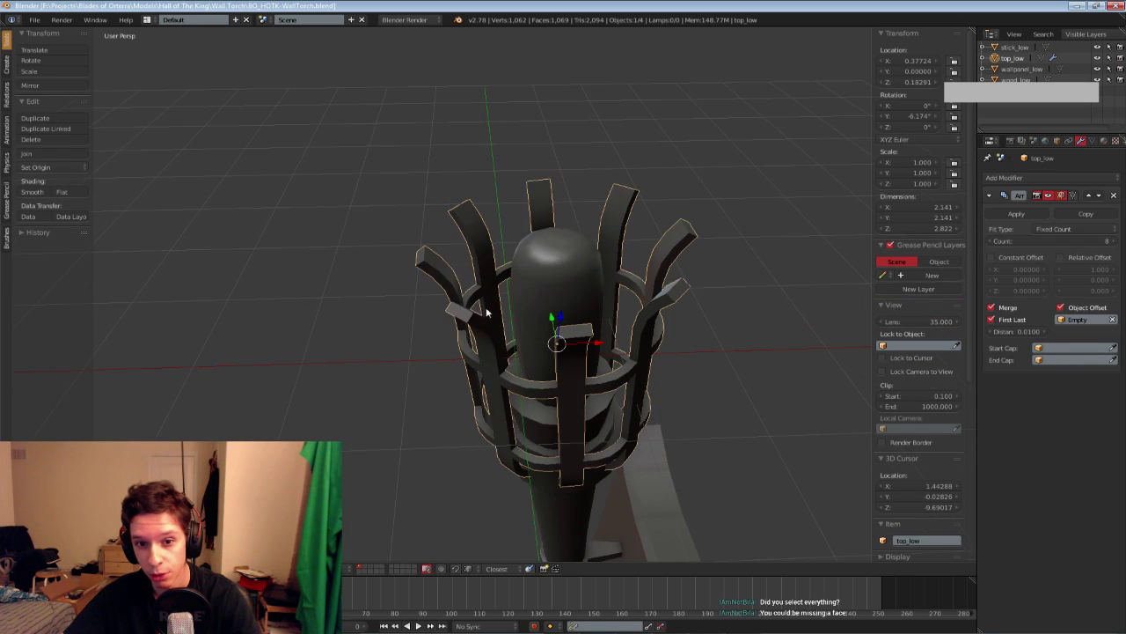
Examine the Empty that controls the basket's array and the mesh of the low-poly basket top_low
key(2)
right_click(573, 330)
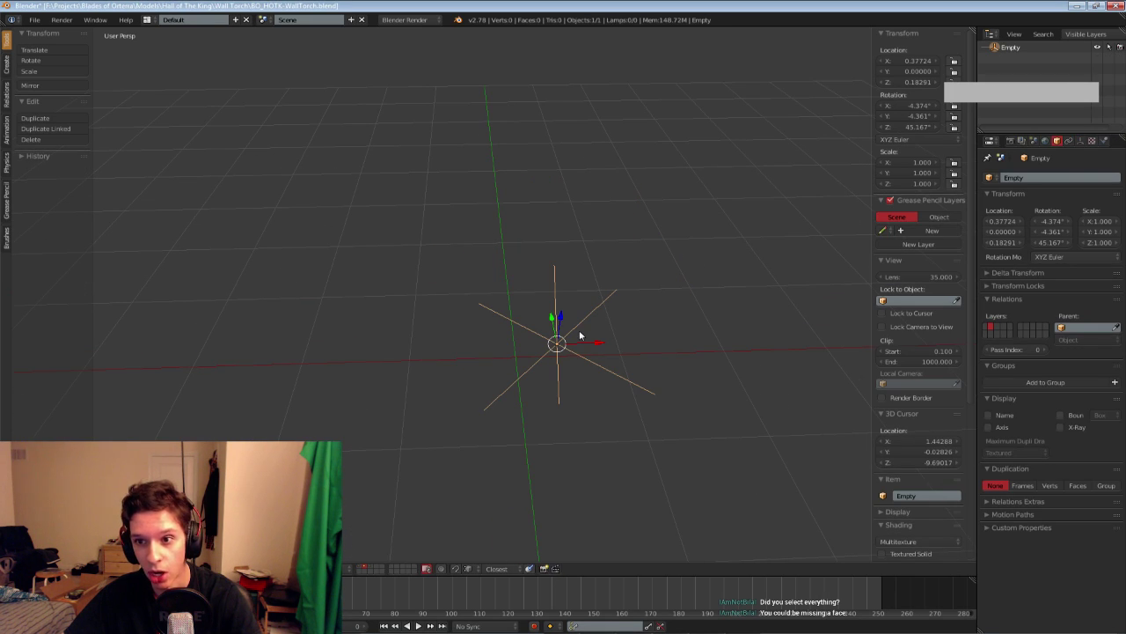
key(1)
middle_drag(618, 233, 581, 250)
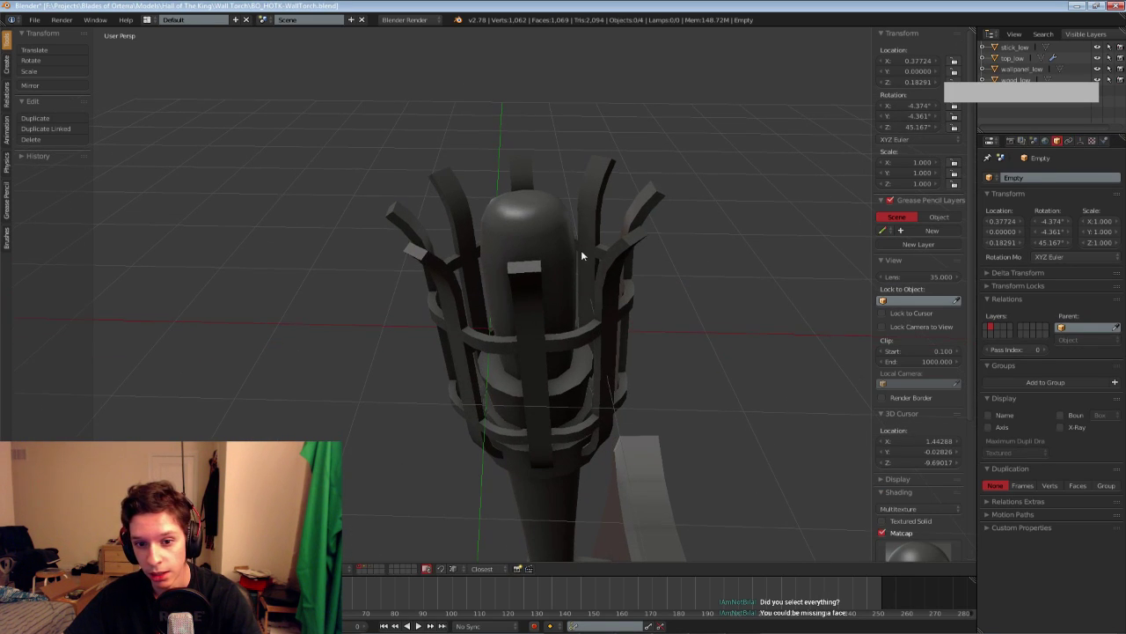
right_click(517, 284)
key(Tab)
mouse_move(517, 290)
middle_down()
mouse_move(527, 254)
mouse_move(510, 280)
middle_up()
scroll(518, 283, up, 1)
key(Tab)
scroll(518, 284, down, 3)
key(a)
scroll(527, 256, down, 5)
scroll(494, 260, up, 3)
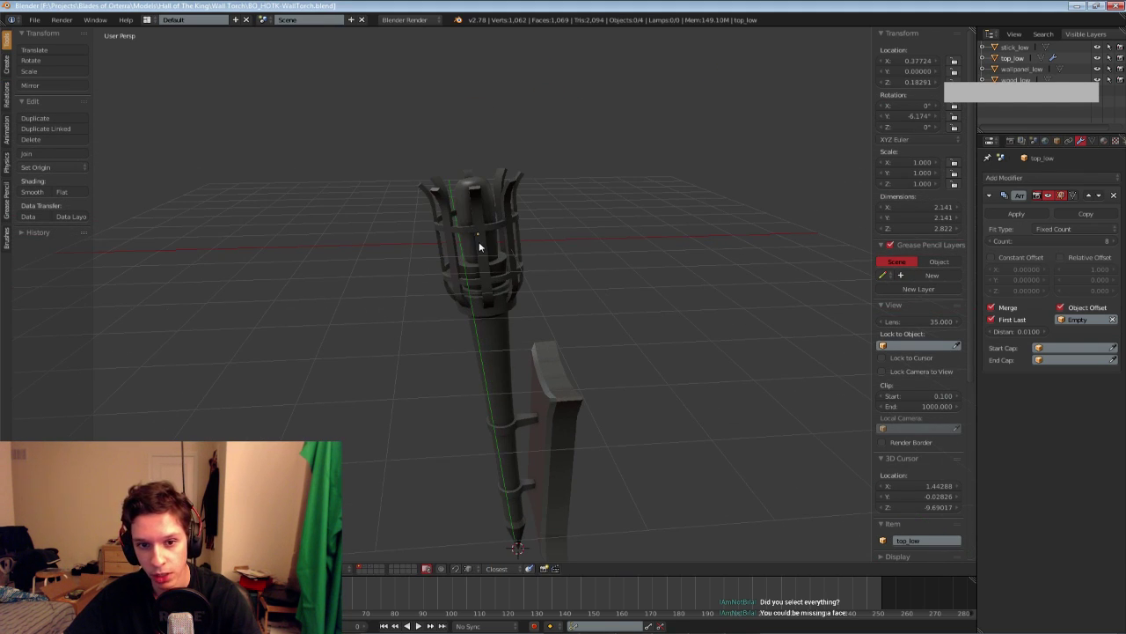
Apply the Array modifier on top_low so that all basket bars become real geometry
right_click(479, 243)
key(Tab)
key(x)
click(480, 244)
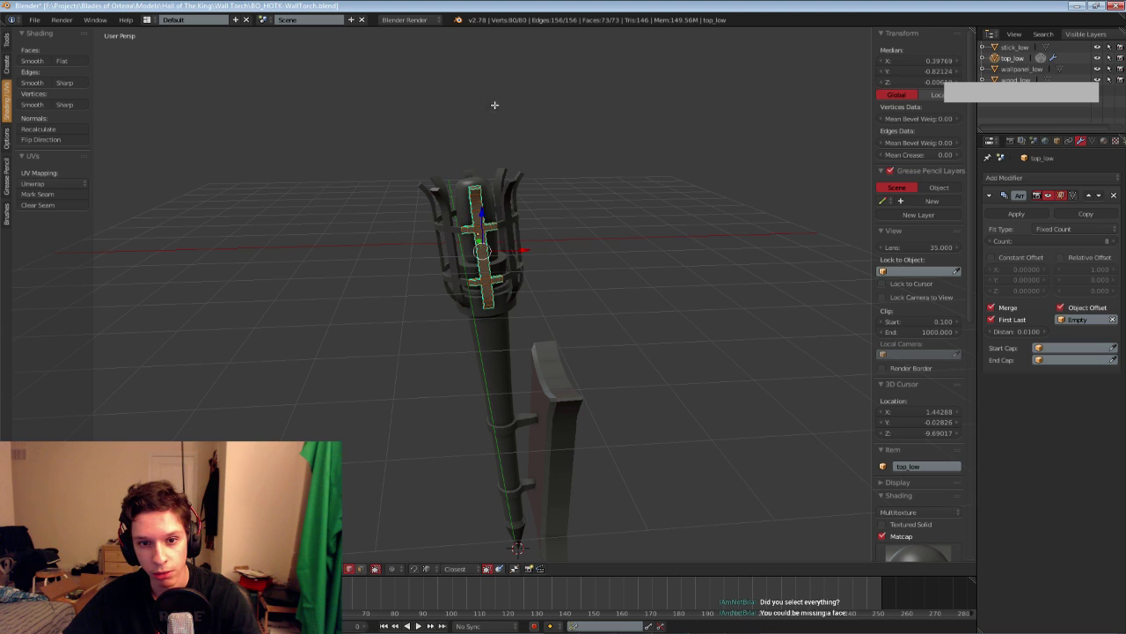
key(Tab)
scroll(616, 105, down, 3)
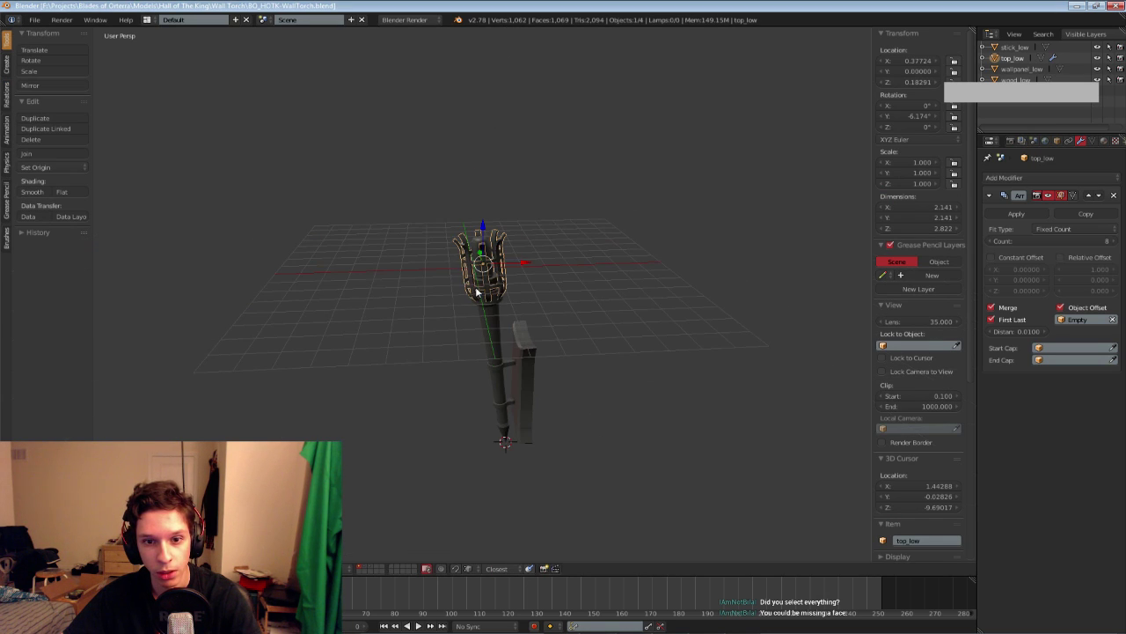
click(1021, 217)
scroll(551, 262, up, 5)
key(Tab)
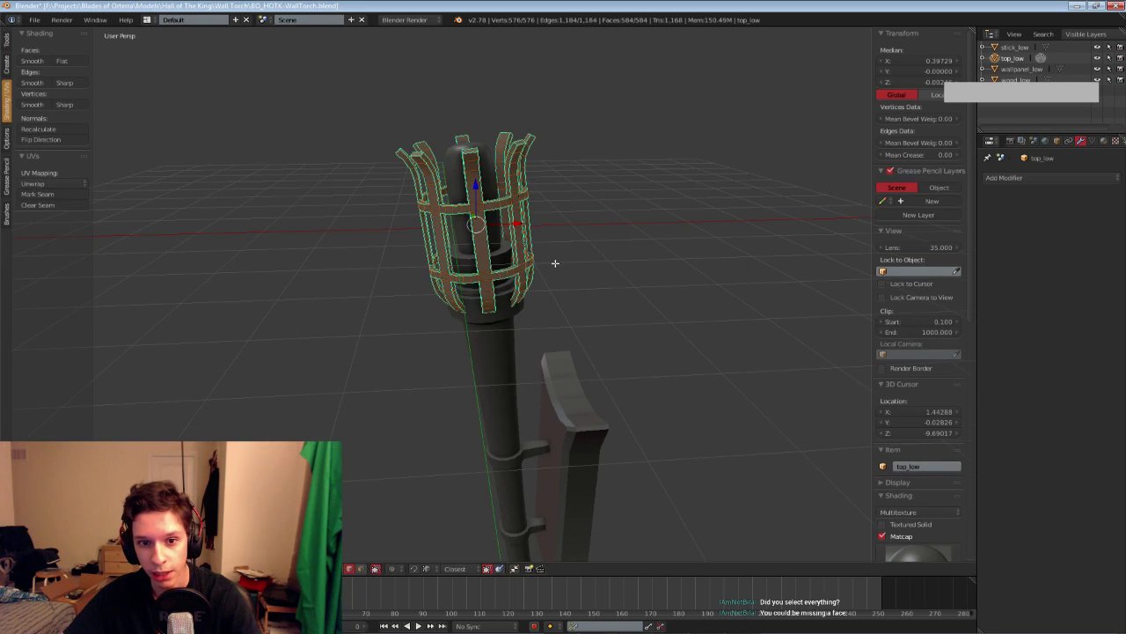
middle_drag(554, 262, 566, 272)
key(Tab)
scroll(543, 258, down, 3)
Join the low-poly basket, wood piece and stick into the wall panel object wallpanel_low
shift+right_click(484, 231)
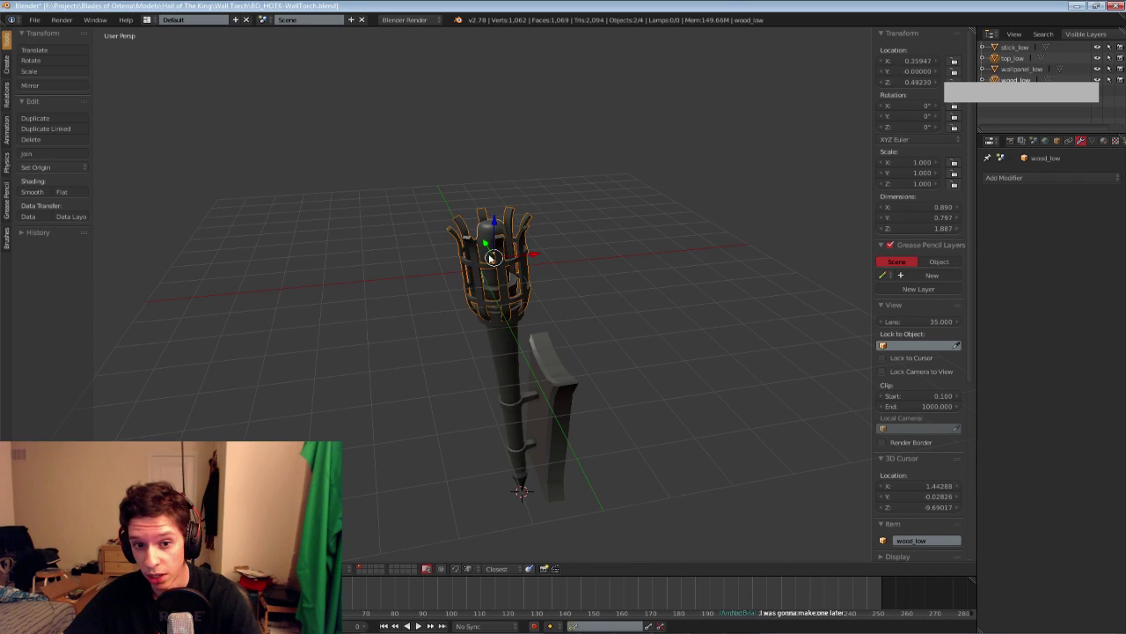
shift+right_click(509, 396)
shift+right_click(560, 384)
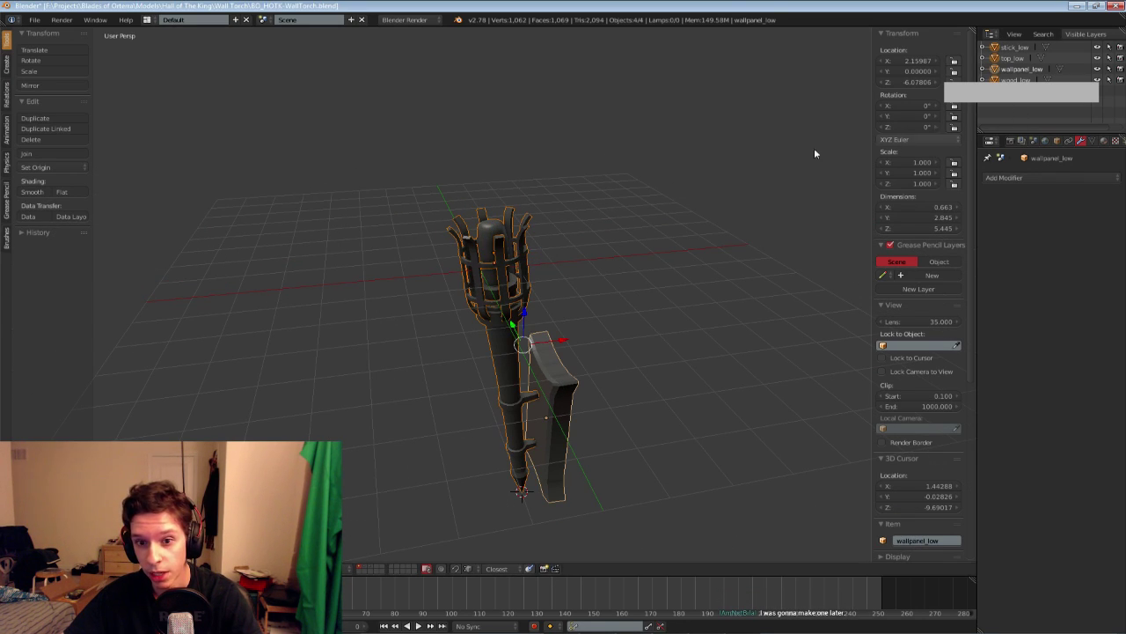
shift+right_click(522, 374)
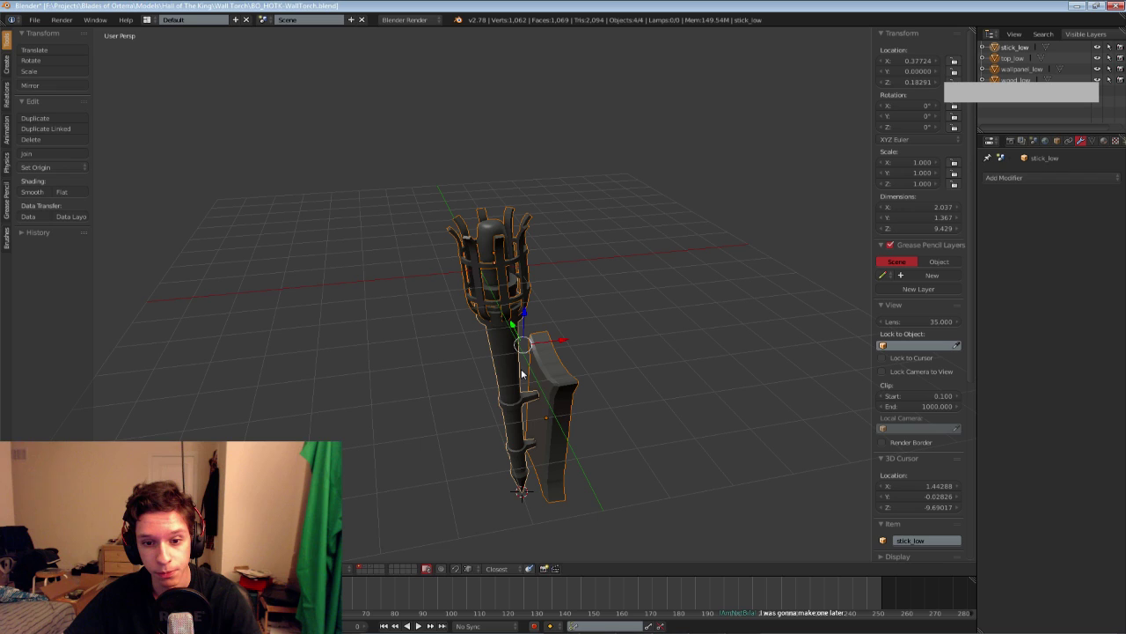
shift+right_click(522, 374)
click(34, 154)
middle_drag(460, 320, 451, 295)
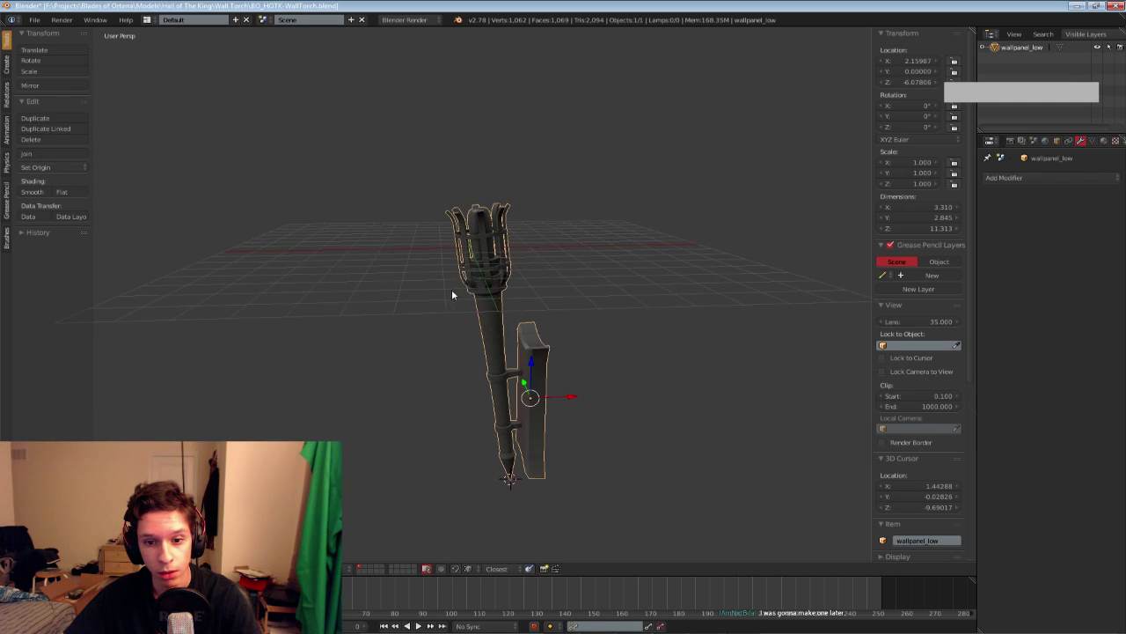
Invert the joined mesh's selection to leave out the basket, and split the viewport to add a UV editor beside it
key(Tab)
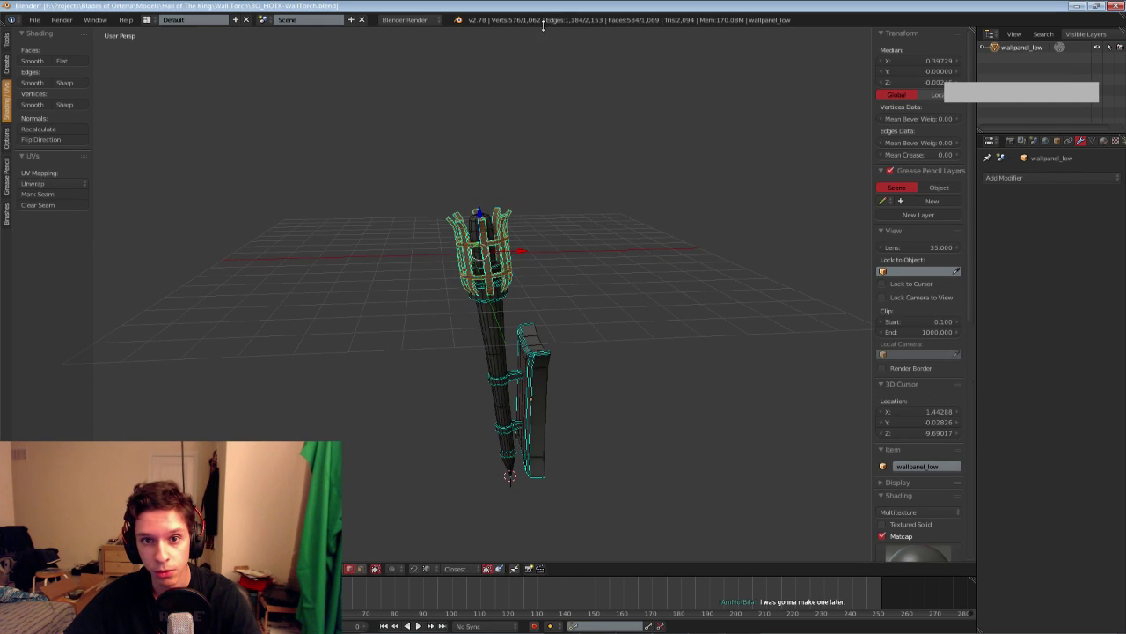
right_click(543, 24)
click(516, 38)
click(510, 132)
key(ctrl+i)
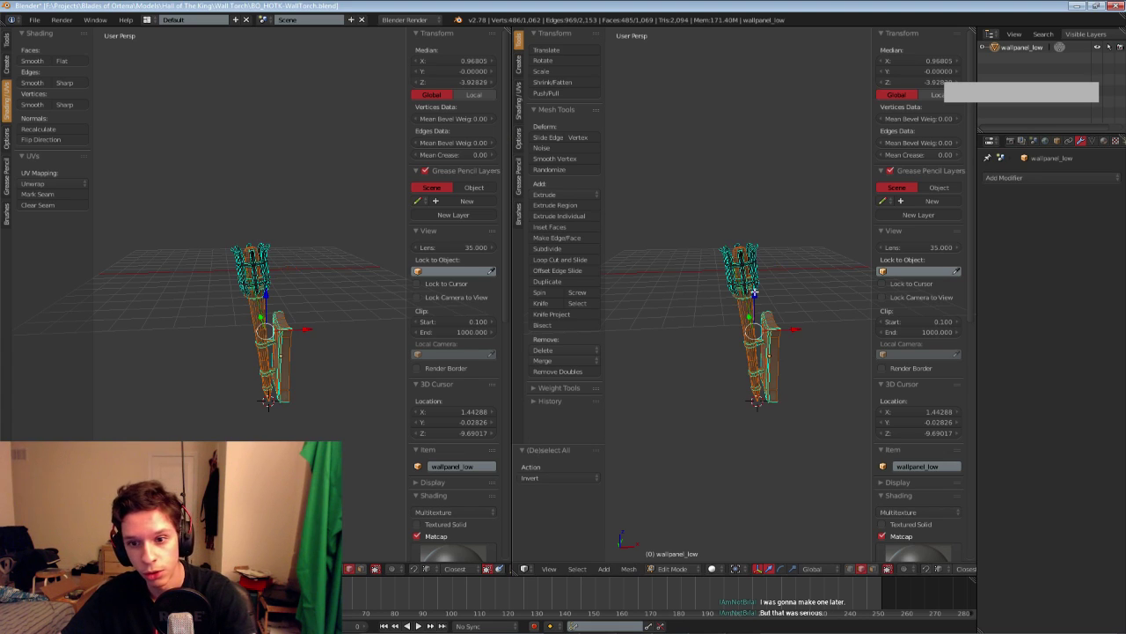
click(11, 568)
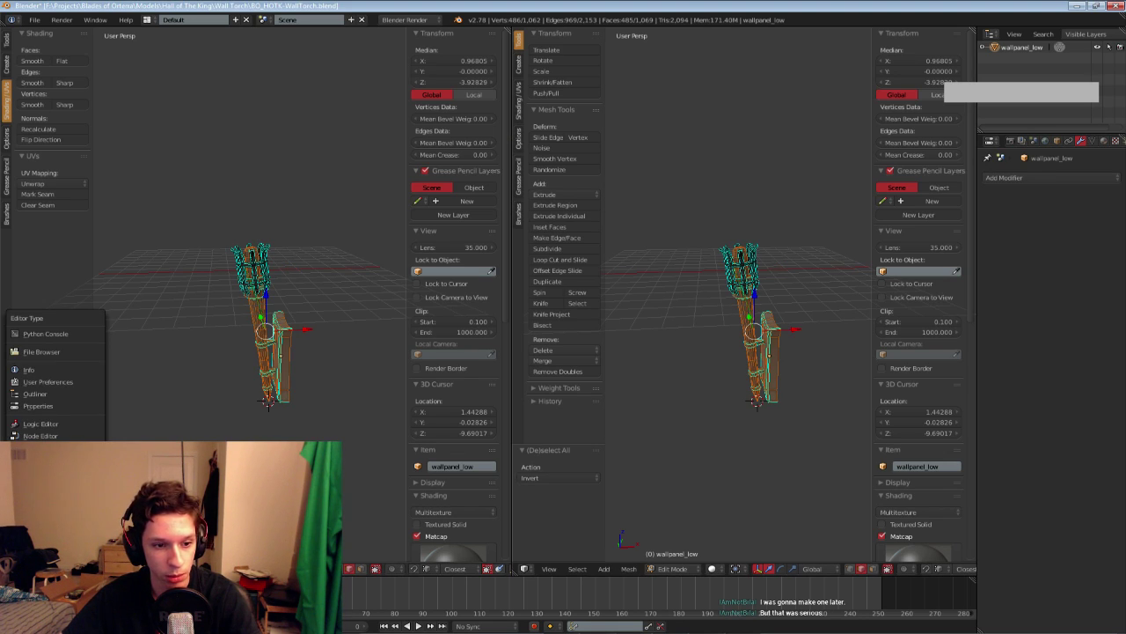
click(39, 490)
key(u)
click(669, 351)
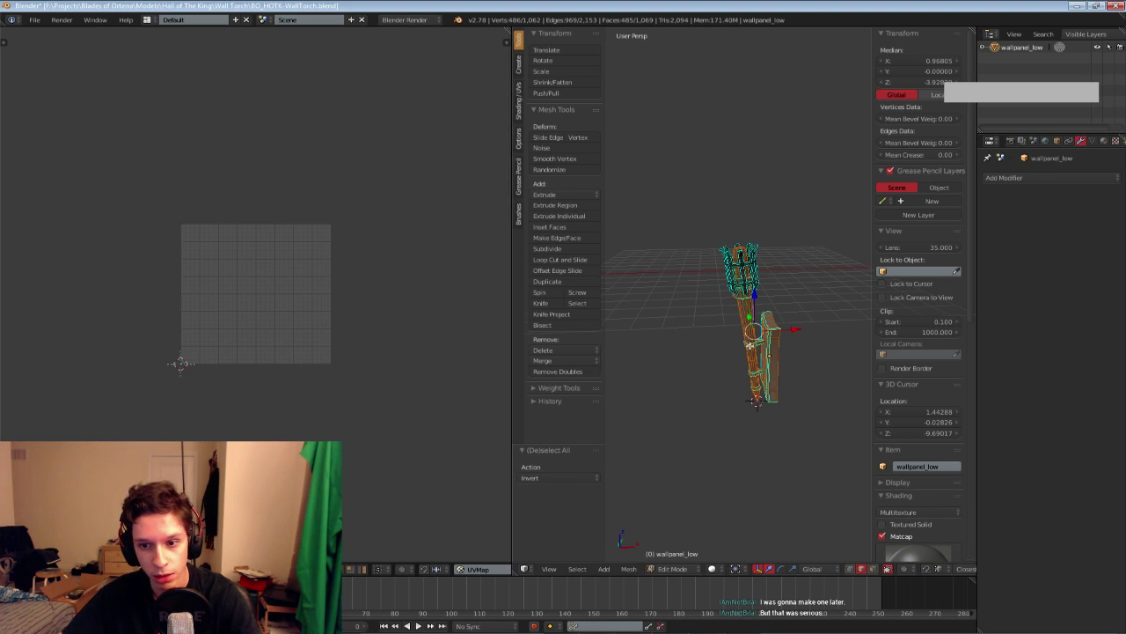
Select all edges similar in sharpness to a sharp wall panel edge and mark them as seams
scroll(742, 301, up, 4)
right_click(823, 300)
key(space)
text(select similar)
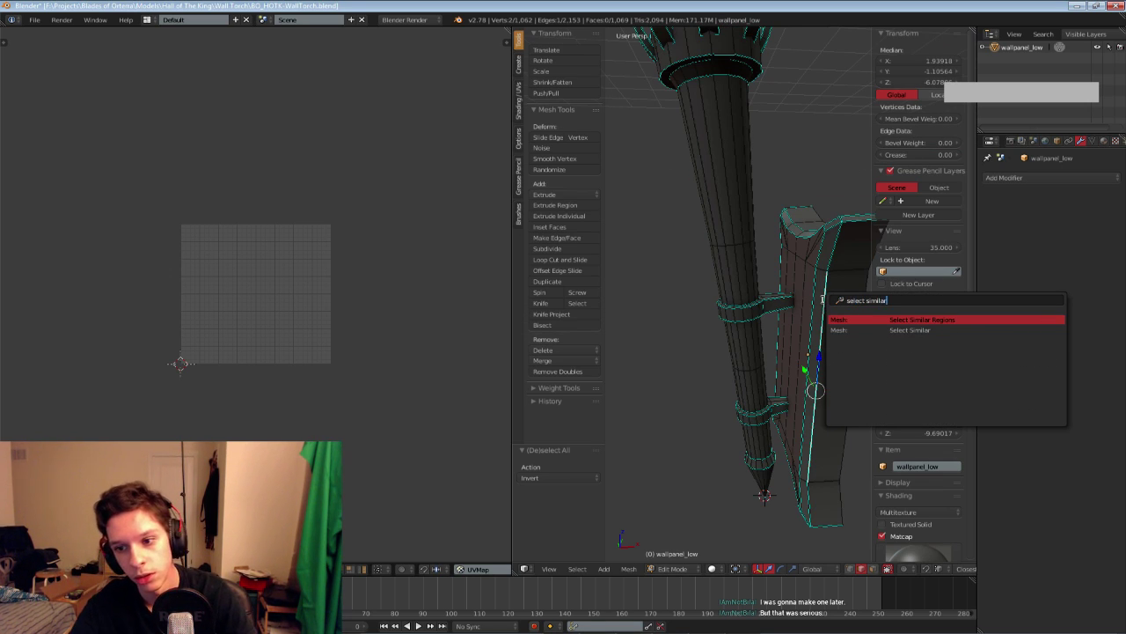
key(Down)
key(Return)
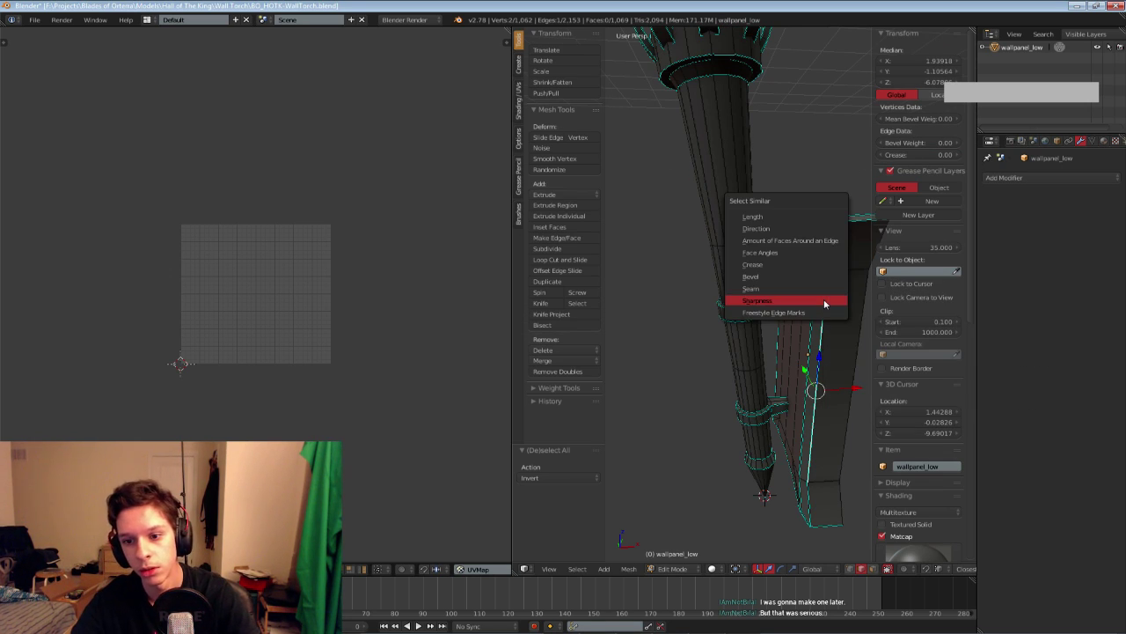
click(825, 302)
scroll(754, 299, down, 4)
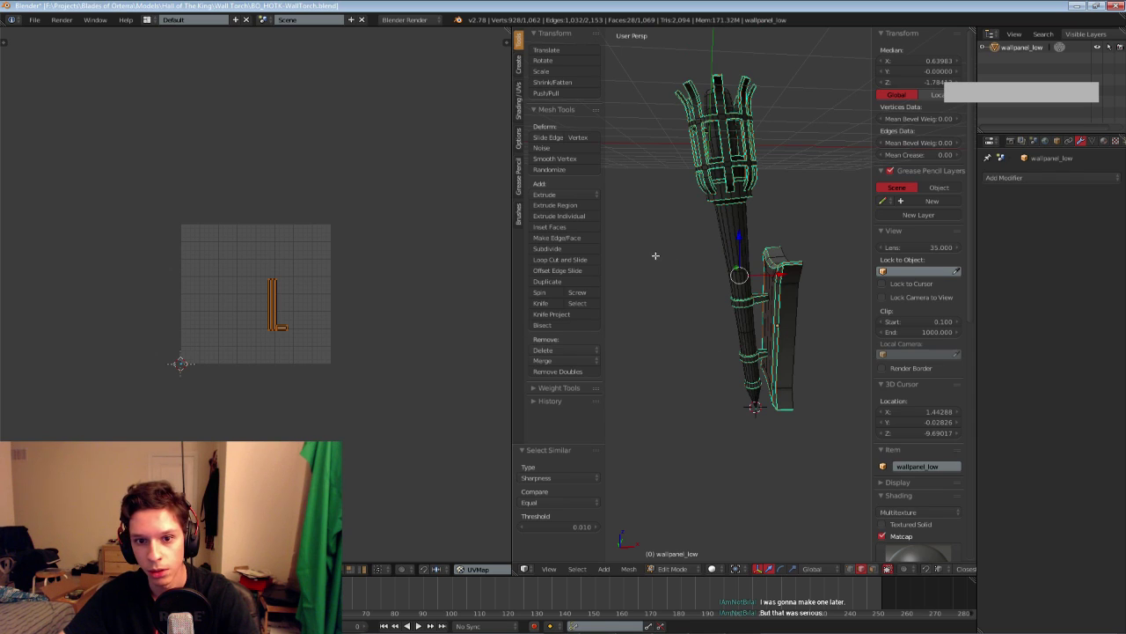
click(518, 101)
click(550, 193)
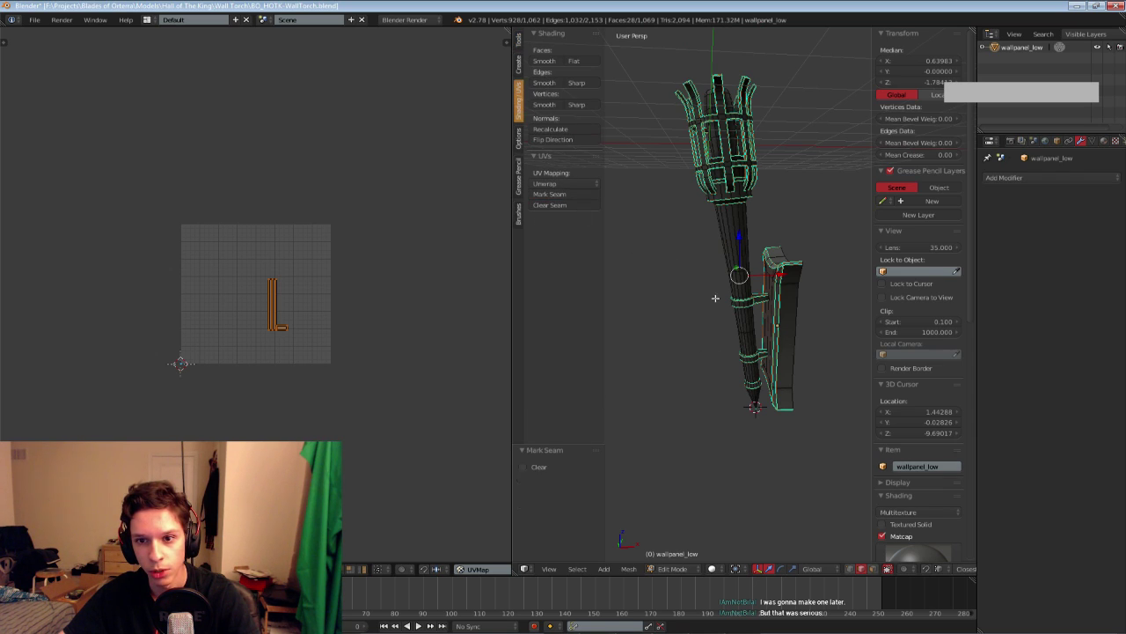
Make a trial unwrap of the stick, wood piece and wall panel, leaving the basket out of the selection
click(849, 569)
middle_drag(796, 242, 701, 231)
key(l)
key(ctrl+z)
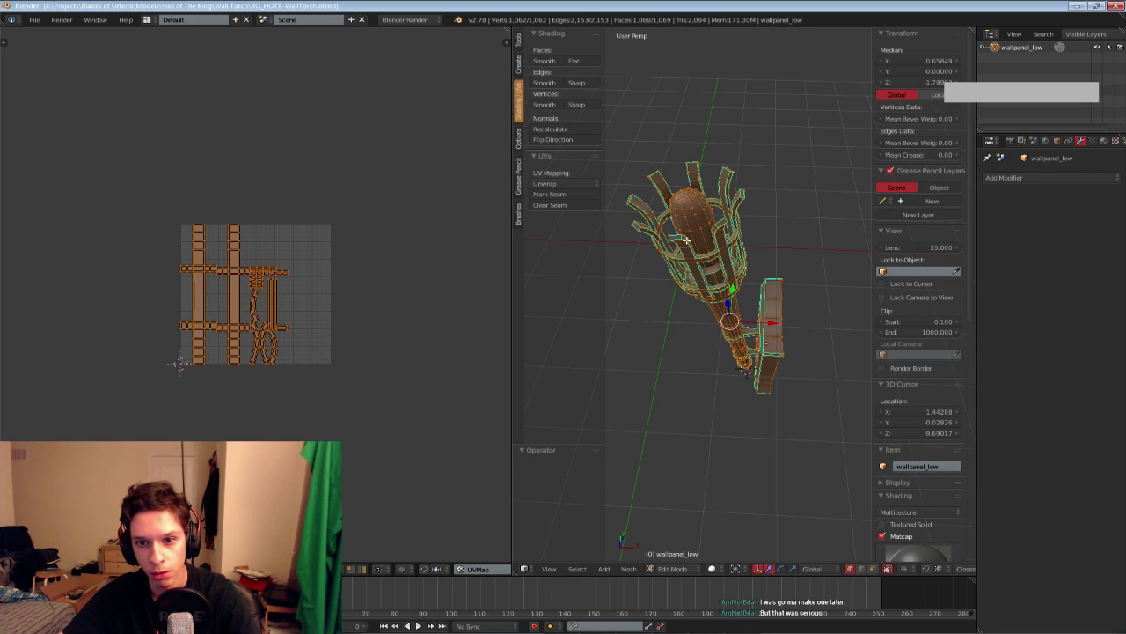
key(shift+l)
middle_drag(691, 280, 704, 245)
key(u)
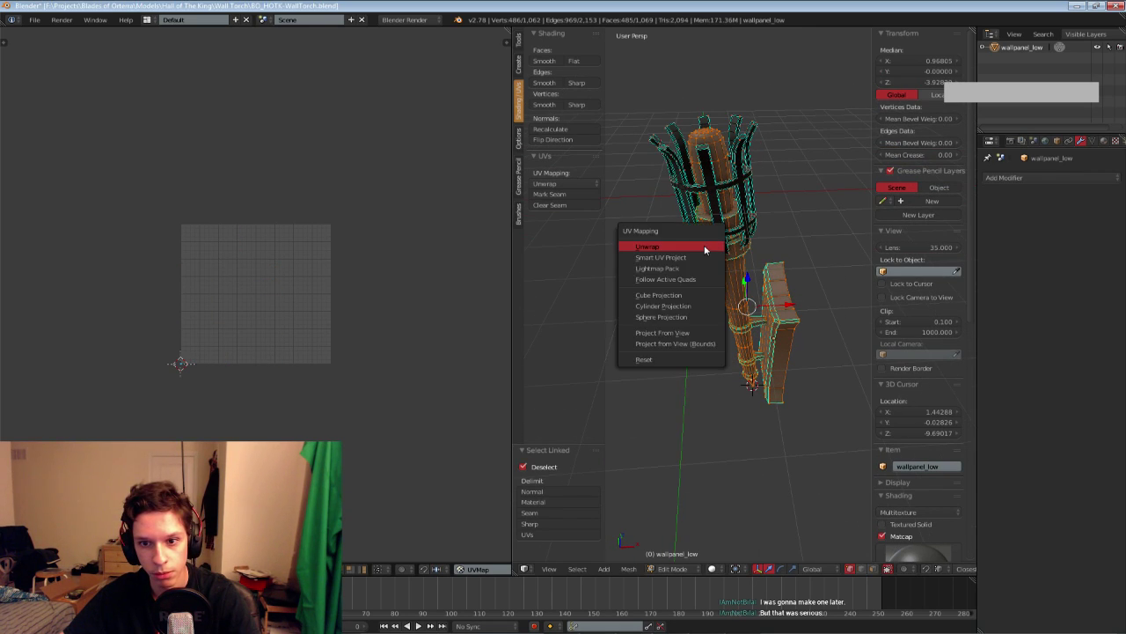
click(703, 245)
scroll(352, 322, up, 6)
scroll(348, 322, down, 1)
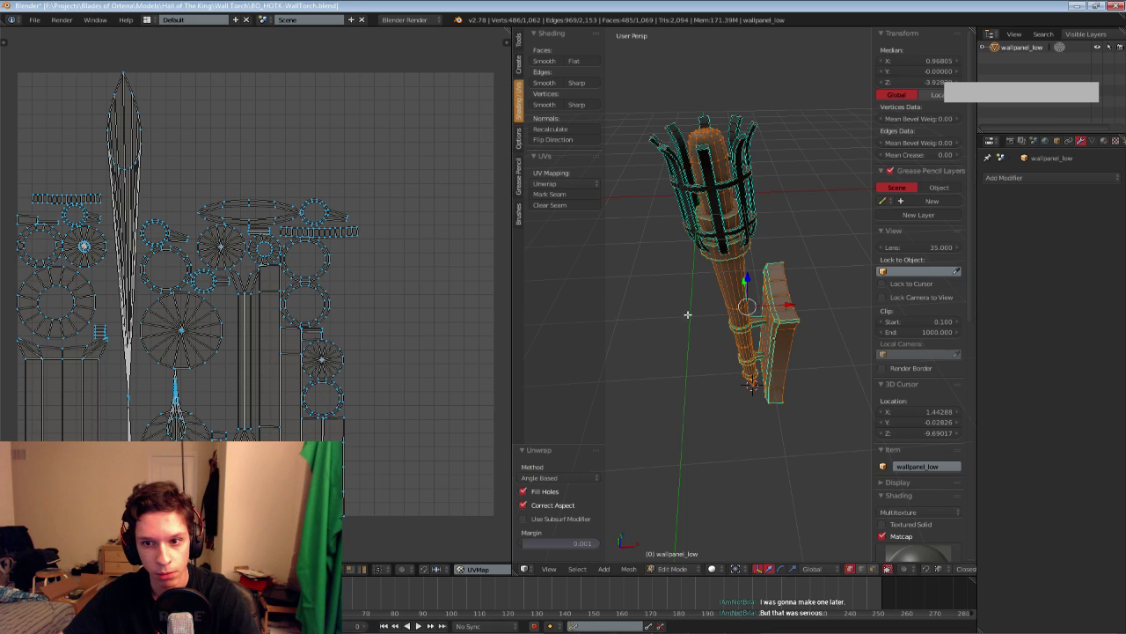
shift+middle_drag(689, 314, 692, 372)
scroll(692, 372, up, 3)
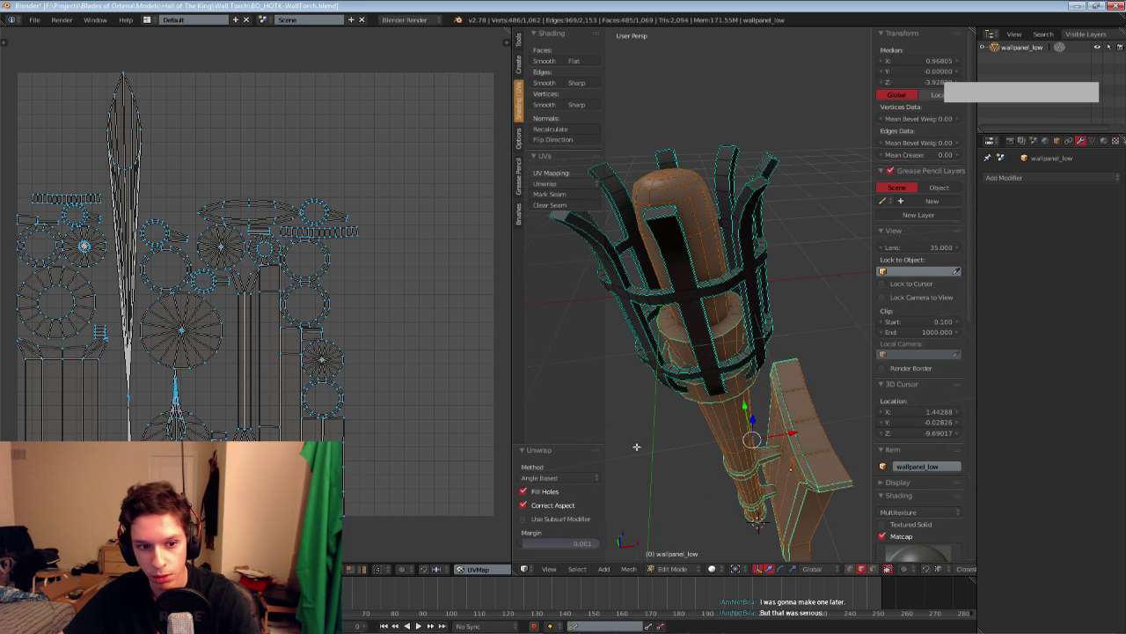
Mark a lengthwise seam along the edges of the stick's shaft on the side facing the wall panel
middle_drag(636, 447, 766, 350)
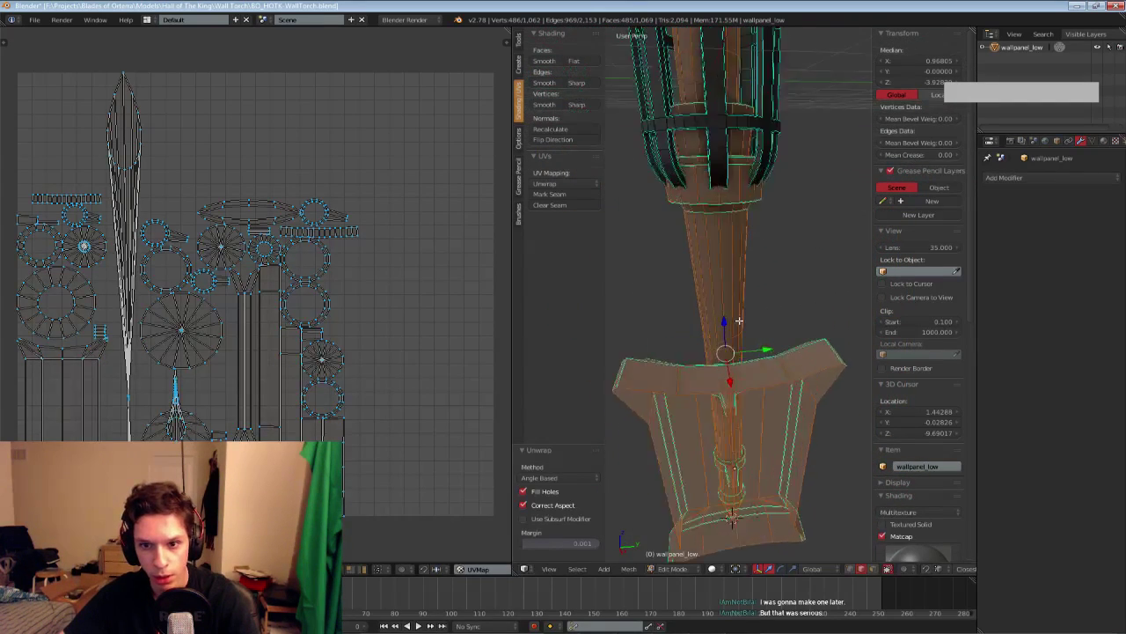
scroll(740, 299, up, 1)
key(a)
right_click(708, 211)
middle_drag(709, 195, 713, 123)
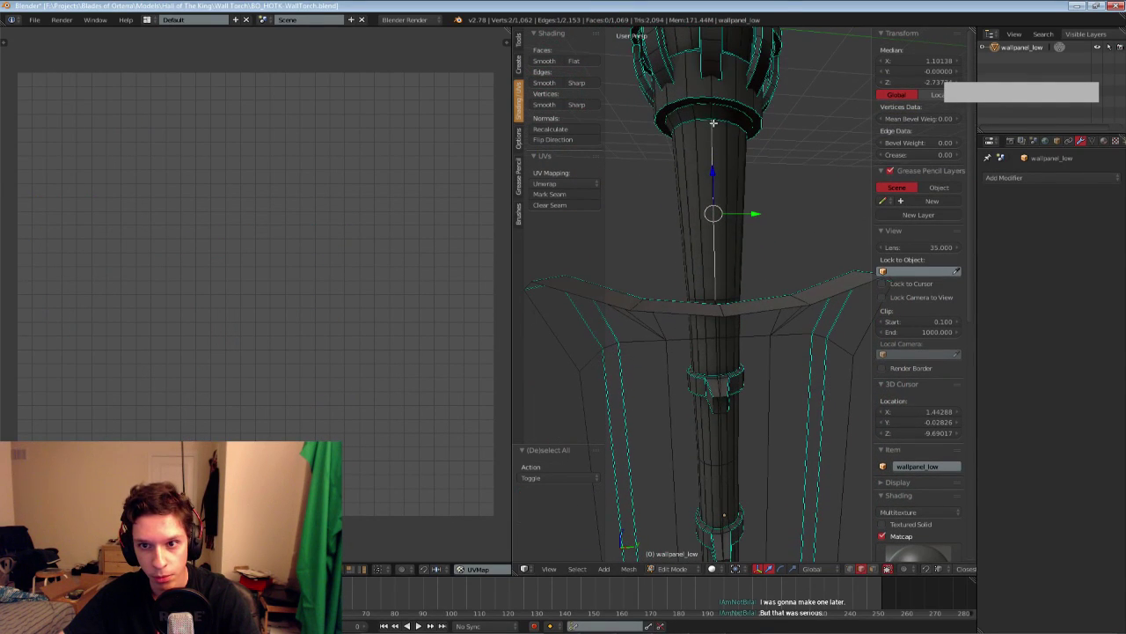
middle_drag(737, 206, 727, 163)
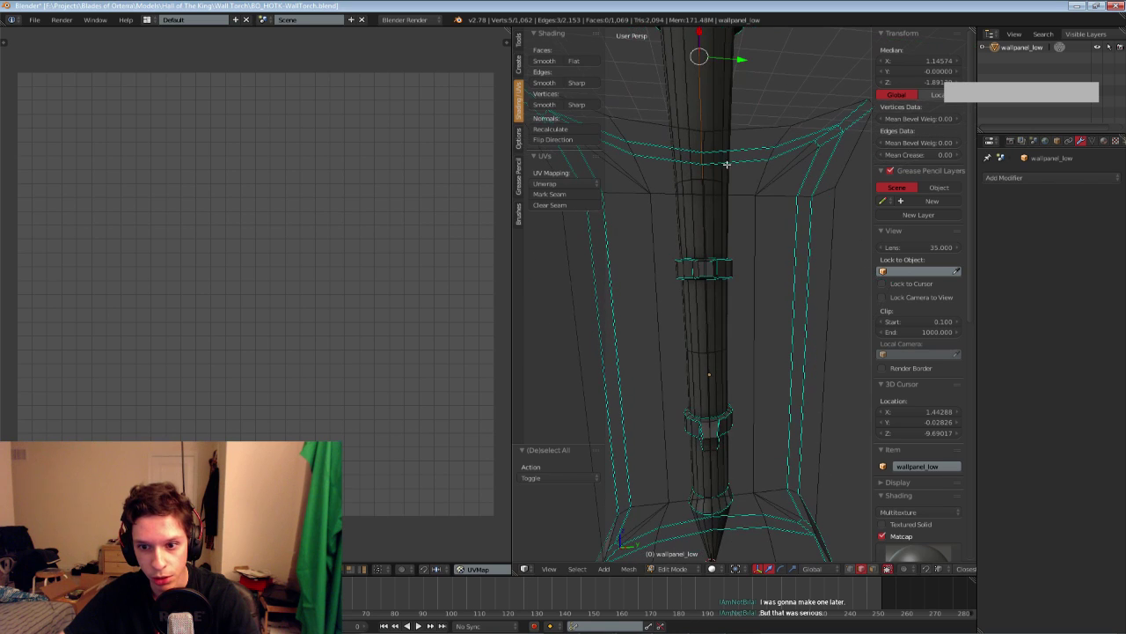
middle_drag(714, 211, 737, 305)
scroll(716, 249, up, 4)
shift+right_click(825, 269)
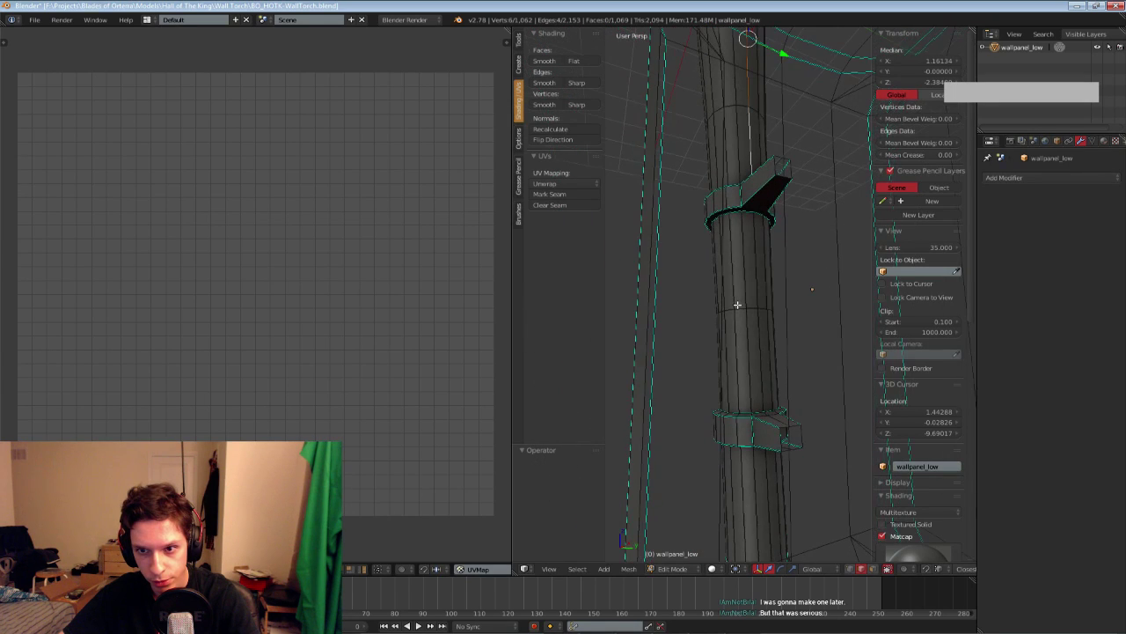
middle_drag(790, 376, 723, 236)
key(z)
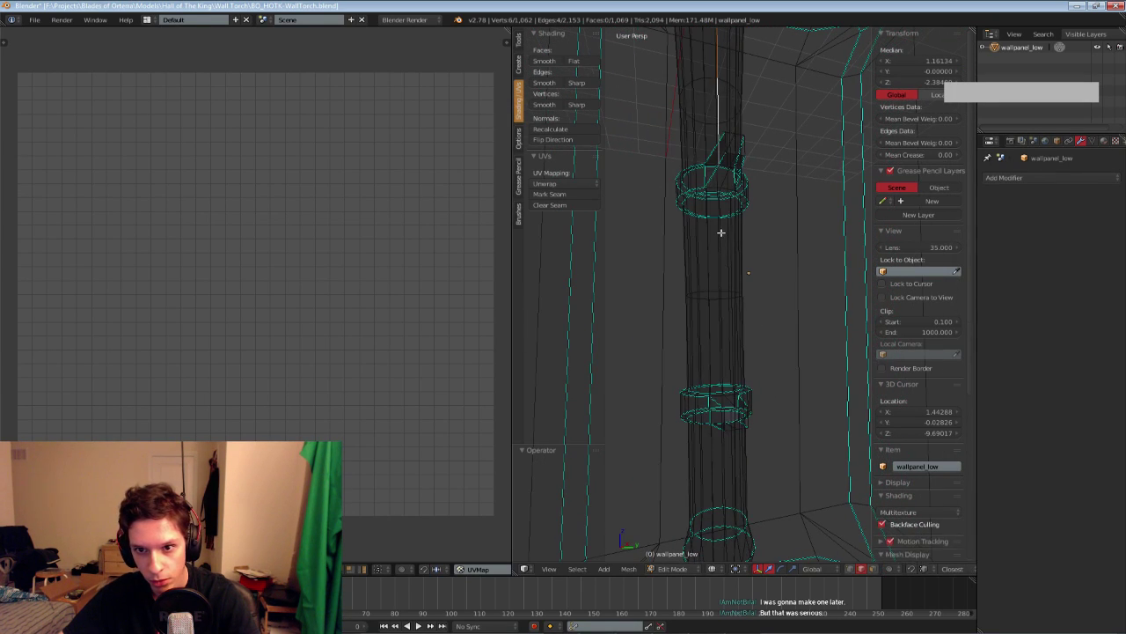
mouse_move(721, 320)
middle_down()
mouse_move(704, 327)
mouse_move(748, 244)
mouse_move(765, 244)
mouse_move(817, 302)
mouse_move(714, 327)
mouse_move(716, 302)
mouse_move(698, 270)
mouse_move(731, 297)
mouse_move(704, 331)
mouse_move(709, 269)
mouse_move(687, 344)
mouse_move(723, 339)
mouse_move(714, 238)
middle_up()
shift+right_click(765, 244)
shift+right_click(714, 327)
scroll(717, 300, up, 2)
key(z)
click(569, 201)
scroll(730, 297, down, 3)
key(a)
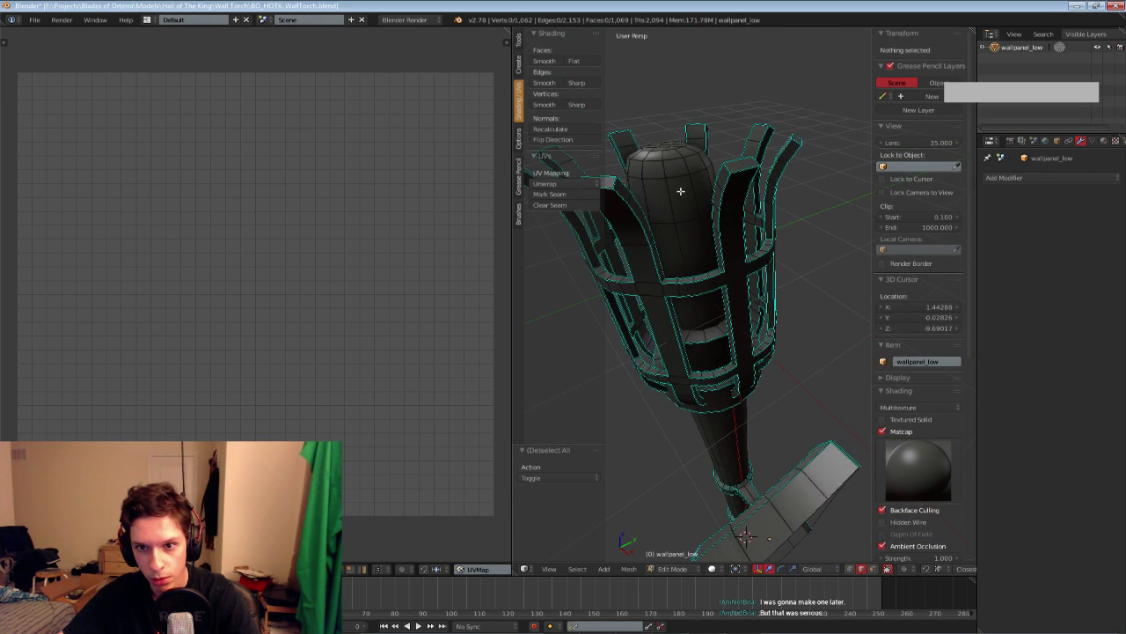
Mark a seam around the rounded top of the wood piece and down one of its sides
middle_drag(681, 191, 701, 251)
alt+right_click(707, 266)
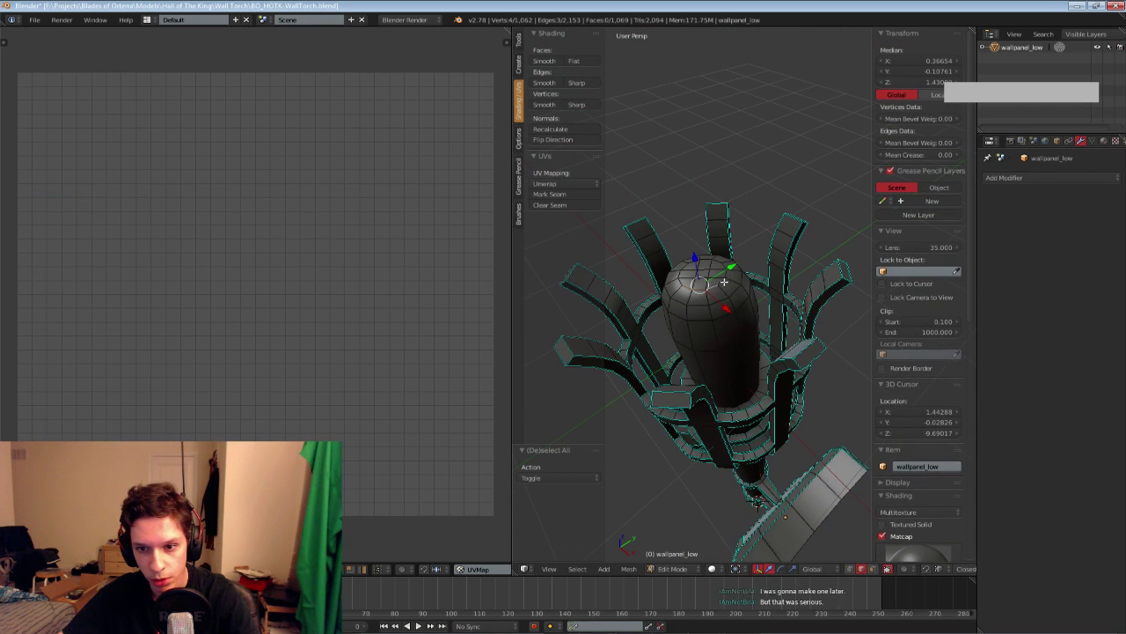
alt+shift+right_click(724, 276)
alt+shift+right_click(712, 262)
alt+shift+right_click(690, 268)
middle_drag(709, 305, 722, 233)
alt+shift+right_click(665, 227)
shift+right_click(722, 231)
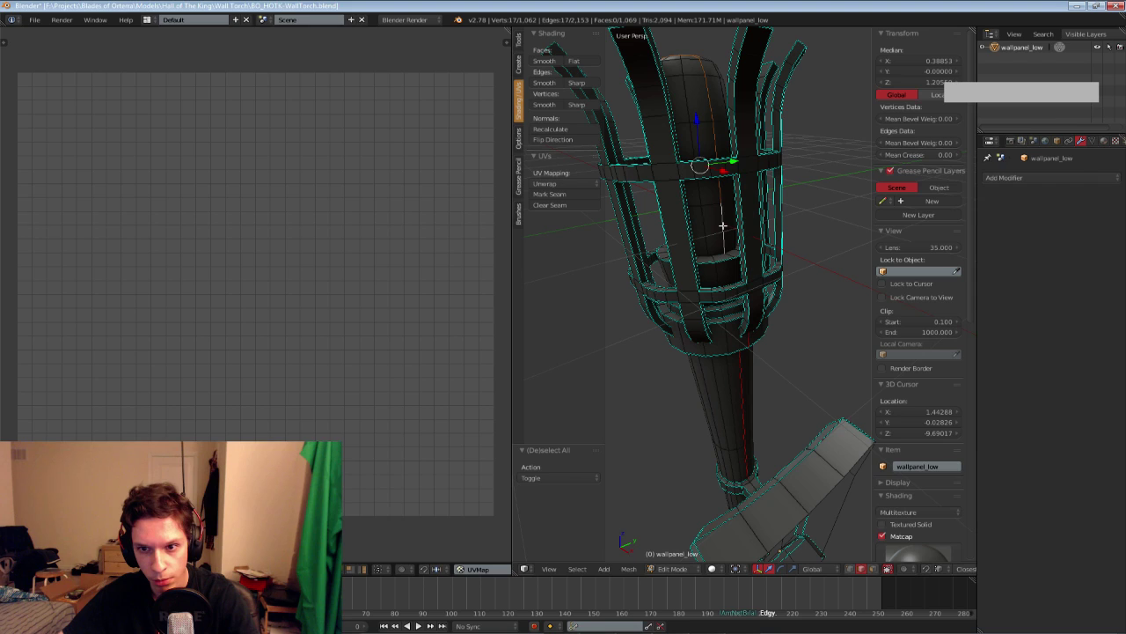
click(583, 196)
Mark seams on one vertical edge of the stick's upper section inside the basket and one edge of the collar below it
key(a)
right_click(731, 269)
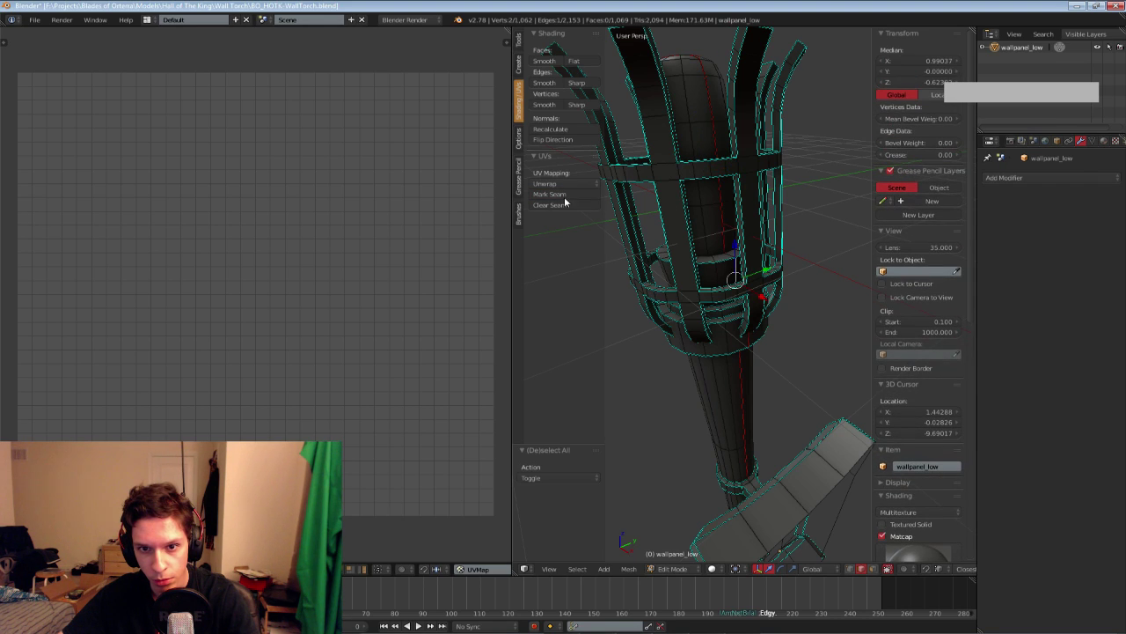
click(564, 196)
key(a)
middle_drag(704, 264, 679, 267)
scroll(678, 267, up, 3)
shift+middle_drag(678, 361, 704, 251)
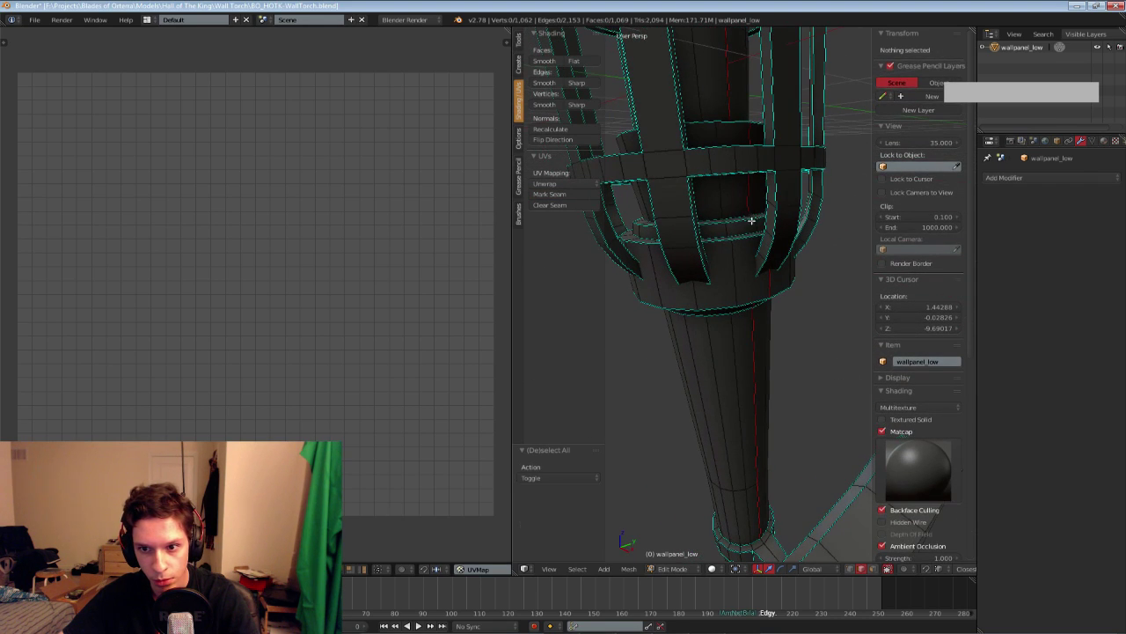
right_click(753, 221)
click(576, 194)
scroll(720, 257, down, 2)
key(a)
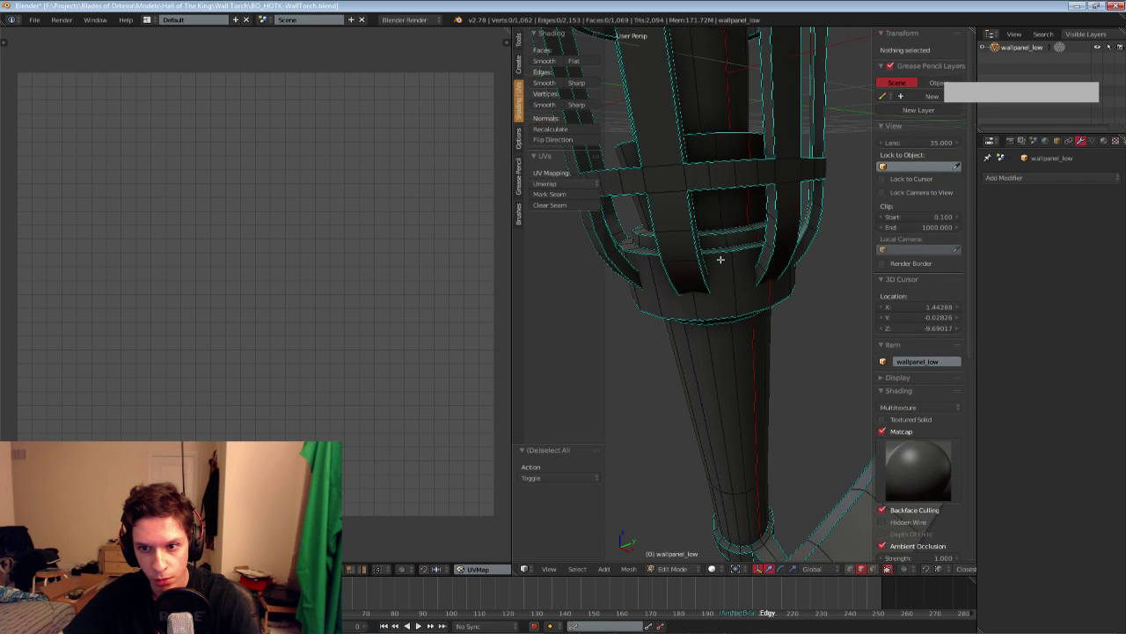
Save over the existing file
scroll(720, 259, down, 3)
key(ctrl+s)
click(720, 258)
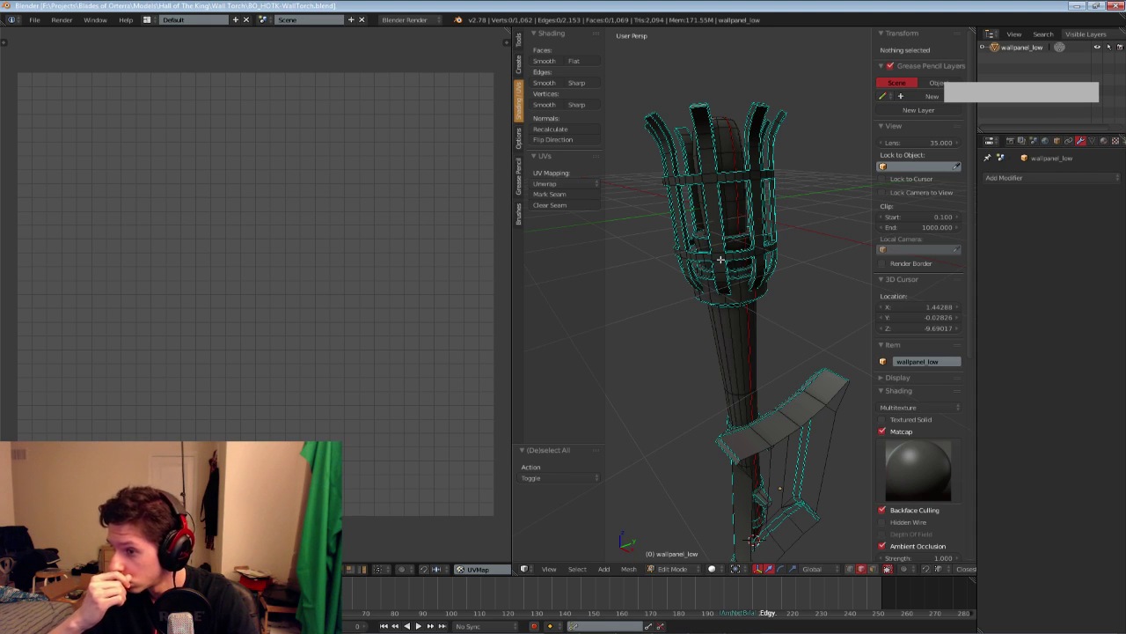
Select the whole torch mesh except the basket and unwrap it along the marked seams
key(a)
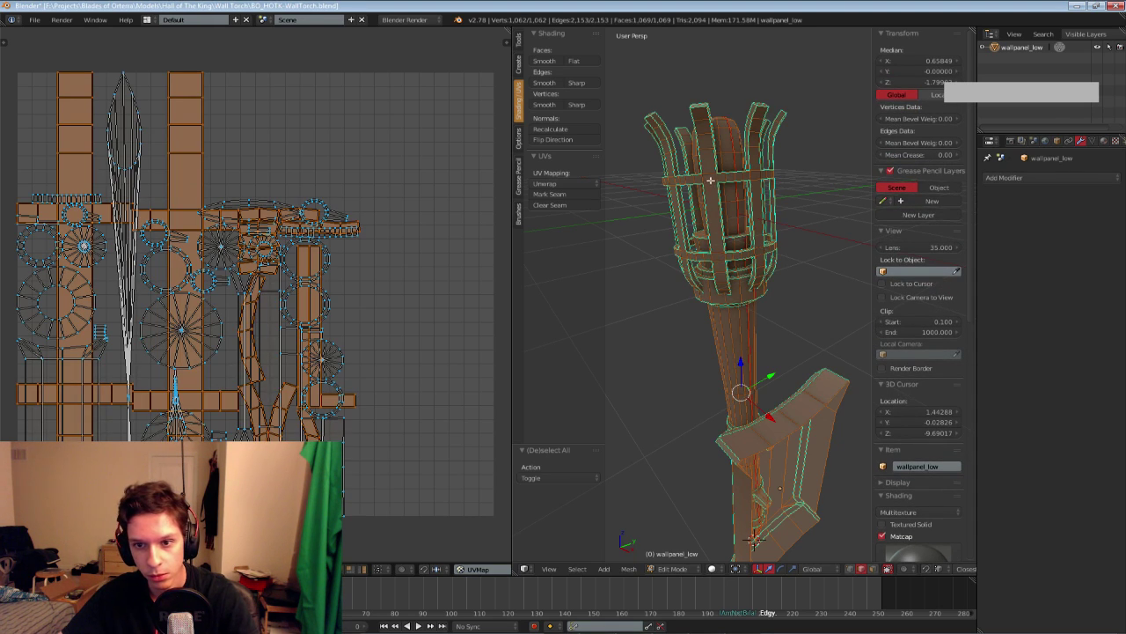
key(shift+l)
key(u)
click(713, 202)
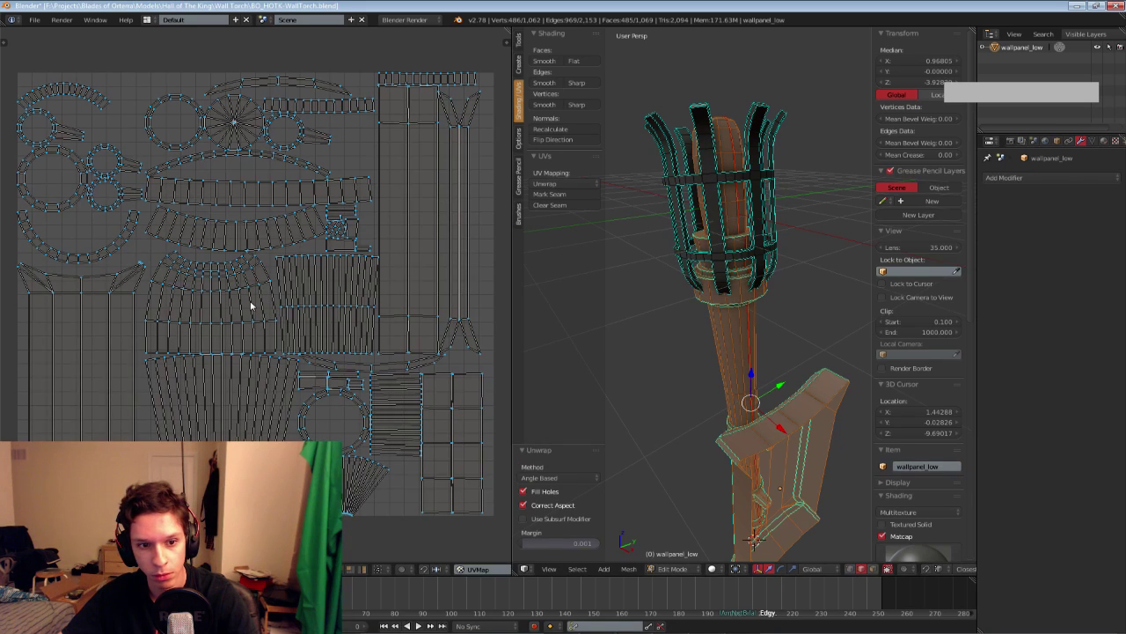
scroll(260, 307, up, 2)
scroll(281, 259, down, 2)
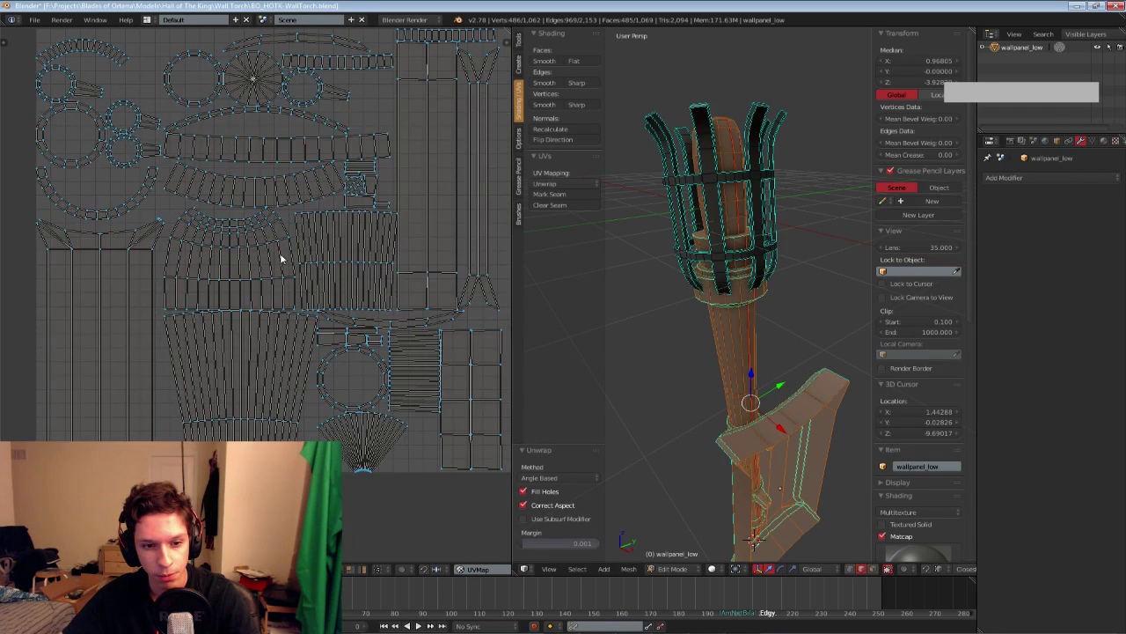
middle_drag(282, 258, 247, 302)
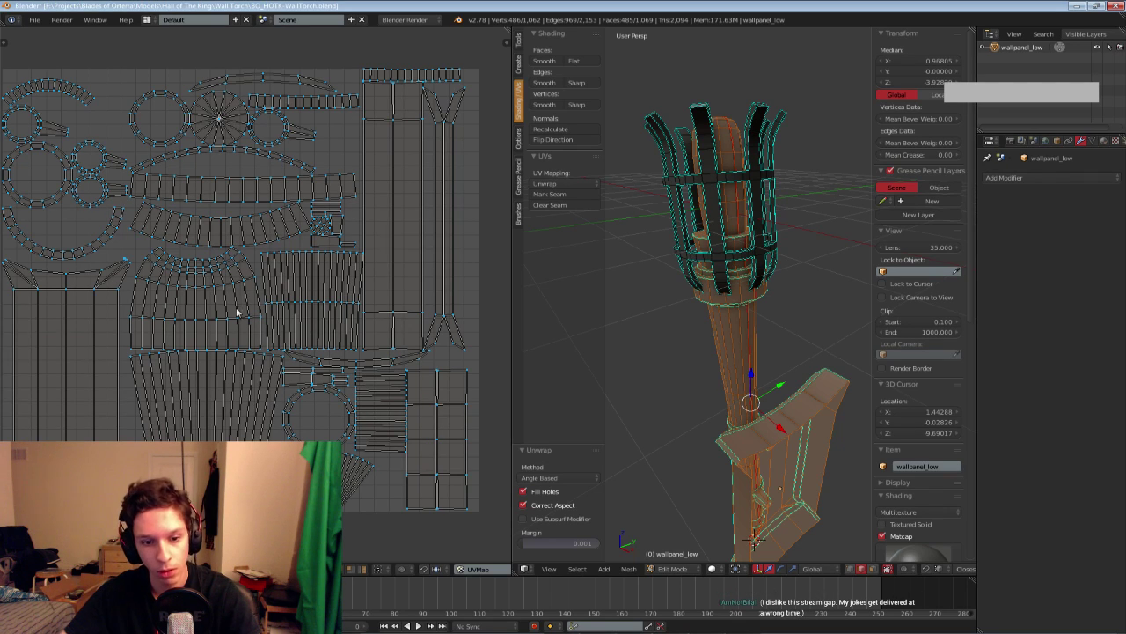
middle_drag(269, 399, 344, 382)
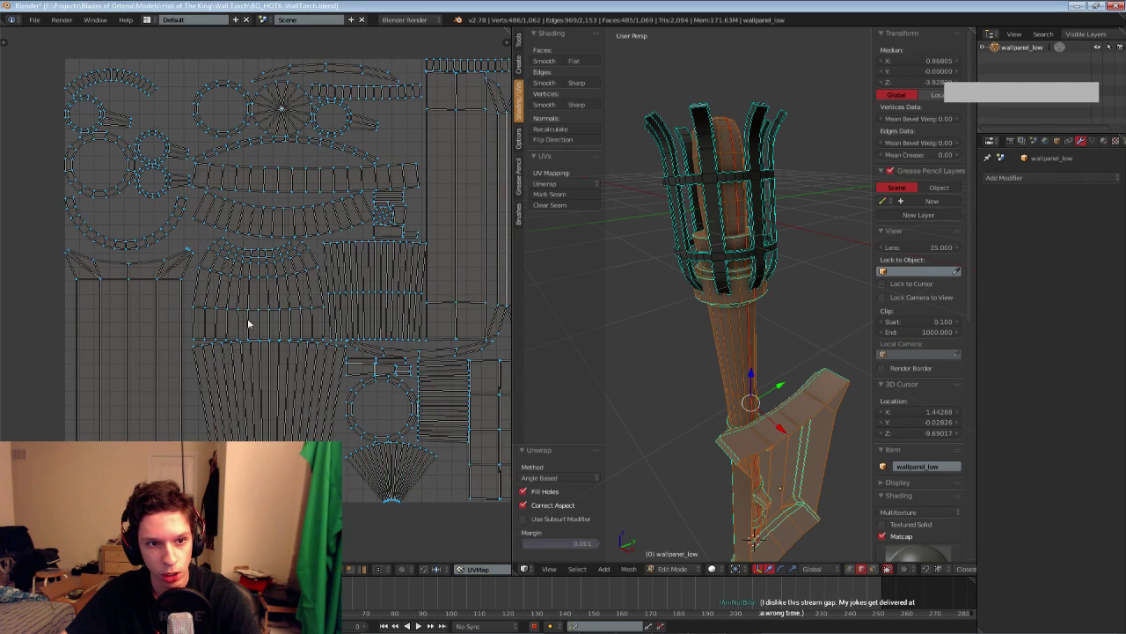
middle_drag(229, 311, 177, 358)
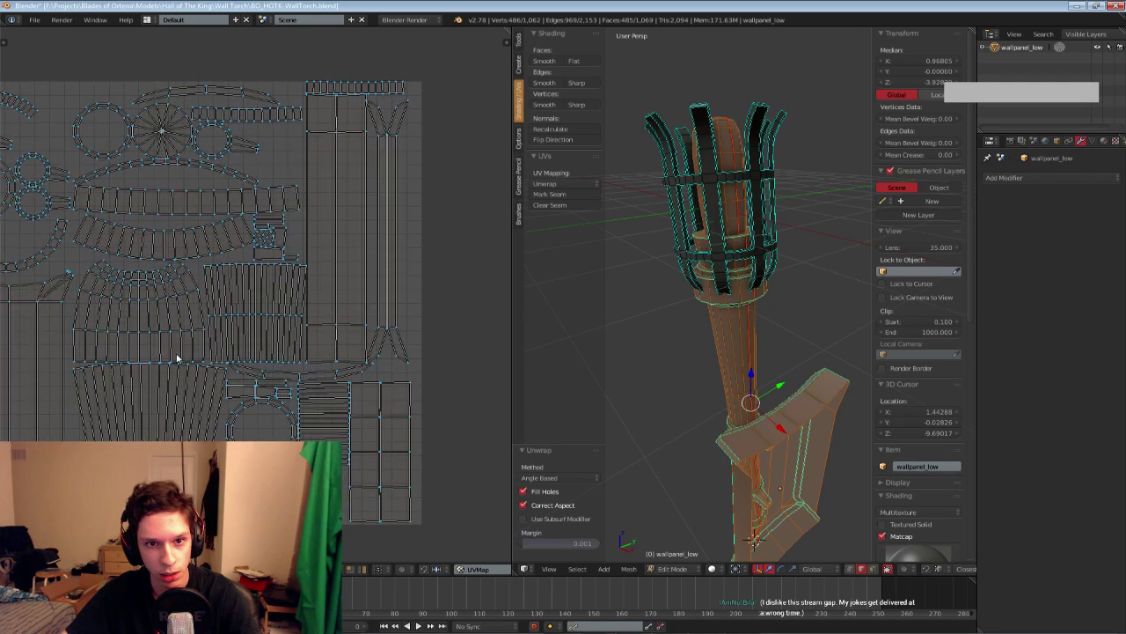
Select the whole torch mesh including the cage, and select all of its UV islands
scroll(177, 359, down, 4)
key(a)
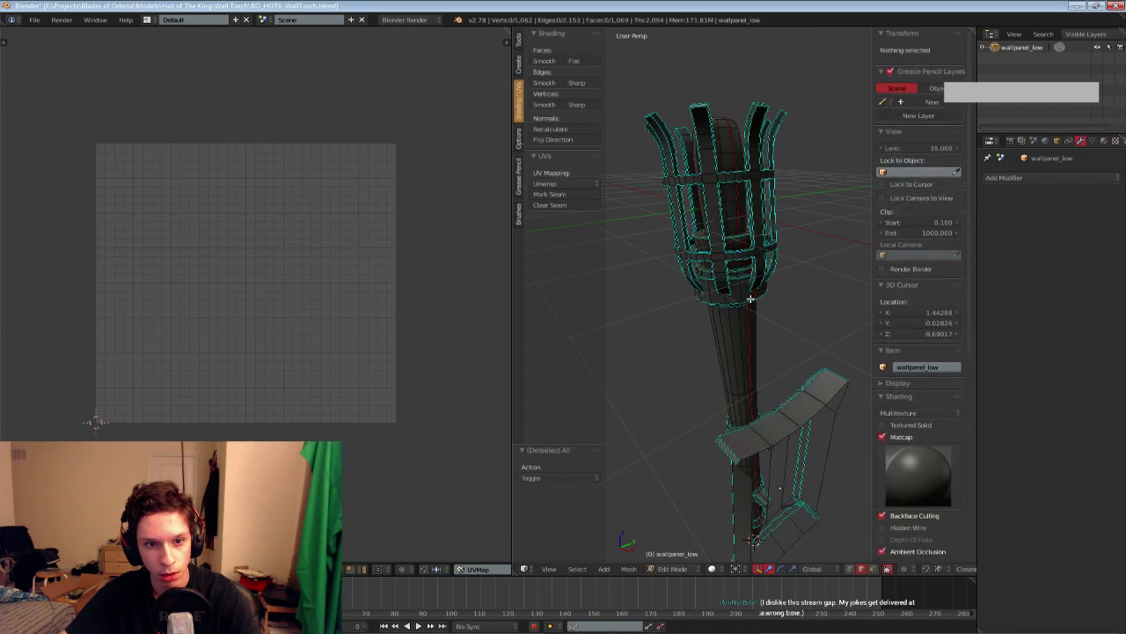
key(a)
scroll(321, 322, down, 1)
key(a)
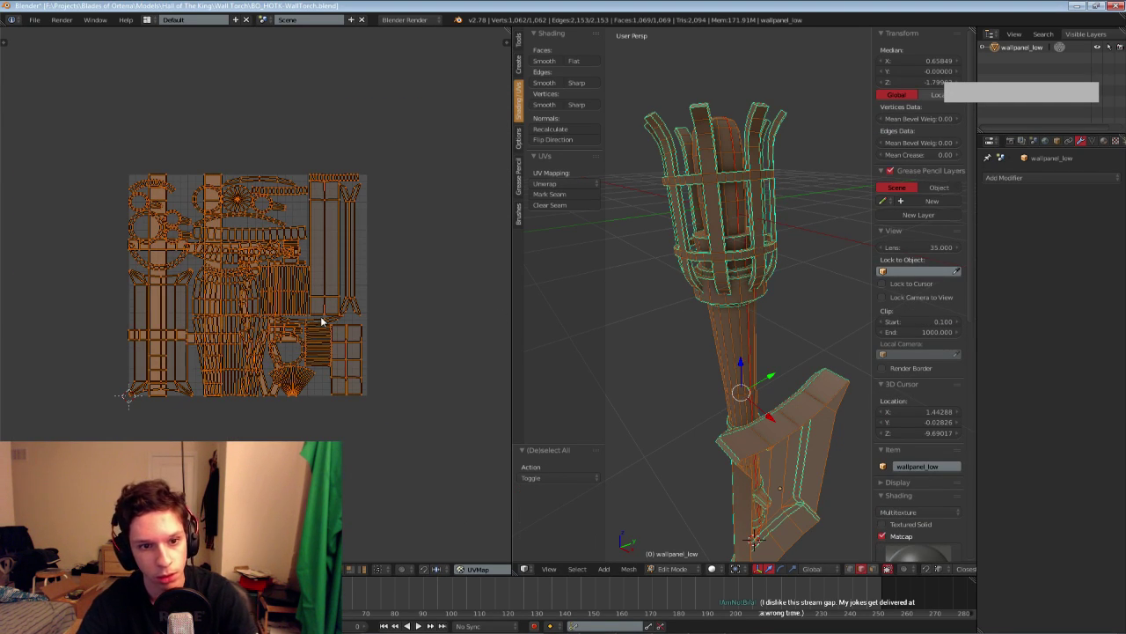
Average the scale of all UV islands and pack them into the UV grid
click(126, 569)
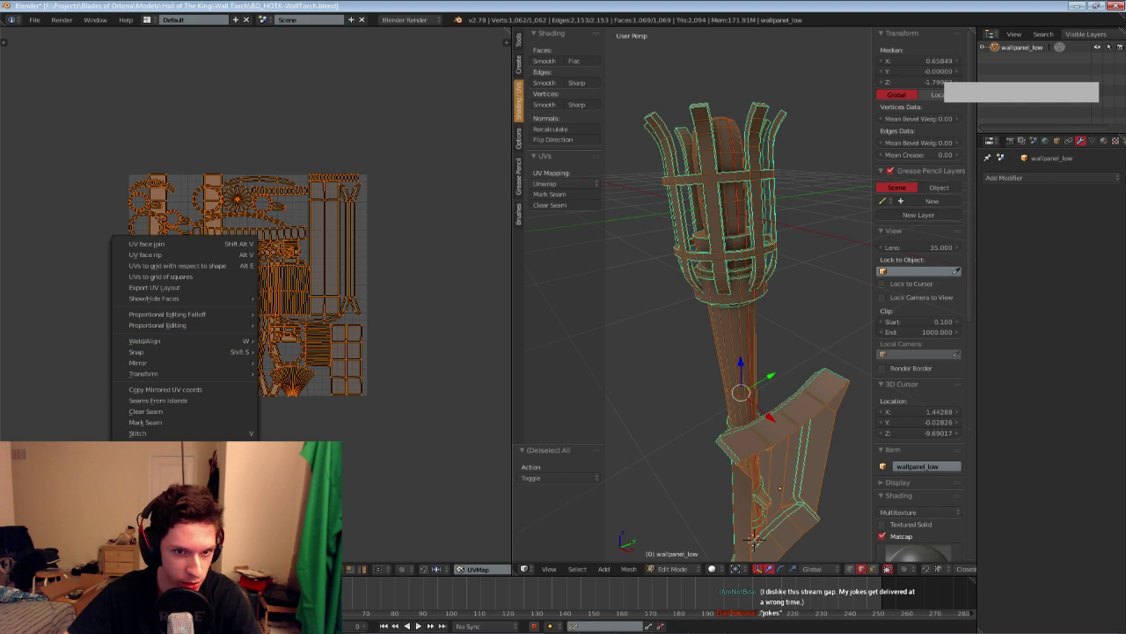
click(155, 455)
key(ctrl+p)
scroll(163, 389, up, 3)
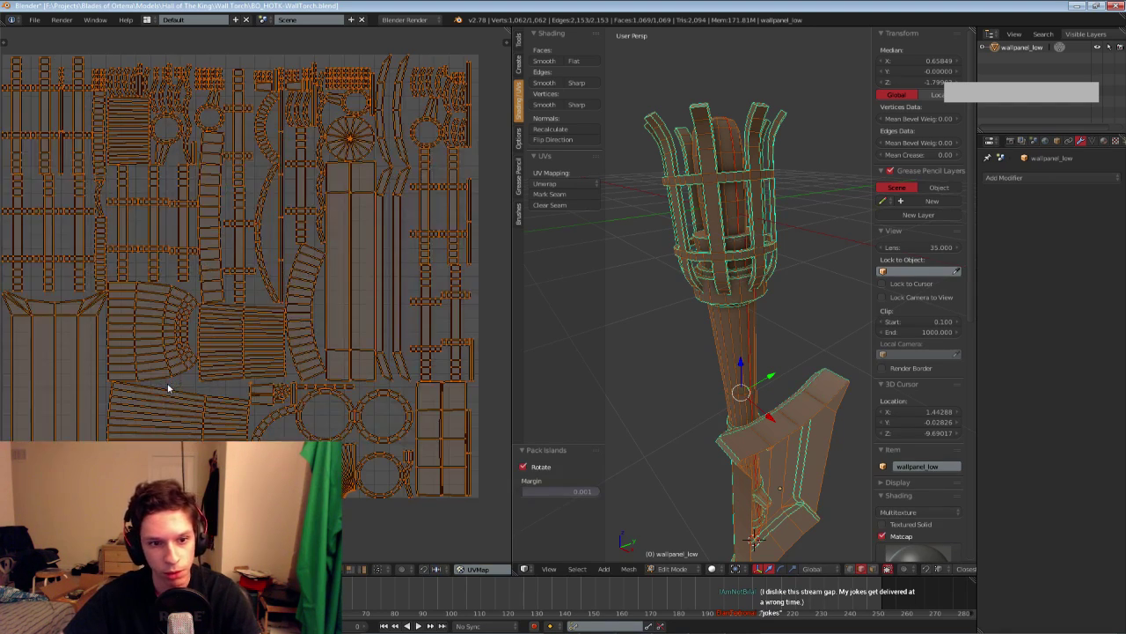
Set the island packing margin to 0.004 with rotation enabled
click(574, 491)
text(0.004)
key(Return)
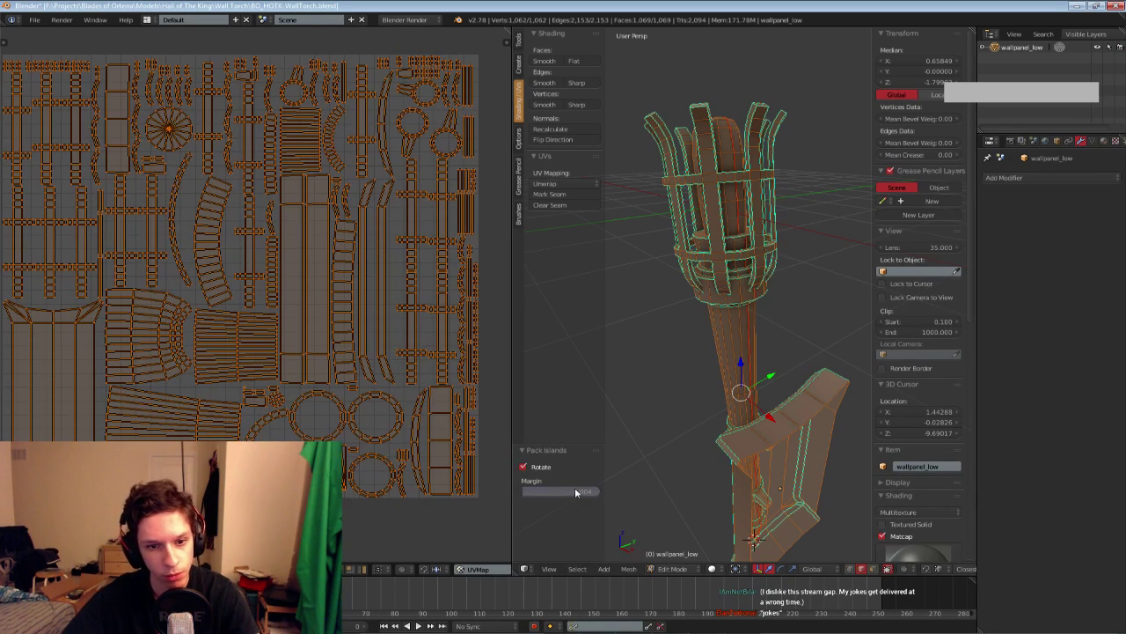
drag(576, 492, 576, 493)
scroll(449, 385, up, 1)
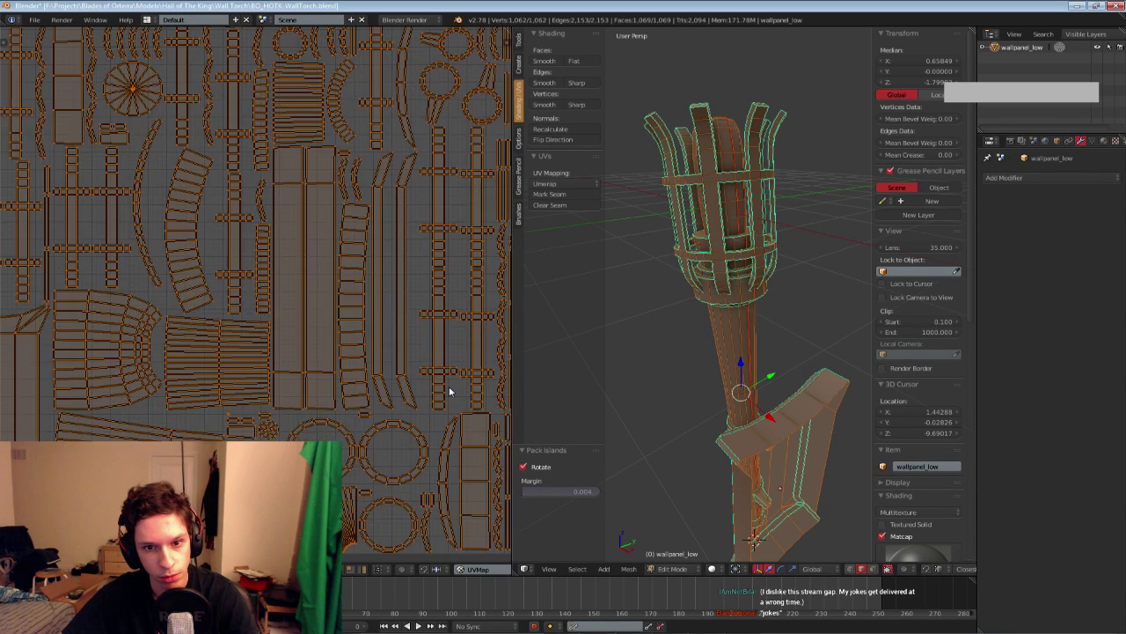
scroll(432, 395, up, 2)
scroll(444, 419, down, 2)
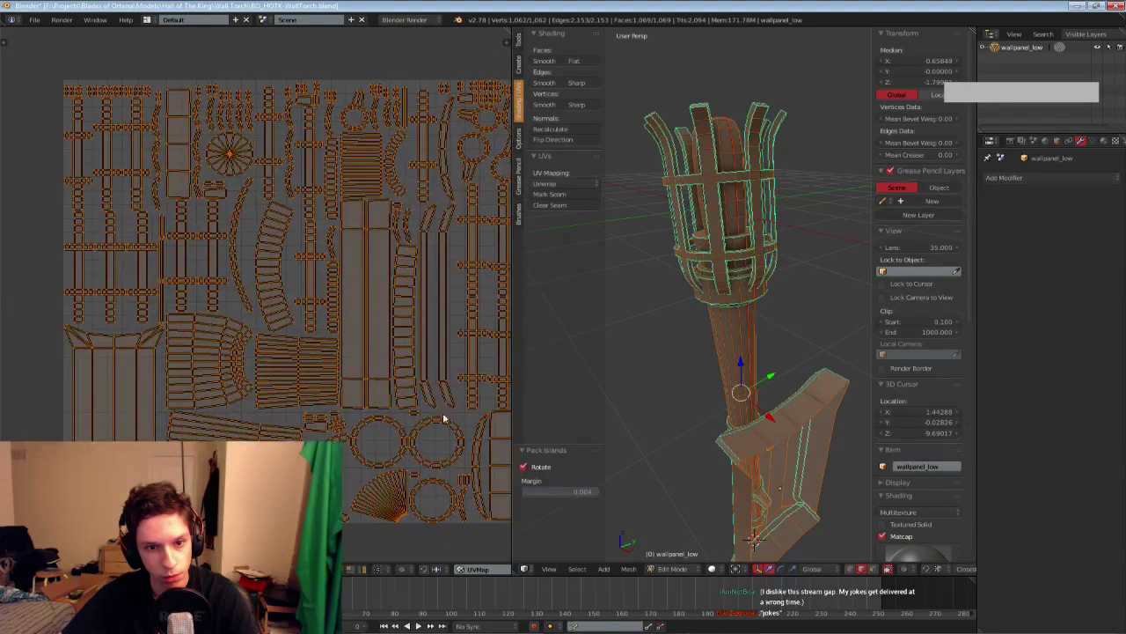
Undo the island packing and the averaging of the island scale
middle_drag(359, 392, 310, 390)
scroll(310, 390, down, 1)
key(ctrl+z)
key(ctrl+z)
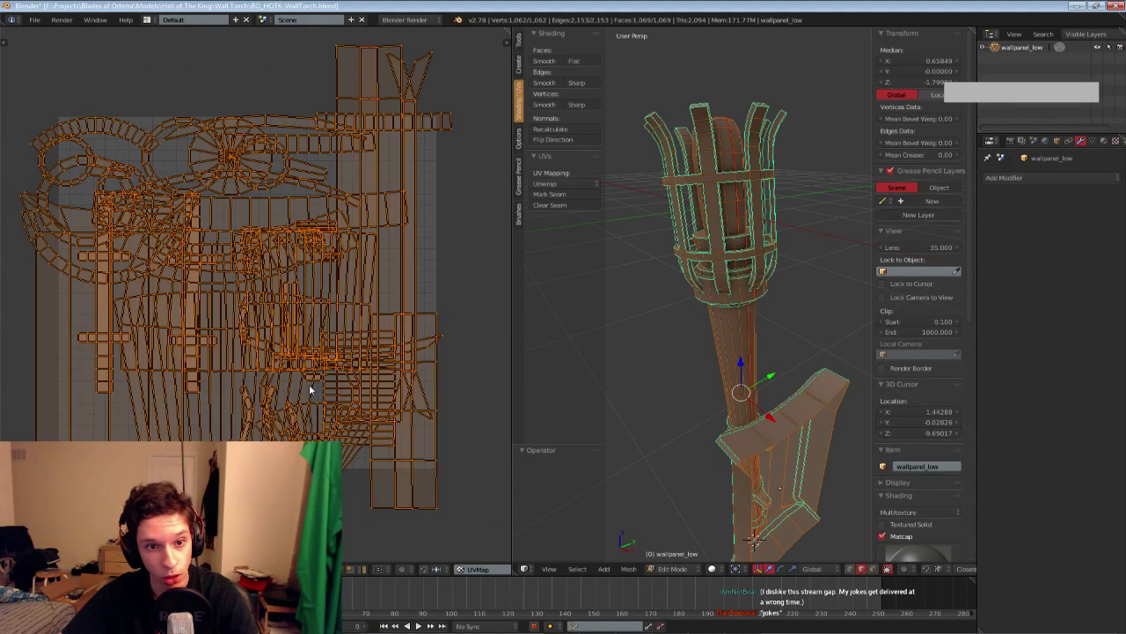
Exclude the cage from the mesh selection and move all other UV islands just beyond the right edge of the UV grid
scroll(310, 390, down, 1)
key(a)
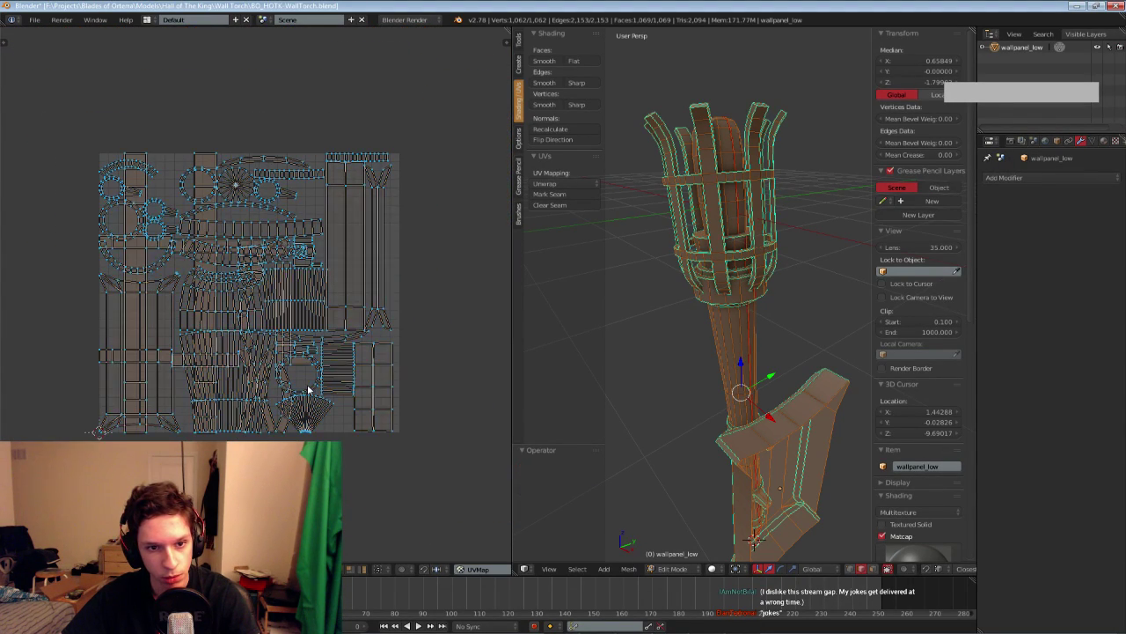
key(a)
key(a)
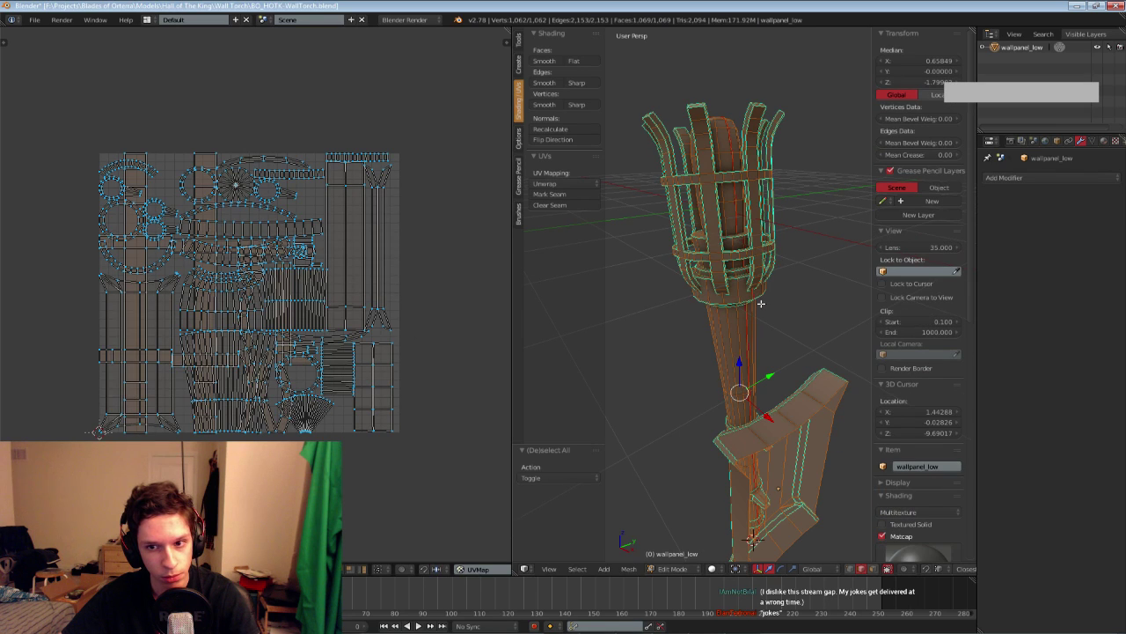
key(shift+l)
key(a)
scroll(151, 355, down, 2)
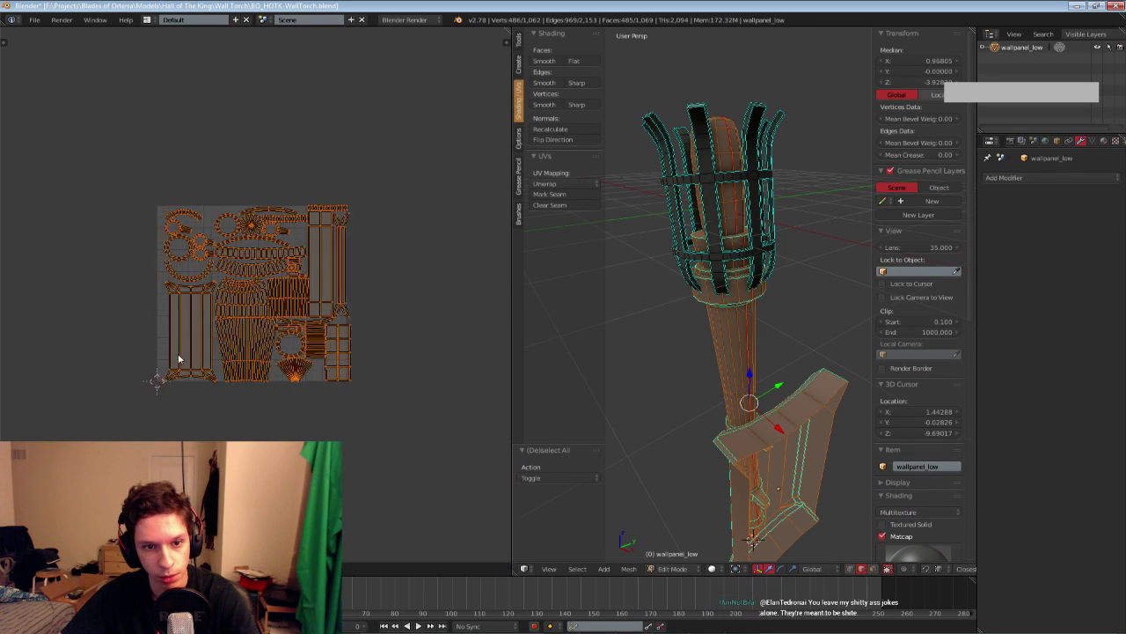
key(g)
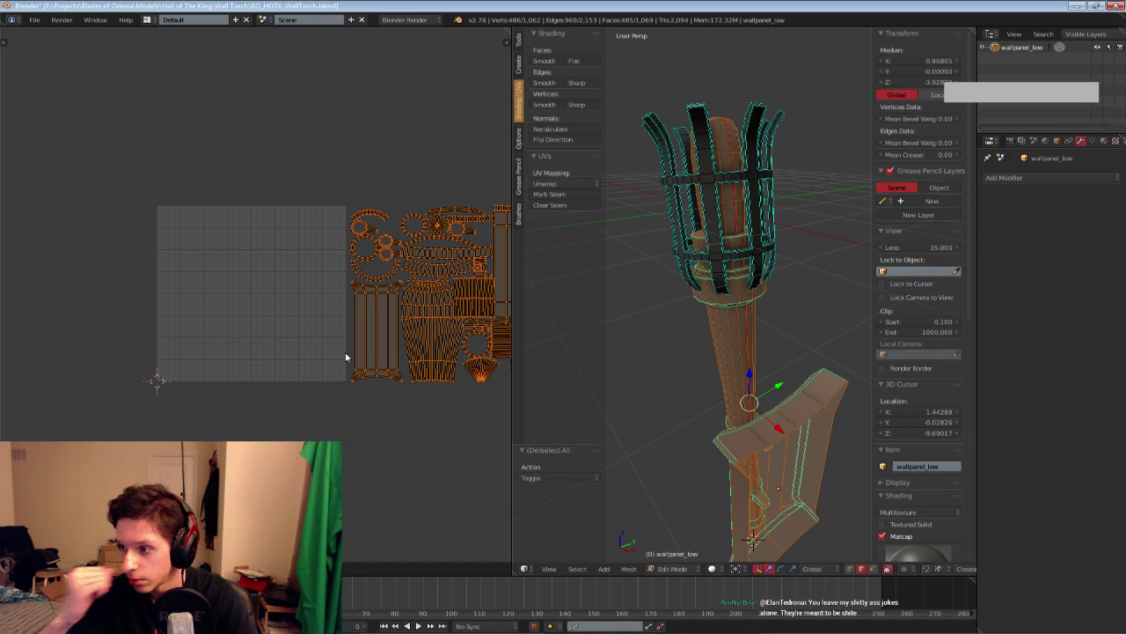
Select the entire mesh again so the cage islands are included, and deselect all UV islands
key(a)
key(a)
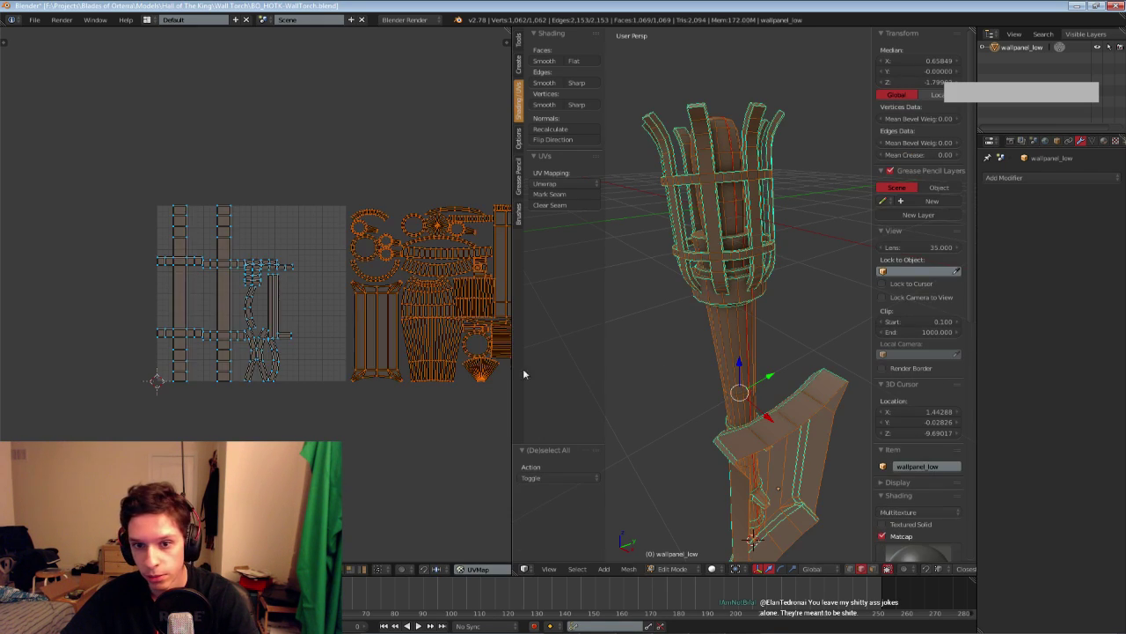
scroll(415, 362, up, 2)
middle_drag(415, 362, 345, 372)
scroll(197, 381, up, 1)
scroll(181, 379, down, 2)
key(a)
Box-select the cage islands inside the UV grid and move them along X past the grid's left edge
middle_drag(181, 380, 257, 393)
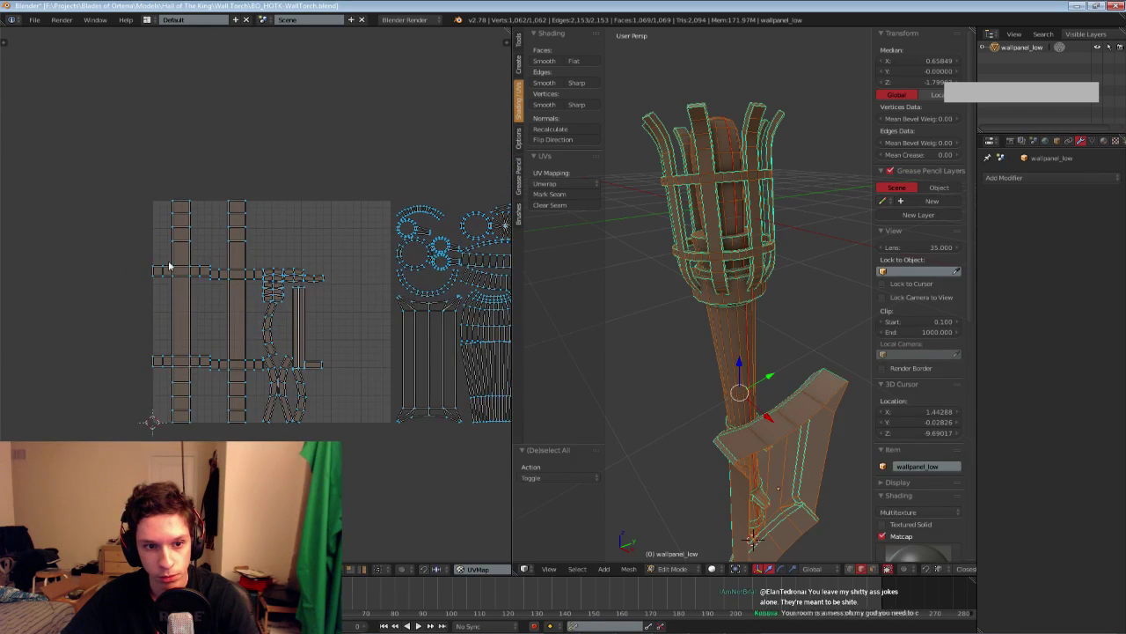
key(b)
drag(115, 177, 331, 431)
key(g)
key(x)
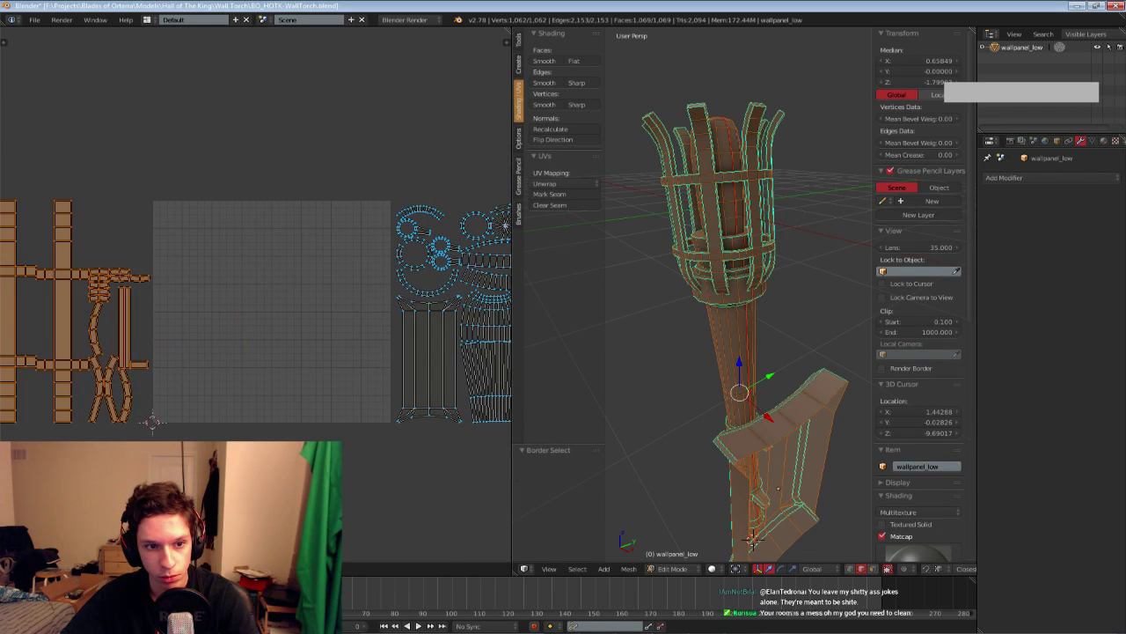
click(153, 423)
Average the scale of all UV islands, then clear the UV selection
scroll(153, 422, down, 2)
key(a)
key(a)
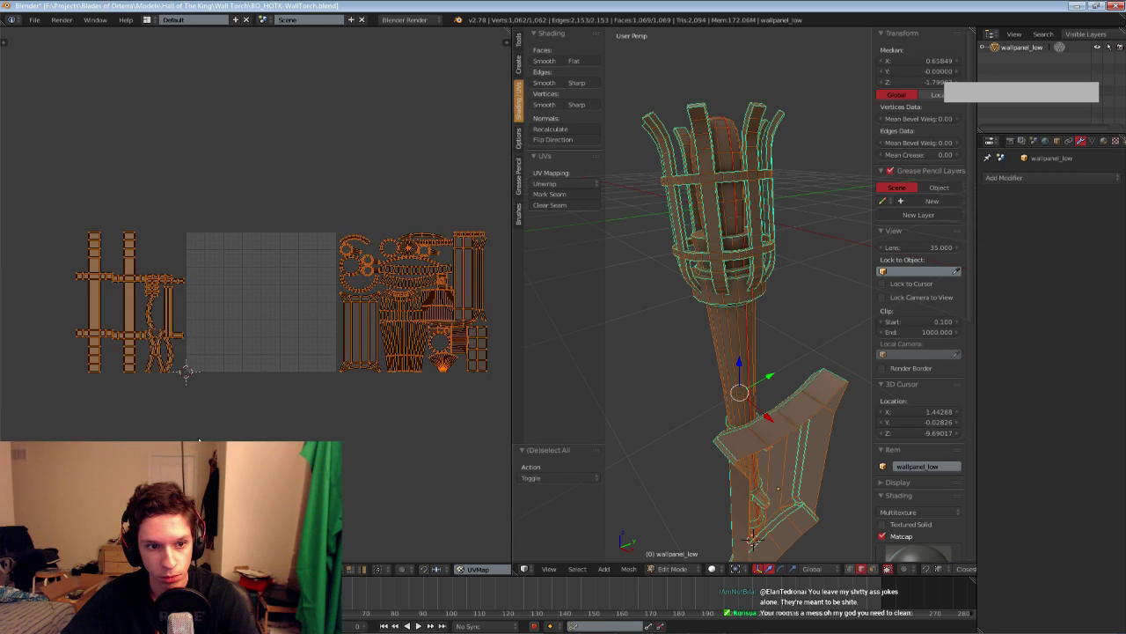
key(w)
click(165, 455)
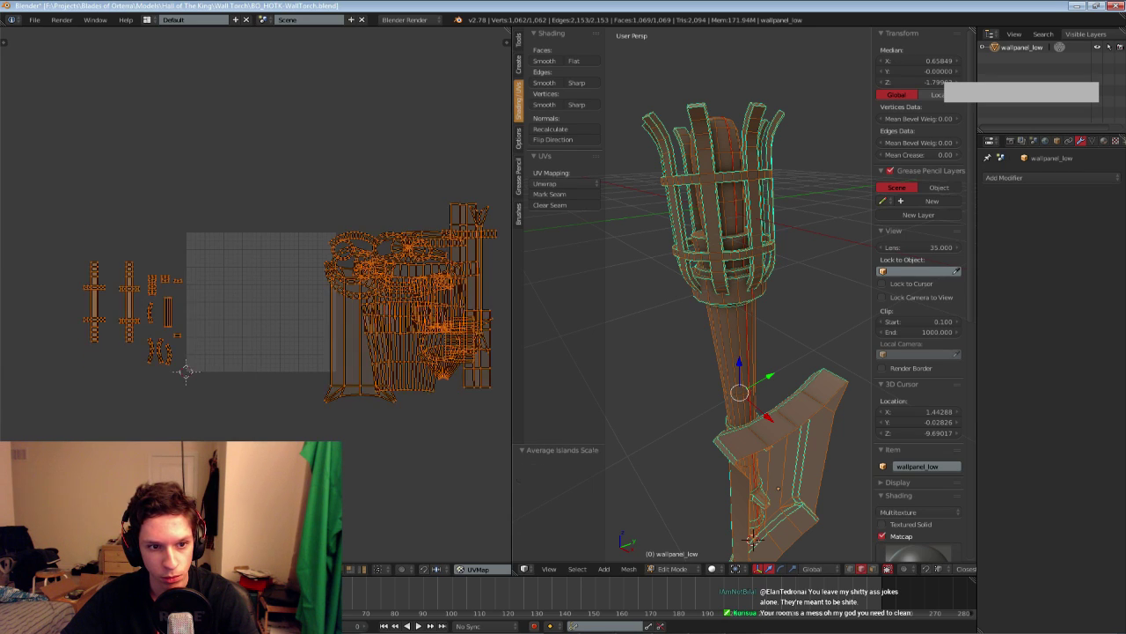
scroll(256, 294, up, 1)
middle_drag(85, 323, 228, 319)
scroll(228, 320, up, 3)
key(a)
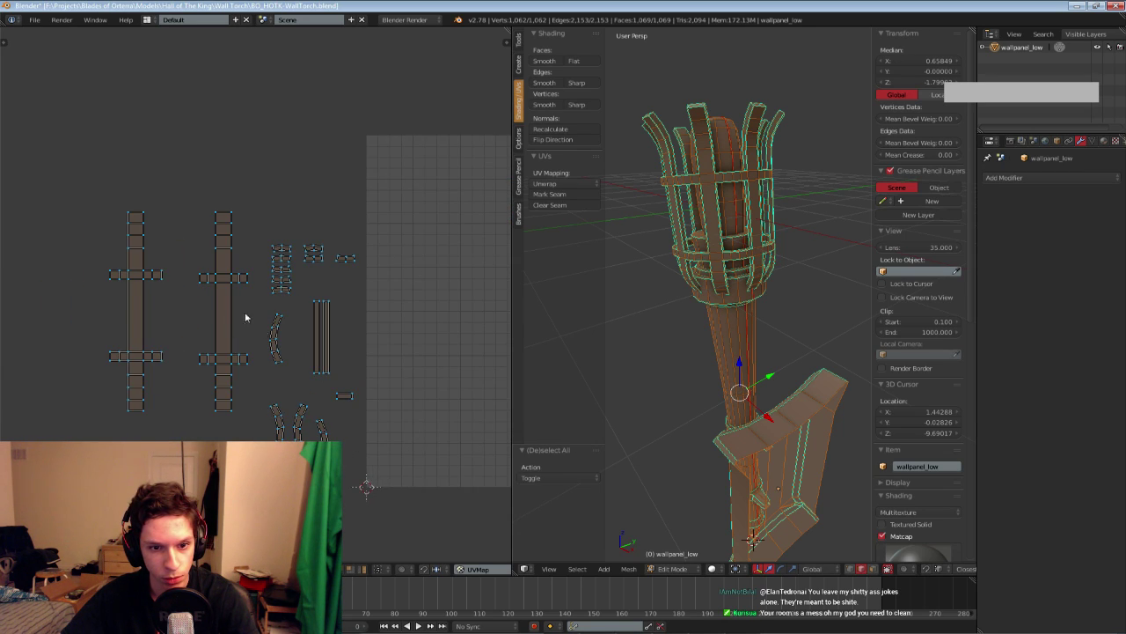
Box-select the overlapping non-cage islands beside the grid and pack them into the UV grid with a 0.004 margin
middle_drag(275, 434, 242, 352)
scroll(381, 369, down, 4)
middle_drag(422, 345, 226, 362)
scroll(226, 361, up, 1)
key(b)
drag(210, 136, 413, 370)
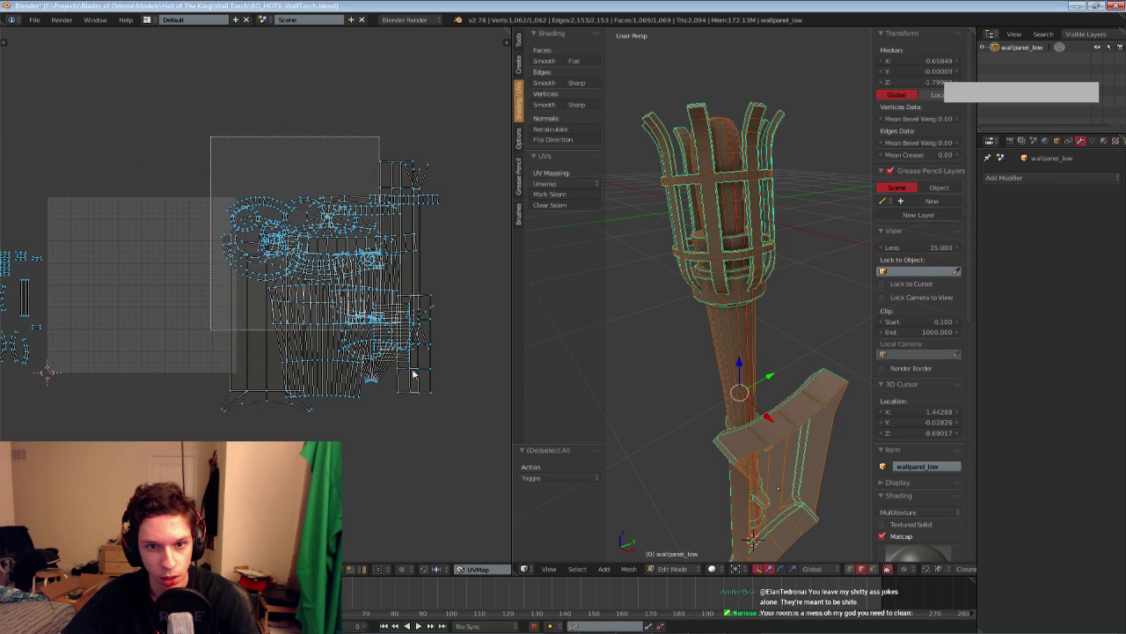
key(a)
key(ctrl+p)
scroll(402, 373, up, 2)
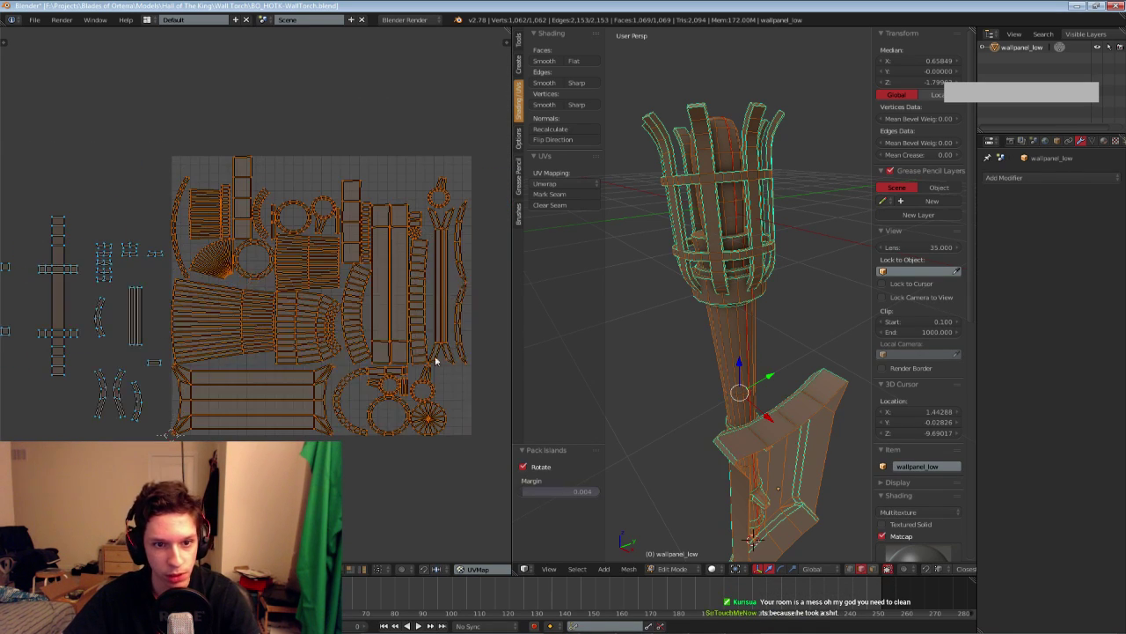
Save the torch scene, overwriting the existing file
key(ctrl+s)
click(376, 356)
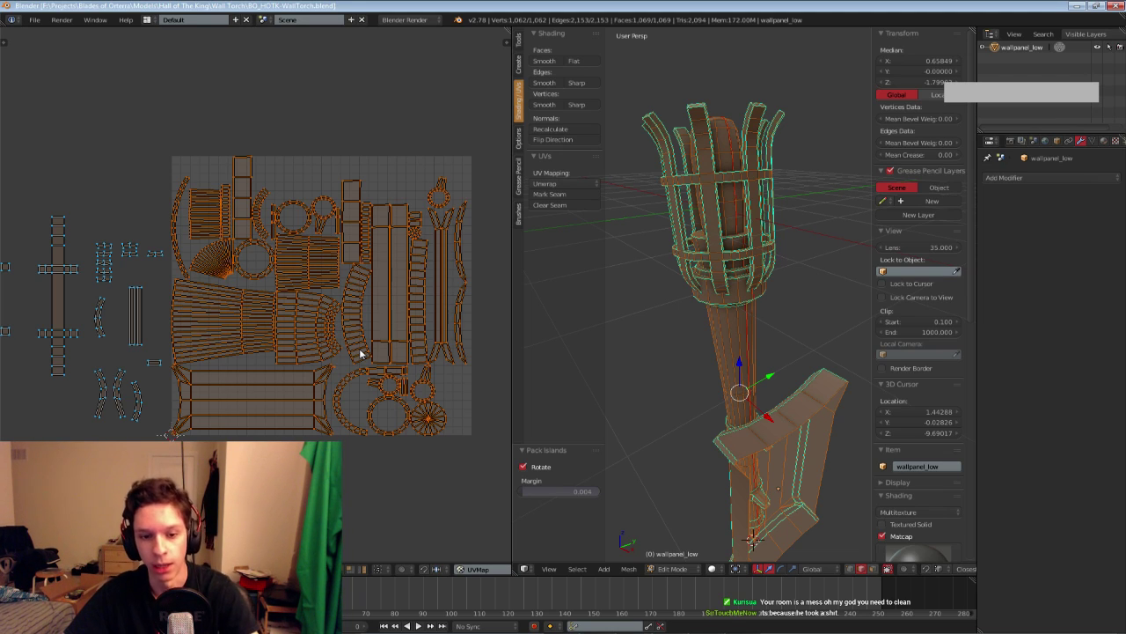
scroll(360, 353, up, 2)
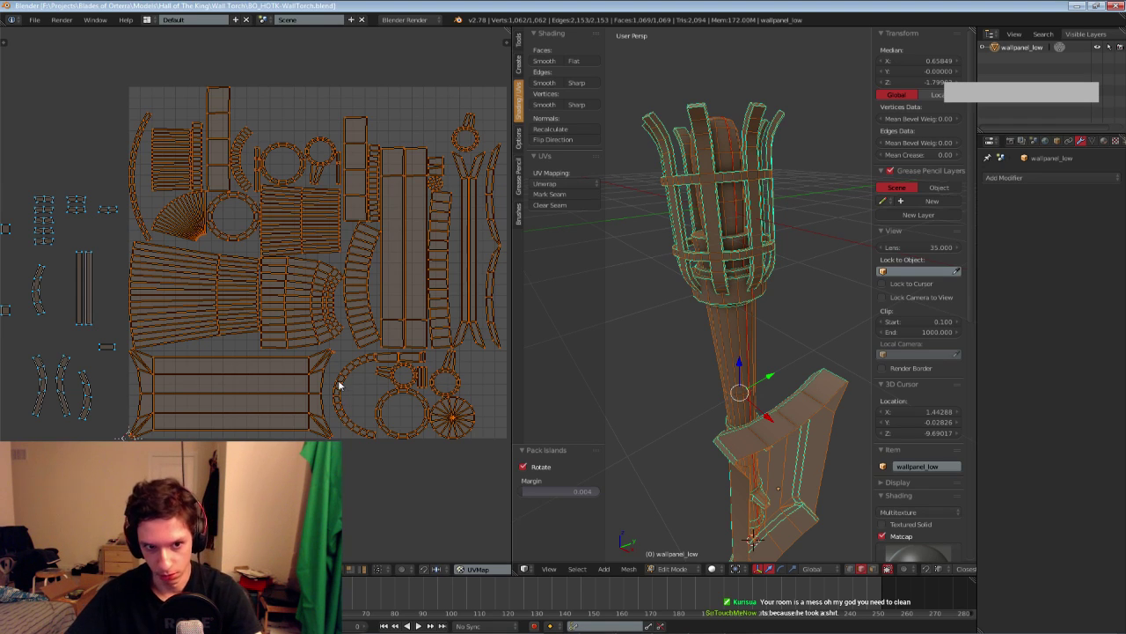
key(a)
middle_drag(192, 367, 331, 385)
scroll(281, 319, up, 1)
key(a)
key(a)
key(b)
drag(198, 252, 239, 361)
mouse_move(216, 242)
middle_down()
mouse_move(165, 396)
mouse_move(212, 353)
middle_up()
Move the first small paired cage islands into the gap above the ribbed rectangular island near the grid's upper-left corner
key(a)
key(b)
drag(183, 298, 213, 341)
middle_drag(213, 340, 272, 394)
scroll(146, 402, up, 2)
key(g)
click(397, 205)
Move one more pair of small cage islands into the gap between the ribbed rectangular island and the fan-shaped island
key(a)
key(b)
drag(271, 395, 337, 438)
key(g)
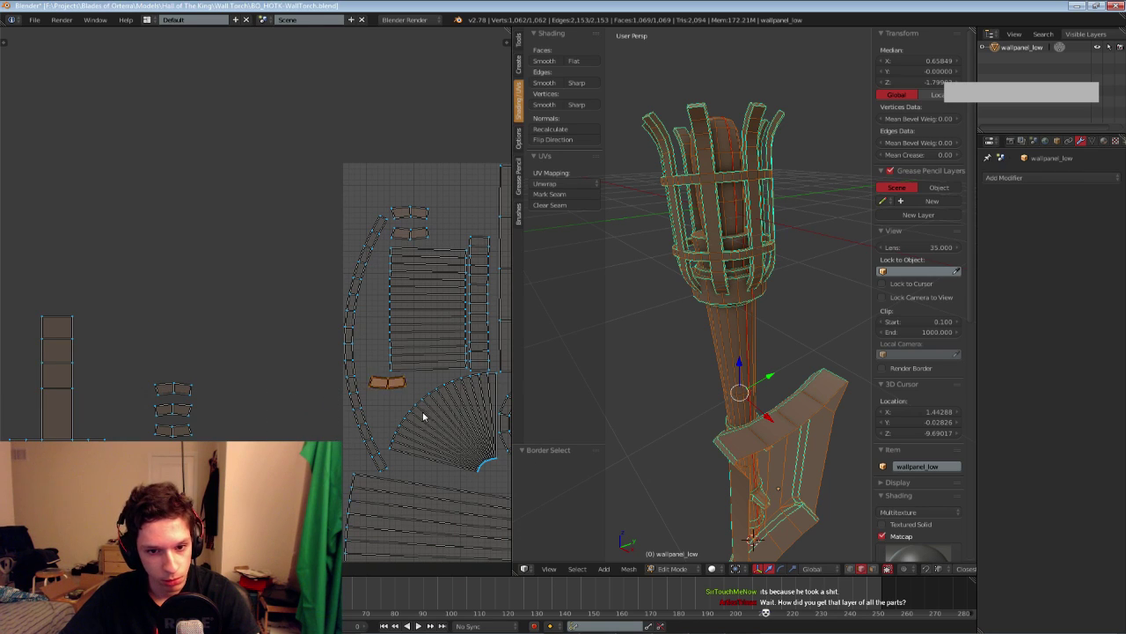
click(423, 415)
Box-select the remaining column of small paired cage islands and move it about 0.58 in X and 0.29 in Y, above the ring island
key(a)
key(b)
drag(130, 366, 215, 484)
middle_drag(304, 456, 189, 433)
scroll(188, 432, down, 2)
key(g)
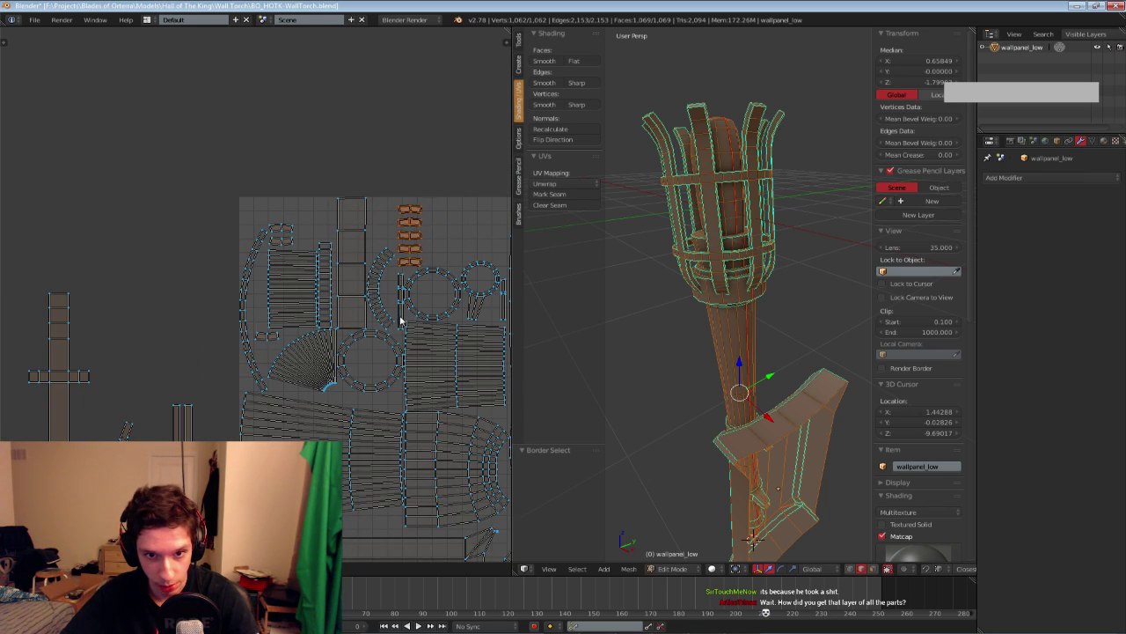
click(402, 319)
Nudge the column of small cage islands by about -0.006 in X and -0.004 in Y for clearance from its neighbours
scroll(284, 370, up, 3)
key(g)
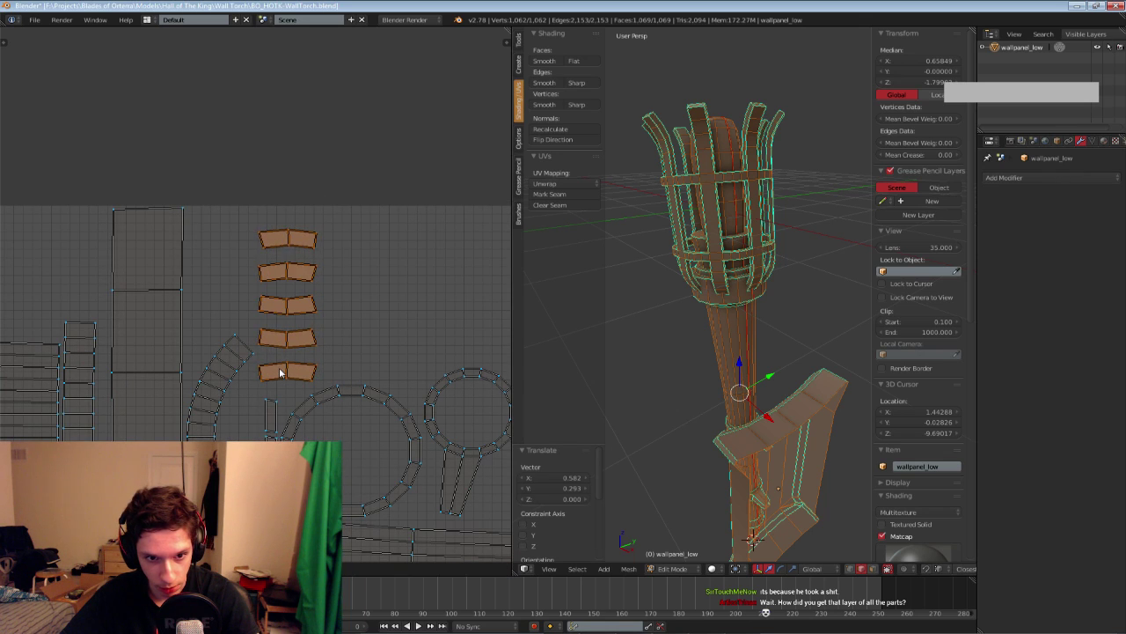
click(278, 375)
scroll(278, 375, down, 4)
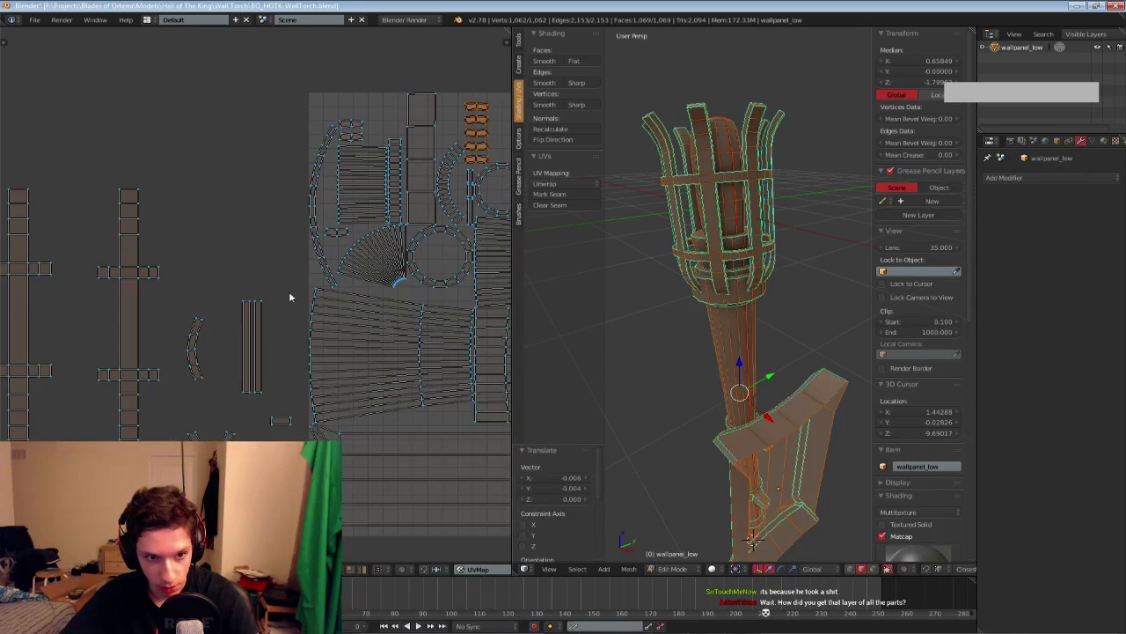
Move the single curved cage strip into the space between the large arc island and the ring near the grid's lower edge
key(a)
key(b)
drag(182, 308, 216, 395)
middle_drag(216, 395, 146, 519)
key(g)
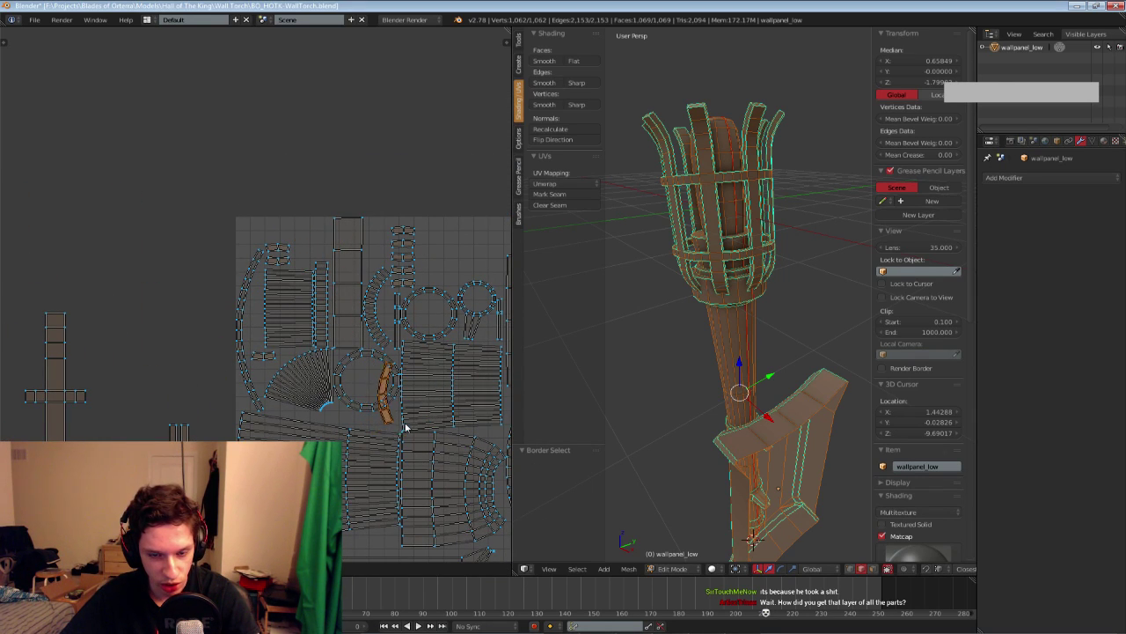
click(196, 366)
middle_drag(235, 372, 143, 237)
middle_drag(191, 361, 148, 274)
key(g)
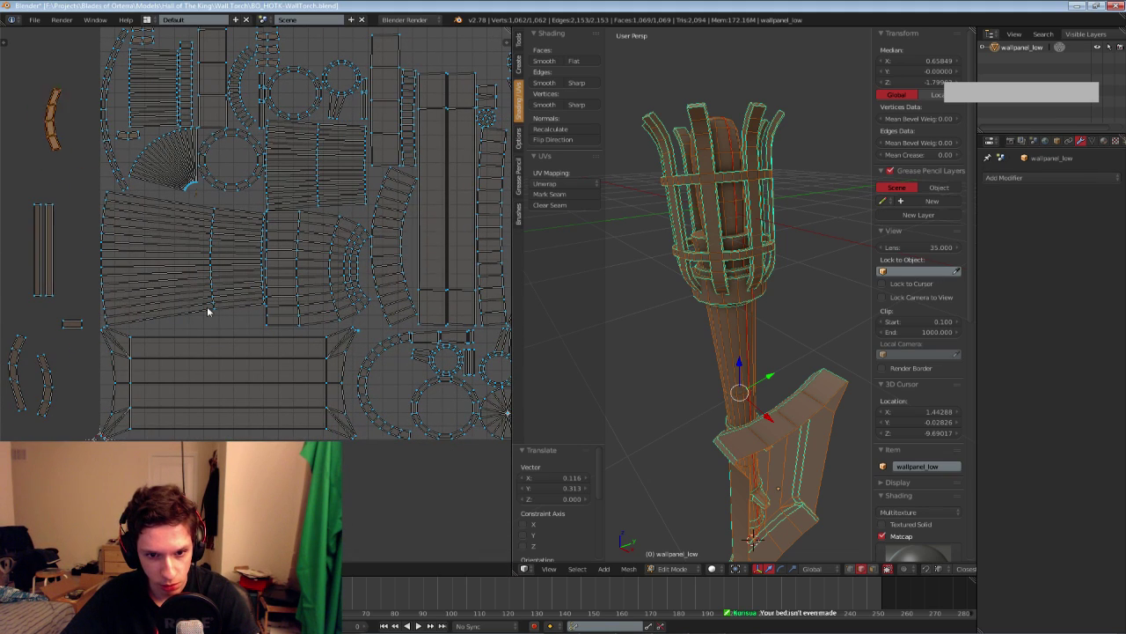
click(490, 544)
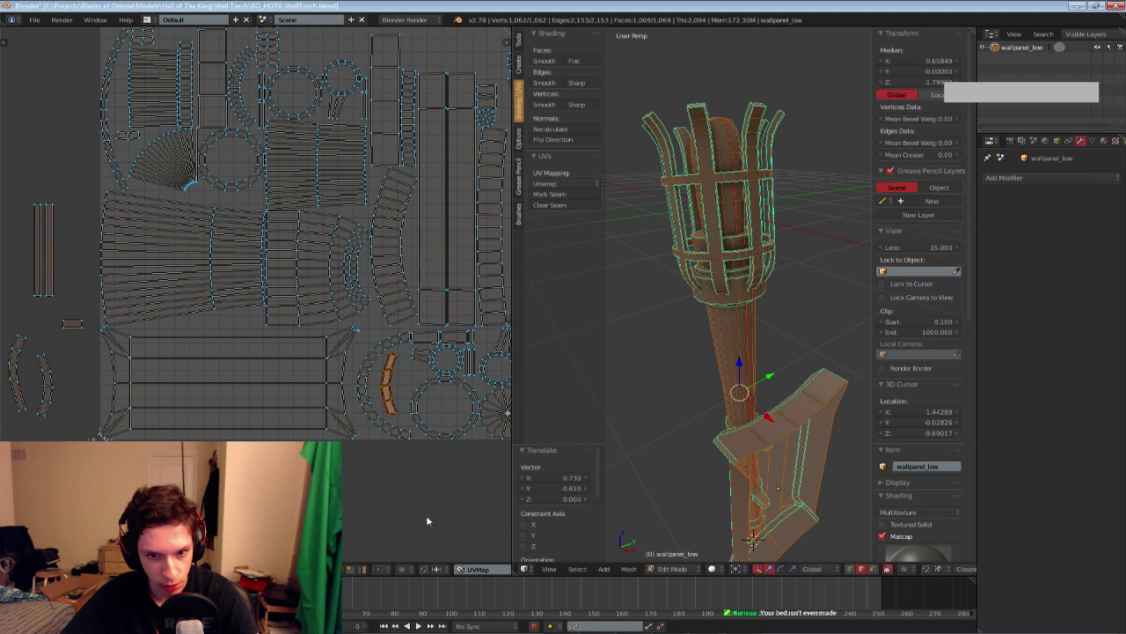
Select the mirrored pair of outer curved cage strips beside the grid's left edge and move both just outside its right edge
ctrl+scroll(188, 382, left, 6)
key(a)
key(b)
drag(131, 327, 186, 429)
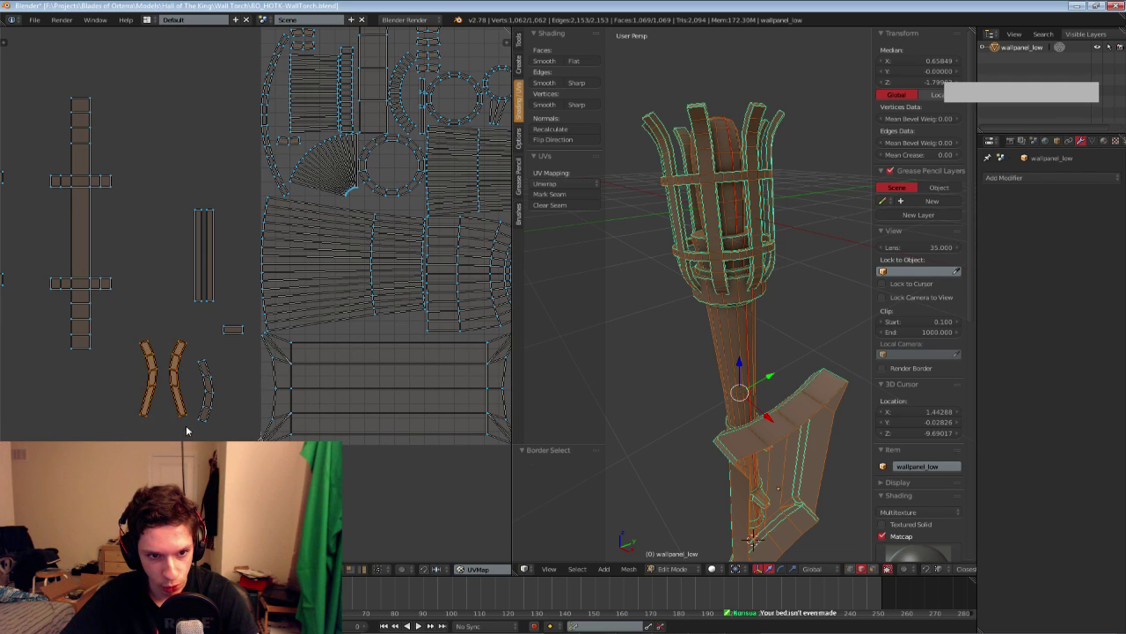
middle_drag(185, 429, 0, 490)
middle_drag(115, 447, 84, 481)
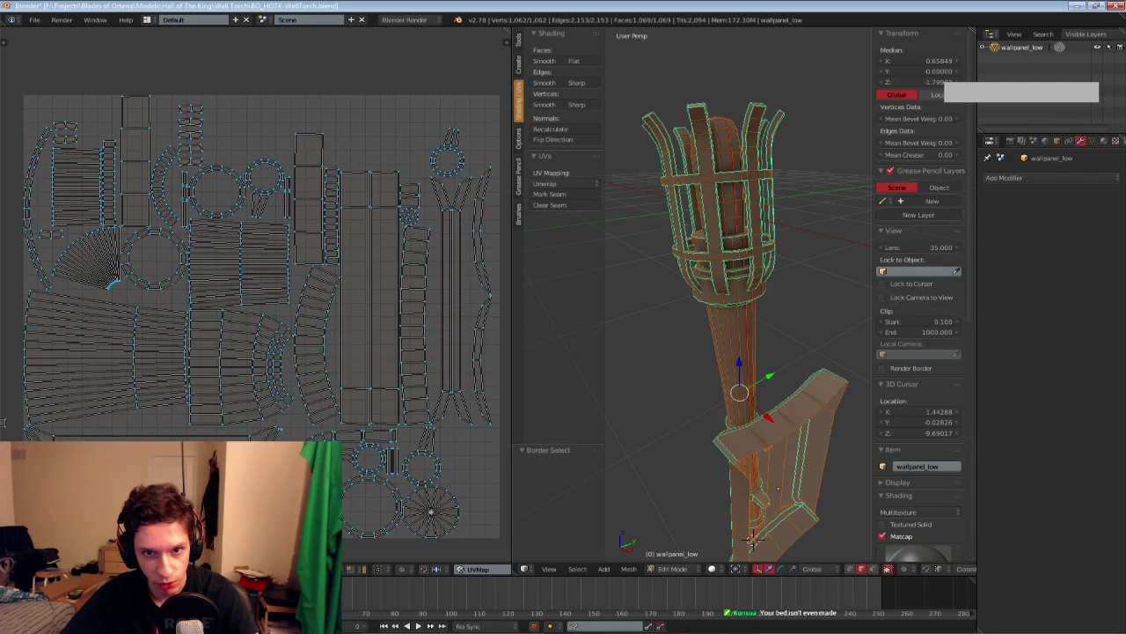
key(g)
click(503, 258)
middle_drag(429, 281, 234, 369)
key(g)
click(383, 348)
middle_drag(382, 346, 372, 309)
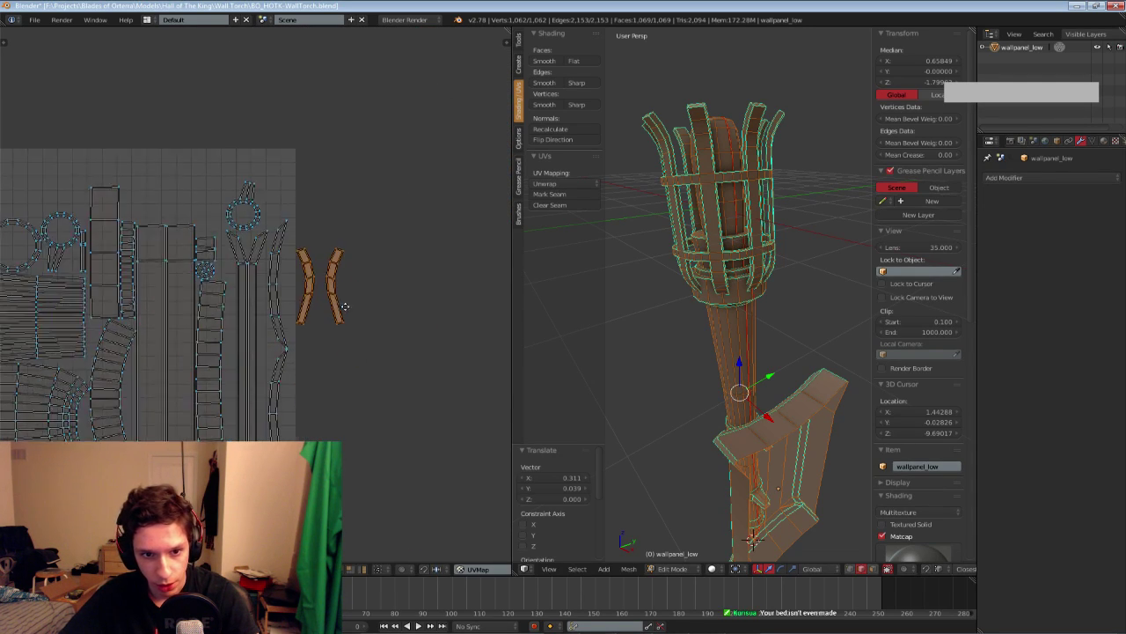
Rotate the curved strip nearest the grid's right edge by 180 degrees and save the file
scroll(369, 308, up, 2)
key(a)
key(b)
drag(308, 208, 355, 380)
text(r)
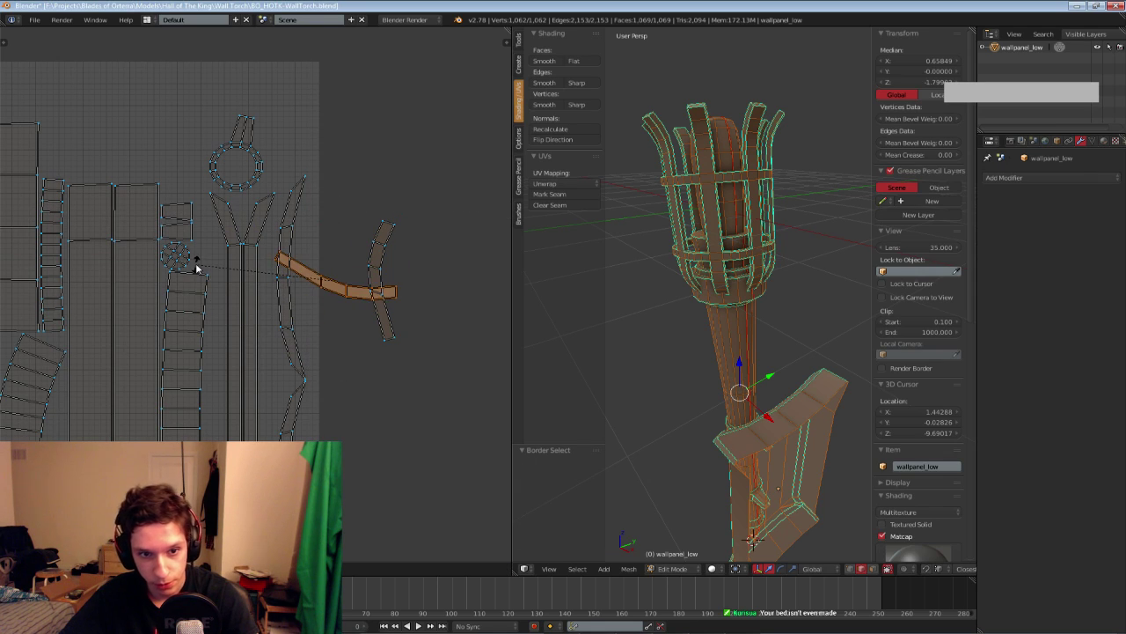
text(180)
key(Return)
key(g)
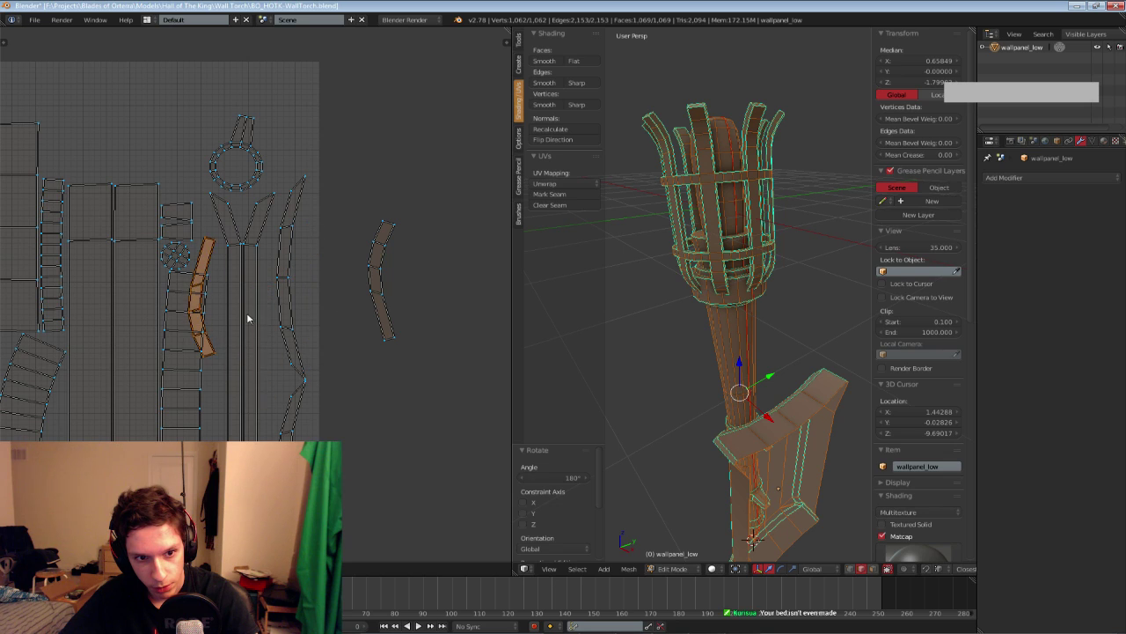
right_click(312, 369)
middle_drag(331, 357, 360, 293)
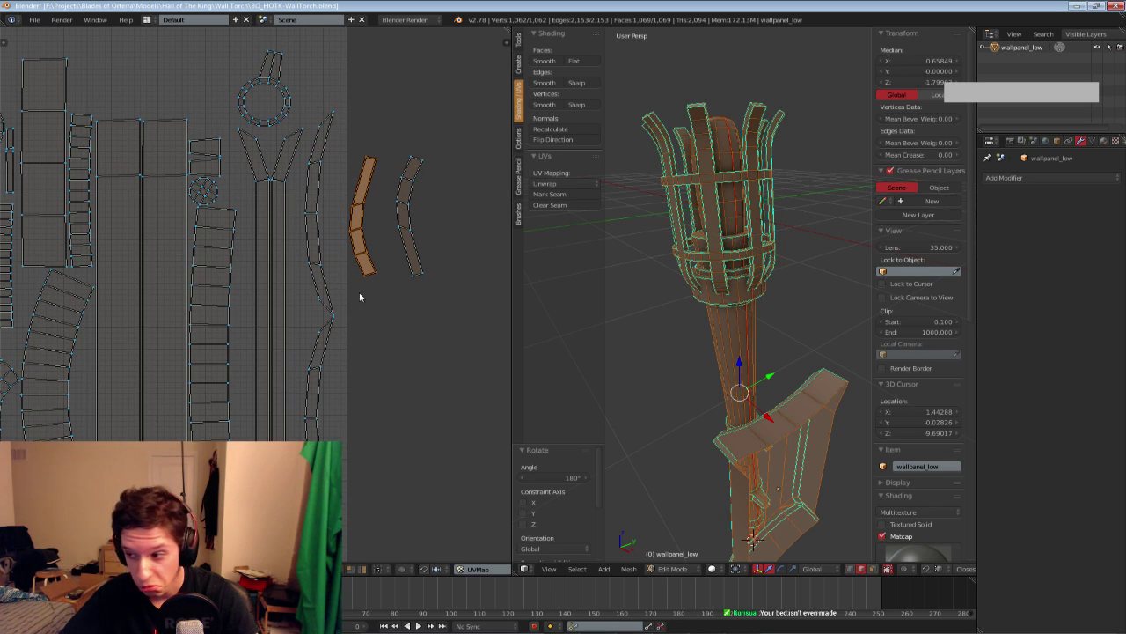
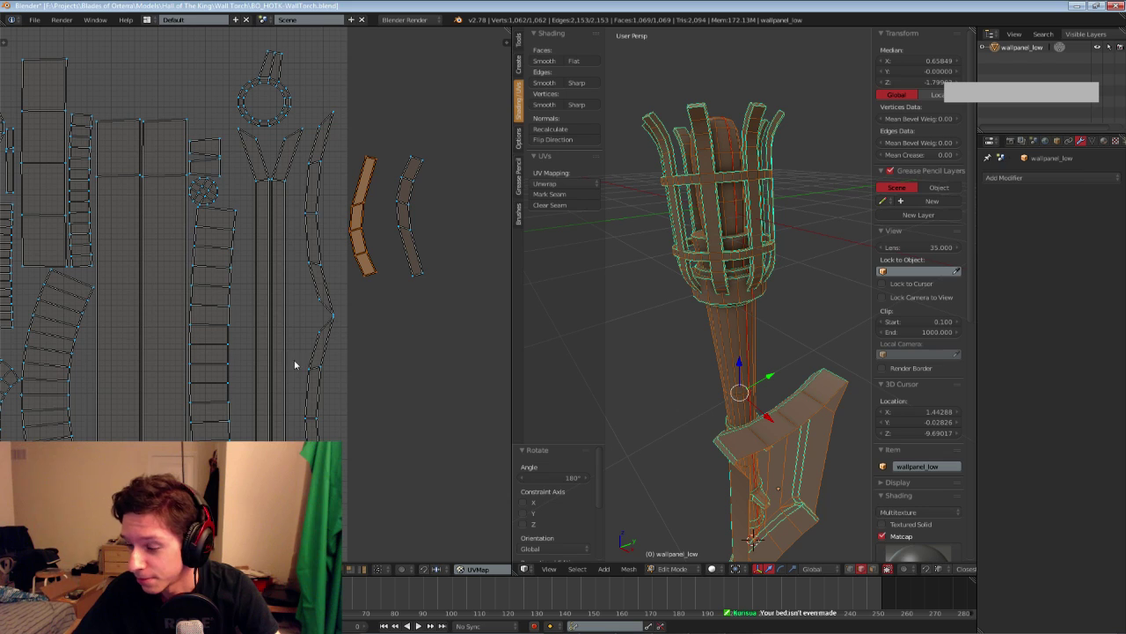
middle_drag(350, 287, 326, 304)
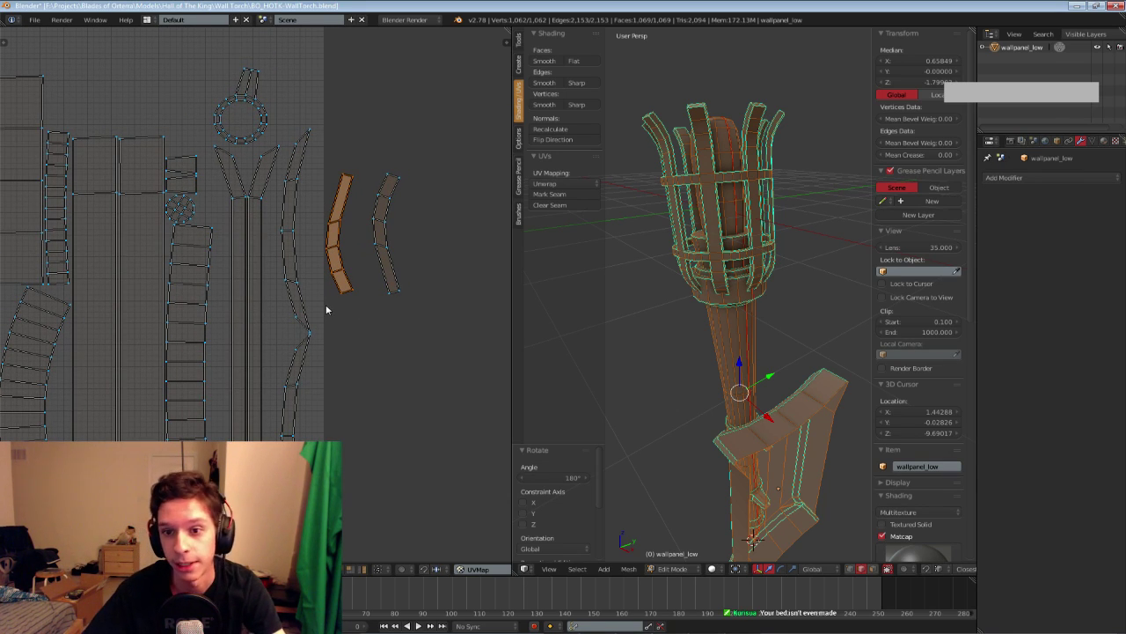
key(ctrl+s)
click(323, 309)
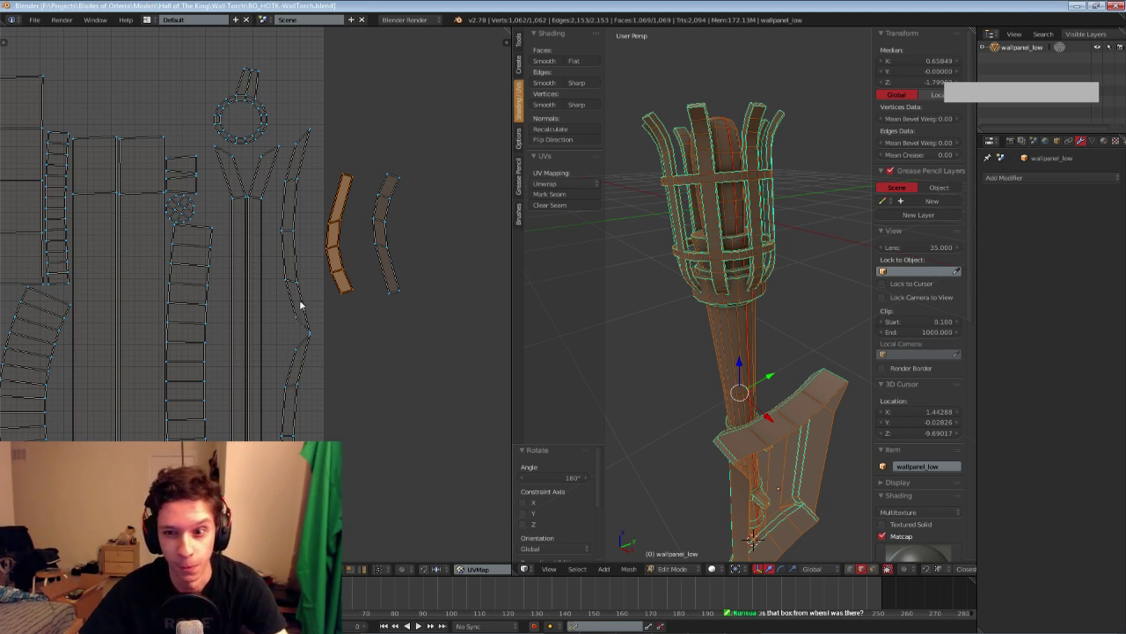
key(ctrl+s)
Move the rotated strip below the forked strip islands, beside the small ring, and tilt it slightly to fit the gap
middle_drag(300, 305, 369, 171)
click(300, 255)
key(g)
click(295, 495)
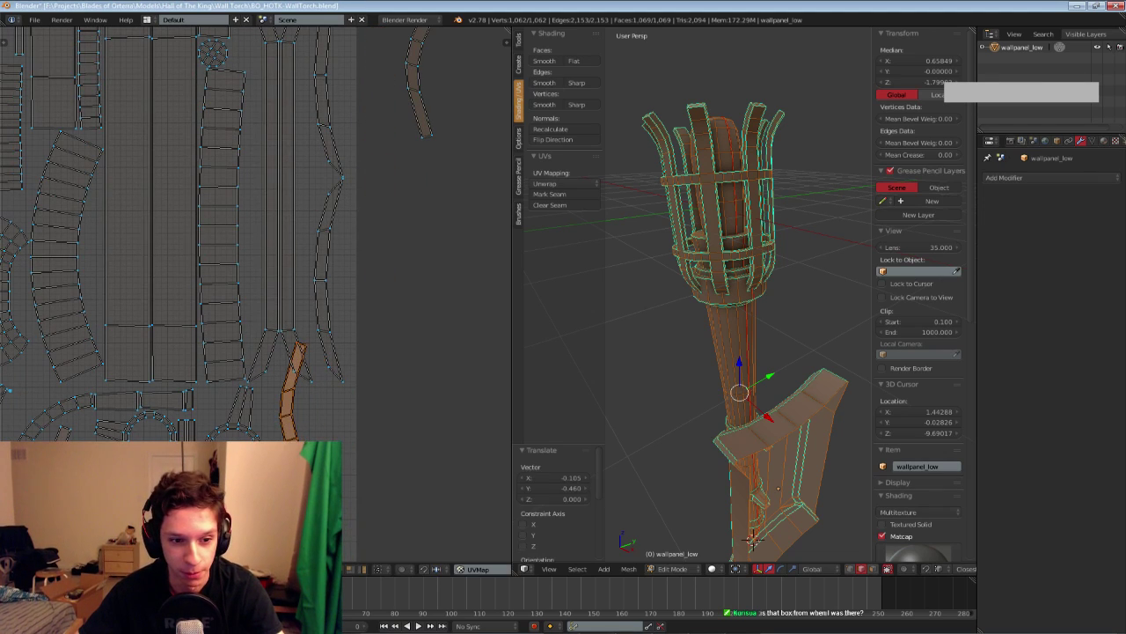
middle_drag(286, 448, 320, 271)
key(g)
click(307, 302)
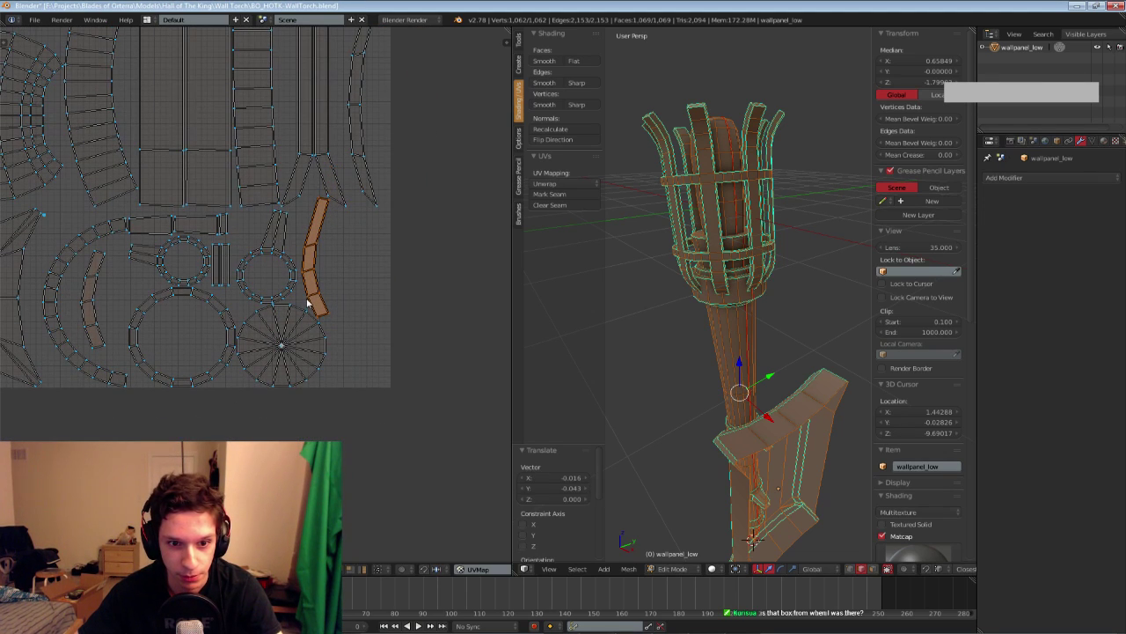
key(g)
click(354, 311)
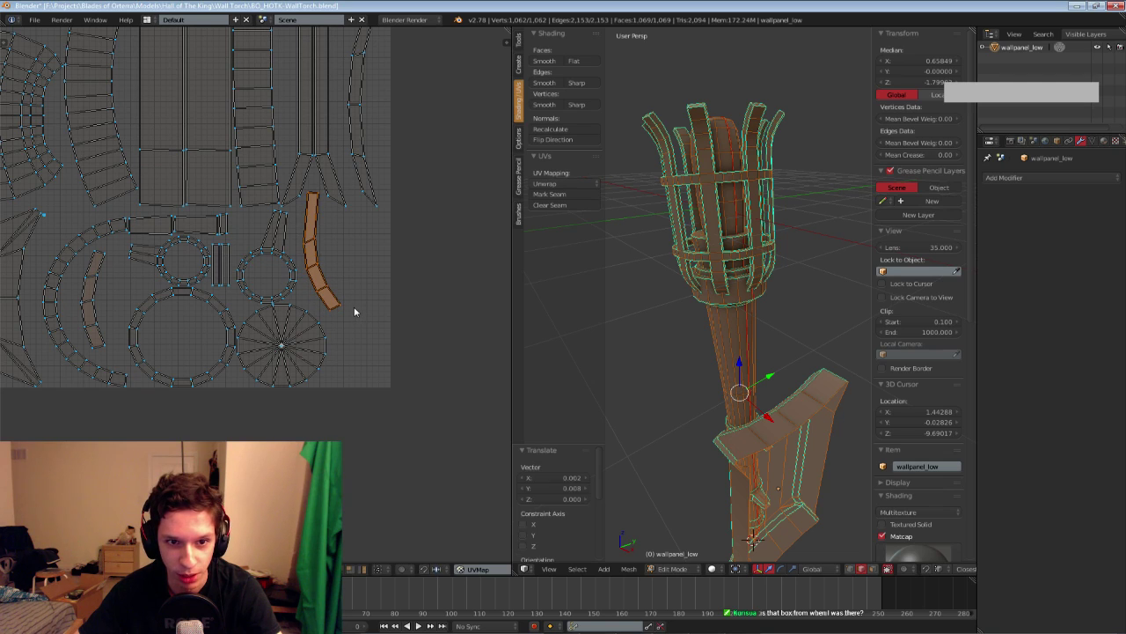
Select the remaining curved strip outside the grid's right edge and rotate it by 180 degrees
scroll(343, 304, down, 1)
middle_drag(343, 304, 228, 413)
key(a)
key(b)
drag(295, 37, 367, 201)
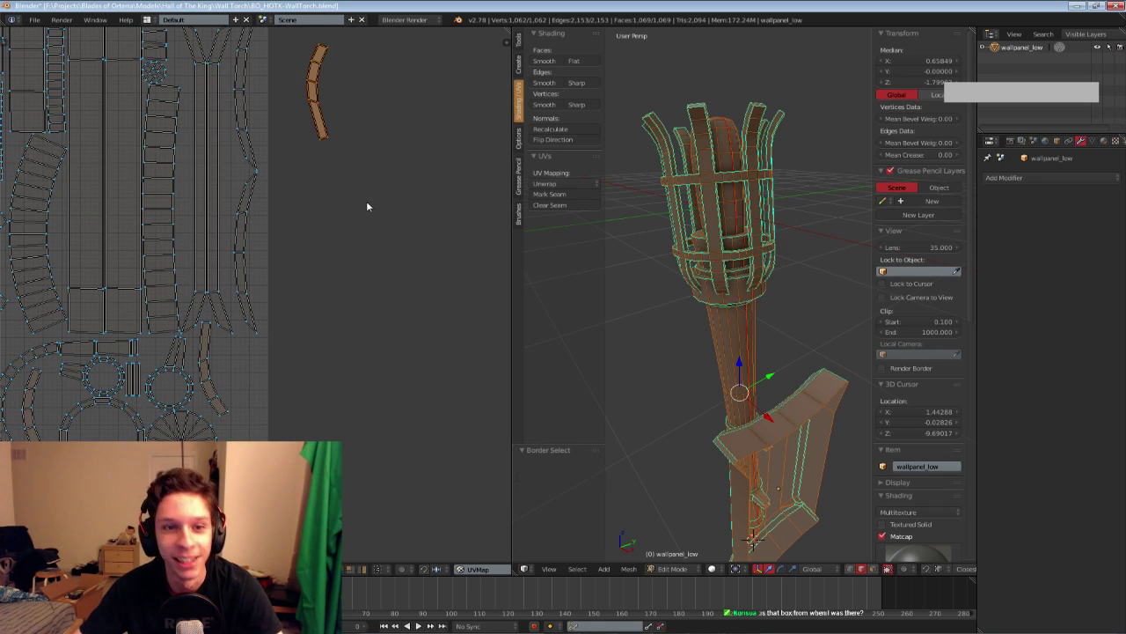
text(r)
text(180)
key(Return)
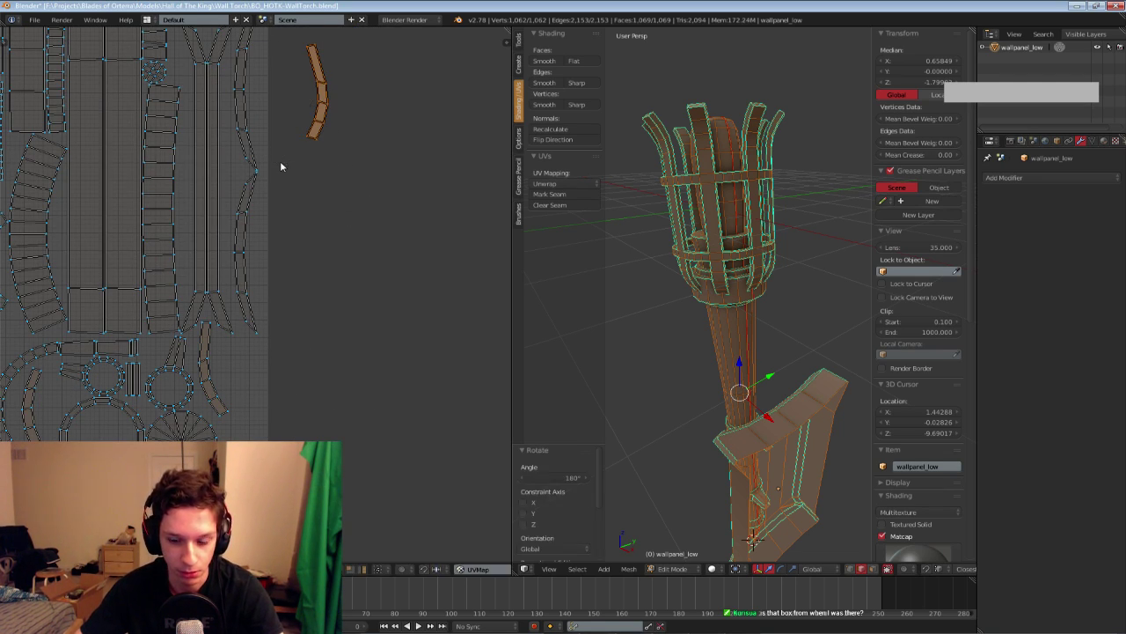
Move the second curved strip between the spoked disc and the grid's right edge, near the lower corner, and save the file
key(g)
click(215, 436)
scroll(224, 474, up, 3)
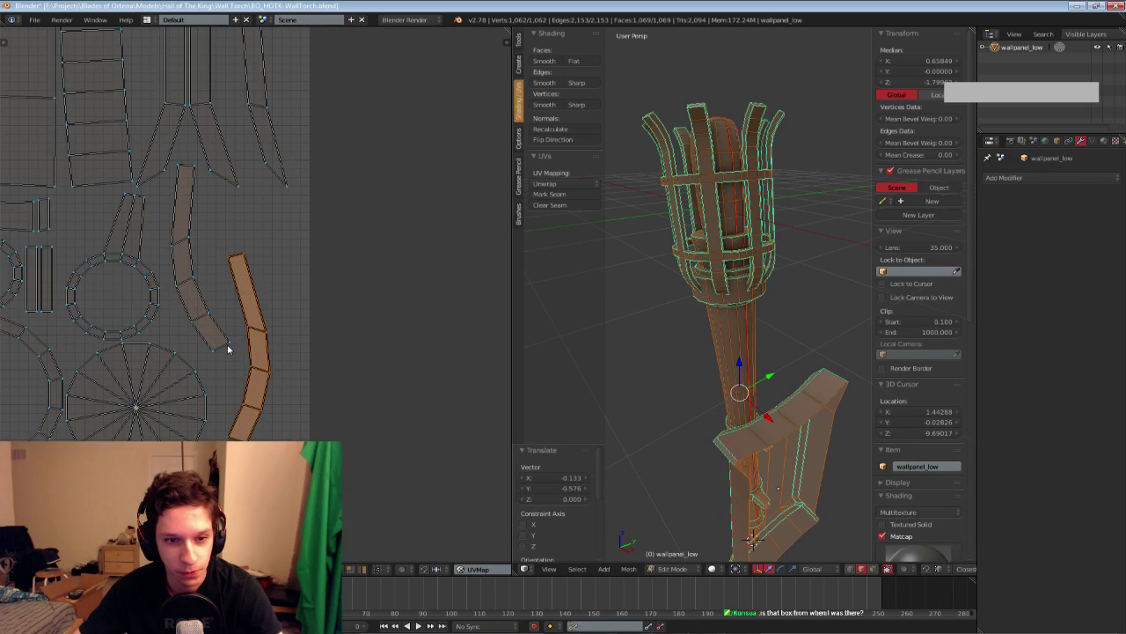
key(g)
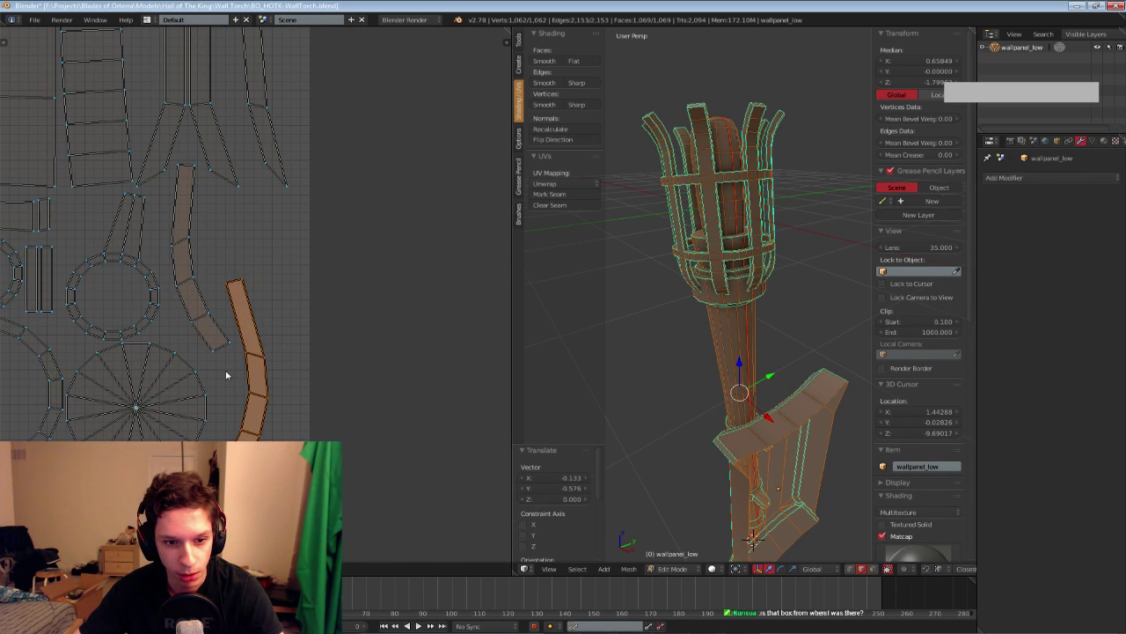
click(226, 375)
key(ctrl+s)
click(226, 374)
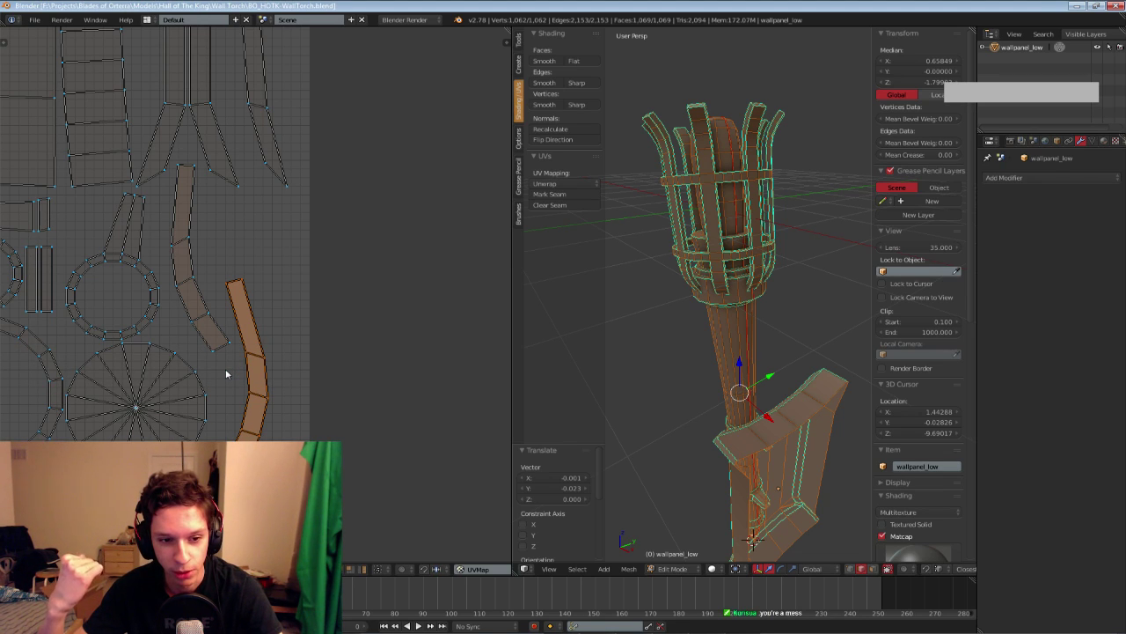
Deselect the islands and examine the spoked disc, the newly placed strips and the islands still outside the grid
middle_drag(227, 375, 264, 290)
scroll(171, 384, up, 3)
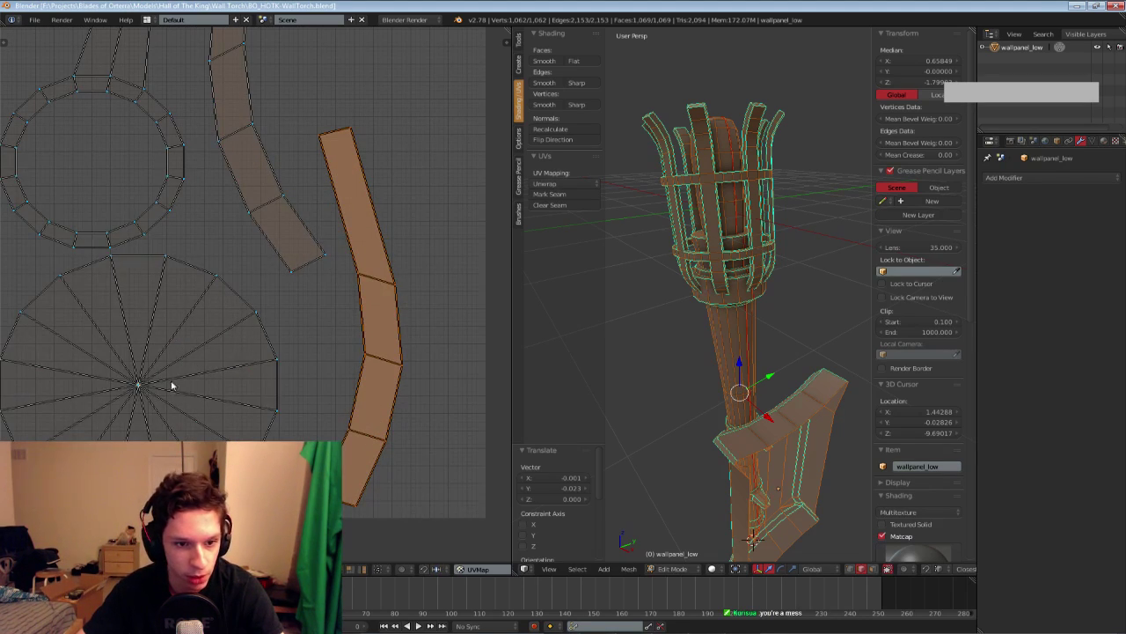
middle_drag(171, 385, 319, 326)
scroll(310, 361, up, 3)
key(a)
middle_drag(294, 369, 364, 406)
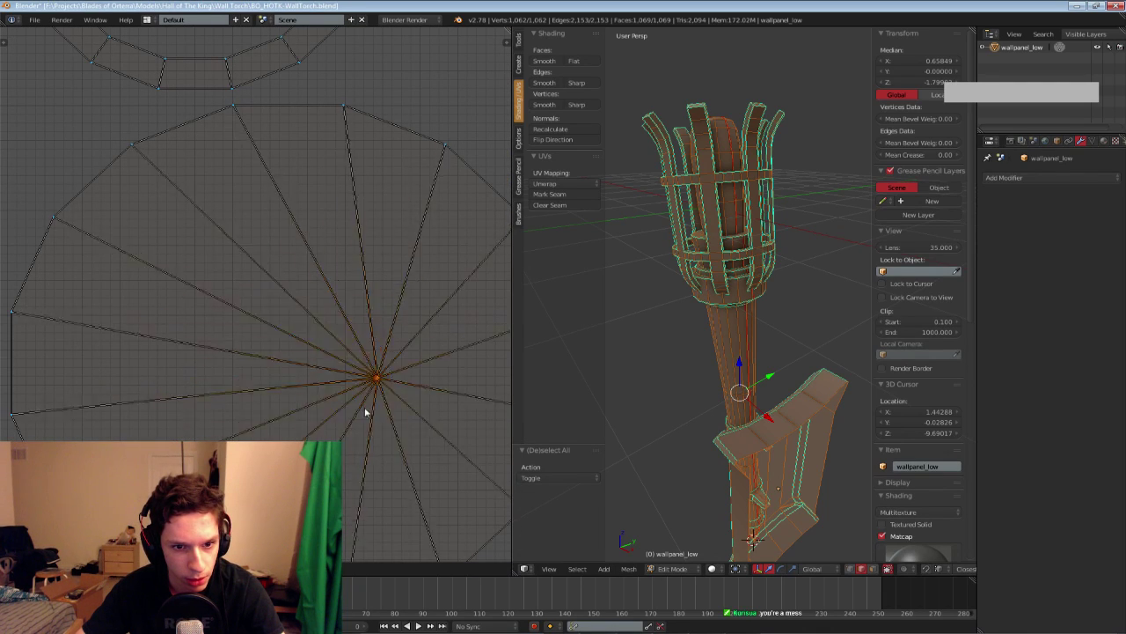
scroll(305, 319, down, 5)
middle_drag(141, 359, 226, 397)
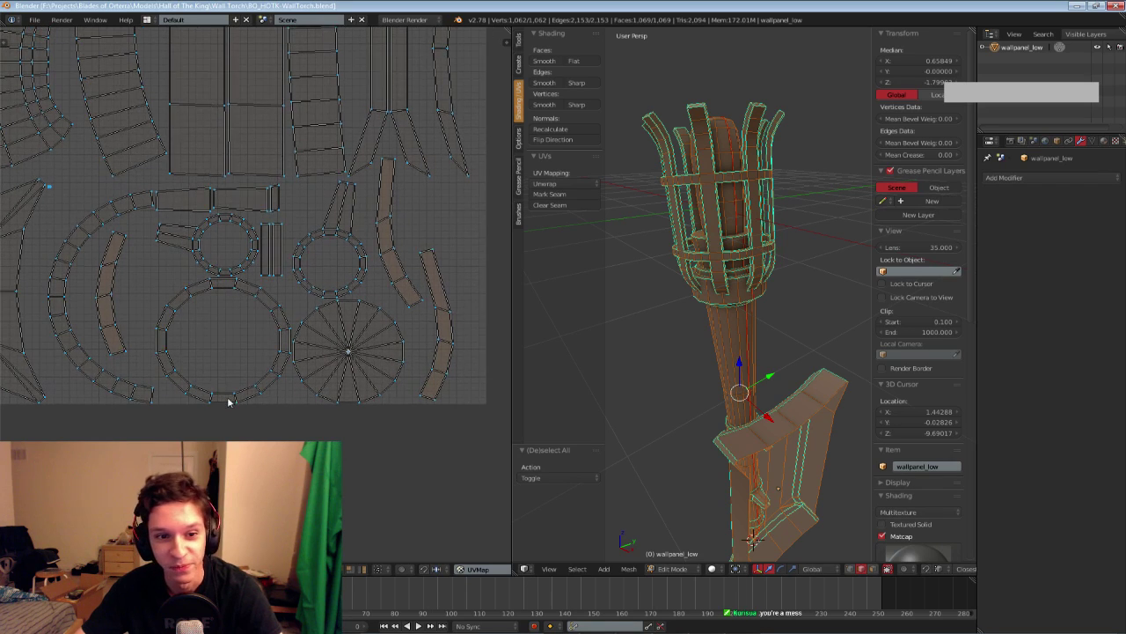
scroll(226, 397, down, 5)
scroll(313, 384, up, 3)
mouse_move(150, 335)
middle_down()
mouse_move(314, 385)
mouse_move(161, 327)
middle_up()
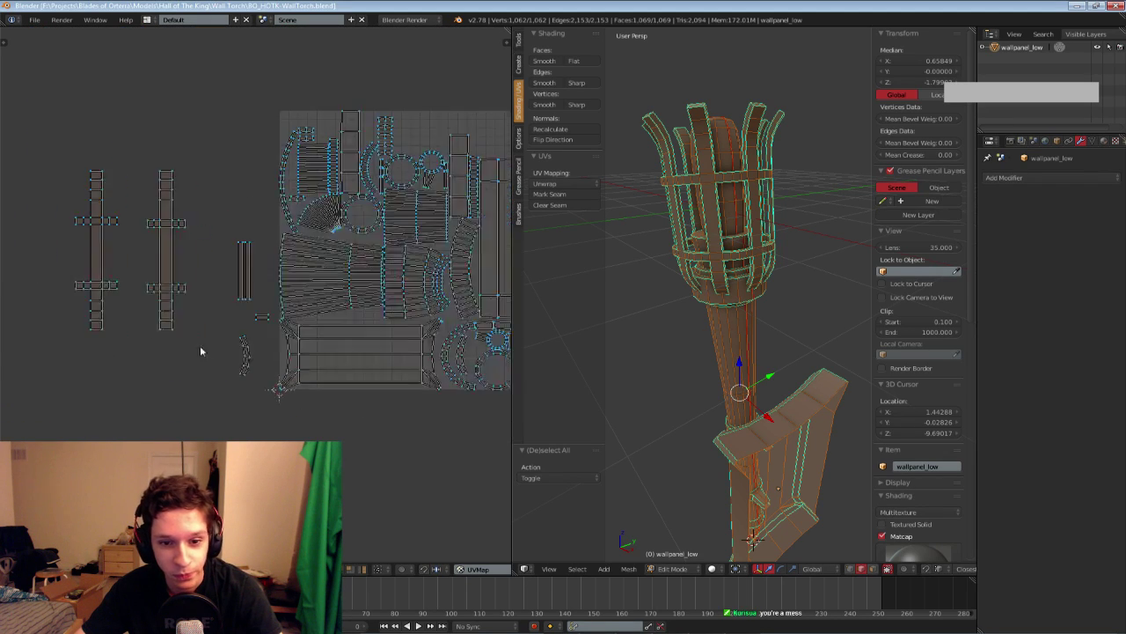
scroll(220, 348, up, 4)
key(a)
key(a)
key(b)
drag(245, 329, 286, 352)
middle_drag(248, 358, 101, 355)
key(g)
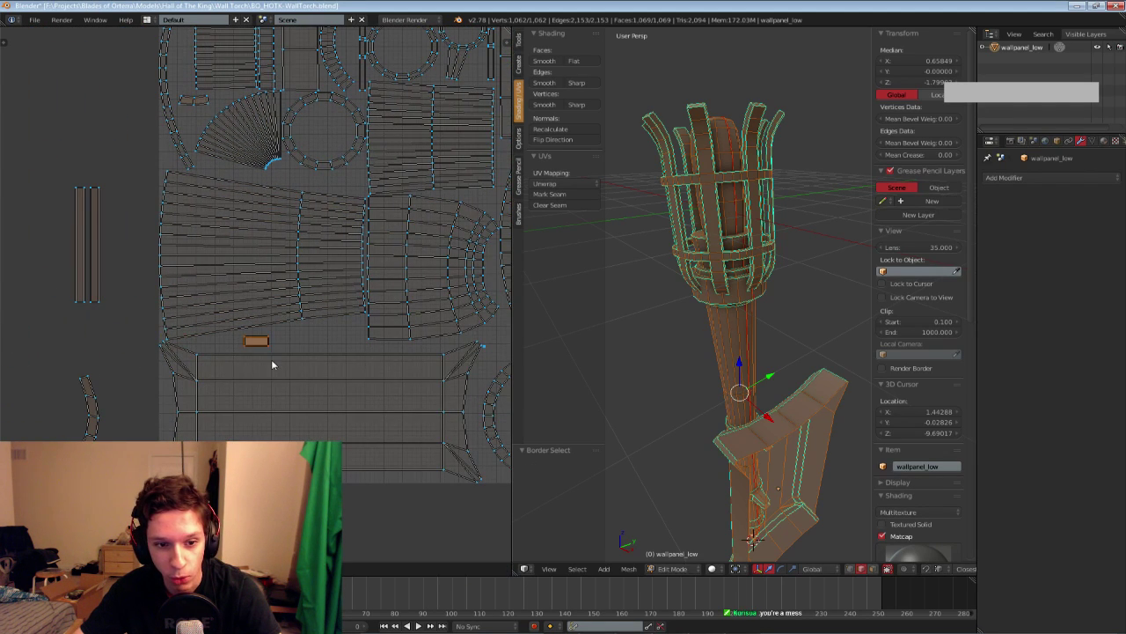
click(138, 356)
Lay the last curved strip roughly horizontal in the gap between the large fan-shaped island and the framed rectangular island
key(a)
key(b)
drag(63, 369, 109, 480)
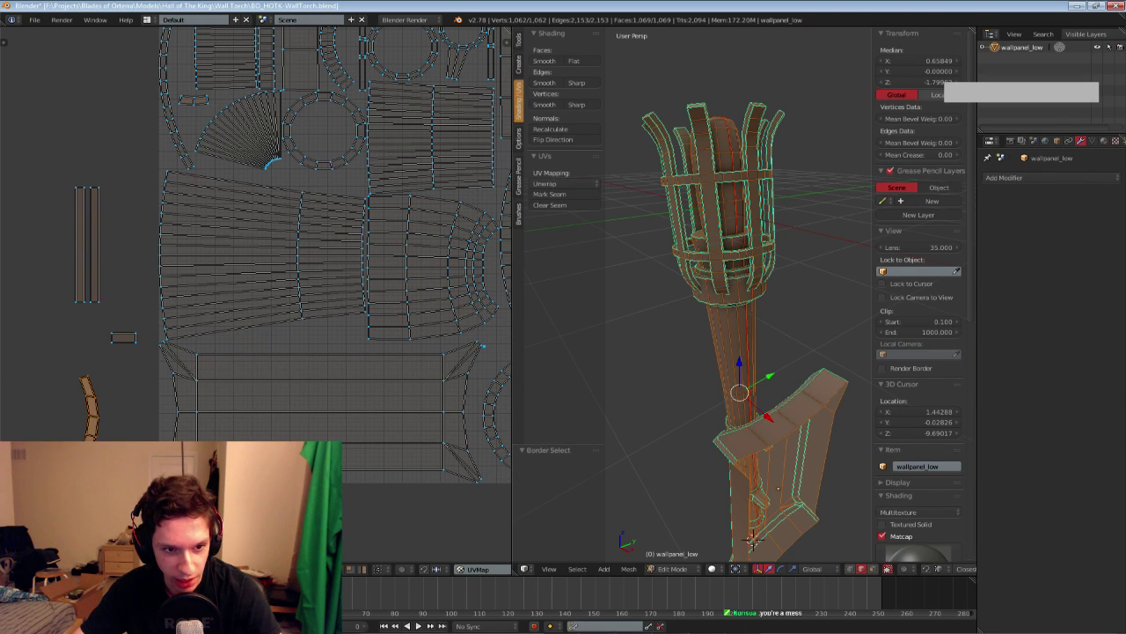
key(g)
key(r)
click(266, 347)
key(g)
click(258, 377)
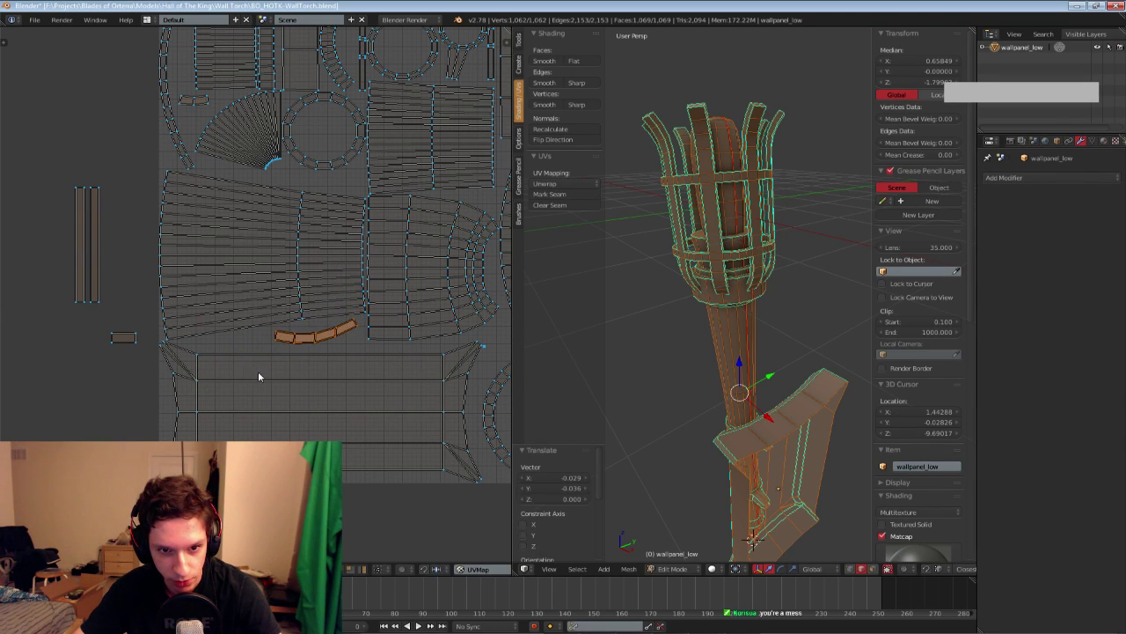
scroll(258, 372, up, 2)
click(257, 372)
Move the small rectangle by 0.213 in X and -0.002 in Y, next to the horizontal curved strip, and save the file
middle_drag(170, 367, 263, 373)
key(a)
key(b)
drag(91, 351, 166, 390)
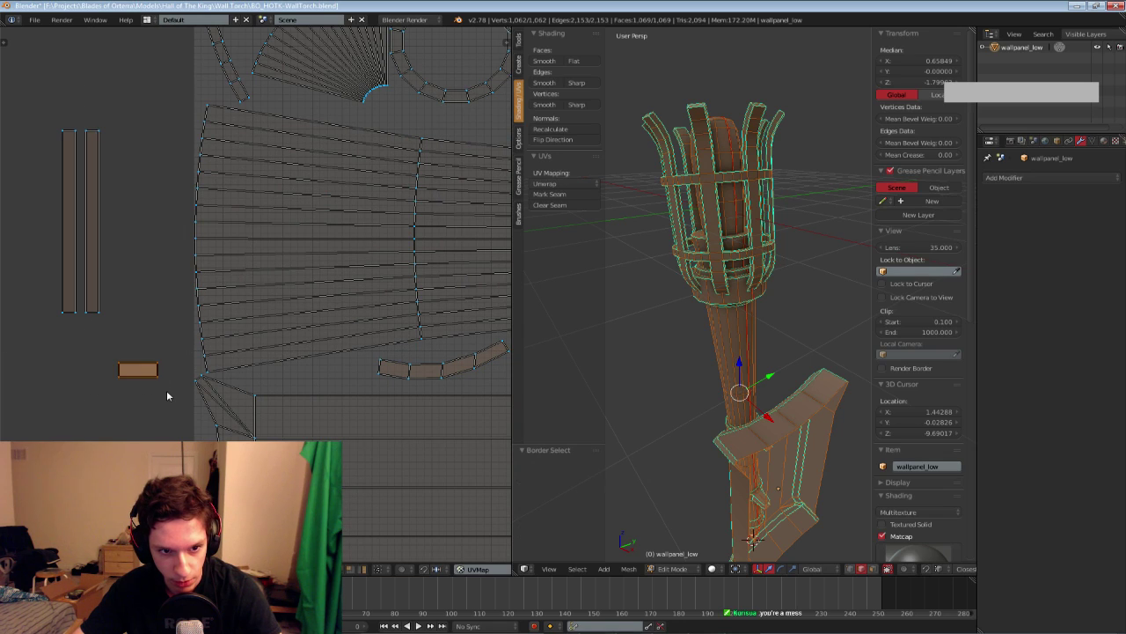
key(g)
click(370, 392)
key(ctrl+s)
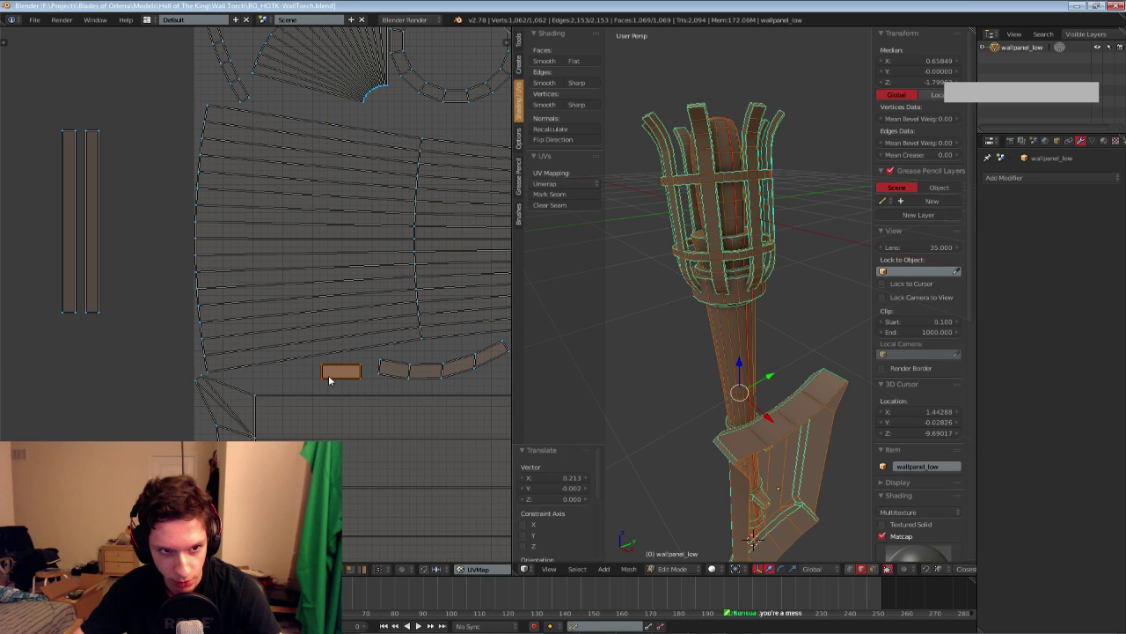
Select the pair of long narrow strips outside the grid and move them across its top edge, above the narrow ladder-shaped island
scroll(328, 375, down, 1)
middle_drag(128, 271, 214, 321)
key(a)
key(b)
drag(174, 200, 234, 358)
middle_drag(245, 389, 191, 440)
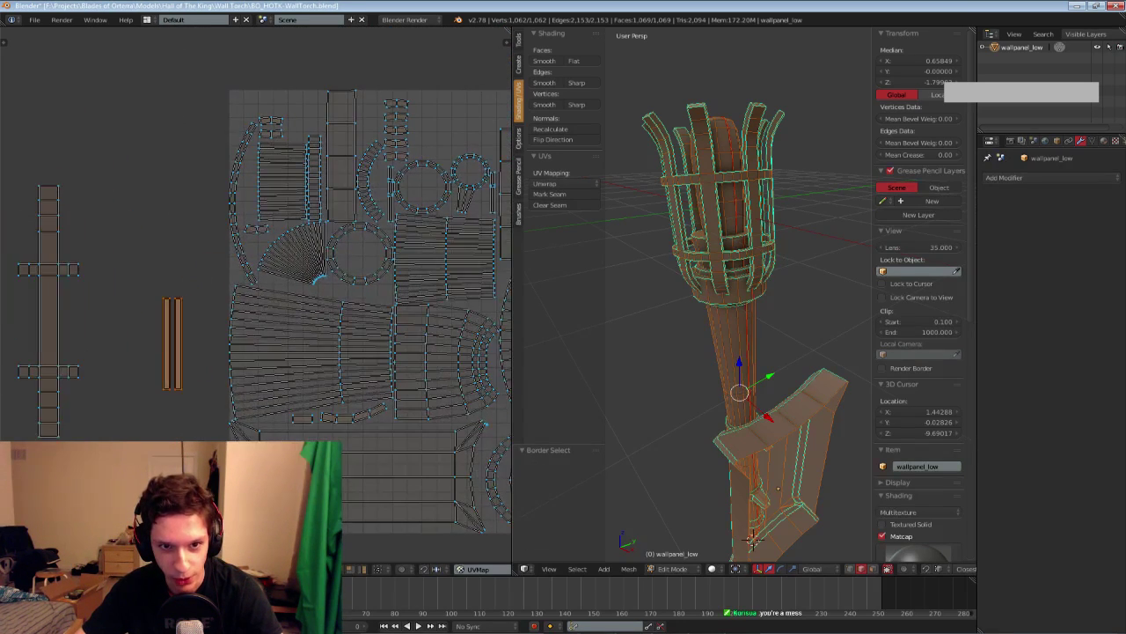
key(g)
click(403, 317)
middle_drag(402, 317, 250, 470)
key(g)
middle_drag(391, 376, 211, 370)
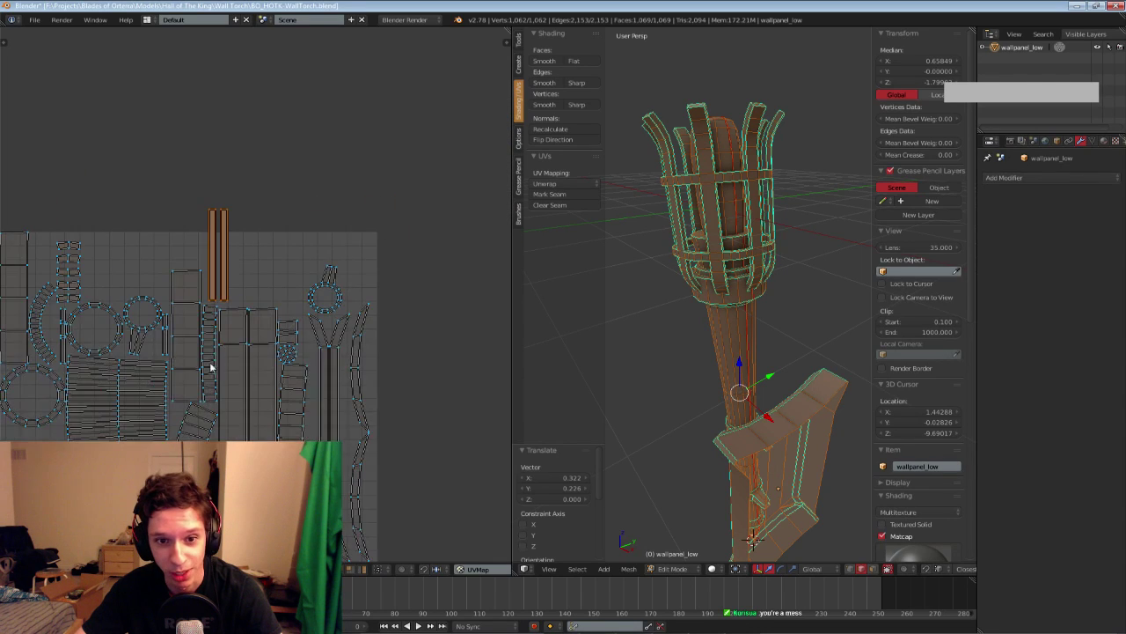
Rotate the pair of long strips by 90 degrees and move them into the grid's upper-right corner
text(r)
text(90)
key(Return)
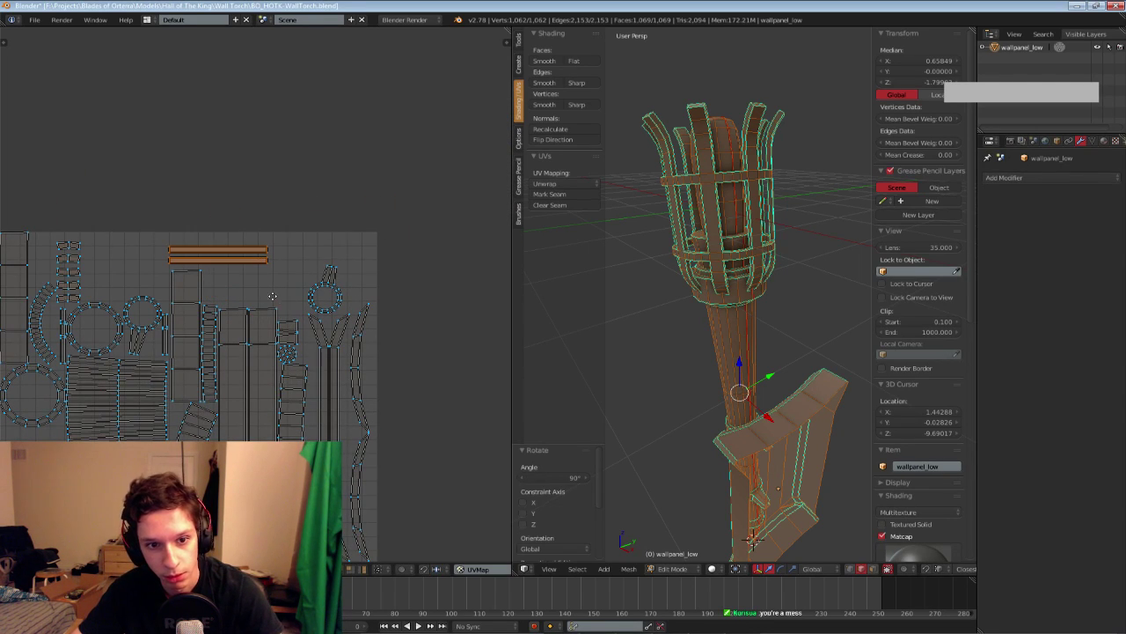
scroll(329, 264, up, 3)
middle_drag(329, 266, 326, 313)
key(g)
click(10, 304)
Move the pair of horizontal strips out of the corner into the empty space above the grid
scroll(32, 317, down, 6)
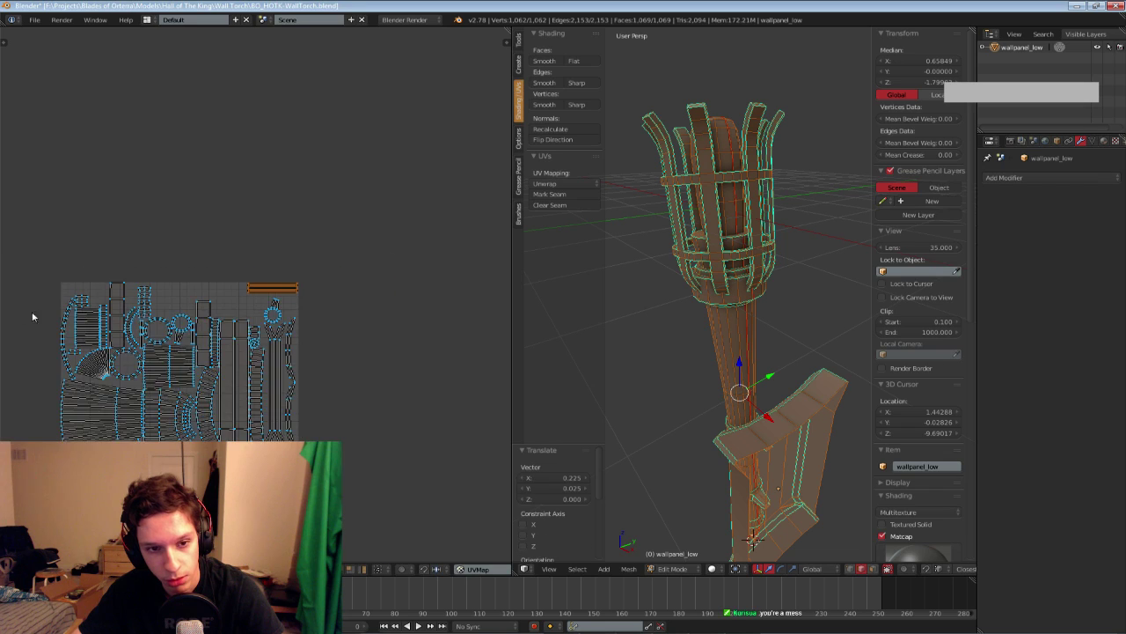
middle_drag(119, 324, 384, 259)
middle_drag(273, 279, 139, 275)
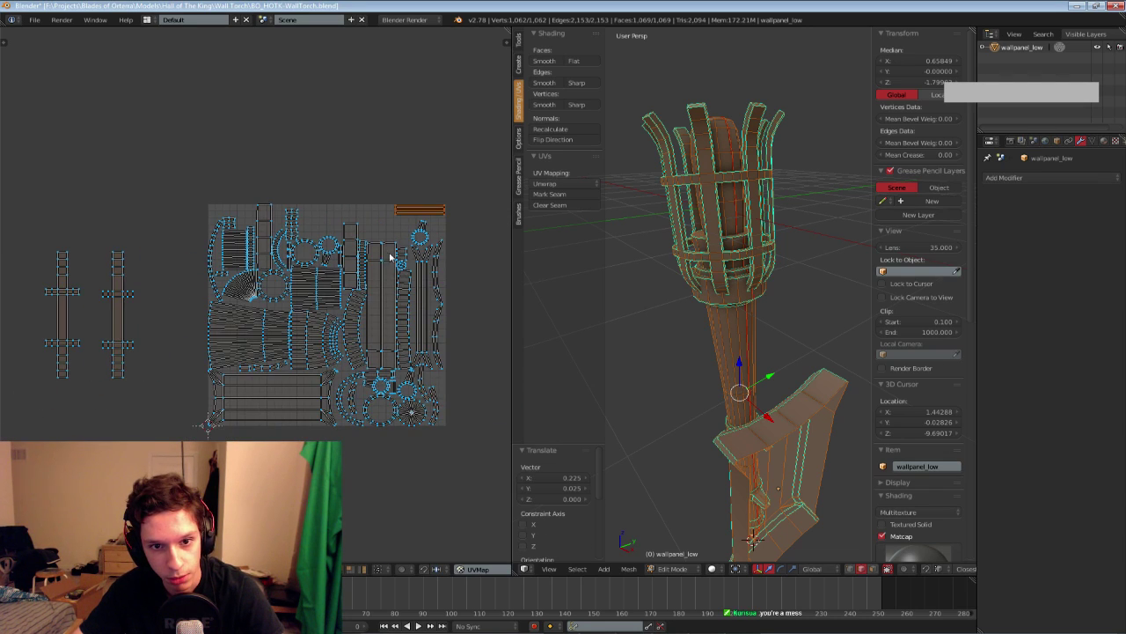
scroll(390, 256, up, 2)
middle_drag(381, 184, 270, 317)
key(g)
click(122, 230)
Select the double-crossed cage island closest to the grid's left edge and rotate it by 90 degrees
middle_drag(142, 309, 412, 235)
key(b)
drag(157, 267, 236, 458)
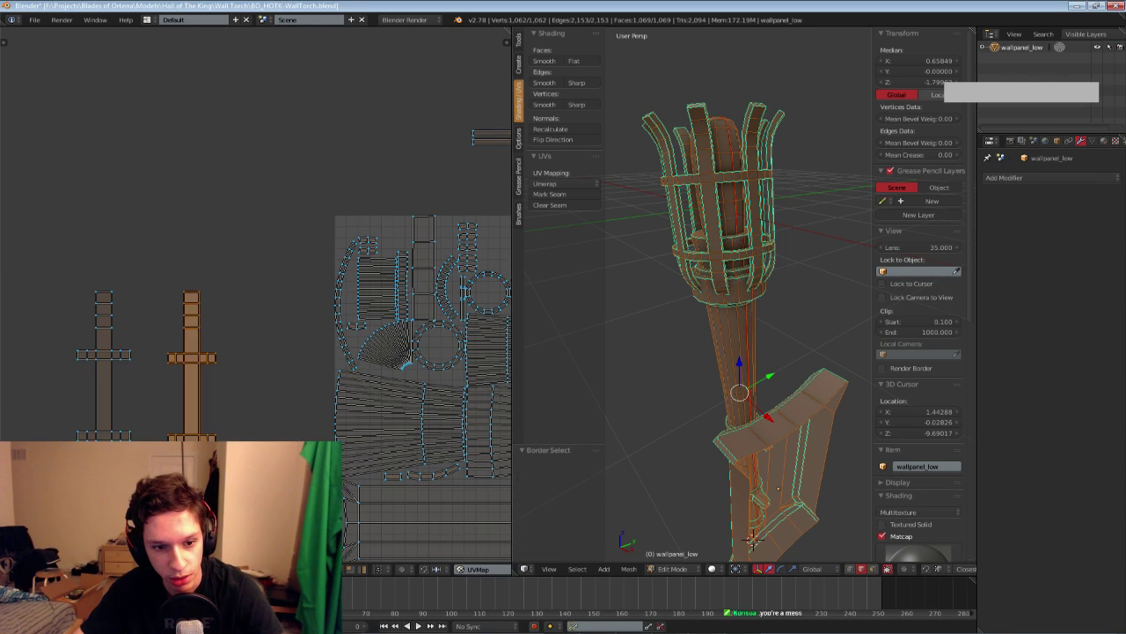
middle_drag(236, 458, 78, 462)
text(r)
text(90)
key(Return)
middle_drag(169, 341, 60, 390)
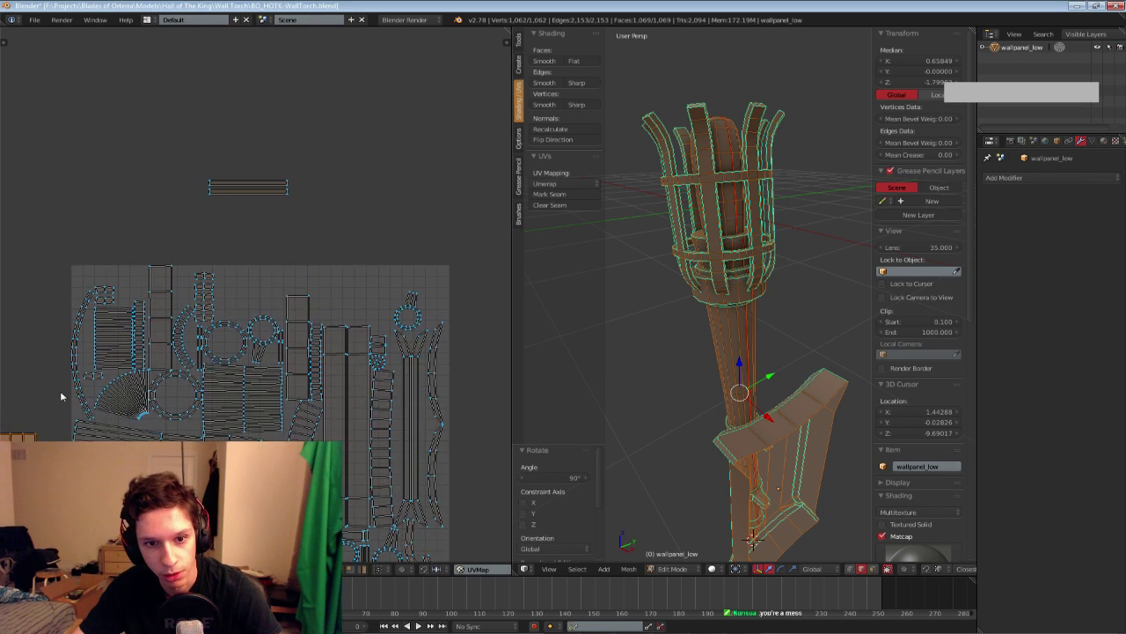
Move the rotated double-crossed island to the empty space just above the grid's upper-right part
key(g)
click(445, 241)
middle_drag(375, 276, 347, 268)
scroll(347, 267, up, 3)
key(g)
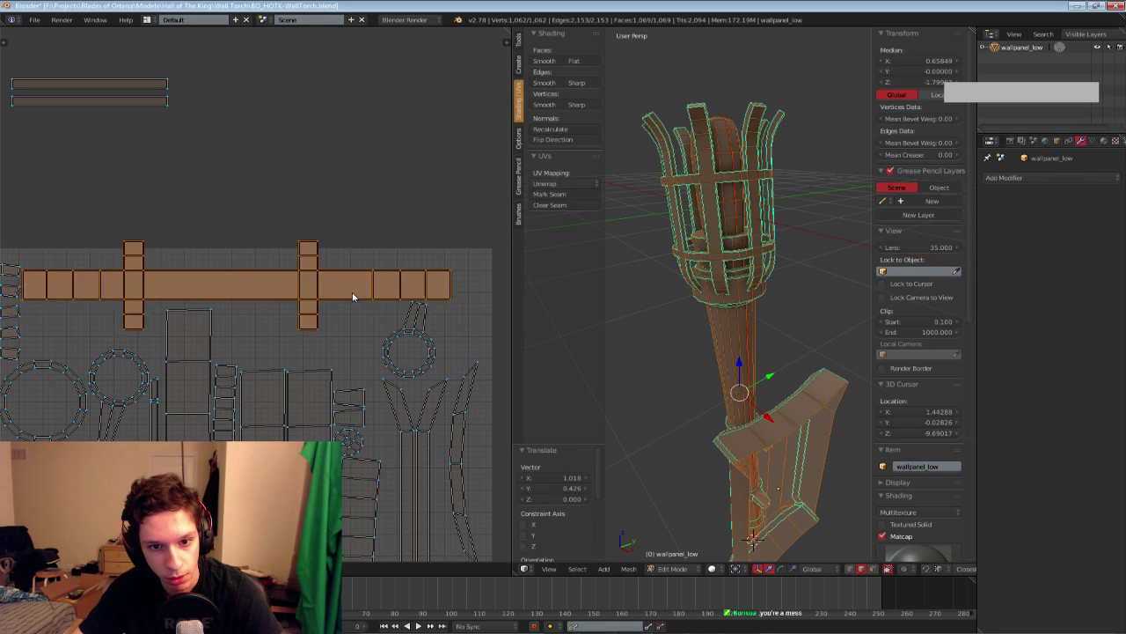
click(369, 202)
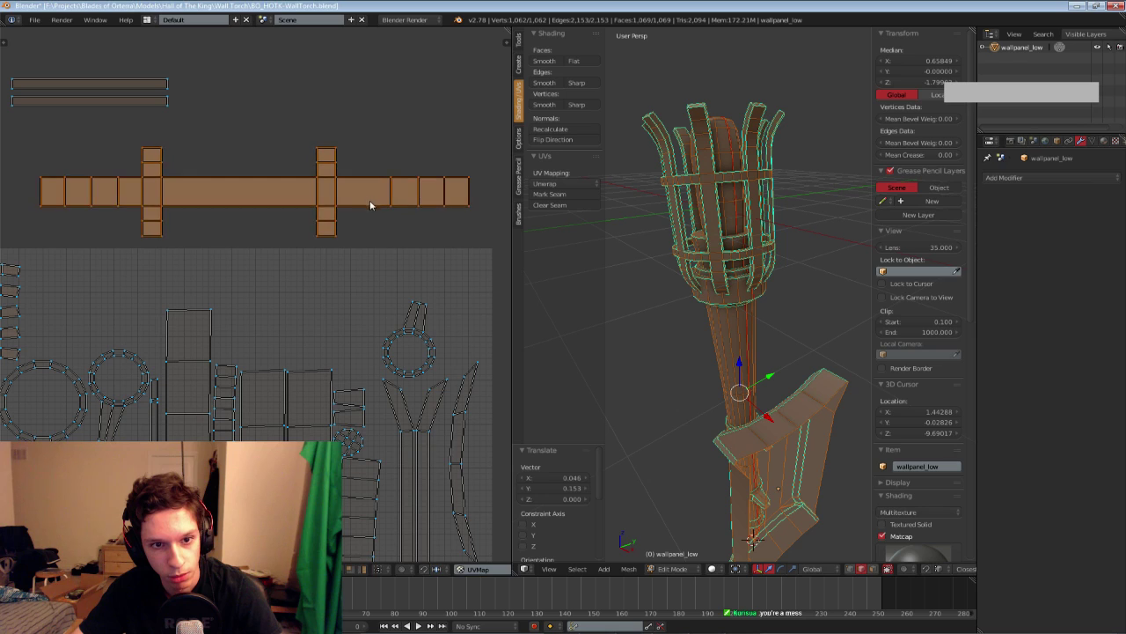
Select the small ring island with two attached strips and move it out of the grid, beside the horizontal strips above it
key(a)
key(b)
drag(367, 281, 441, 367)
key(ctrl+l)
scroll(423, 369, down, 2)
key(g)
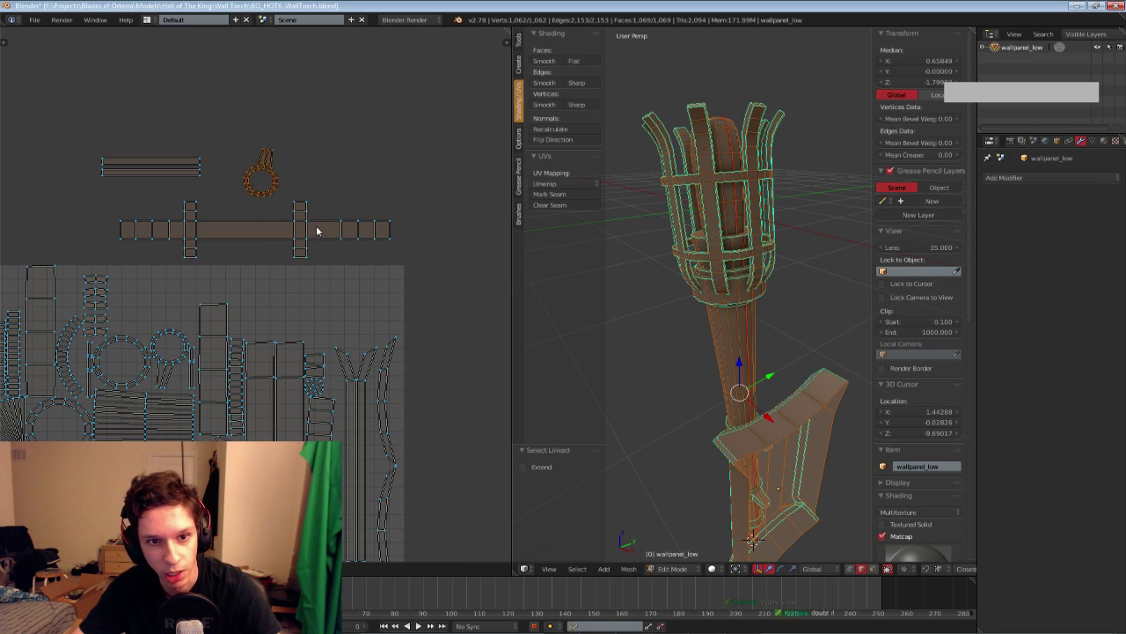
click(308, 223)
Select the horizontal double-crossed island above the grid and move it down inside the grid's upper edge
key(a)
key(b)
drag(133, 201, 247, 255)
key(ctrl+l)
key(g)
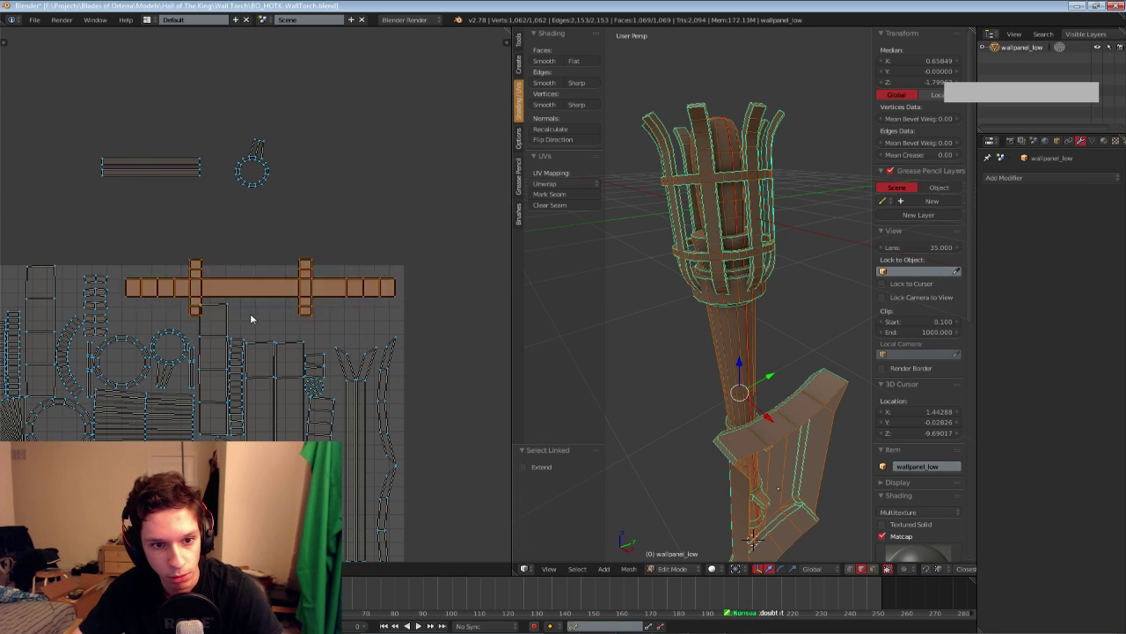
click(244, 323)
scroll(244, 322, up, 3)
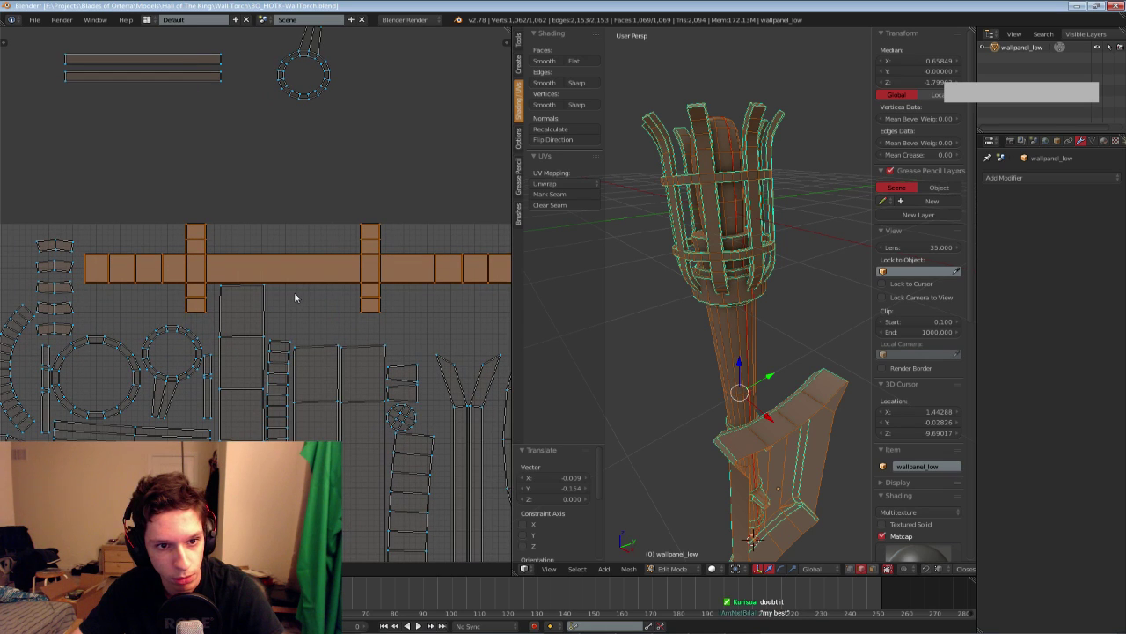
scroll(320, 327, down, 5)
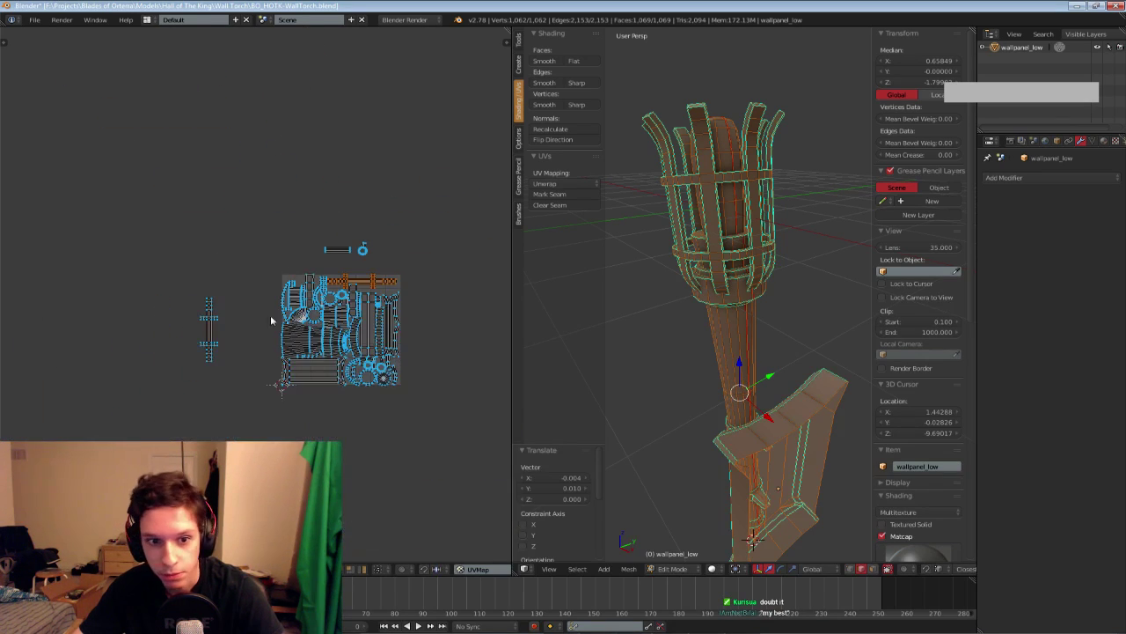
Scale the horizontal double-crossed island to 0.929 and shift it slightly towards the two-column group of small islands
scroll(321, 312, up, 6)
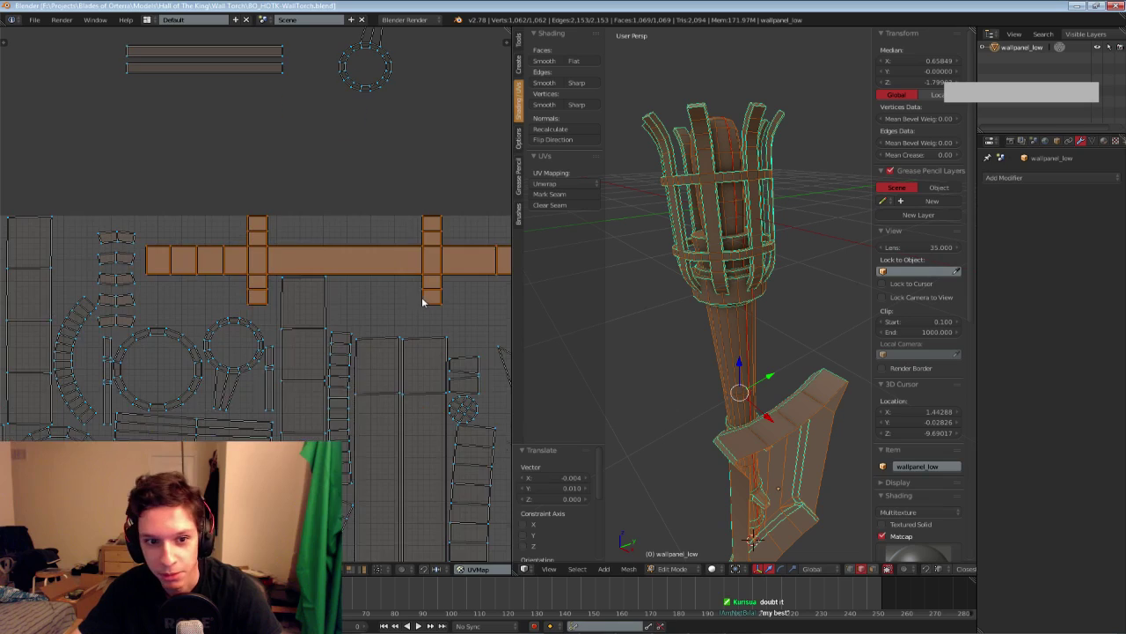
click(418, 302)
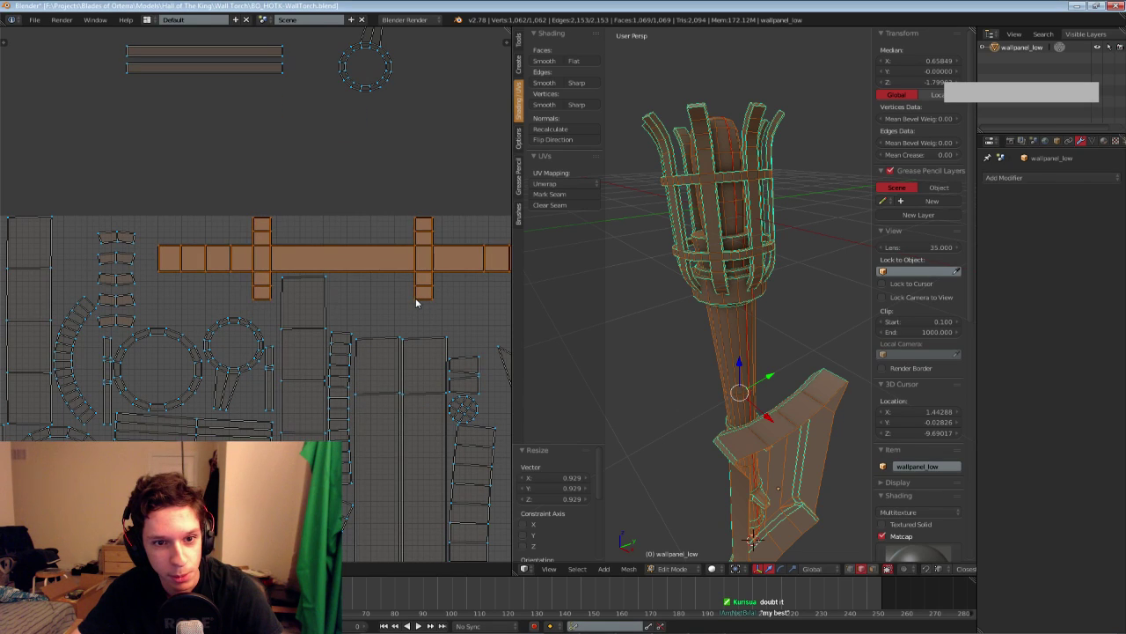
key(g)
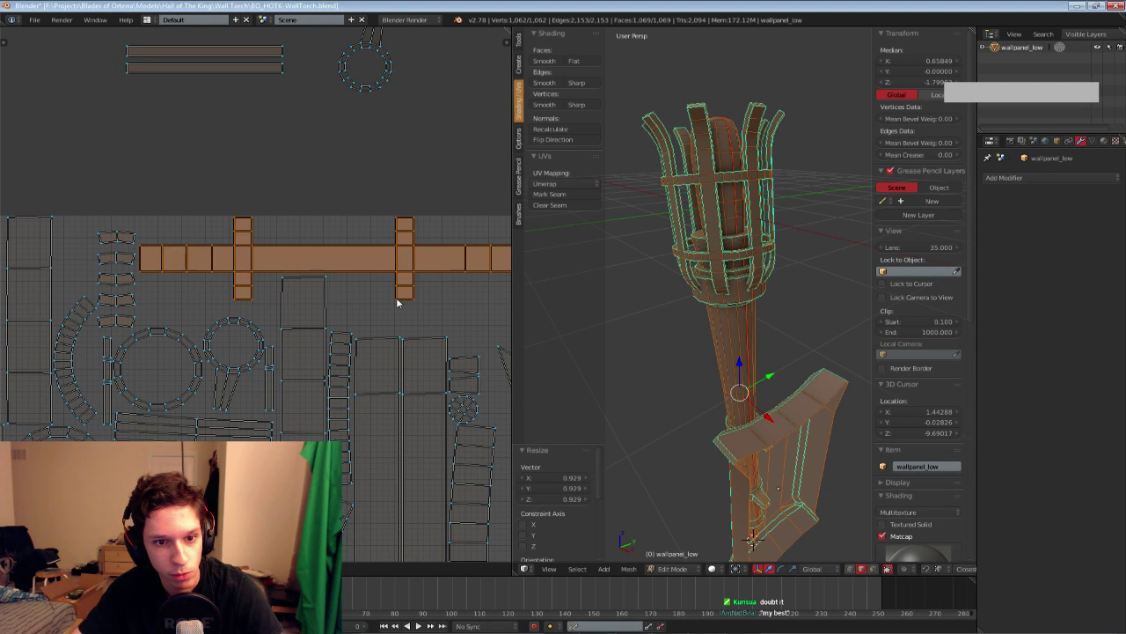
click(398, 302)
Try moving the remaining vertical double-crossed island from outside the grid onto the upper part of the layout
scroll(398, 301, down, 5)
middle_drag(319, 321, 476, 299)
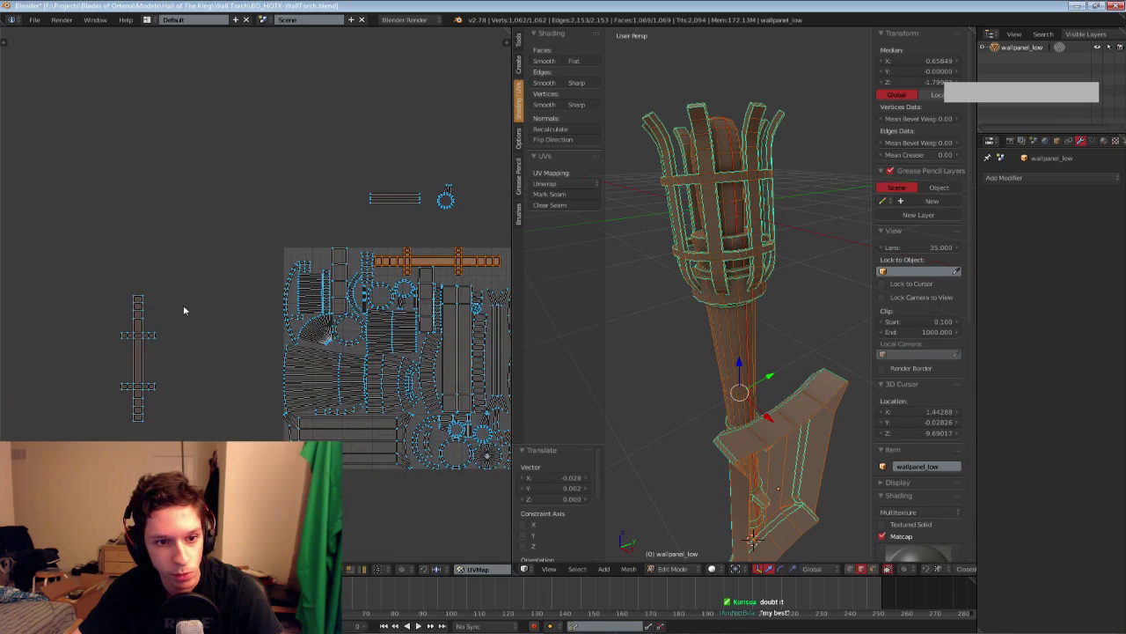
key(a)
key(b)
drag(90, 277, 171, 437)
key(g)
click(413, 372)
middle_drag(387, 367, 205, 396)
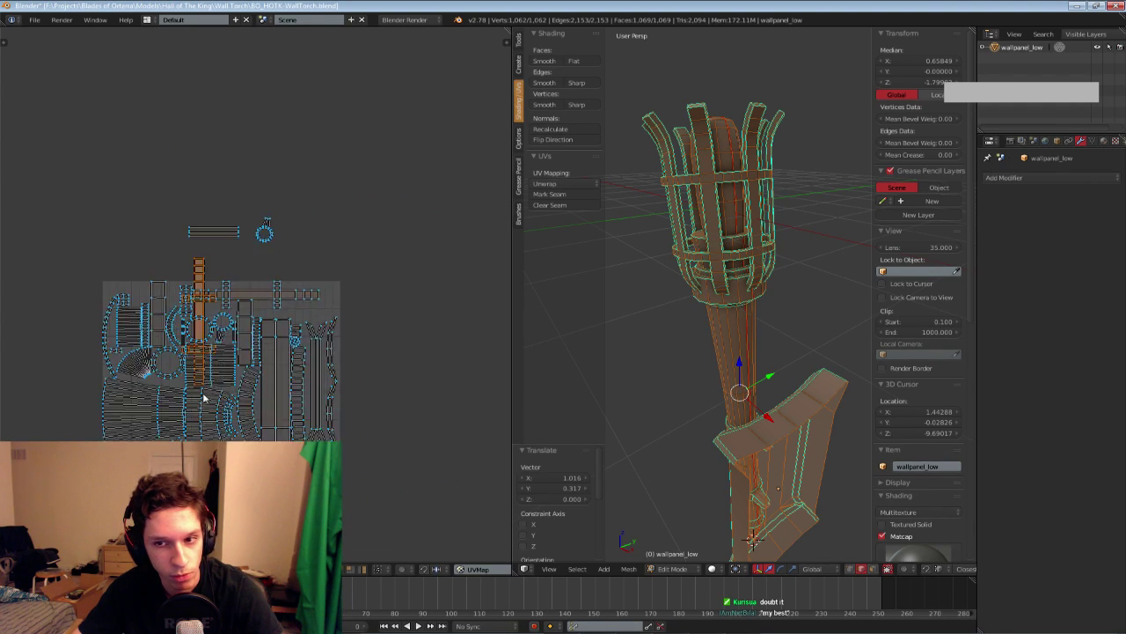
scroll(204, 398, up, 2)
scroll(224, 388, down, 1)
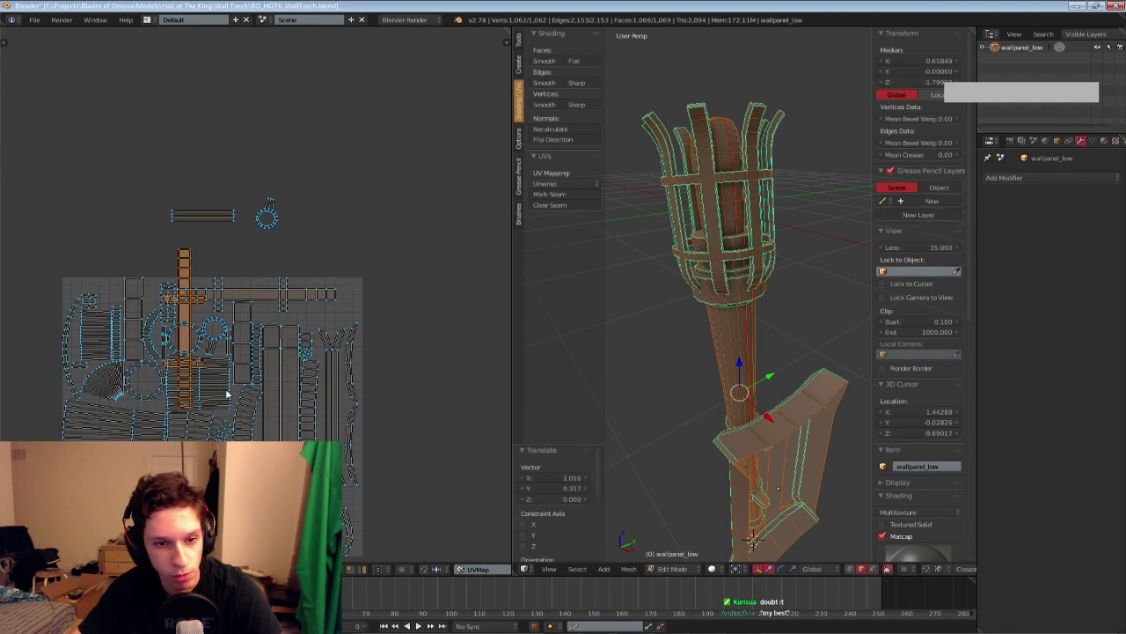
scroll(226, 390, up, 2)
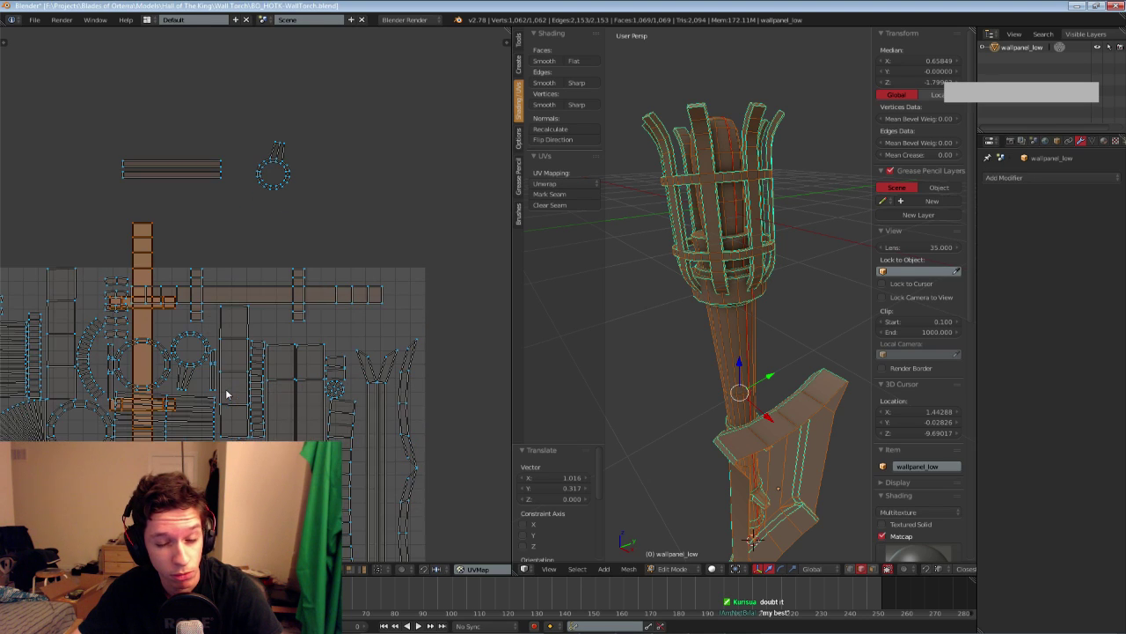
key(r)
right_click(214, 291)
middle_drag(229, 365, 316, 297)
scroll(316, 296, down, 1)
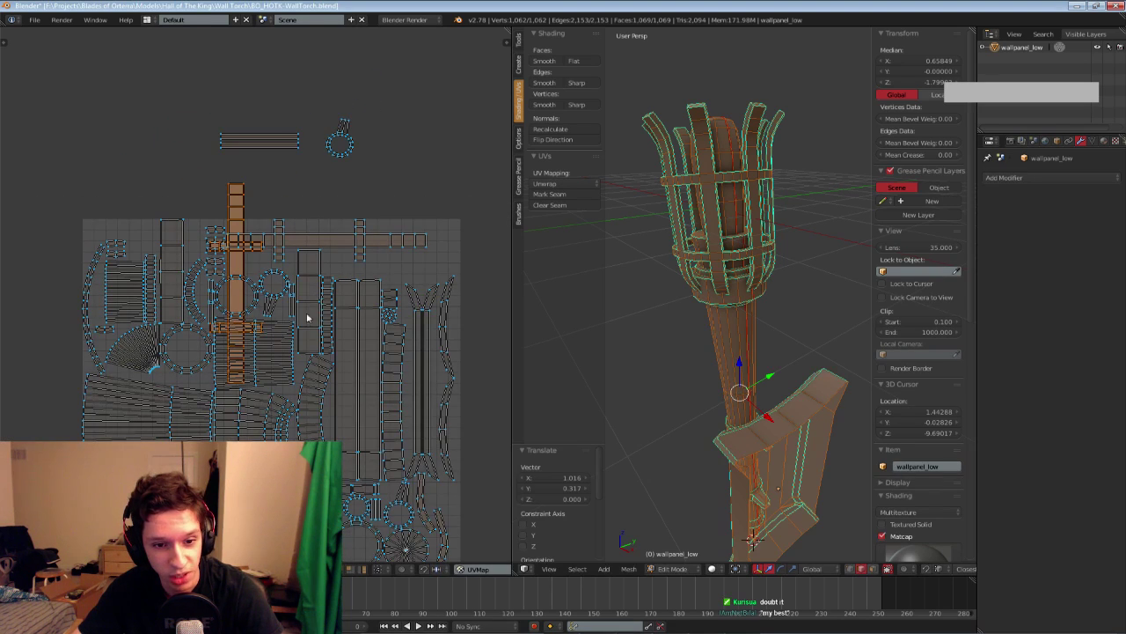
middle_drag(297, 336, 330, 276)
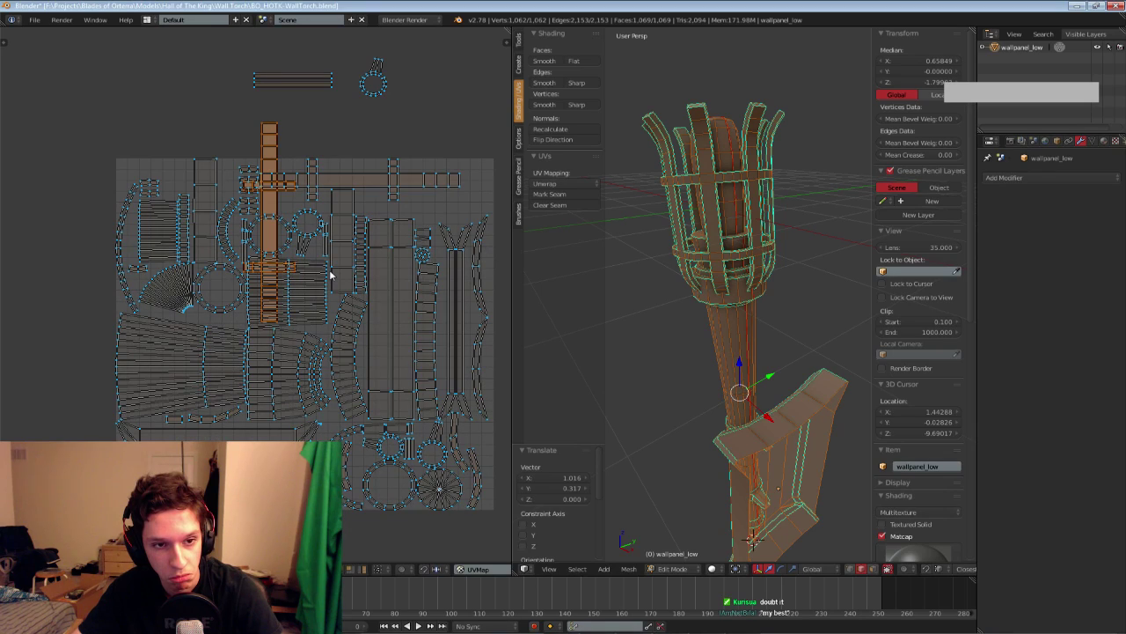
Move the vertical double-crossed island back outside the grid, and undo both of its moves
key(g)
click(101, 327)
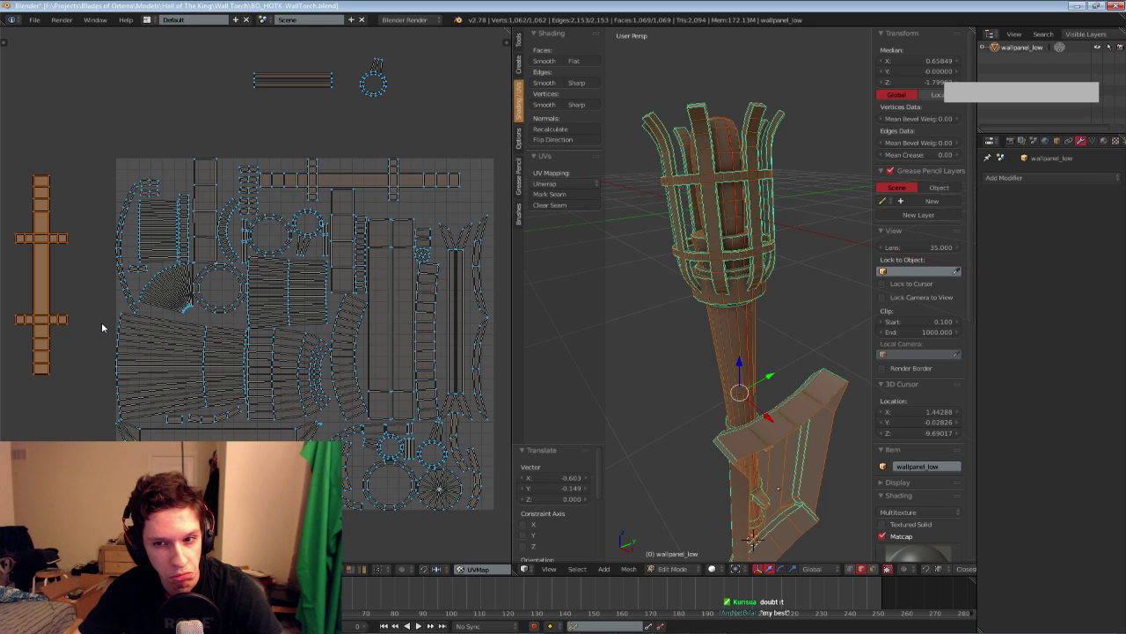
key(ctrl+z)
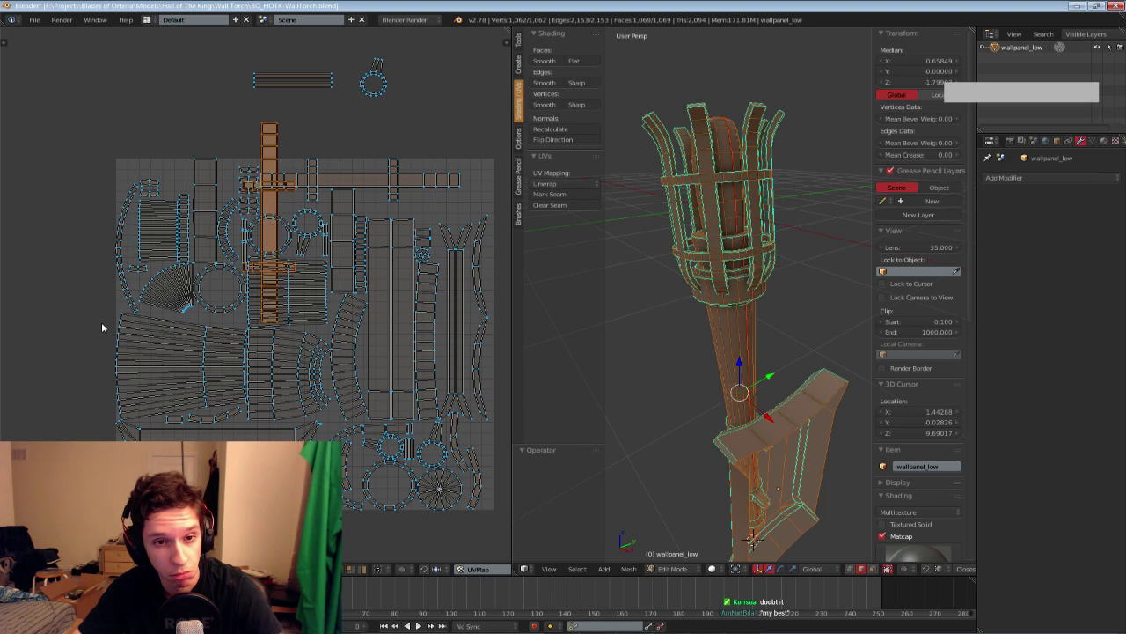
key(ctrl+z)
Move the horizontal double-crossed island out of the grid to its vertical counterpart and rotate it by 90 degrees
scroll(101, 323, down, 2)
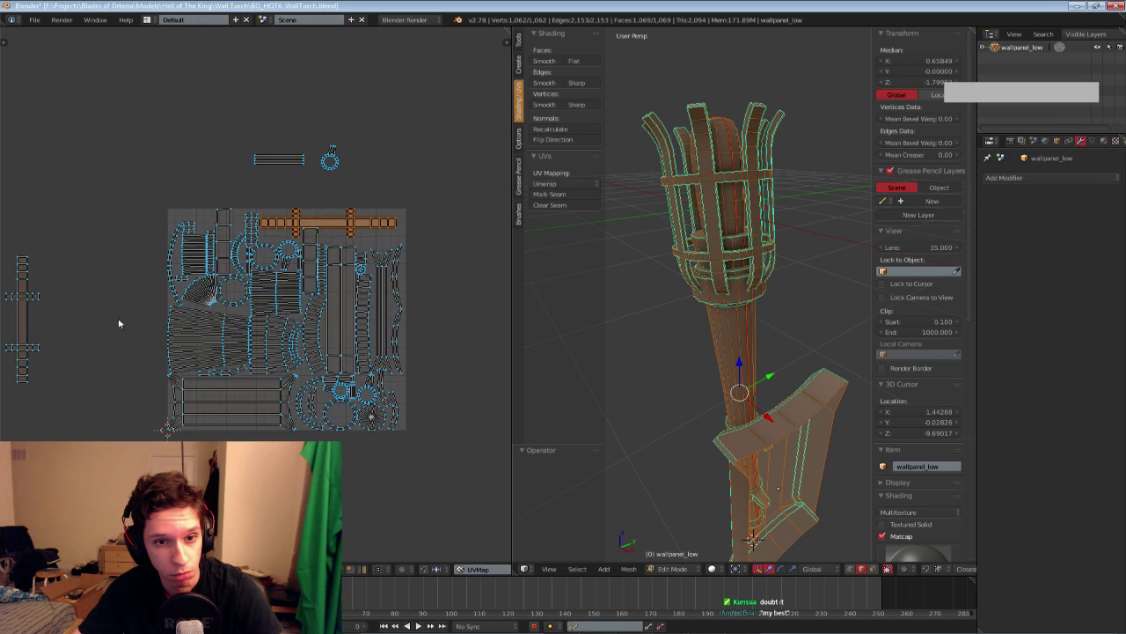
middle_drag(250, 308, 395, 311)
key(g)
click(118, 393)
text(r90)
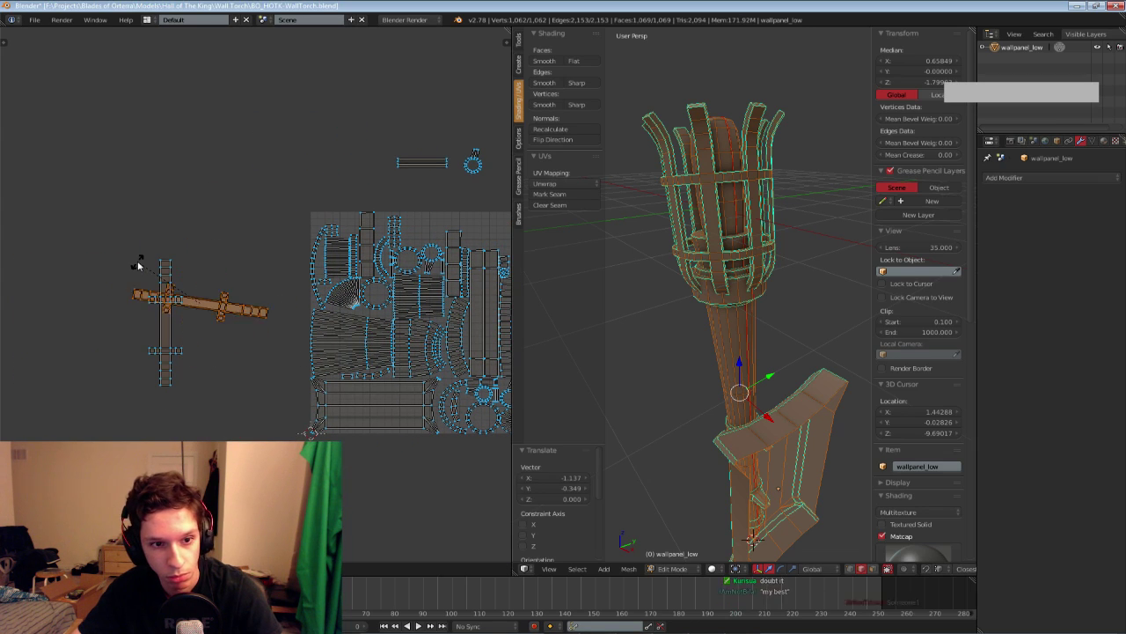
key(Return)
Save the file and turn on snapping in the UV editor
scroll(215, 341, up, 3)
key(ctrl+s)
click(261, 313)
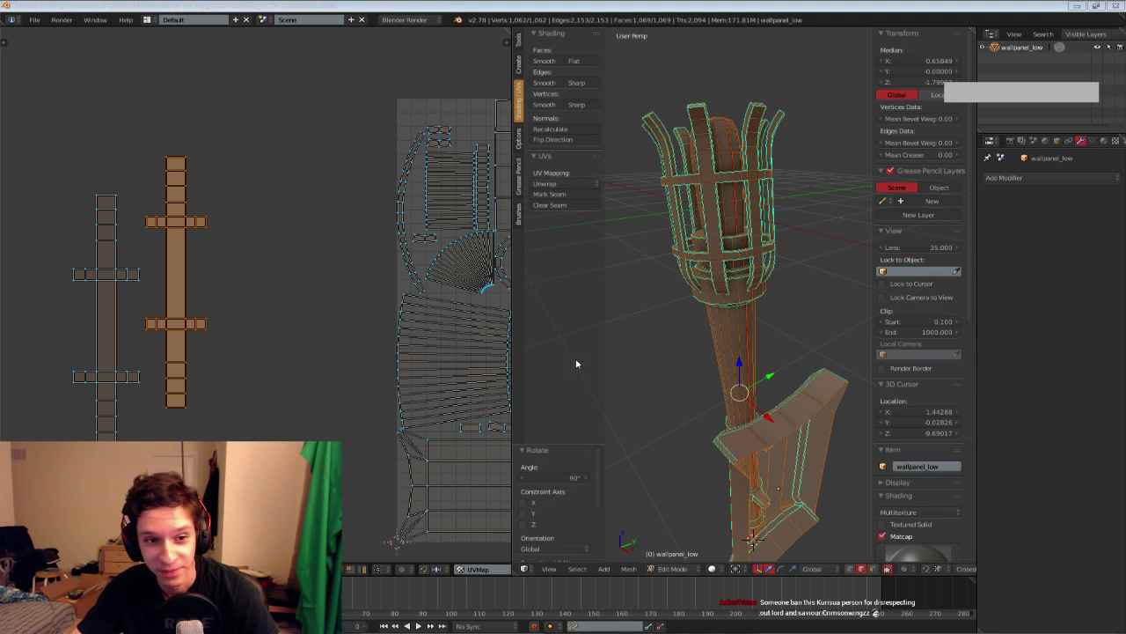
scroll(201, 371, up, 2)
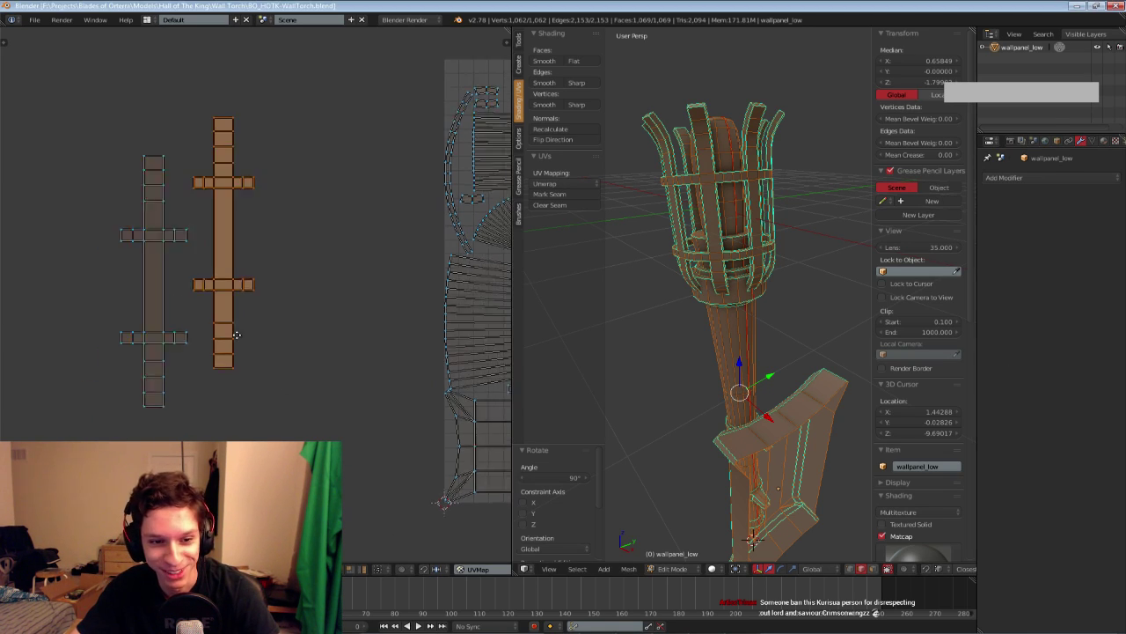
click(442, 570)
click(446, 546)
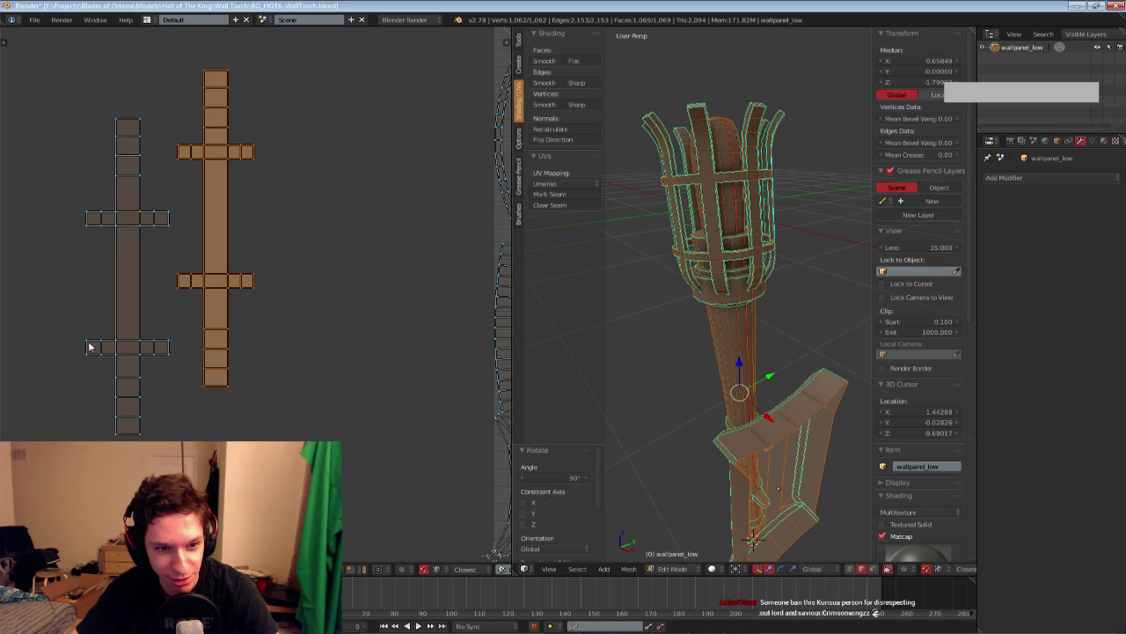
Snap the selected double-crossed island over its counterpart to compare sizes, and place it alongside with the crossbars staggered
key(g)
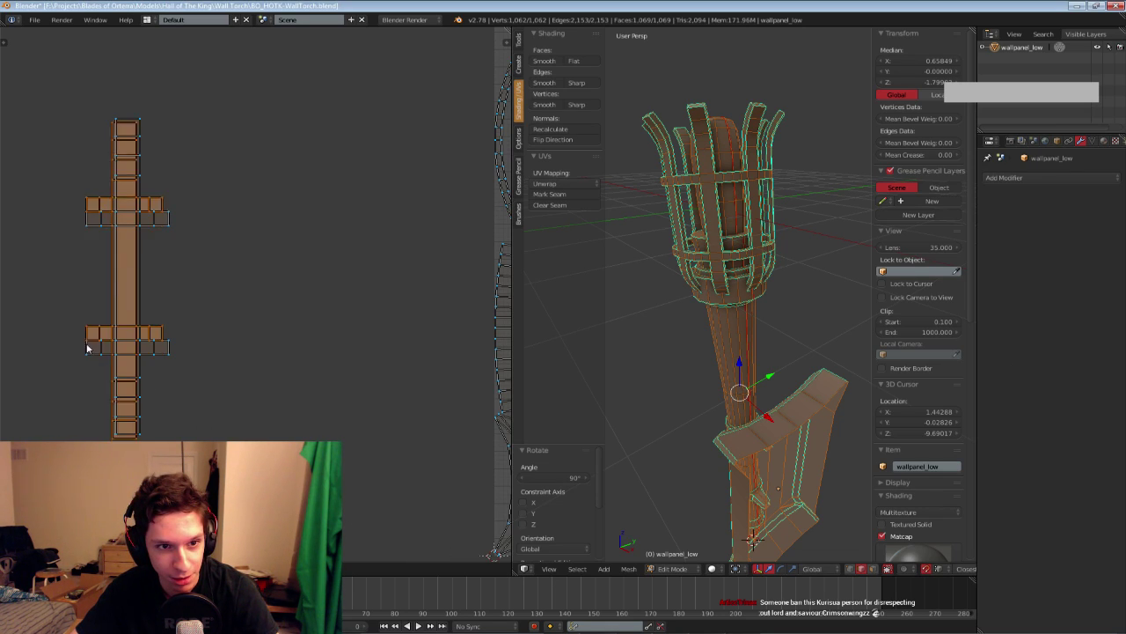
click(50, 324)
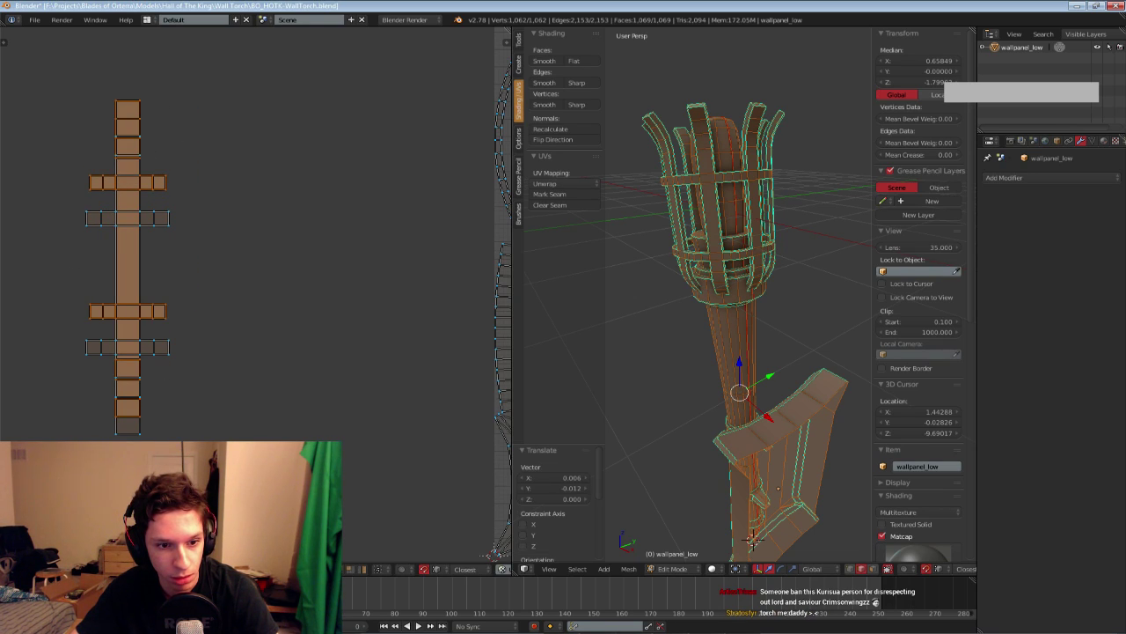
key(g)
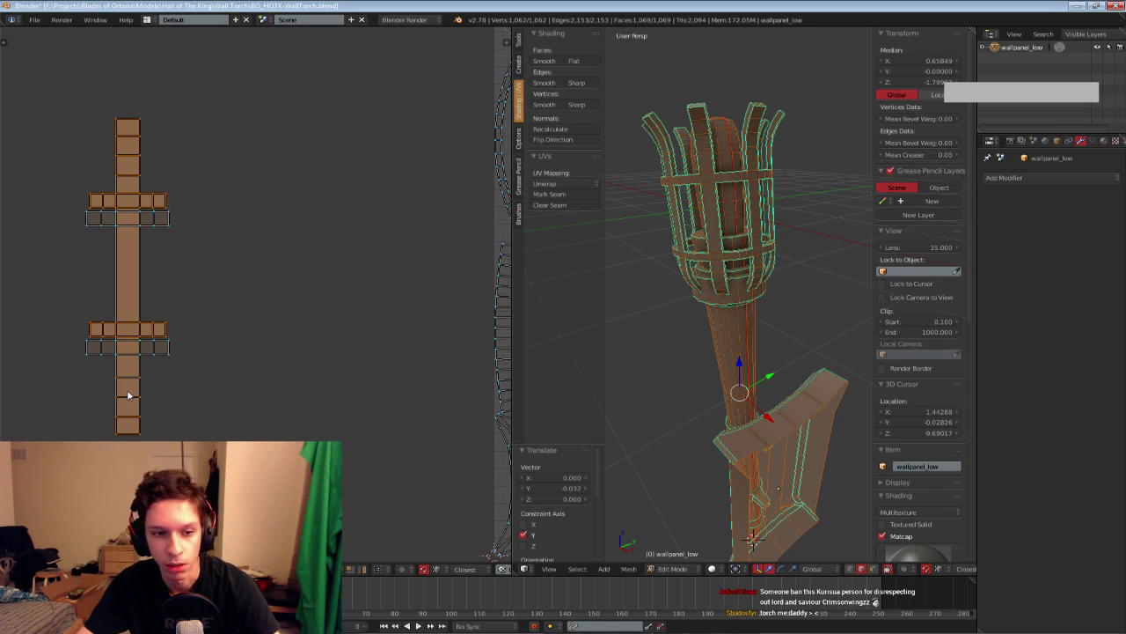
key(g)
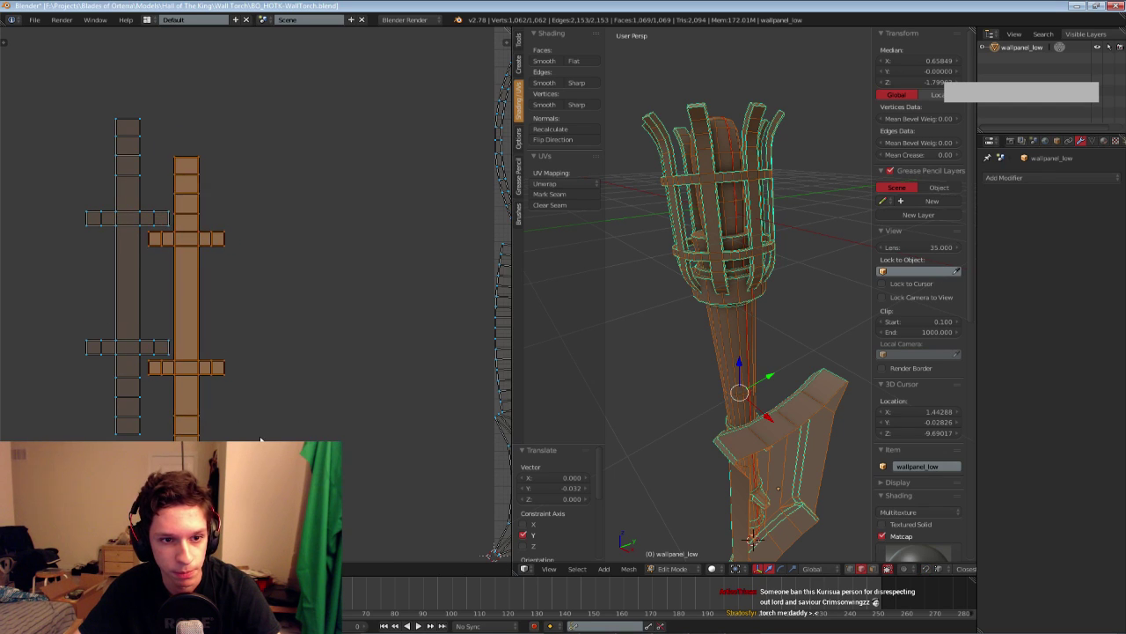
Select both vertical double-crossed islands together and move the pair close to the grid's left edge
key(a)
key(b)
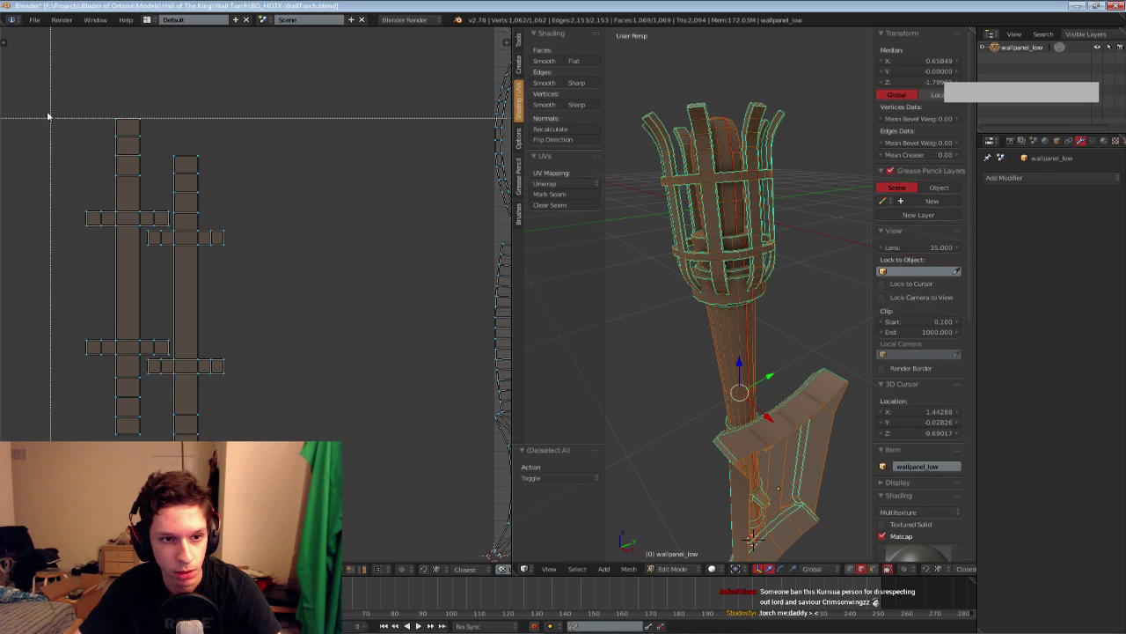
drag(39, 95, 258, 447)
middle_drag(243, 446, 119, 460)
key(g)
click(307, 426)
middle_drag(307, 426, 131, 474)
scroll(225, 477, down, 2)
key(g)
click(307, 421)
key(g)
click(158, 423)
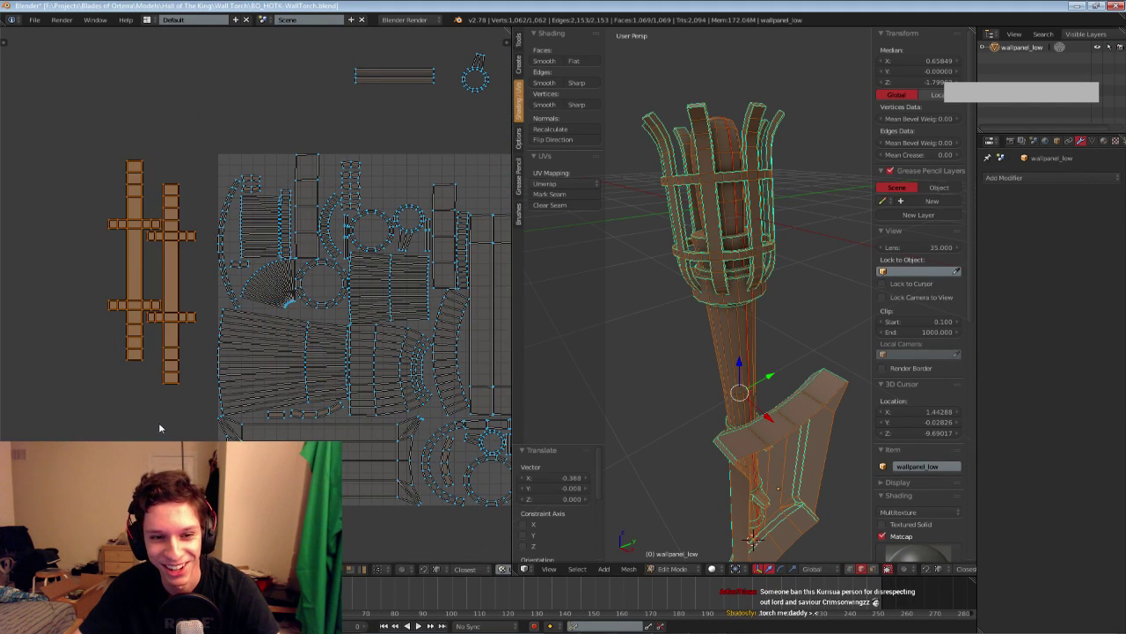
Save the file with the two double-crossed islands parked beside the grid
middle_drag(205, 421, 165, 419)
key(ctrl+s)
click(165, 419)
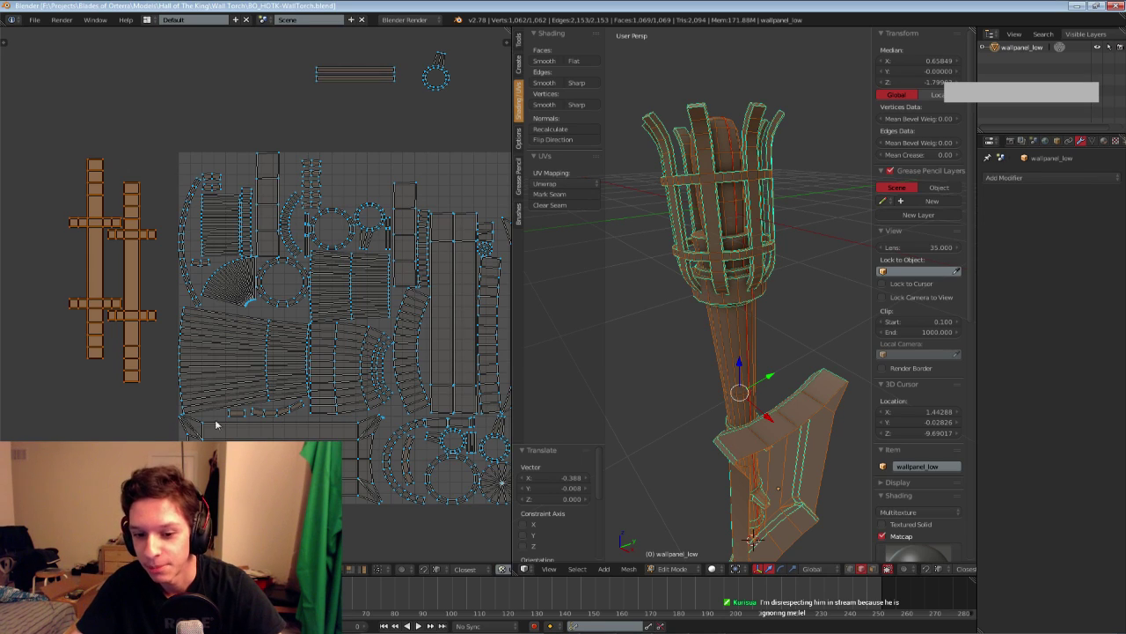
key(alt+Tab)
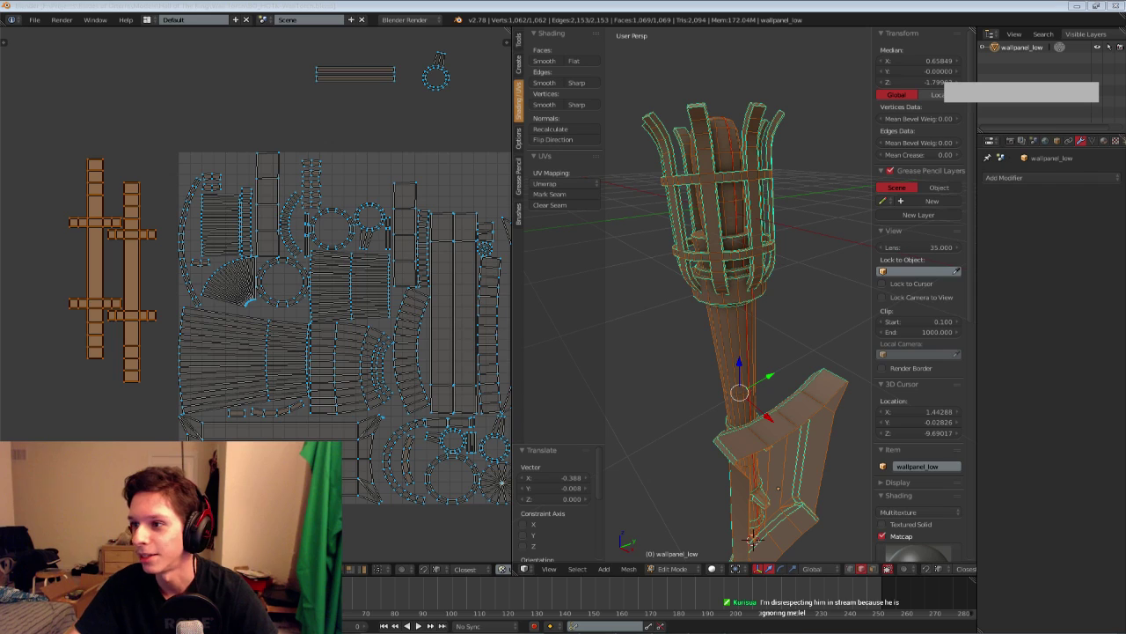
Move the pair of double-crossed islands over the grid's upper-right part, extending above its top edge
middle_drag(305, 325, 312, 320)
key(g)
click(455, 290)
middle_drag(400, 291, 354, 334)
key(g)
click(413, 282)
scroll(355, 336, up, 2)
key(g)
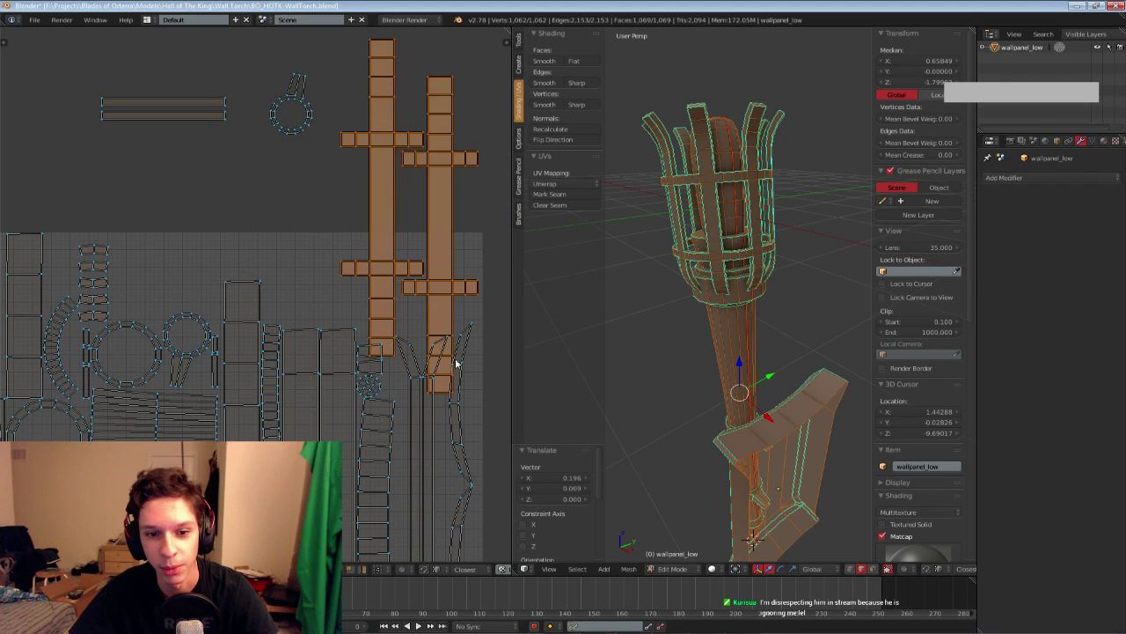
key(g)
click(418, 333)
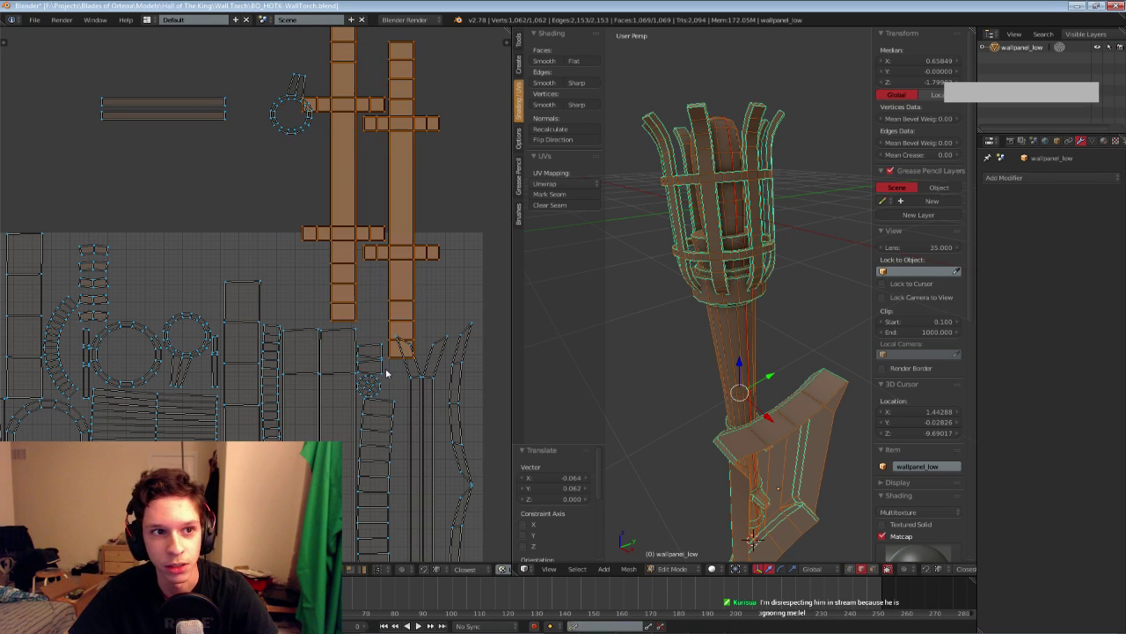
Rotate the pair of double-crossed islands by 90 degrees and save the file
text(r)
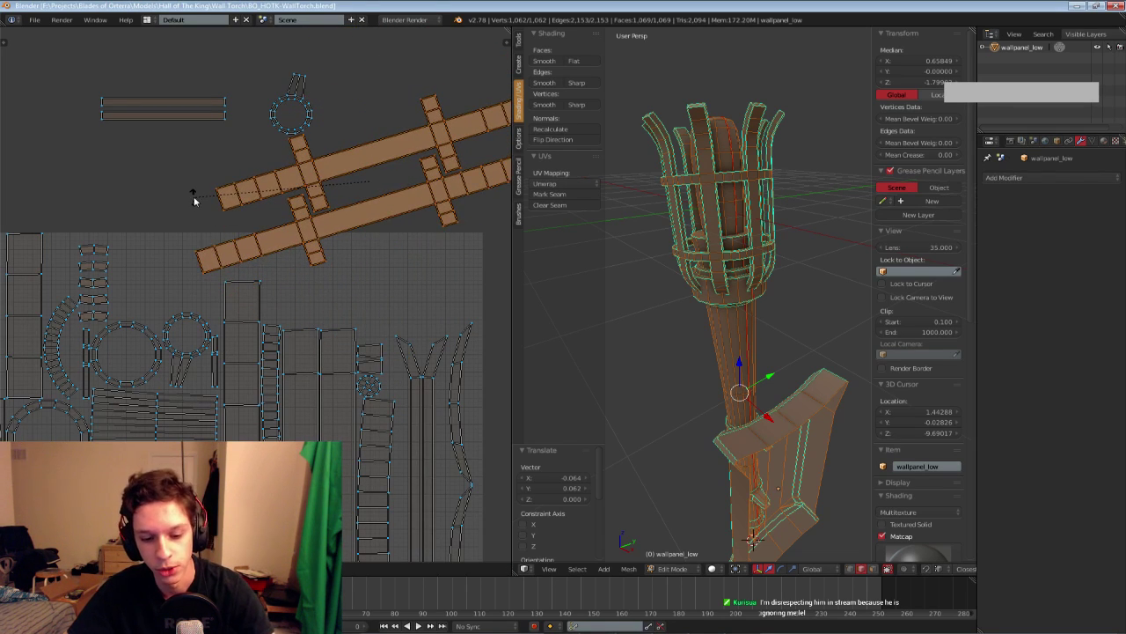
text(90)
key(Return)
middle_drag(335, 259, 313, 270)
key(ctrl+s)
click(313, 270)
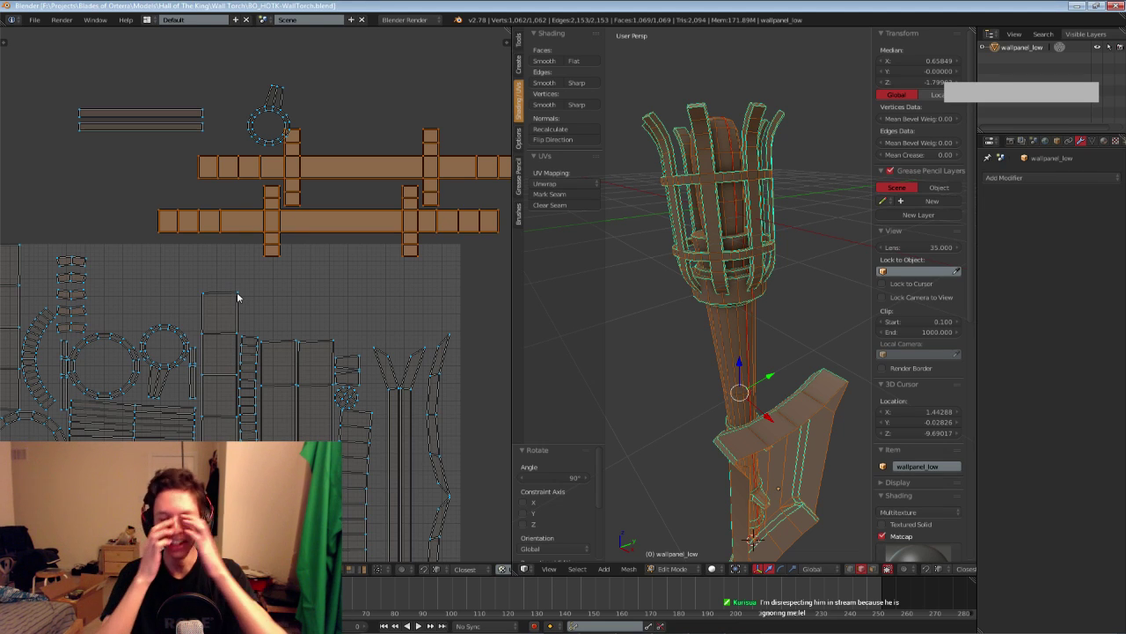
Move the horizontal pair of double-crossed islands down towards the free space in the grid's upper-right part
scroll(347, 196, up, 2)
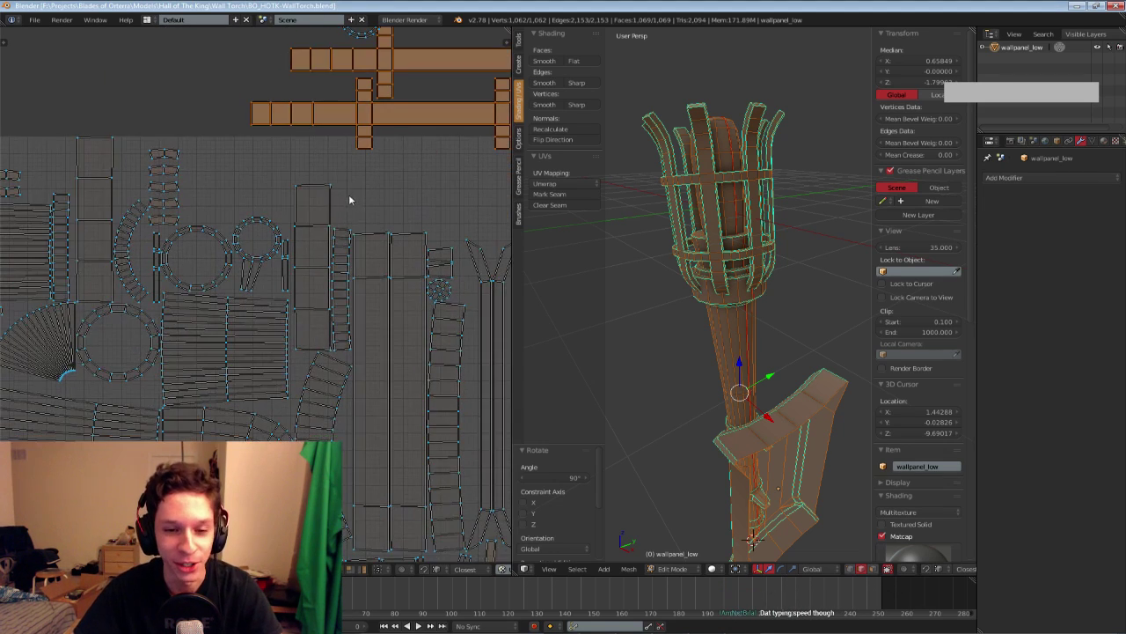
middle_drag(360, 231, 333, 247)
scroll(329, 223, down, 1)
key(g)
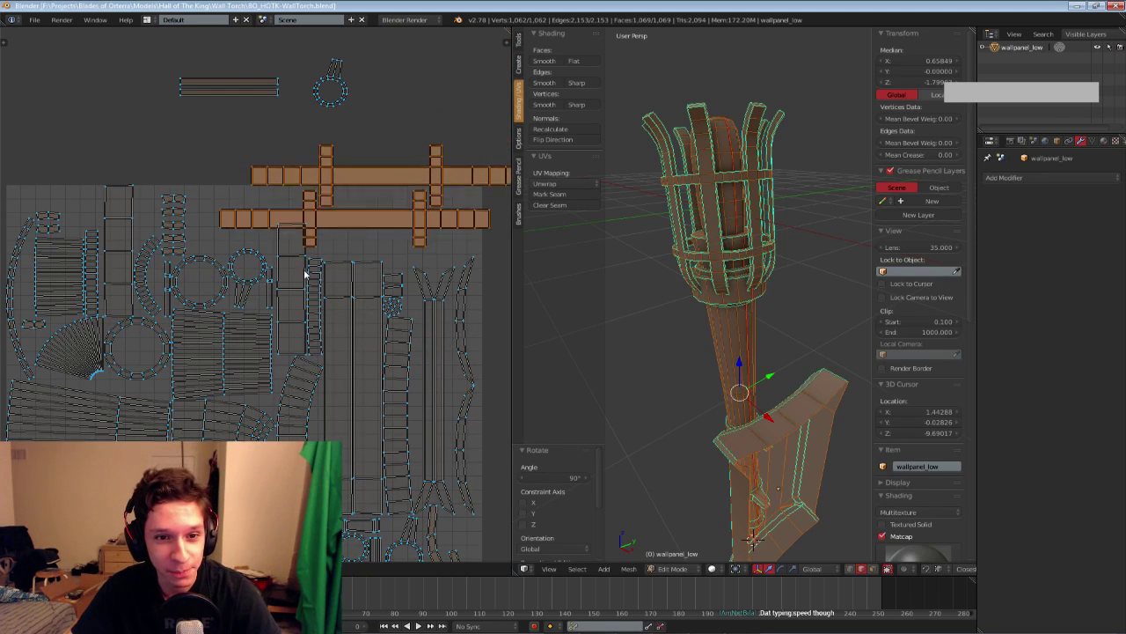
click(307, 286)
scroll(308, 286, up, 2)
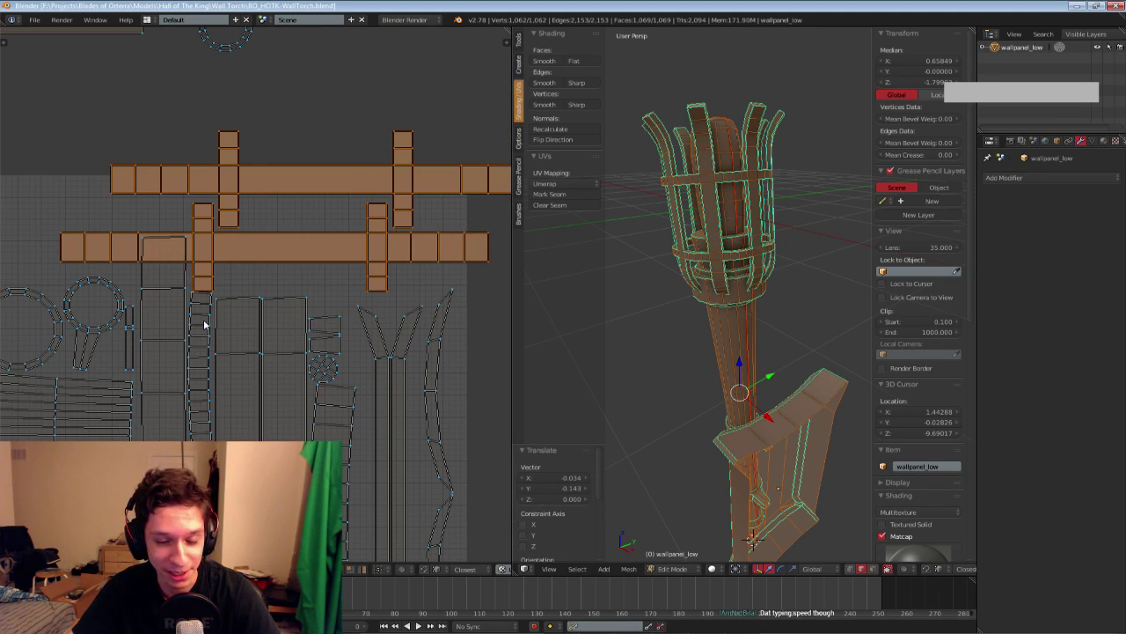
Move the pair of double-crossed islands off the grid into the empty space beside its right edge
middle_drag(227, 322, 284, 309)
key(g)
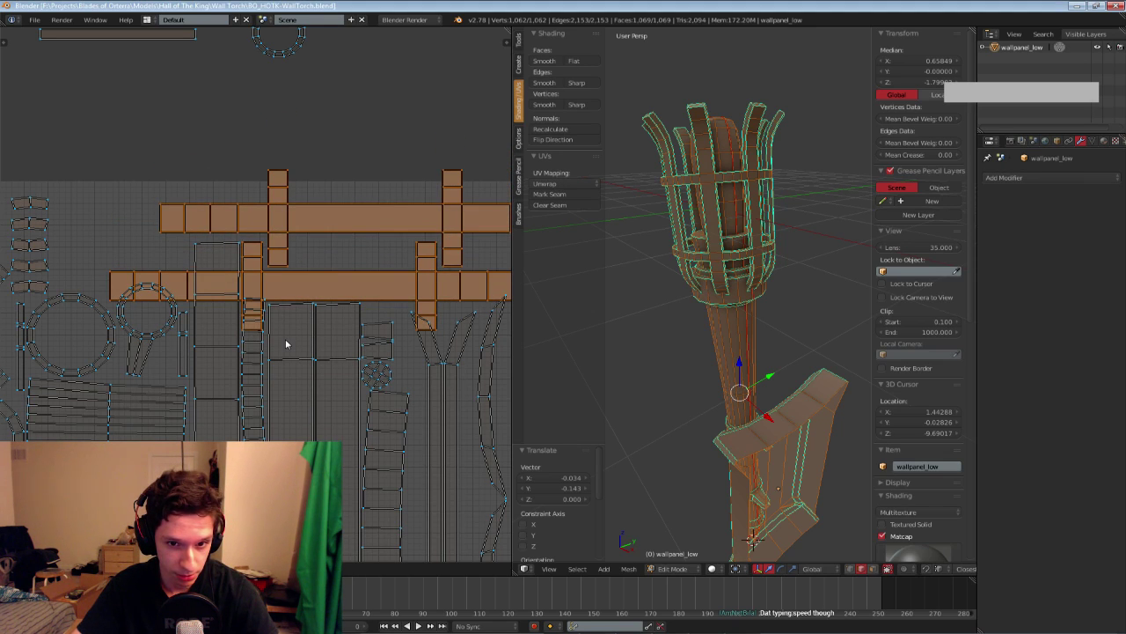
scroll(286, 344, down, 2)
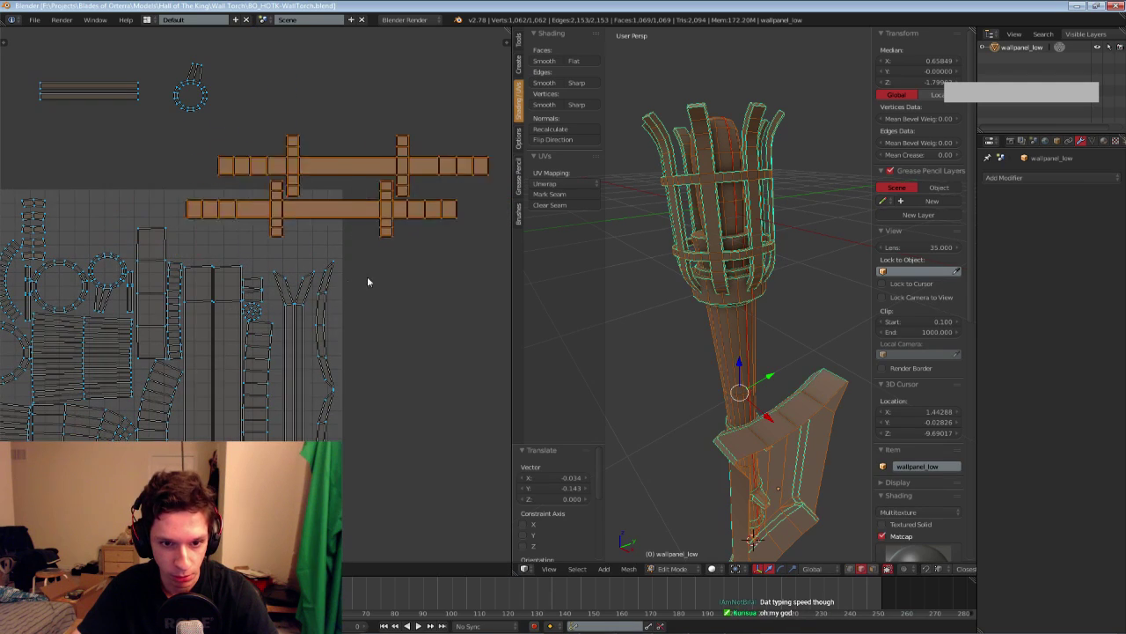
click(440, 272)
middle_drag(376, 302, 412, 184)
key(g)
click(408, 306)
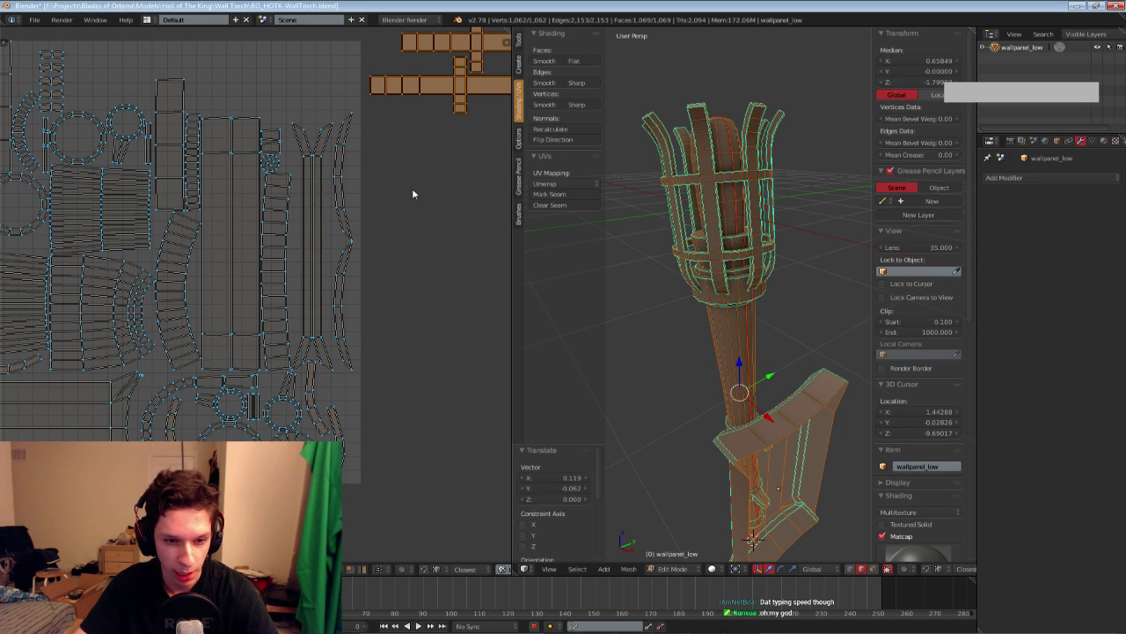
Move the radial disc island inside the large ring near the grid's bottom edge and scale it by about 0.919 to fit
middle_drag(308, 244, 427, 236)
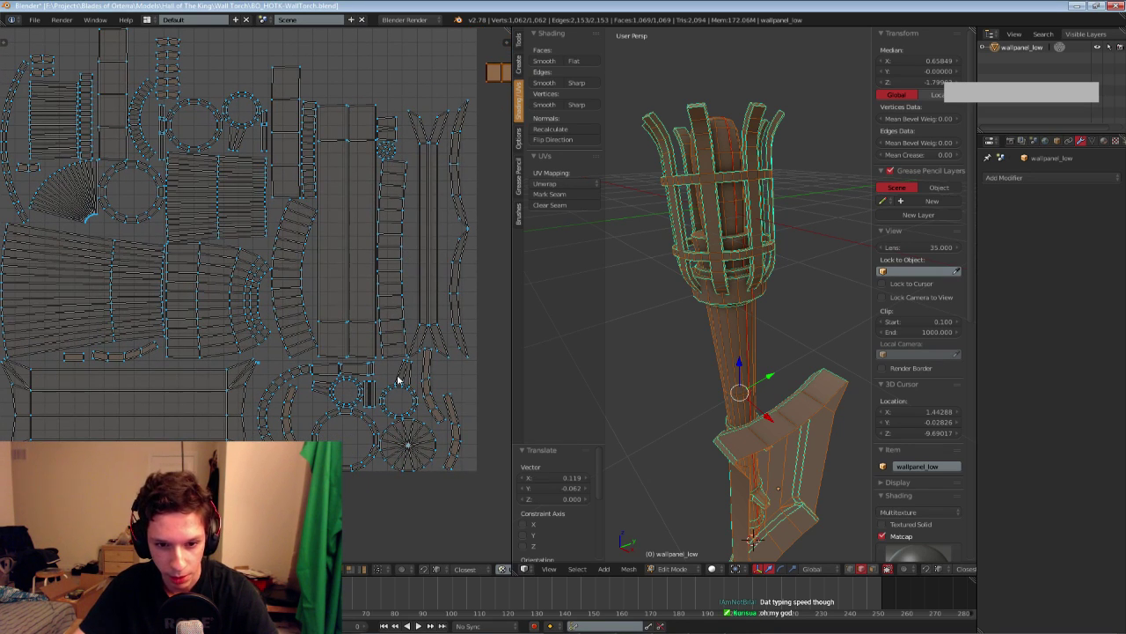
scroll(378, 379, up, 2)
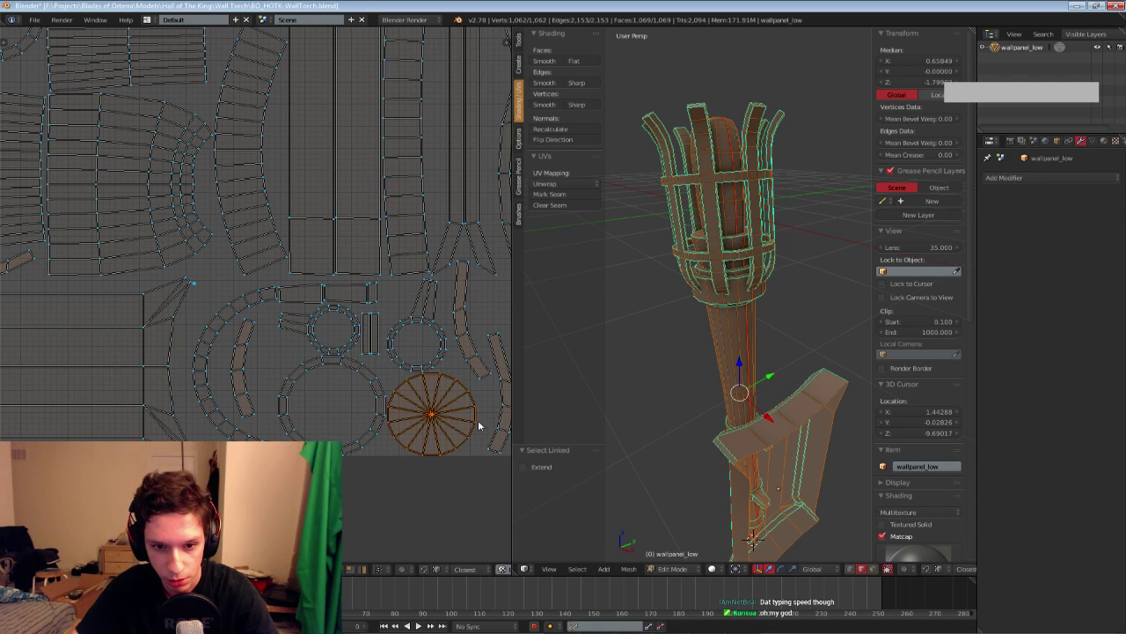
key(g)
click(378, 418)
middle_drag(378, 418, 352, 307)
scroll(352, 306, up, 3)
key(s)
click(429, 337)
key(g)
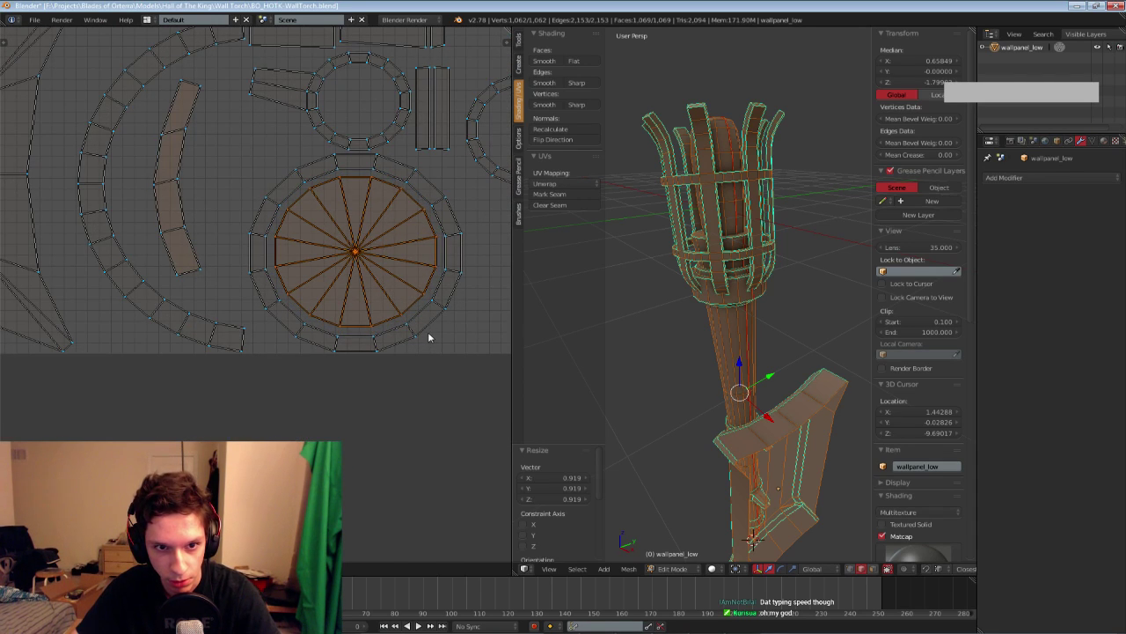
key(a)
Move the inner of the two curved strips near the grid's lower-right corner straight down beside the other one
scroll(276, 335, down, 2)
scroll(299, 323, up, 2)
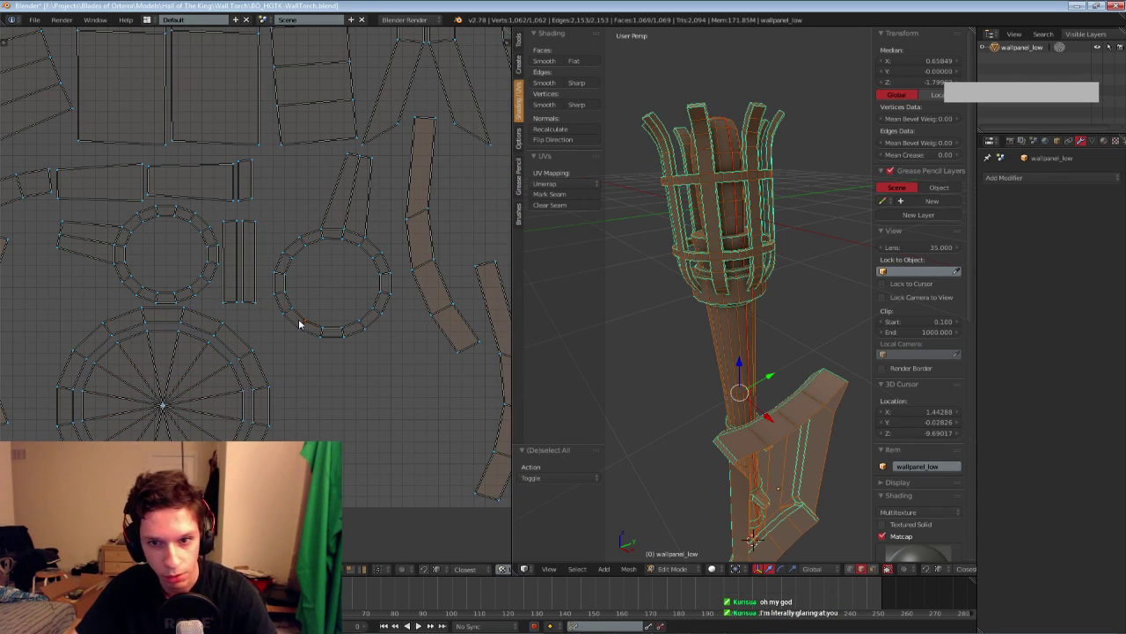
scroll(299, 322, down, 4)
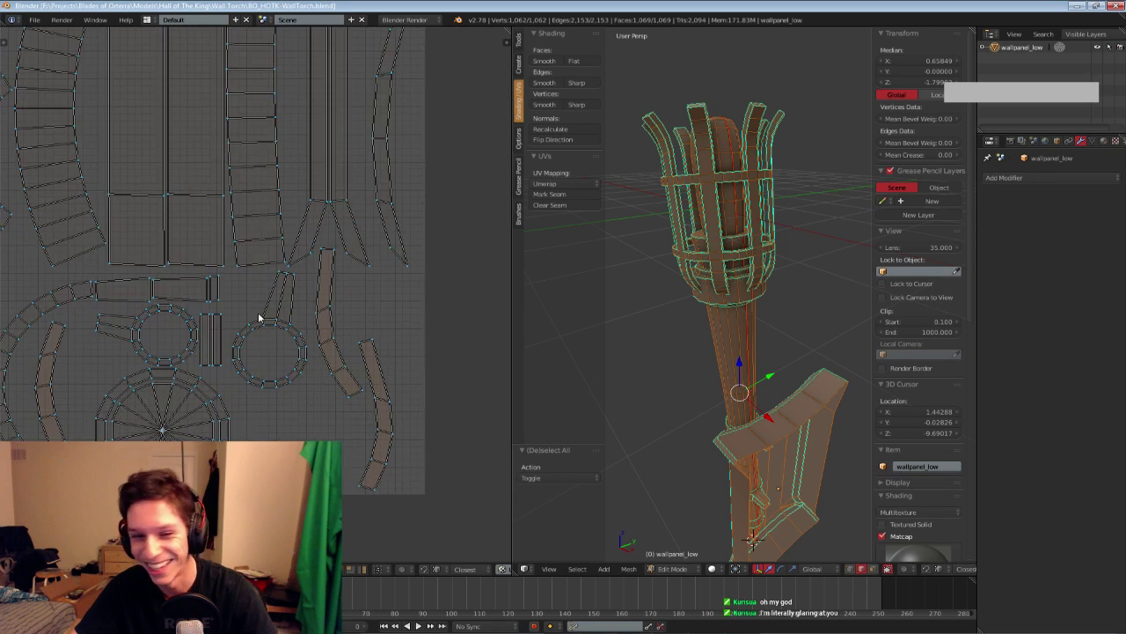
scroll(294, 297, up, 4)
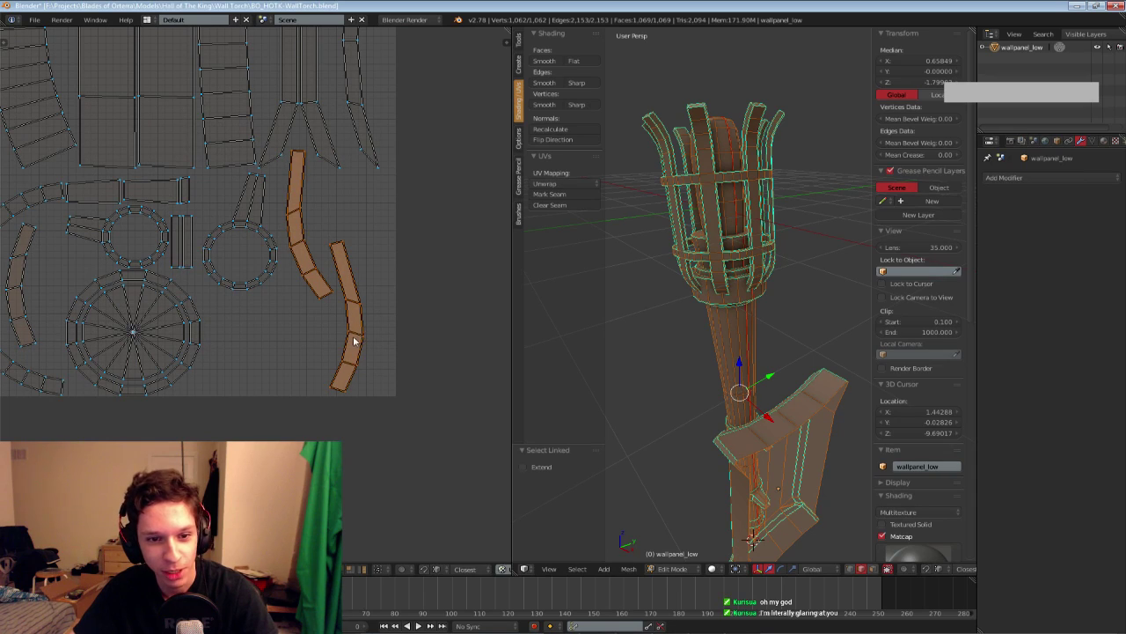
key(b)
drag(306, 285, 335, 314)
key(g)
key(y)
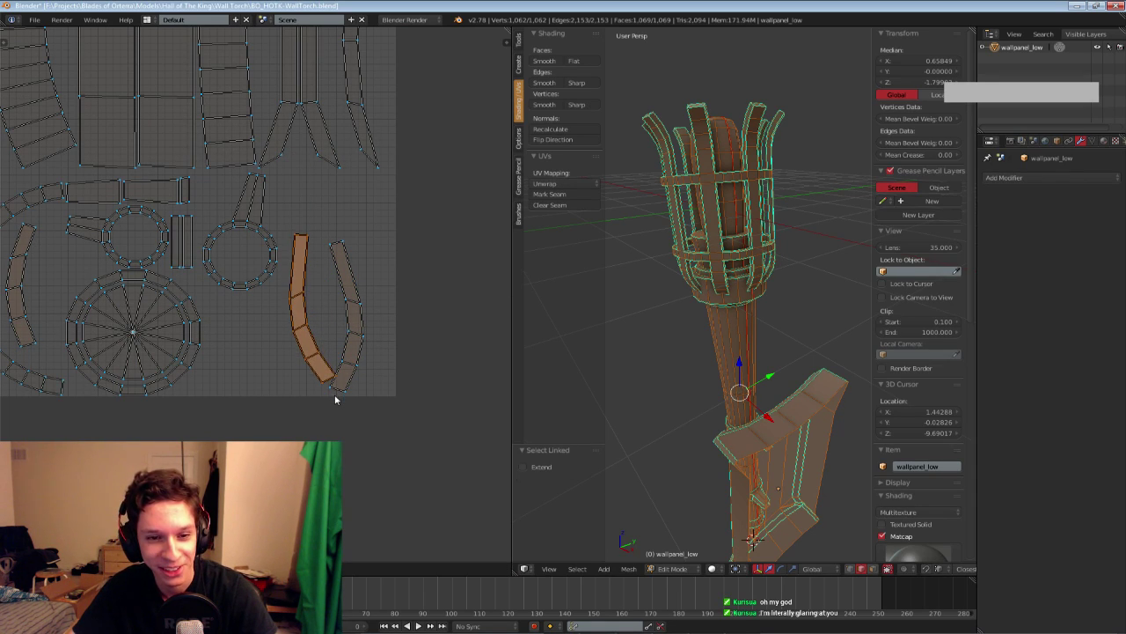
click(331, 401)
Rotate the moved curved strip by 180 degrees and adjust its angle to run parallel with its neighbour
text(r180)
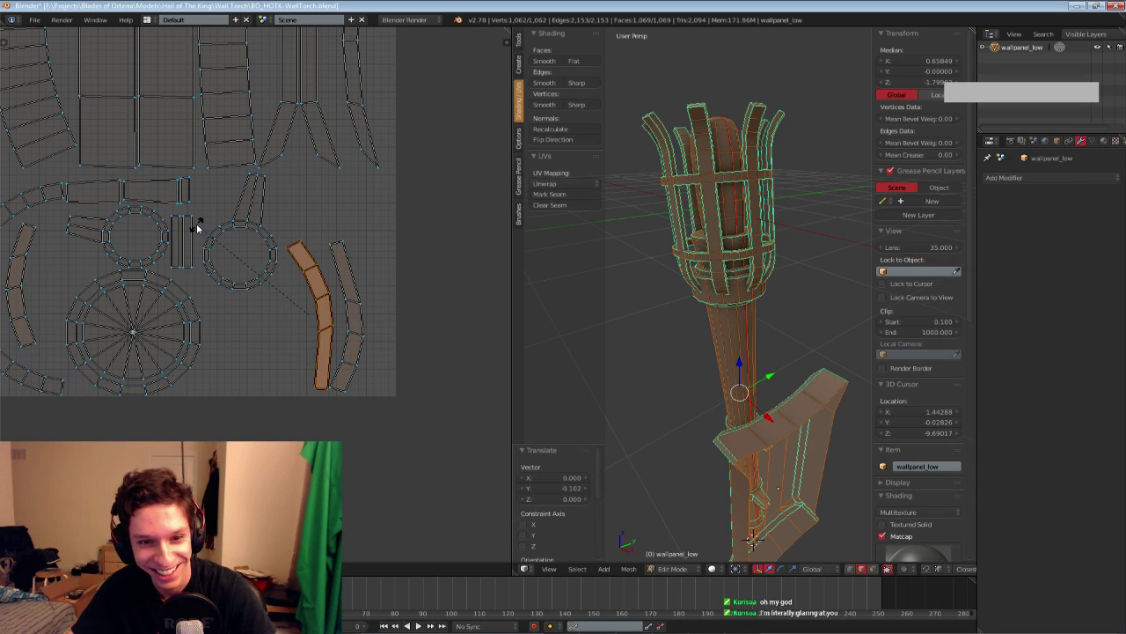
key(Return)
key(r)
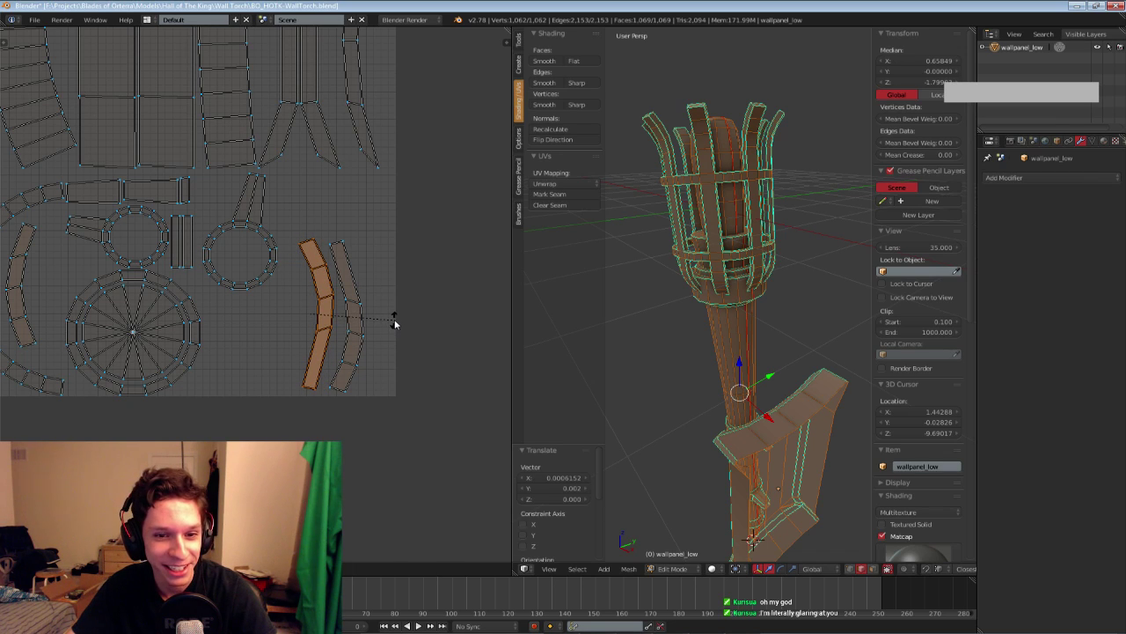
click(394, 322)
key(a)
Select both curved strips and place them diagonally beside the large ring containing the radial disc
key(b)
drag(309, 290, 384, 358)
key(ctrl+l)
key(g)
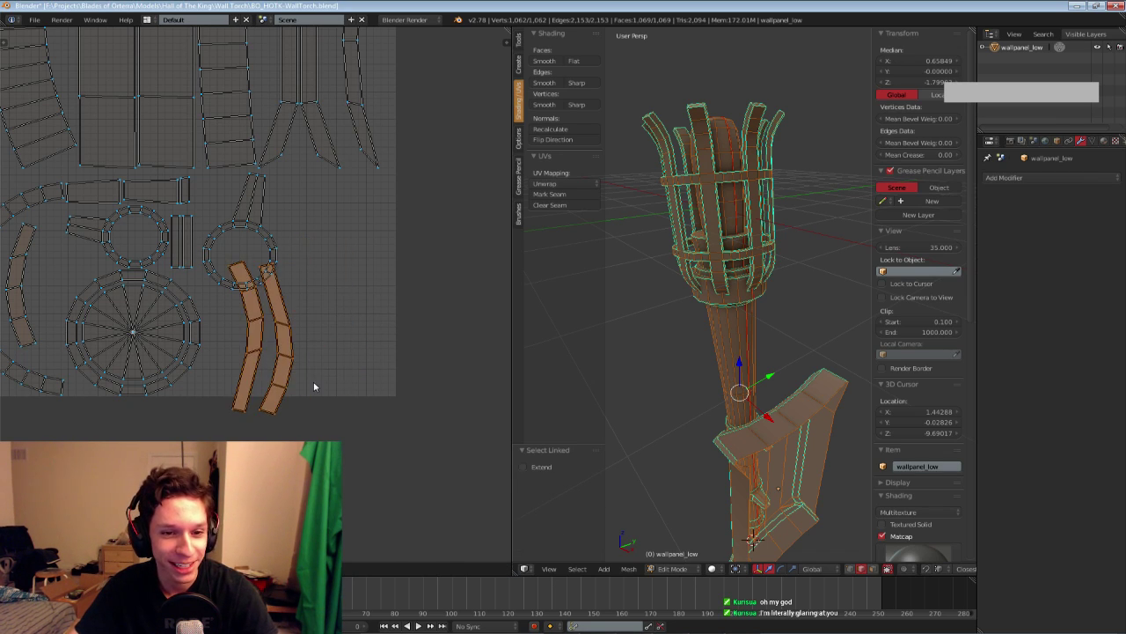
click(335, 367)
key(r)
click(287, 391)
key(g)
click(274, 402)
Move the two curved strips up to the small islands in the upper-left part of the grid
middle_drag(275, 396, 517, 377)
scroll(438, 345, down, 2)
middle_drag(439, 345, 439, 359)
scroll(226, 232, up, 4)
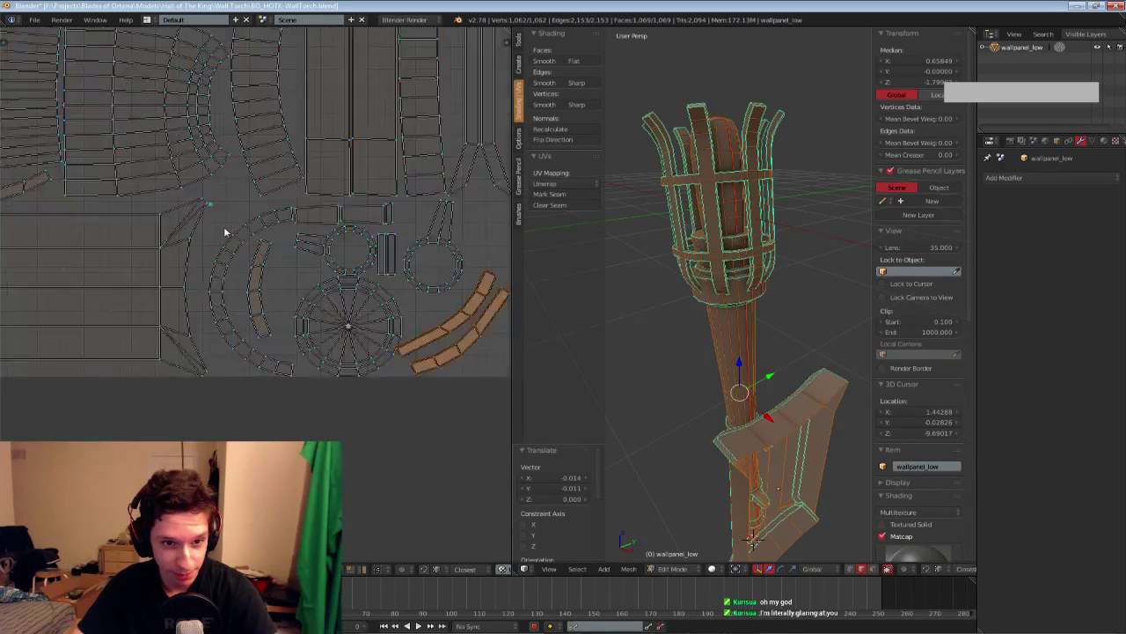
scroll(172, 193, down, 4)
middle_drag(257, 233, 433, 219)
scroll(375, 244, down, 2)
middle_drag(308, 243, 225, 363)
key(g)
click(38, 131)
middle_drag(240, 222, 388, 339)
scroll(388, 339, up, 1)
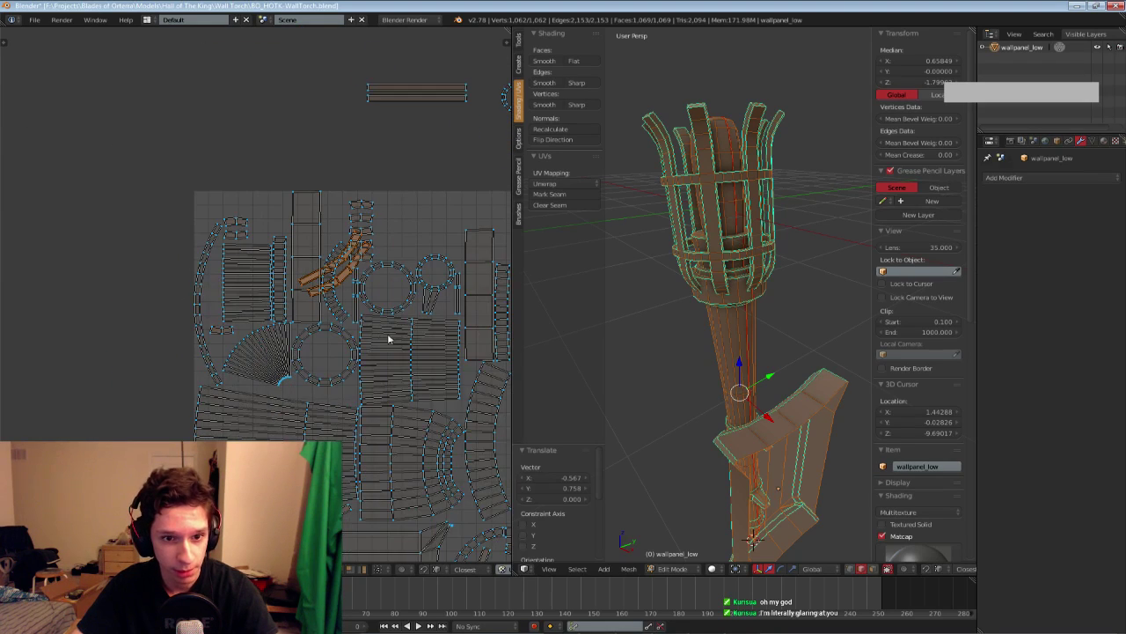
Rotate the two curved strips to horizontal and fit them into the grid's upper-left corner above the small pieces
key(g)
click(295, 242)
key(r)
click(265, 86)
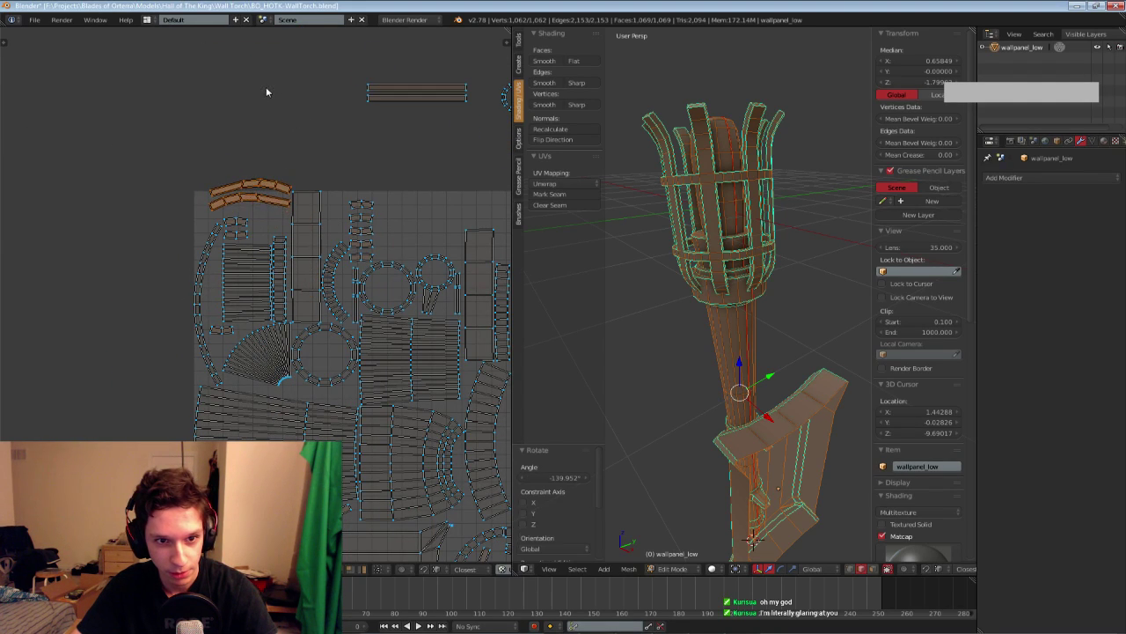
scroll(317, 295, up, 3)
key(g)
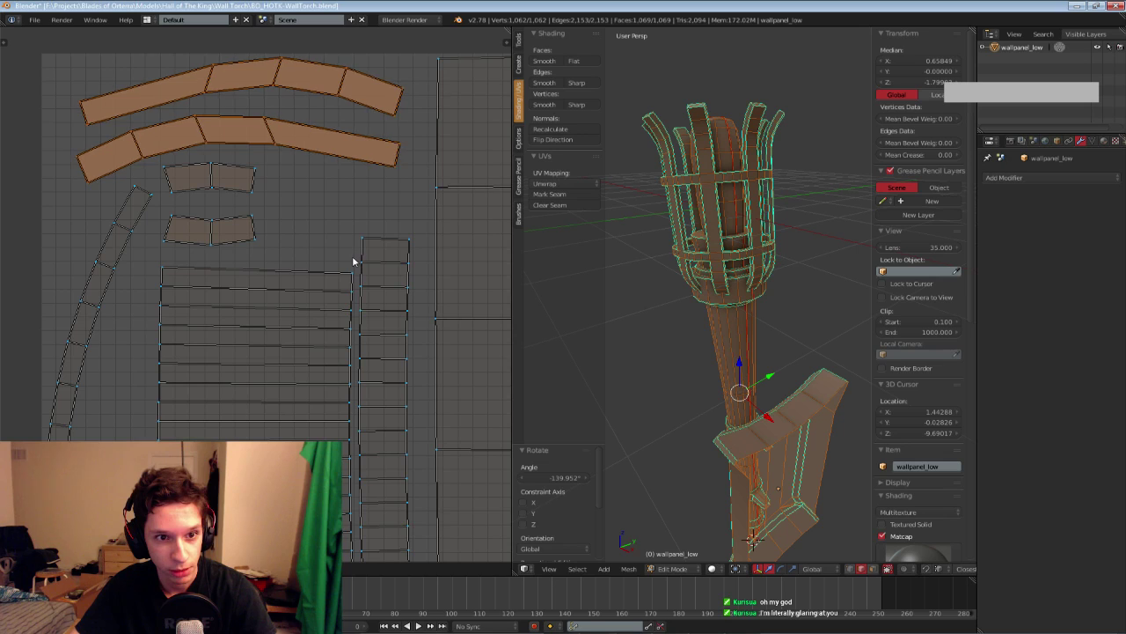
click(352, 261)
Deselect the curved strips and save over the existing file
scroll(352, 261, down, 3)
middle_drag(301, 307, 107, 202)
middle_drag(404, 341, 232, 271)
scroll(232, 271, up, 1)
key(a)
key(ctrl+s)
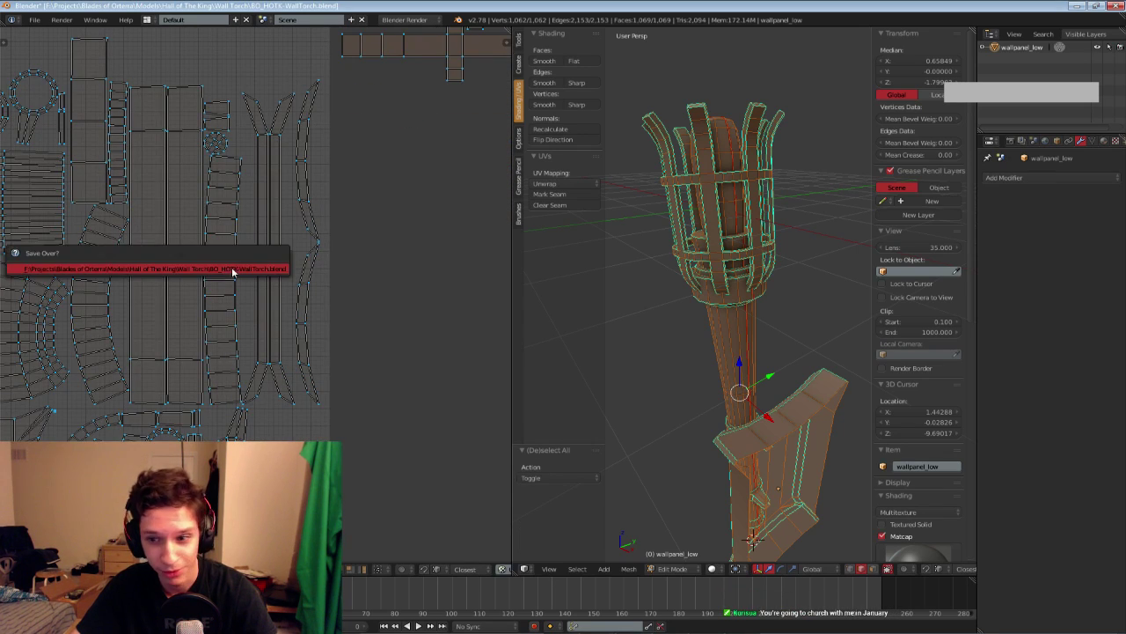
click(232, 272)
Move the long forked islands and the wavy strips beside them down into the grid's lower-right corner
middle_drag(346, 342, 402, 325)
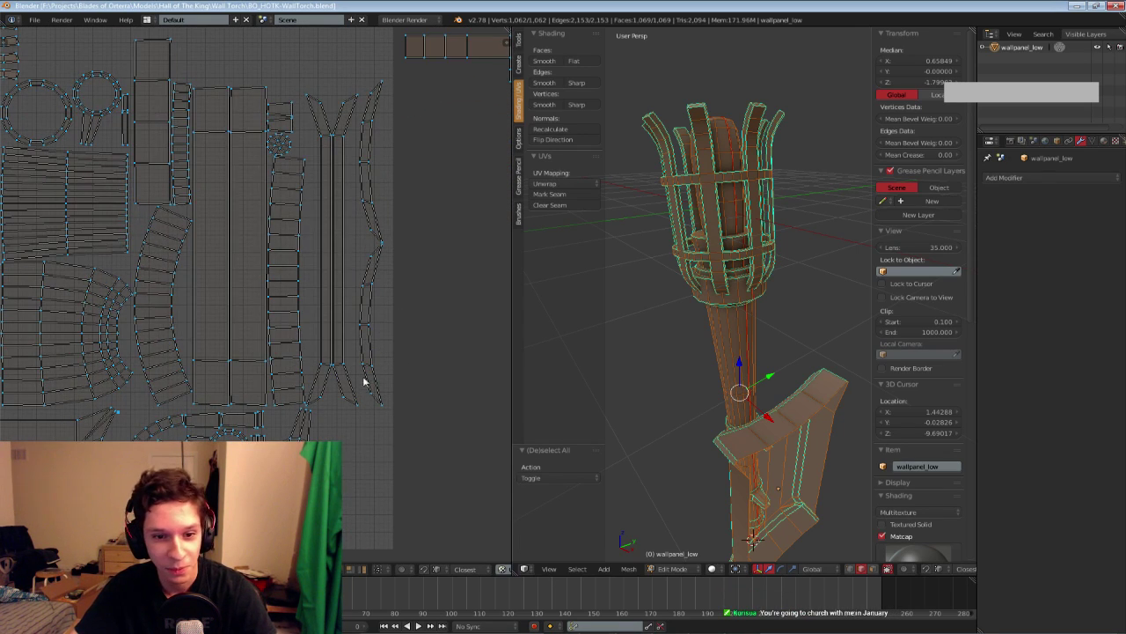
middle_drag(364, 381, 344, 312)
scroll(346, 310, down, 1)
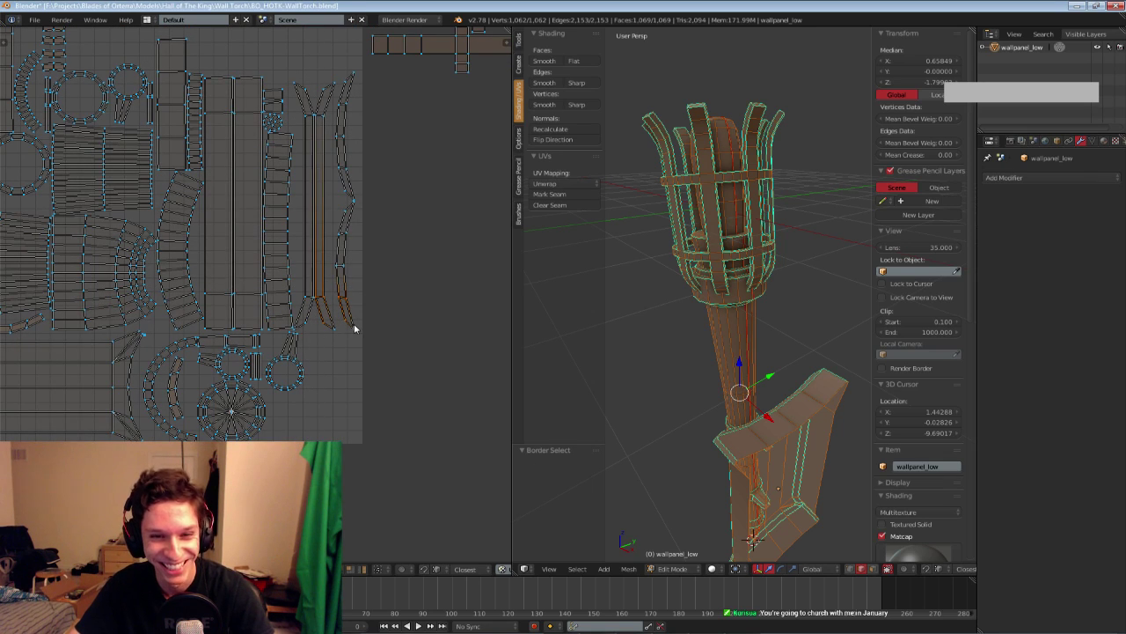
key(b)
drag(347, 215, 393, 232)
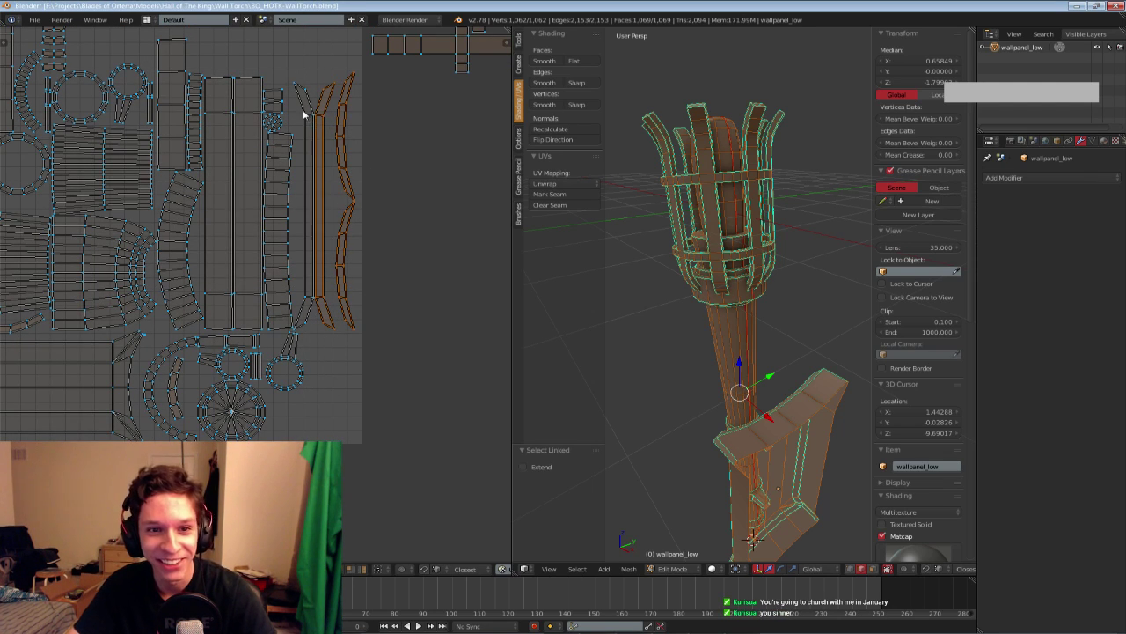
scroll(387, 282, up, 2)
key(g)
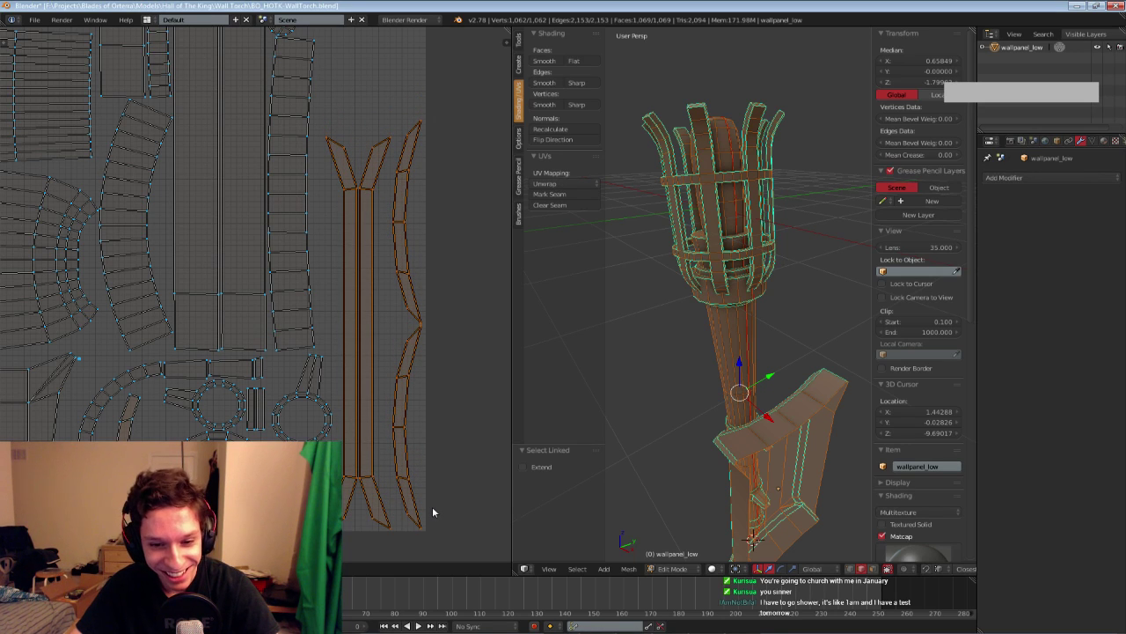
click(432, 506)
scroll(432, 510, down, 2)
key(a)
Move the small ring with the attached prongs down to the grid's bottom edge, between the radial disc and the forked islands
scroll(292, 370, up, 1)
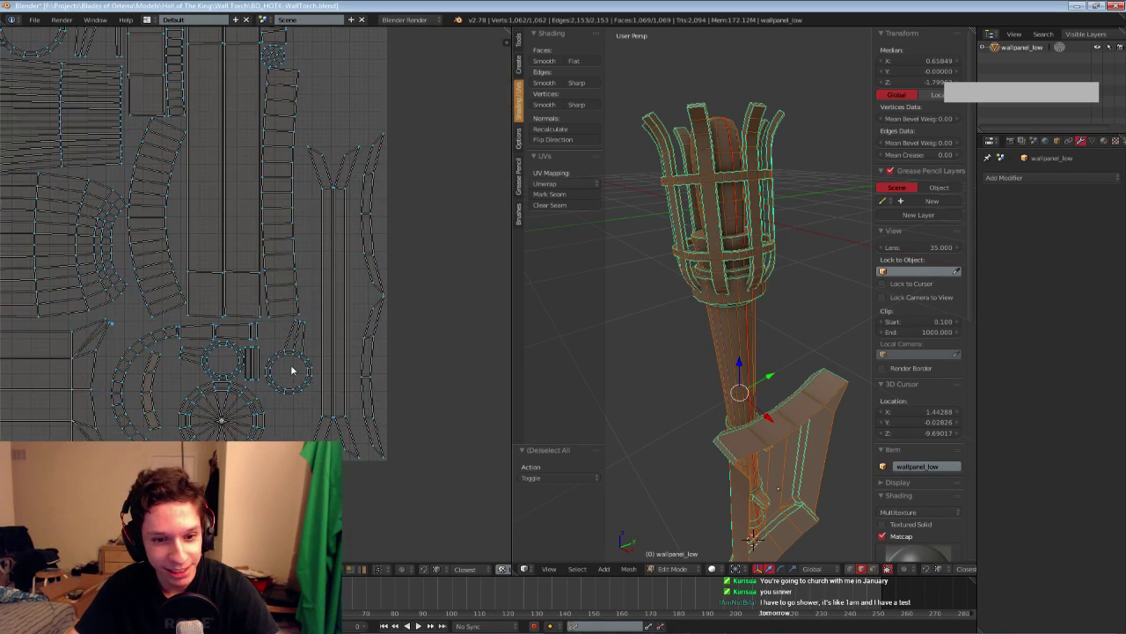
key(l)
key(g)
click(286, 414)
scroll(327, 301, up, 3)
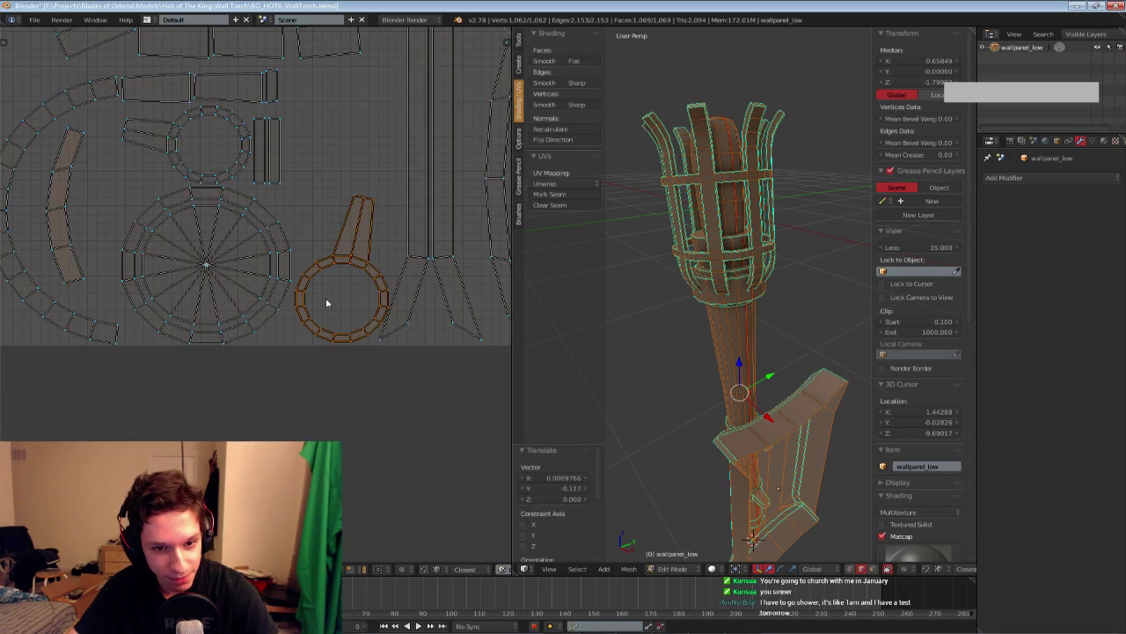
key(g)
click(319, 306)
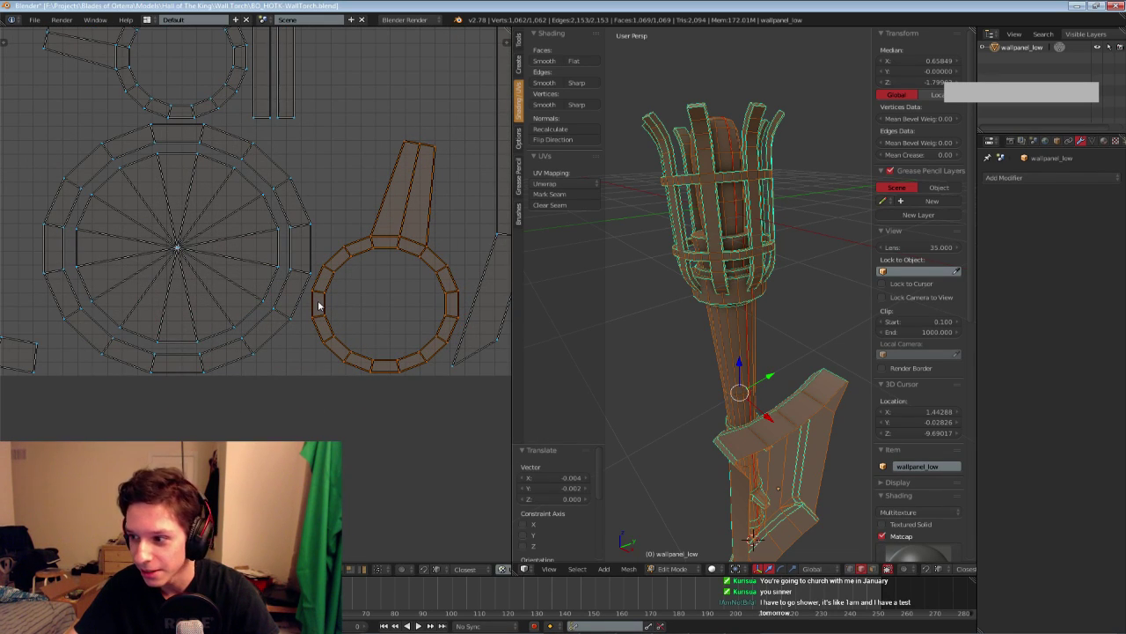
scroll(304, 276, down, 3)
middle_drag(277, 255, 241, 356)
key(a)
Move the long segmented strip down to just above the pronged ring, beside the forked islands, and save the file
right_click(301, 192)
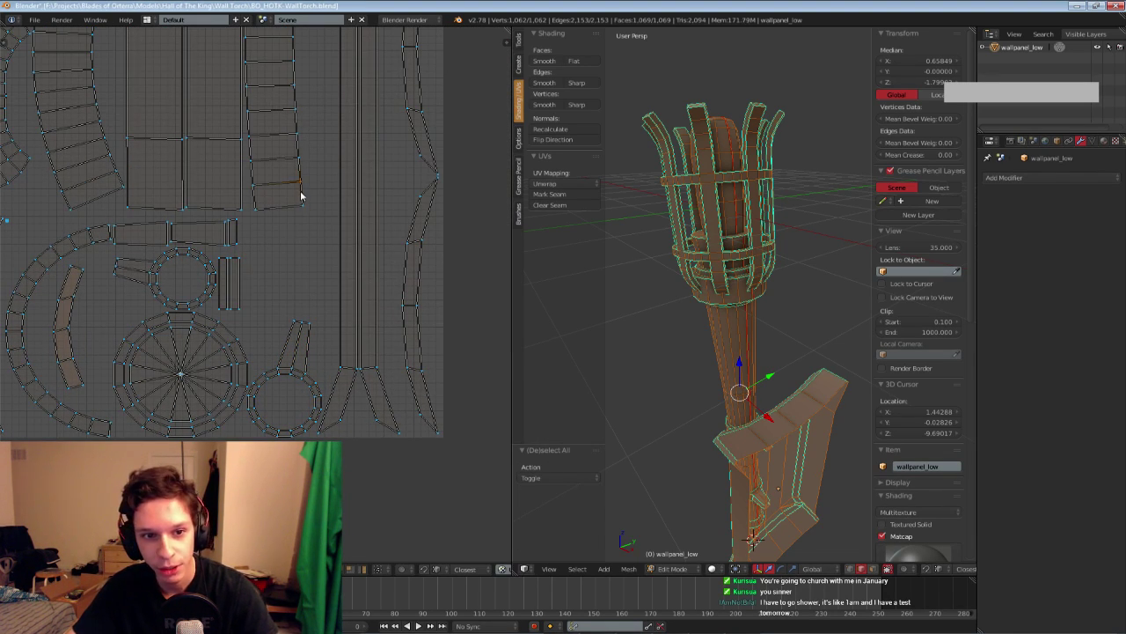
key(l)
key(g)
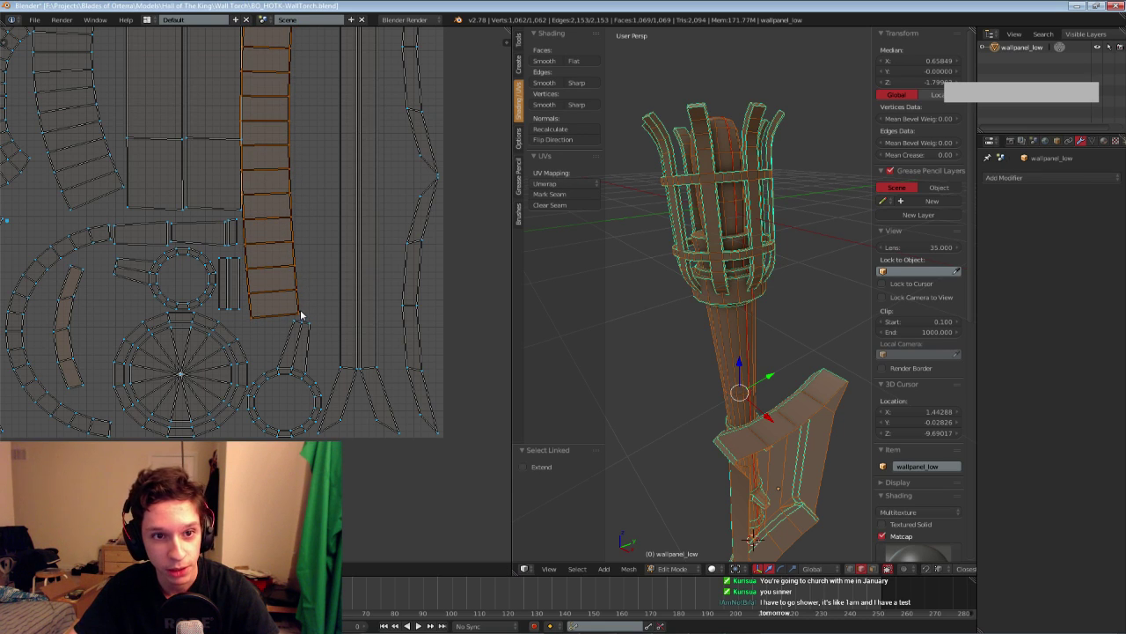
click(304, 312)
middle_drag(290, 251, 298, 359)
key(ctrl+s)
click(299, 356)
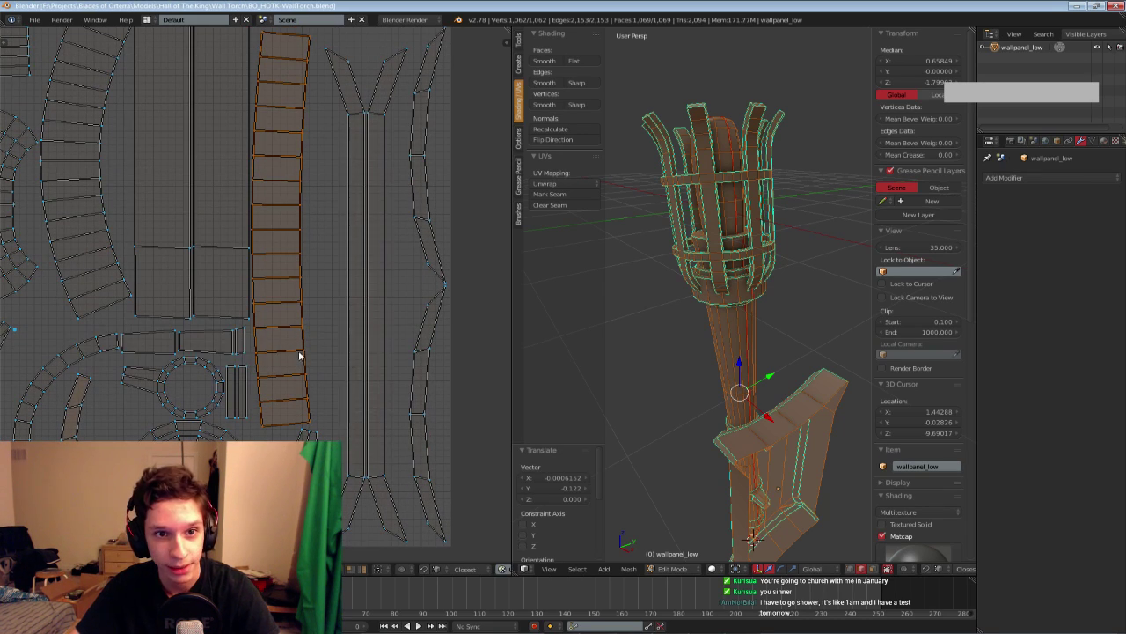
key(g)
click(402, 329)
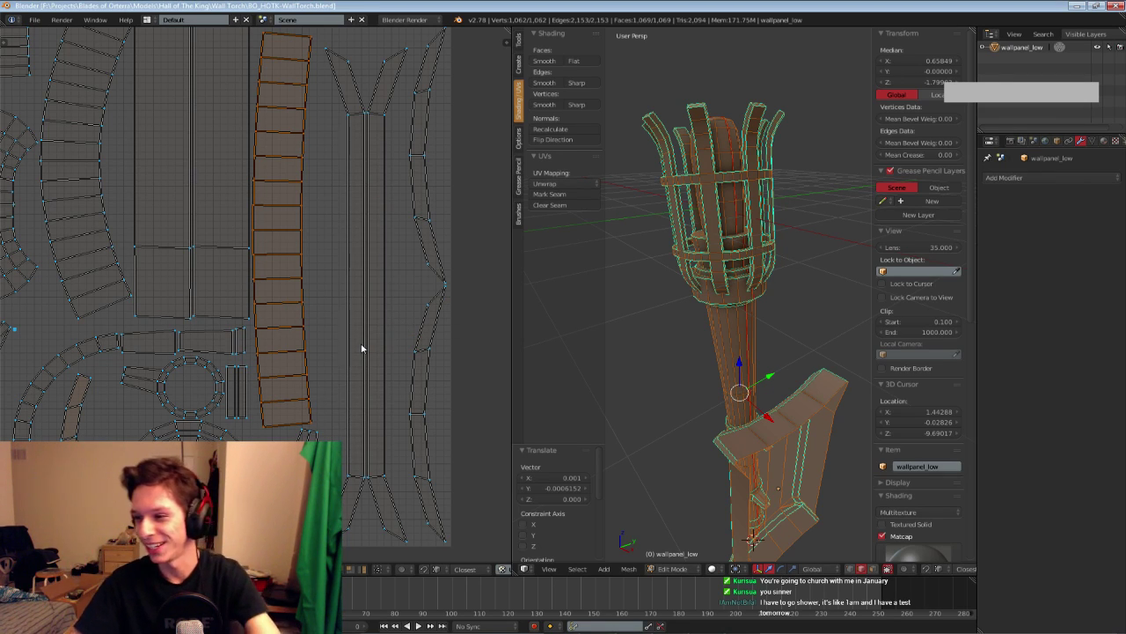
scroll(277, 252, down, 3)
scroll(215, 208, up, 2)
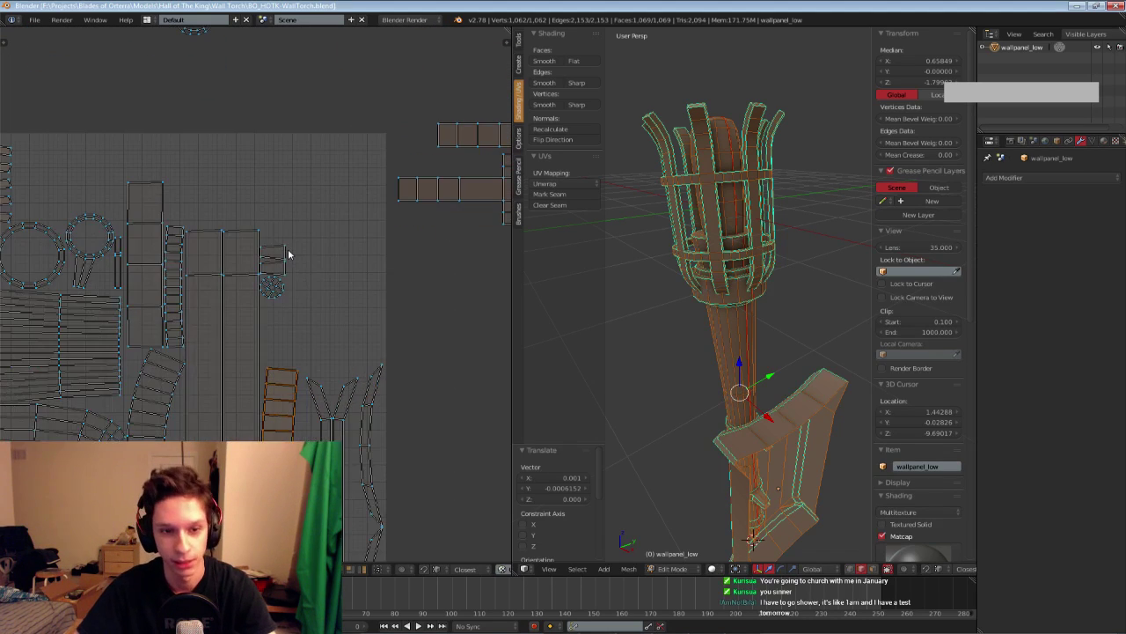
key(a)
Move the upper four small two-segment pieces to the grid's top edge, next to the tall rectangular strip
scroll(315, 273, up, 1)
scroll(284, 261, down, 4)
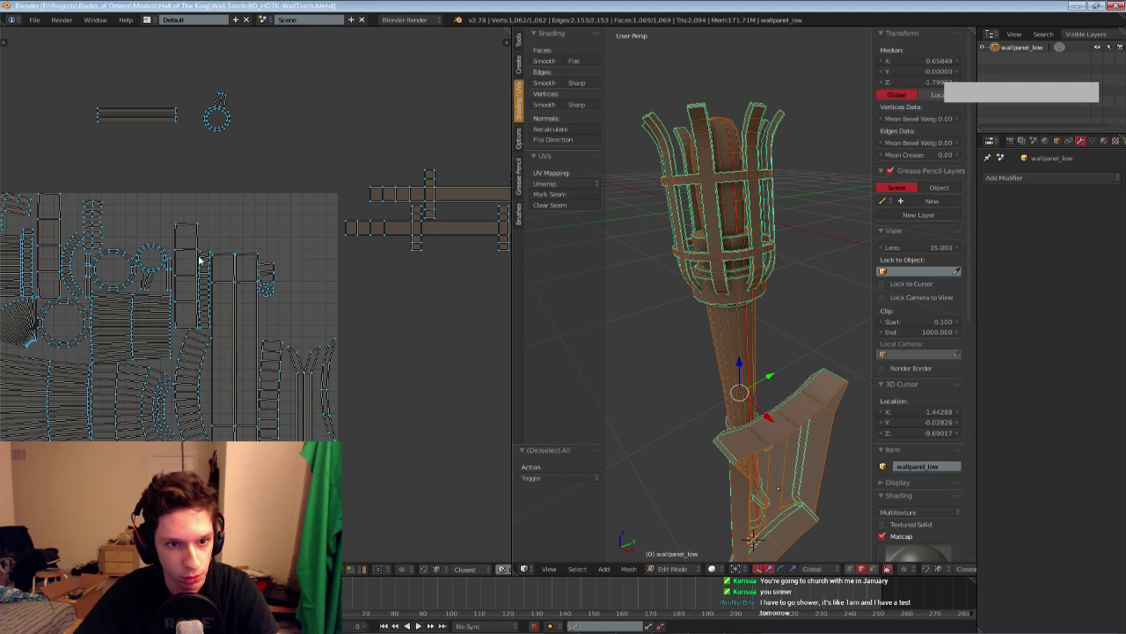
scroll(189, 251, up, 2)
scroll(176, 286, down, 3)
middle_drag(178, 290, 329, 279)
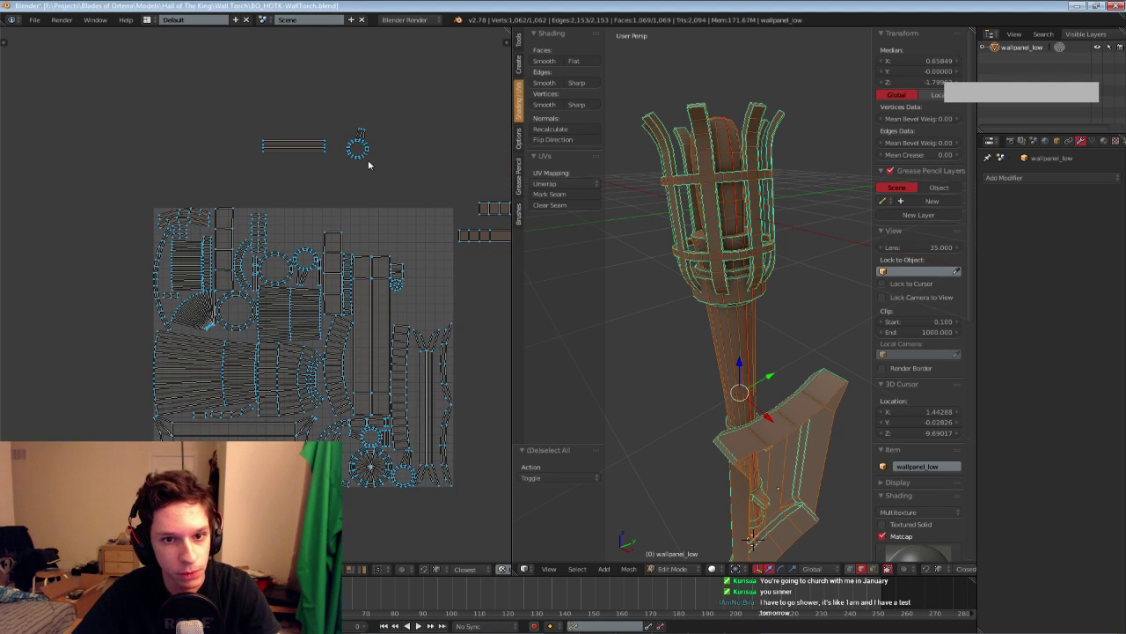
scroll(350, 209, up, 4)
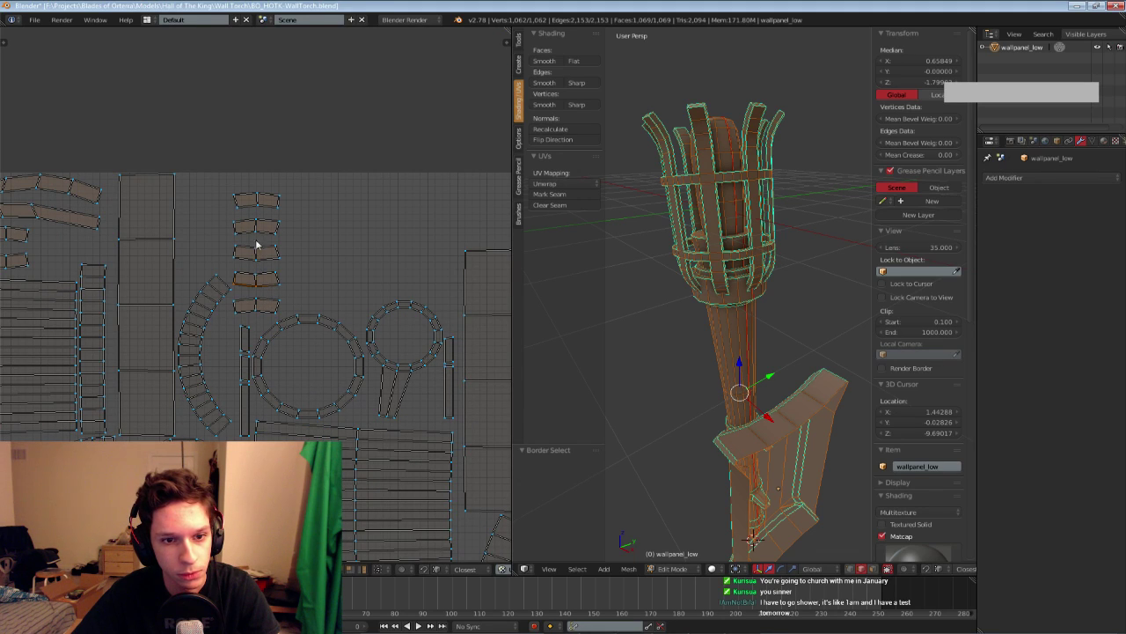
key(b)
drag(239, 186, 301, 279)
key(ctrl+l)
key(g)
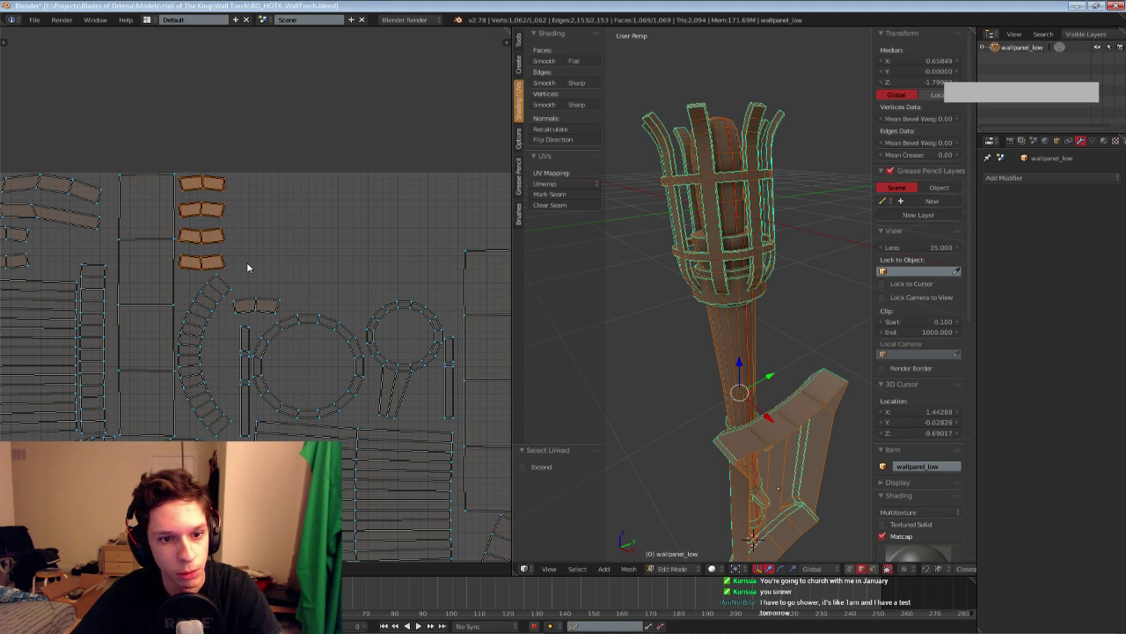
click(247, 264)
scroll(254, 271, down, 3)
middle_drag(440, 295, 158, 263)
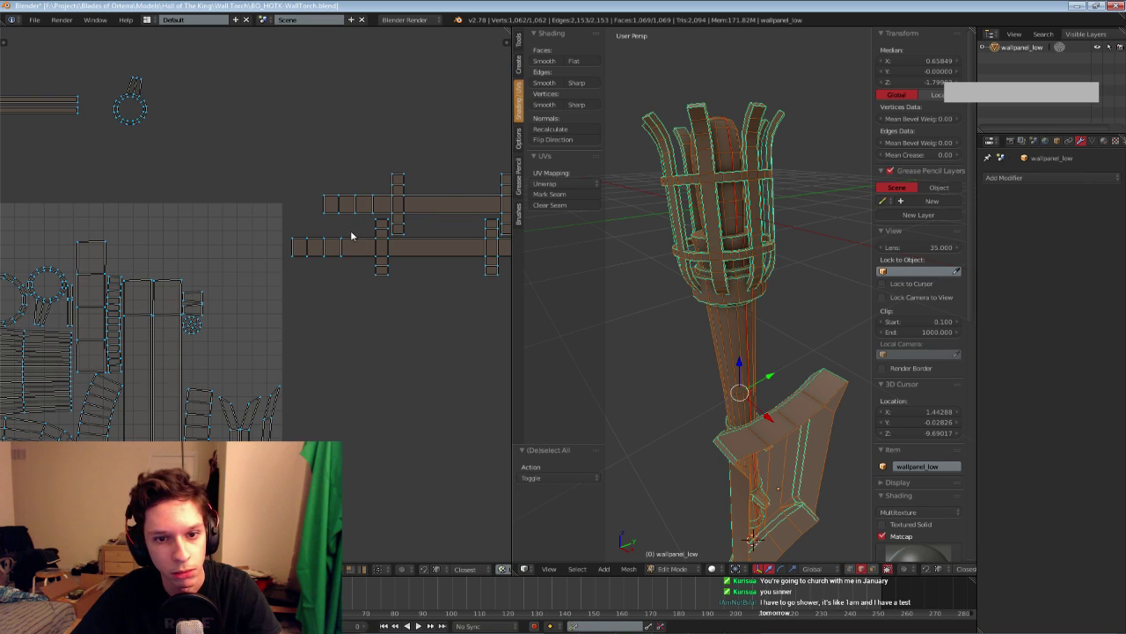
Move the lower horizontal double-crossed cage islands from outside the grid to the grid's top edge, above the tall segmented strip
right_click(333, 244)
key(ctrl+l)
key(g)
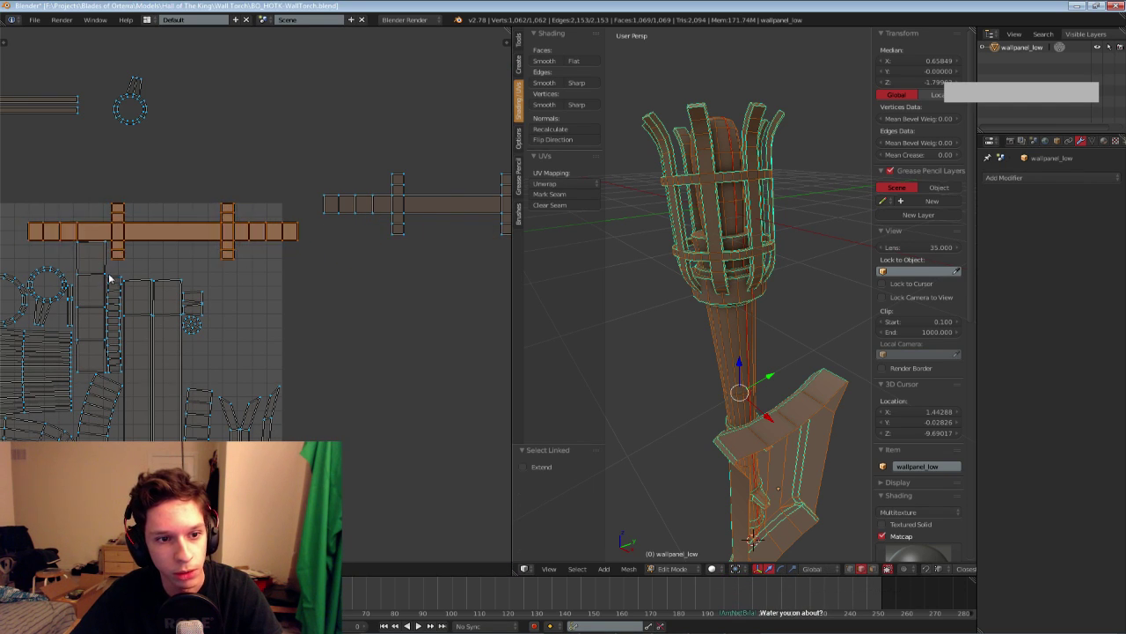
click(59, 280)
middle_drag(111, 275, 309, 269)
key(g)
click(309, 267)
scroll(309, 267, up, 2)
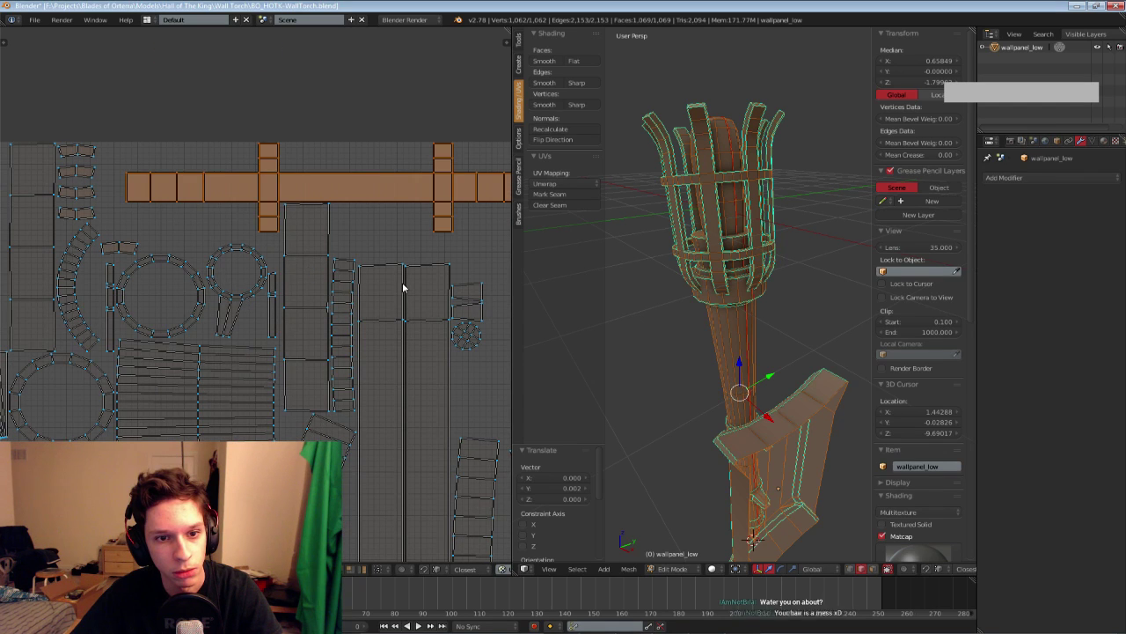
Add the remaining double-crossed cage islands to the selection and scale both sets down slightly together
scroll(402, 286, down, 3)
middle_drag(497, 261, 393, 261)
shift+right_click(454, 225)
key(ctrl+l)
key(s)
click(422, 284)
key(a)
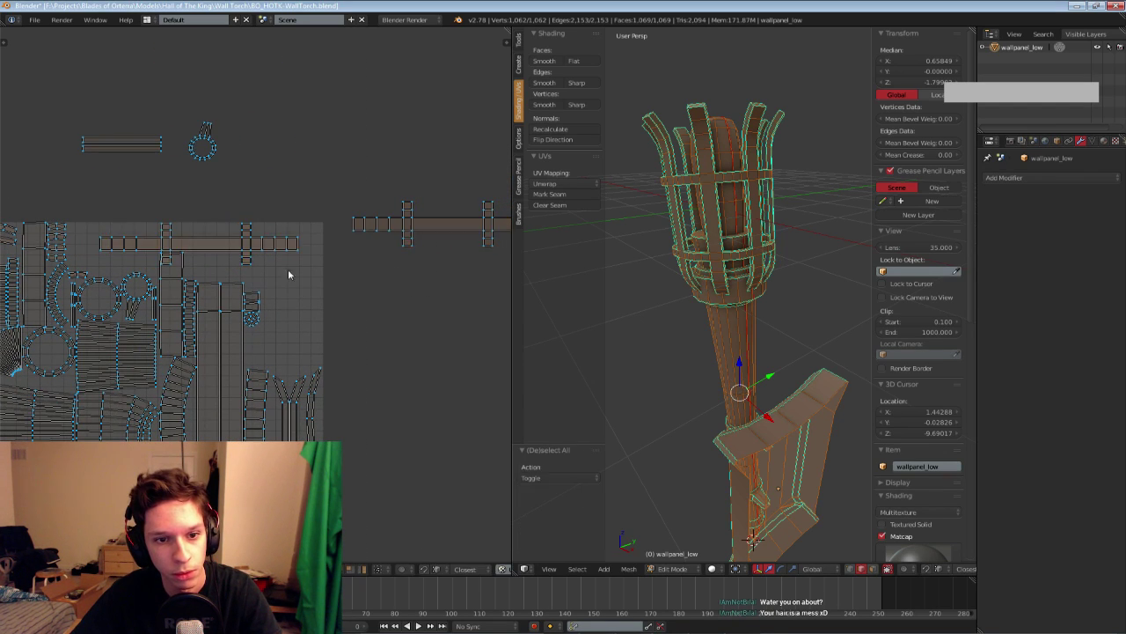
scroll(369, 305, up, 2)
scroll(344, 247, down, 2)
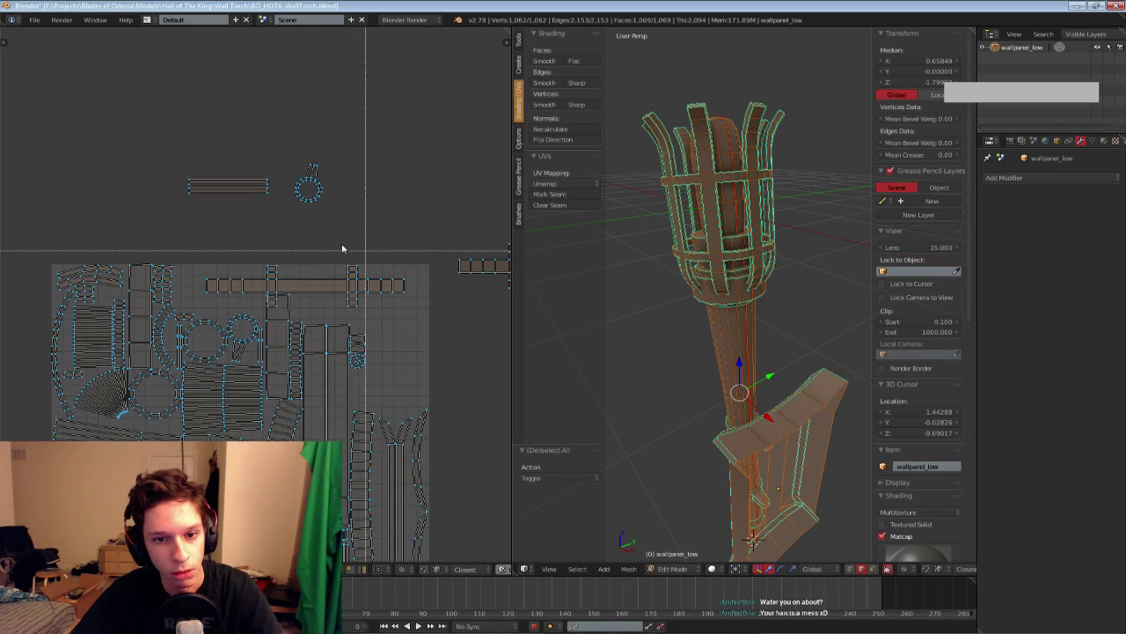
Align the horizontal double-crossed islands with the grid's top edge, just beside the small two-segment pieces, and save the file
key(l)
scroll(403, 310, up, 4)
key(g)
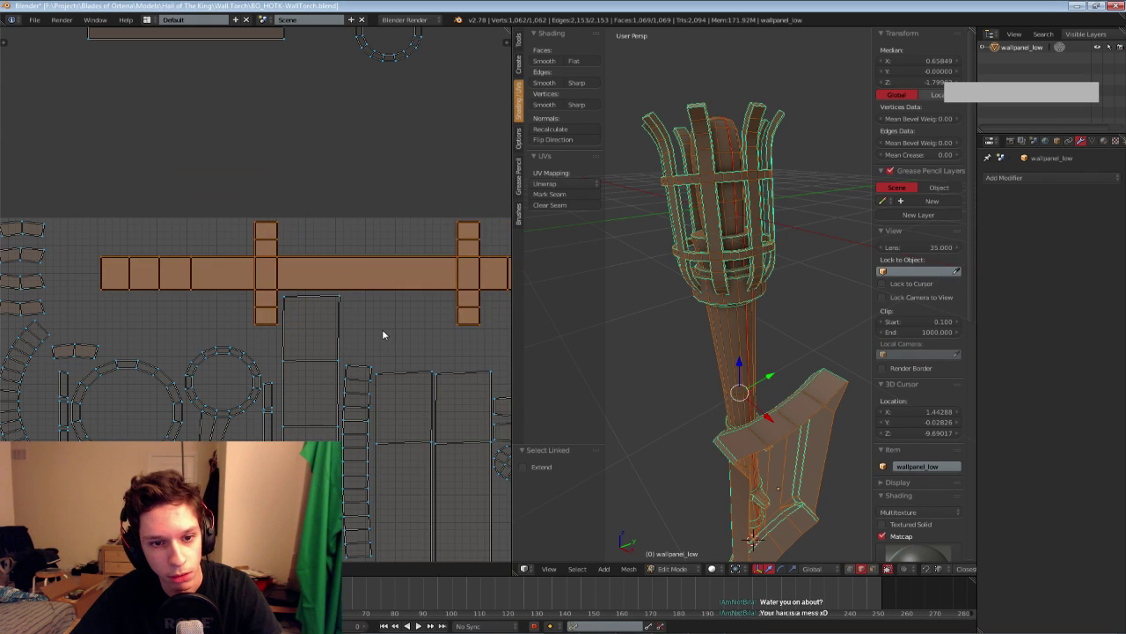
key(g)
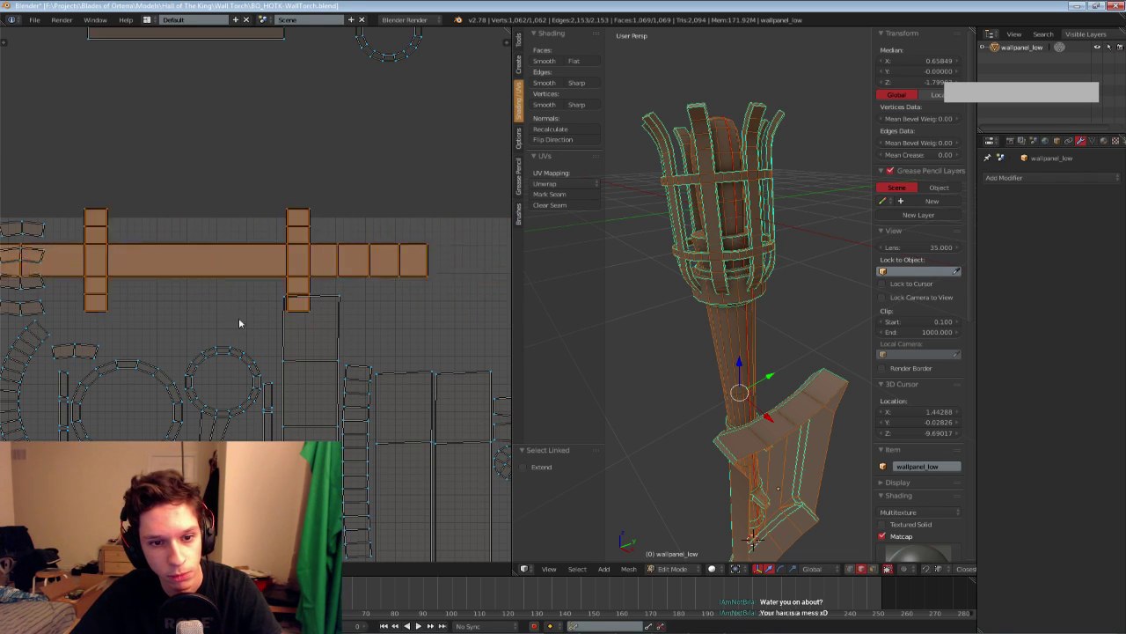
click(298, 325)
key(g)
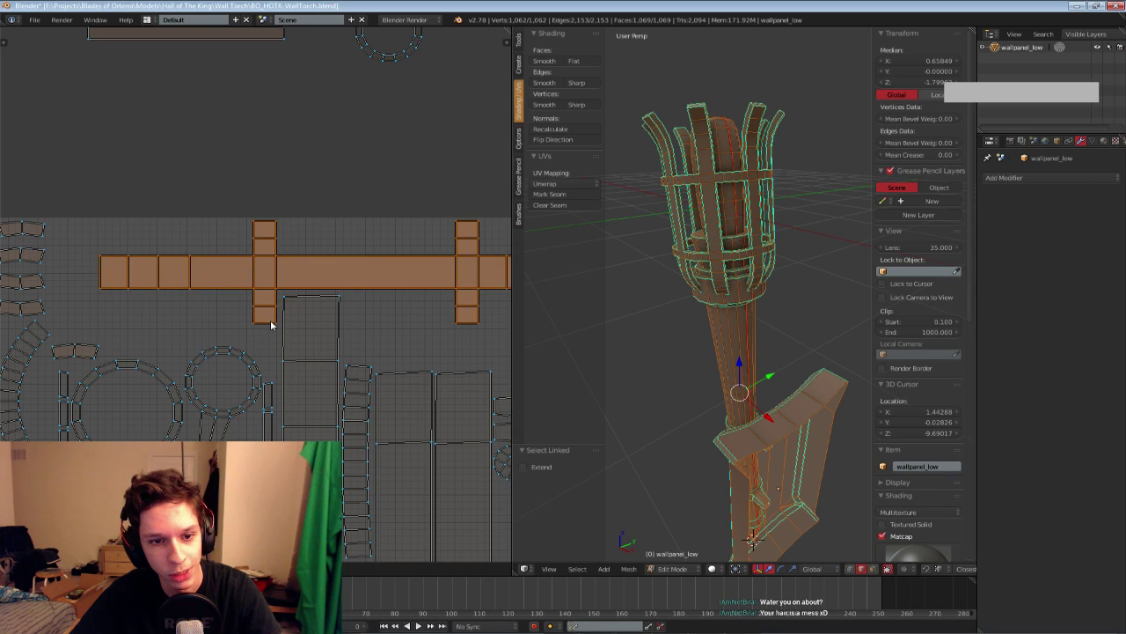
click(273, 322)
scroll(296, 330, down, 2)
scroll(297, 328, up, 3)
middle_drag(297, 327, 382, 322)
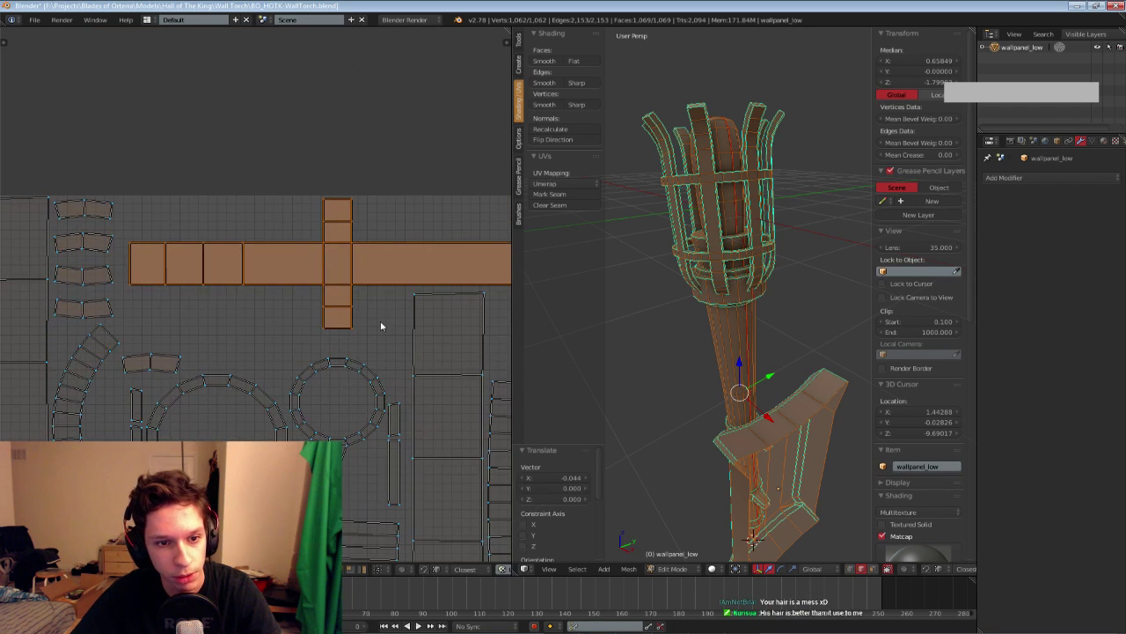
click(370, 320)
scroll(370, 320, down, 3)
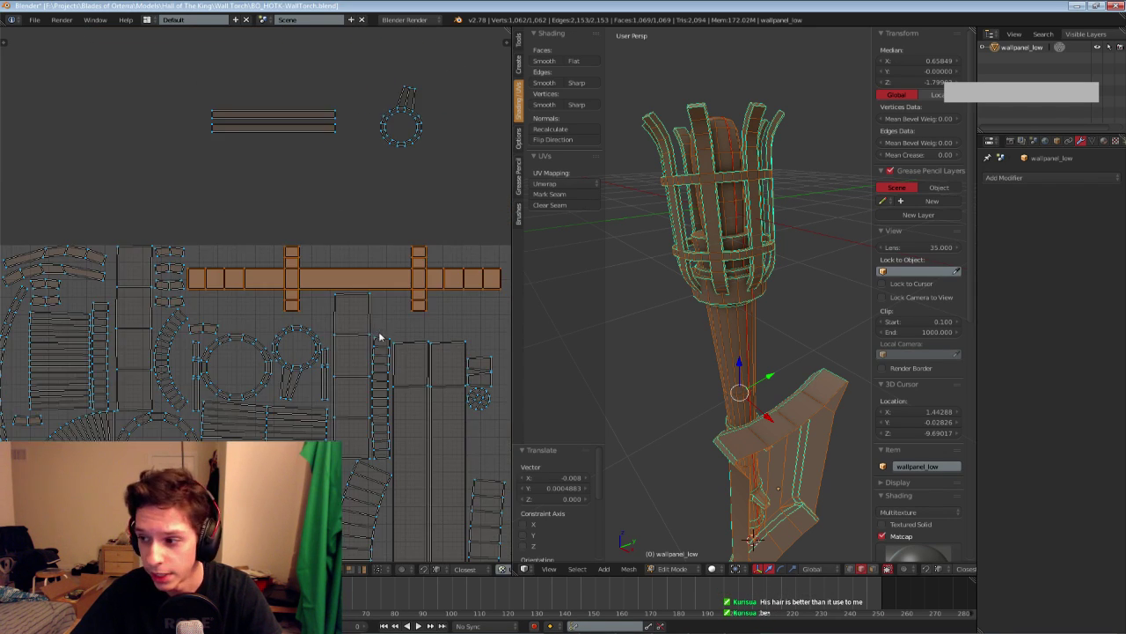
middle_drag(461, 335, 249, 303)
key(ctrl+s)
click(249, 303)
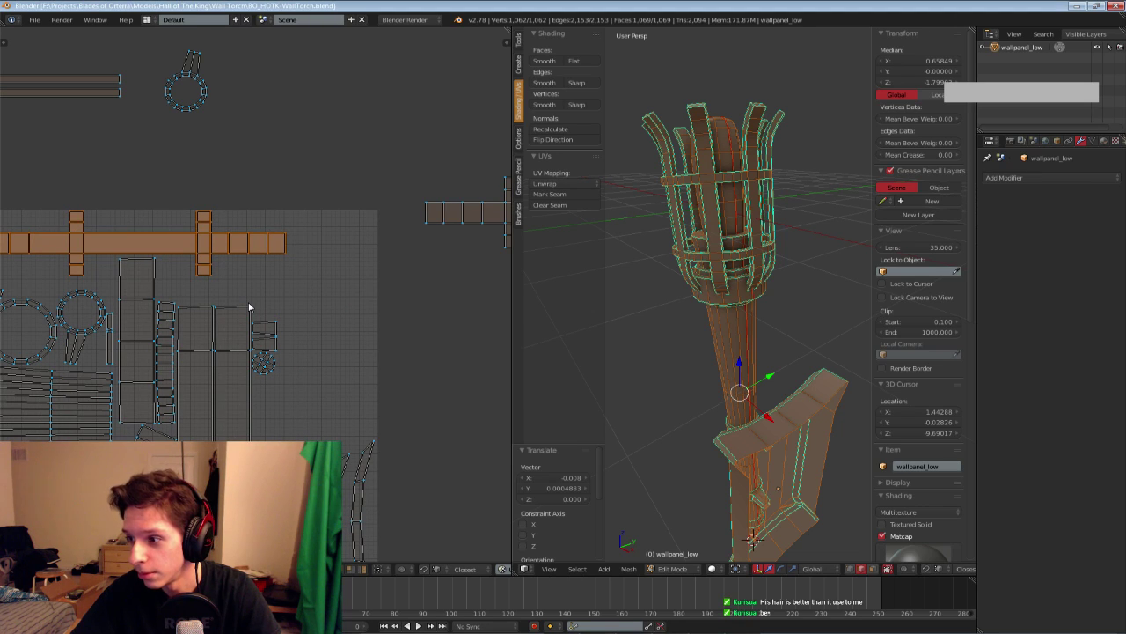
Select the double-crossed islands still outside the grid and rotate them 90° to stand vertically
middle_drag(249, 302, 219, 305)
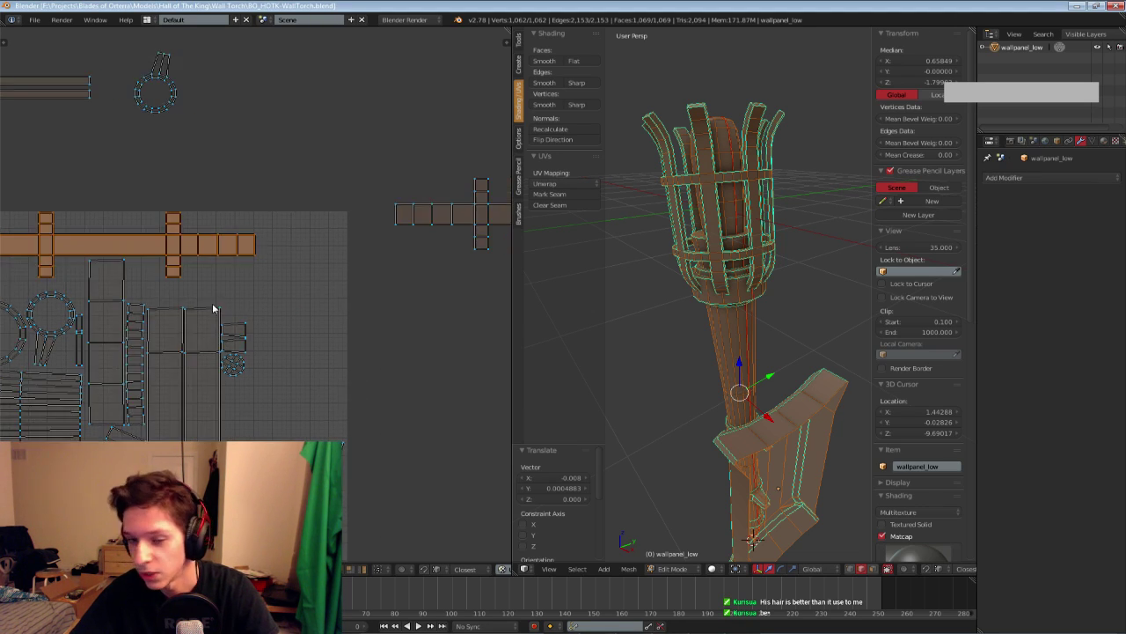
scroll(218, 304, down, 2)
key(a)
key(b)
drag(372, 205, 429, 270)
key(ctrl+l)
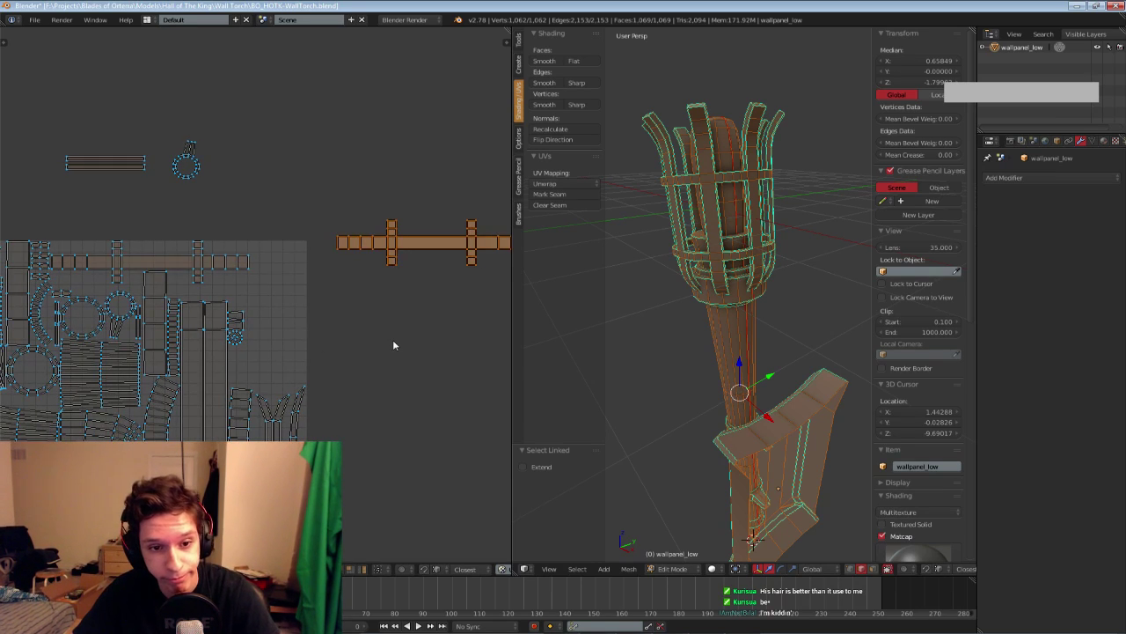
key(r)
click(297, 220)
Move the vertical double-crossed islands into the grid's right side, above the forked islands
scroll(392, 303, up, 3)
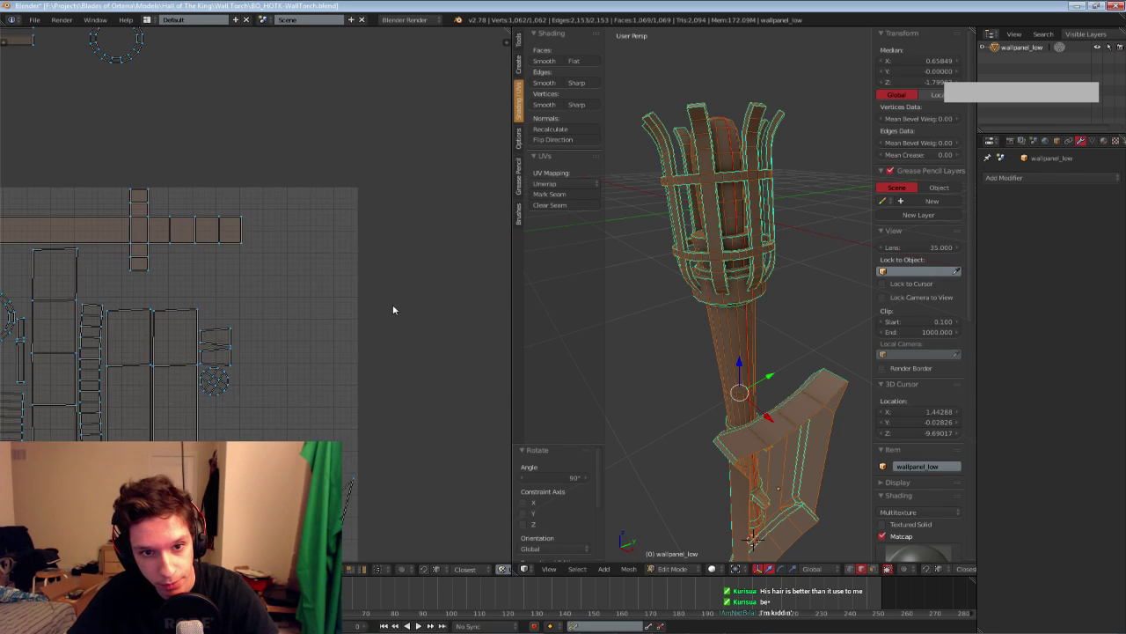
key(g)
click(262, 433)
middle_drag(302, 435, 291, 402)
scroll(291, 402, down, 2)
key(g)
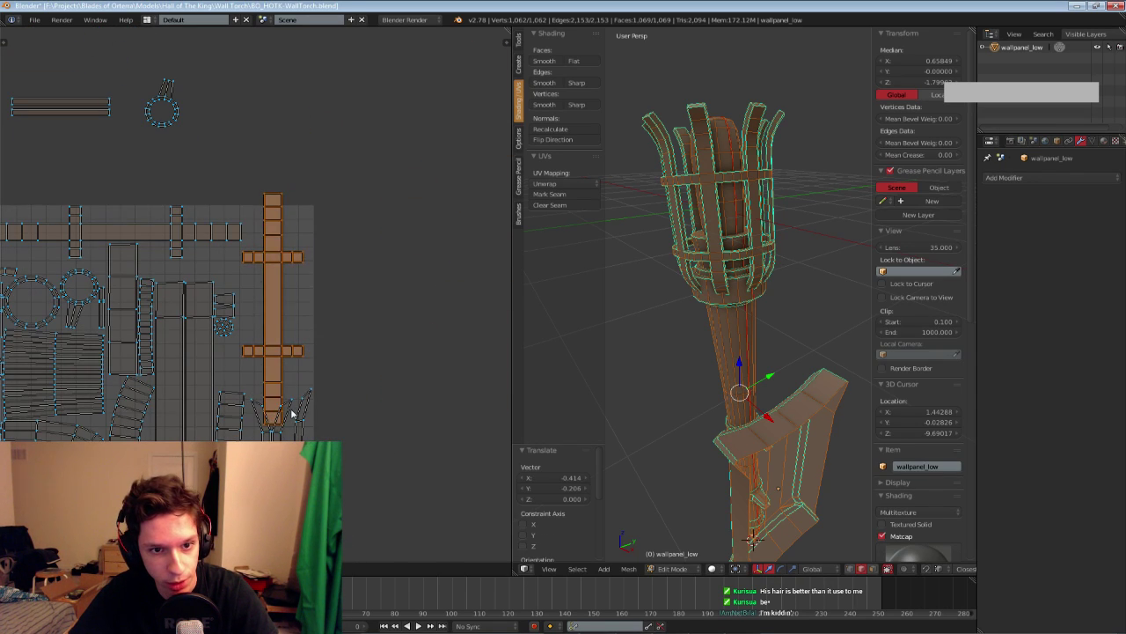
right_click(291, 413)
Use synced UV selection to check which cage bar on the torch the vertical double-crossed island belongs to, then restore the full mesh selection
middle_drag(793, 287, 786, 296)
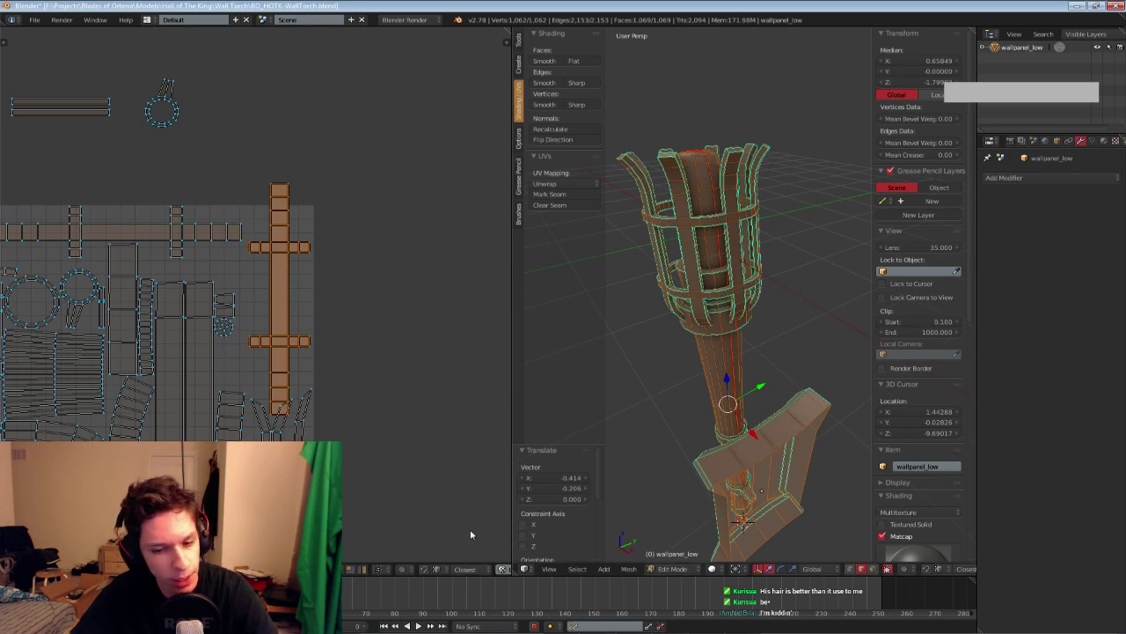
key(a)
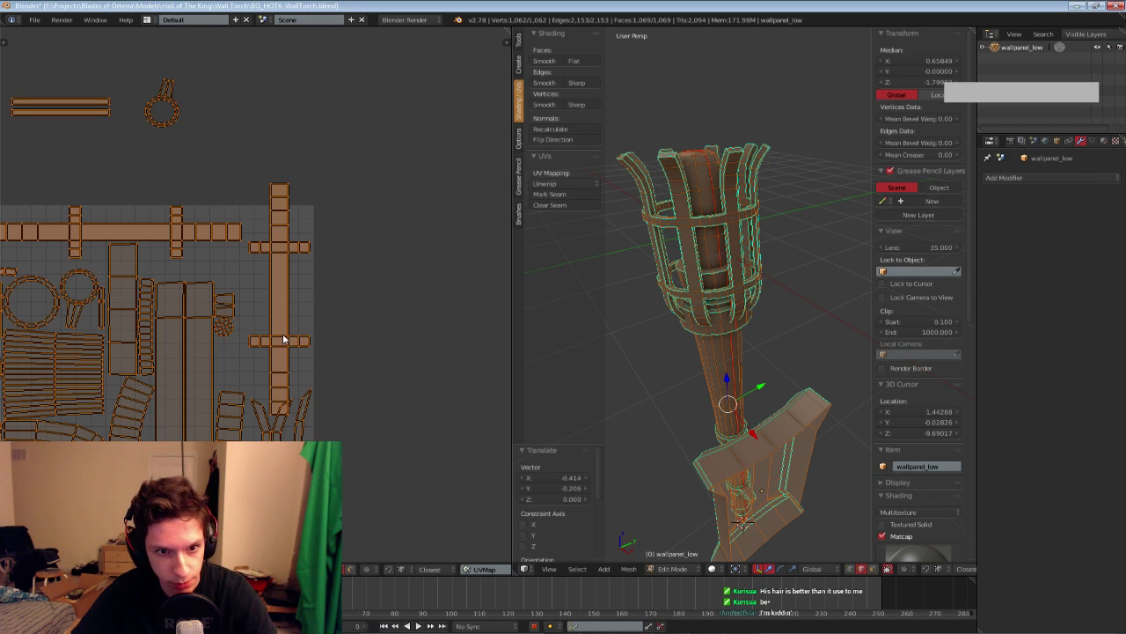
key(a)
right_click(286, 344)
key(l)
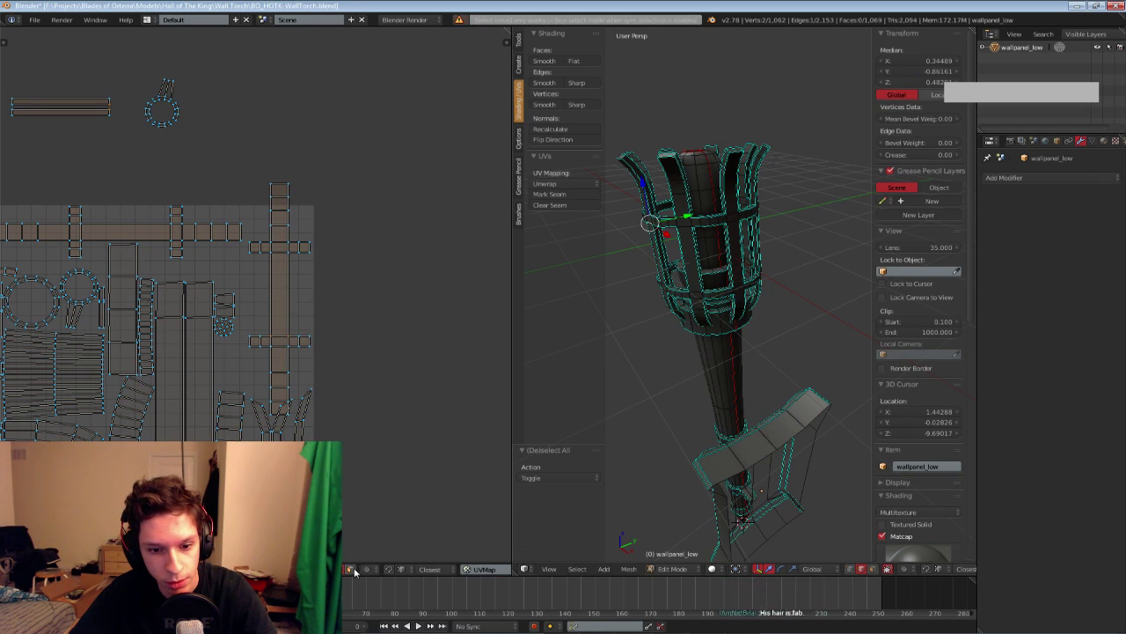
click(354, 569)
key(l)
middle_drag(618, 344, 682, 348)
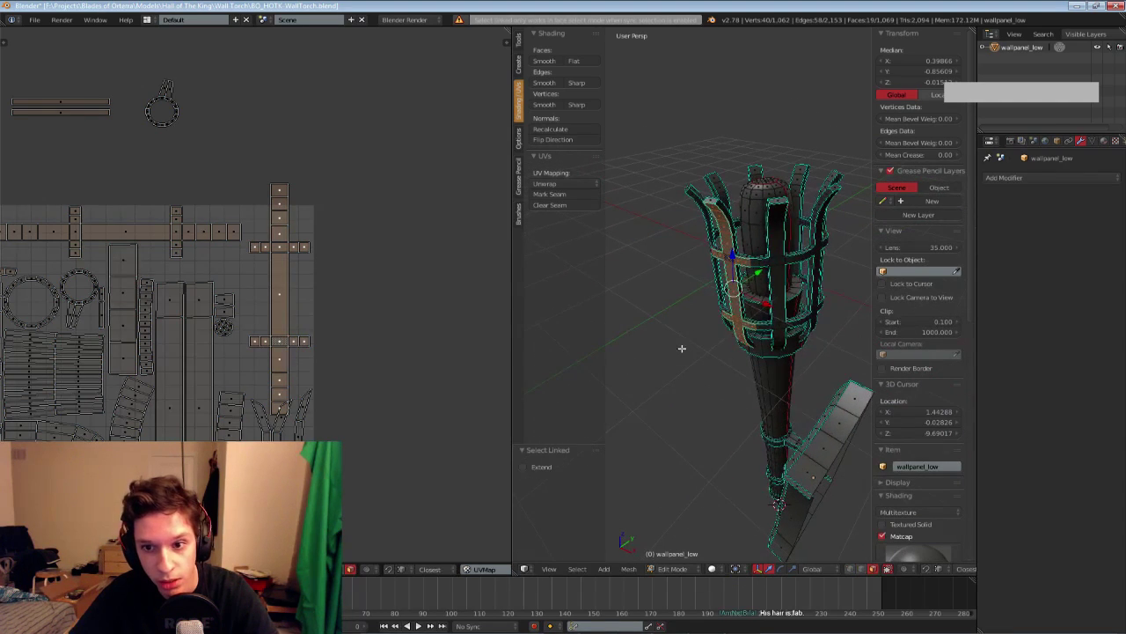
middle_drag(375, 357, 385, 351)
right_click(386, 351)
key(a)
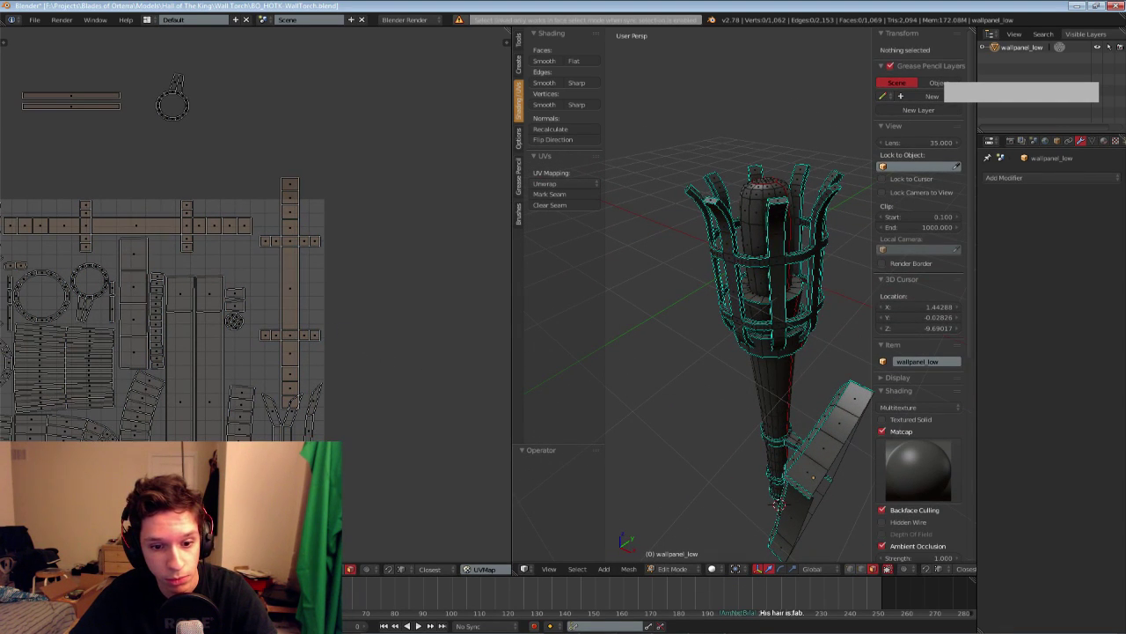
click(311, 568)
key(a)
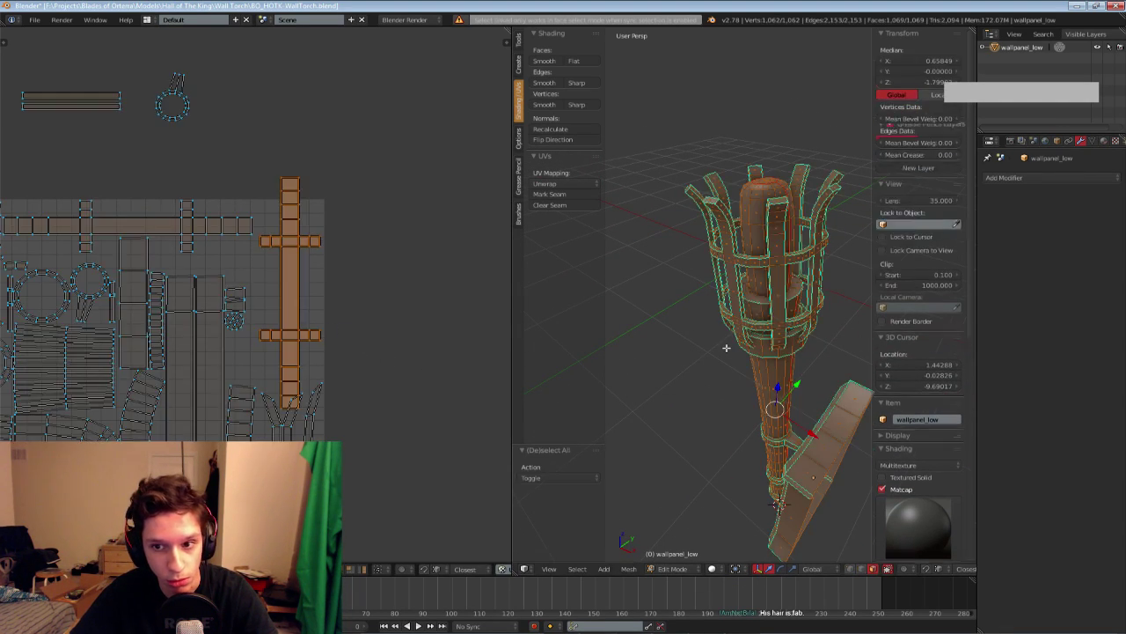
key(l)
key(g)
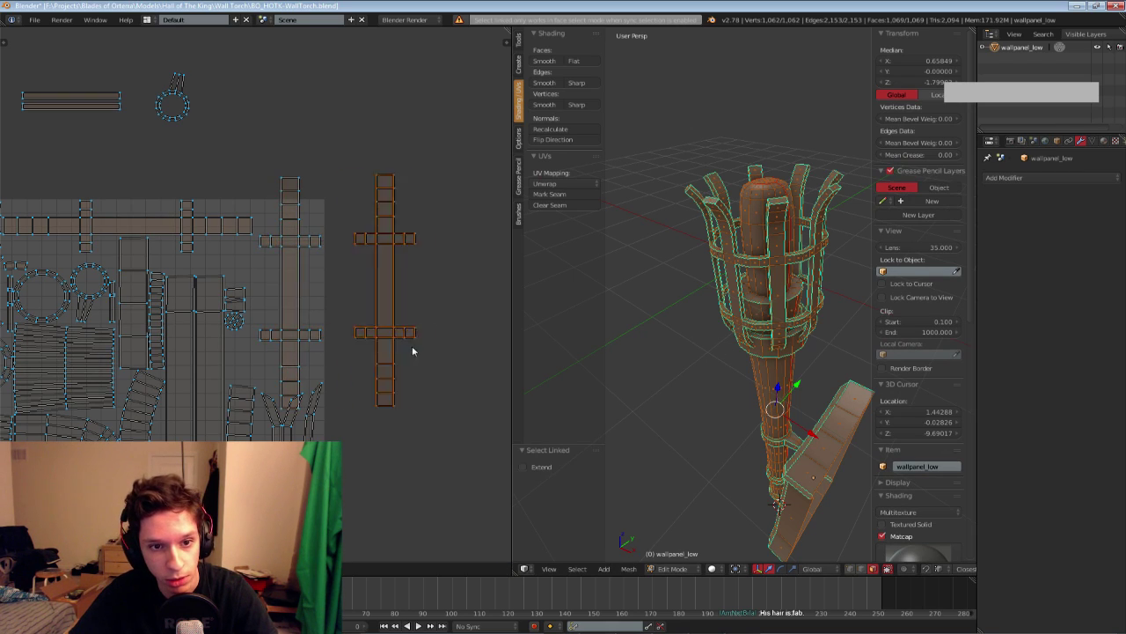
right_click(445, 347)
Select the whole stack of vertical double-crossed islands and move it out of the grid into the empty space beside it
key(a)
key(b)
drag(285, 215, 369, 298)
key(ctrl+l)
key(g)
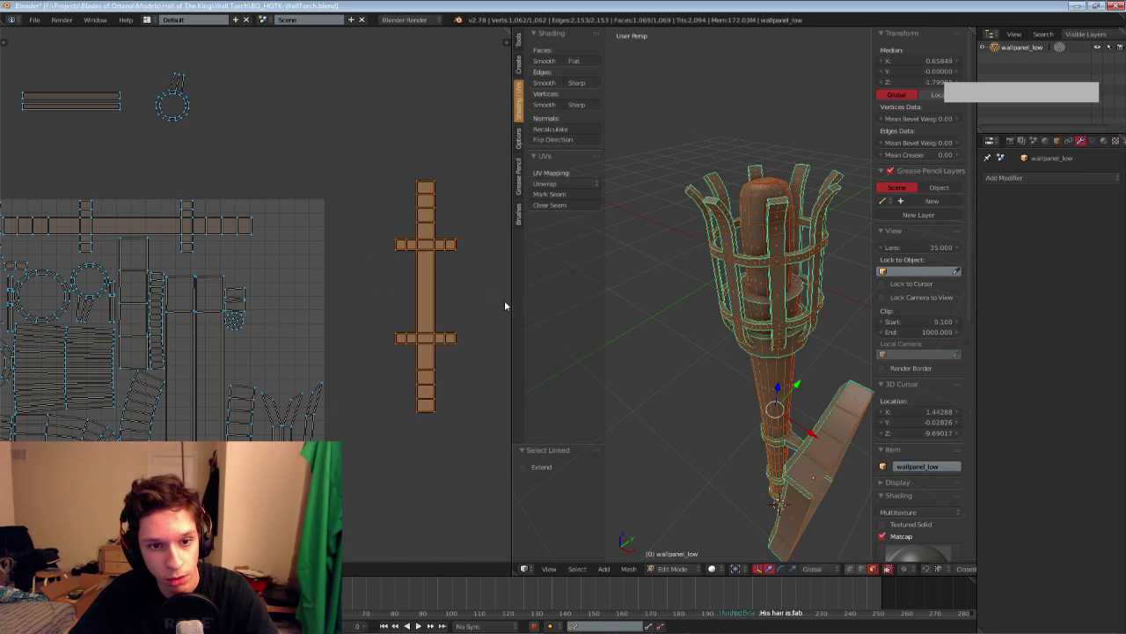
click(504, 300)
Move the horizontal double-crossed islands out of the grid, scale them down and set them aside above the vertical ones
key(a)
key(b)
drag(205, 212, 266, 253)
scroll(267, 257, down, 2)
key(g)
click(379, 289)
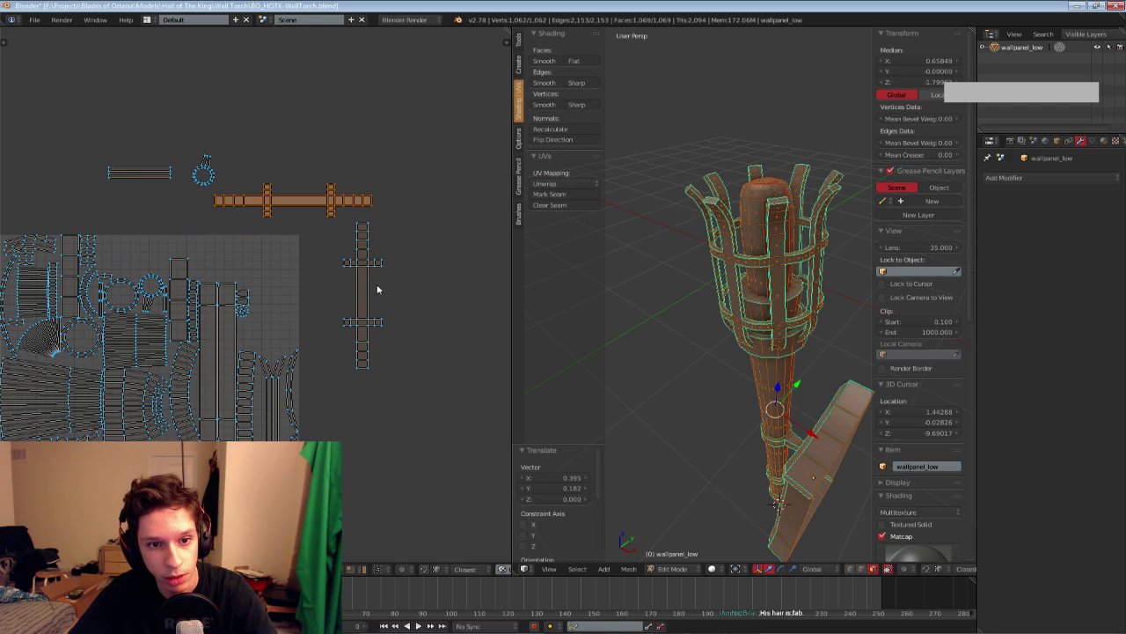
key(s)
click(355, 266)
key(g)
click(444, 250)
Select the vertical double-crossed islands outside the grid and rotate them 90° to lie horizontally
key(a)
key(b)
drag(333, 240, 407, 315)
key(ctrl+l)
key(r)
click(429, 226)
scroll(452, 327, up, 2)
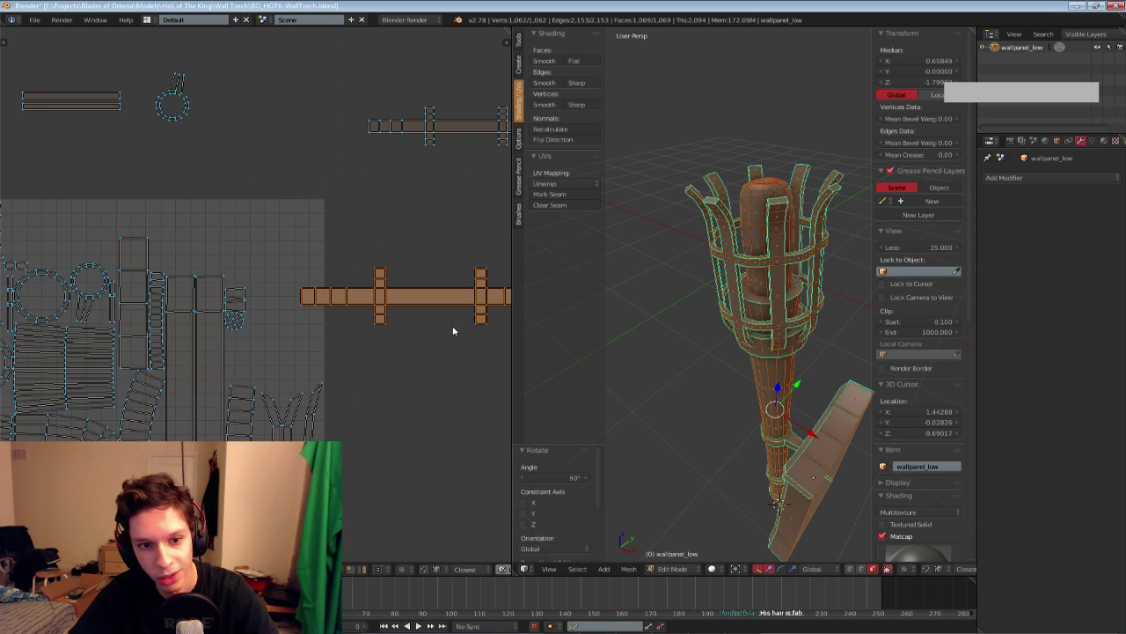
Place the rotated larger double-crossed islands along the grid's top edge, just beside the small two-segment pieces
key(g)
click(189, 254)
middle_drag(189, 255, 400, 293)
scroll(401, 294, up, 1)
key(g)
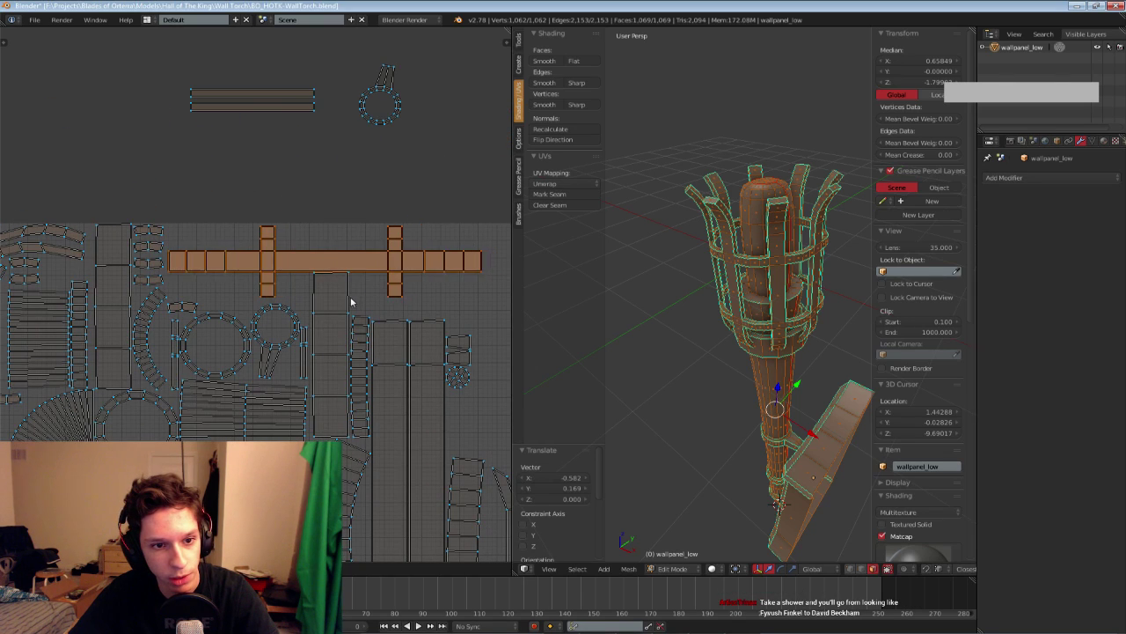
scroll(350, 302, up, 1)
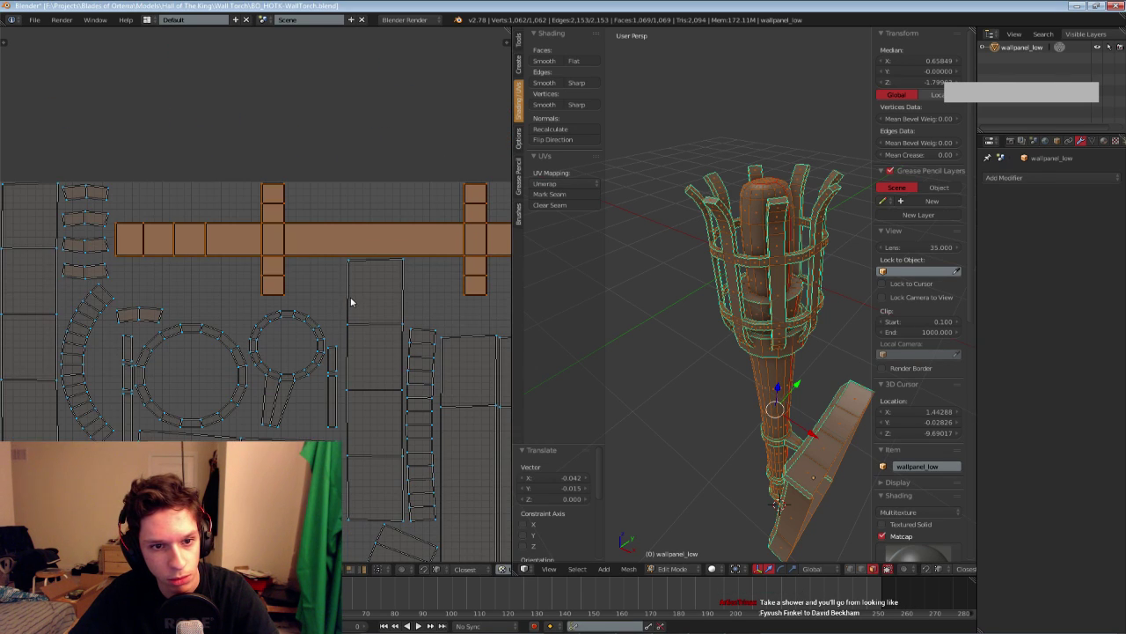
click(351, 302)
Select the smaller double-crossed islands outside the grid and rotate them 90° to stand vertically
scroll(351, 302, down, 5)
middle_drag(472, 226, 286, 221)
key(a)
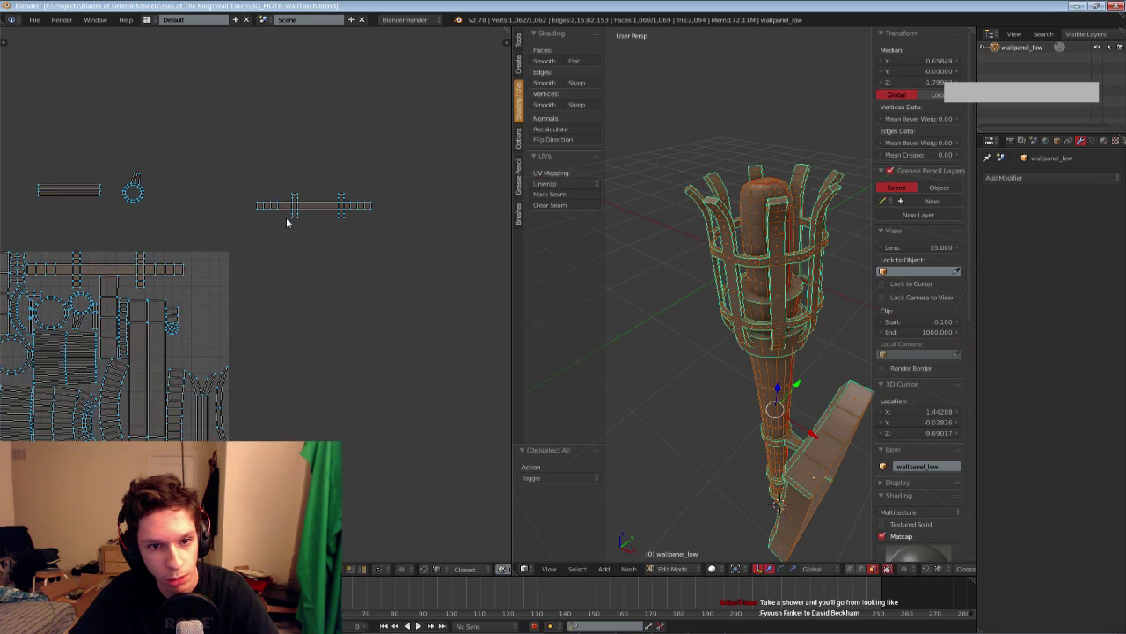
key(b)
drag(248, 183, 439, 246)
text(r90)
key(Return)
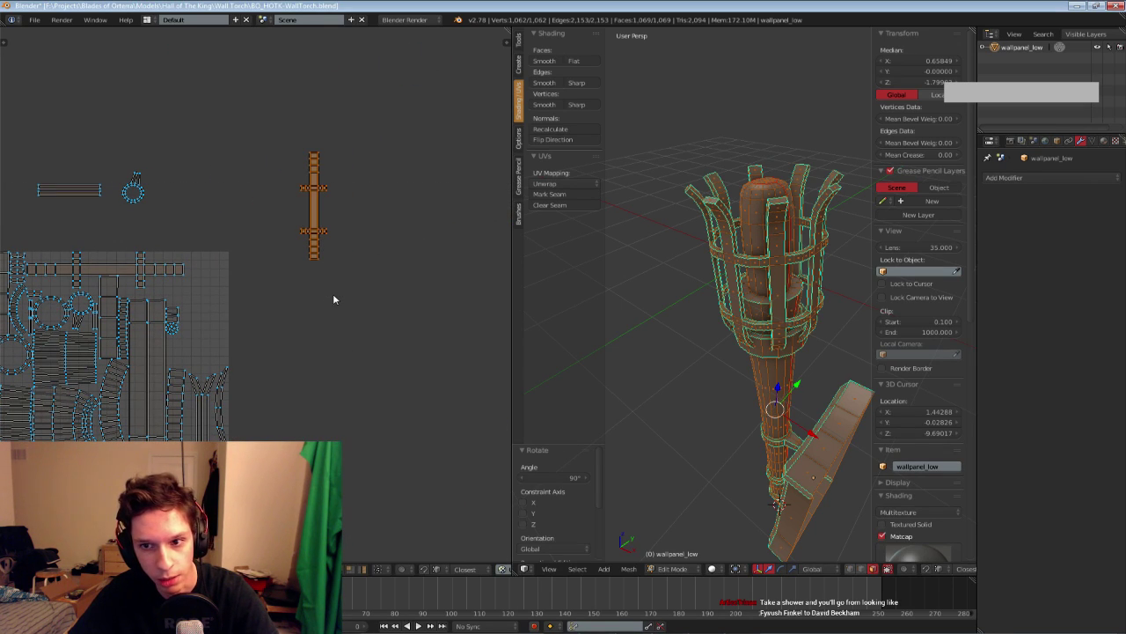
Move the vertical double-crossed islands into the grid's upper-right area and enlarge them to fit between the top edge and the forked islands
key(g)
scroll(238, 380, up, 3)
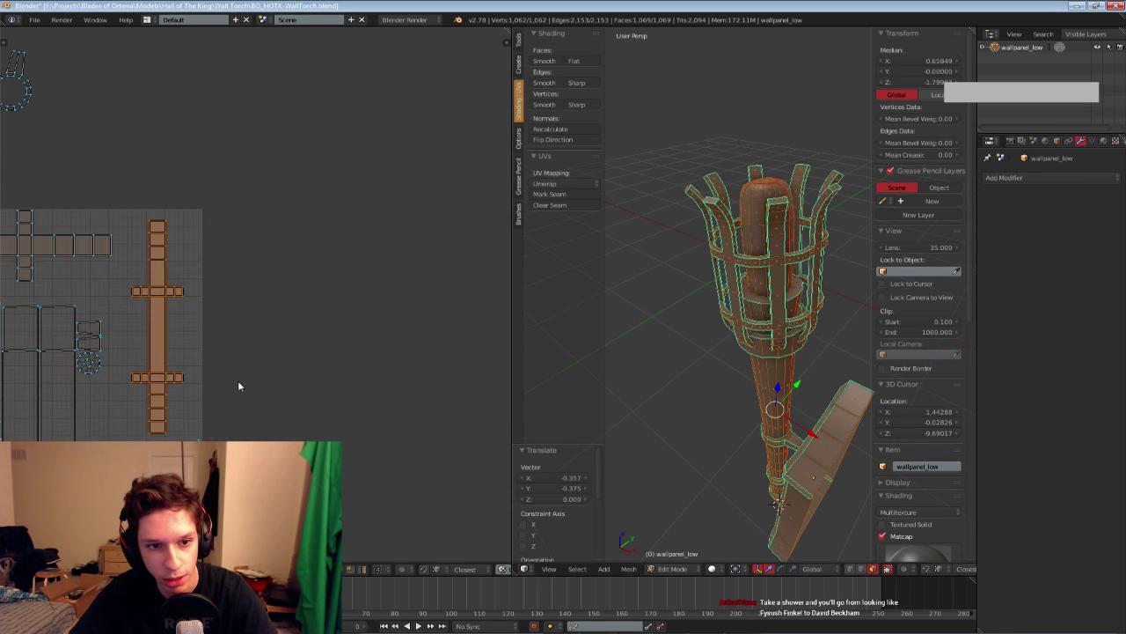
click(346, 368)
key(s)
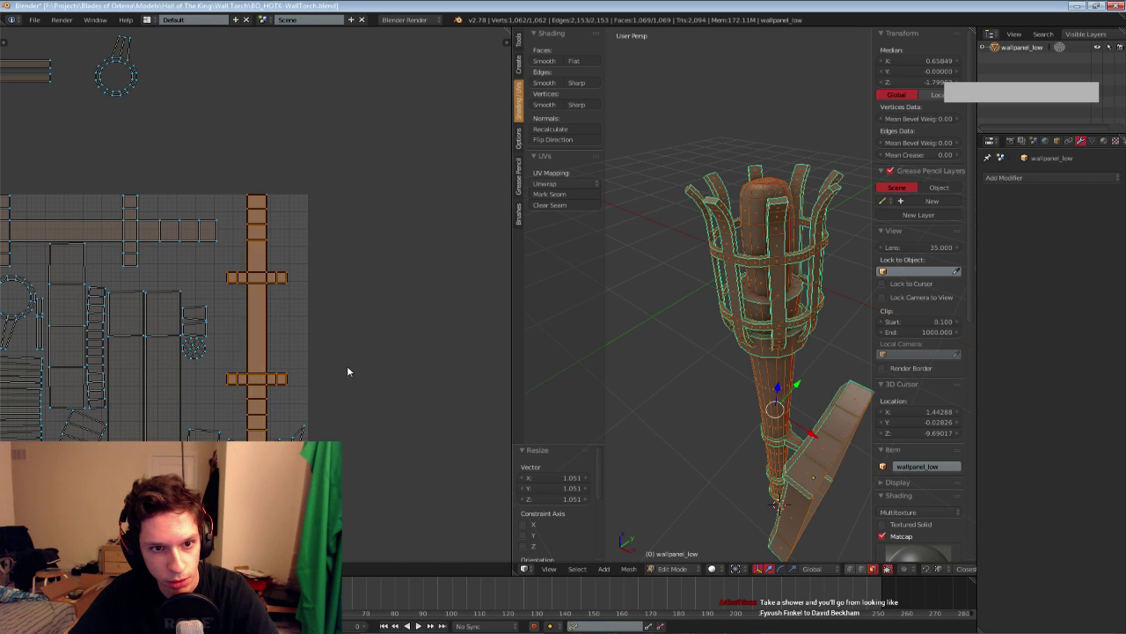
click(343, 363)
key(g)
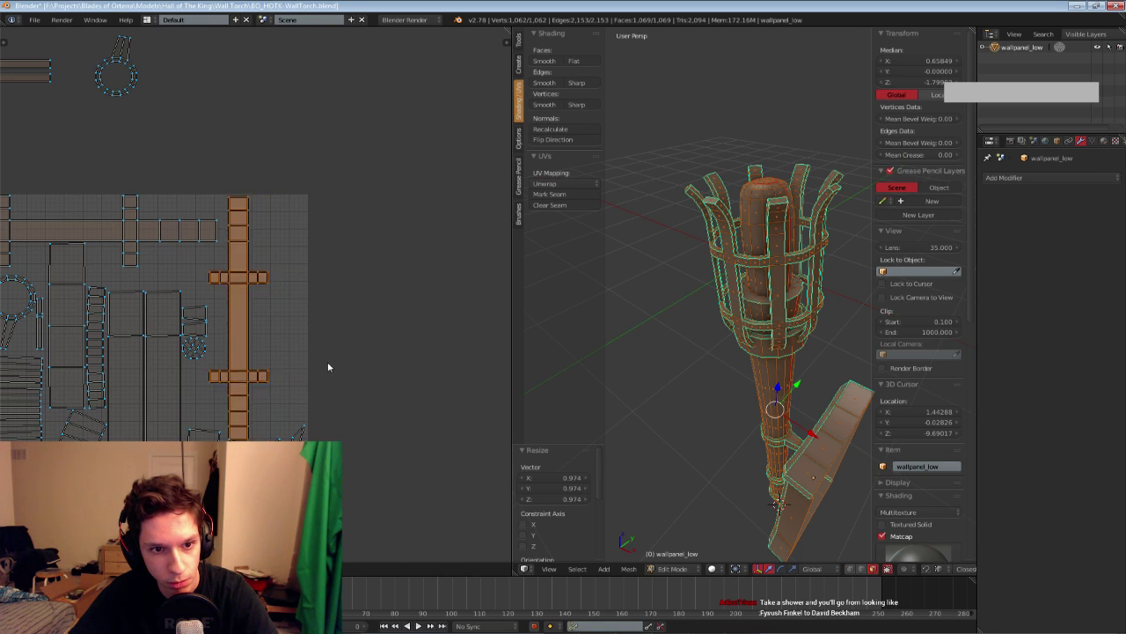
click(324, 363)
scroll(324, 367, up, 1)
Shift the vertical double-crossed islands toward the grid's right edge and slightly adjust their scale
key(s)
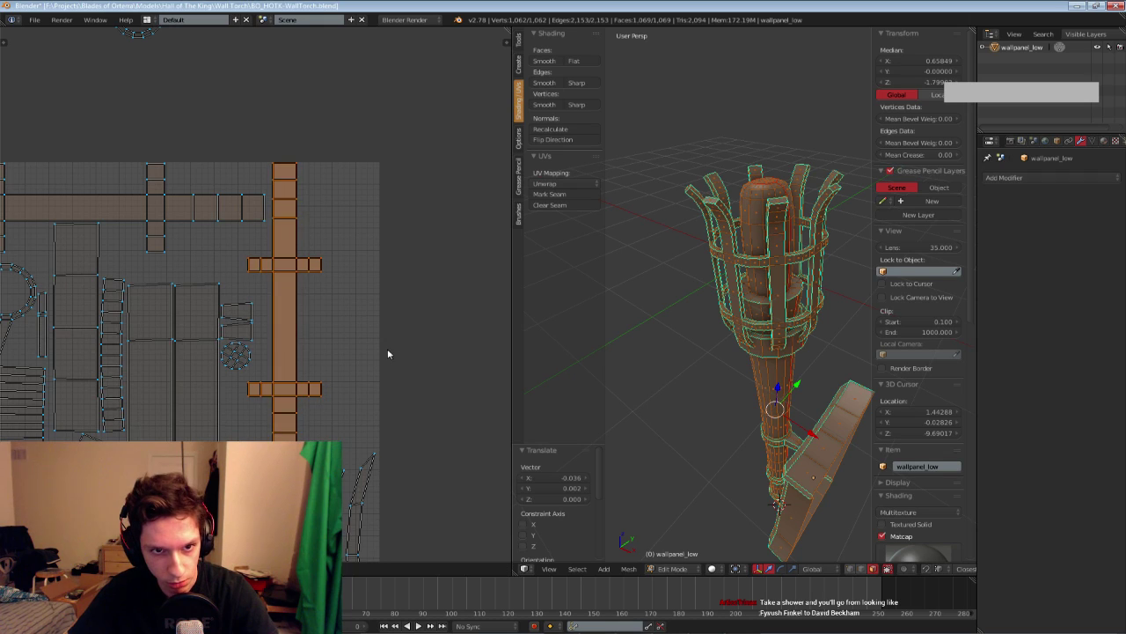
click(383, 348)
key(g)
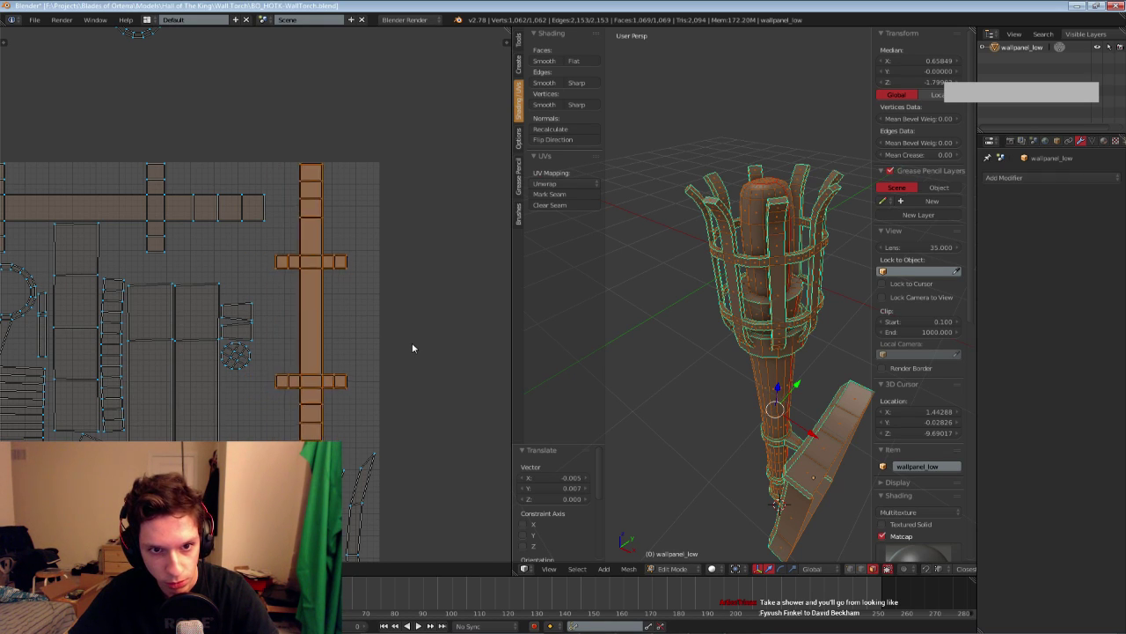
click(413, 349)
key(s)
click(419, 353)
key(g)
click(417, 354)
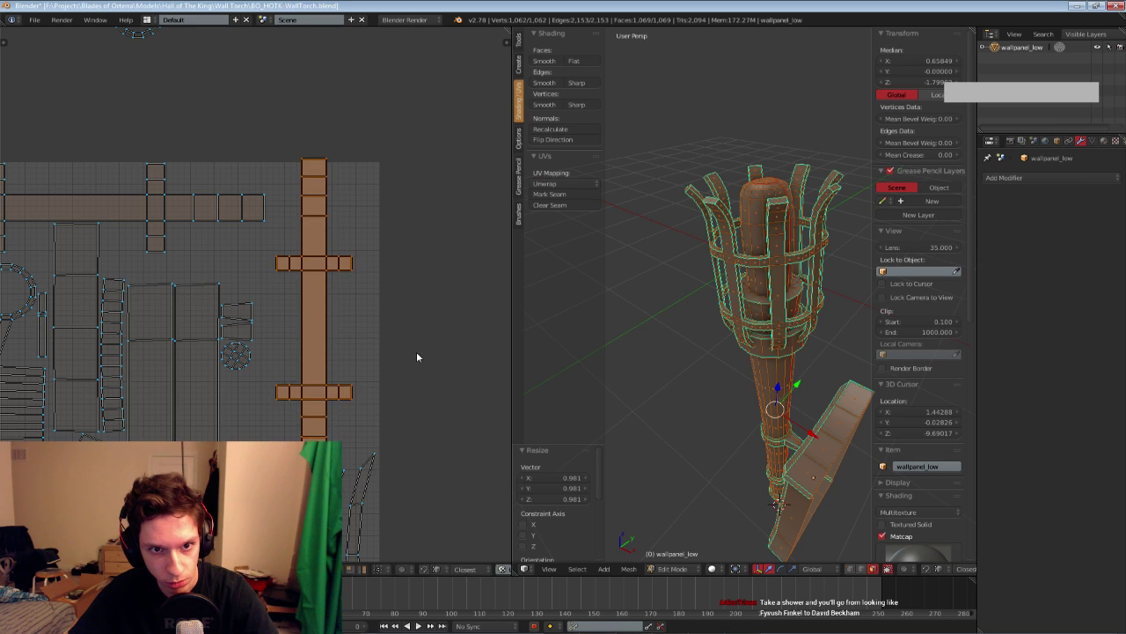
Fine-tune the double-crossed islands' scale and position so their upper end meets the grid's top edge, and deselect them
key(g)
click(418, 356)
key(s)
click(413, 353)
key(g)
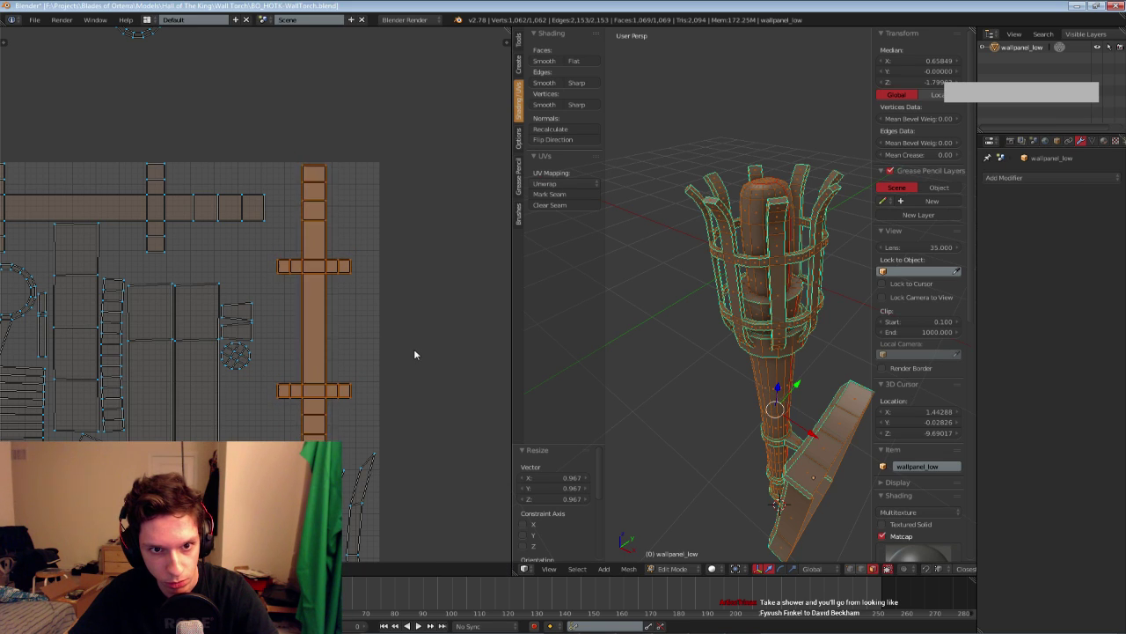
click(414, 349)
key(s)
click(415, 357)
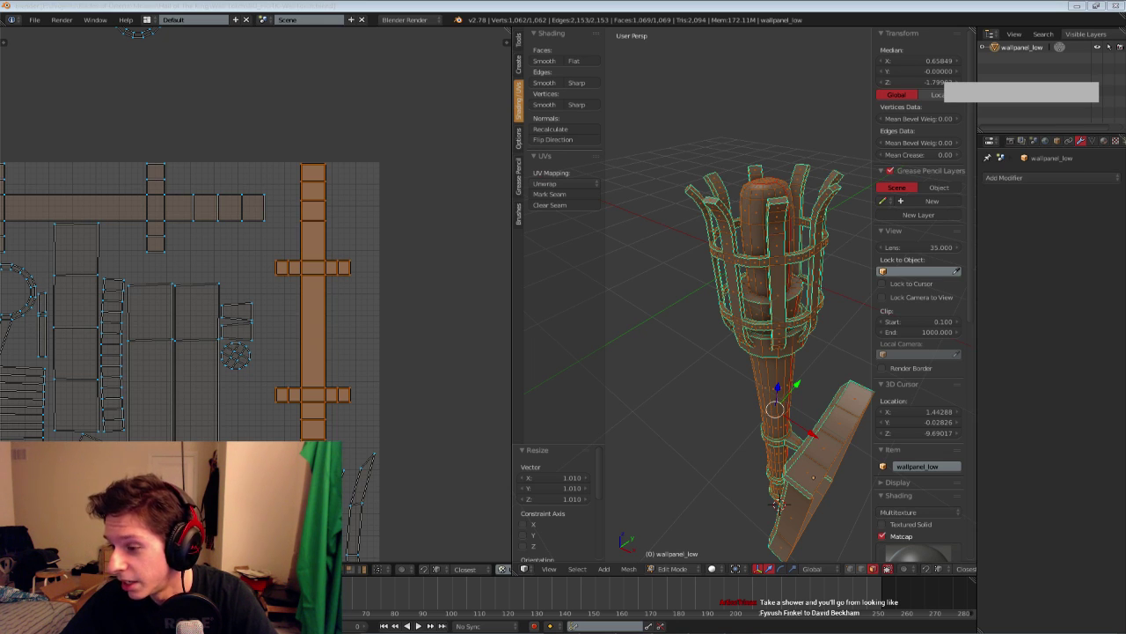
scroll(293, 238, down, 1)
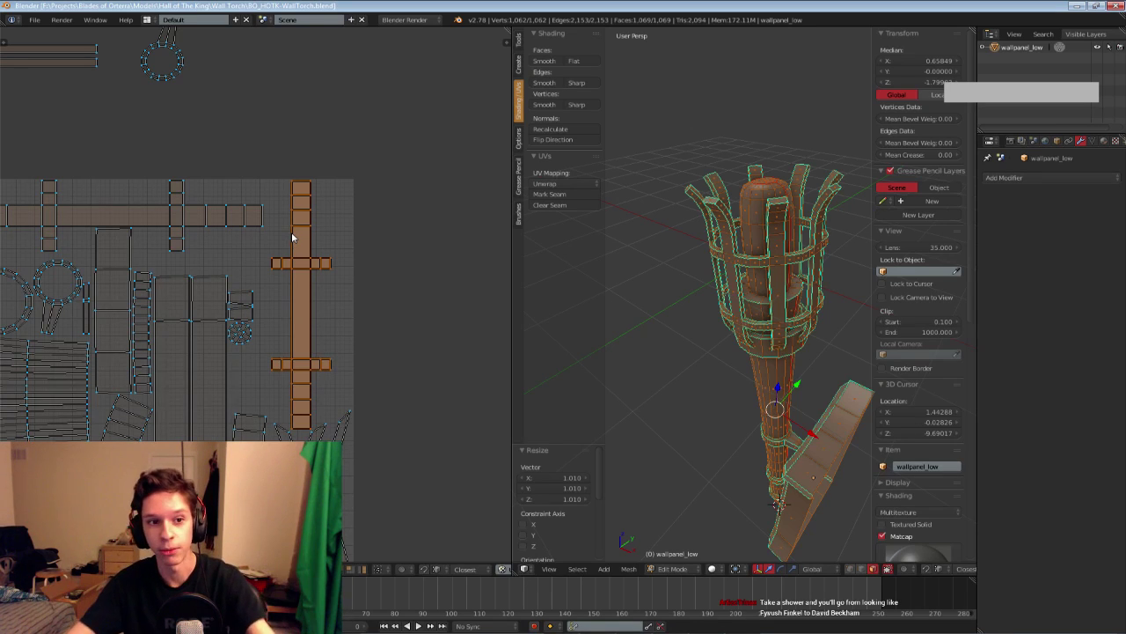
scroll(248, 162, down, 1)
middle_drag(244, 157, 299, 177)
scroll(253, 141, up, 1)
key(a)
key(b)
drag(201, 82, 266, 132)
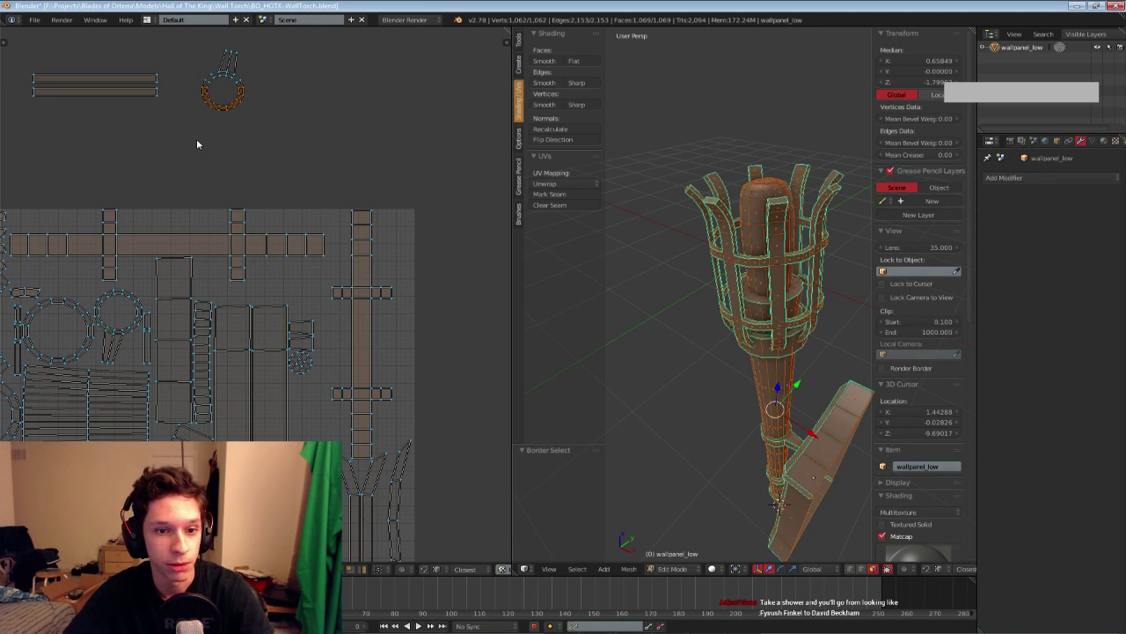
key(a)
Select the thin horizontal strip islands outside the grid, move them beside the vertical double-crossed islands and rotate them 90°
middle_drag(183, 137, 230, 153)
key(b)
drag(196, 96, 226, 128)
key(ctrl+l)
key(g)
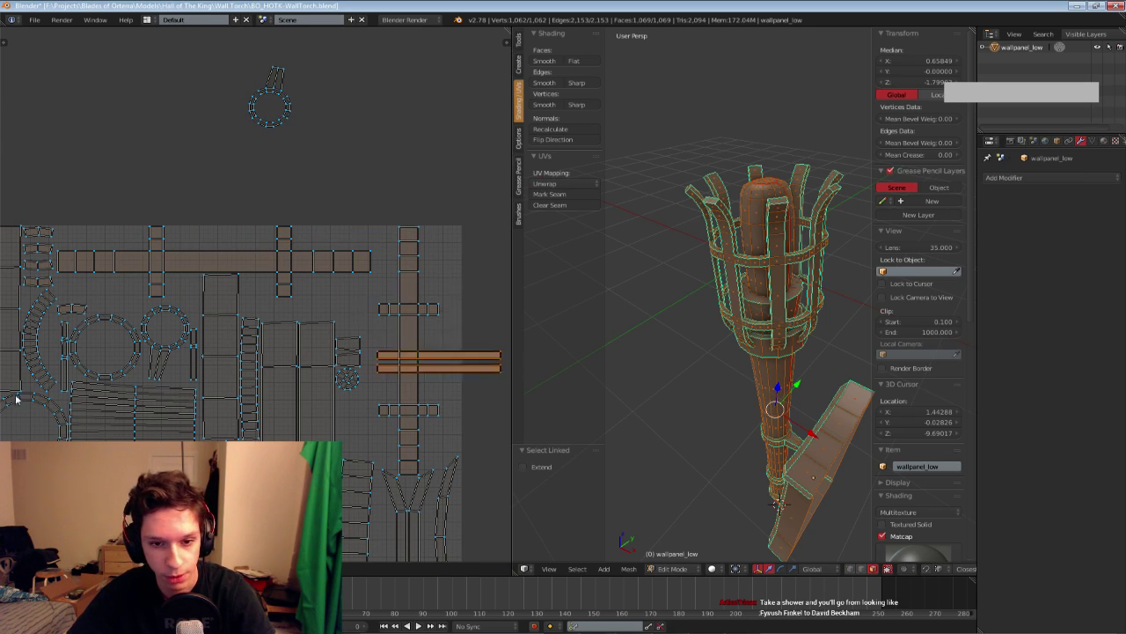
click(493, 396)
text(90)
click(20, 194)
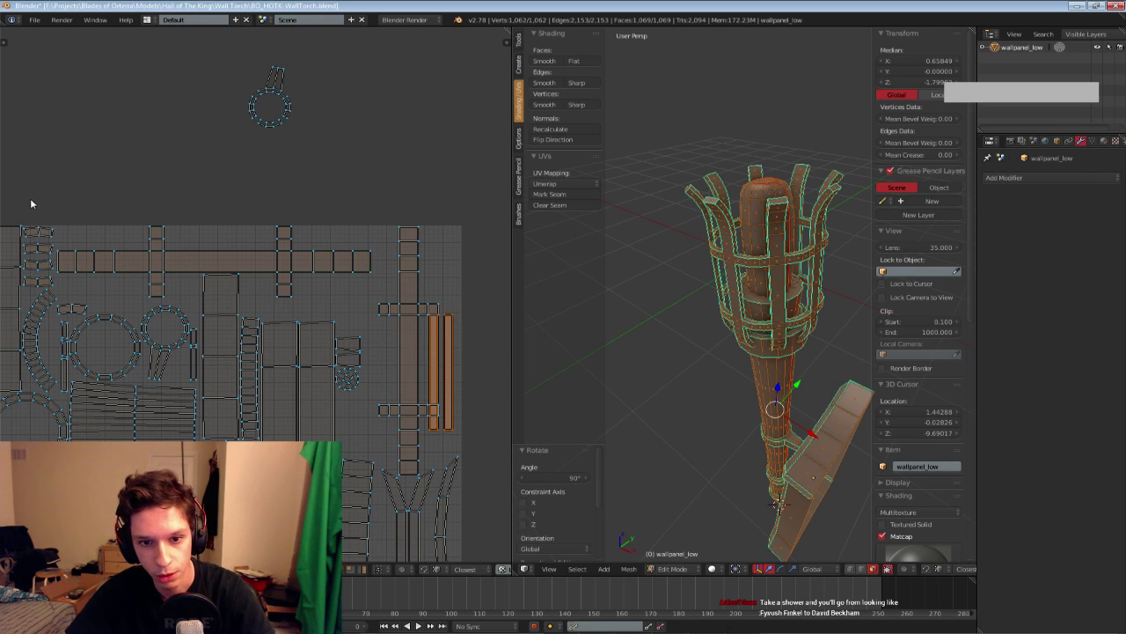
Place the thin vertical strips on opposite sides of the double-crossed islands, one inside the grid's right edge and one to their left
scroll(229, 188, up, 2)
middle_drag(397, 296, 264, 328)
key(g)
click(250, 195)
key(a)
right_click(286, 158)
key(ctrl+l)
key(g)
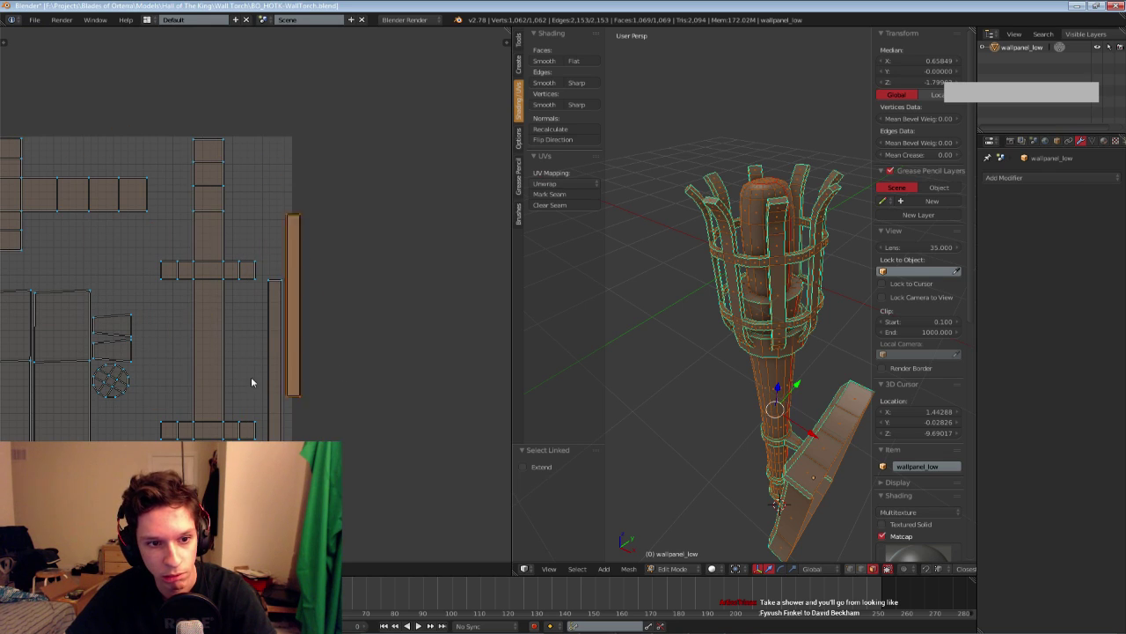
click(155, 292)
Move the ring-and-stem island from outside the grid to just below the small round island and rotate it about -24°
middle_drag(155, 292, 339, 379)
scroll(339, 378, down, 2)
key(a)
key(b)
drag(205, 144, 258, 207)
key(ctrl+l)
middle_drag(258, 207, 235, 73)
key(g)
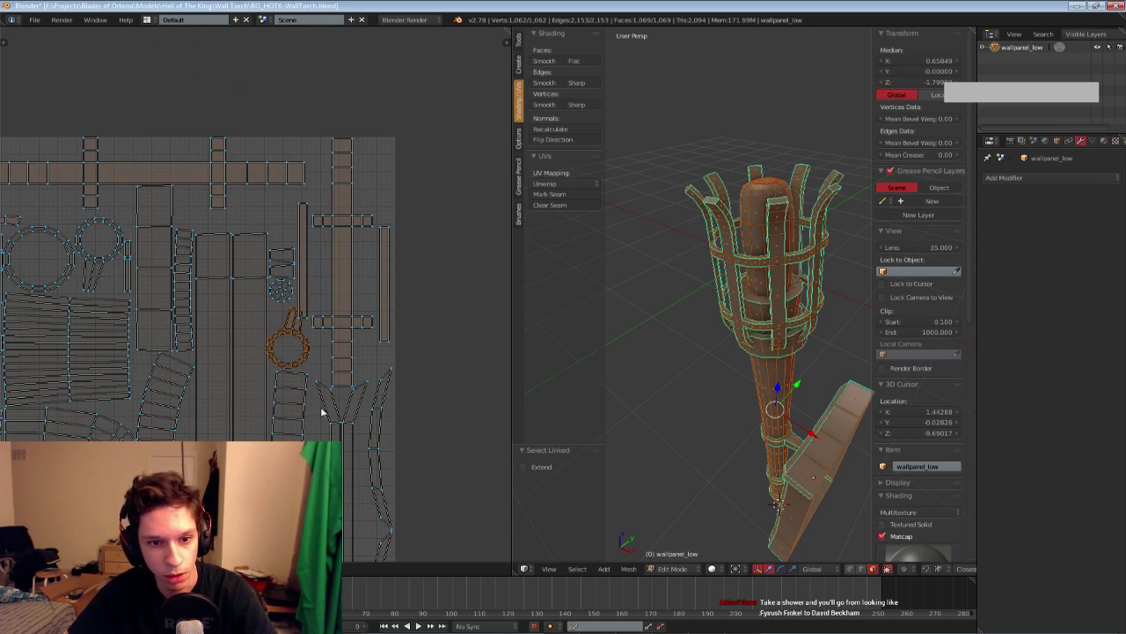
key(r)
click(319, 370)
Refine the ring-and-stem island's placement in its gap with a further rotation of about -2.36°, and deselect it
scroll(390, 395, up, 2)
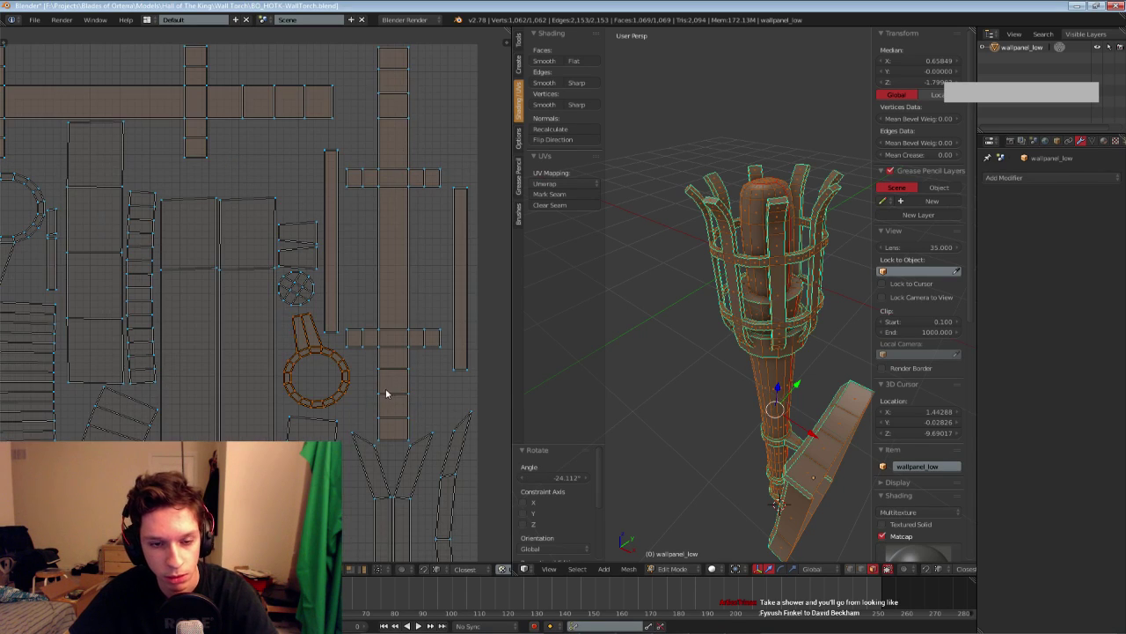
key(g)
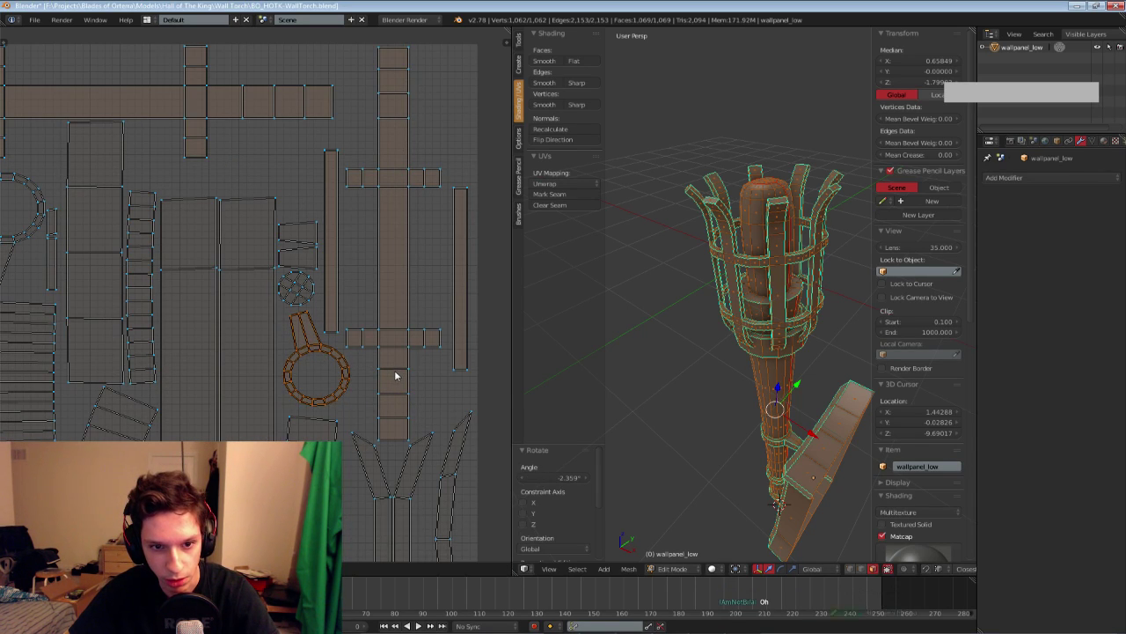
click(395, 375)
scroll(395, 376, down, 3)
key(a)
scroll(395, 376, down, 3)
middle_drag(258, 399, 333, 360)
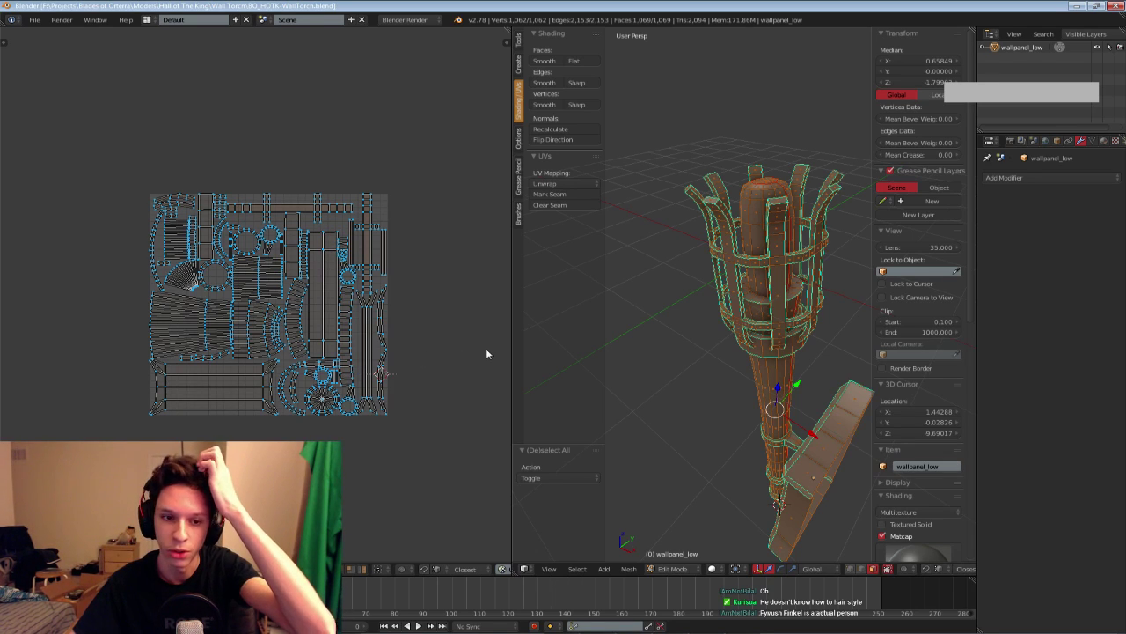
Inspect the packed UV layout and the fan-shaped island in its upper-left area for wasted space
scroll(308, 345, up, 2)
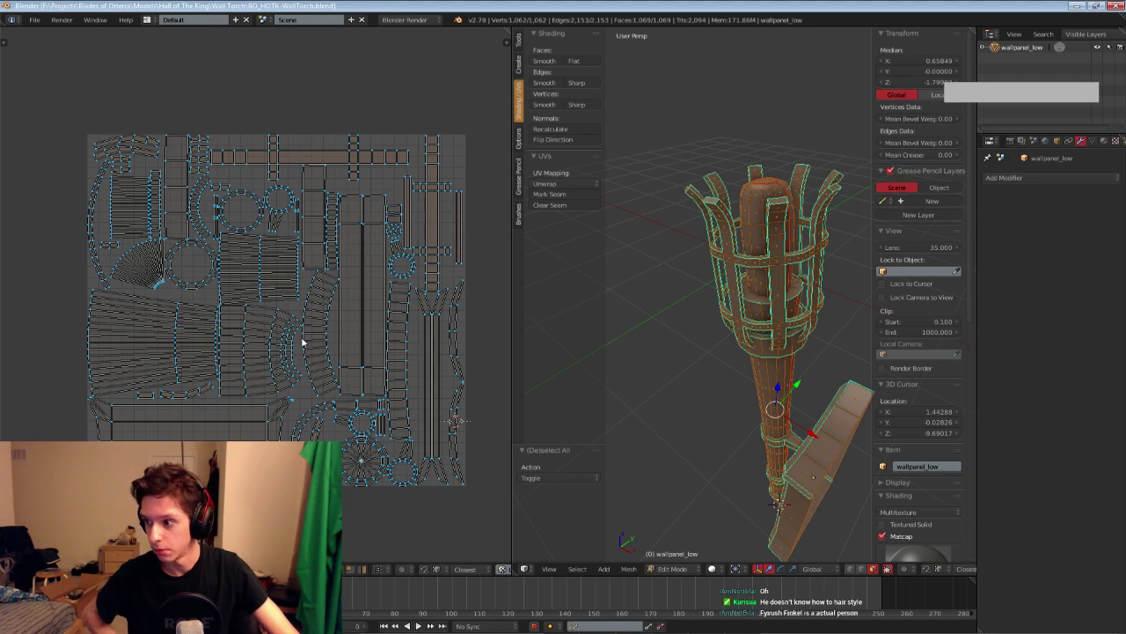
scroll(164, 309, up, 3)
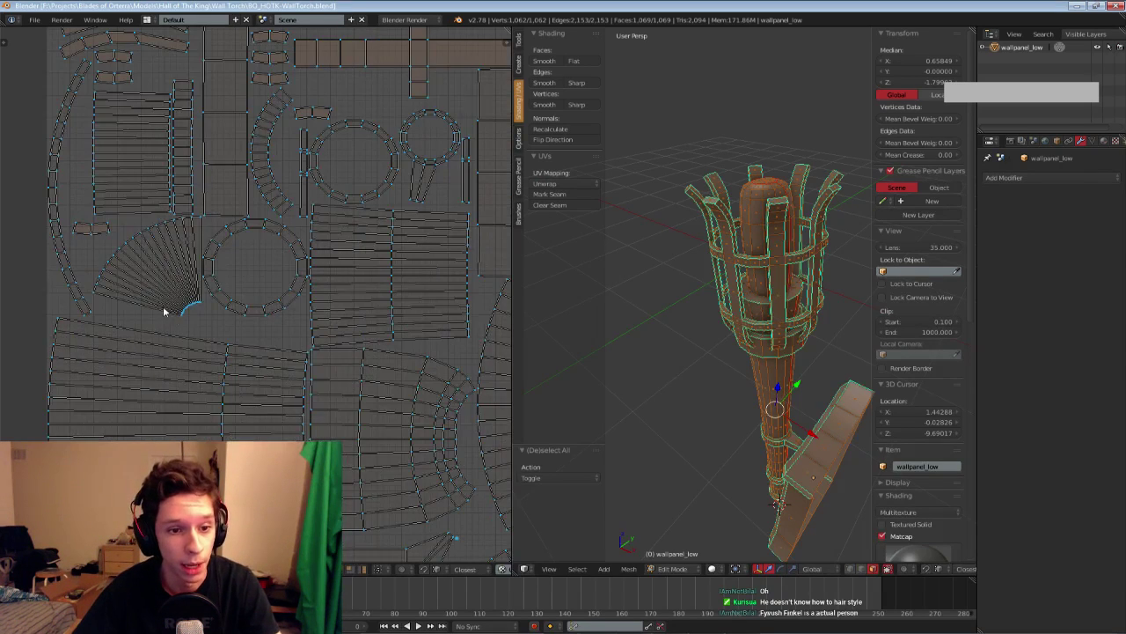
middle_drag(169, 301, 316, 348)
scroll(316, 349, up, 2)
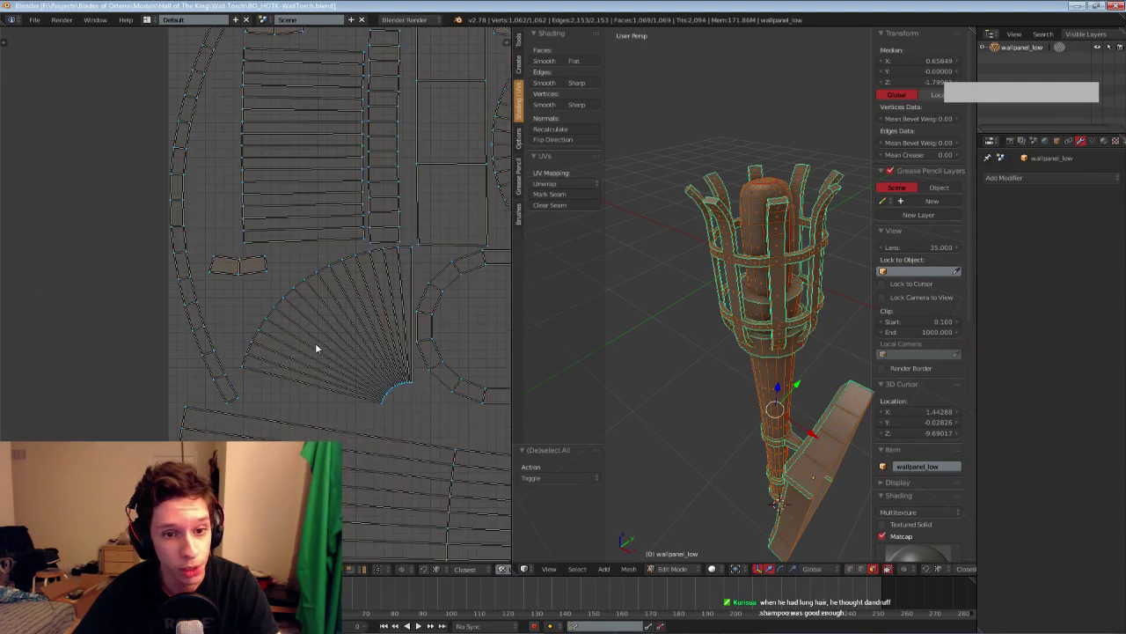
key(ctrl+l)
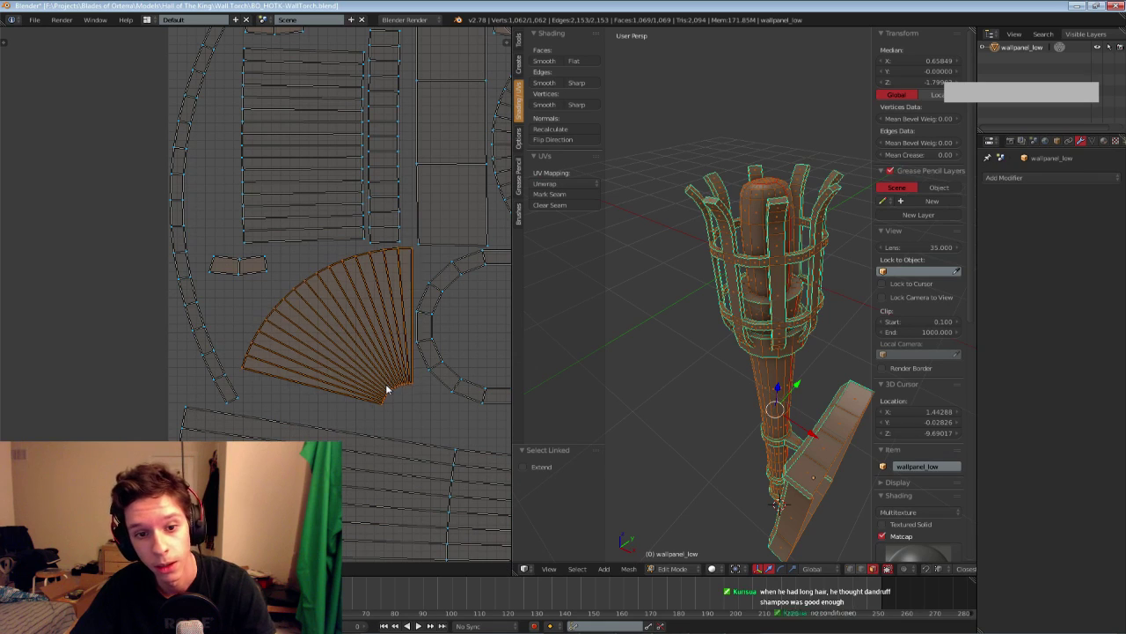
key(a)
scroll(384, 392, down, 3)
scroll(384, 393, down, 1)
middle_drag(385, 393, 288, 349)
Save the Blender file, overwriting the existing version
key(ctrl+s)
click(312, 370)
scroll(326, 368, down, 1)
scroll(287, 349, down, 1)
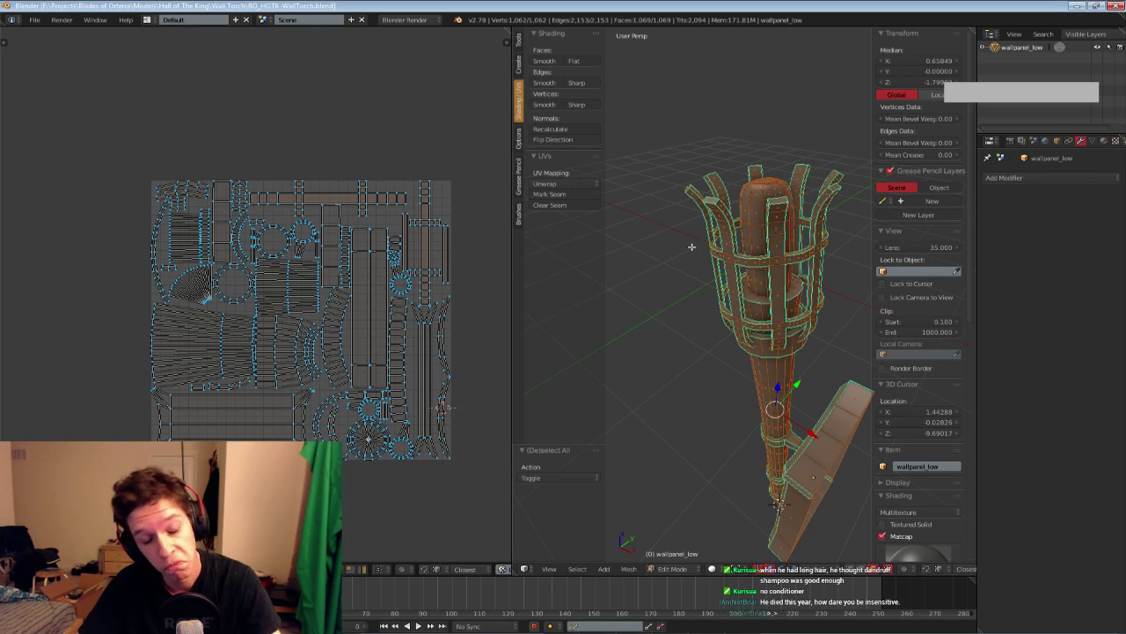
scroll(402, 231, up, 2)
key(ctrl+l)
middle_drag(408, 209, 324, 211)
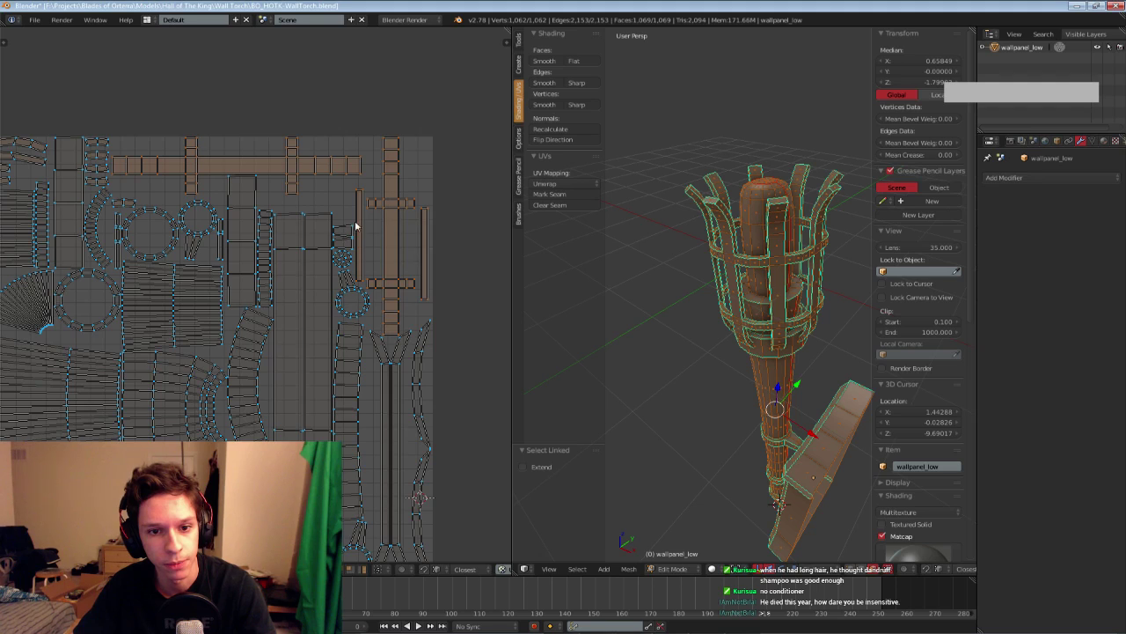
ctrl+scroll(255, 211, left, 4)
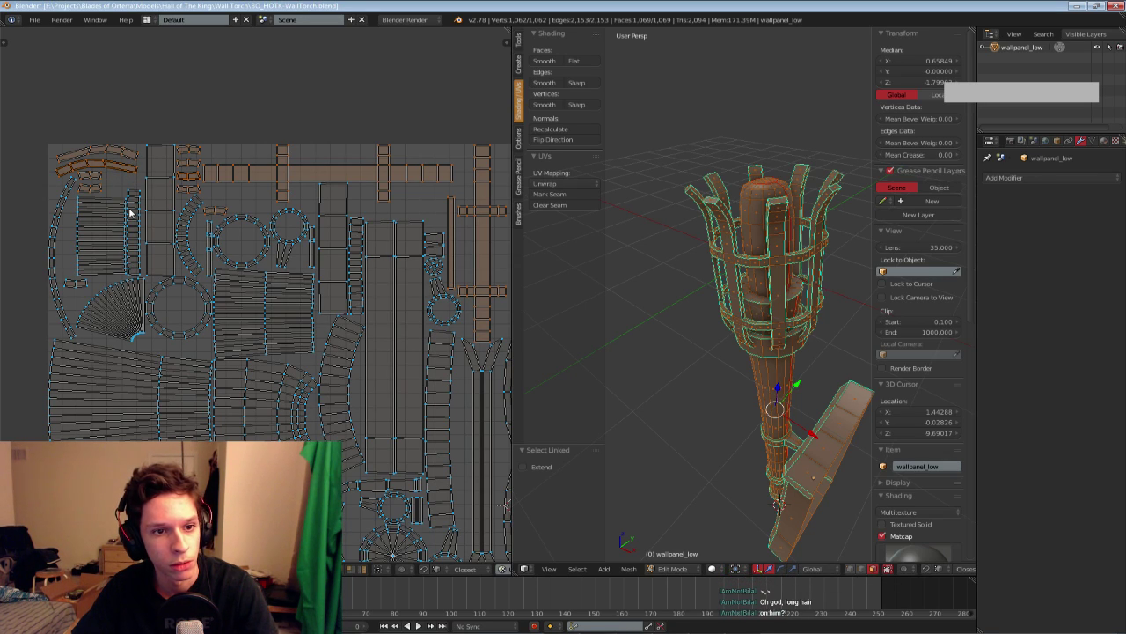
Select only the torch's cage bars on the mesh using linked selection delimited by Material
right_click(730, 240)
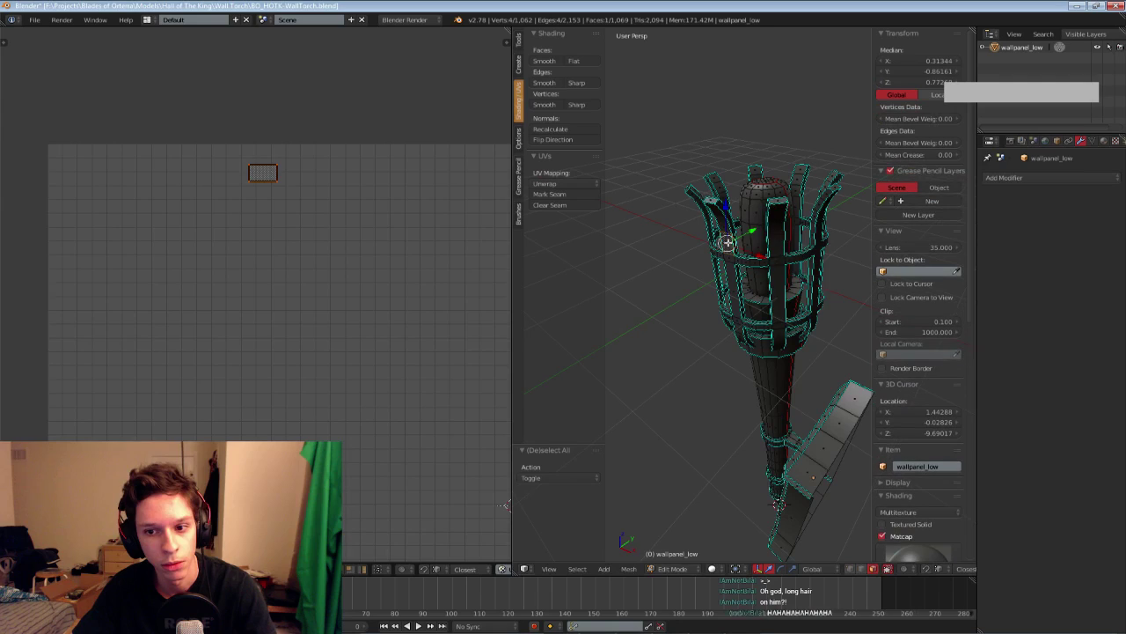
key(ctrl+l)
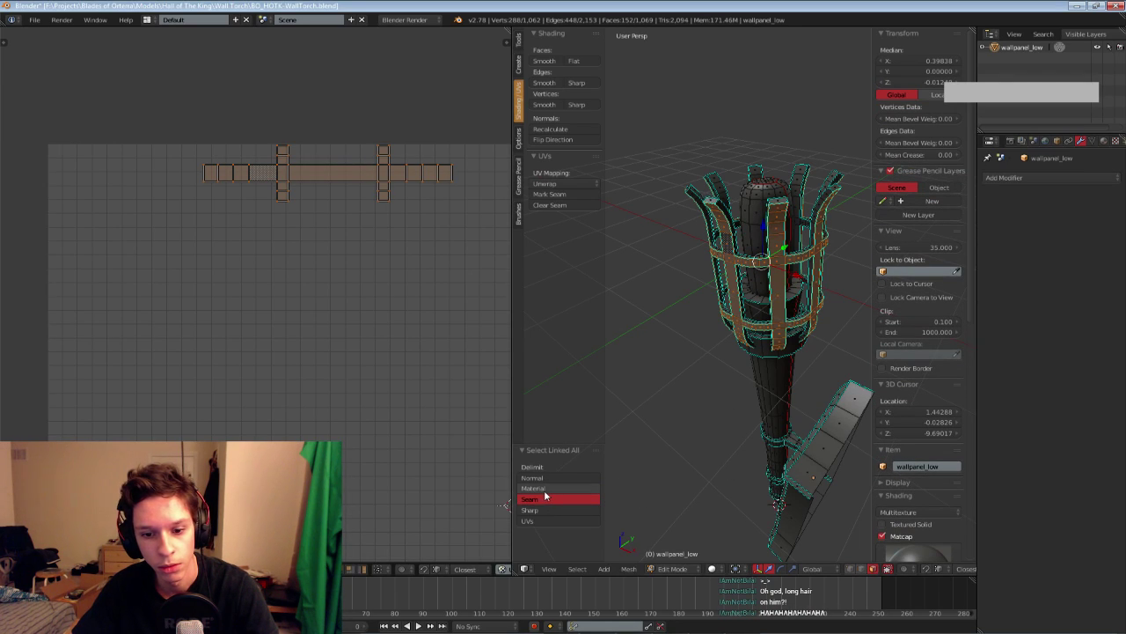
click(537, 488)
scroll(350, 289, down, 1)
scroll(255, 259, up, 1)
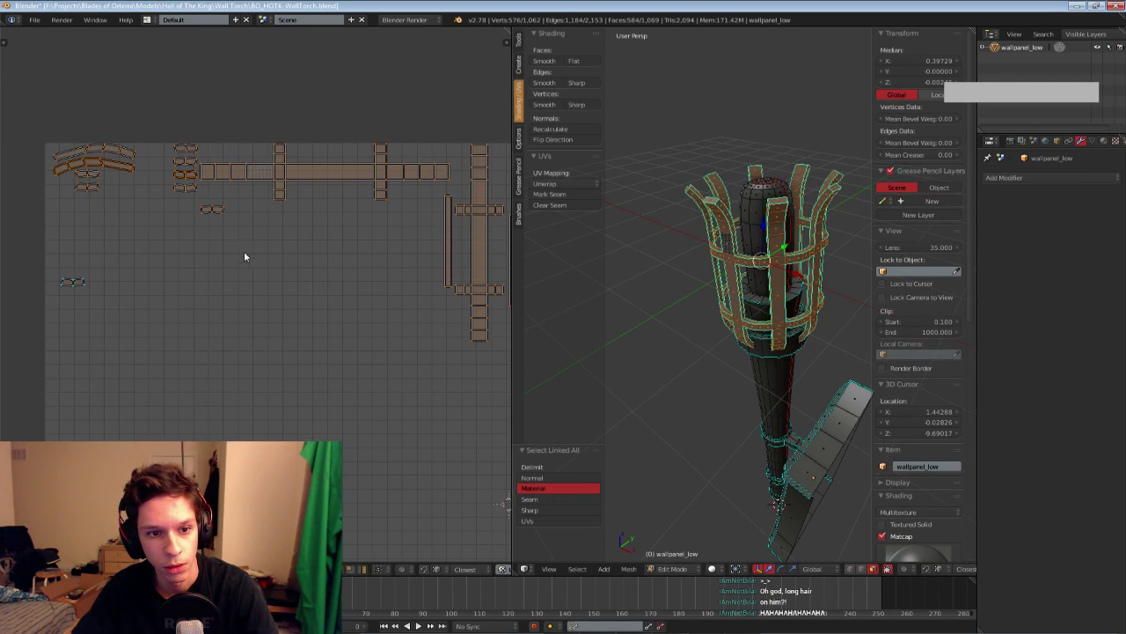
Clear the UV selection and select one copy of each stacked cage island across the grid
key(a)
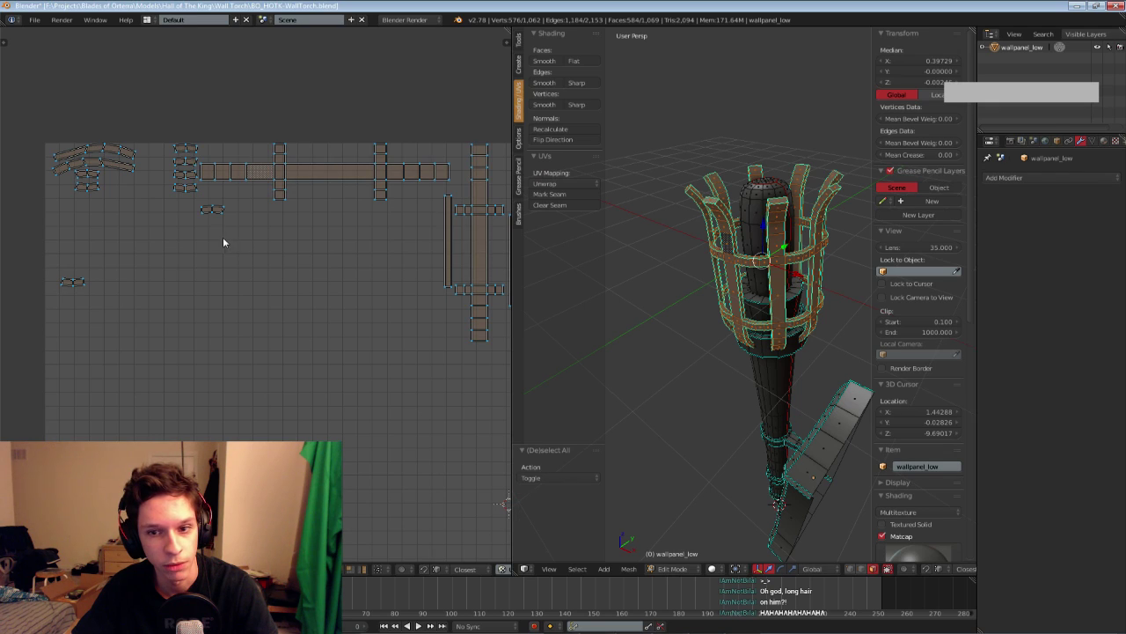
key(ctrl+l)
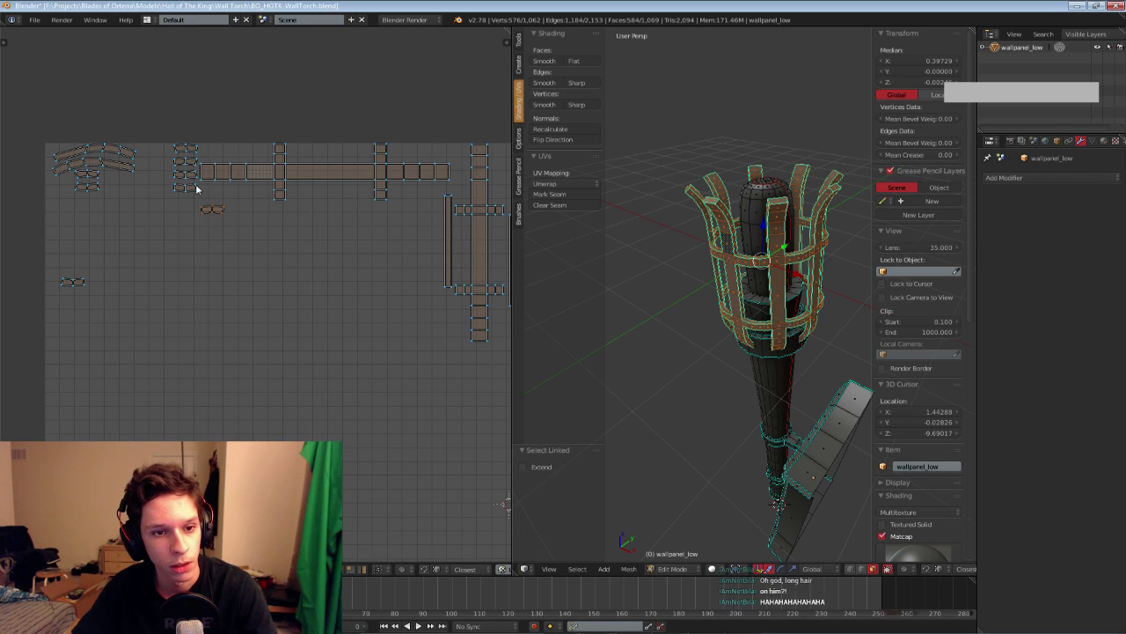
key(l)
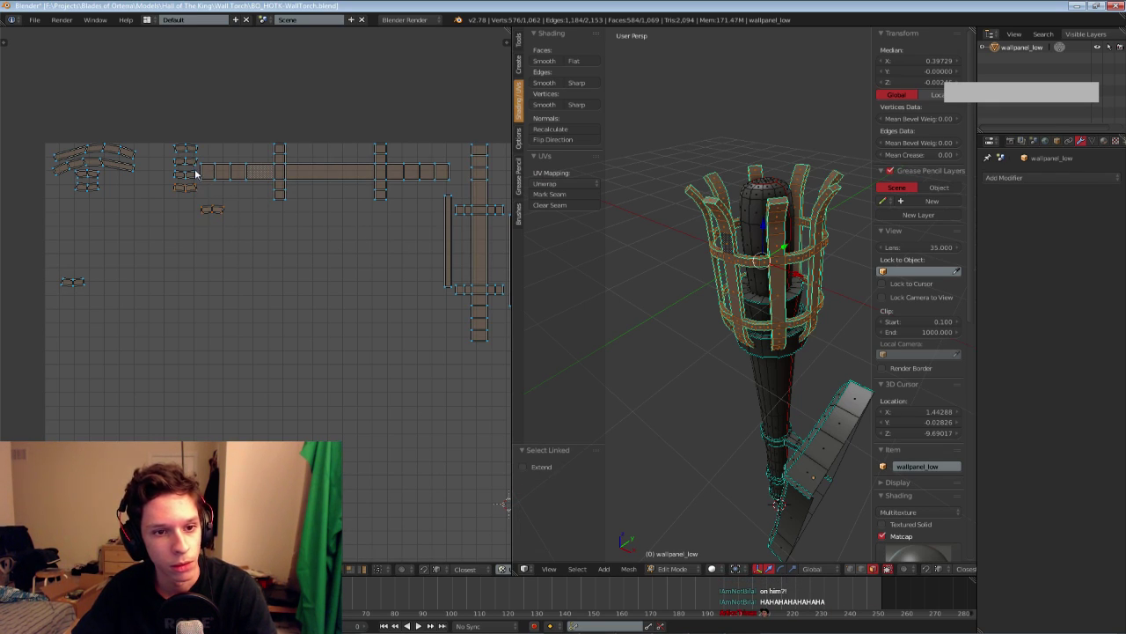
key(l)
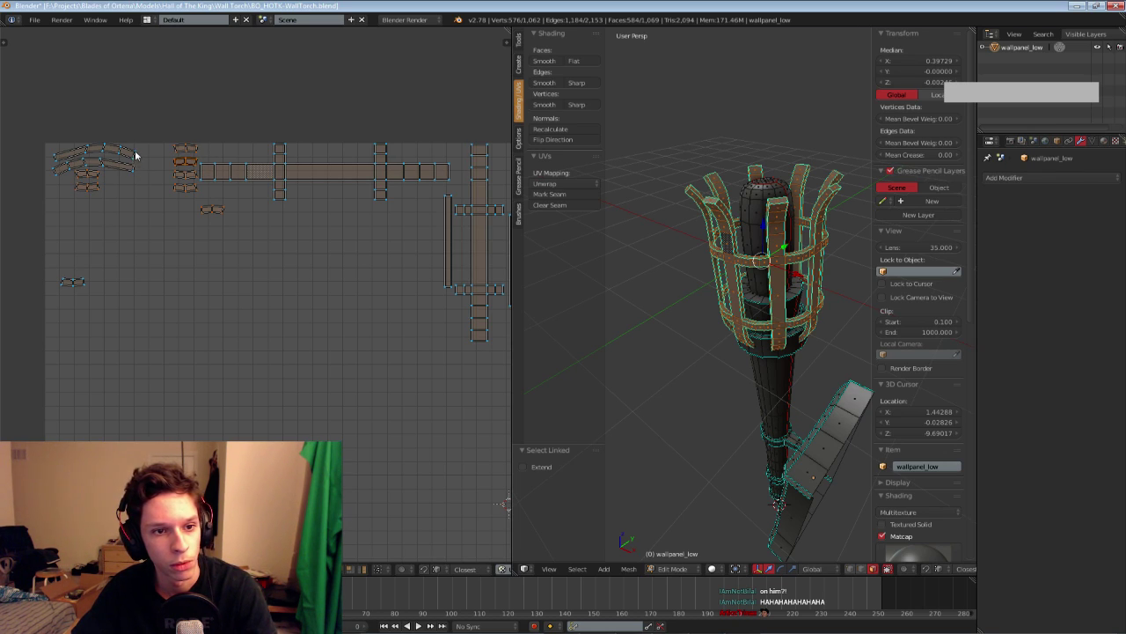
middle_drag(334, 211, 235, 190)
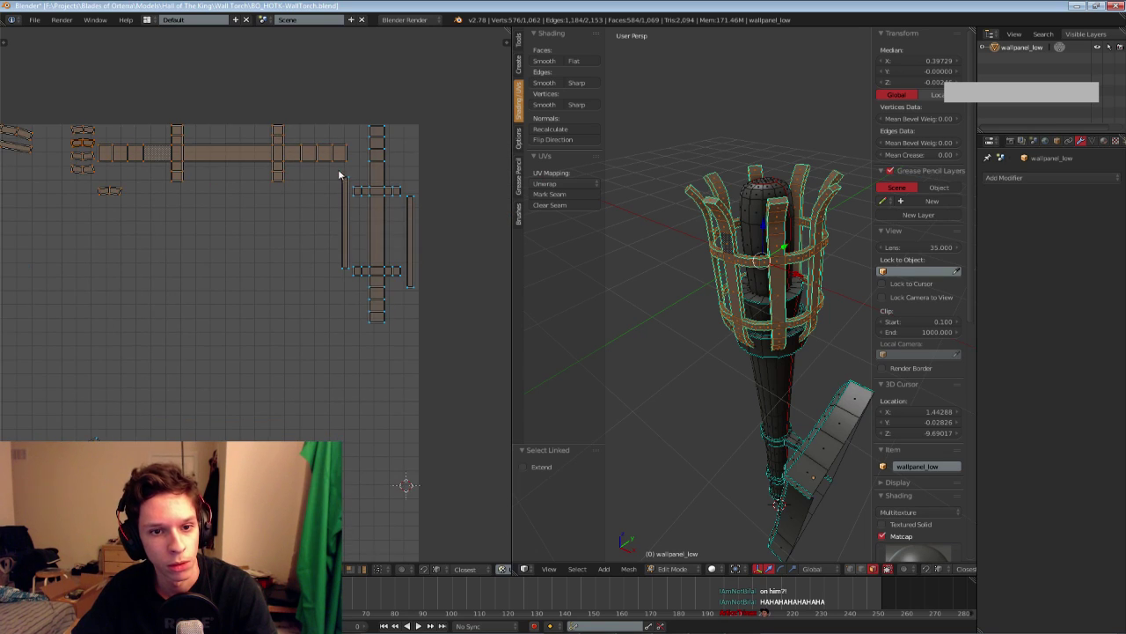
key(l)
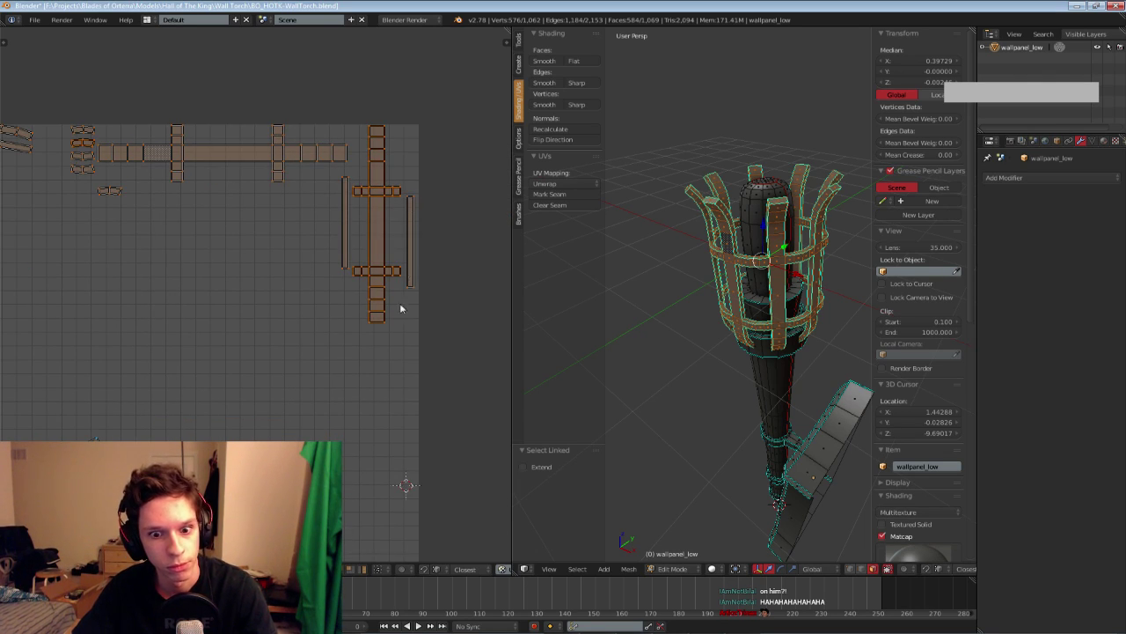
middle_drag(267, 448, 262, 366)
middle_drag(138, 355, 194, 361)
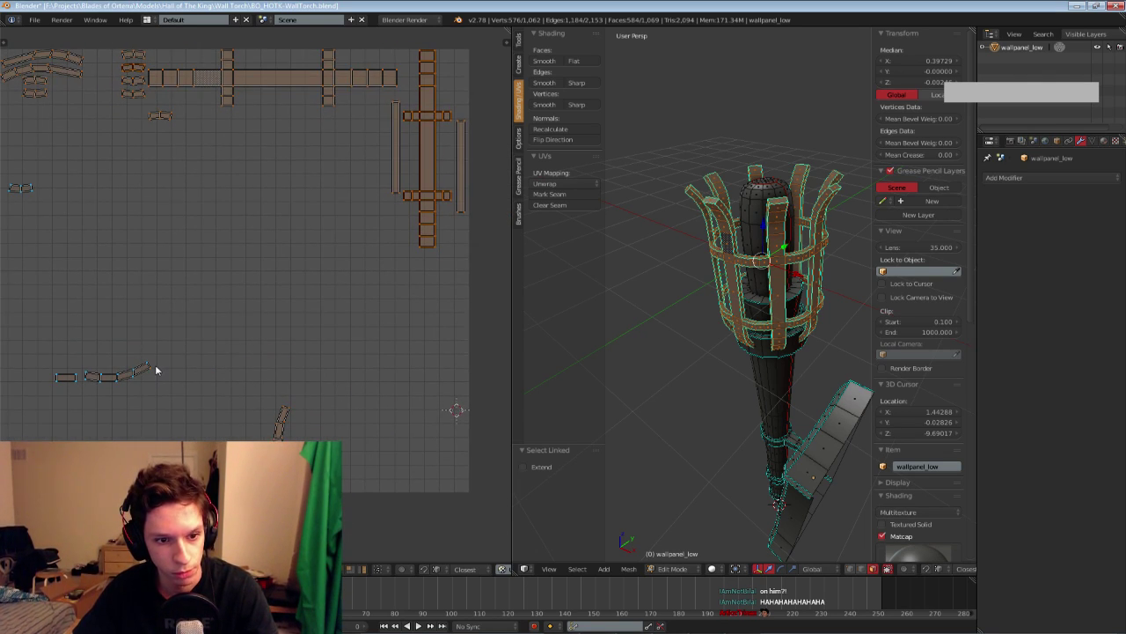
ctrl+scroll(189, 371, left, 4)
scroll(324, 250, down, 3)
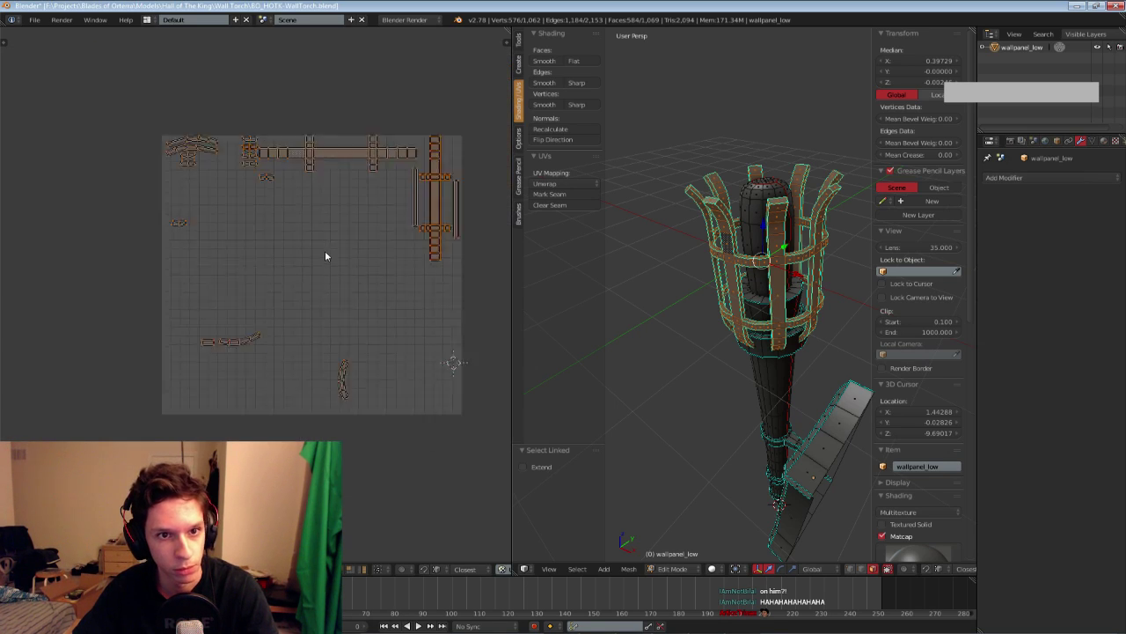
Invert the UV selection and move the duplicate cage islands 1 unit along X, outside the grid
key(ctrl+i)
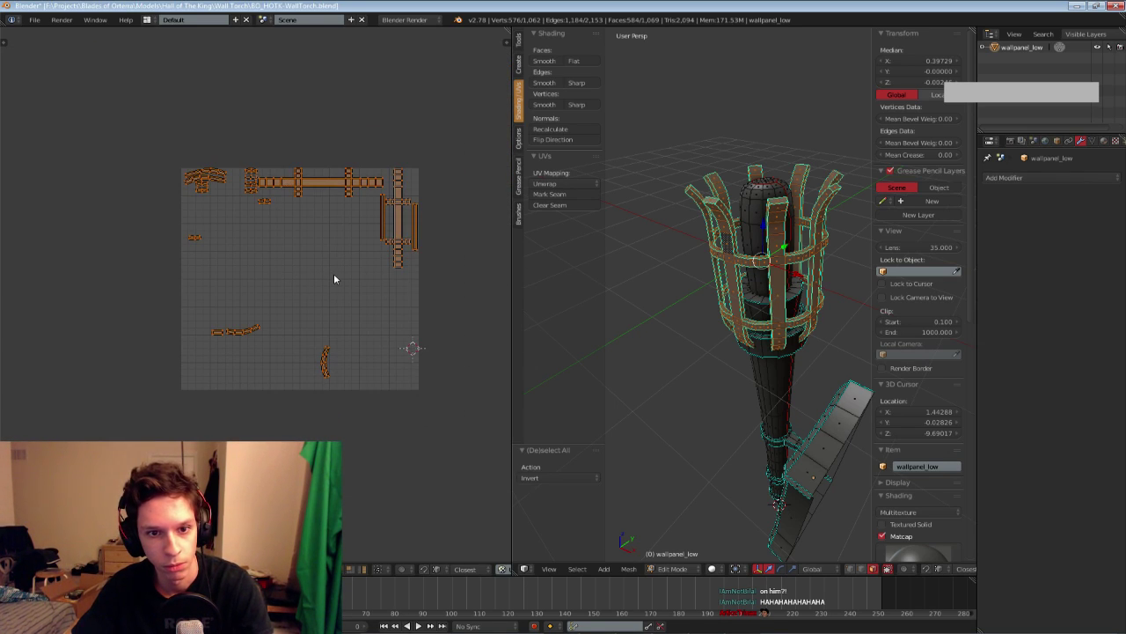
key(g)
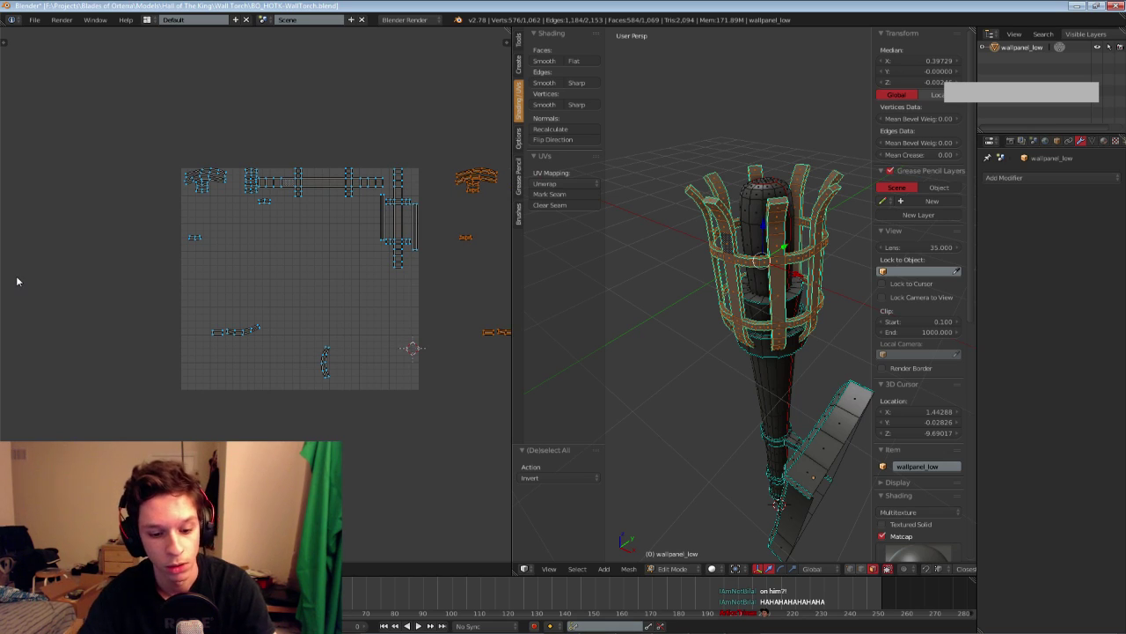
key(1)
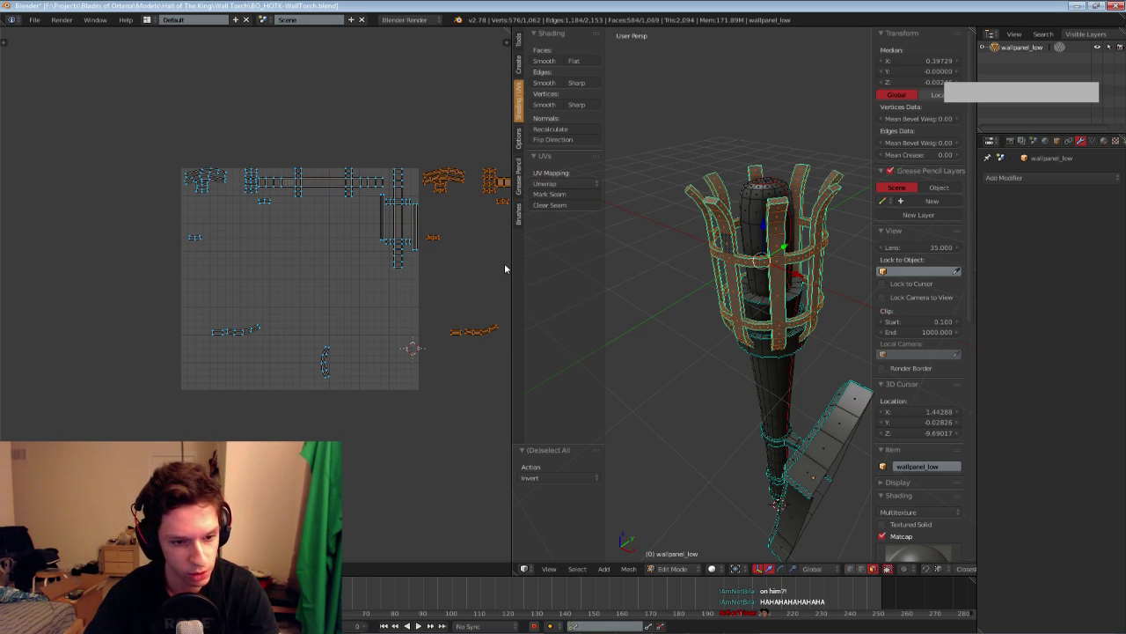
key(Return)
Check the long horizontal bar island and the other cage islands left inside the grid with a trial move
scroll(261, 227, up, 2)
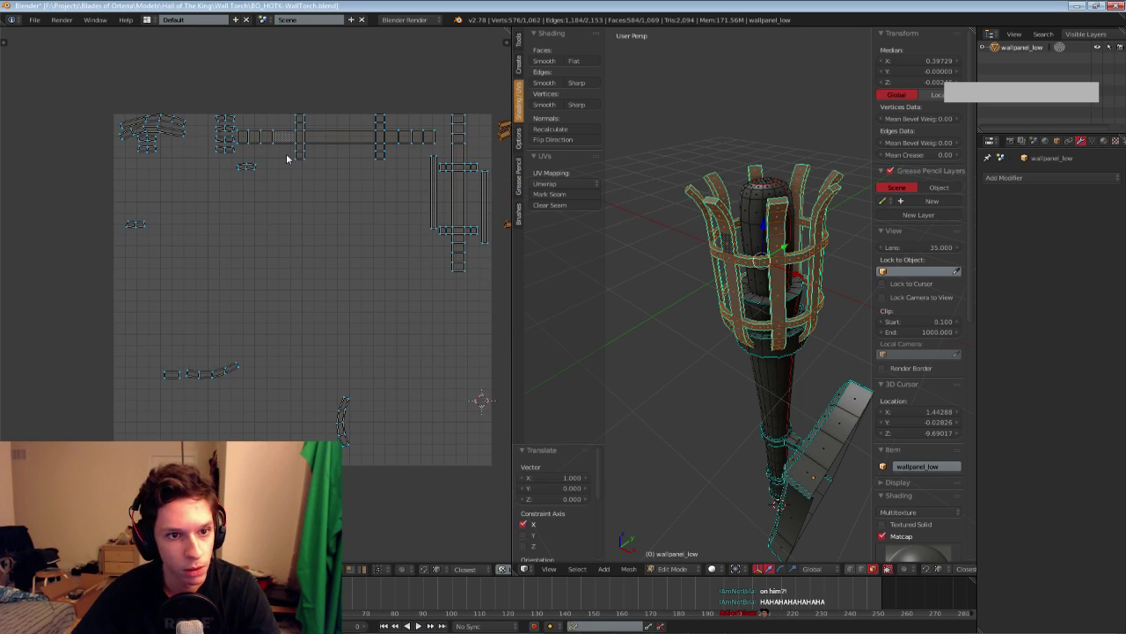
scroll(284, 156, up, 1)
right_click(277, 99)
key(ctrl+l)
scroll(234, 116, down, 3)
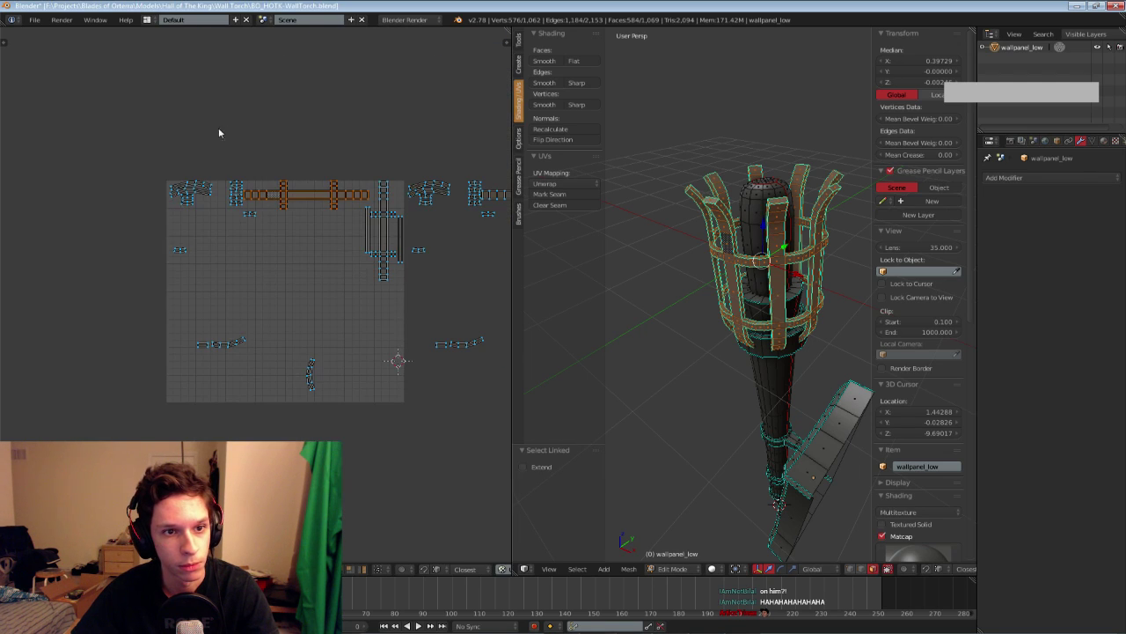
key(b)
drag(103, 111, 406, 466)
key(g)
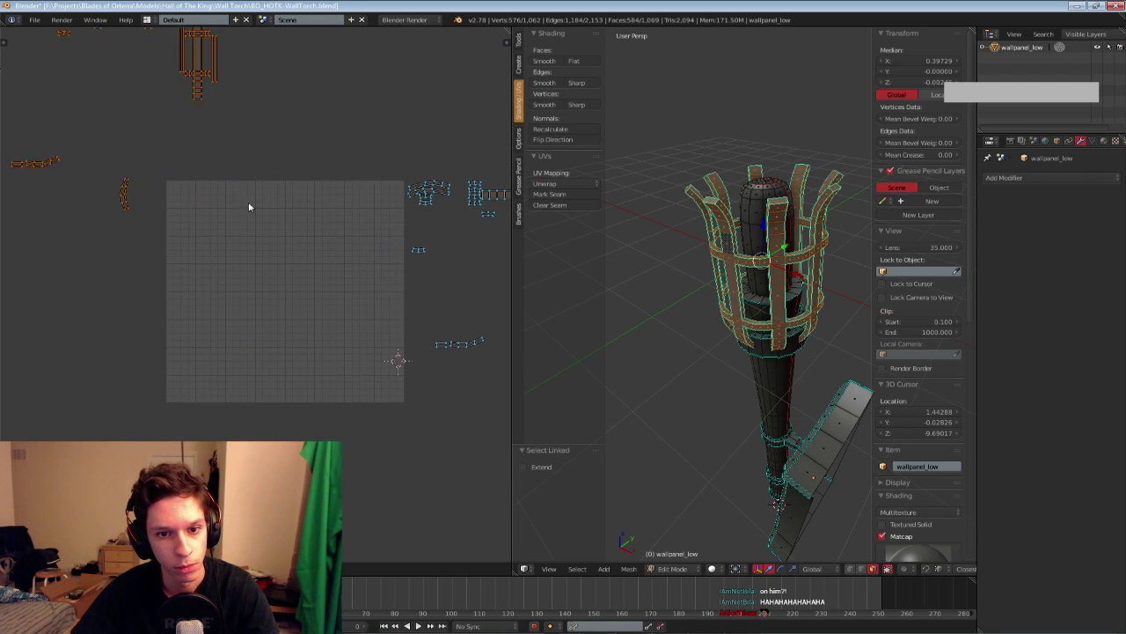
key(Escape)
scroll(456, 226, up, 2)
key(a)
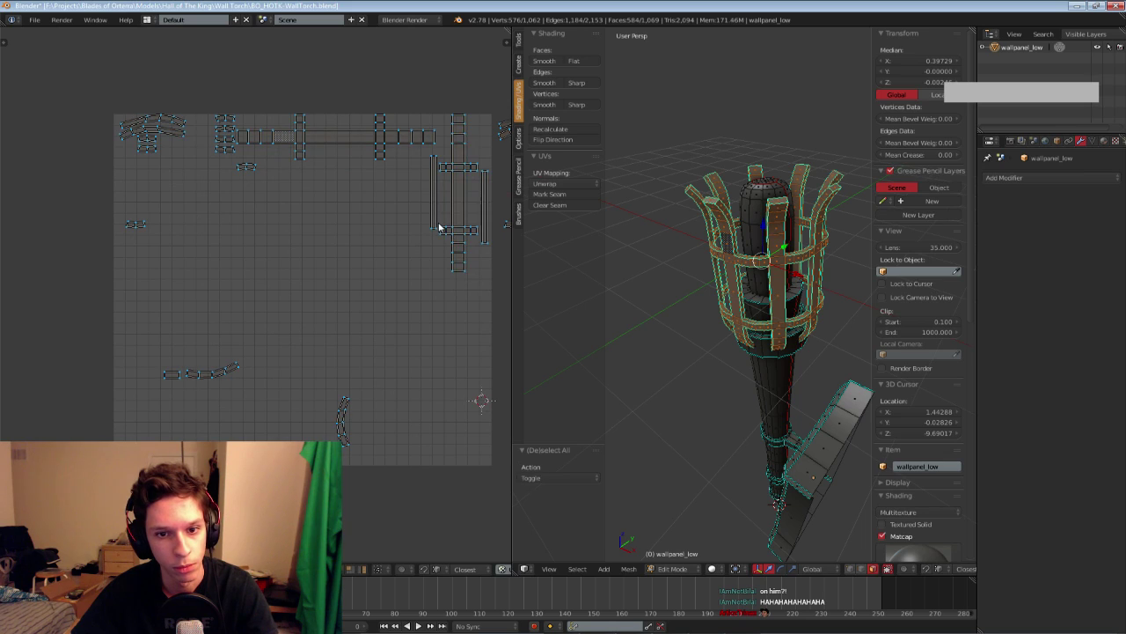
Check the narrow strip and small cage islands one by one with trial moves for leftover overlapping copies
right_click(441, 229)
key(ctrl+l)
key(g)
key(Escape)
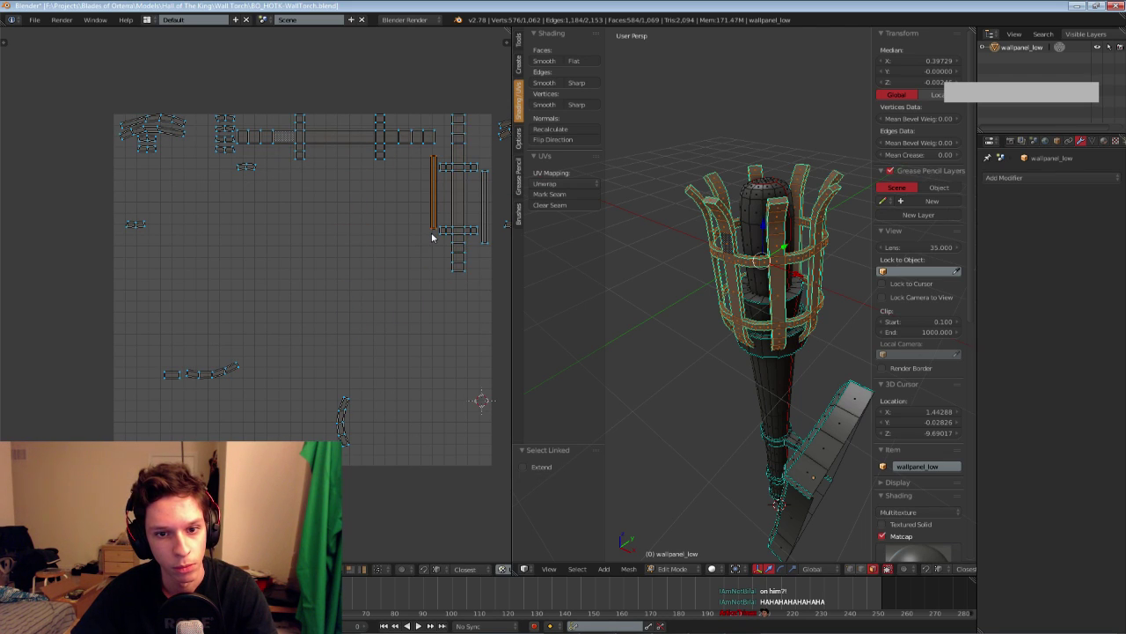
right_click(222, 373)
key(ctrl+l)
right_click(170, 378)
key(ctrl+l)
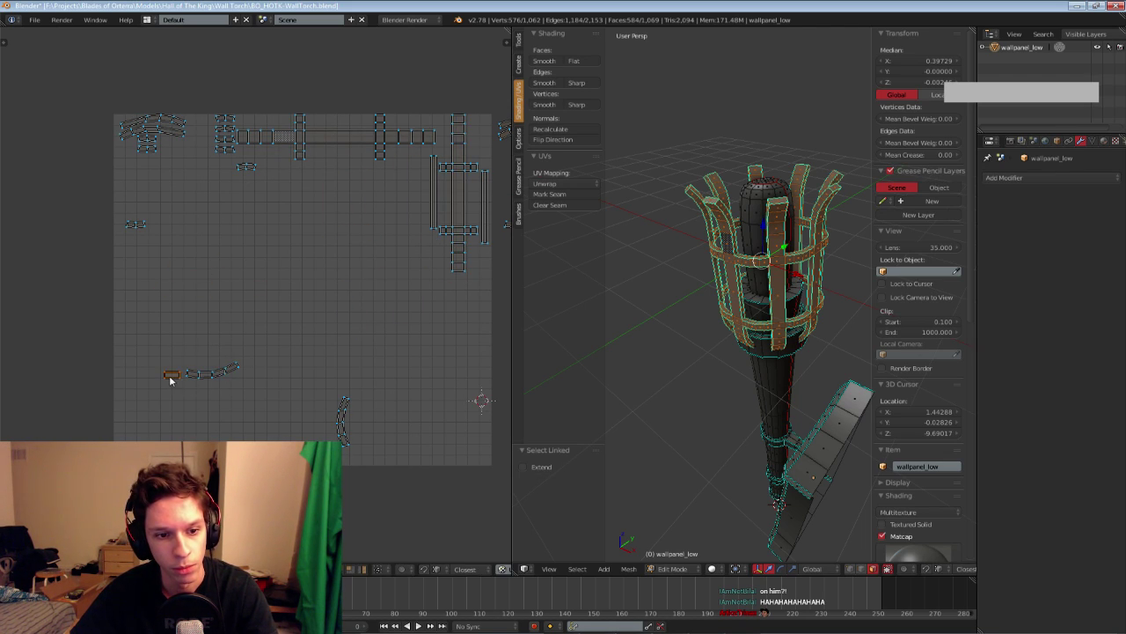
key(g)
key(Escape)
right_click(350, 413)
key(ctrl+l)
key(g)
key(Escape)
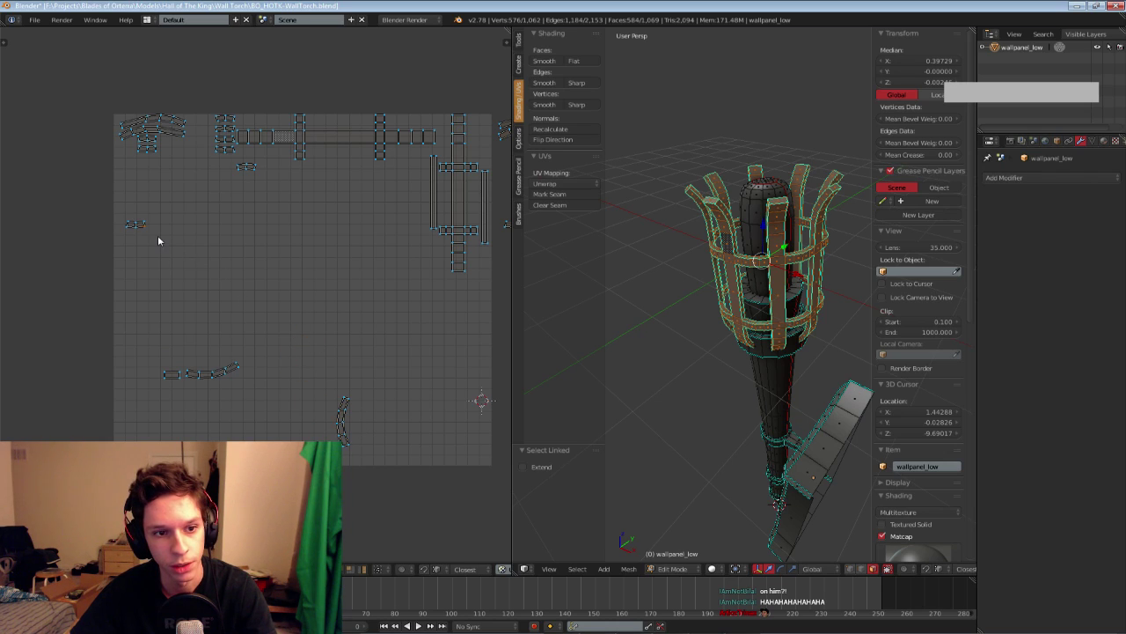
right_click(158, 240)
key(ctrl+l)
key(Escape)
key(a)
right_click(148, 229)
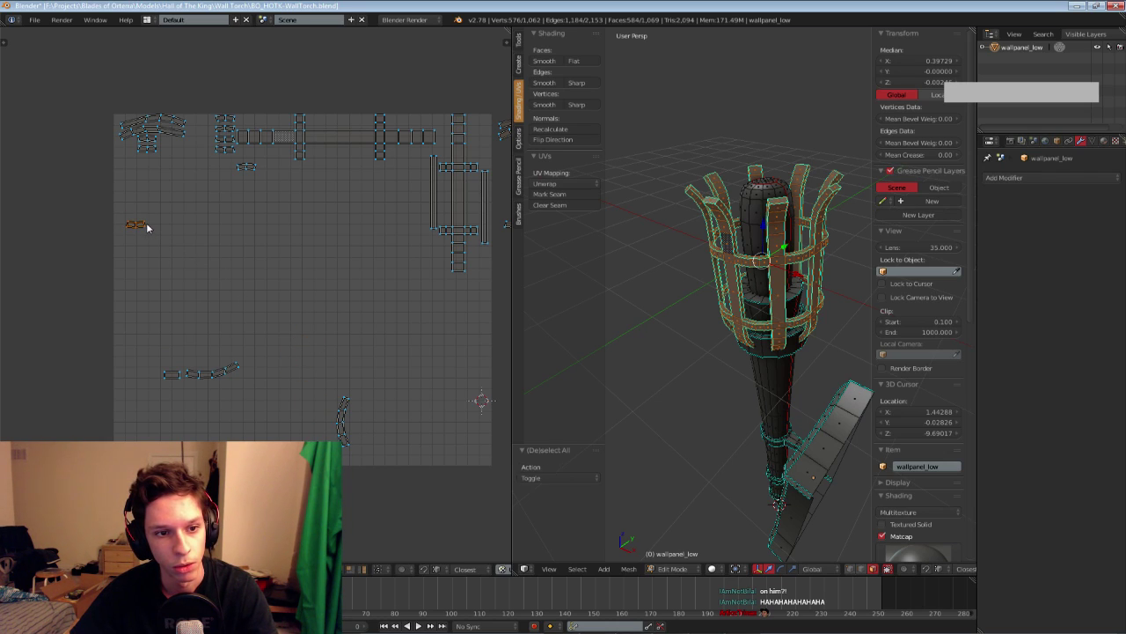
key(g)
key(Escape)
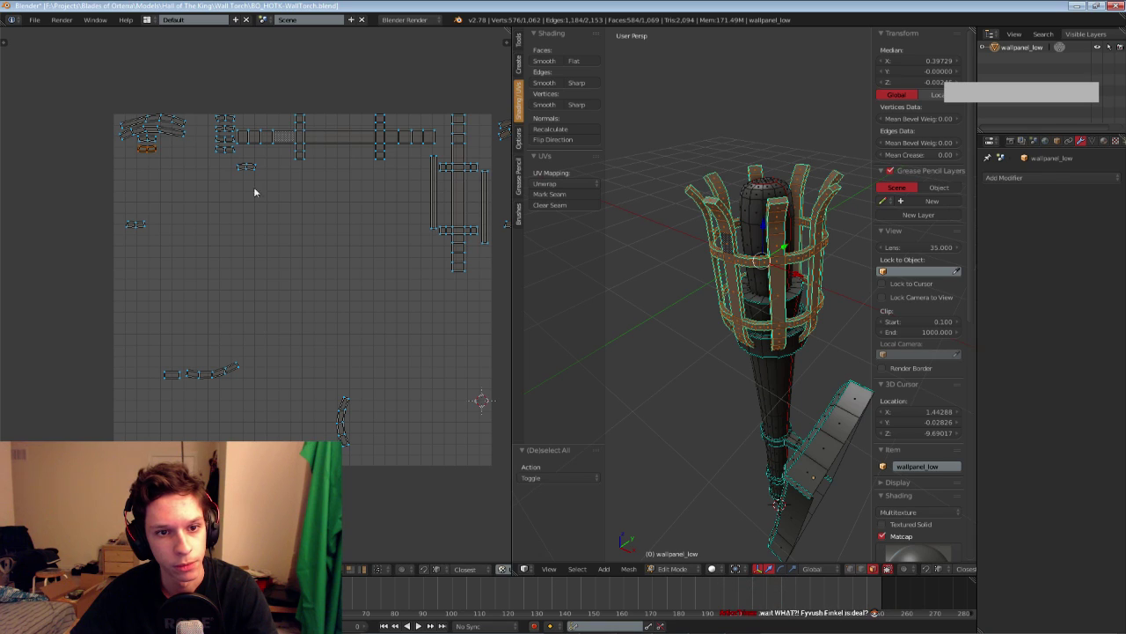
scroll(254, 188, down, 2)
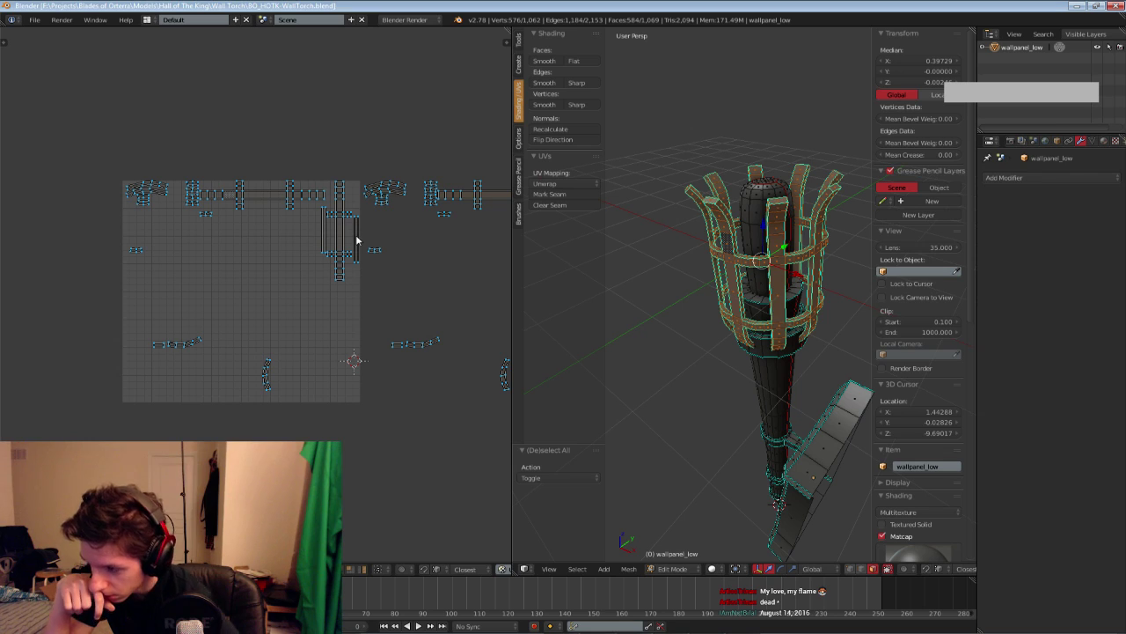
Select the whole torch mesh and examine its complete UV layout together with the offset duplicate islands
middle_drag(795, 237, 731, 289)
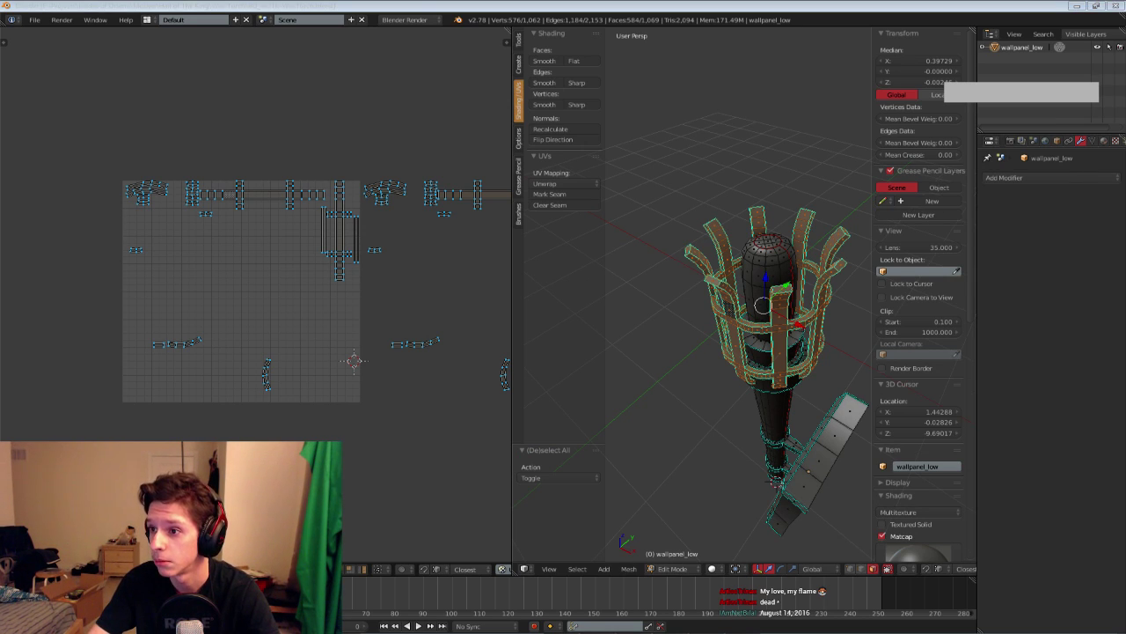
scroll(772, 314, down, 4)
key(a)
middle_drag(766, 369, 774, 332)
key(Tab)
scroll(774, 332, up, 1)
key(Tab)
key(a)
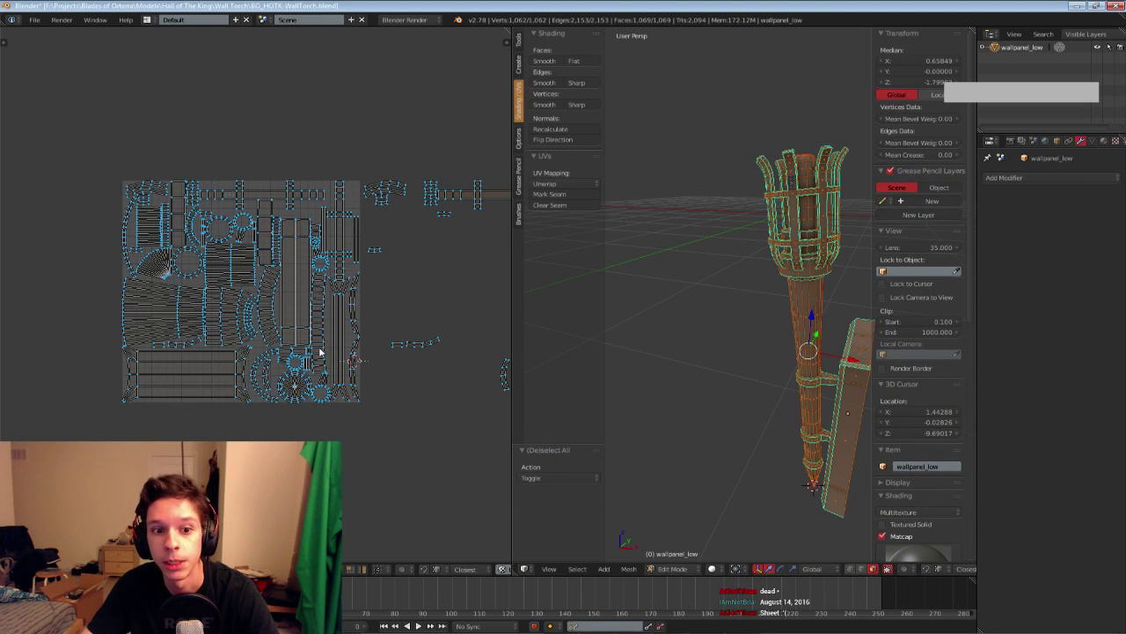
scroll(278, 364, up, 3)
scroll(278, 365, down, 2)
scroll(278, 364, up, 4)
scroll(278, 365, up, 1)
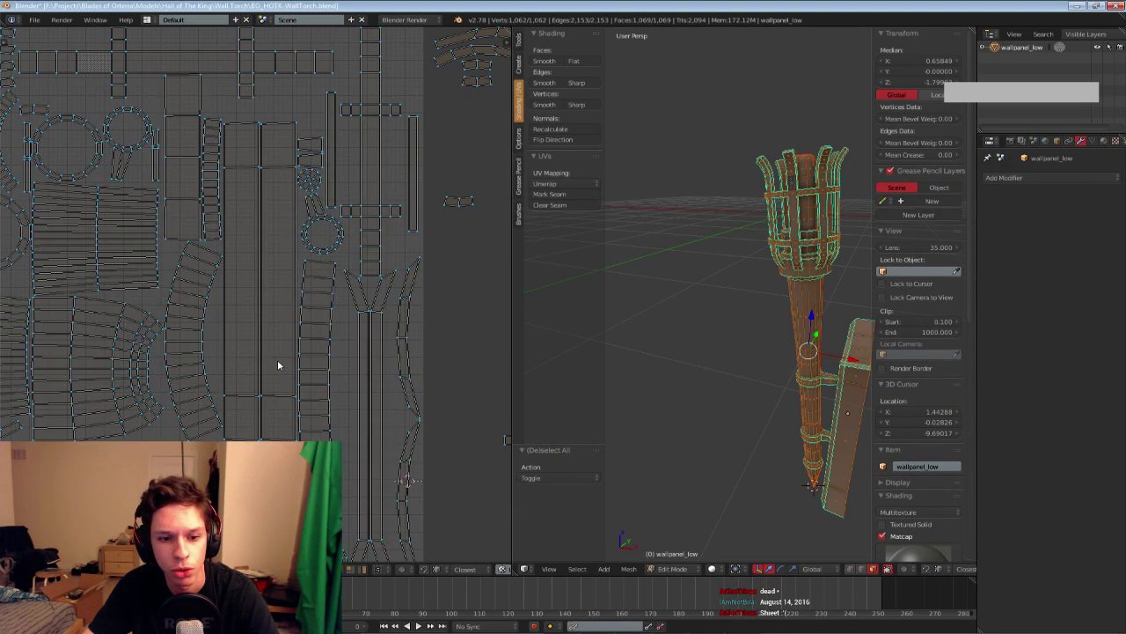
scroll(279, 364, down, 2)
middle_drag(750, 331, 763, 334)
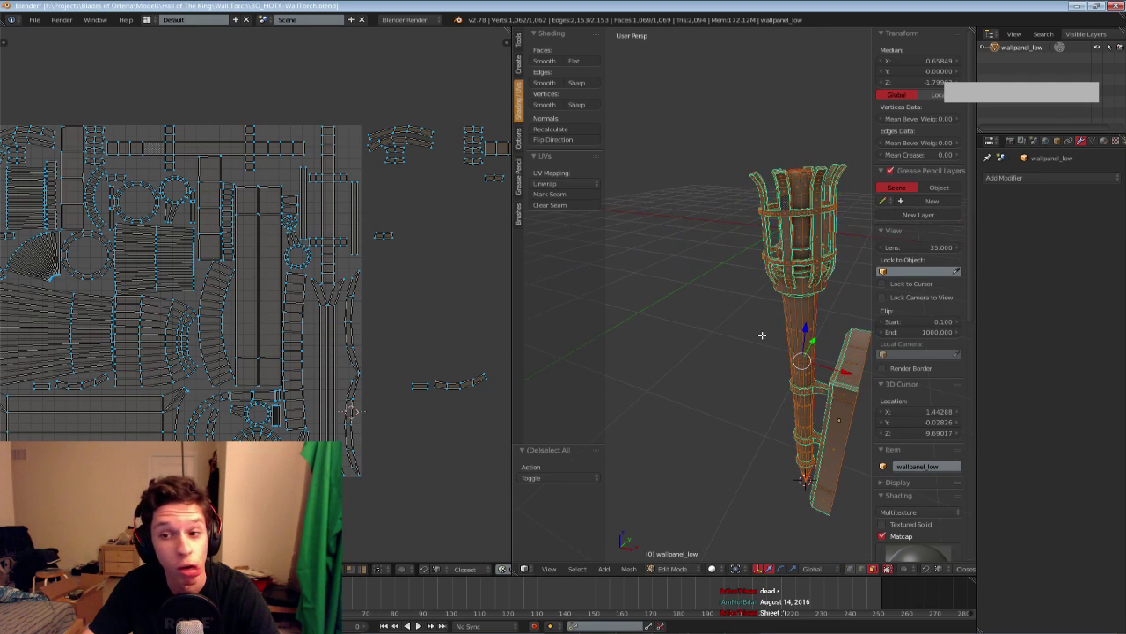
Return to Object Mode and save the Blender file, overwriting the existing version
key(Tab)
scroll(762, 336, down, 3)
key(ctrl+s)
click(766, 343)
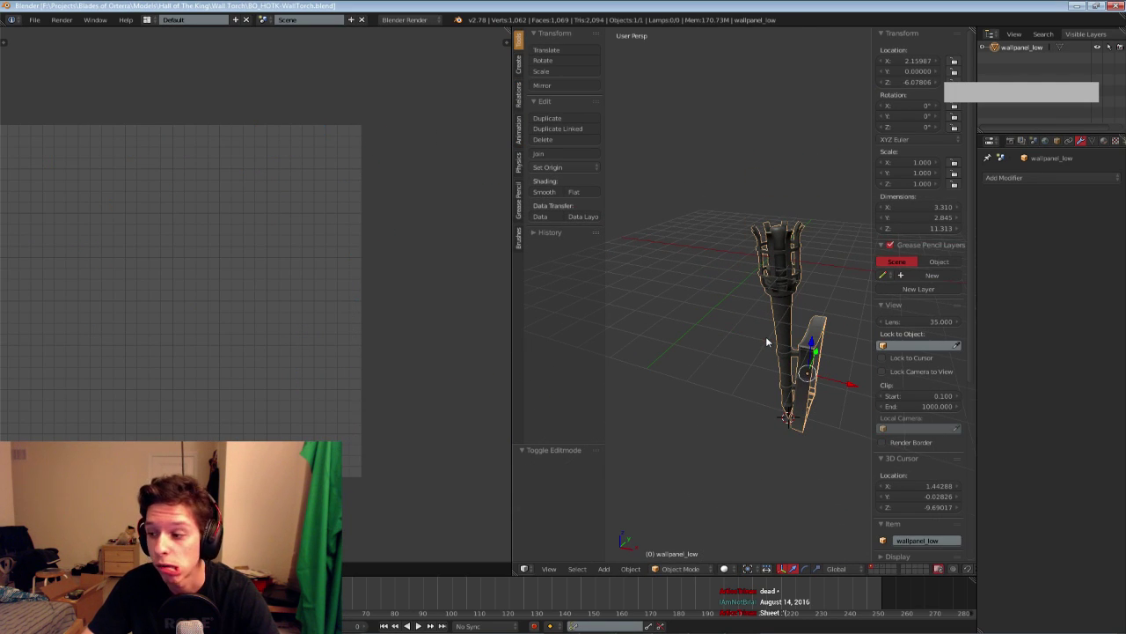
Select the torch's linked cage bars, try separating the mesh by material, and undo that separation
key(Tab)
key(Tab)
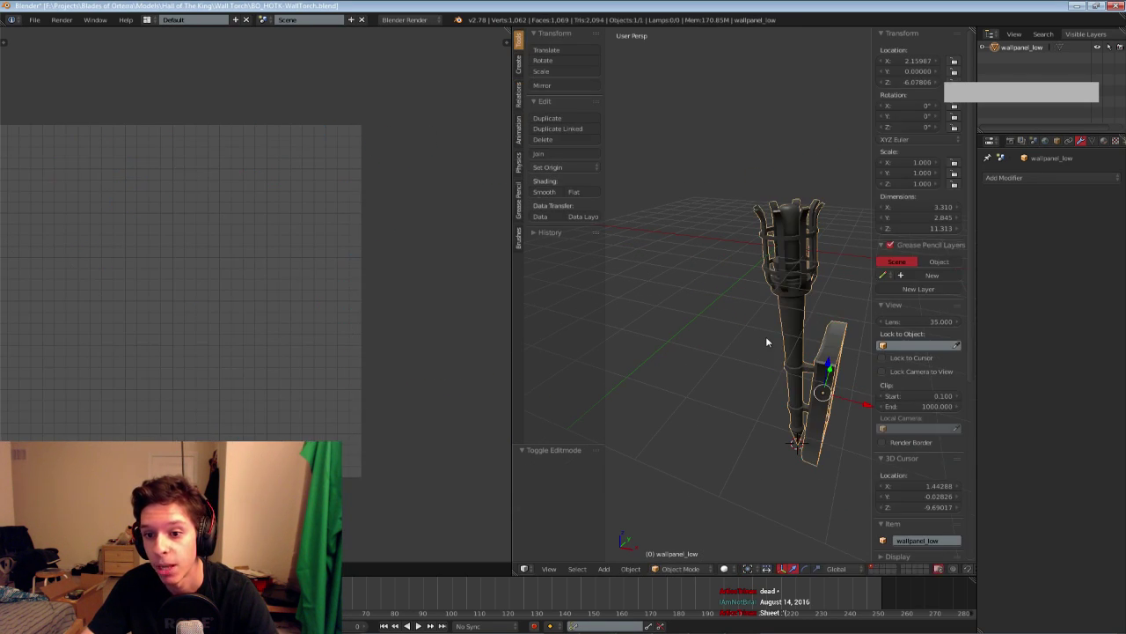
scroll(766, 343, up, 1)
key(Tab)
right_click(799, 252)
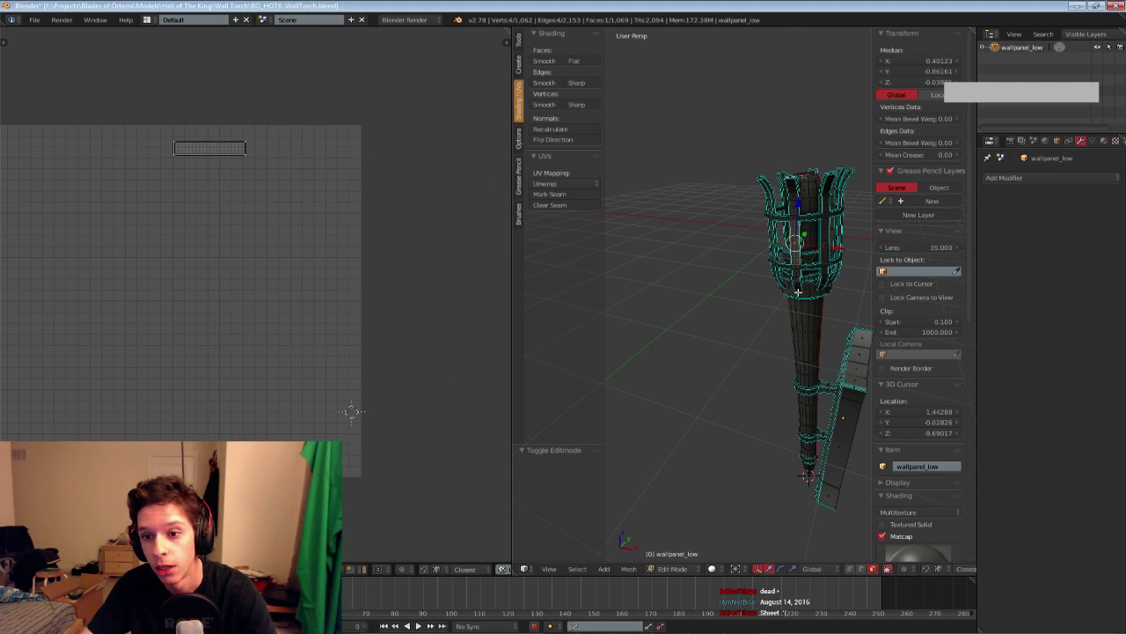
key(ctrl+l)
key(p)
click(798, 293)
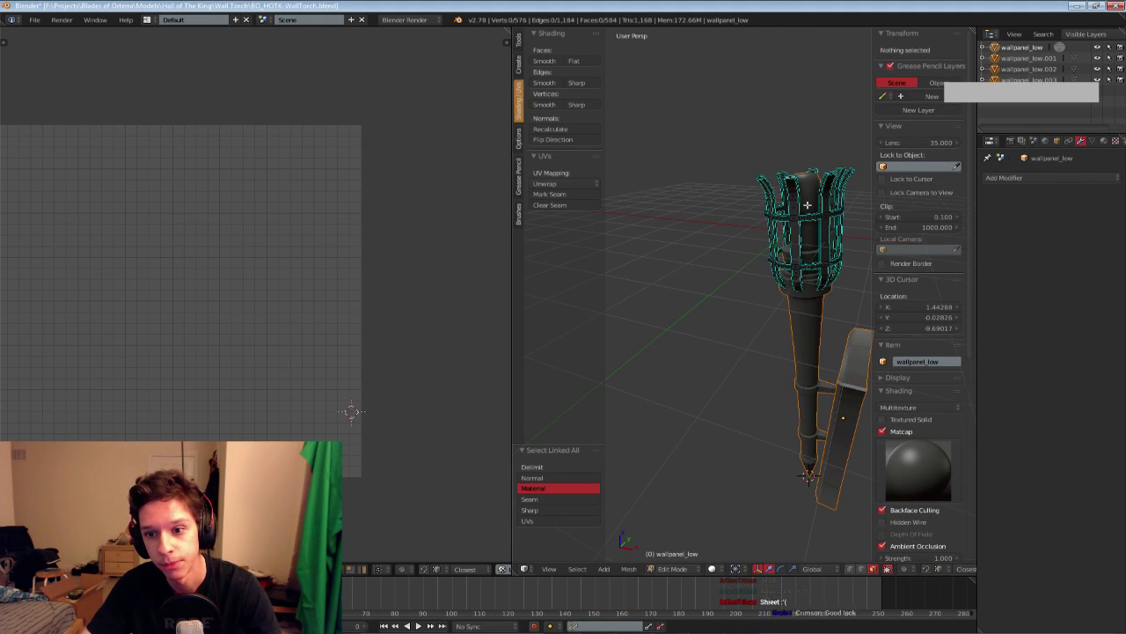
key(ctrl+z)
Separate the selected cage bars, then the linked inner torch head, into their own objects by selection
key(p)
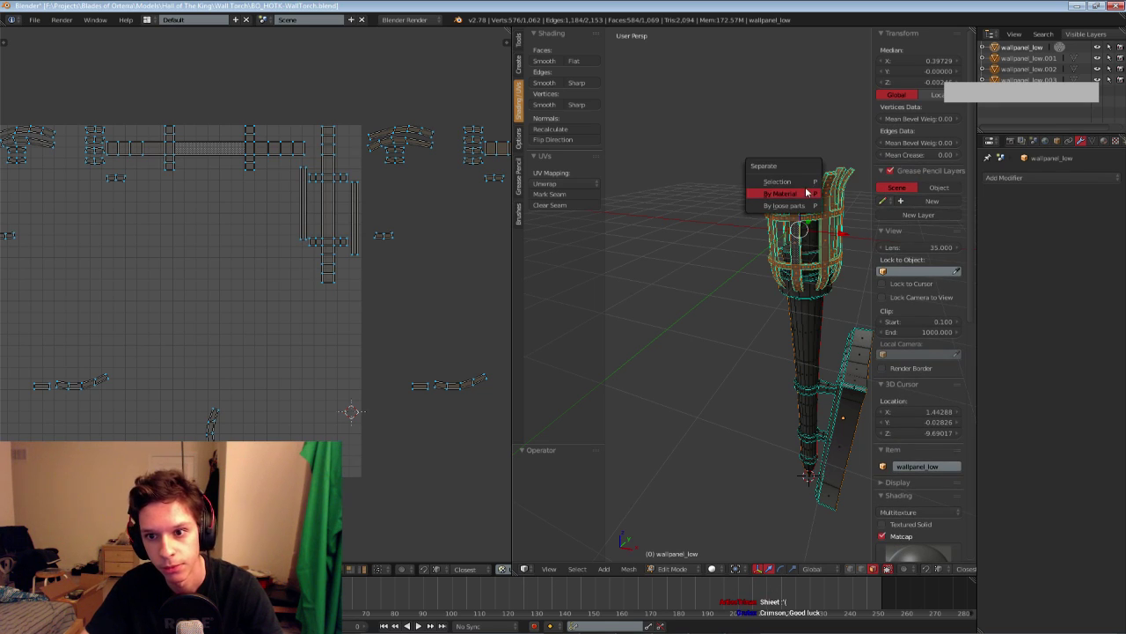
click(802, 183)
right_click(804, 194)
key(ctrl+l)
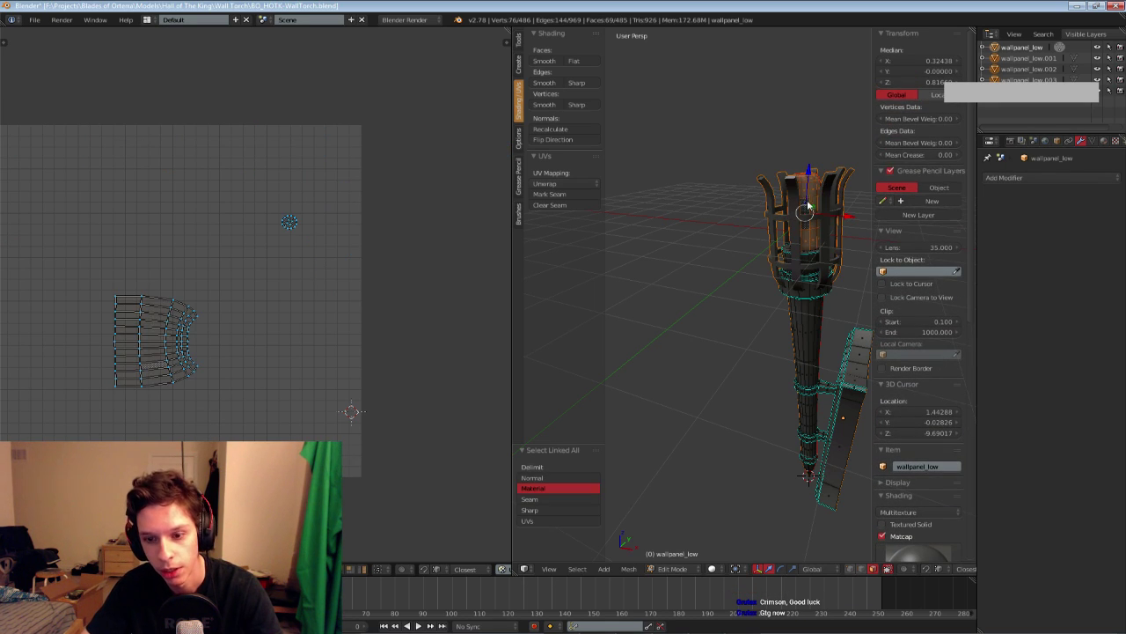
key(p)
click(808, 205)
Separate the linked wall plate into its own object by selection and return to Object Mode
middle_drag(808, 325, 798, 337)
right_click(803, 334)
key(ctrl+l)
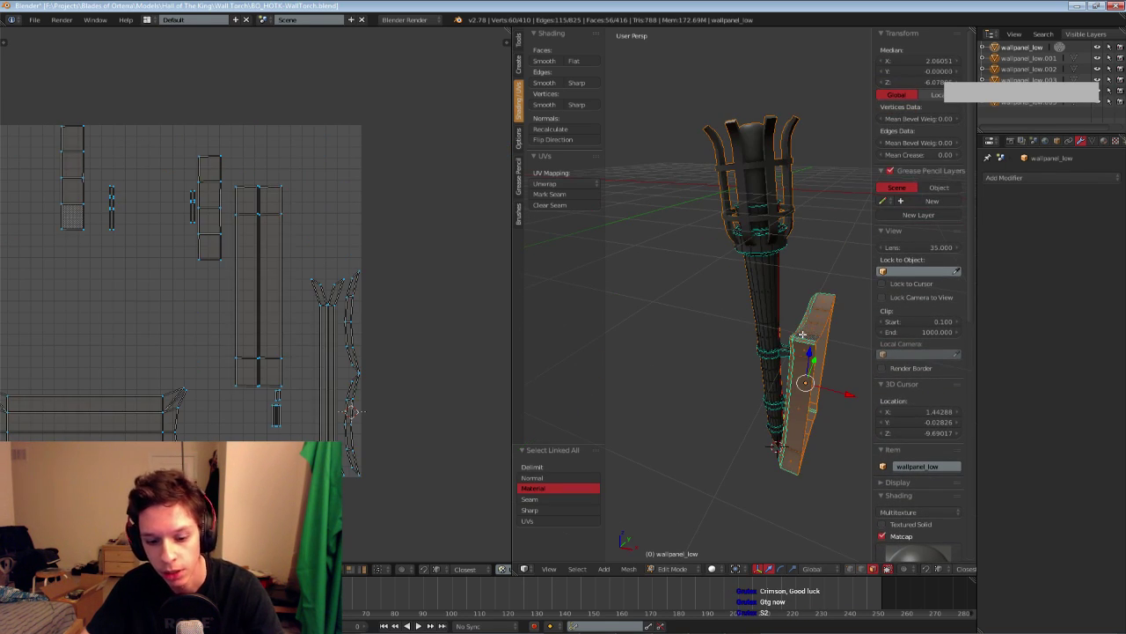
key(p)
click(804, 342)
key(Tab)
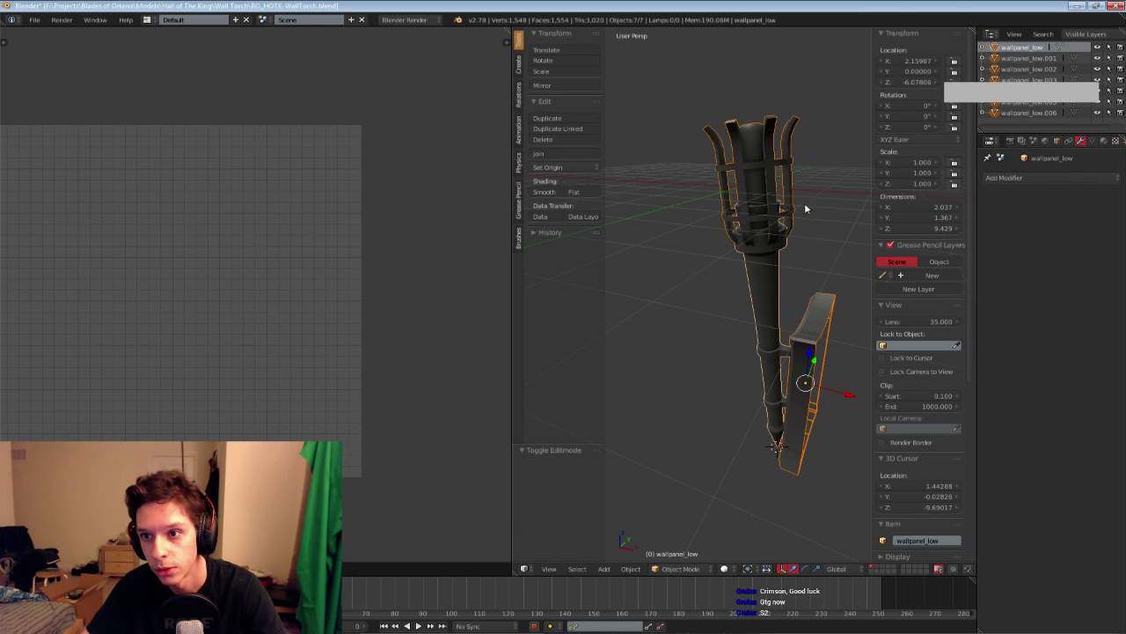
Go through the separated wallpanel_low objects one by one to examine which torch part each contains
key(a)
key(a)
click(1018, 51)
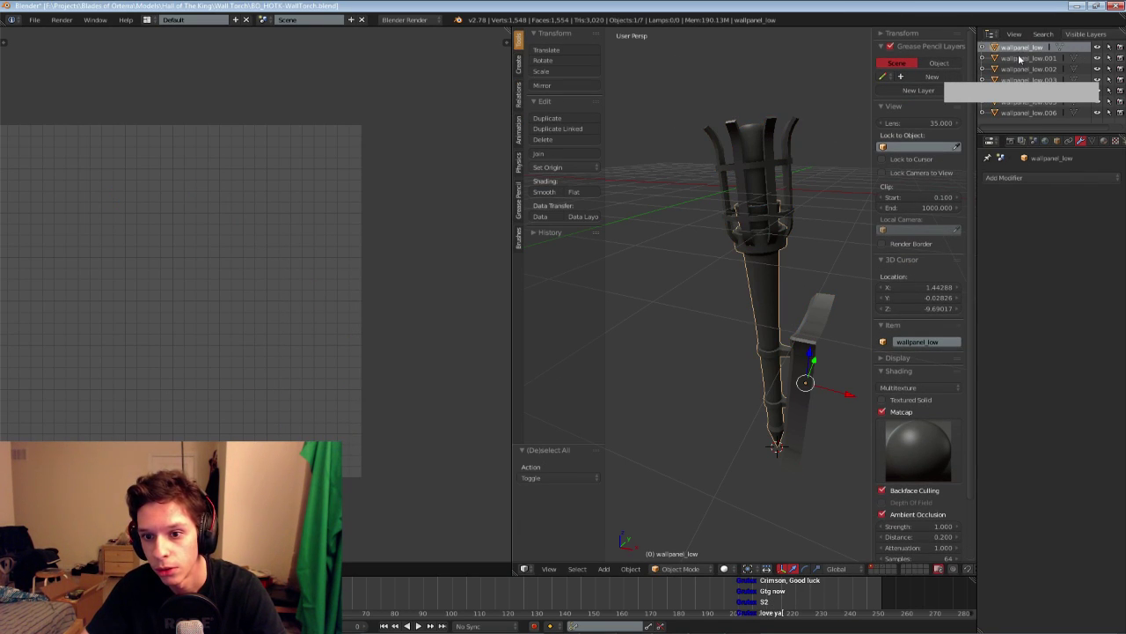
click(1023, 58)
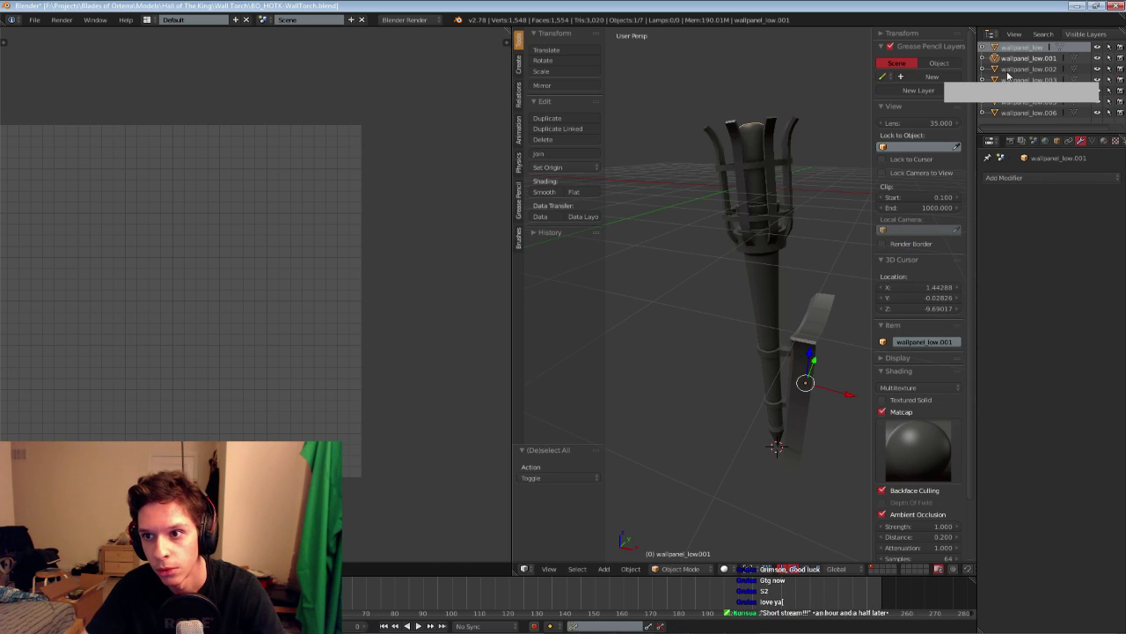
click(1012, 68)
click(1012, 58)
click(1010, 47)
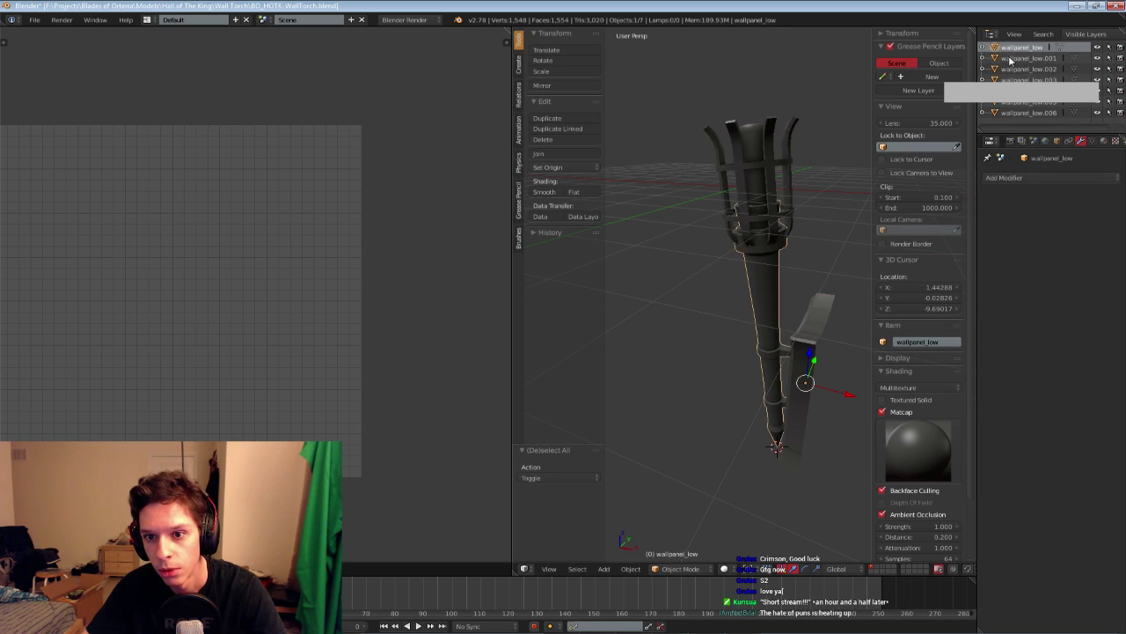
click(1011, 58)
click(1014, 69)
click(1014, 80)
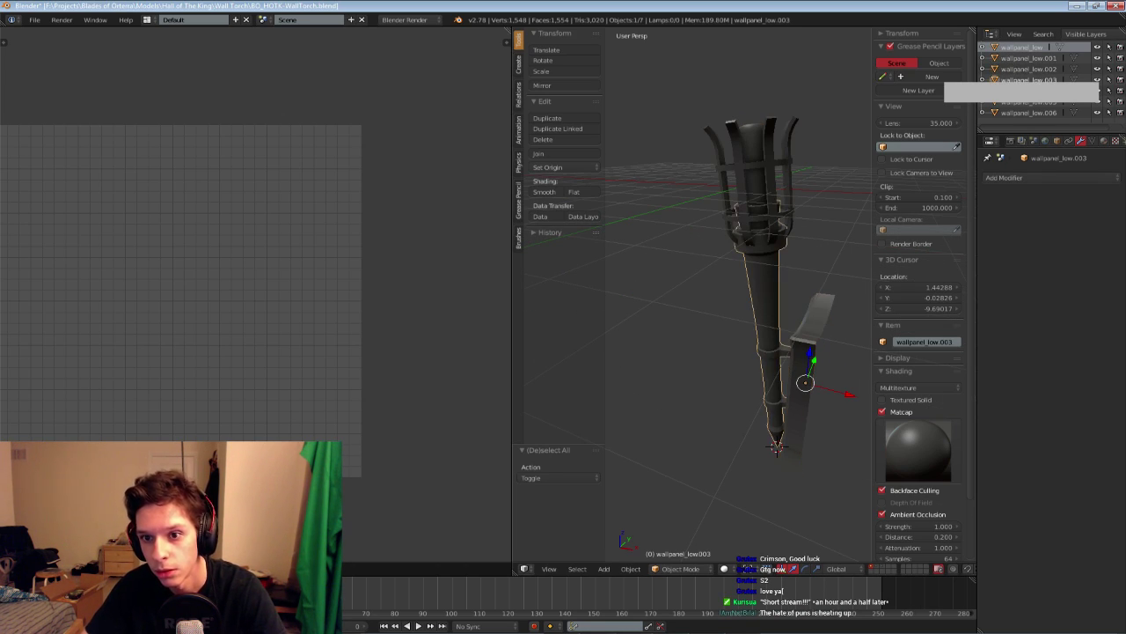
click(1014, 91)
click(1021, 103)
click(1023, 113)
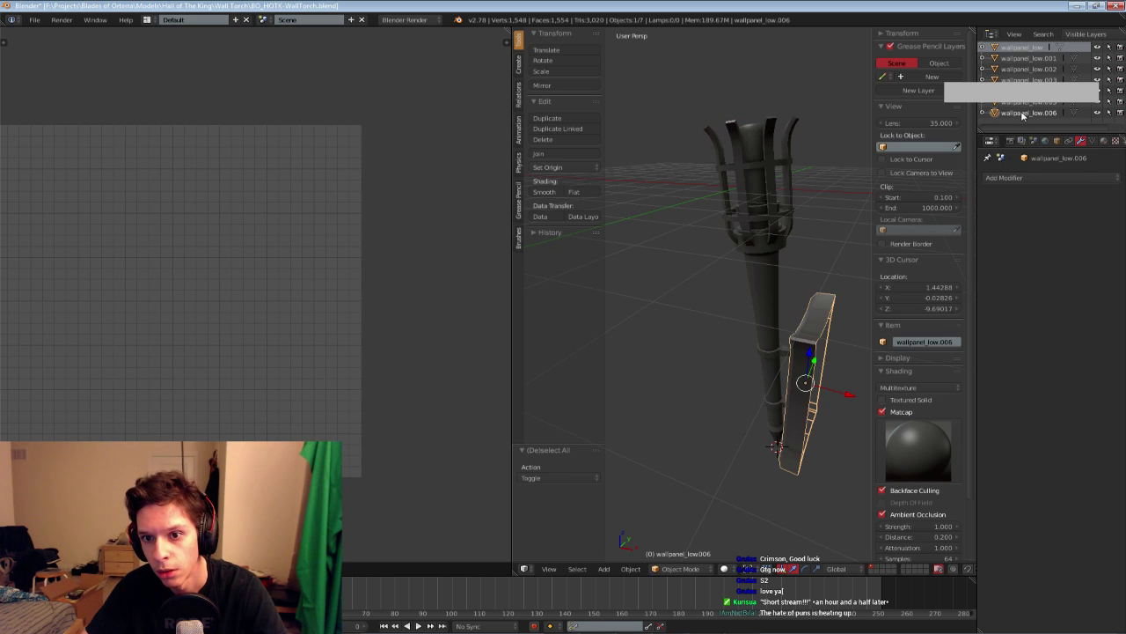
right_click(763, 209)
Bring the separated torch parts back to the single wallpanel_low object
key(ctrl+z)
key(ctrl+z)
key(ctrl+z)
key(ctrl+z)
key(ctrl+shift+z)
key(ctrl+shift+z)
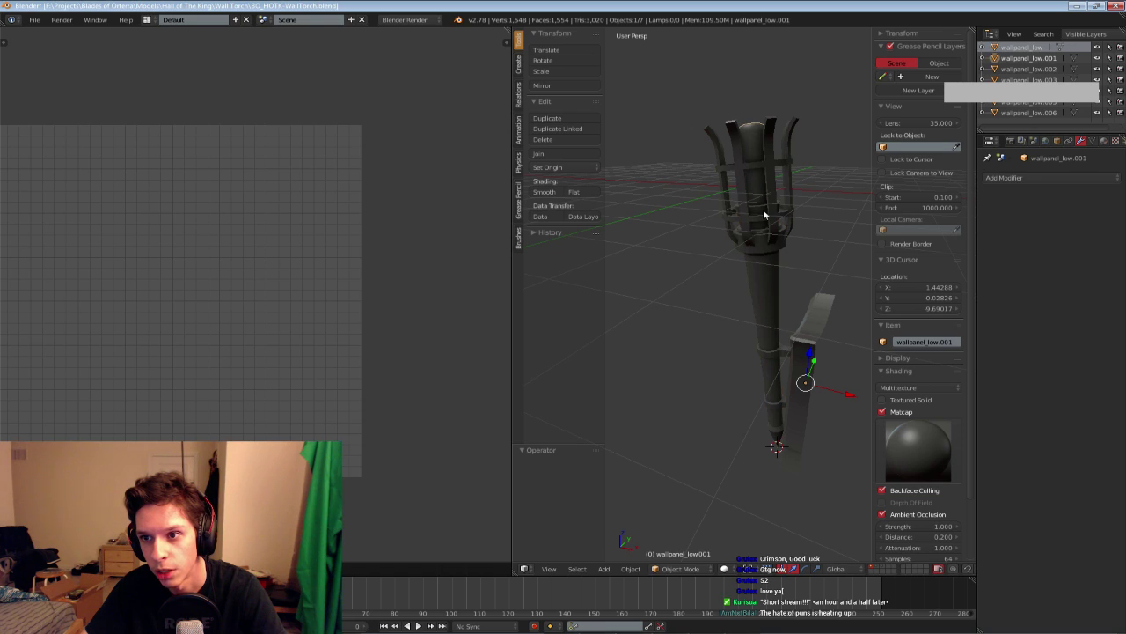
right_click(763, 208)
key(a)
key(a)
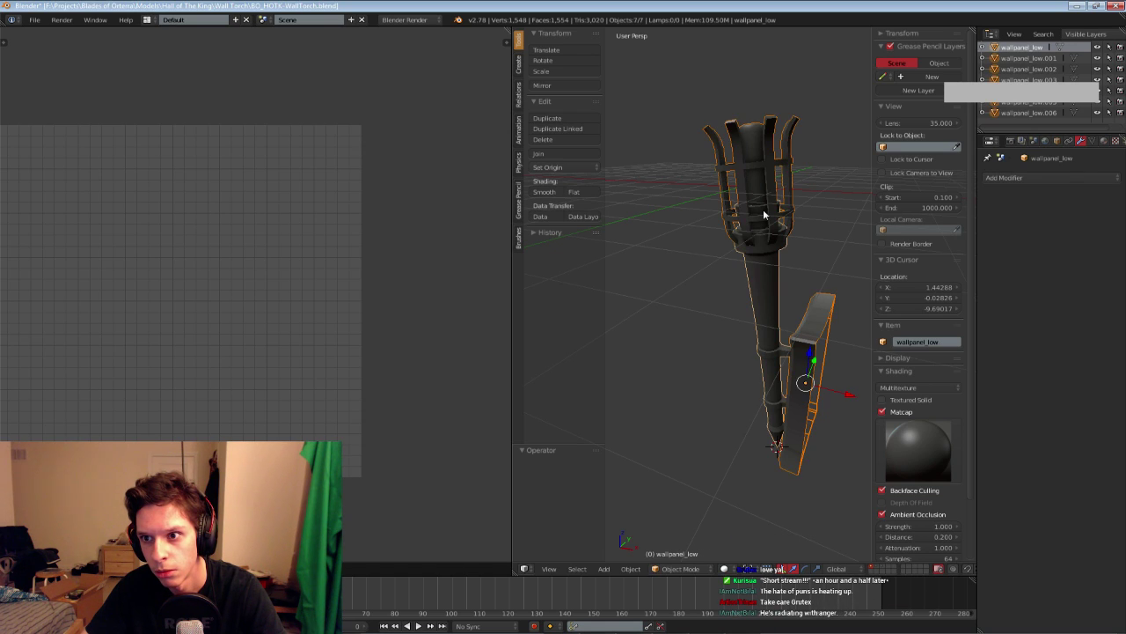
key(ctrl+j)
Select the inner torch head's linked faces in Edit Mode and check their extent with a trial move
key(Tab)
key(a)
right_click(756, 229)
key(ctrl+l)
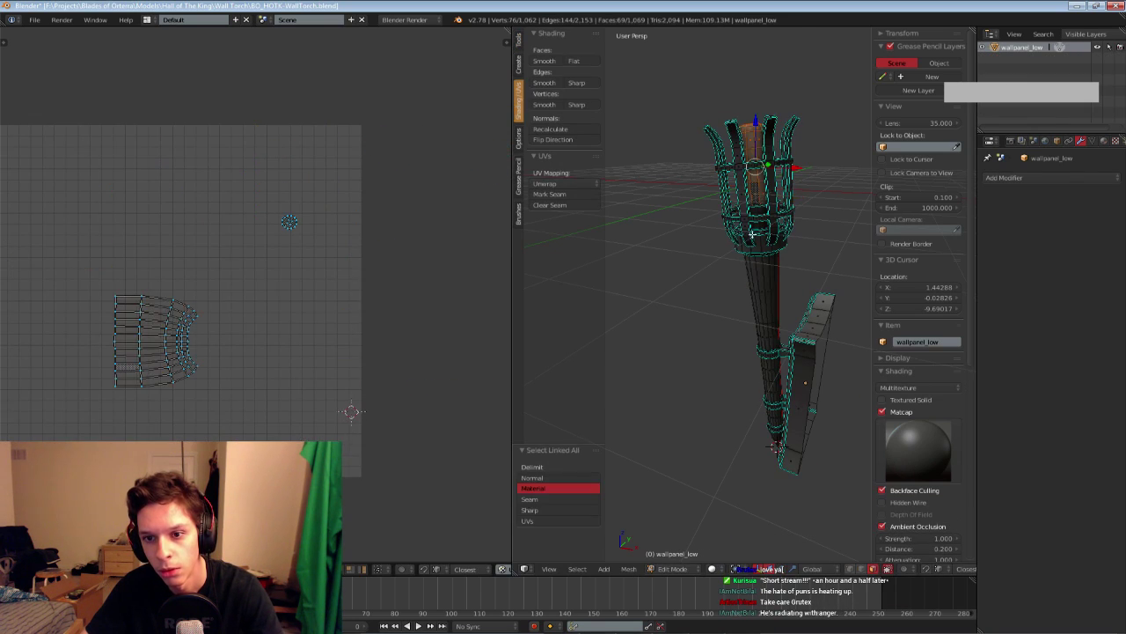
key(g)
right_click(670, 190)
Select the torch handle's linked faces delimited by Material and separate them into their own object
right_click(754, 288)
key(ctrl+l)
key(g)
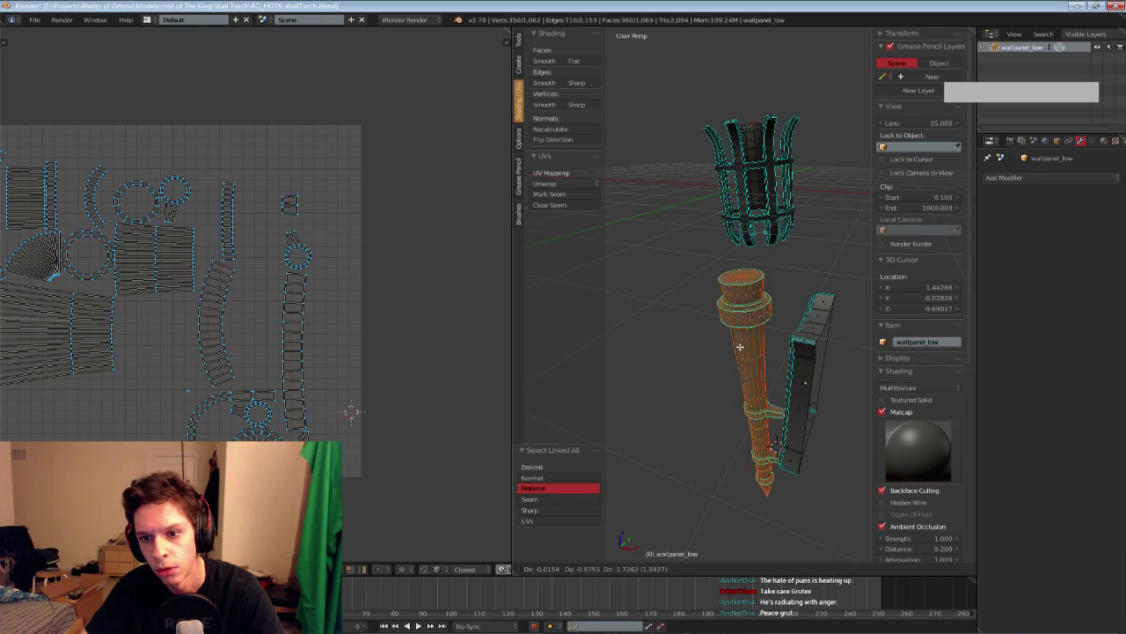
right_click(741, 343)
key(p)
click(742, 342)
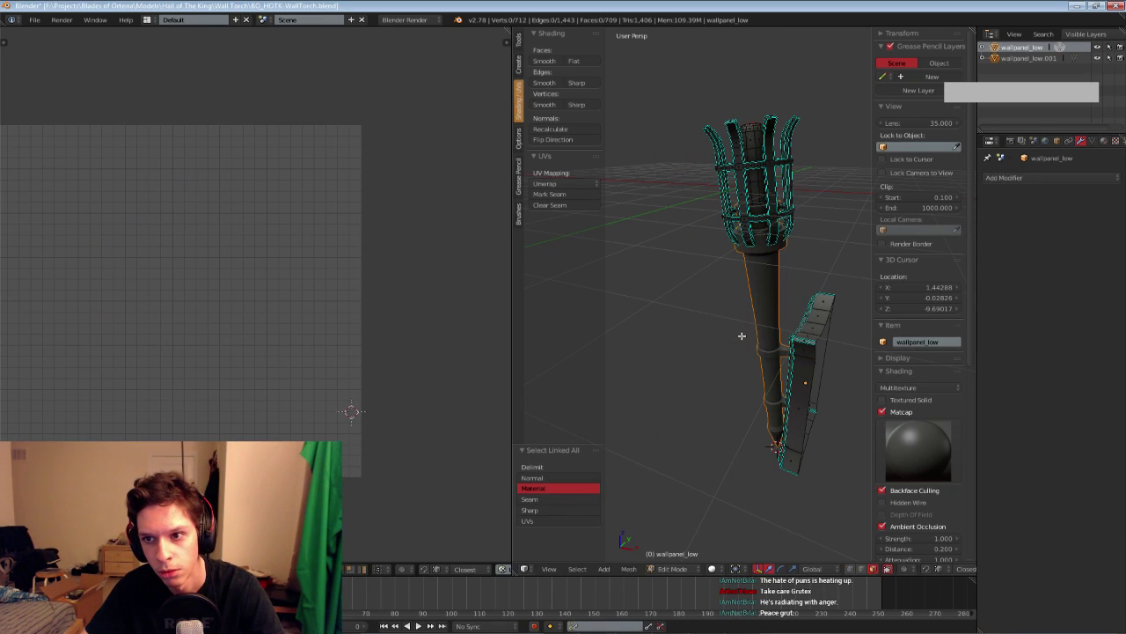
Separate the torch cage and the inner torch head into their own objects by their linked faces, and return to Object Mode
key(l)
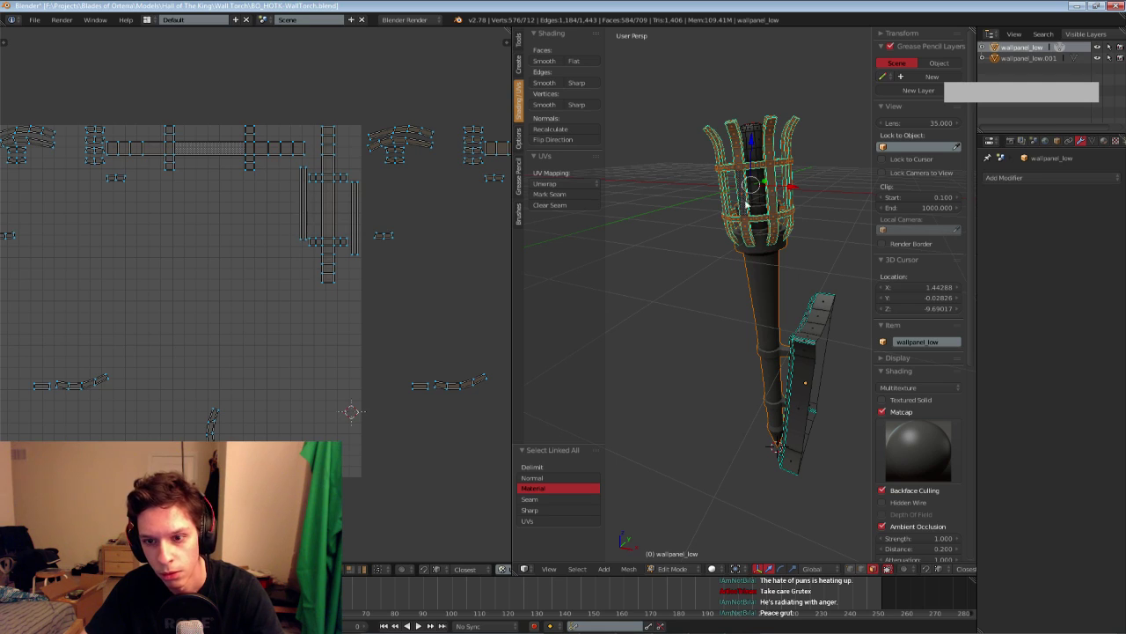
key(p)
click(744, 201)
key(l)
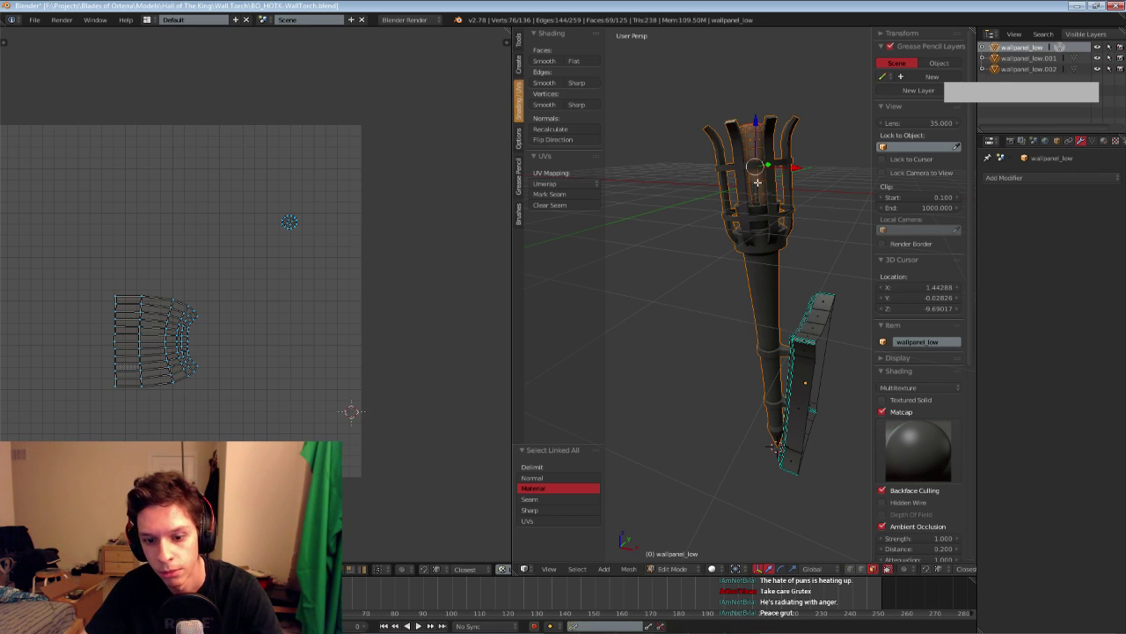
key(p)
click(758, 180)
key(Tab)
Select the remaining wall panel object and save over the existing BO_HOTK-WallTorch.blend file
right_click(829, 326)
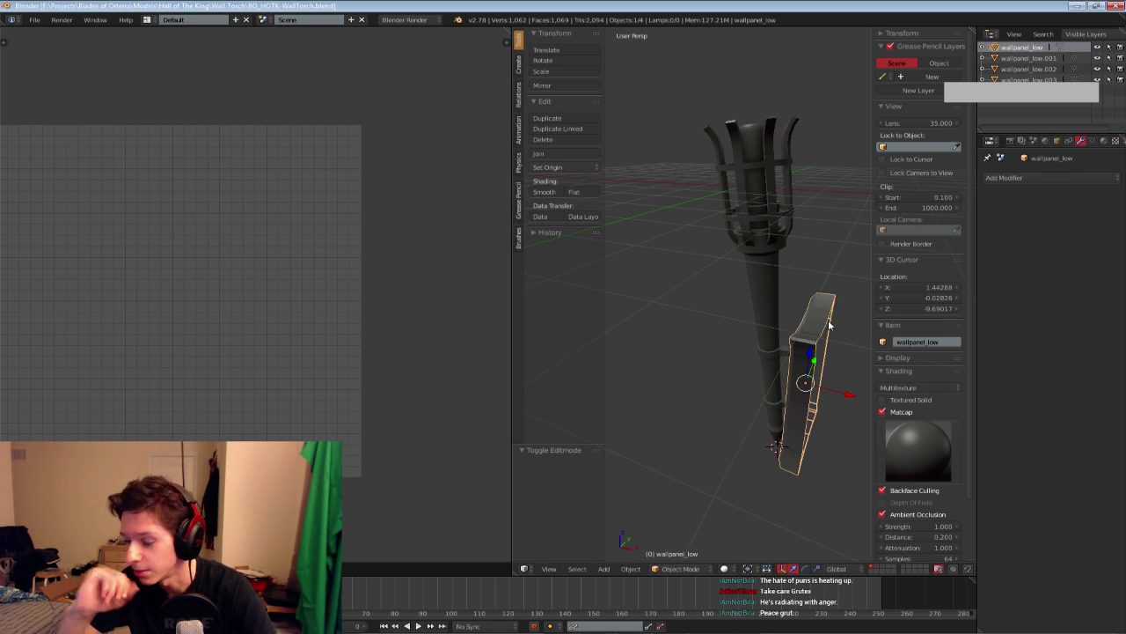
key(ctrl+s)
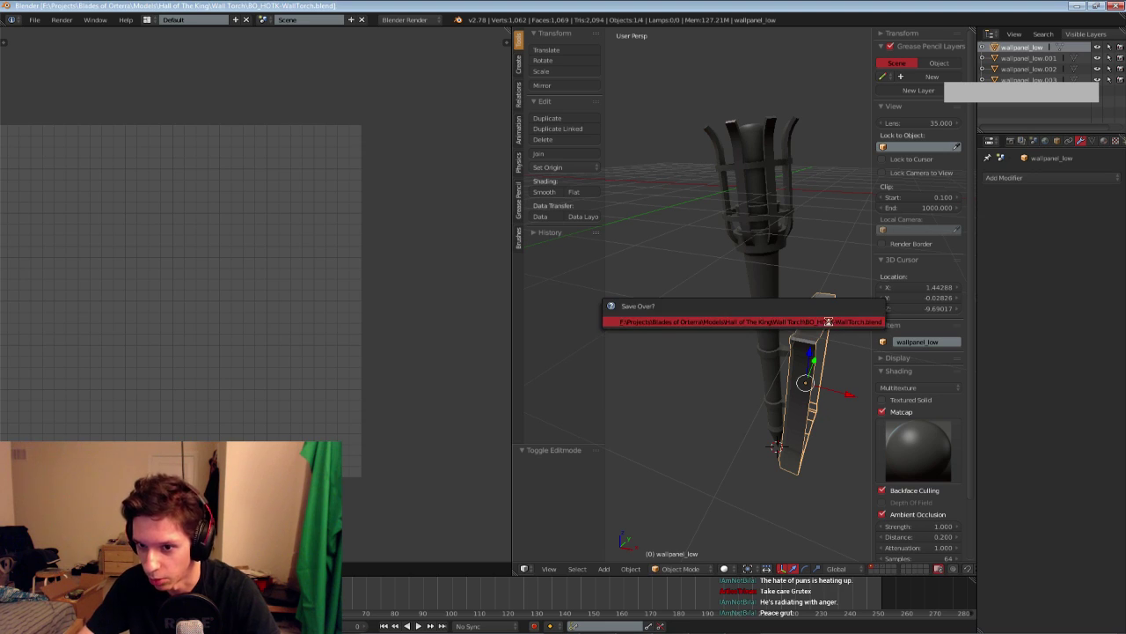
click(829, 325)
key(ctrl+s)
middle_drag(804, 328, 767, 333)
click(785, 329)
key(ctrl+s)
click(758, 342)
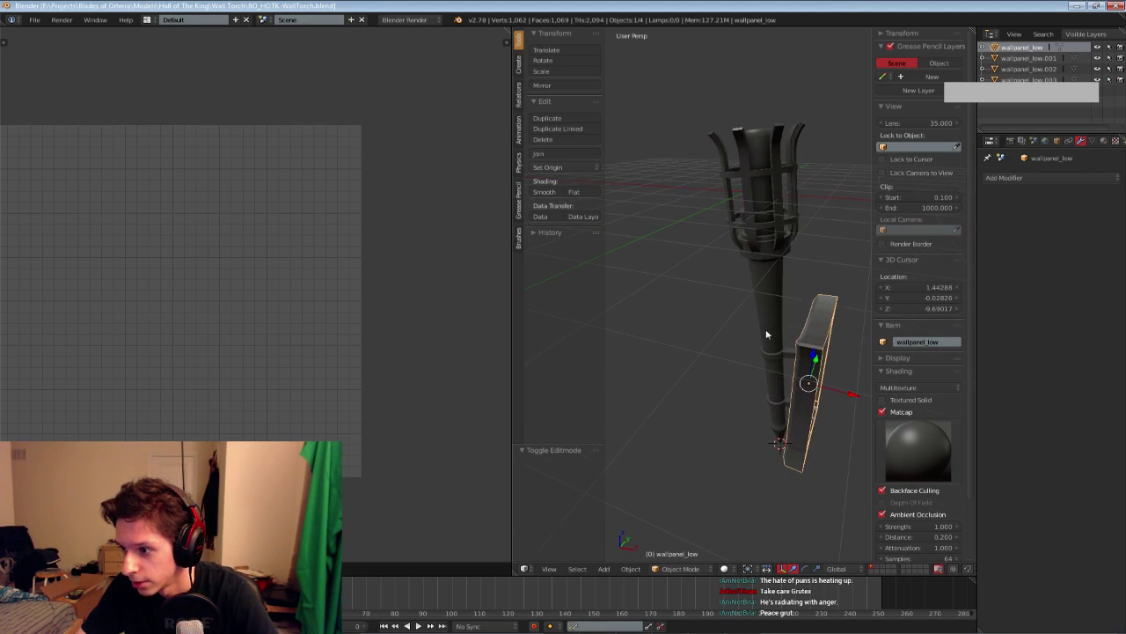
key(ctrl+s)
click(769, 333)
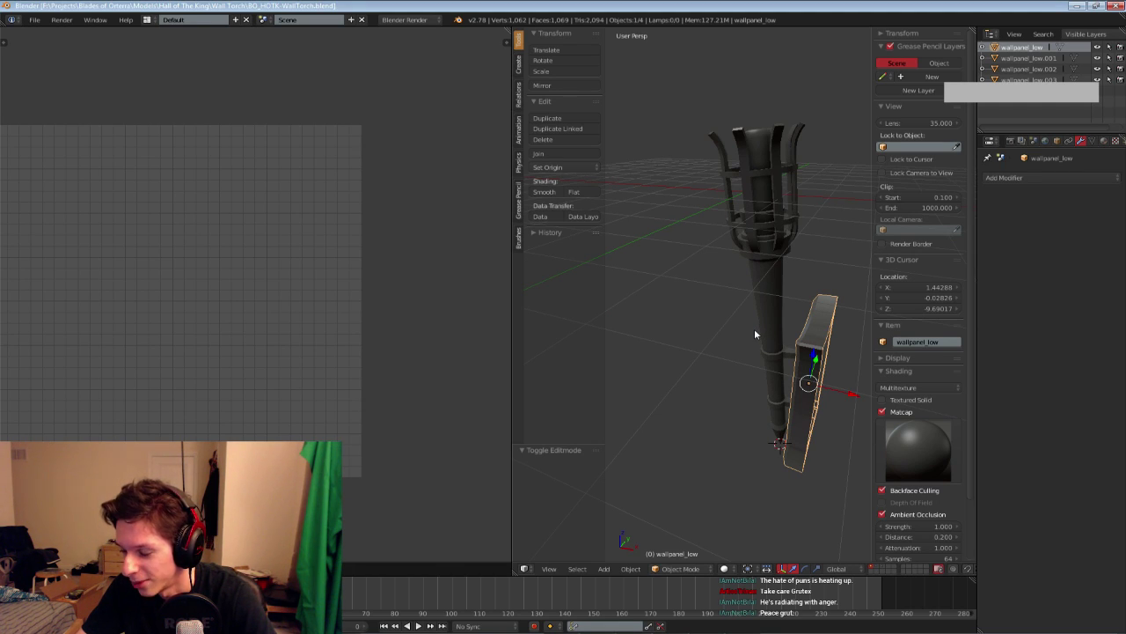
Rename the separated torch handle object as stick_low
mouse_move(754, 334)
middle_down()
mouse_move(754, 360)
mouse_move(736, 327)
middle_up()
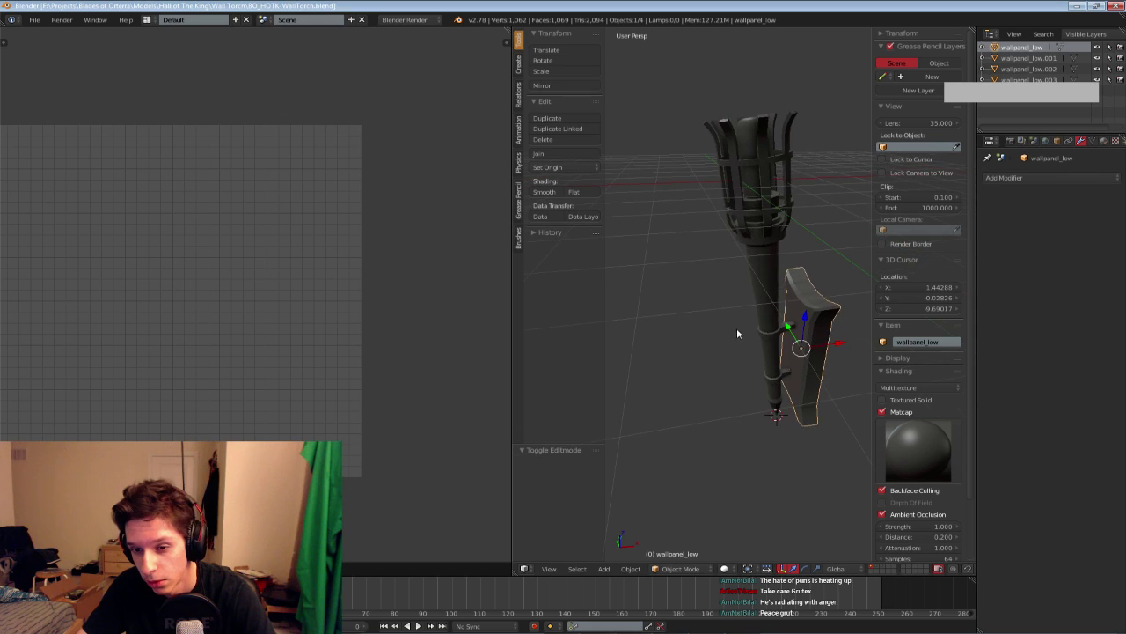
right_click(766, 322)
key(x)
key(Escape)
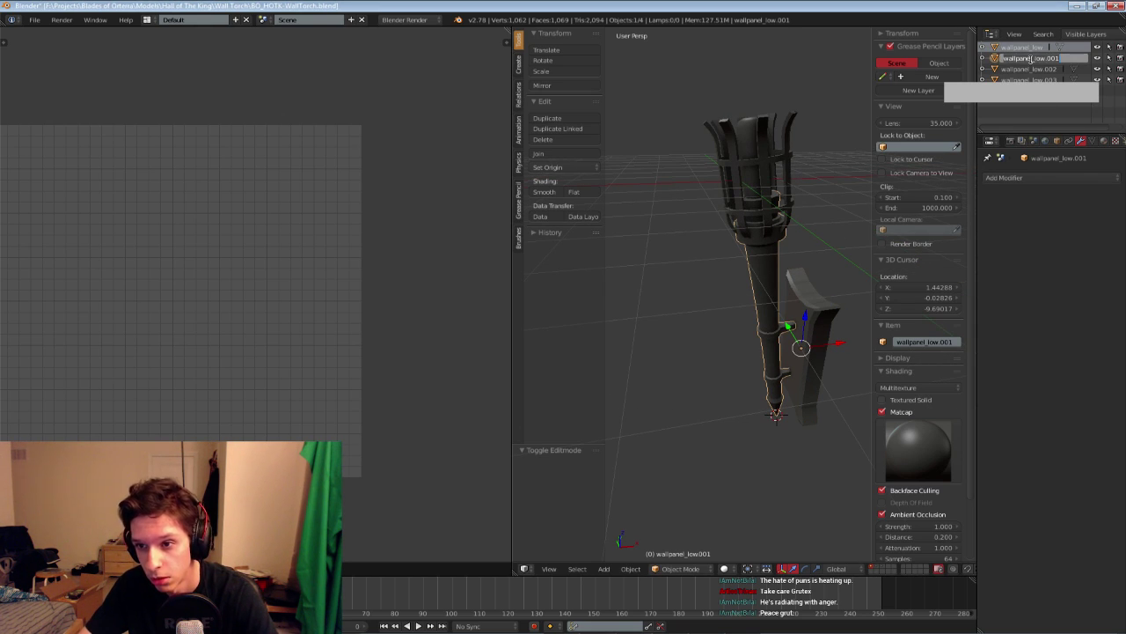
double_click(1030, 58)
text(stick_low)
key(Return)
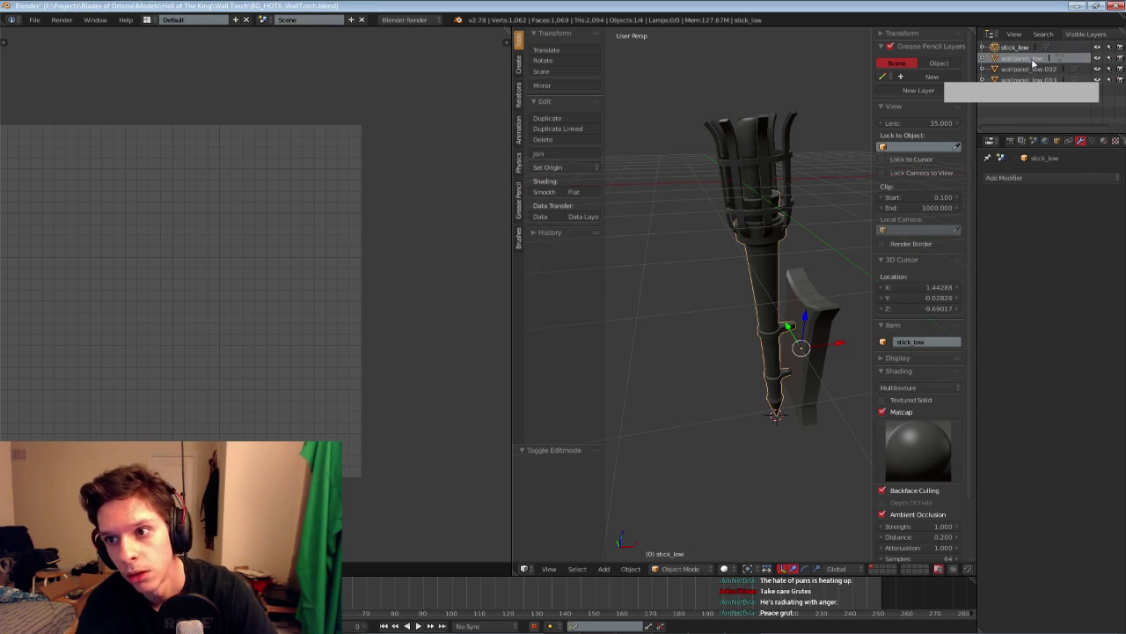
Join the UV editor area into the 3D viewport and check the high-poly cage's object name on layer 2
right_click(509, 292)
click(504, 301)
click(475, 297)
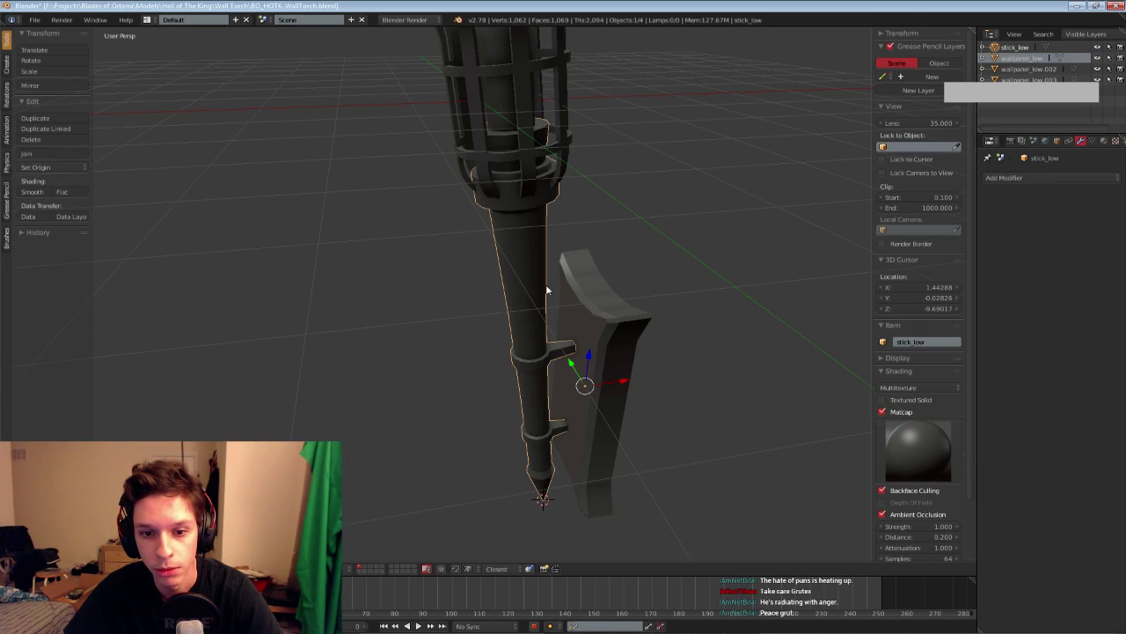
right_click(542, 177)
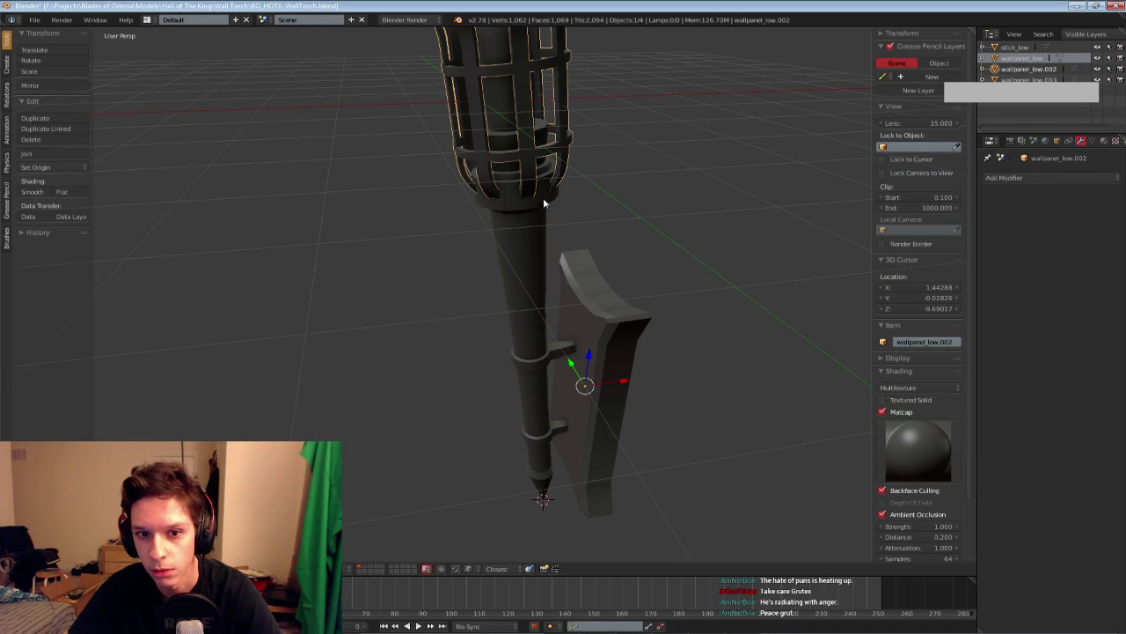
key(2)
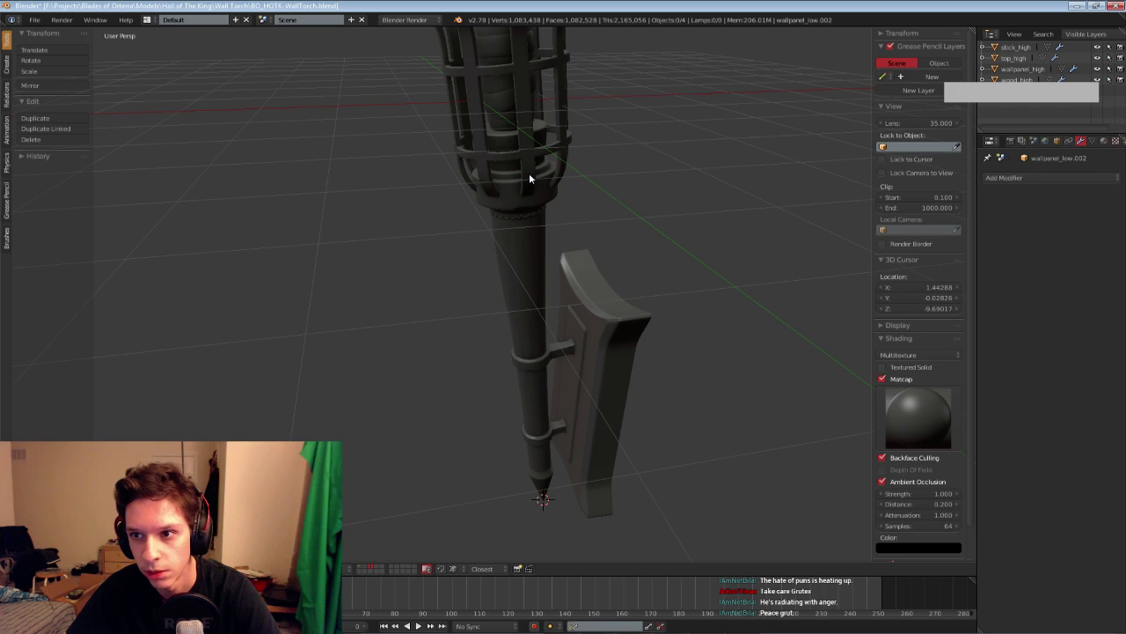
right_click(528, 178)
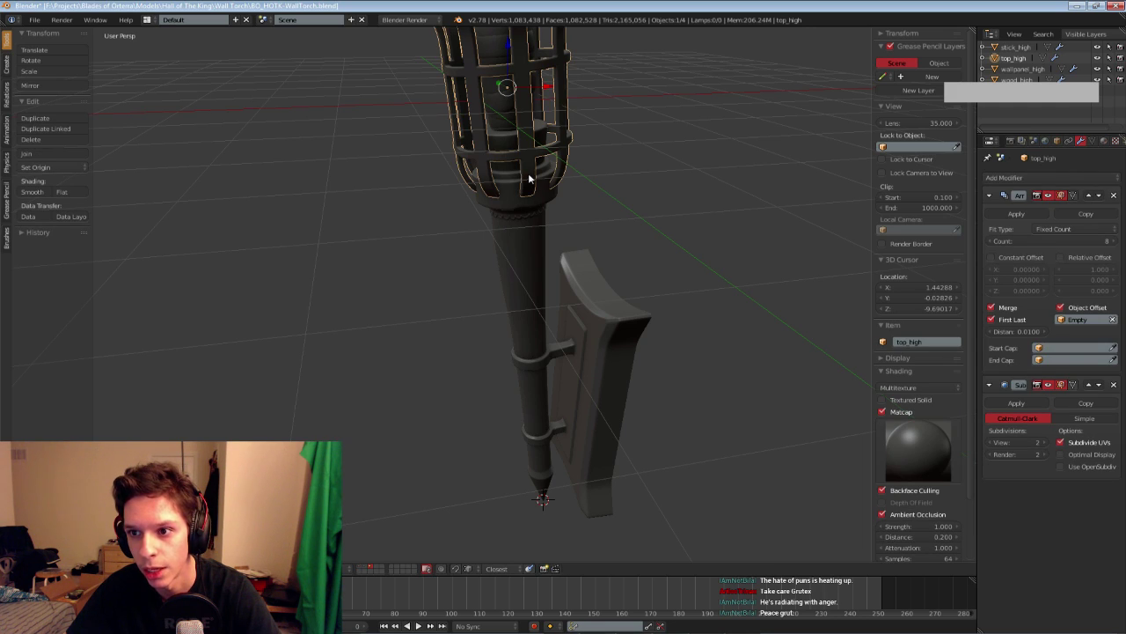
Rename the low-poly inner torch head as wood_low and the low-poly cage as top_low
key(1)
right_click(505, 118)
double_click(1014, 79)
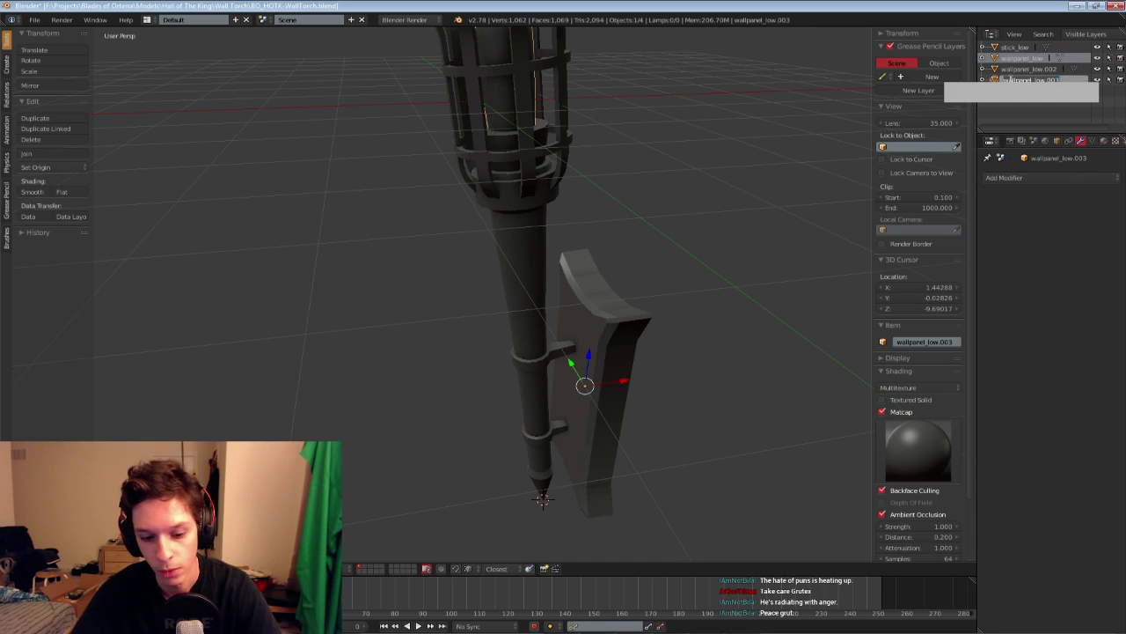
text(wood_low)
key(Return)
double_click(1017, 70)
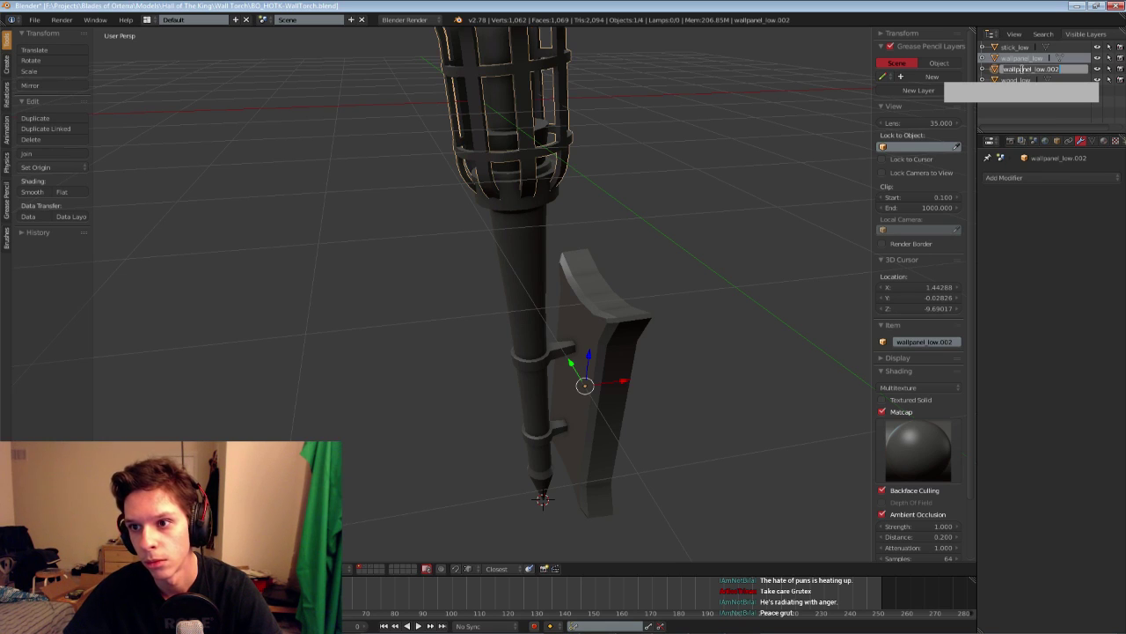
text(top_low)
key(Return)
Deselect all objects and save the renamed low-poly parts over the existing file
scroll(731, 193, down, 5)
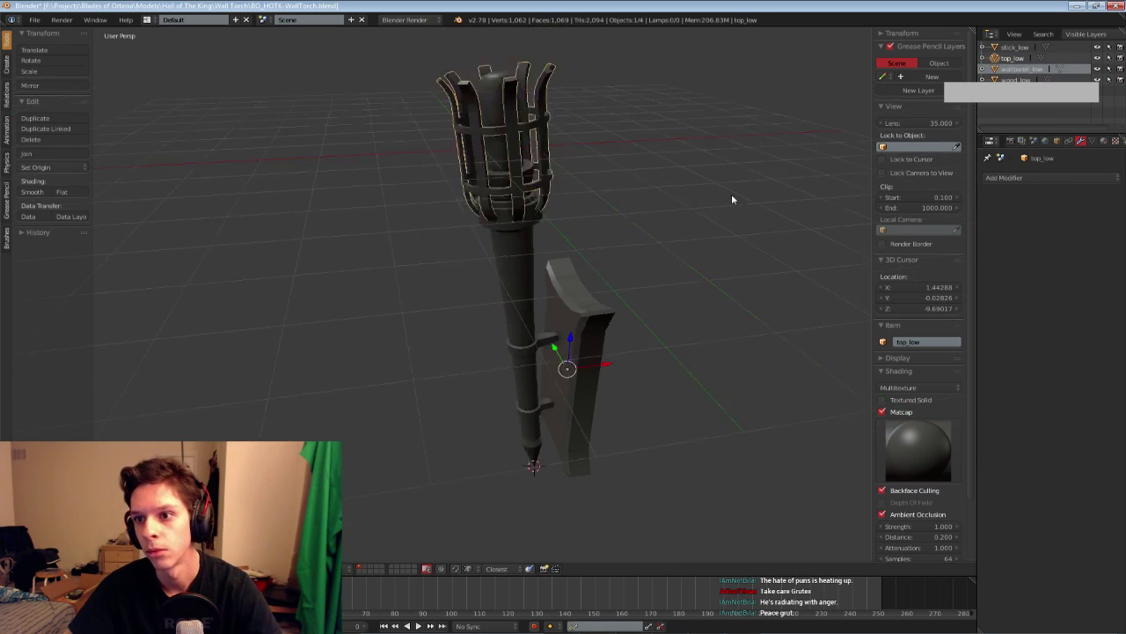
key(a)
key(ctrl+s)
click(712, 201)
Box-select all four low-poly torch parts and export them to the Wall Torch folder as BO_HOTK-WallTorch_low.fbx
right_click(515, 305)
key(z)
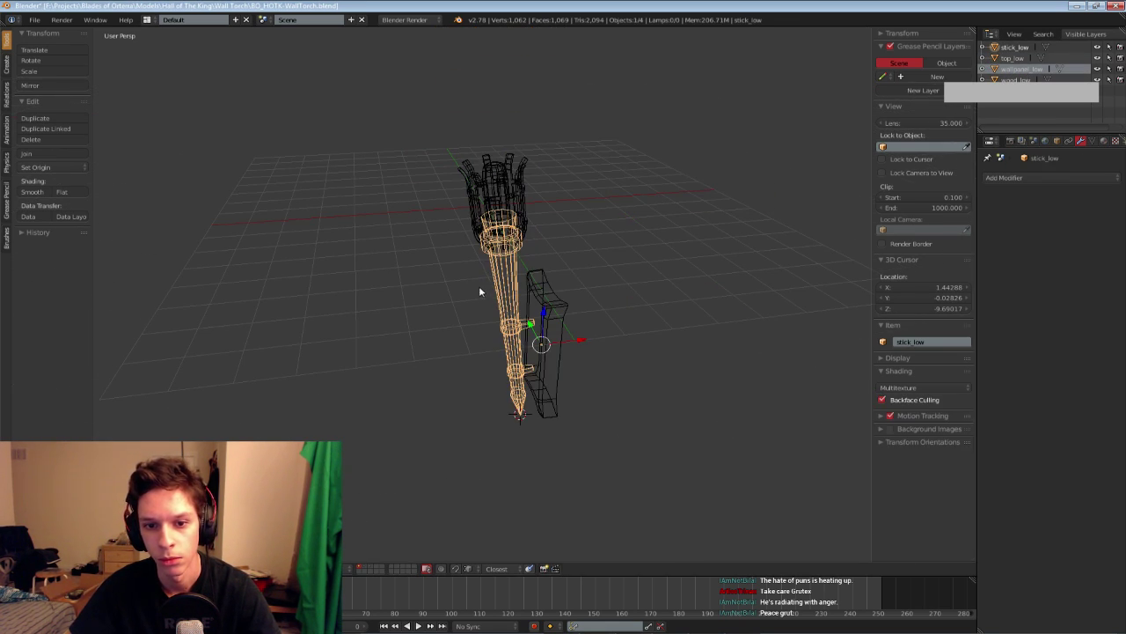
key(b)
drag(422, 128, 640, 463)
key(z)
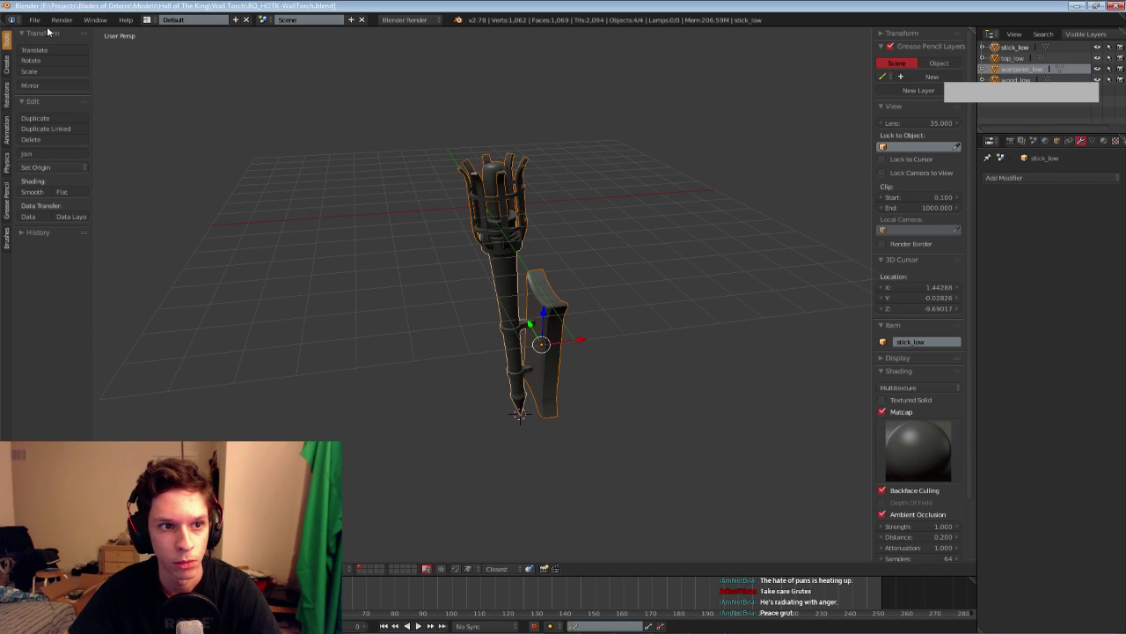
click(34, 20)
mouse_move(53, 228)
click(172, 262)
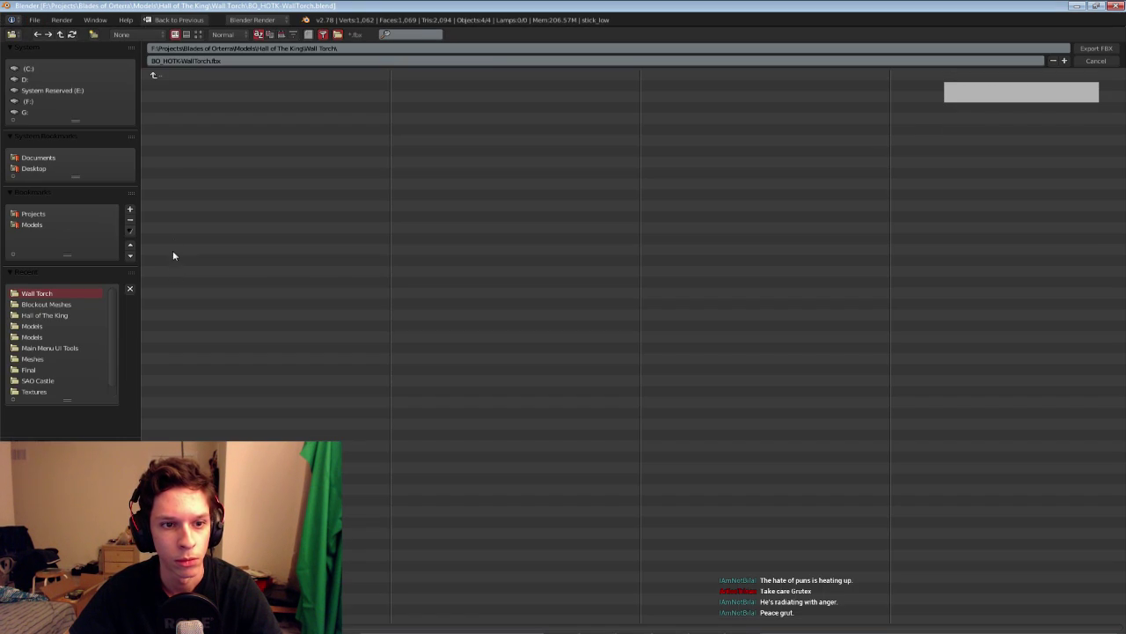
click(214, 61)
text(_low)
key(Return)
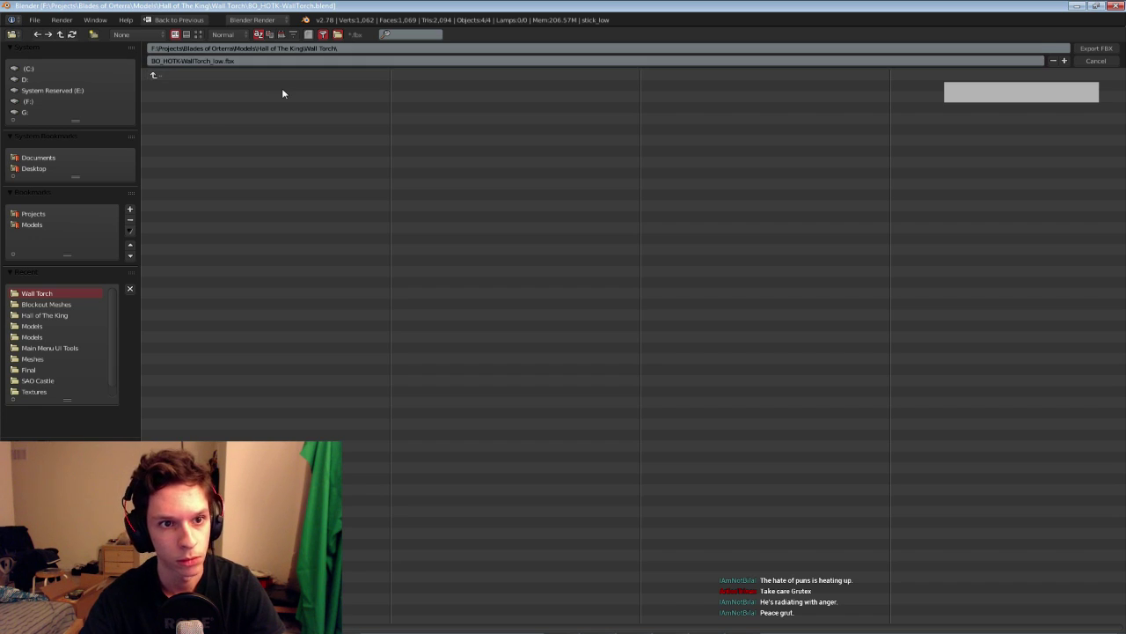
click(1097, 49)
Box-select all four high-poly torch parts on layer 2 and save over the existing file
key(a)
key(b)
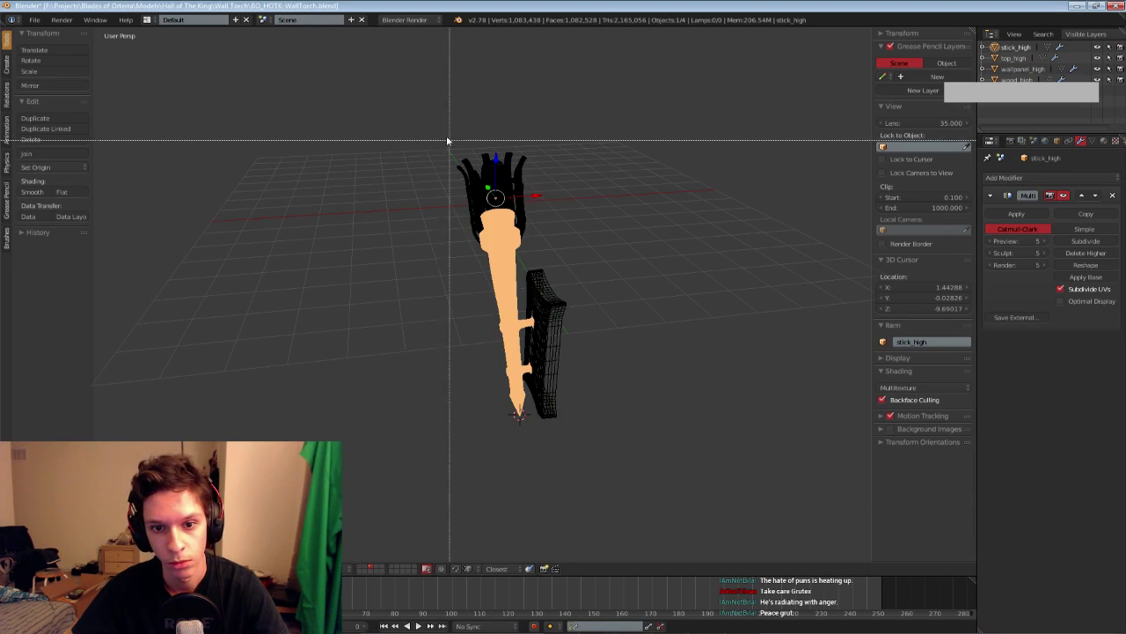
drag(445, 129, 614, 428)
key(ctrl+s)
click(450, 299)
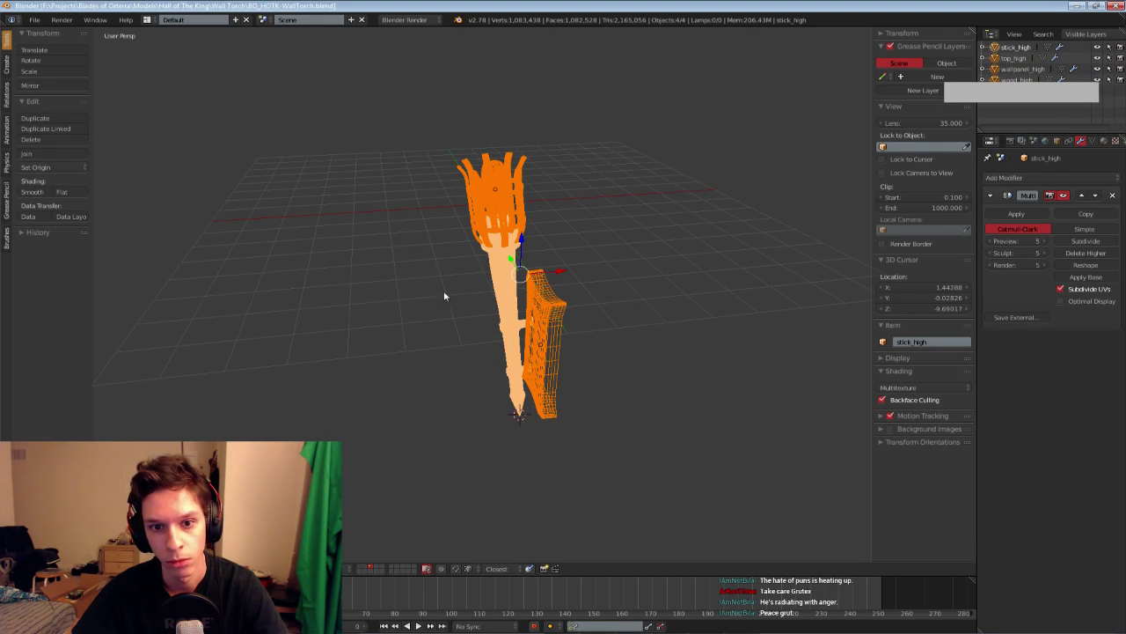
Export the selected high-poly torch parts to the Wall Torch folder as BO_HOTK-WallTorch_high.fbx
click(34, 20)
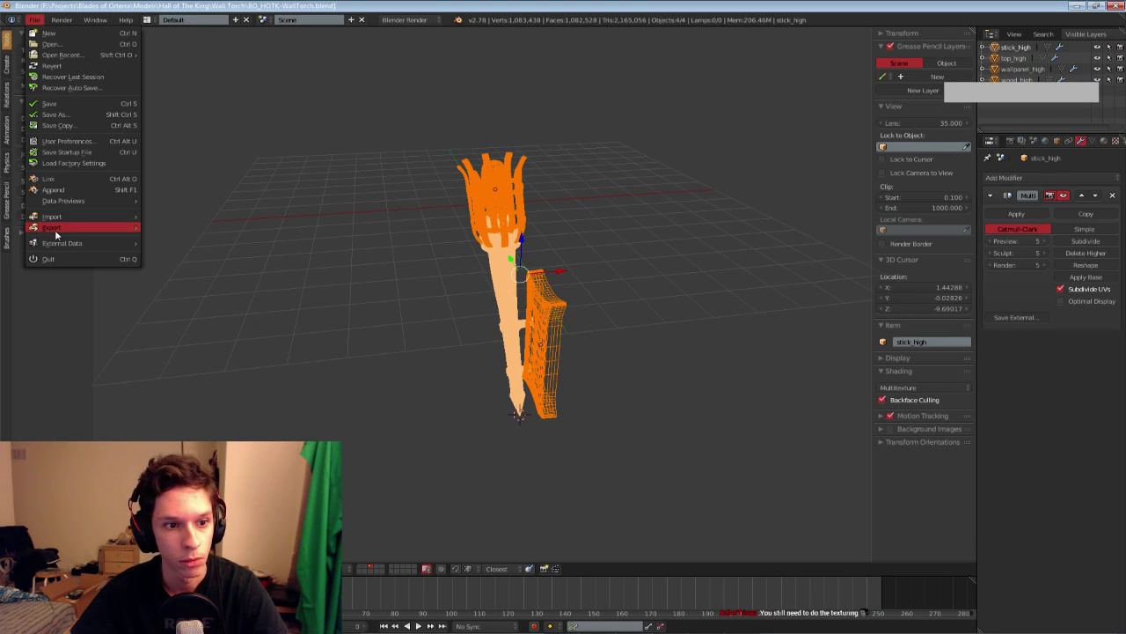
click(32, 20)
mouse_move(81, 230)
click(172, 261)
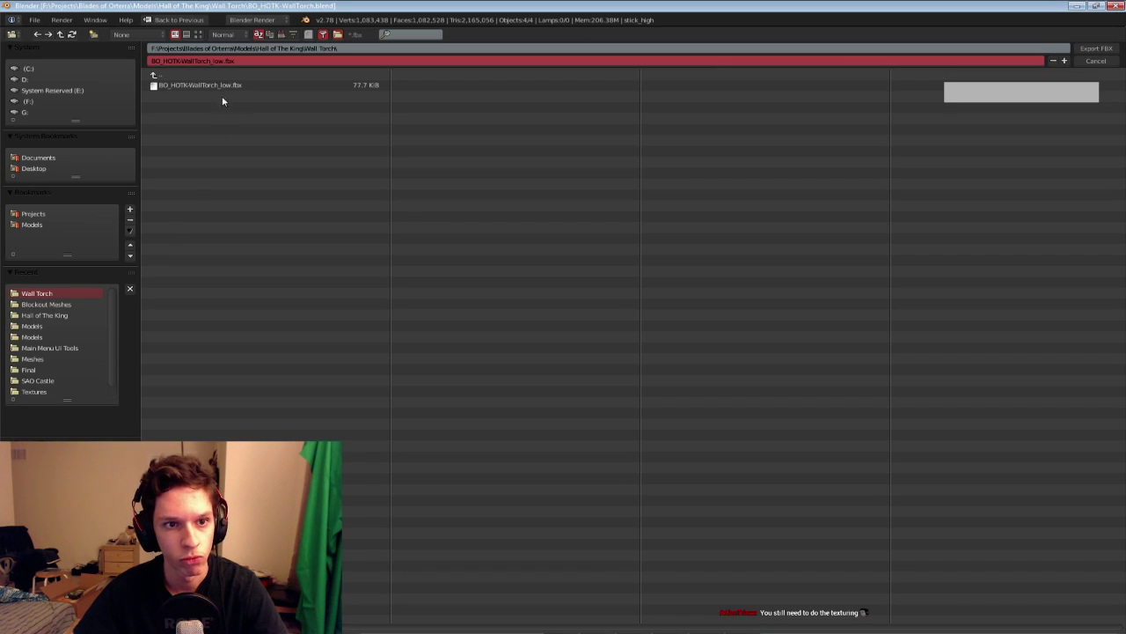
click(221, 61)
drag(223, 61, 213, 79)
text(high)
key(Return)
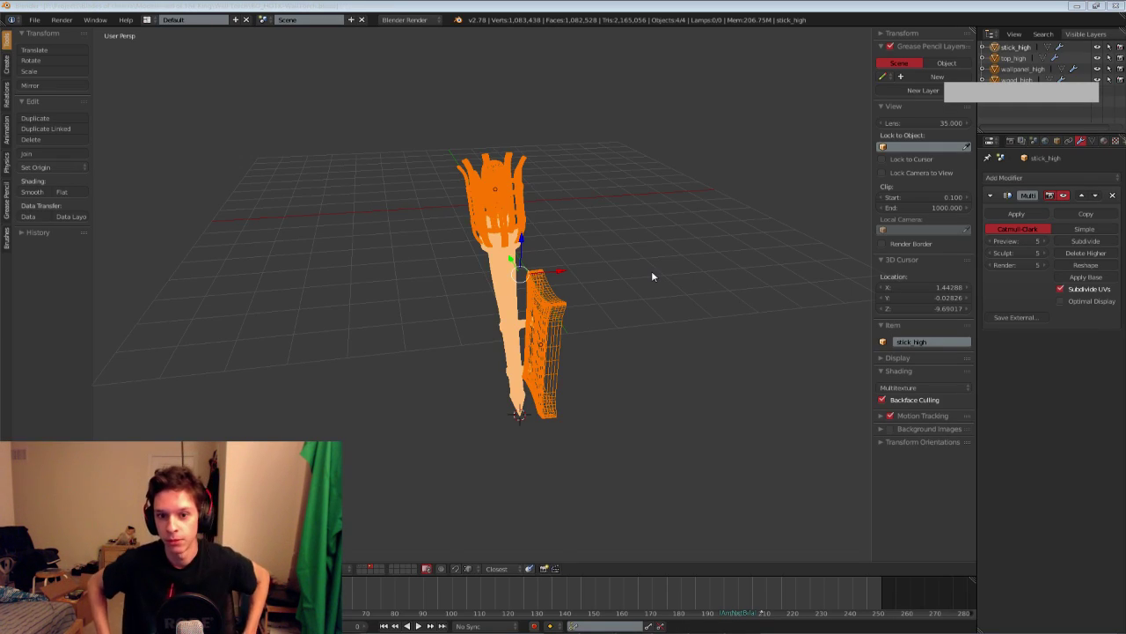
Save the file with the high-poly parts deselected and switch to Substance Painter
click(651, 272)
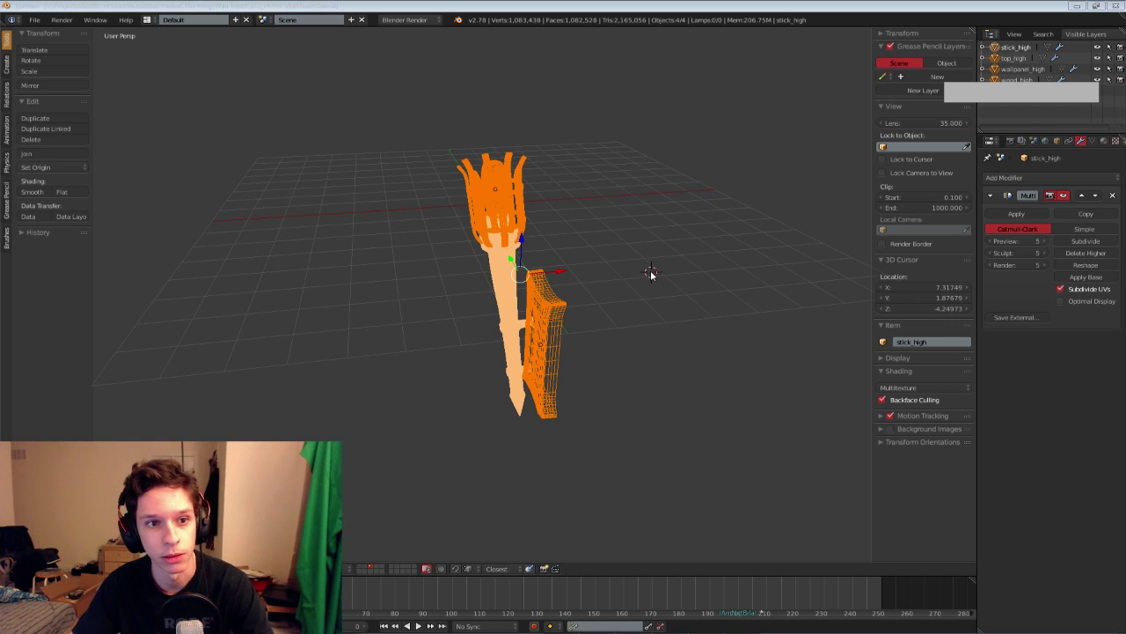
middle_drag(651, 273, 592, 299)
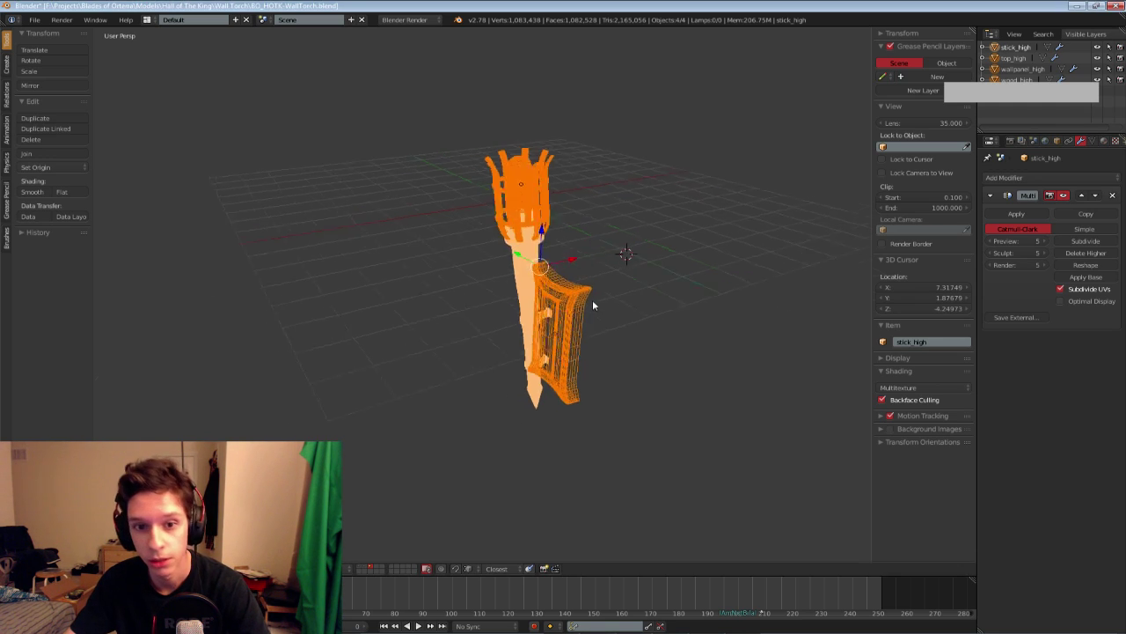
key(a)
click(1113, 6)
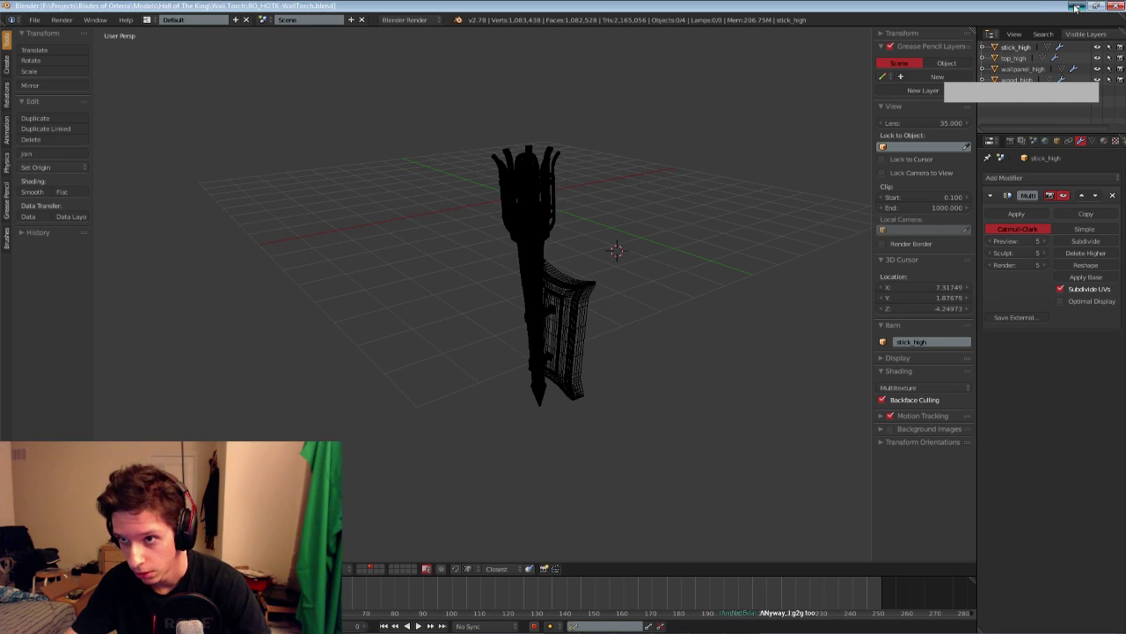
key(F11)
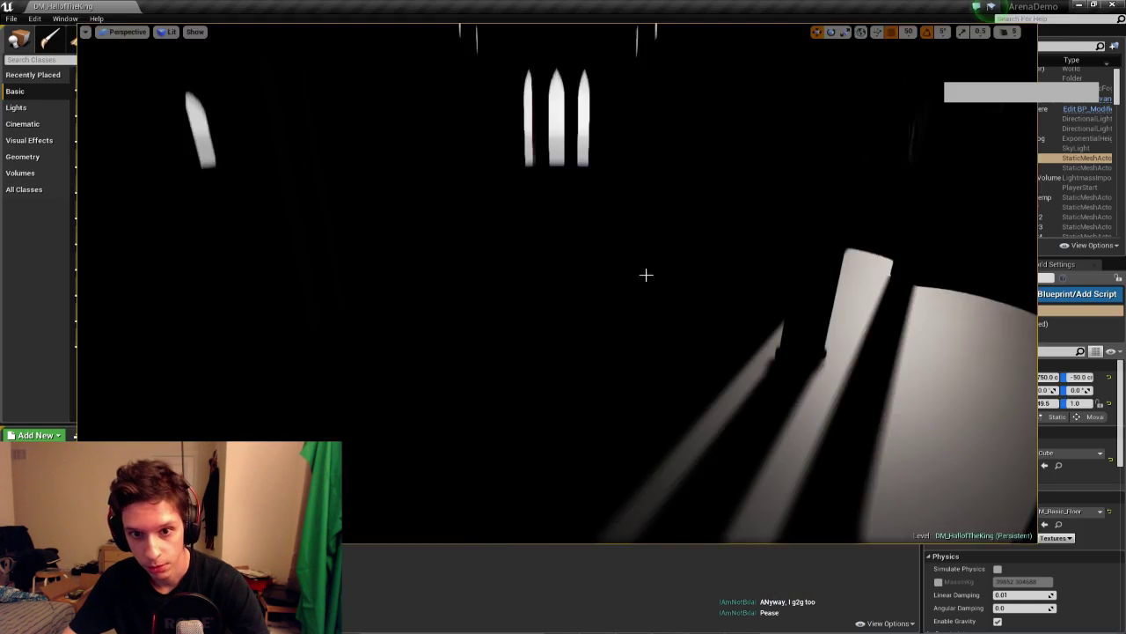
key(ctrl+s)
click(1110, 6)
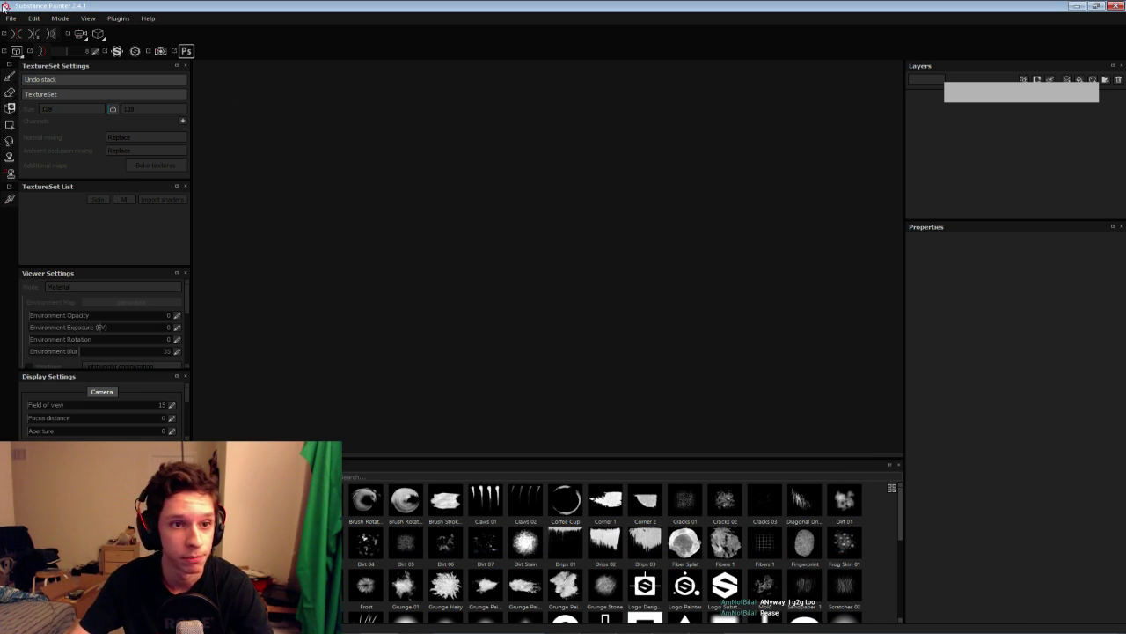
Create a new project using BO_HOTK-WallTorch_low.fbx from the Hall of The King Wall Torch folder as the mesh
click(11, 18)
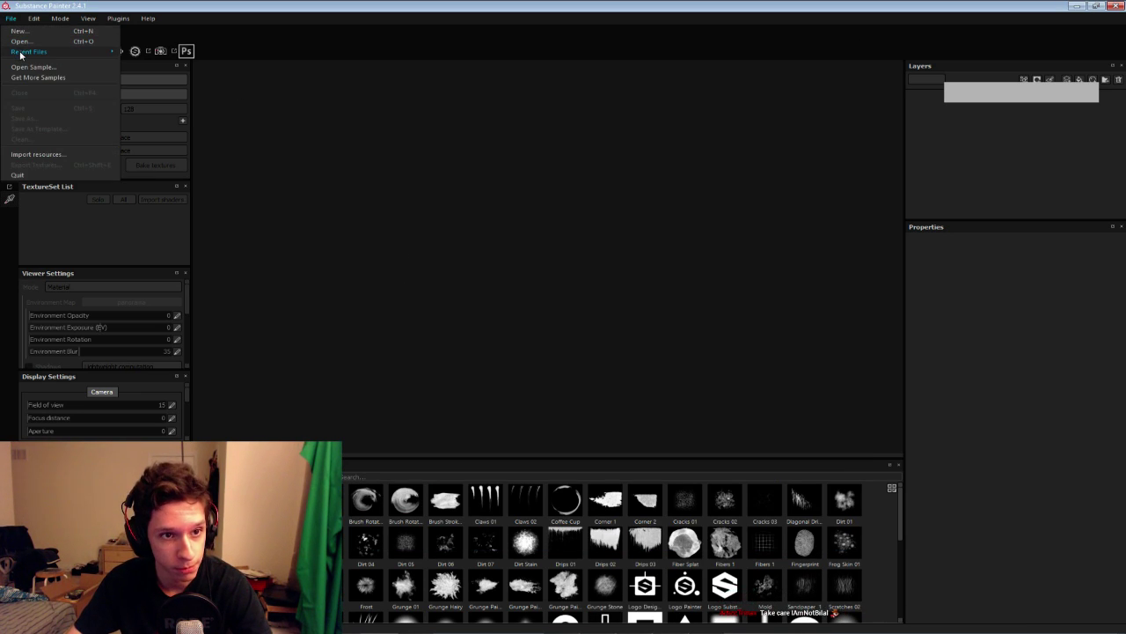
mouse_move(21, 53)
key(ctrl+n)
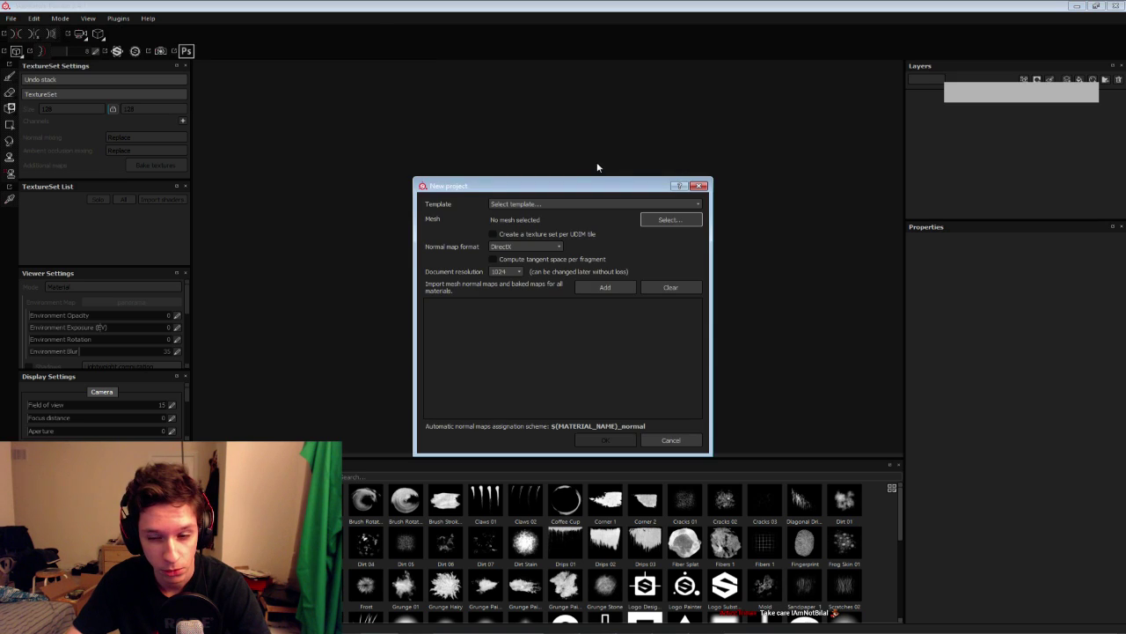
click(654, 224)
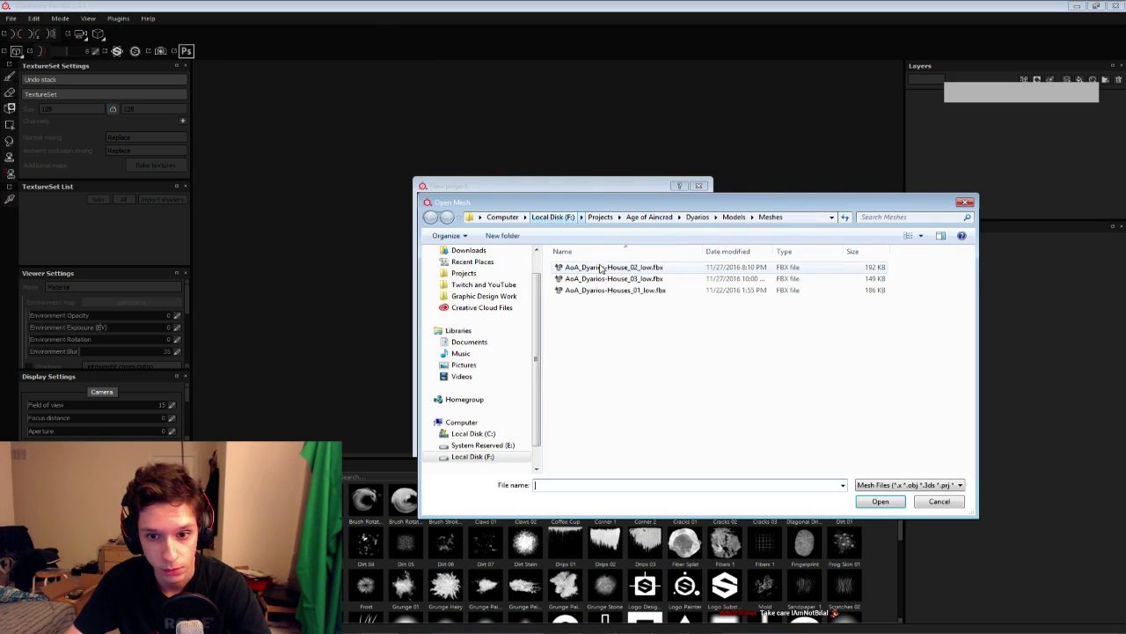
click(464, 273)
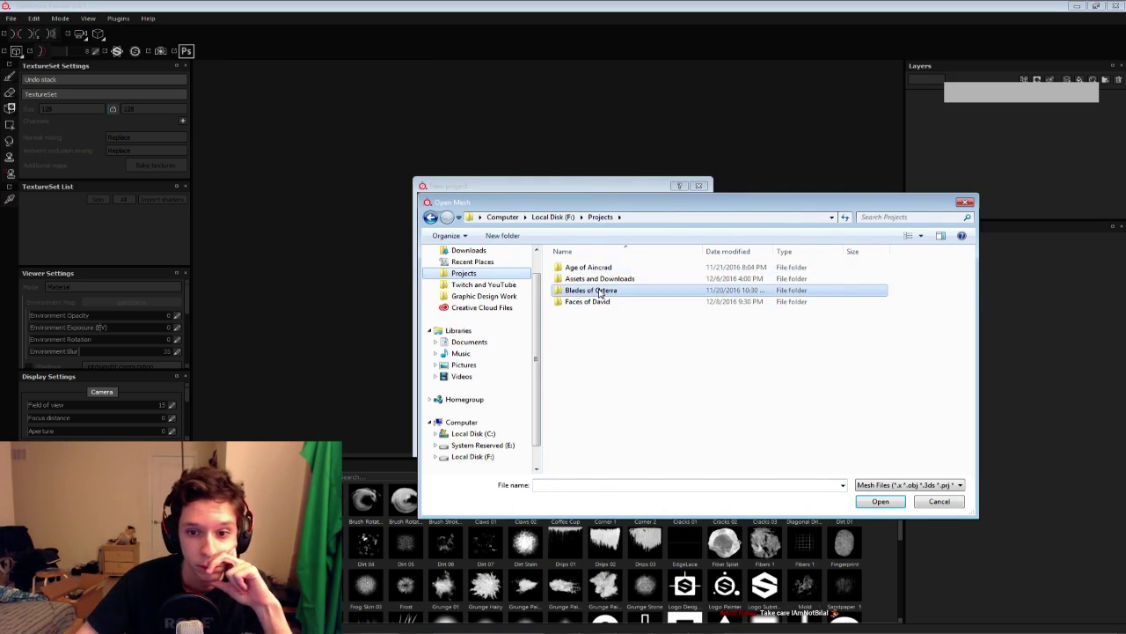
double_click(602, 291)
double_click(602, 325)
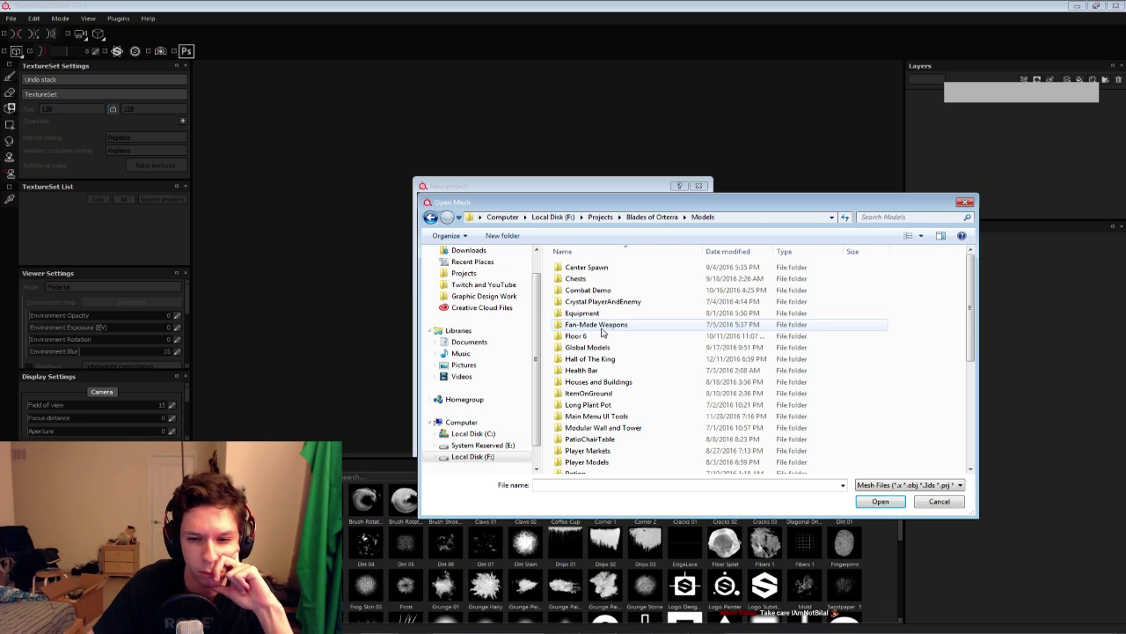
double_click(607, 360)
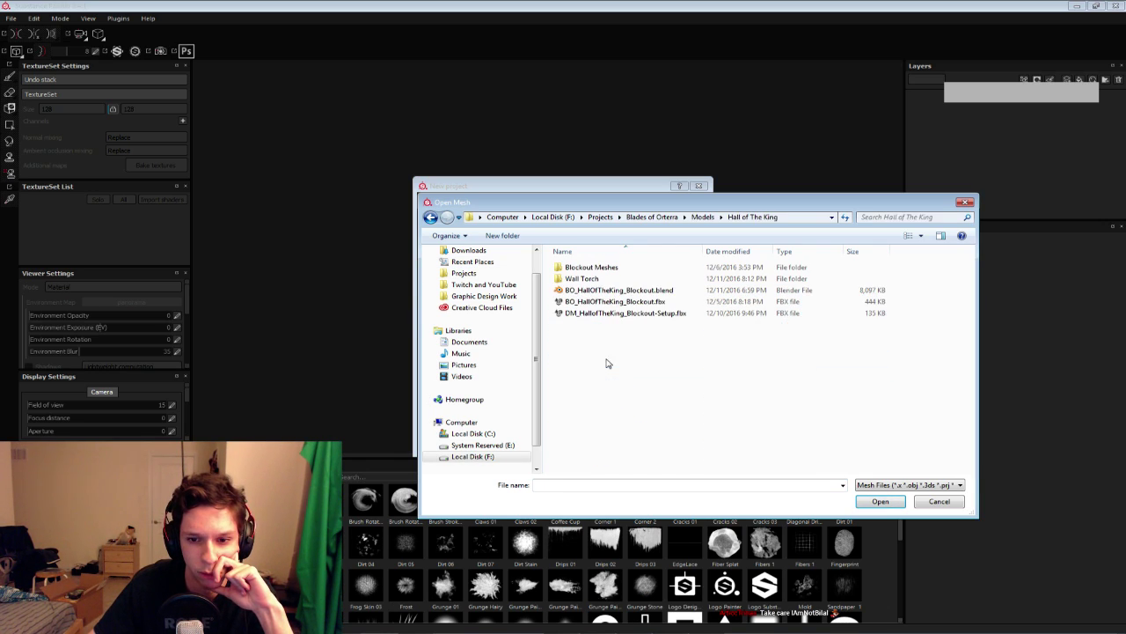
double_click(582, 278)
double_click(583, 279)
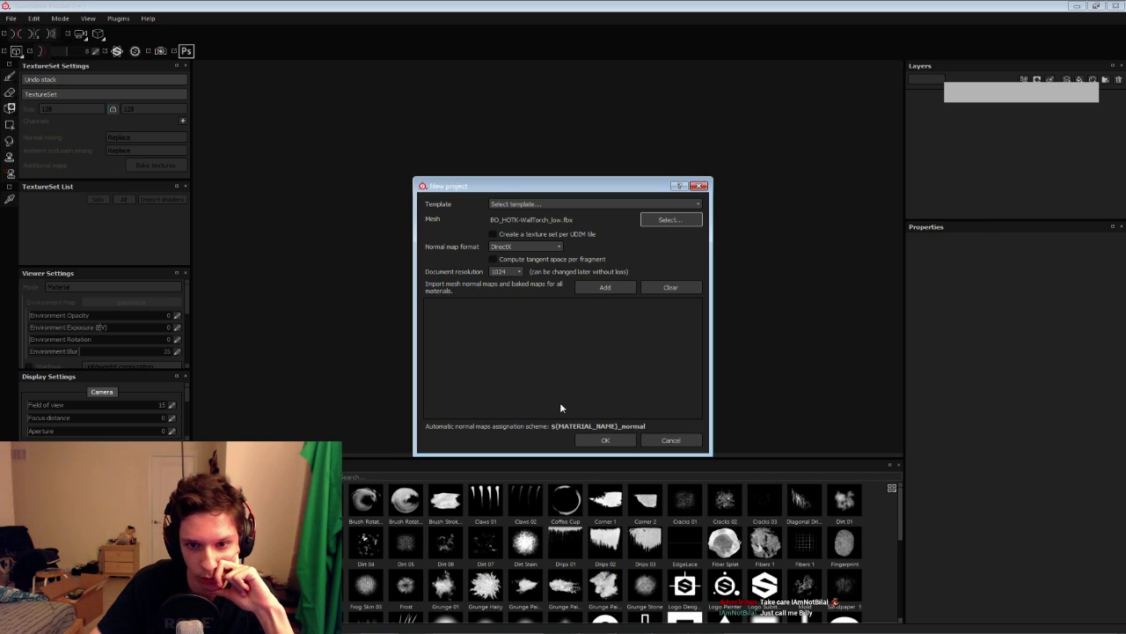
click(598, 440)
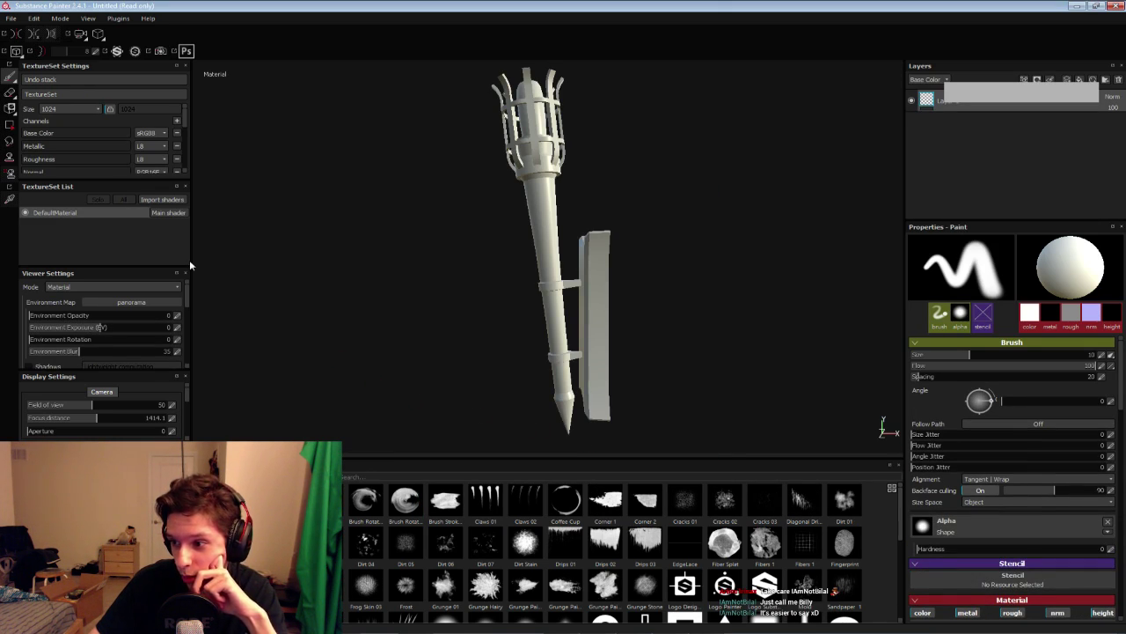
Set up texture baking at 2048x2048 without the ID map, matching By Mesh Name, with Subsampling 4x4 antialiasing
scroll(161, 158, down, 2)
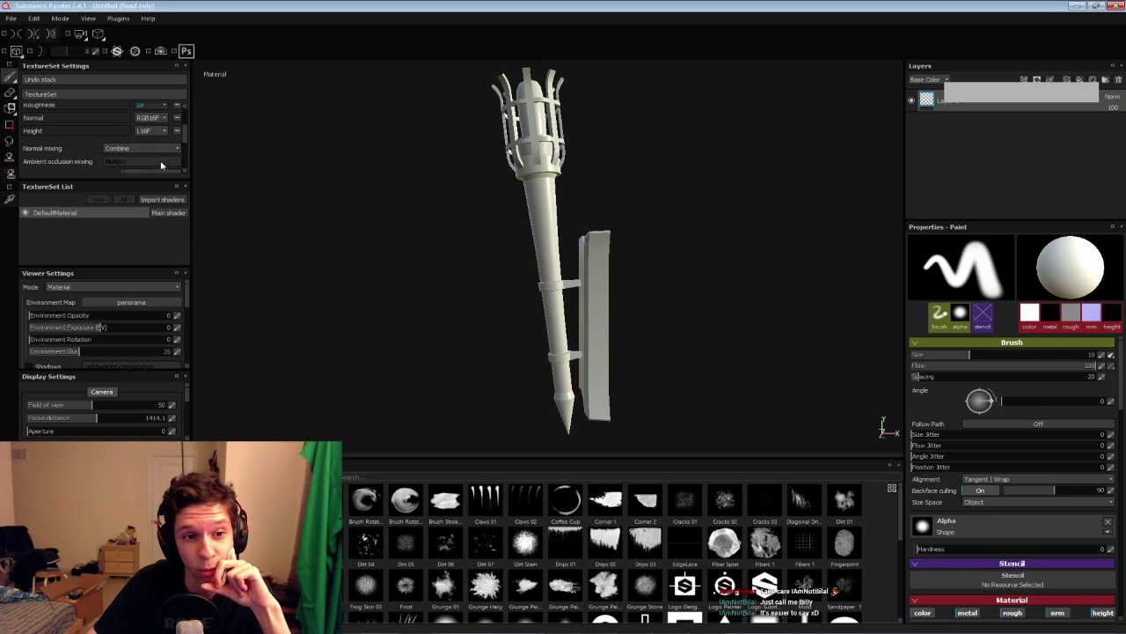
scroll(154, 156, down, 2)
click(150, 121)
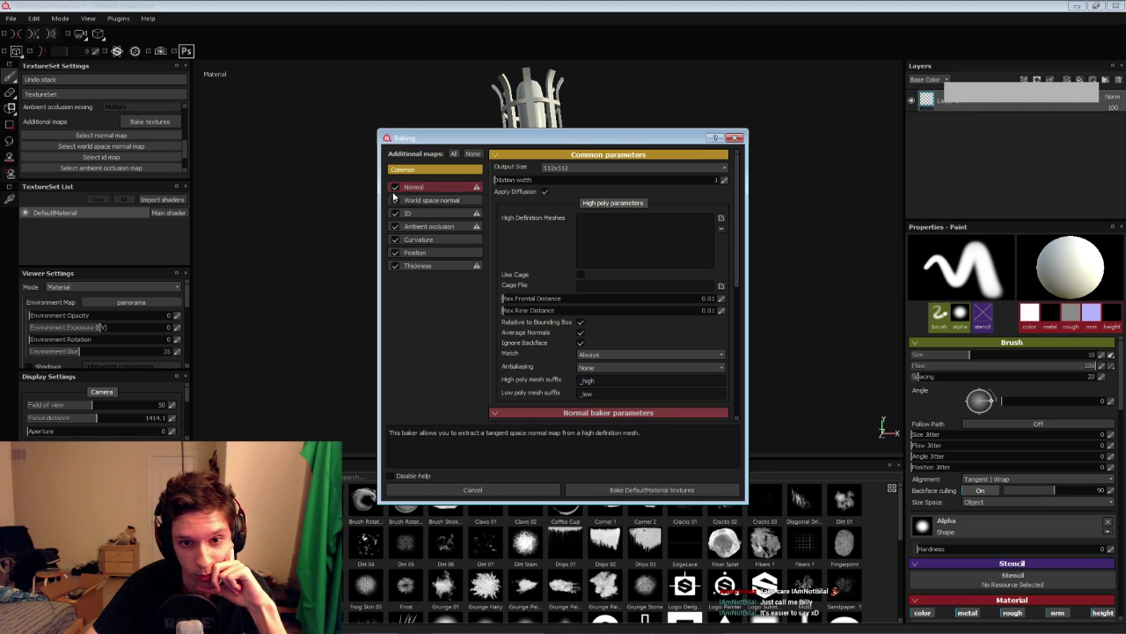
click(568, 168)
click(560, 219)
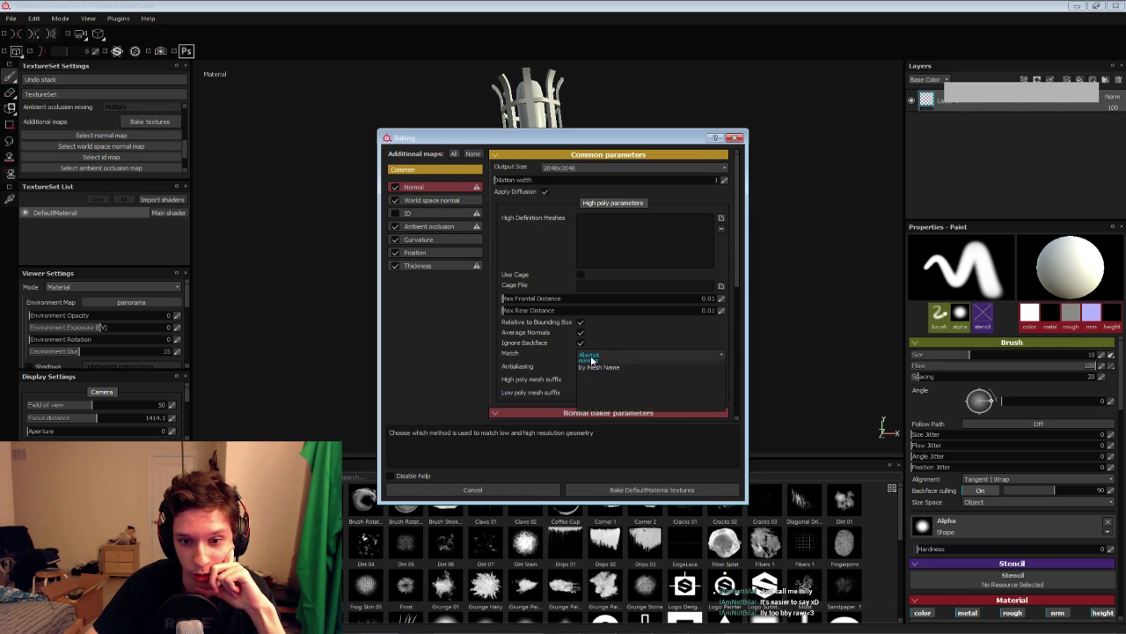
click(590, 376)
click(588, 368)
click(593, 395)
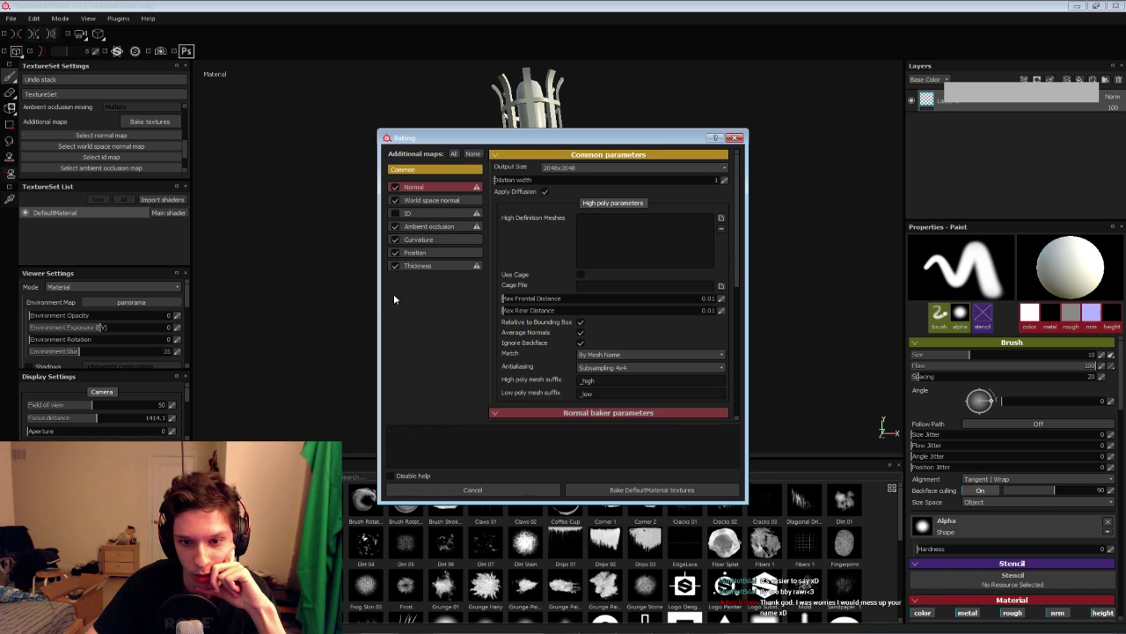
Add the high-poly wall torch FBX as the high definition mesh, review the individual baker parameters, and bake the DefaultMaterial textures
click(723, 219)
double_click(580, 233)
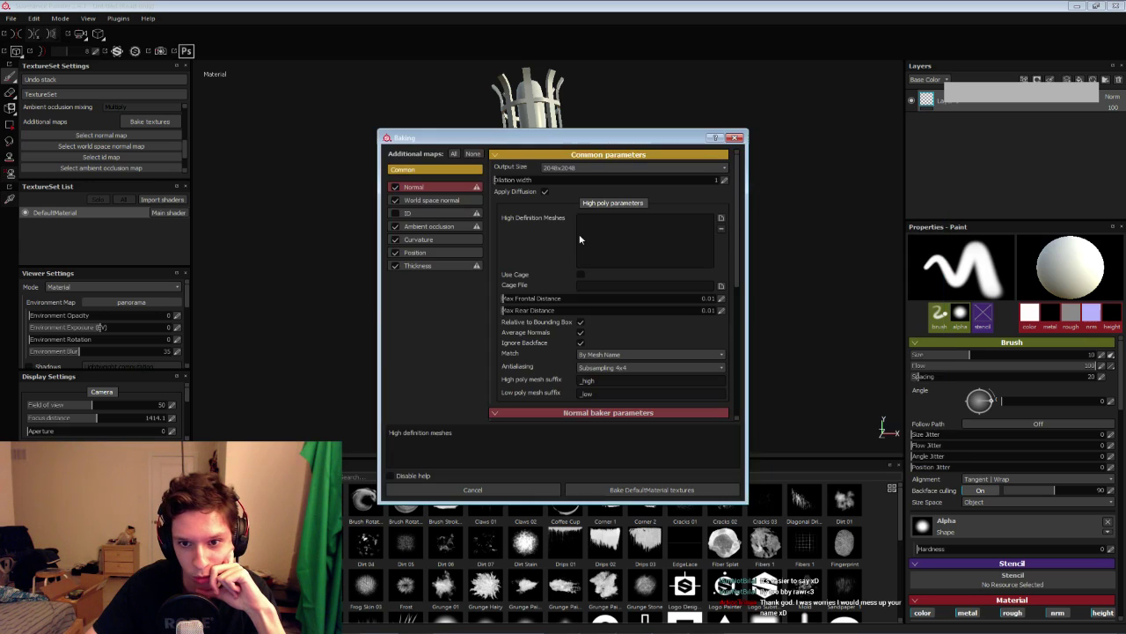
click(442, 227)
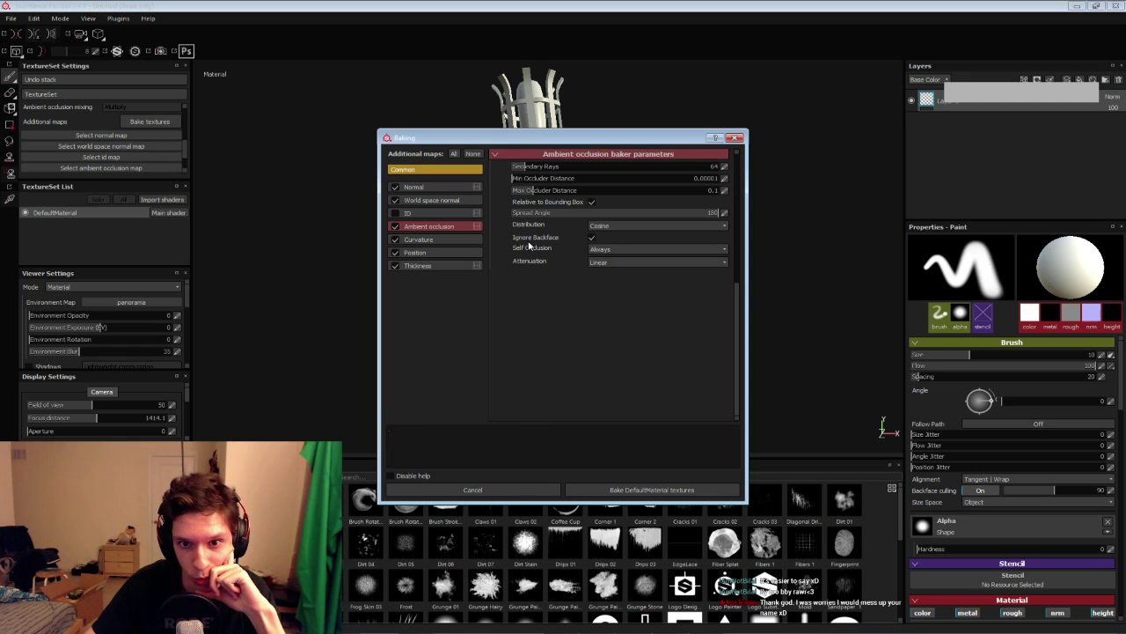
click(428, 253)
click(426, 264)
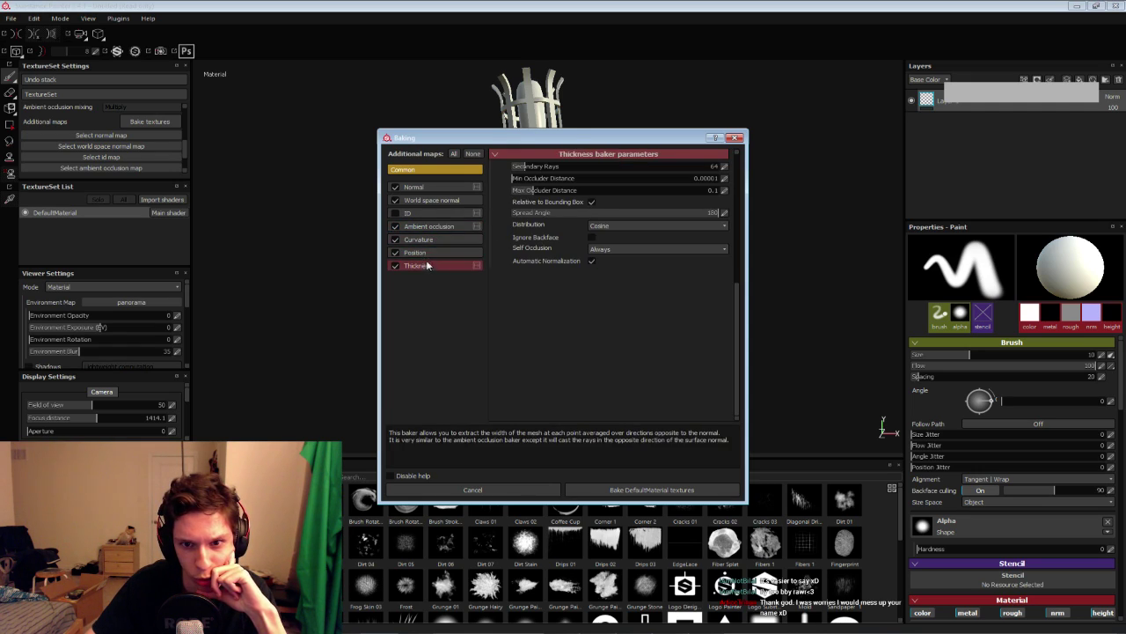
click(417, 186)
click(418, 175)
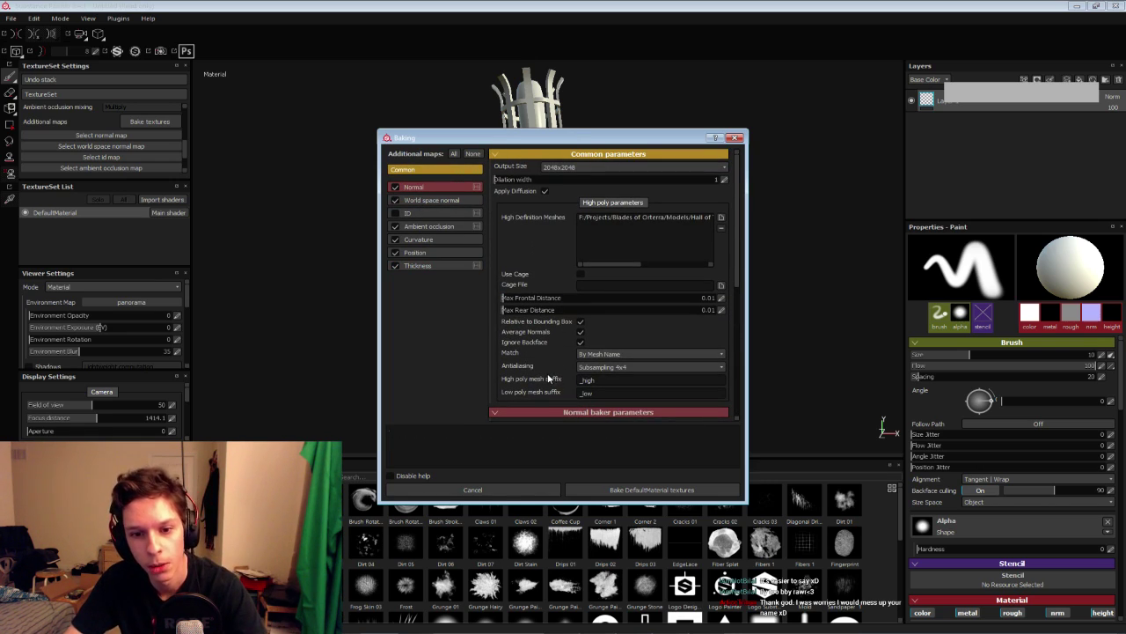
click(591, 495)
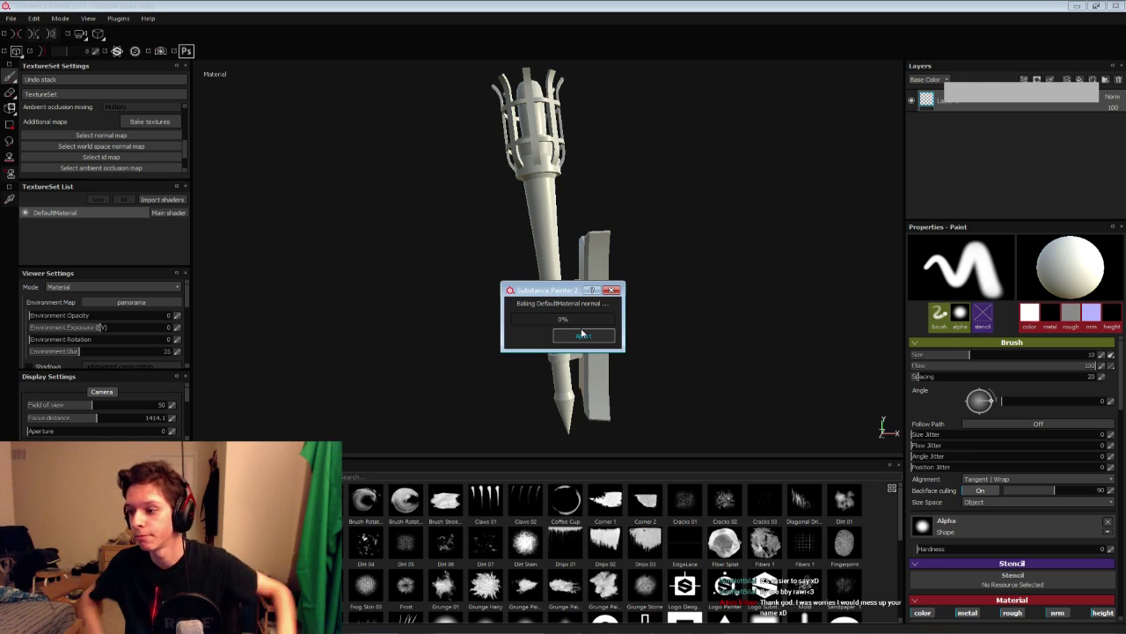
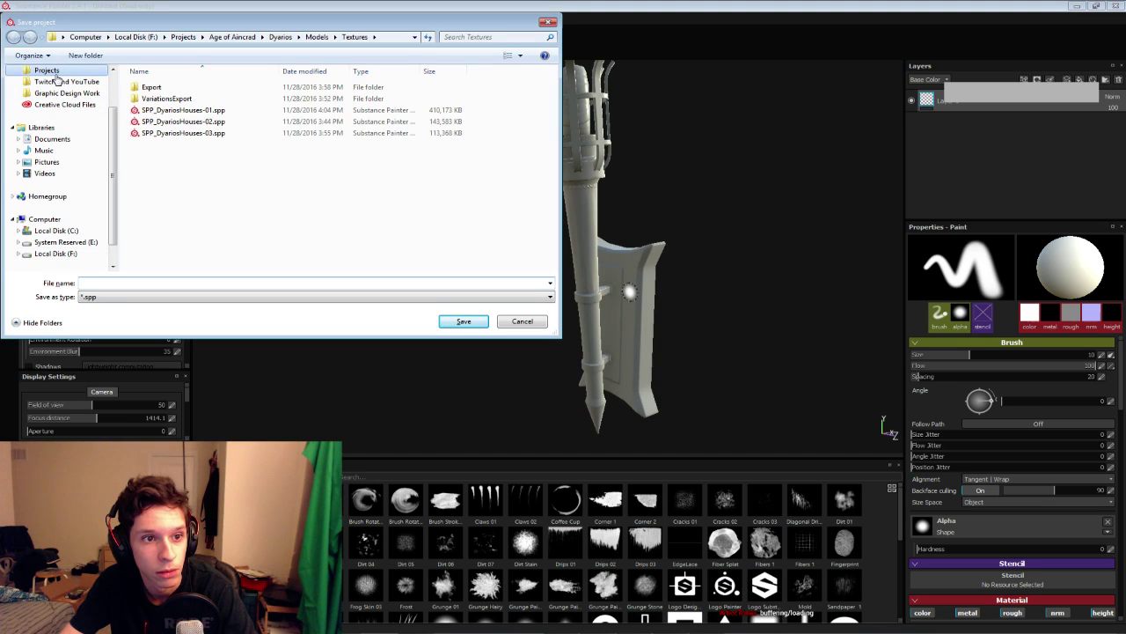
Save the project as BO_HOTK-WallTorch_SPP in the Blades of Orterra Models, Hall of The King, Wall Torch folder
click(47, 70)
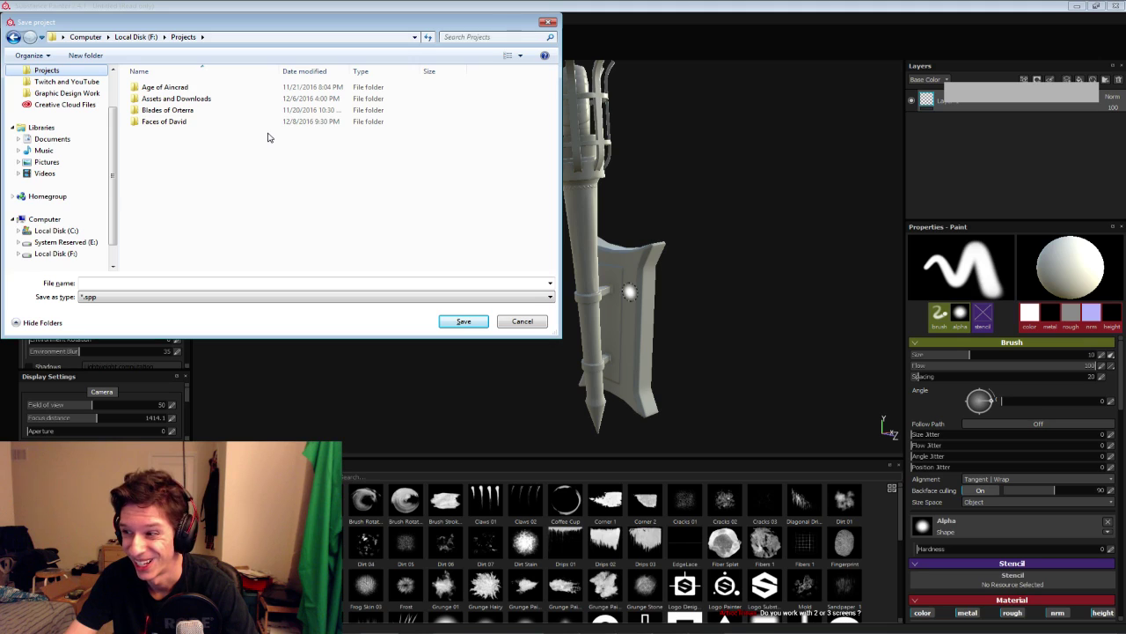
double_click(199, 125)
key(BackSpace)
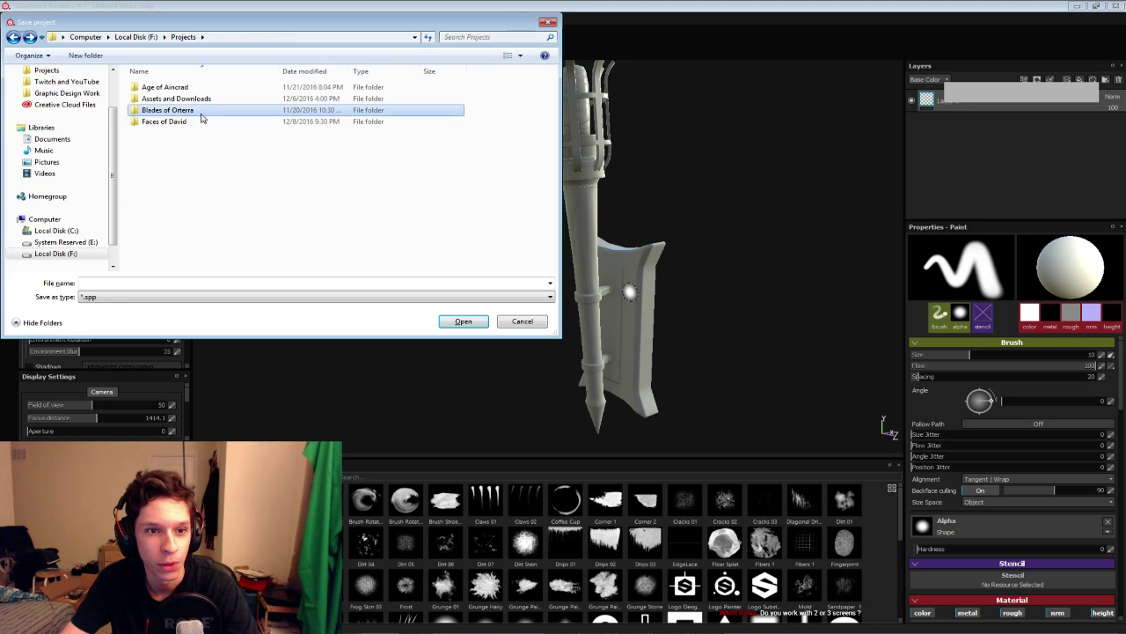
double_click(198, 111)
drag(234, 23, 455, 92)
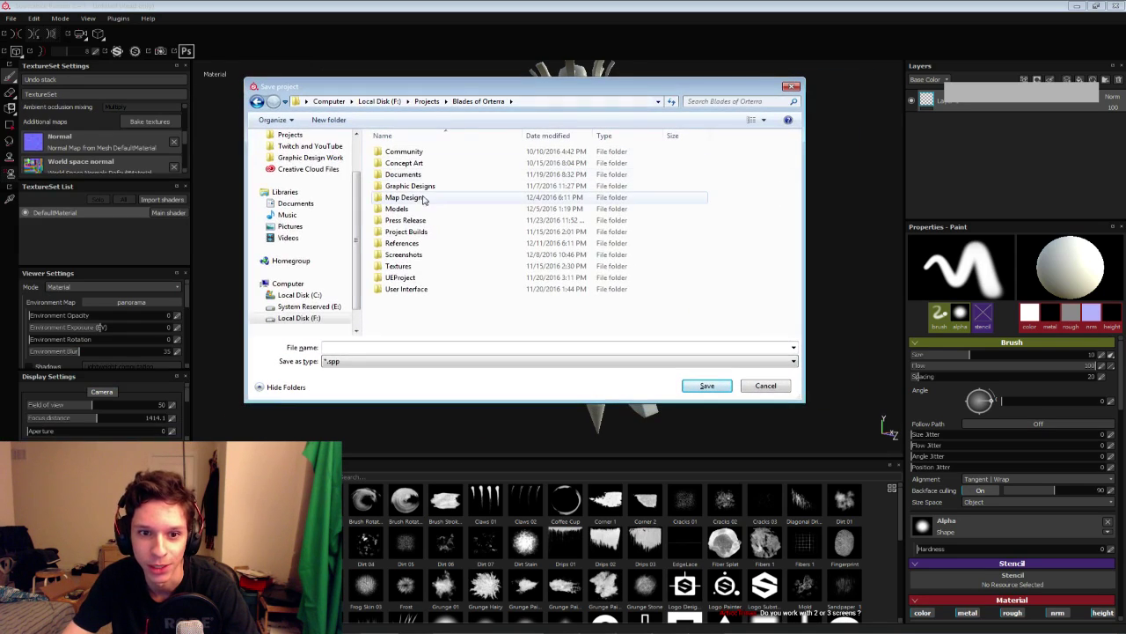
click(407, 213)
double_click(397, 209)
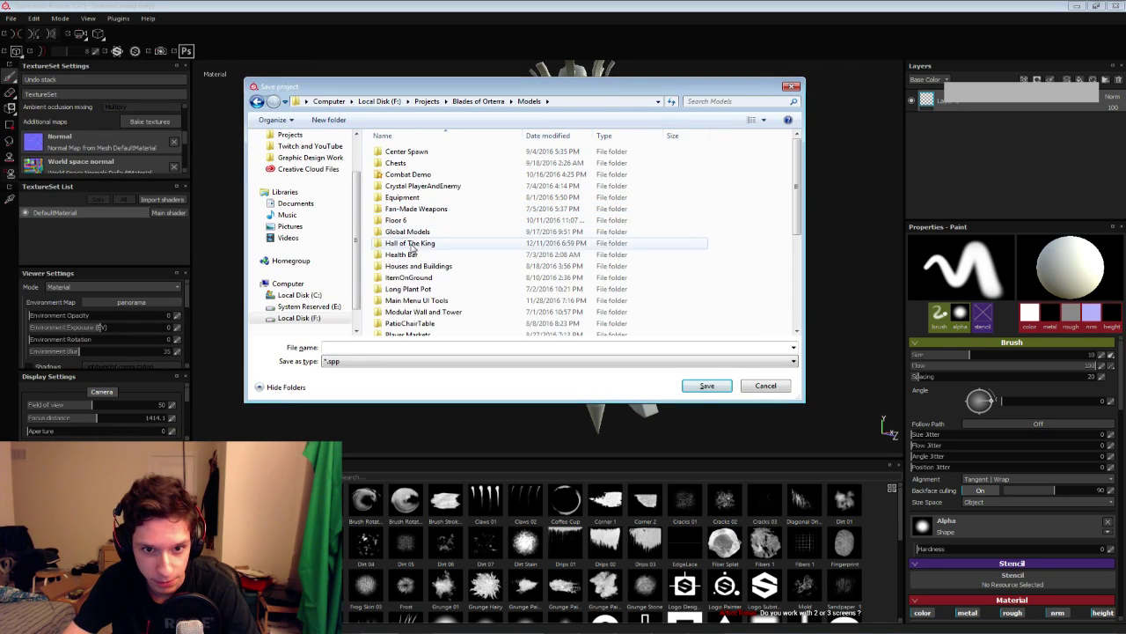
double_click(413, 246)
double_click(412, 166)
click(366, 348)
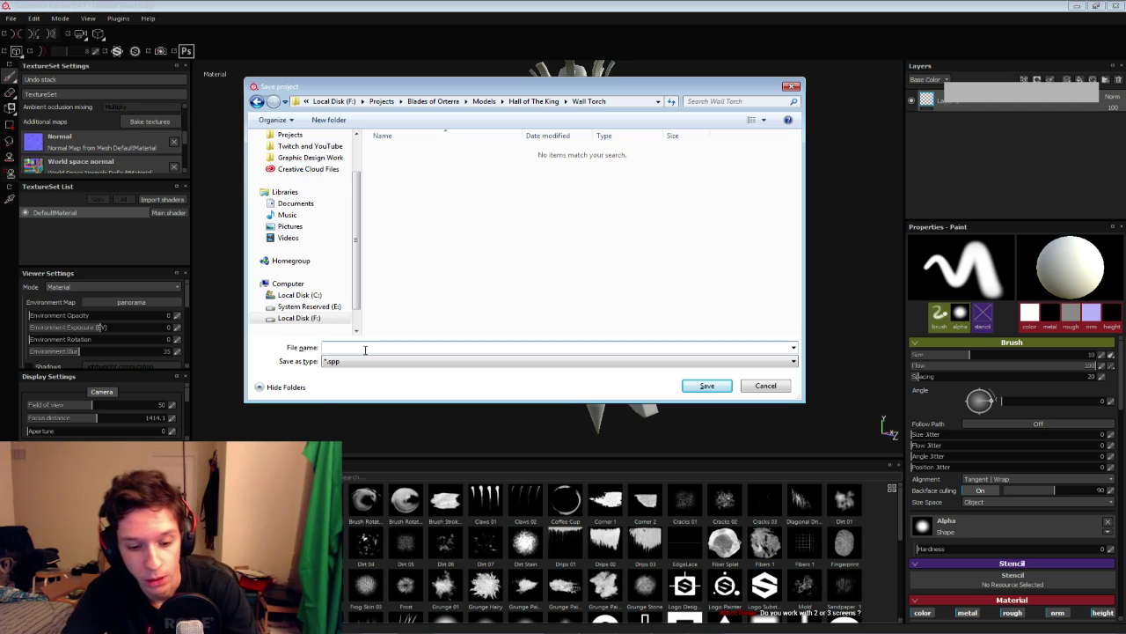
text(BO)
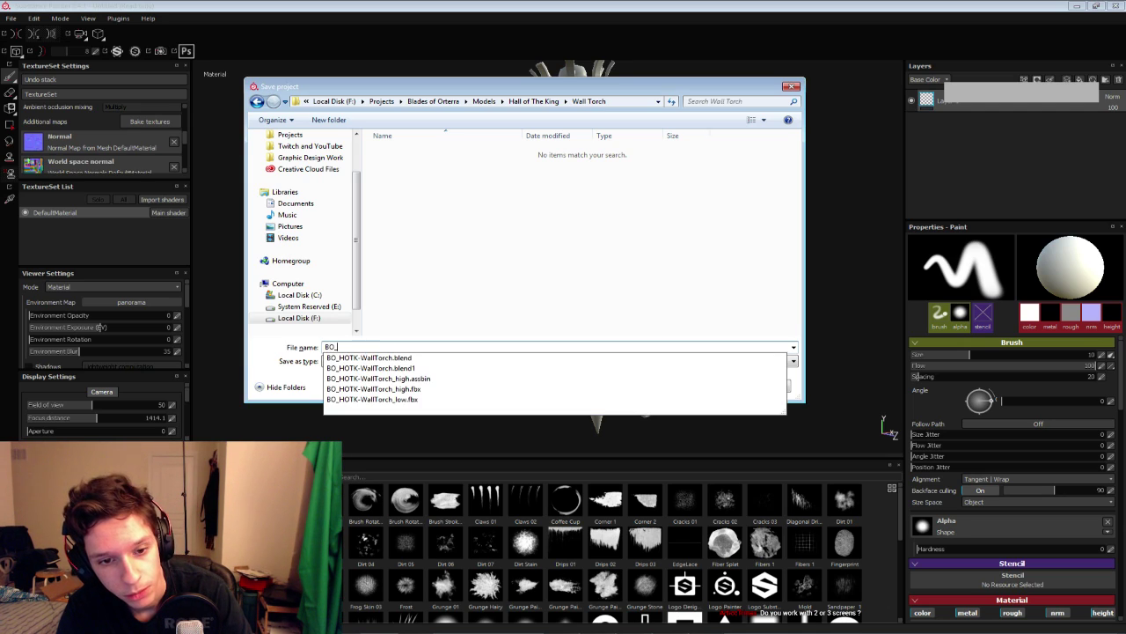
text(_HOTK)
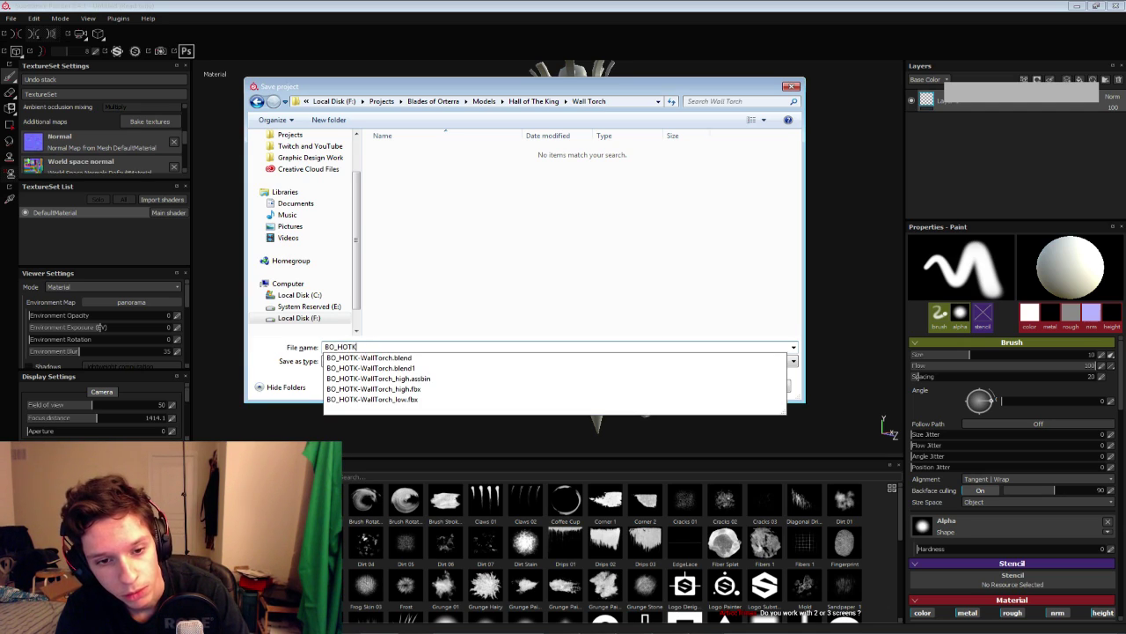
text(-WallTorch_SPP)
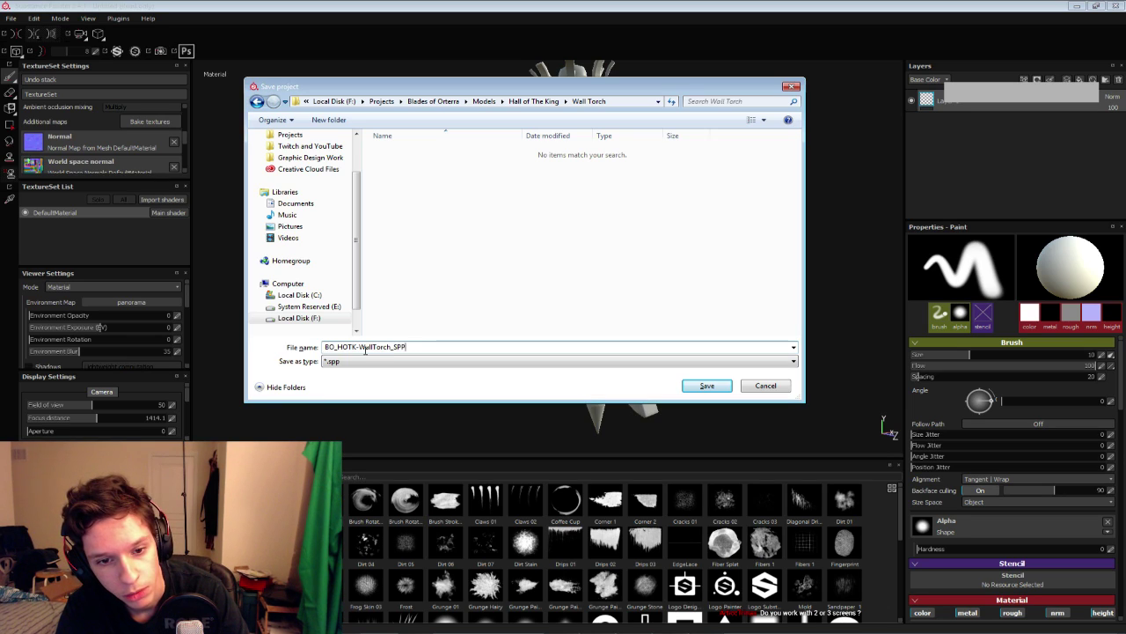
key(Return)
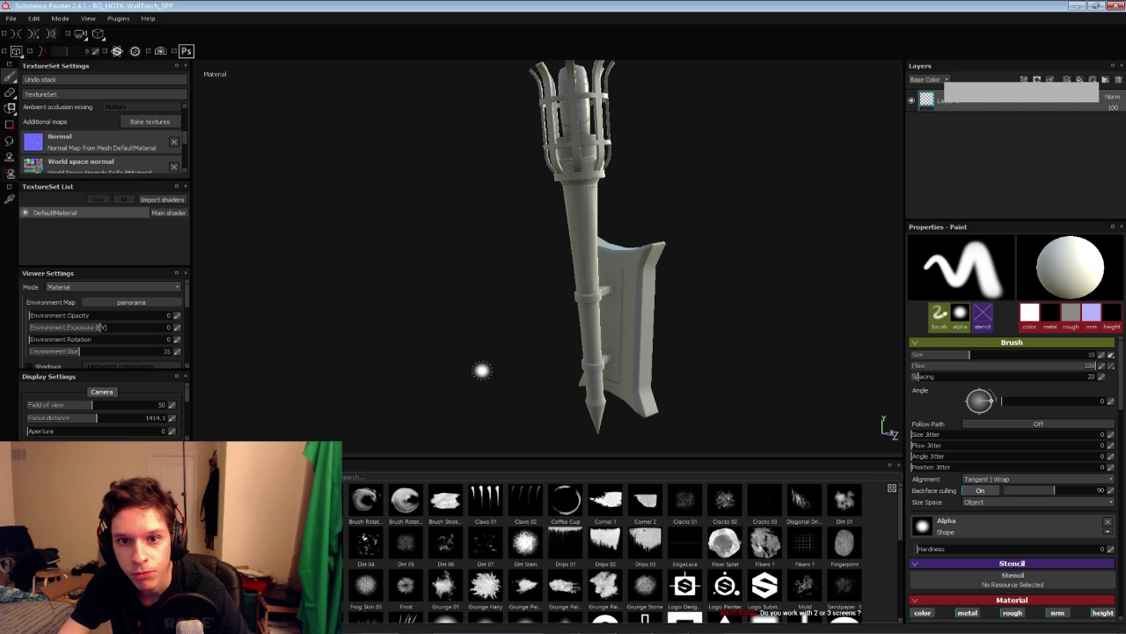
Examine the baked detail on the torch's cage, head, handle and wall plate from several angles and under rotated environment lighting
alt+drag(610, 163, 576, 201)
alt+middle_drag(575, 201, 550, 318)
alt+drag(549, 319, 585, 252)
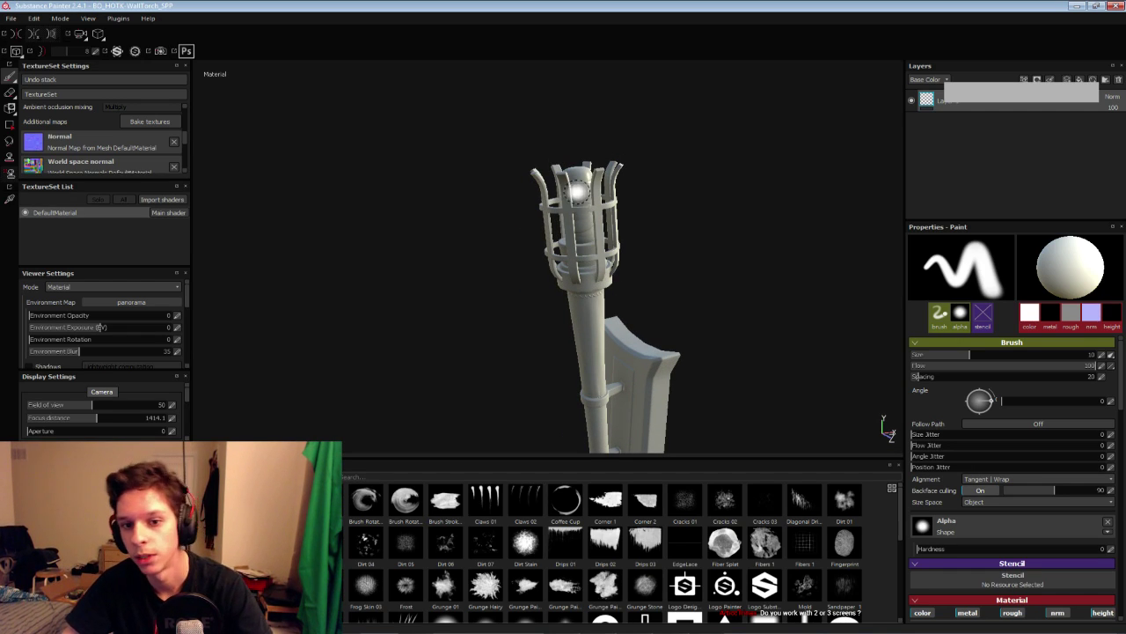
scroll(572, 273, up, 3)
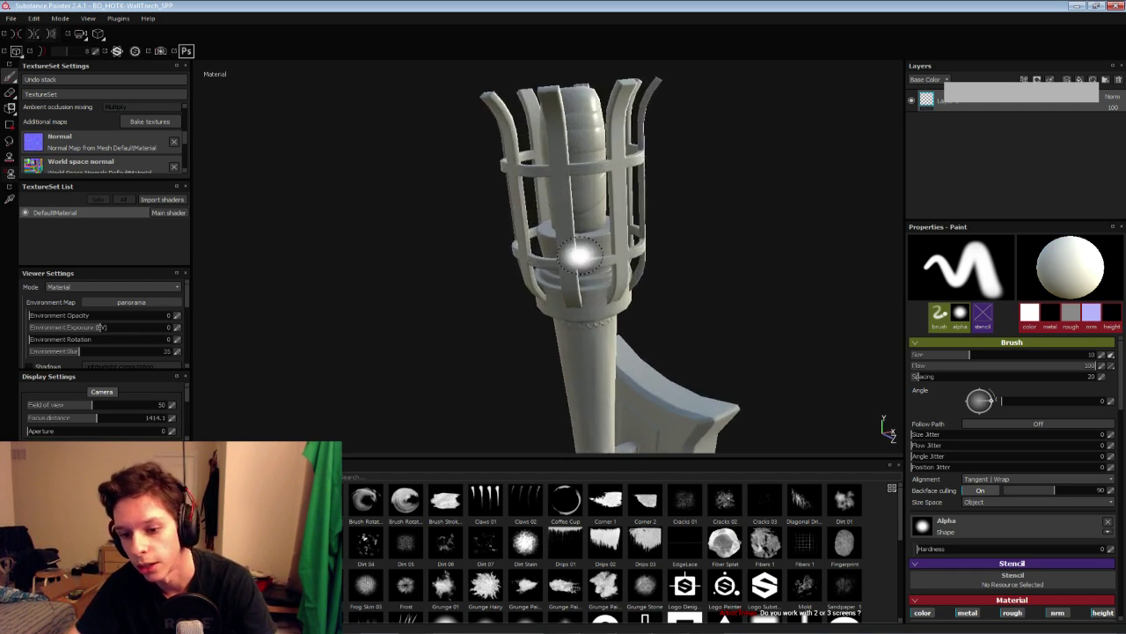
mouse_move(579, 256)
alt+mouse_down()
mouse_move(467, 278)
mouse_move(426, 302)
alt+mouse_up()
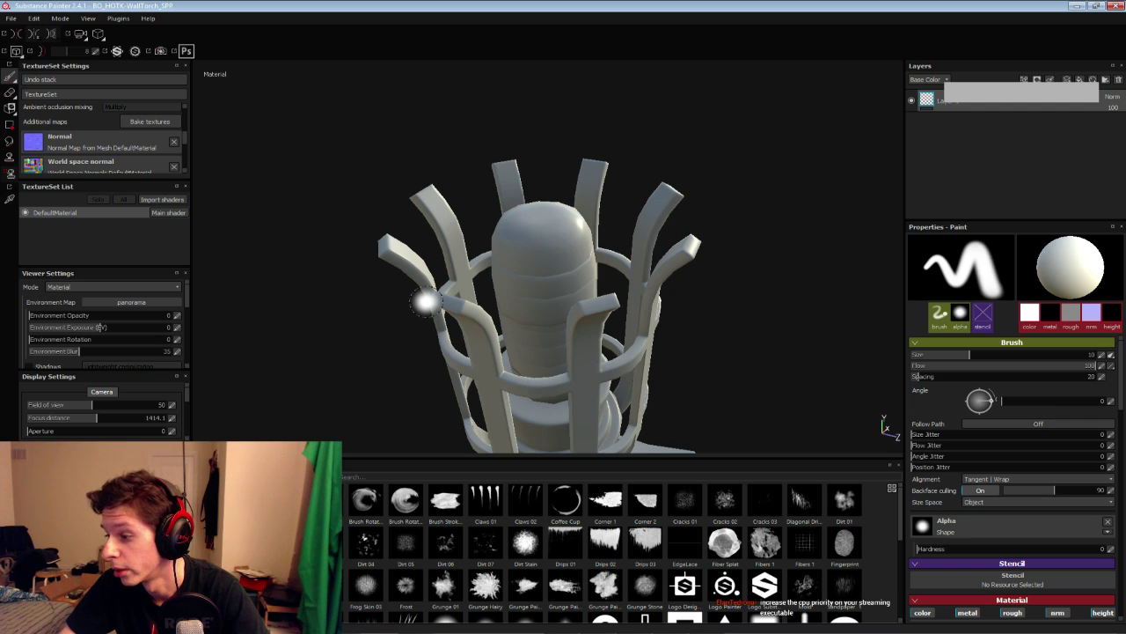
mouse_move(428, 305)
alt+mouse_down()
mouse_move(526, 283)
mouse_move(566, 246)
alt+mouse_up()
alt+right_drag(566, 246, 537, 272)
mouse_move(538, 272)
alt+mouse_down()
mouse_move(548, 294)
mouse_move(556, 277)
alt+mouse_up()
shift+right_drag(556, 276, 491, 314)
alt+drag(491, 313, 493, 272)
alt+drag(528, 306, 538, 276)
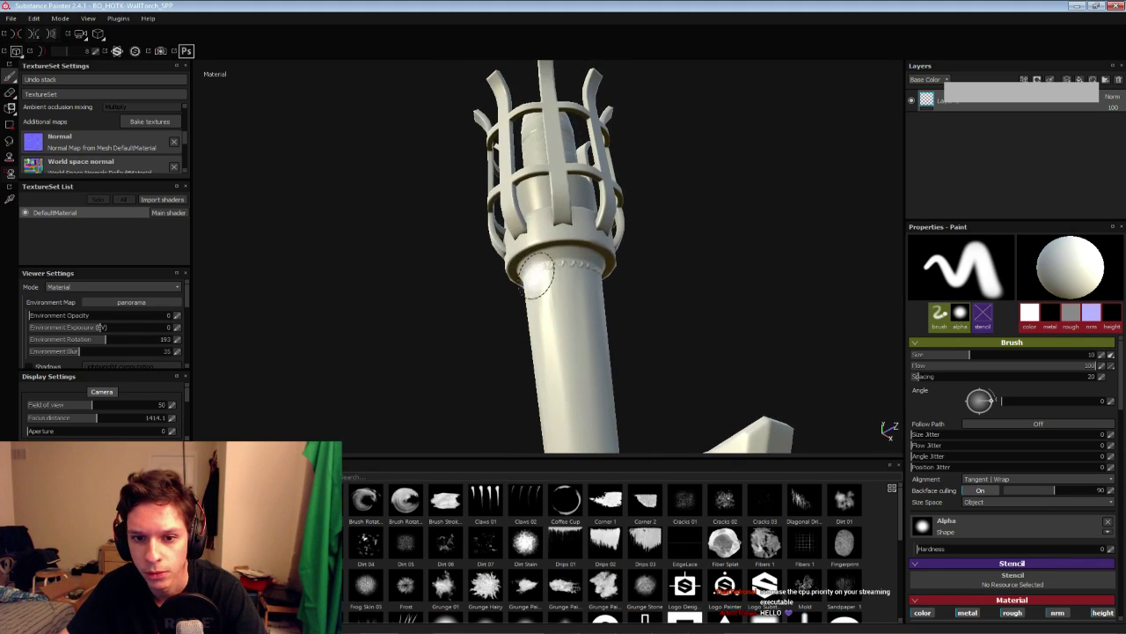
alt+right_drag(538, 276, 534, 229)
alt+drag(533, 229, 537, 322)
alt+middle_drag(538, 322, 505, 241)
alt+drag(504, 240, 473, 317)
shift+right_drag(472, 317, 493, 313)
alt+drag(493, 313, 566, 417)
scroll(490, 256, down, 5)
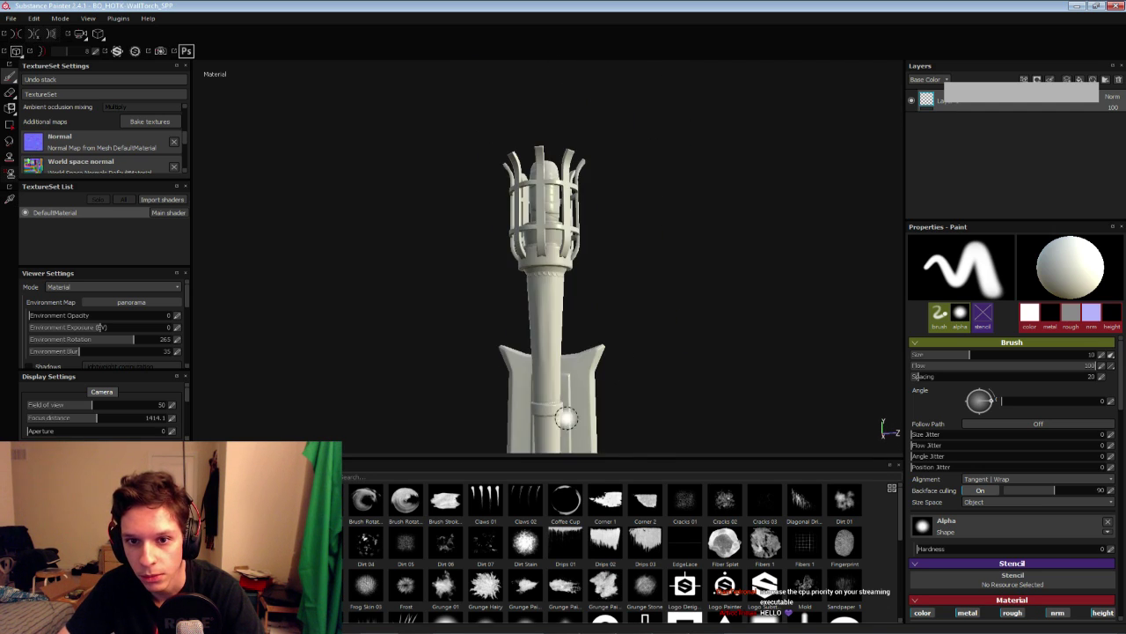
alt+drag(566, 308, 473, 319)
scroll(555, 262, up, 4)
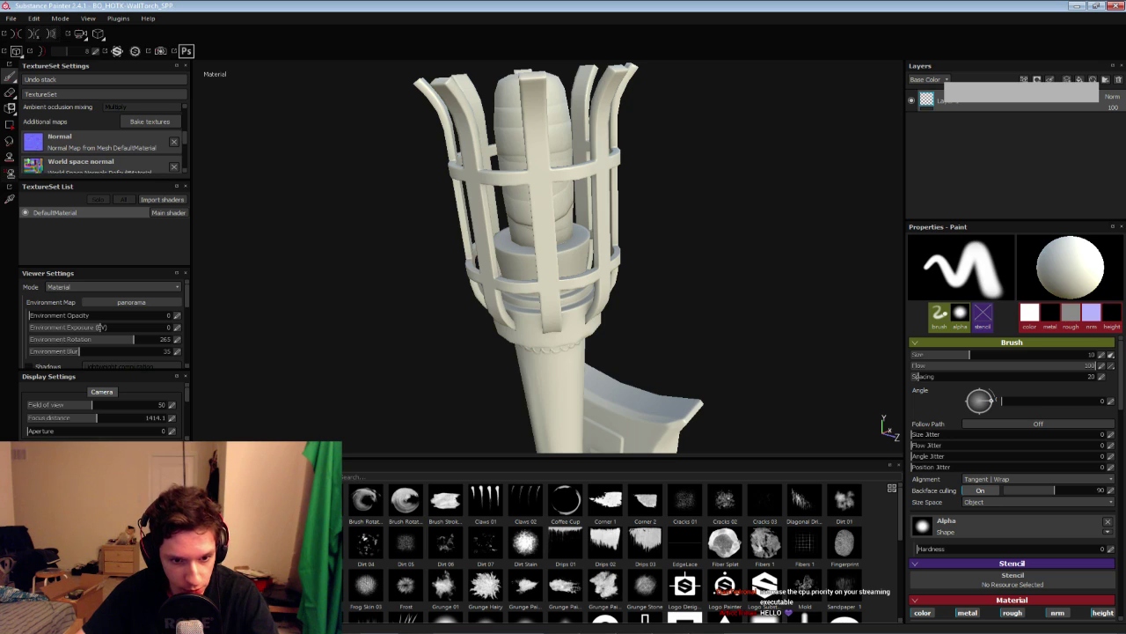
Search the shelf for steel, try the Steel Dark Aged smart material on the torch, and remove it
click(357, 476)
text(steel)
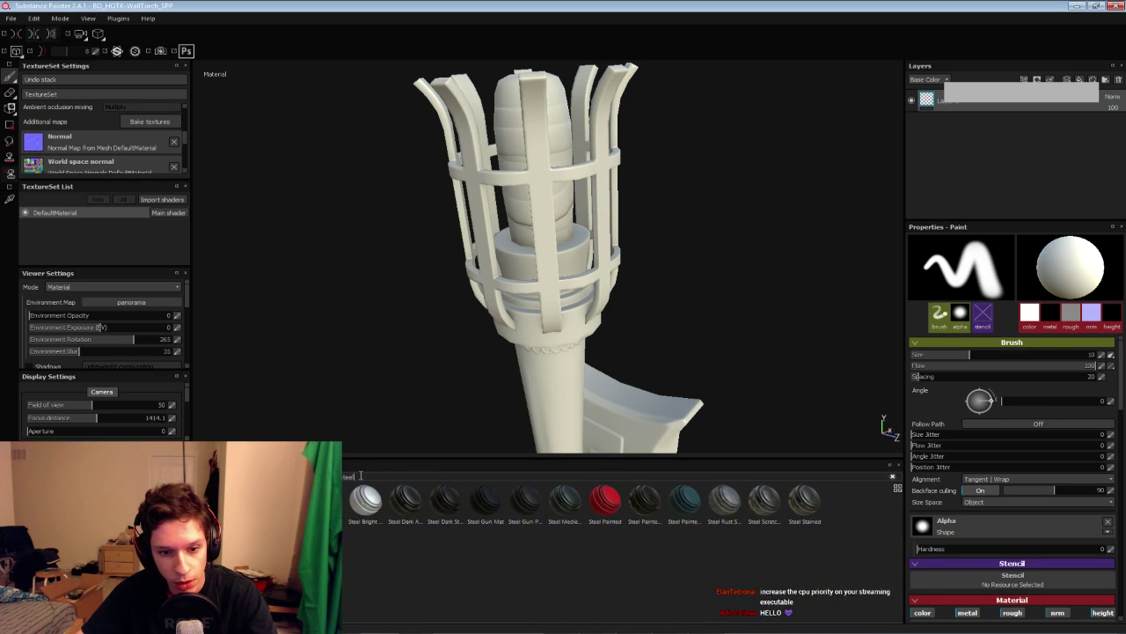
mouse_move(406, 508)
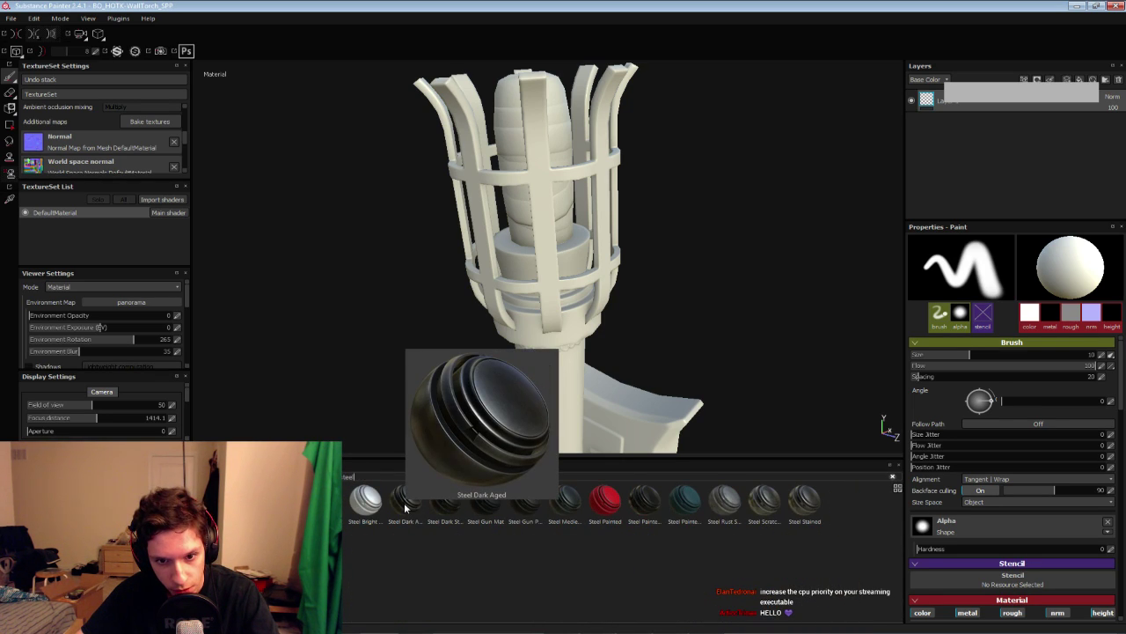
click(414, 504)
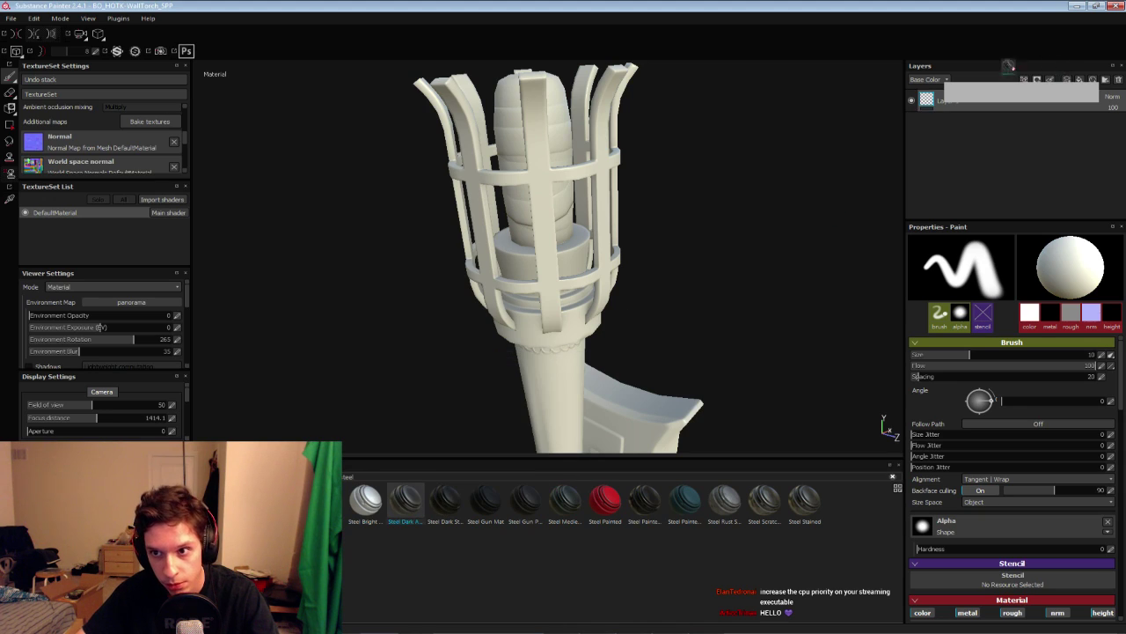
drag(992, 77, 992, 80)
click(989, 122)
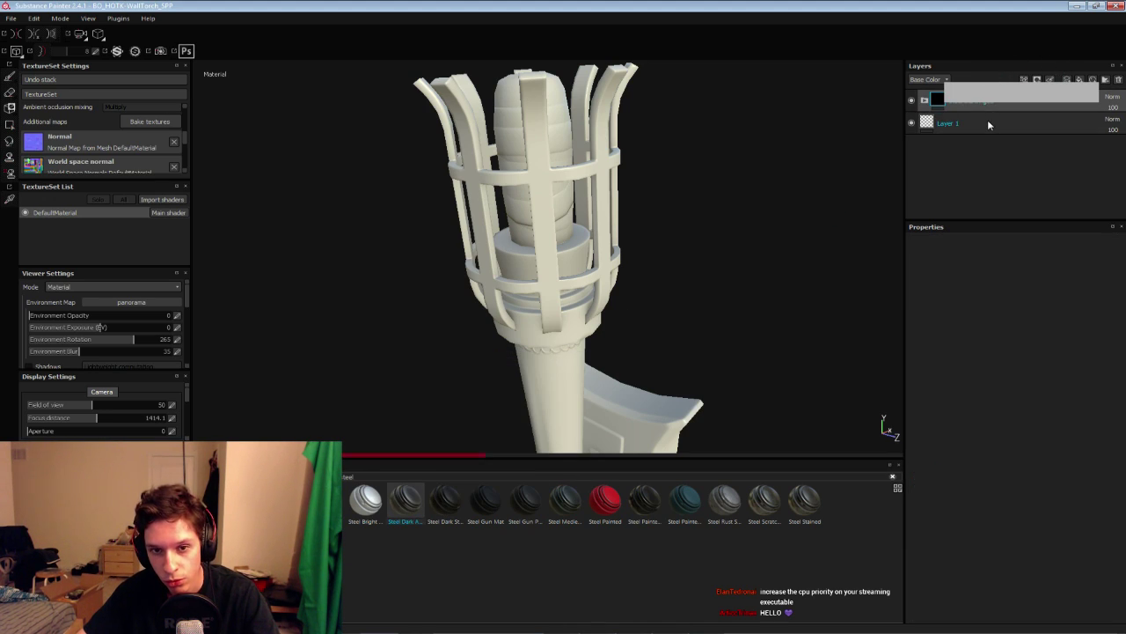
click(988, 108)
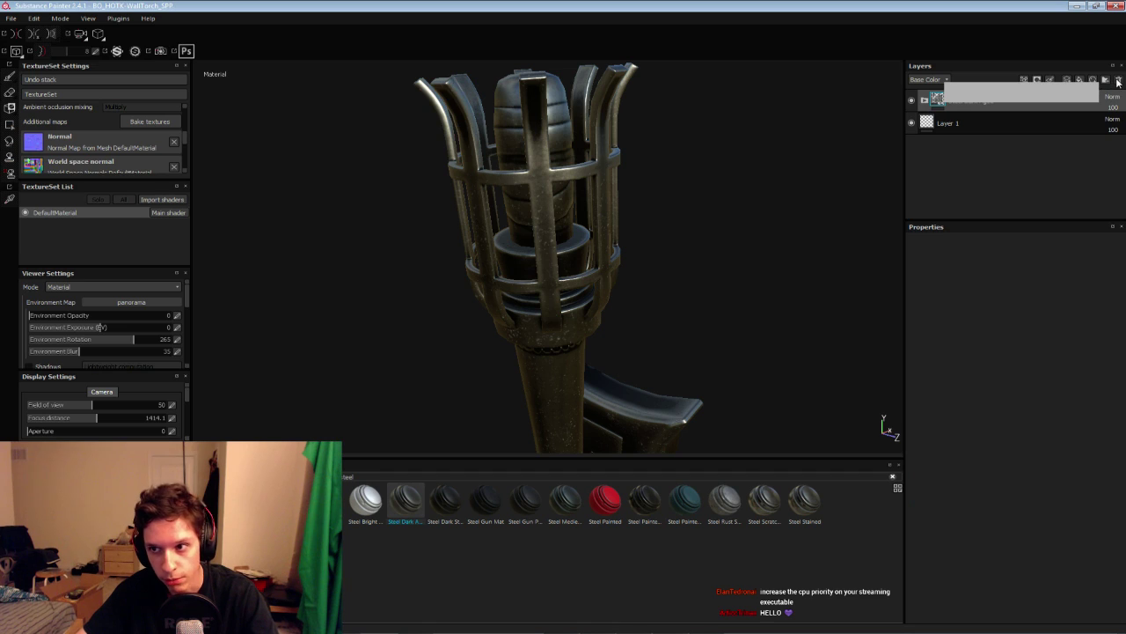
click(1119, 79)
Try the painted gun steel smart material on the torch and remove it from the layer stack
mouse_move(524, 501)
mouse_down()
mouse_move(986, 78)
mouse_move(958, 104)
mouse_up()
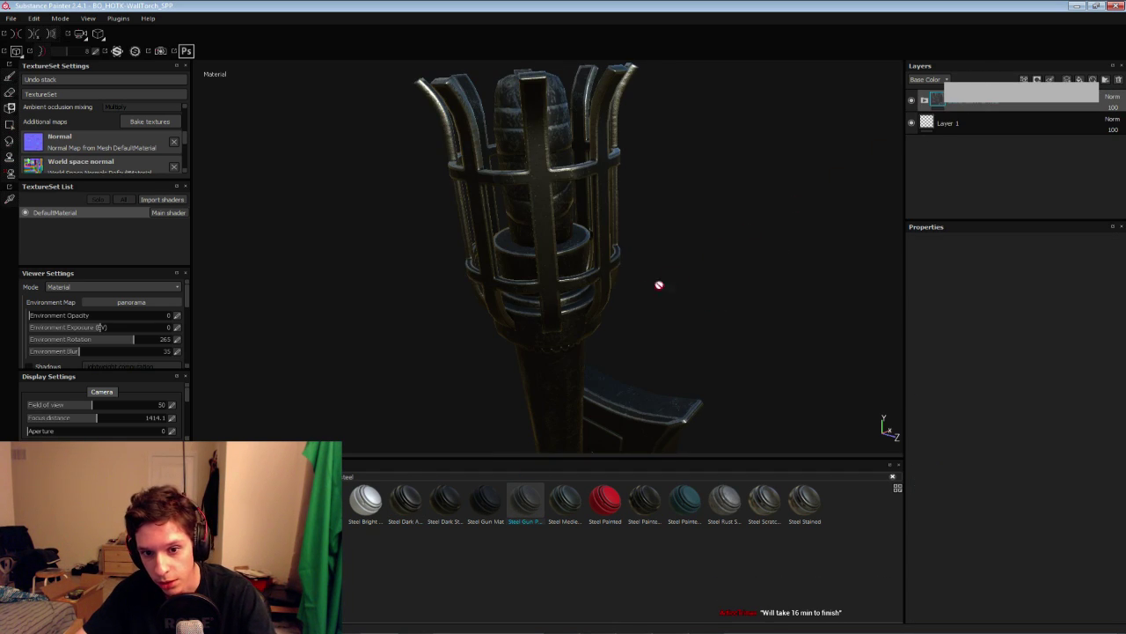
scroll(660, 285, down, 3)
click(1119, 80)
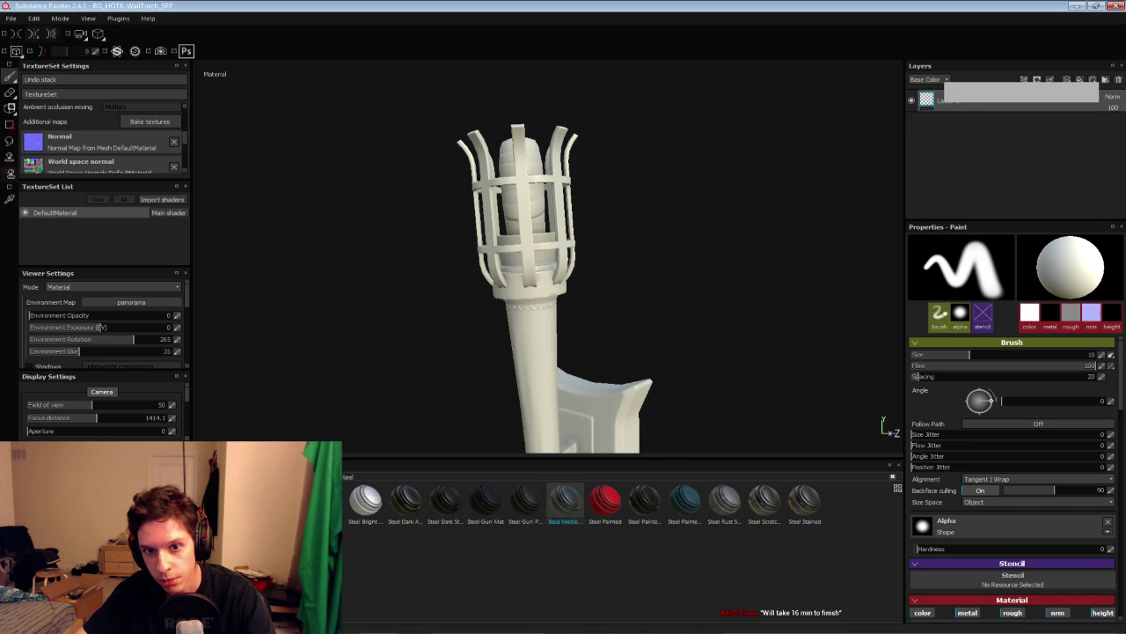
Try the medieval steel smart material, inspect it on the torch's cage, handle and wall plate, and remove it
key(ctrl+z)
alt+drag(577, 290, 533, 320)
scroll(534, 319, down, 3)
alt+middle_drag(533, 320, 553, 248)
alt+drag(556, 275, 552, 248)
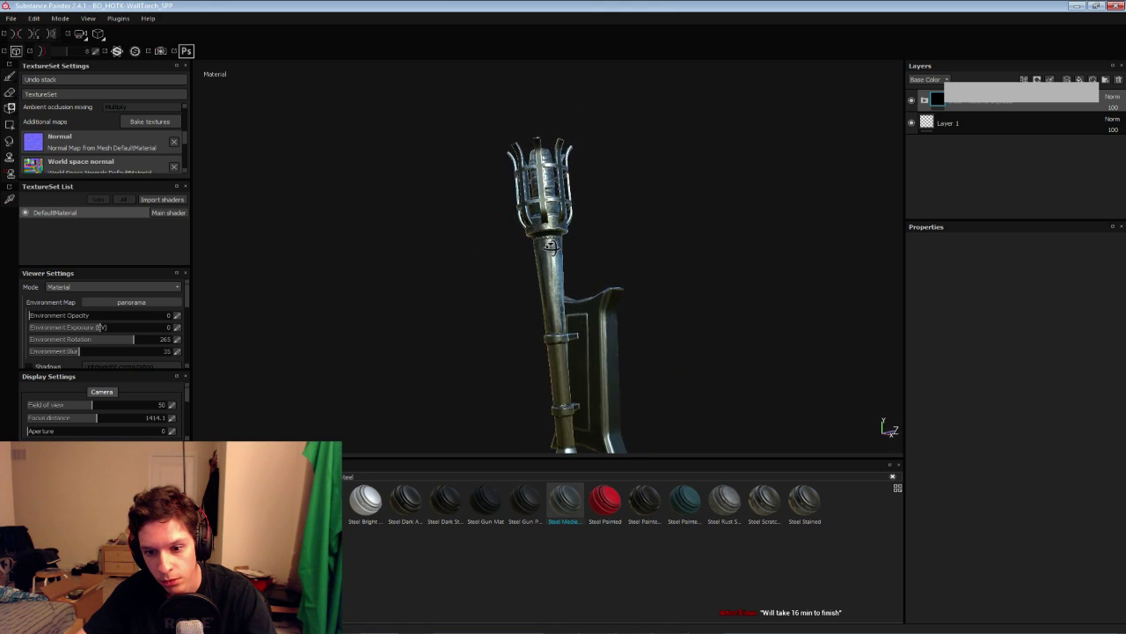
scroll(552, 247, up, 3)
scroll(551, 245, down, 3)
click(1118, 81)
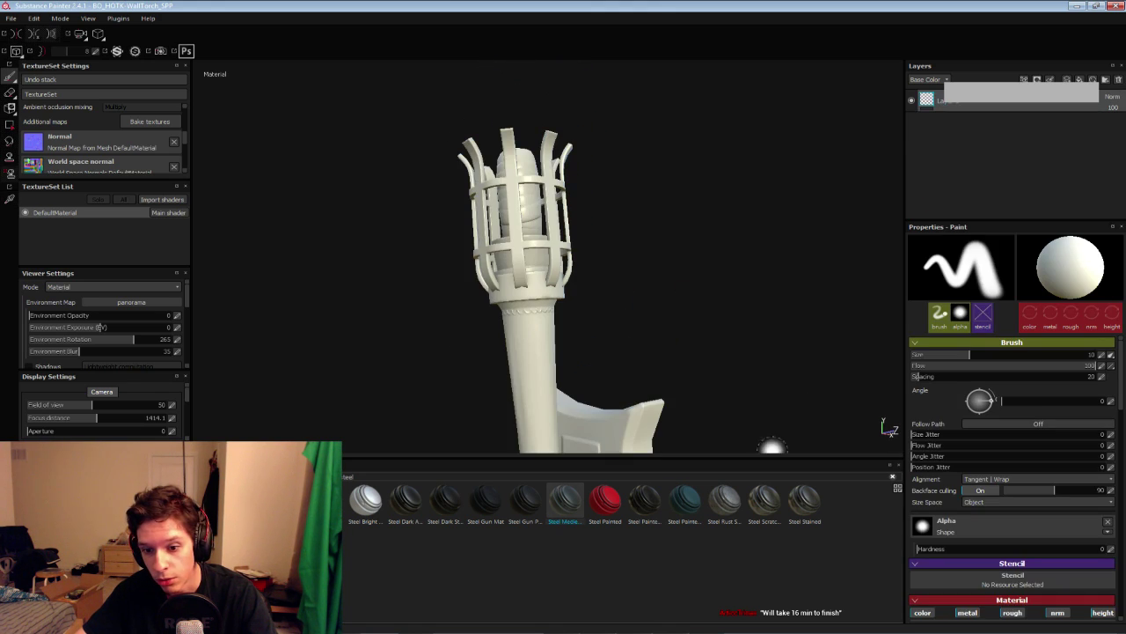
Try the Steel Rust smart material on the torch, and delete both it and the empty Layer 1
key(ctrl+z)
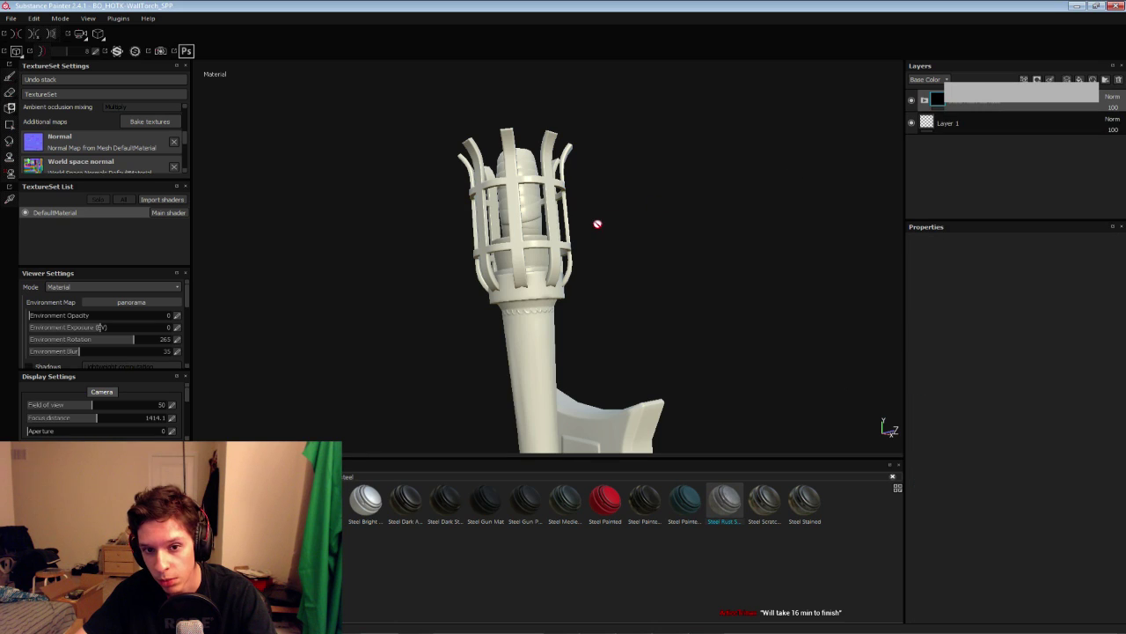
alt+drag(535, 262, 510, 317)
scroll(515, 312, down, 3)
alt+middle_drag(519, 308, 530, 294)
scroll(529, 294, up, 3)
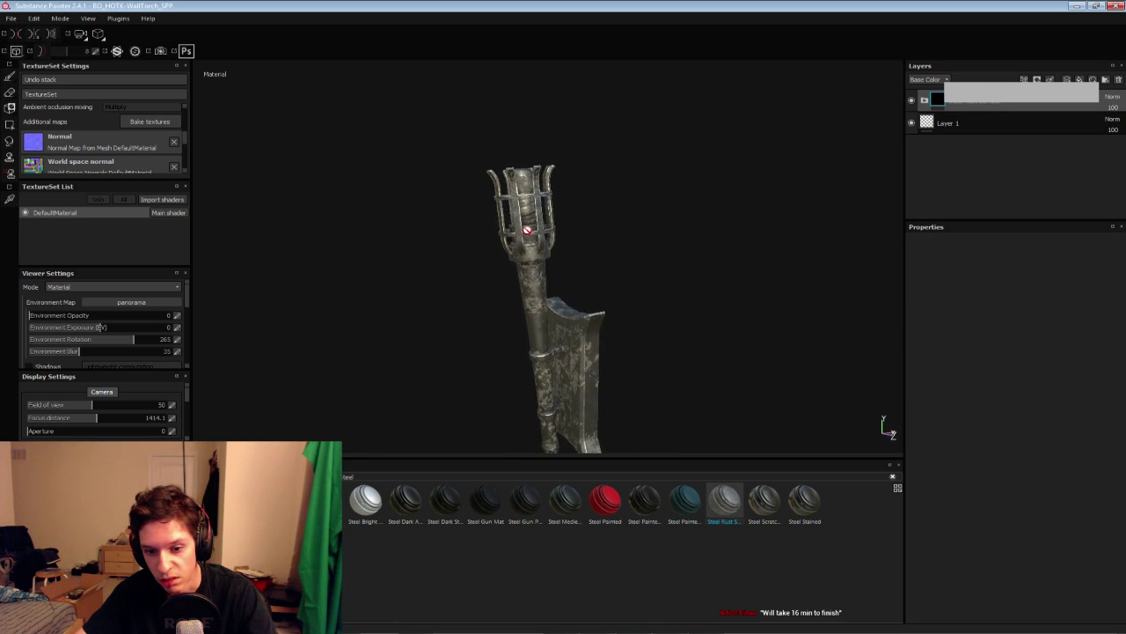
click(1119, 79)
click(1119, 80)
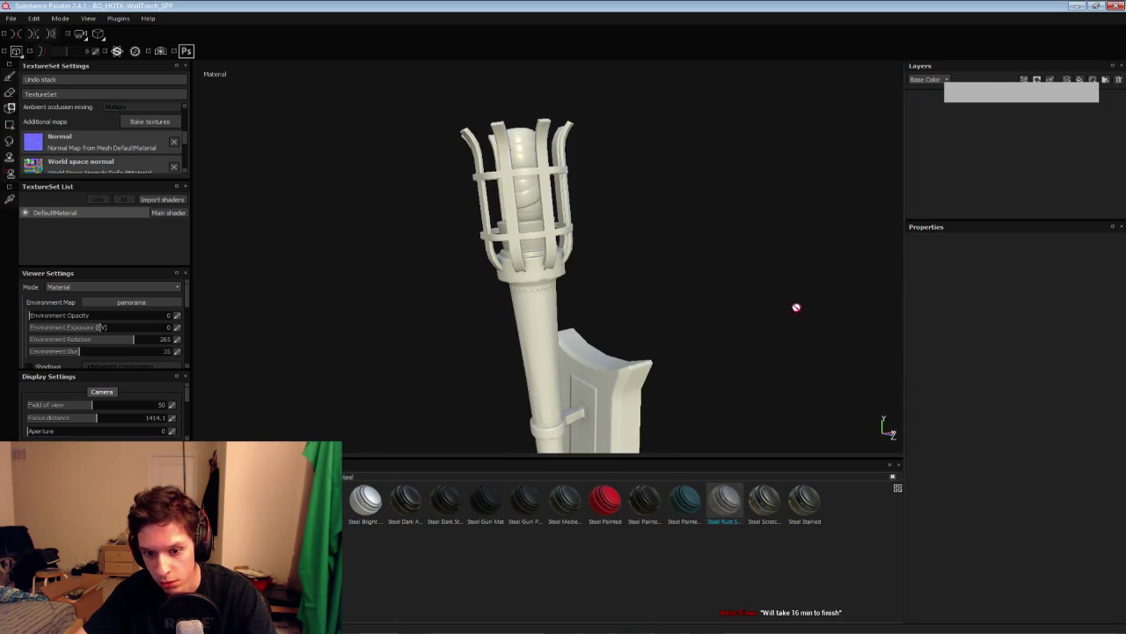
Set the AO Intensity of the main shader to 1
scroll(146, 350, down, 5)
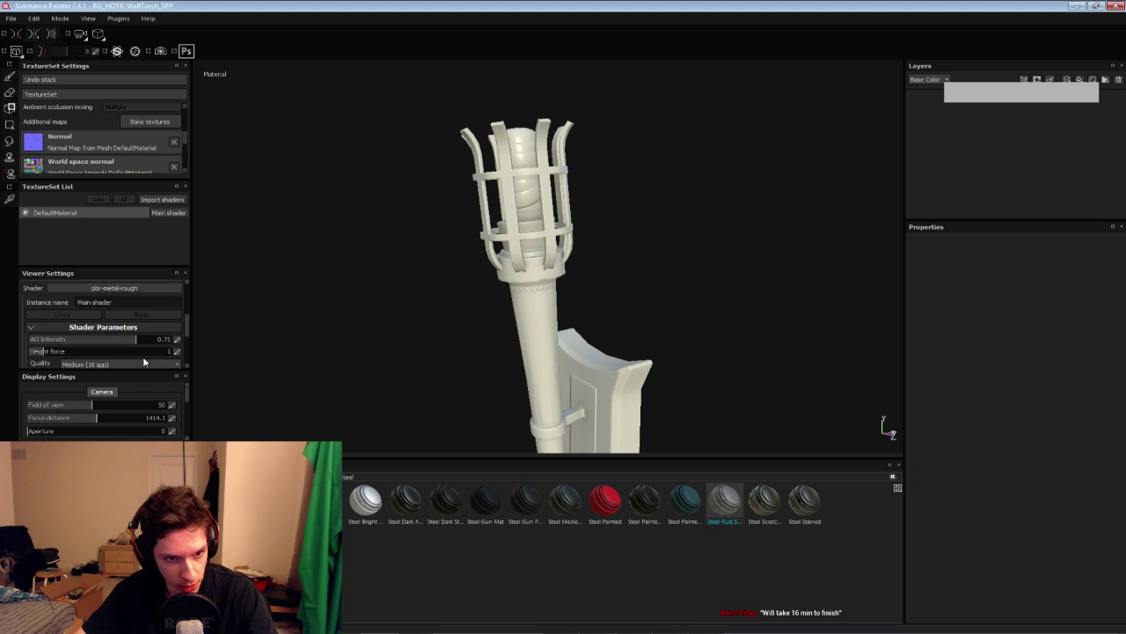
drag(145, 341, 327, 317)
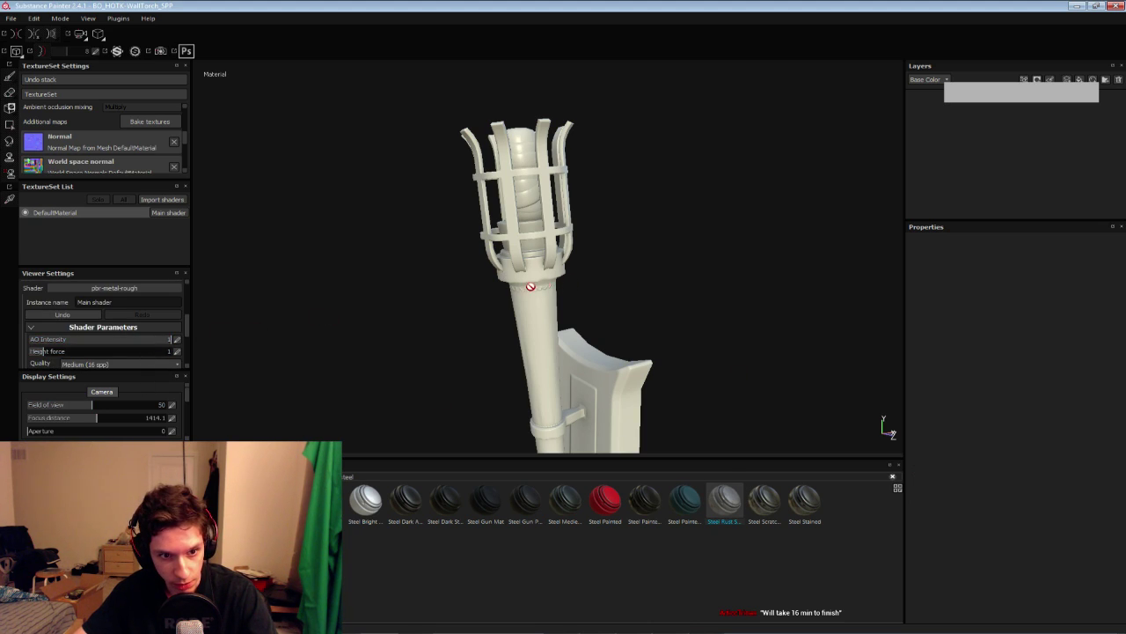
alt+drag(531, 286, 542, 315)
Add an Ambient occlusion channel to the texture set
scroll(144, 118, up, 2)
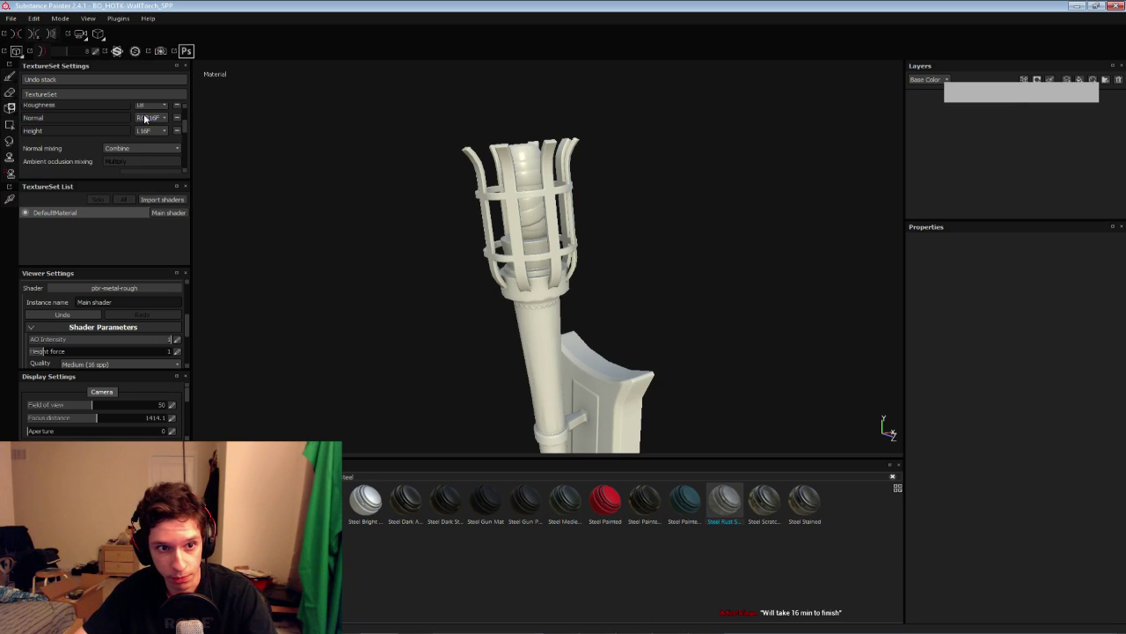
scroll(150, 116, up, 3)
click(176, 118)
click(192, 134)
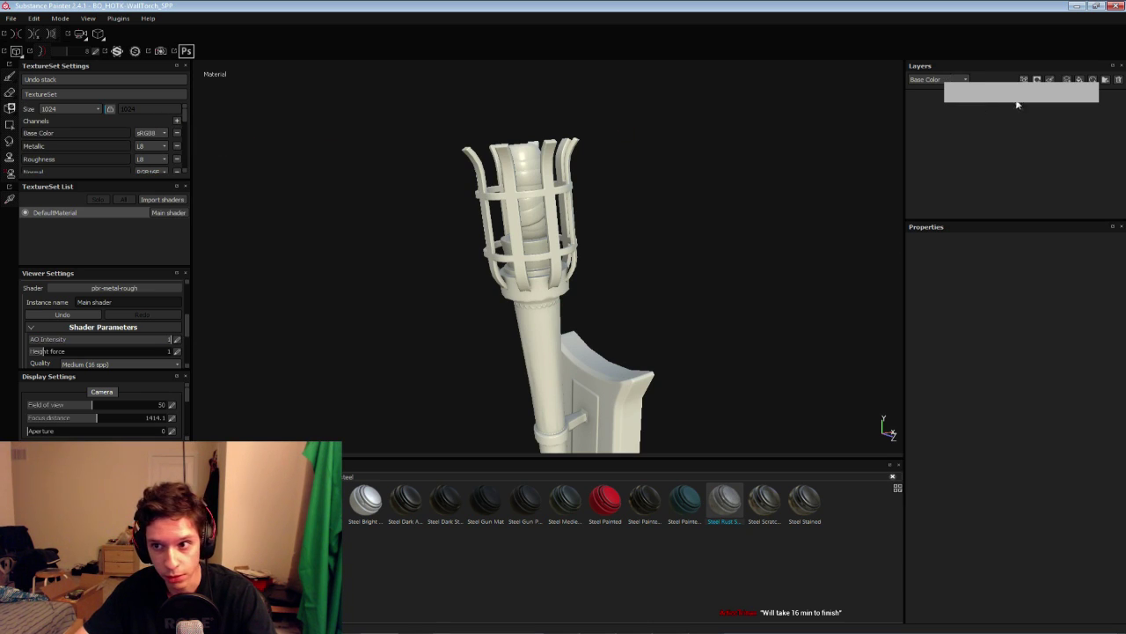
Add a fill layer that affects only the ambient occlusion channel, disabling color, metallic, roughness, normal and height
click(1080, 79)
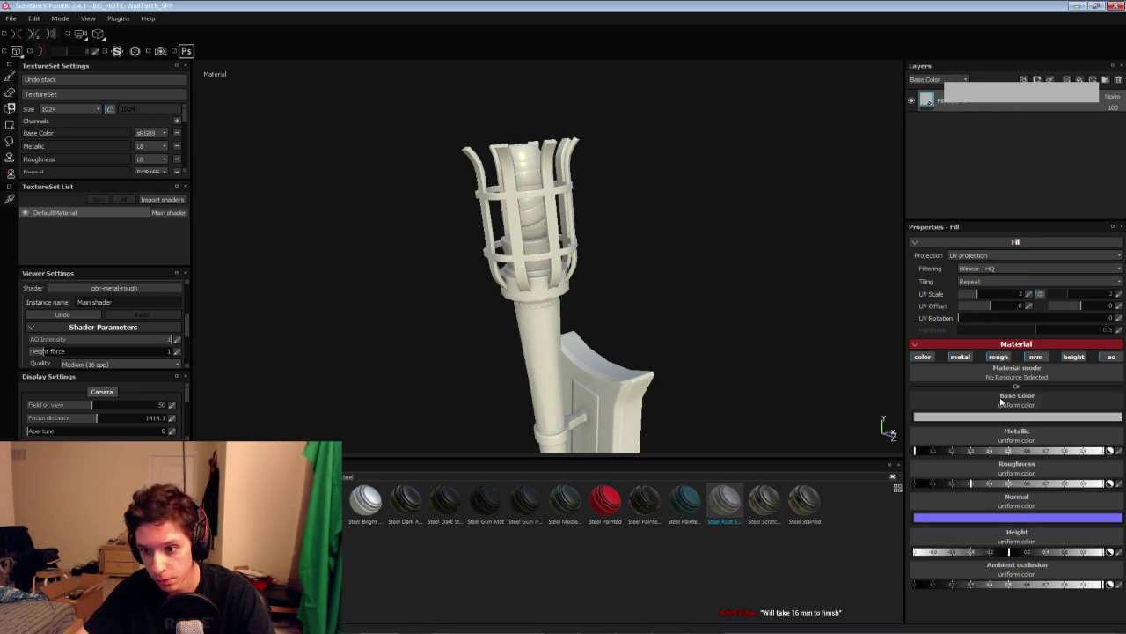
click(1073, 356)
click(1036, 356)
click(1004, 358)
click(925, 359)
click(968, 359)
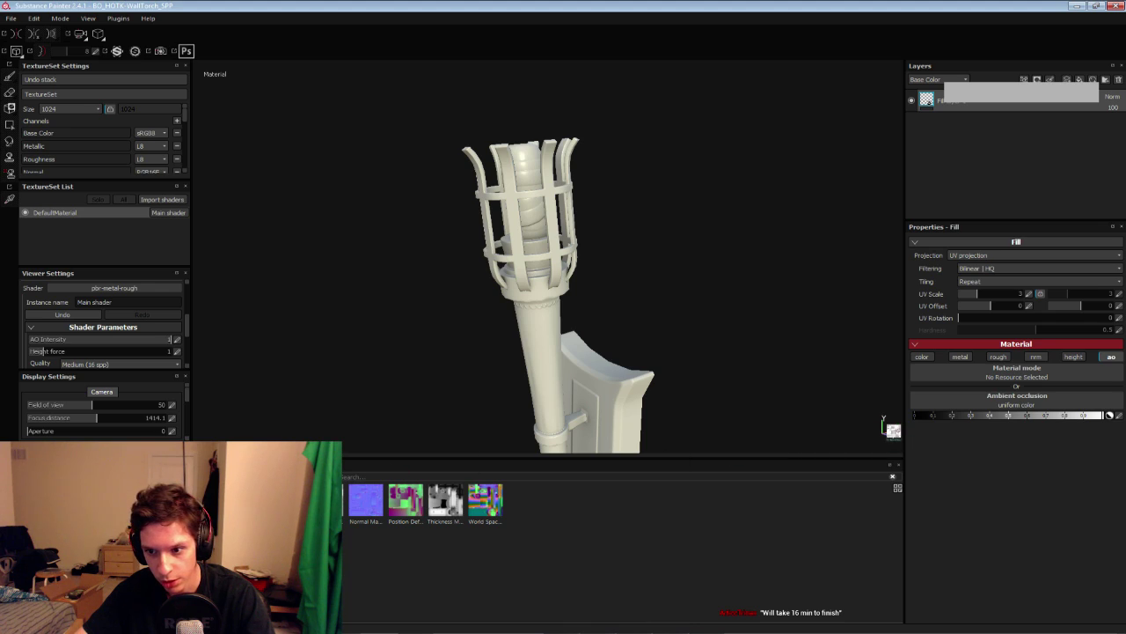
Assign the baked DefaultMaterial ambient occlusion map to the fill layer and set its UV scale to 1
drag(326, 500, 356, 474)
mouse_move(604, 432)
mouse_down()
mouse_move(1022, 373)
mouse_move(1012, 405)
mouse_up()
click(971, 293)
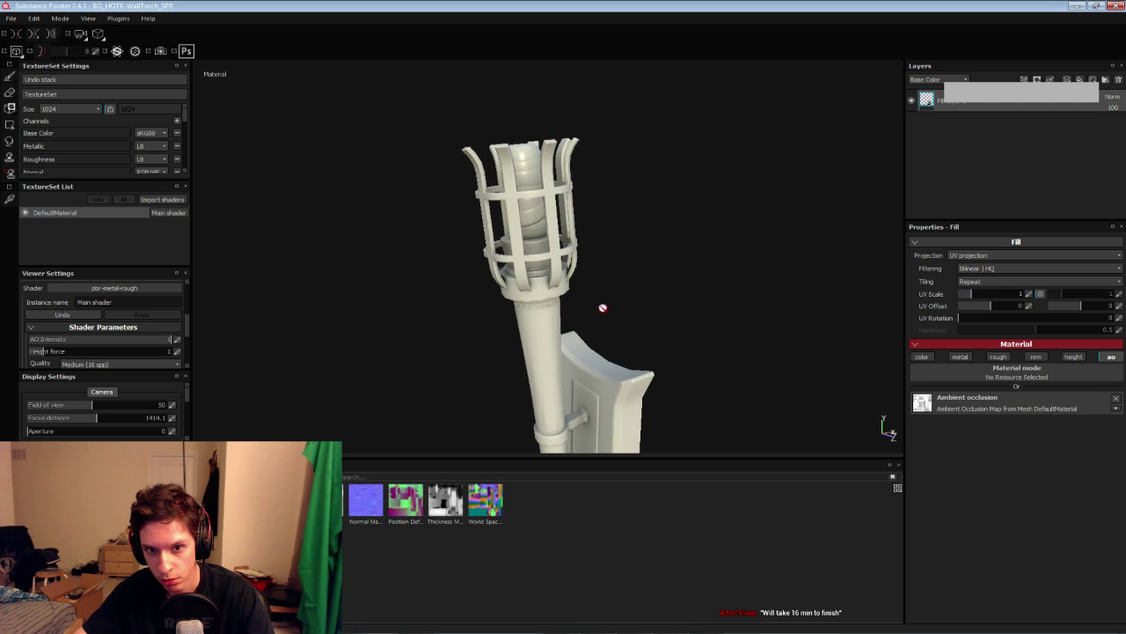
Examine the ambient occlusion shading around the torch's cage, collar, handle and wall plate
alt+middle_drag(611, 310, 625, 269)
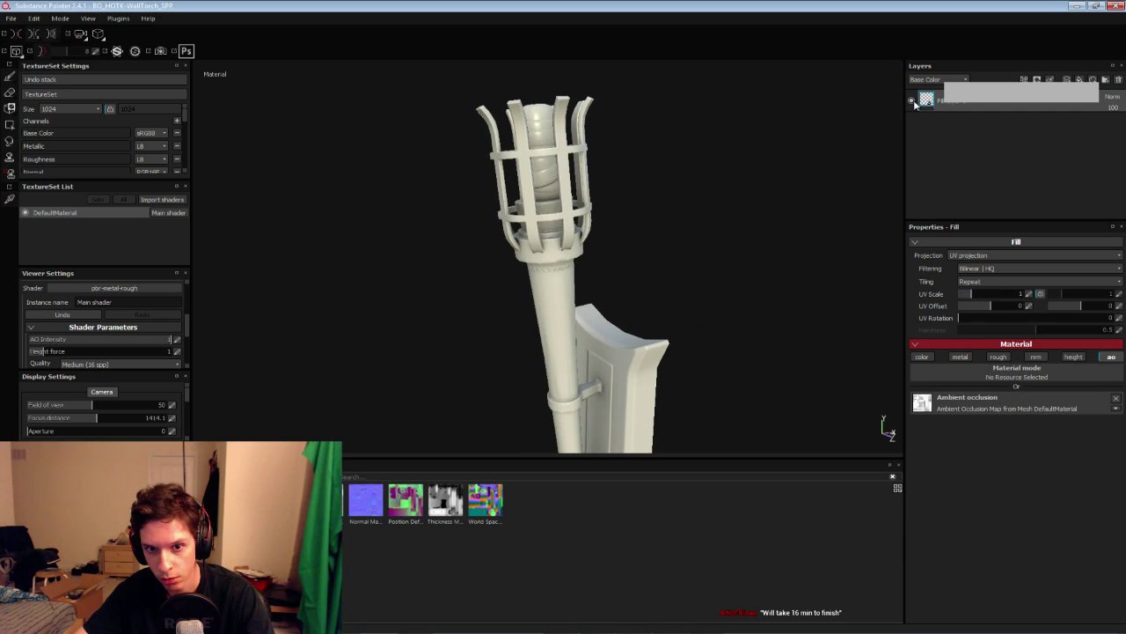
scroll(605, 228, down, 2)
alt+middle_drag(574, 207, 567, 238)
scroll(564, 238, up, 5)
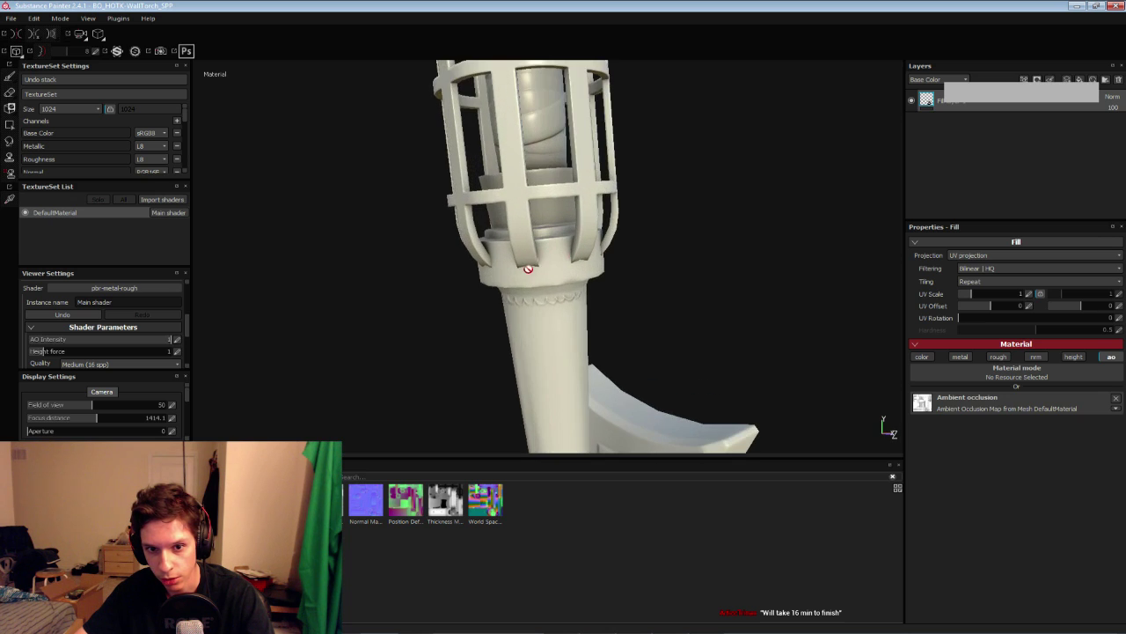
alt+drag(529, 266, 599, 297)
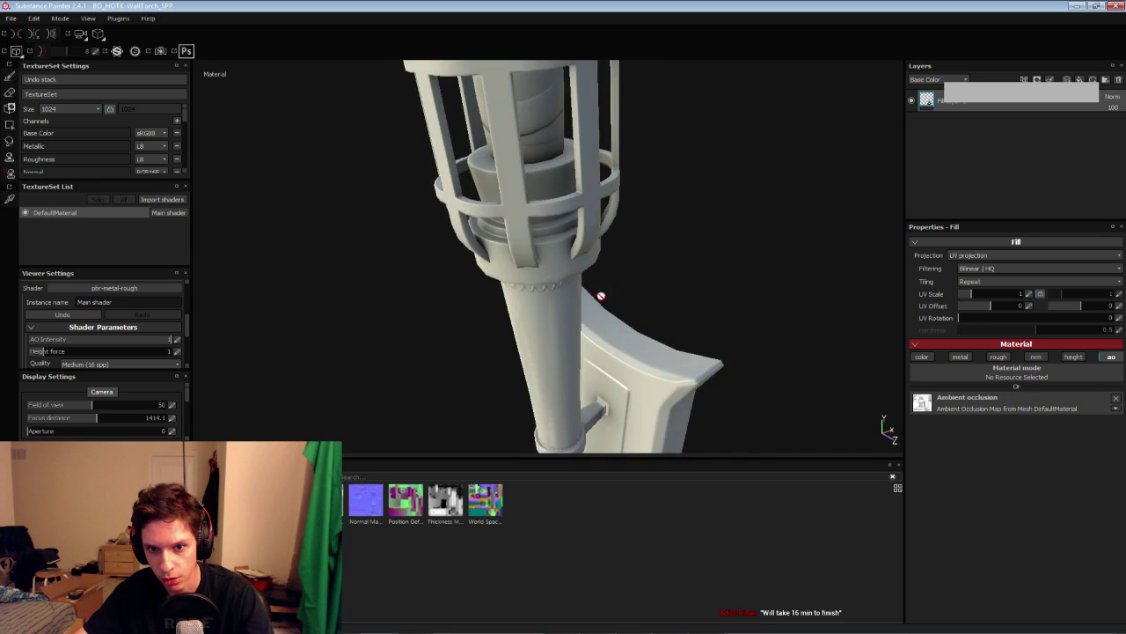
scroll(568, 260, down, 5)
scroll(568, 259, up, 4)
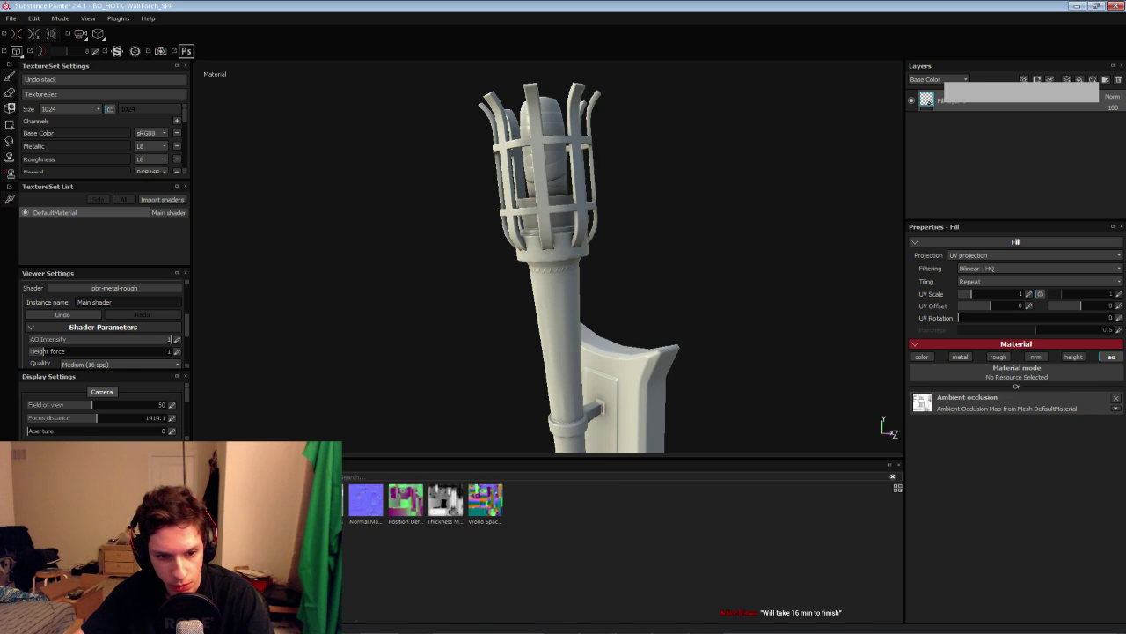
Search the shelf for metal, try the Iron Old smart material on the torch, and remove it
text(metal)
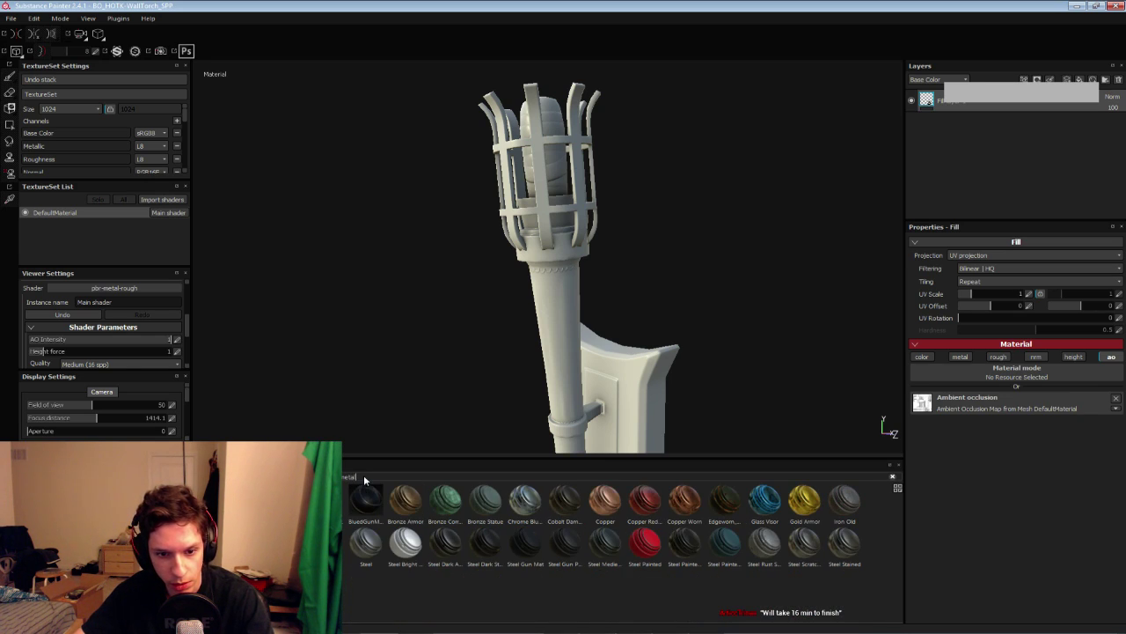
drag(367, 553, 502, 614)
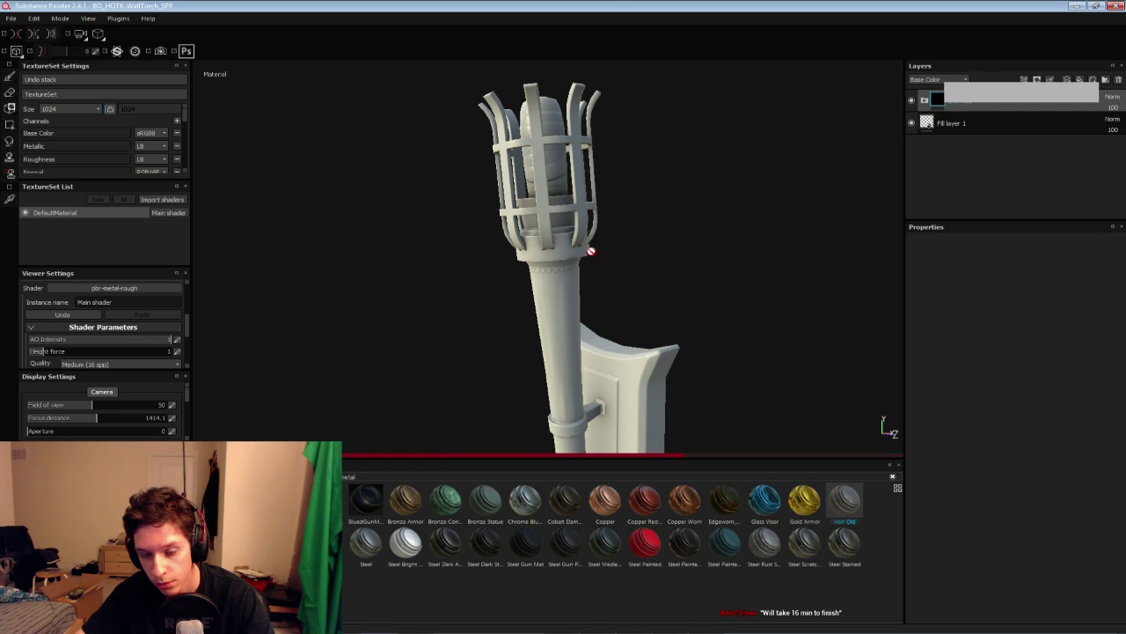
alt+drag(593, 250, 574, 288)
scroll(559, 302, down, 3)
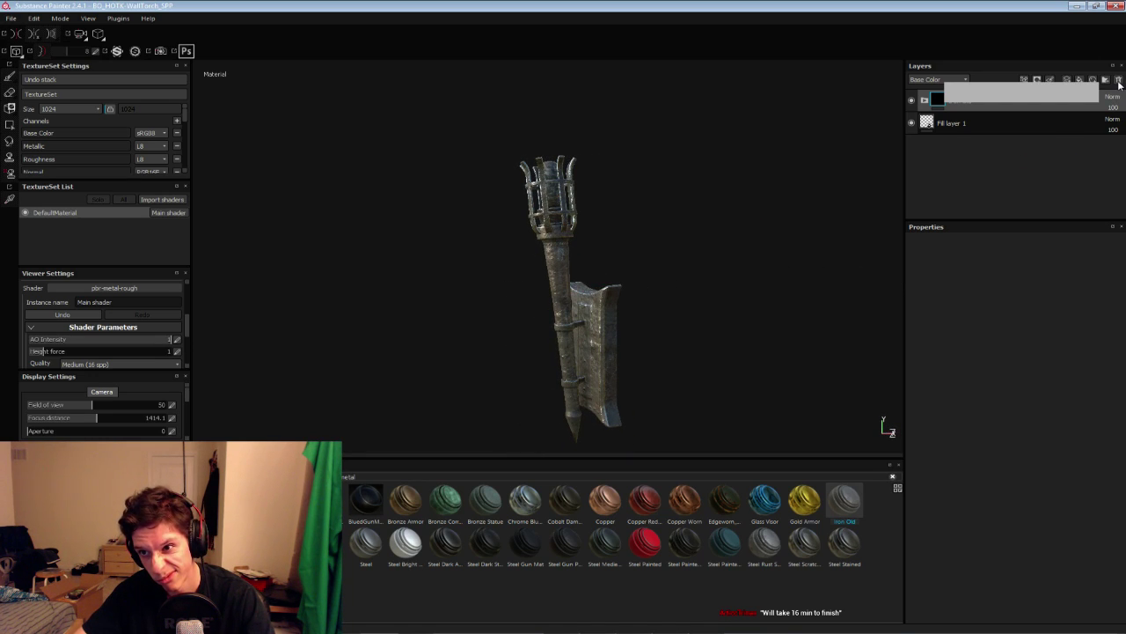
key(ctrl+z)
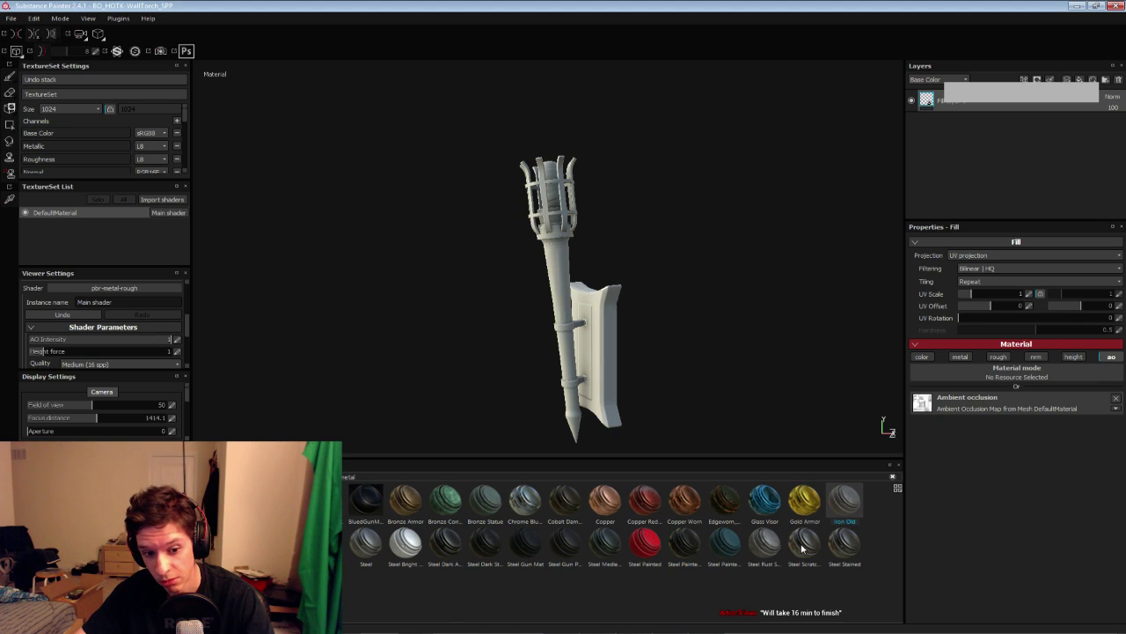
Apply the scratched steel smart material above the ambient occlusion fill layer, comparing the torch with and without it
click(803, 548)
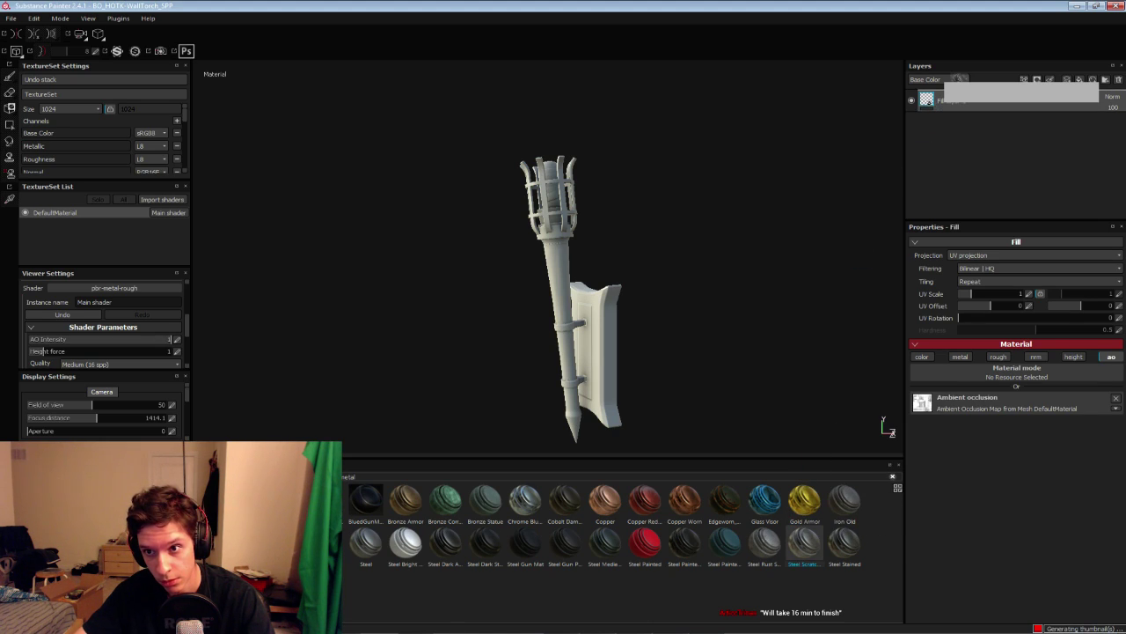
drag(961, 86, 960, 88)
alt+drag(573, 216, 717, 244)
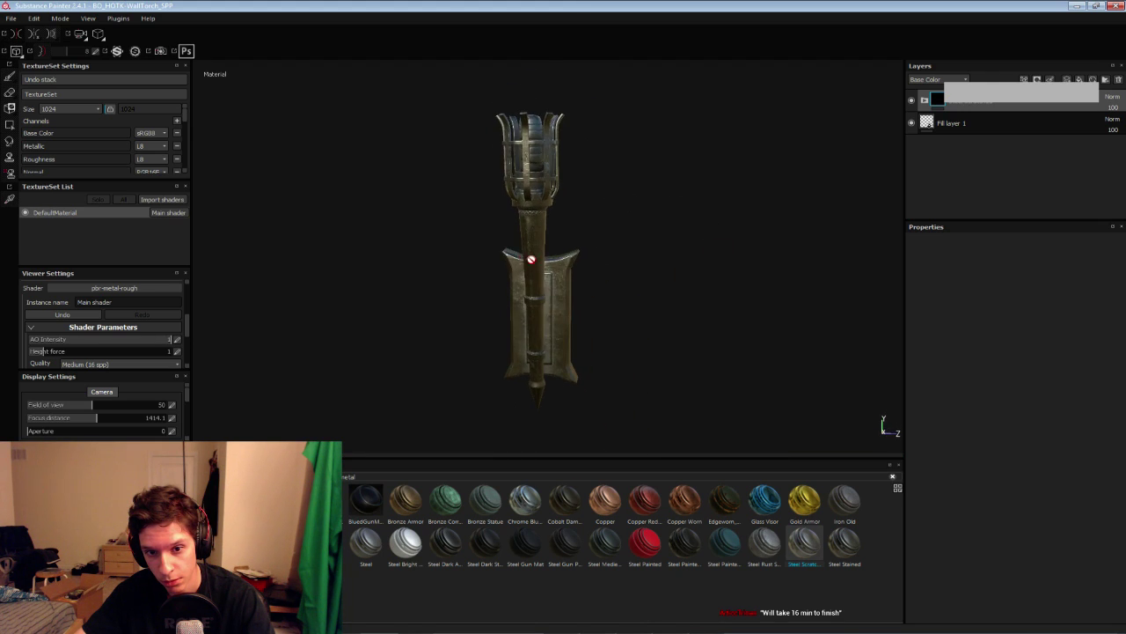
alt+drag(531, 258, 730, 206)
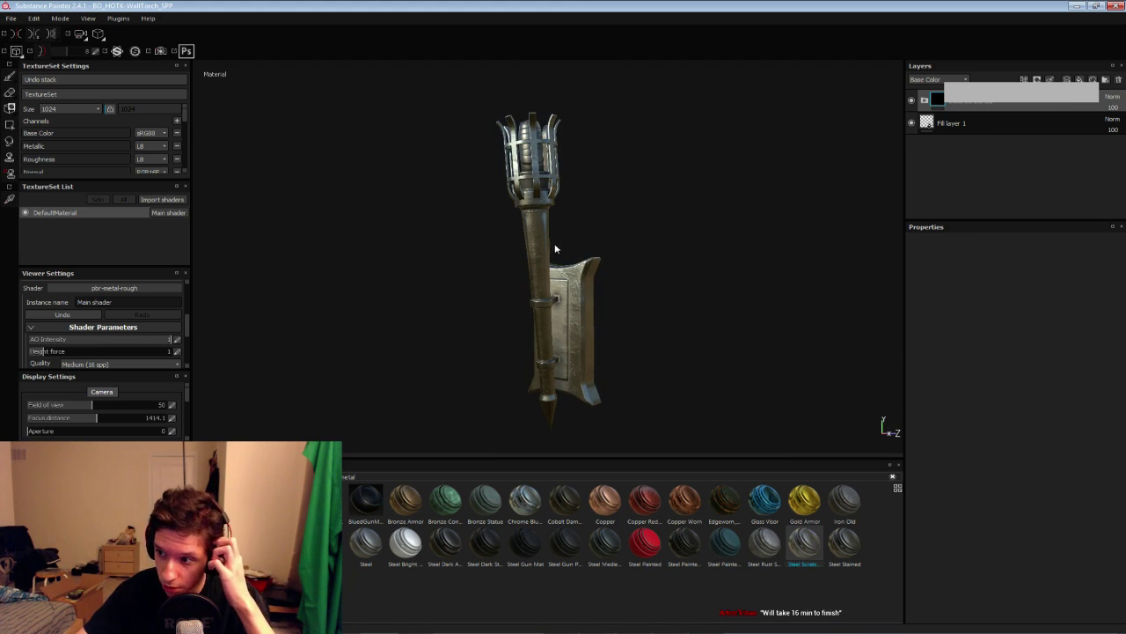
key(ctrl+z)
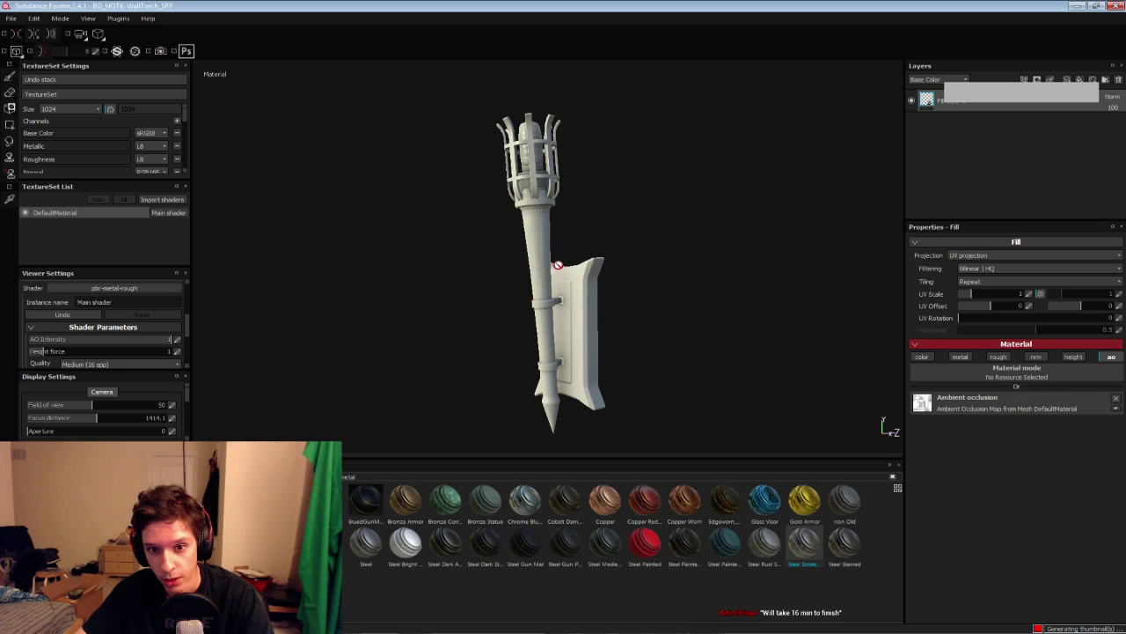
alt+drag(557, 264, 544, 220)
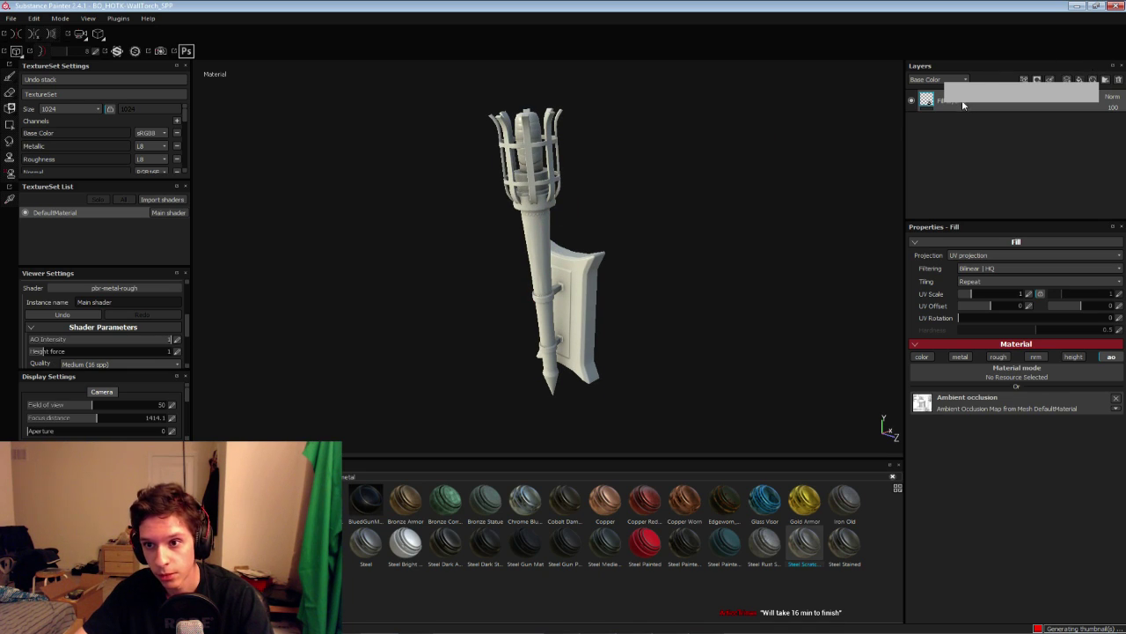
key(ctrl+y)
key(ctrl+y)
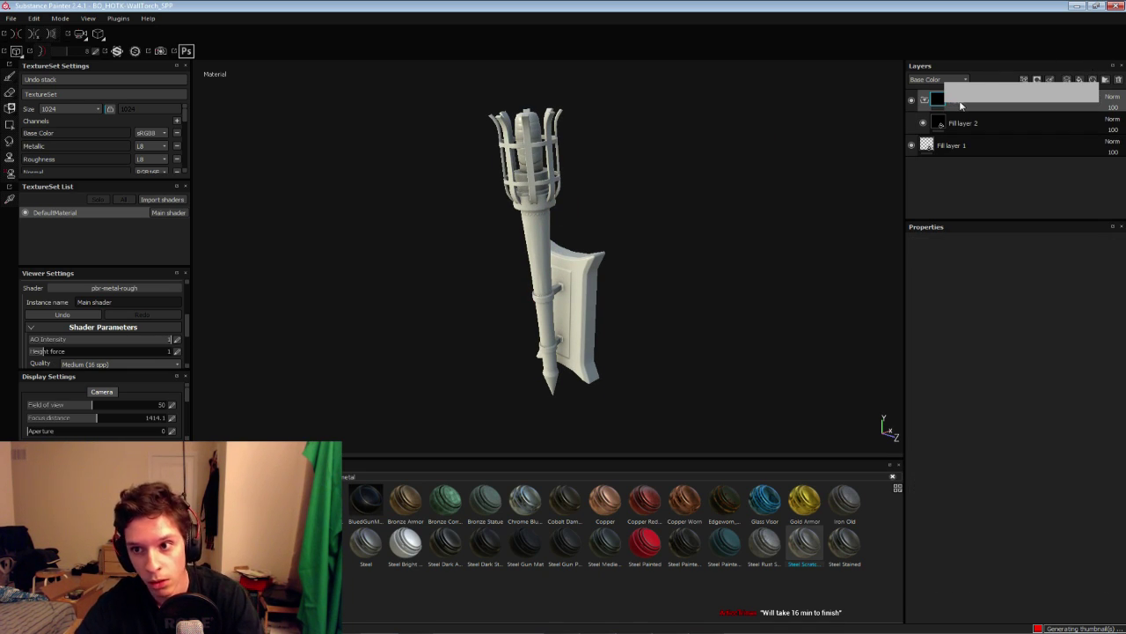
Add a black mask to the layer folder and reveal the torch's metal parts, excluding the head's inner wrap, with Polygon Fill
right_click(960, 102)
click(985, 117)
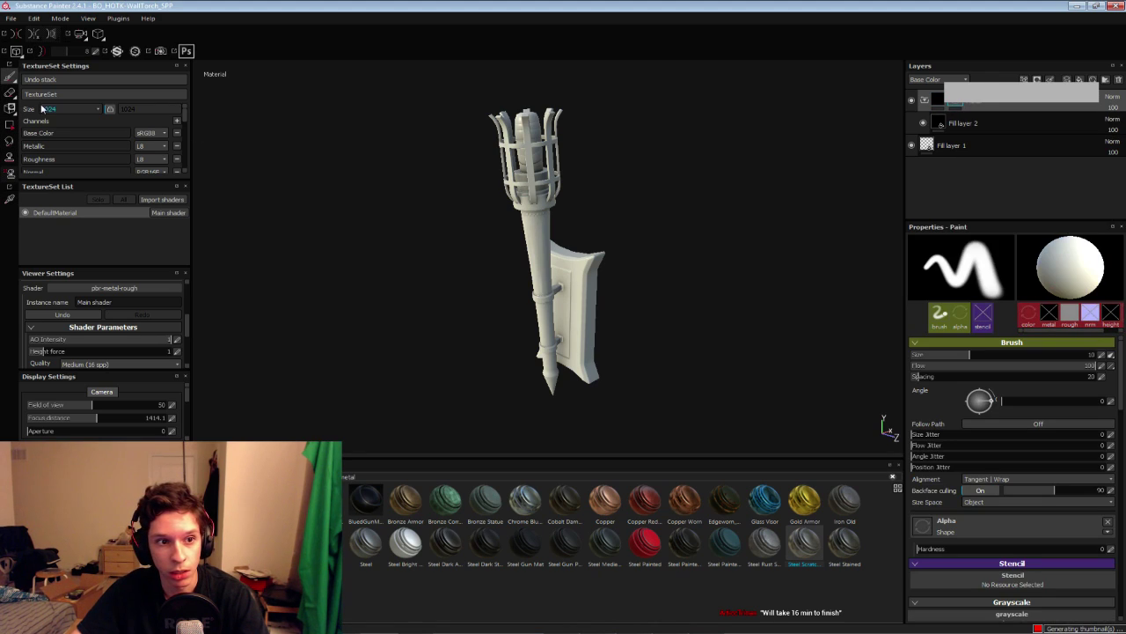
click(9, 125)
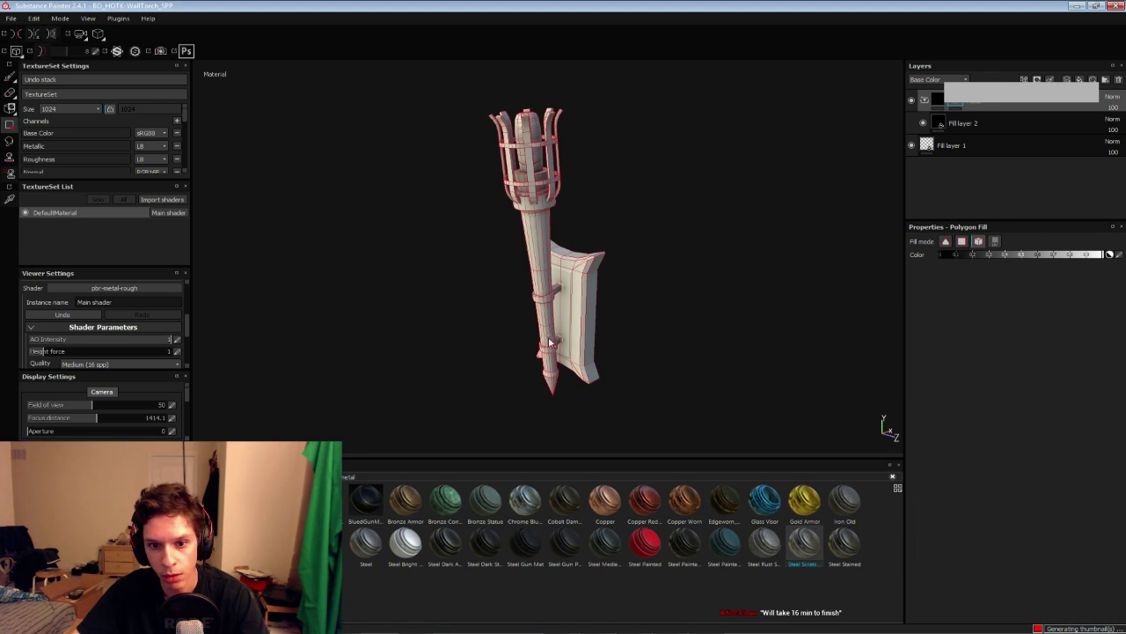
scroll(549, 339, up, 2)
alt+middle_drag(539, 154, 533, 209)
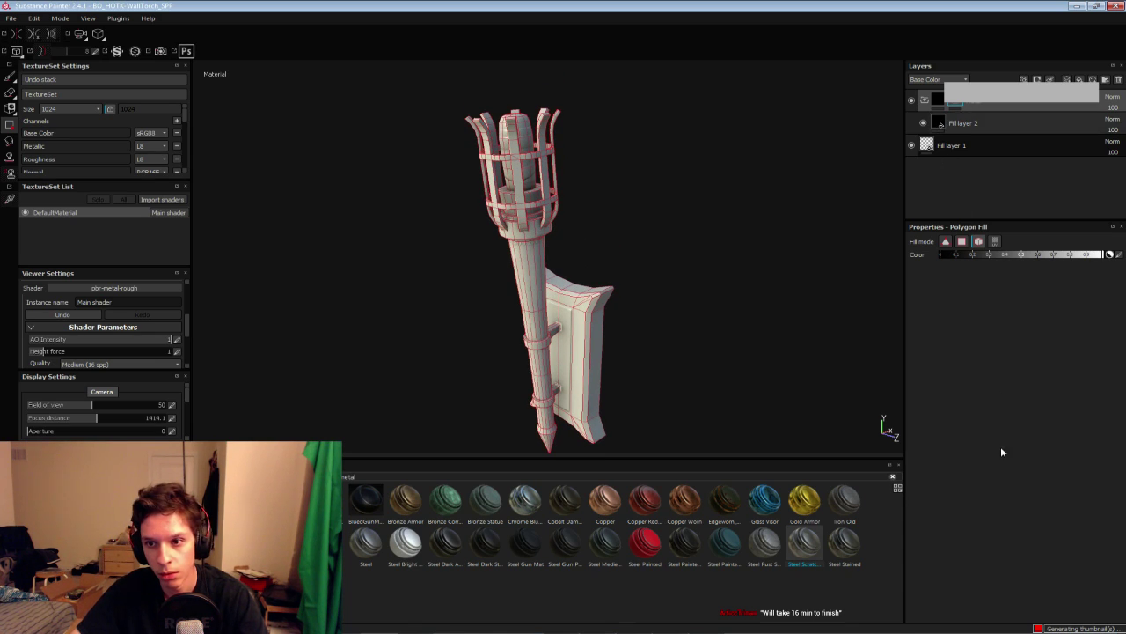
Set Fill layer 2's base color to a dark bluish grey of RGB 0.063, 0.068, 0.073
click(961, 123)
click(956, 372)
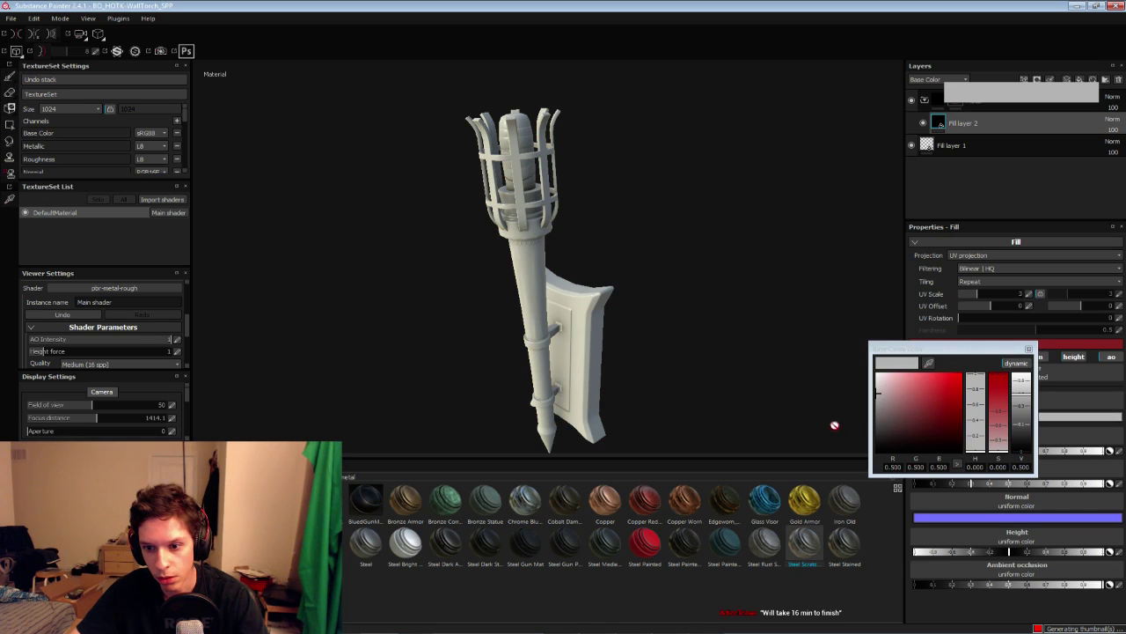
drag(886, 430, 869, 429)
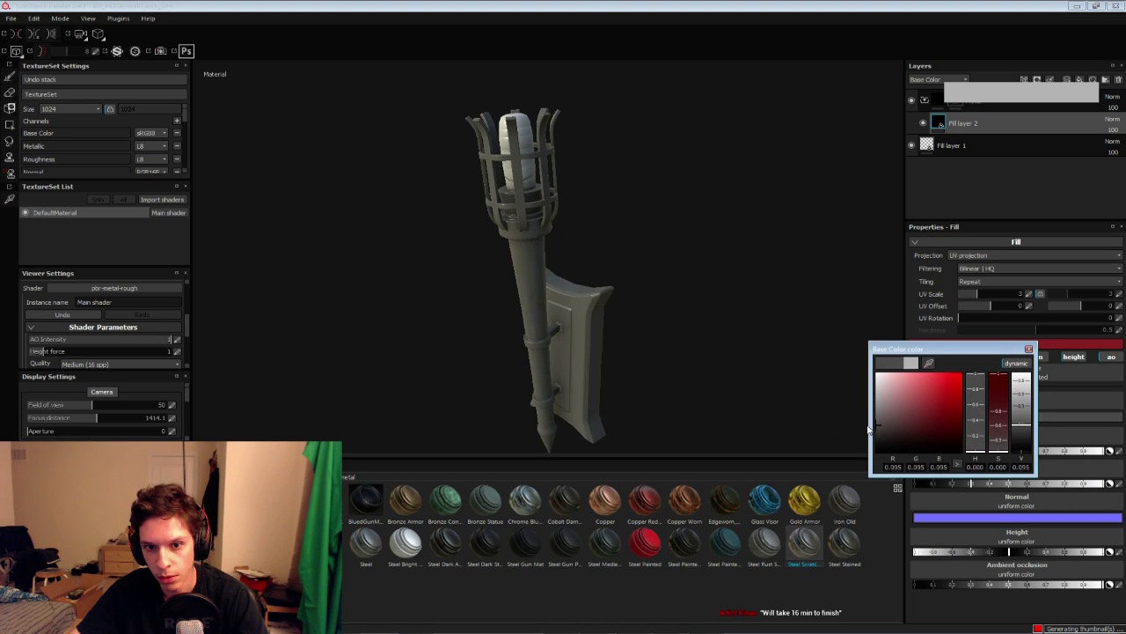
click(1019, 363)
click(975, 408)
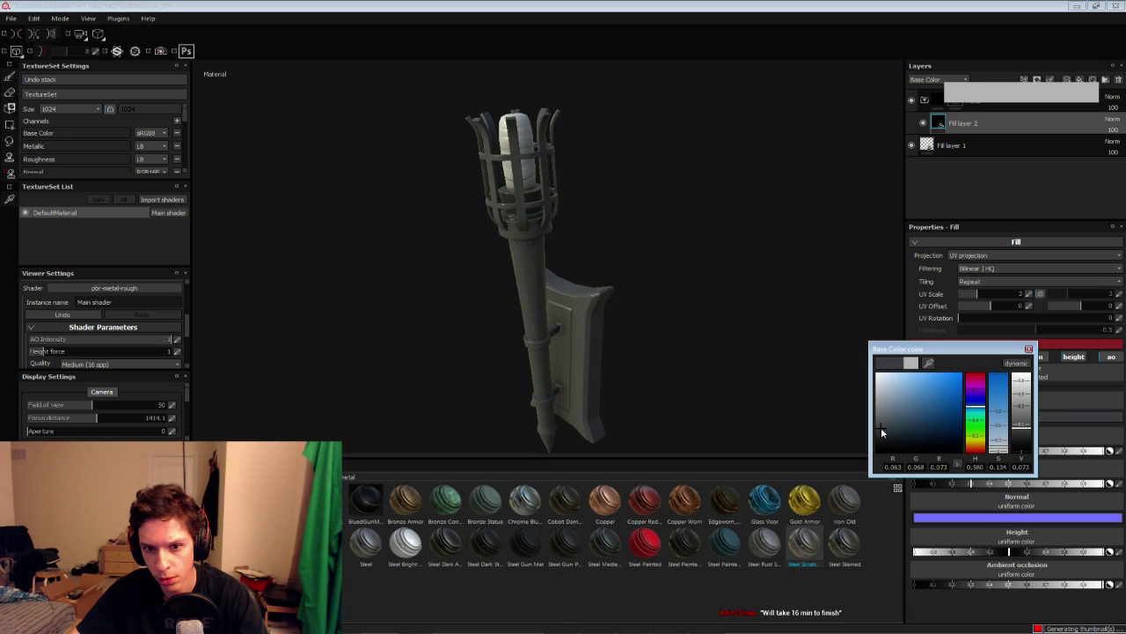
click(1029, 349)
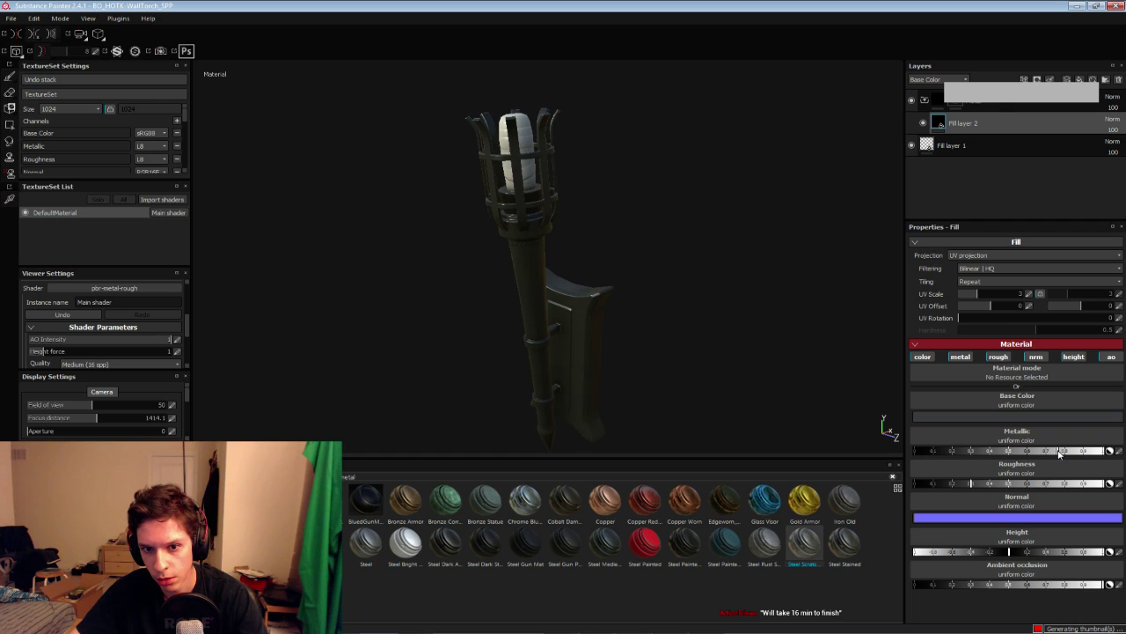
Adjust Fill layer 2 to a metallic value of about 0.77 and a roughness of about 0.34, checking the reflections around the torch
alt+drag(575, 342, 647, 300)
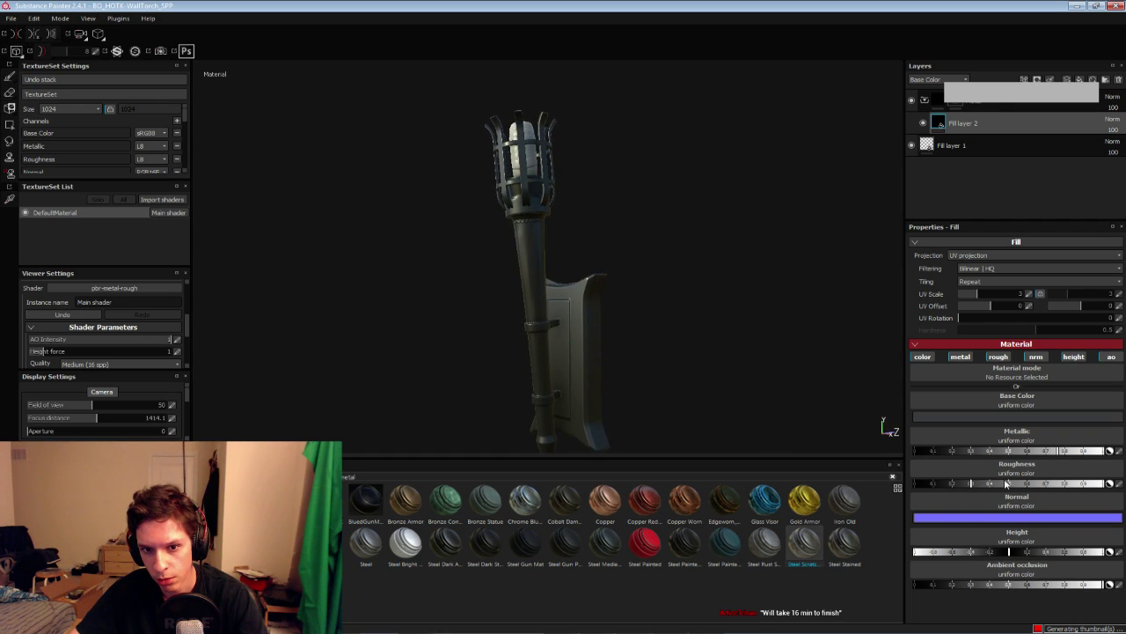
drag(1006, 483, 955, 484)
alt+middle_drag(588, 413, 560, 337)
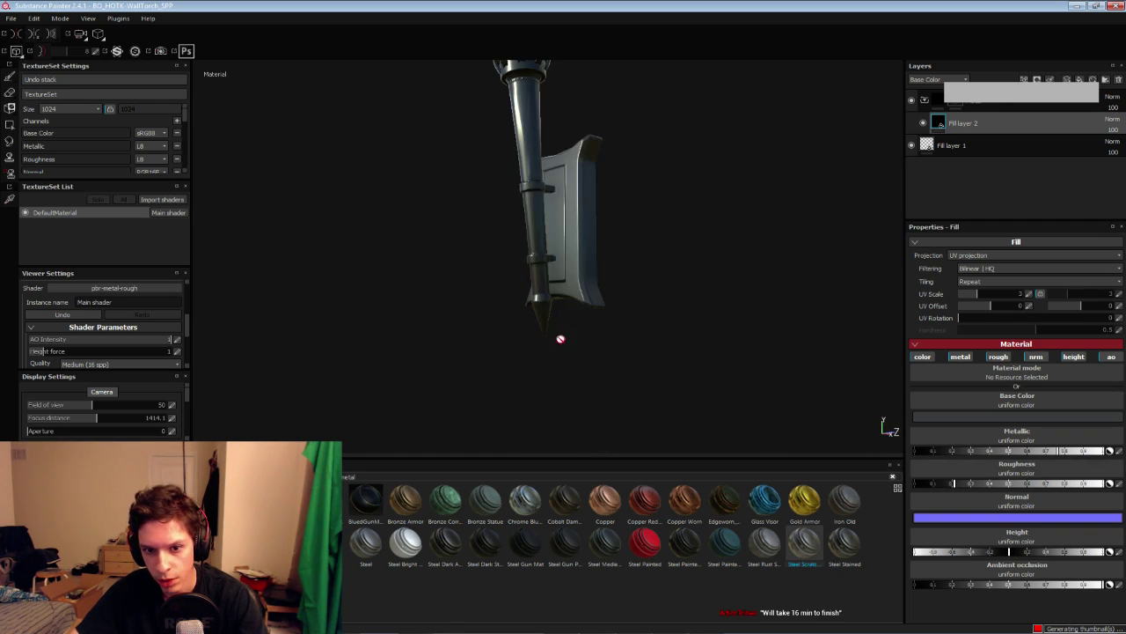
scroll(535, 305, up, 4)
alt+drag(560, 337, 526, 340)
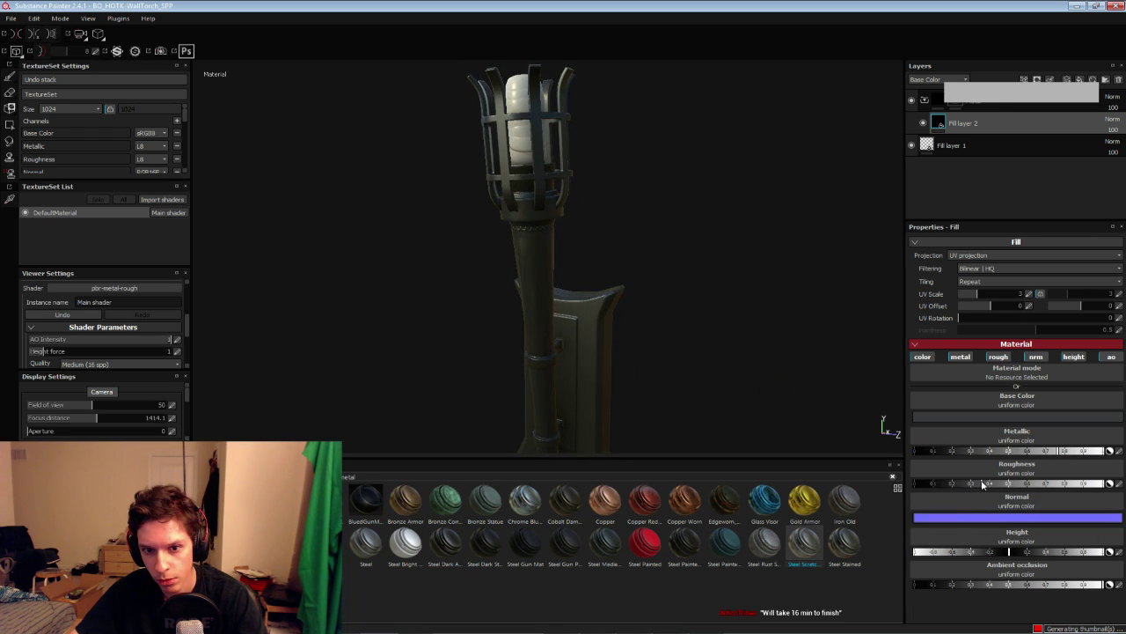
alt+drag(604, 360, 534, 362)
alt+drag(576, 291, 603, 309)
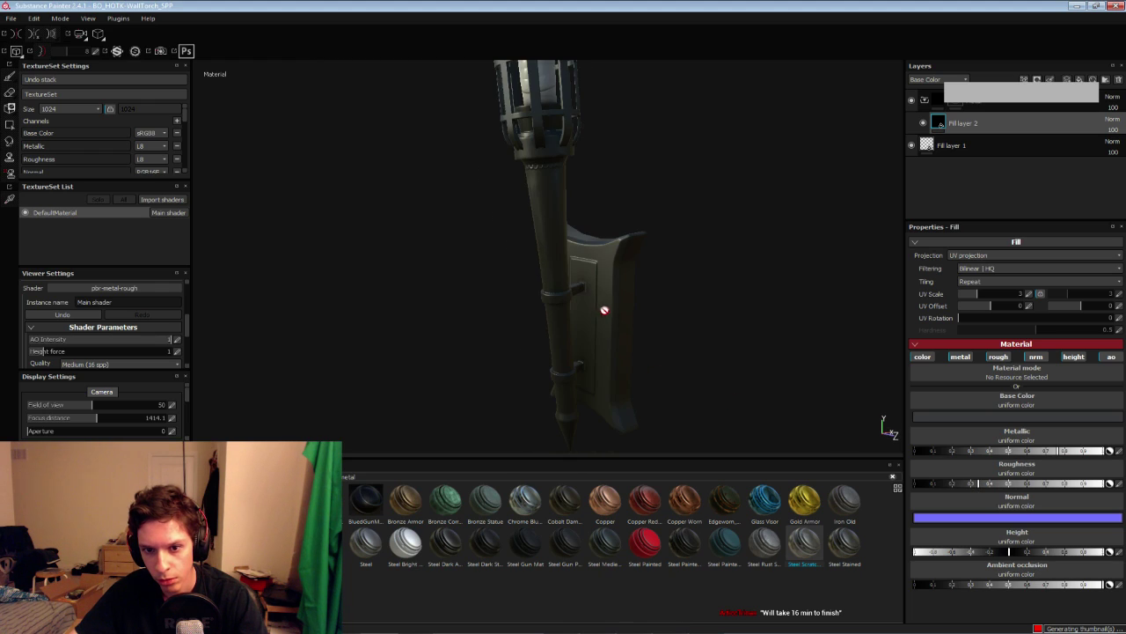
scroll(608, 309, down, 3)
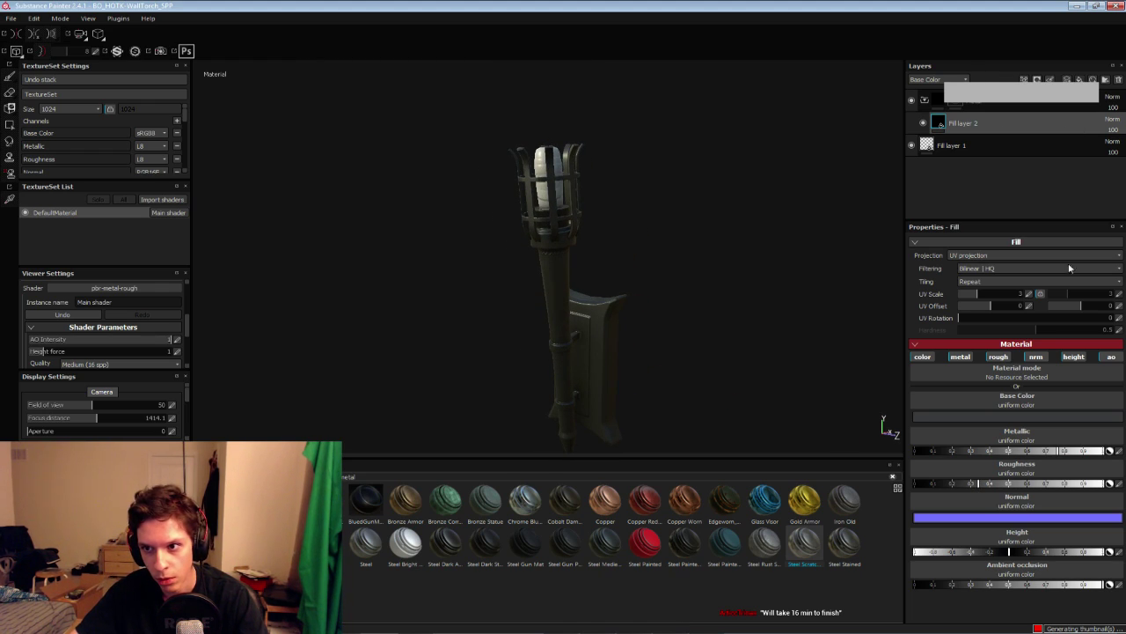
Add a fill layer above Fill layer 2 with height and normal channels disabled, and set its blend mode to Divide
click(1075, 356)
click(1036, 356)
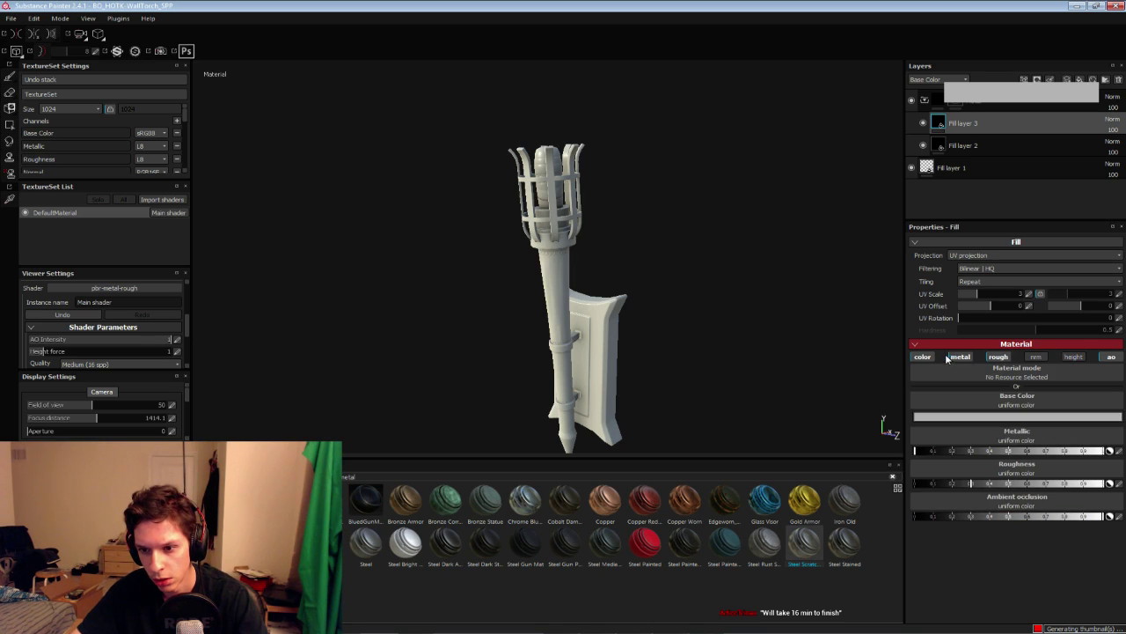
click(922, 356)
click(923, 356)
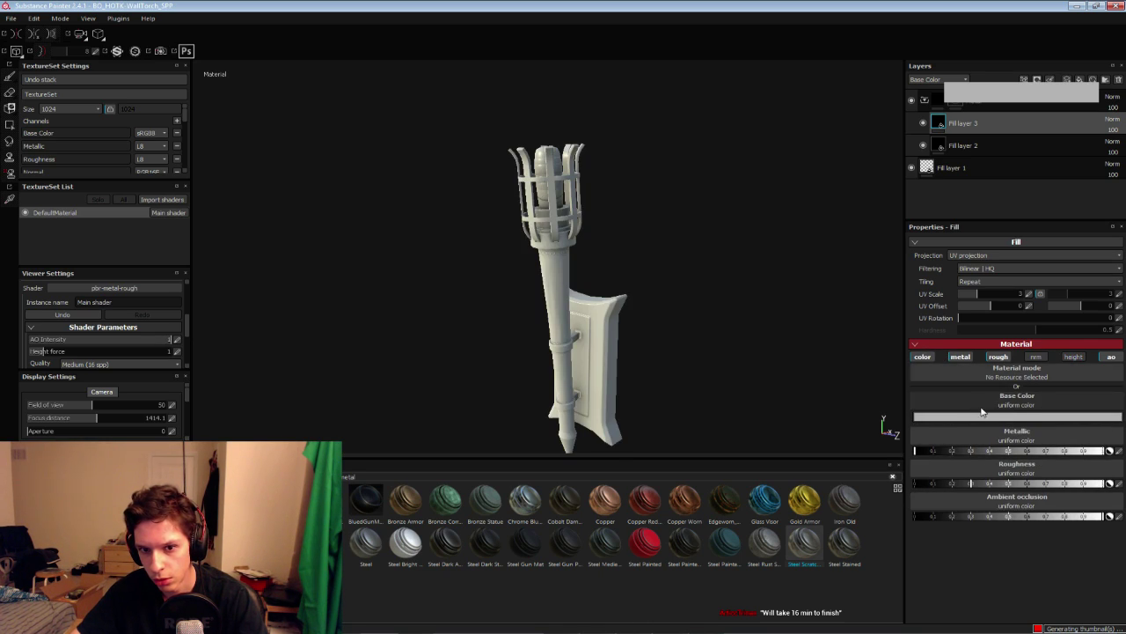
click(1110, 119)
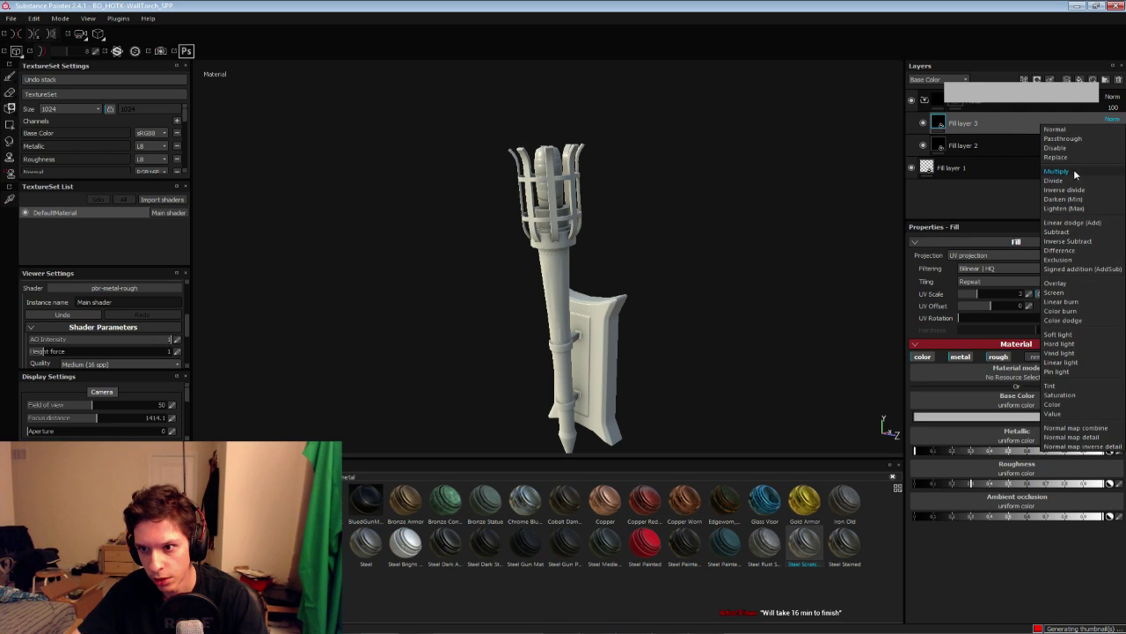
click(1071, 179)
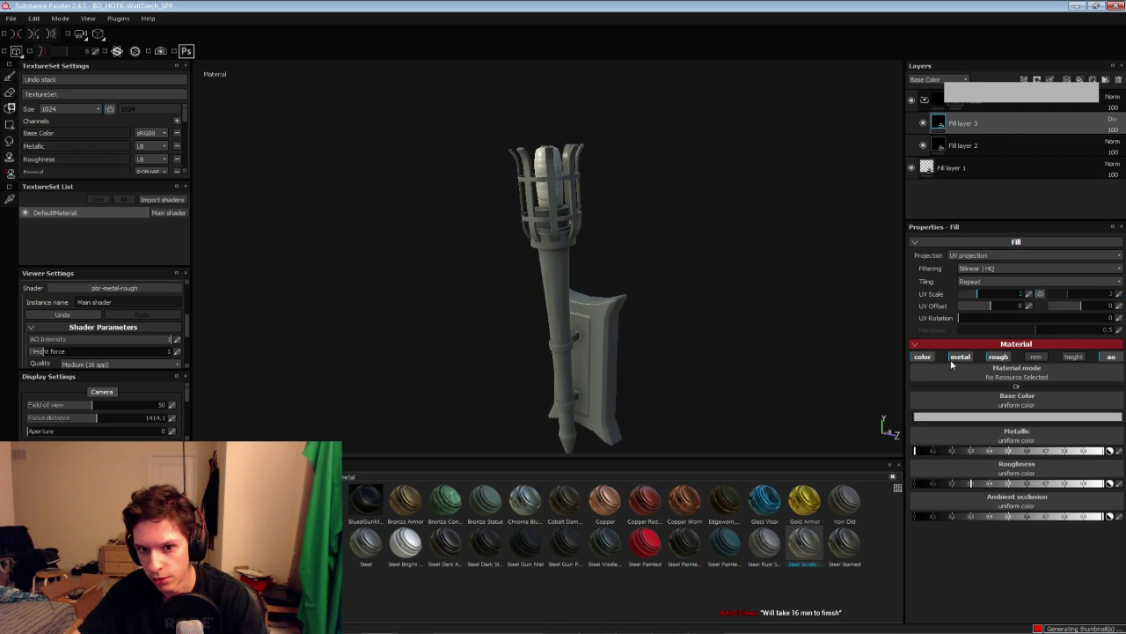
Add a black mask to Fill layer 3 and assign it the MG Metal Edge Wear generator
right_click(985, 129)
click(1012, 143)
right_click(961, 138)
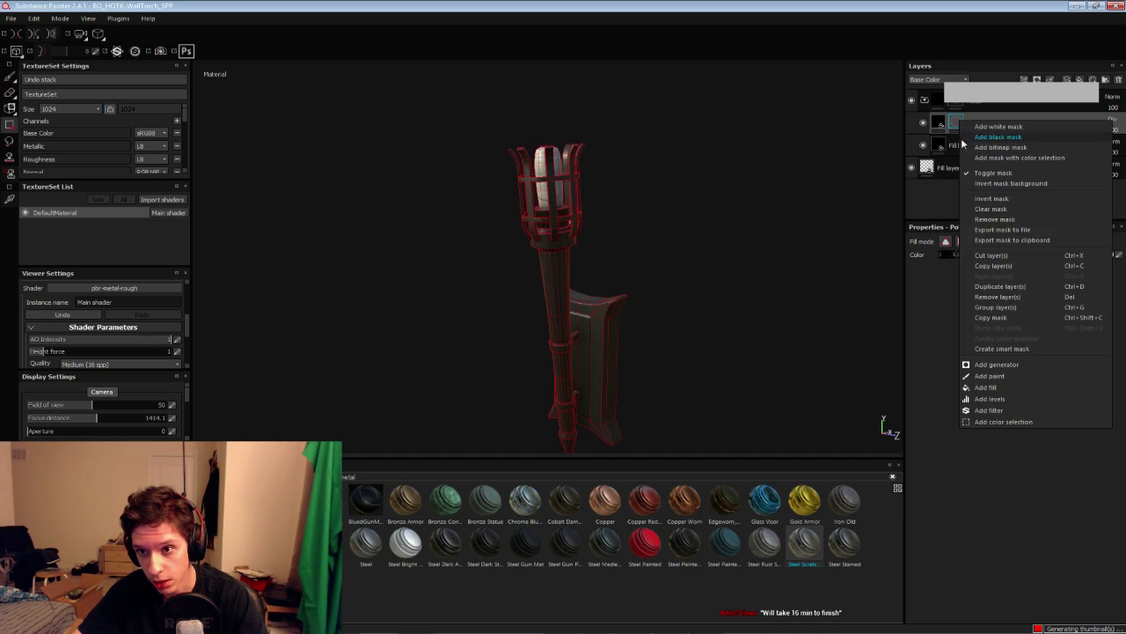
click(1008, 370)
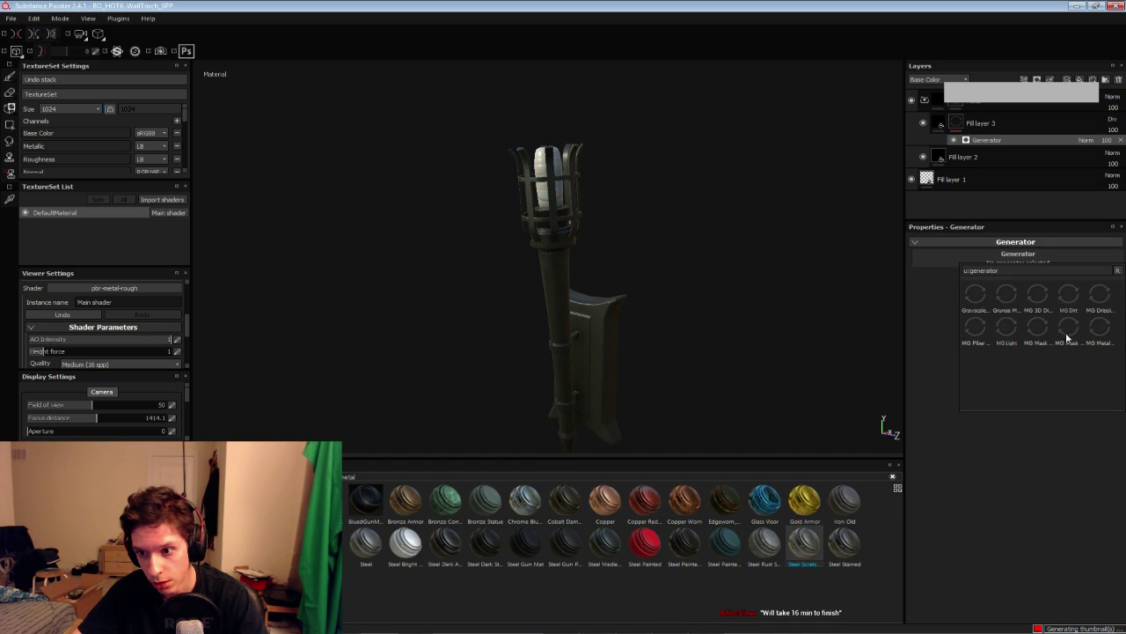
click(1098, 330)
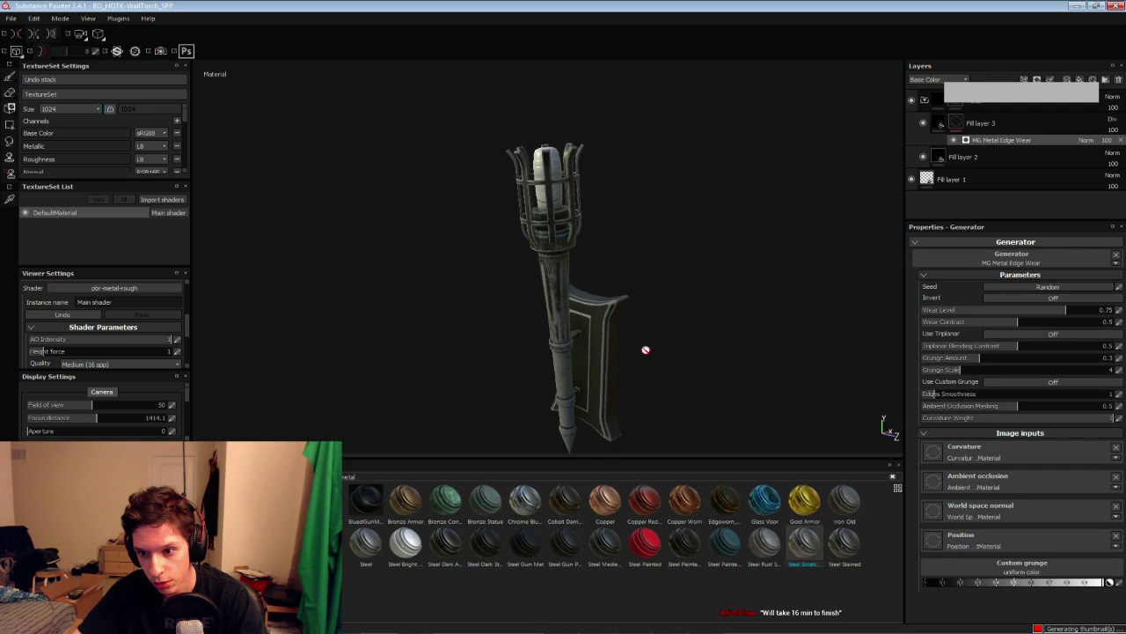
Set the edge wear generator's wear level to 0.32, wear contrast to 0.47 and grunge amount to 0.48
drag(1023, 310, 973, 310)
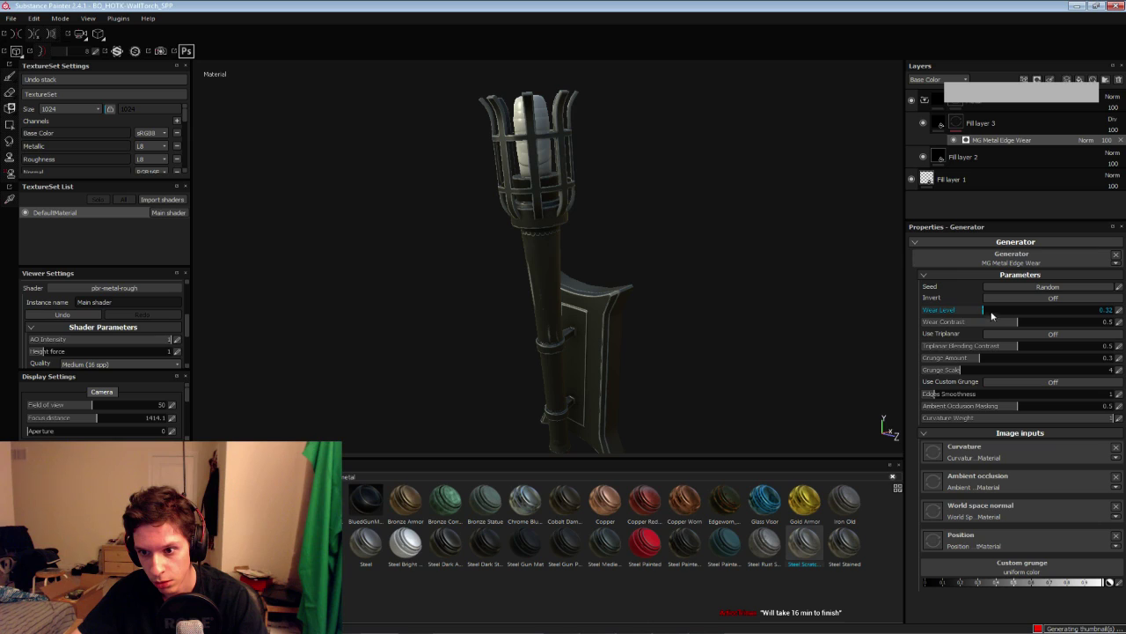
click(992, 322)
drag(1012, 322, 1010, 322)
click(985, 358)
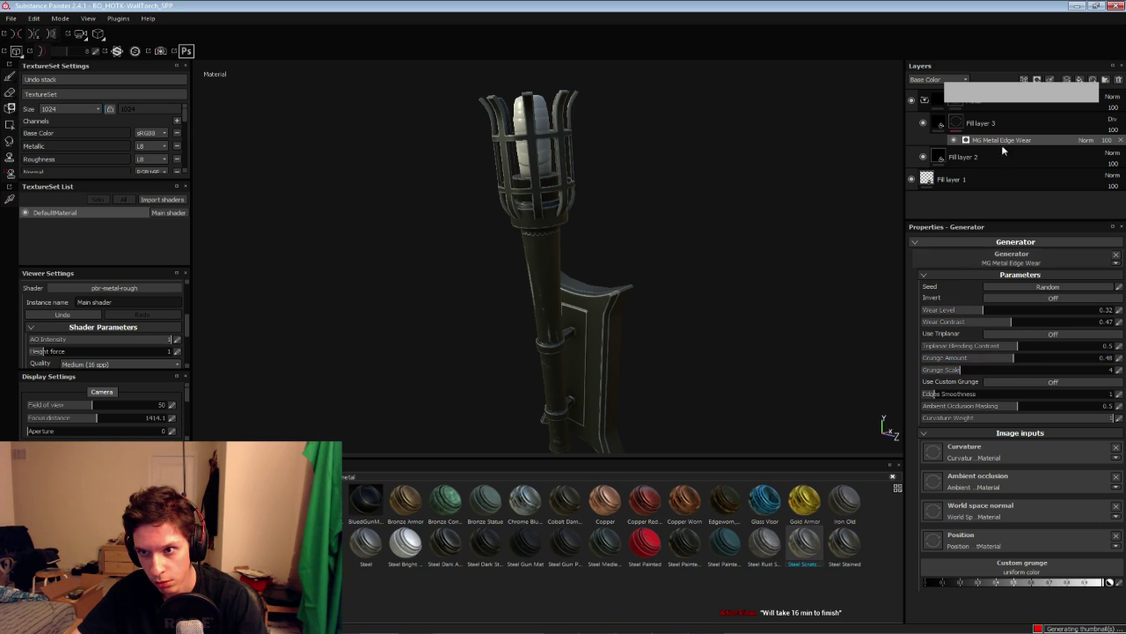
Adjust Fill layer 3's metallic to about 0.85 and roughness to about 0.26, checking the edge wear from several angles
click(938, 123)
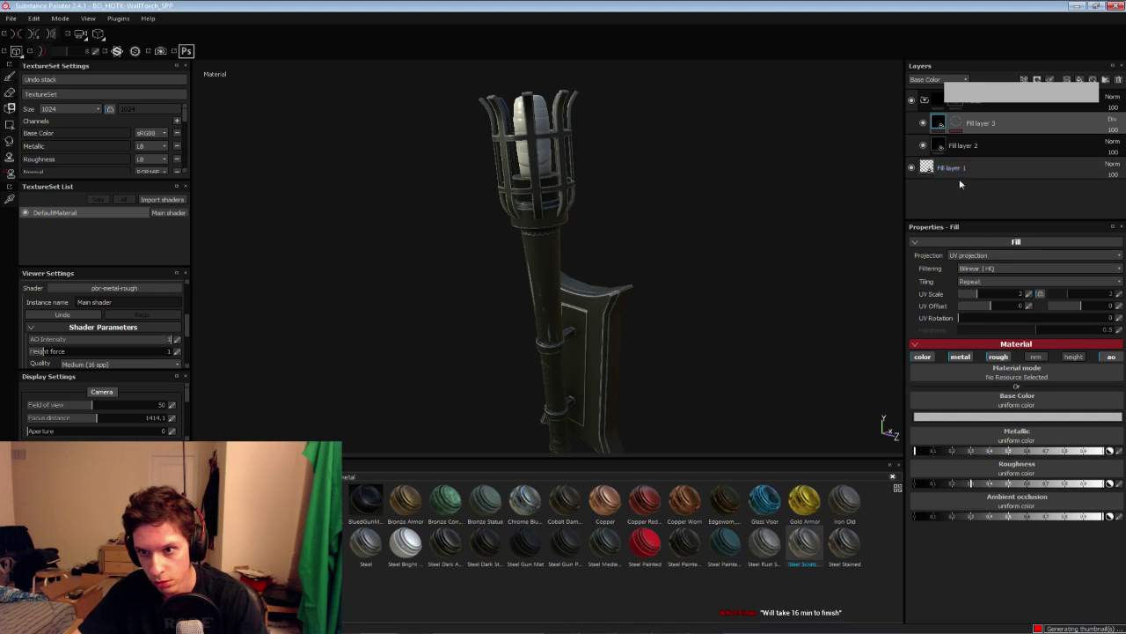
drag(1073, 451, 1067, 451)
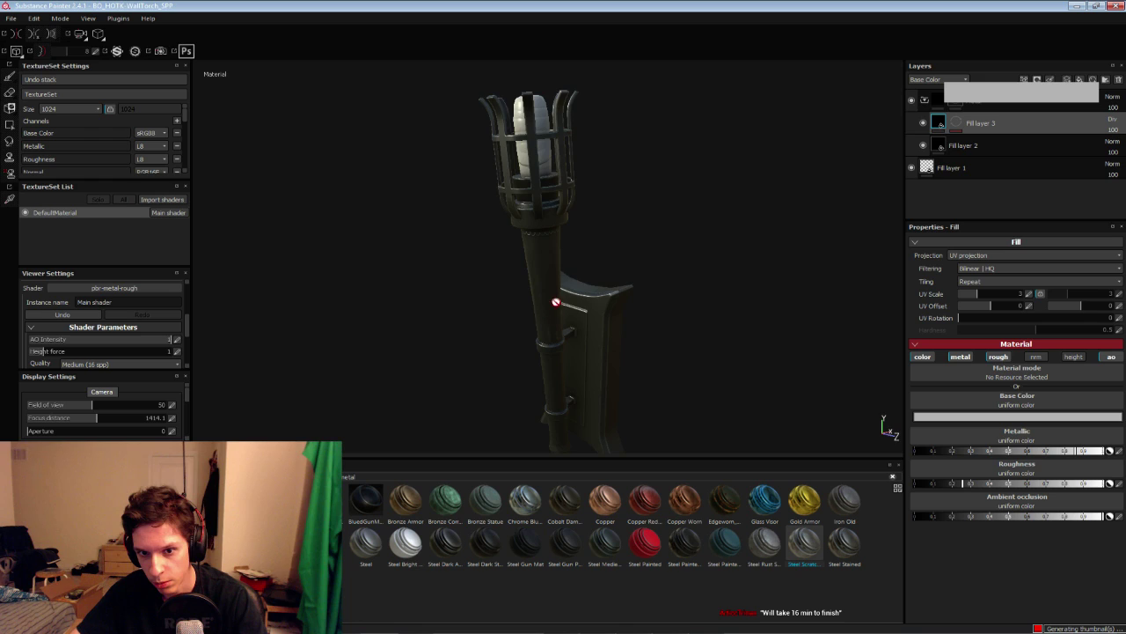
alt+drag(556, 302, 565, 359)
shift+right_drag(565, 358, 587, 370)
alt+drag(586, 370, 568, 325)
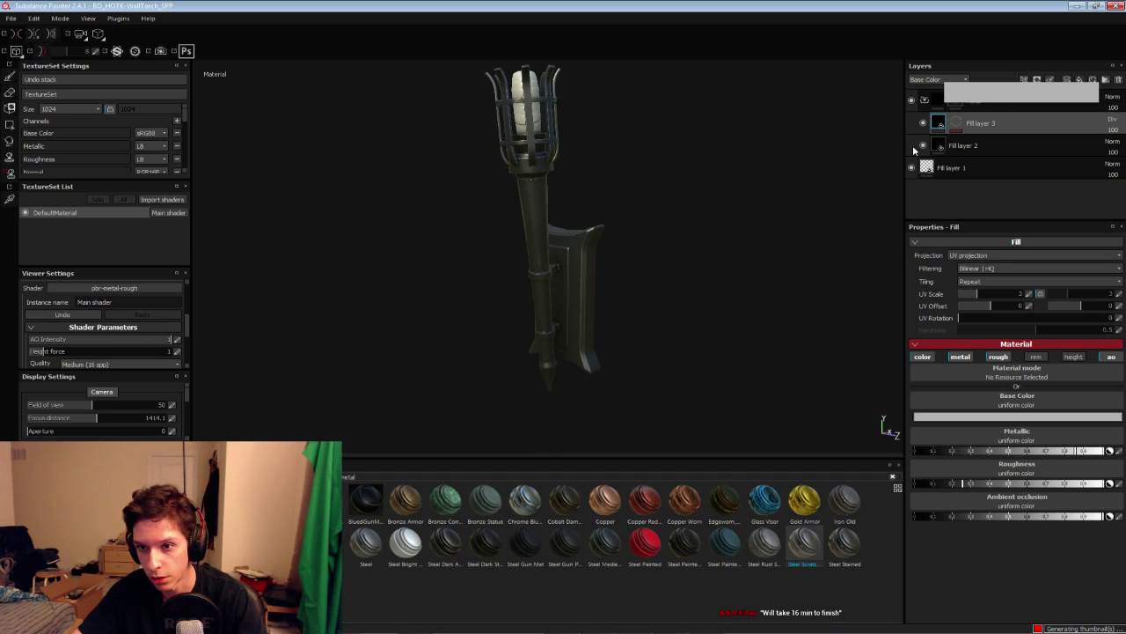
Add another fill layer above Fill layer 3 and give it a black mask
click(1080, 80)
right_click(970, 119)
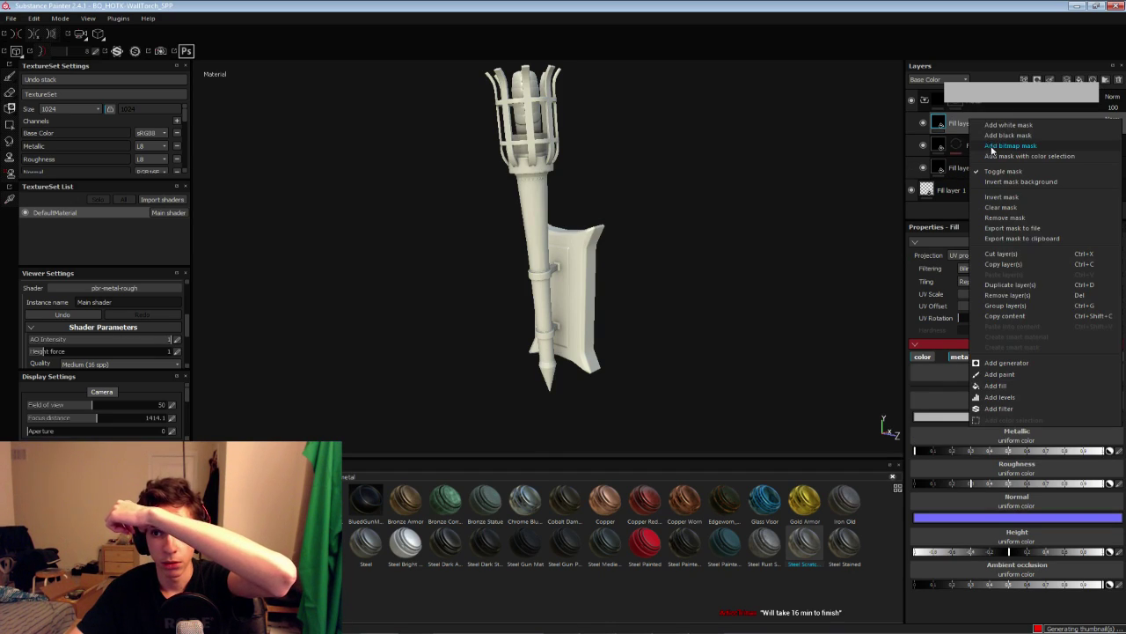
click(993, 147)
Try the MG Dripping Rust generator on Fill layer 4's mask, undo it and remove the generator
right_click(959, 124)
click(994, 363)
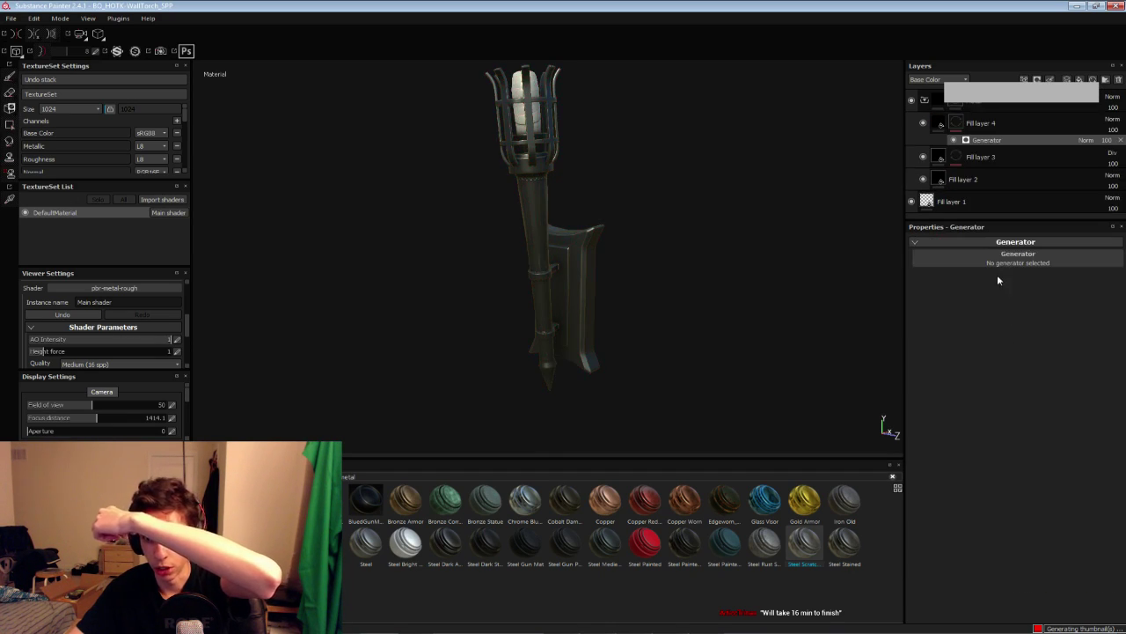
click(997, 256)
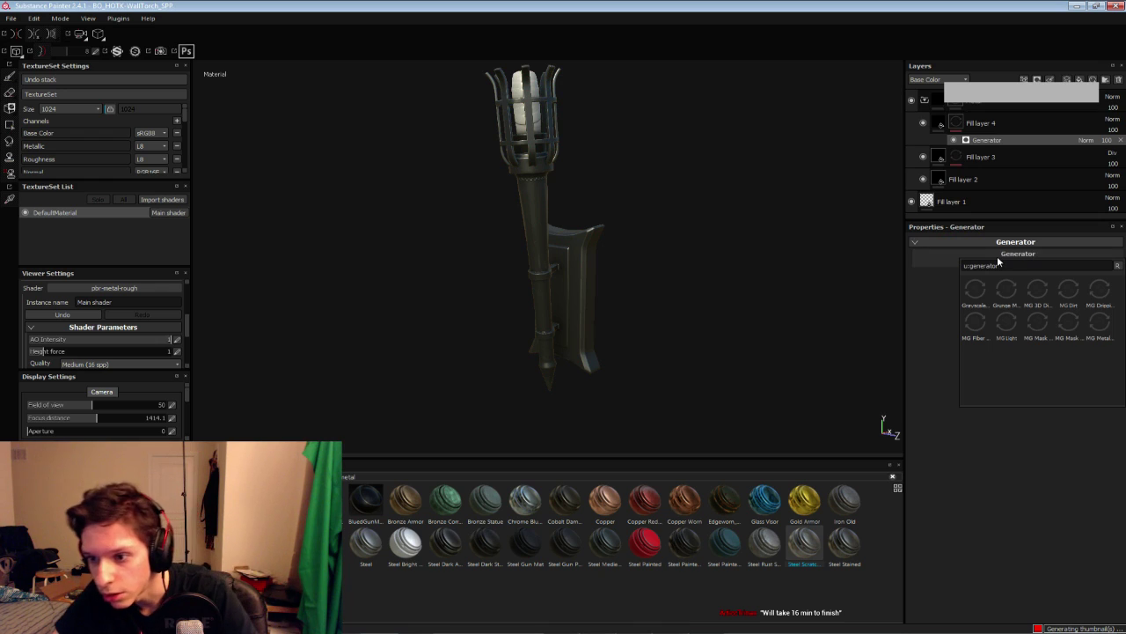
click(1095, 290)
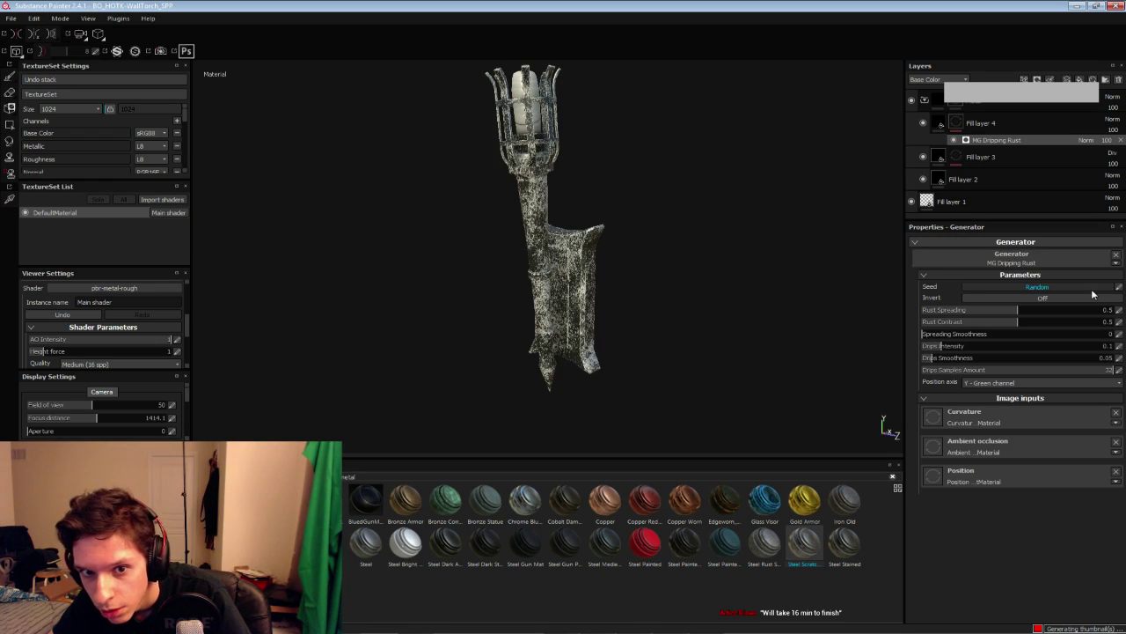
key(ctrl+z)
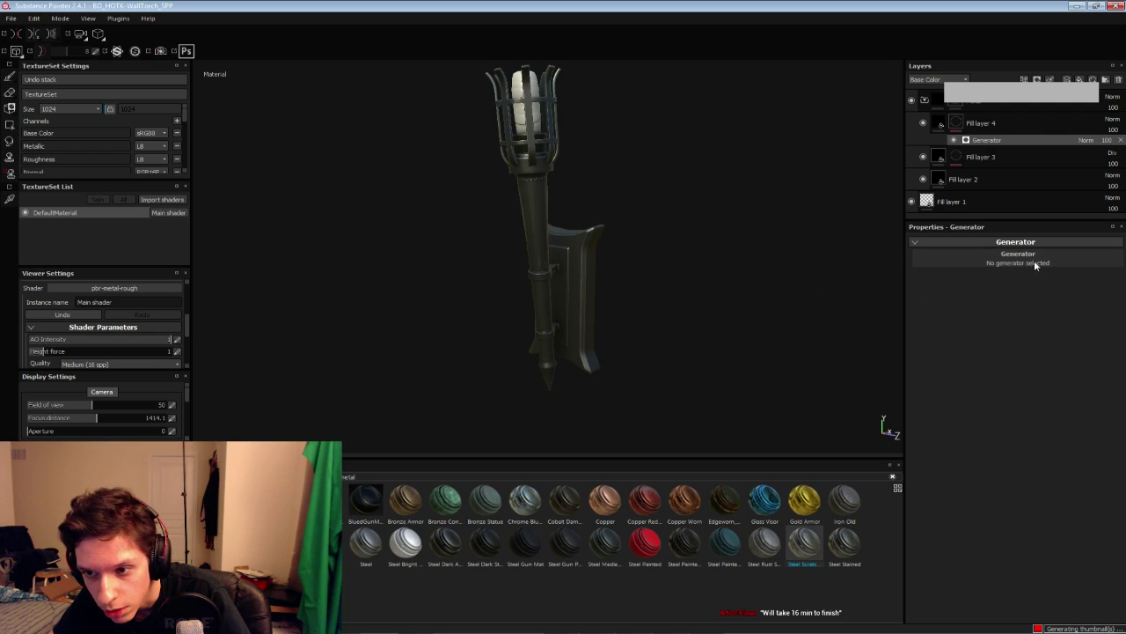
click(1034, 261)
click(940, 328)
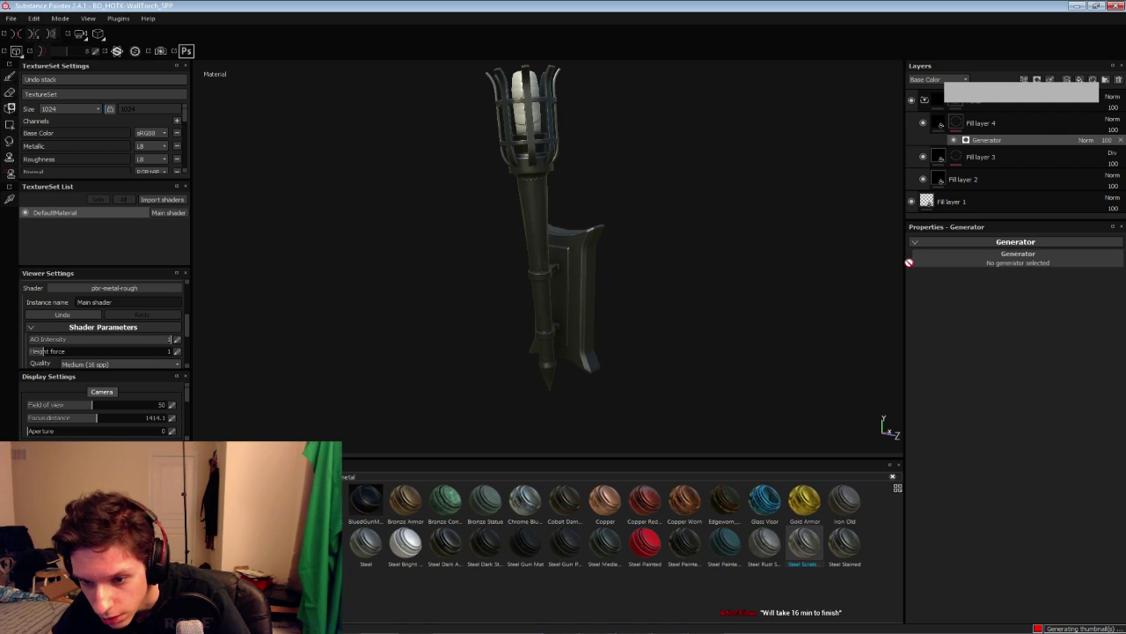
click(1121, 140)
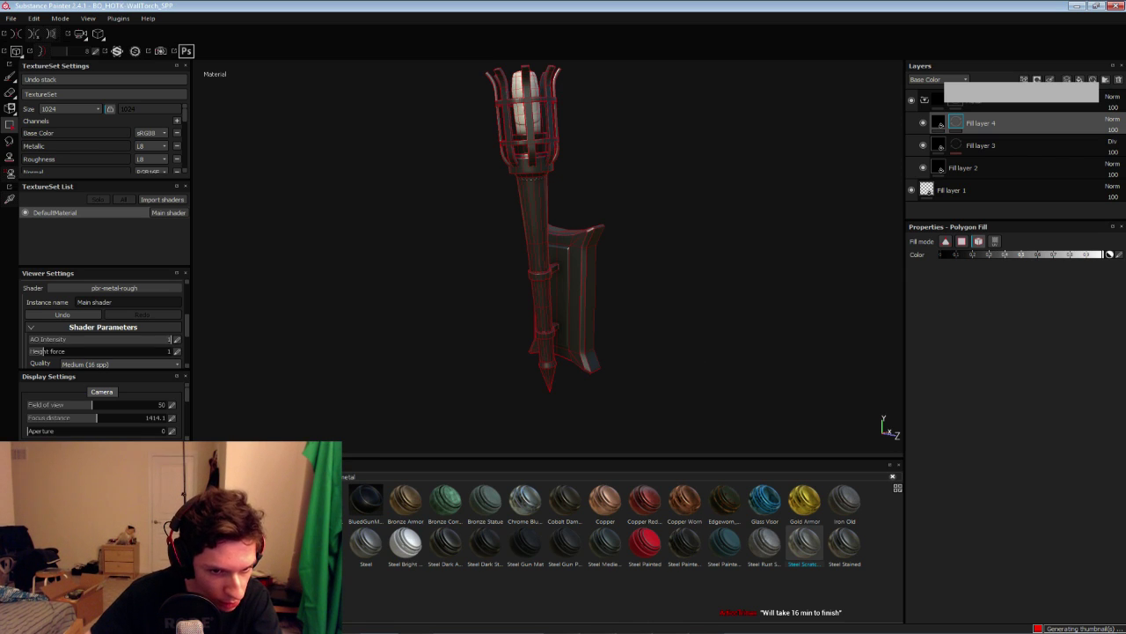
Apply a smart mask from the shelf to Fill layer 4's mask and inspect the pattern on the handle and wall plate
click(264, 581)
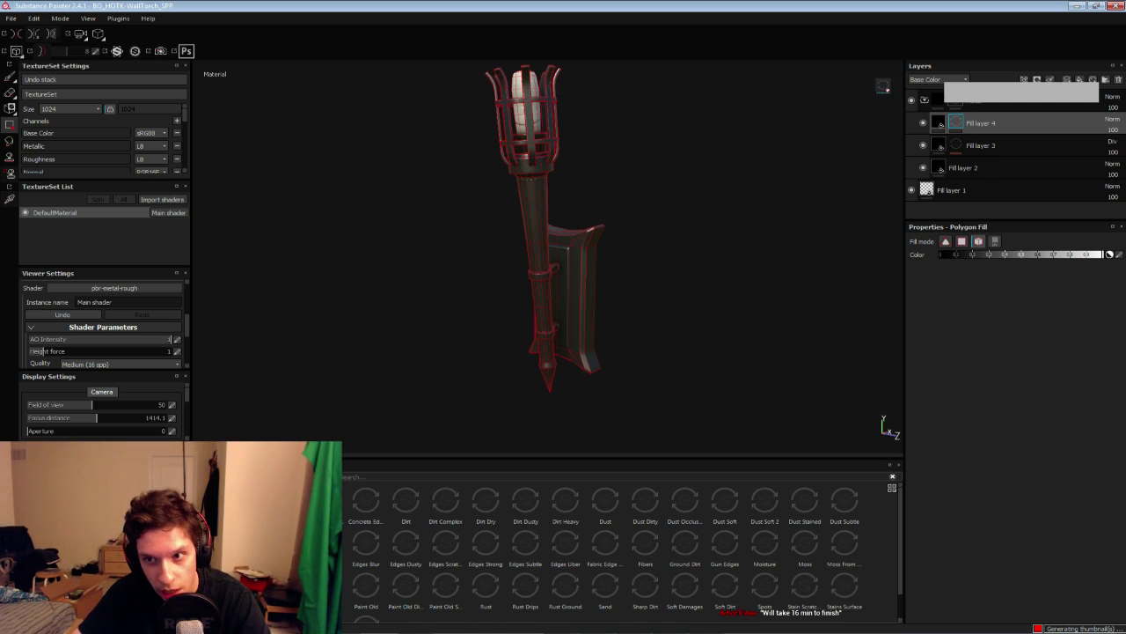
drag(940, 105, 957, 122)
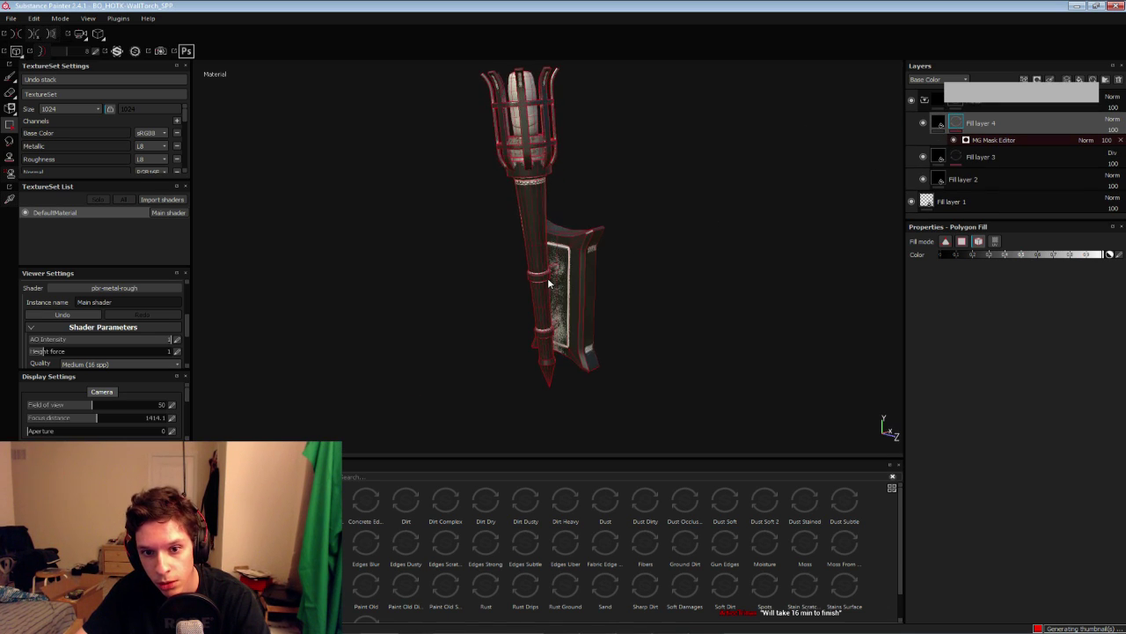
scroll(550, 281, up, 3)
alt+middle_drag(550, 282, 546, 289)
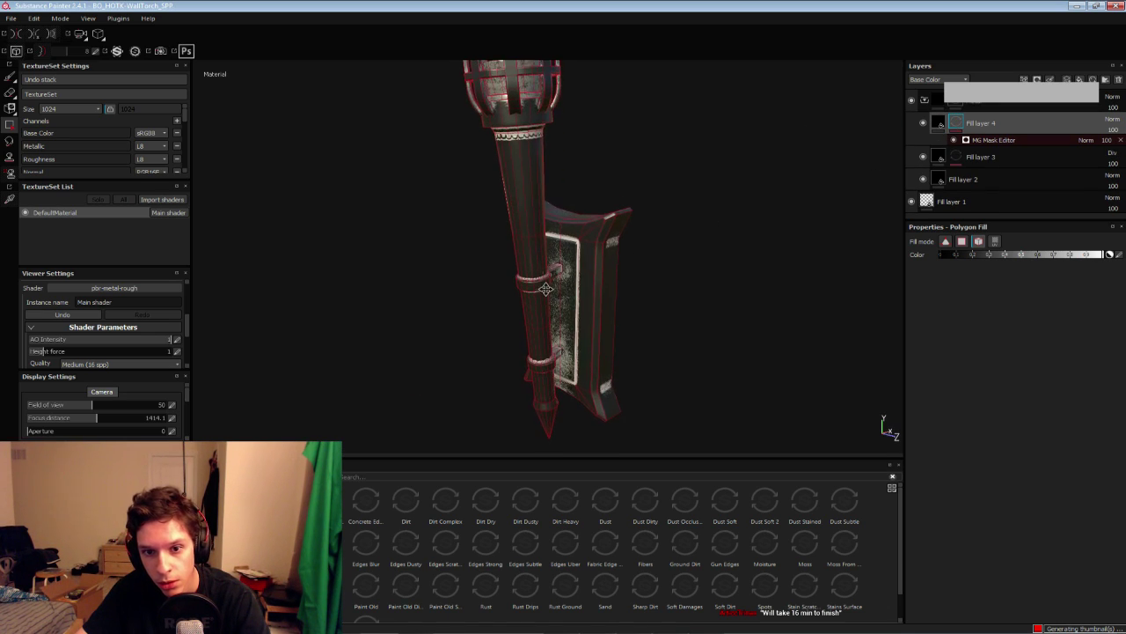
Set Fill layer 4's base color blending mode to Multiply
click(939, 122)
click(1112, 118)
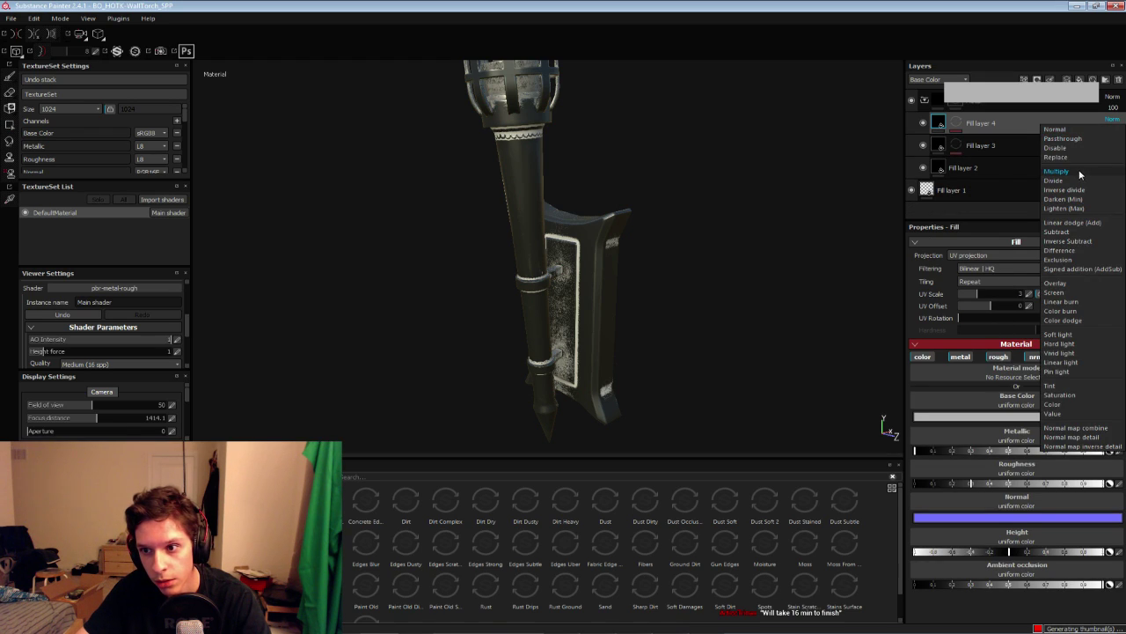
click(1080, 173)
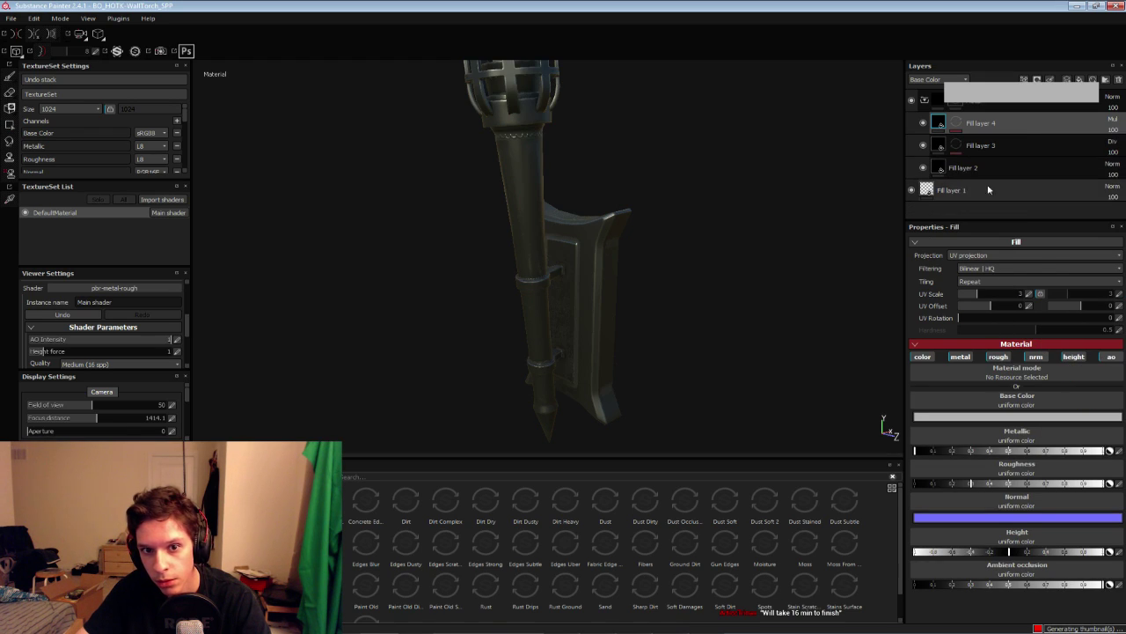
Set Fill layer 4's base color to a dark brownish grey, about R 0.164, G 0.128, B 0.118
click(969, 417)
click(853, 417)
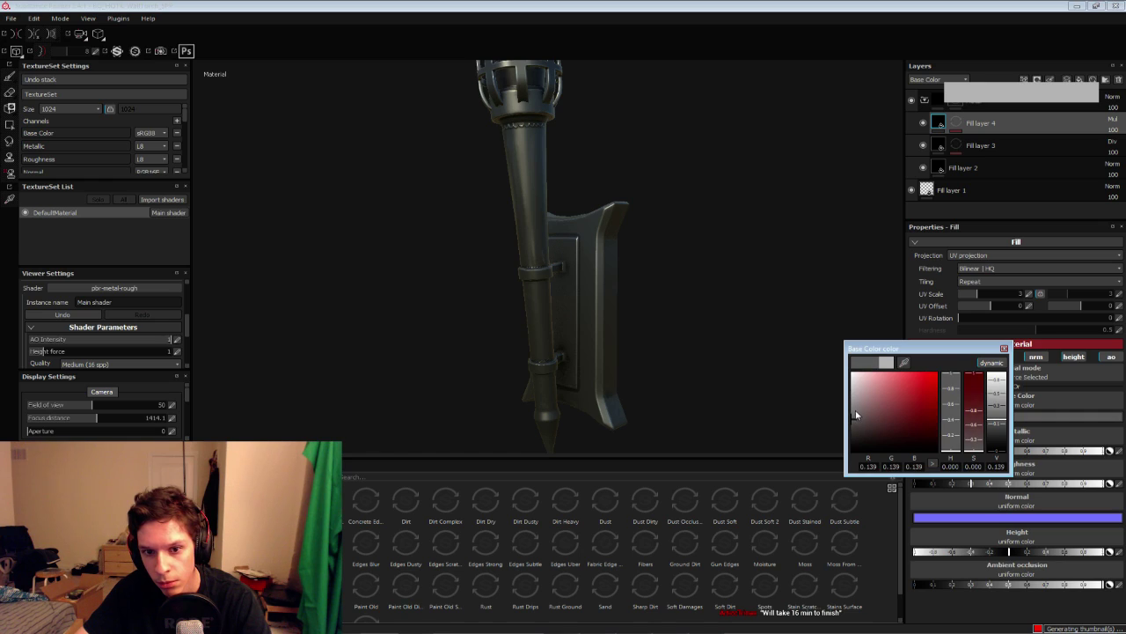
mouse_move(856, 415)
mouse_down()
mouse_move(850, 400)
mouse_move(848, 409)
mouse_up()
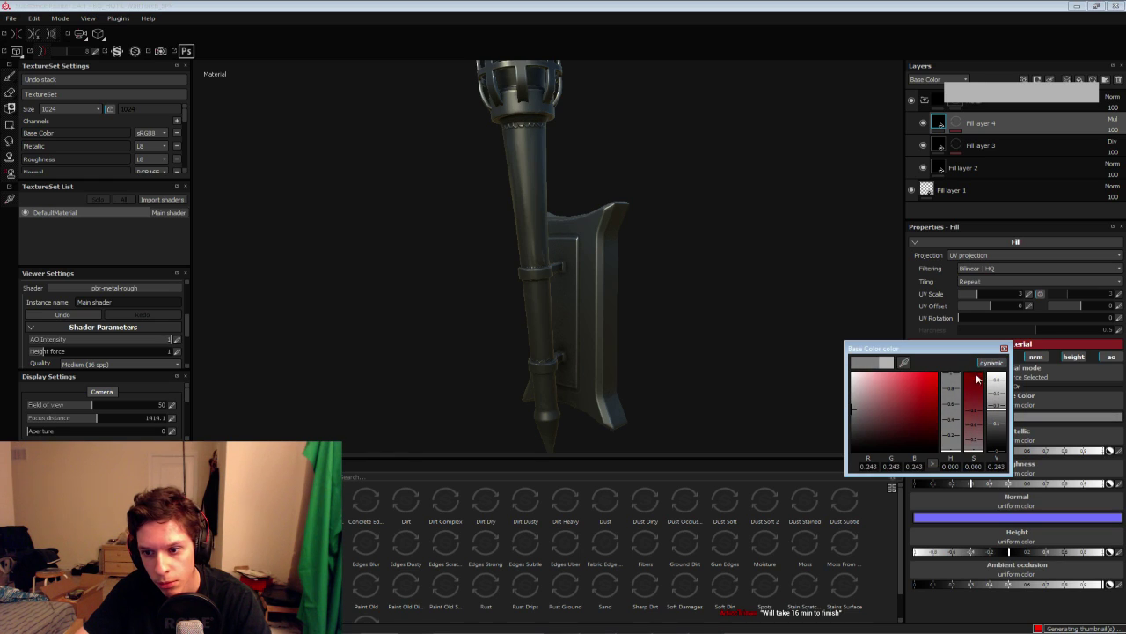
click(990, 362)
click(859, 414)
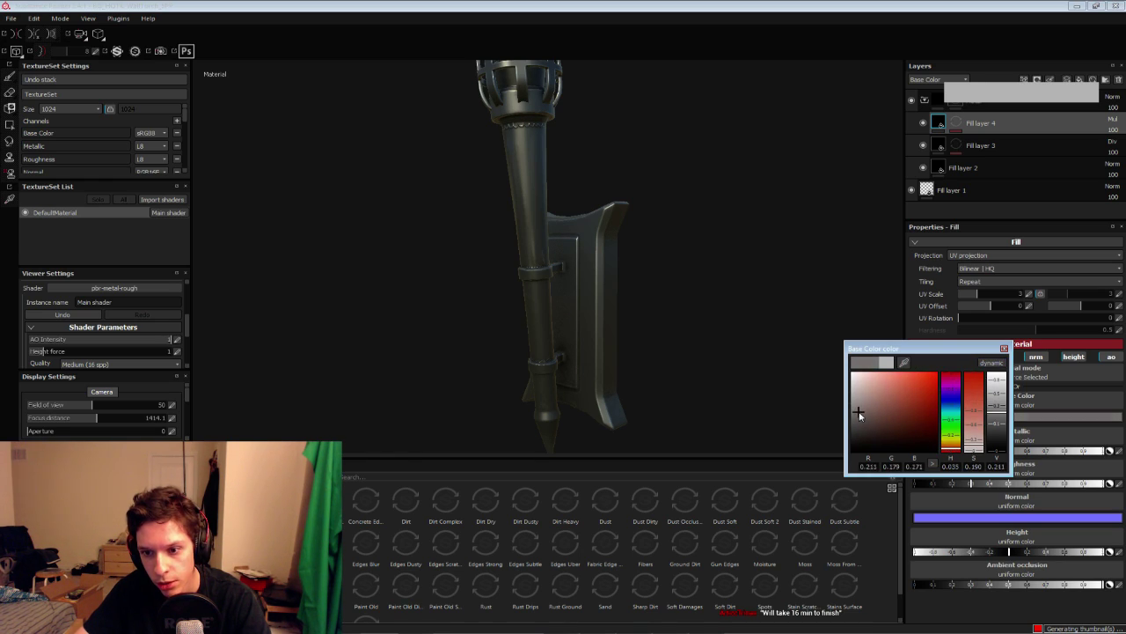
drag(860, 414, 863, 416)
click(1002, 348)
Set Fill layer 4's roughness to about 0.64 and metallic to about 0.3, checking the handle and wall plate
scroll(544, 319, up, 5)
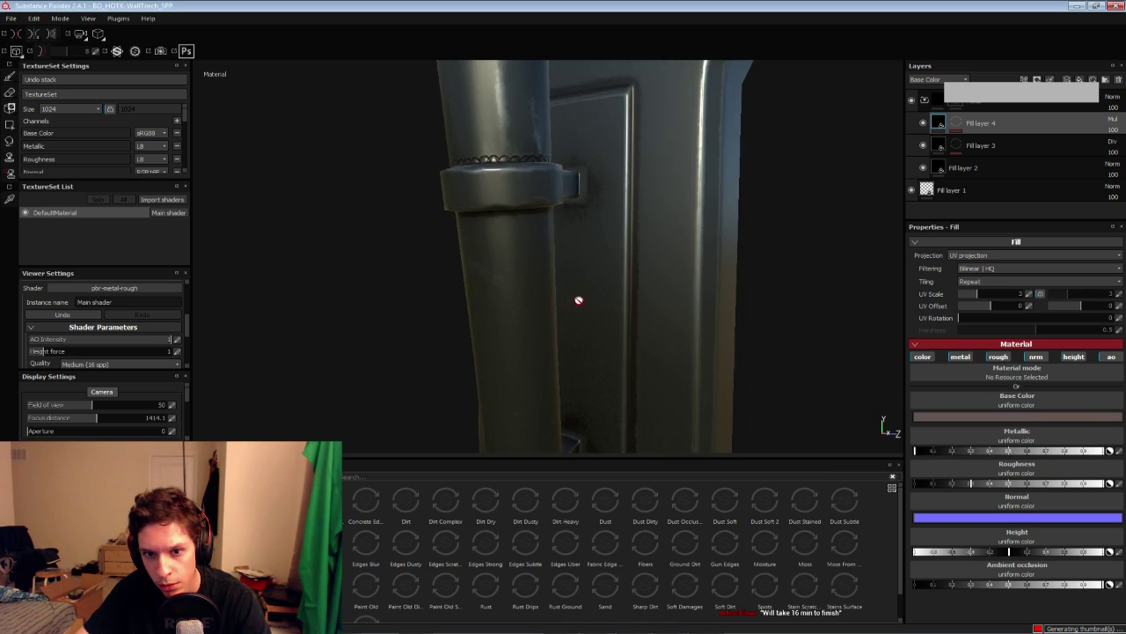
alt+drag(605, 338, 605, 342)
scroll(606, 343, down, 4)
alt+middle_drag(605, 342, 586, 299)
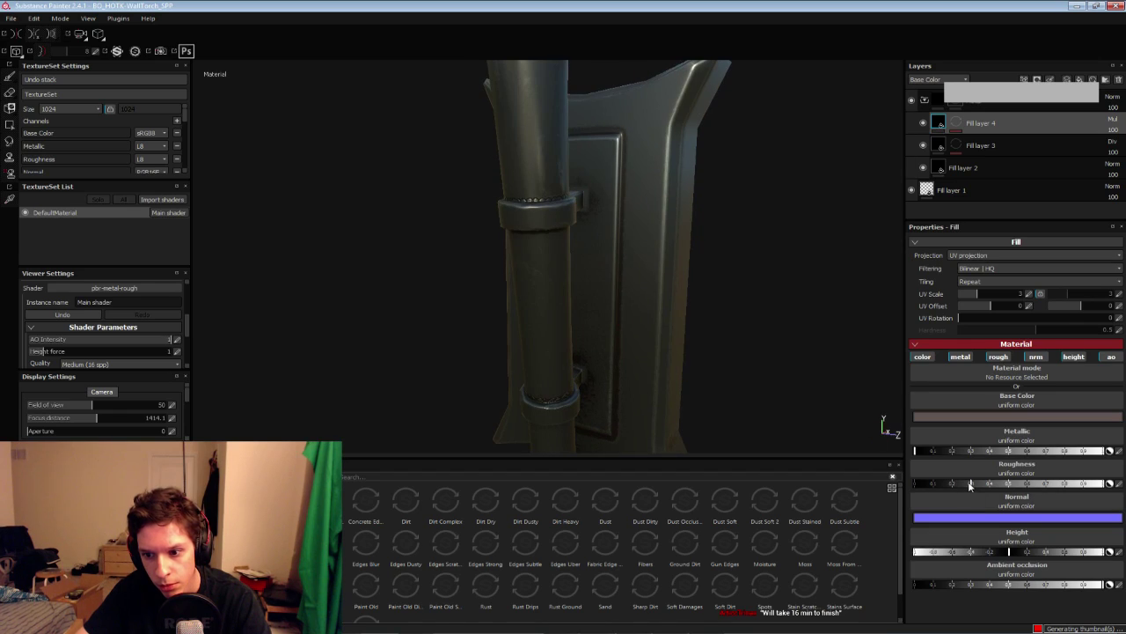
click(1041, 484)
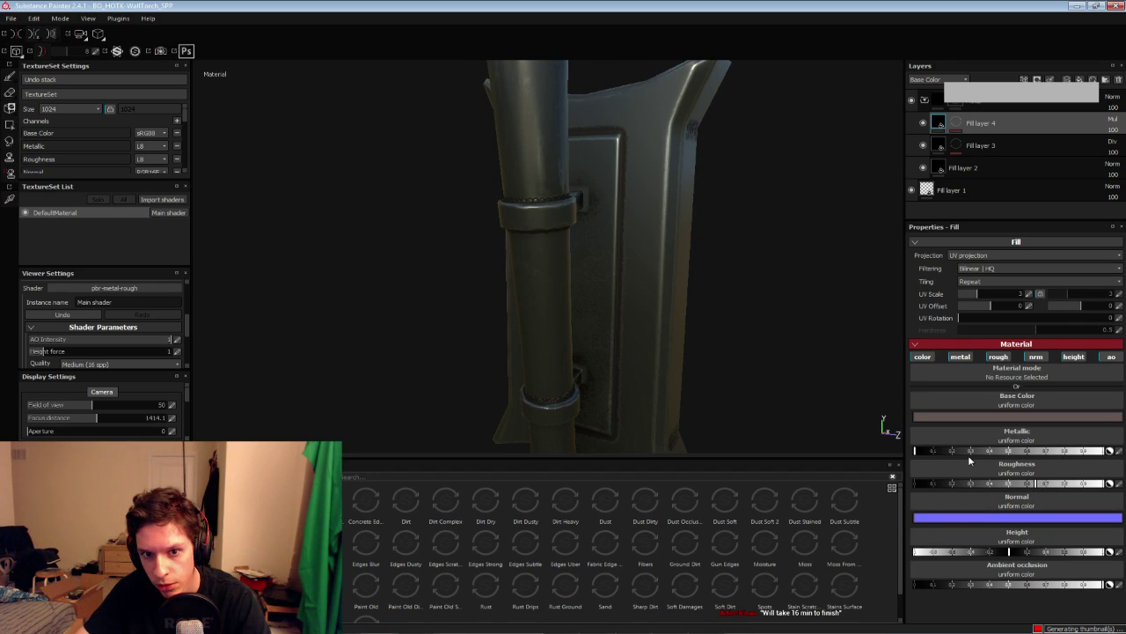
drag(1021, 452, 1029, 450)
alt+drag(598, 263, 548, 350)
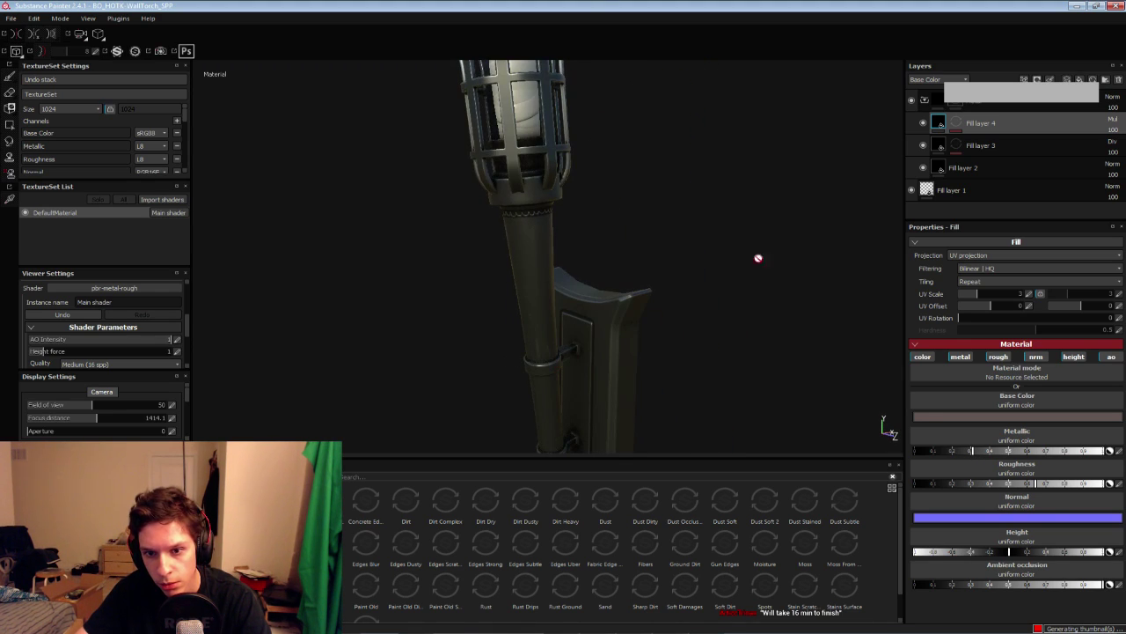
Open Fill layer 4's base color for editing again
click(1016, 416)
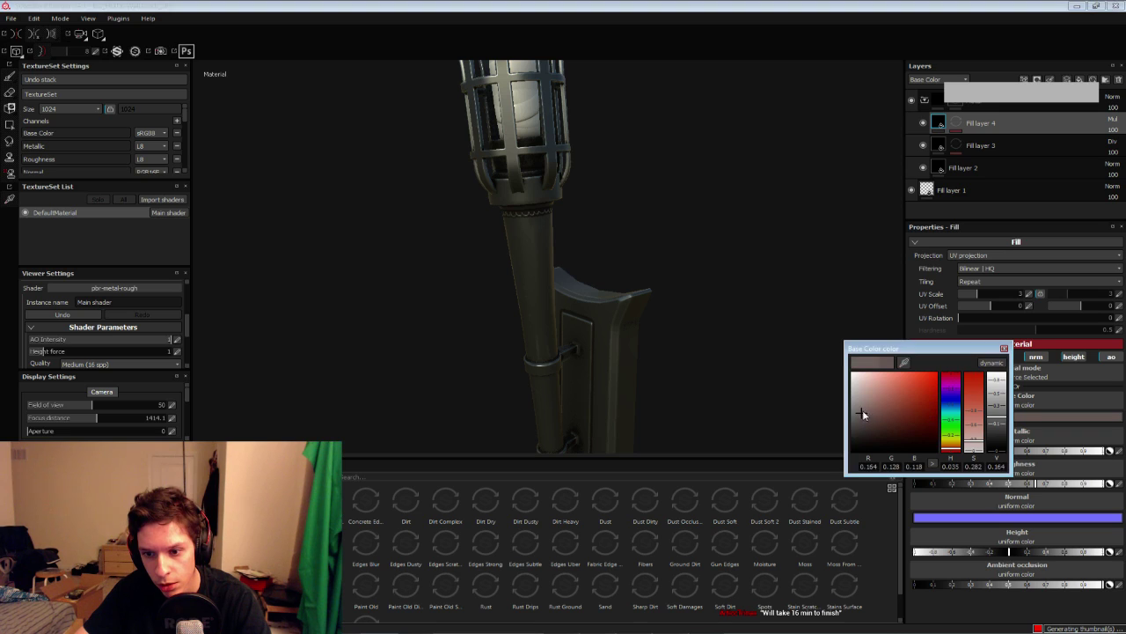
Add a fill layer above Fill layer 4 that affects only the base color and roughness channels
click(1004, 349)
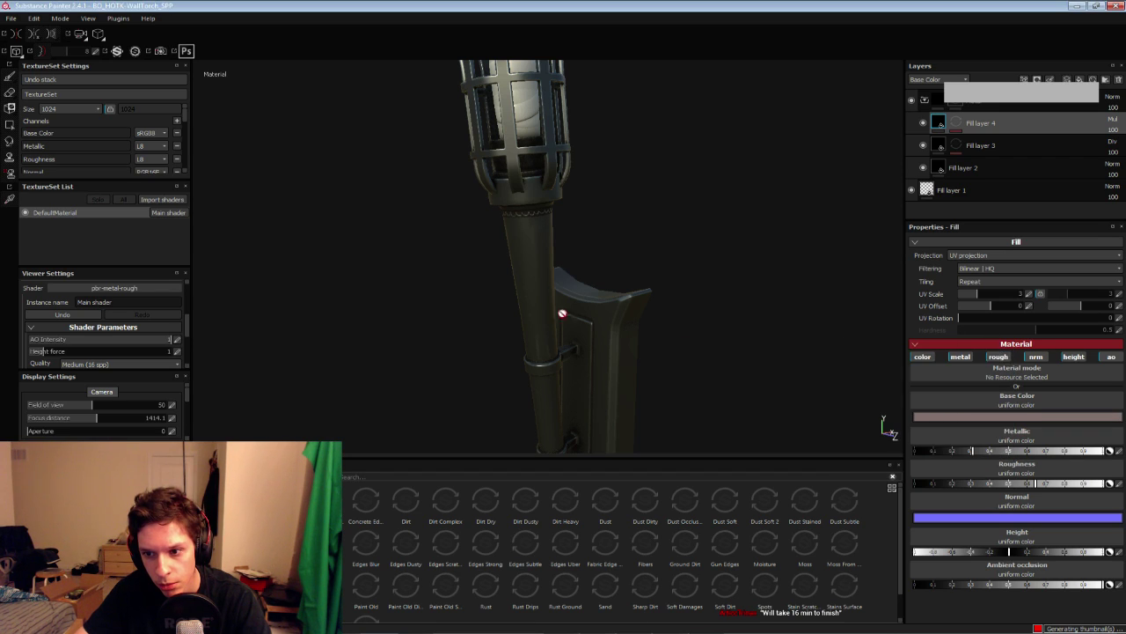
alt+drag(563, 312, 447, 296)
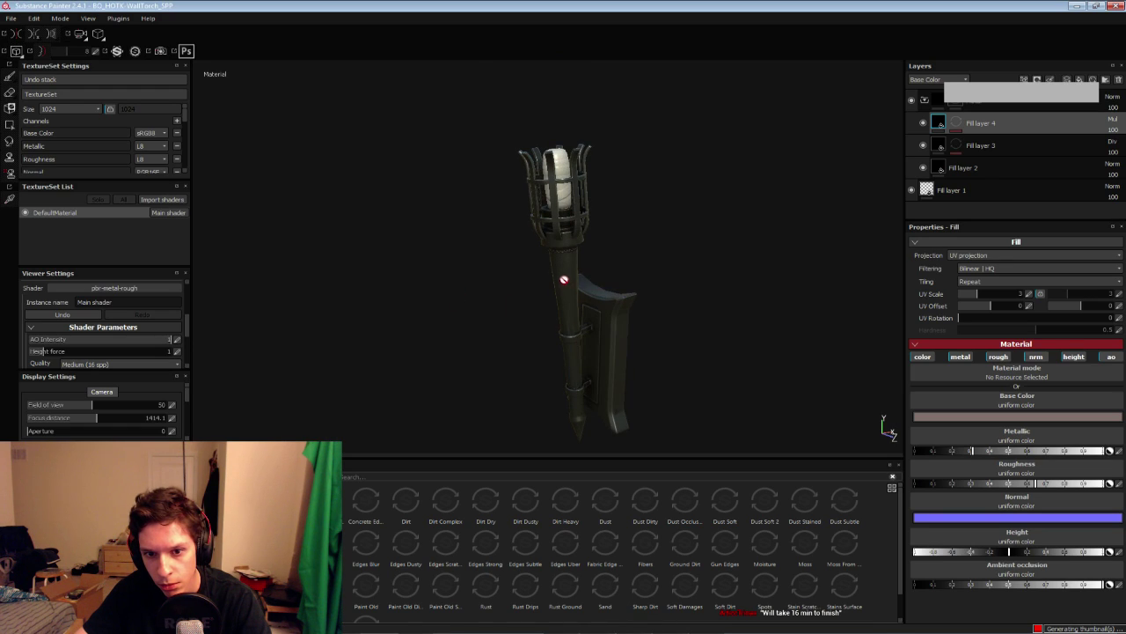
scroll(564, 279, up, 4)
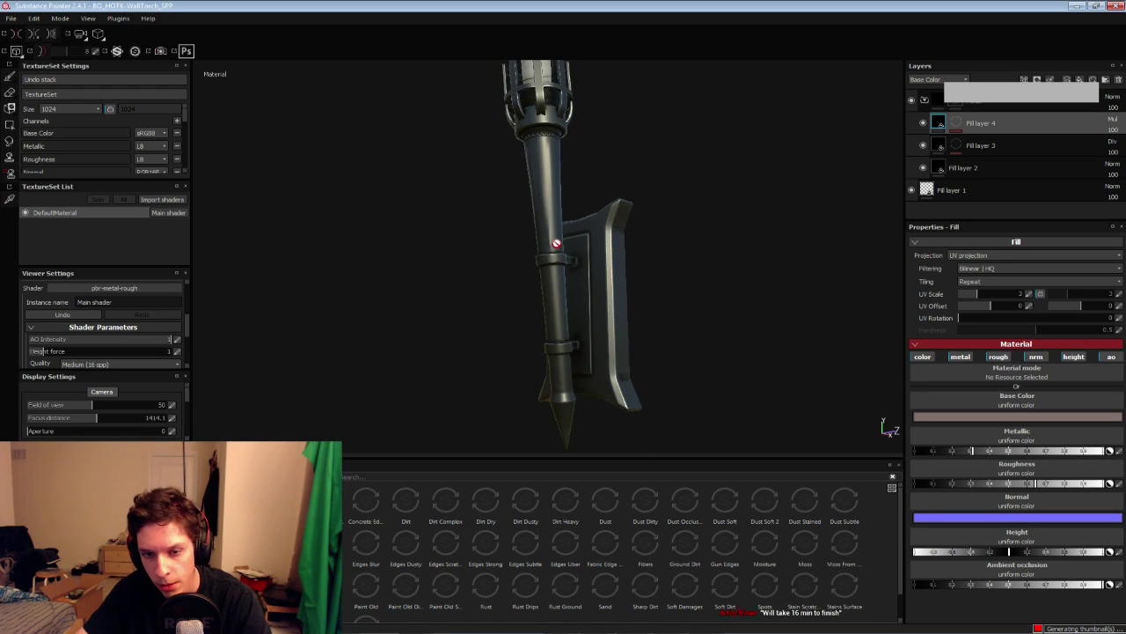
alt+drag(556, 243, 533, 289)
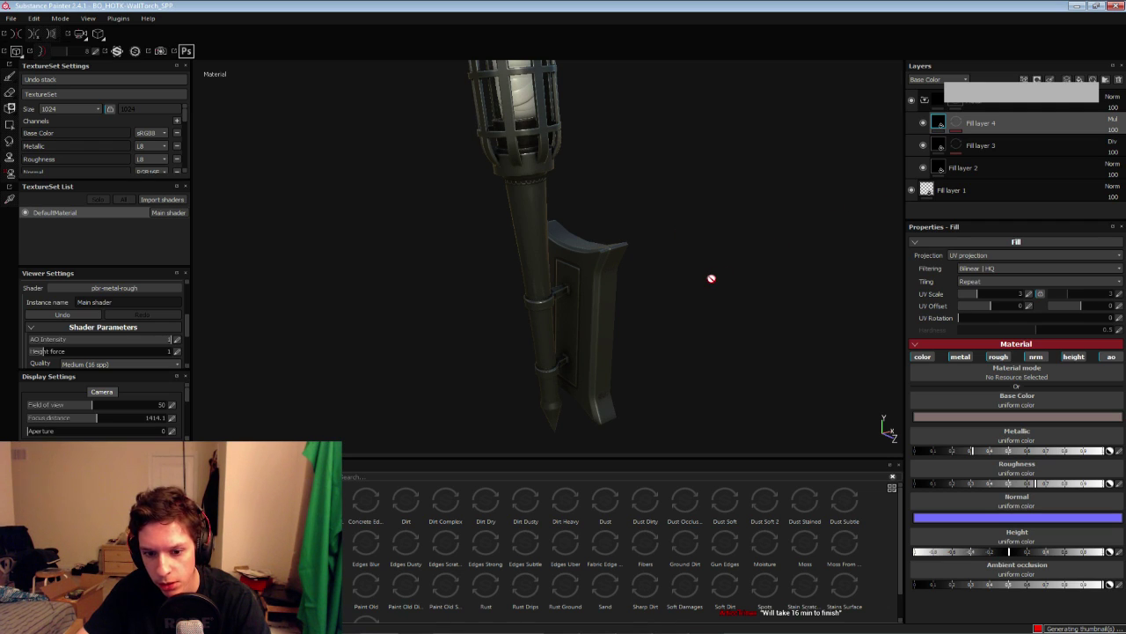
click(1080, 79)
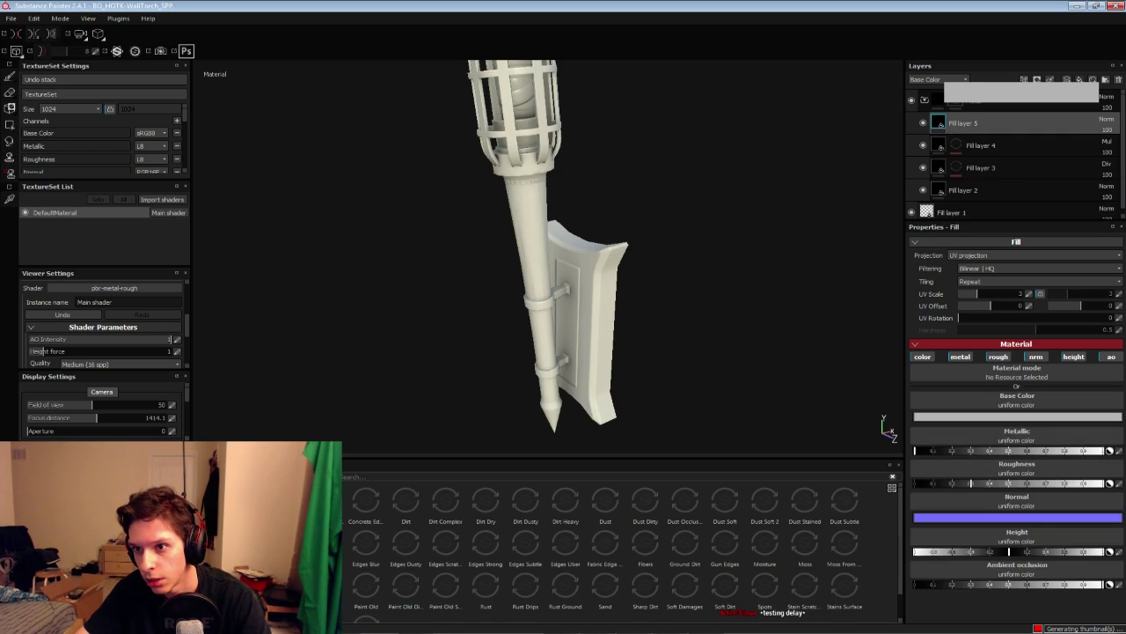
click(960, 356)
click(998, 356)
click(1036, 356)
click(1074, 356)
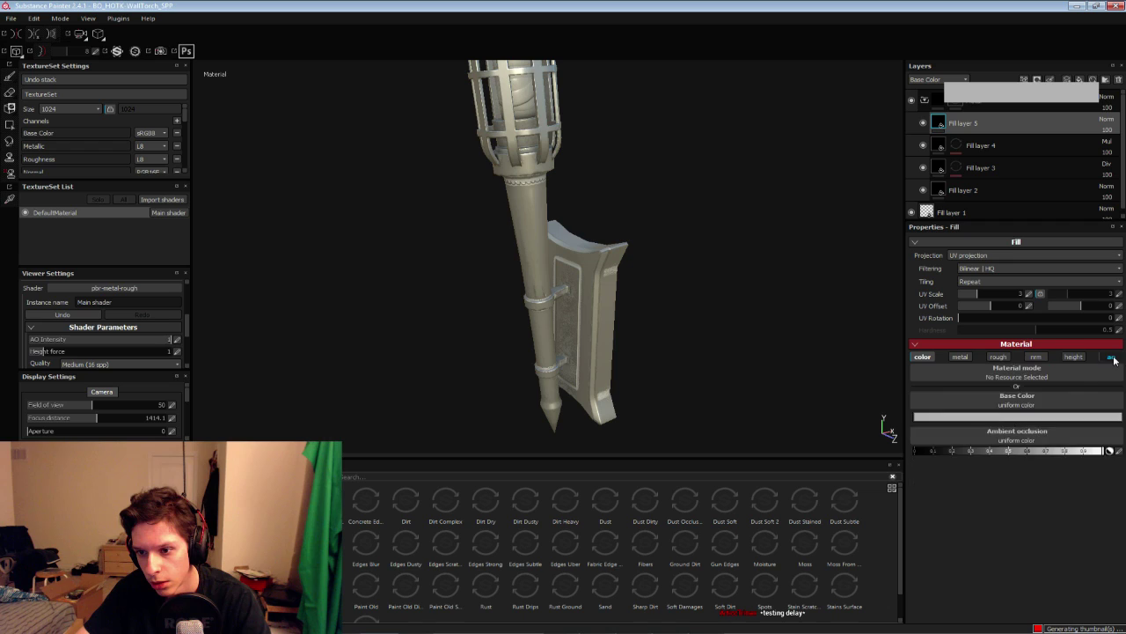
click(1111, 356)
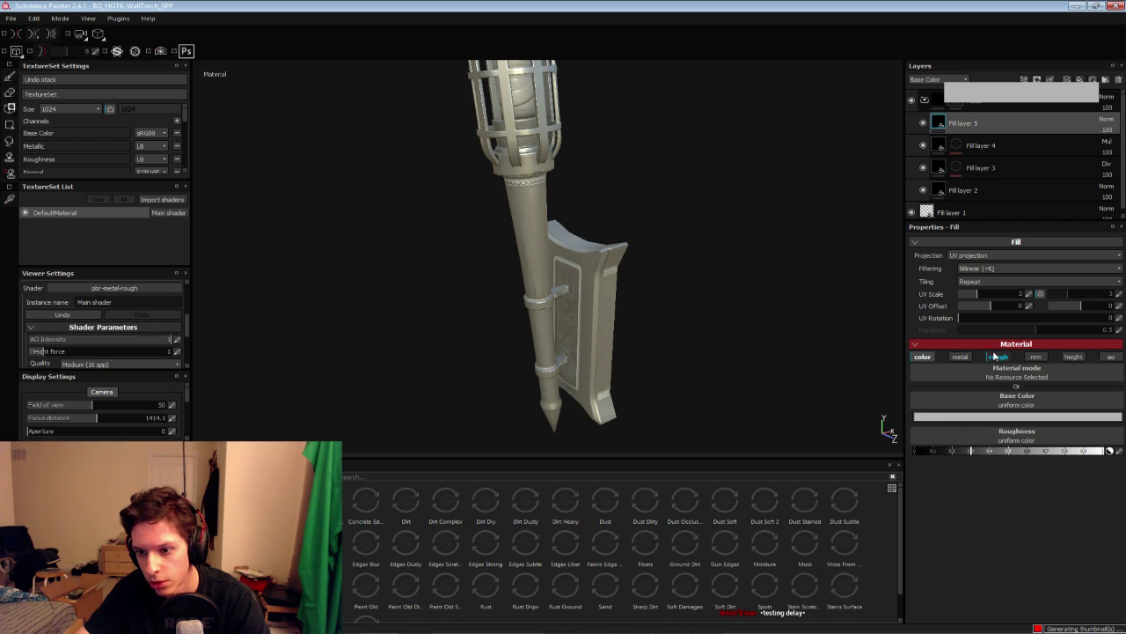
Add a black mask to Fill layer 5 and put a fill effect in that mask
right_click(962, 125)
click(974, 140)
right_click(962, 124)
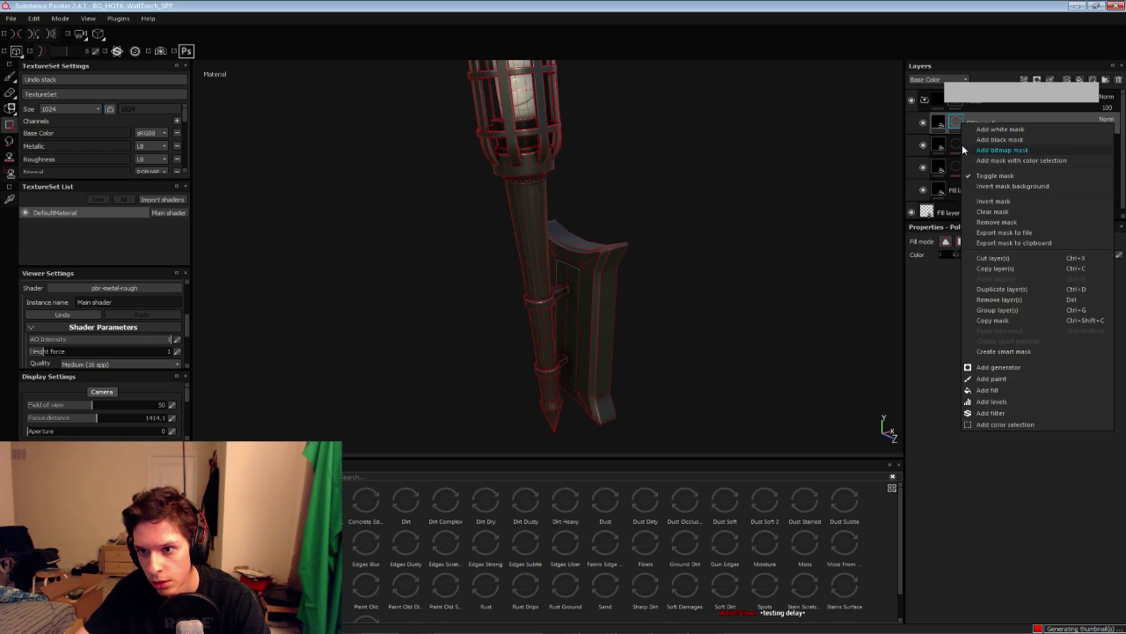
click(988, 390)
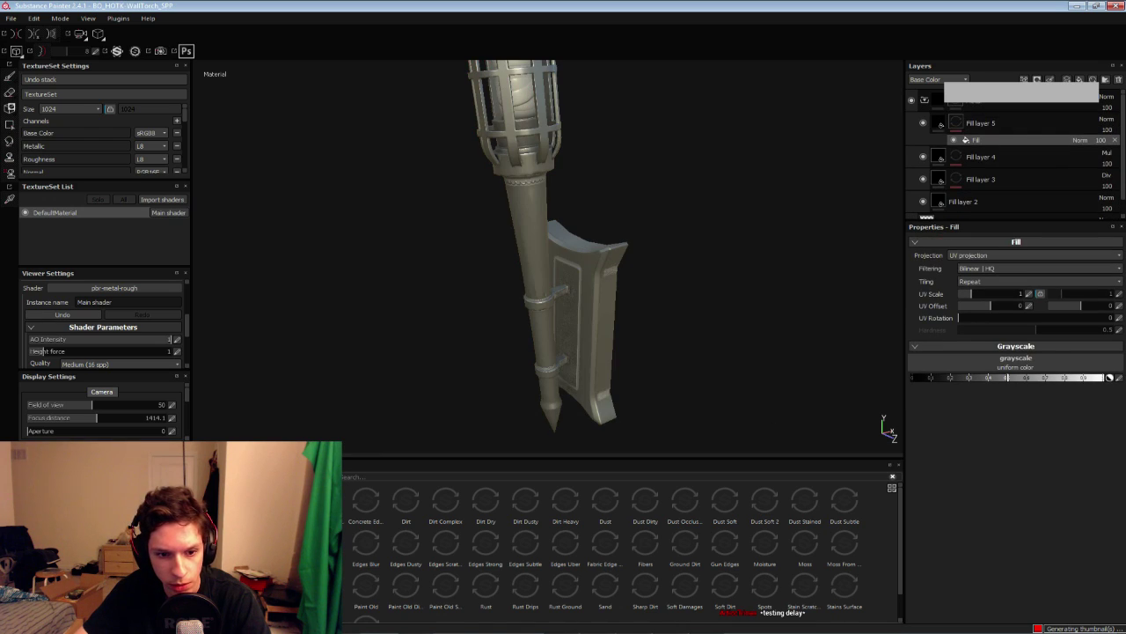
Try the Dirt 4 and Dirt 5 textures as the grayscale of the mask's fill, undoing each one
scroll(616, 545, up, 5)
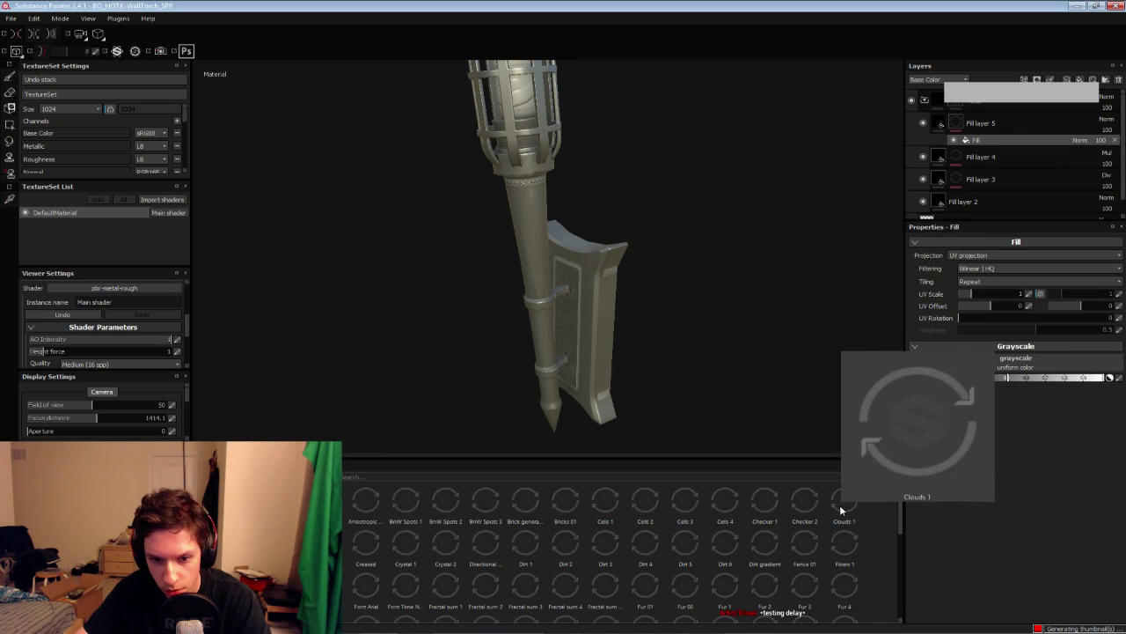
drag(650, 552, 958, 209)
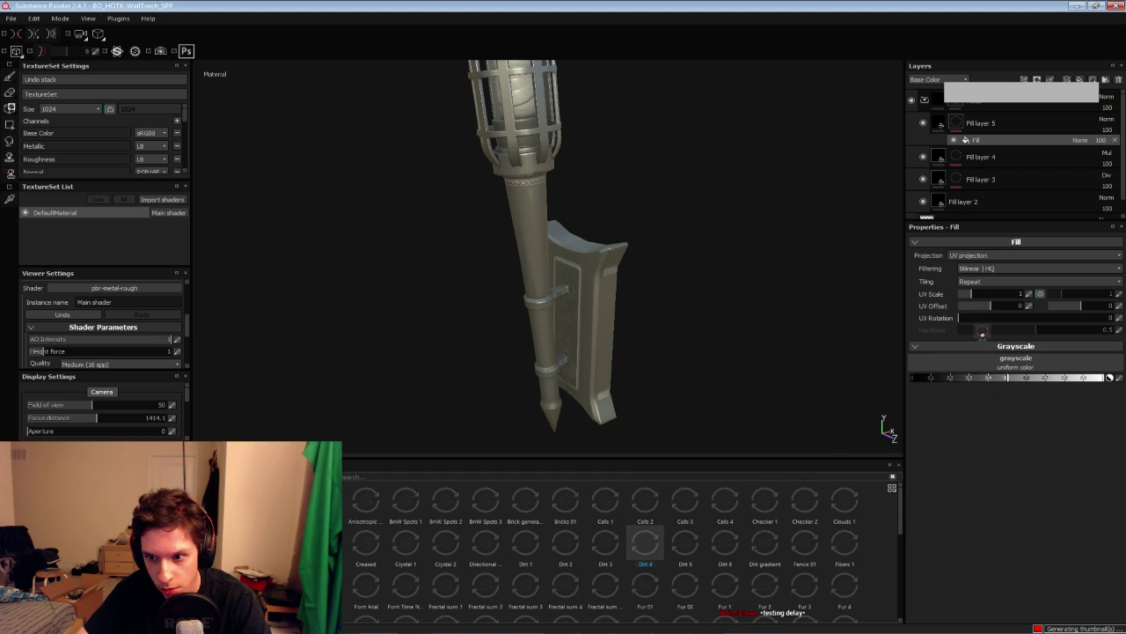
drag(984, 343, 989, 356)
alt+drag(667, 313, 669, 304)
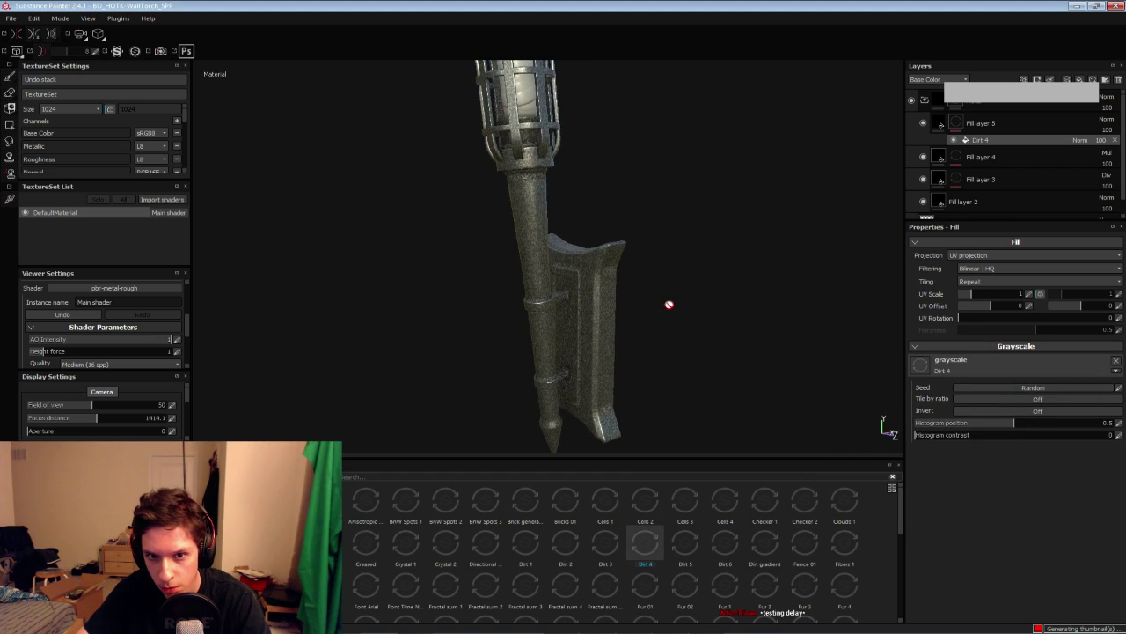
key(ctrl+z)
drag(685, 545, 829, 414)
drag(959, 349, 961, 350)
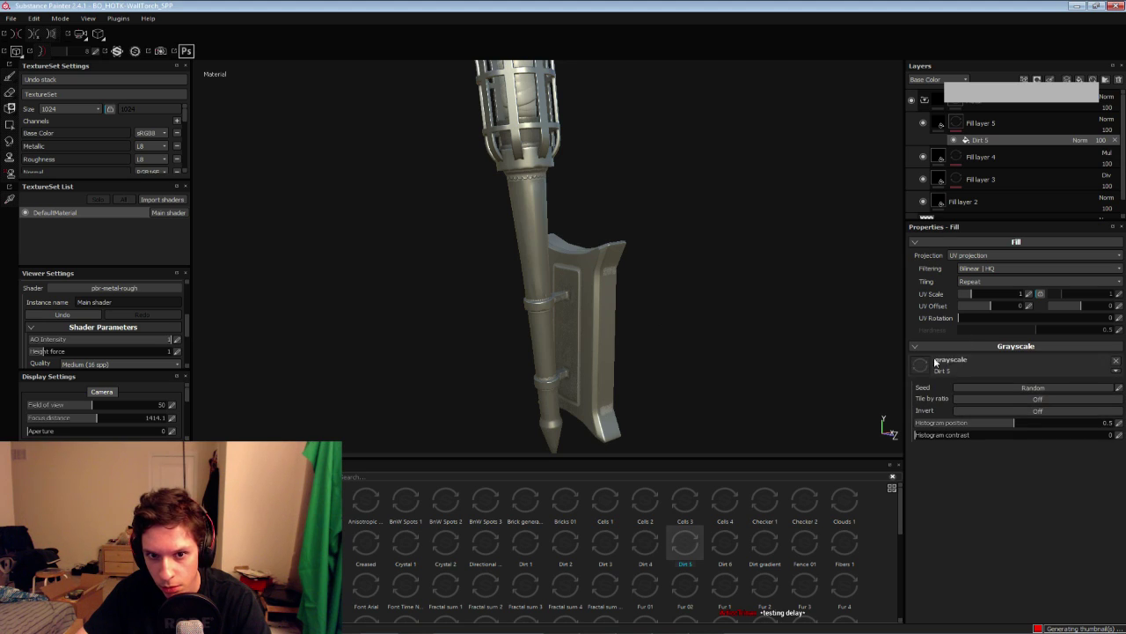
scroll(603, 311, up, 3)
key(ctrl+z)
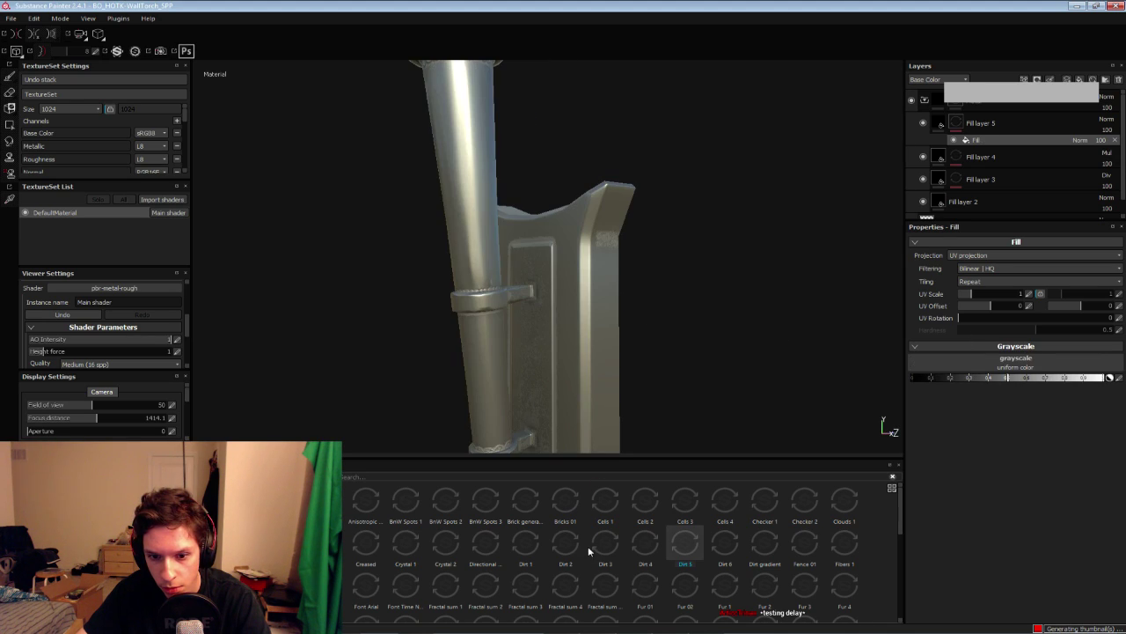
Try the Dirt 2 and Dirt 1 textures in the mask's fill, undoing each one
drag(567, 545, 964, 356)
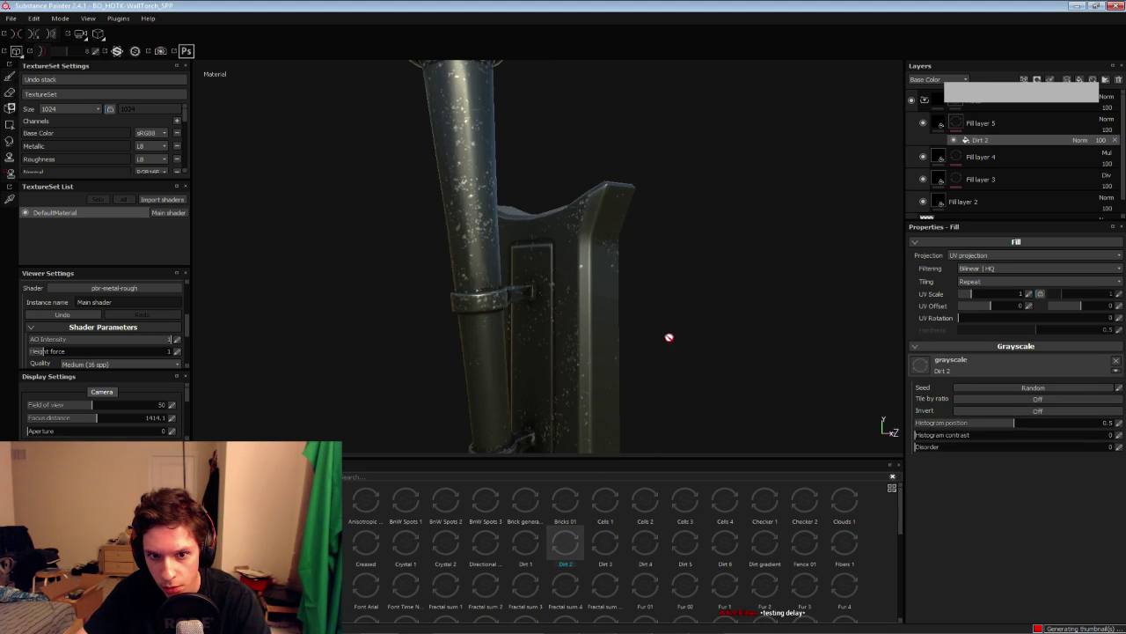
scroll(600, 348, down, 3)
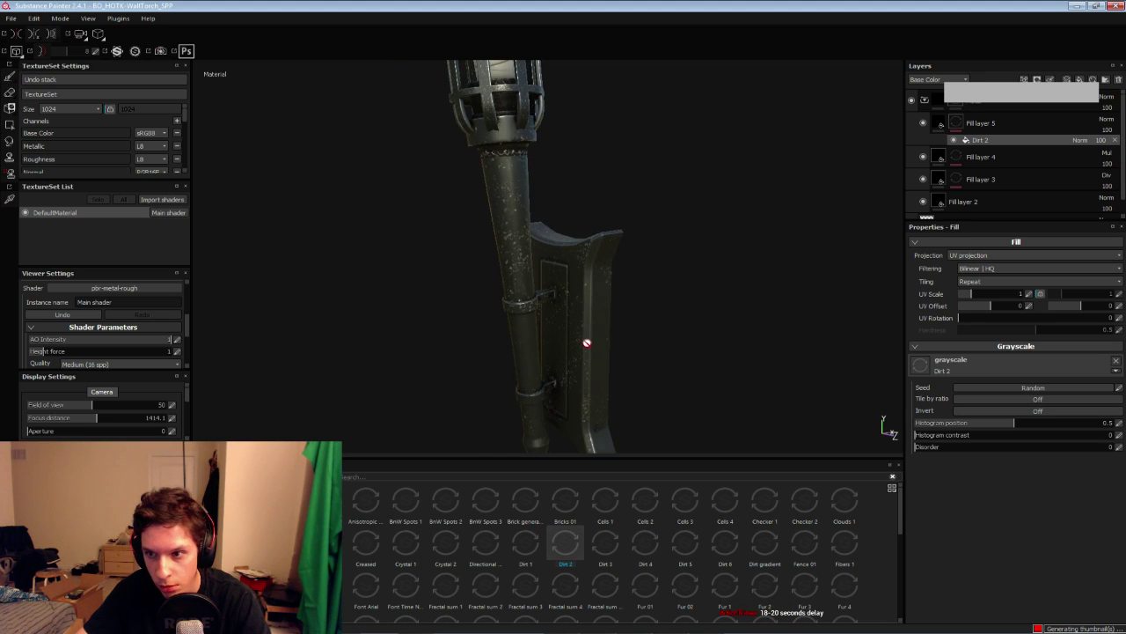
key(ctrl+z)
drag(526, 546, 963, 356)
key(ctrl+z)
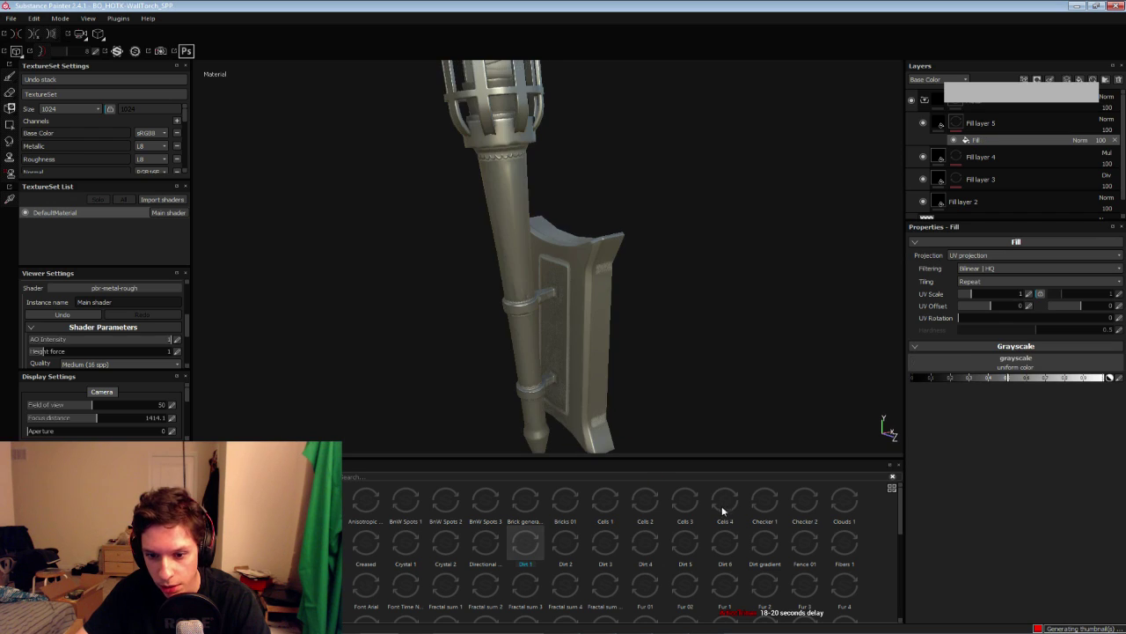
Apply the Grunge 008 texture to the mask's fill and set its UV scale to 3.16
drag(902, 515, 899, 547)
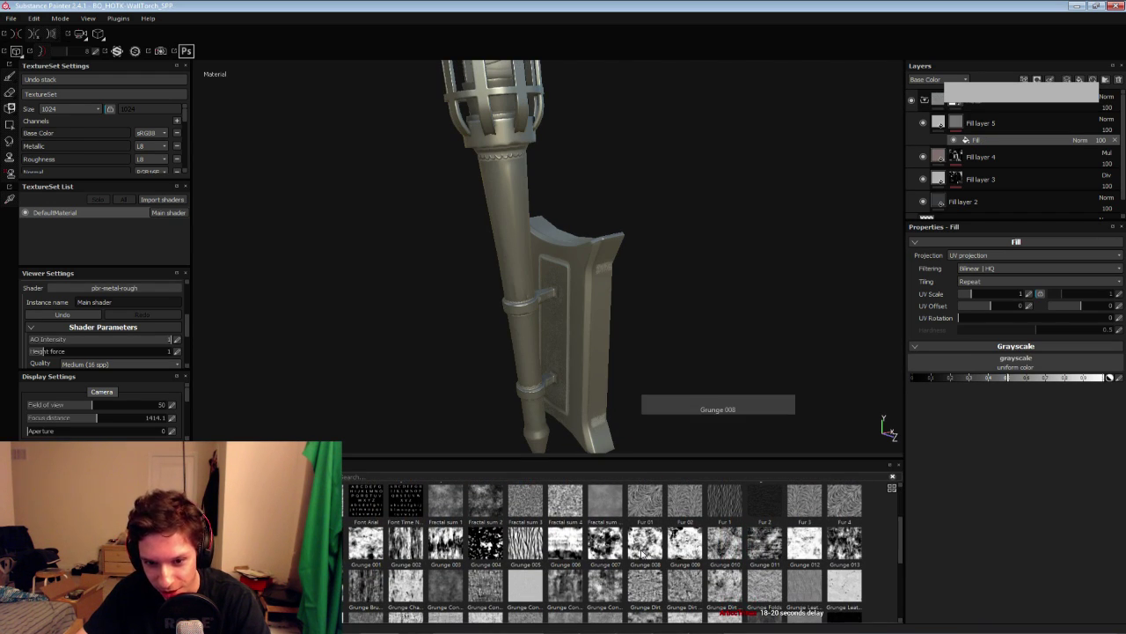
drag(643, 549, 722, 468)
drag(947, 346, 959, 360)
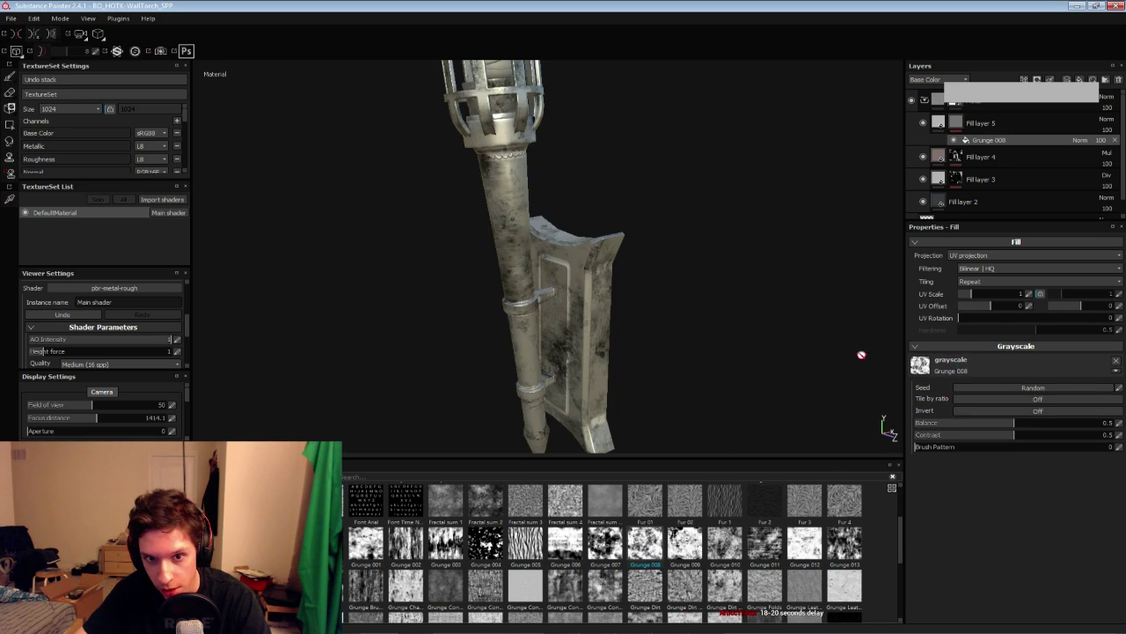
alt+drag(503, 302, 712, 307)
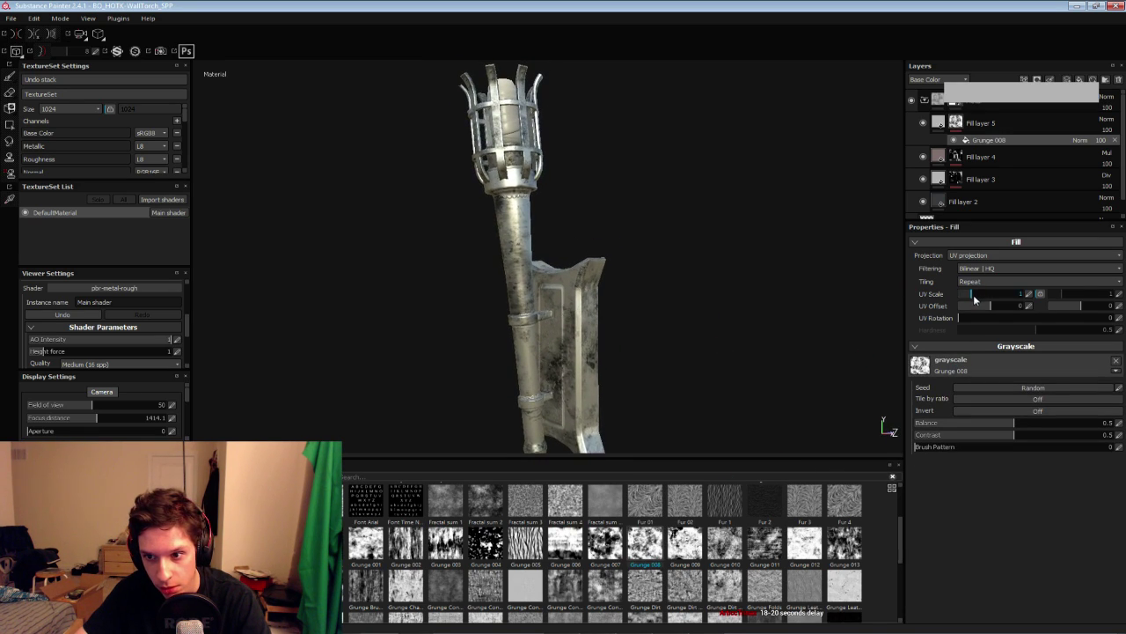
drag(974, 300, 978, 300)
alt+drag(605, 344, 623, 374)
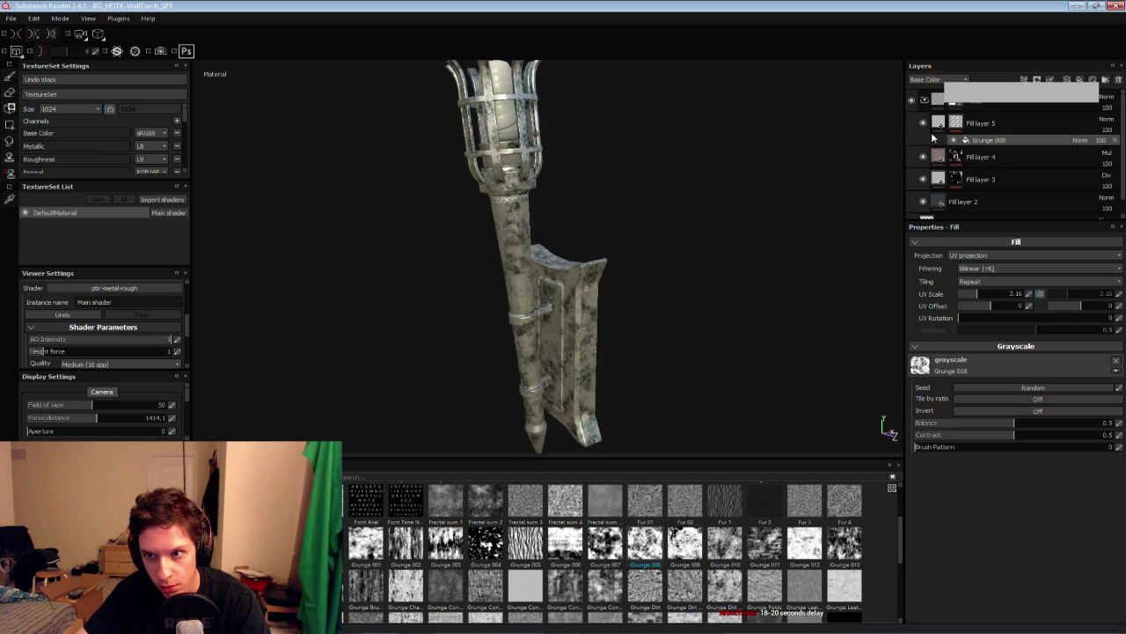
Set Fill layer 5's base color blending to Multiply and its base color to a light grey of 0.718
click(938, 123)
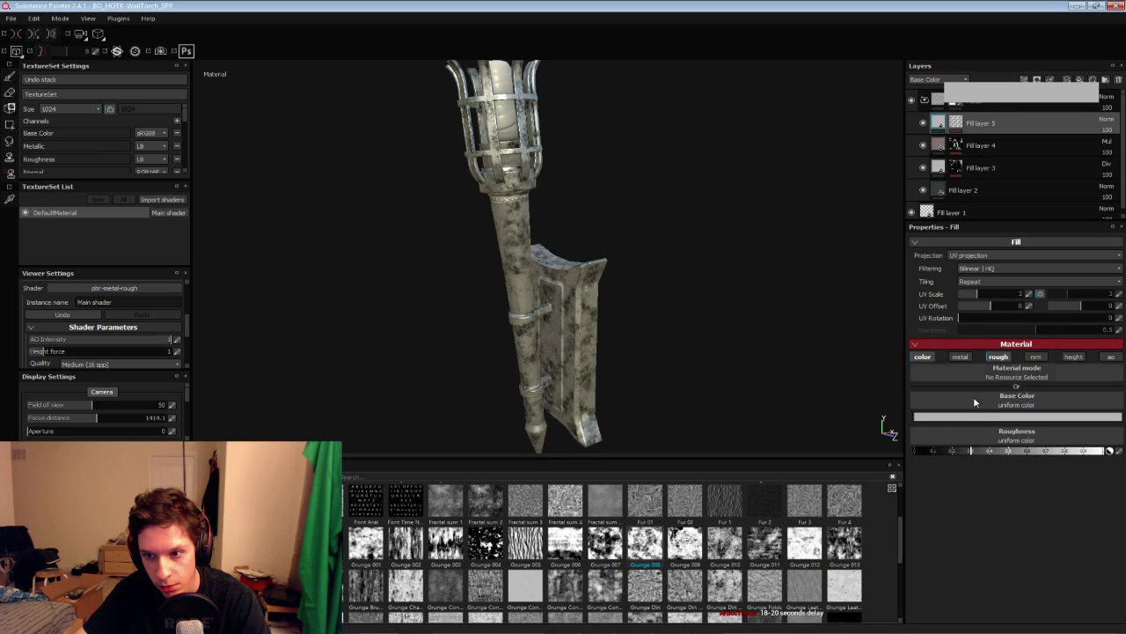
click(1106, 121)
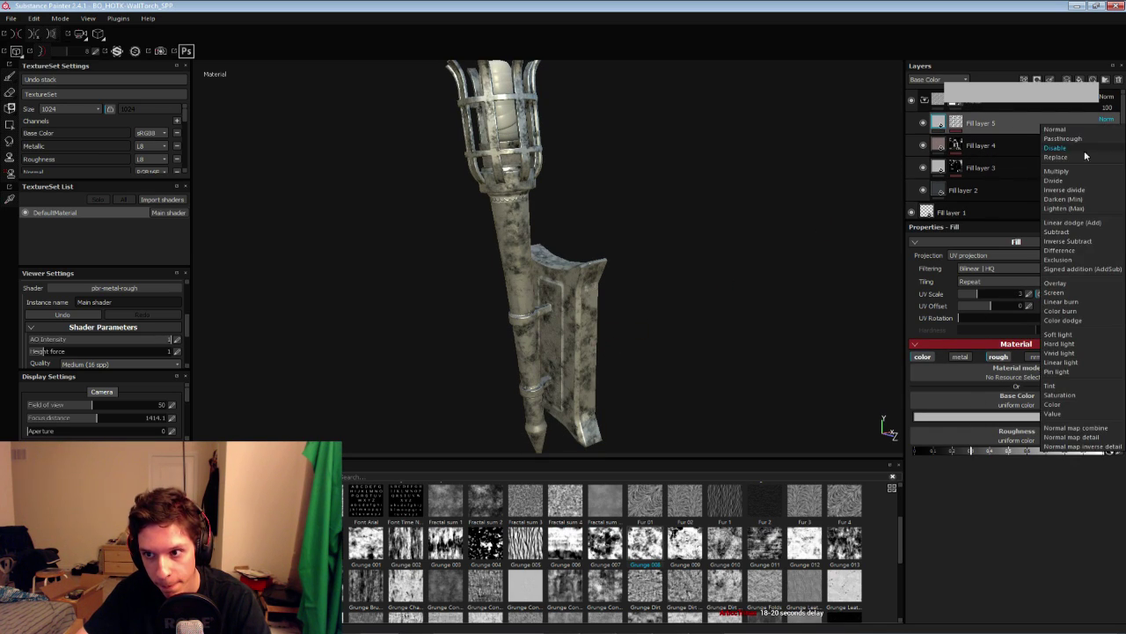
click(1068, 170)
click(948, 417)
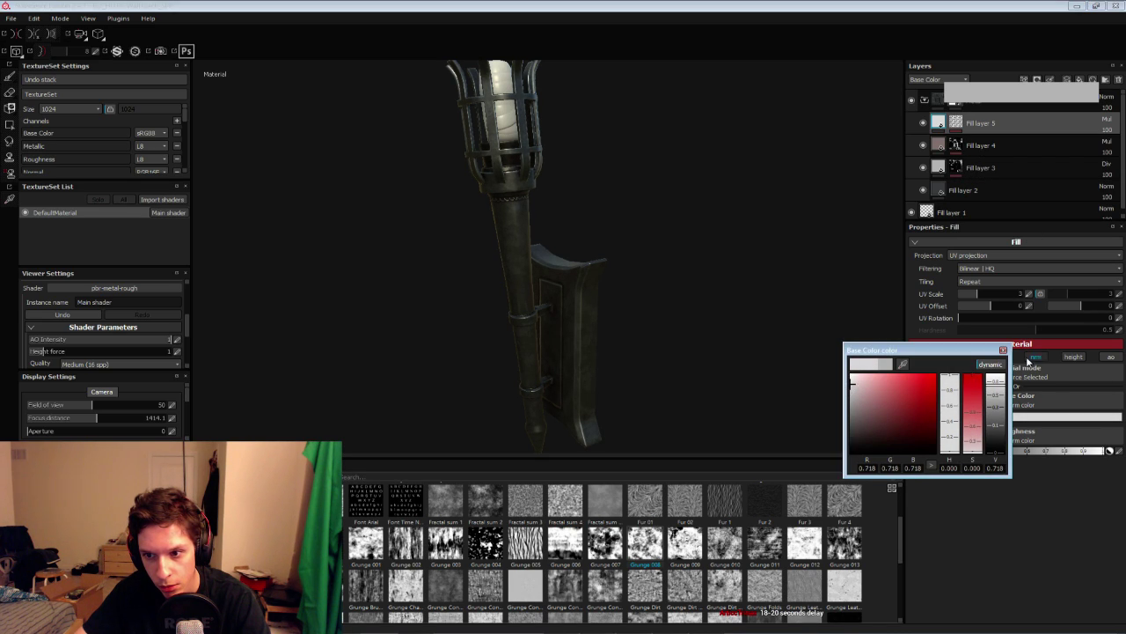
click(1004, 350)
Adjust Fill layer 5's roughness to about 0.45, checking it in the solo Roughness view before returning to the Material view
drag(974, 451, 1010, 452)
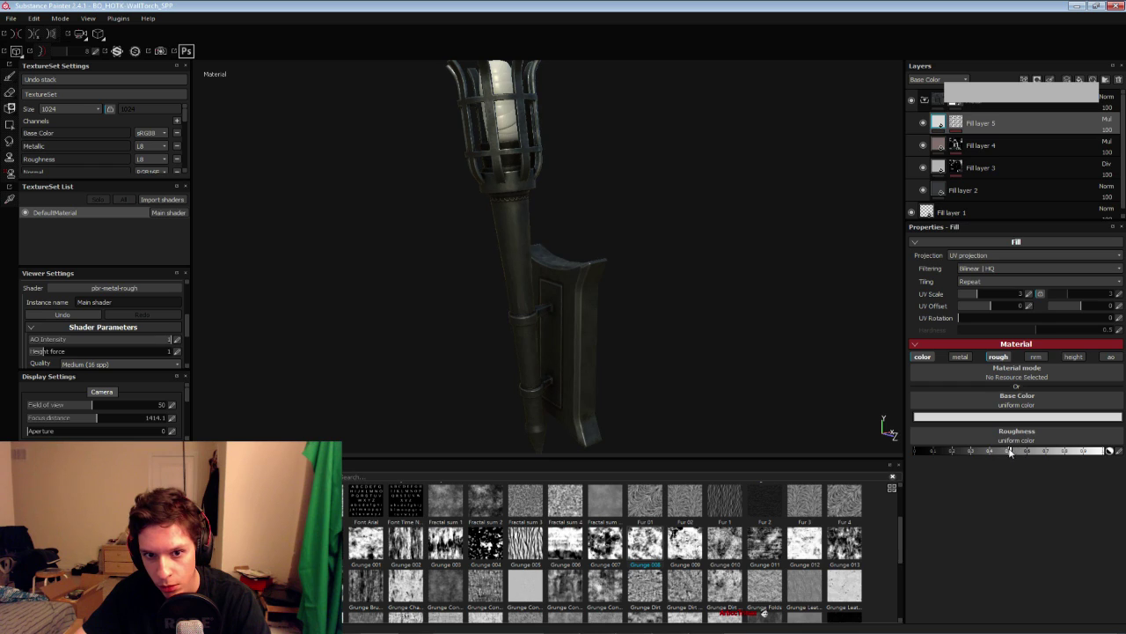
scroll(119, 324, up, 5)
click(88, 288)
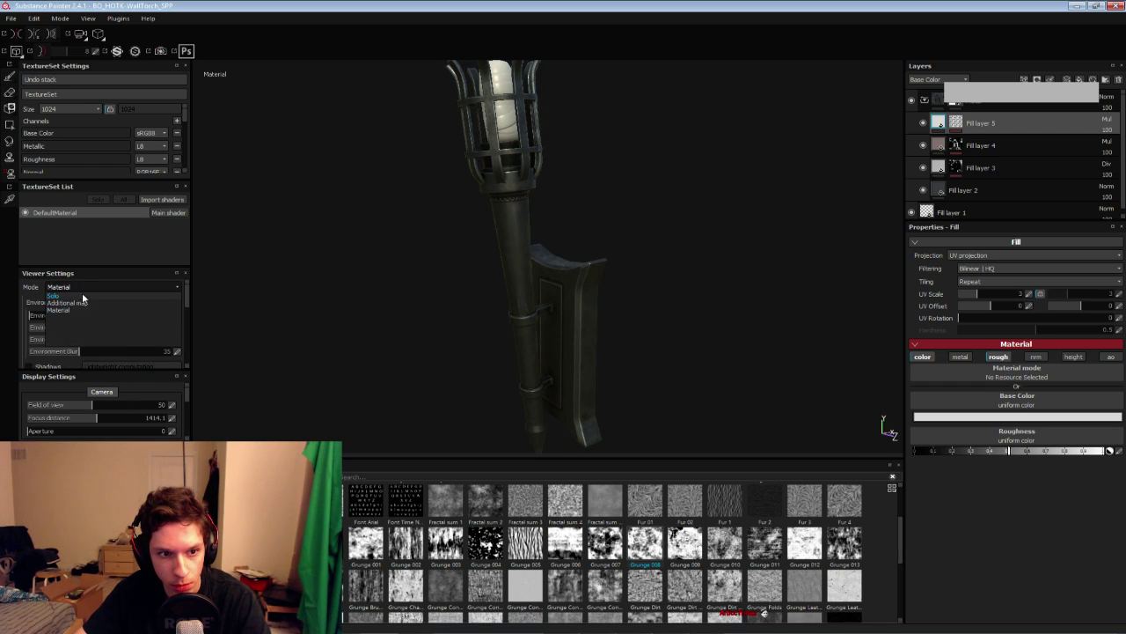
click(81, 295)
click(82, 301)
click(73, 323)
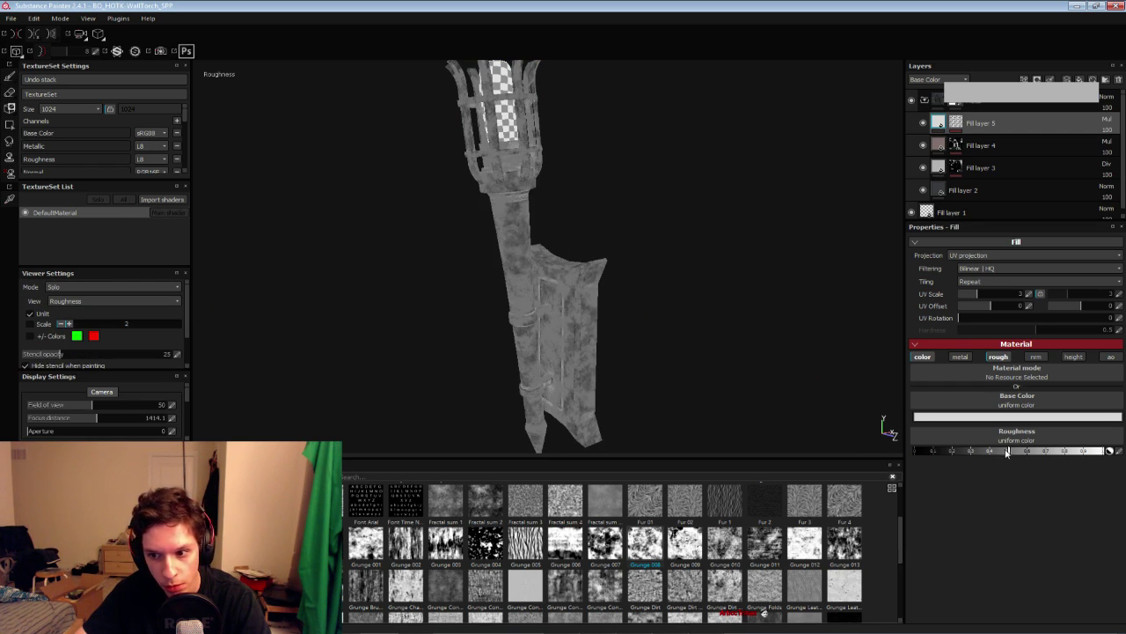
mouse_move(1008, 452)
mouse_down()
mouse_move(994, 452)
mouse_move(1027, 449)
mouse_move(878, 452)
mouse_move(1014, 453)
mouse_move(998, 454)
mouse_up()
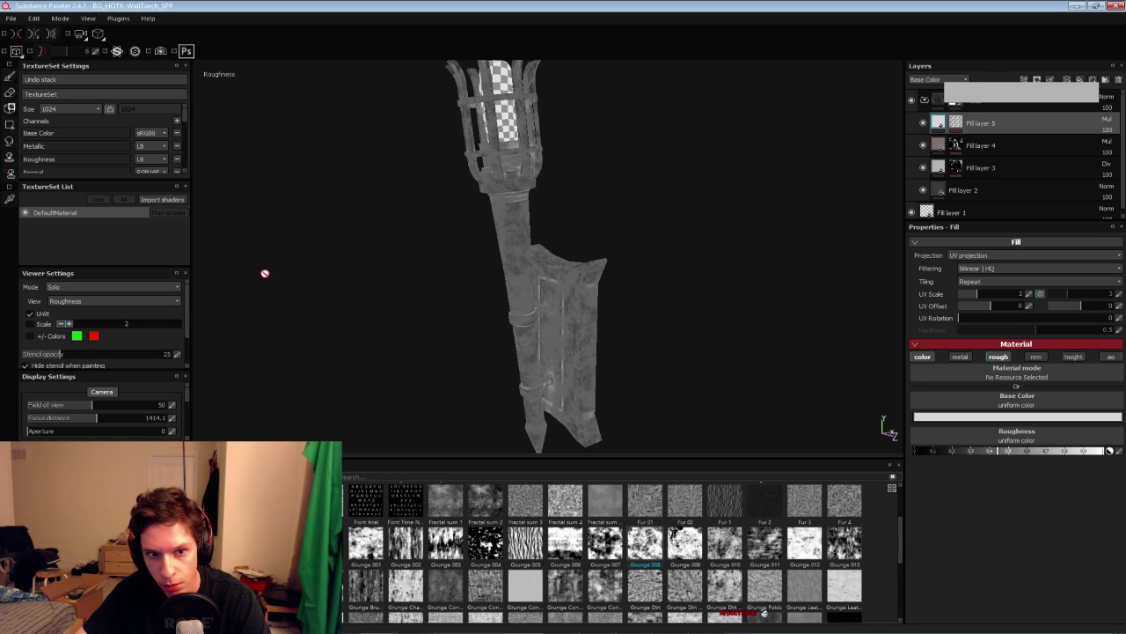
click(106, 287)
click(87, 308)
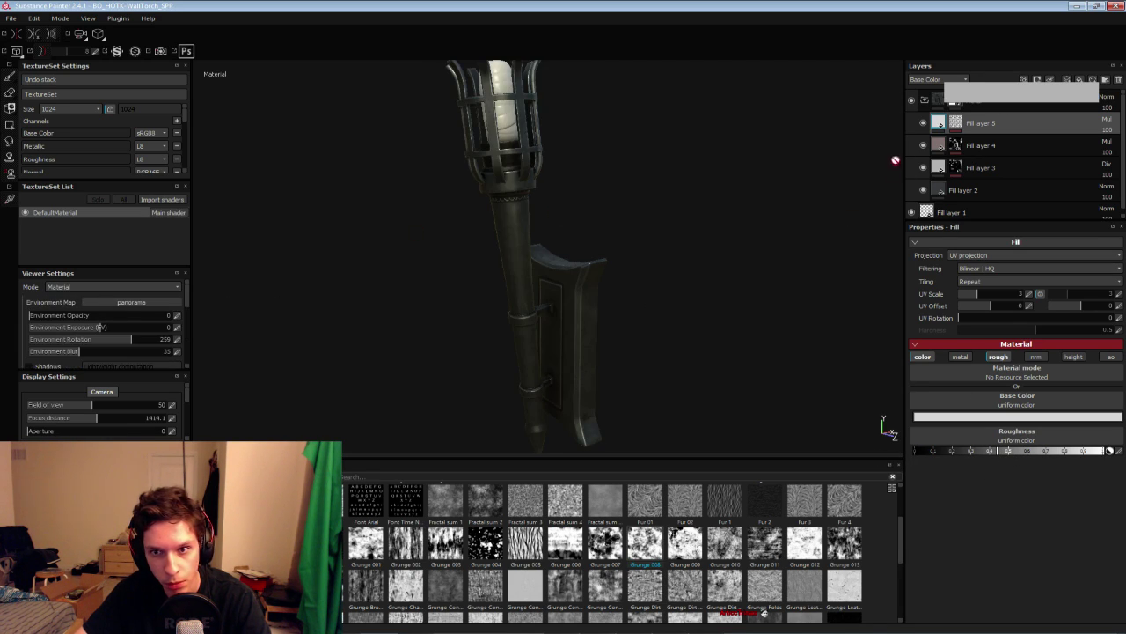
Compare the torch with Fill layer 5 hidden and shown, and fine-tune its roughness to about 0.43 using the solo Roughness view
click(923, 124)
click(923, 123)
alt+drag(507, 313, 526, 305)
click(115, 289)
click(88, 308)
click(87, 303)
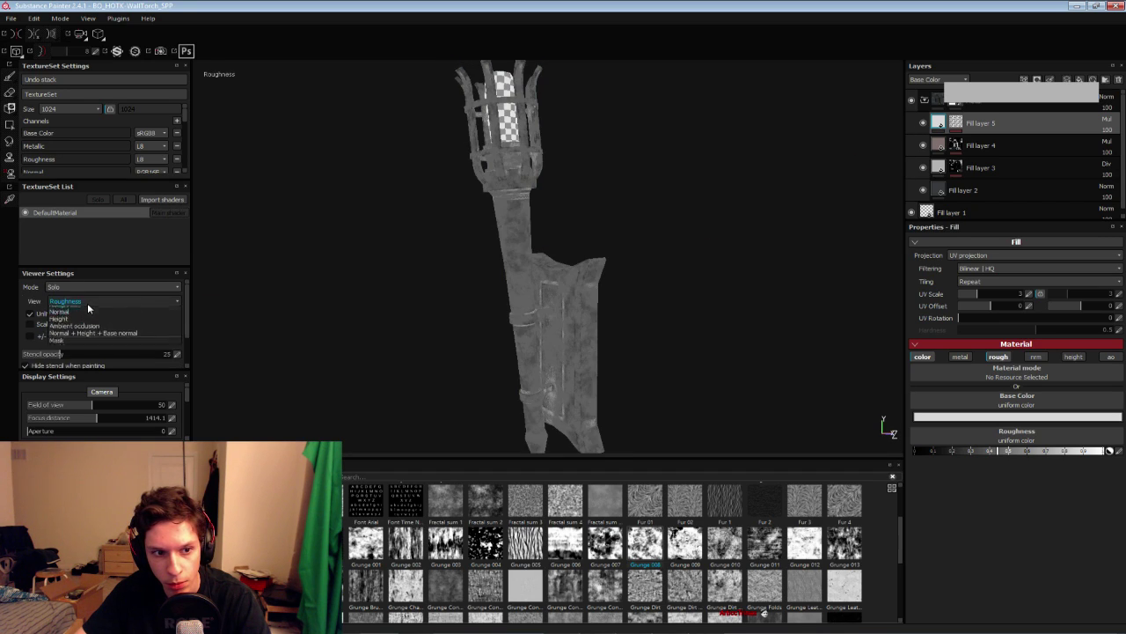
click(88, 303)
drag(1005, 452, 998, 451)
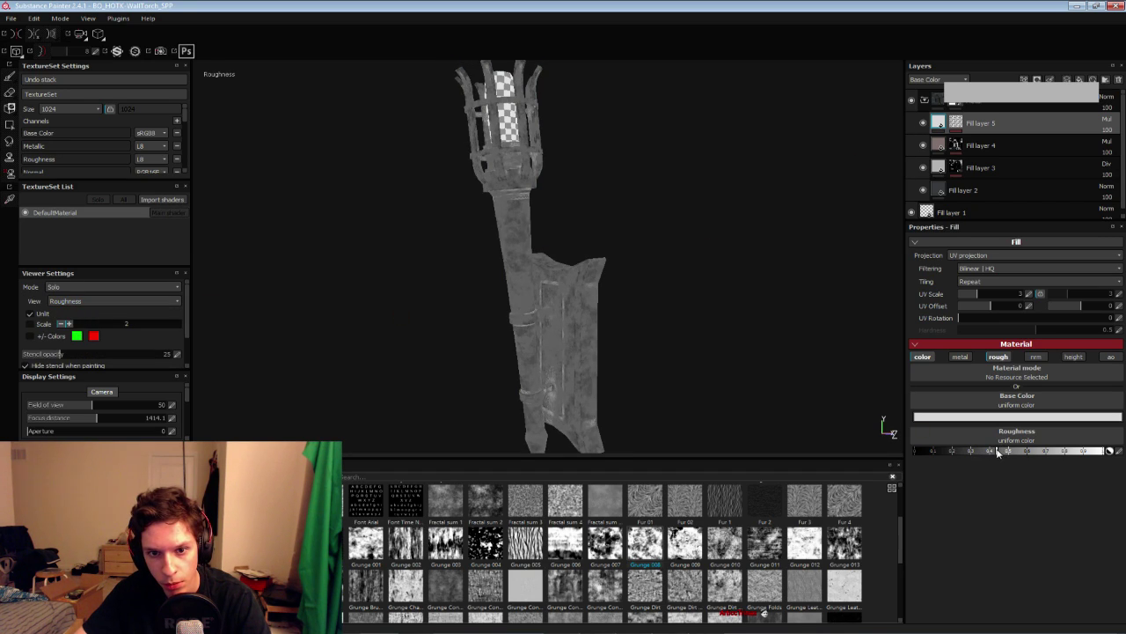
click(99, 288)
click(87, 310)
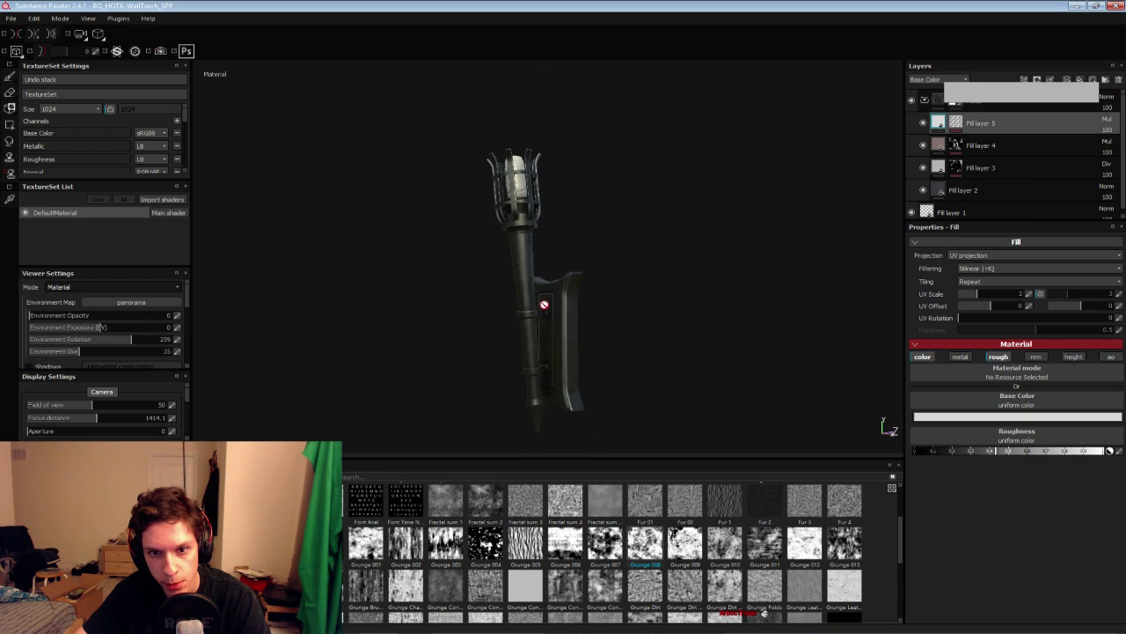
Turn on Invert for the Grunge 008 fill in Fill layer 5's mask and inspect the torch
click(956, 123)
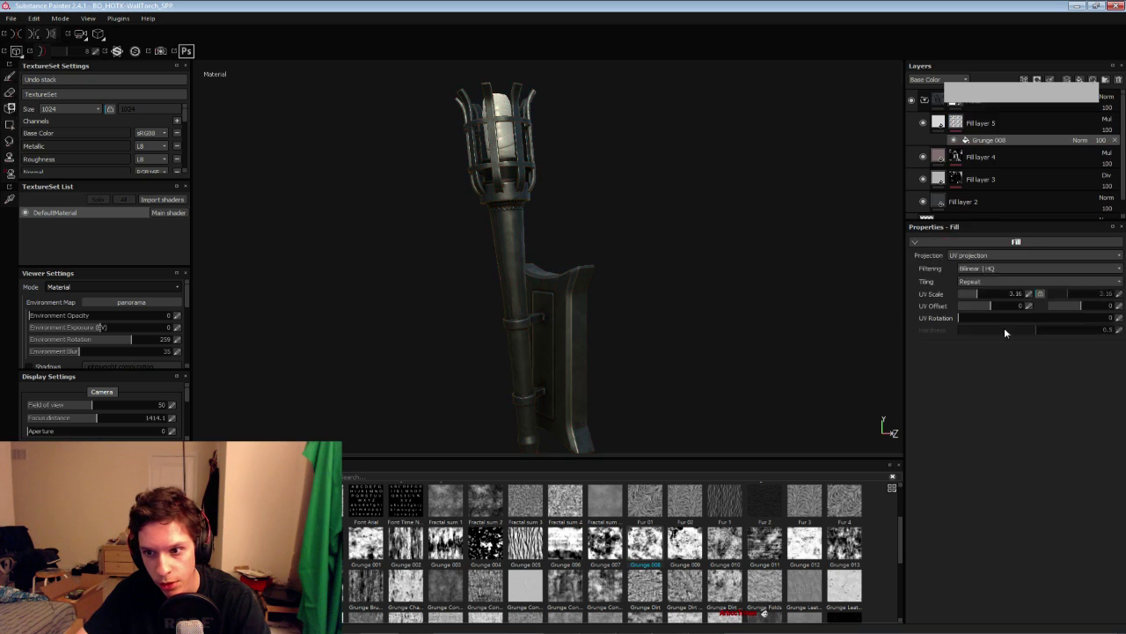
click(970, 409)
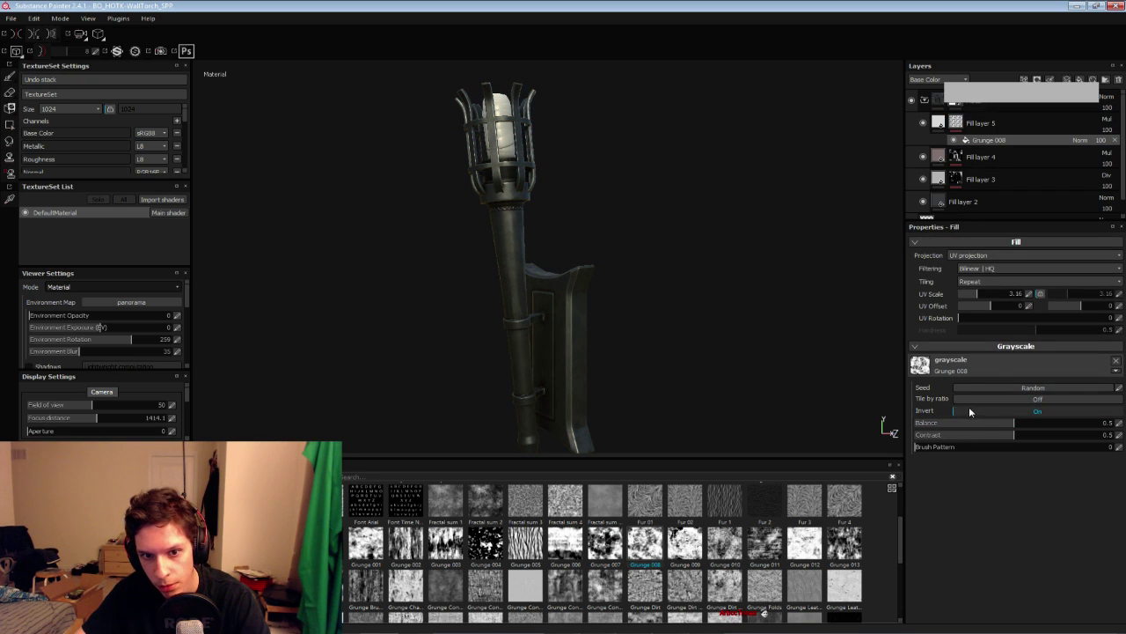
scroll(518, 331, up, 3)
scroll(518, 330, down, 5)
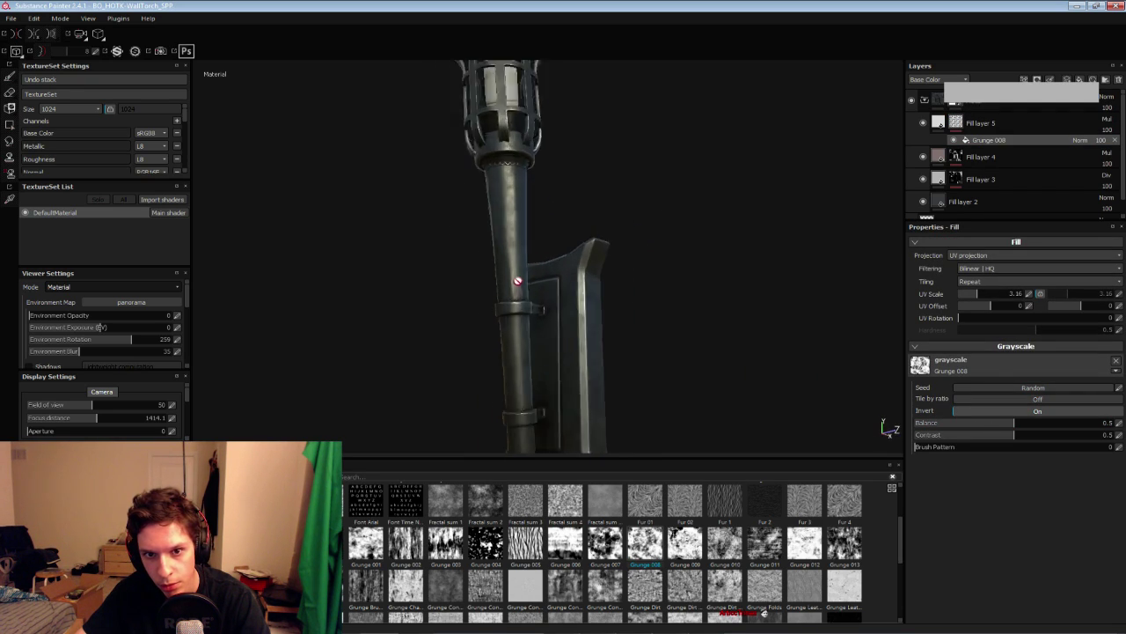
Inspect the inverted grunge on the torch's handle, backplate and cage from several angles and distances
scroll(517, 282, up, 2)
alt+drag(518, 276, 488, 311)
scroll(526, 251, up, 3)
scroll(488, 311, down, 4)
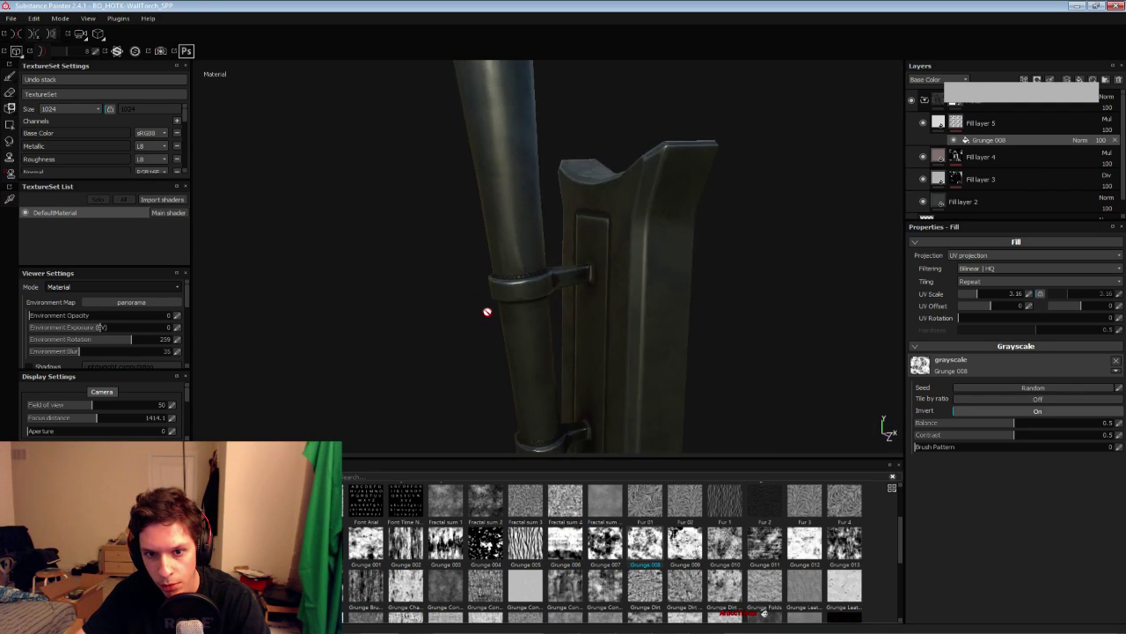
scroll(510, 278, up, 4)
scroll(508, 275, down, 8)
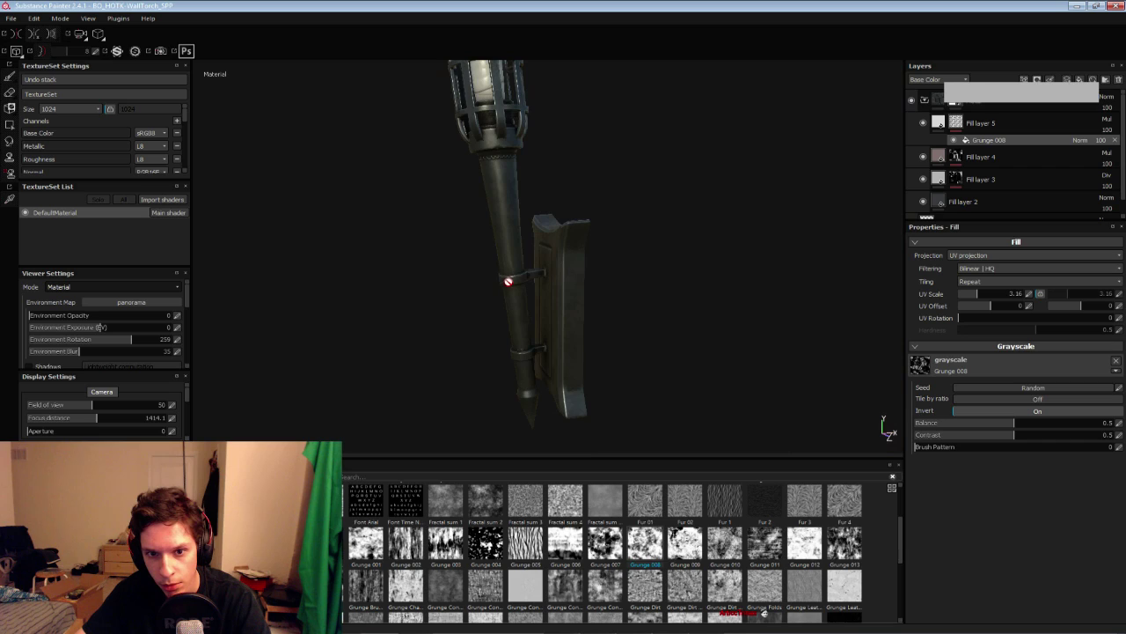
alt+drag(528, 304, 502, 355)
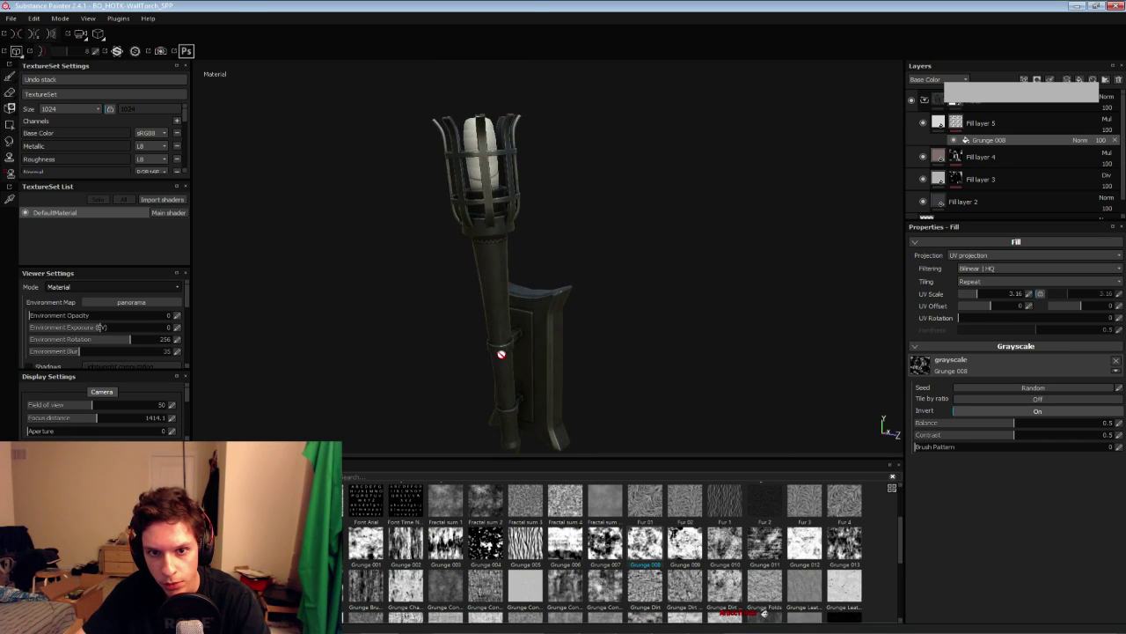
alt+drag(505, 224, 405, 221)
alt+right_drag(404, 221, 527, 135)
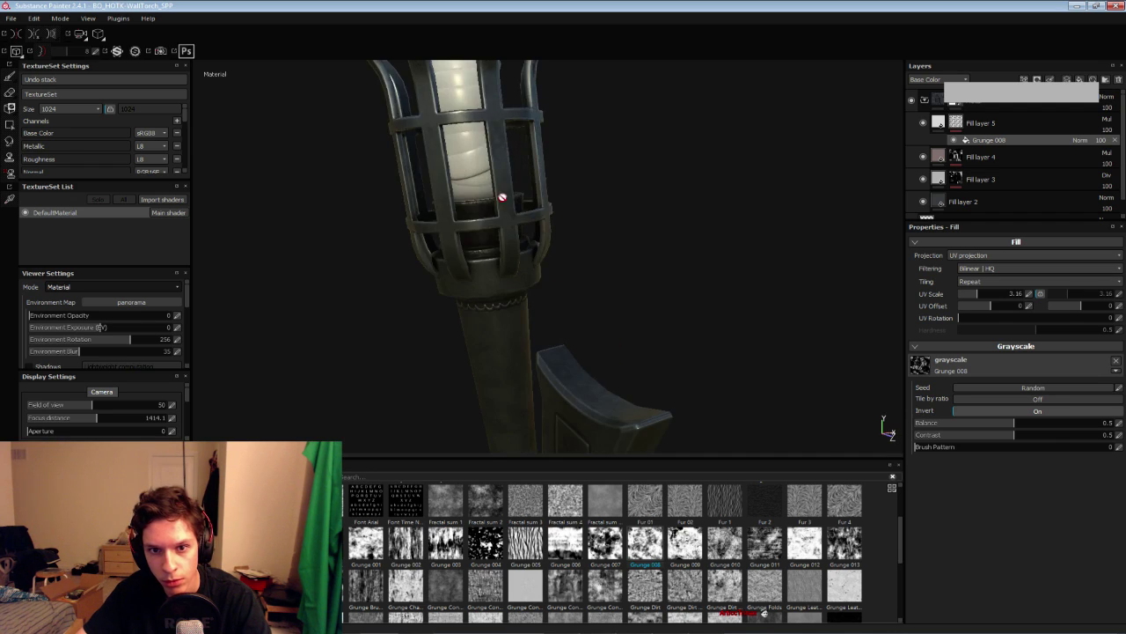
alt+drag(502, 196, 450, 241)
alt+right_drag(450, 241, 484, 219)
alt+middle_drag(482, 239, 492, 264)
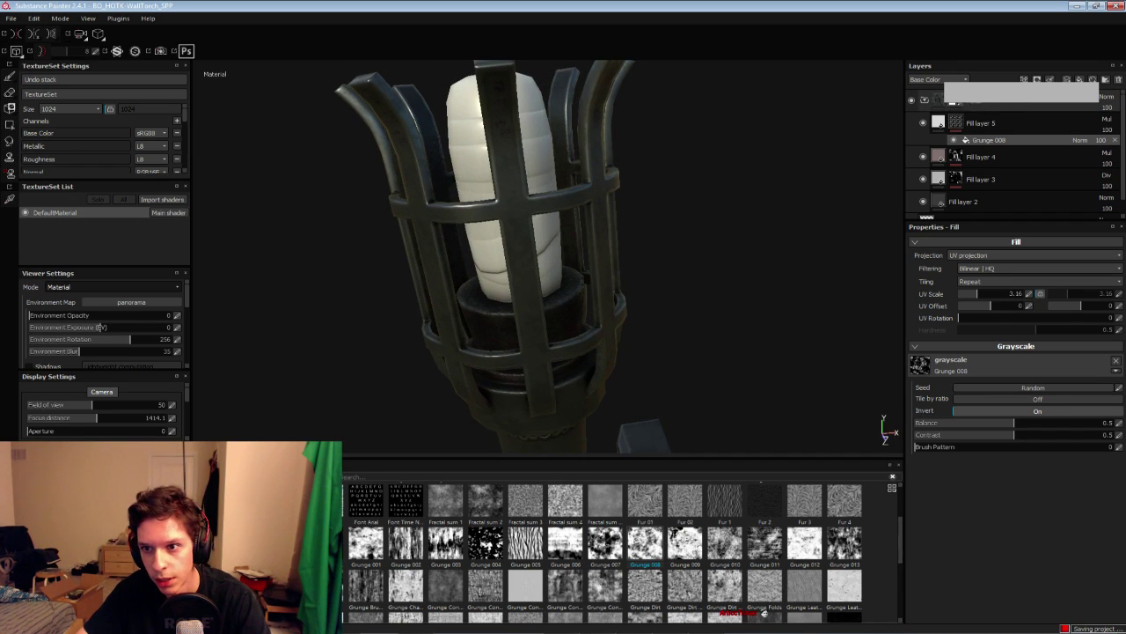
Add a paint layer above Fill layer 5 and choose the Screw Bolt preset as its brush
click(956, 123)
click(1068, 79)
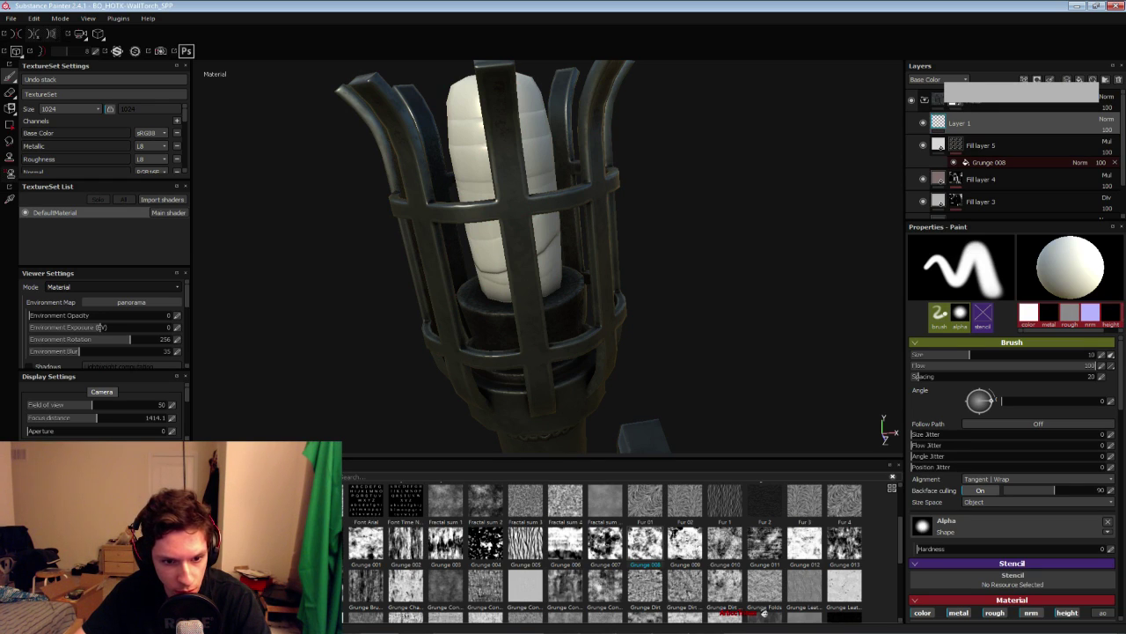
scroll(764, 614, down, 3)
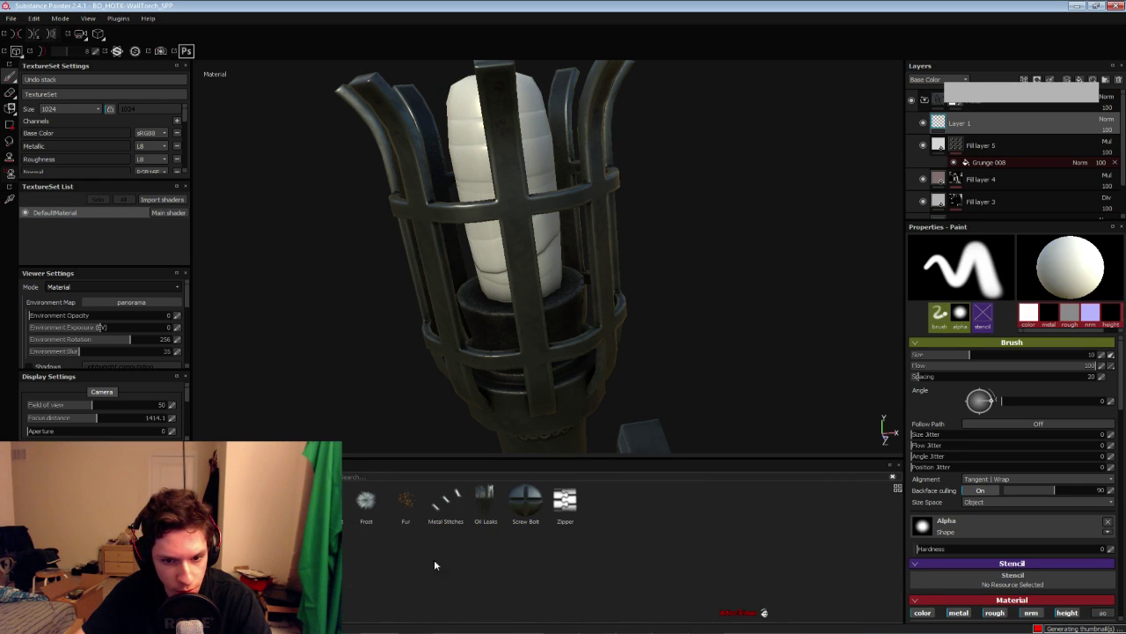
click(525, 503)
Set both the outer and the inner shape of the Screw Bolts material to Bolt
scroll(963, 544, down, 3)
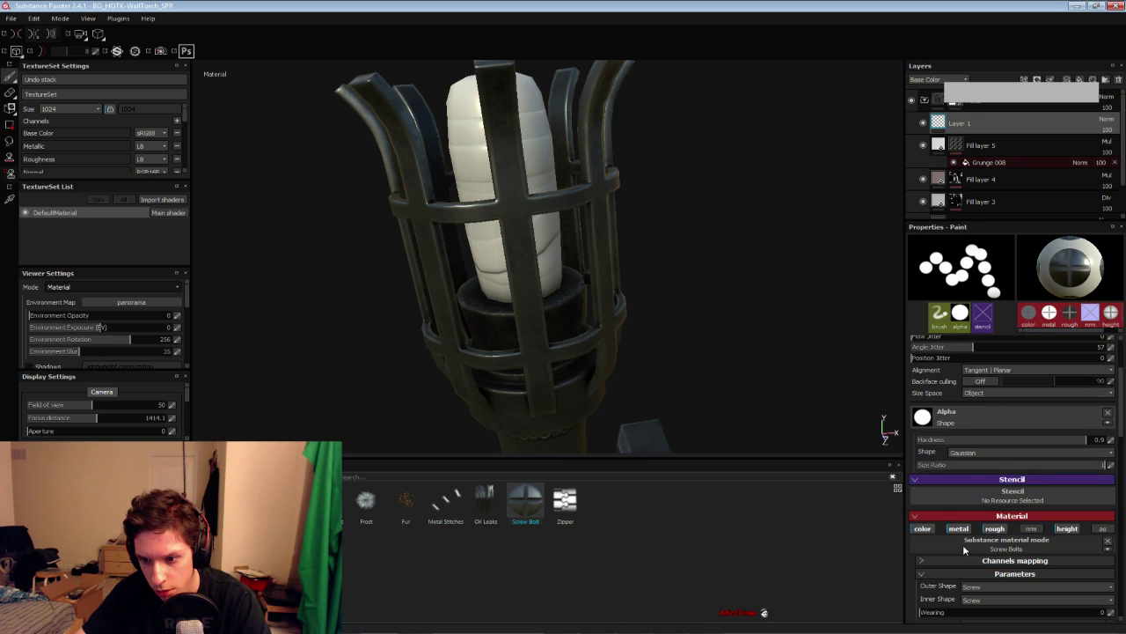
click(977, 531)
click(977, 551)
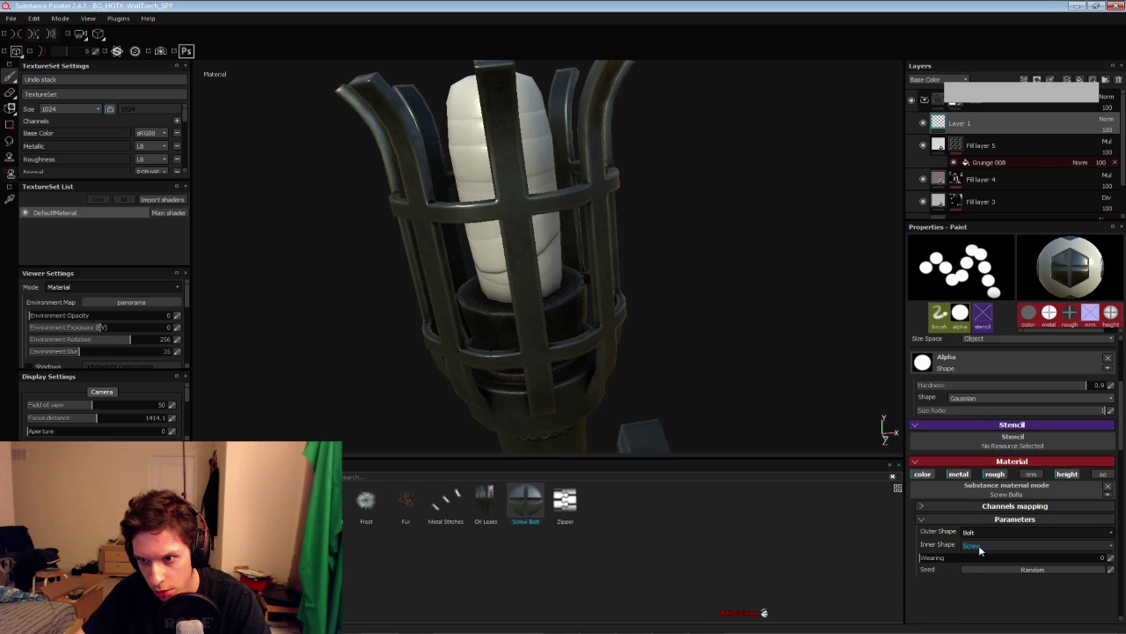
click(974, 545)
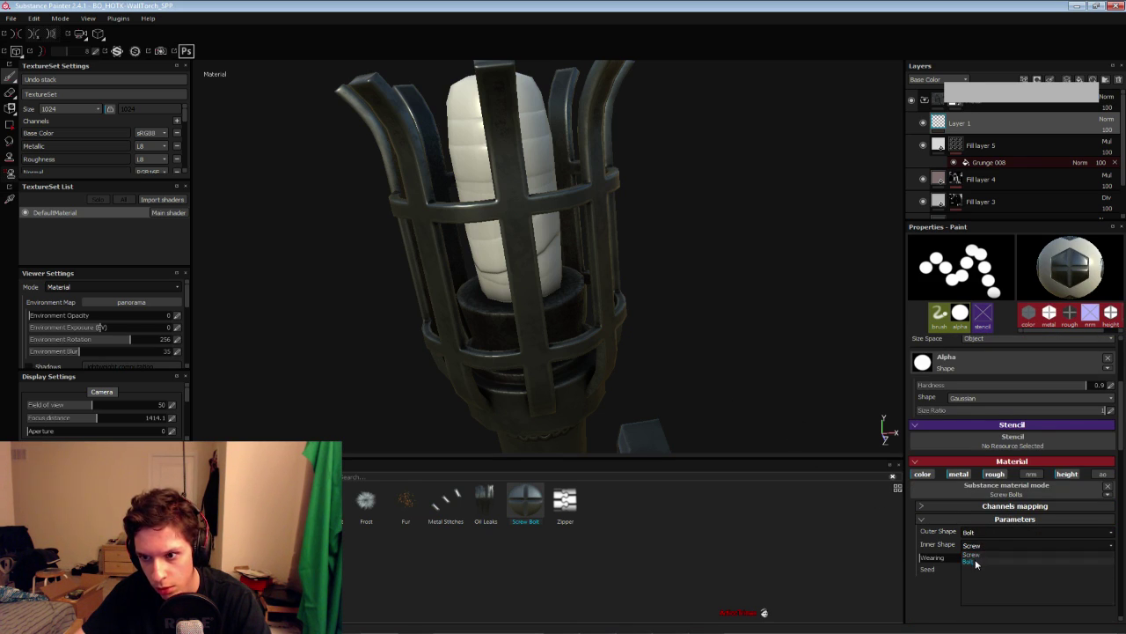
click(976, 563)
Shrink the bolt brush to fit the metal bands and stamp bolts where the bars cross the cage's upper ring
scroll(520, 208, up, 2)
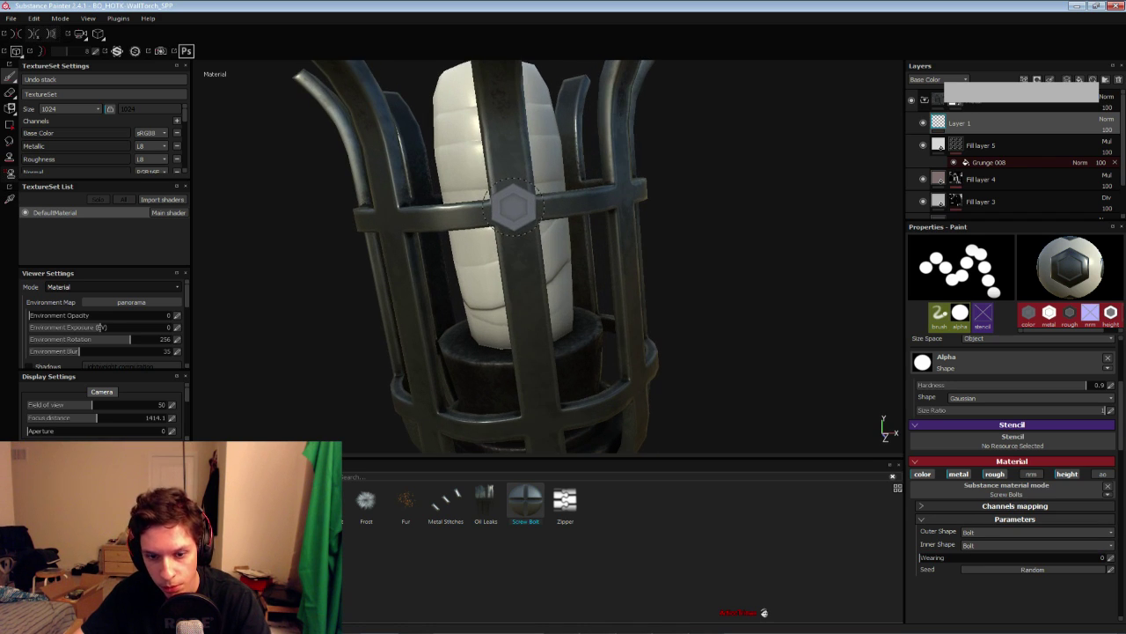
key(bracketleft)
key(bracketleft)
key(bracketleft)
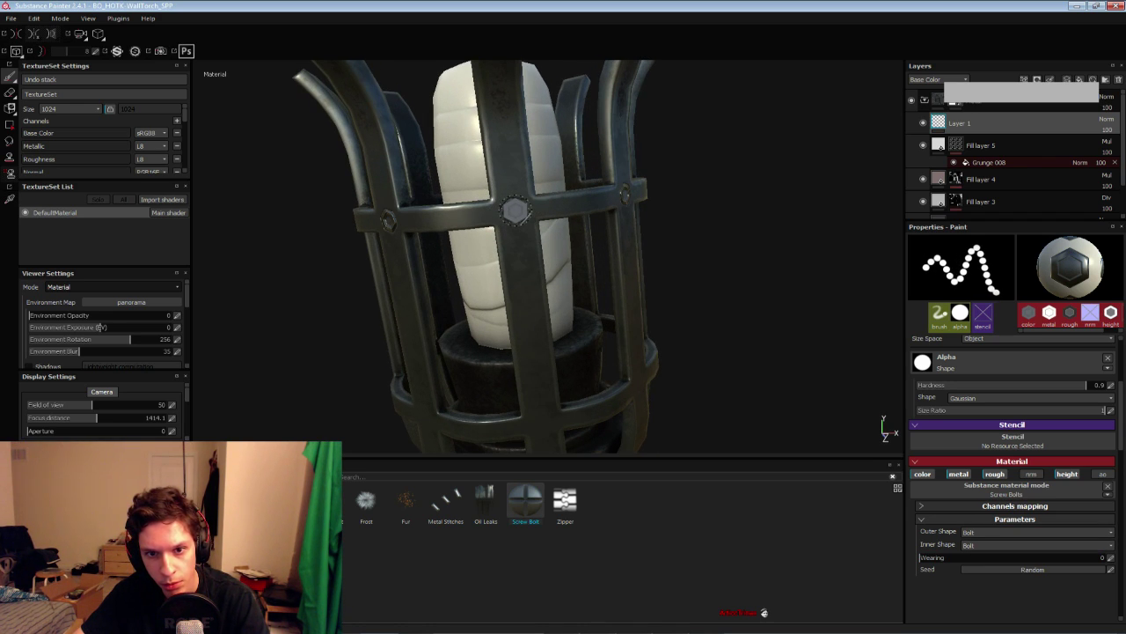
scroll(528, 300, down, 2)
mouse_move(525, 299)
alt+mouse_down()
mouse_move(563, 299)
mouse_move(504, 325)
alt+mouse_up()
scroll(504, 325, up, 2)
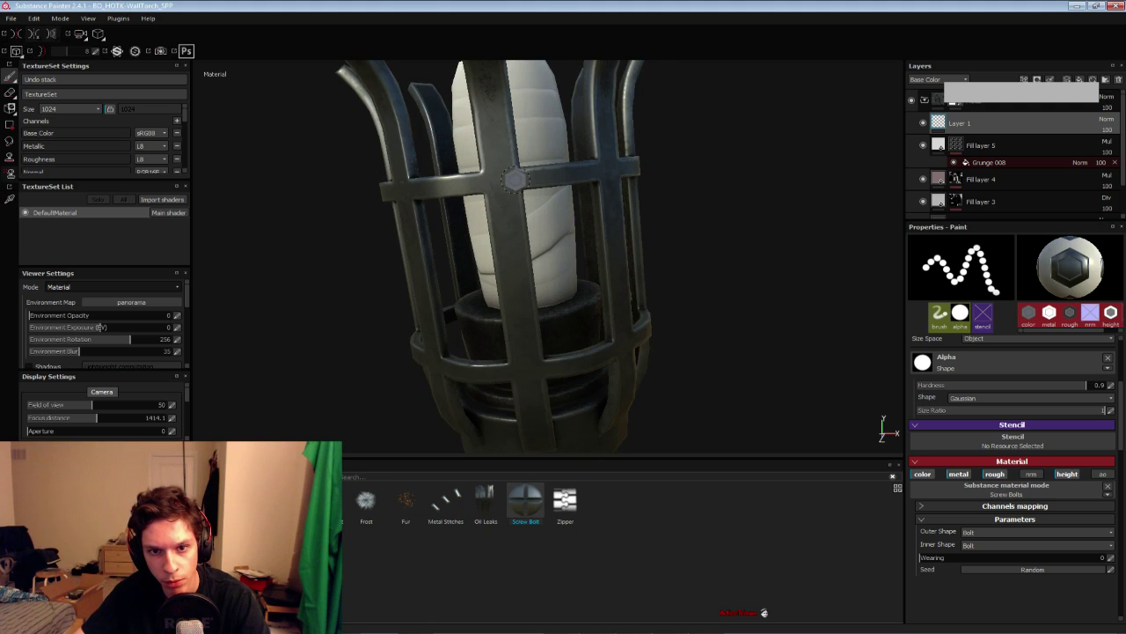
key(bracketleft)
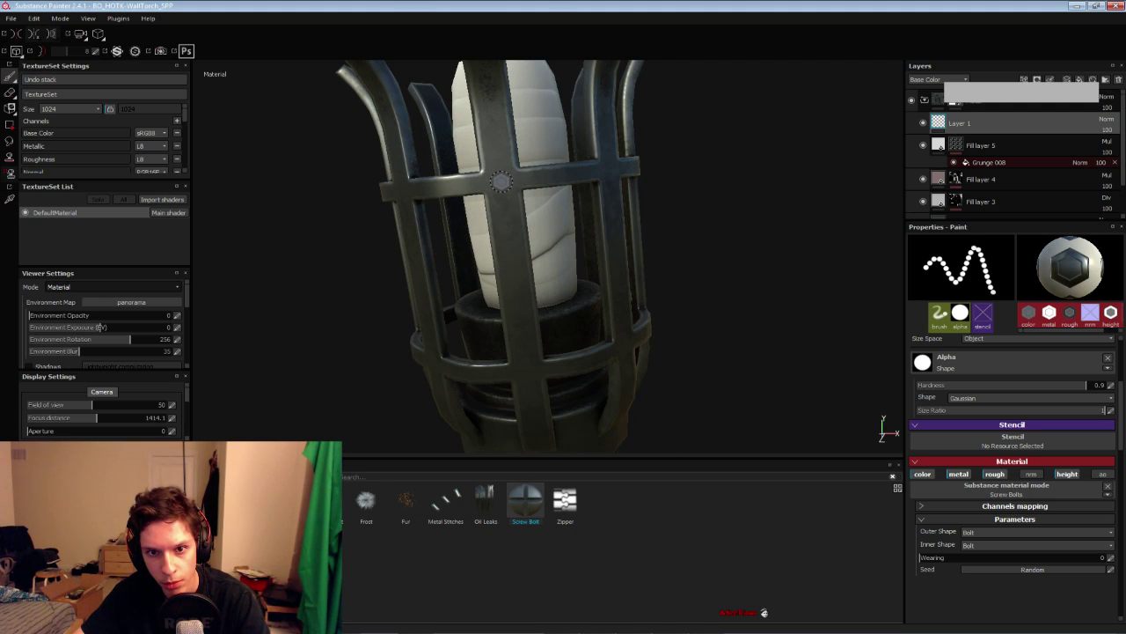
Stamp bolts where the vertical bars cross the cage's lower ring
scroll(500, 276, down, 2)
alt+drag(499, 276, 517, 286)
scroll(518, 286, up, 2)
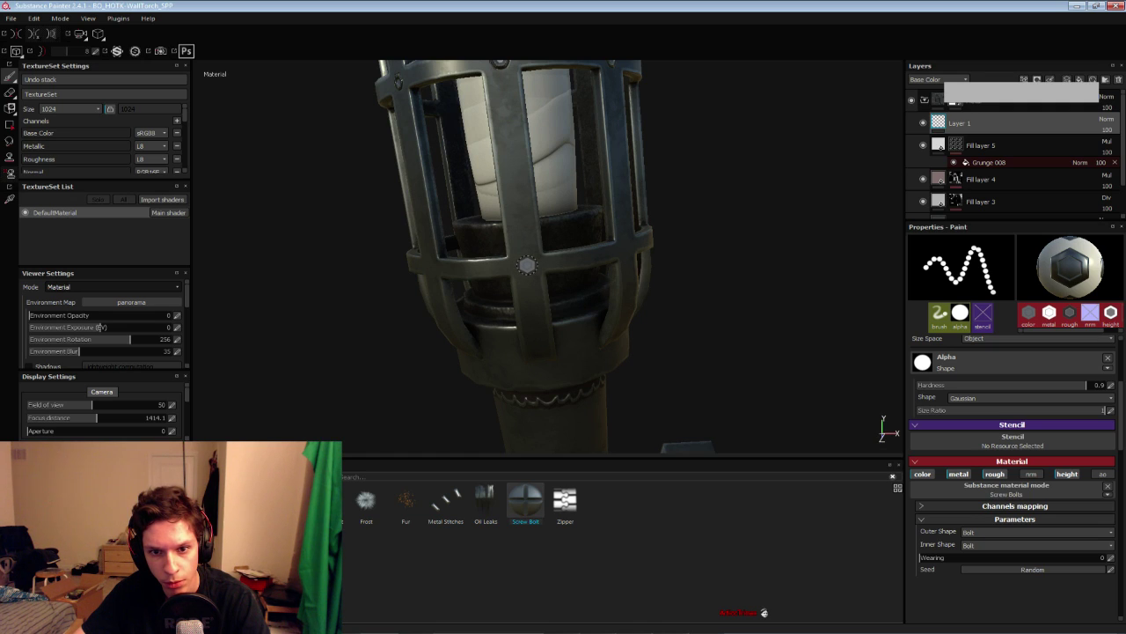
Stamp a bolt near the upper corner of the wall backplate, beside the raised inner panel
scroll(527, 265, down, 2)
alt+middle_drag(527, 265, 528, 195)
scroll(532, 264, down, 2)
alt+middle_drag(541, 282, 528, 239)
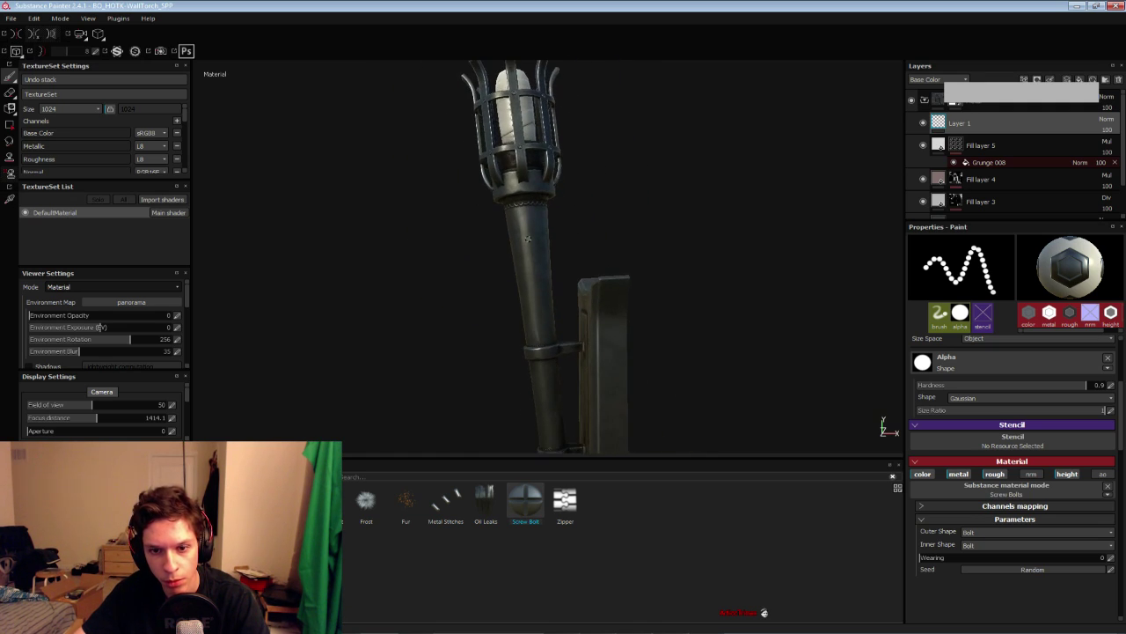
scroll(560, 310, up, 5)
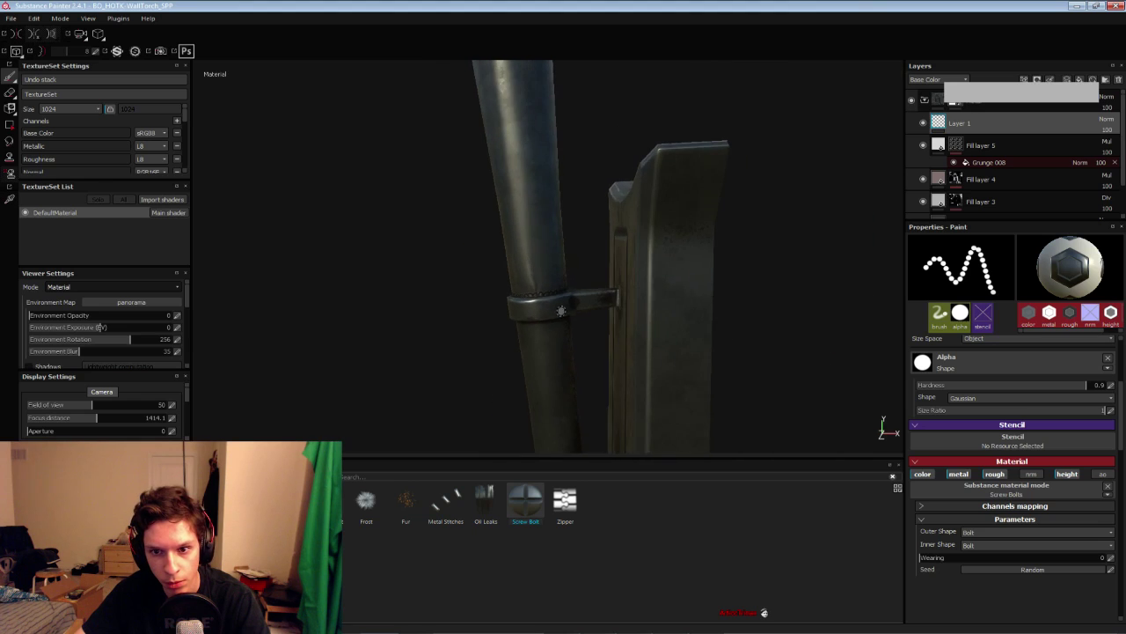
alt+drag(561, 310, 677, 287)
alt+middle_drag(677, 287, 626, 256)
scroll(620, 251, up, 3)
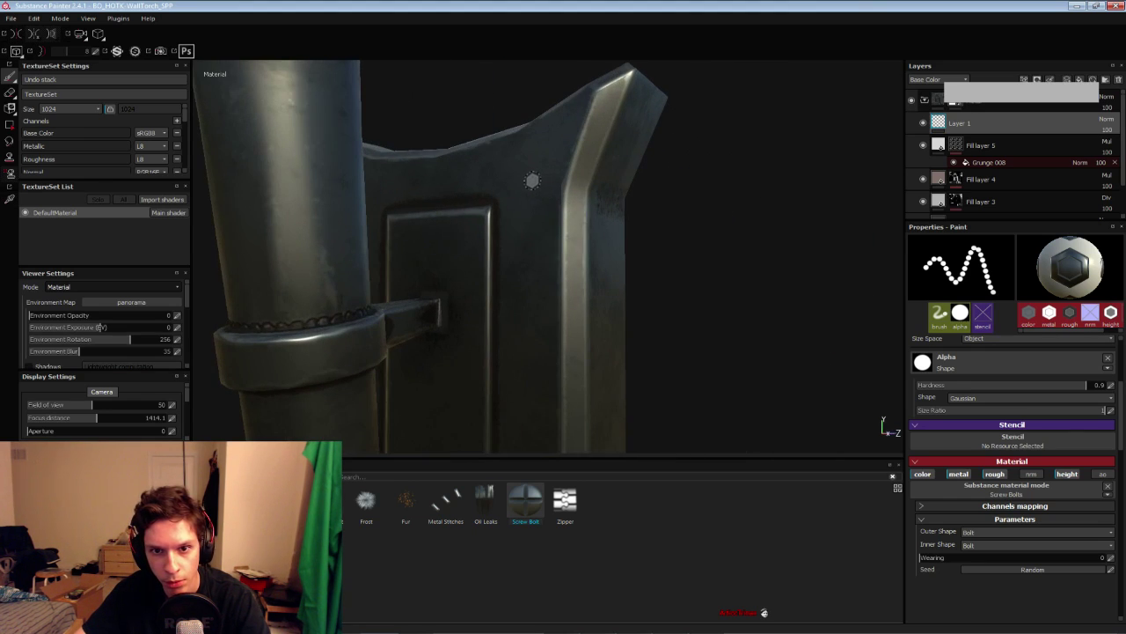
click(528, 181)
scroll(543, 249, down, 5)
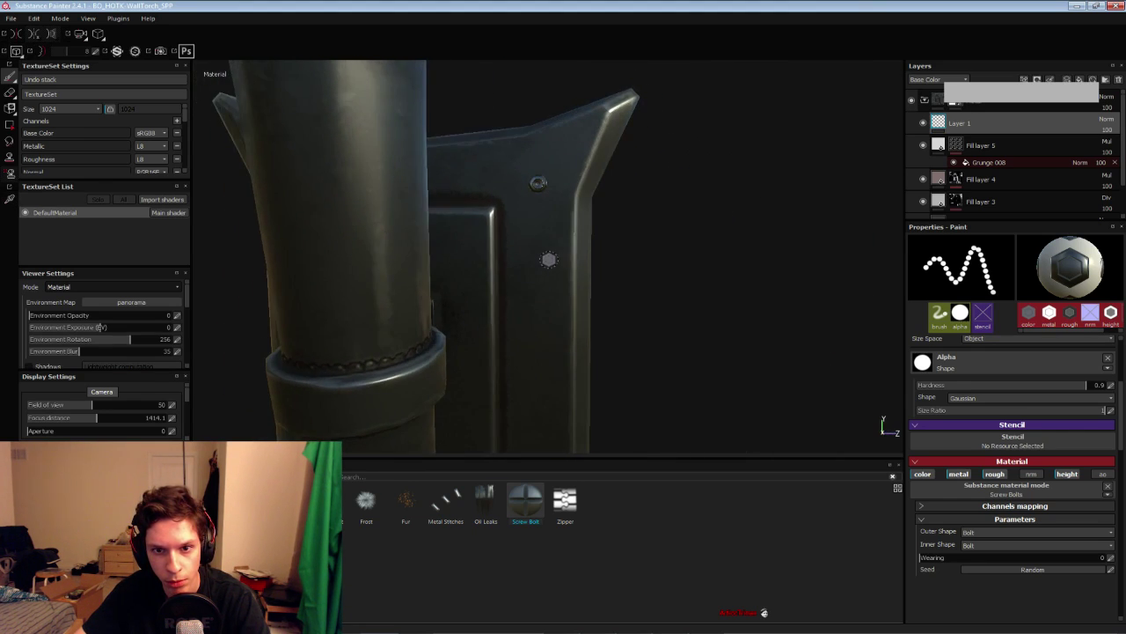
Examine the stamped bolts and the whole torch from several angles under rotated environment lighting
scroll(439, 317, down, 3)
alt+drag(502, 255, 573, 219)
alt+middle_drag(574, 219, 586, 277)
alt+drag(528, 281, 403, 287)
shift+right_drag(404, 288, 396, 288)
scroll(437, 231, up, 4)
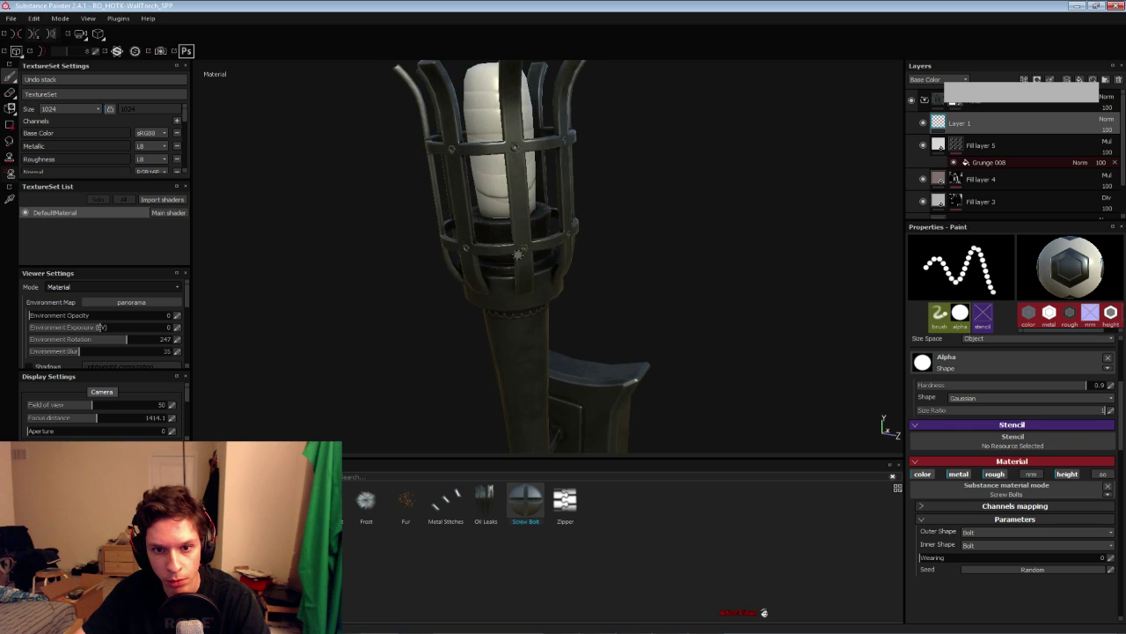
mouse_move(440, 282)
alt+mouse_down()
mouse_move(341, 227)
mouse_move(448, 261)
alt+mouse_up()
scroll(552, 207, down, 3)
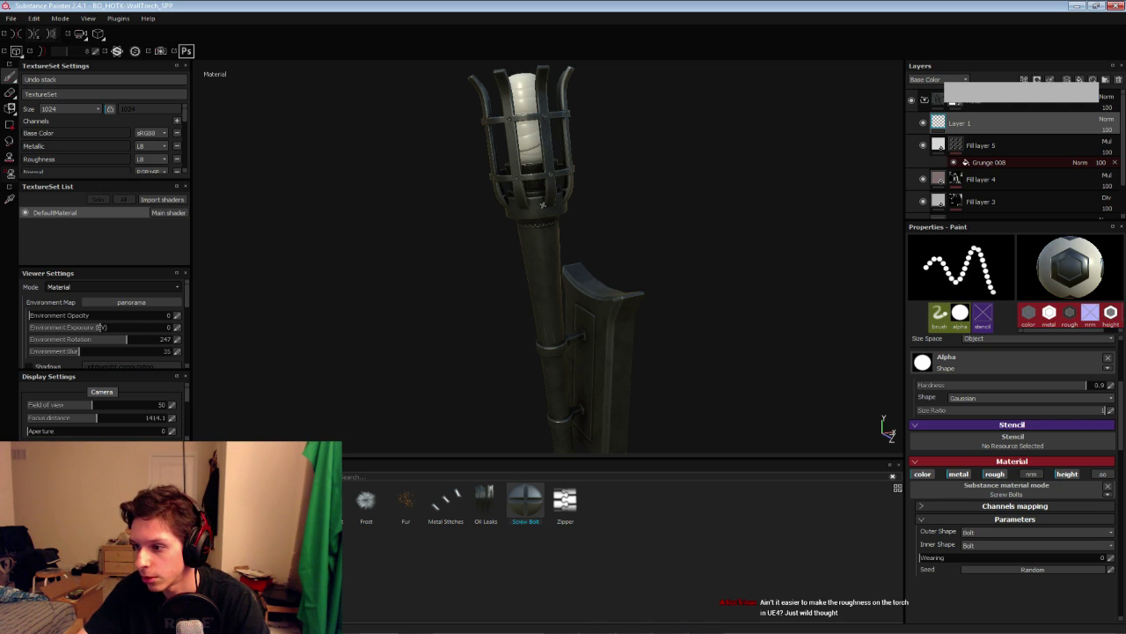
alt+drag(535, 253, 526, 215)
scroll(525, 256, up, 4)
scroll(525, 292, down, 2)
scroll(531, 252, down, 3)
scroll(533, 292, up, 3)
scroll(453, 294, down, 4)
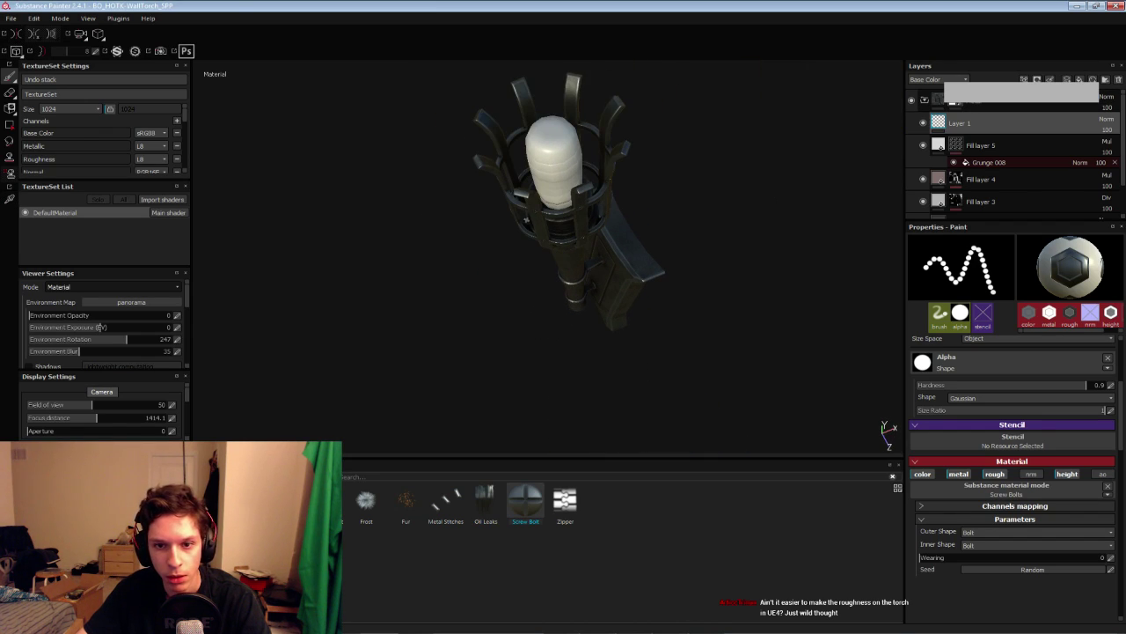
Show the UV layout beside the 3D view and add a fill layer with a black mask above Layer 1
key(F1)
alt+middle_drag(611, 262, 615, 258)
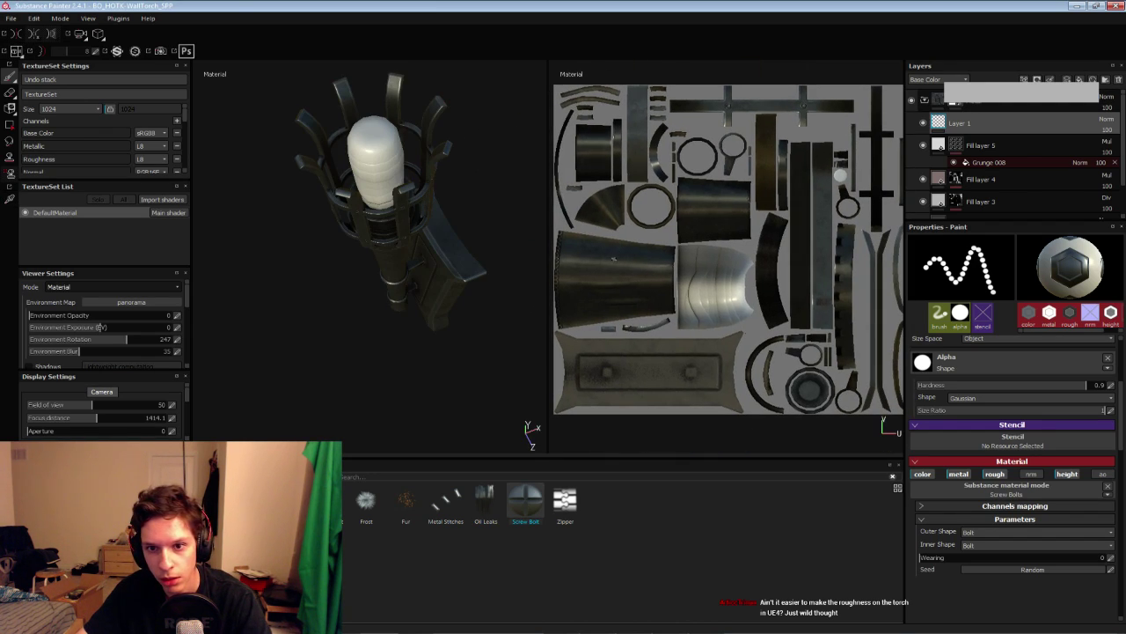
alt+middle_drag(723, 306, 750, 369)
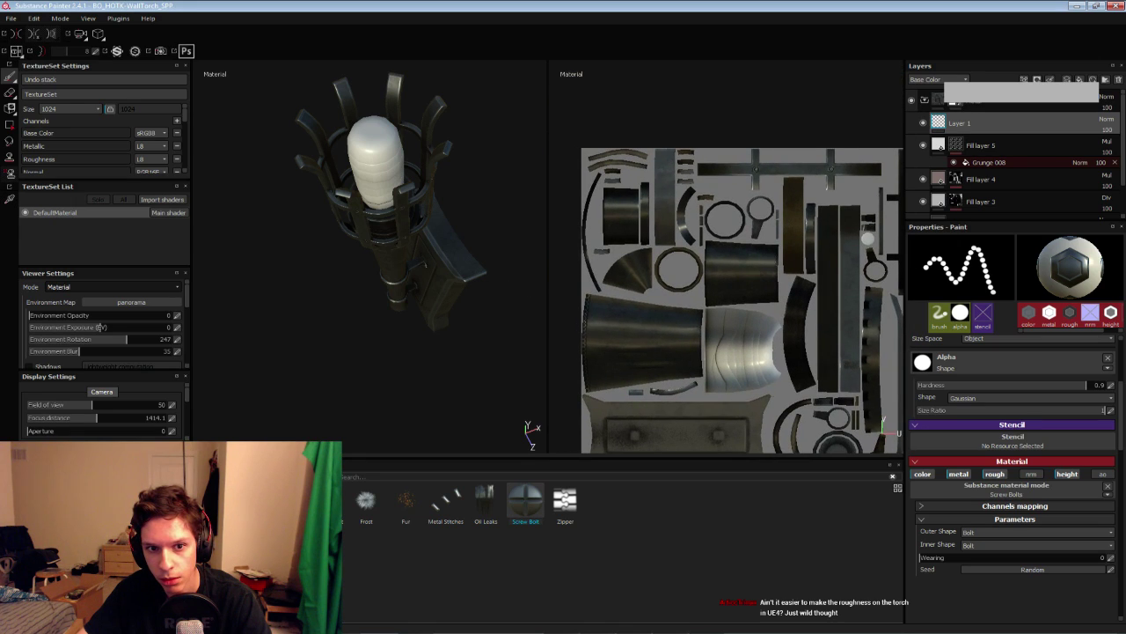
click(1081, 78)
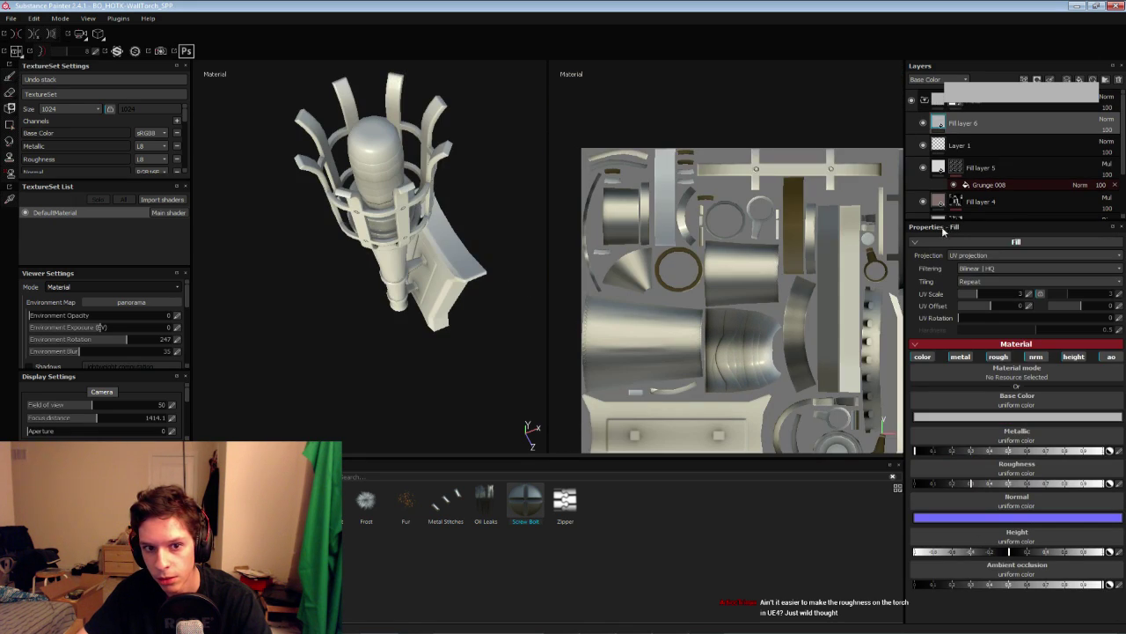
right_click(985, 122)
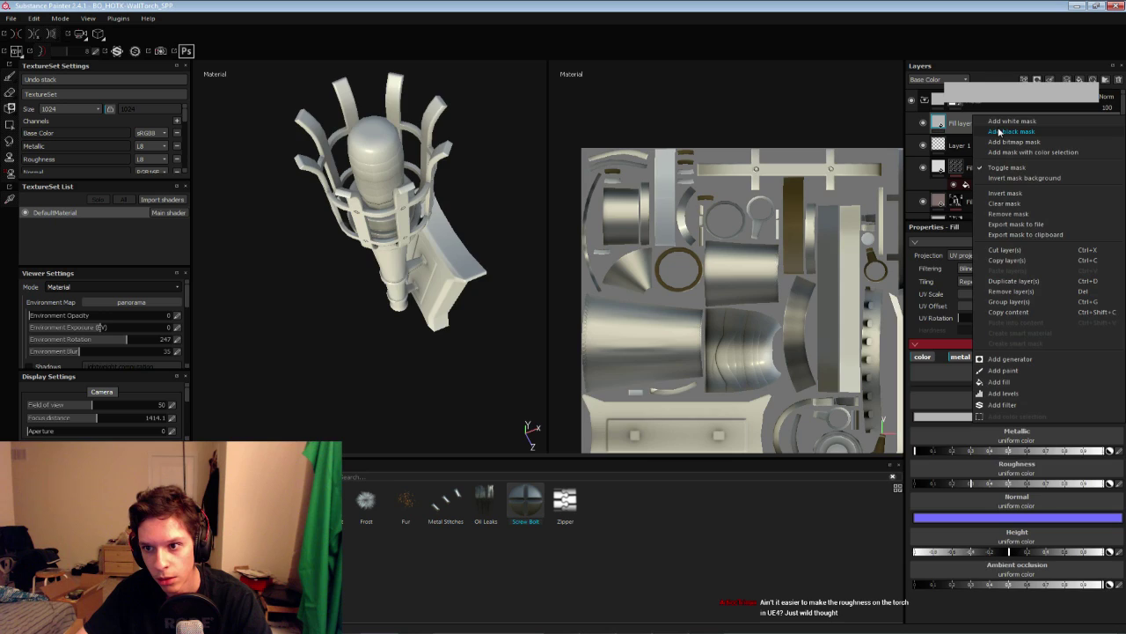
click(1000, 131)
Try to reveal the round cup base in Fill layer 6's mask with Polygon Fill, switching to the UV chunk fill mode
scroll(772, 355, up, 5)
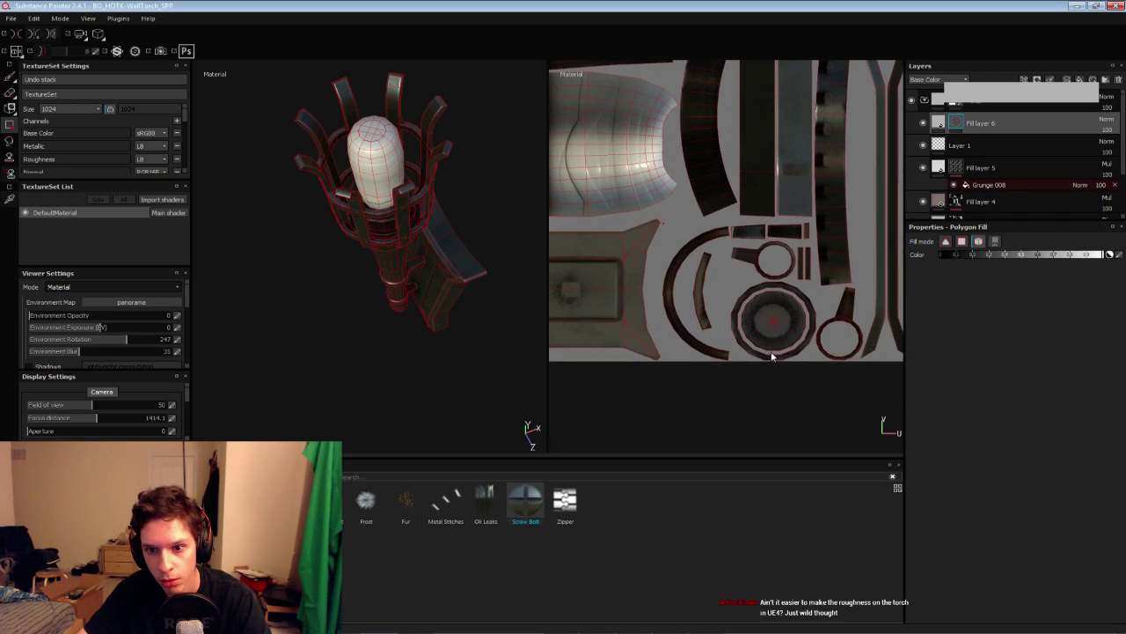
click(767, 325)
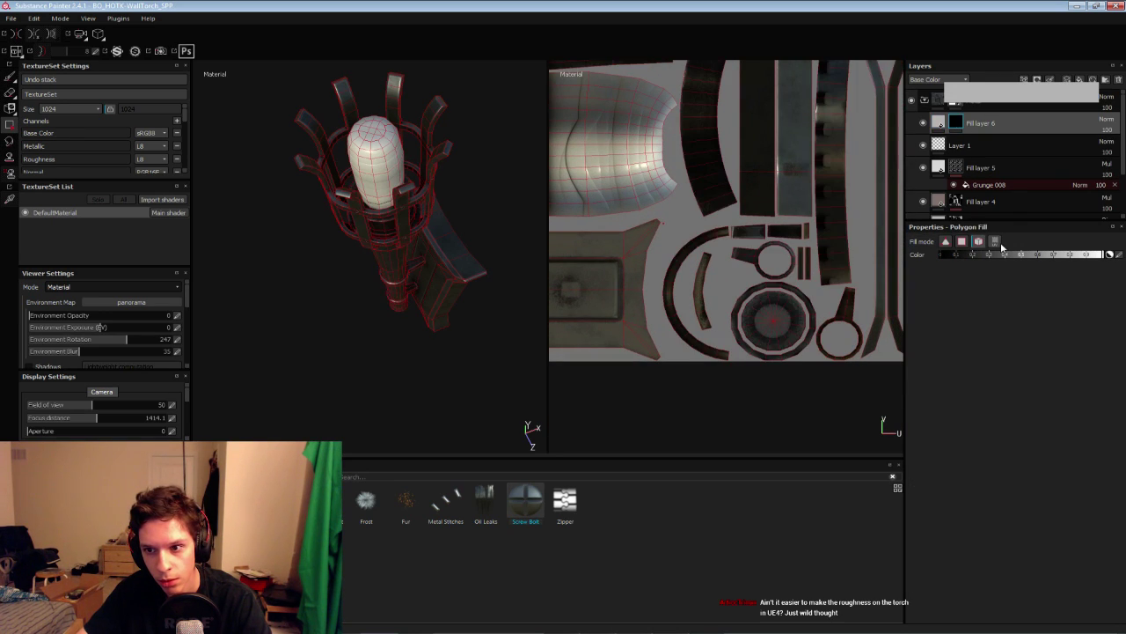
alt+drag(433, 220, 398, 263)
scroll(399, 264, up, 4)
scroll(774, 286, up, 3)
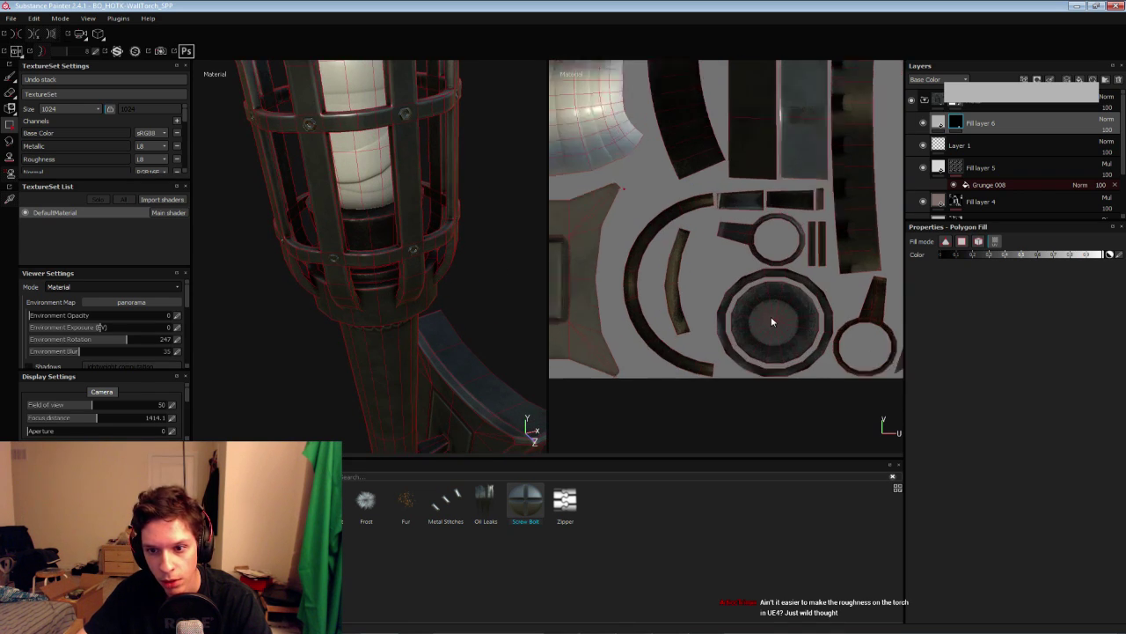
Paint the centre of the round cup base white in Fill layer 6's mask, using an enlarged brush with 0.96 hardness
click(11, 79)
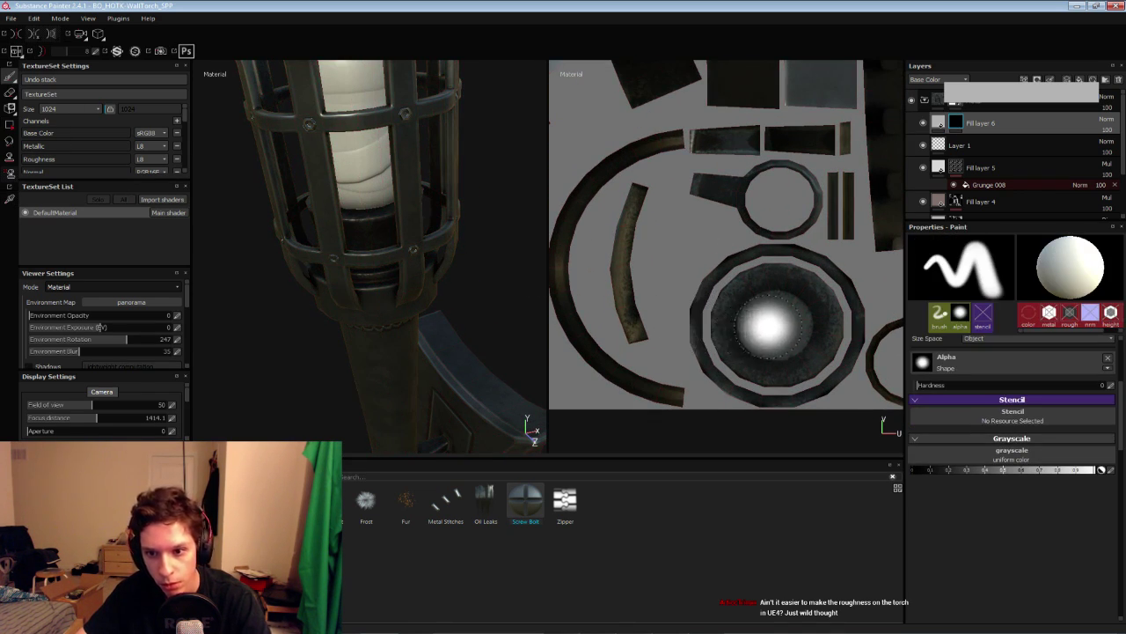
scroll(1022, 456, up, 3)
drag(1039, 494, 1093, 494)
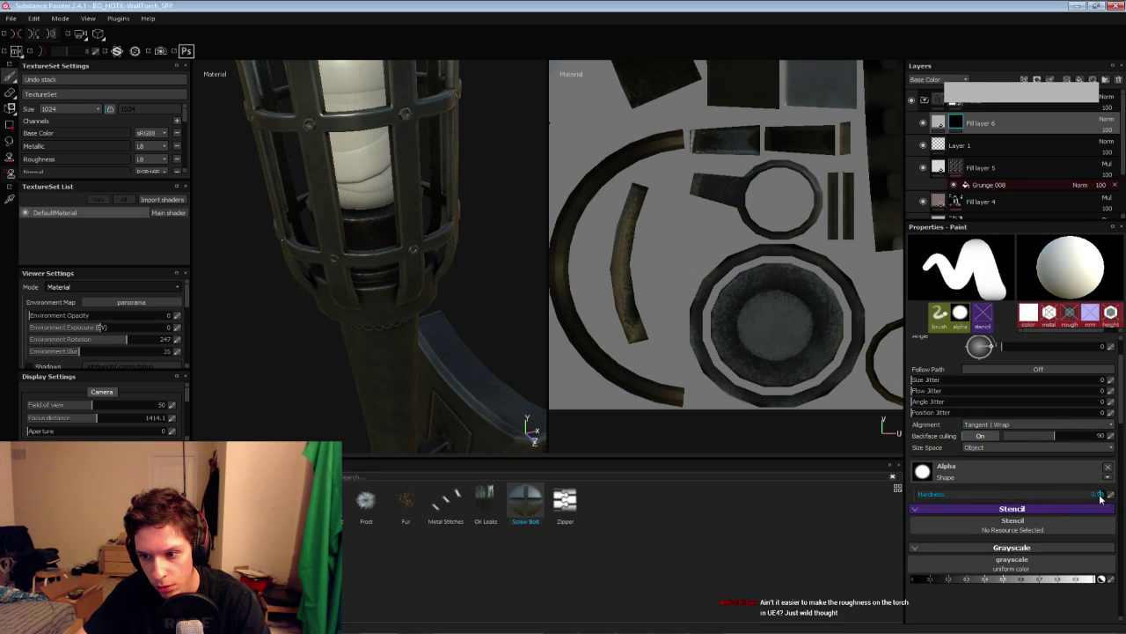
key(bracketright)
key(bracketright)
key(bracketright)
key(bracketright)
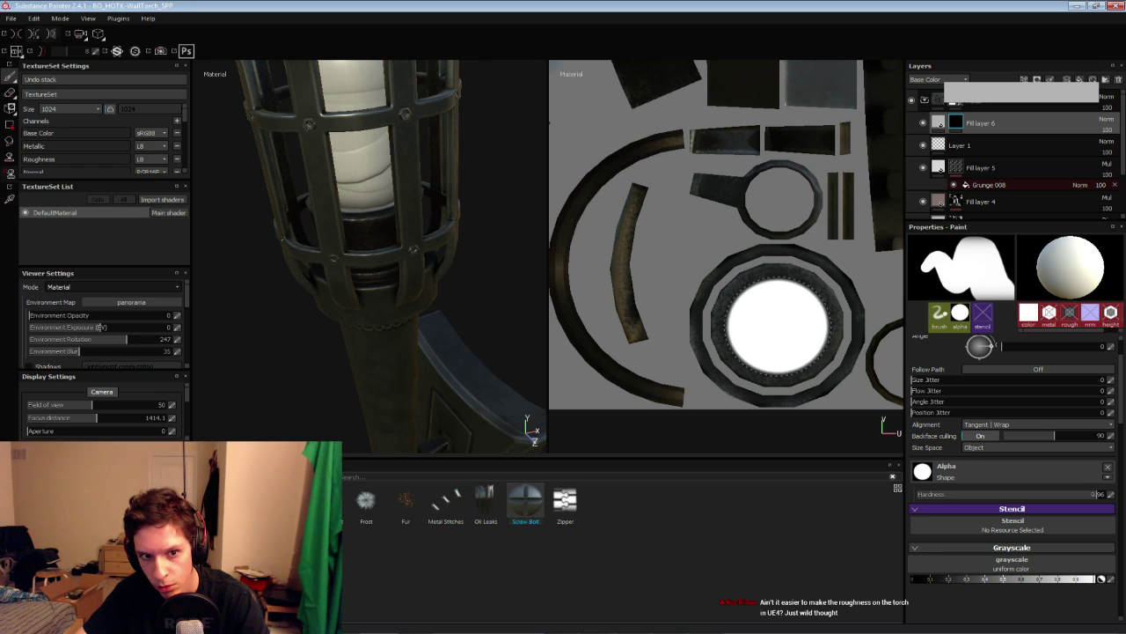
Set Fill layer 6's base color to black
mouse_move(395, 284)
alt+mouse_down()
mouse_move(460, 359)
mouse_move(475, 317)
mouse_move(440, 291)
mouse_move(528, 303)
alt+mouse_up()
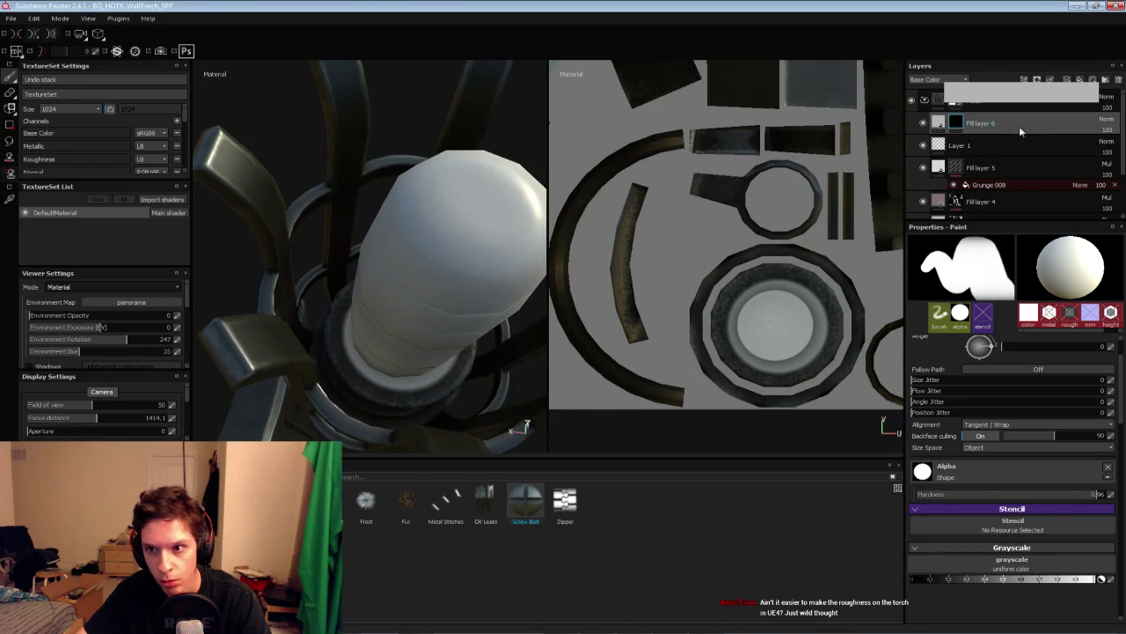
click(943, 123)
click(1021, 413)
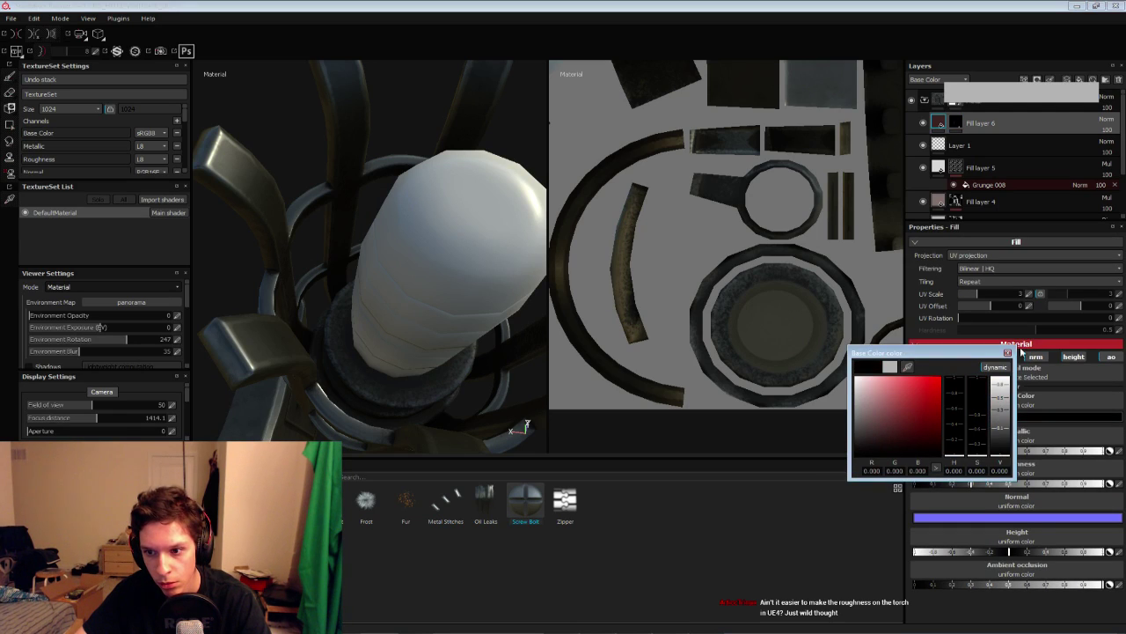
click(1008, 352)
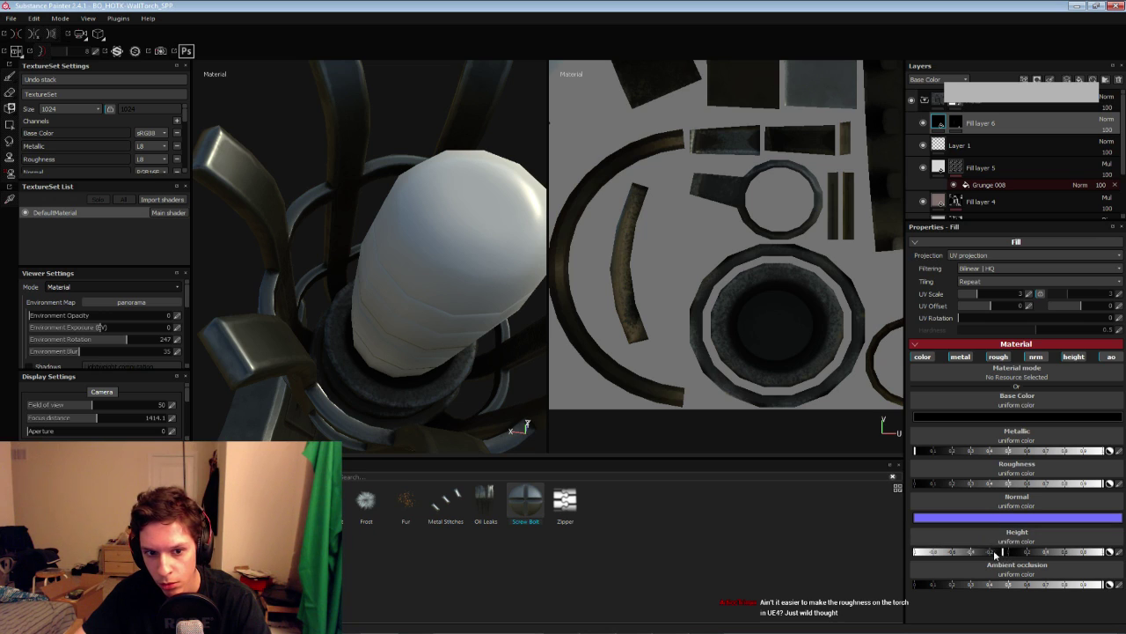
Adjust Fill layer 6's height for the cup base's centre, checking the effect in the 3D and UV views
alt+drag(434, 382, 481, 365)
alt+middle_drag(772, 344, 770, 334)
scroll(770, 333, up, 2)
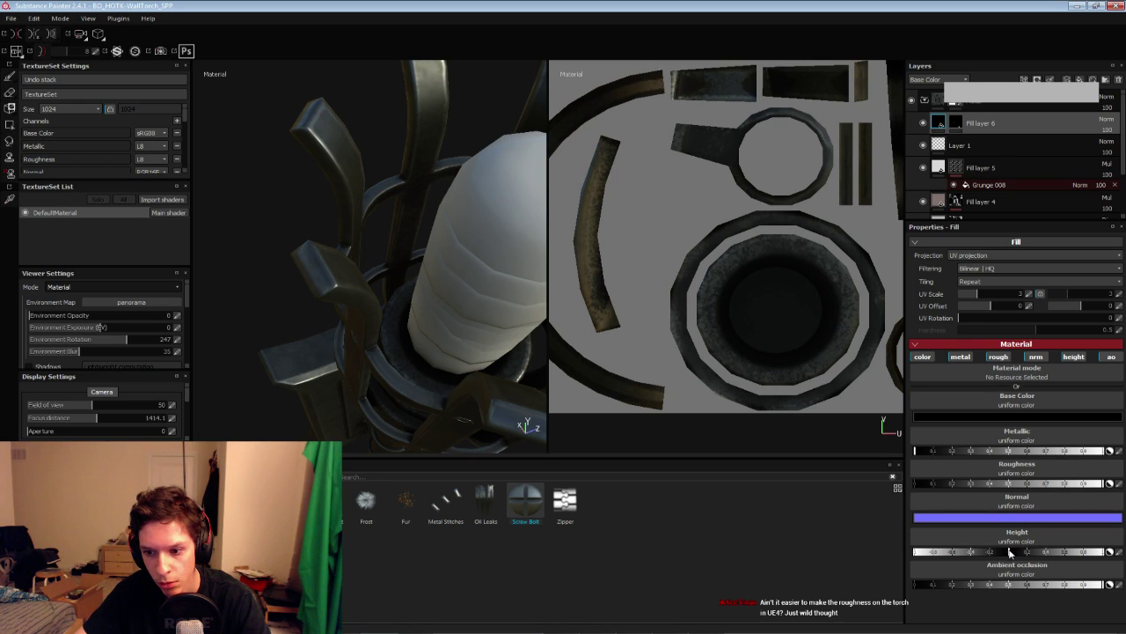
Return to painting in Fill layer 6's mask and resize the brush to fit the cup base's centre
click(955, 123)
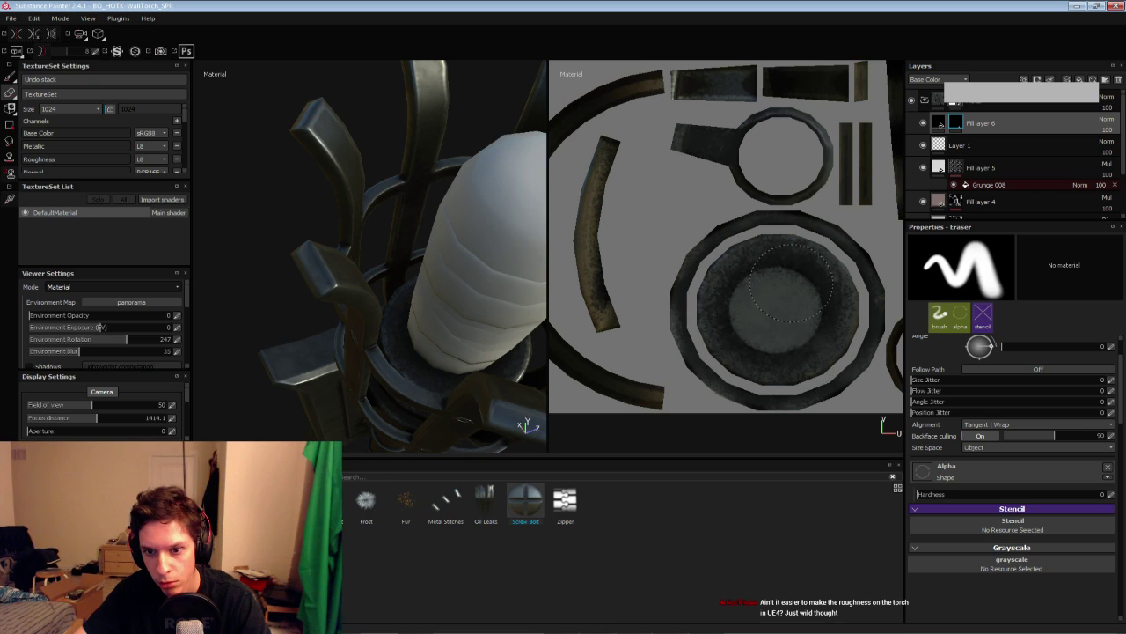
key(p)
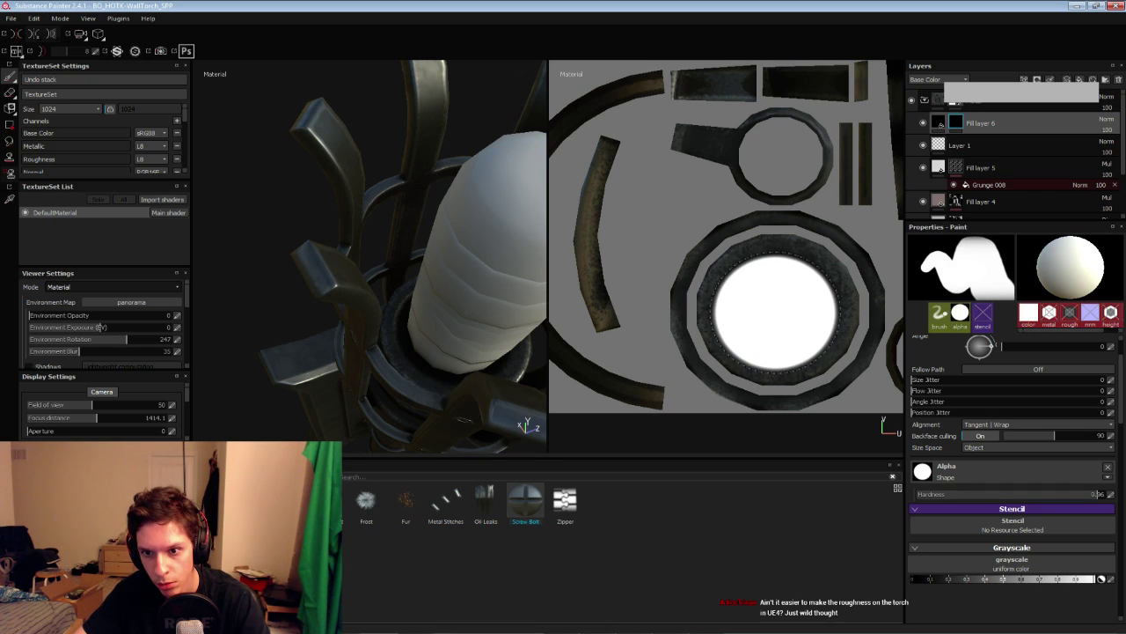
key(bracketleft)
key(bracketleft)
key(bracketleft)
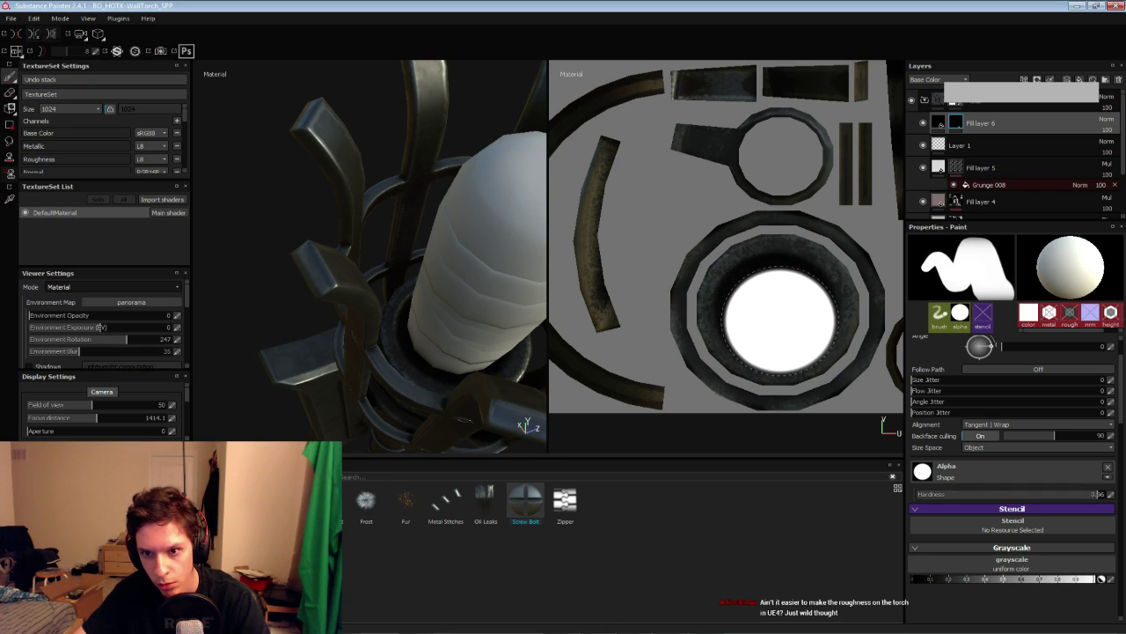
key(bracketleft)
key(bracketleft)
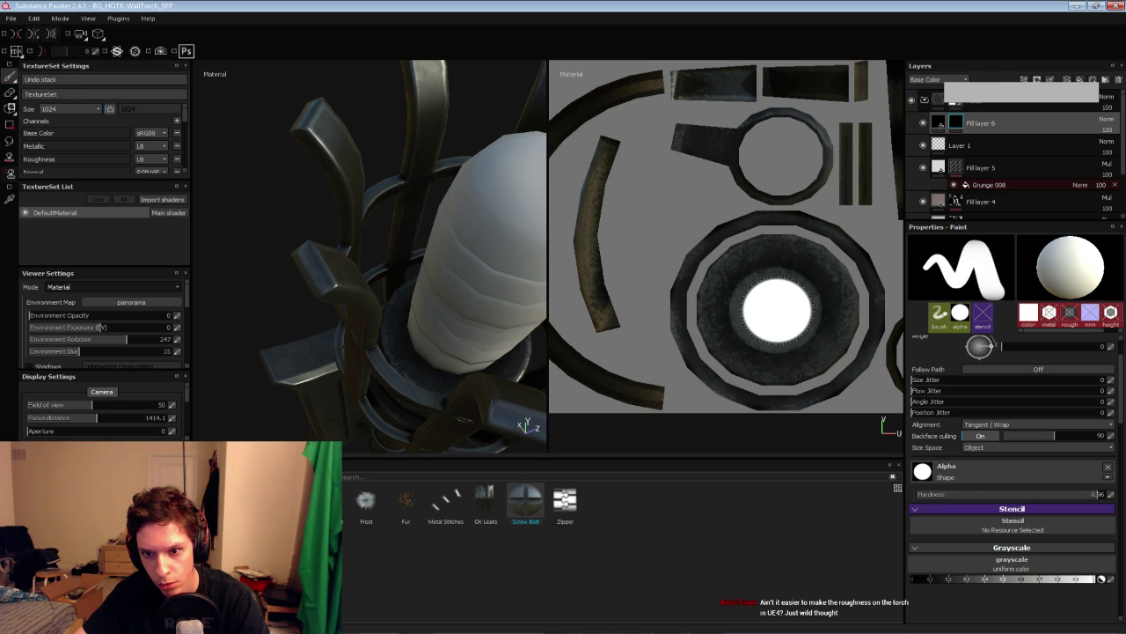
key(bracketright)
key(bracketright)
key(bracketright)
key(bracketright)
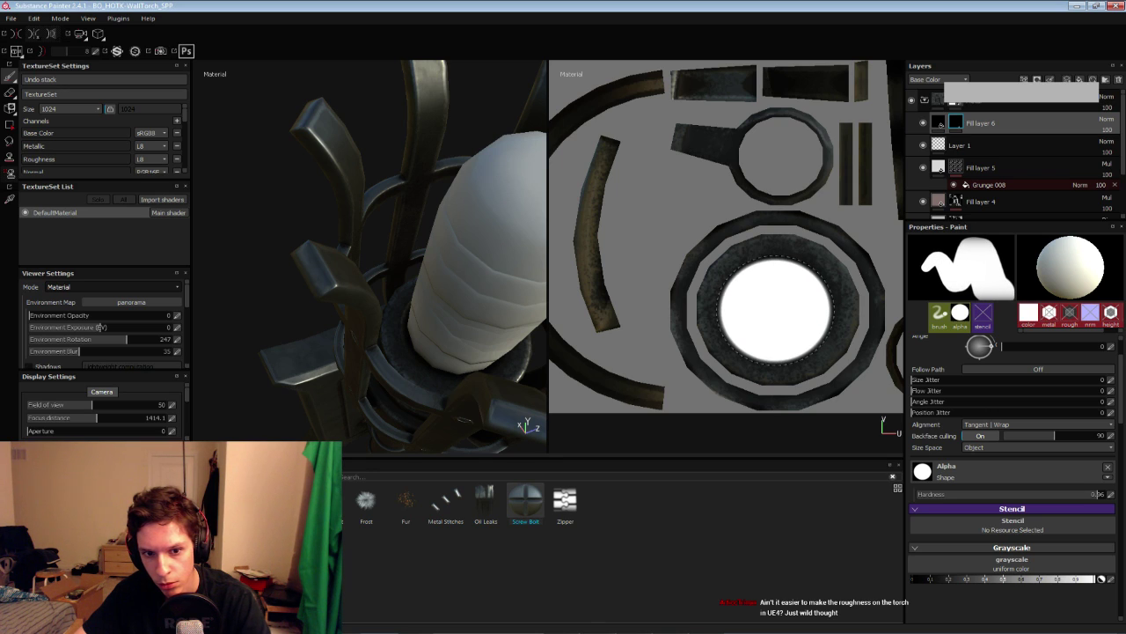
Examine the darkened cup base and the torch cage from above, close up and from a distance
alt+drag(392, 369, 418, 343)
scroll(418, 342, down, 5)
mouse_move(380, 405)
alt+mouse_down()
mouse_move(360, 264)
mouse_move(314, 255)
mouse_move(280, 301)
mouse_move(310, 382)
mouse_move(361, 326)
mouse_move(377, 251)
mouse_move(458, 284)
alt+mouse_up()
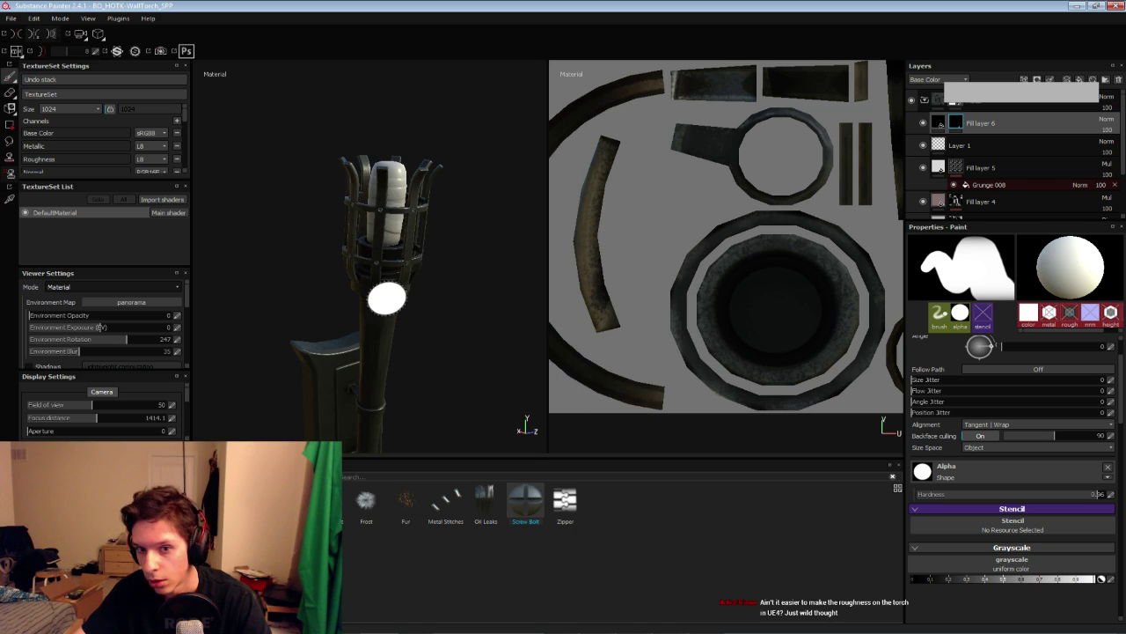
alt+drag(387, 297, 370, 354)
mouse_move(387, 312)
alt+mouse_down()
mouse_move(378, 337)
mouse_move(493, 324)
alt+mouse_up()
scroll(378, 337, up, 5)
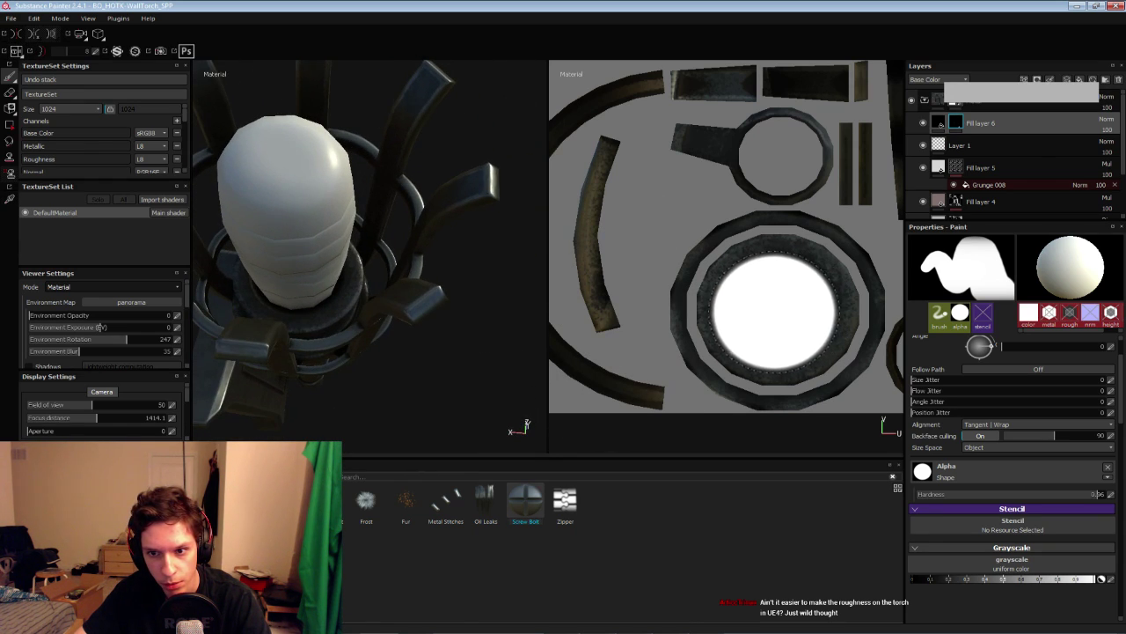
alt+drag(352, 299, 337, 232)
scroll(334, 285, down, 3)
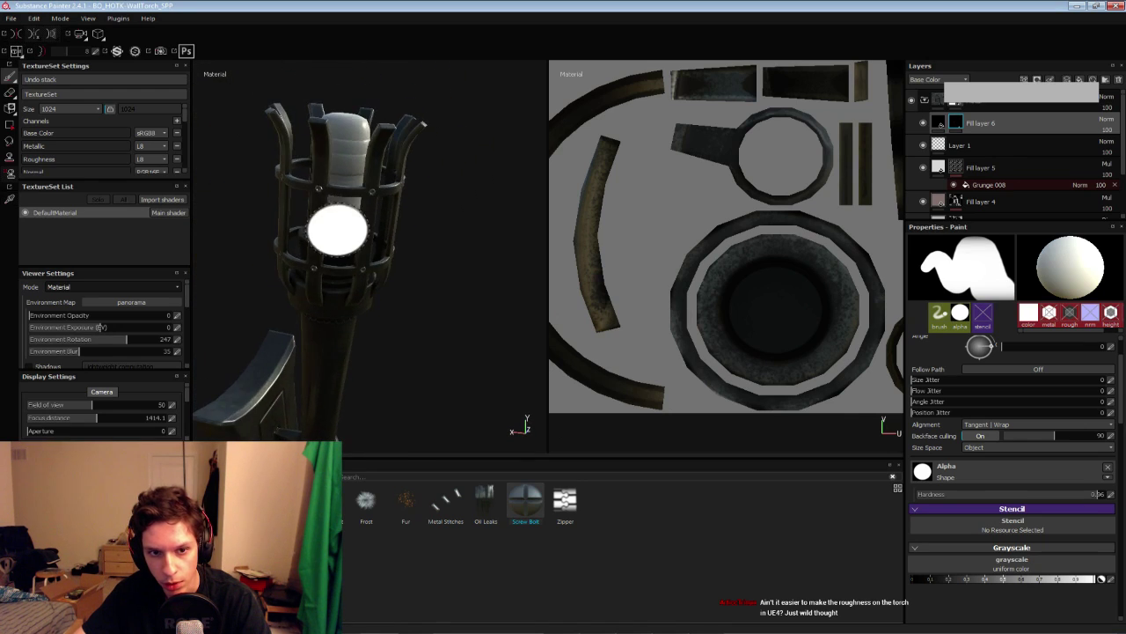
scroll(337, 264, down, 2)
alt+drag(338, 300, 349, 335)
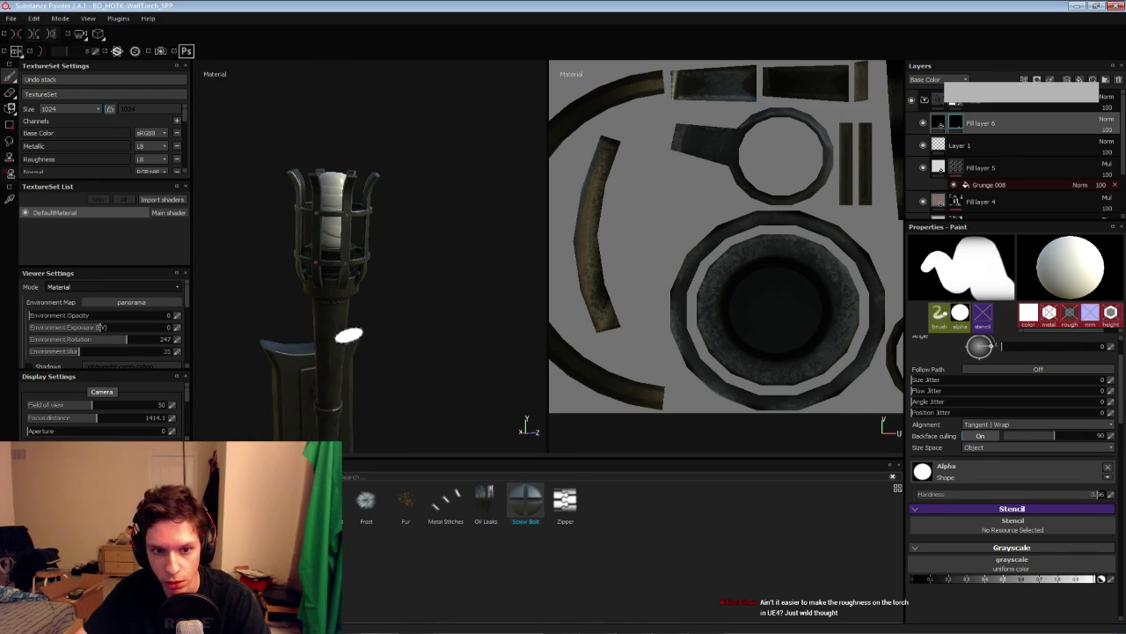
Show only the 3D view and rename Fill layer 6 to Depth
key(F2)
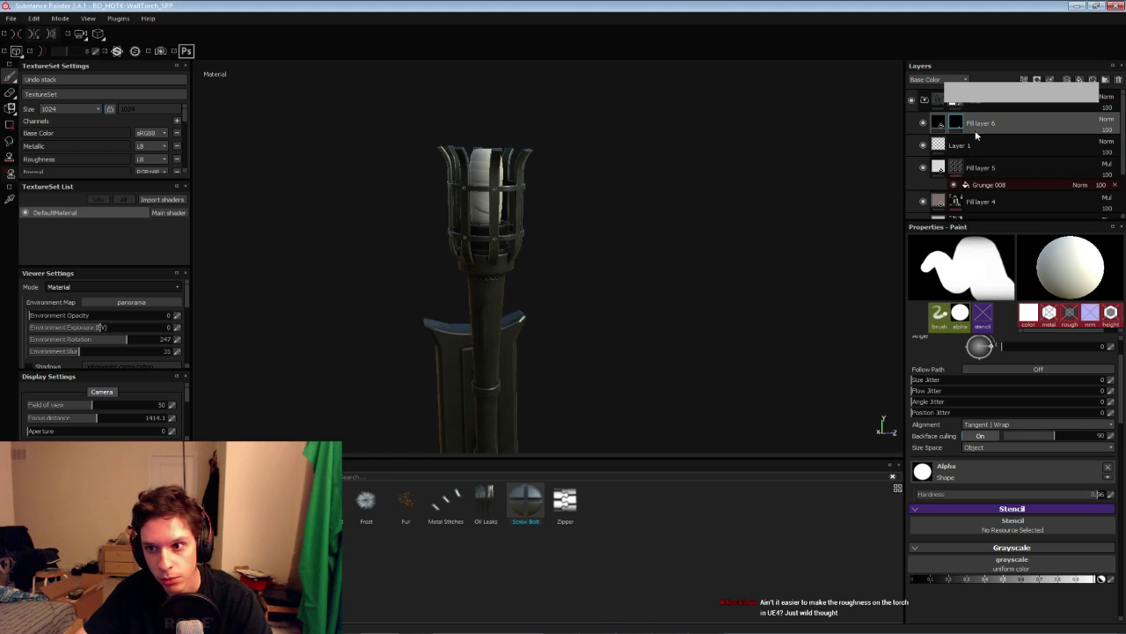
double_click(979, 123)
text(Depth)
key(Return)
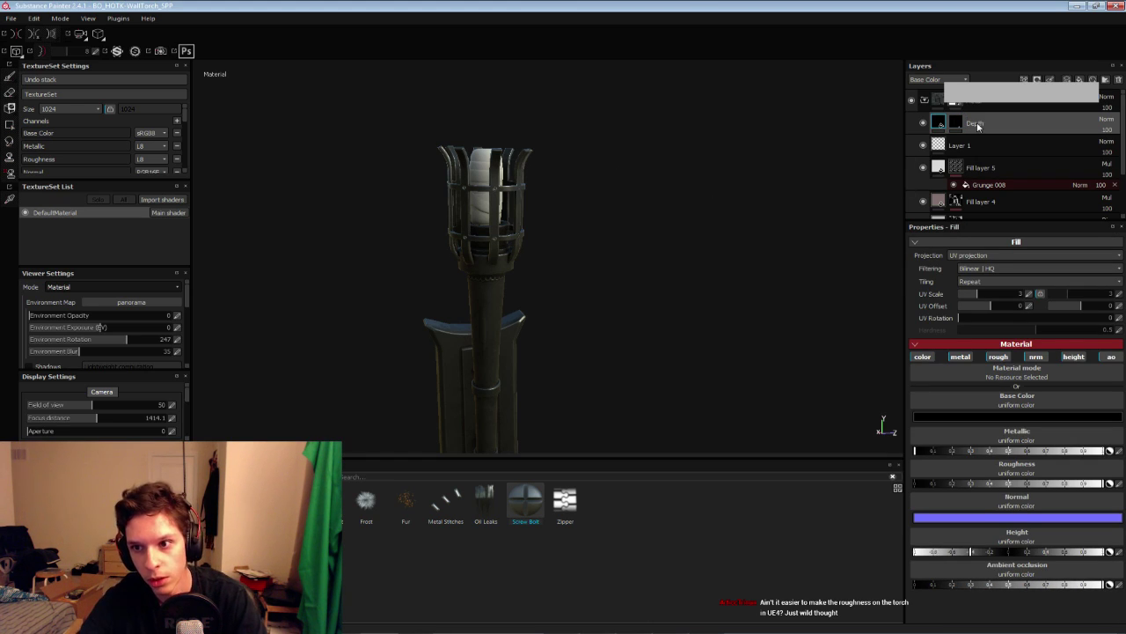
Add a new fill layer above Depth and give it a black mask
alt+drag(447, 278, 538, 325)
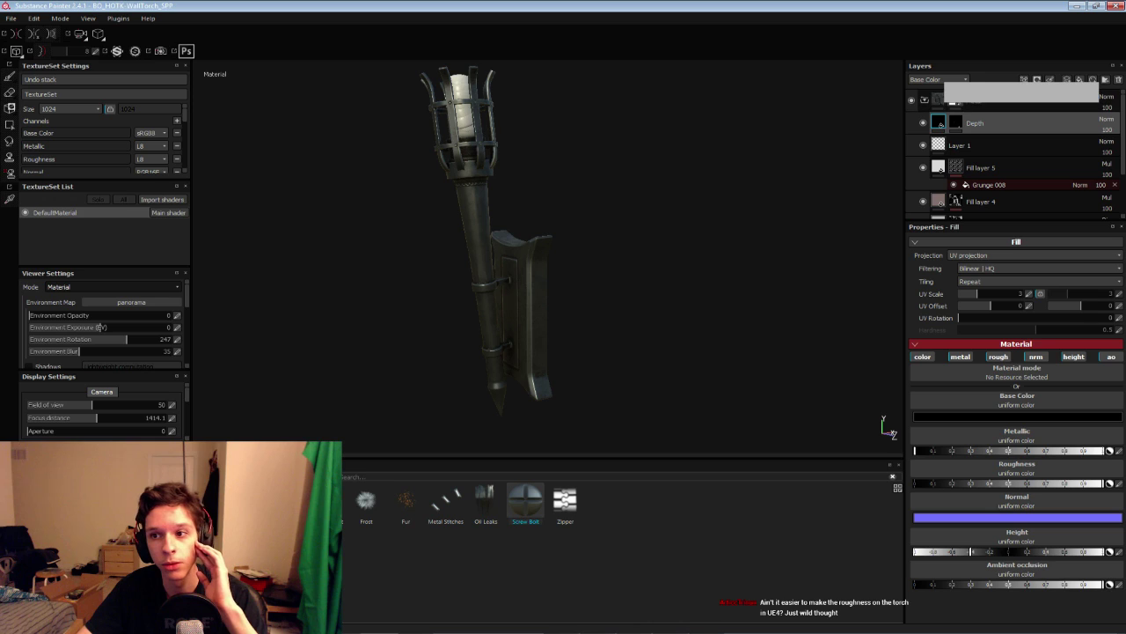
click(1080, 79)
alt+drag(533, 281, 510, 294)
scroll(557, 309, up, 3)
alt+middle_drag(511, 294, 553, 309)
right_click(984, 122)
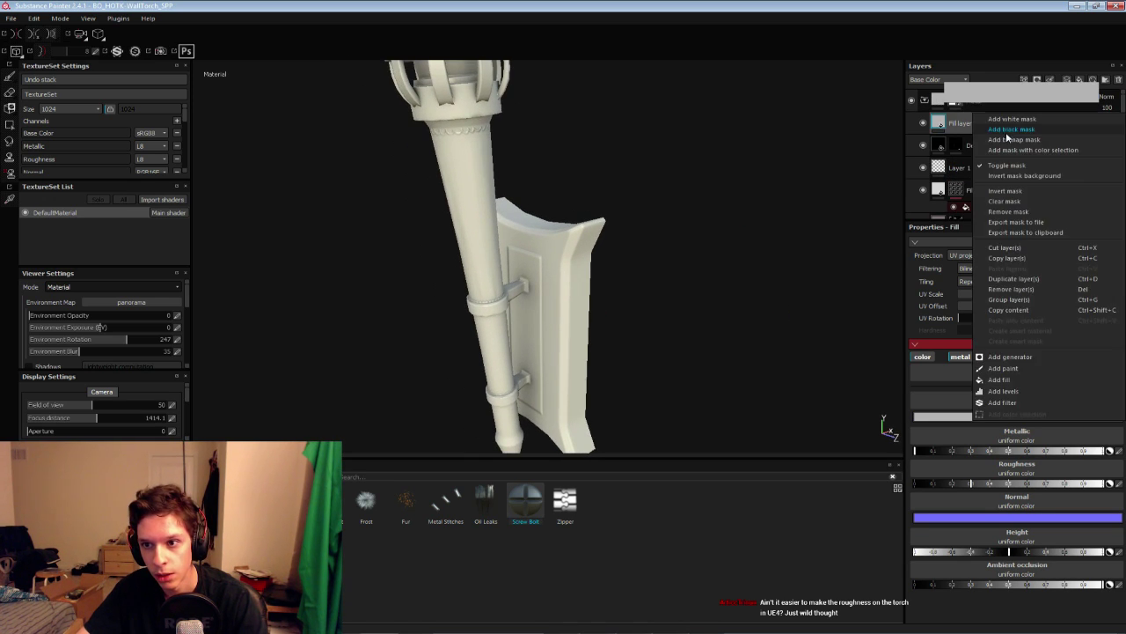
click(970, 124)
Add an MG Dirt generator to the new fill layer's mask and set its Dirt Level to 0.46
right_click(964, 122)
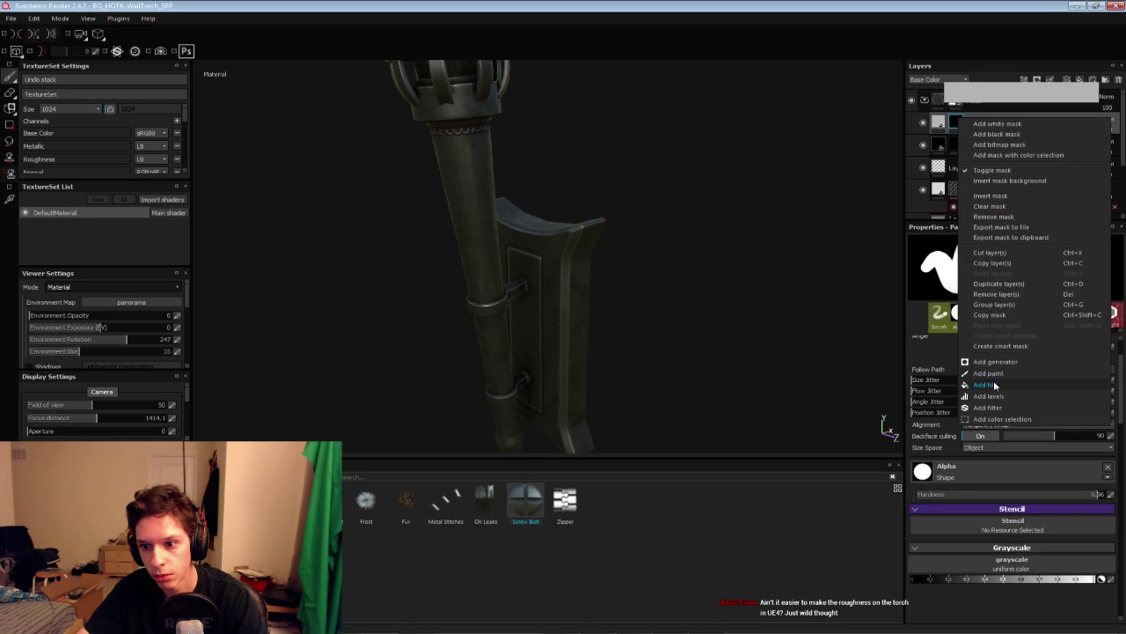
click(989, 323)
click(960, 264)
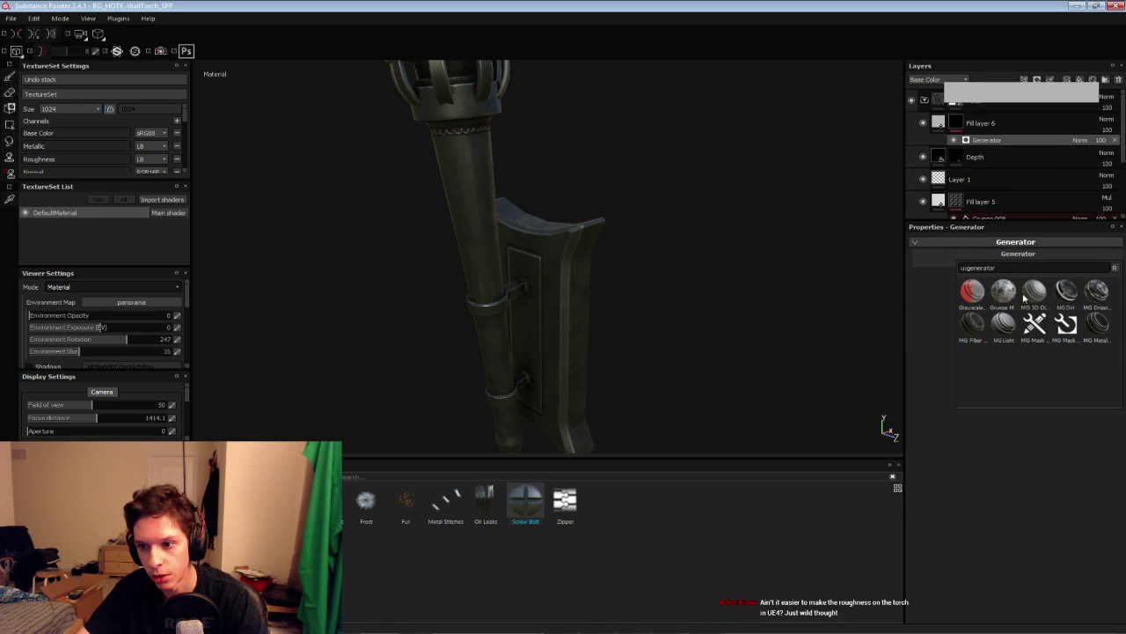
click(1061, 298)
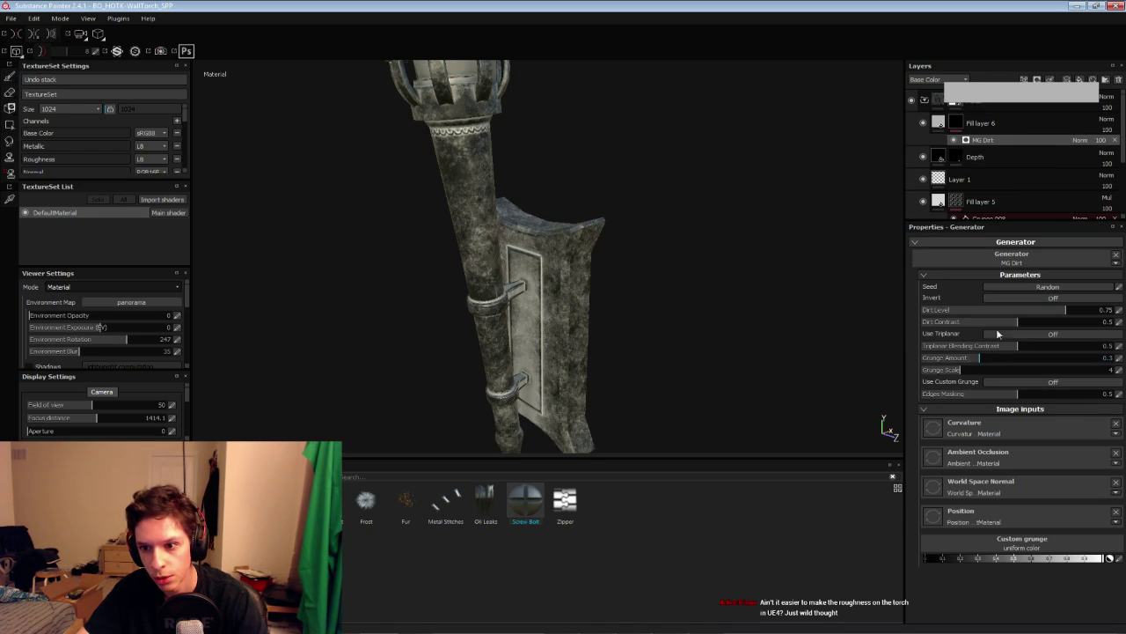
mouse_move(1003, 309)
mouse_down()
mouse_move(1037, 310)
mouse_move(1009, 310)
mouse_up()
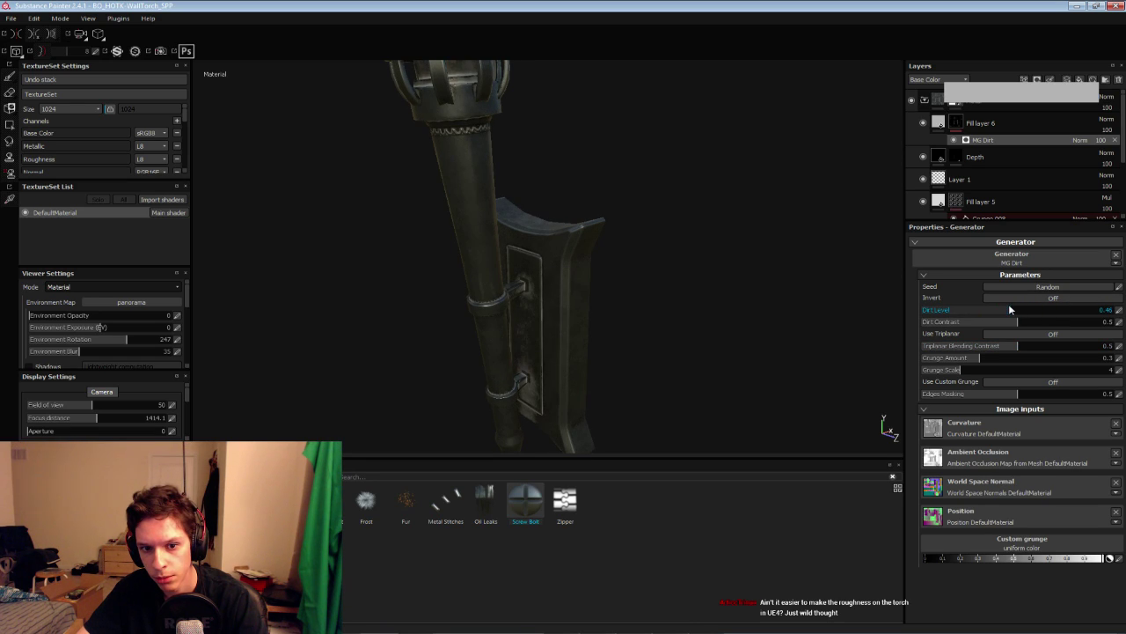
Set the new Fill layer 6's base color to a reddish brown of R 0.199, G 0.093, B 0.068
click(981, 123)
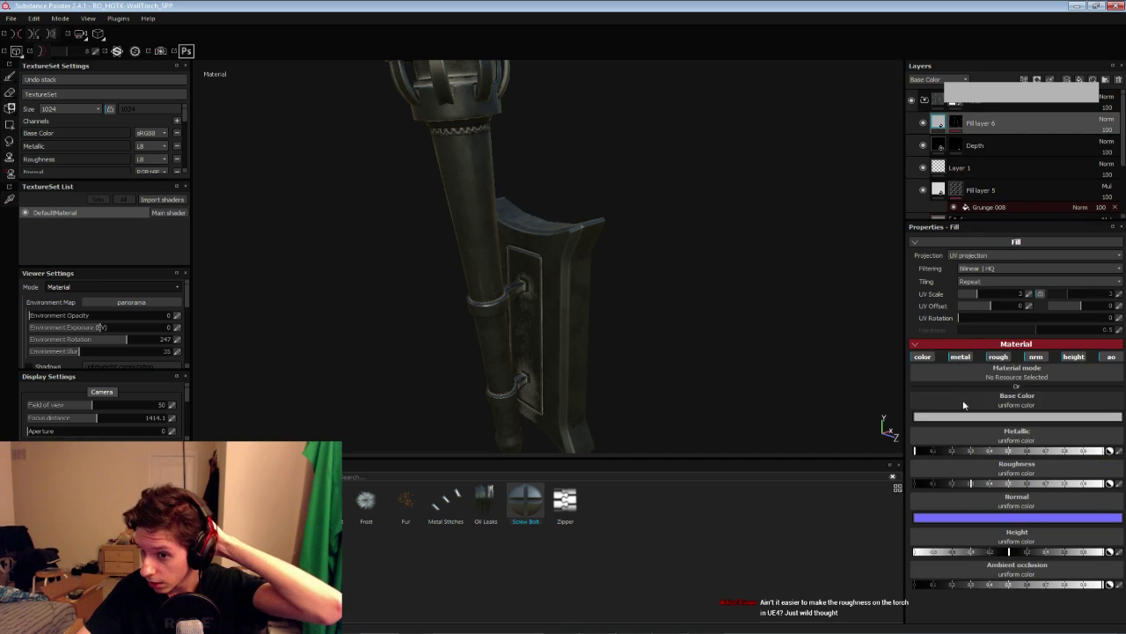
click(963, 417)
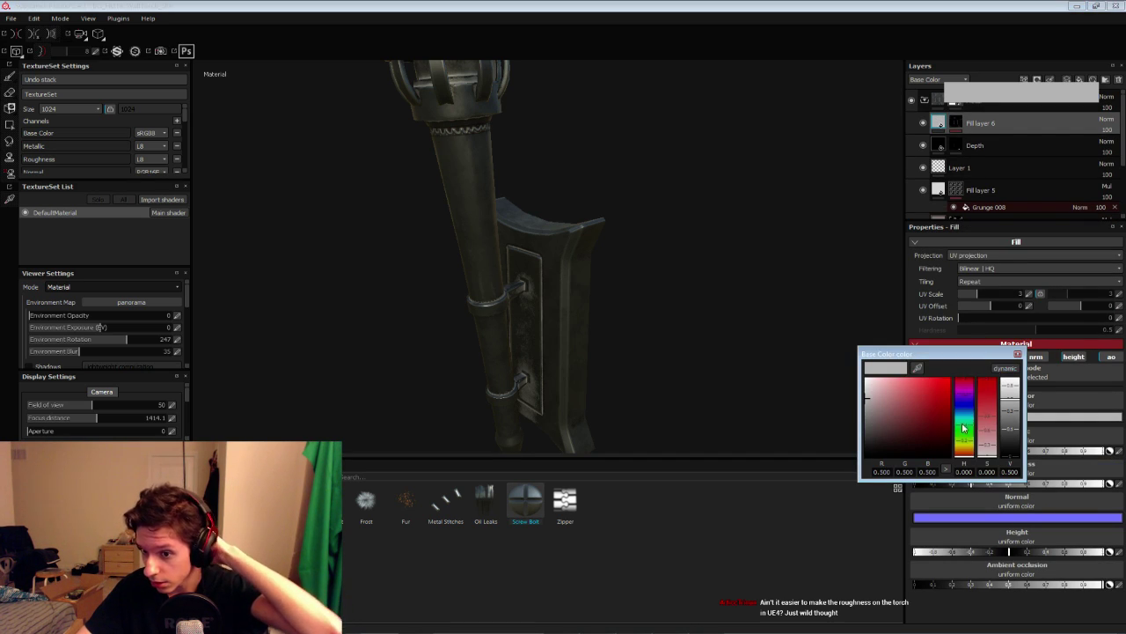
drag(964, 445, 965, 453)
mouse_move(903, 411)
mouse_down()
mouse_move(882, 418)
mouse_move(896, 421)
mouse_up()
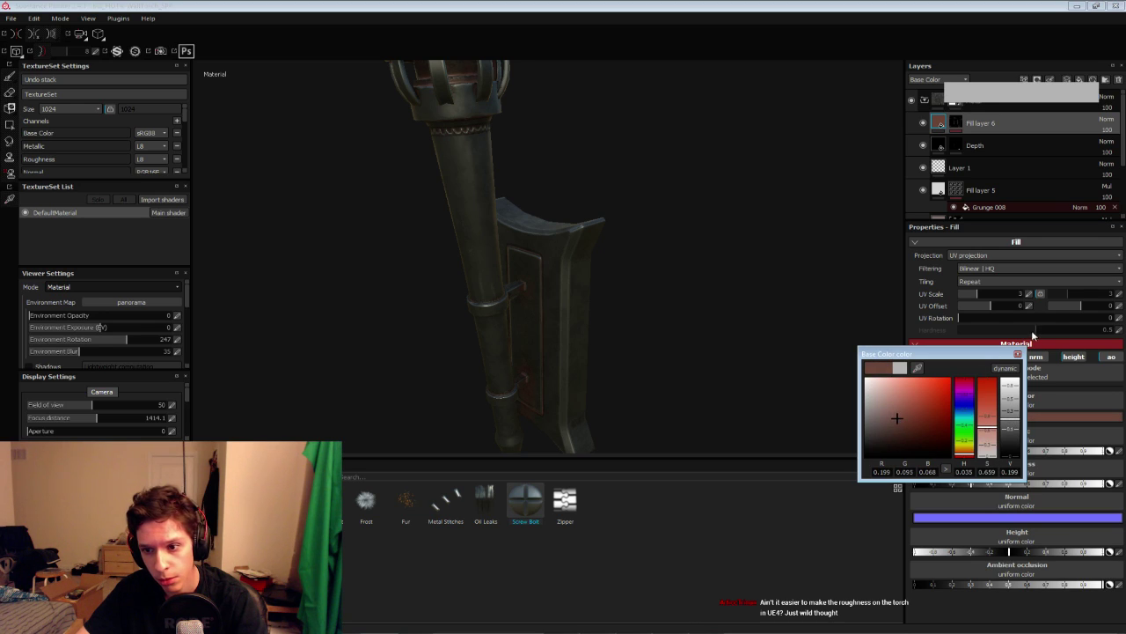
click(1018, 354)
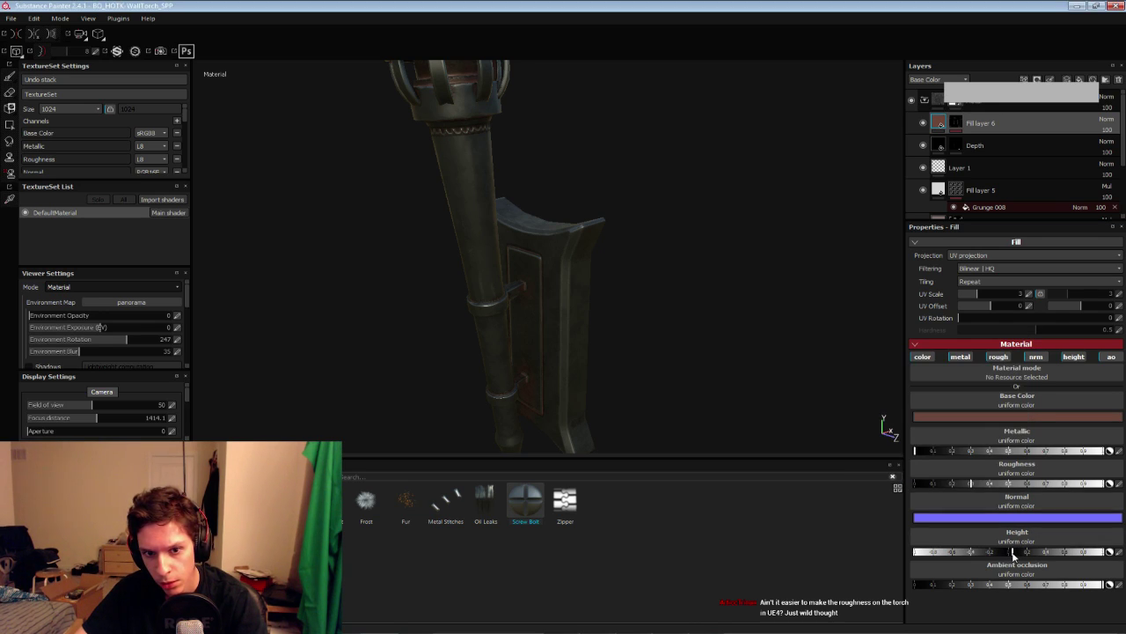
Raise the brown Fill layer 6's height slightly above zero, judging the rust around the wall plate brackets
alt+drag(603, 410, 533, 385)
scroll(533, 385, up, 5)
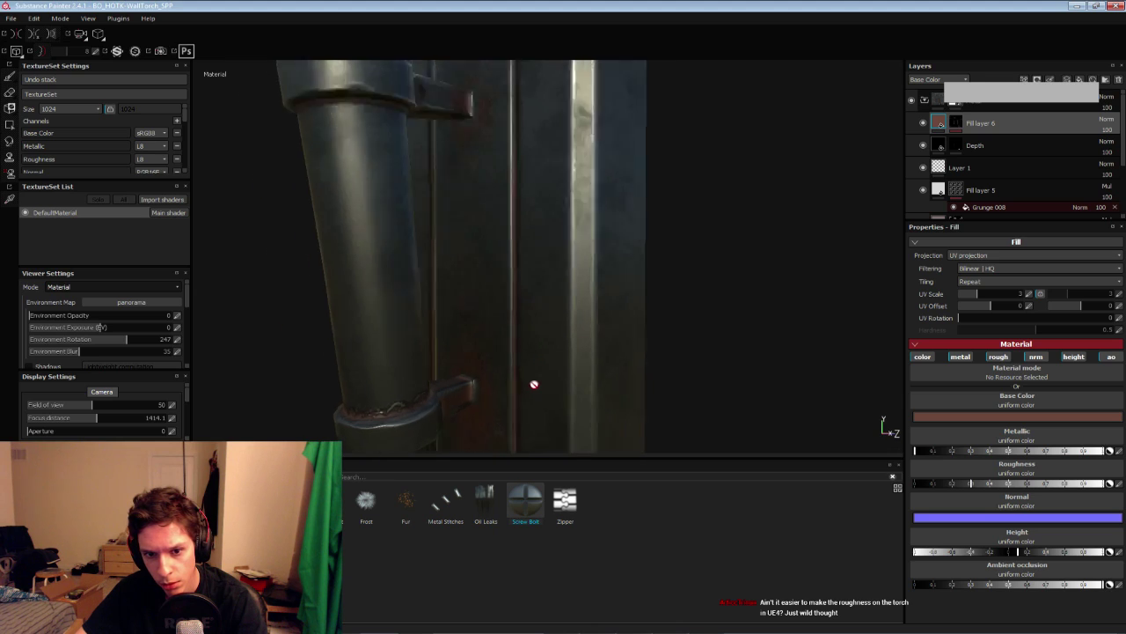
mouse_move(1027, 551)
mouse_down()
mouse_move(1011, 555)
mouse_move(1080, 552)
mouse_move(1018, 555)
mouse_up()
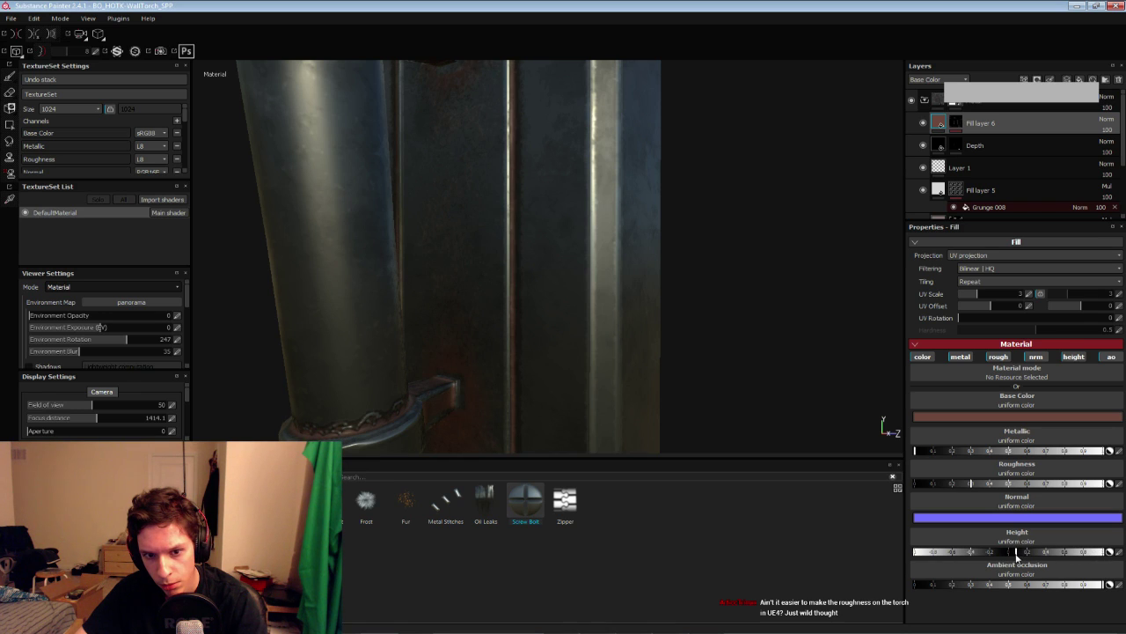
click(1021, 554)
alt+drag(616, 352, 477, 318)
scroll(554, 245, down, 4)
Tune the MG Dirt generator to Dirt Level 0.49, Dirt Contrast 0.57 and Grunge Amount 0.23
click(957, 123)
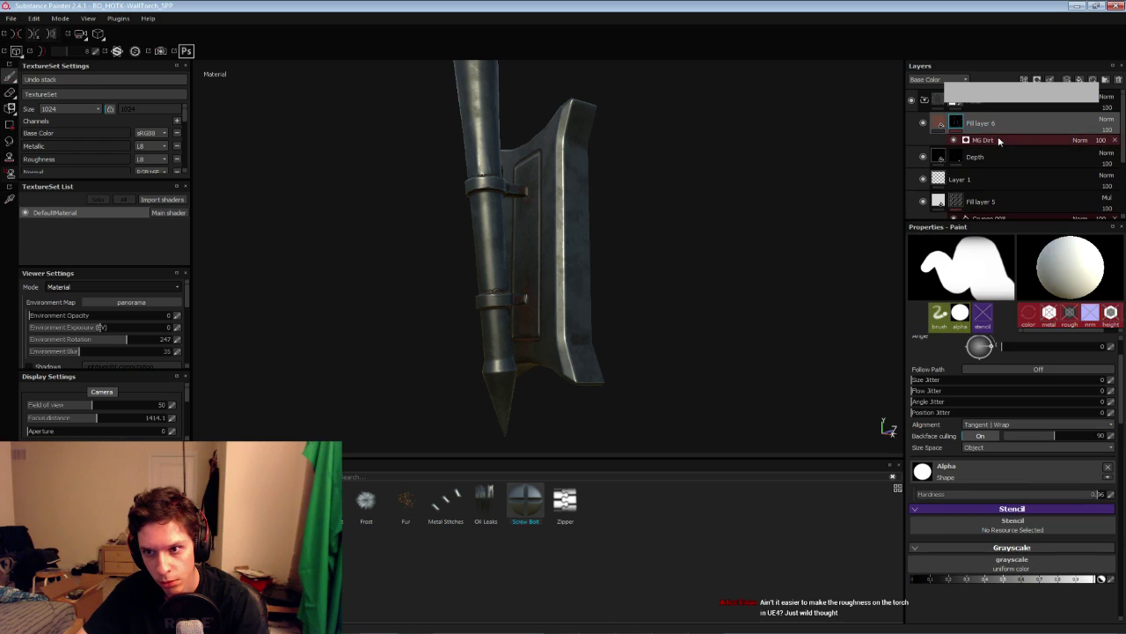
click(1000, 140)
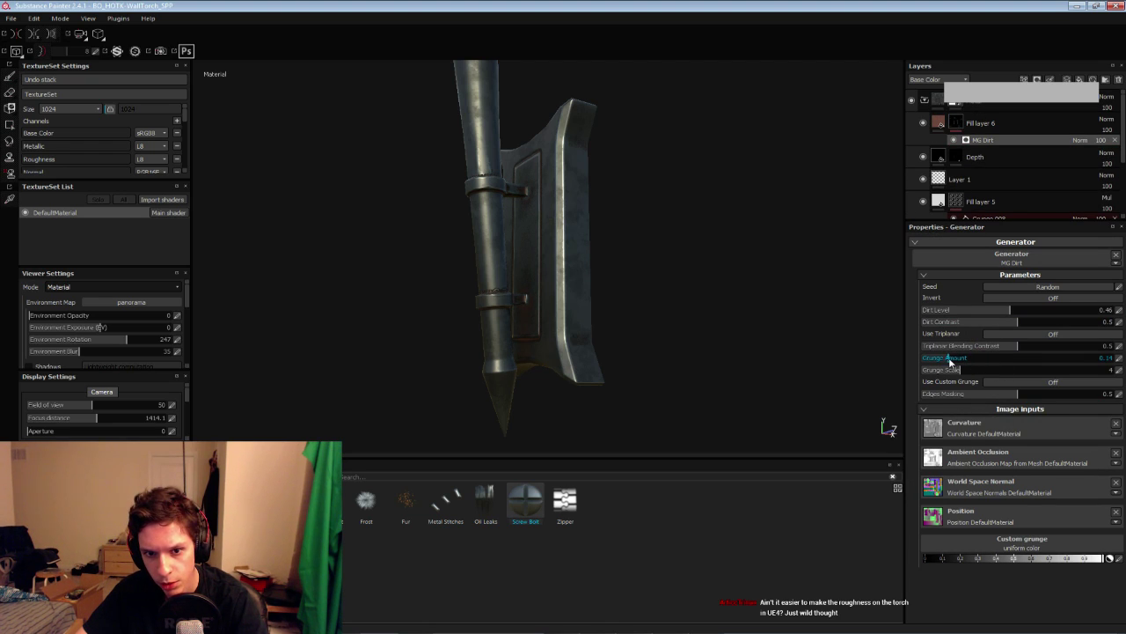
scroll(587, 313, up, 4)
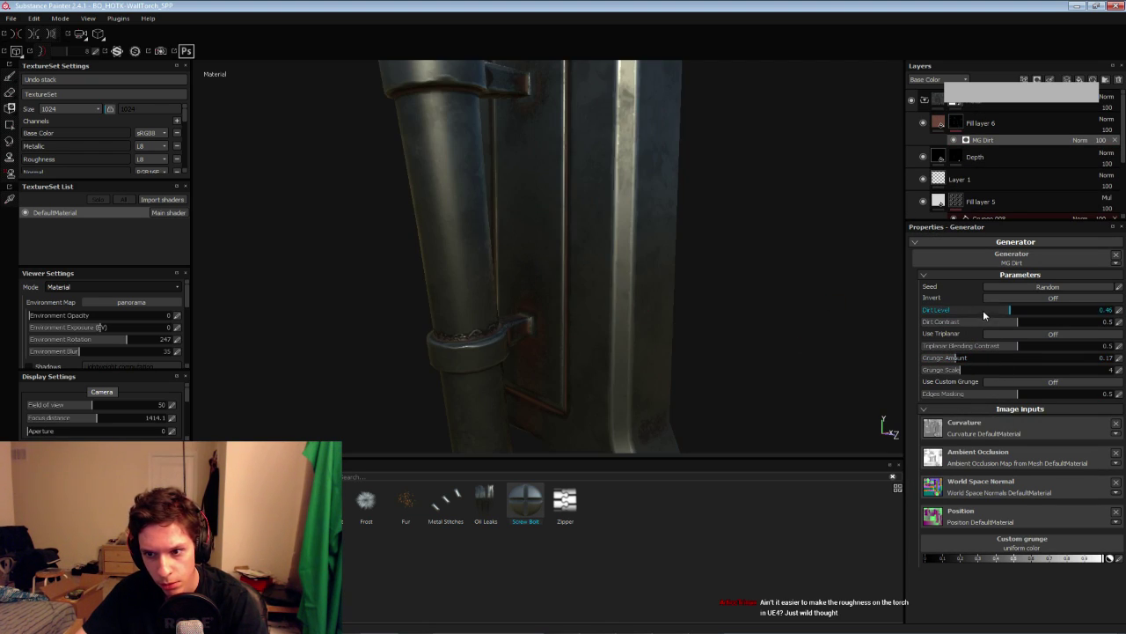
drag(984, 312, 1019, 315)
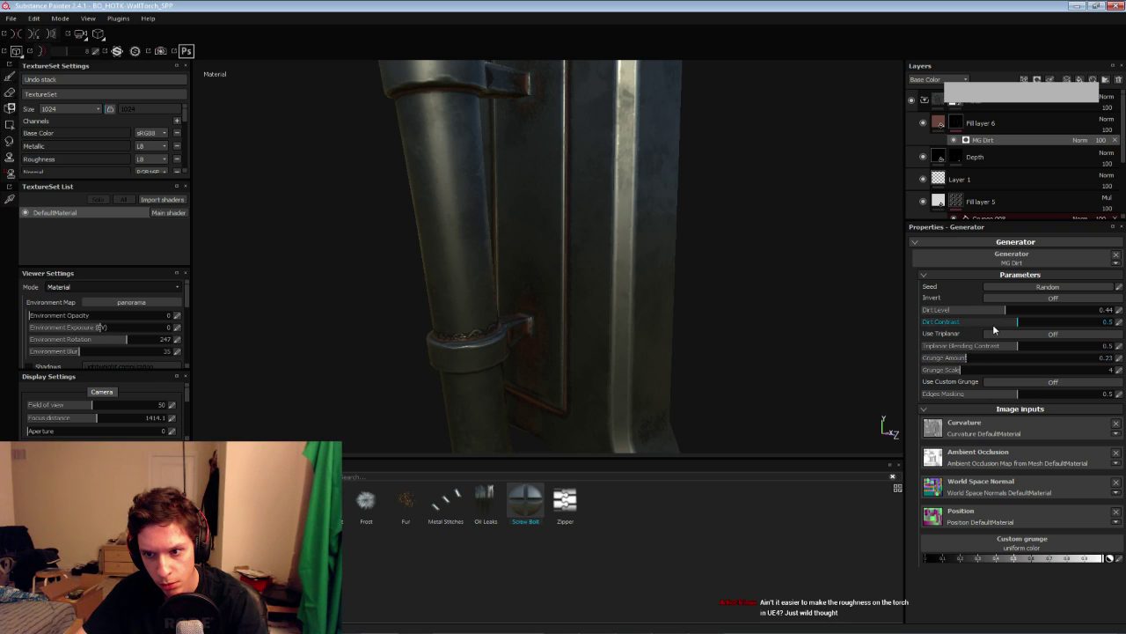
drag(992, 322, 1021, 311)
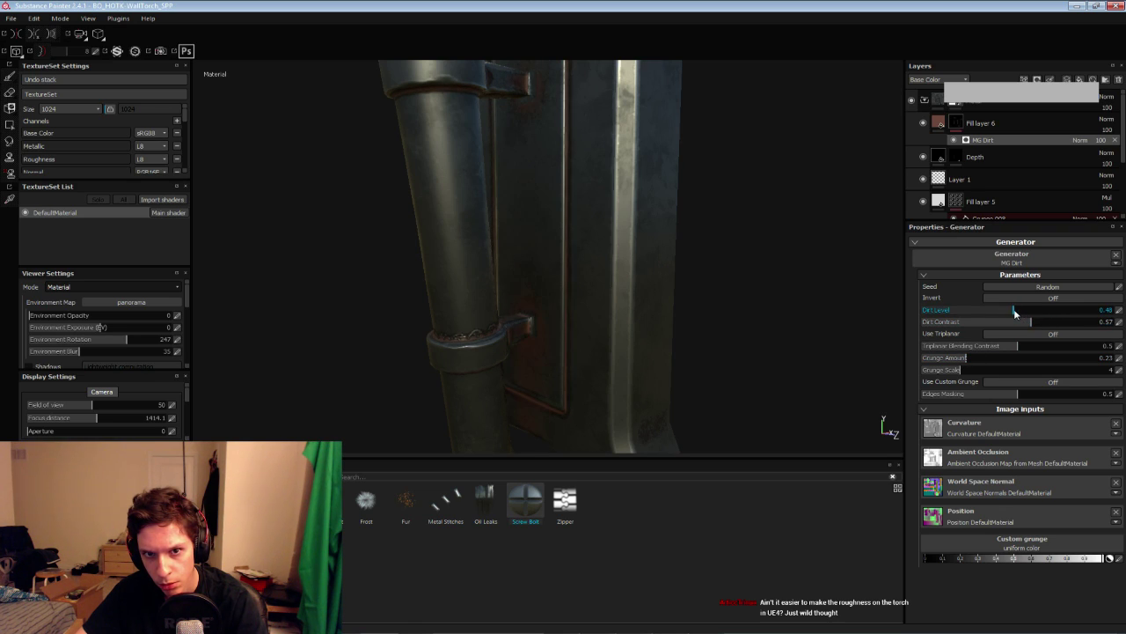
Examine how the rust is distributed over the whole torch, its cage and the wall plate
alt+right_drag(563, 321, 417, 329)
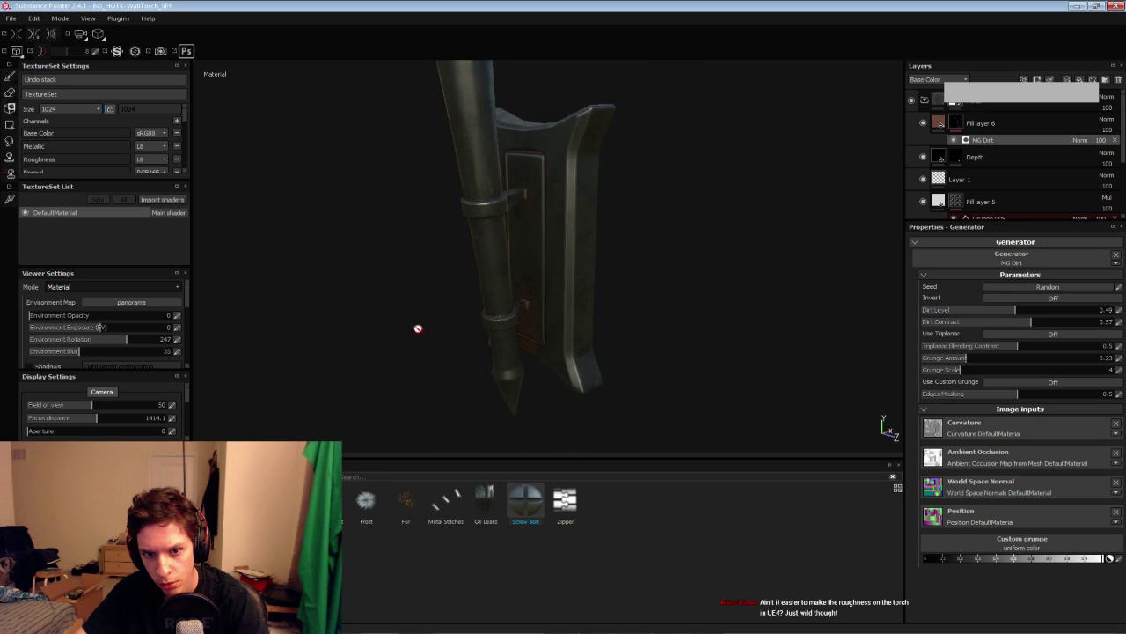
alt+middle_drag(484, 301, 498, 337)
alt+right_drag(498, 337, 498, 279)
alt+middle_drag(498, 279, 497, 304)
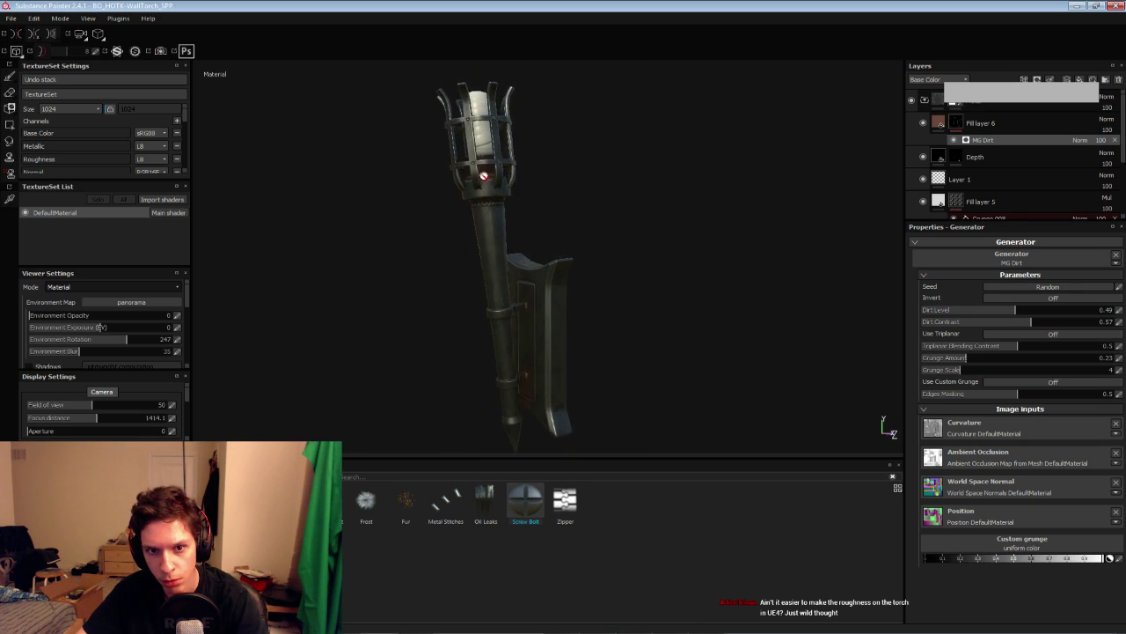
alt+right_drag(484, 176, 484, 199)
alt+drag(484, 198, 488, 278)
alt+right_drag(488, 278, 488, 228)
alt+drag(488, 229, 498, 181)
alt+right_drag(498, 181, 498, 229)
Raise the brown Fill layer 6's roughness to slightly above 0.4 and check the rust across the torch
click(939, 123)
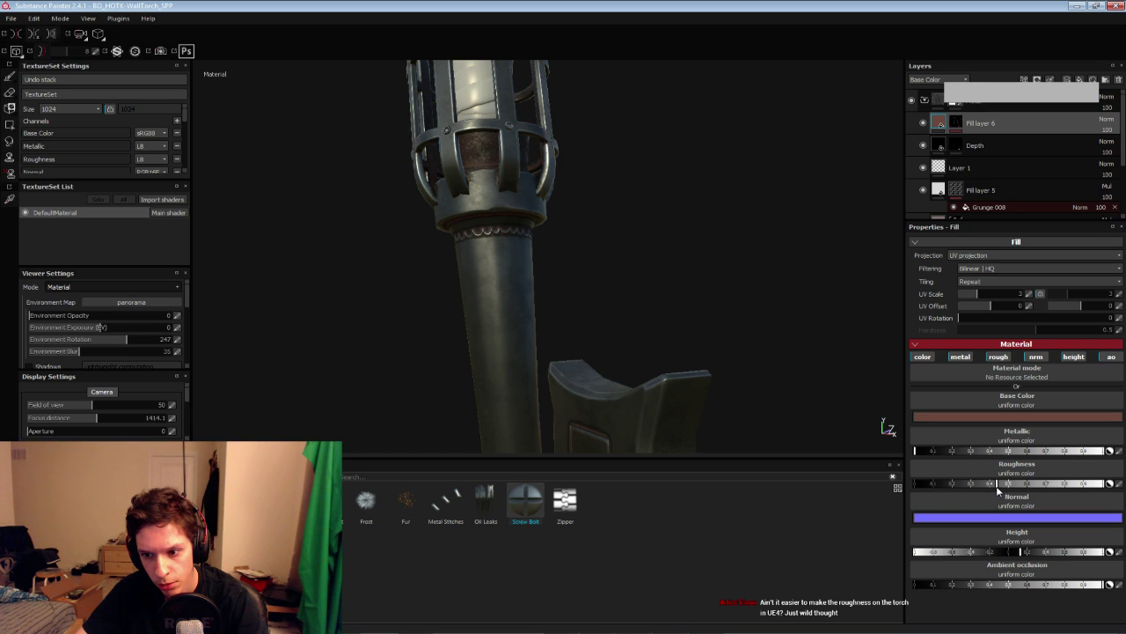
alt+drag(407, 370, 513, 267)
alt+right_drag(513, 266, 520, 249)
alt+drag(520, 249, 527, 309)
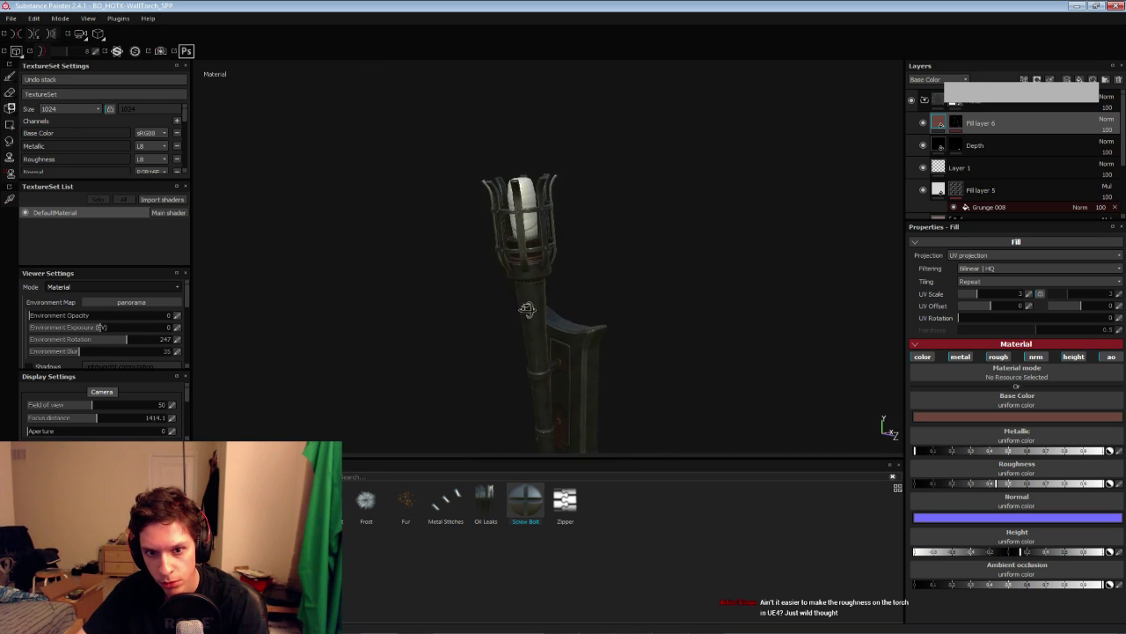
alt+right_drag(524, 257, 545, 313)
alt+drag(546, 312, 569, 395)
alt+right_drag(569, 396, 556, 317)
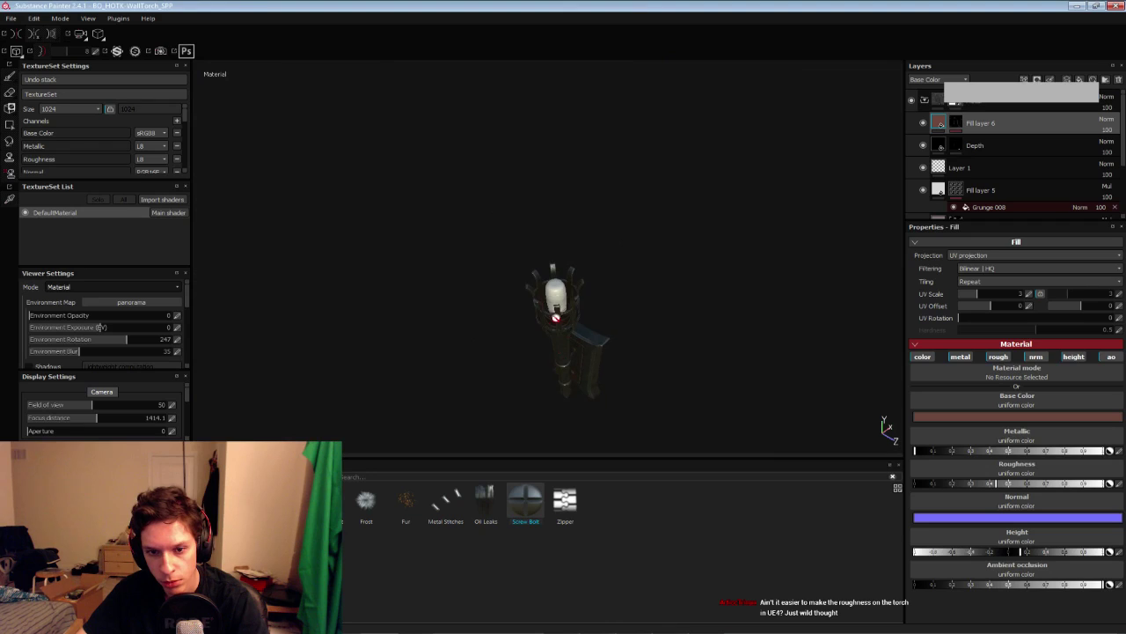
alt+drag(555, 316, 590, 324)
scroll(566, 304, up, 5)
scroll(549, 322, up, 5)
Collapse the Metal folder and select it in the layer stack
click(925, 103)
click(994, 103)
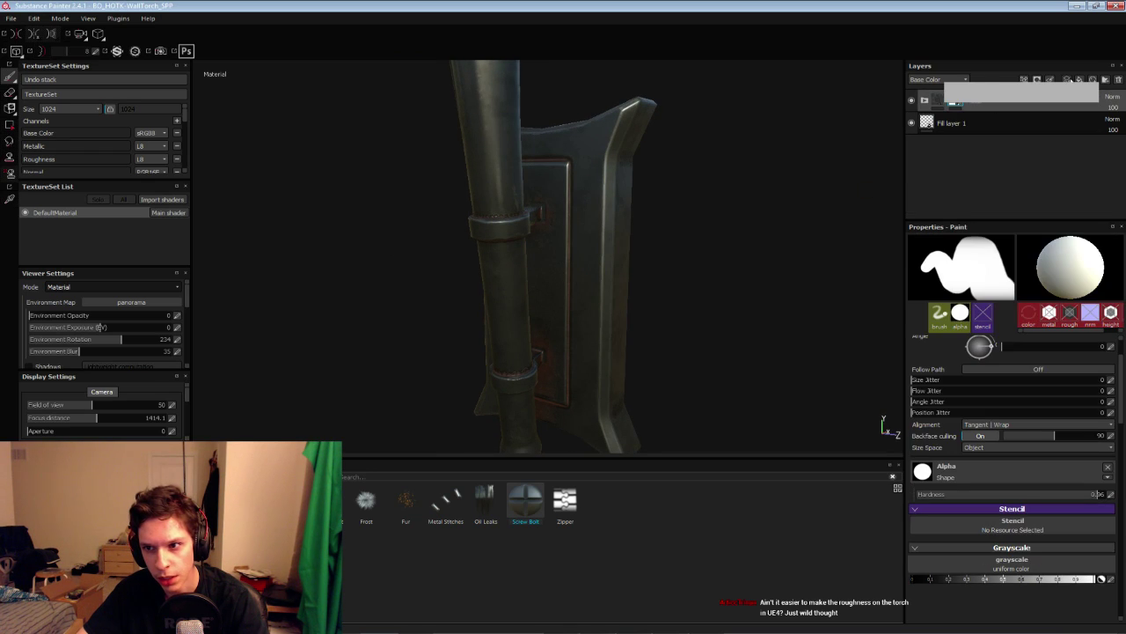
click(1080, 79)
click(1118, 79)
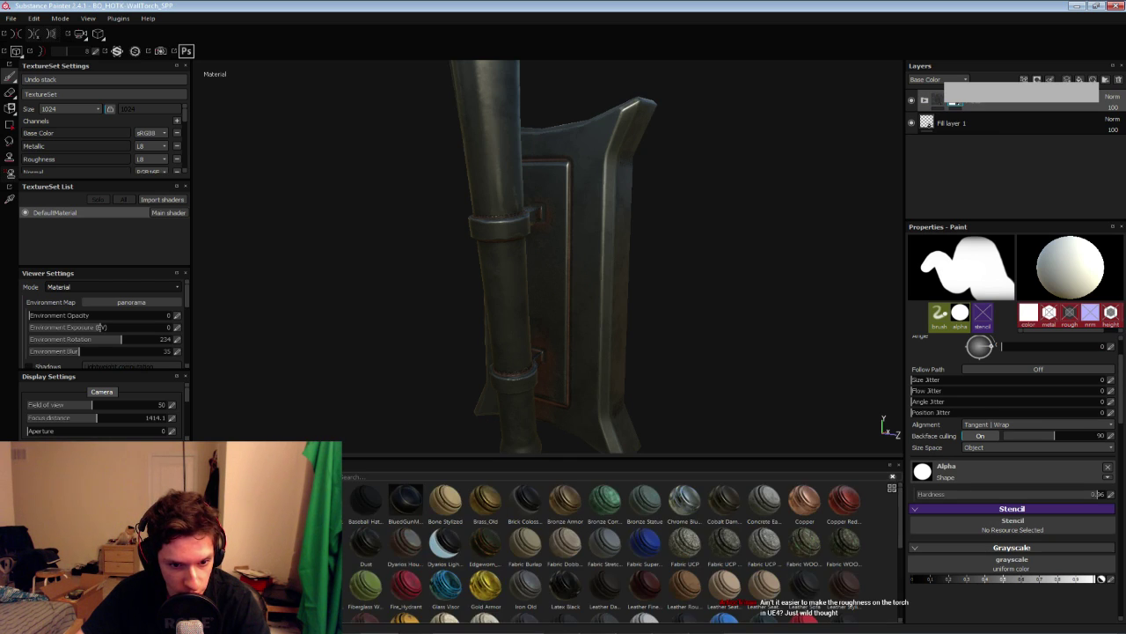
Search the shelf for "wood" and add the chestnut wood smart material above the Metal folder
click(353, 478)
text(wood)
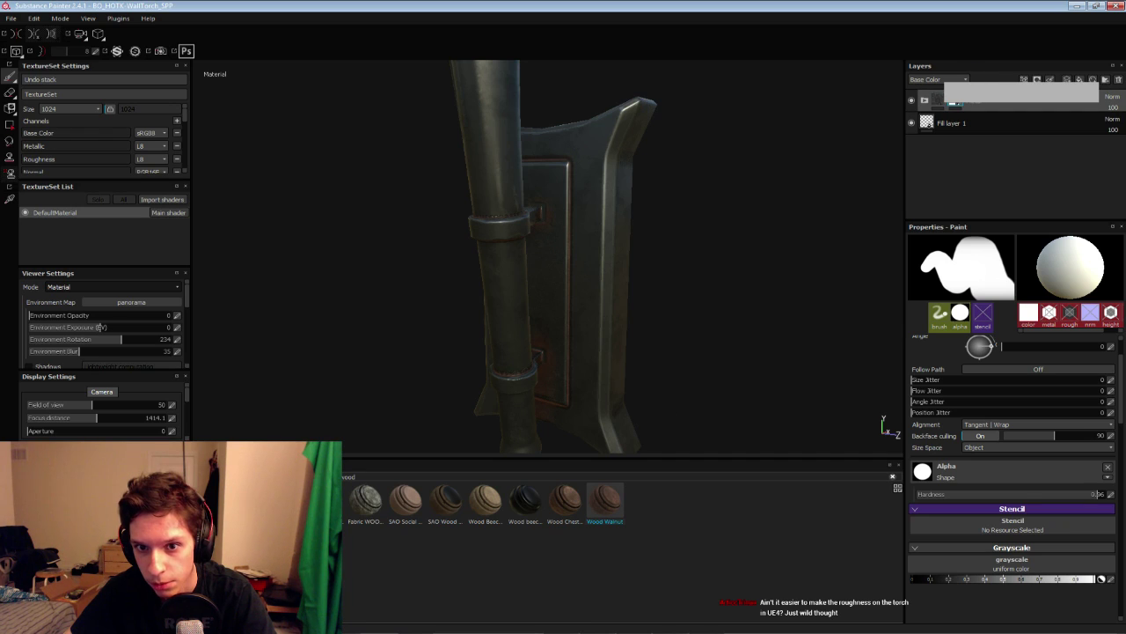
drag(605, 501, 606, 234)
key(ctrl+z)
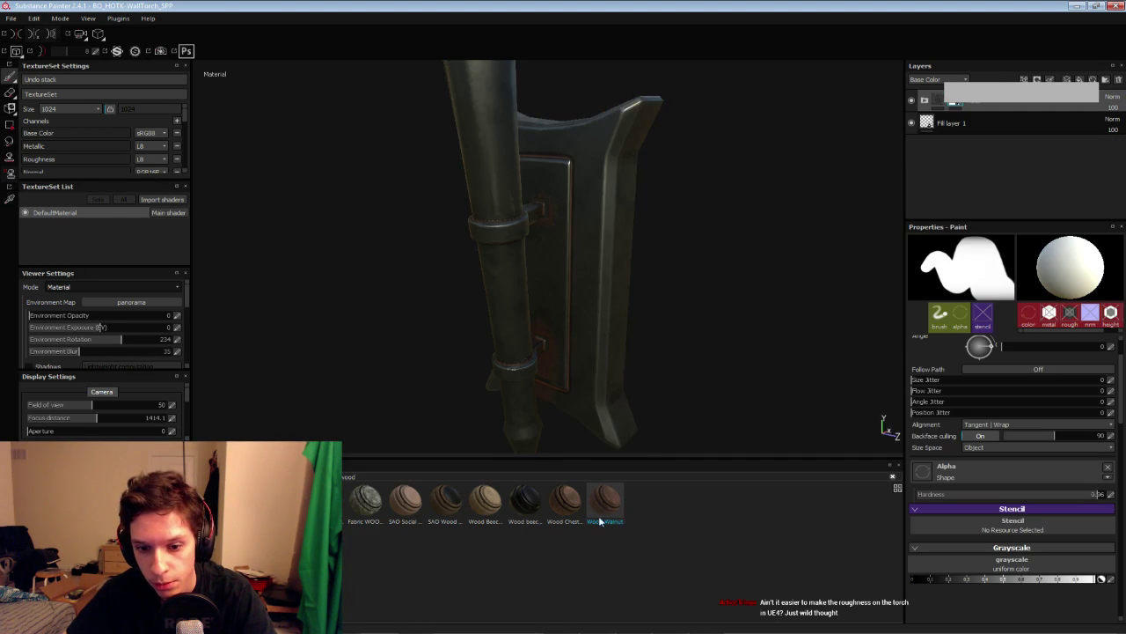
drag(1061, 14, 972, 103)
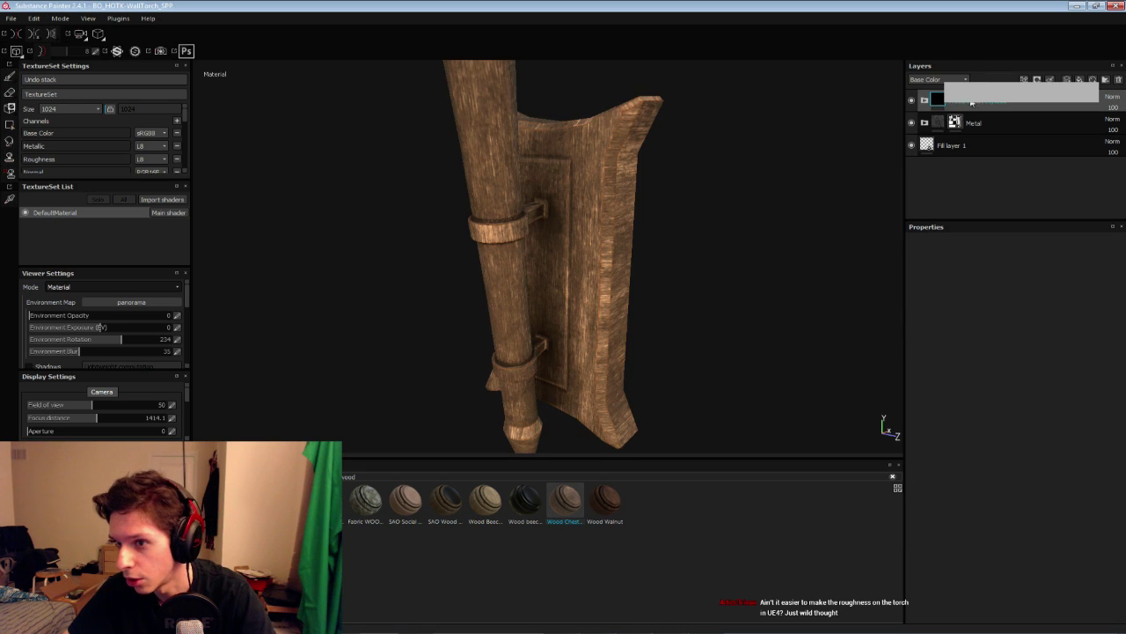
Darken the wood's Base layer colour to value 0.118 and set its Fibers layer's UV scale to 1.03
click(923, 101)
scroll(935, 163, down, 1)
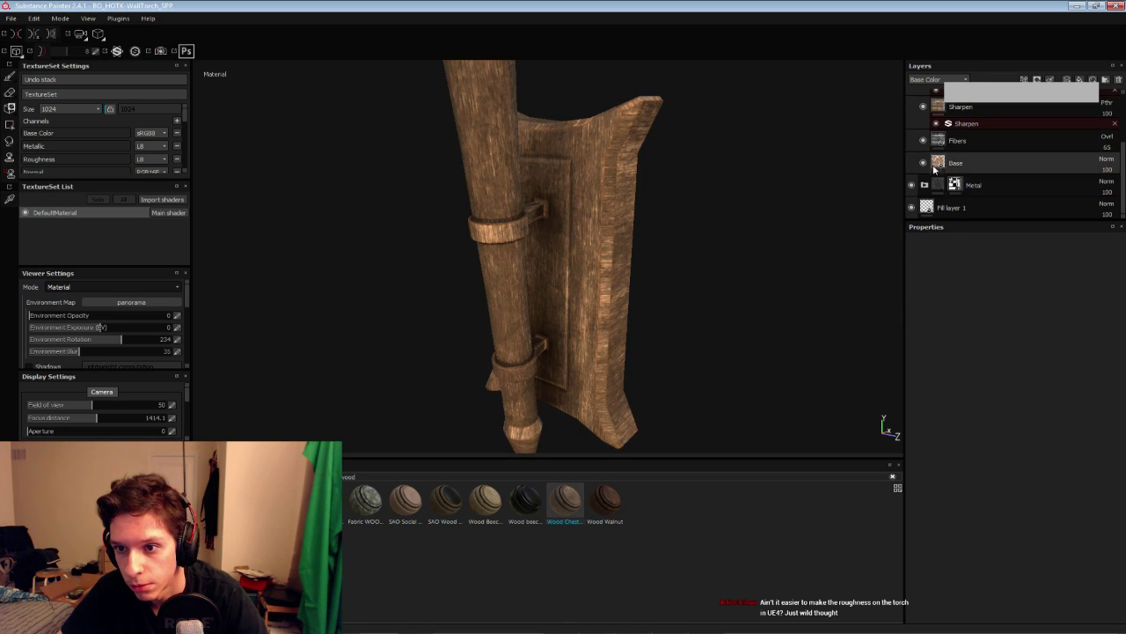
click(935, 167)
click(959, 417)
drag(1000, 411, 1006, 421)
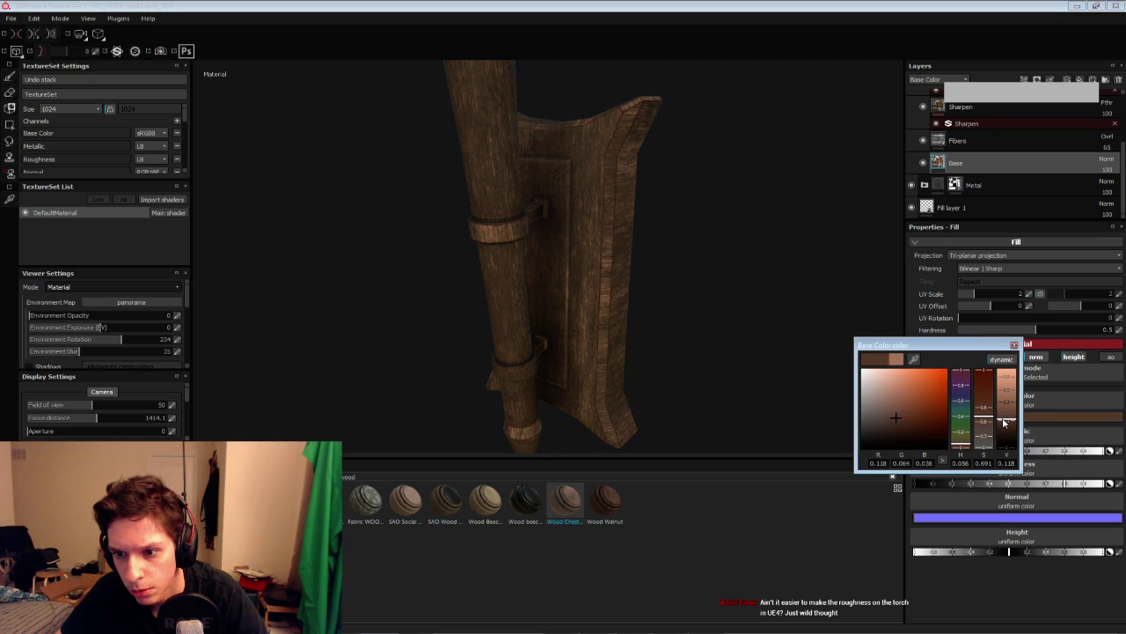
click(1014, 346)
click(977, 140)
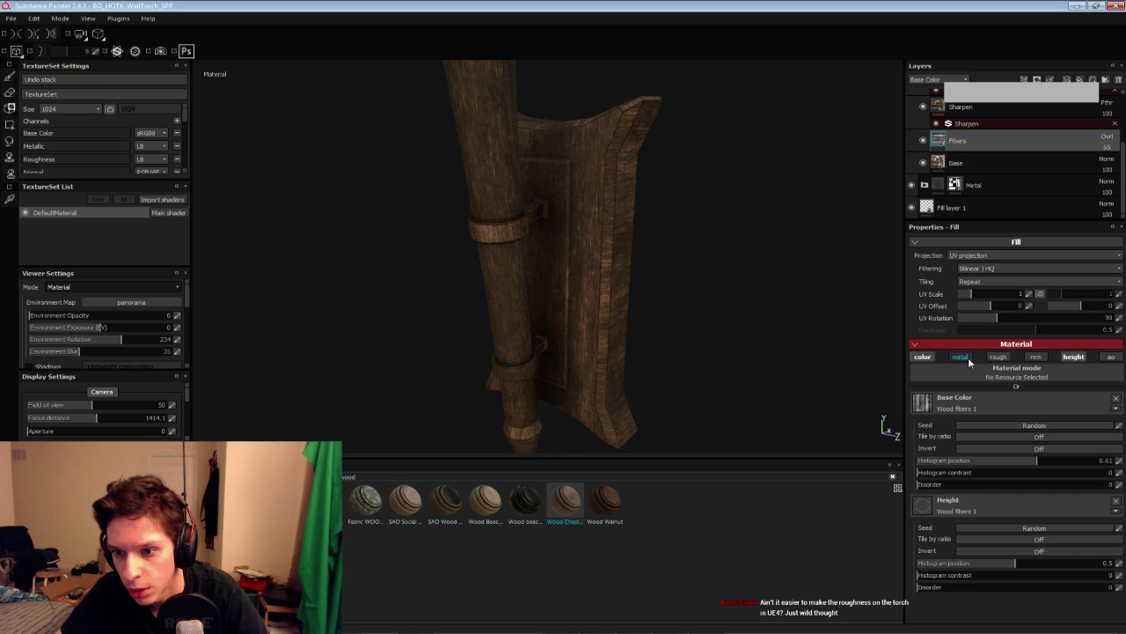
drag(976, 294, 973, 295)
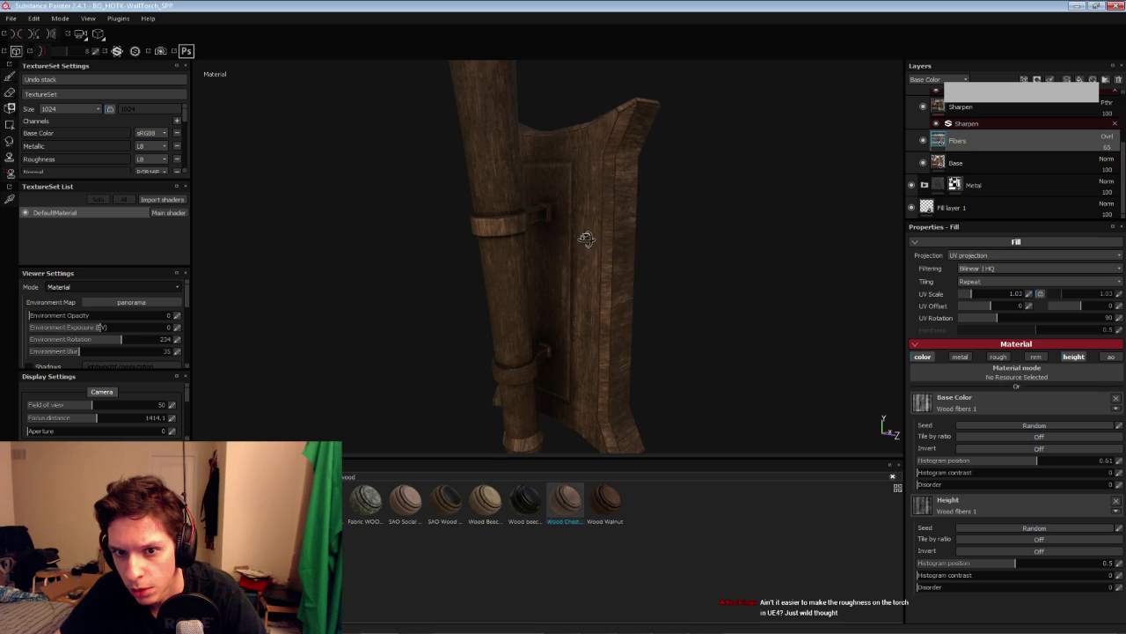
Try tri-planar projection on the Fibers layer and compare it with UV projection on the torch and wall plate
click(968, 255)
click(970, 277)
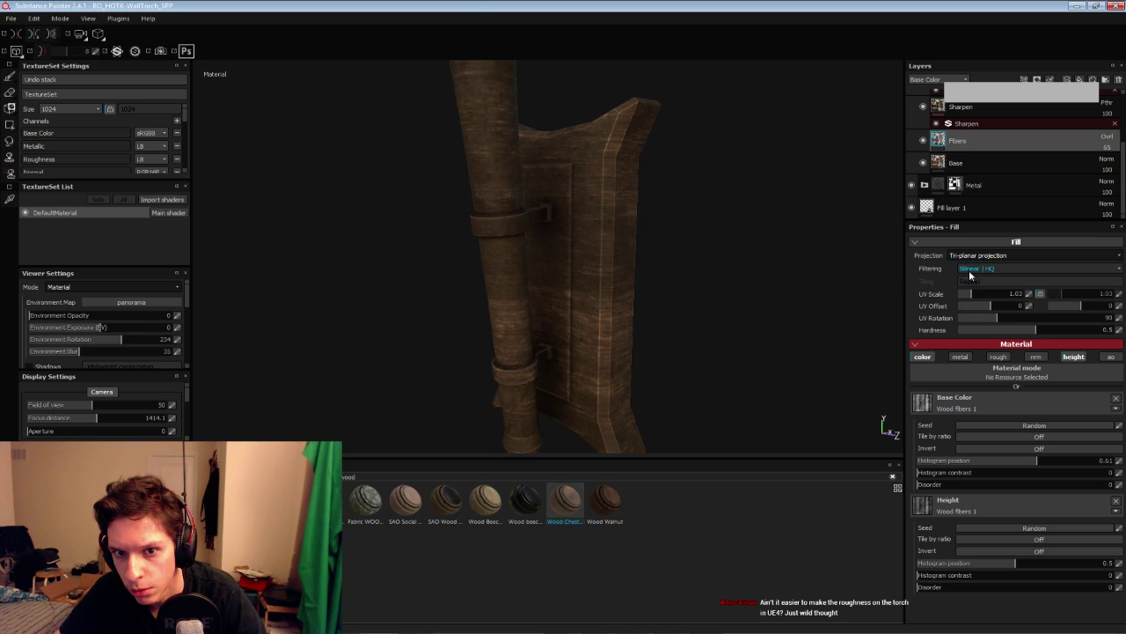
click(961, 256)
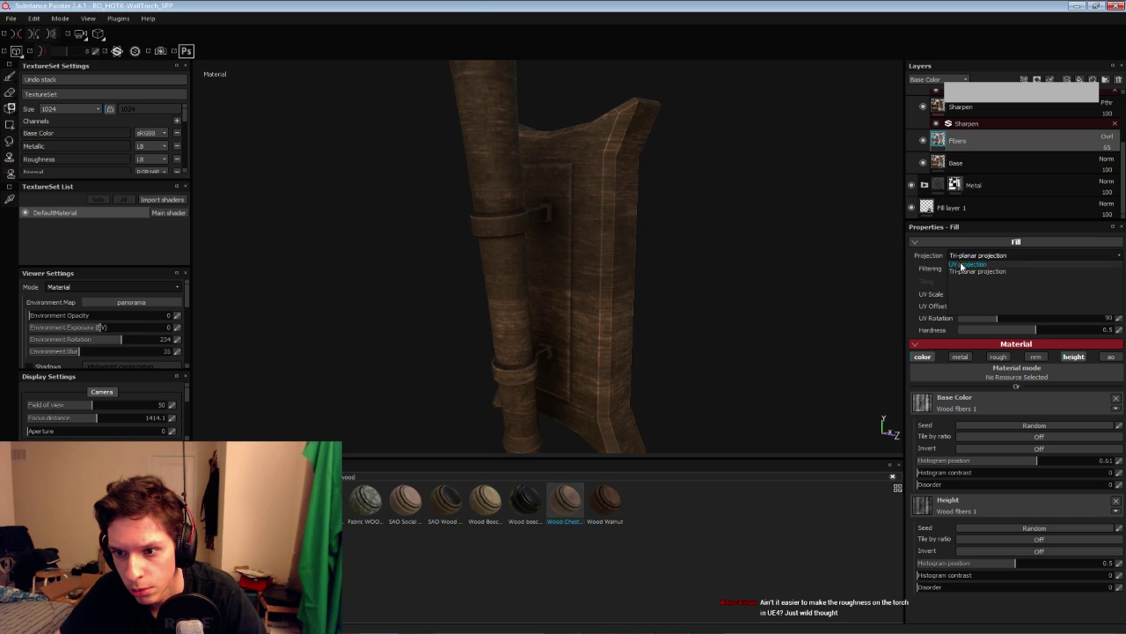
click(963, 267)
scroll(613, 277, down, 4)
alt+drag(607, 294, 694, 271)
scroll(595, 274, up, 4)
alt+drag(596, 273, 765, 287)
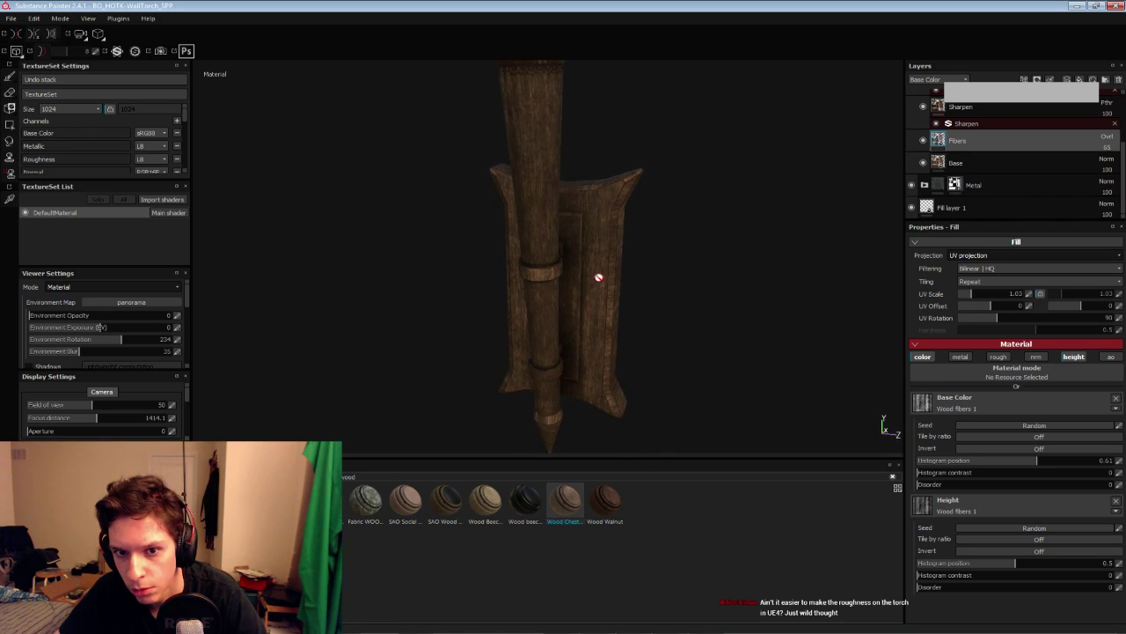
alt+drag(598, 278, 634, 211)
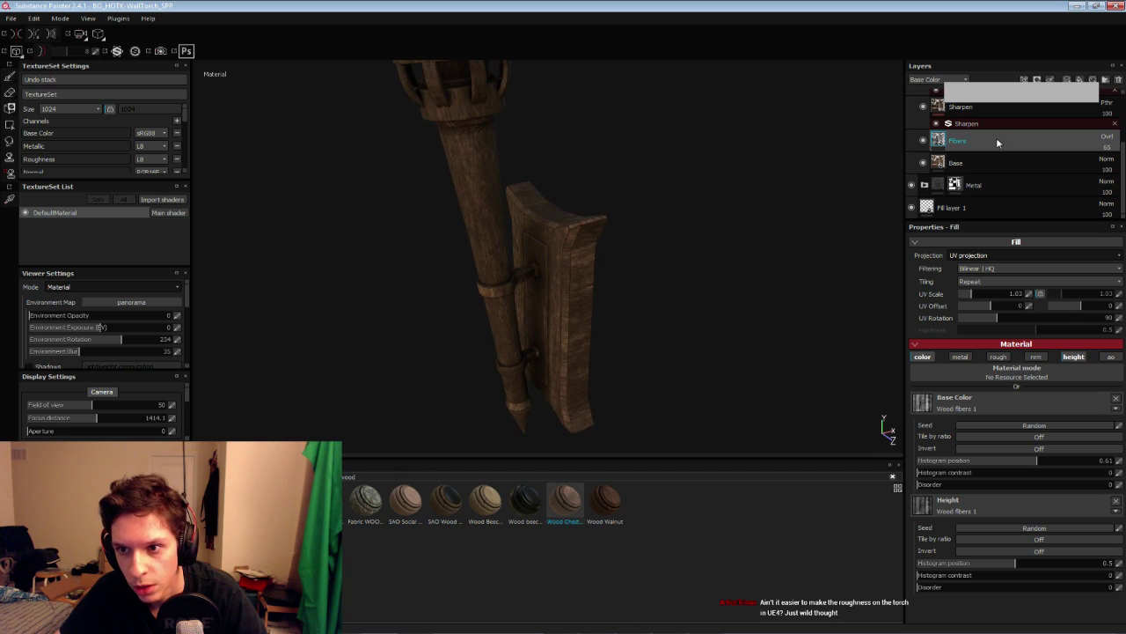
Collapse the wood material folder and add a black mask to it
scroll(997, 142, up, 3)
click(924, 101)
right_click(952, 103)
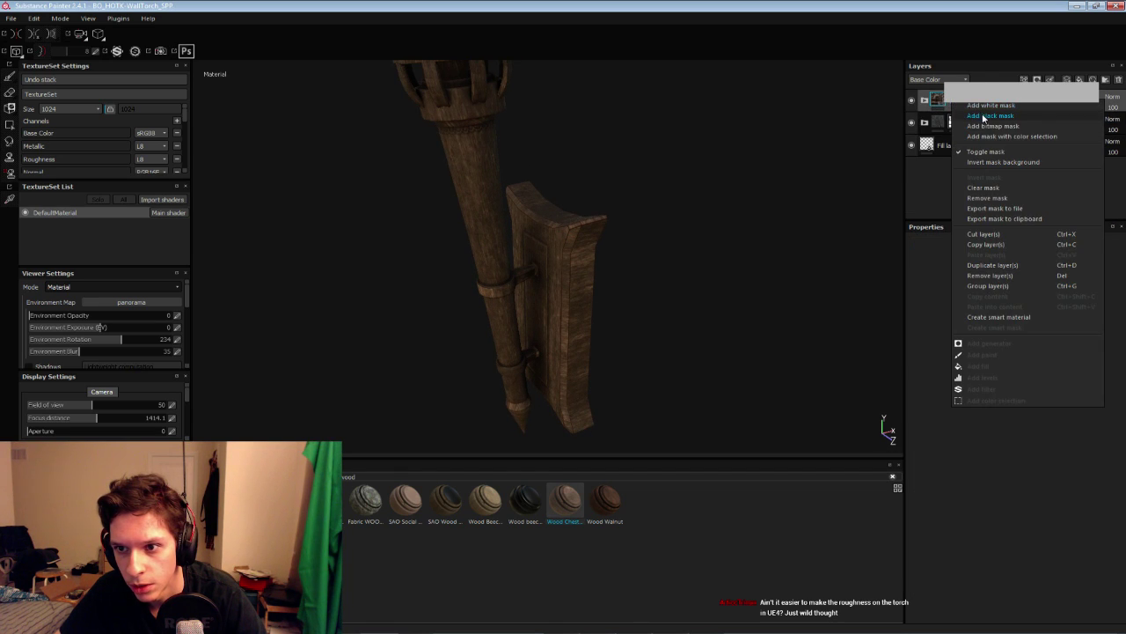
click(983, 116)
Show the 3D and UV views side by side and paint the wood mask onto the lower-left corner of the wall plate's UV island
mouse_move(501, 314)
alt+mouse_down()
mouse_move(561, 292)
mouse_move(586, 264)
alt+mouse_up()
scroll(586, 264, up, 3)
key(F1)
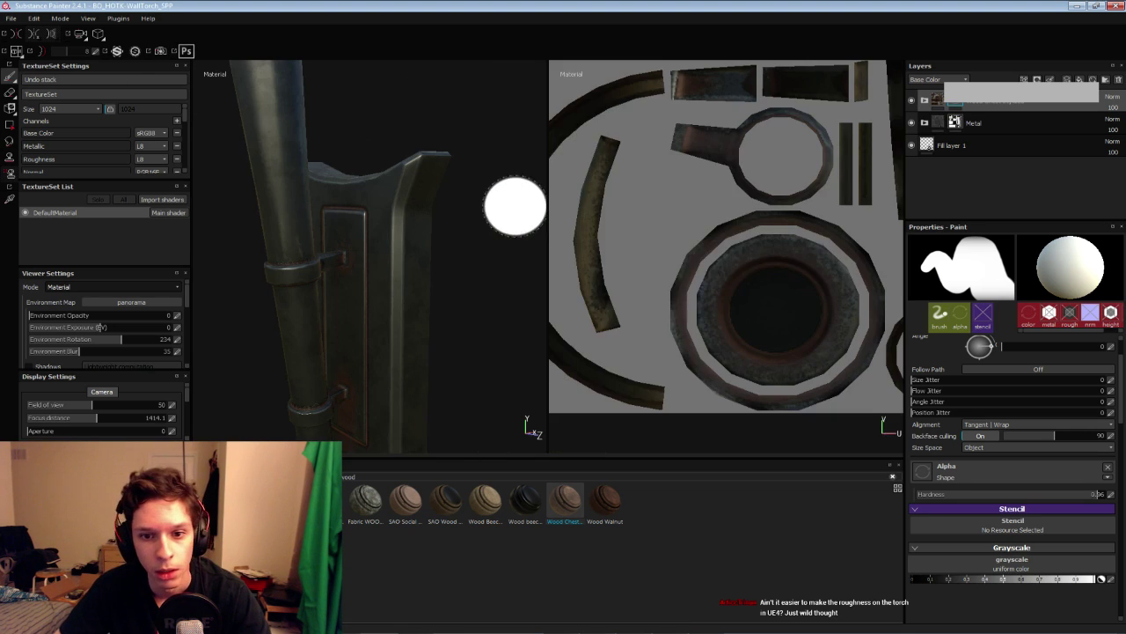
scroll(714, 308, down, 4)
alt+middle_drag(626, 280, 800, 243)
scroll(788, 247, up, 2)
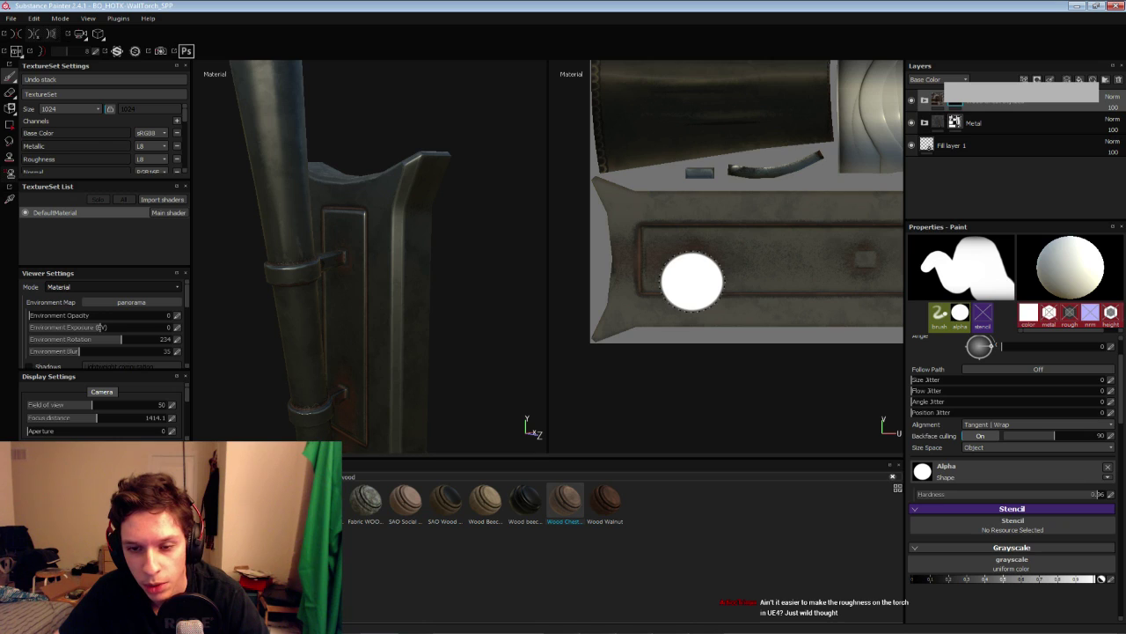
scroll(692, 282, up, 2)
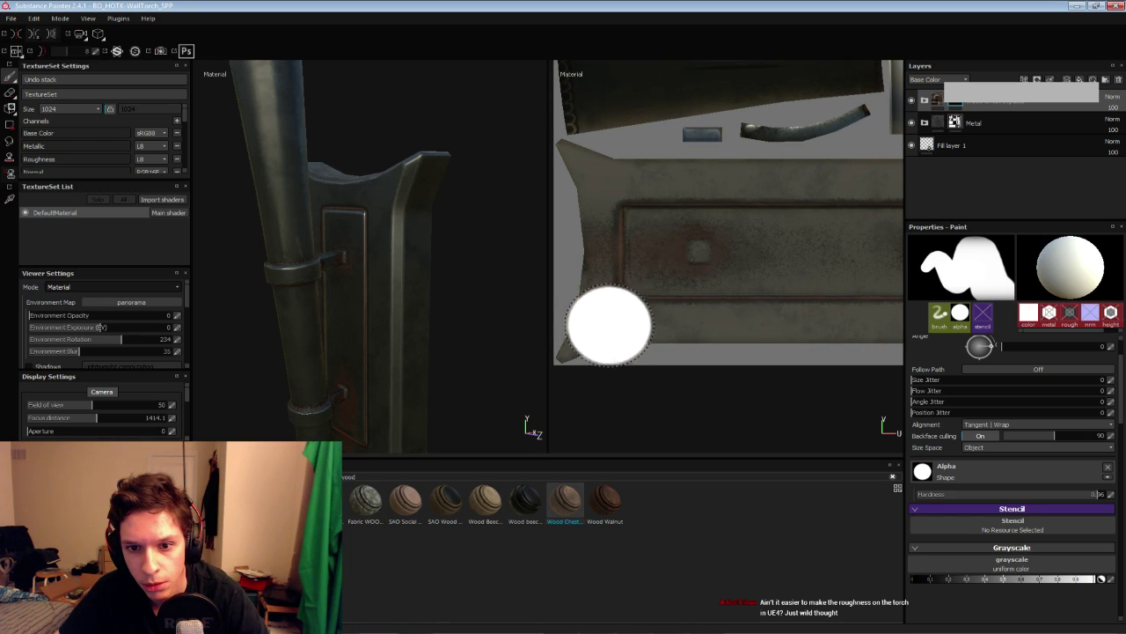
scroll(637, 309, down, 3)
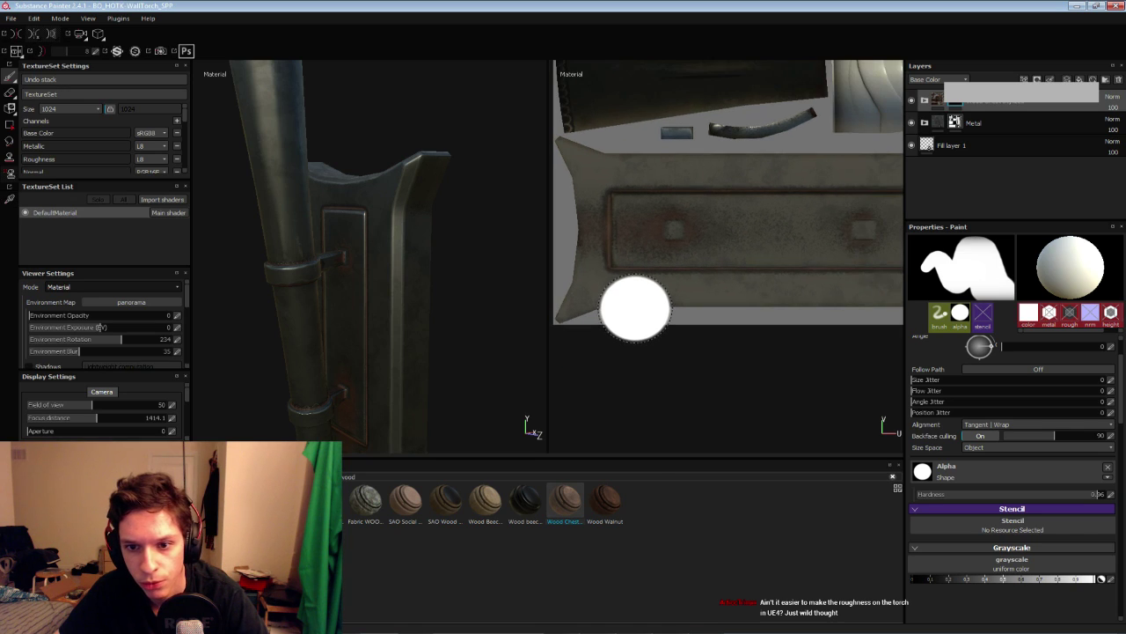
scroll(635, 307, up, 3)
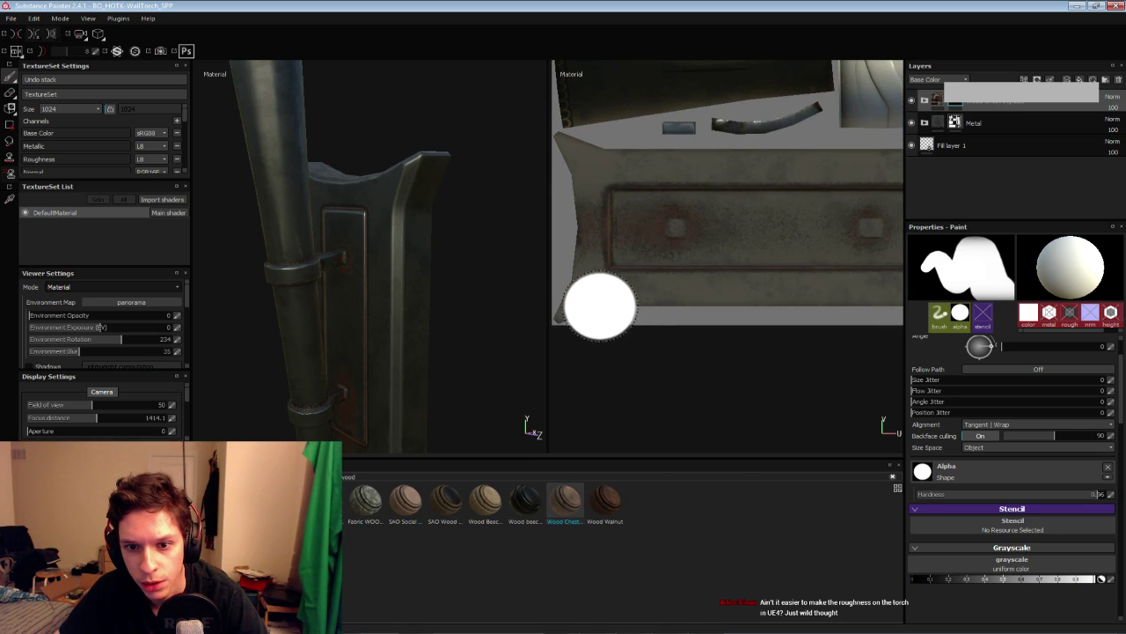
drag(599, 307, 586, 313)
alt+middle_drag(404, 350, 410, 241)
alt+drag(410, 240, 430, 244)
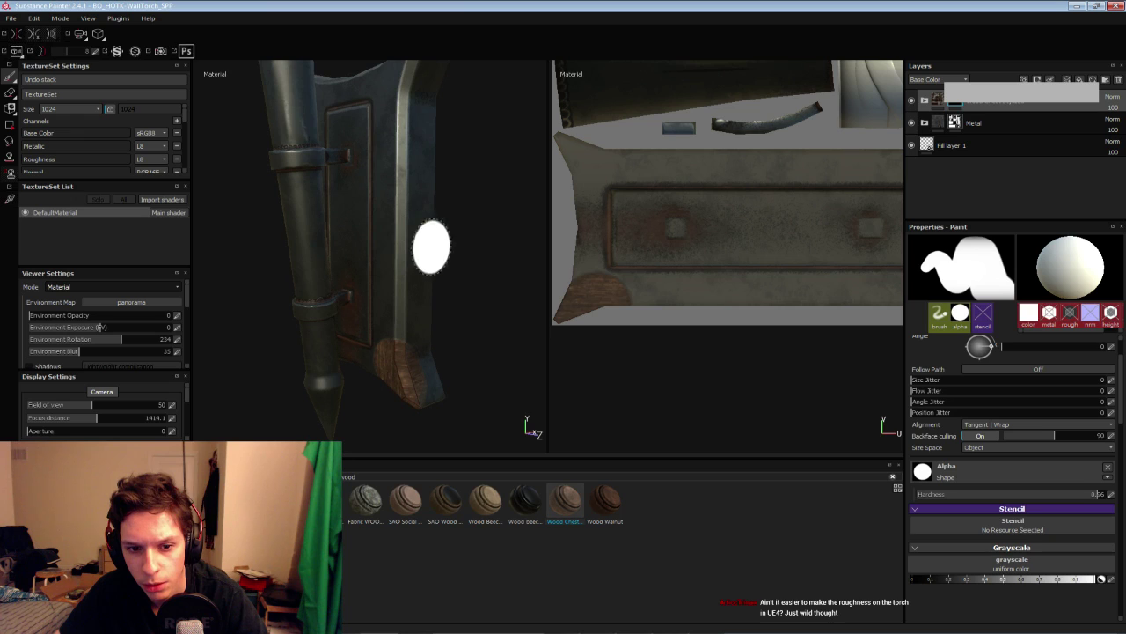
Shrink the brush and extend the wood mask from the plate's painted corner along the lower border beside the recessed panel
scroll(704, 319, up, 3)
key(bracketleft)
key(bracketleft)
key(bracketleft)
key(bracketleft)
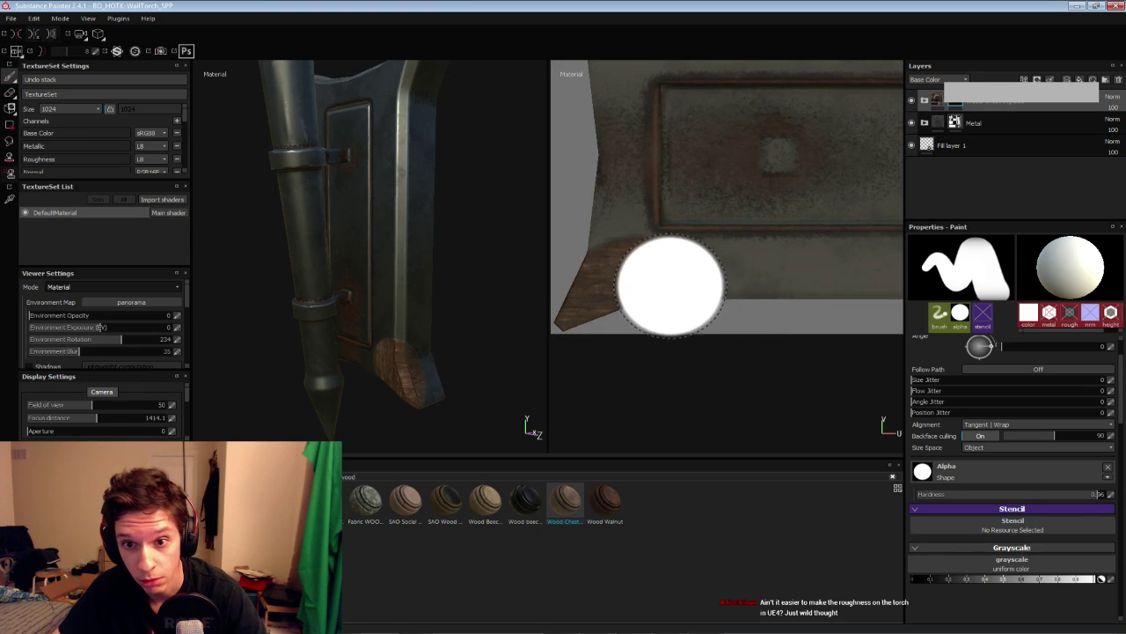
click(659, 267)
scroll(659, 267, down, 4)
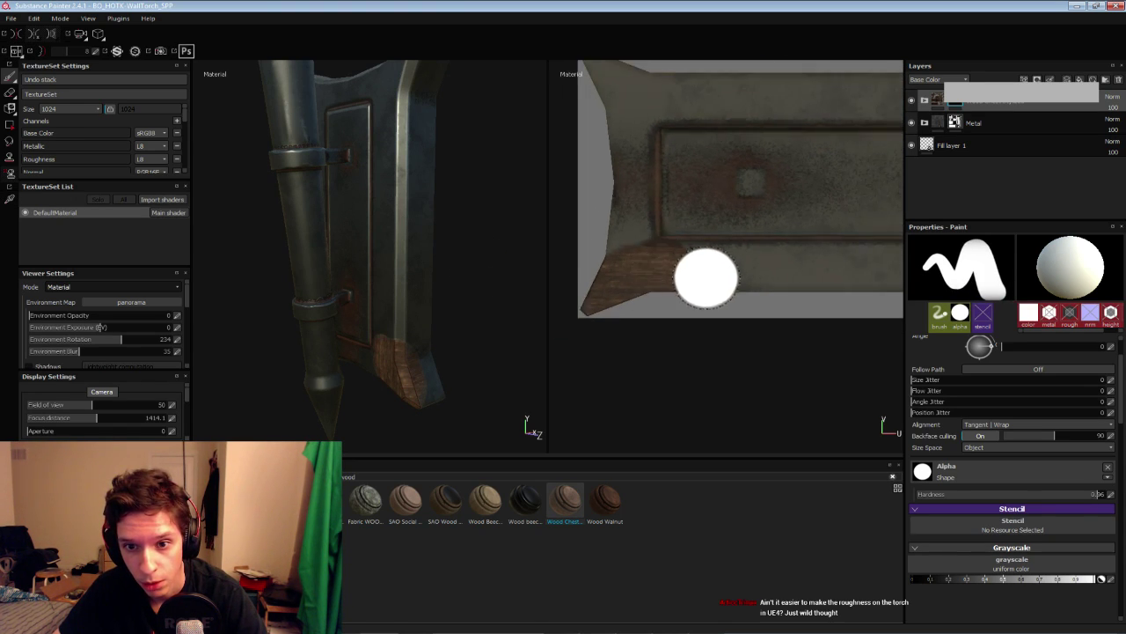
Try a straight wood mask stroke along the plate's lower border in the split view
mouse_move(766, 272)
alt+middle_down()
mouse_move(613, 274)
mouse_move(666, 262)
mouse_move(617, 262)
alt+middle_up()
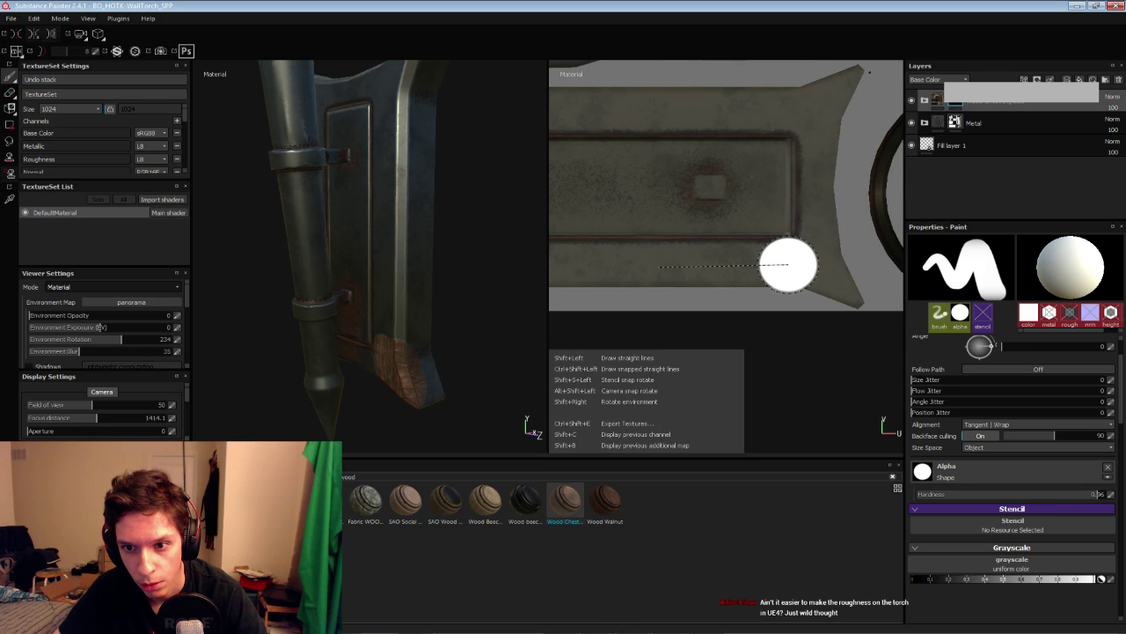
shift+click(786, 263)
scroll(780, 264, down, 2)
key(ctrl+z)
Show only the UV view and paint a straight wood mask strip along the plate's entire lower border
mouse_move(780, 264)
alt+middle_down()
mouse_move(873, 260)
mouse_move(834, 272)
alt+middle_up()
scroll(873, 260, down, 1)
key(F3)
scroll(709, 273, up, 3)
alt+middle_drag(695, 269, 747, 274)
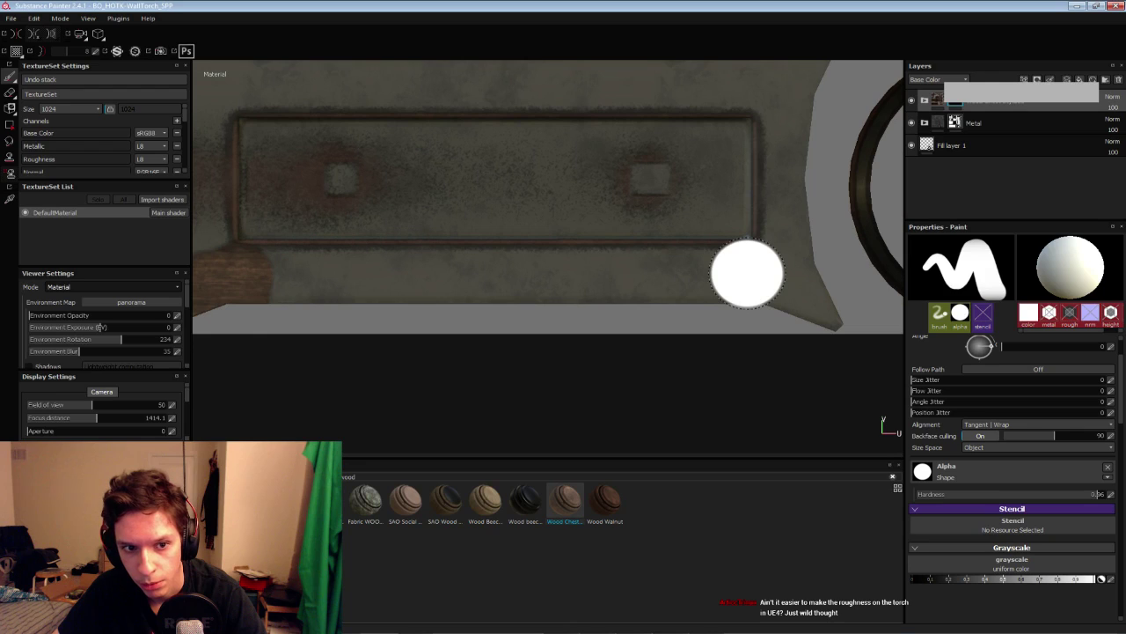
click(746, 275)
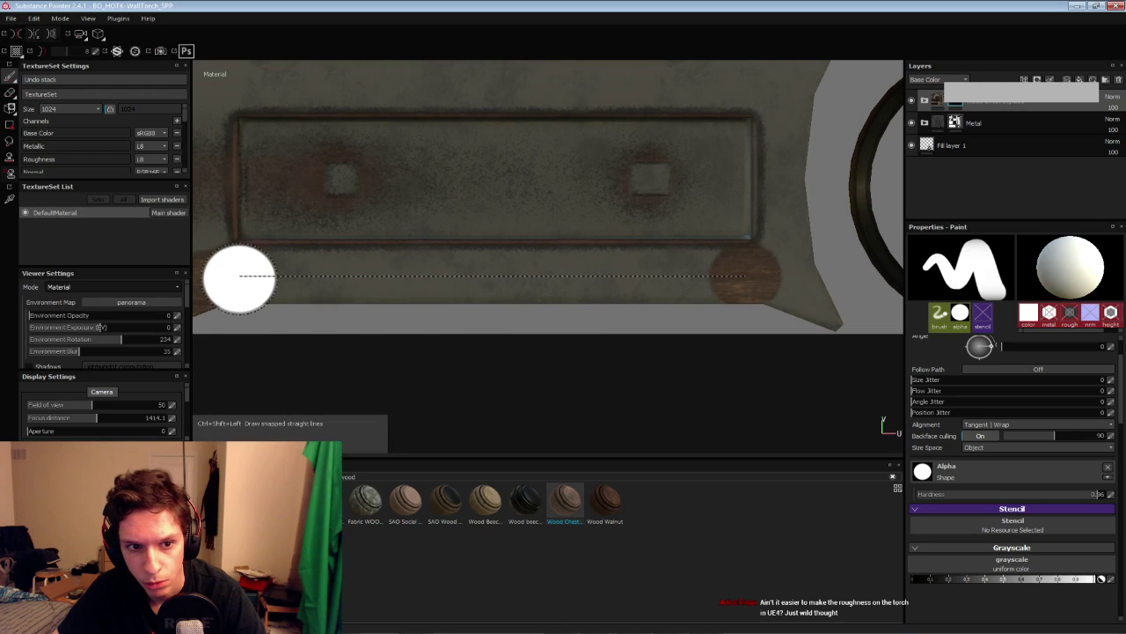
shift+click(236, 279)
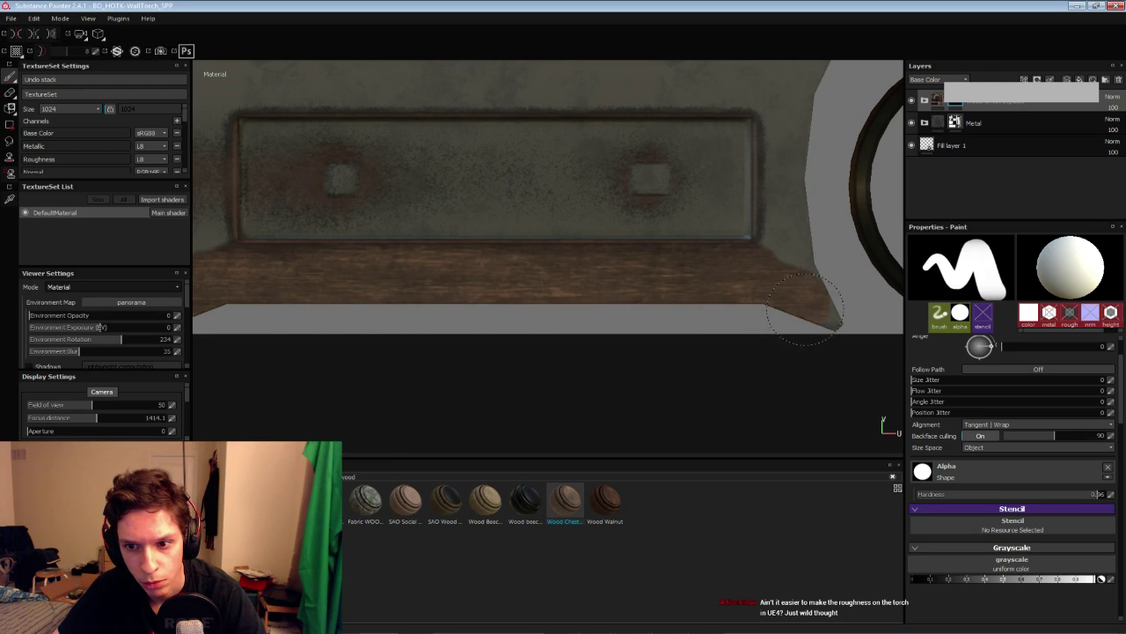
Set the brush alignment to UV and its size space to Texture
click(987, 425)
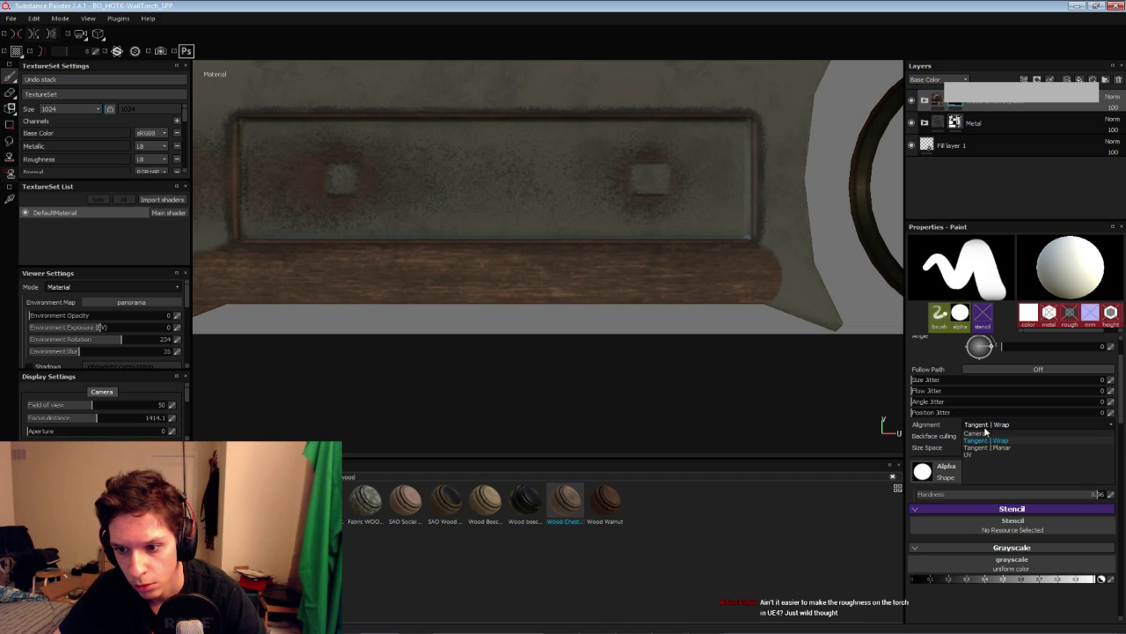
click(968, 454)
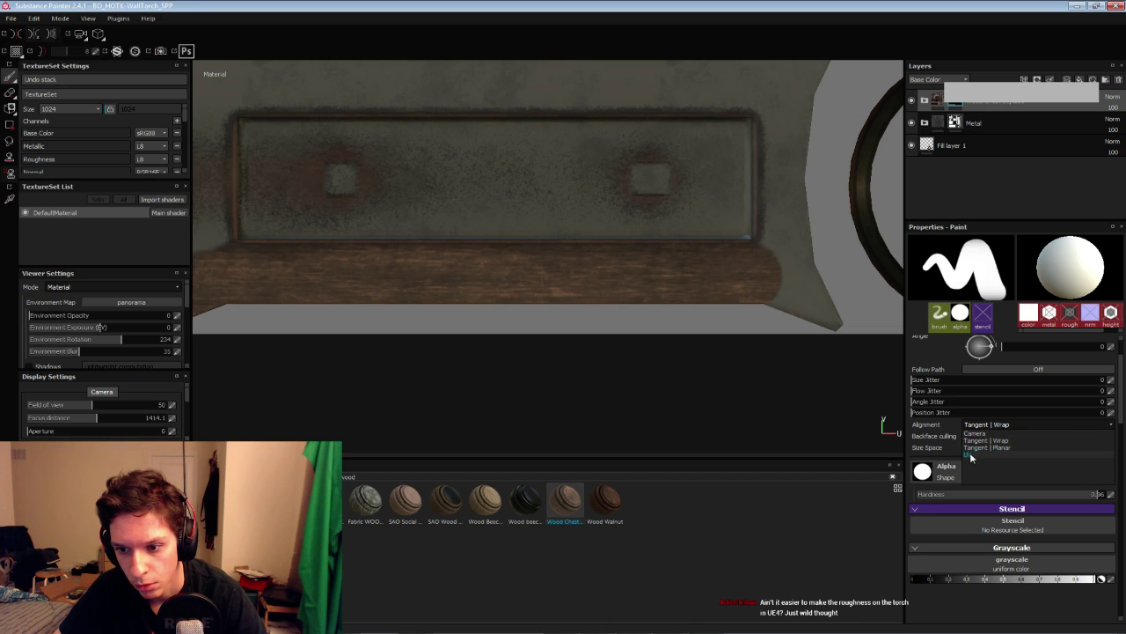
click(977, 448)
click(976, 471)
Shrink the brush and paint the wood mask down the right border of the plate's UV island and into its lower-right corner
alt+middle_drag(780, 189, 768, 253)
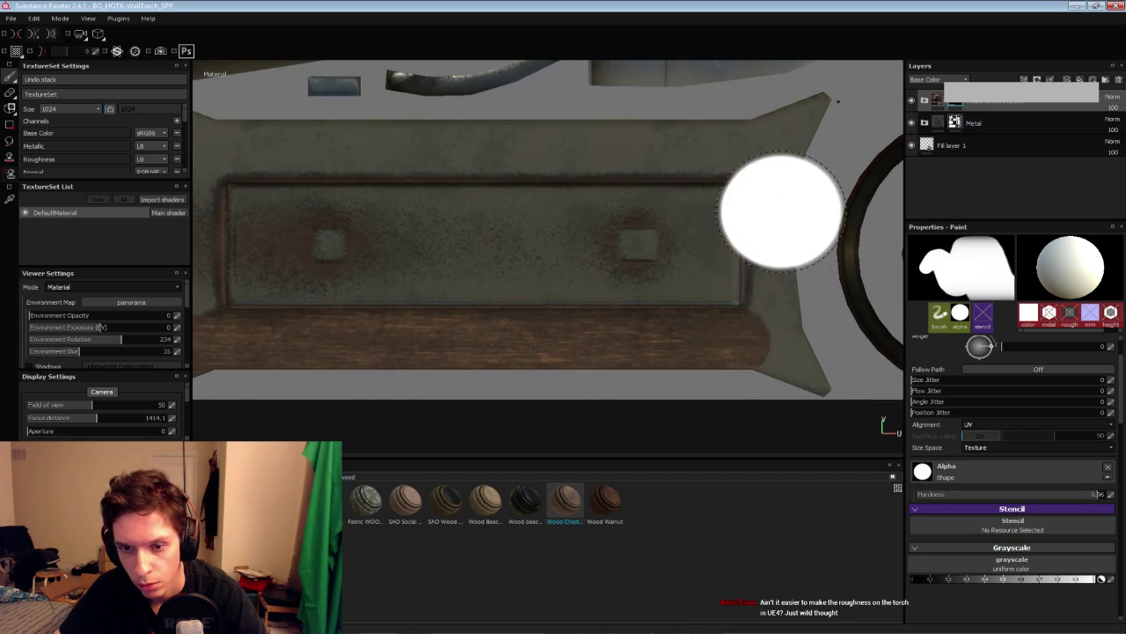
key(bracketleft)
key(bracketleft)
key(bracketleft)
key(bracketleft)
key(bracketleft)
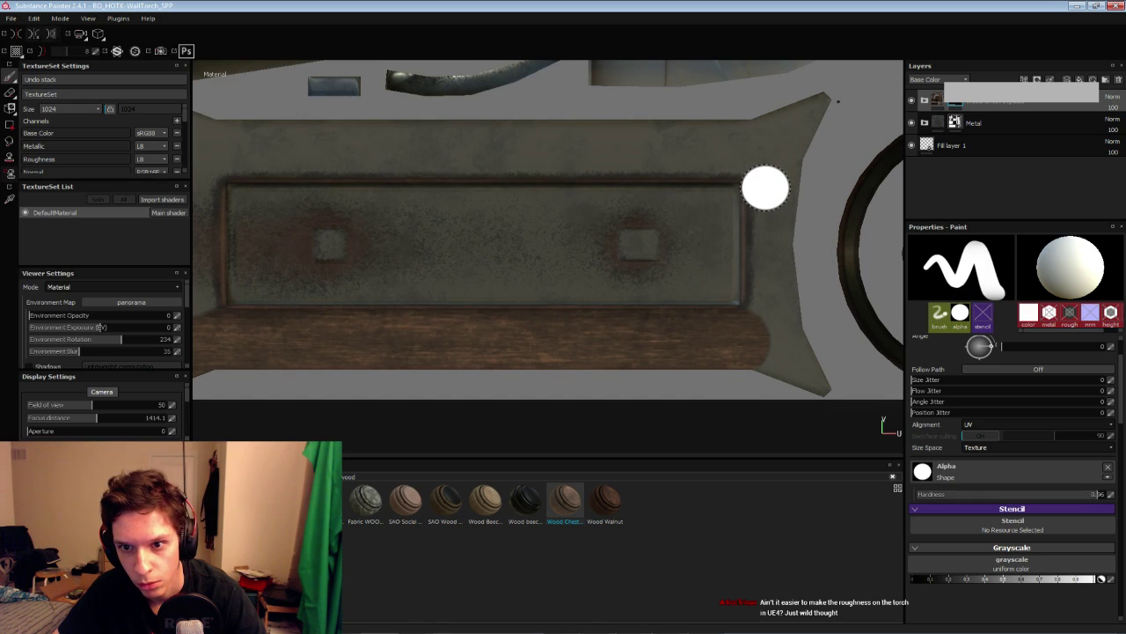
click(767, 188)
shift+click(764, 327)
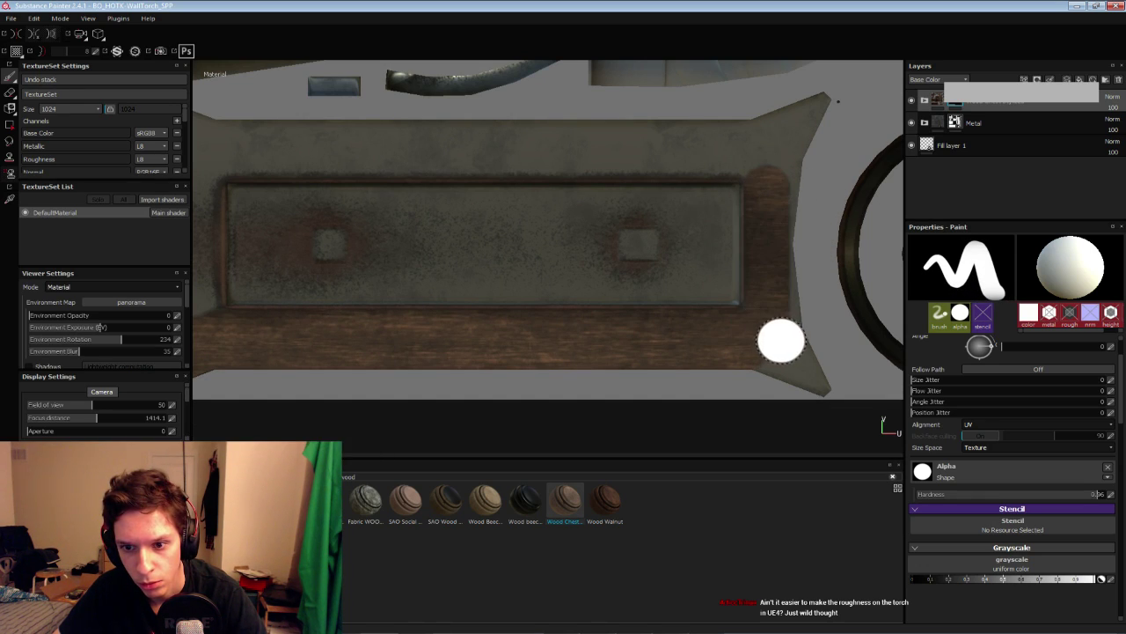
click(764, 356)
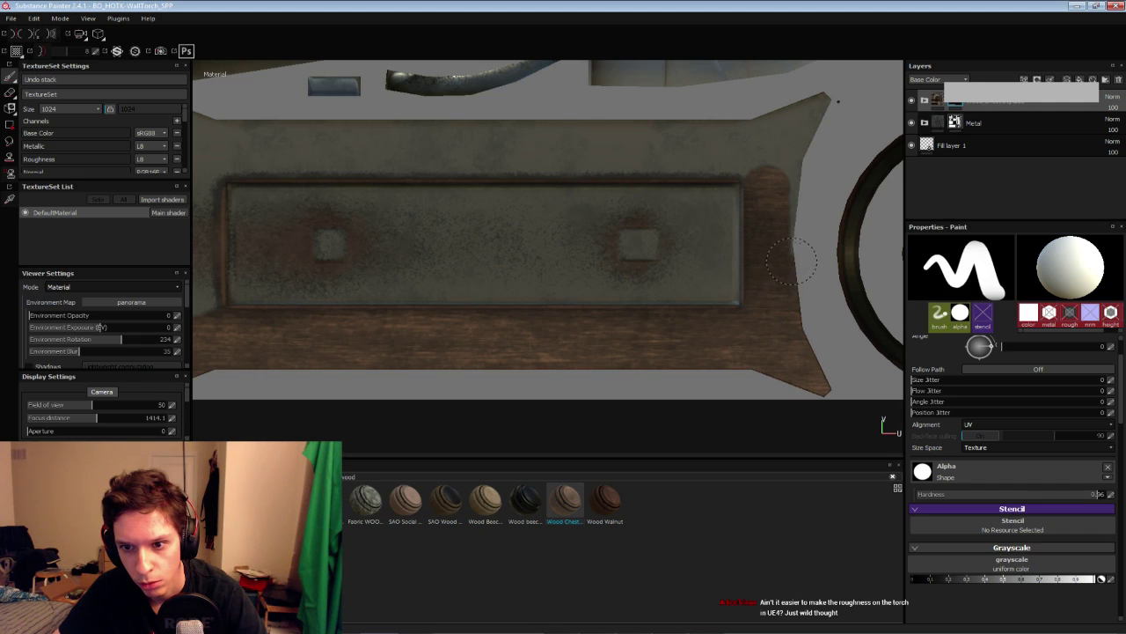
Paint the wood mask over the upper-right corner of the plate's UV island and along its upper border
drag(803, 157, 802, 117)
ctrl+right_drag(808, 102, 809, 102)
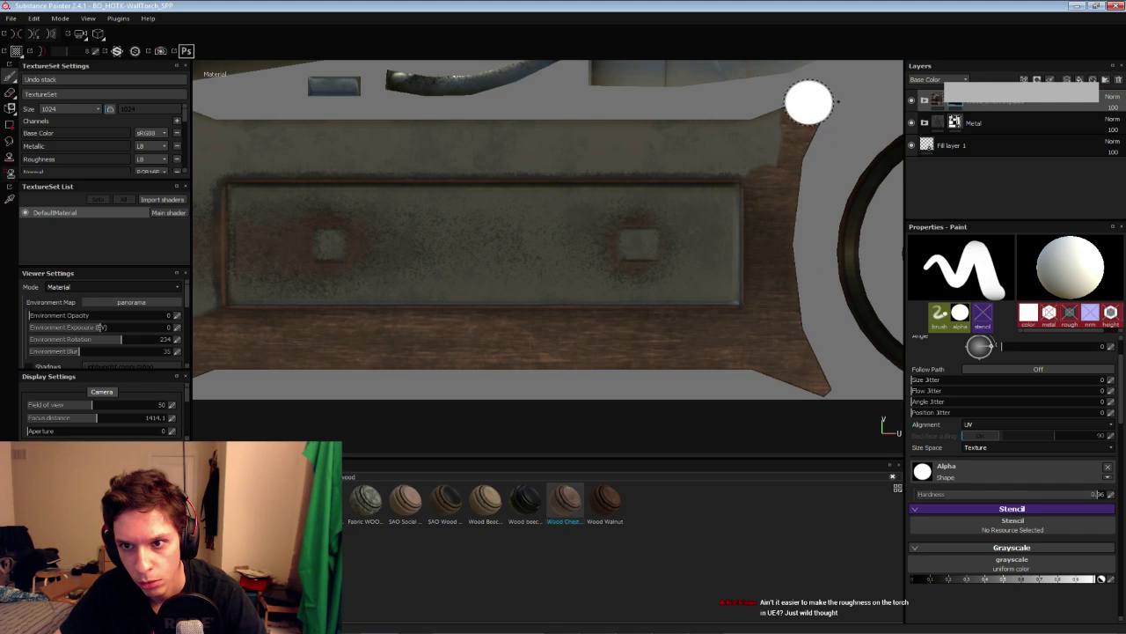
mouse_move(808, 103)
mouse_down()
mouse_move(767, 130)
mouse_move(237, 164)
mouse_move(211, 155)
mouse_move(308, 134)
mouse_move(625, 136)
mouse_up()
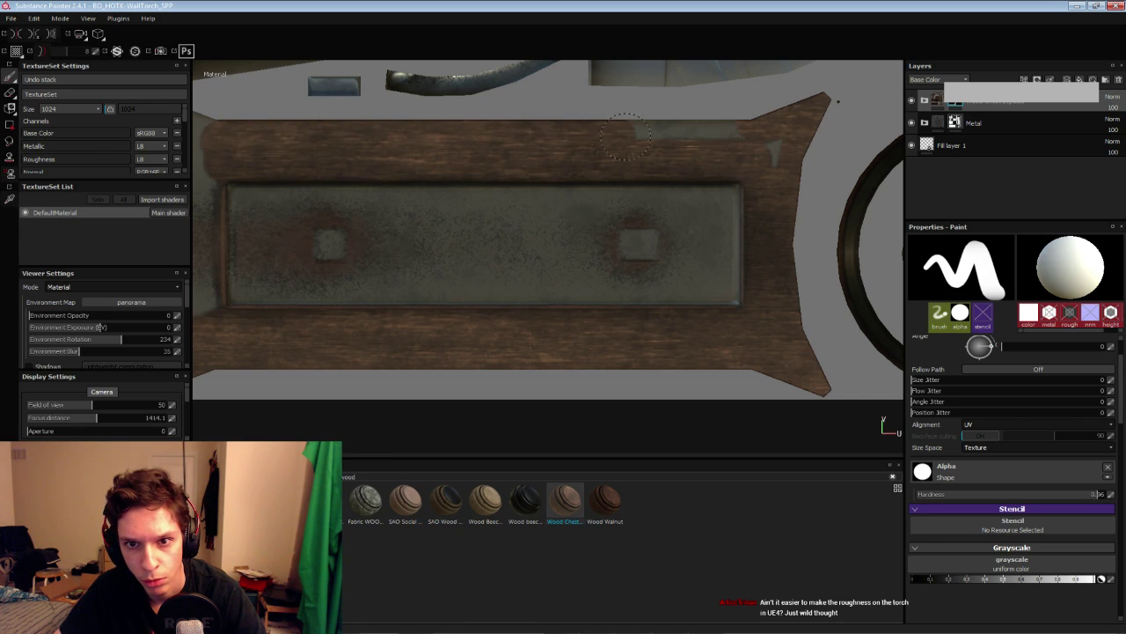
alt+middle_drag(535, 190, 841, 194)
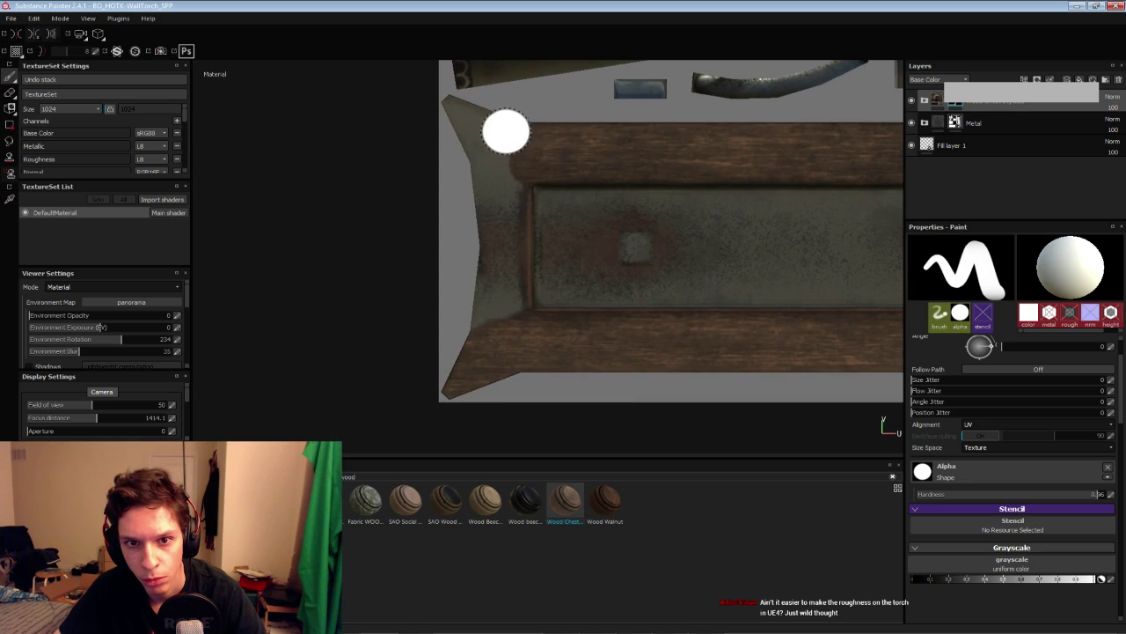
Paint the wood mask over the left border of the plate's UV island and show the 3D and UV views together
mouse_move(444, 112)
mouse_down()
mouse_move(498, 132)
mouse_move(507, 183)
mouse_move(493, 338)
mouse_move(485, 269)
mouse_up()
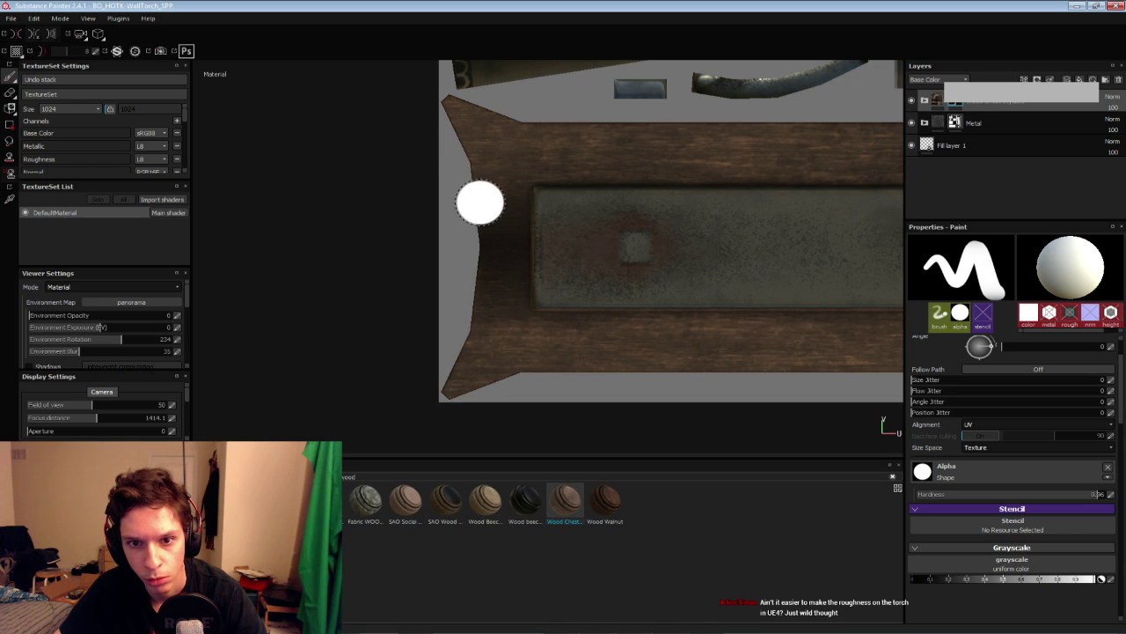
key(F1)
alt+drag(430, 279, 248, 227)
Fill the wall plate's remaining metal side faces into the wood mask with Polygon Fill in UV chunk mode
click(10, 124)
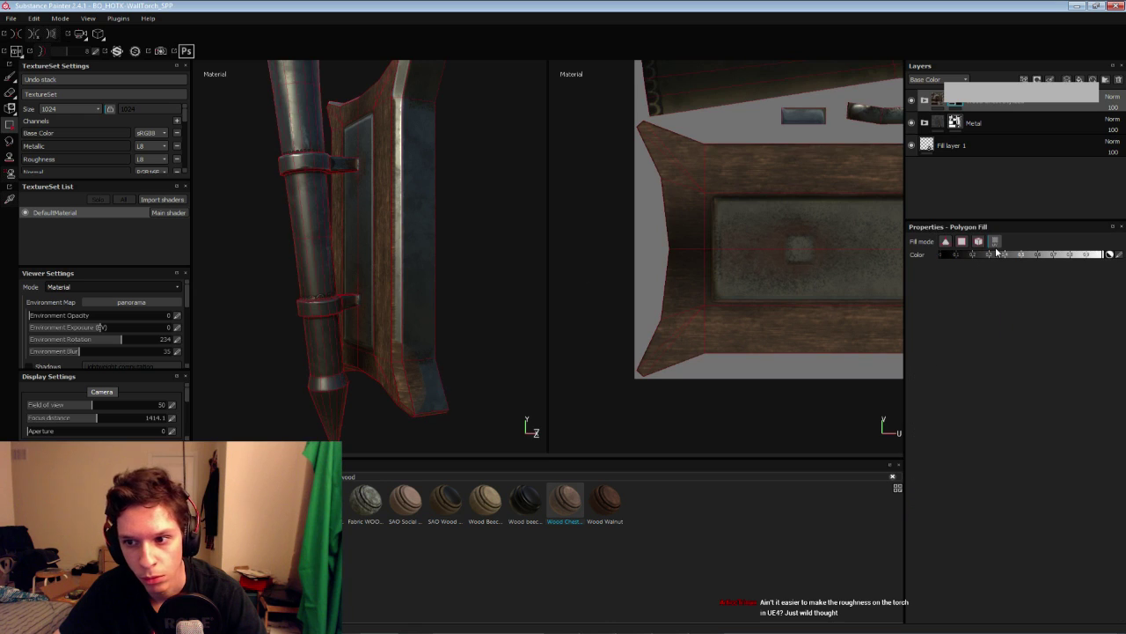
alt+drag(458, 245, 373, 216)
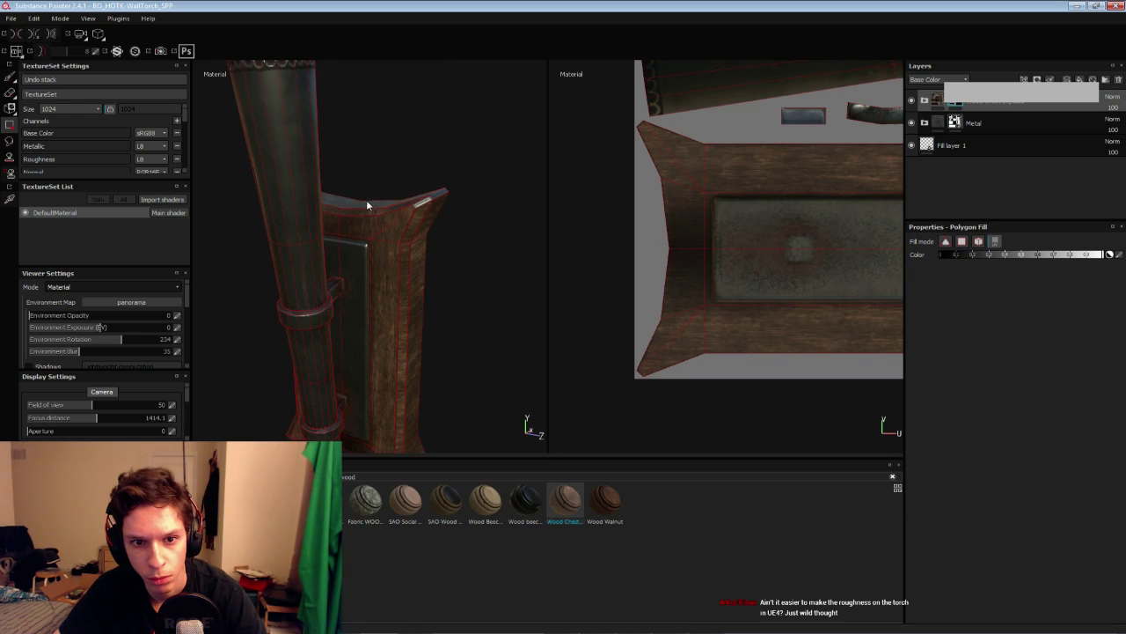
click(366, 201)
alt+drag(339, 253, 453, 219)
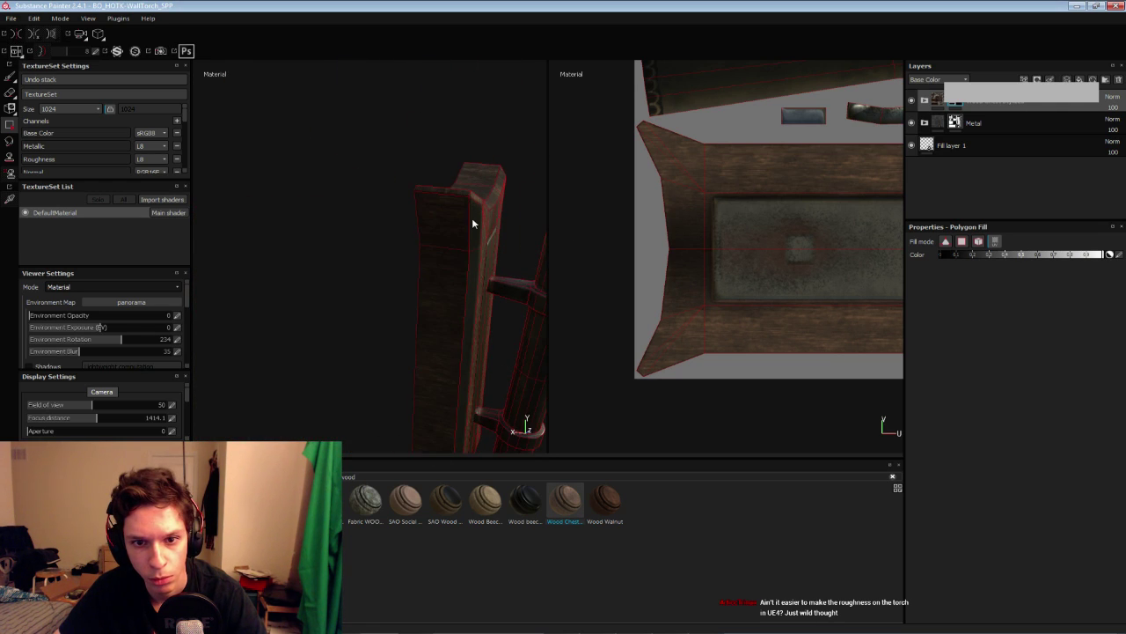
alt+drag(453, 282, 475, 306)
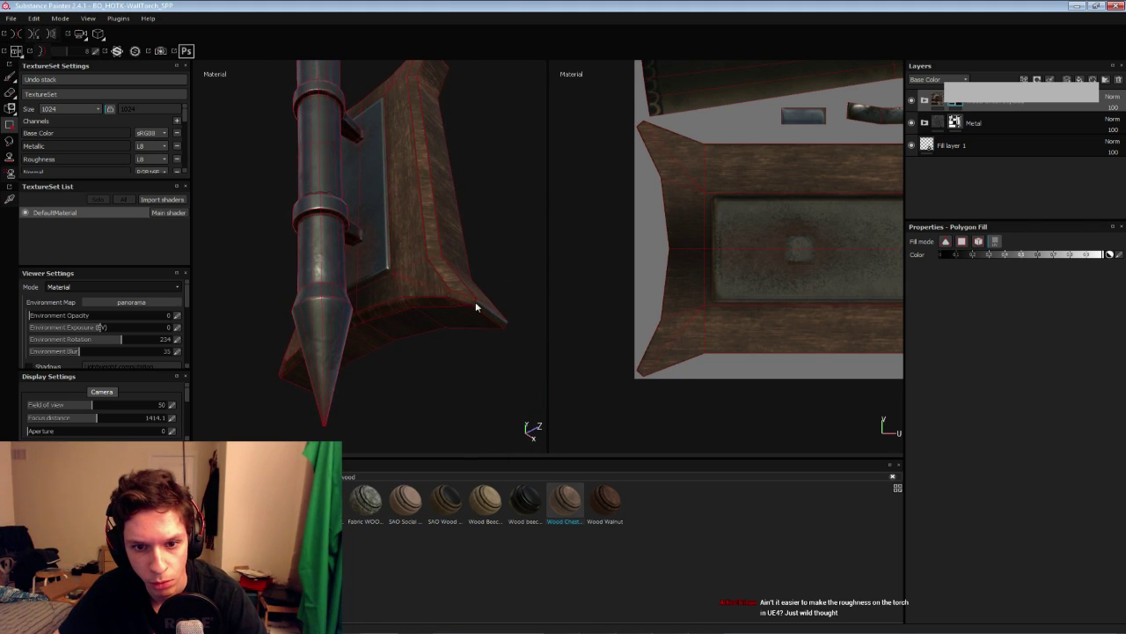
Return to the paint brush and rotate the environment lighting to 239 around the torch
click(10, 77)
alt+right_drag(289, 199, 309, 277)
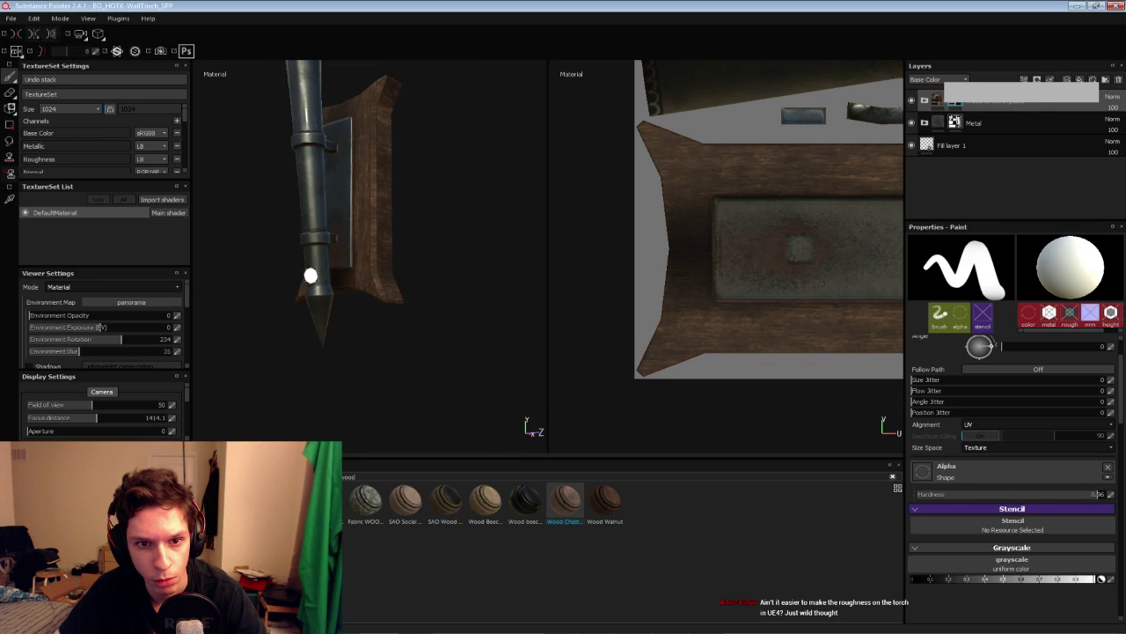
alt+drag(340, 312, 326, 238)
alt+middle_drag(326, 238, 329, 291)
alt+drag(329, 291, 331, 291)
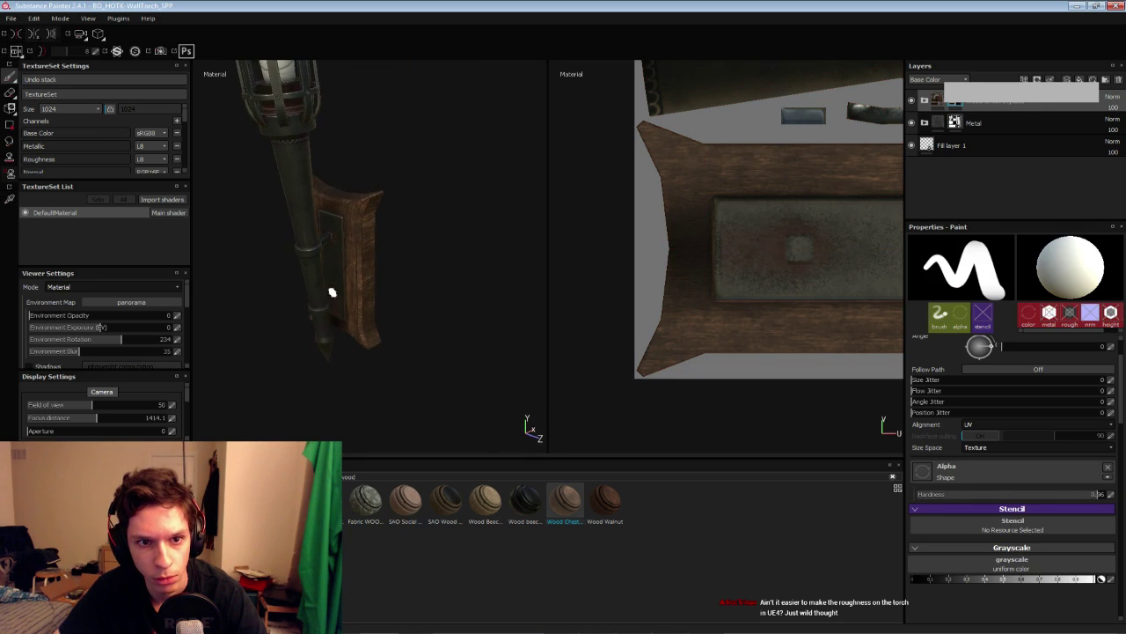
alt+middle_drag(331, 291, 379, 322)
shift+right_drag(379, 322, 383, 322)
mouse_move(382, 323)
alt+mouse_down()
mouse_move(397, 272)
mouse_move(365, 276)
mouse_move(379, 272)
mouse_move(375, 303)
alt+mouse_up()
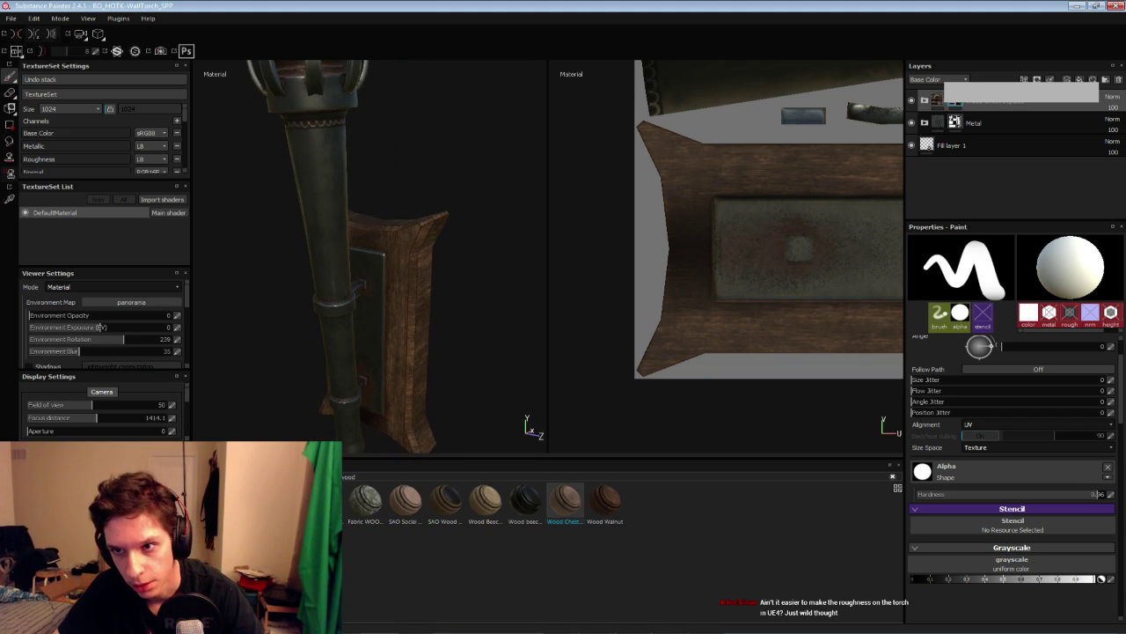
Expand the wood material's layer group and set the Sharpen layer's opacity to 48
click(924, 101)
scroll(973, 177, down, 2)
click(926, 139)
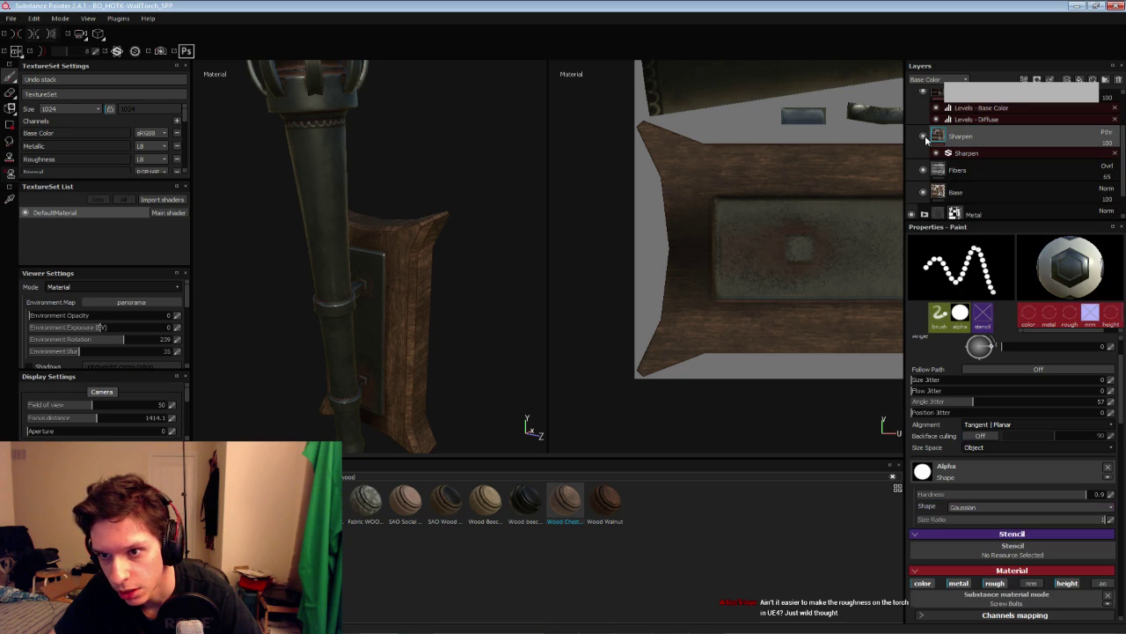
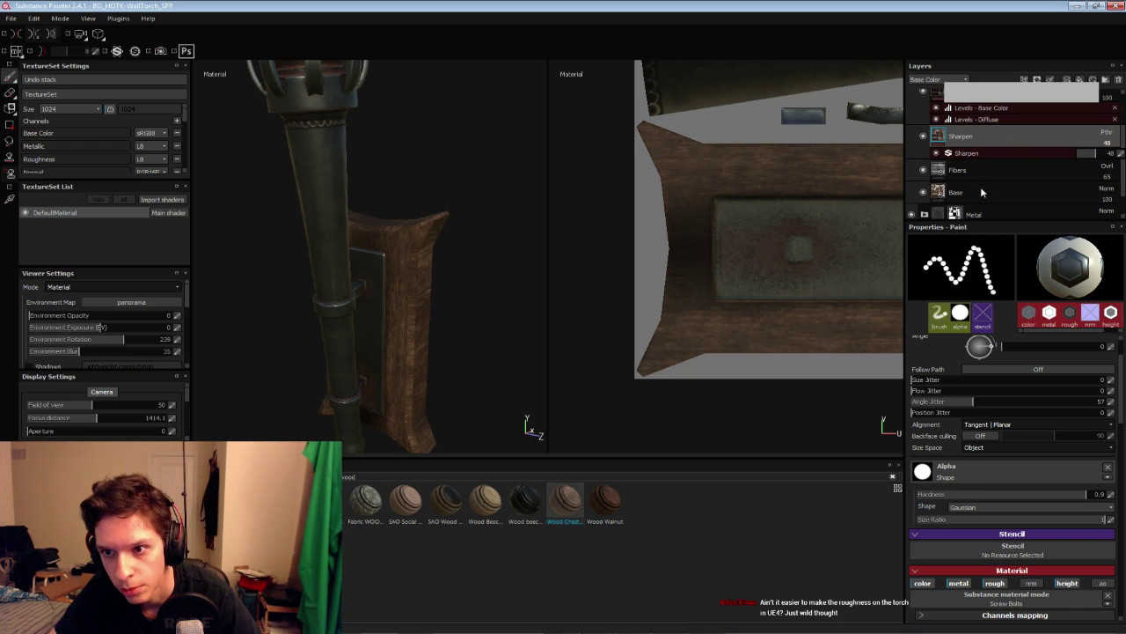
click(968, 152)
click(944, 142)
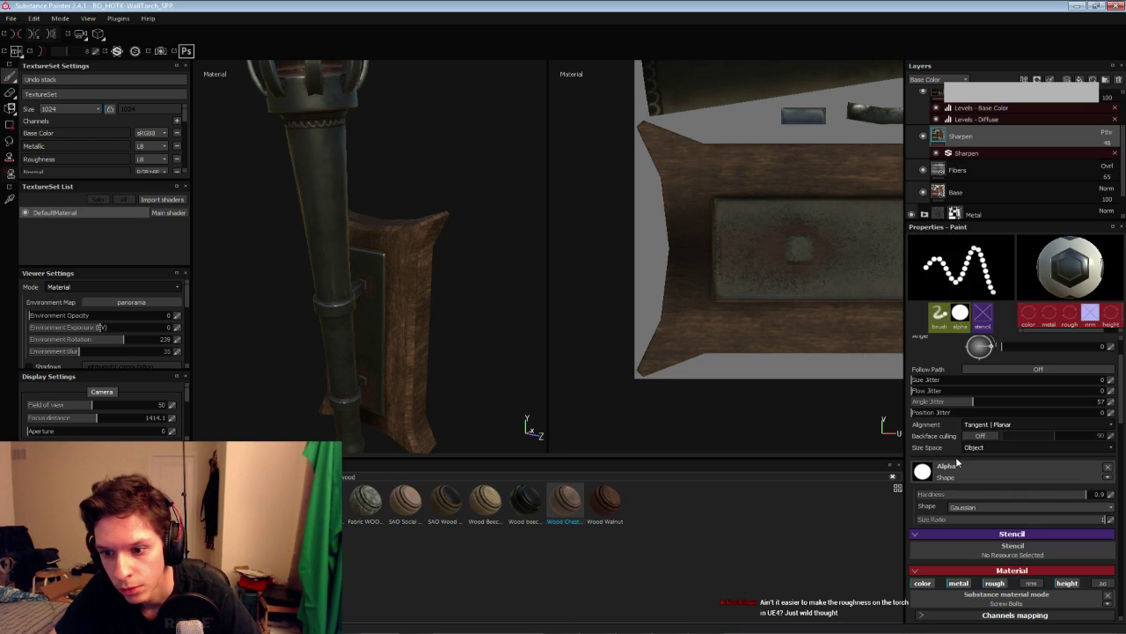
scroll(957, 458, down, 3)
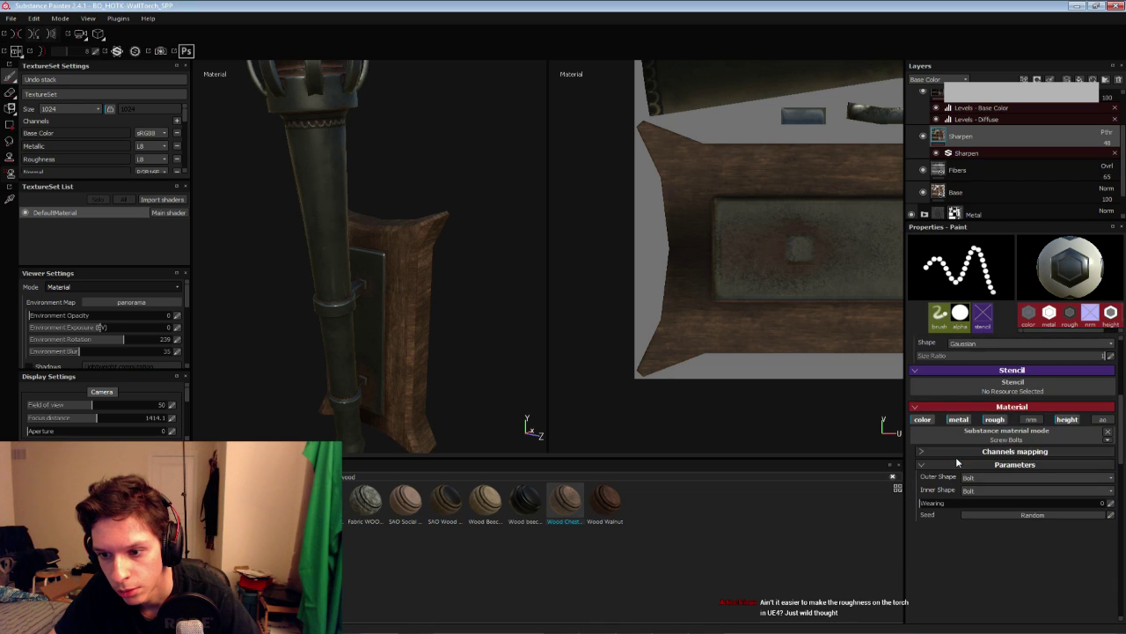
scroll(955, 457, up, 3)
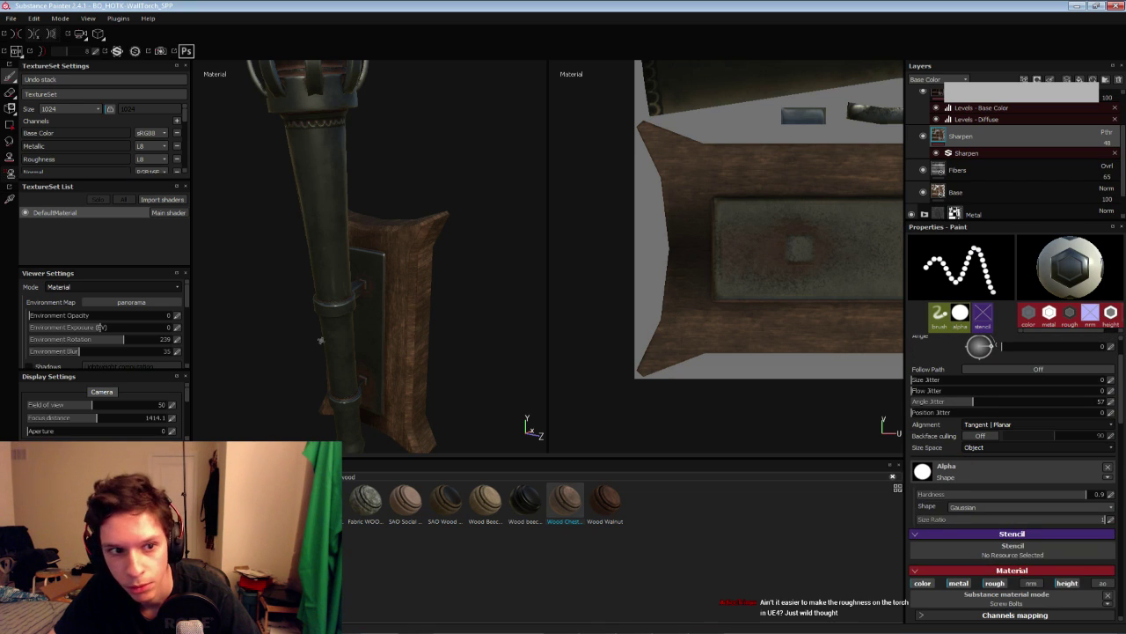
Set the Sharpen filter's intensity to 0.29
click(974, 155)
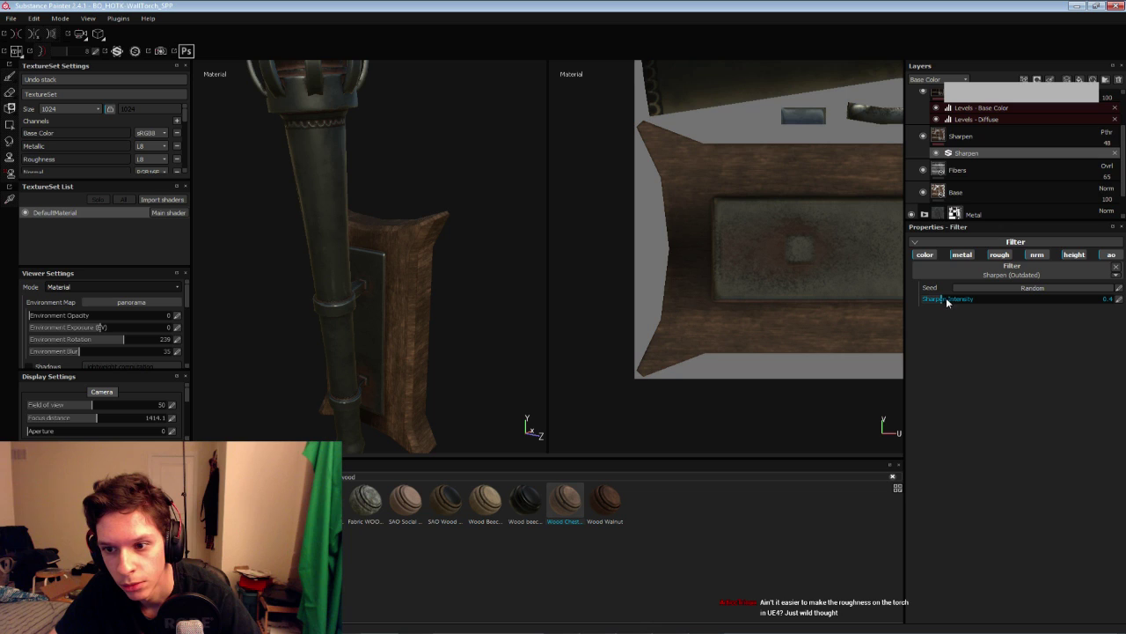
click(945, 298)
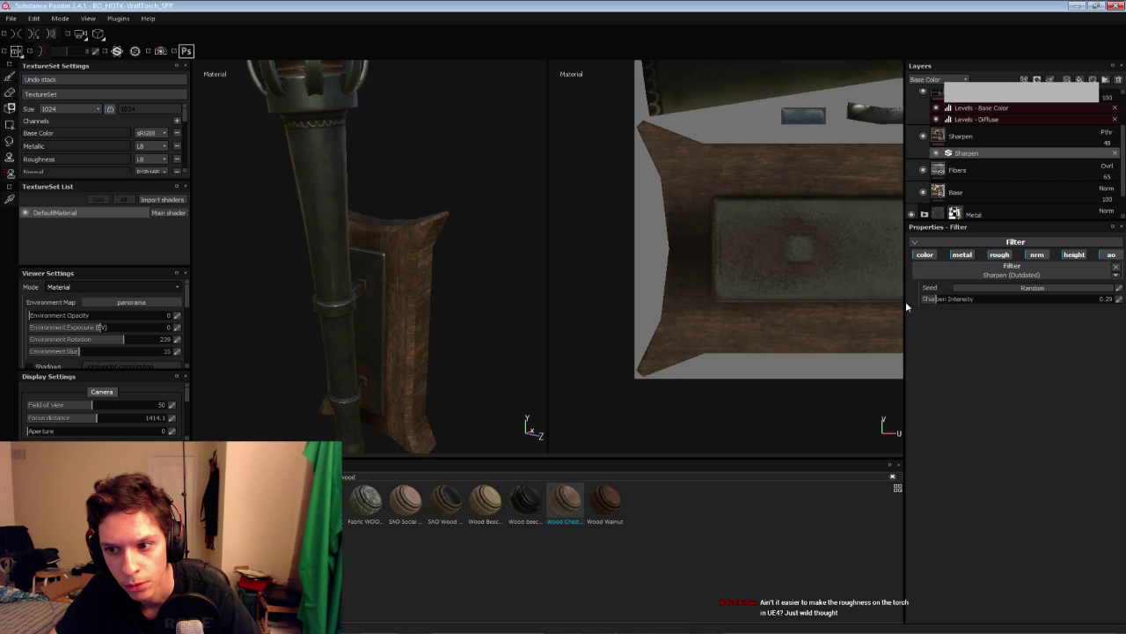
alt+drag(431, 316, 413, 275)
scroll(413, 275, up, 3)
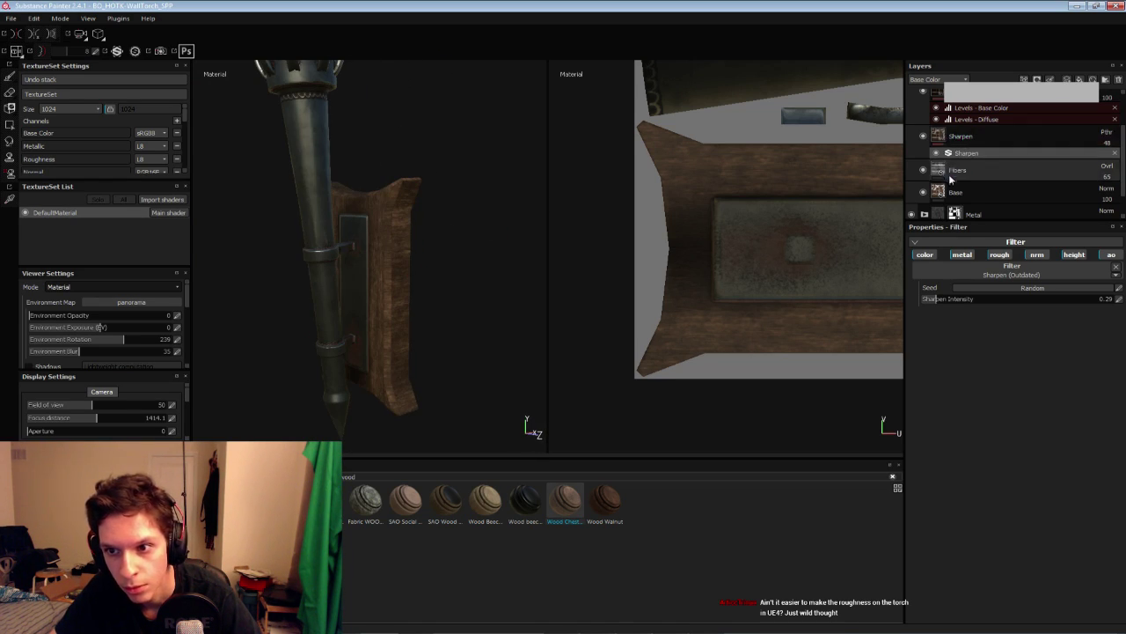
Add a Blur filter to the wood's Fibers layer with a blur intensity of 0.17
click(939, 171)
right_click(948, 172)
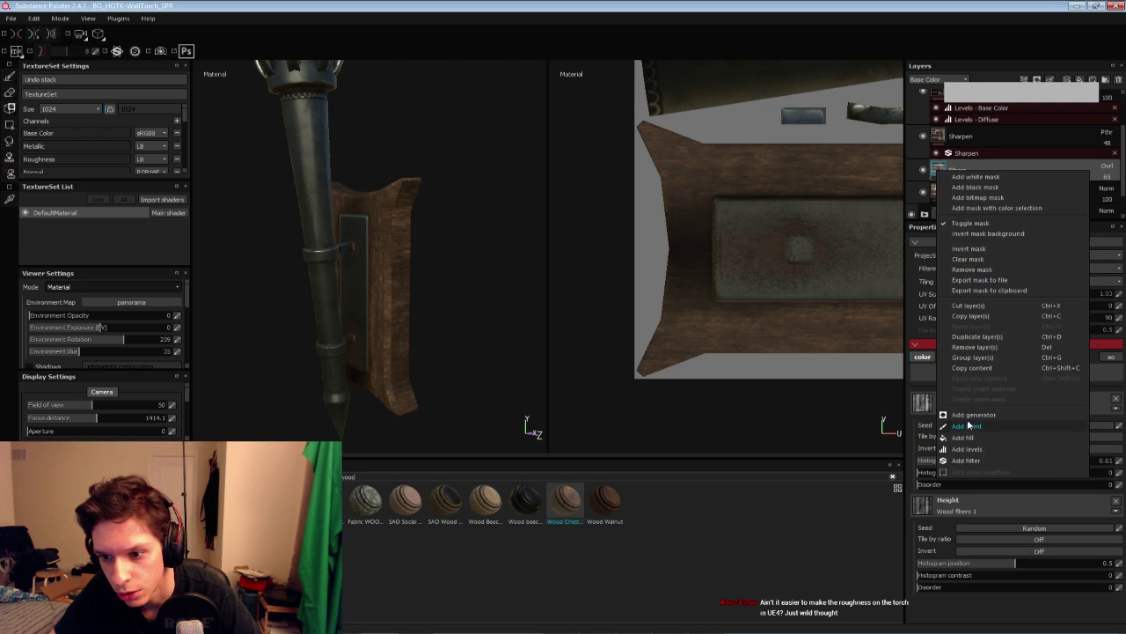
click(966, 461)
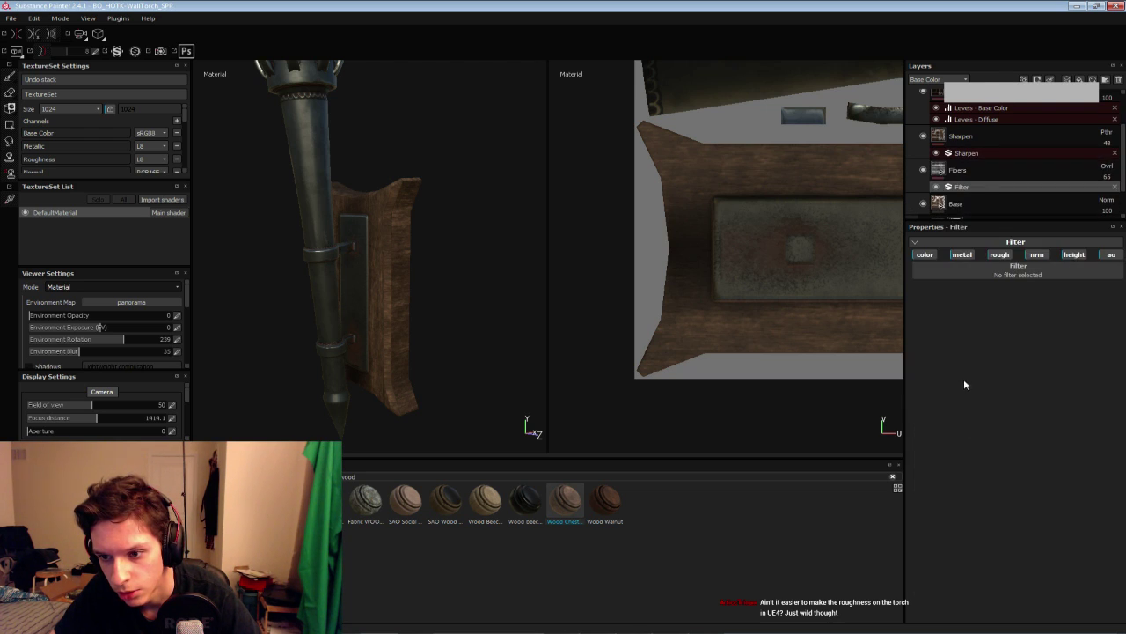
click(958, 269)
click(1035, 299)
scroll(380, 307, up, 4)
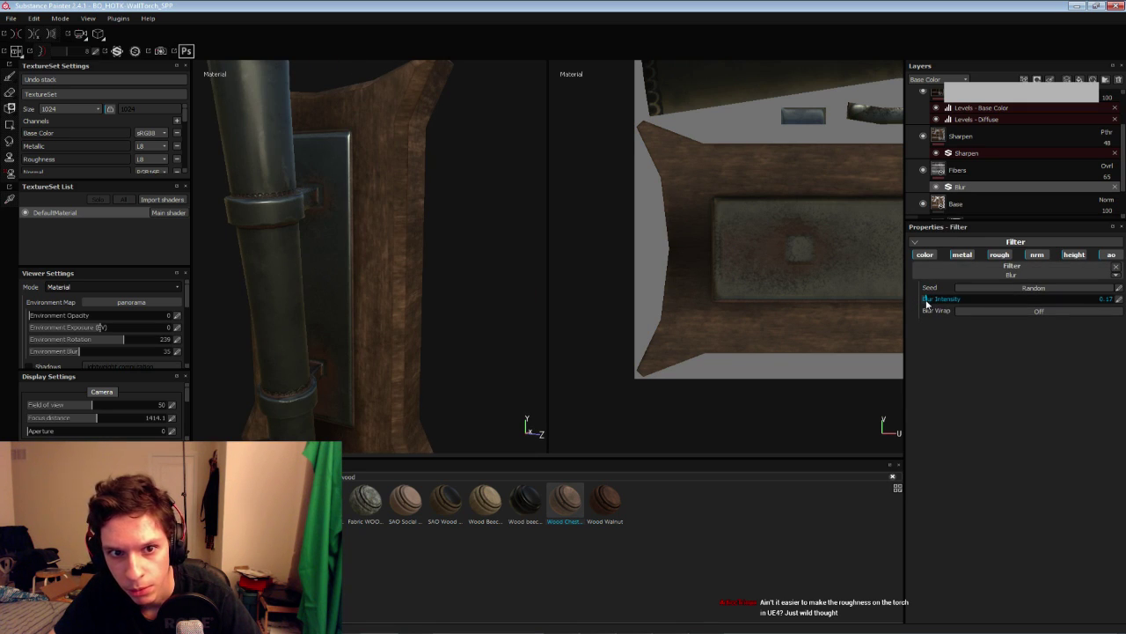
Compare the wood grain with and without the blur and set the Fibers layer's blur intensity to 0.27
alt+drag(373, 289, 343, 276)
scroll(334, 312, down, 3)
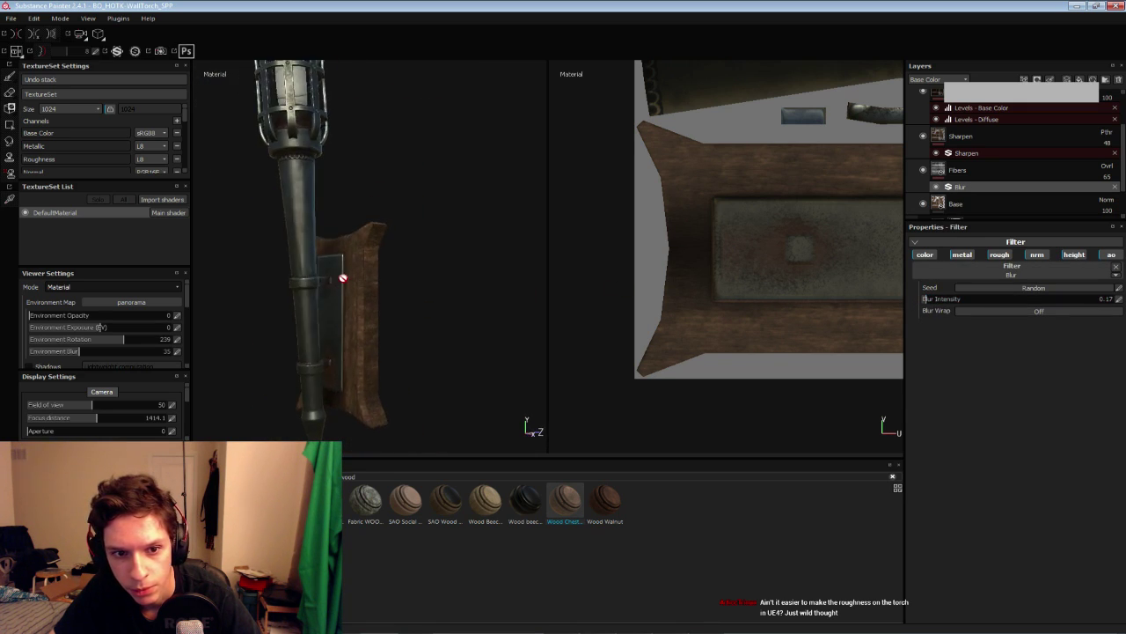
scroll(361, 288, down, 2)
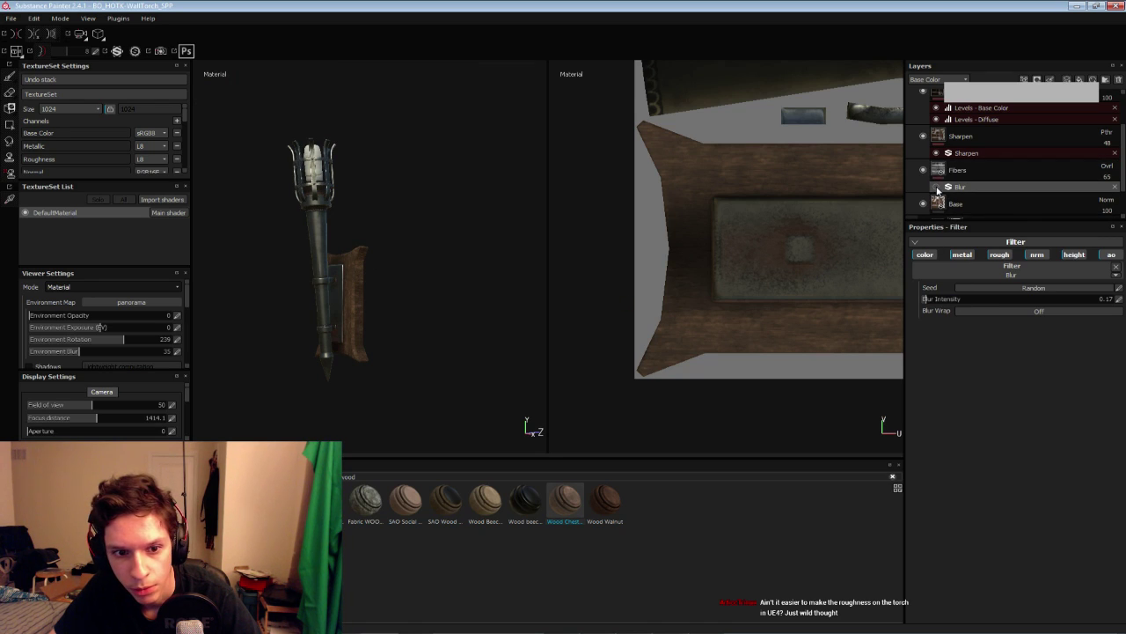
scroll(363, 298, up, 4)
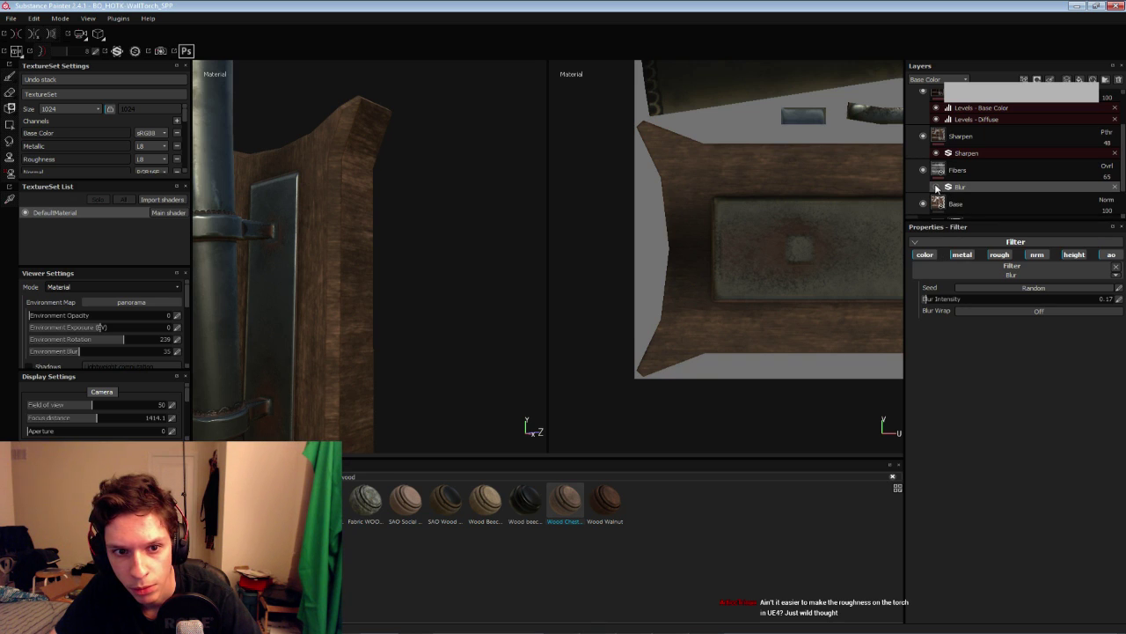
scroll(379, 216, up, 4)
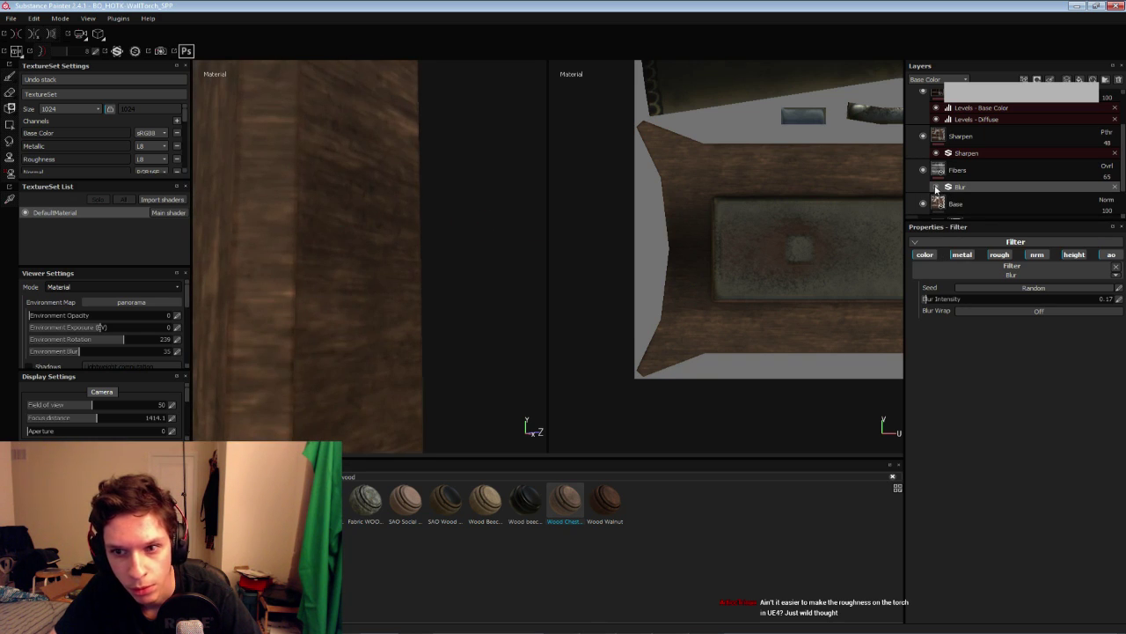
click(925, 300)
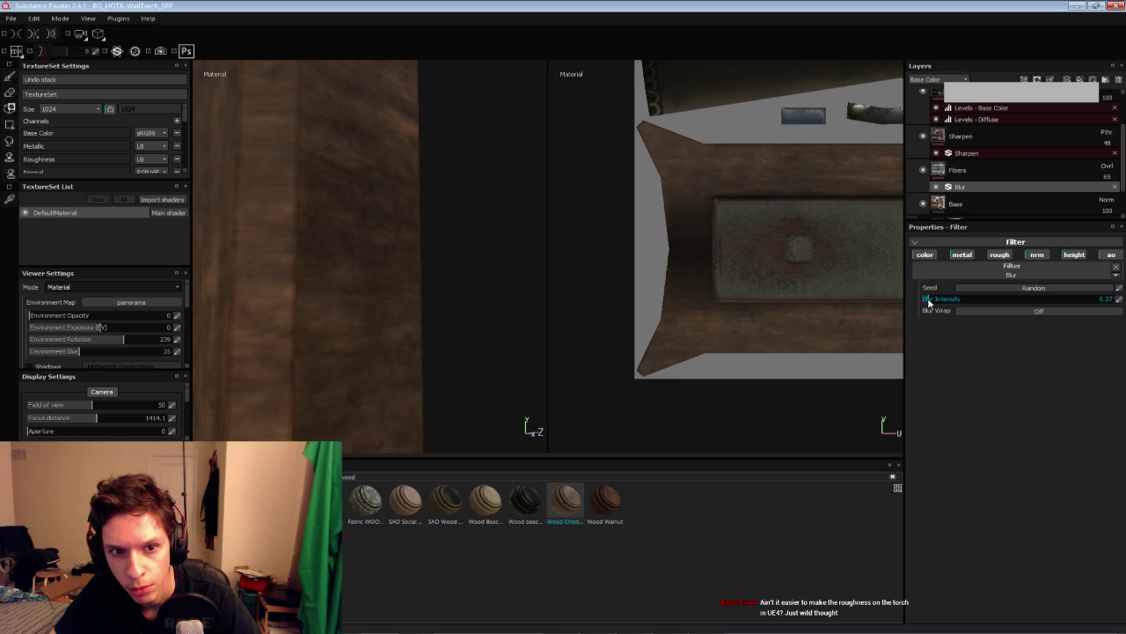
Compare the wood frame with the Grunge Pass and Fibers layers hidden and shown
scroll(926, 147, up, 1)
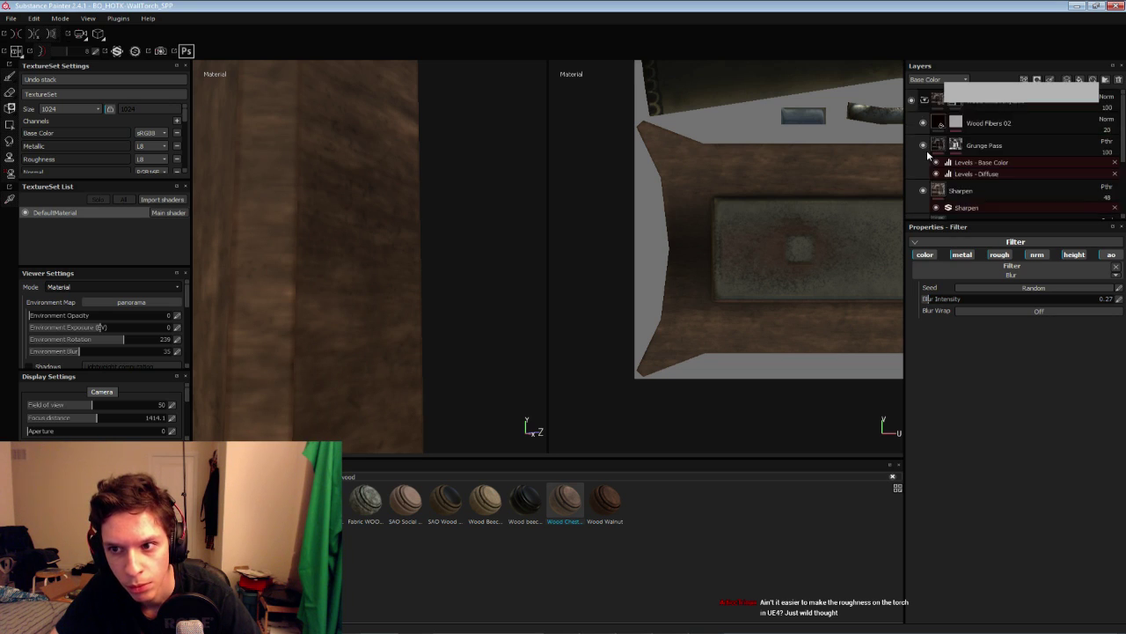
scroll(926, 147, down, 1)
scroll(926, 147, up, 1)
click(924, 146)
click(924, 146)
alt+right_drag(475, 263, 324, 314)
alt+drag(325, 313, 401, 359)
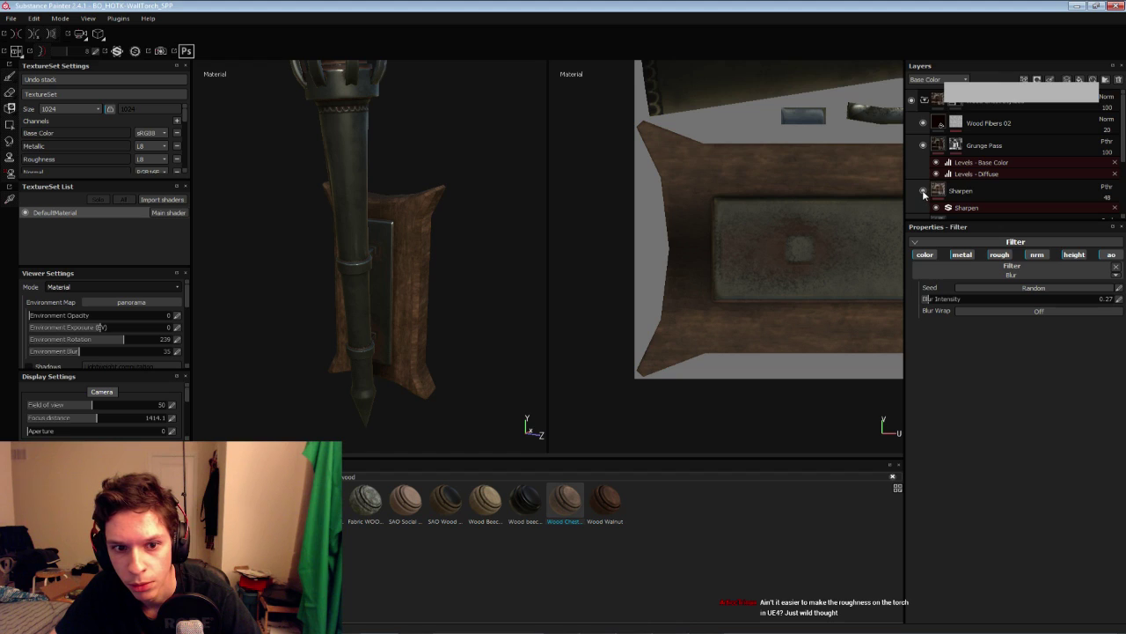
scroll(924, 195, down, 1)
click(923, 170)
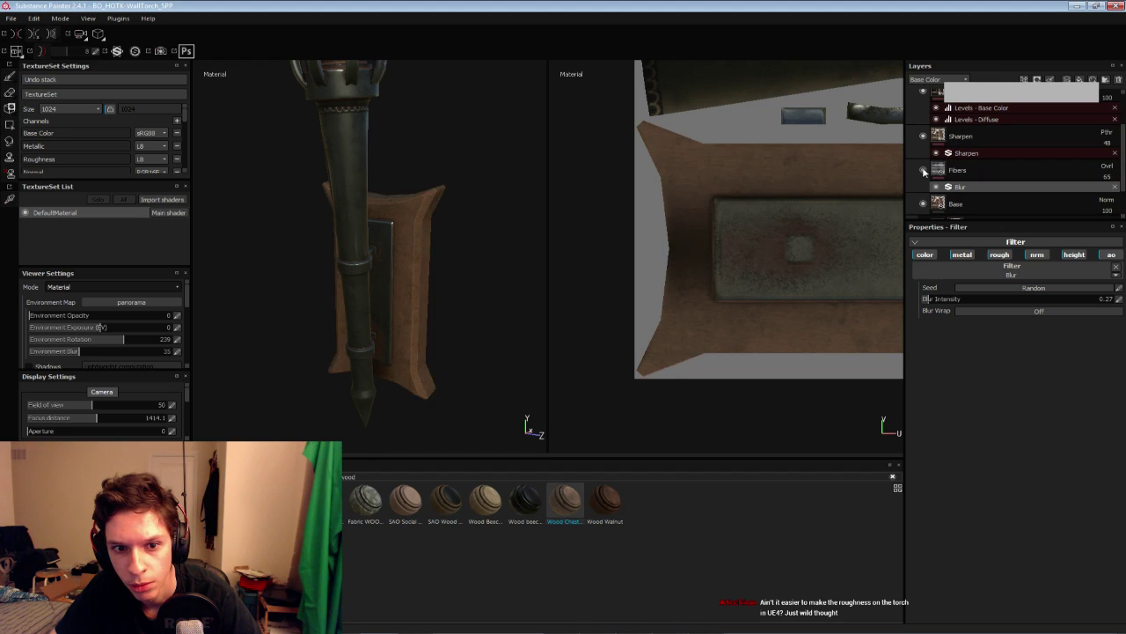
click(923, 170)
click(923, 171)
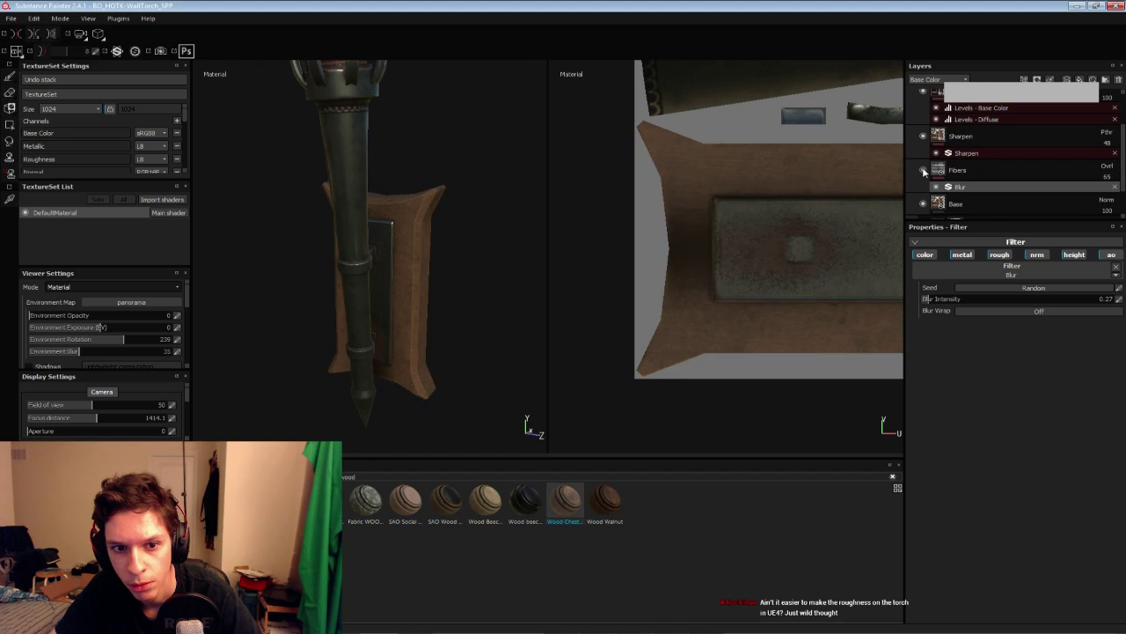
click(923, 170)
click(923, 171)
click(923, 171)
Set the Fibers layer's opacity to 50
click(963, 172)
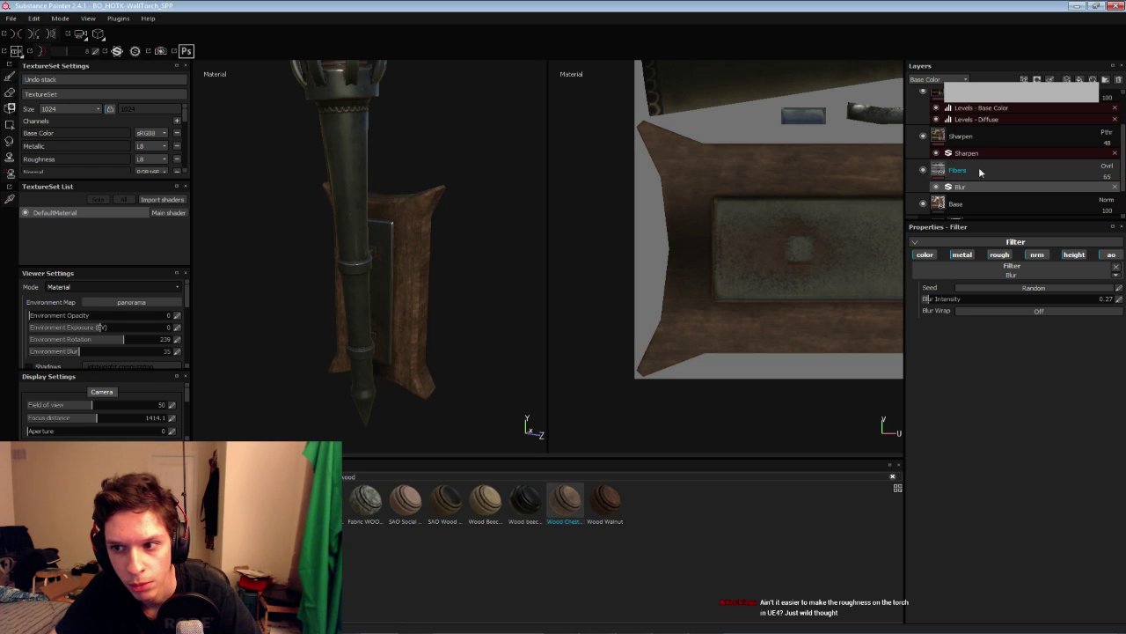
click(980, 172)
drag(1094, 191, 1092, 191)
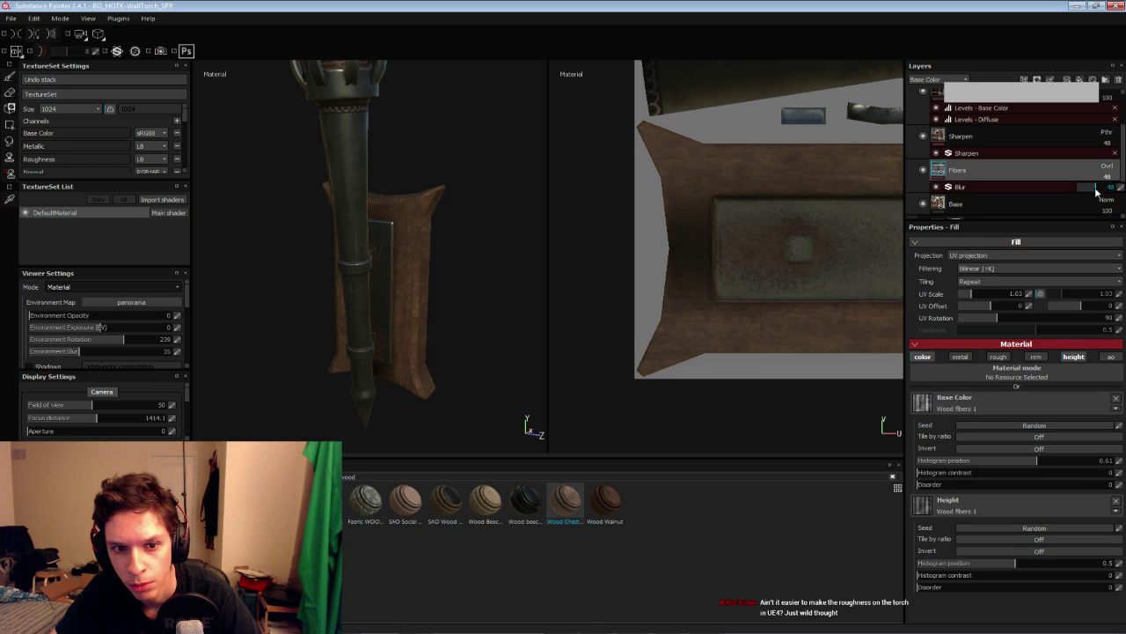
alt+drag(299, 299, 315, 265)
Darken the wood's Base layer to a brown base color with a value of 0.074 and save the project
click(938, 205)
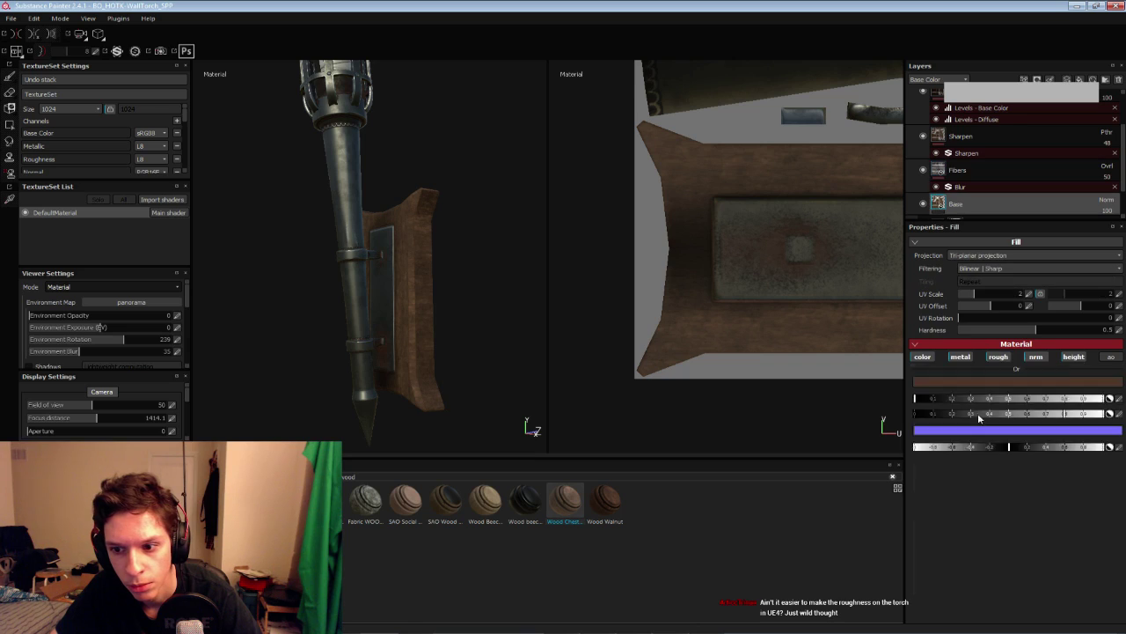
click(966, 415)
click(1014, 423)
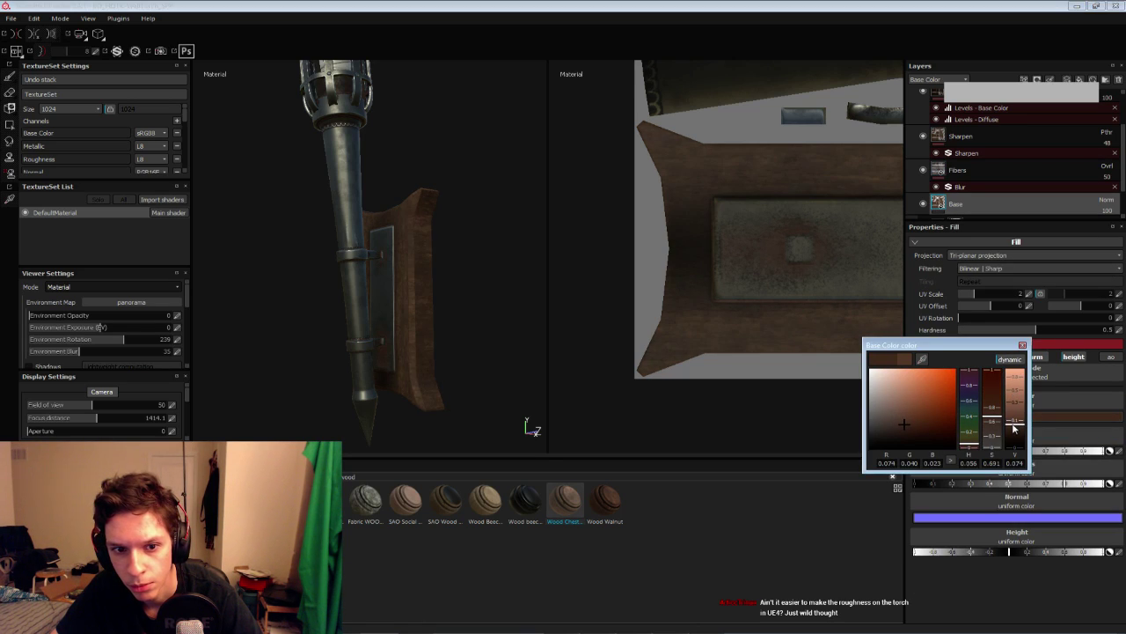
click(1022, 344)
alt+drag(417, 340, 374, 338)
scroll(374, 338, down, 3)
key(ctrl+s)
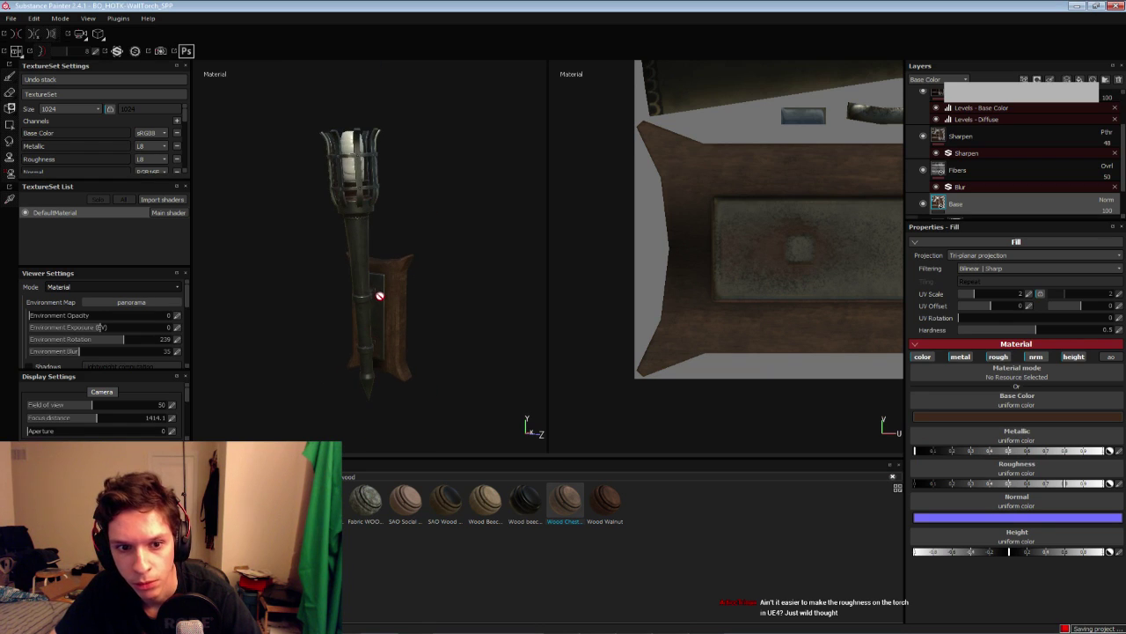
Show only the 3D view with the side panels hidden and examine the torch's cage and unpainted inner core
alt+drag(379, 295, 397, 327)
key(F2)
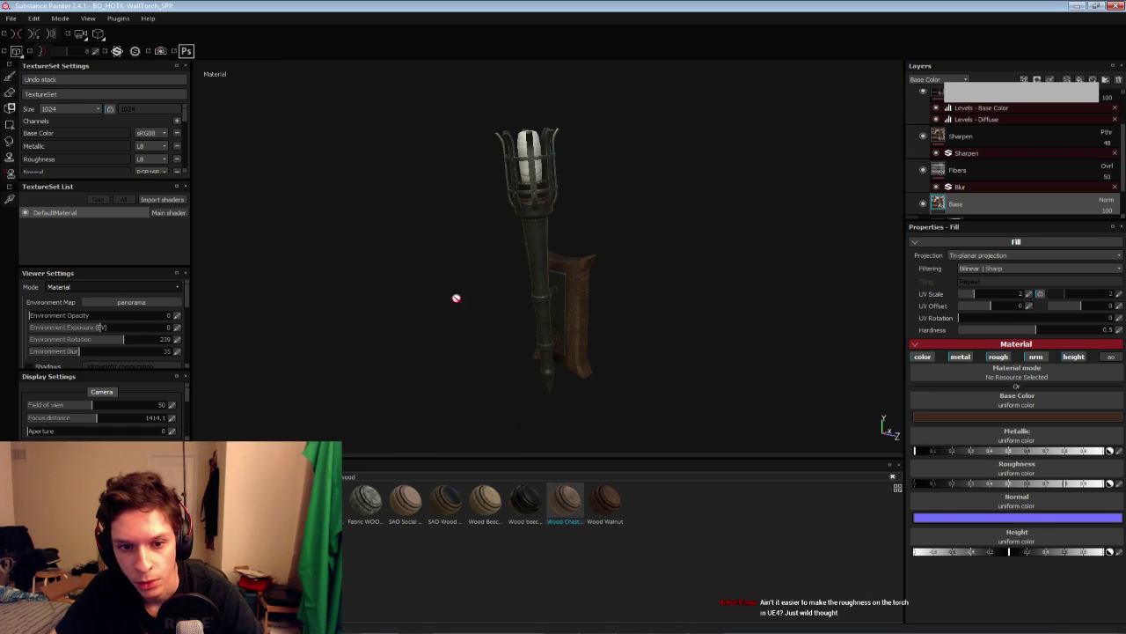
alt+drag(456, 297, 528, 274)
key(Tab)
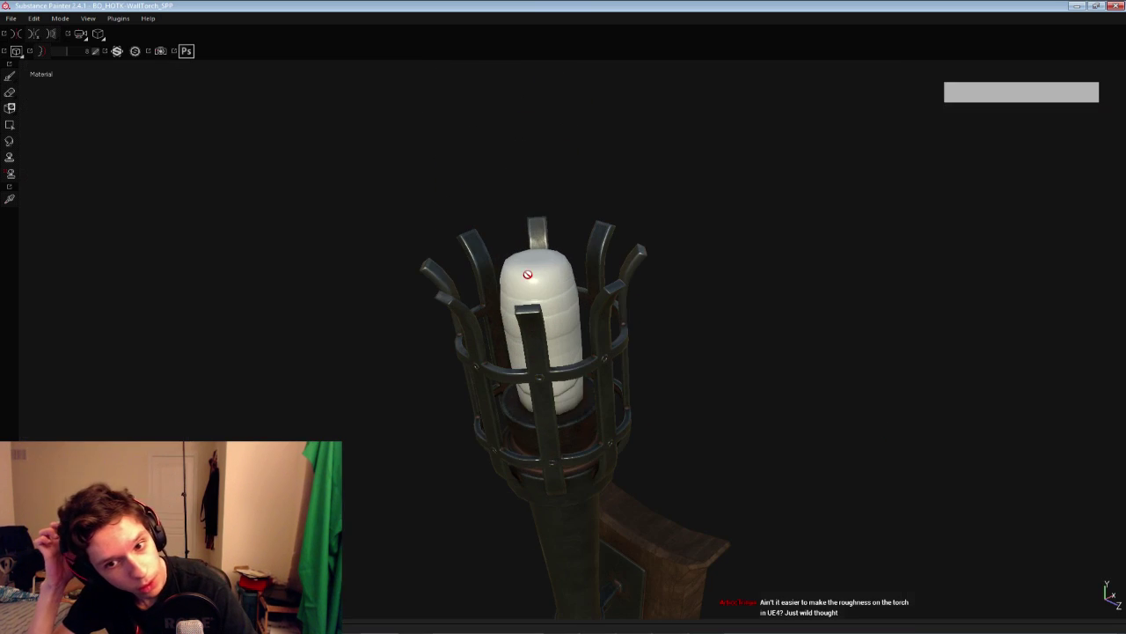
Duplicate the masked Wood Chest Stylized folder and clear the mask on the copy
key(Tab)
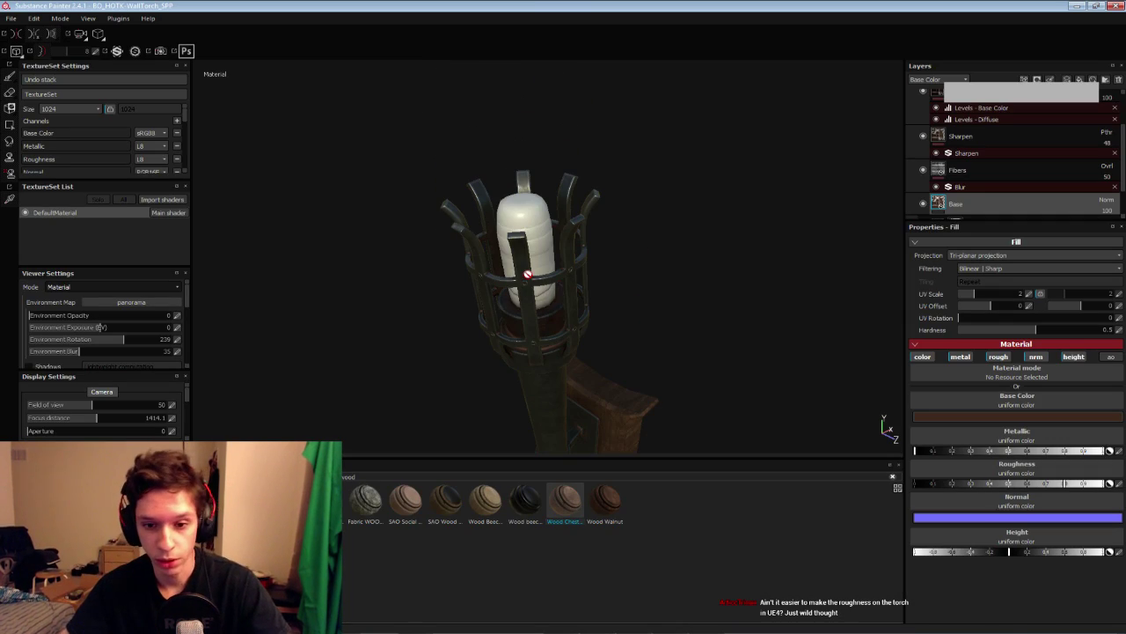
alt+drag(527, 273, 539, 220)
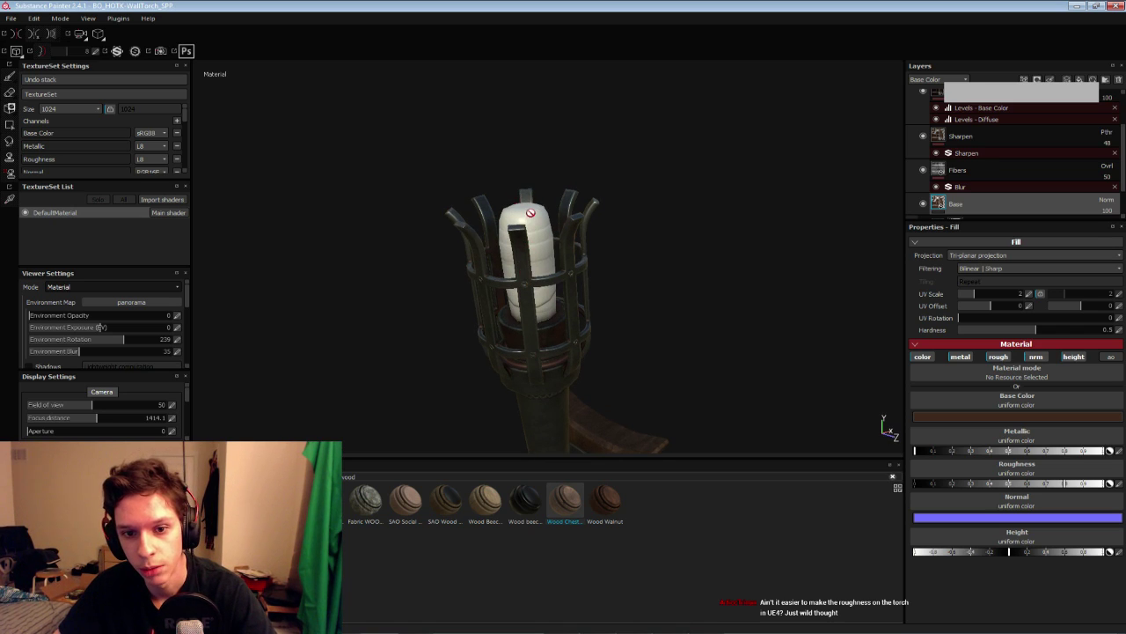
alt+drag(545, 340, 521, 316)
scroll(999, 173, up, 3)
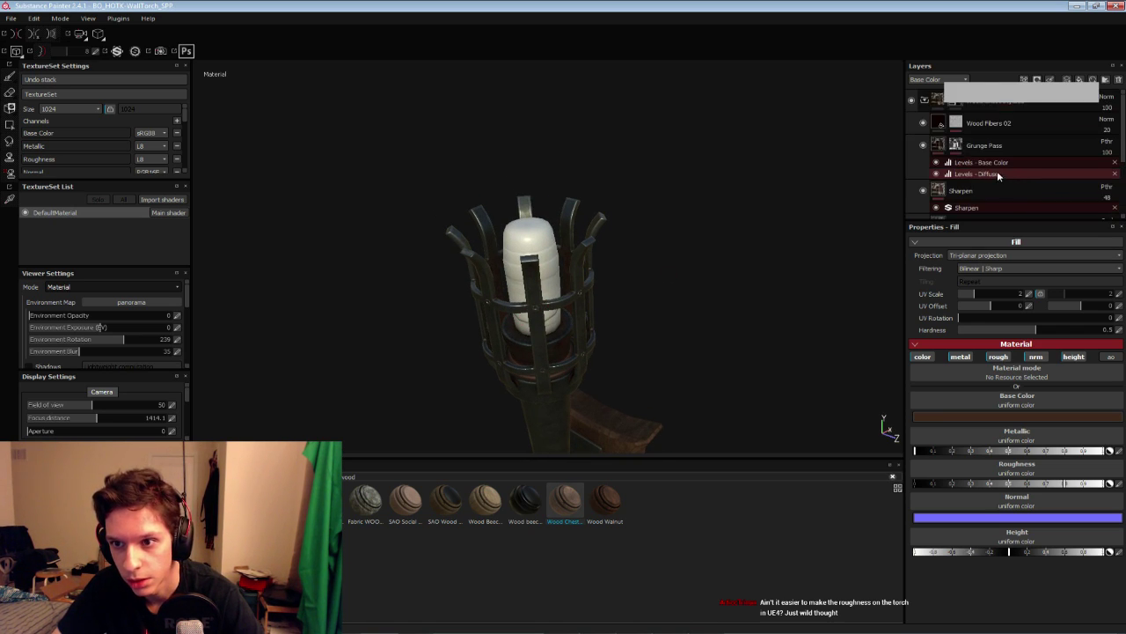
click(922, 100)
click(1012, 104)
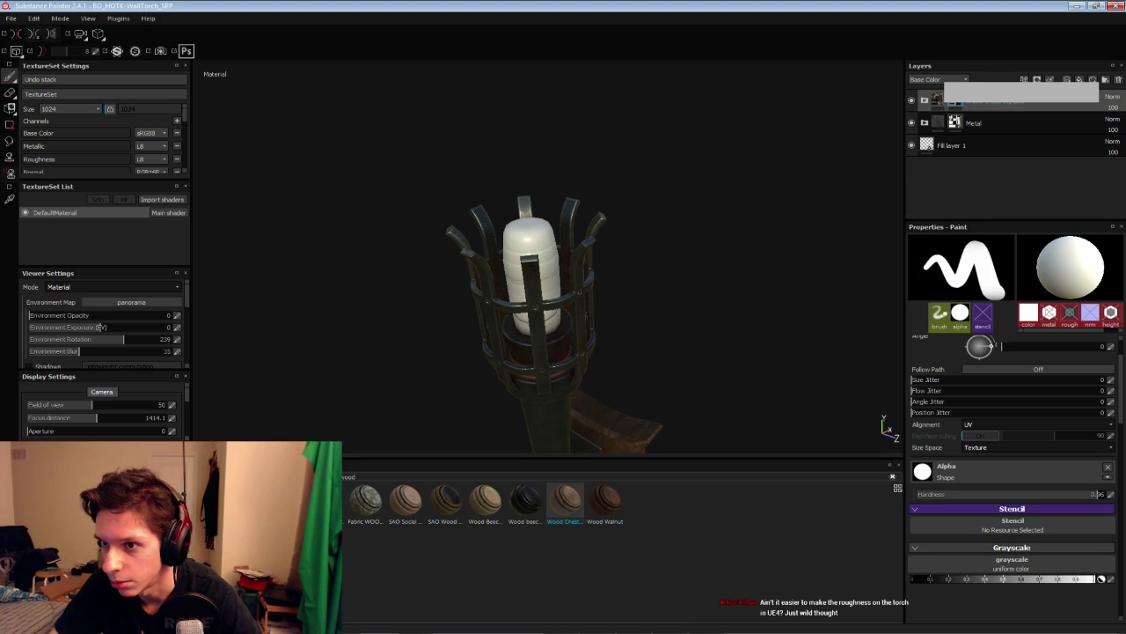
right_click(960, 102)
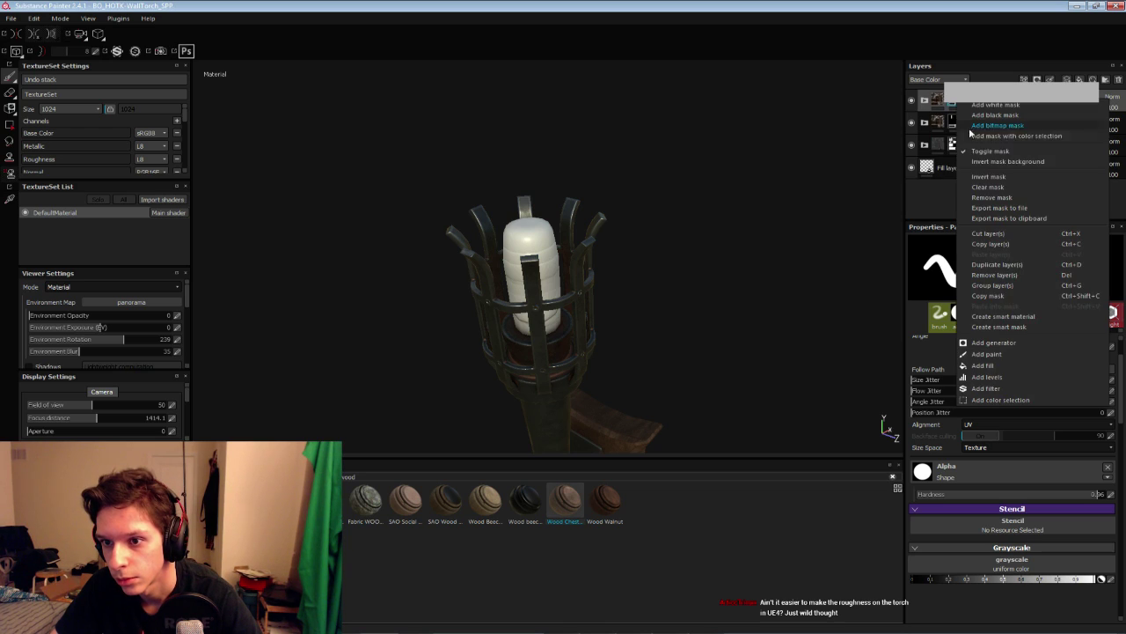
click(985, 187)
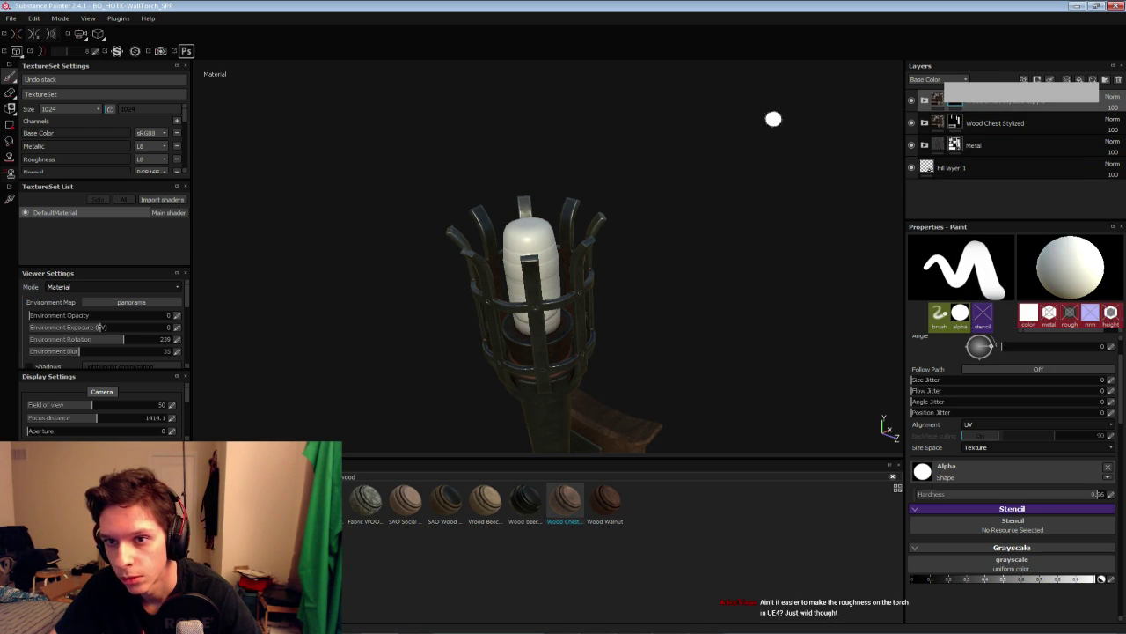
Mask the copied wood material onto the torch's inner core by polygon-filling the whole mesh piece with white
click(10, 127)
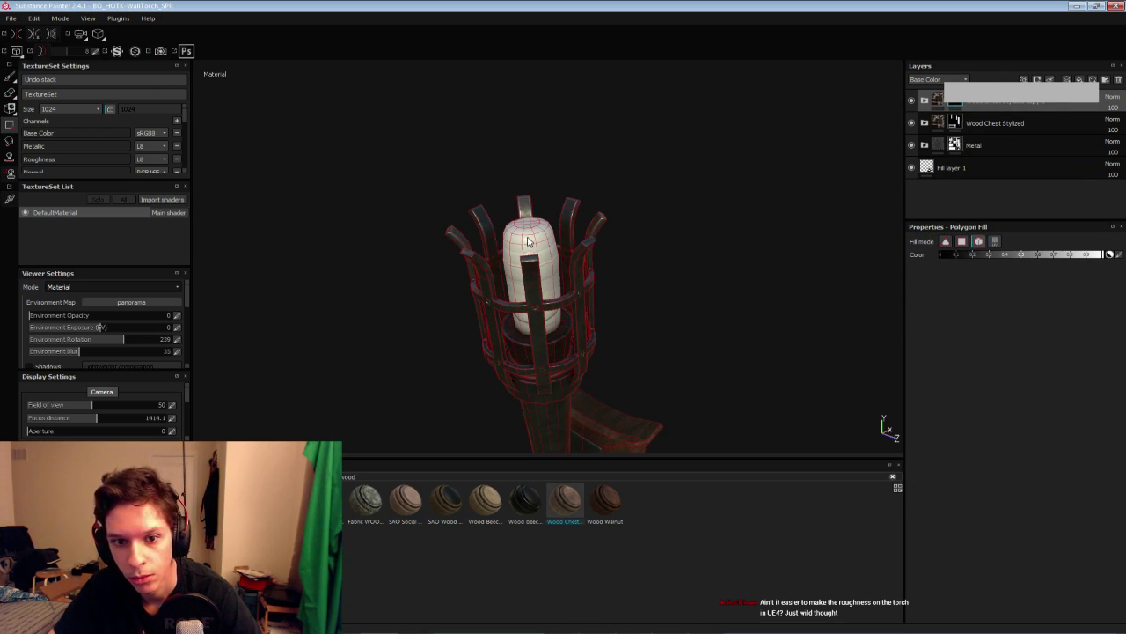
click(528, 241)
scroll(520, 262, up, 4)
alt+drag(513, 269, 533, 257)
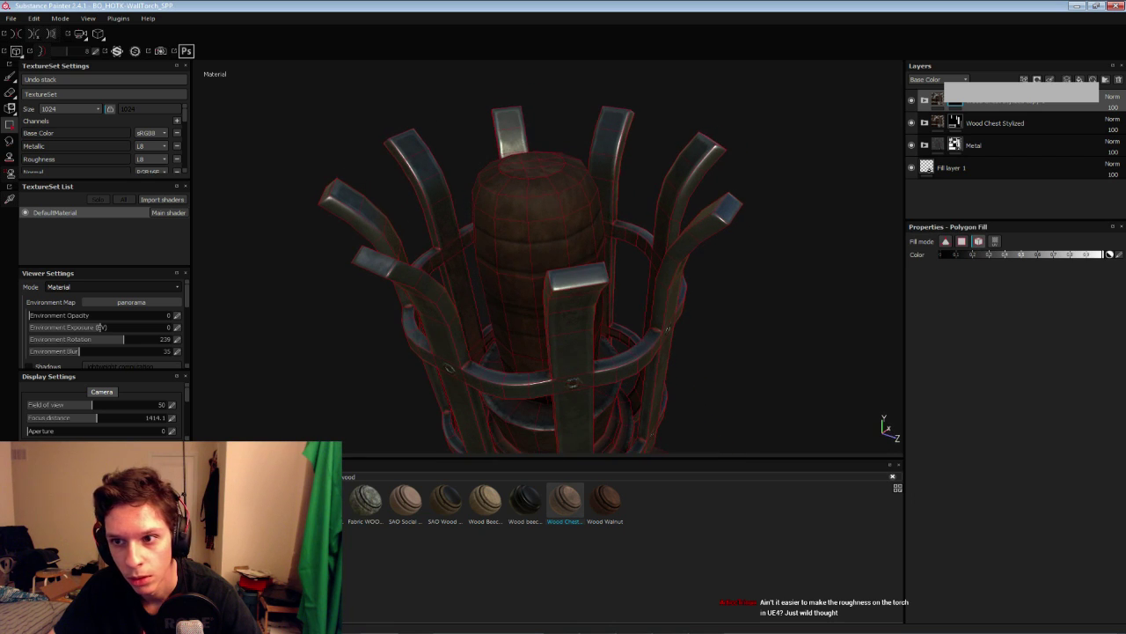
Expand the copied wood folder and select its Wood Fibers 02 layer
click(937, 100)
click(925, 100)
scroll(977, 154, down, 3)
scroll(995, 135, up, 3)
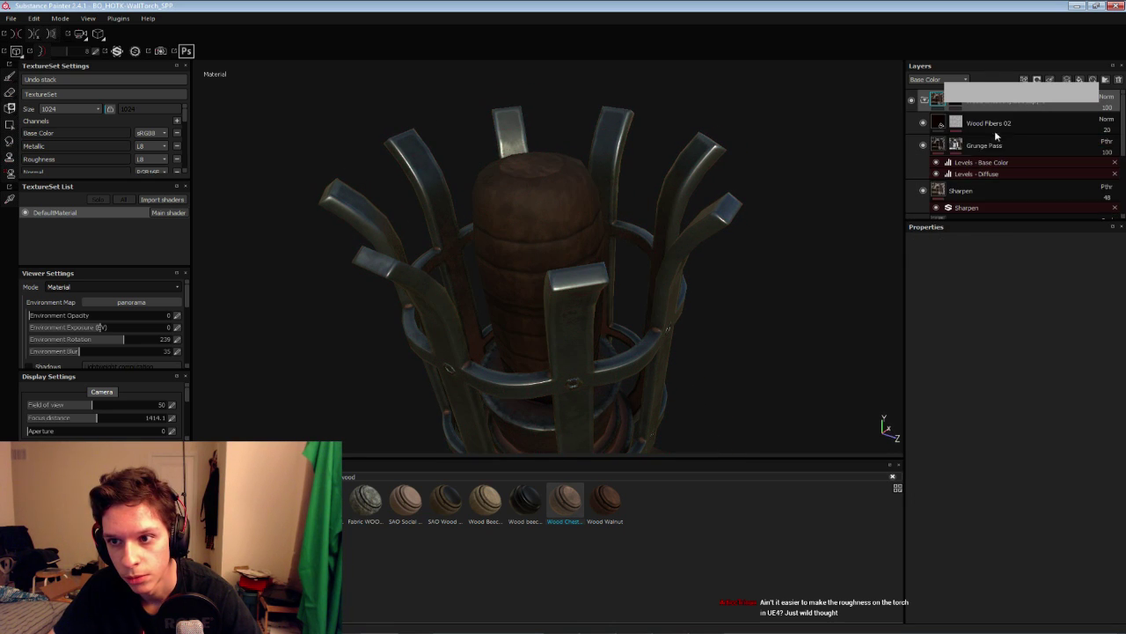
click(994, 126)
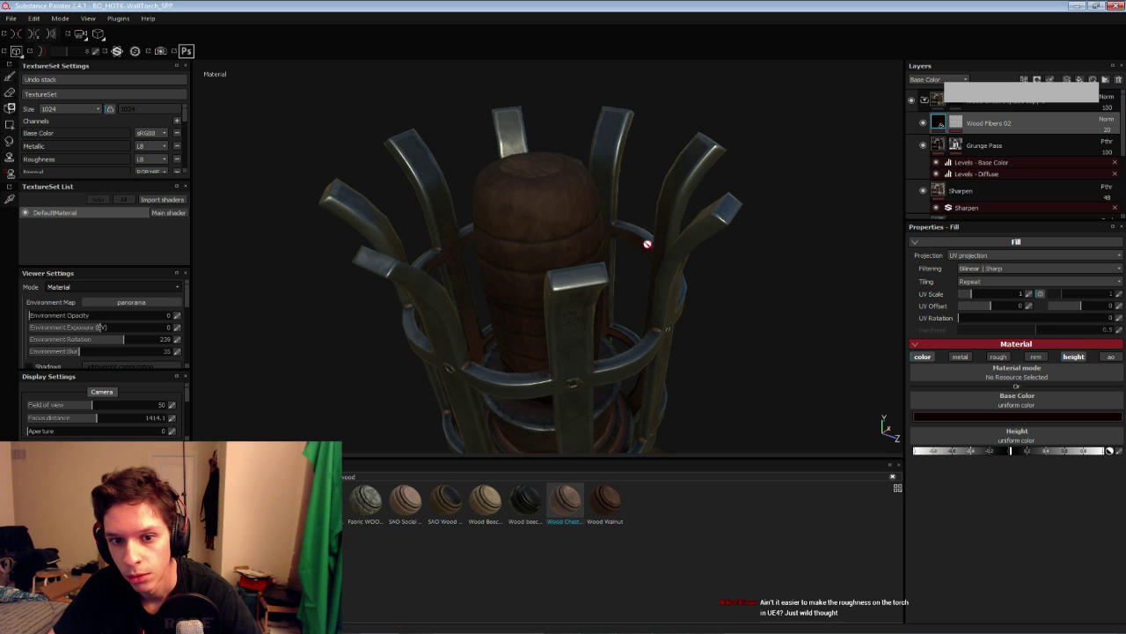
Show the 3D and UV views side by side with the core's UV island framed
key(F1)
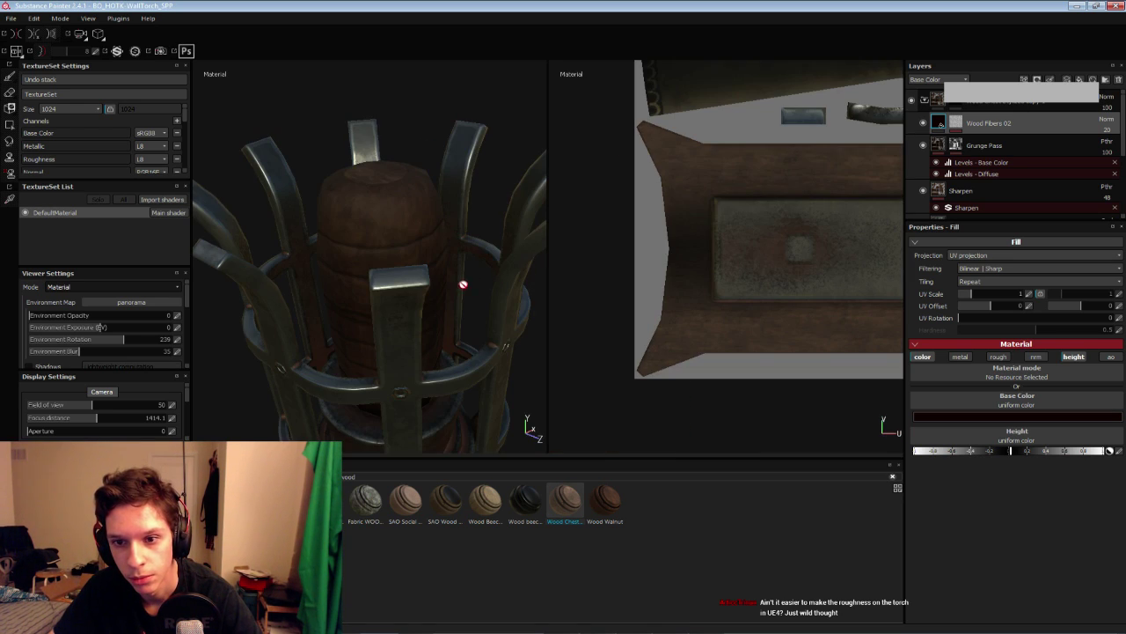
scroll(663, 312, down, 4)
scroll(666, 316, up, 2)
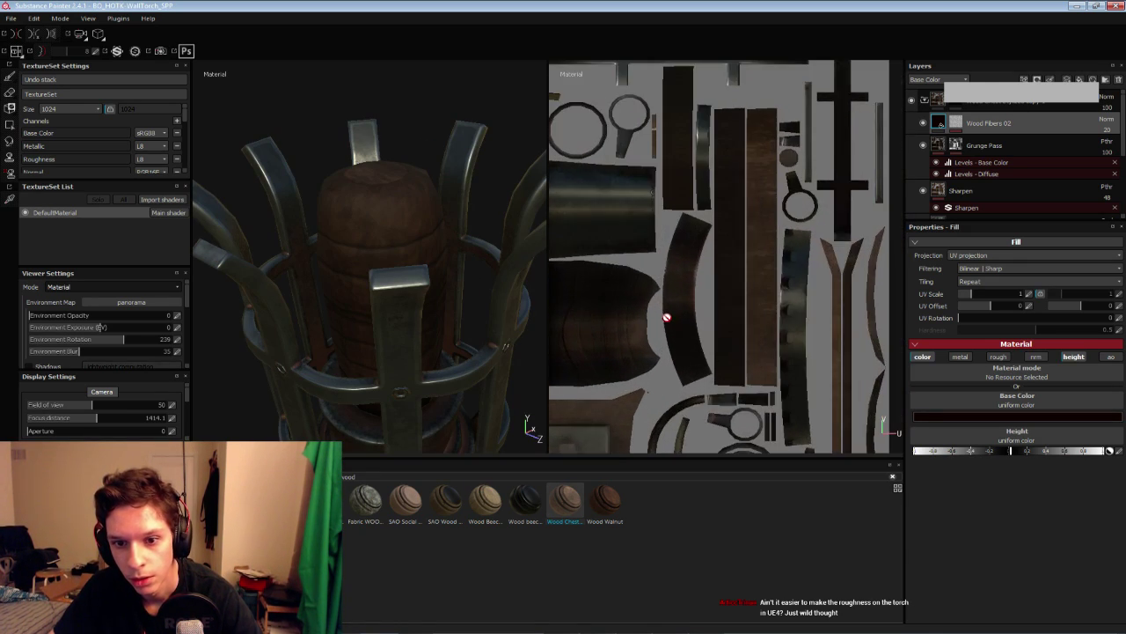
key(Tab)
key(Tab)
scroll(646, 332, up, 1)
alt+middle_drag(646, 331, 827, 309)
shift+right_drag(769, 329, 639, 321)
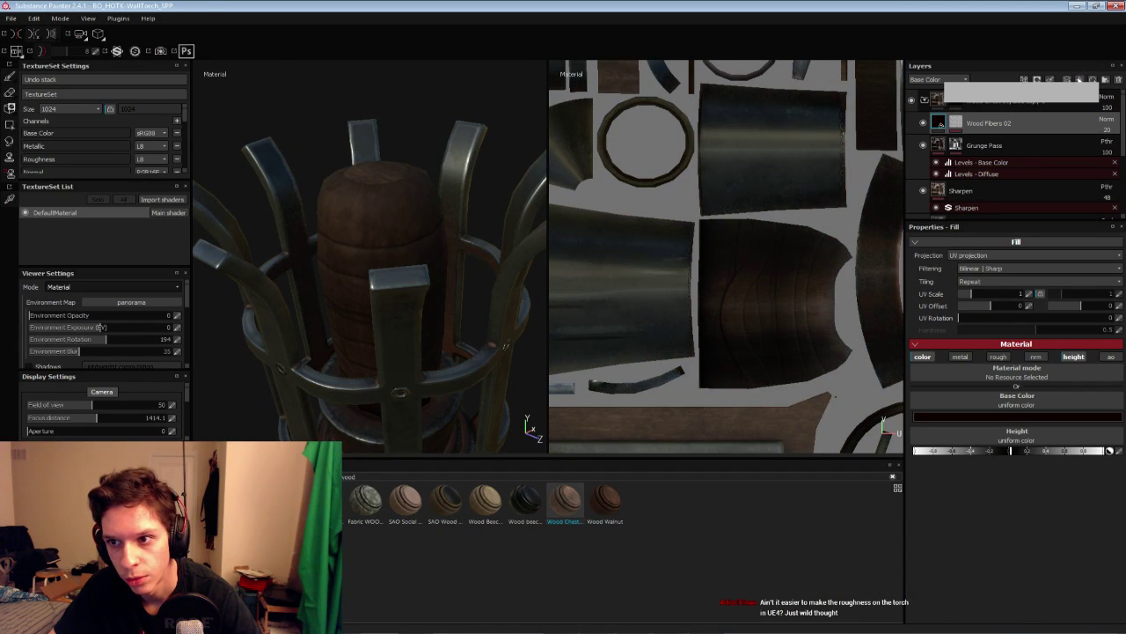
Add a fill layer above Wood Fibers 02 with a black mask and Multiply blending for its base color
click(1079, 79)
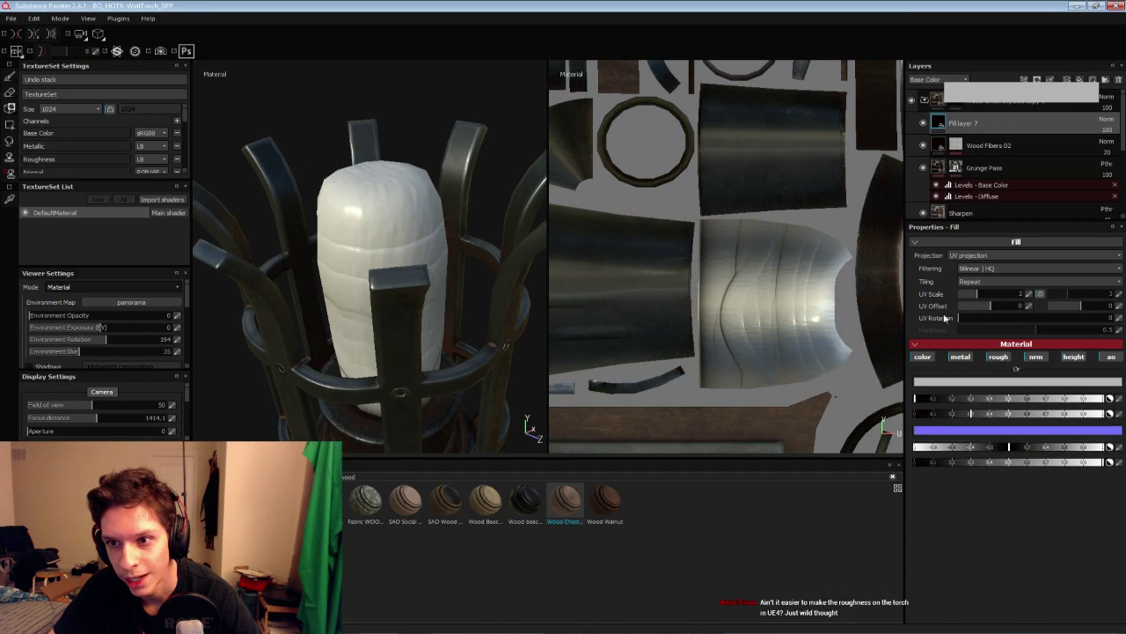
right_click(982, 128)
click(977, 151)
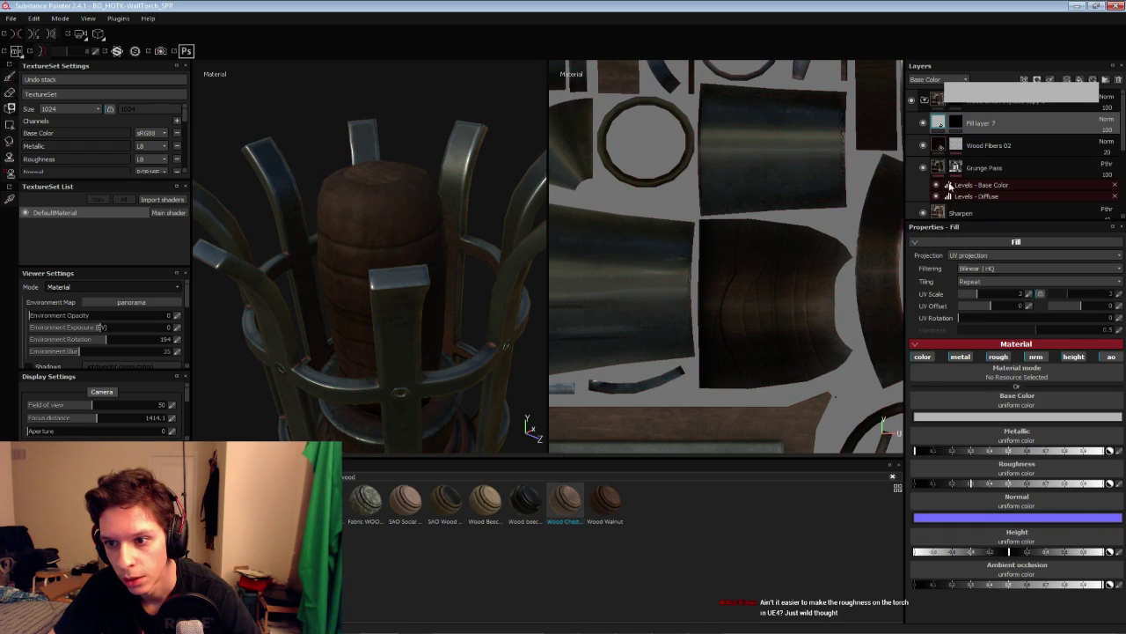
click(1106, 118)
click(1056, 171)
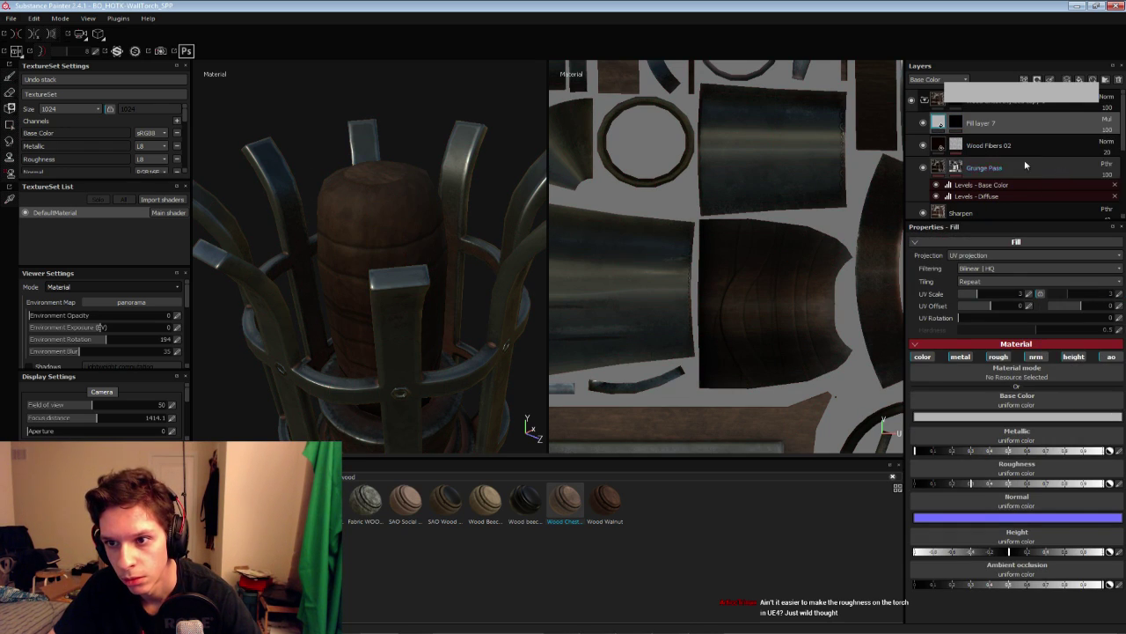
Start painting Fill layer 7's mask over the core using a physical particle brush with the RcvBurn receiver
click(956, 128)
alt+middle_drag(370, 318, 372, 296)
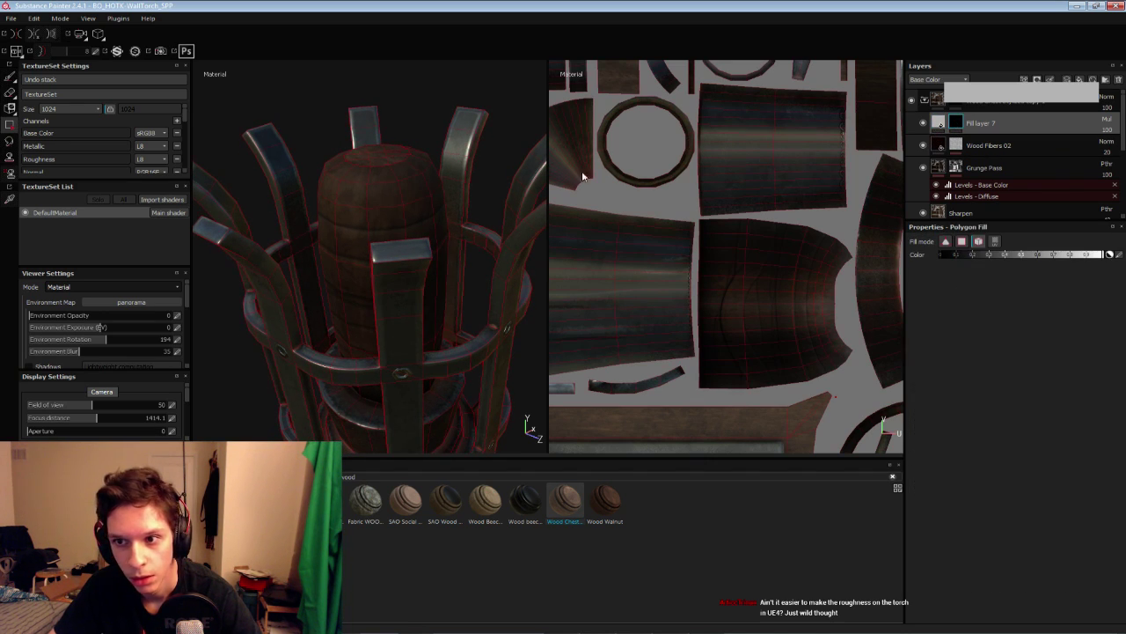
click(10, 77)
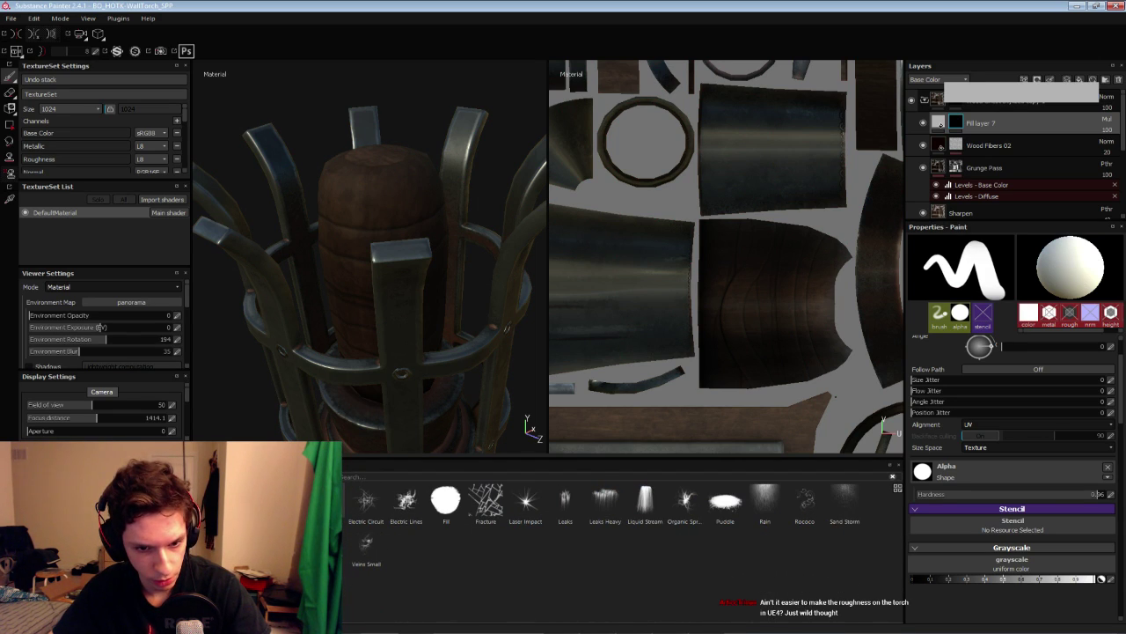
mouse_move(348, 295)
mouse_down()
mouse_move(356, 299)
mouse_move(377, 216)
mouse_up()
mouse_move(466, 369)
alt+mouse_down()
mouse_move(403, 372)
mouse_move(467, 397)
alt+mouse_up()
alt+middle_drag(467, 396, 421, 396)
mouse_move(370, 343)
mouse_down()
mouse_move(376, 378)
mouse_move(453, 312)
mouse_up()
alt+middle_drag(453, 312, 405, 272)
click(407, 234)
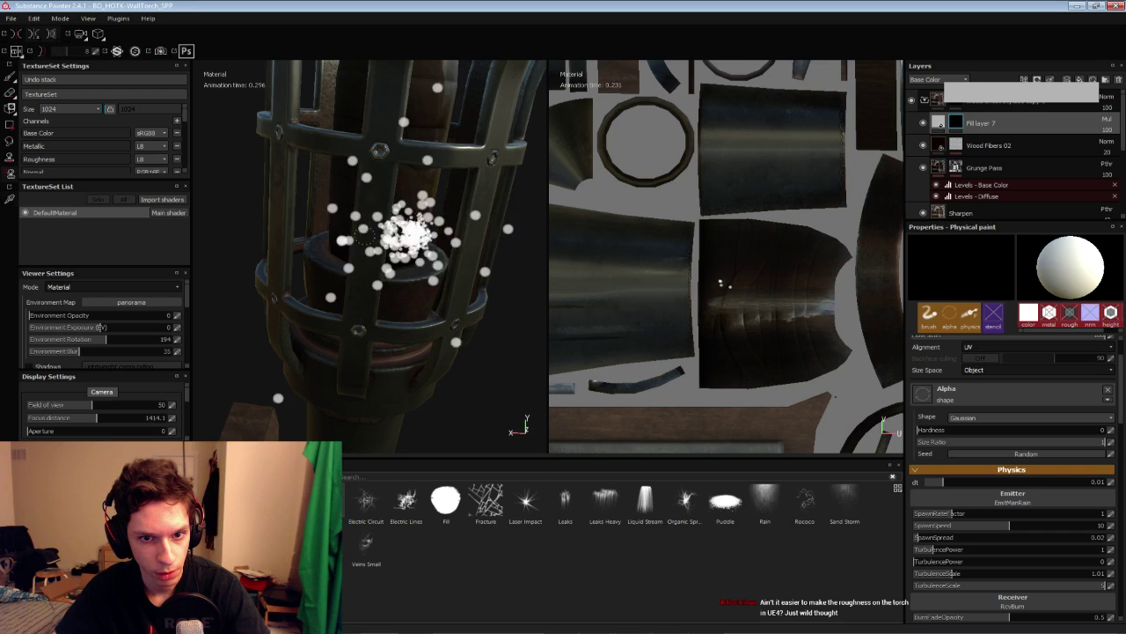
Spray more burn particles around the core's remaining sides and across its UV island on Fill layer 7's mask
mouse_move(365, 238)
mouse_down()
mouse_move(387, 215)
mouse_move(458, 230)
mouse_up()
mouse_move(255, 242)
mouse_down()
mouse_move(244, 234)
mouse_move(391, 275)
mouse_move(440, 264)
mouse_up()
click(356, 242)
alt+drag(357, 242, 464, 259)
alt+middle_drag(312, 314, 412, 266)
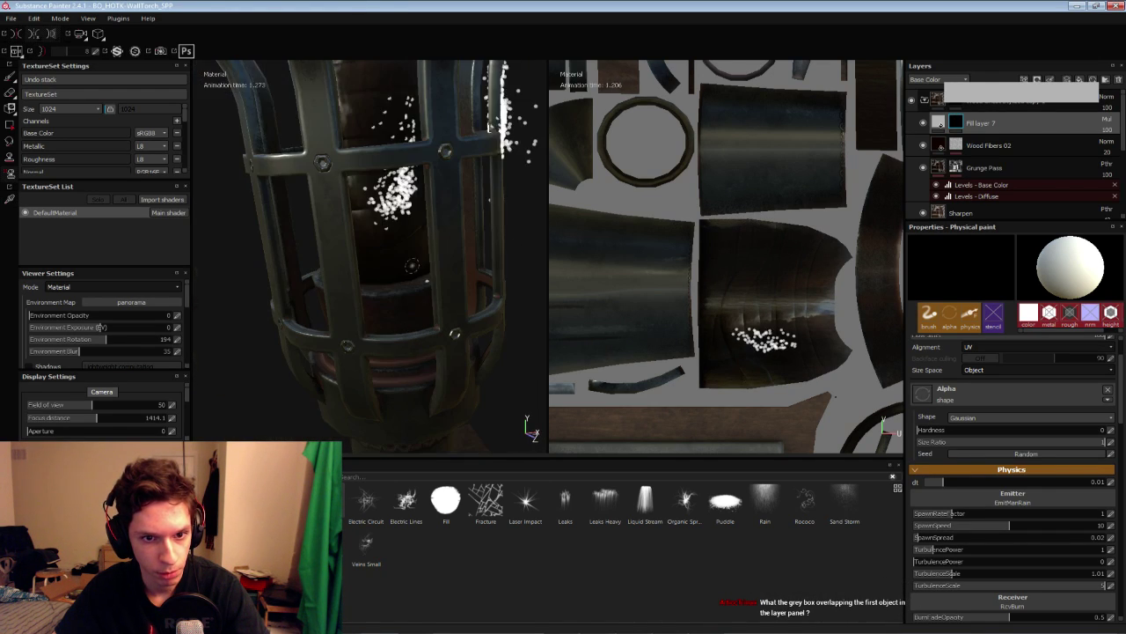
click(382, 255)
alt+drag(455, 332, 324, 268)
click(314, 258)
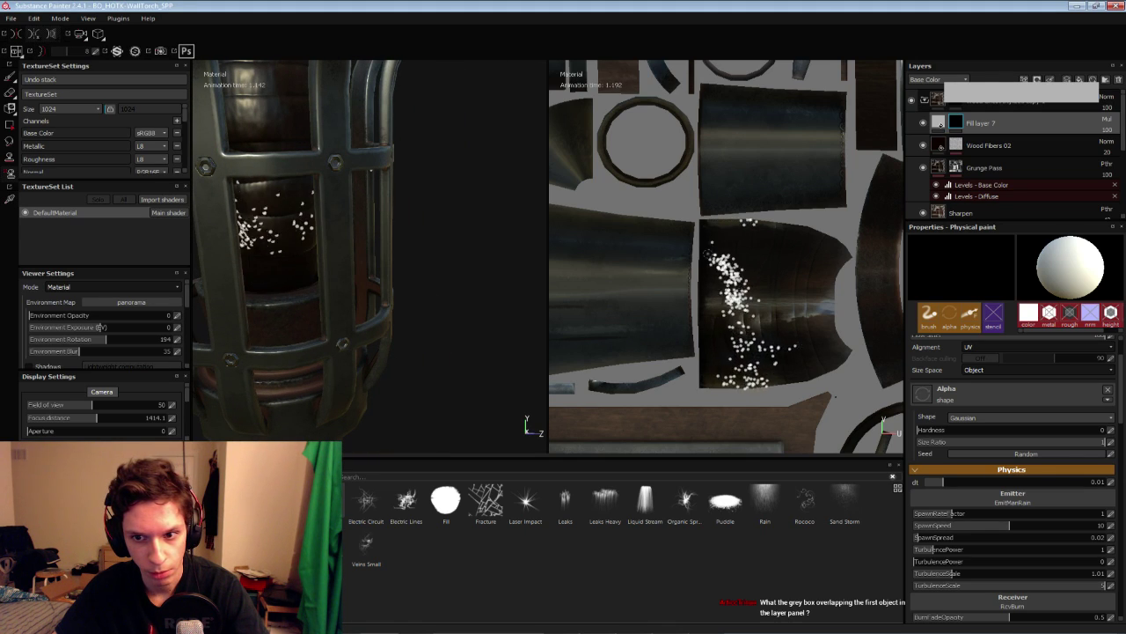
click(243, 276)
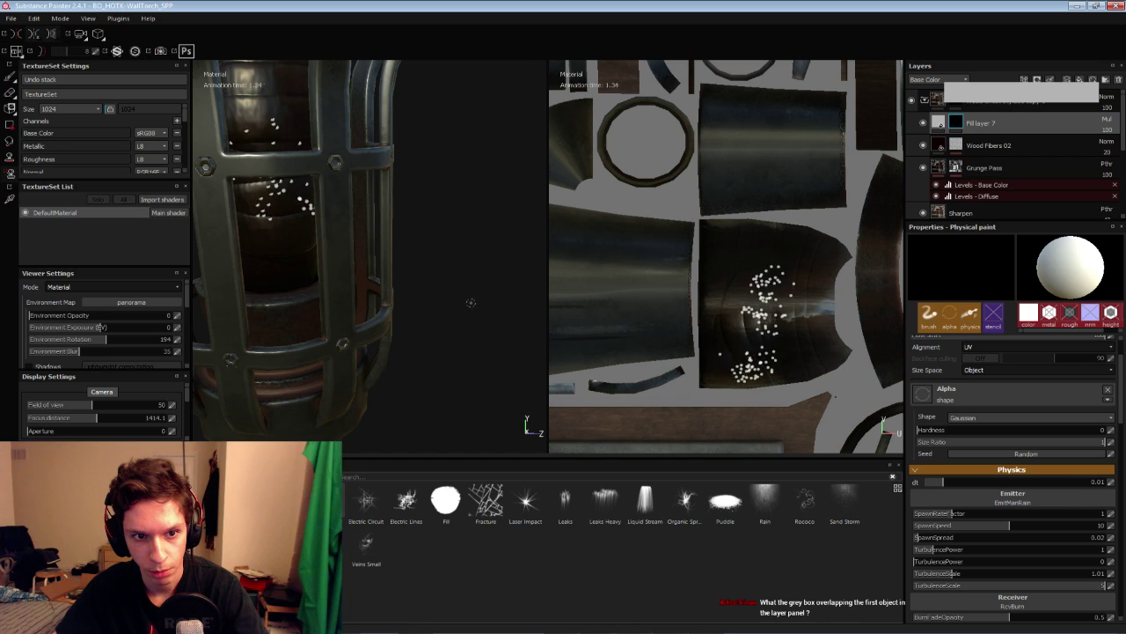
click(744, 308)
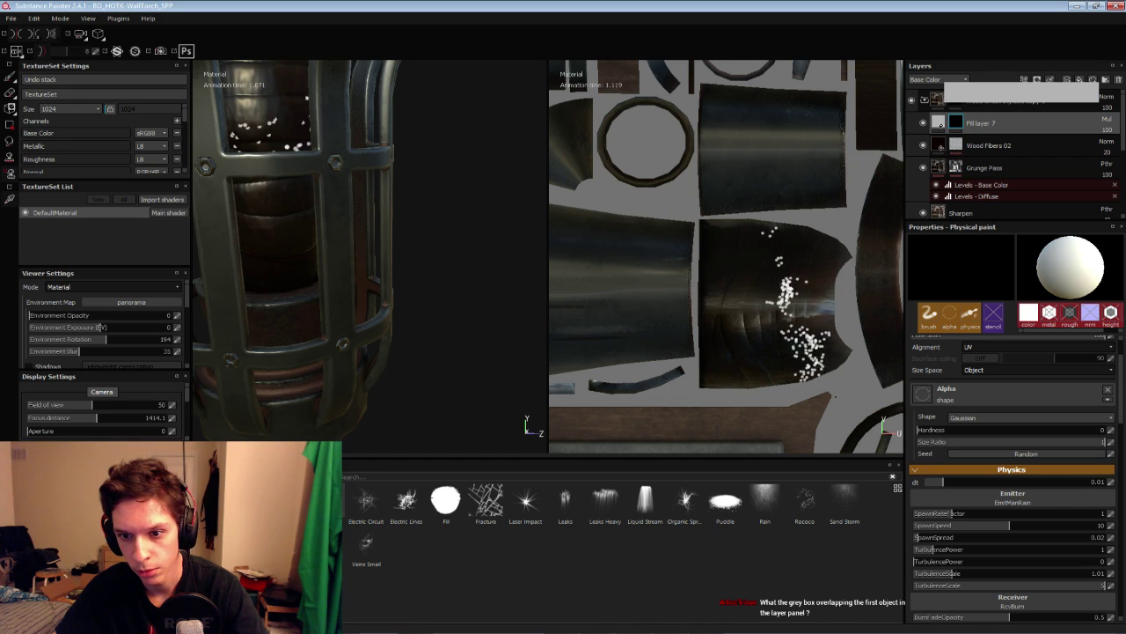
mouse_move(763, 289)
mouse_down()
mouse_move(757, 340)
mouse_move(732, 290)
mouse_up()
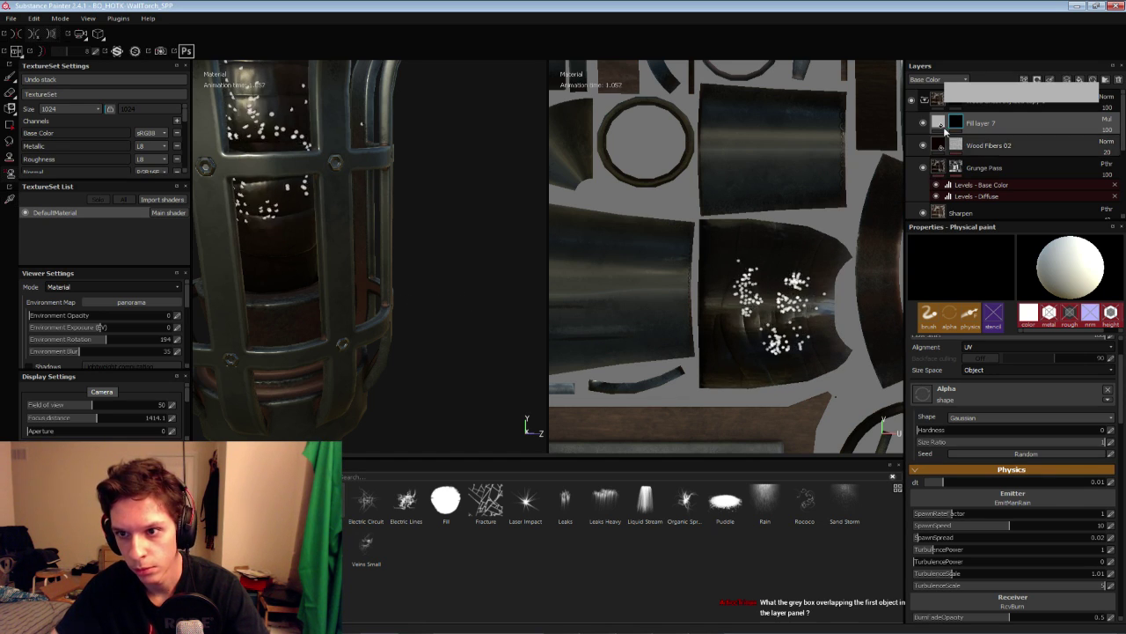
Raise Fill layer 7's roughness to about 0.85 and set its base color to a grey with a value of 0.250
click(938, 123)
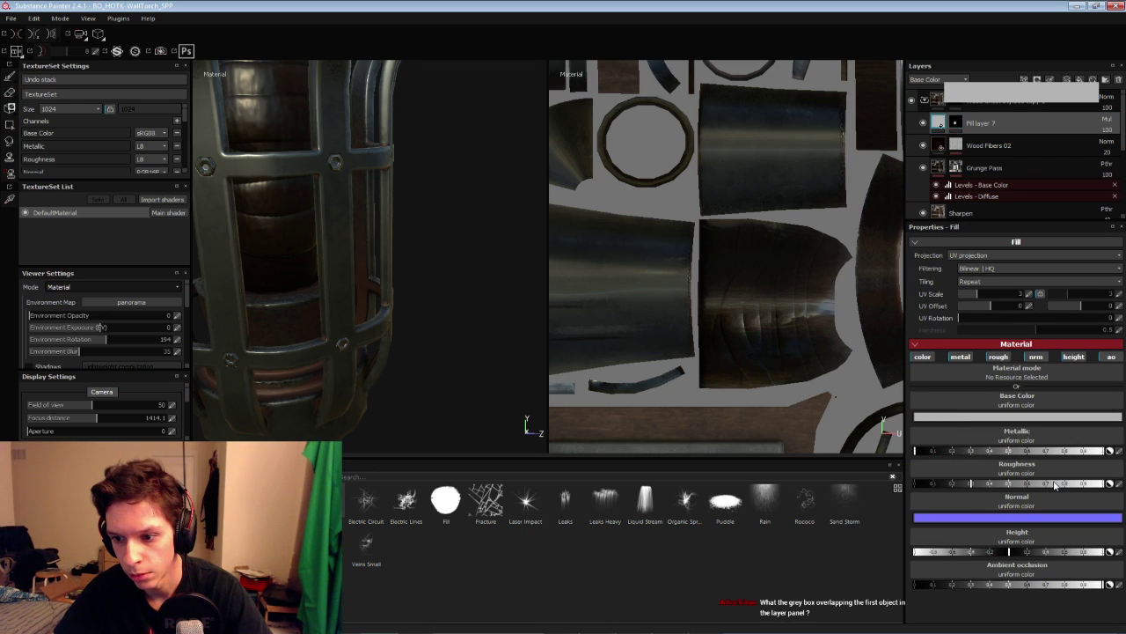
drag(1055, 485, 1065, 487)
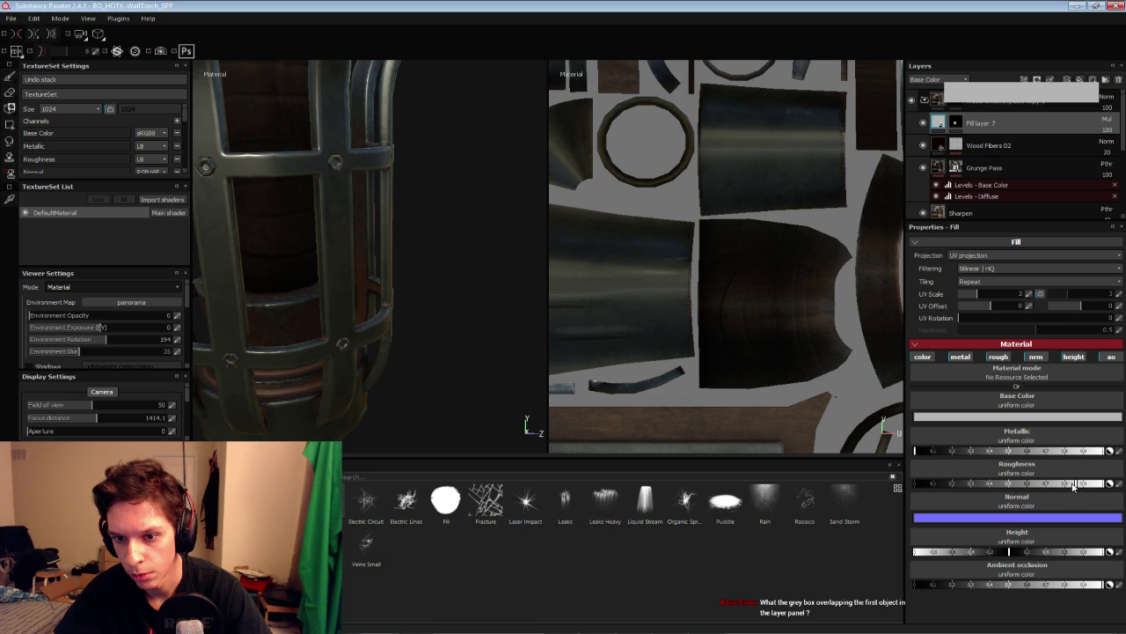
click(972, 419)
click(874, 431)
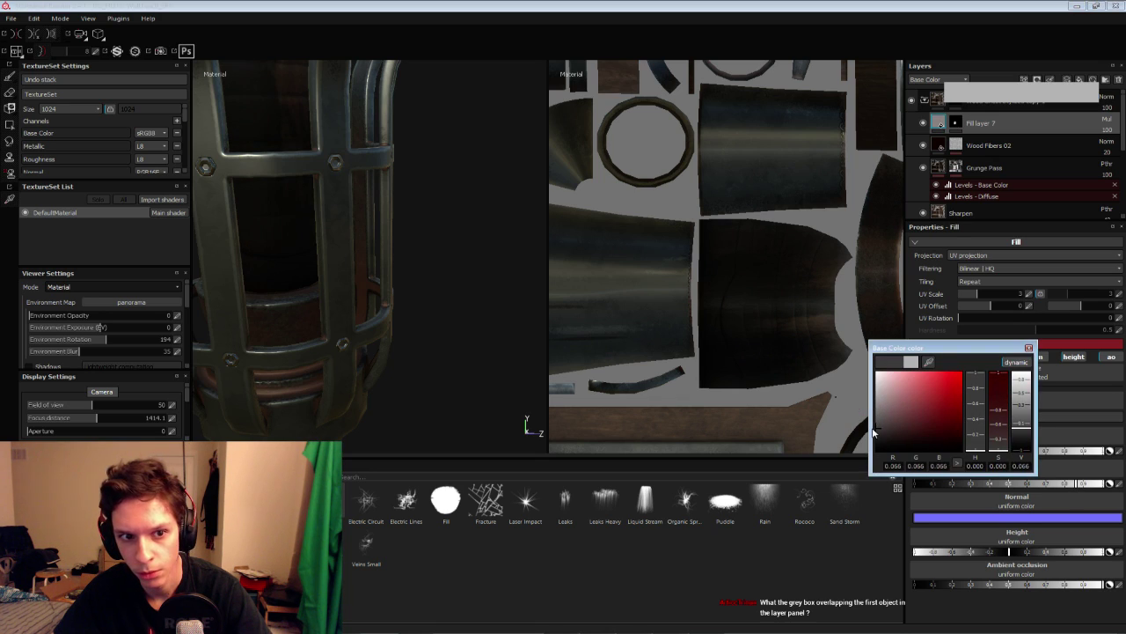
alt+right_drag(254, 269, 255, 294)
alt+drag(294, 311, 347, 333)
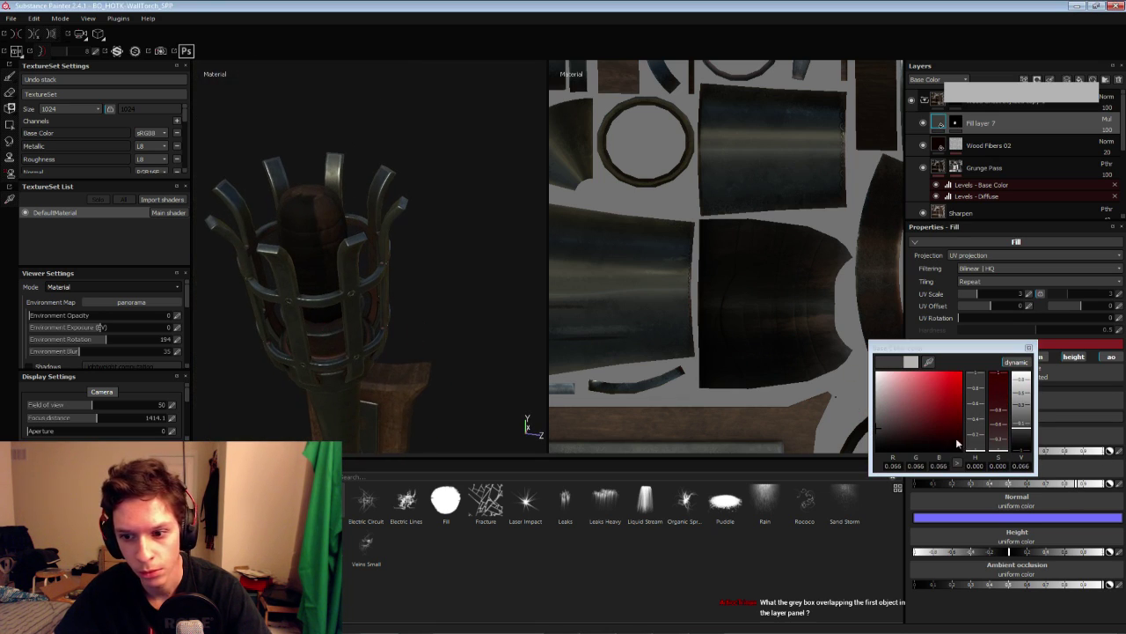
drag(878, 437, 877, 407)
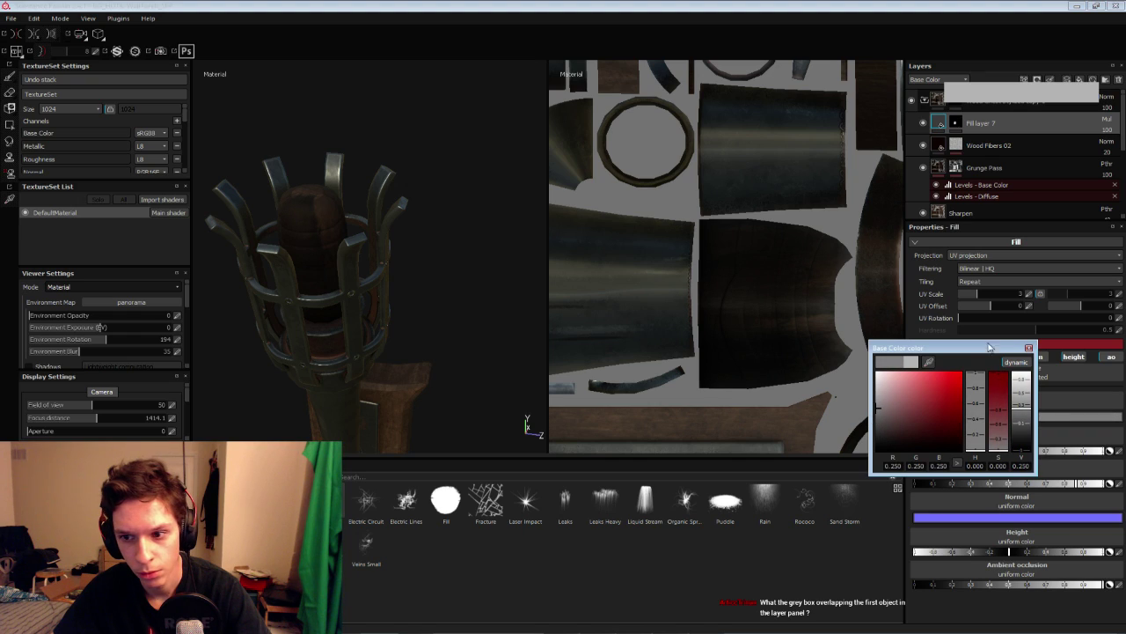
click(1028, 349)
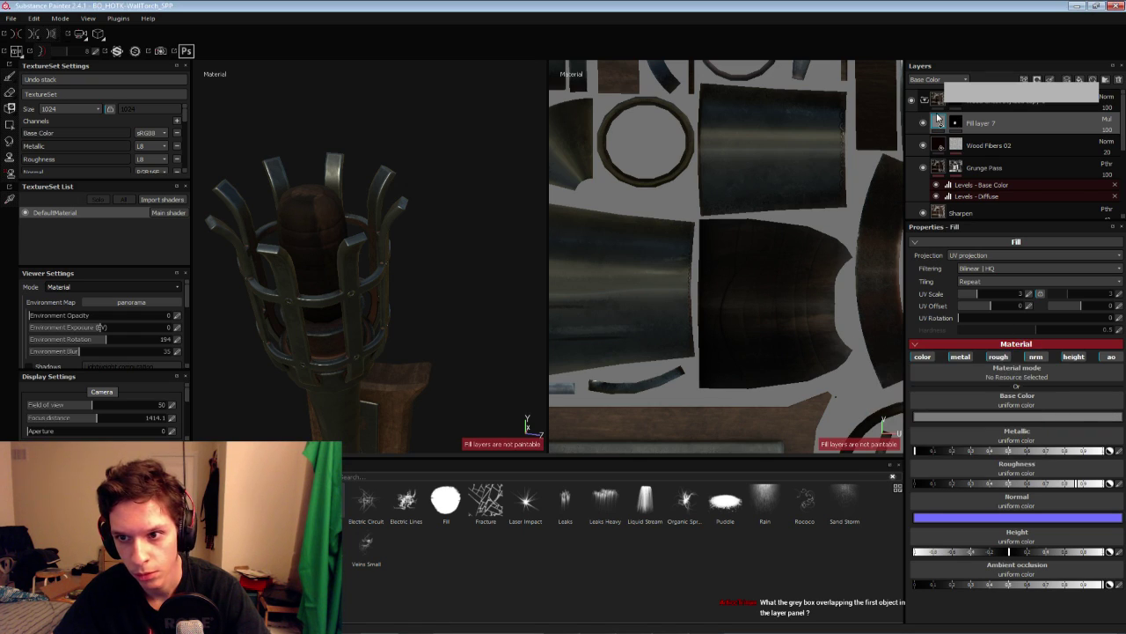
Spray additional burn particles onto the core in Fill layer 7's mask and set the layer's base color blending to Normal
key(7)
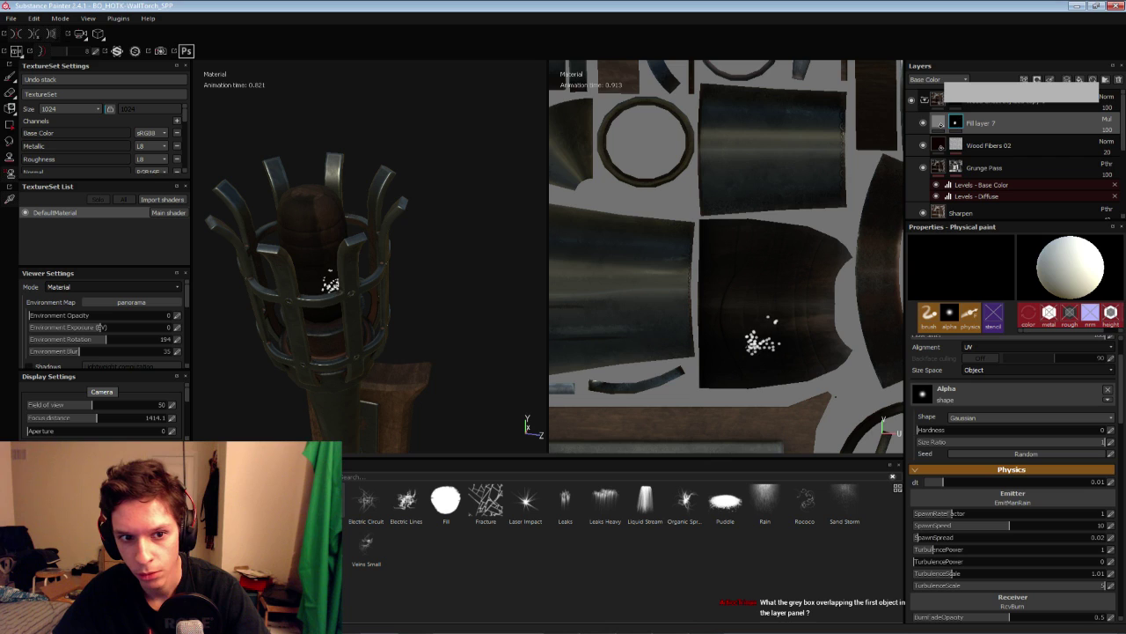
mouse_move(331, 284)
mouse_down()
mouse_move(301, 237)
mouse_move(328, 284)
mouse_move(299, 300)
mouse_move(440, 277)
mouse_up()
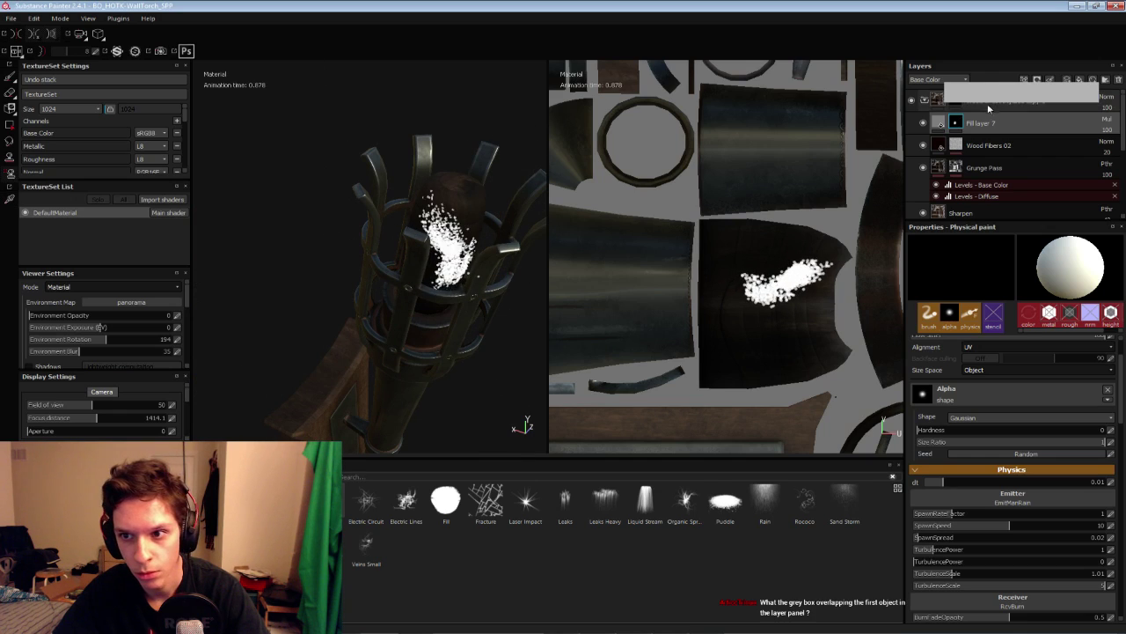
click(1108, 125)
click(1108, 125)
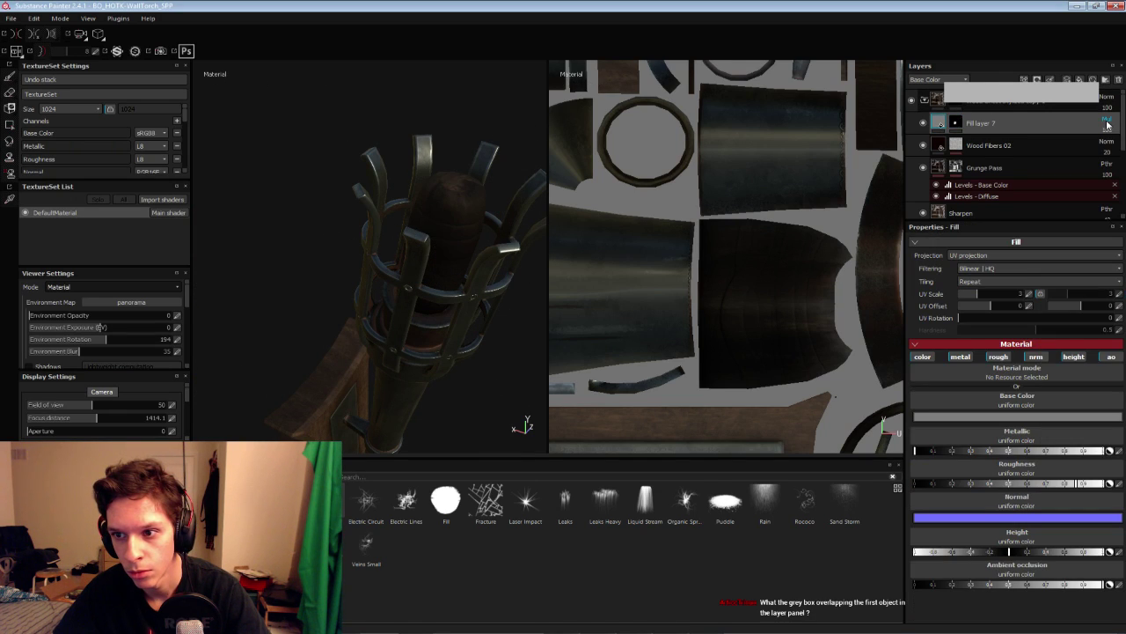
click(1107, 125)
click(1091, 131)
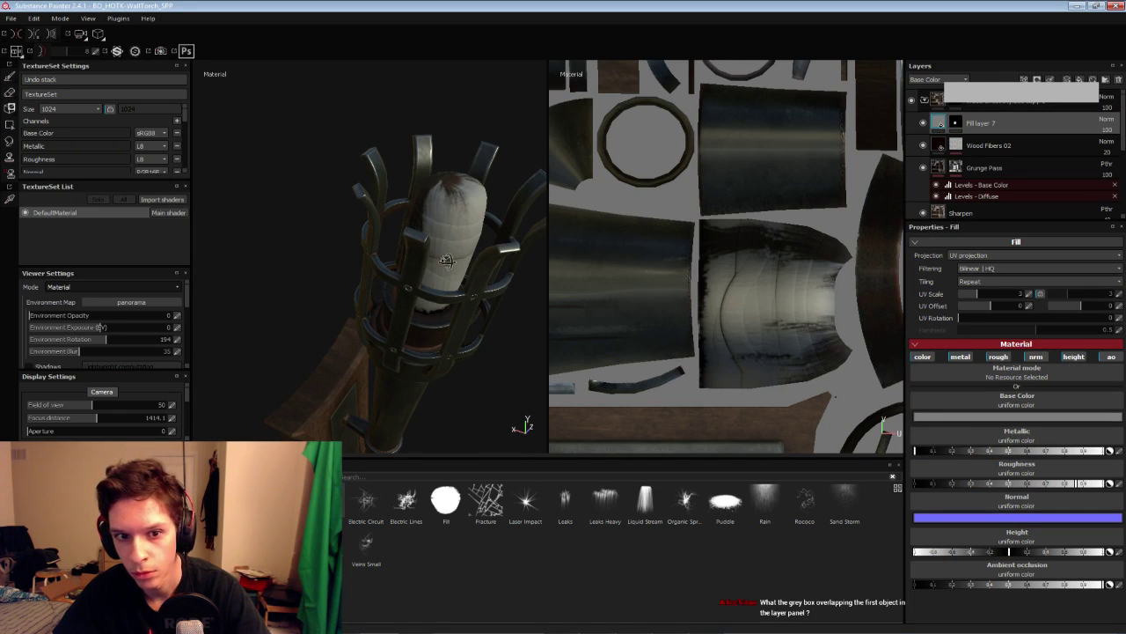
mouse_move(447, 261)
alt+mouse_down()
mouse_move(445, 278)
mouse_move(433, 264)
alt+mouse_up()
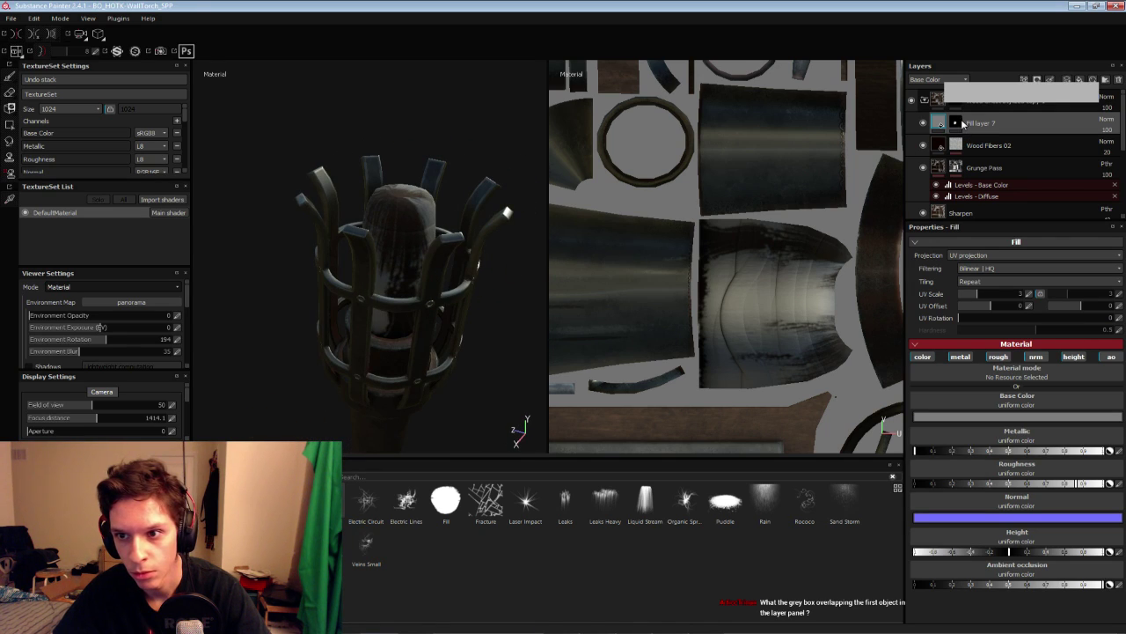
Spray another pass of burn particles onto the front and side of the core in Fill layer 7's mask
click(963, 123)
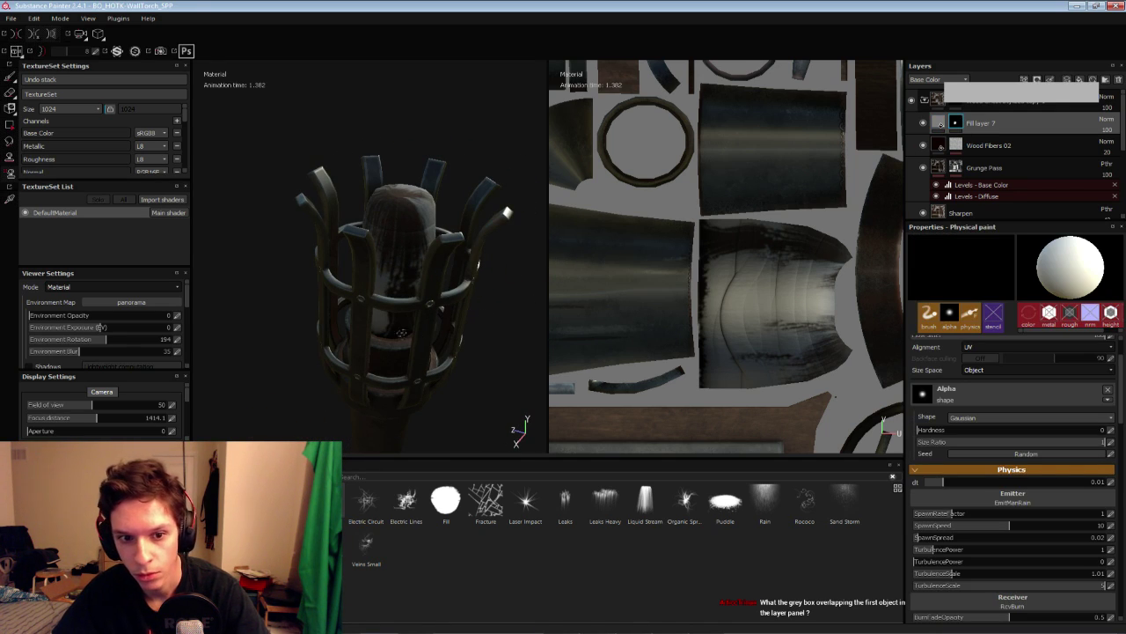
click(401, 333)
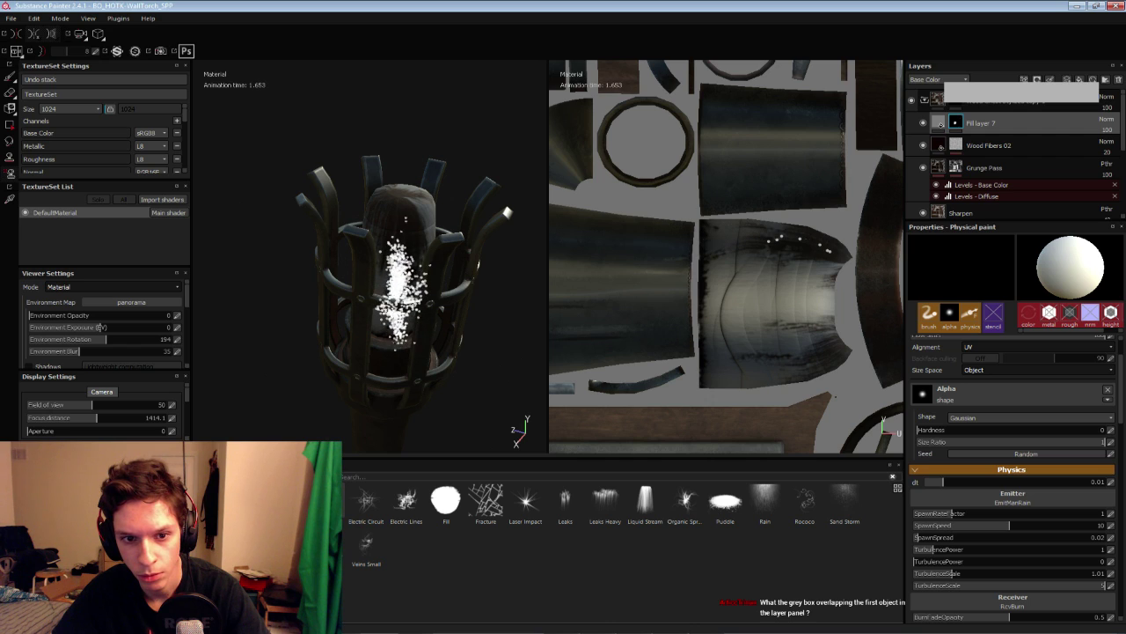
alt+drag(402, 332, 387, 371)
click(396, 269)
alt+drag(396, 280, 294, 287)
Set Fill layer 7's base color to near-black with R, G and B at 0.001
click(939, 104)
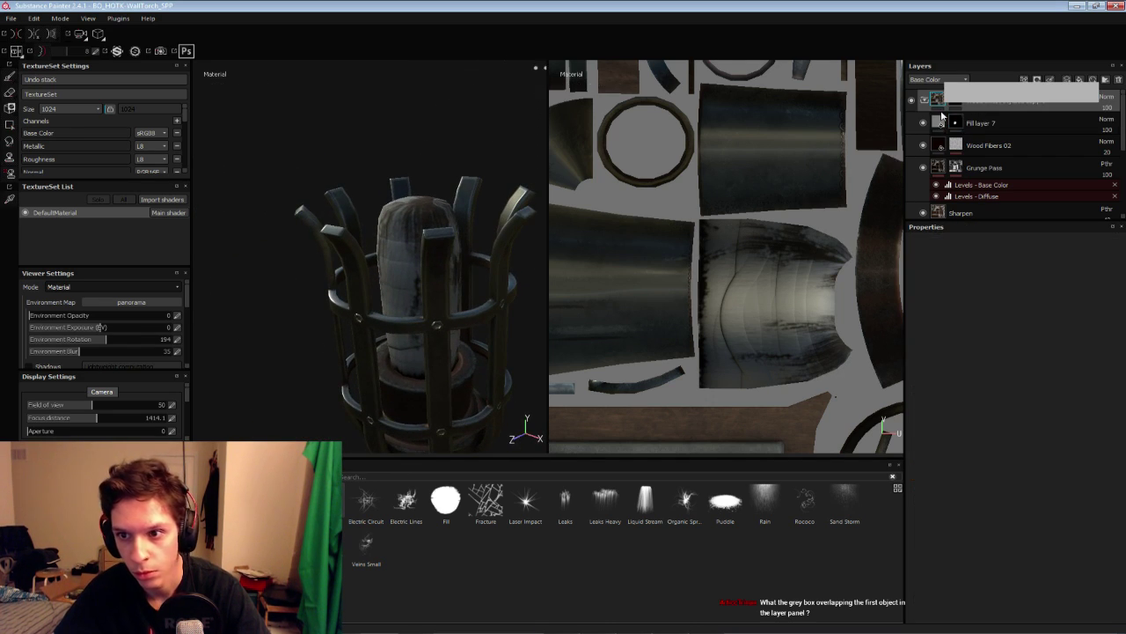
click(939, 122)
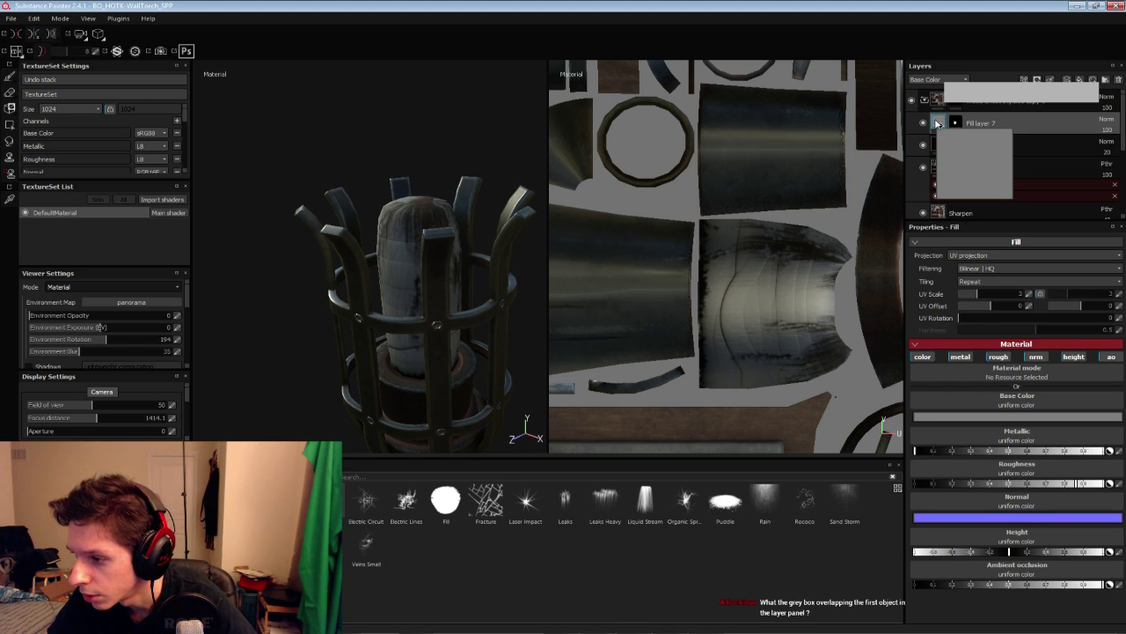
scroll(699, 255, down, 5)
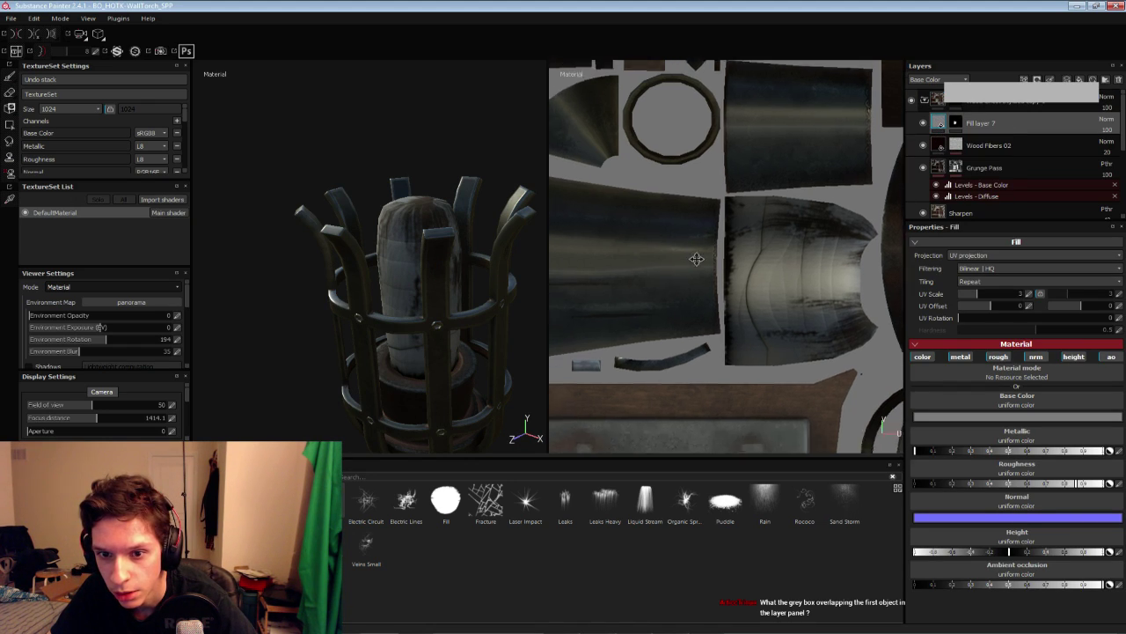
scroll(644, 351, up, 8)
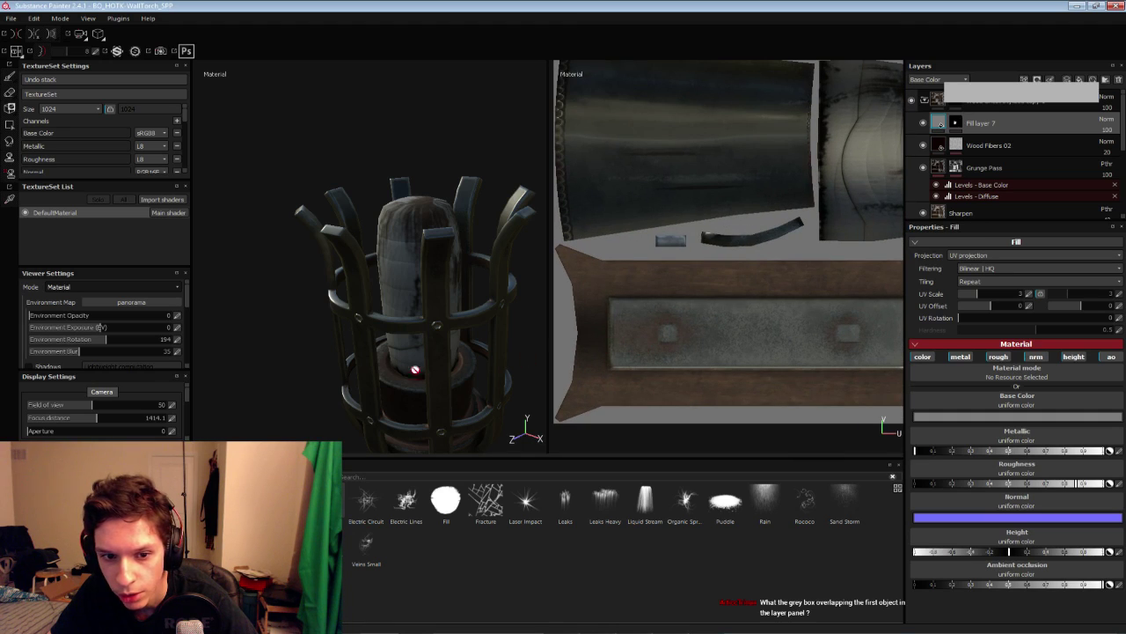
alt+drag(414, 369, 393, 284)
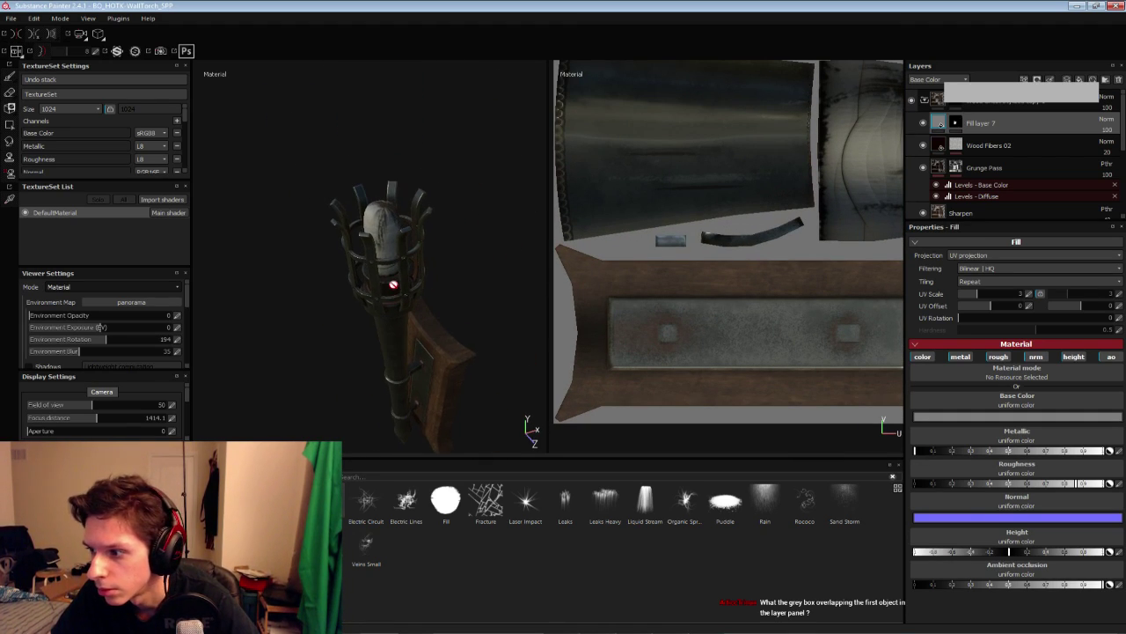
middle_drag(710, 280, 674, 323)
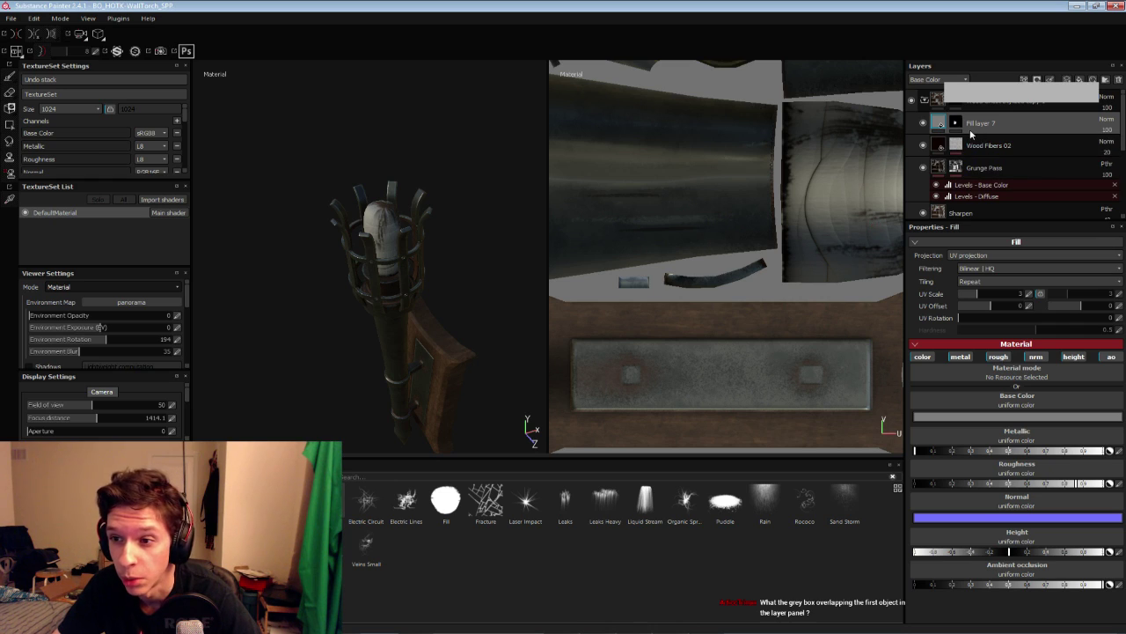
click(942, 422)
drag(855, 420, 845, 452)
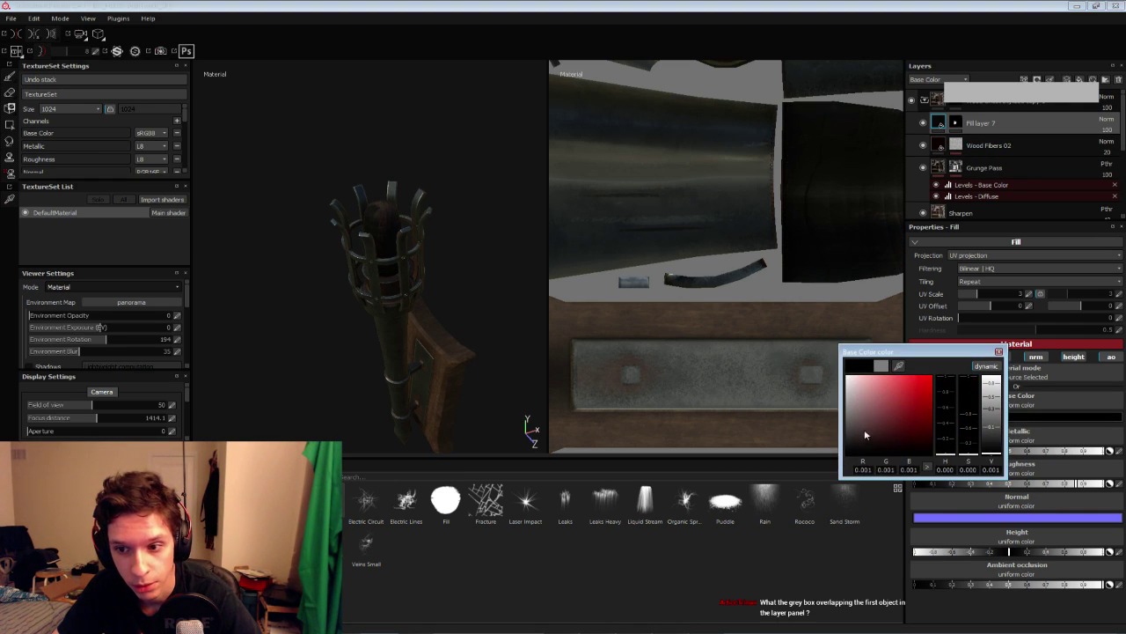
click(999, 352)
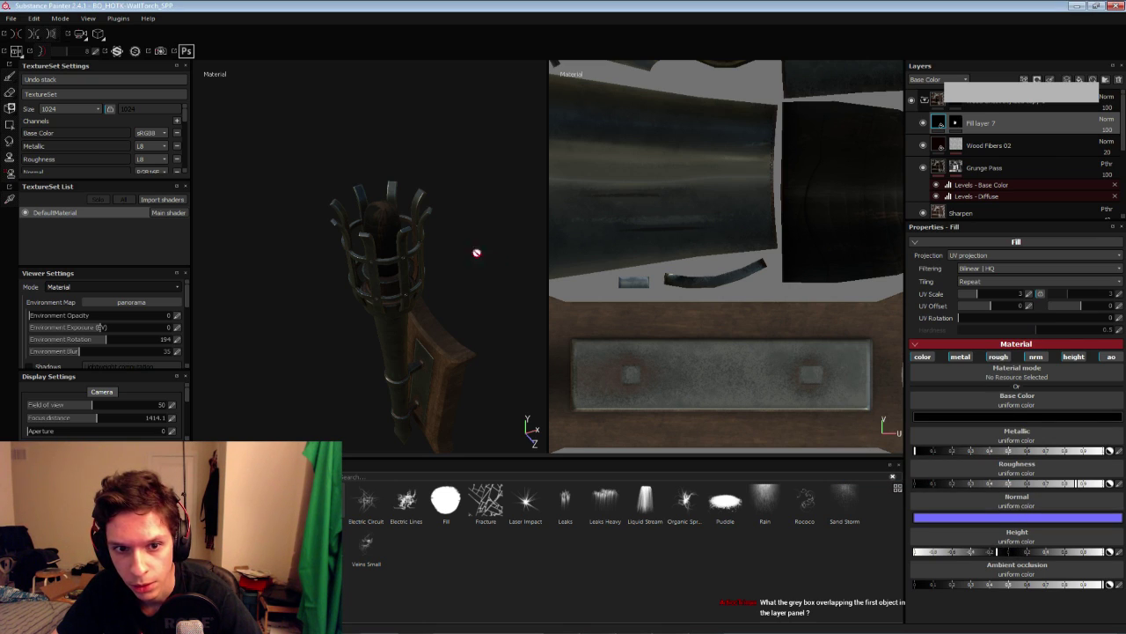
Set Fill layer 7's height slightly above zero, check the core from several angles, and save the project
alt+drag(409, 249, 378, 236)
scroll(379, 221, up, 5)
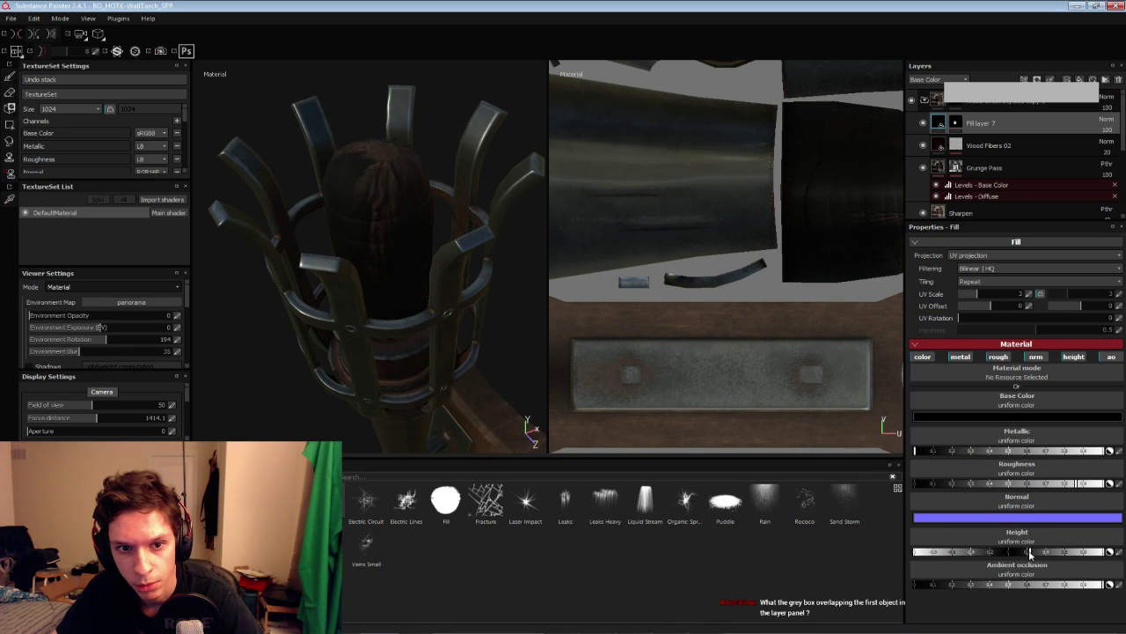
alt+drag(425, 279, 387, 216)
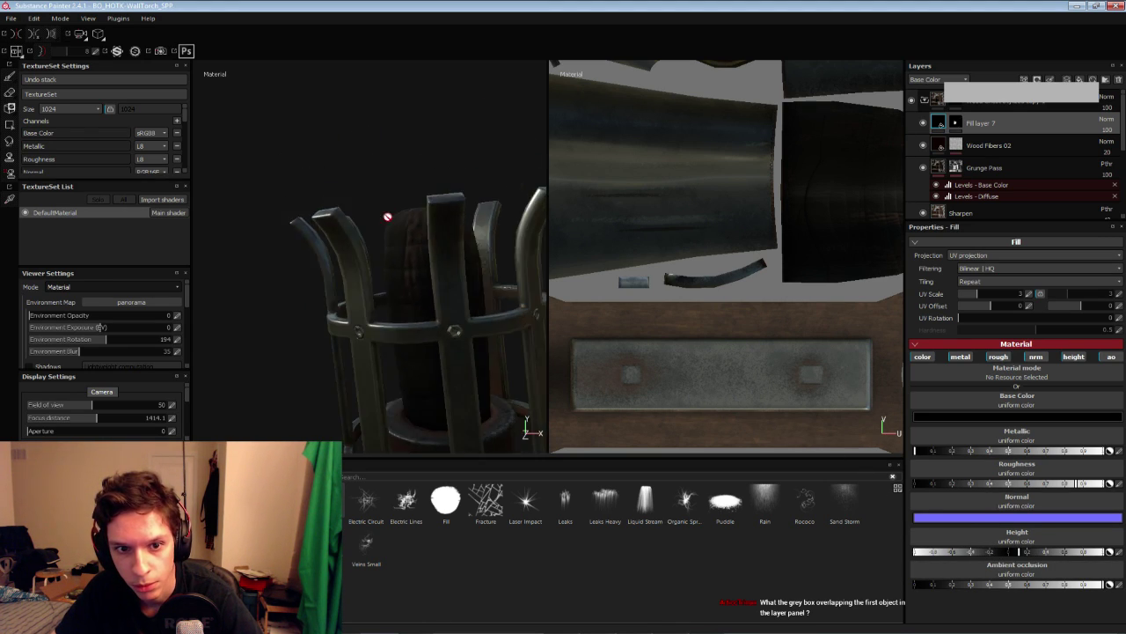
scroll(405, 264, down, 4)
alt+drag(410, 286, 395, 299)
scroll(387, 264, up, 4)
alt+drag(385, 258, 410, 291)
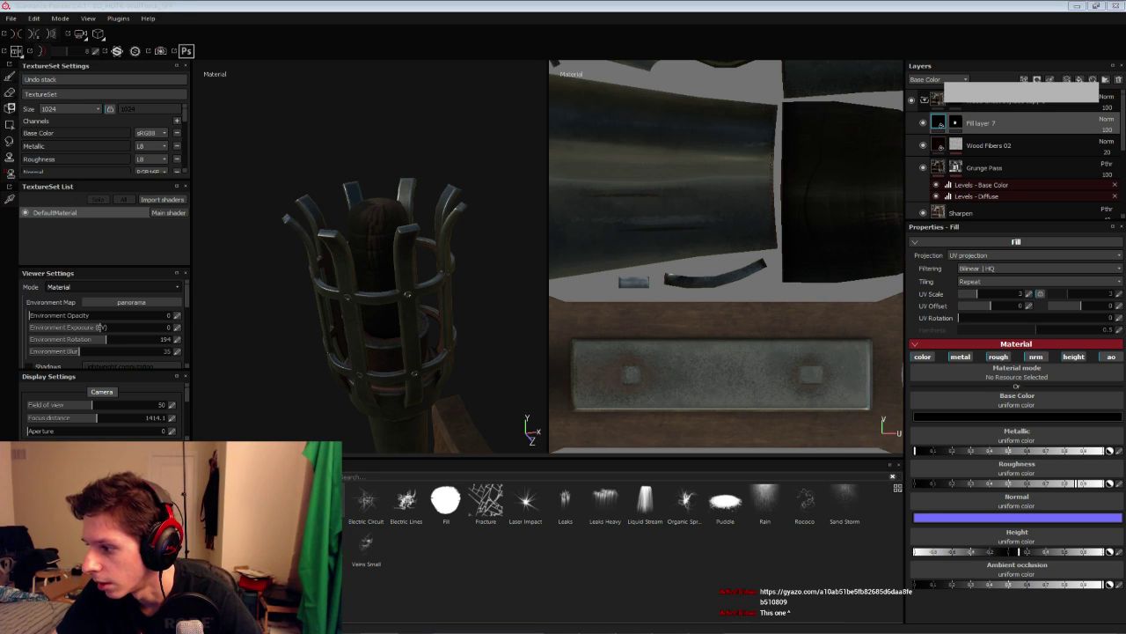
mouse_move(417, 317)
alt+mouse_down()
mouse_move(390, 320)
mouse_move(400, 317)
alt+mouse_up()
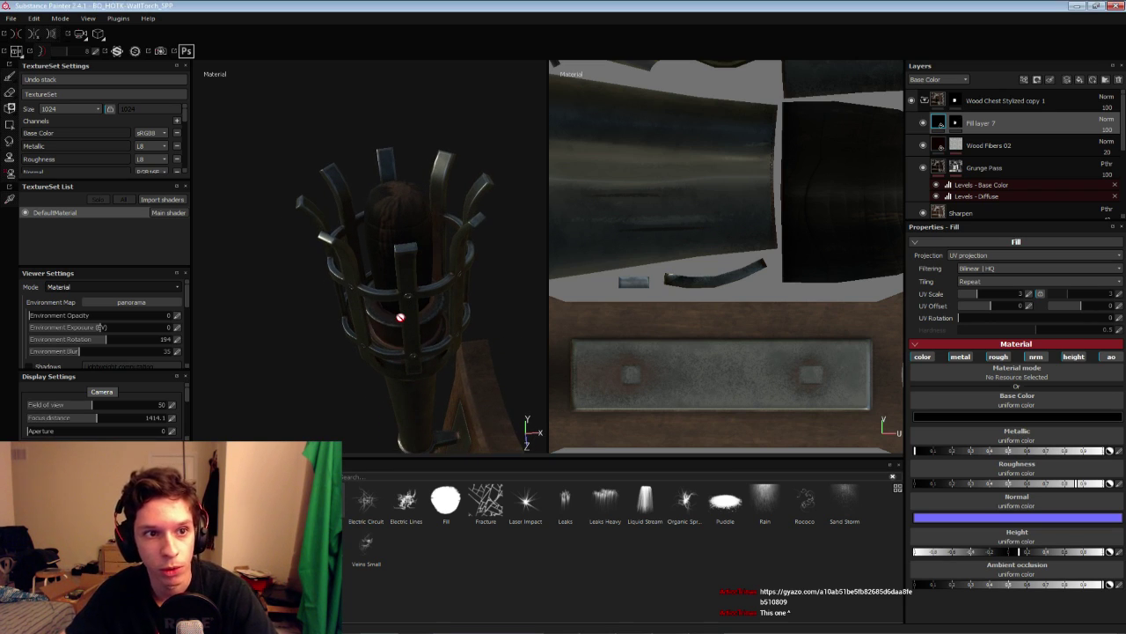
key(ctrl+s)
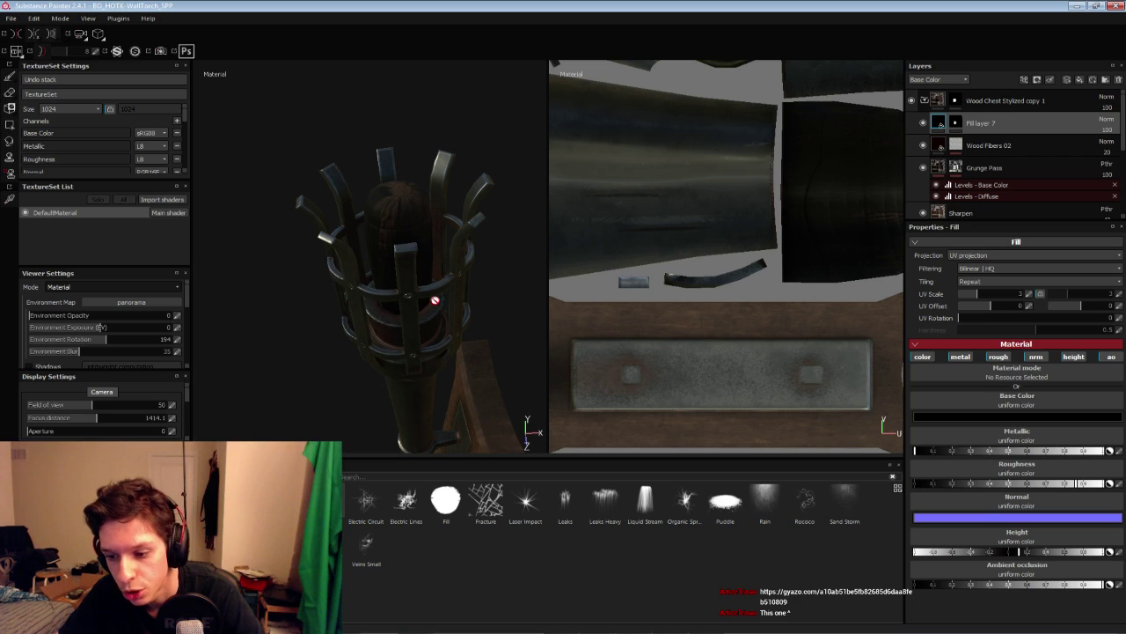
Examine the charred core in the 3D view and on its UV island under rotated environment lighting
alt+drag(435, 301, 444, 321)
alt+drag(366, 272, 490, 250)
click(1036, 100)
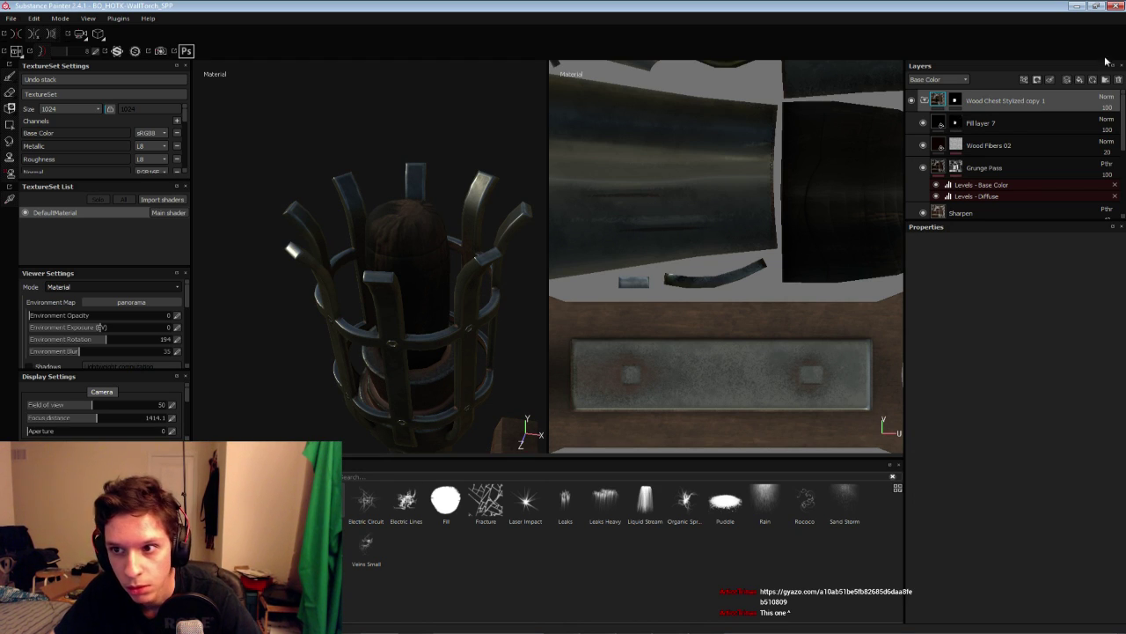
alt+middle_drag(773, 268, 696, 335)
shift+right_drag(770, 294, 677, 294)
alt+middle_drag(736, 287, 721, 319)
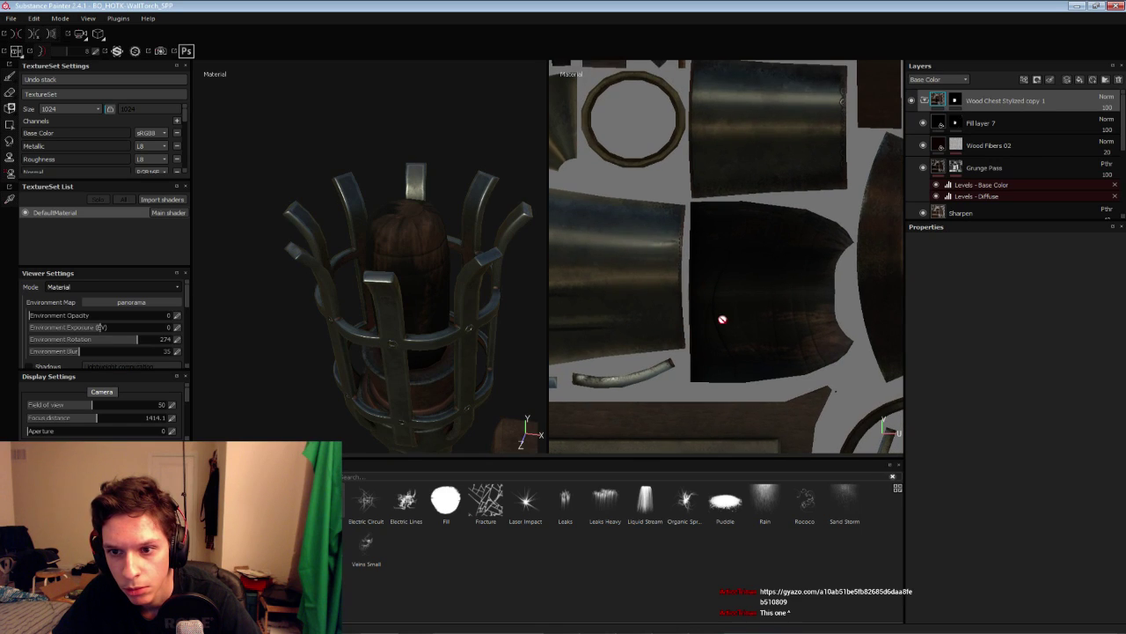
shift+right_drag(721, 319, 696, 319)
alt+middle_drag(690, 285, 697, 243)
alt+drag(421, 285, 425, 259)
alt+right_drag(426, 259, 405, 254)
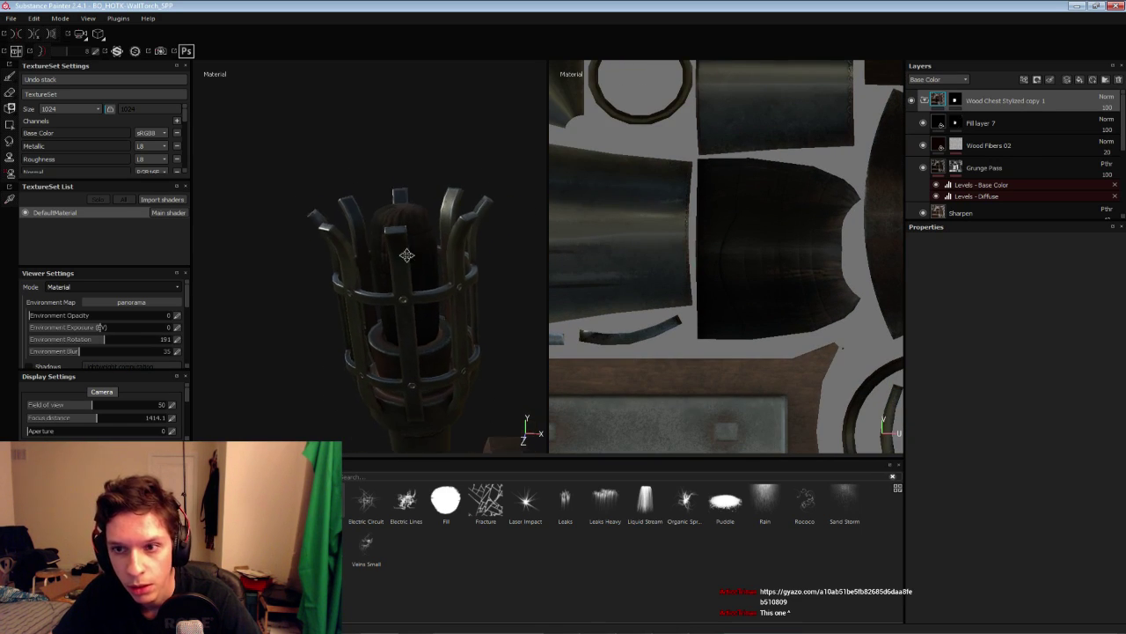
alt+middle_drag(406, 255, 412, 225)
Create a fill layer named Emissive above Wood Chest Stylized copy 1 and add an Emissive channel to the texture set
click(1032, 125)
click(1022, 104)
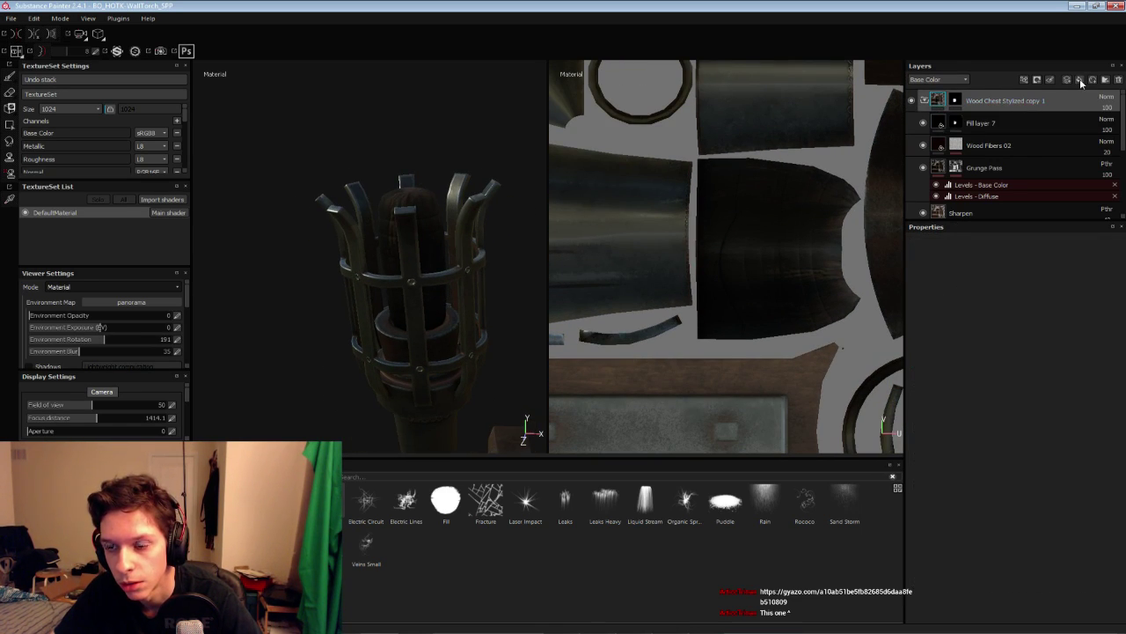
click(1079, 80)
click(179, 120)
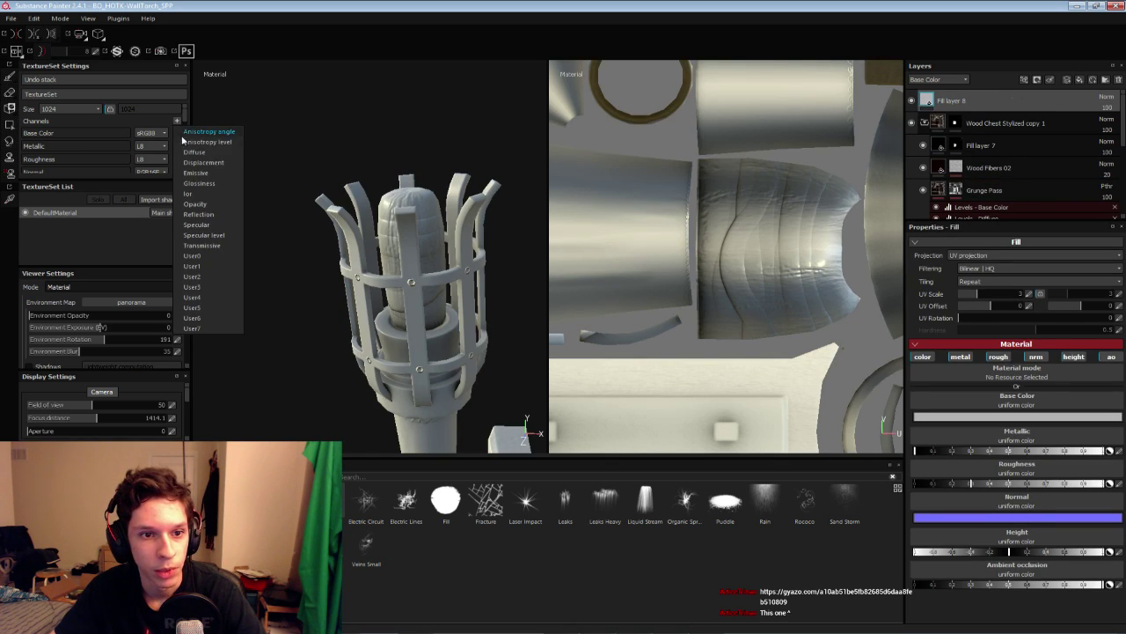
click(193, 174)
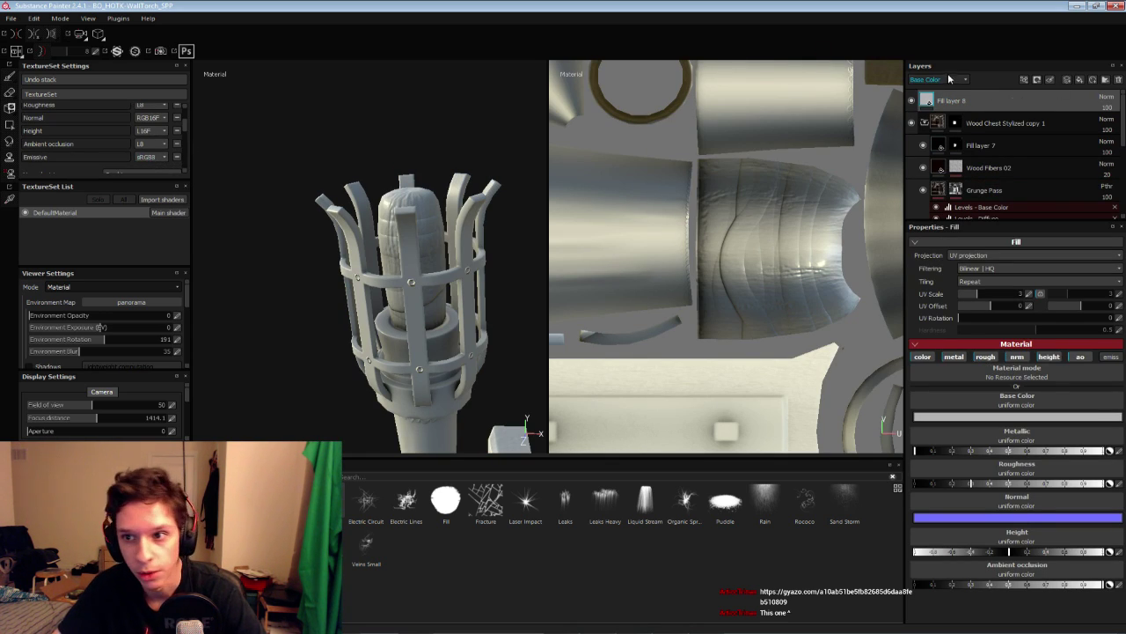
double_click(951, 100)
text(Emissive)
key(Return)
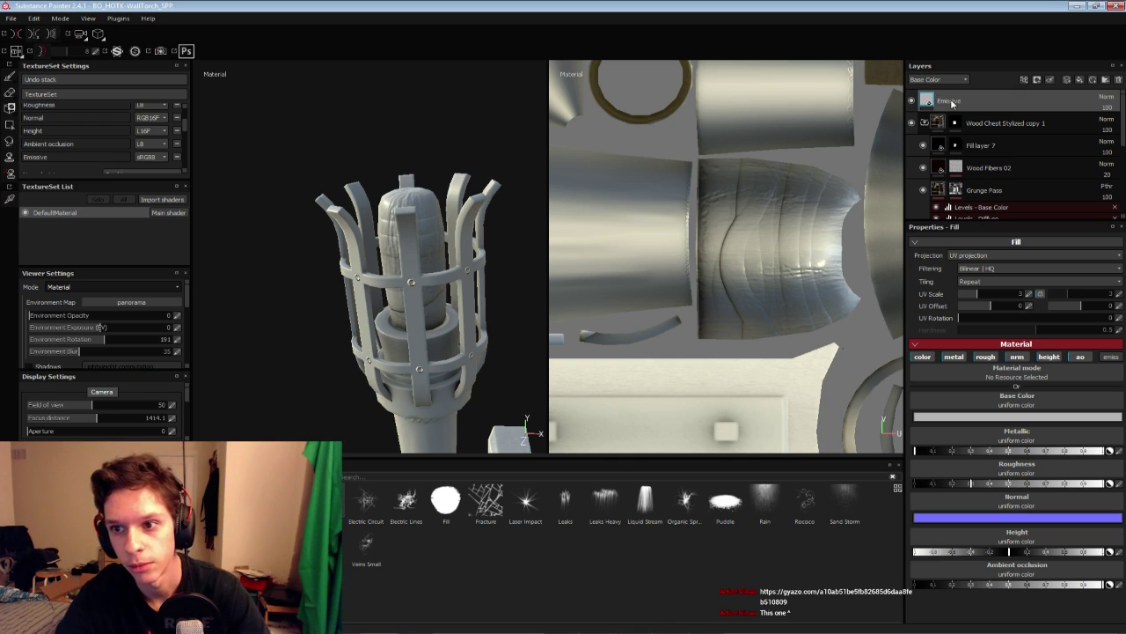
Group the Emissive layer into a folder and give the folder a black mask that reveals only the torch's inner core
key(ctrl+g)
right_click(950, 100)
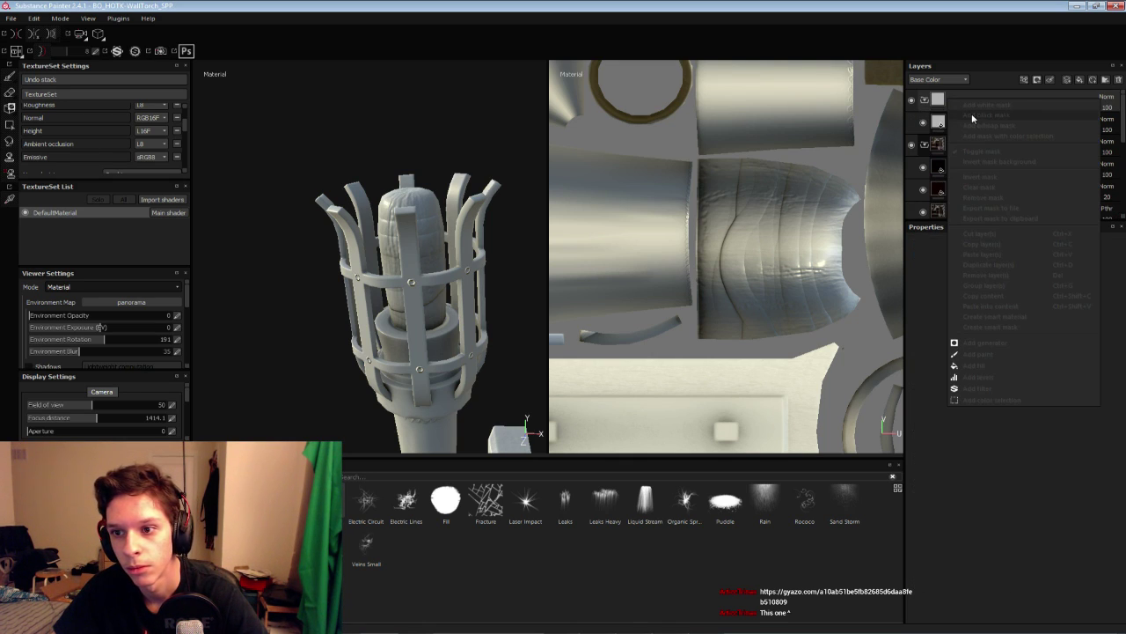
click(951, 97)
right_click(959, 99)
click(976, 115)
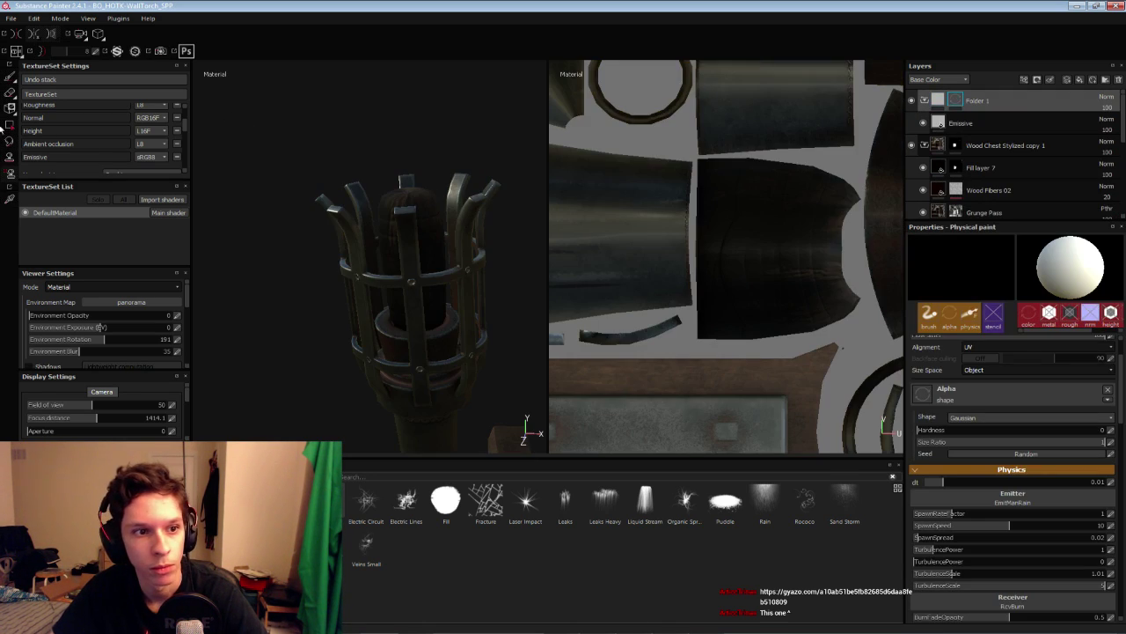
key(4)
click(430, 211)
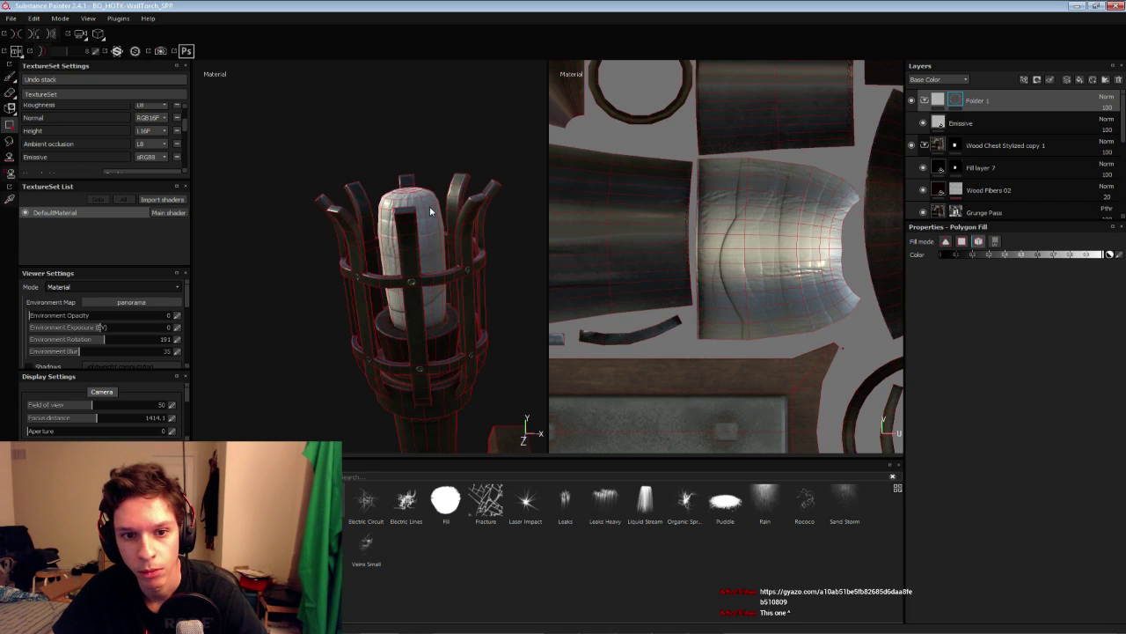
Add a black mask to the Emissive layer with a fill effect that uses the BnW Spots 2 procedural
click(966, 123)
right_click(966, 123)
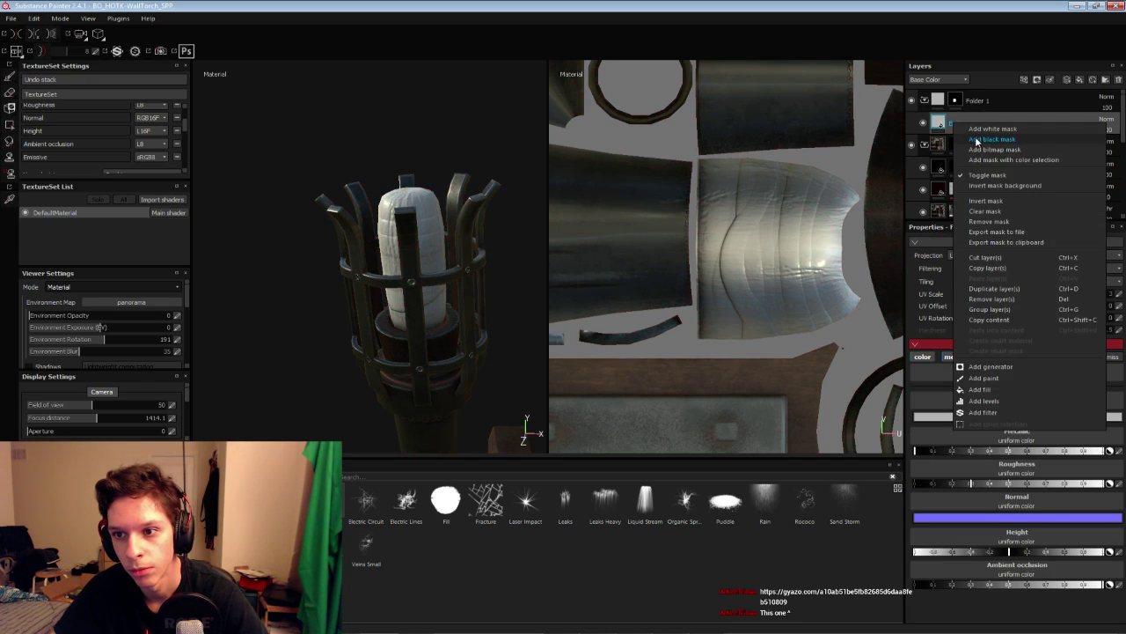
click(977, 141)
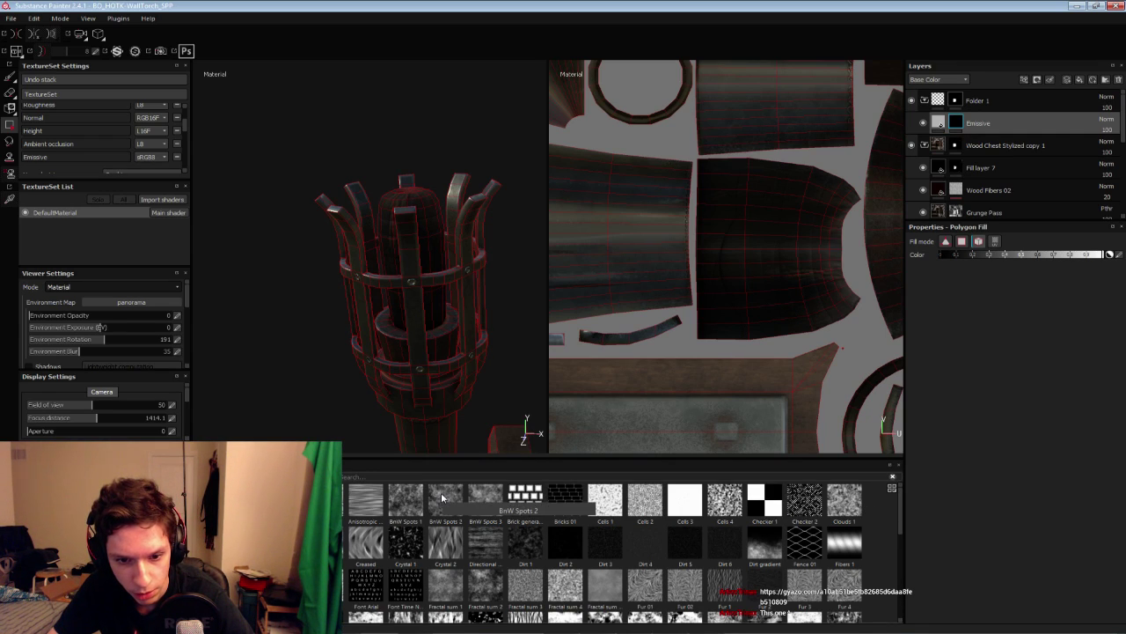
drag(444, 496, 951, 110)
right_click(951, 109)
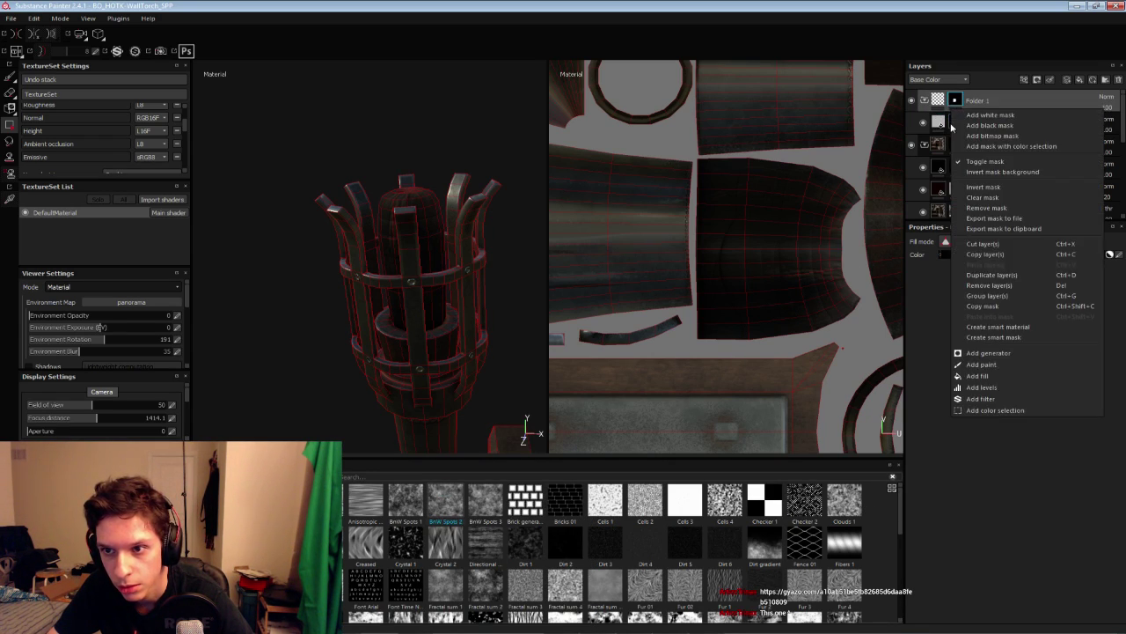
click(950, 130)
right_click(952, 124)
key(Return)
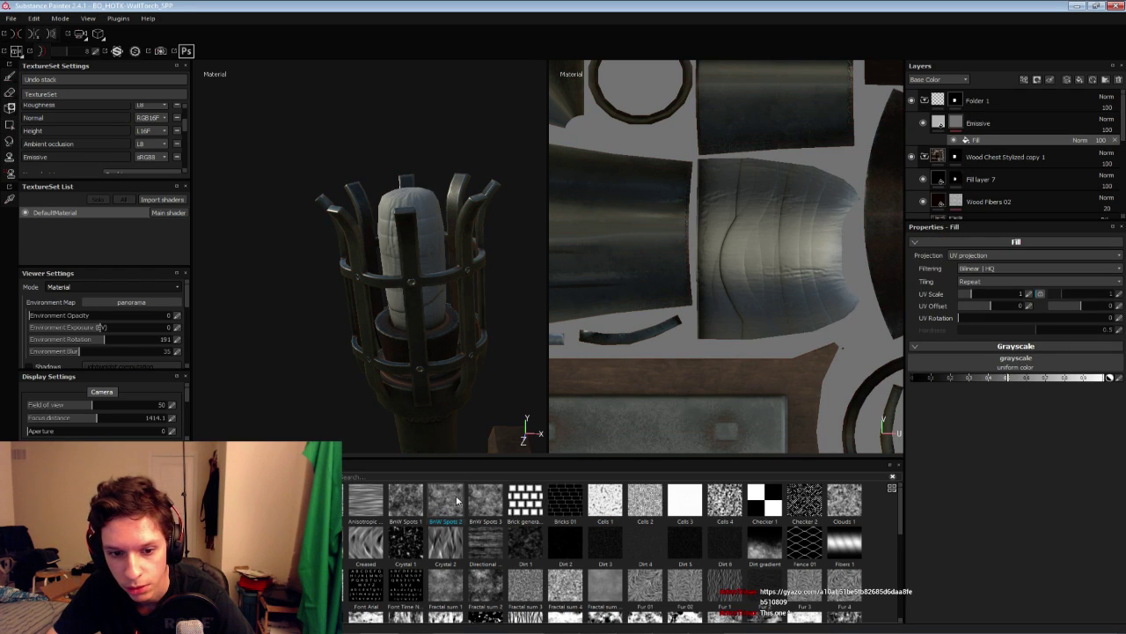
drag(999, 351, 992, 352)
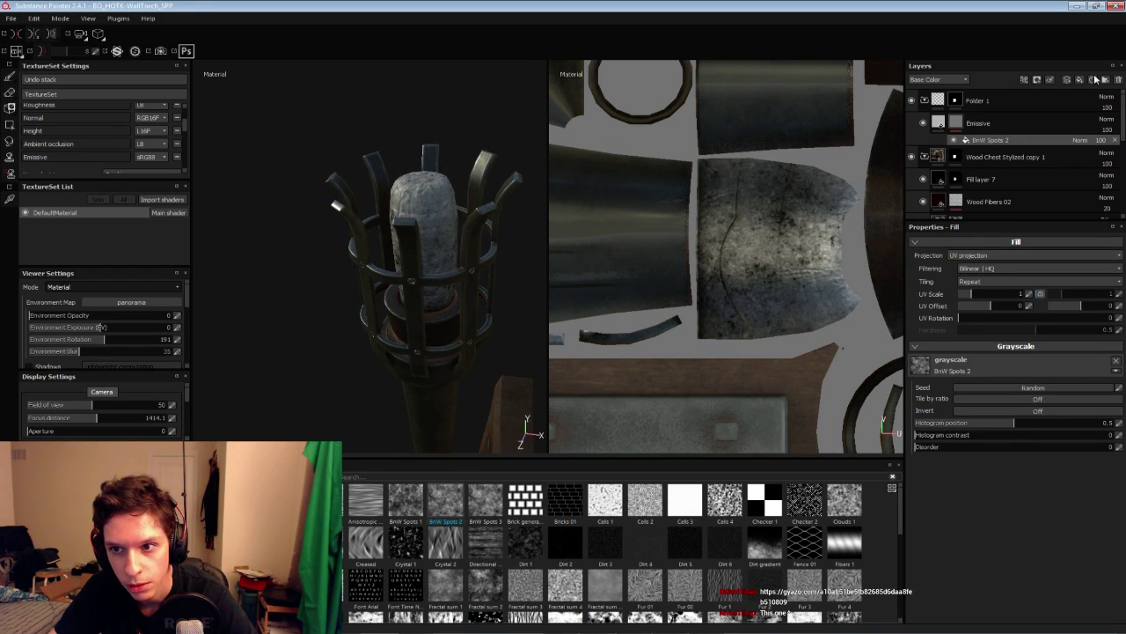
Test inverting the BnW Spots 2 mask fill, leave Invert off, and increase the fill's UV scale
click(970, 411)
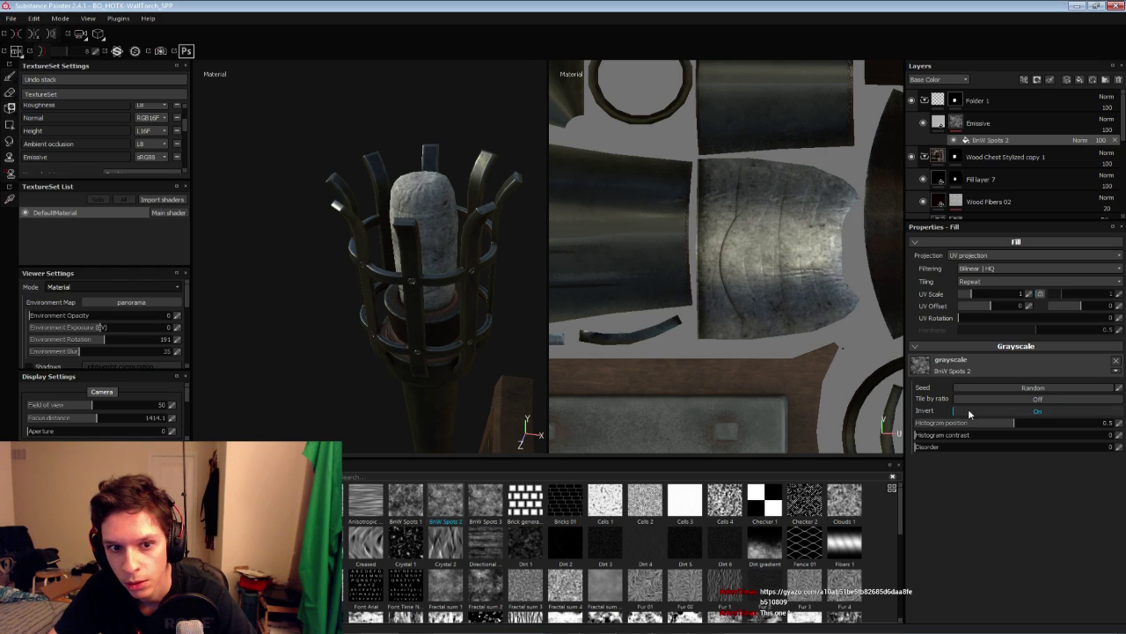
click(970, 411)
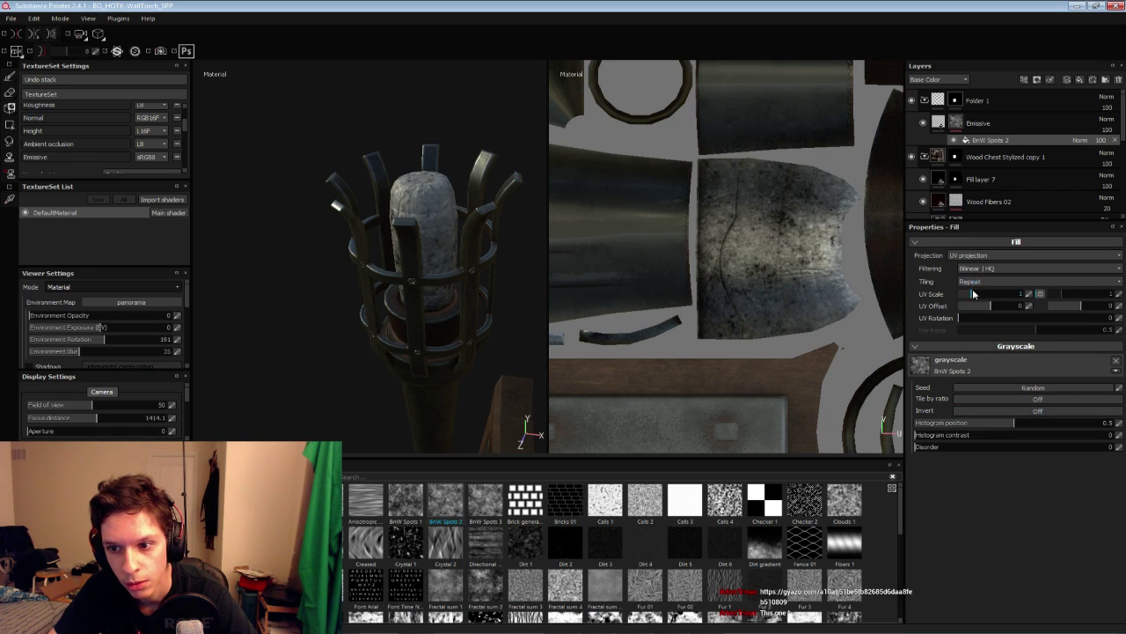
drag(970, 294, 993, 299)
Disable the color, metal, rough, nrm, height and ao channels on the Emissive layer and enable only emiss
click(940, 126)
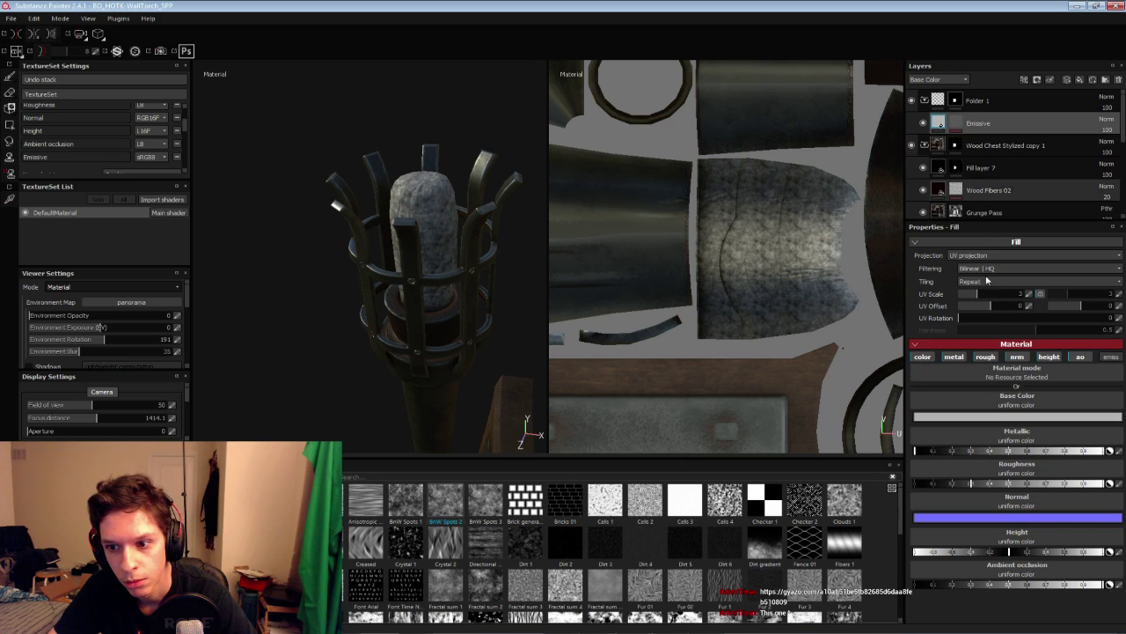
click(1079, 358)
click(1051, 358)
click(1019, 358)
click(985, 356)
click(954, 356)
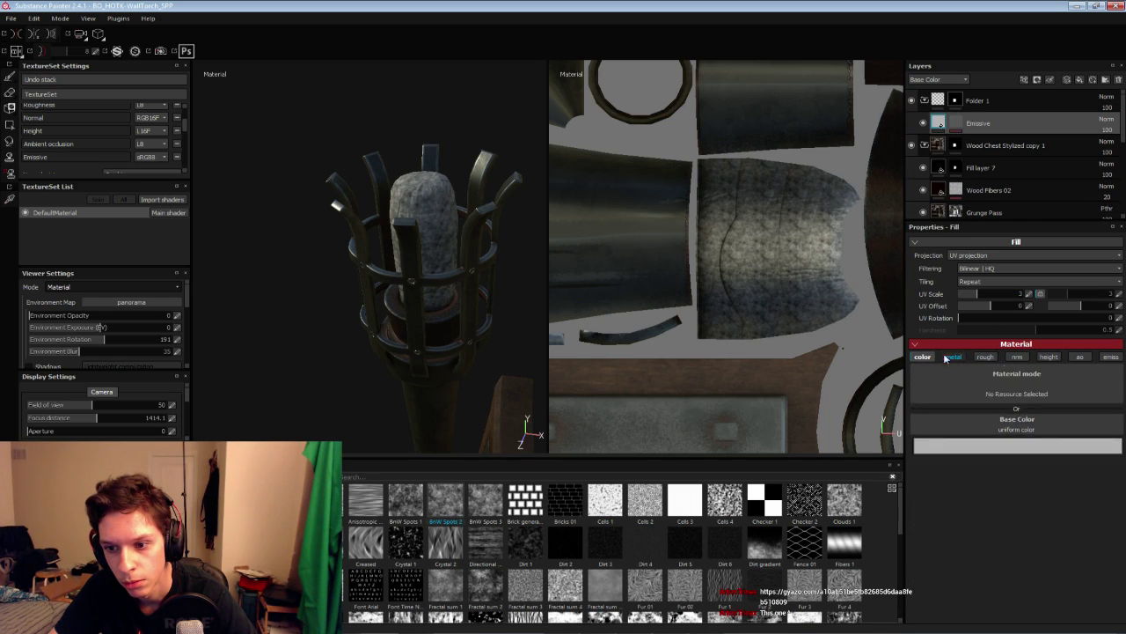
click(922, 356)
click(1111, 356)
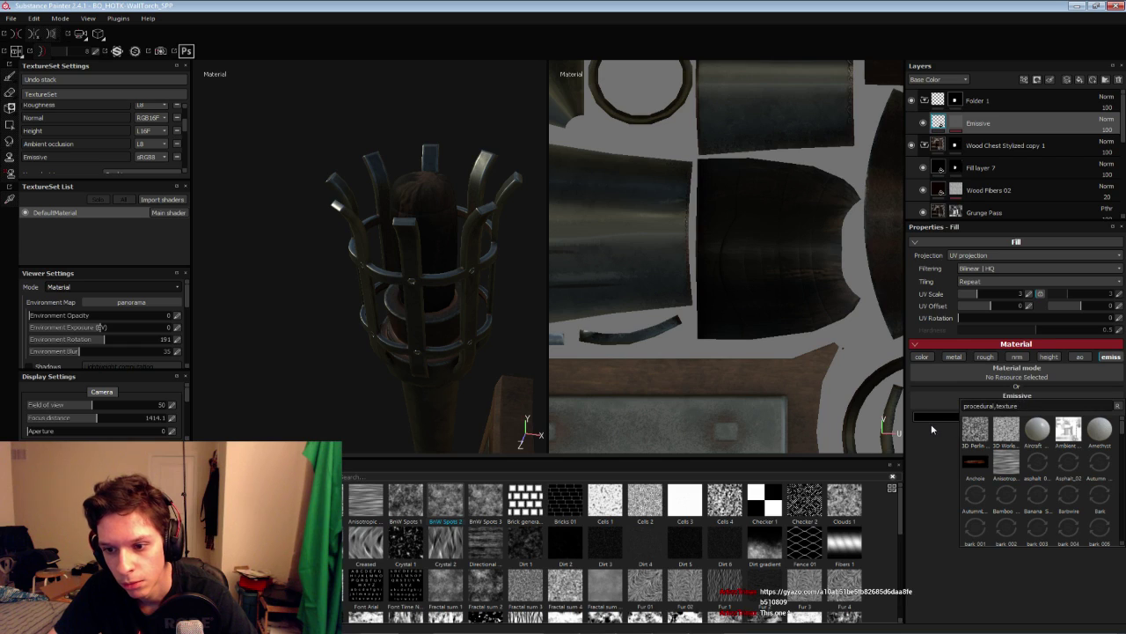
Set the Emissive layer's uniform emissive color to a dark red, R 0.187, G 0.026, B 0.011
click(931, 417)
mouse_move(913, 401)
mouse_down()
mouse_move(922, 381)
mouse_move(907, 403)
mouse_up()
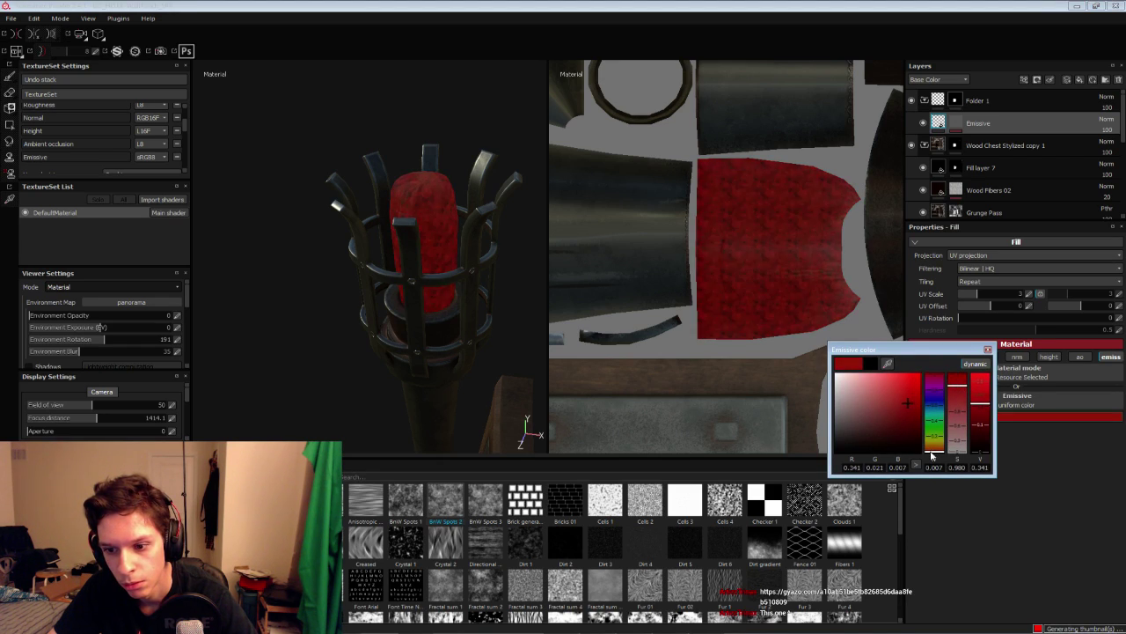
click(933, 455)
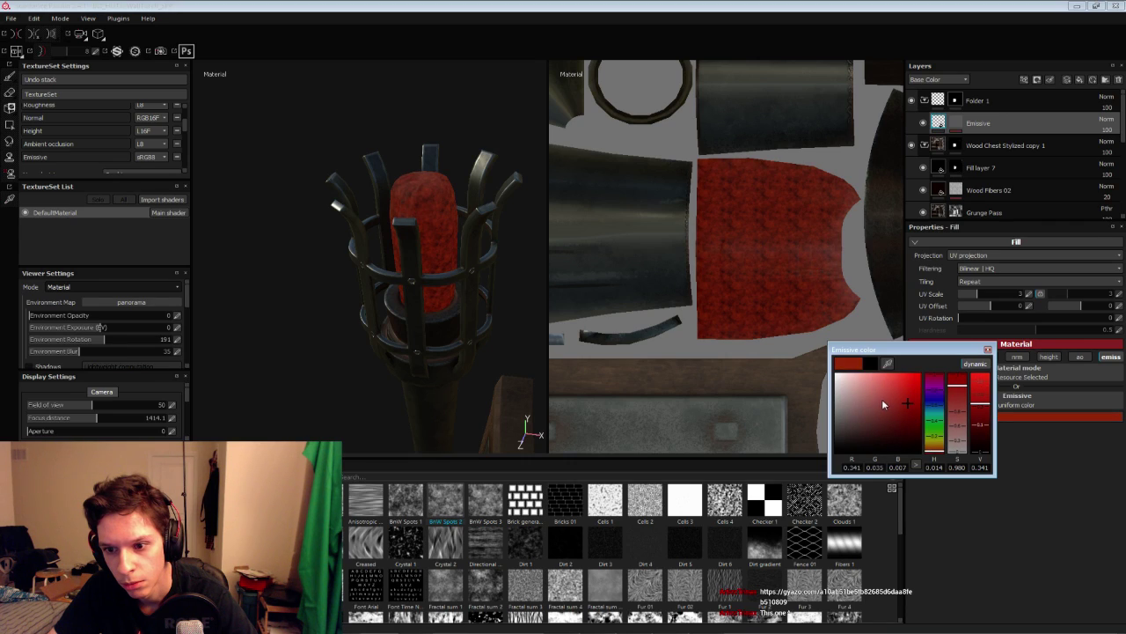
click(897, 413)
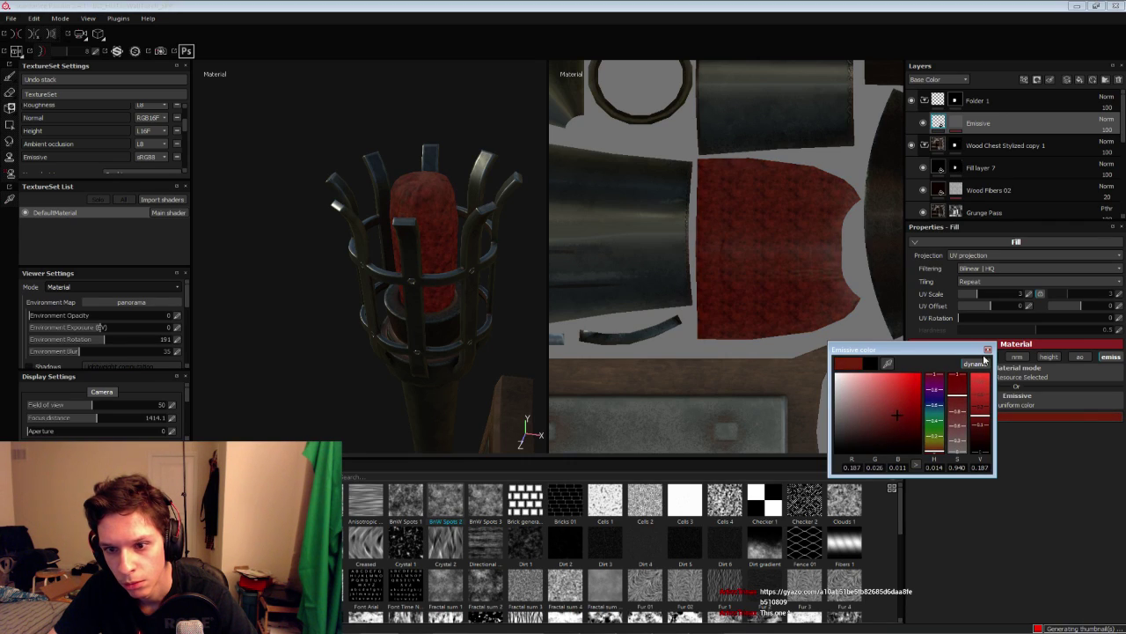
click(987, 350)
alt+drag(398, 266, 458, 257)
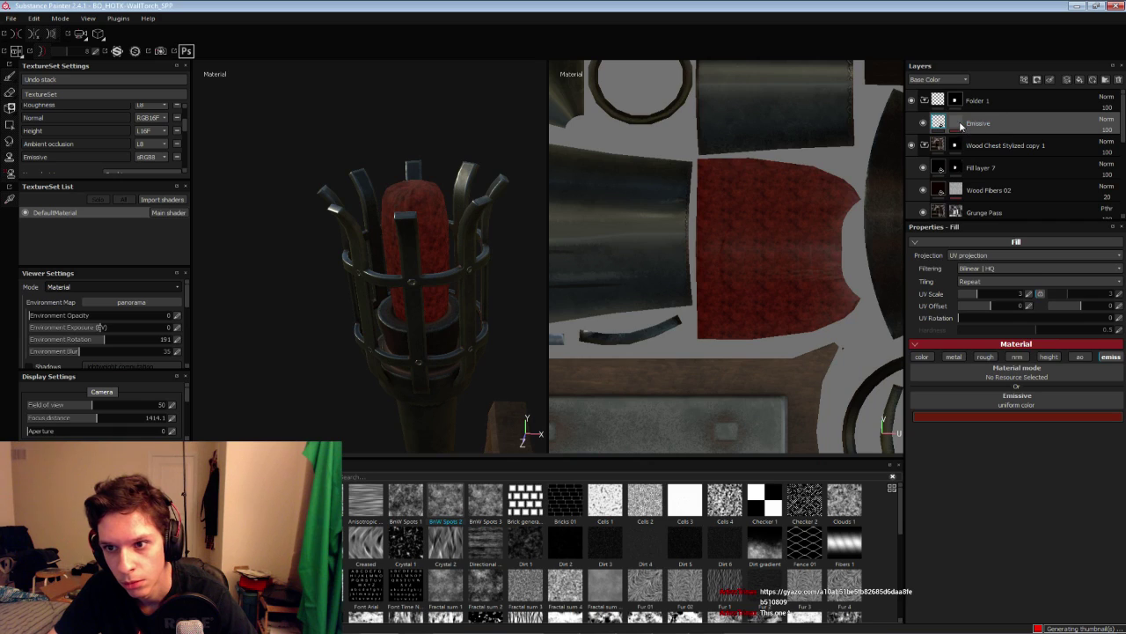
Try the Crystal 1 procedural in the Emissive layer's mask fill with a UV scale of 2.61
click(959, 125)
click(986, 140)
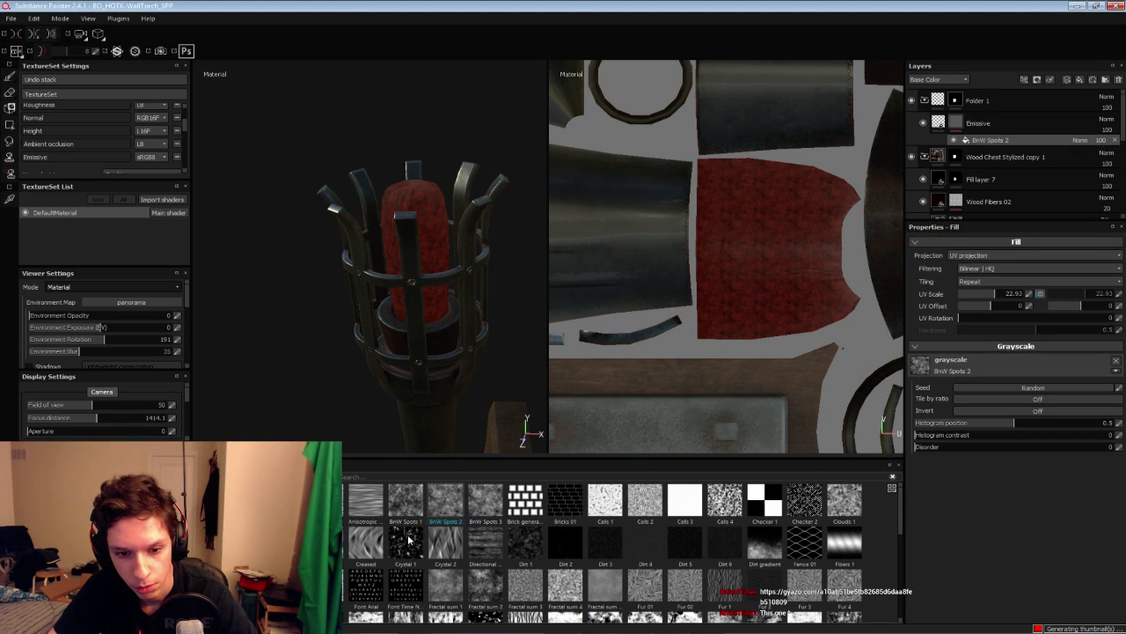
drag(408, 539, 516, 405)
drag(995, 293, 974, 295)
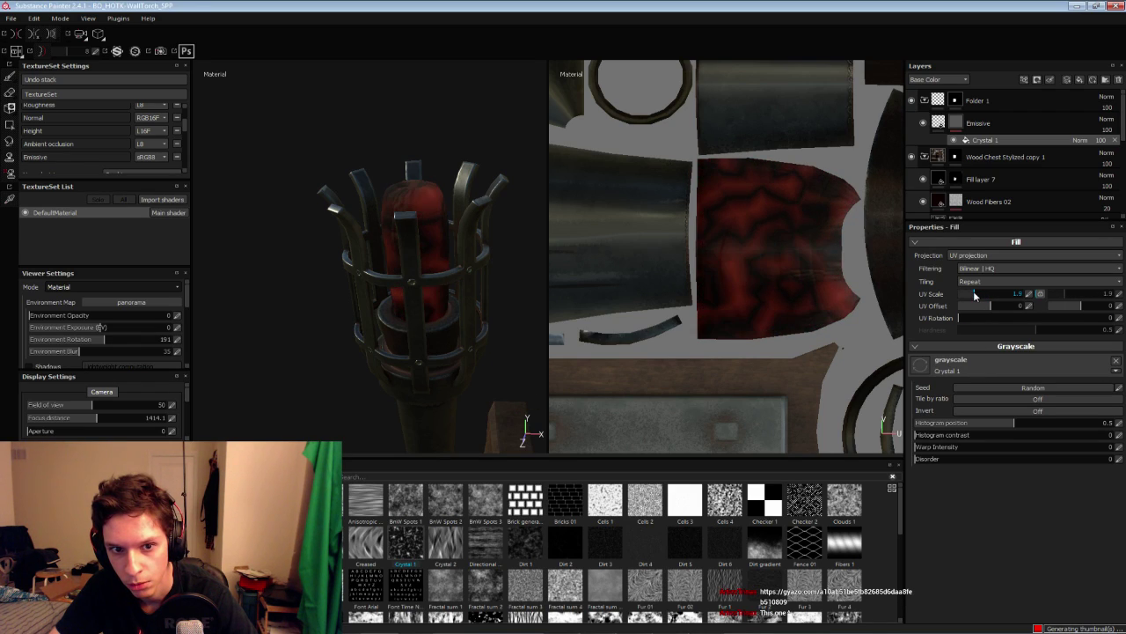
drag(975, 294, 976, 296)
Assign the Crystal 2 procedural to the Emissive layer's mask fill and set its UV scale to 4.5
drag(446, 543, 967, 368)
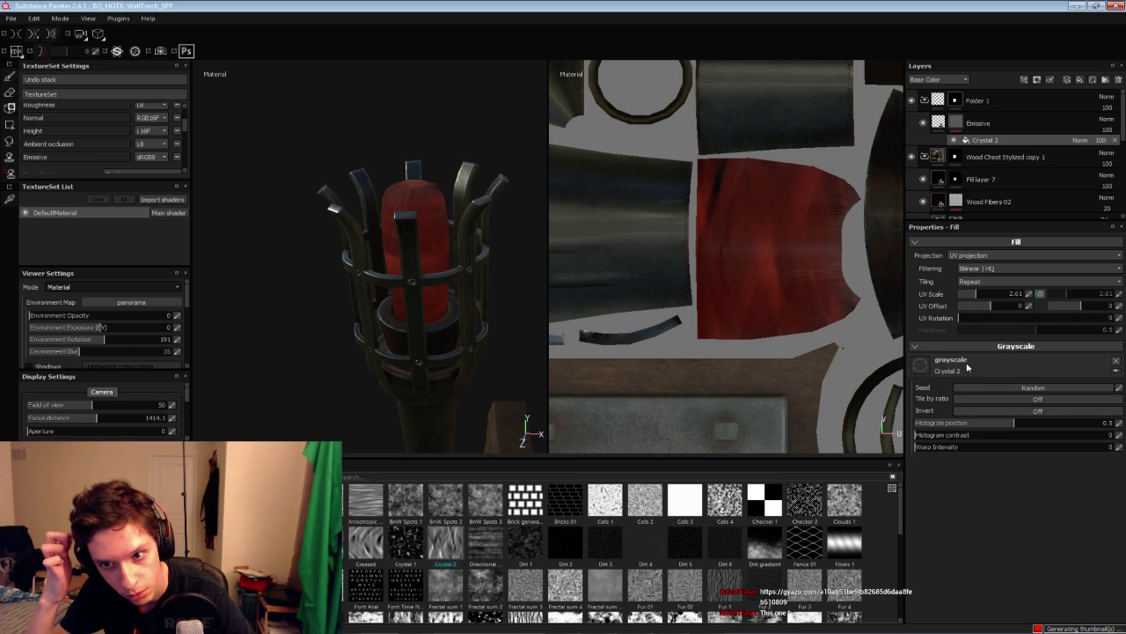
drag(976, 295, 979, 293)
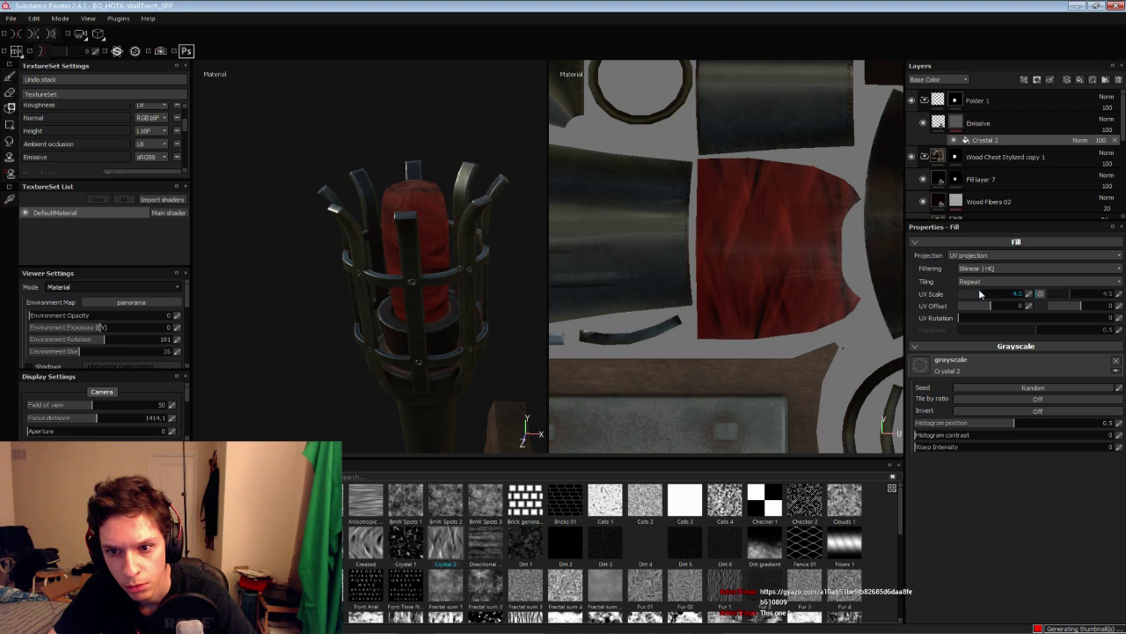
scroll(428, 272, down, 4)
alt+drag(435, 296, 392, 362)
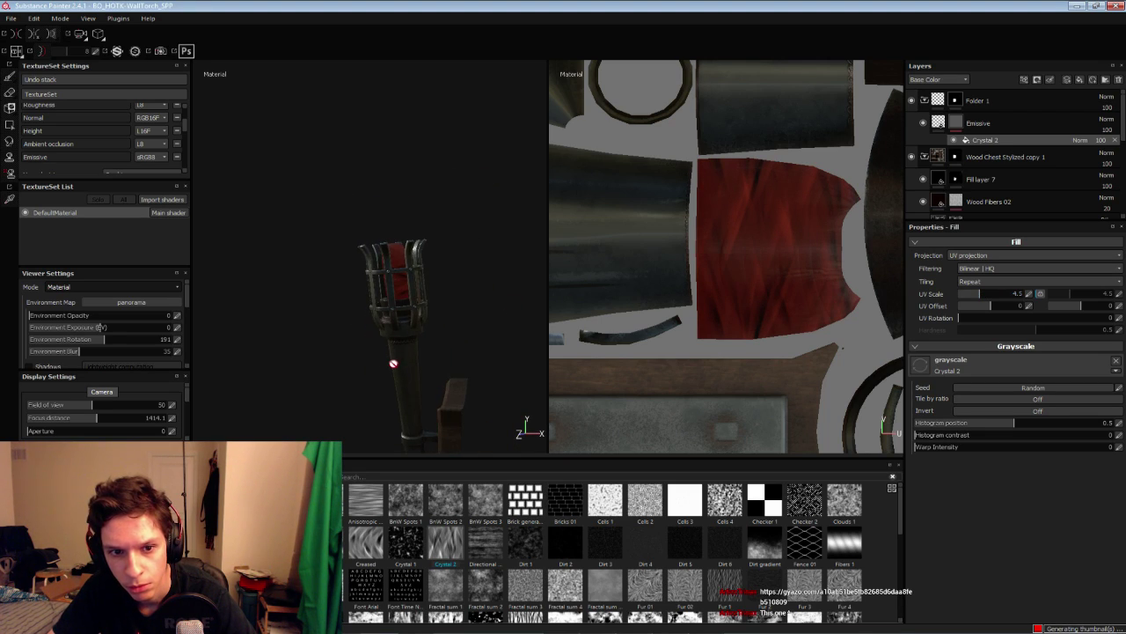
scroll(397, 309, up, 4)
Raise the main shader's Emissive Intensity to 2.44
scroll(72, 425, down, 5)
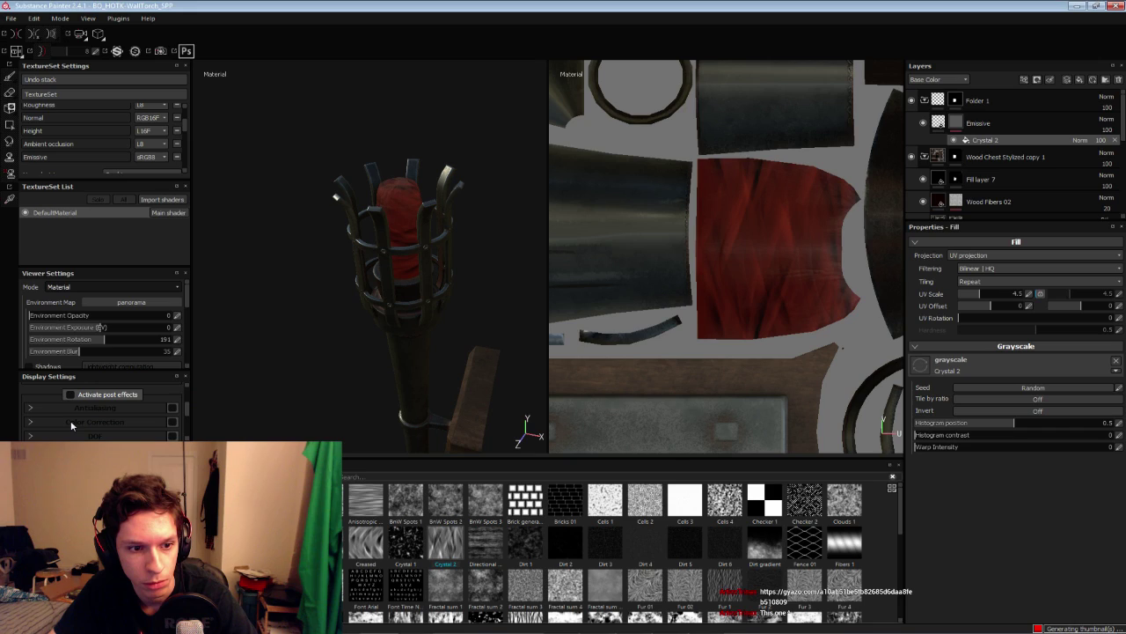
scroll(83, 343, down, 8)
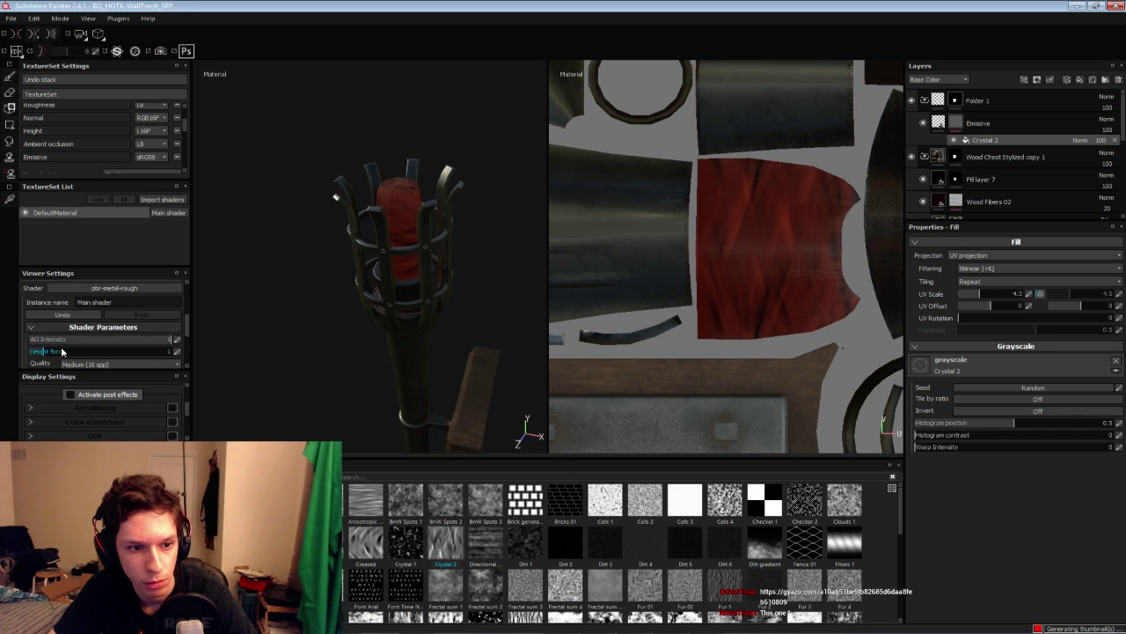
mouse_move(61, 322)
mouse_down()
mouse_move(136, 332)
mouse_move(68, 329)
mouse_up()
alt+drag(352, 305, 370, 305)
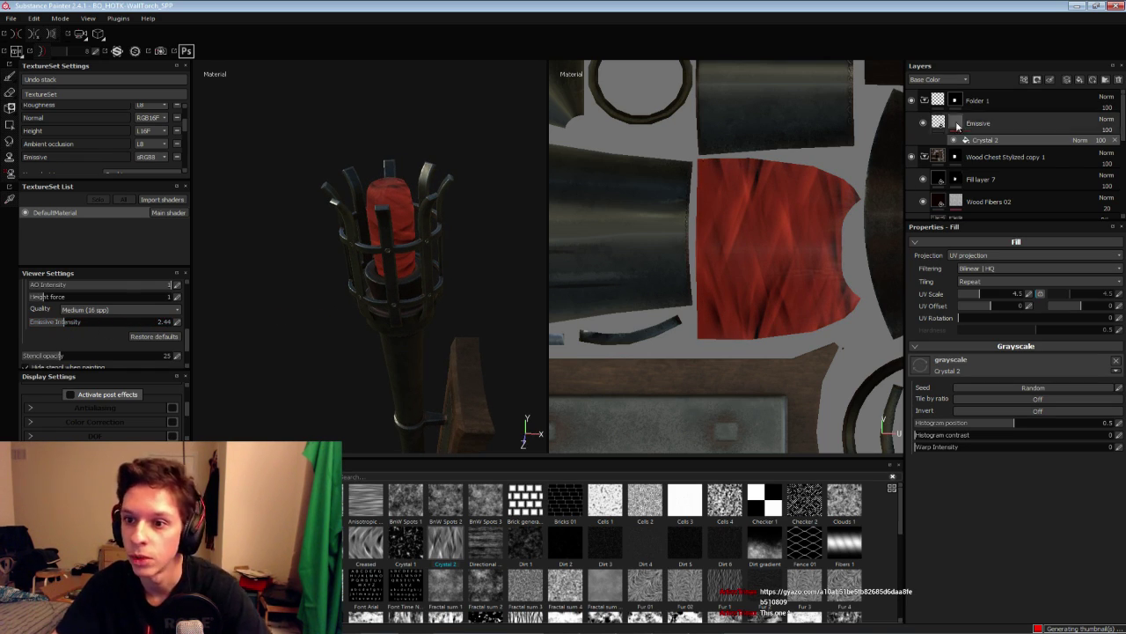
Duplicate the Emissive layer and set the copy's Crystal 2 mask fill to UV scale 4.88 and UV rotation 60
click(977, 128)
click(1080, 80)
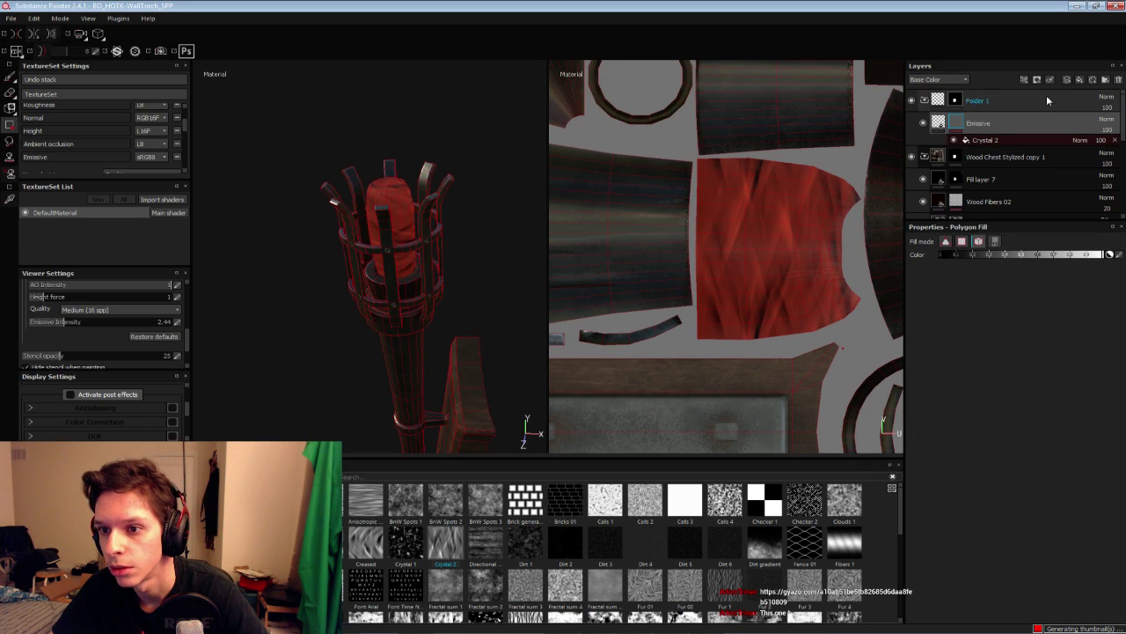
click(979, 139)
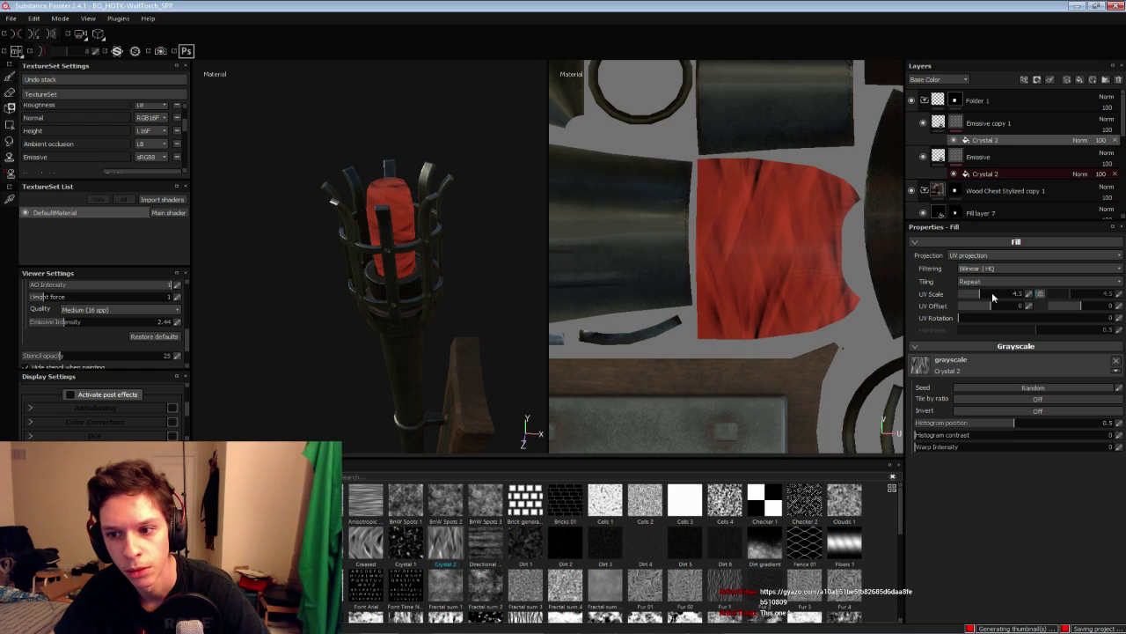
drag(993, 297, 985, 320)
Set Emissive copy 1's emissive color to a saturated dark red, R 0.243, G 0.022, B 0.001
click(940, 125)
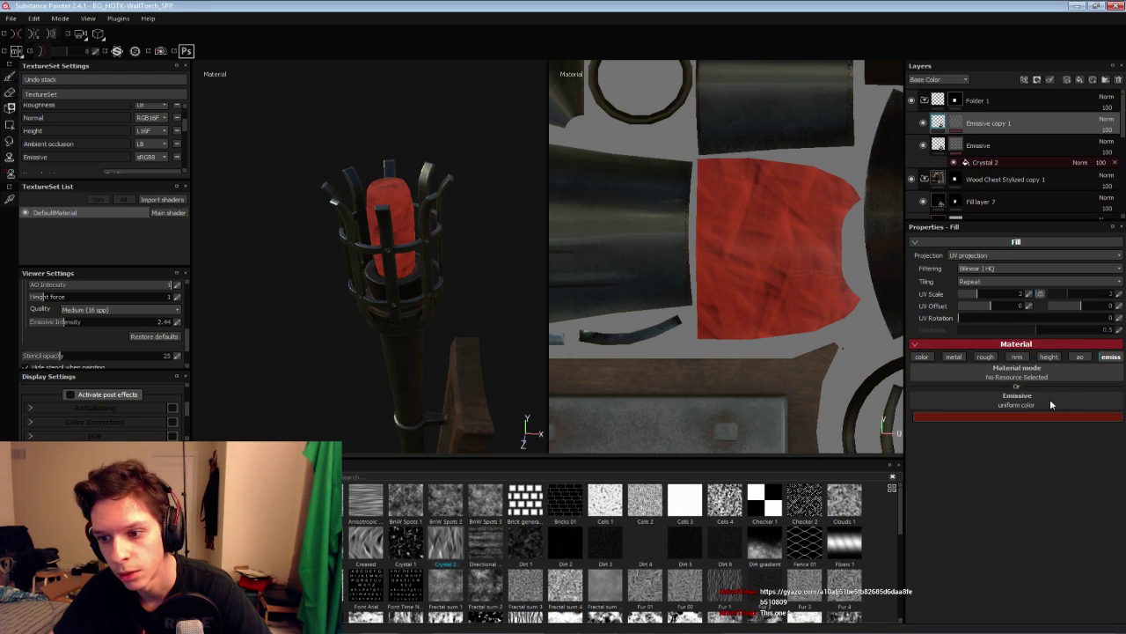
click(1012, 345)
mouse_move(988, 419)
mouse_down()
mouse_move(980, 430)
mouse_move(971, 410)
mouse_move(967, 420)
mouse_move(995, 396)
mouse_move(995, 415)
mouse_move(1004, 405)
mouse_move(1008, 414)
mouse_up()
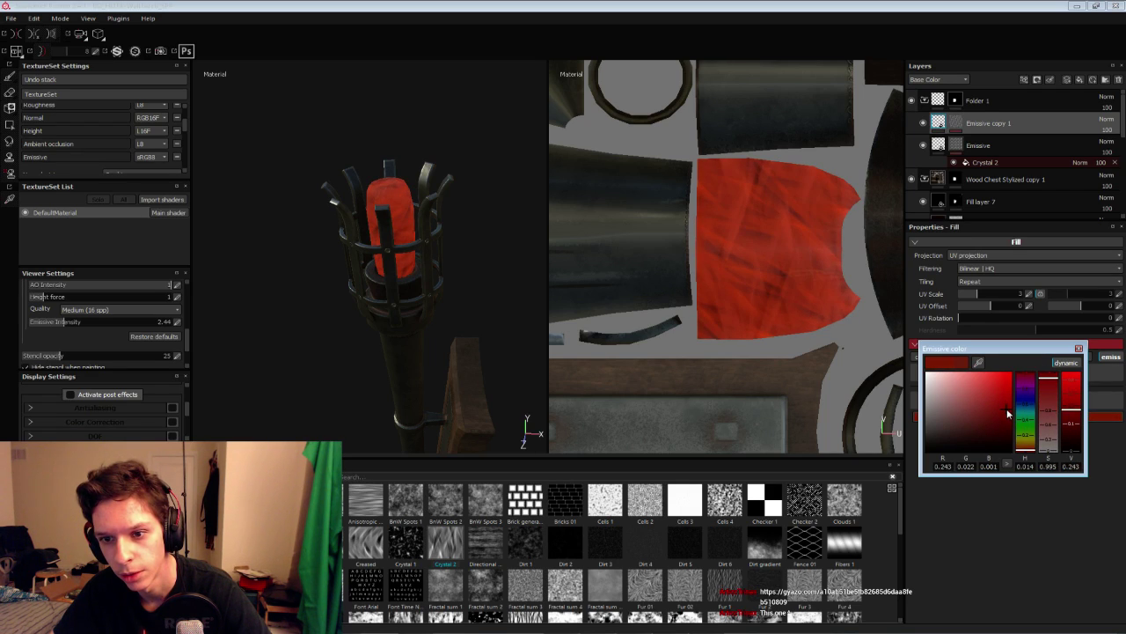
click(1080, 349)
Invert Emissive copy 1's Crystal 2 mask fill with a UV rotation of 73.64, and lower the layer's opacity to 63
click(954, 122)
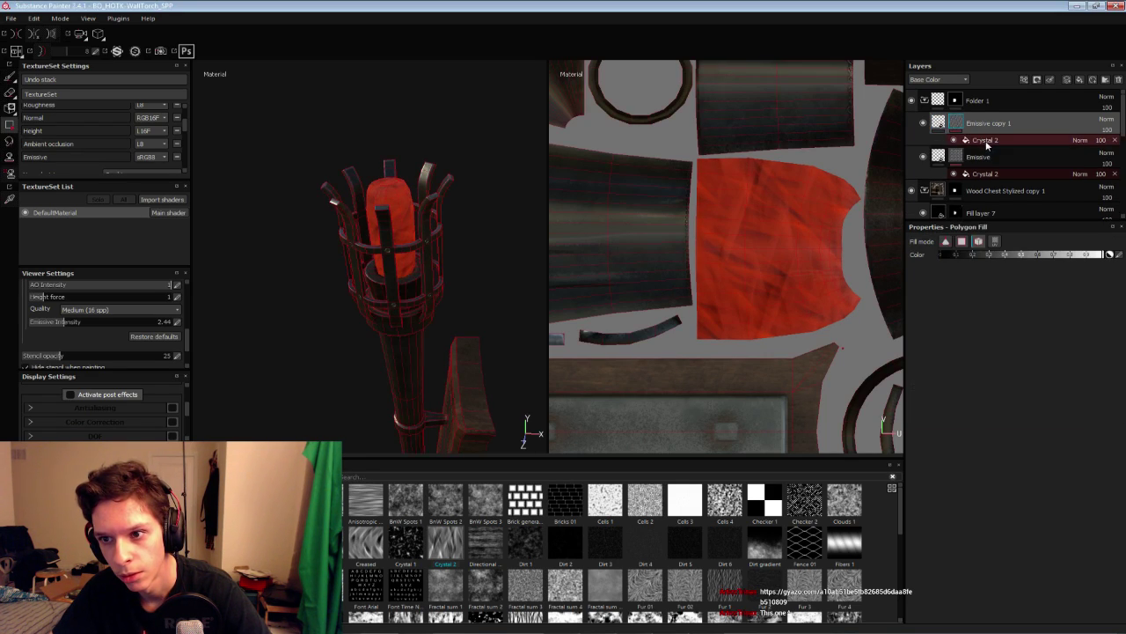
click(984, 141)
click(979, 409)
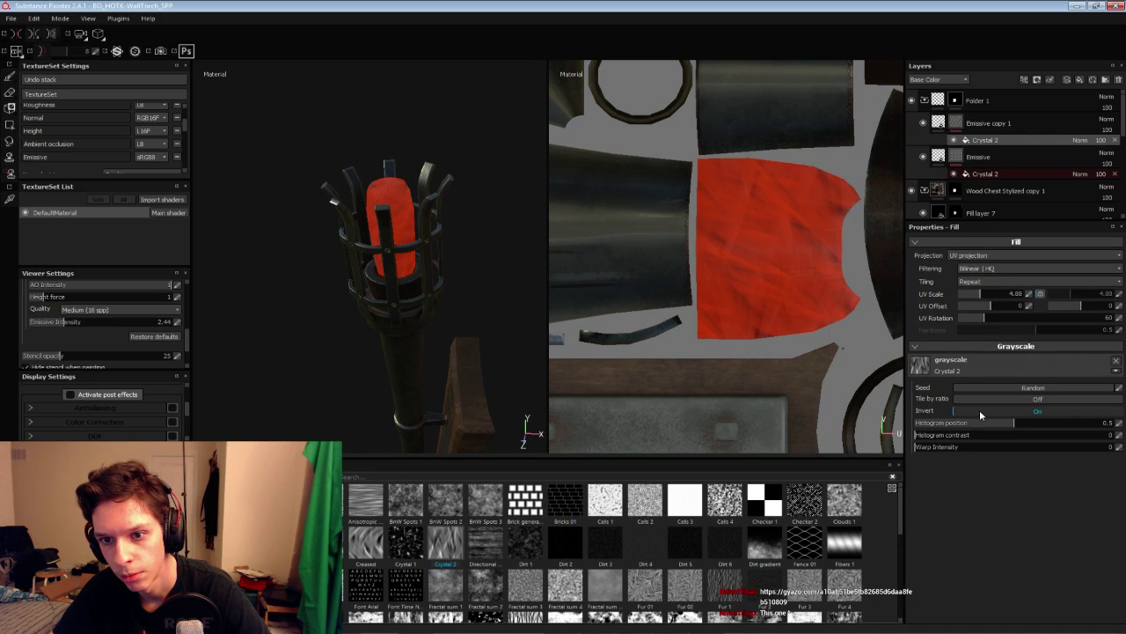
click(1111, 131)
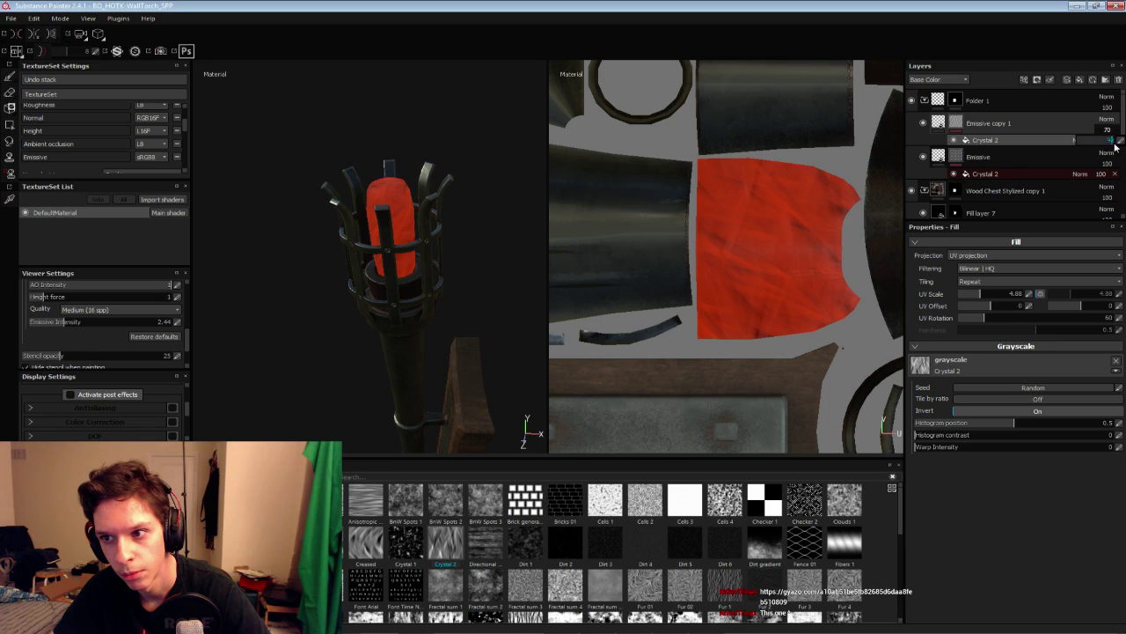
drag(1079, 142, 1100, 158)
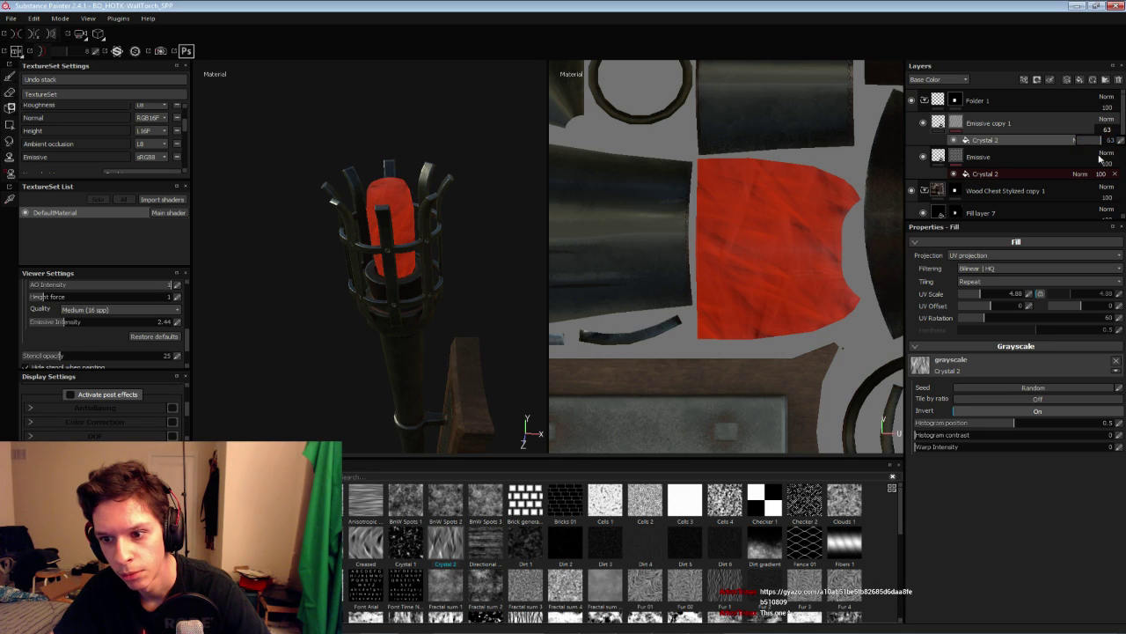
drag(984, 314, 993, 318)
click(921, 126)
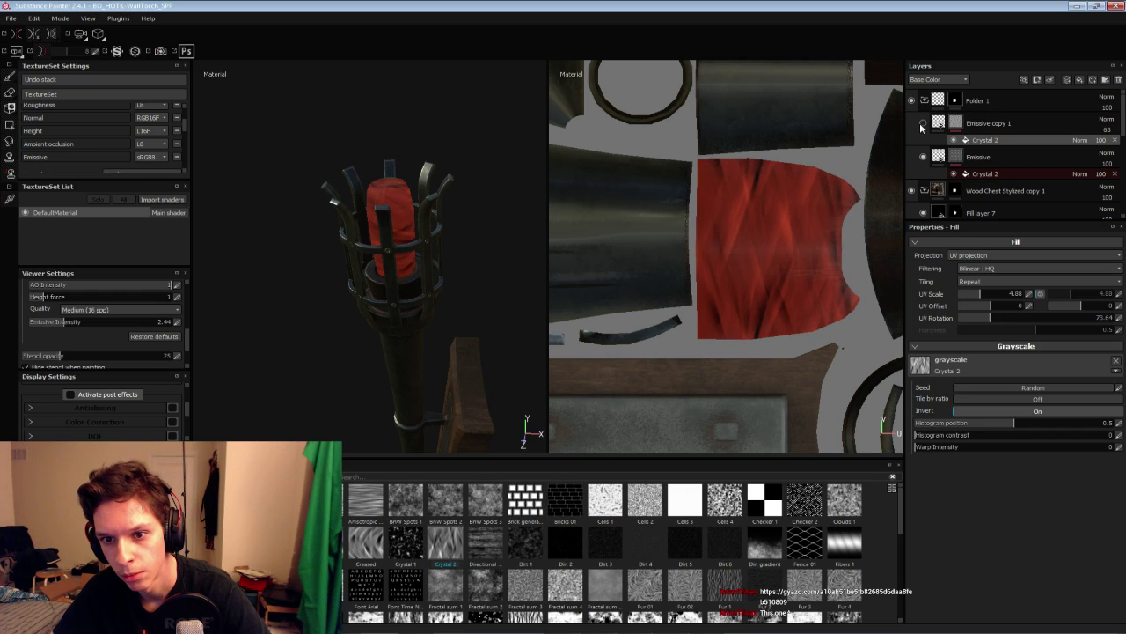
click(921, 125)
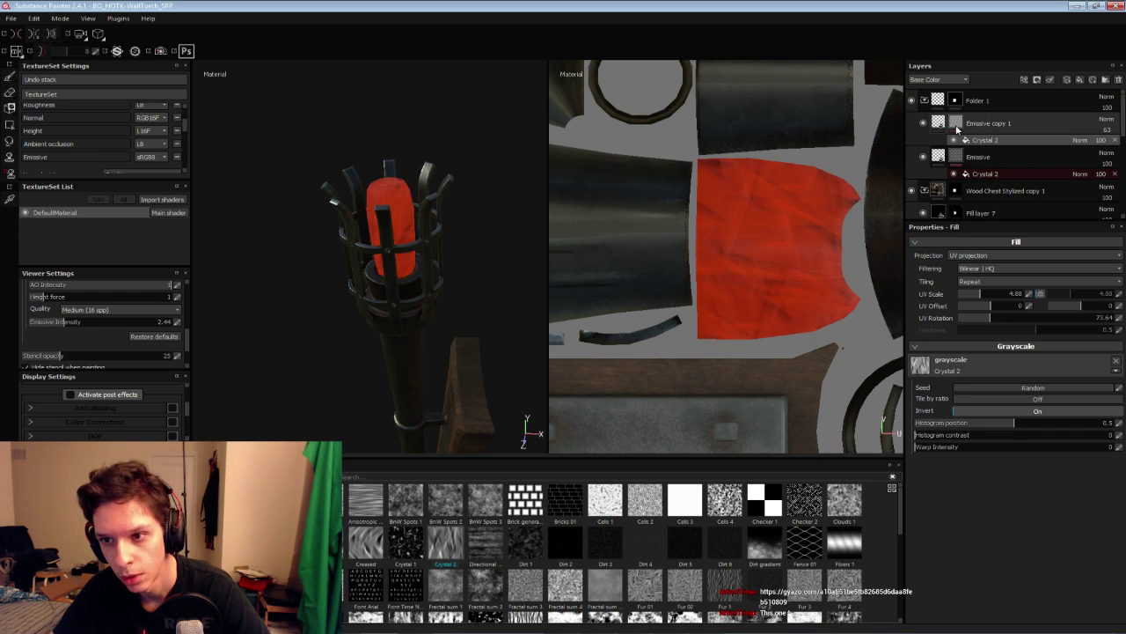
Replace the procedural in Emissive copy 1's mask fill with BnW Spots 2 and set the layer's opacity to 100
drag(445, 500, 1012, 364)
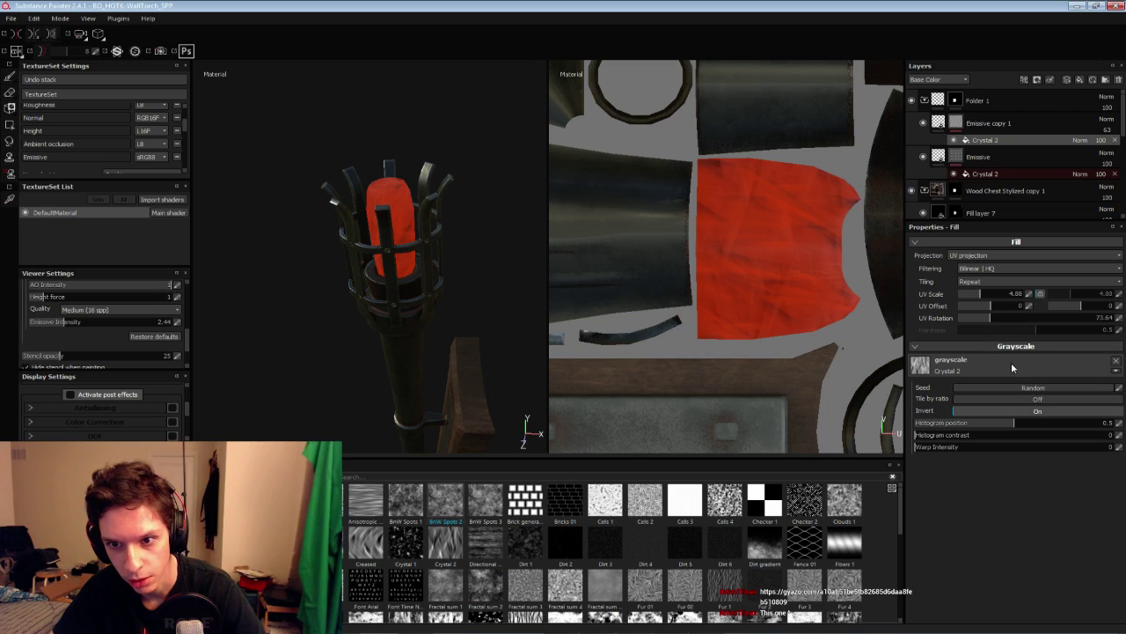
click(922, 124)
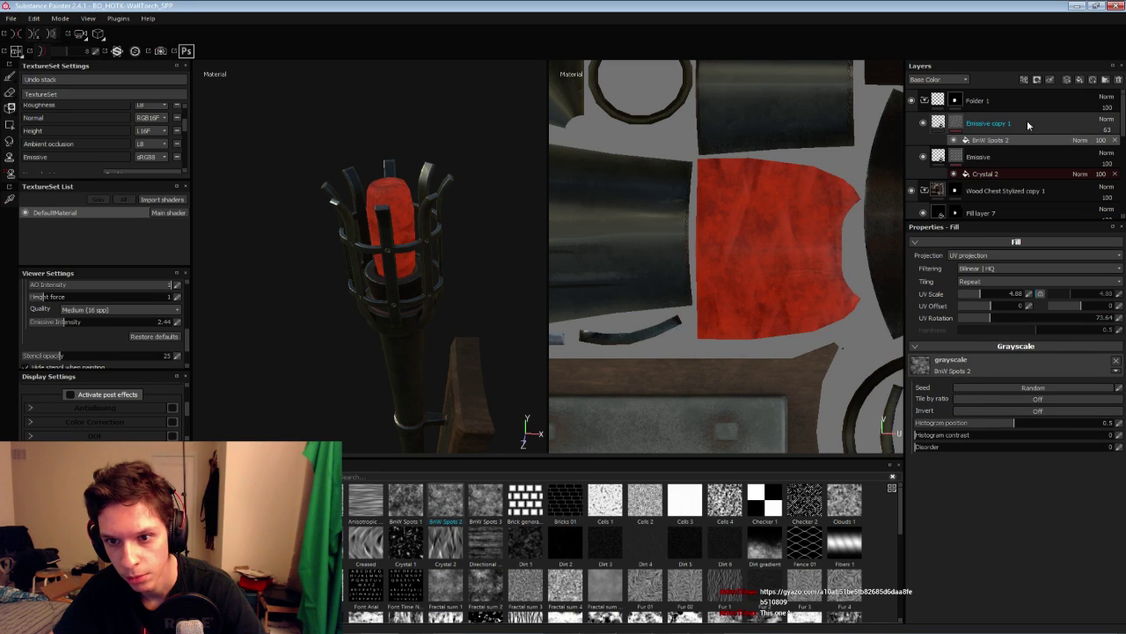
click(1102, 121)
click(1105, 126)
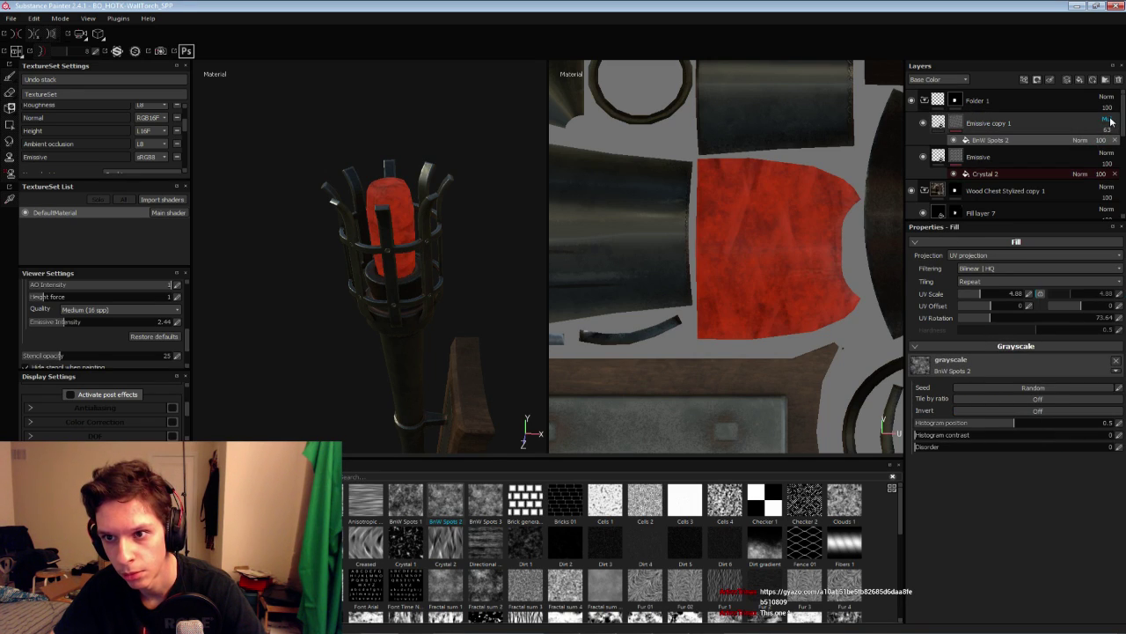
click(1102, 123)
click(1099, 130)
click(1112, 129)
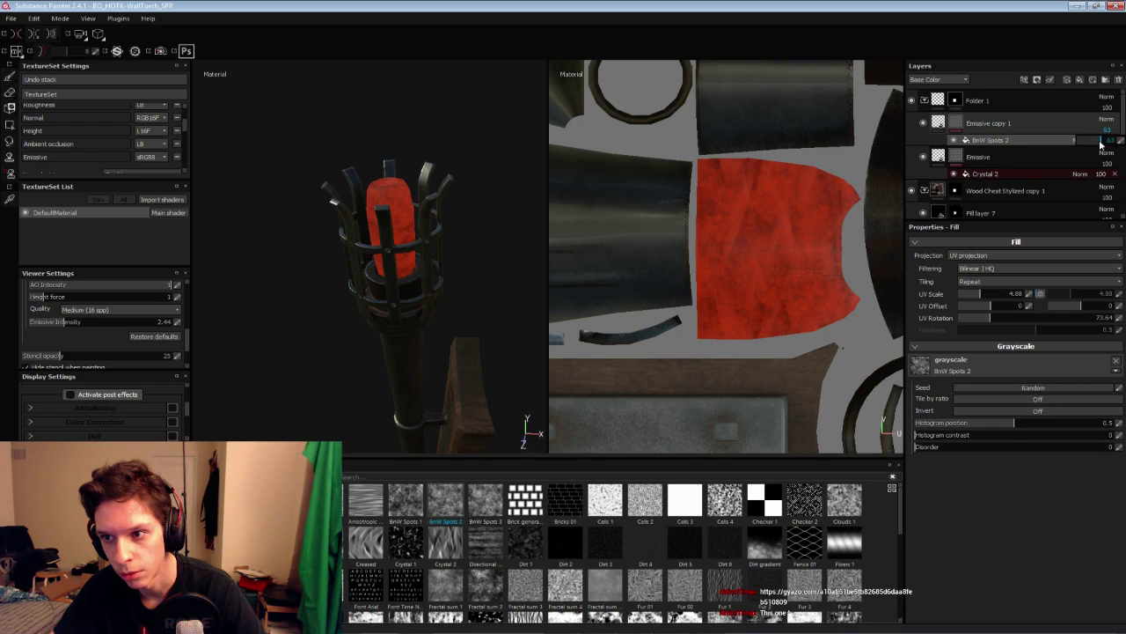
drag(1100, 141, 1122, 140)
Switch the layer stack to the Emissive channel and set Emissive copy 1's blend mode to Multiply
click(954, 80)
click(941, 136)
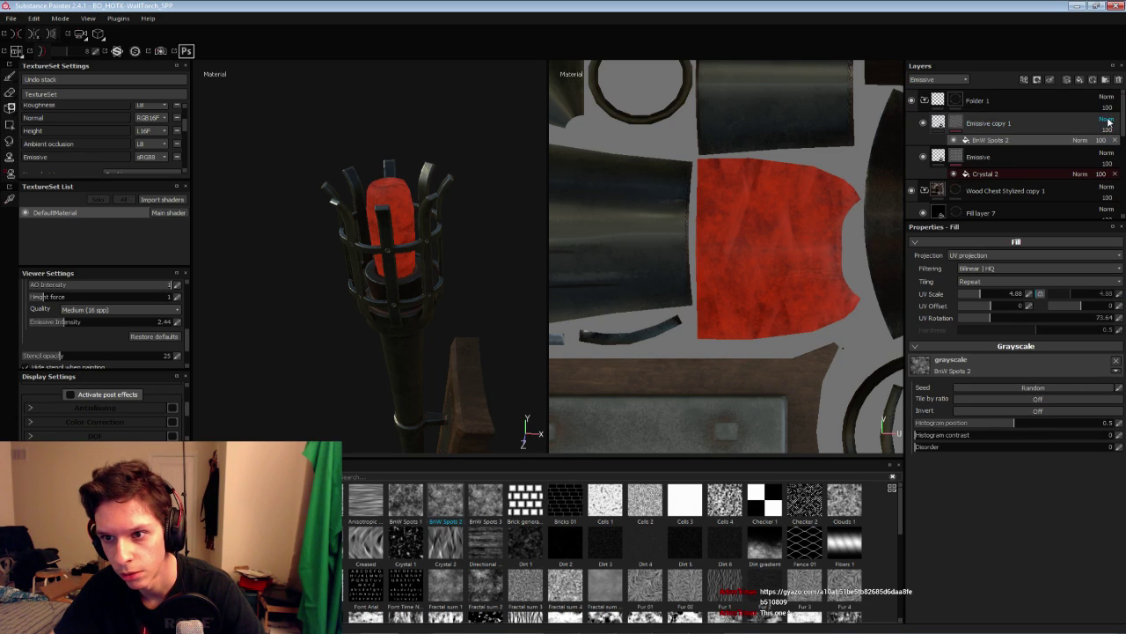
click(1106, 119)
click(1057, 170)
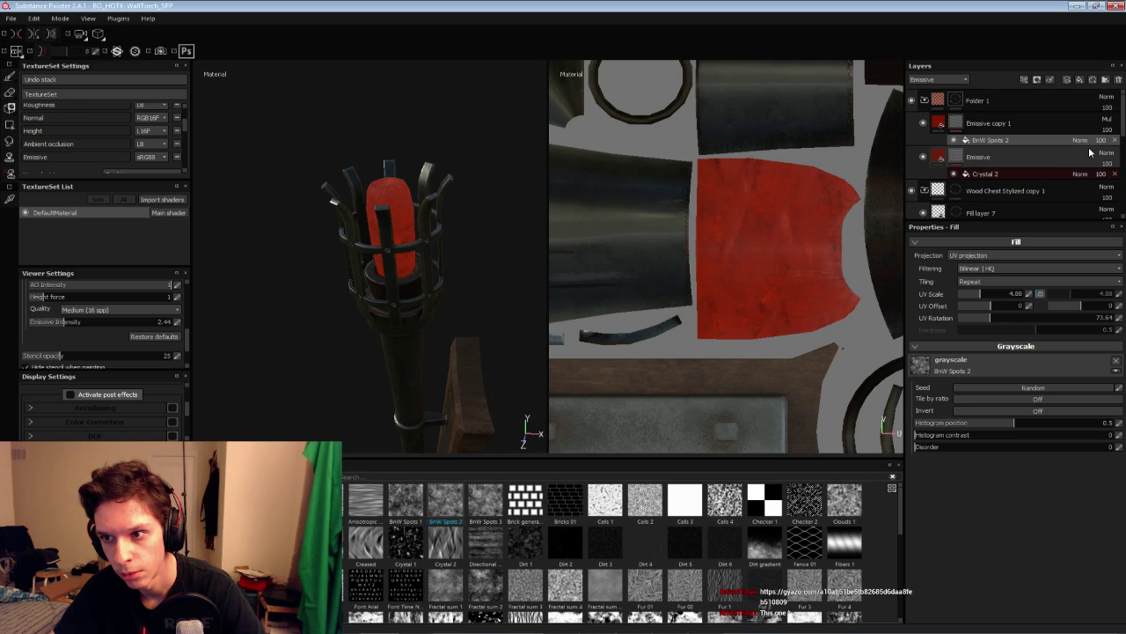
Compare the core with Emissive copy 1 hidden and shown, and set its BnW Spots 2 mask fill's UV scale to 1.51
click(922, 124)
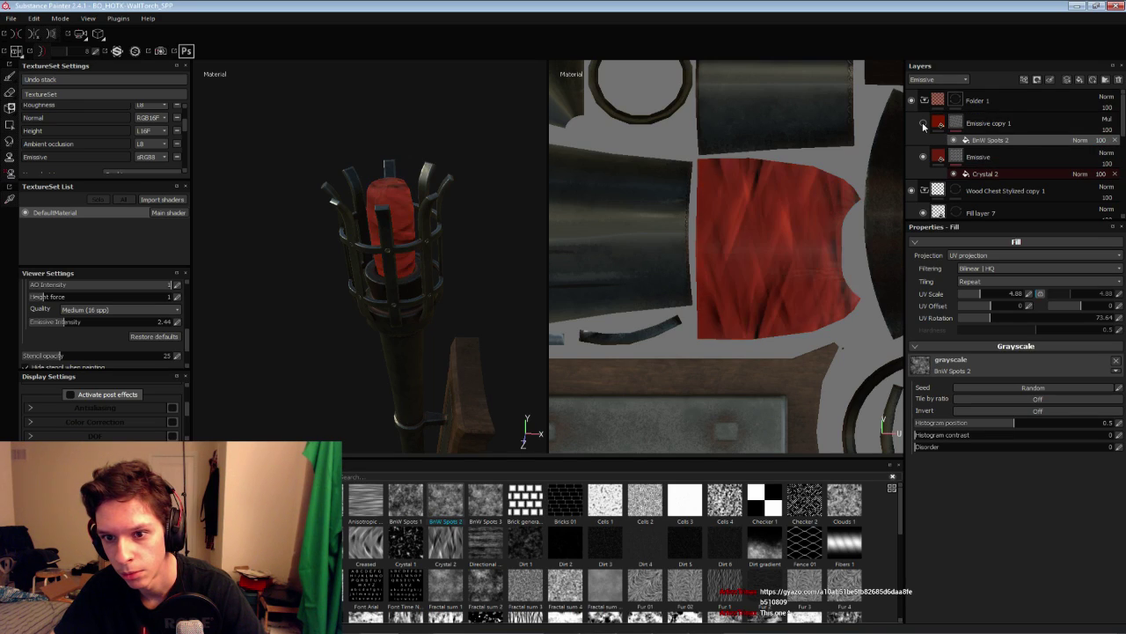
click(923, 124)
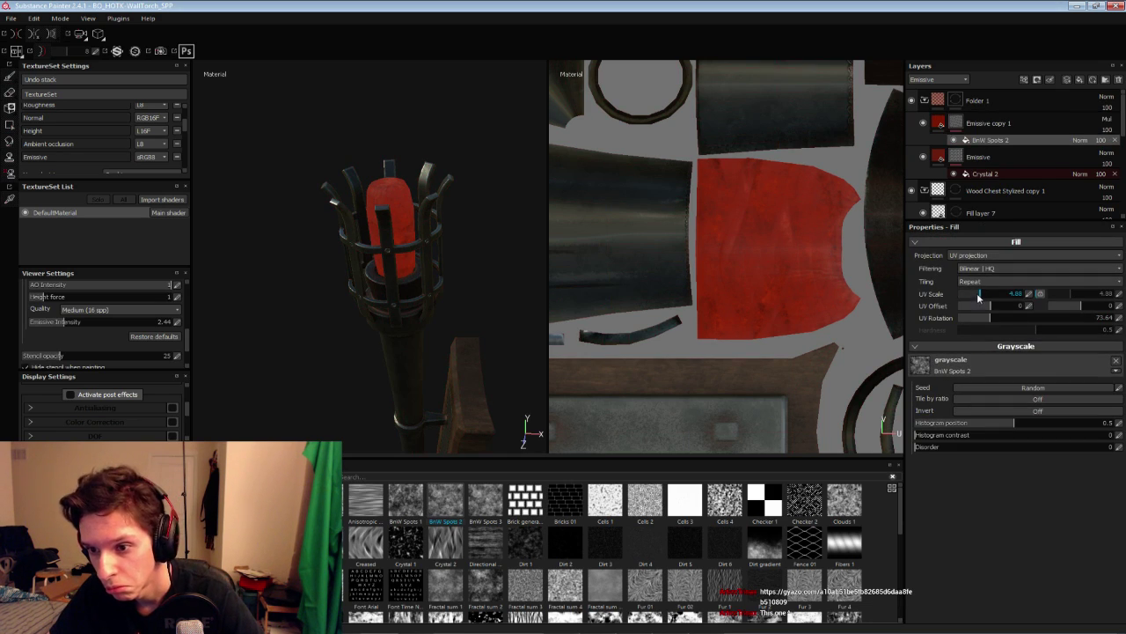
drag(982, 296, 974, 297)
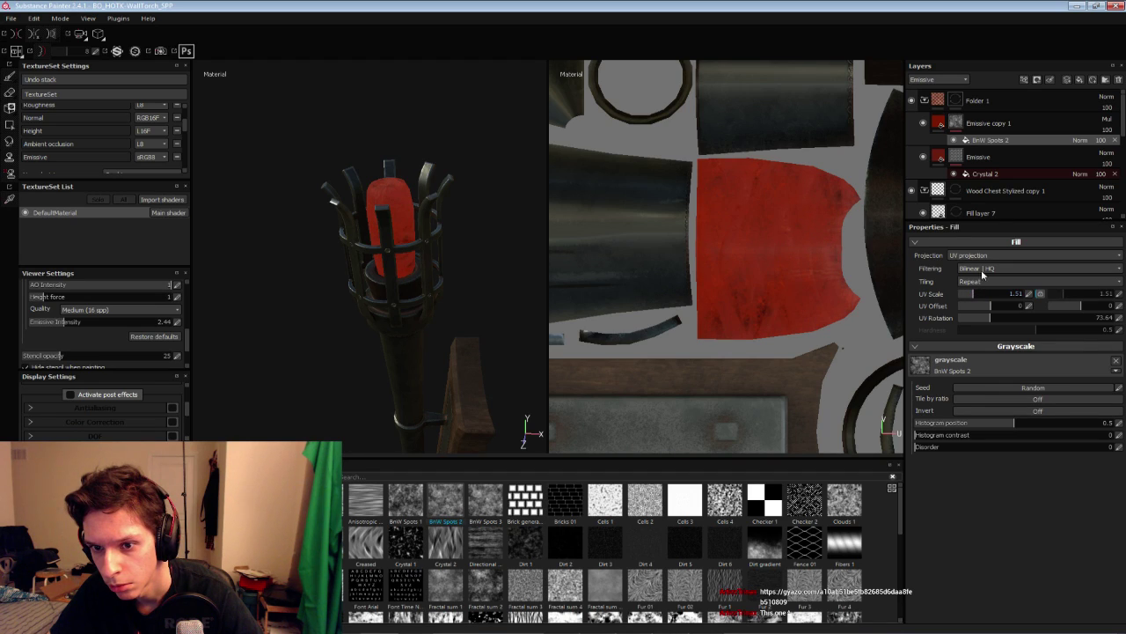
Try the Divide and Inverse divide blend modes on Emissive copy 1
click(1105, 118)
click(1064, 181)
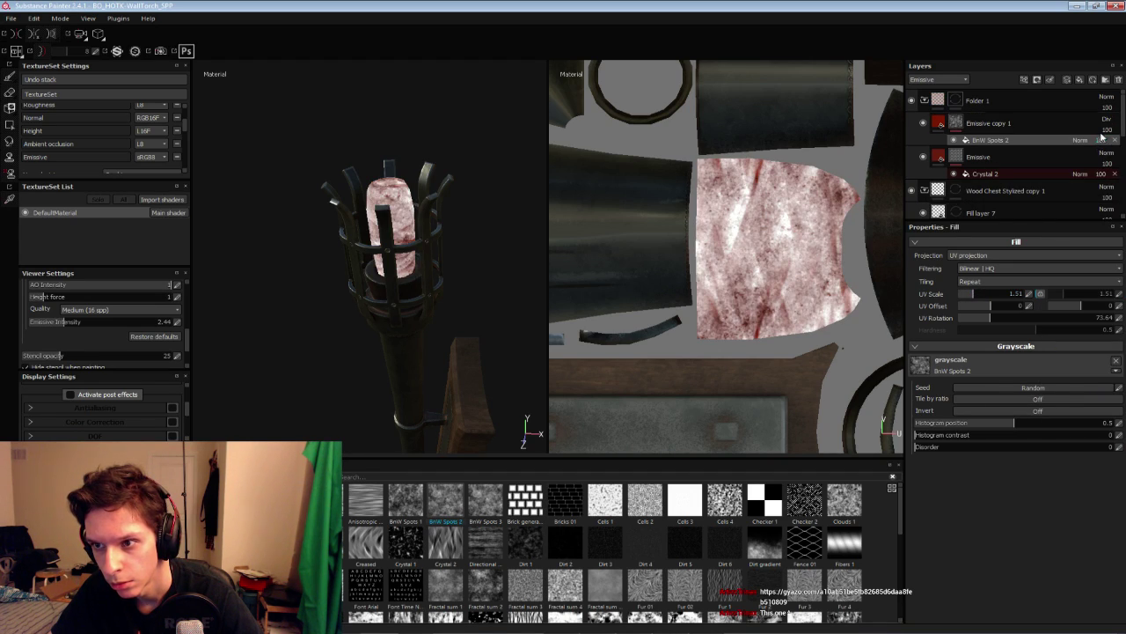
click(1105, 119)
click(1066, 190)
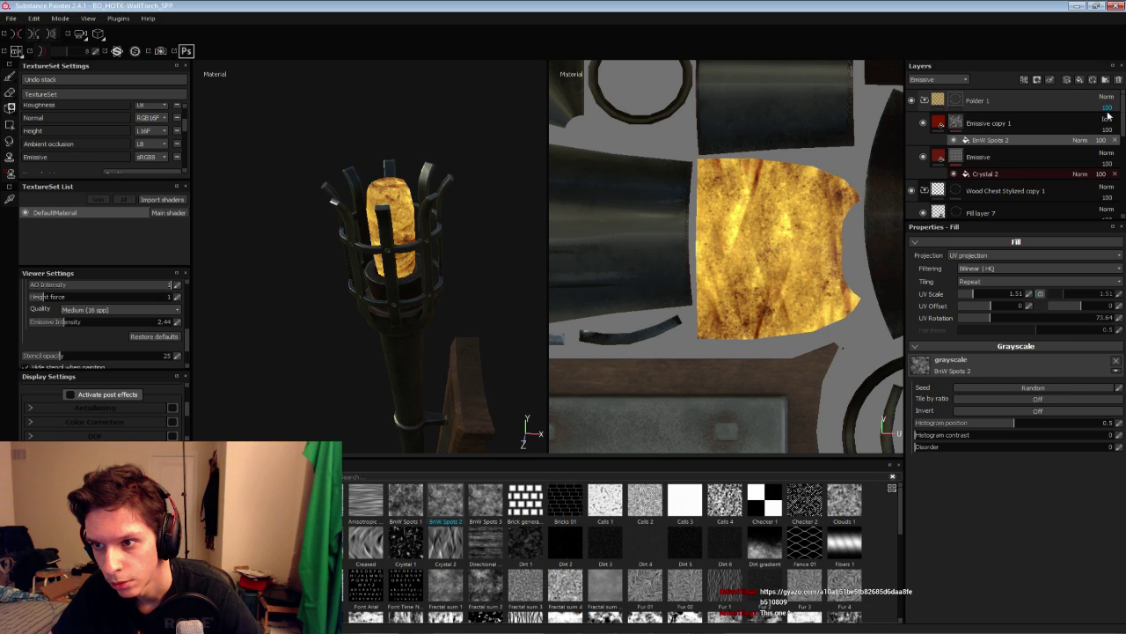
Set Emissive copy 1's blend mode to Subtract
click(1034, 123)
click(1105, 119)
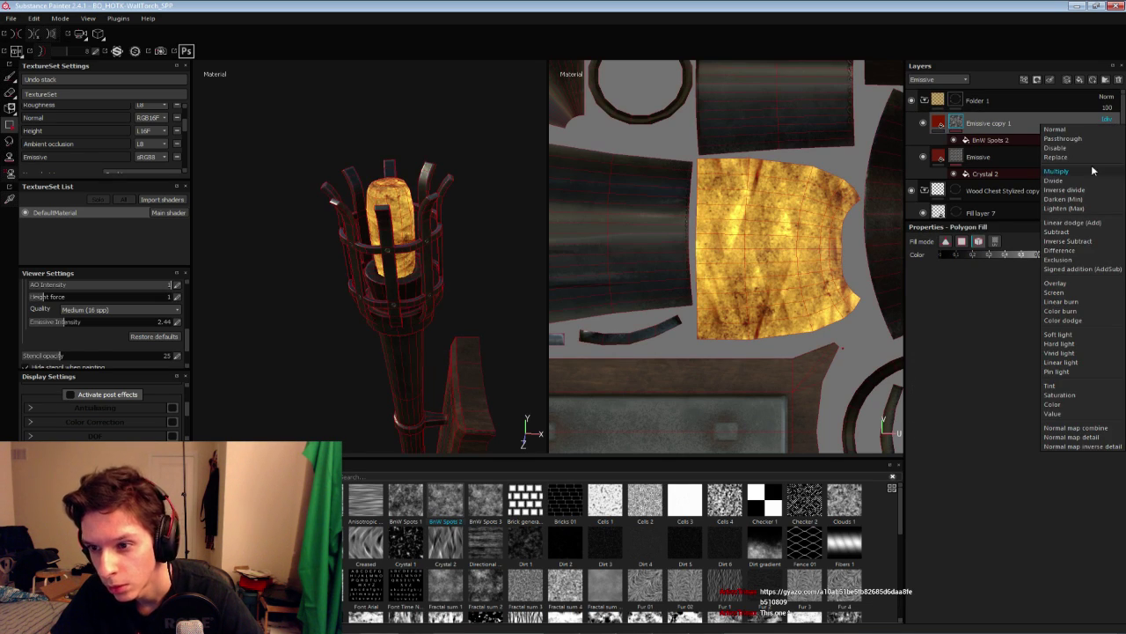
click(1072, 230)
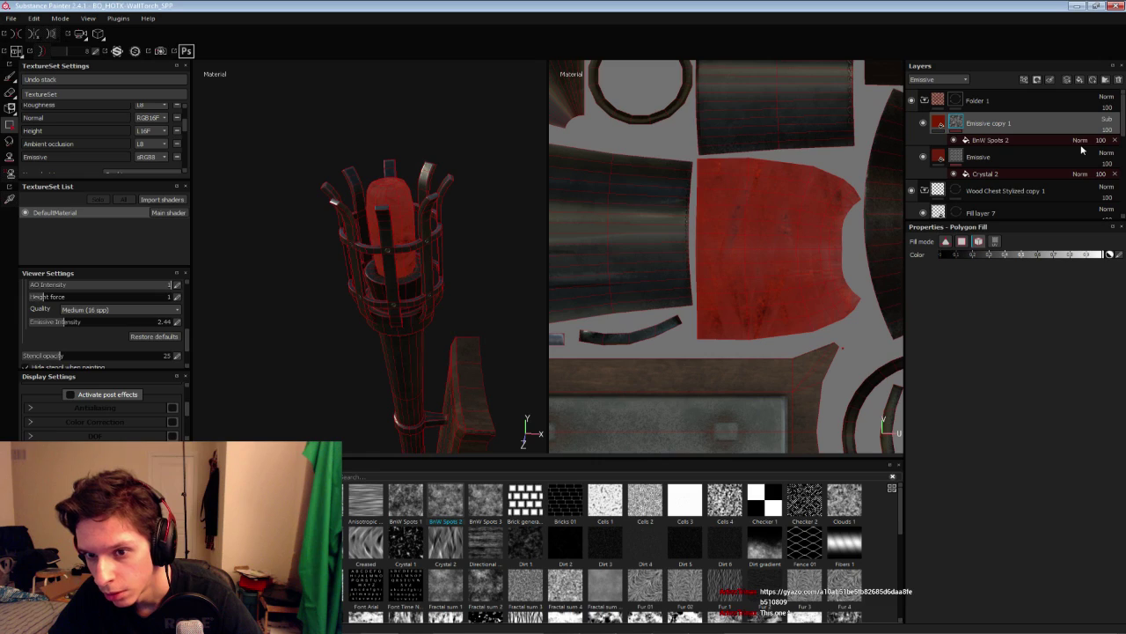
Compare the core with Emissive copy 1 hidden and shown, then invert its BnW Spots 2 mask fill and set the UV scale to 0.4
click(923, 124)
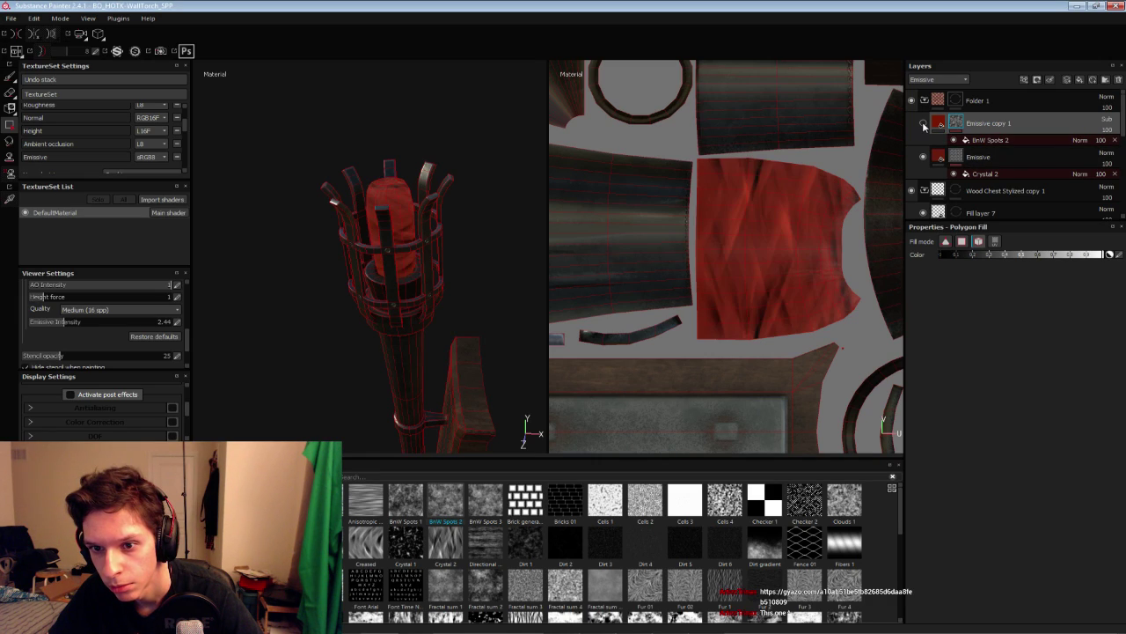
click(923, 124)
click(989, 140)
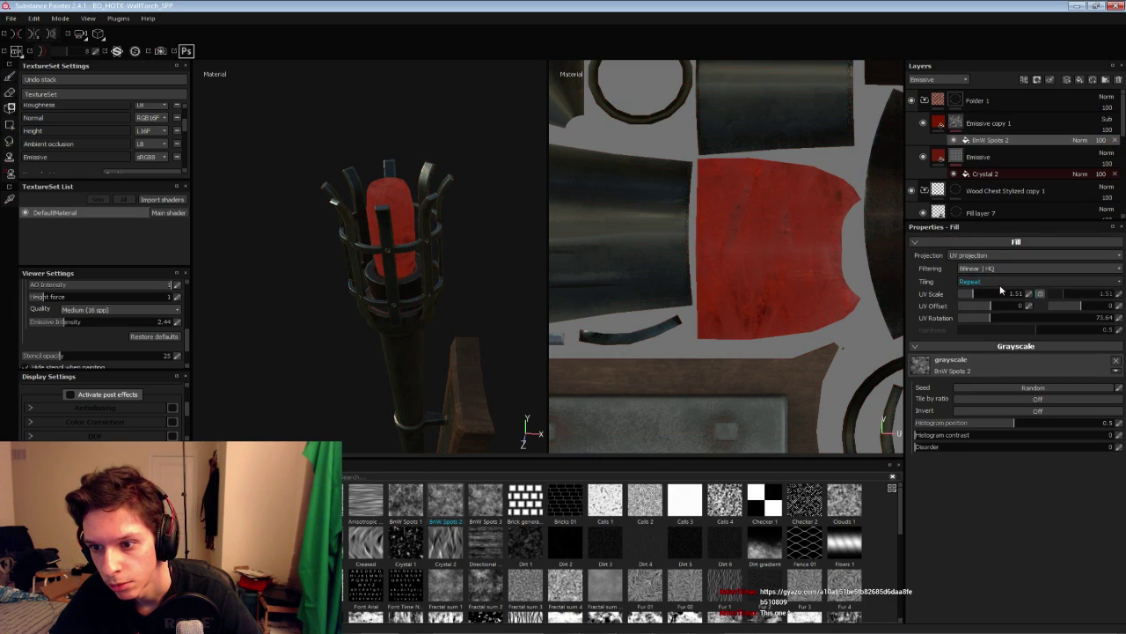
click(981, 409)
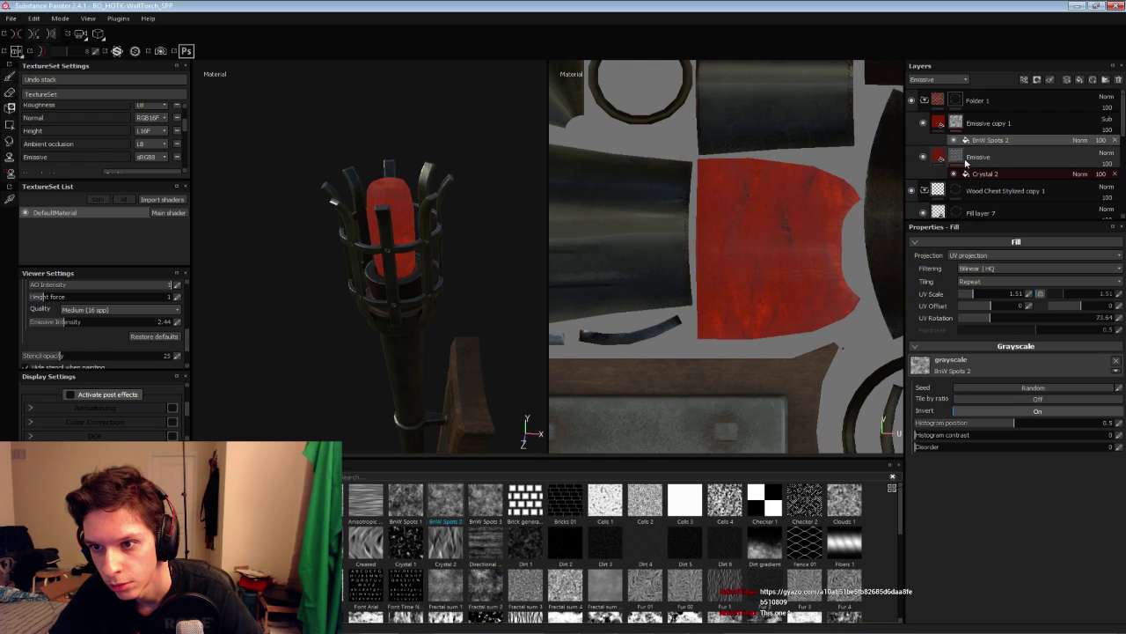
drag(971, 296, 969, 296)
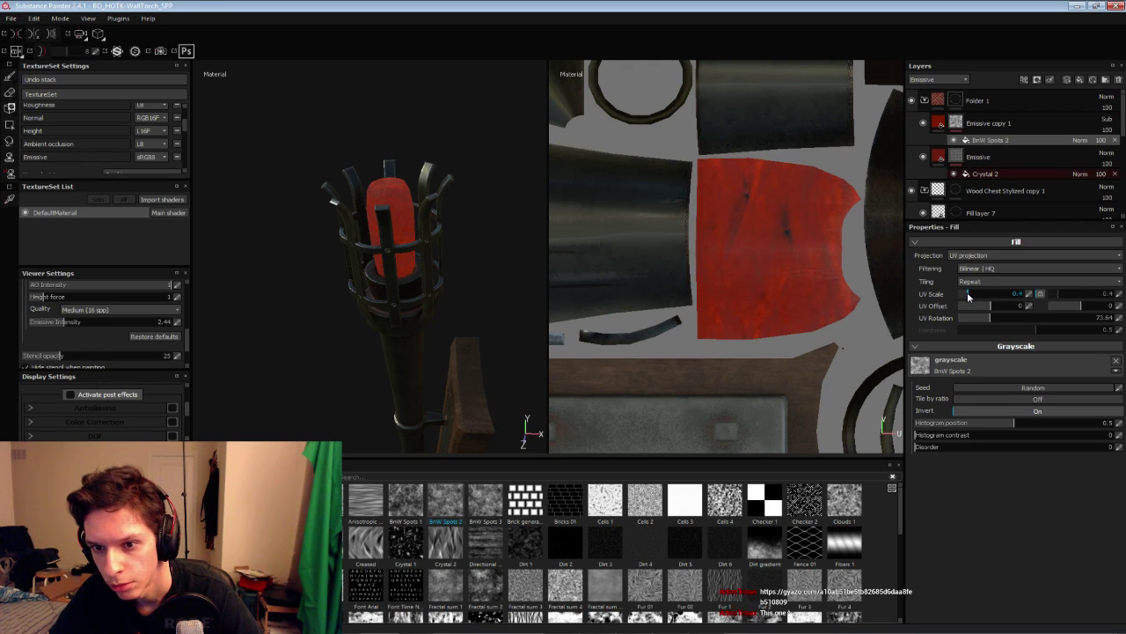
Try the Inverse Subtract, Linear dodge (Add) and Overlay blend modes on Emissive copy 1
click(1106, 119)
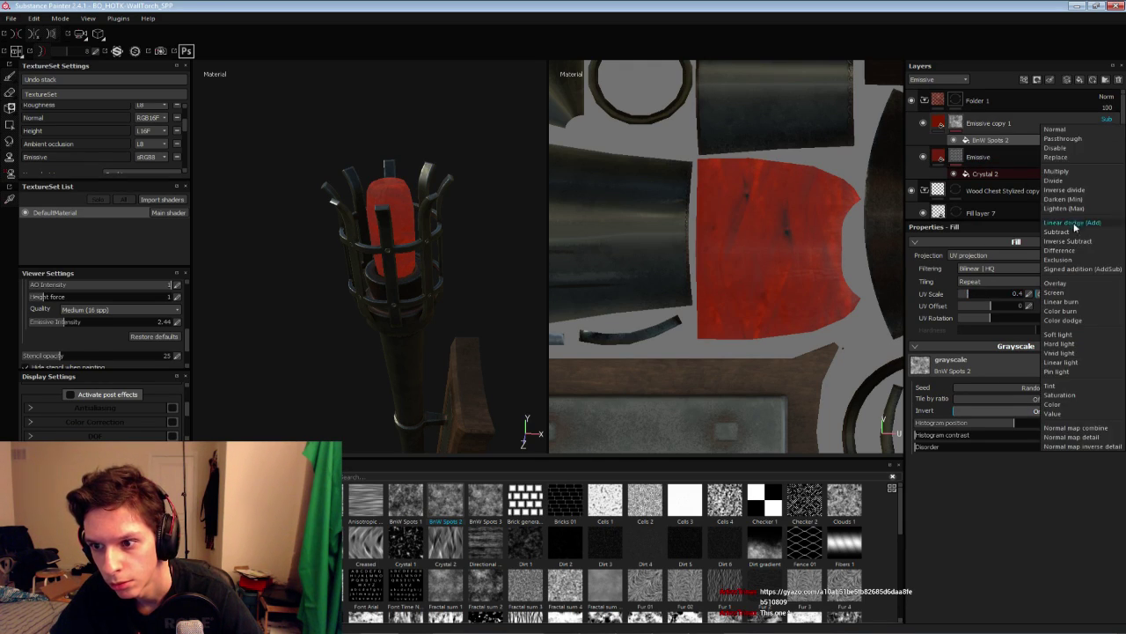
click(1070, 247)
click(1106, 119)
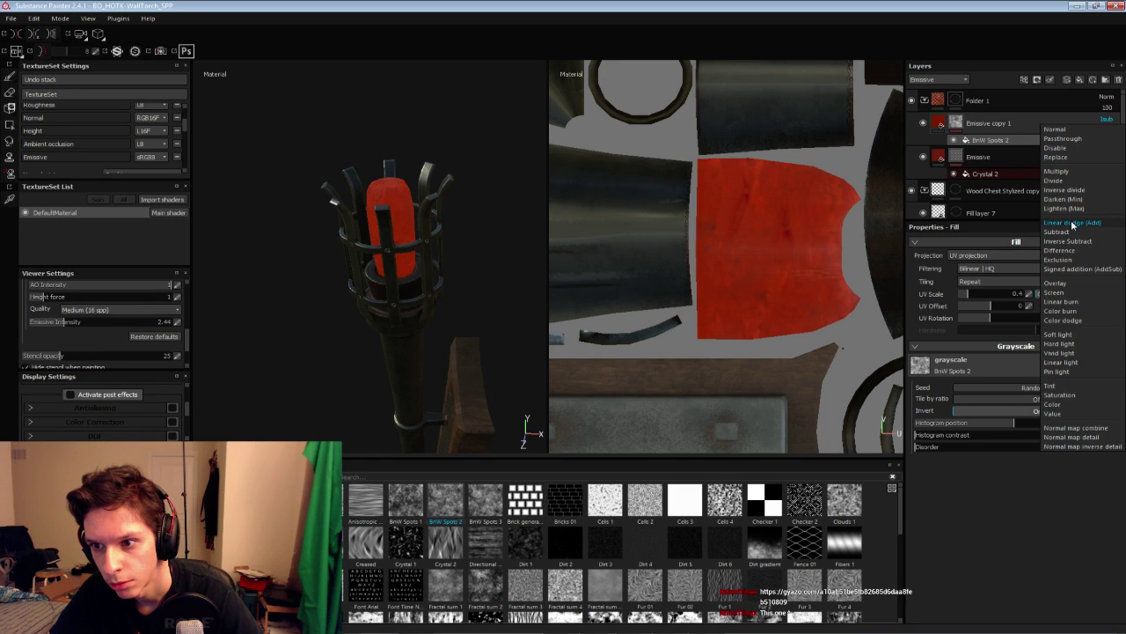
click(1100, 152)
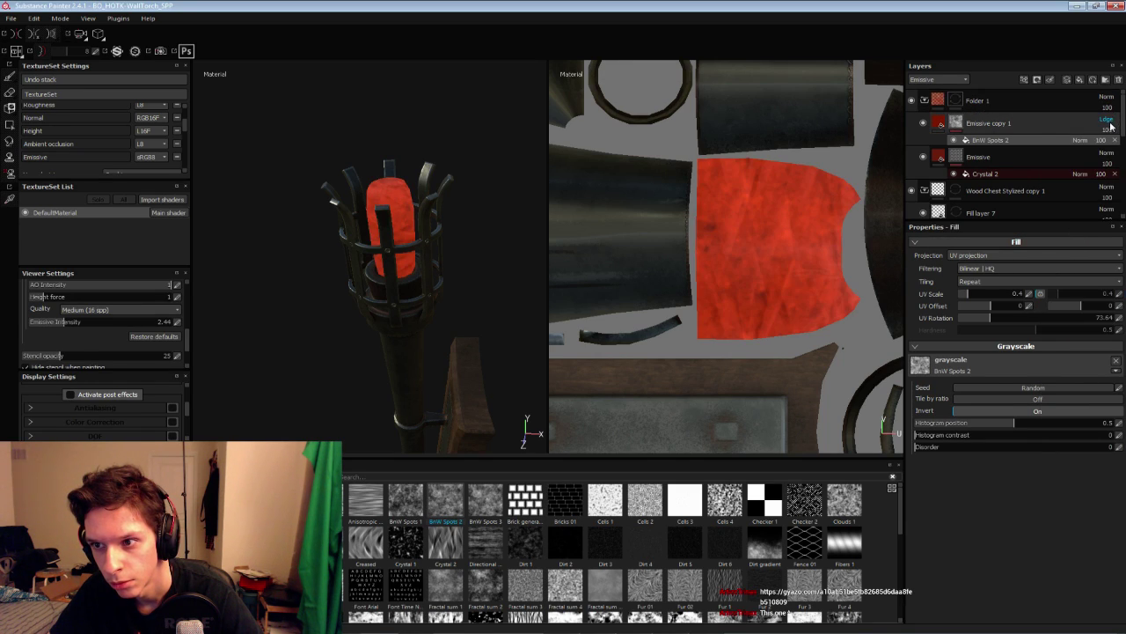
click(1107, 119)
click(1060, 287)
Set Emissive copy 1's blend mode to Screen
click(1107, 119)
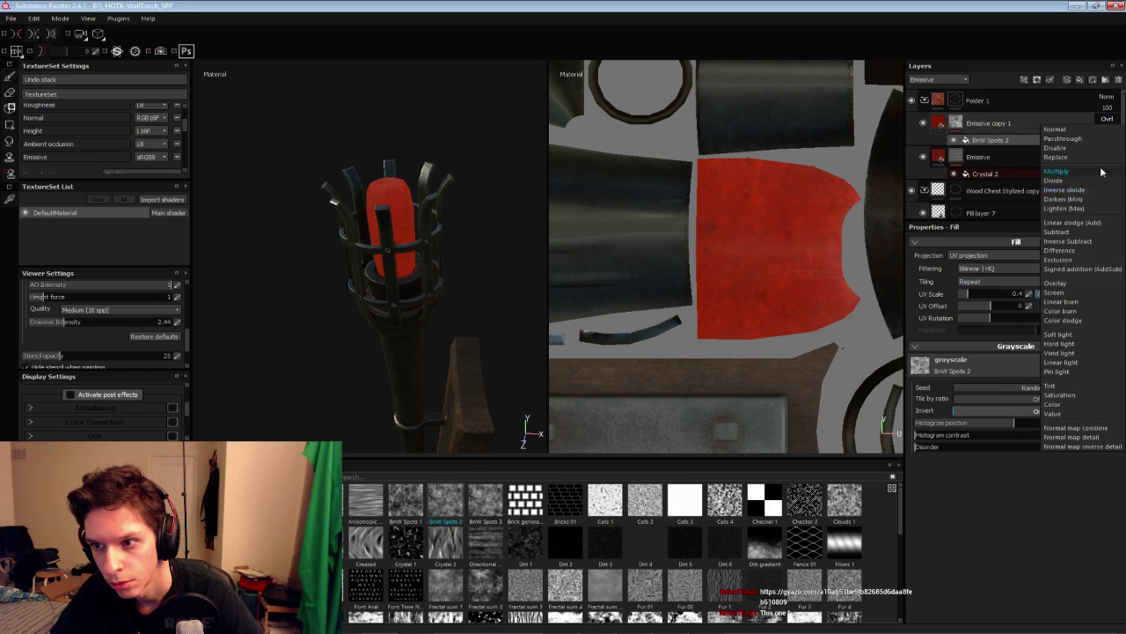
click(1101, 130)
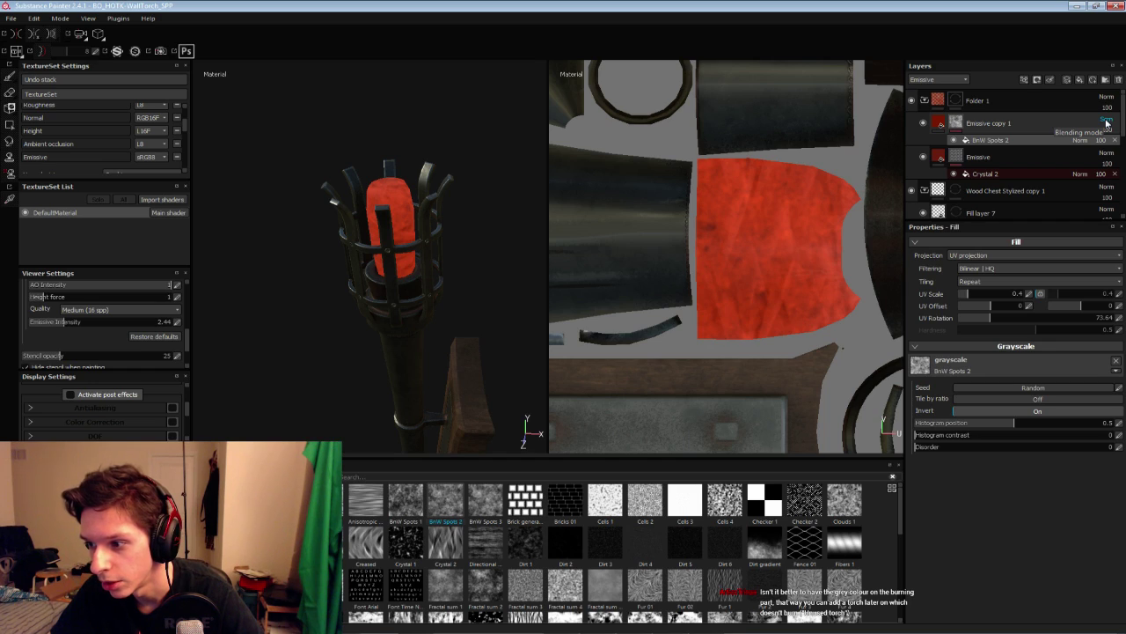
click(1106, 123)
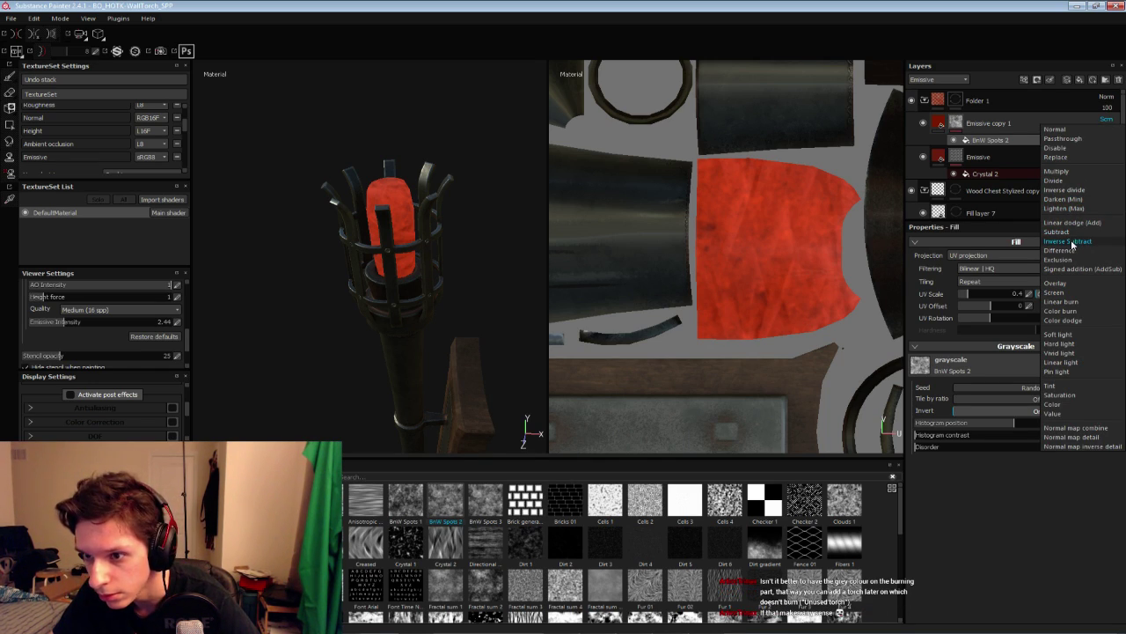
Compare the torch core with Folder 1 hidden and shown
click(911, 100)
click(914, 103)
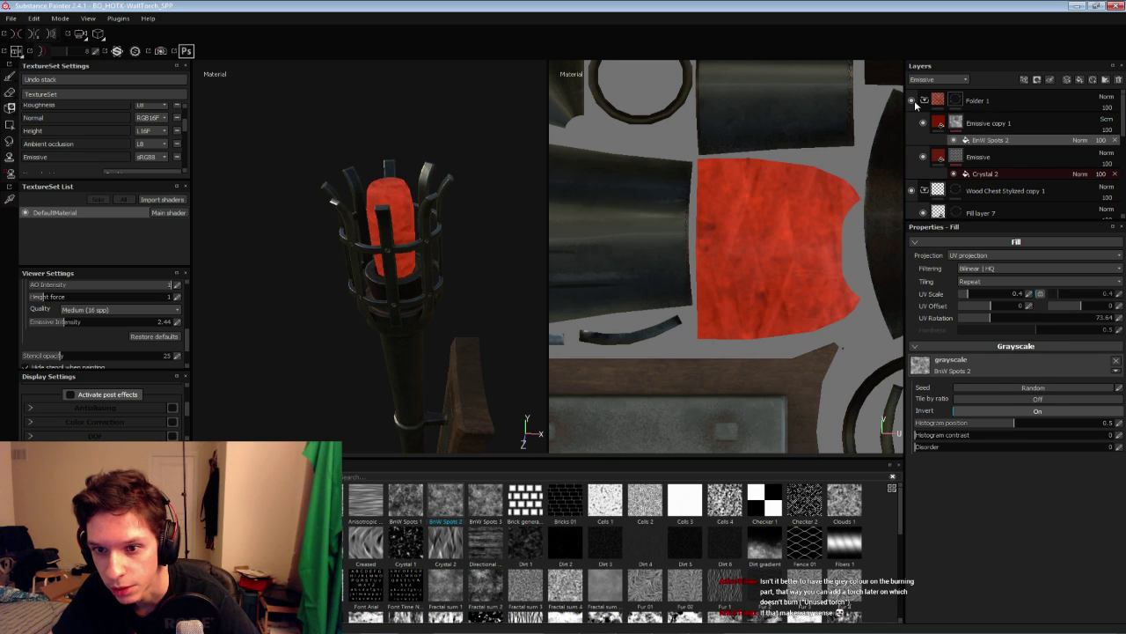
click(913, 102)
alt+drag(392, 284, 391, 247)
scroll(393, 269, up, 3)
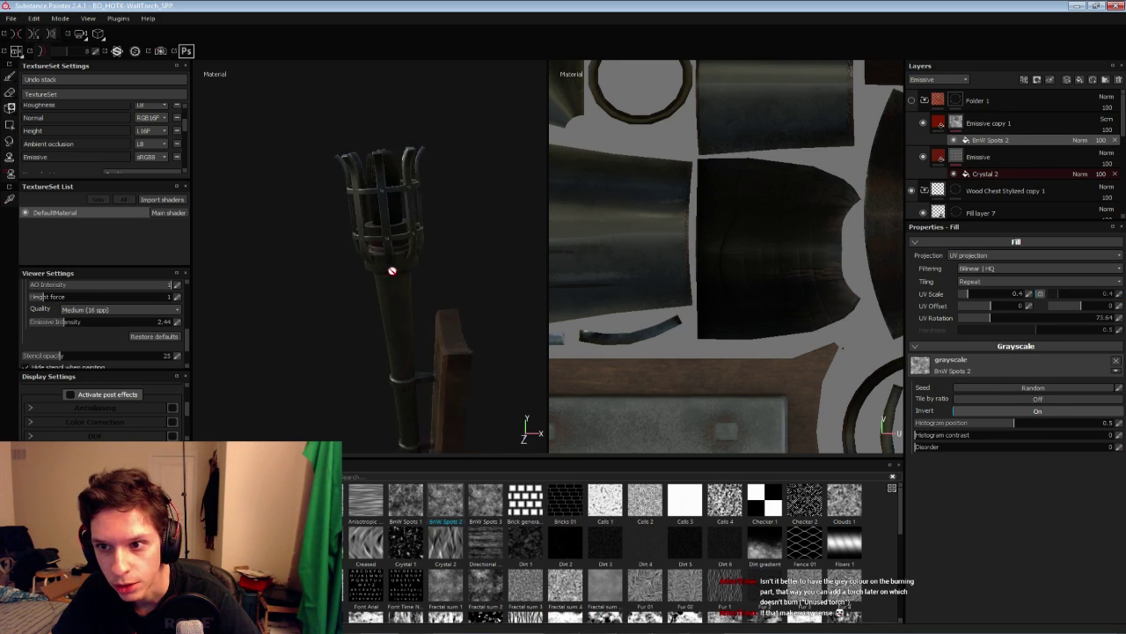
click(912, 100)
alt+middle_drag(345, 208, 355, 261)
scroll(400, 281, up, 3)
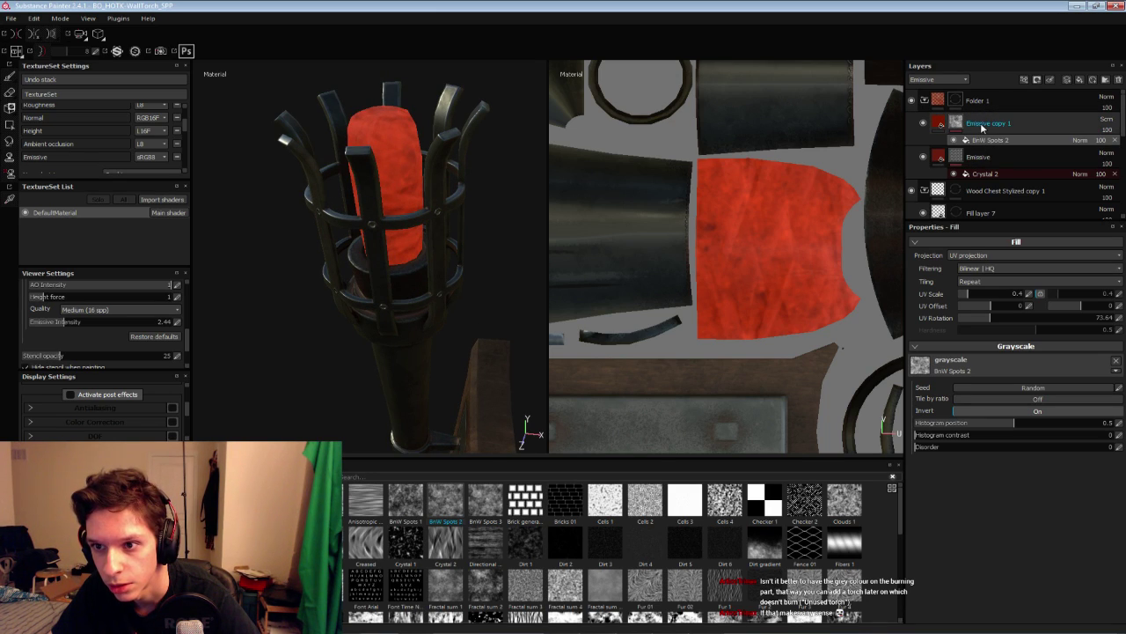
Add a fill layer above Emissive copy 1 and disable all its material channels except emissive, keeping the emissive colour black
click(977, 124)
click(1079, 80)
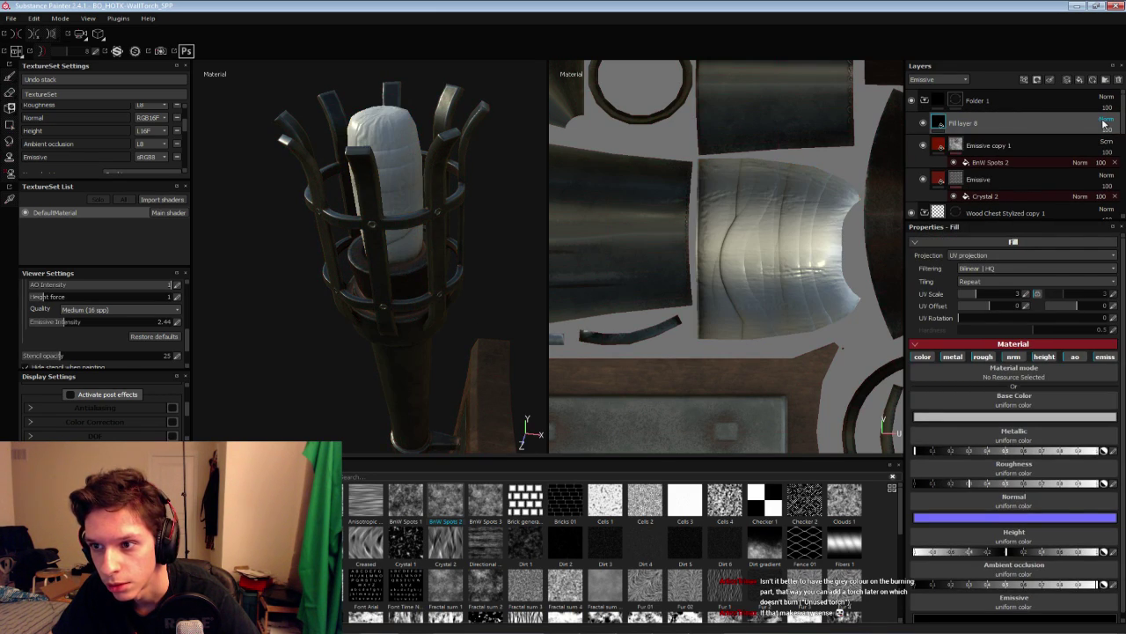
click(1106, 119)
click(998, 103)
click(1079, 357)
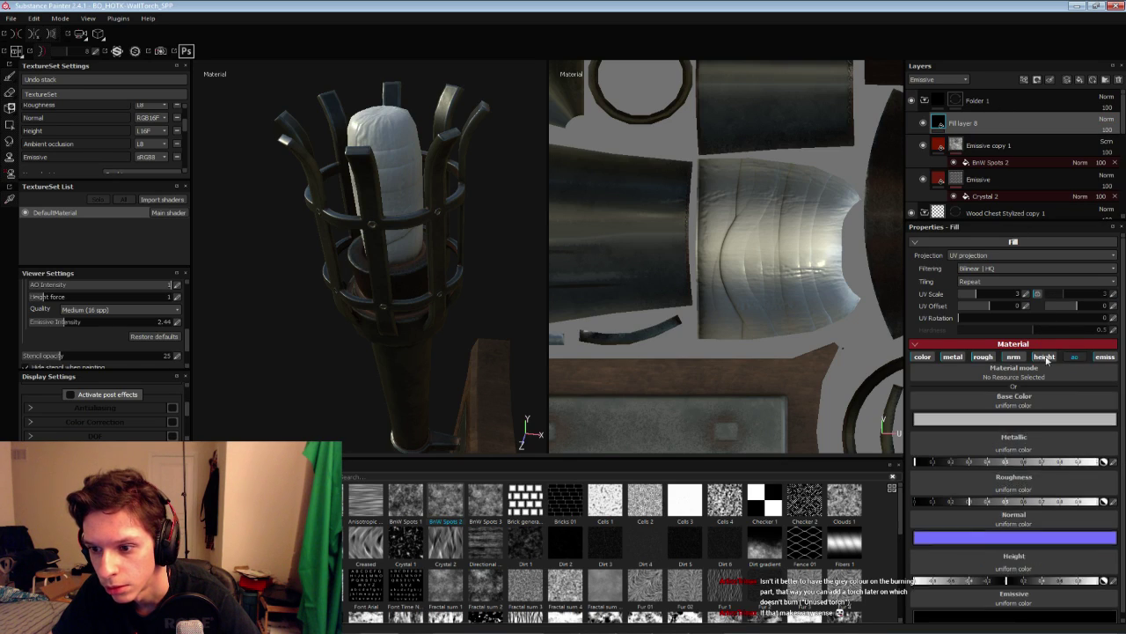
click(1049, 357)
click(1016, 356)
click(985, 356)
click(953, 356)
click(921, 357)
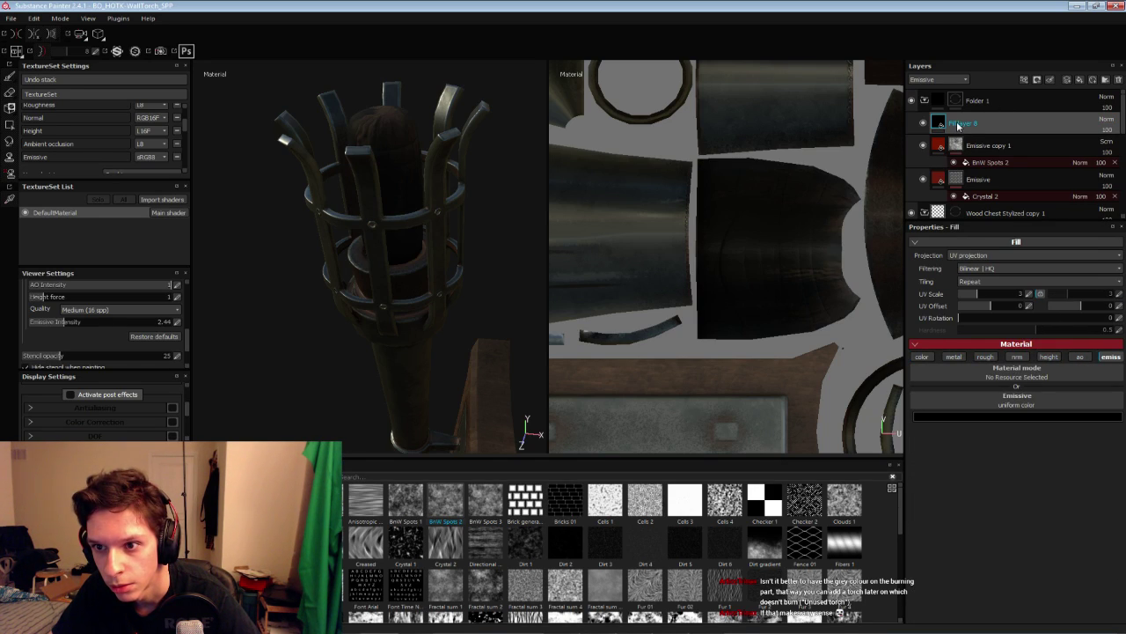
Give Fill layer 8 a black mask with an MG Dirt generator, set Dirt Level to 0.5, and check the core
right_click(959, 124)
click(976, 141)
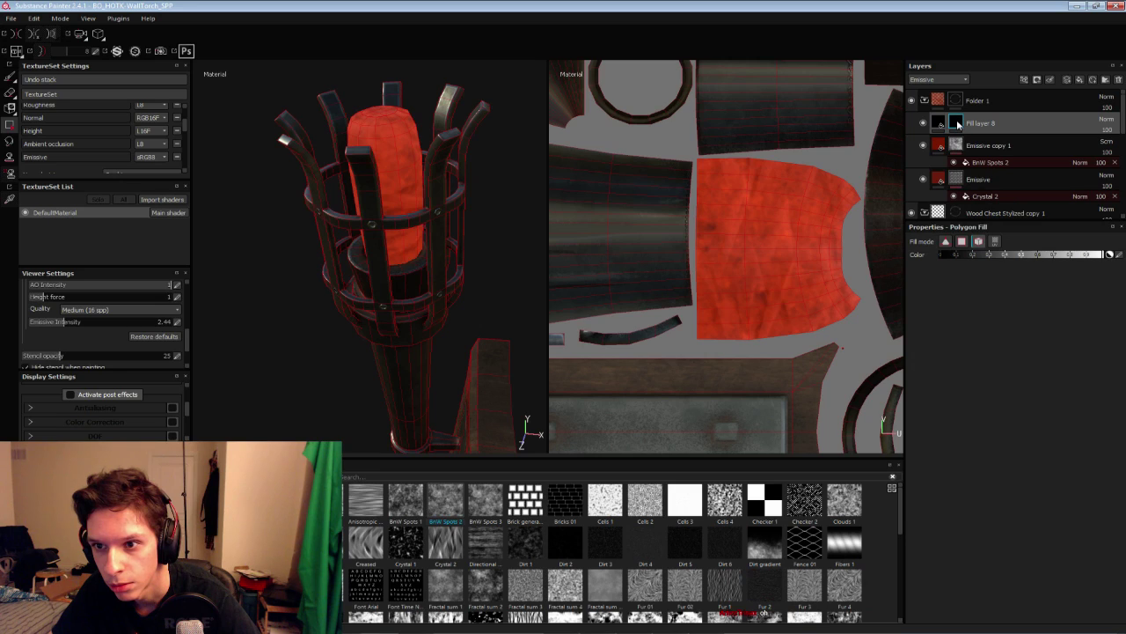
right_click(957, 122)
click(992, 368)
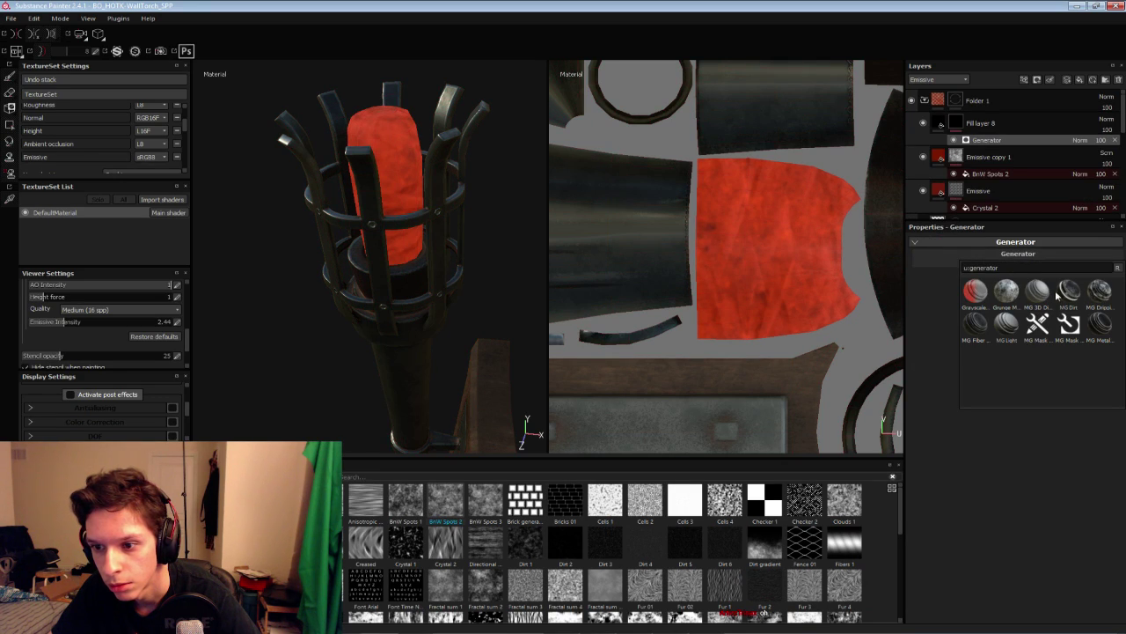
click(1071, 293)
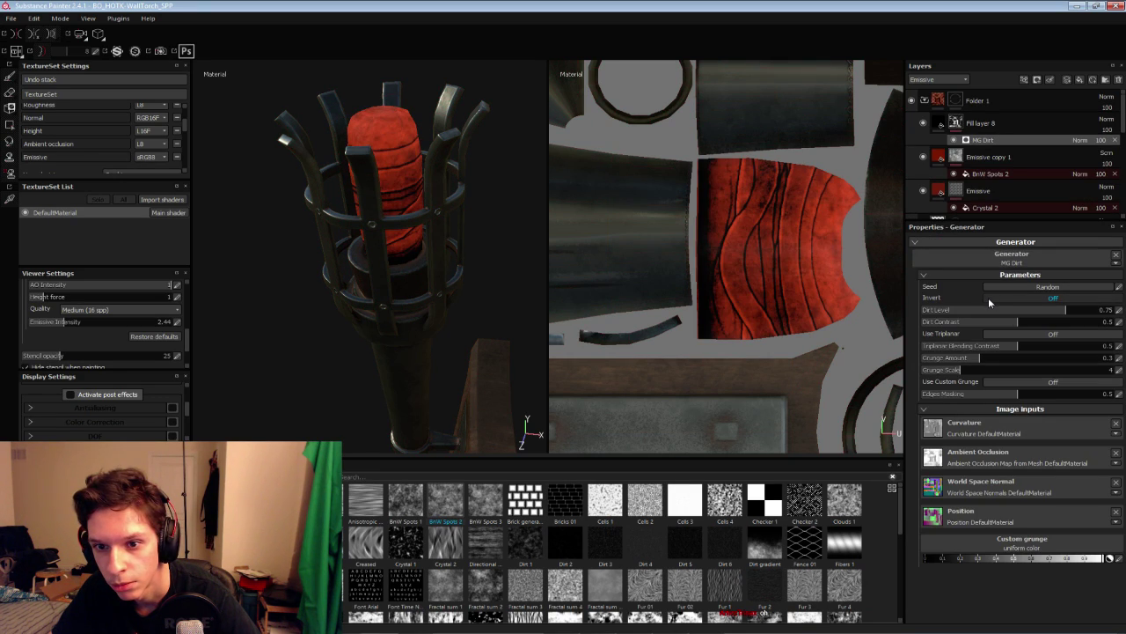
mouse_move(1038, 310)
mouse_down()
mouse_move(977, 309)
mouse_move(1021, 313)
mouse_up()
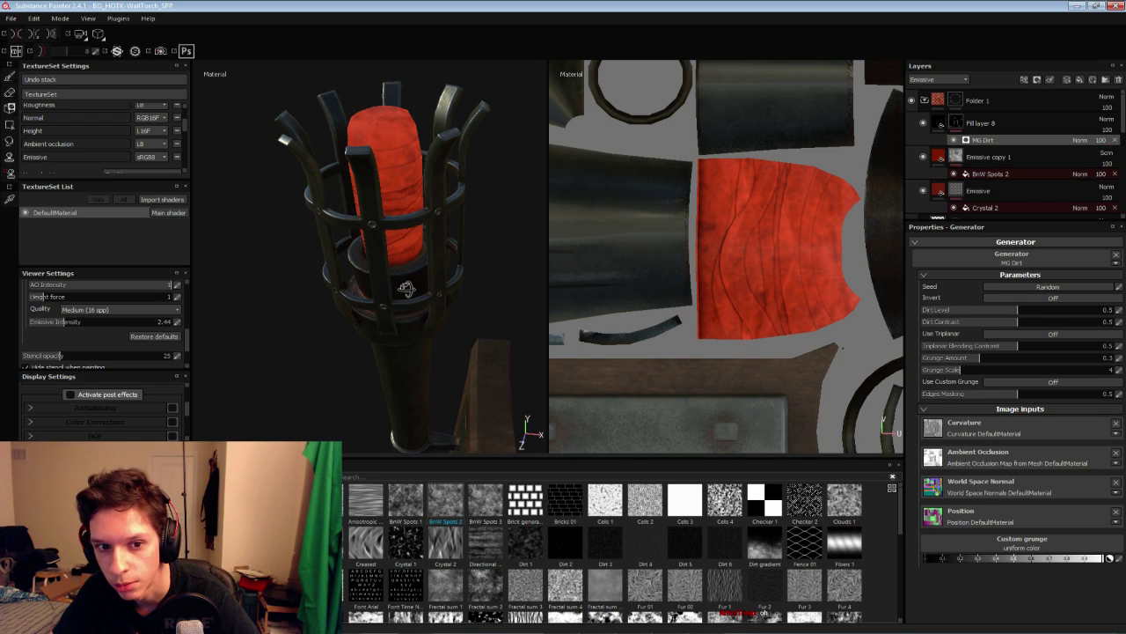
alt+drag(406, 290, 385, 231)
scroll(400, 279, up, 4)
scroll(413, 314, down, 5)
scroll(413, 315, down, 3)
mouse_move(413, 318)
alt+mouse_down()
mouse_move(501, 325)
mouse_move(417, 326)
alt+mouse_up()
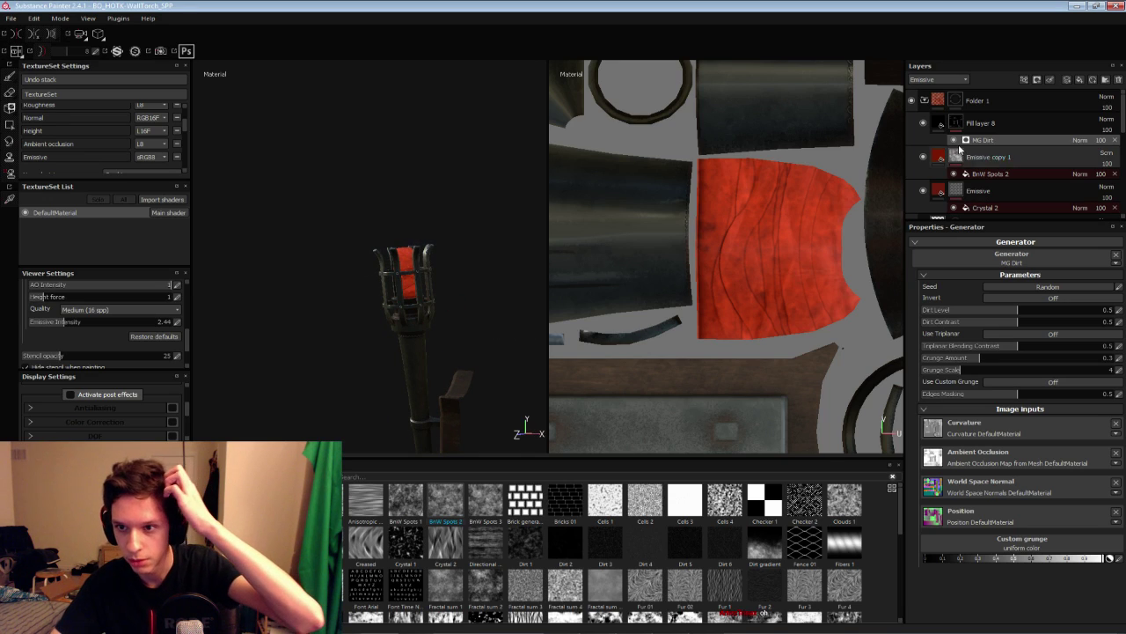
Change the base Emissive layer's emissive colour to a very dark pure red with hue 0.000
click(943, 190)
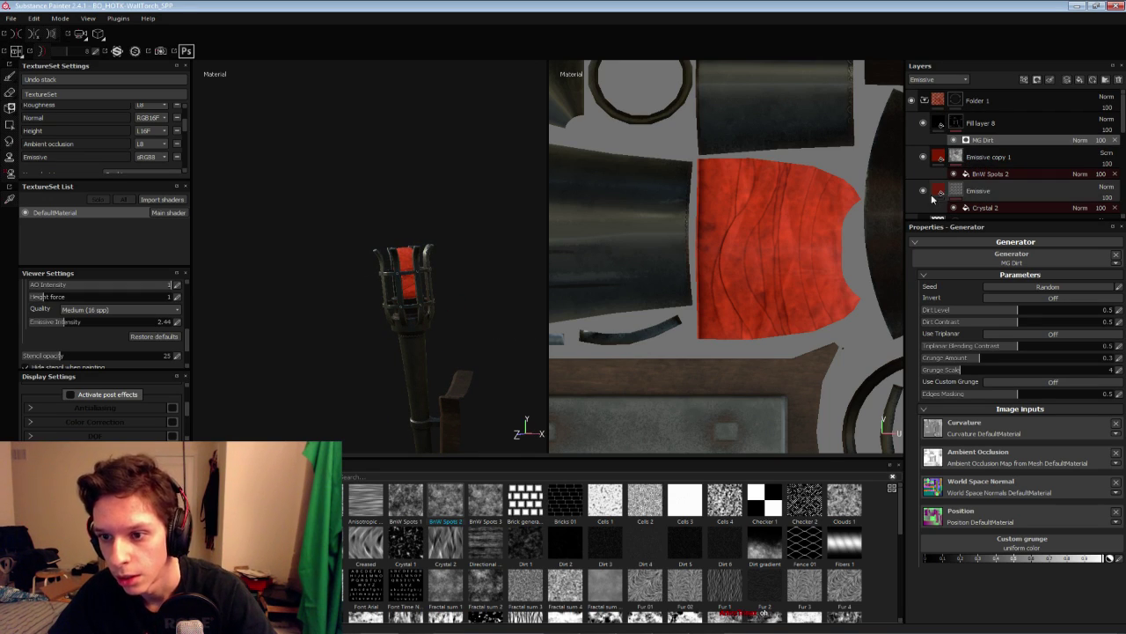
click(993, 419)
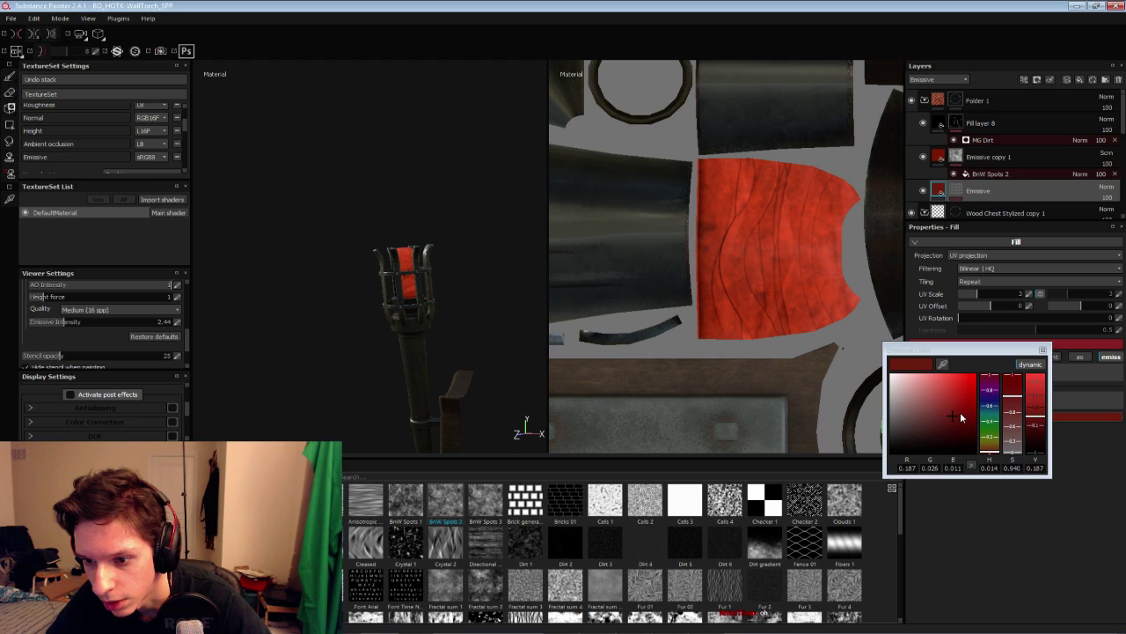
click(966, 419)
drag(965, 415, 964, 416)
click(1028, 364)
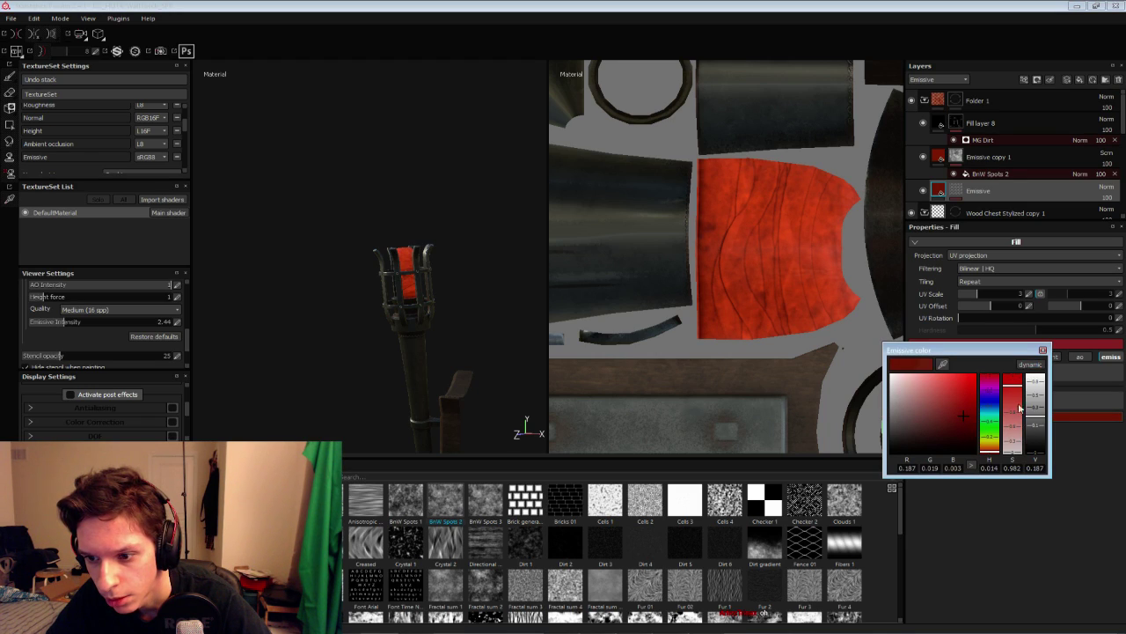
drag(989, 455, 990, 457)
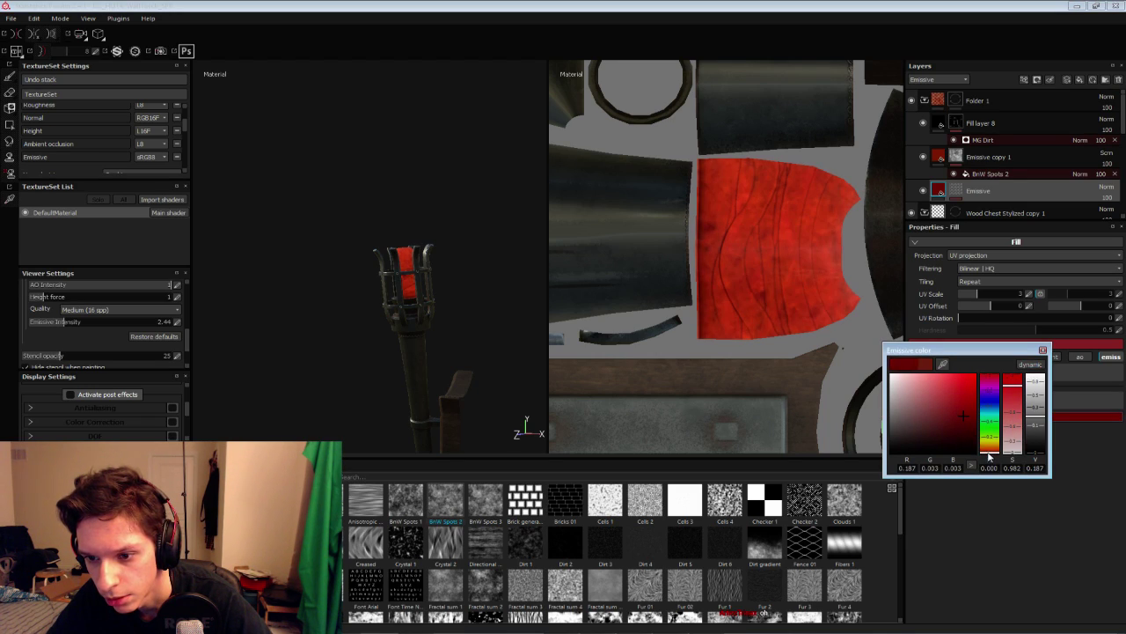
drag(961, 409, 974, 444)
click(1043, 351)
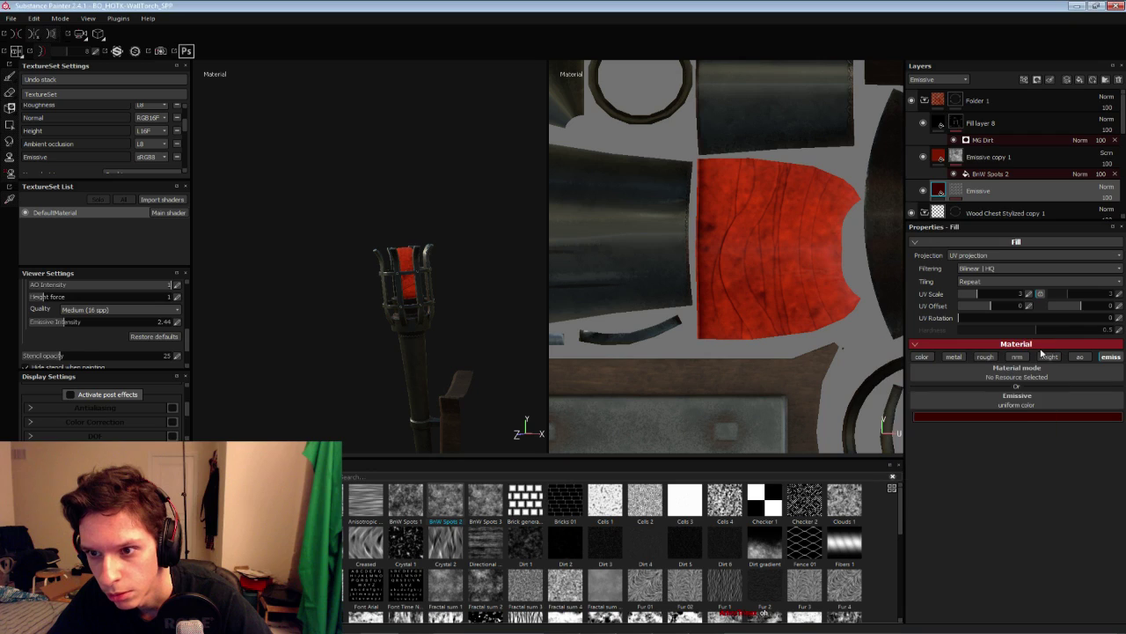
Set Emissive copy 1's emissive colour to a darker red with hue 0.007 and RGB 0.181, 0.009, 0.001
click(969, 416)
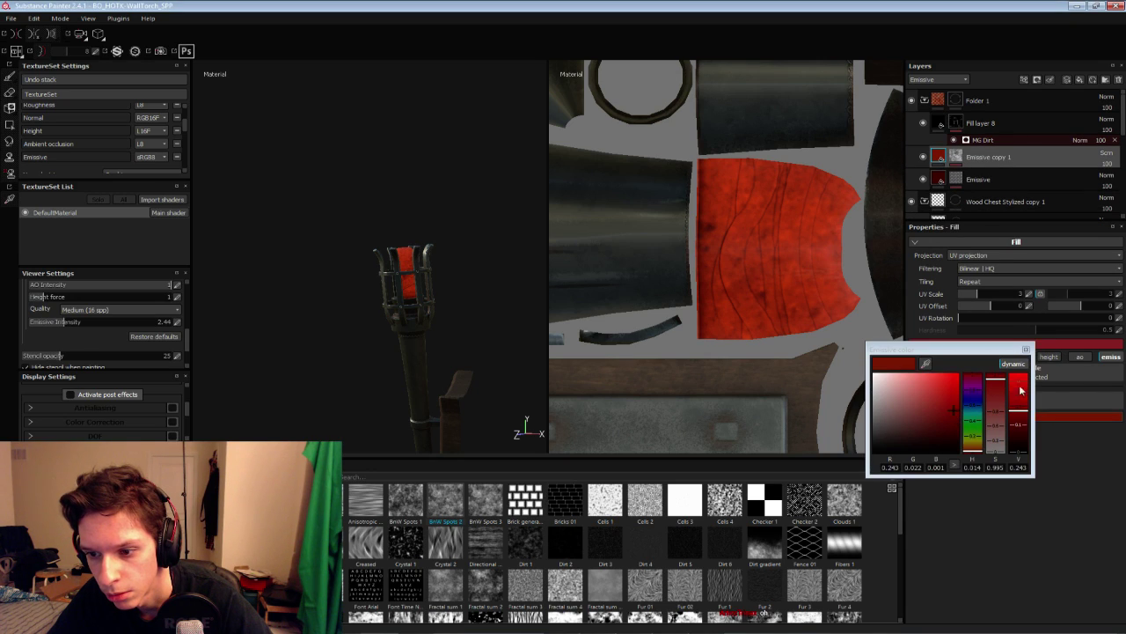
drag(975, 458, 974, 454)
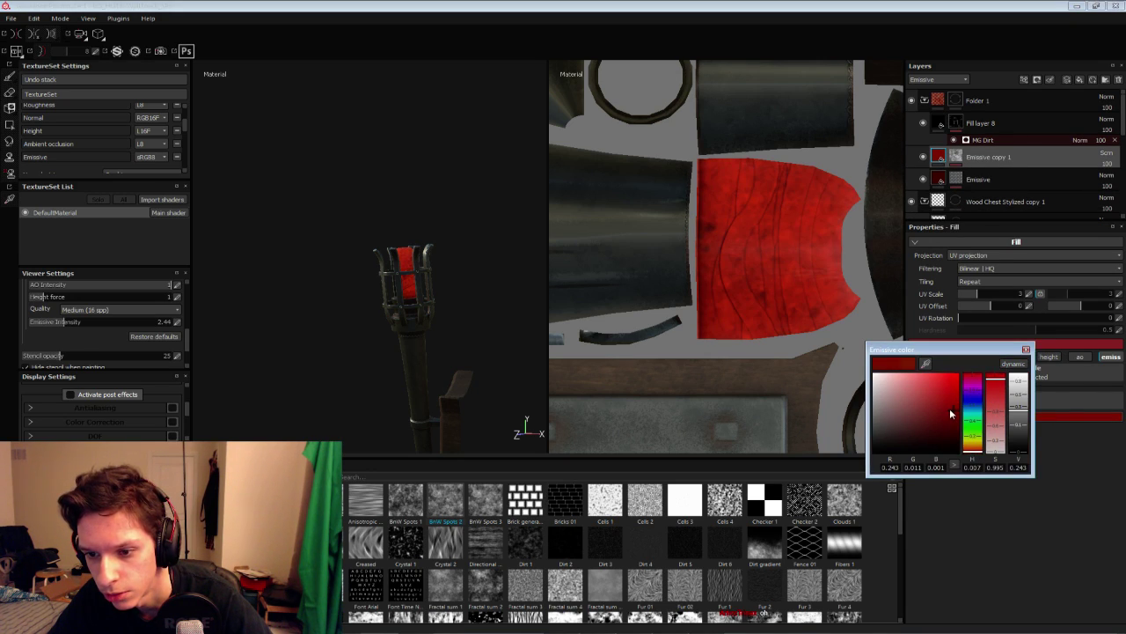
drag(950, 410, 953, 415)
alt+drag(459, 333, 417, 364)
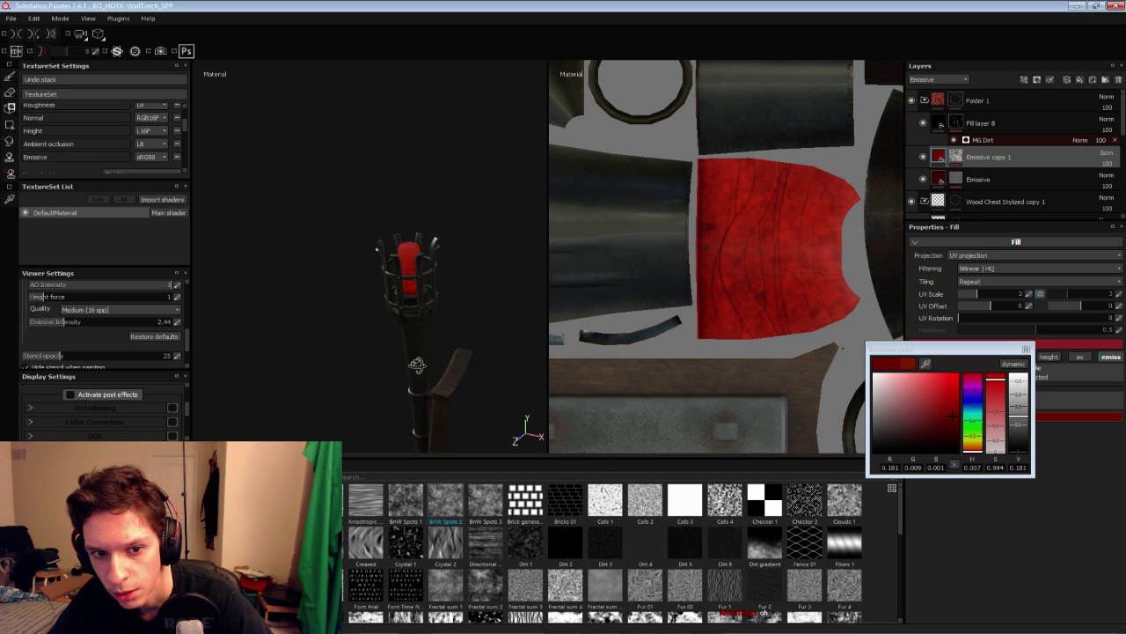
alt+right_drag(417, 364, 428, 316)
click(1026, 349)
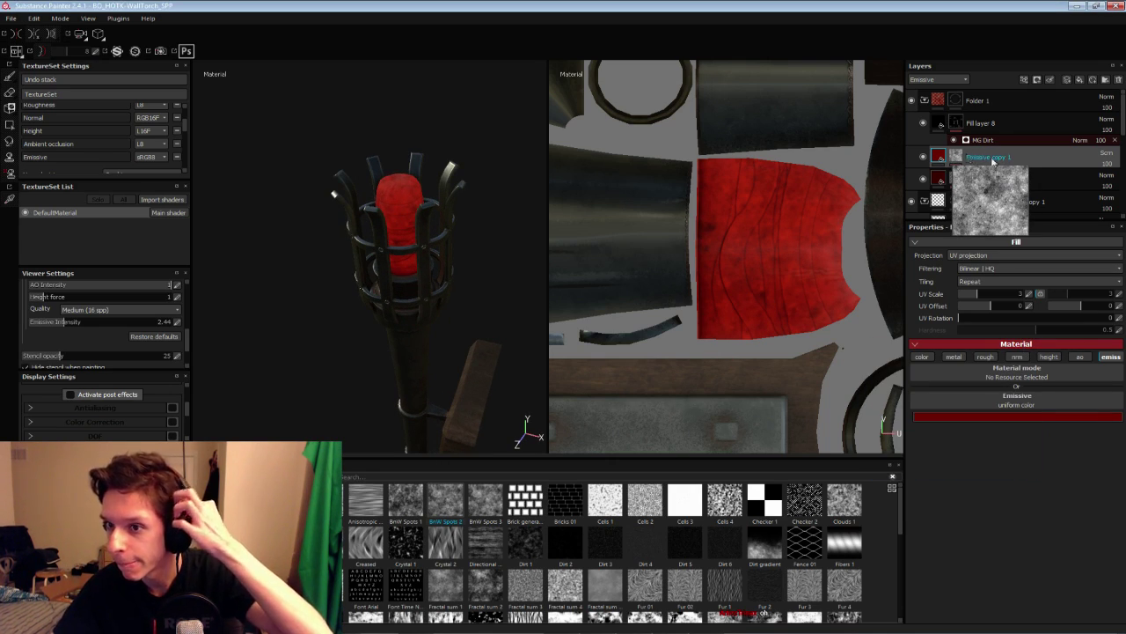
Save the project and rename Folder 1 as Emissive
alt+drag(399, 280, 390, 252)
key(ctrl+s)
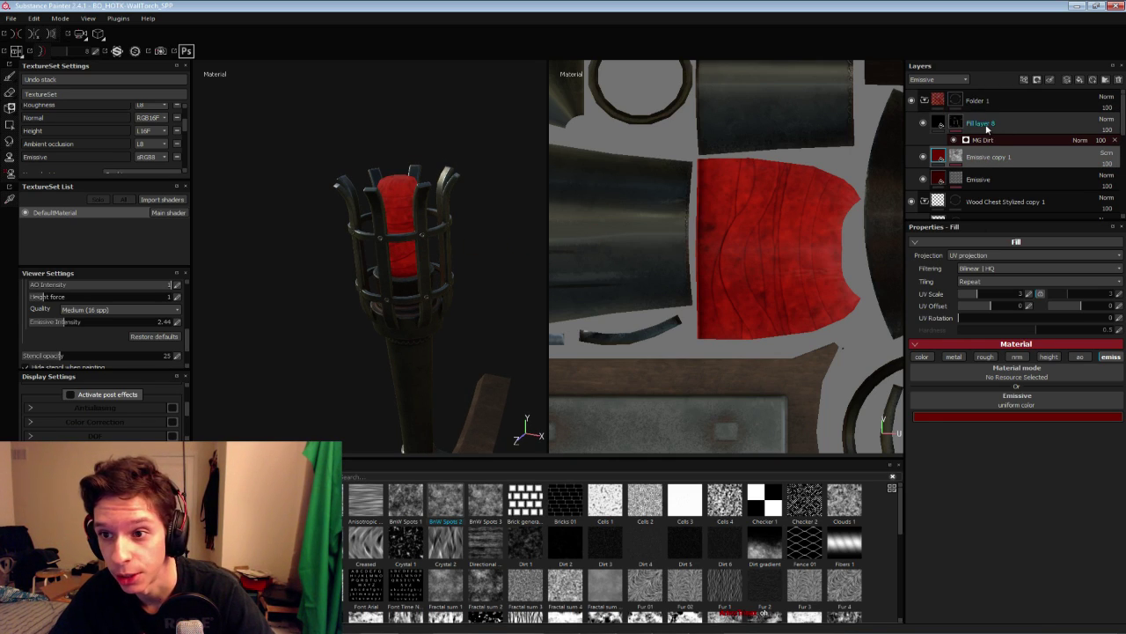
click(977, 102)
double_click(977, 102)
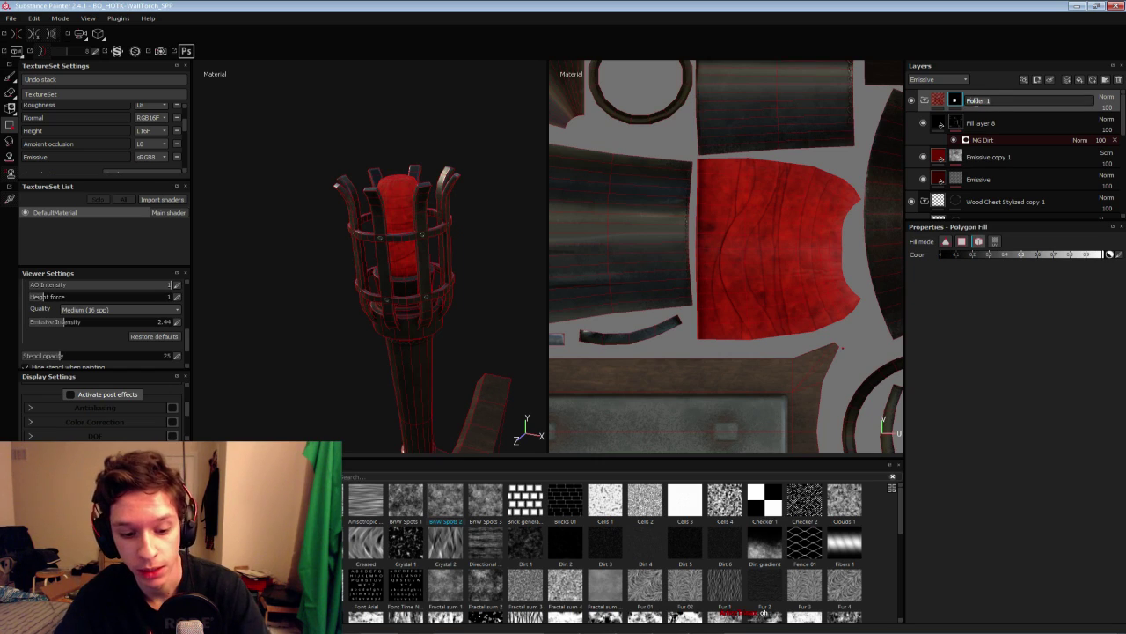
text(Emissive)
key(Return)
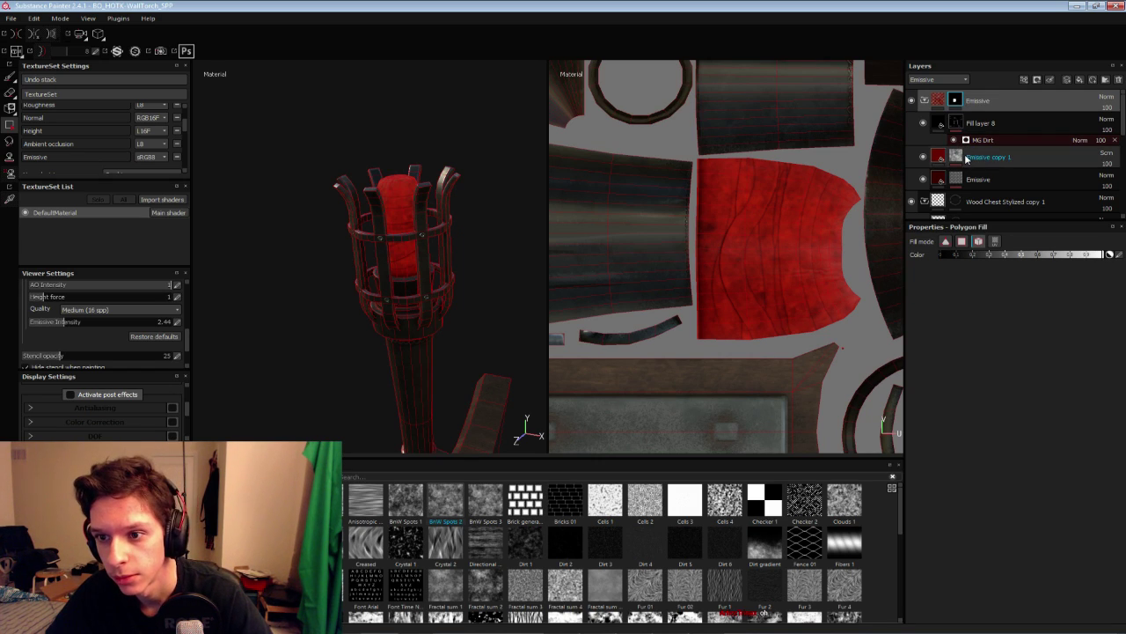
Compare the core with Emissive copy 1 hidden and shown, and set that layer's blend mode to Multiply
click(965, 157)
click(955, 157)
click(923, 158)
click(923, 160)
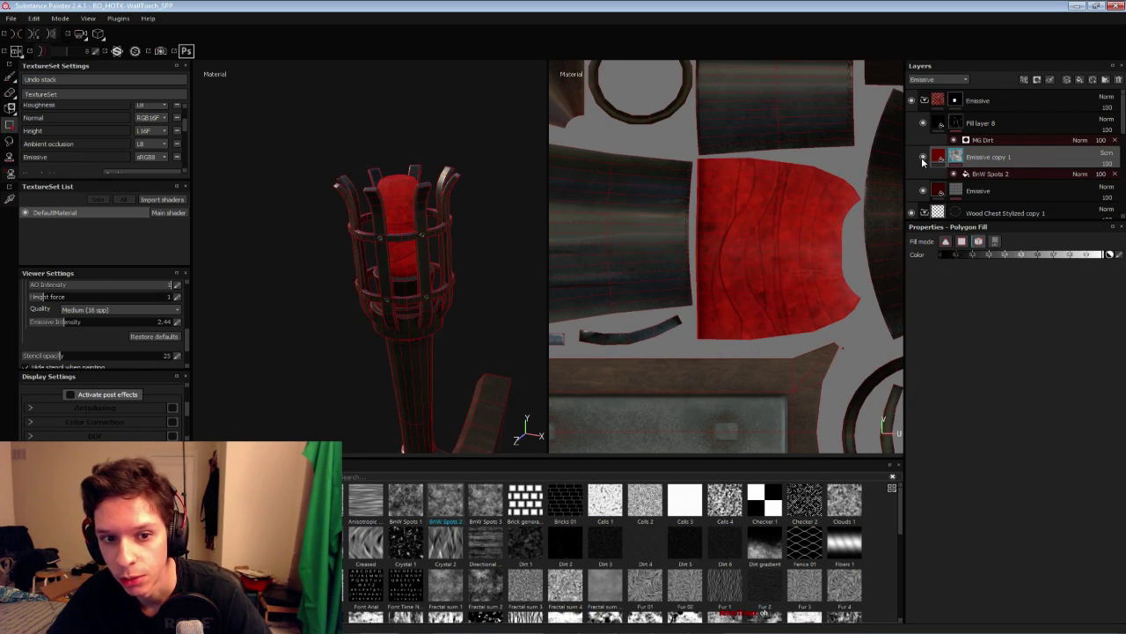
click(1107, 153)
click(1064, 208)
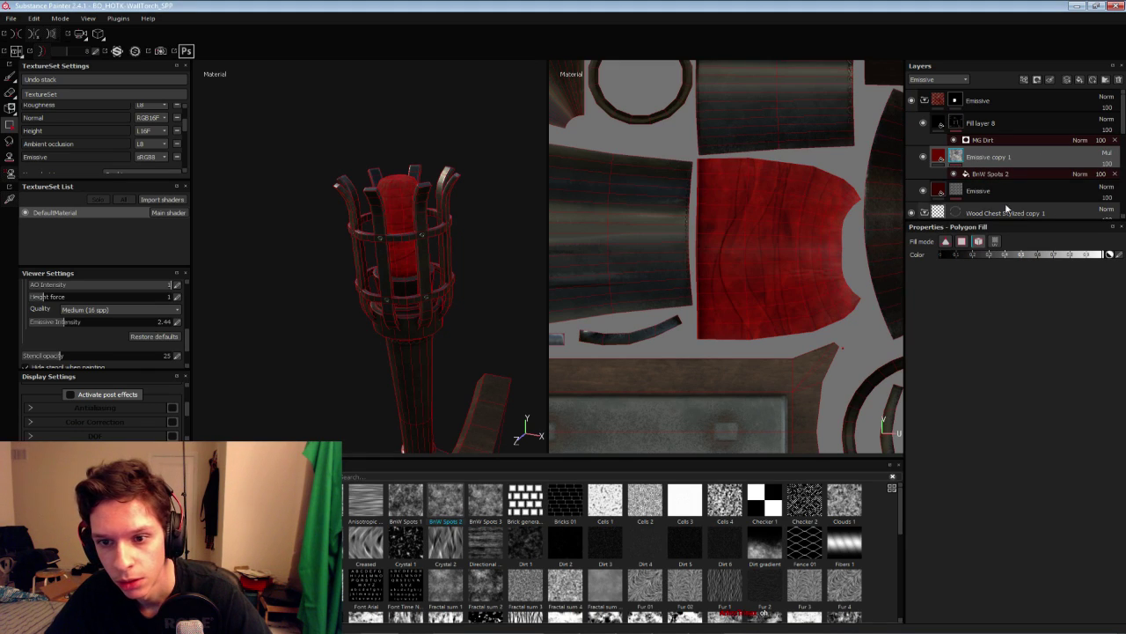
Compare the core with Emissive copy 1 hidden and shown under the Multiply blend mode
click(921, 158)
click(922, 159)
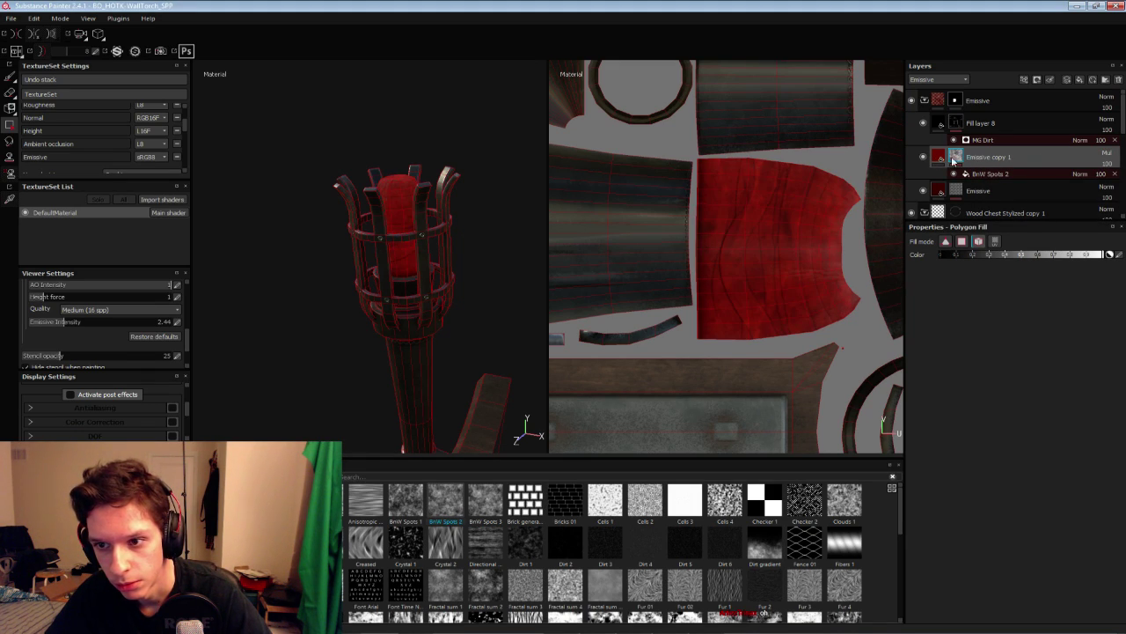
click(1107, 154)
click(923, 158)
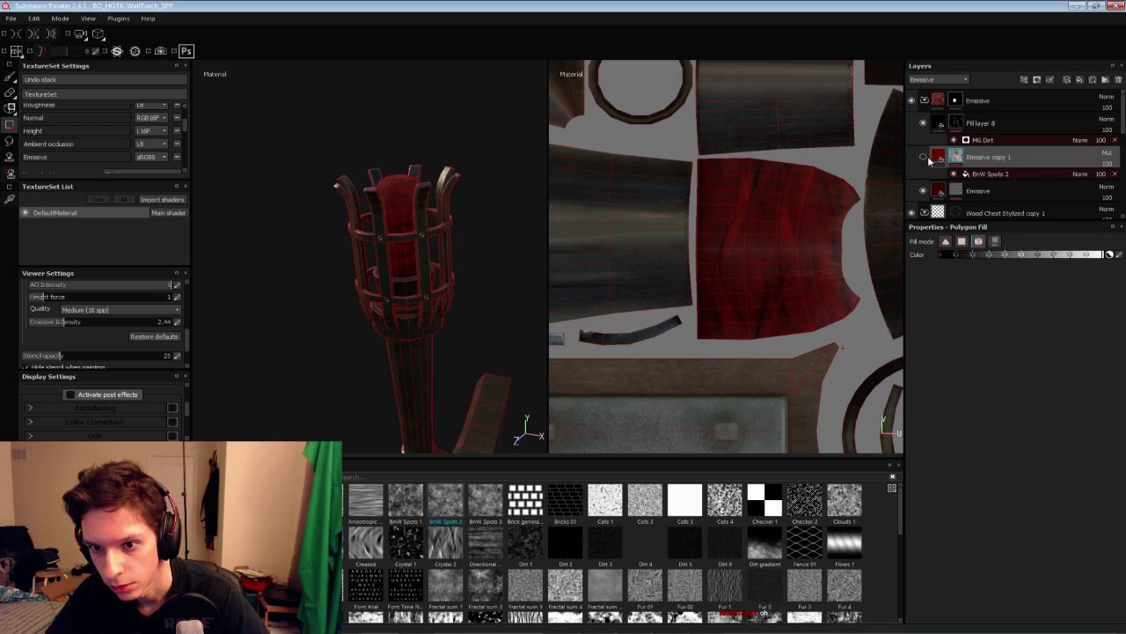
click(923, 157)
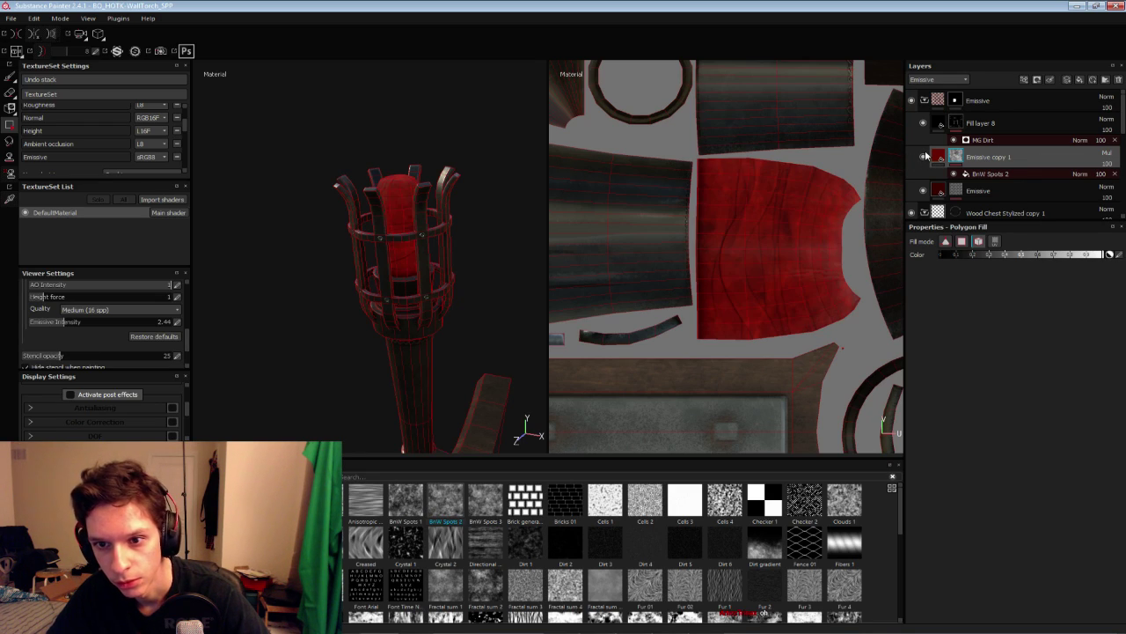
Set Emissive copy 1's blend mode to Subtract after trying Divide, and compare the core with the layer hidden and shown
click(1107, 153)
click(1071, 215)
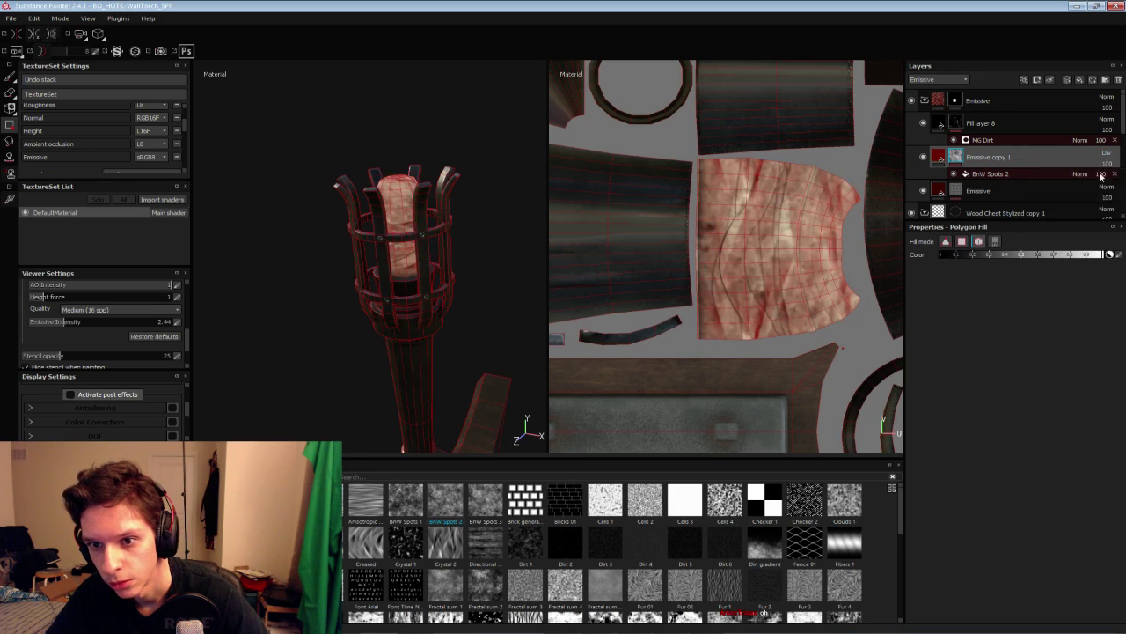
click(1107, 153)
click(1059, 265)
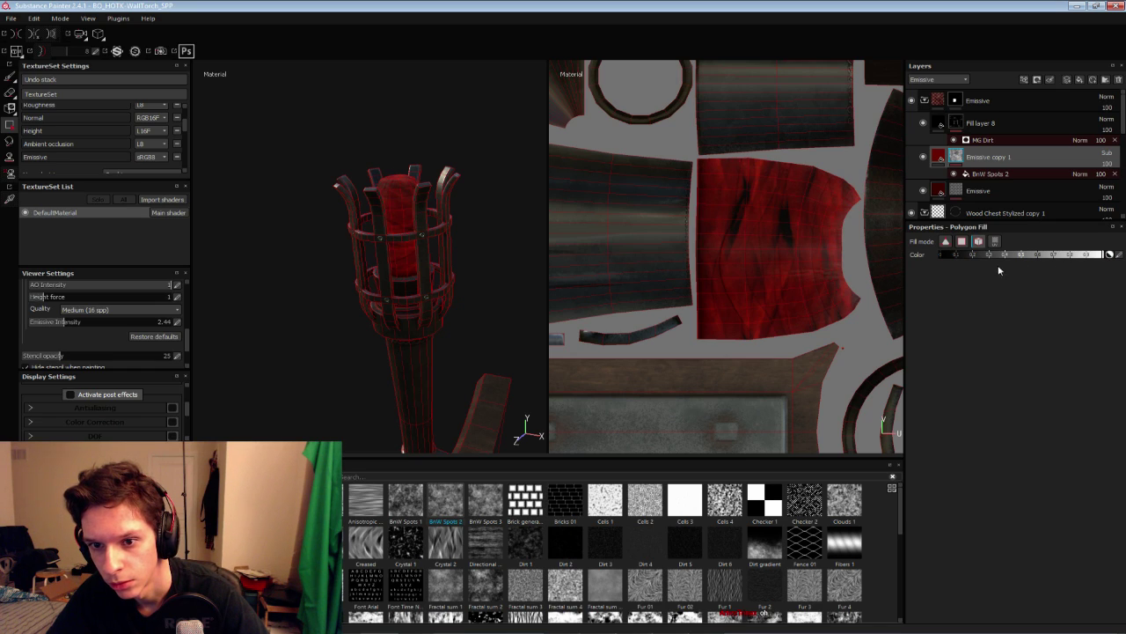
click(923, 158)
click(923, 159)
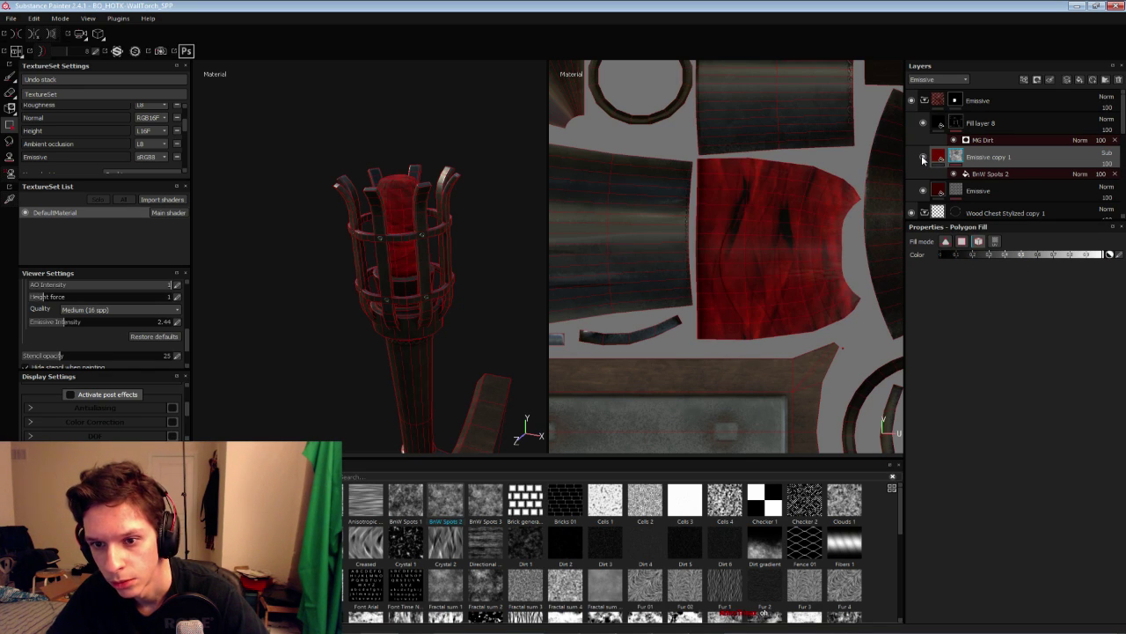
click(924, 157)
click(923, 158)
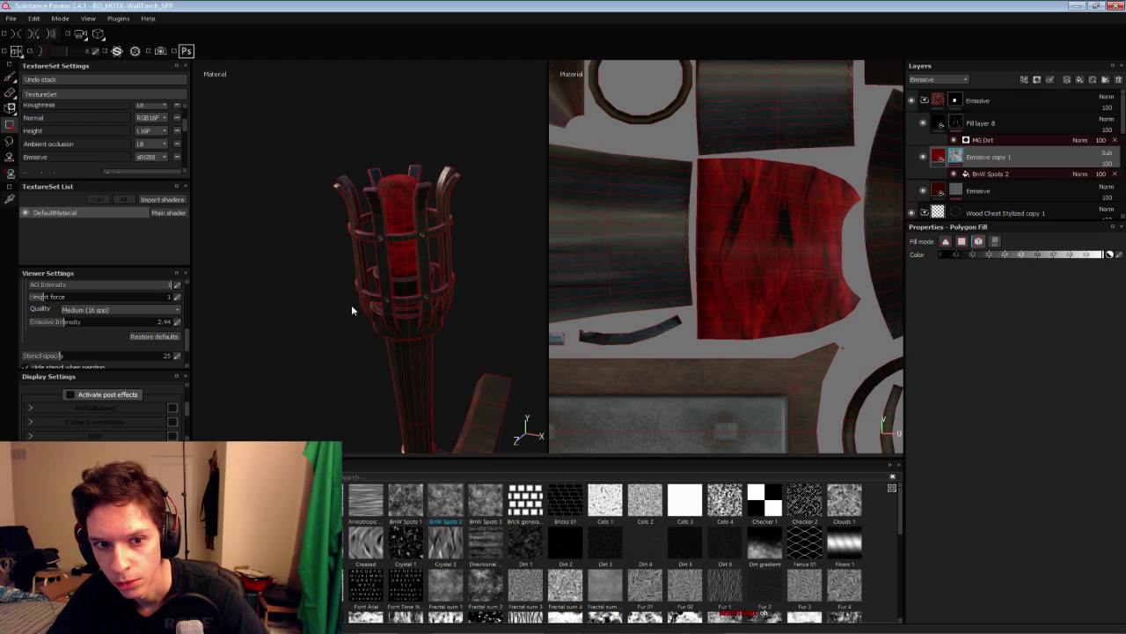
Switch to the Paint tool and check the emissive colours of Emissive copy 1 and the base Emissive layer
alt+drag(351, 305, 376, 334)
click(10, 78)
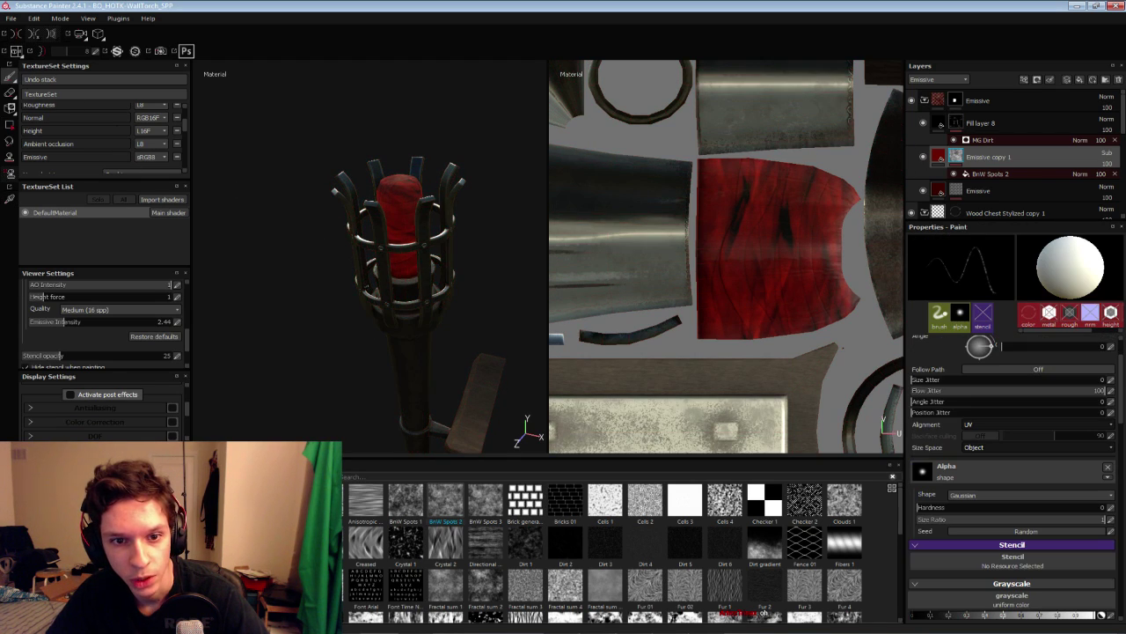
mouse_move(309, 280)
alt+mouse_down()
mouse_move(419, 291)
mouse_move(401, 296)
mouse_move(421, 304)
alt+mouse_up()
click(940, 160)
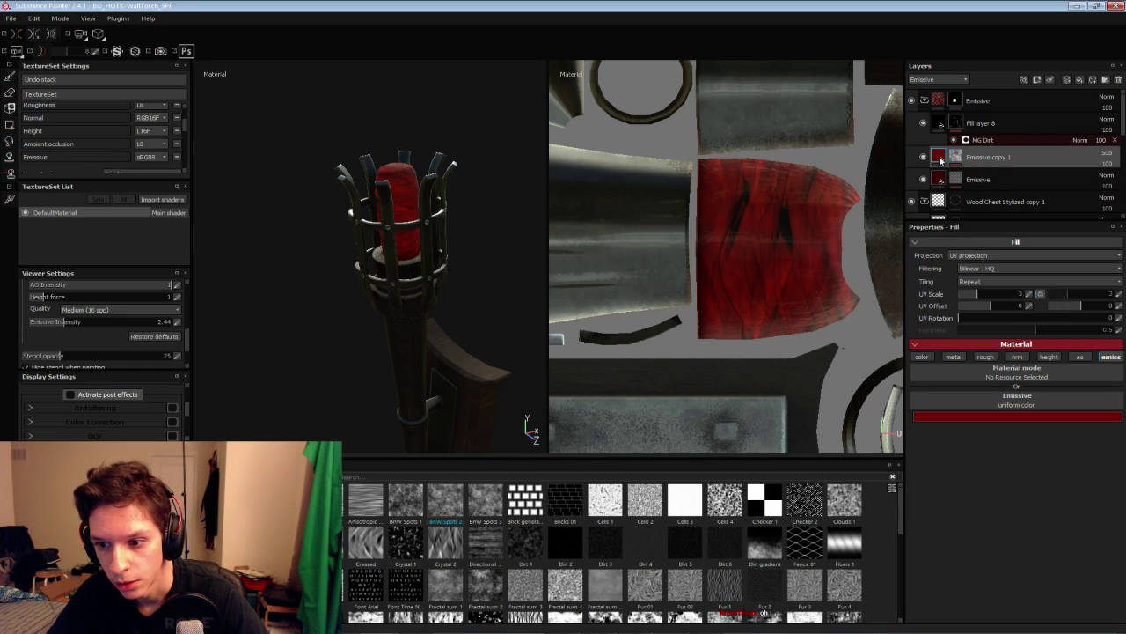
click(938, 198)
click(938, 179)
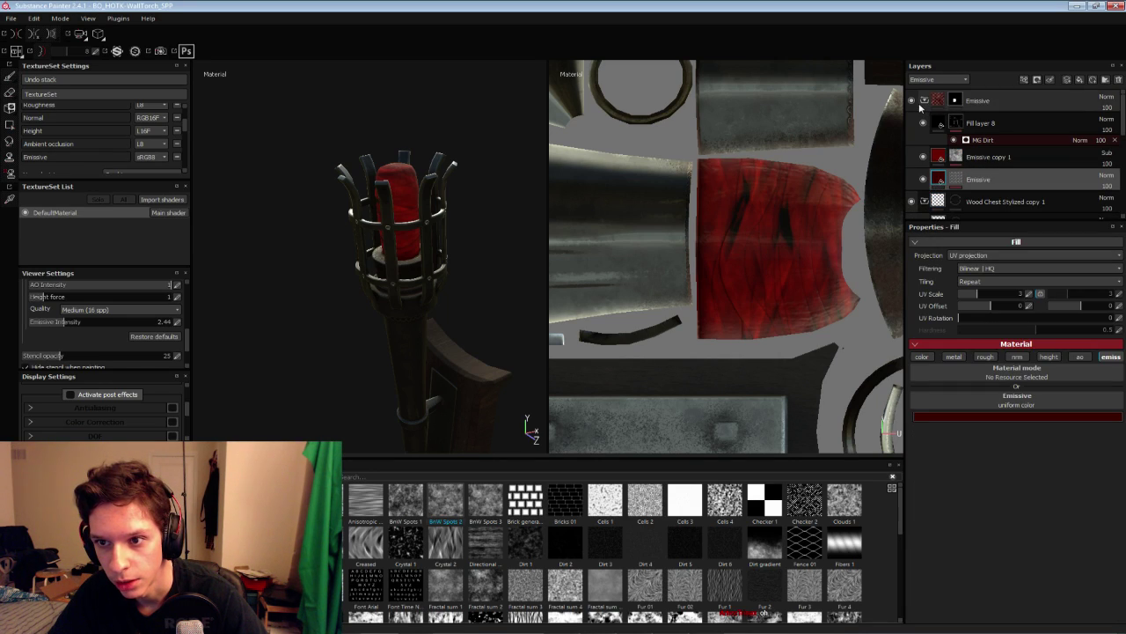
Compare the core with the whole Emissive folder hidden and shown, and save the project
click(911, 100)
click(911, 100)
click(911, 101)
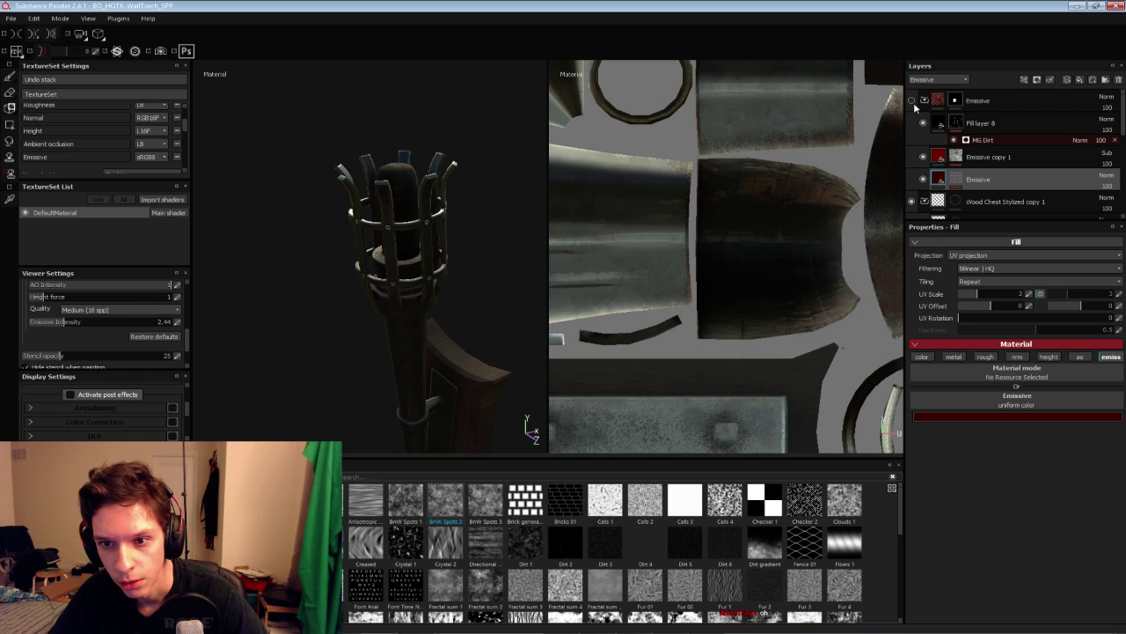
click(912, 101)
mouse_move(397, 326)
alt+mouse_down()
mouse_move(387, 357)
mouse_move(397, 244)
mouse_move(388, 264)
mouse_move(296, 269)
mouse_move(404, 238)
mouse_move(390, 335)
mouse_move(387, 307)
alt+mouse_up()
key(ctrl+s)
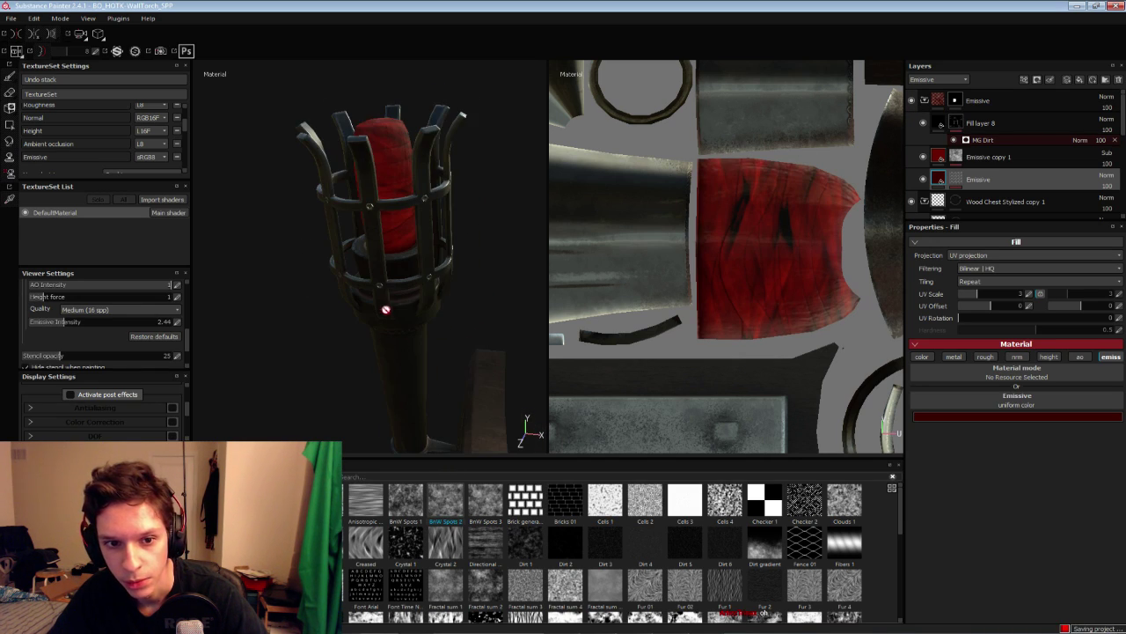
Add a black fill layer above Fill layer 8 with only the emissive channel enabled, and give it a black mask
click(956, 123)
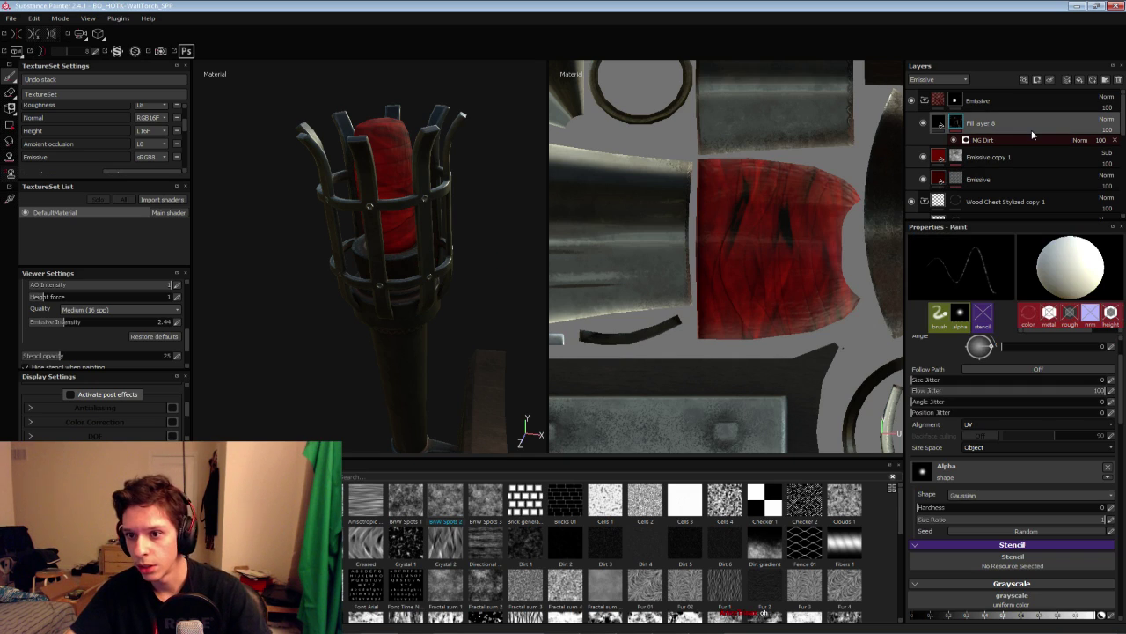
click(1080, 80)
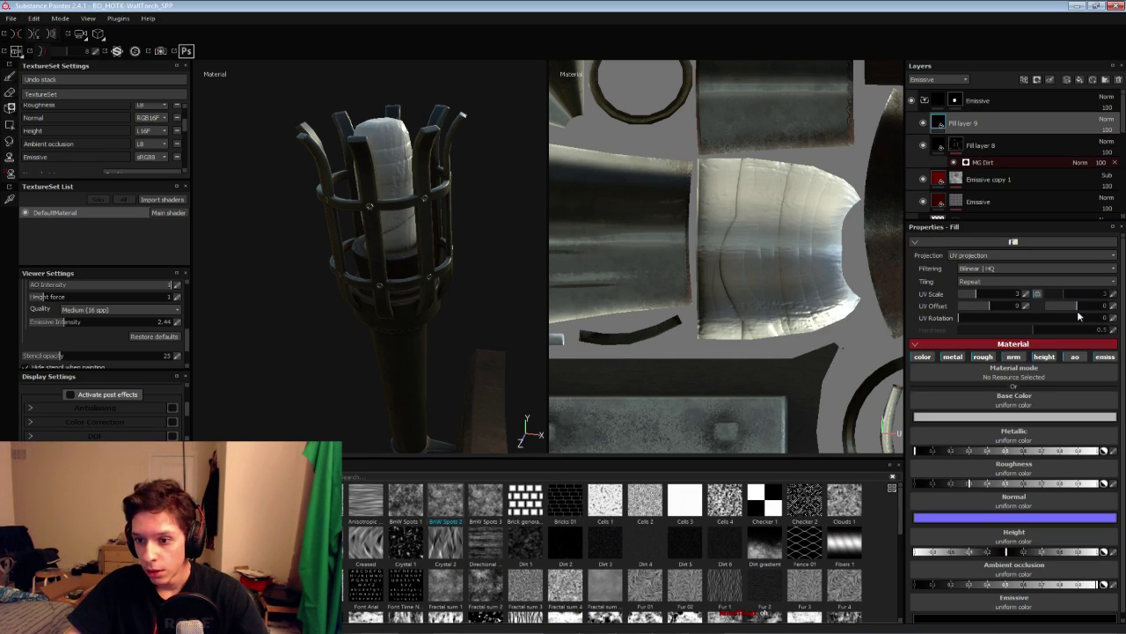
click(1049, 357)
click(1023, 356)
click(985, 356)
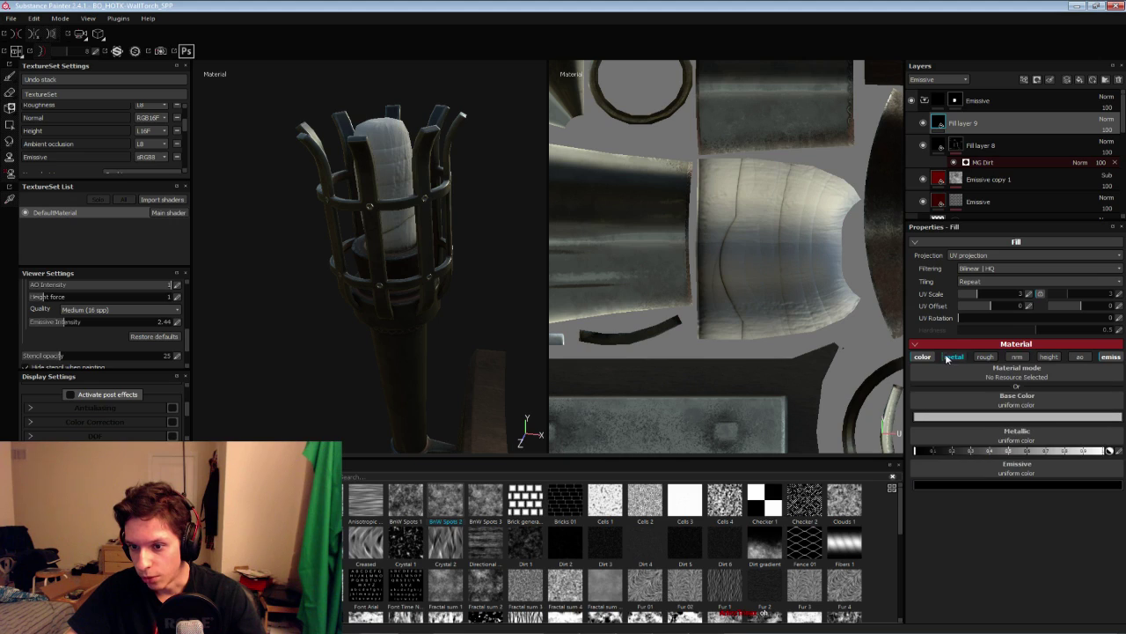
click(951, 356)
click(922, 357)
alt+drag(395, 246, 454, 267)
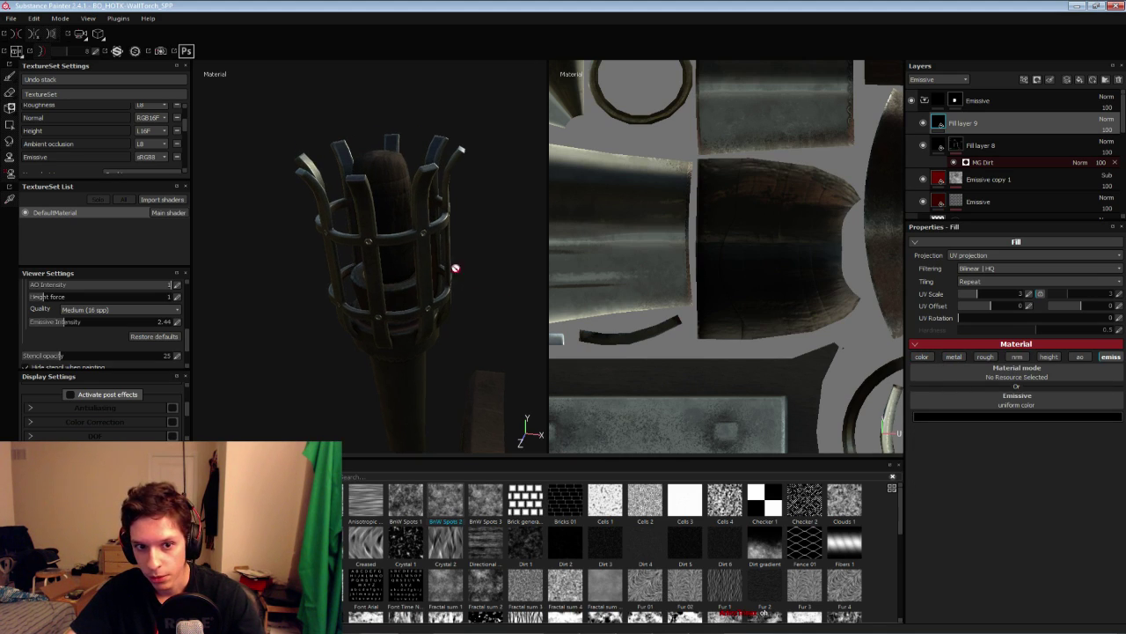
right_click(972, 117)
click(984, 132)
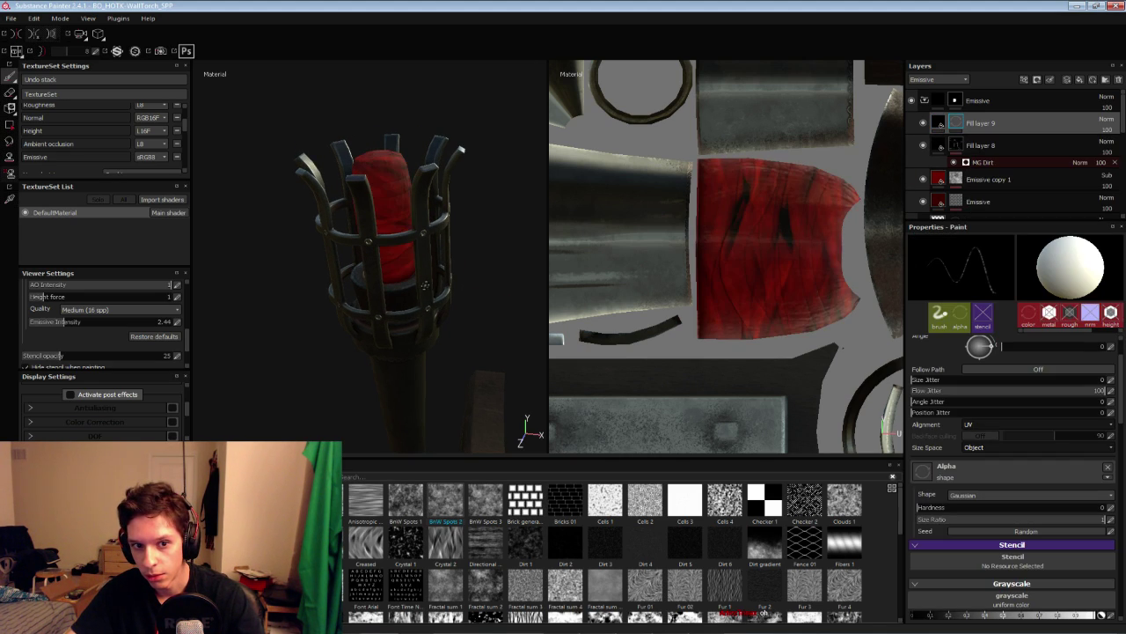
Select Fill layer 9's mask for painting and set the brush alpha's hardness to 0.56
scroll(425, 285, up, 5)
scroll(699, 231, up, 1)
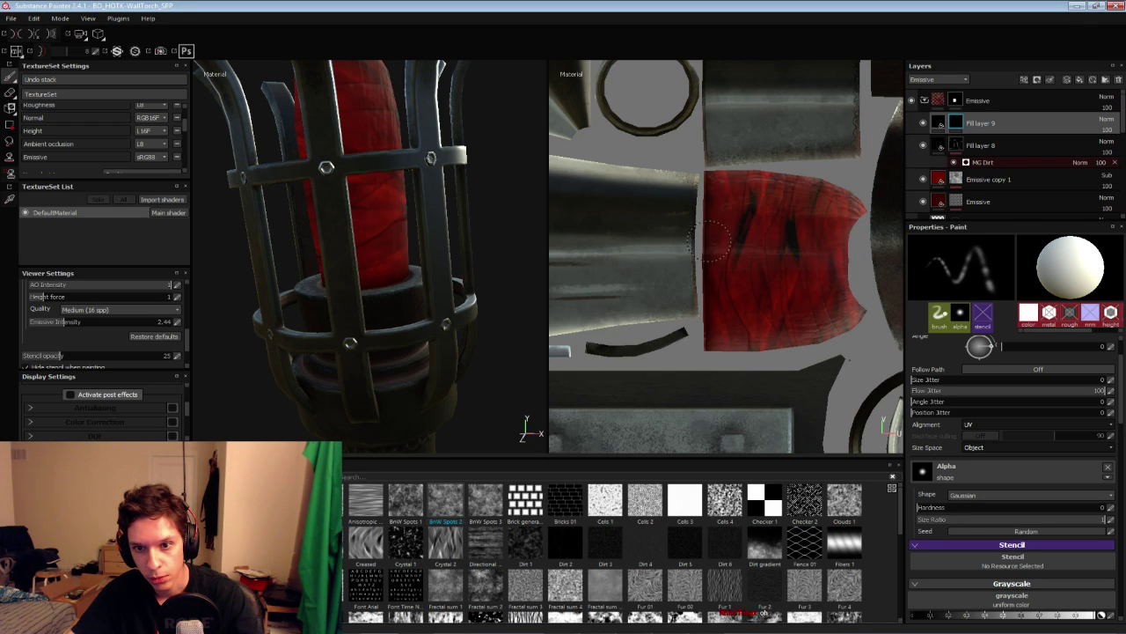
scroll(714, 189, up, 3)
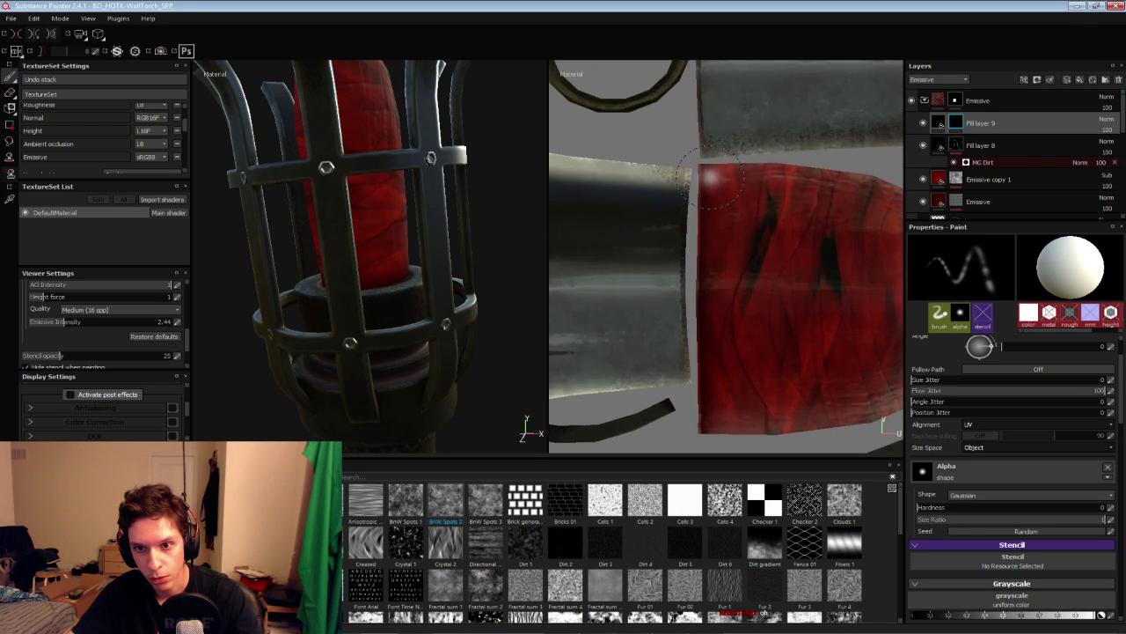
scroll(709, 174, down, 3)
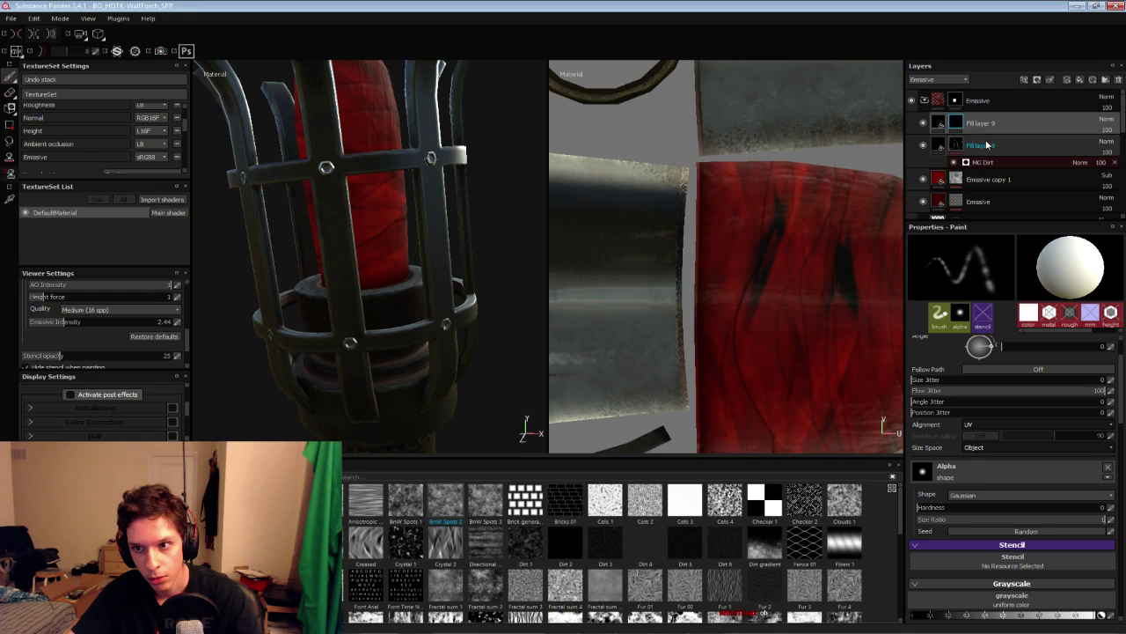
click(940, 123)
scroll(695, 224, down, 2)
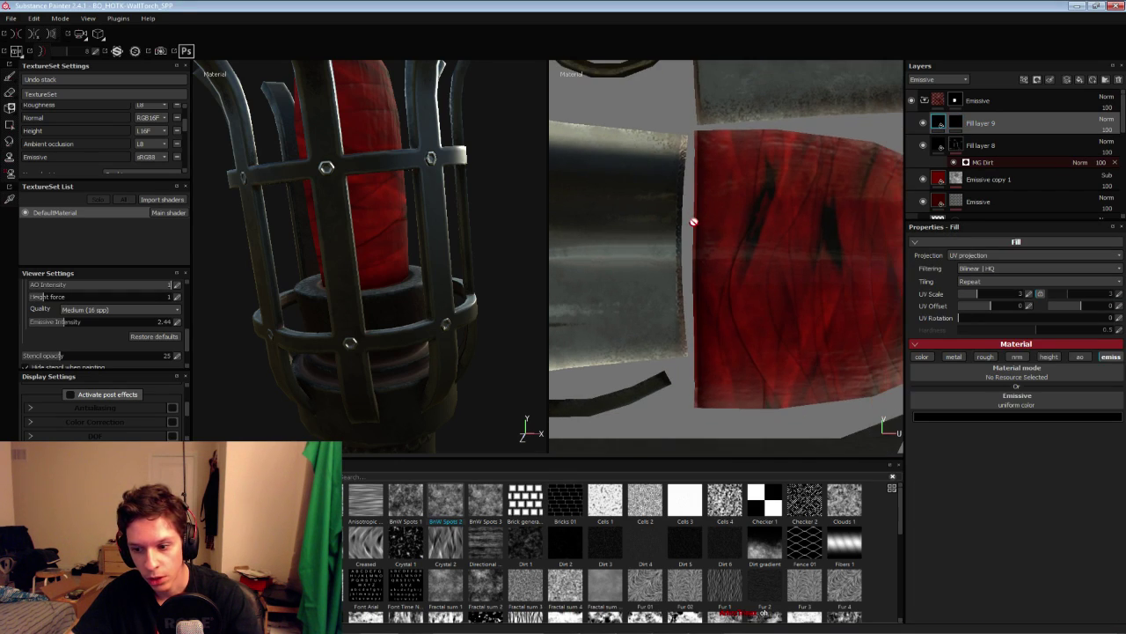
click(954, 123)
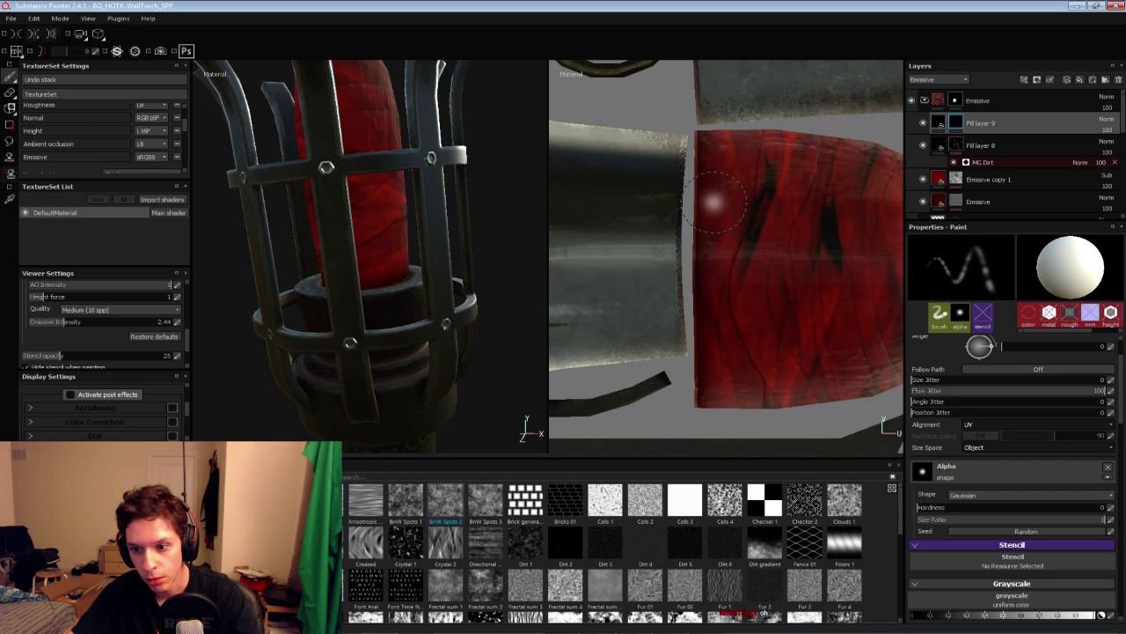
drag(974, 508, 1022, 508)
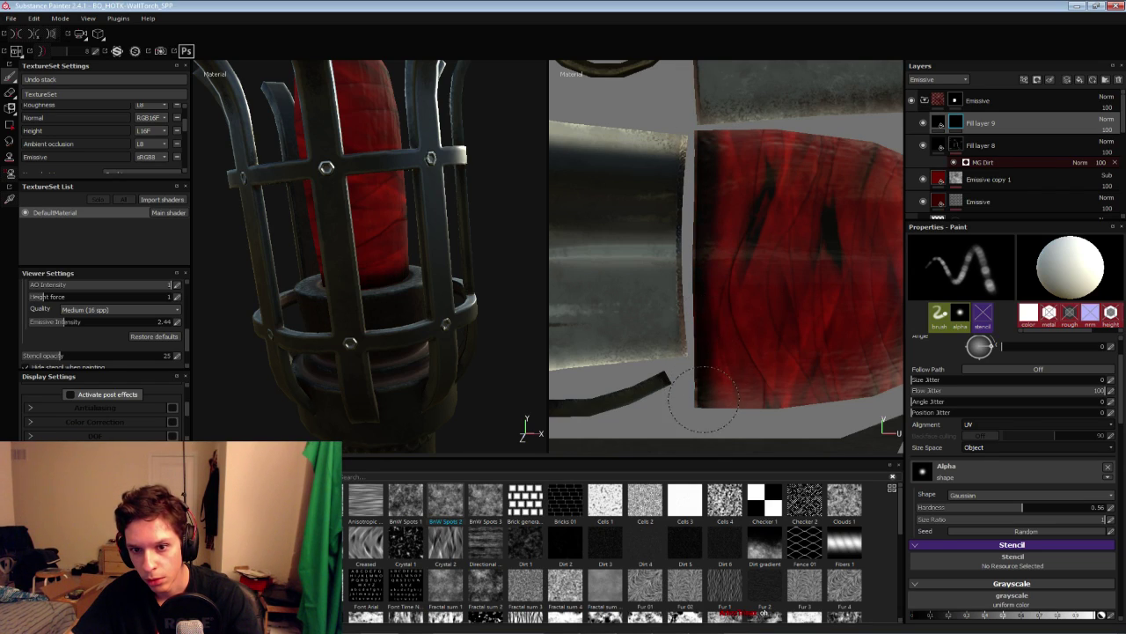
Paint Fill layer 9's mask along the core's base edge in the UV view to darken the glow there
click(724, 359)
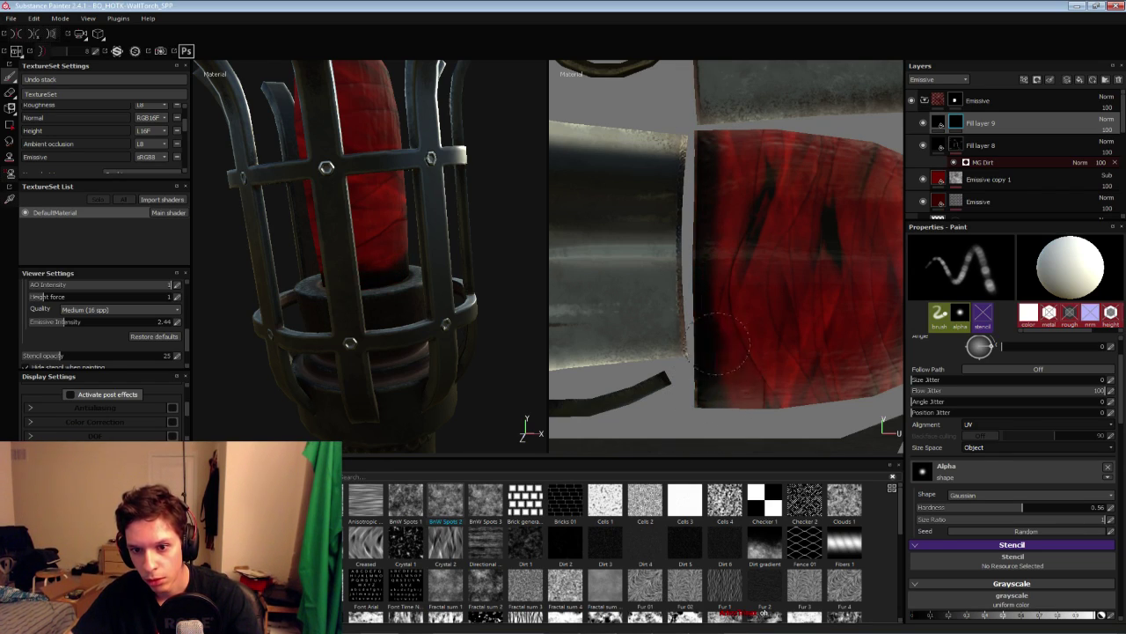
click(731, 321)
click(710, 333)
click(718, 248)
mouse_move(722, 234)
ctrl+right_down()
mouse_move(724, 156)
mouse_move(725, 283)
ctrl+right_up()
alt+right_drag(458, 322, 370, 314)
alt+drag(370, 313, 342, 294)
alt+right_drag(341, 294, 398, 281)
scroll(398, 279, up, 3)
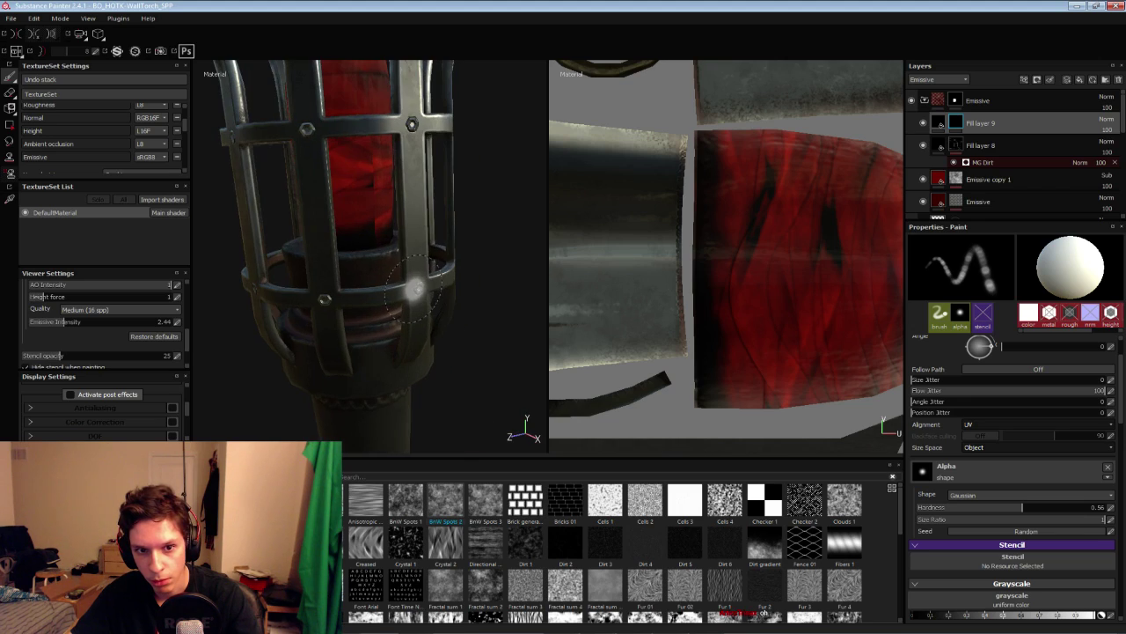
Try tri-planar projection on Fill layer 9 and restore its UV projection
click(937, 123)
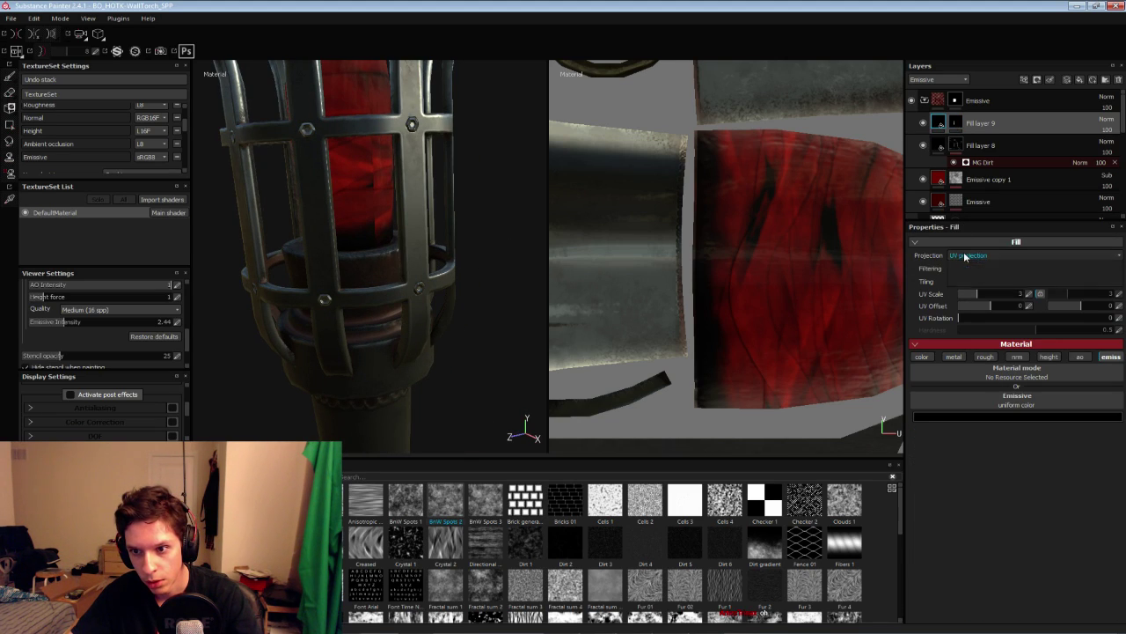
click(940, 146)
click(937, 123)
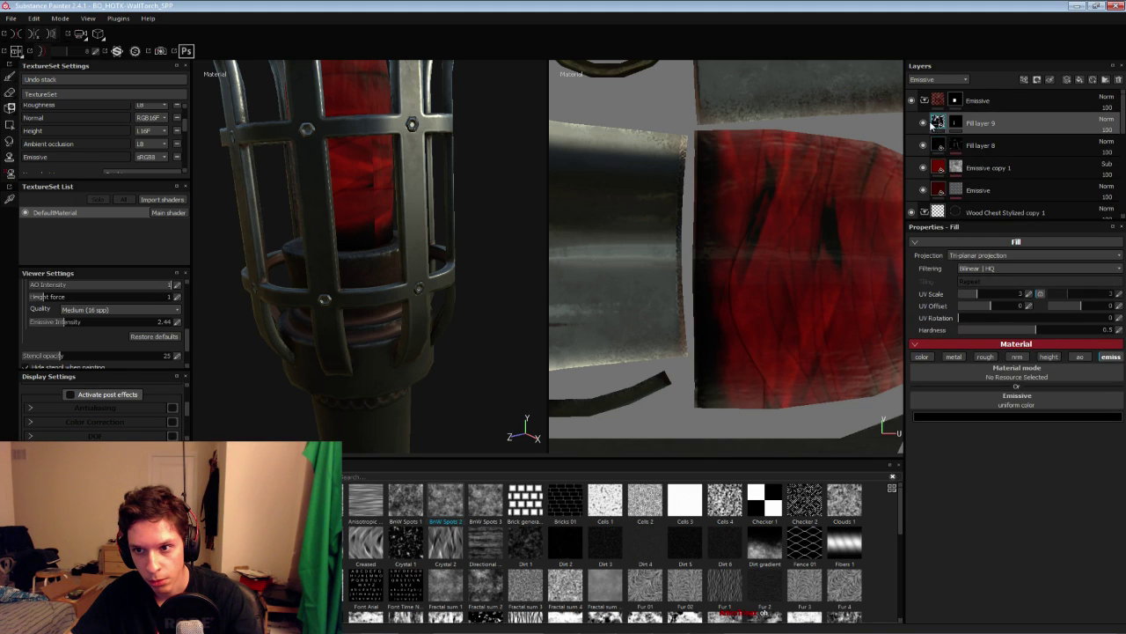
click(968, 255)
click(965, 264)
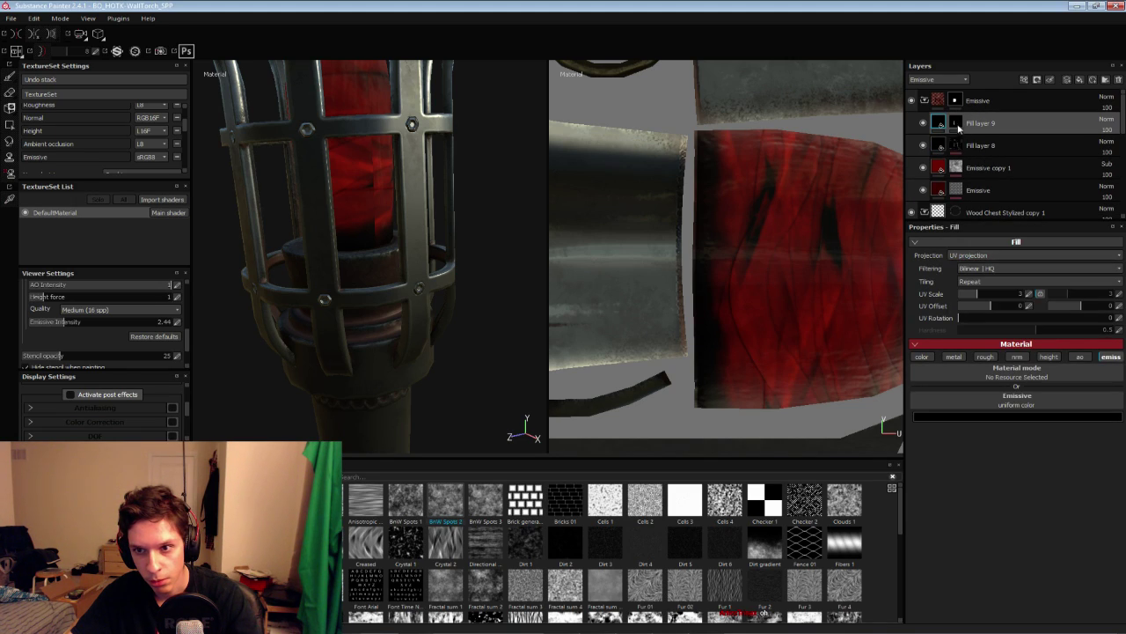
Set the fills of Emissive copy 1 and the base Emissive layer to tri-planar projection
click(935, 147)
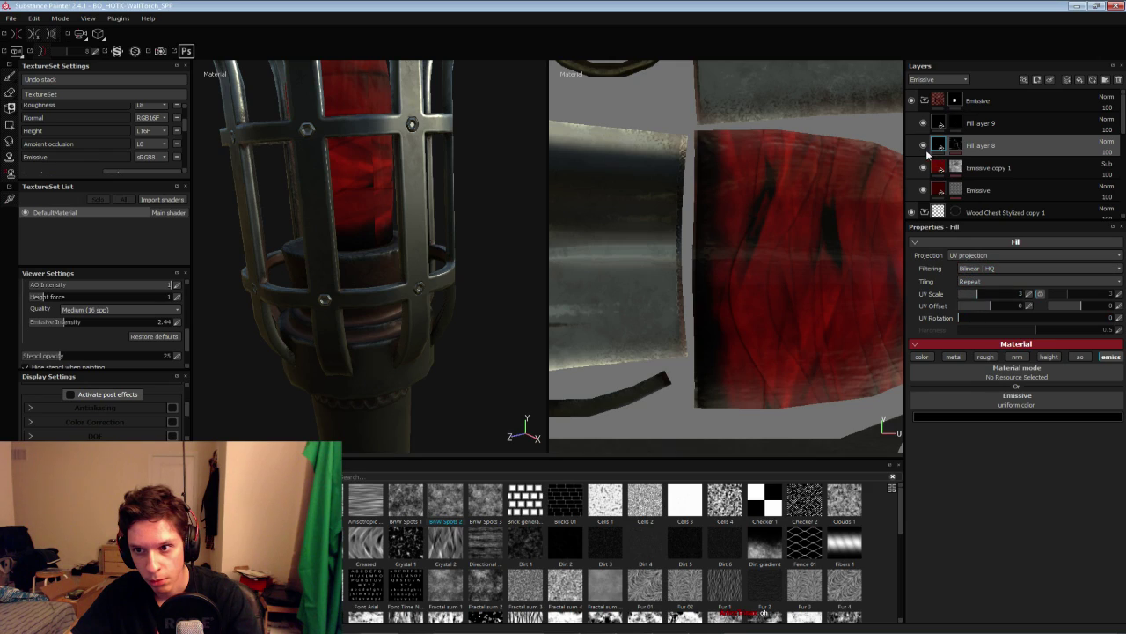
click(938, 167)
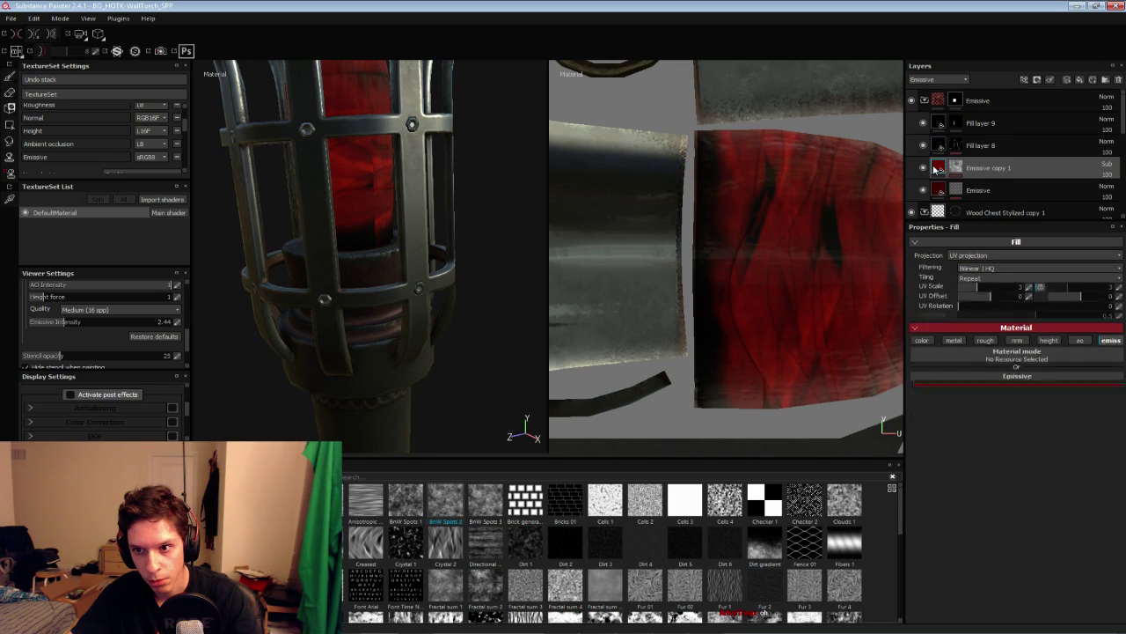
click(968, 256)
click(966, 272)
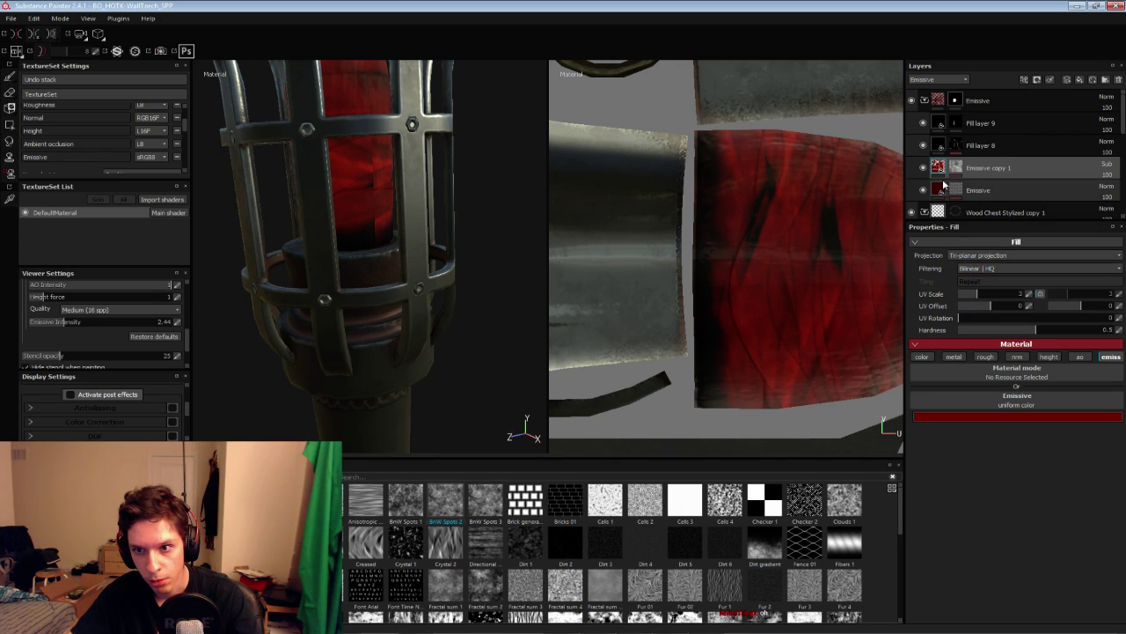
click(937, 190)
click(961, 256)
click(963, 272)
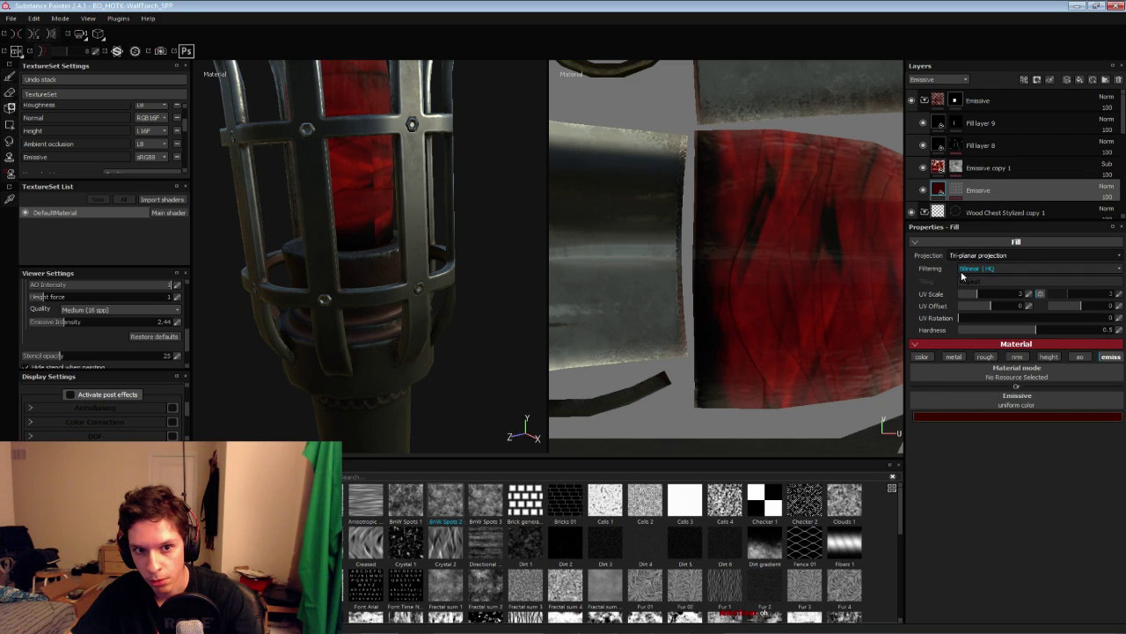
alt+drag(351, 267, 344, 273)
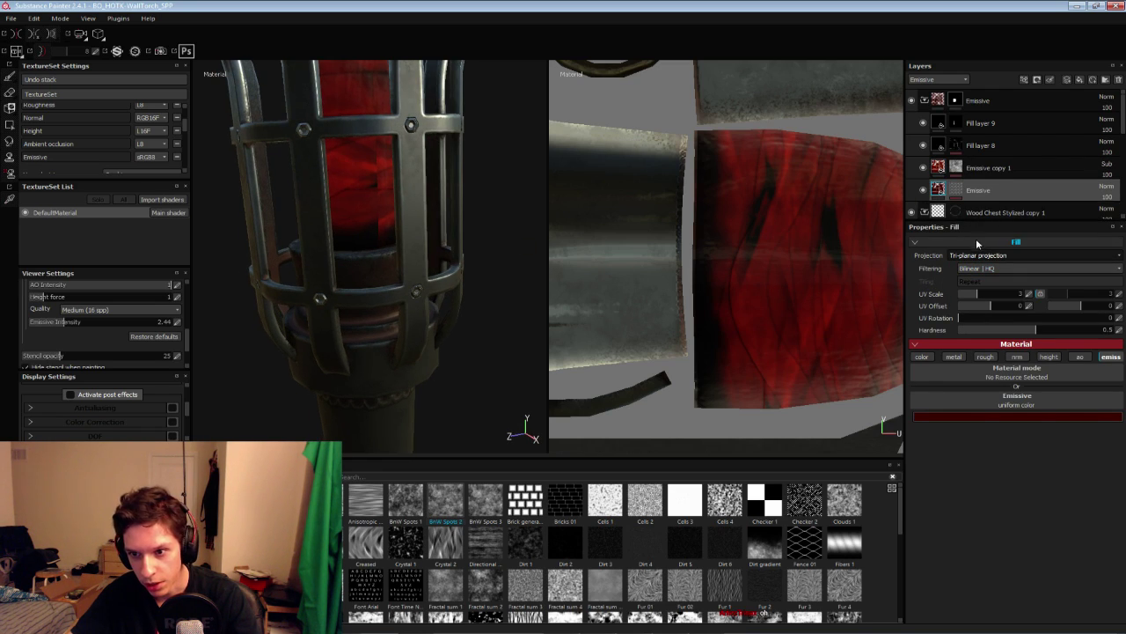
Set the Crystal 2 fill in the base Emissive layer's mask to tri-planar projection and select Emissive copy 1's mask
click(958, 191)
click(984, 207)
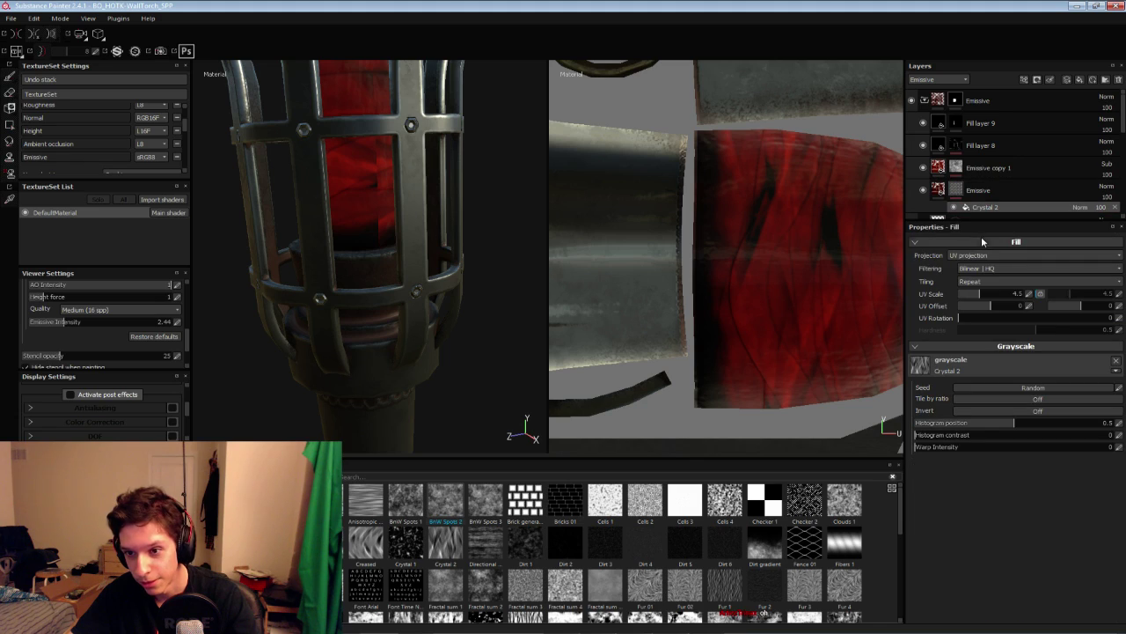
click(968, 256)
click(977, 262)
click(958, 167)
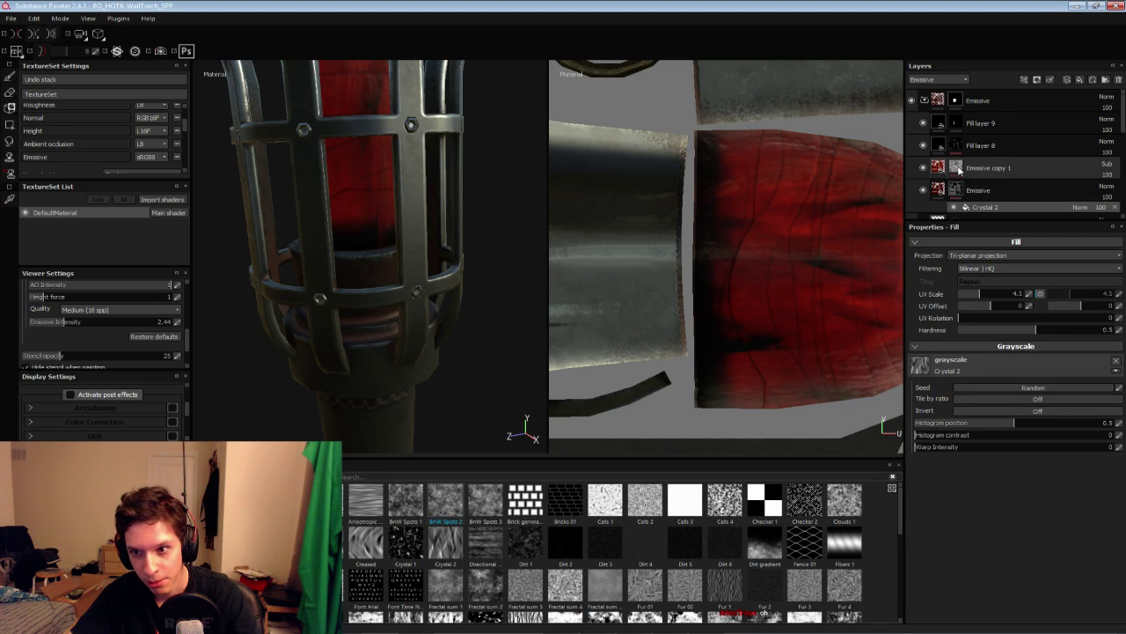
Set the BnW Spots 2 fill in Emissive copy 1's mask to tri-planar projection and adjust its UV scale
click(972, 187)
click(979, 188)
click(971, 255)
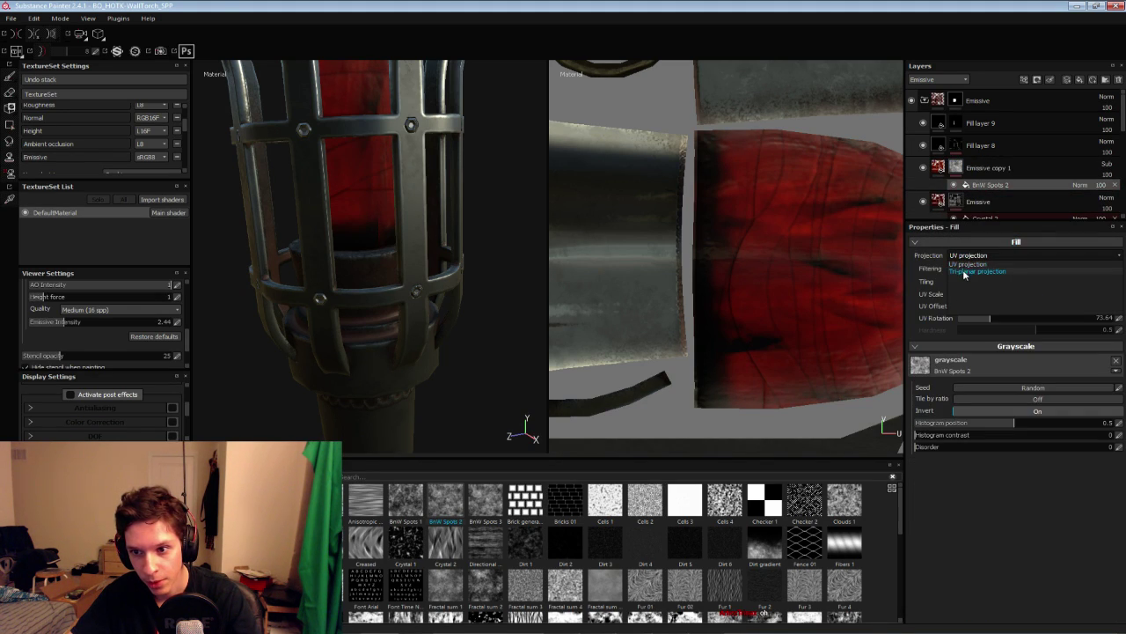
click(965, 272)
alt+drag(357, 276, 836, 243)
scroll(357, 290, down, 4)
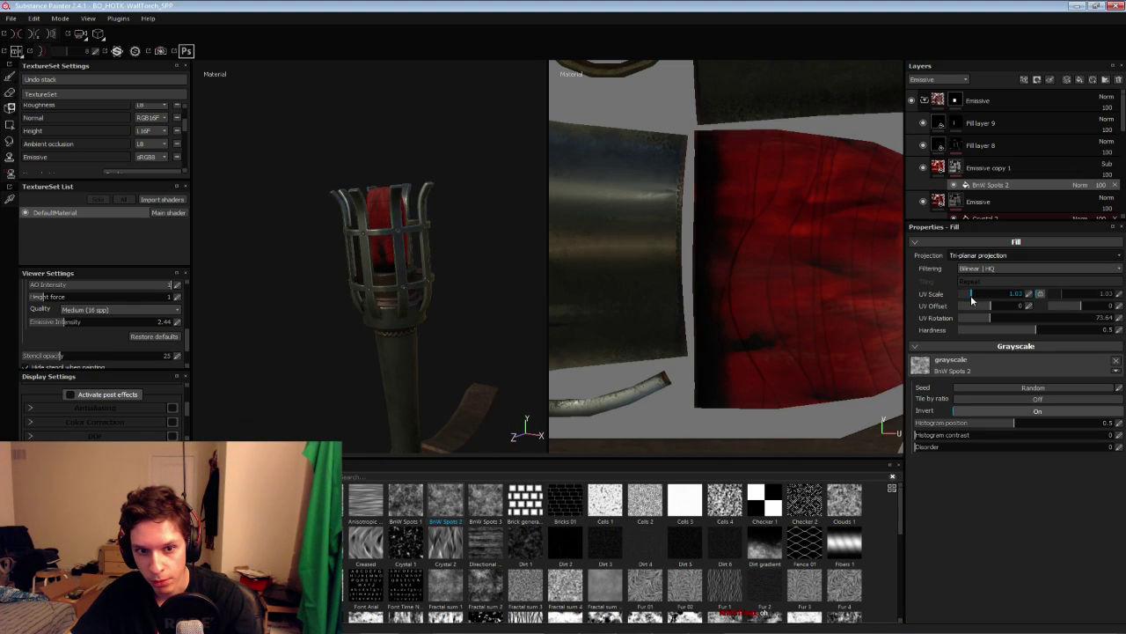
drag(973, 299, 975, 299)
Set the UV scale of the base Emissive mask's Crystal 2 fill to 5.71 and save the project
click(975, 218)
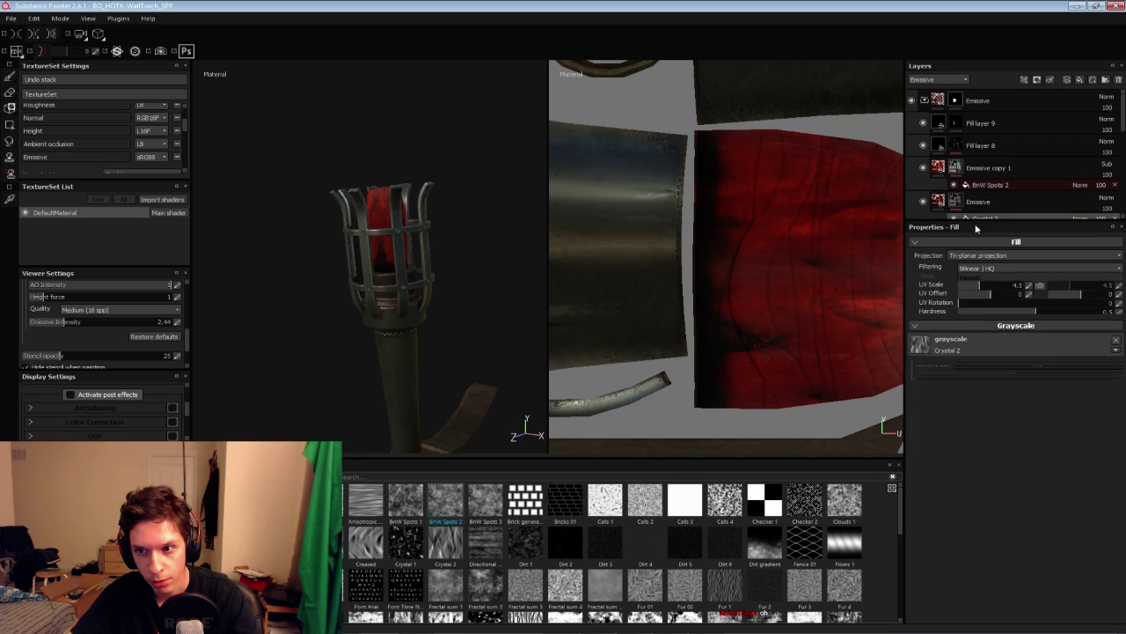
drag(980, 294, 983, 297)
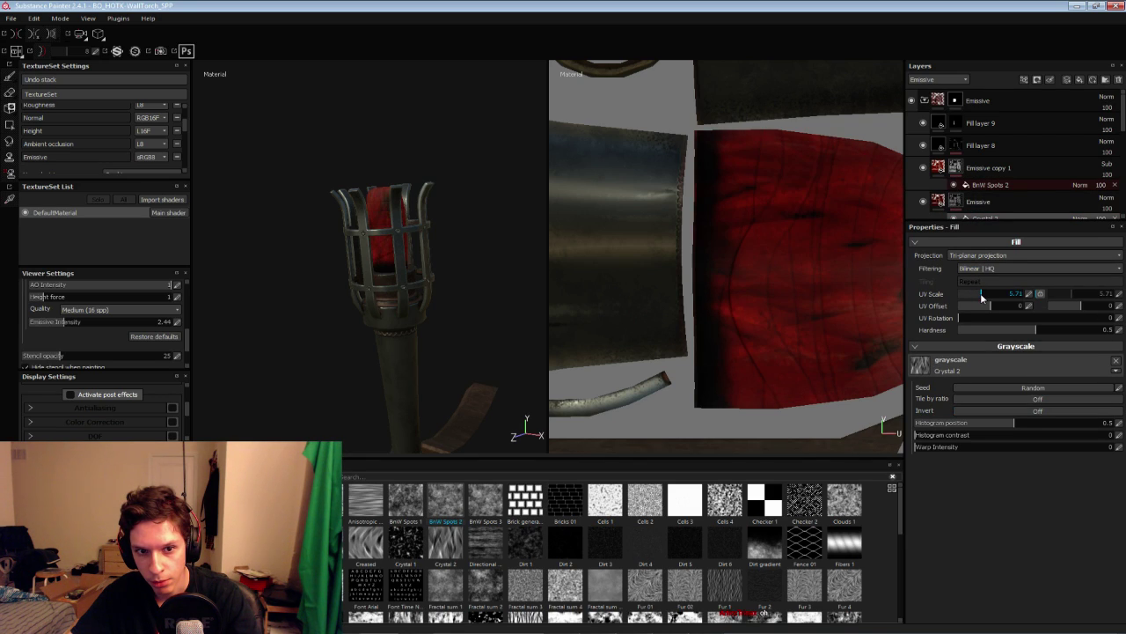
mouse_move(428, 277)
alt+mouse_down()
mouse_move(446, 319)
mouse_move(536, 294)
mouse_move(423, 272)
mouse_move(414, 288)
alt+mouse_up()
key(ctrl+s)
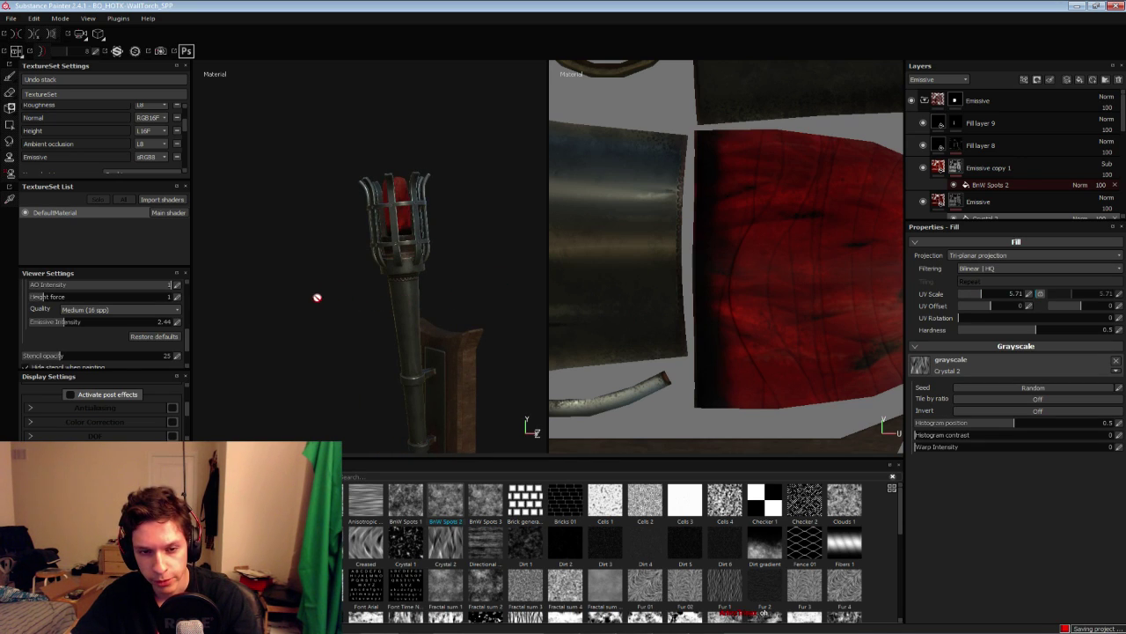
Switch to the 3D-only view showing the whole torch and set the emissive intensity to 3.26
alt+drag(317, 297, 290, 338)
key(Tab)
key(F2)
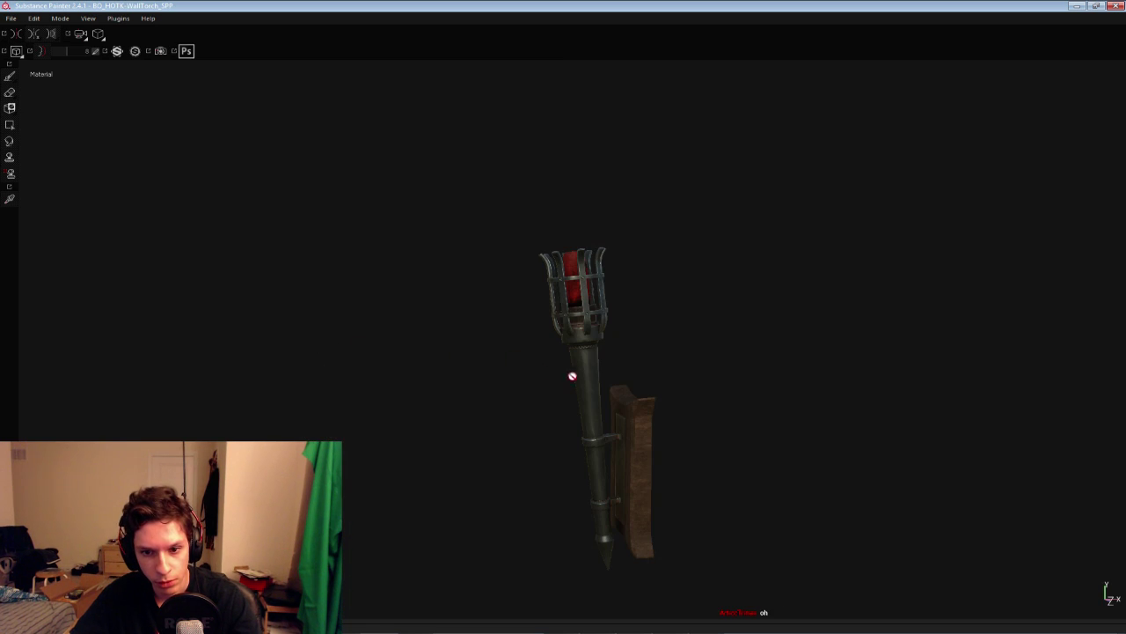
alt+drag(572, 376, 546, 272)
key(Tab)
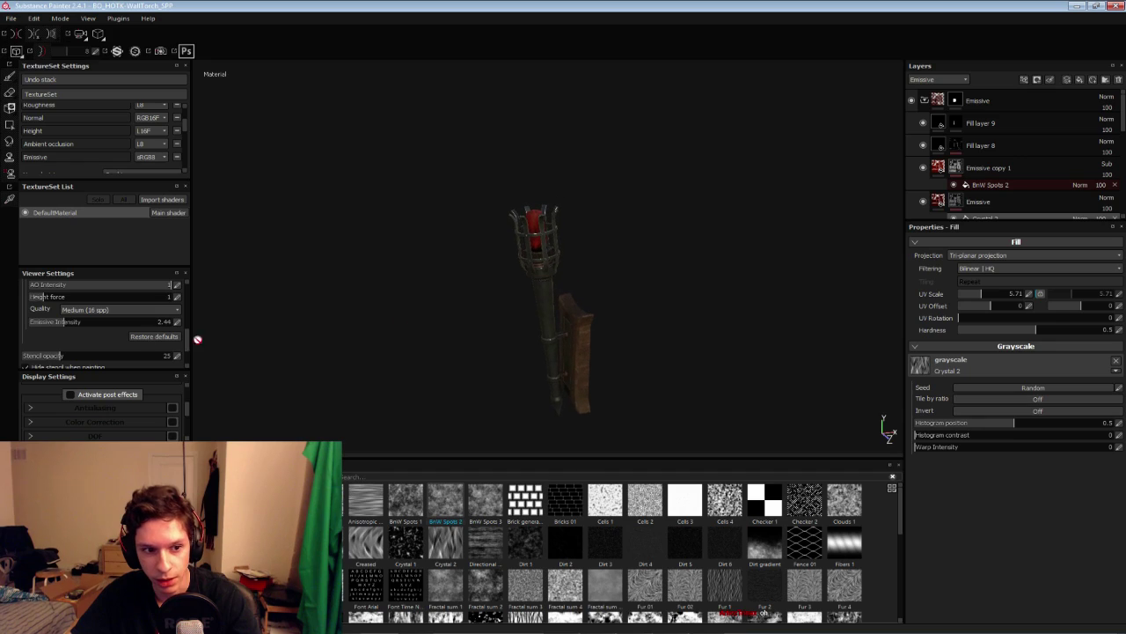
mouse_move(71, 322)
mouse_down()
mouse_move(140, 326)
mouse_move(40, 323)
mouse_move(176, 323)
mouse_move(92, 325)
mouse_up()
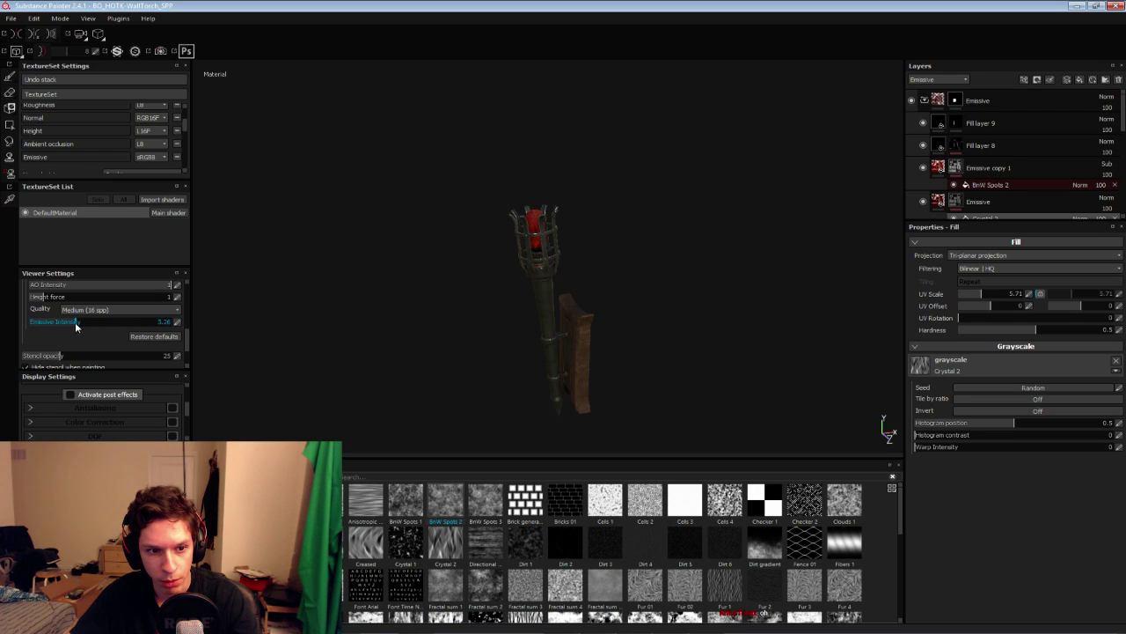
Activate post effects with Antialiasing and Glare enabled
click(71, 394)
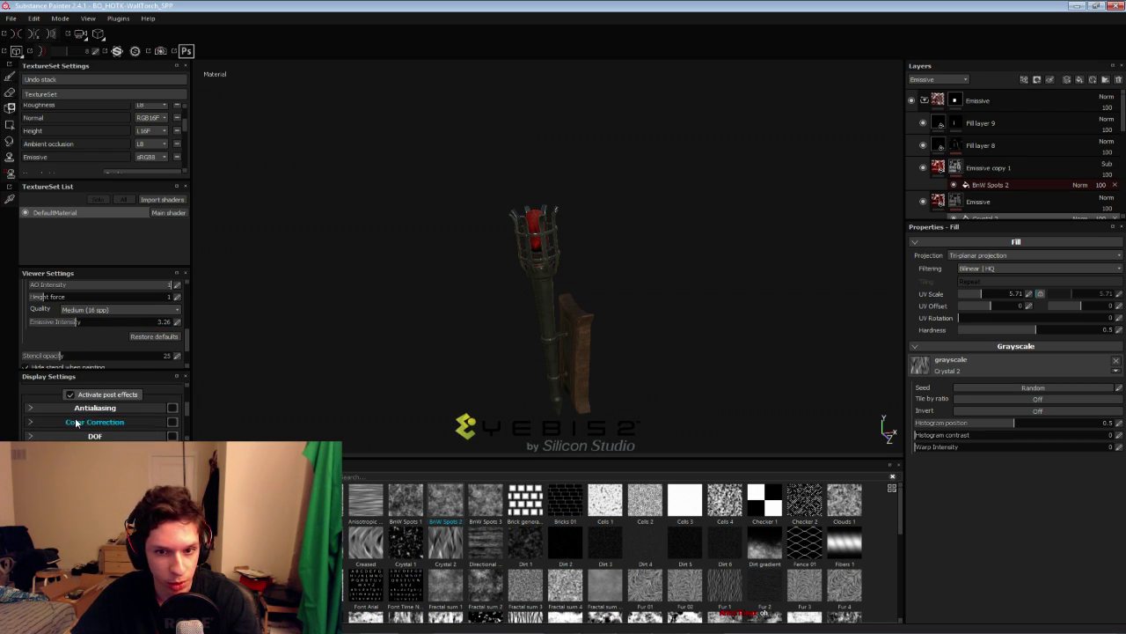
scroll(86, 422, down, 2)
scroll(86, 423, up, 2)
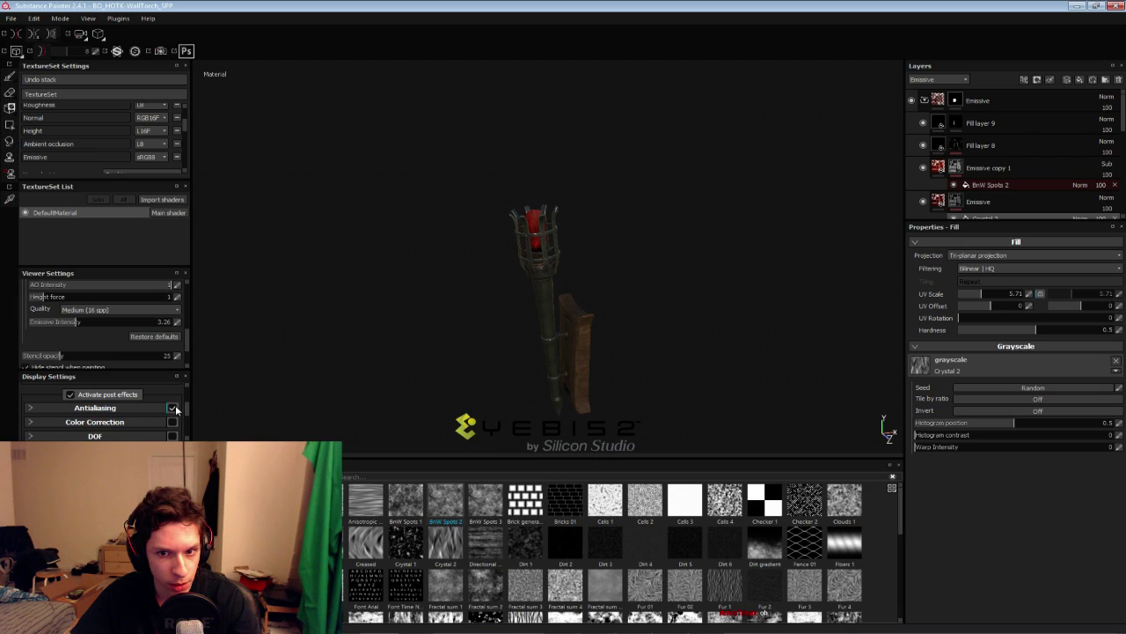
scroll(184, 406, down, 1)
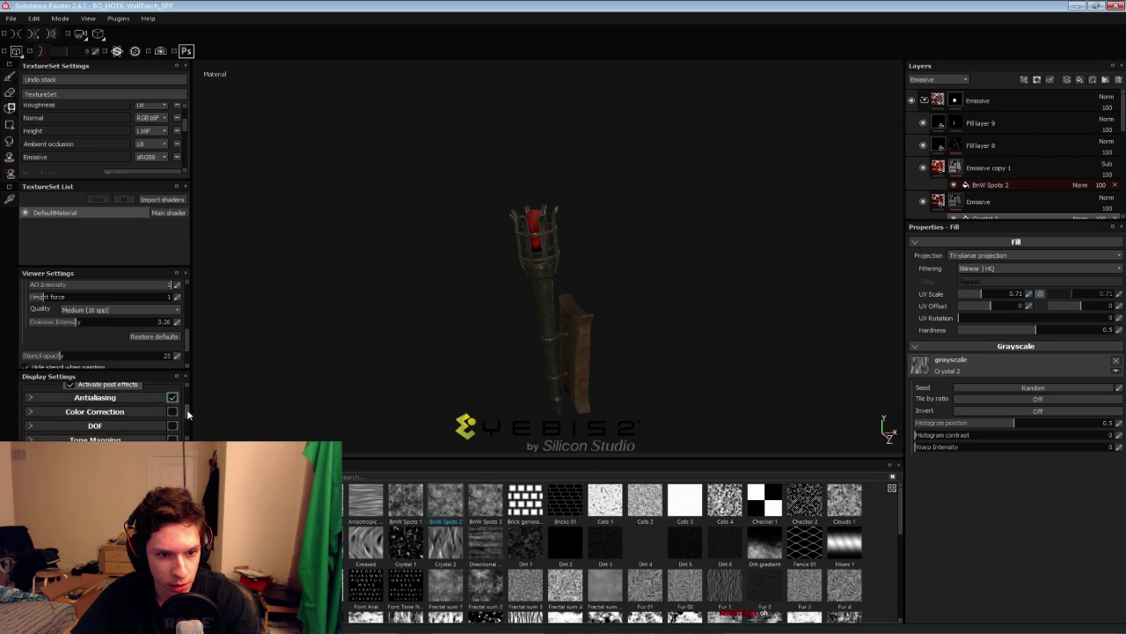
scroll(187, 423, down, 3)
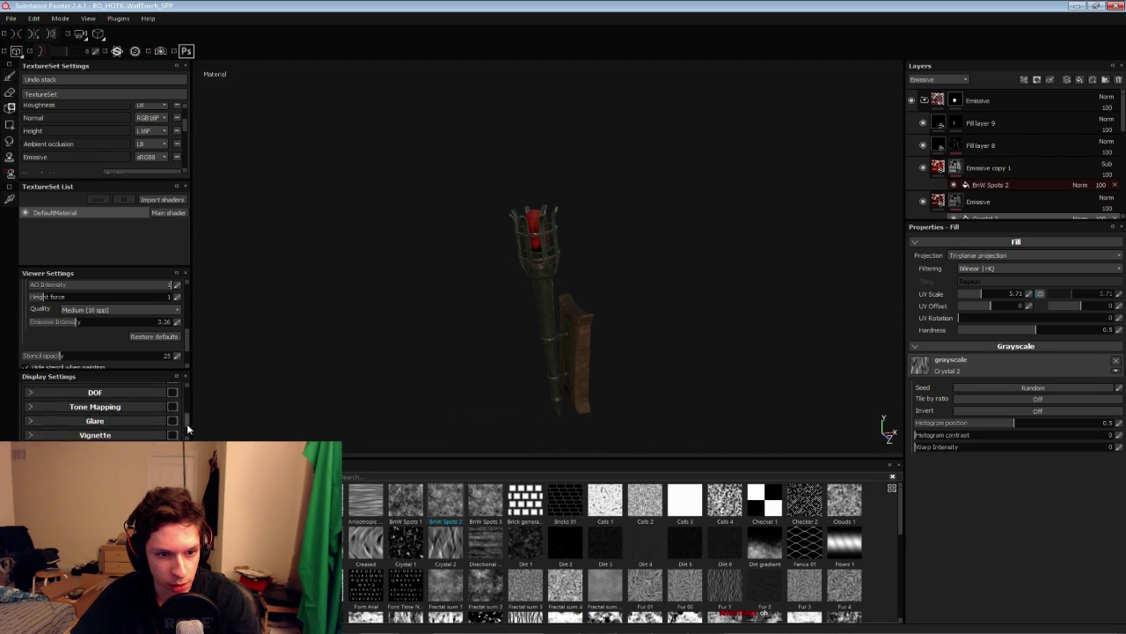
click(173, 413)
Raise the emissive intensity to 8.22 to strengthen the core's glow
scroll(580, 252, up, 5)
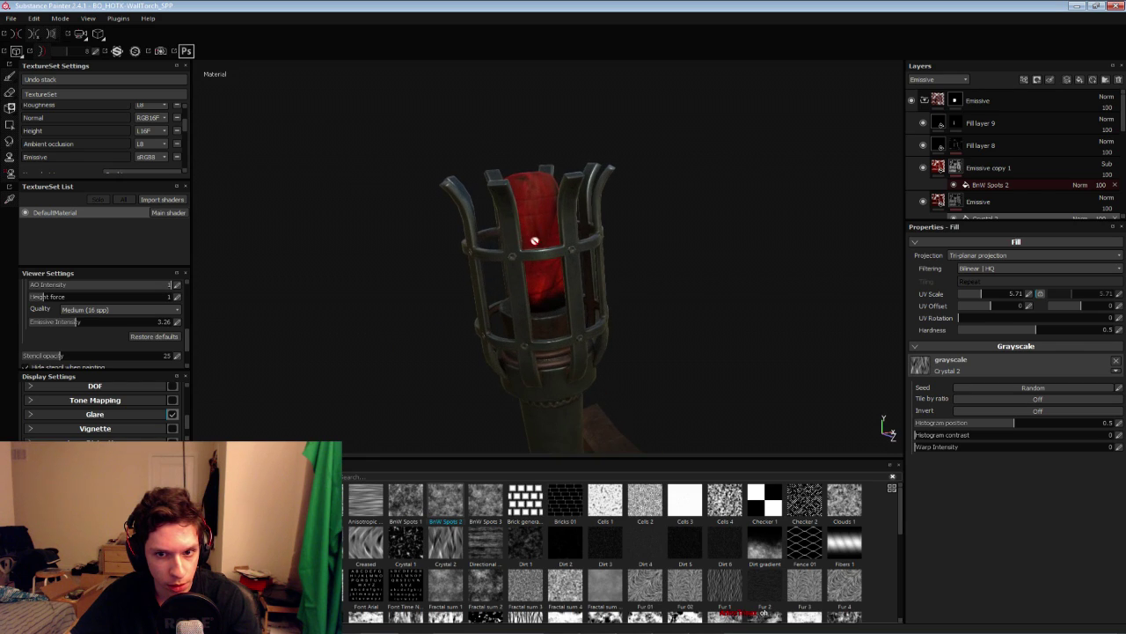
drag(93, 325, 158, 329)
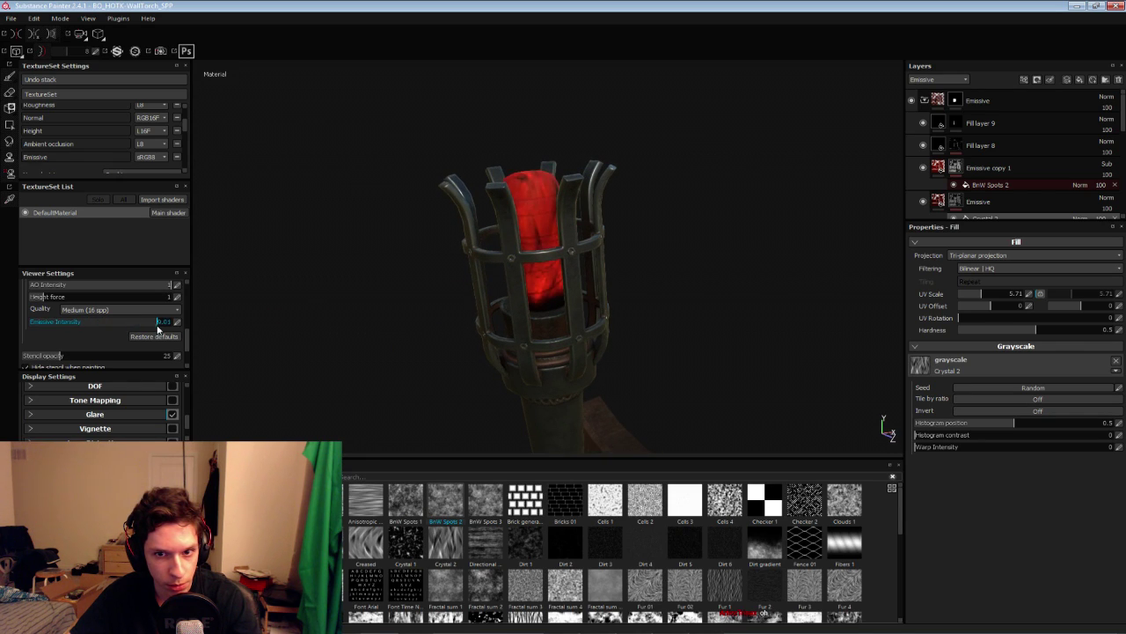
alt+drag(520, 310, 554, 310)
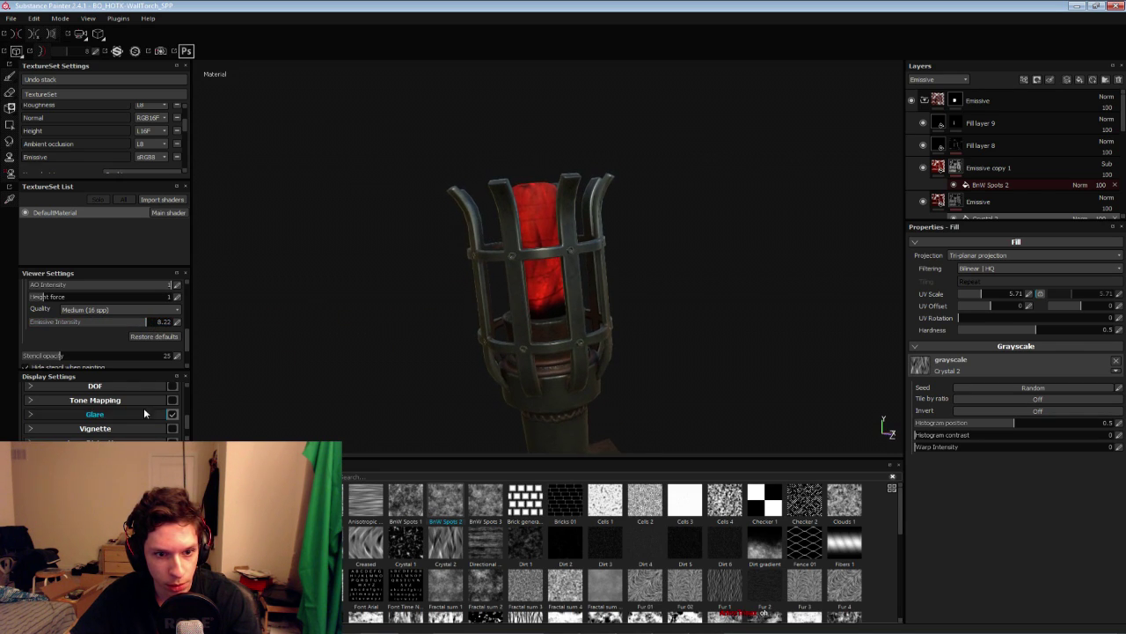
Set the Glare effect's luminance to 2.02 and its threshold to 0.24
click(81, 414)
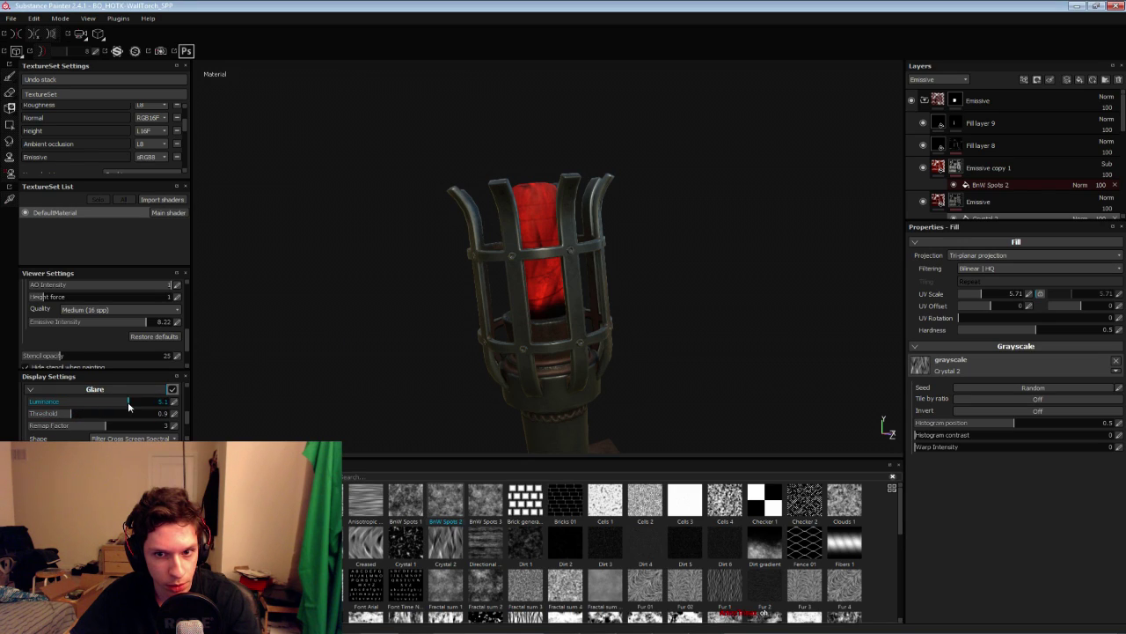
drag(161, 407, 63, 417)
click(78, 416)
drag(133, 407, 92, 403)
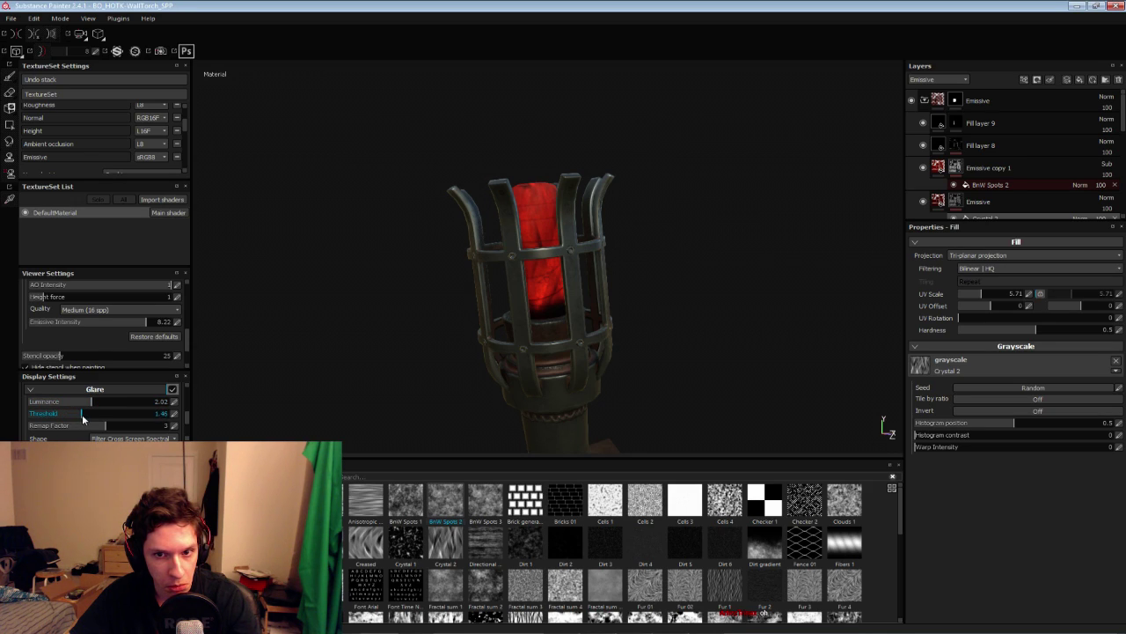
drag(120, 420, 50, 420)
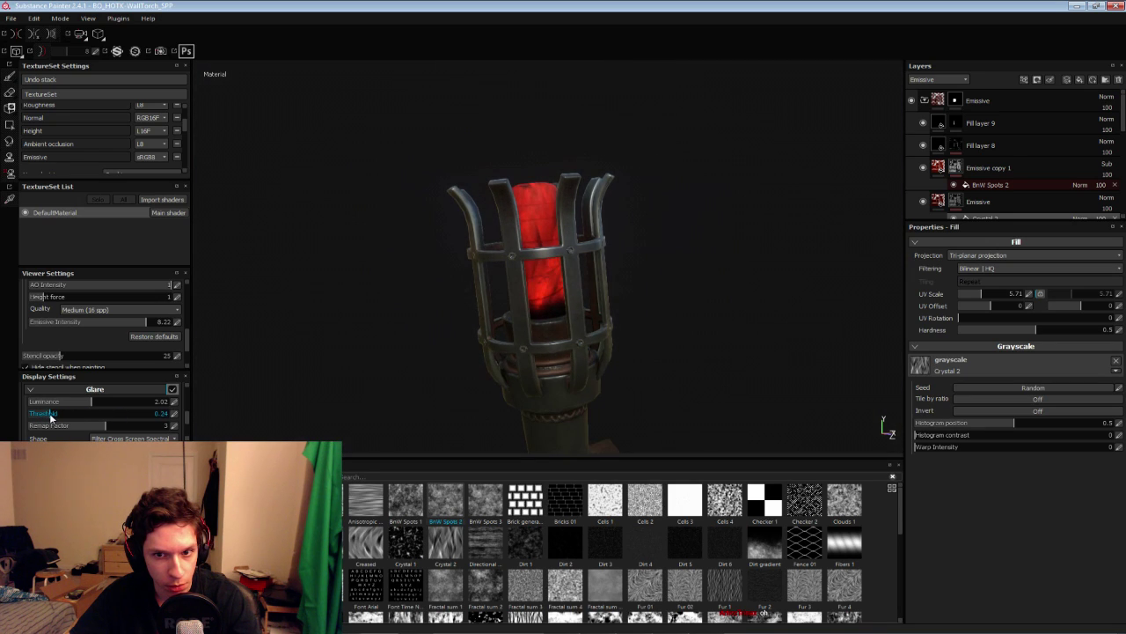
Enable the Vignette effect and set the emissive intensity to 6.9
drag(185, 412, 186, 424)
click(172, 407)
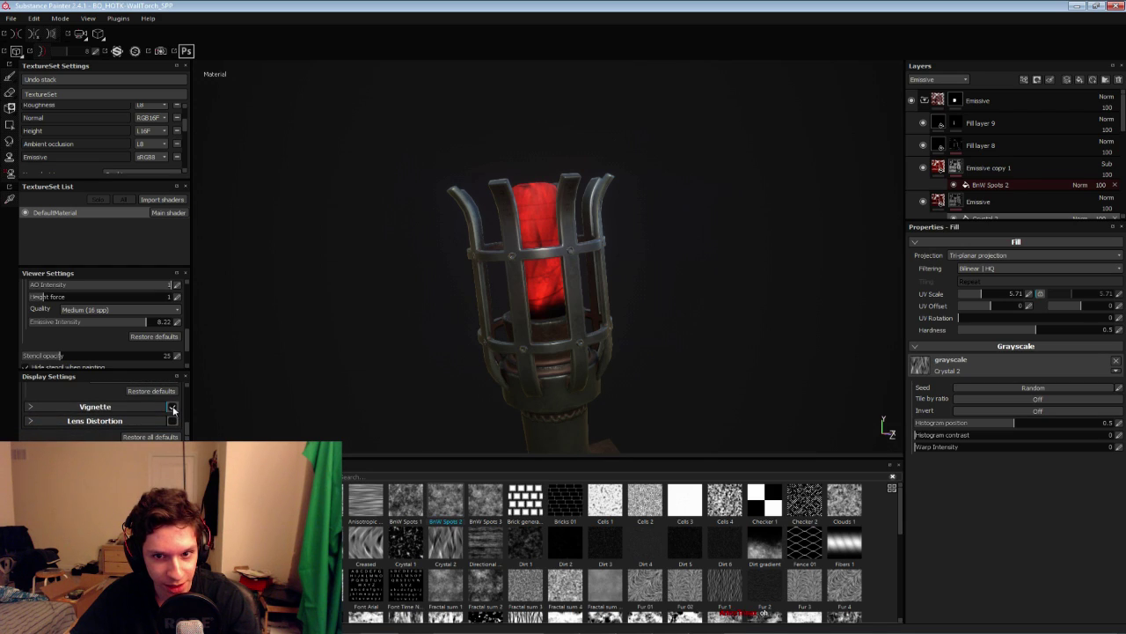
drag(186, 425, 180, 388)
drag(146, 321, 91, 332)
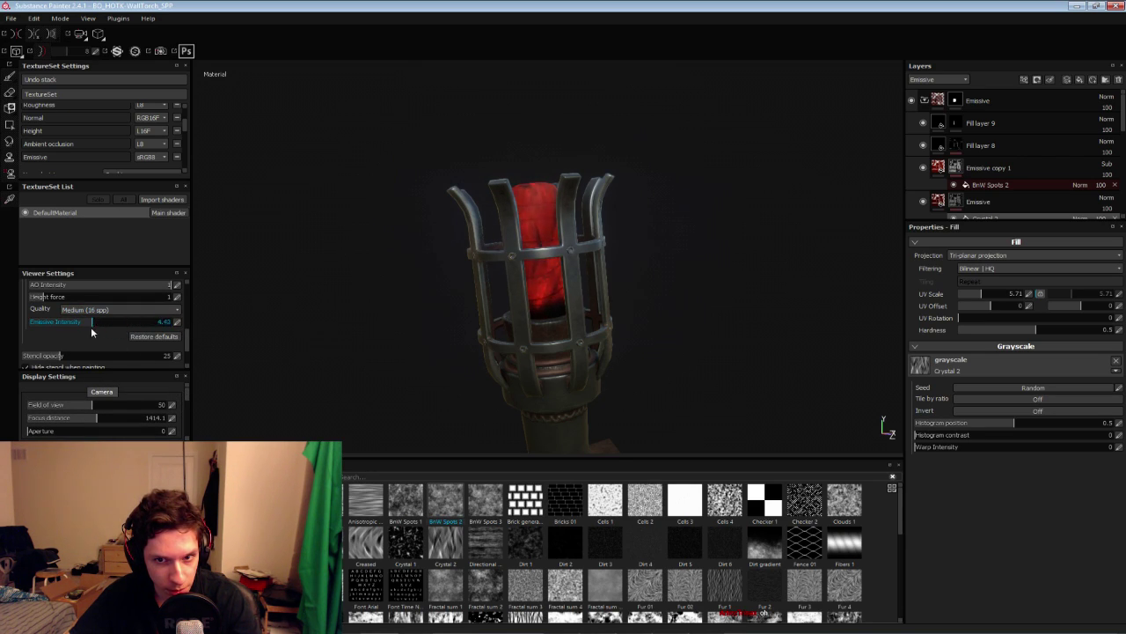
Set the dirt level of the MG Dirt generator in Fill layer 8's mask to 0.67
alt+drag(482, 329, 485, 291)
scroll(506, 205, up, 3)
scroll(505, 214, up, 1)
alt+drag(504, 234, 483, 223)
scroll(498, 266, down, 2)
alt+drag(494, 296, 674, 232)
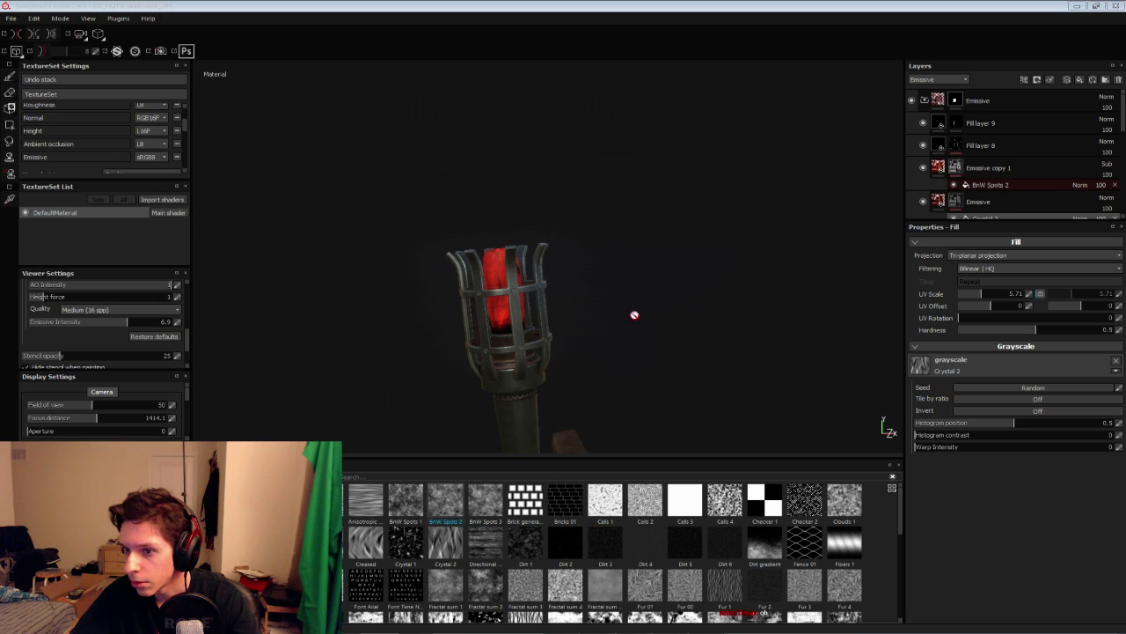
scroll(609, 309, up, 4)
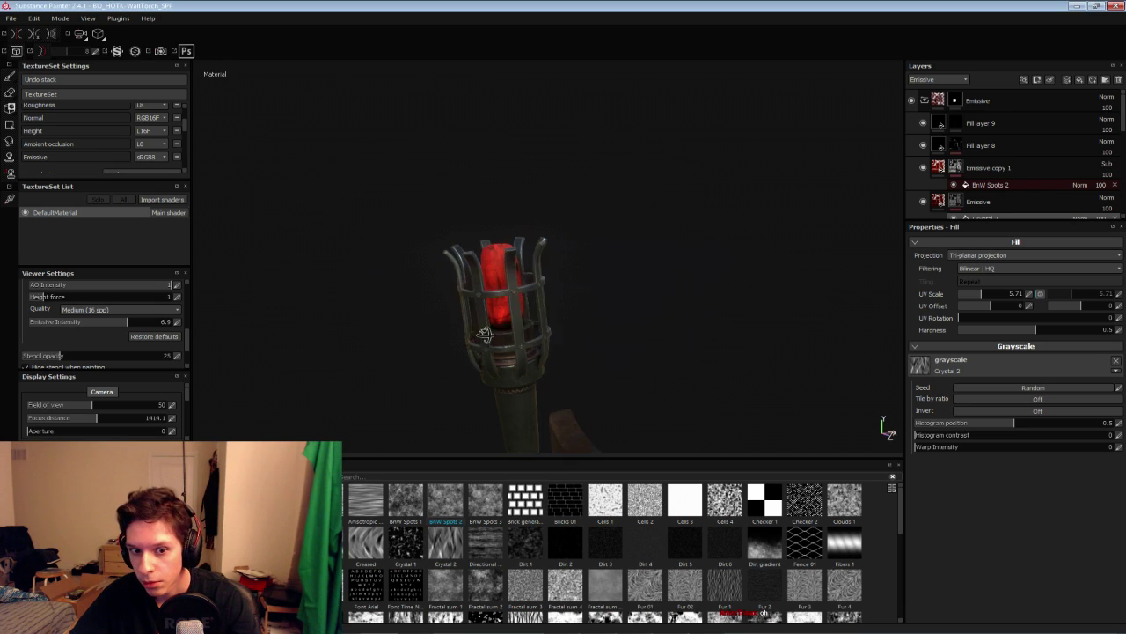
click(957, 146)
click(980, 163)
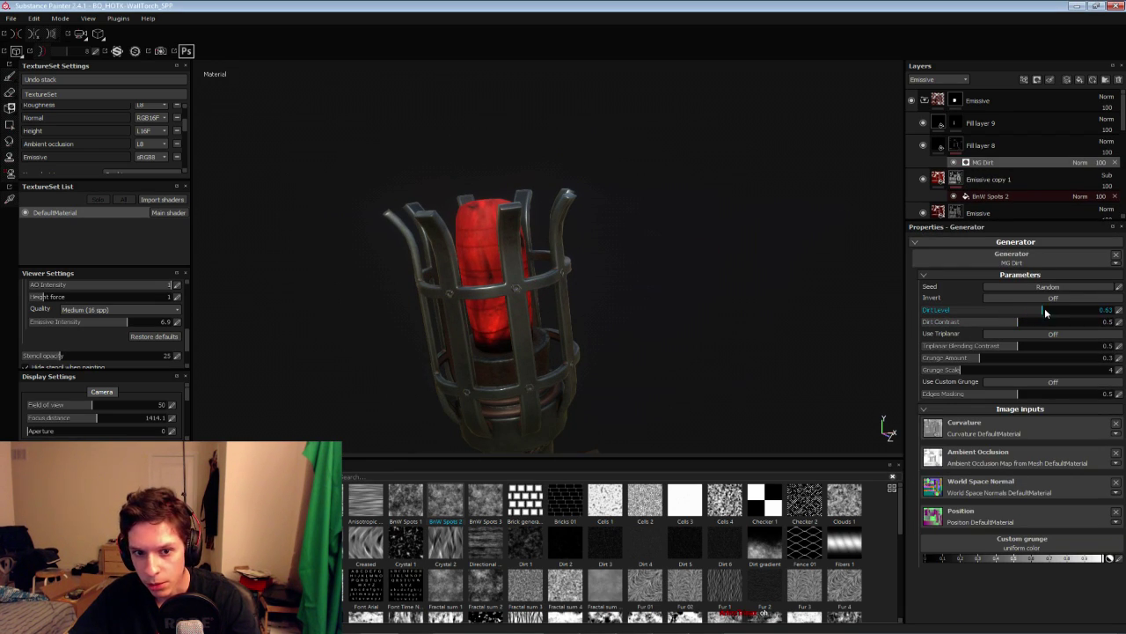
mouse_move(1050, 312)
mouse_down()
mouse_move(1075, 313)
mouse_move(1050, 310)
mouse_up()
Examine the finished torch in an unobstructed 3D view, from the glowing core and cage to the wooden wall mount
scroll(528, 385, down, 3)
alt+drag(540, 383, 762, 189)
scroll(462, 326, down, 3)
alt+middle_drag(511, 341, 545, 259)
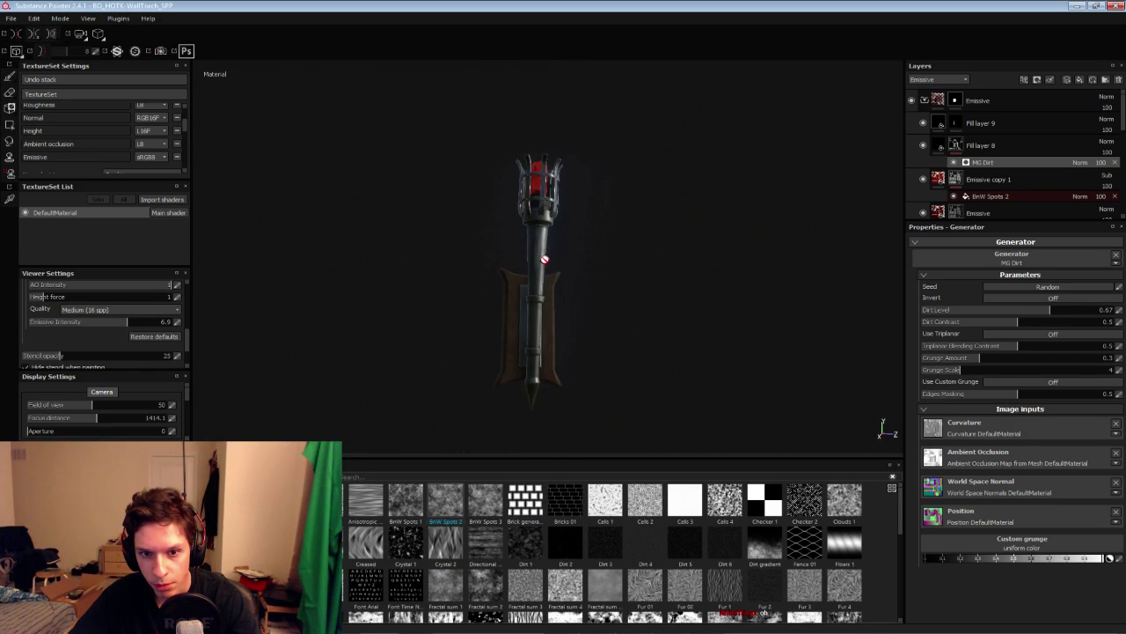
alt+drag(546, 258, 429, 289)
key(Tab)
alt+drag(542, 317, 576, 352)
alt+right_drag(575, 352, 593, 380)
alt+drag(593, 380, 662, 381)
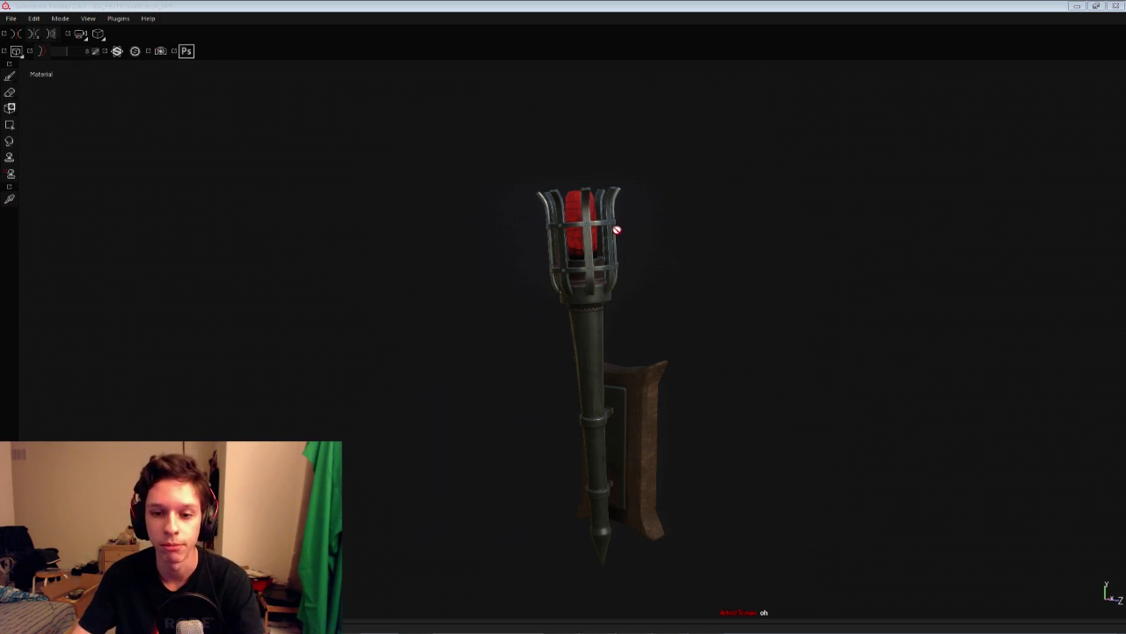
scroll(586, 302, up, 3)
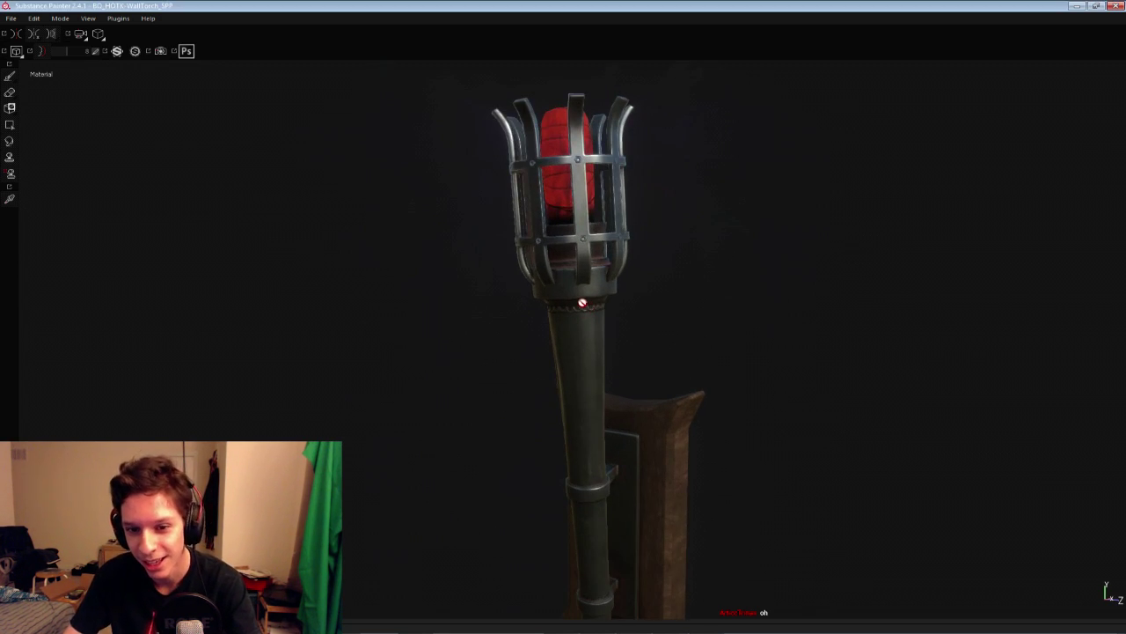
scroll(582, 326, down, 3)
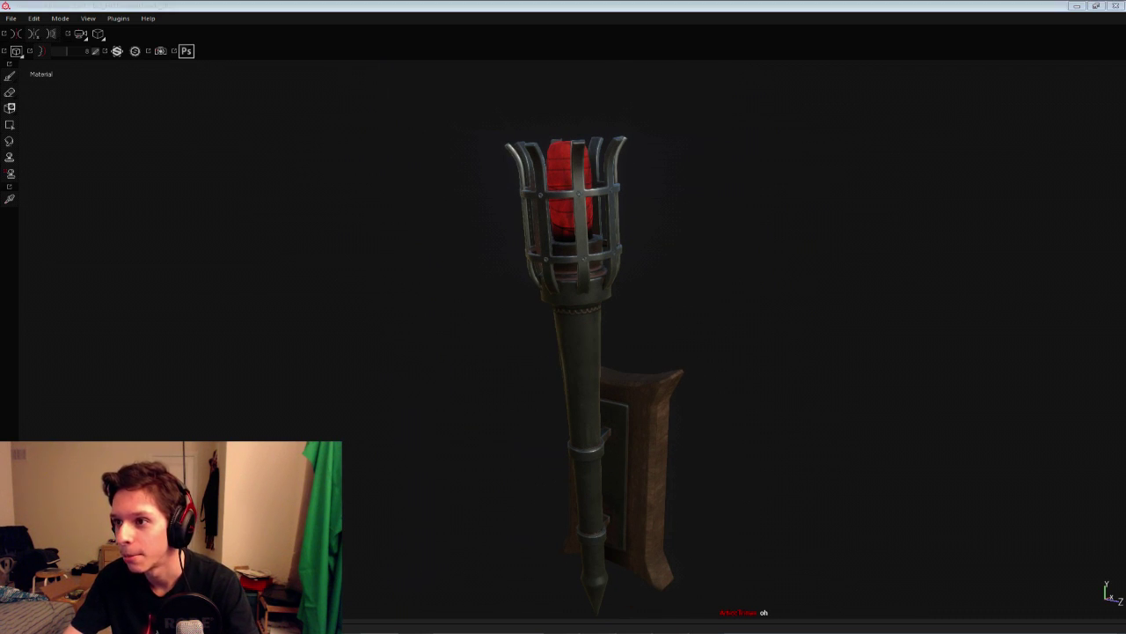